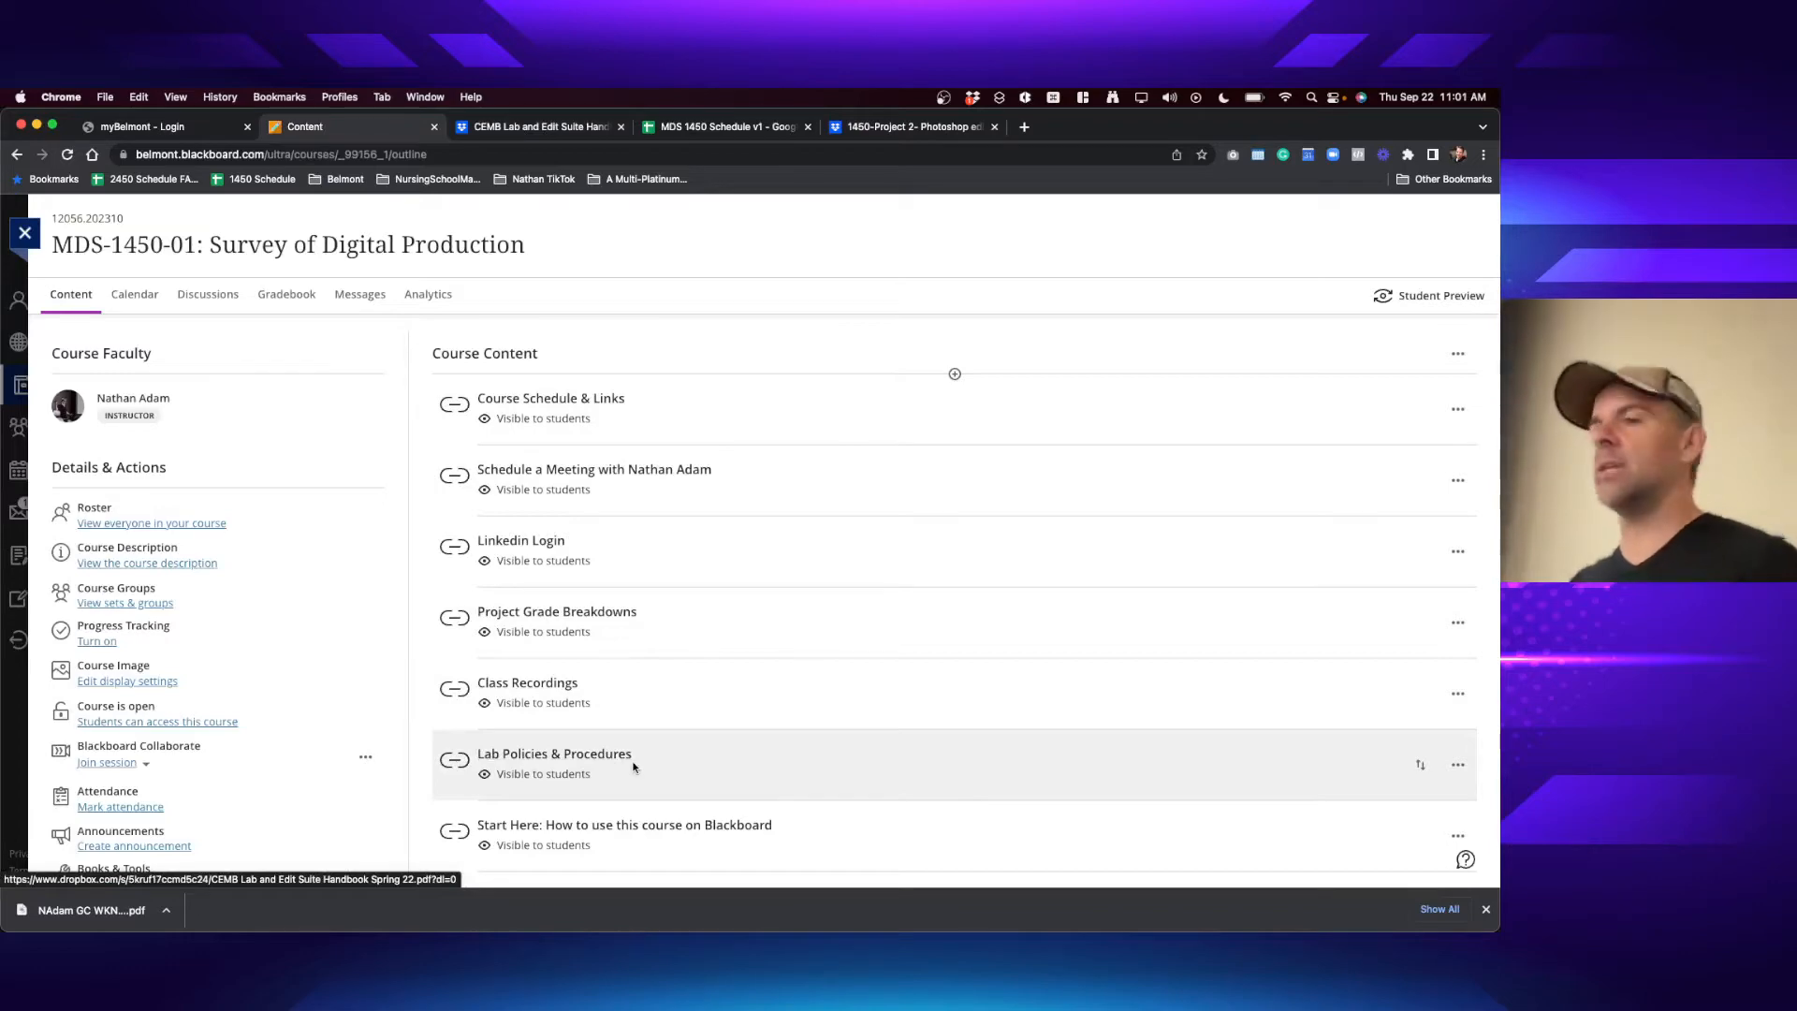
- Open the Lab Policies & Procedures handbook from the course content, read its general access and room reservation rules, and close it
left_click(602, 756)
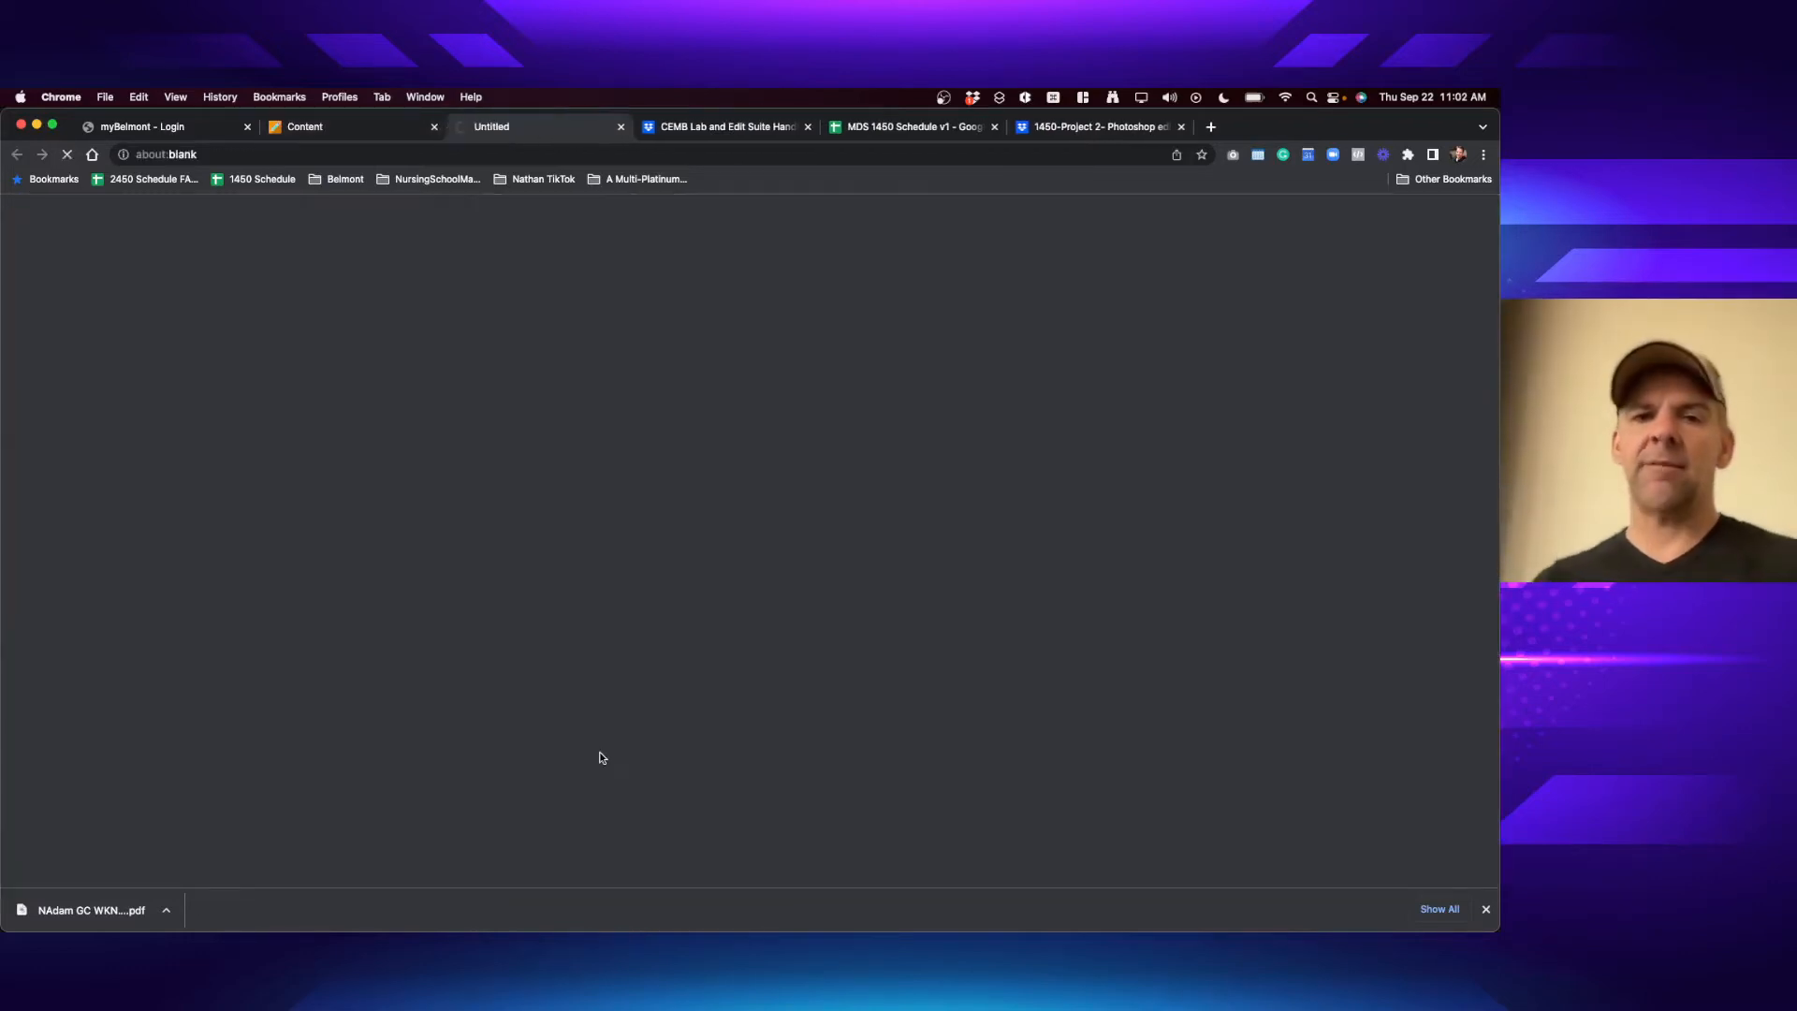
scroll(701, 626, "down", 5)
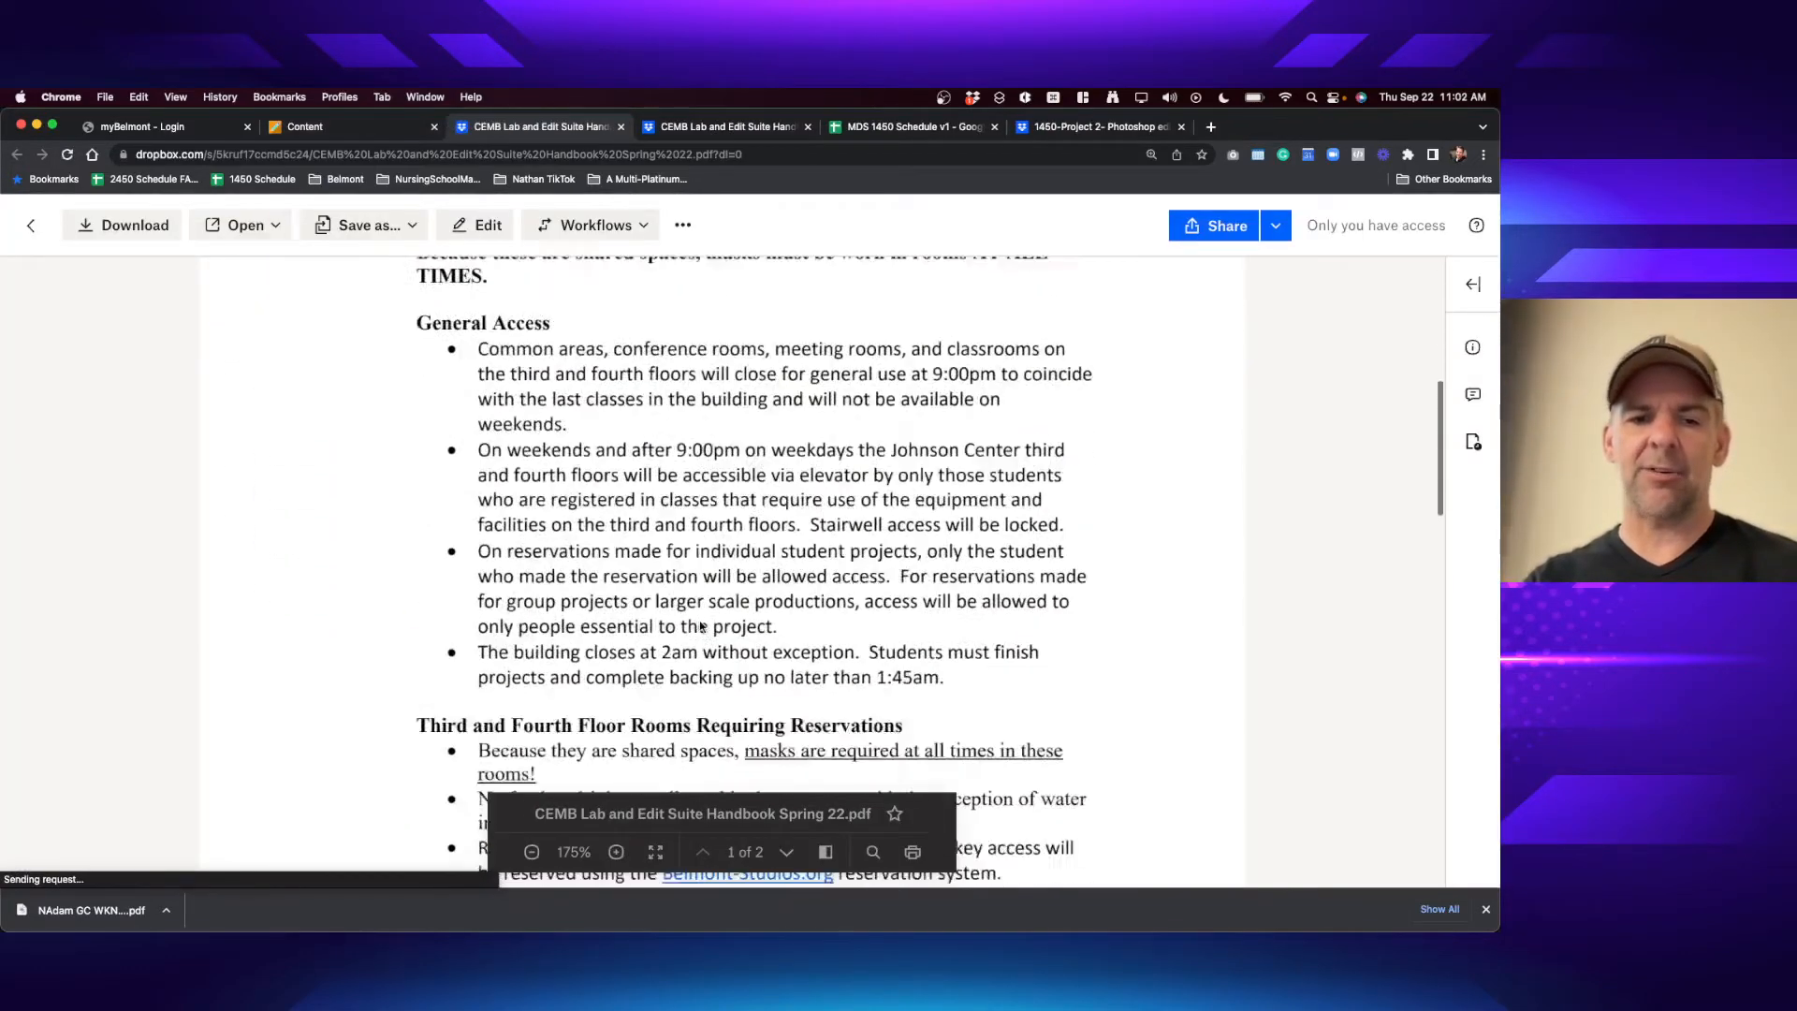
scroll(701, 627, "down", 5)
scroll(873, 424, "up", 1)
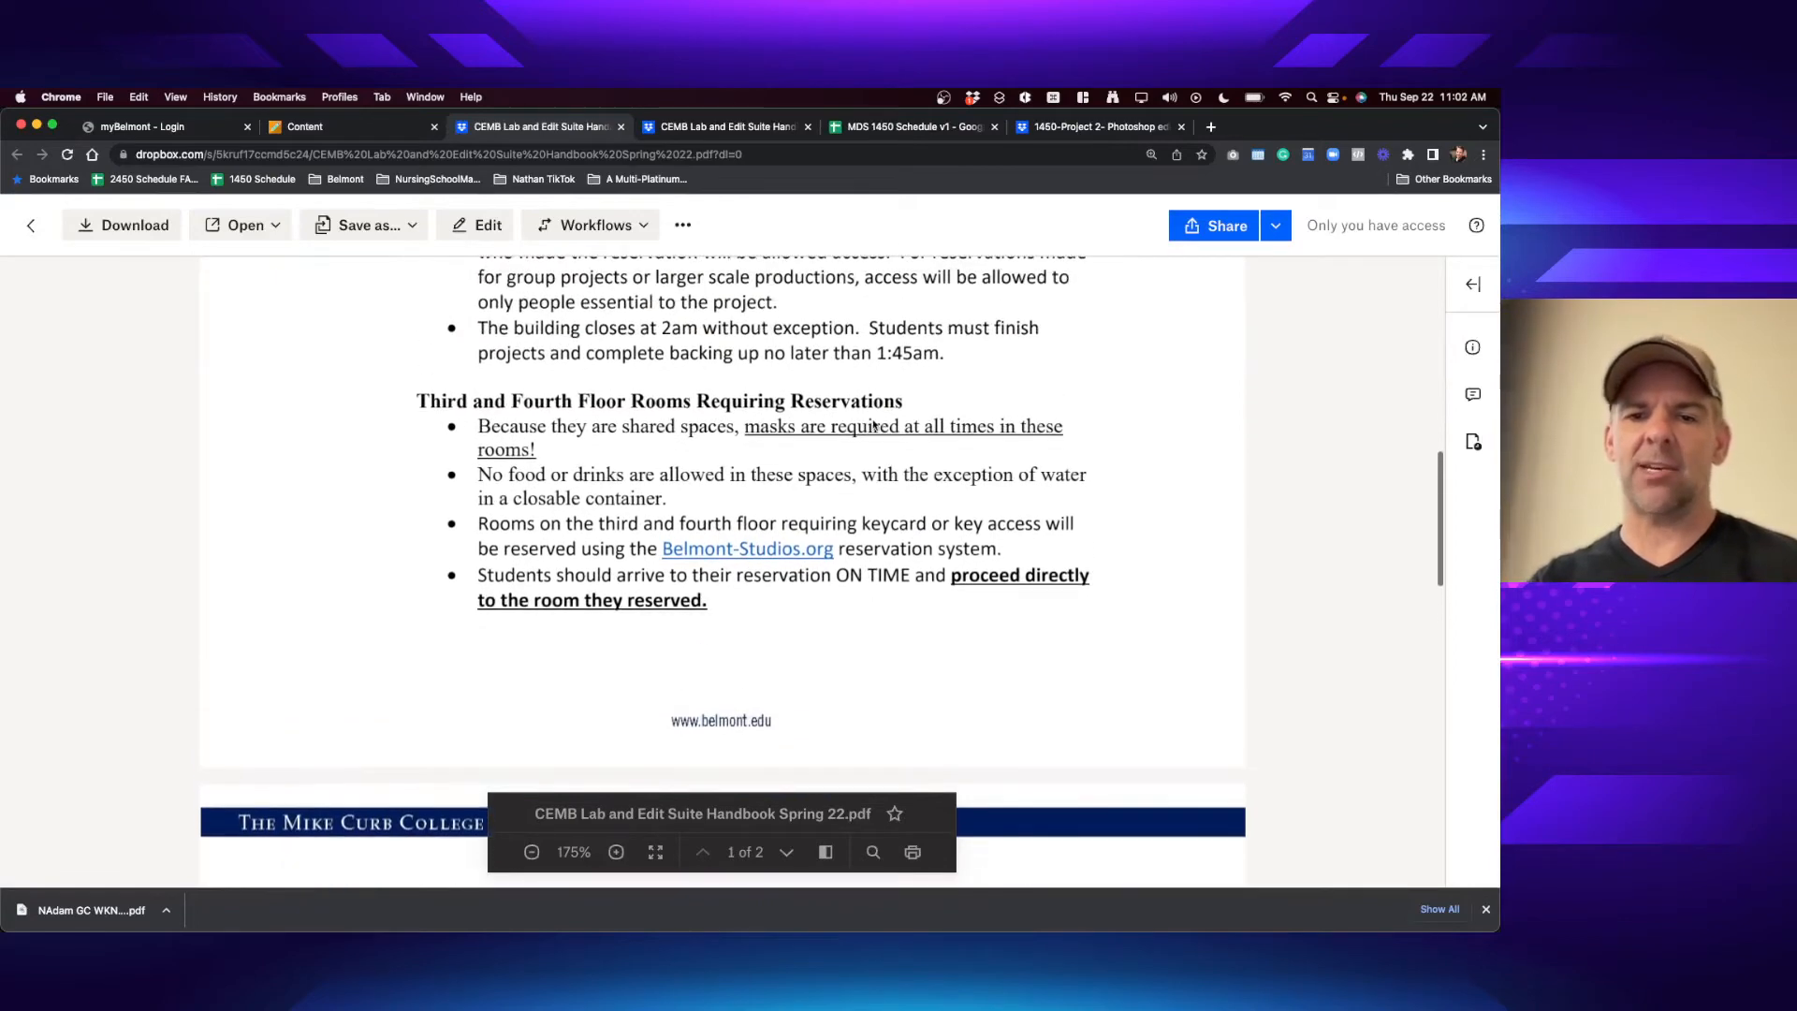
scroll(874, 424, "up", 8)
scroll(821, 496, "down", 3)
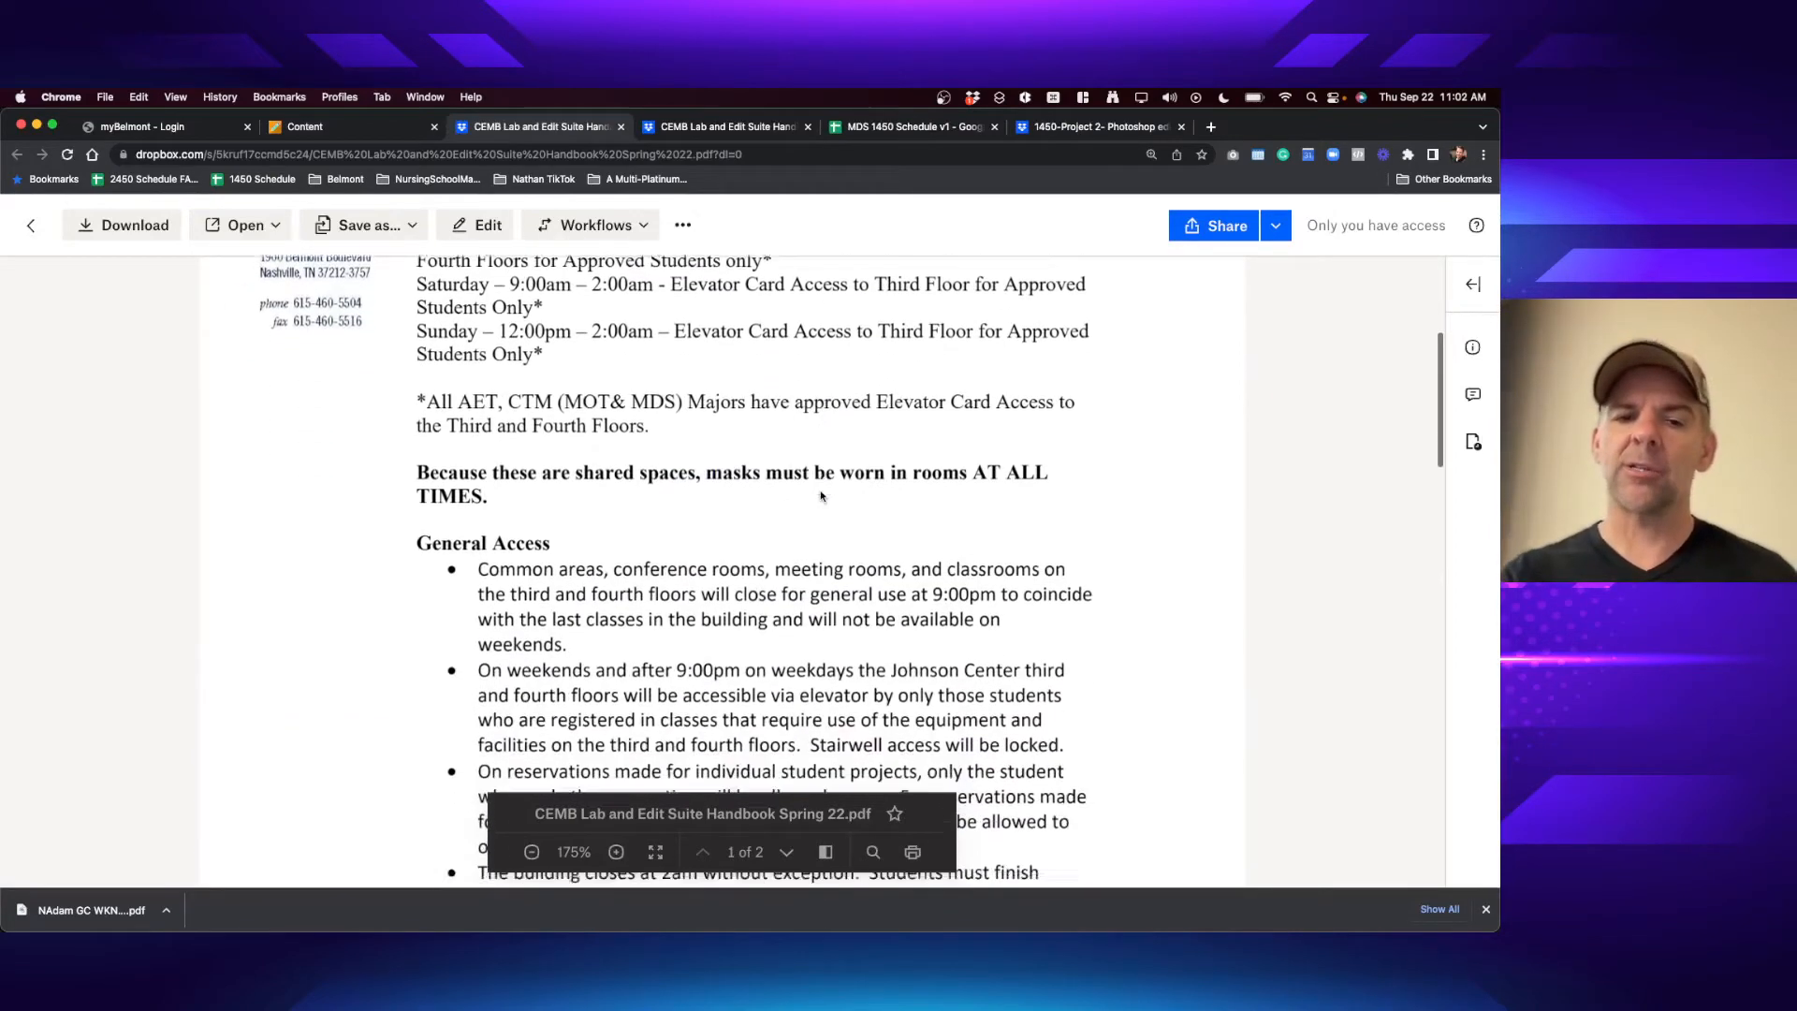
scroll(822, 496, "down", 1)
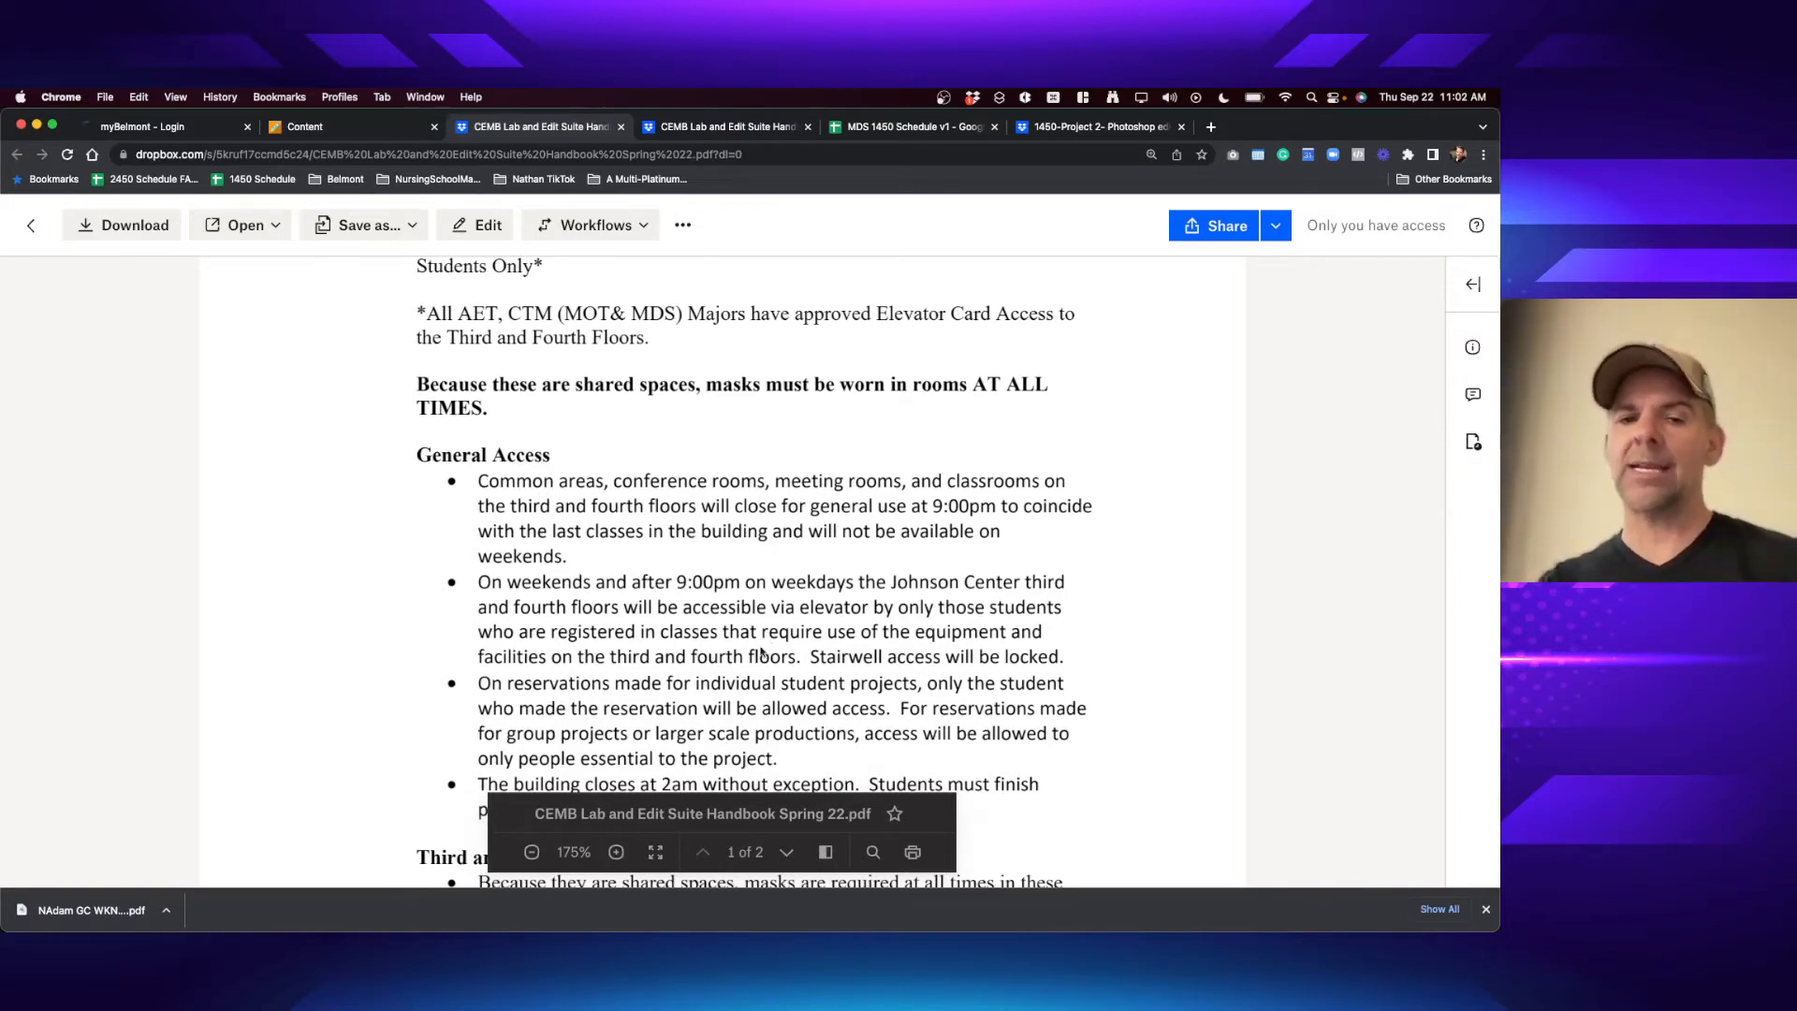
scroll(763, 651, "up", 1)
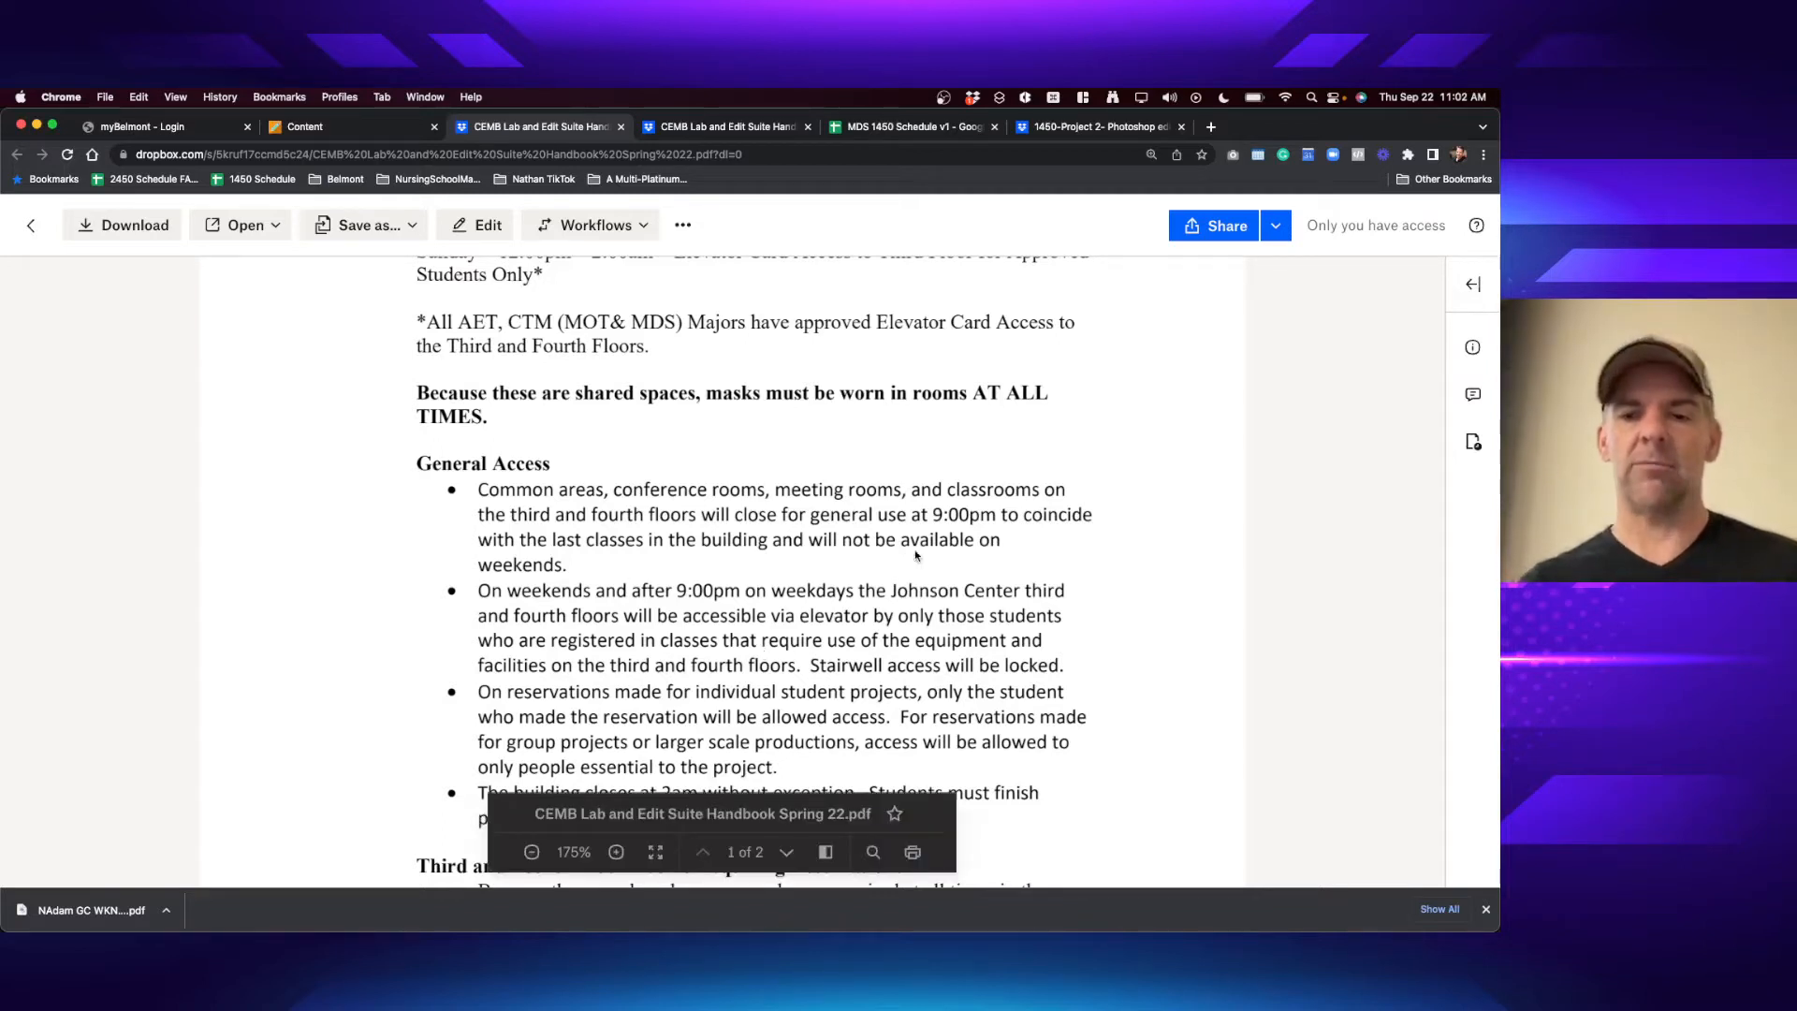
left_click(622, 128)
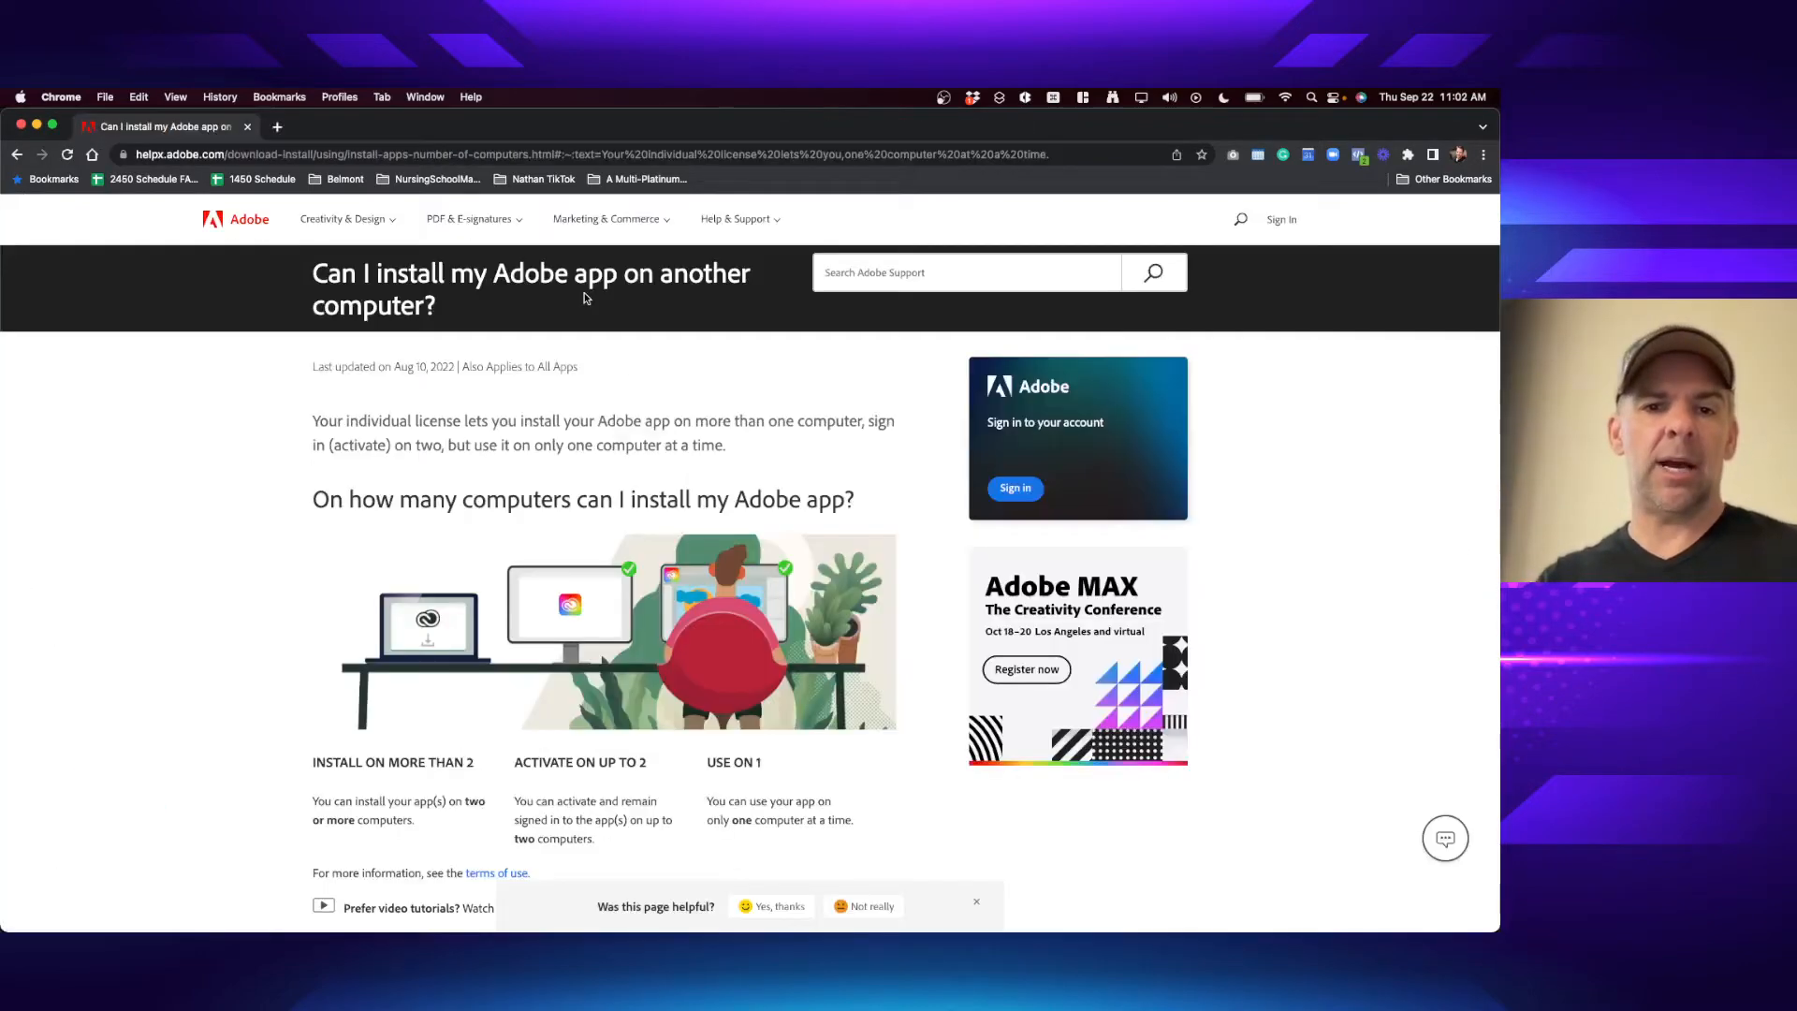
- Read Adobe's guidance on how many computers an individual license can be installed and used on, and close the page
scroll(441, 633, "down", 5)
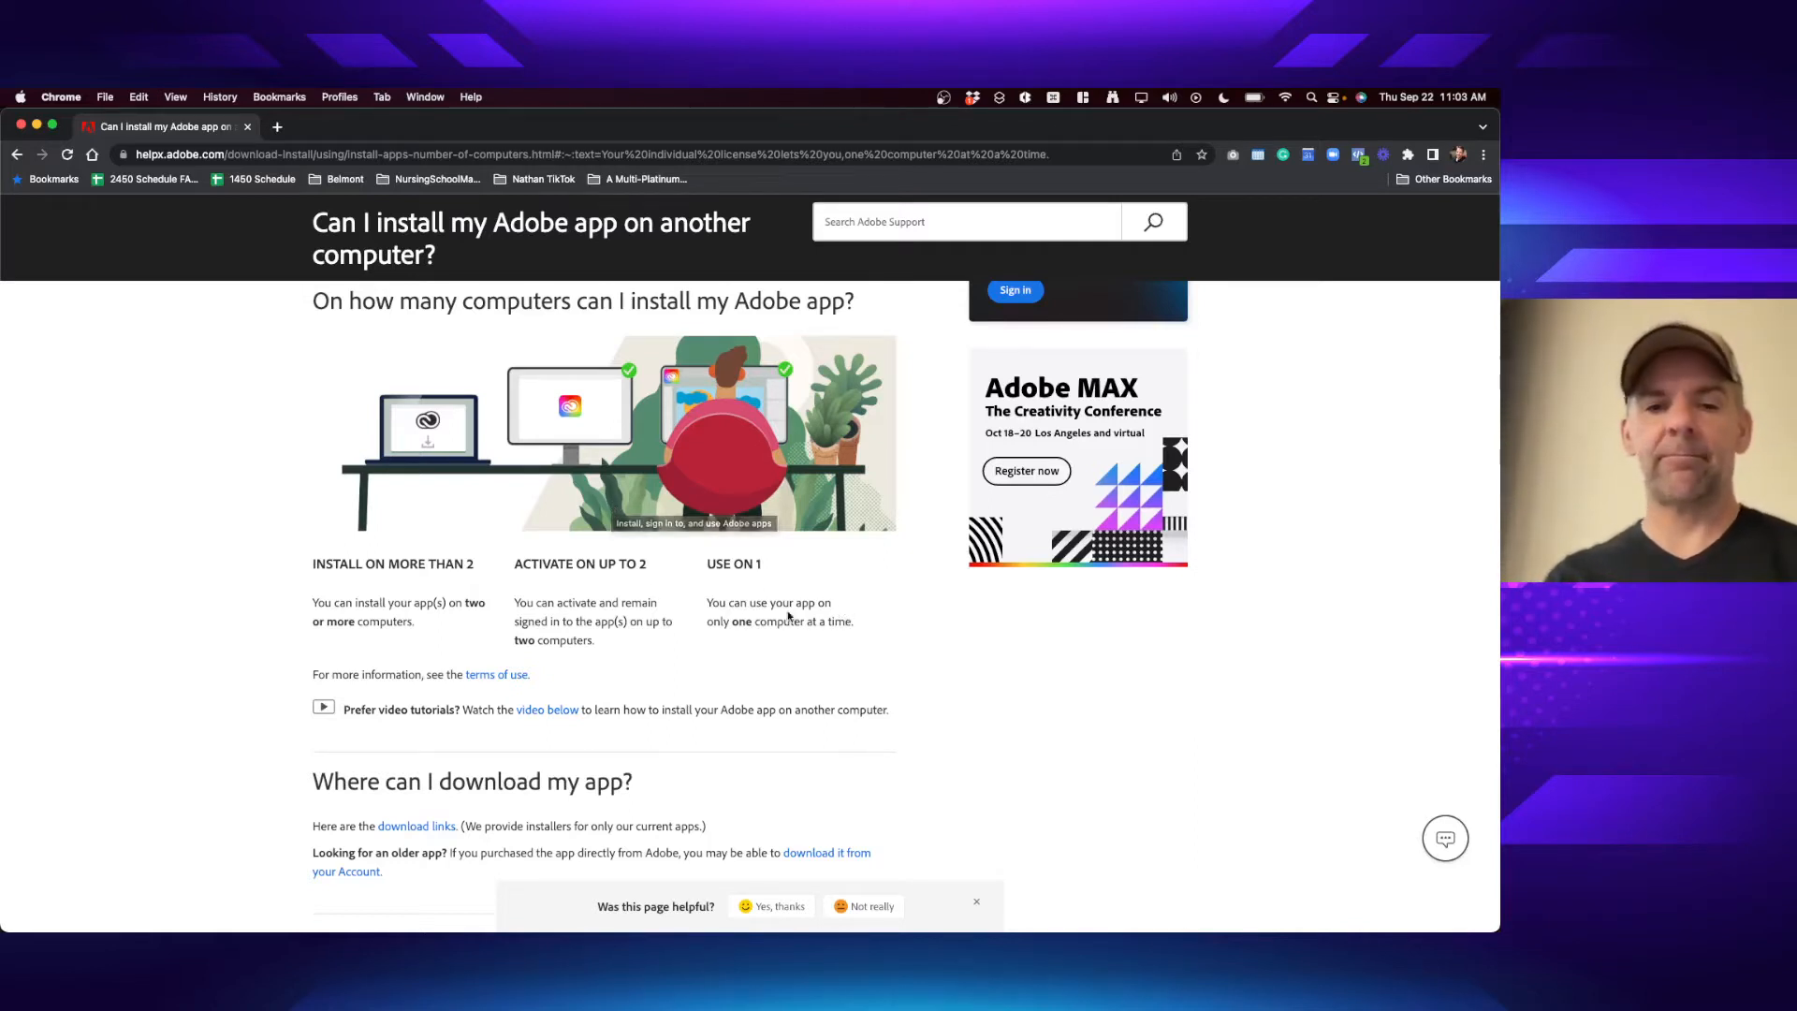
left_click_drag(791, 619, 785, 620)
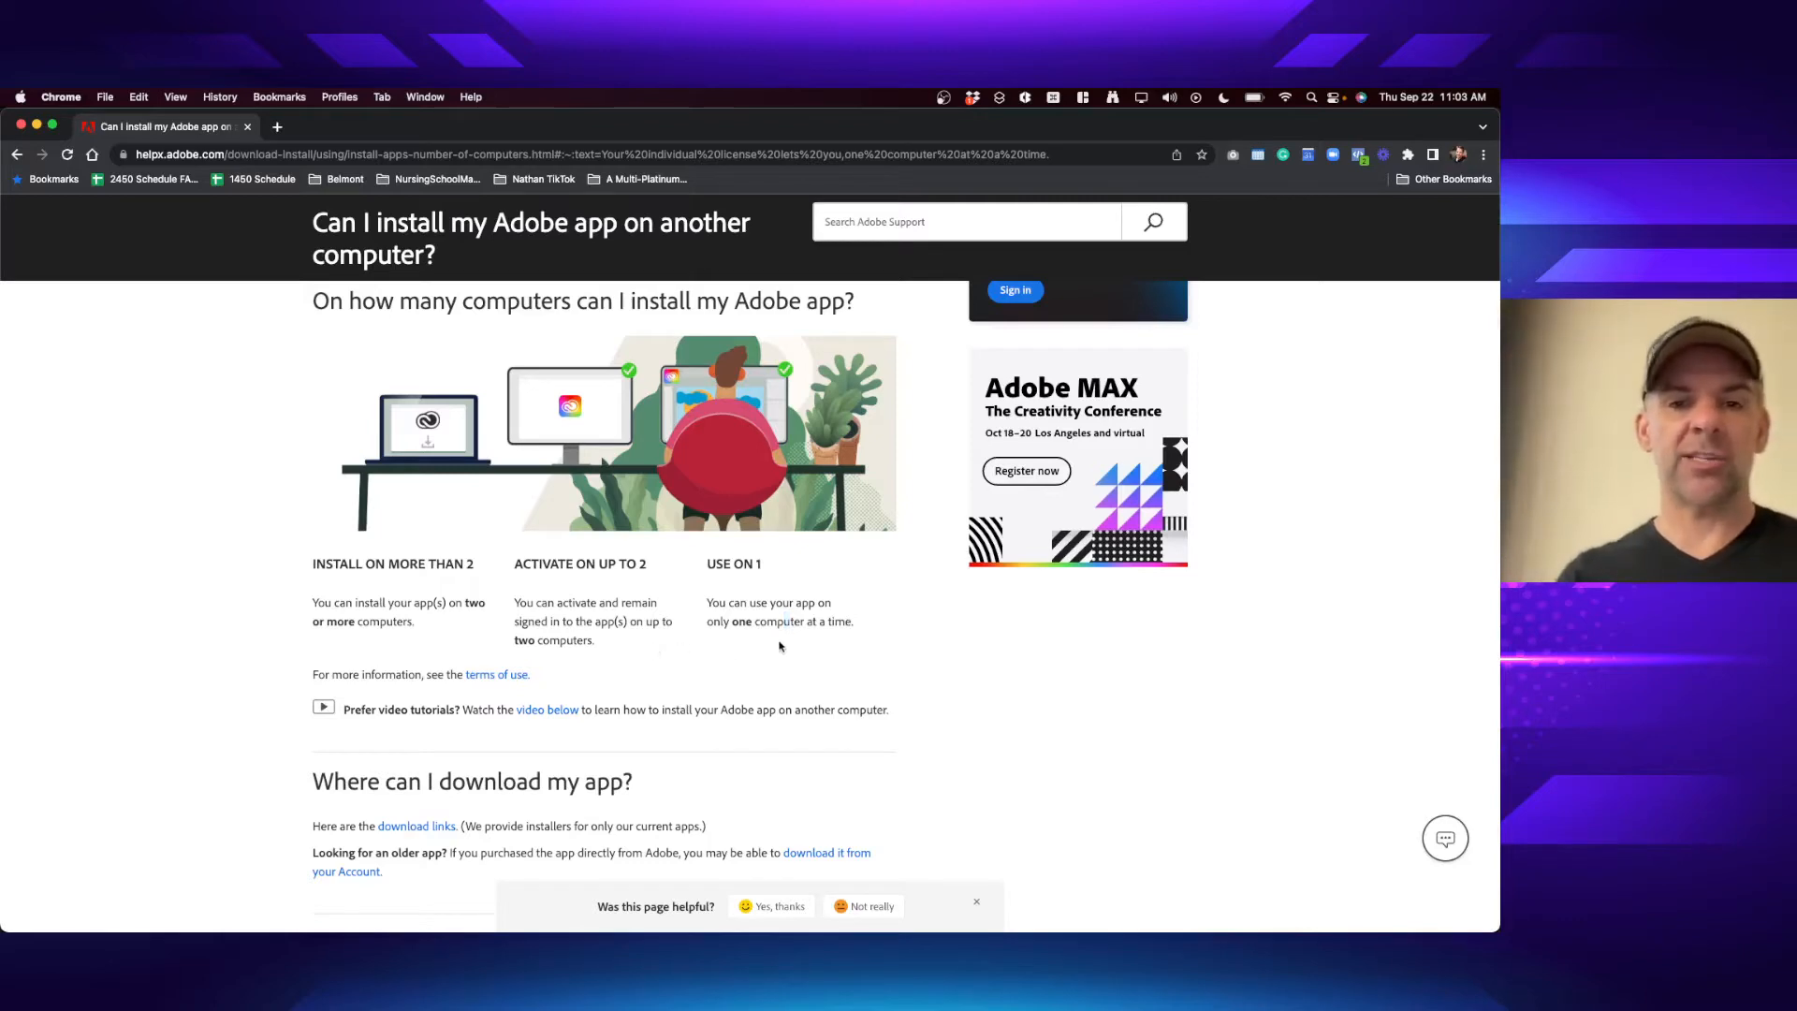
key("super+w")
triple_click(769, 228)
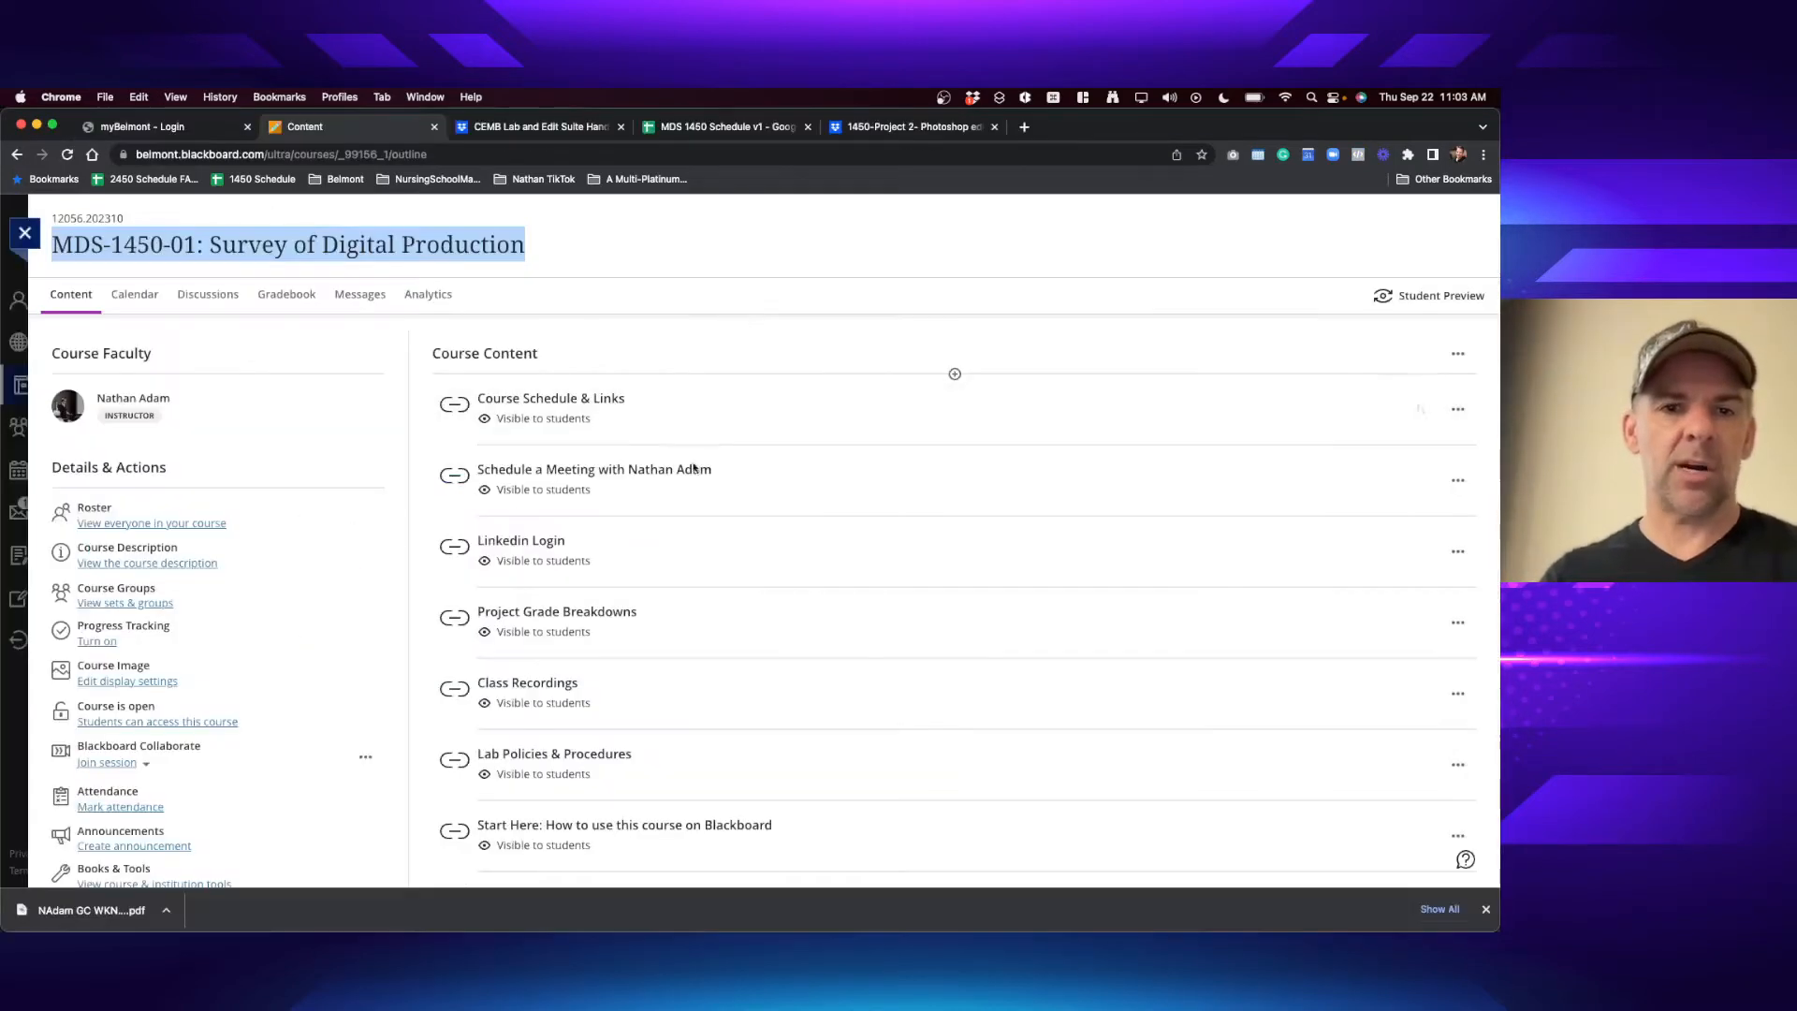
left_click(746, 225)
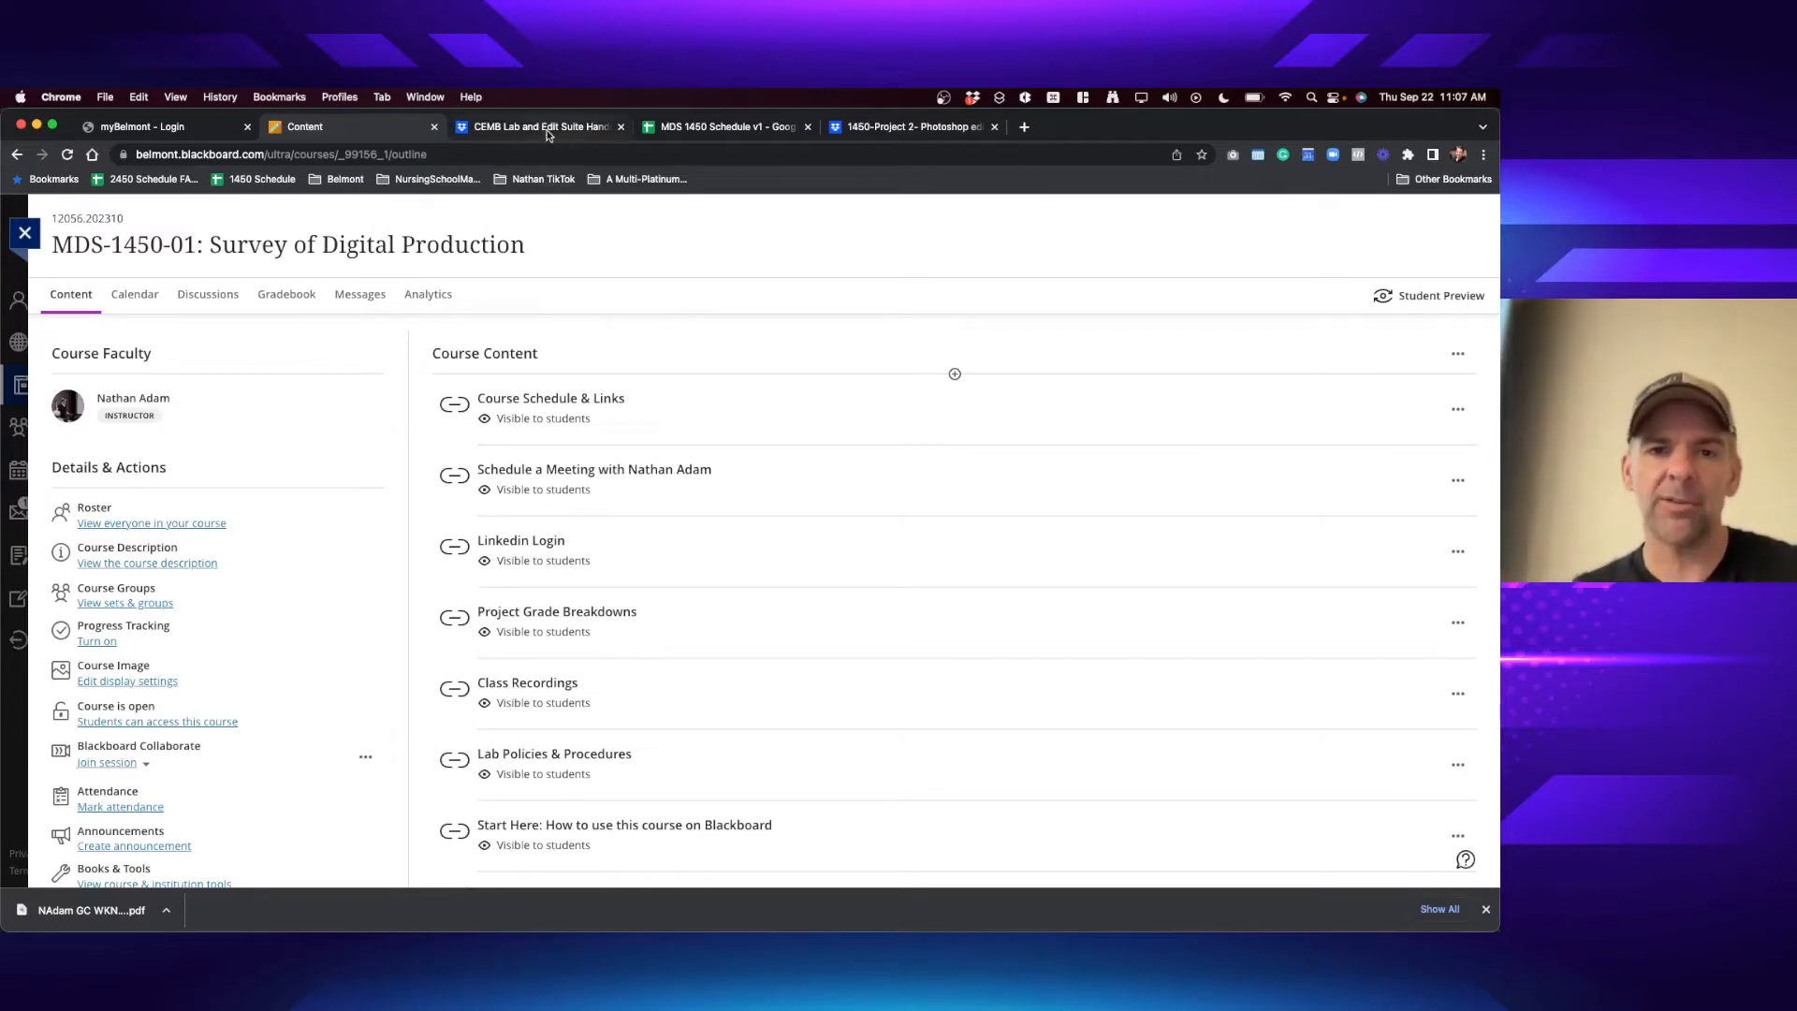
- Close the remaining lab handbook and find the Project 2: Photoshop Editing Instructions entry in the schedule's 9/22 class row
left_click(581, 129)
left_click(621, 126)
left_click(713, 129)
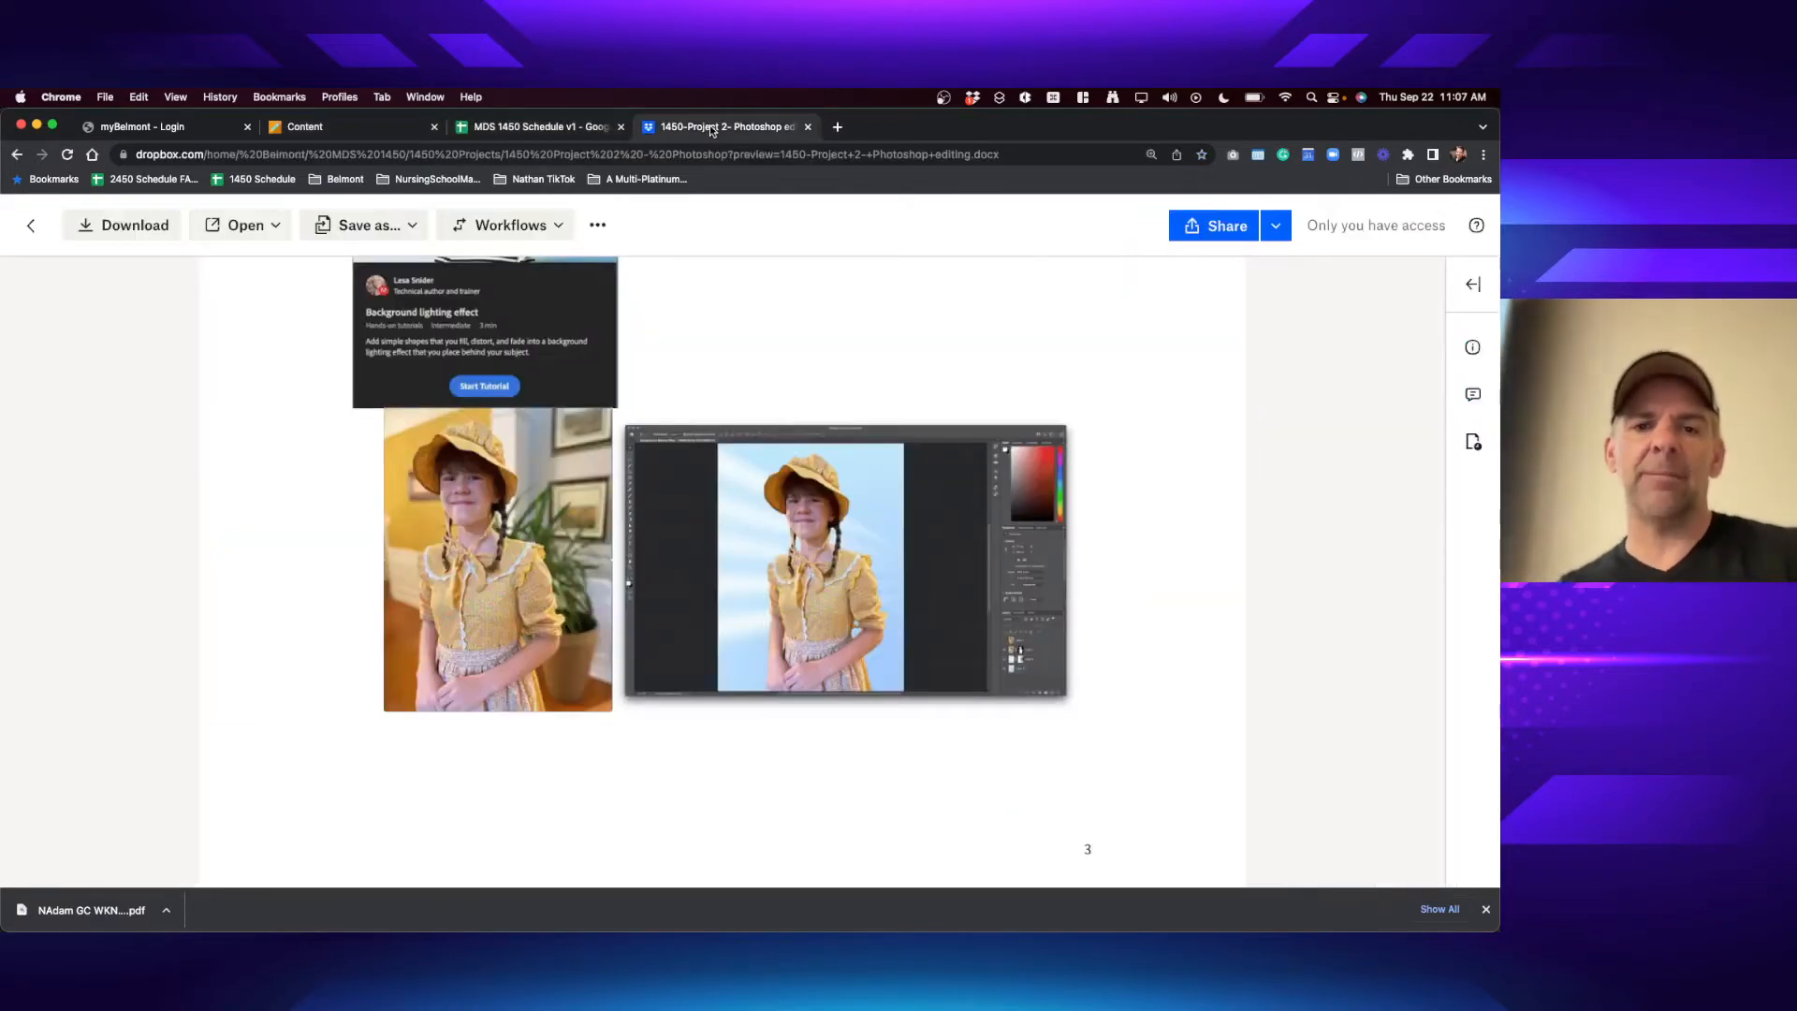
left_click(476, 124)
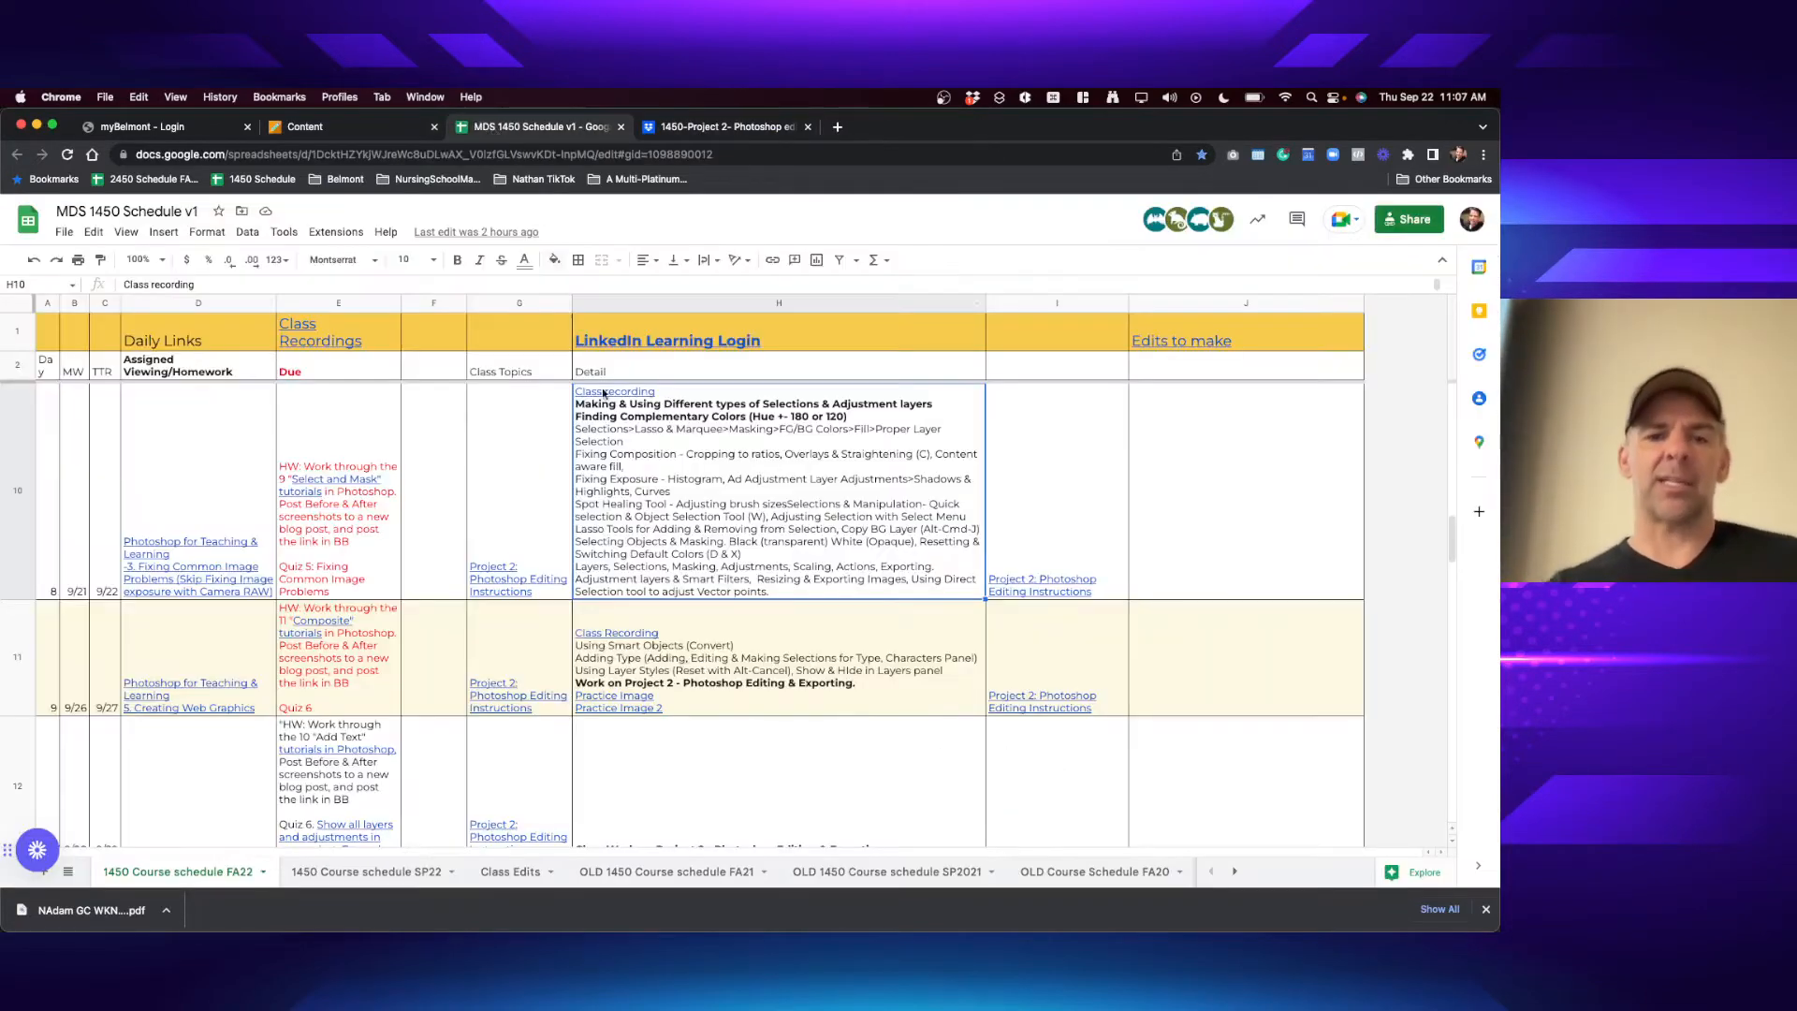
left_click(486, 588)
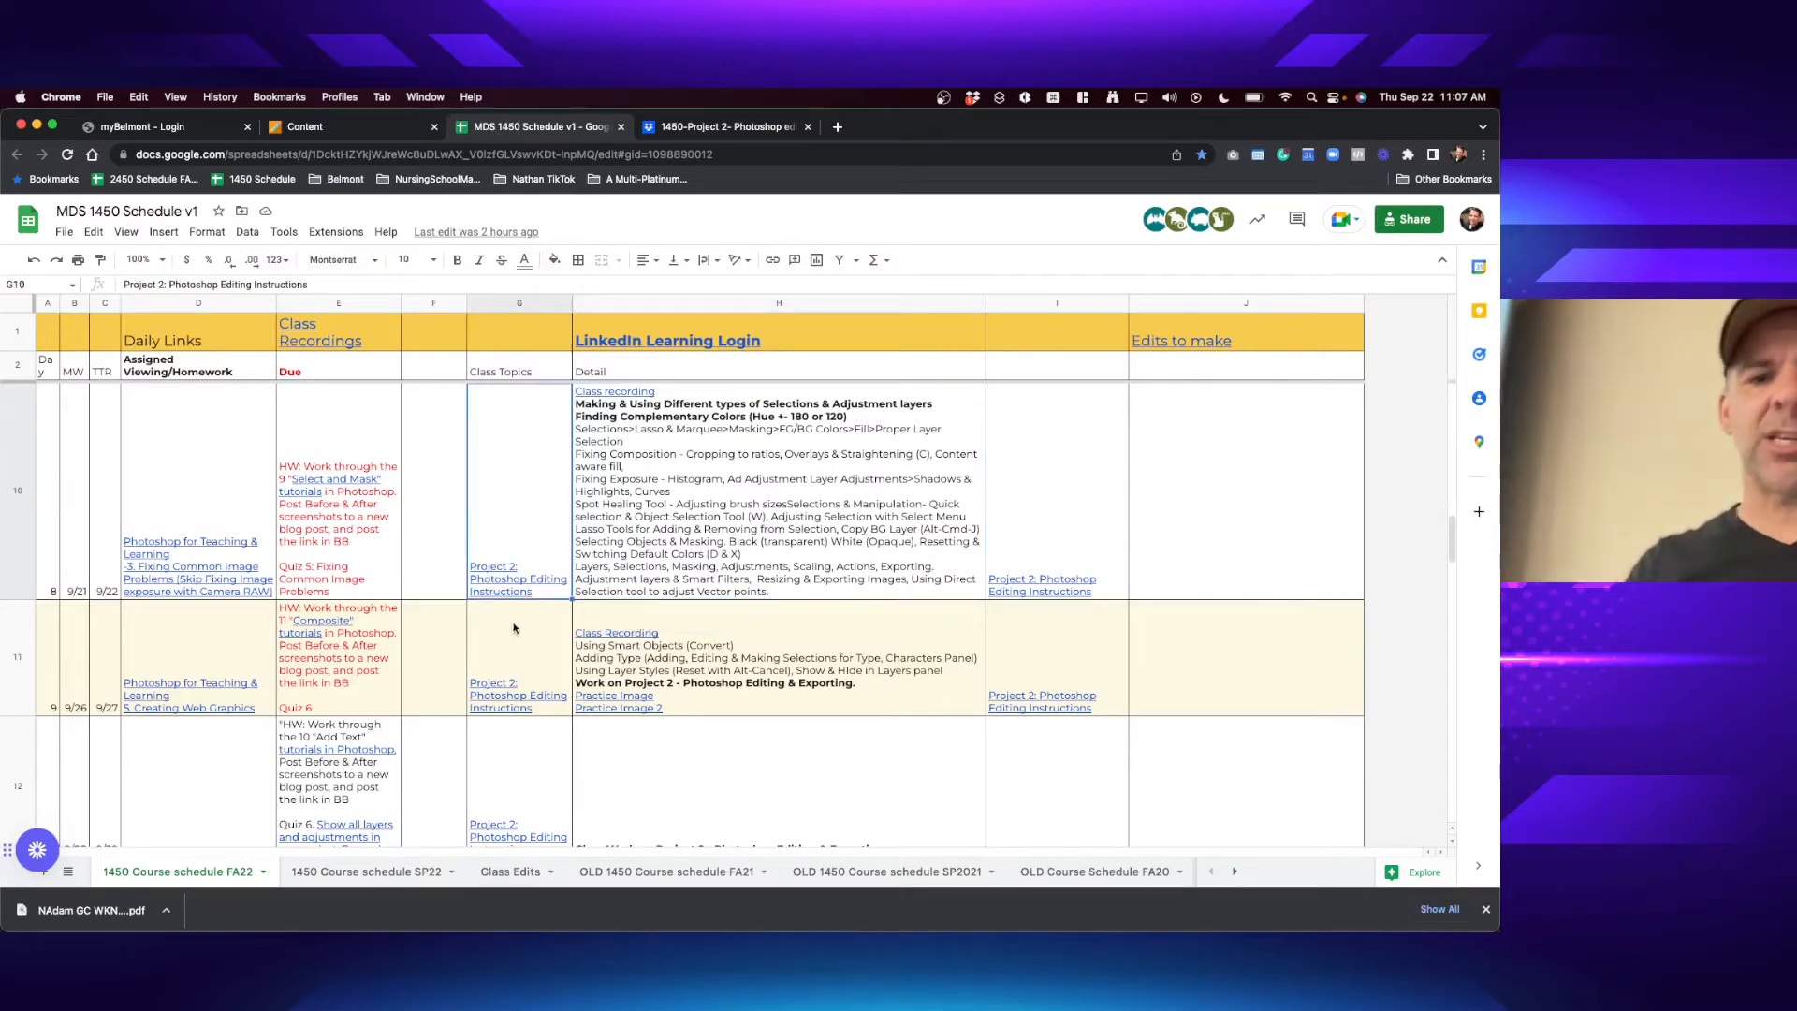
- Read the Project 2 Photoshop editing document's overview, tutorial categories, blog post requirements and screenshot instructions
left_click(713, 127)
scroll(788, 390, "down", 10)
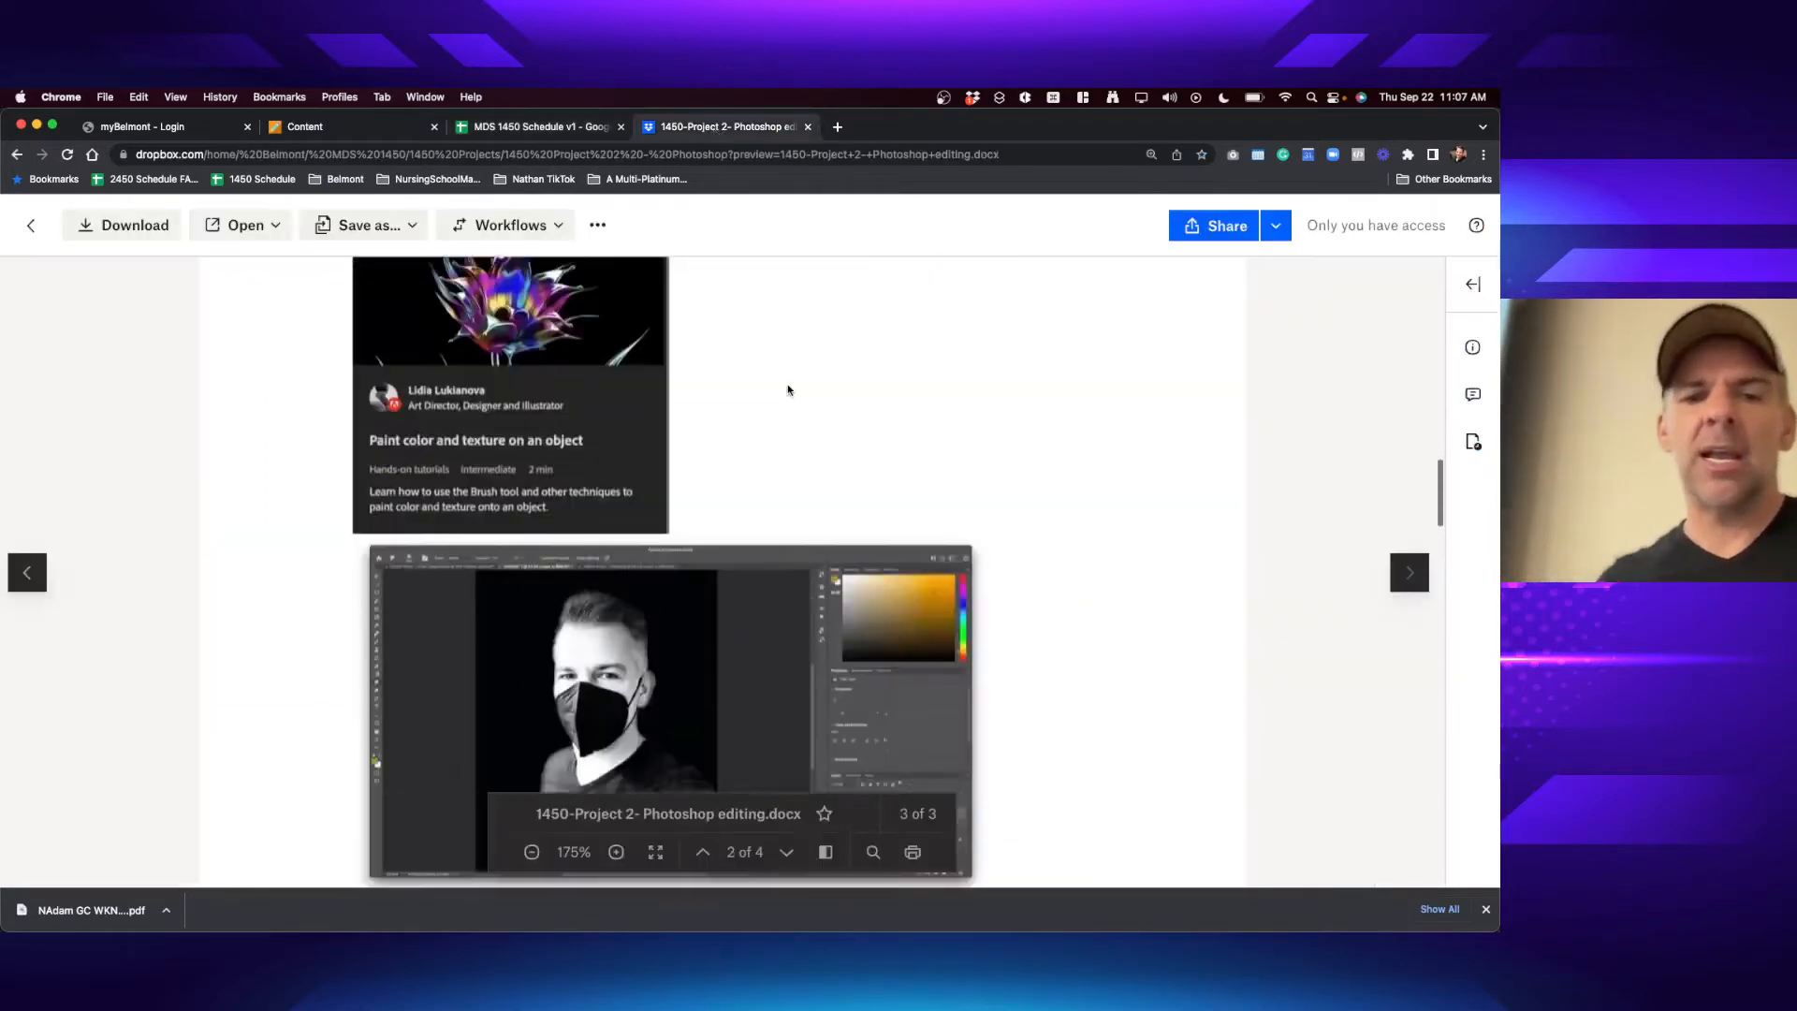
scroll(787, 389, "up", 10)
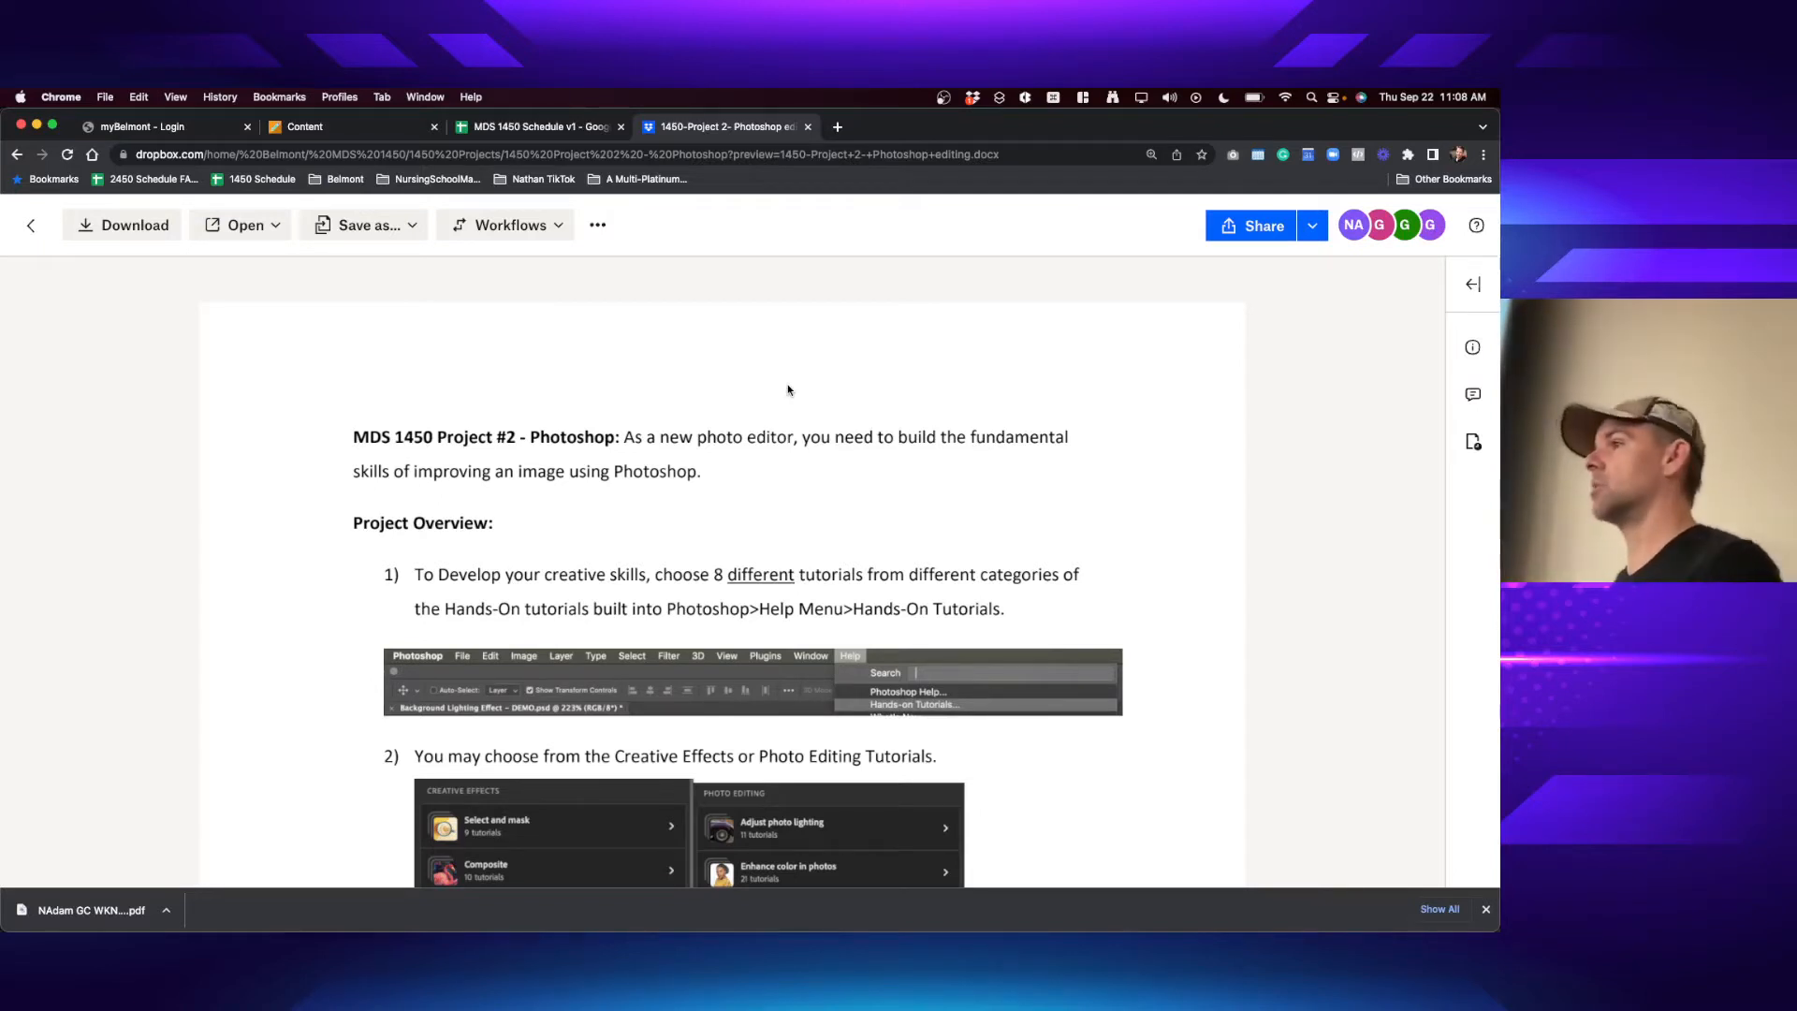
scroll(788, 389, "down", 3)
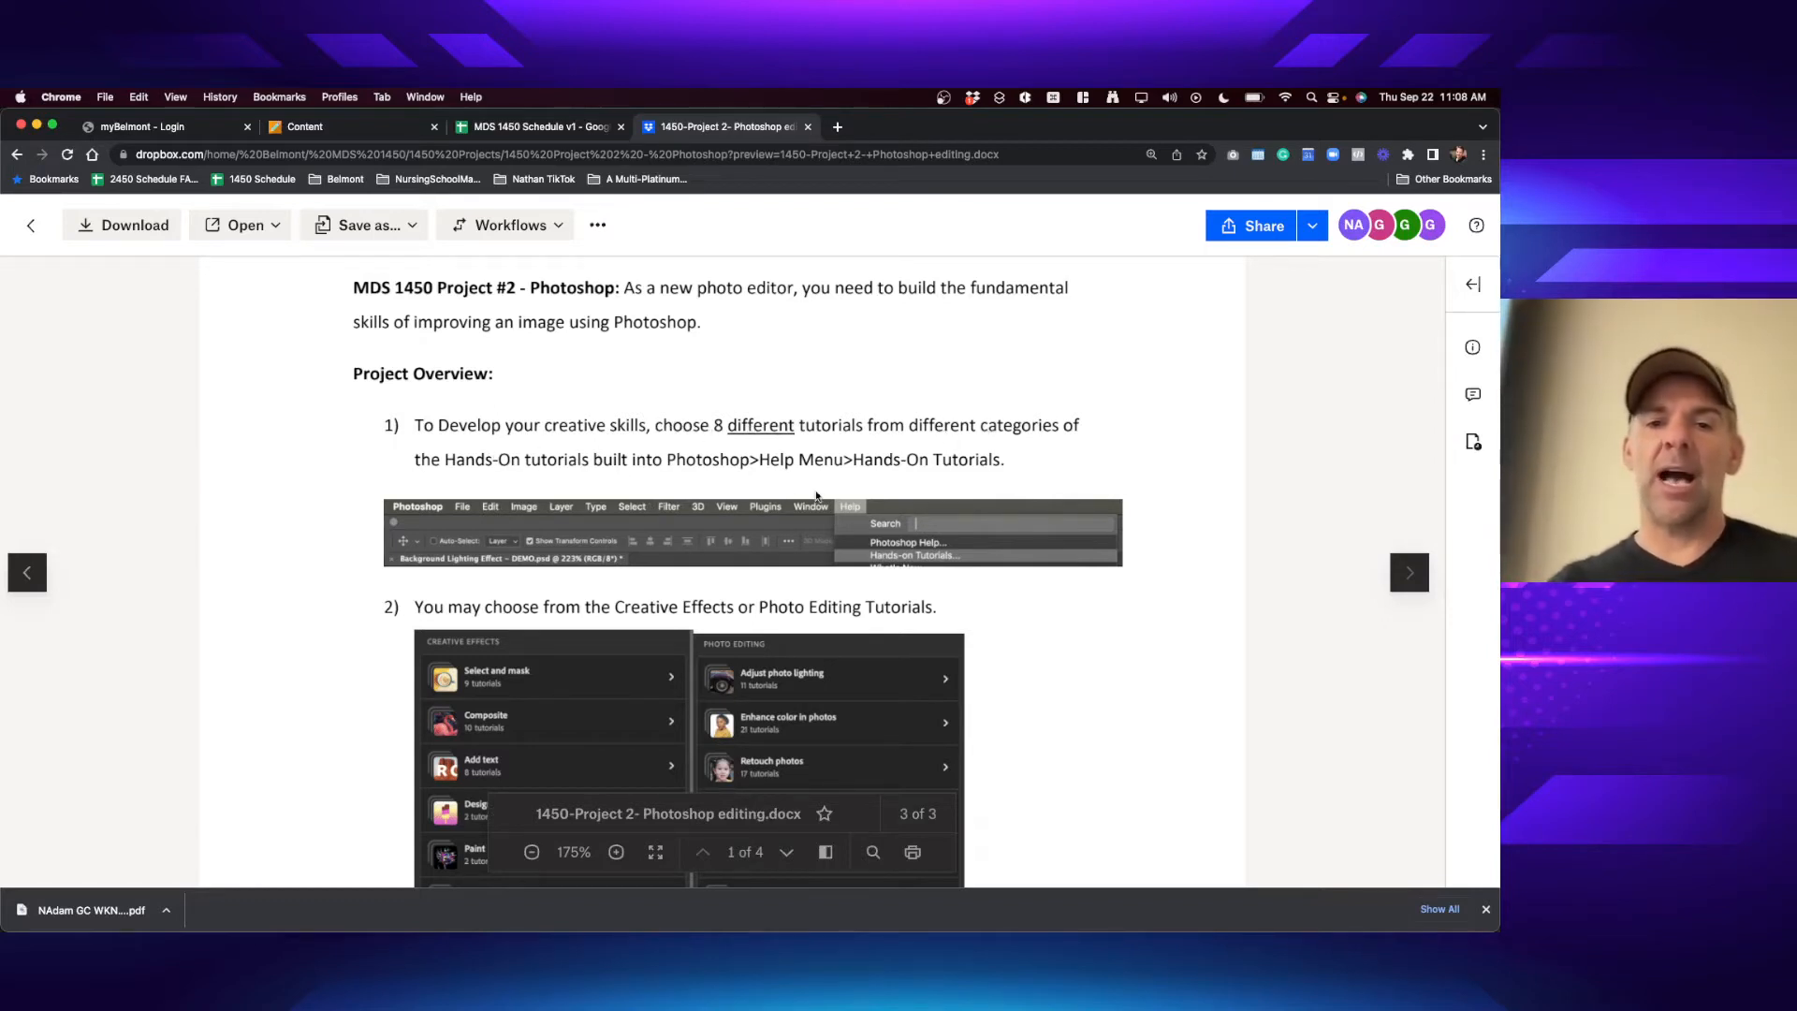
scroll(817, 497, "down", 4)
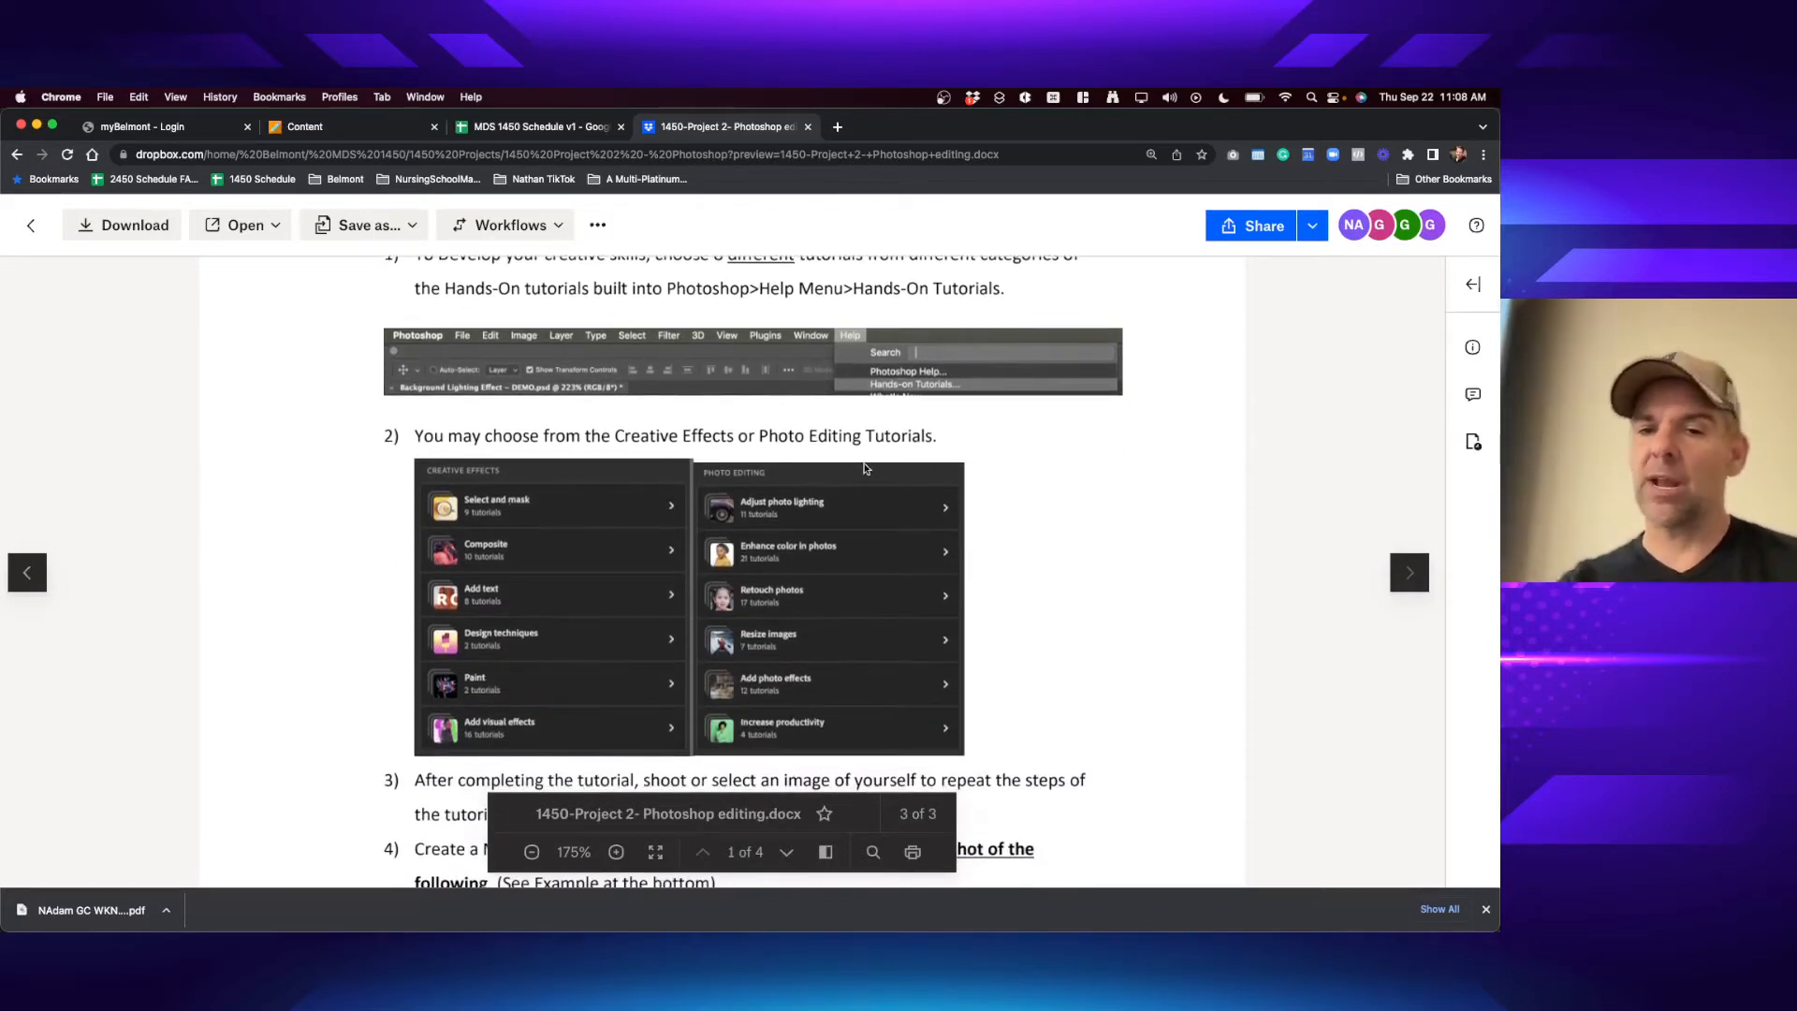
scroll(865, 468, "down", 8)
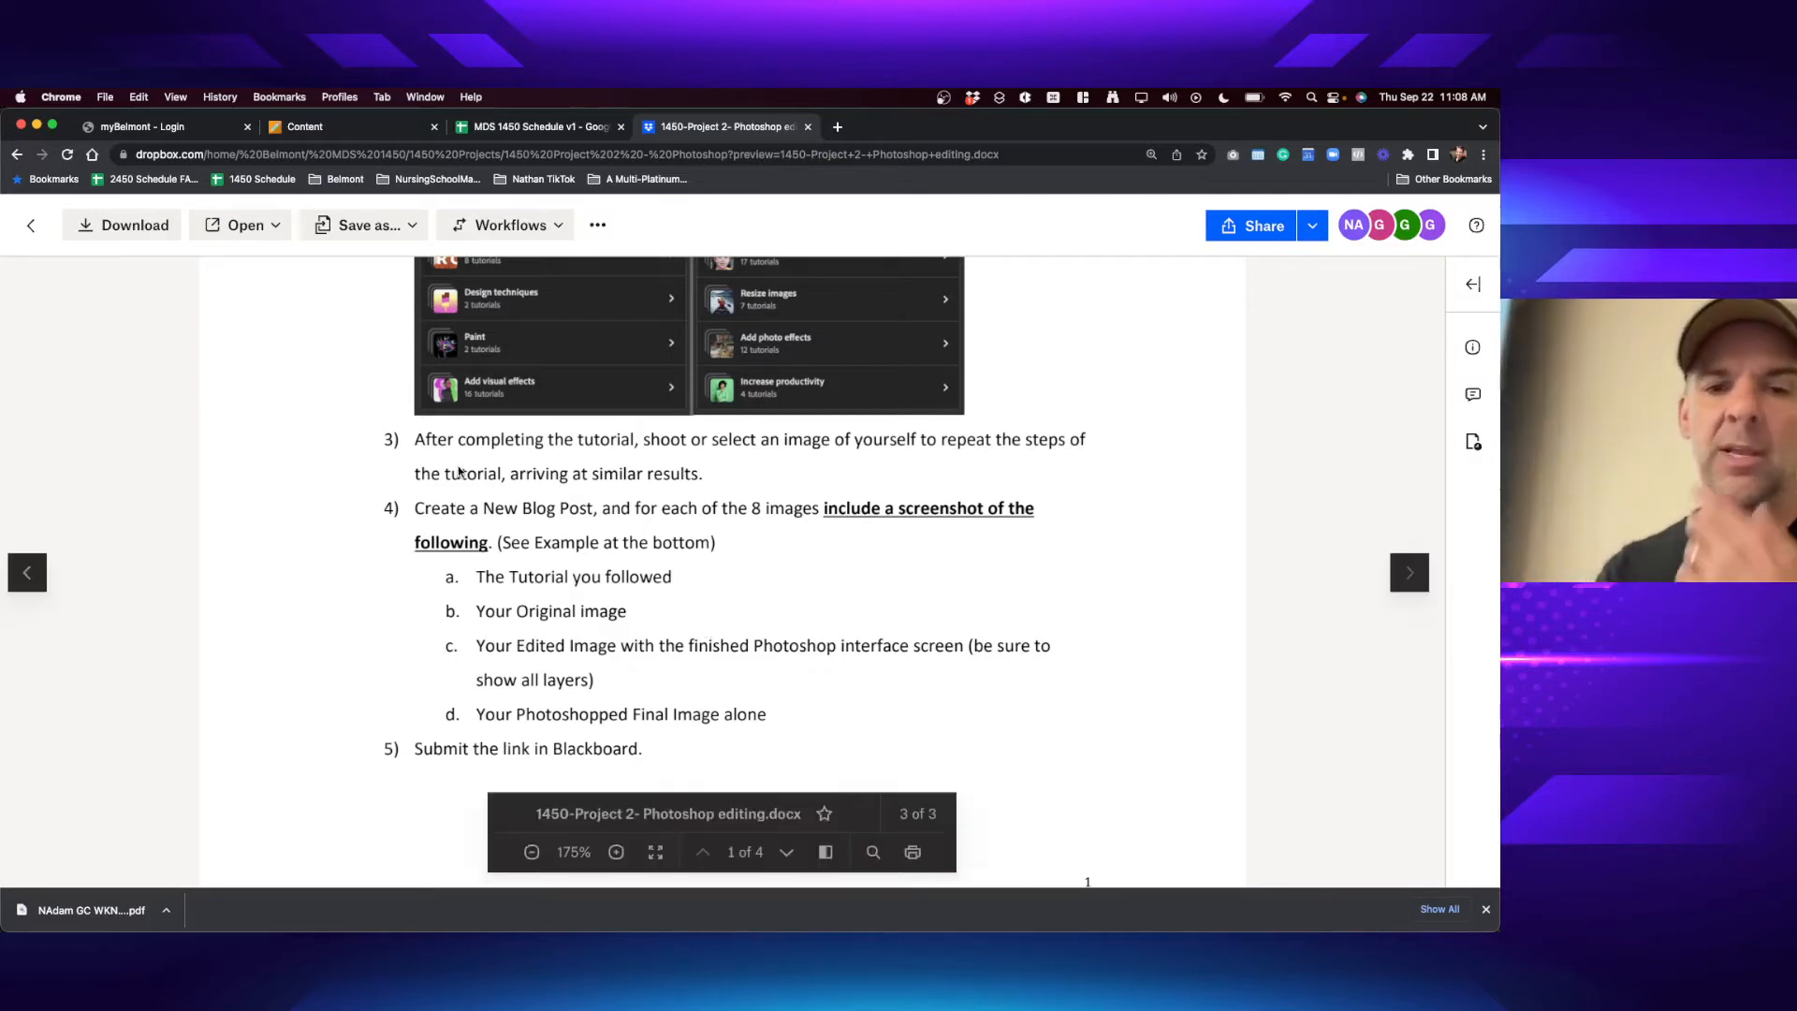
scroll(618, 623, "down", 3)
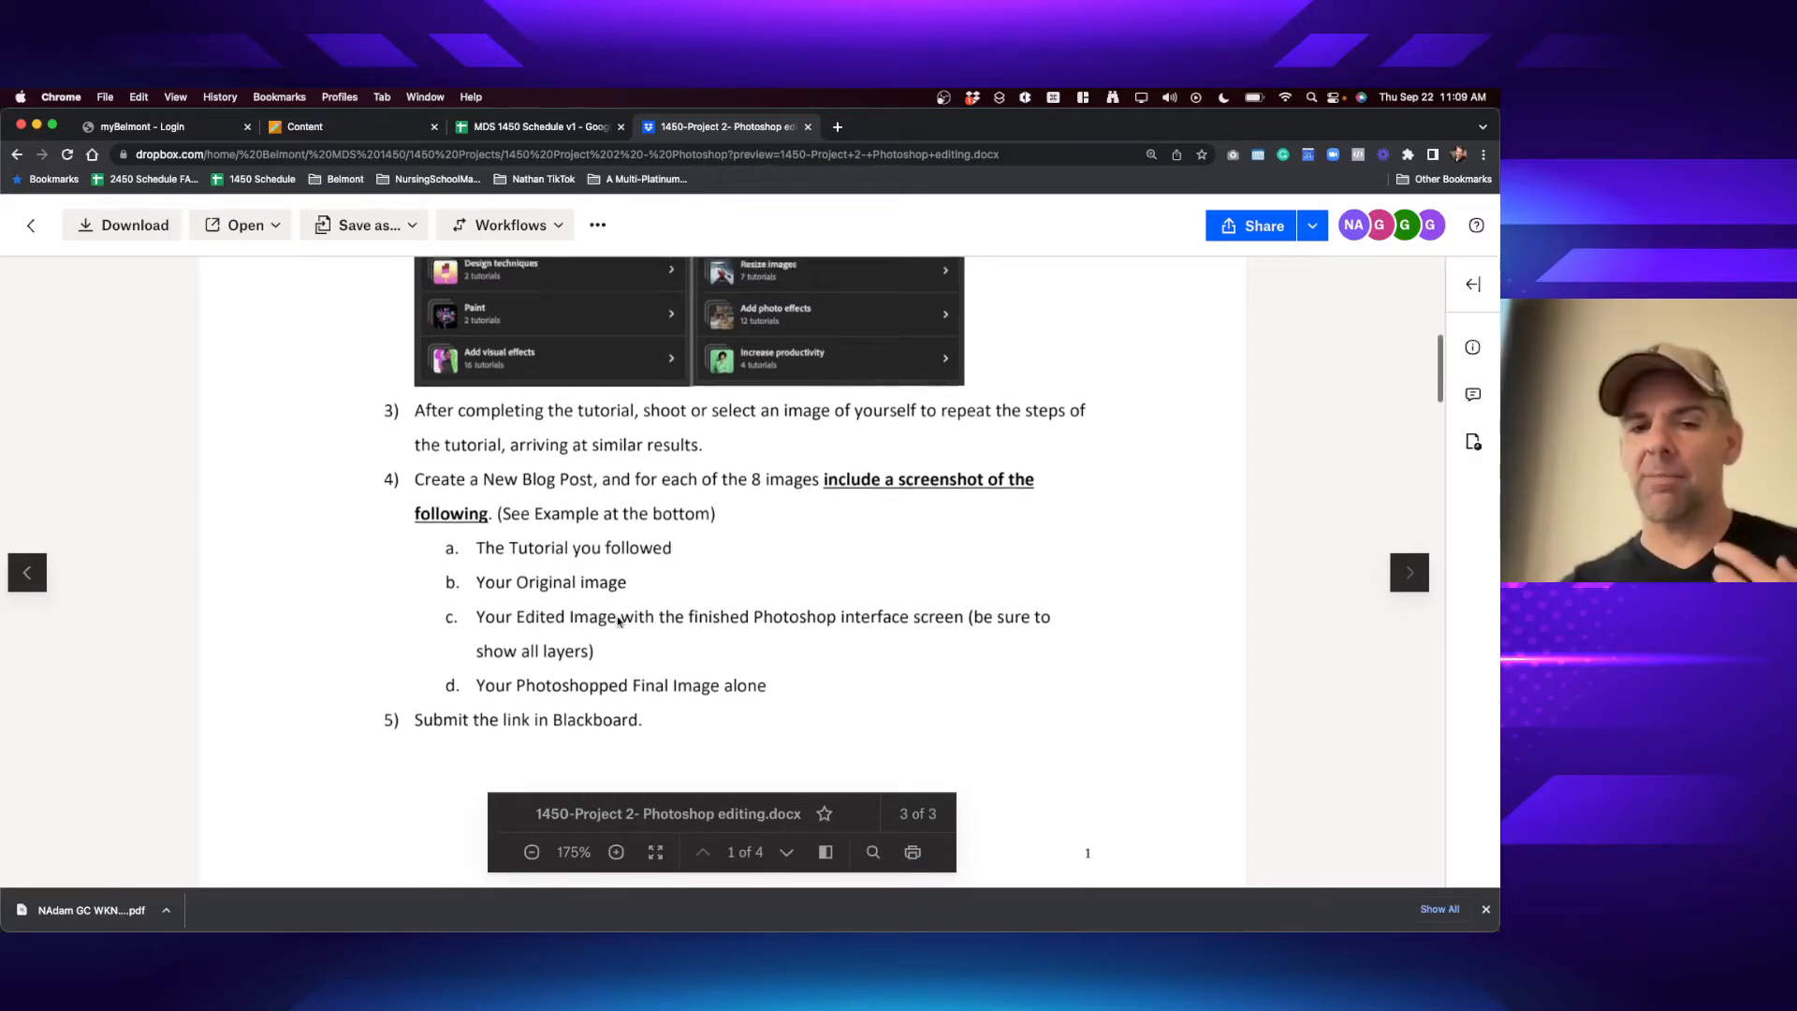
scroll(619, 623, "down", 10)
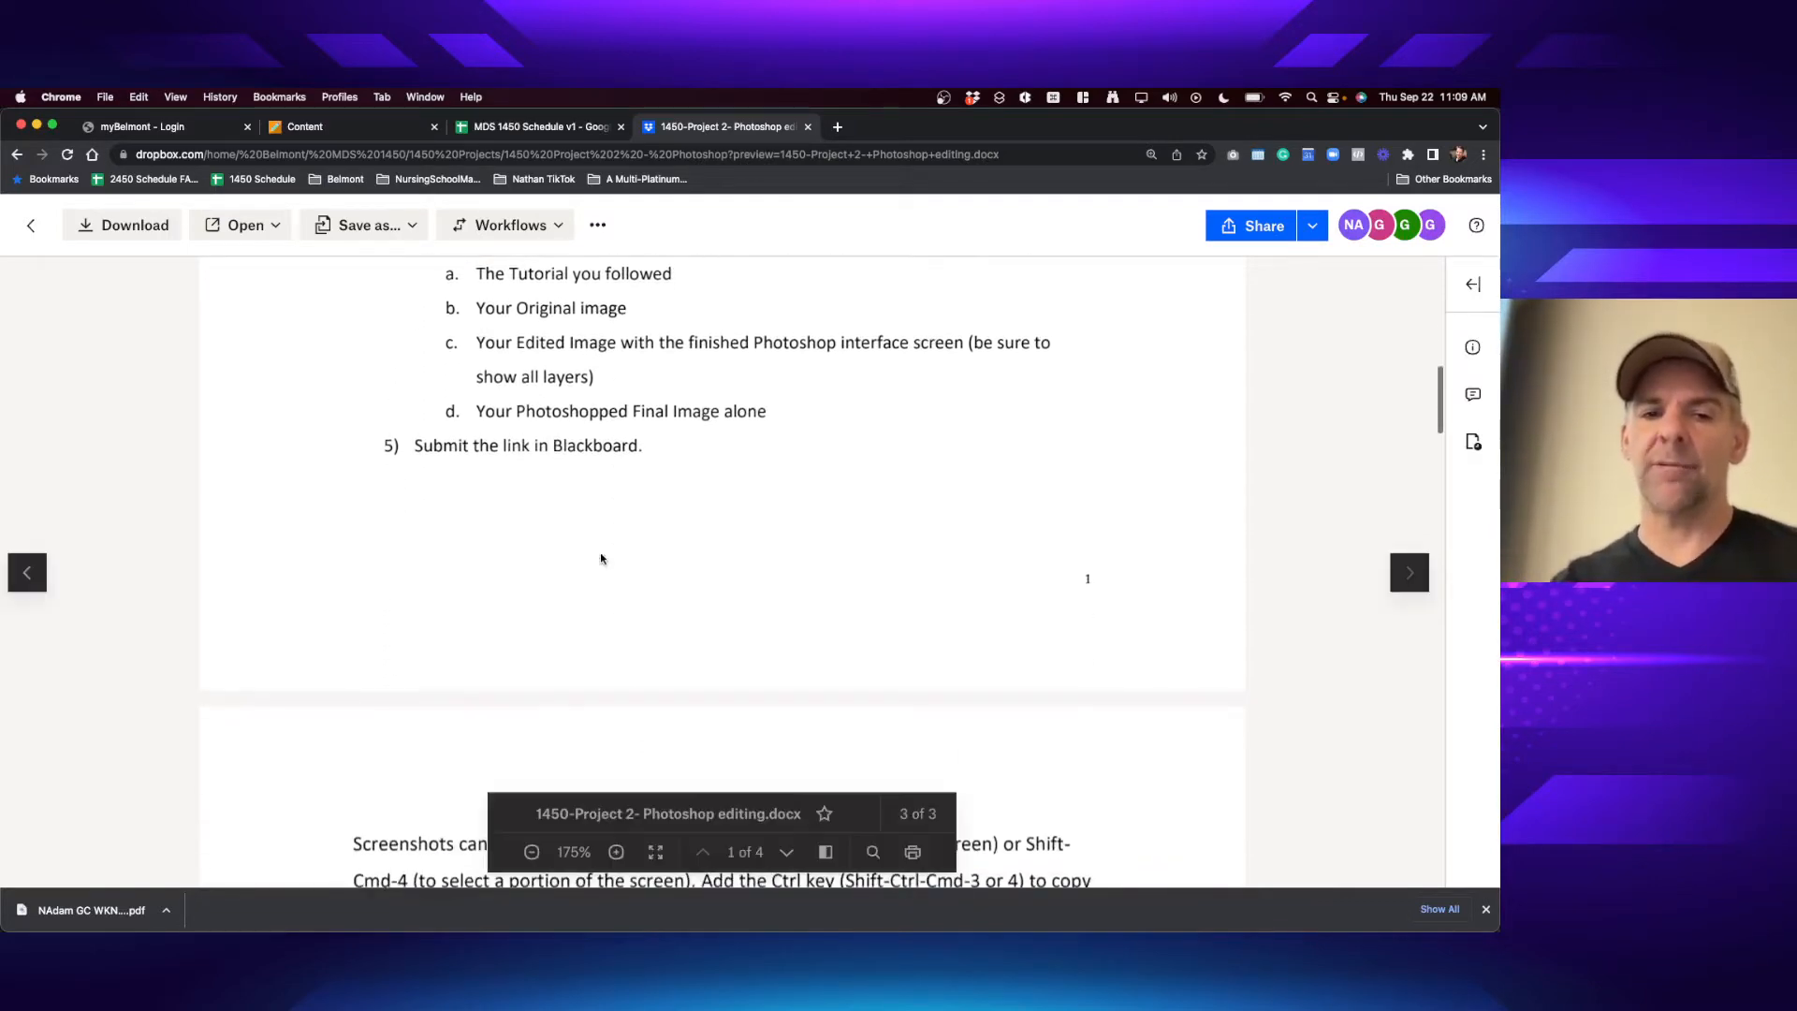
scroll(636, 580, "up", 12)
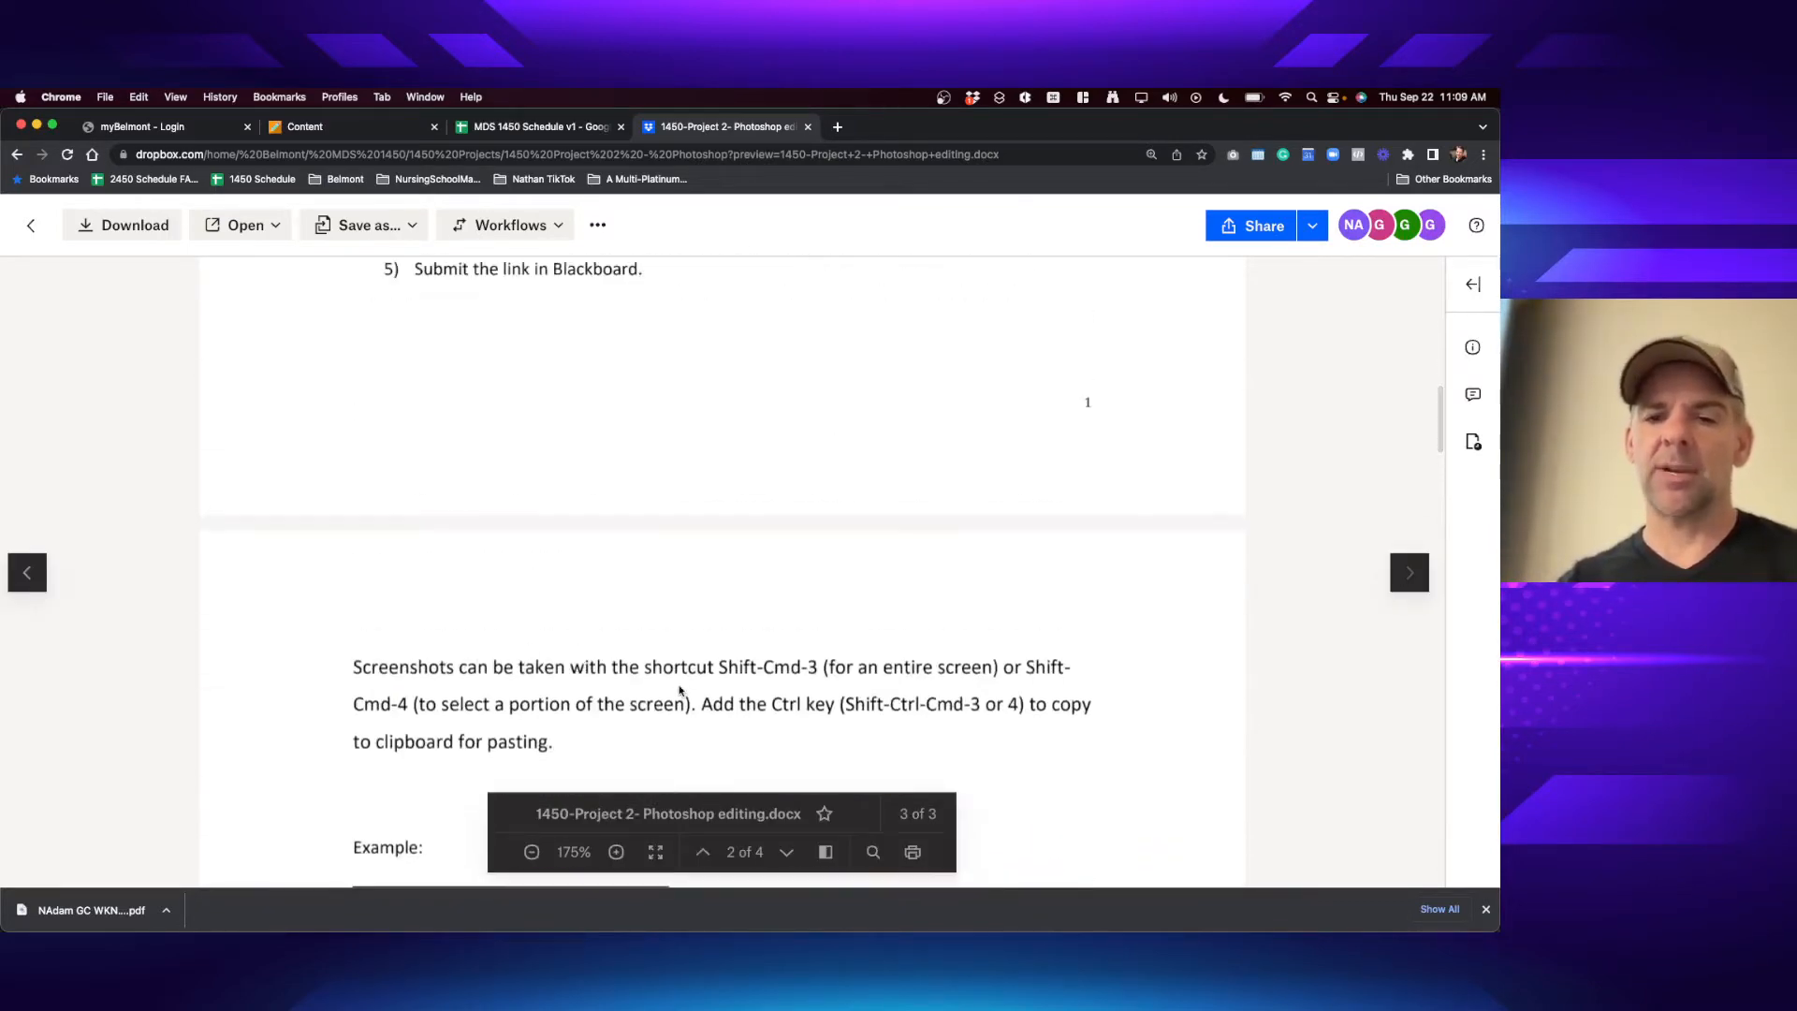
scroll(669, 532, "down", 1)
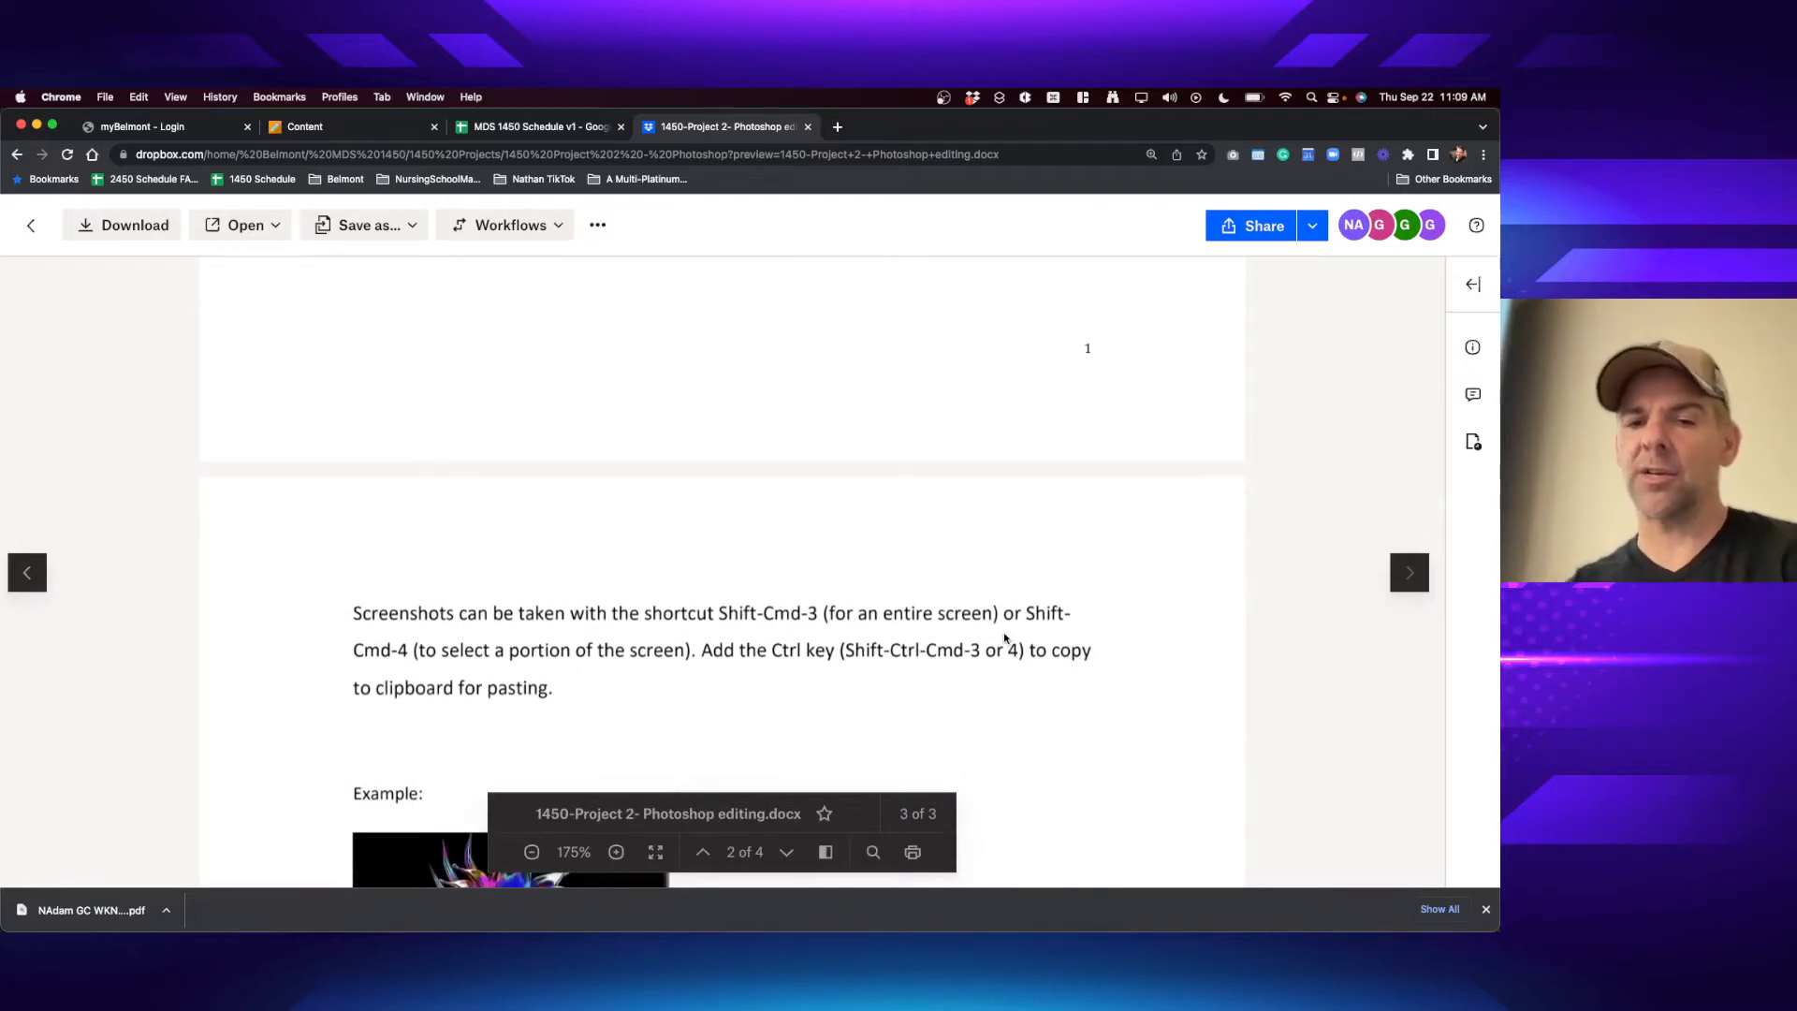
- Examine the example submissions in the Project 2 document, including the tutorial, original image, Photoshop interface and final image
scroll(927, 669, "down", 10)
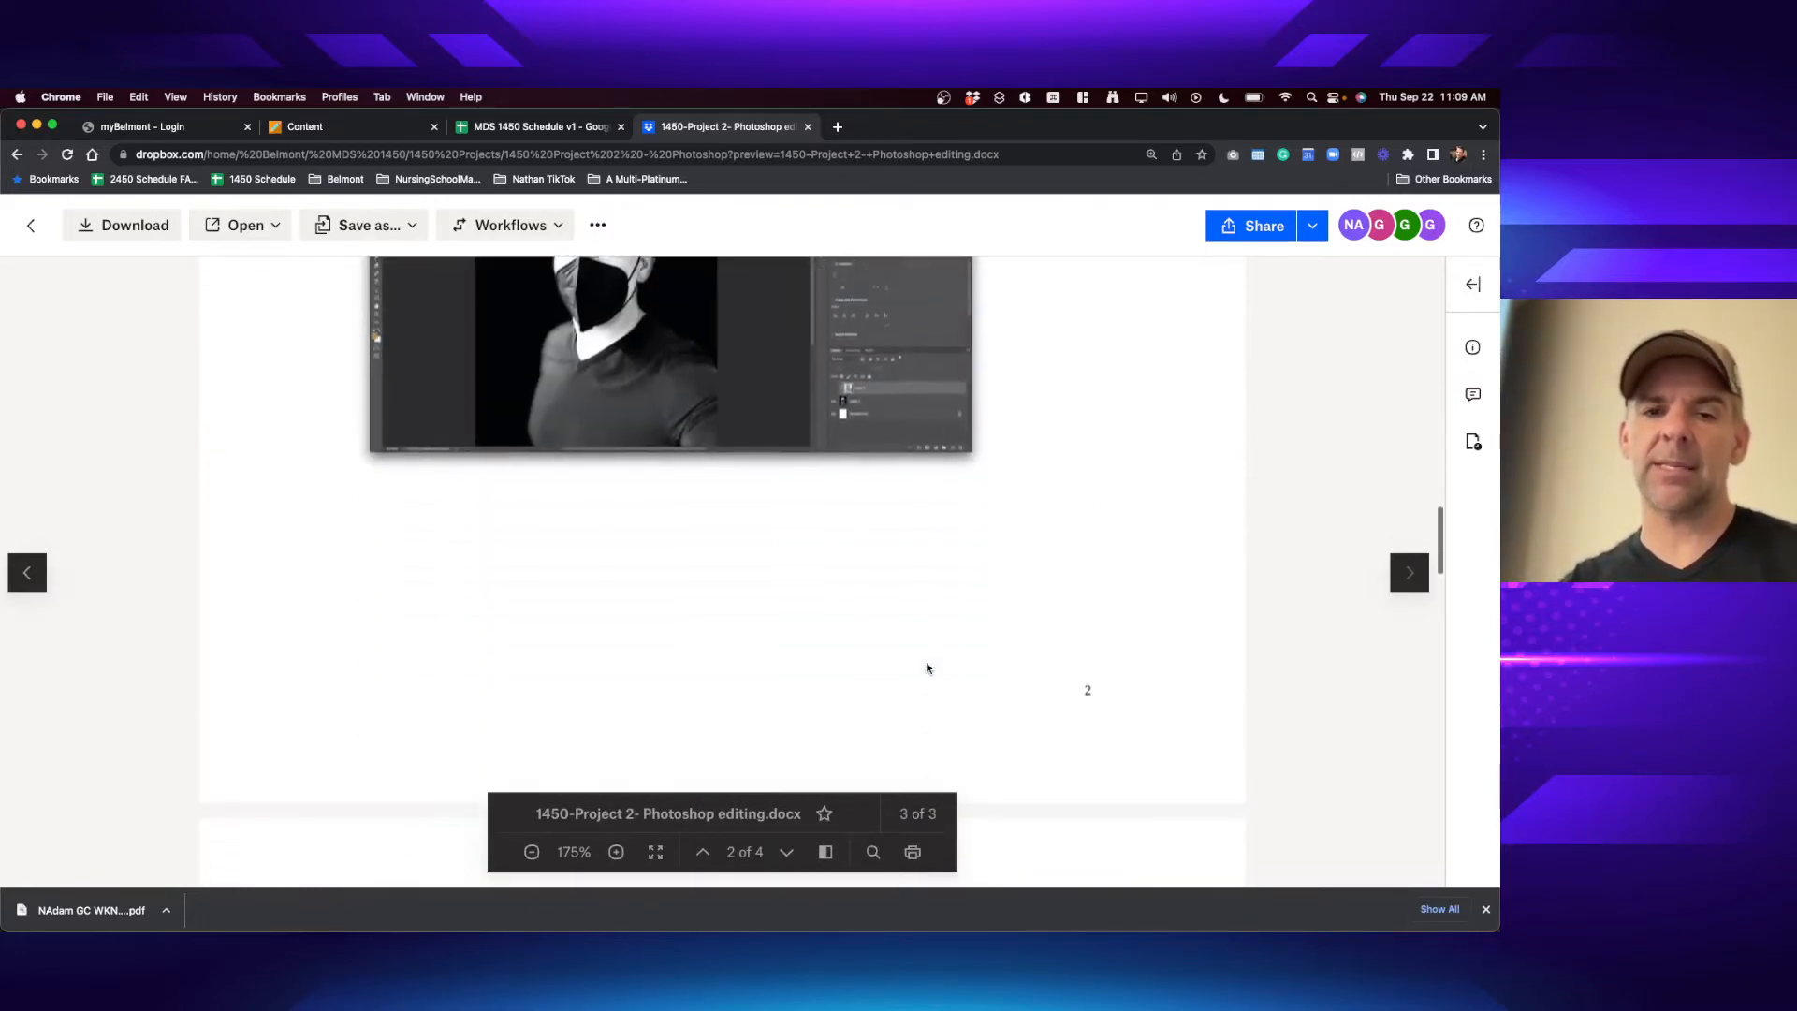
scroll(927, 668, "down", 15)
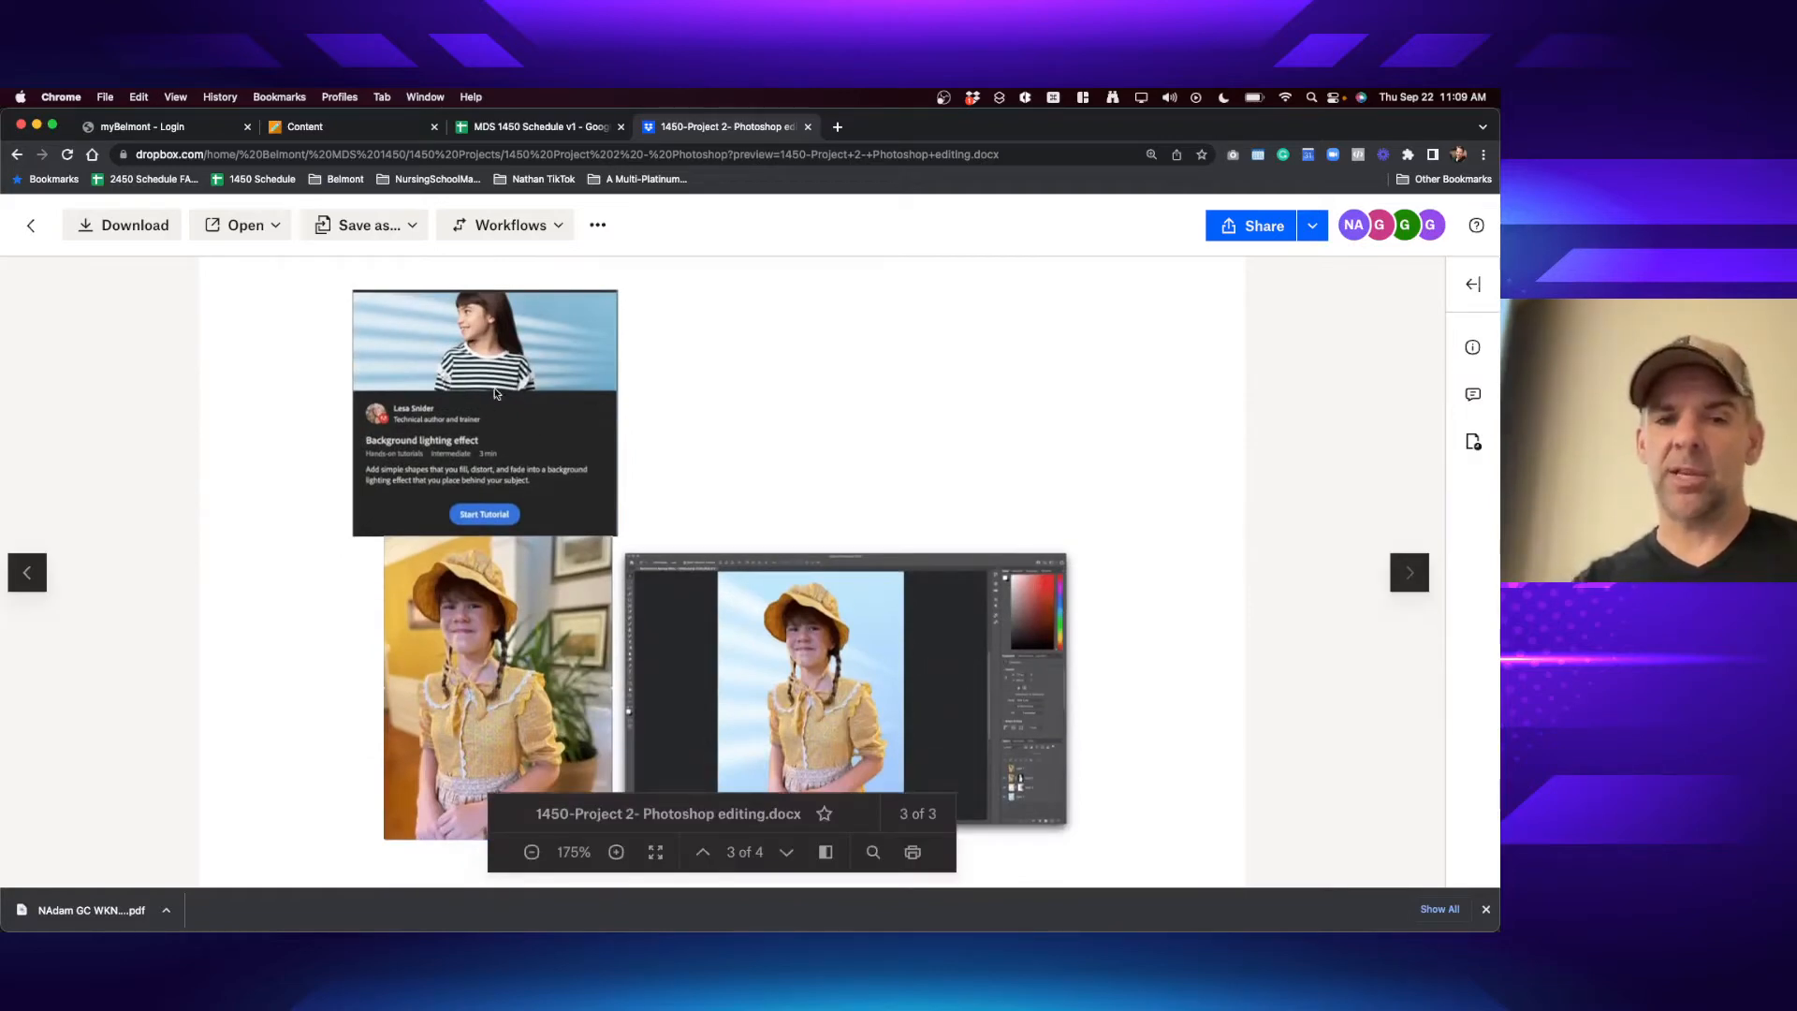
scroll(481, 582, "down", 2)
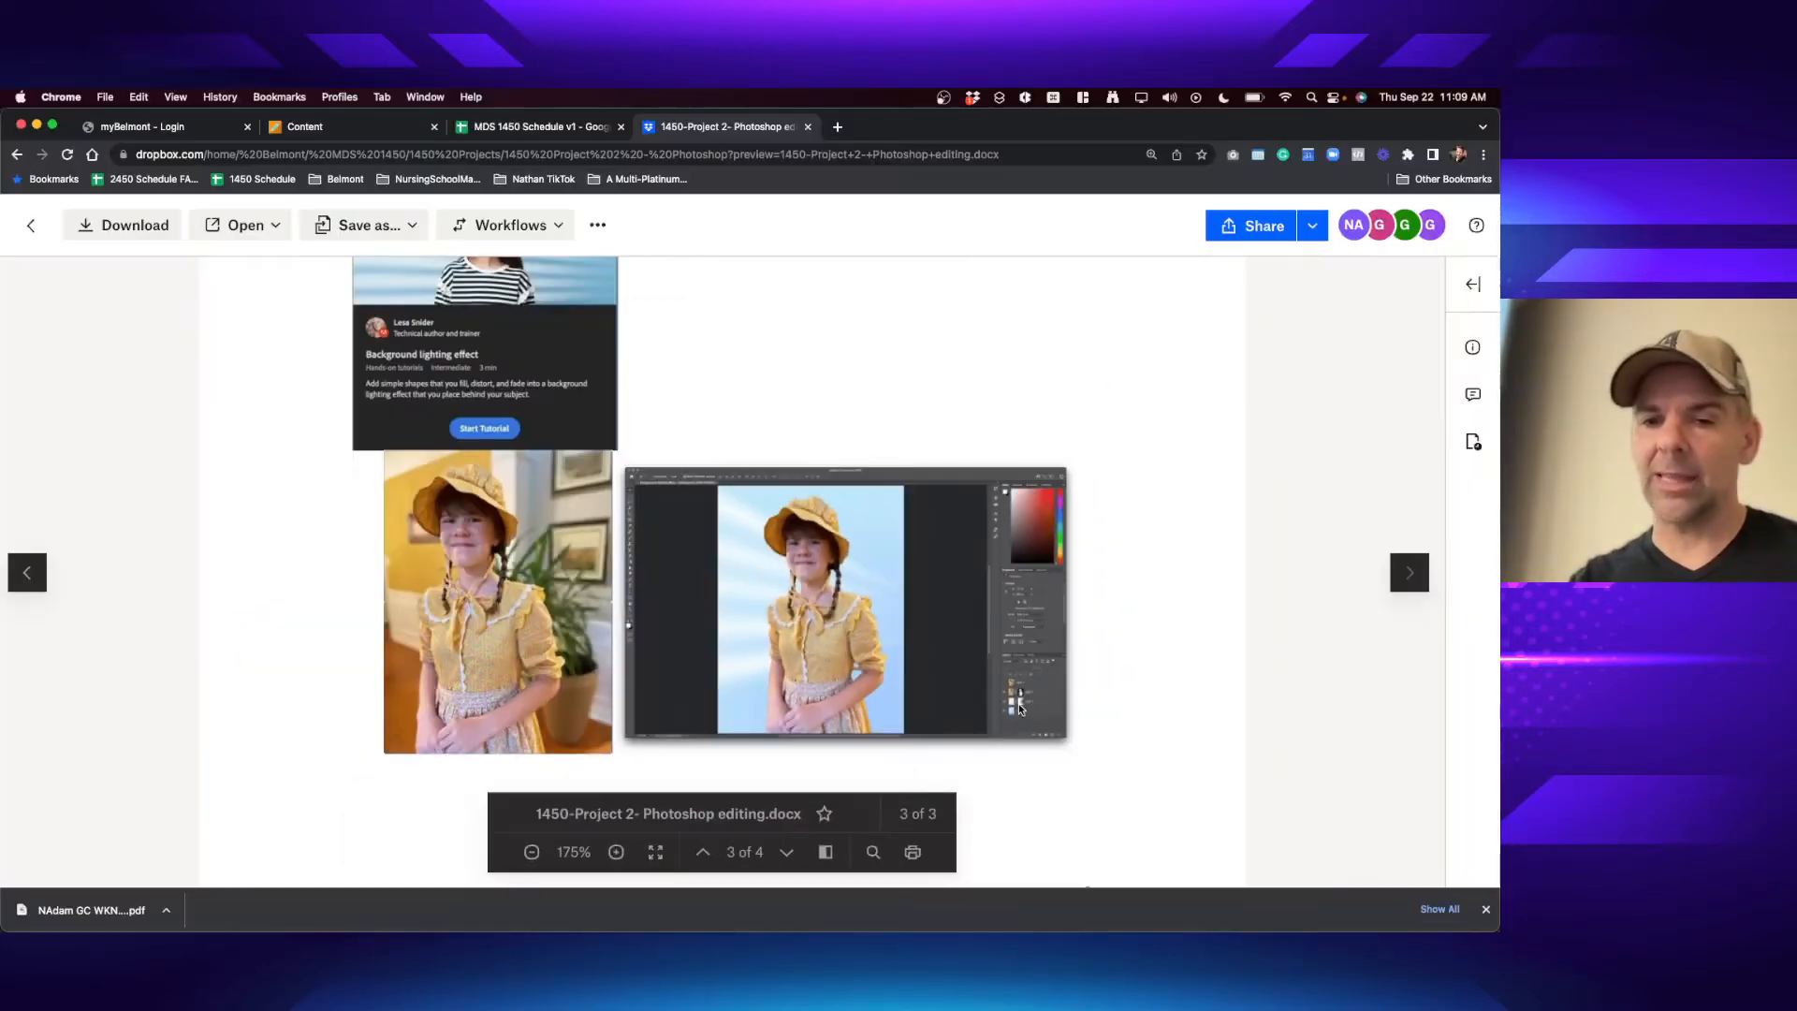
scroll(979, 682, "down", 10)
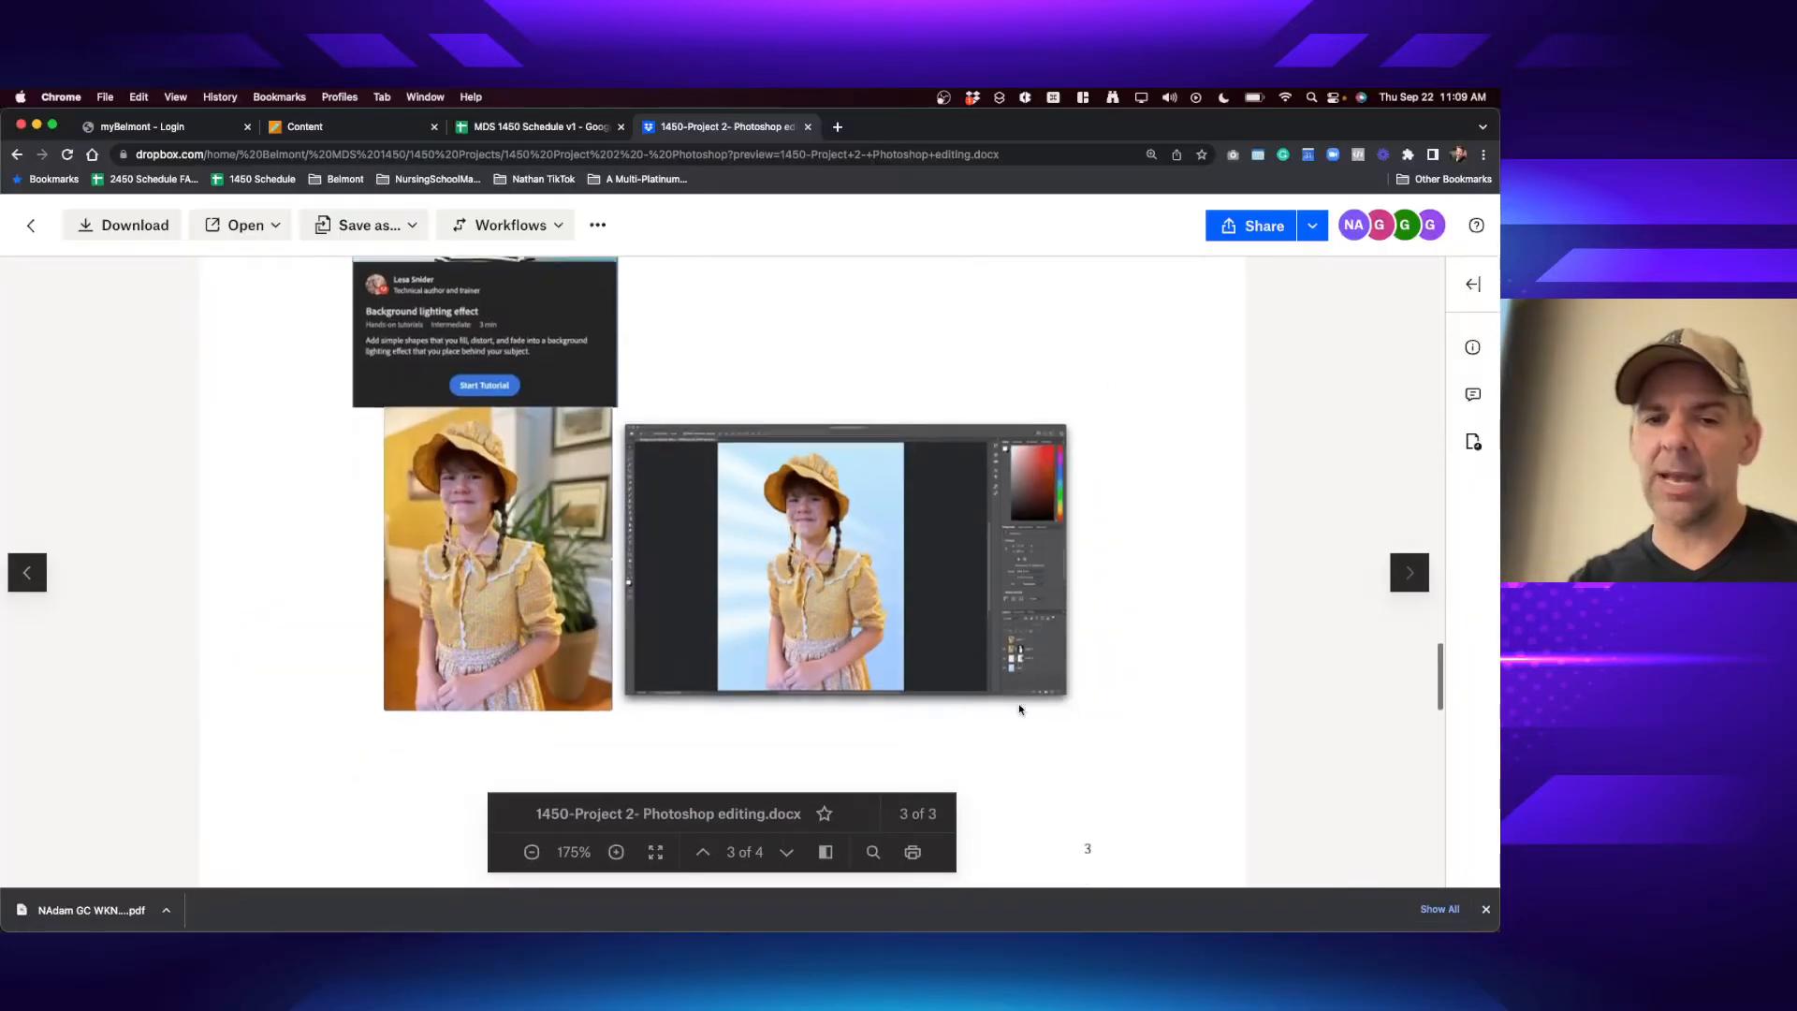
scroll(1019, 709, "down", 1)
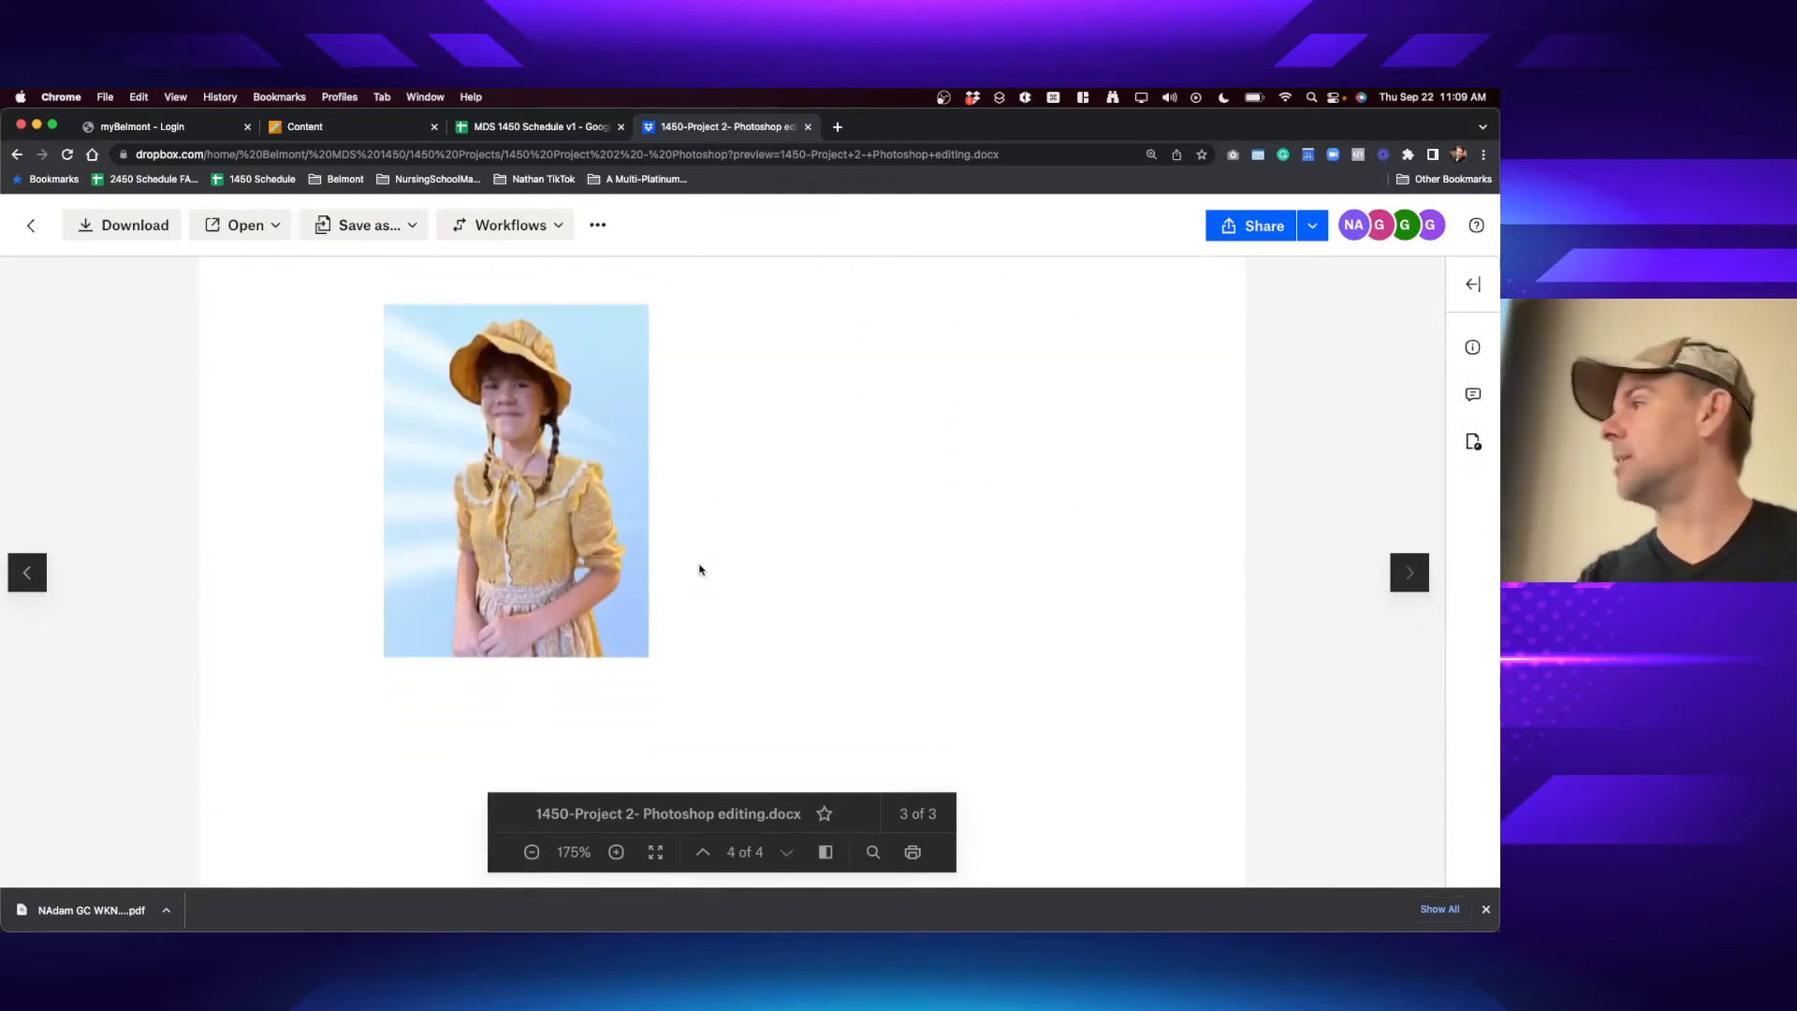
scroll(699, 569, "up", 10)
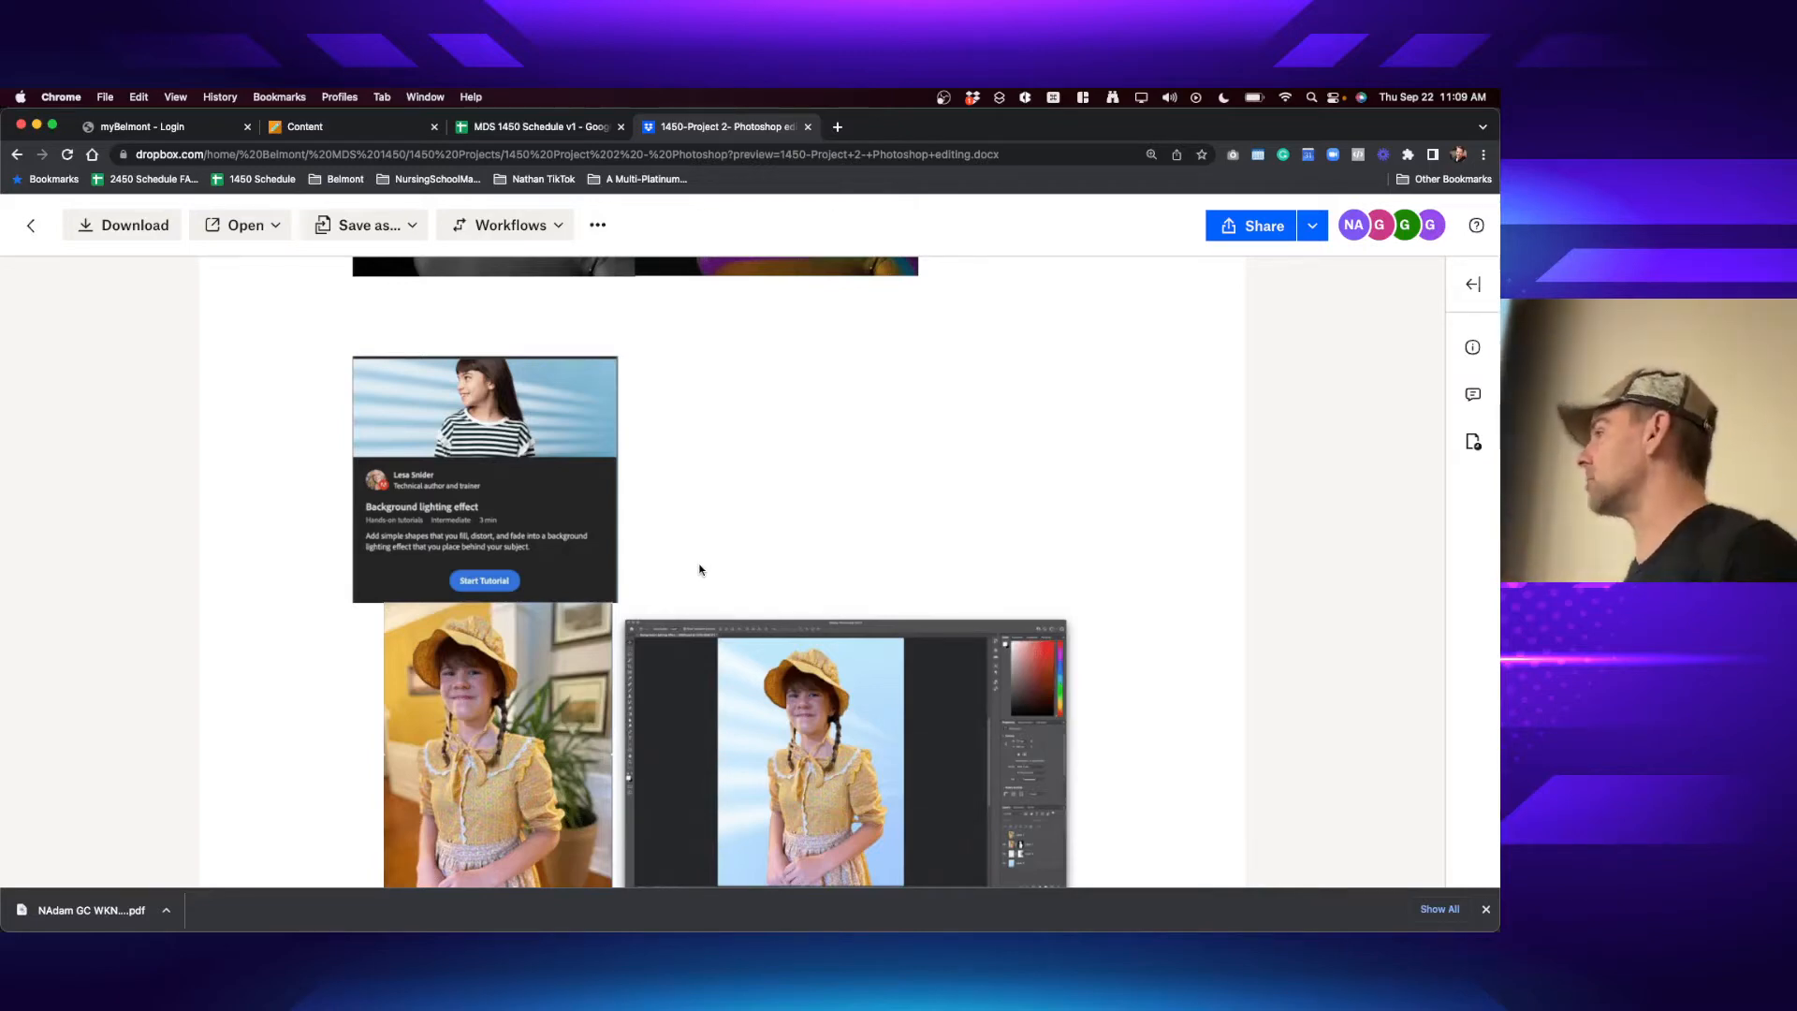
- Switch to Photoshop and close the Untitled-1 document without saving its changes
key("super+Tab")
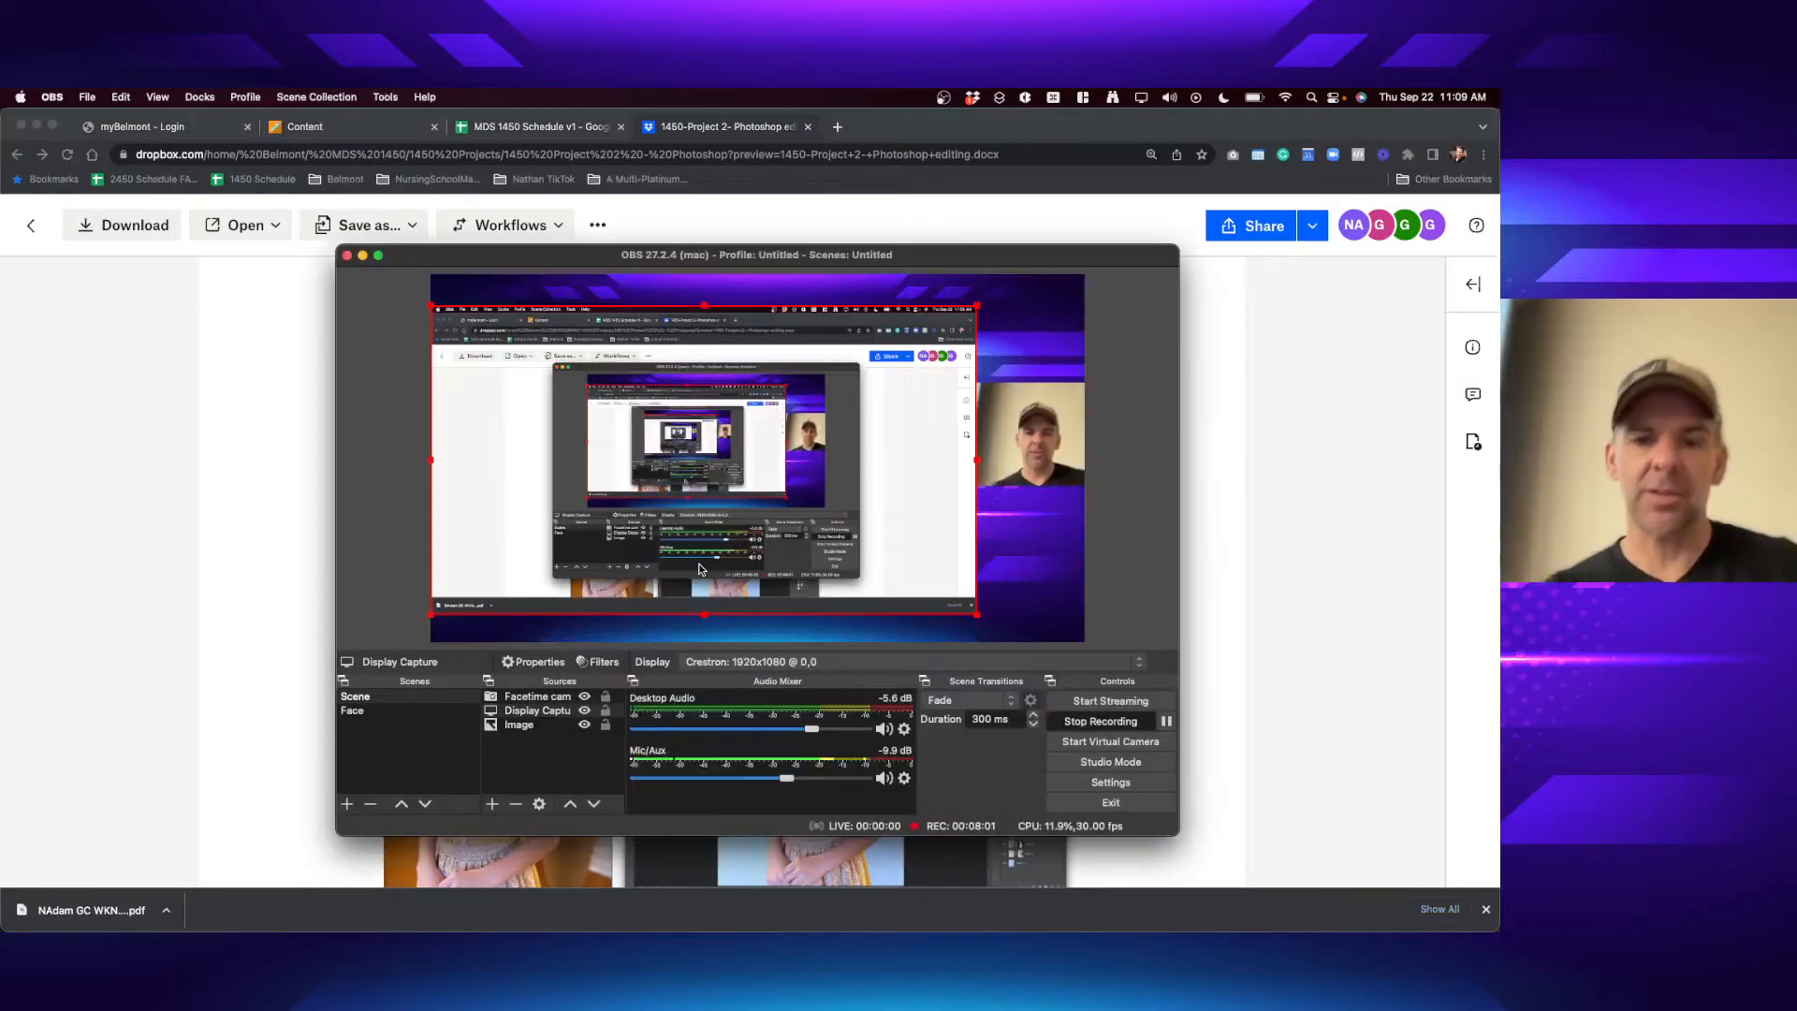
key("super+Tab")
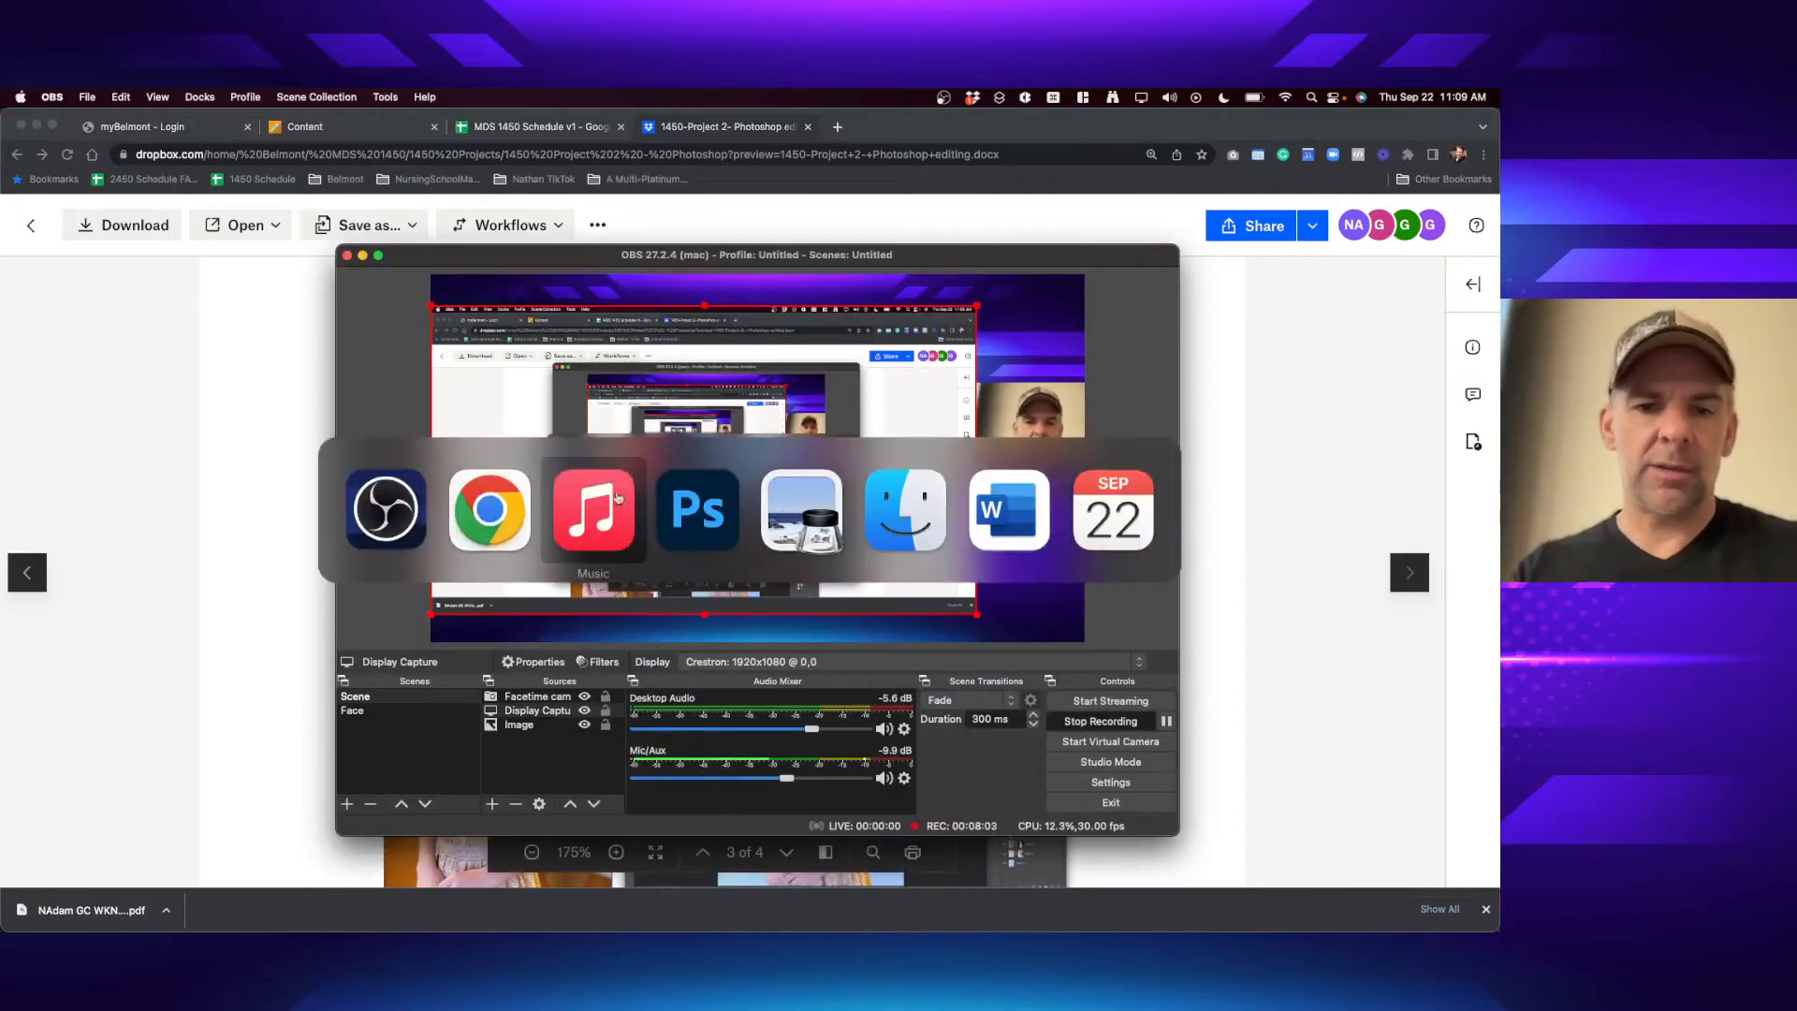
key("super+w")
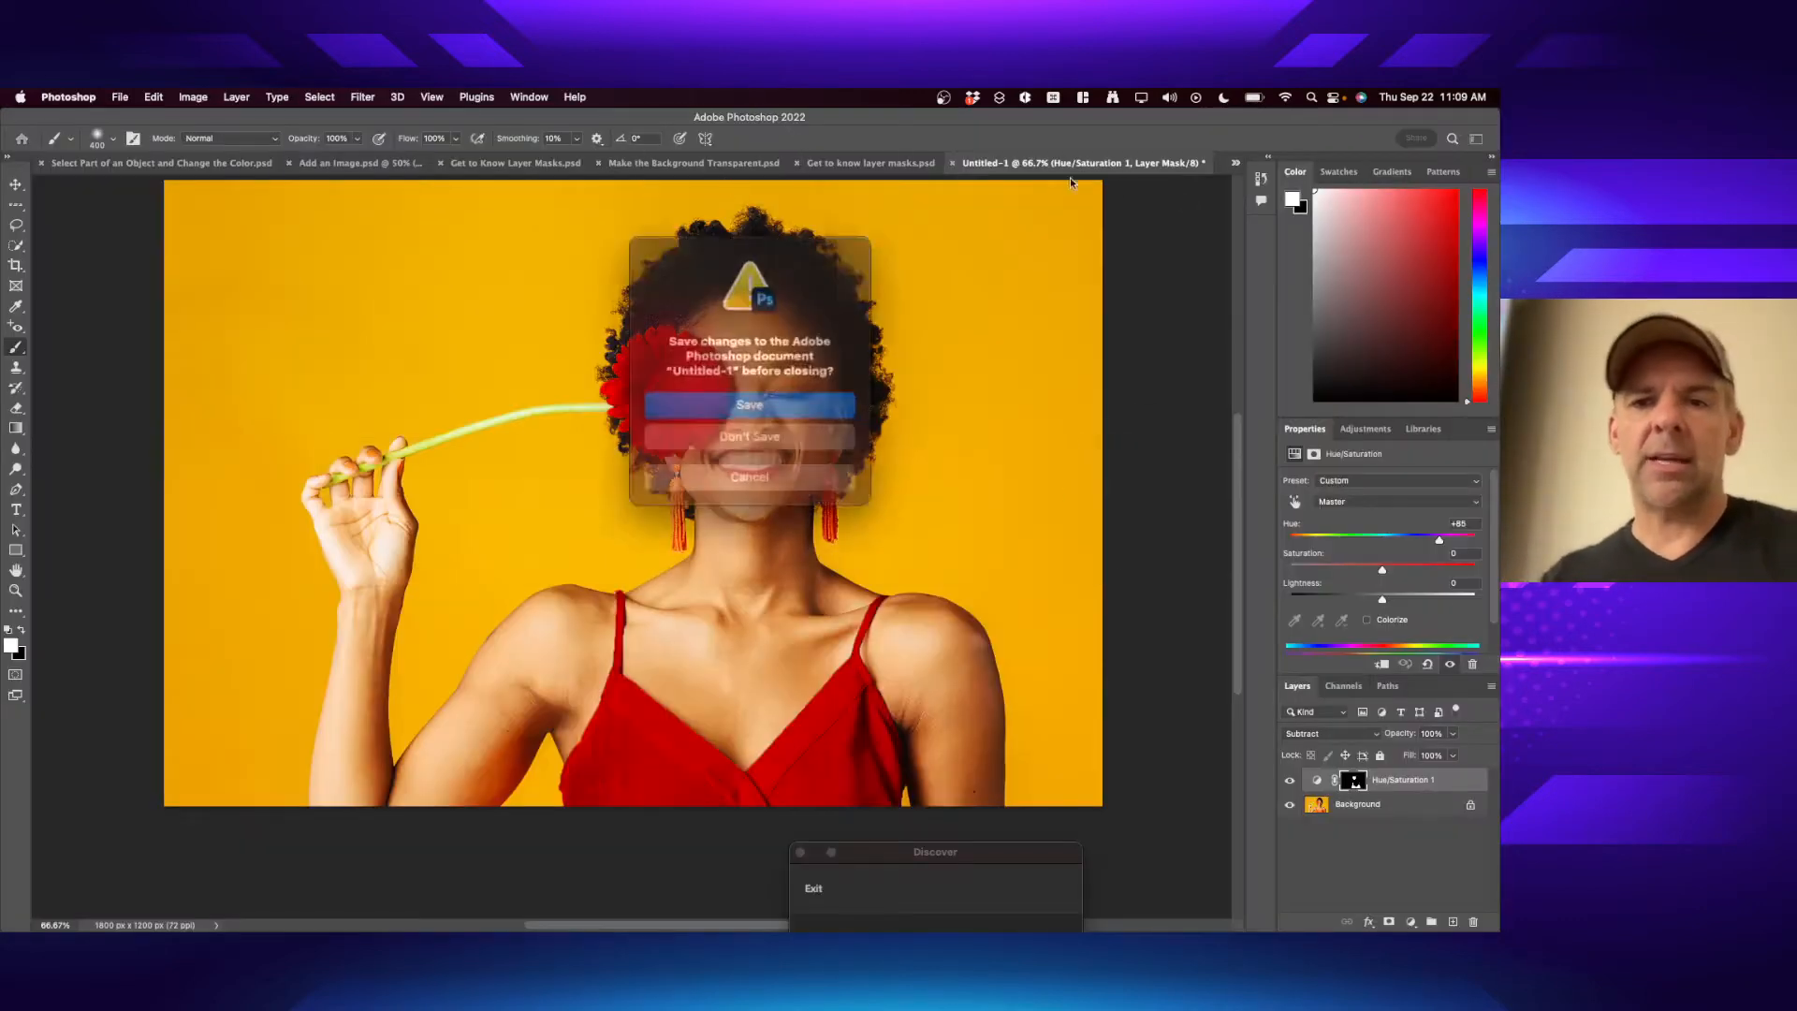
left_click(773, 433)
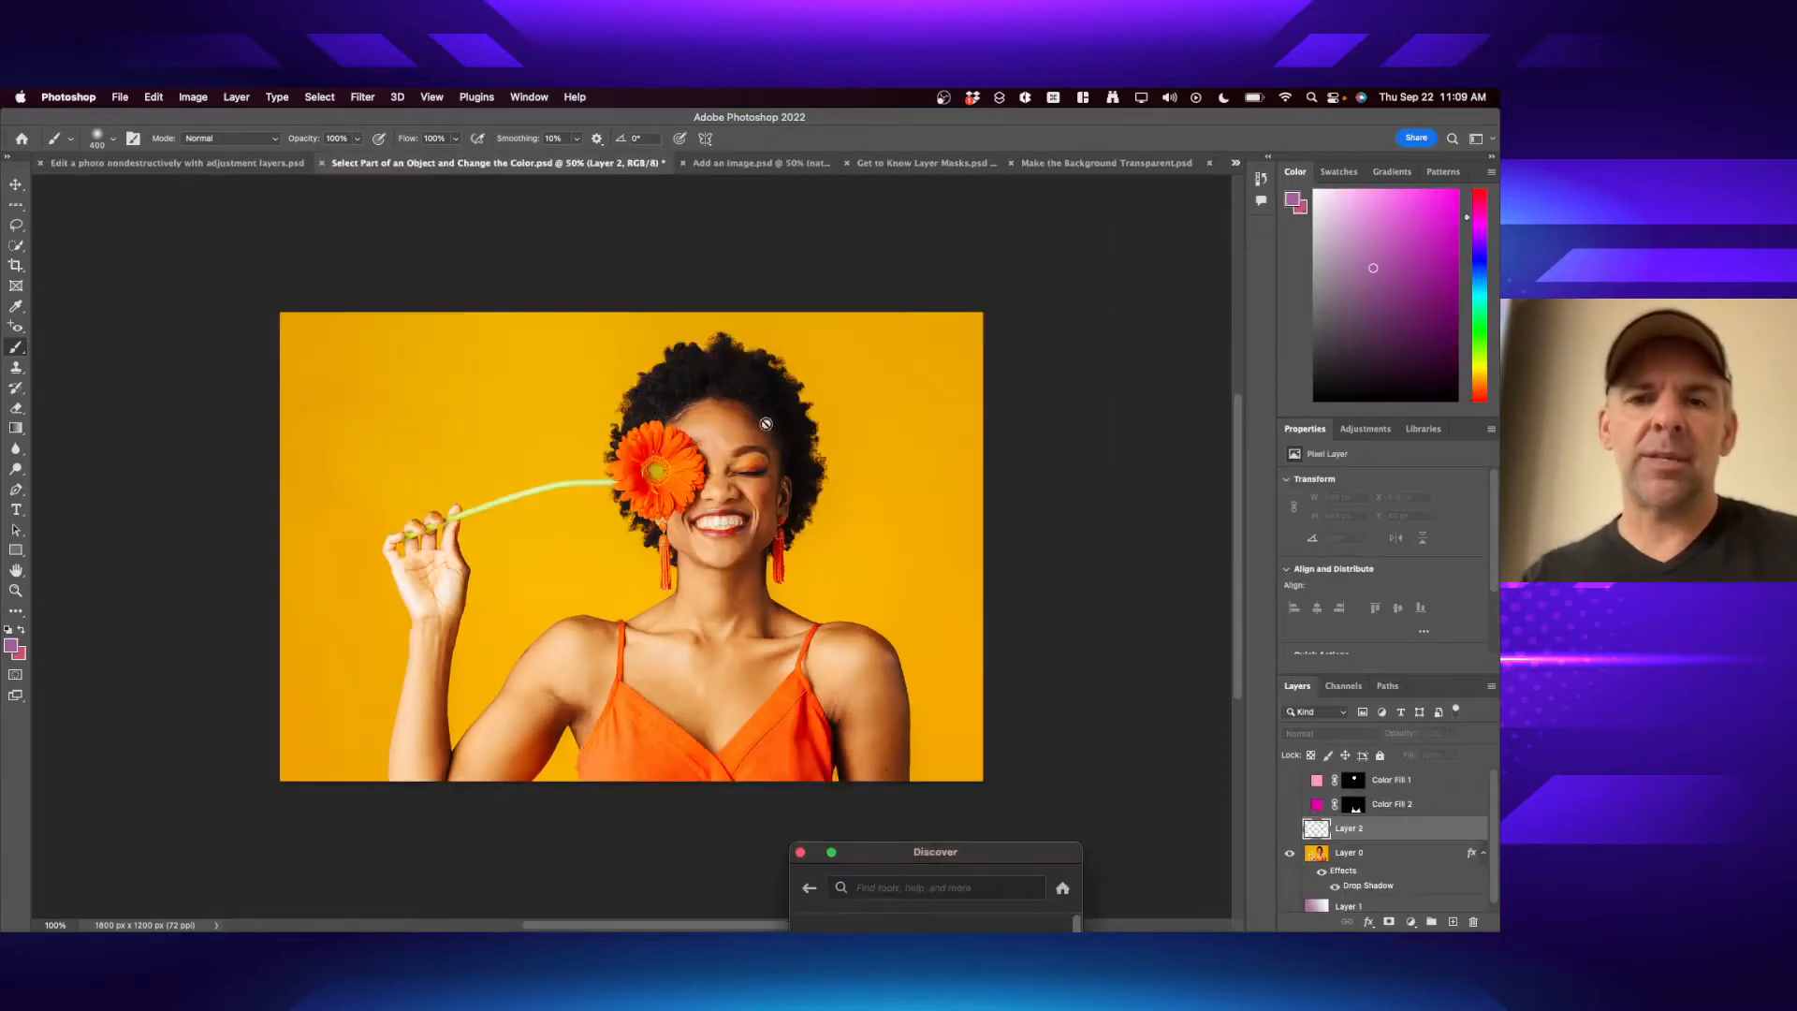
- Save and close the Select Part of an Object and Change the Color and Edit a photo nondestructively with adjustment layers documents
key("super+w")
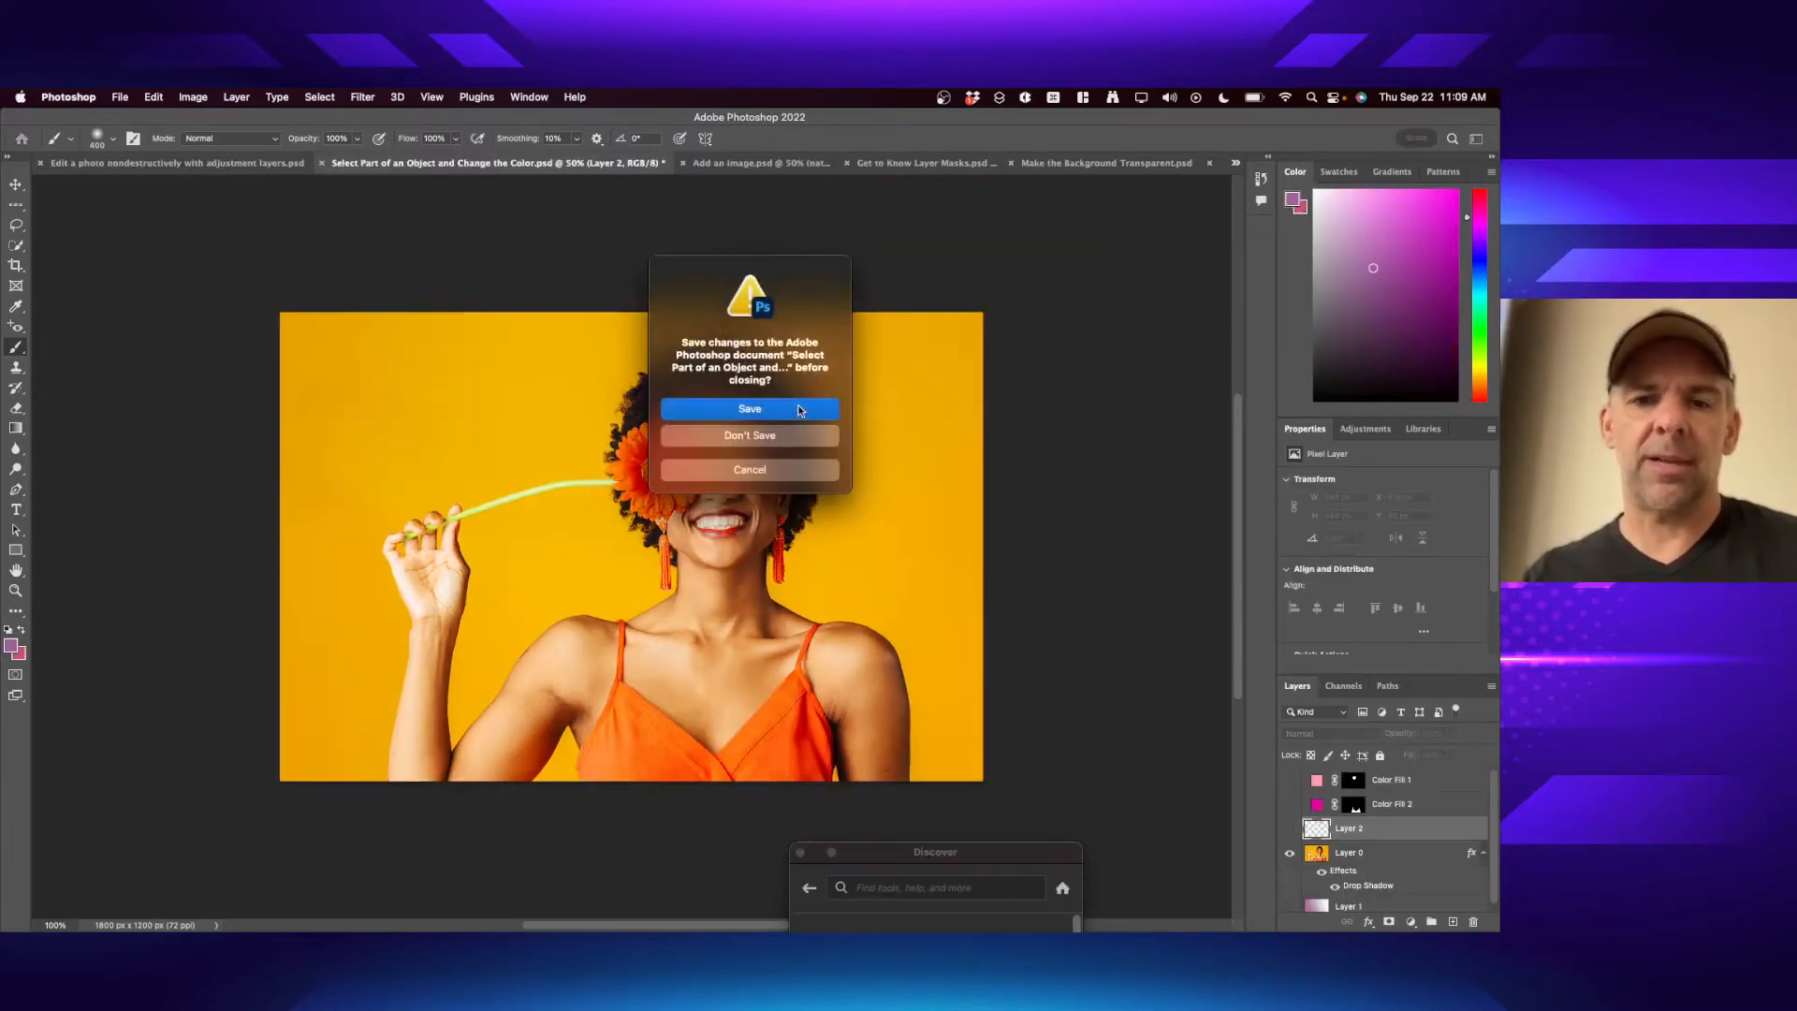
left_click(801, 410)
key("super+w")
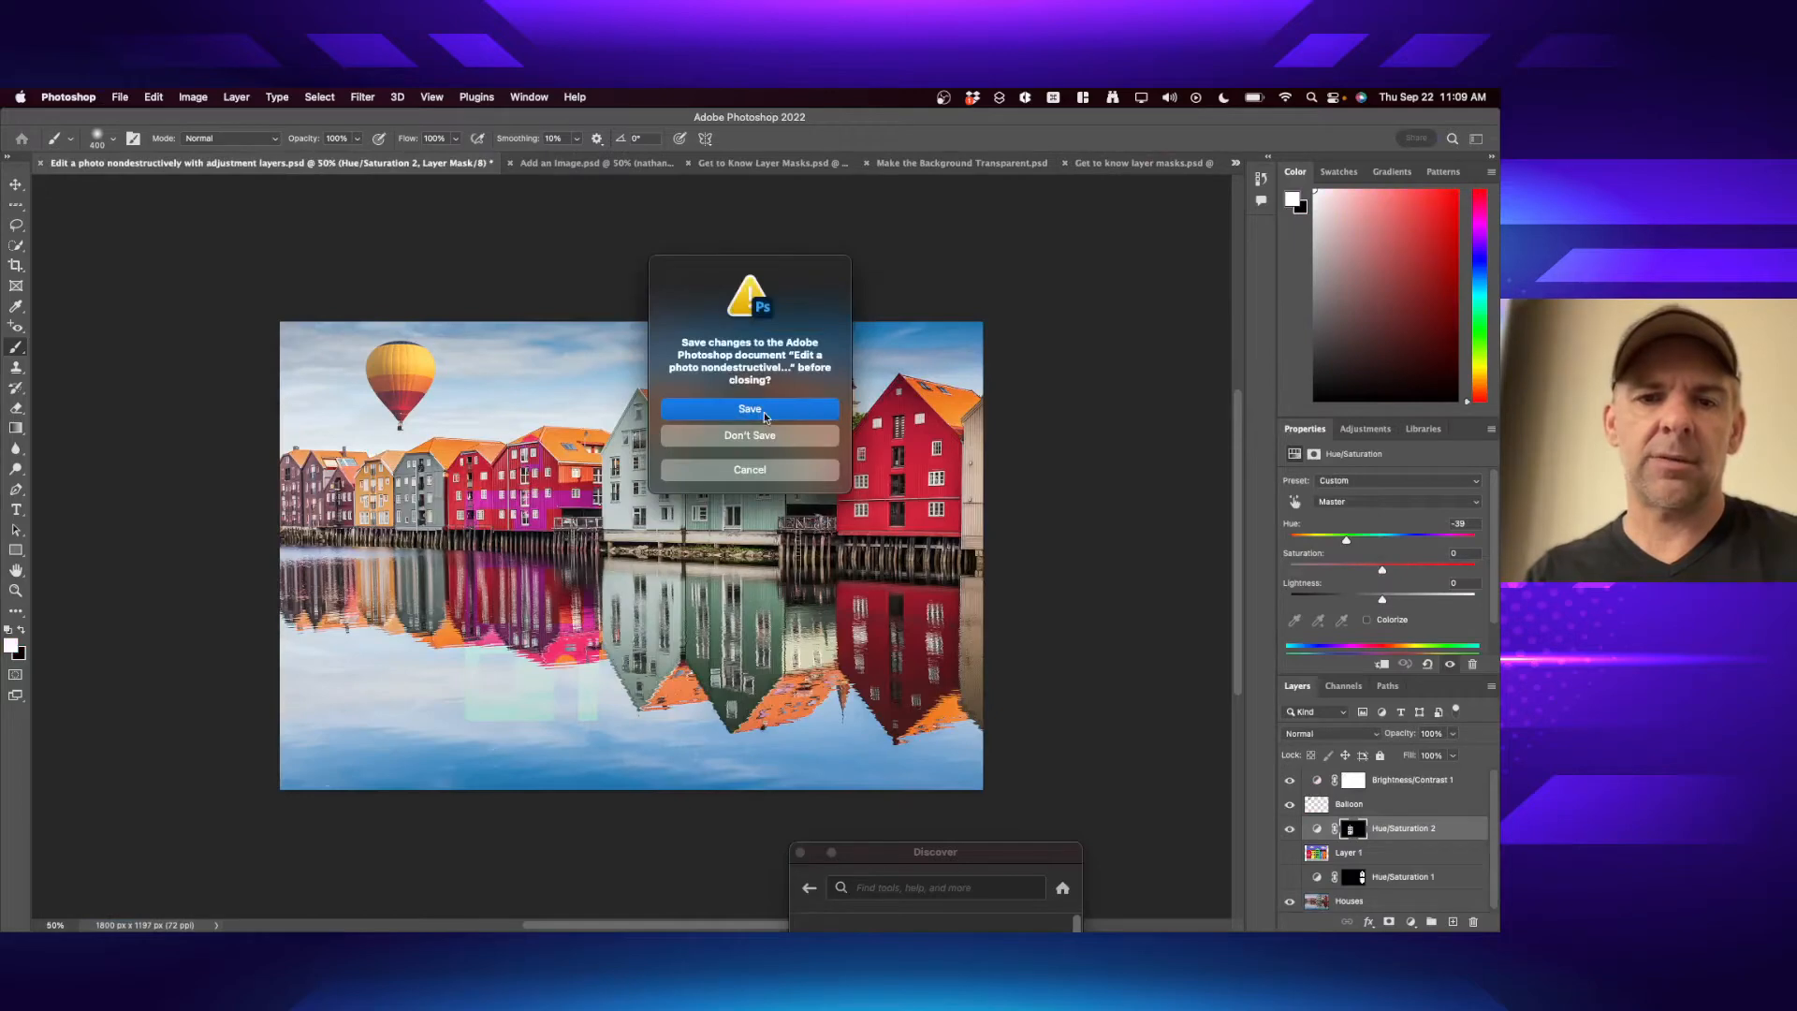
left_click(764, 417)
left_click(771, 412)
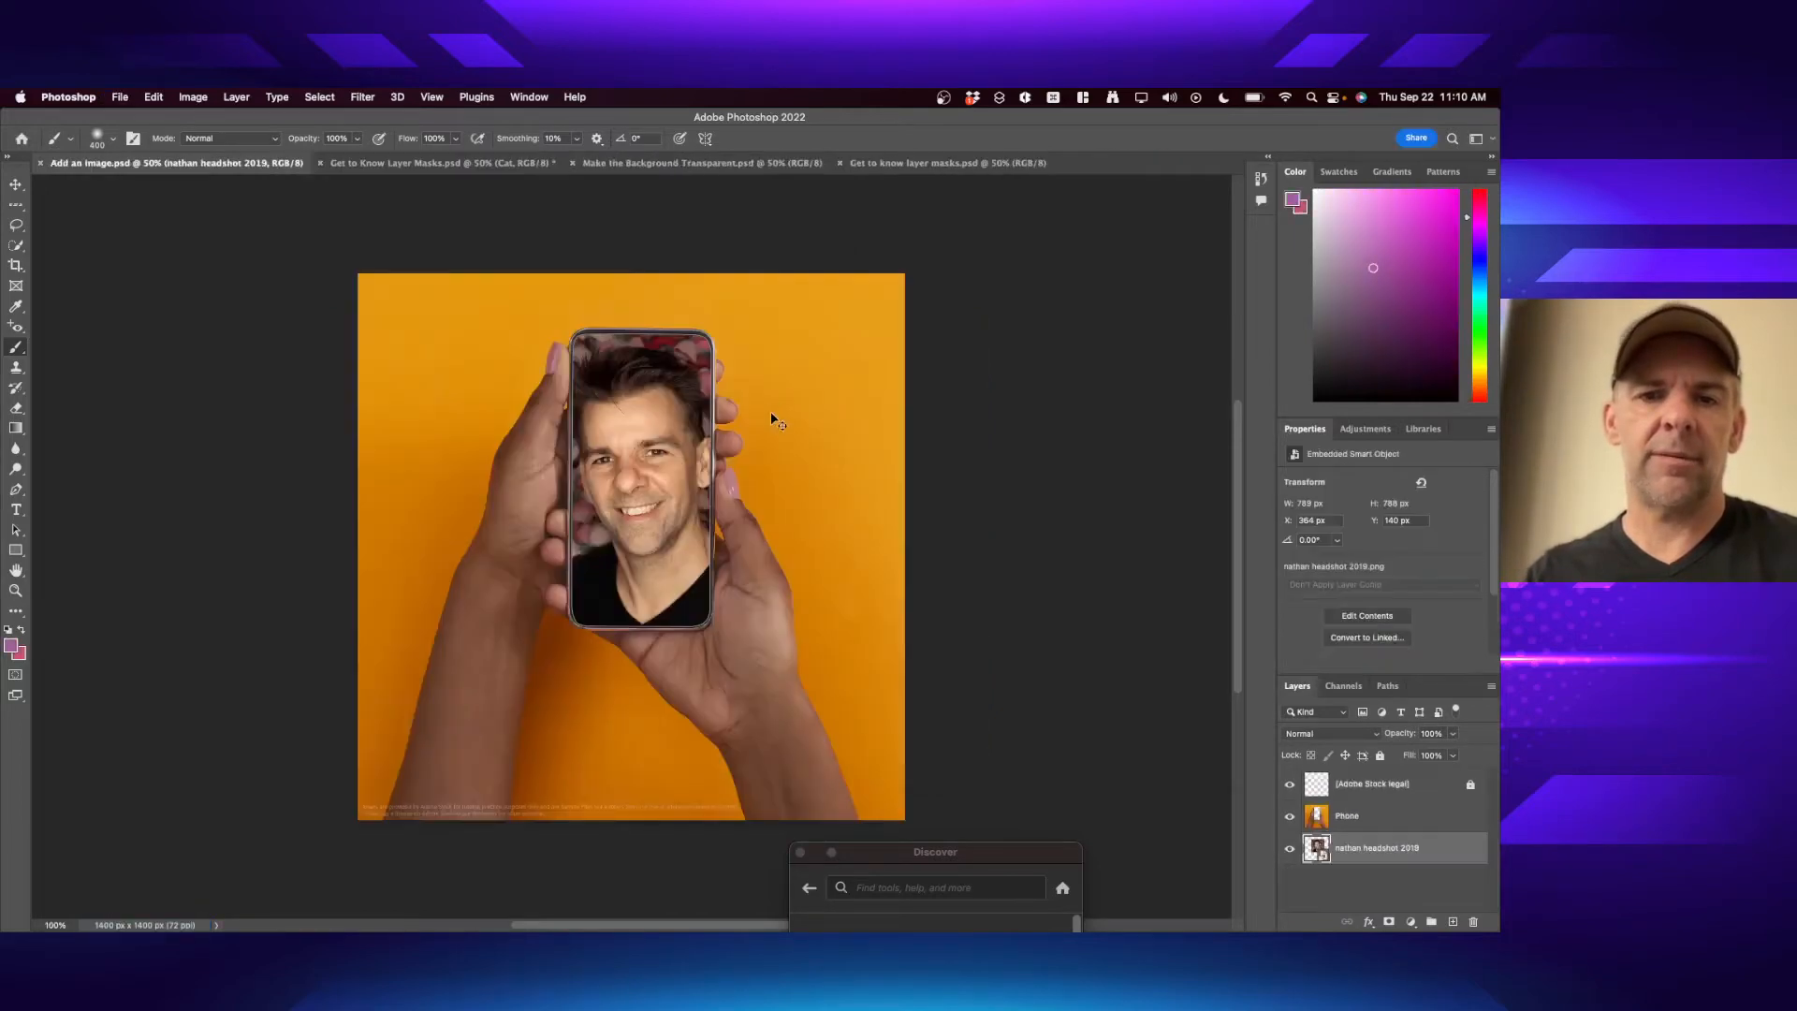
- Close the Add an Image, Make the Background Transparent and unmodified Get to know layer masks documents
key("super+w")
key("super+w")
key("super+w")
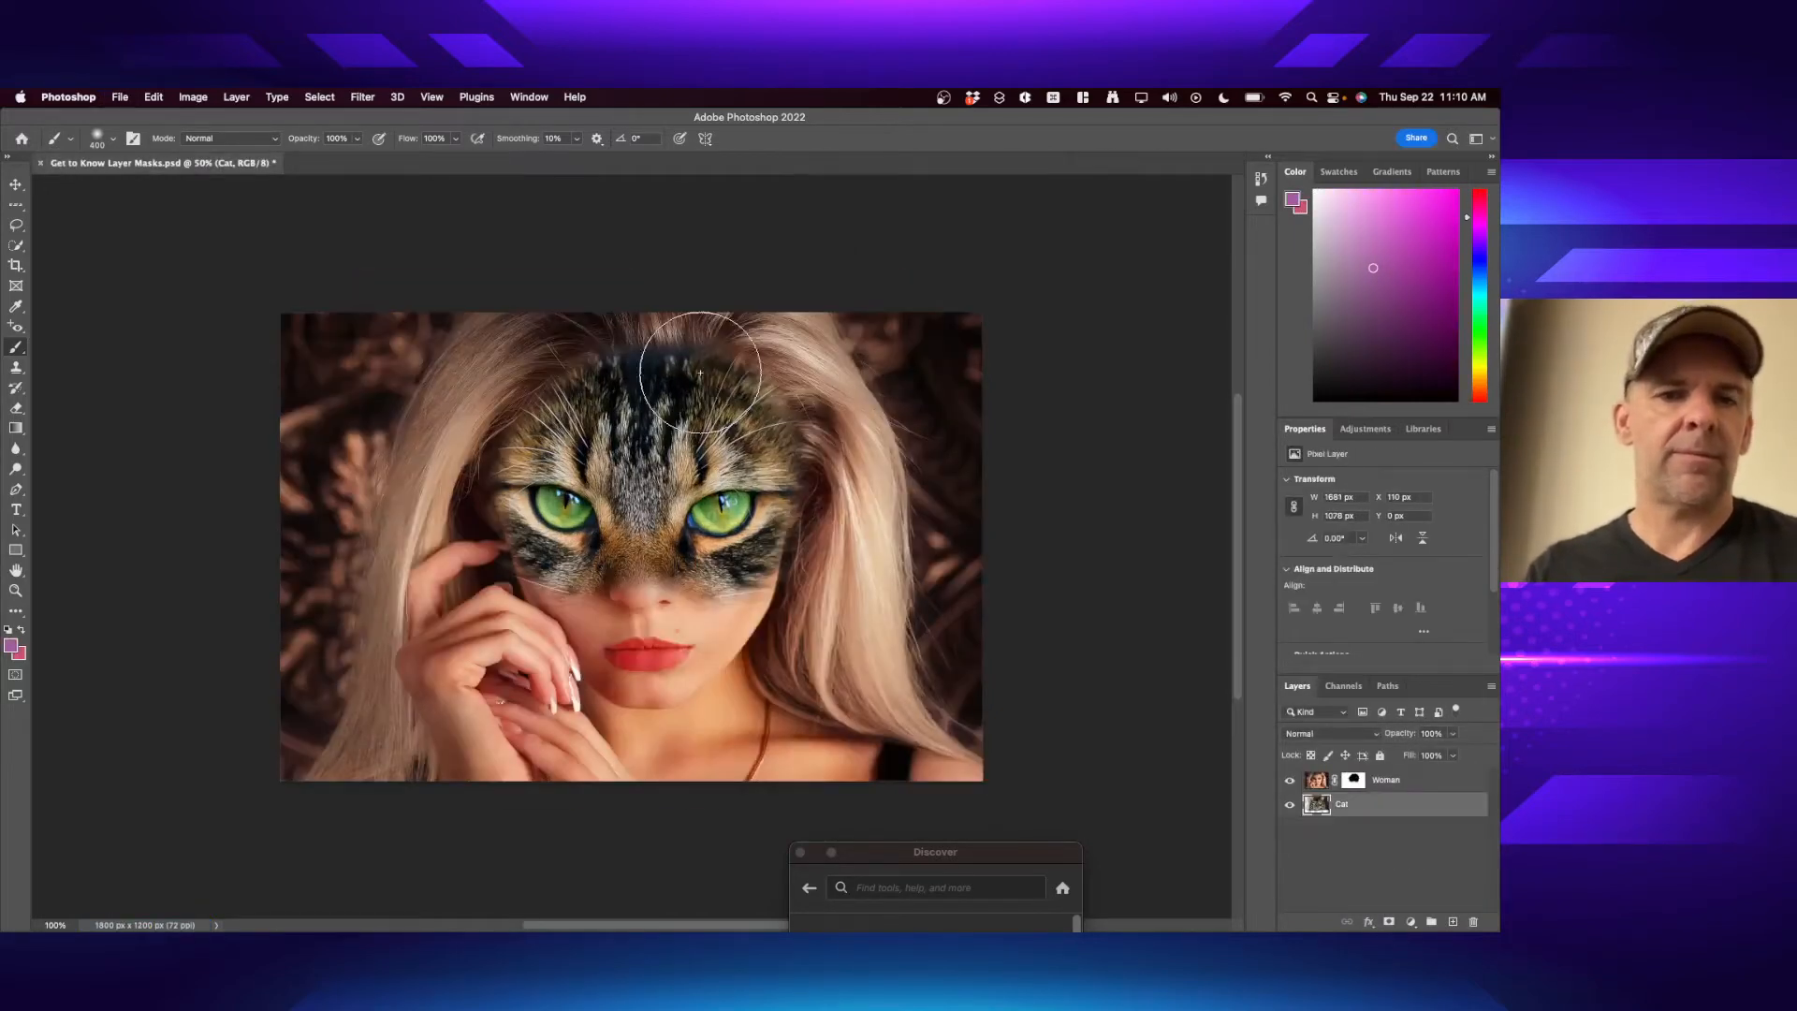
- Open the hands-on tutorials from Photoshop's help resources
left_click(570, 99)
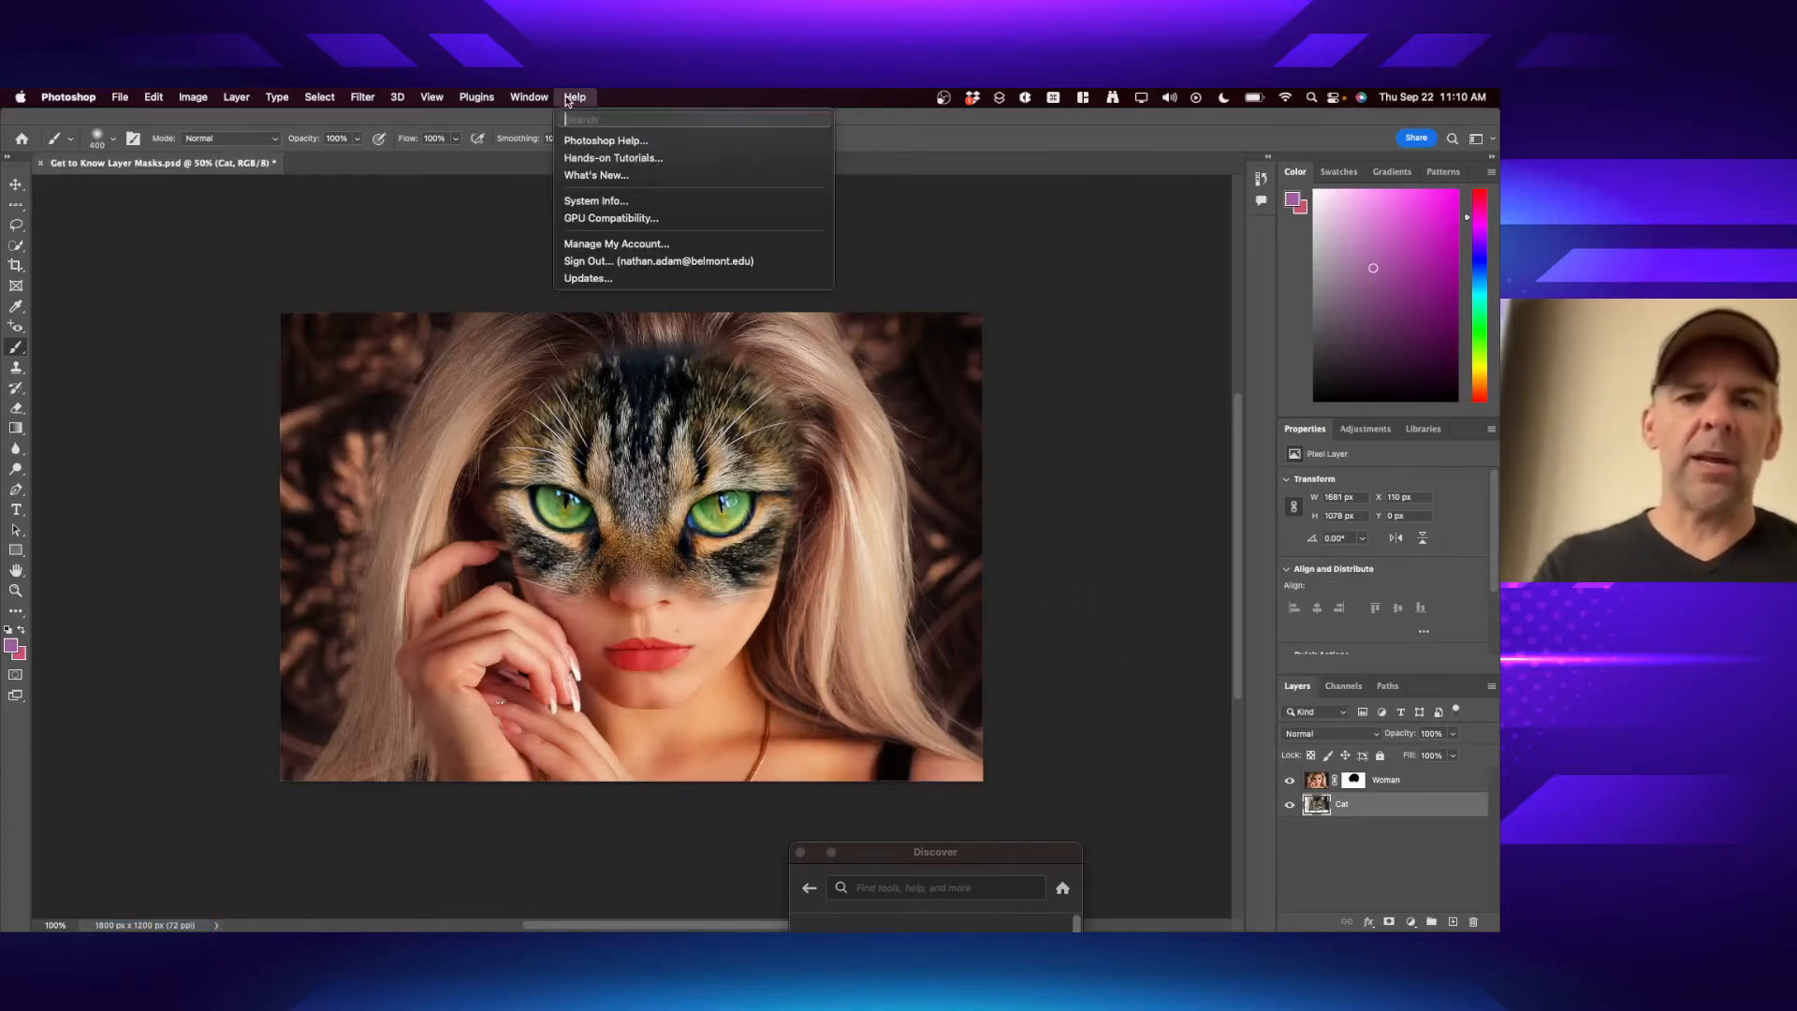
left_click(613, 158)
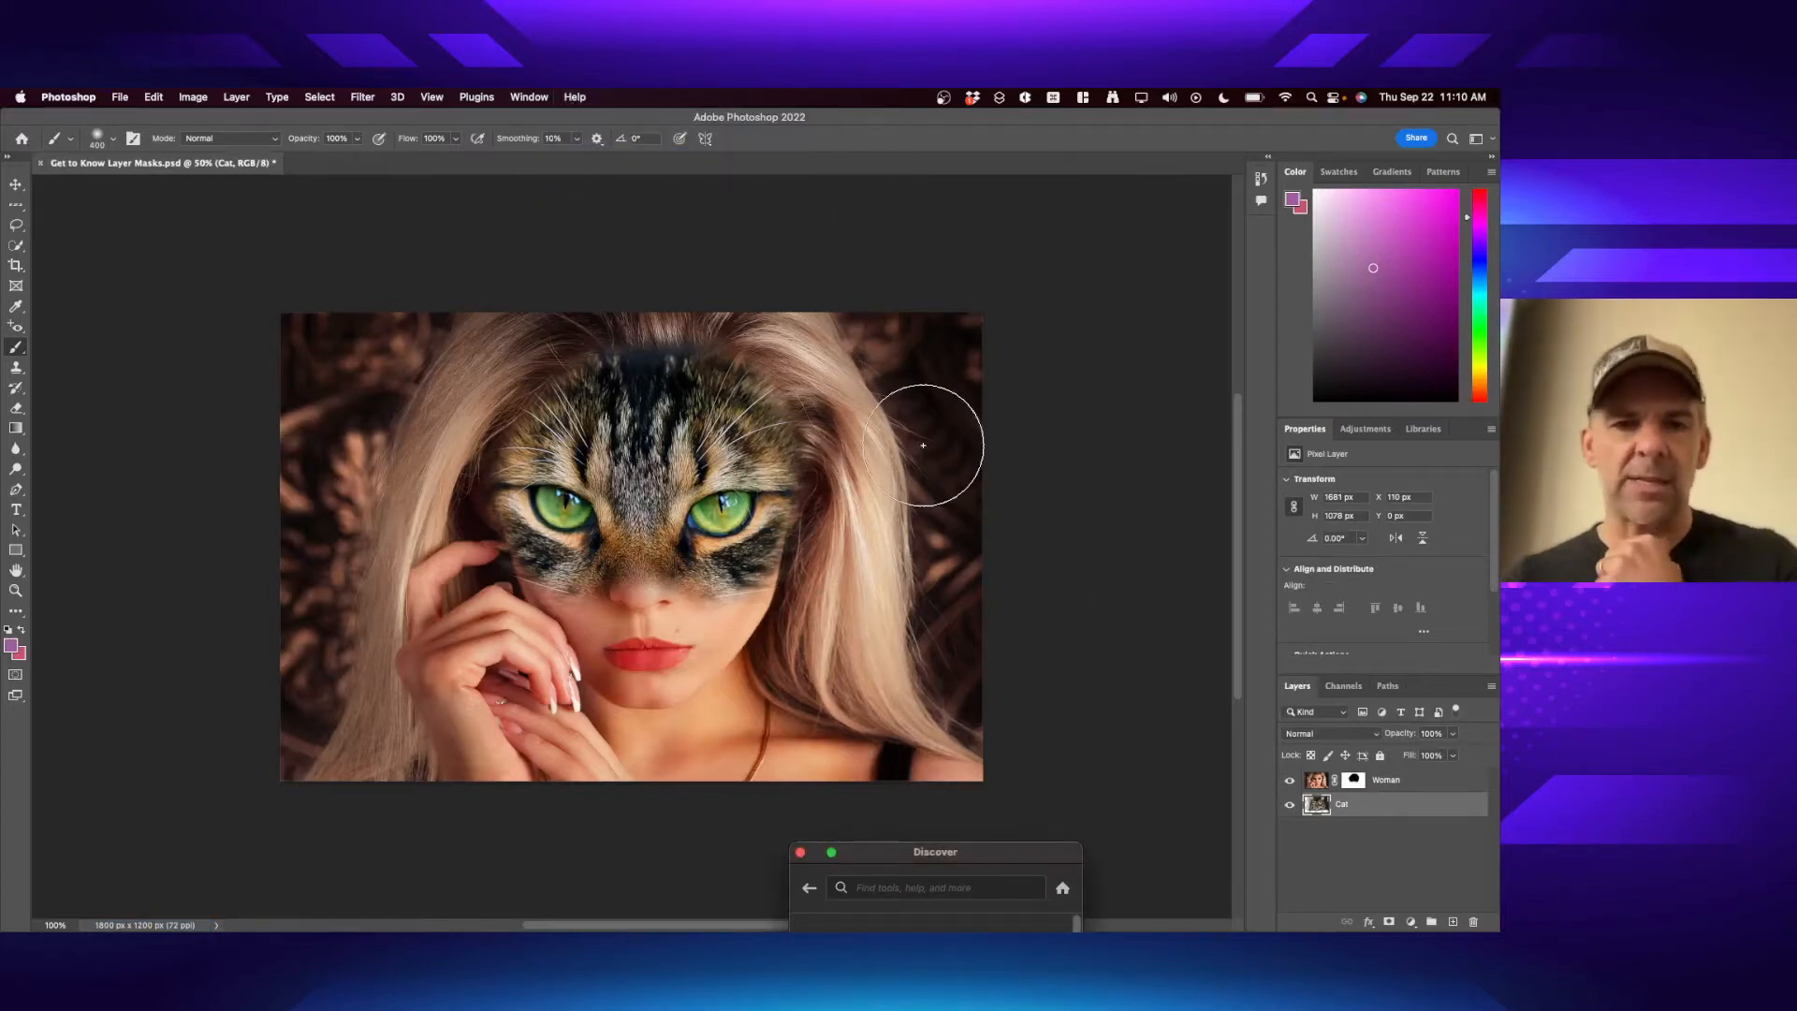
- Compare the masked composite with the original woman and cat photos by toggling the Woman layer's mask and visibility
left_click(1355, 782, "shift")
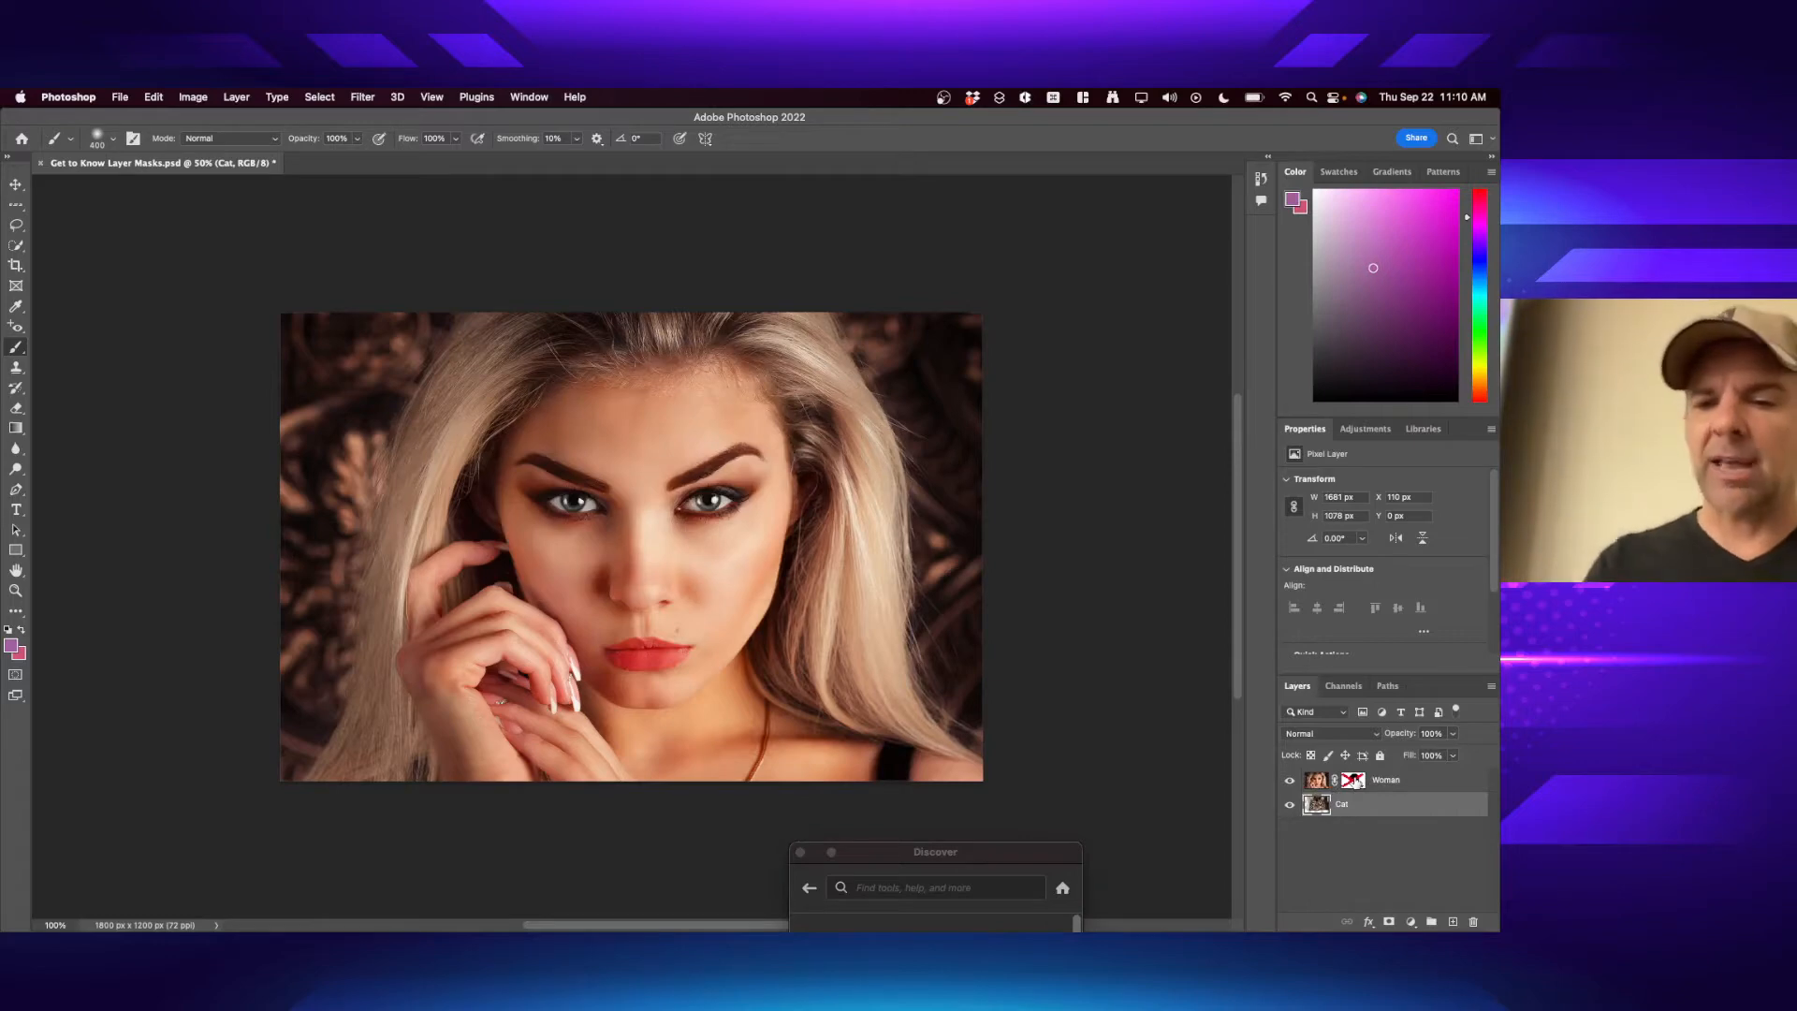
left_click(1291, 783)
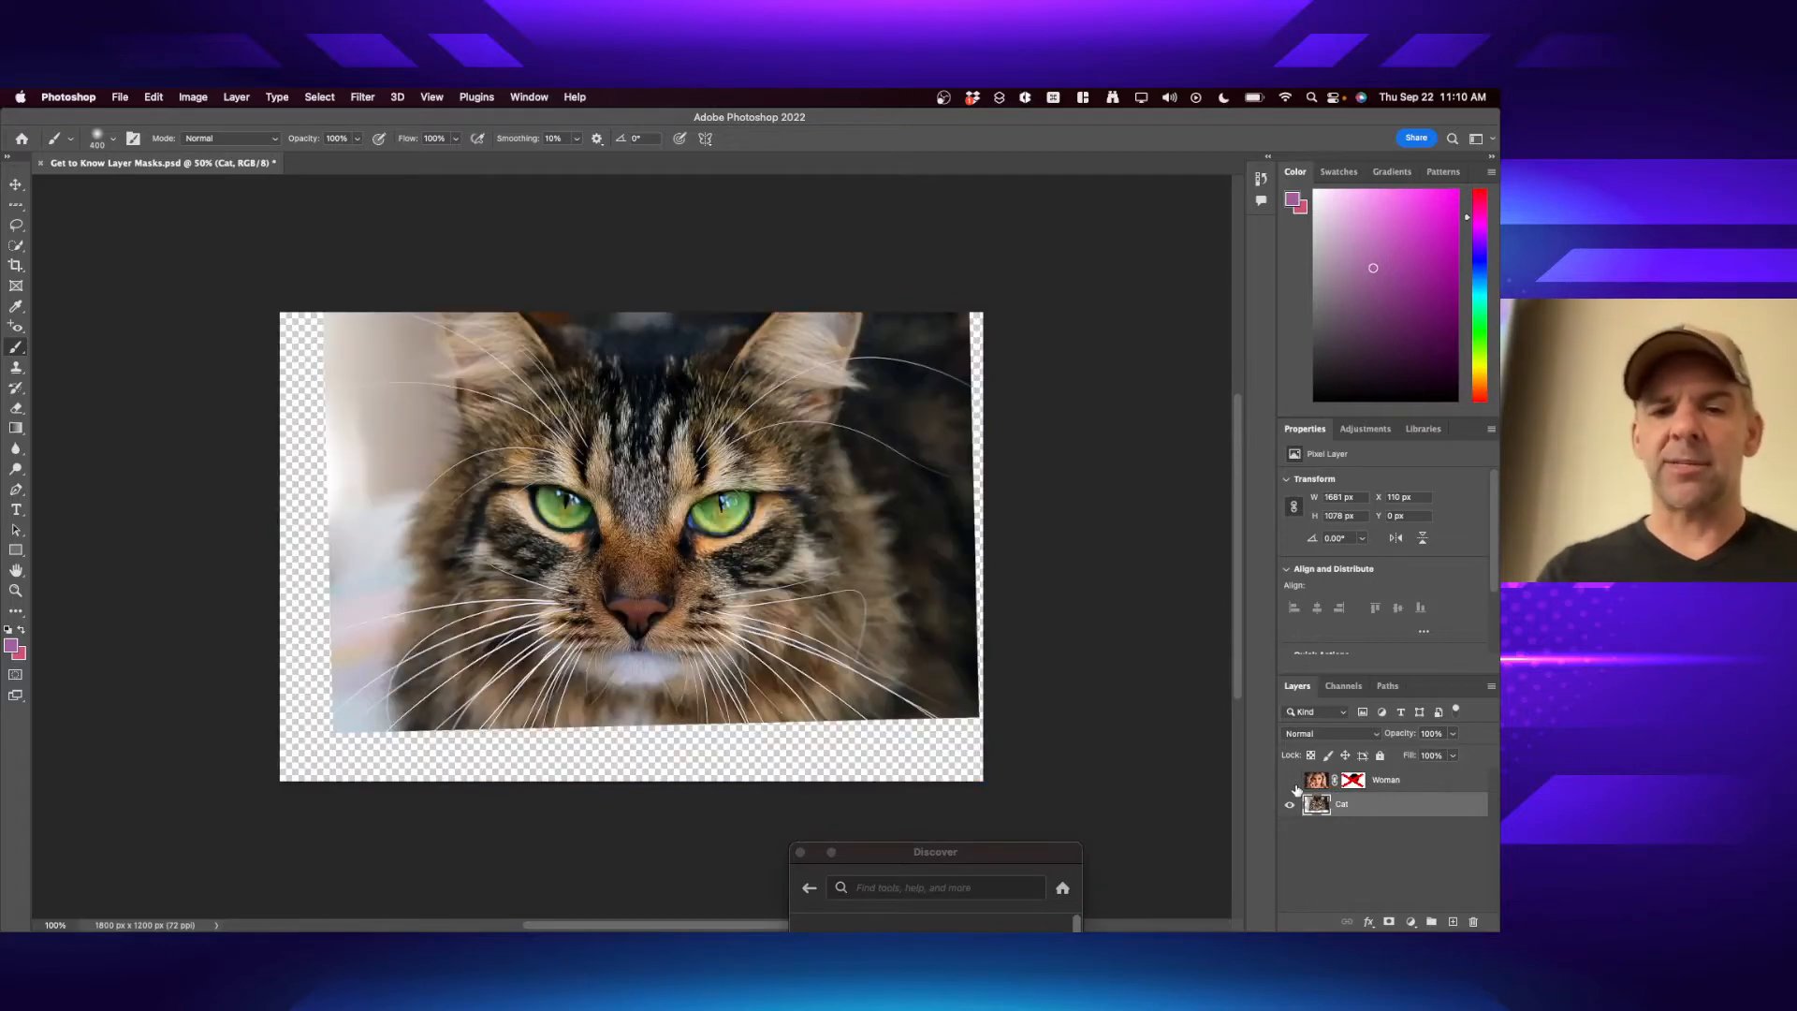
left_click(1291, 782)
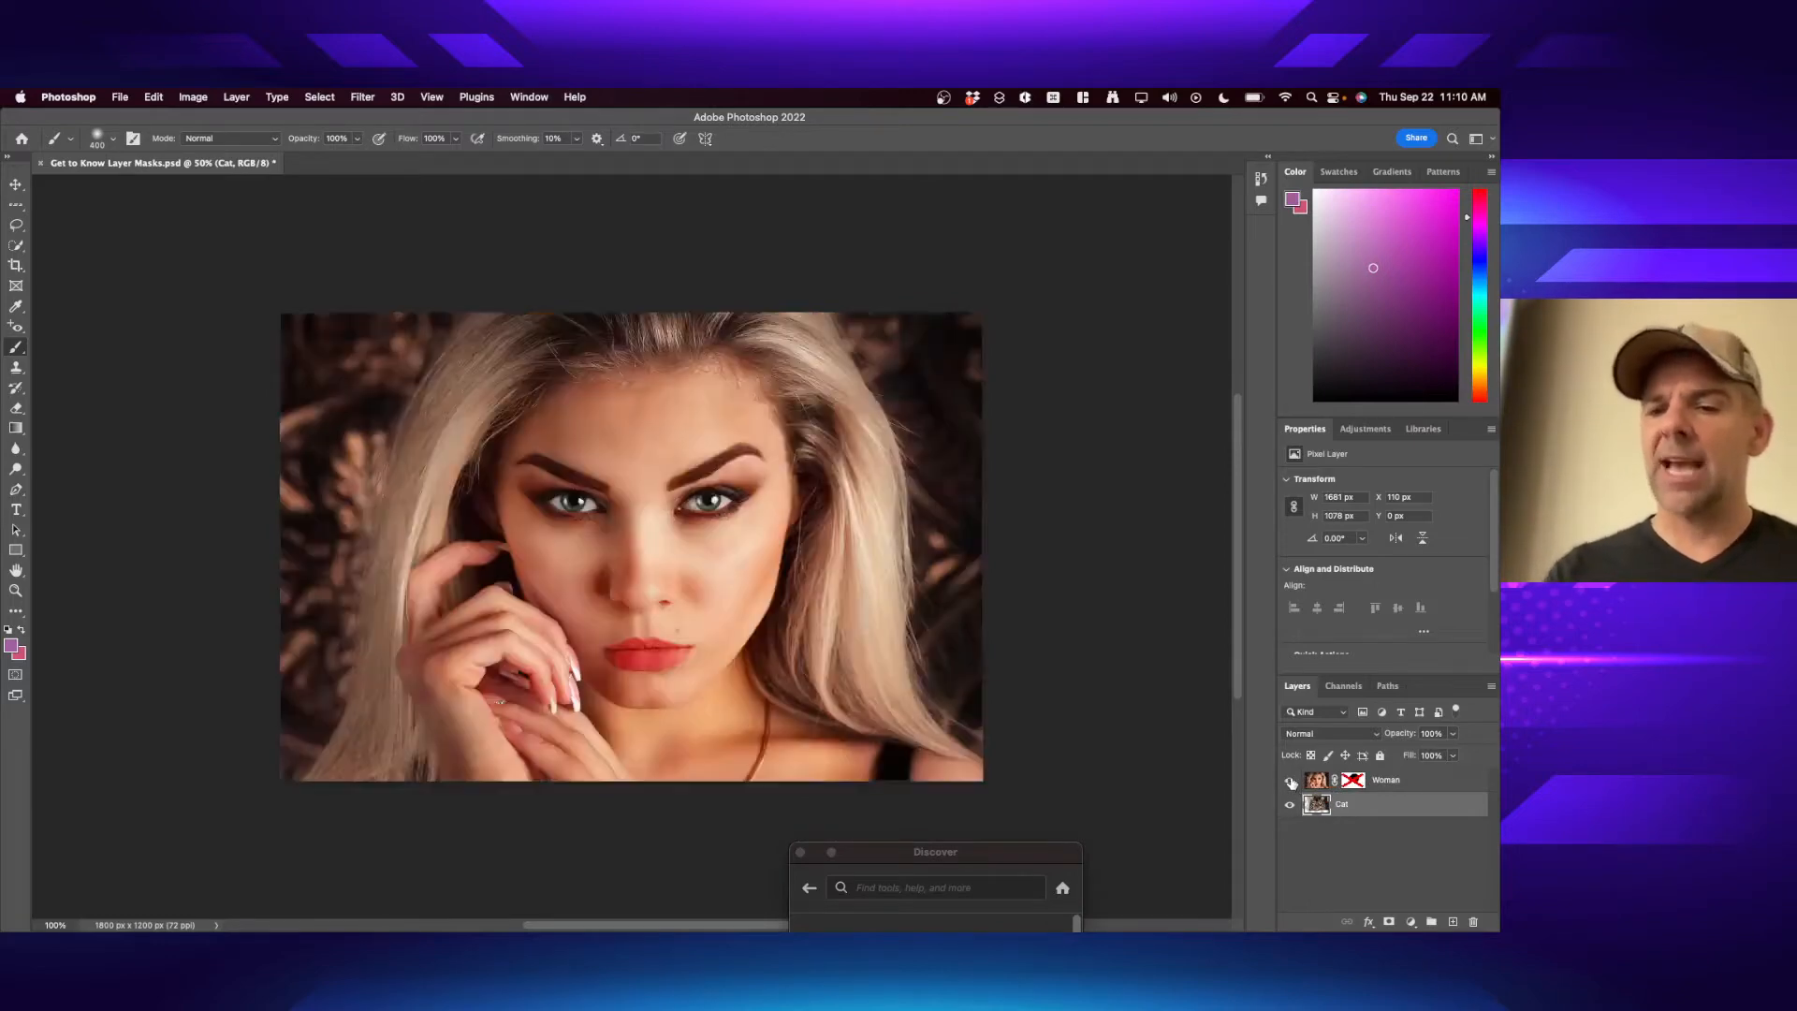
left_click(1355, 782, "shift")
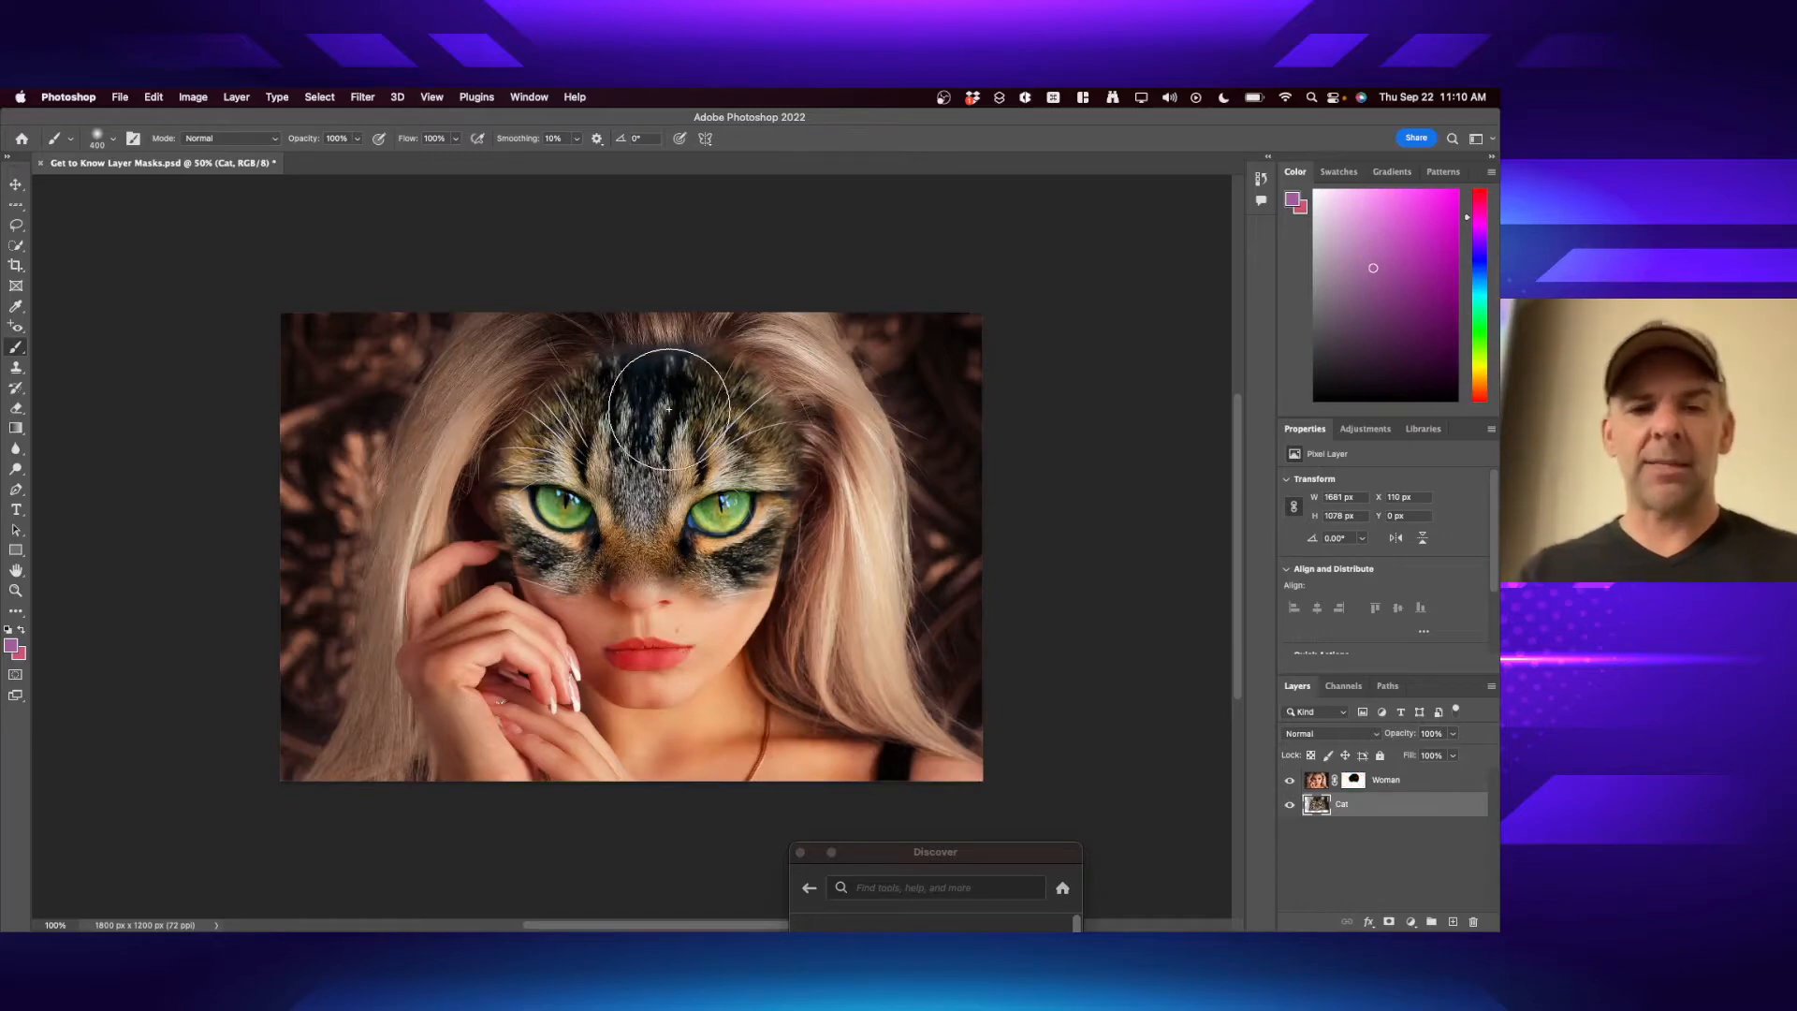
- Reset the colors to default and make the Woman layer's mask fully white to restore the woman's face
key("d")
mouse_move(656, 409)
left_mouse_down()
mouse_move(749, 412)
mouse_move(629, 487)
mouse_move(581, 402)
mouse_move(524, 468)
mouse_move(749, 525)
mouse_move(524, 632)
mouse_move(515, 524)
mouse_move(749, 553)
mouse_move(552, 491)
left_mouse_up()
key("ctrl+z")
left_click(1353, 780)
key("x")
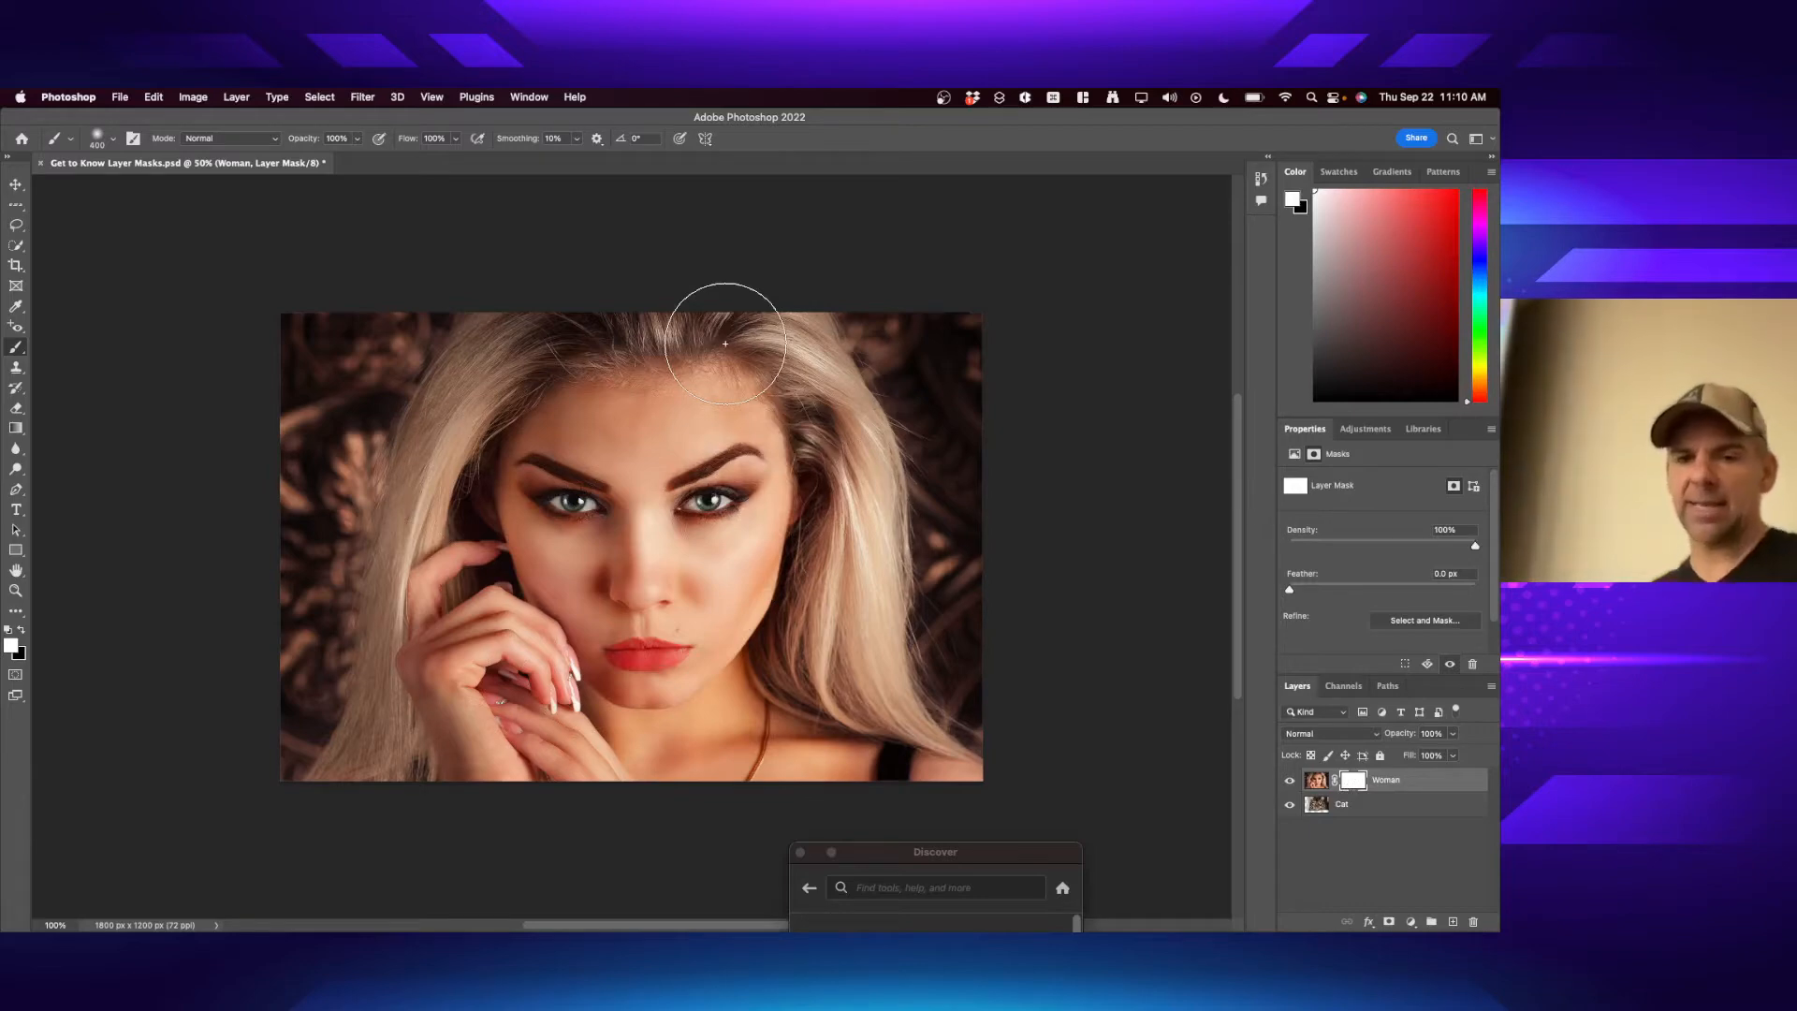
- Open the hands-on tutorials, move the Discover window fully into view and show the Orientation tutorials
left_click(574, 97)
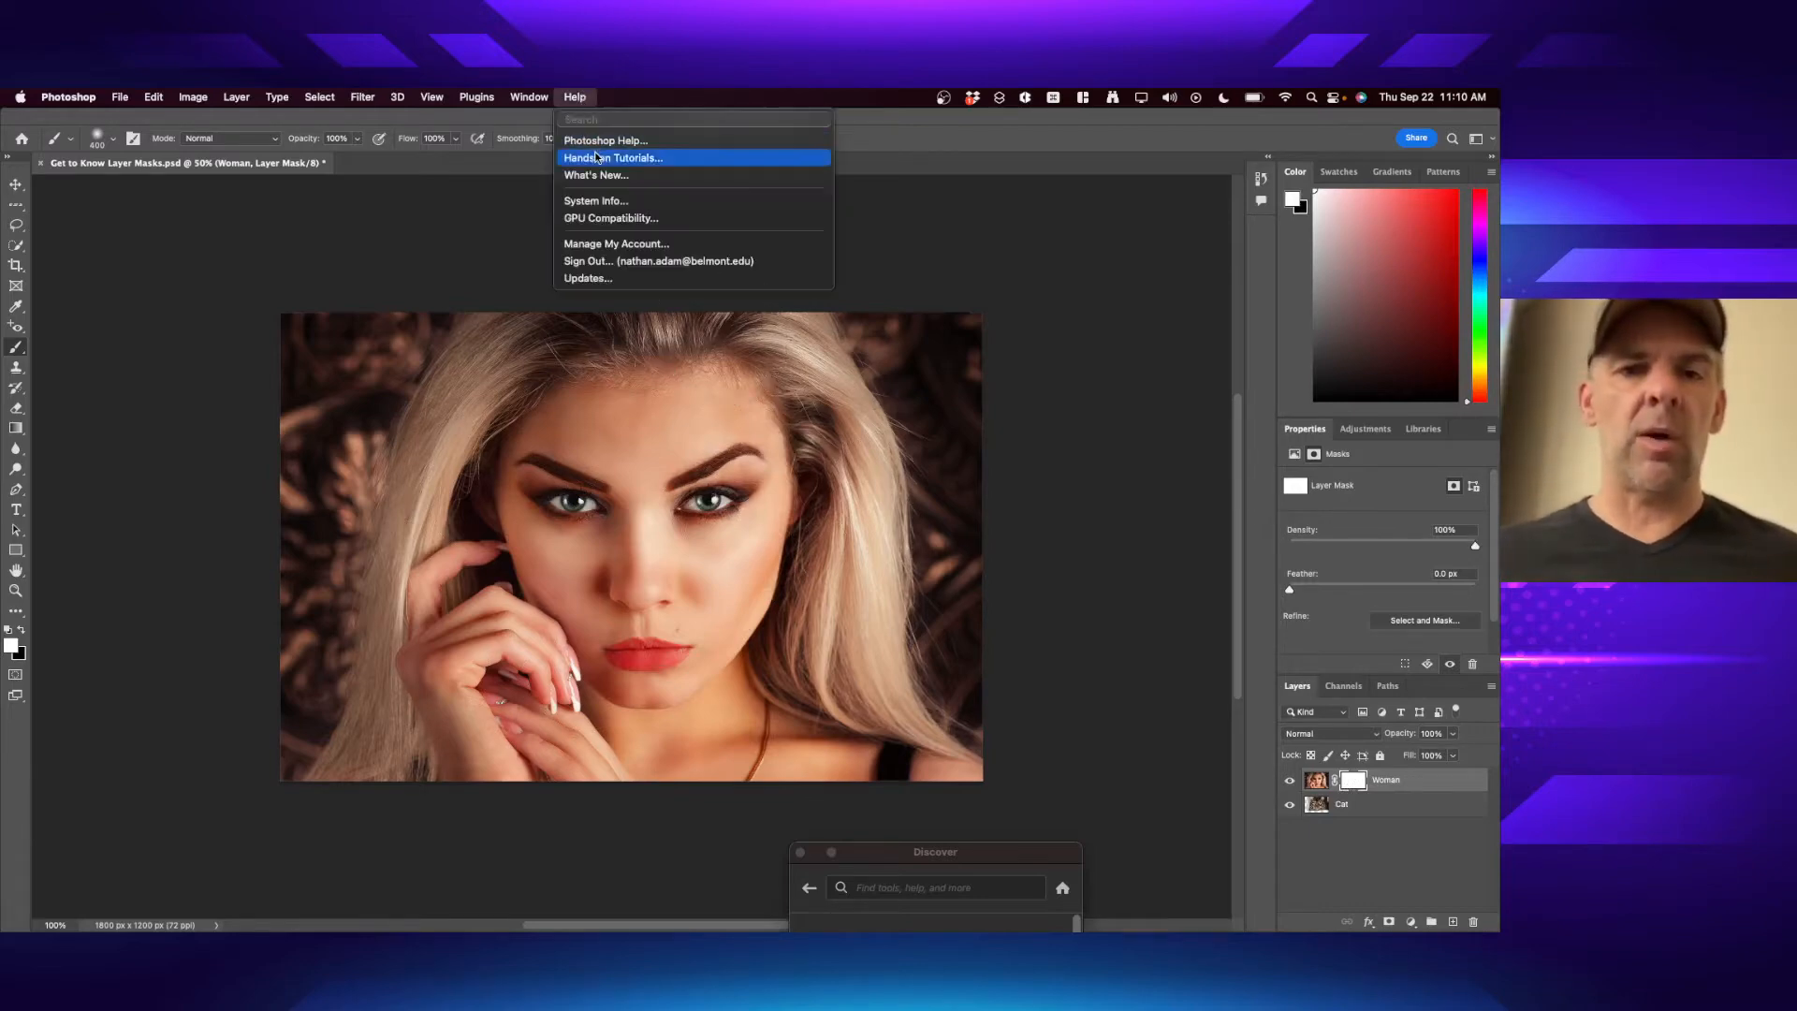
left_click(596, 157)
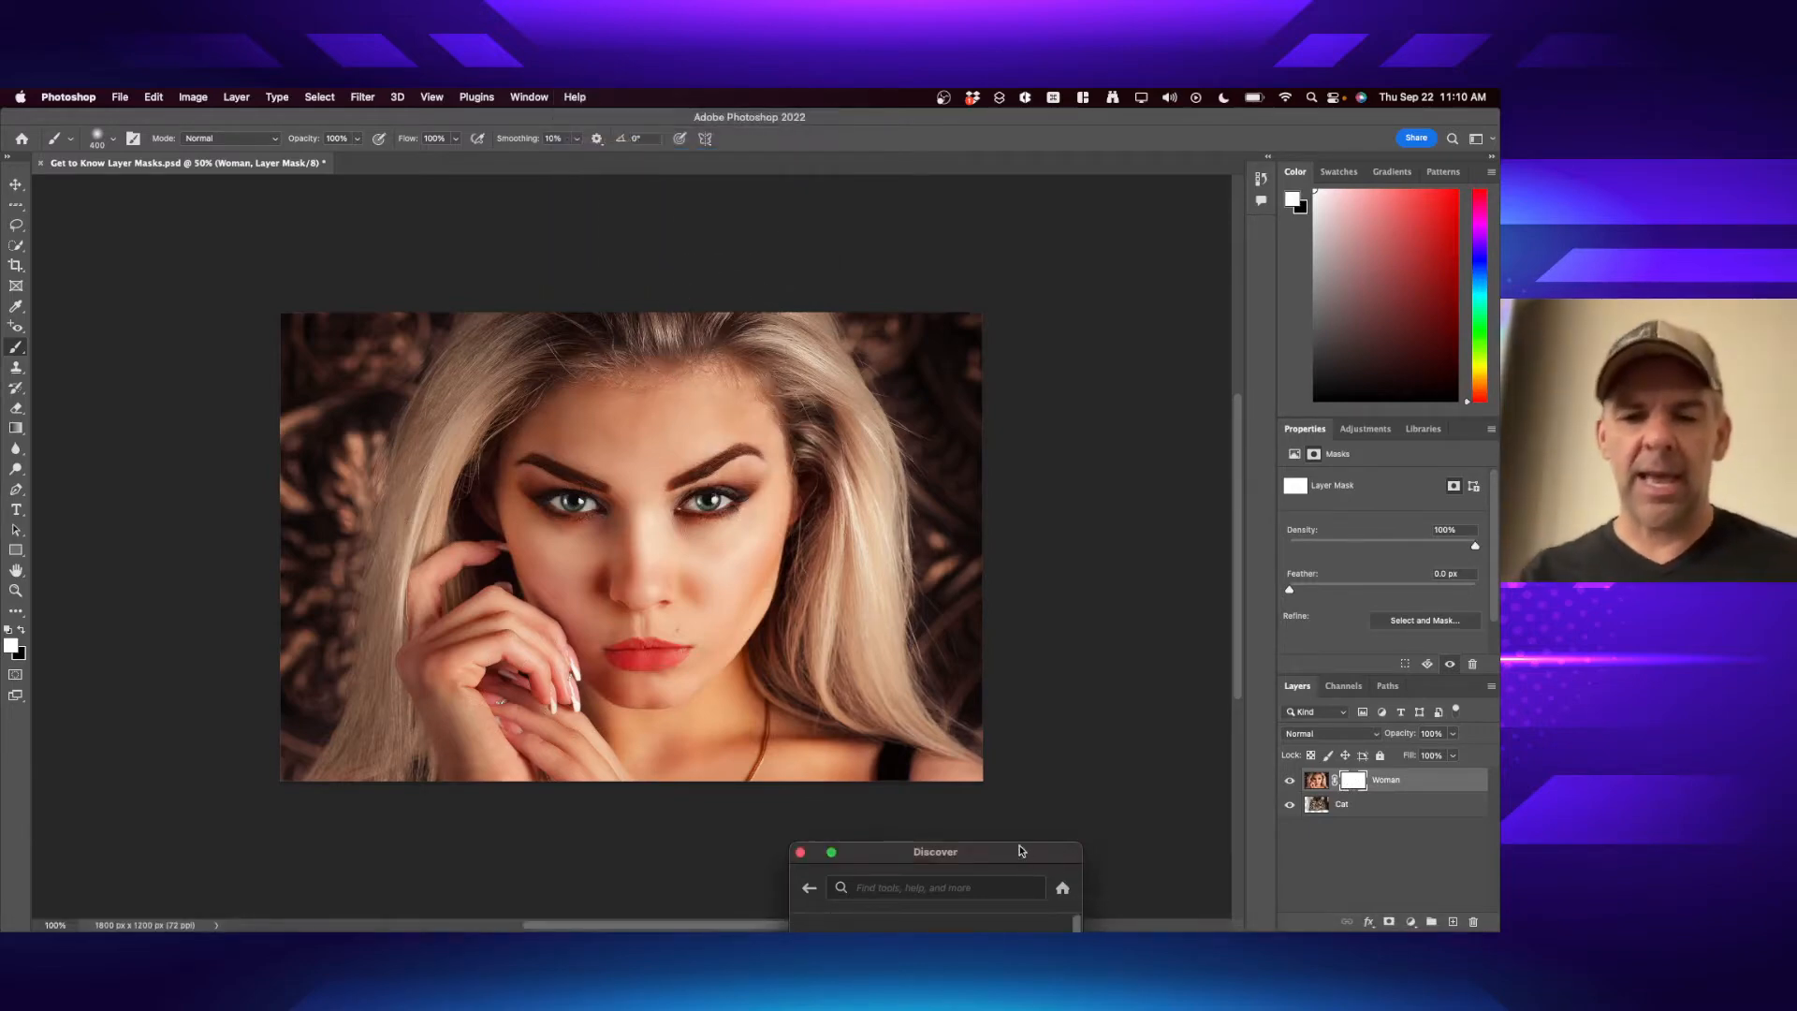
left_click_drag(1020, 850, 1115, 287)
left_click(1099, 652)
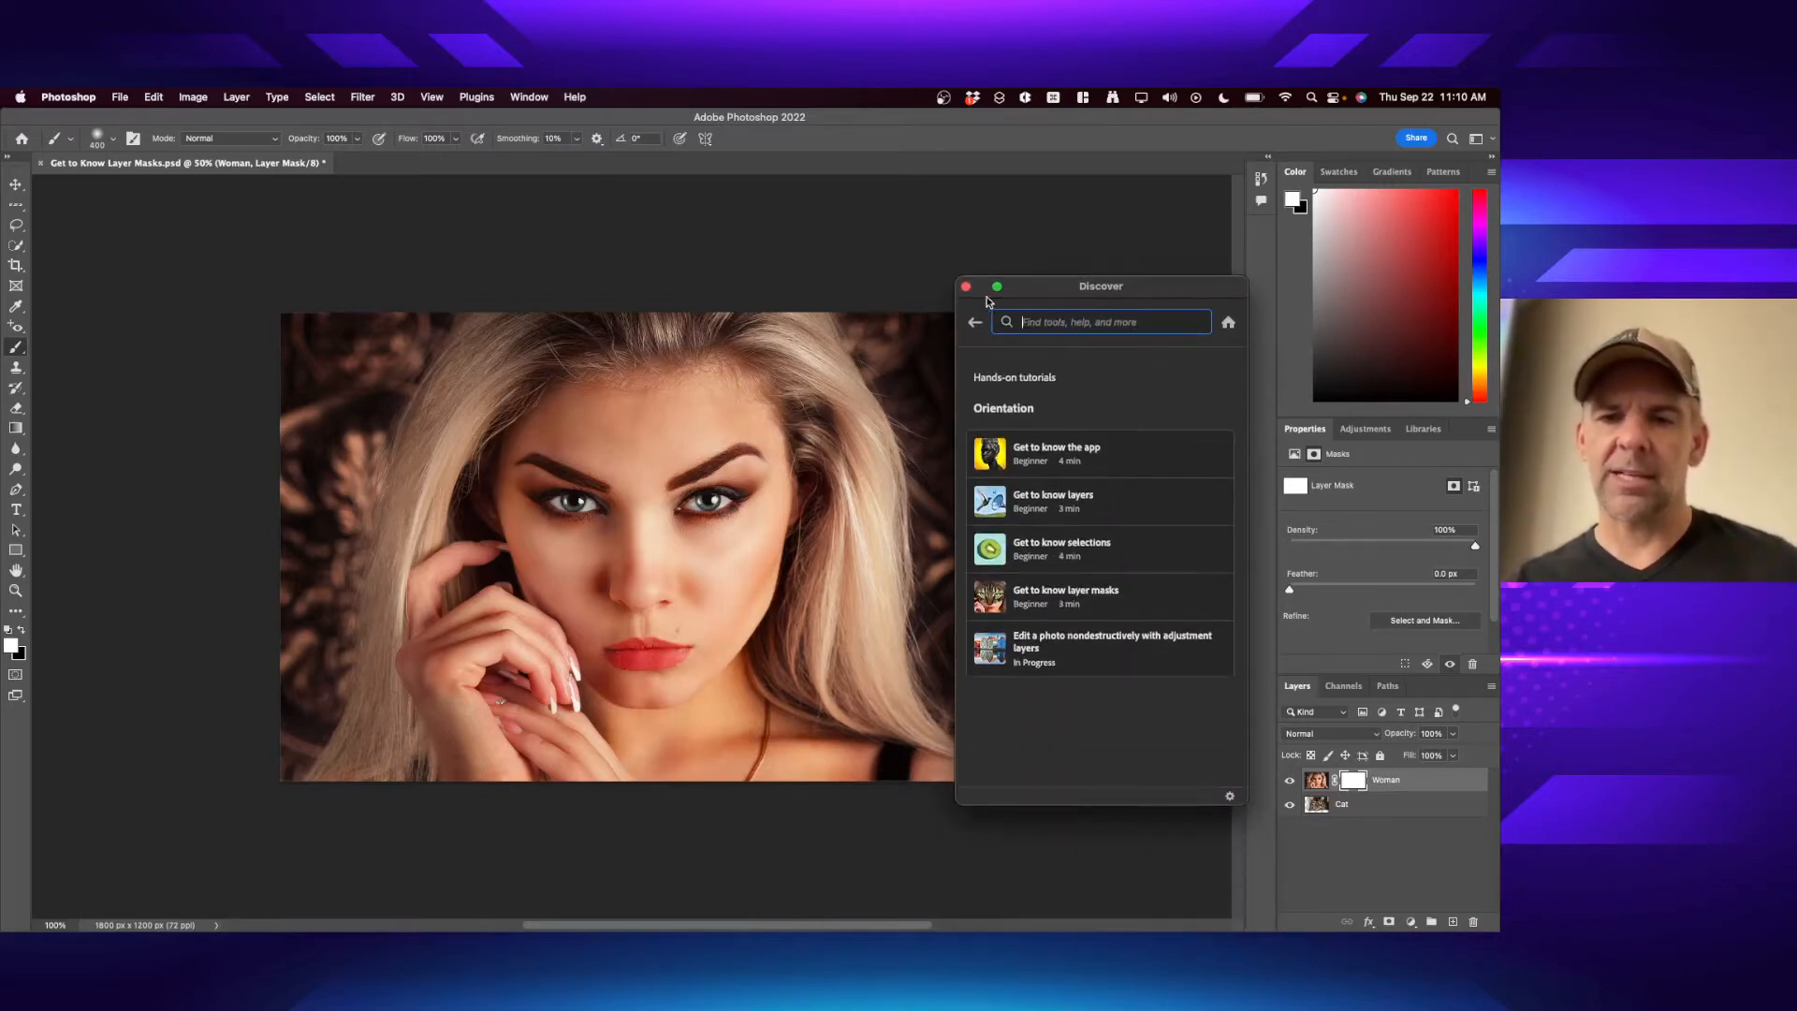
- Browse the Select and mask tutorials and view the details of Select part of an object and change the color
left_click(974, 322)
left_click(1097, 610)
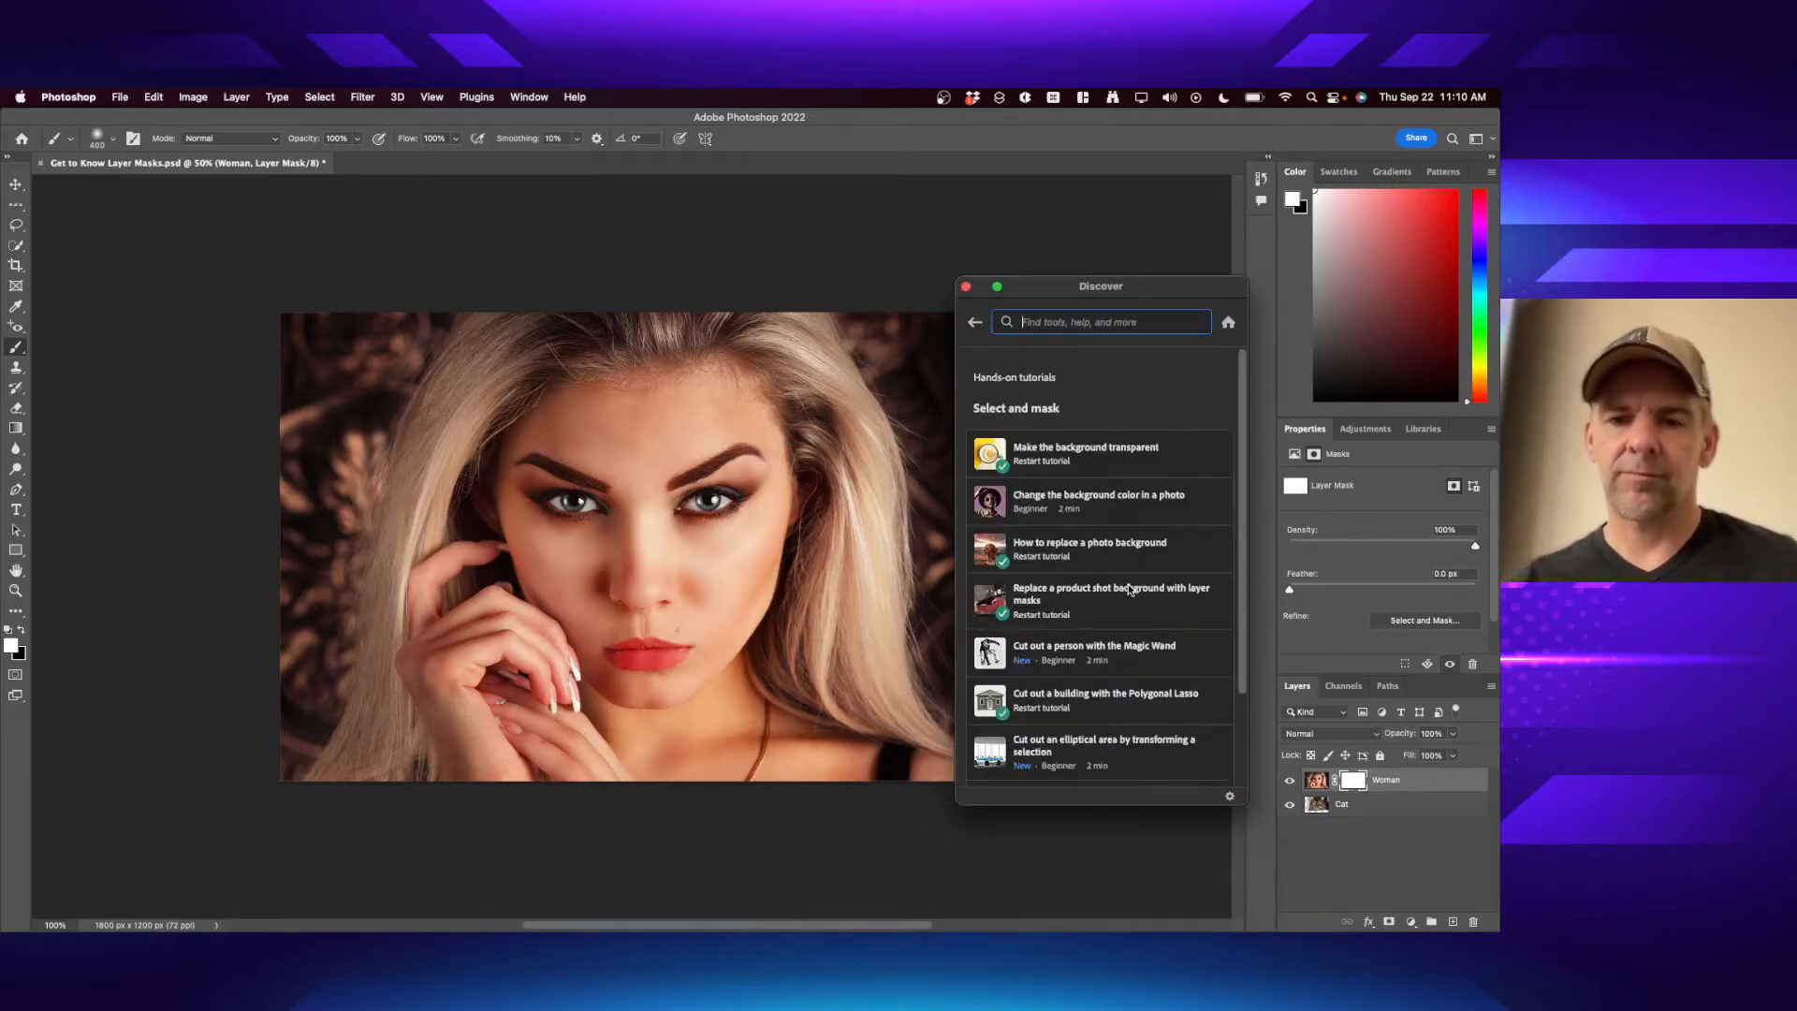
scroll(1130, 590, "down", 3)
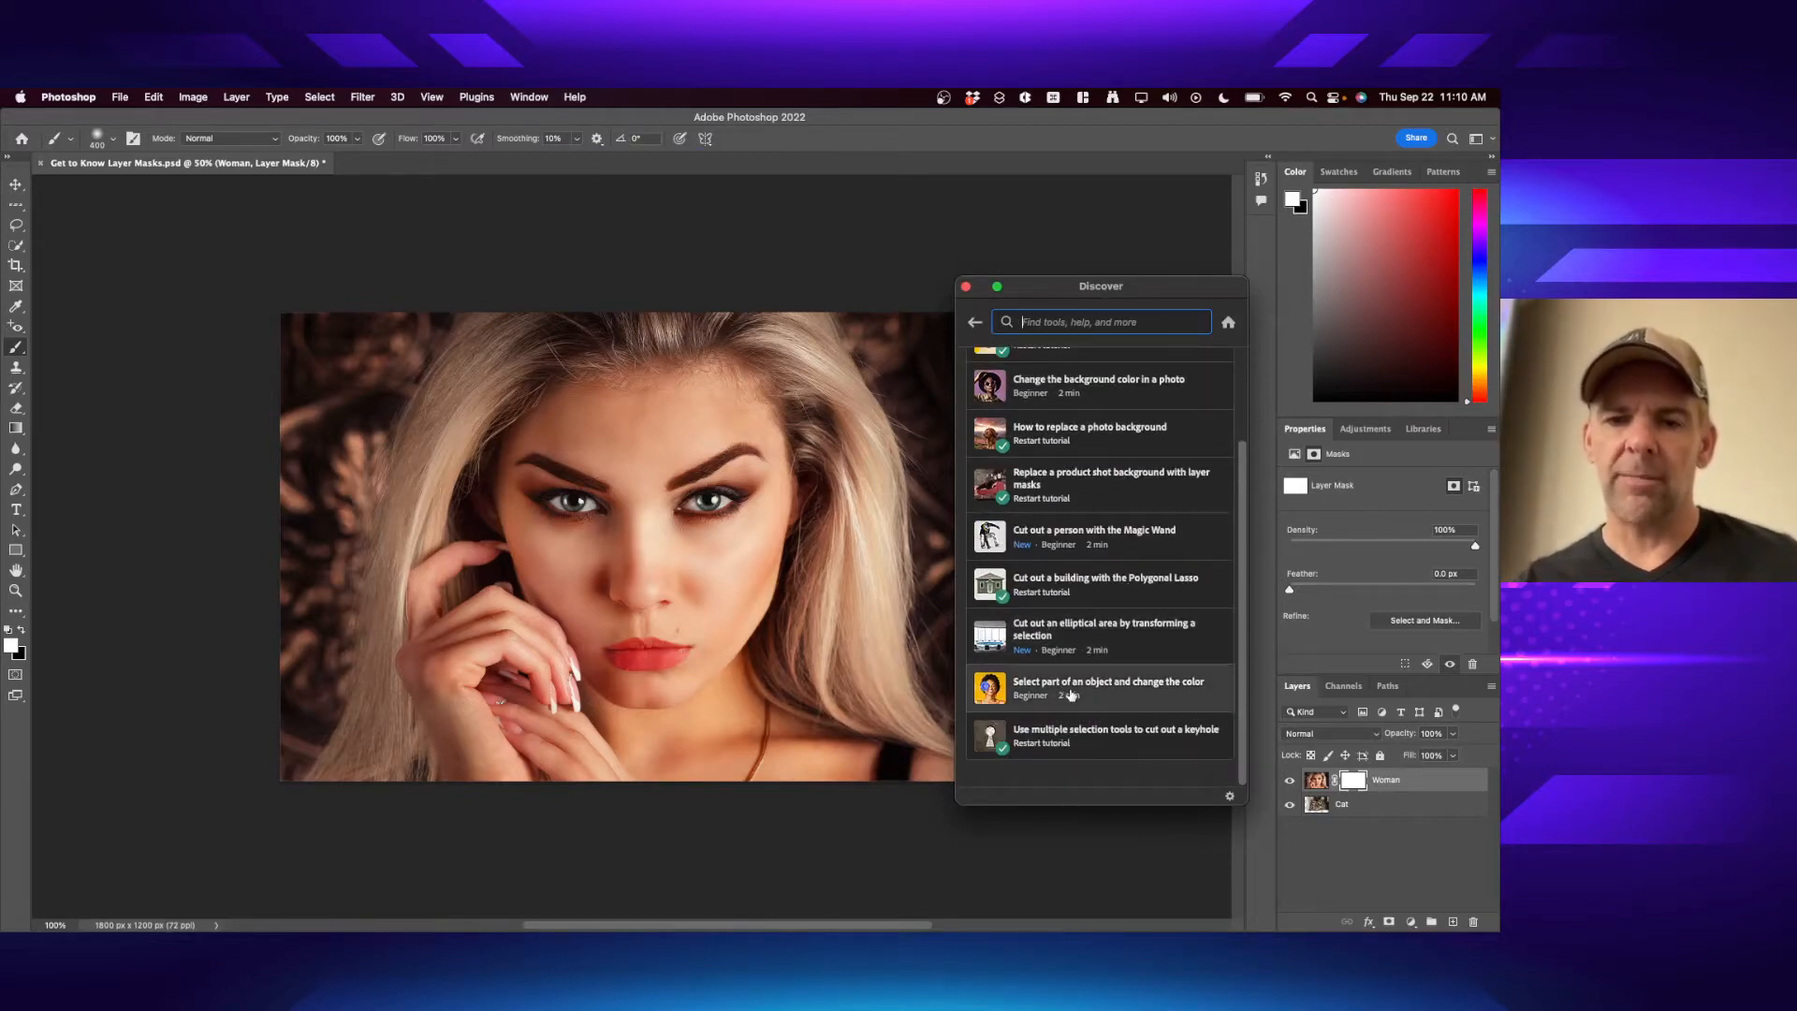
left_click(1067, 691)
left_click(975, 322)
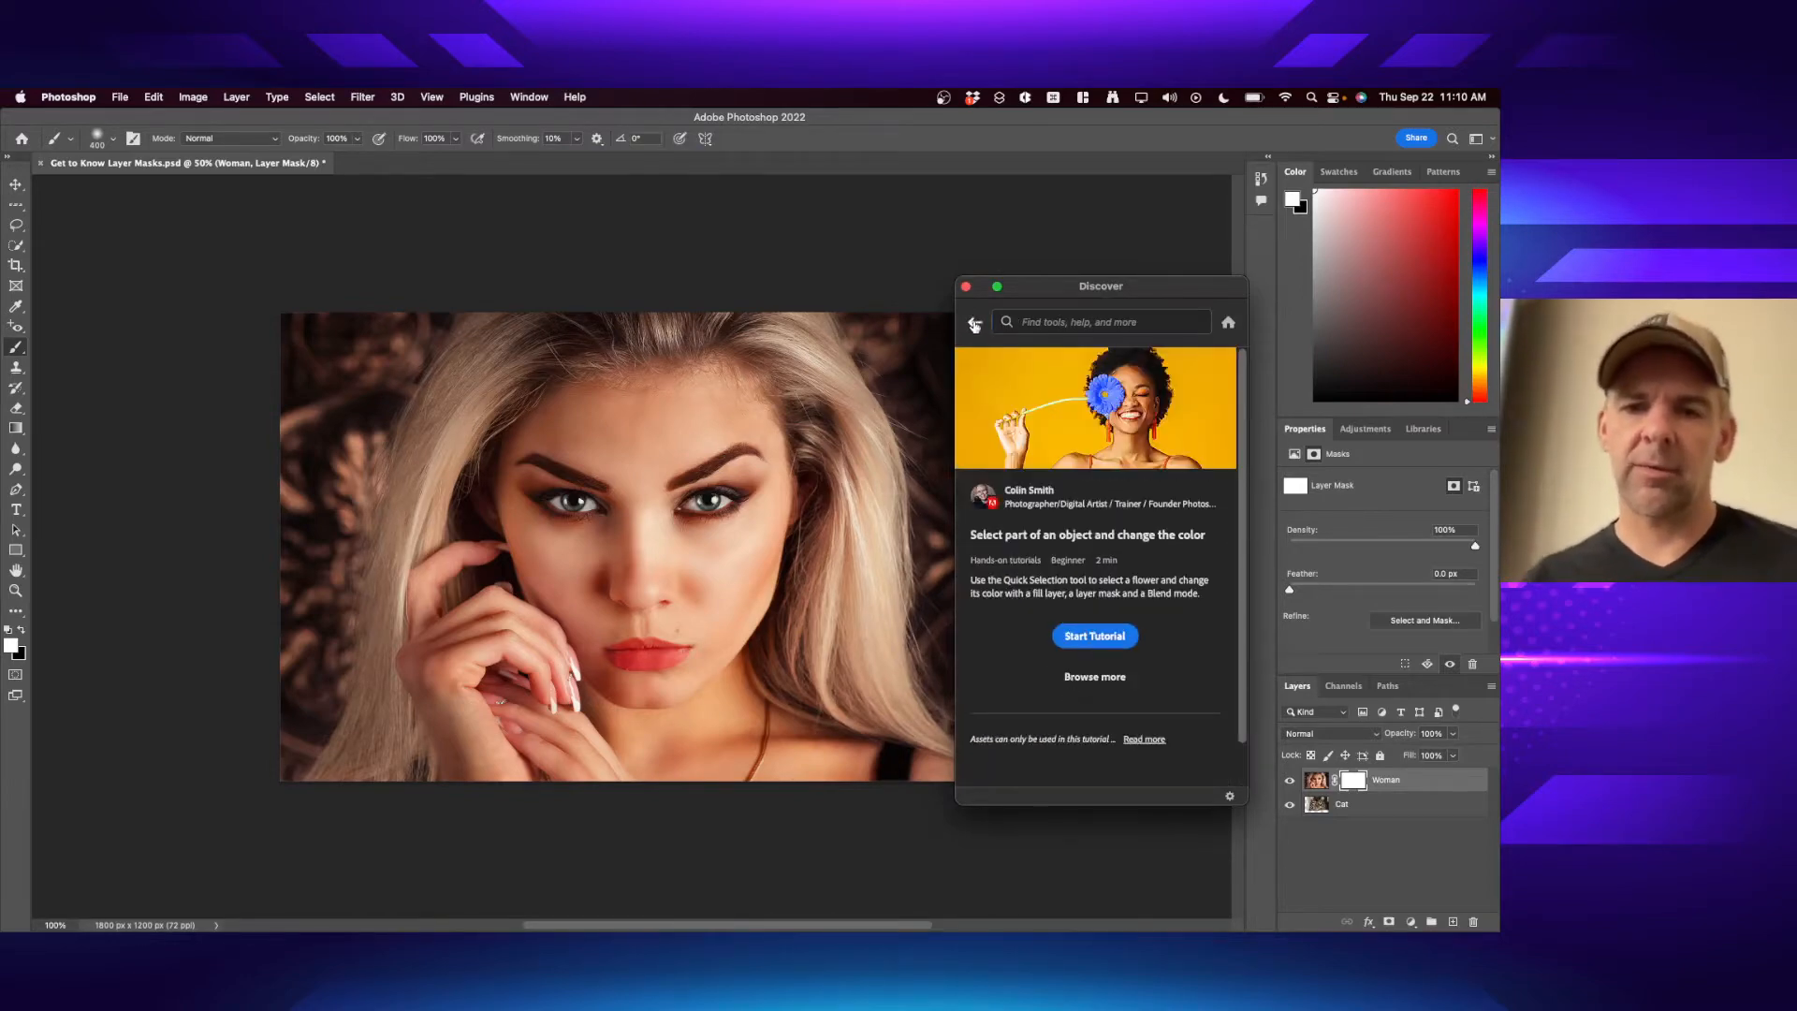
scroll(1039, 599, "down", 3)
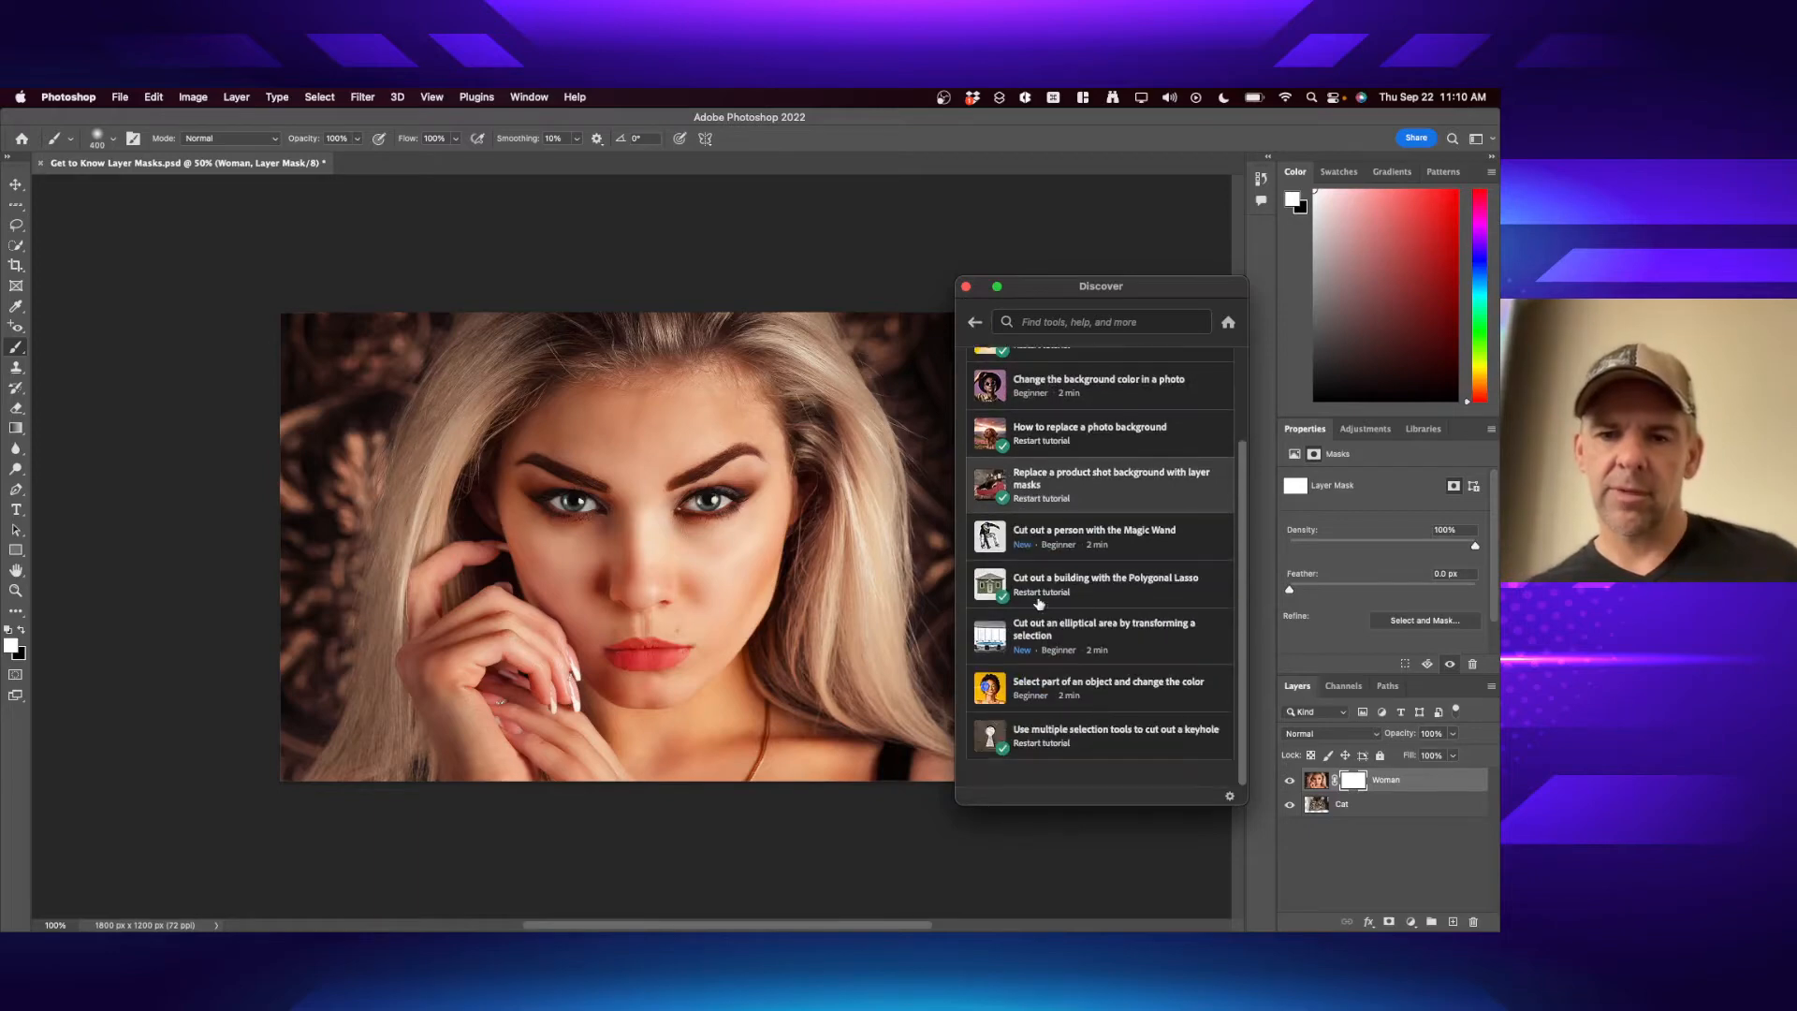
- Return to the Orientation tutorials for another look and close the Discover window
left_click(974, 322)
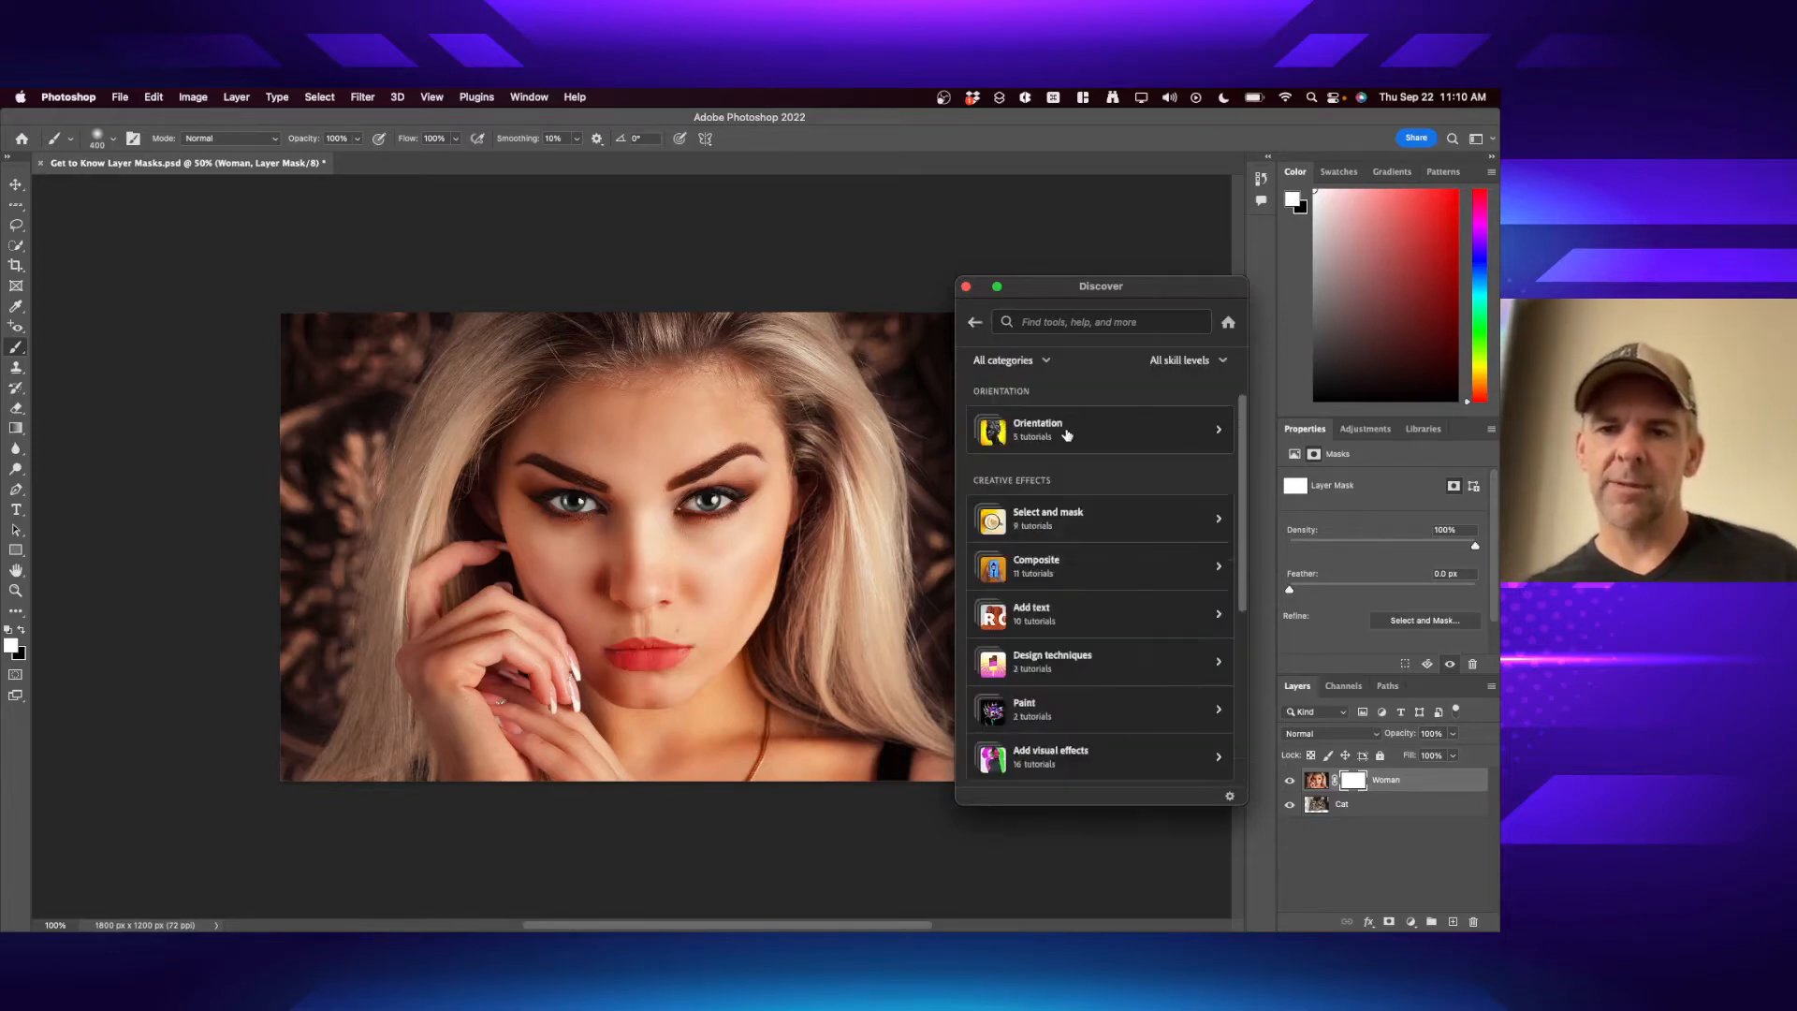
left_click(1140, 451)
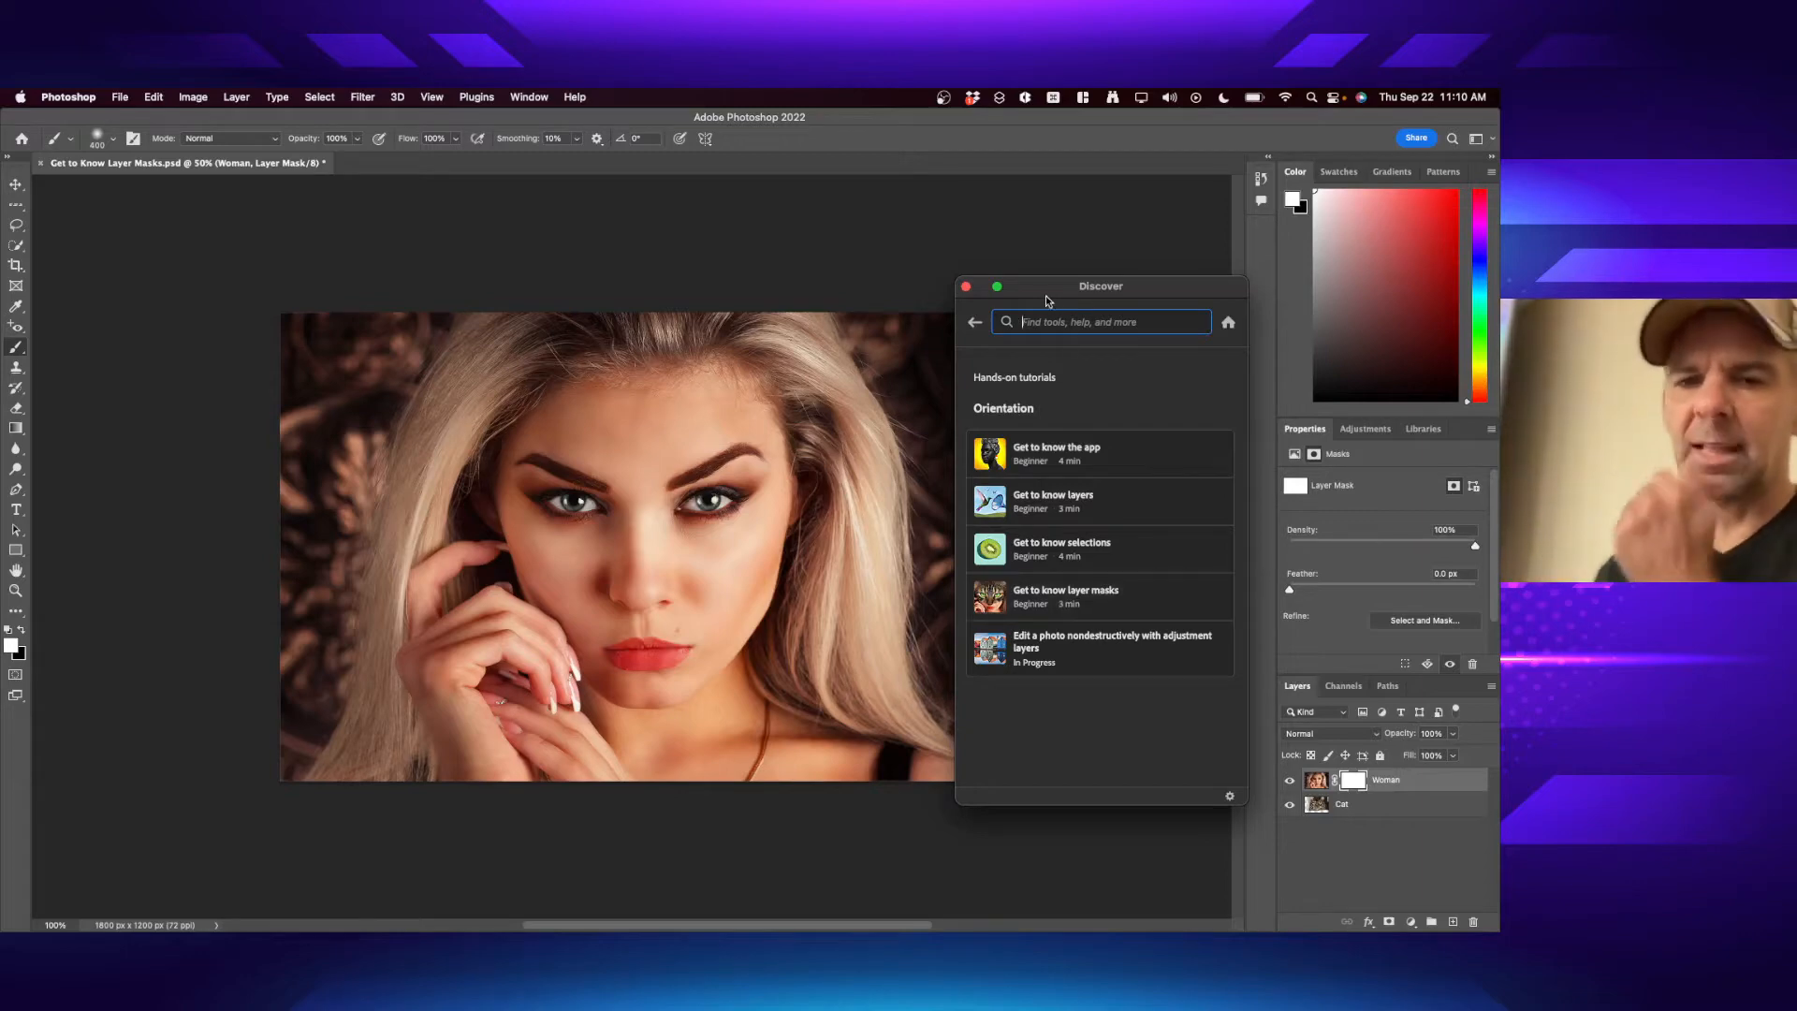
left_click_drag(1043, 296, 1011, 294)
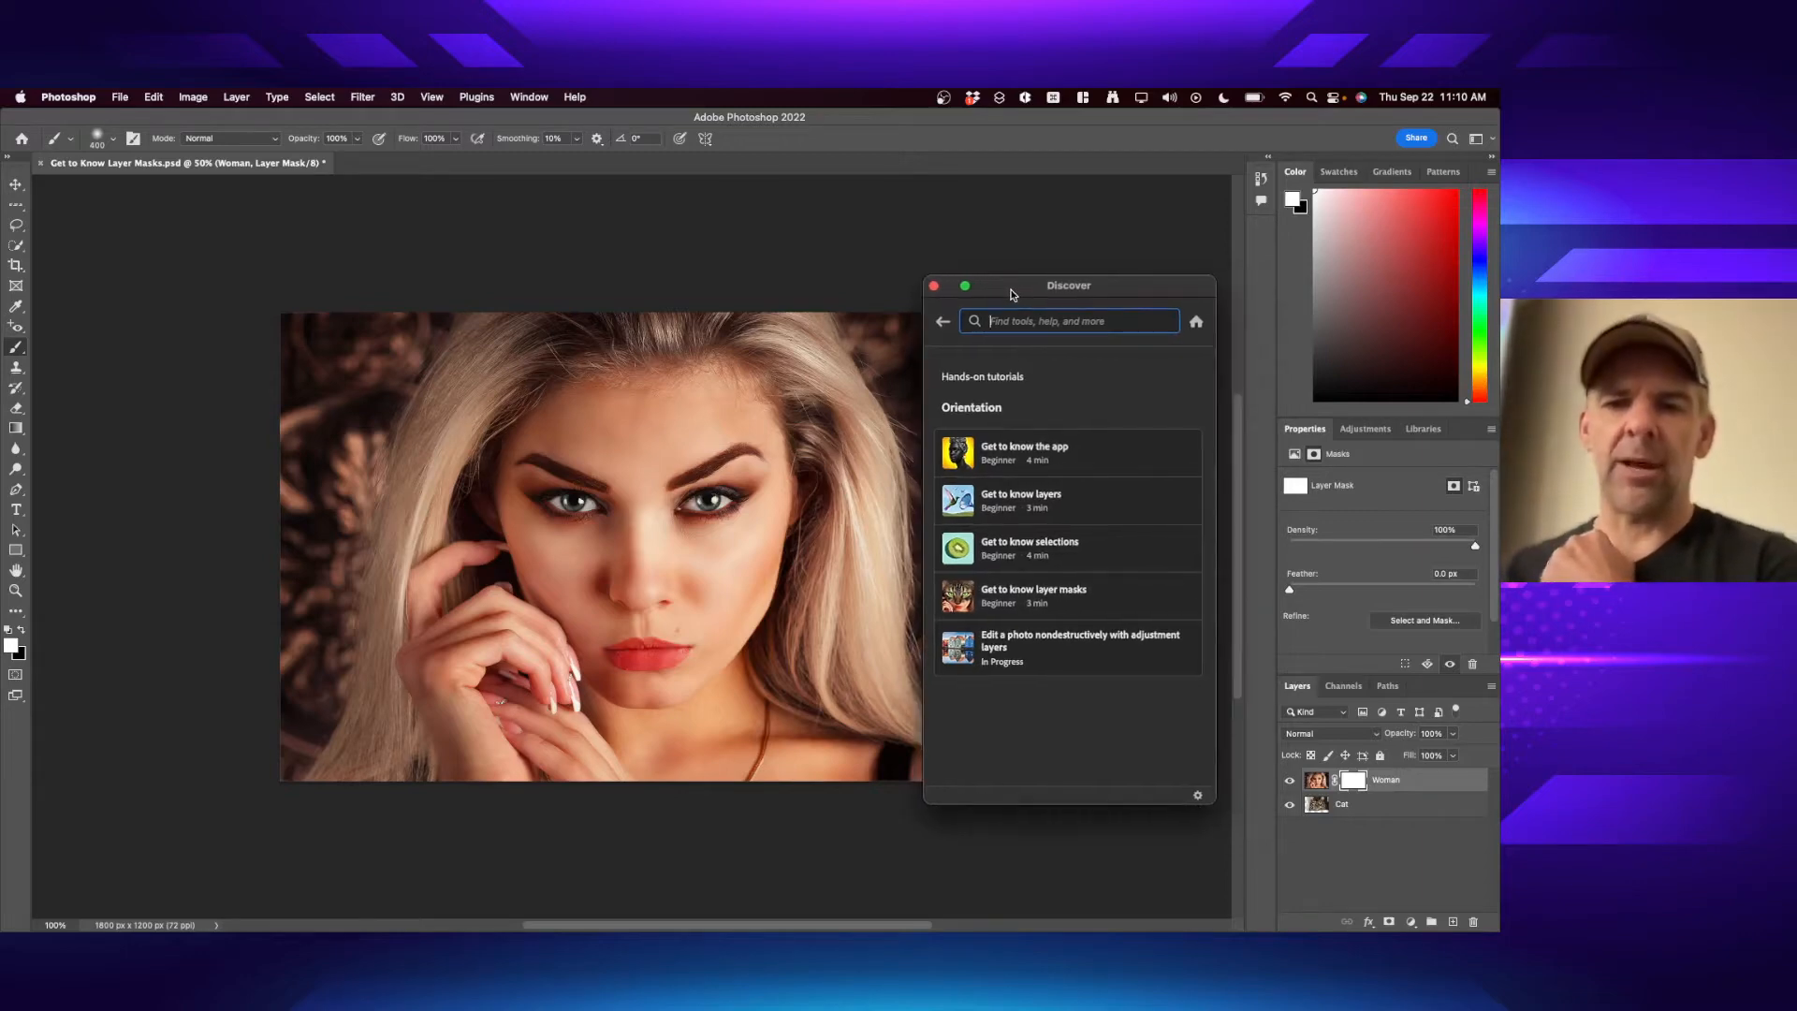
left_click(933, 286)
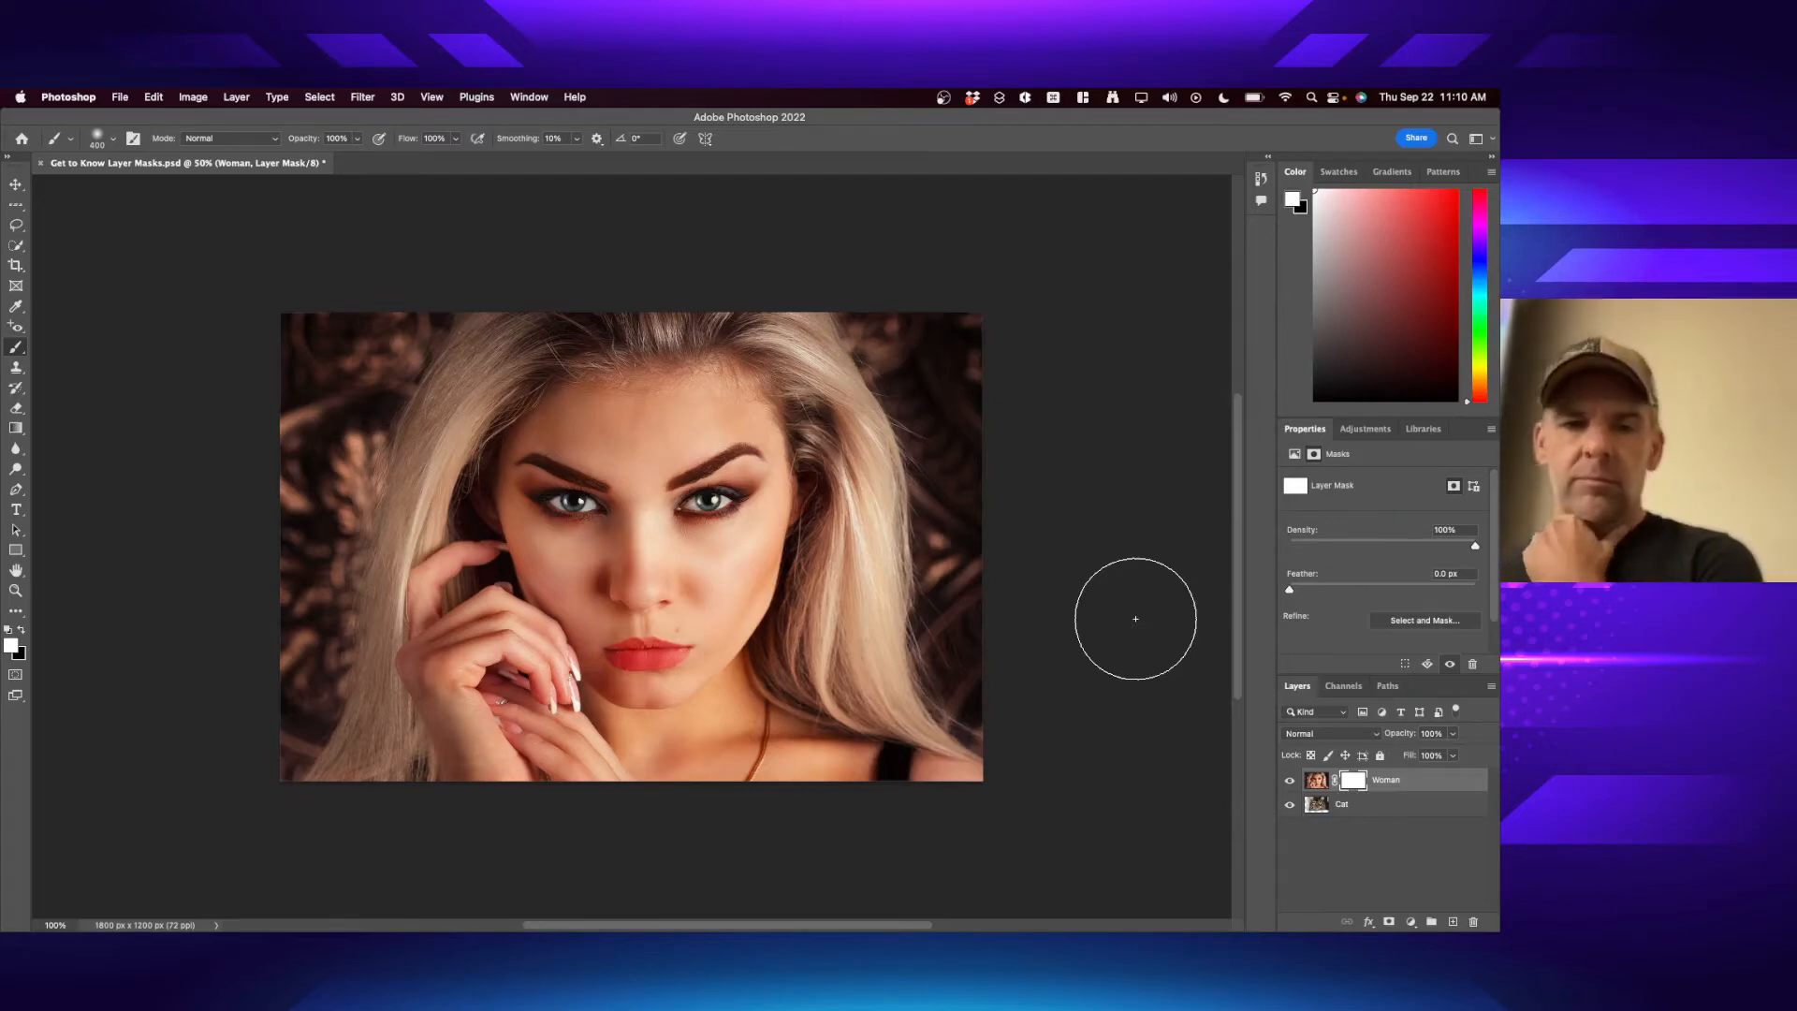
- Close the Get to Know Layer Masks document without saving its changes
key("super+w")
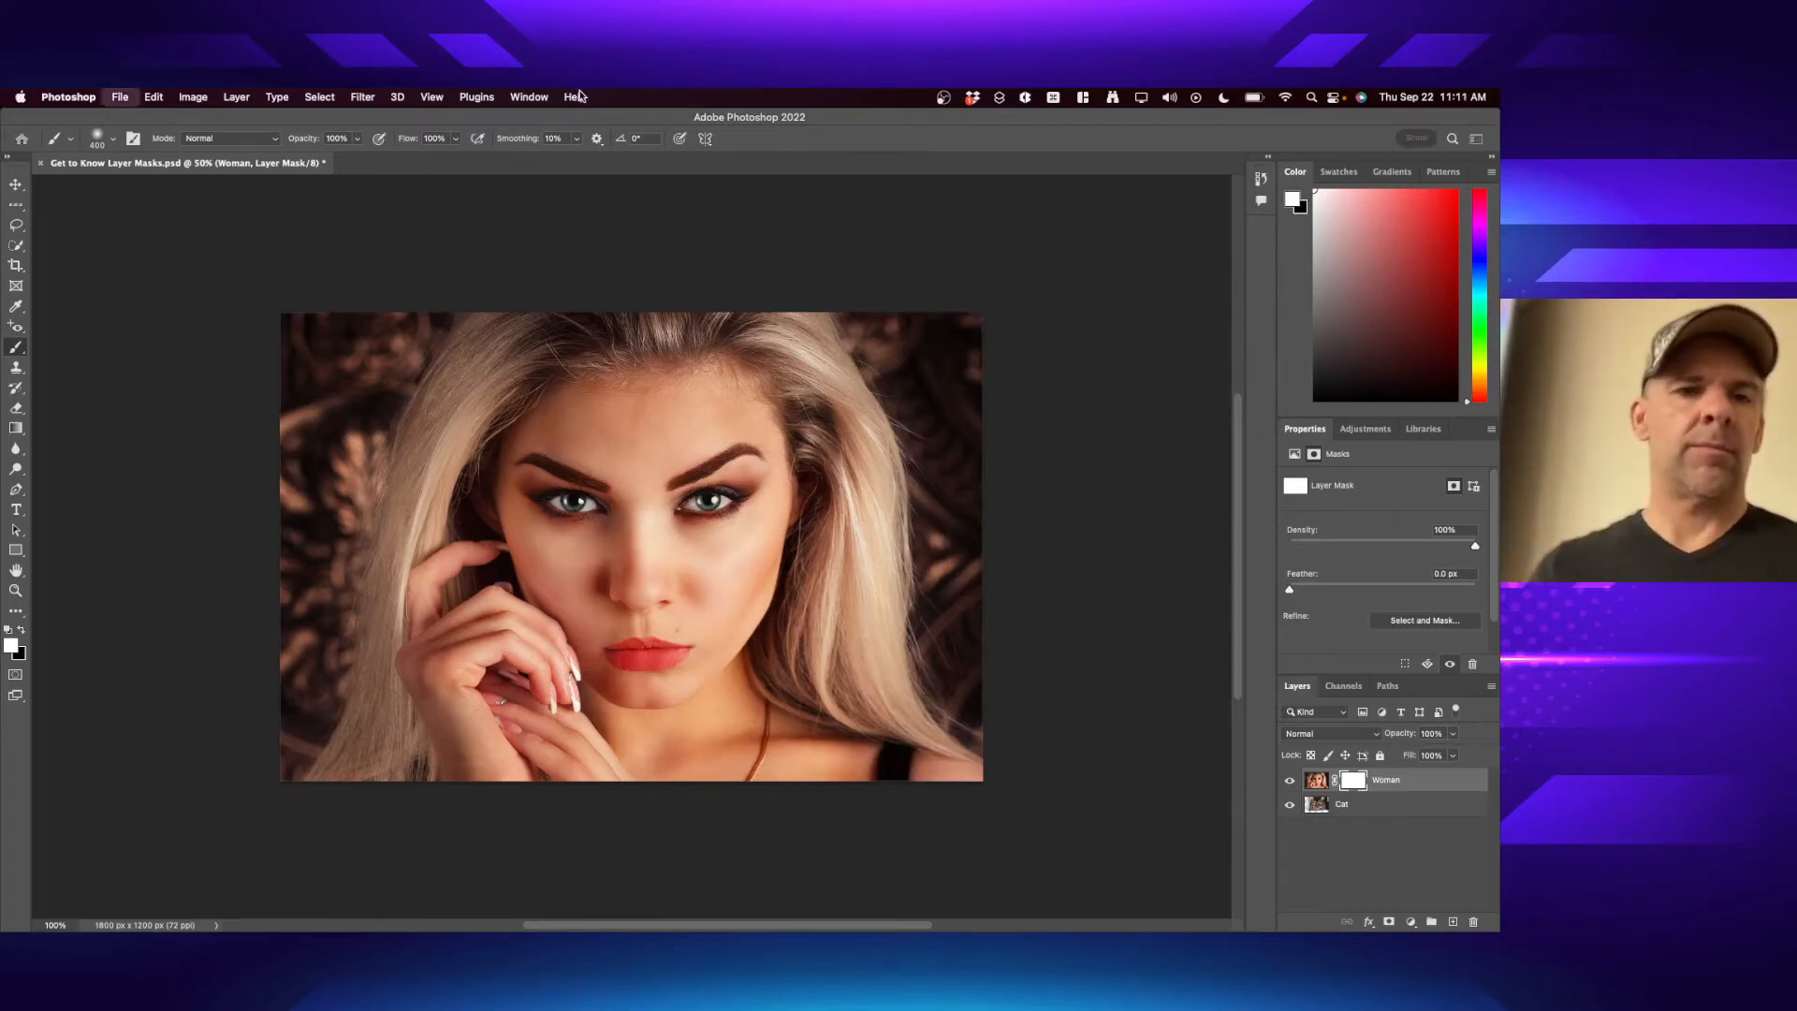
left_click(752, 435)
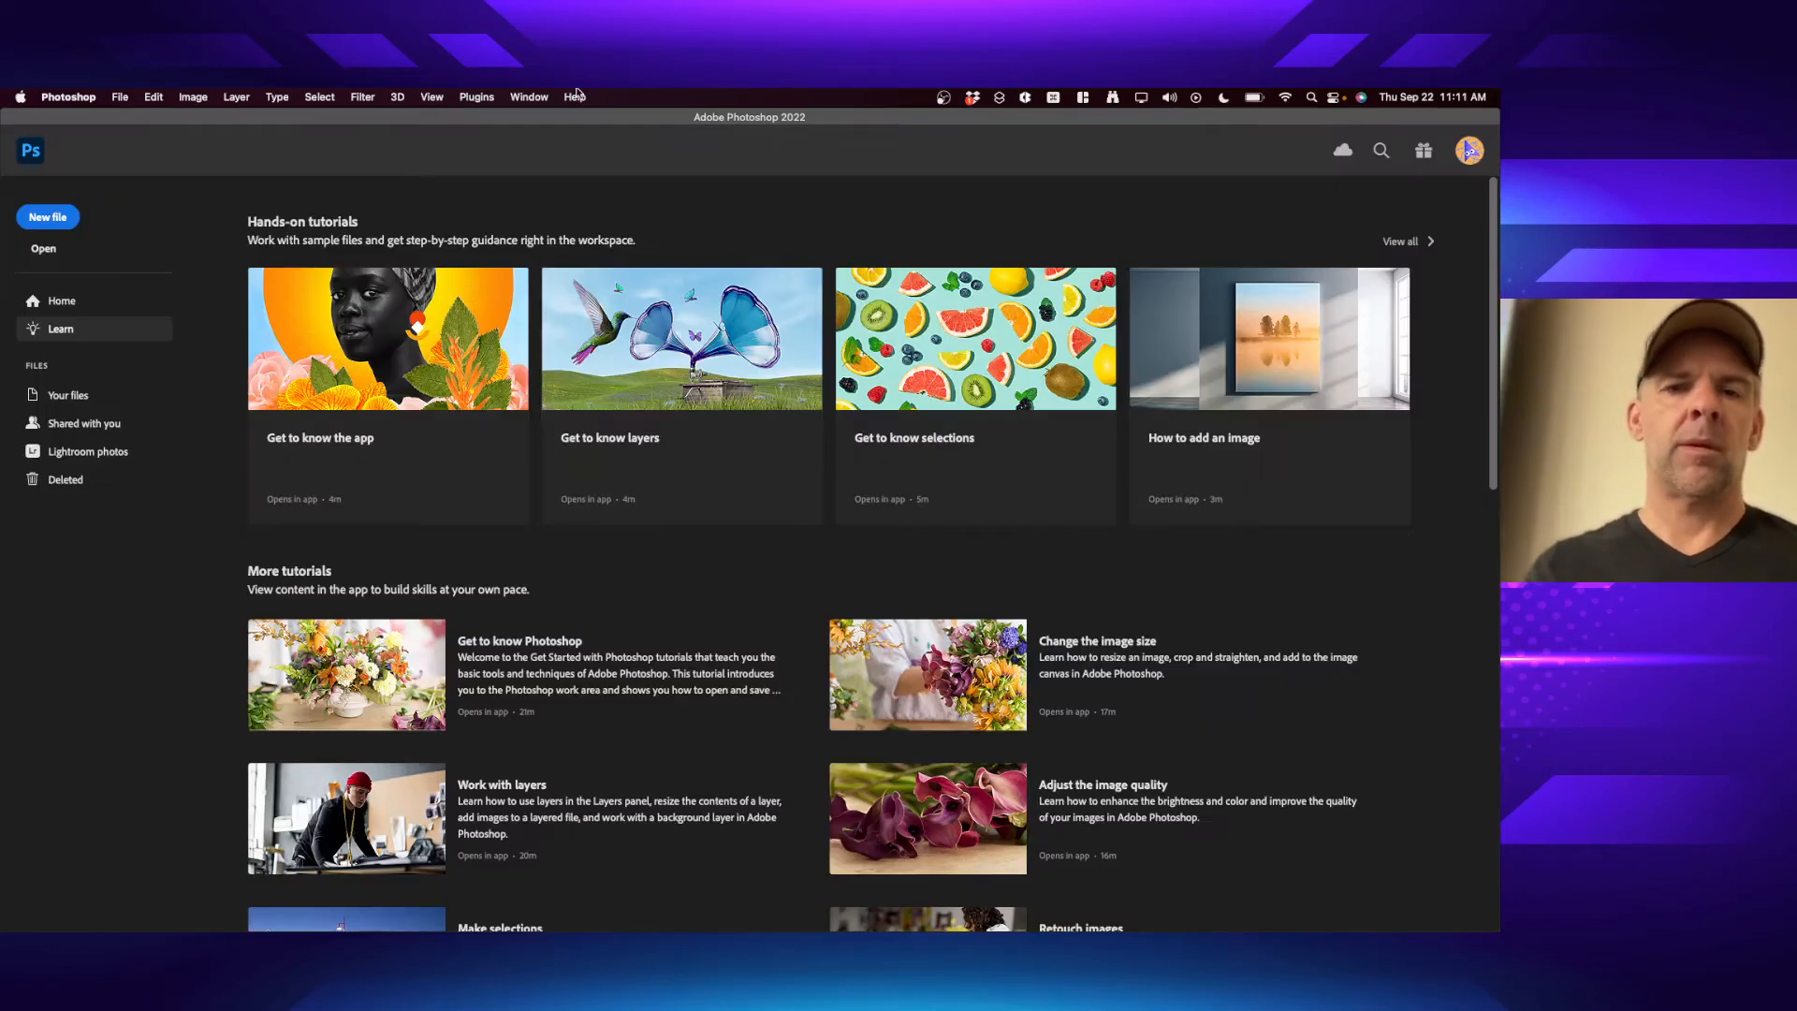
- Start the Get to know layer masks tutorial from the Orientation hands-on tutorials and reposition the Discover window over the image
left_click(575, 96)
left_click(636, 158)
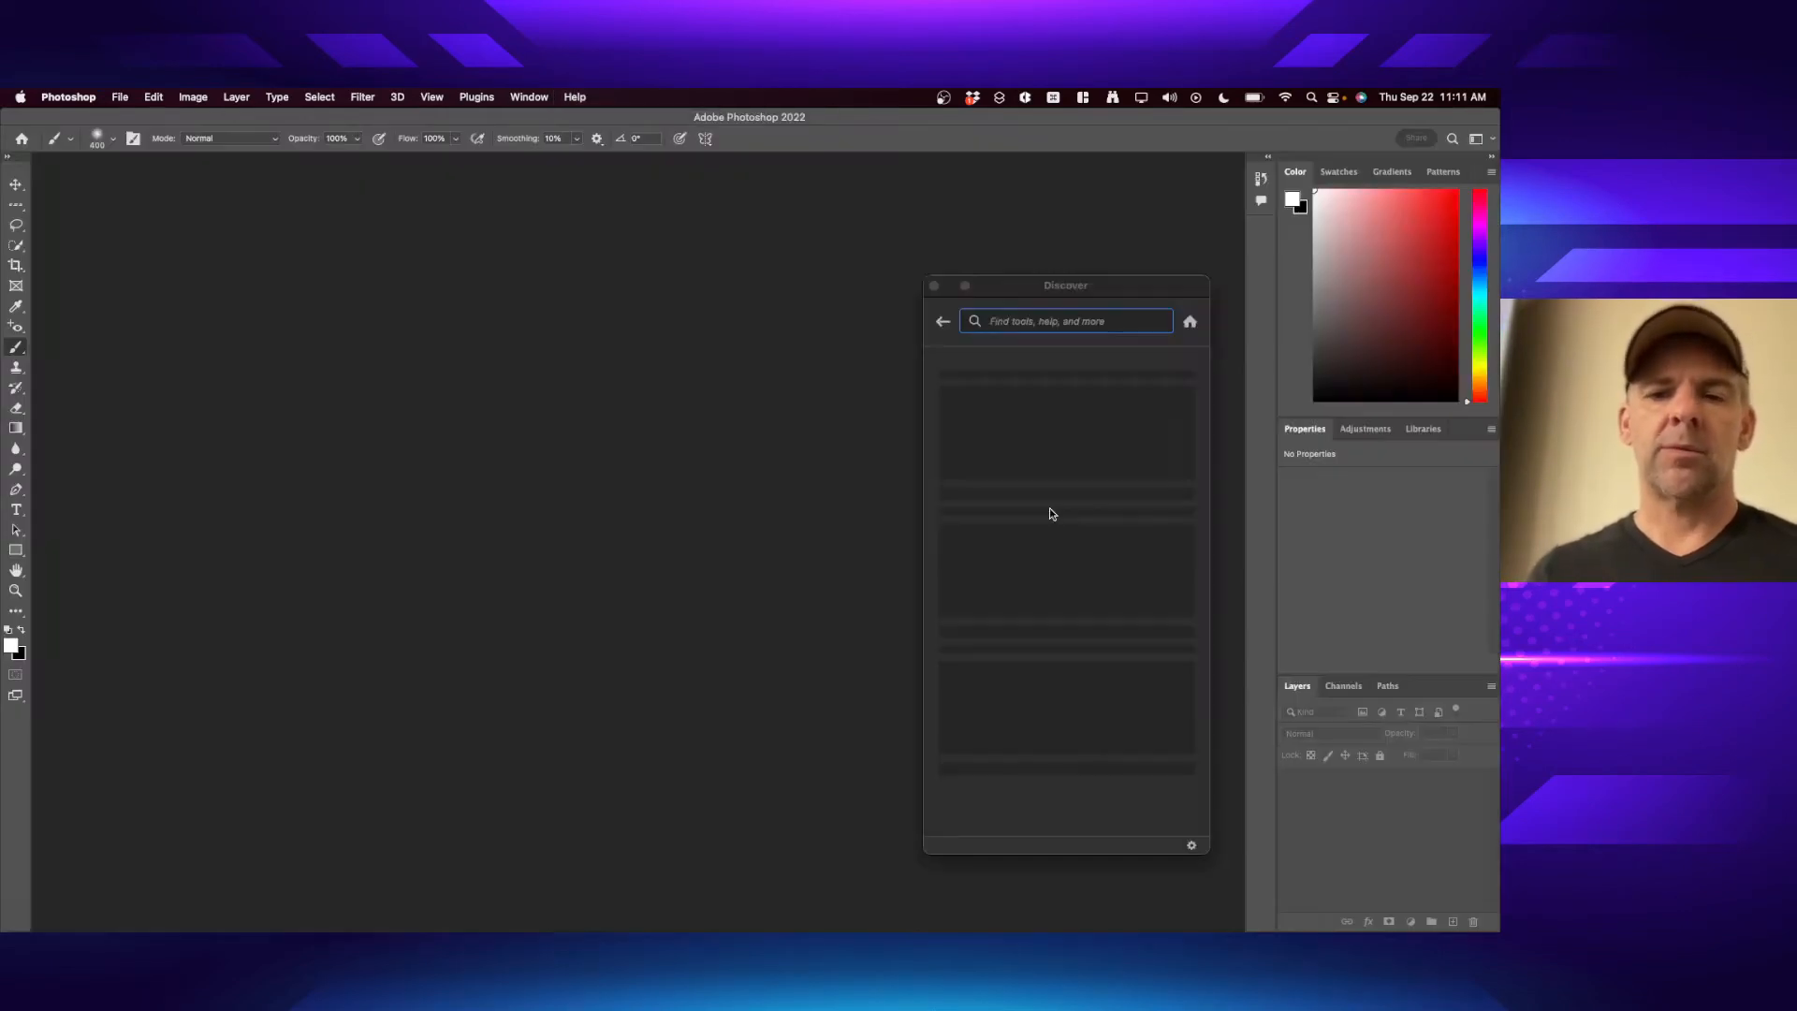
left_click(1017, 505)
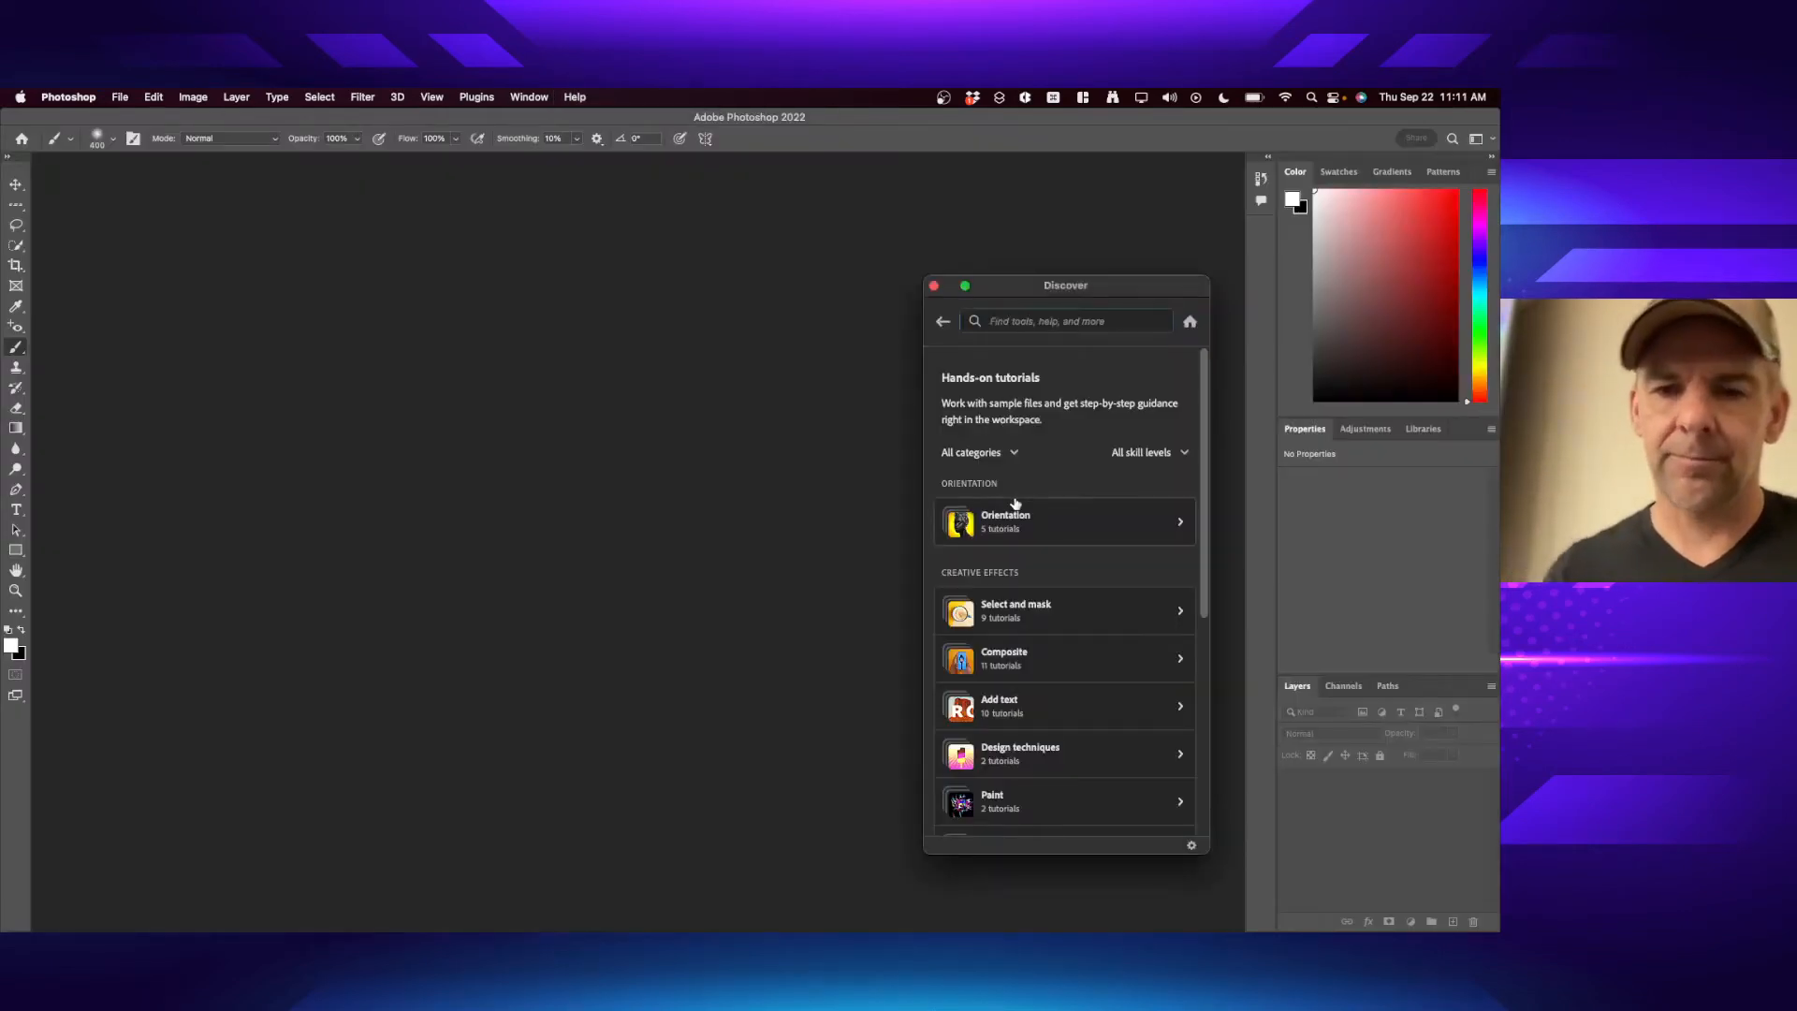
left_click(943, 321)
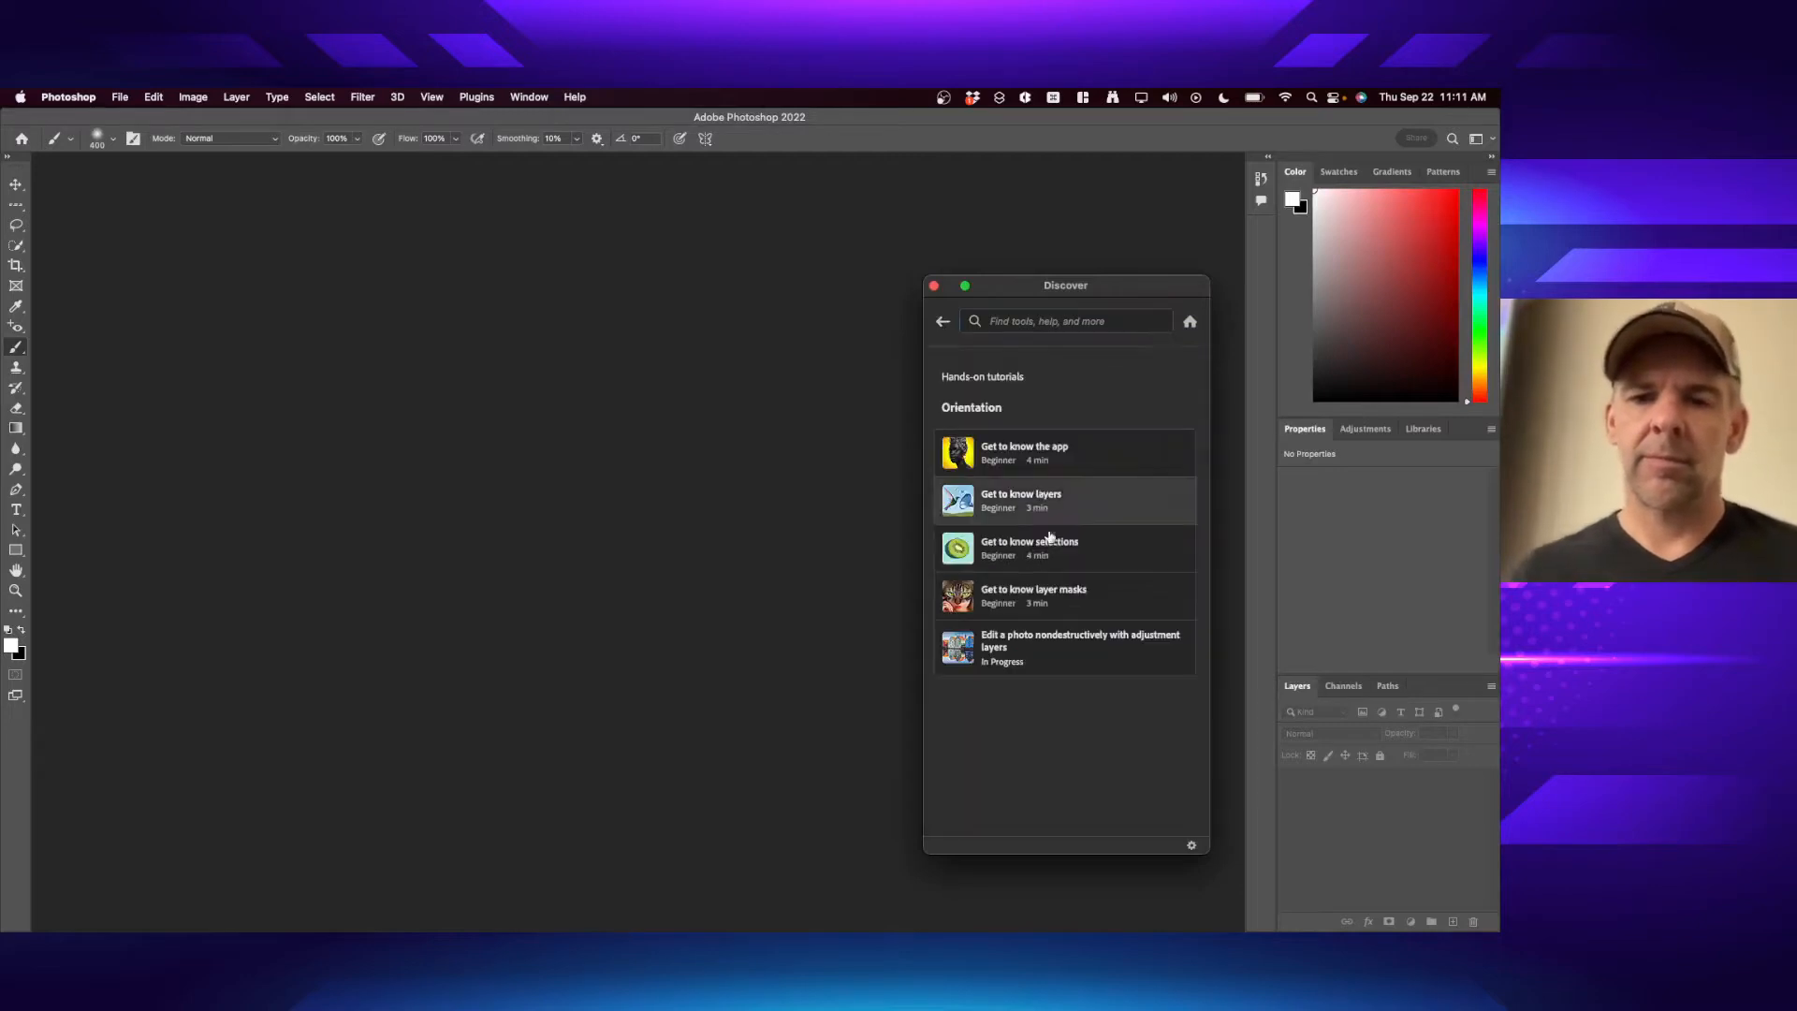
left_click(1032, 595)
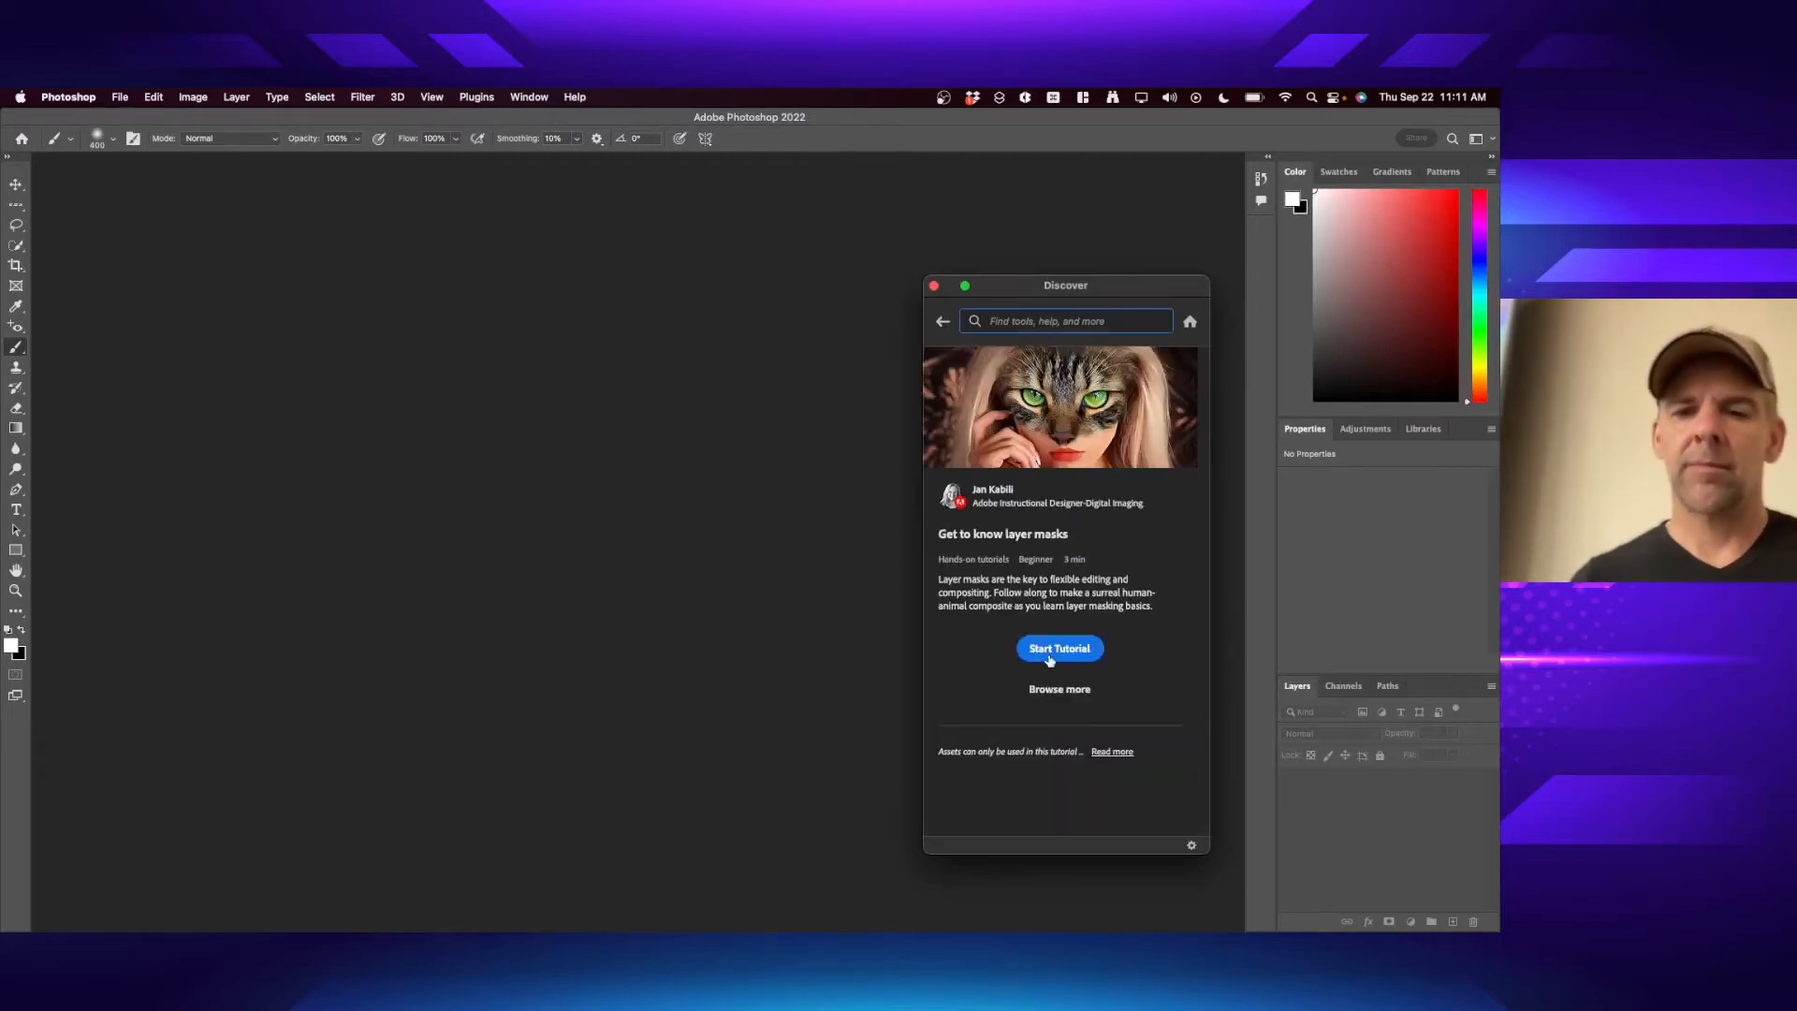
left_click(1049, 659)
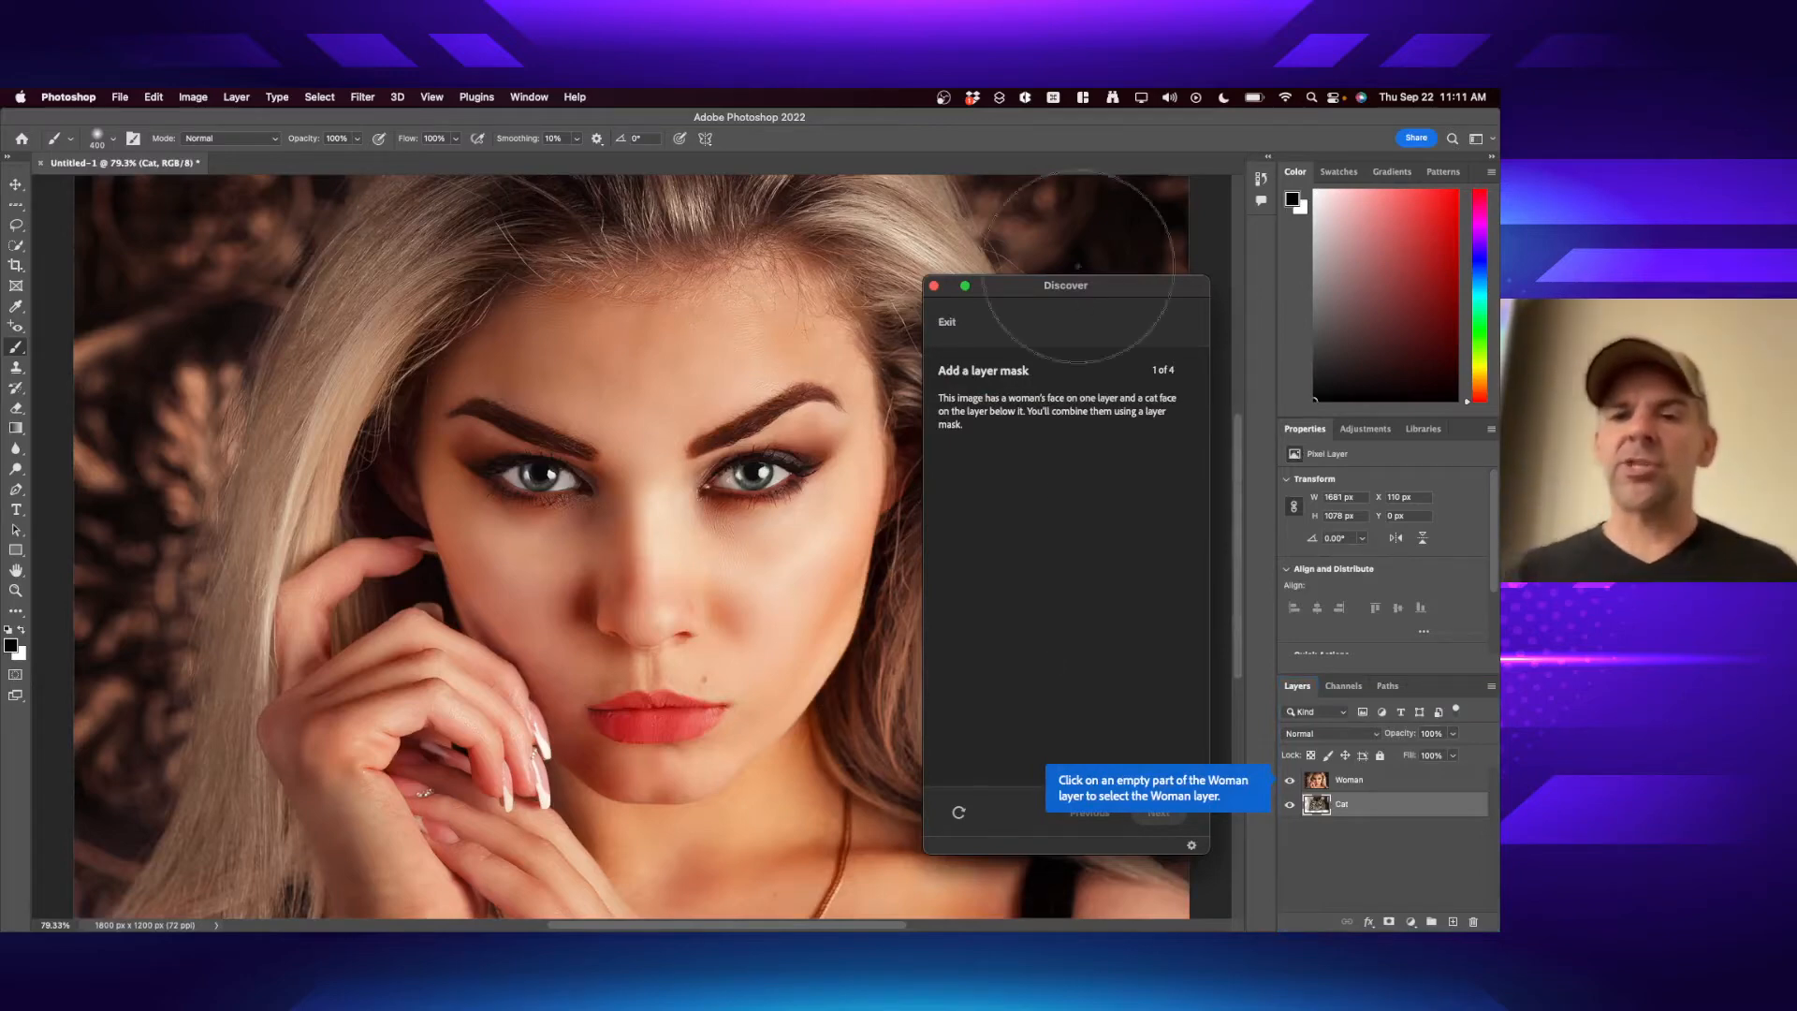
left_click_drag(1098, 286, 1113, 249)
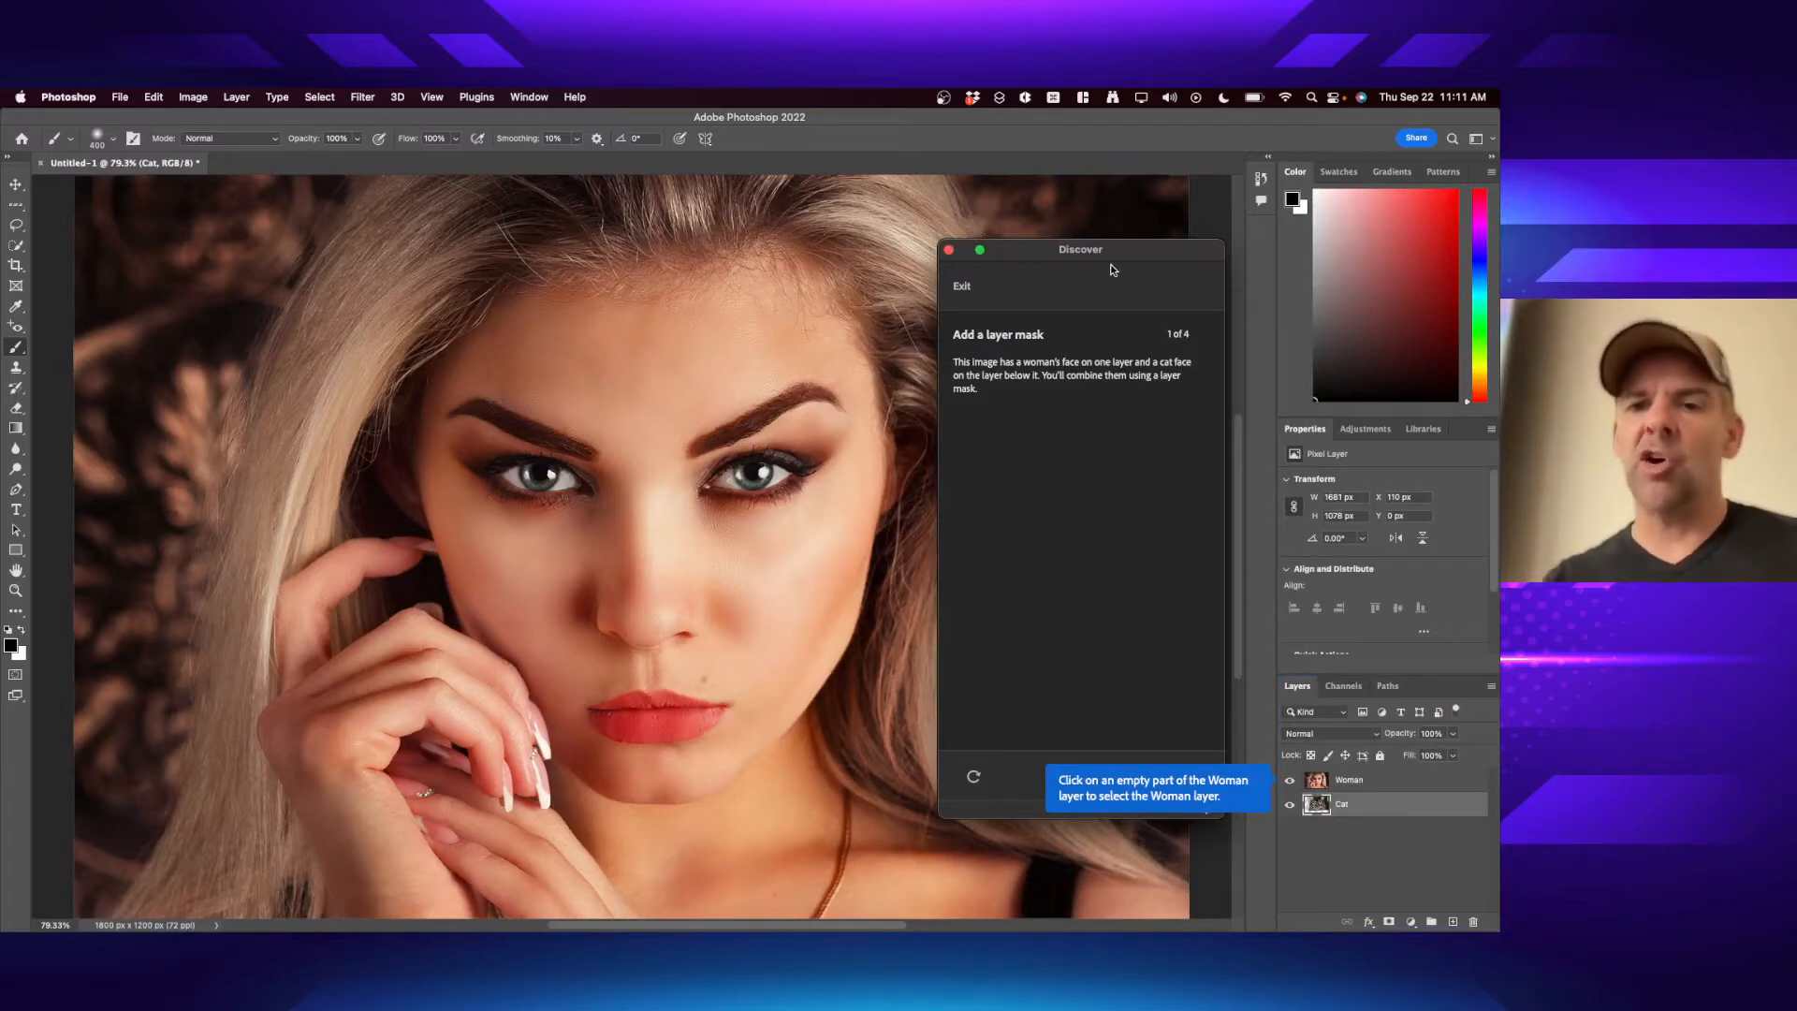
left_click_drag(1101, 248, 1039, 228)
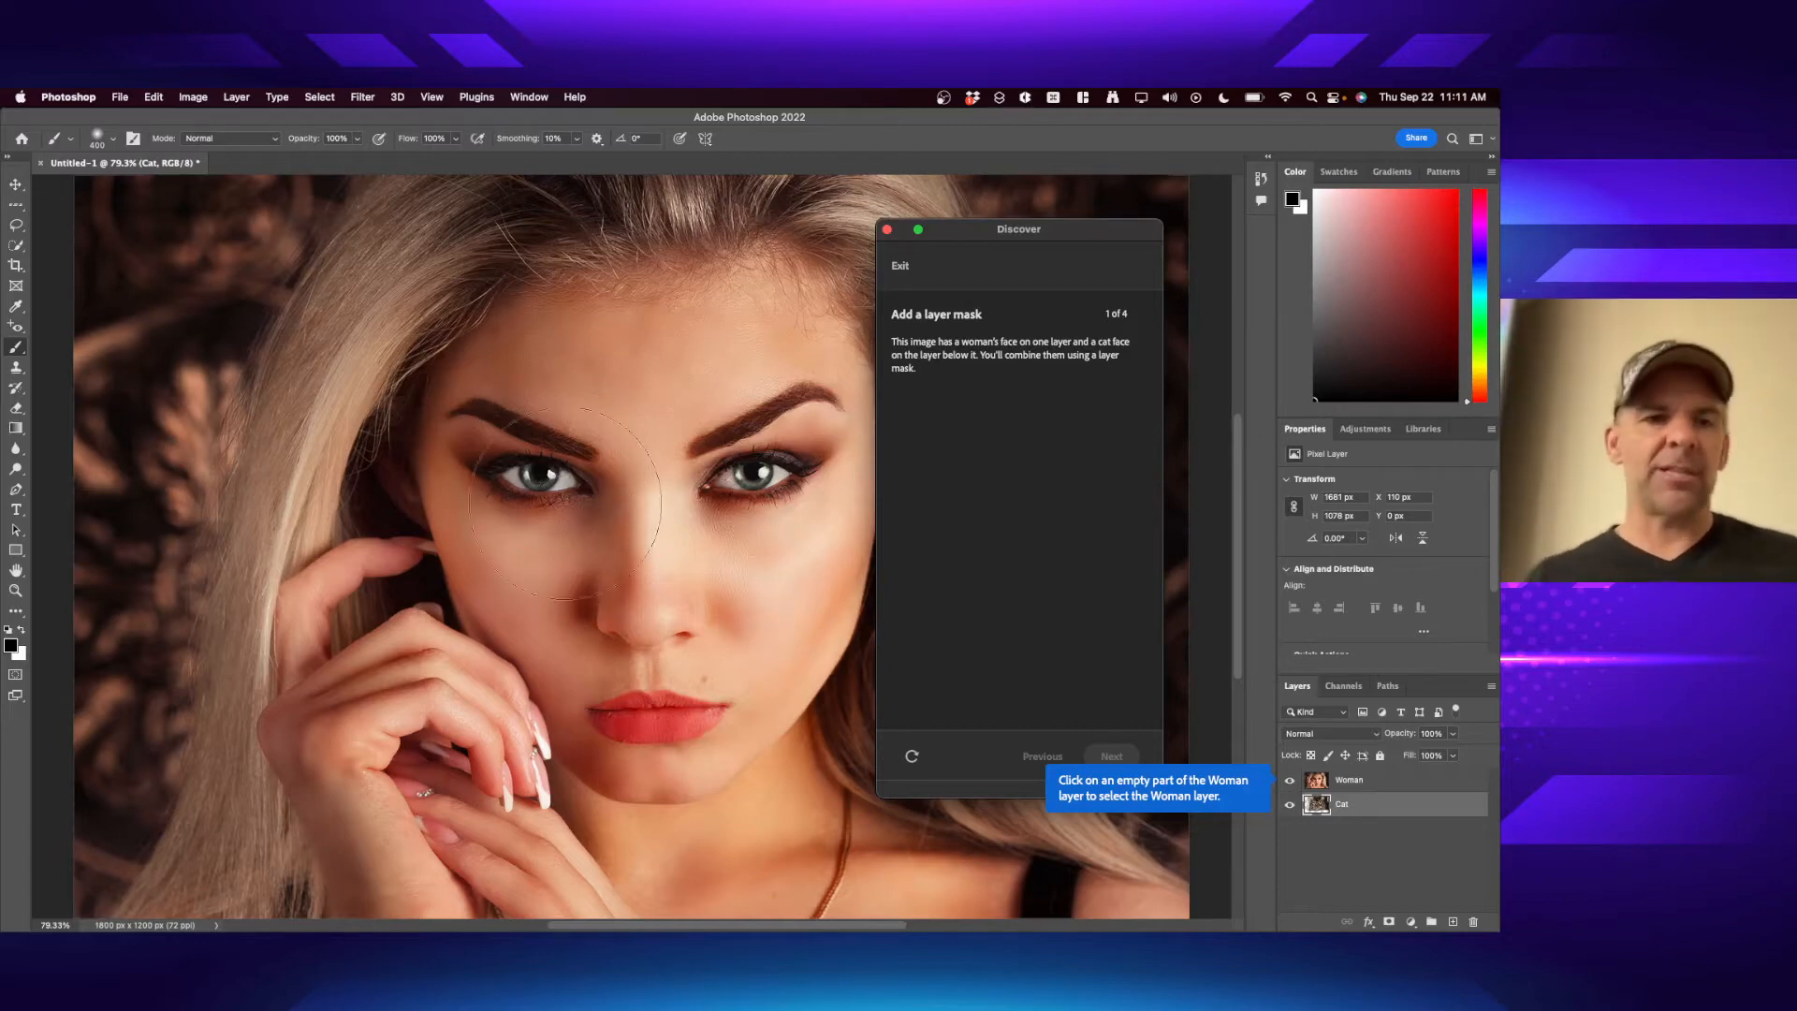
left_click(120, 96)
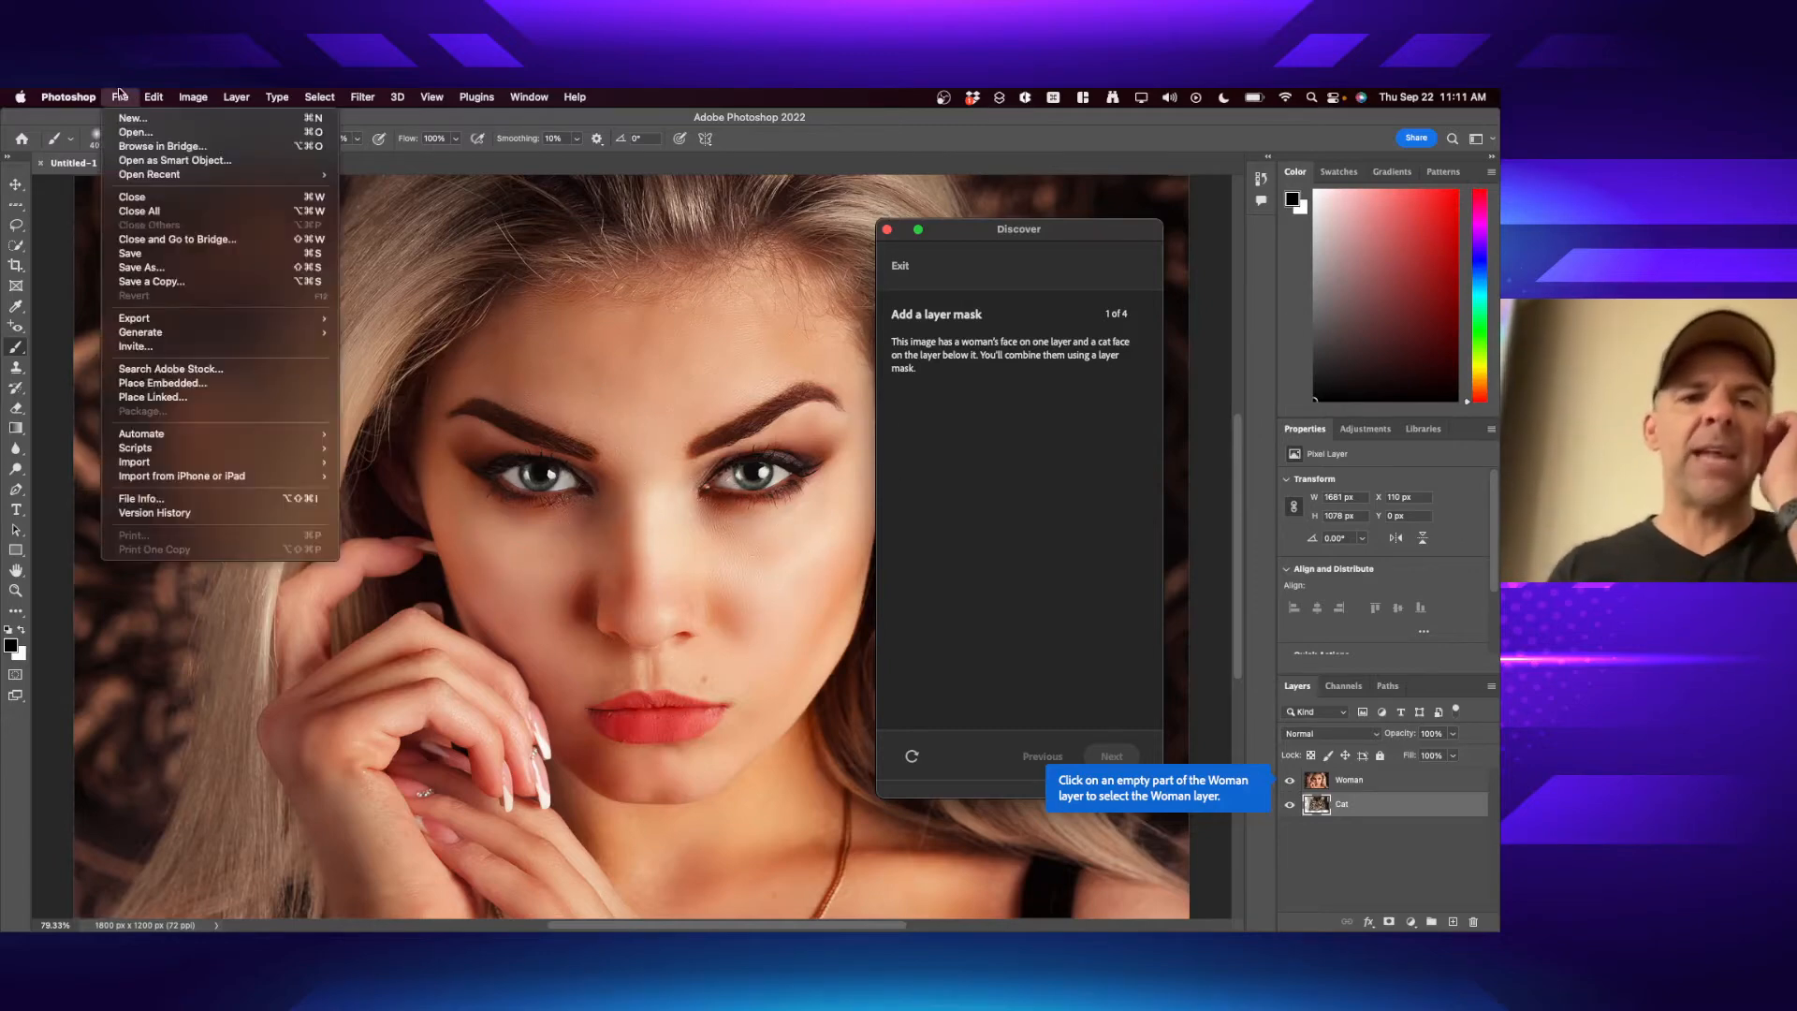
left_click(135, 269)
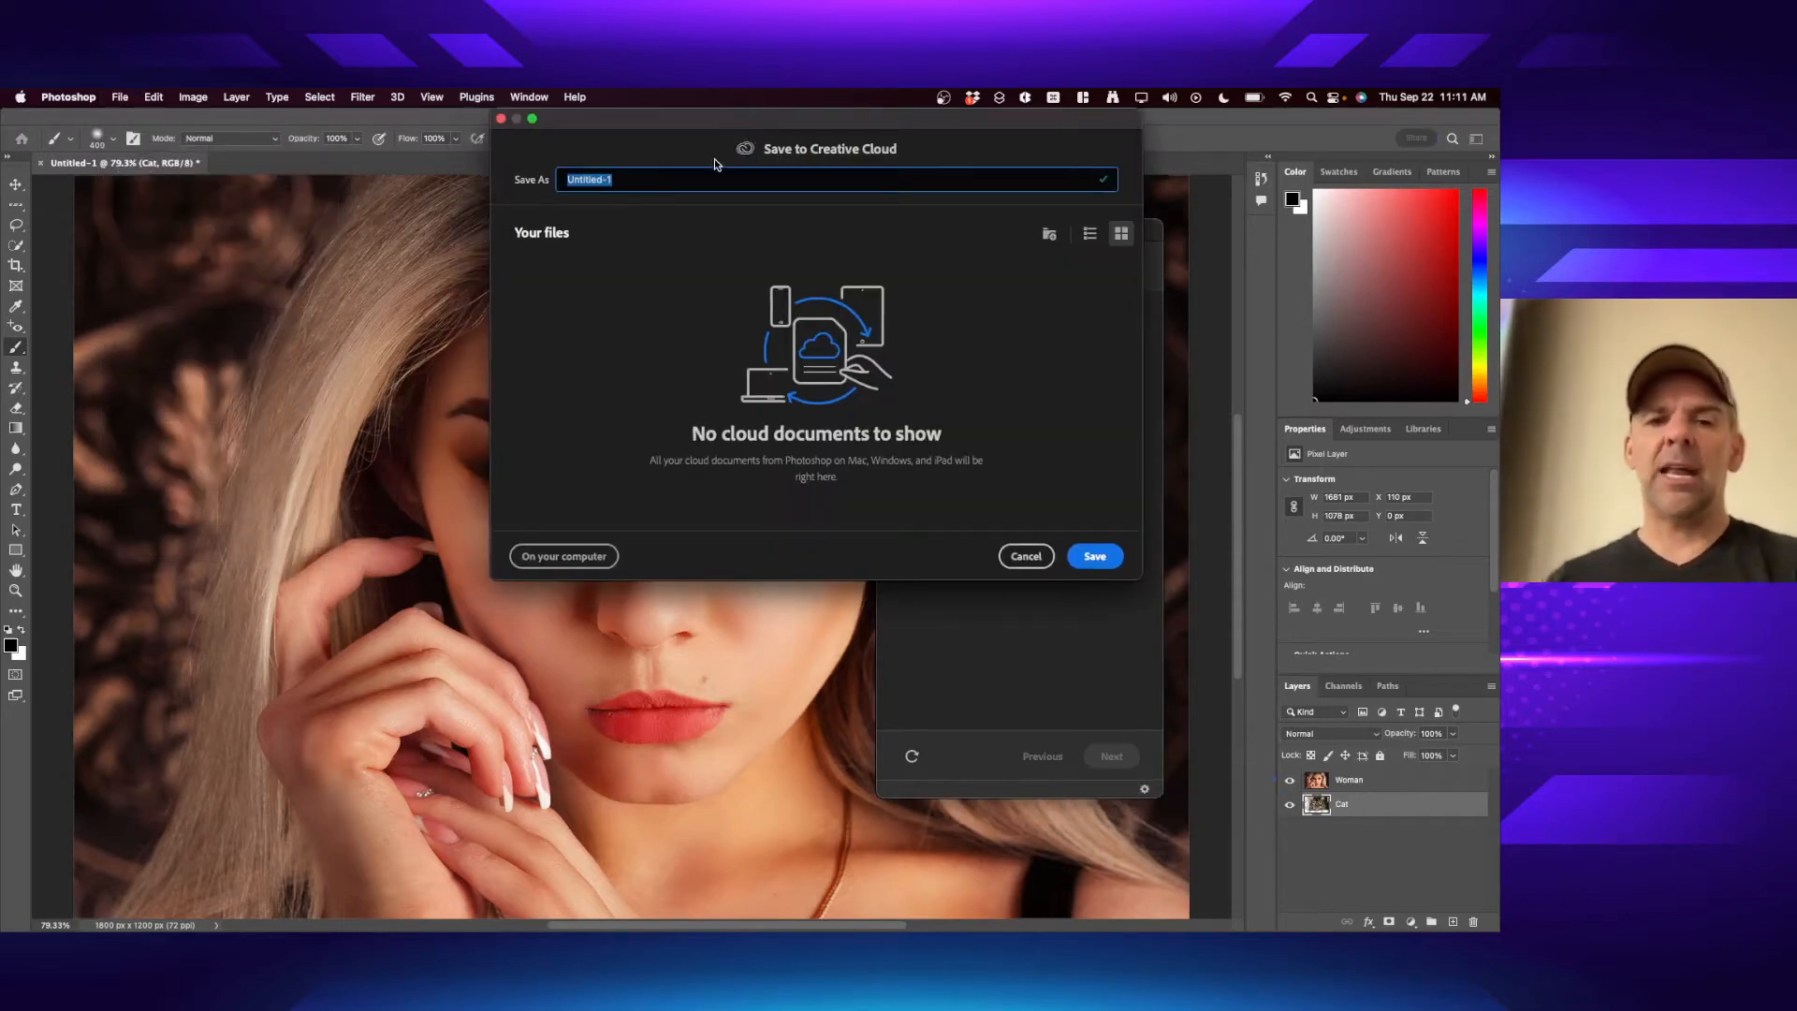
left_click(566, 557)
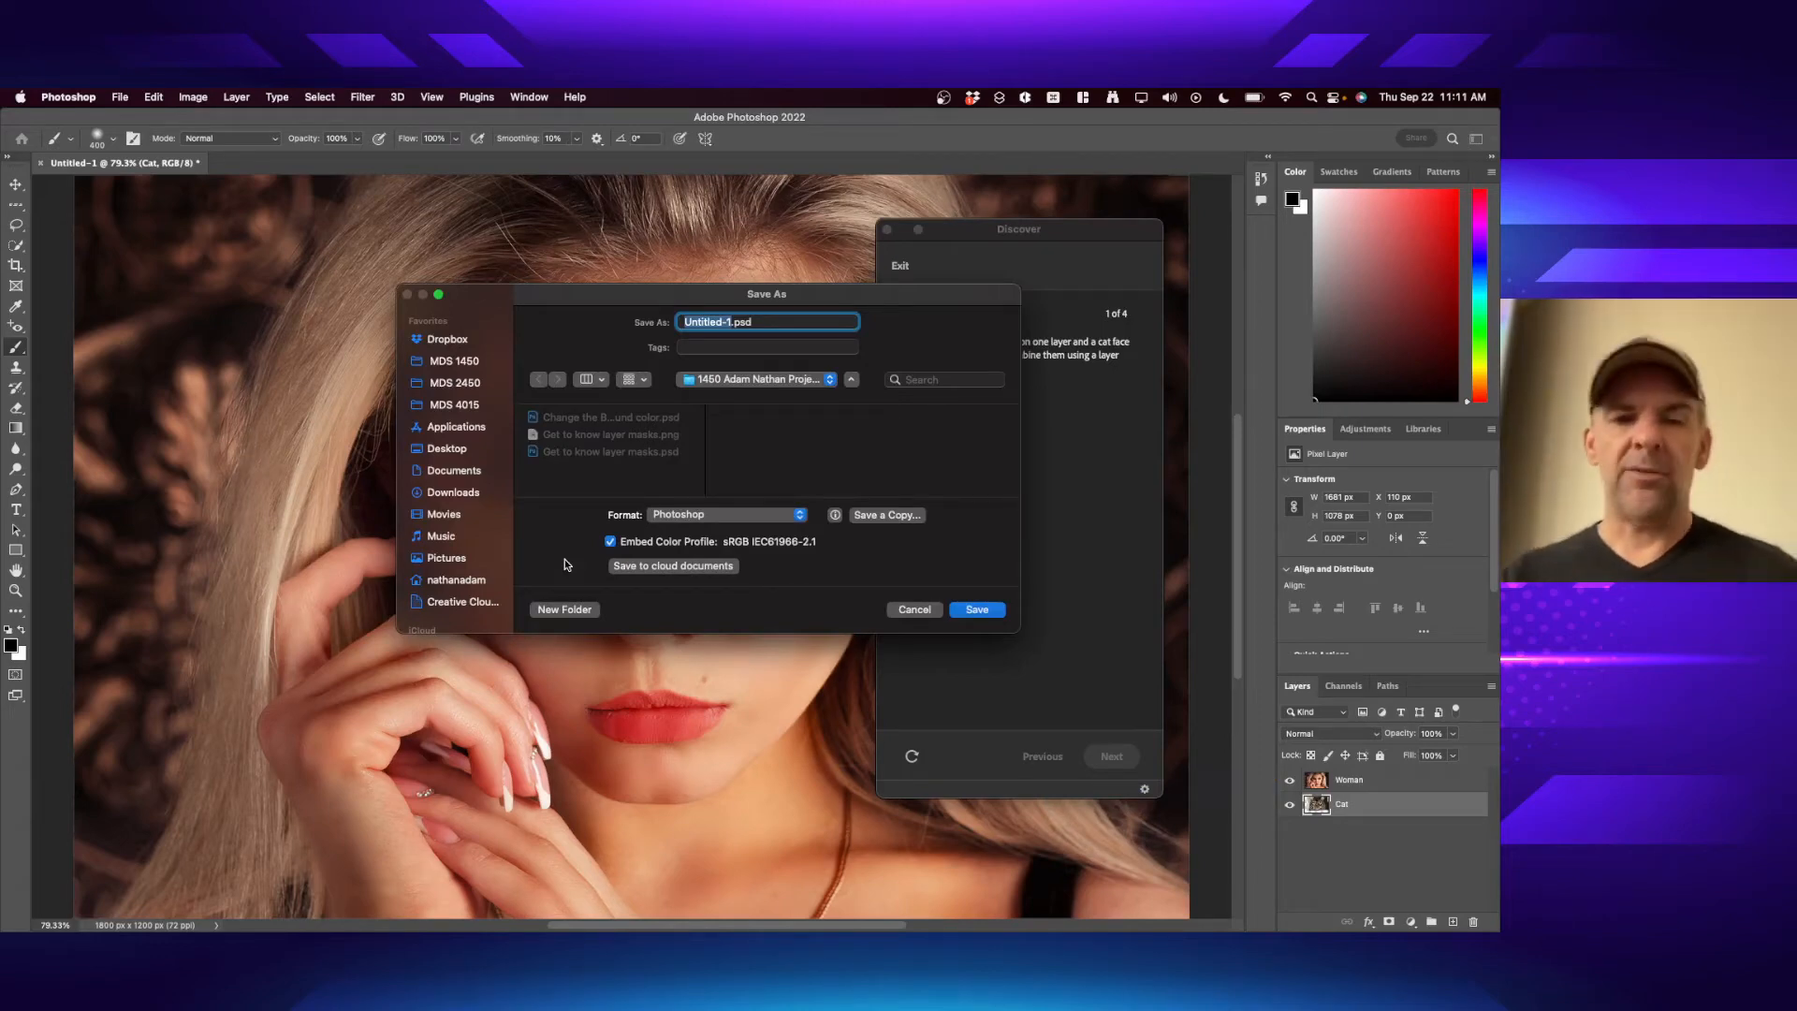
left_click(801, 381)
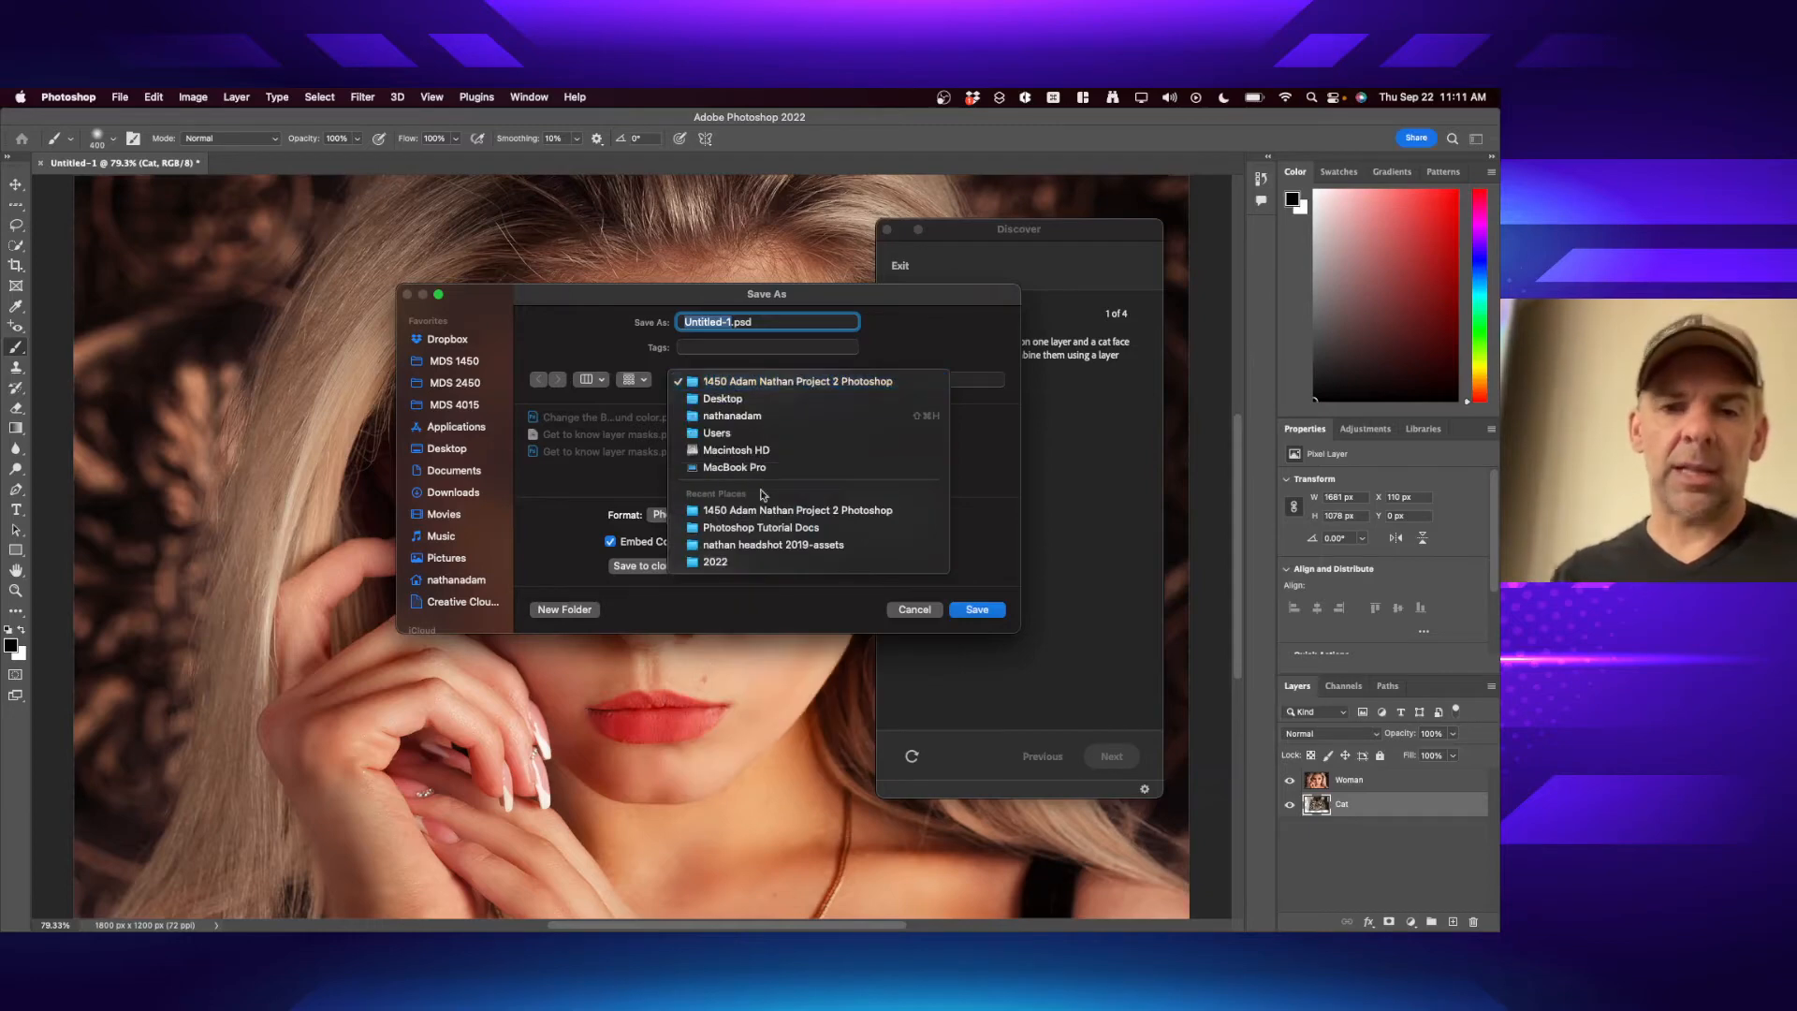
left_click(721, 400)
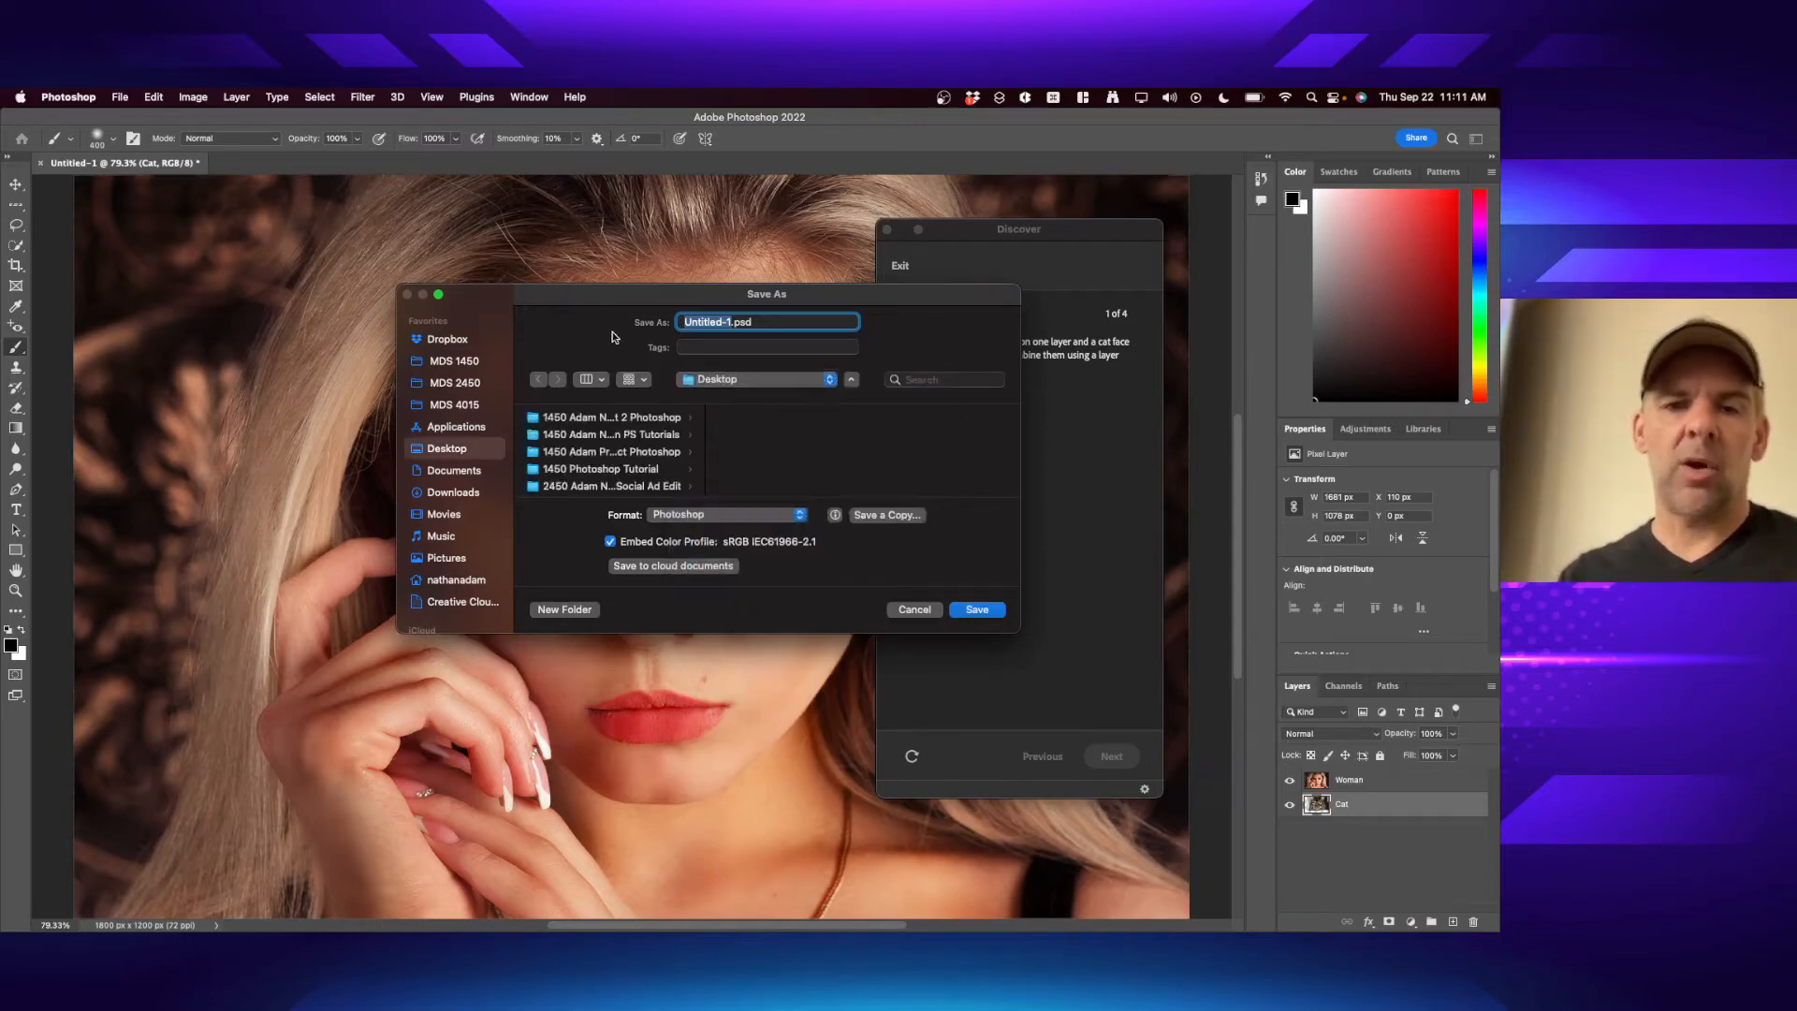
left_click(585, 418)
left_click_drag(707, 462, 841, 462)
left_click(561, 611)
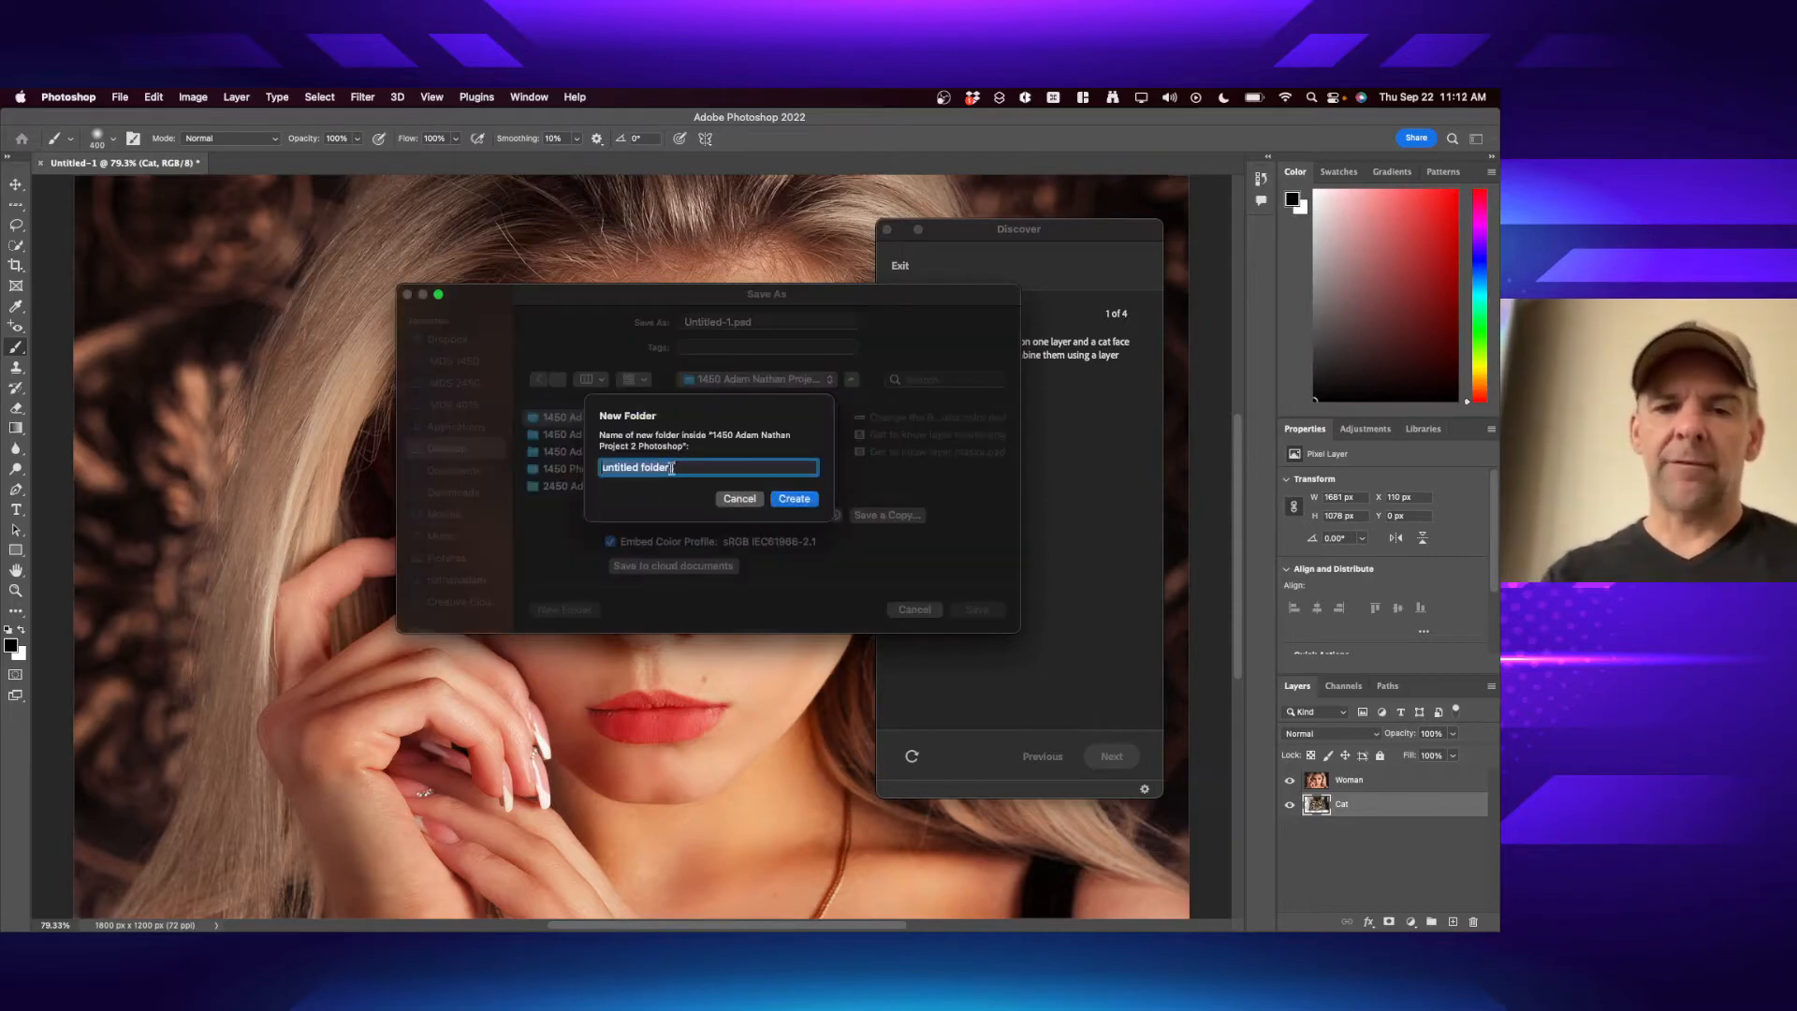
left_click(740, 498)
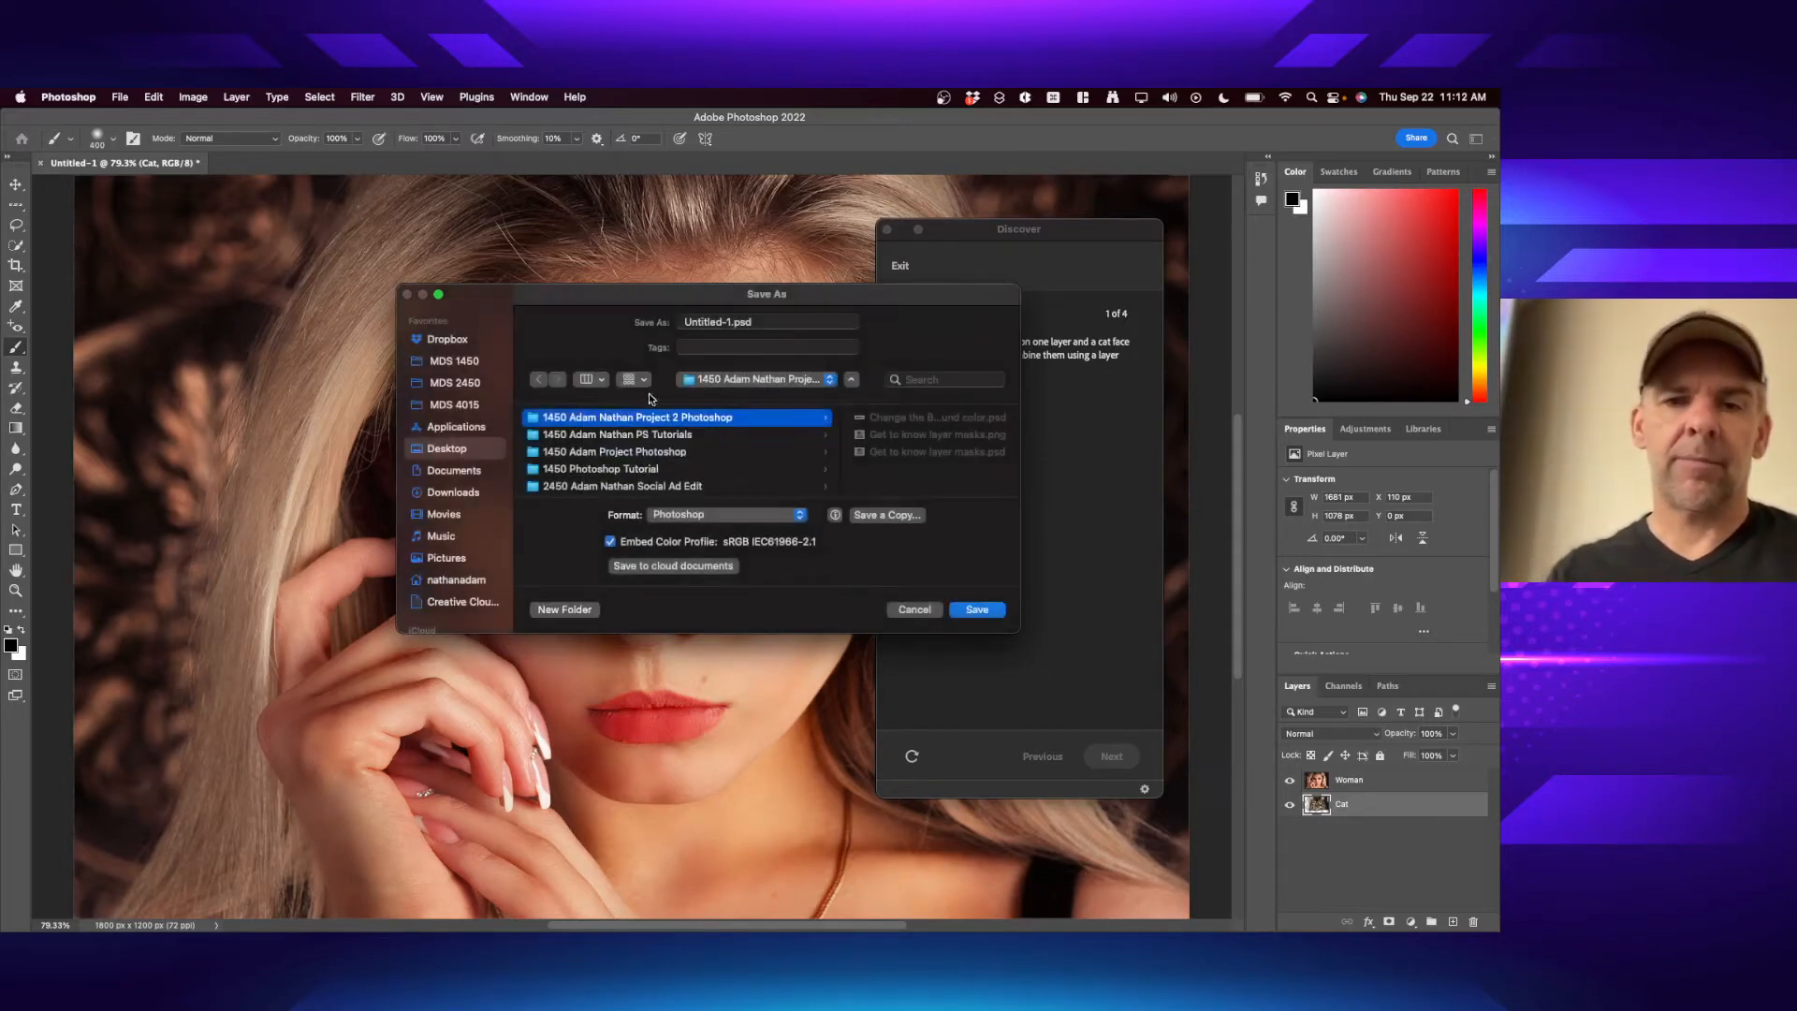
left_click(727, 321)
left_click_drag(727, 321, 621, 319)
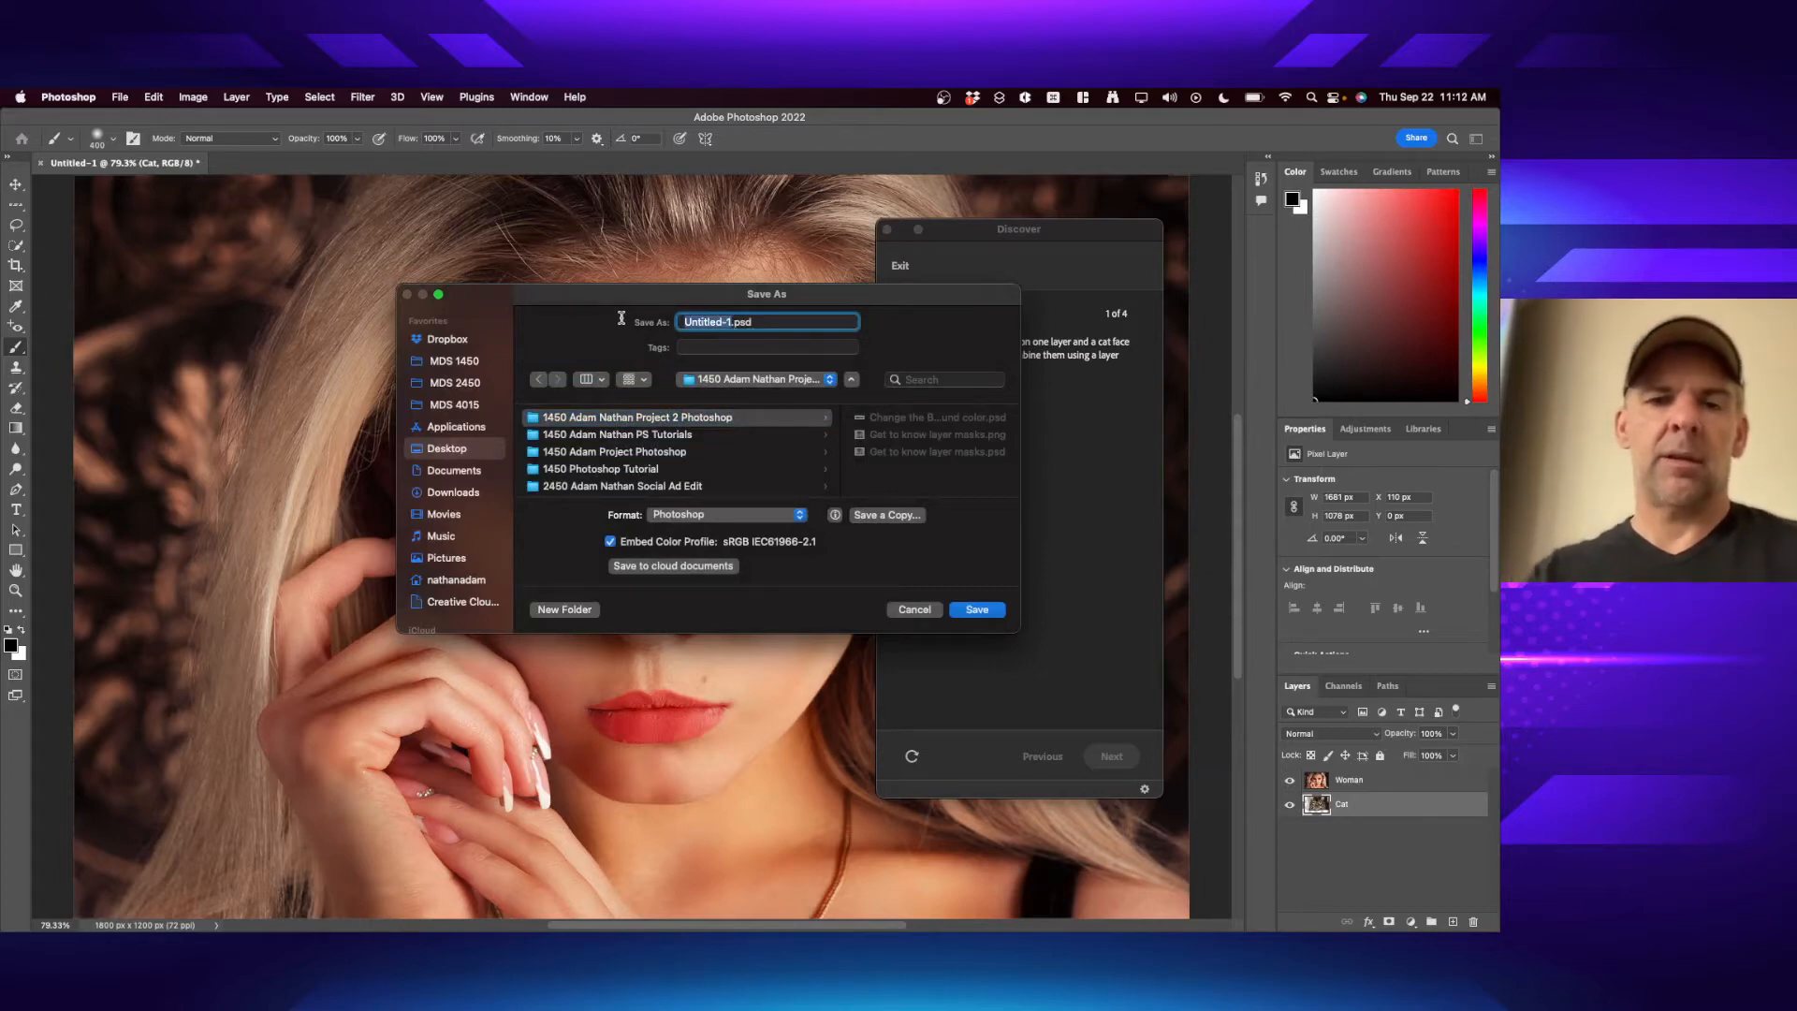
type("1450 Adam ")
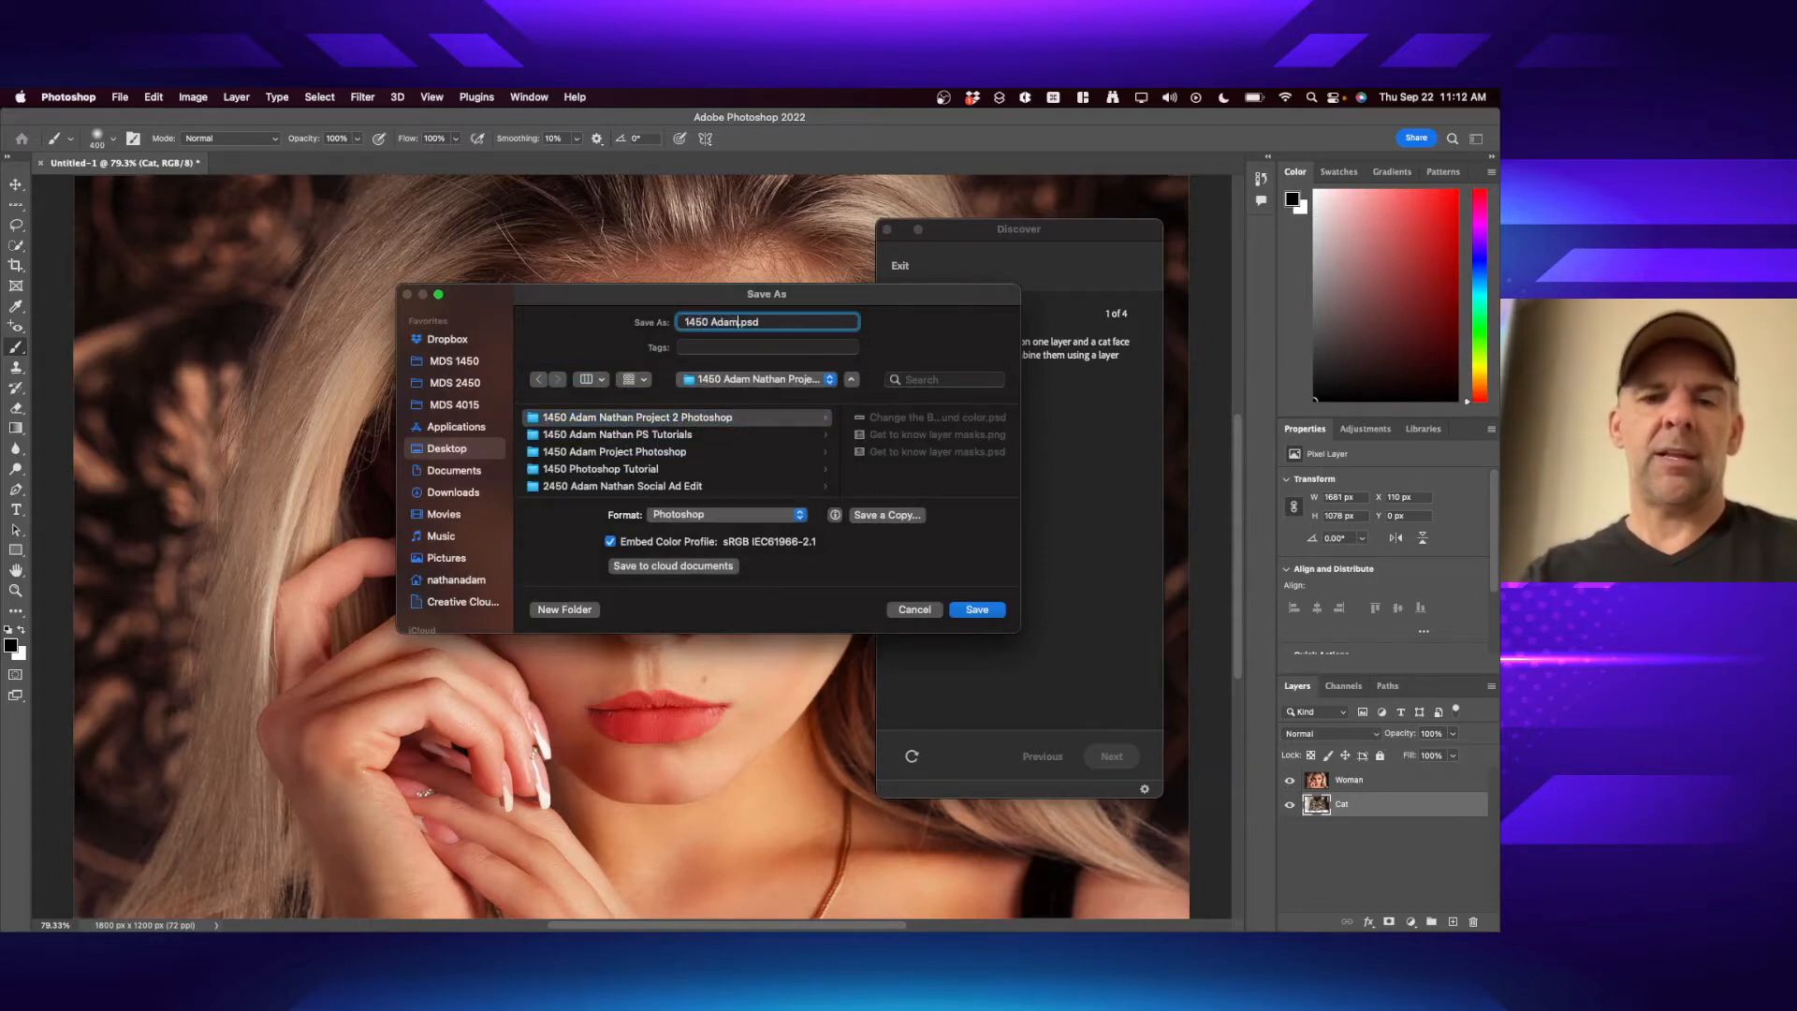
type("Get to Know L")
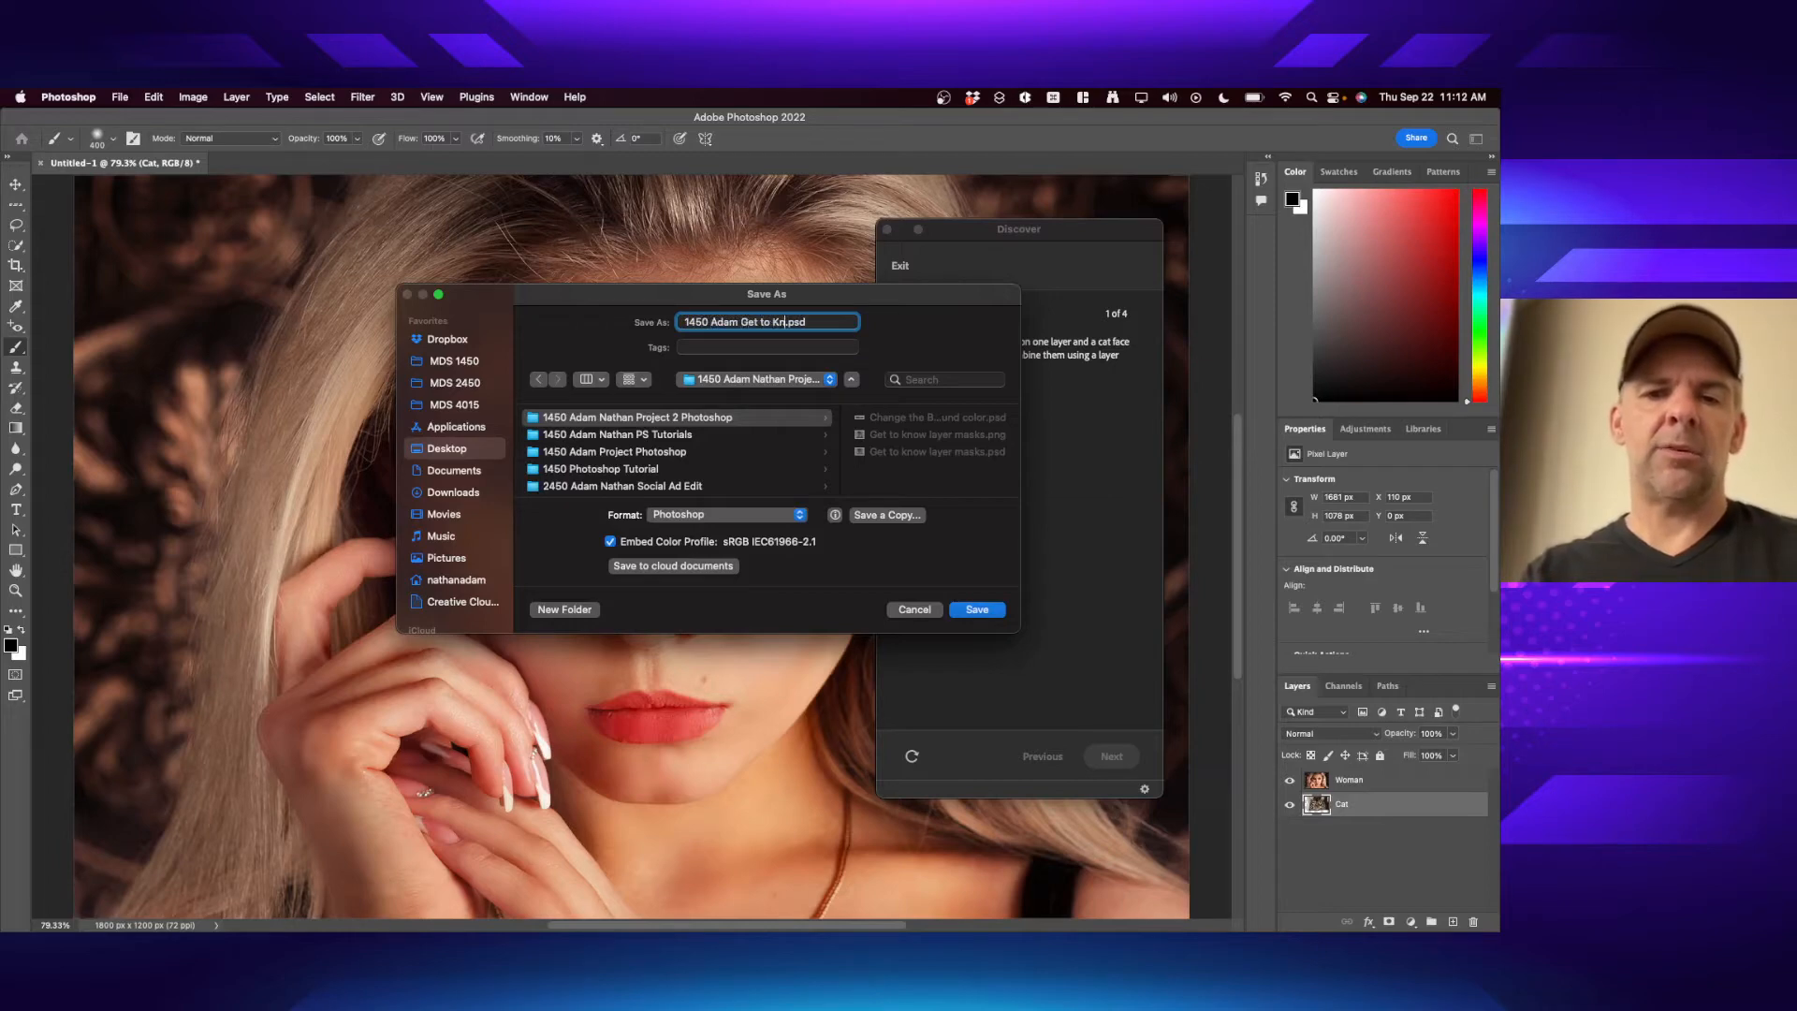
type("ayer Masks")
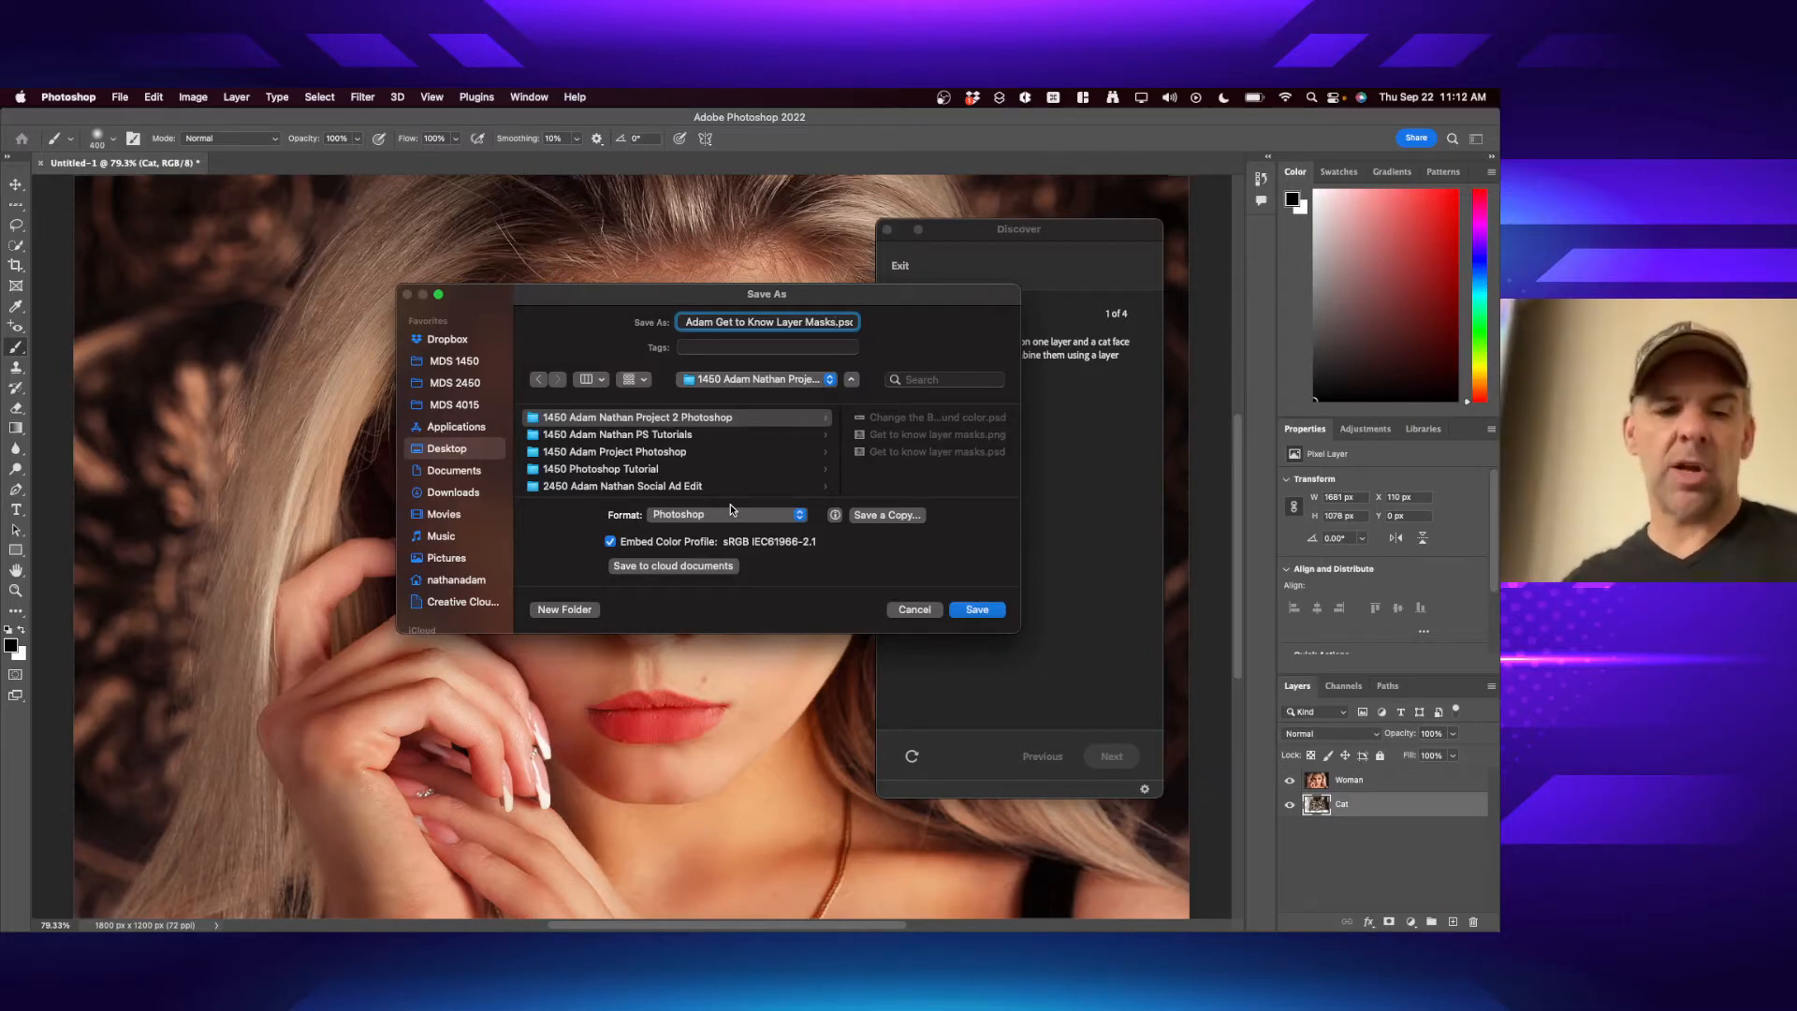
key("Escape")
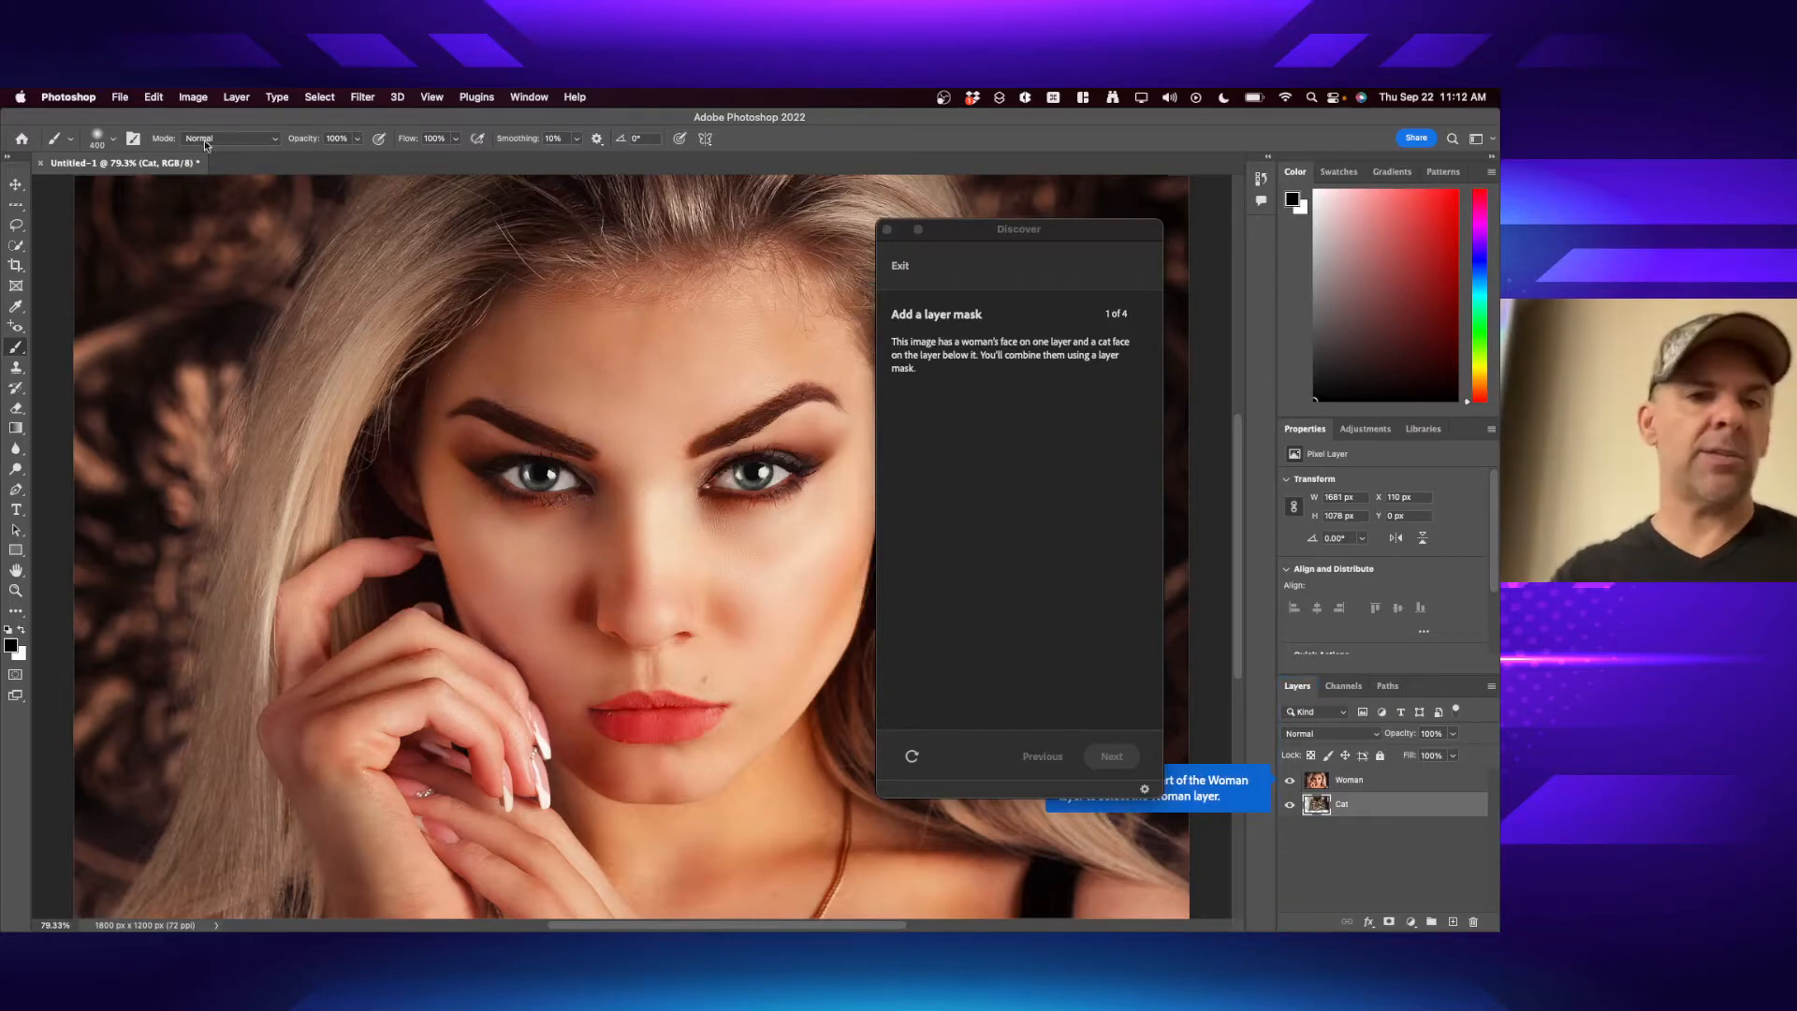
- Start saving the document on the computer and choose the 1450 Project 2 Photoshop folder on the Desktop as the destination
left_click(109, 96)
left_click(196, 273)
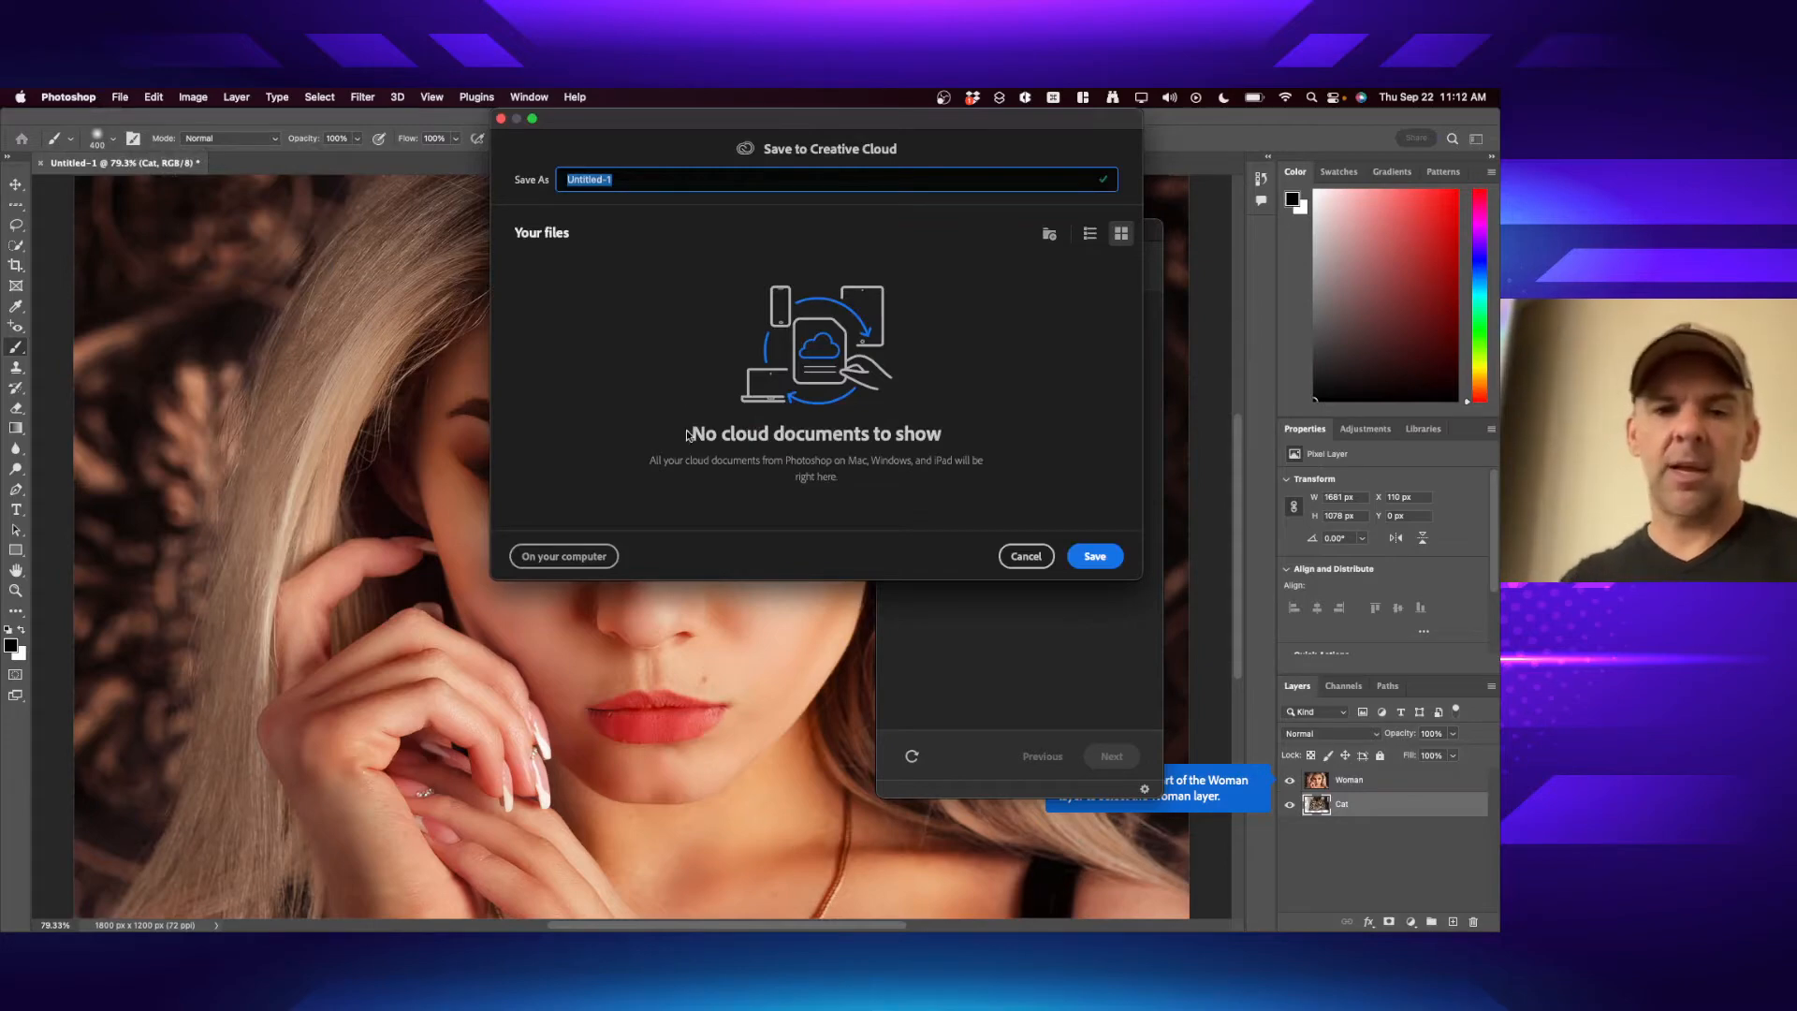
left_click(571, 557)
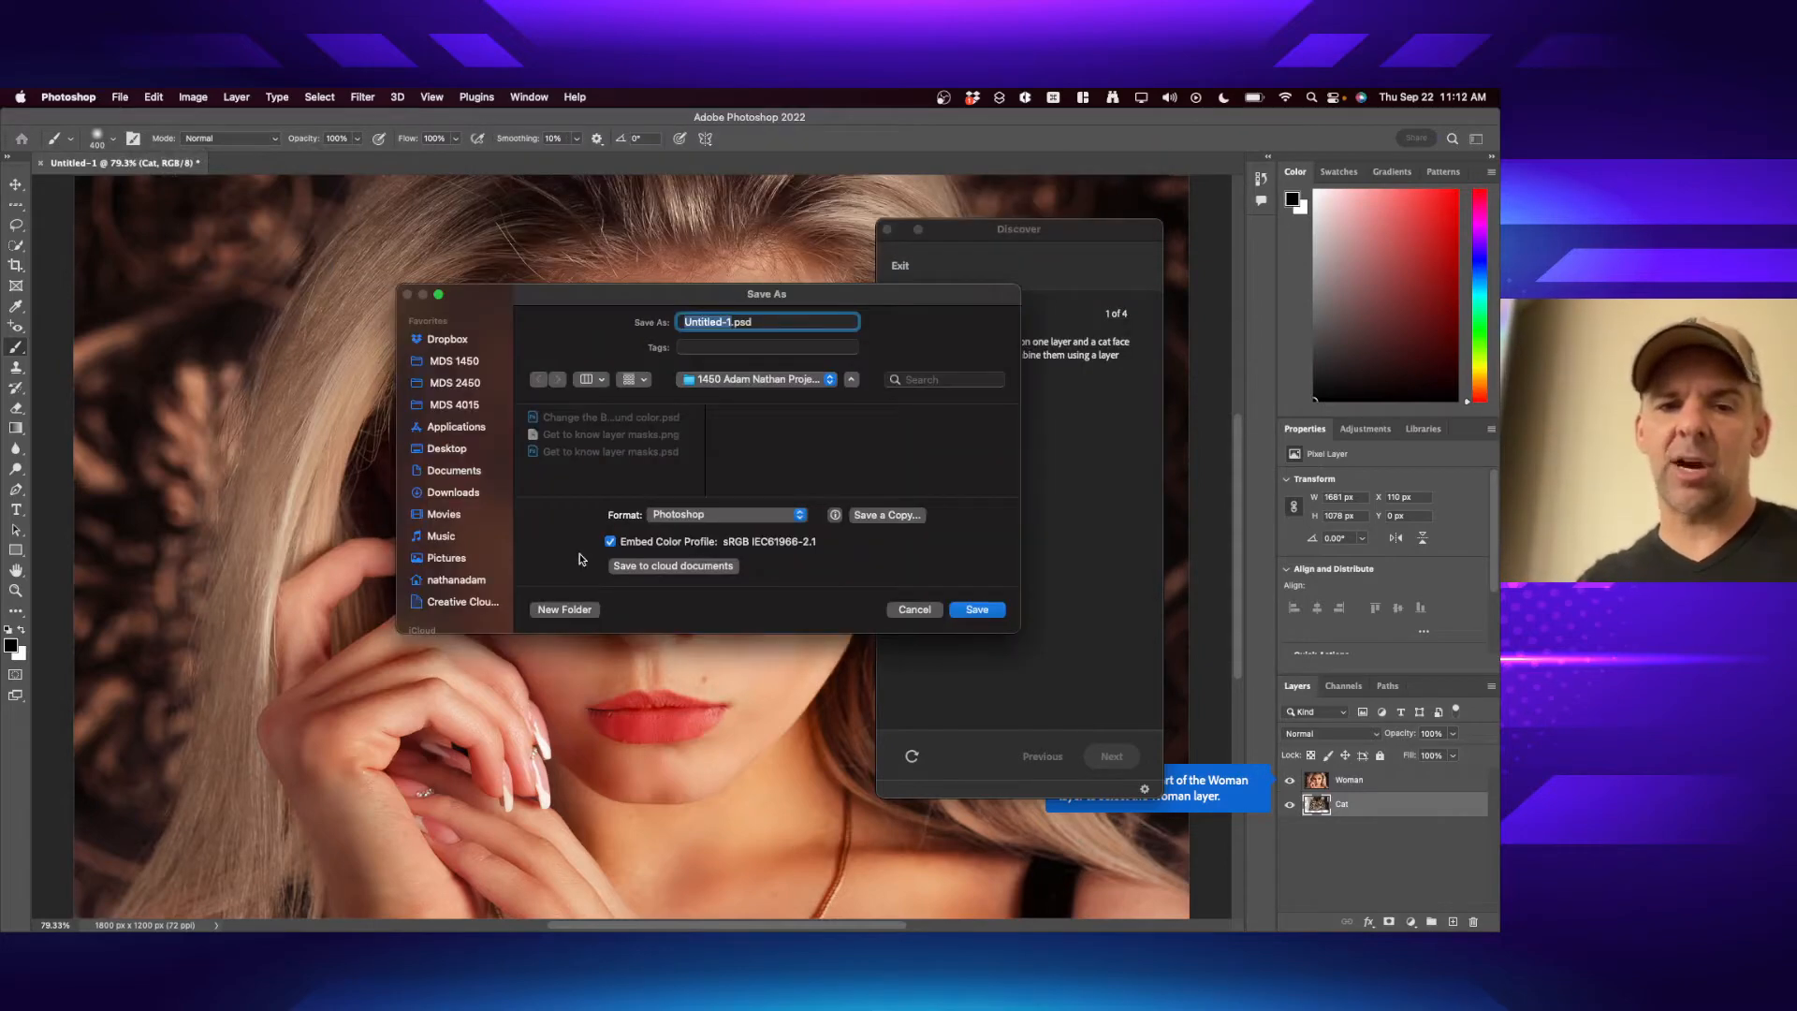
left_click_drag(626, 301, 653, 248)
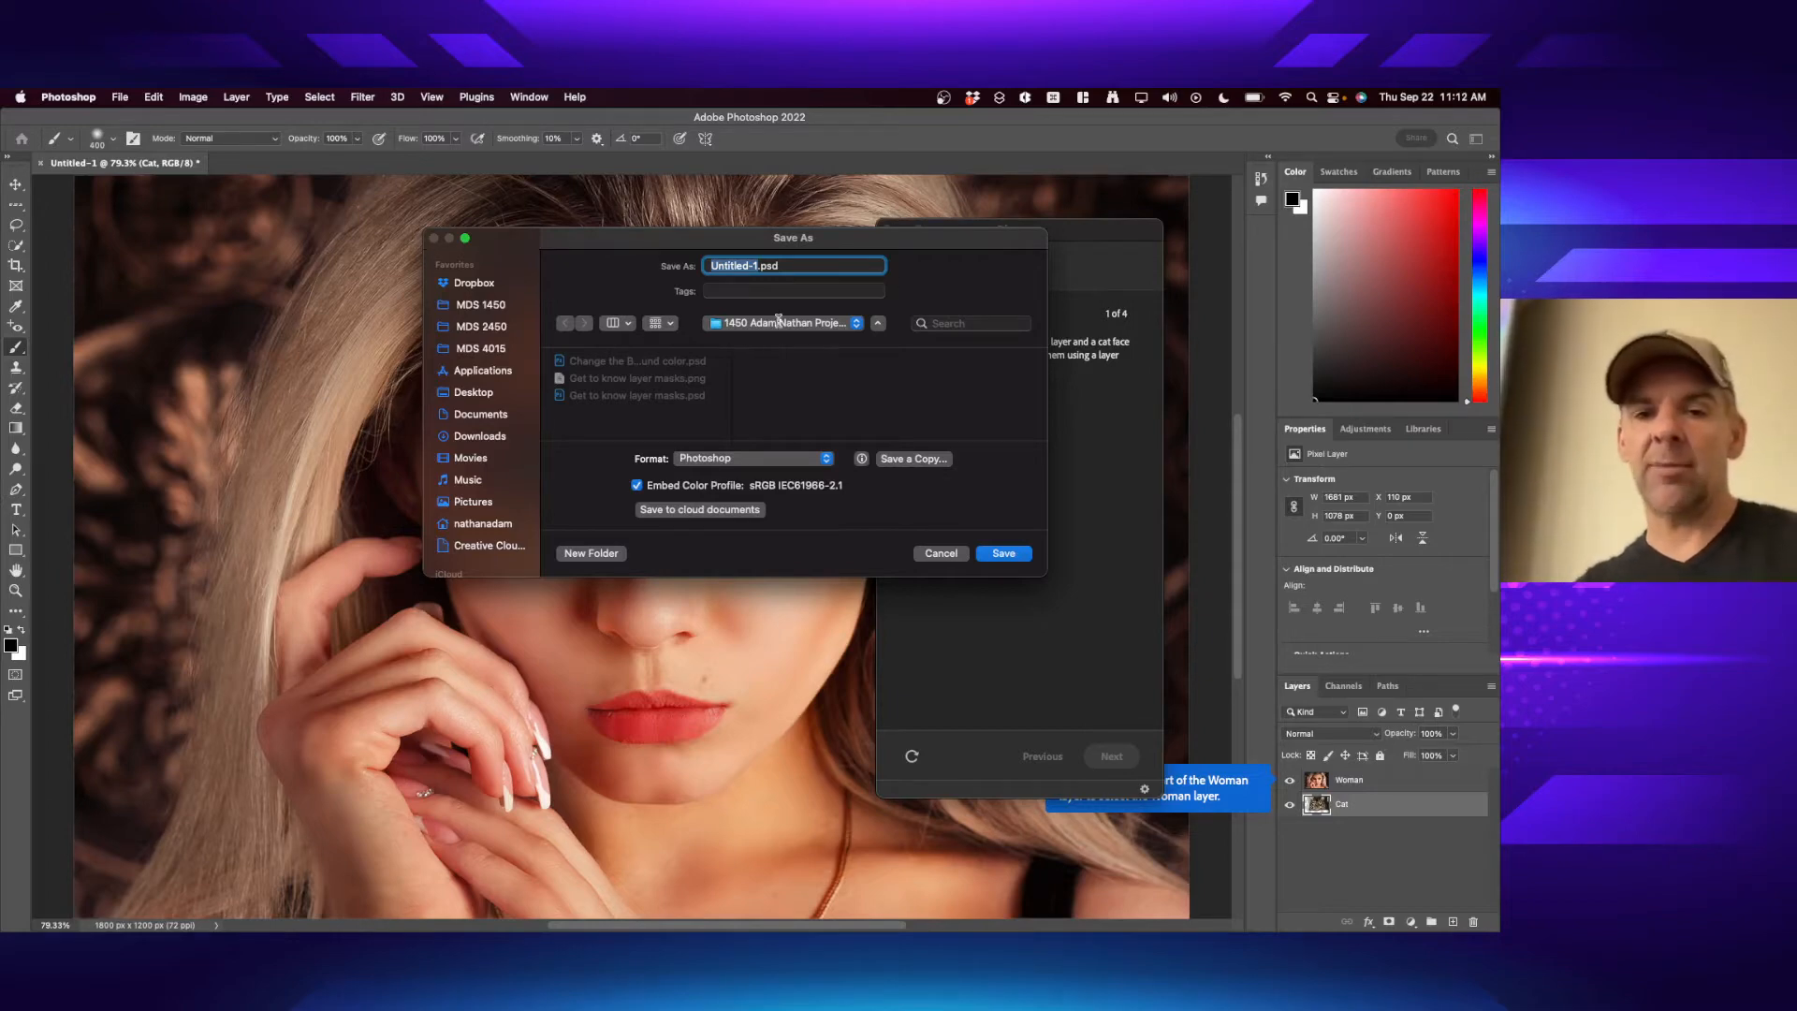
key("super+d")
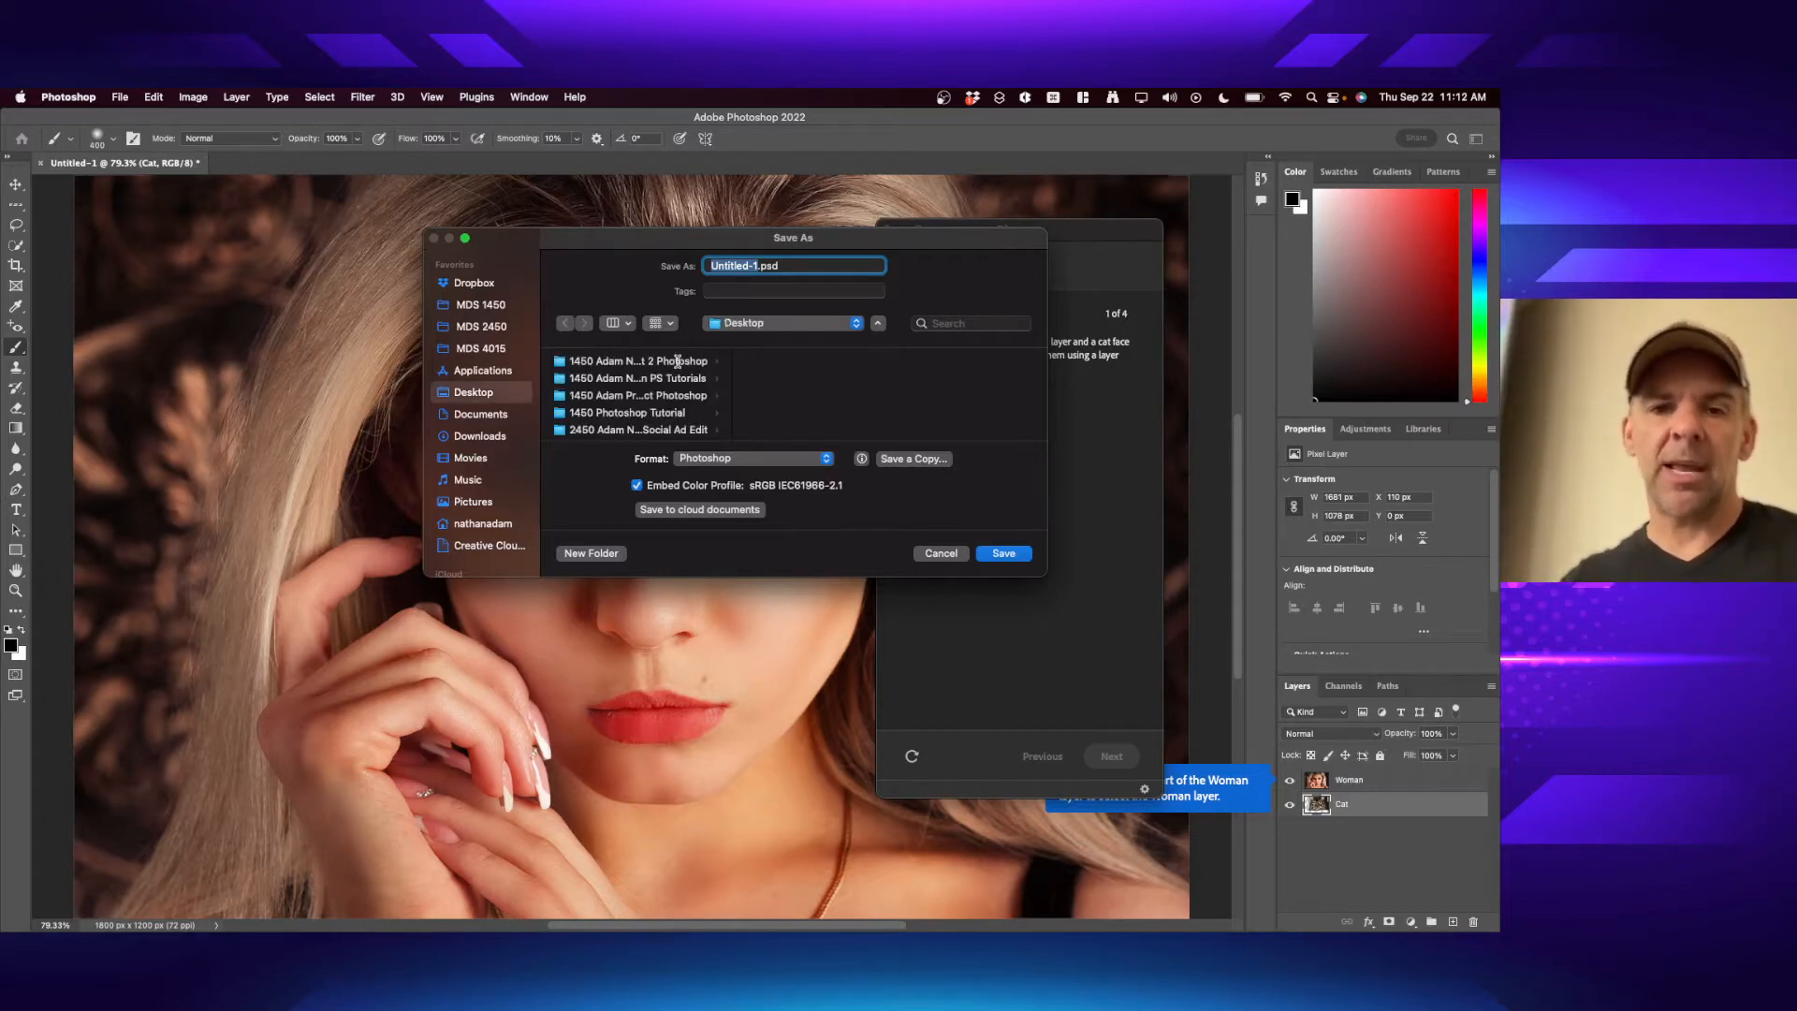
left_click(674, 361)
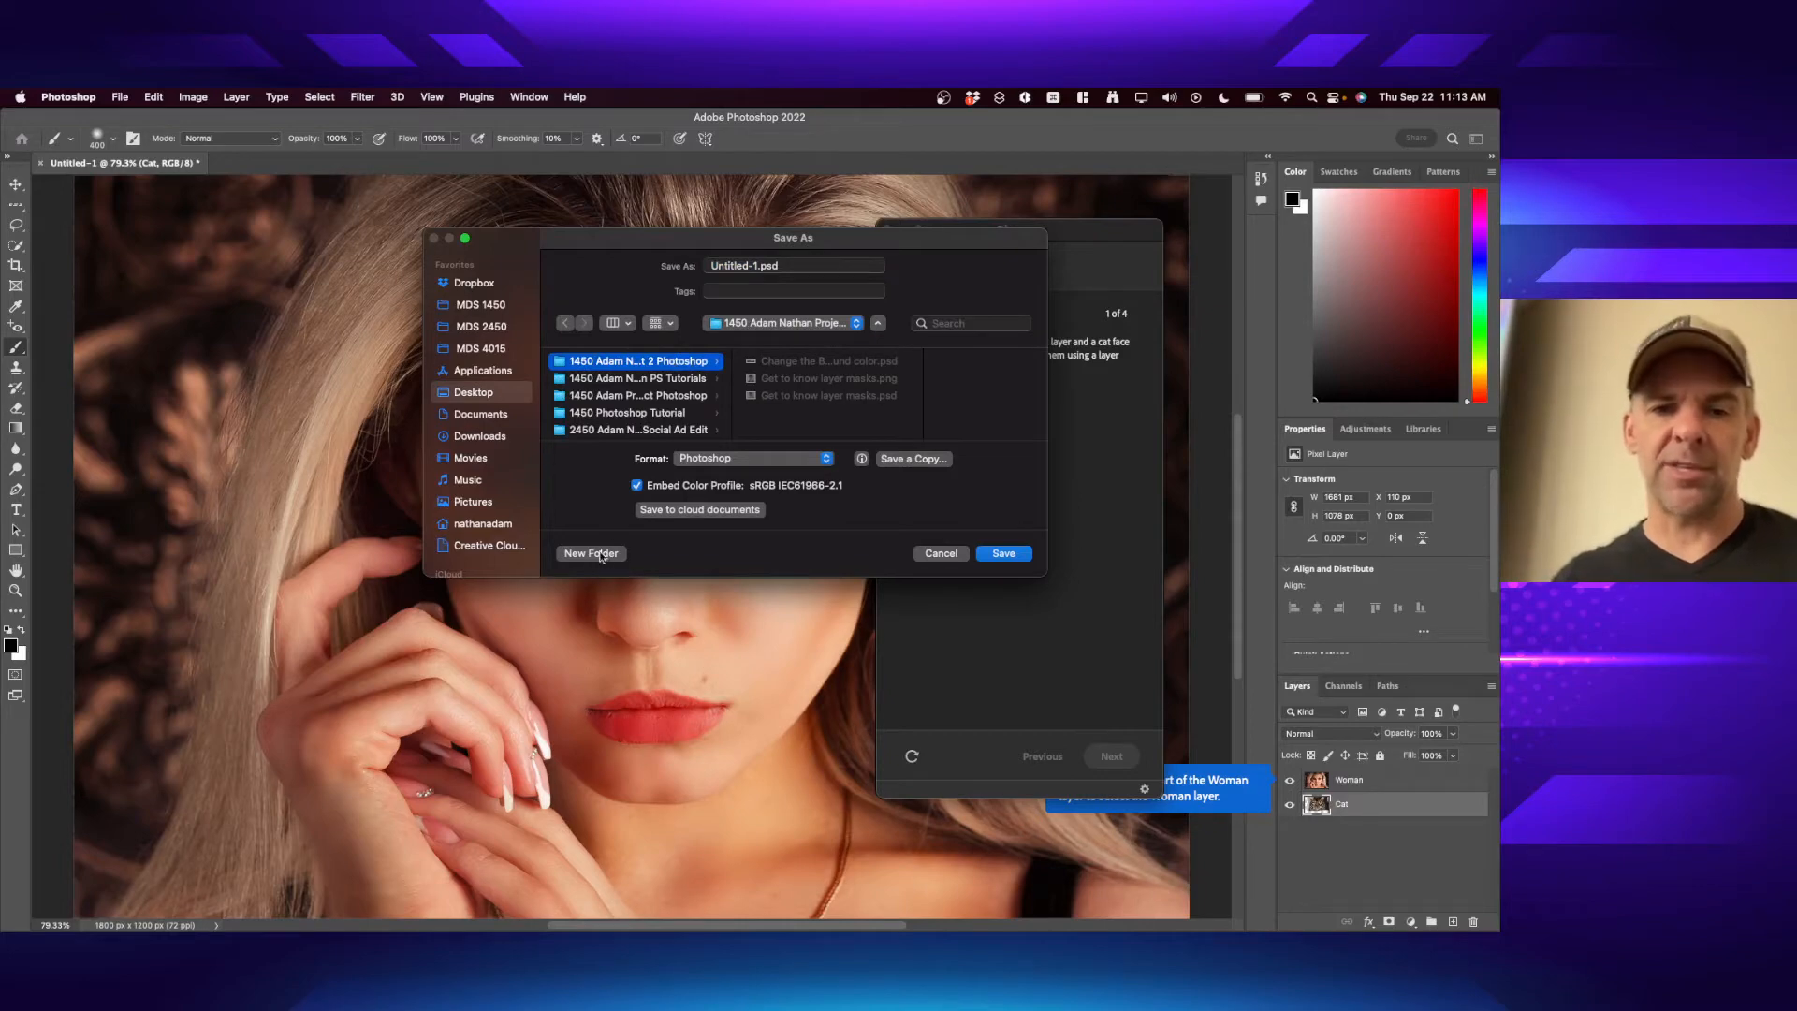
- Name the file with 1450, the student's last name and "Get to Know layer masks", and save it in Photoshop format
left_click(757, 265)
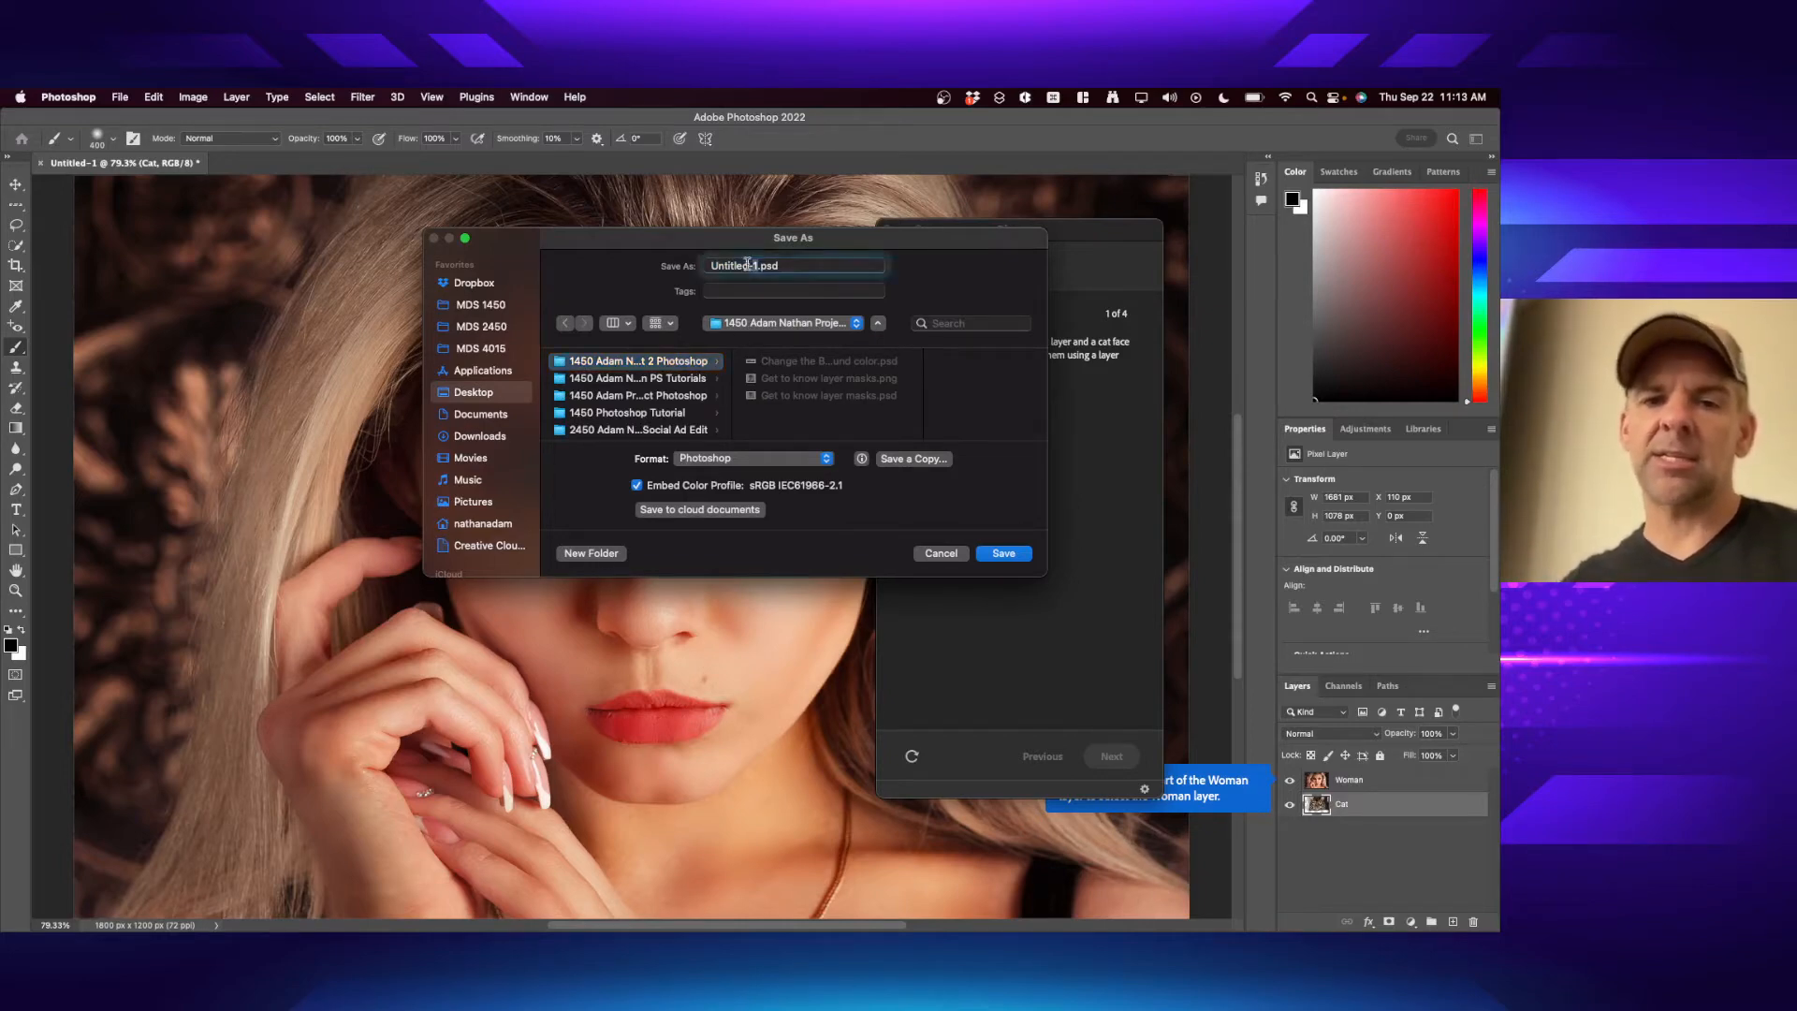
type("1450 Adam")
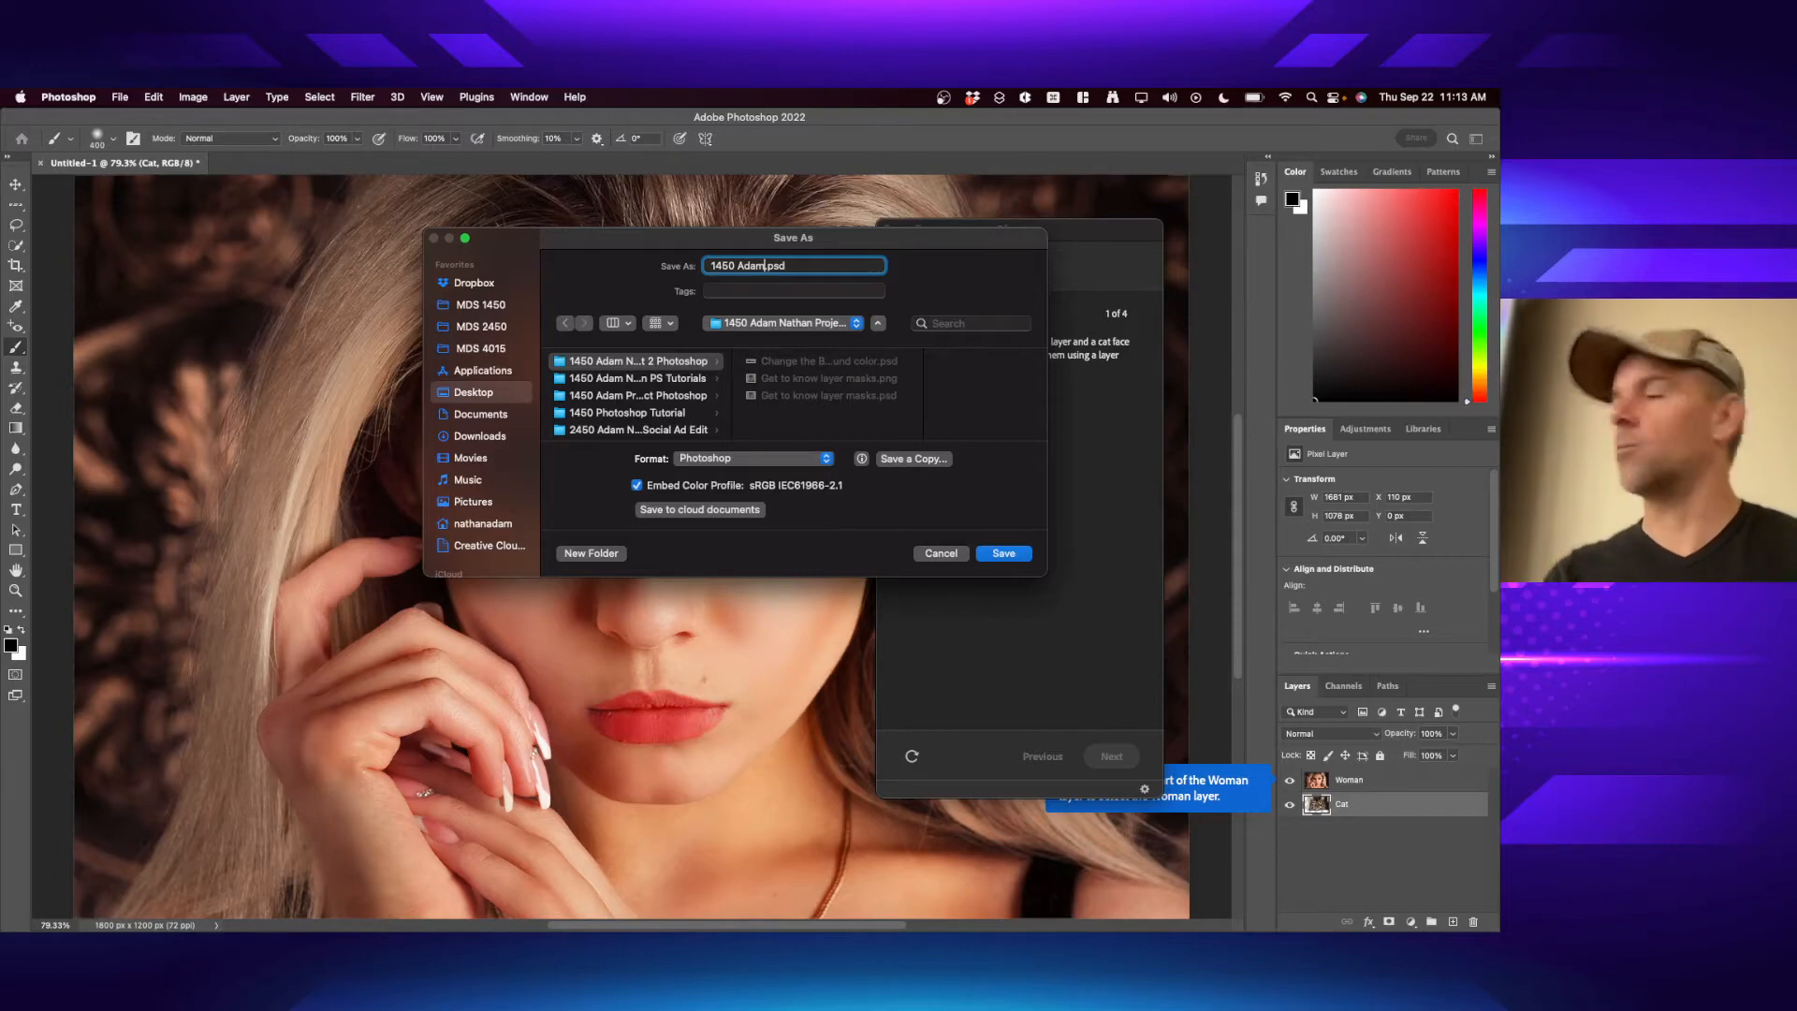
type("Get to")
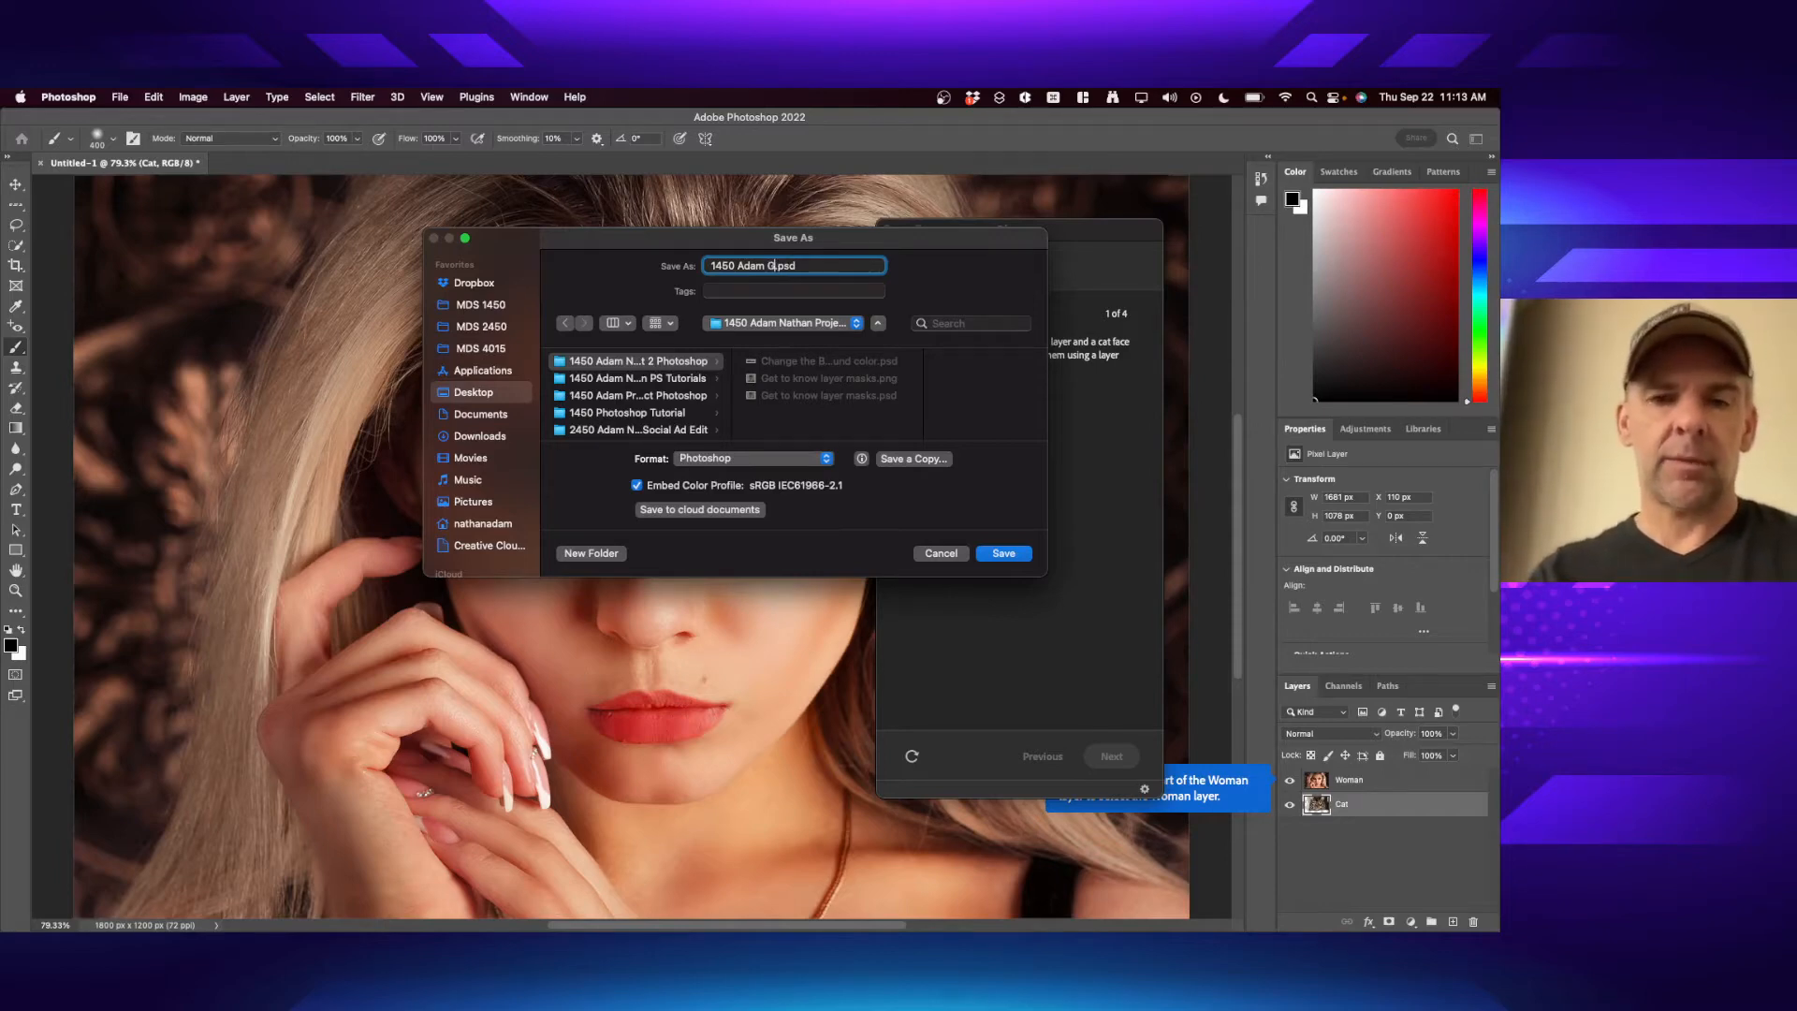
type(" Know ")
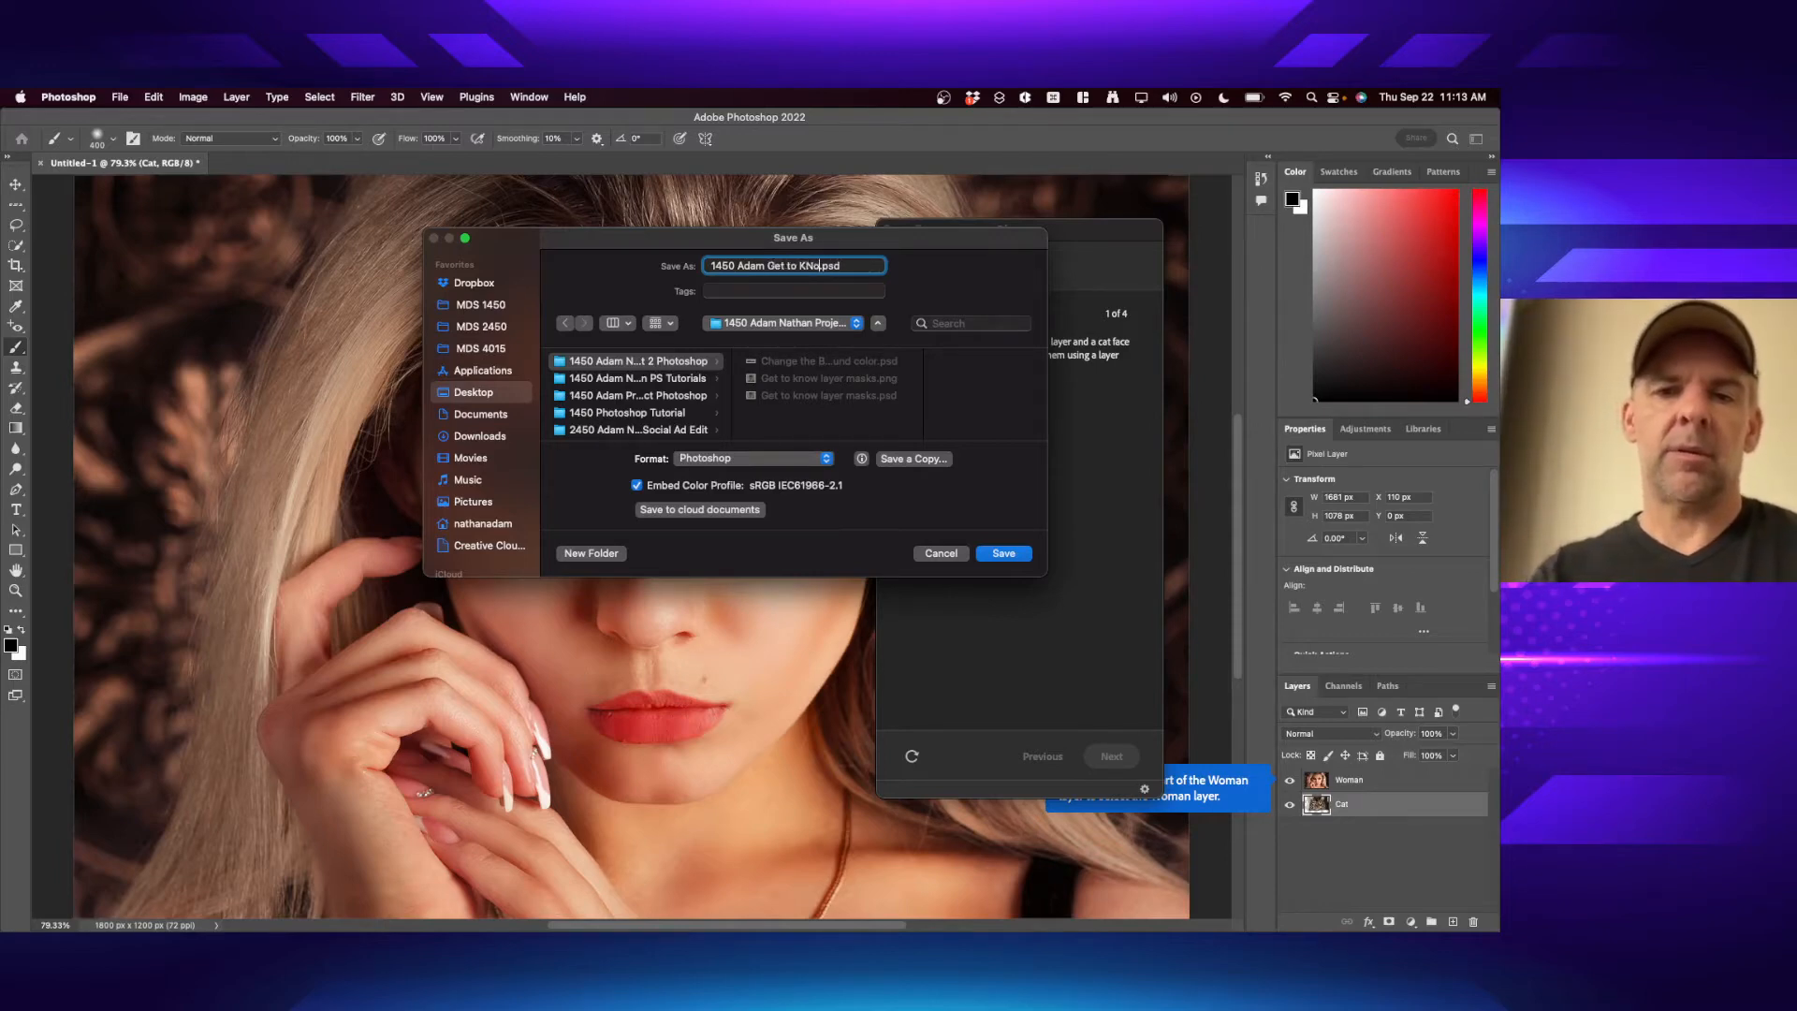
type("layer masks")
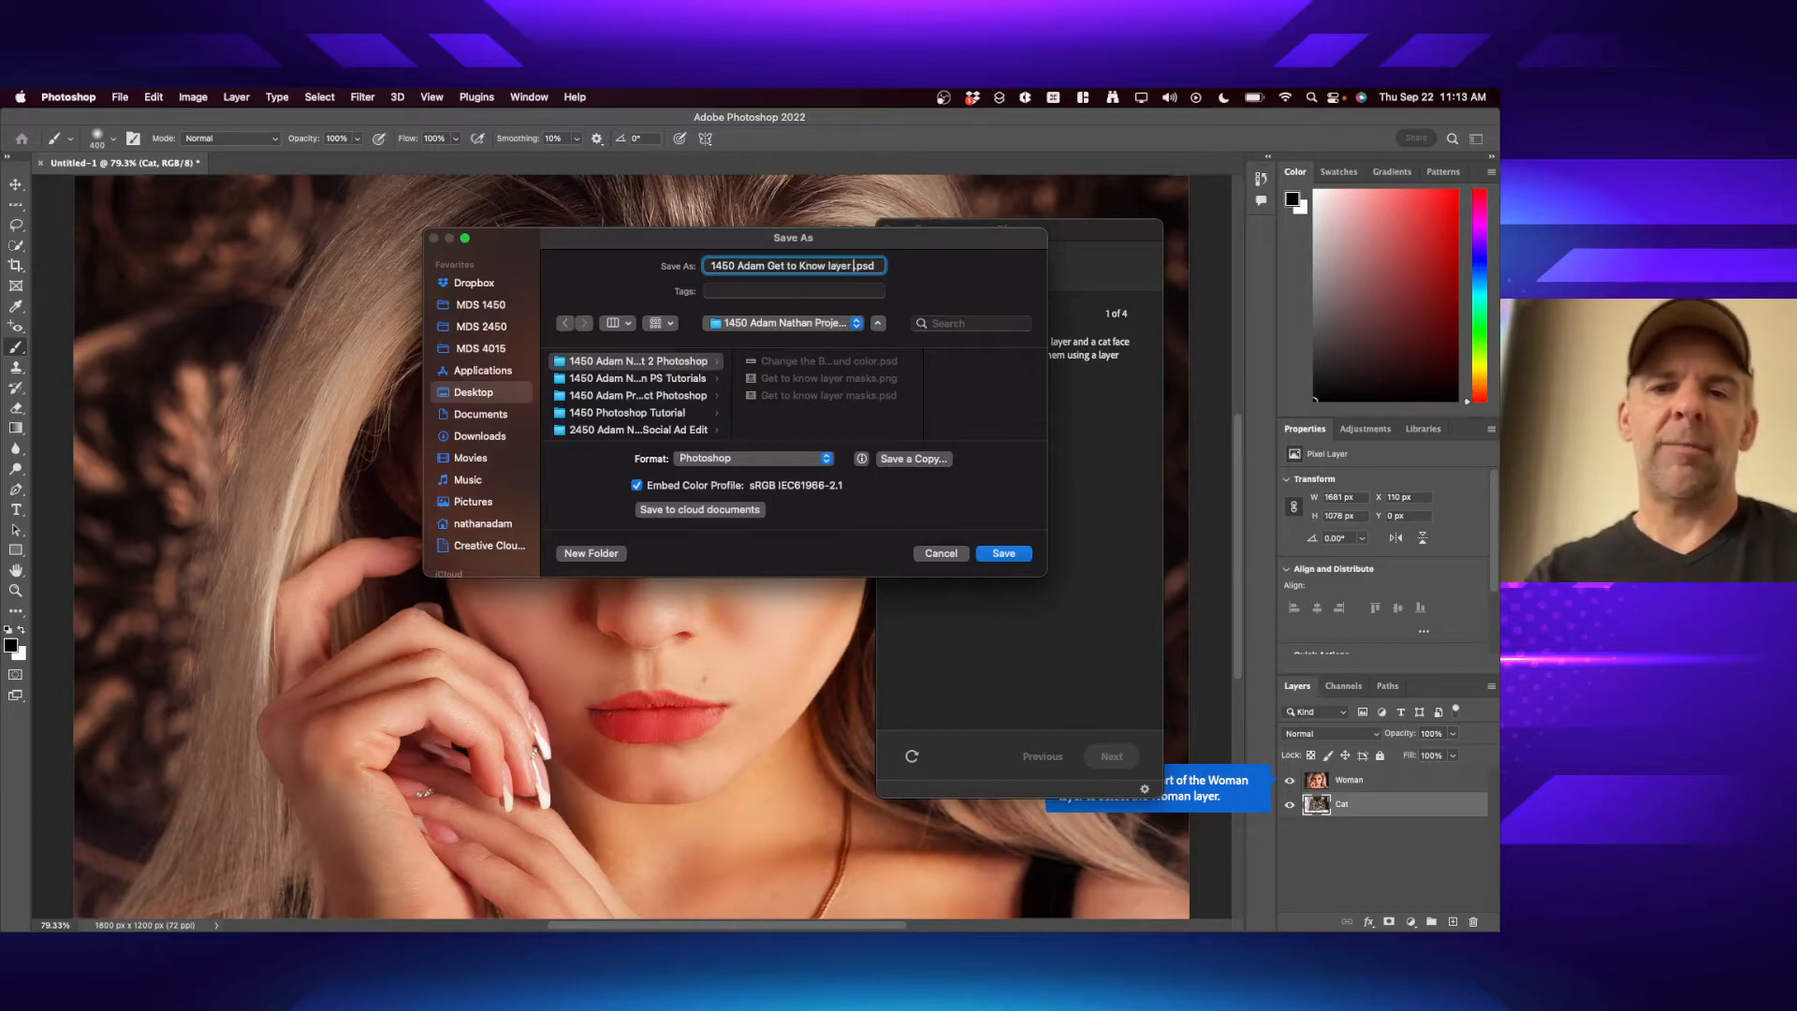
key("Return")
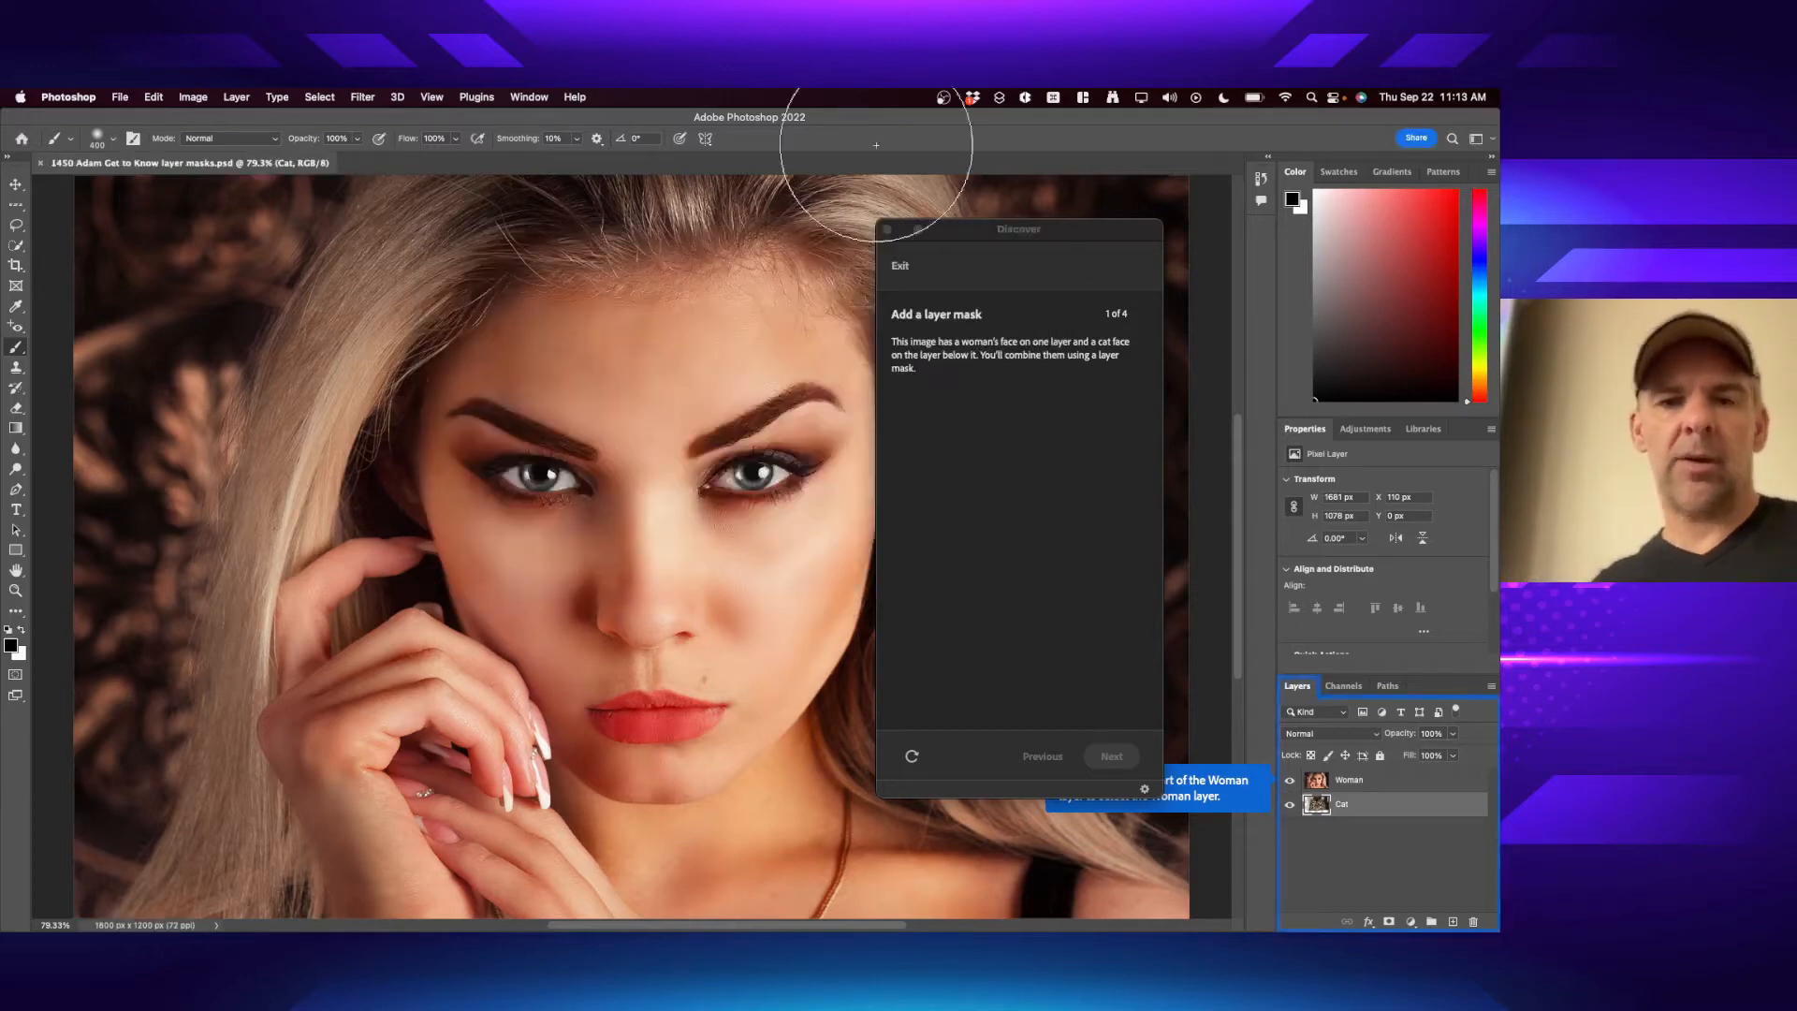
- Close the Discover tutorial window and reopen the saved Get to Know layer masks file from the recent files
left_click(888, 230)
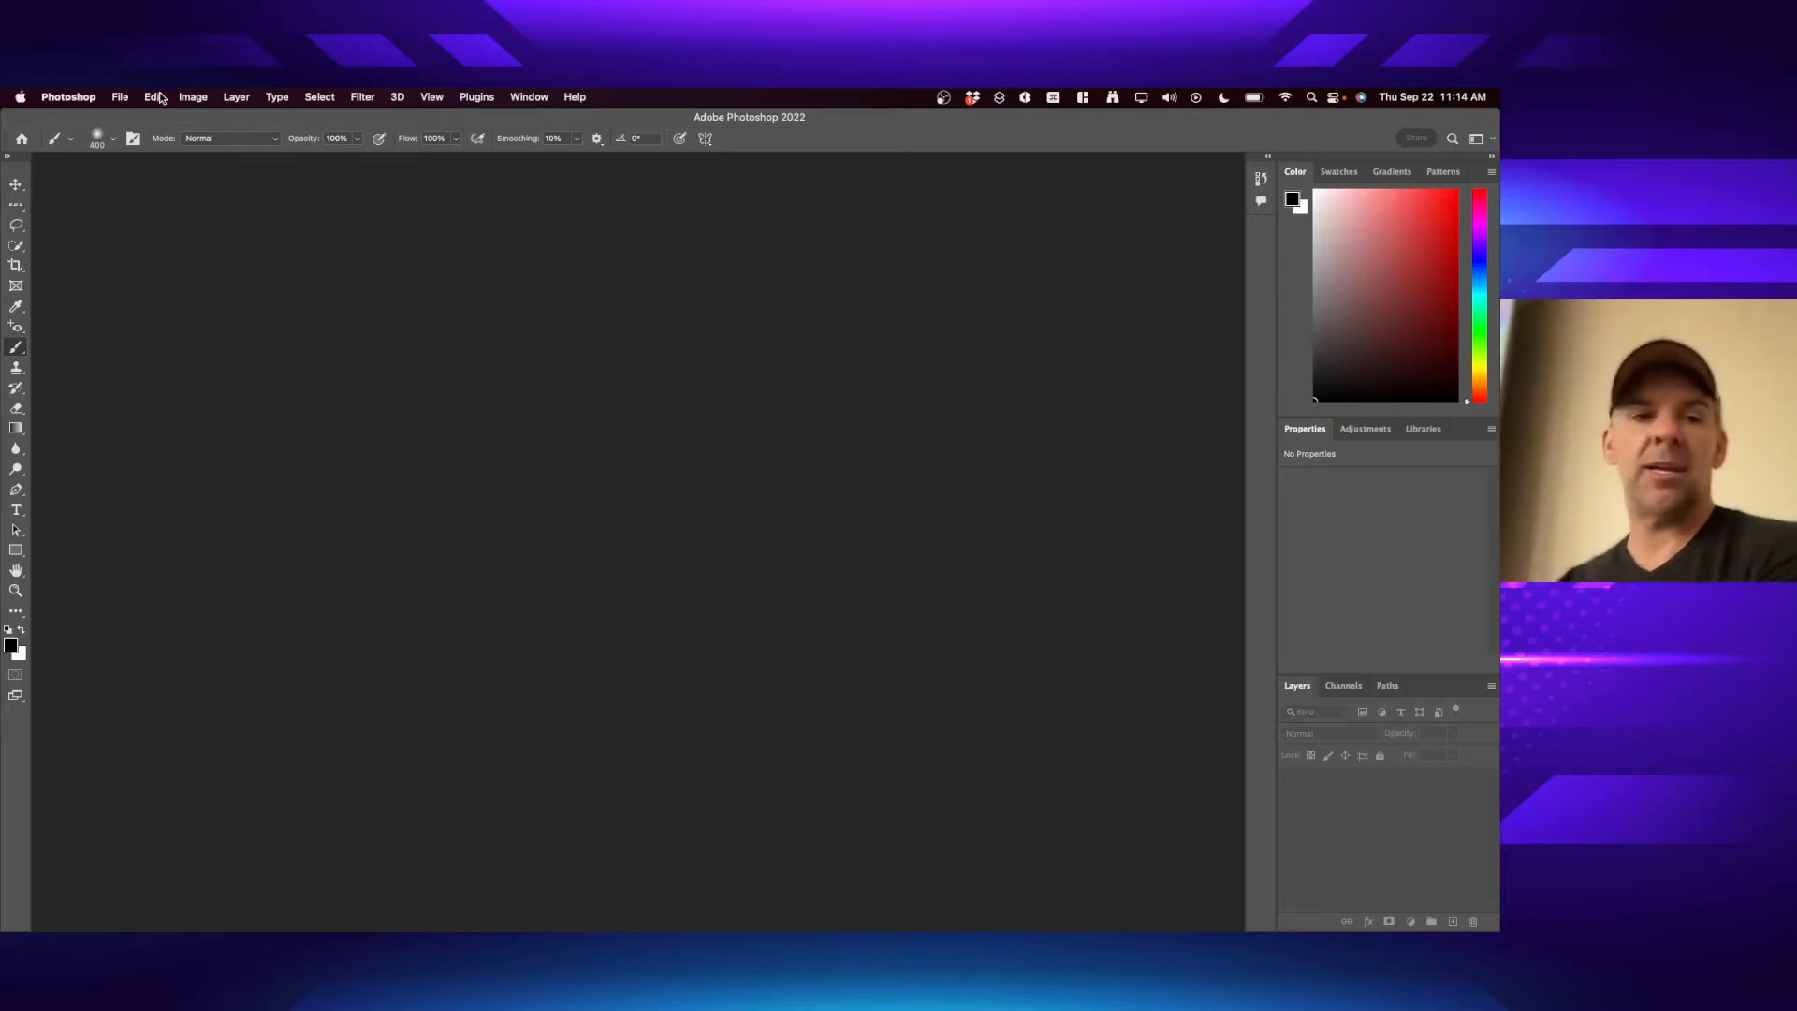
left_click(117, 96)
mouse_move(153, 184)
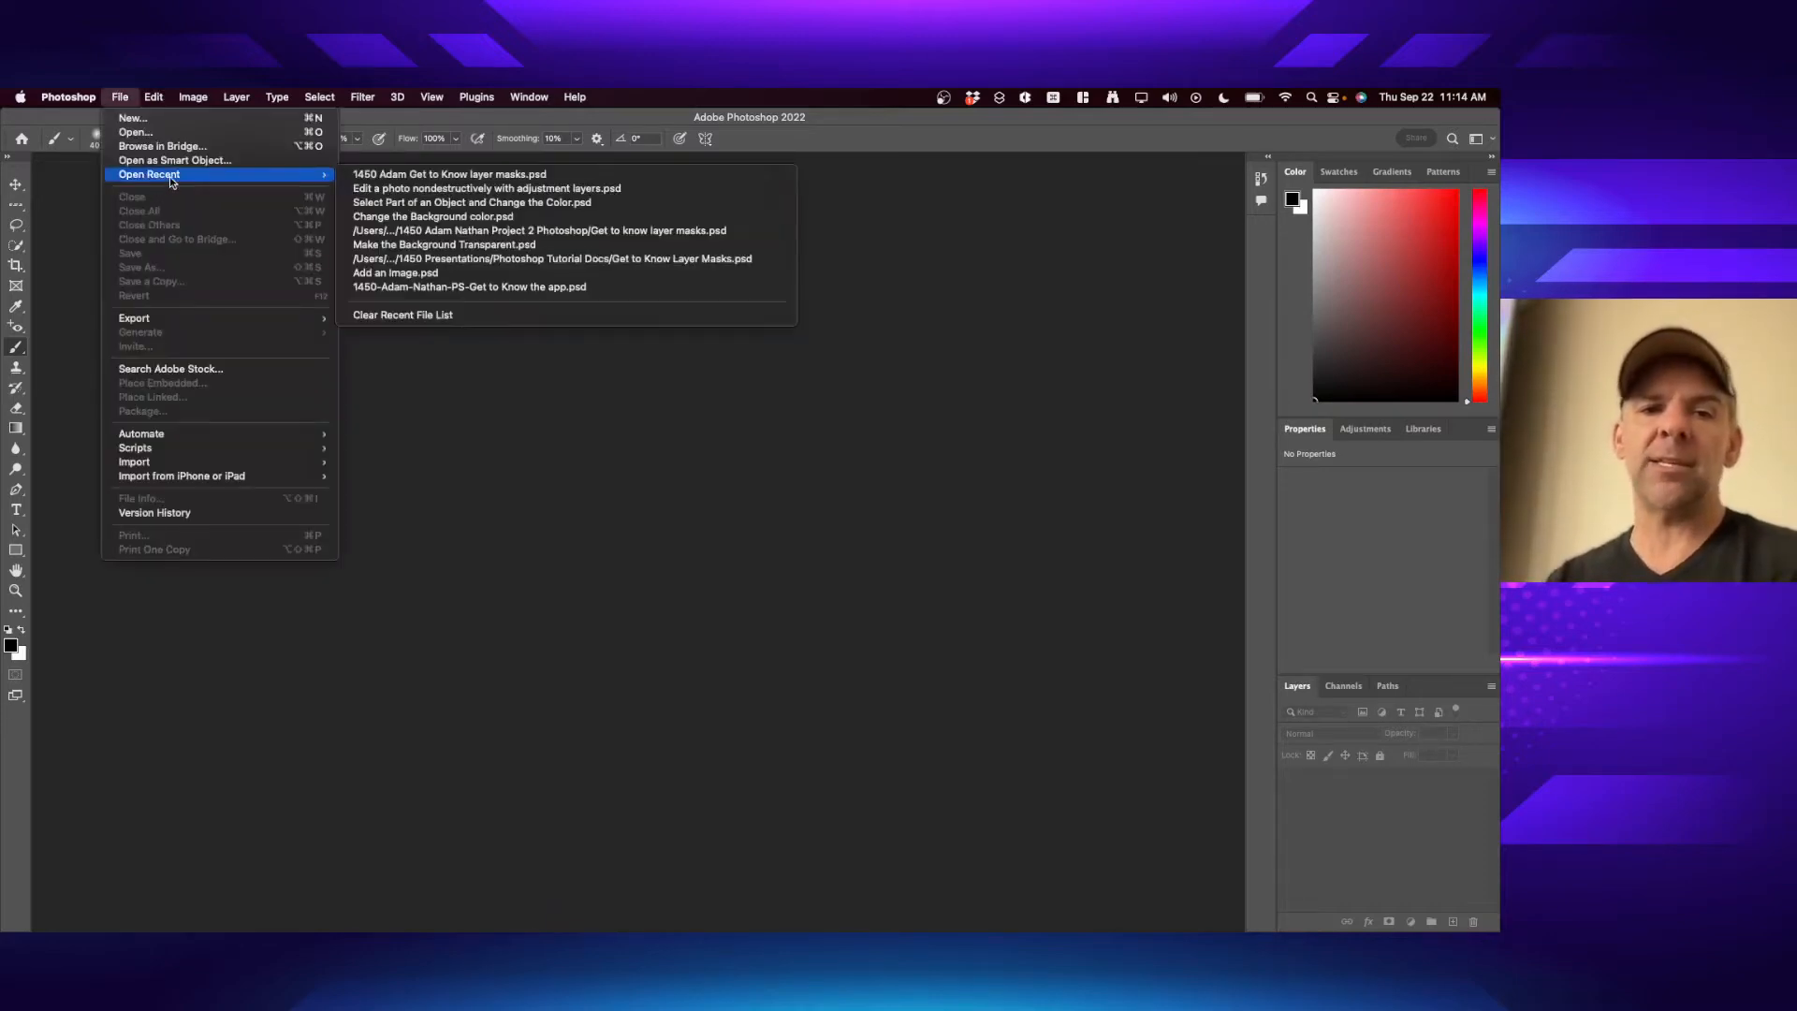
left_click(402, 176)
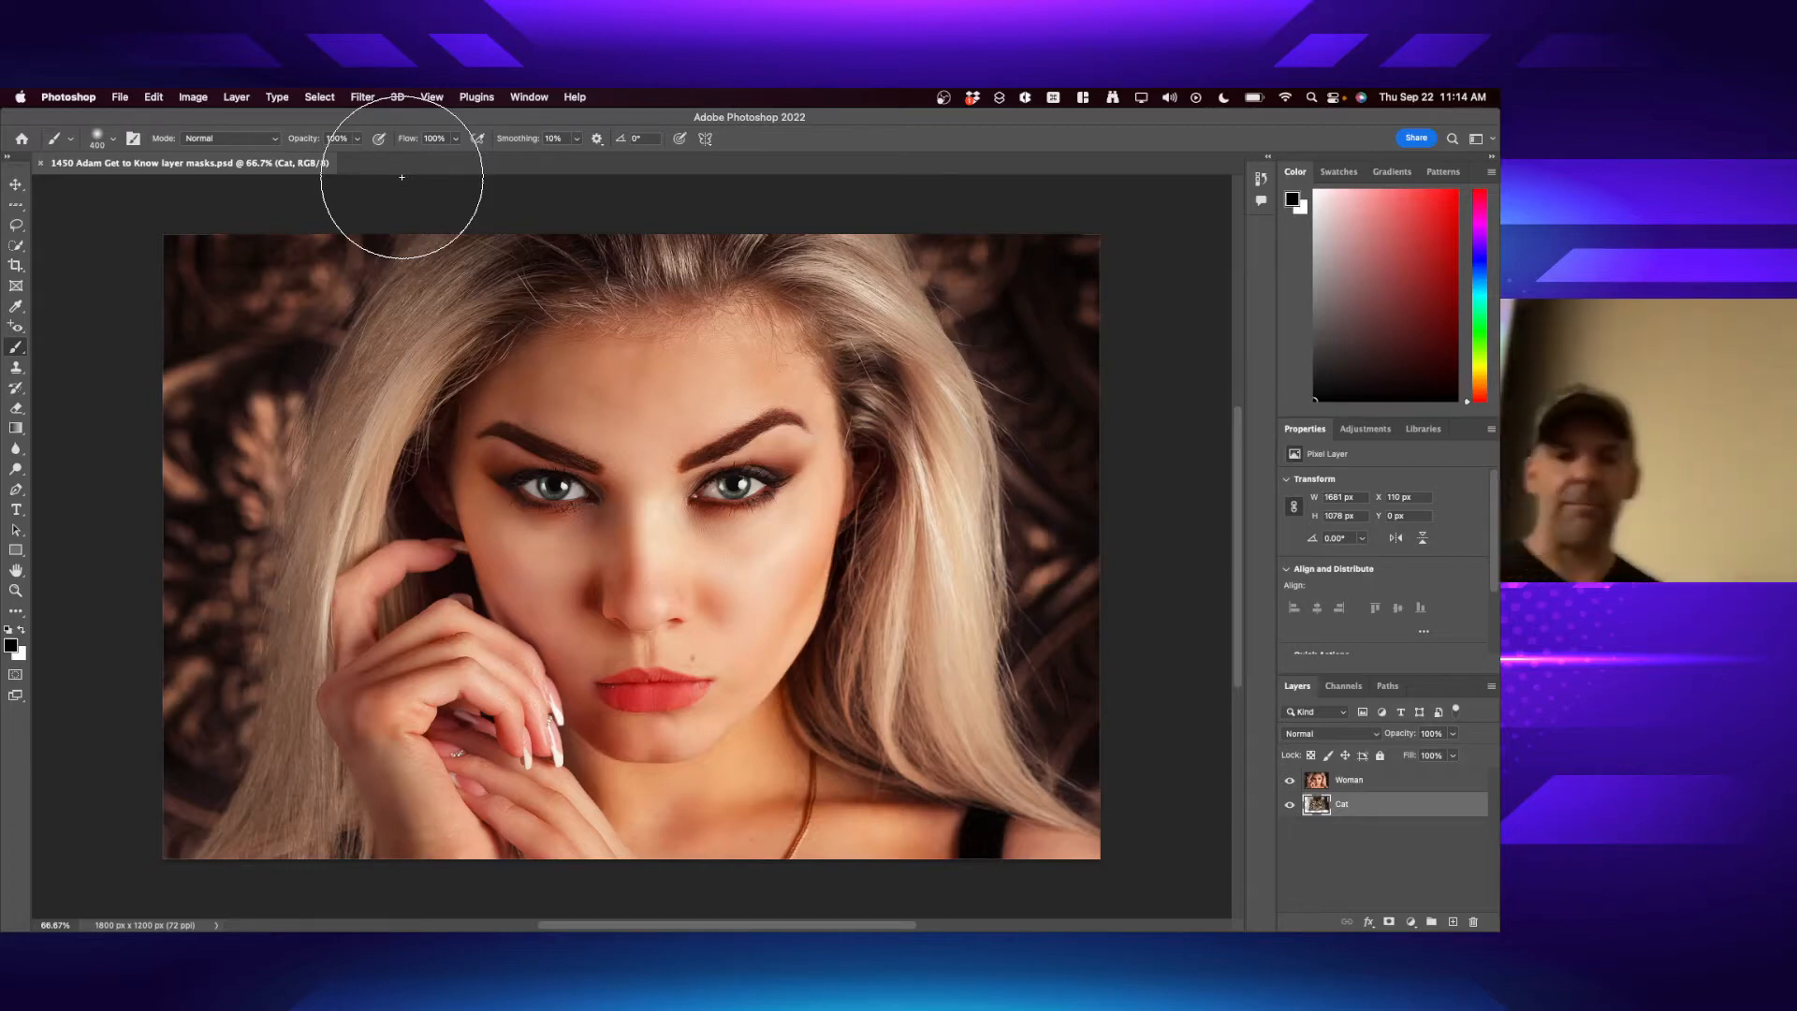
- Select the Woman layer and toggle its visibility off and on to compare it with the Cat layer beneath
left_click(1349, 781)
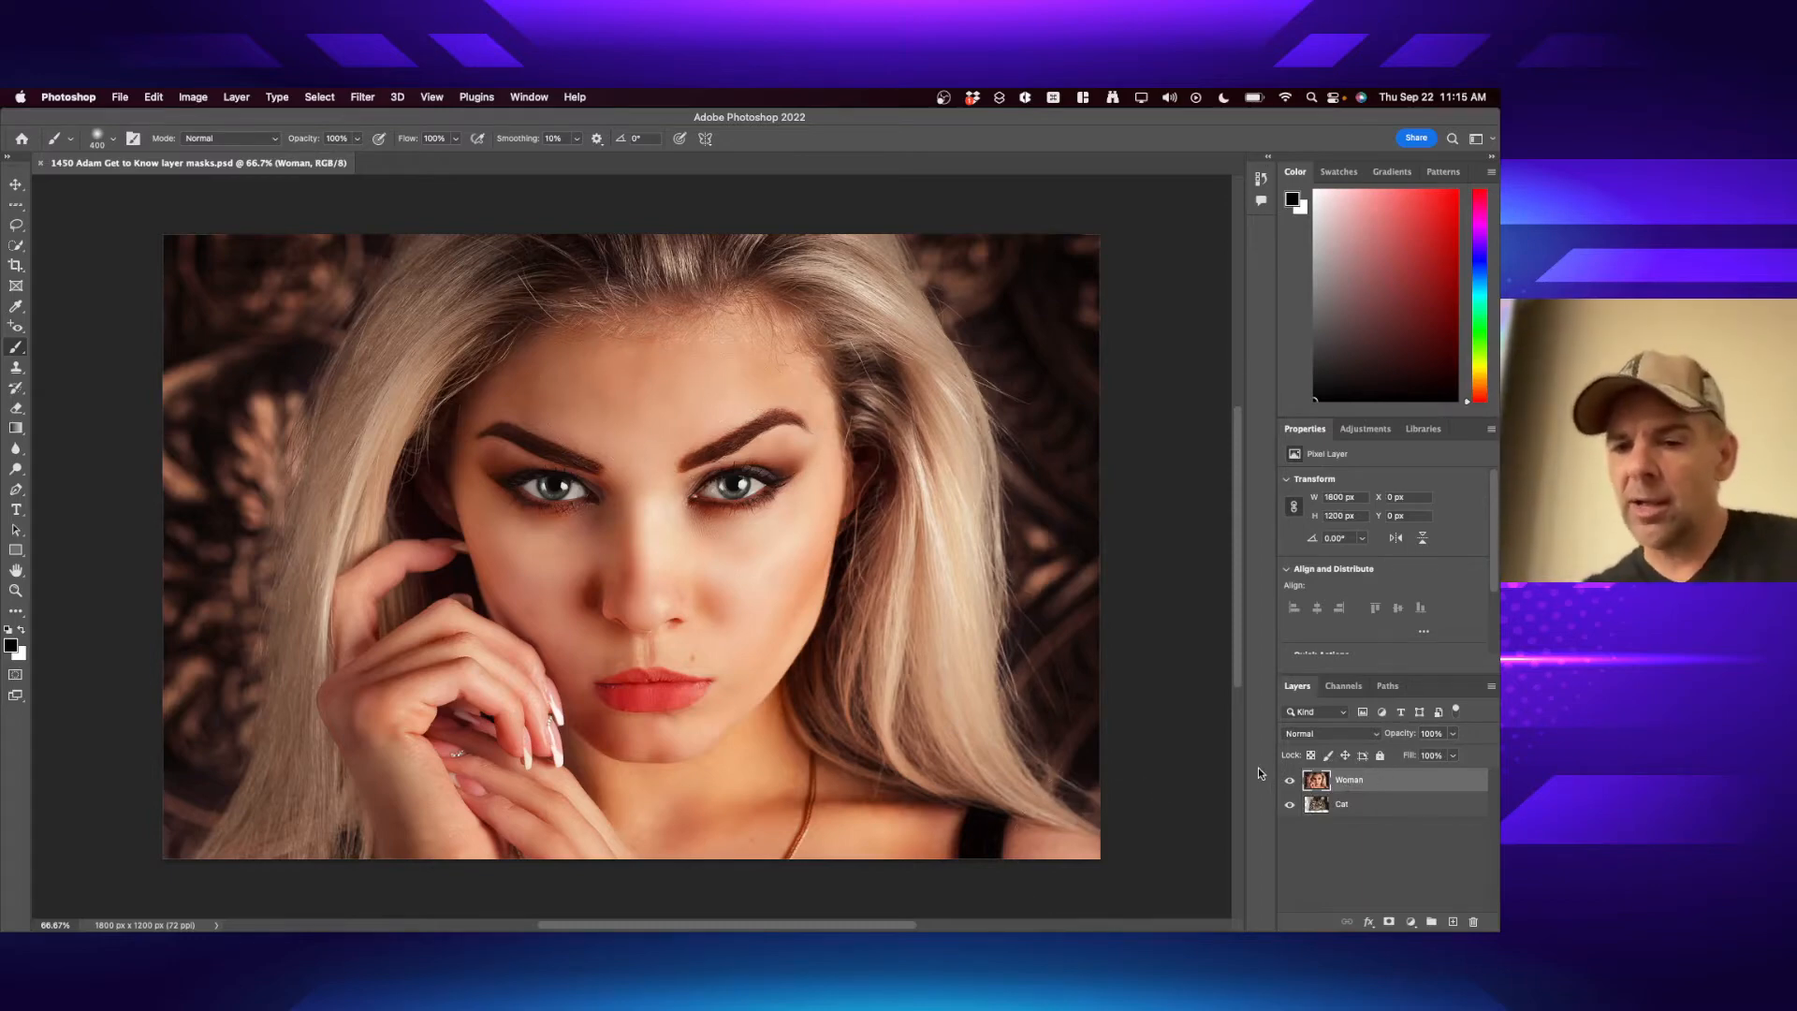
left_click(1290, 780)
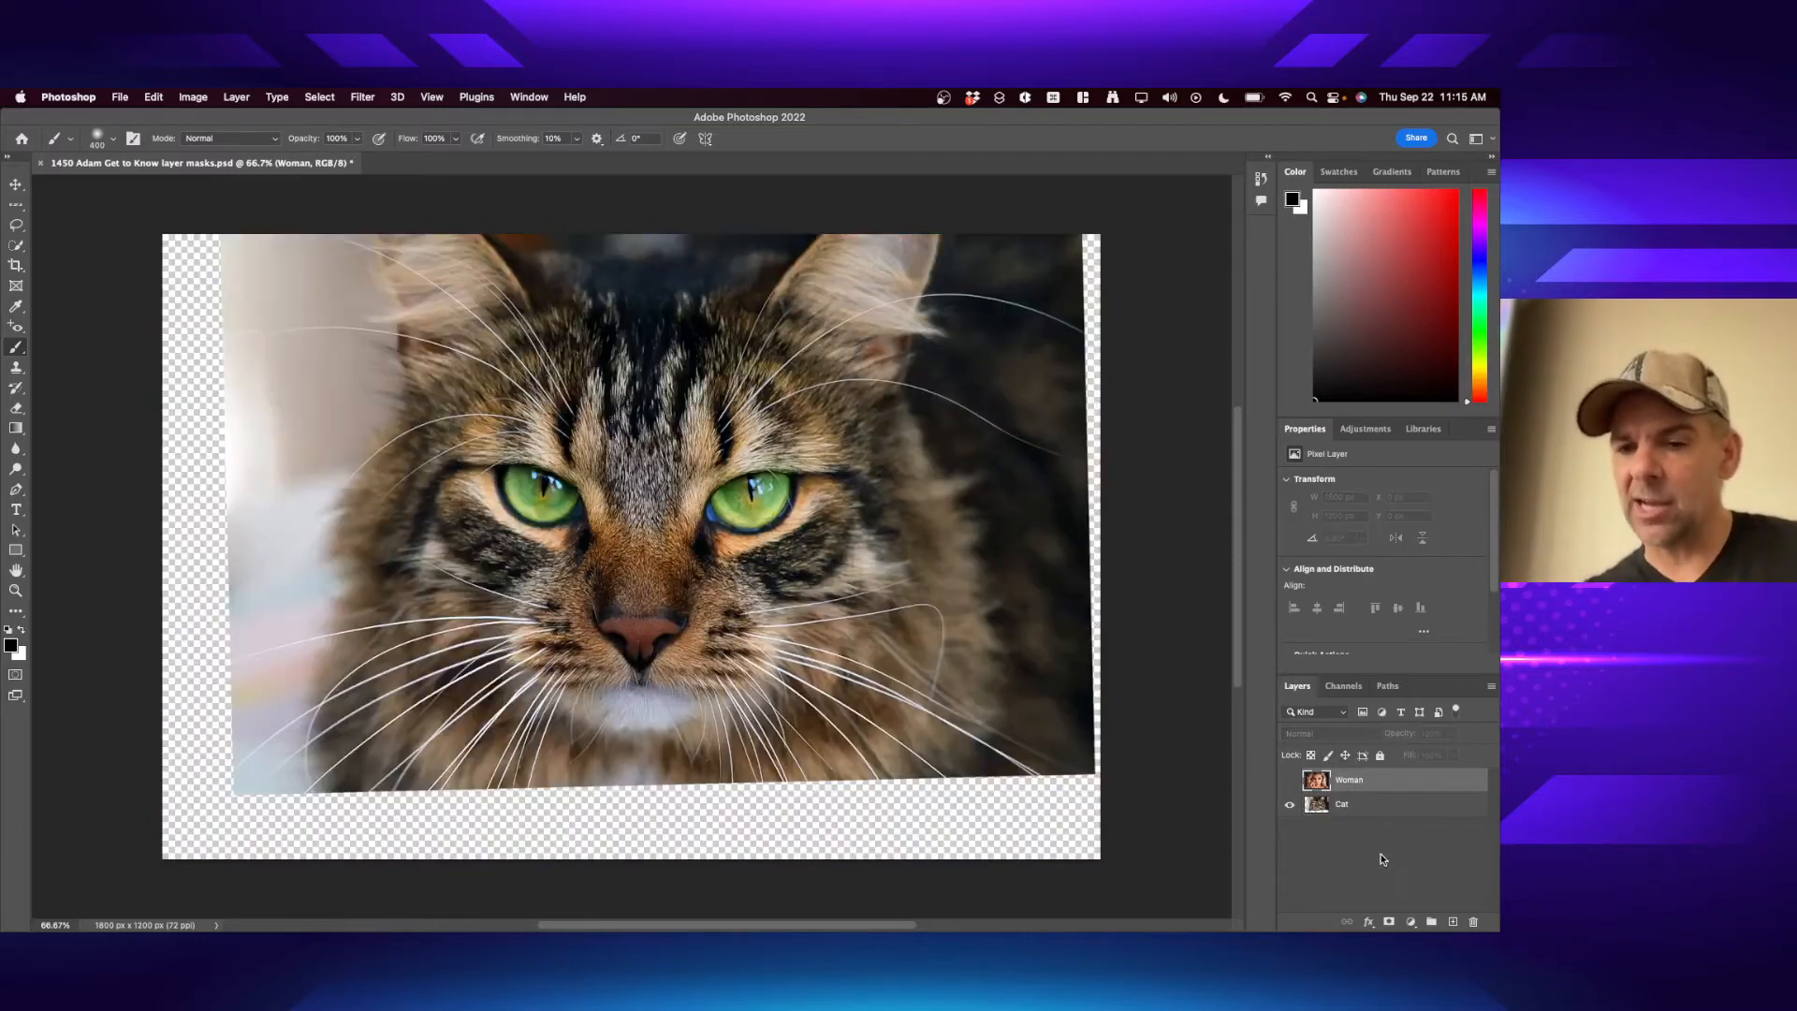
left_click(1290, 780)
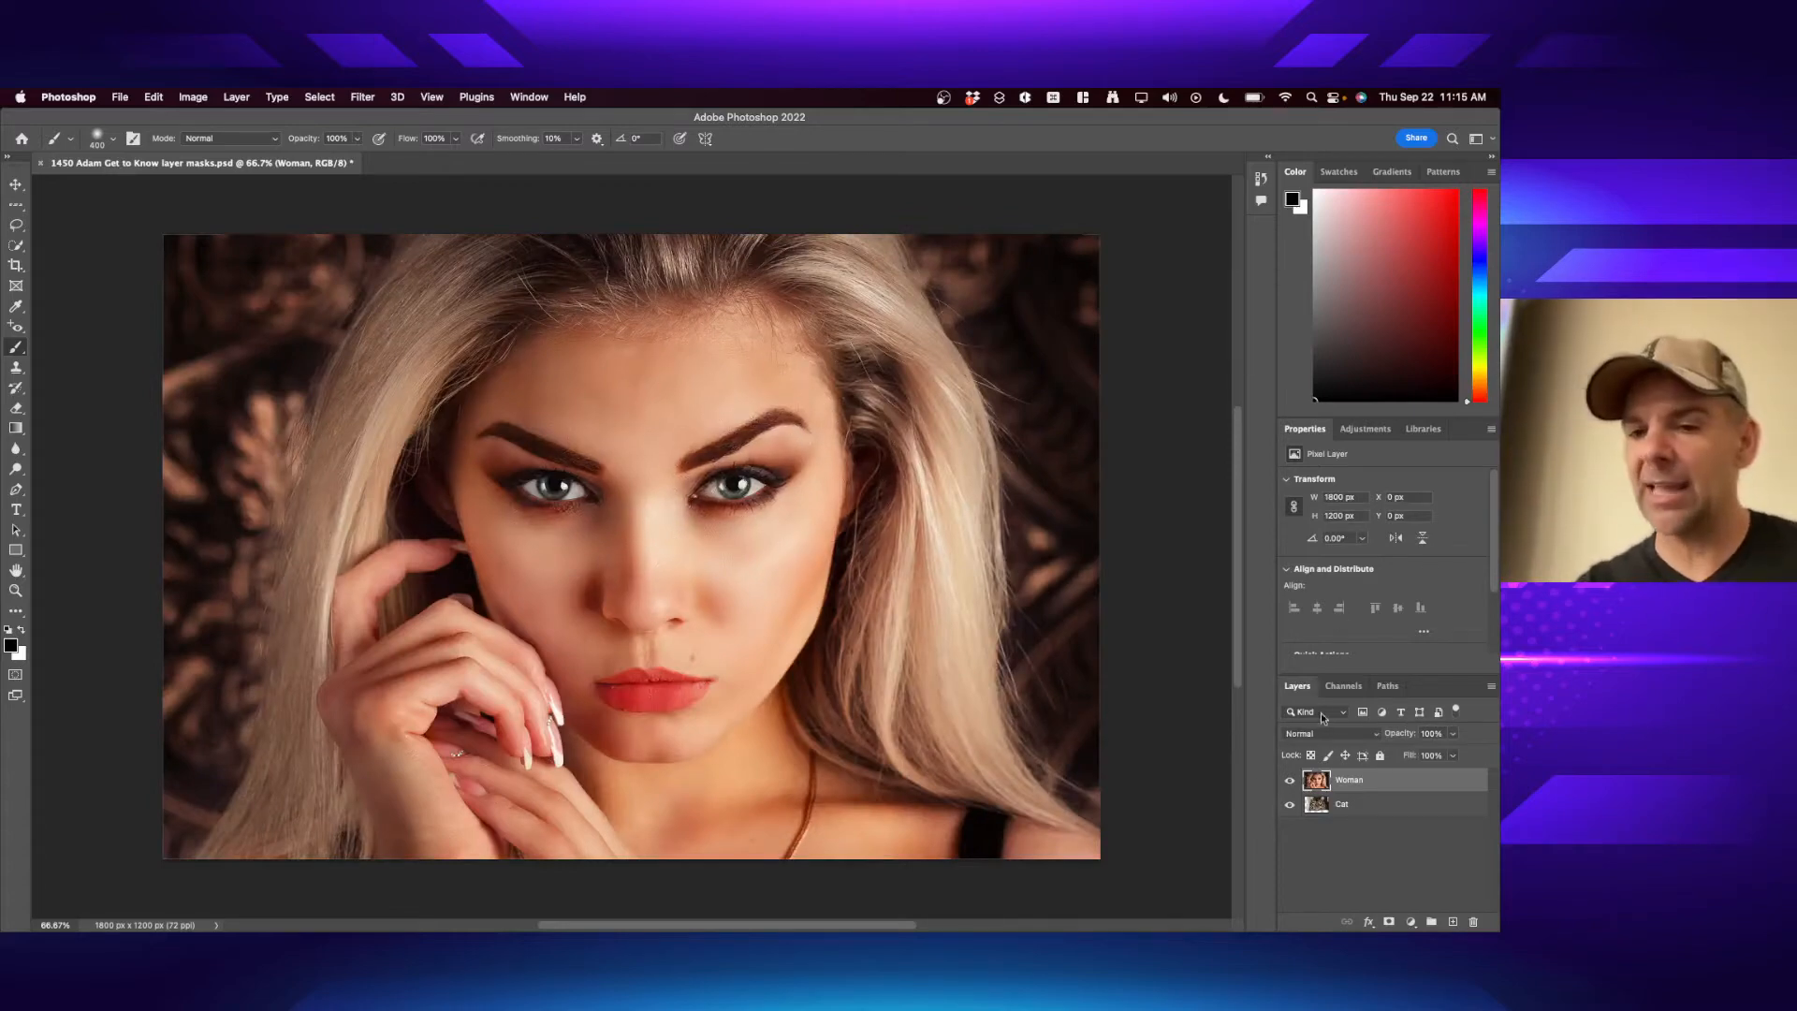
left_click(1290, 782)
left_click(1290, 780)
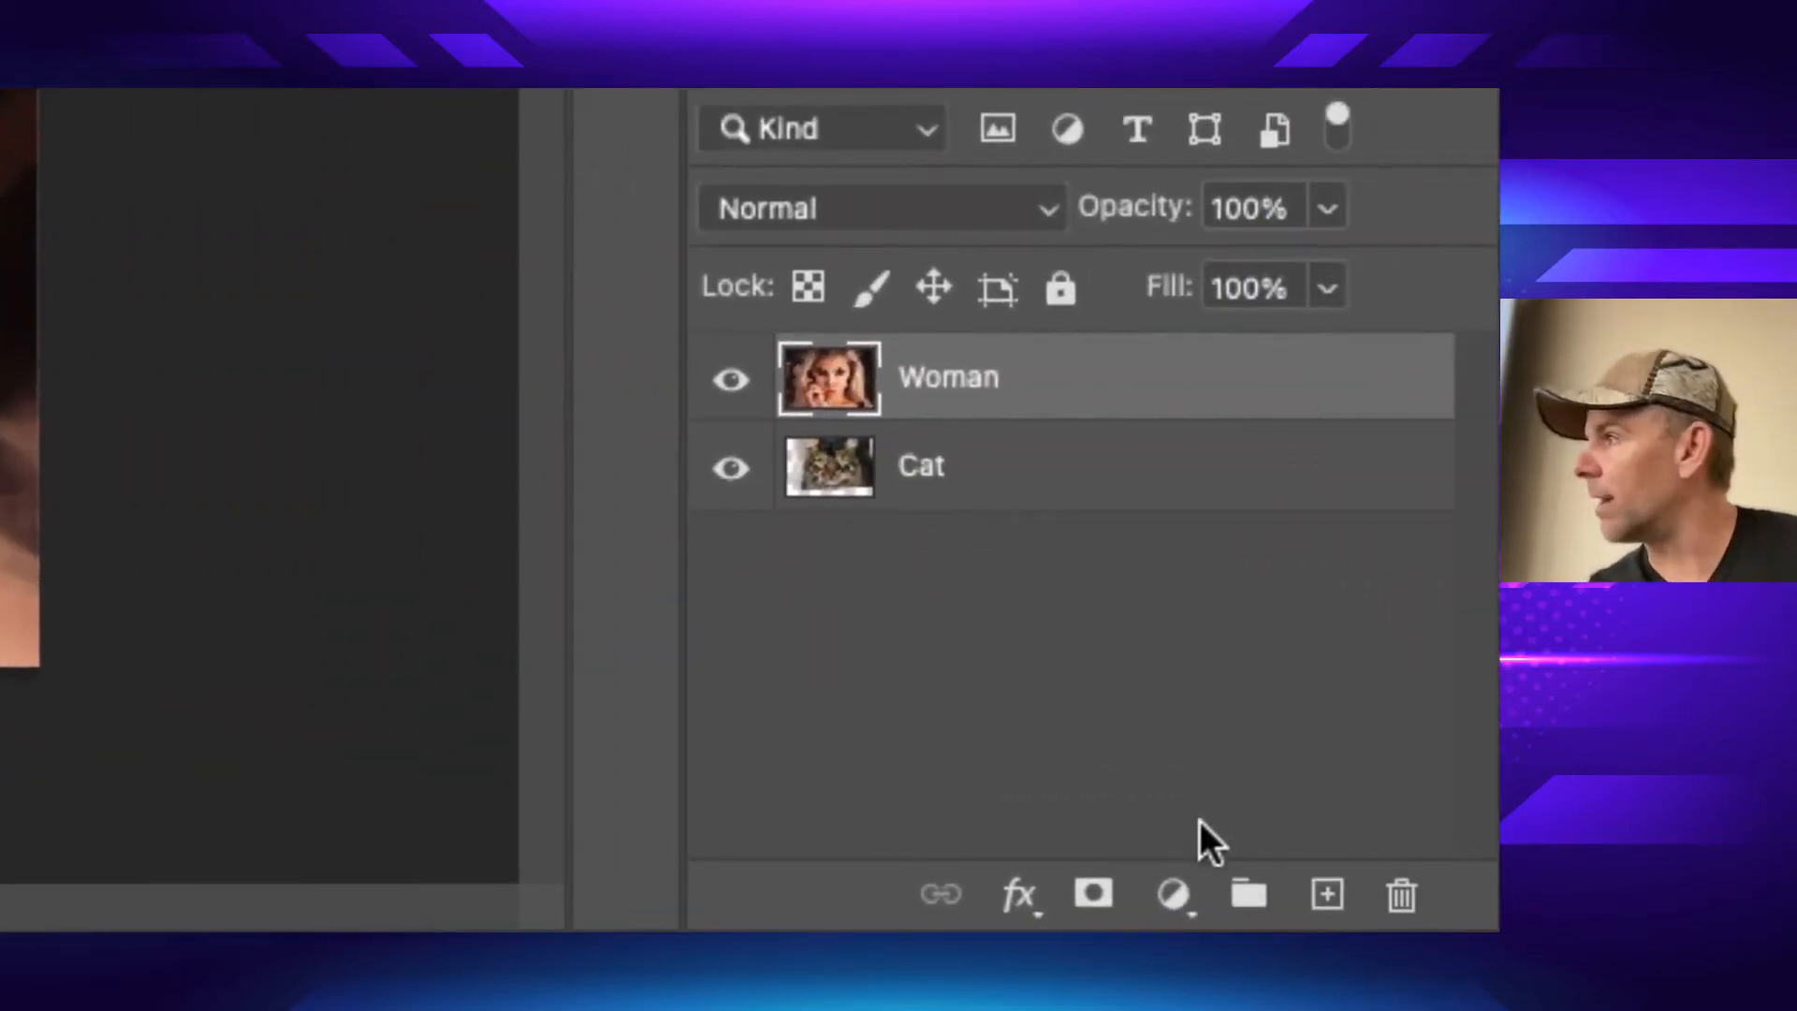
- Add a layer mask to the Woman layer and alternate the selection between its image, its mask and the Cat layer
left_click(1093, 897)
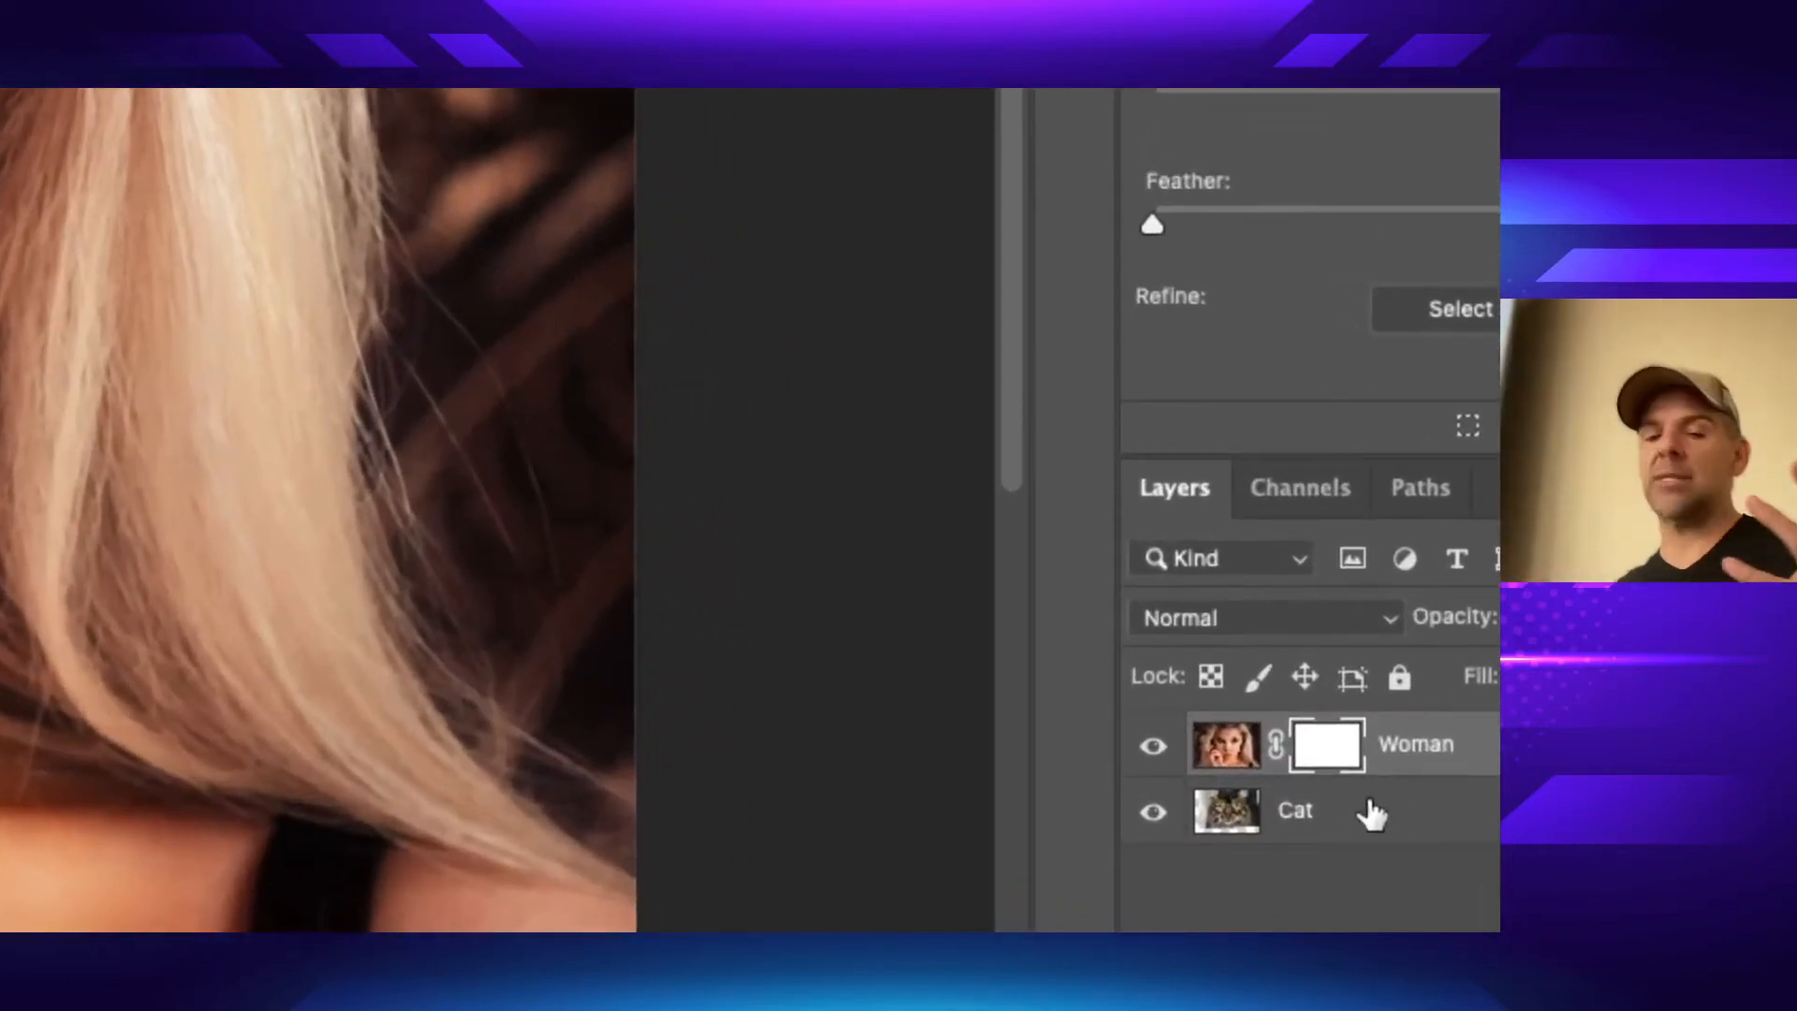
left_click(1399, 822)
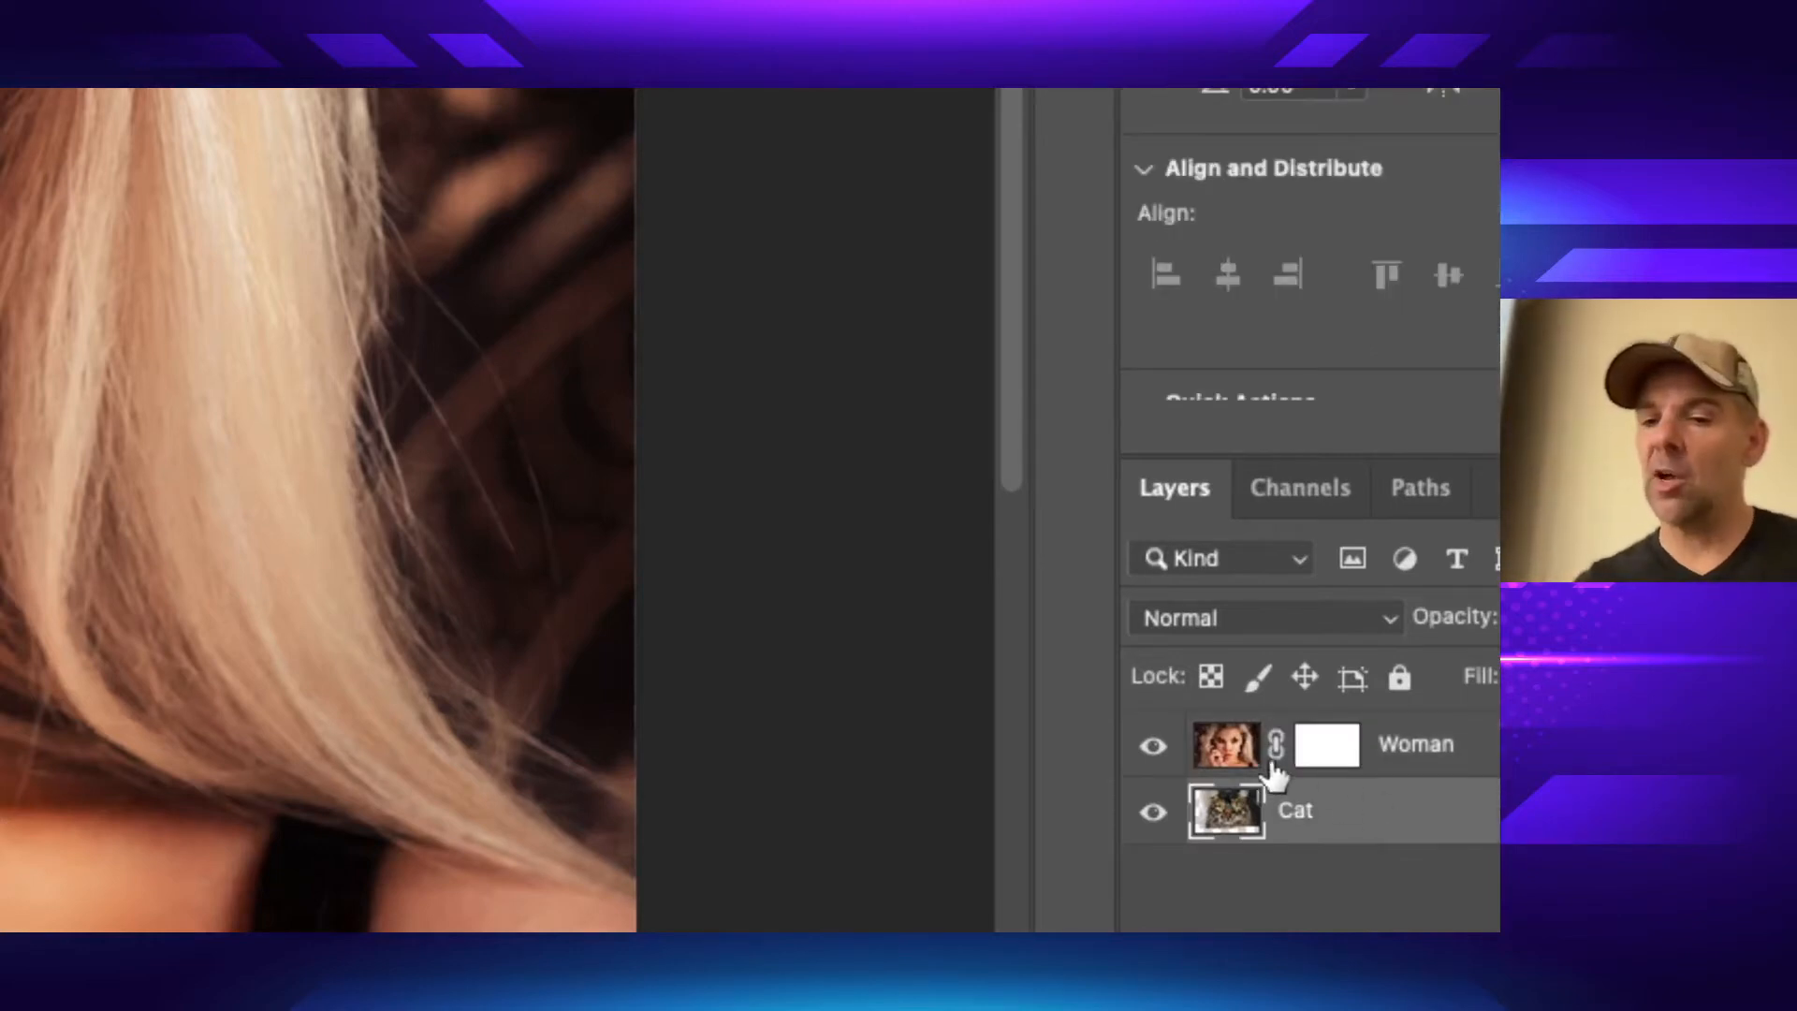
left_click(1236, 744)
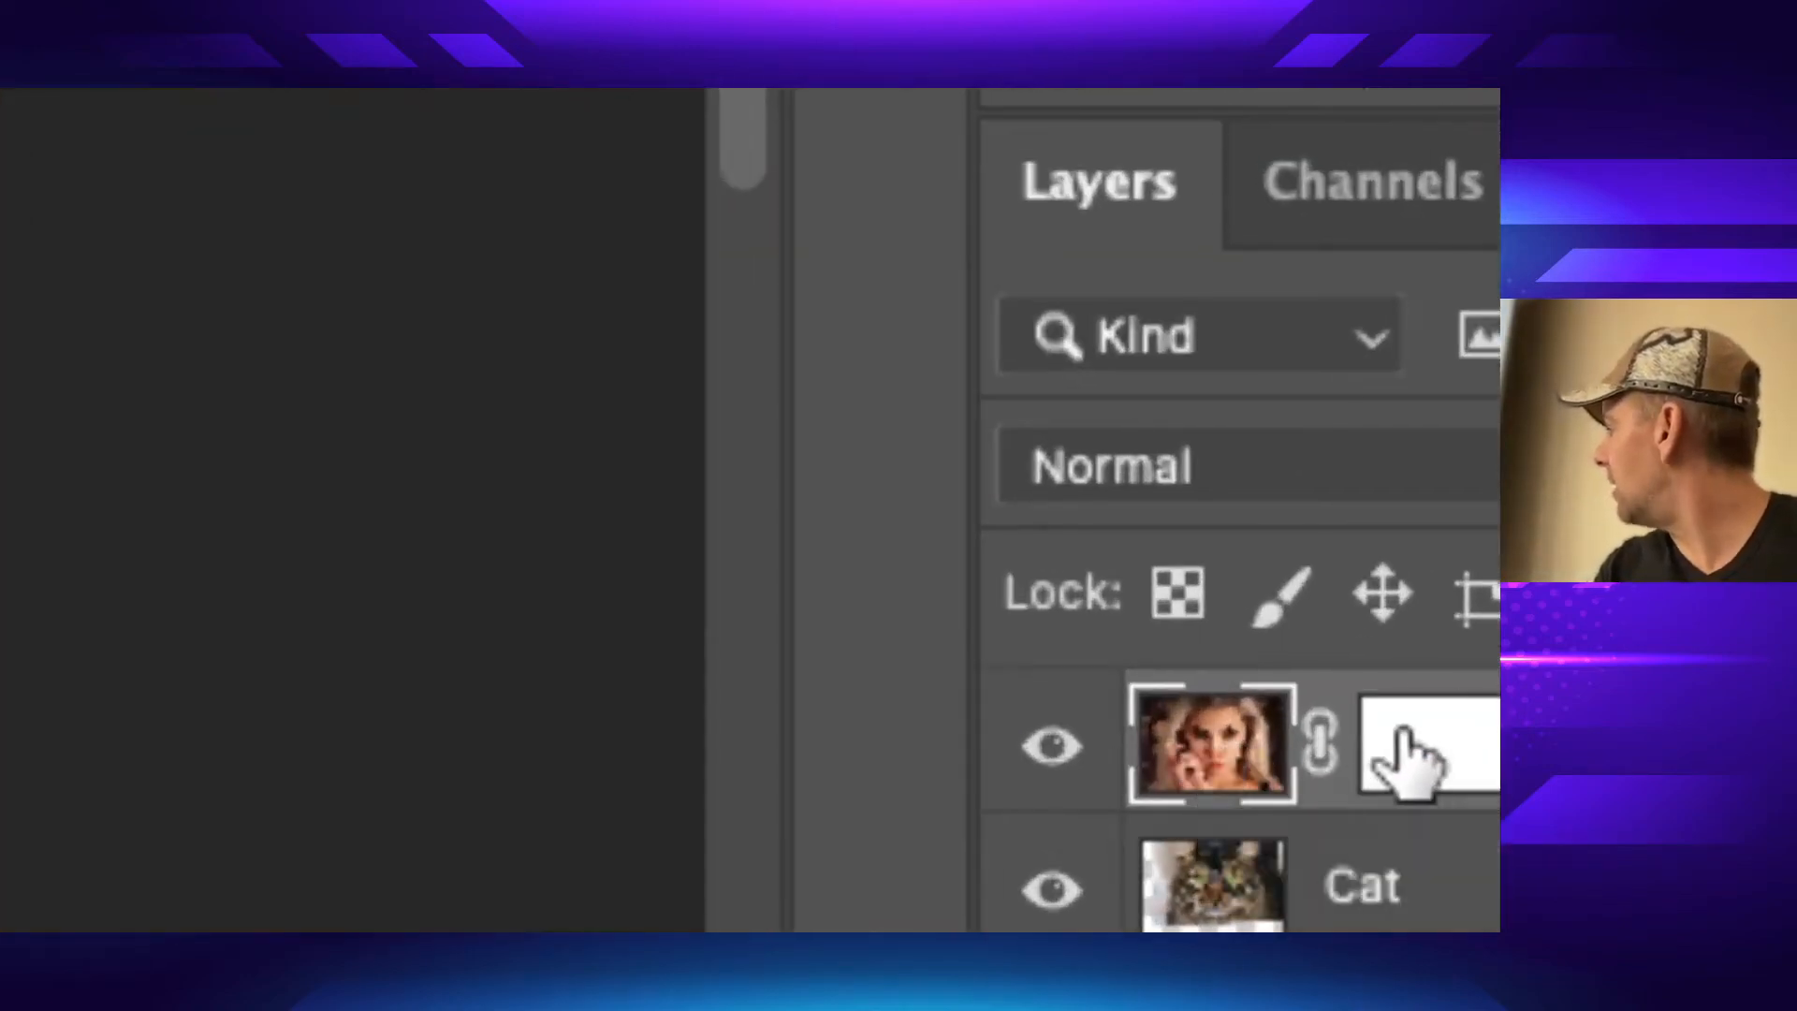
left_click(1409, 756)
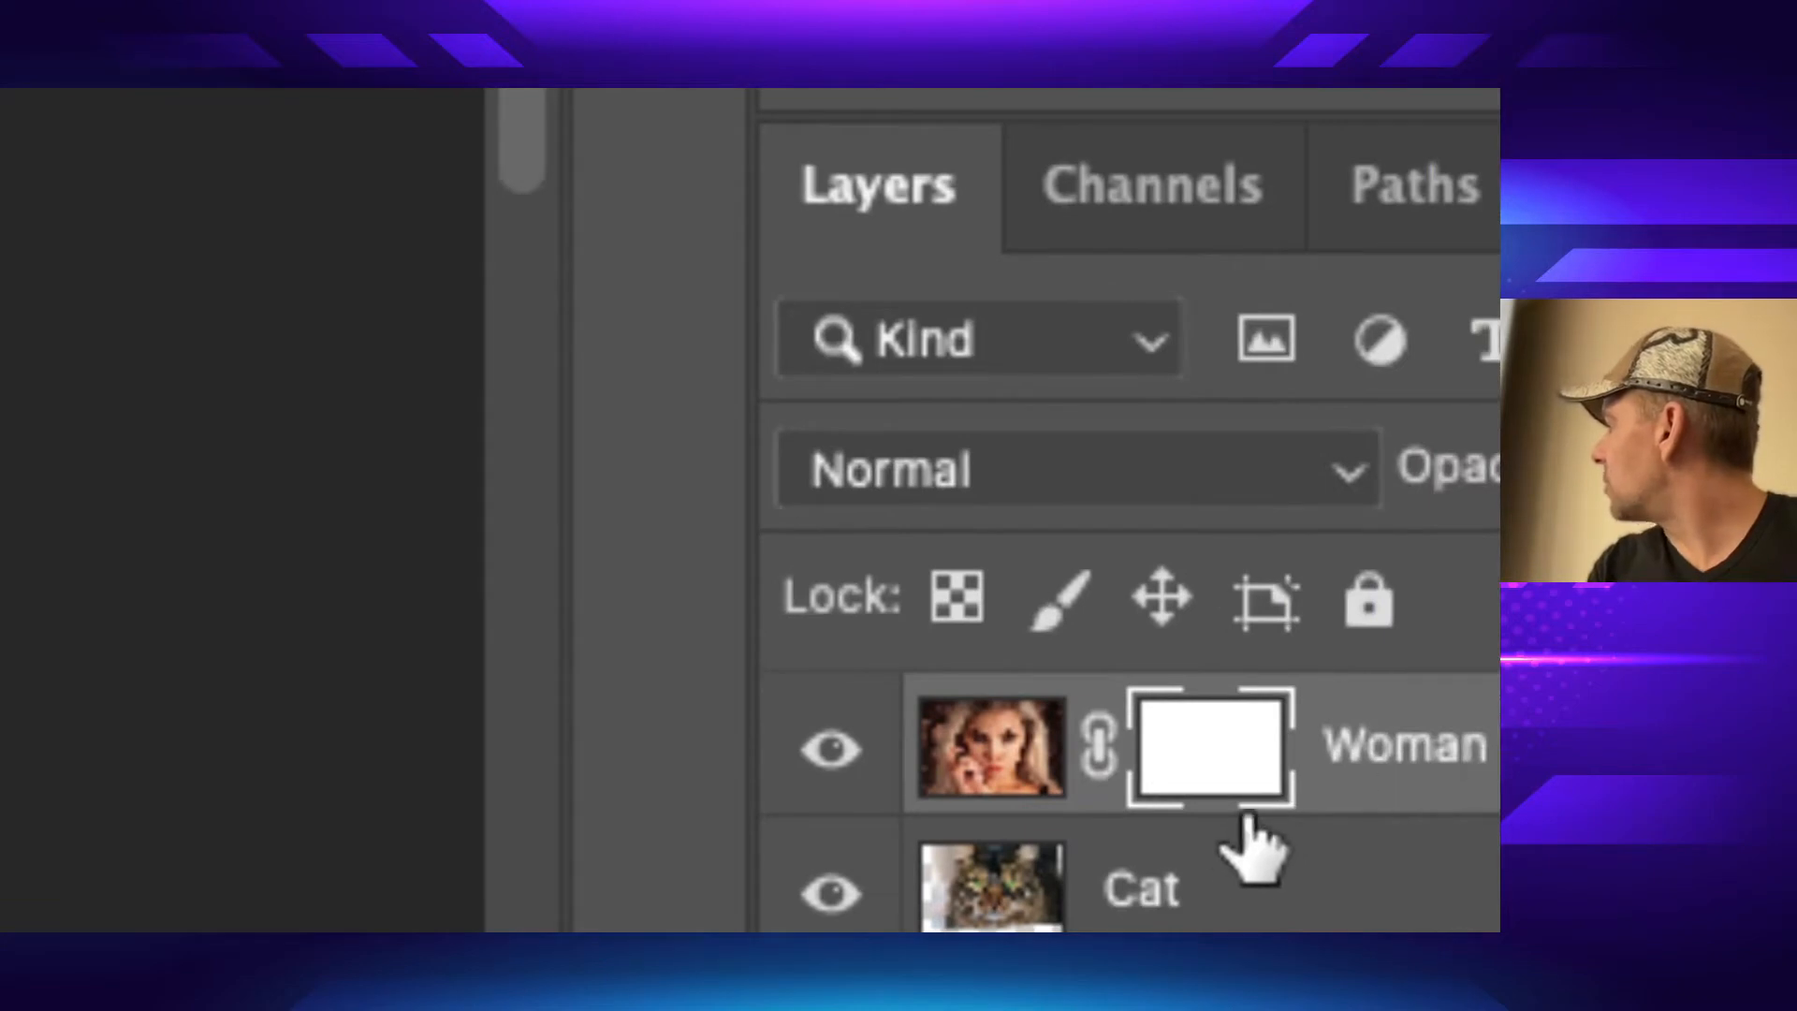
left_click(1070, 870)
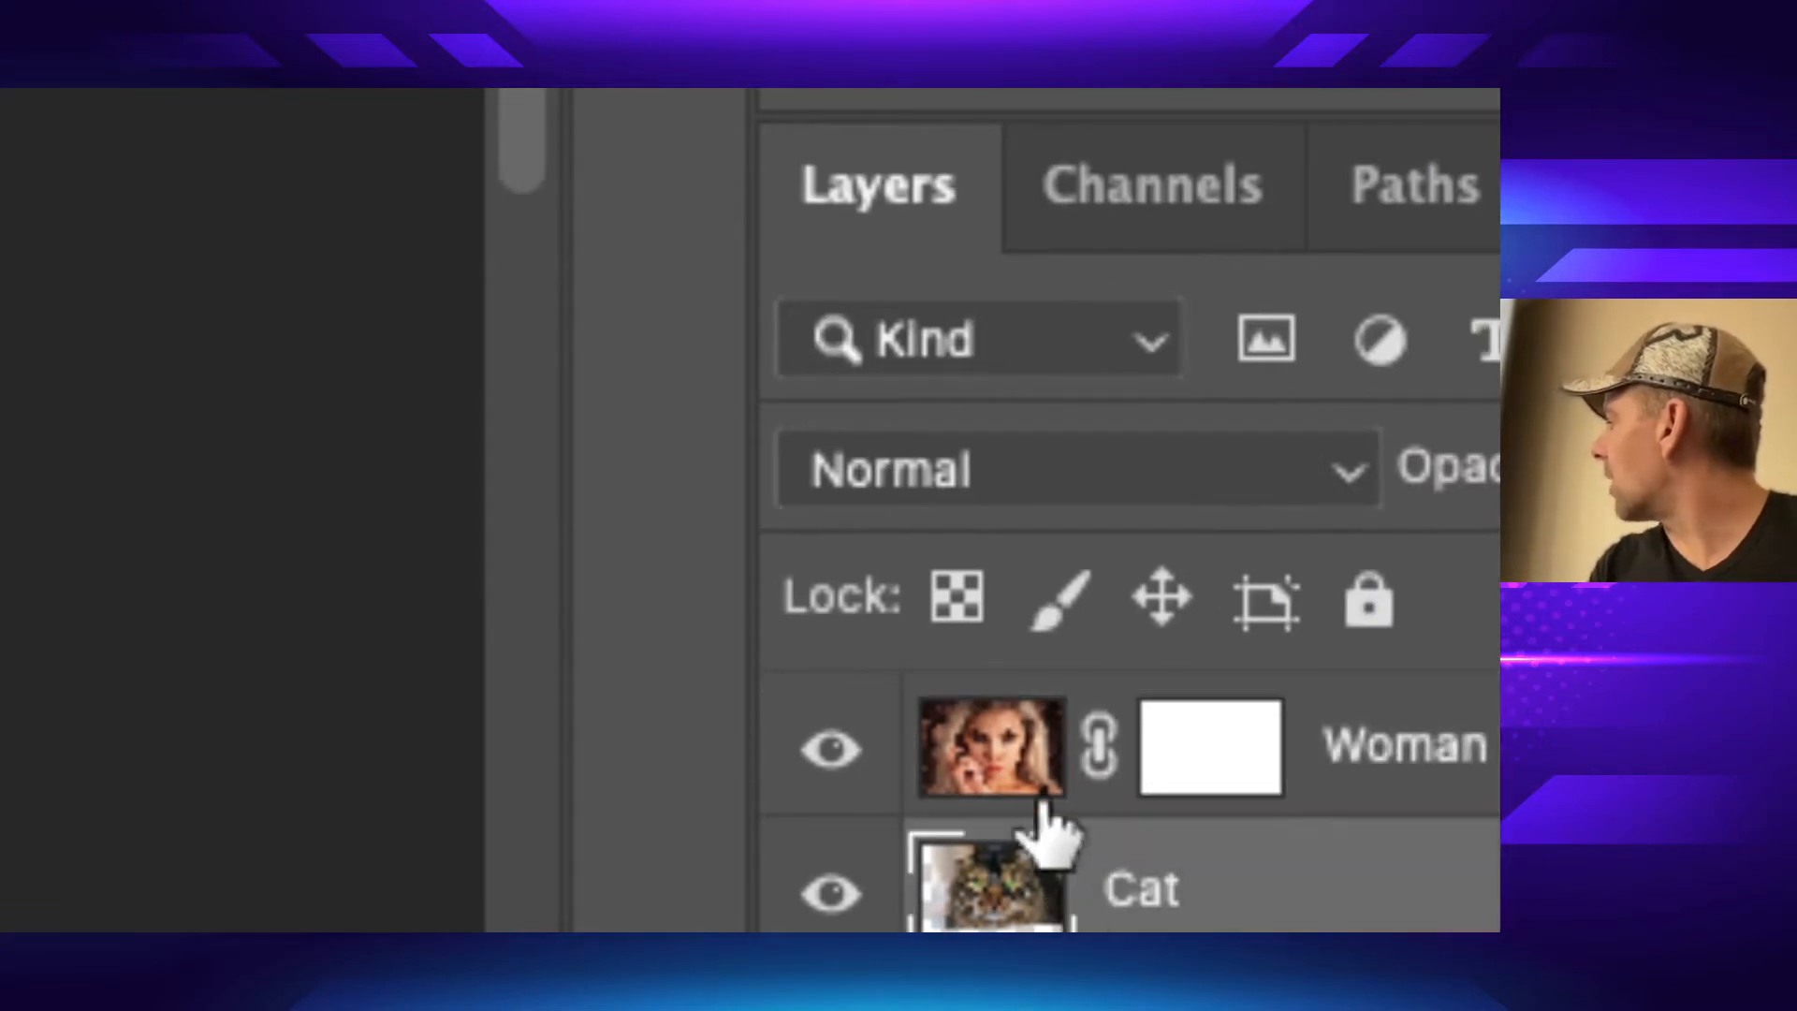
- Select the Woman layer's mask and paint it black over the woman's eyes with the Brush tool to reveal the cat's eyes
left_click(1030, 741)
left_click(1154, 754)
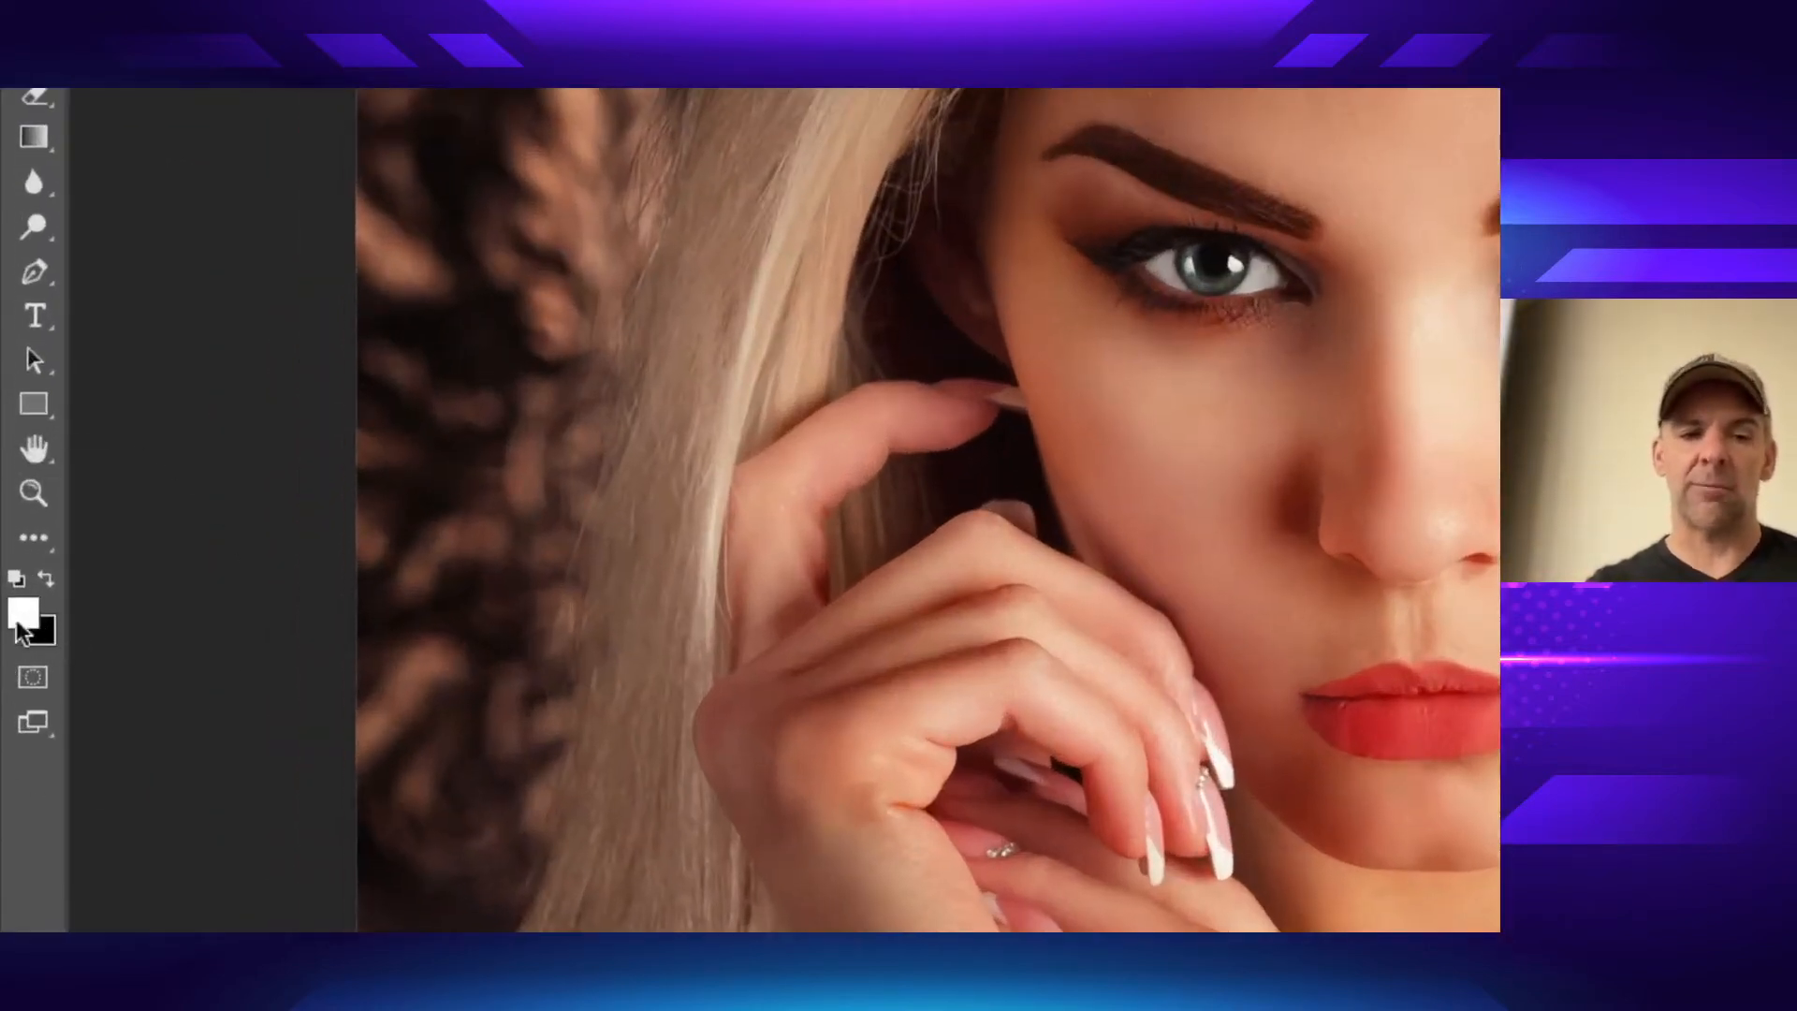
left_click(14, 620)
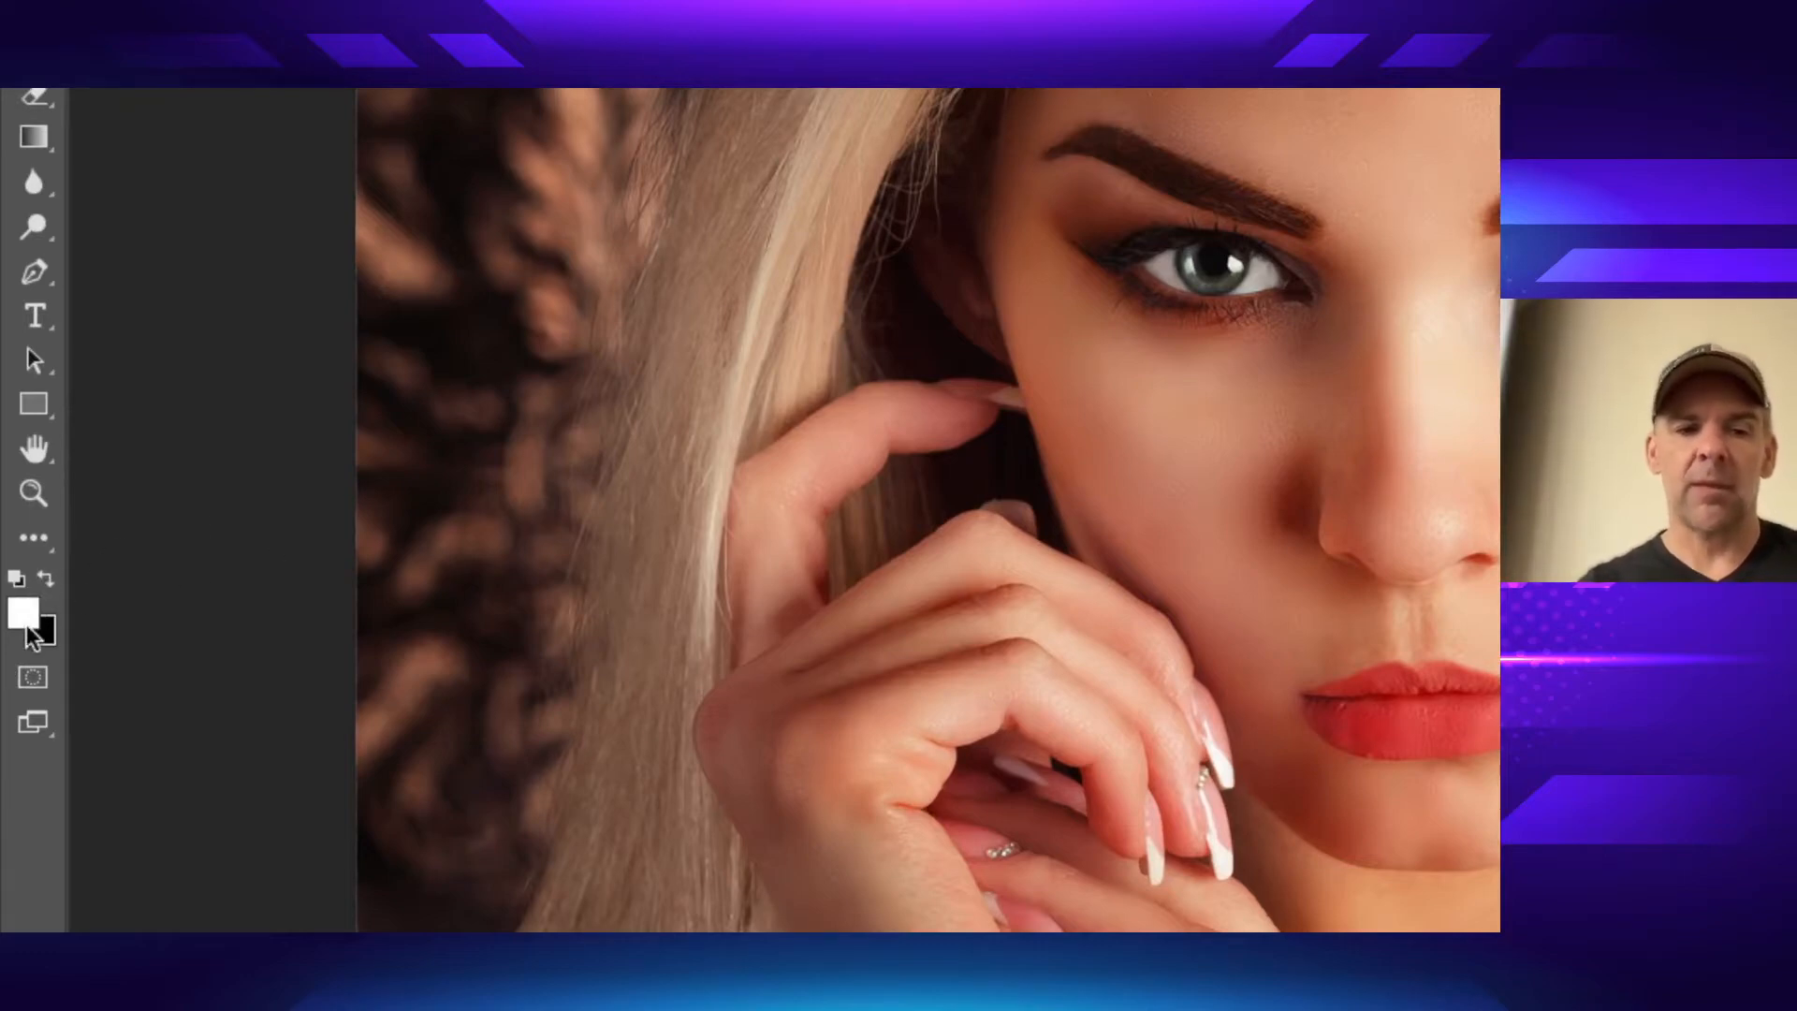
left_click(47, 580)
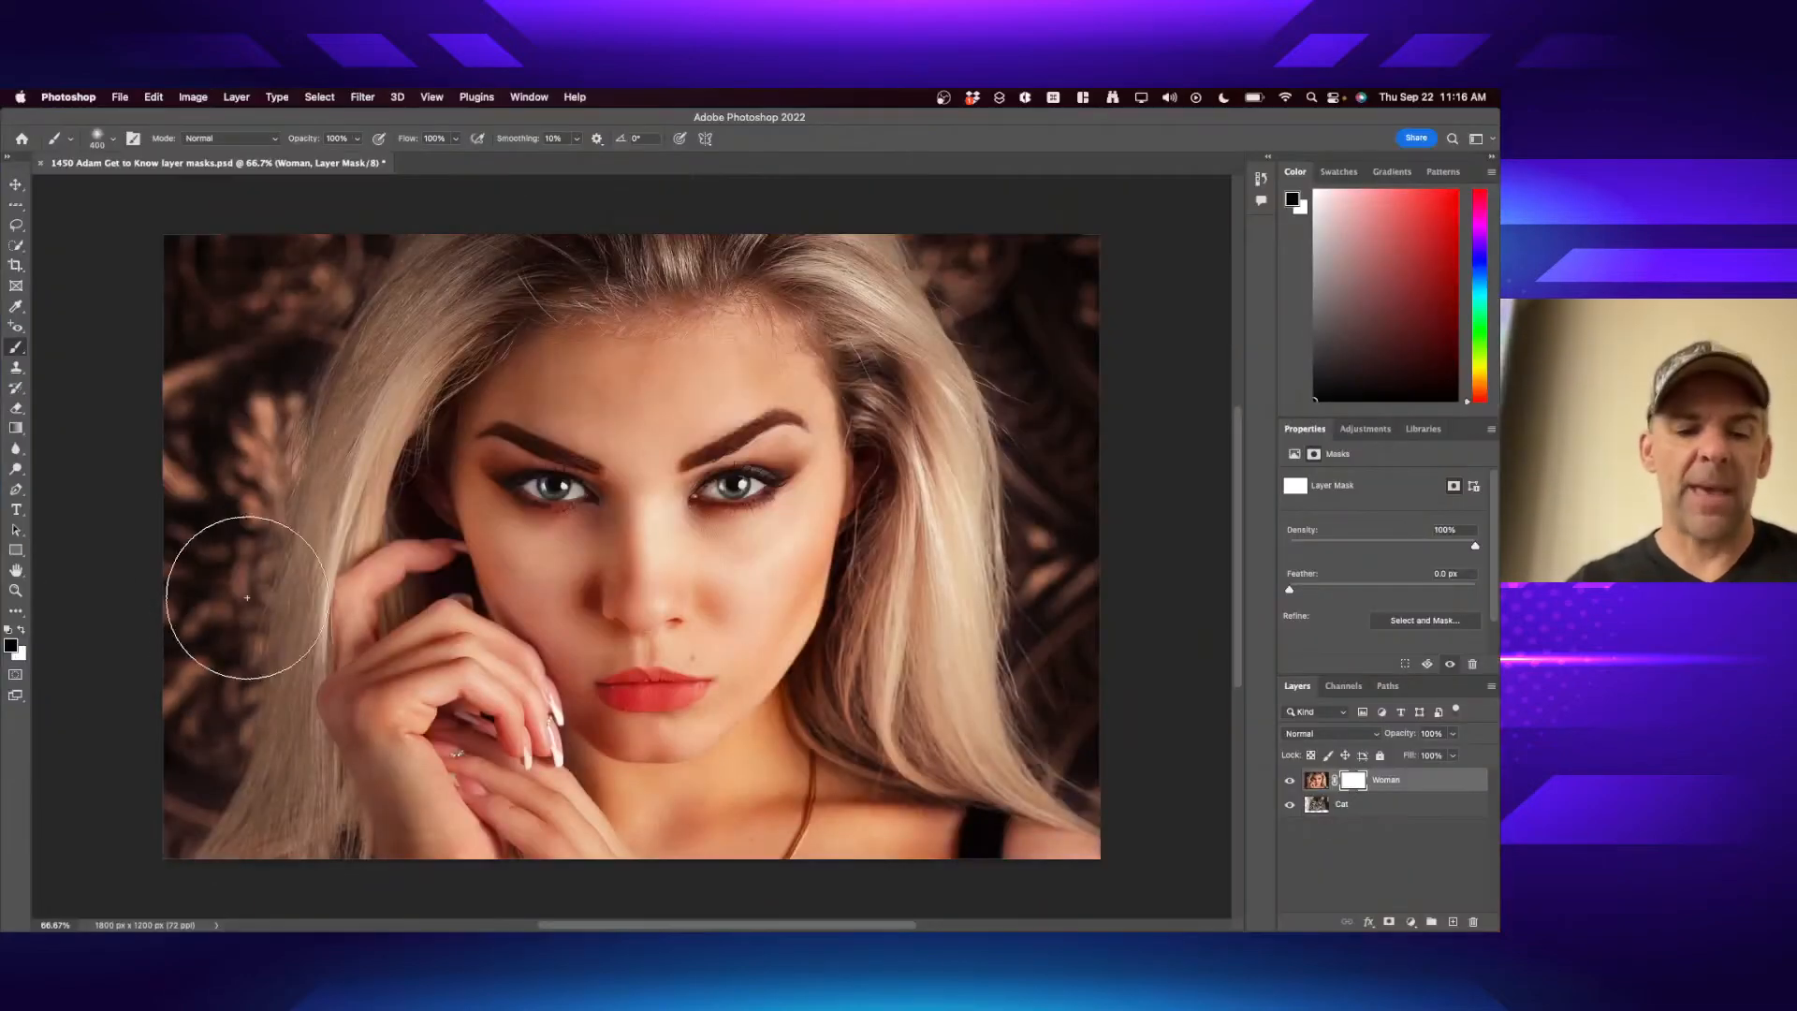
key("x")
key("x")
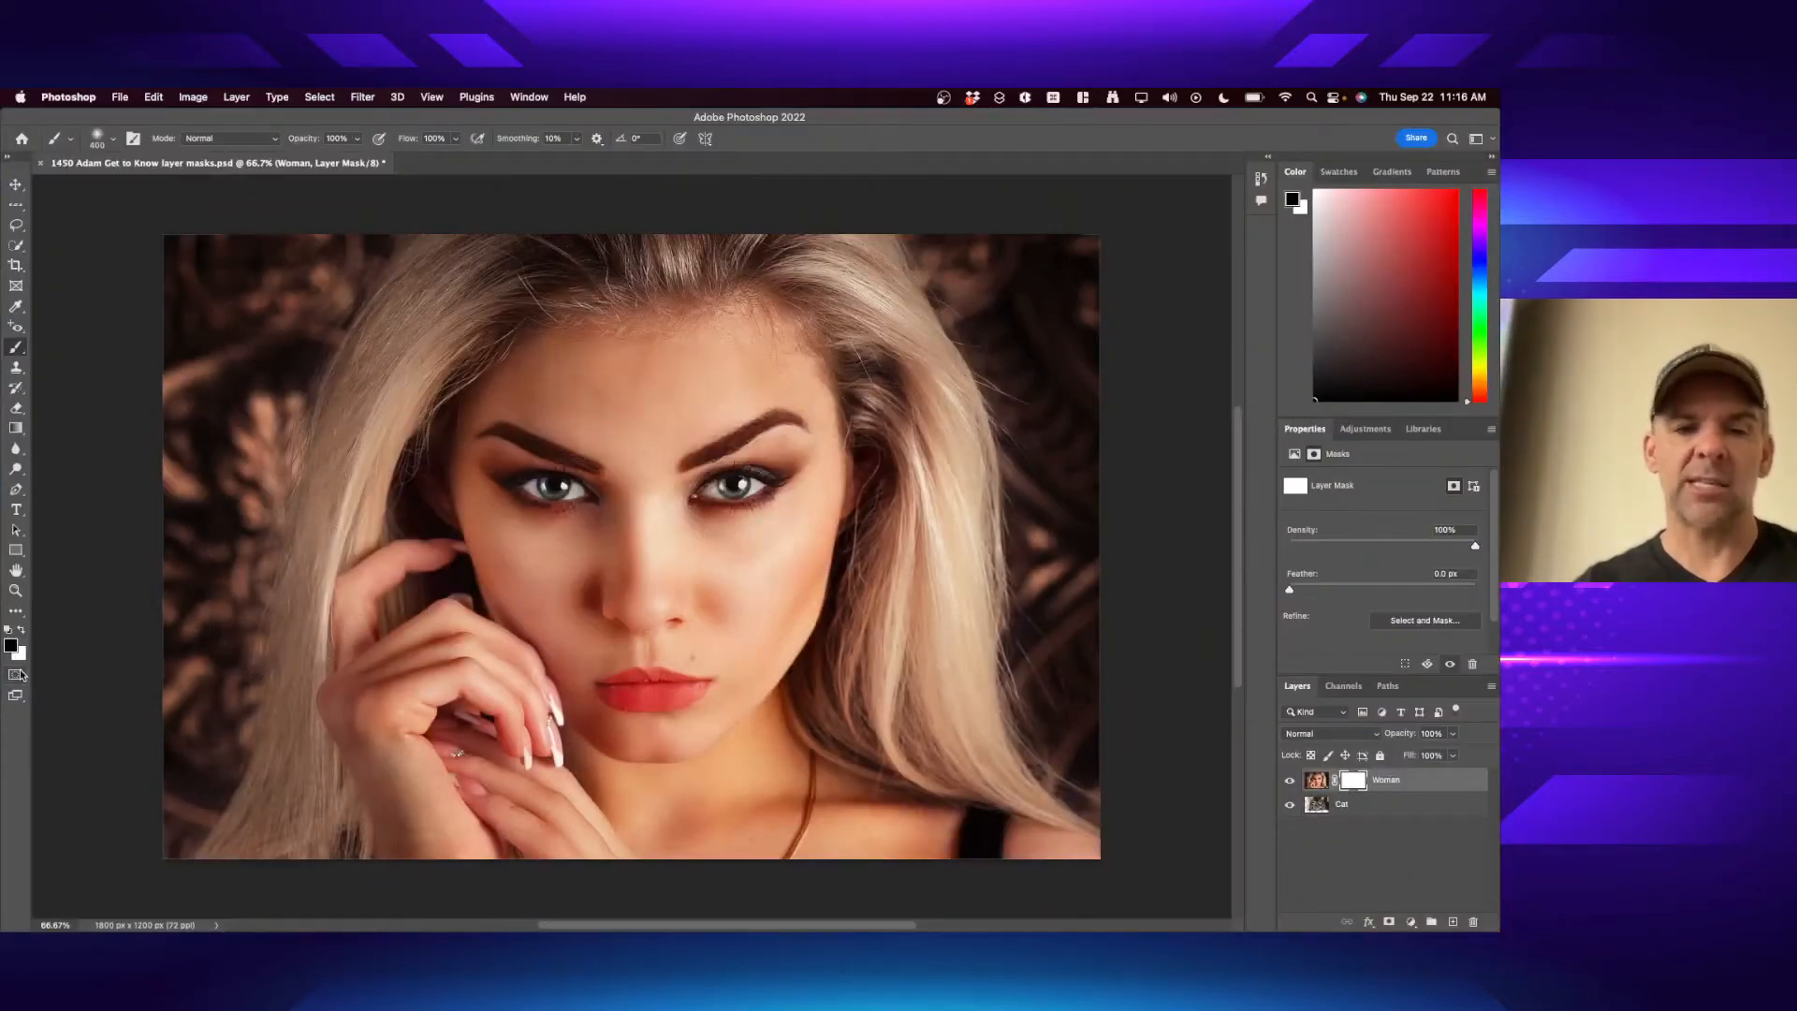
mouse_move(529, 482)
left_mouse_down()
mouse_move(694, 491)
mouse_move(777, 464)
mouse_move(712, 393)
mouse_move(496, 440)
mouse_move(570, 510)
mouse_move(524, 552)
mouse_move(581, 515)
left_mouse_up()
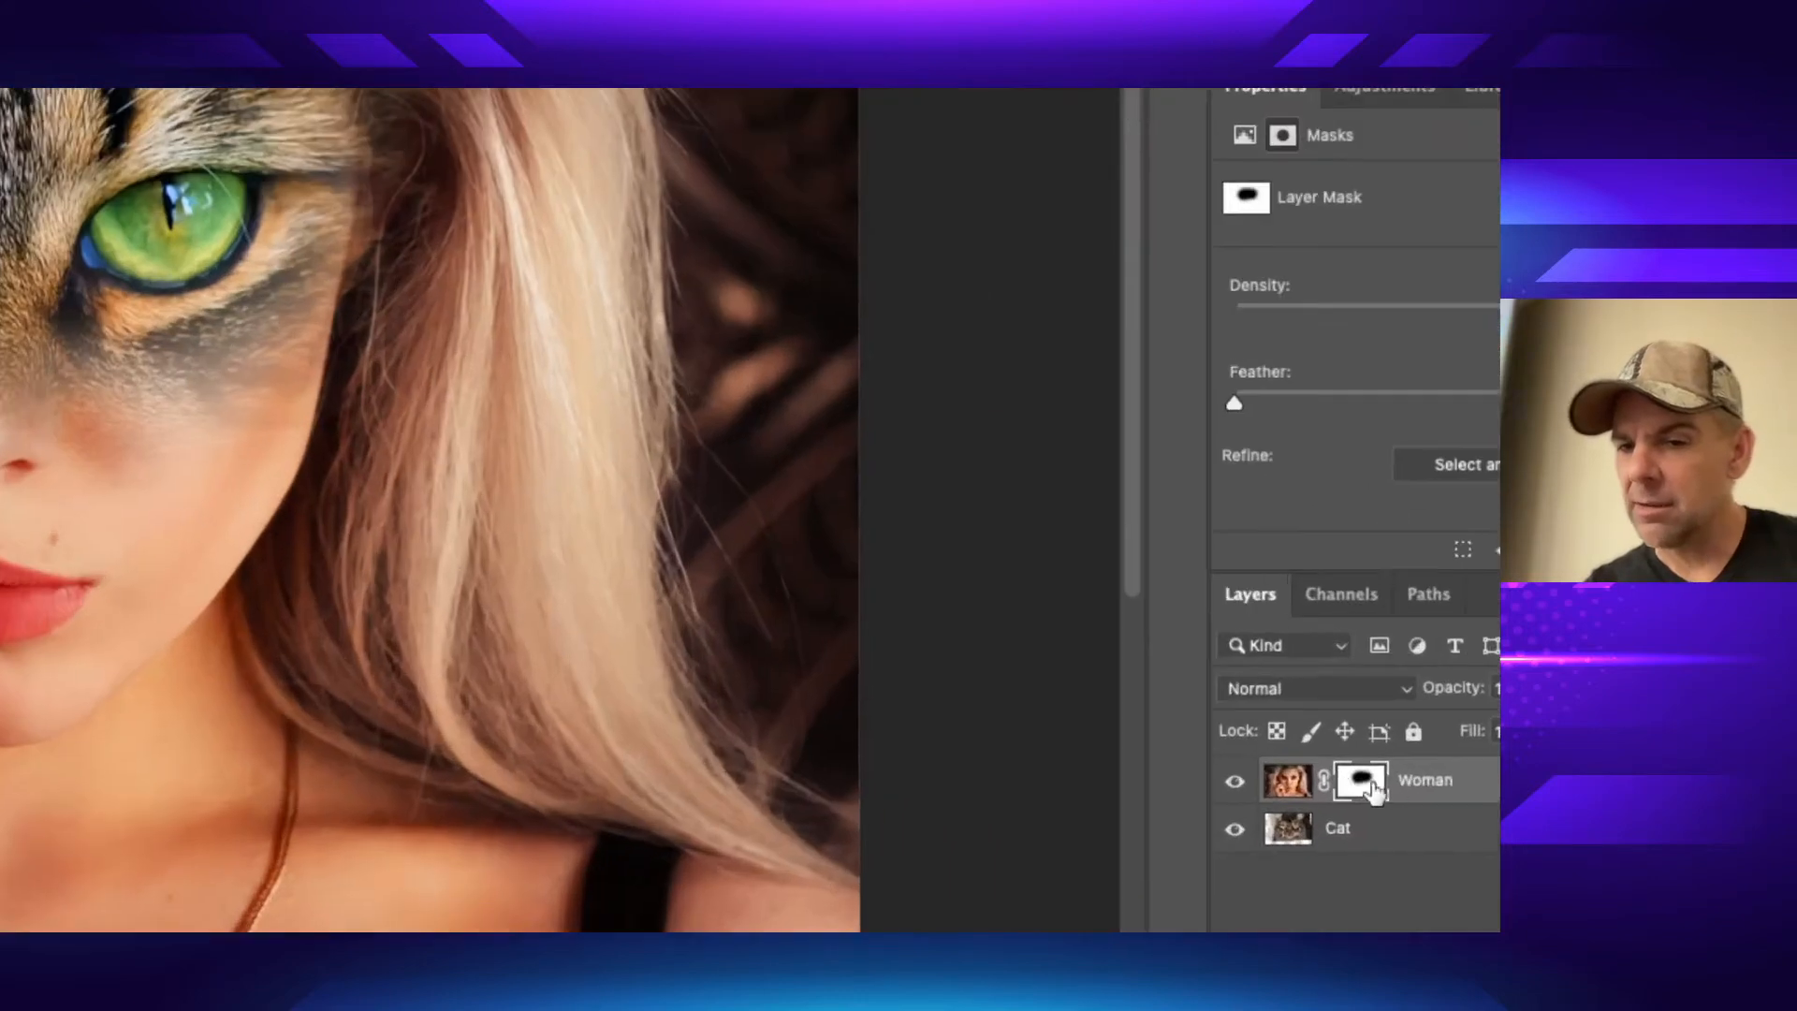
left_click_drag(1368, 789, 1380, 840)
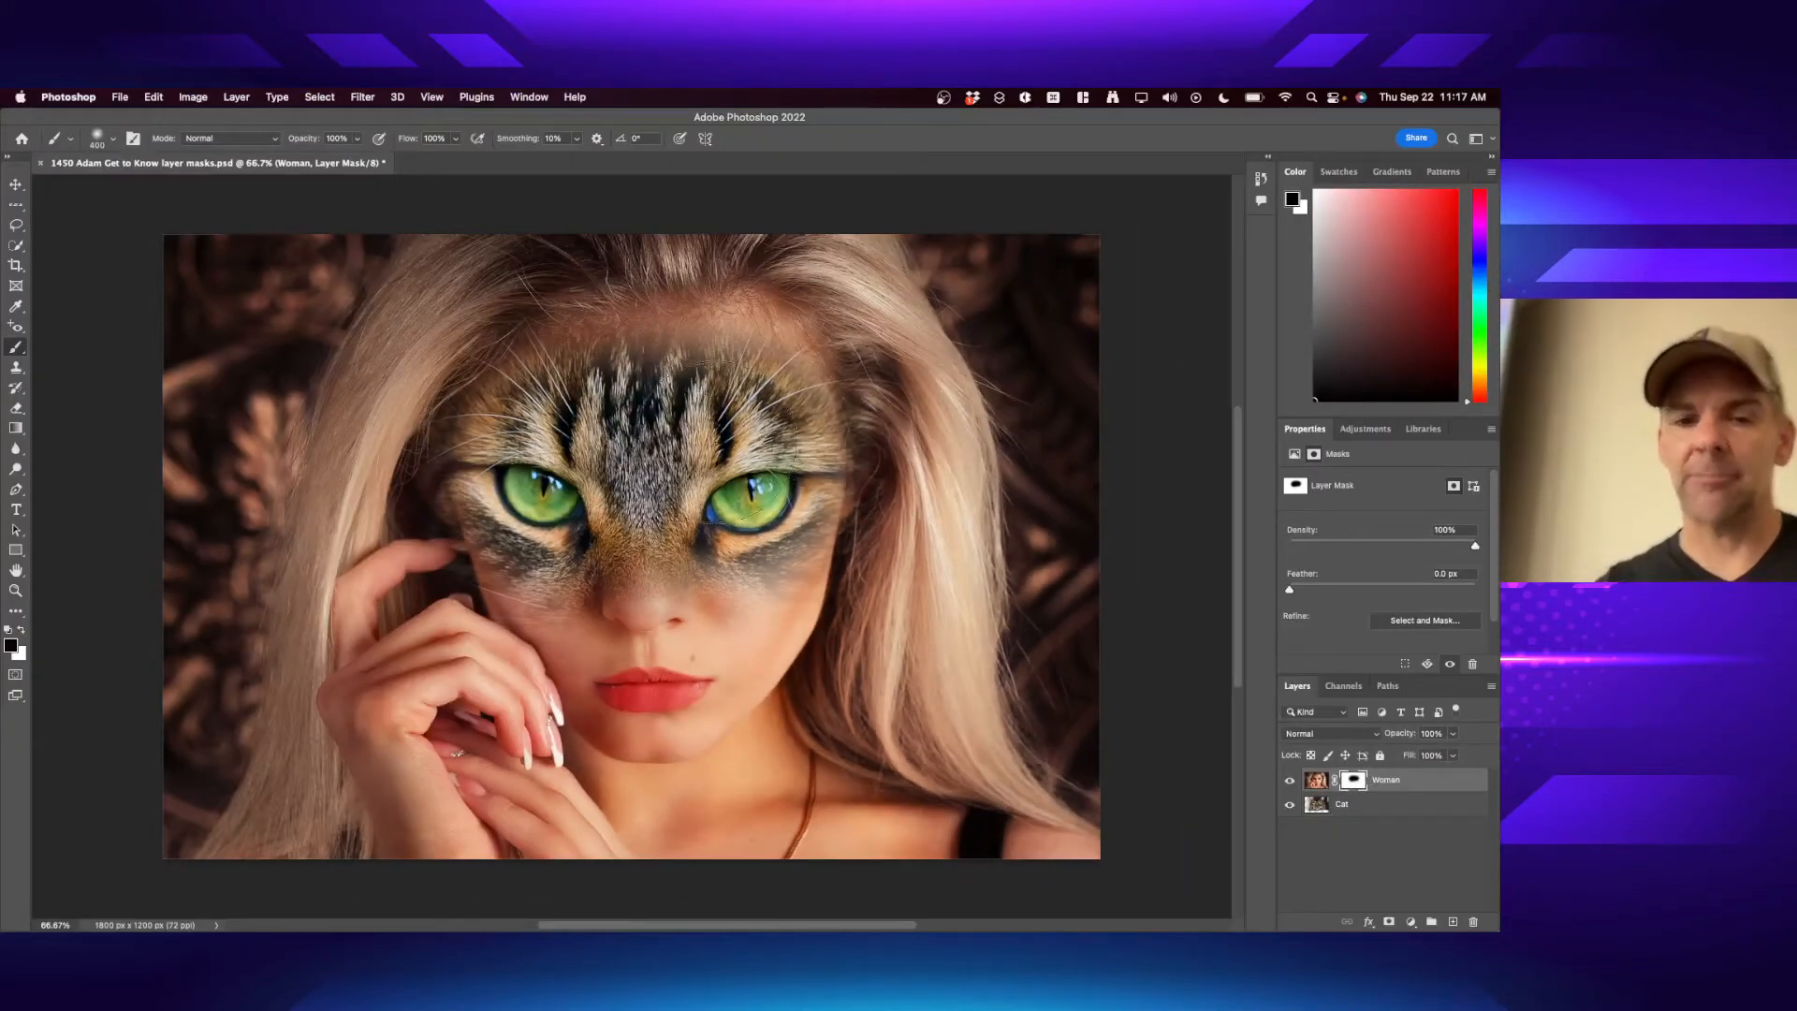
- Paint the Woman layer's mask black across the forehead with a smaller brush to reveal more cat fur
key("bracketleft")
key("bracketleft")
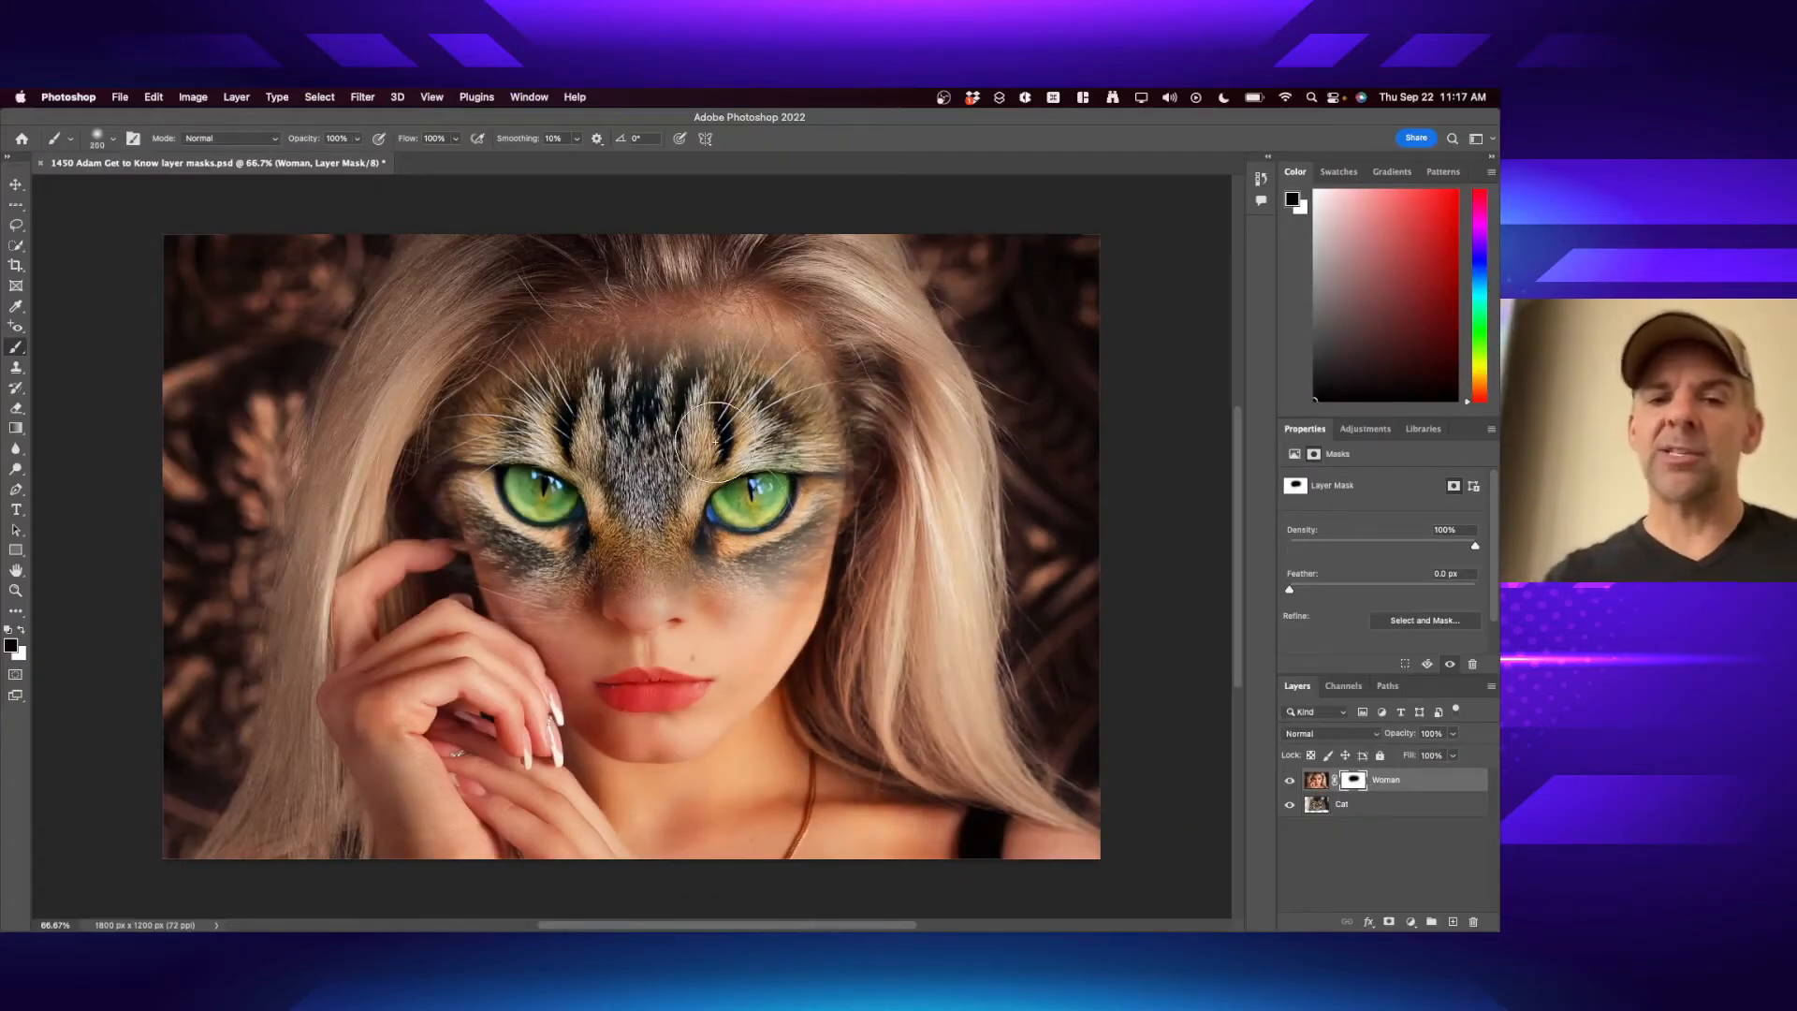
mouse_move(715, 439)
left_mouse_down()
mouse_move(758, 374)
mouse_move(749, 346)
mouse_move(506, 387)
left_mouse_up()
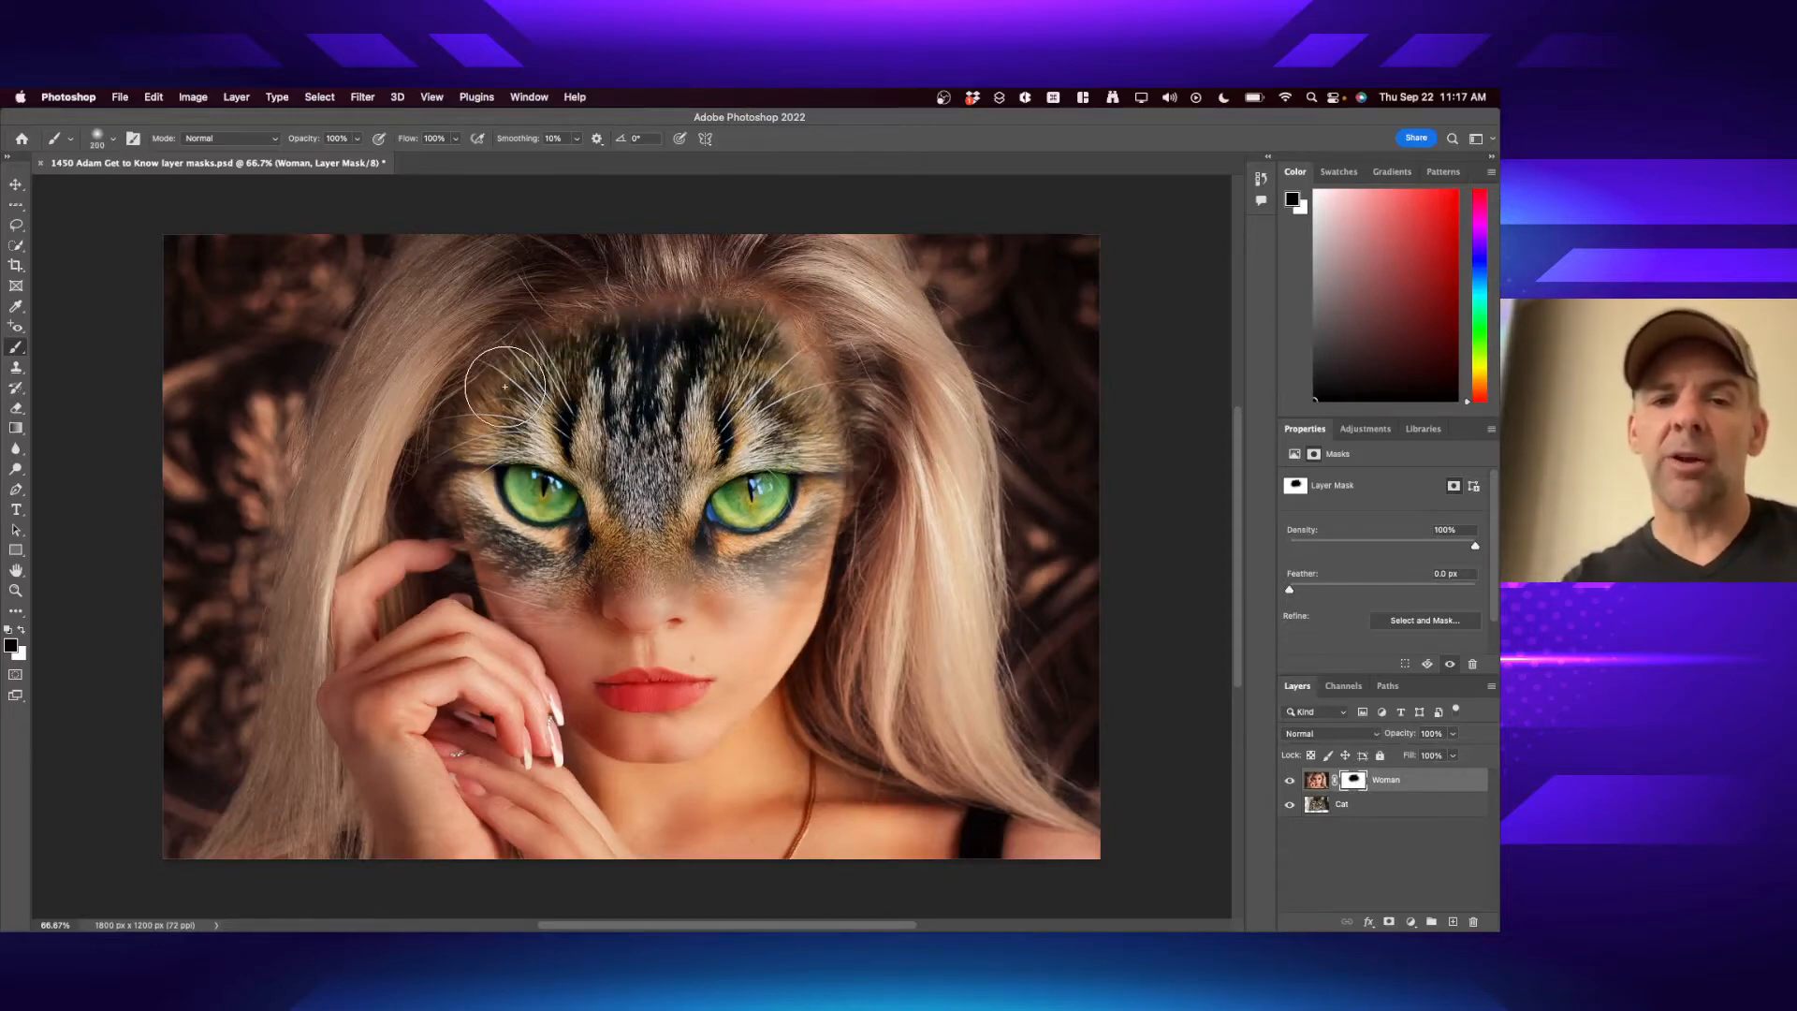
- Enlarge the brush and paint the mask black over the whole face to bring in the cat's nose and whiskers
key("bracketright")
key("bracketright")
key("bracketright")
key("bracketright")
key("bracketright")
key("bracketright")
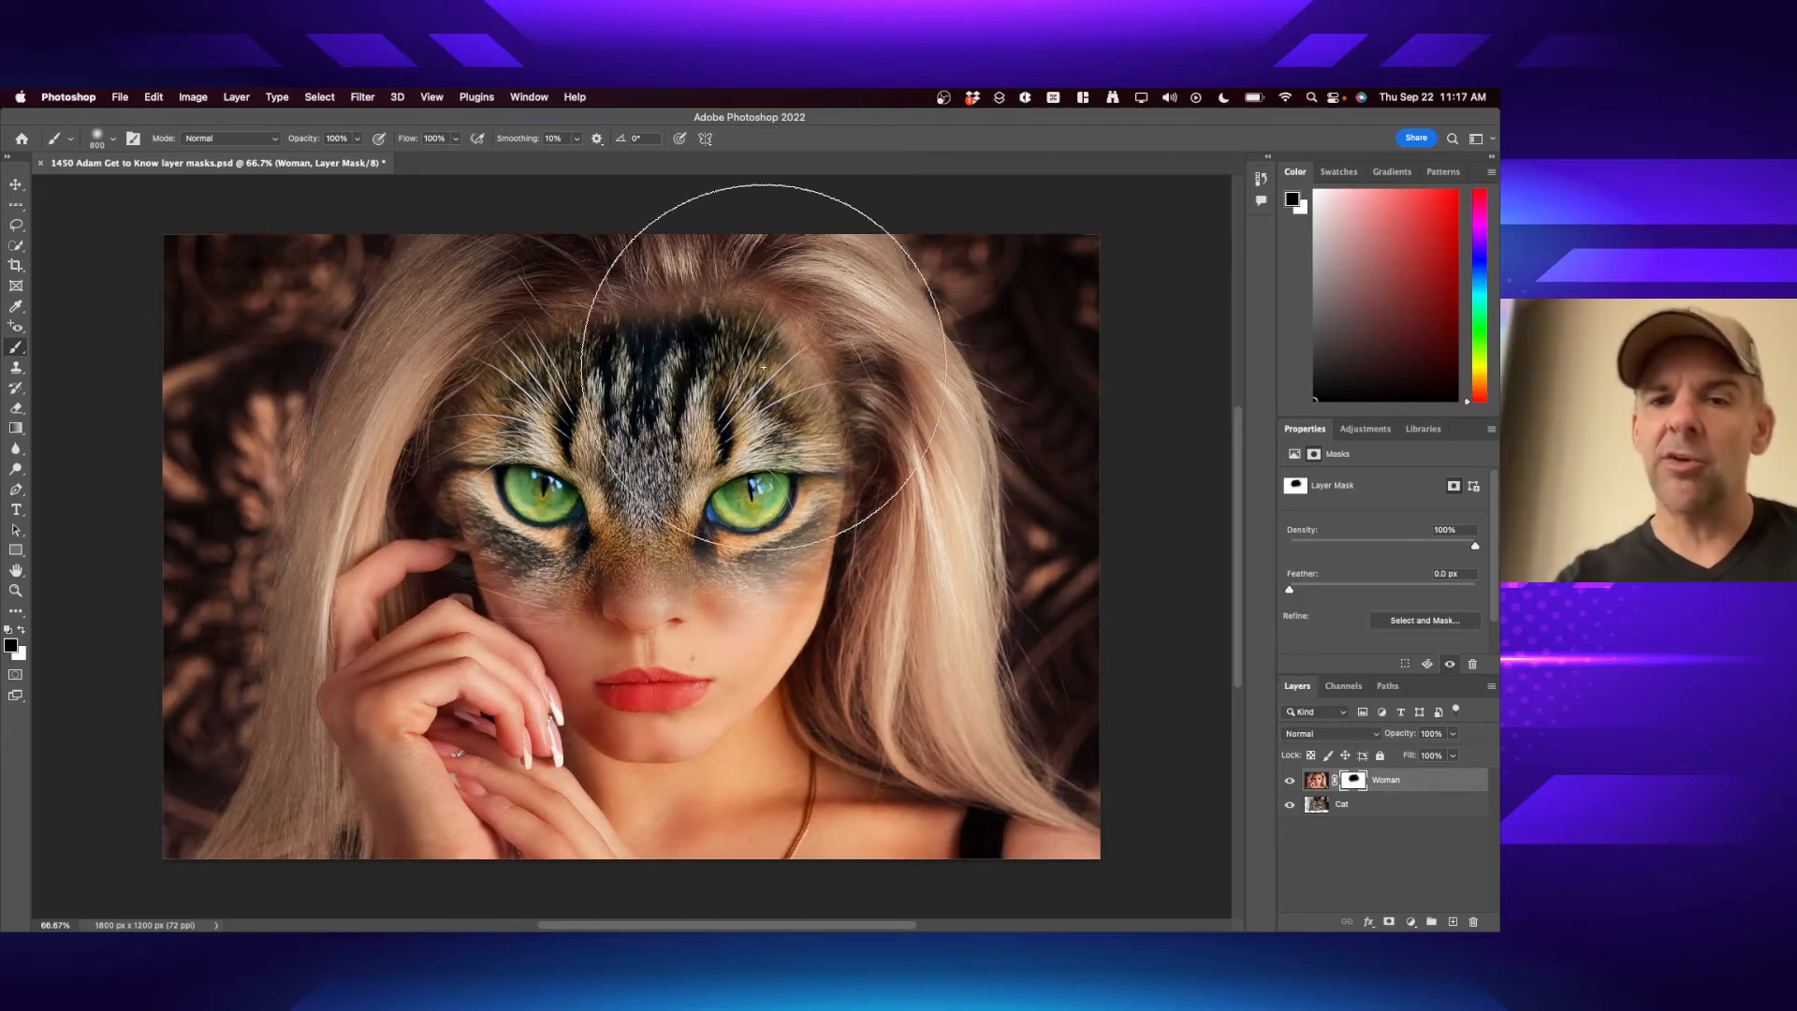
mouse_move(763, 366)
left_mouse_down()
mouse_move(740, 468)
mouse_move(662, 482)
mouse_move(702, 421)
mouse_move(724, 442)
mouse_move(518, 475)
left_mouse_up()
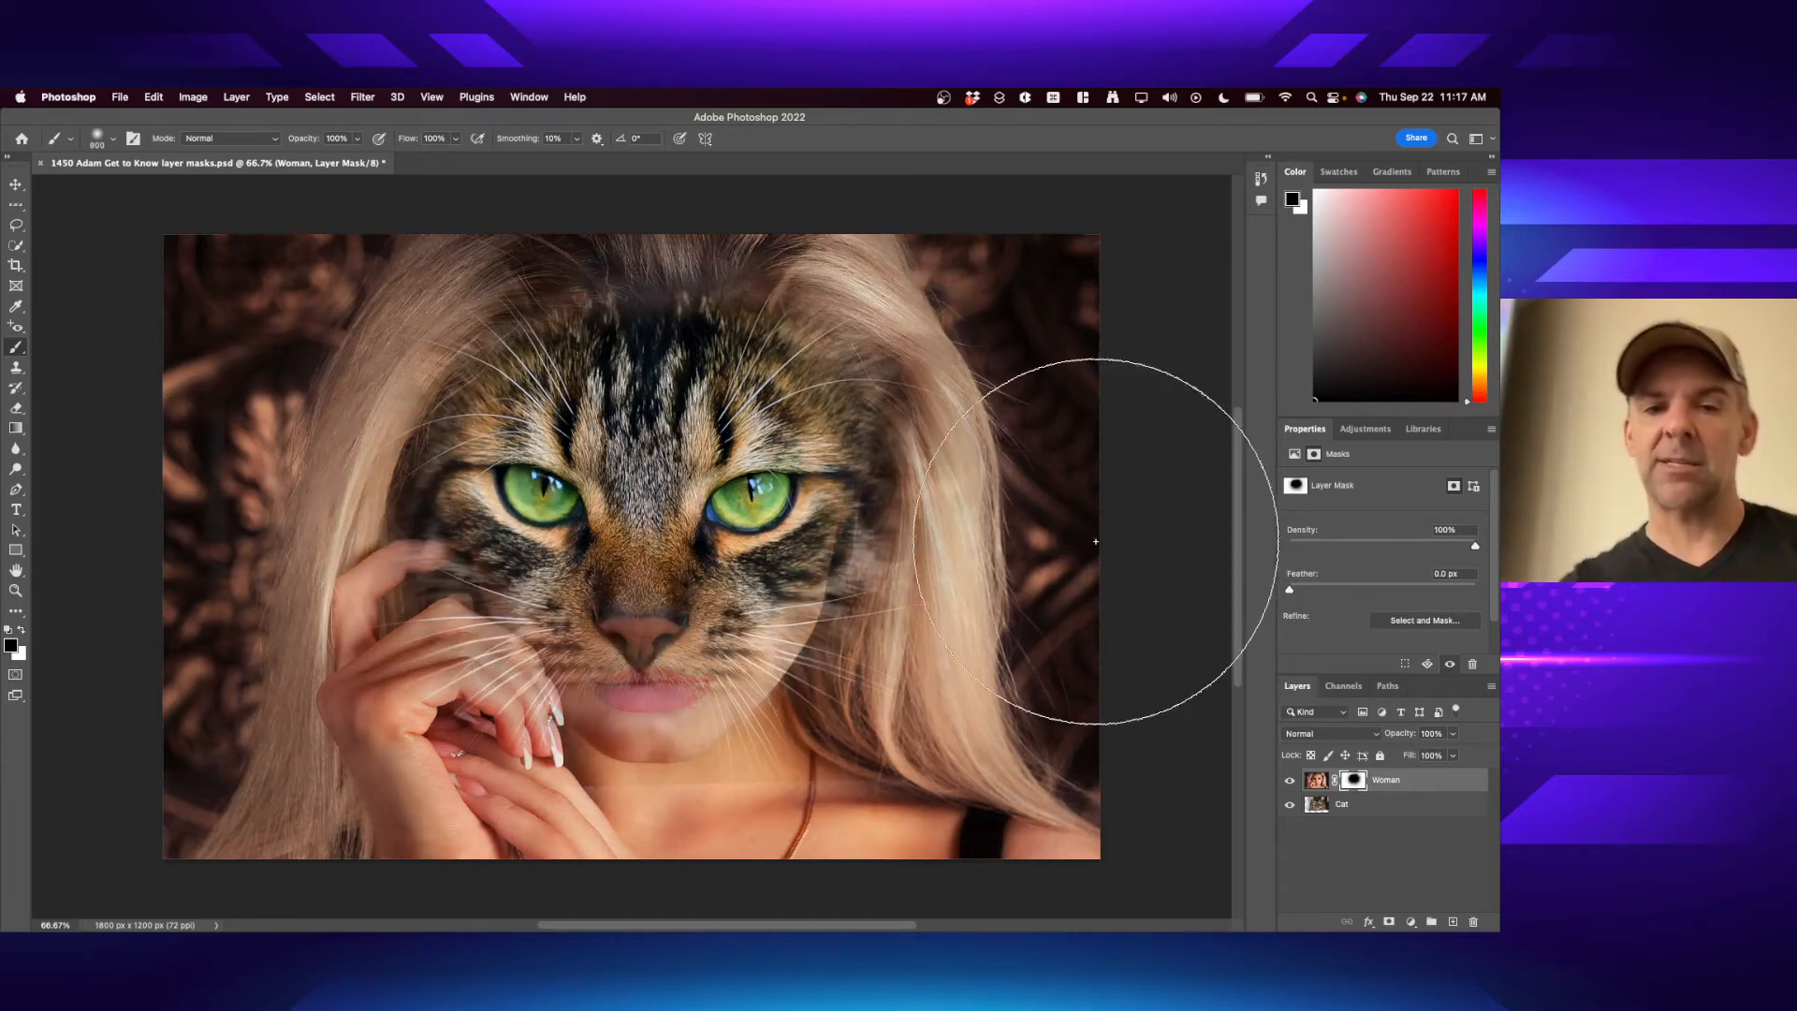
- Reduce the brush size and paint the mask black over the woman's hair to the right of the face
key("bracketleft")
key("bracketleft")
key("bracketleft")
key("bracketleft")
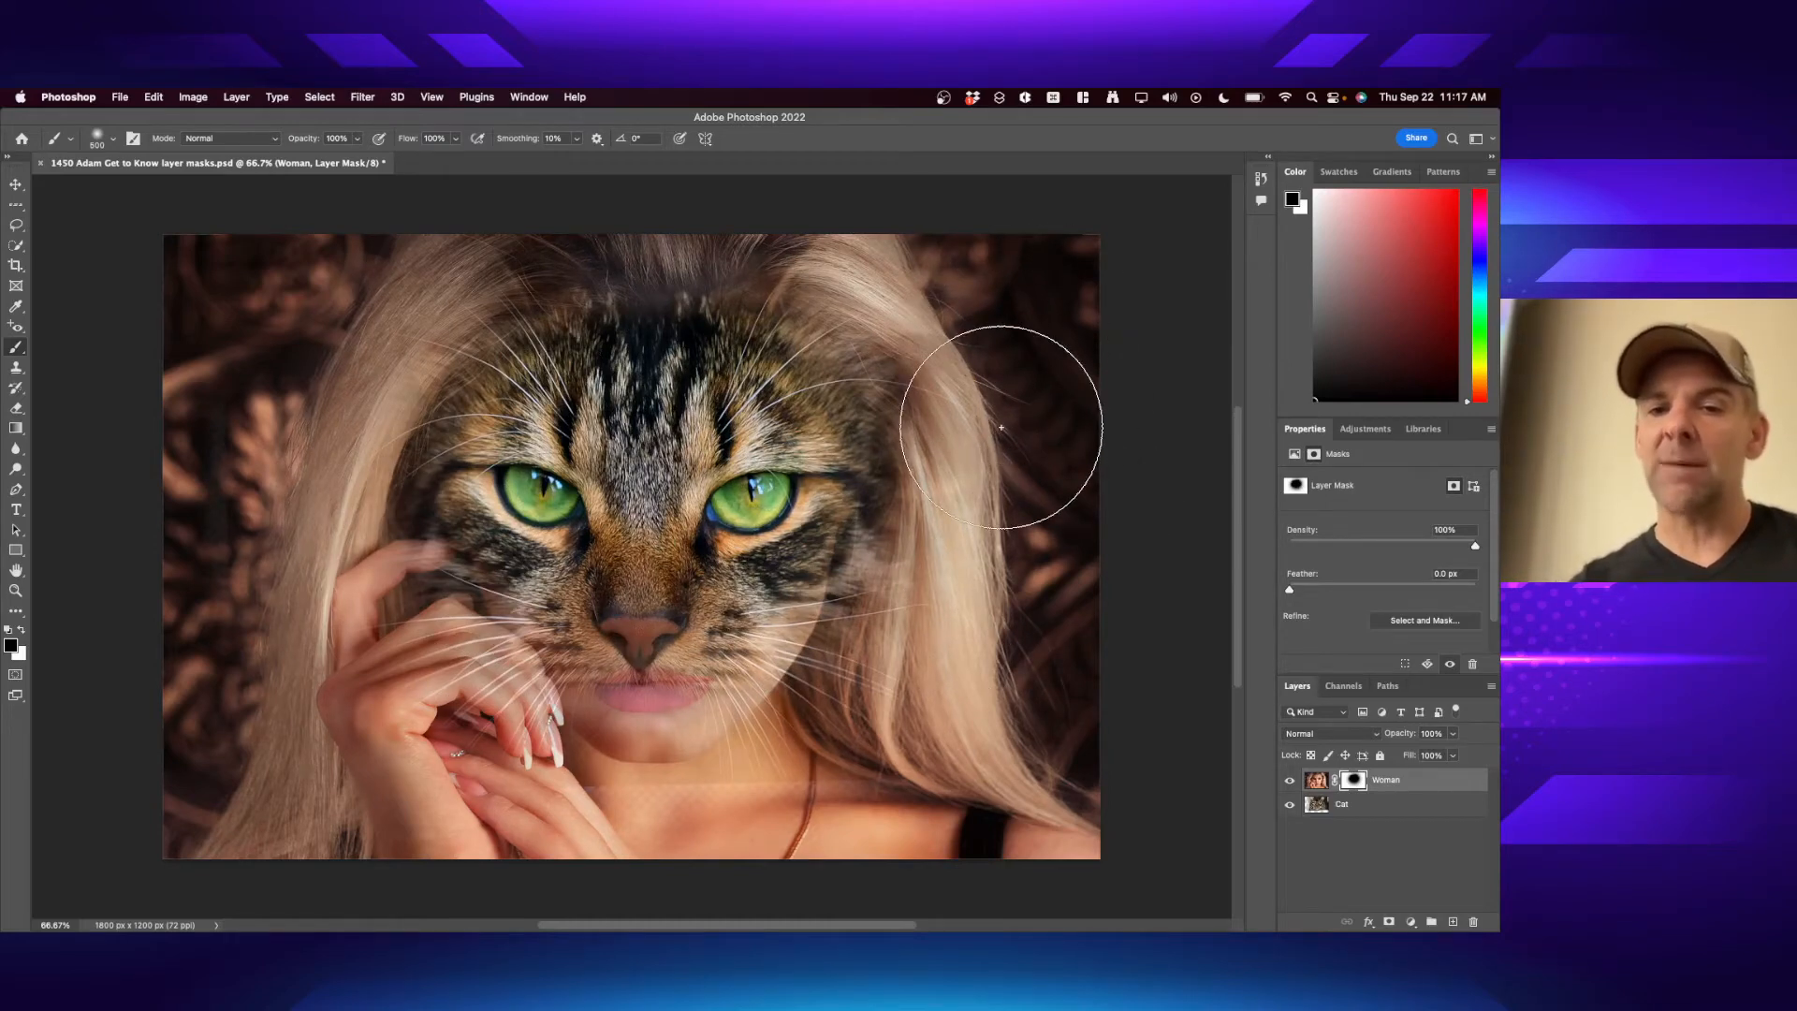
left_click_drag(997, 421, 959, 491)
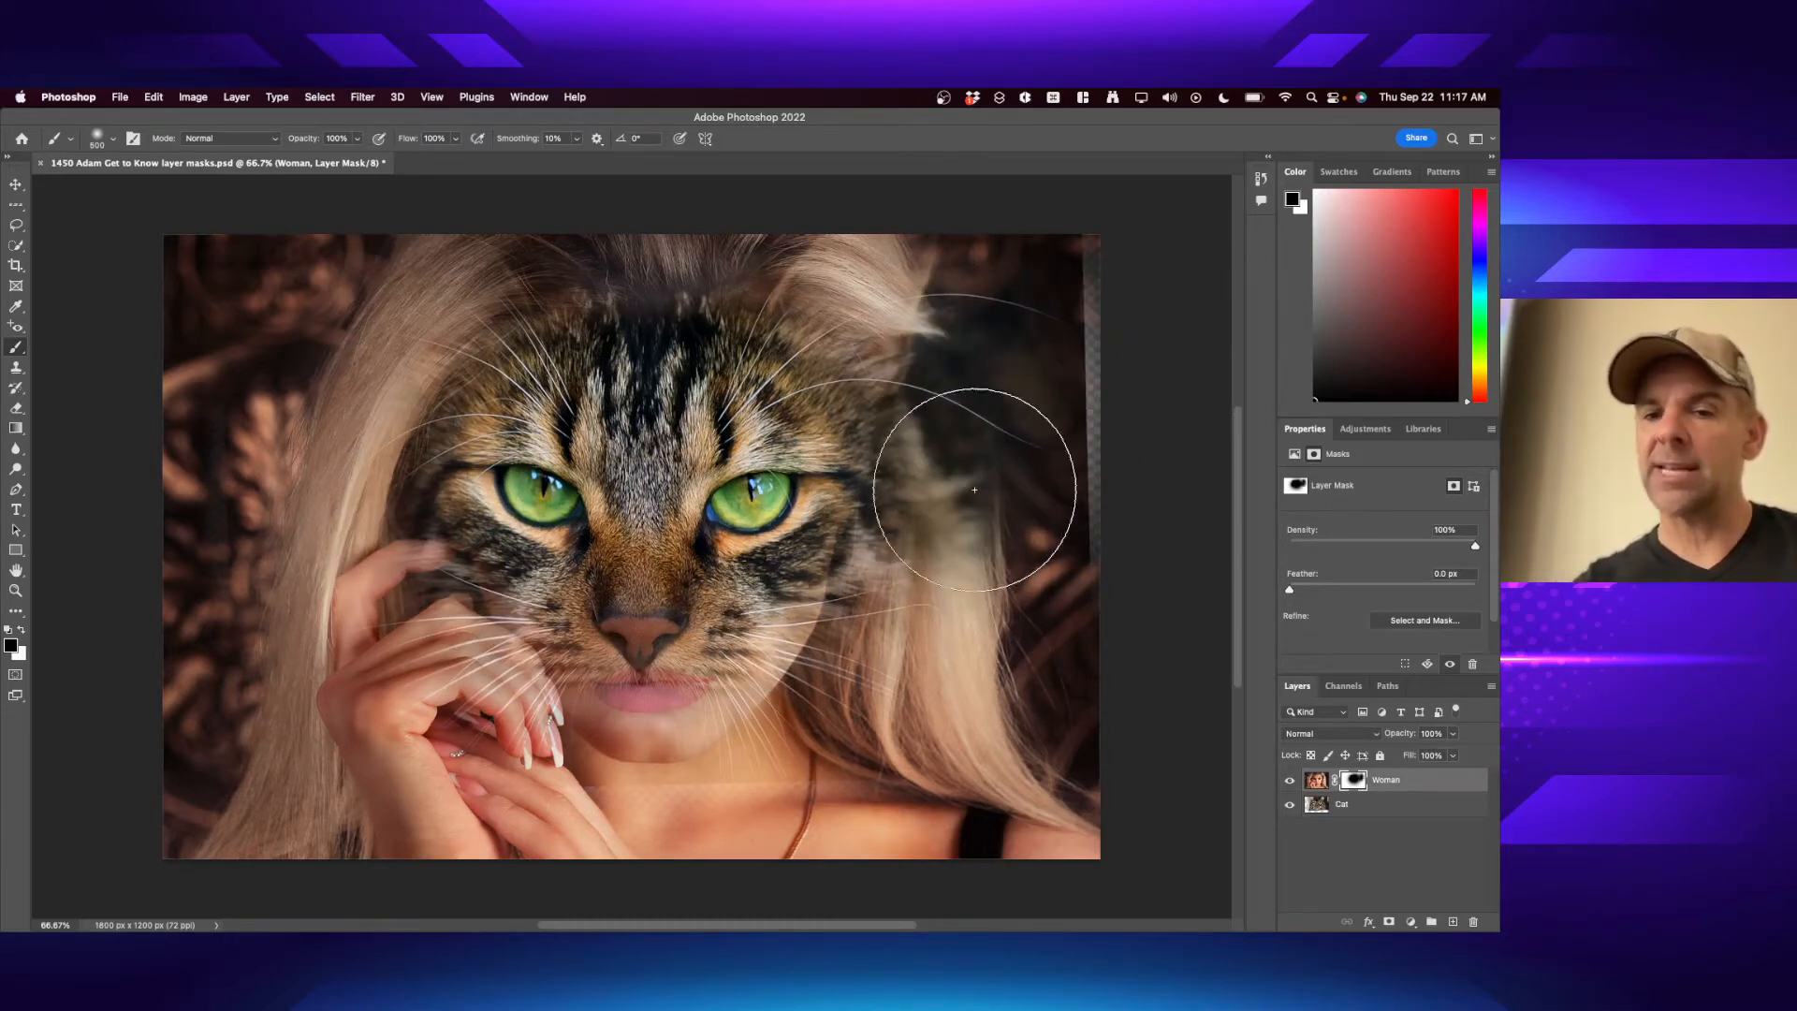
- Paint the mask white to restore the woman's hair and lips, and black to touch up the cat's forehead
key("x")
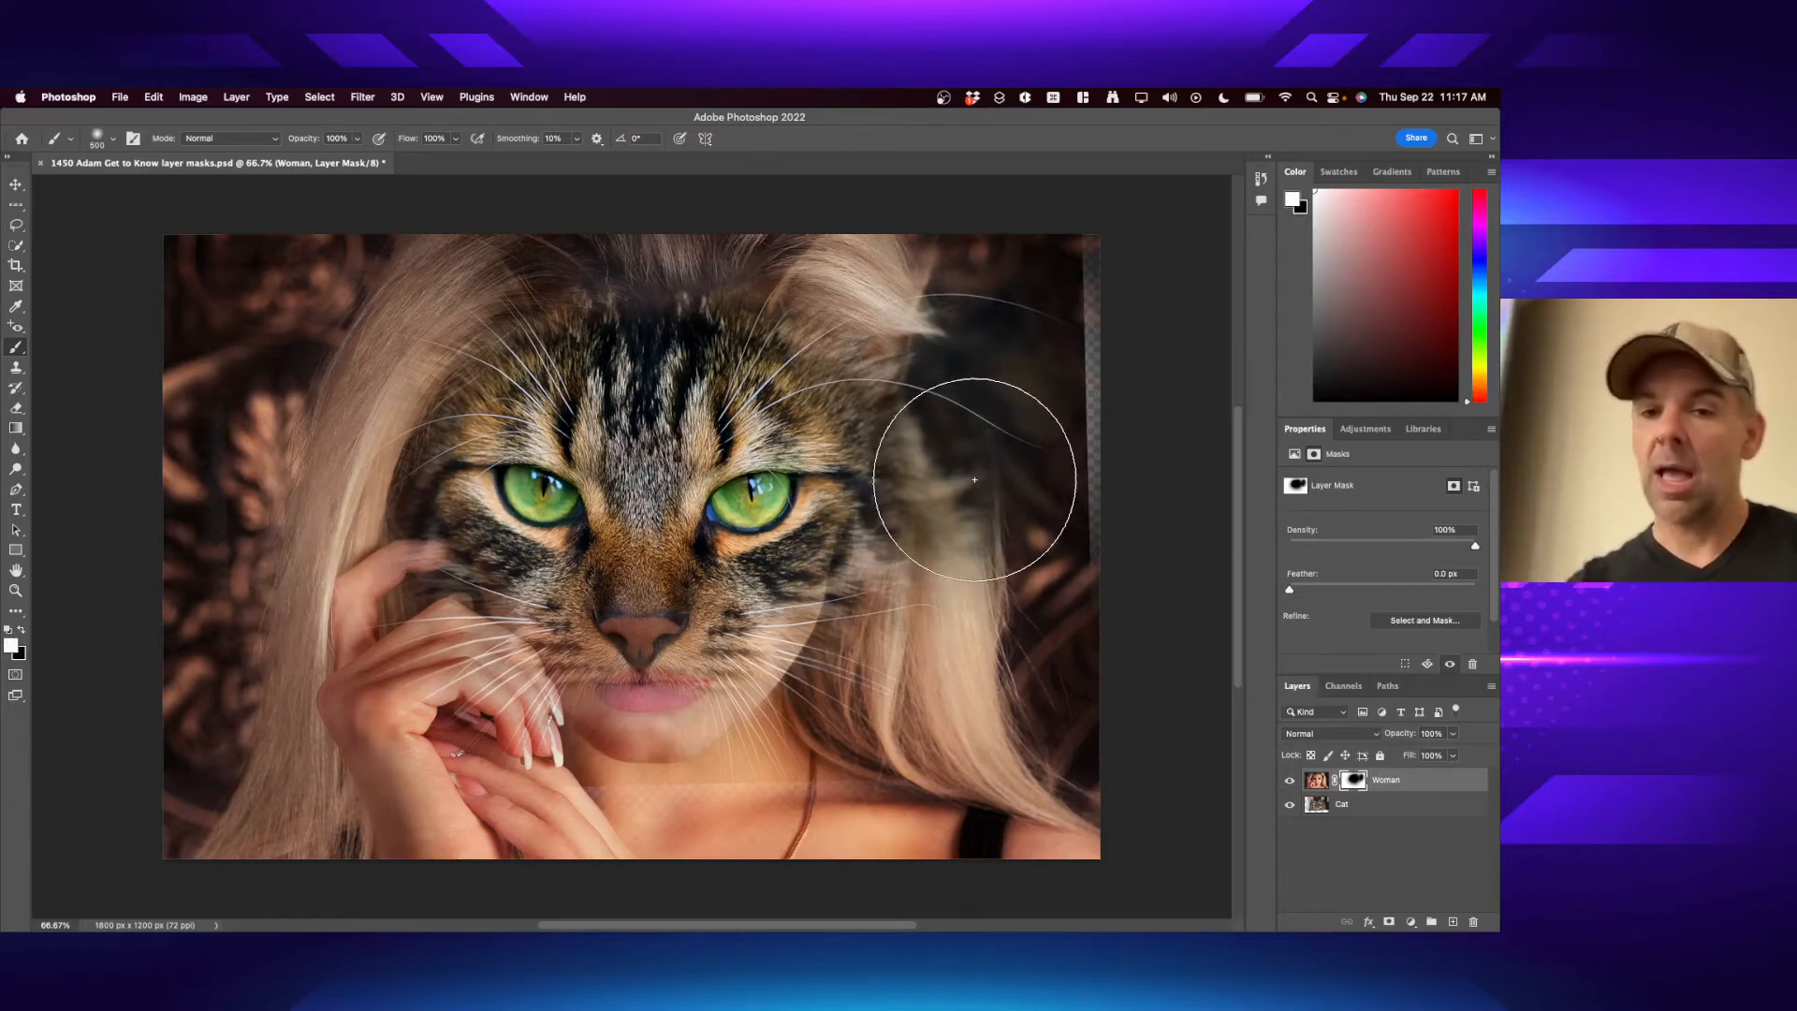
mouse_move(975, 479)
left_mouse_down()
mouse_move(1010, 362)
mouse_move(1024, 540)
mouse_move(989, 274)
mouse_move(976, 477)
mouse_move(912, 318)
mouse_move(968, 579)
mouse_move(881, 733)
mouse_move(926, 725)
mouse_move(776, 798)
mouse_move(677, 795)
mouse_move(804, 733)
mouse_move(578, 776)
mouse_move(354, 415)
mouse_move(416, 620)
mouse_move(379, 282)
mouse_move(393, 308)
mouse_move(367, 482)
mouse_move(440, 370)
mouse_move(524, 298)
mouse_move(417, 340)
mouse_move(557, 280)
mouse_move(652, 269)
mouse_move(628, 261)
mouse_move(763, 252)
mouse_move(867, 306)
mouse_move(773, 266)
mouse_move(915, 398)
mouse_move(833, 723)
mouse_move(638, 752)
mouse_move(415, 727)
mouse_move(458, 685)
mouse_move(616, 725)
left_mouse_up()
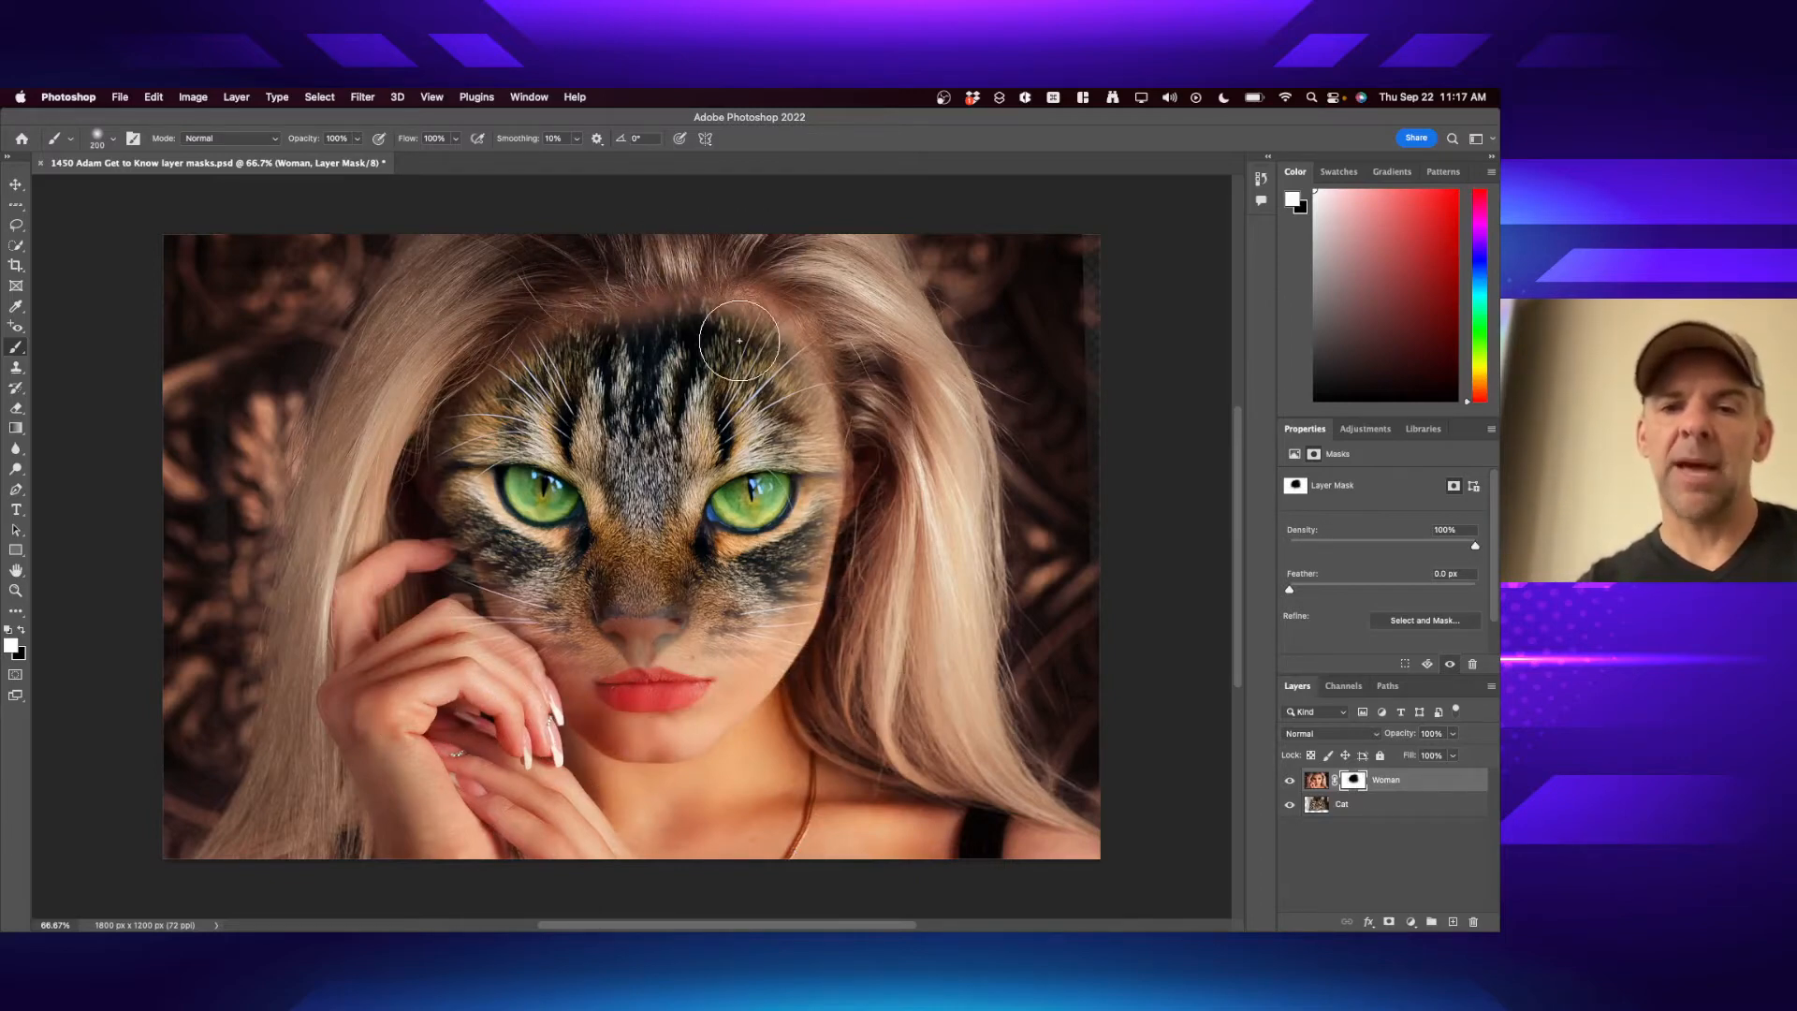
key("x")
mouse_move(749, 337)
left_mouse_down()
mouse_move(611, 332)
mouse_move(514, 381)
left_mouse_up()
mouse_move(744, 325)
left_mouse_down()
mouse_move(809, 440)
mouse_move(804, 512)
left_mouse_up()
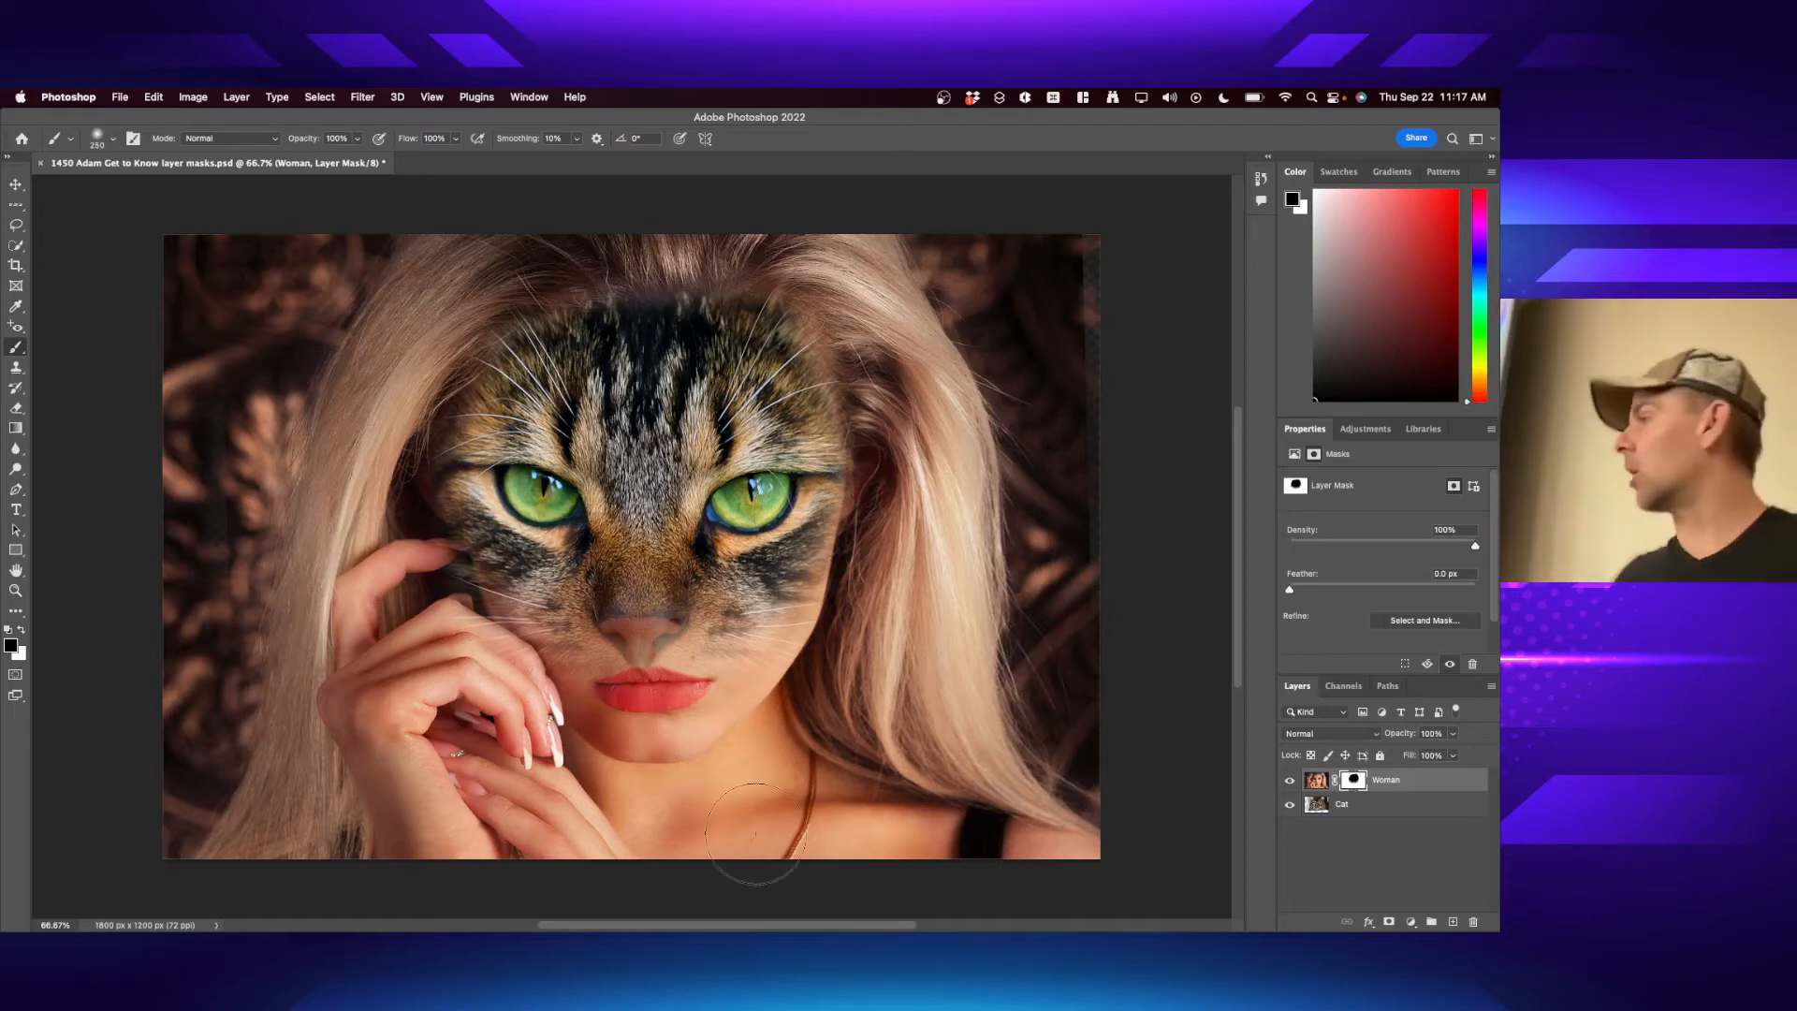
- Switch to Finder's Downloads folder and open the "ps tiger" HEIC portrait in Preview
key("super+Tab")
key("super+Tab")
key("super+Tab")
key("super+Tab")
key("super+Tab")
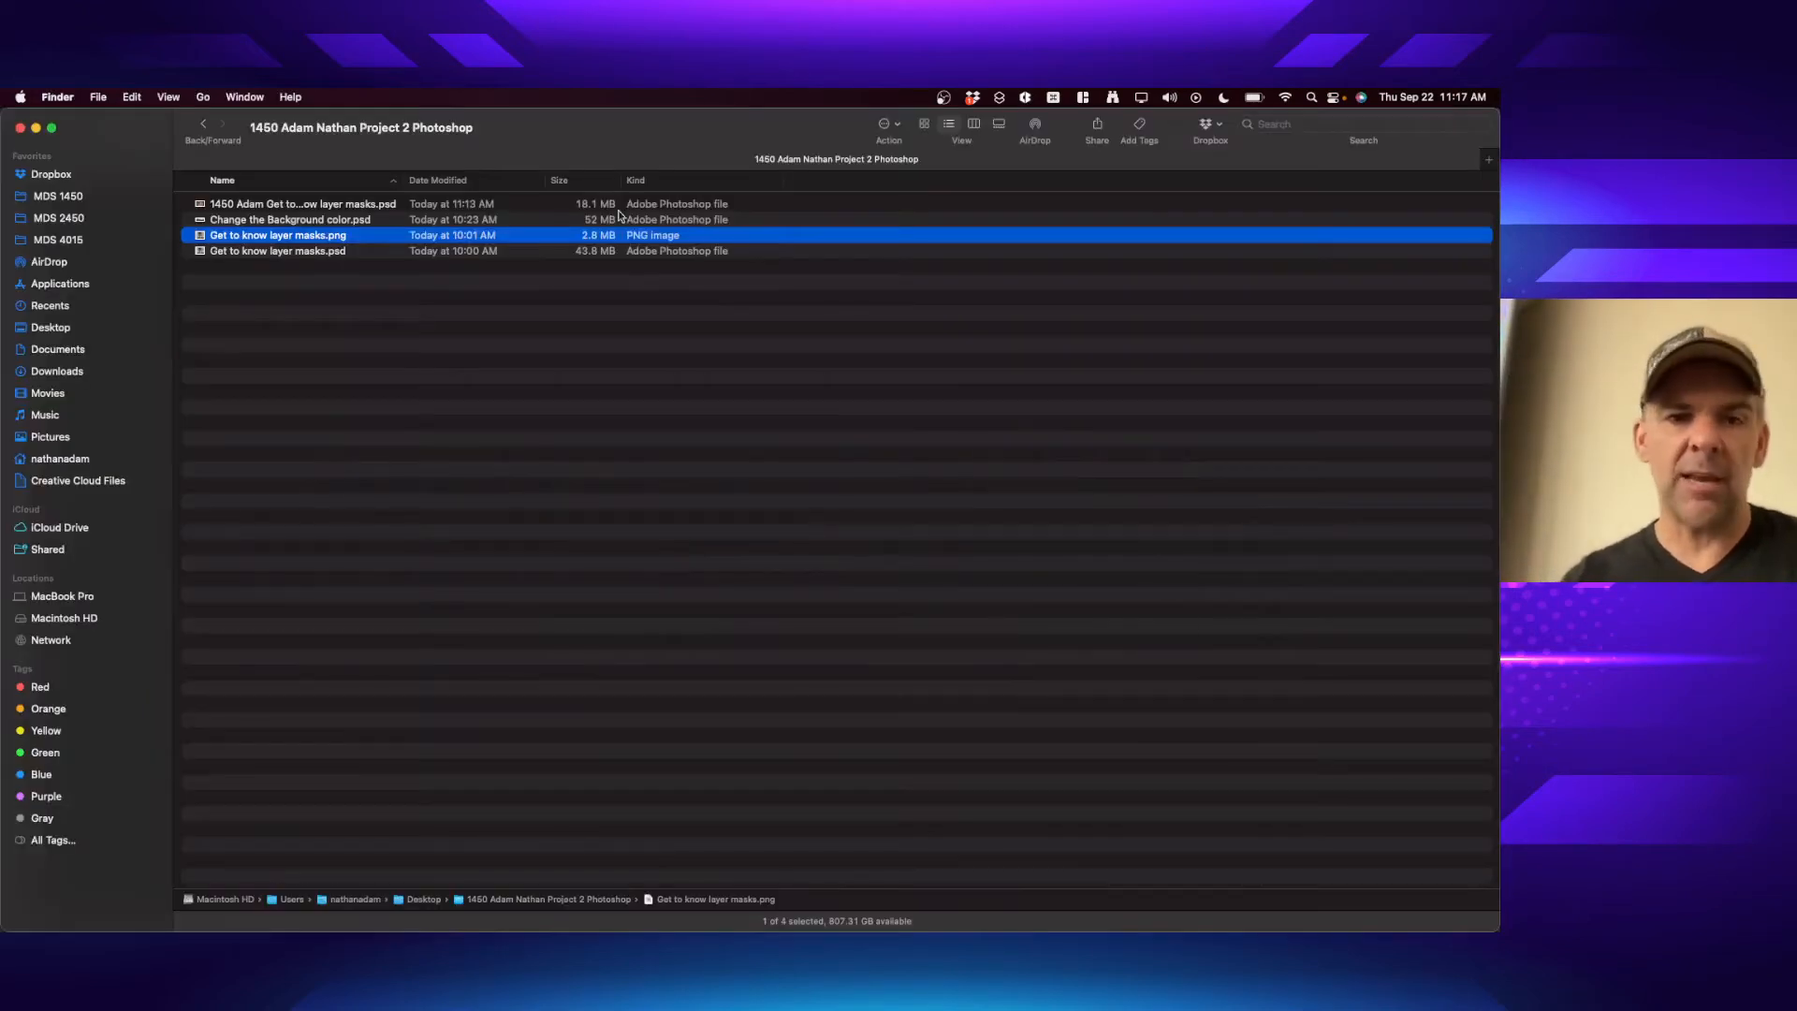
key("super+Tab")
mouse_move(1171, 931)
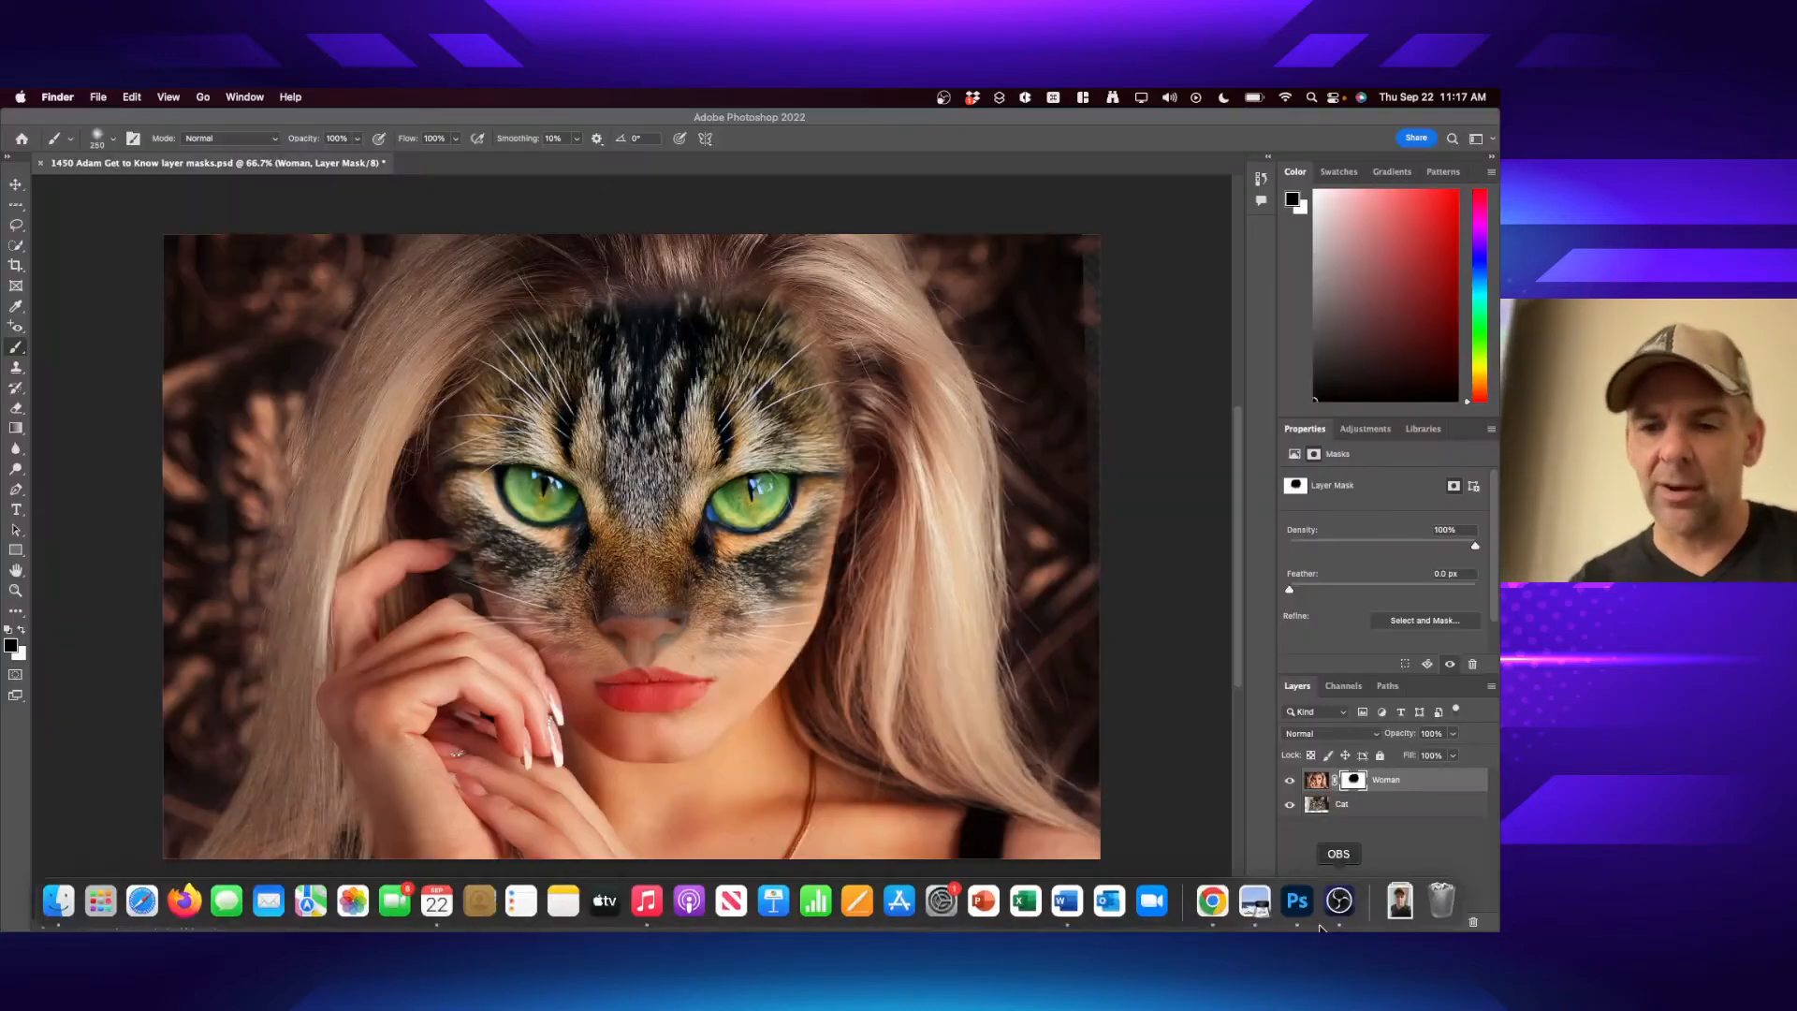
left_click(1397, 914)
left_click(1404, 854, "super")
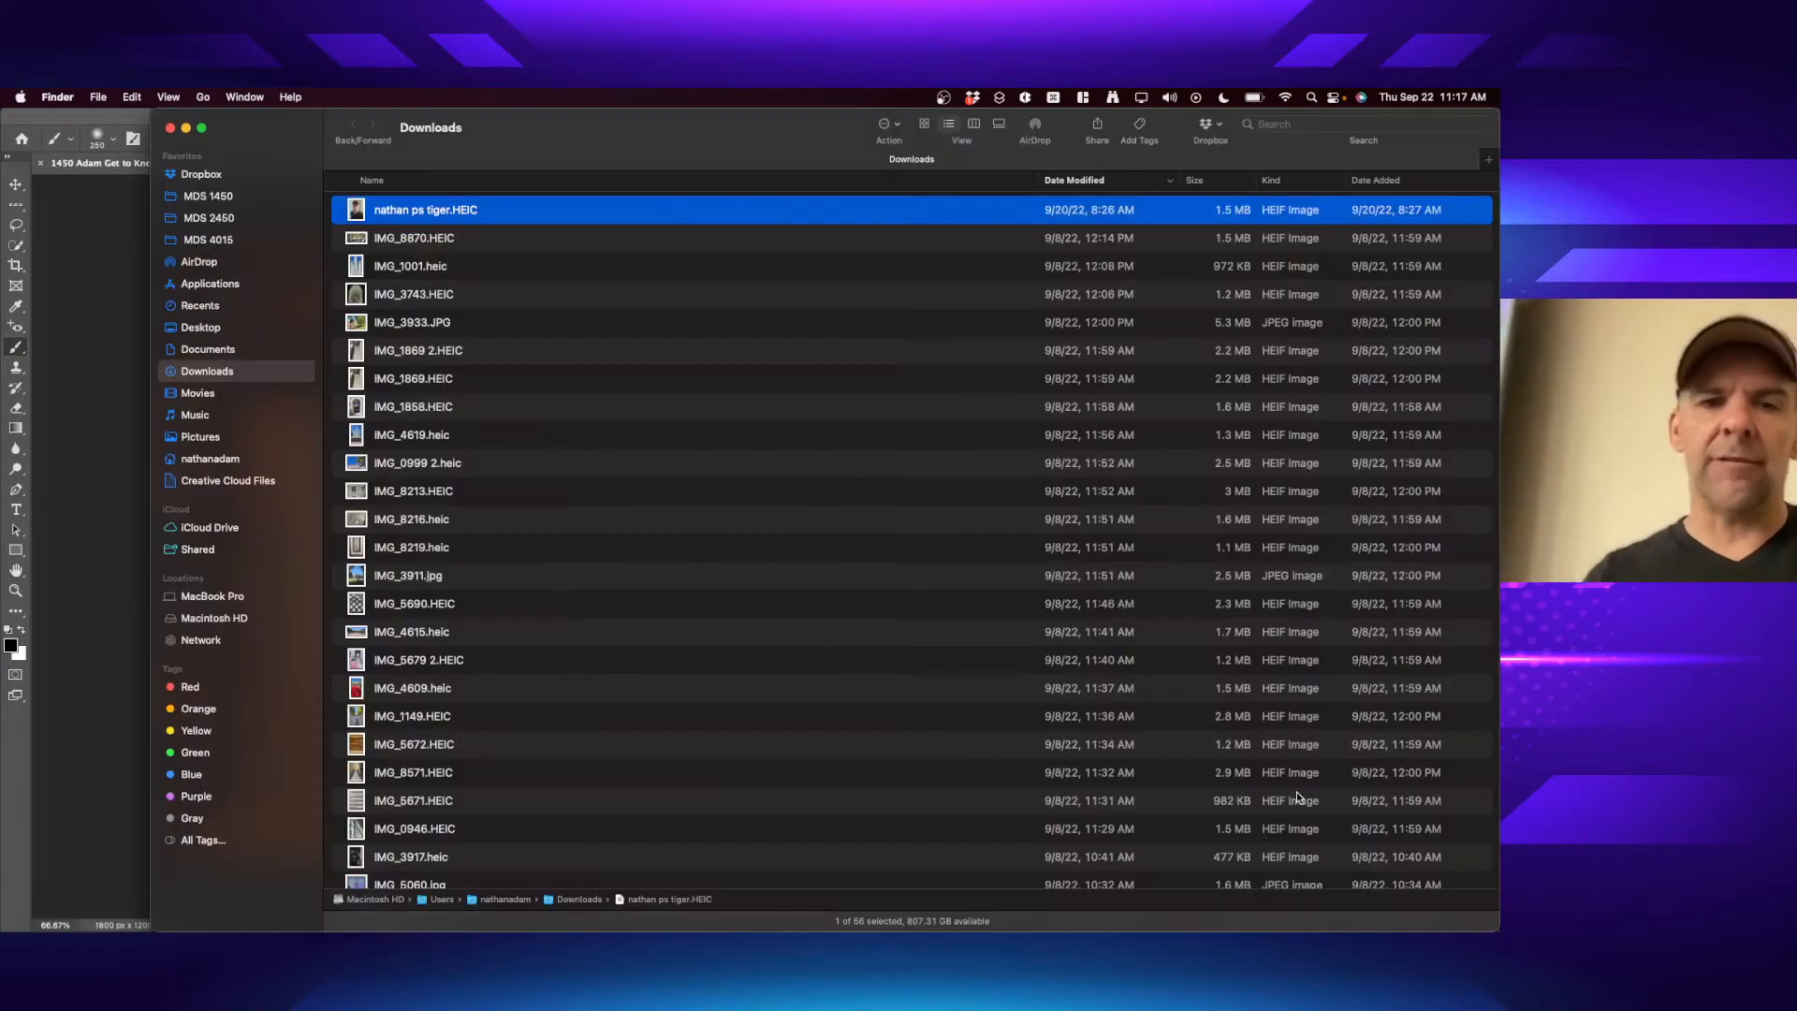
key("super+o")
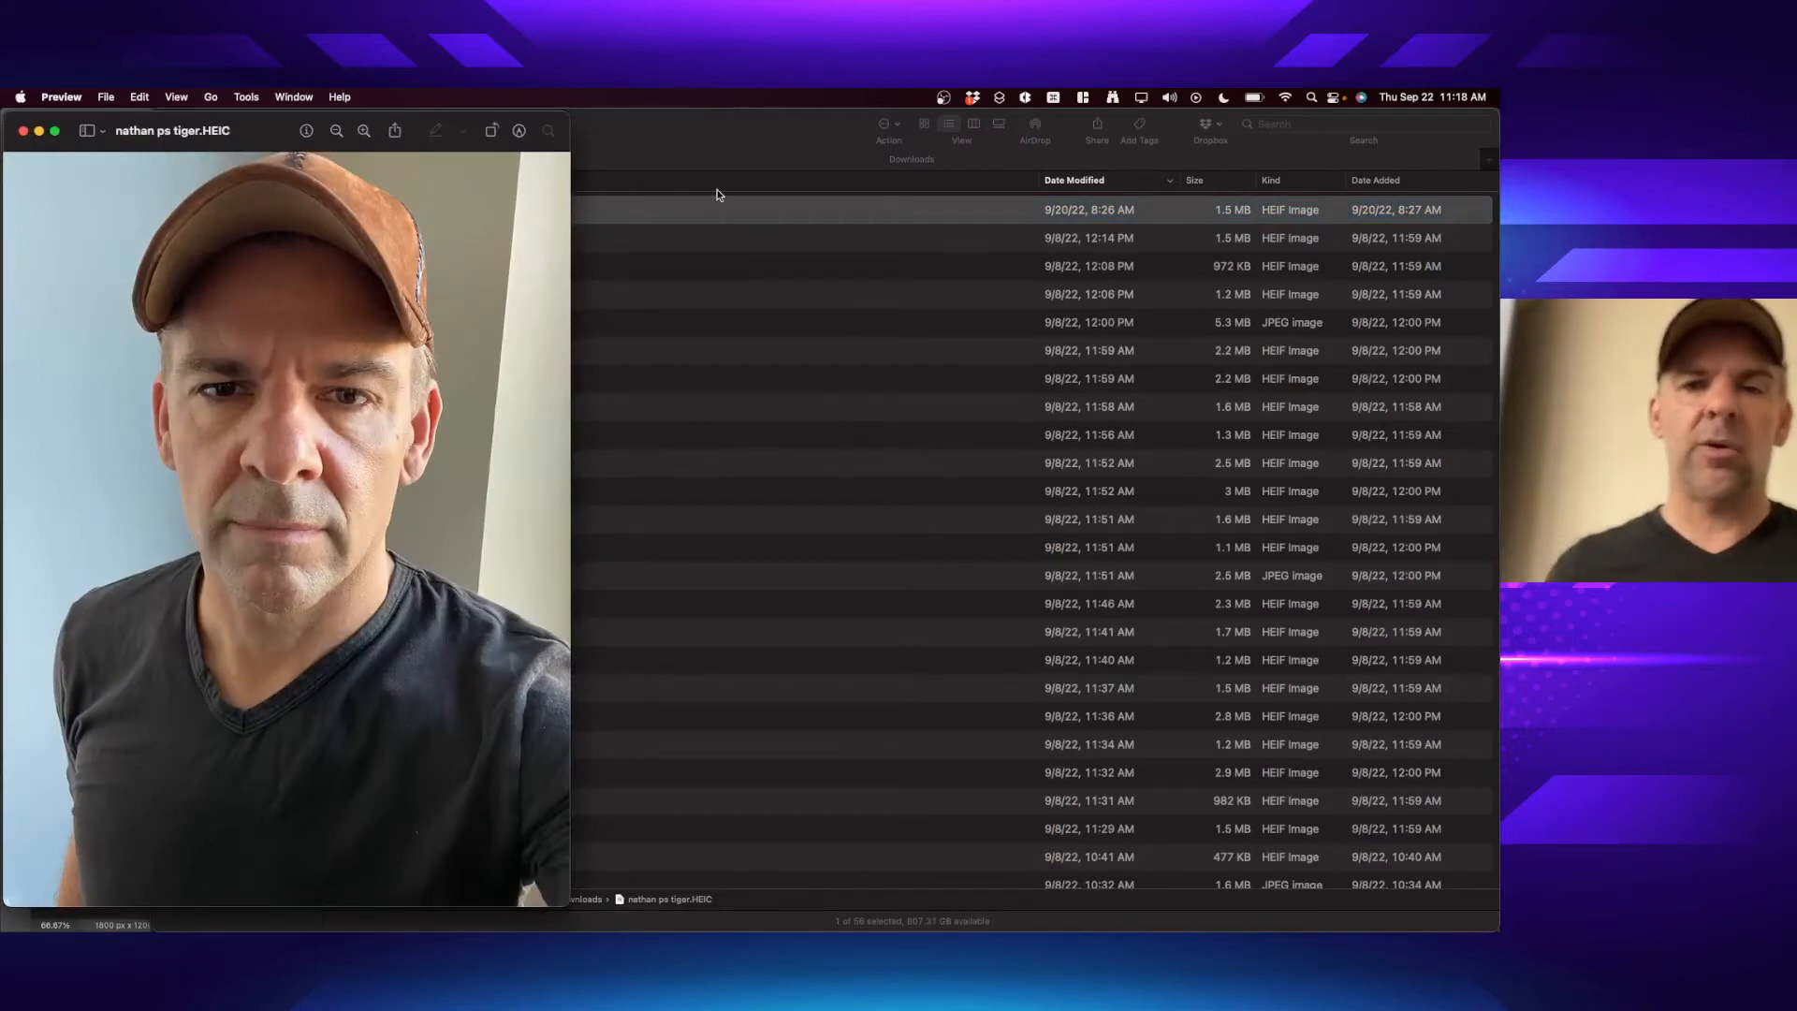
- Close the Downloads window and move the portrait preview over the right half of the cat-face composite
left_click(744, 157)
key("super+w")
left_click_drag(252, 122, 912, 138)
mouse_move(912, 142)
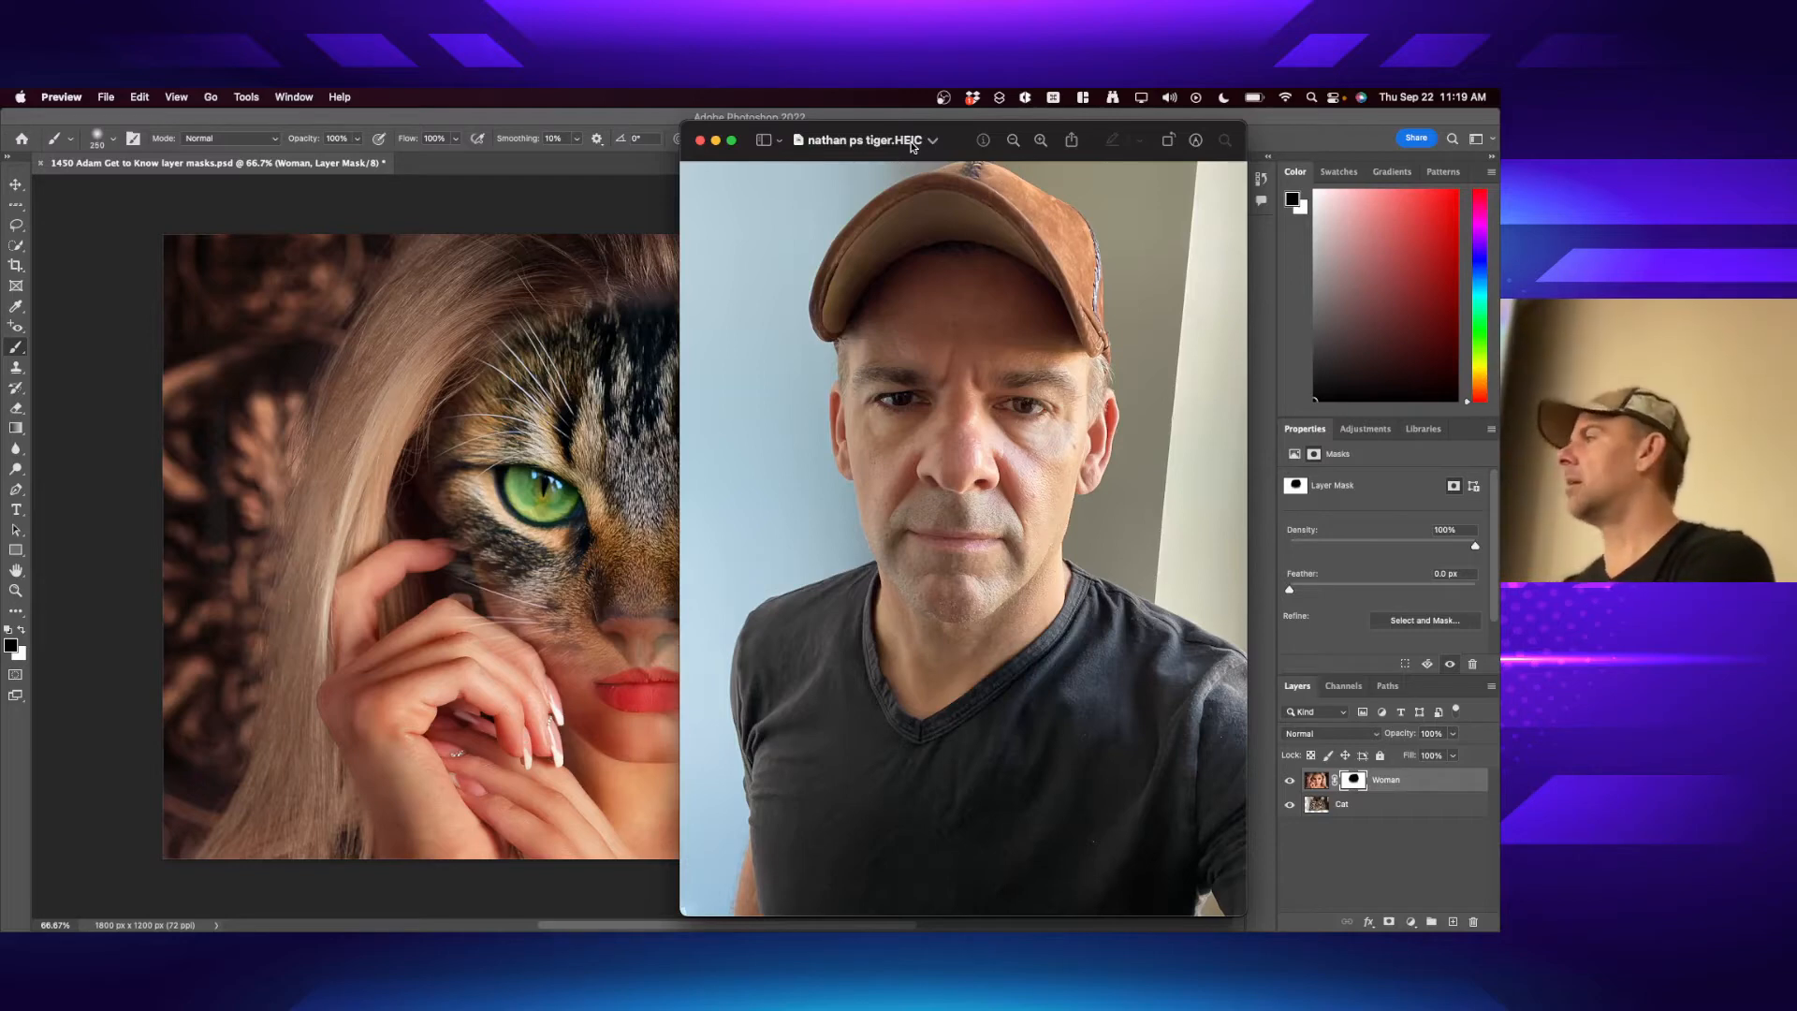
- Launch Photo Booth, take a webcam photo and display the captured picture
key("super+space")
type("pho")
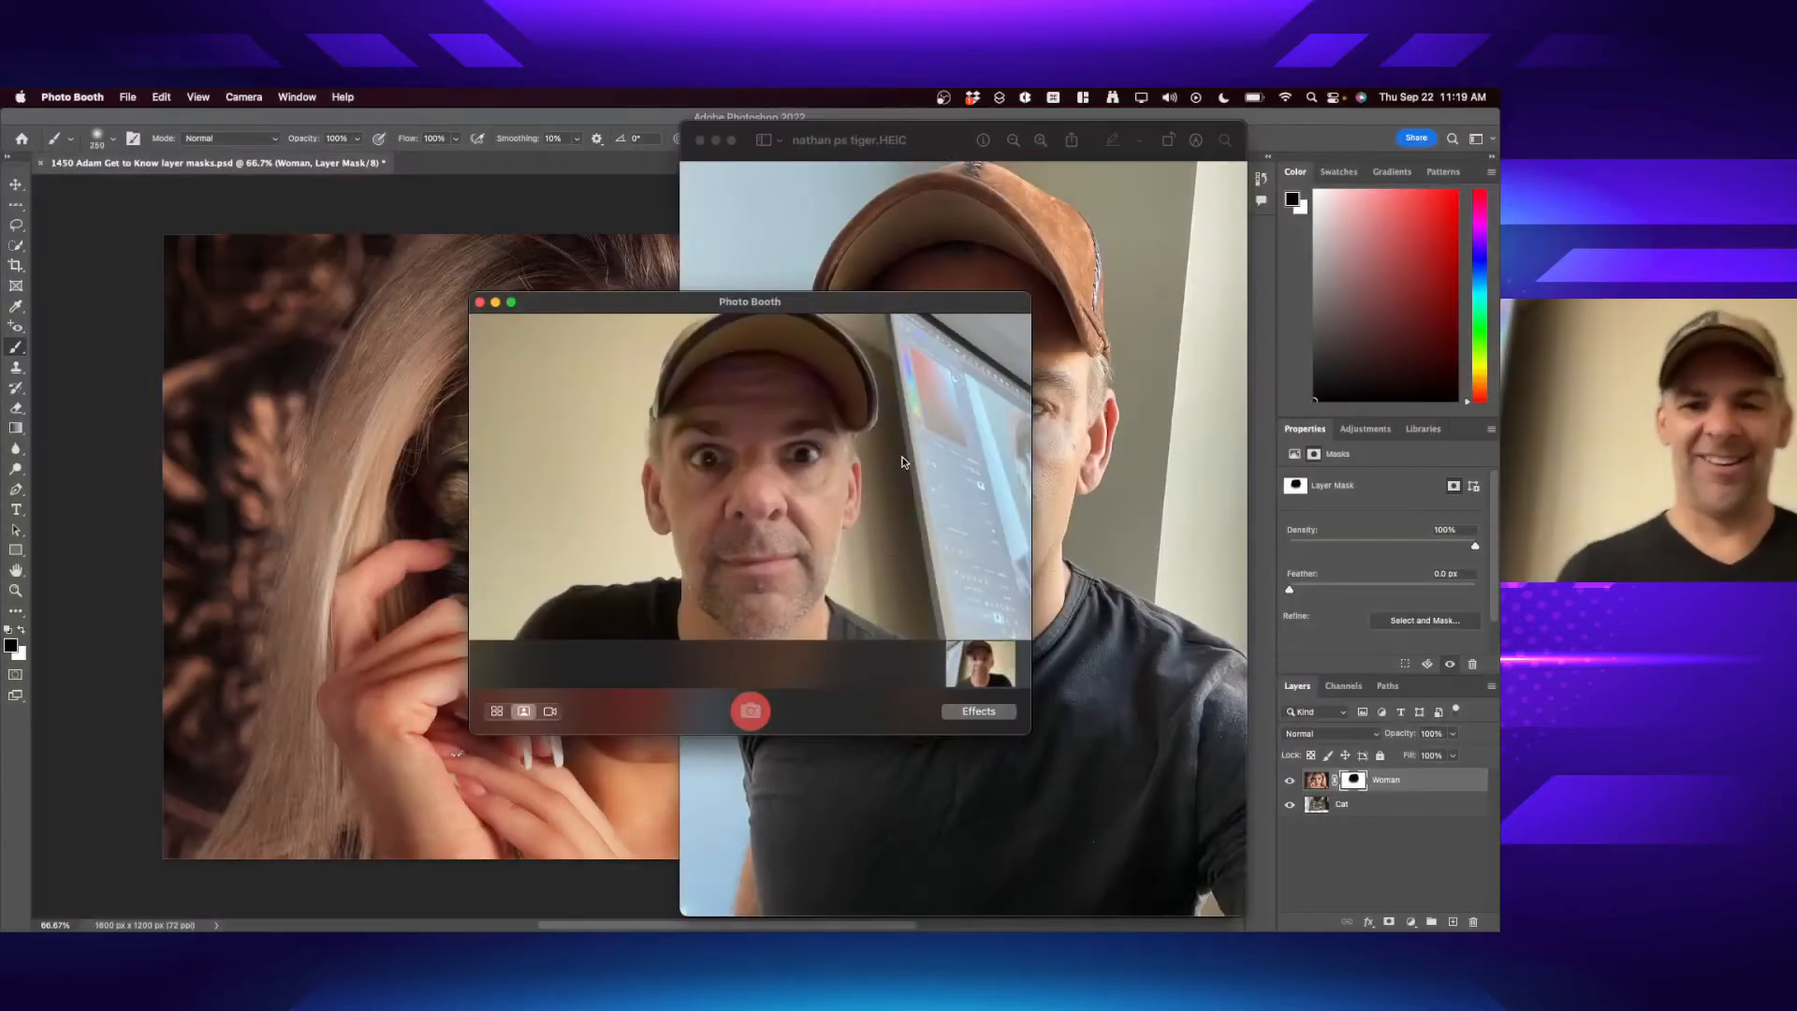
left_click(1010, 682)
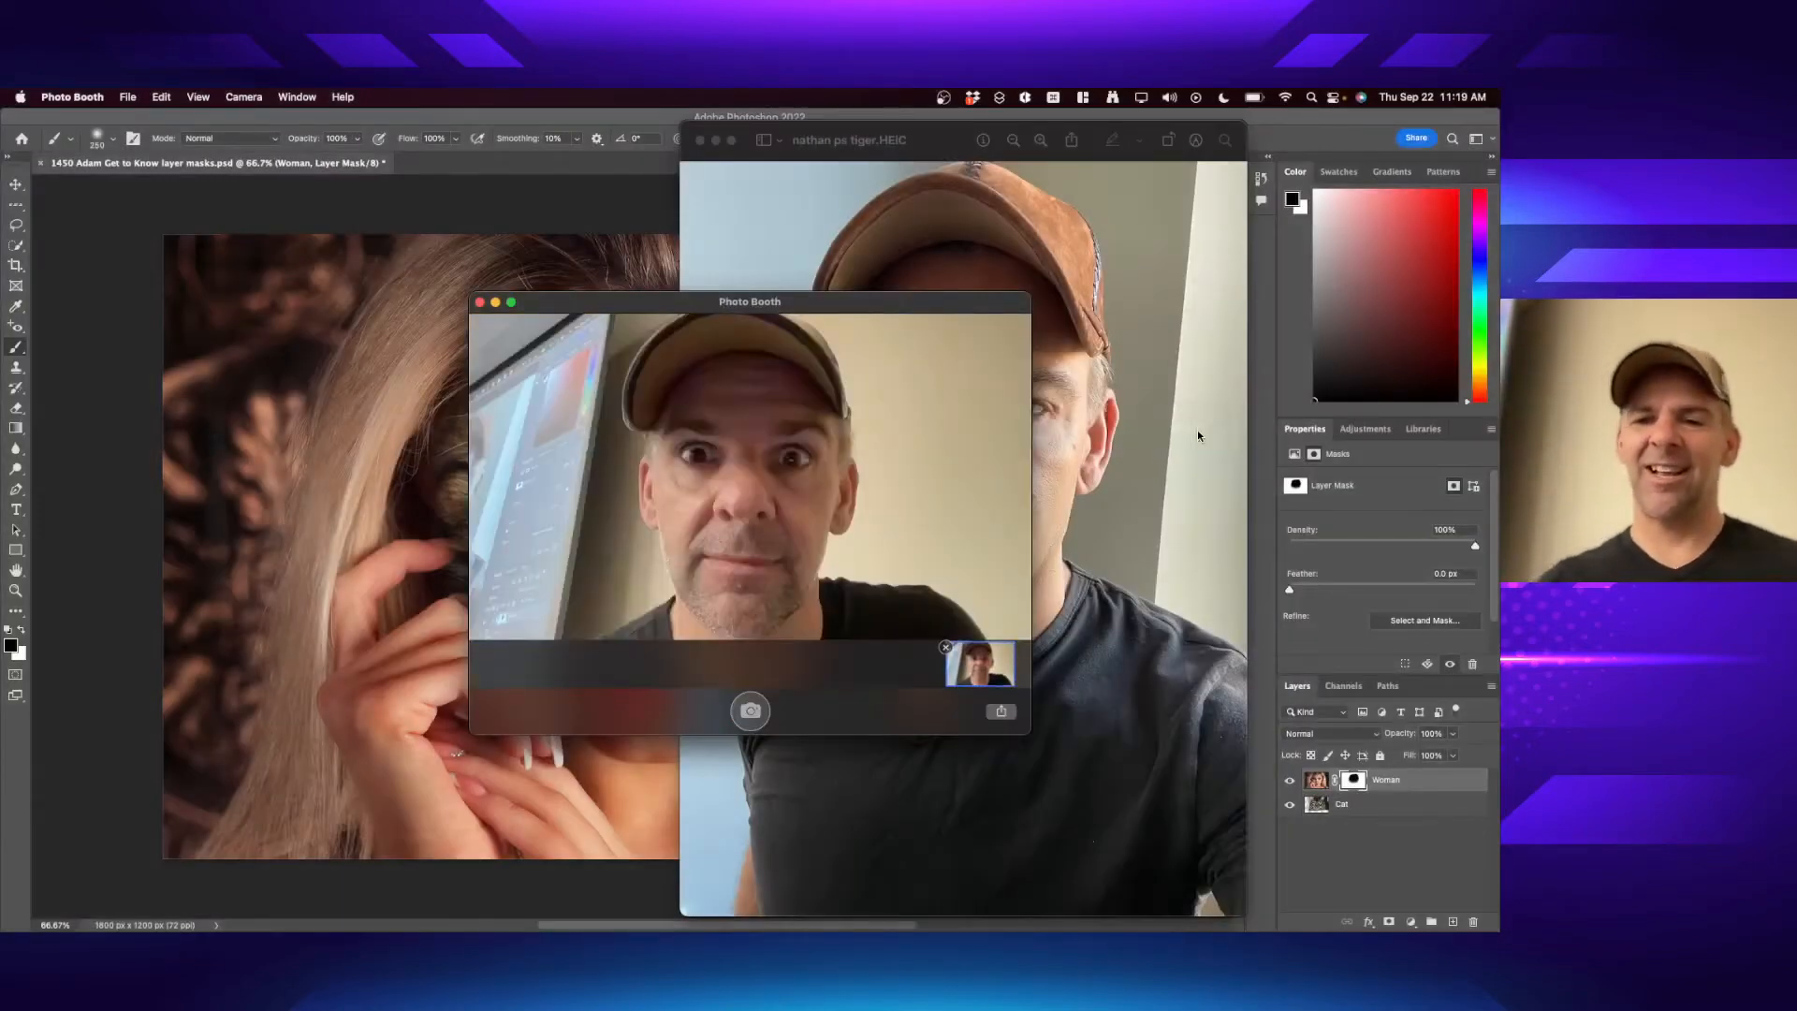
- Export the captured photo to the Desktop as "Test pic" and quit Photo Booth
right_click(983, 664)
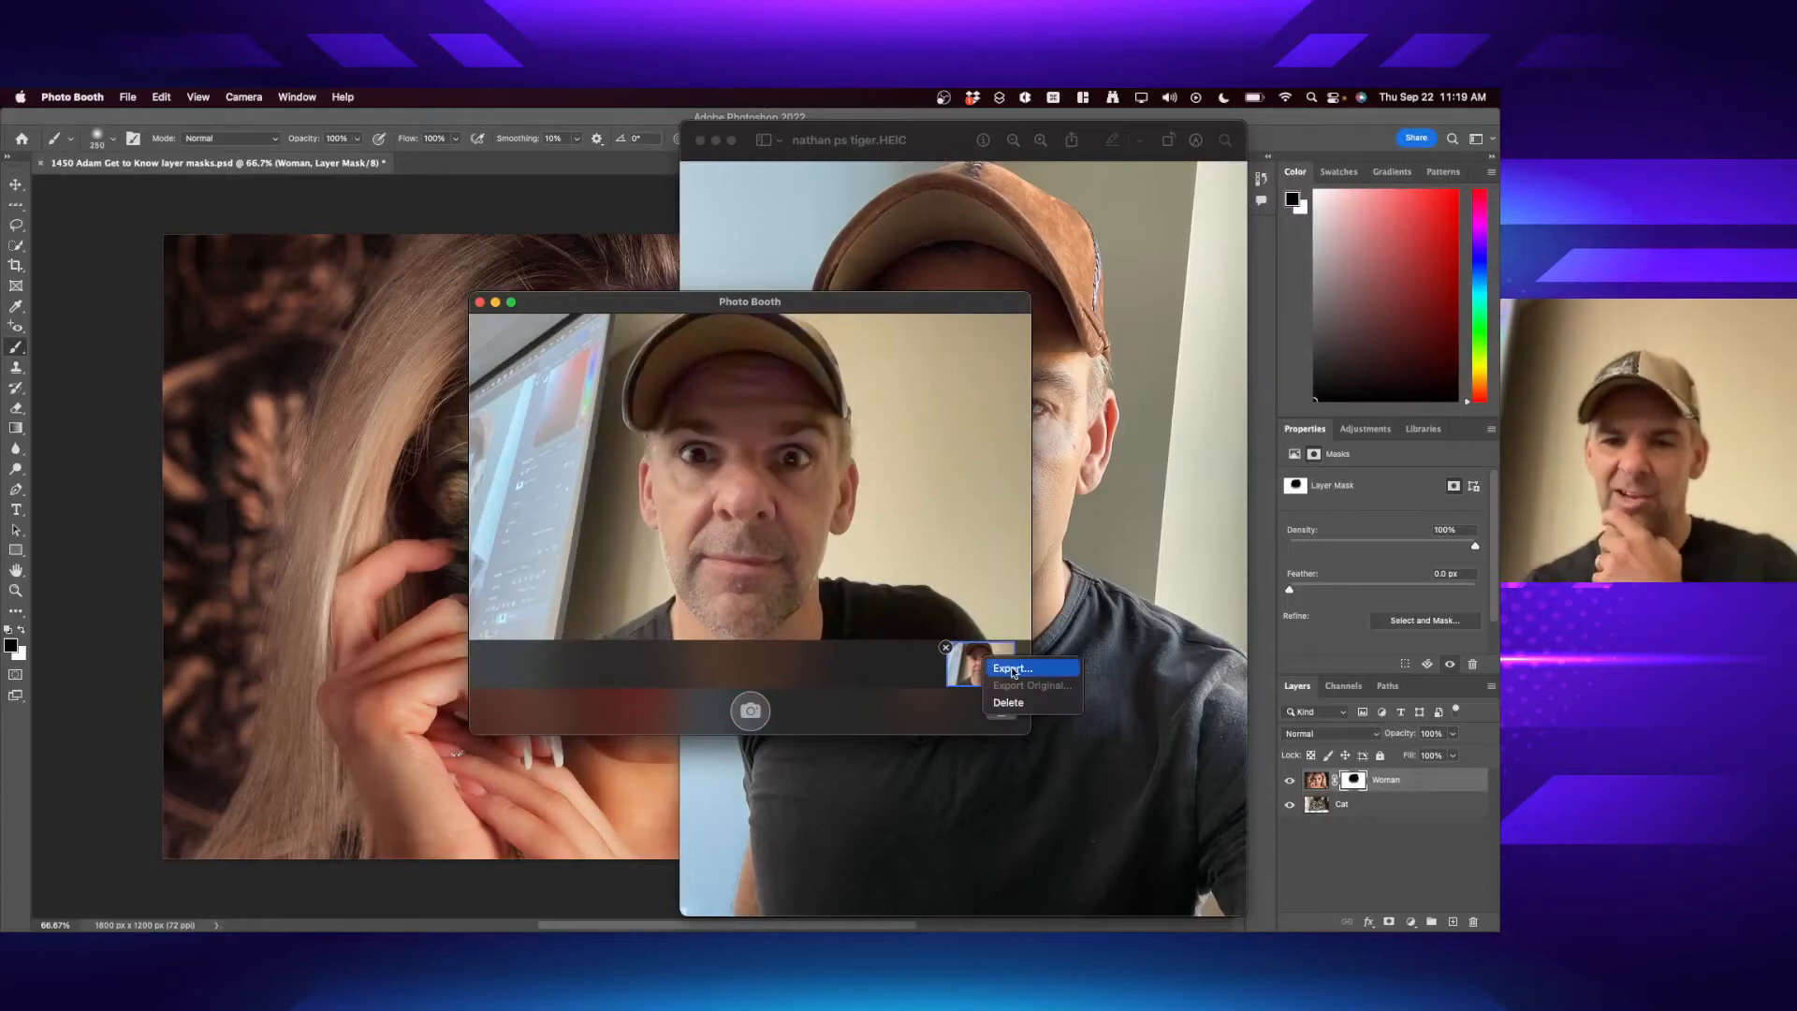
left_click(1014, 669)
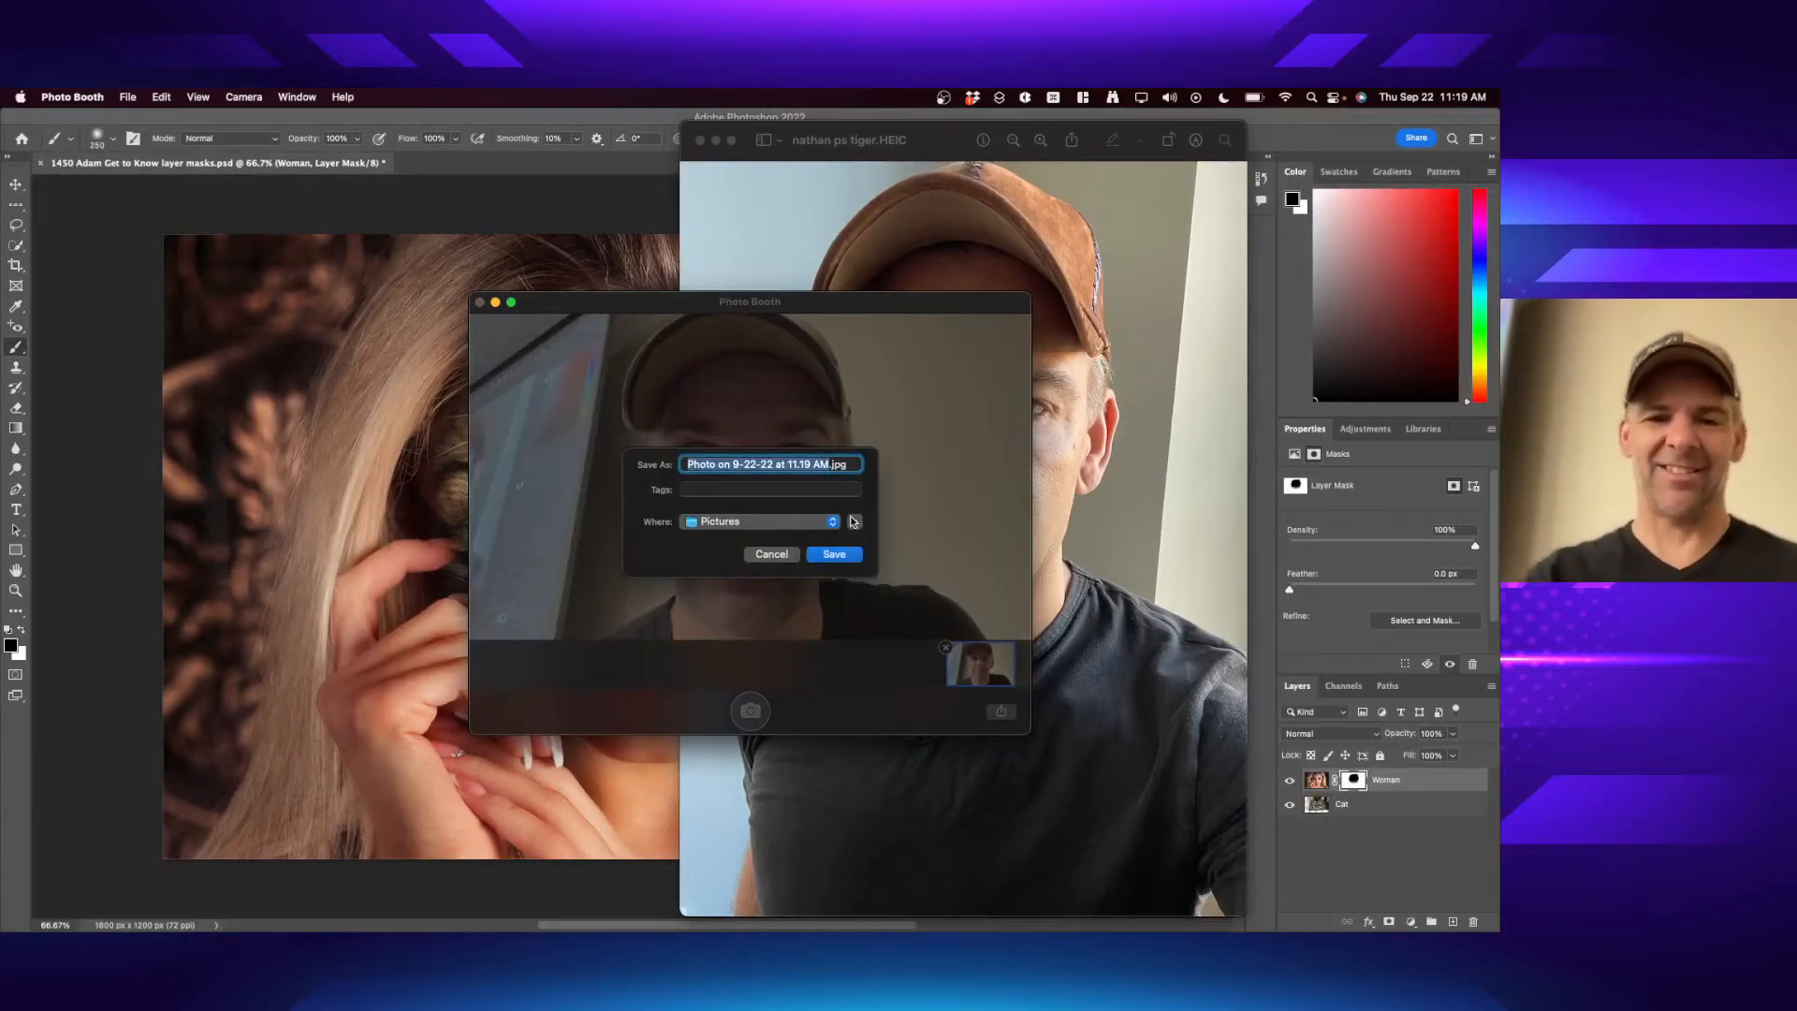
type("Test pic")
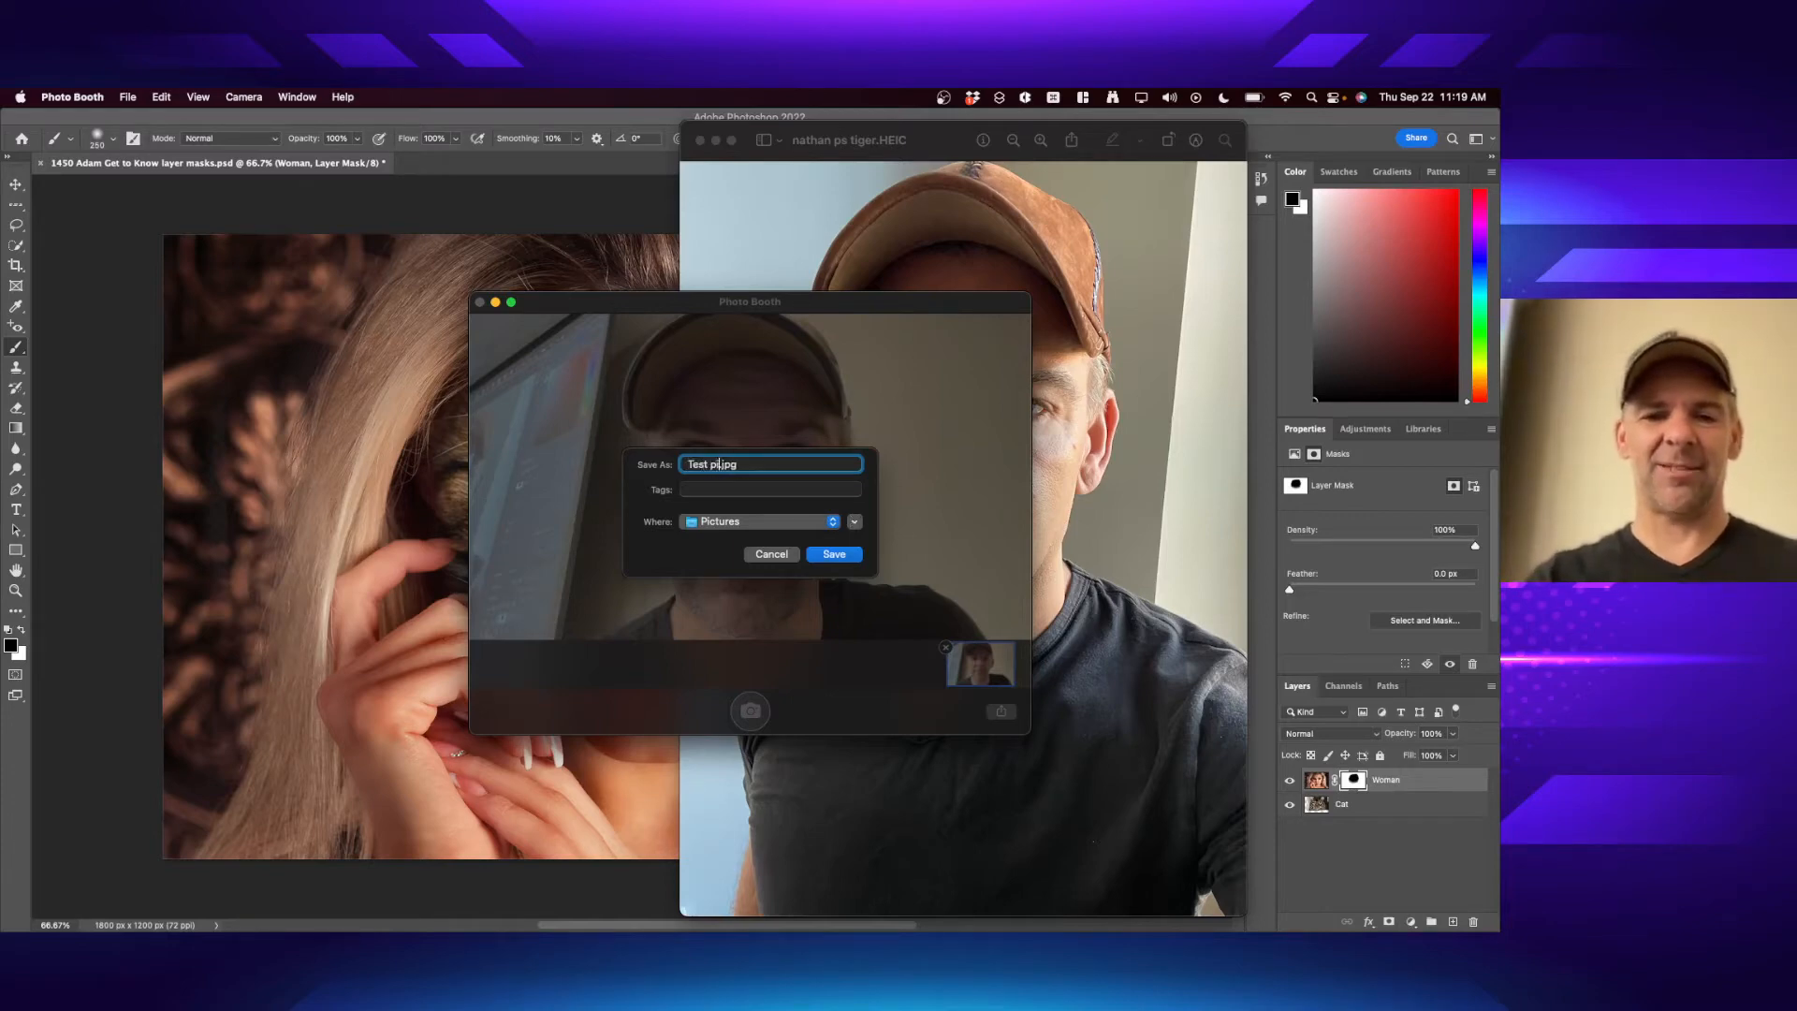
key("super+d")
key("Return")
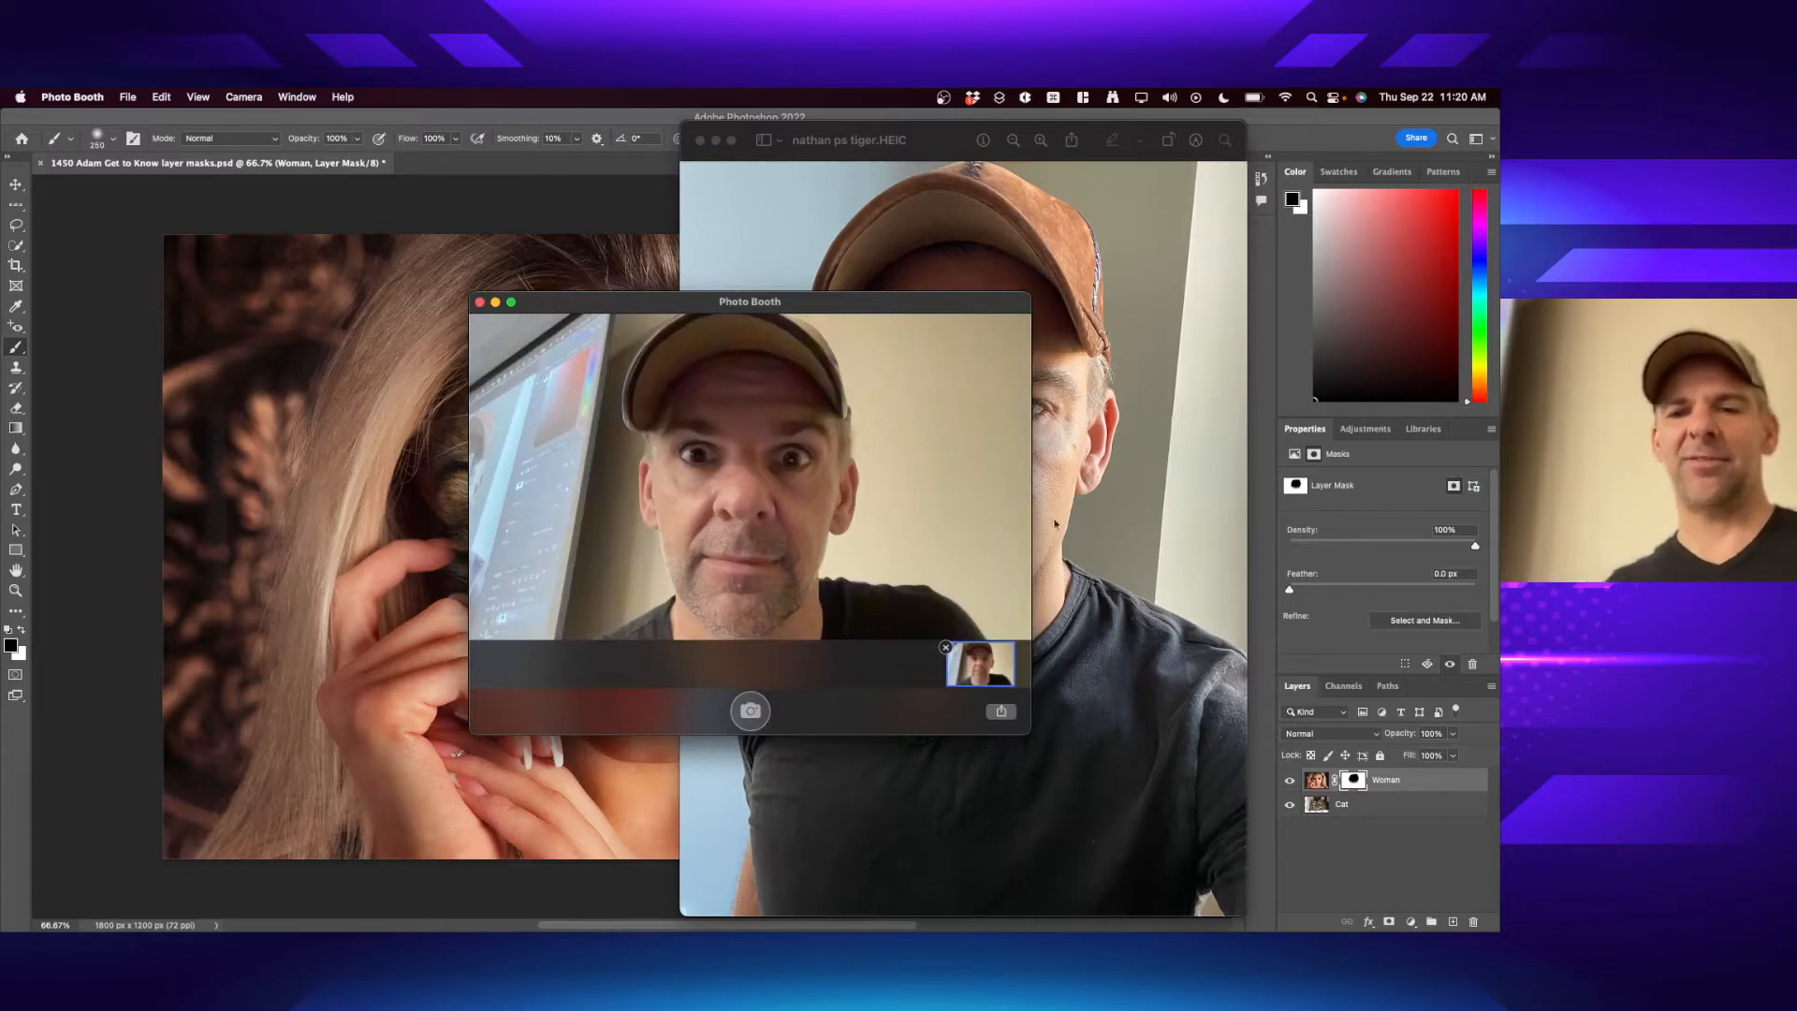
key("super+q")
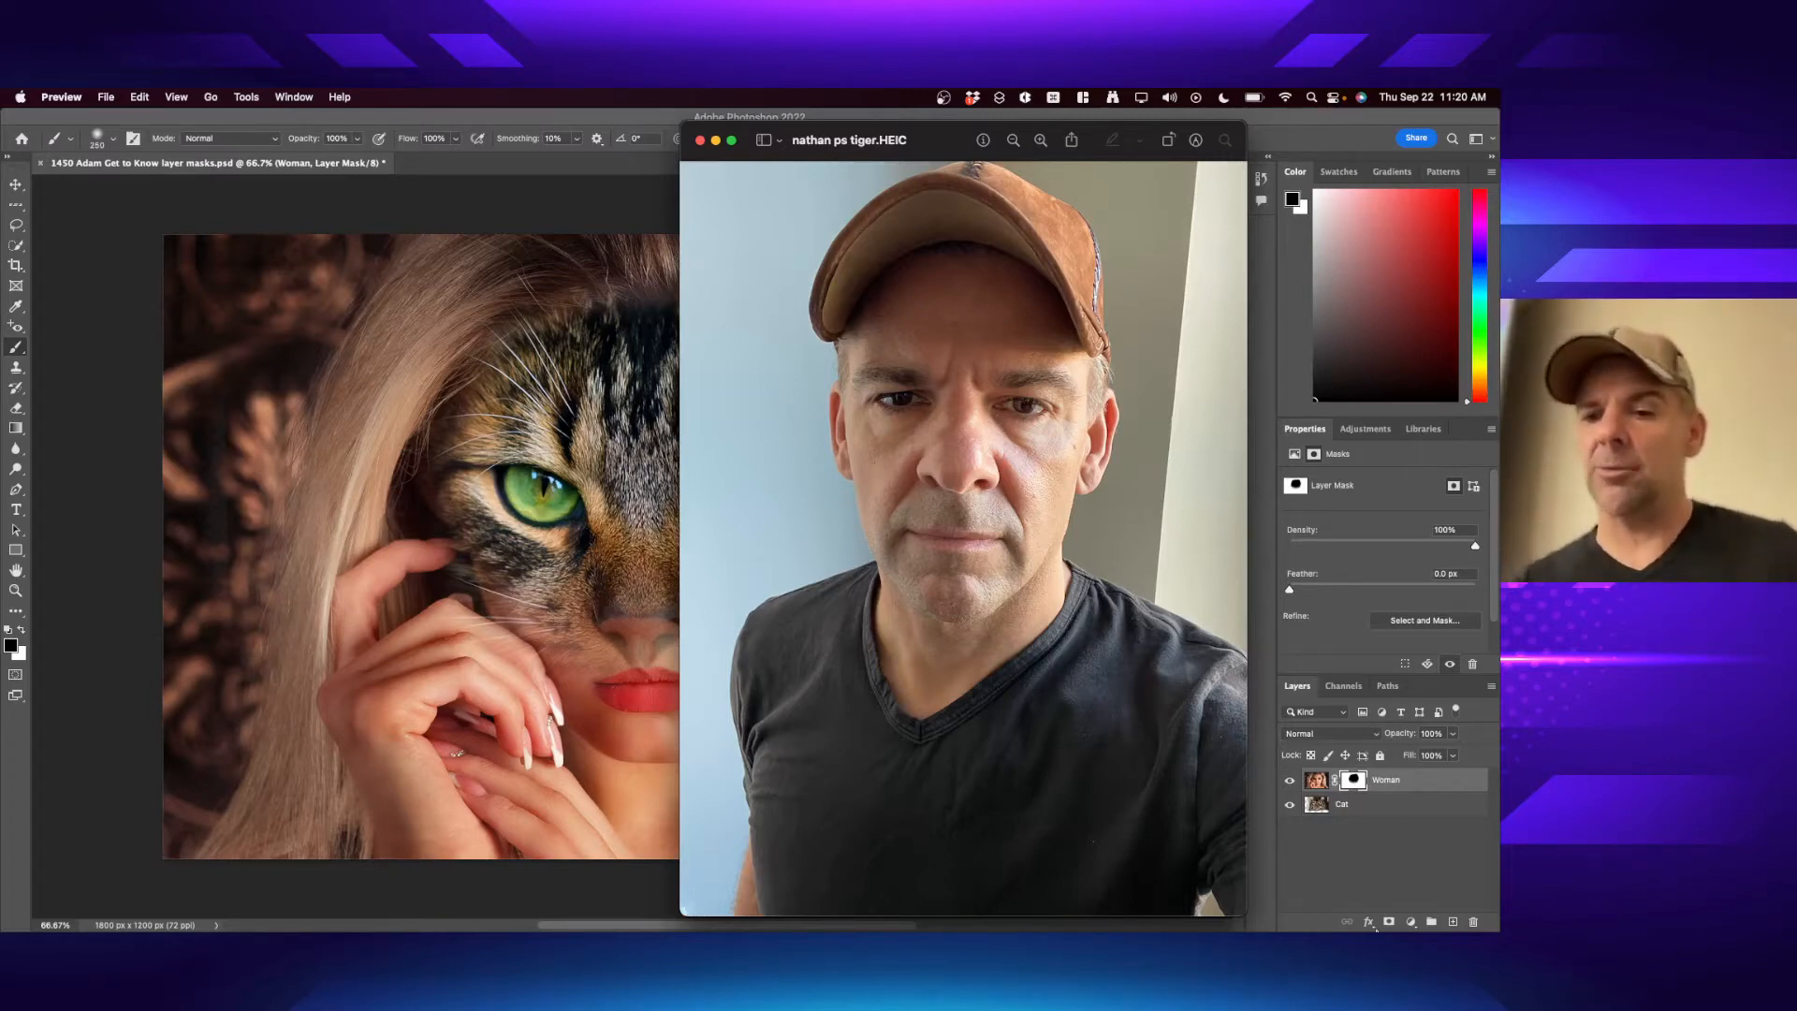
- Return to Photoshop and alternate between selecting the Woman layer and clearing the layer selection
left_click(1396, 861)
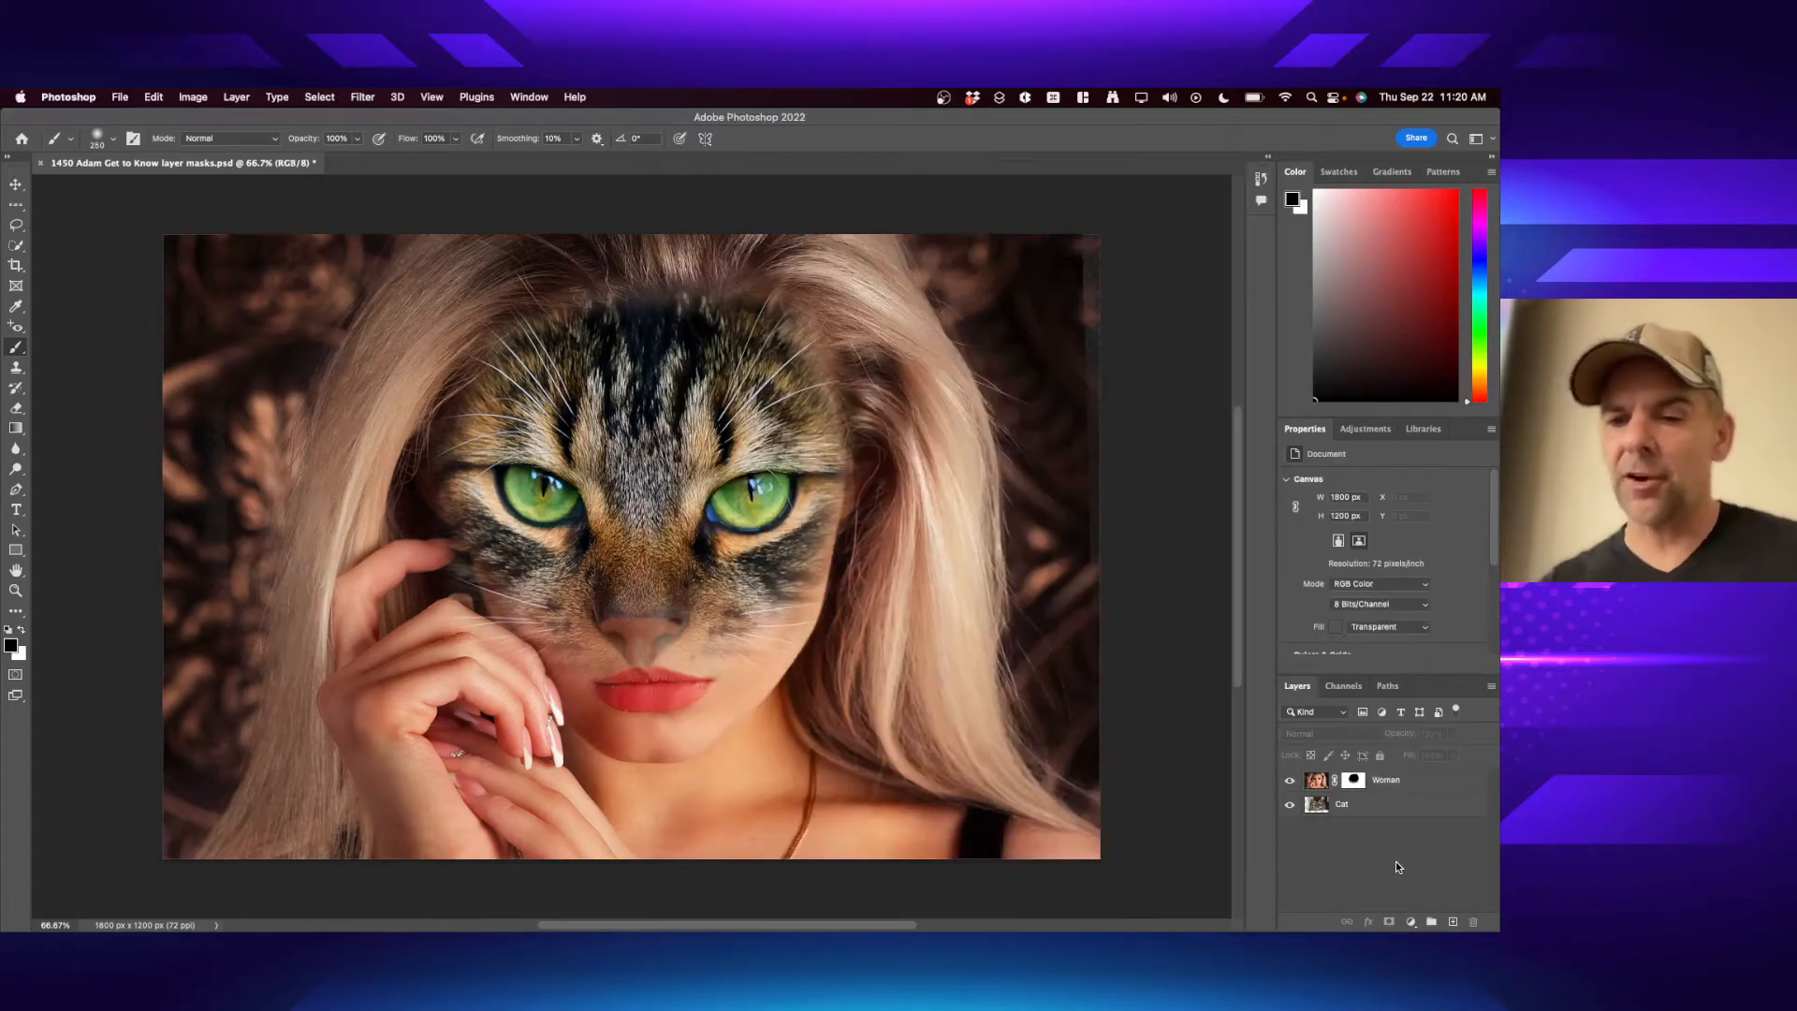
left_click(1392, 809)
left_click(1421, 785)
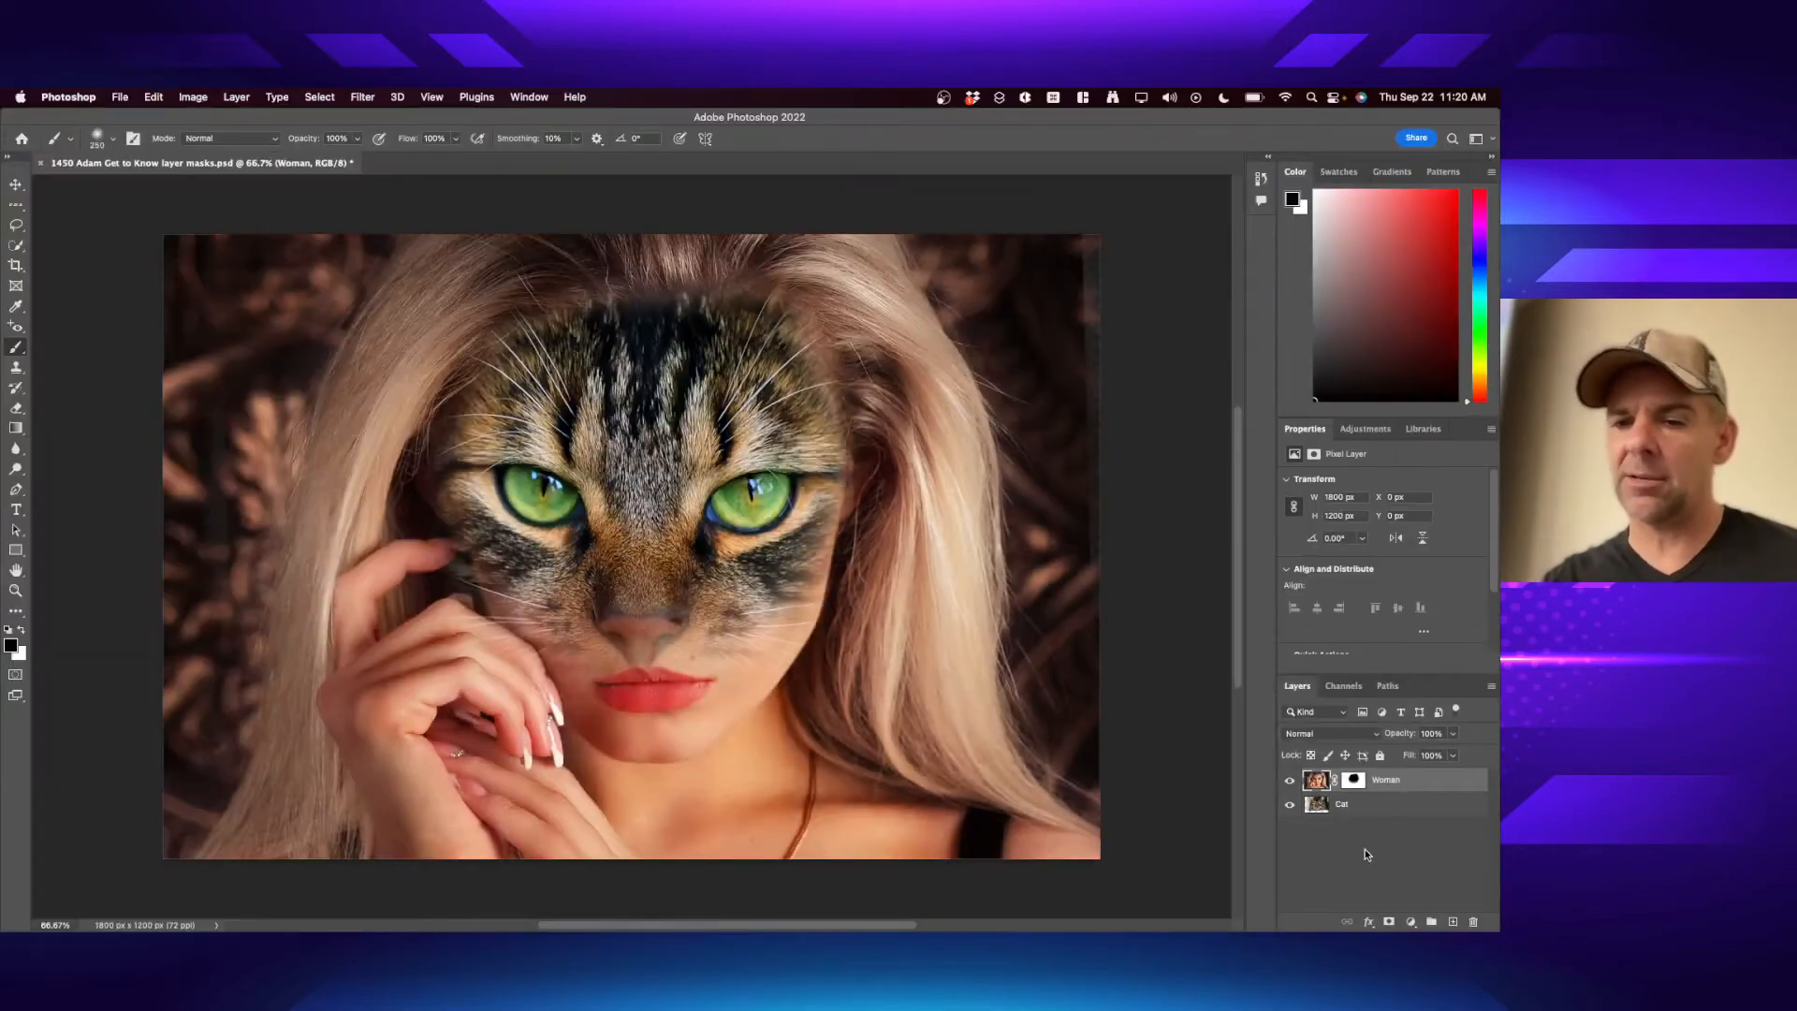
left_click(1307, 878)
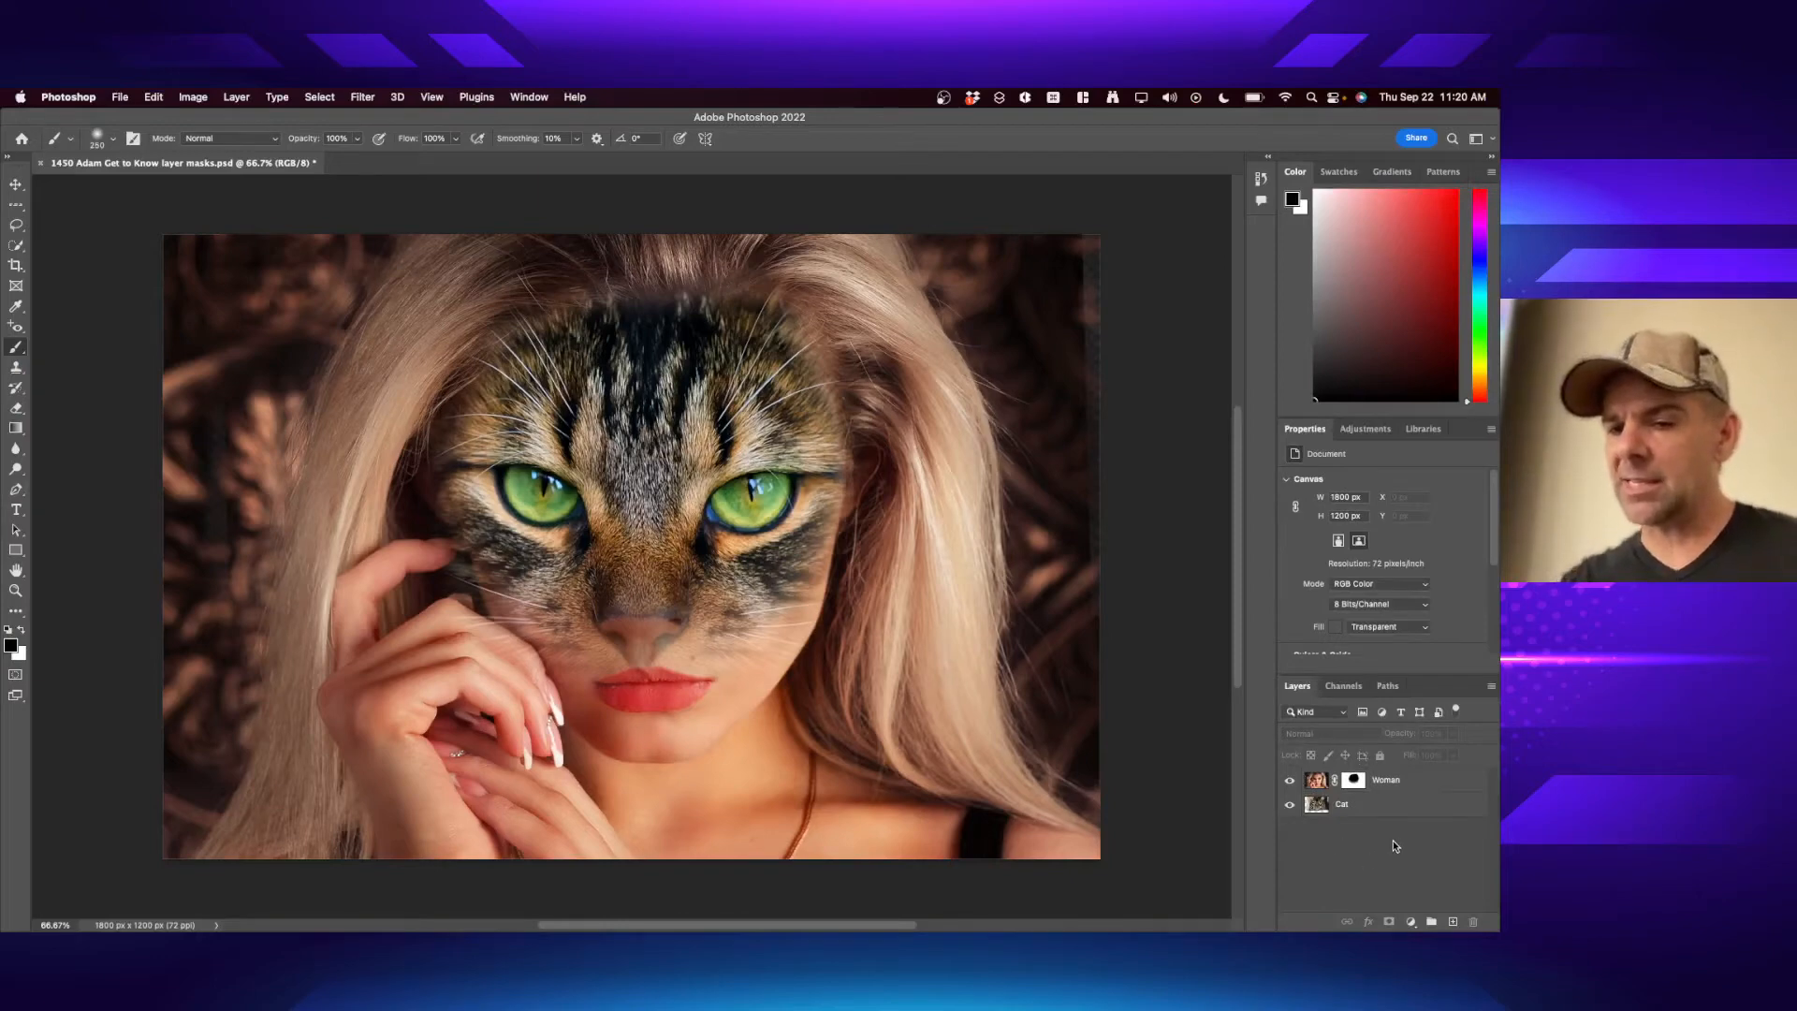
left_click(1413, 776)
left_click(1401, 848)
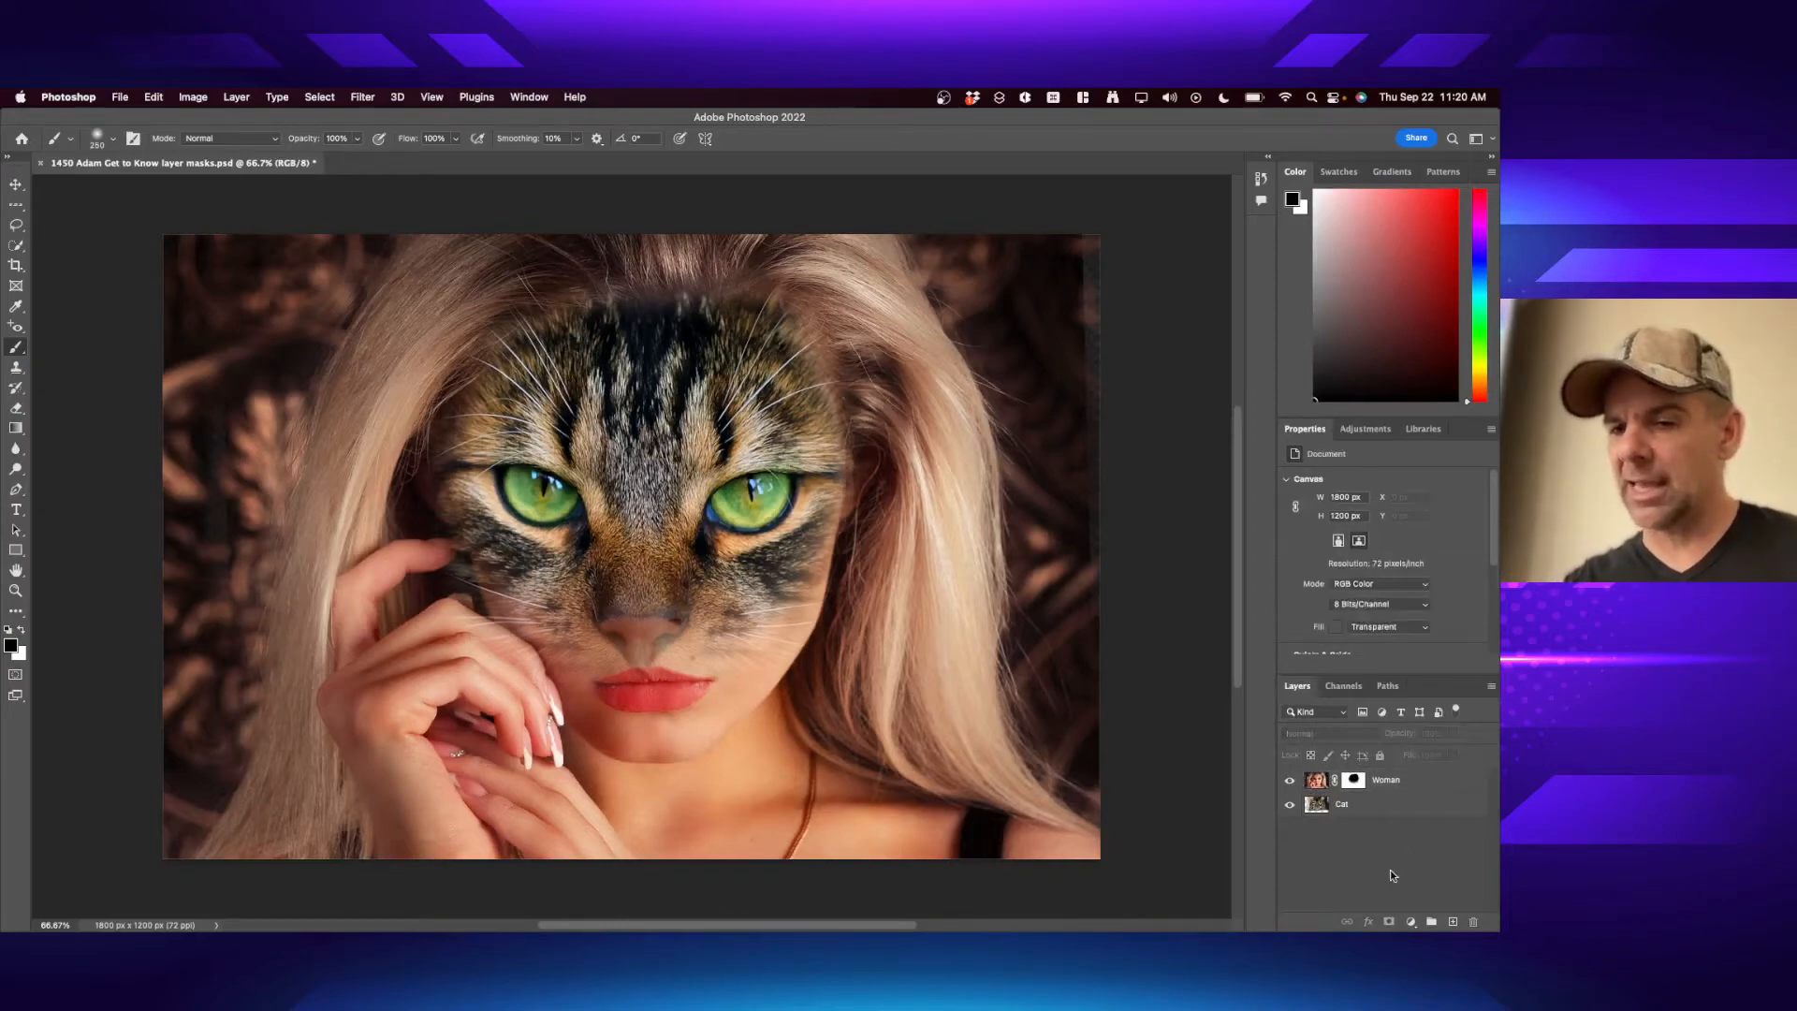
- Switch to Finder, reveal the portrait HEIC file in Downloads and move the window down to expose the Photoshop composite
key("super+Tab")
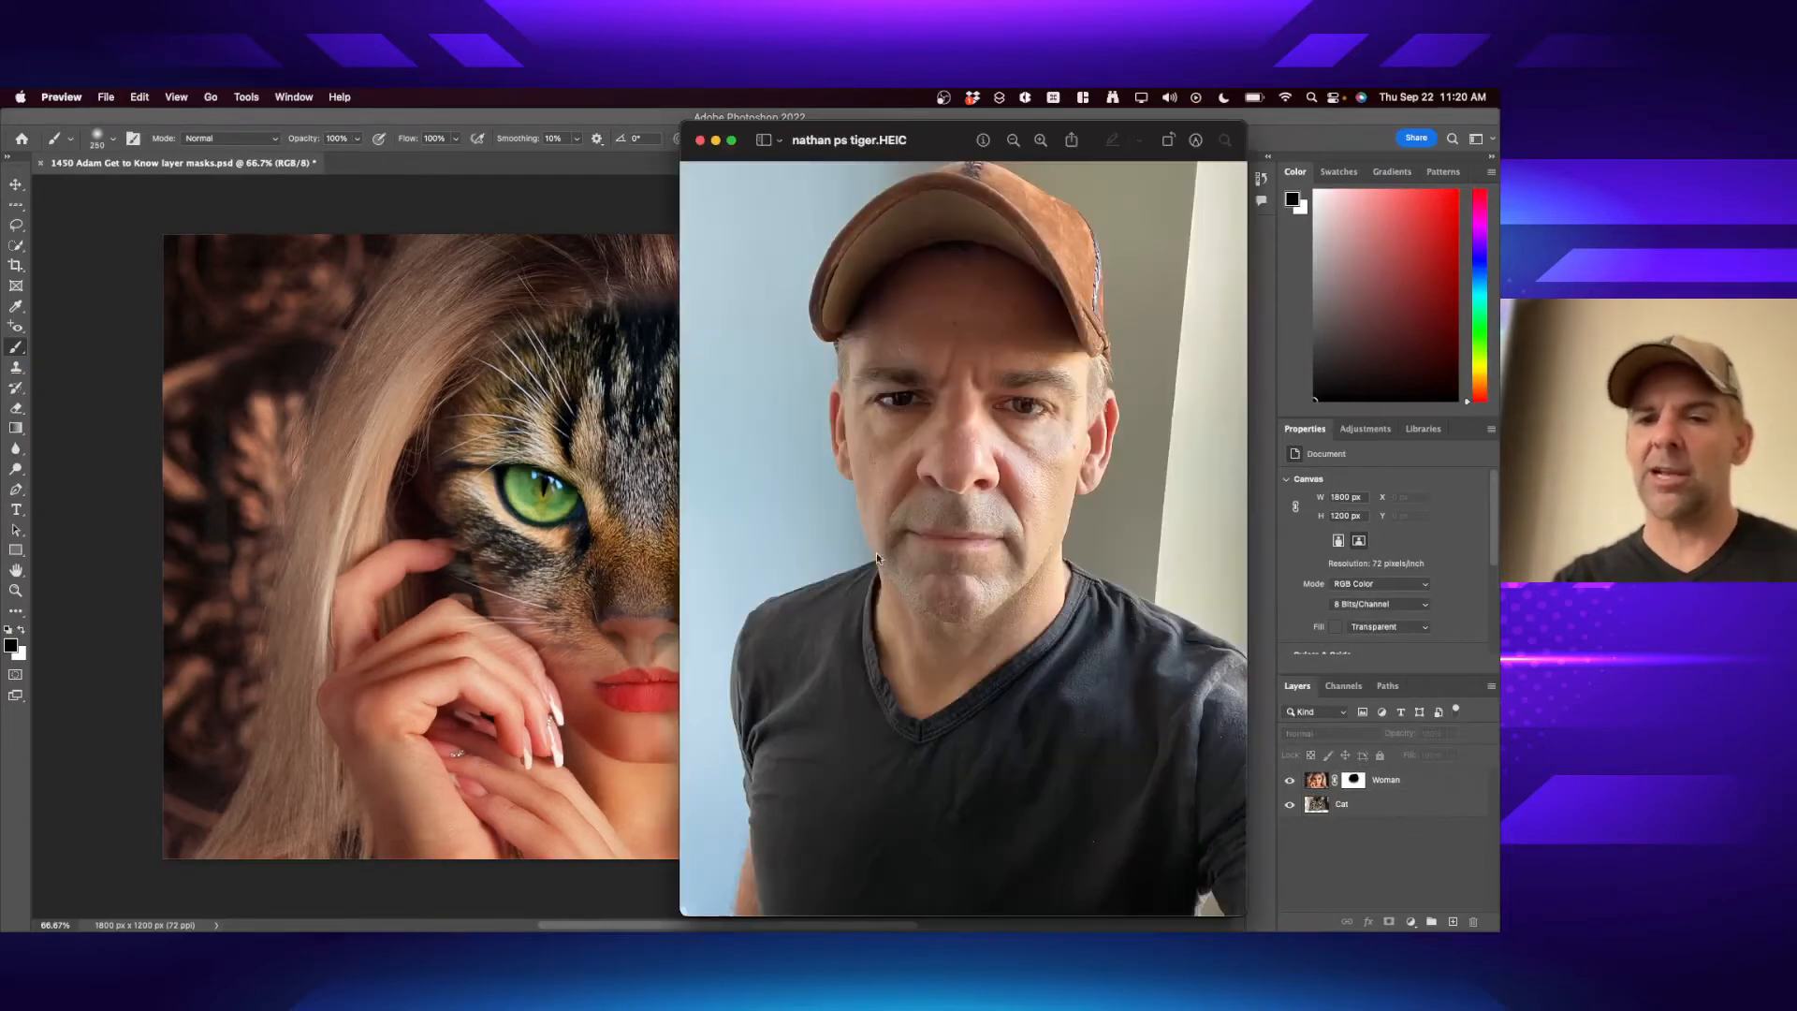
key("super+Tab")
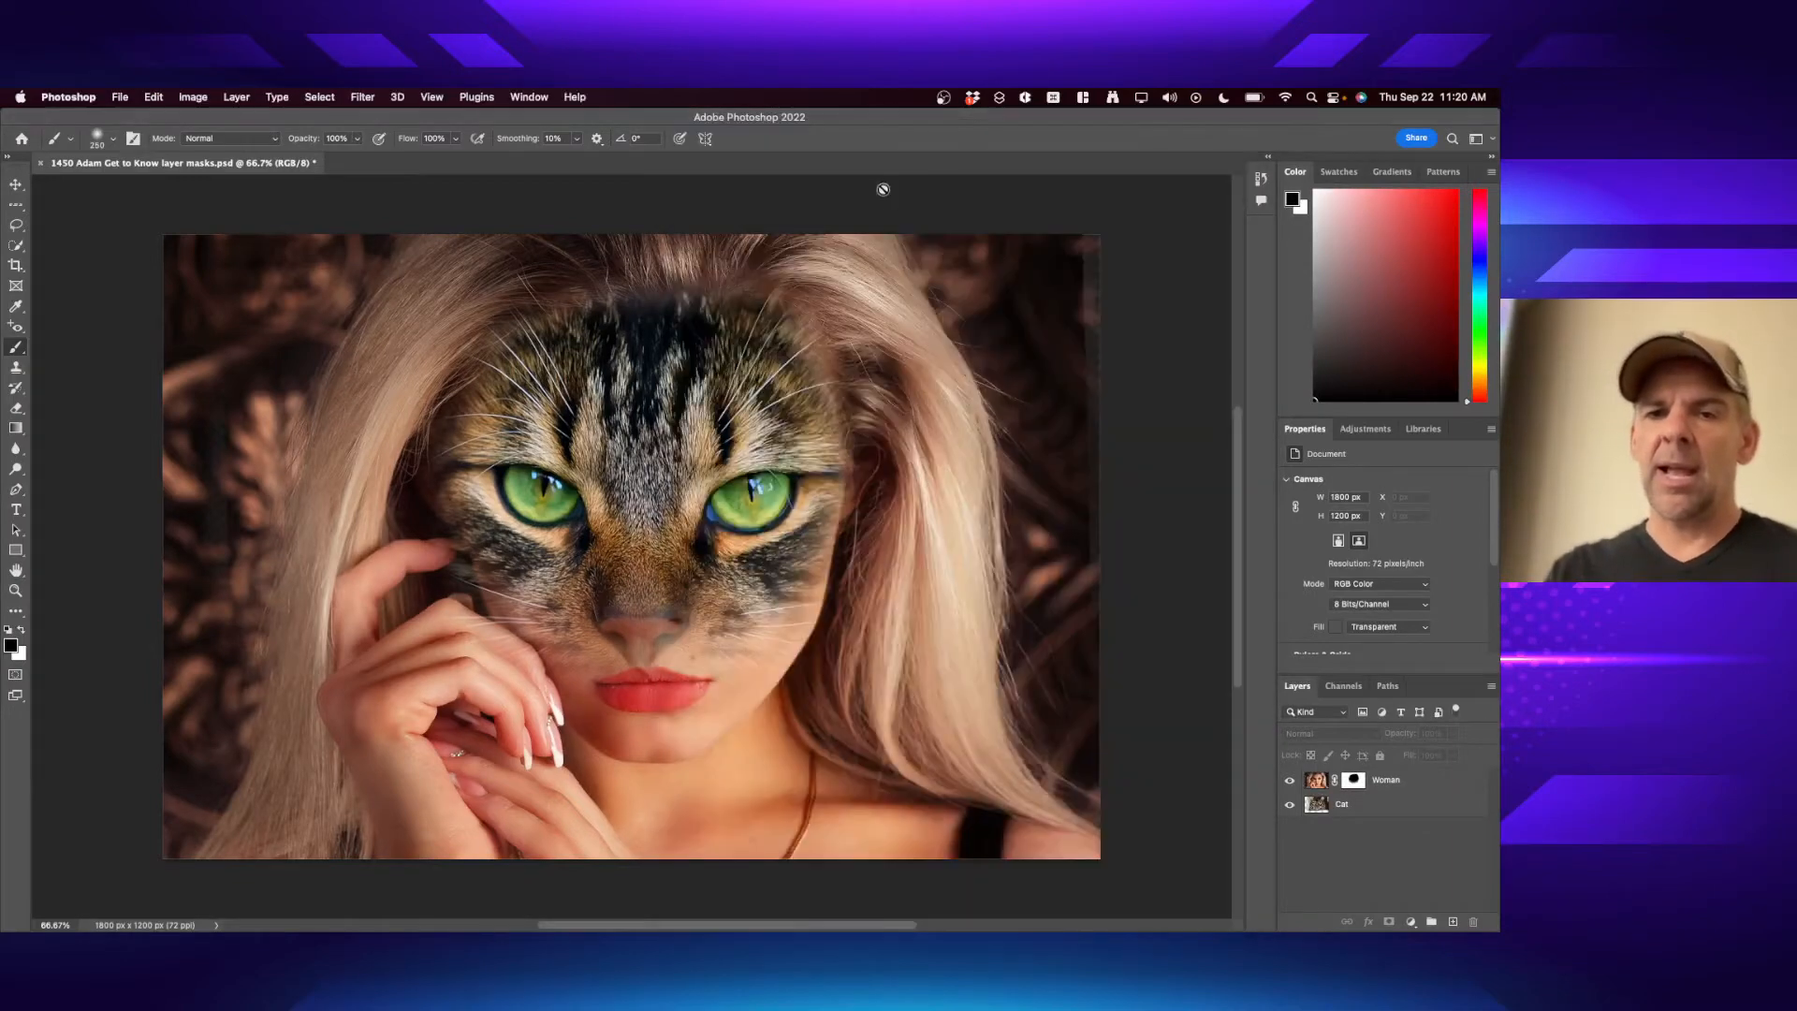
key("super+Tab")
key("Tab")
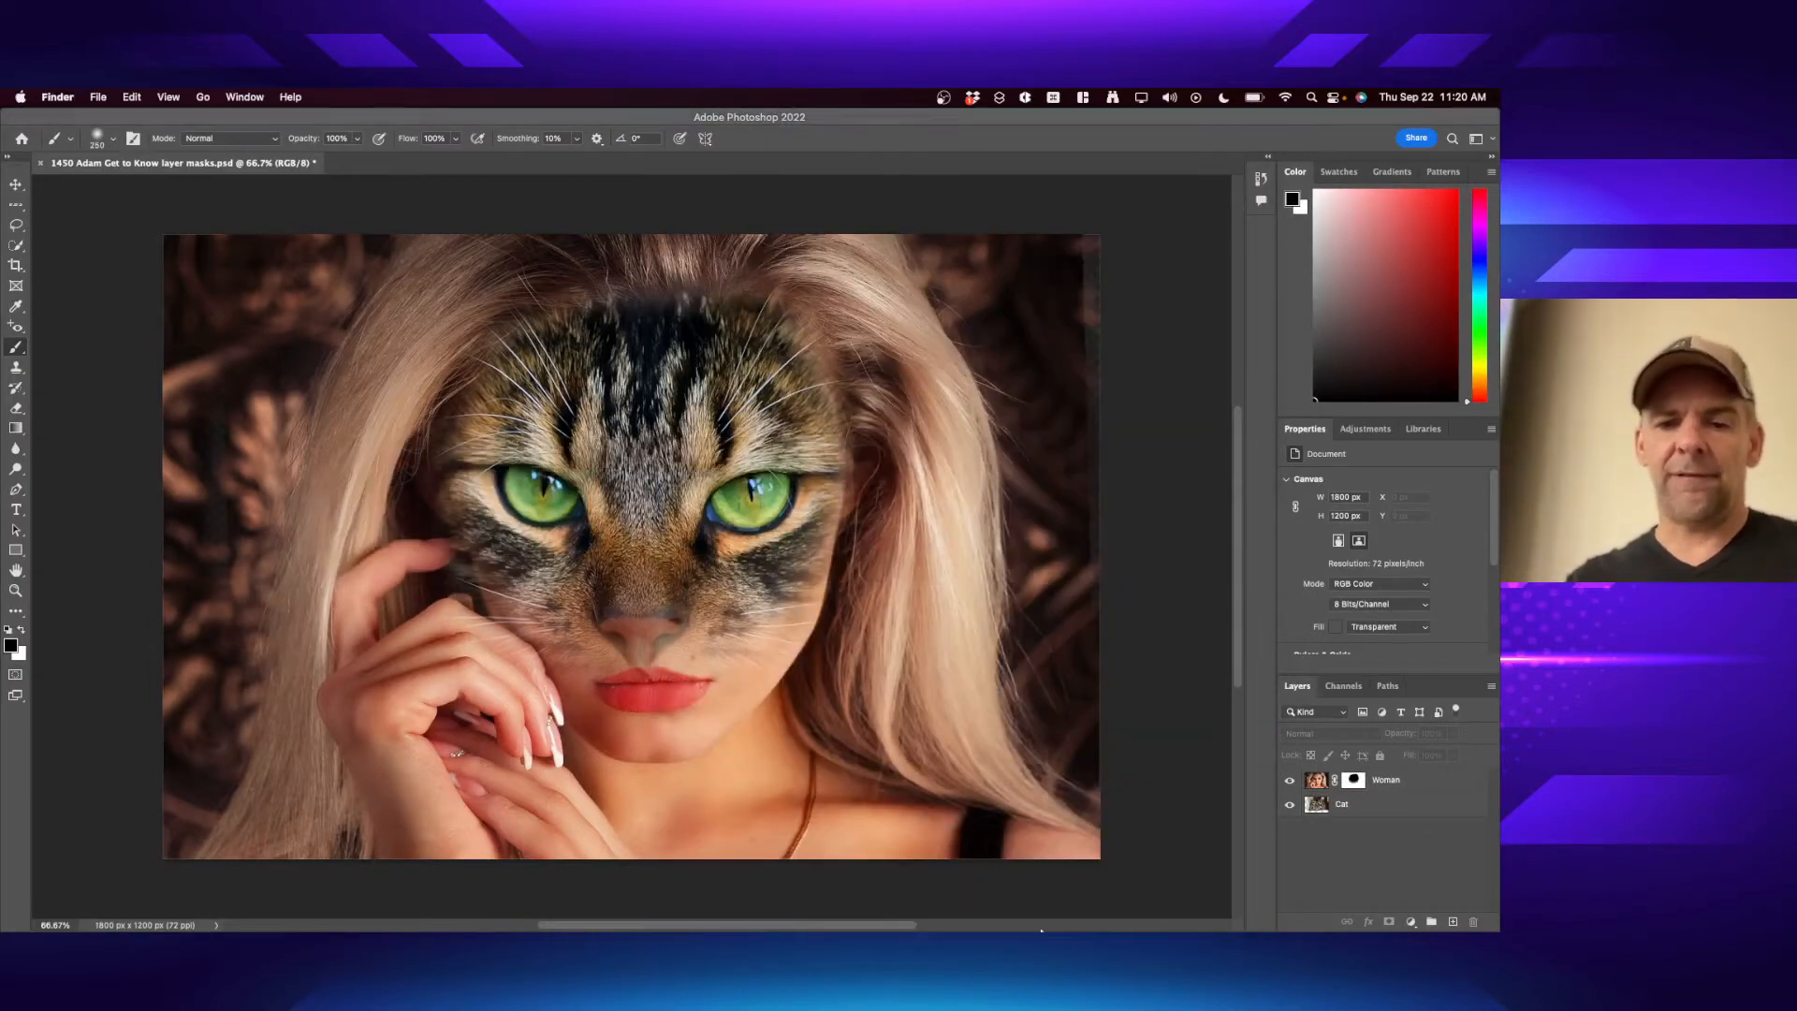
left_click(1413, 912)
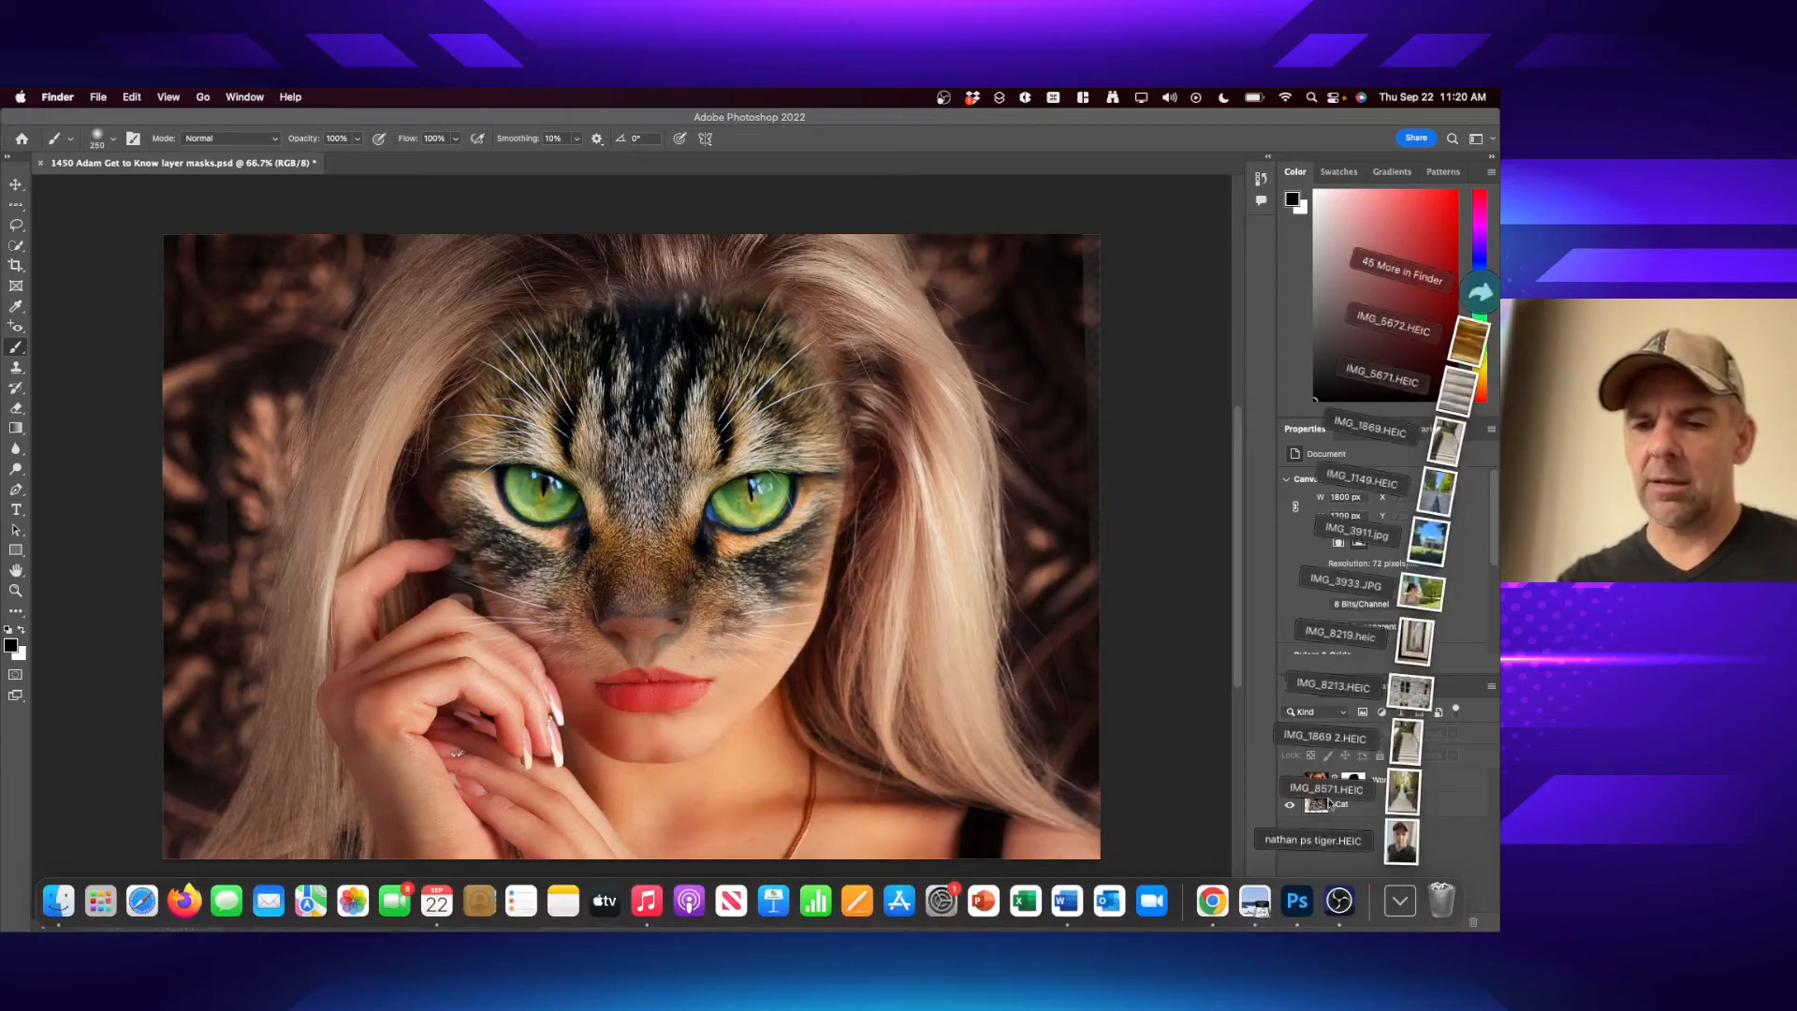
left_click(1404, 855, "super")
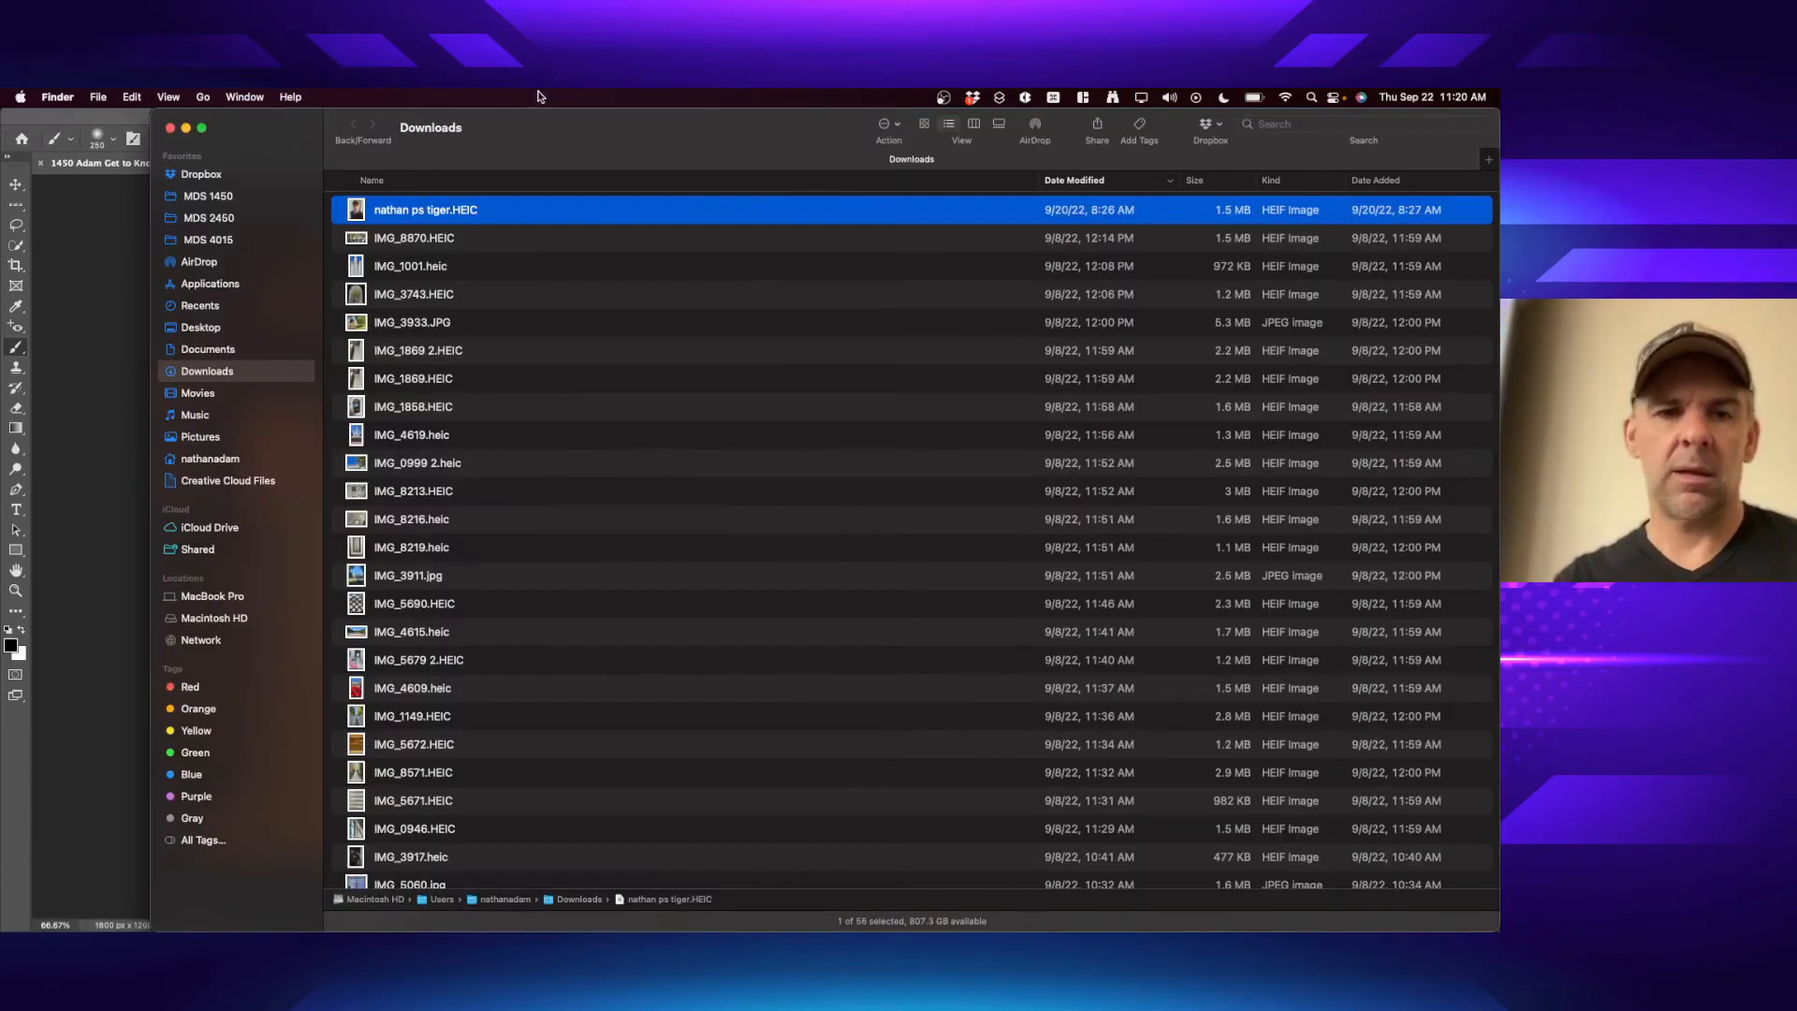
left_click_drag(556, 148, 914, 714)
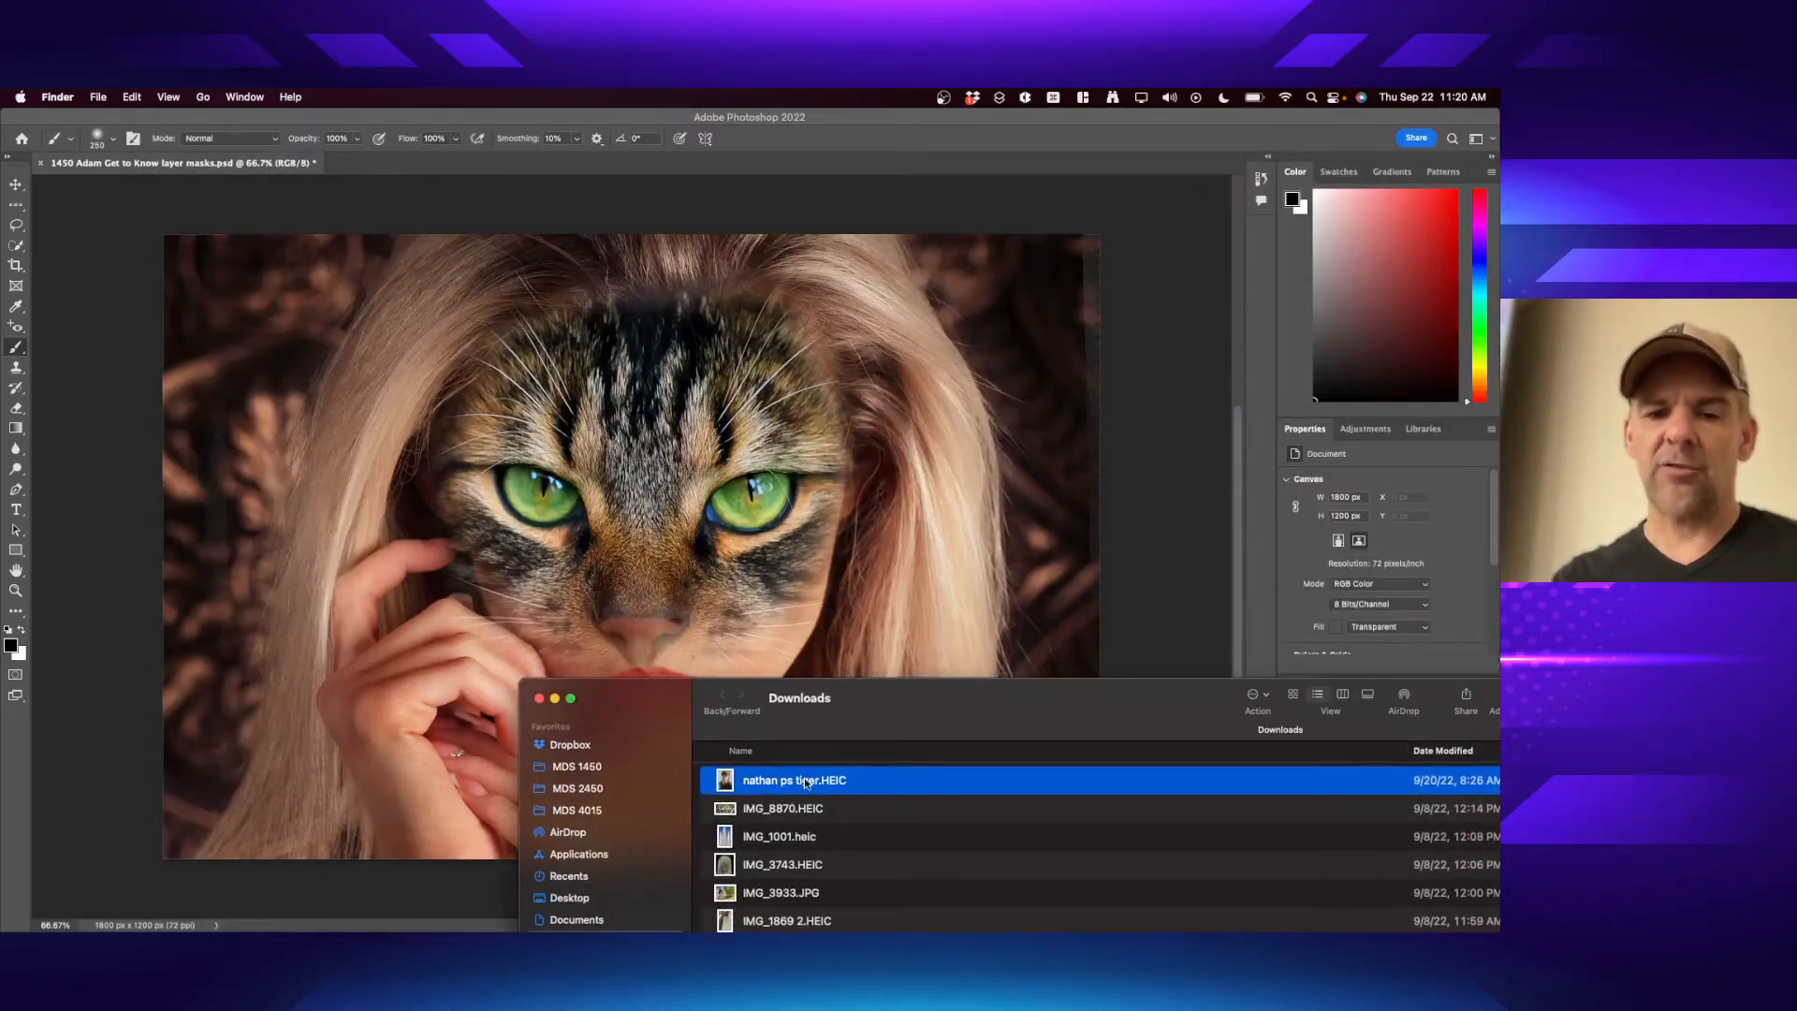
- Place the portrait HEIC file from Downloads into the composite as a new top layer at its default size
left_click_drag(805, 781, 696, 405)
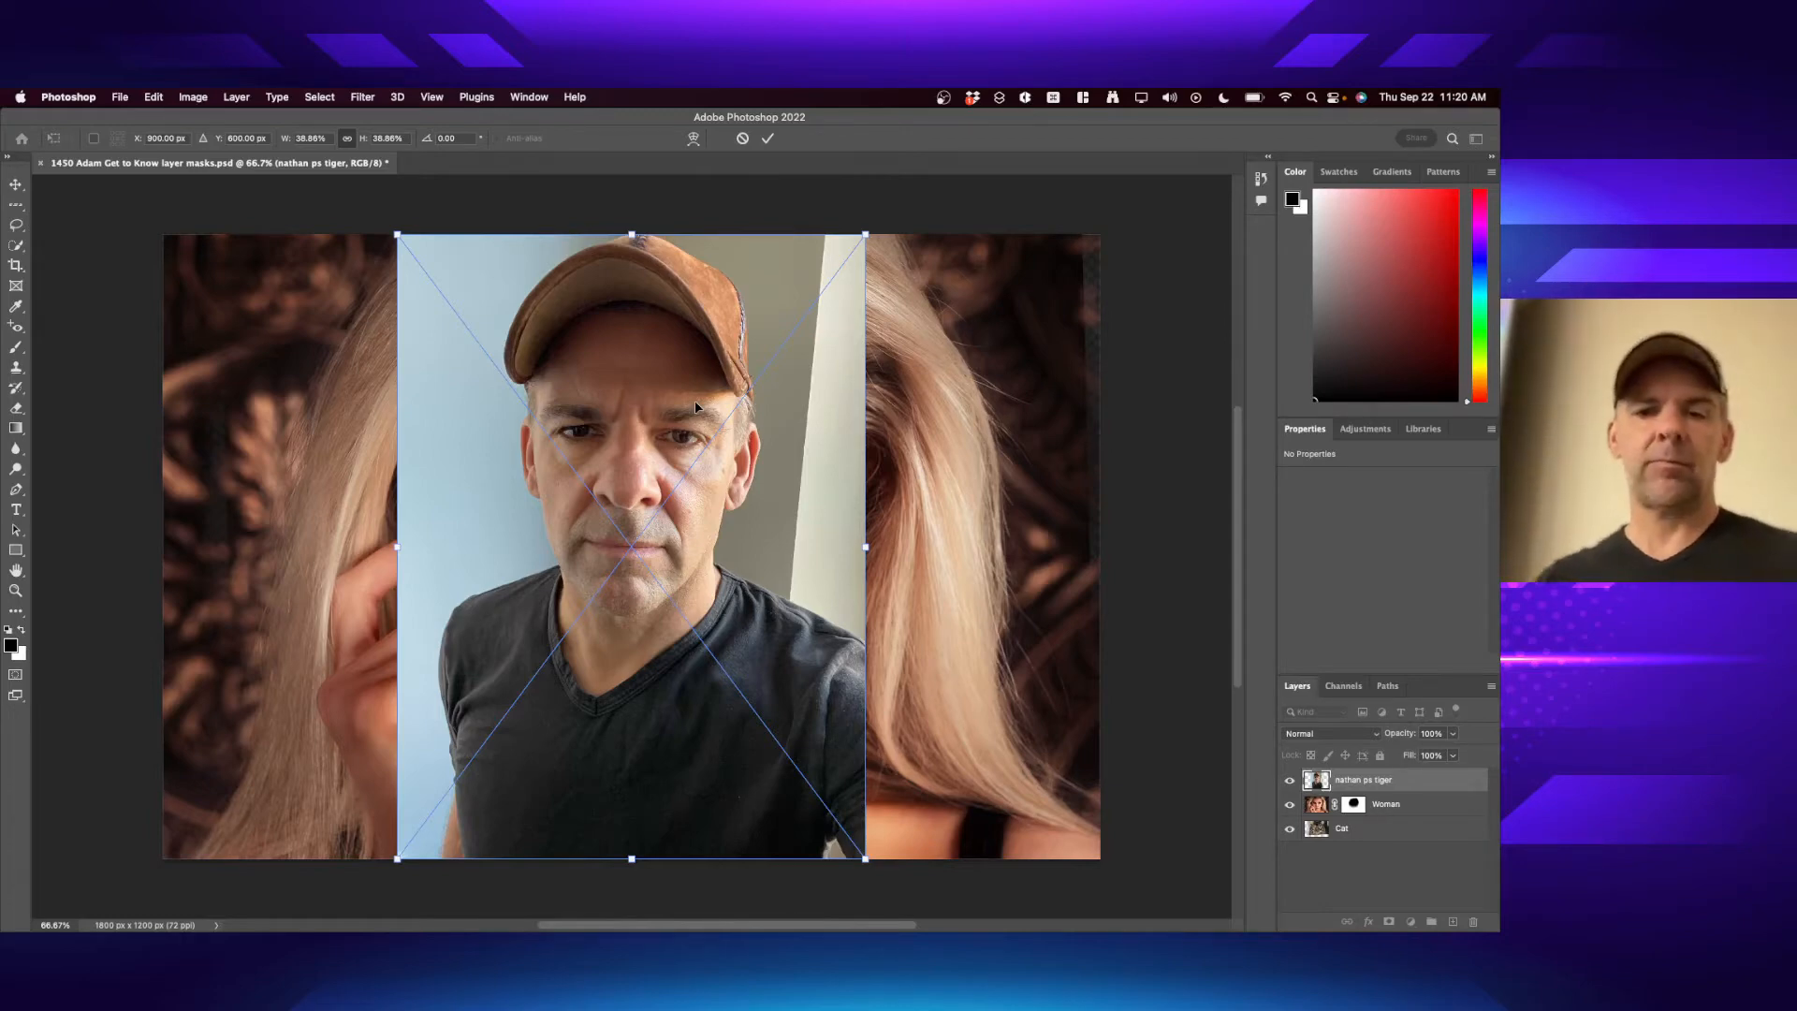
key("Return")
key("b")
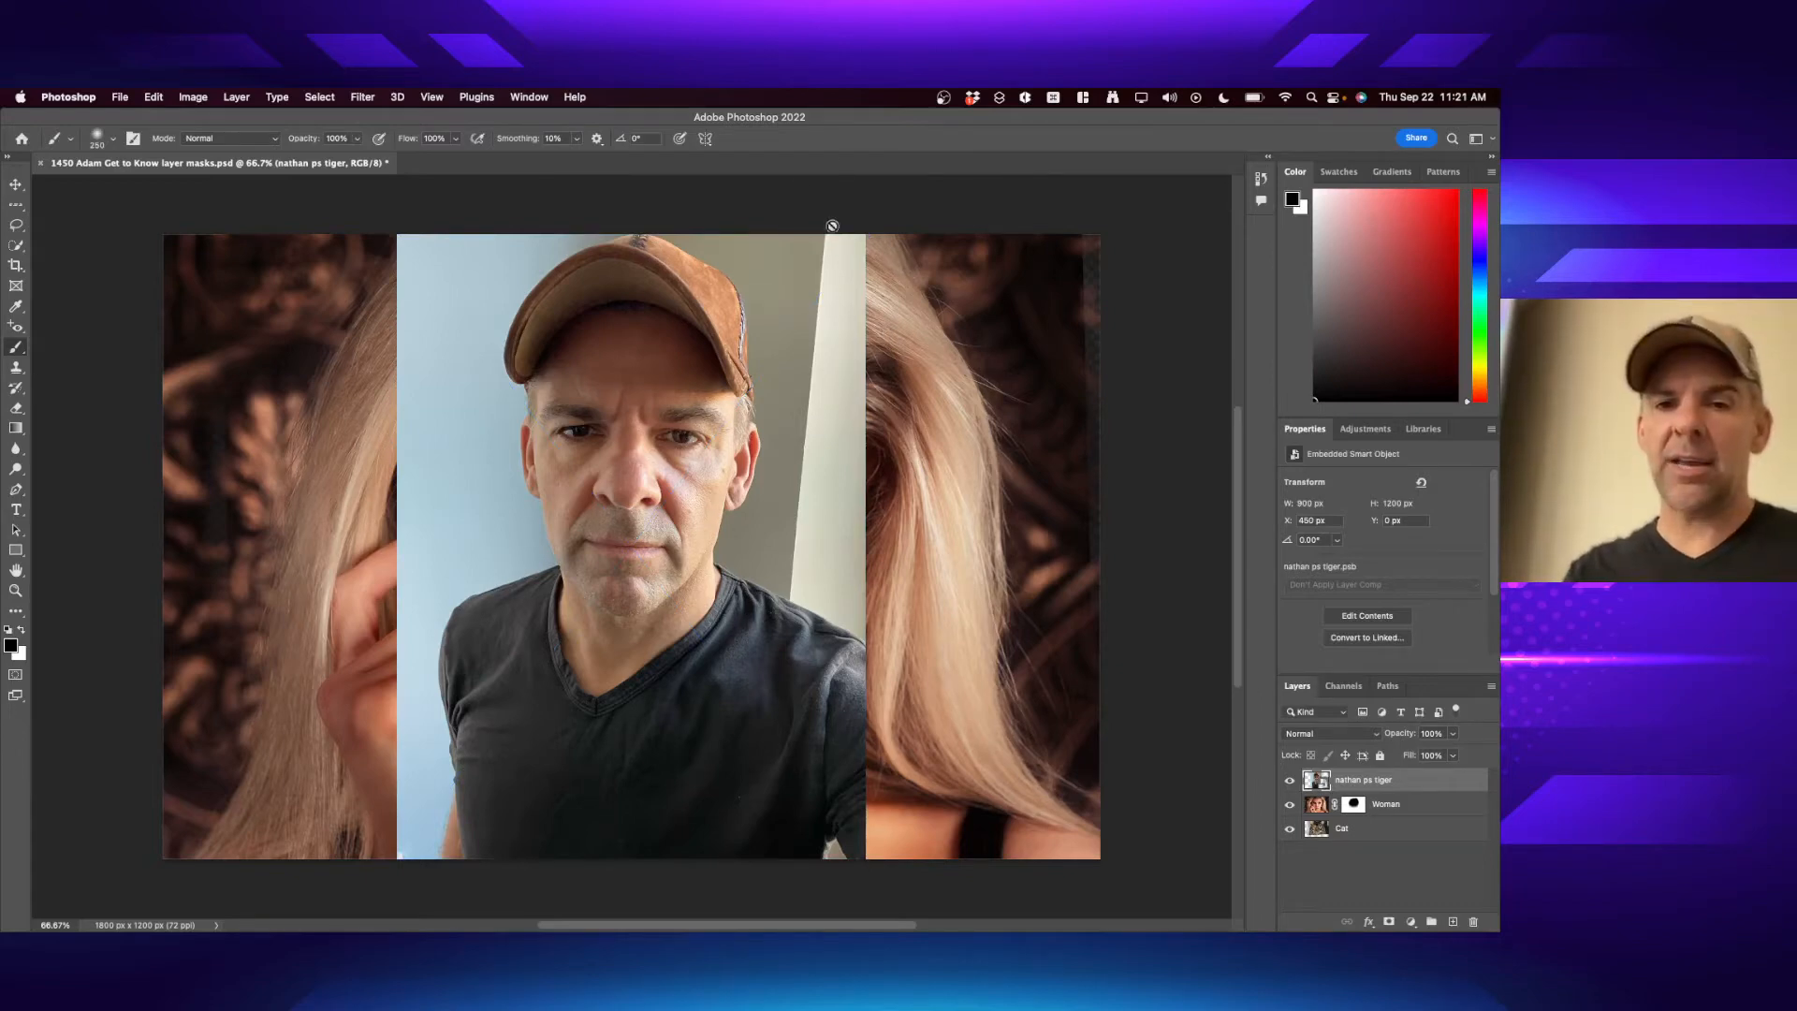
key("super+t")
key("Escape")
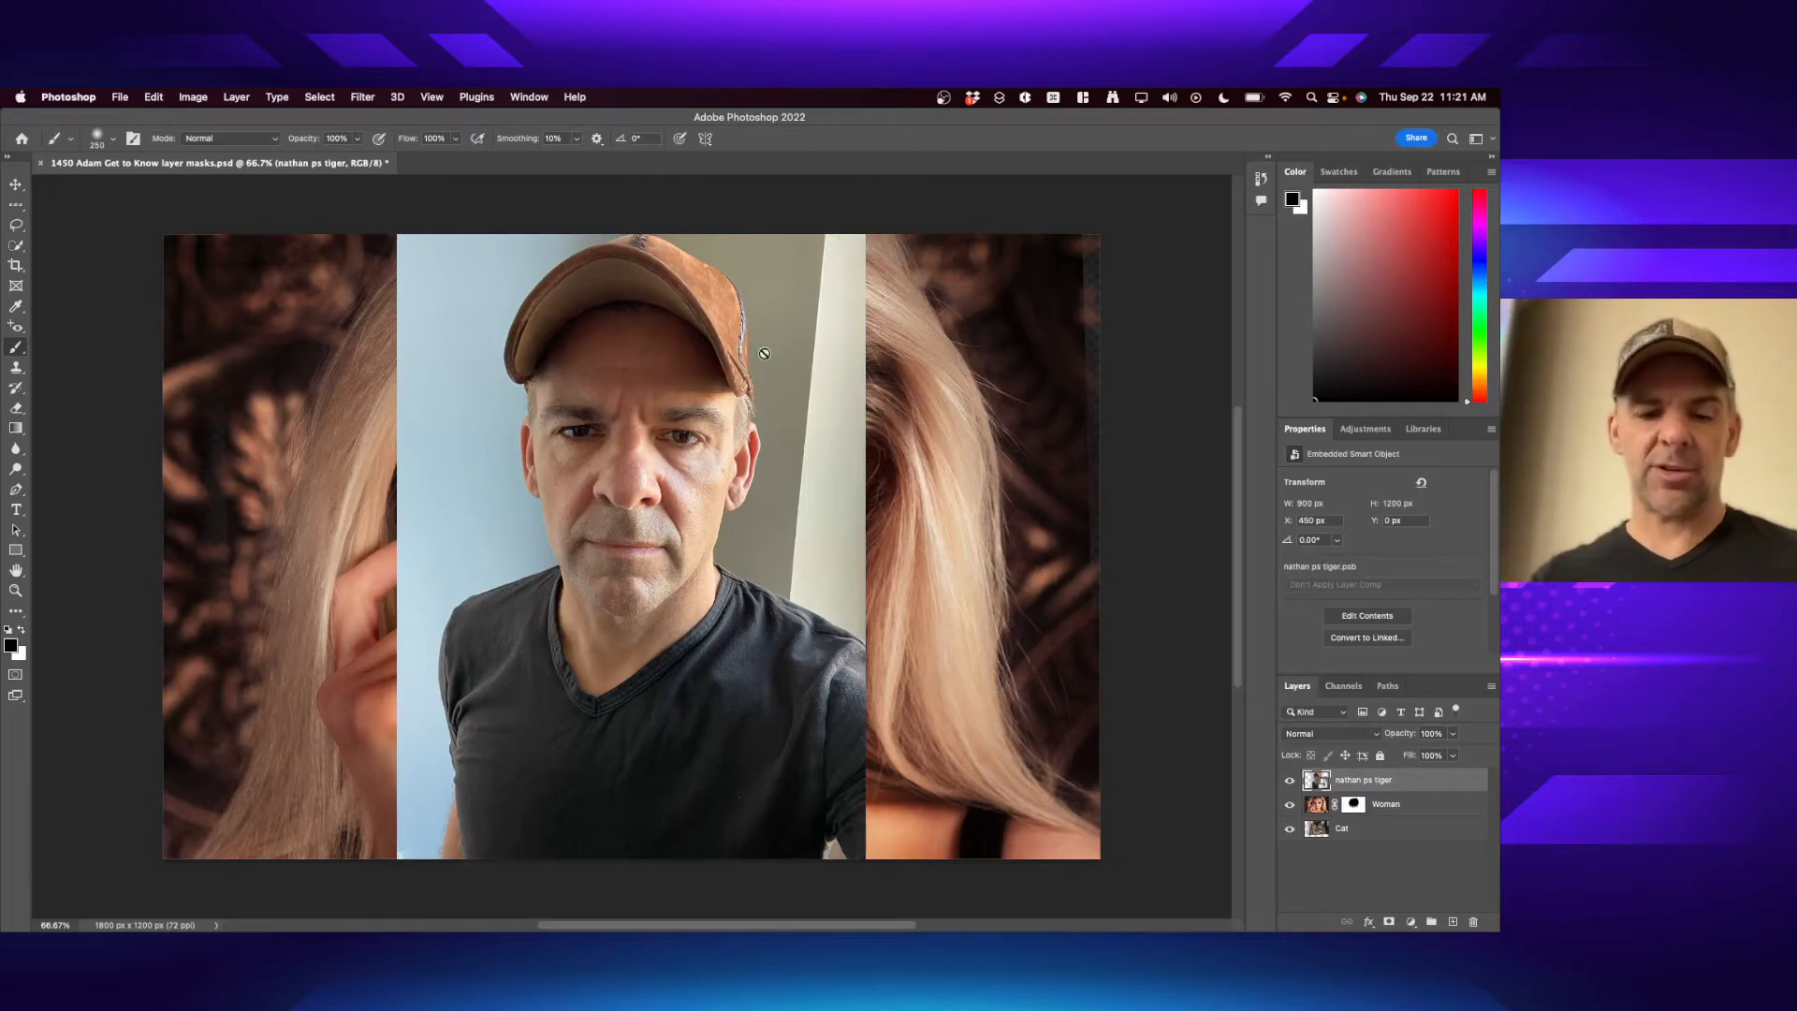
- Launch KeyCastr and minimize its General preferences window
key("super+space")
type("key")
key("Return")
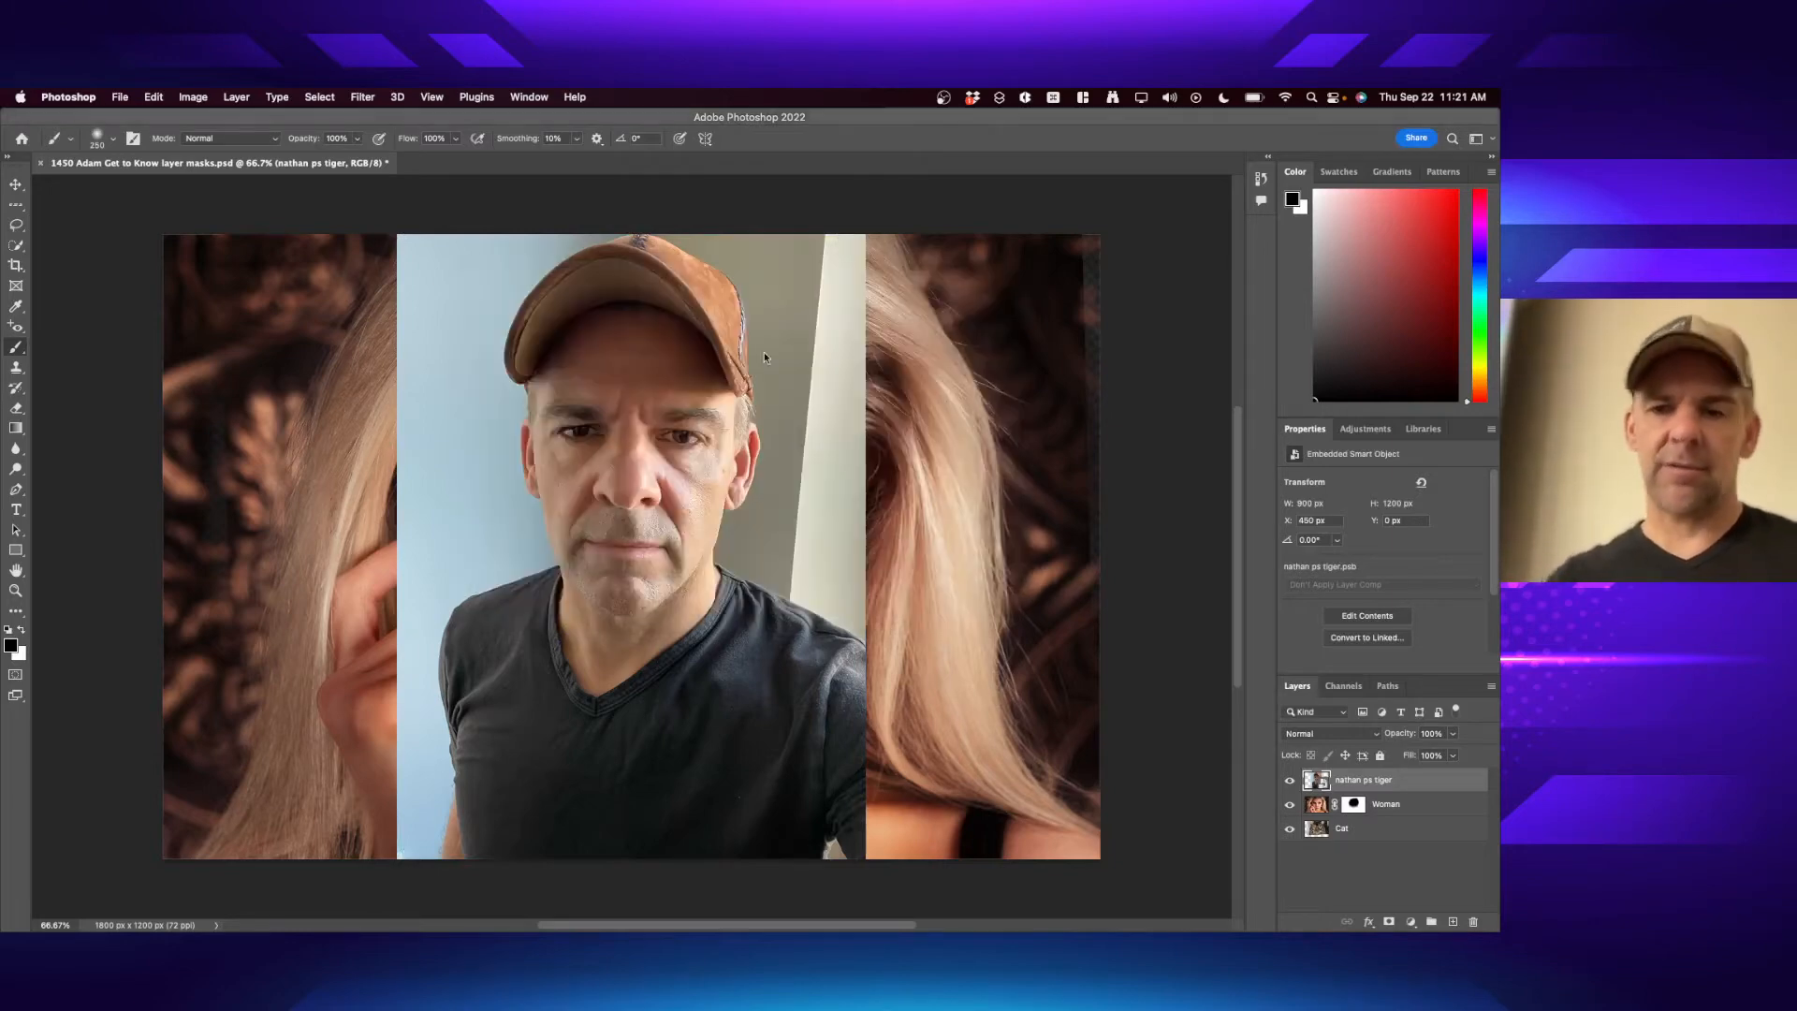
key("d")
key("s")
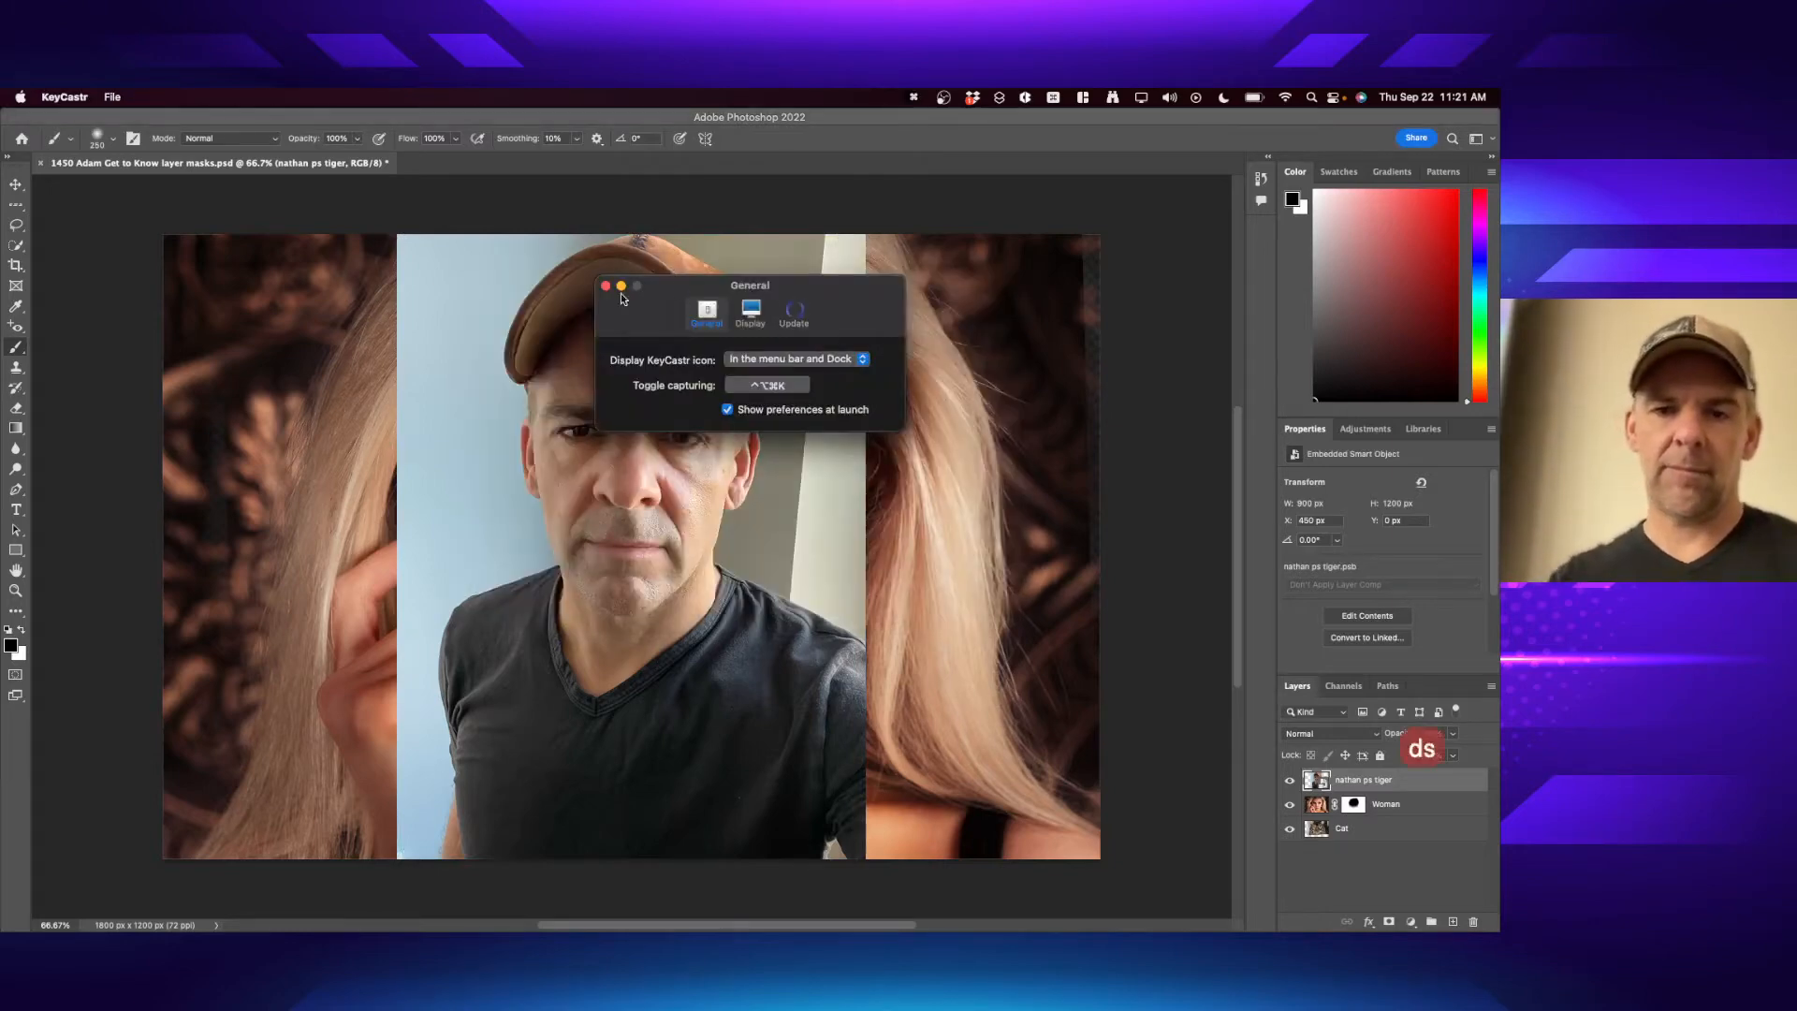
left_click(622, 285)
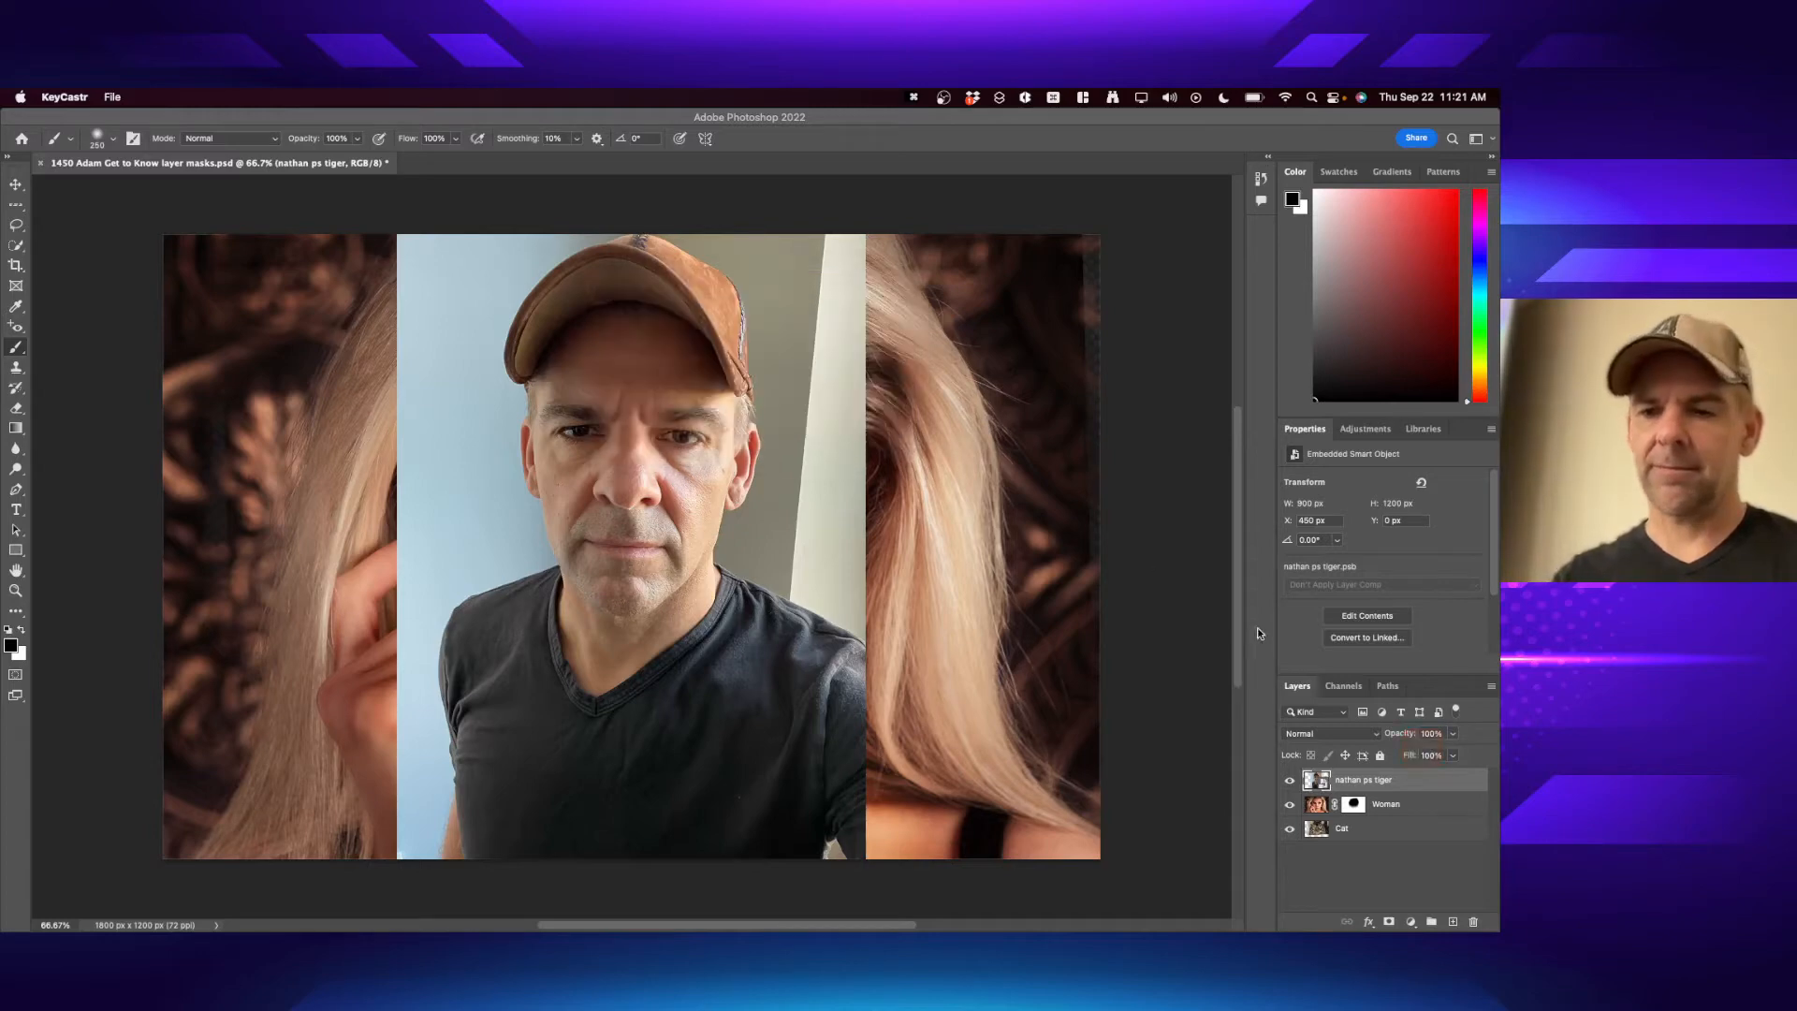
- Move the KeyCastr keystroke display above the upper-right part of the canvas and return to Photoshop
key("s")
key("d")
left_click_drag(1438, 756, 1190, 159)
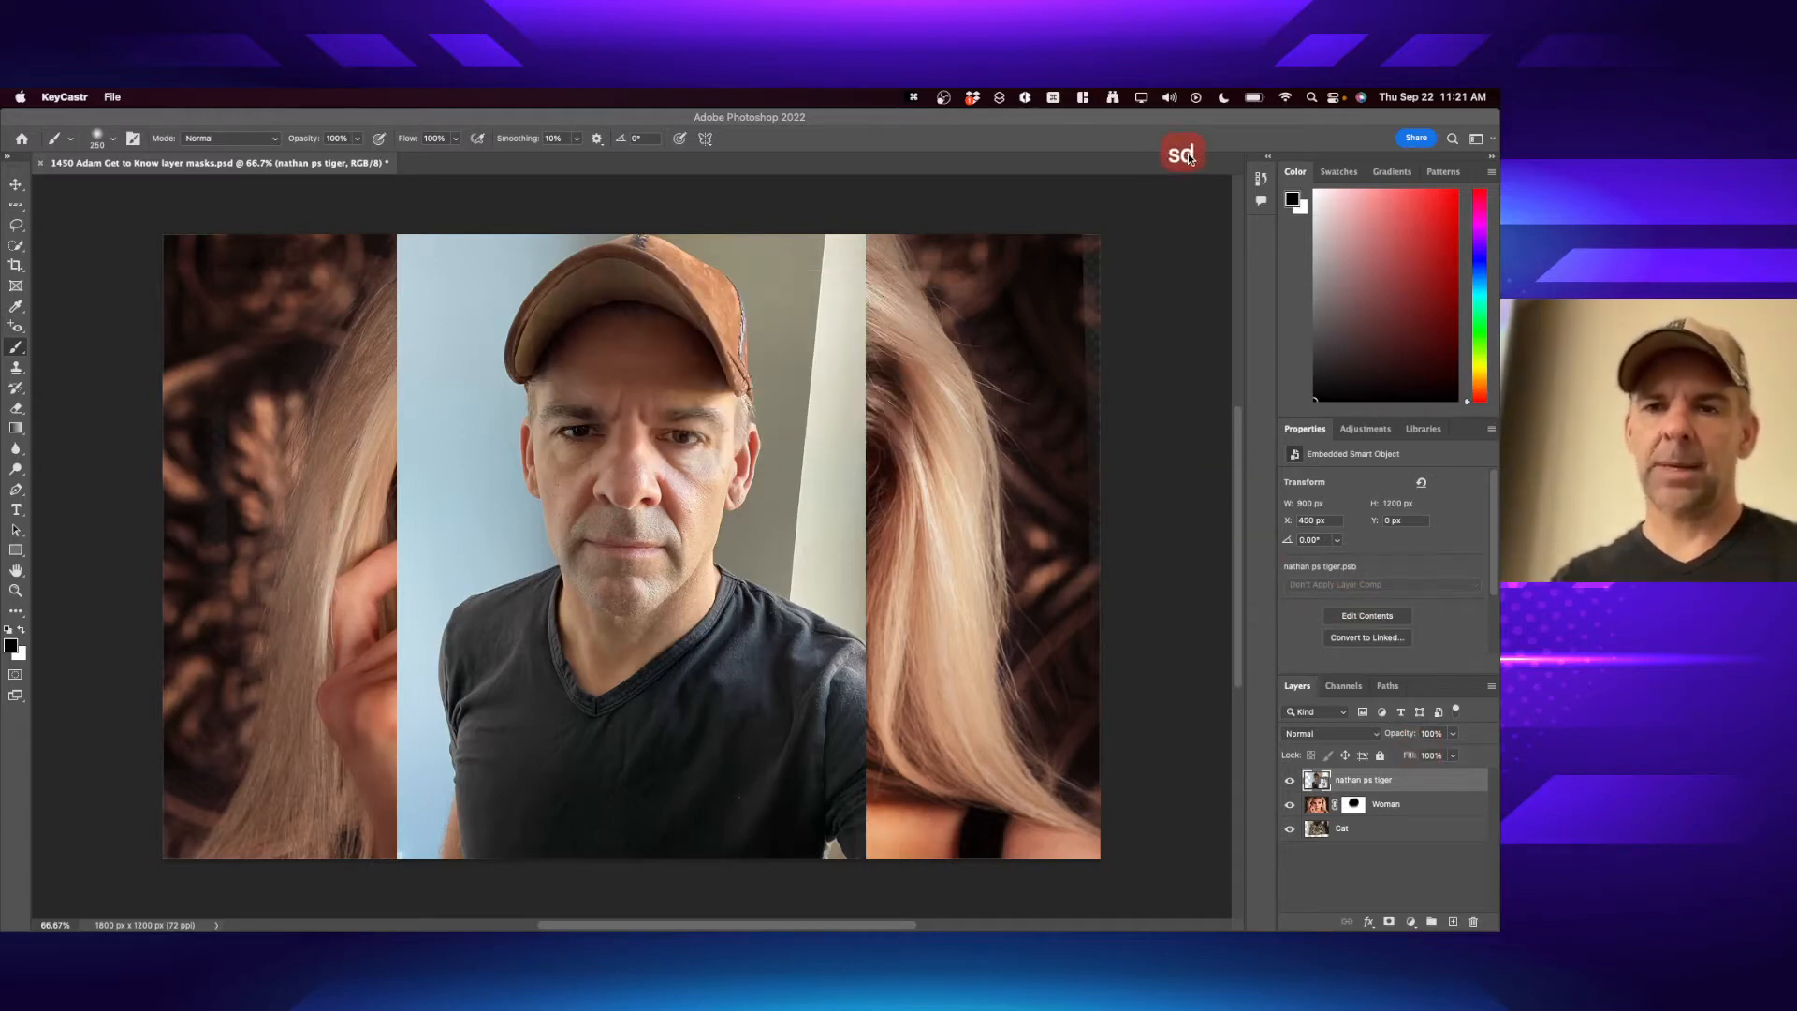
left_click(924, 144)
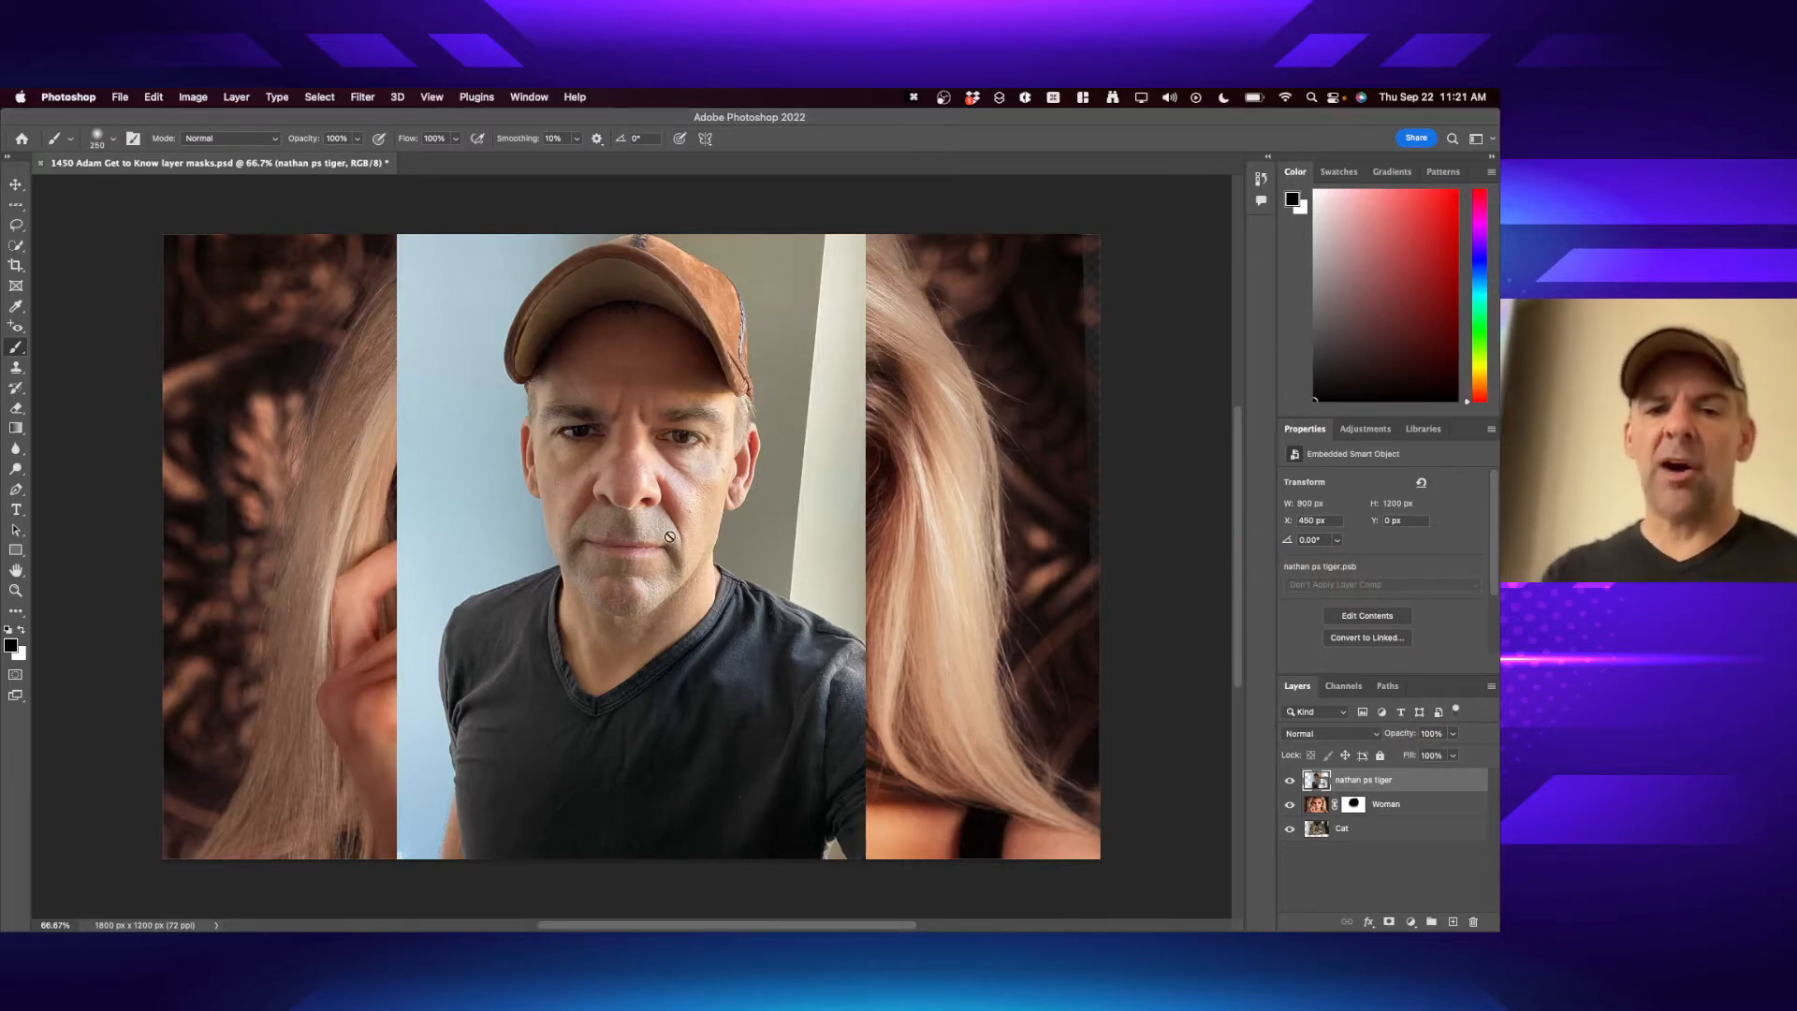
- Move the portrait layer slightly down and to the right, to about X 473 px, Y 76 px
key("v")
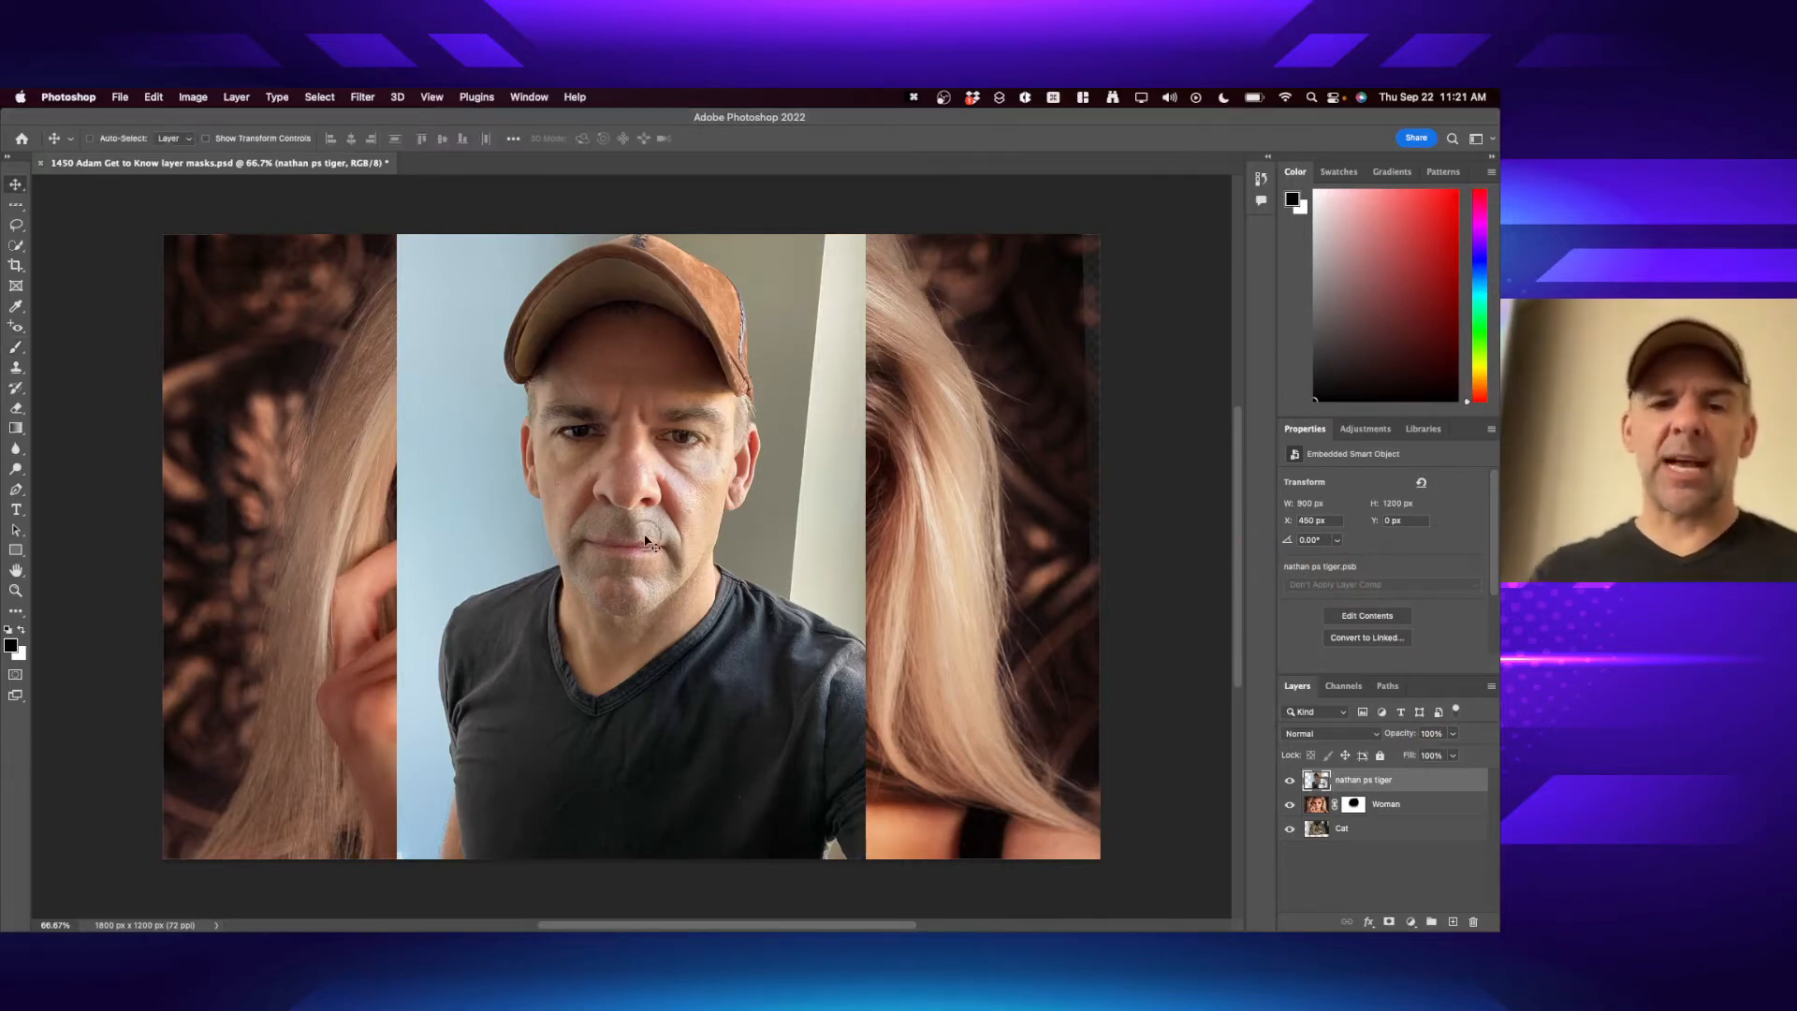
mouse_move(660, 549)
left_mouse_down()
mouse_move(709, 561)
mouse_move(865, 824)
mouse_move(697, 580)
mouse_move(658, 579)
left_mouse_up()
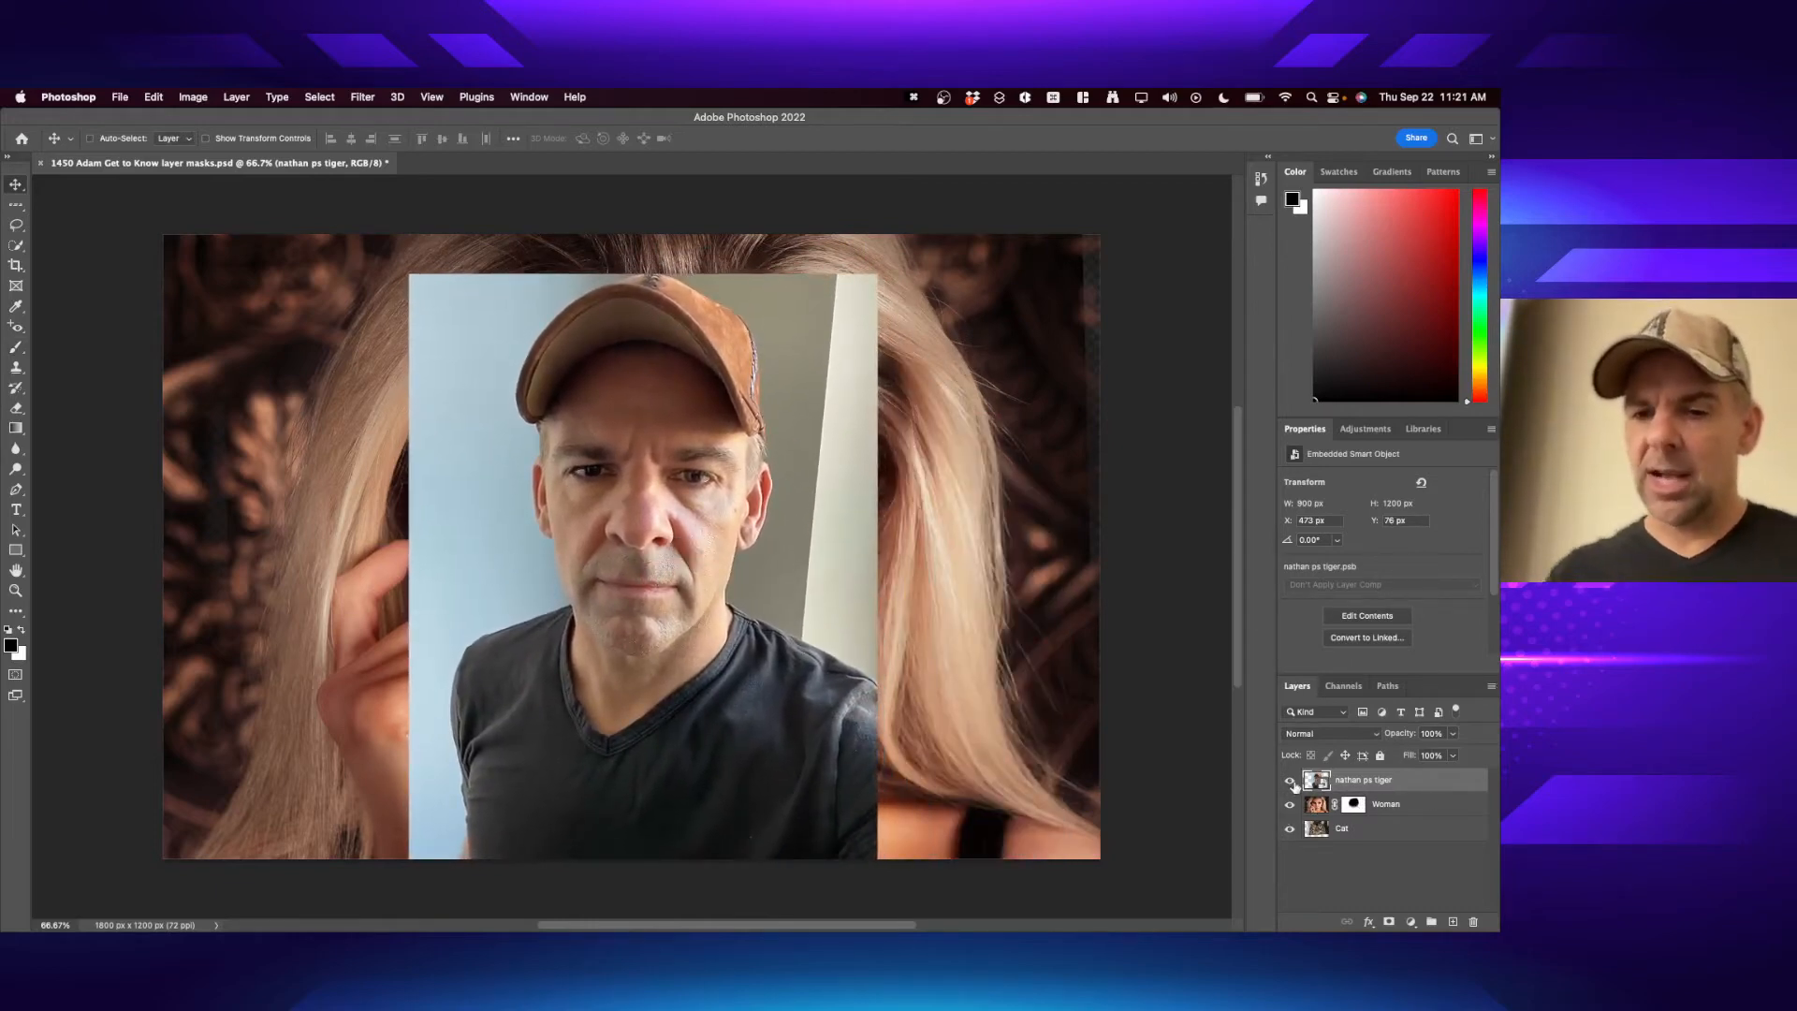
- Hide the Cat layer and disable the Woman layer's mask
left_click(1290, 830)
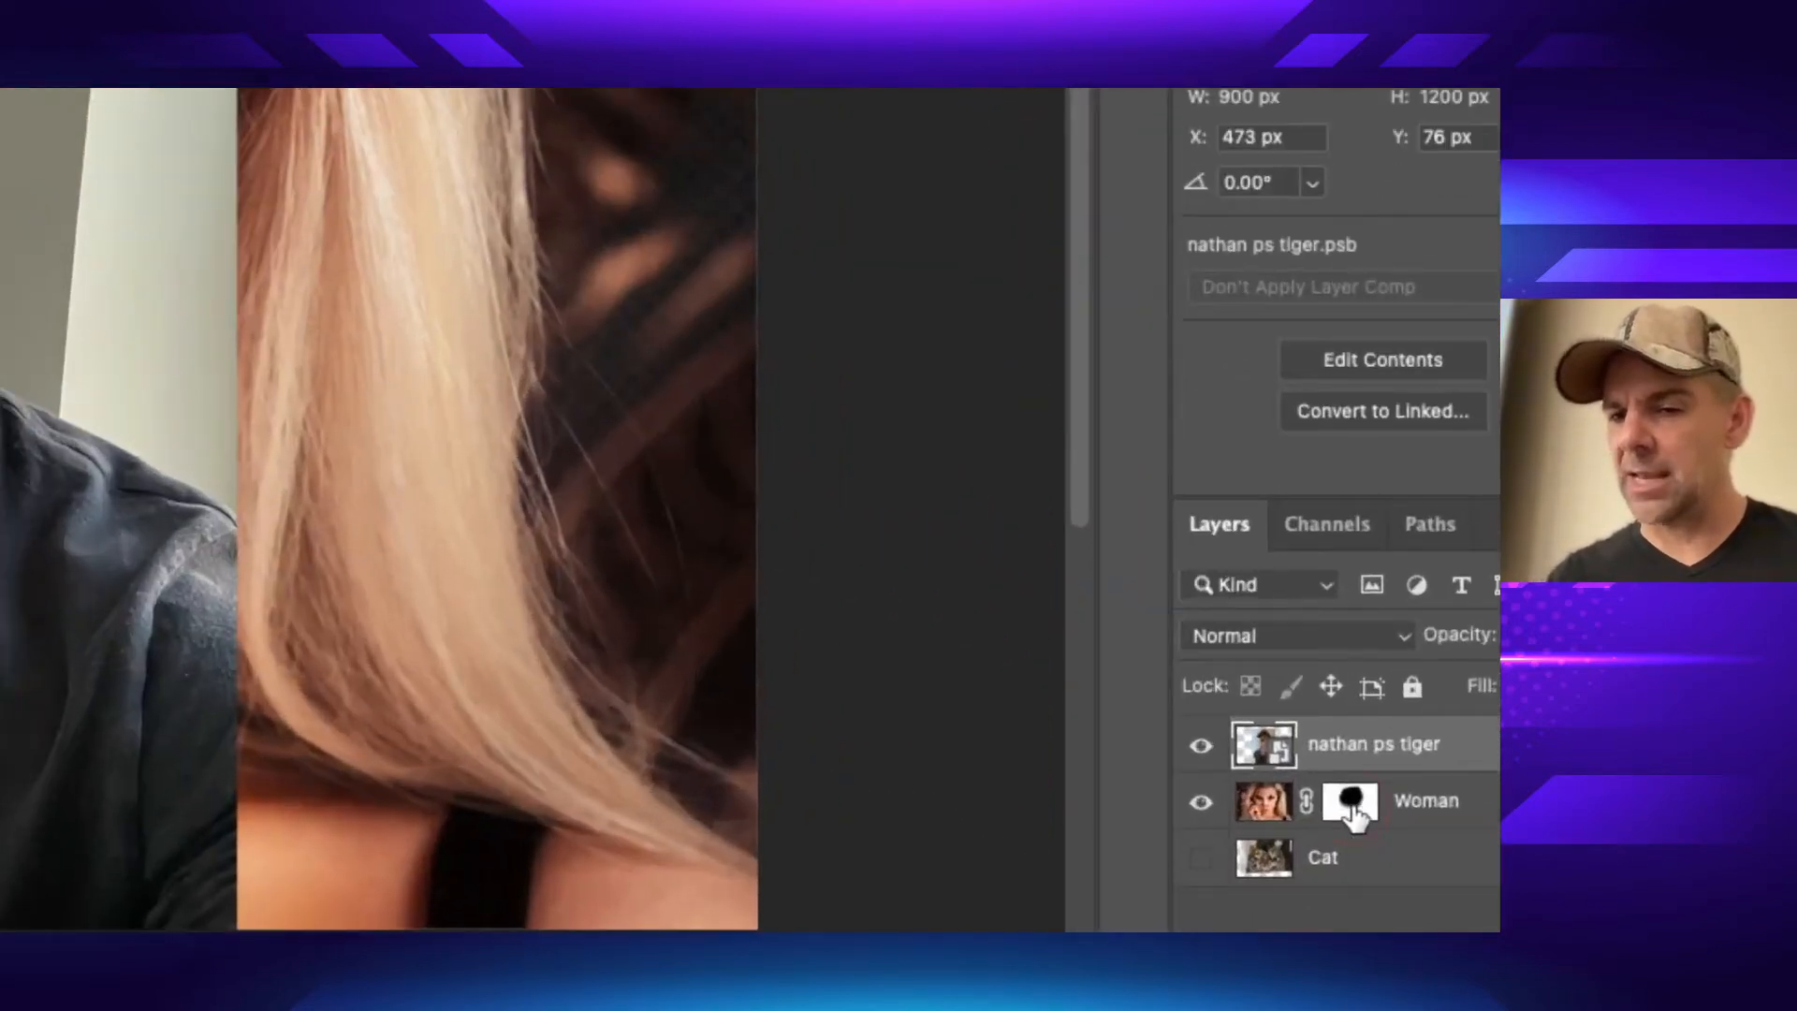
left_click(1352, 807, "shift")
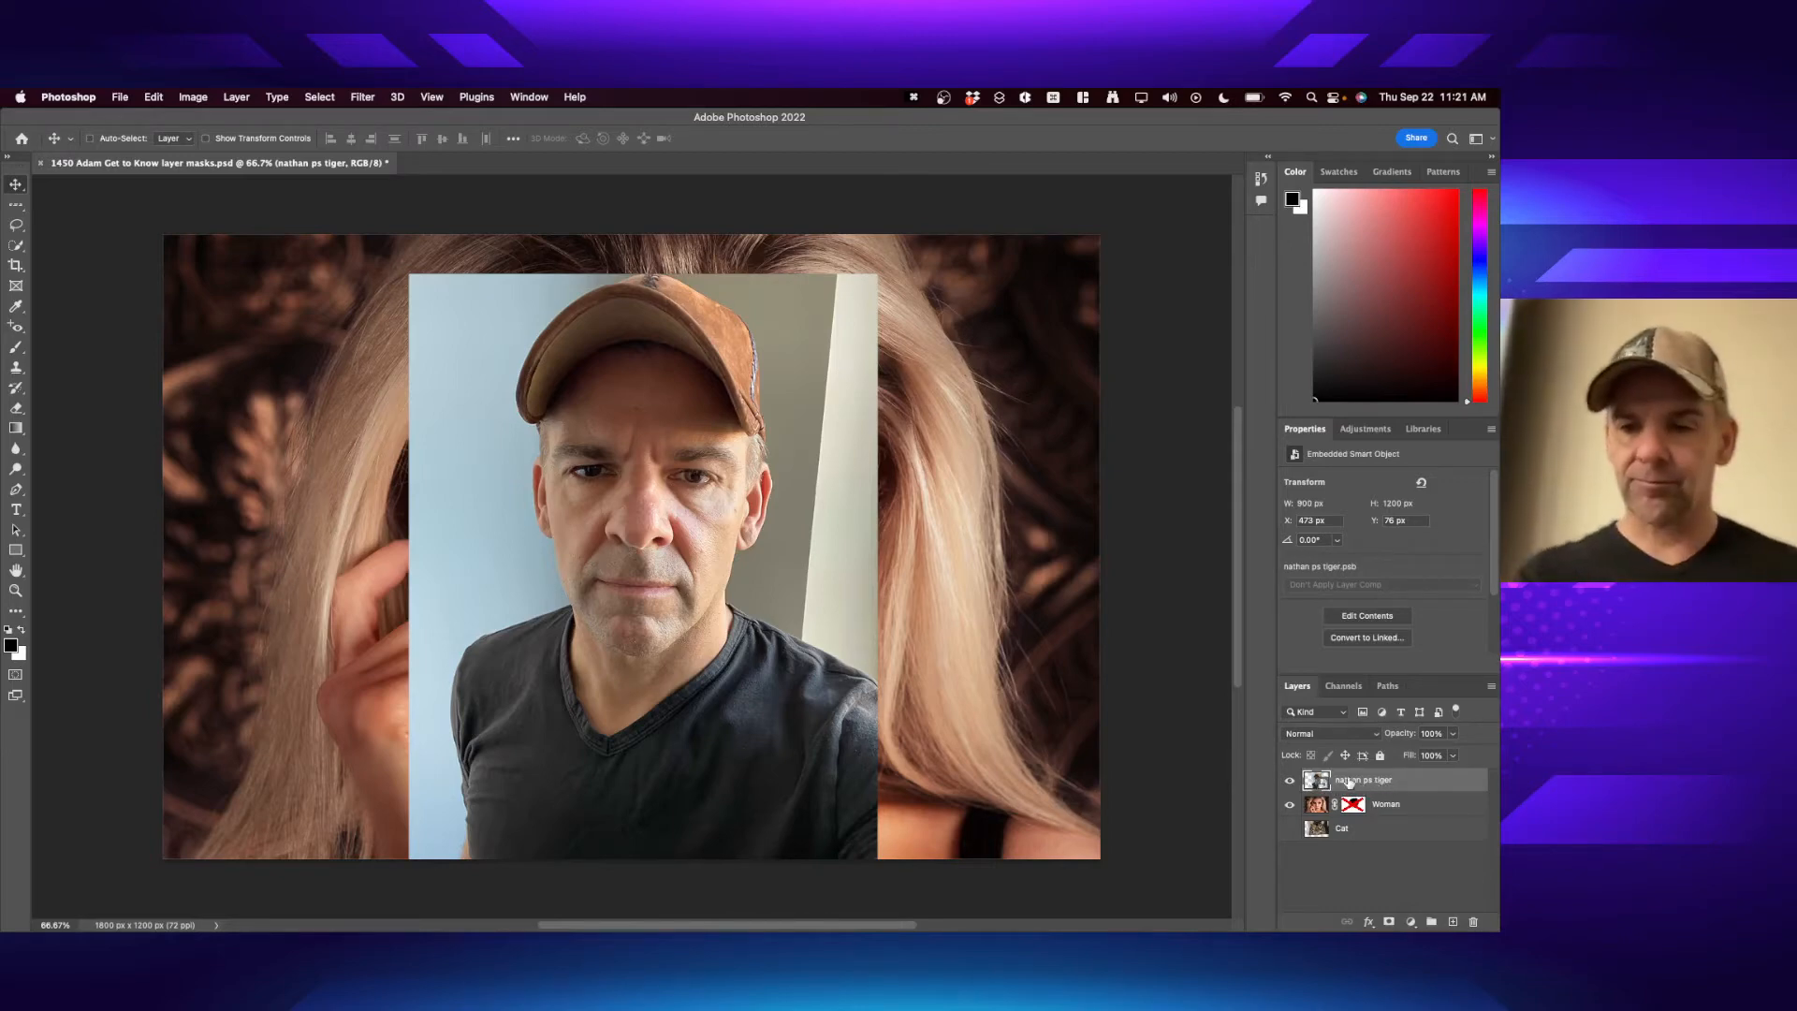
- Scale the portrait layer down to about 801 × 1068 px and reposition it at about X 530 px, Y 119 px
mouse_move(757, 540)
left_mouse_down()
mouse_move(798, 491)
mouse_move(739, 773)
mouse_move(766, 699)
mouse_move(795, 829)
mouse_move(794, 564)
mouse_move(777, 534)
mouse_move(791, 550)
left_mouse_up()
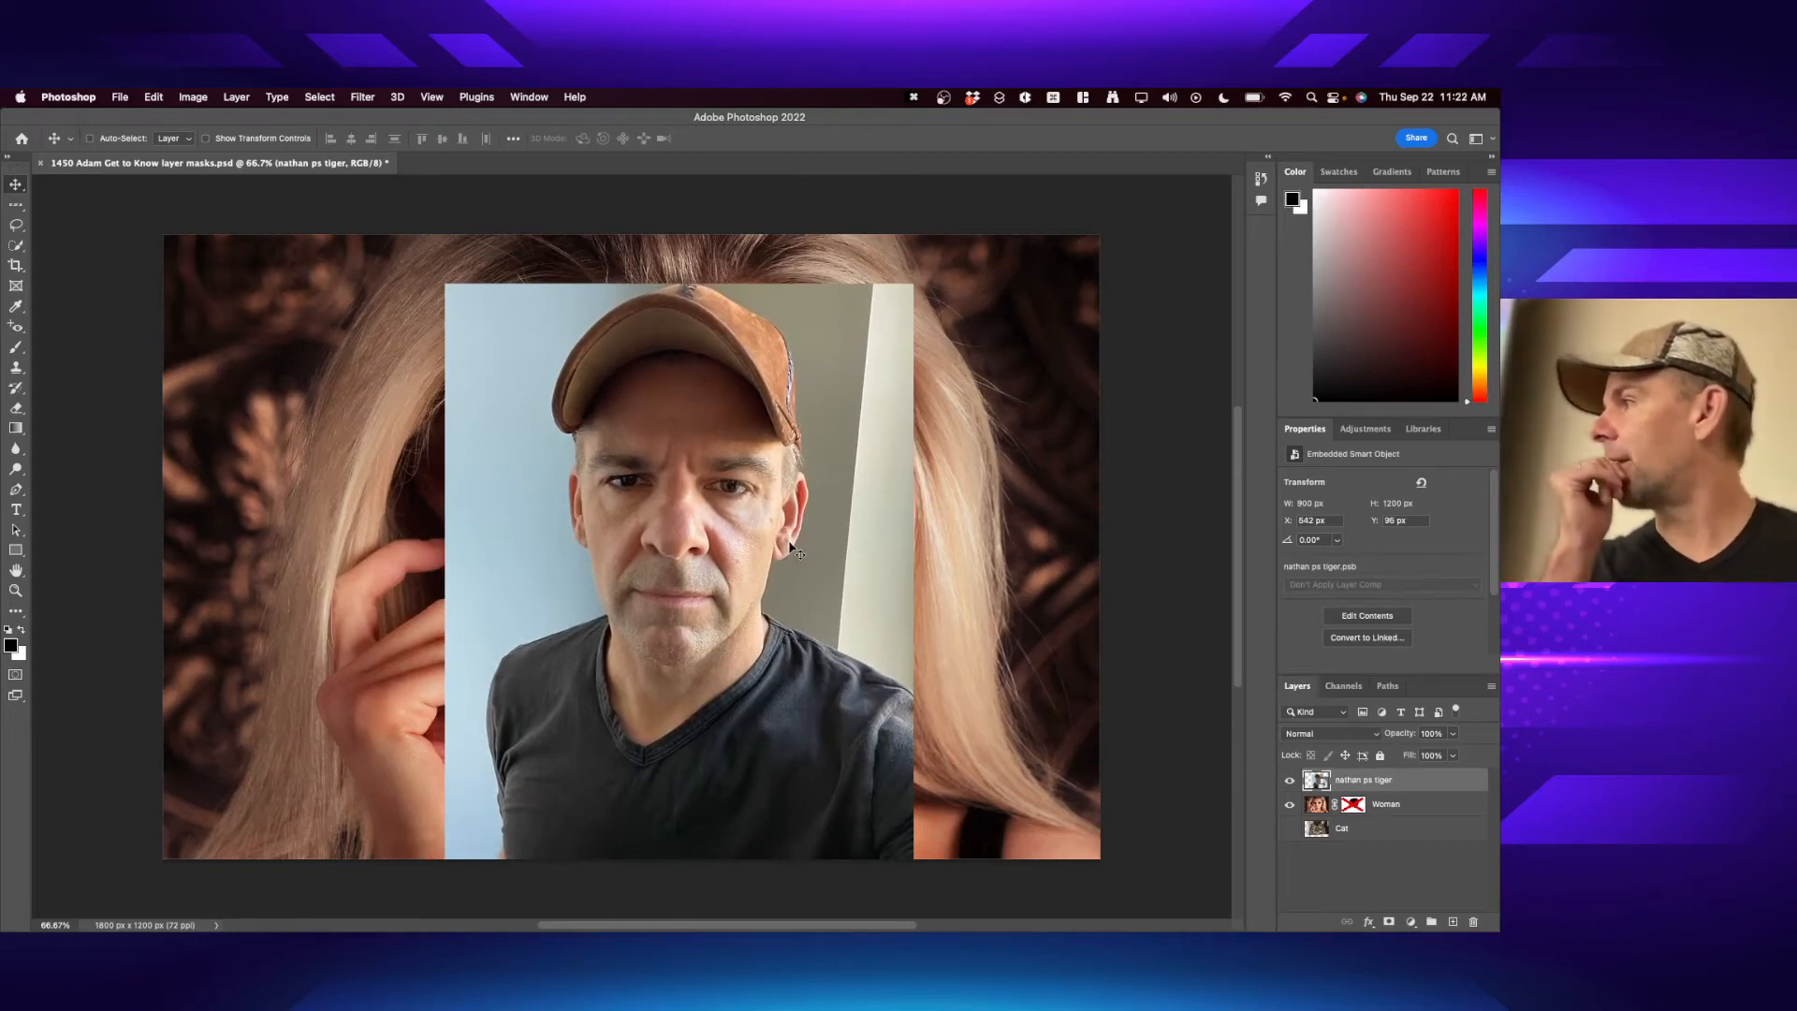
key("super+t")
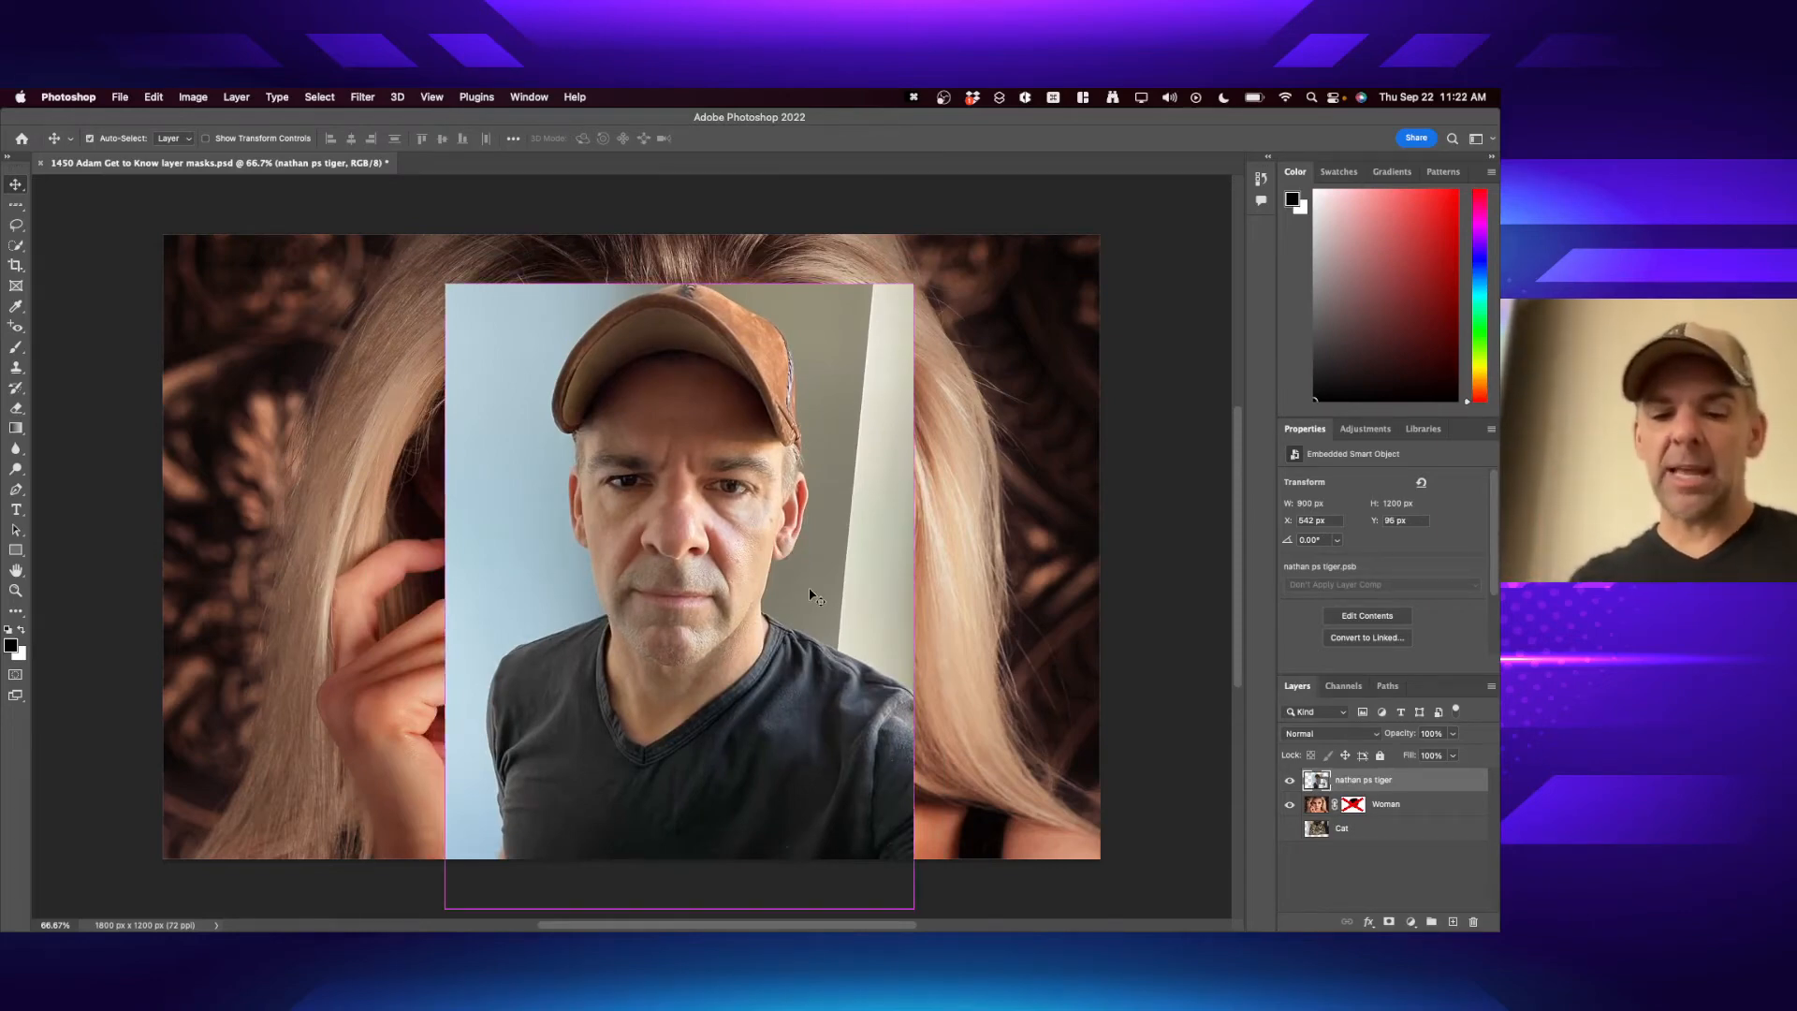
left_click_drag(916, 280, 857, 353)
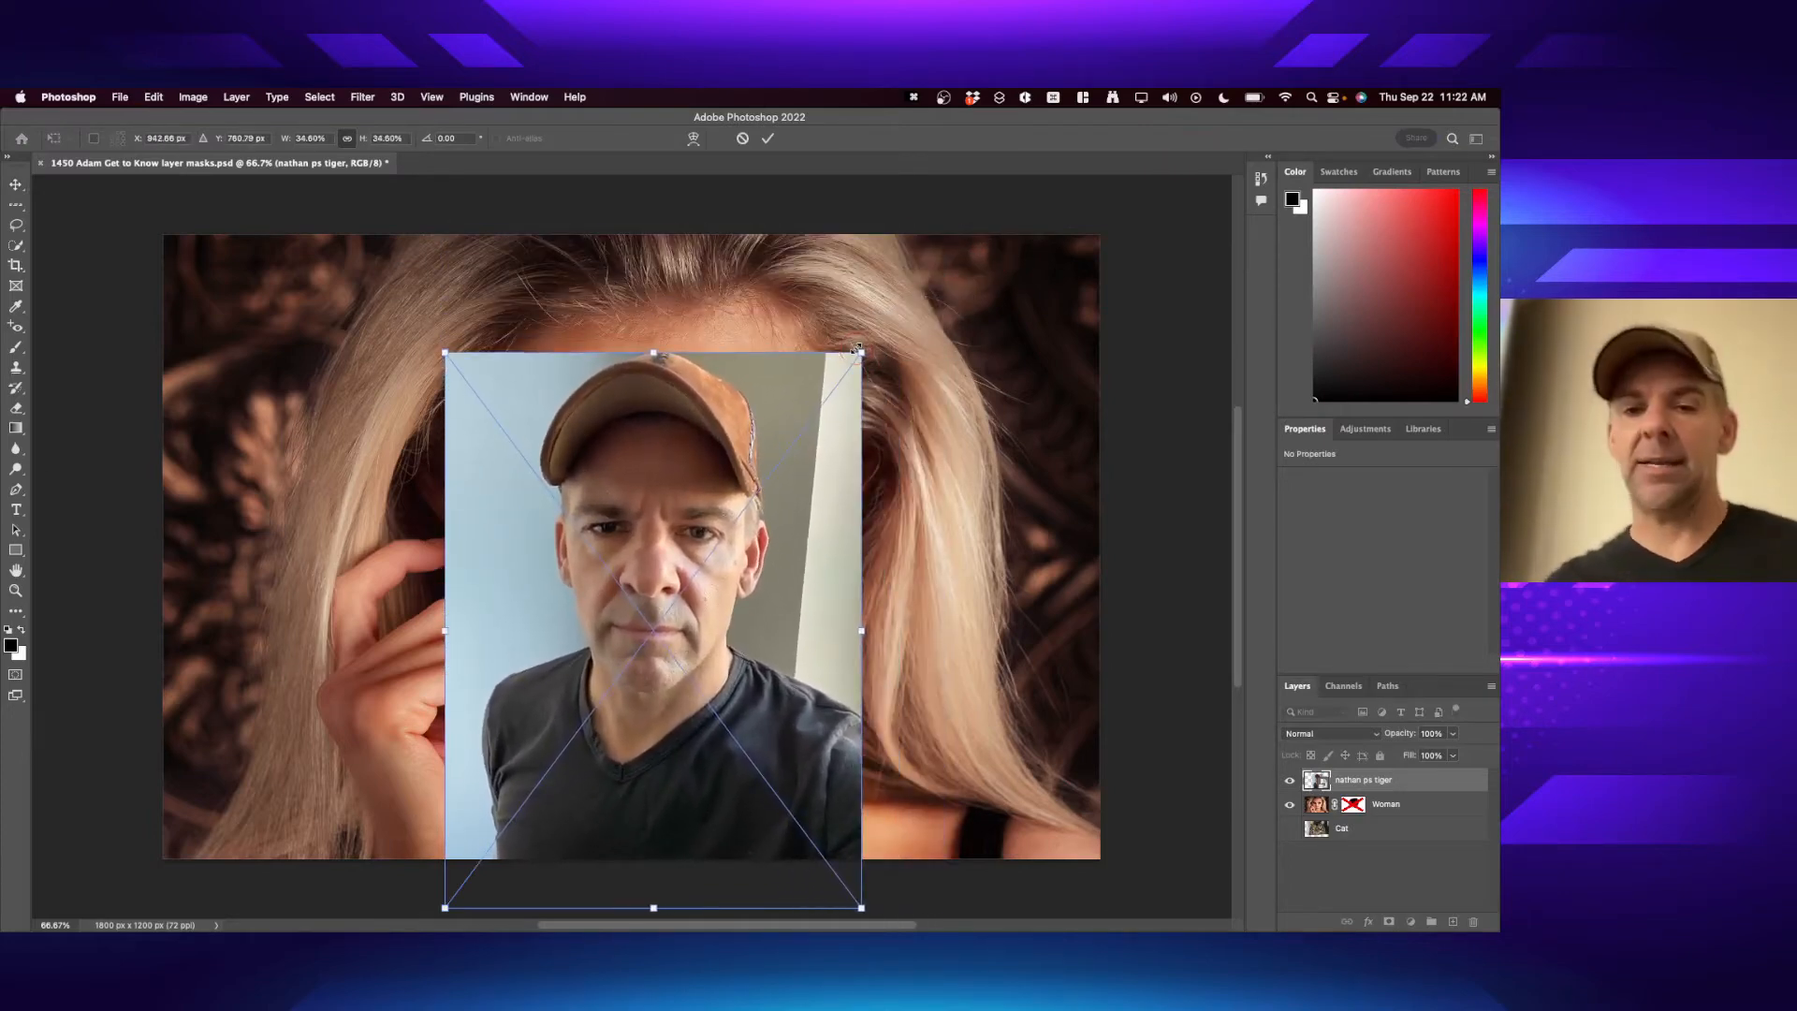
key("Return")
left_click_drag(692, 481, 685, 425)
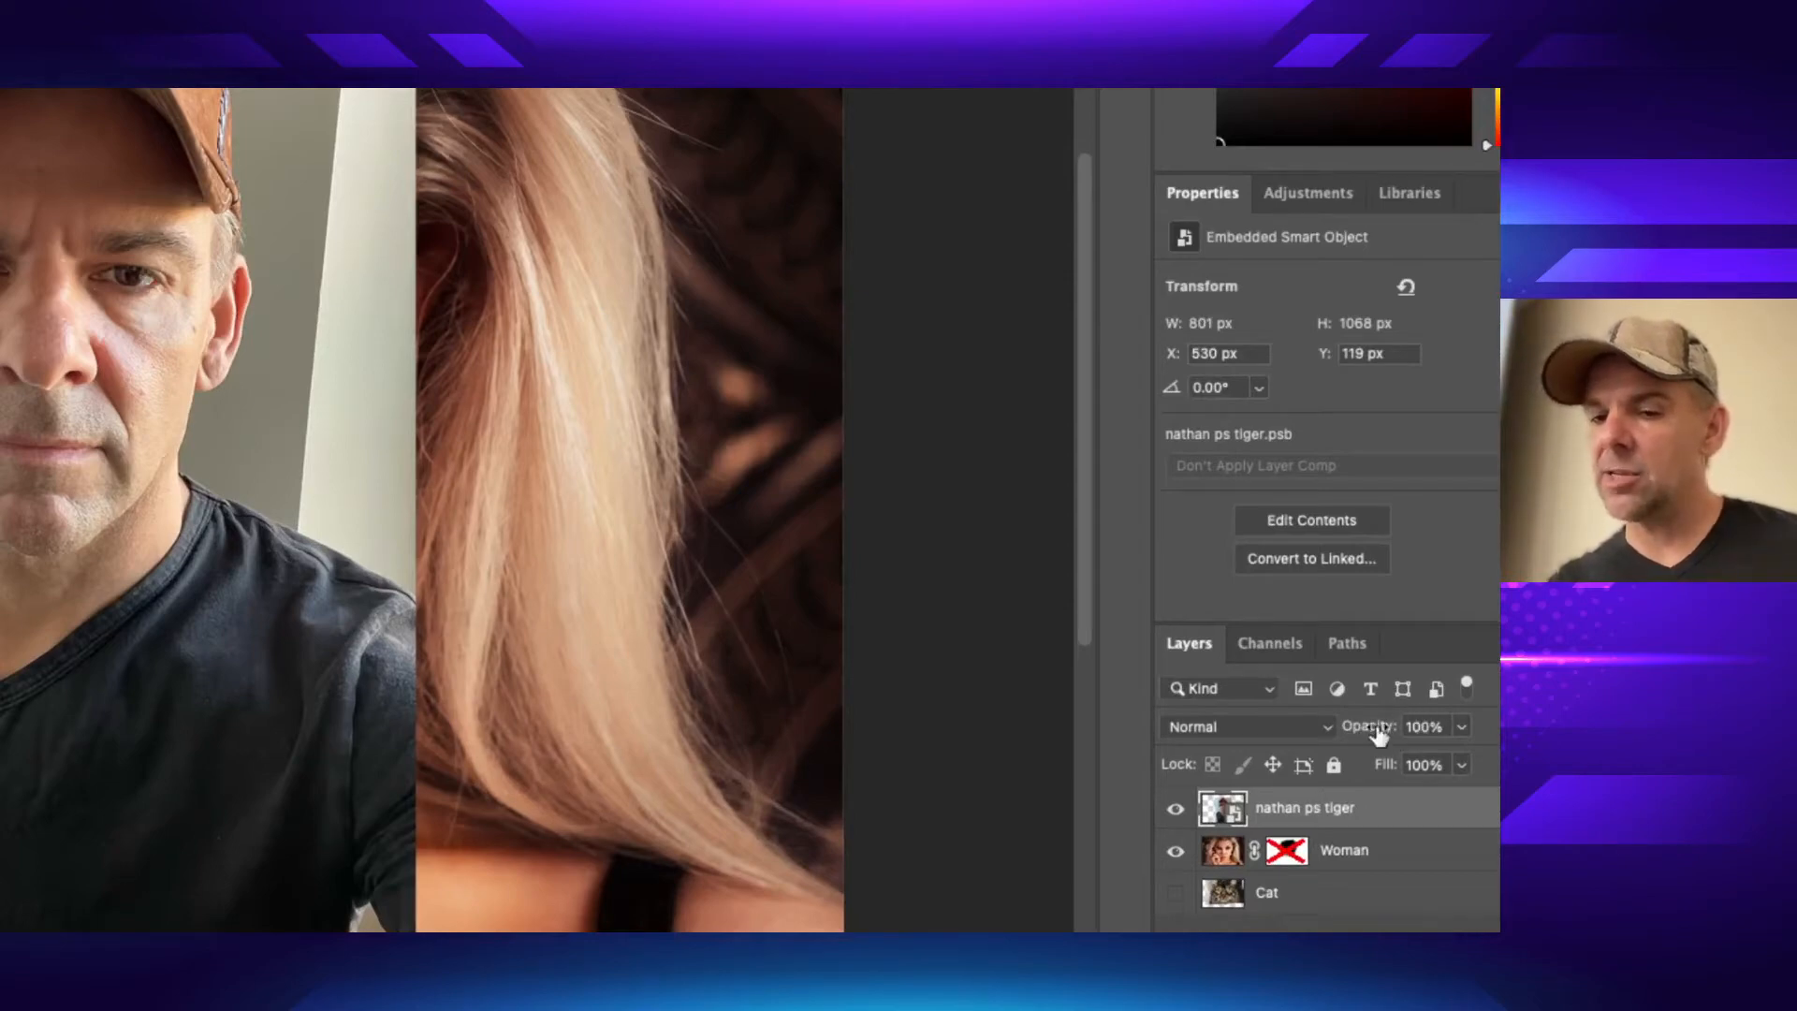
- Lower the portrait layer's opacity to 57% so the woman's face shows through
left_click_drag(1372, 736, 1425, 754)
left_click(1464, 728)
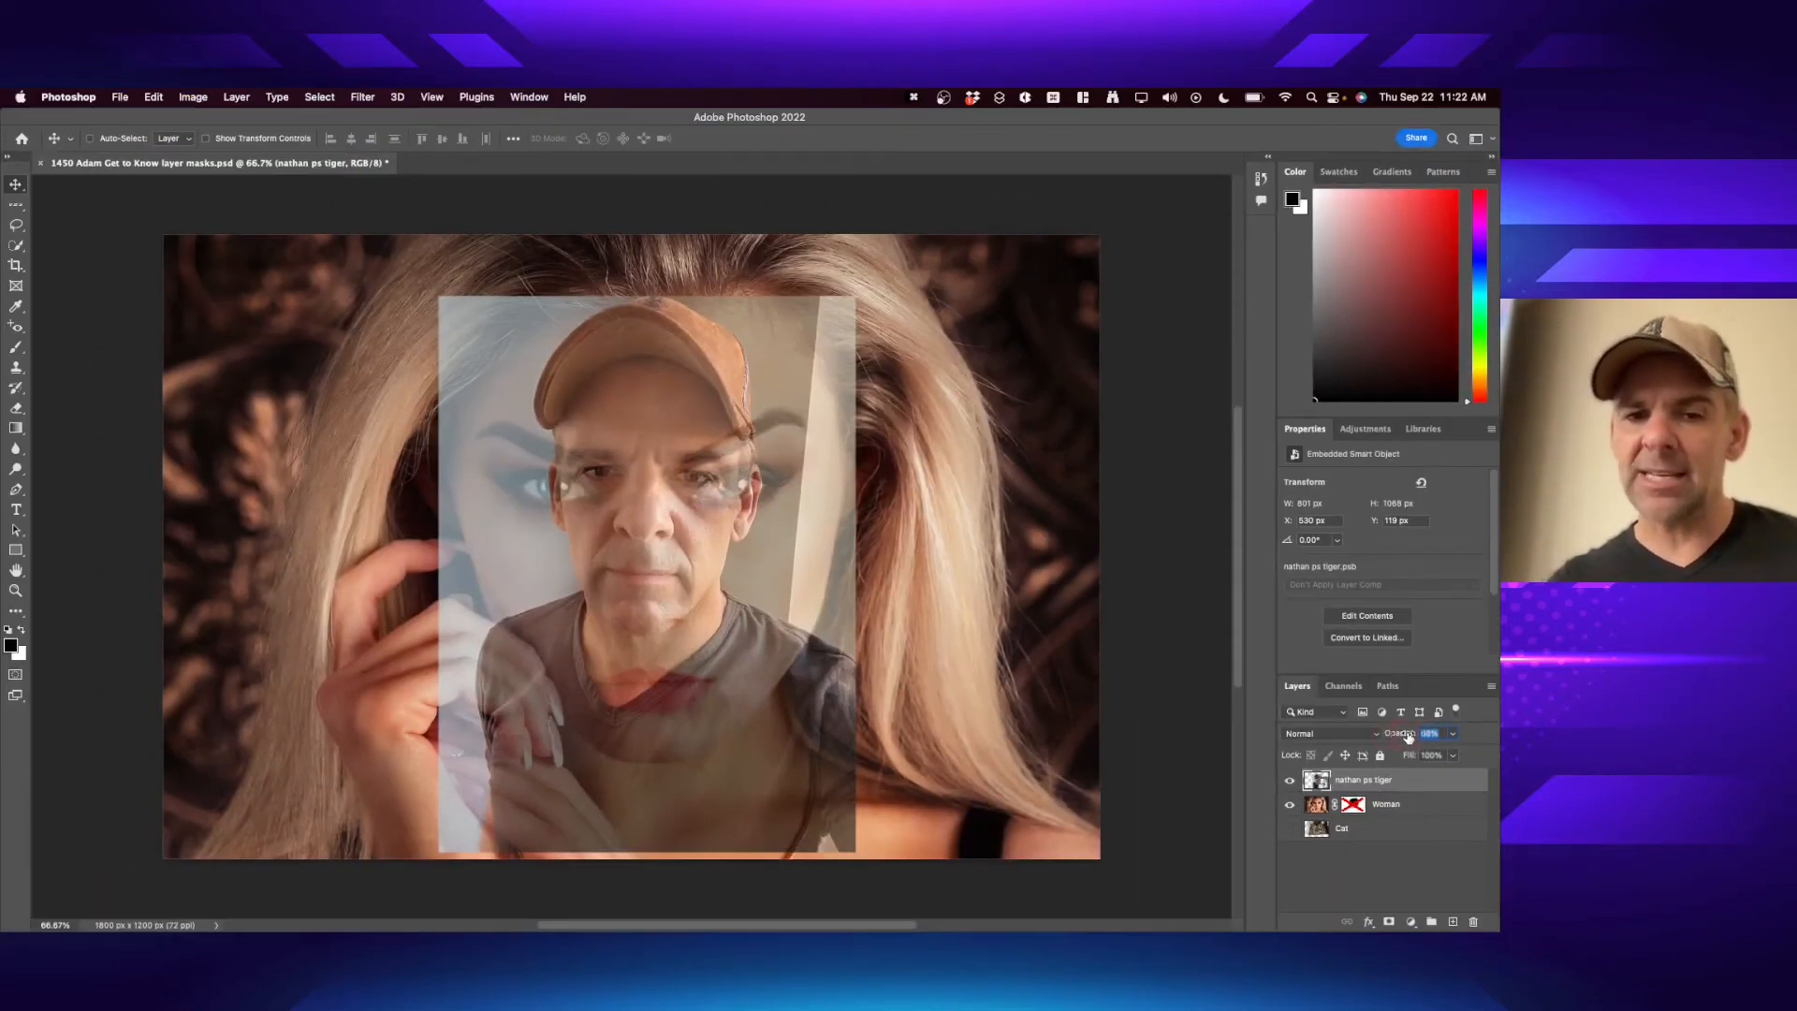
left_click_drag(1387, 735, 1406, 737)
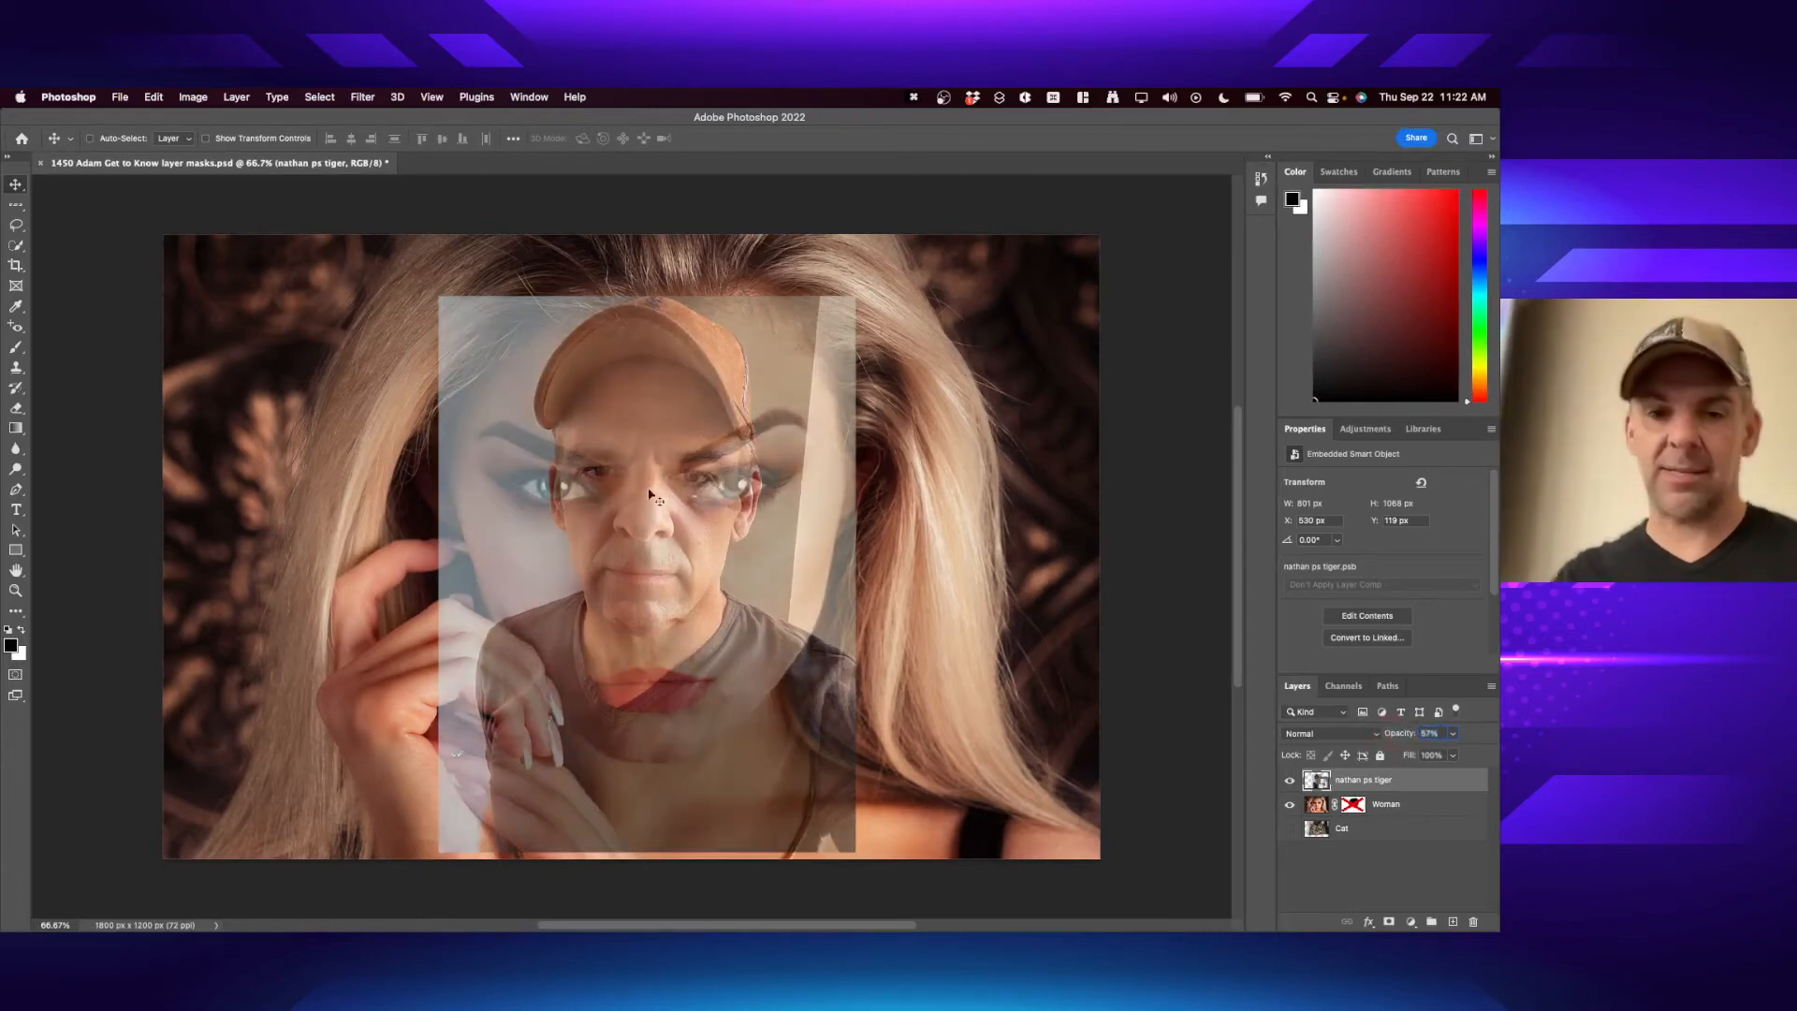
- Enlarge the portrait to about 66.5% with Free Transform and position its face over the woman's face
key("super+t")
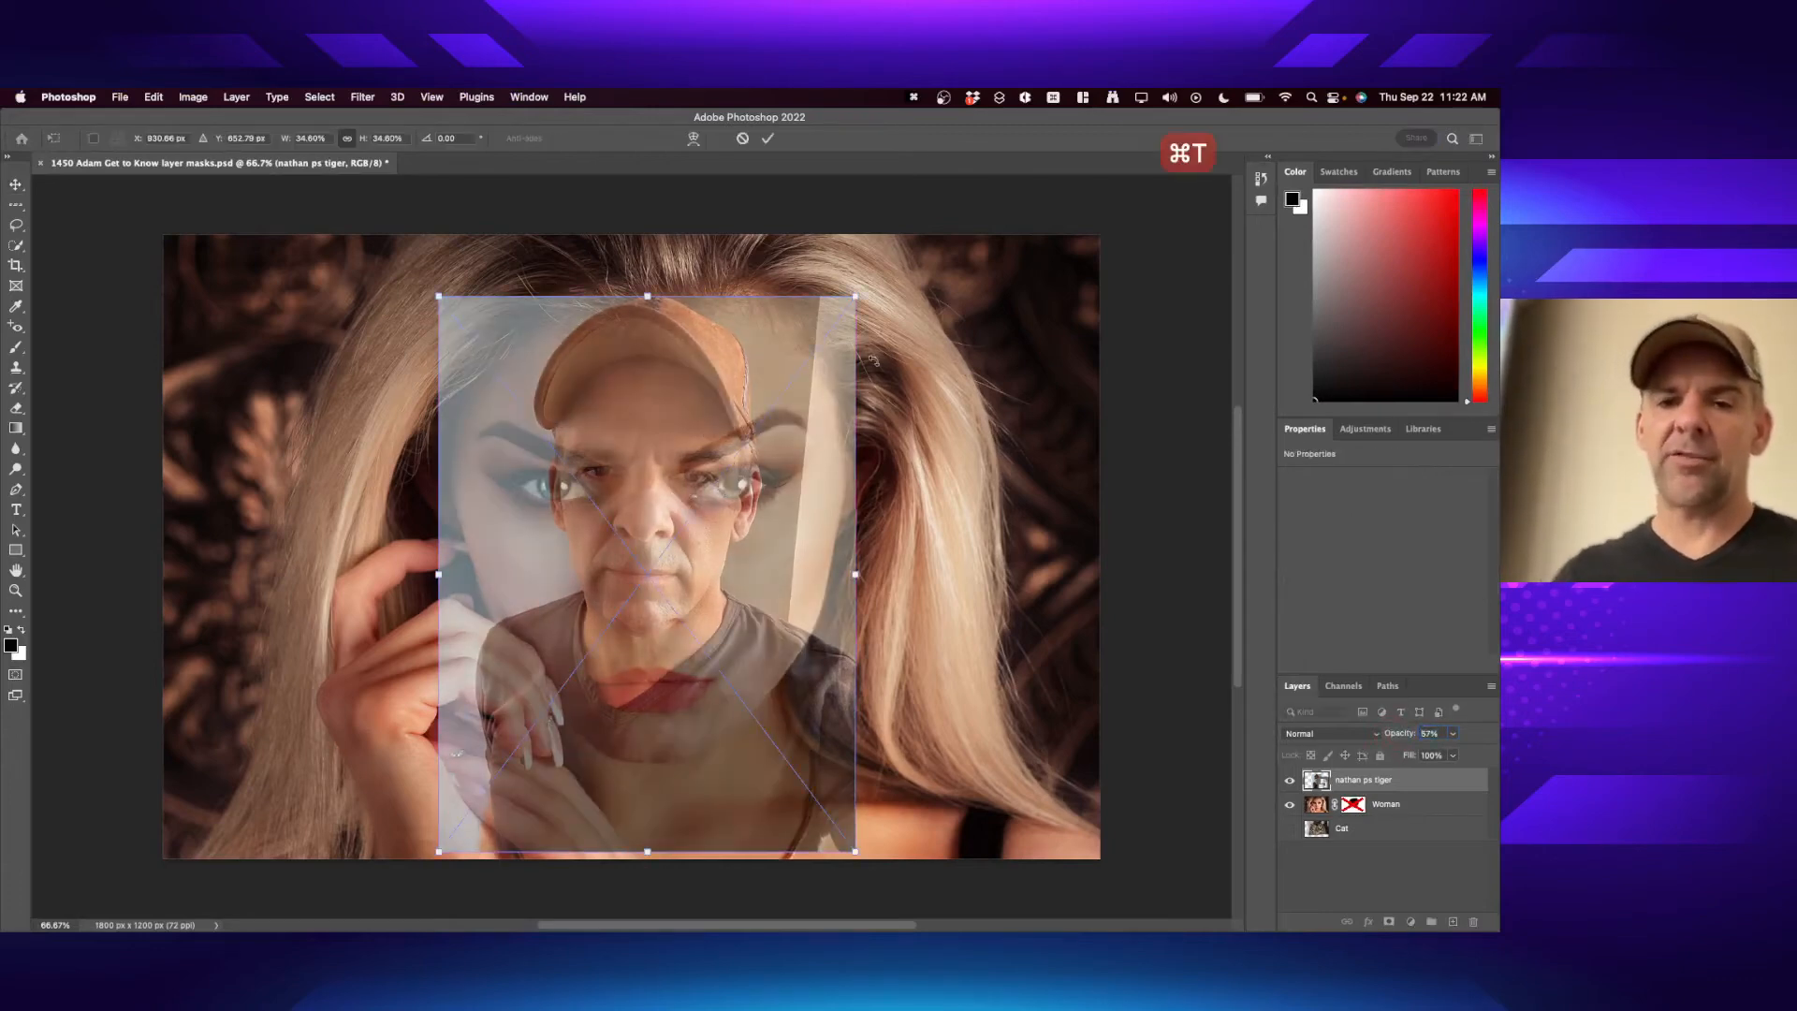
left_click_drag(852, 298, 1072, 199)
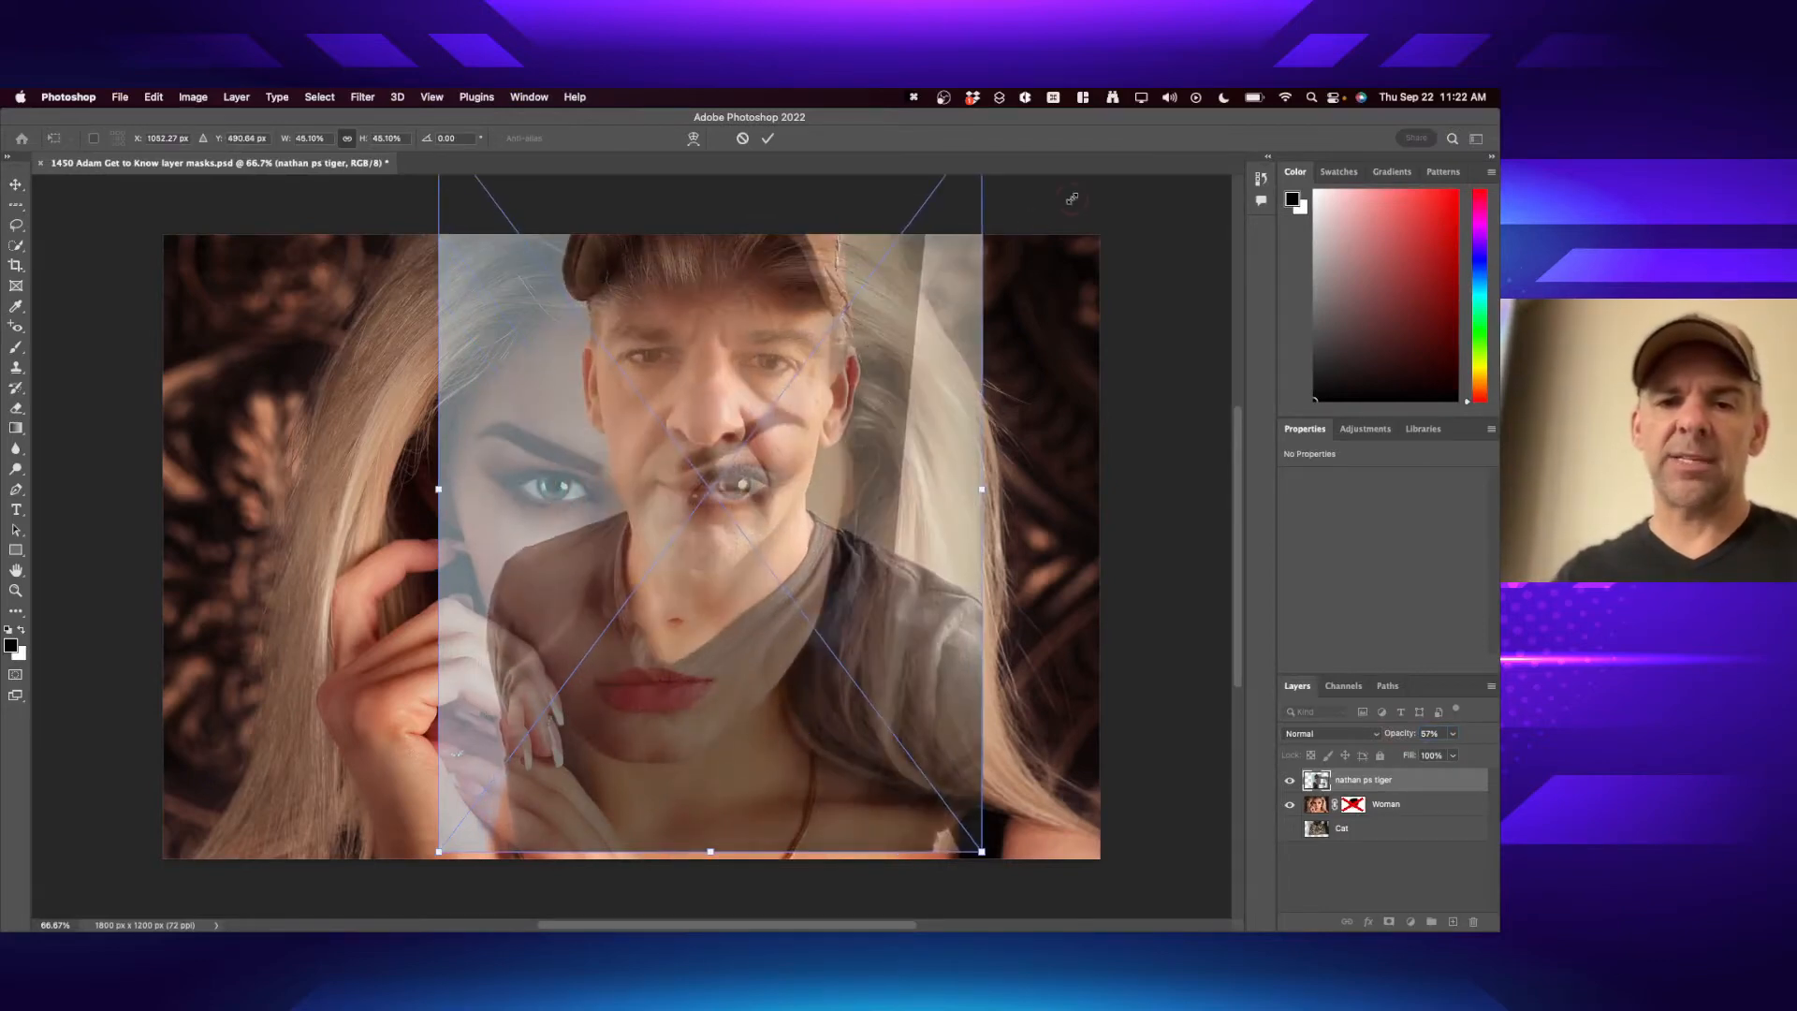
left_click_drag(693, 352, 628, 539)
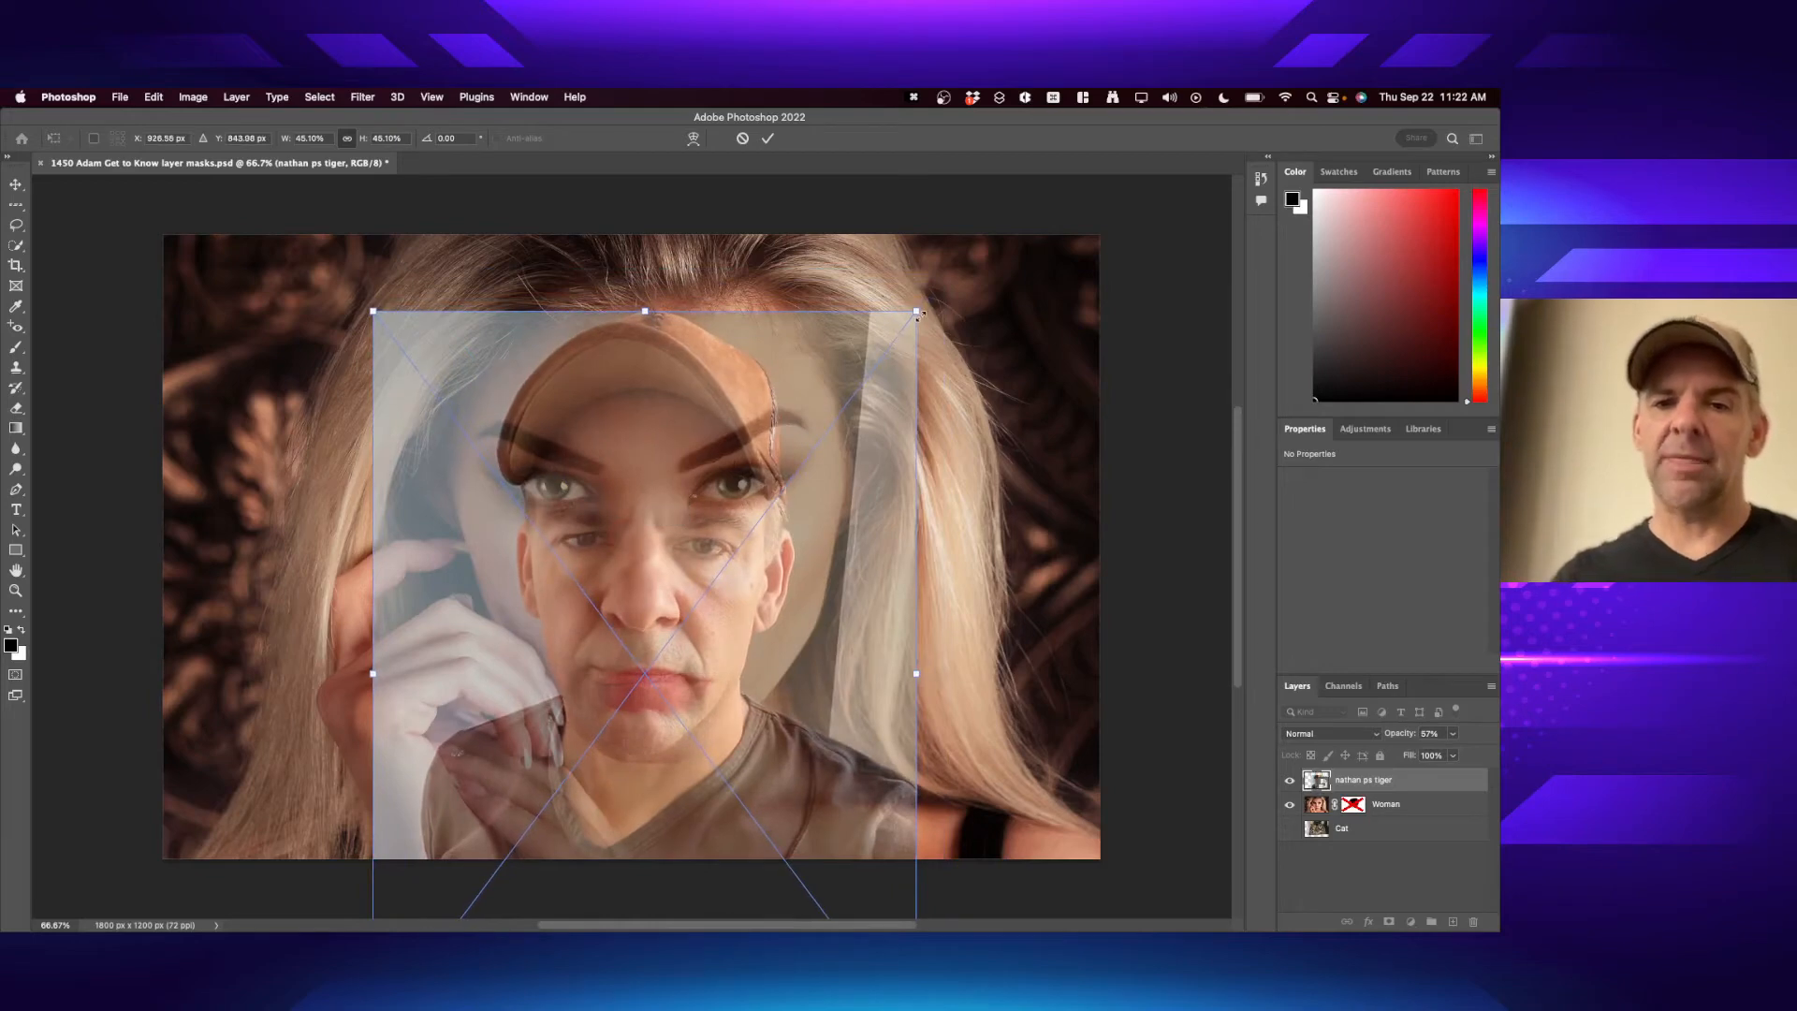
left_click_drag(918, 312, 1123, 196)
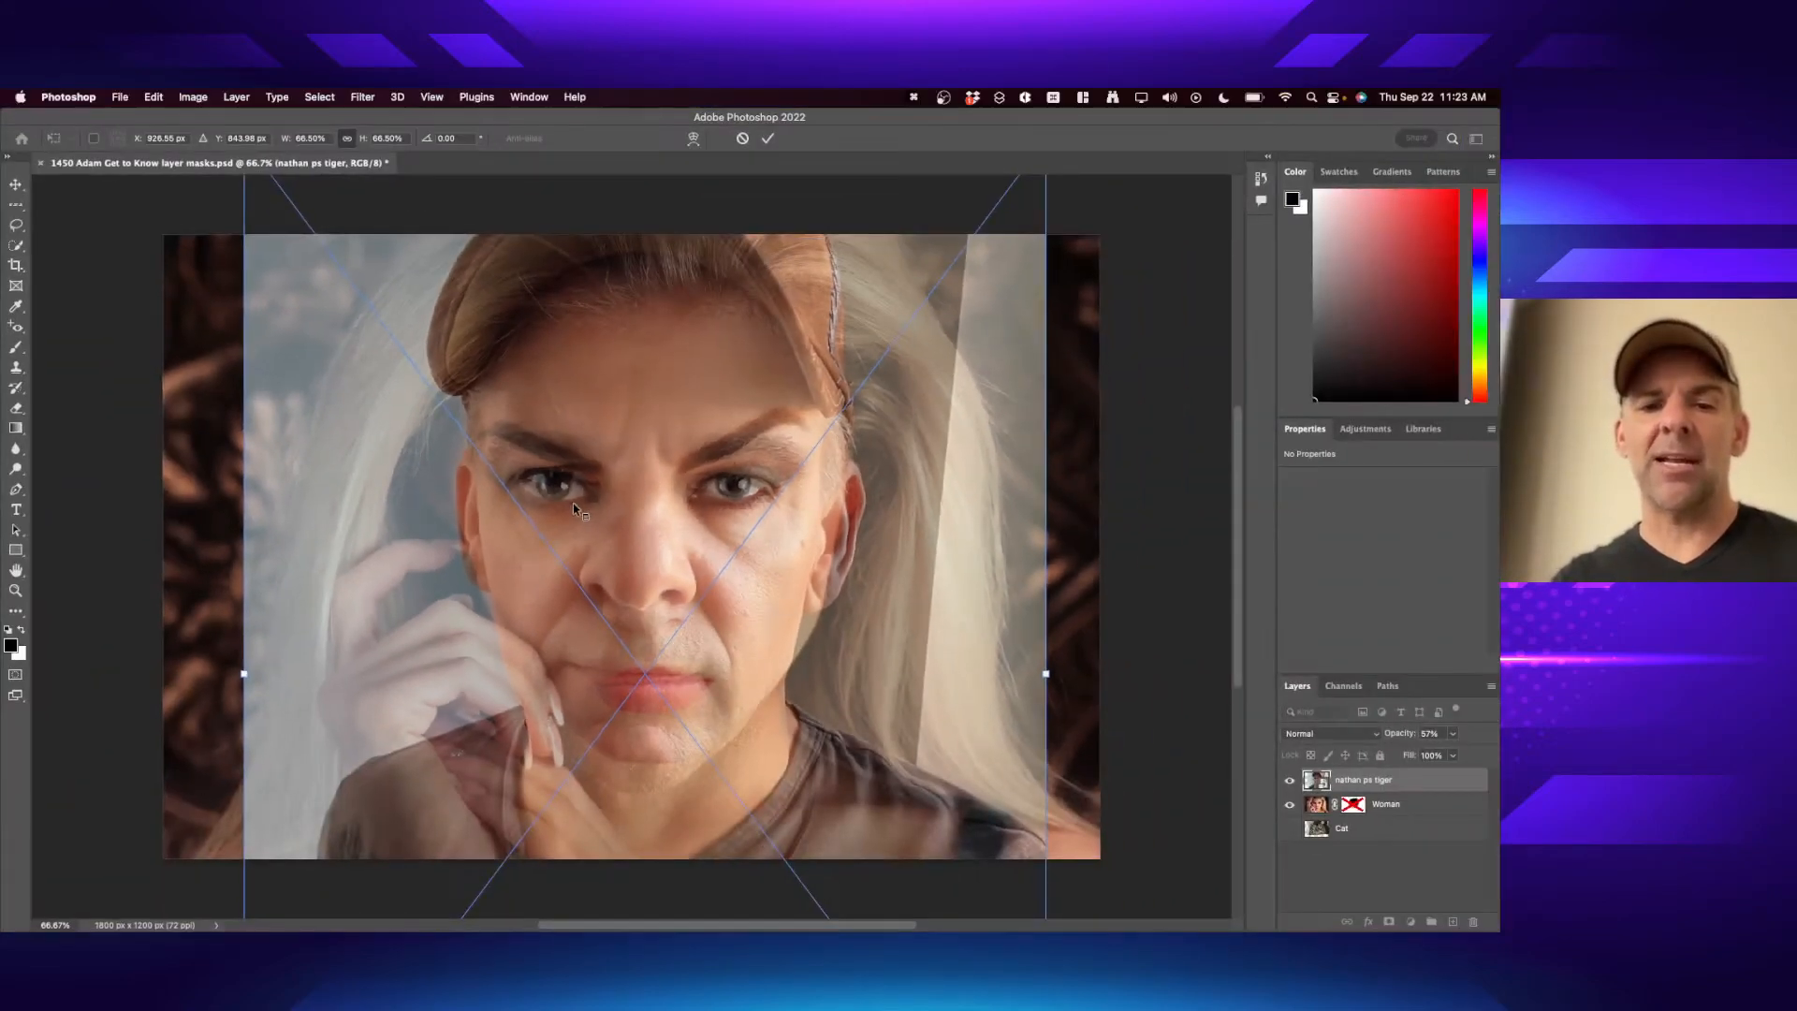
- Rotate the portrait about -2.76° and nudge it so the eyes and mouth align with the woman's, then apply the transform
left_click_drag(1092, 471, 1113, 504)
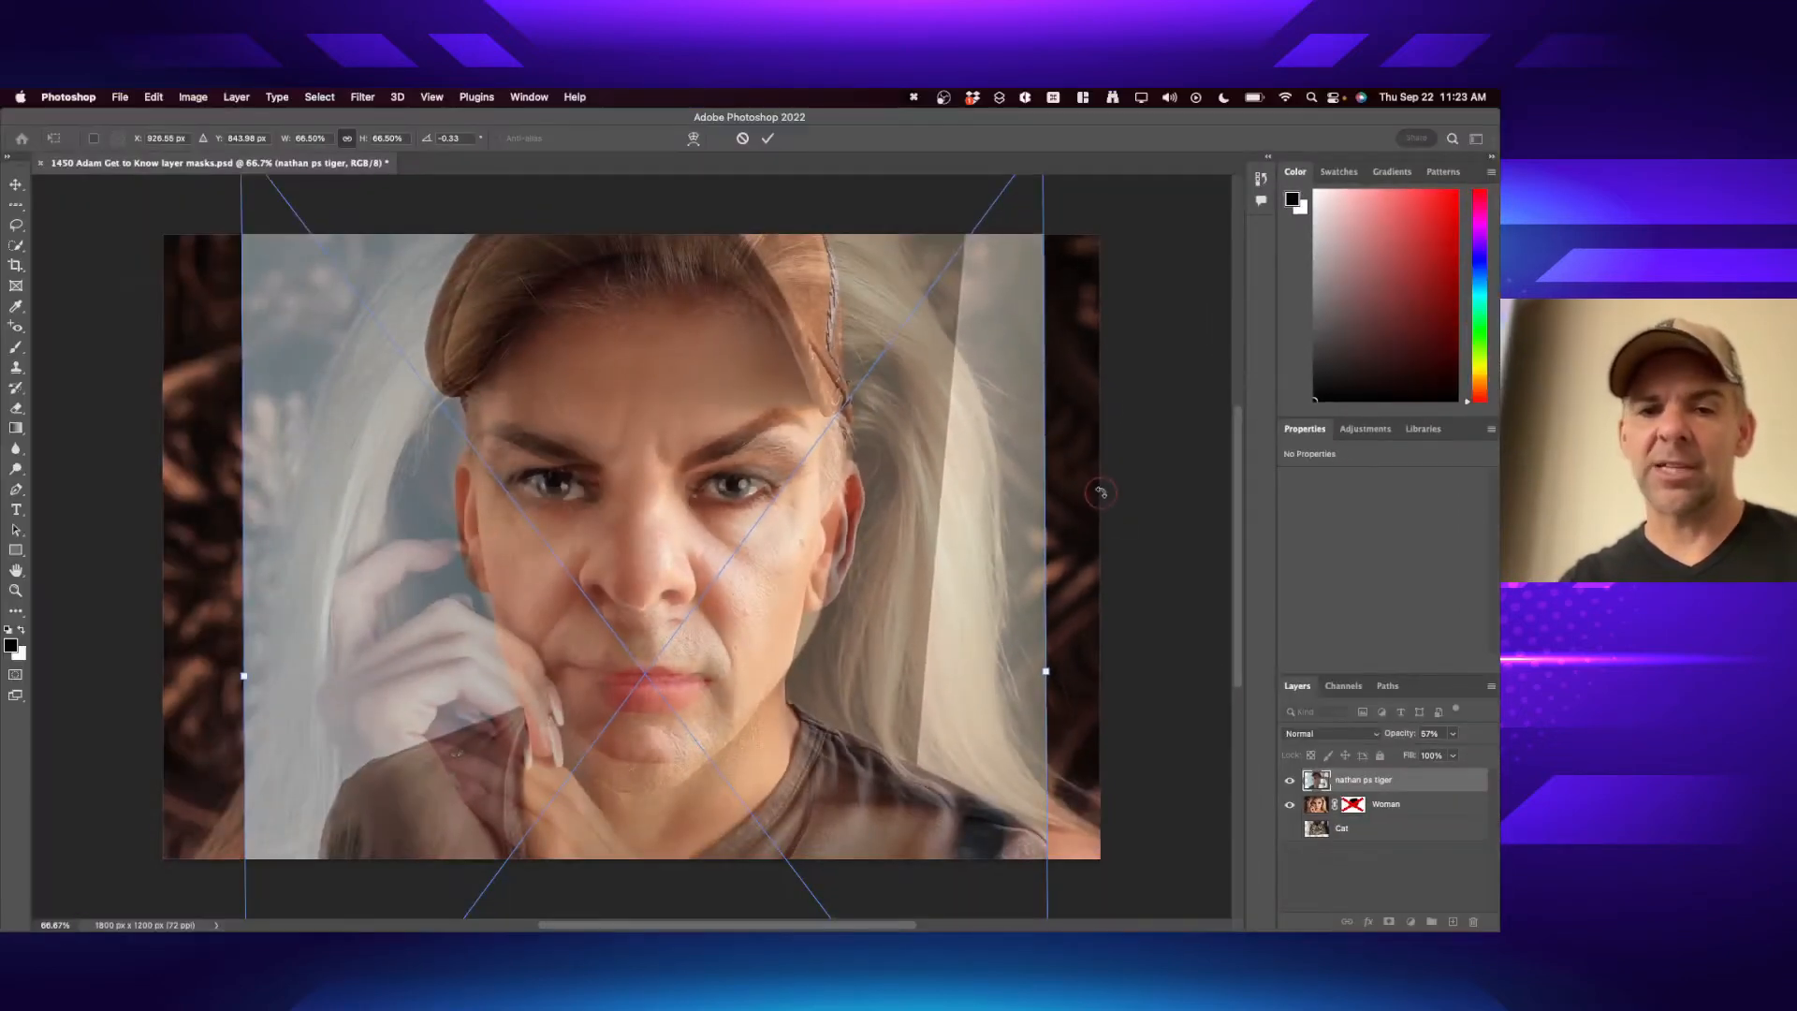
left_click_drag(1101, 492, 1095, 476)
left_click_drag(860, 587, 870, 591)
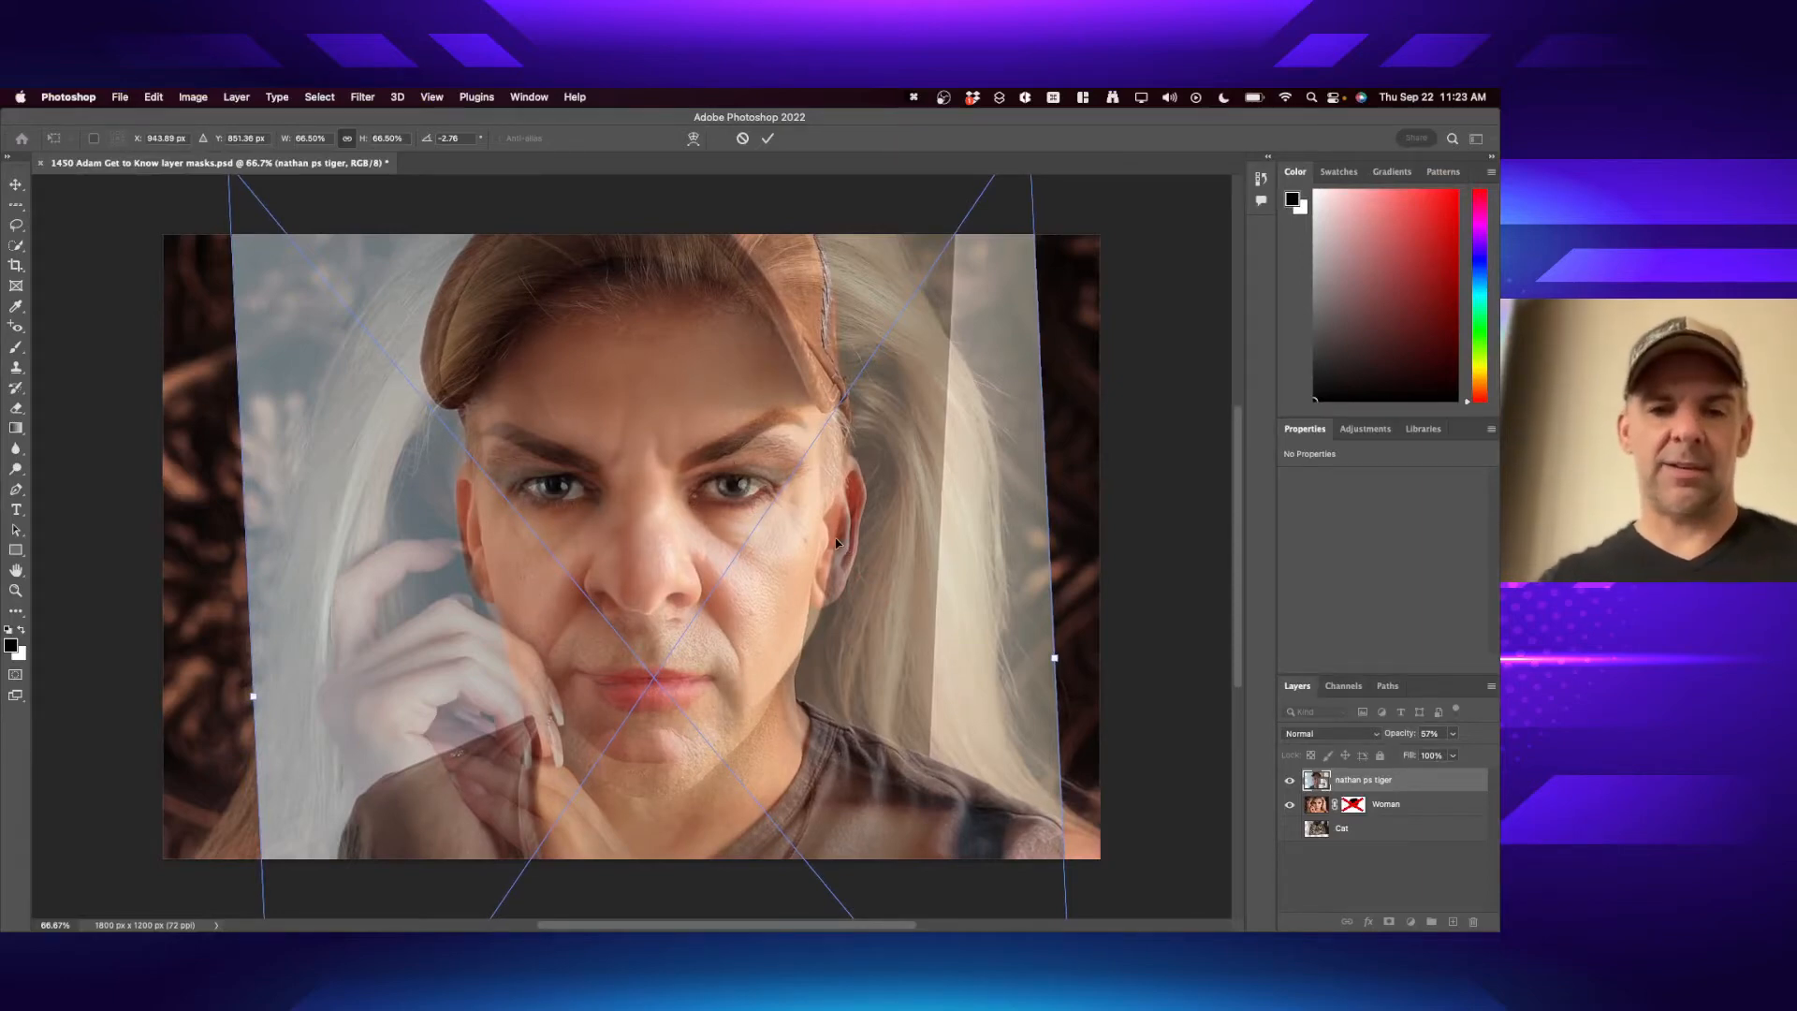
key("Return")
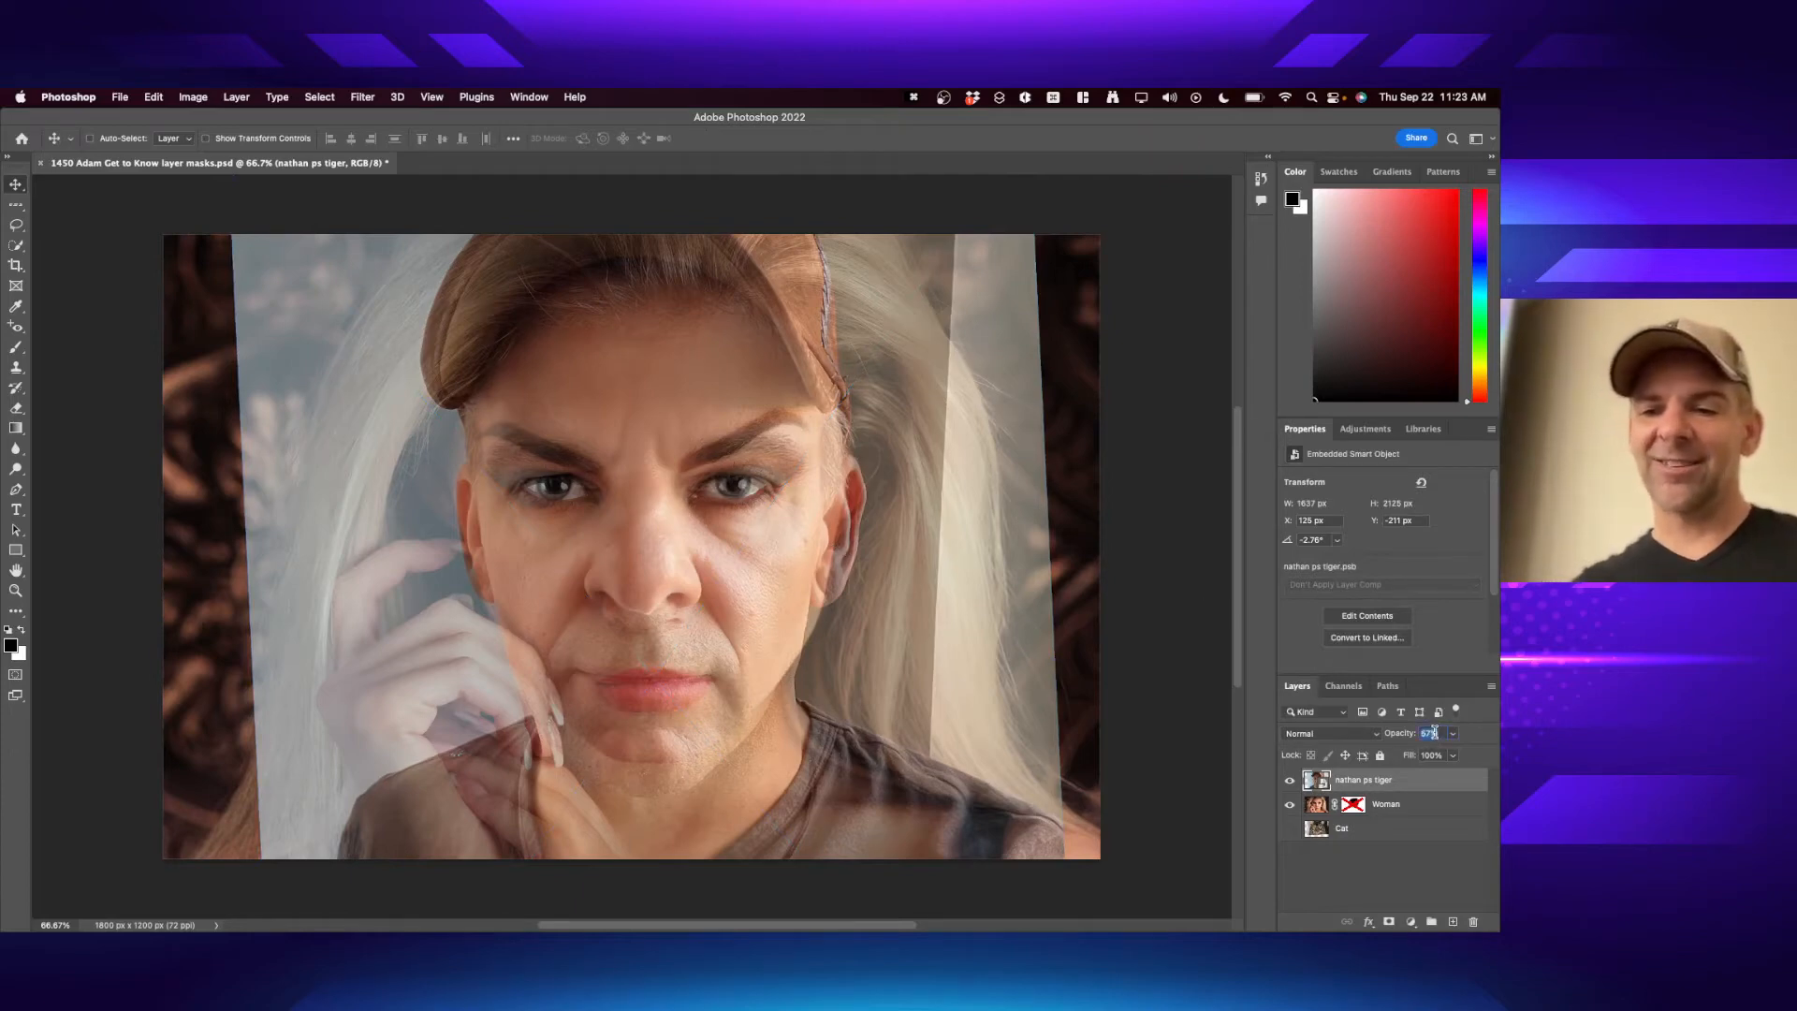
- Set the portrait layer's opacity back to 100%
type("100")
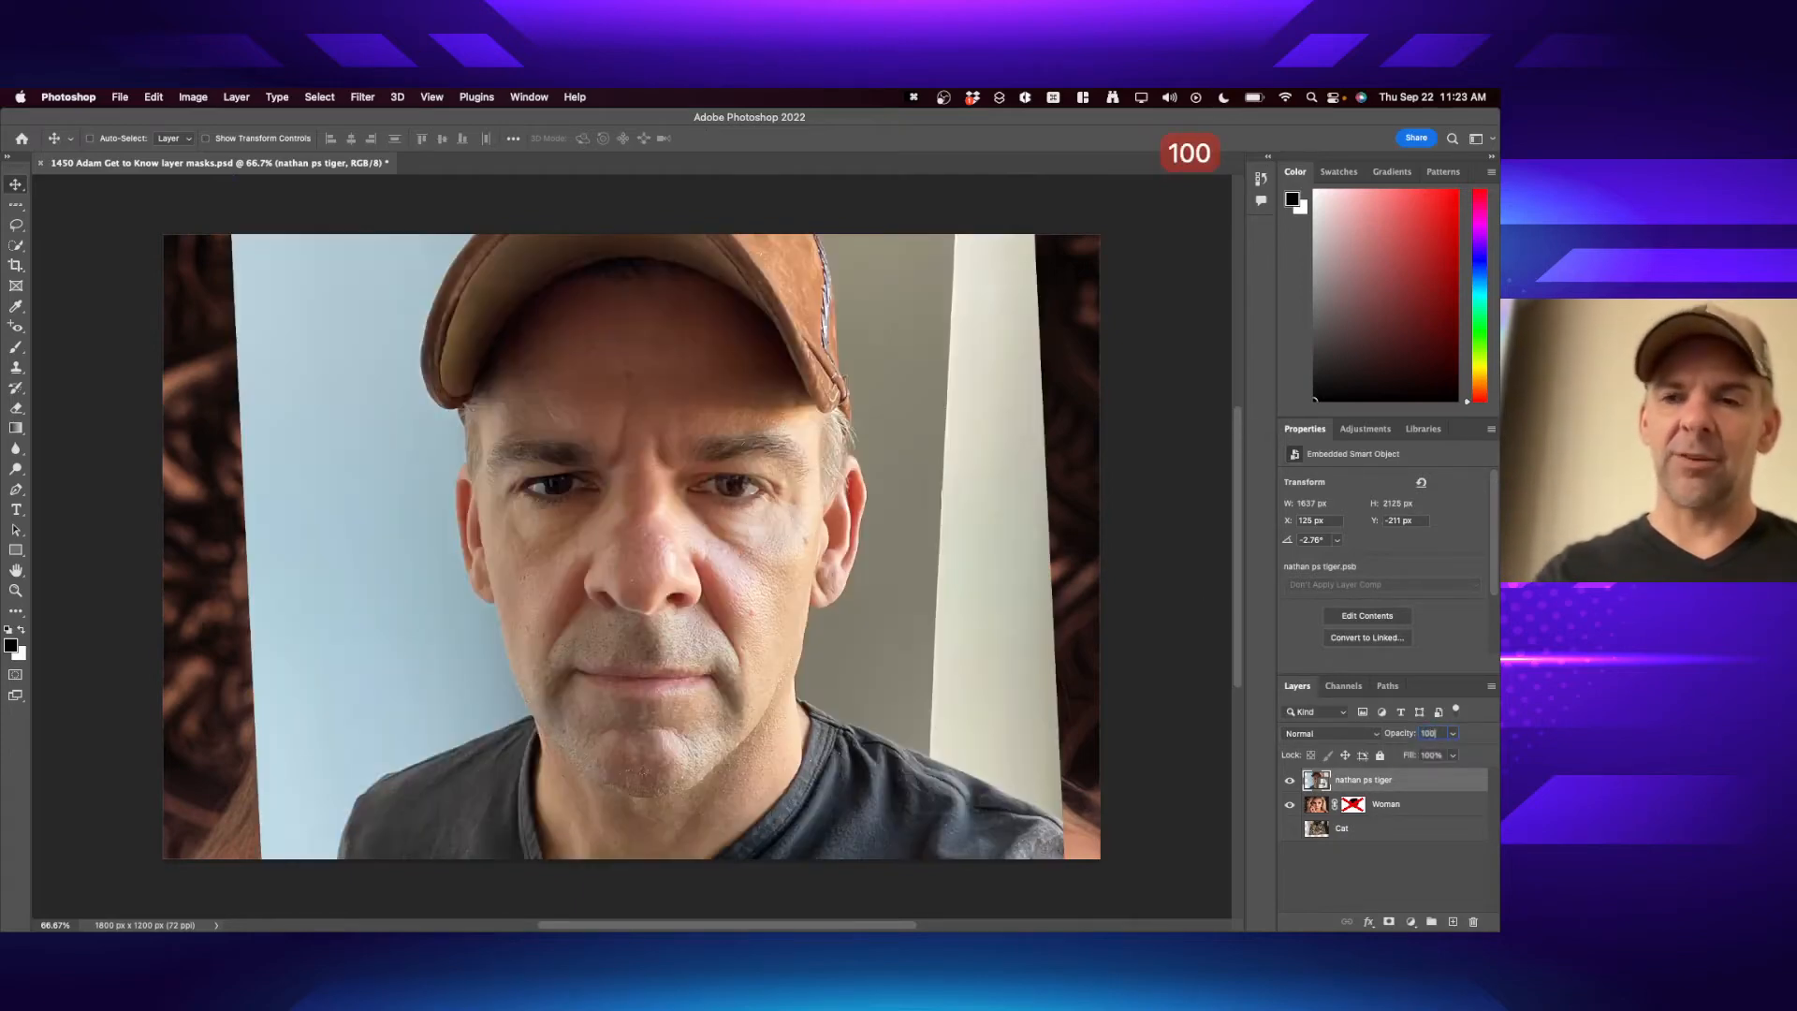
key("Return")
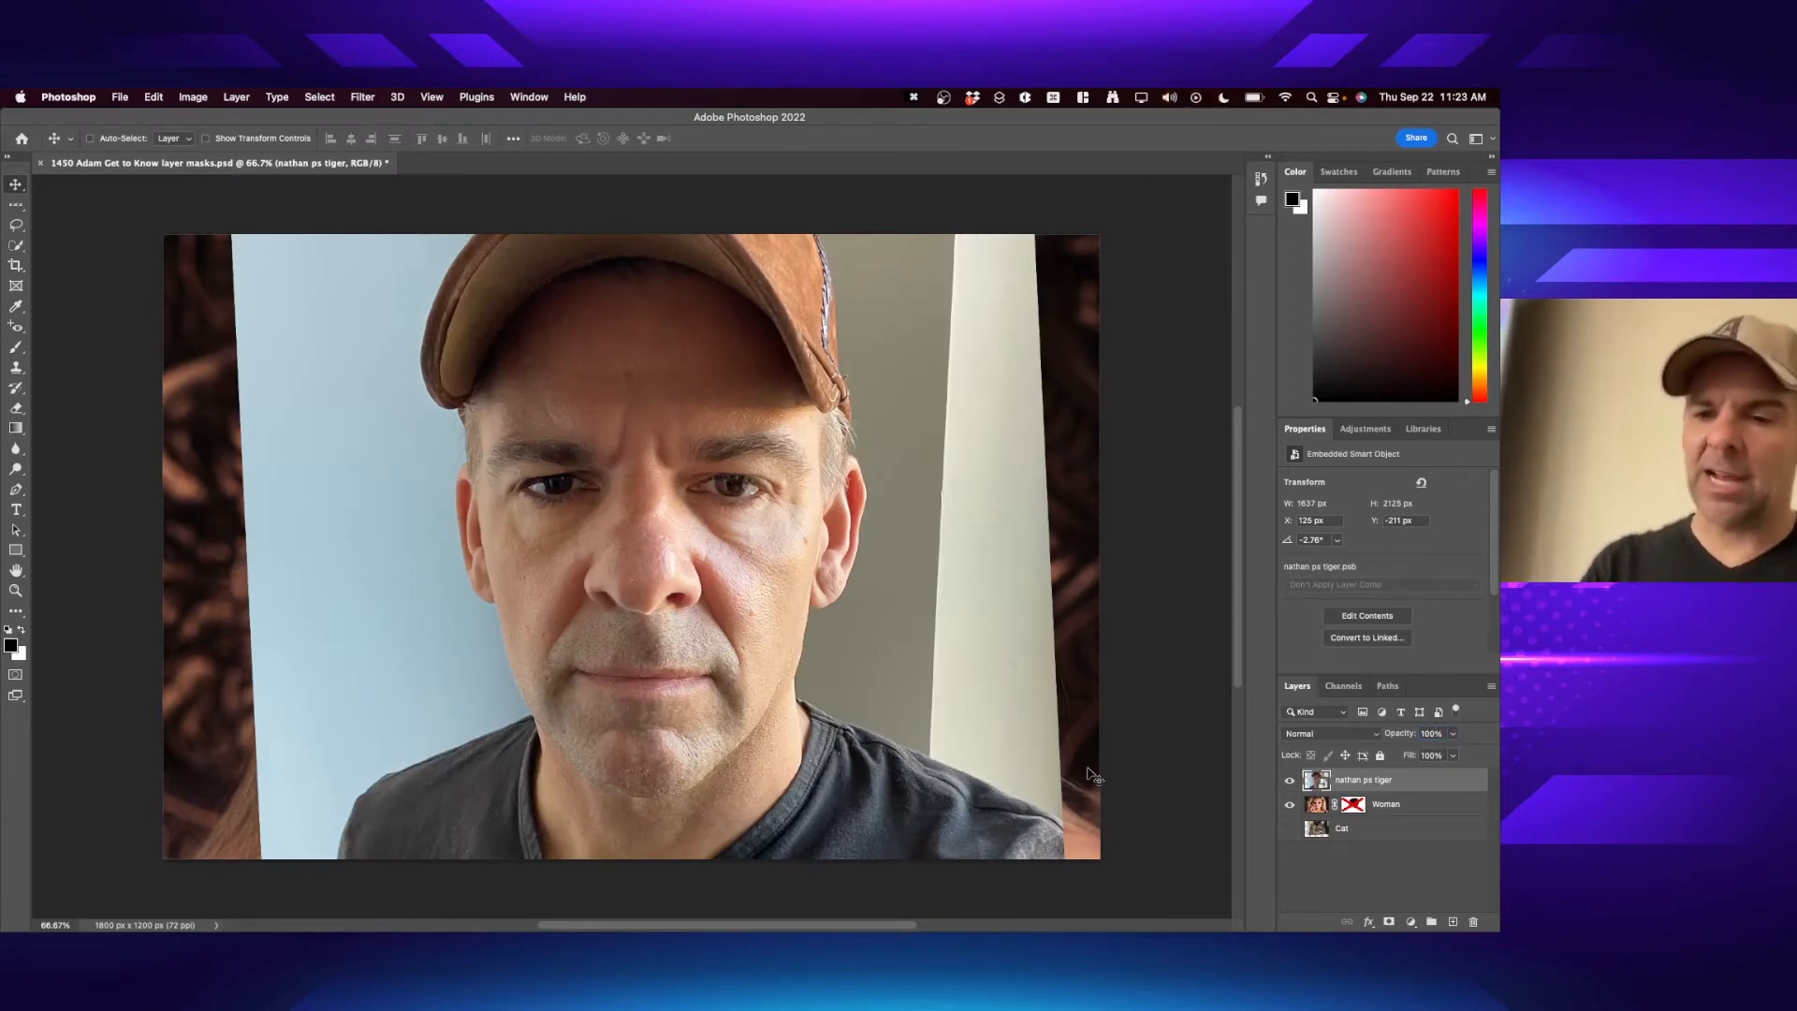
- Select the Woman layer and switch to OBS
left_click(1424, 811)
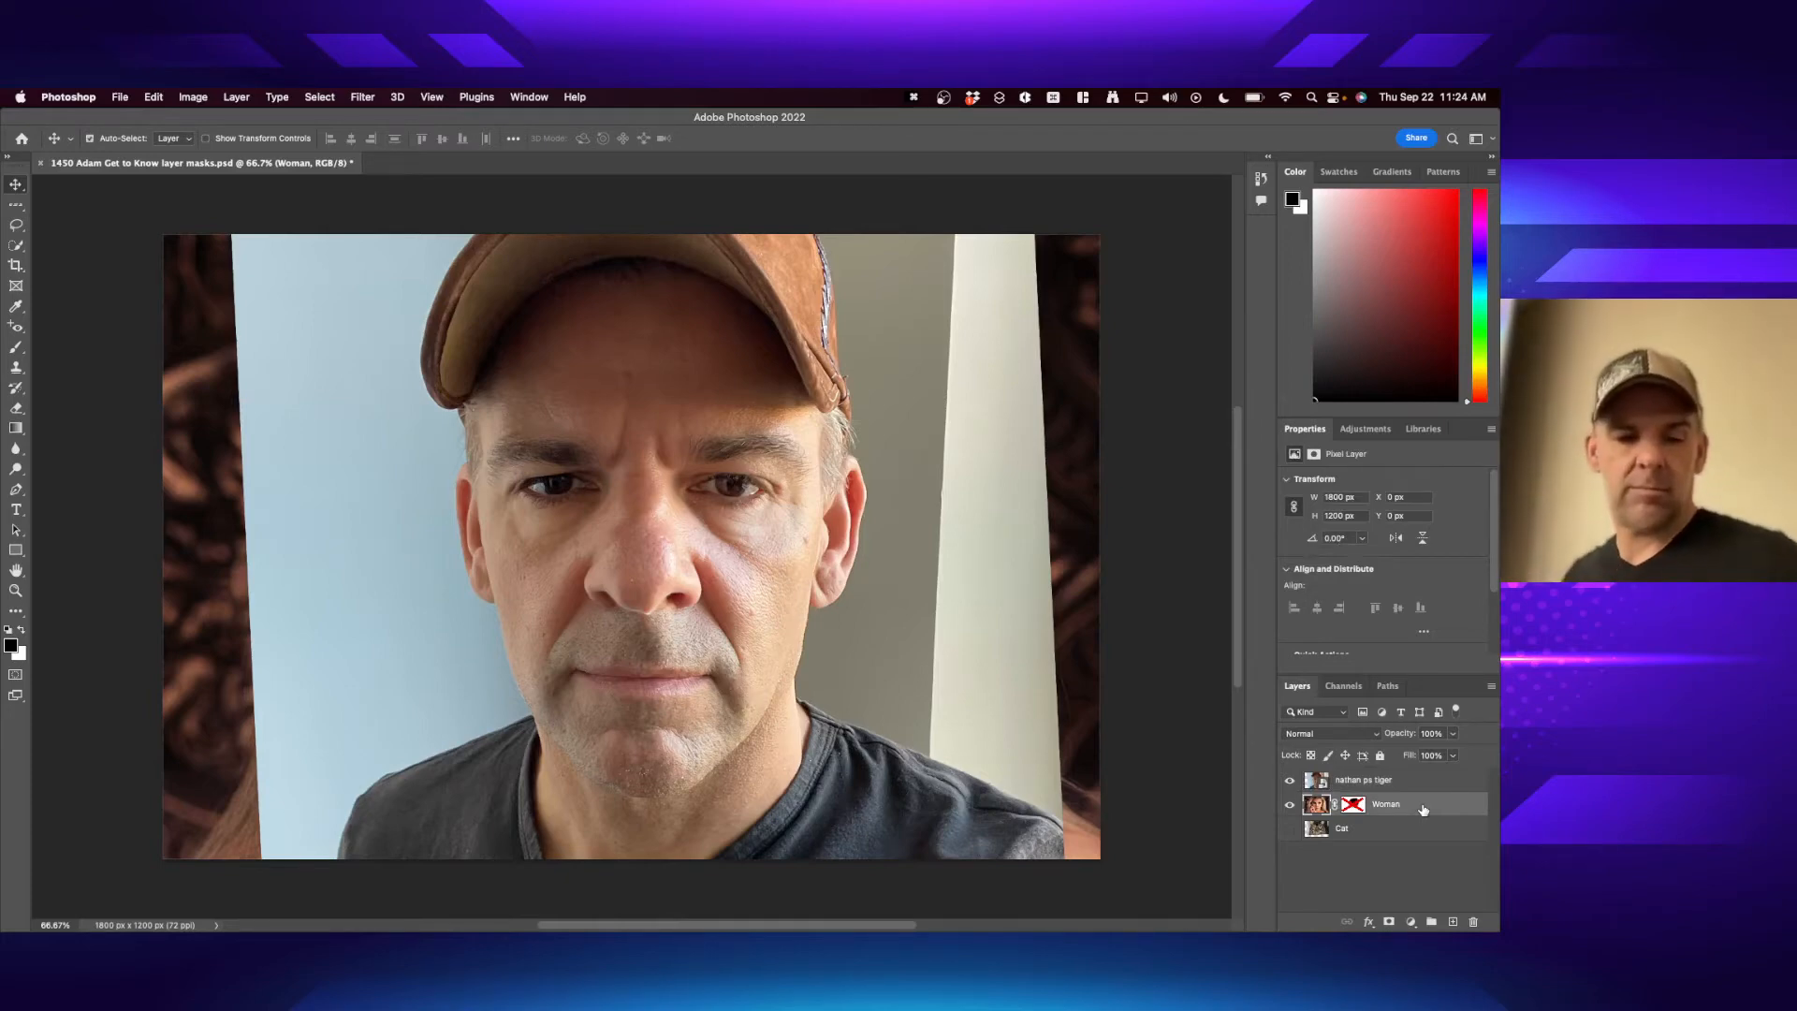
key("super+Tab")
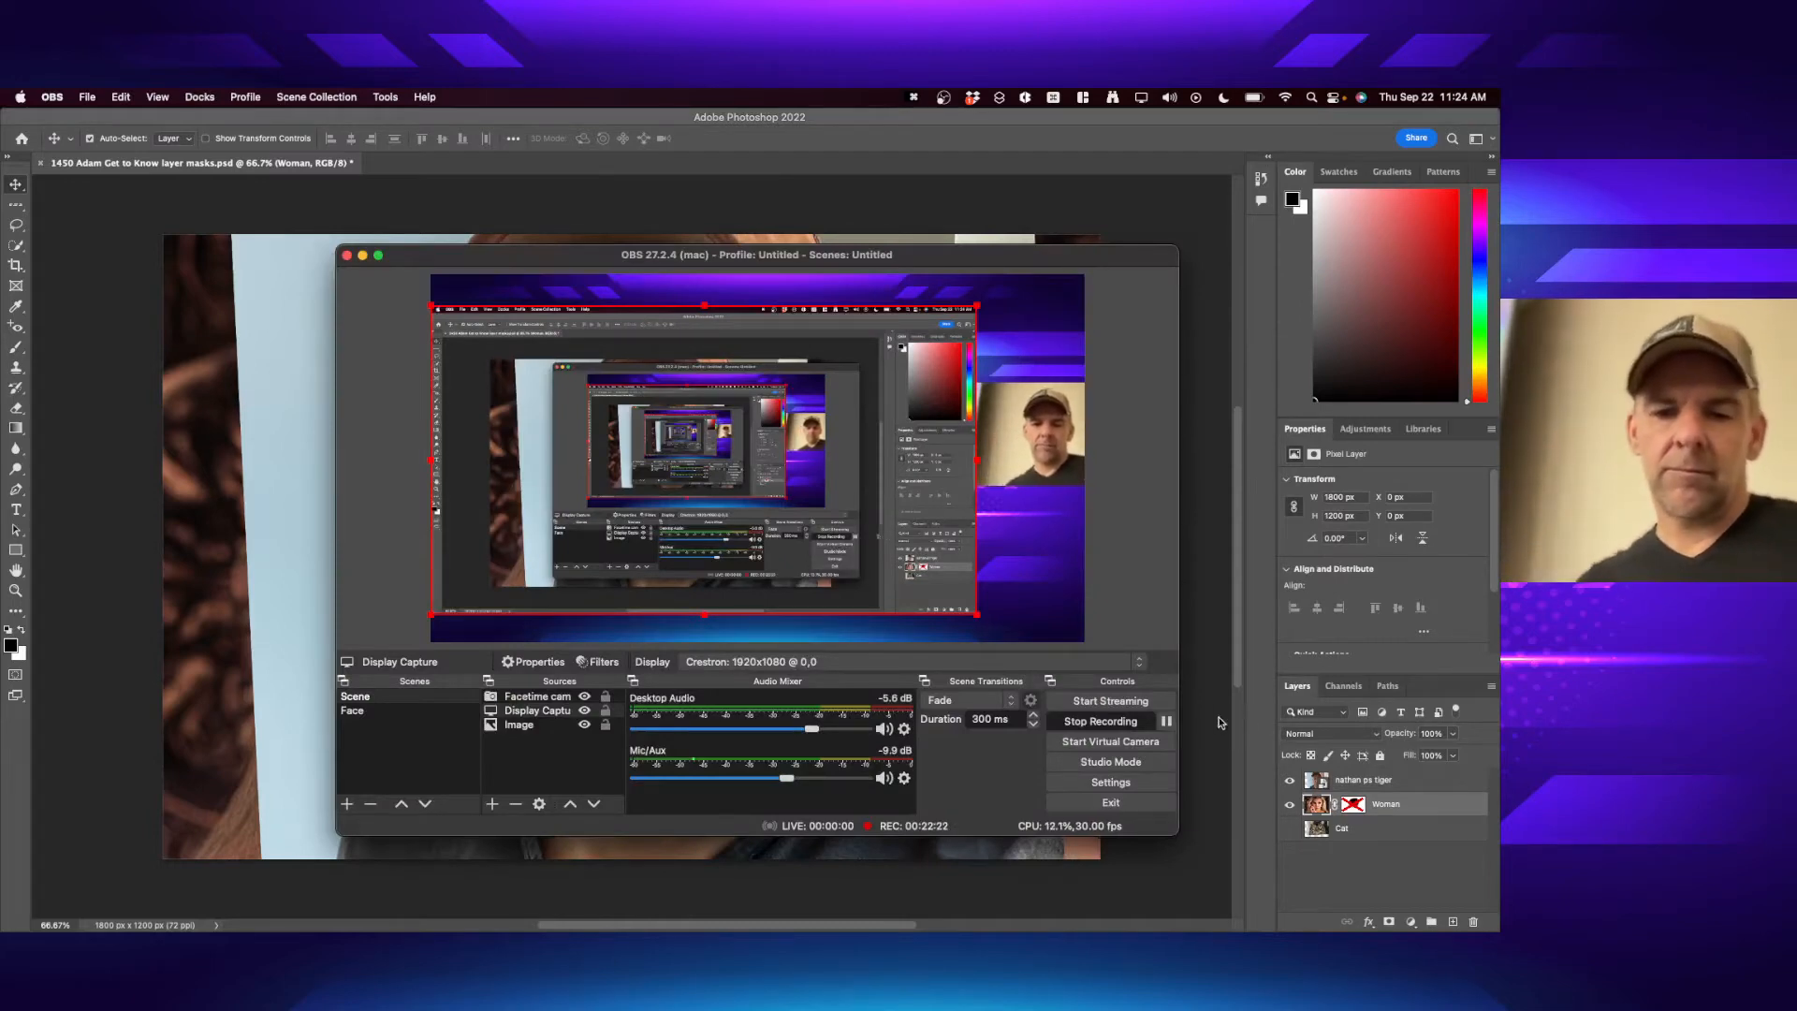
- Switch back to Photoshop, hide the Woman layer and show the Cat layer beneath the portrait
left_click(1265, 634)
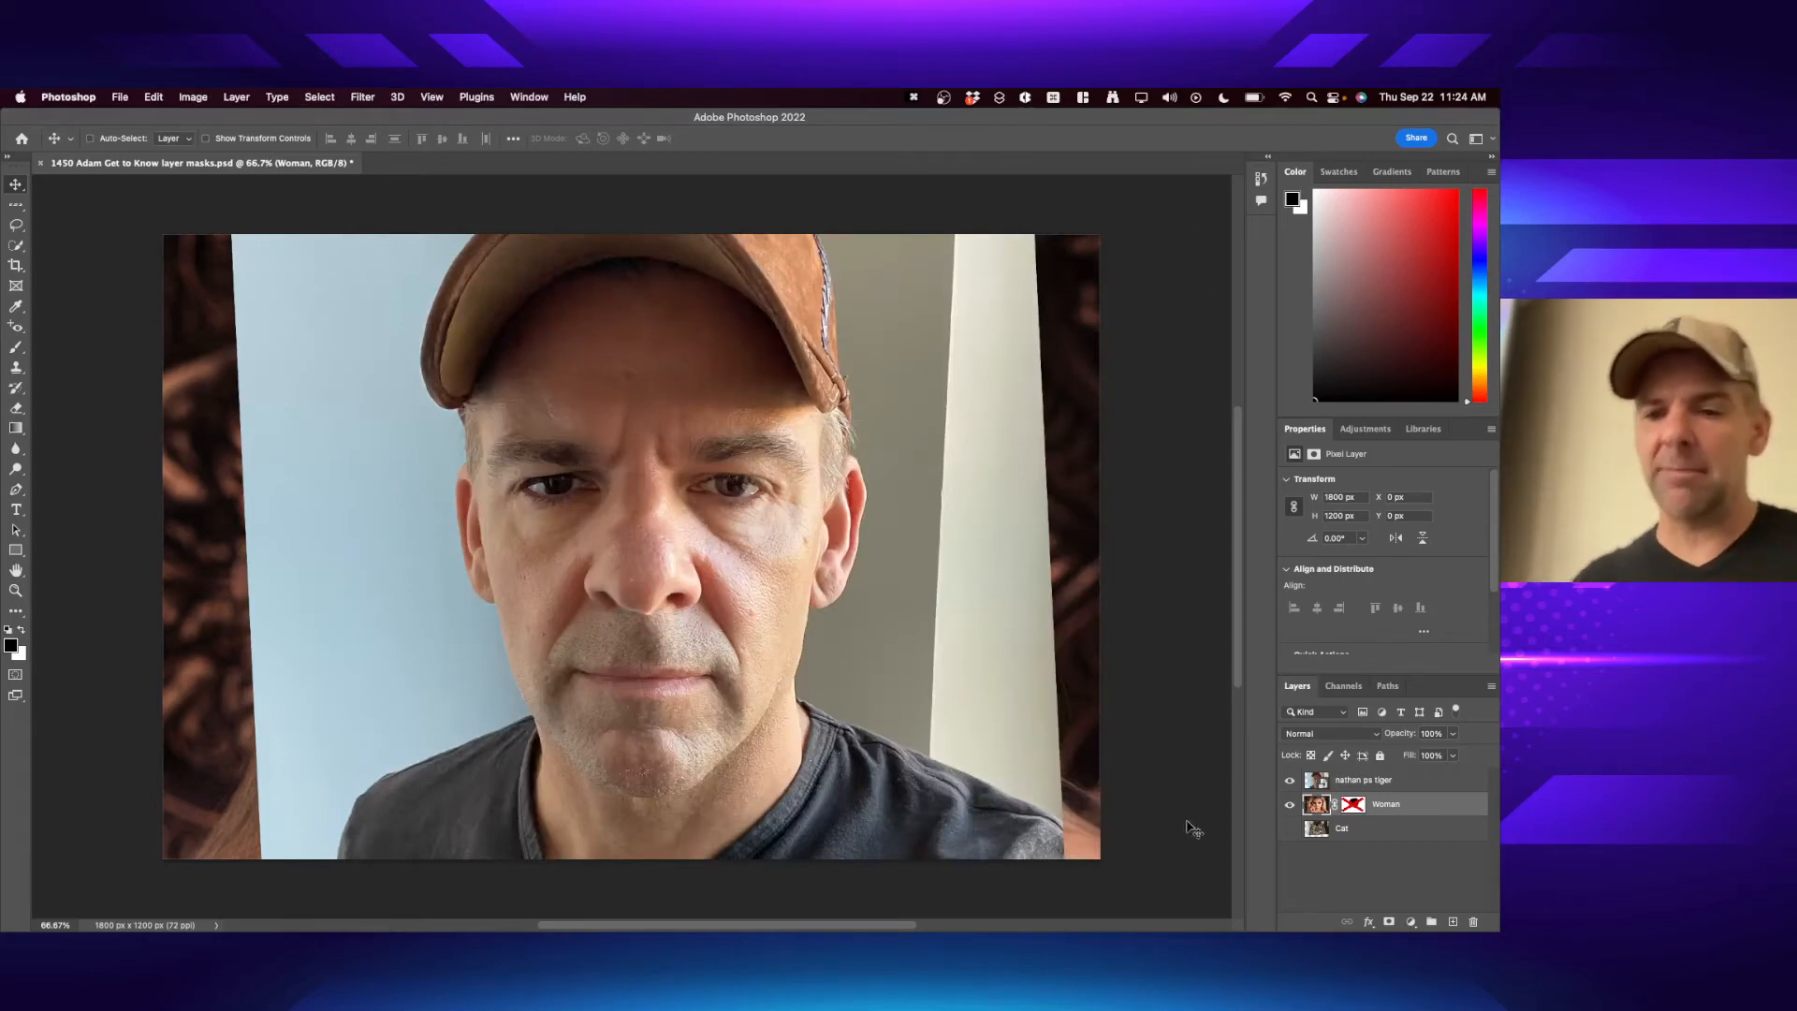
left_click(1290, 805)
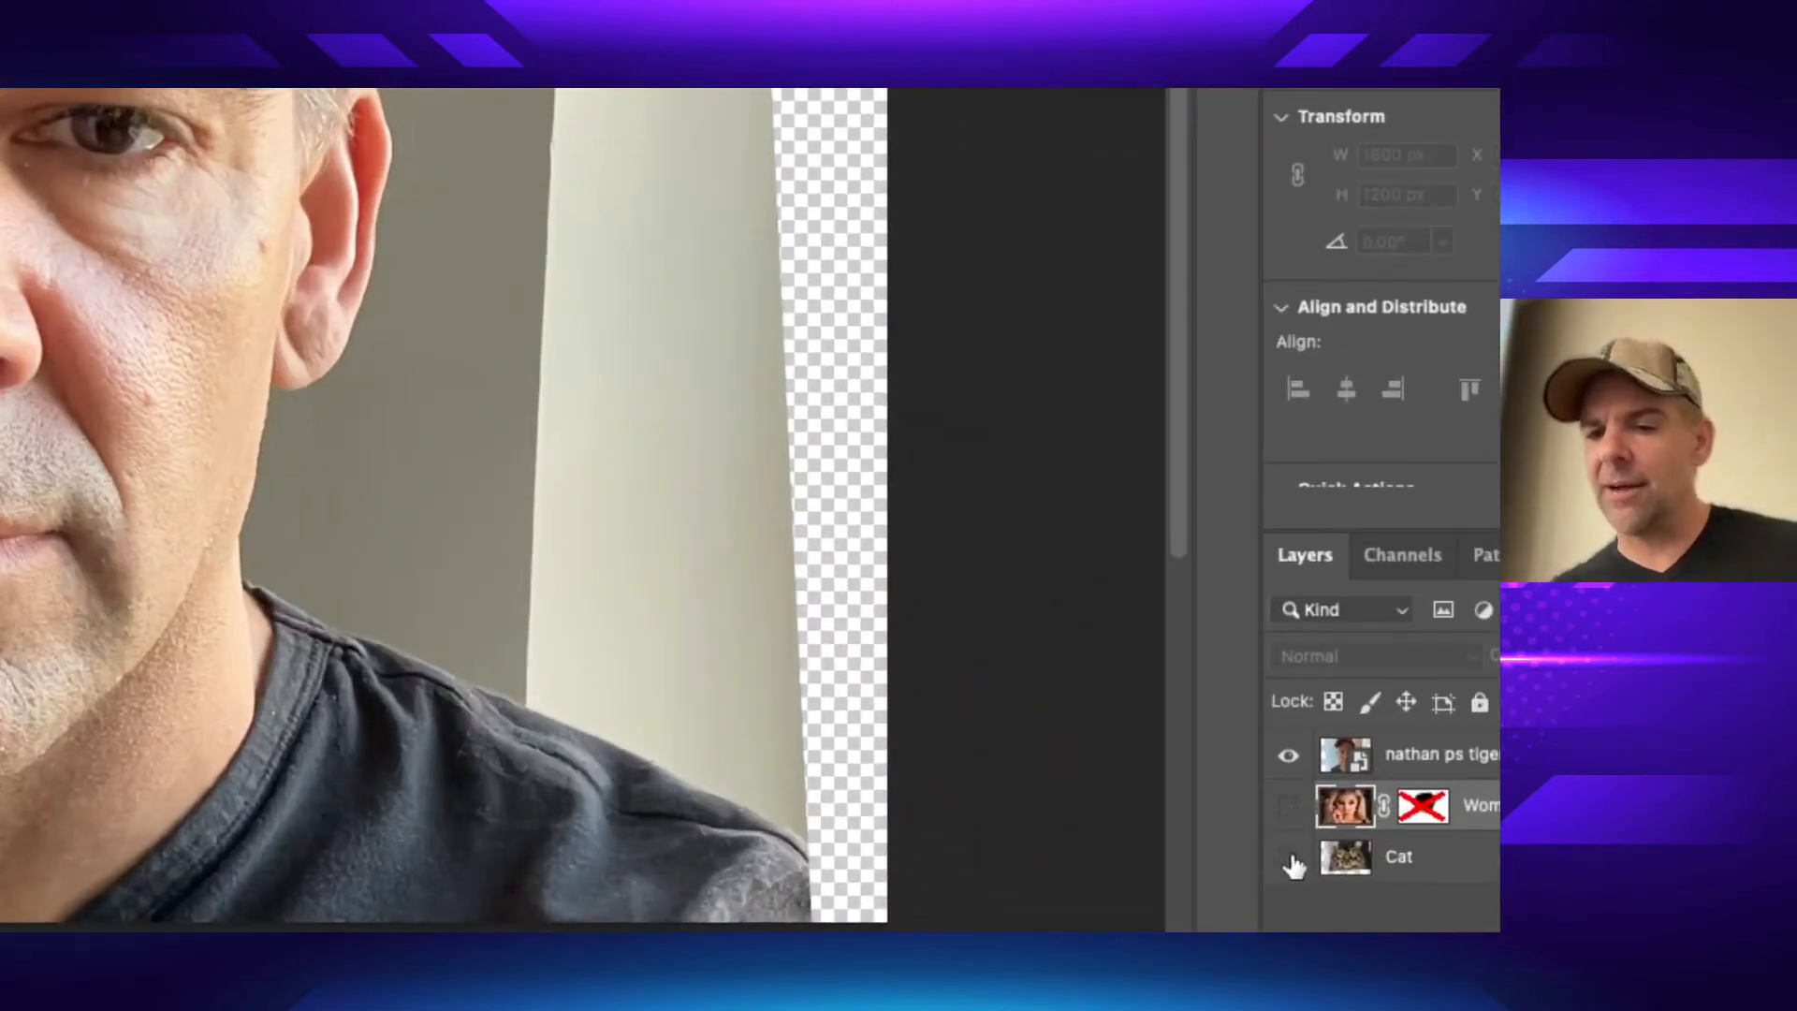
left_click(1289, 856)
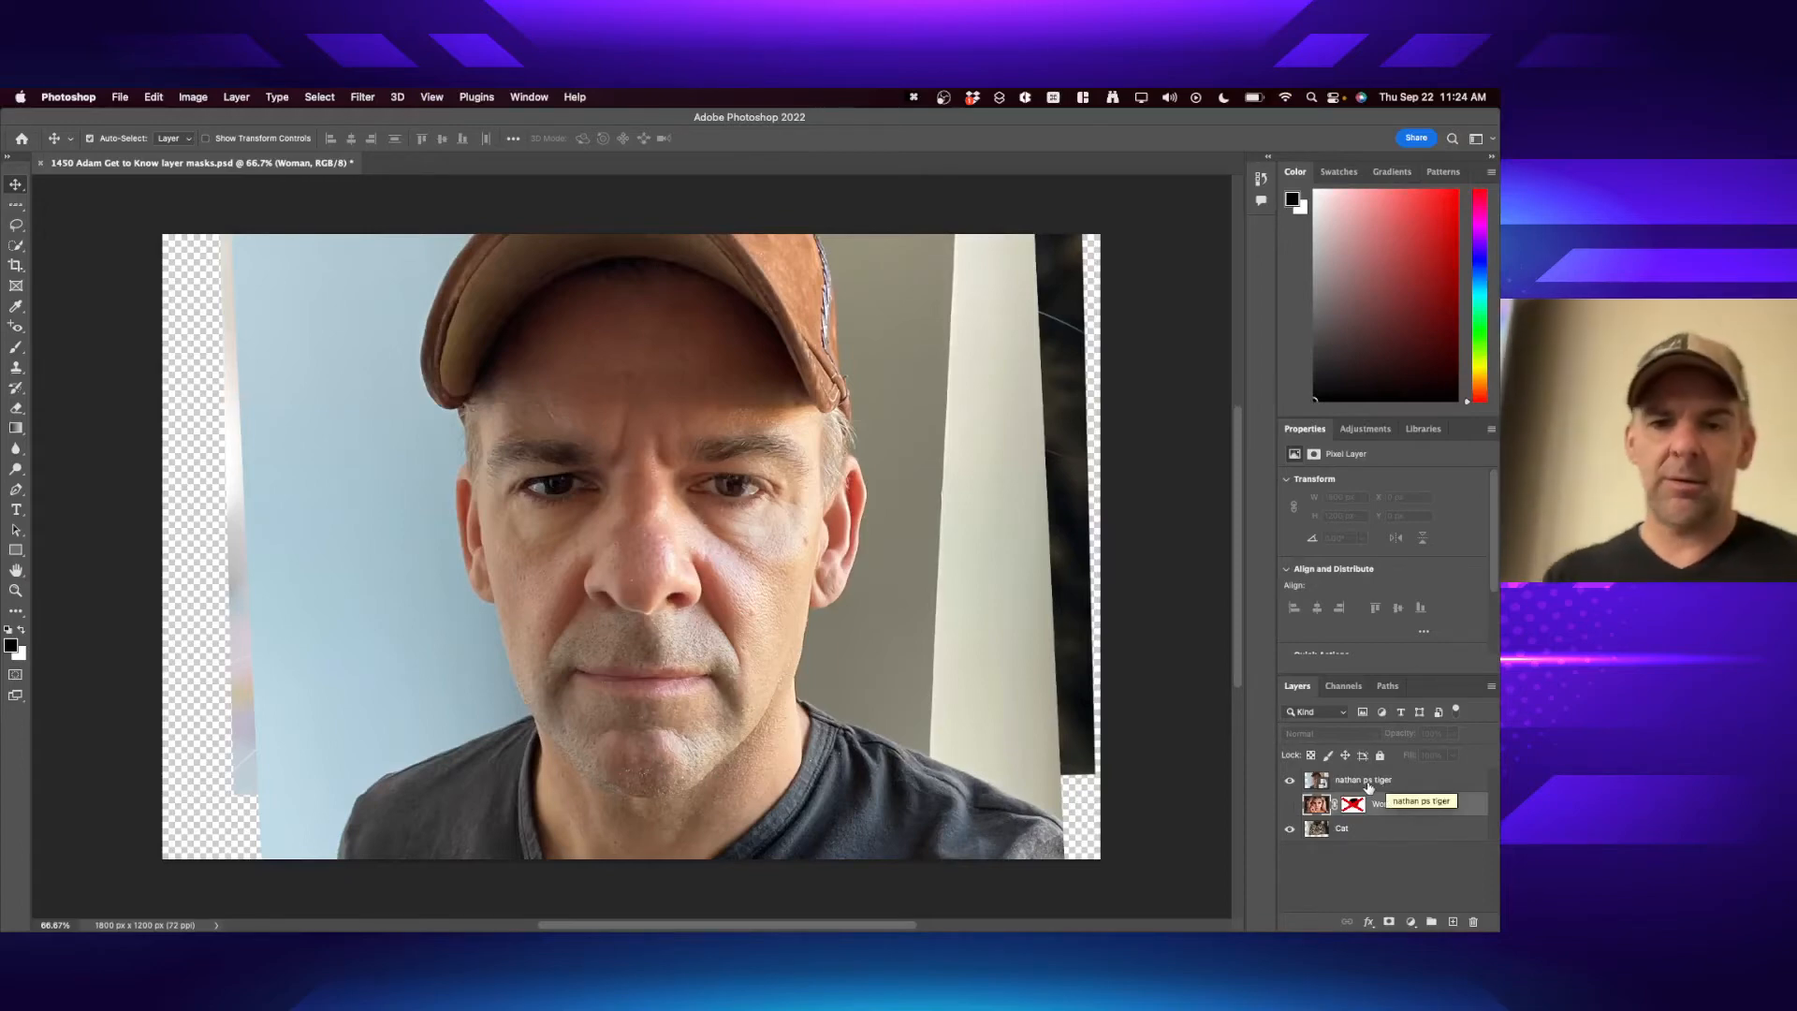
- Select the portrait layer above the Woman layer and add a layer mask to it
key("super+Tab")
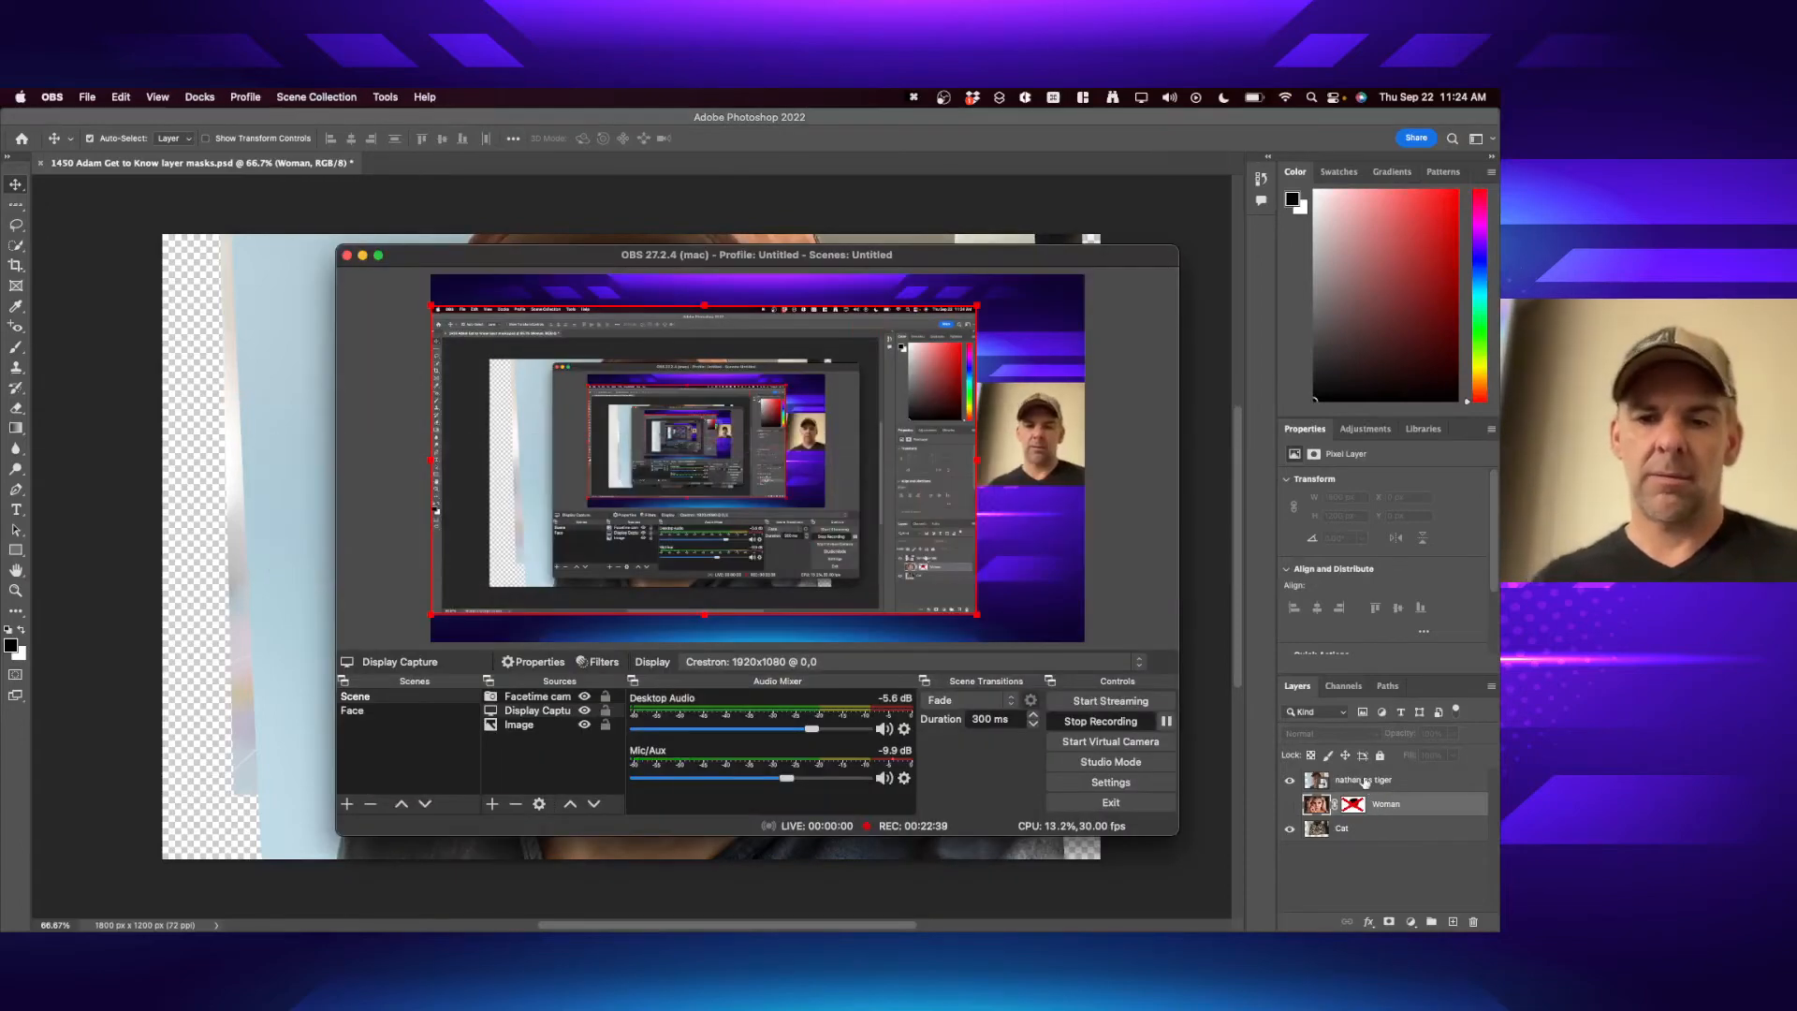
key("super+Tab")
left_click(1390, 785)
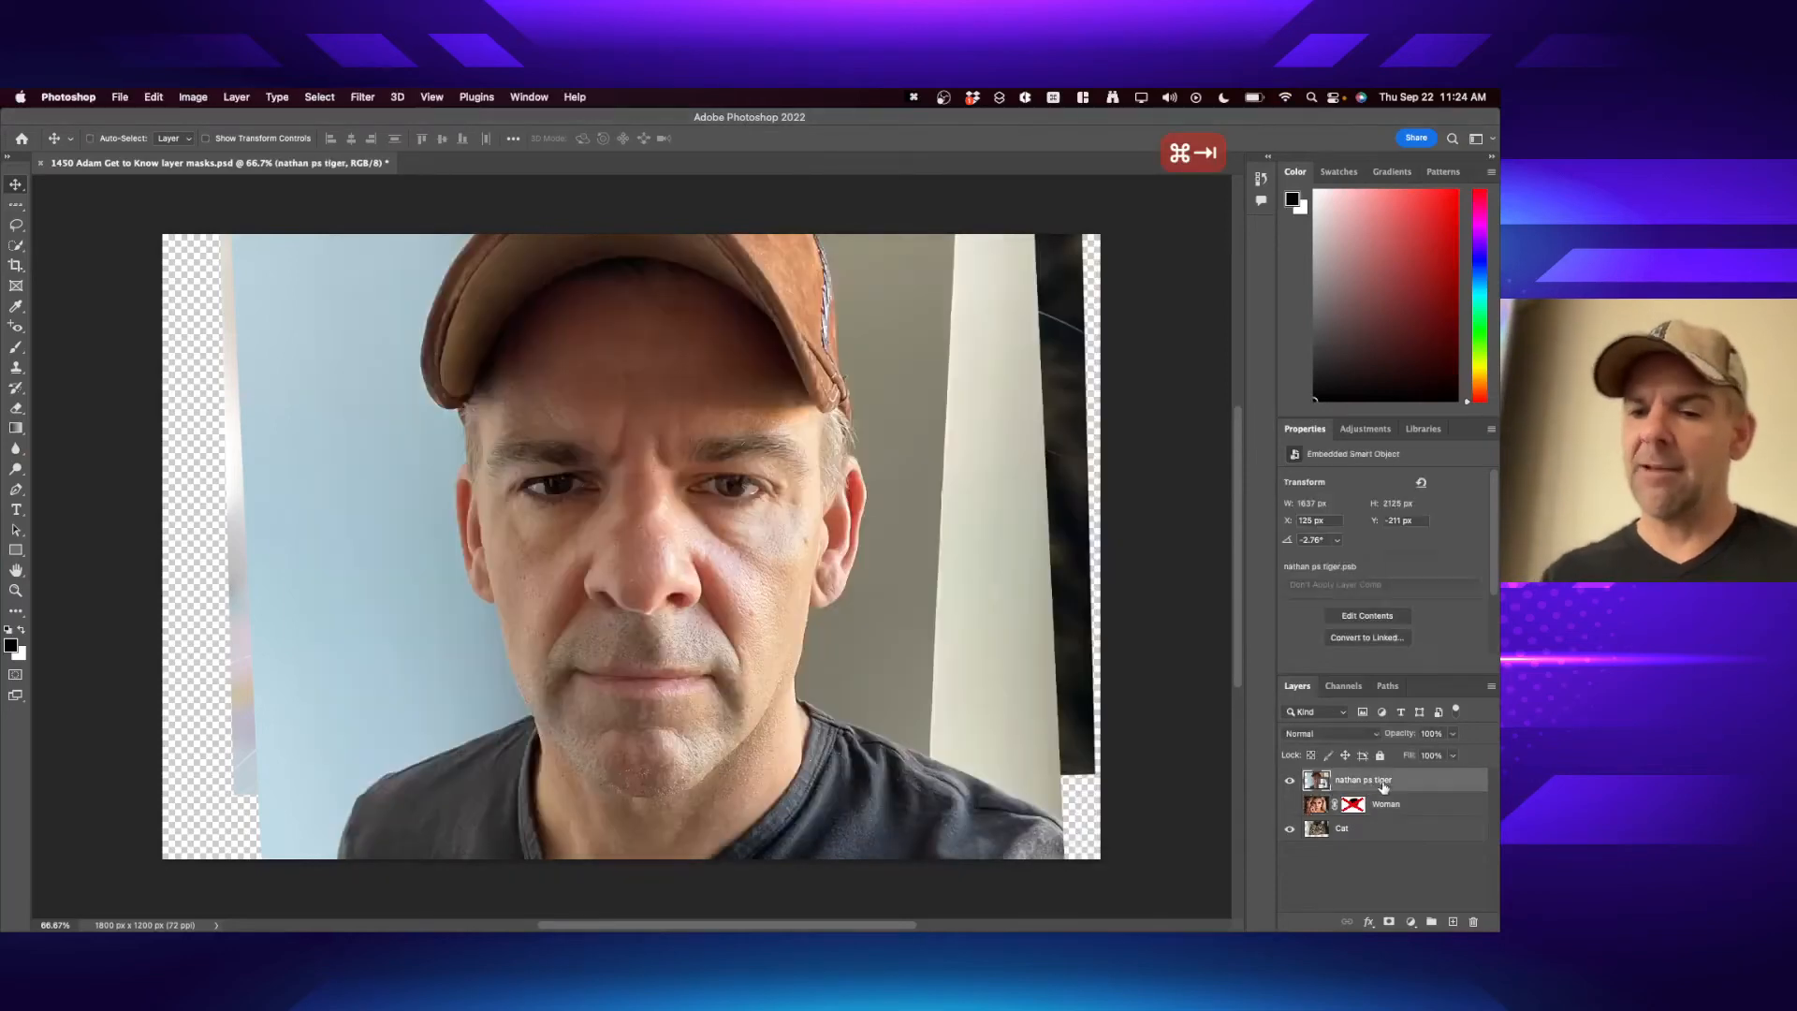
left_click(1390, 922)
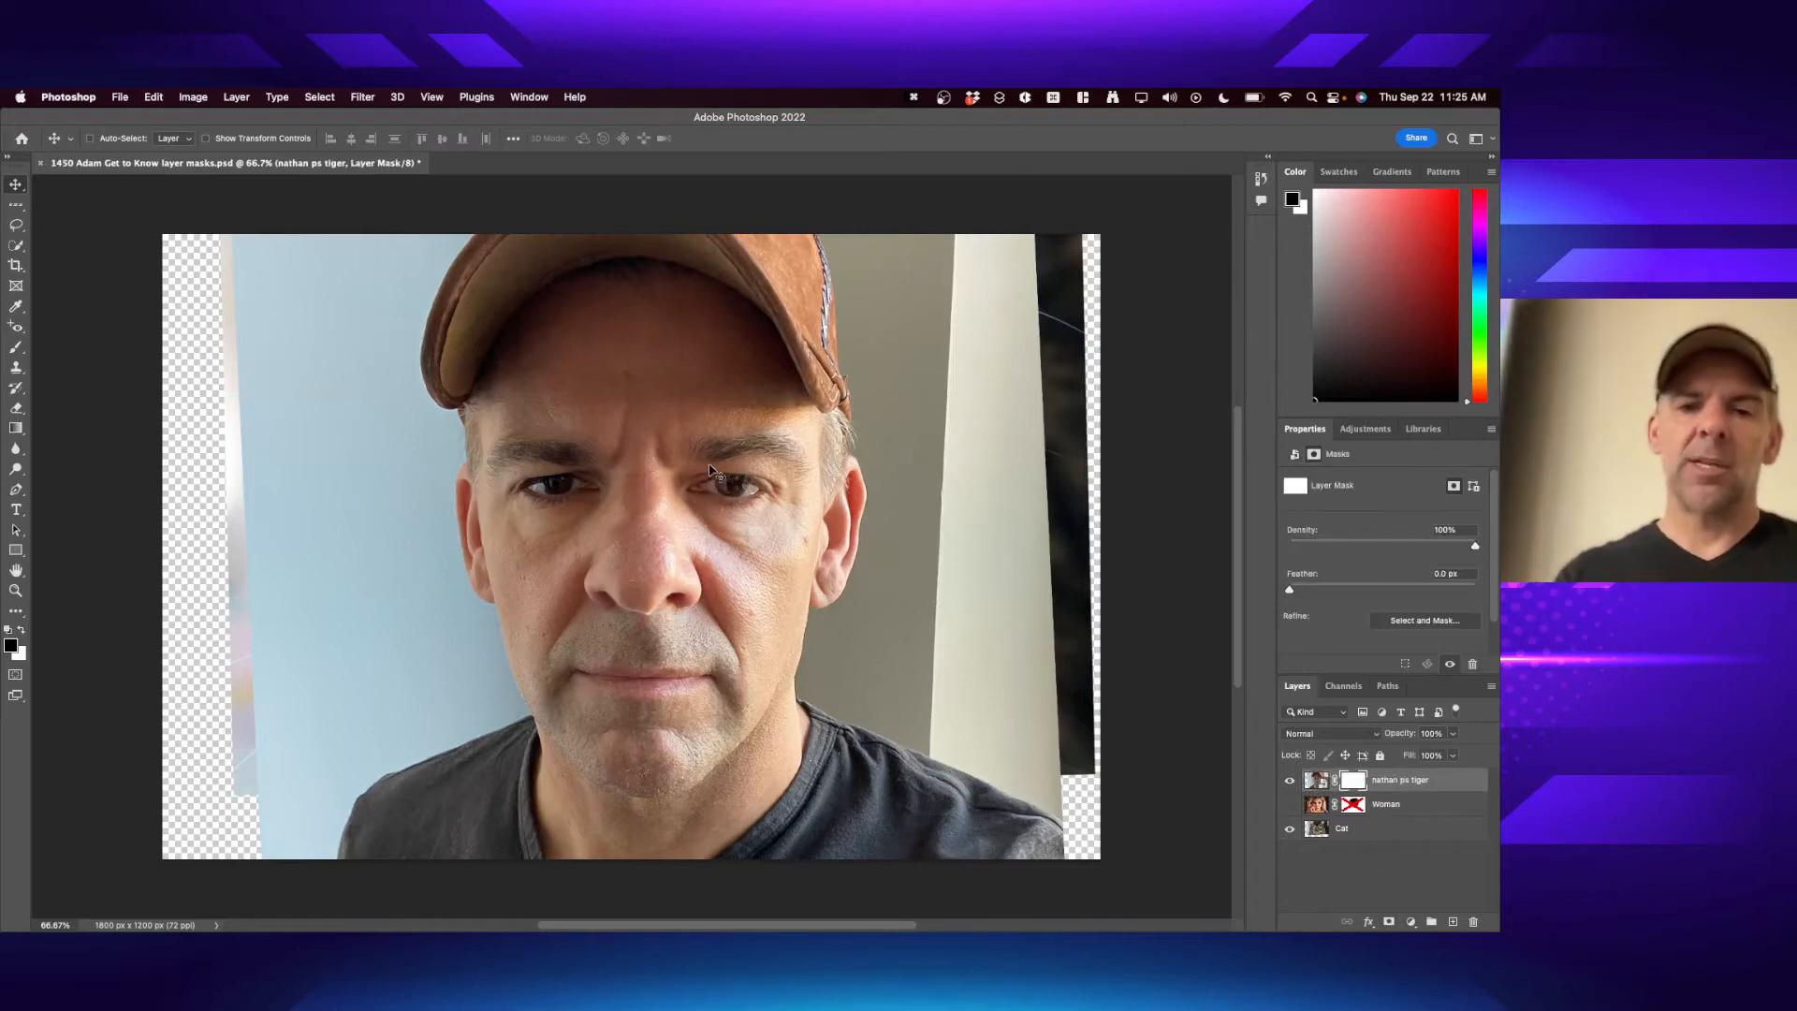
- Activate the Brush tool and swap the foreground and background colours repeatedly, ending with black in the foreground
key("b")
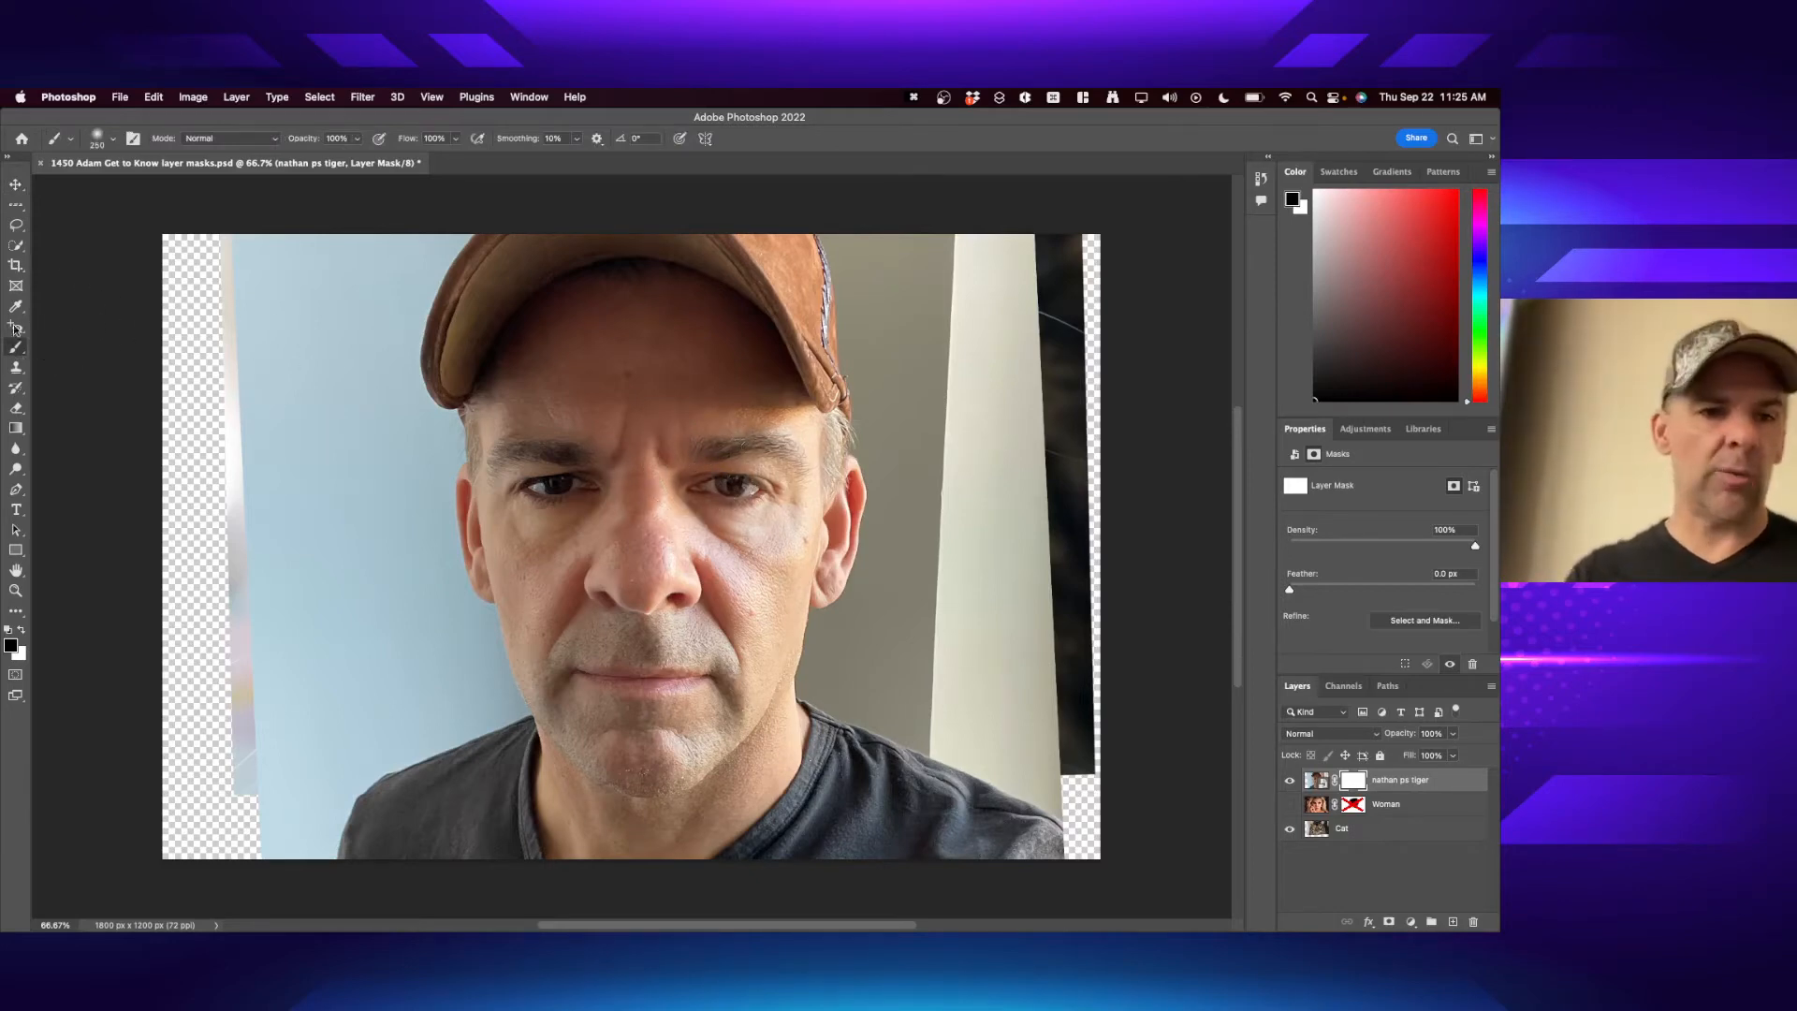
left_click(14, 350)
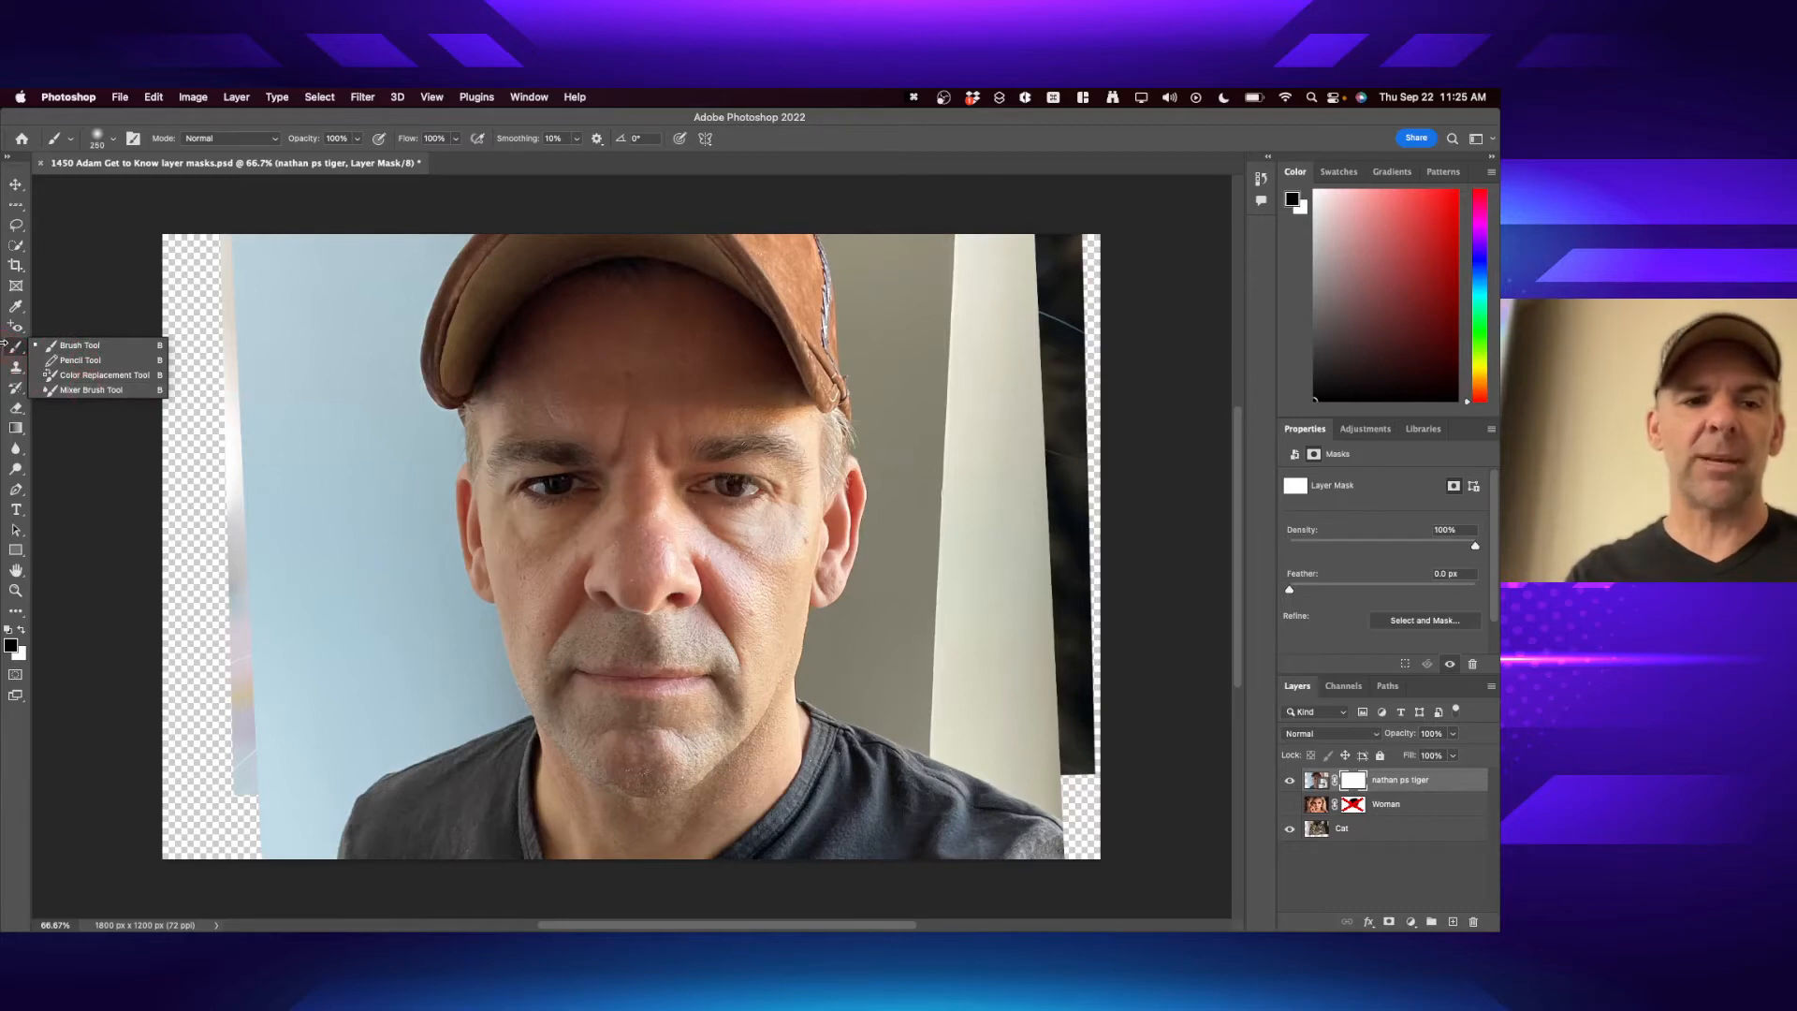
left_click(12, 352)
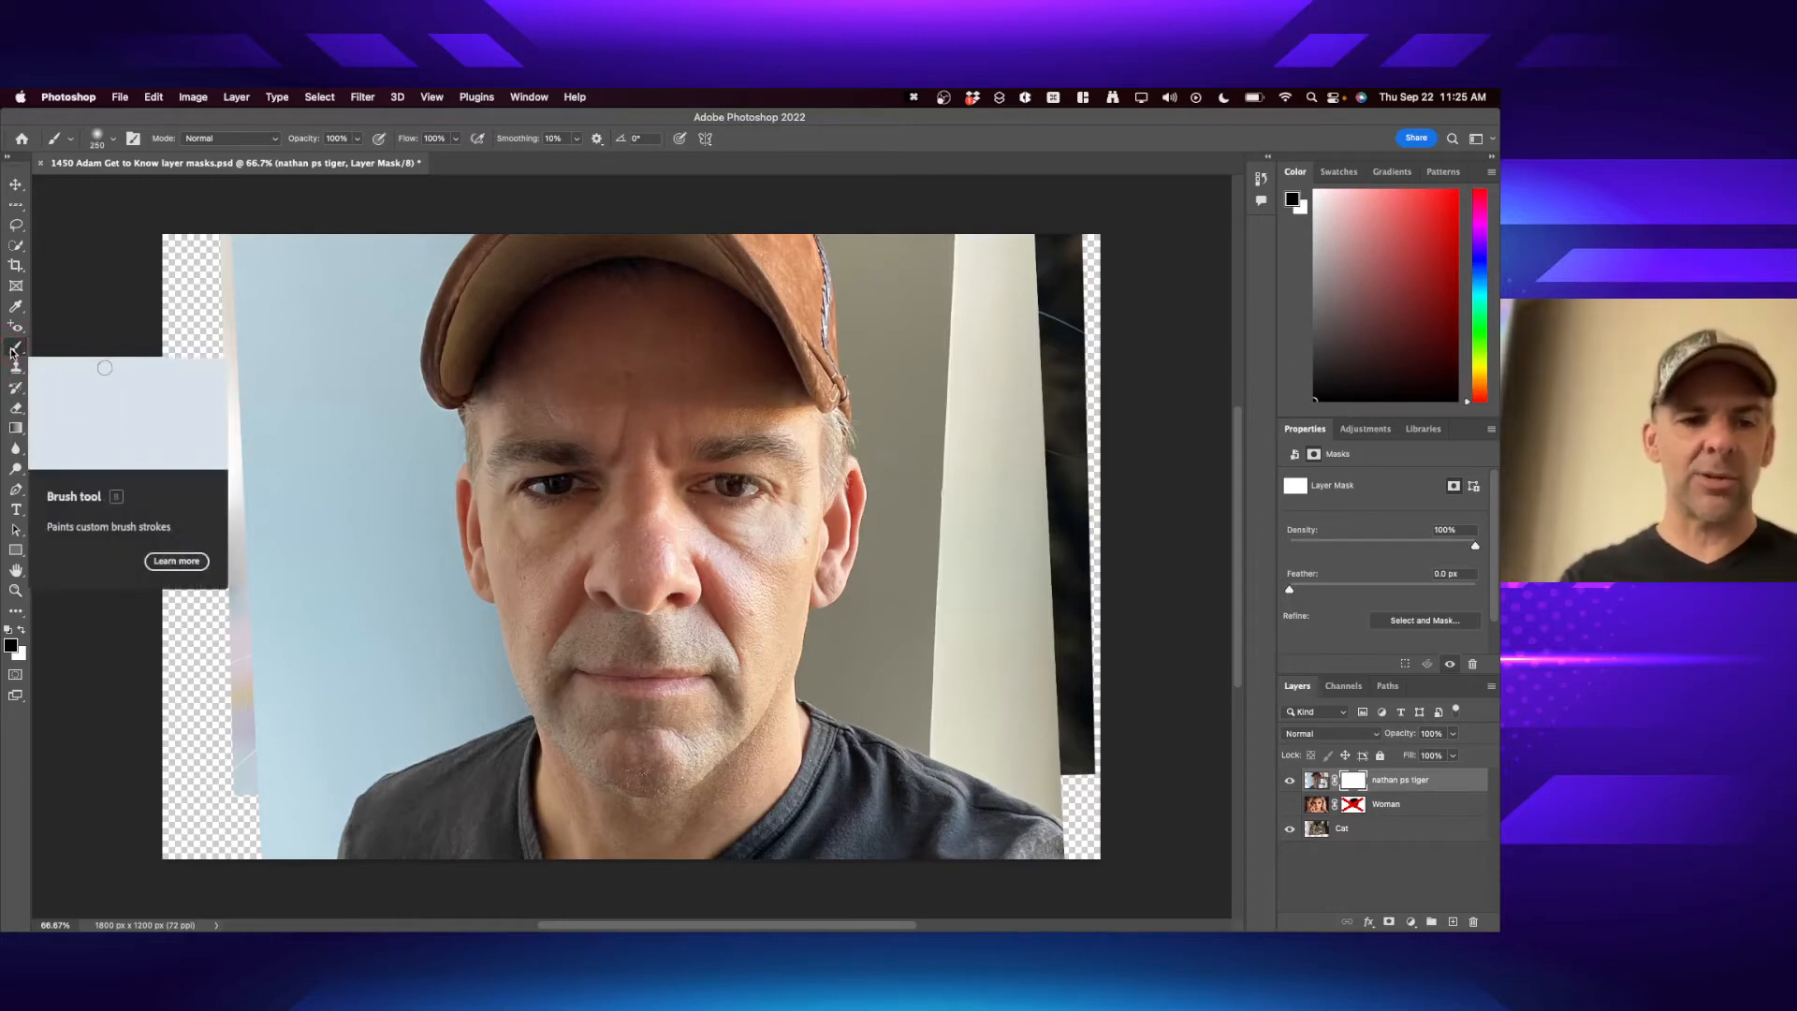
key("x")
key("x")
key("x")
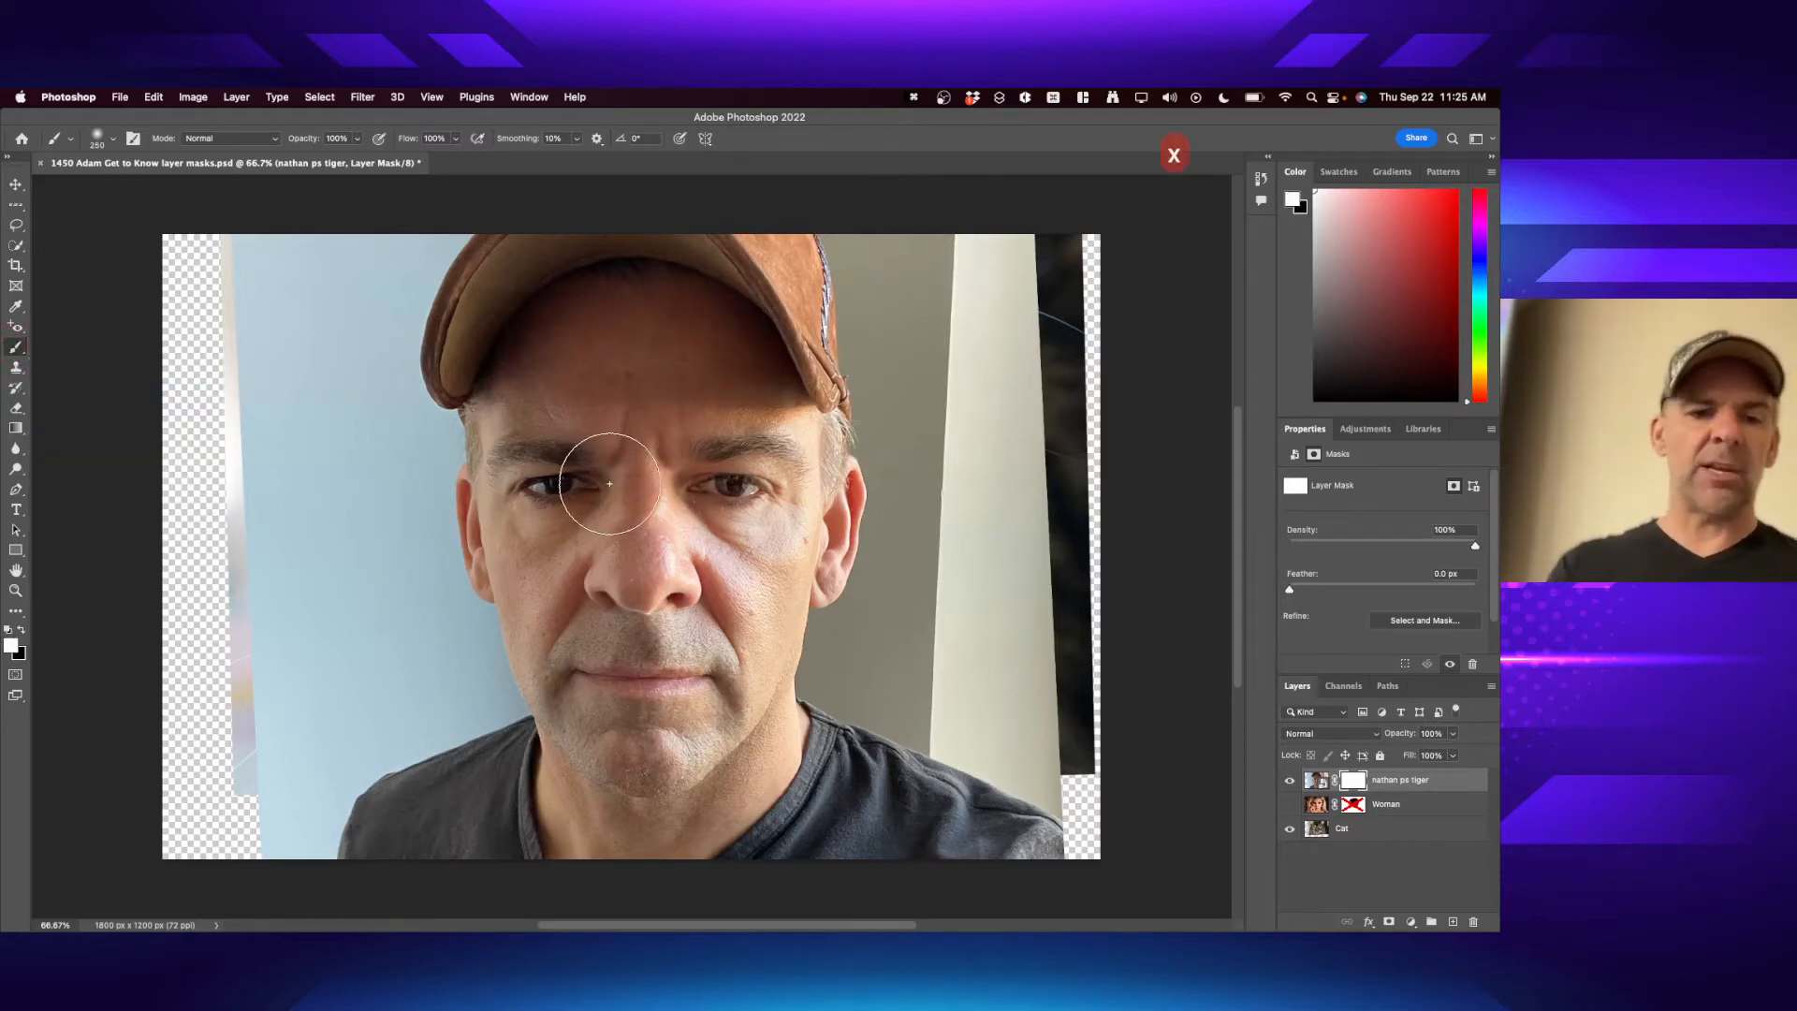
key("x")
key("x")
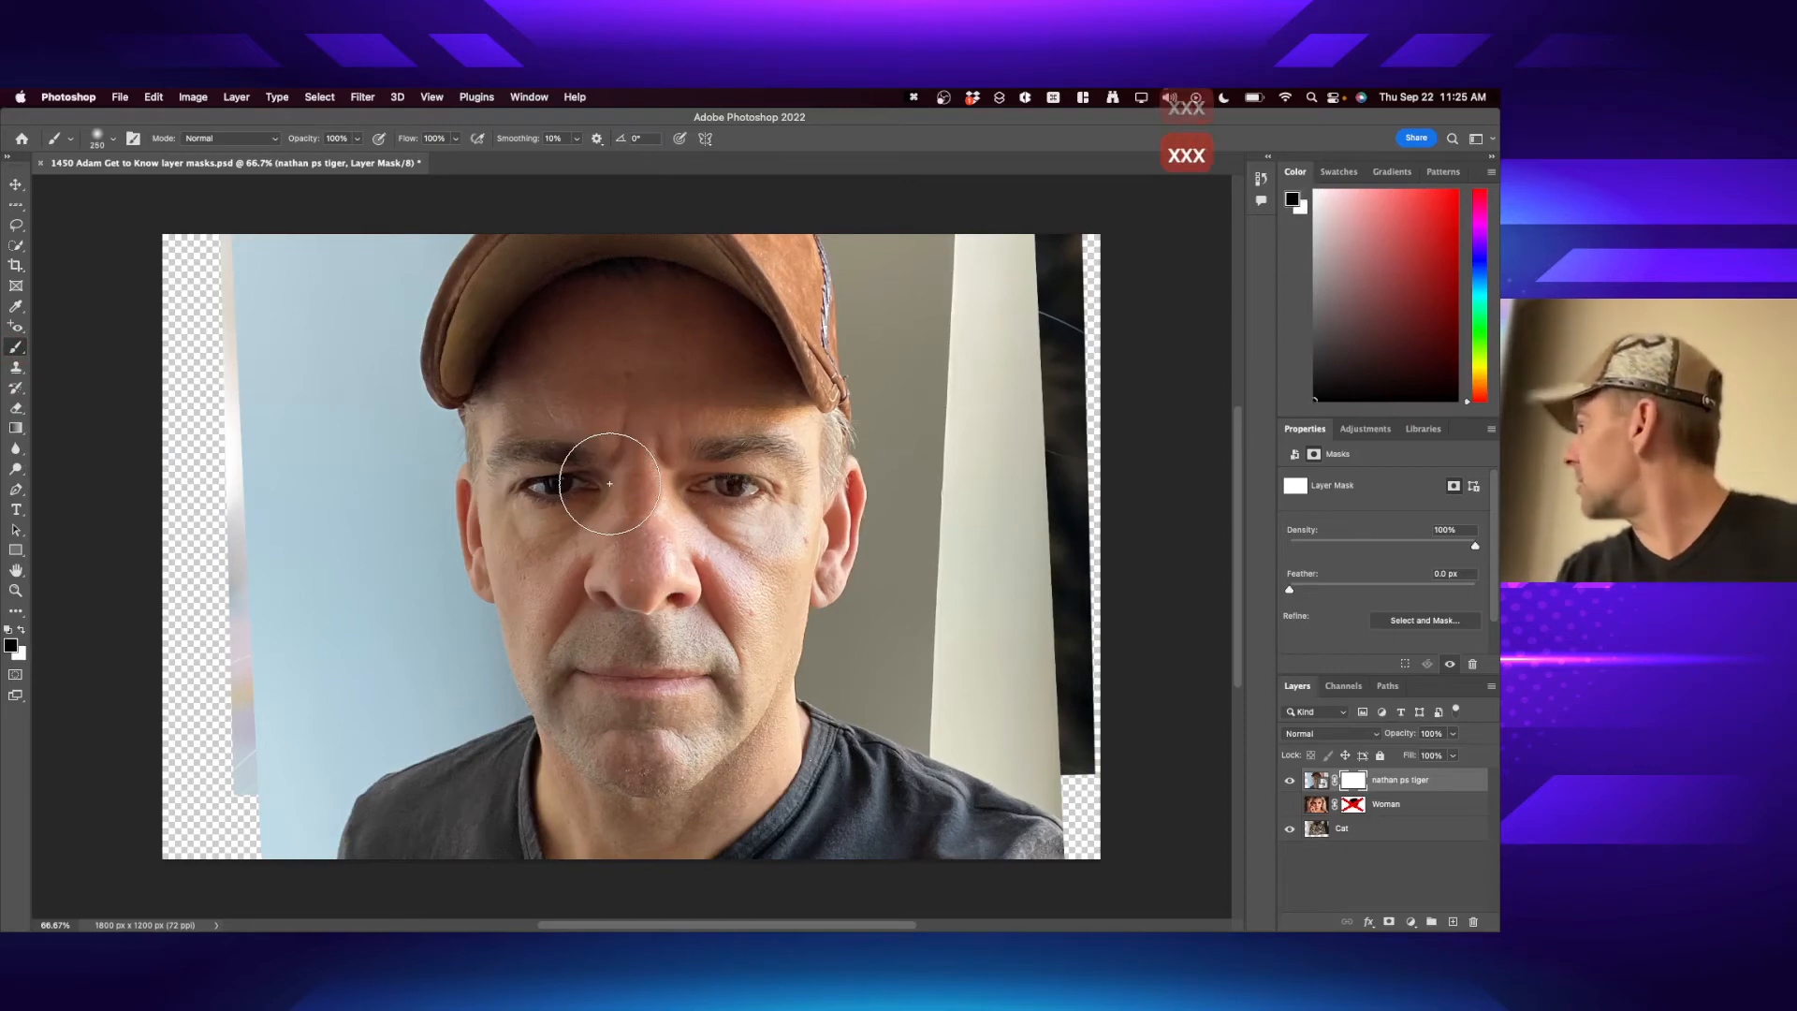
key("x")
key("x")
key("x")
key("x")
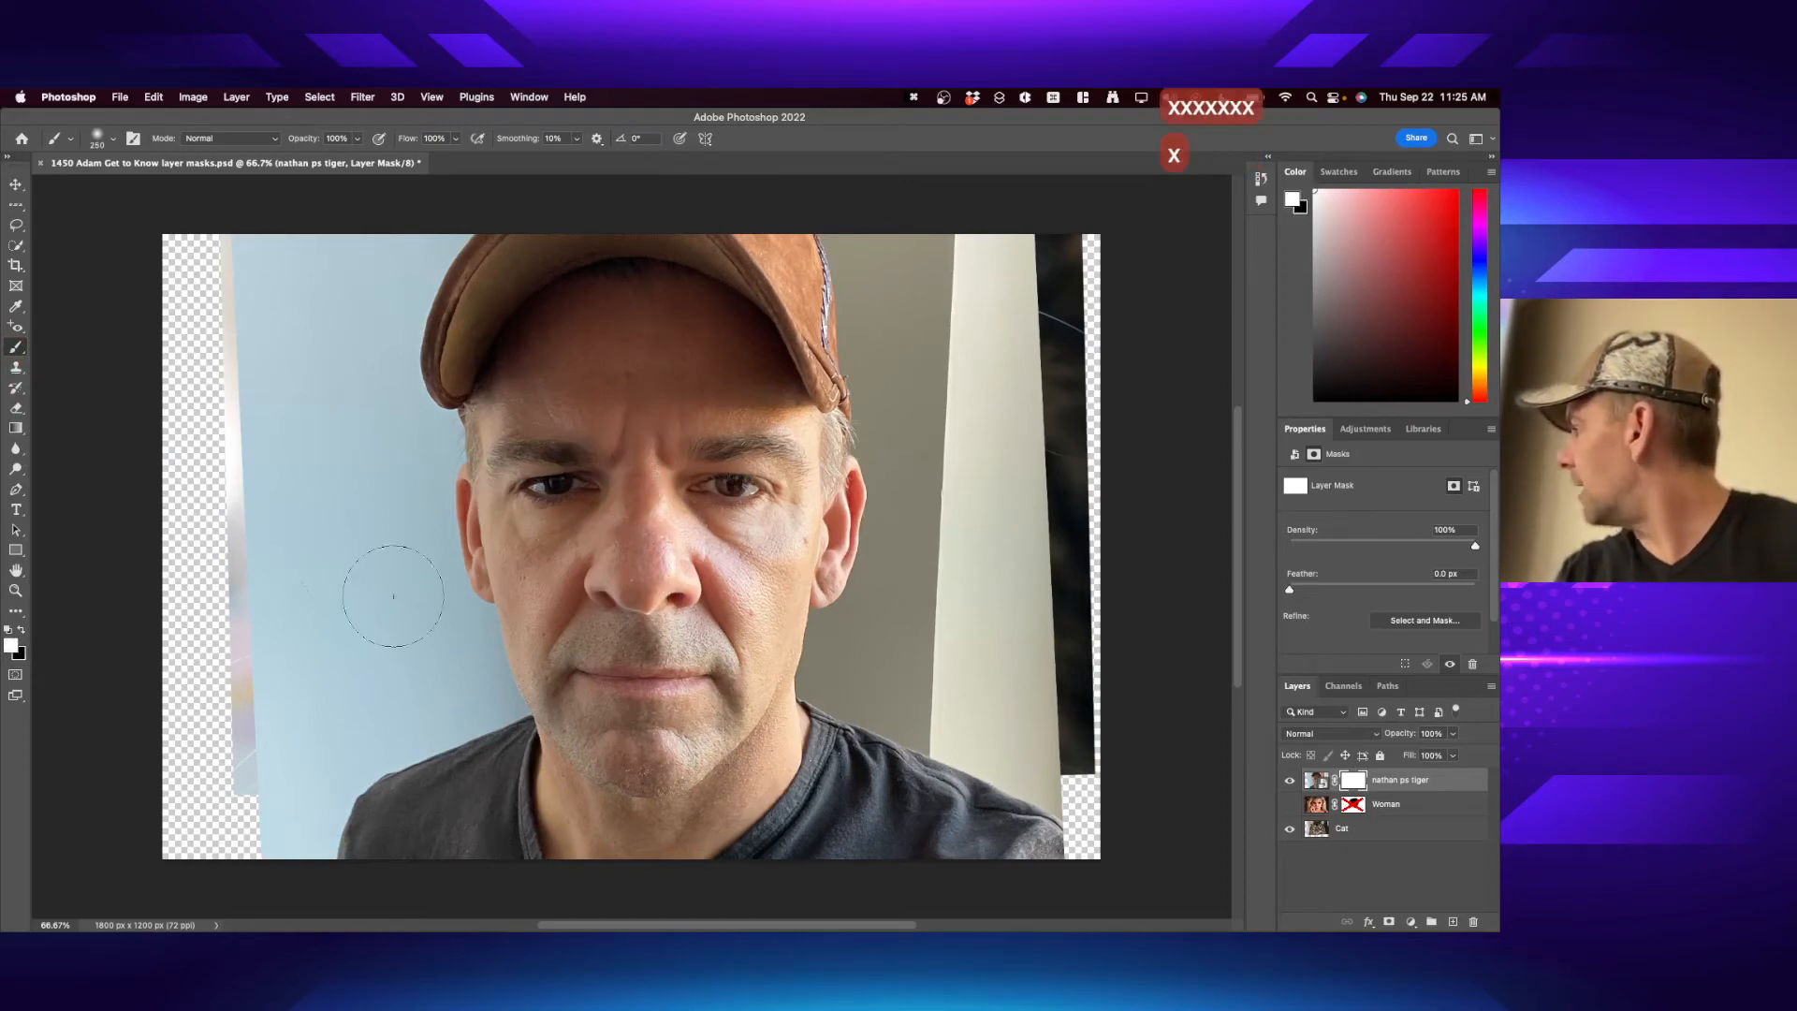
key("x")
key("x")
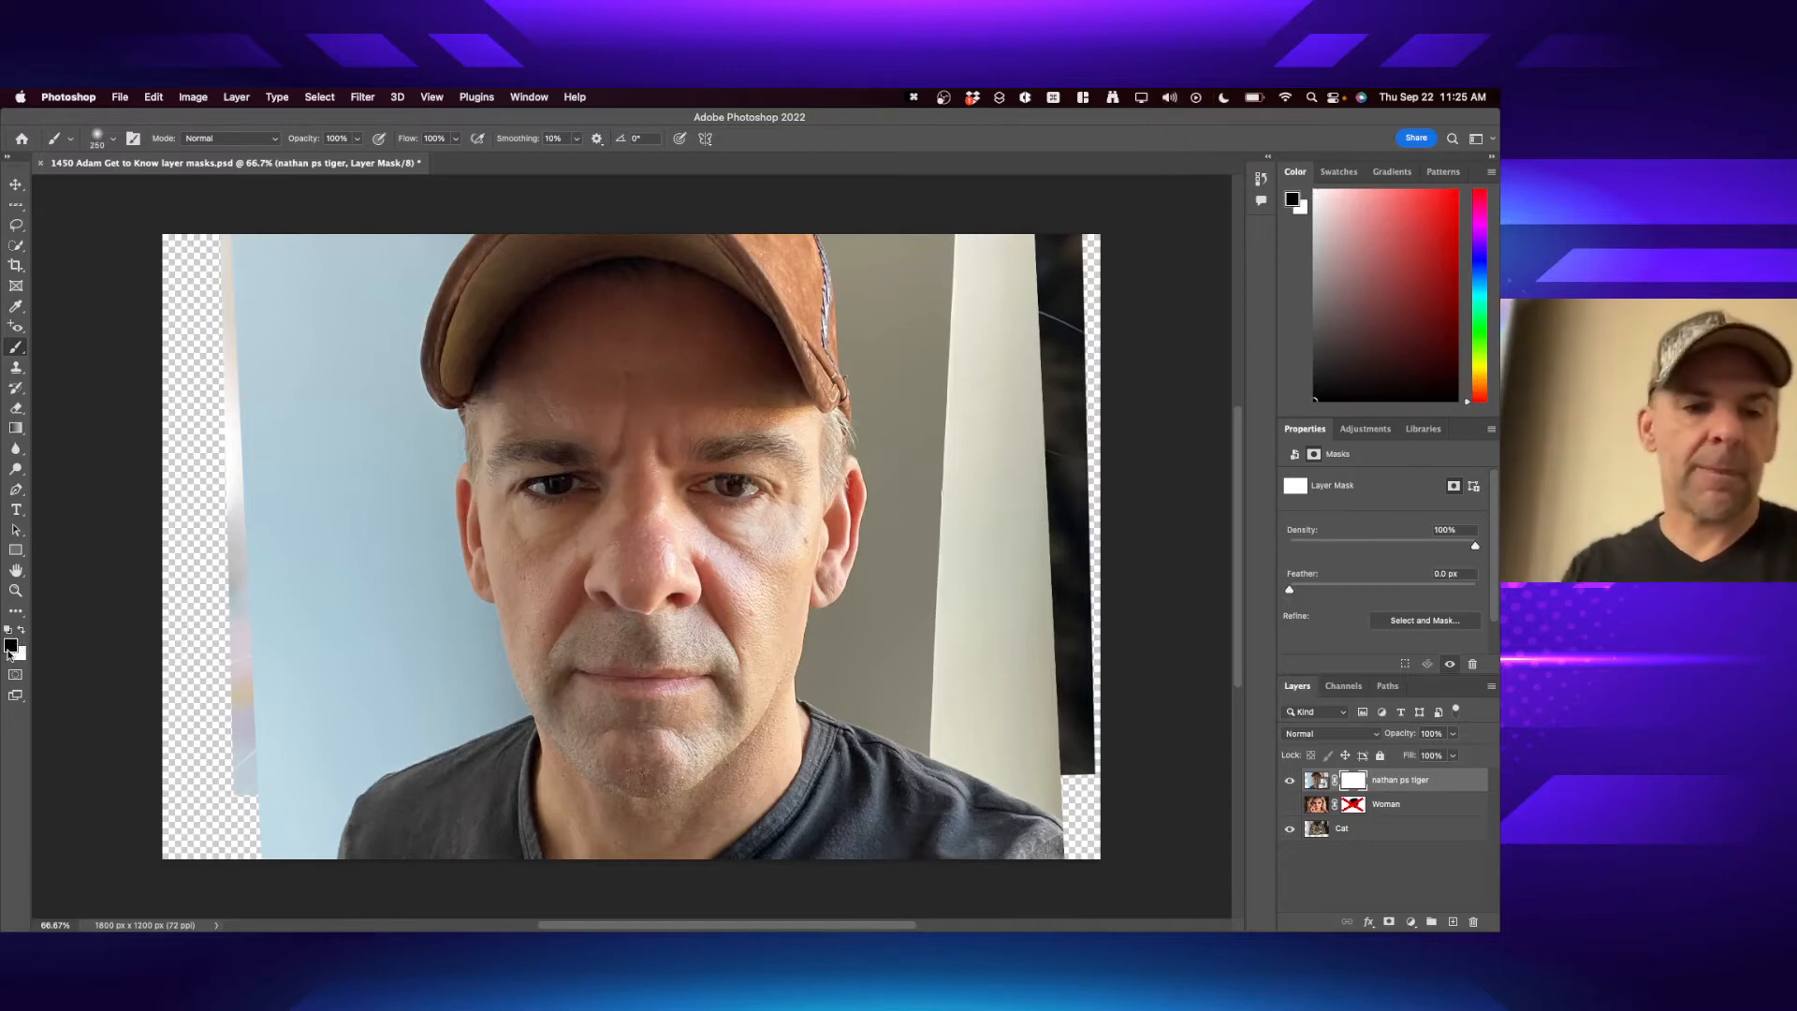
- Paint black on the portrait's mask over the eyes, forehead and upper nose to reveal the cat's face
mouse_move(550, 449)
left_mouse_down()
mouse_move(541, 487)
mouse_move(630, 454)
mouse_move(600, 451)
mouse_move(750, 457)
mouse_move(794, 490)
mouse_move(693, 449)
mouse_move(515, 515)
mouse_move(533, 401)
mouse_move(609, 378)
mouse_move(587, 346)
mouse_move(606, 339)
mouse_move(704, 376)
mouse_move(677, 336)
mouse_move(764, 436)
mouse_move(775, 499)
mouse_move(550, 470)
mouse_move(518, 523)
mouse_move(546, 518)
mouse_move(528, 412)
mouse_move(590, 327)
mouse_move(624, 316)
mouse_move(605, 306)
mouse_move(696, 313)
left_mouse_up()
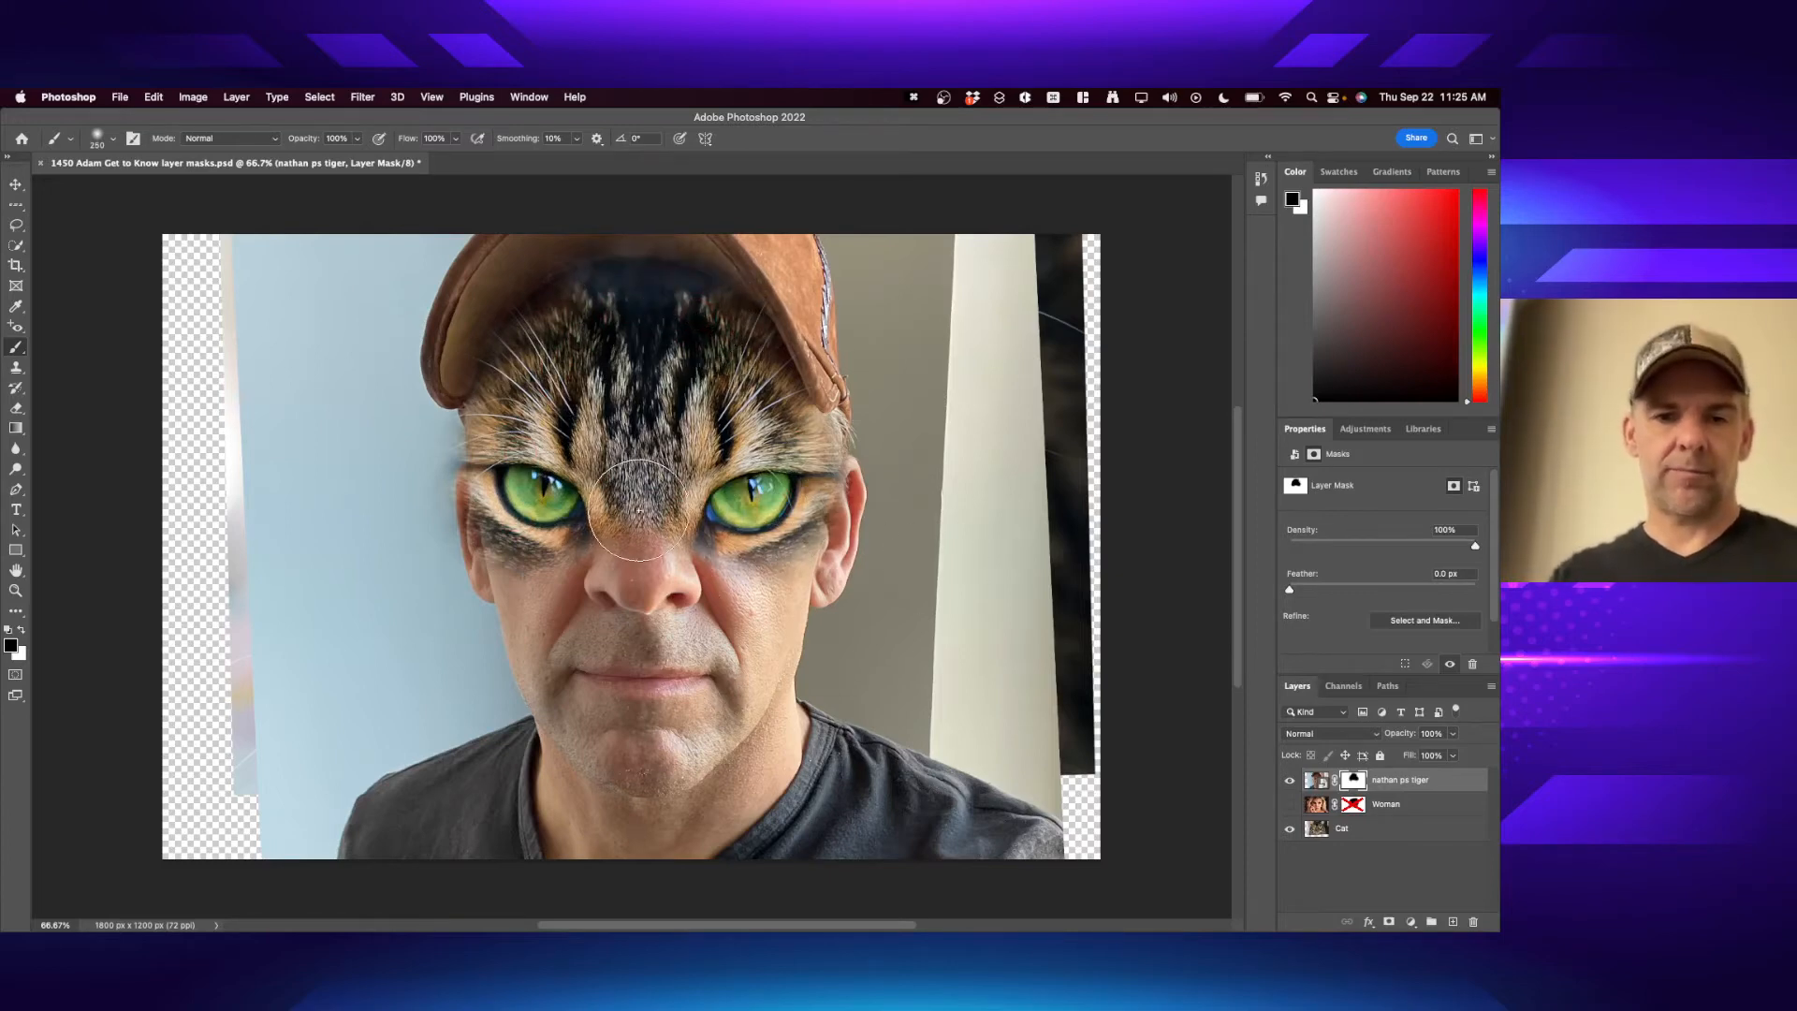
left_click_drag(644, 506, 636, 571)
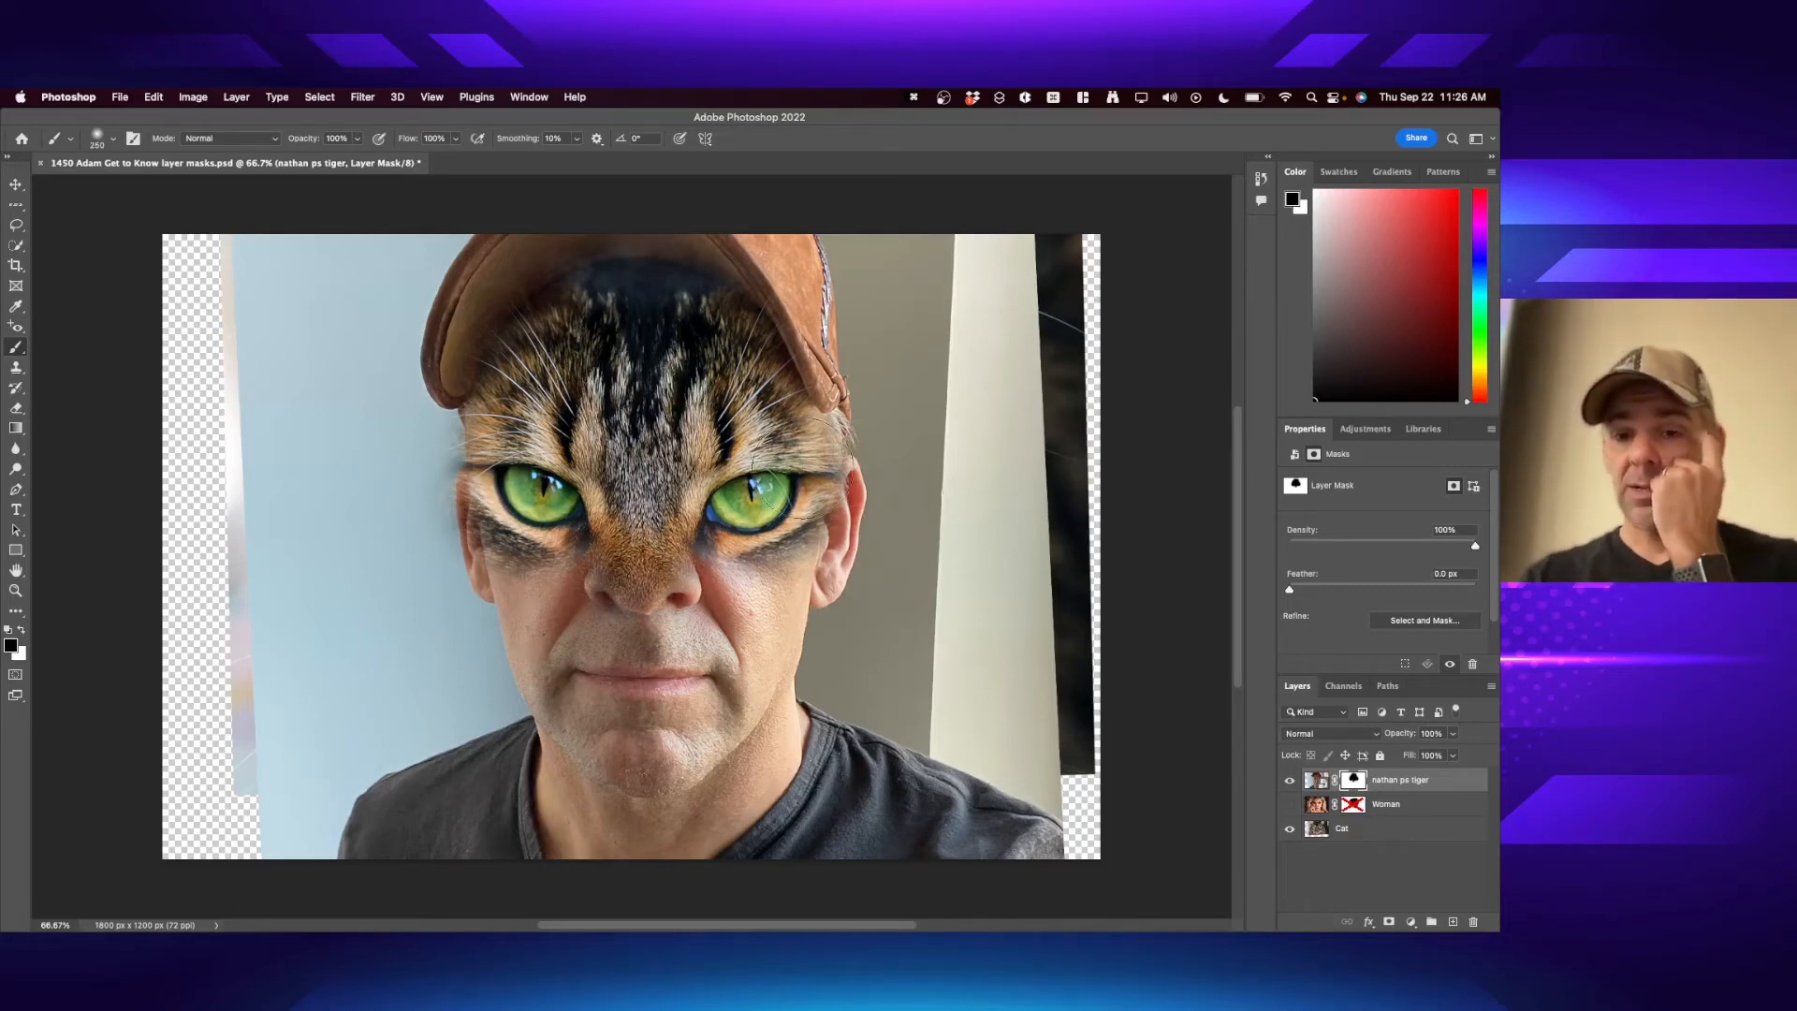
- Target the portrait image instead of its mask, scale it to about 108%, shift it slightly down and apply the transform
left_click(1319, 783)
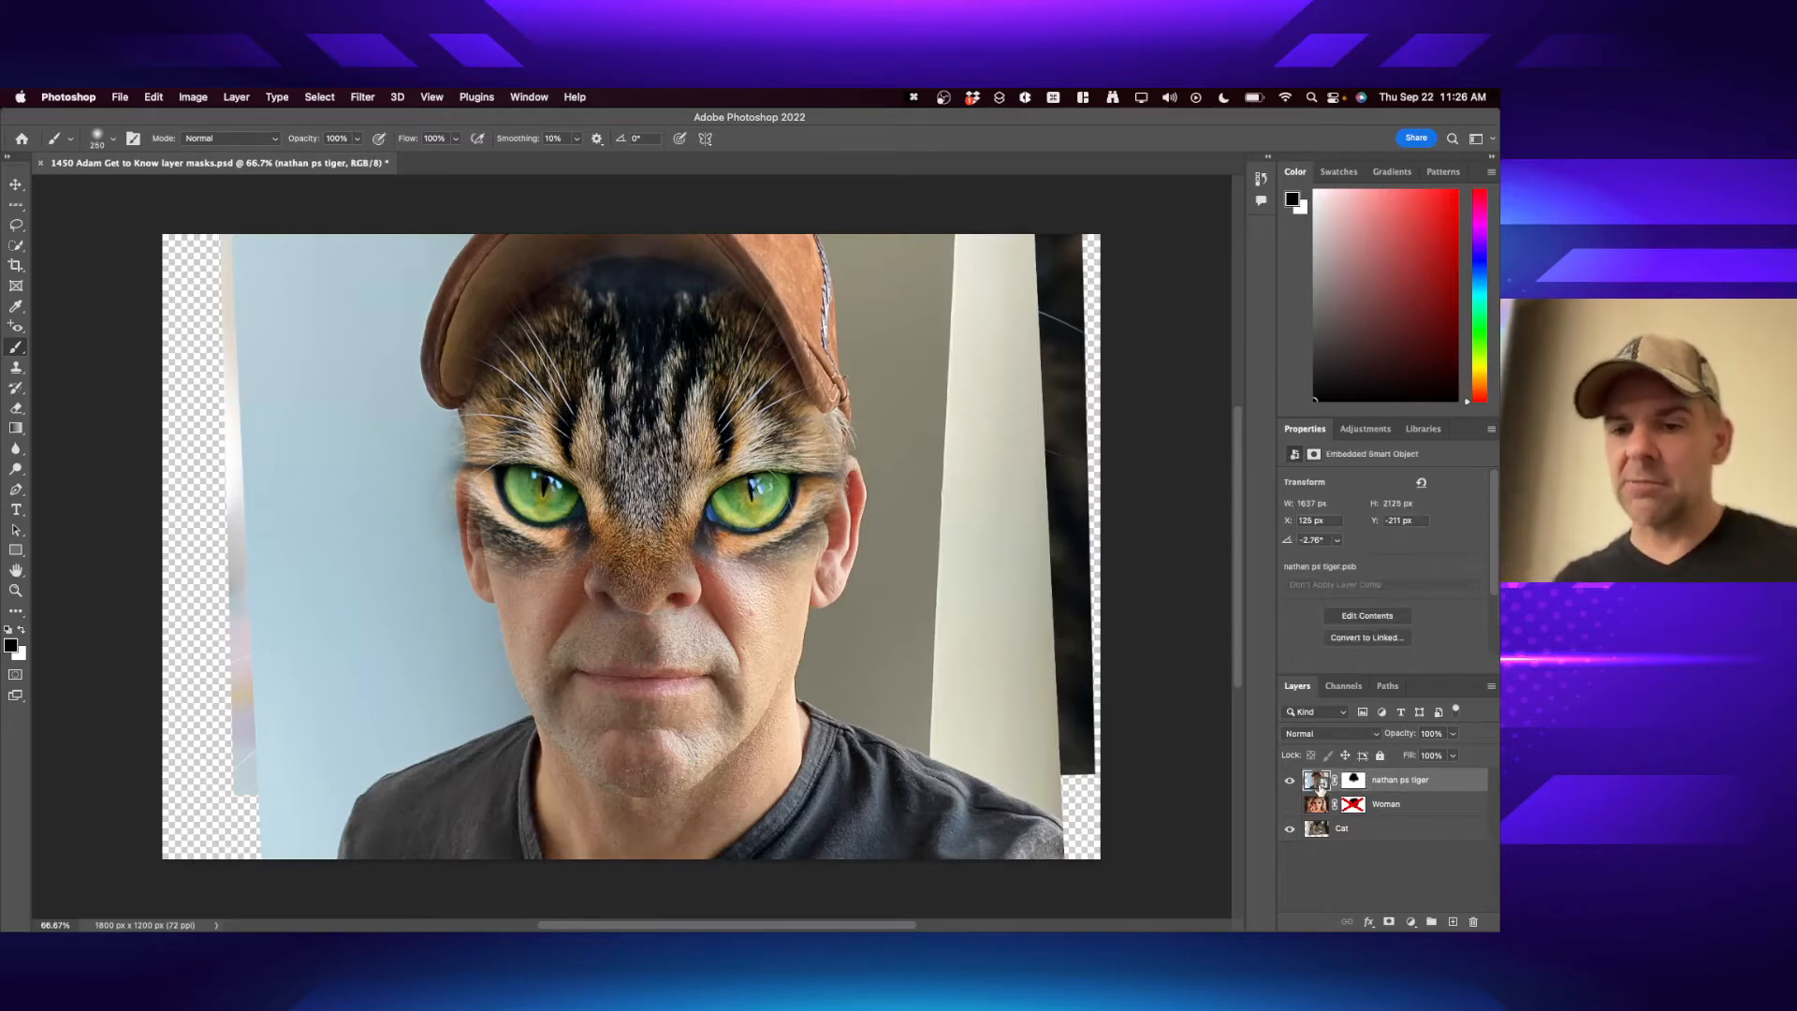
key("super+t")
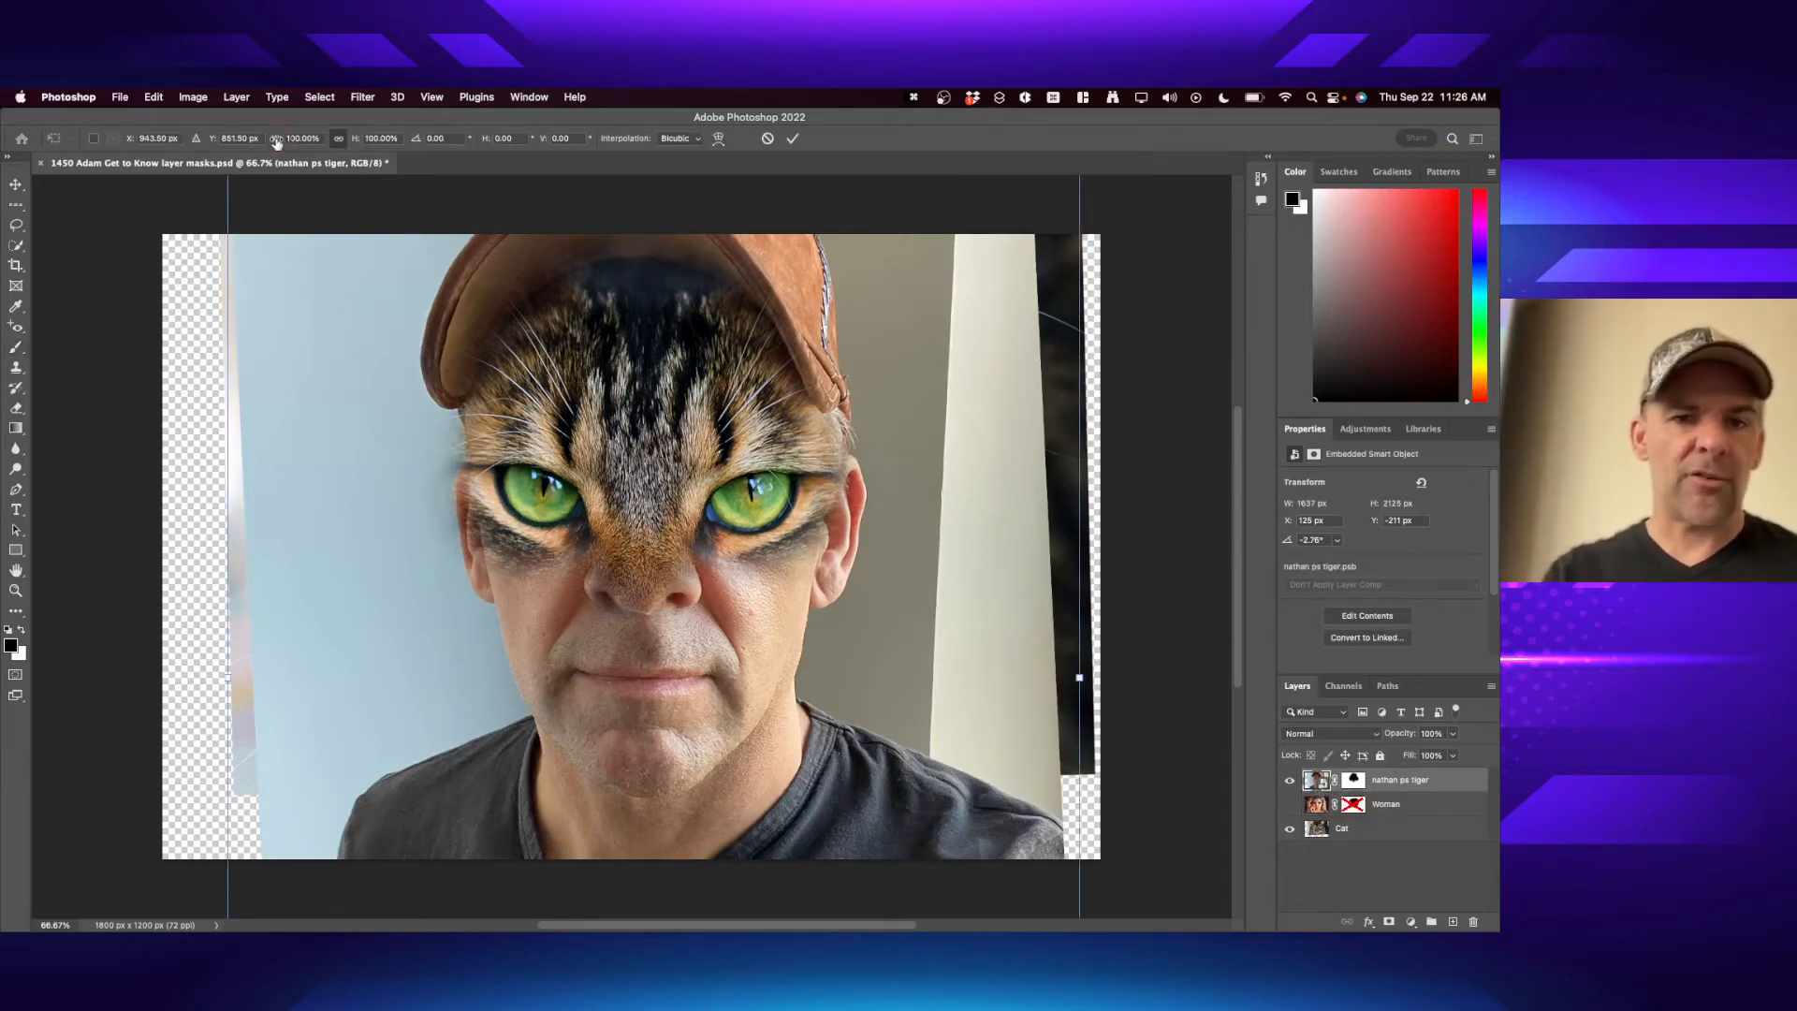
left_click_drag(277, 142, 283, 140)
left_click_drag(378, 453, 376, 473)
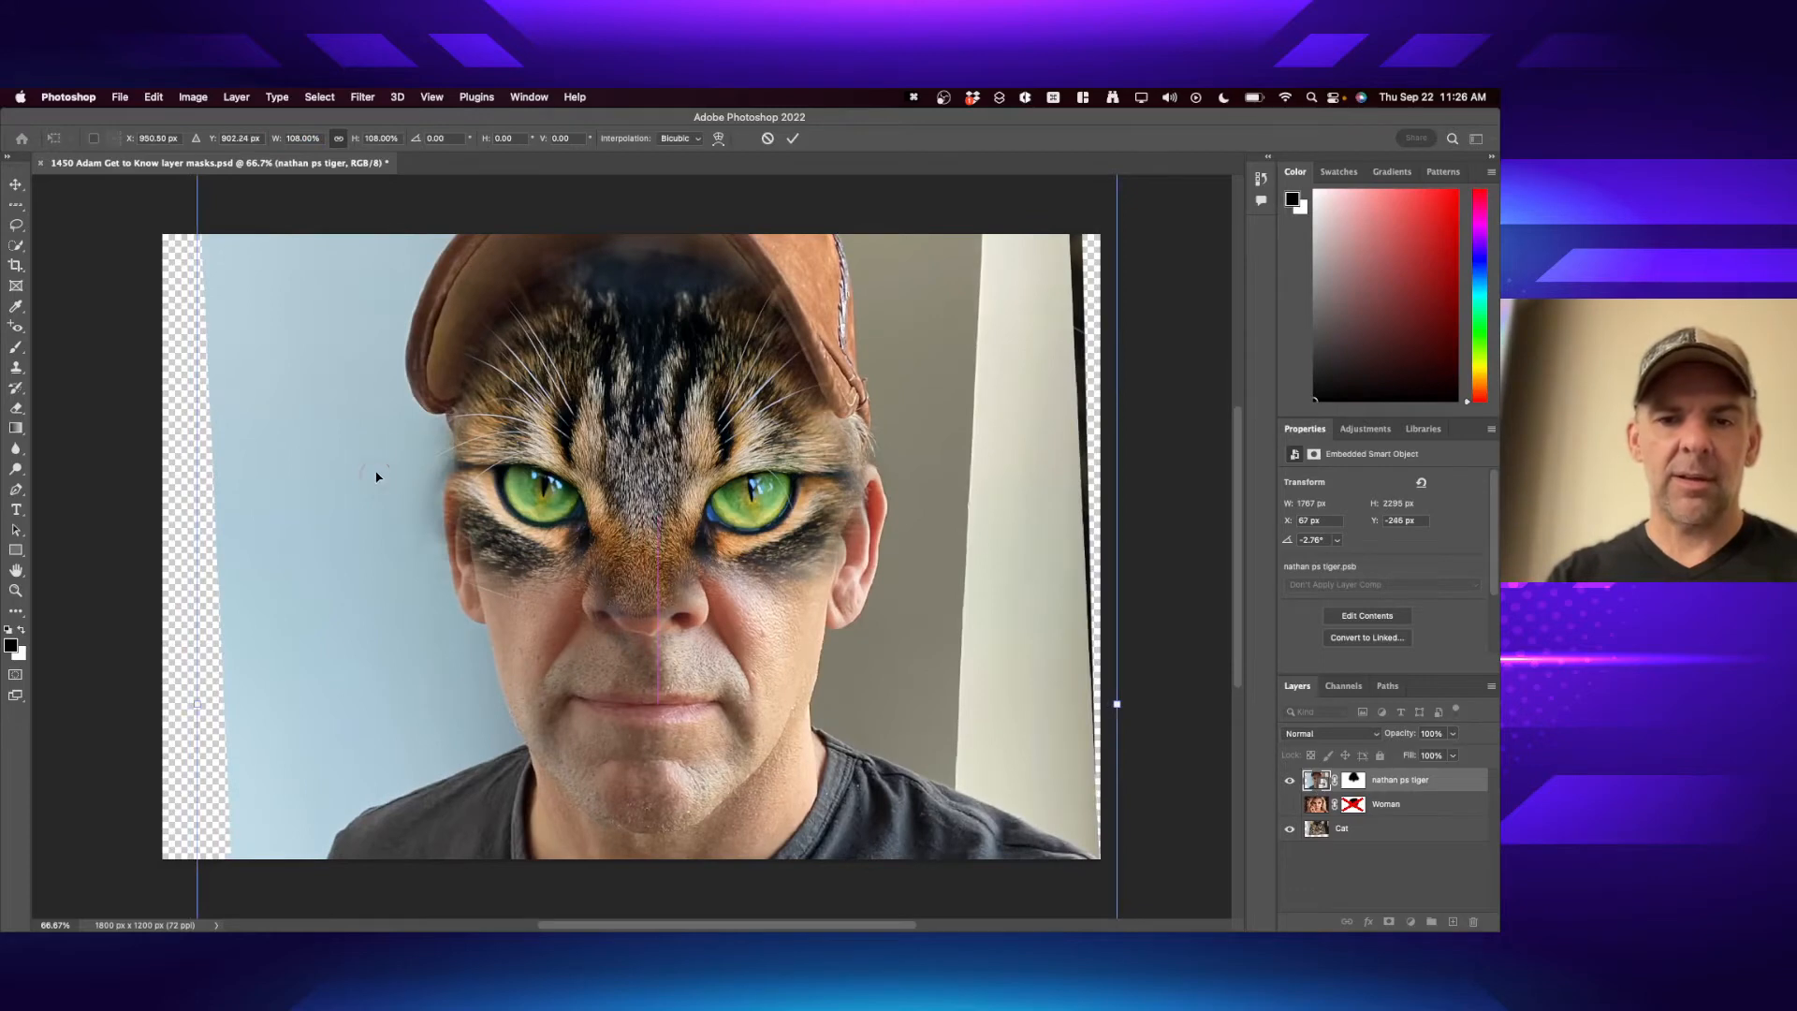
key("Return")
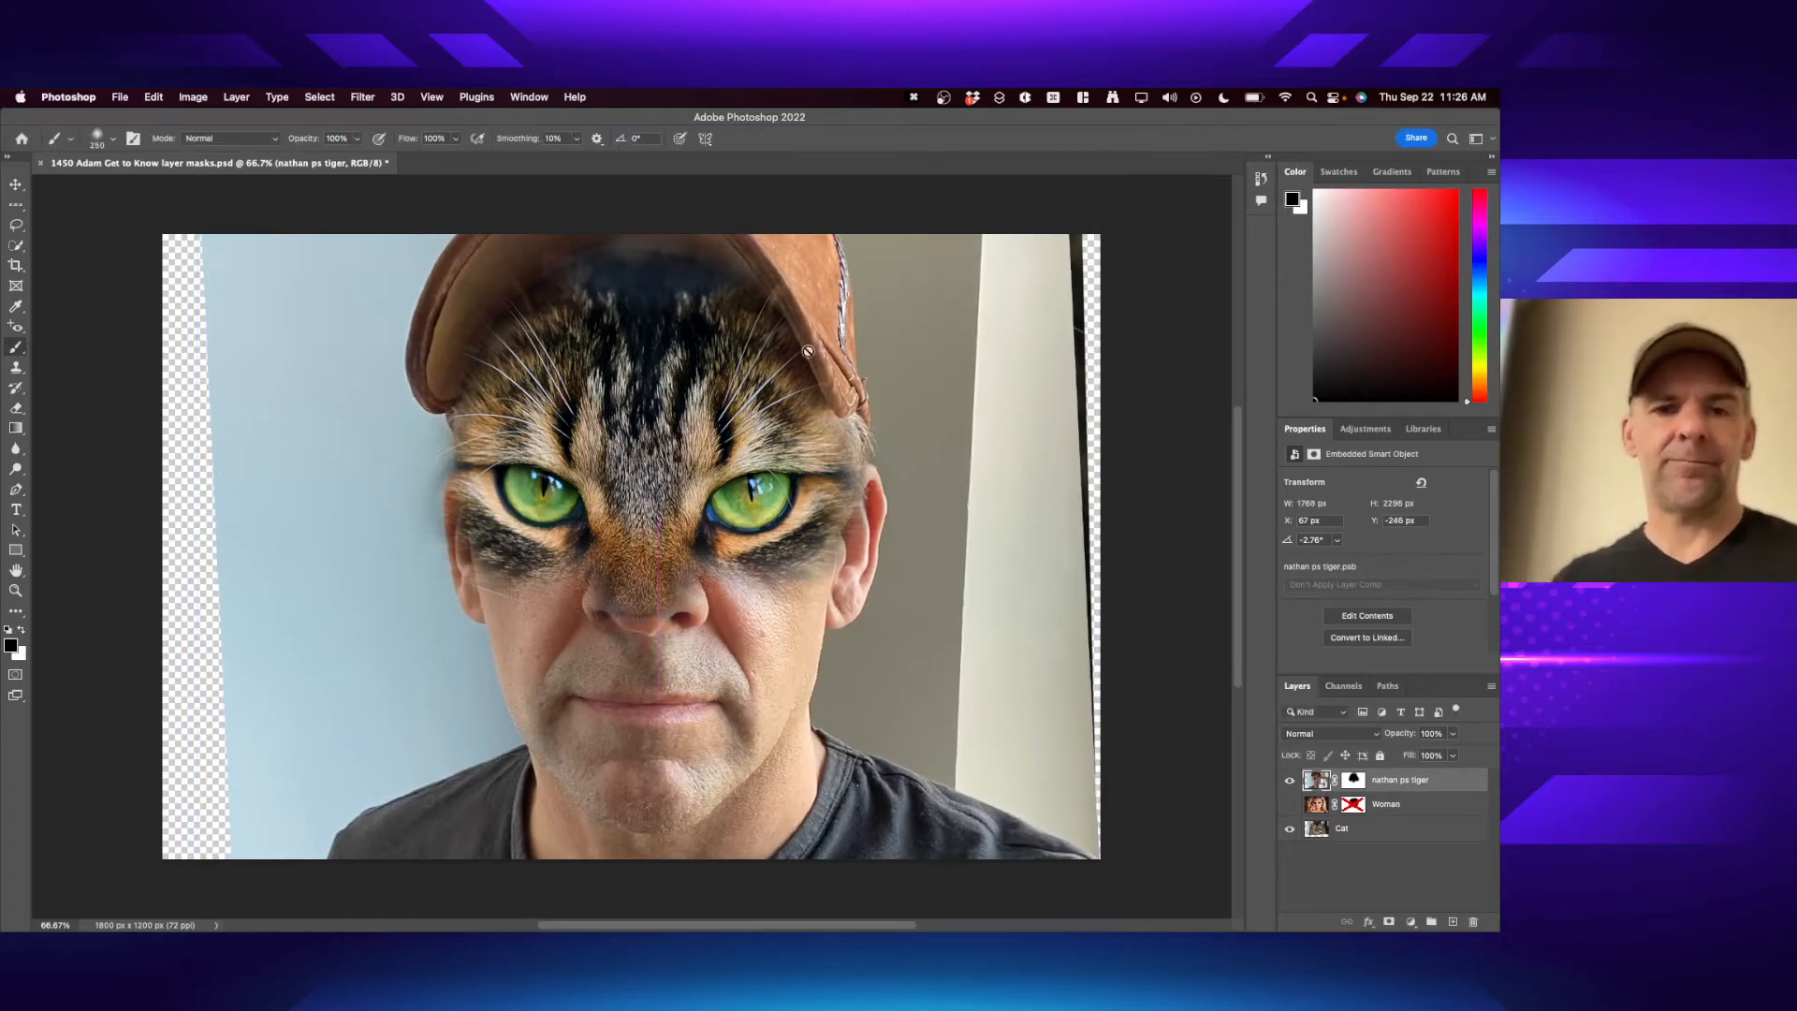
- Target the portrait's mask again and brush black over the nose, under-eye area and forehead to reveal more cat fur
key("b")
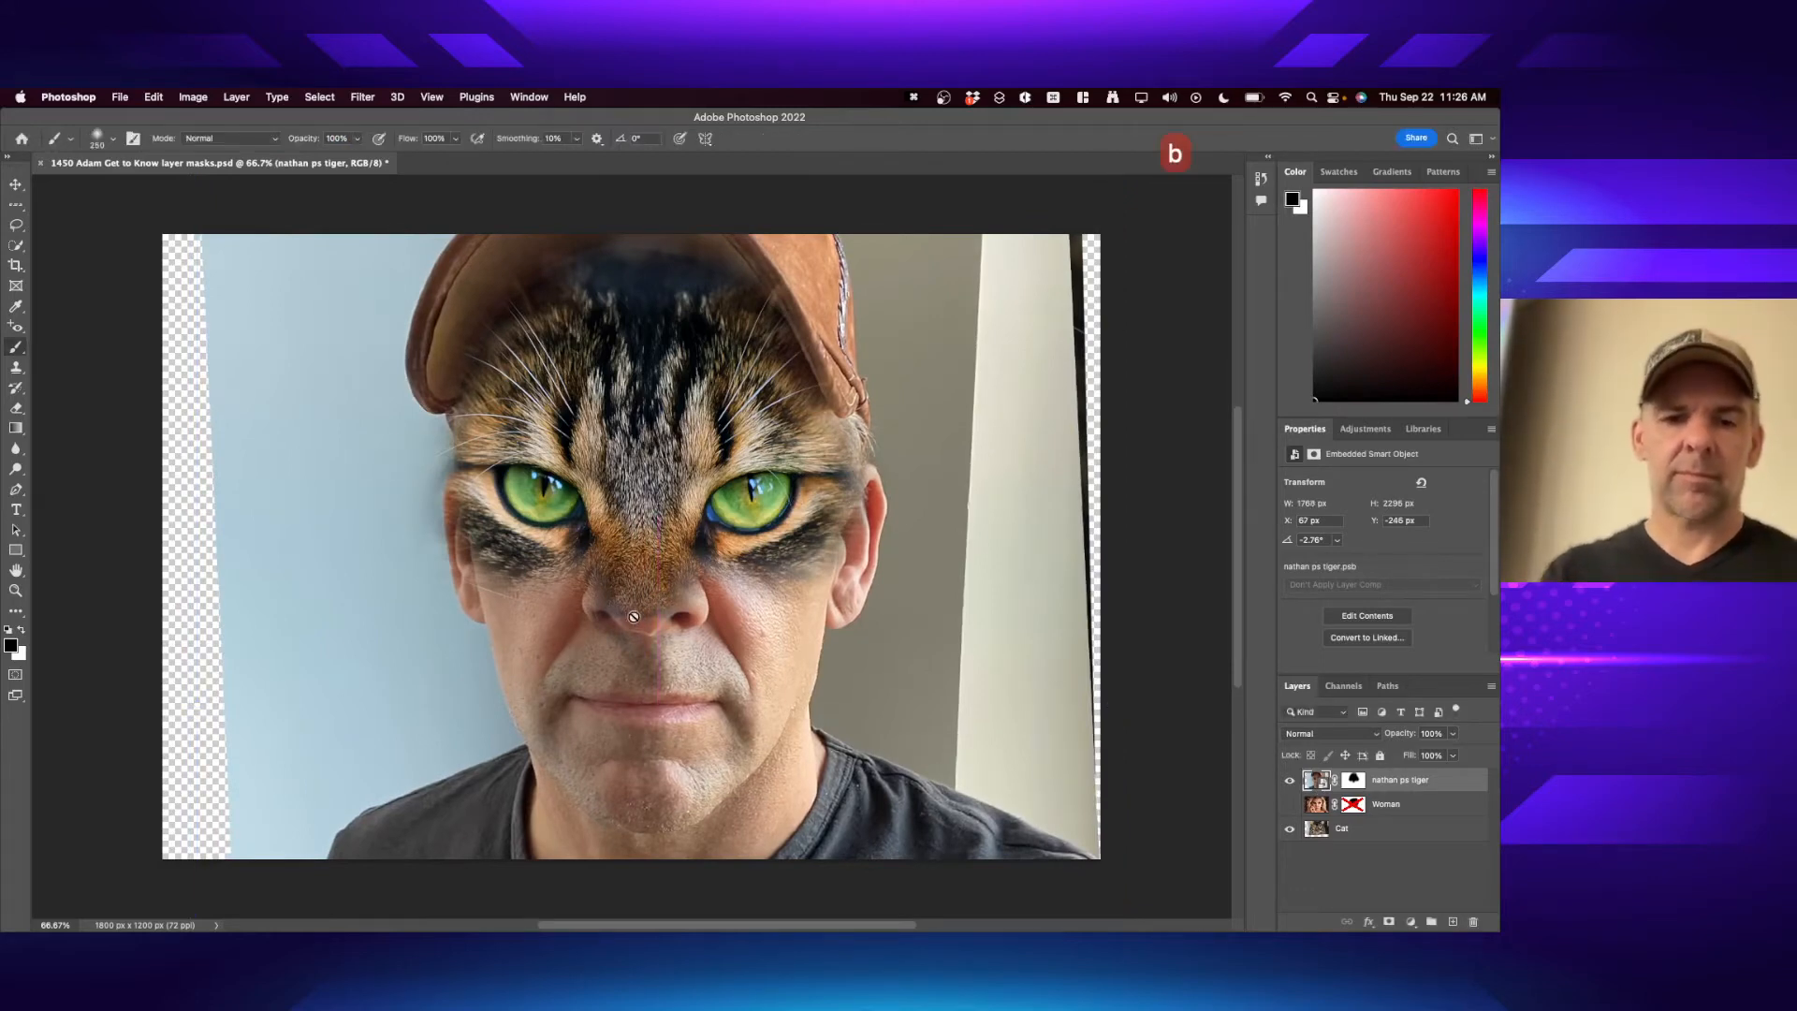
left_click(1364, 787)
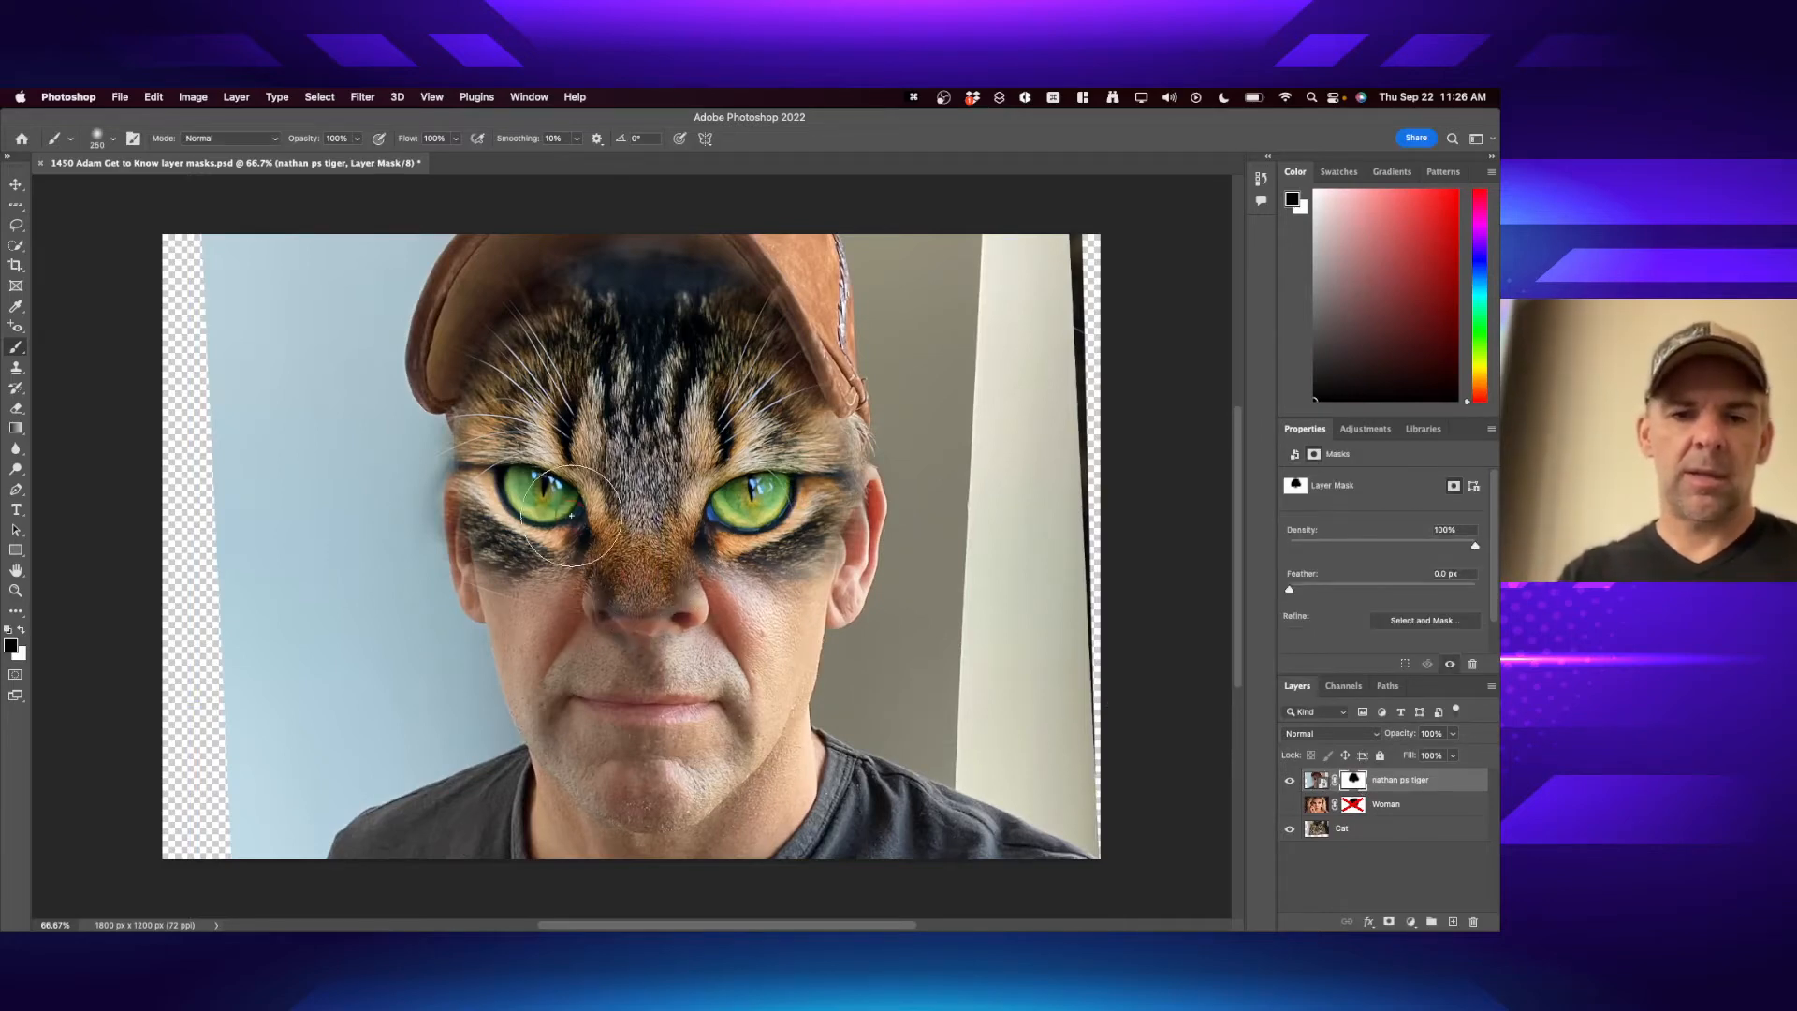
mouse_move(552, 520)
left_mouse_down()
mouse_move(598, 564)
mouse_move(672, 556)
left_mouse_up()
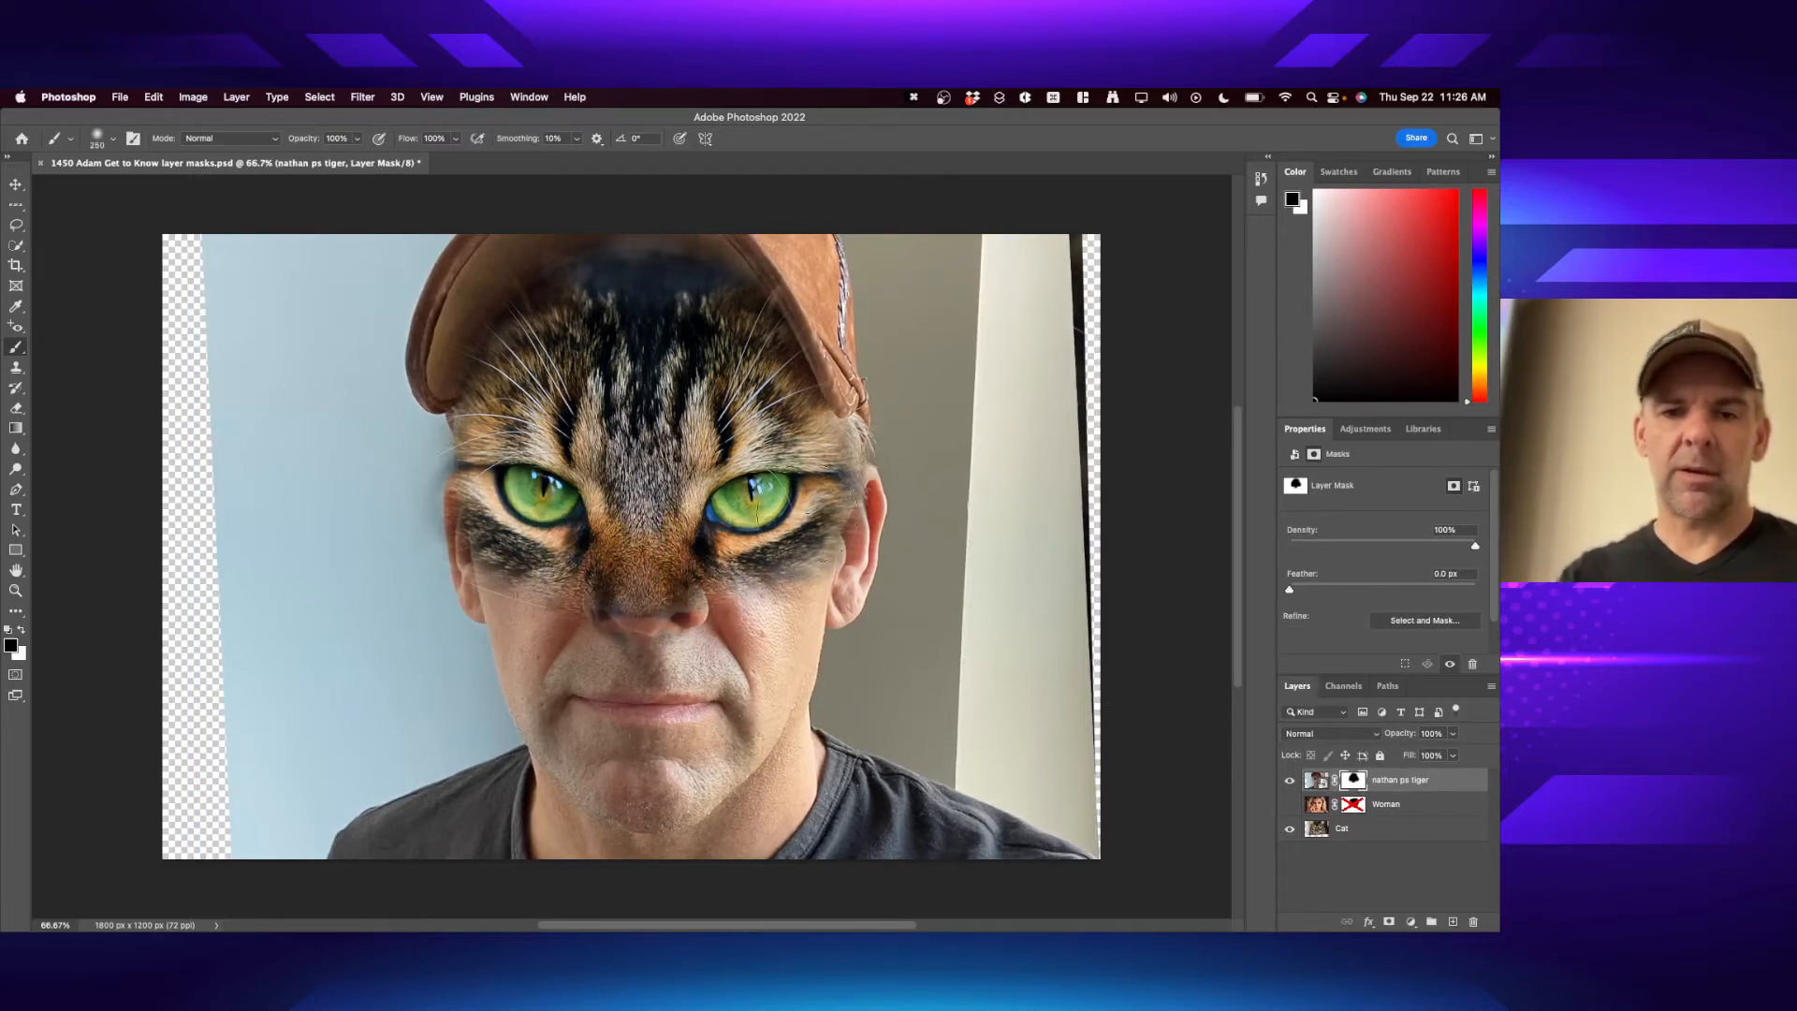
mouse_move(672, 325)
left_mouse_down()
mouse_move(664, 307)
mouse_move(628, 321)
left_mouse_up()
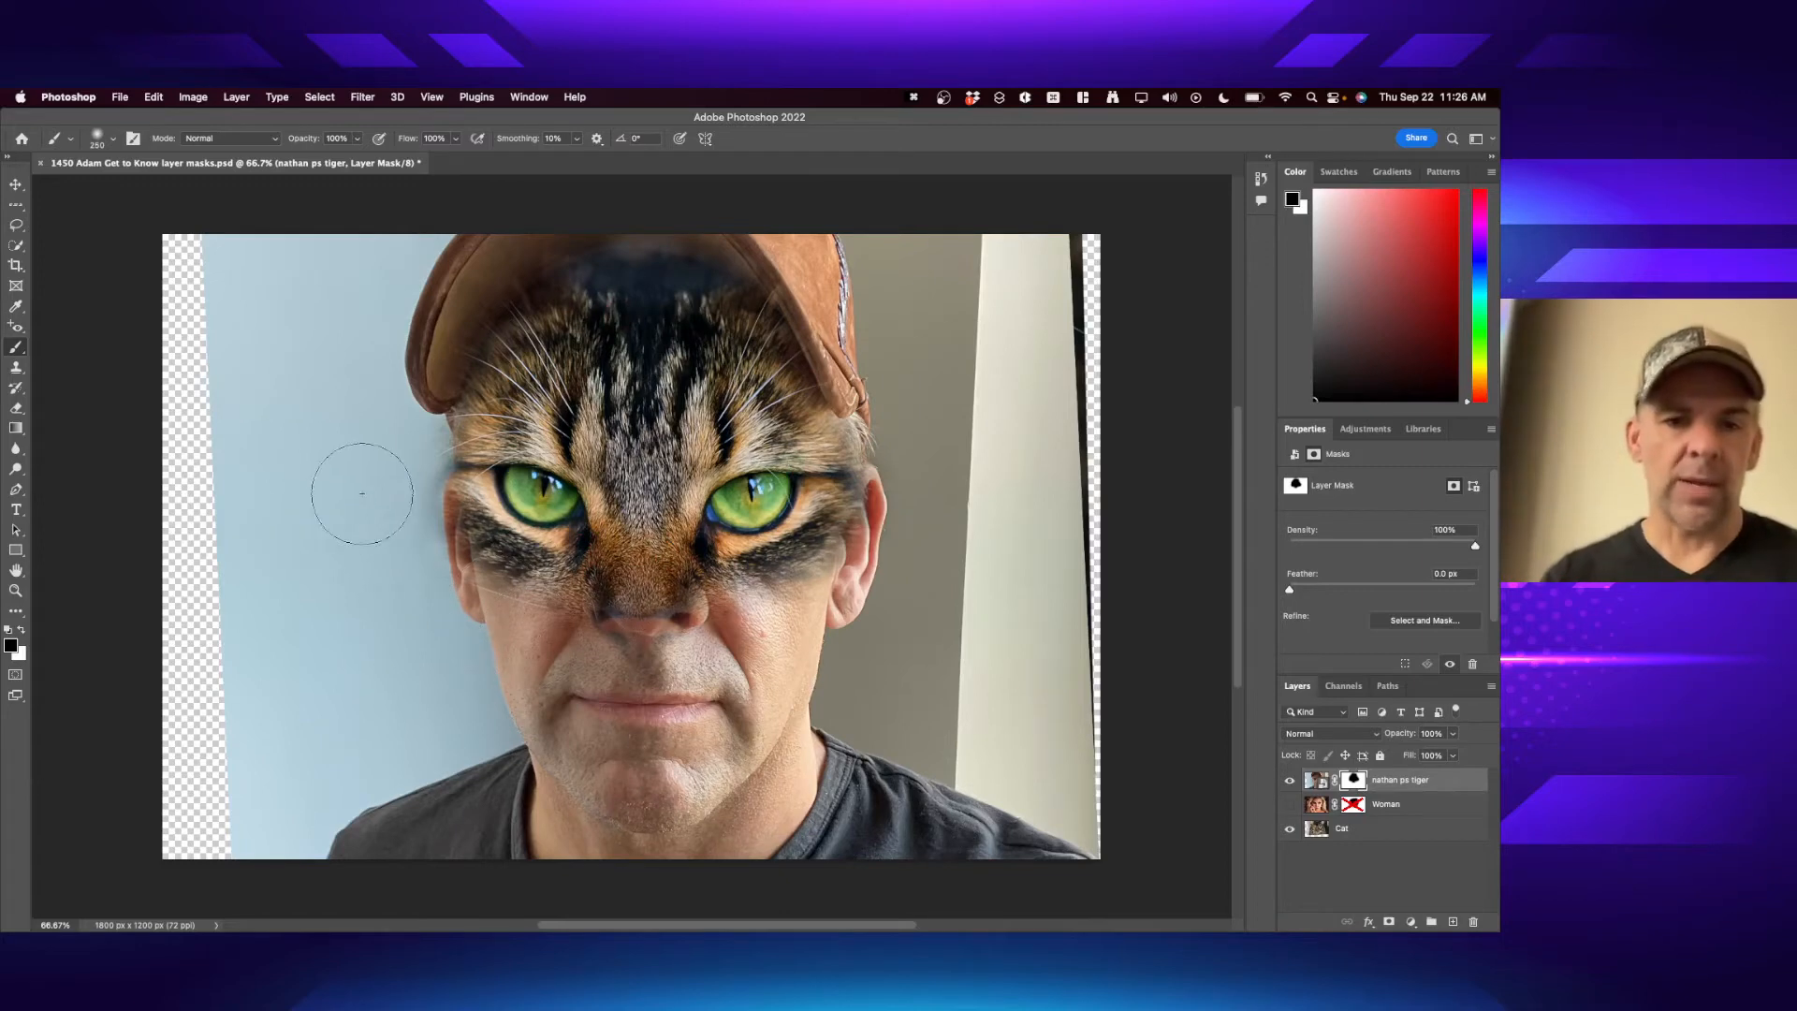
- Paint white on the mask with the brush reduced to about 70 px to restore the portrait's nostrils and face edges
key("x")
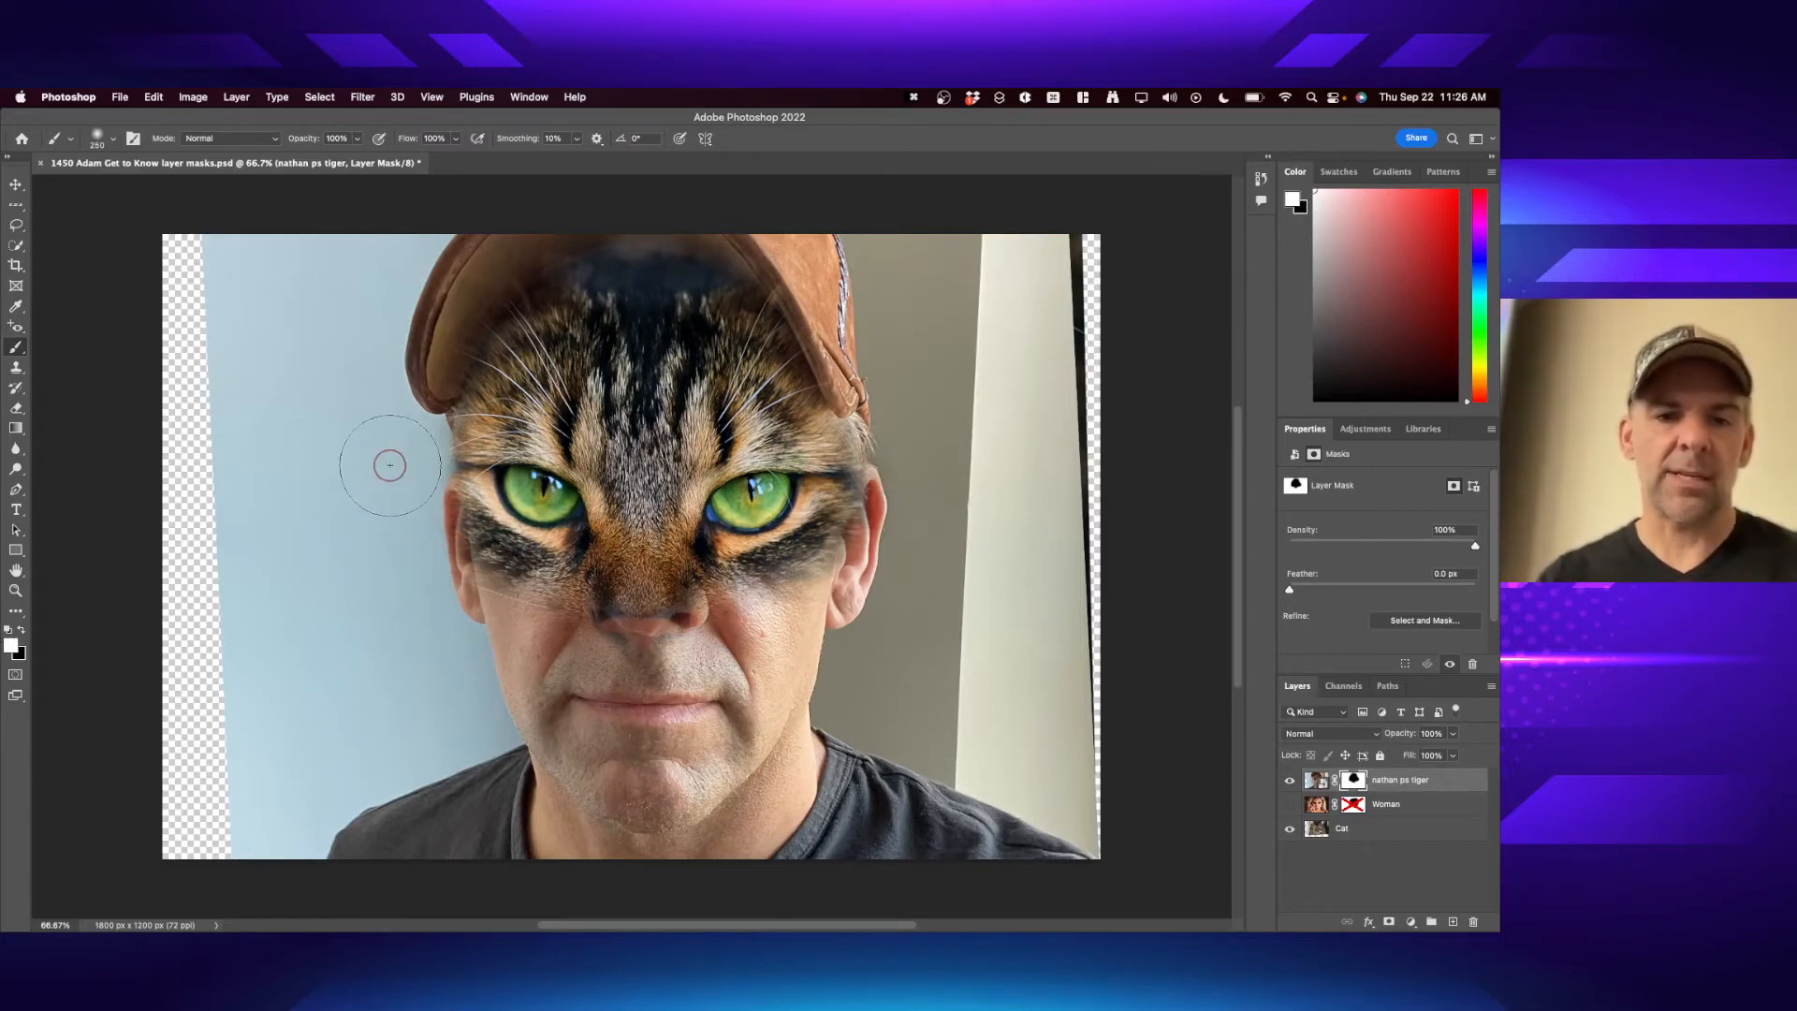
key("super+equal")
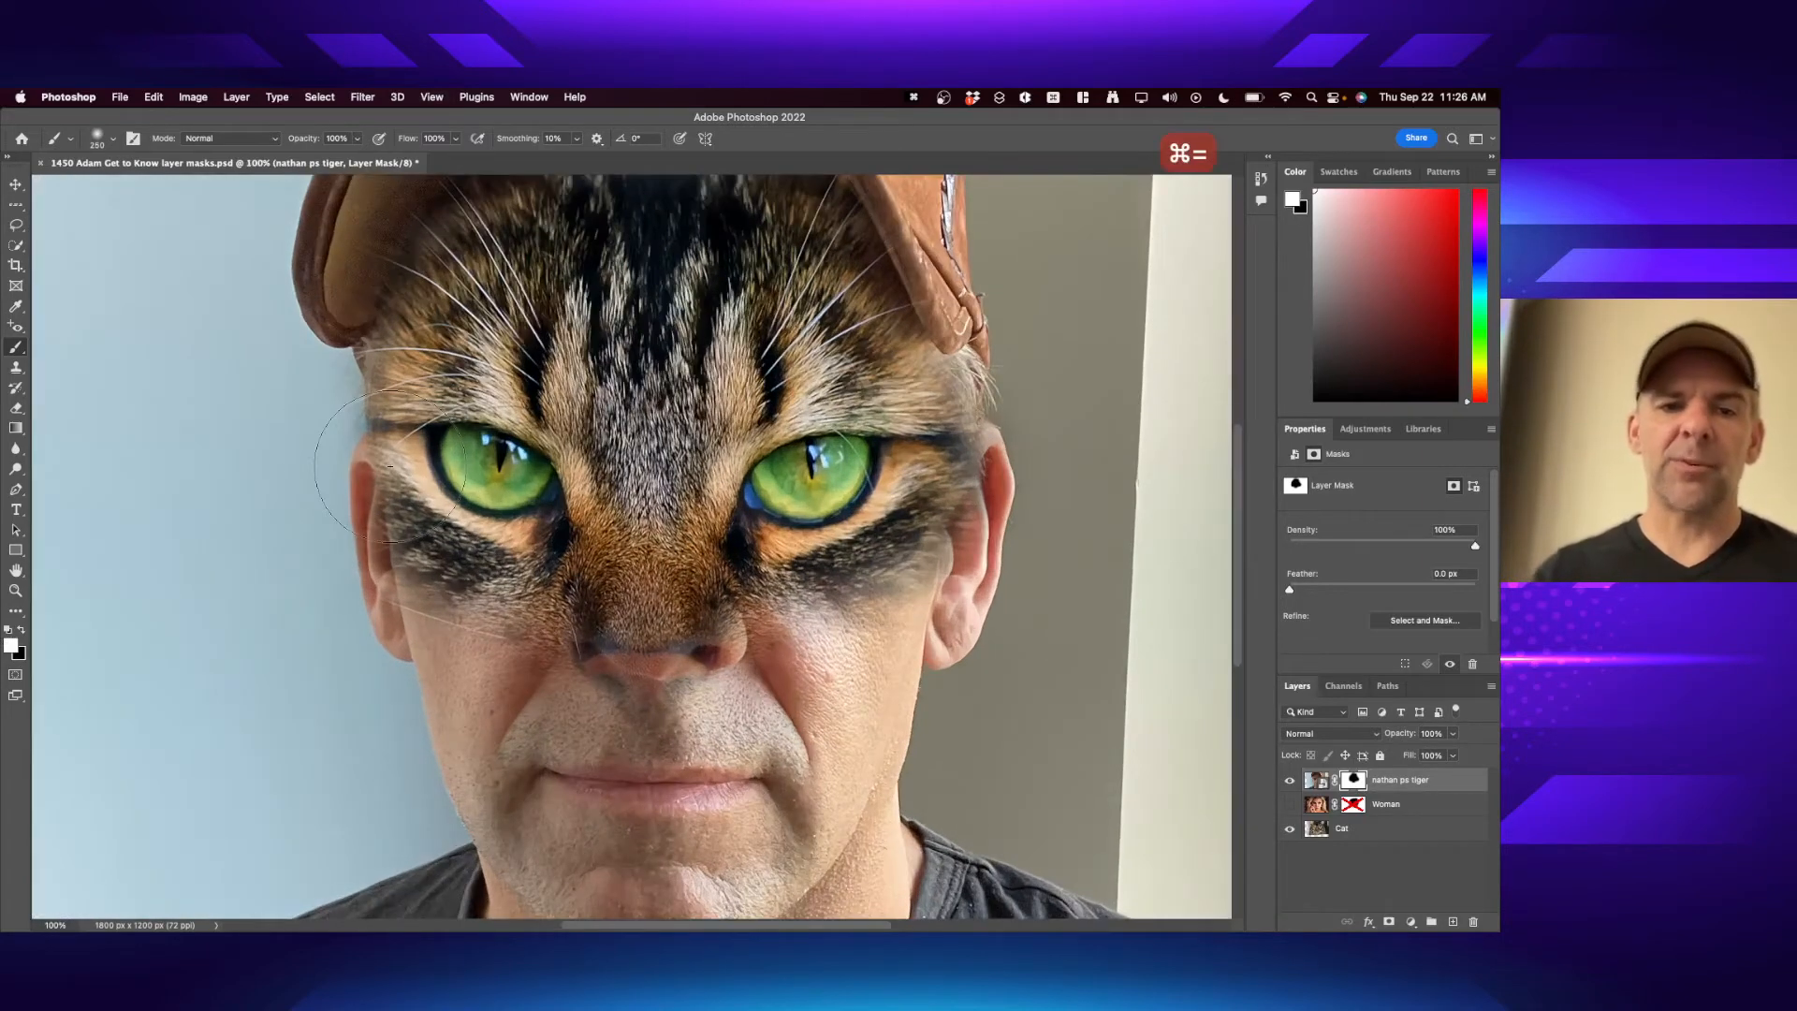
key("bracketleft")
key("bracketleft")
key("bracketleft")
key("bracketleft")
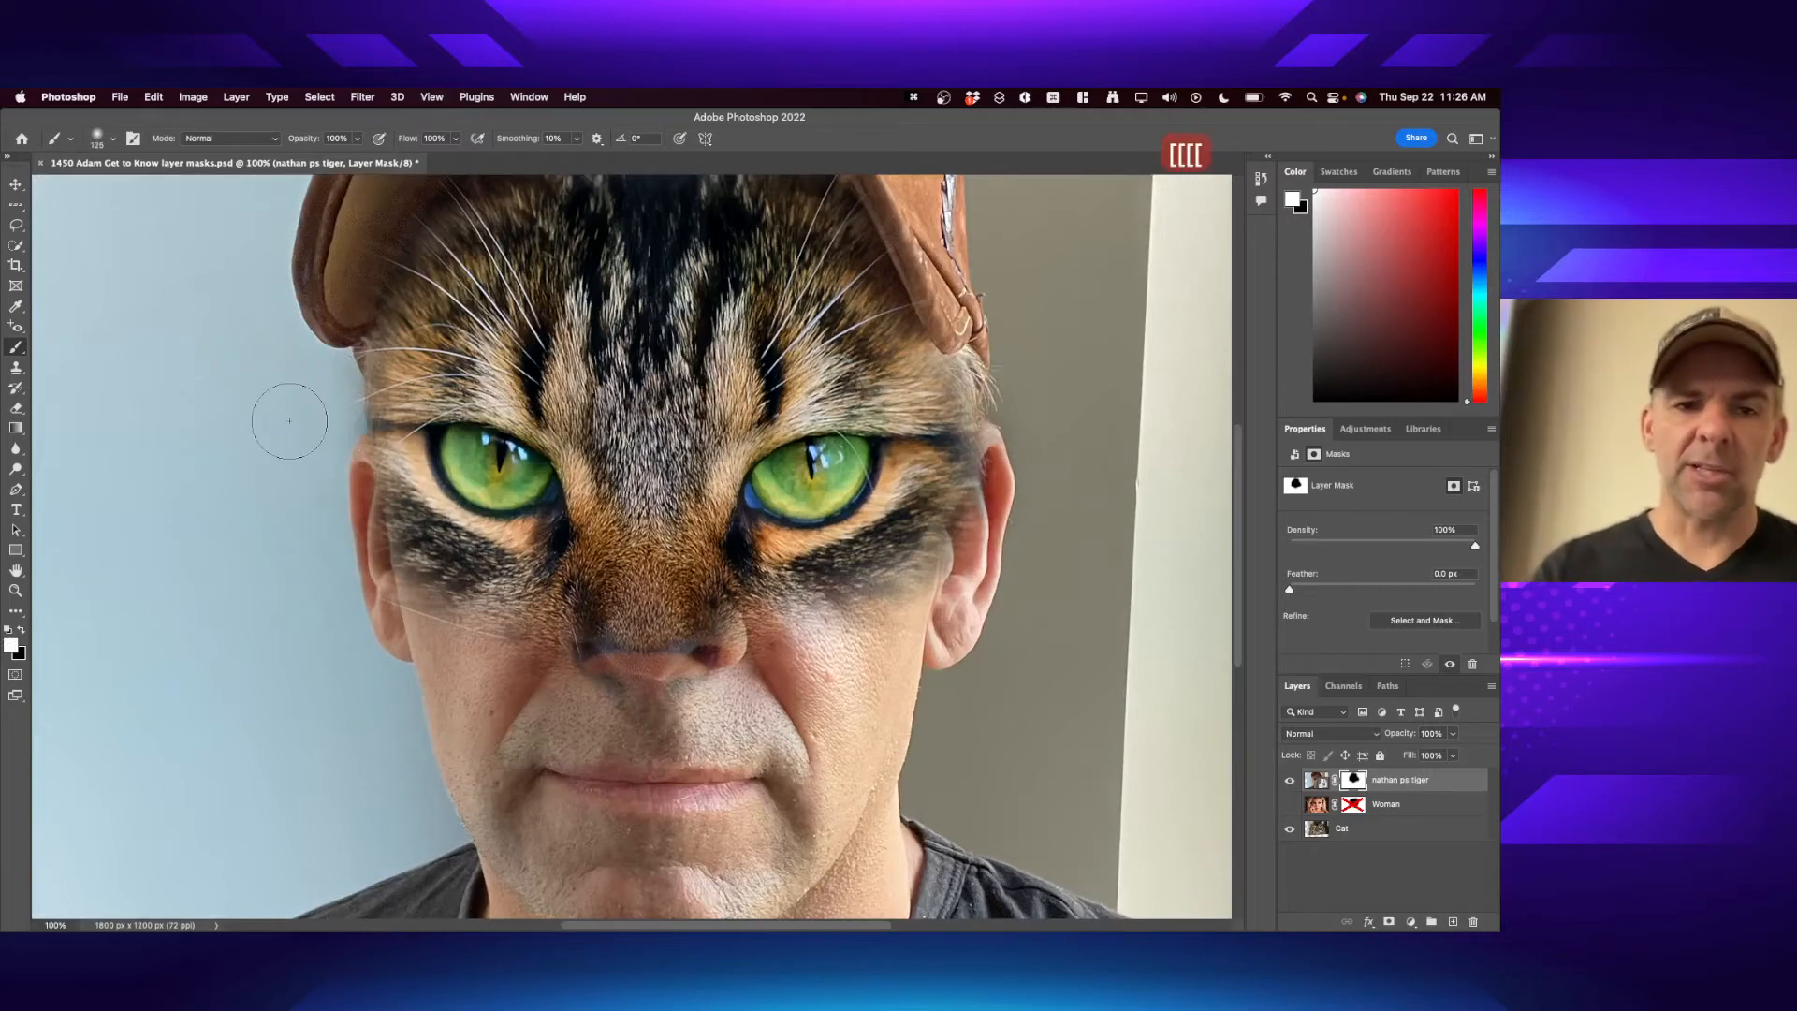
key("bracketleft")
key("bracketleft")
key("bracketleft")
key("bracketleft")
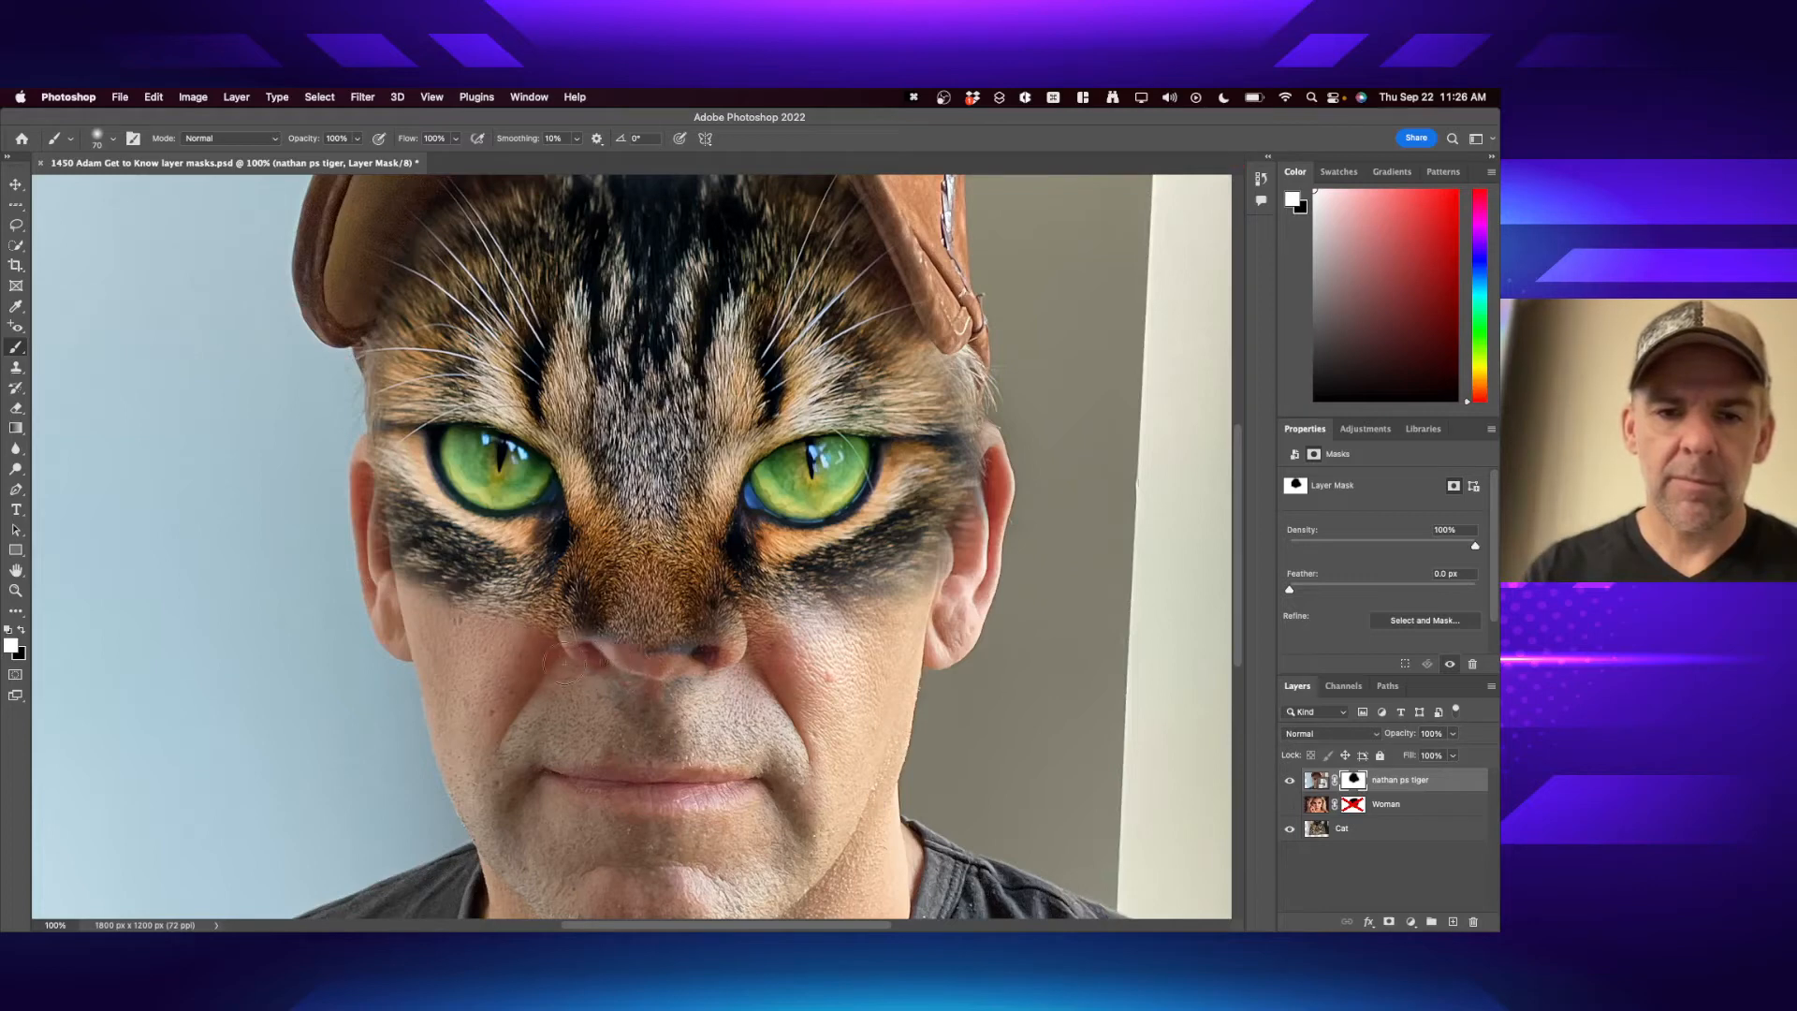
mouse_move(592, 670)
left_mouse_down()
mouse_move(681, 684)
mouse_move(732, 655)
mouse_move(677, 679)
mouse_move(728, 660)
mouse_move(713, 650)
mouse_move(687, 665)
mouse_move(892, 624)
mouse_move(788, 649)
mouse_move(925, 611)
mouse_move(885, 619)
mouse_move(954, 584)
mouse_move(1003, 501)
mouse_move(1006, 470)
mouse_move(974, 541)
mouse_move(1005, 429)
mouse_move(898, 234)
left_mouse_up()
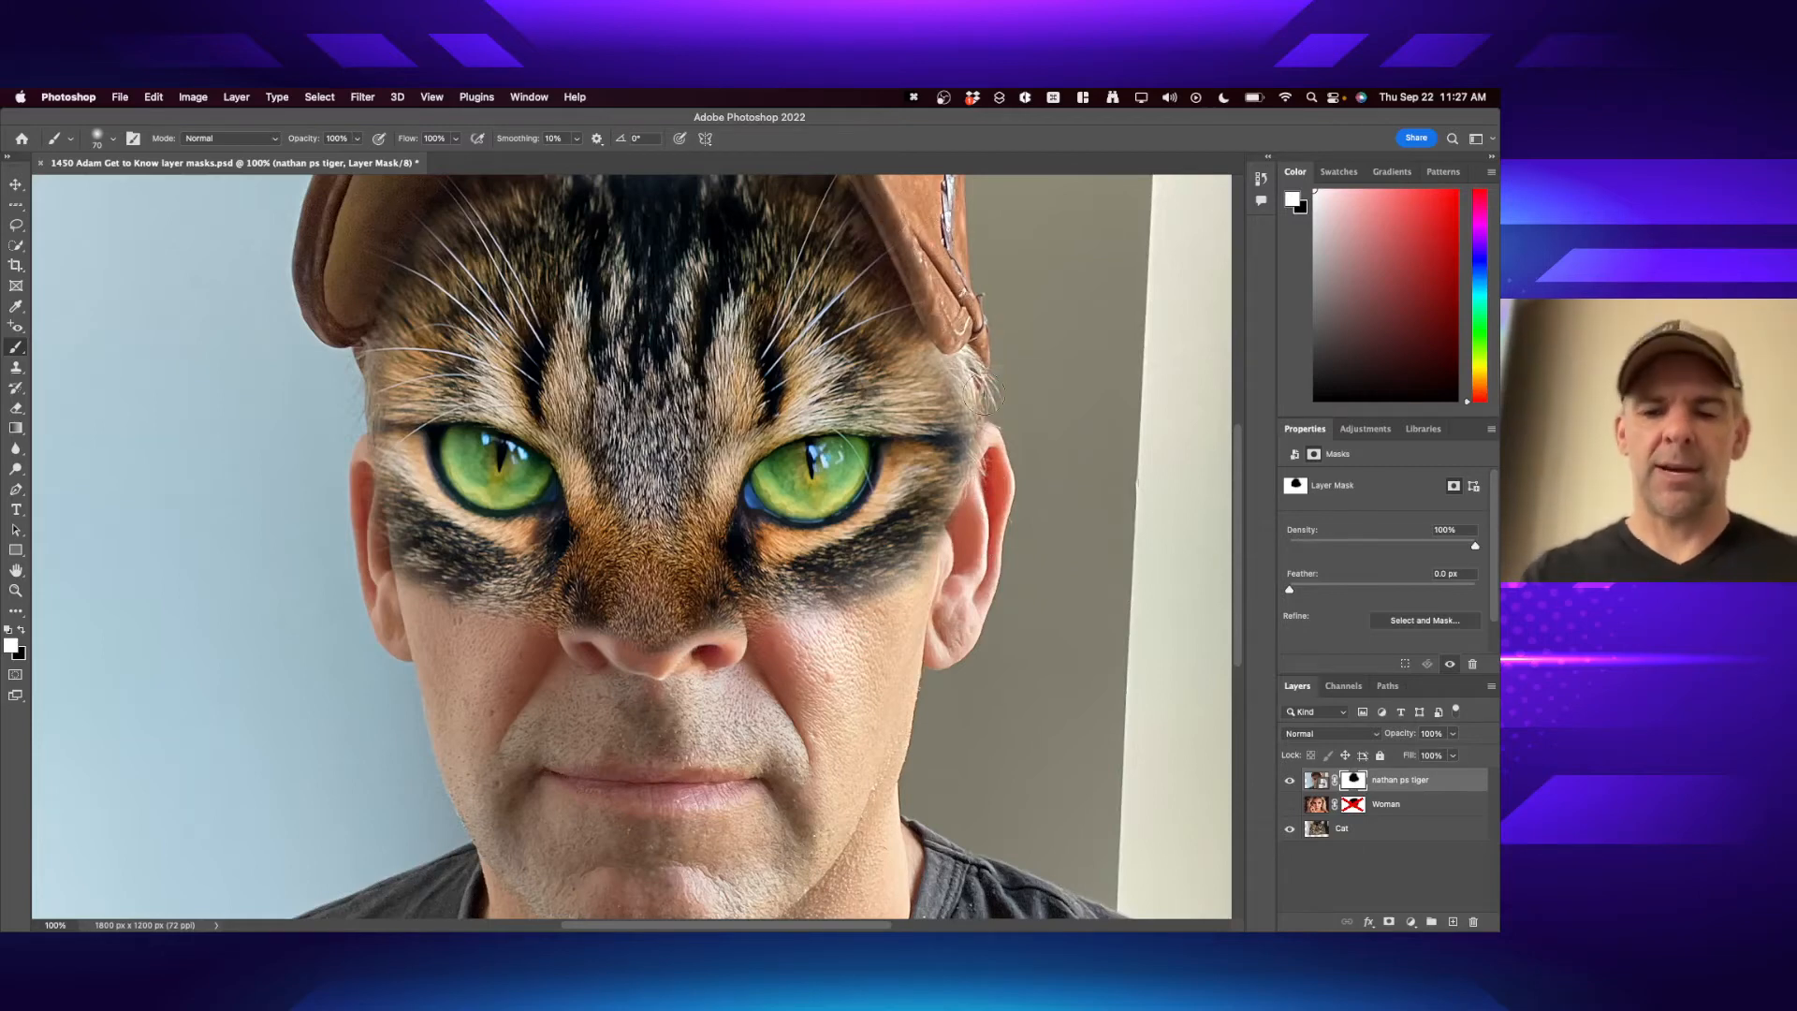
key("super+0")
key("super+minus")
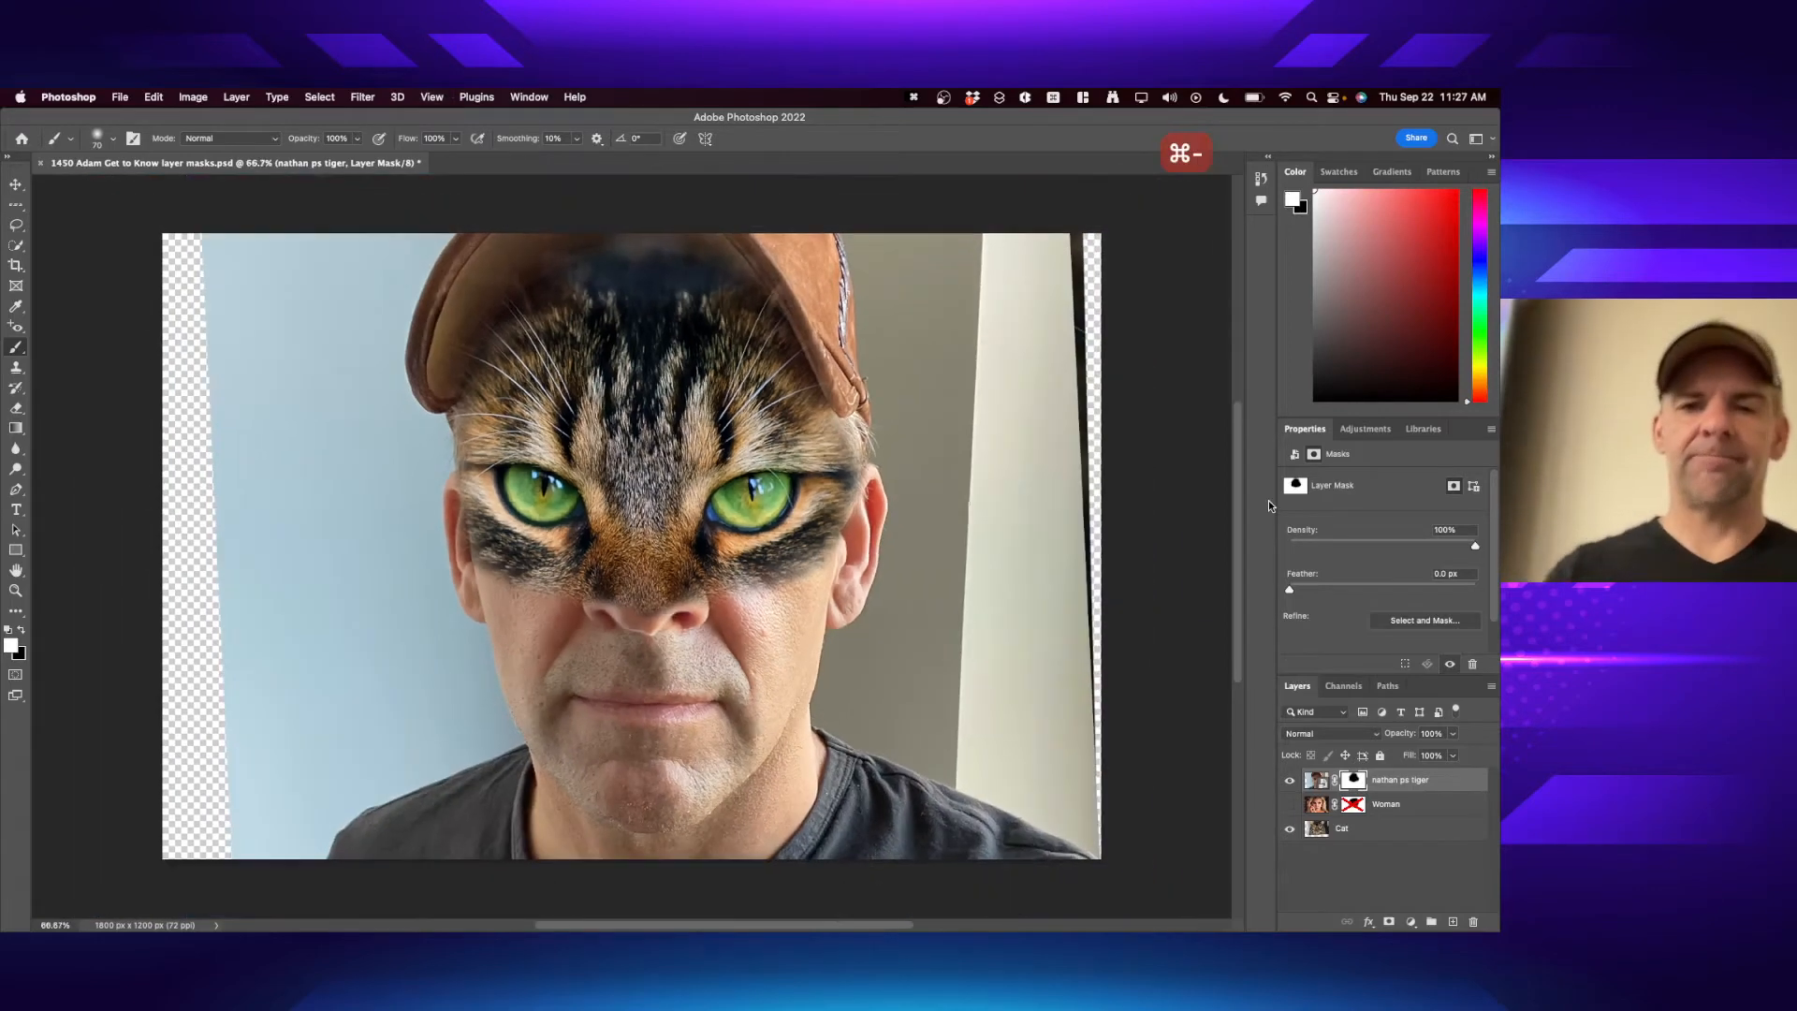
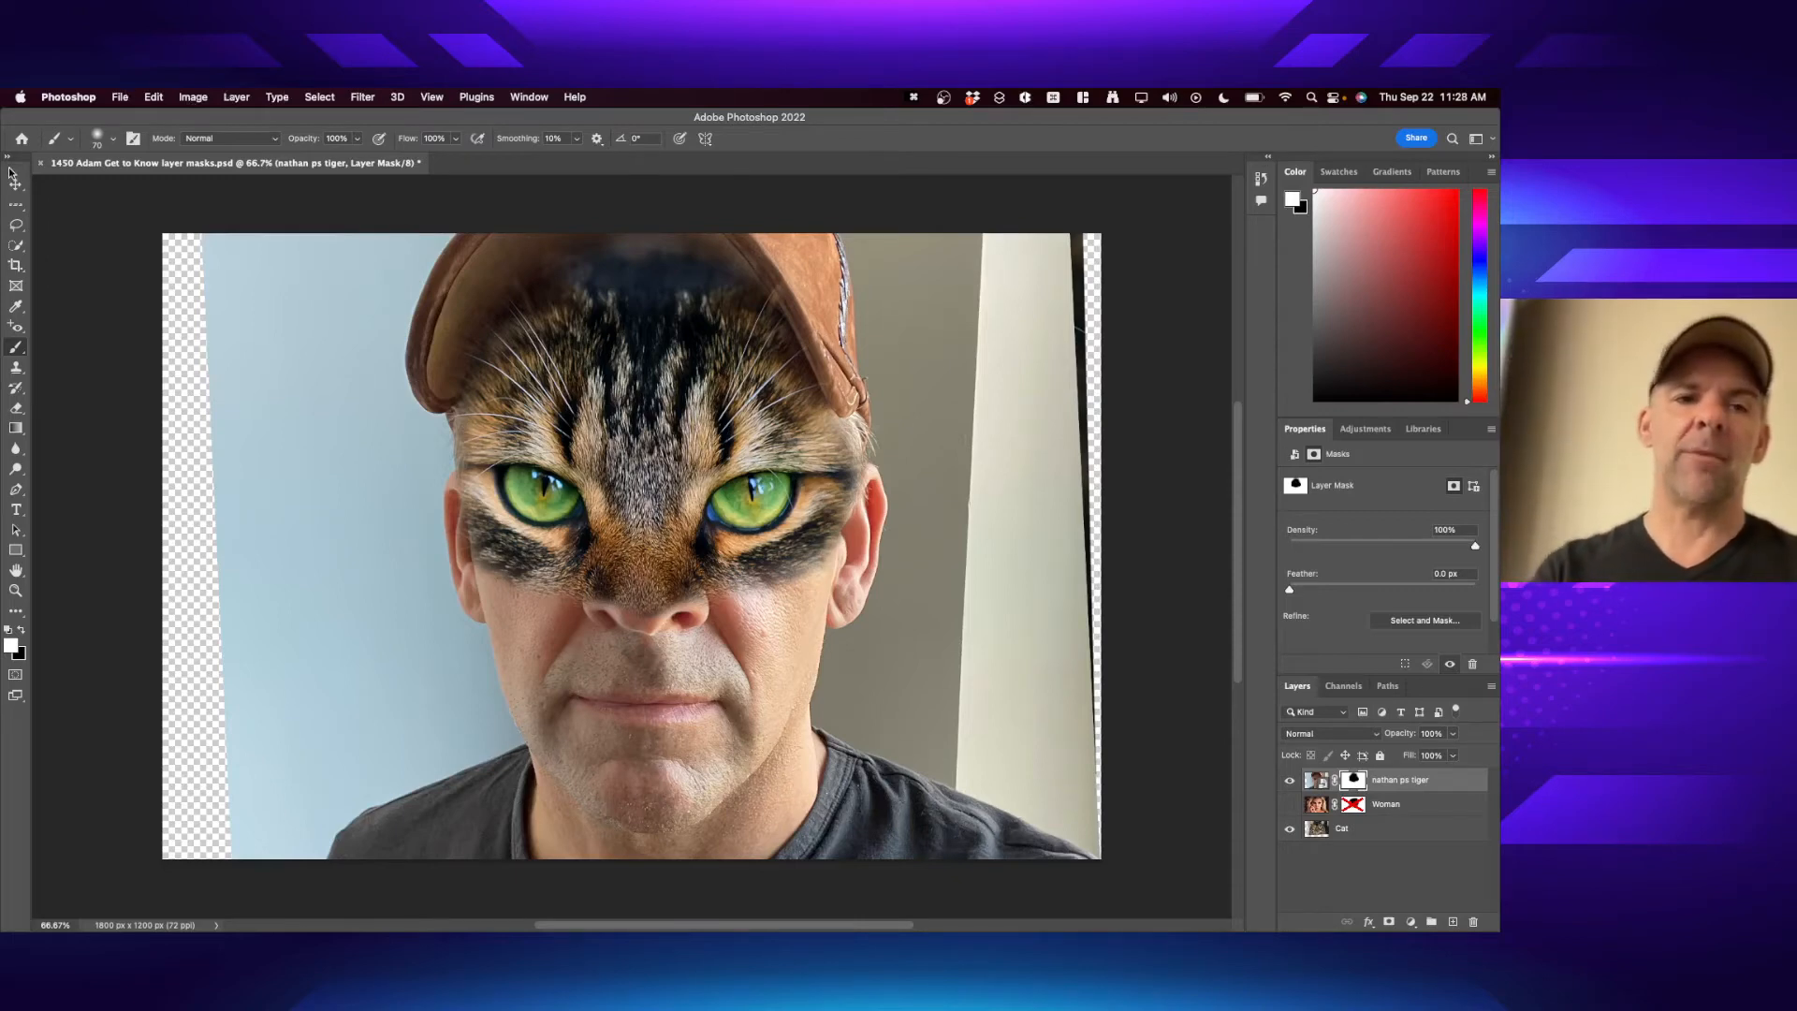
- Make a full-height selection around the portrait with the Rectangular Marquee tool, excluding the transparent strips on both sides
key("m")
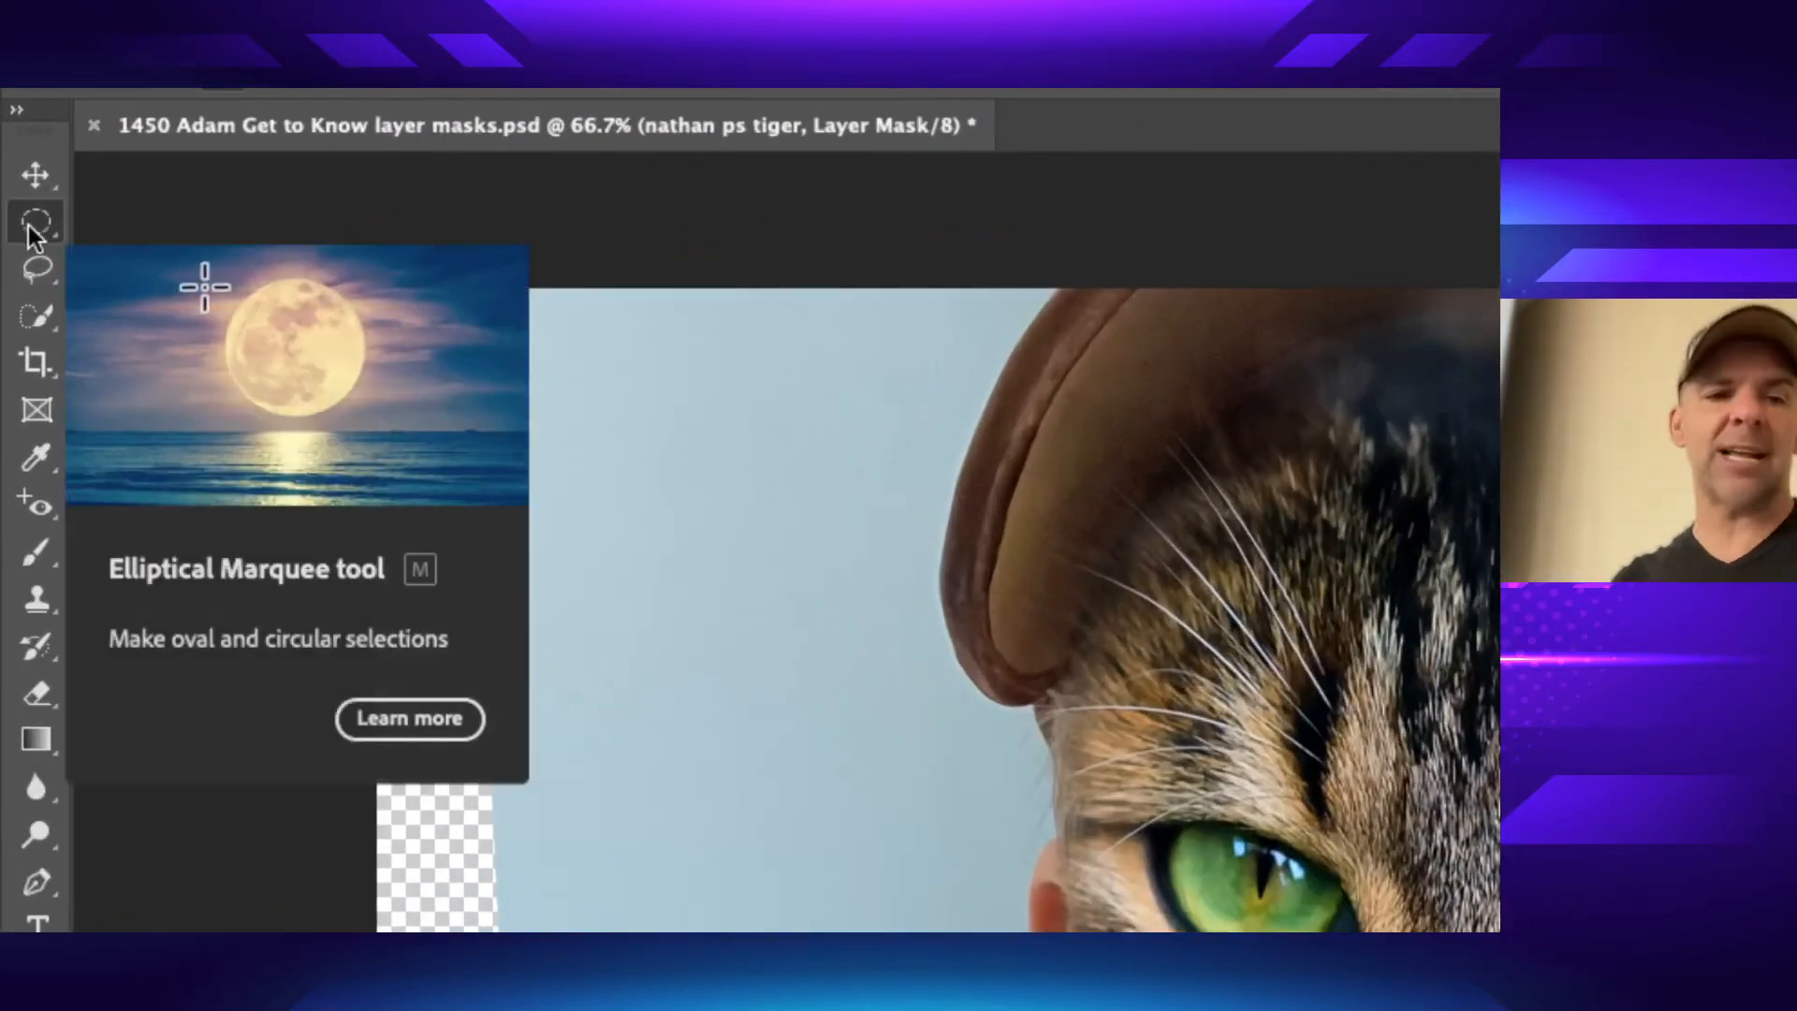
left_click(31, 229)
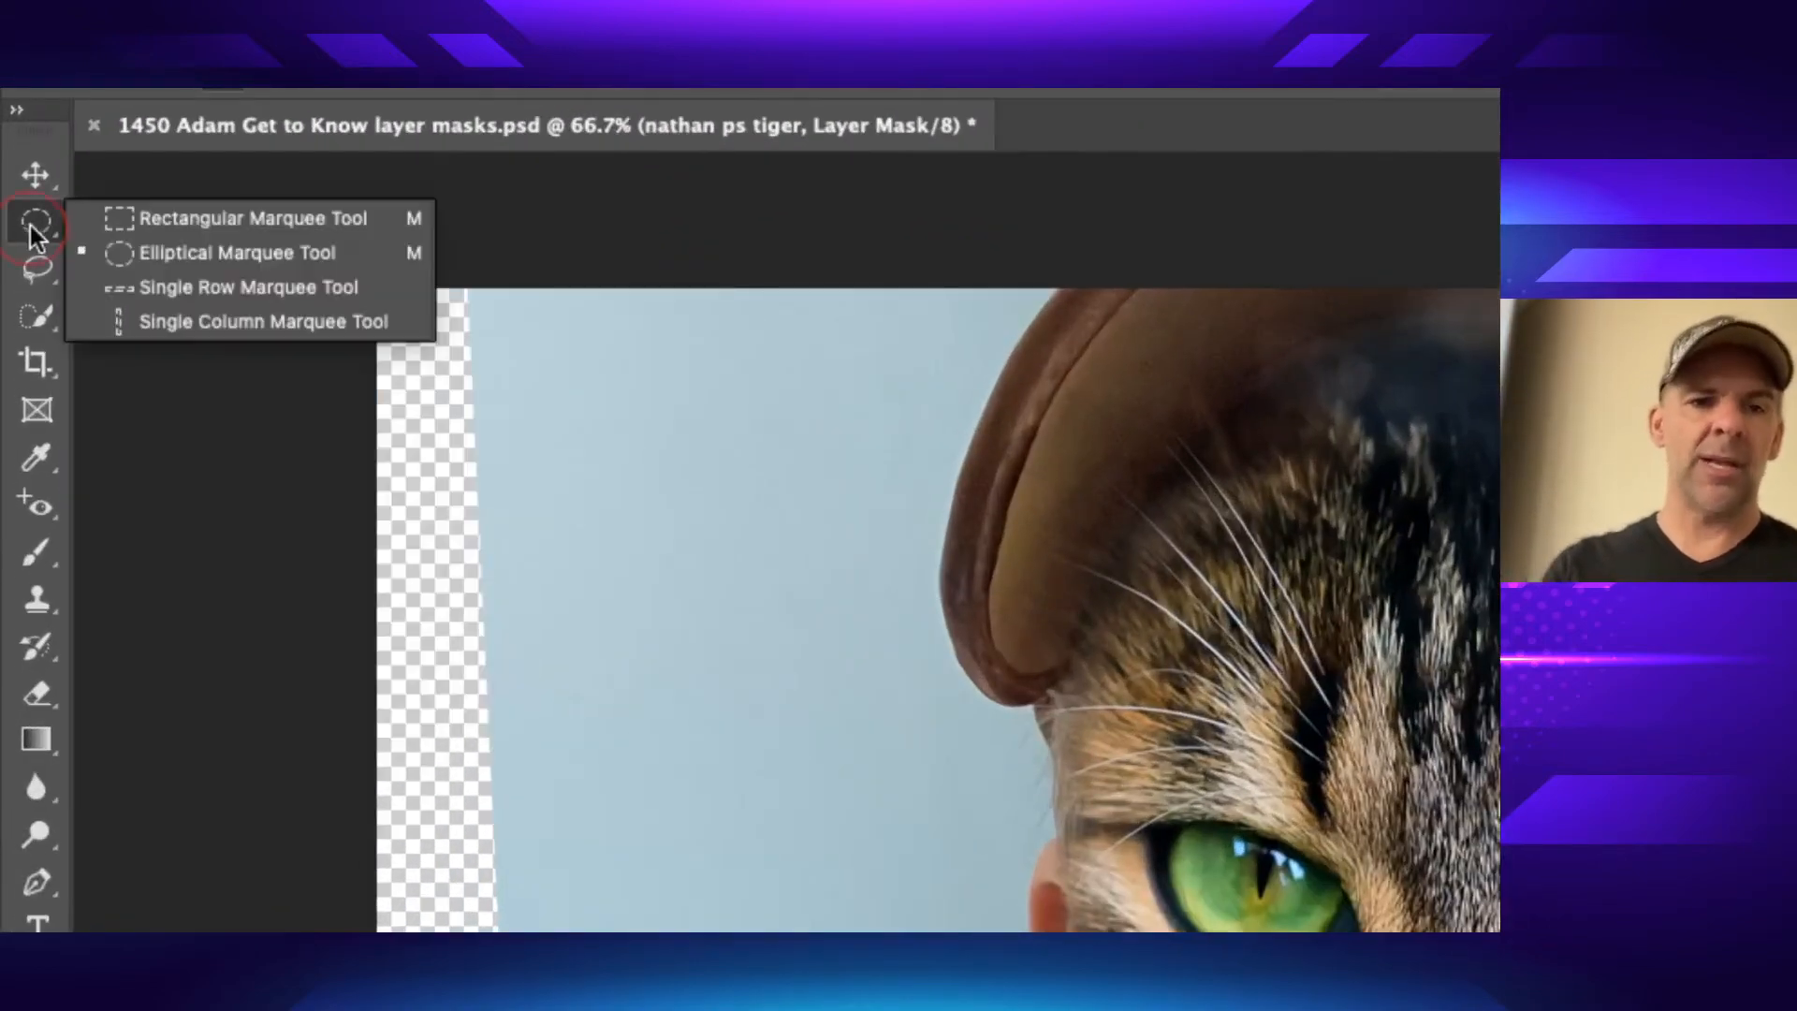
left_click(146, 223)
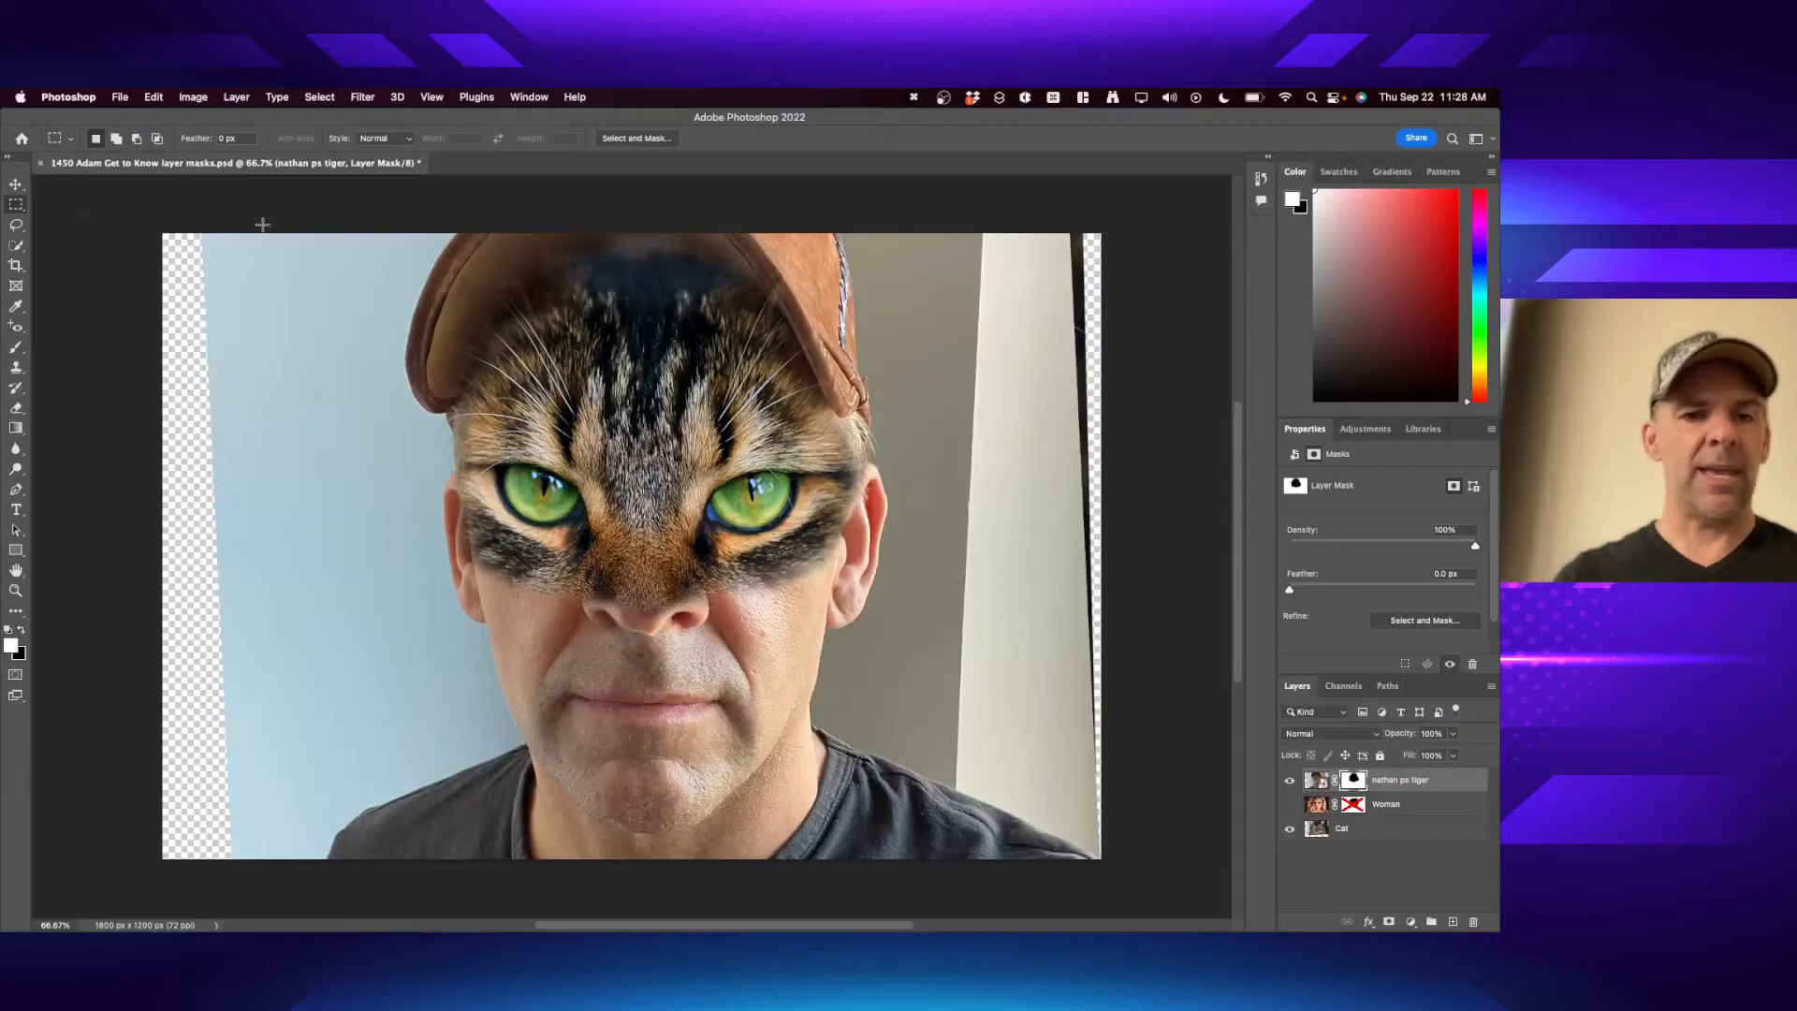
left_click_drag(258, 226, 1064, 842)
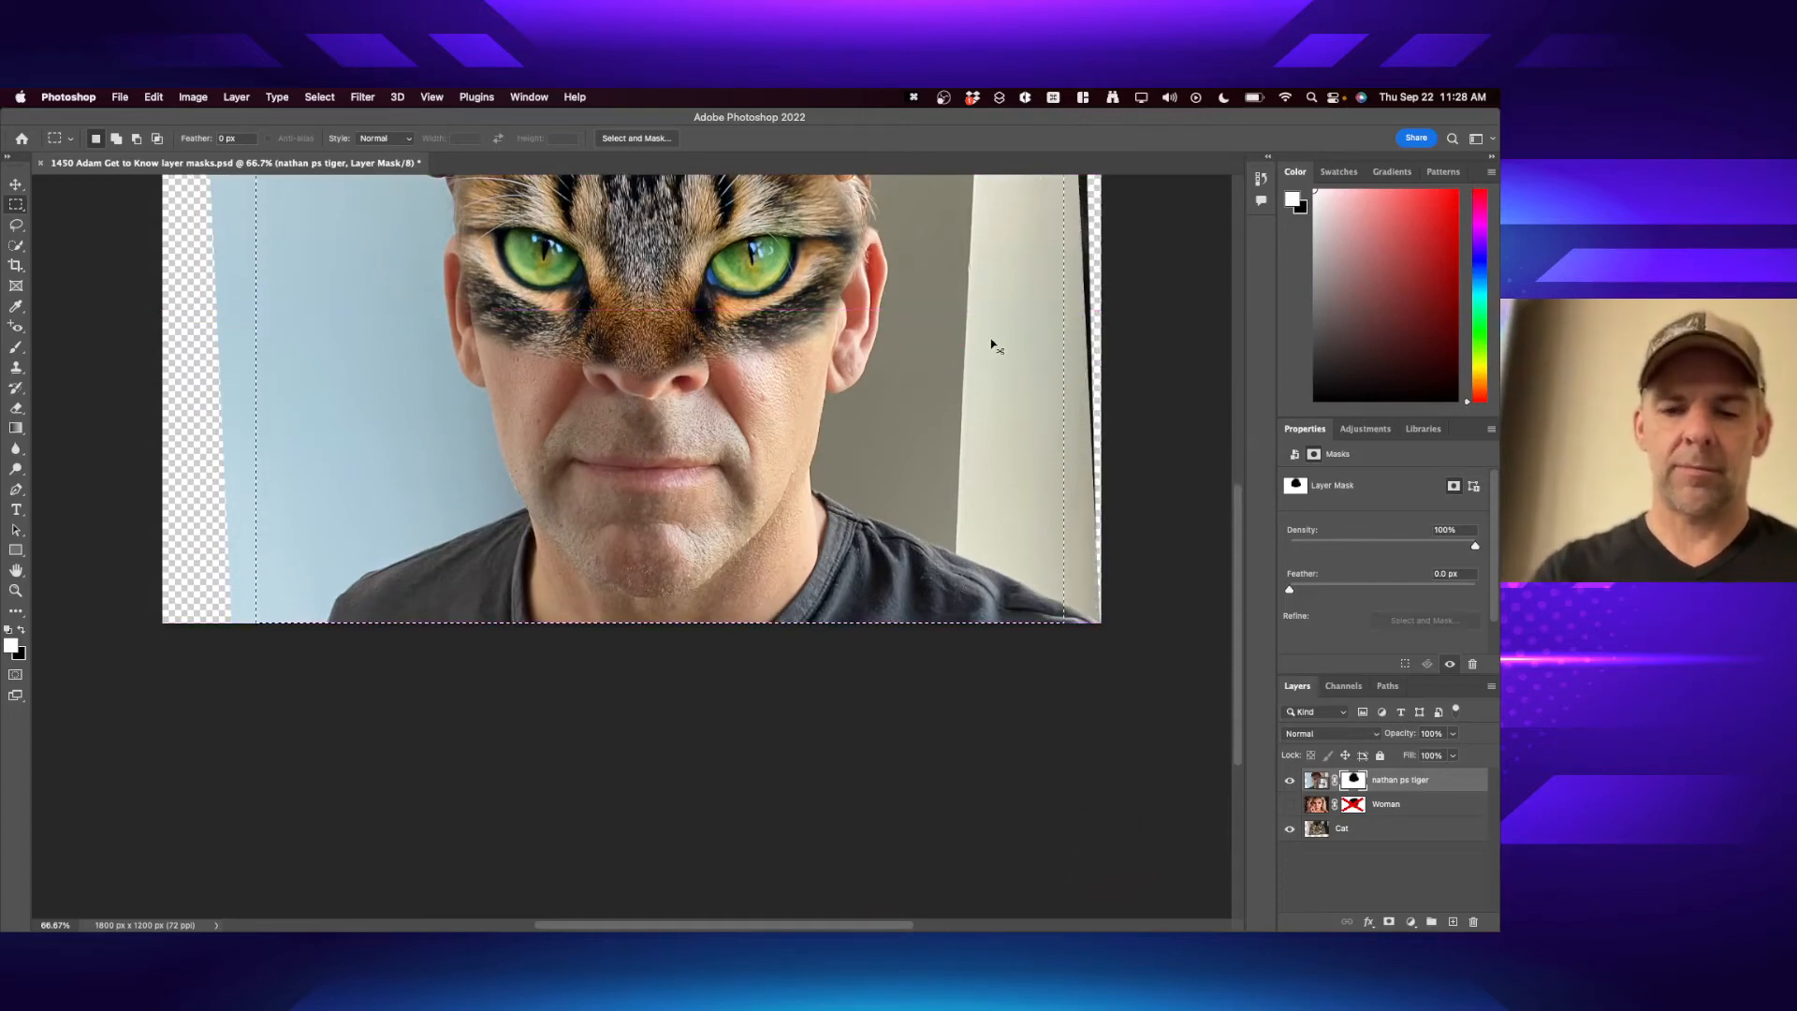
key("super+0")
key("super+minus")
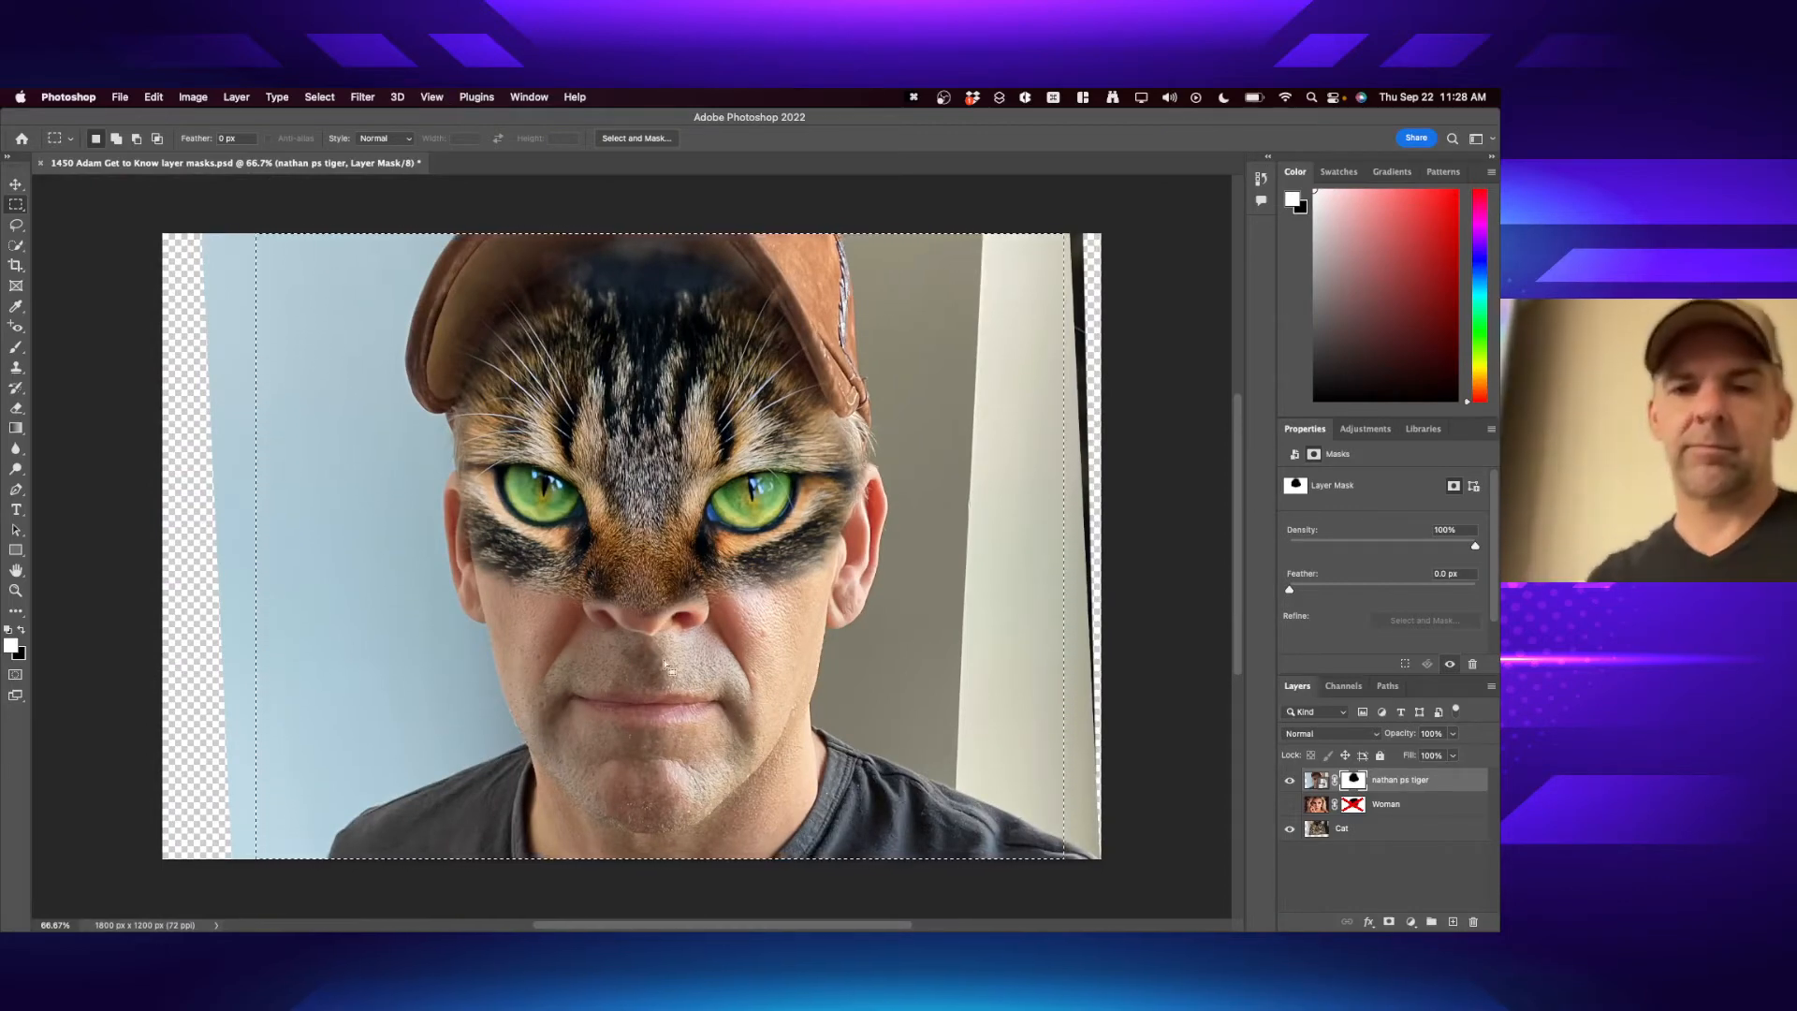
- Crop the document to the rectangular selection around the portrait
left_click(194, 97)
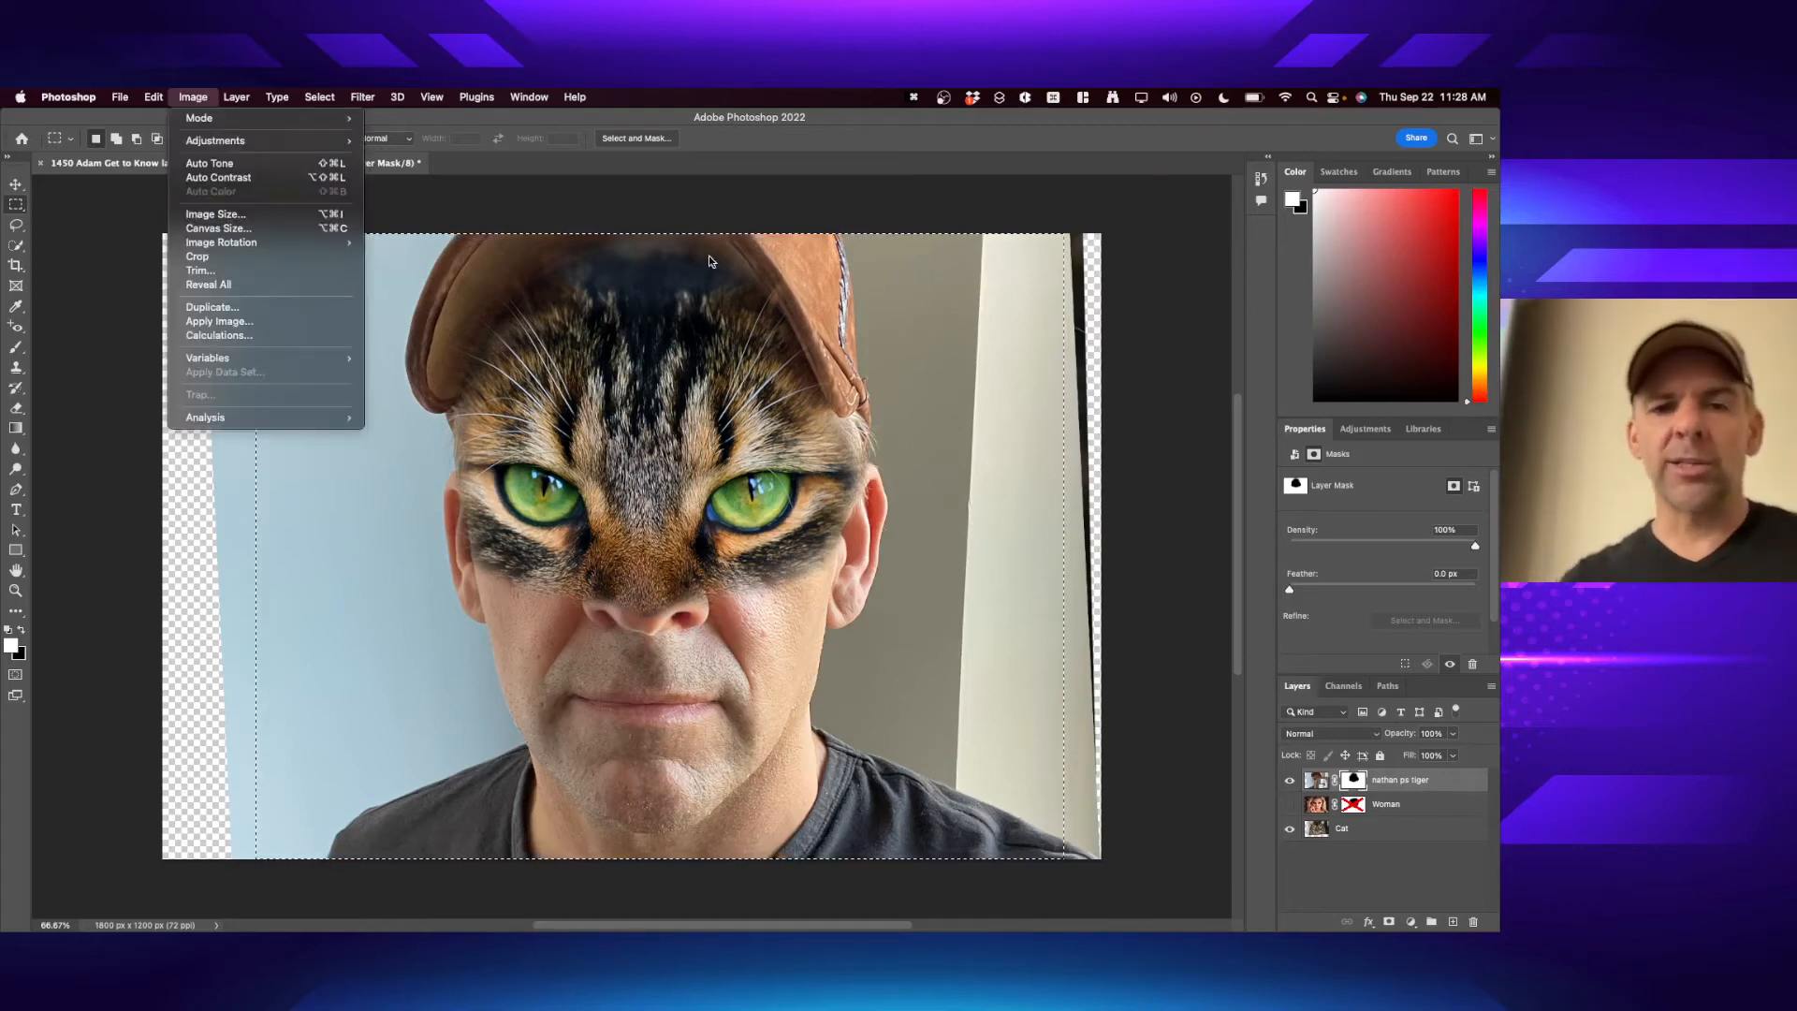
left_click(217, 257)
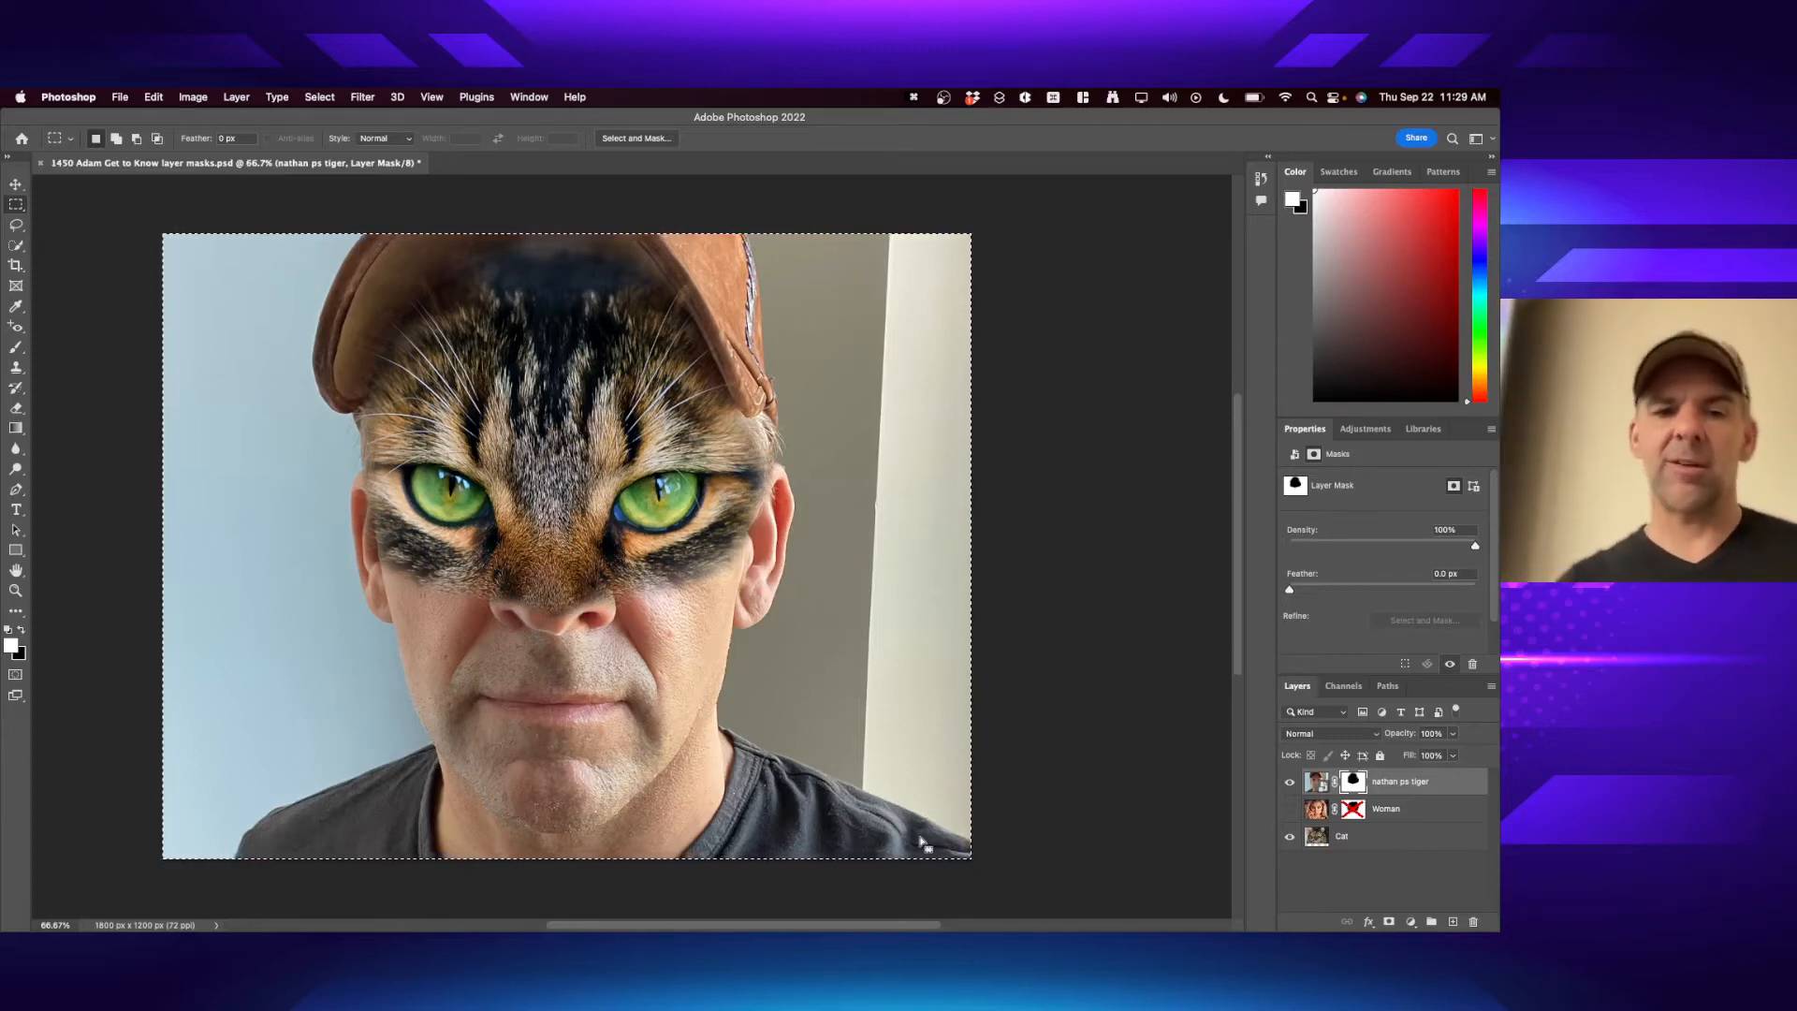
left_click(196, 98)
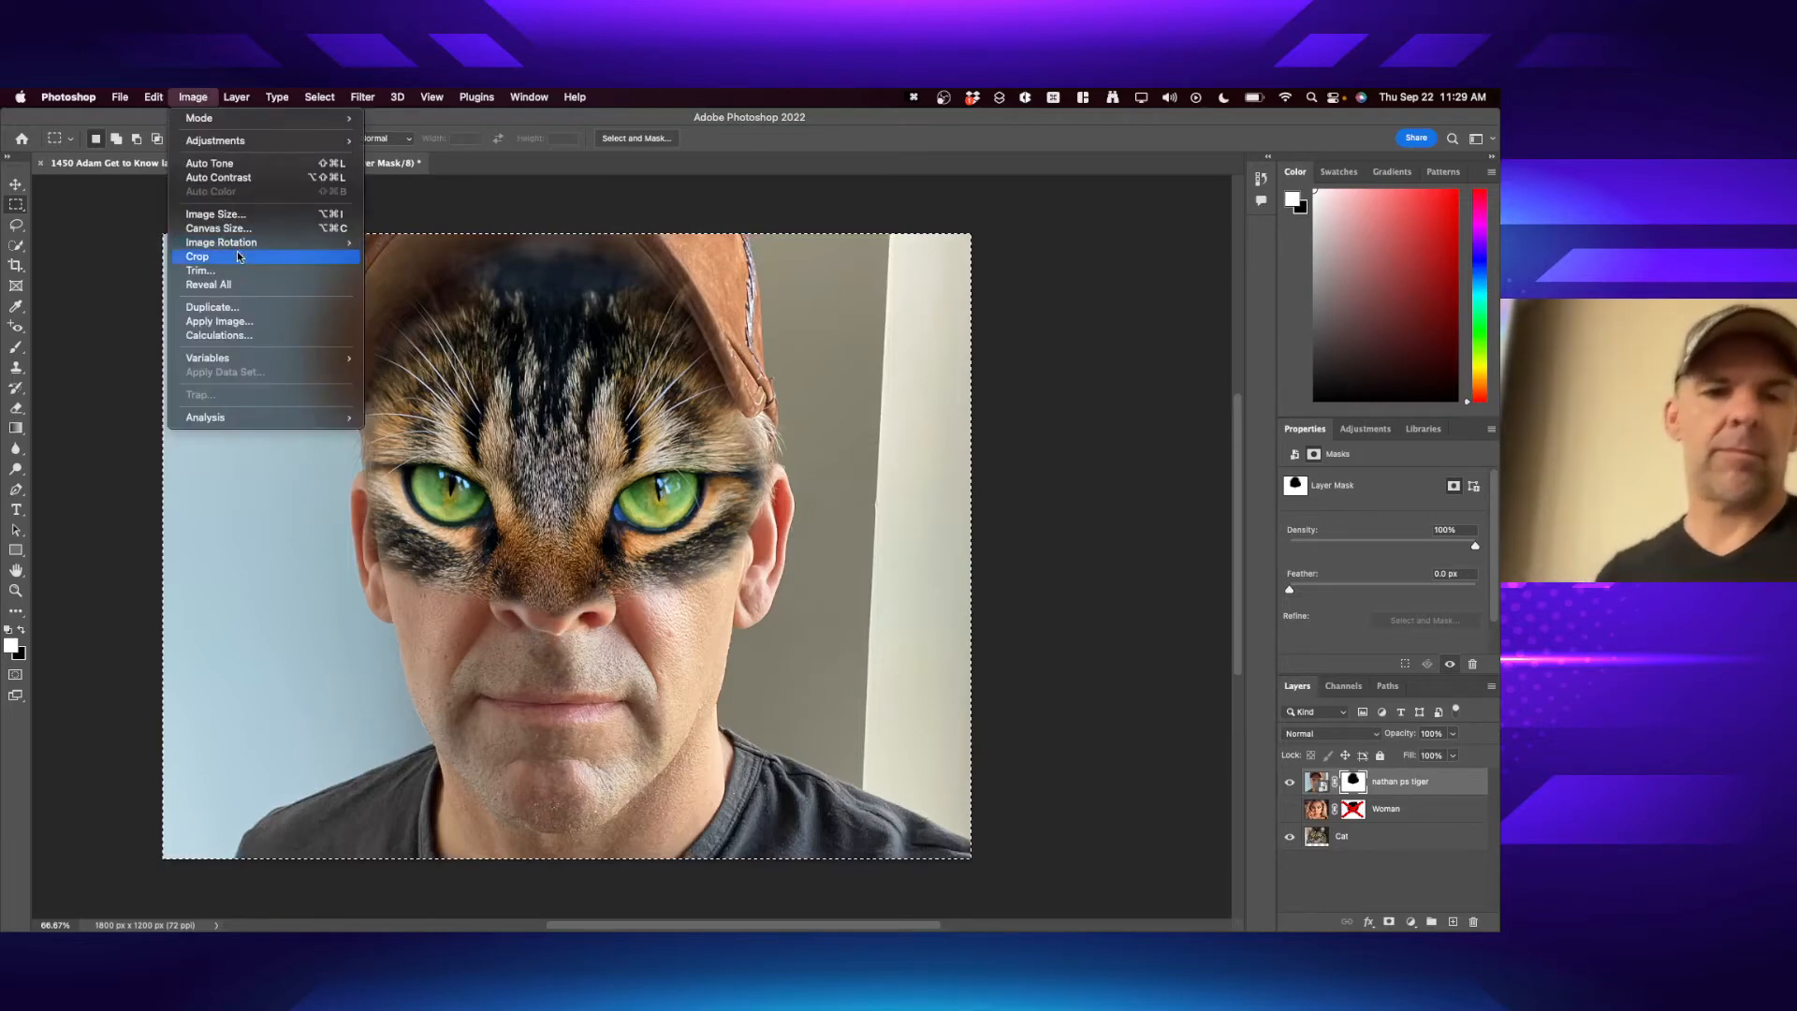
left_click(222, 92)
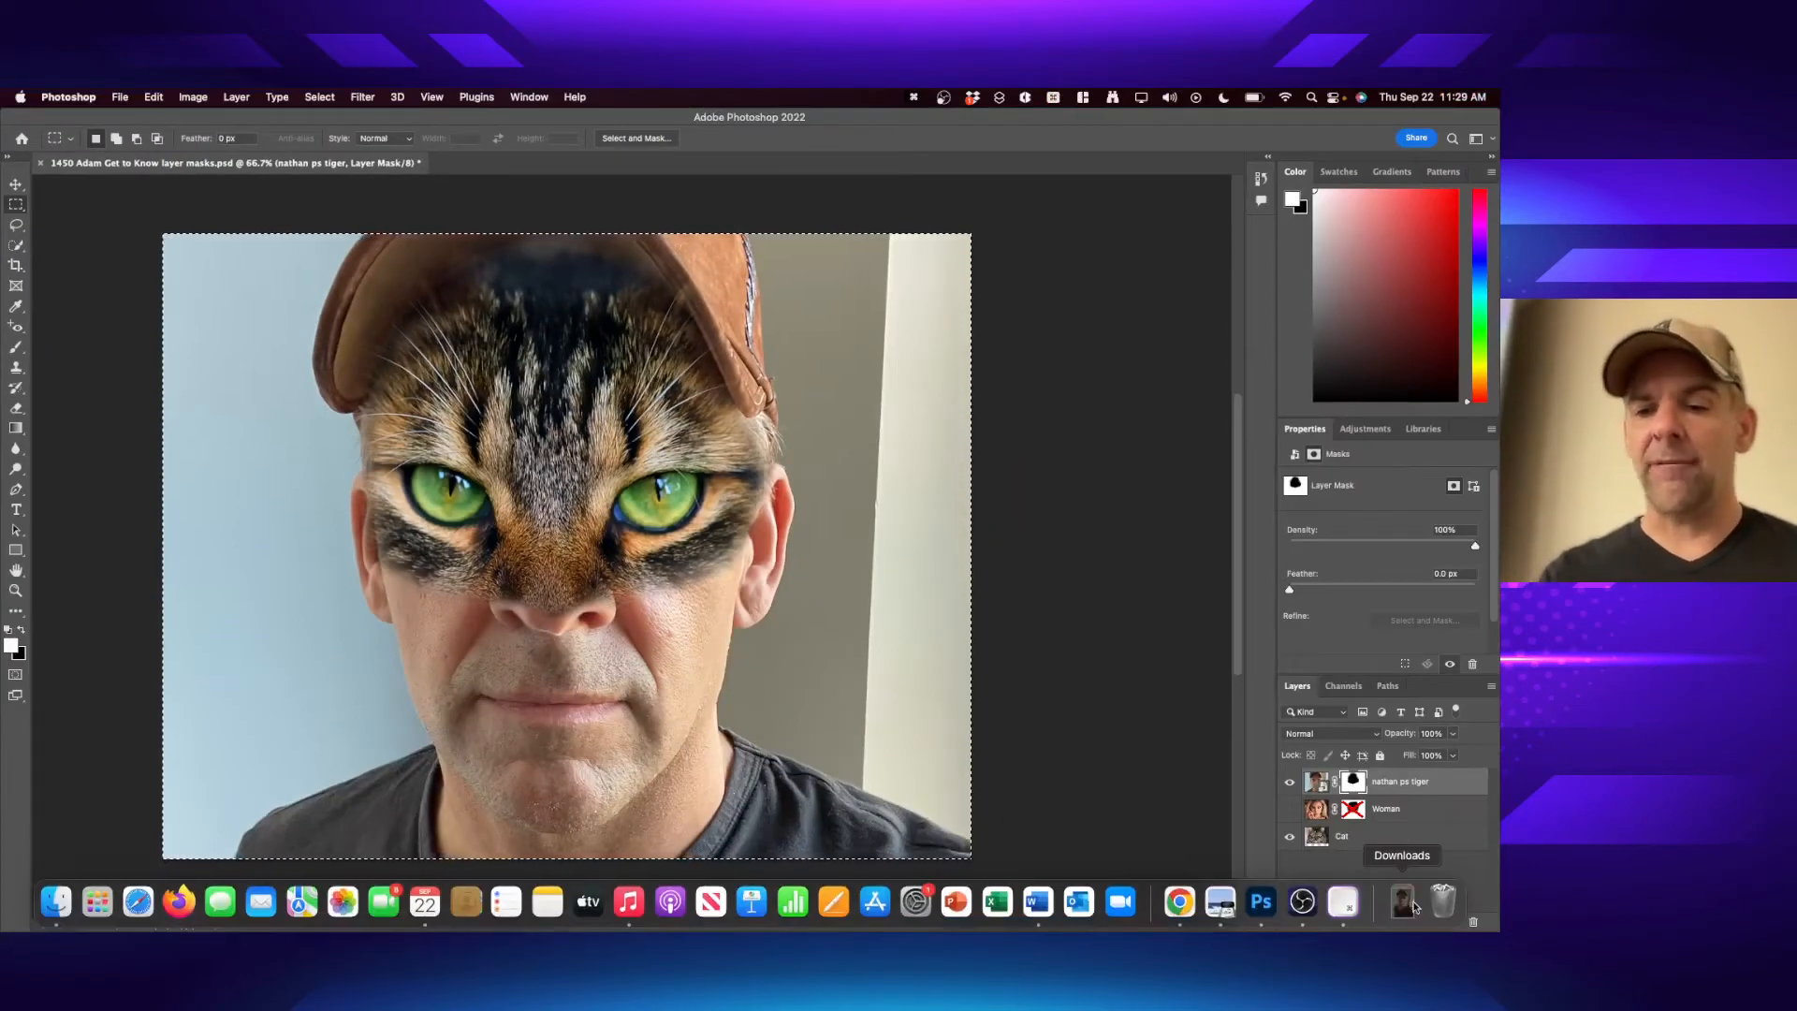
- Locate the original portrait HEIC file in the Downloads folder and open it in Photoshop
left_click(1404, 902)
left_click(1406, 850, "super")
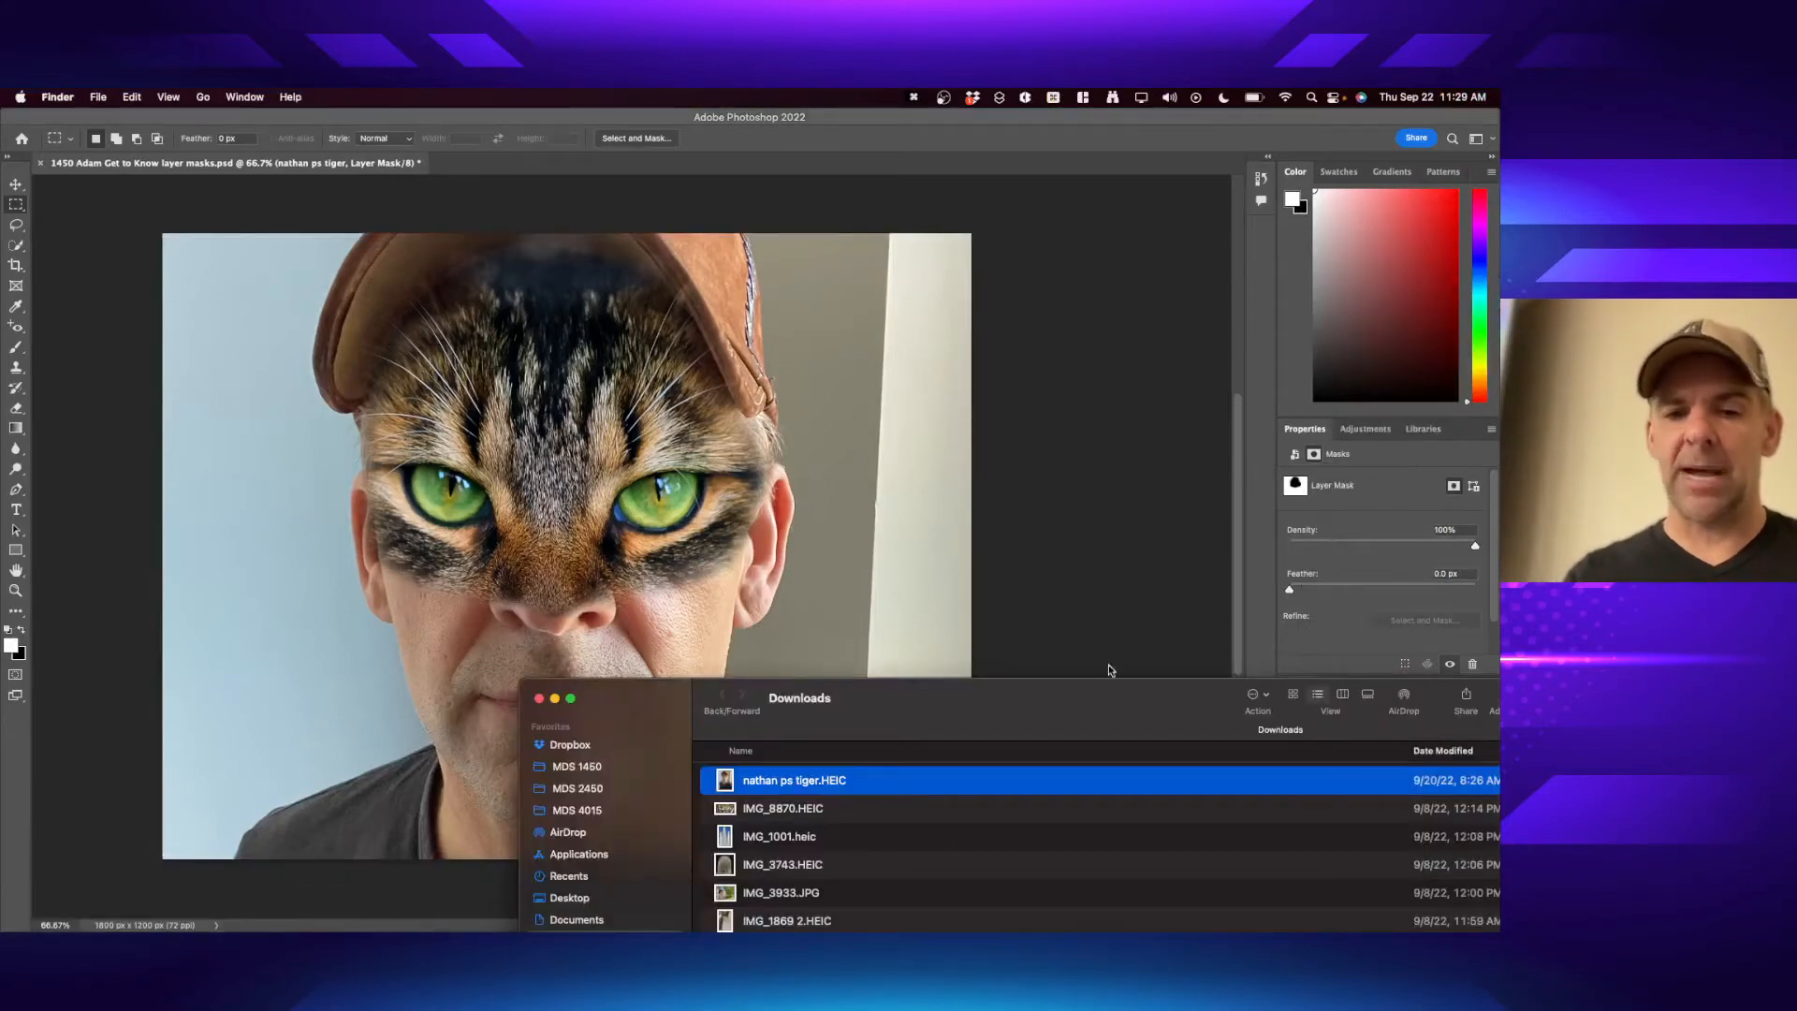
left_click_drag(1034, 732, 1070, 465)
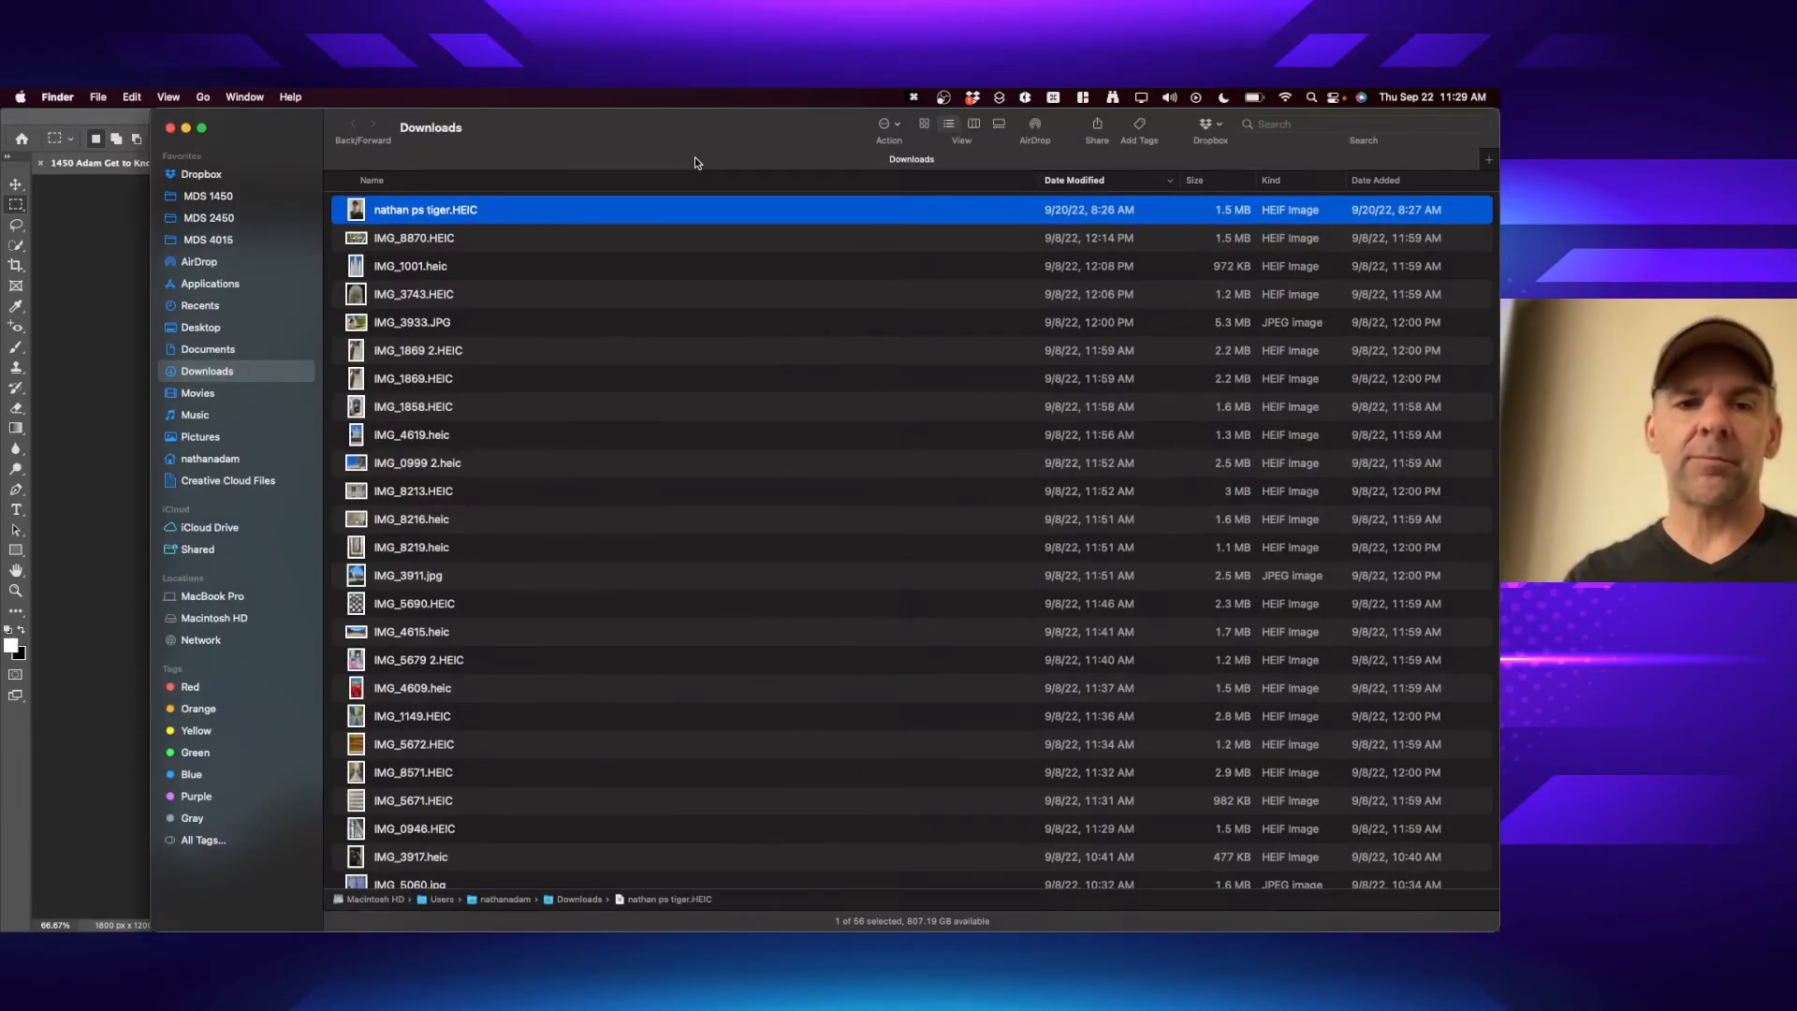
left_click_drag(694, 157, 809, 367)
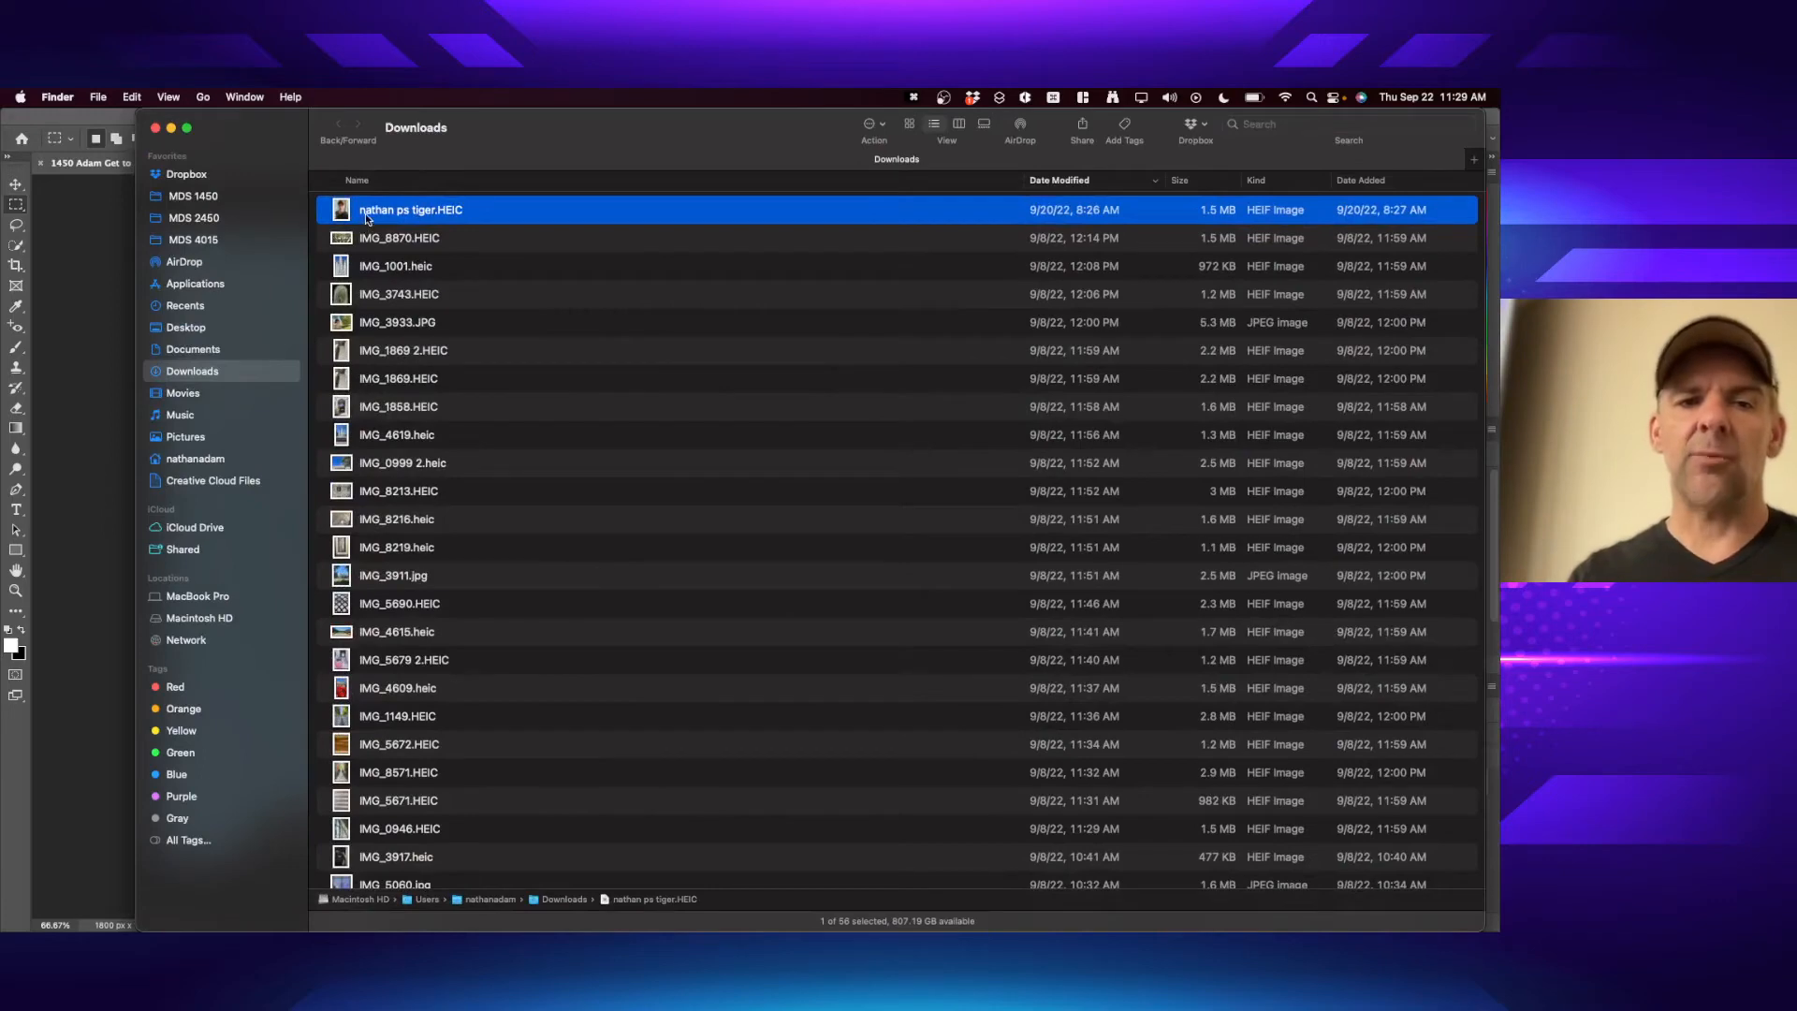
right_click(367, 218)
mouse_move(445, 244)
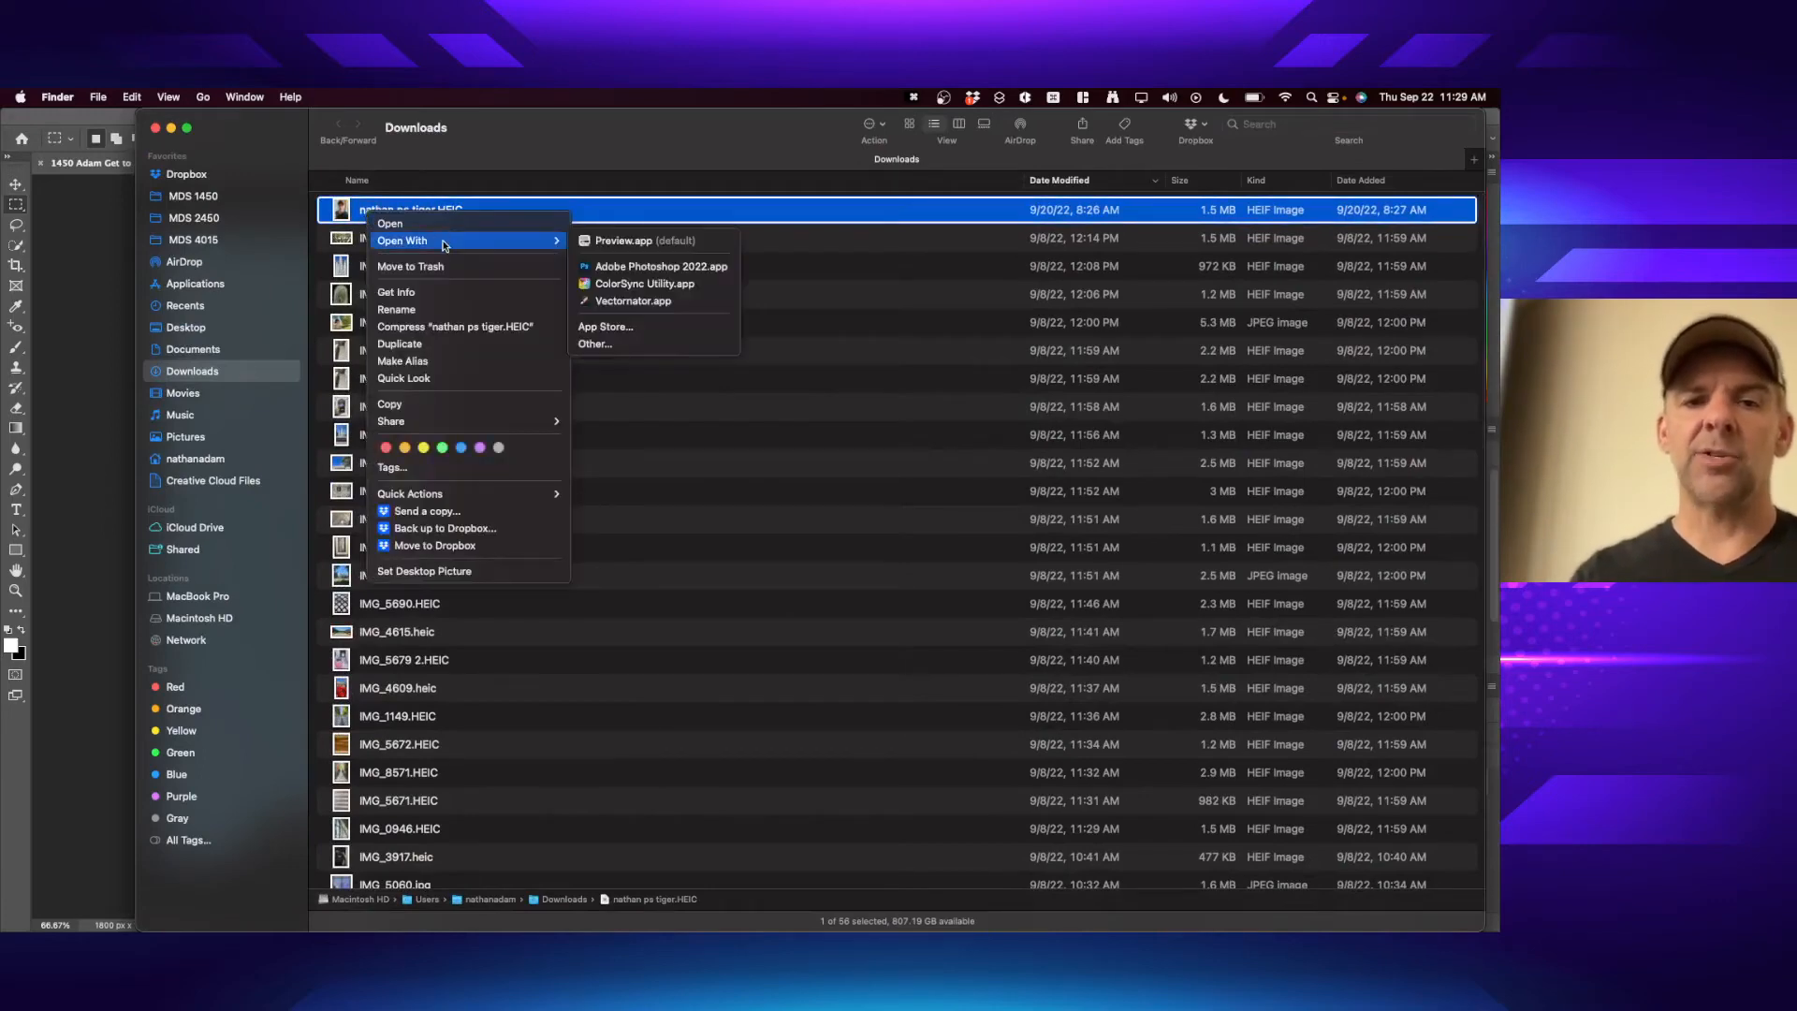
left_click(671, 268)
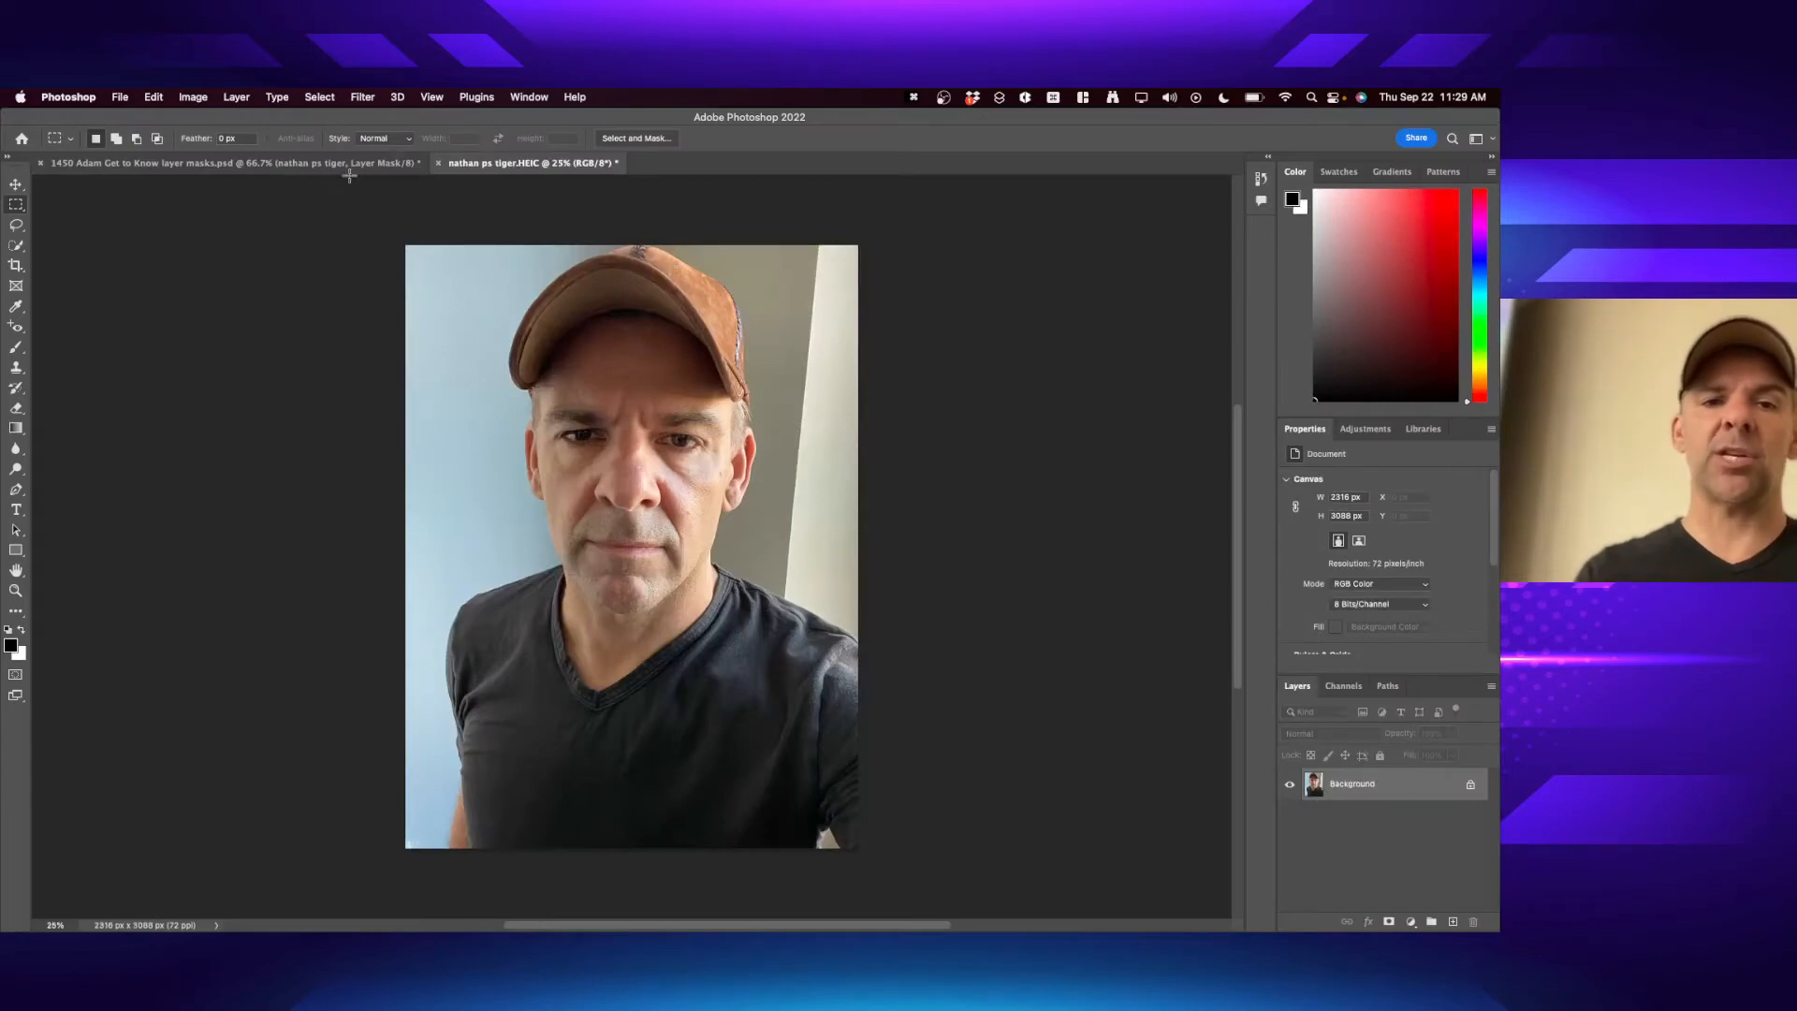
- Compare the composite with the original portrait and close the portrait document without saving it
left_click(379, 164)
left_click(463, 166)
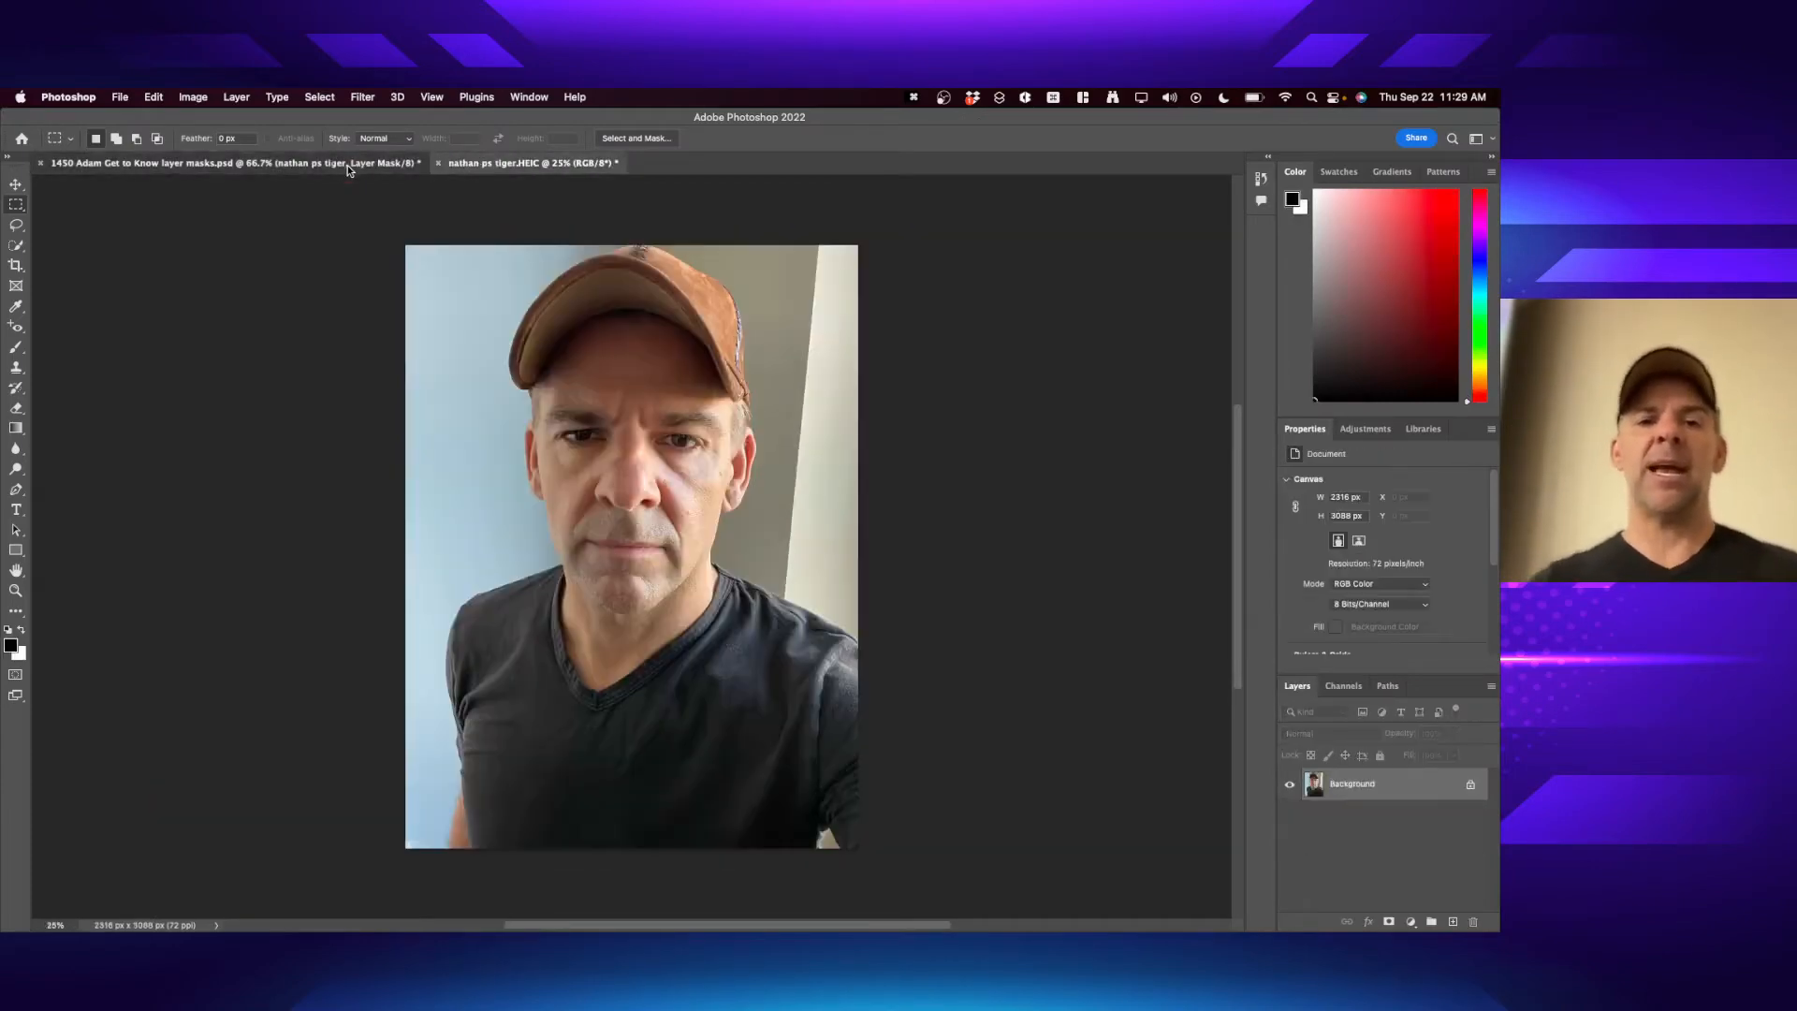
left_click(384, 163)
left_click(477, 165)
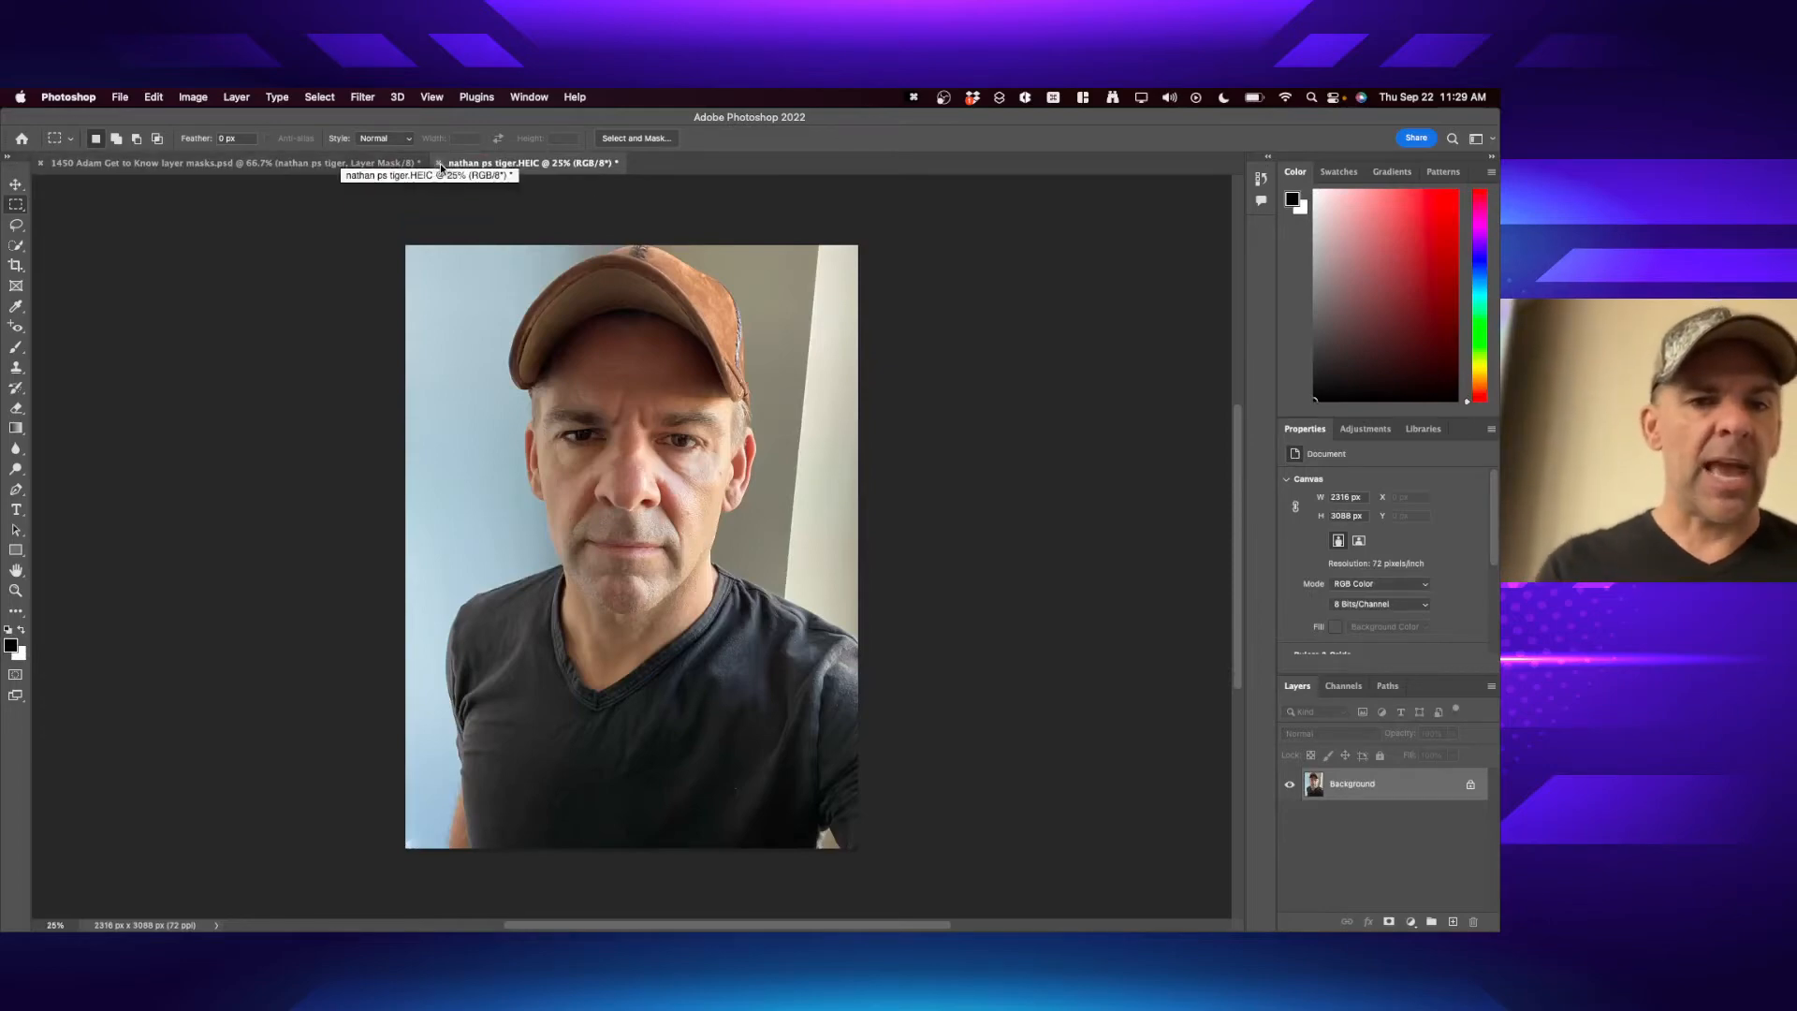
left_click(439, 164)
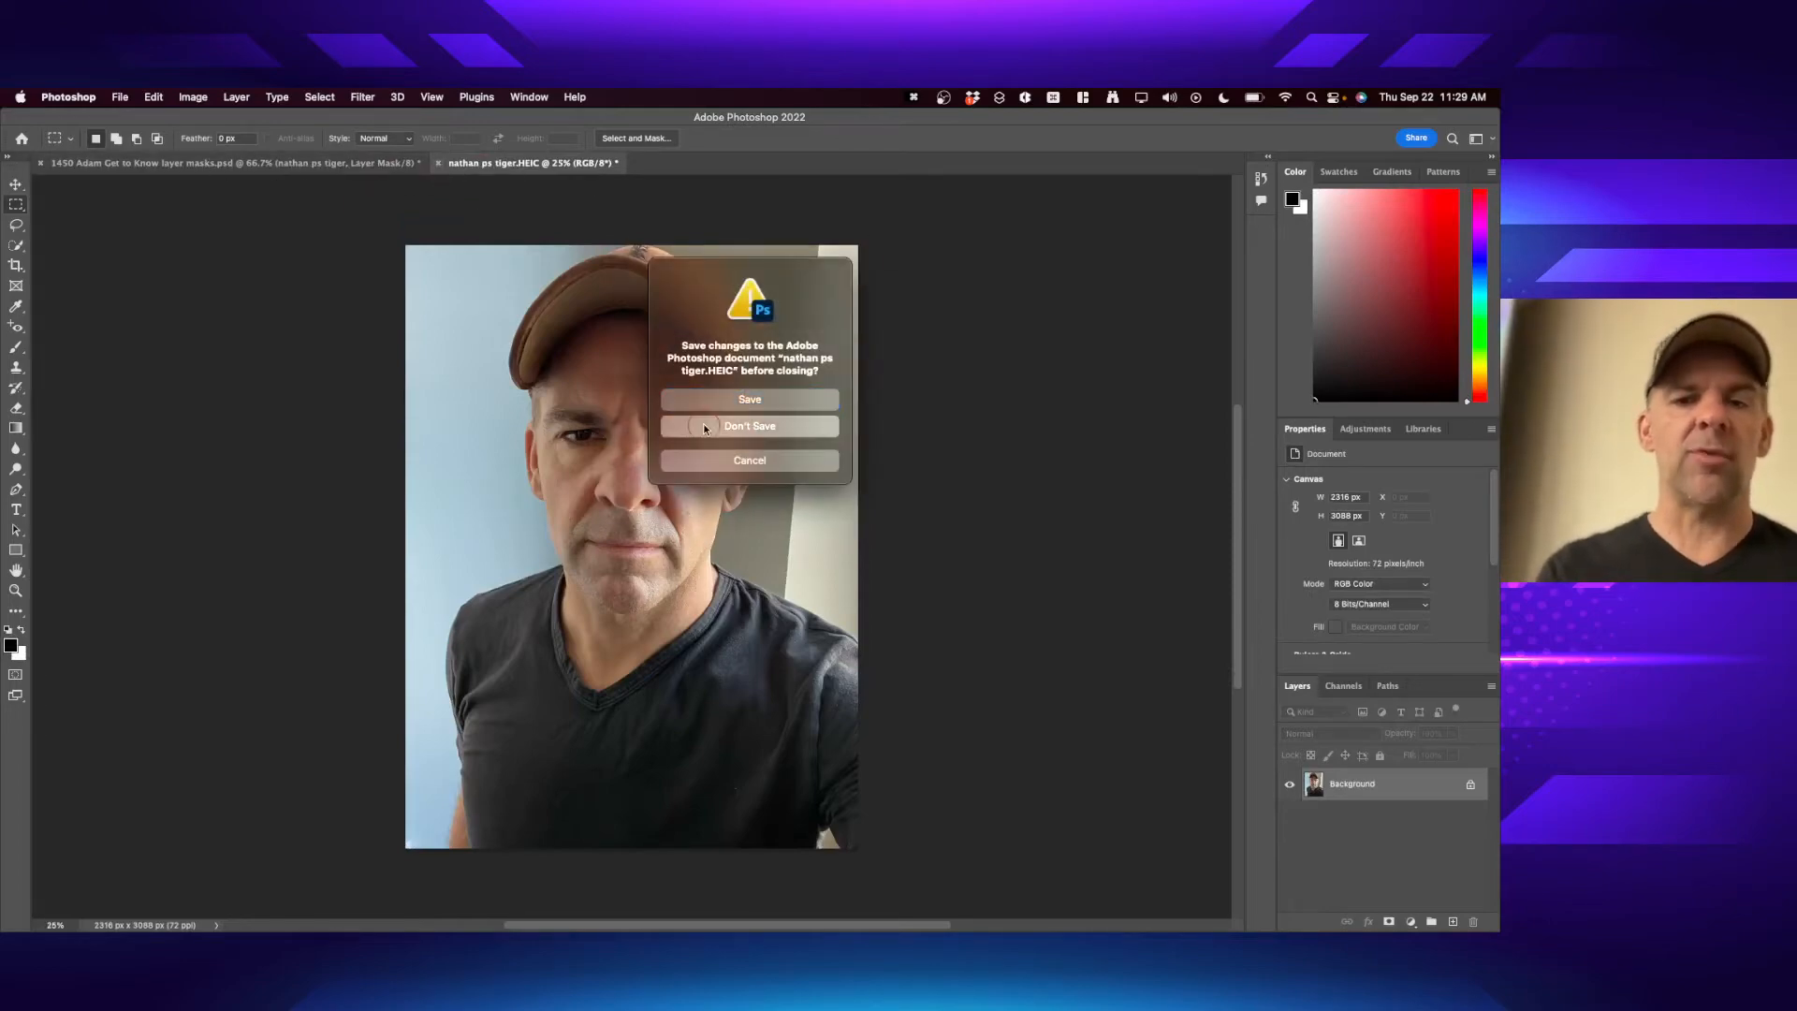
left_click(704, 425)
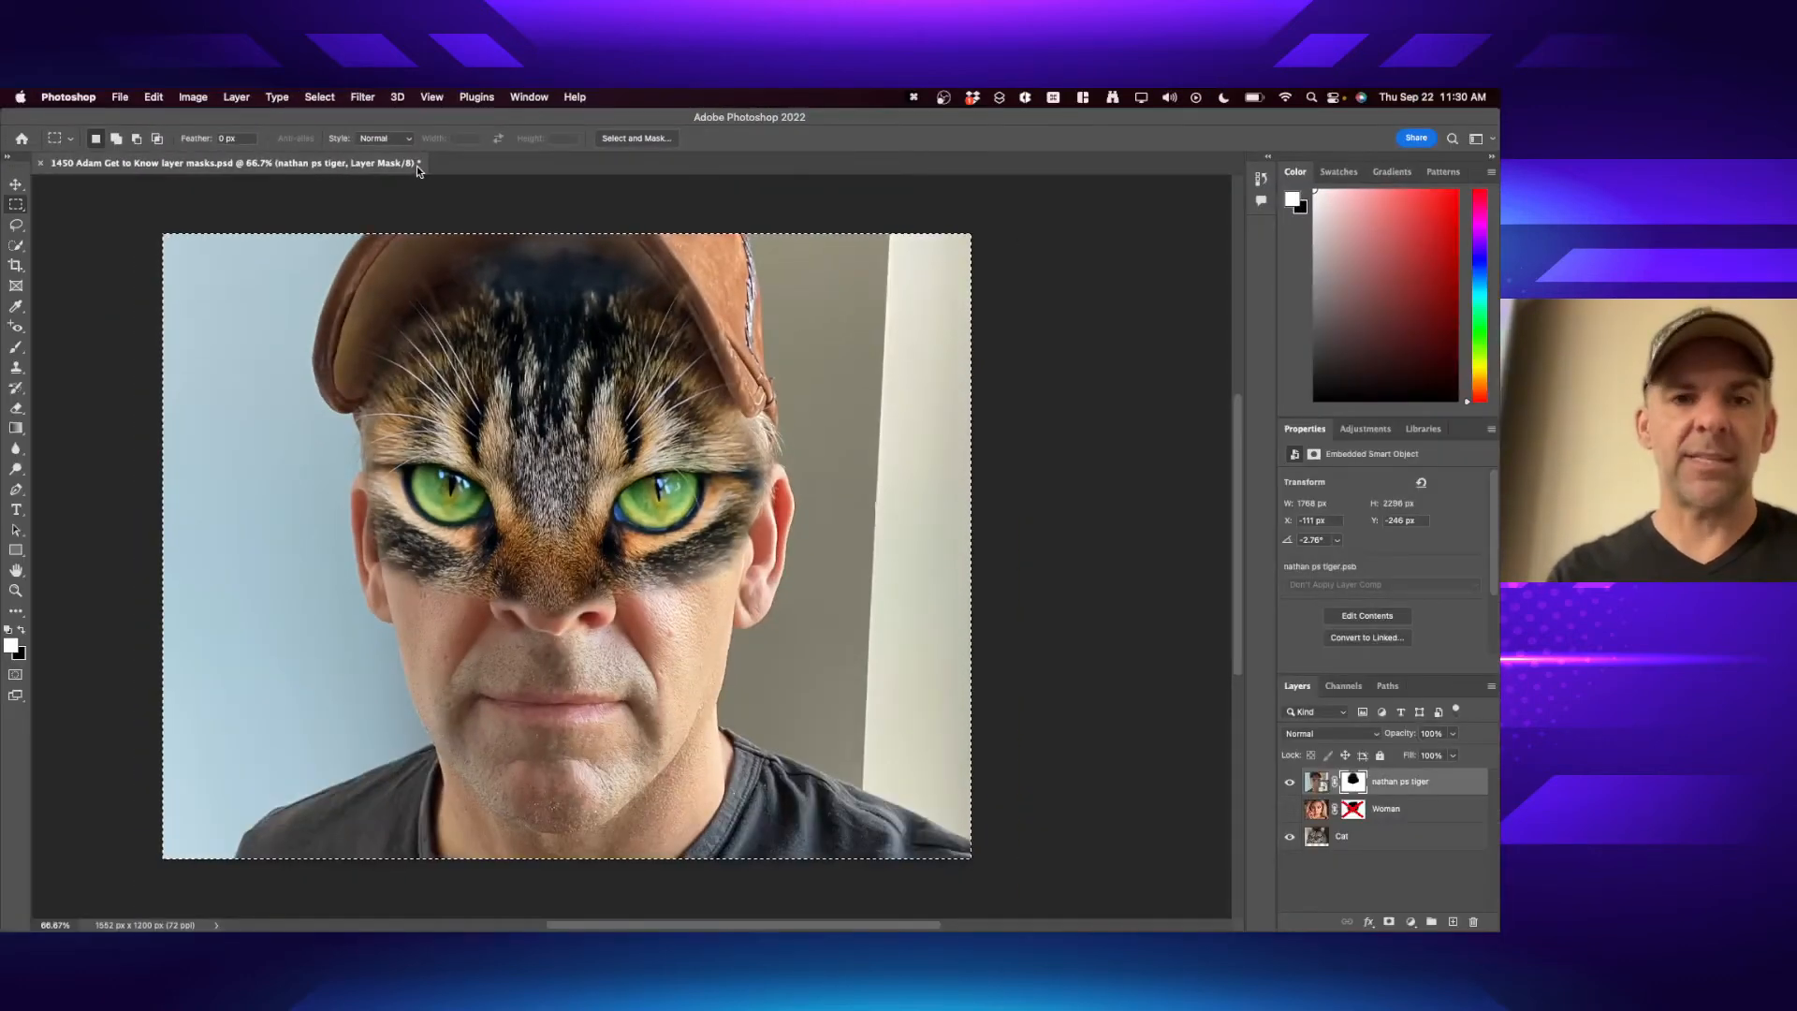
- Save the composite PSD and locate the saved file in the Project 2 Photoshop folder on the Desktop in Finder
key("super+s")
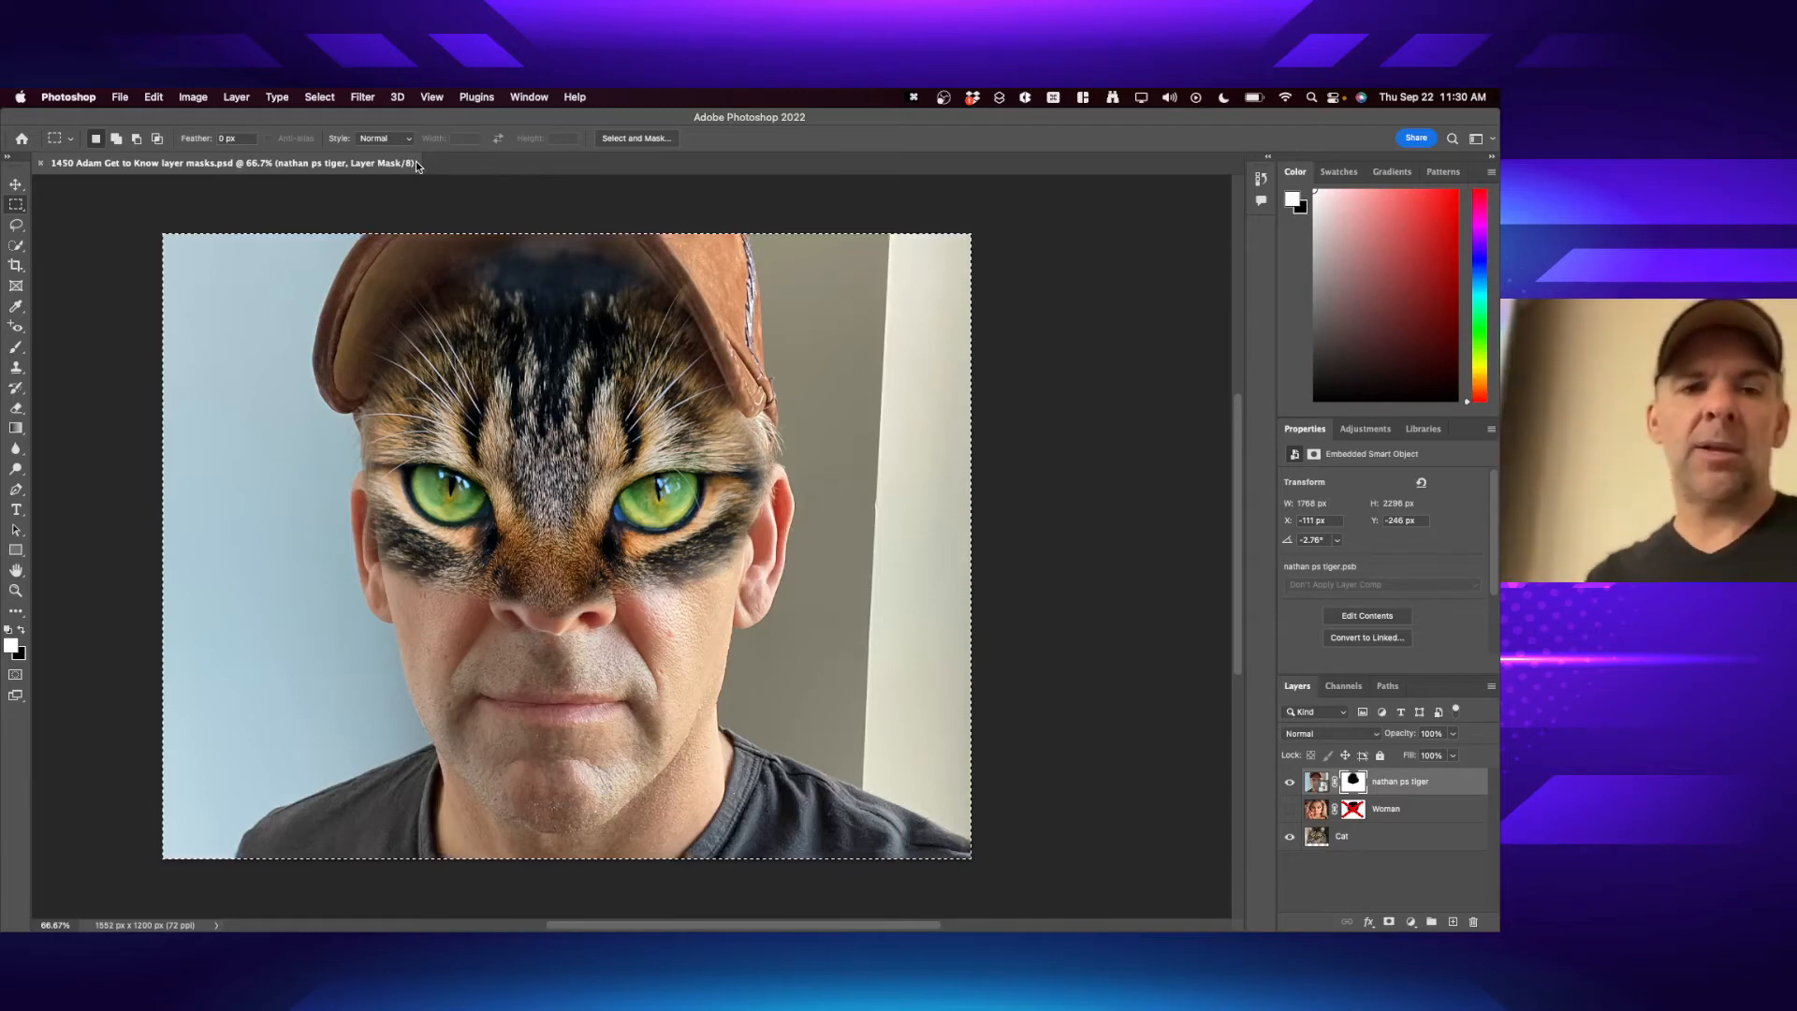
key("super+s")
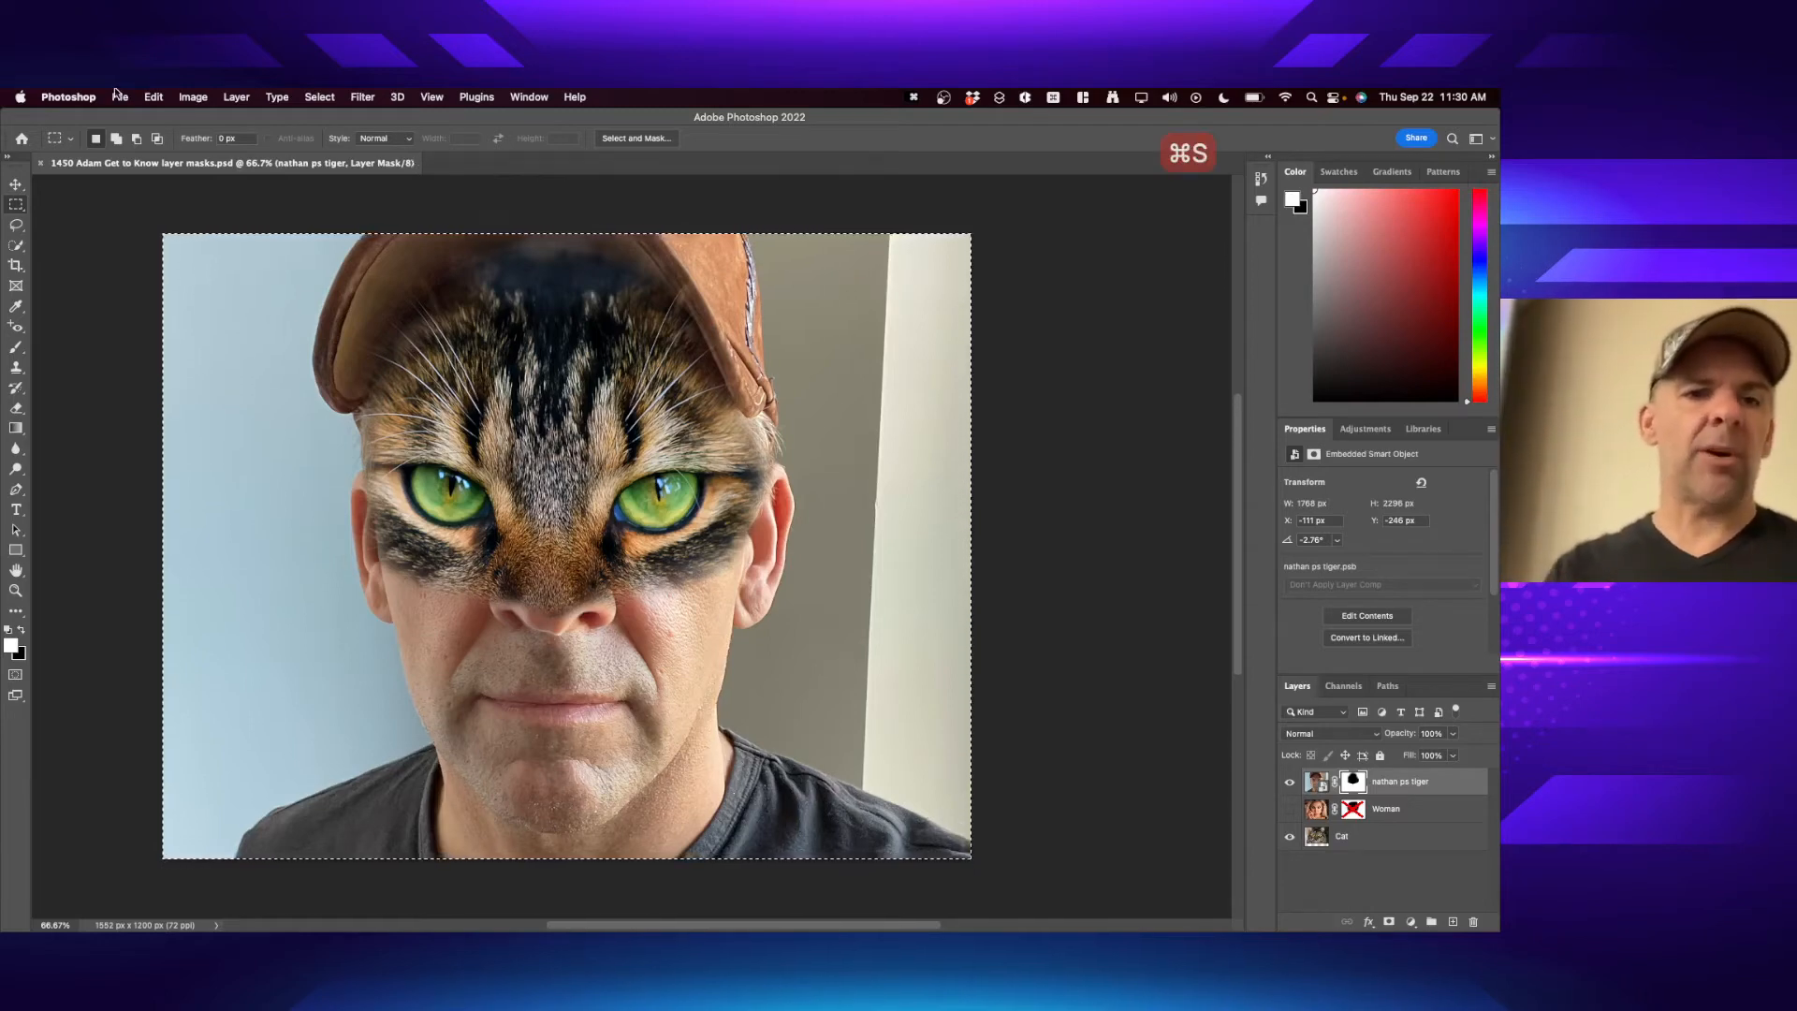
key("super+Tab")
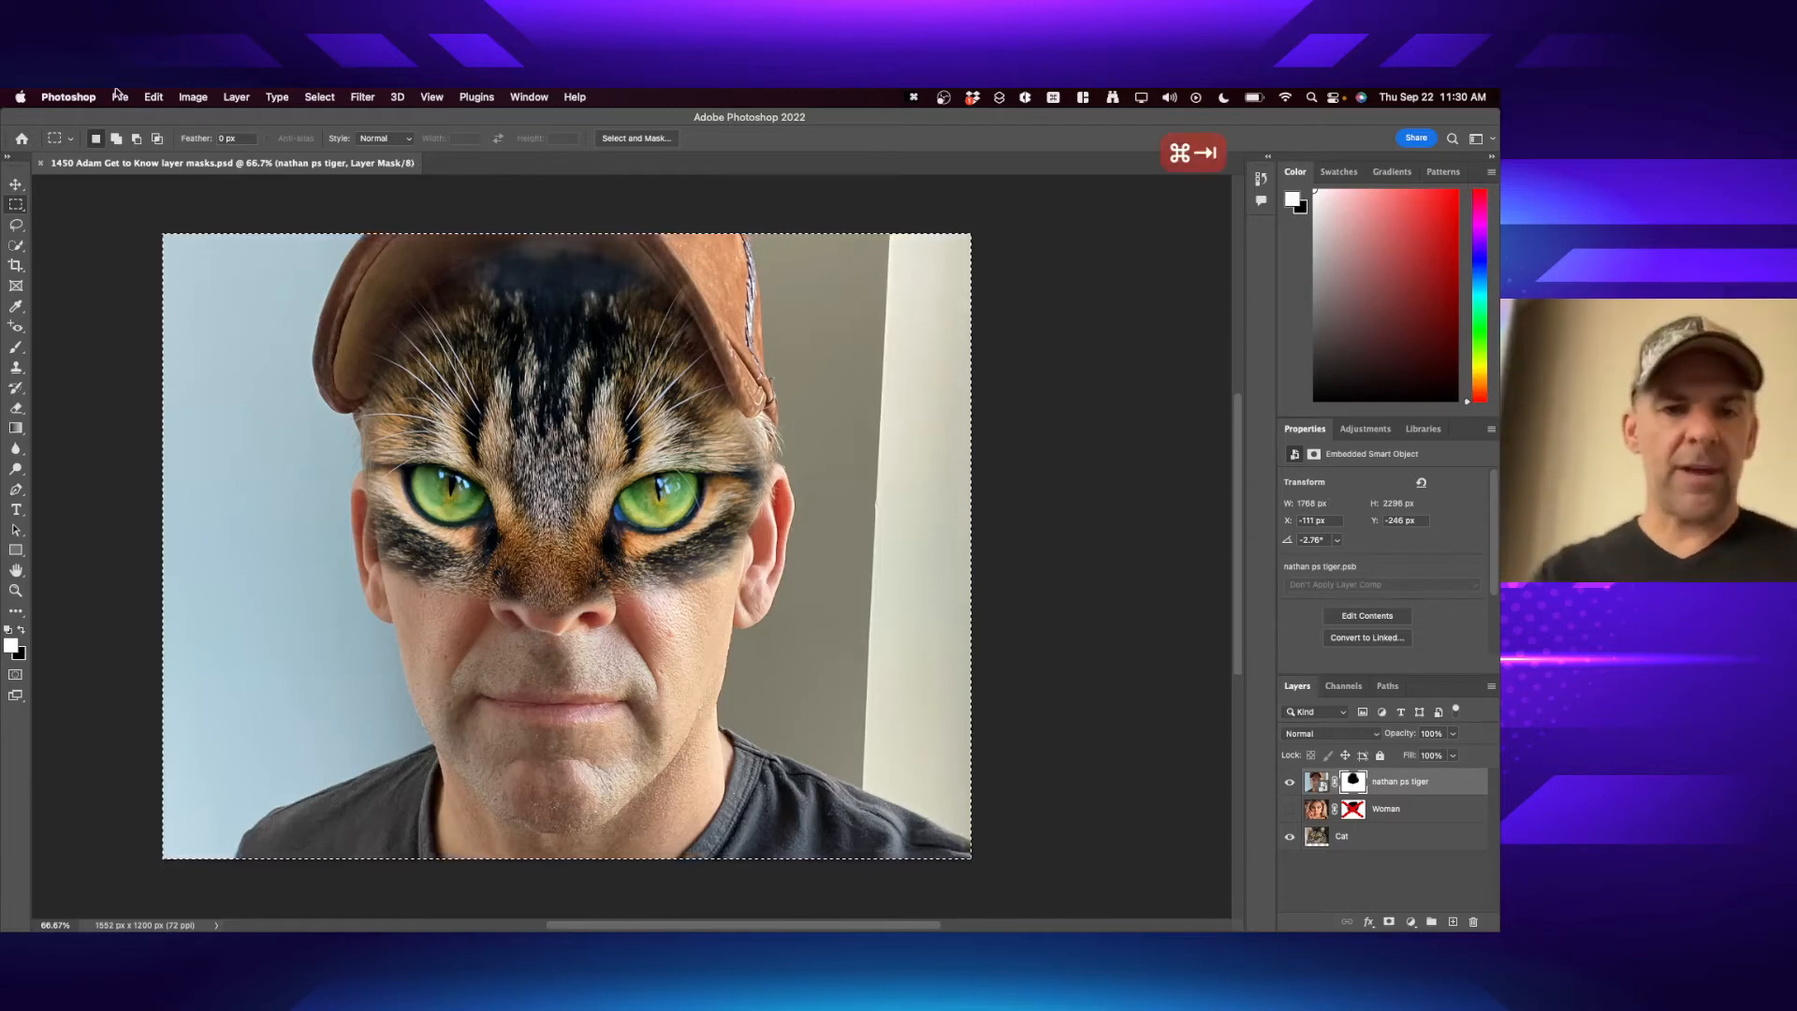
key("super+shift+d")
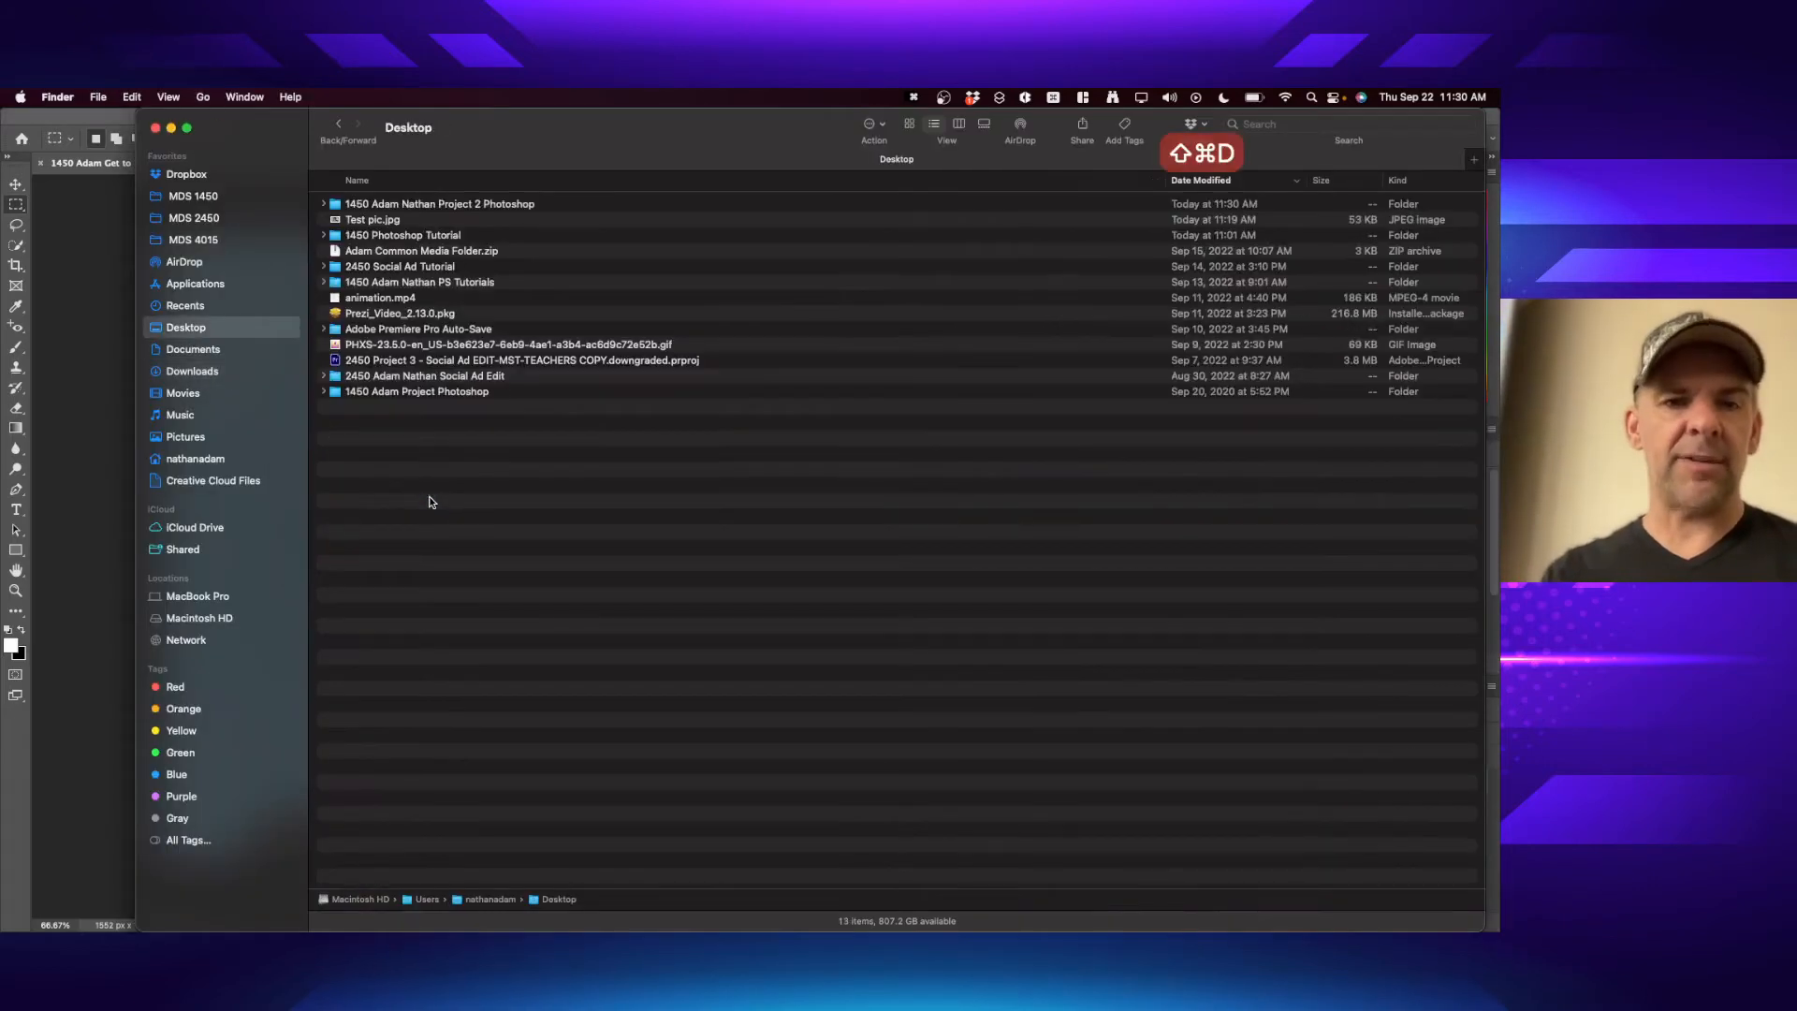
double_click(466, 204)
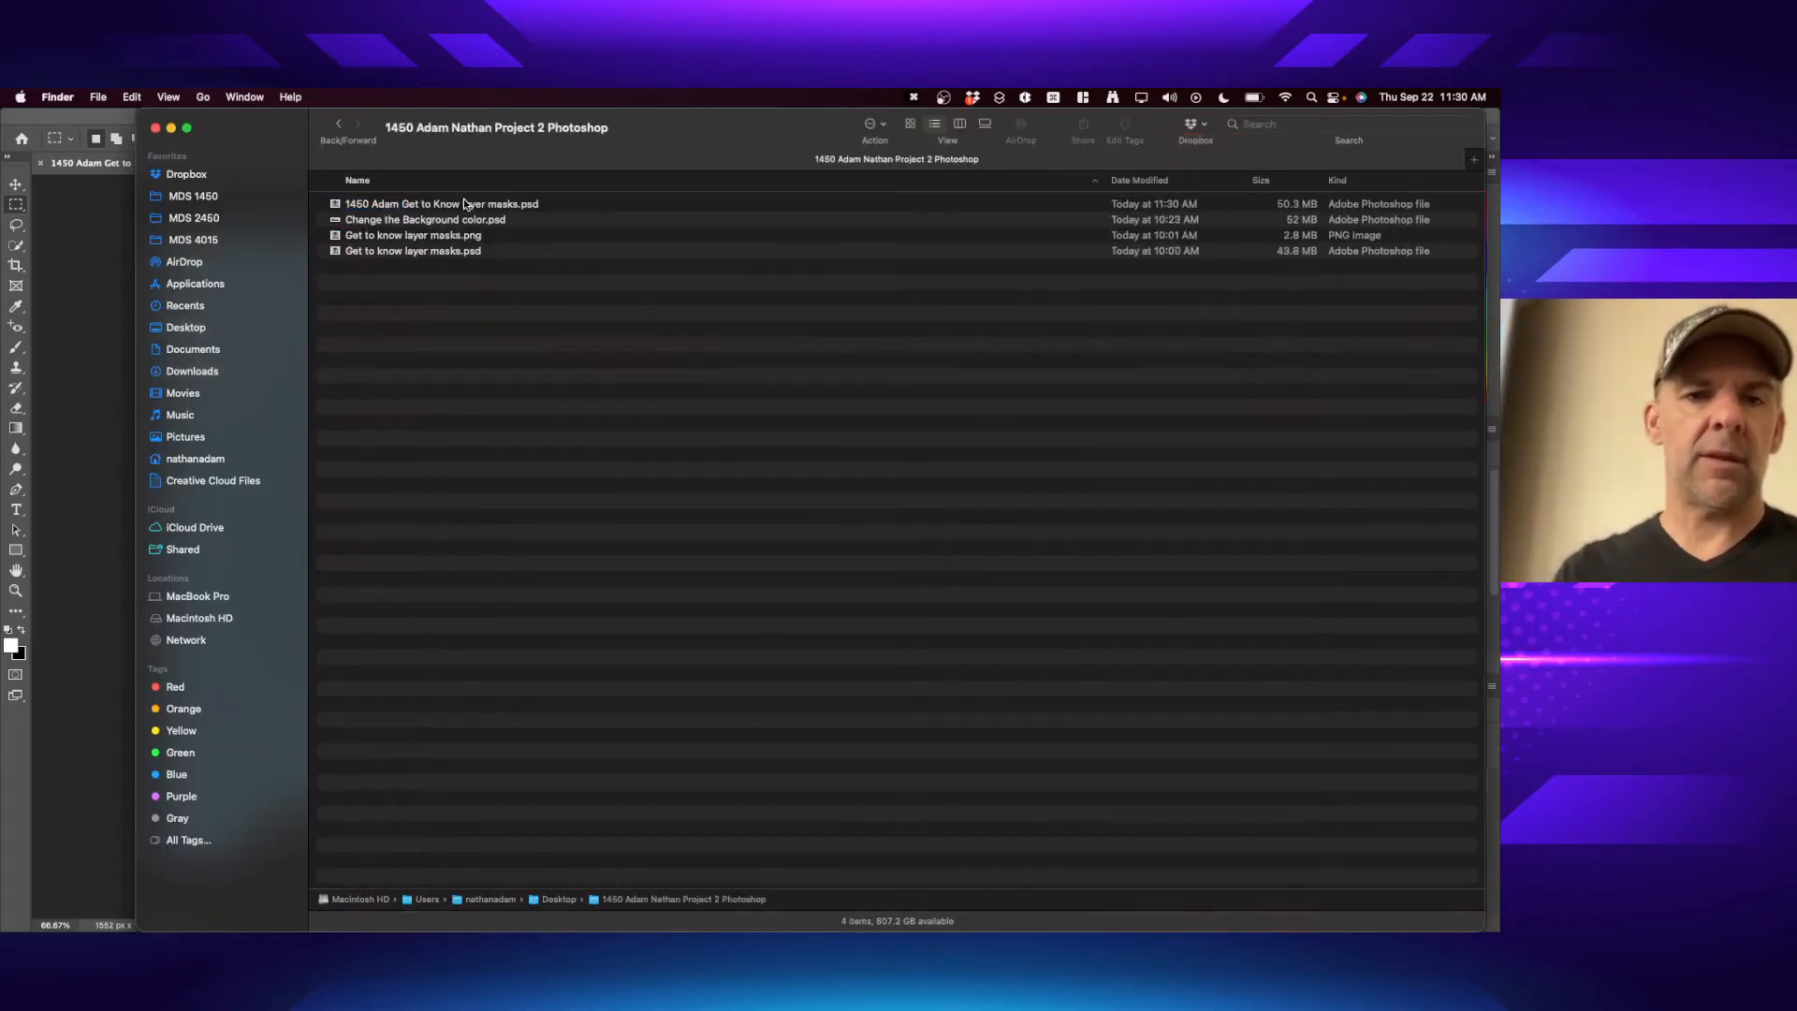
left_click(398, 206)
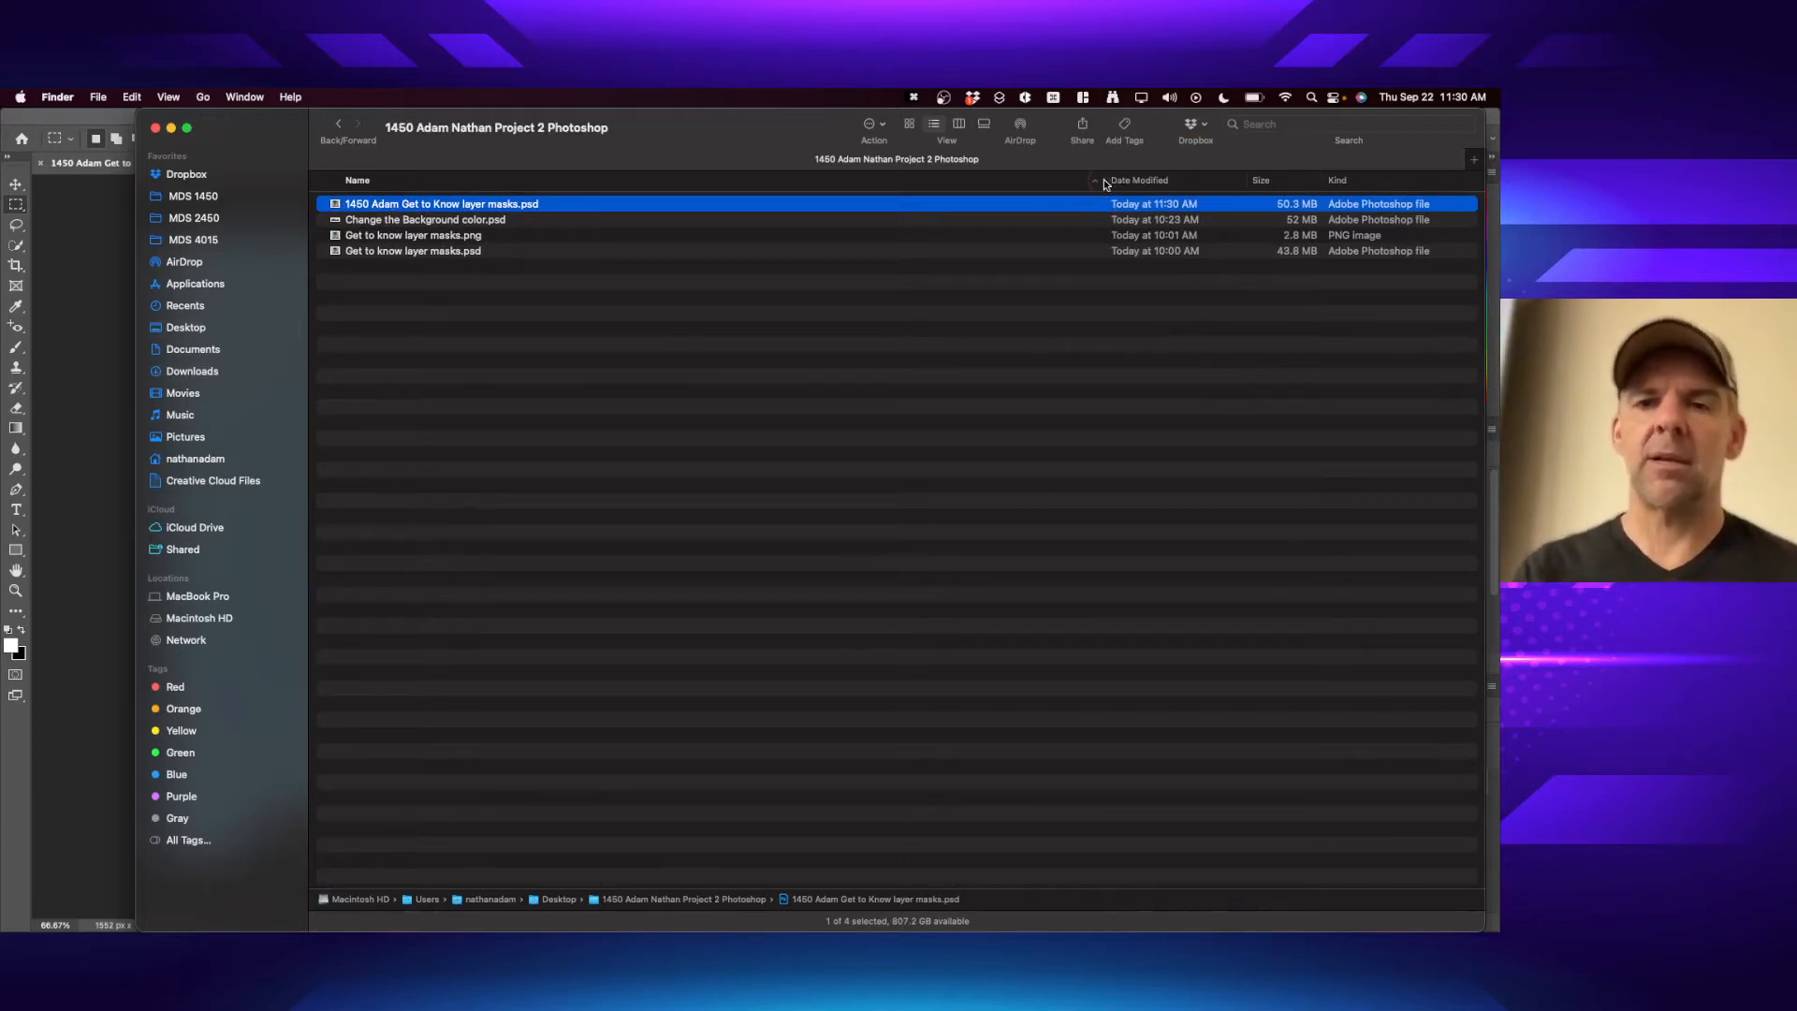
left_click_drag(1107, 184, 642, 184)
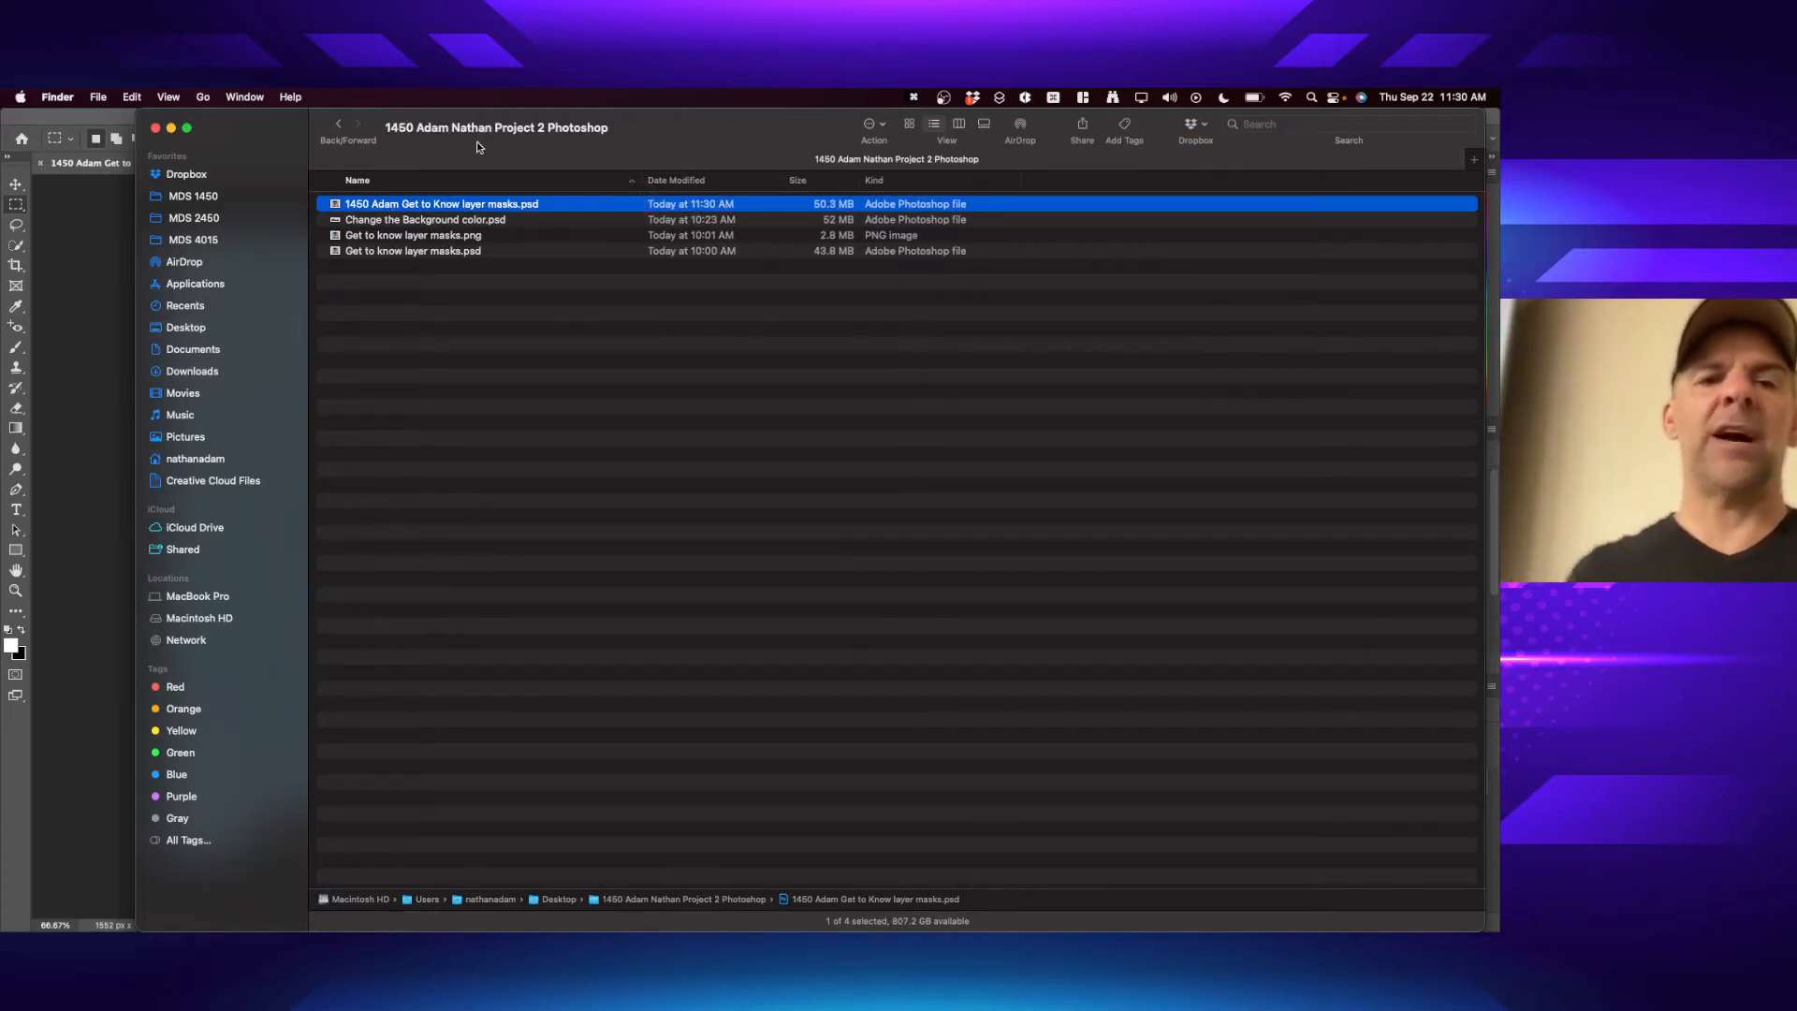
left_click(110, 138)
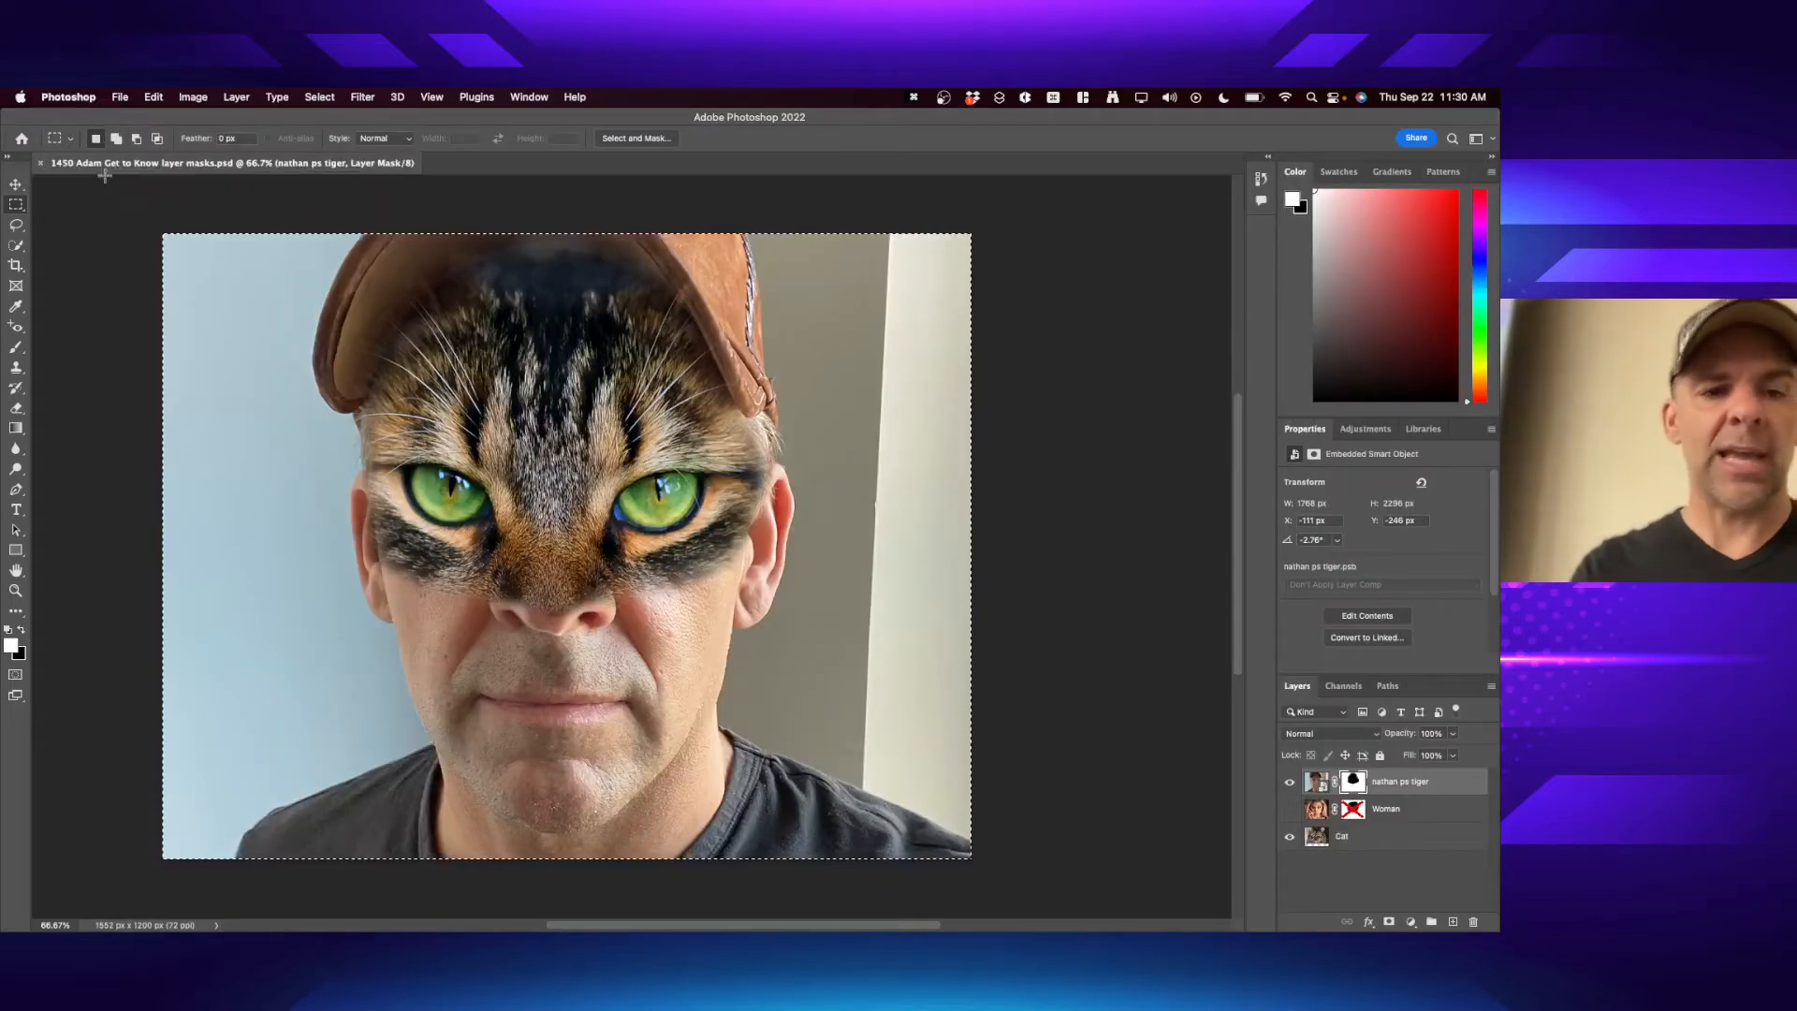
- Search Spotlight for the composite PSD by its "get to know layer" file name and reveal the file in its Finder folder
key("super+space")
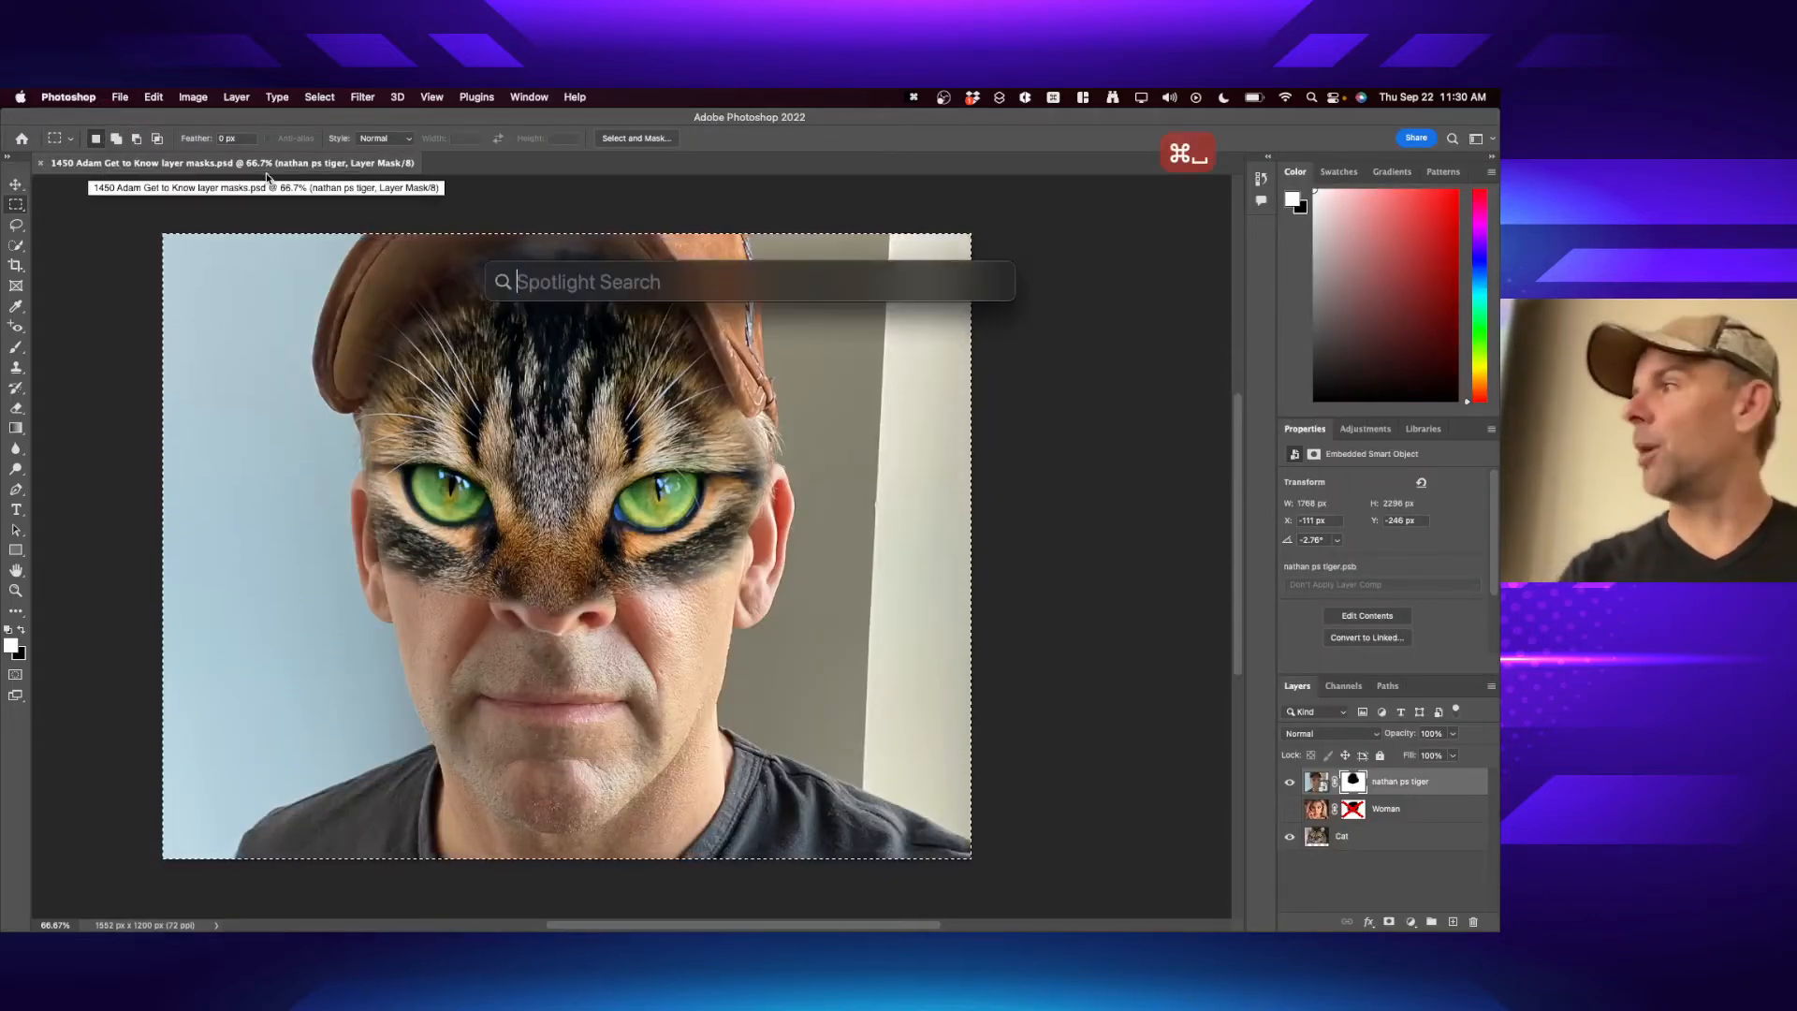
type("14")
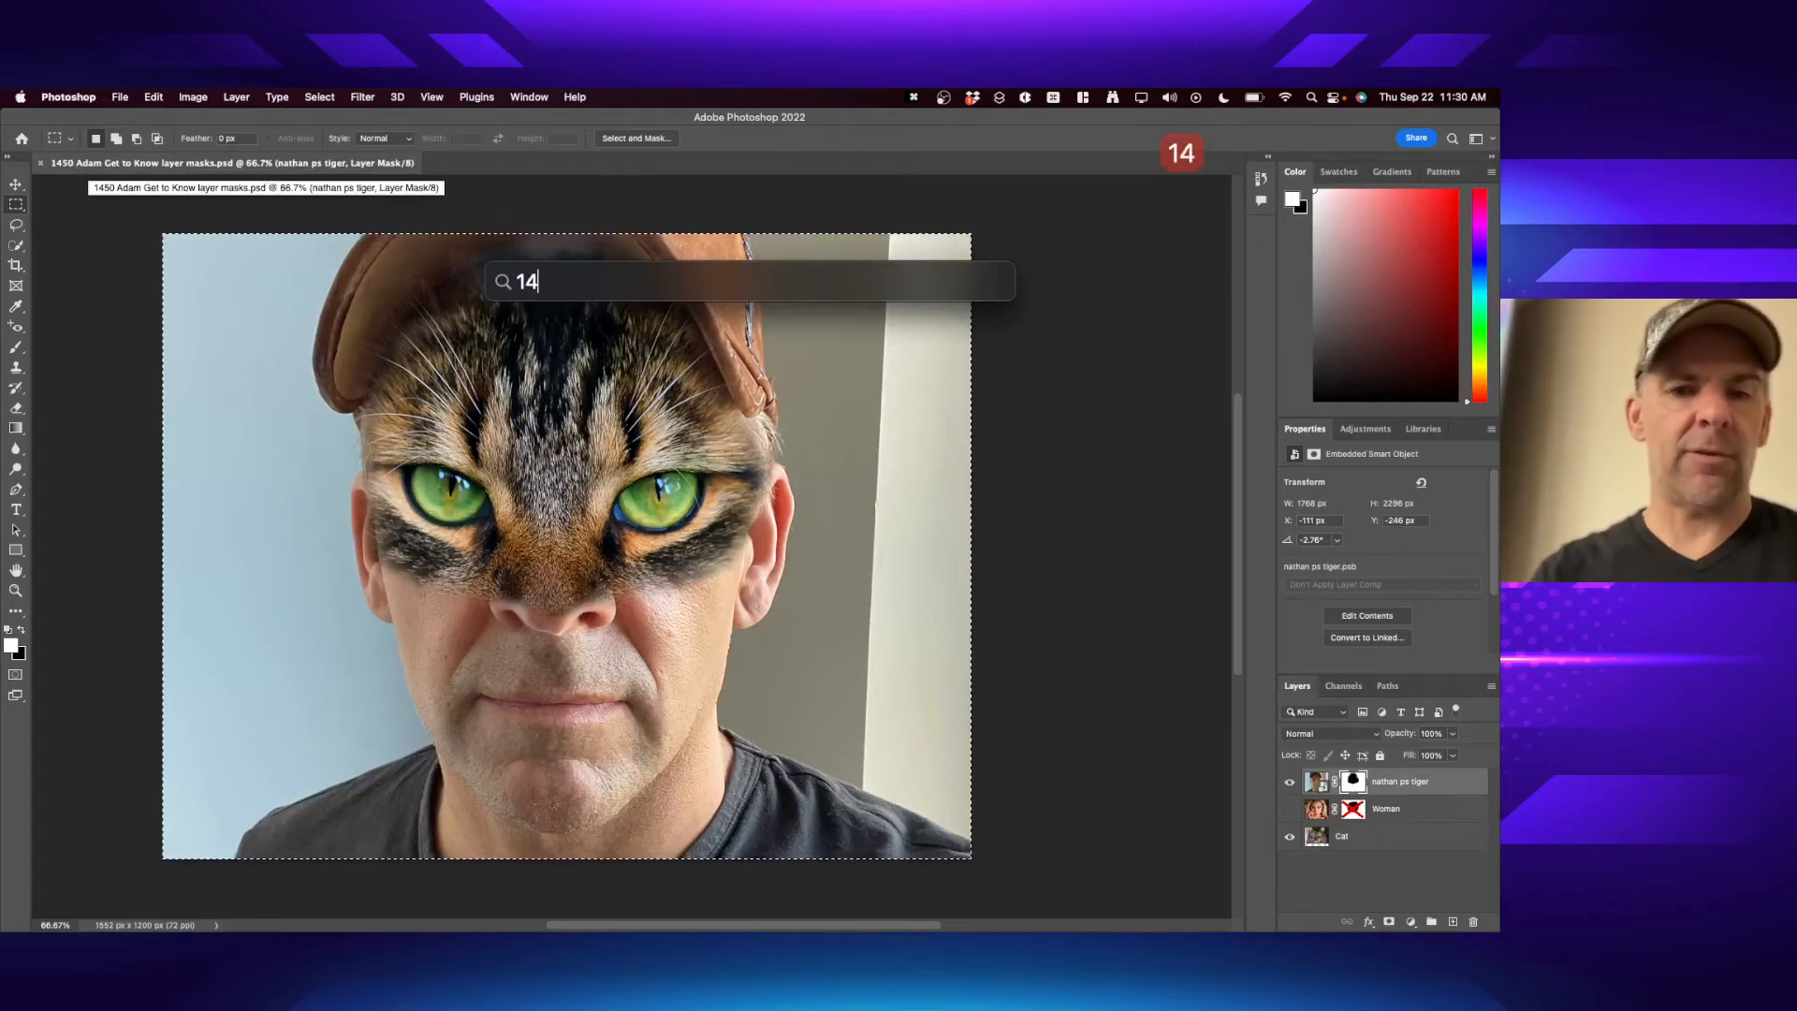
type("50 Adam get")
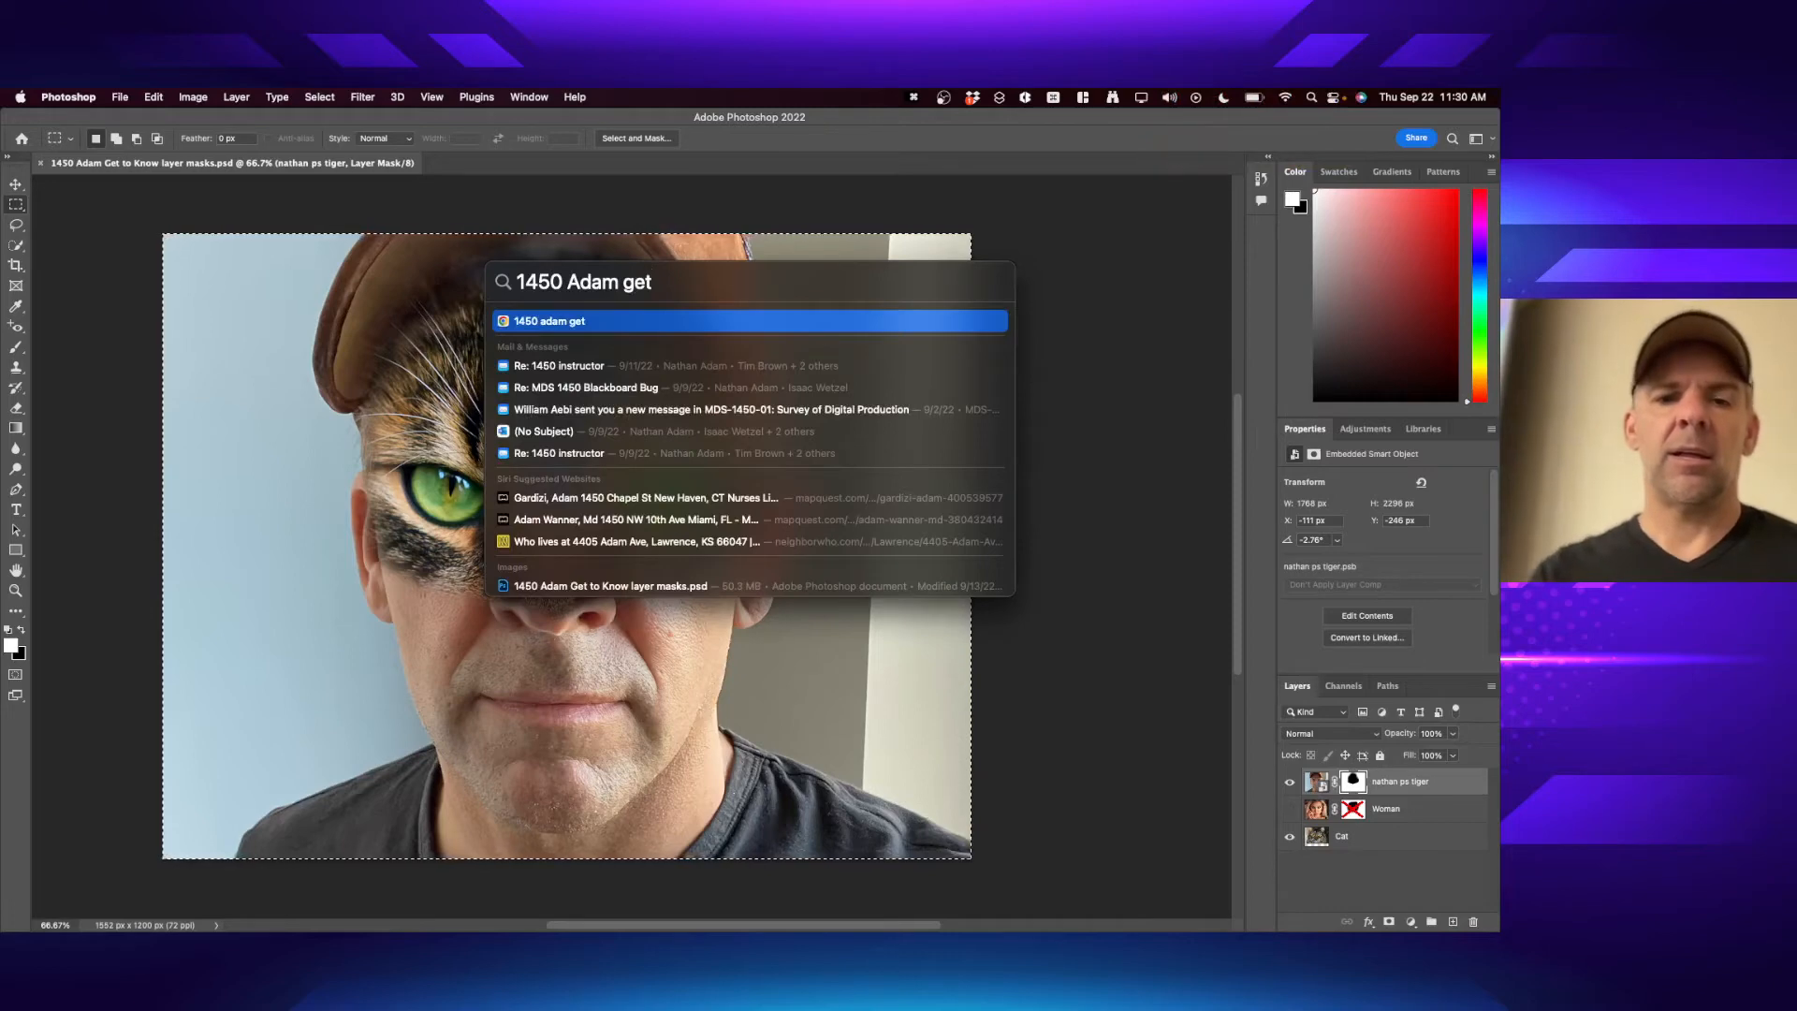
type(" to")
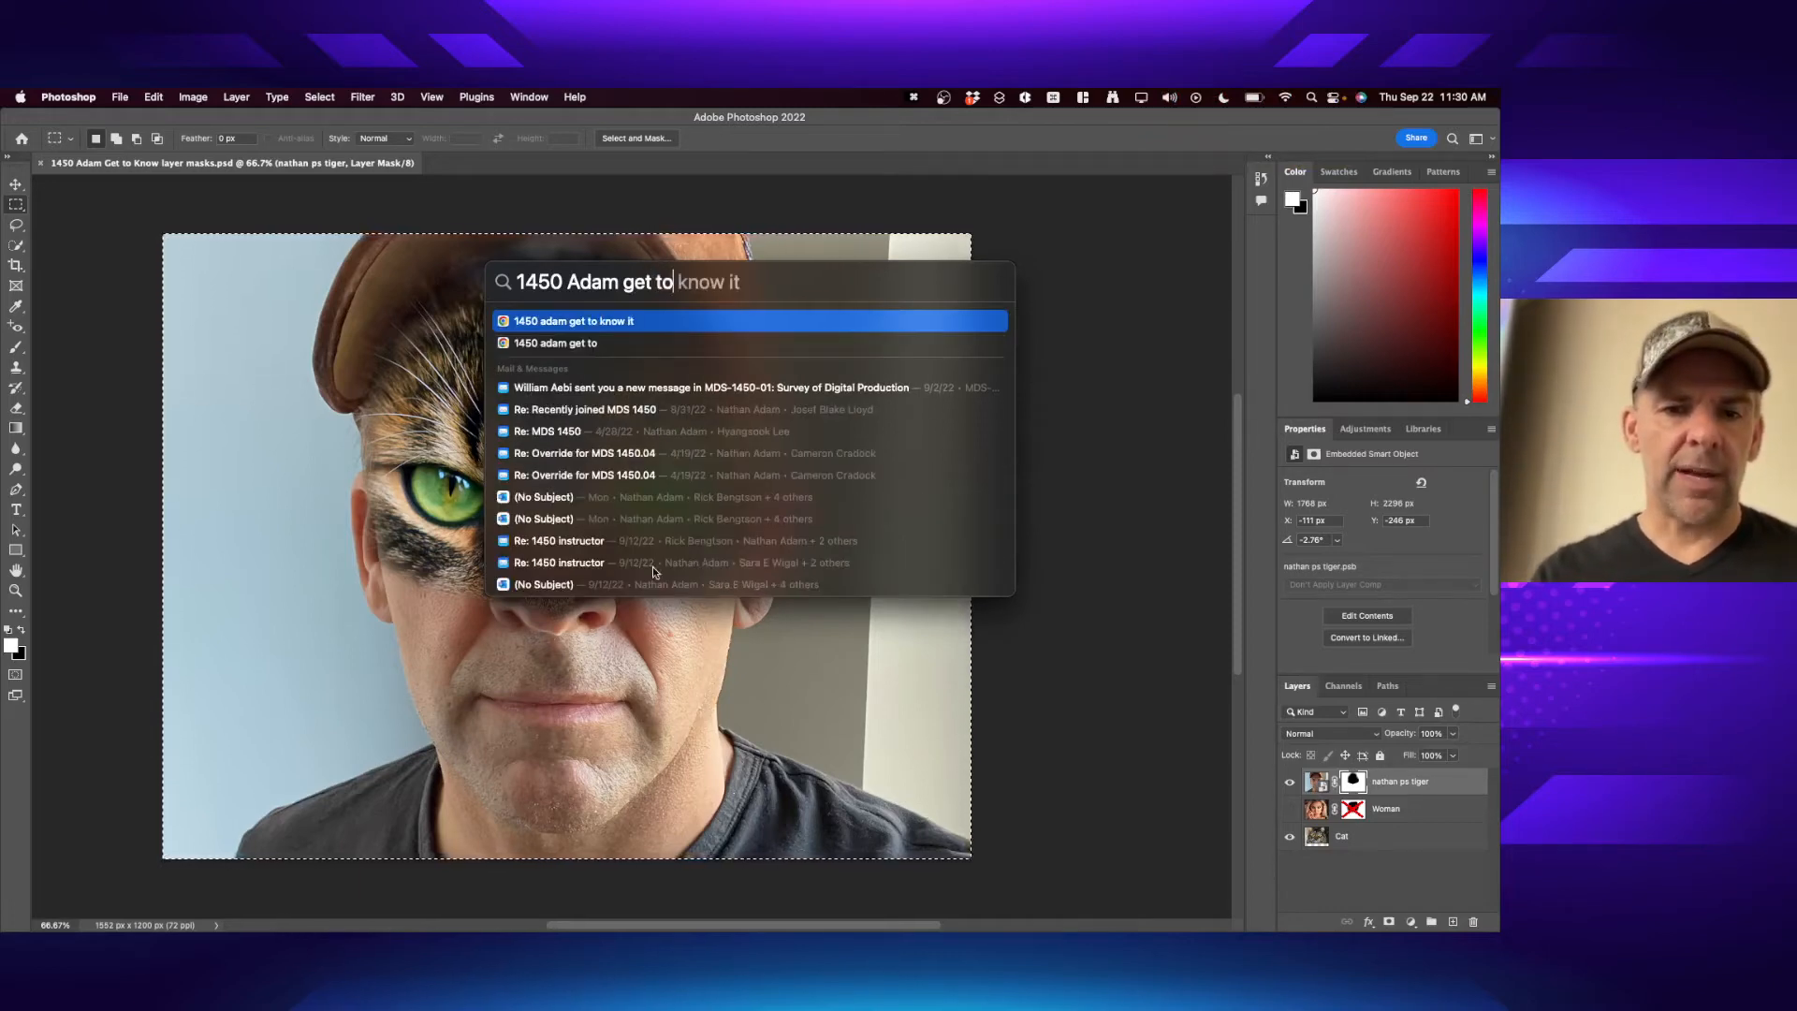
scroll(653, 567, "down", 3)
scroll(654, 572, "down", 10)
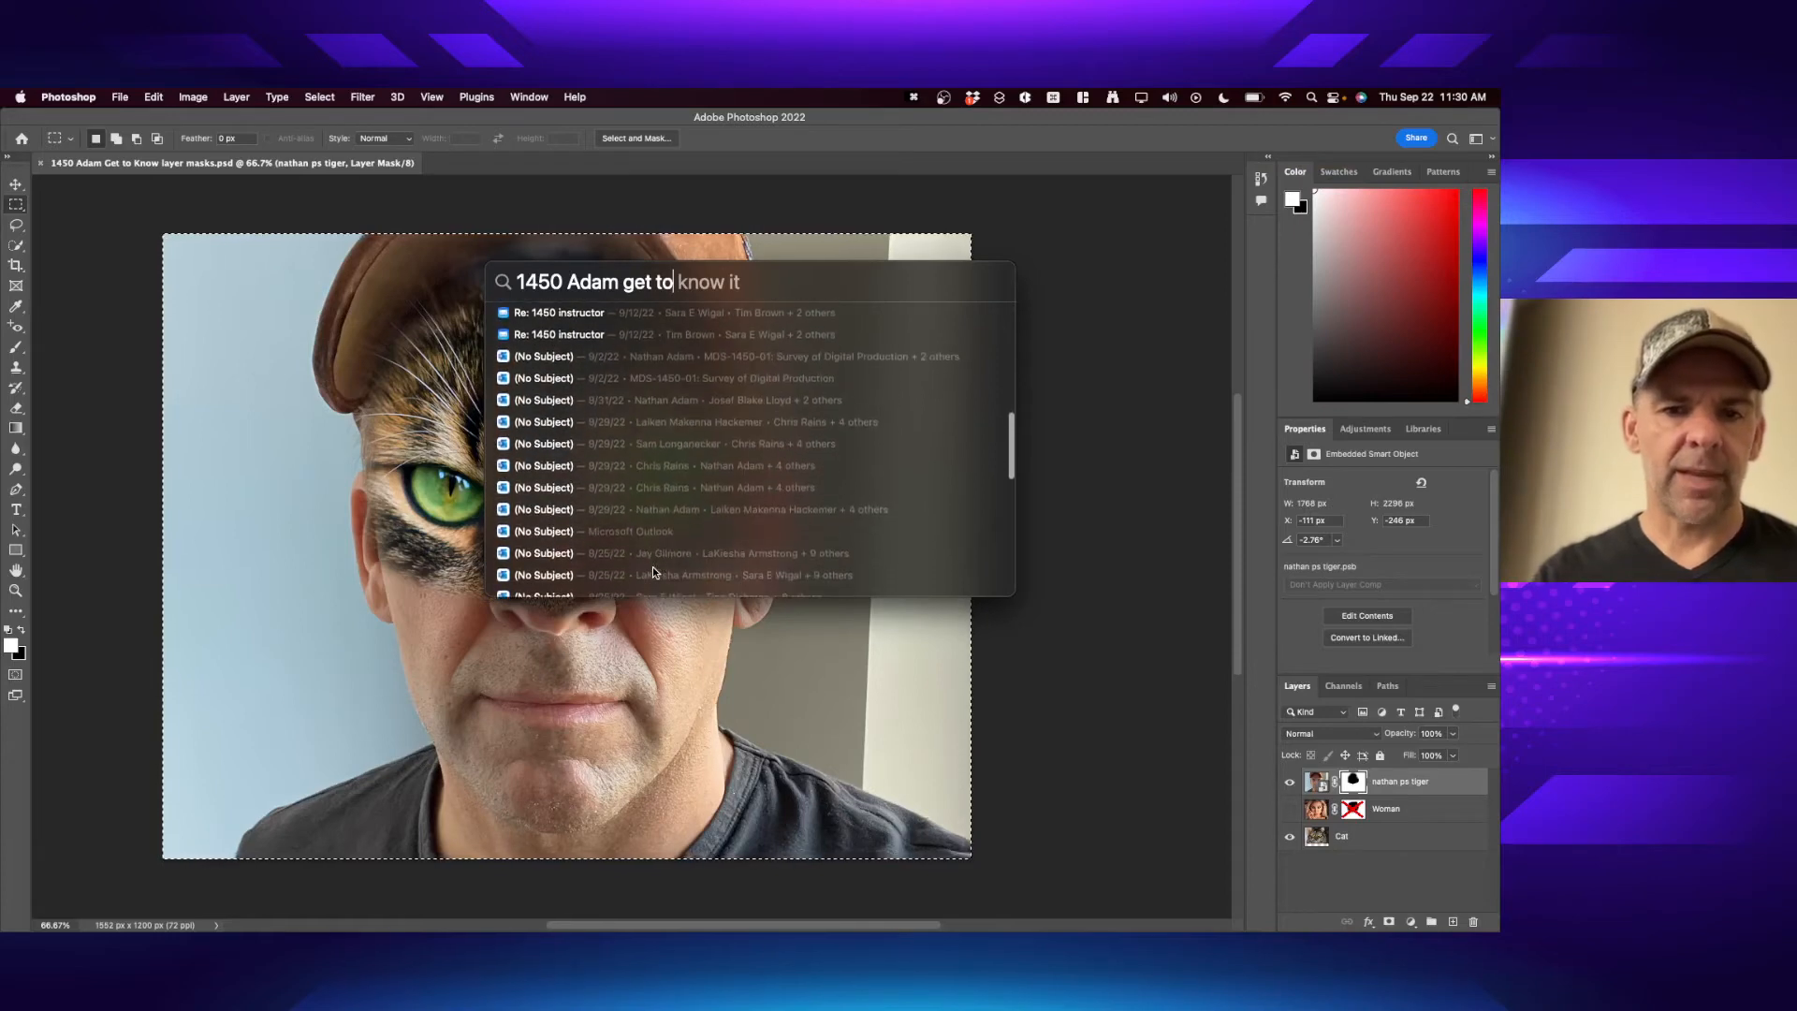
type("know ")
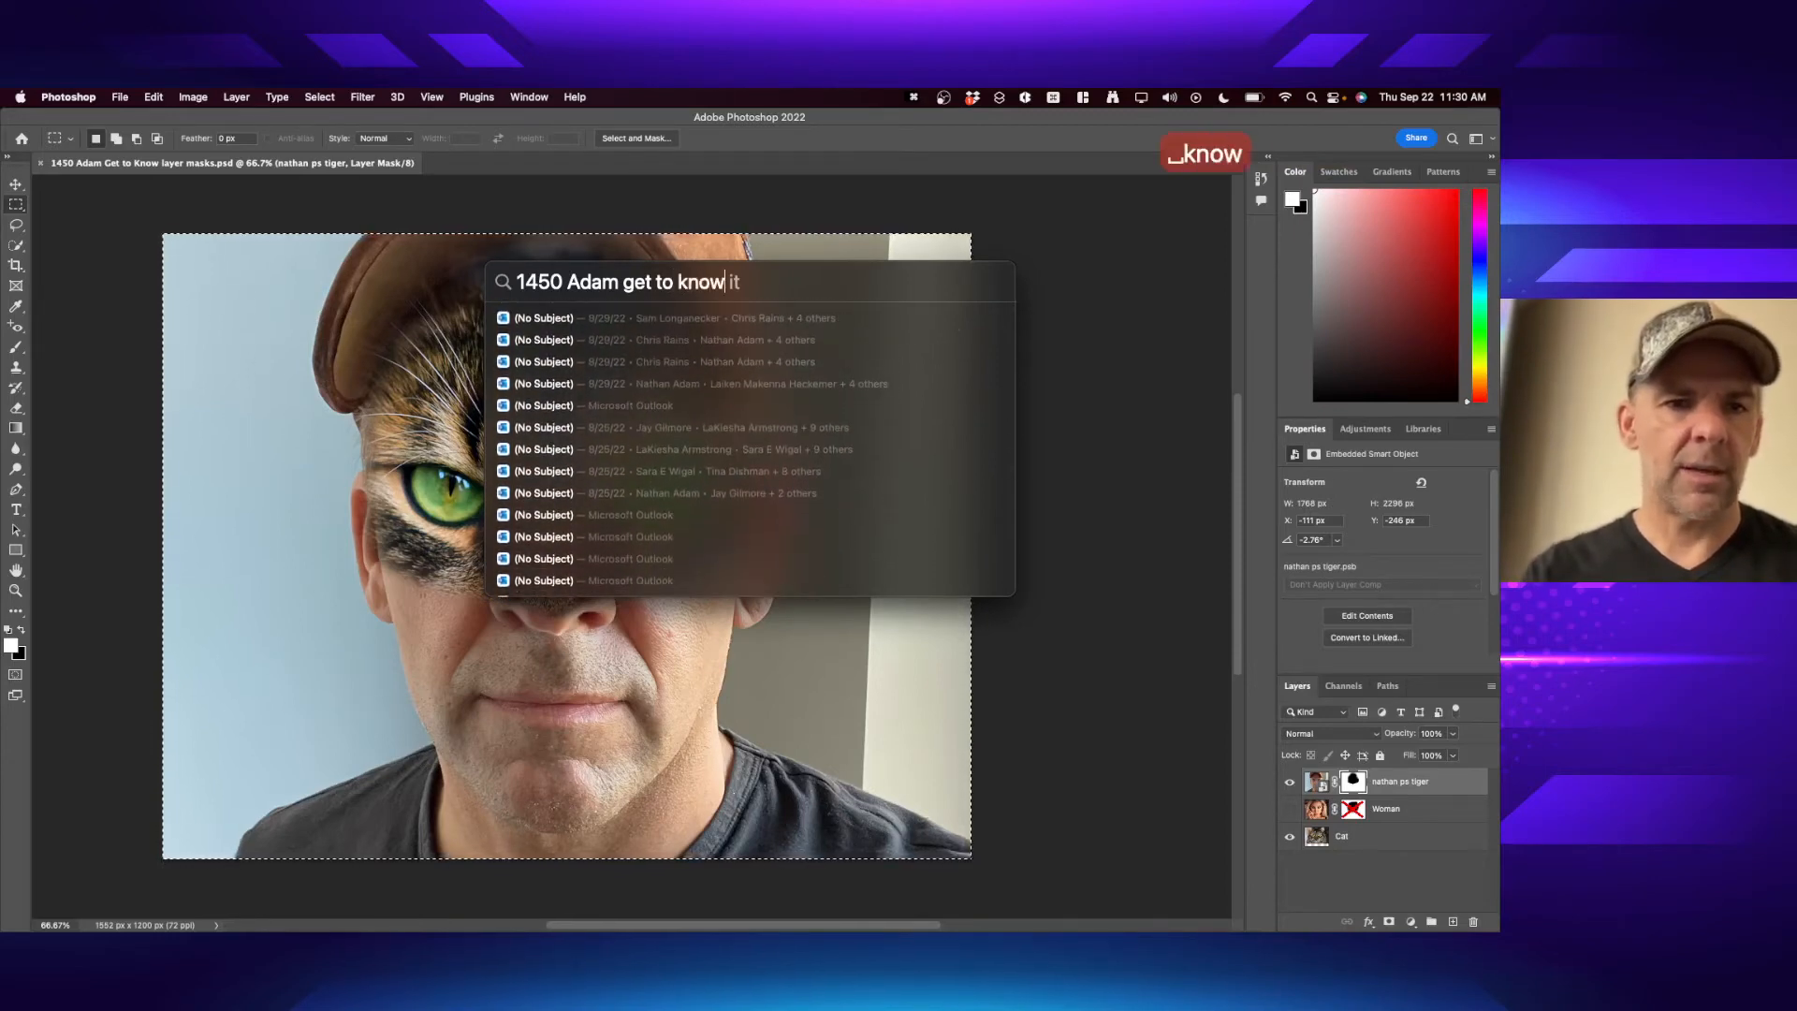
type("layer")
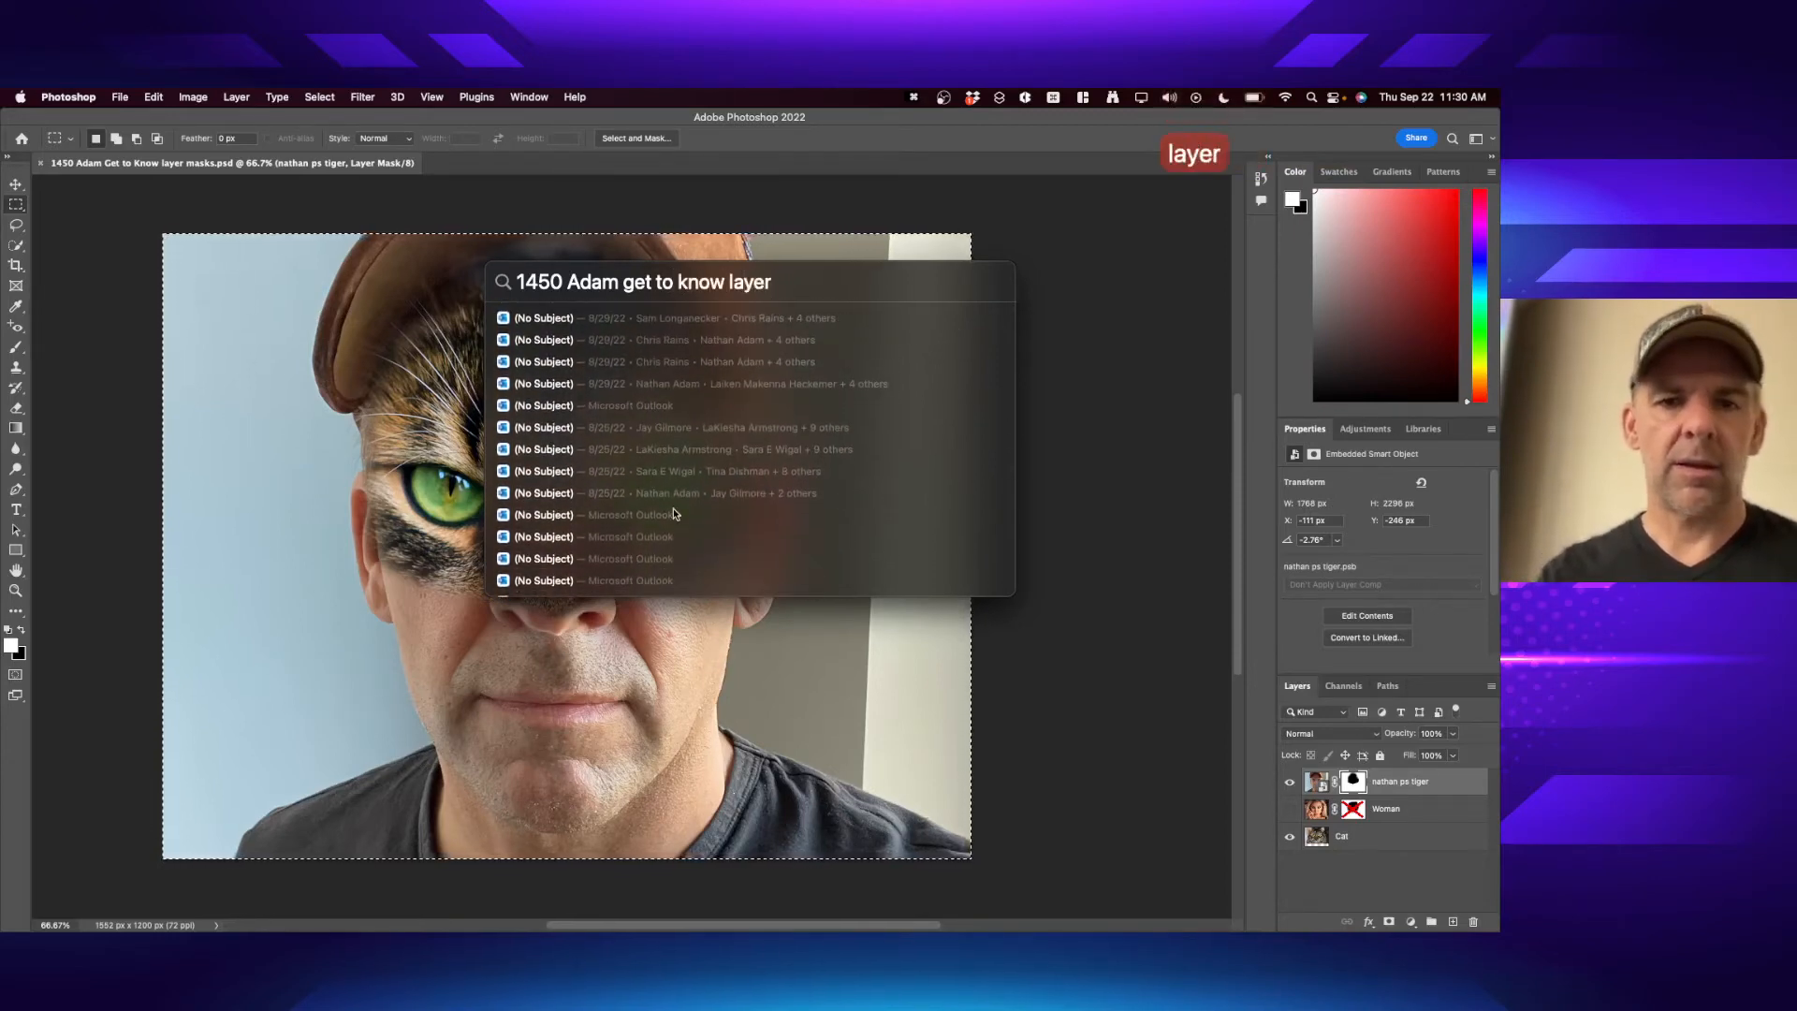
left_click(631, 371)
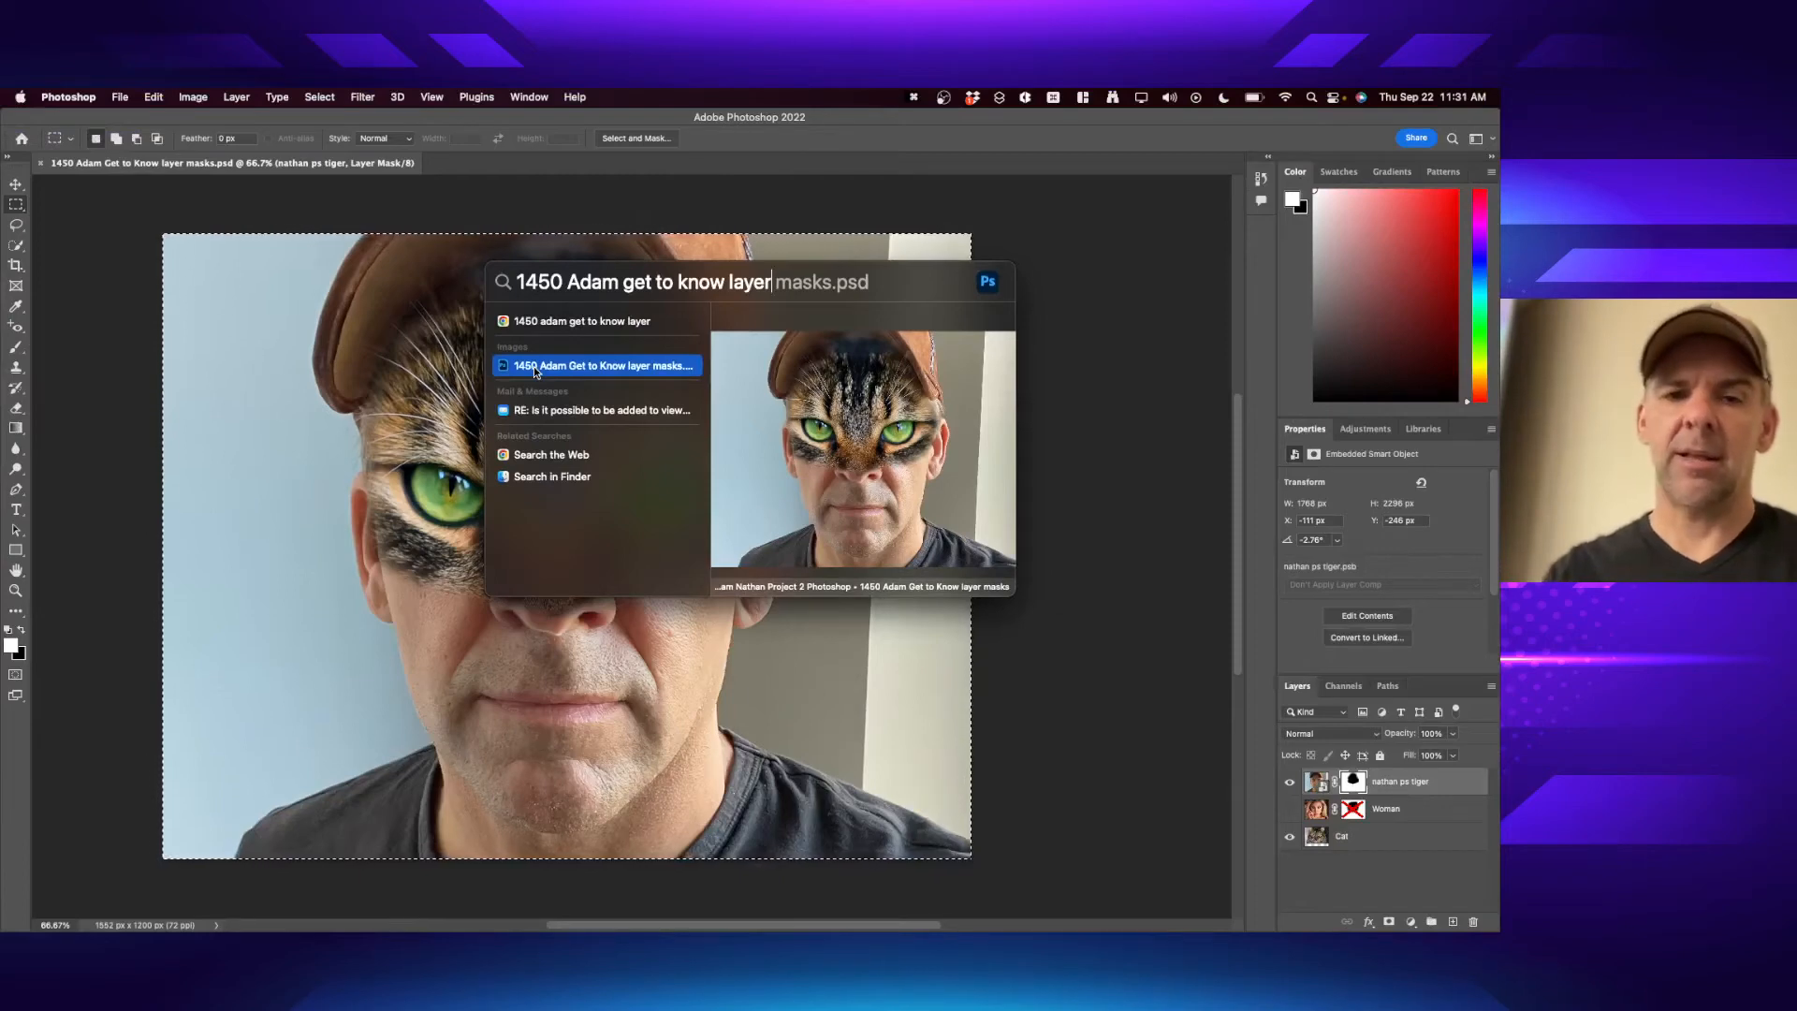
key("super+Return")
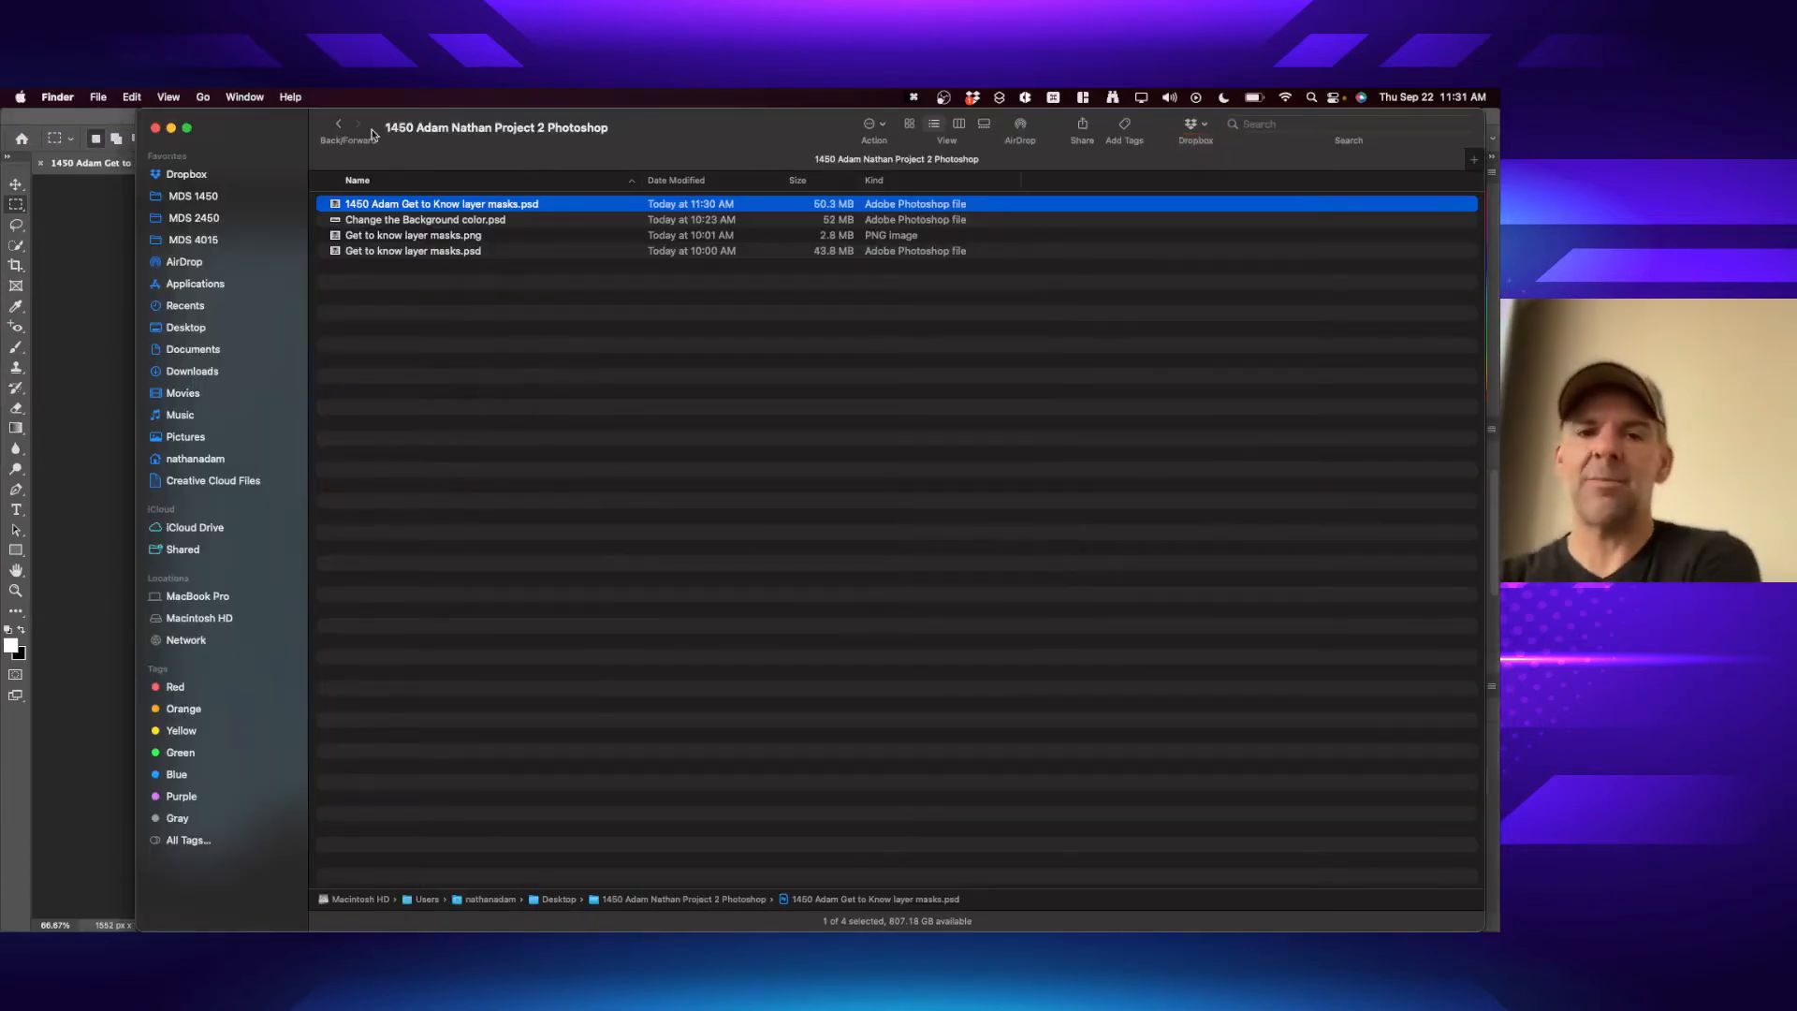
- Reveal the composite PSD from Photoshop through the same Spotlight search again and display its folder as enlarged icons
left_click(46, 188)
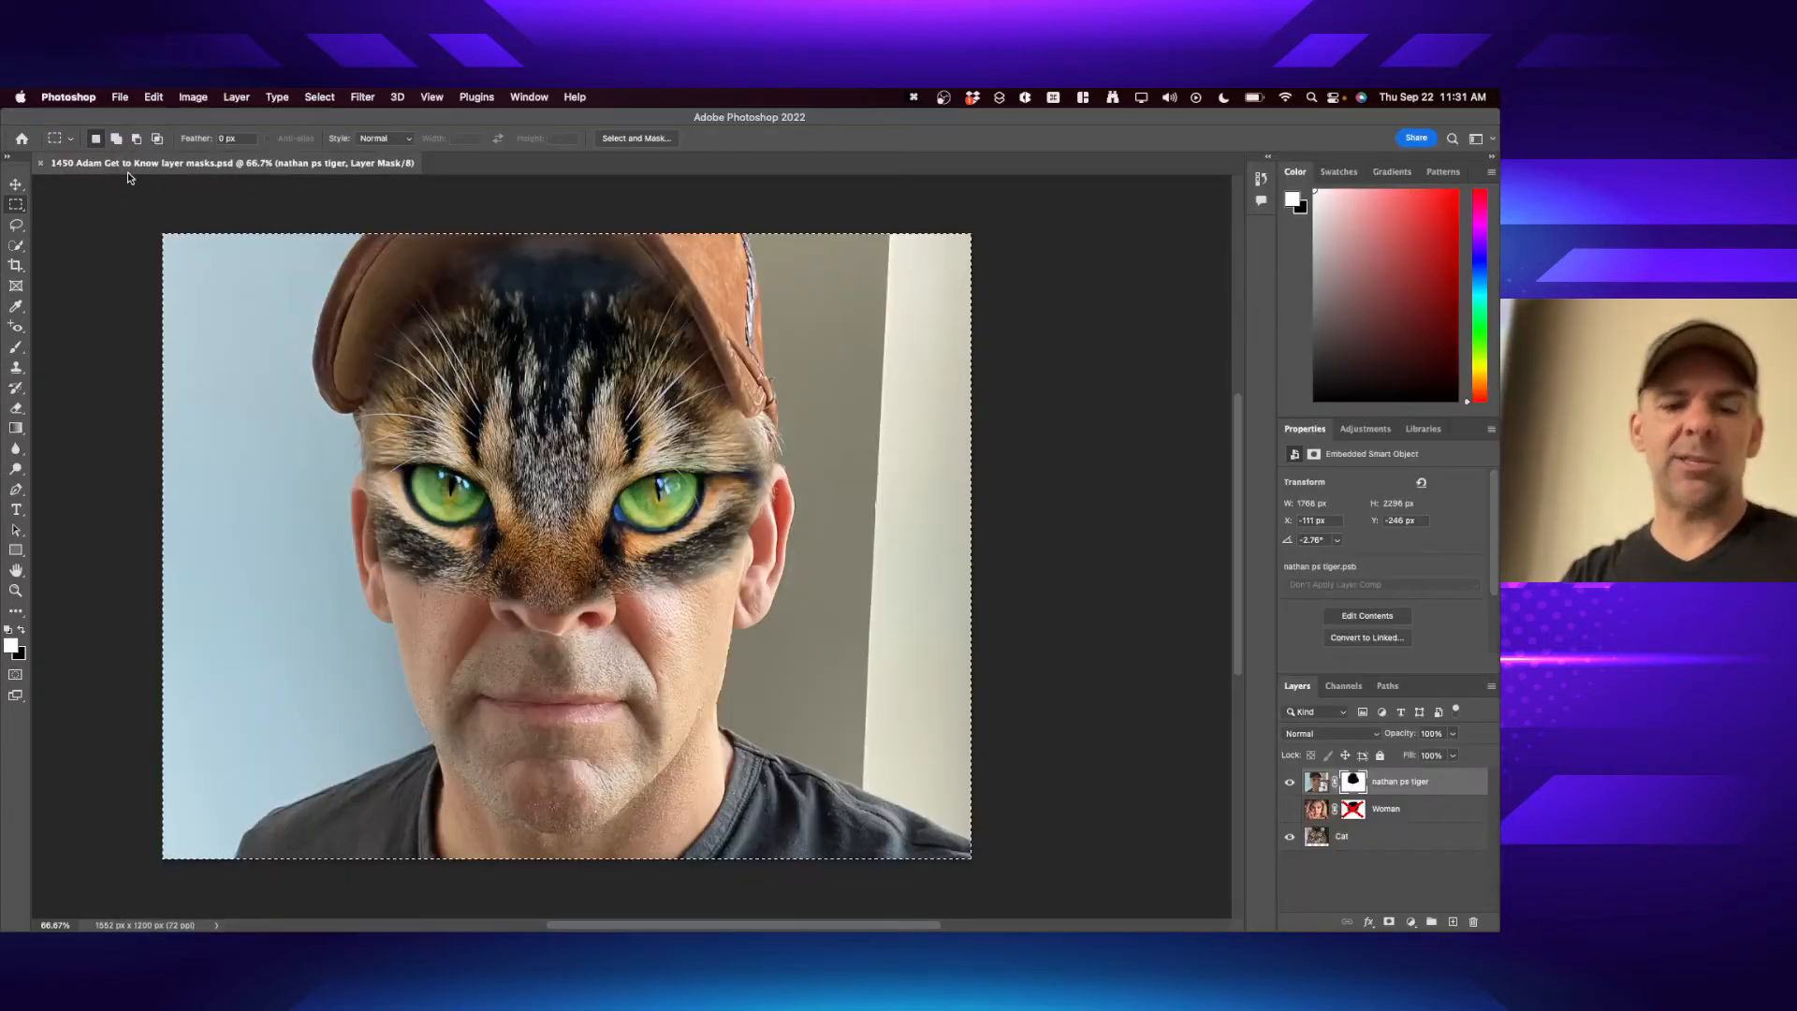
key("super+space")
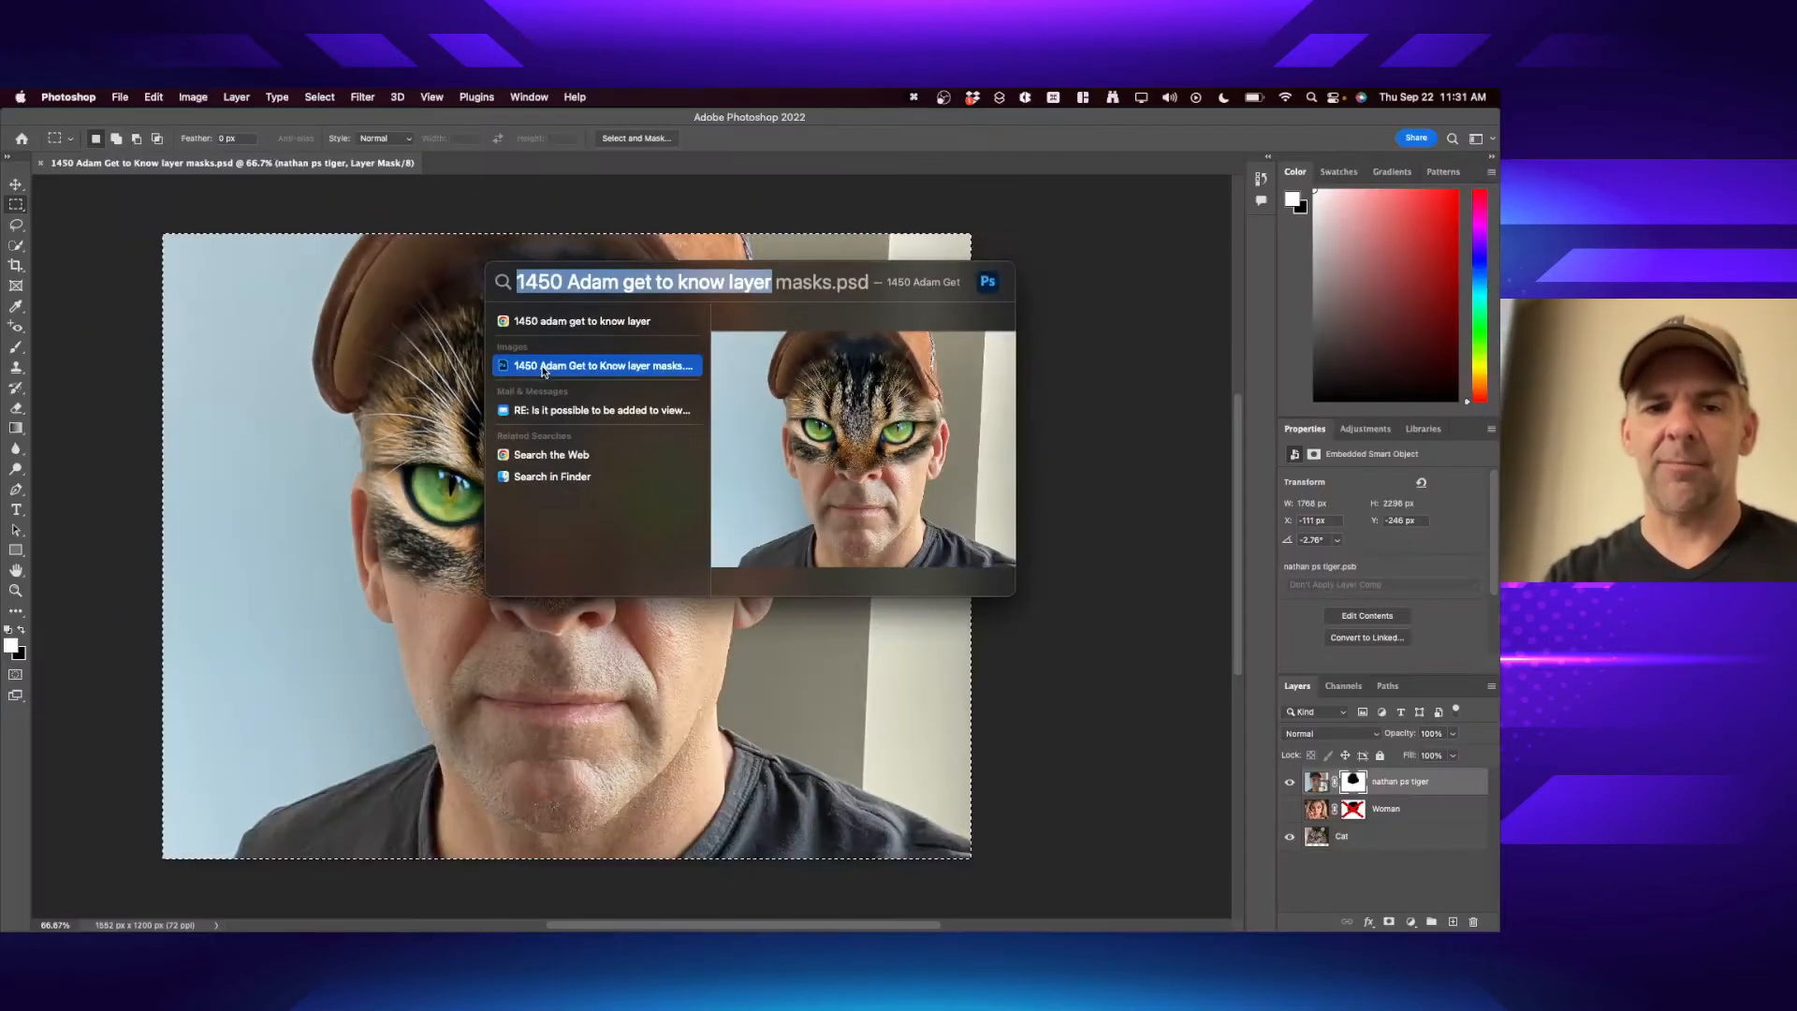
key("super+Return")
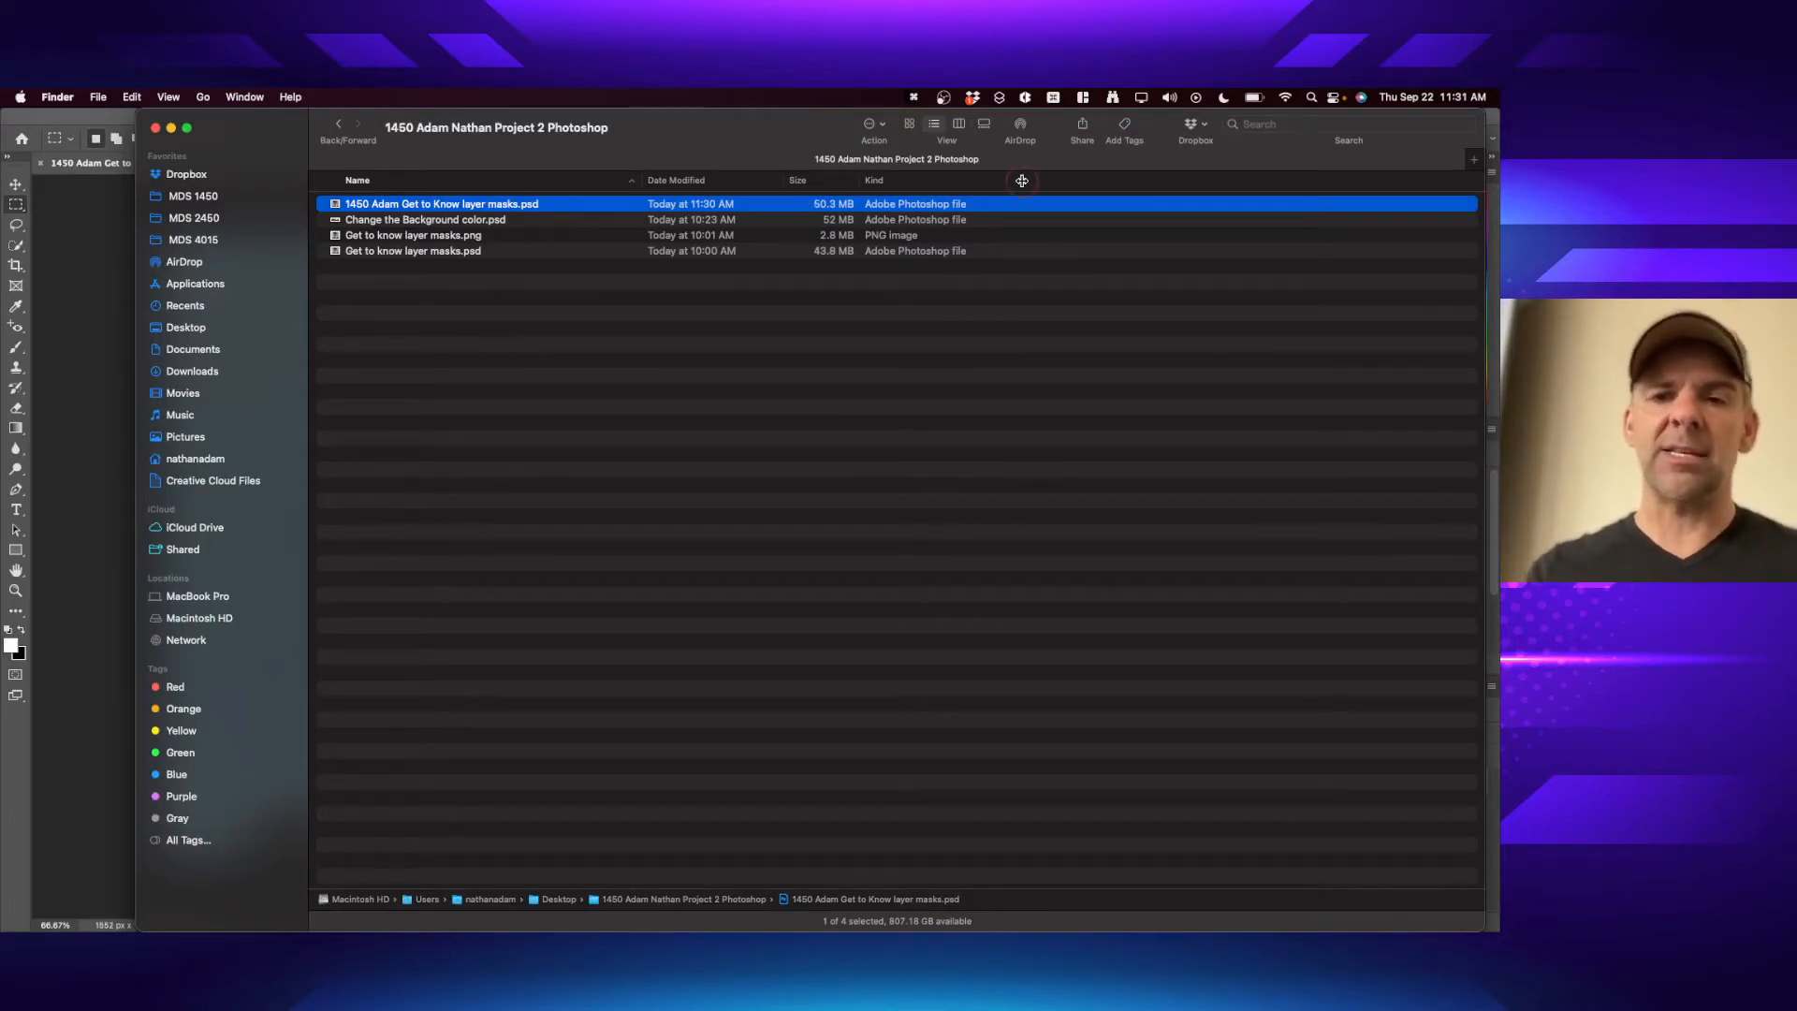
key("super+1")
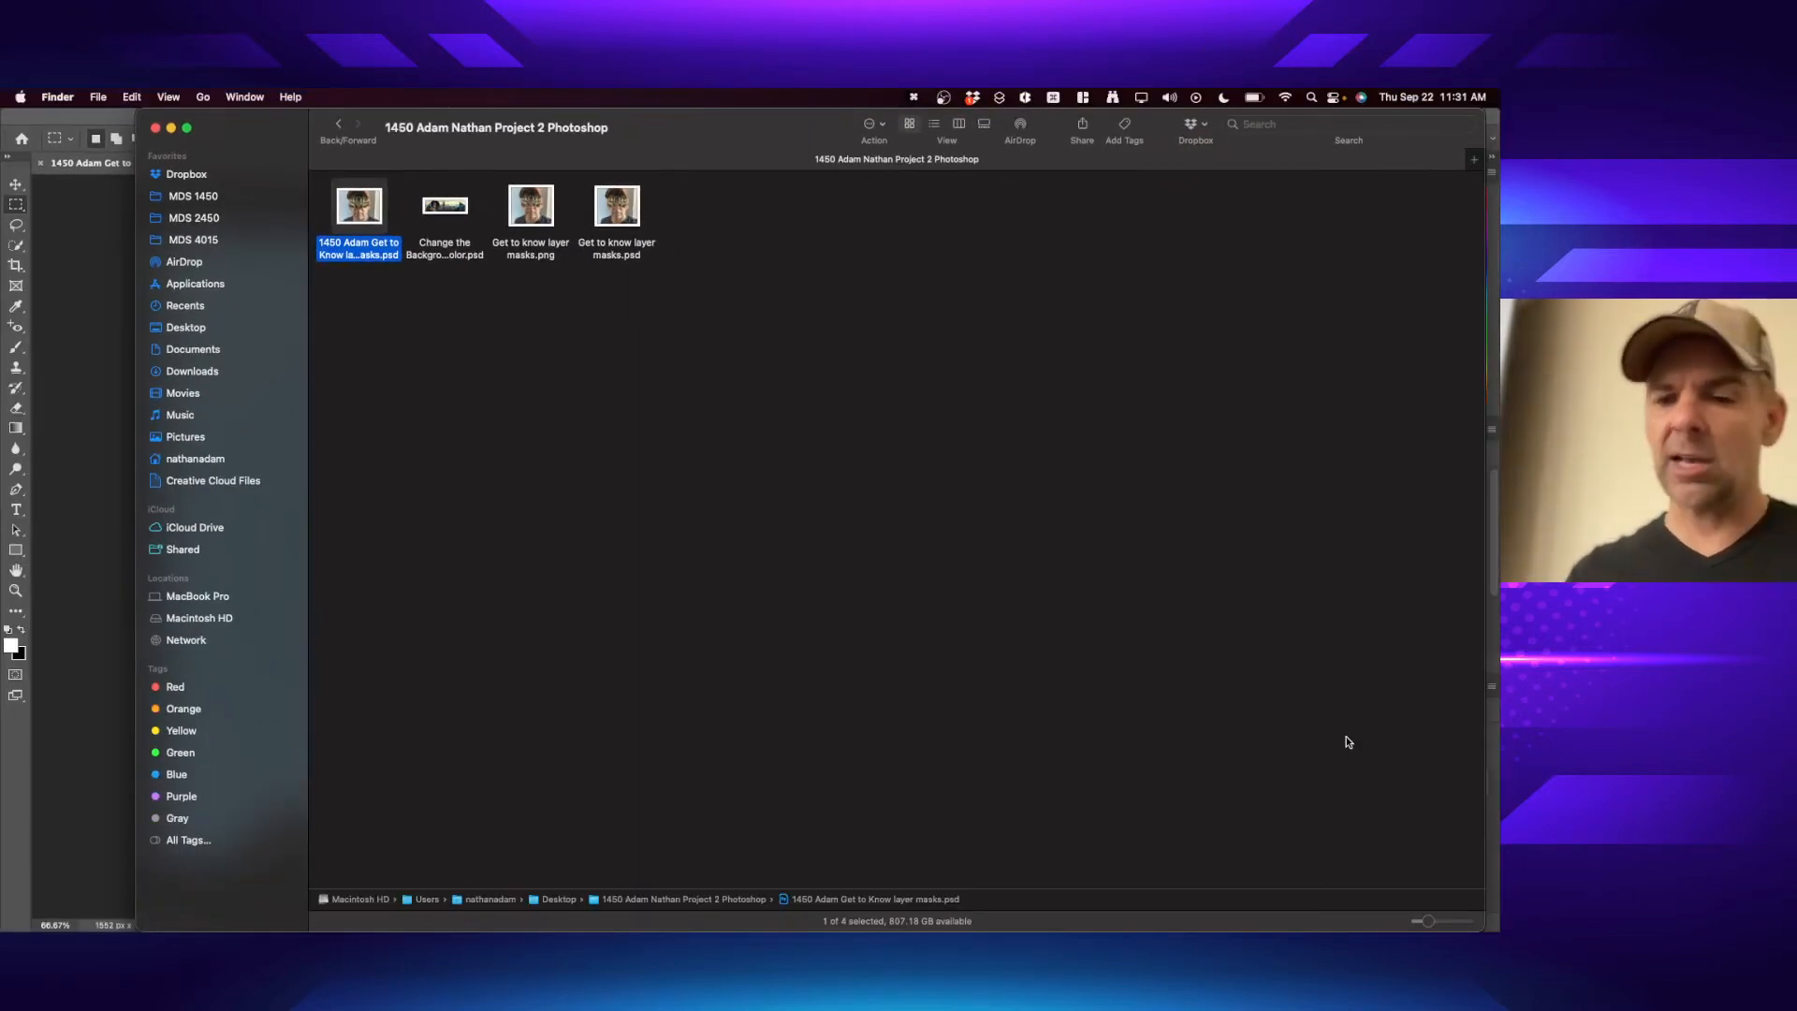
left_click_drag(1420, 921, 1450, 924)
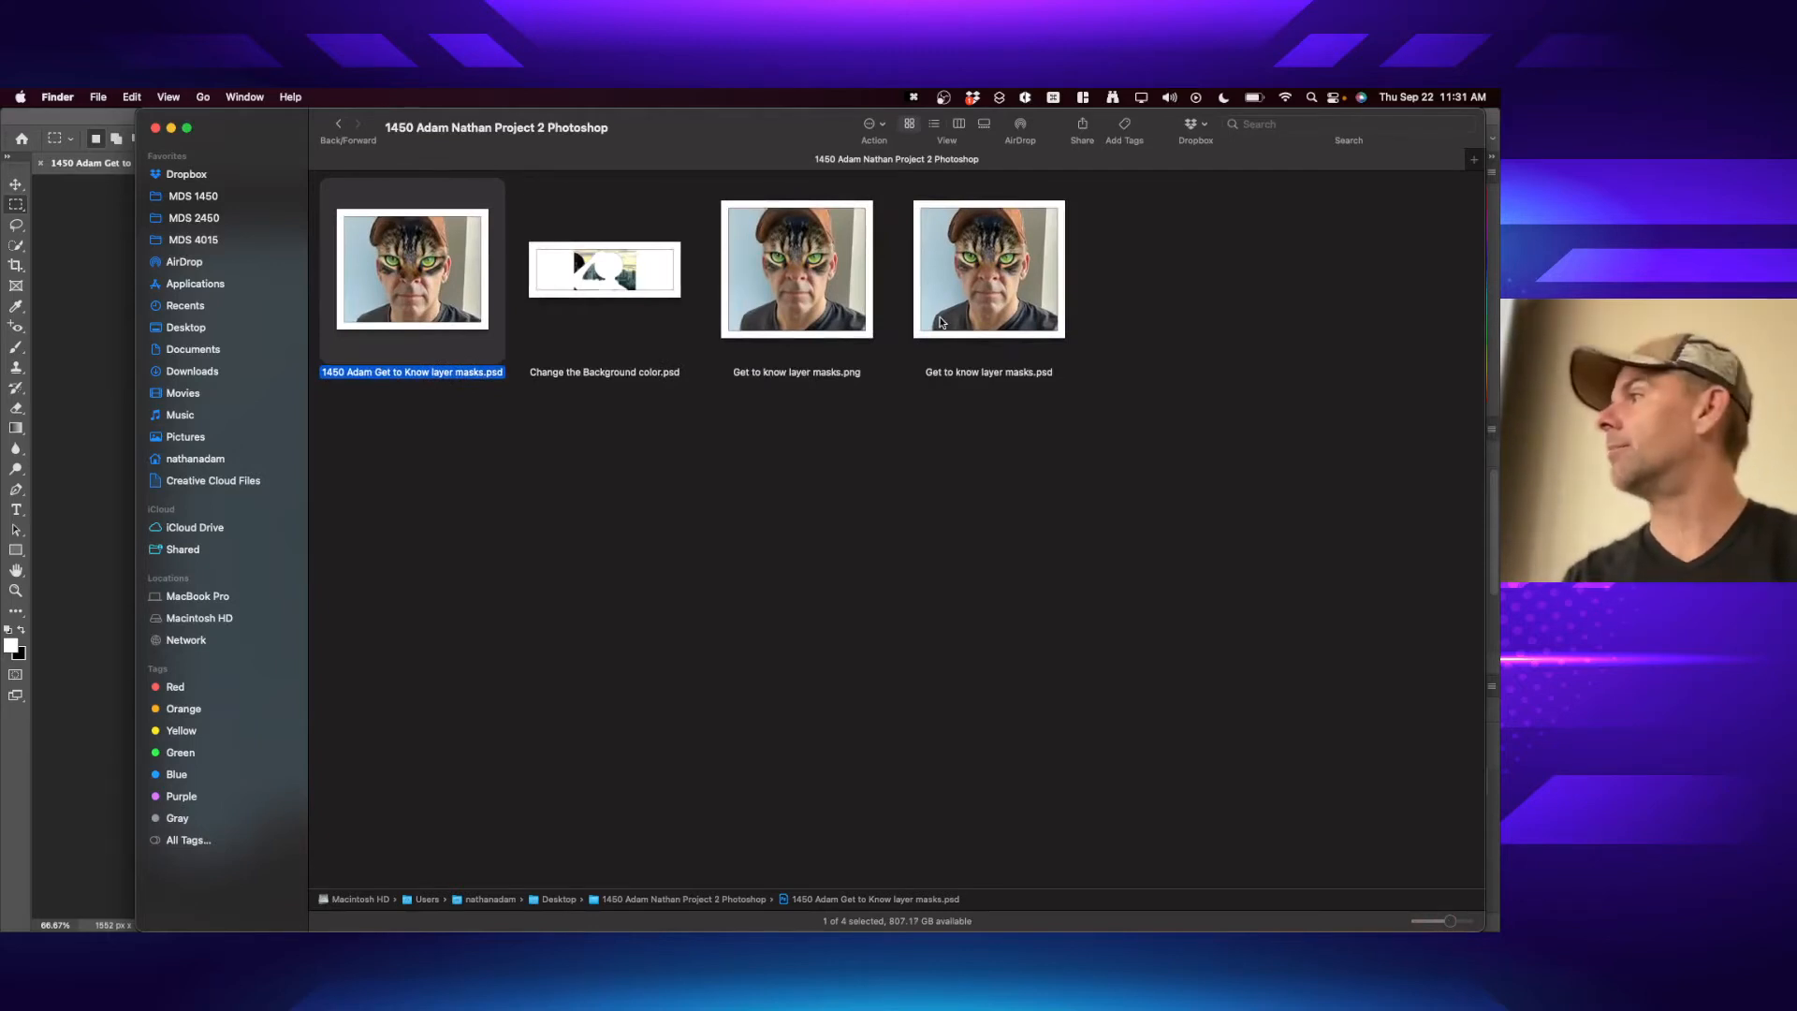
- Display the project folder as a list with a narrower Name column and open the composite PSD in Photoshop
key("super+2")
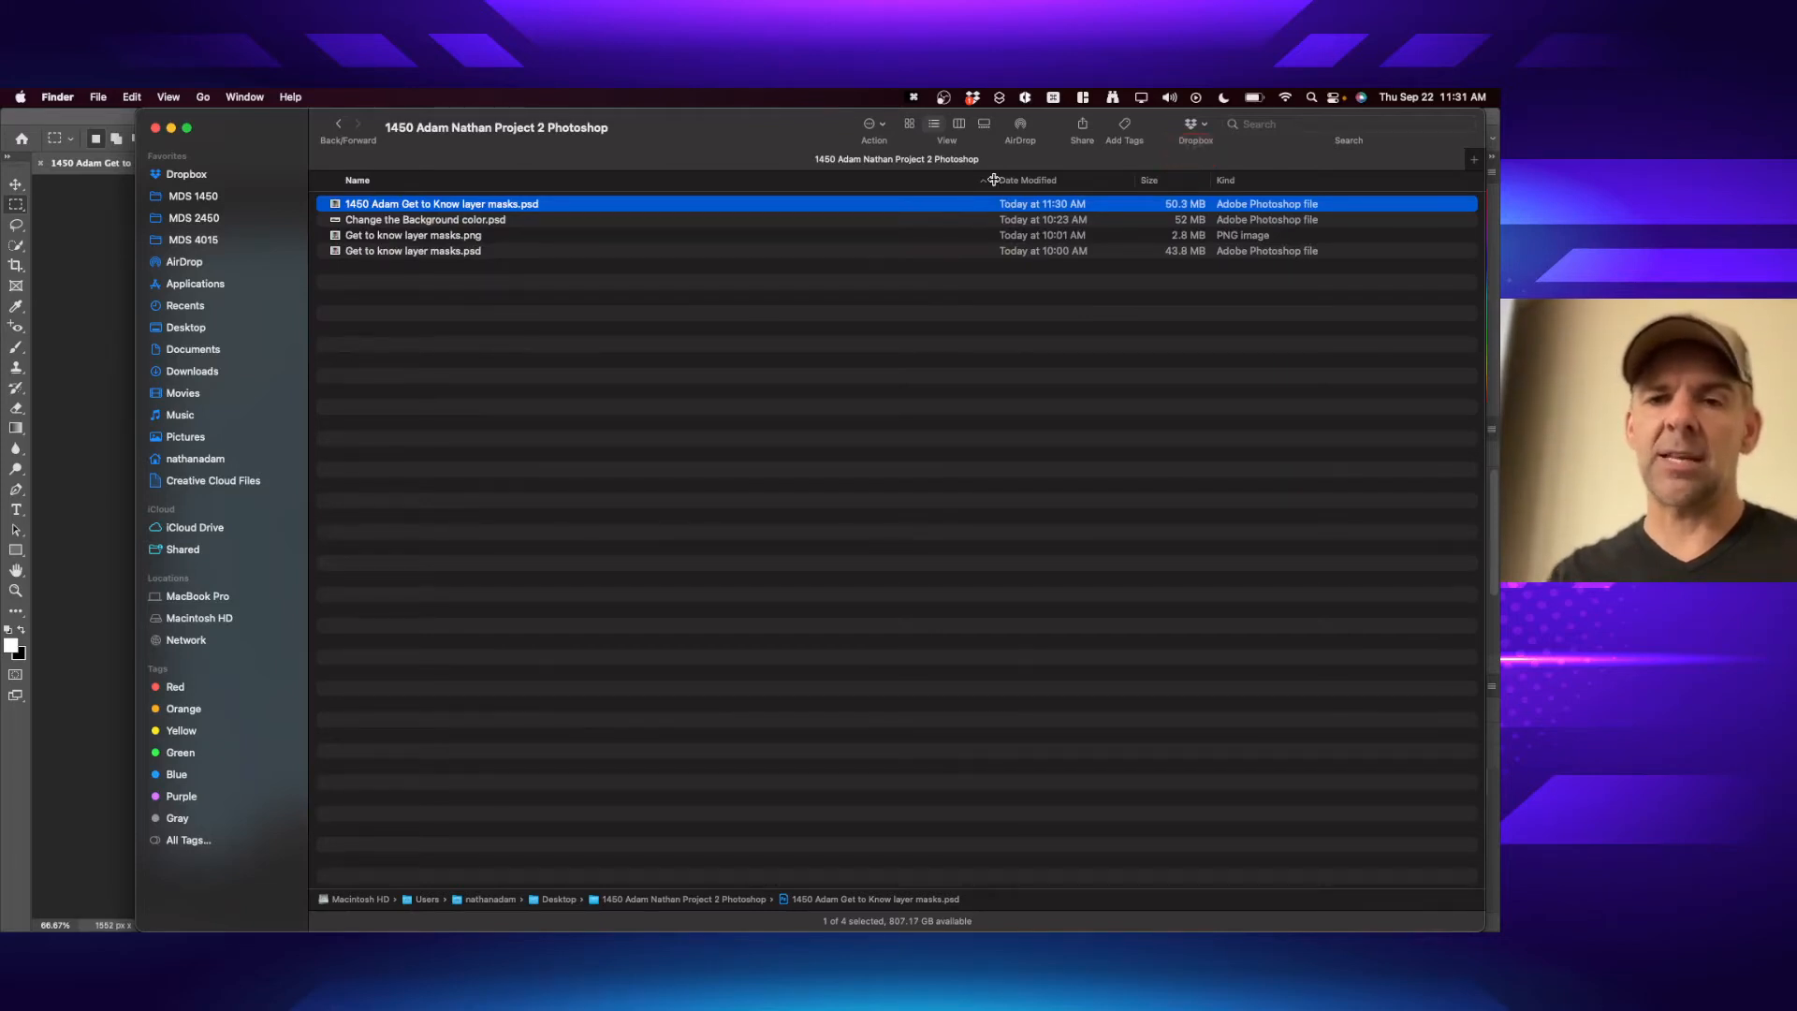
left_click_drag(994, 180, 639, 184)
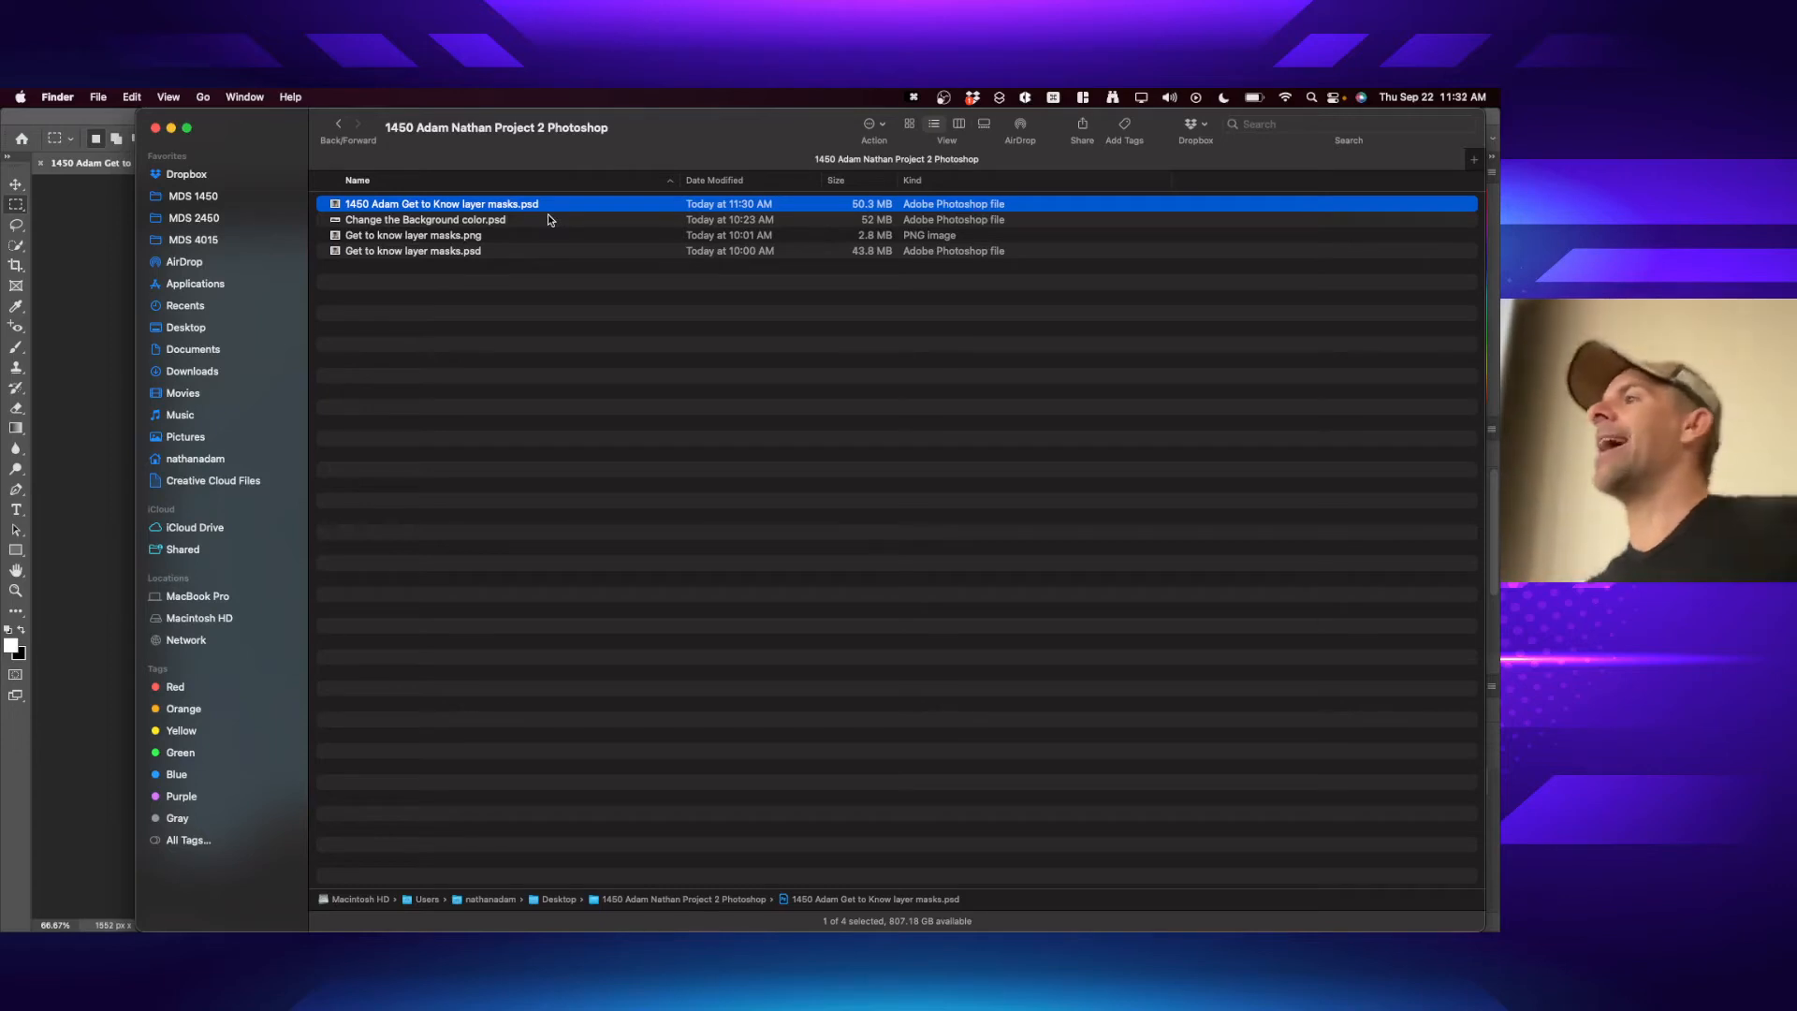
key("super+Tab")
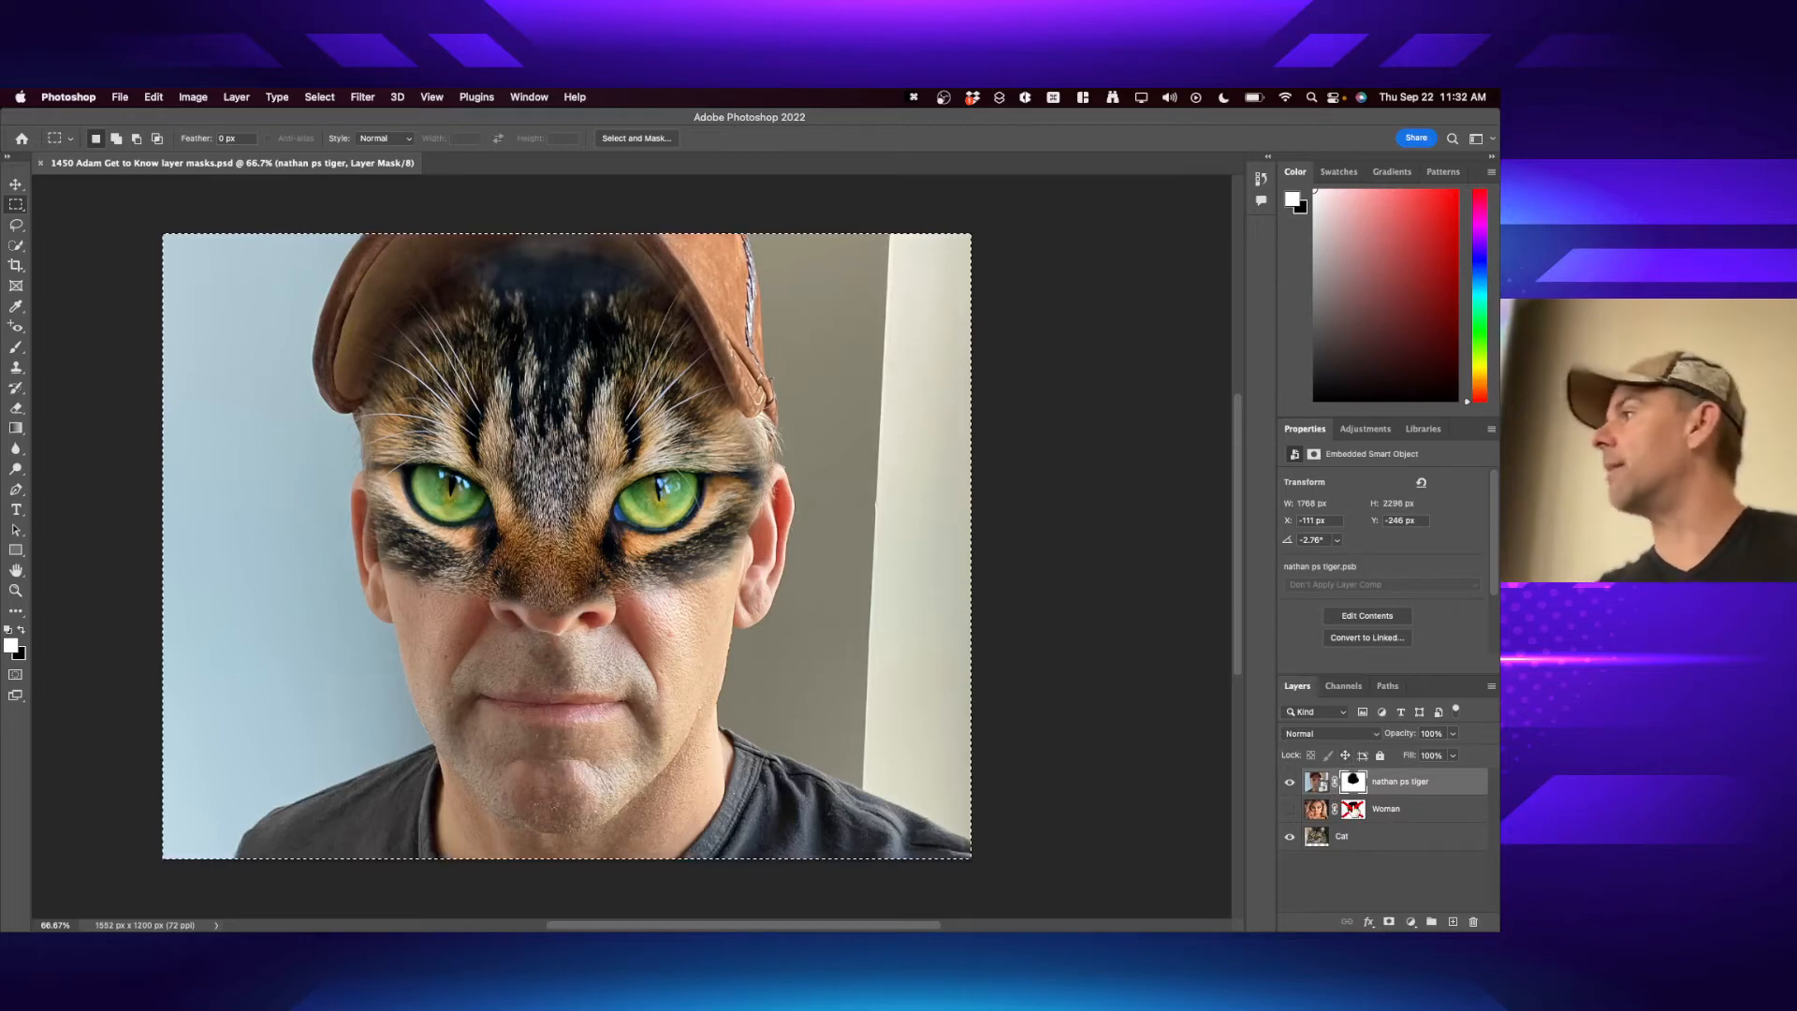
key("super+Tab")
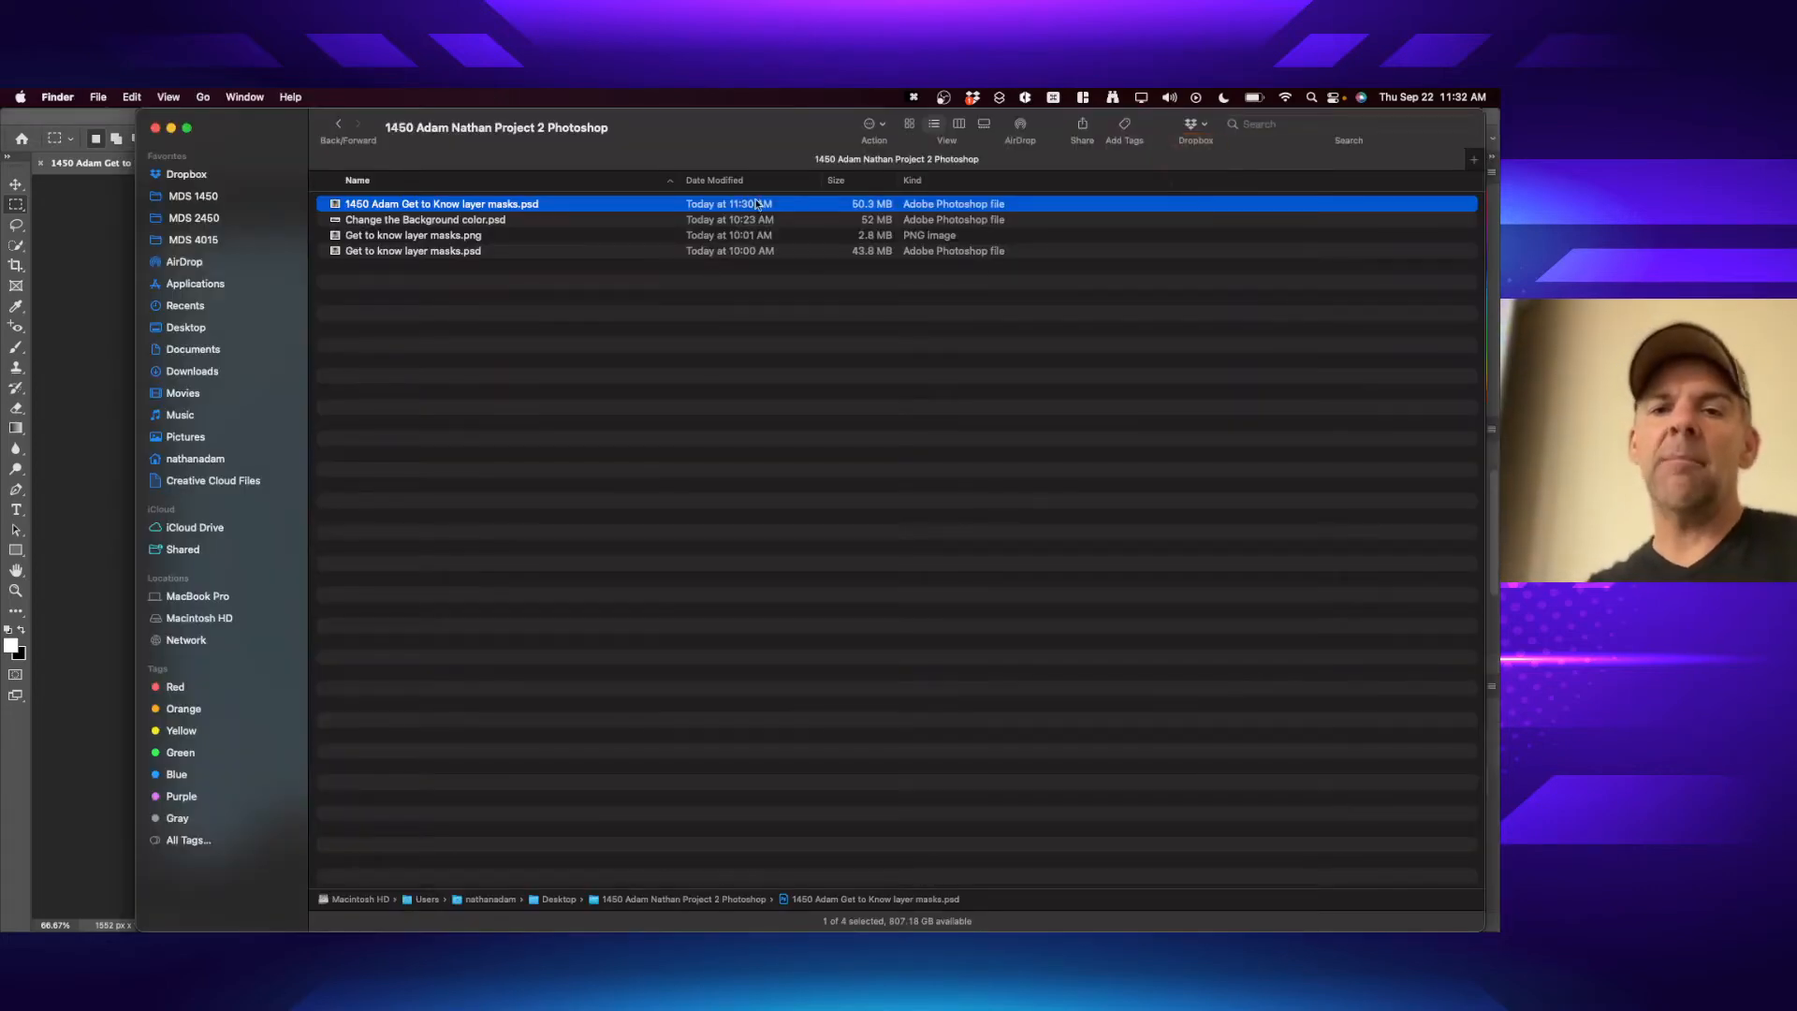
double_click(592, 193)
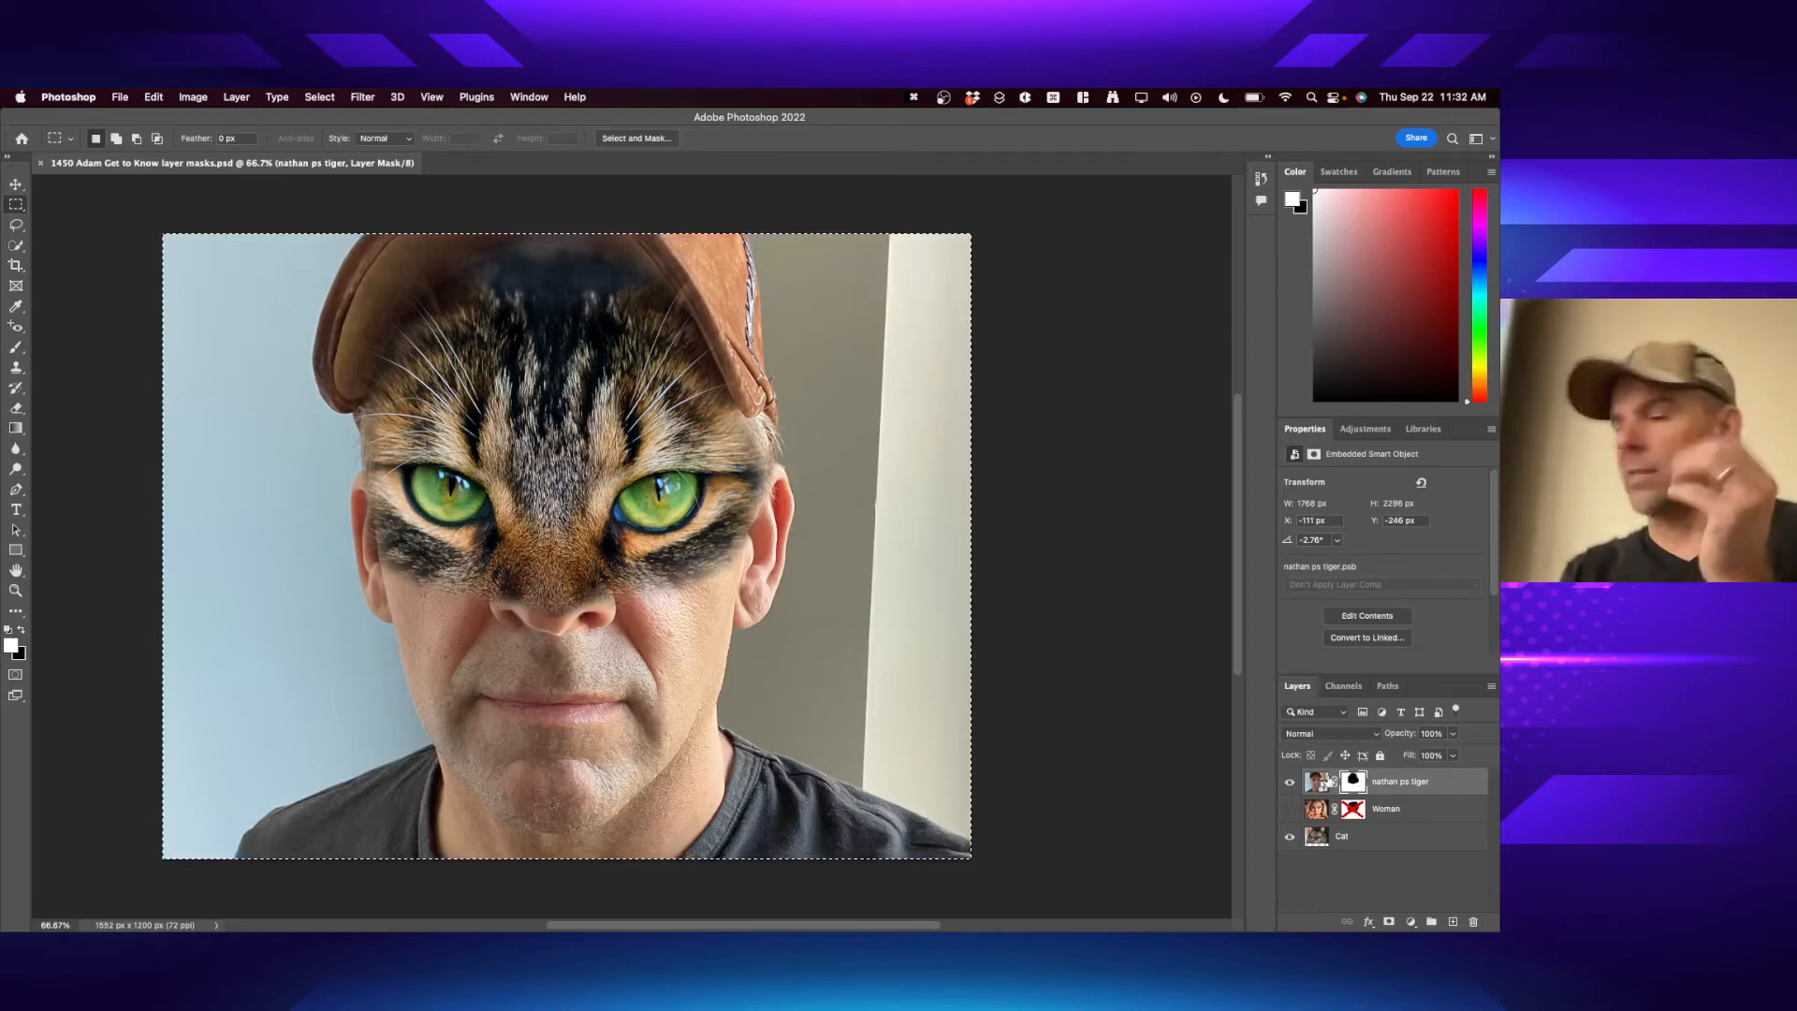
- Quick-export the composite as a PNG into the Project 2 Photoshop folder under the suggested name and select the exported file in Finder
left_click(118, 96)
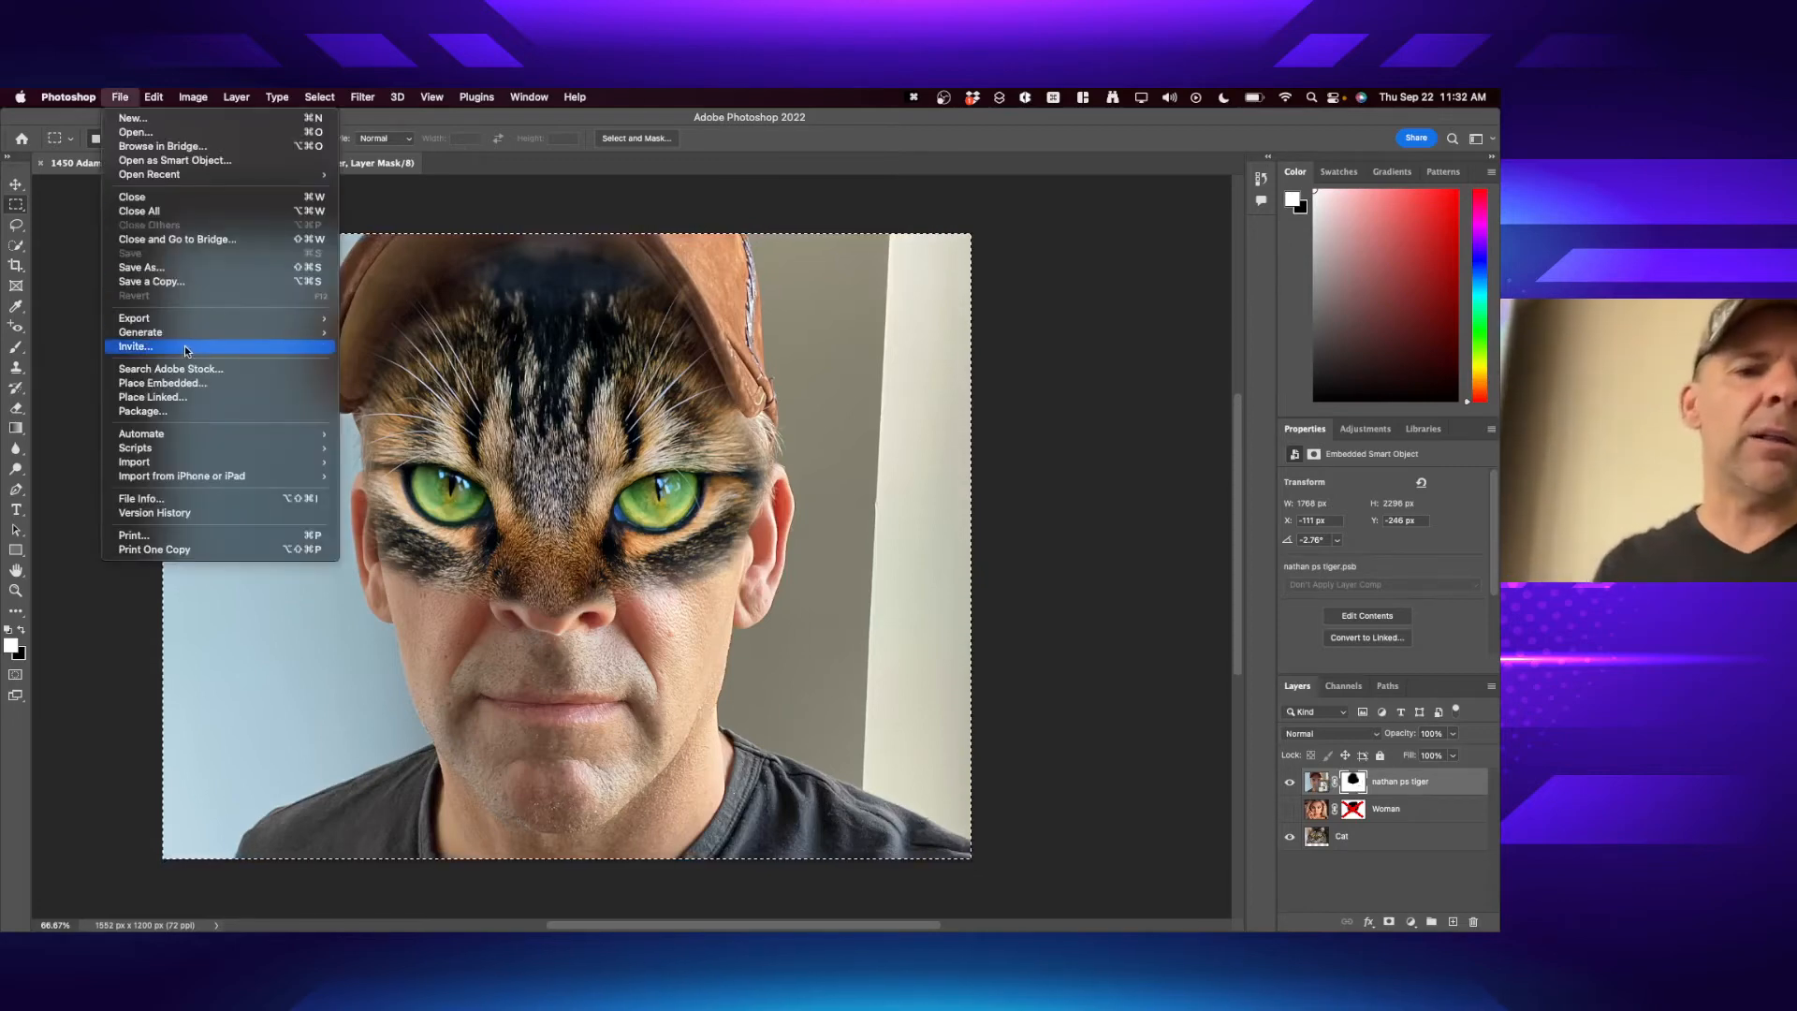
mouse_move(229, 318)
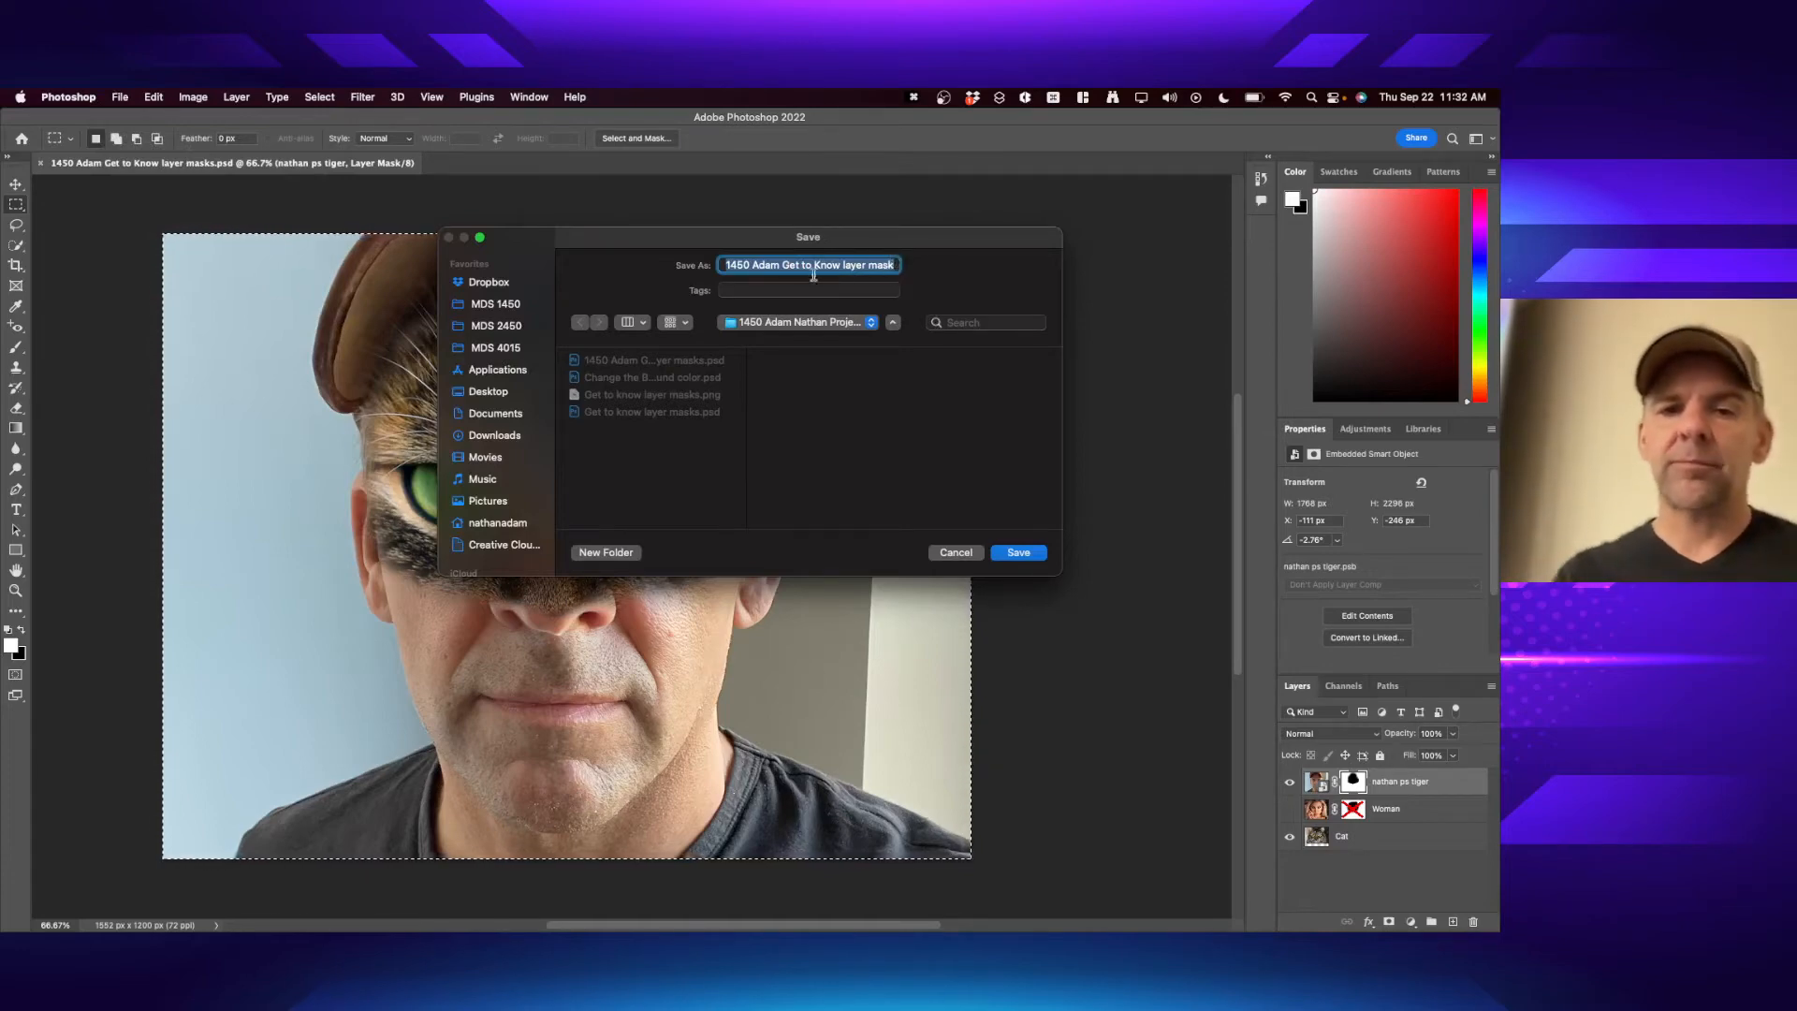
left_click(811, 322)
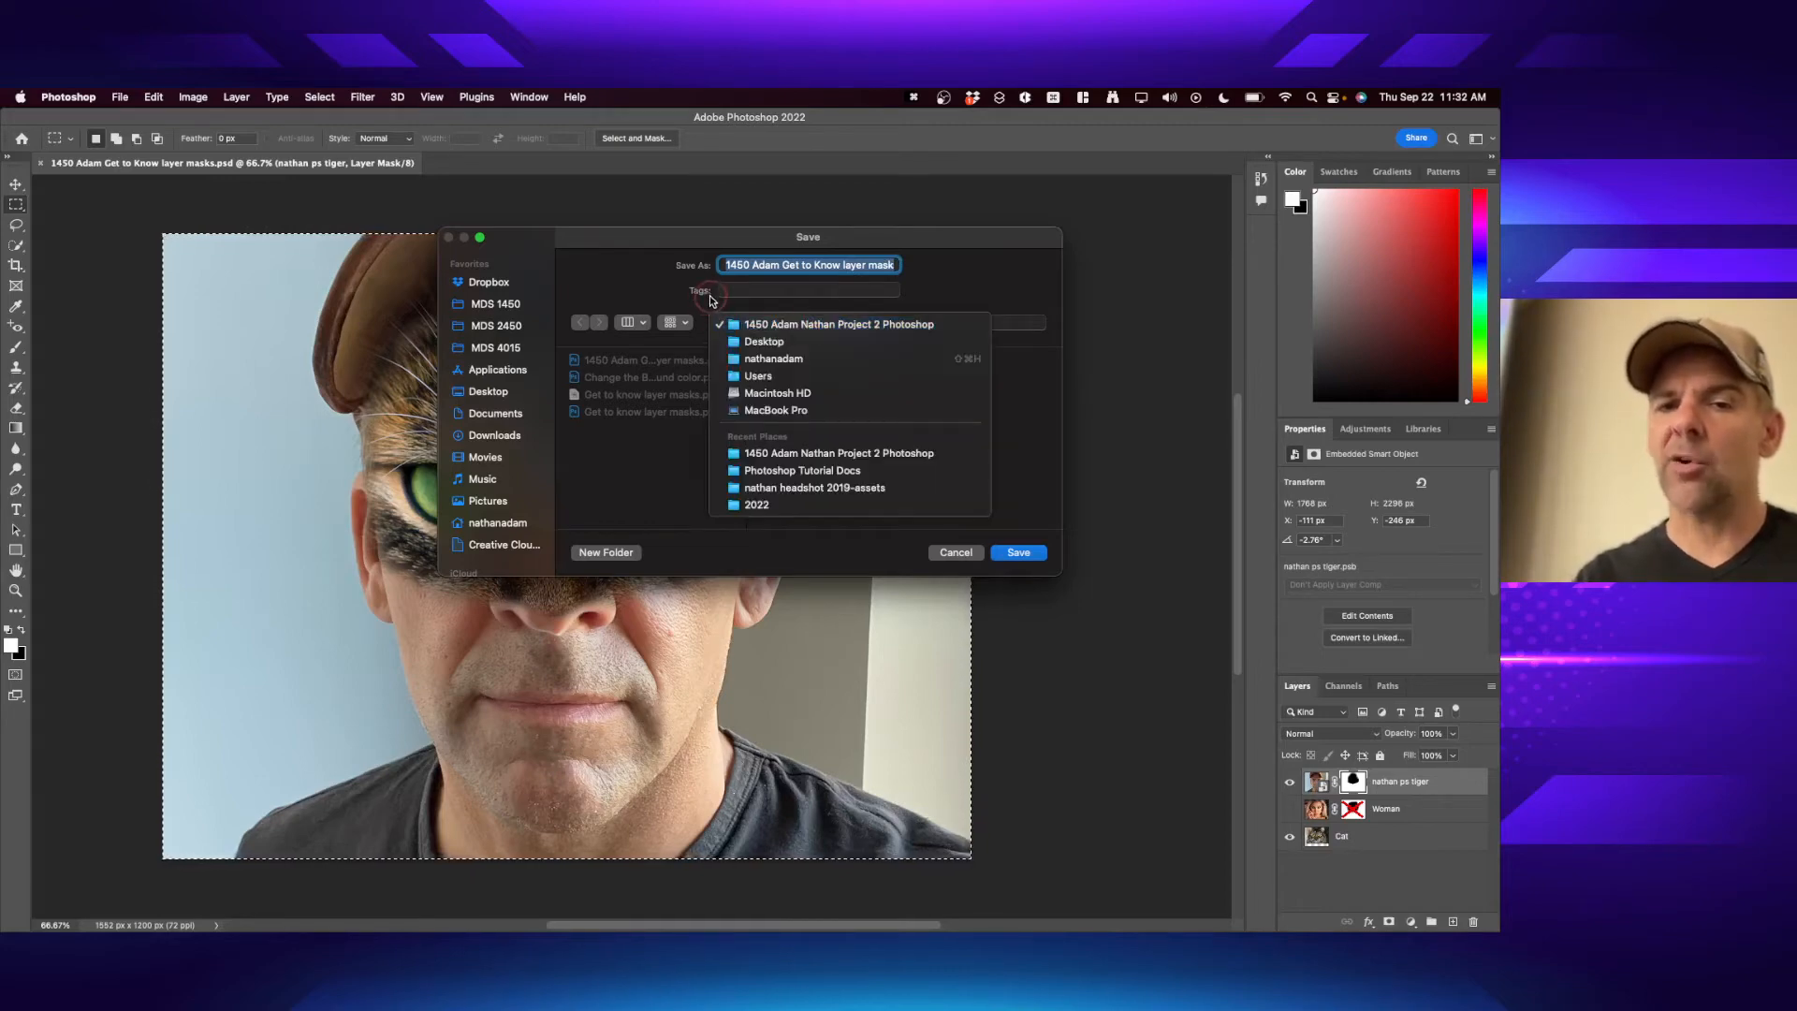
left_click(708, 297)
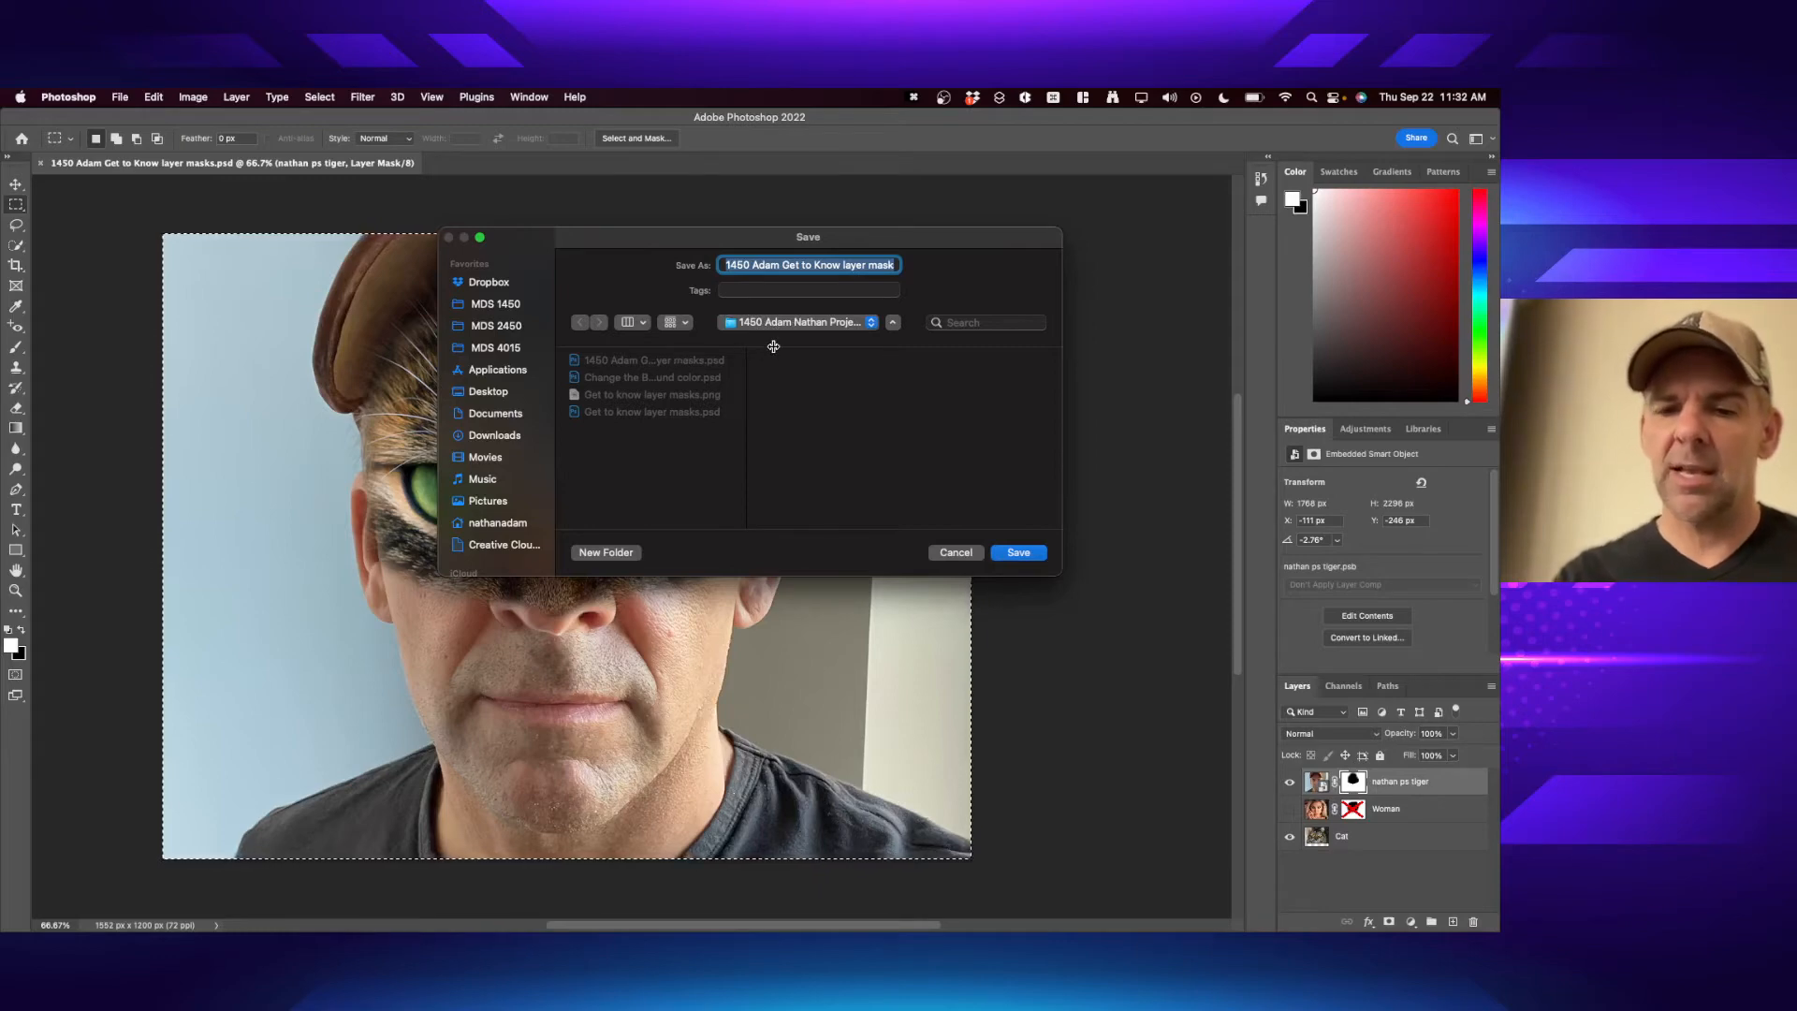
key("Right")
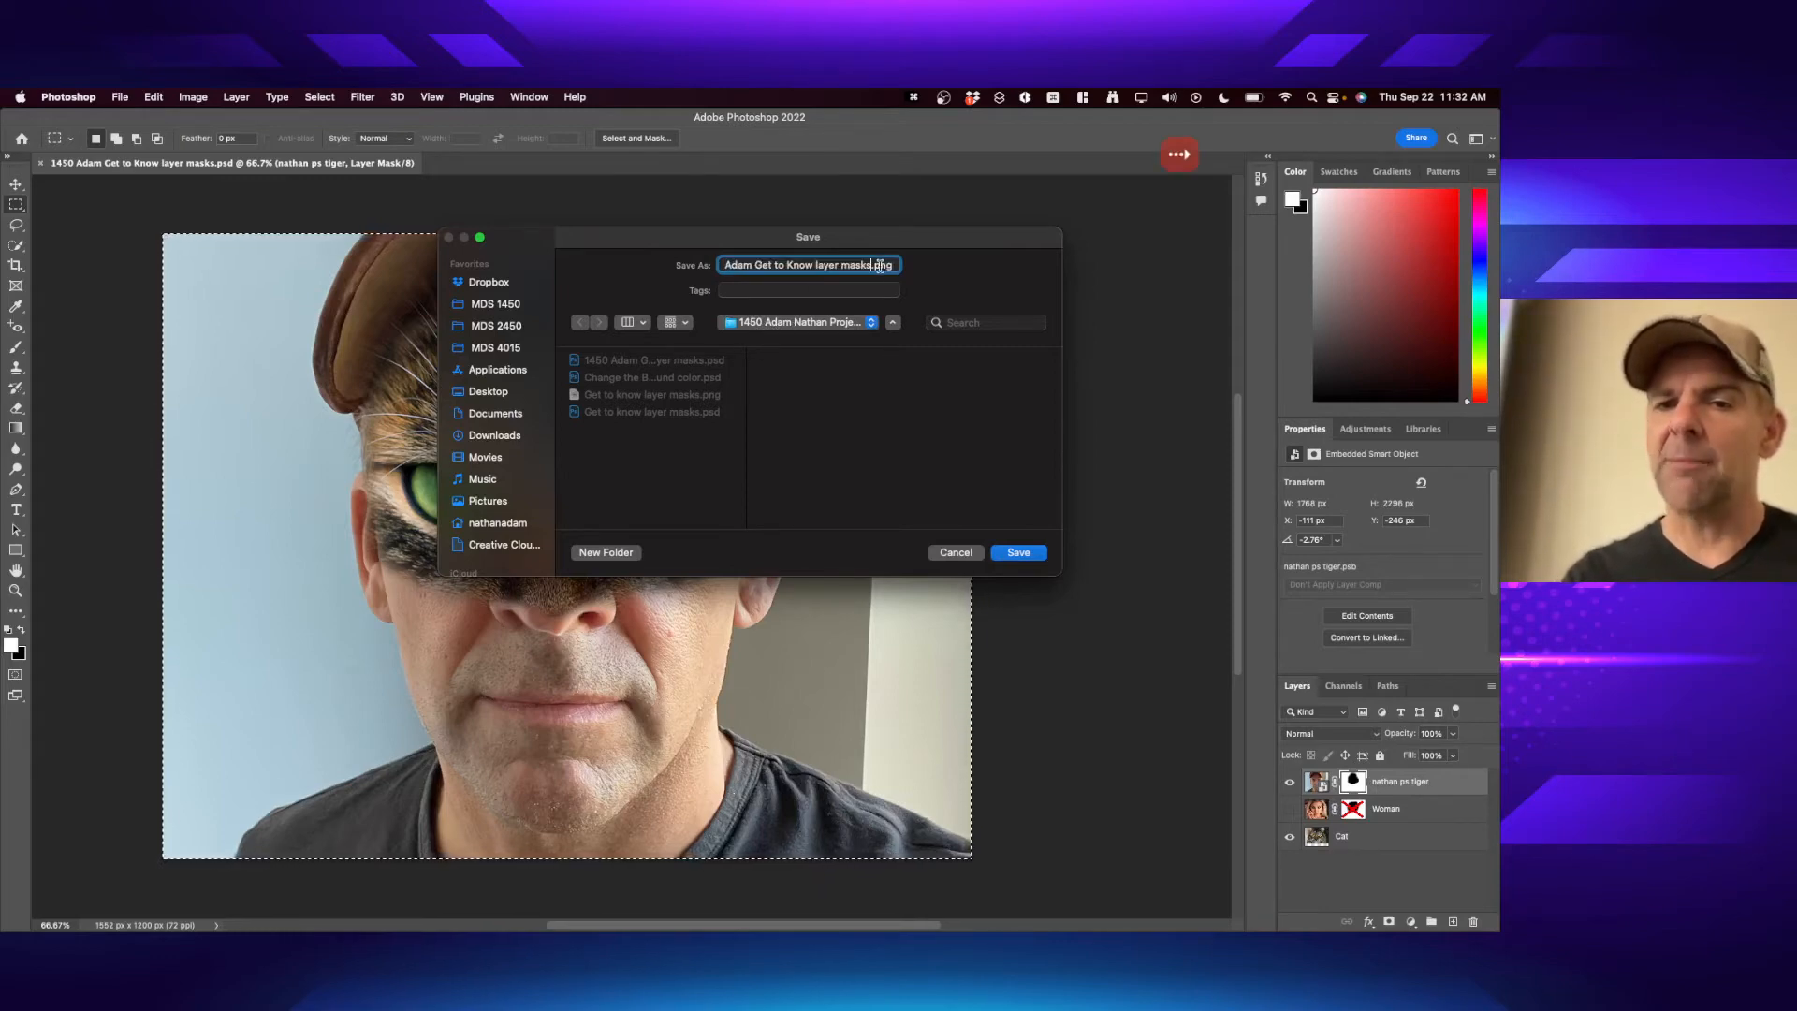
key("Return")
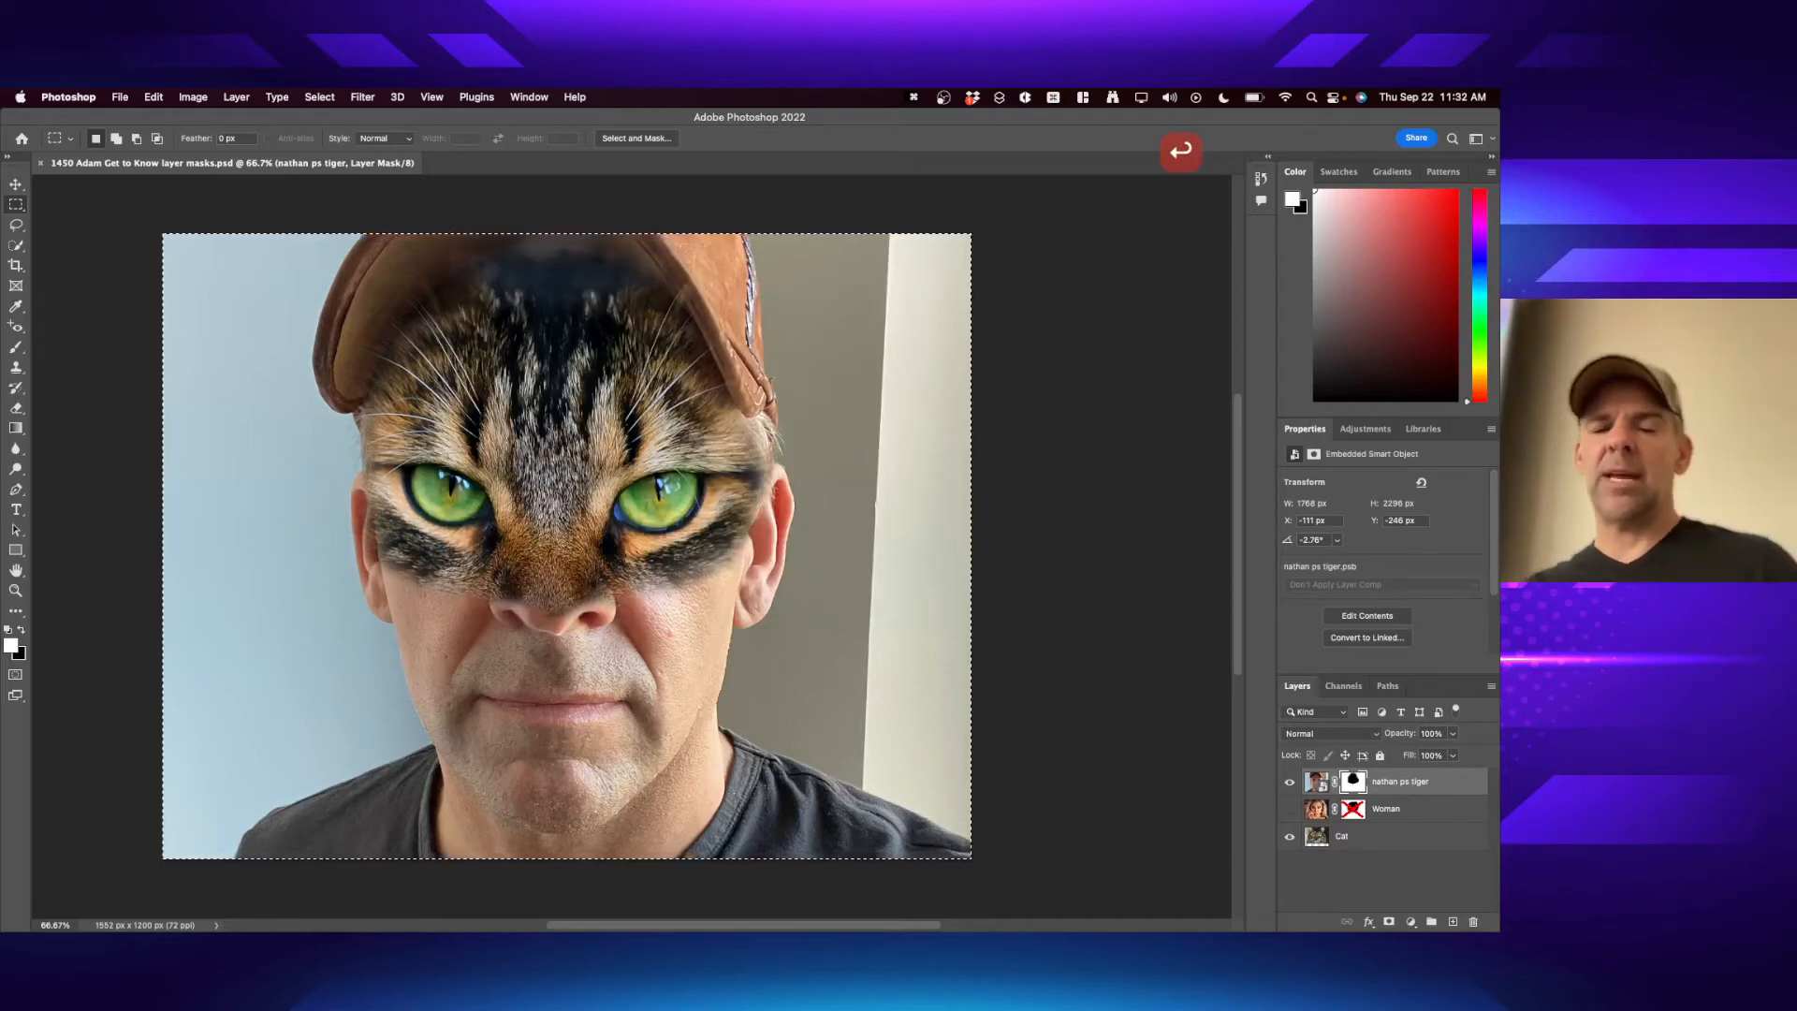
key("super+Tab")
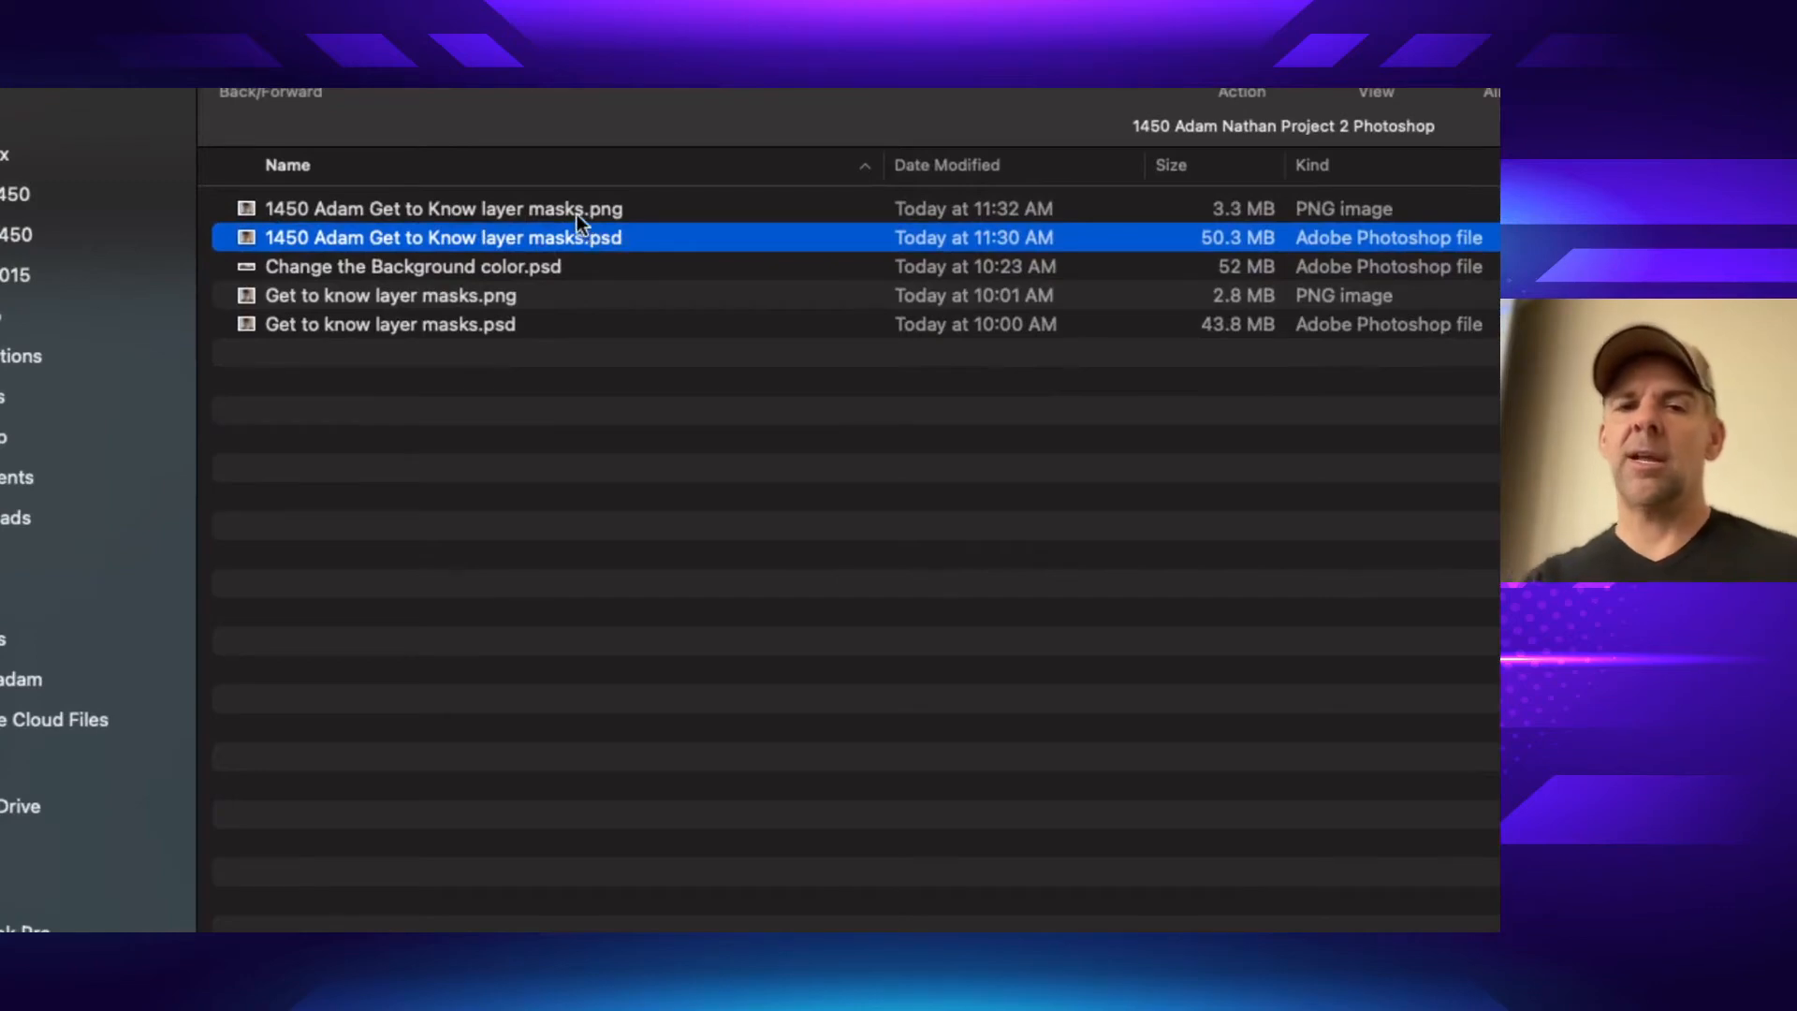
left_click(576, 214)
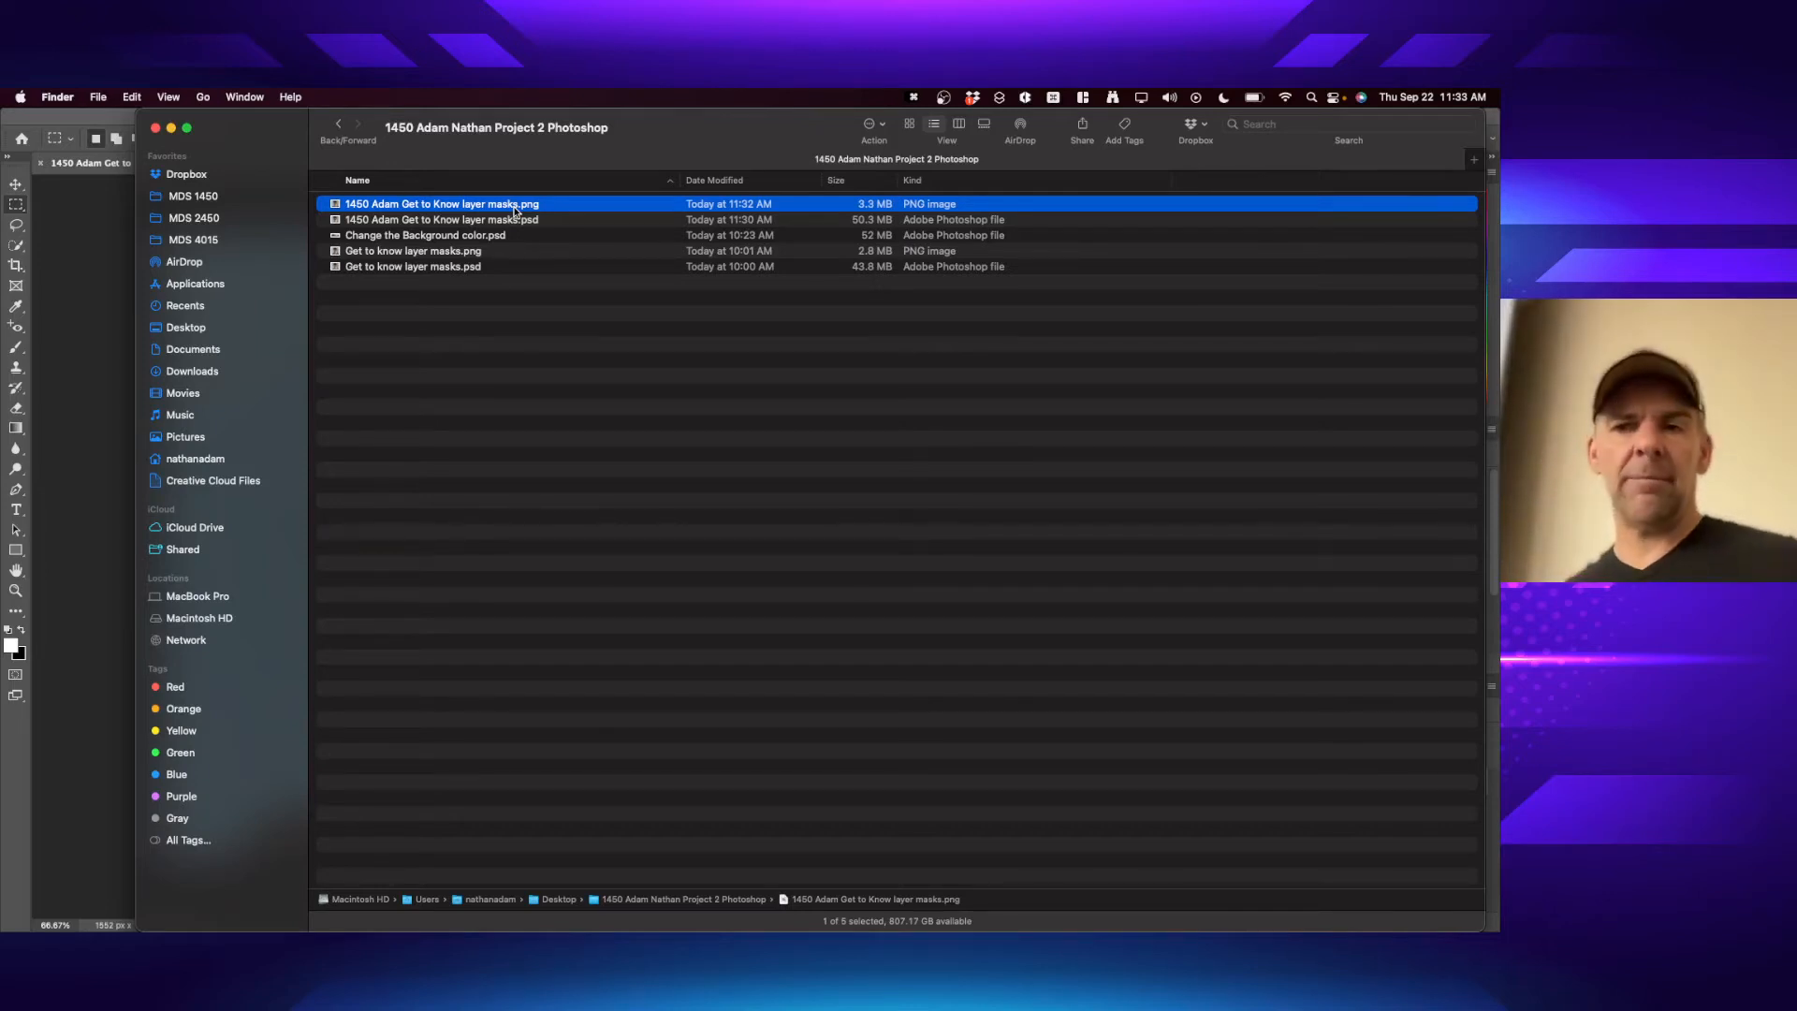
key("super+Tab")
key("super+Tab")
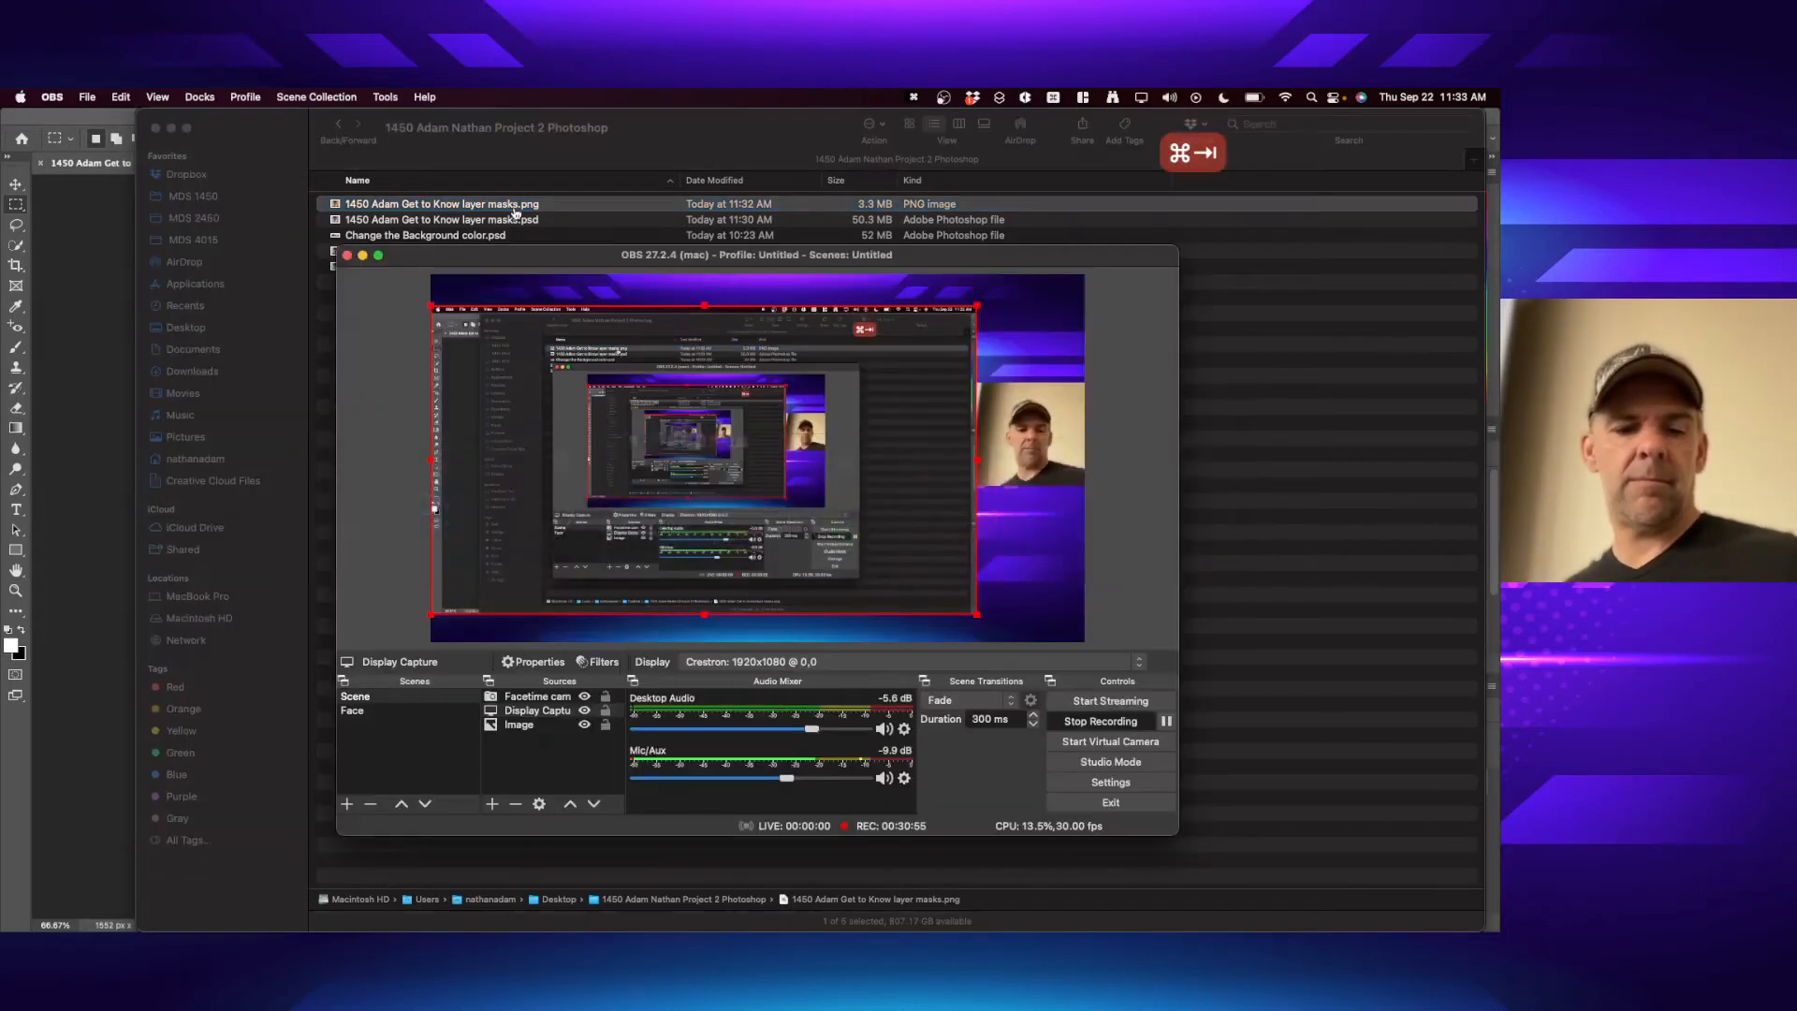
key("shift+super+1")
key("super+Tab")
key("super+Tab")
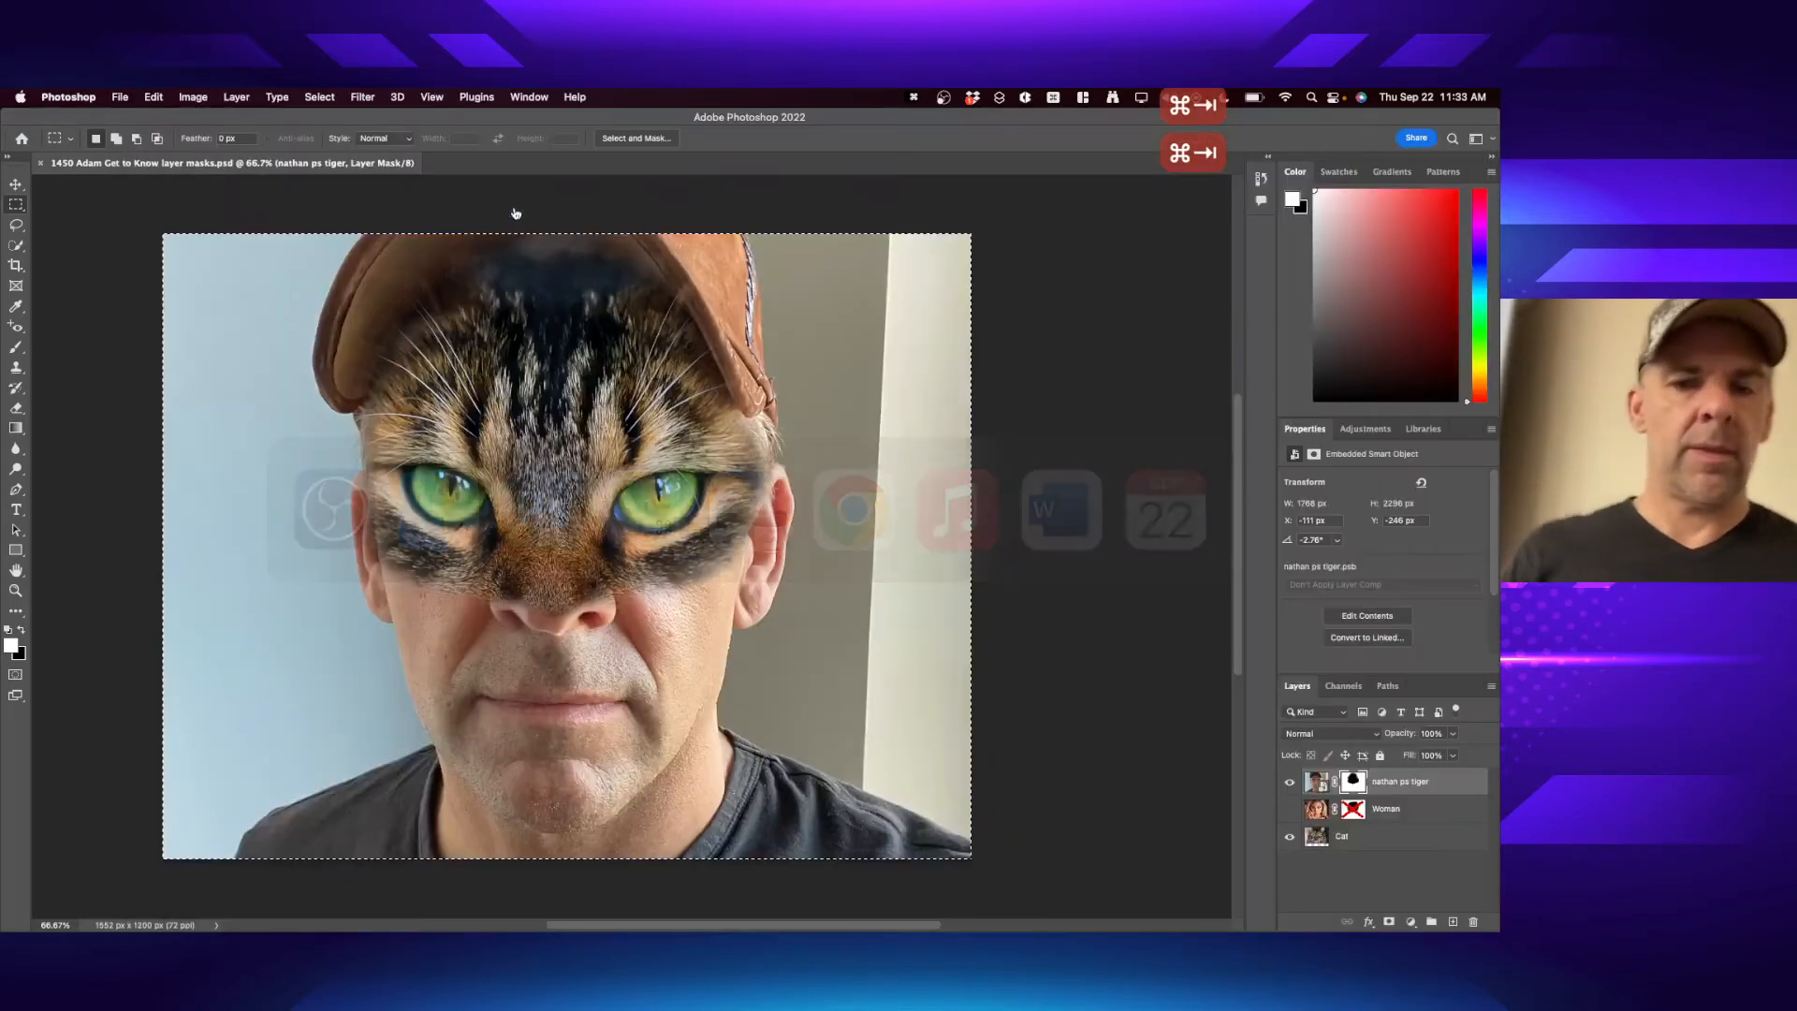
key("super+Tab")
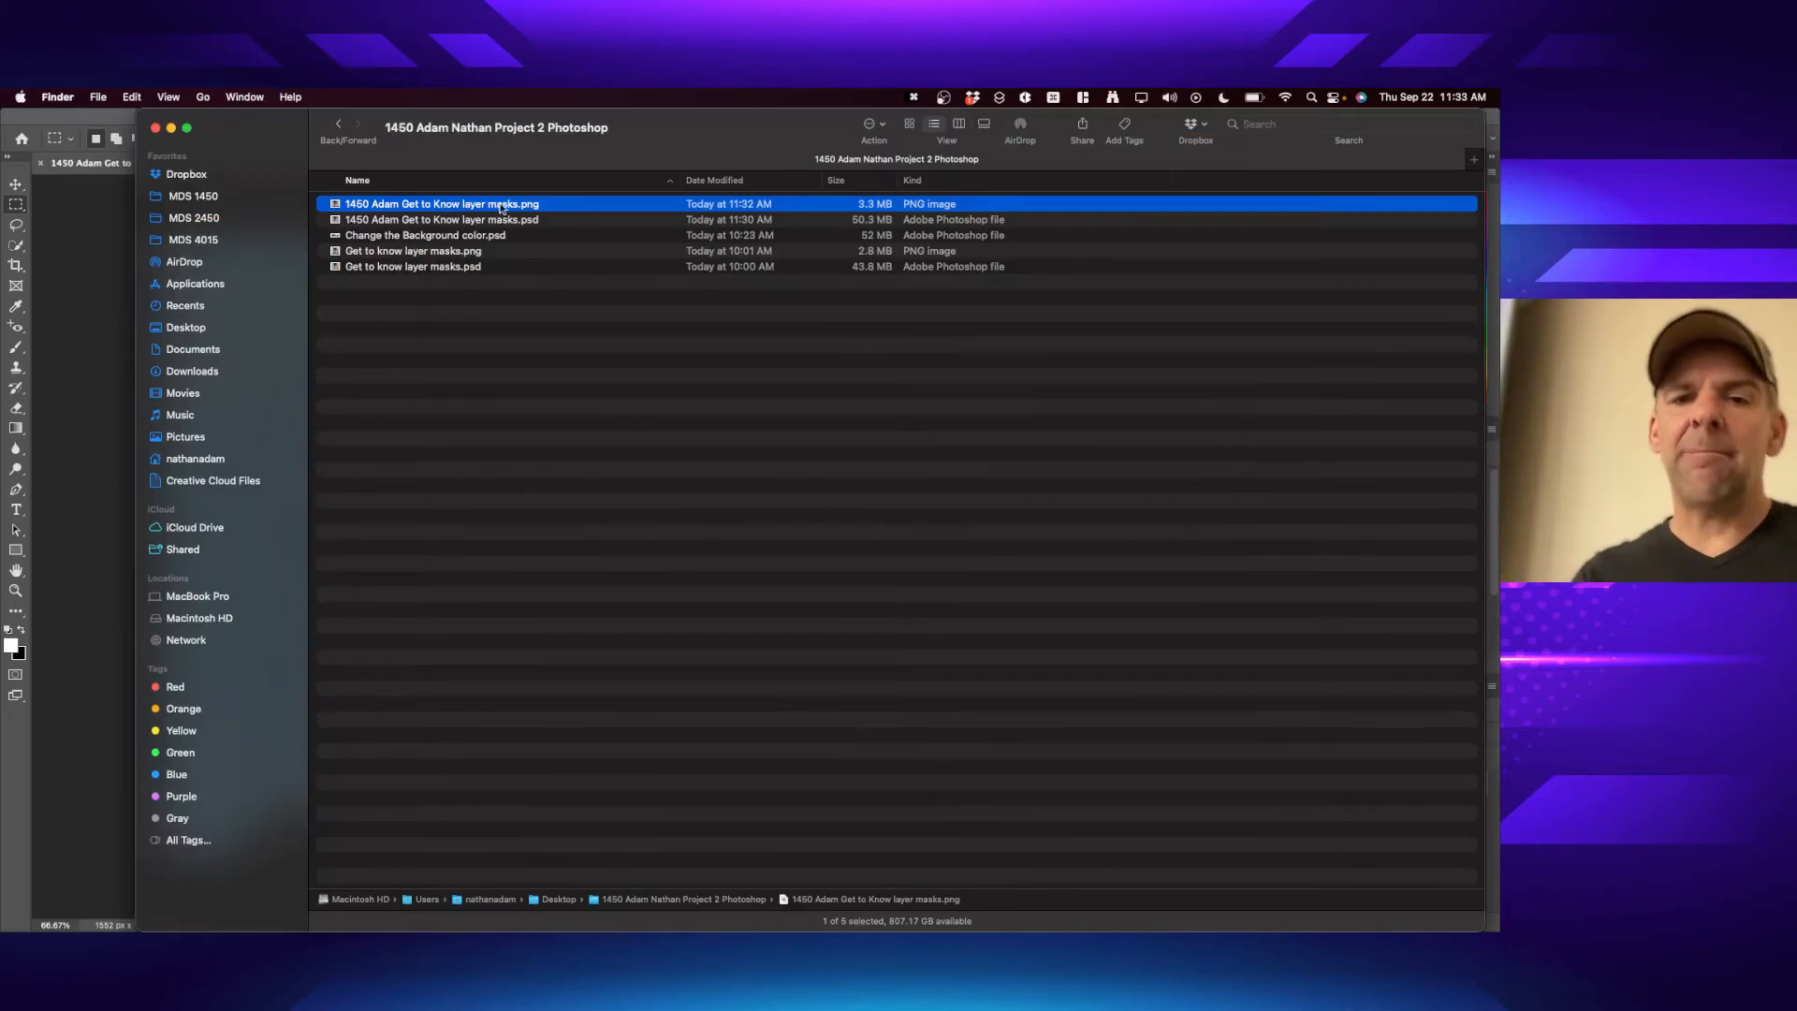
scroll(449, 228, "up", 2)
scroll(449, 227, "down", 2)
scroll(449, 228, "up", 5)
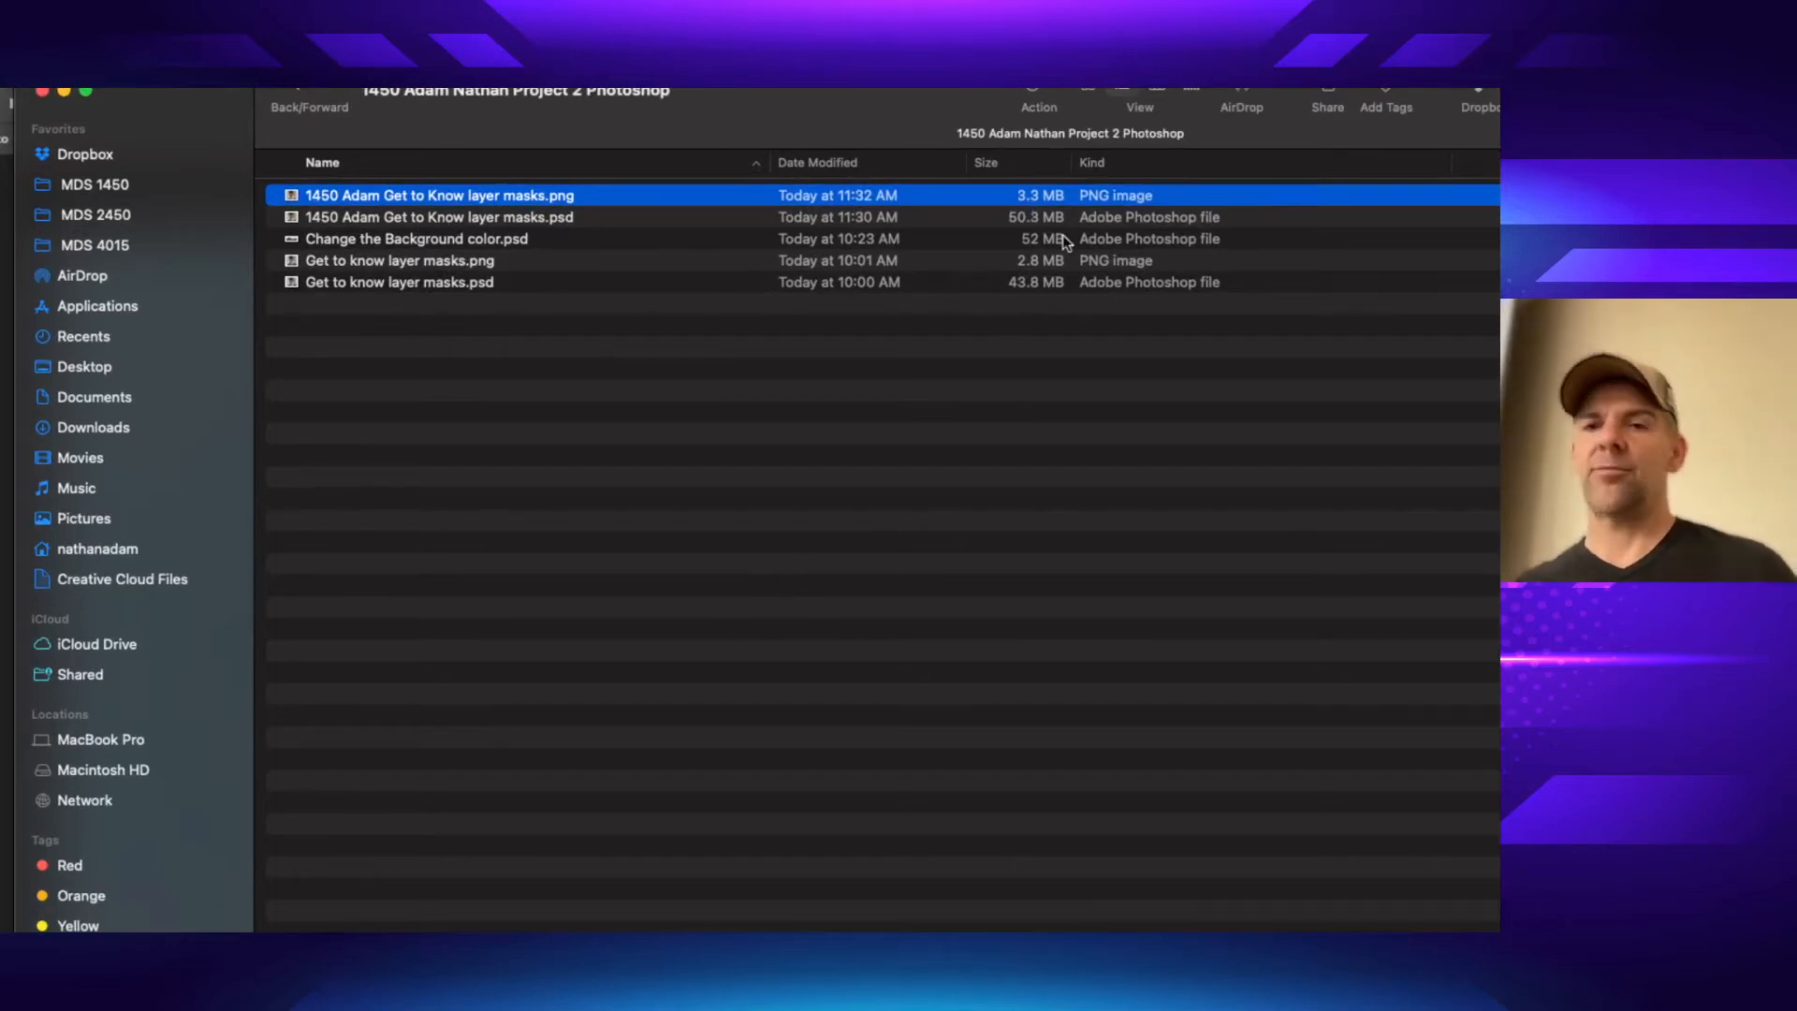
- Compare the composite PSD with its PNG export in Quick Look, and close the preview and portrait image windows
key("Down")
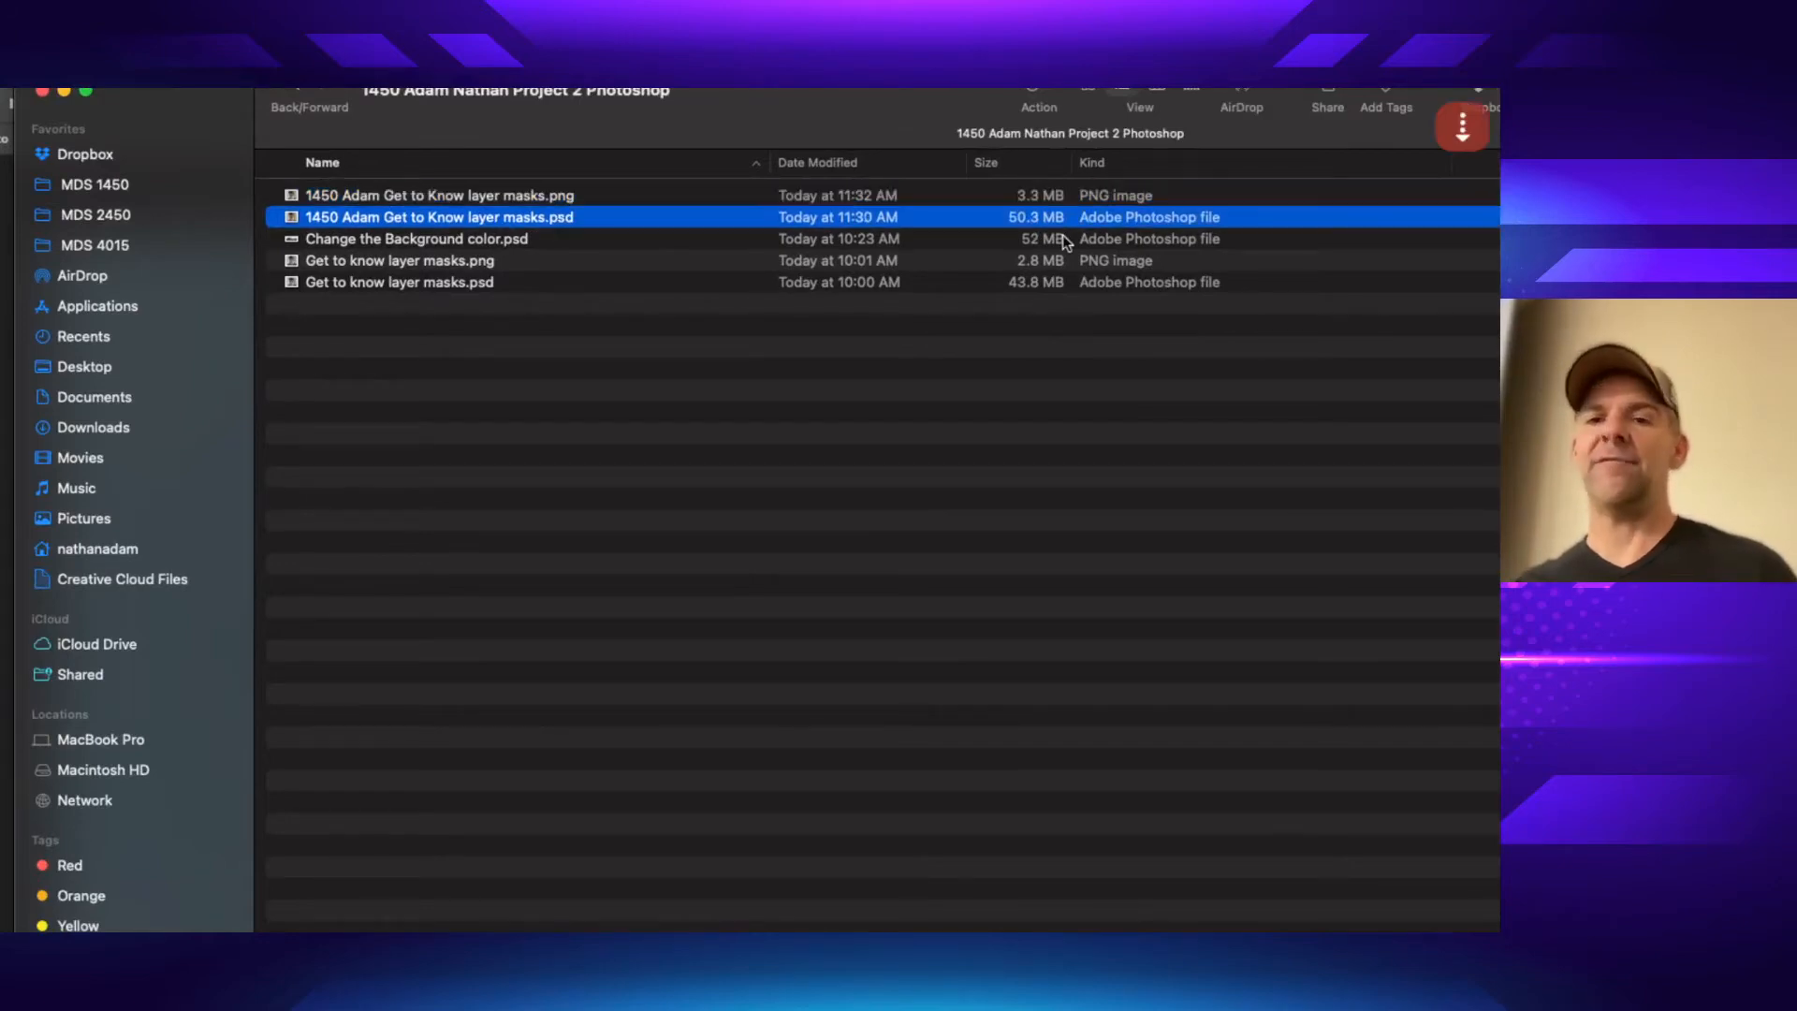
key("space")
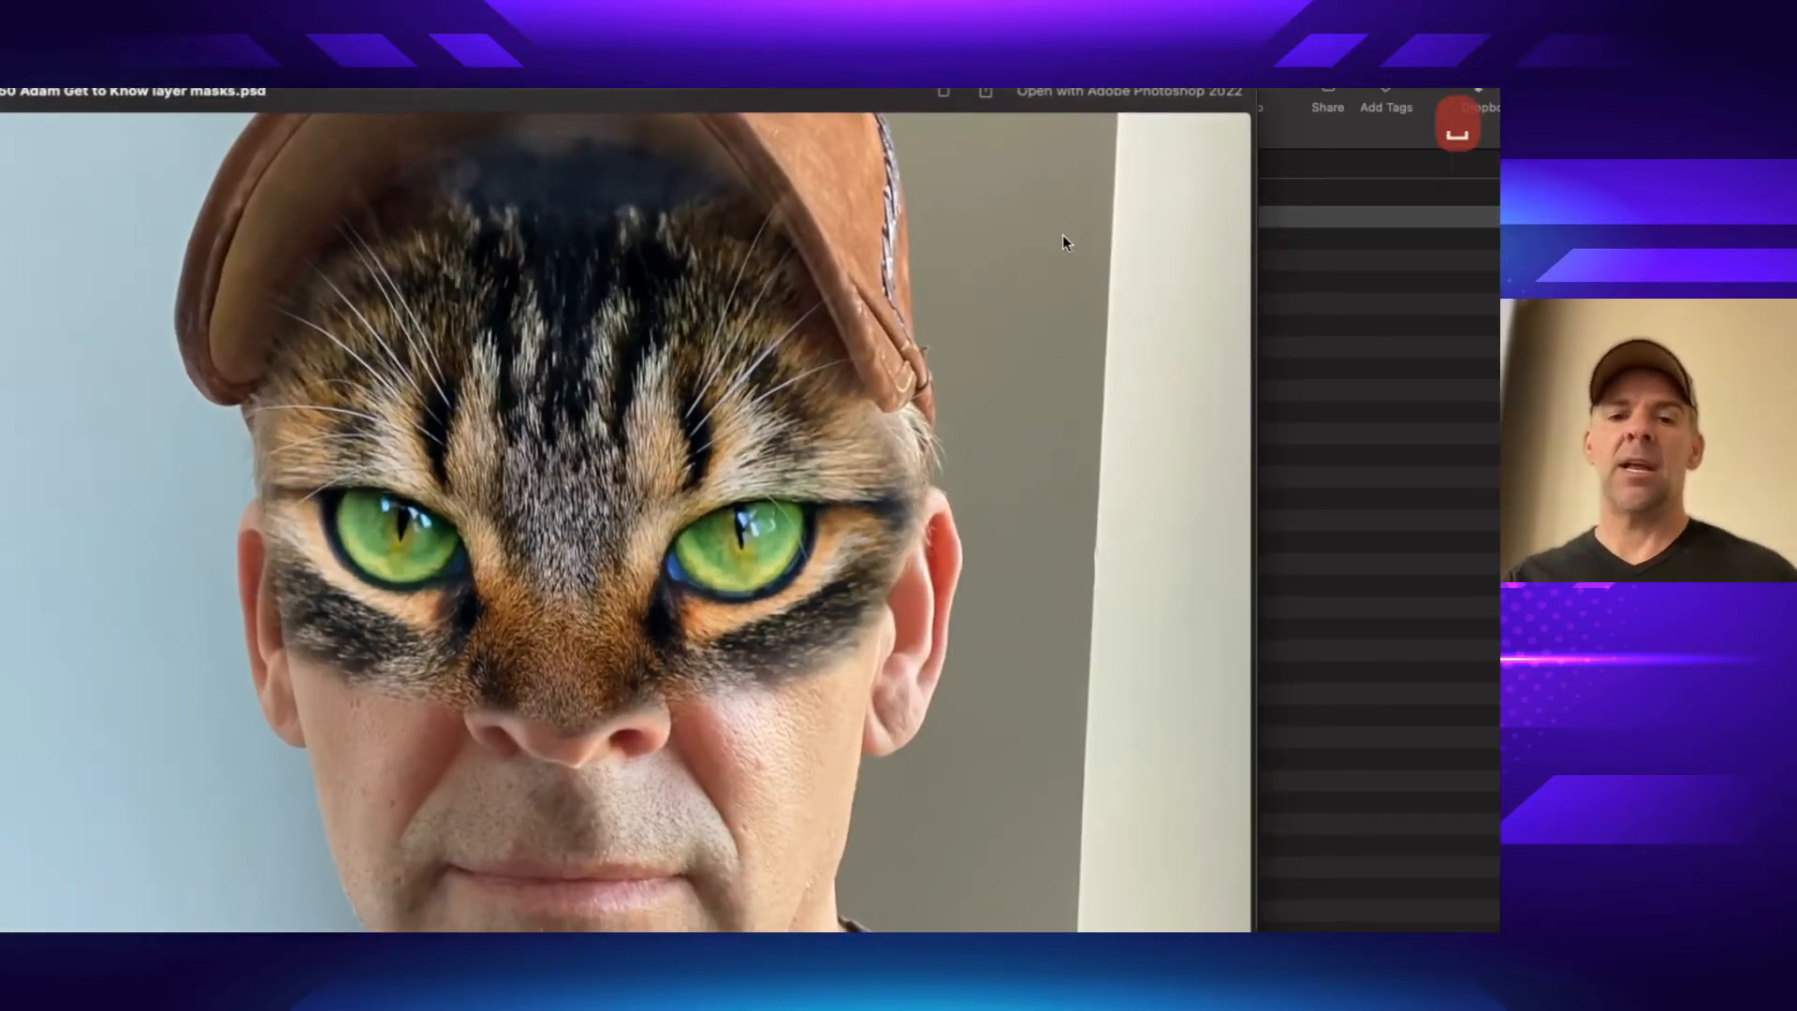
key("Down")
key("Up")
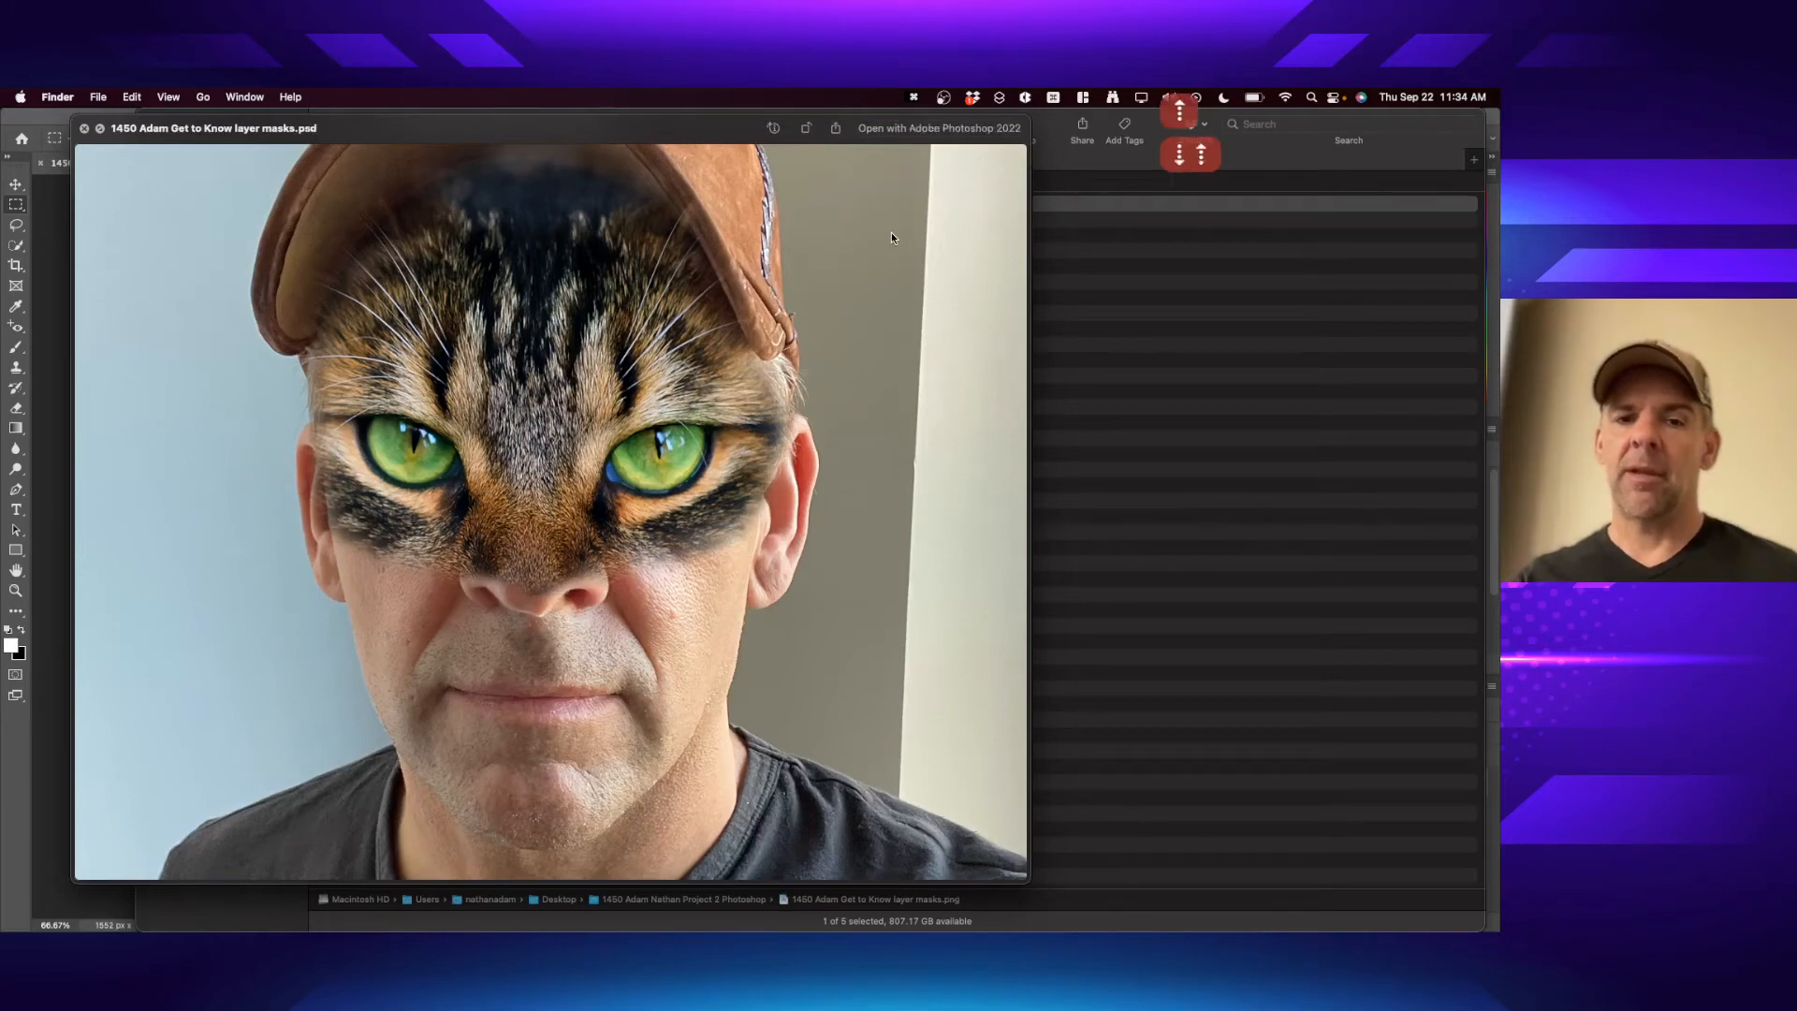
key("Down")
key("Up")
key("Down")
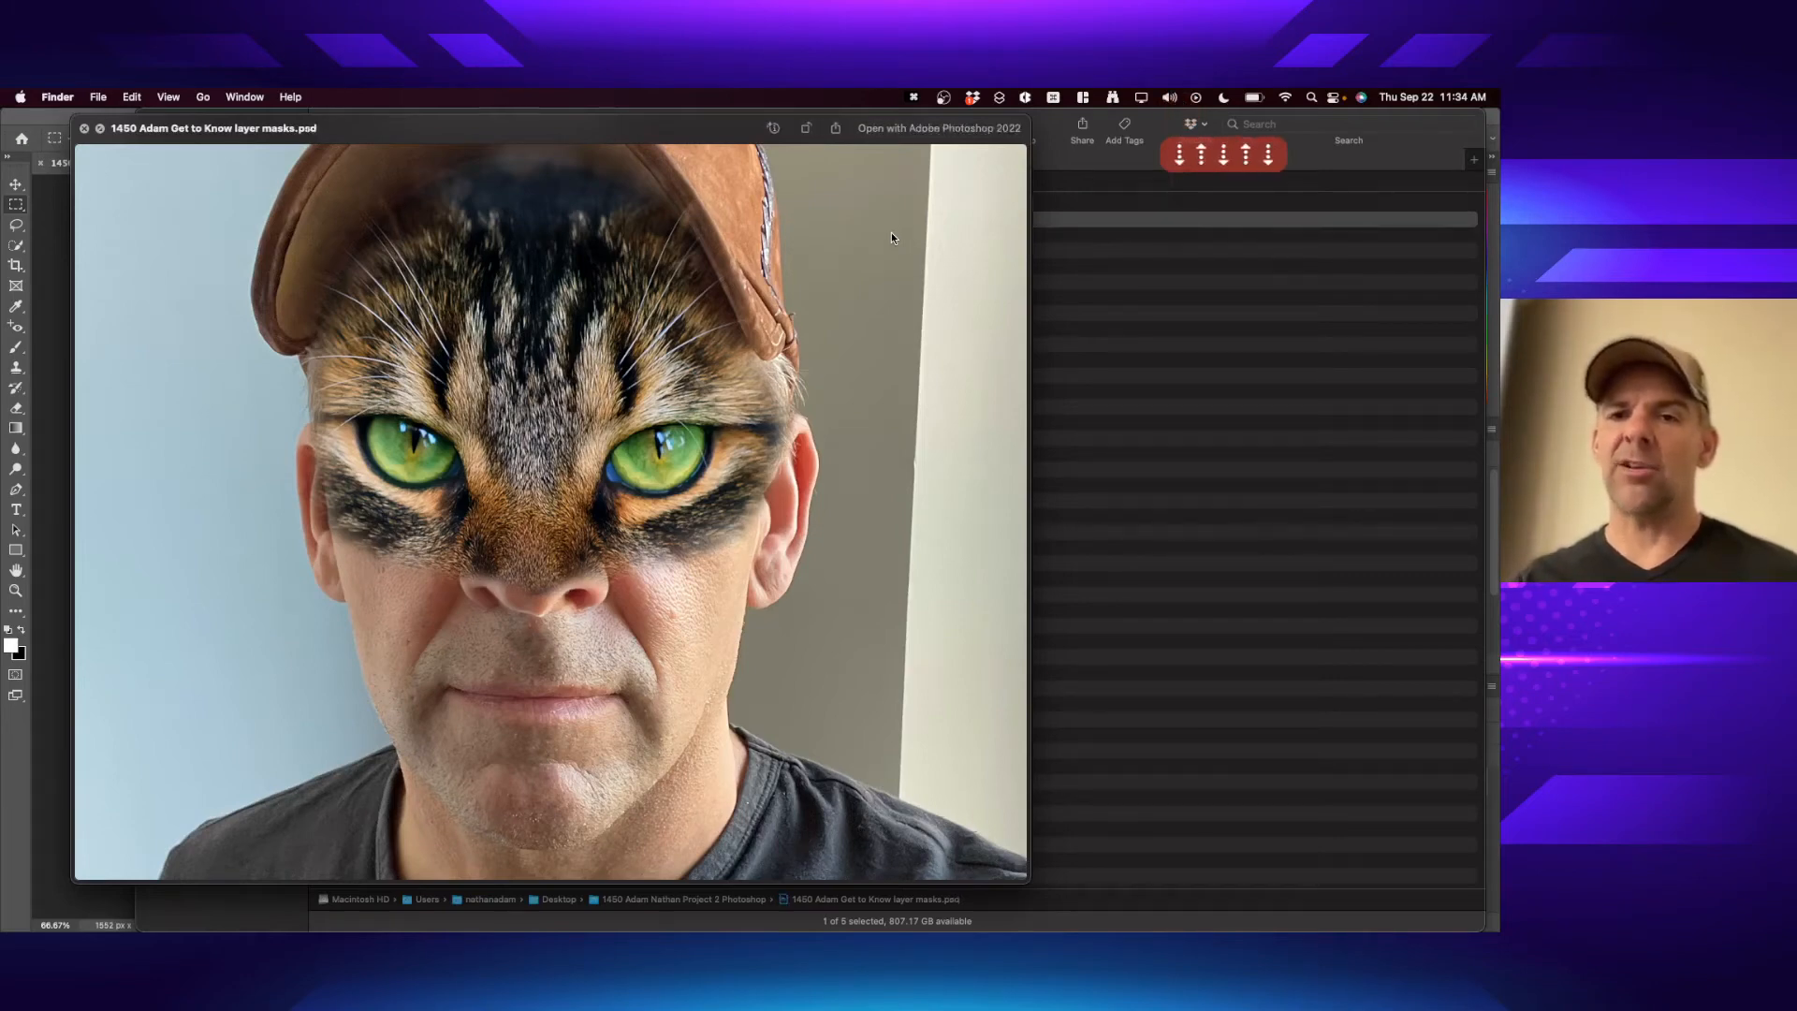
key("Up")
left_click(997, 128)
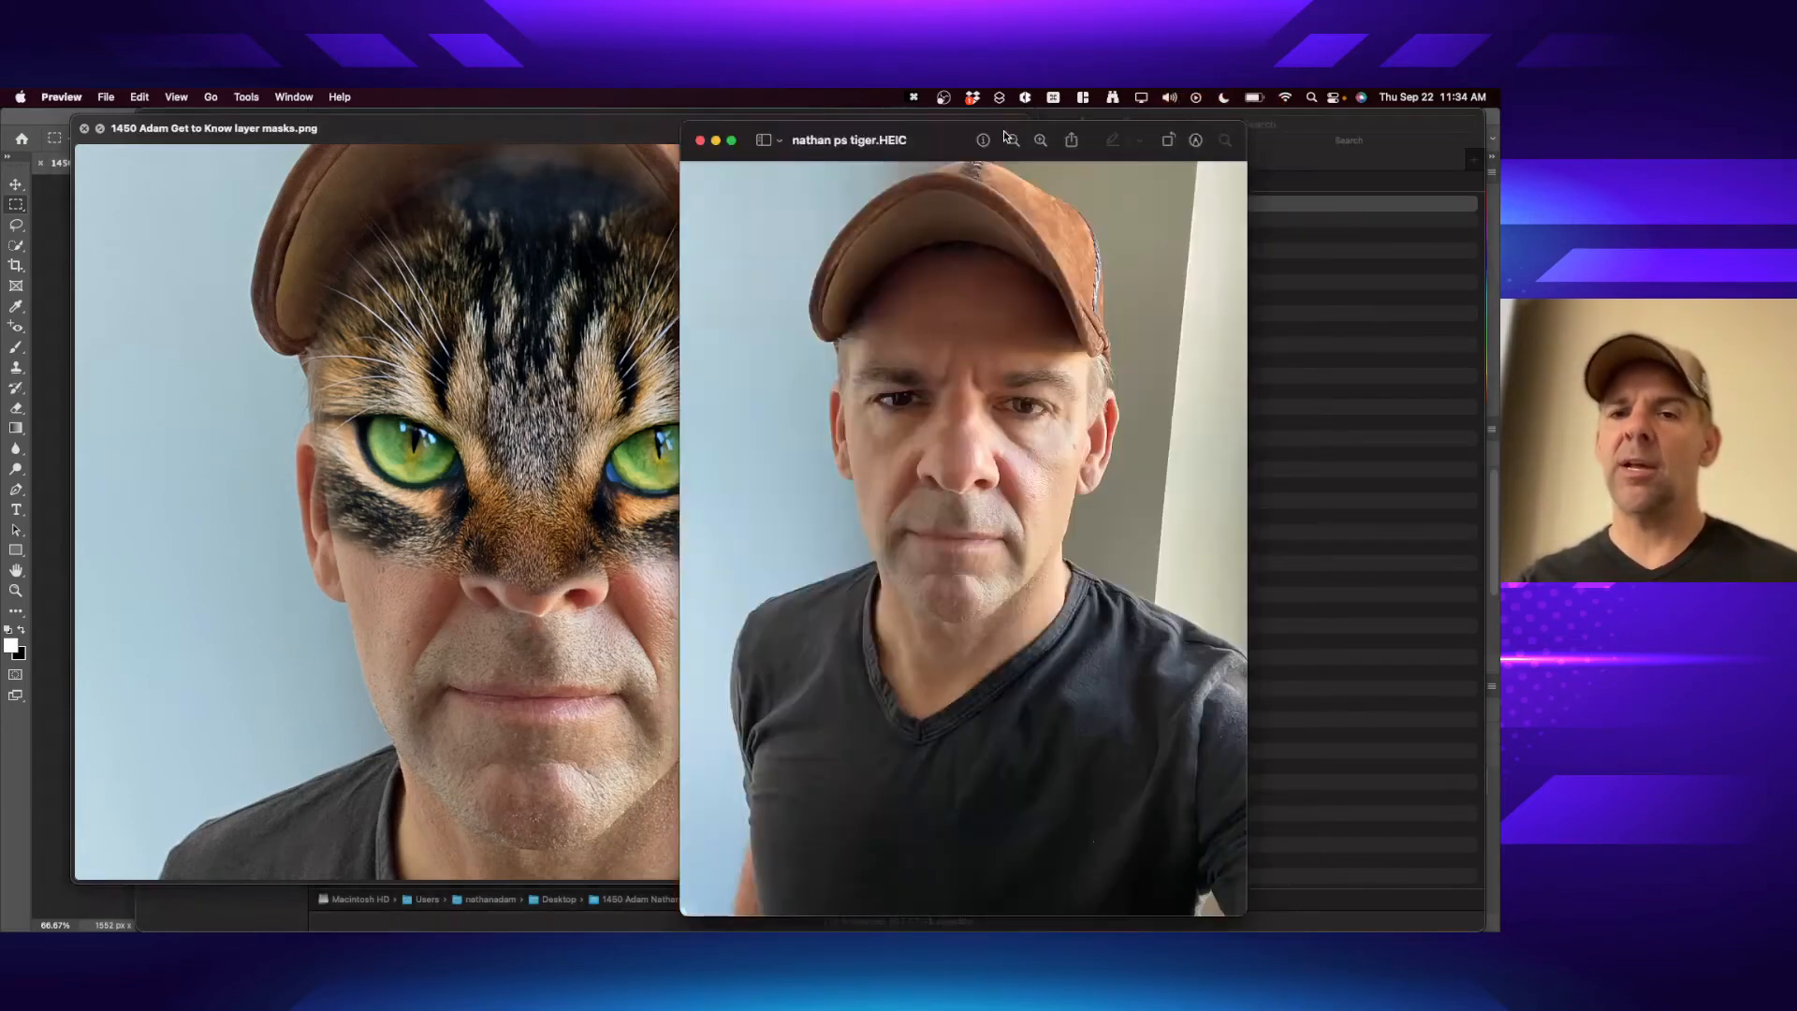
key("super+w")
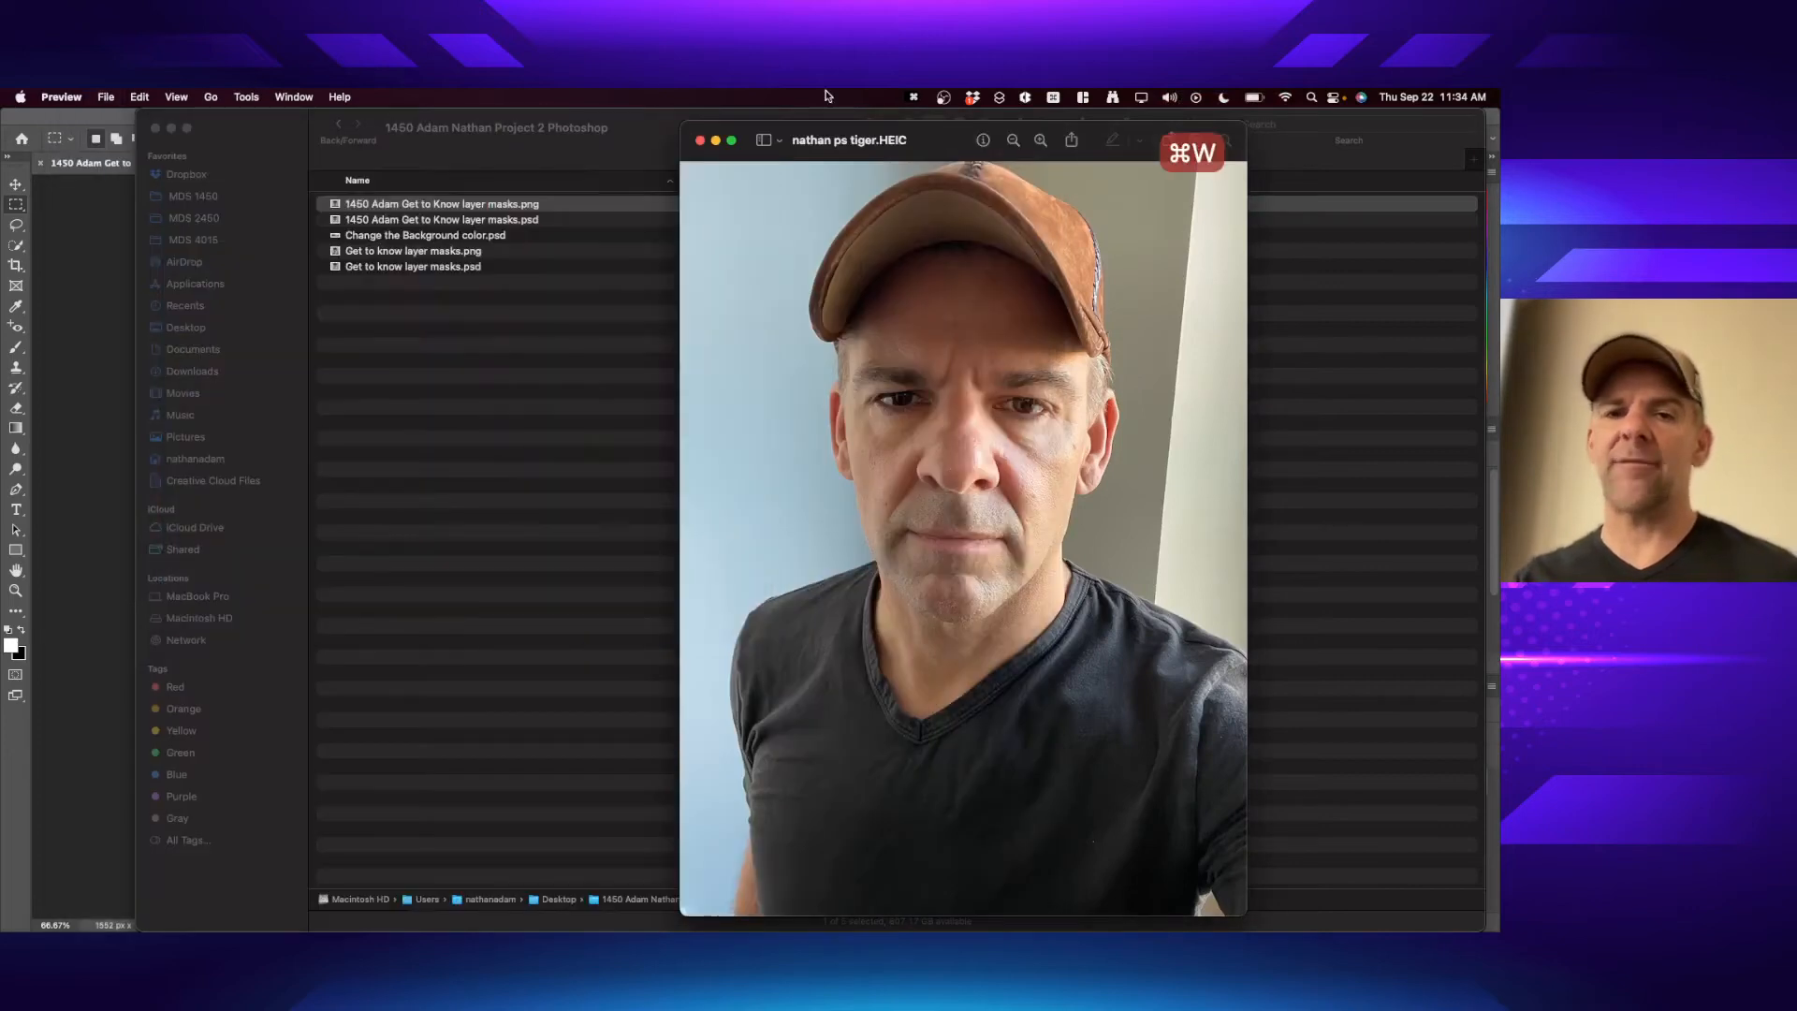
key("super+w")
- Open the composite PSD from the project folder in Photoshop and close the document
left_click(532, 232)
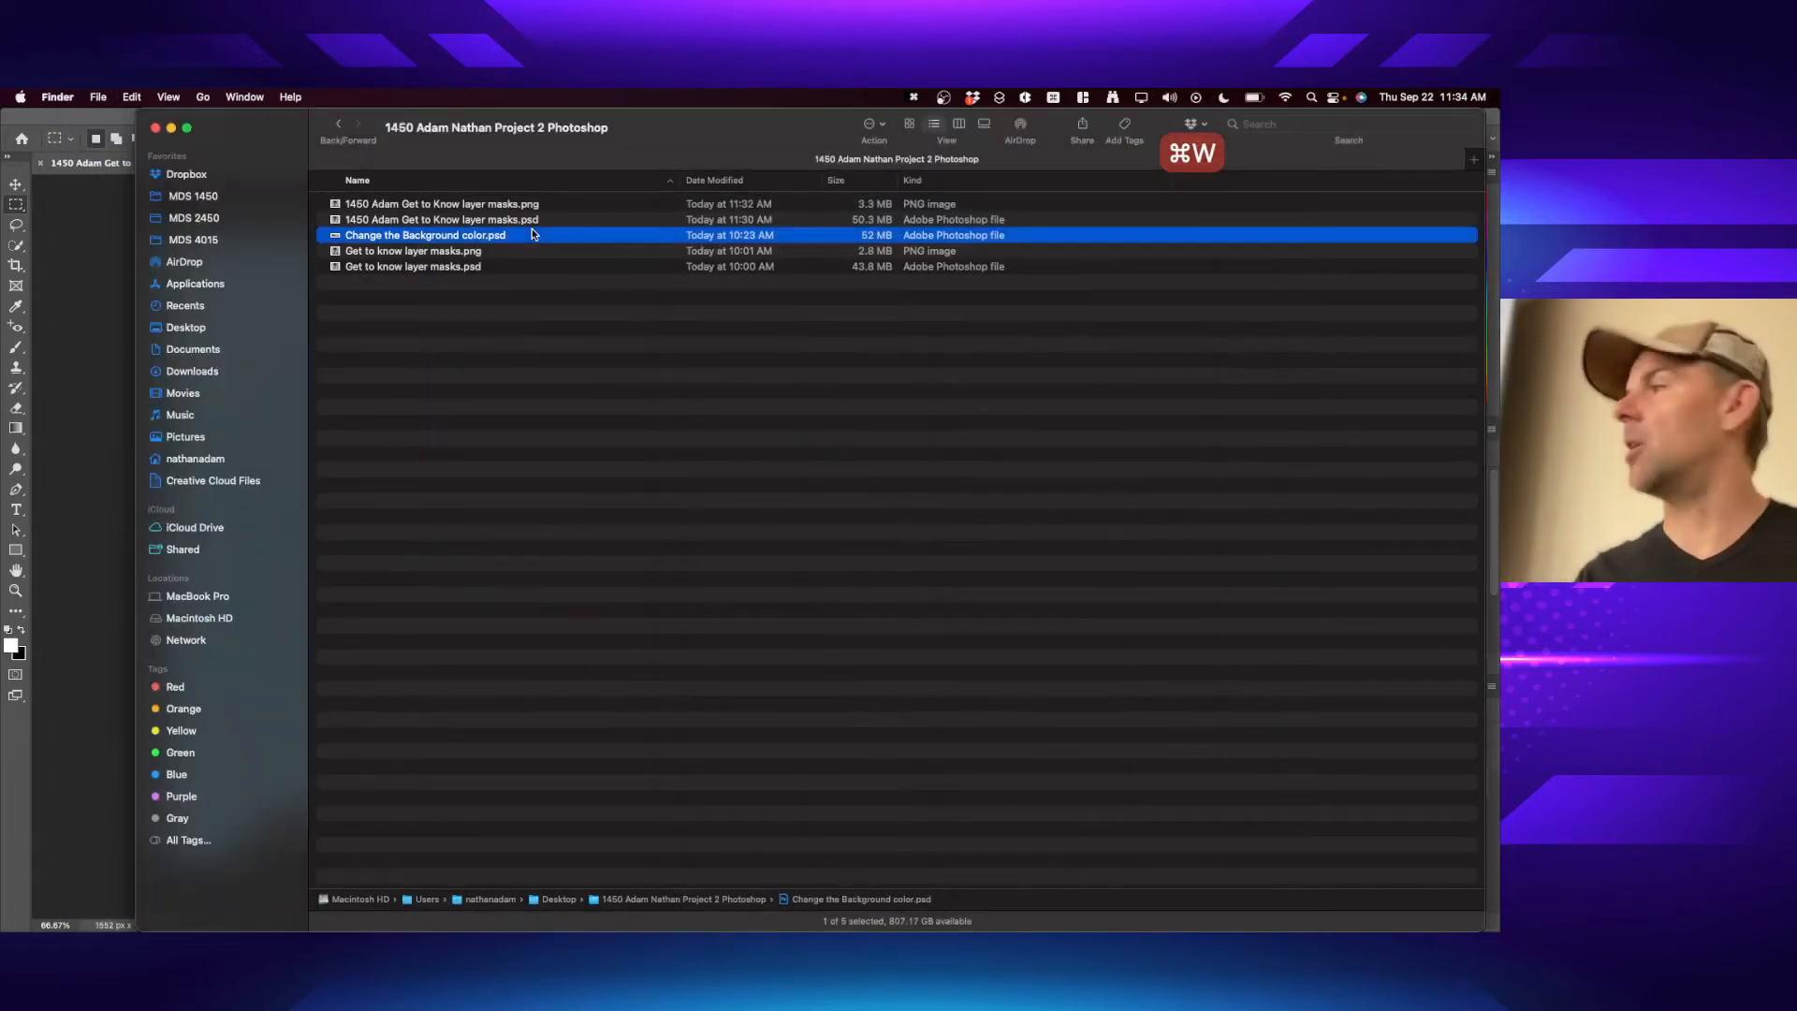
left_click(513, 220)
key("super+o")
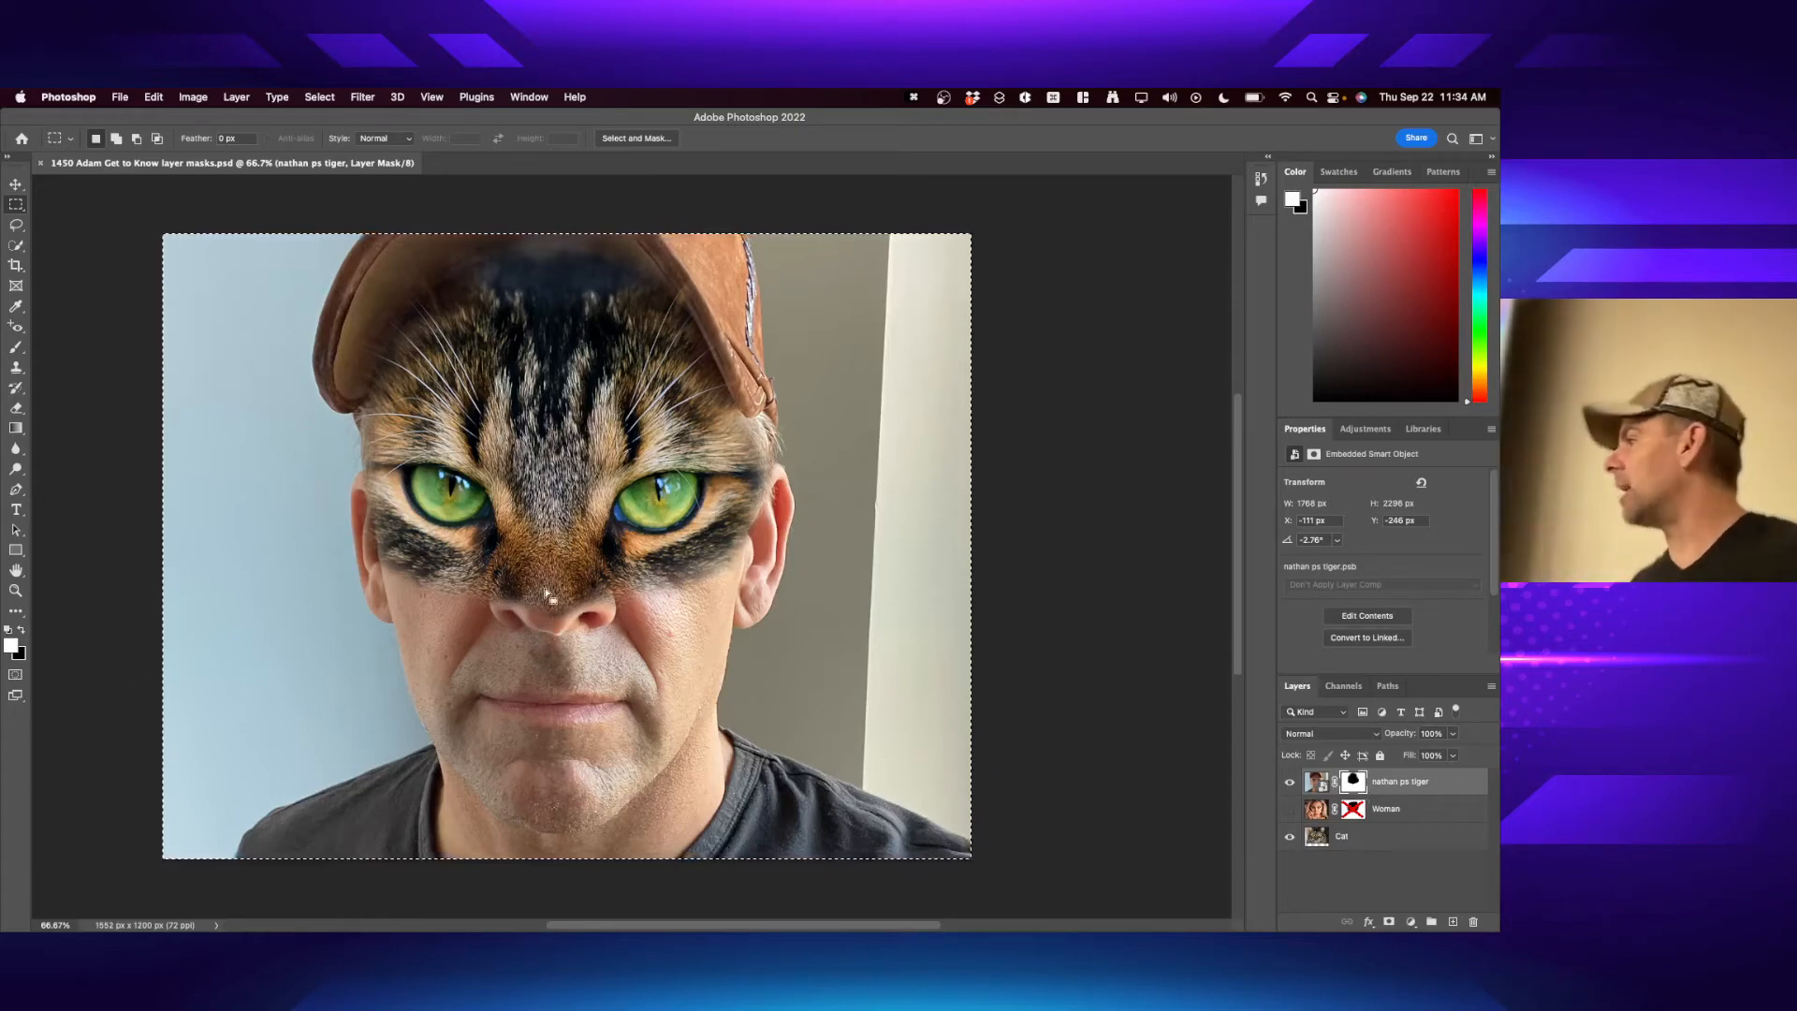
key("super+w")
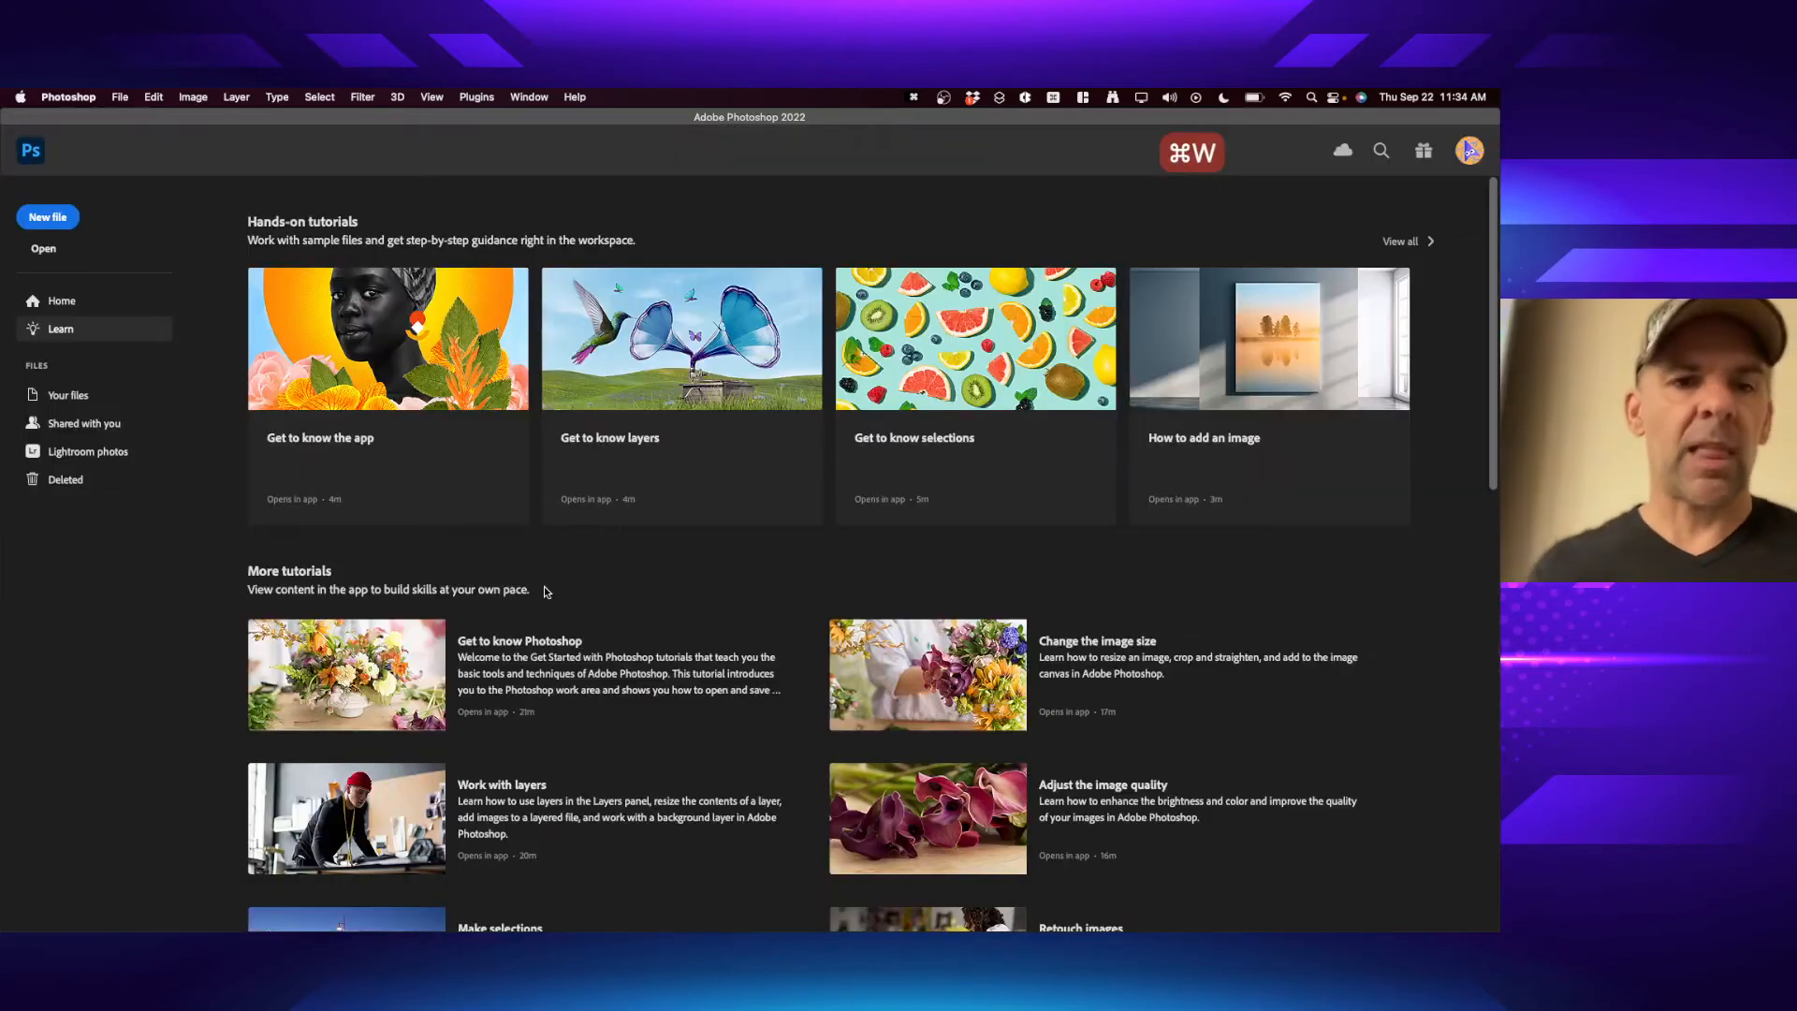
- Open the recent file Change the Background color.psd to view the finished example, and close it
left_click(573, 97)
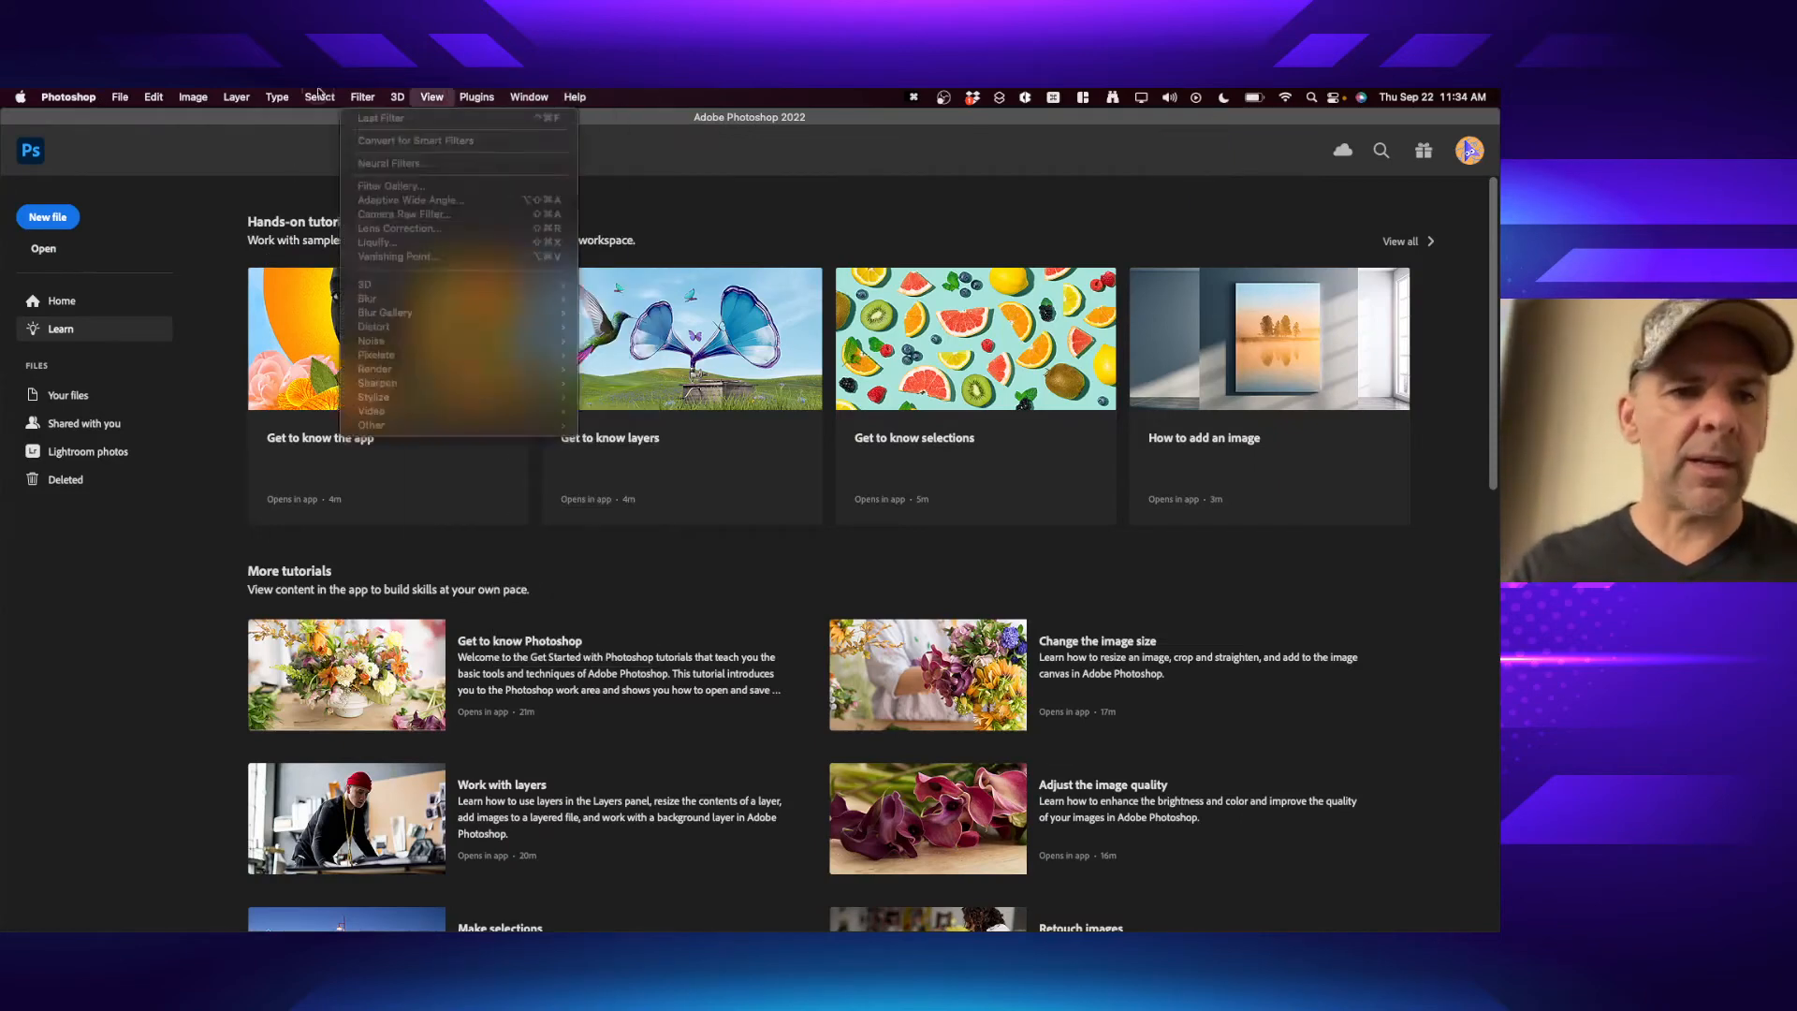
left_click(284, 175)
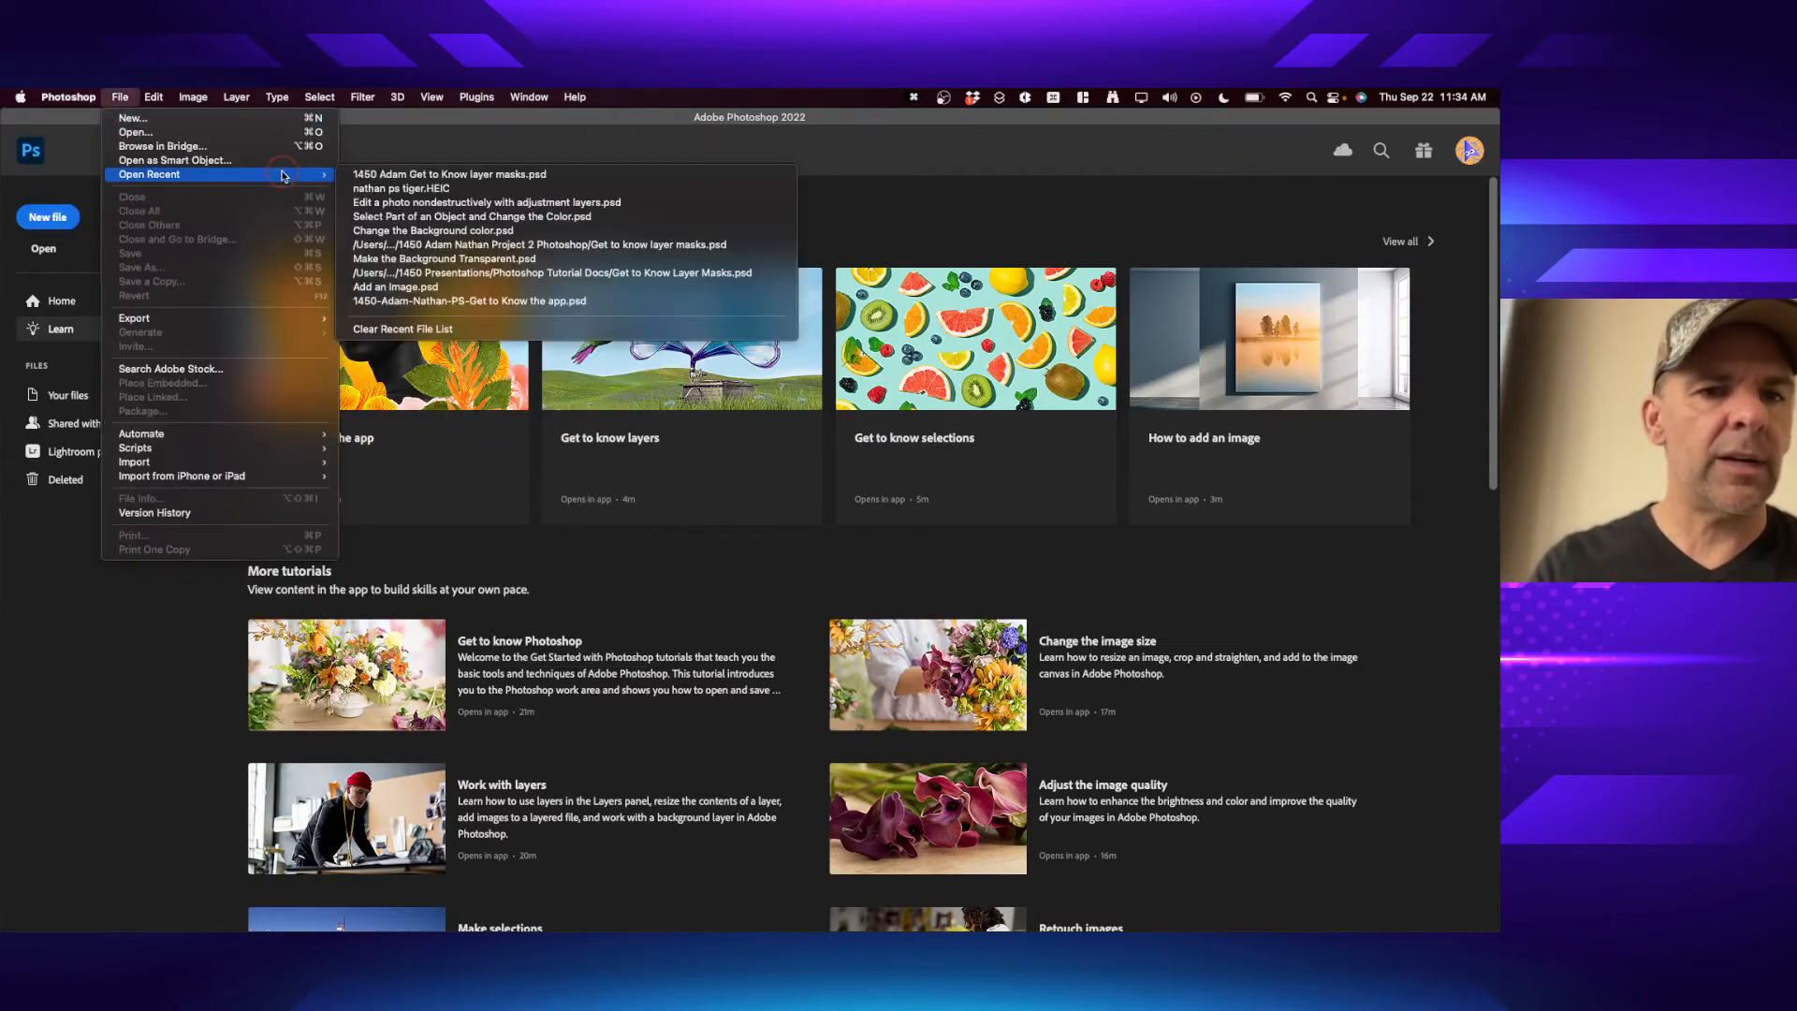
left_click(466, 229)
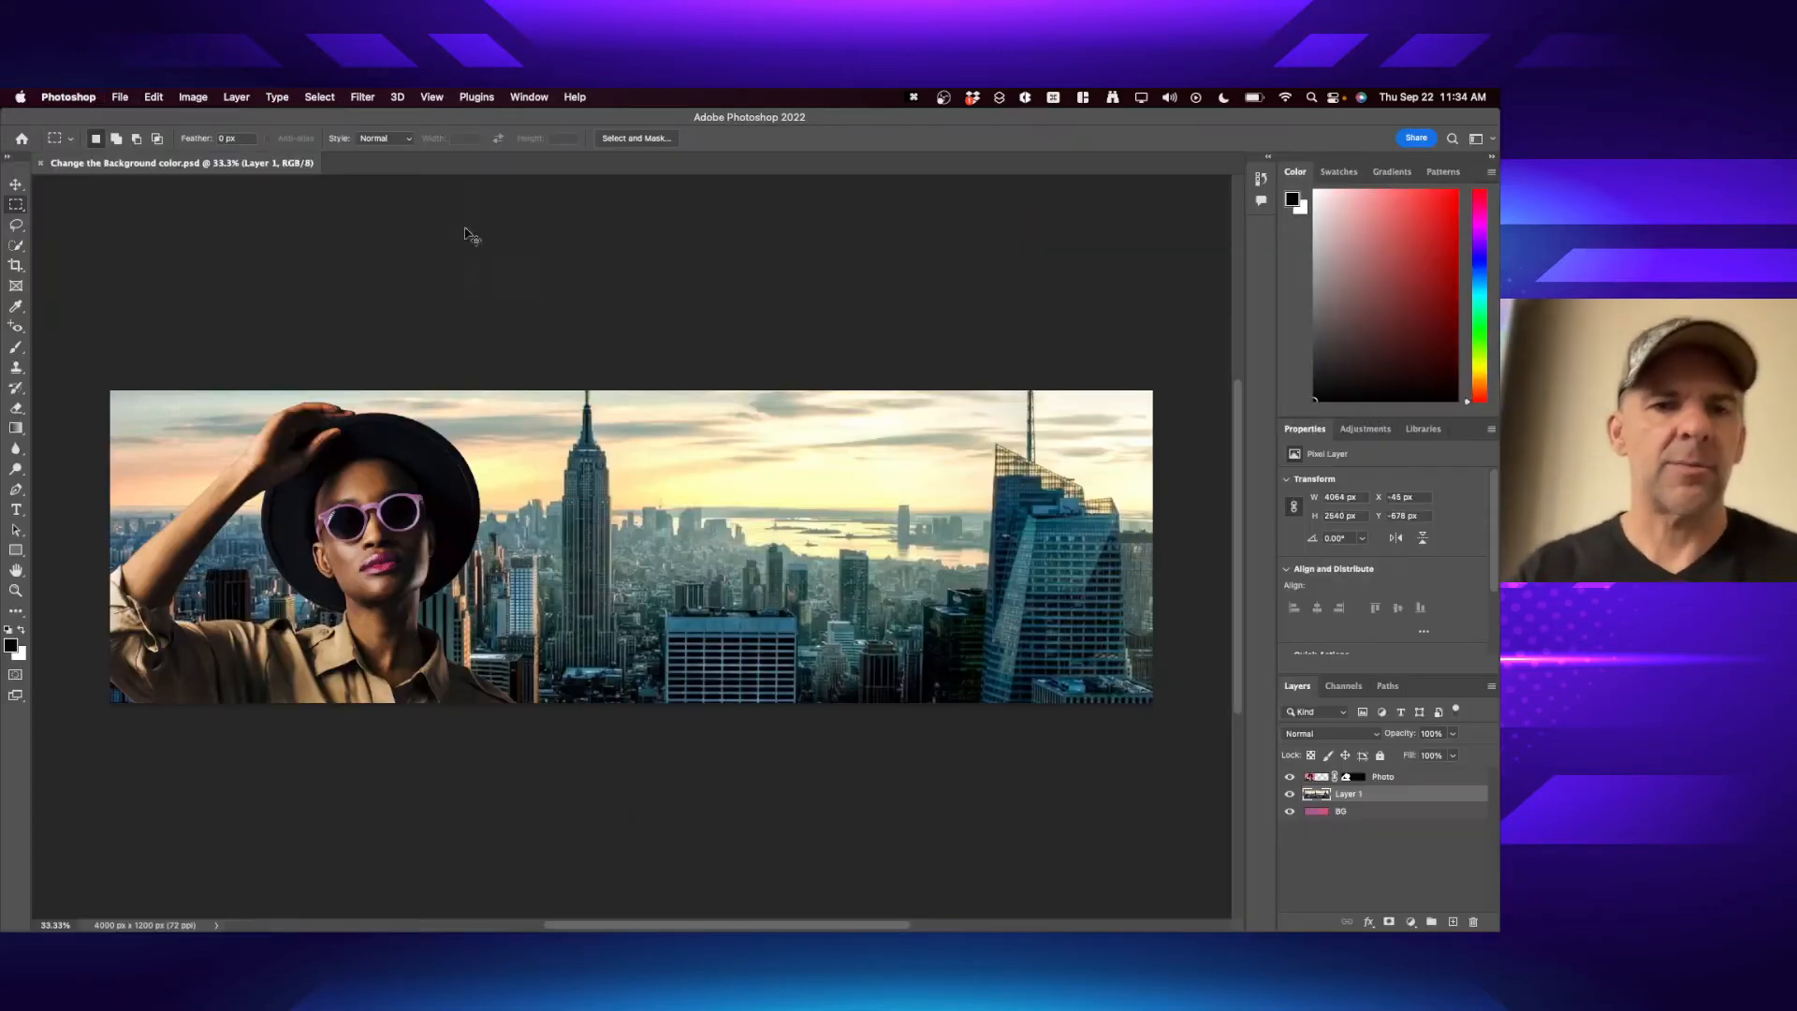
key("super+w")
- Start the Select and mask hands-on tutorial "Change the background color in a photo" and move the Discover window off the subject's hat
left_click(574, 97)
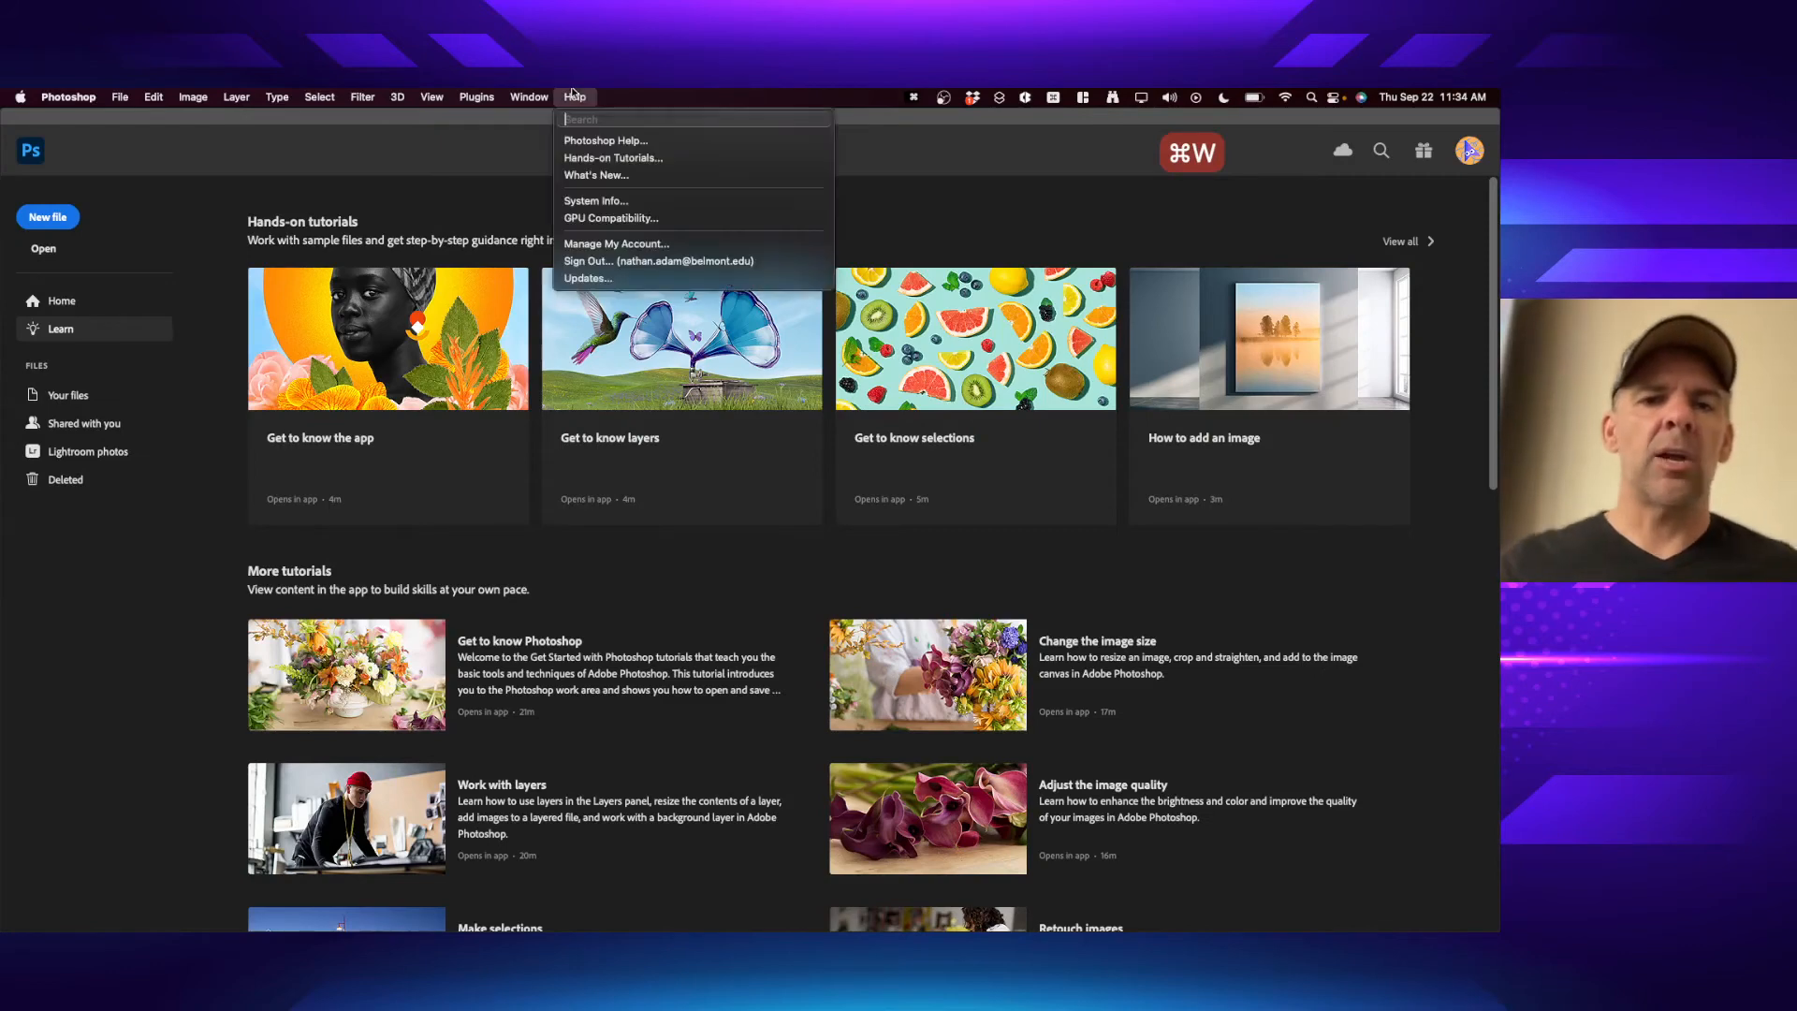
left_click(599, 156)
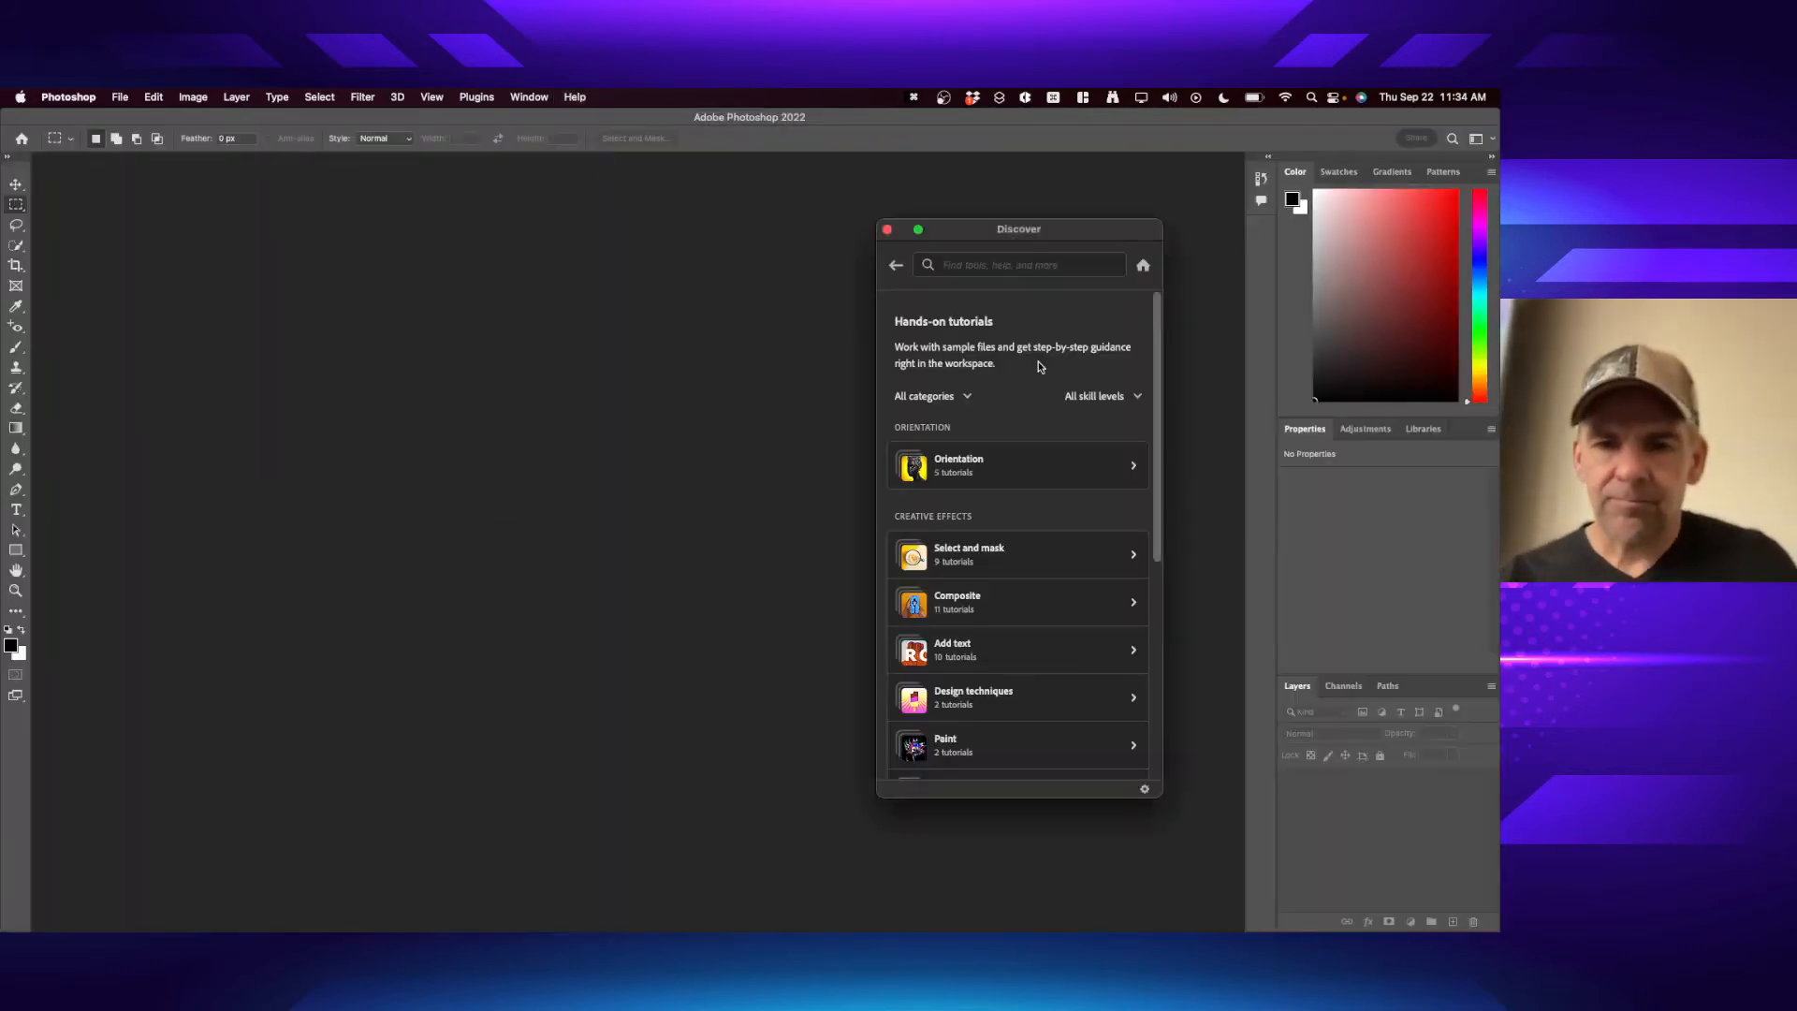
left_click(1052, 550)
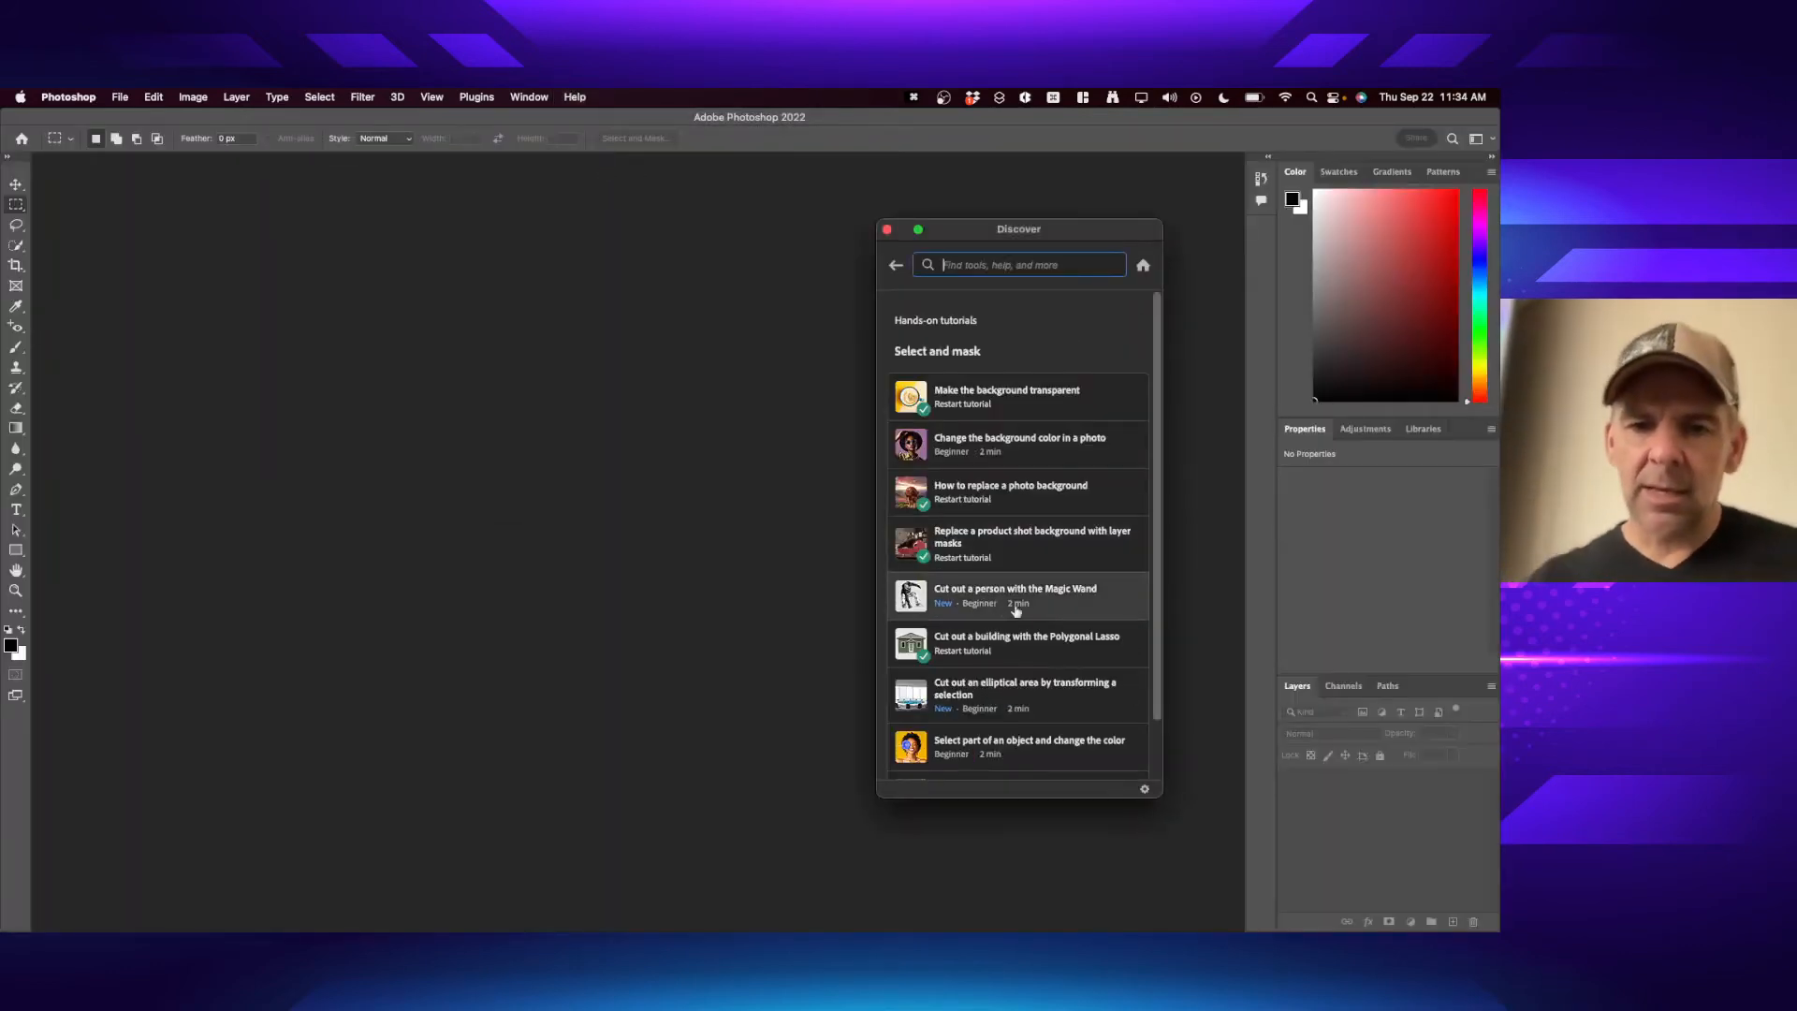
left_click(1045, 445)
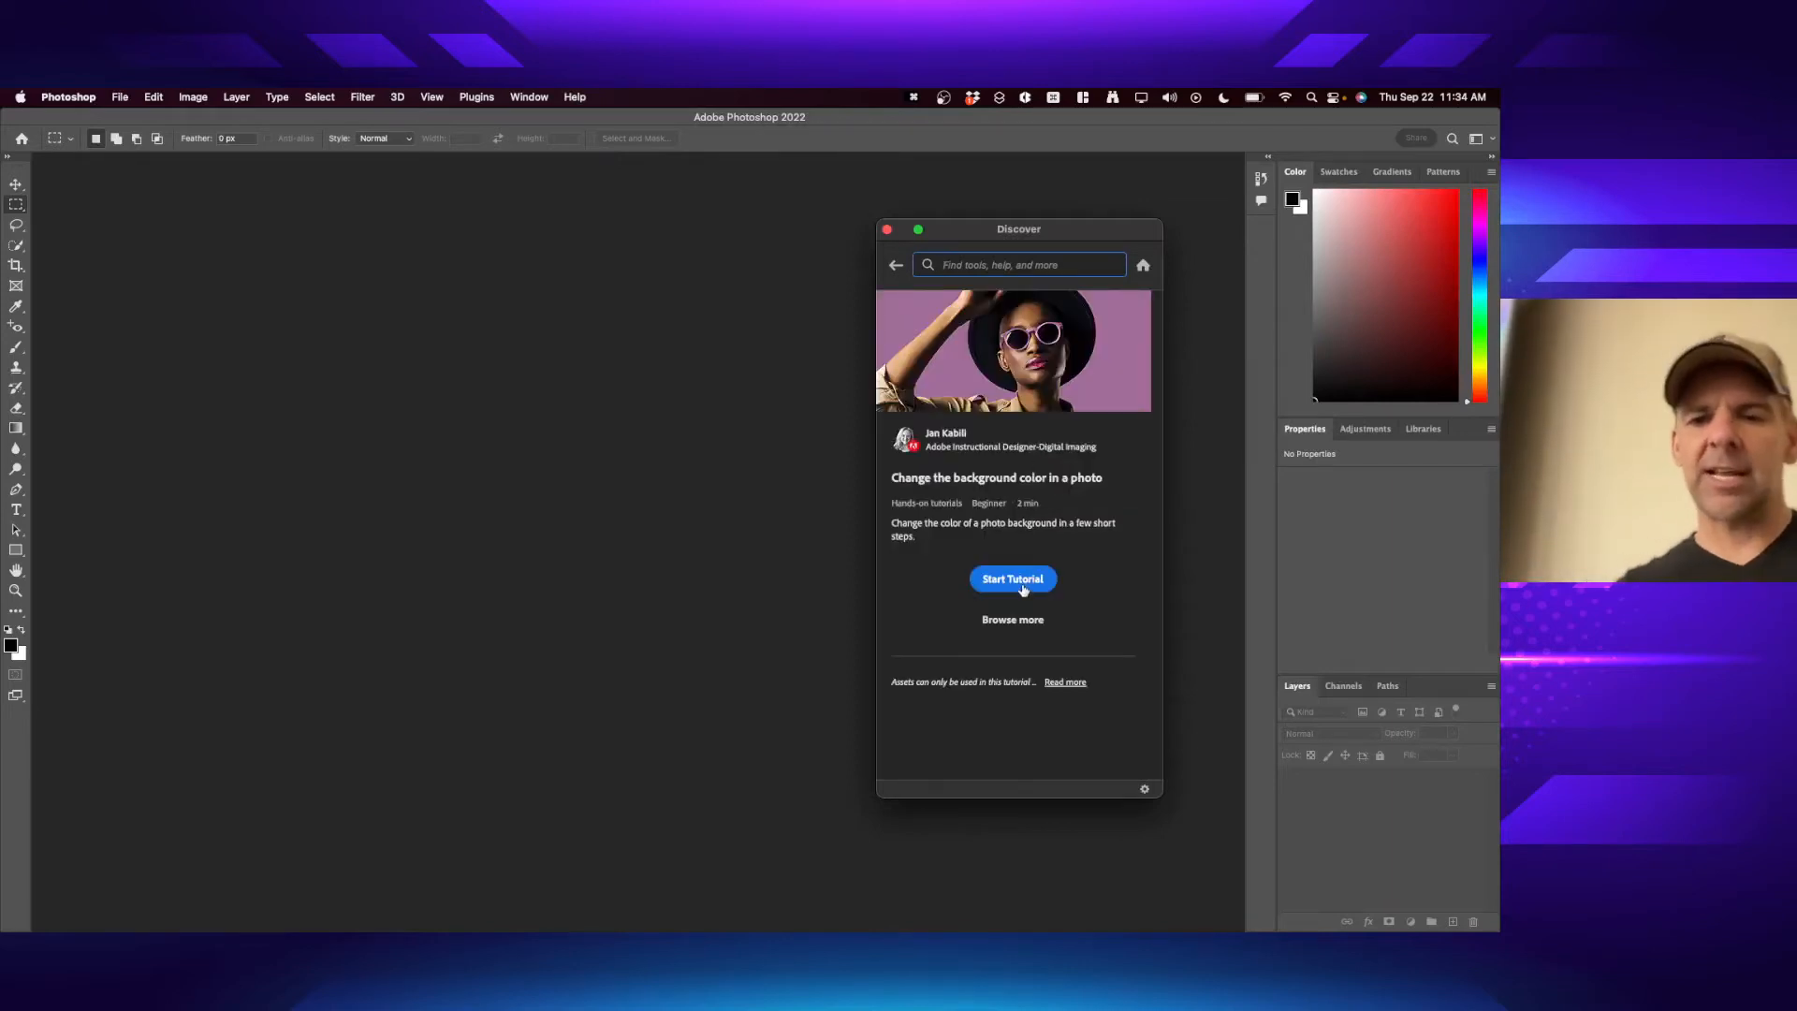
left_click(1023, 585)
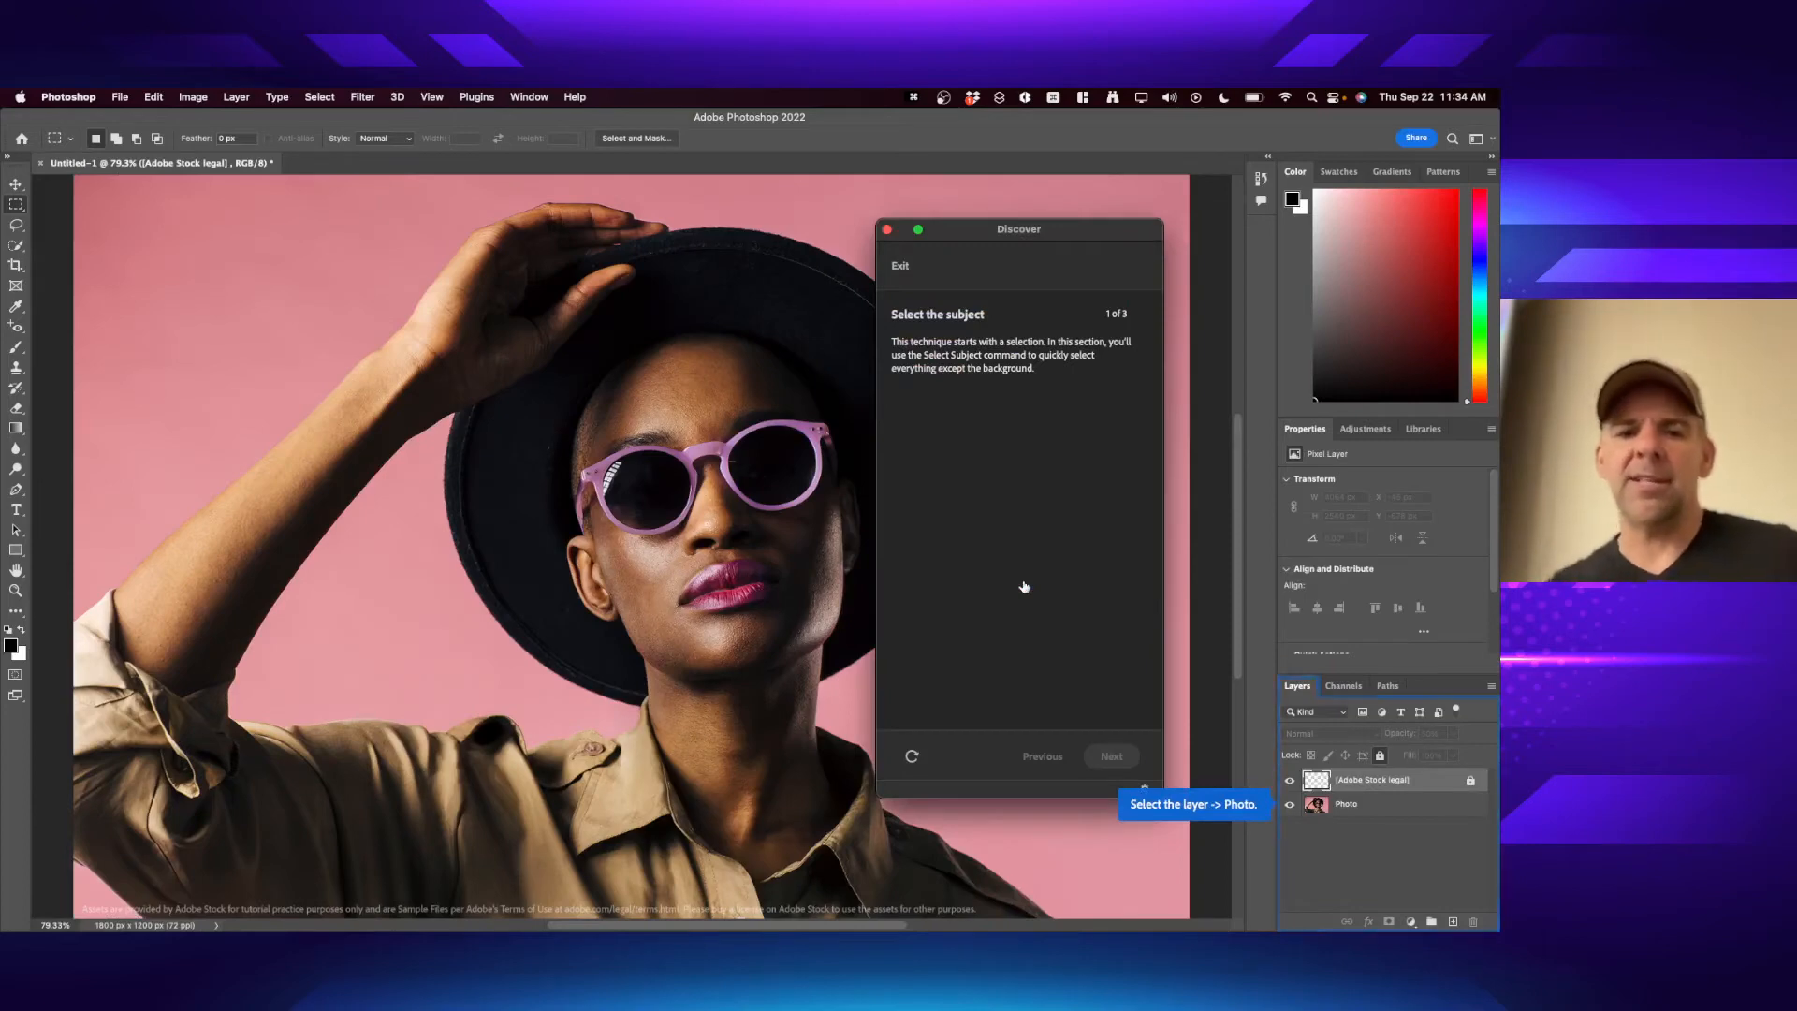
left_click_drag(1055, 229, 1142, 178)
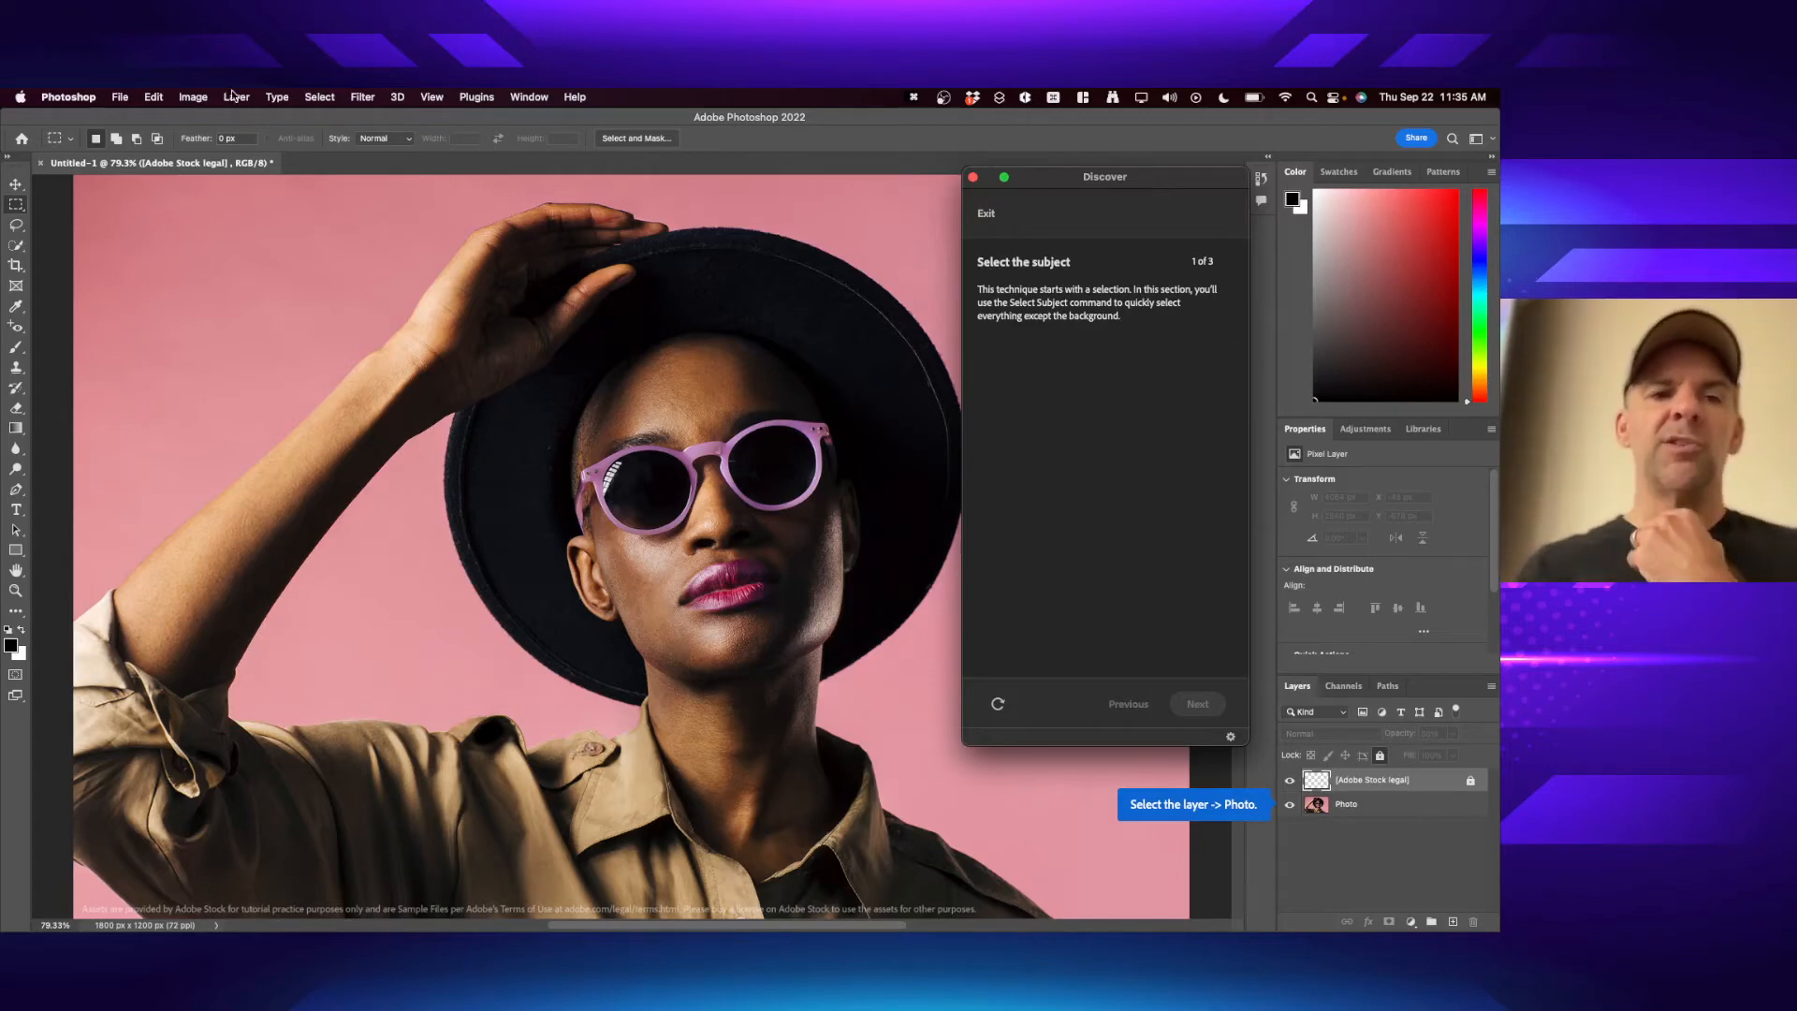
- Save the tutorial document on the computer as a PSD named with 1450, the student's surname and "Change BG Color"
left_click(111, 94)
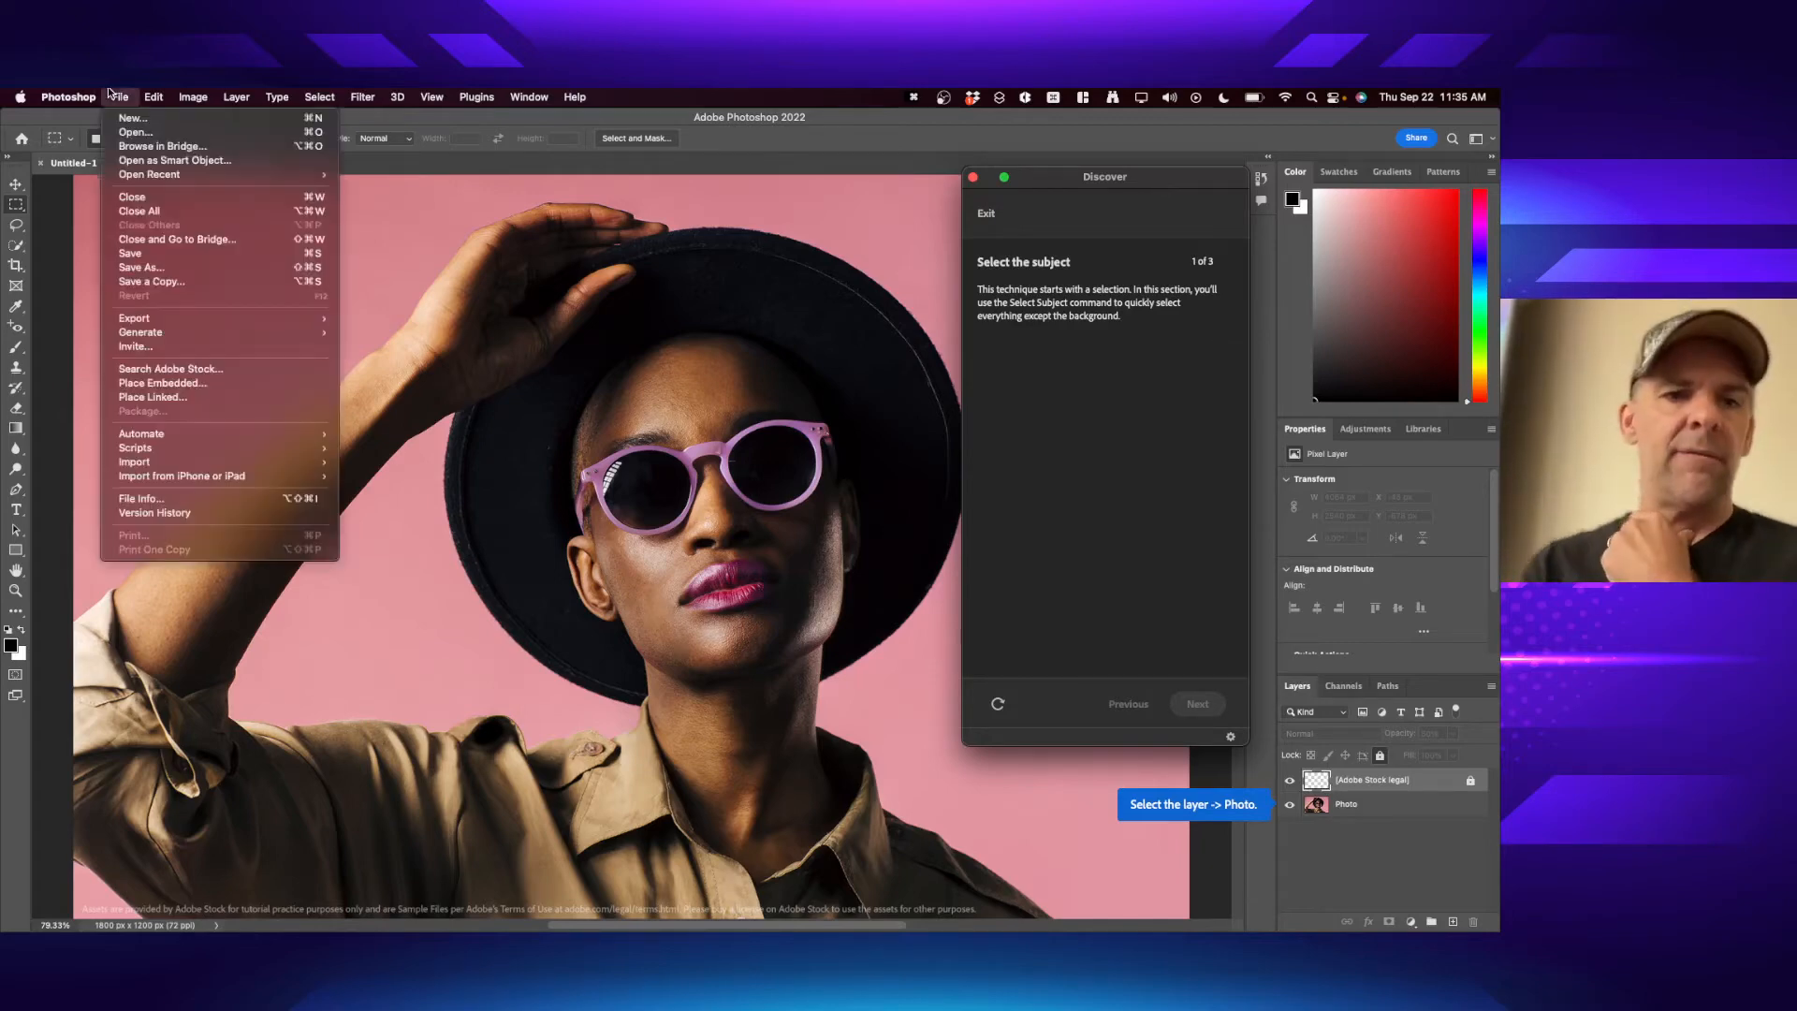
left_click(168, 270)
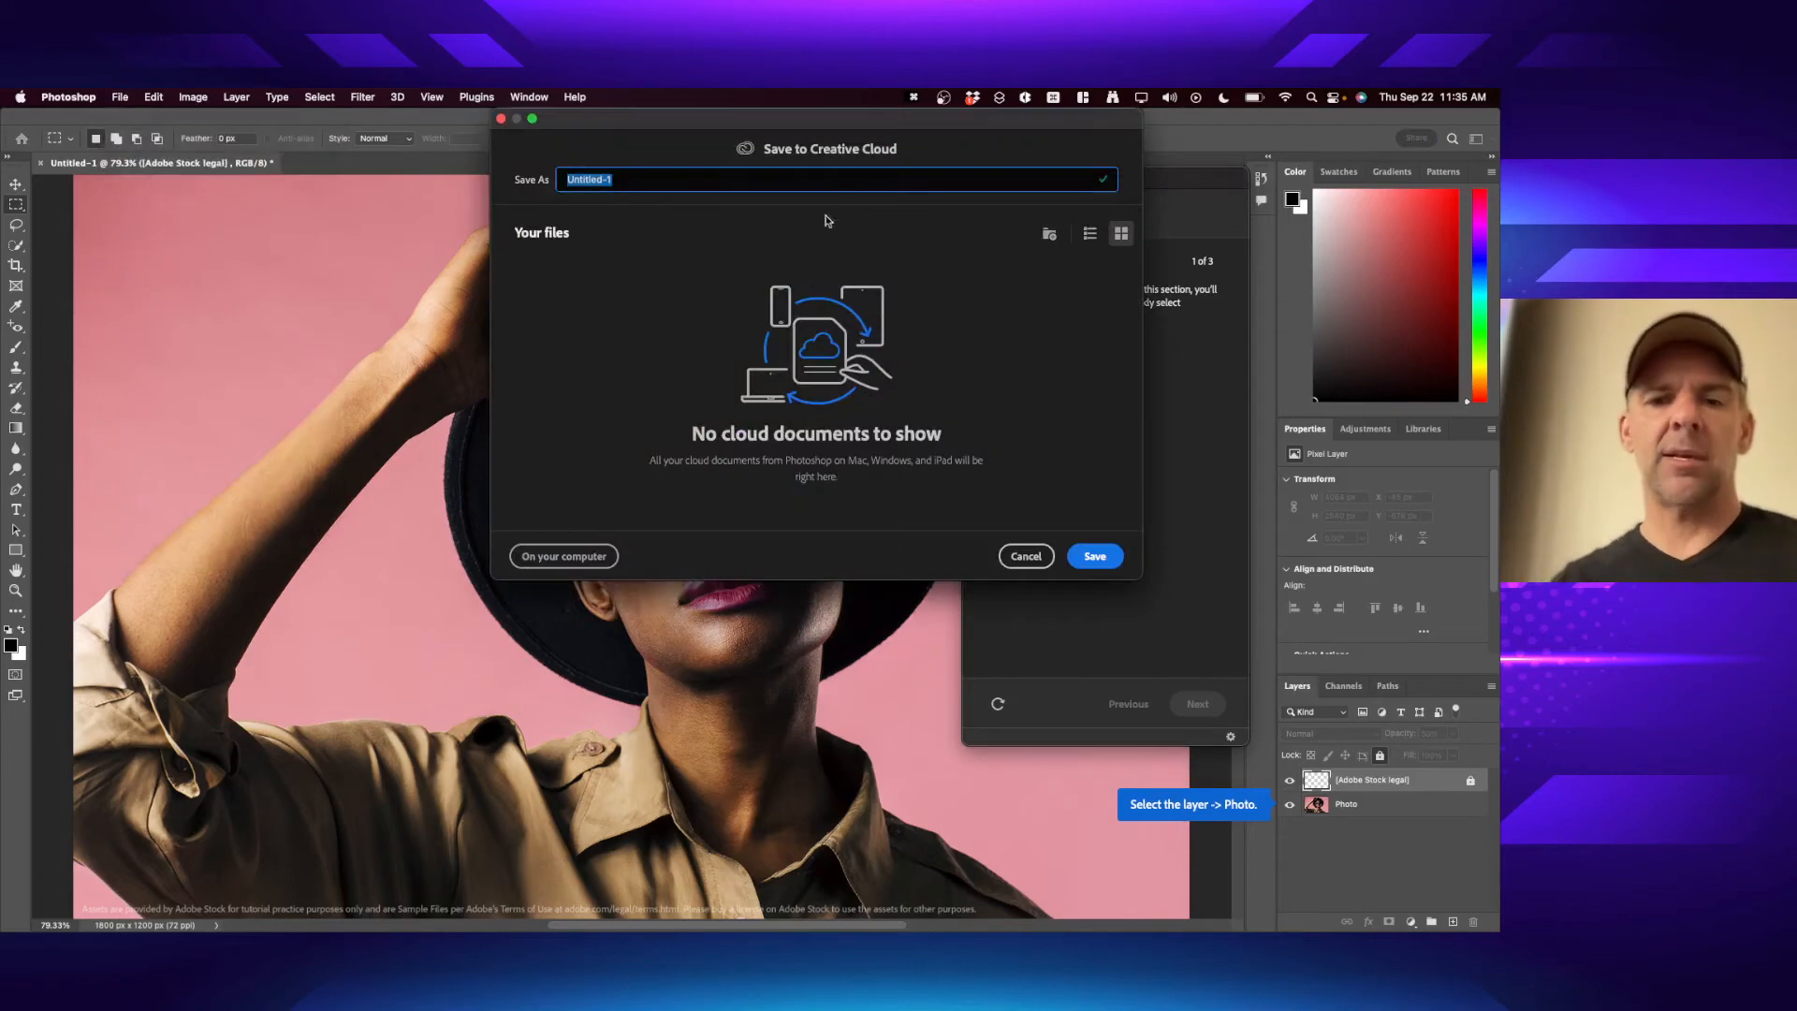
left_click(571, 555)
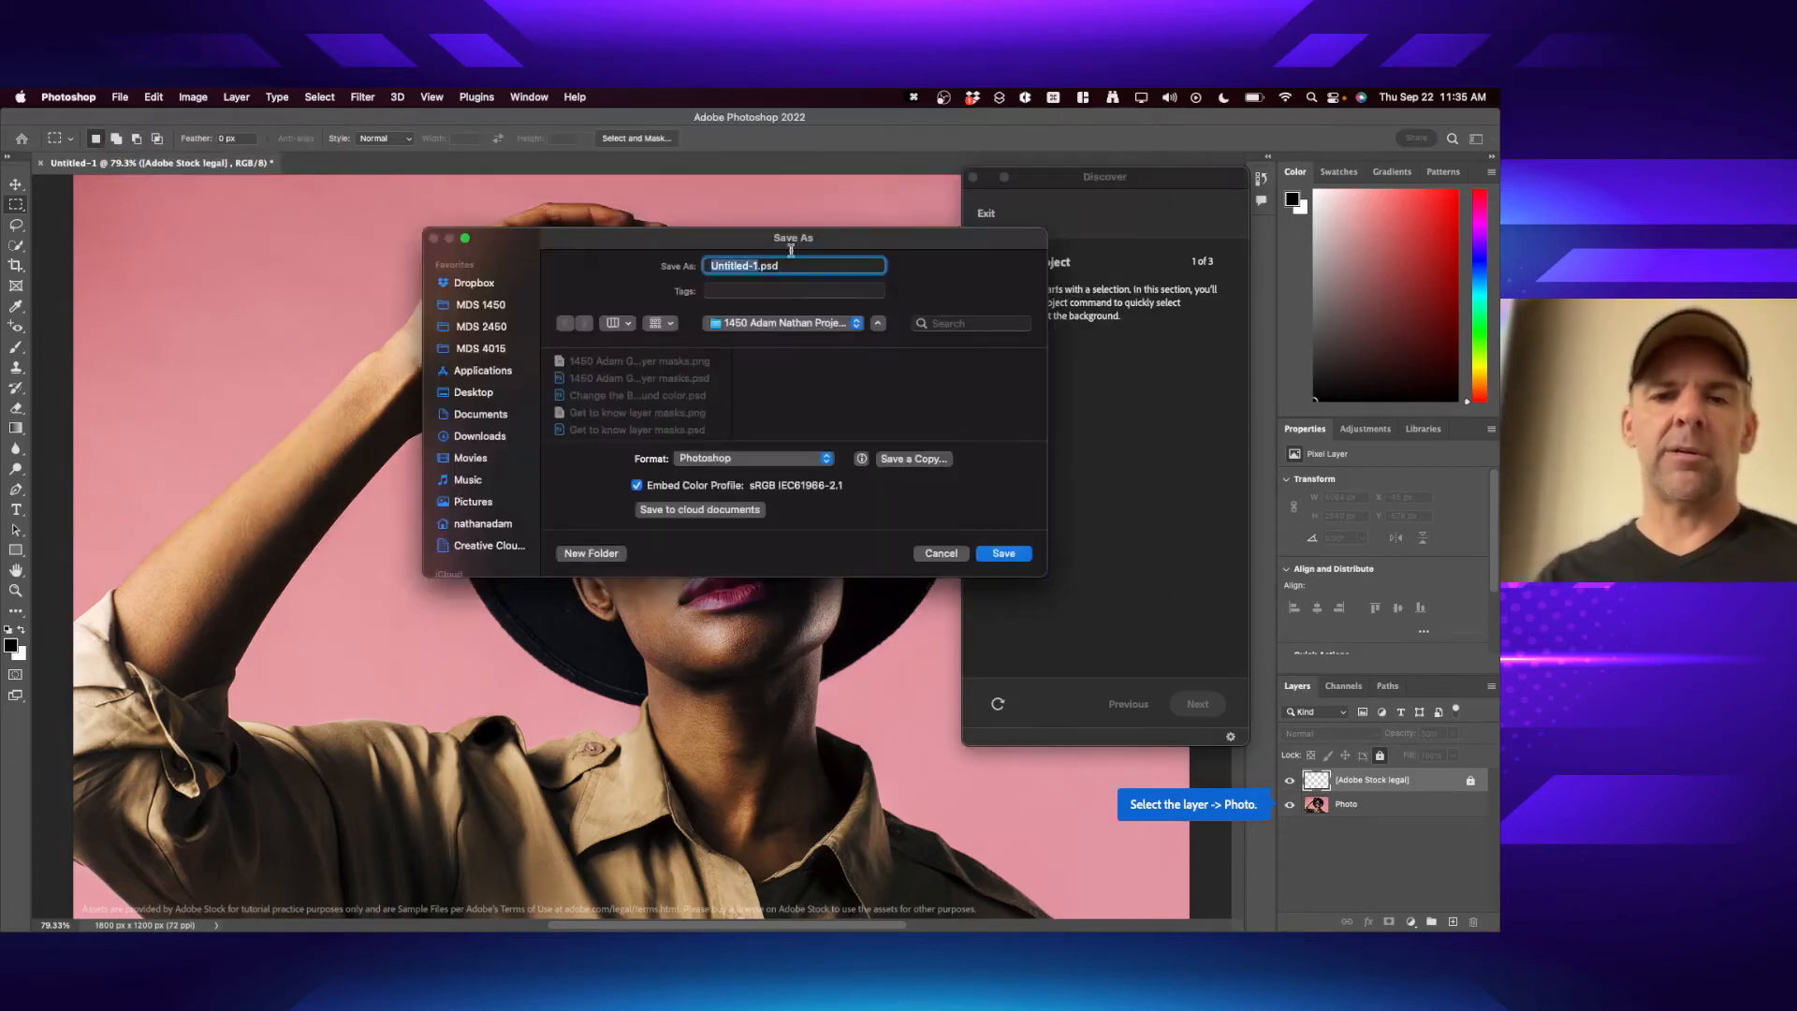
left_click_drag(691, 246, 668, 330)
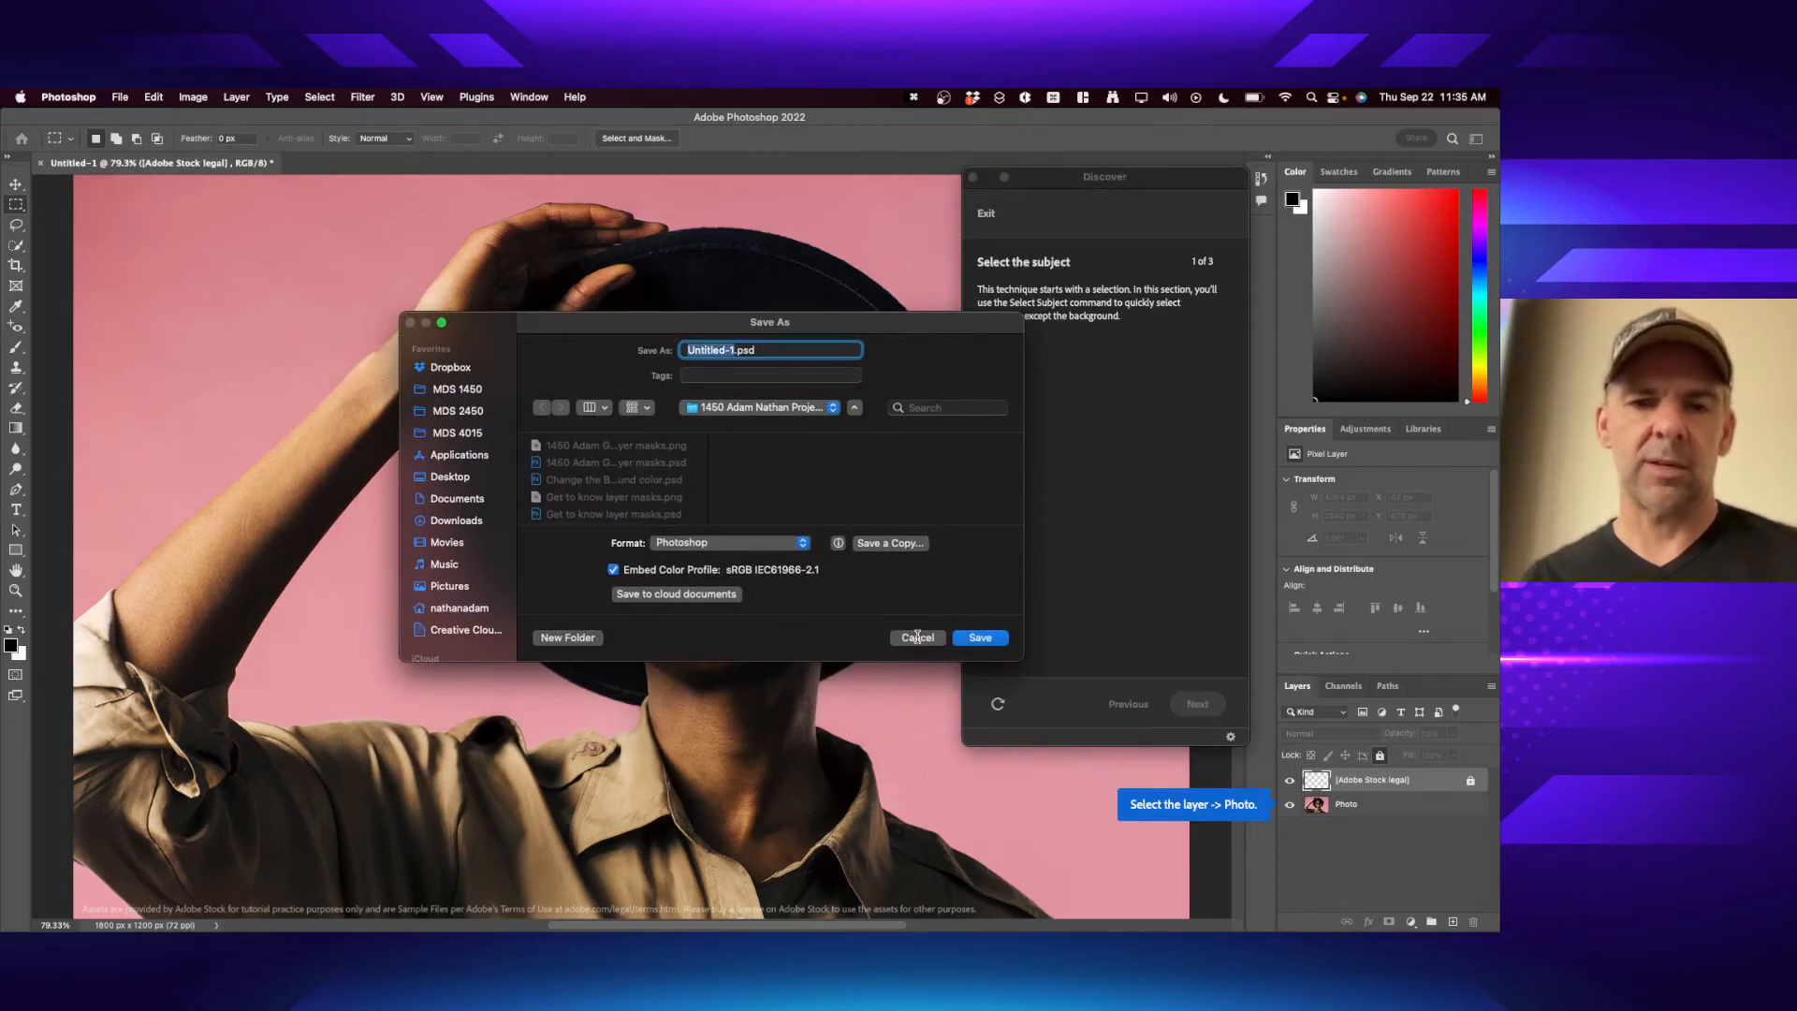
type("1450 Adam Change ")
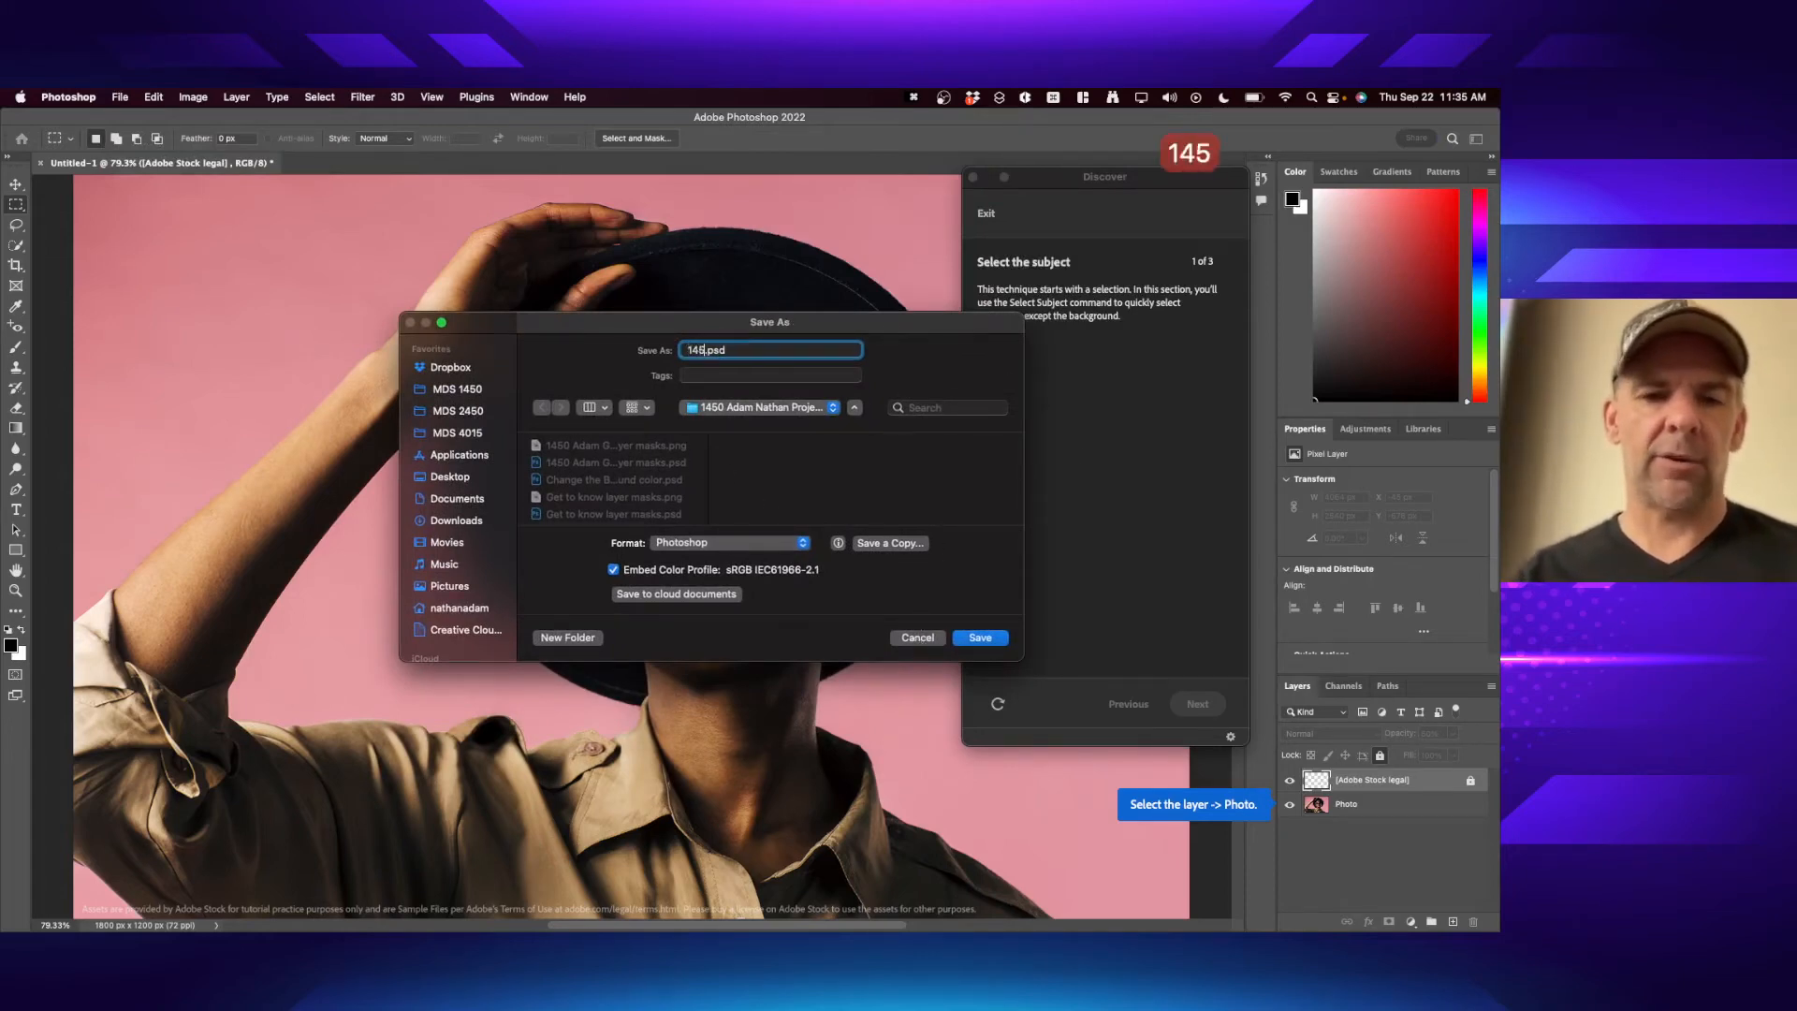
type("BG Color")
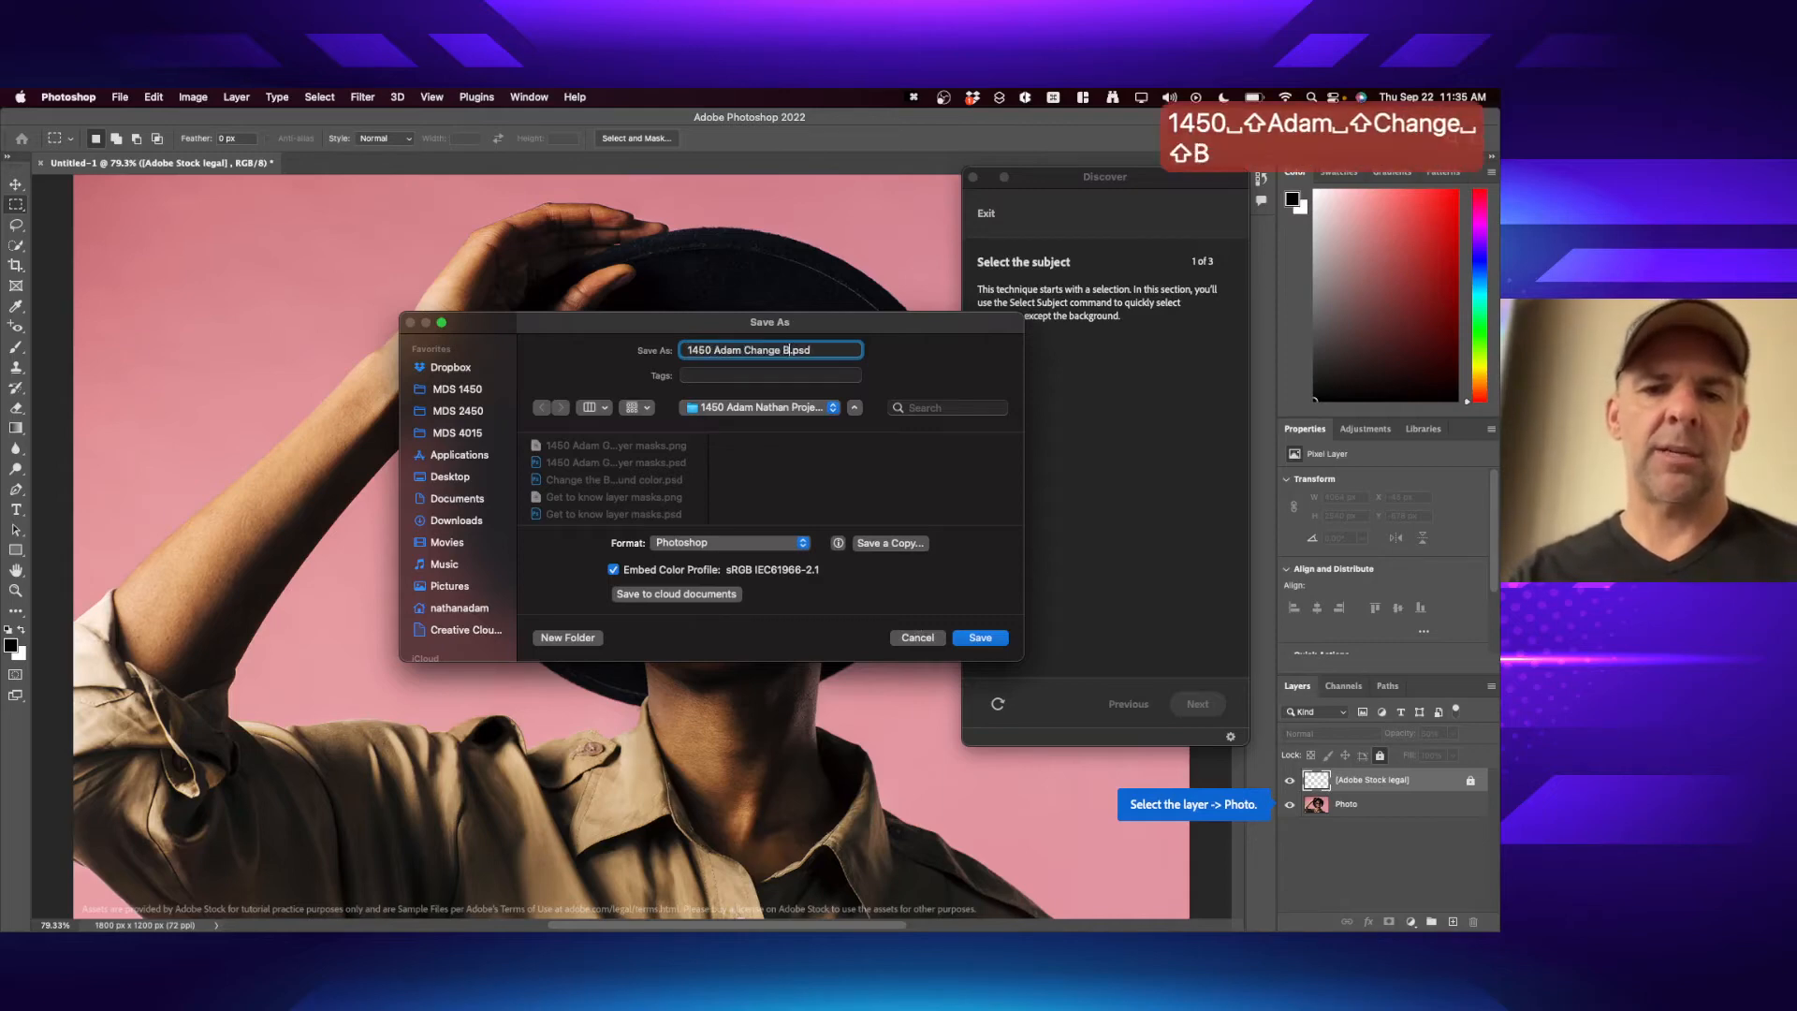
key("Return")
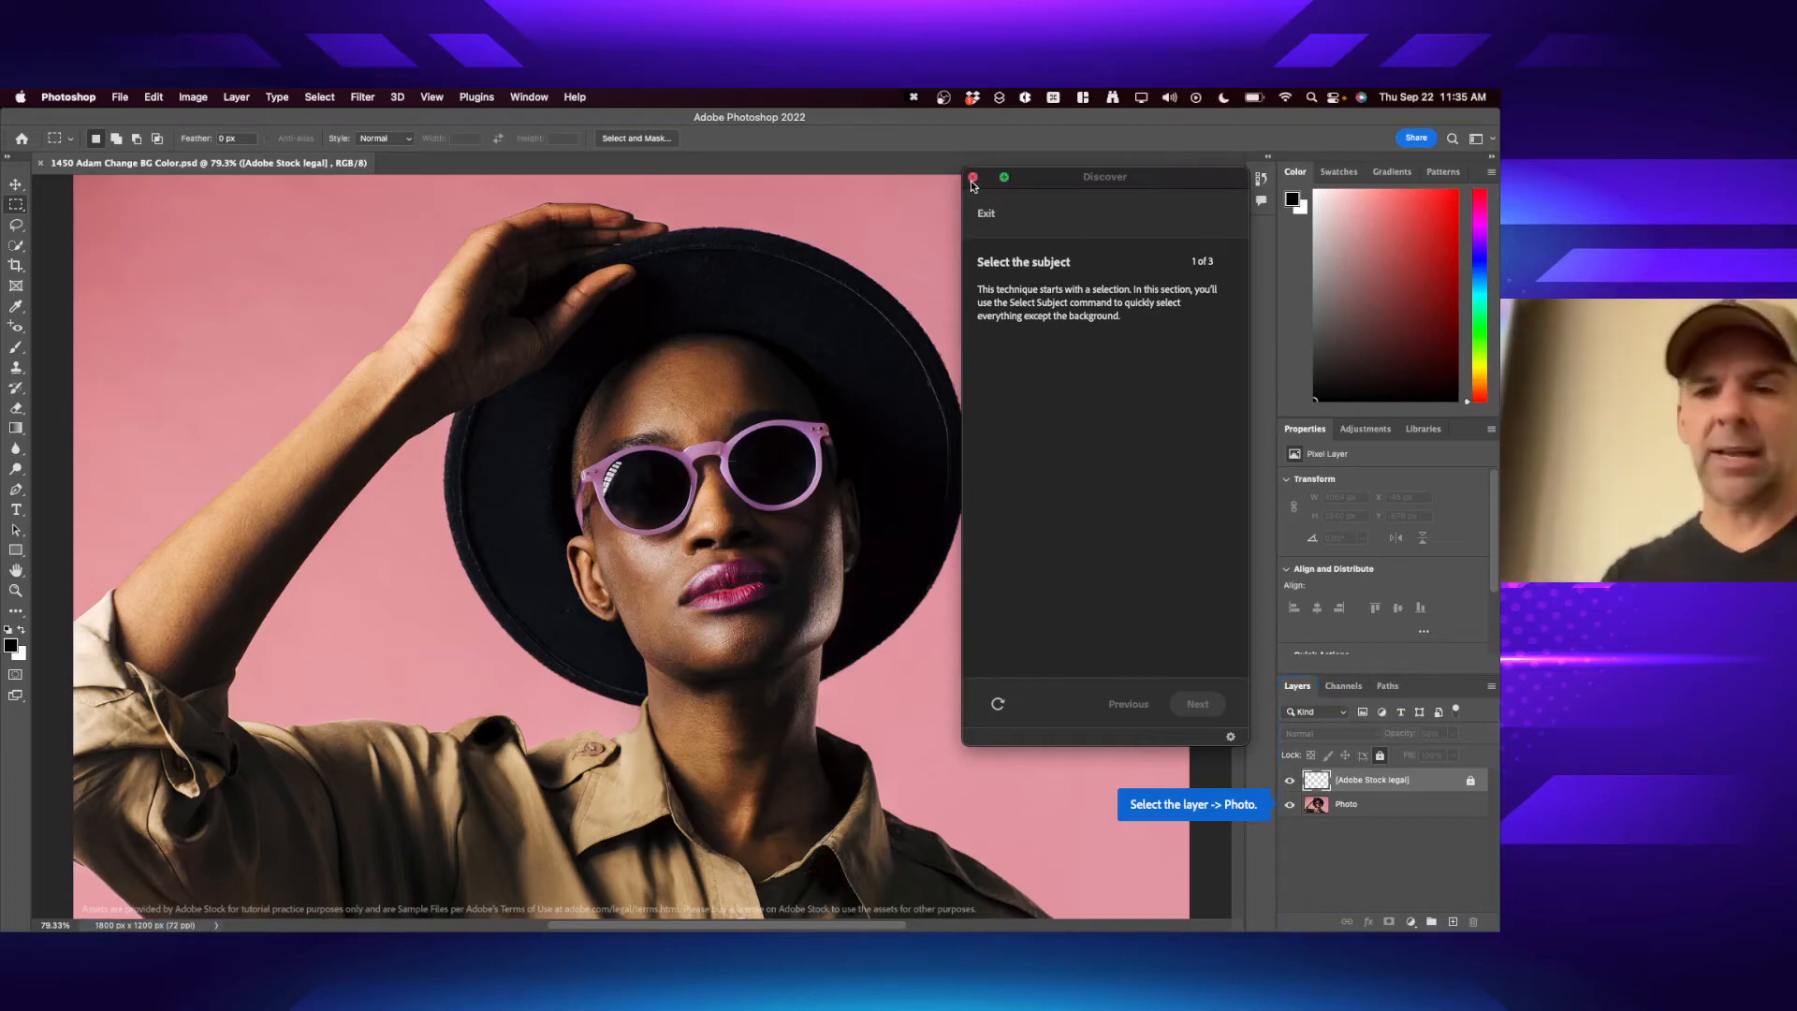
- Close the Discover tutorial and reopen the newly saved Change BG Color PSD from the recent files
left_click(973, 178)
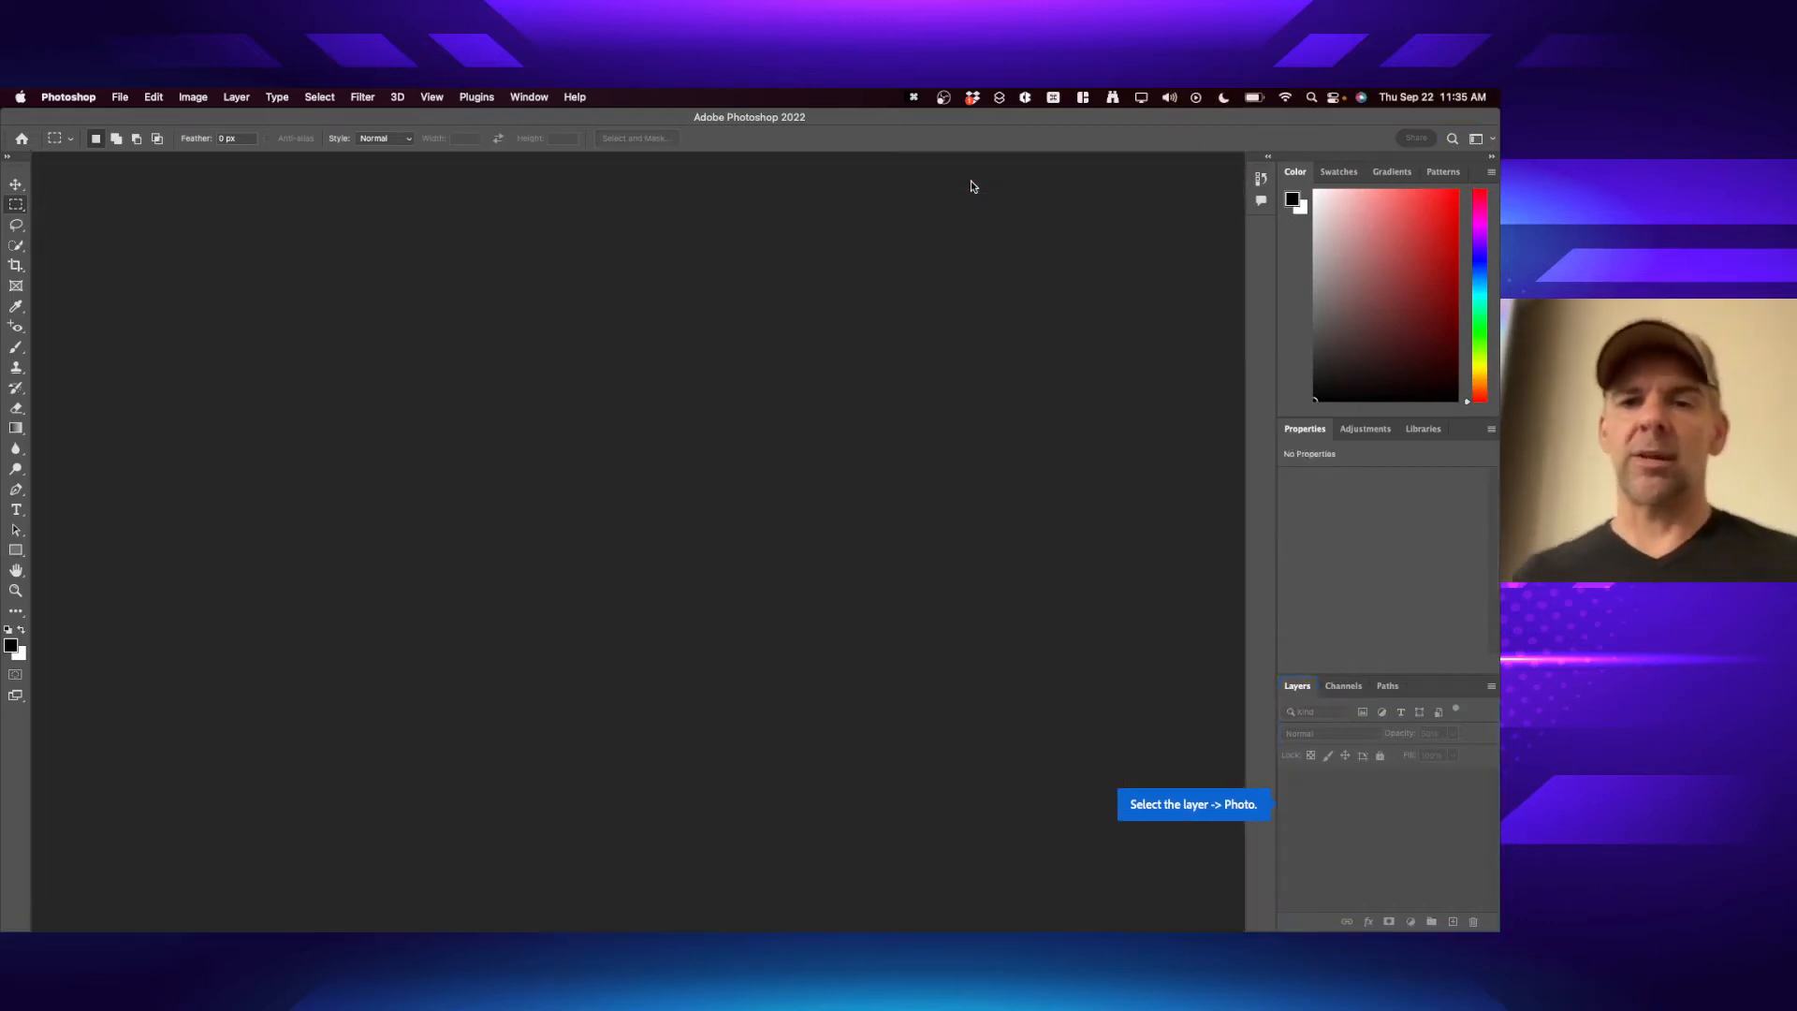
left_click(120, 96)
mouse_move(187, 174)
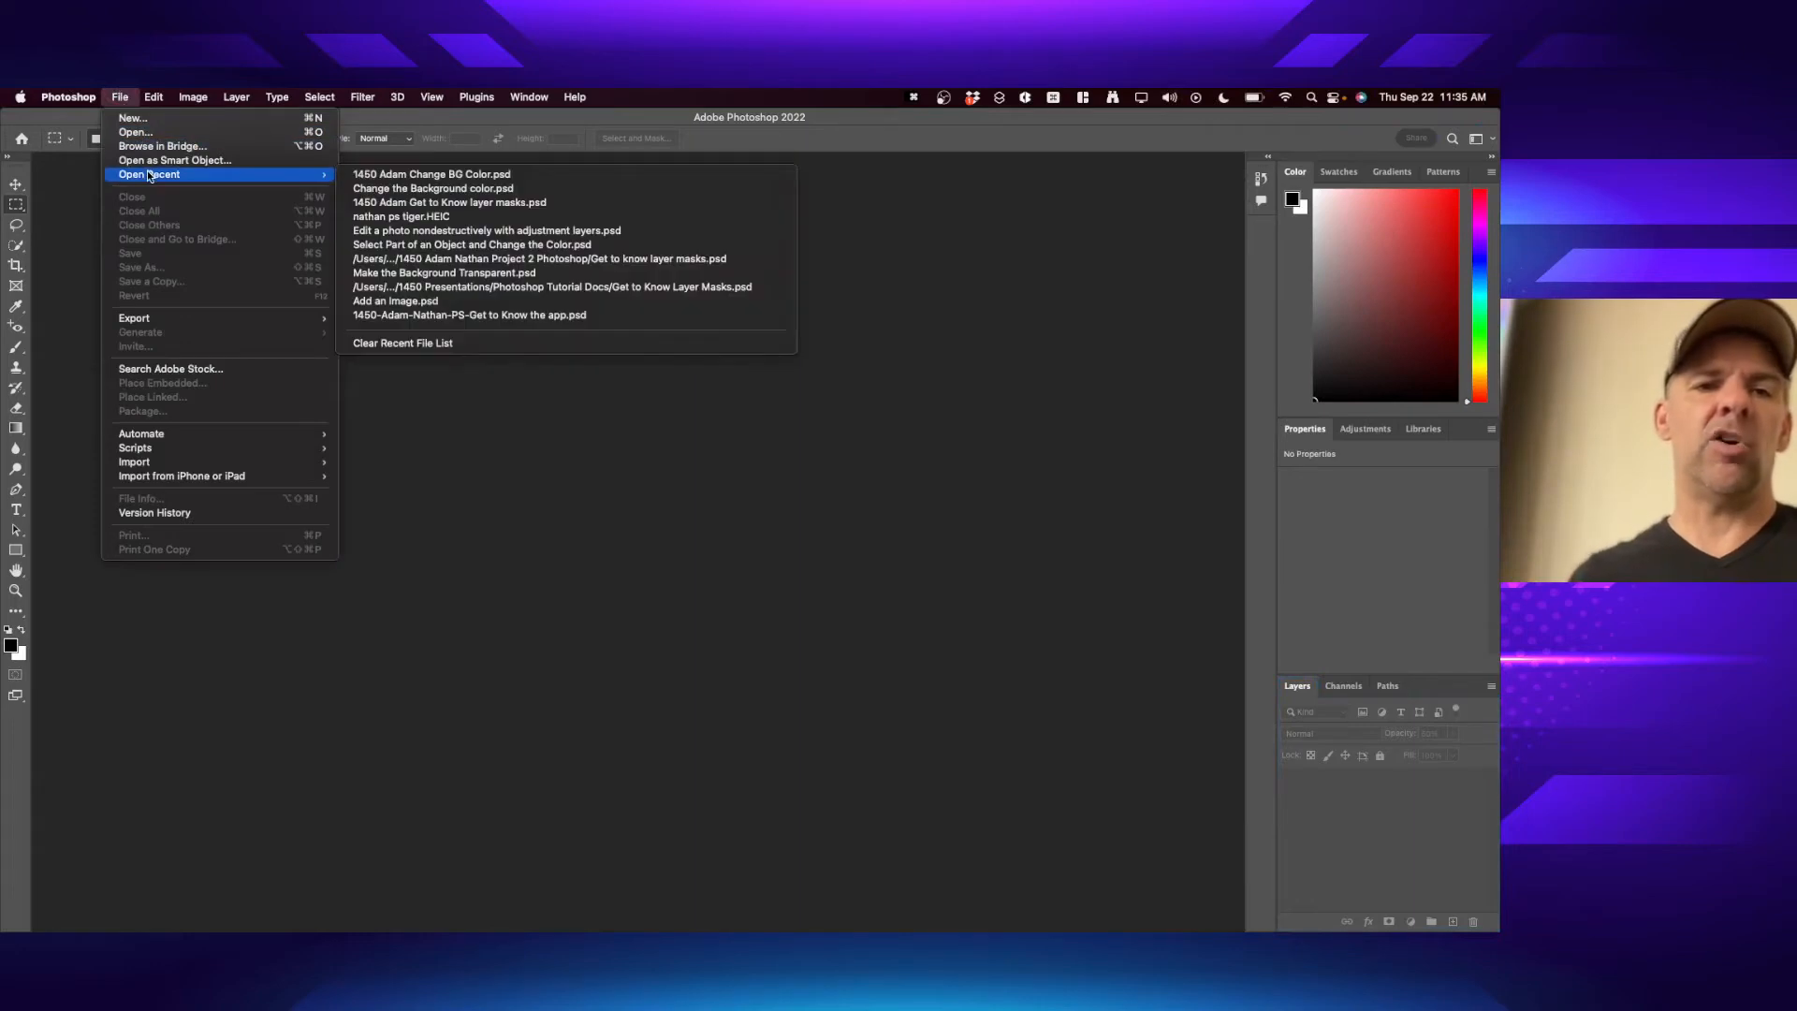
left_click(440, 175)
key("super+Tab")
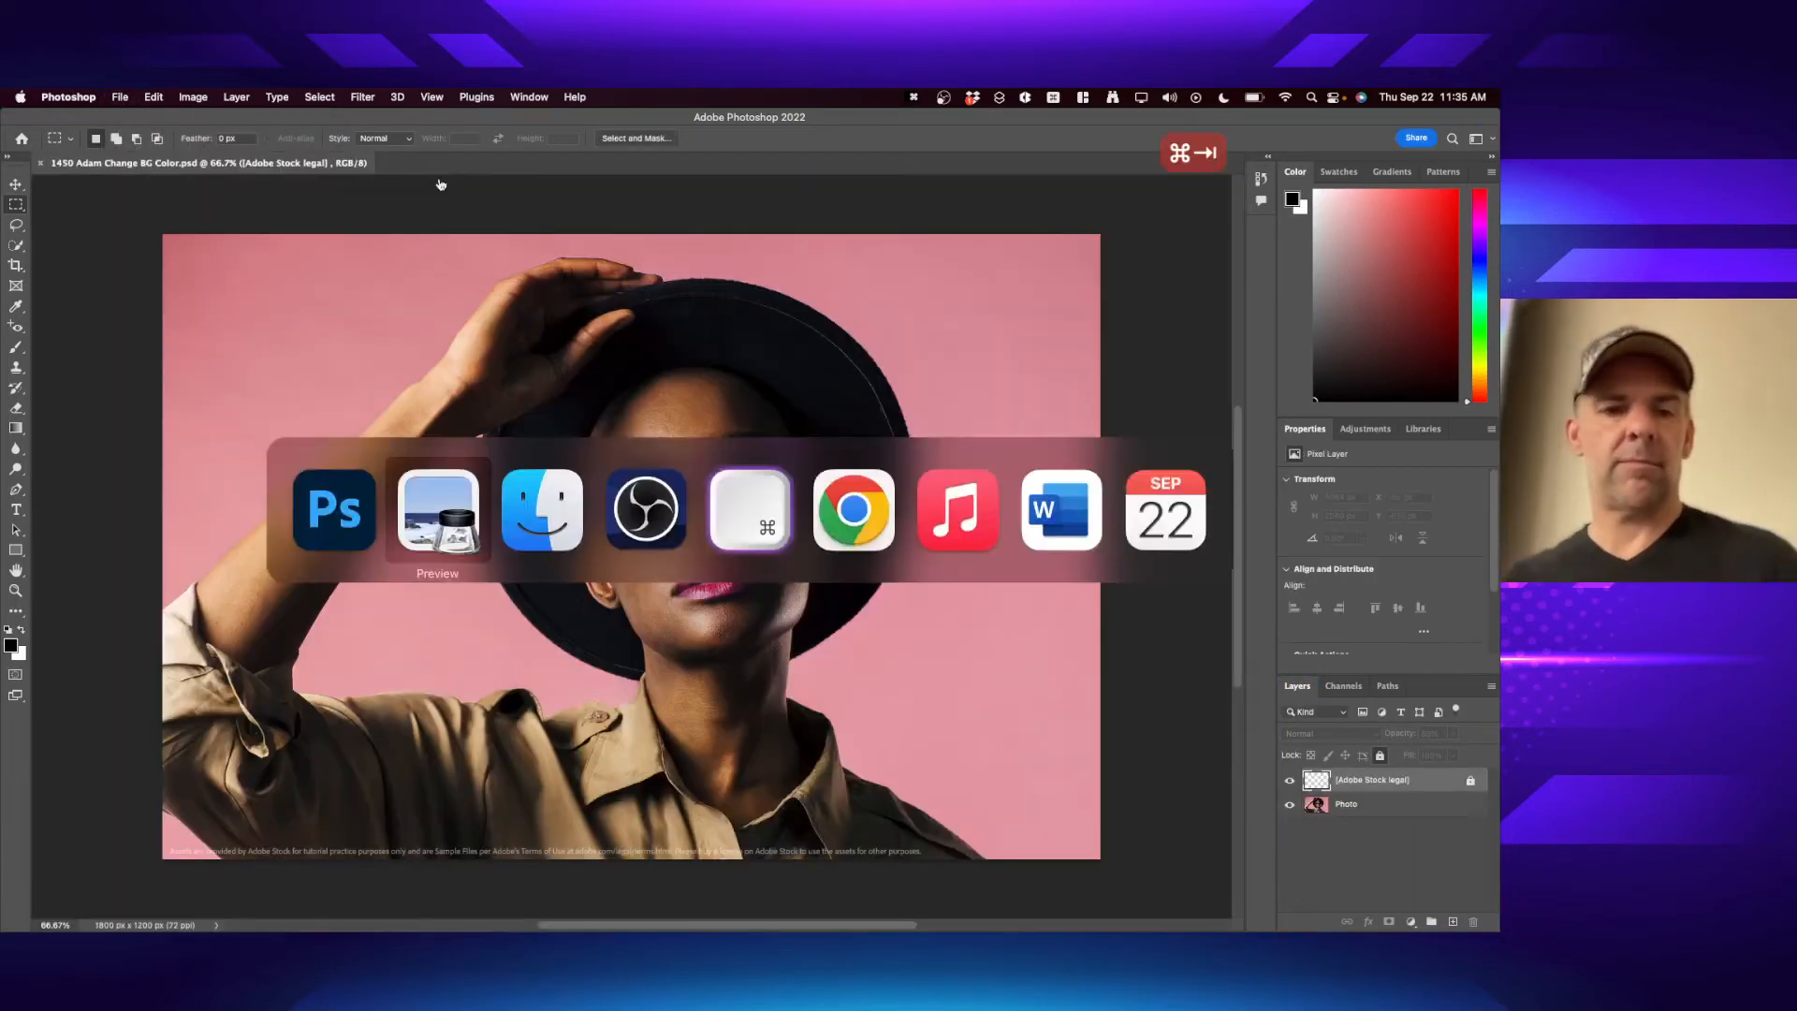
key("super+Tab")
key("super+Tab")
key("shift+super+2")
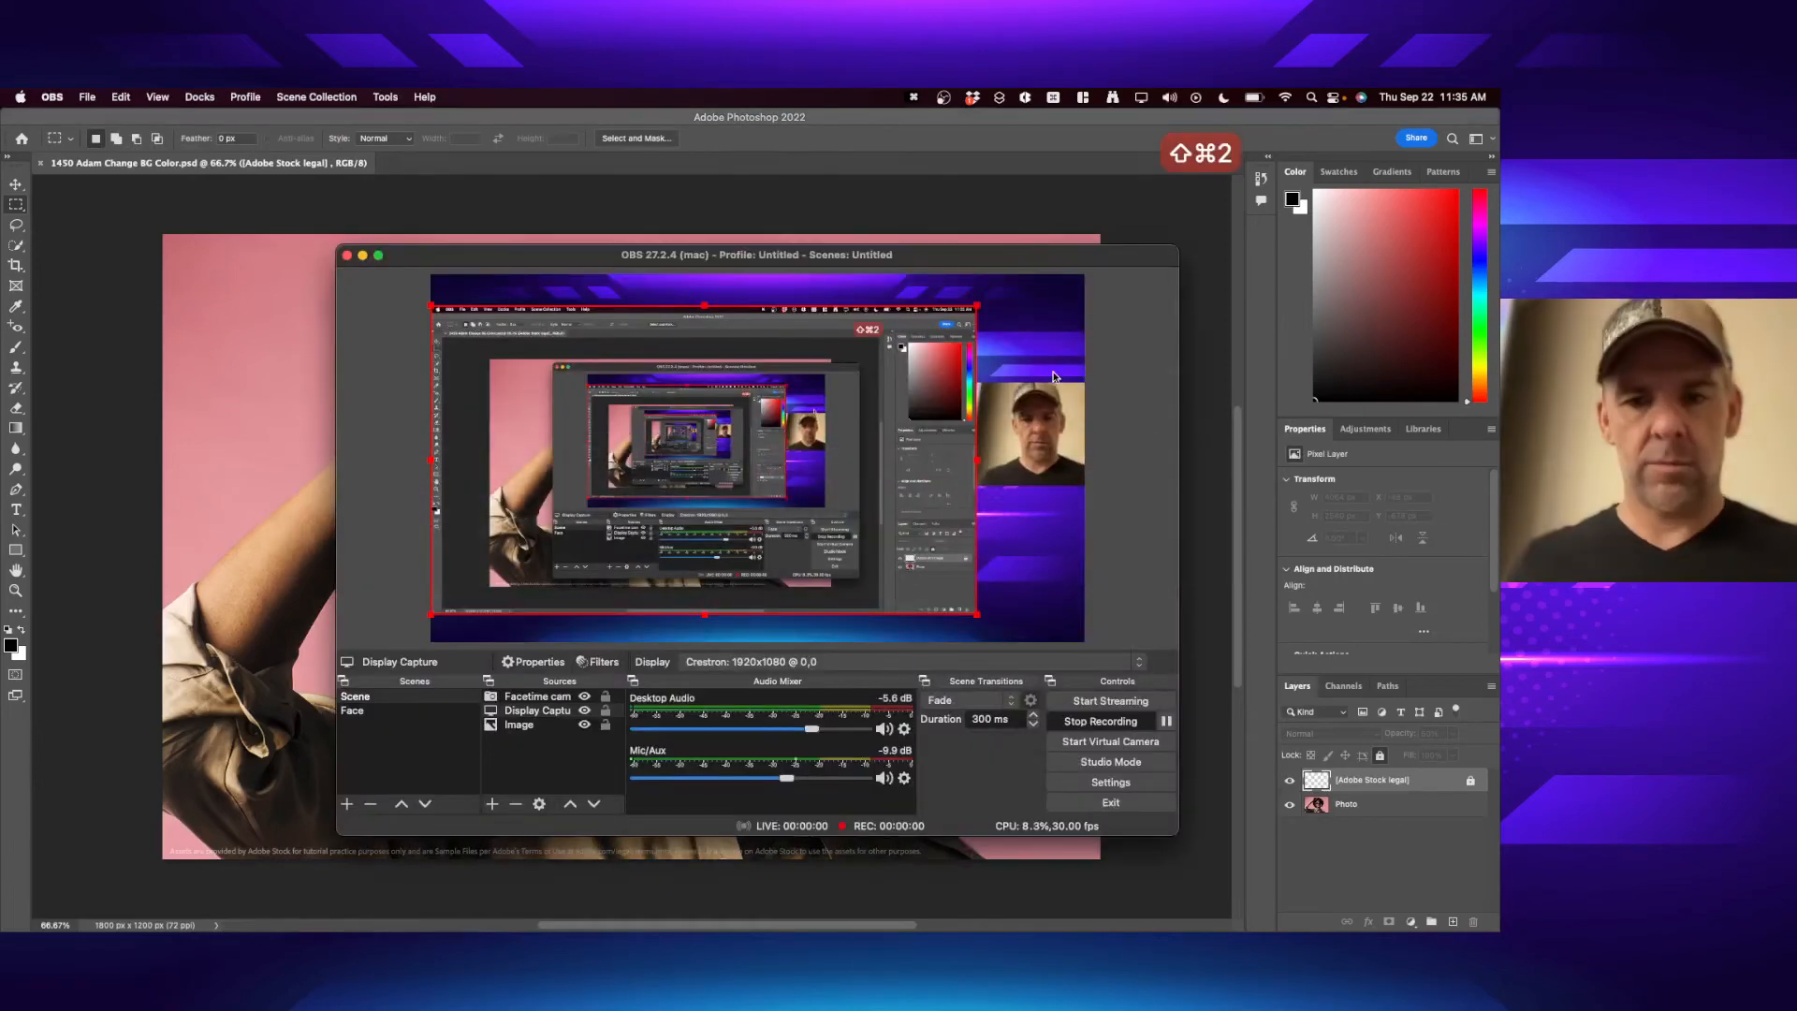
key("super+Tab")
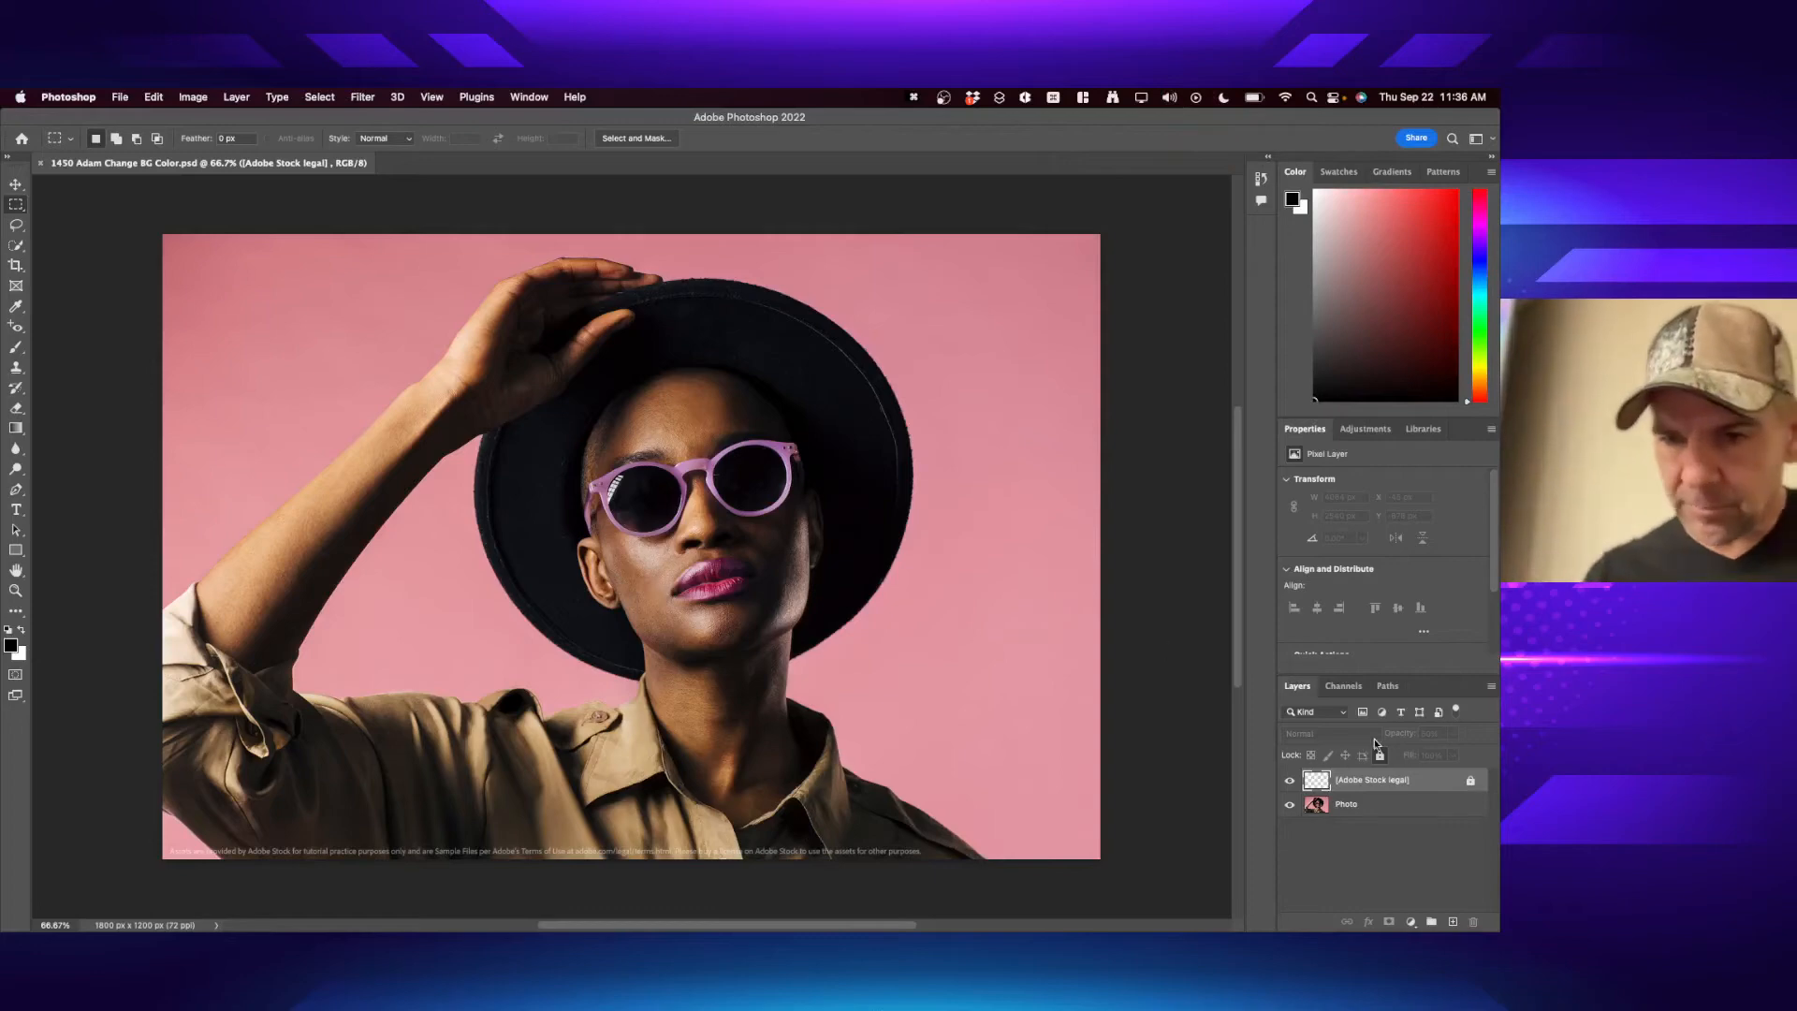
- Unlock and delete the [Adobe Stock legal] layer, keeping only the Photo layer, and save the document
left_click(1348, 810)
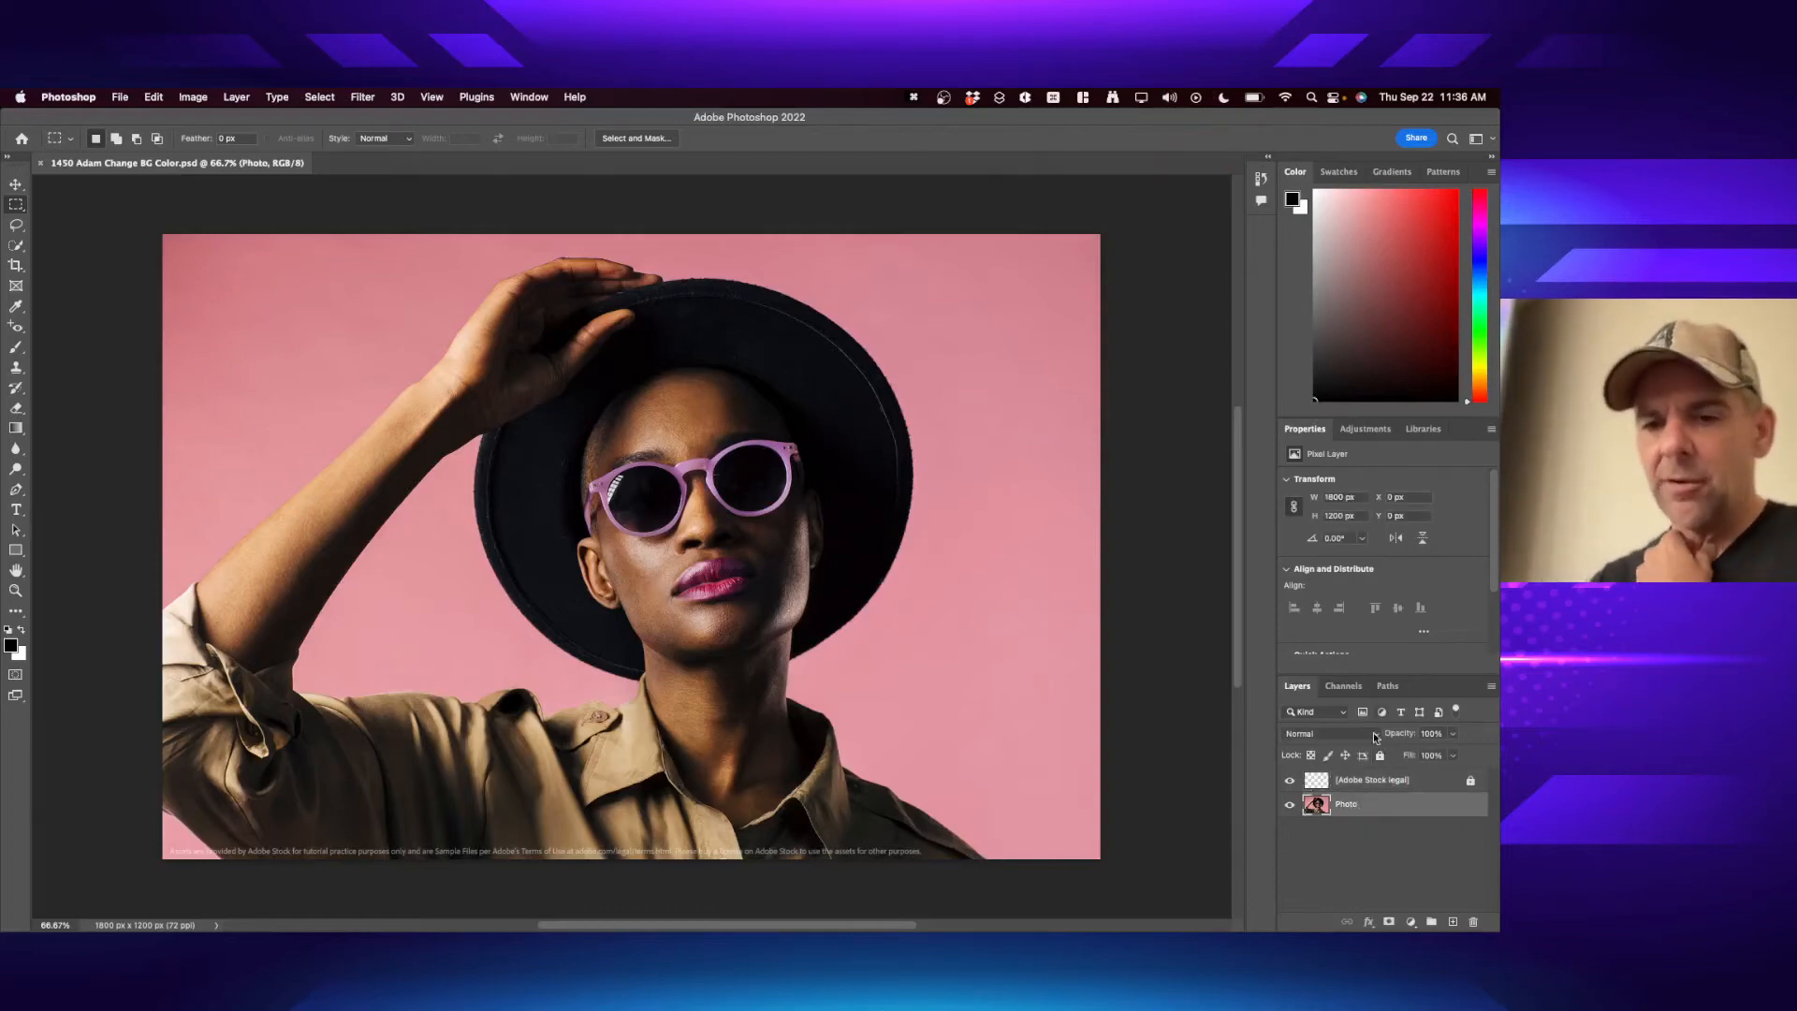
left_click(1371, 782)
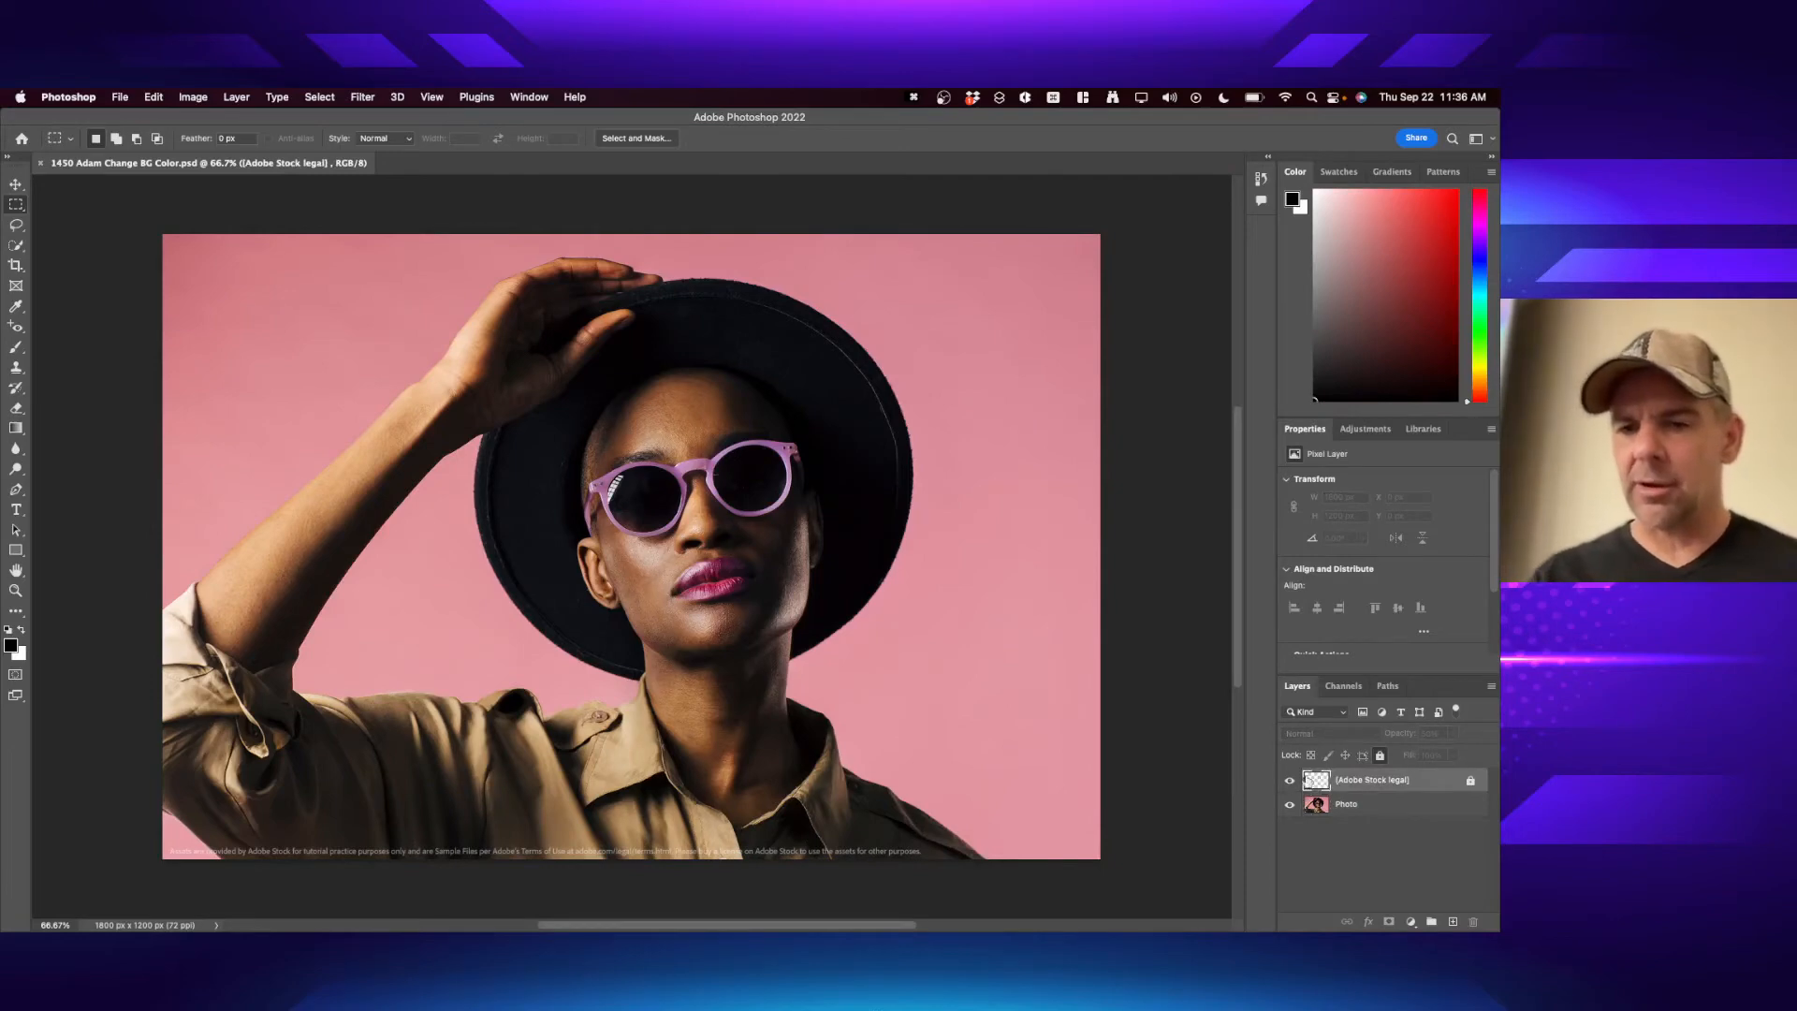
left_click(1289, 783)
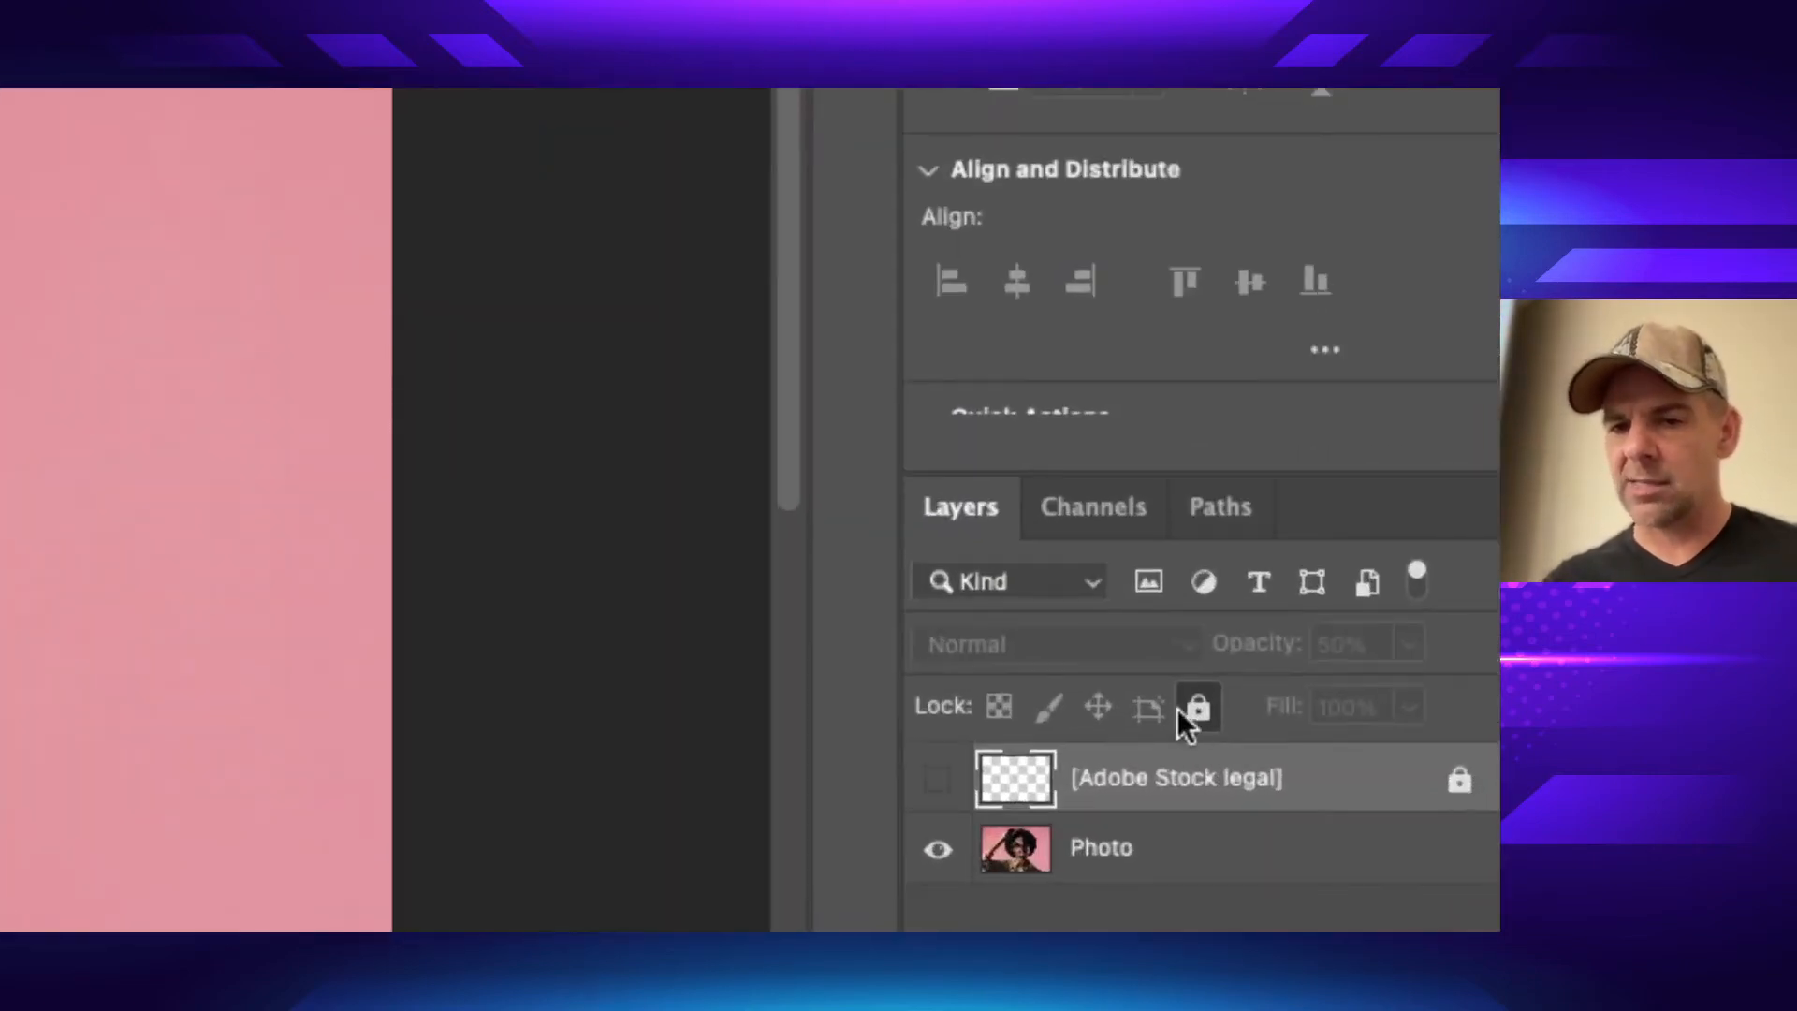
left_click(1458, 782)
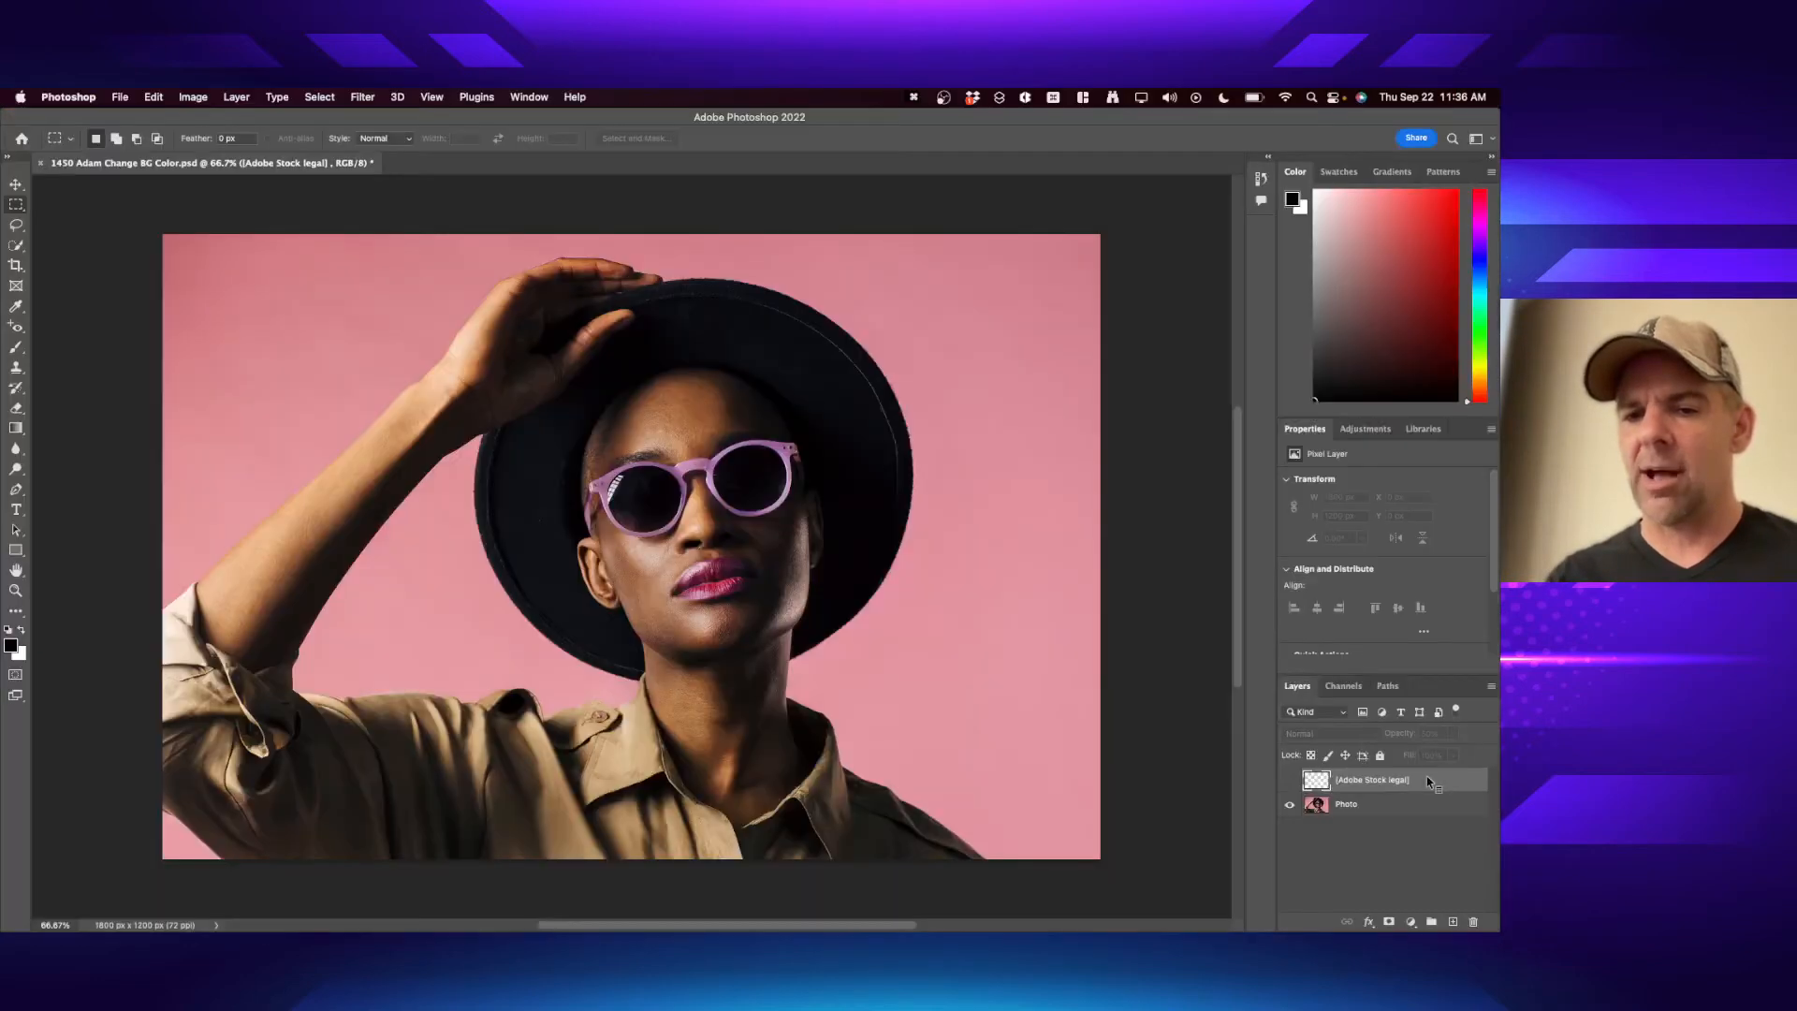
key("BackSpace")
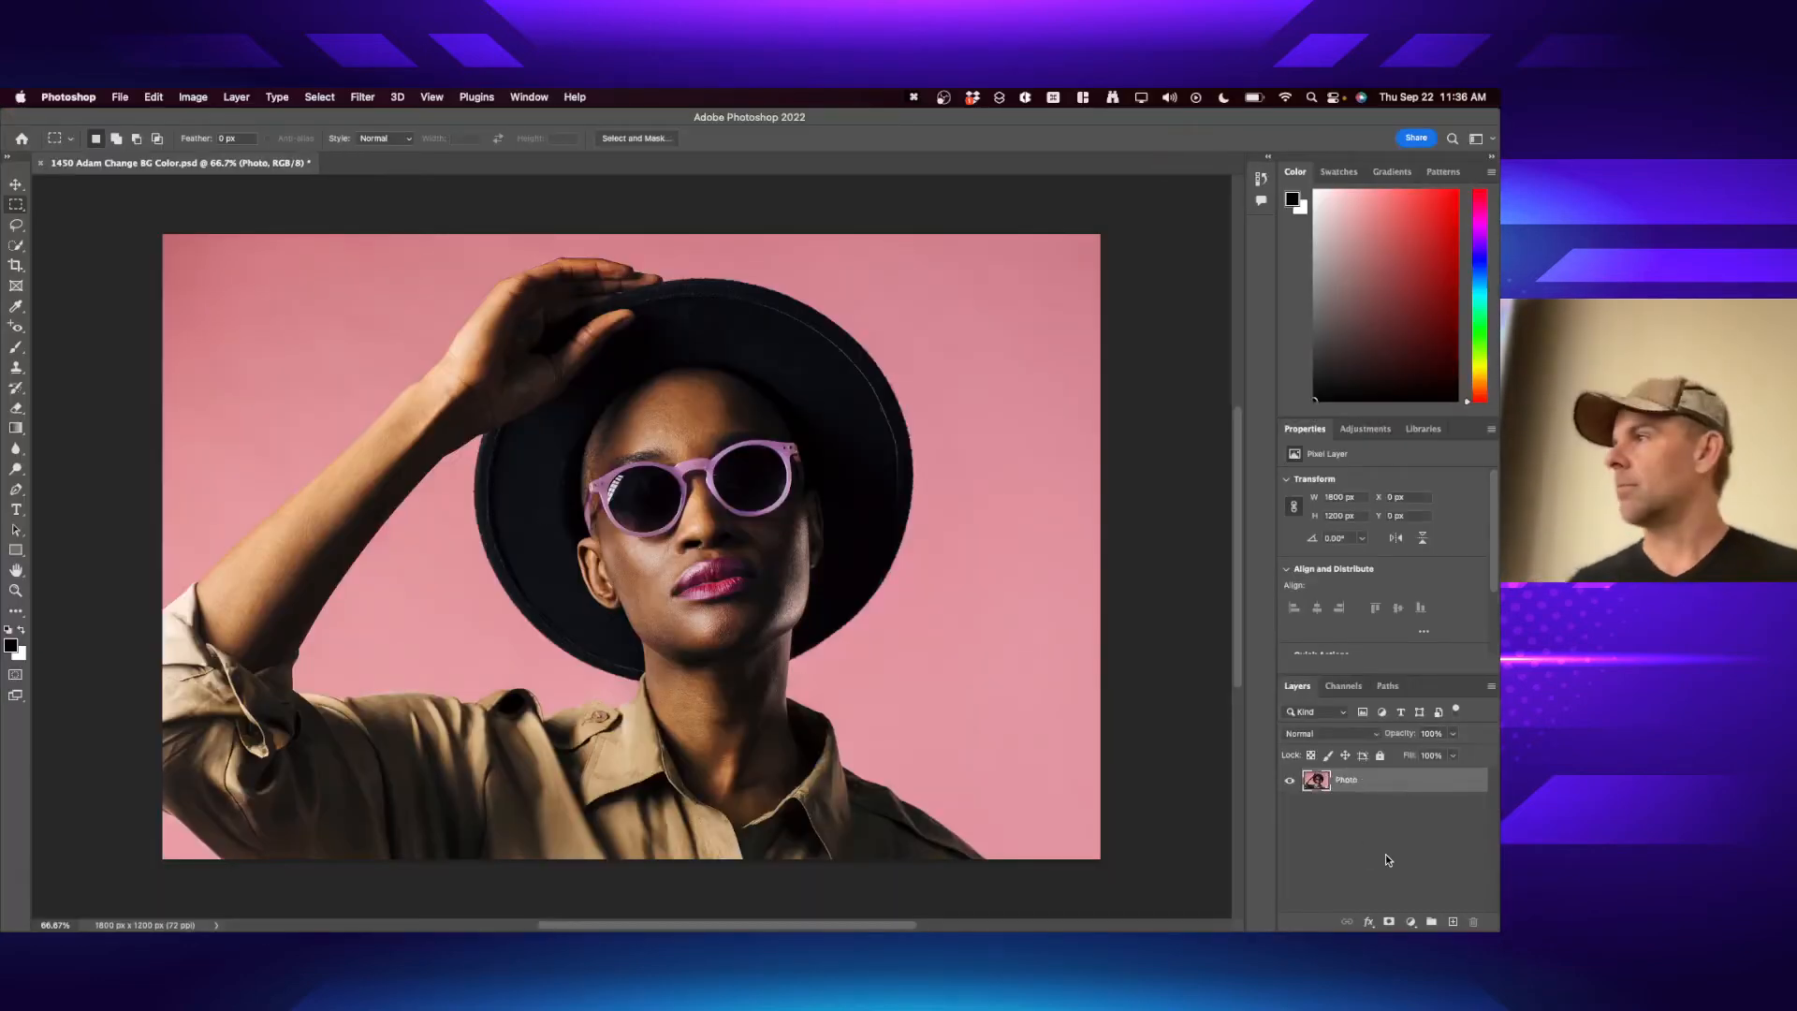
key("super+s")
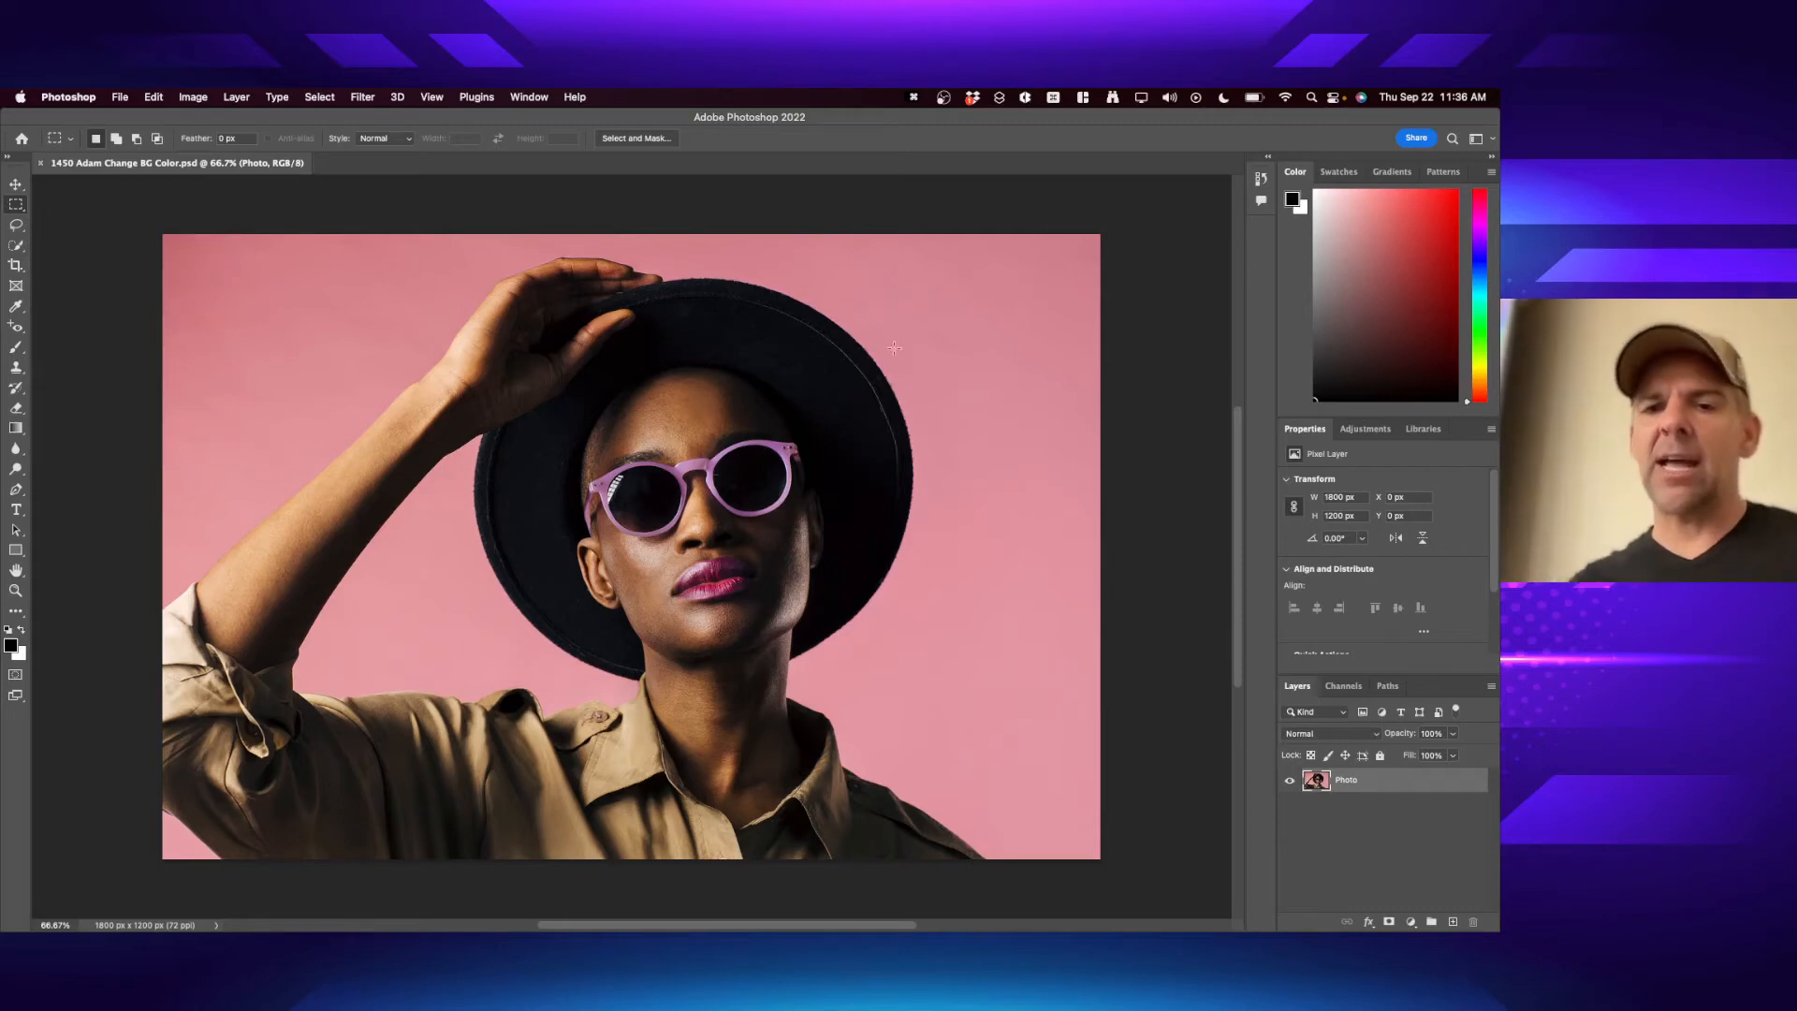
- Try a rectangular marquee around the face and an elliptical marquee over the raised arm, and clear the selection
mouse_move(986, 352)
left_mouse_down()
mouse_move(880, 361)
mouse_move(558, 681)
left_mouse_up()
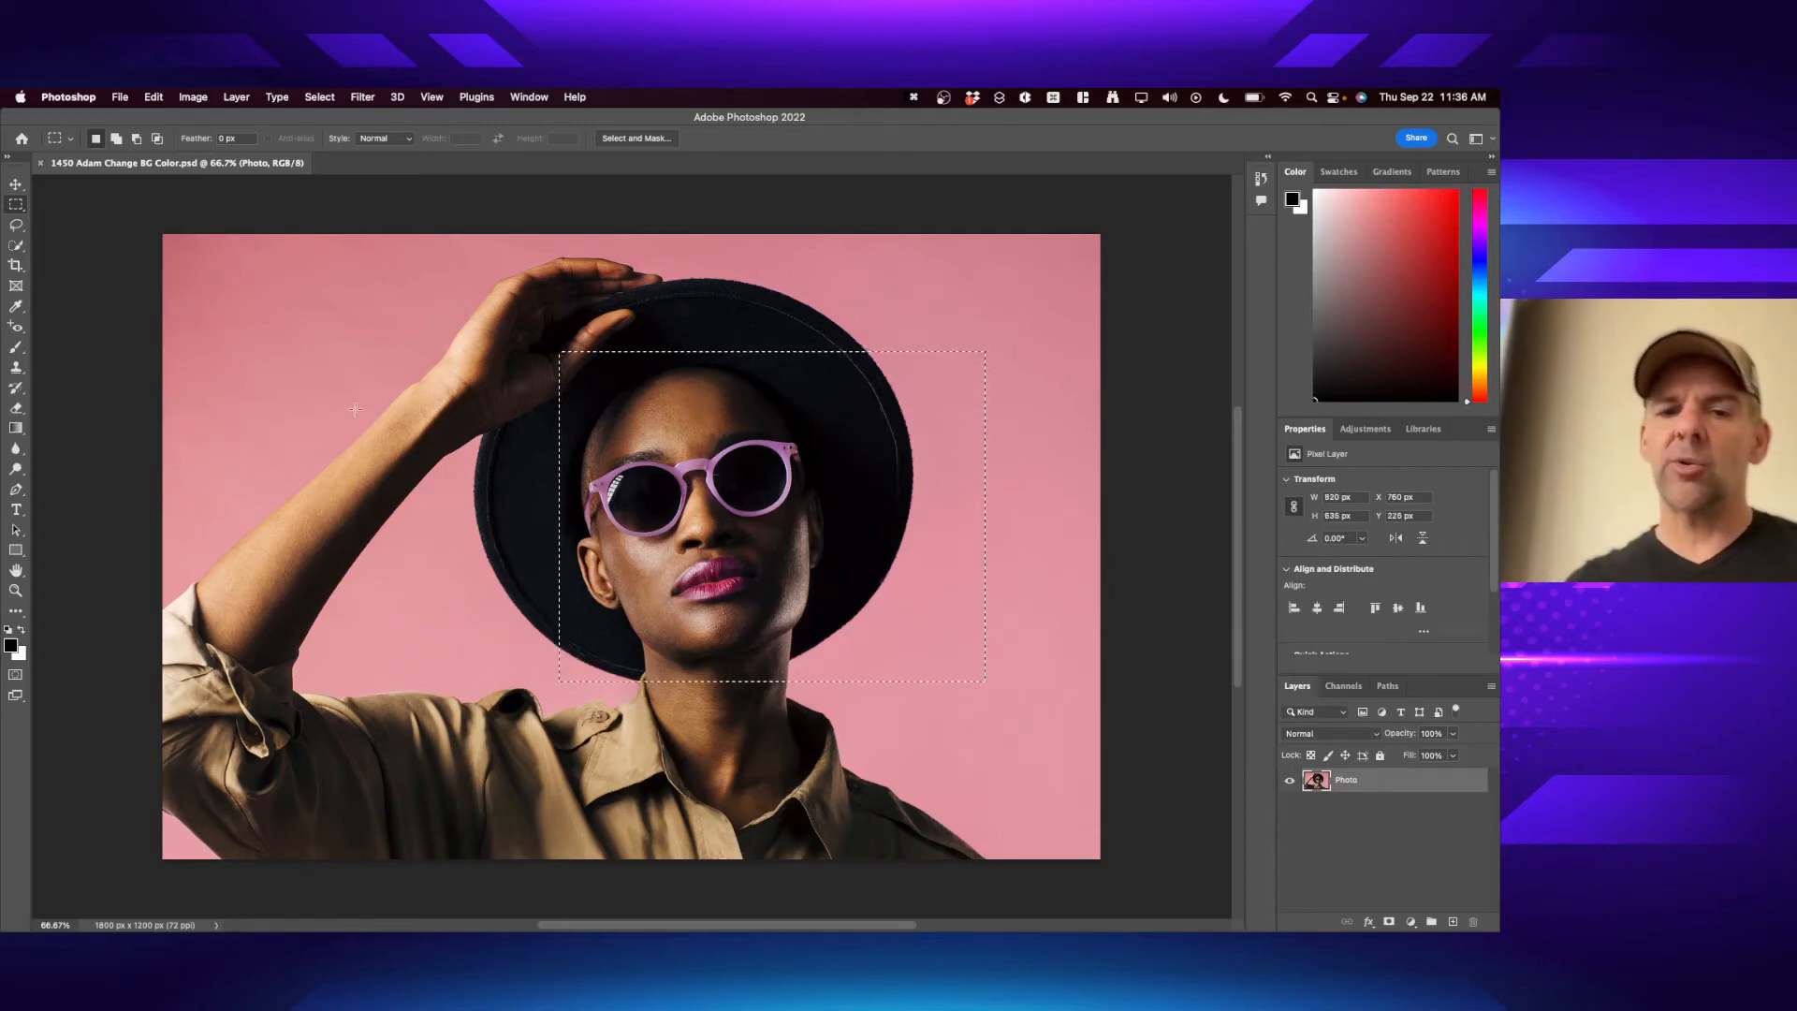
key("shift+m")
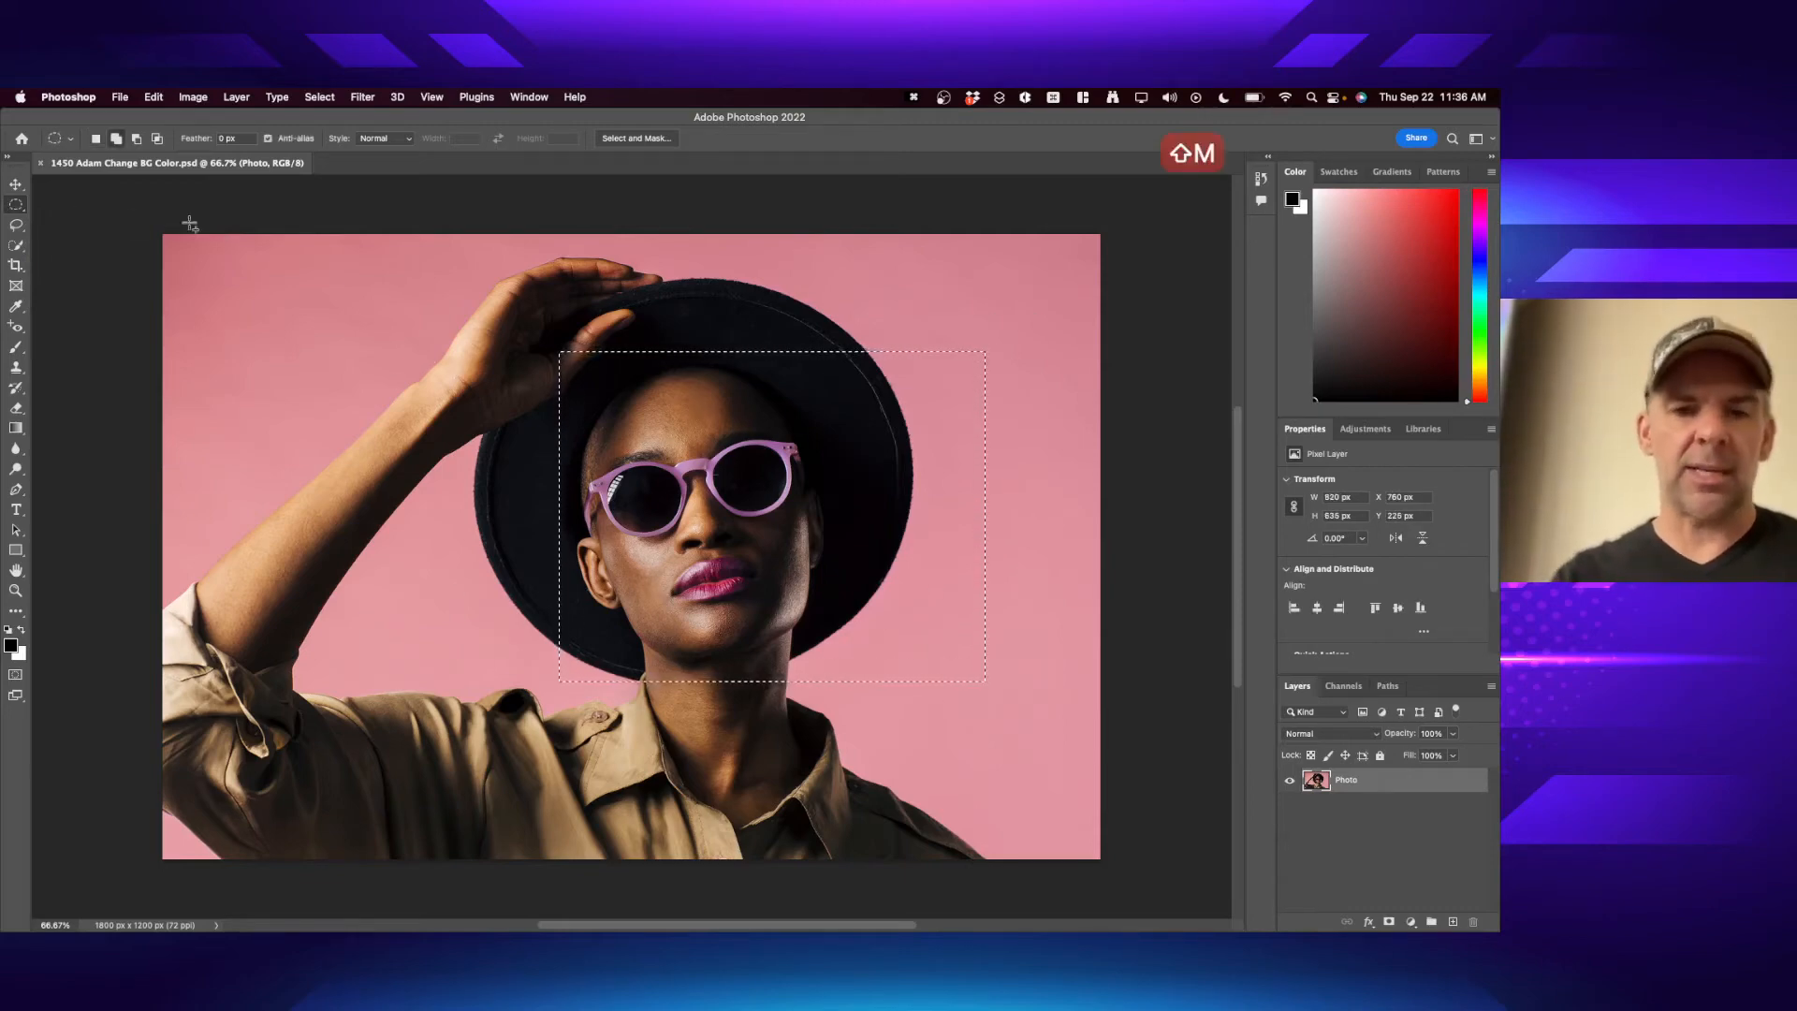
mouse_move(343, 301)
left_mouse_down()
mouse_move(590, 530)
mouse_move(690, 755)
left_mouse_up()
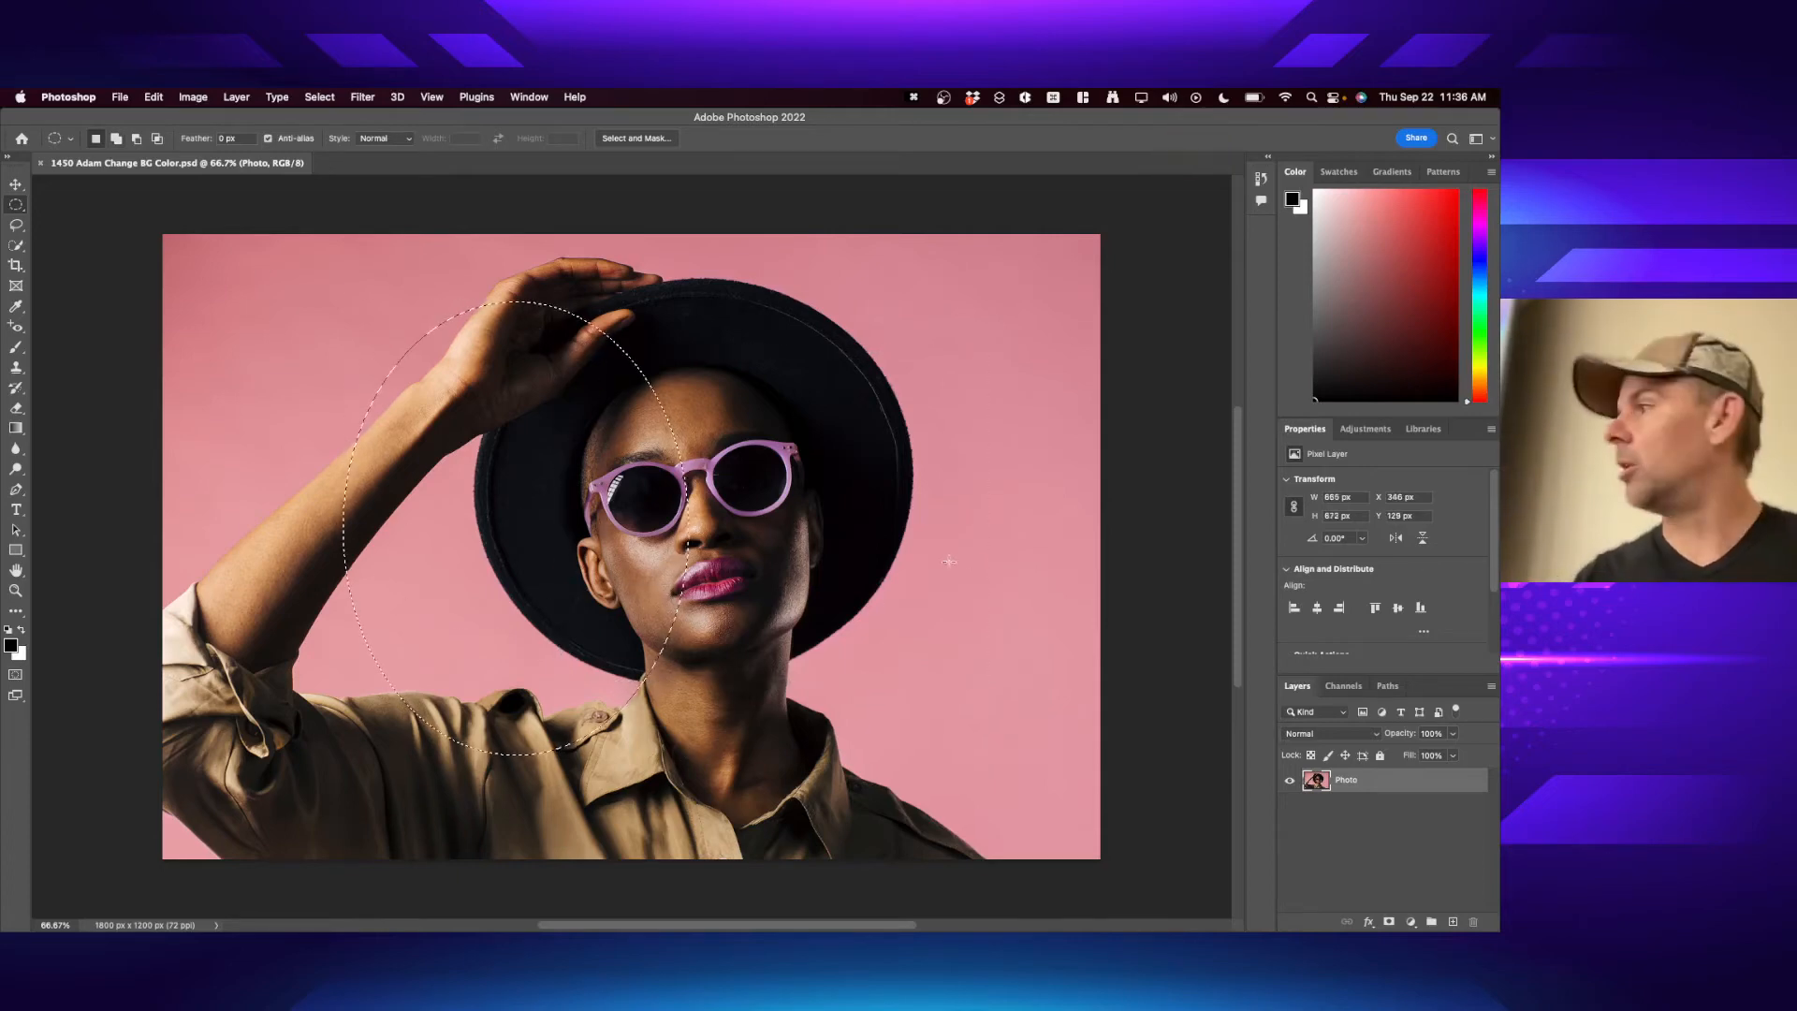
key("super+d")
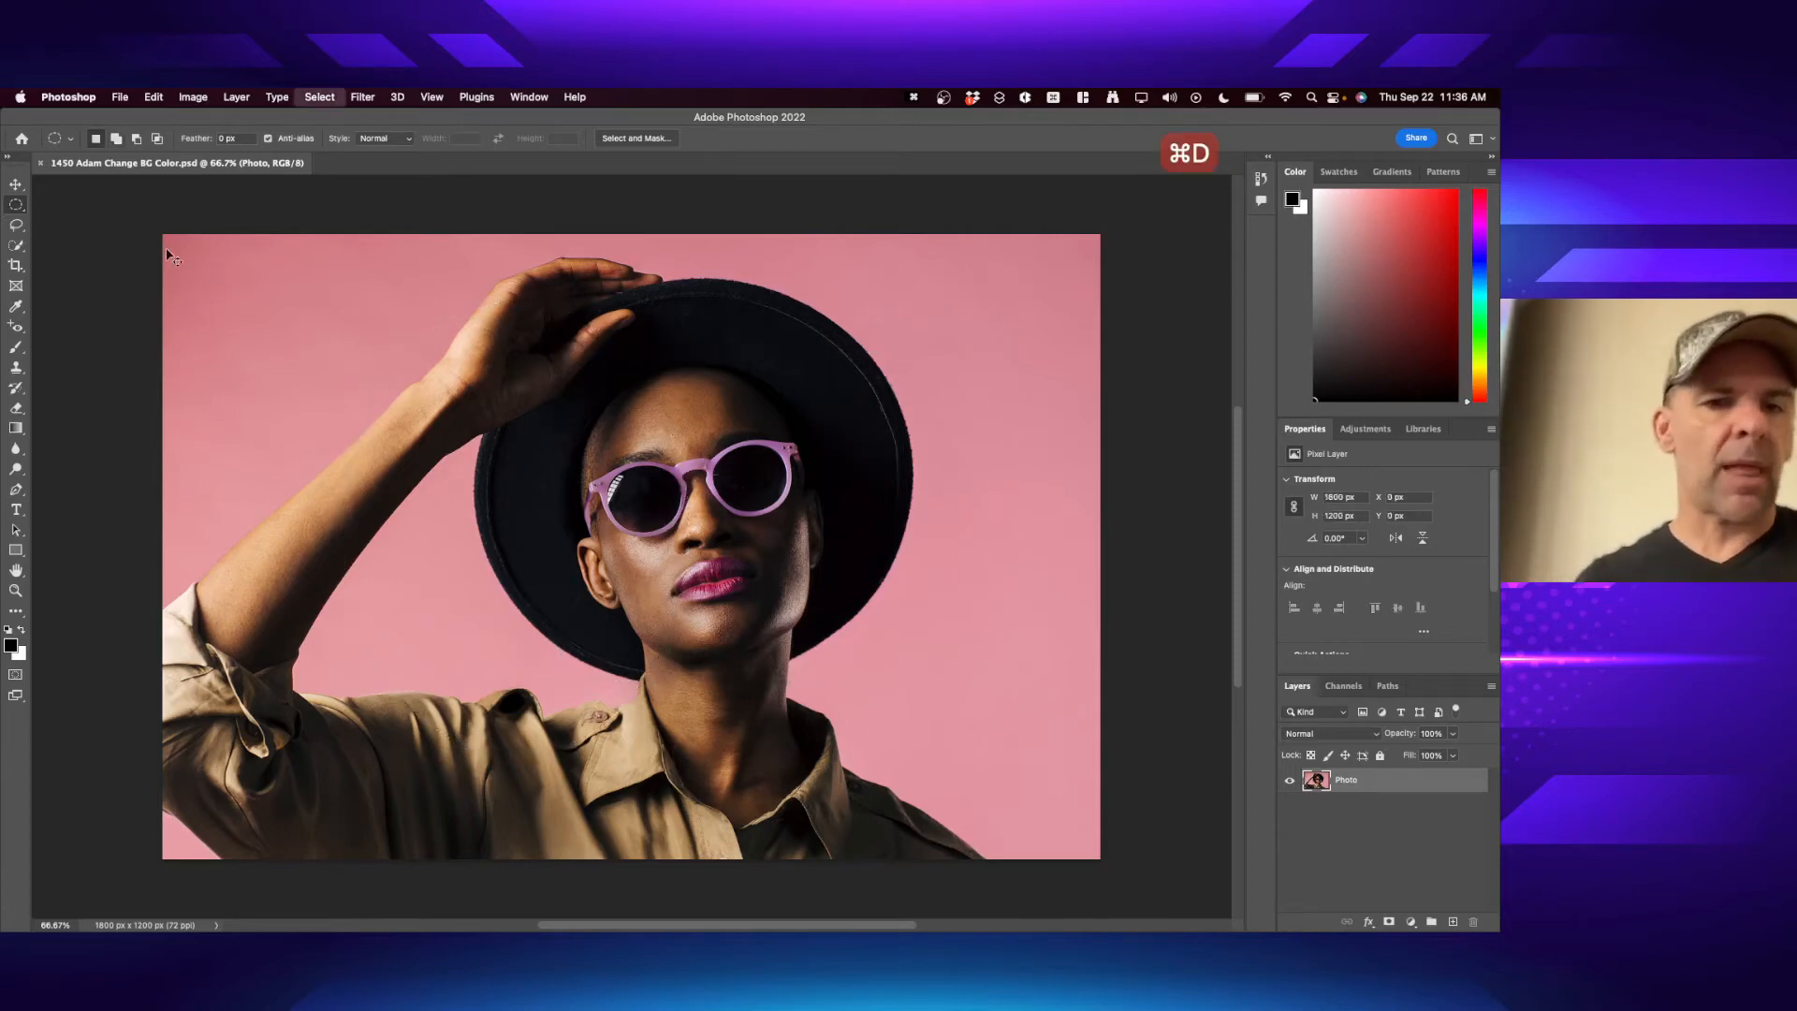
- Draw a rough Lasso selection across the hat and face into the pink background, and subtract the background beyond the brim
left_click(15, 226)
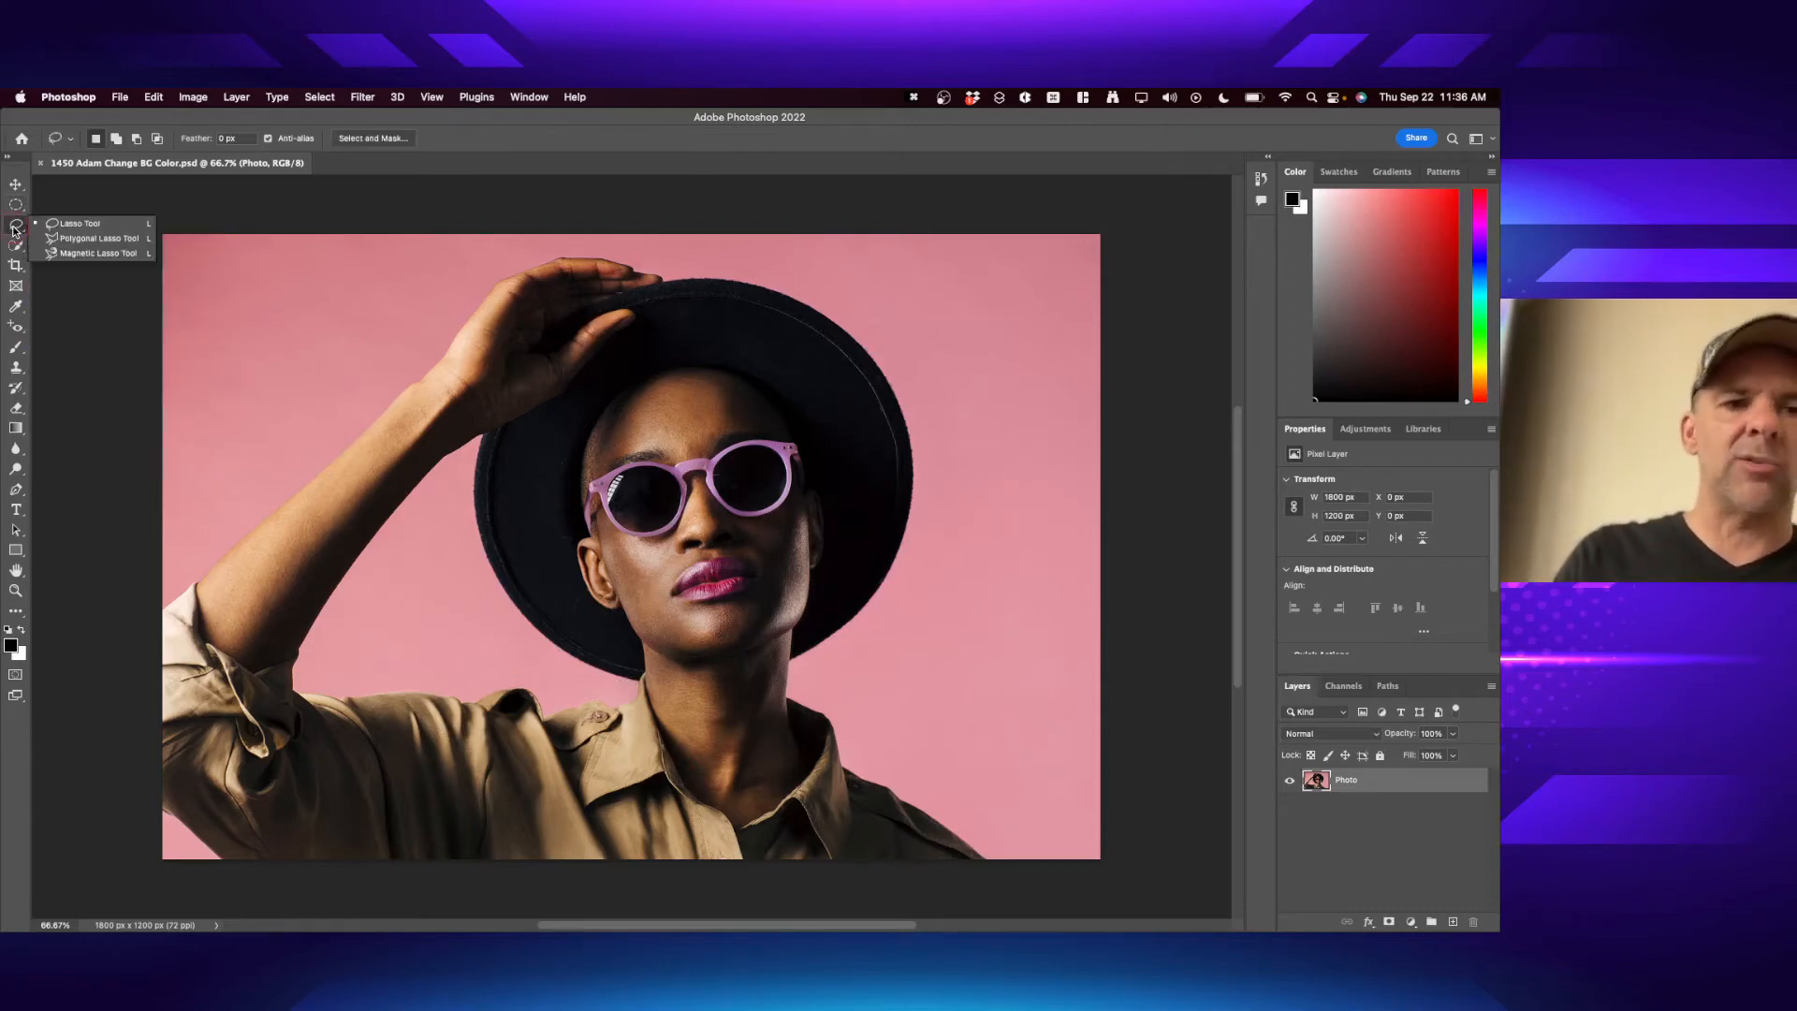
left_click(71, 224)
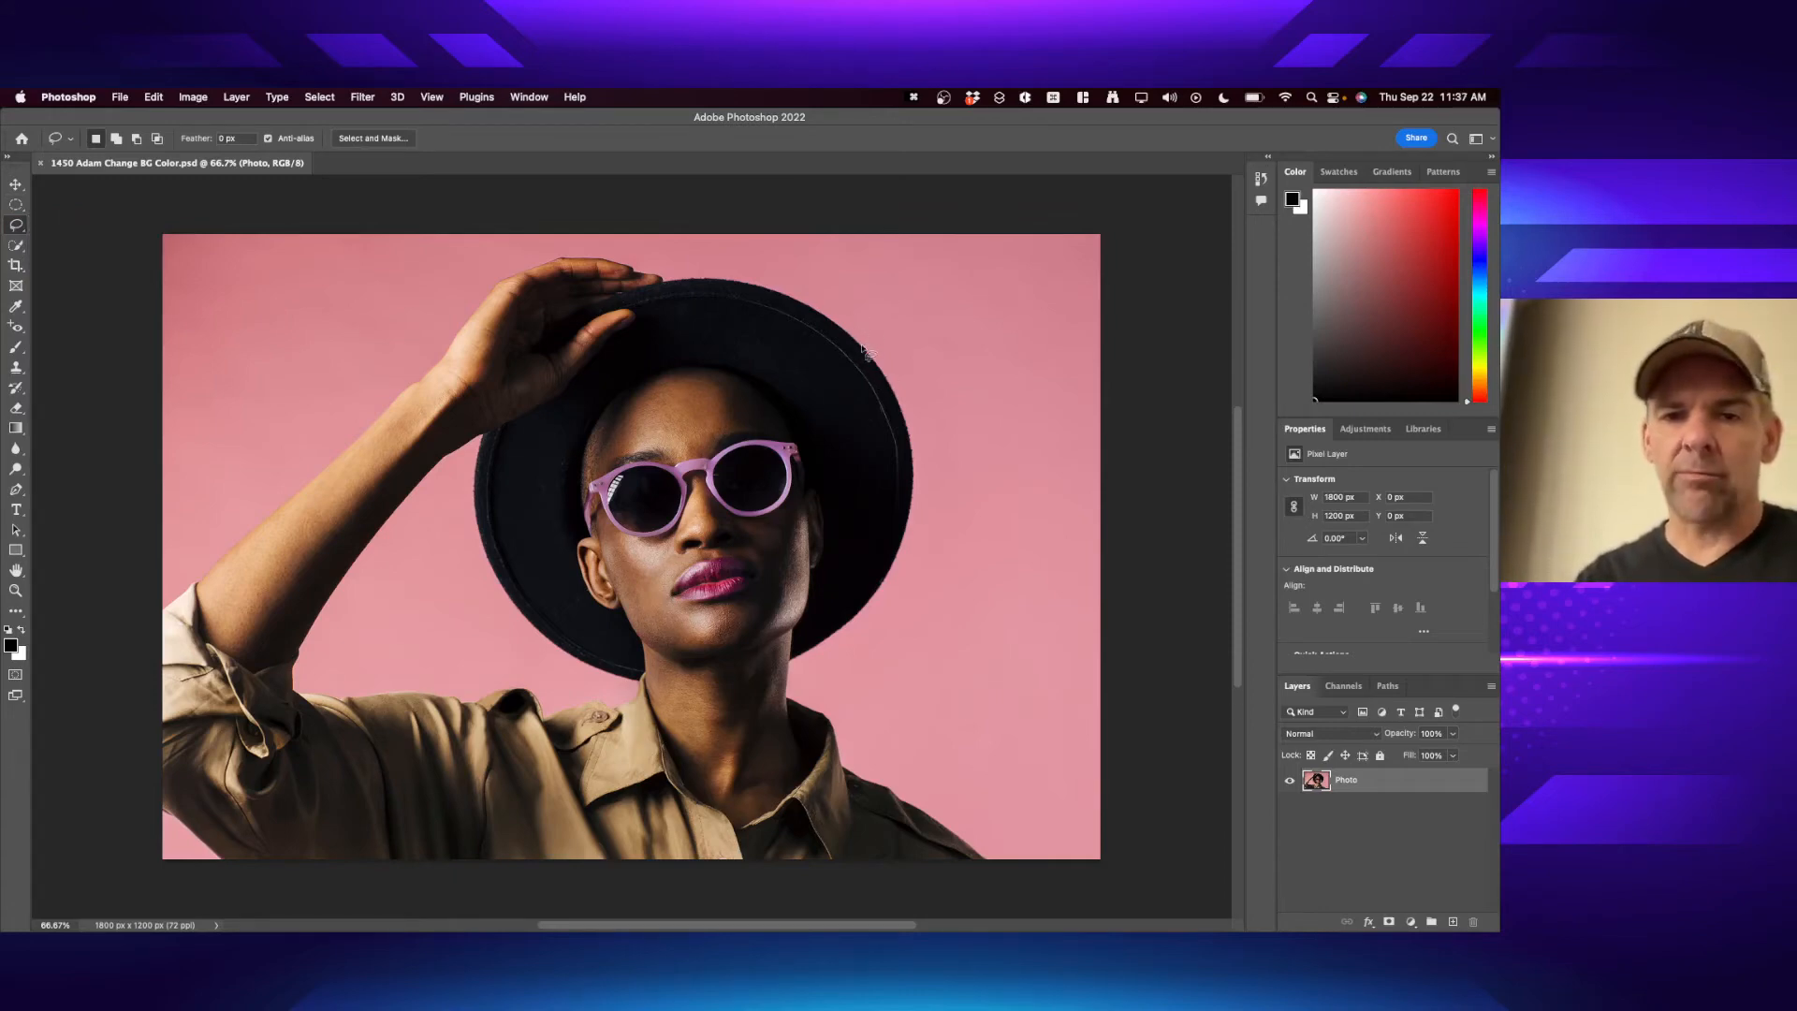
mouse_move(875, 365)
left_mouse_down()
mouse_move(919, 480)
mouse_move(870, 584)
mouse_move(741, 630)
mouse_move(560, 542)
mouse_move(598, 360)
mouse_move(704, 294)
mouse_move(811, 306)
mouse_move(872, 360)
left_mouse_up()
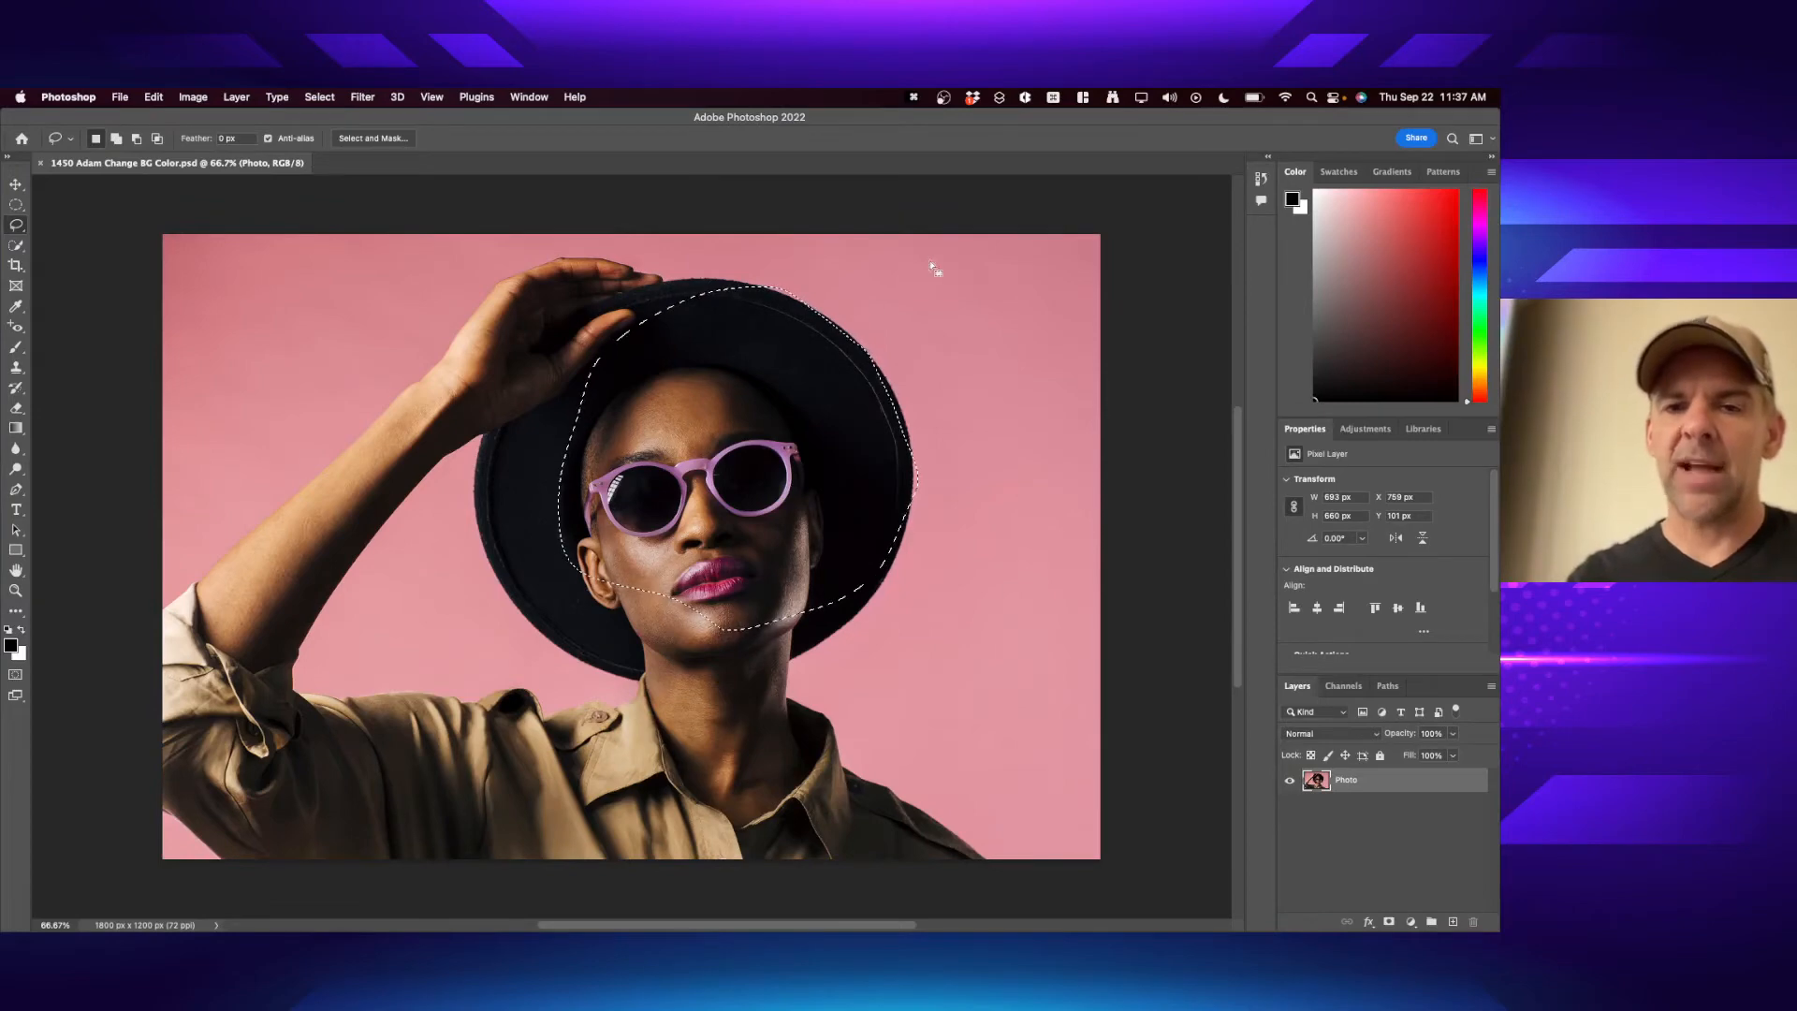
mouse_move(883, 291)
left_mouse_down()
mouse_move(778, 309)
mouse_move(561, 450)
mouse_move(833, 585)
left_mouse_up()
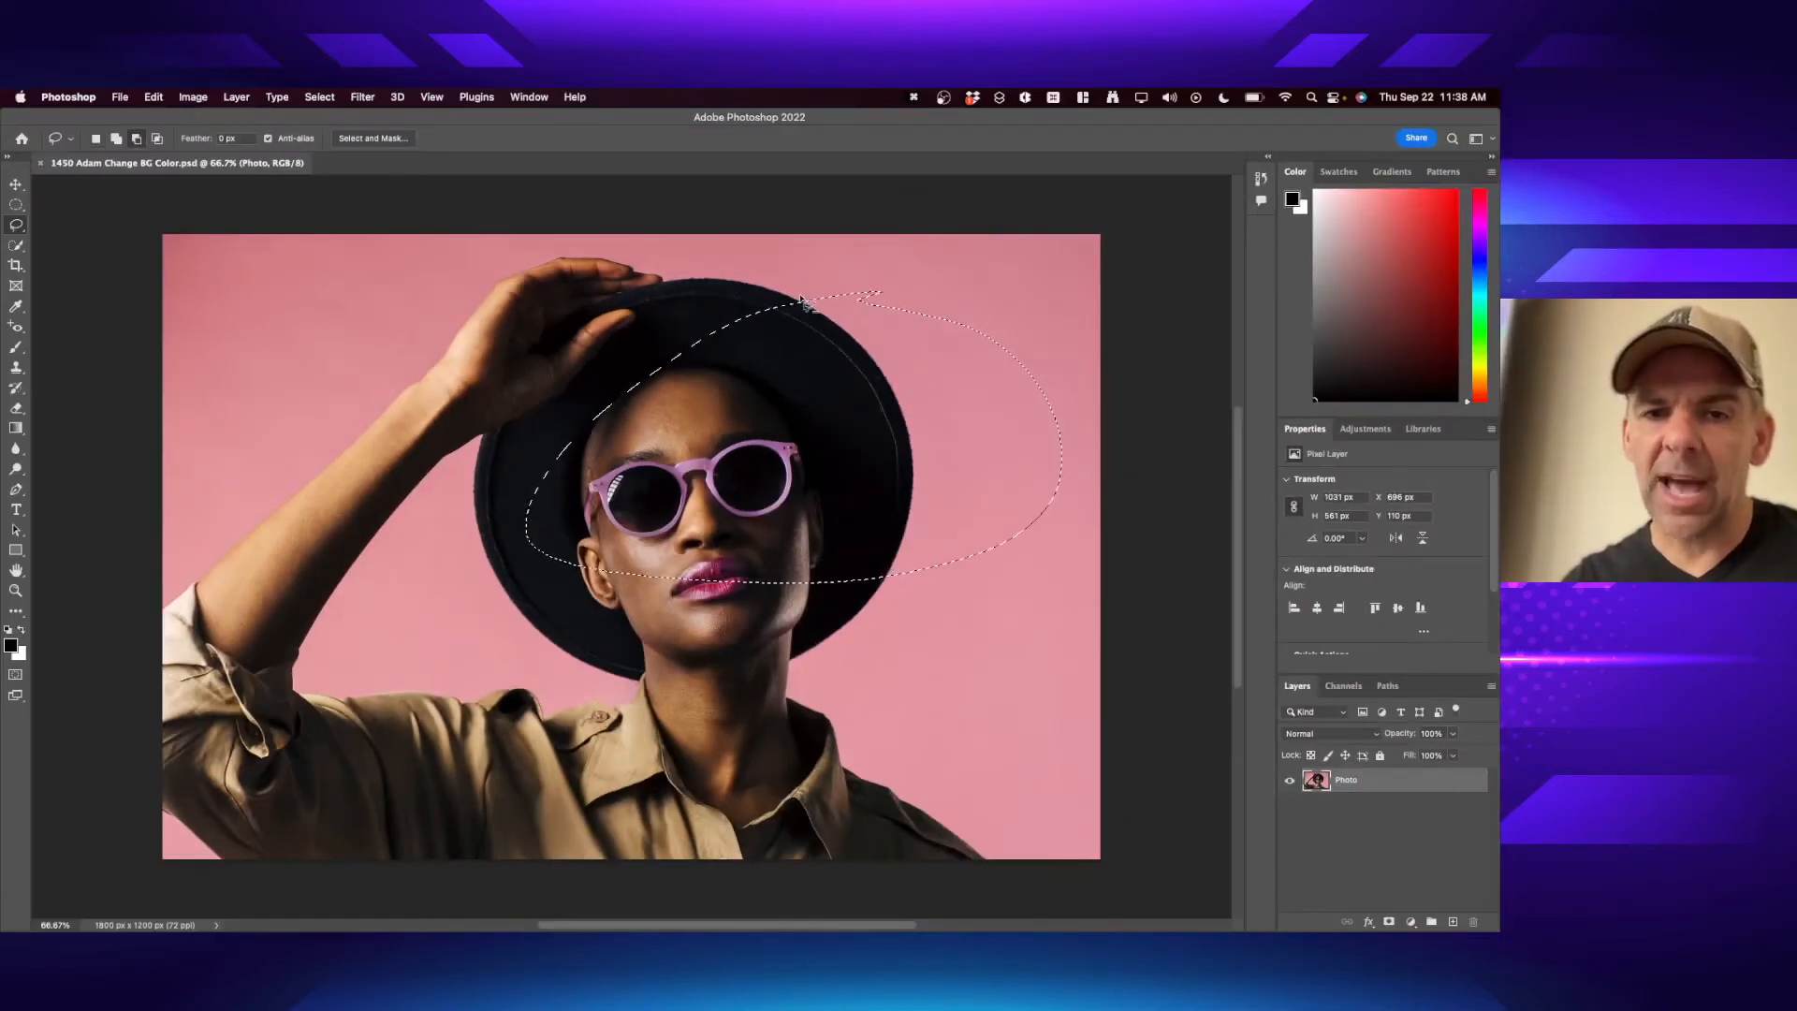
left_click_drag(820, 304, 867, 348)
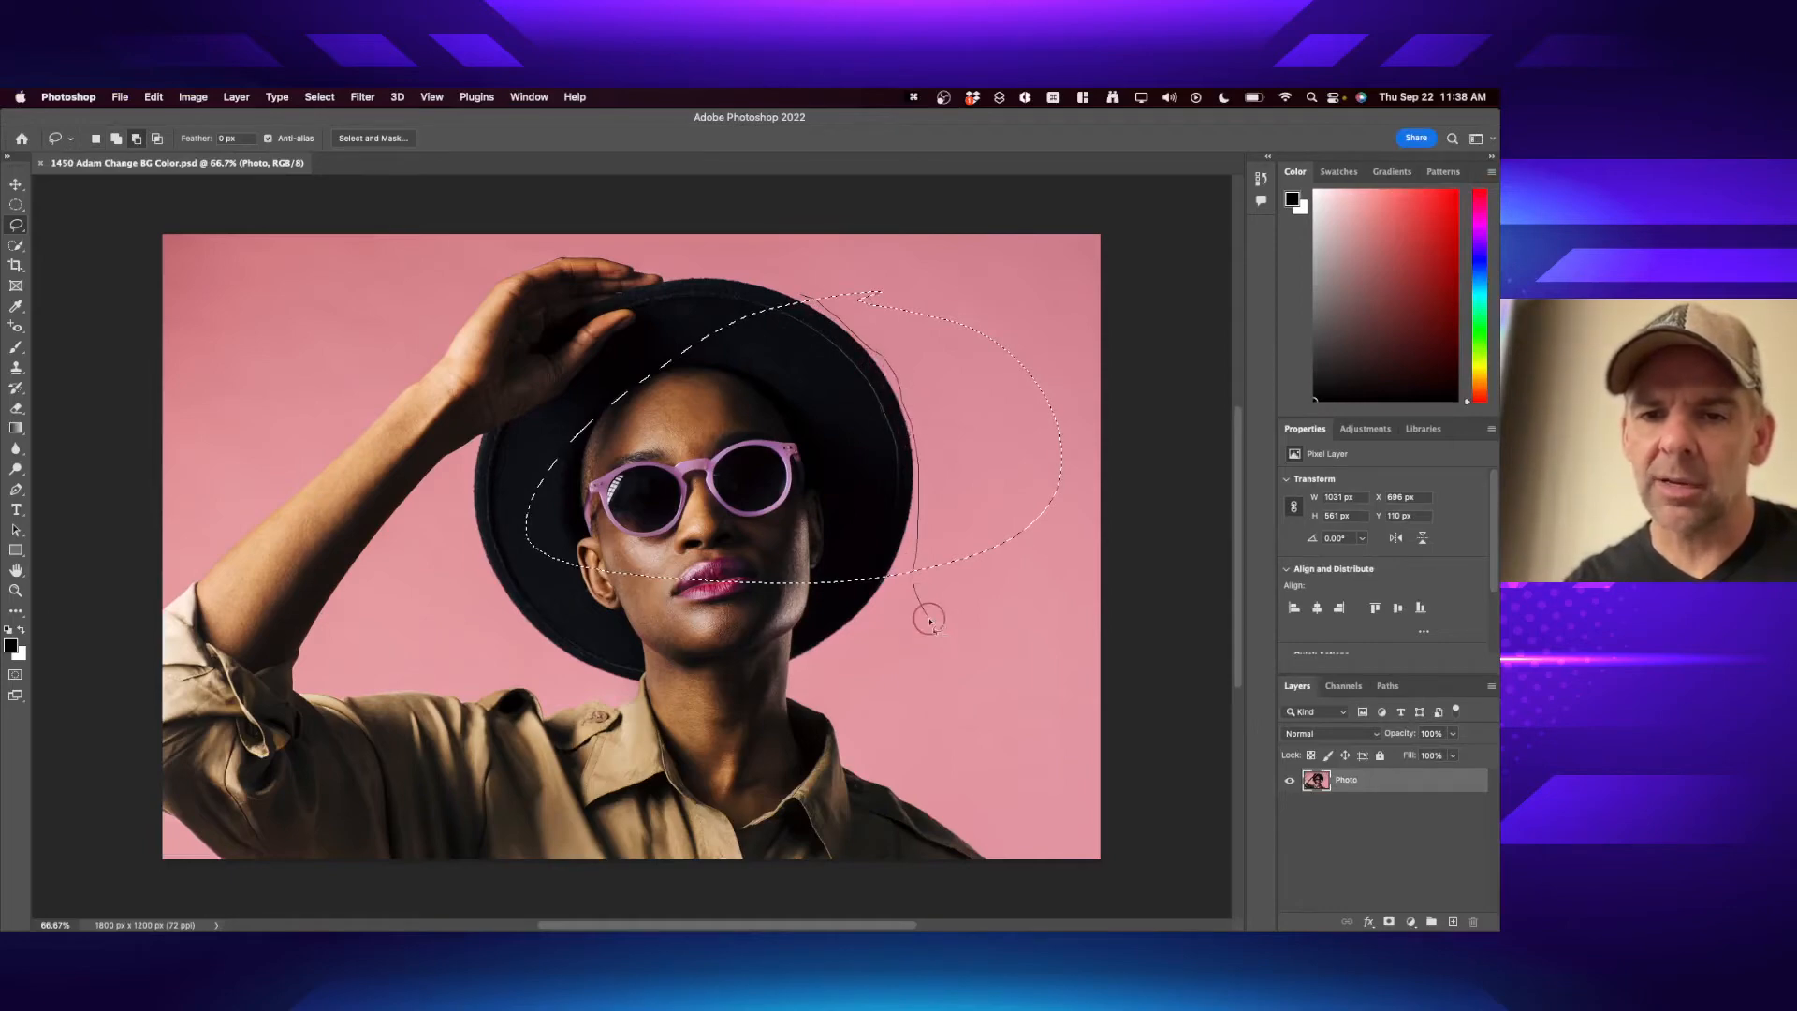
mouse_move(1081, 525)
left_mouse_down()
mouse_move(1094, 391)
mouse_move(1064, 307)
mouse_move(1017, 264)
mouse_move(824, 258)
left_mouse_up()
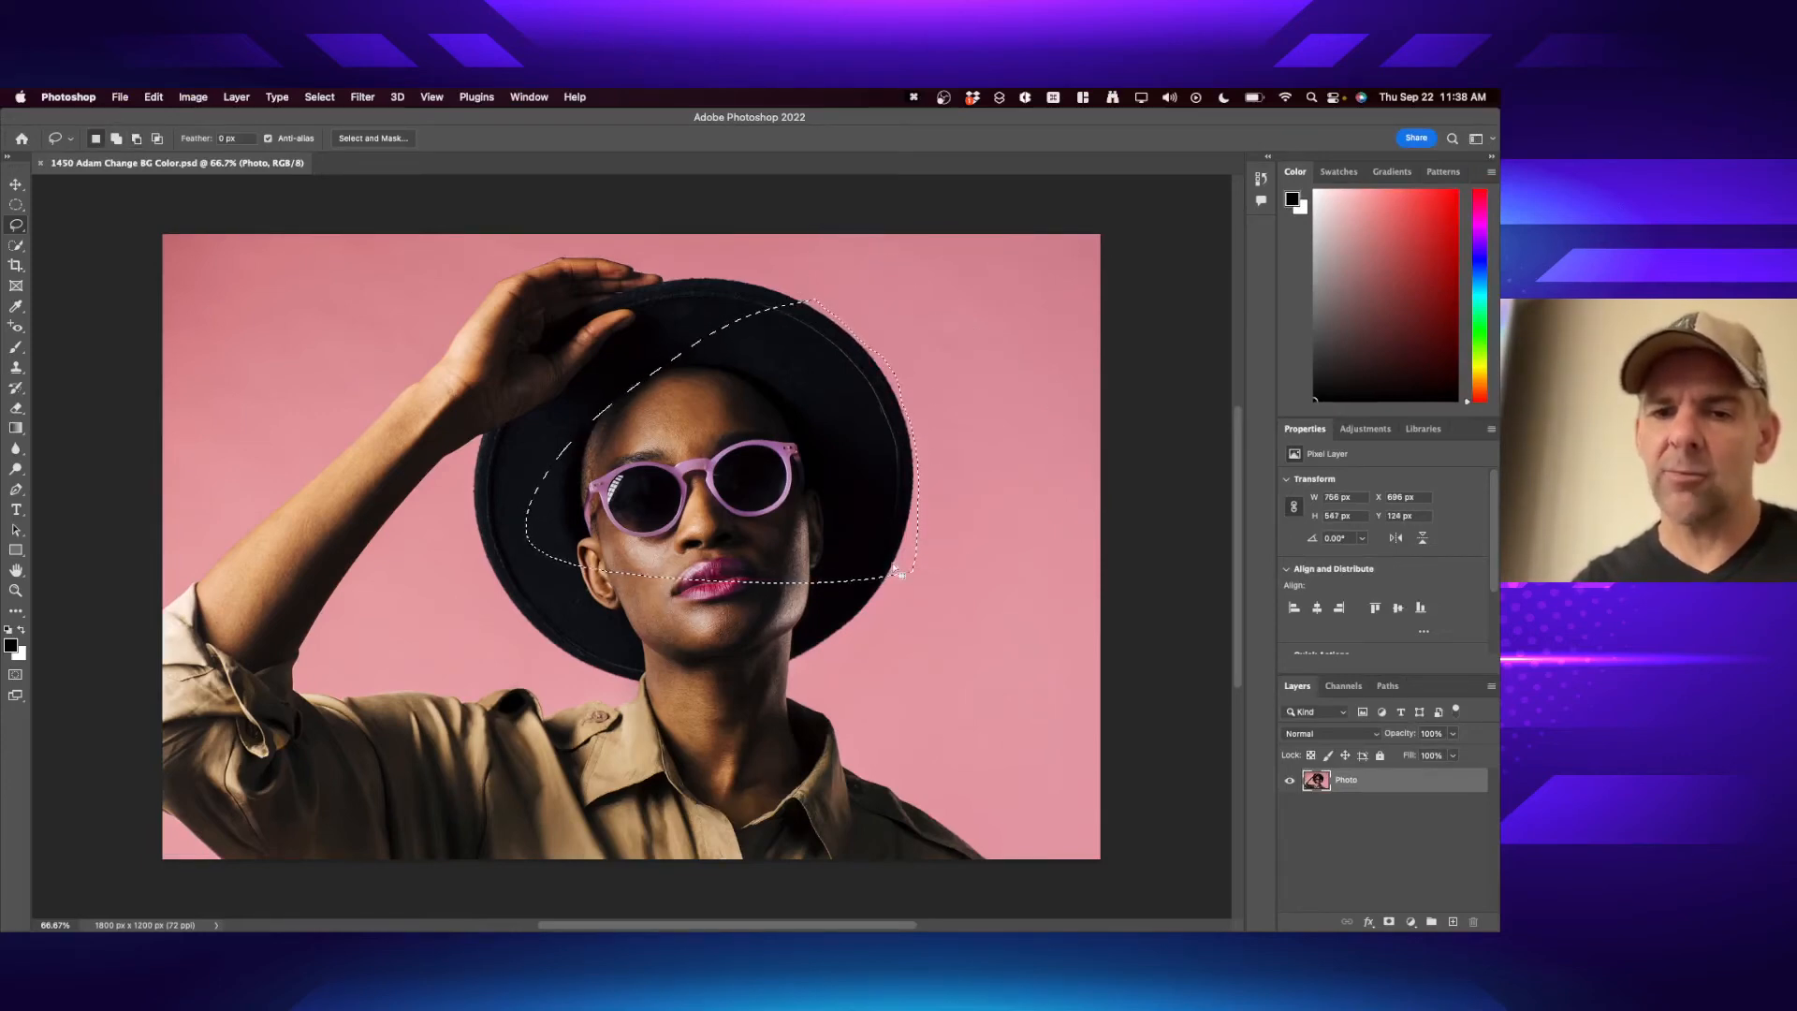
key("shift")
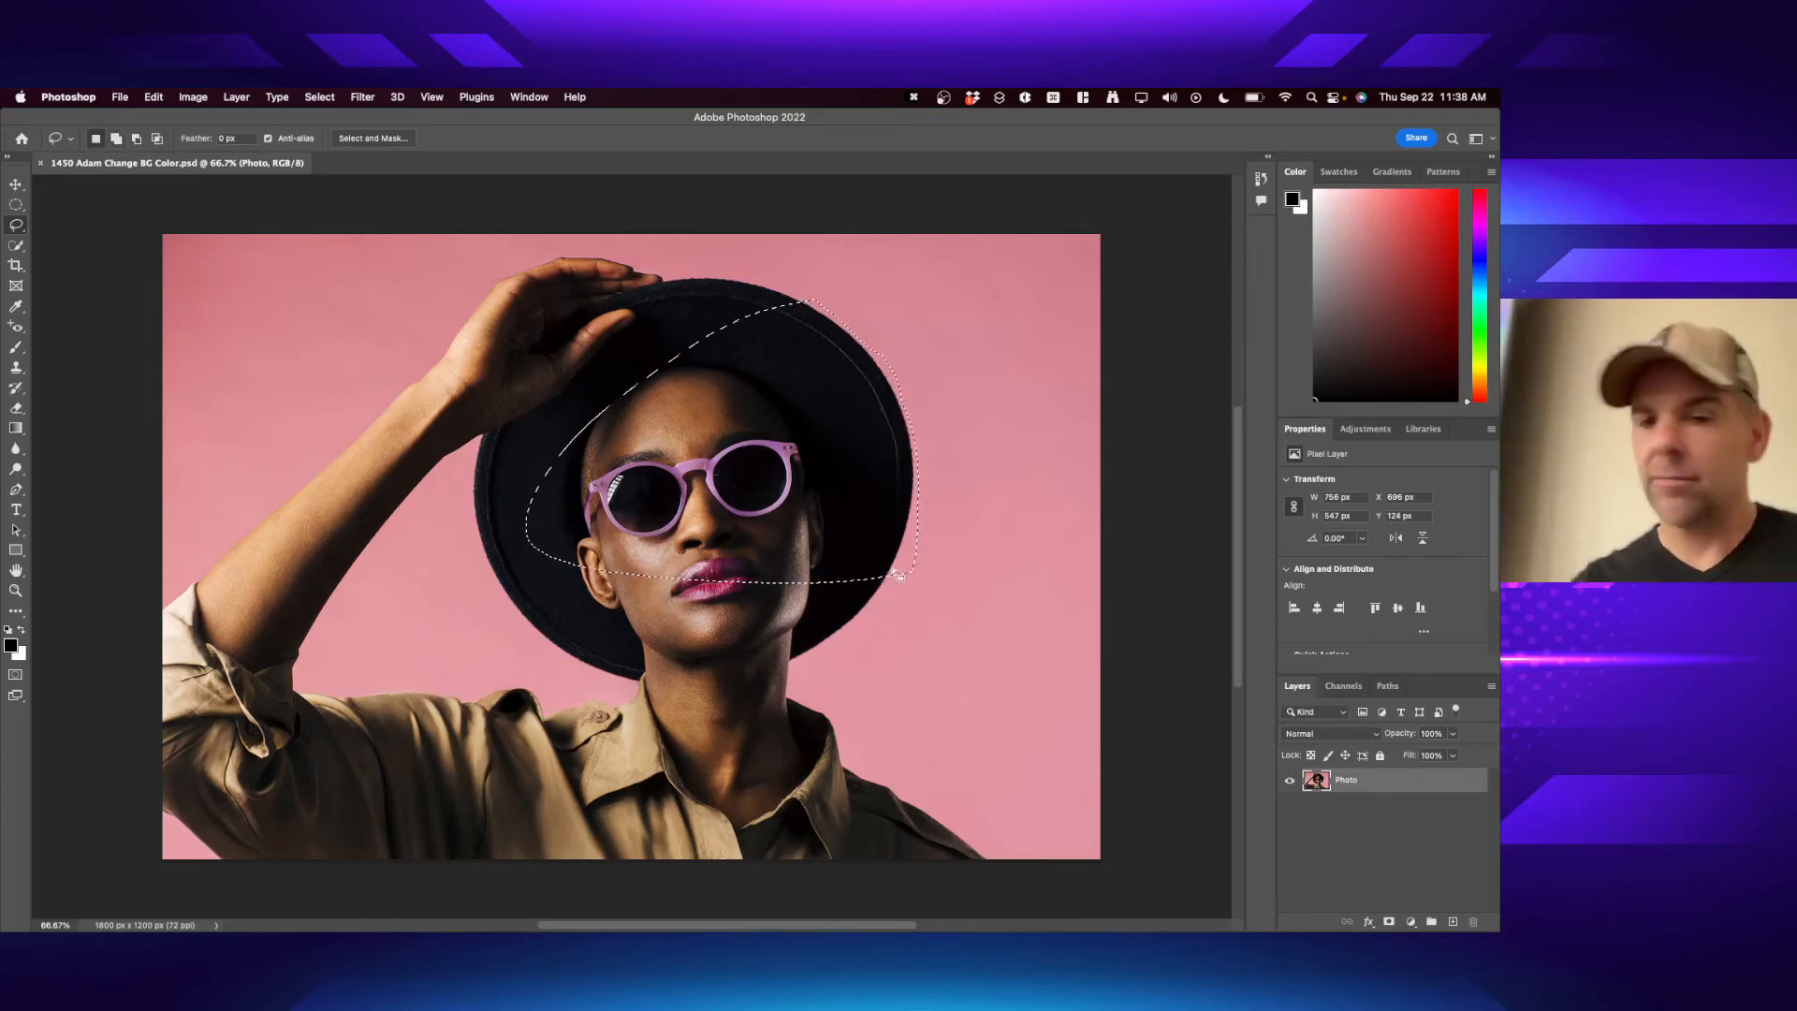
left_click_drag(919, 455, 918, 473)
key("super+z")
- Subtract the leftover background slivers along the hat brim's lower and upper right edge from the Lasso selection
key("alt")
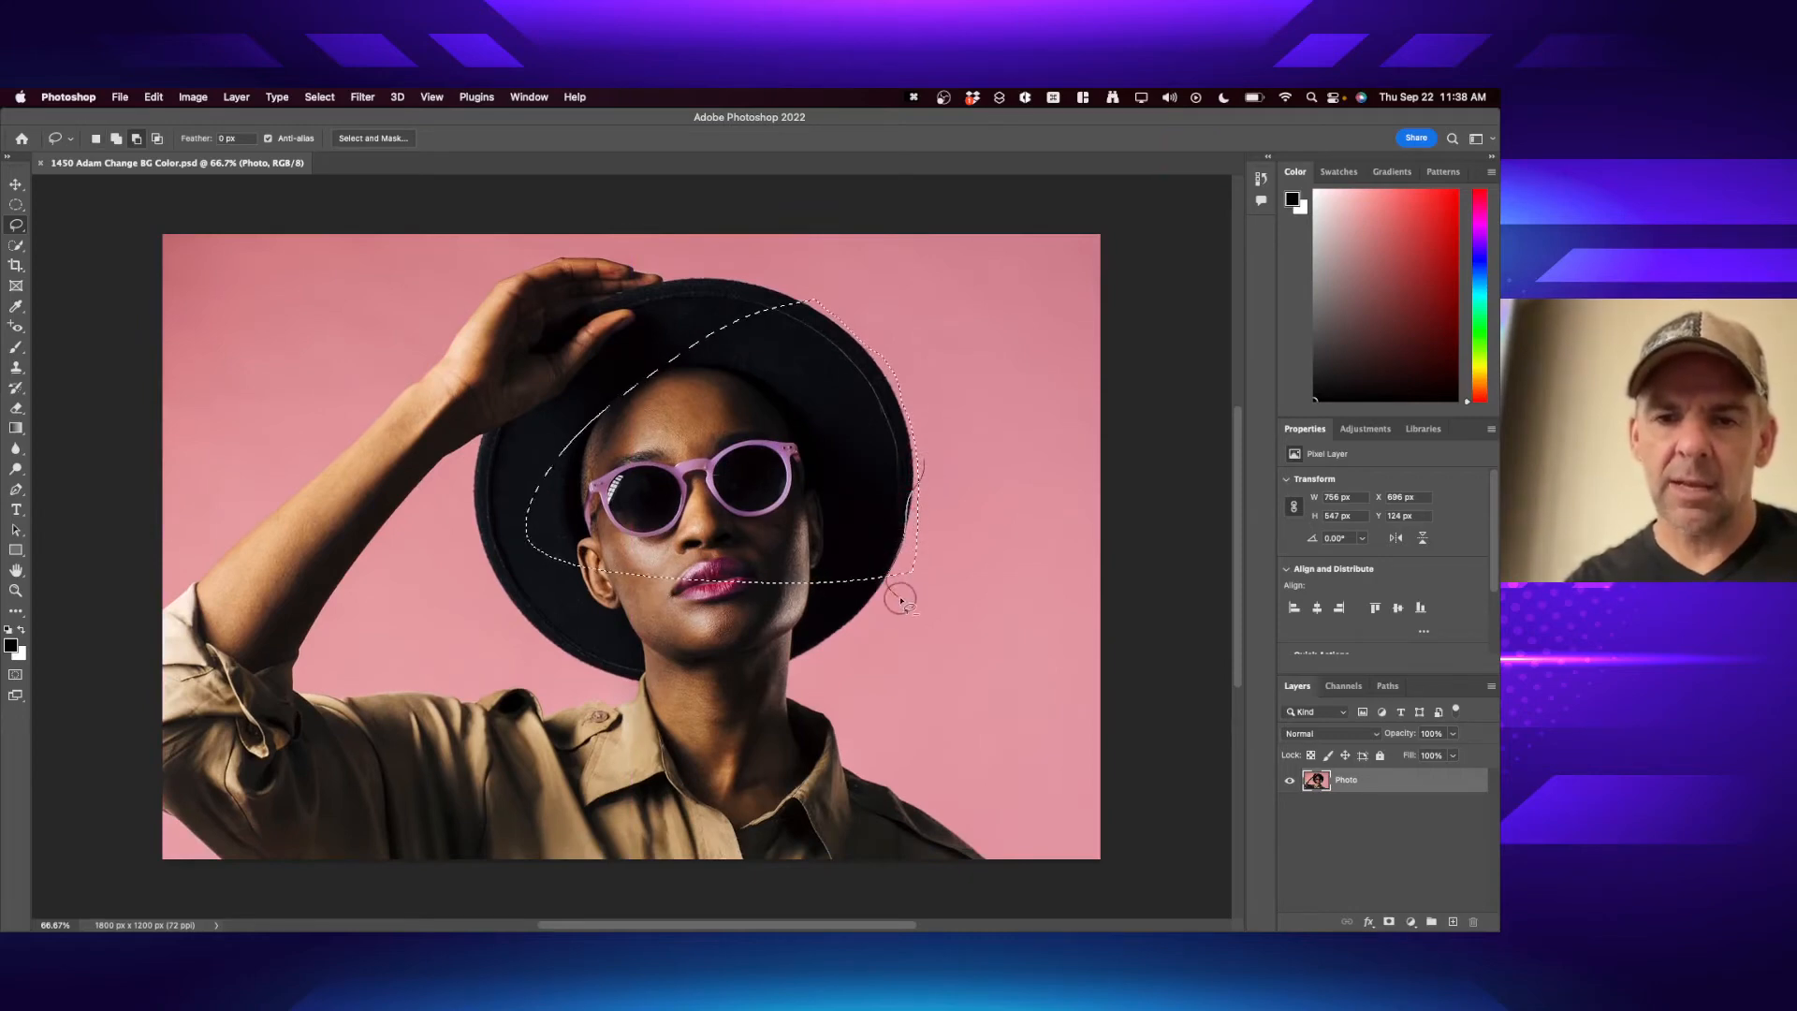
left_click_drag(900, 600, 970, 494)
key("alt")
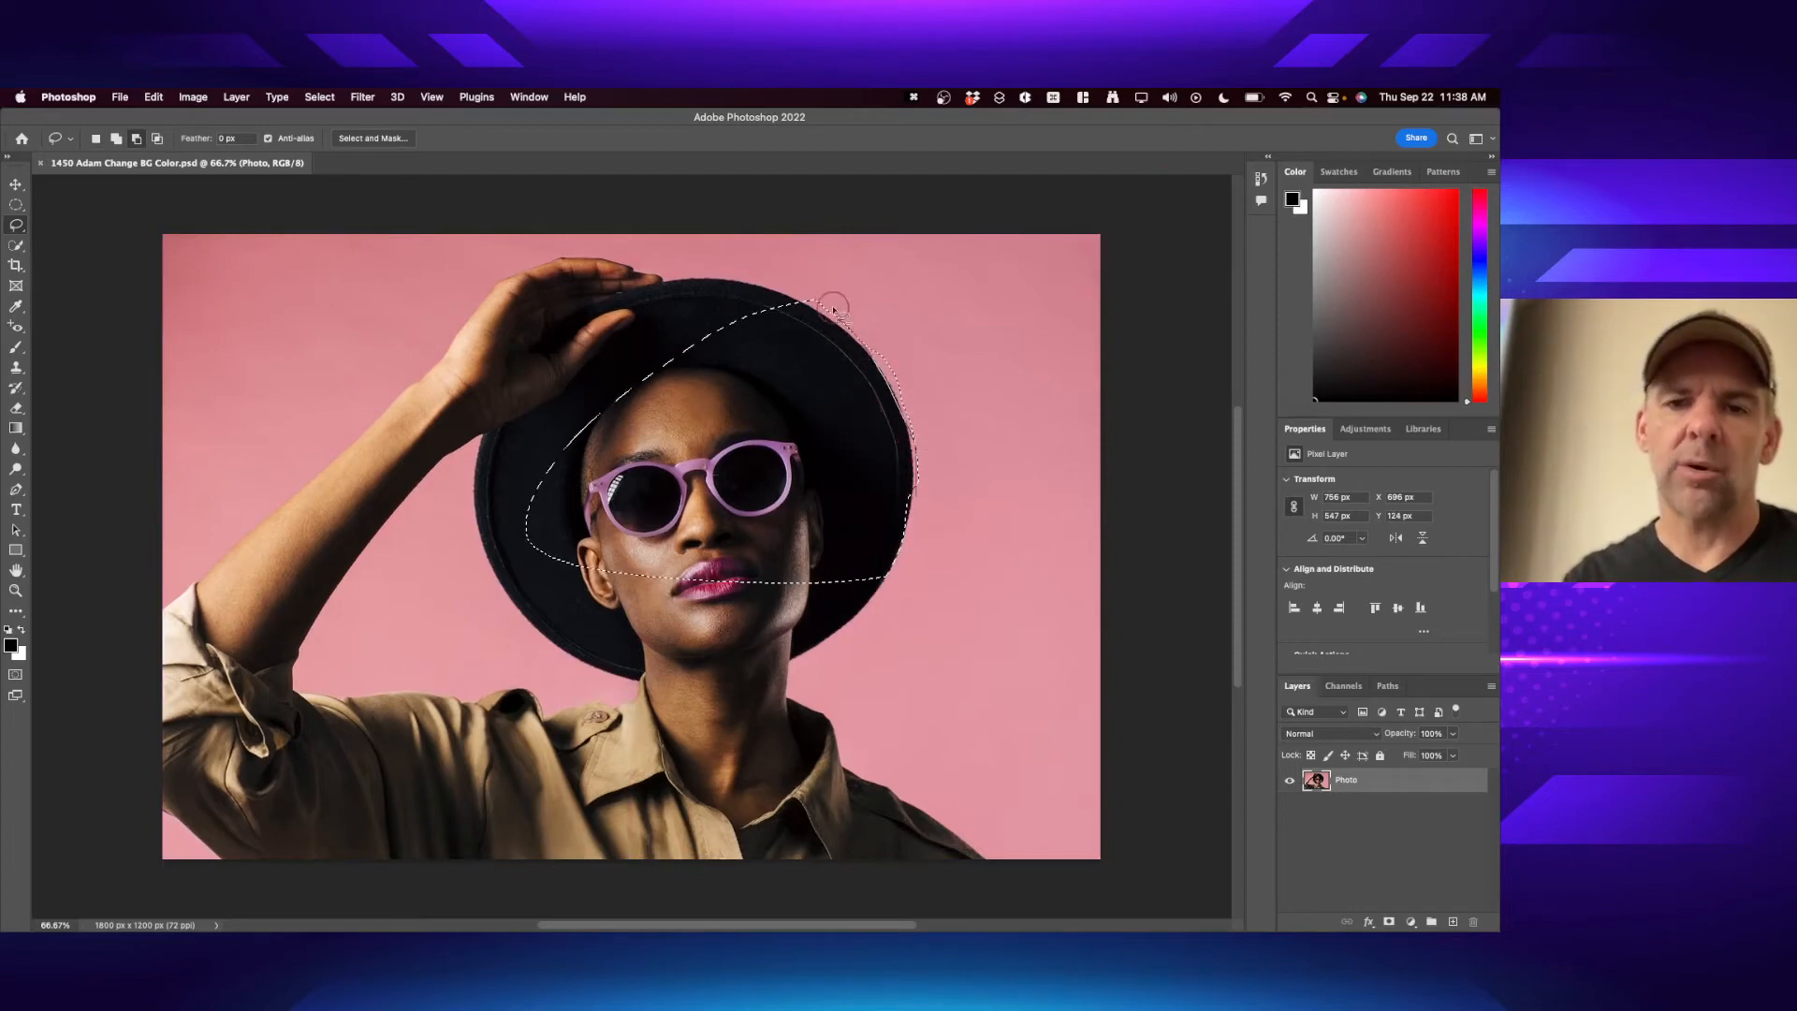
mouse_move(834, 309)
left_mouse_down()
mouse_move(894, 315)
mouse_move(995, 461)
left_mouse_up()
- Refine the selection along the brim's right edge at 200%, subtracting the remaining pink sliver and adding the missed strip of brim
key("super+equal")
key("super+equal")
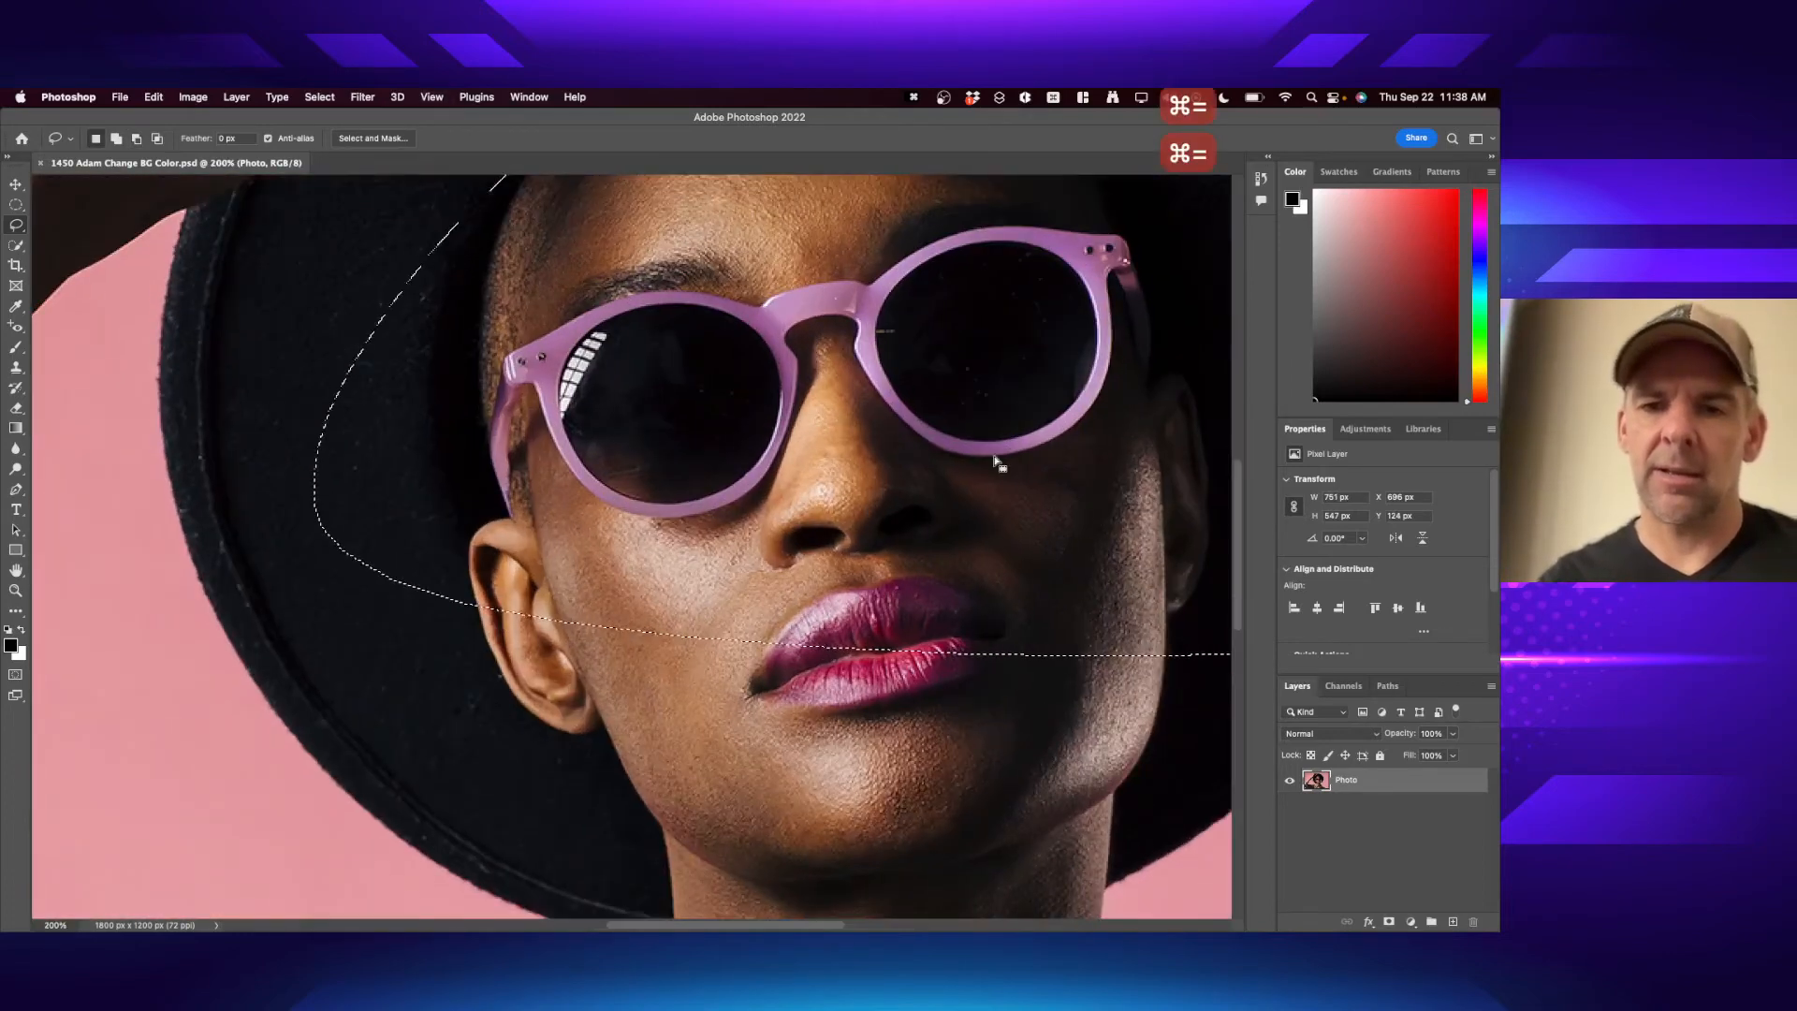
scroll(995, 462, "right", 10)
scroll(995, 462, "up", 3)
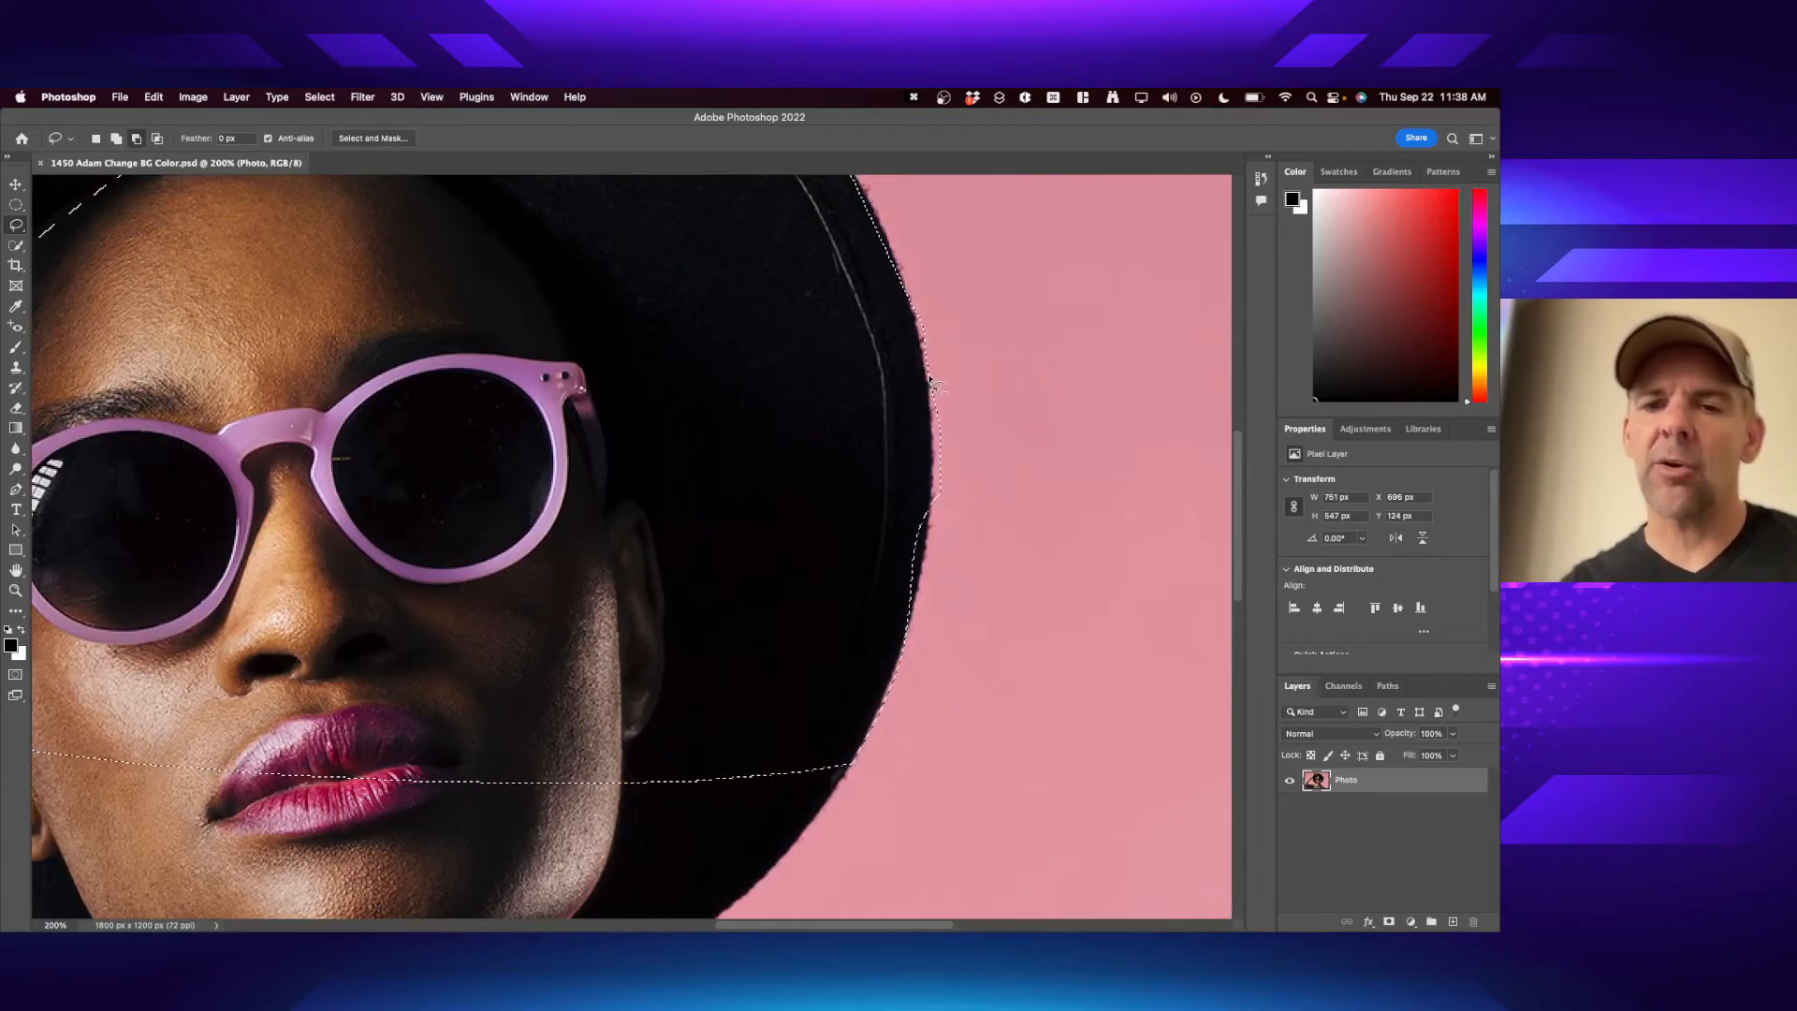
left_click_drag(951, 495, 939, 499)
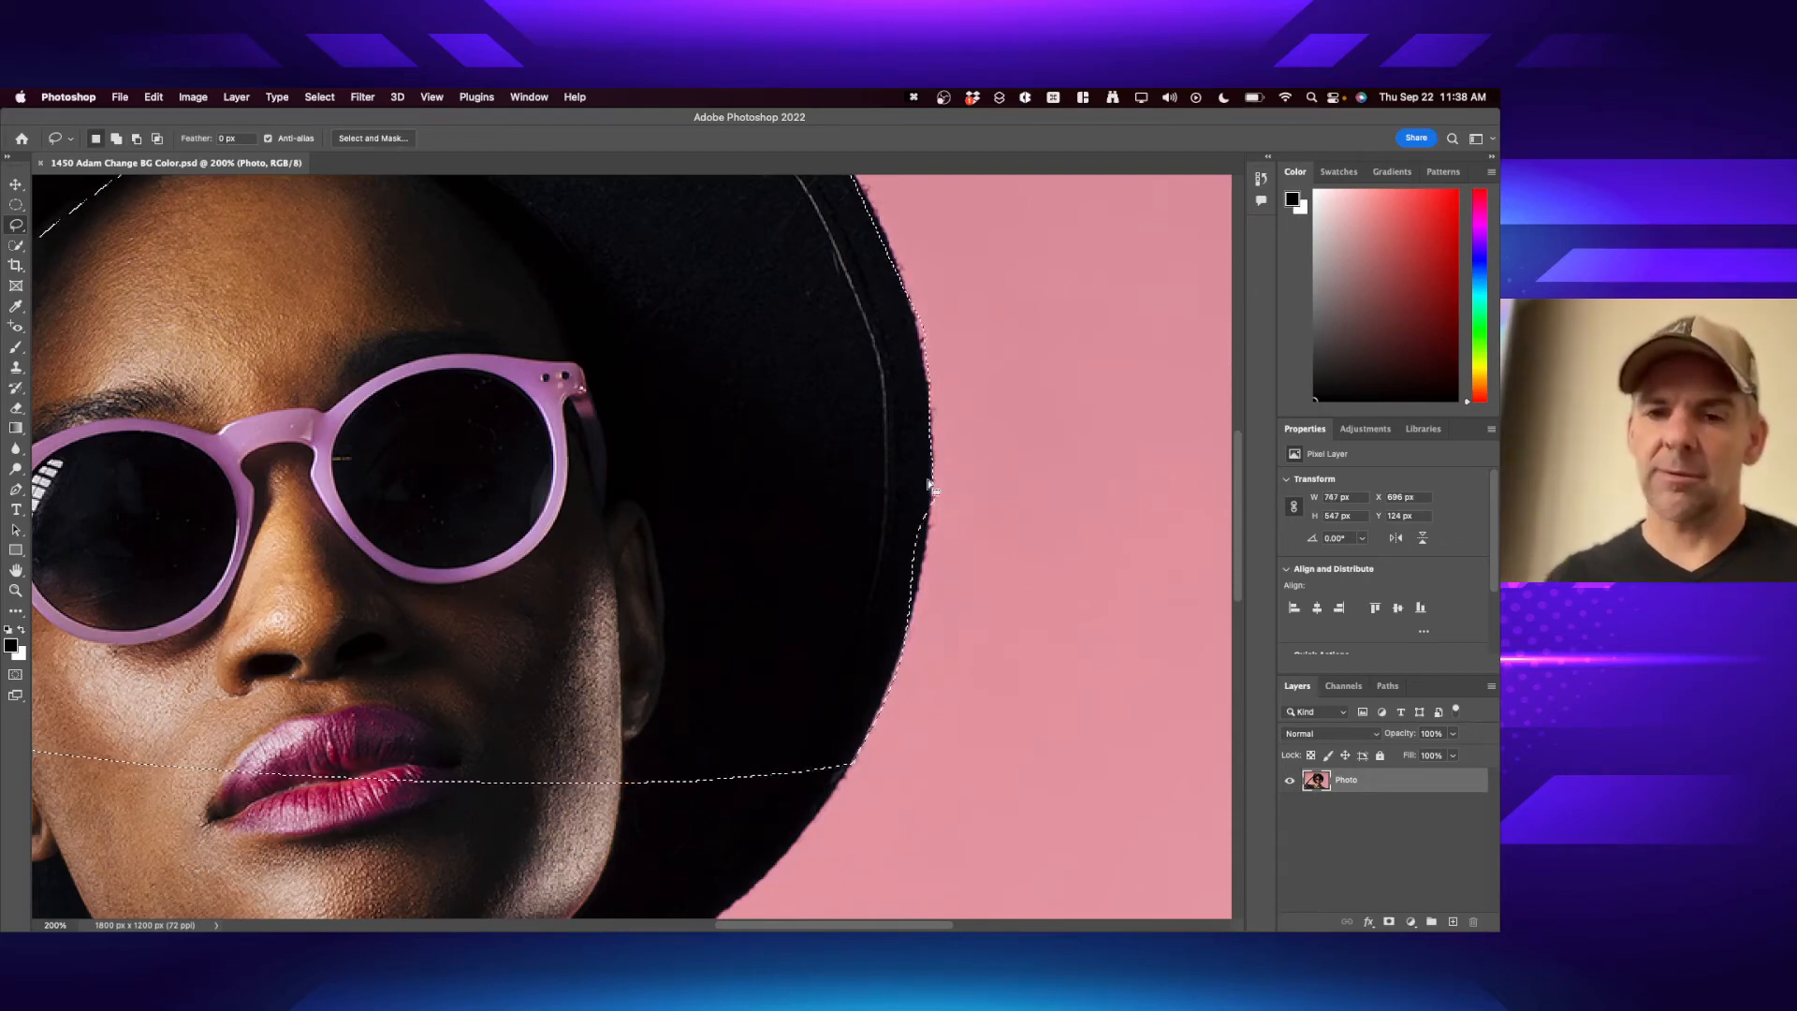
key("shift")
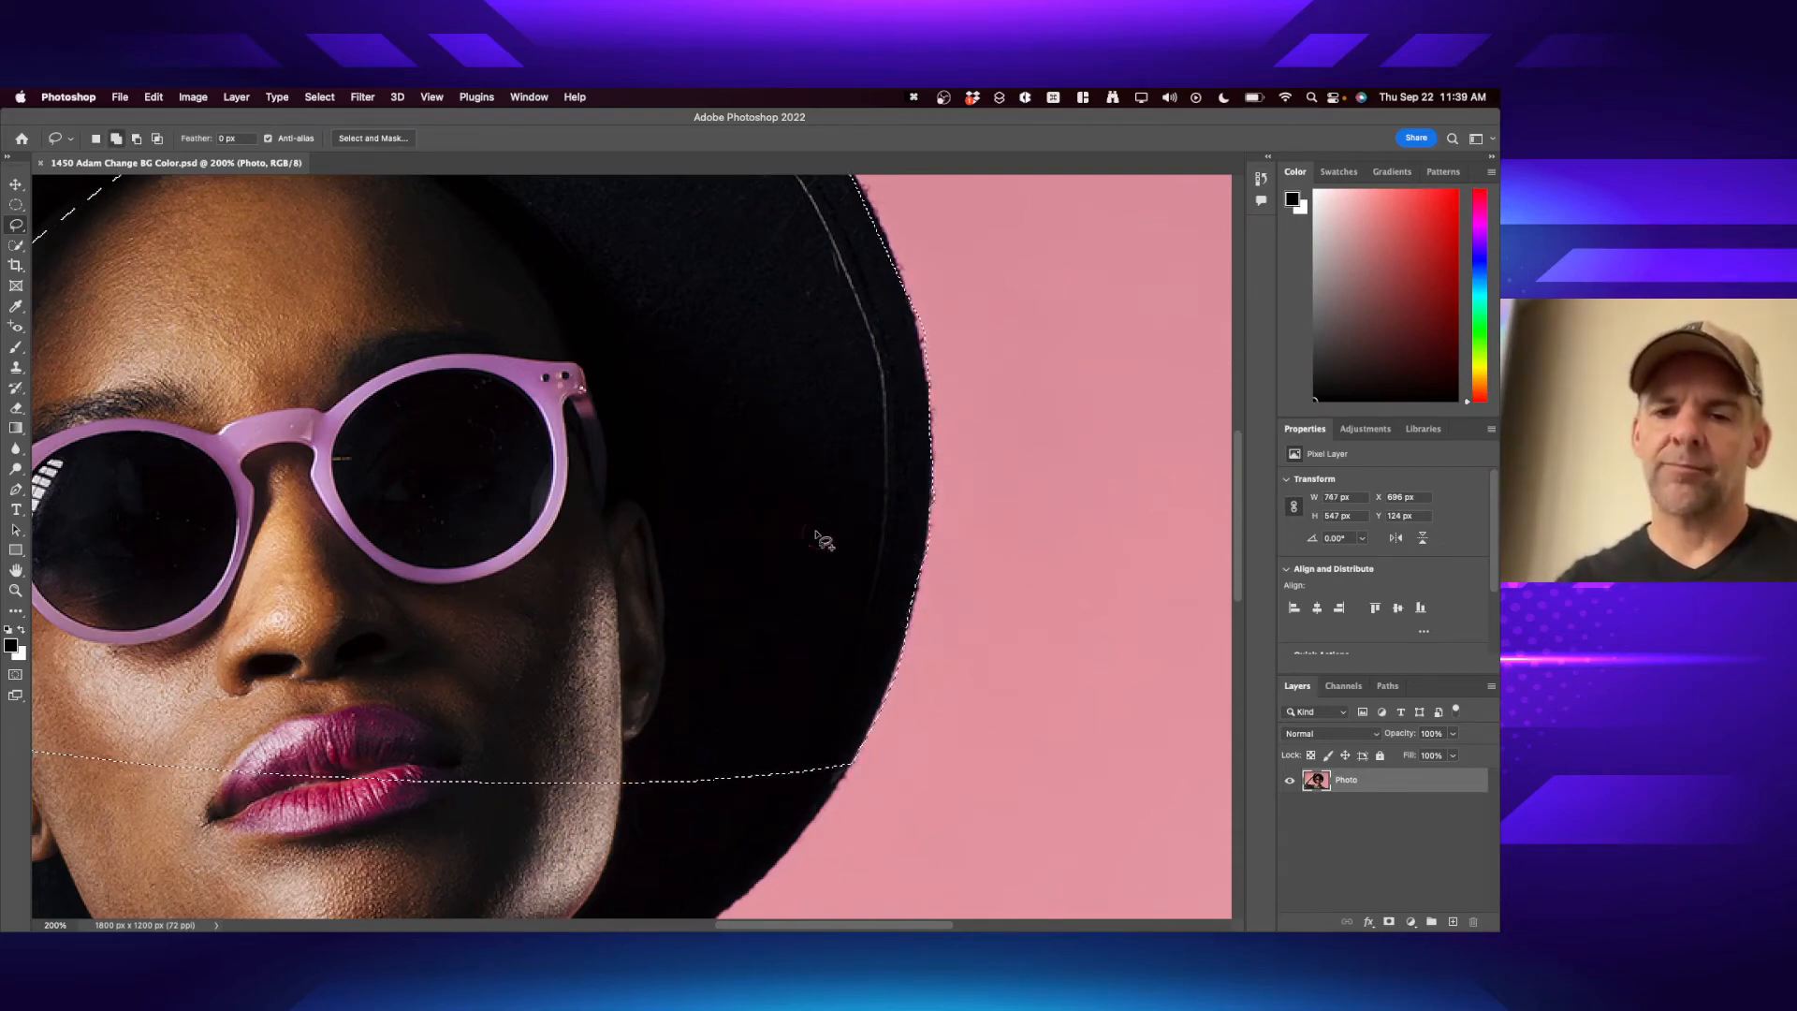
- Add the hat brim's lower right edge, the chin and part of the neck to the Lasso selection in overlapping pieces
scroll(816, 531, "down", 3)
scroll(816, 531, "left", 2)
scroll(816, 532, "down", 6)
scroll(816, 532, "left", 4)
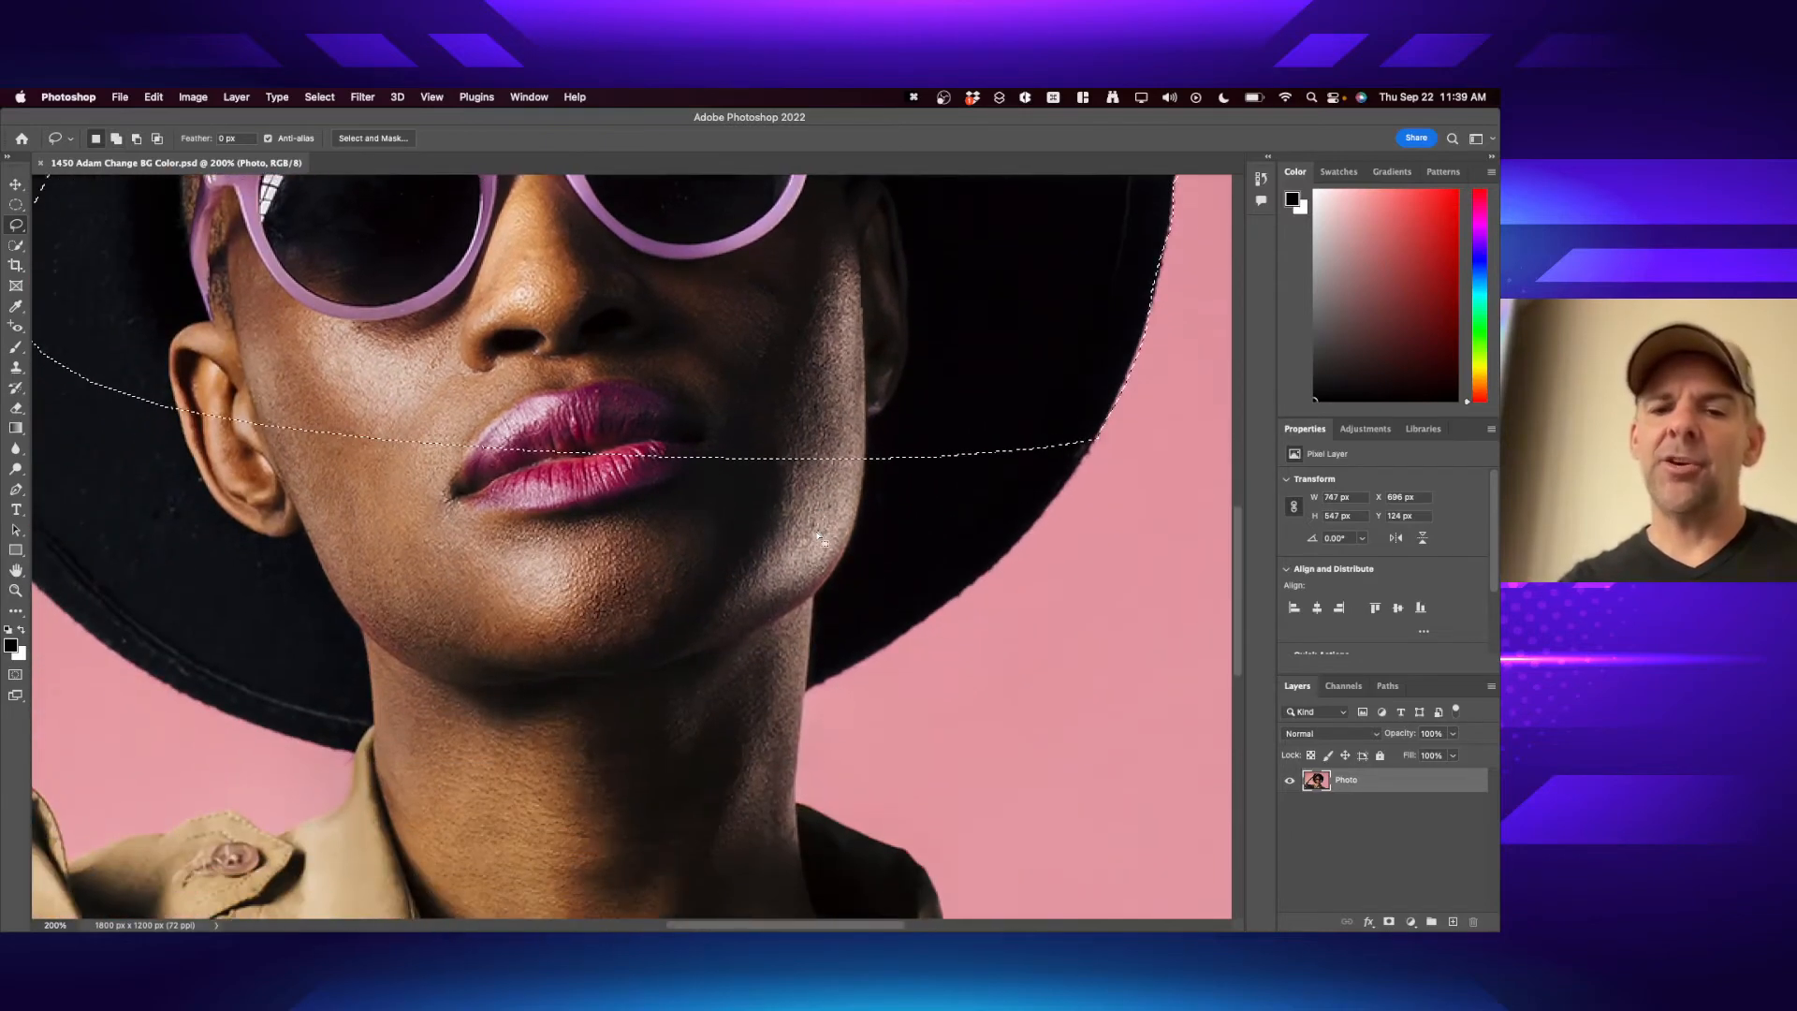
key("shift")
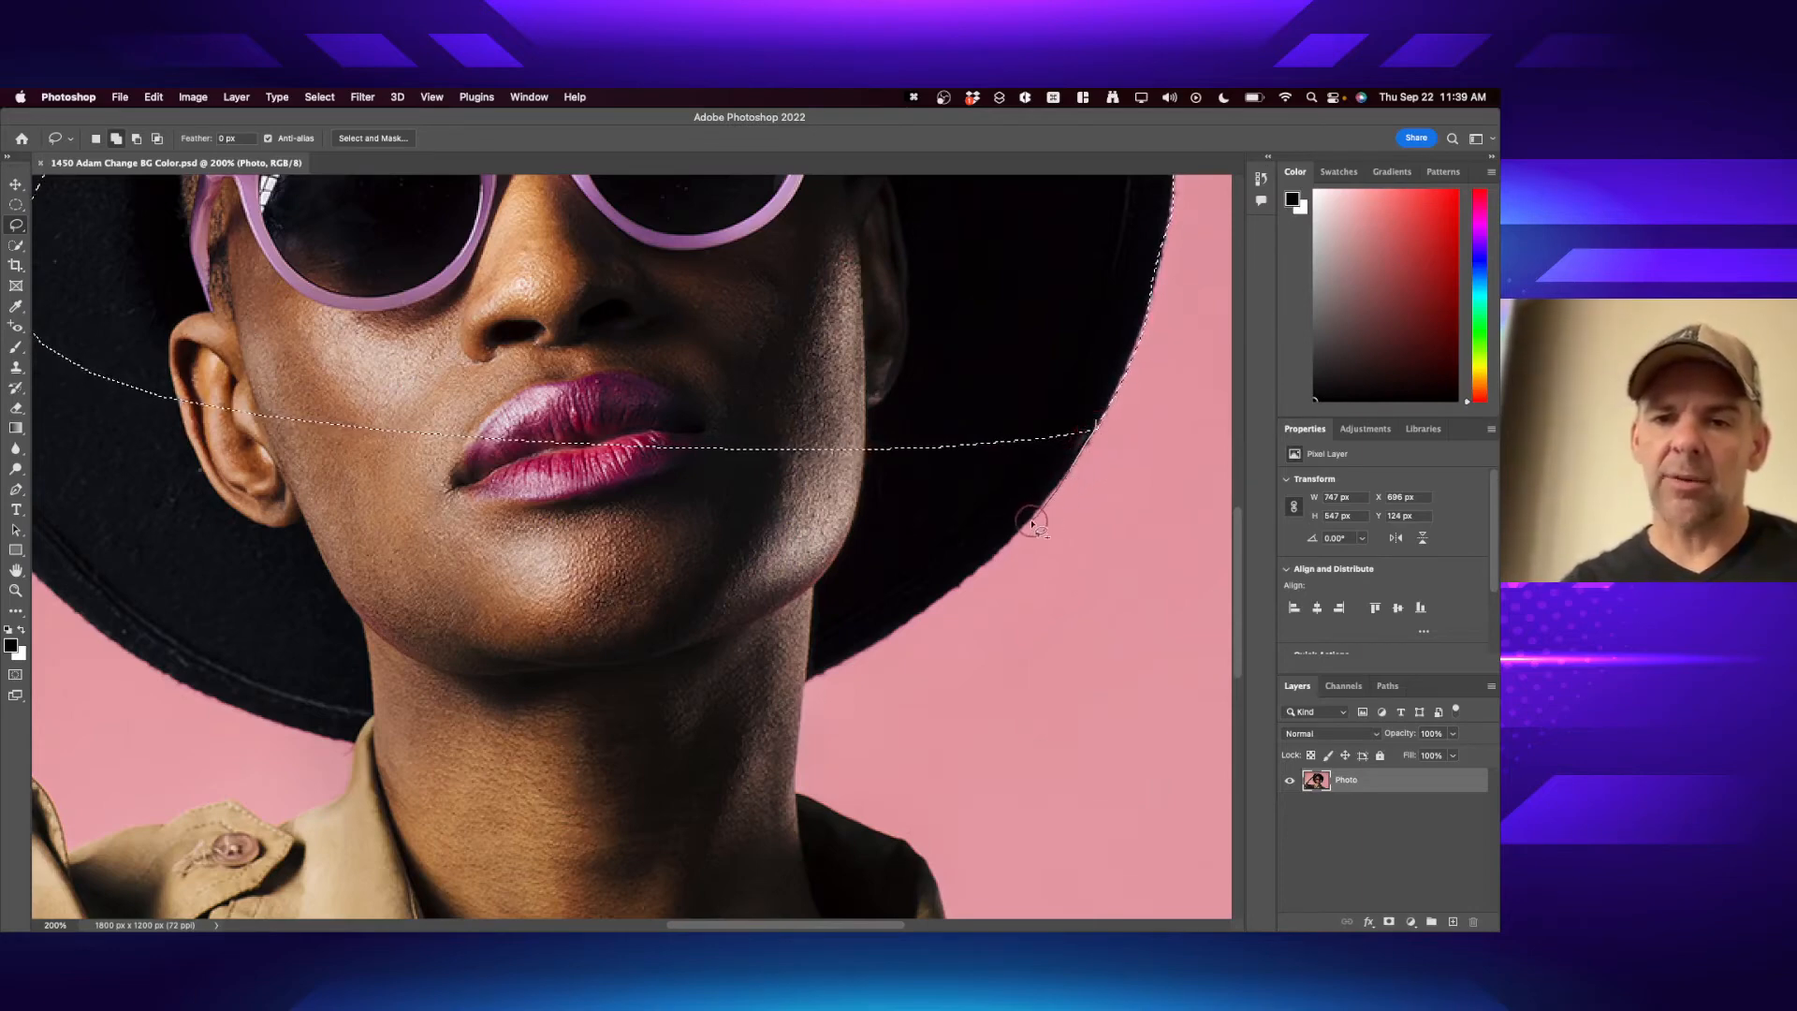
mouse_move(1032, 524)
left_mouse_down()
mouse_move(971, 573)
mouse_move(884, 506)
mouse_move(941, 345)
left_mouse_up()
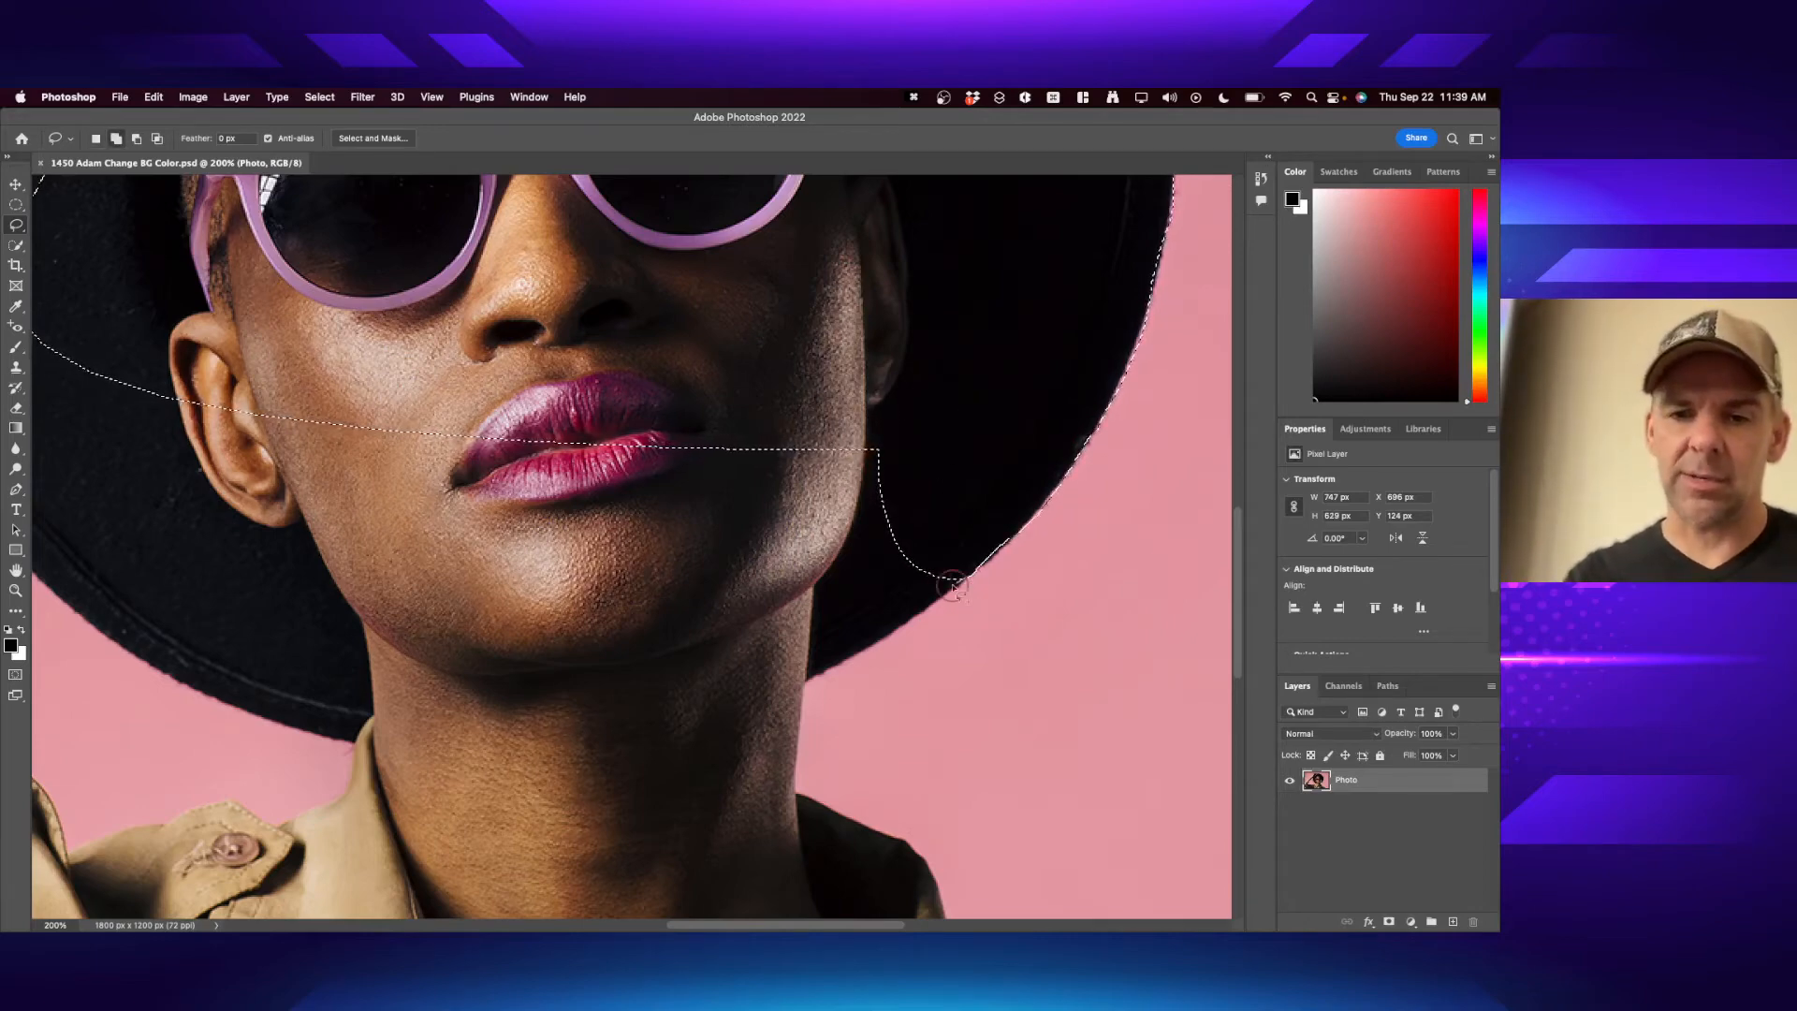
mouse_move(952, 586)
left_mouse_down()
mouse_move(838, 646)
mouse_move(870, 355)
mouse_move(910, 366)
left_mouse_up()
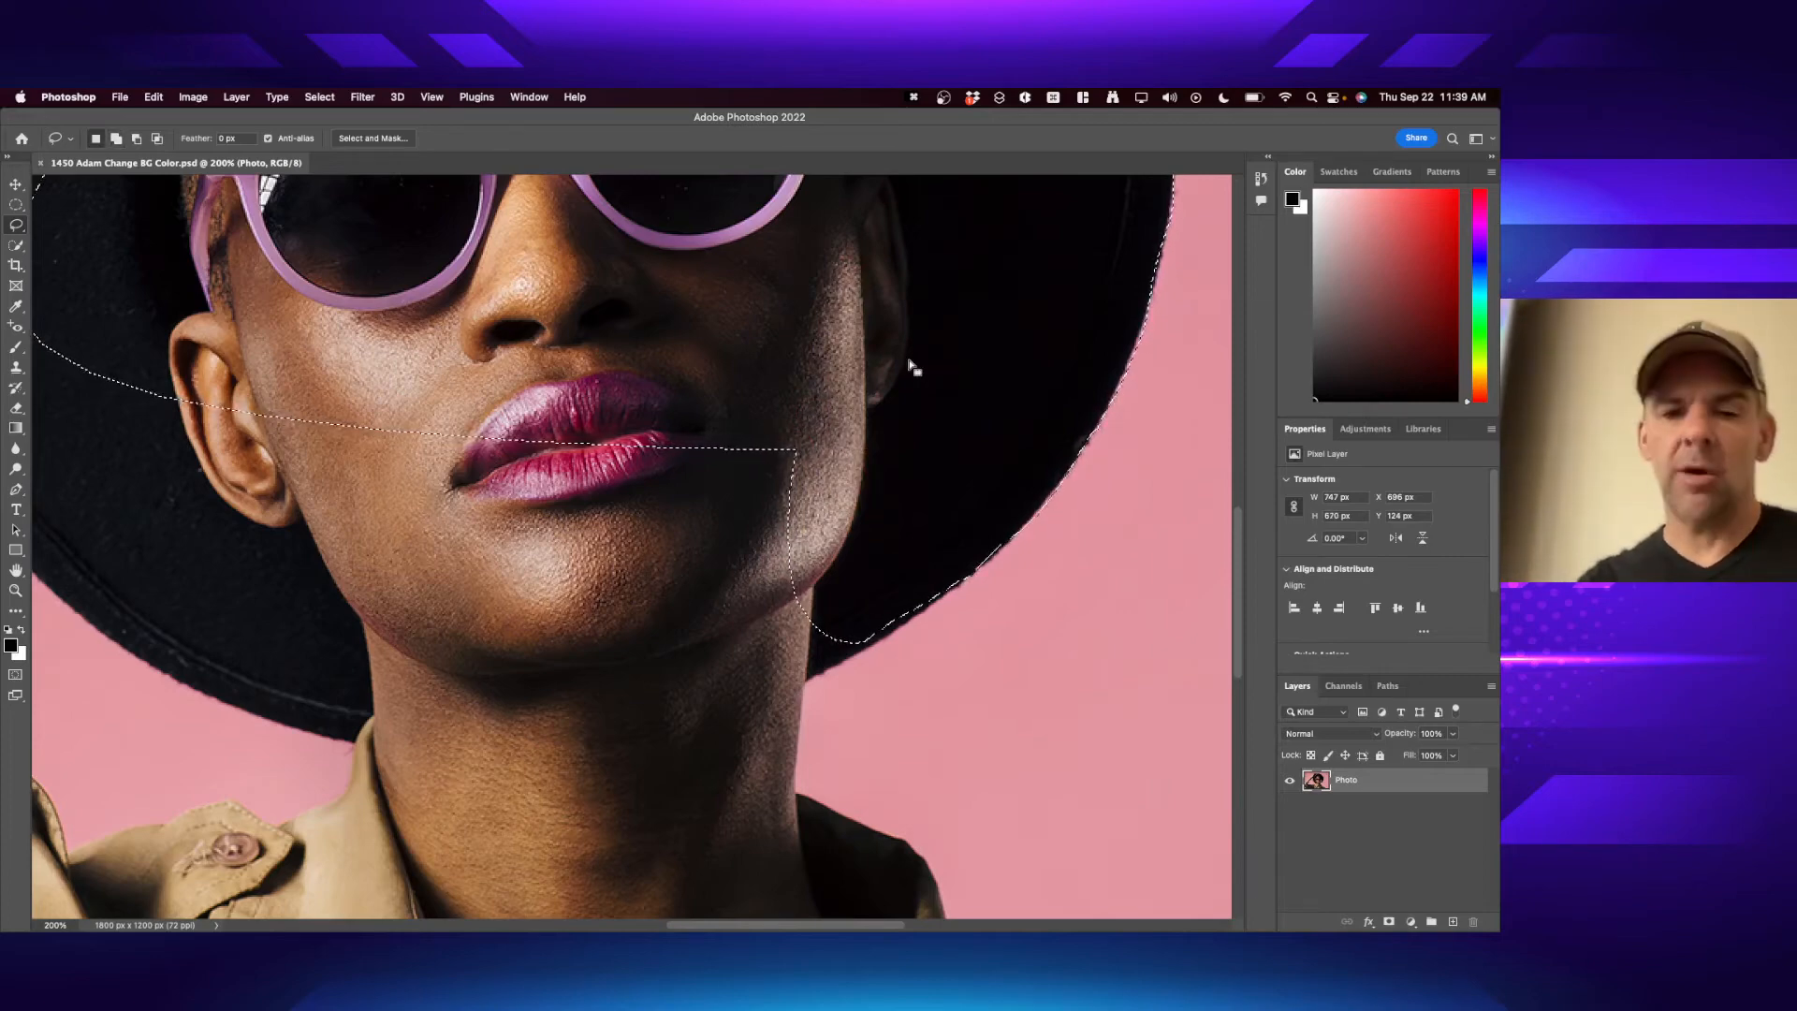
mouse_move(781, 672)
left_mouse_down()
mouse_move(702, 447)
mouse_move(795, 449)
left_mouse_up()
mouse_move(768, 636)
left_mouse_down()
mouse_move(678, 700)
mouse_move(533, 569)
mouse_move(683, 337)
left_mouse_up()
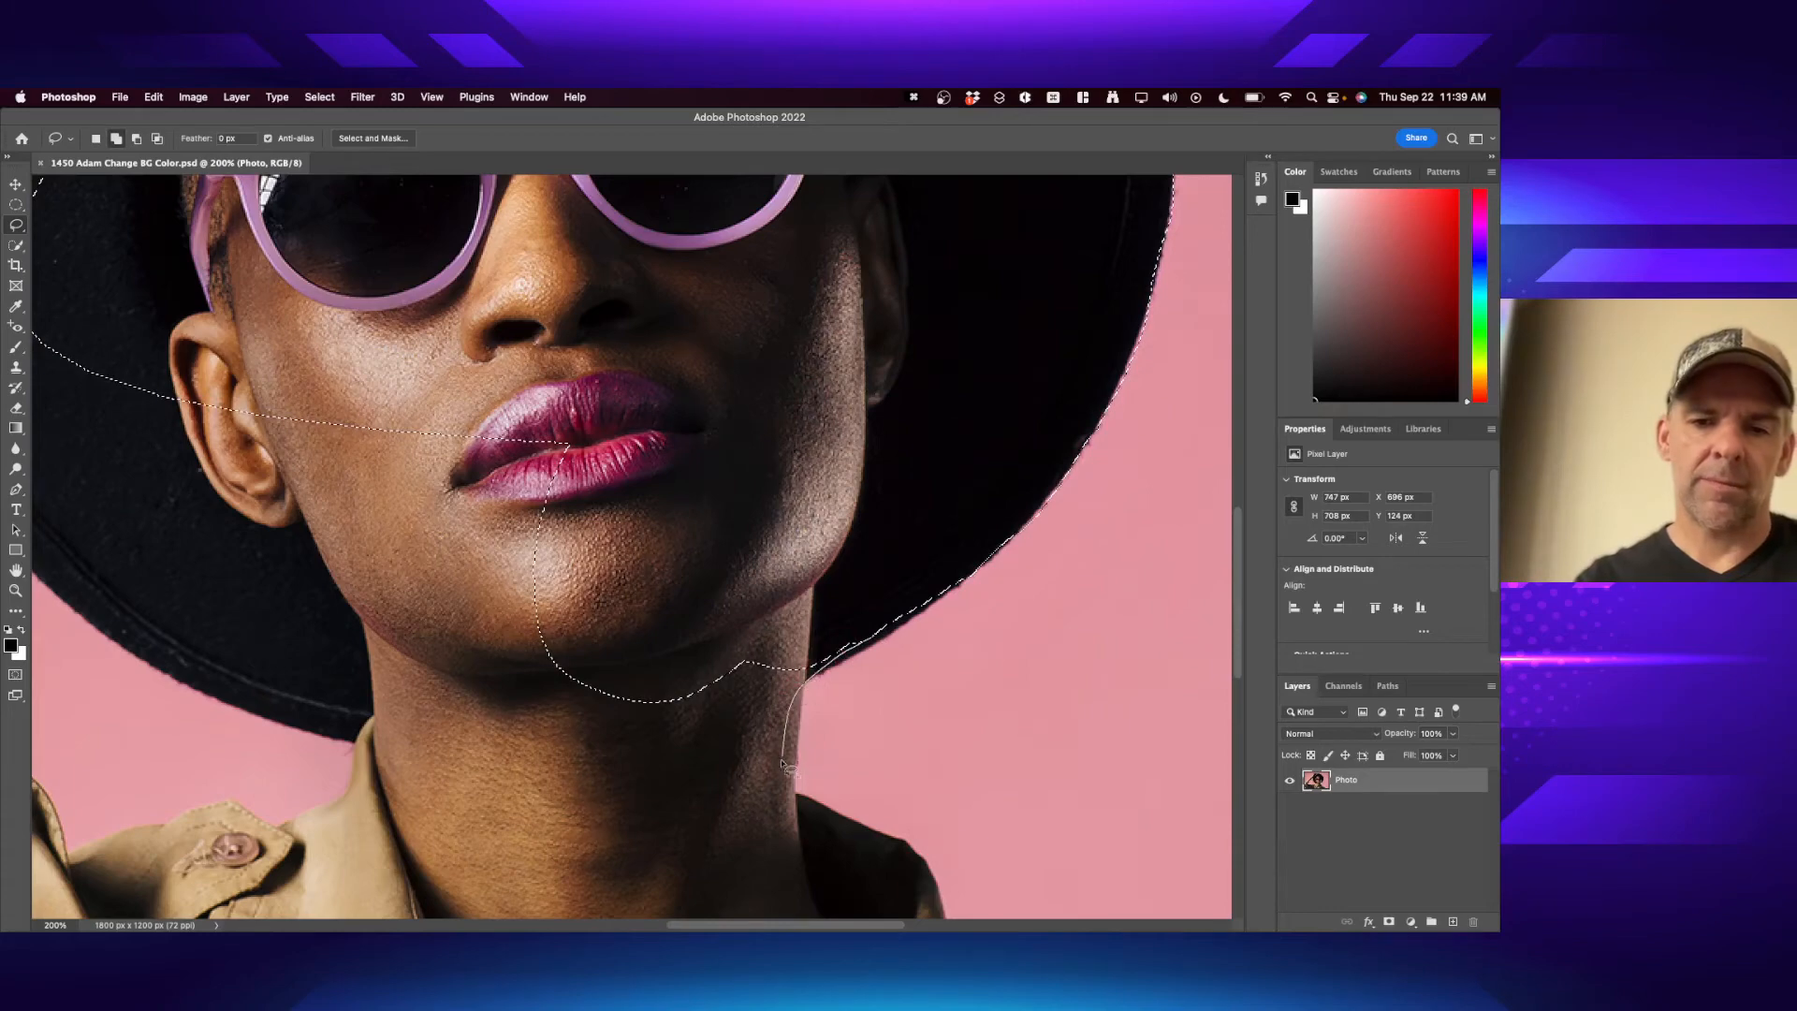
mouse_move(782, 763)
left_mouse_down()
mouse_move(766, 838)
mouse_move(607, 819)
mouse_move(531, 621)
mouse_move(368, 388)
mouse_move(530, 323)
mouse_move(552, 736)
left_mouse_up()
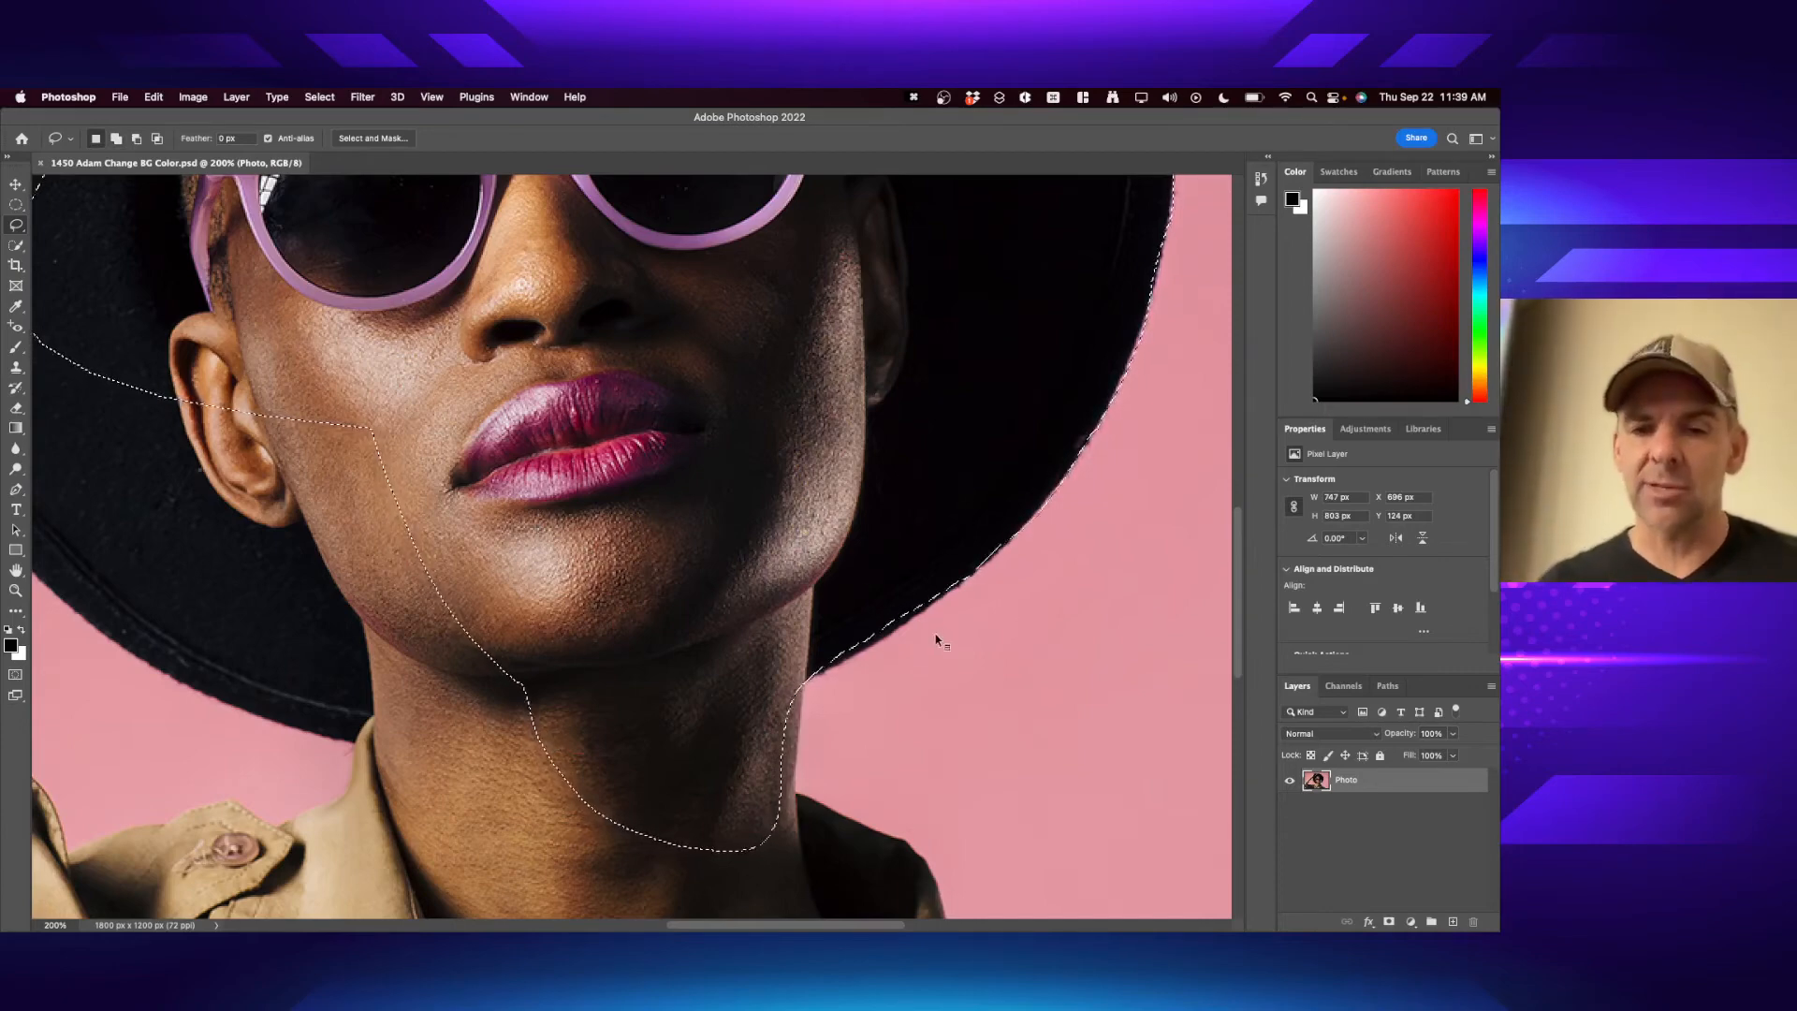
- Refine the Lasso selection at 400%, adding the missed strips of brim edge between the pink background and the neck
key("super+equal")
key("super+equal")
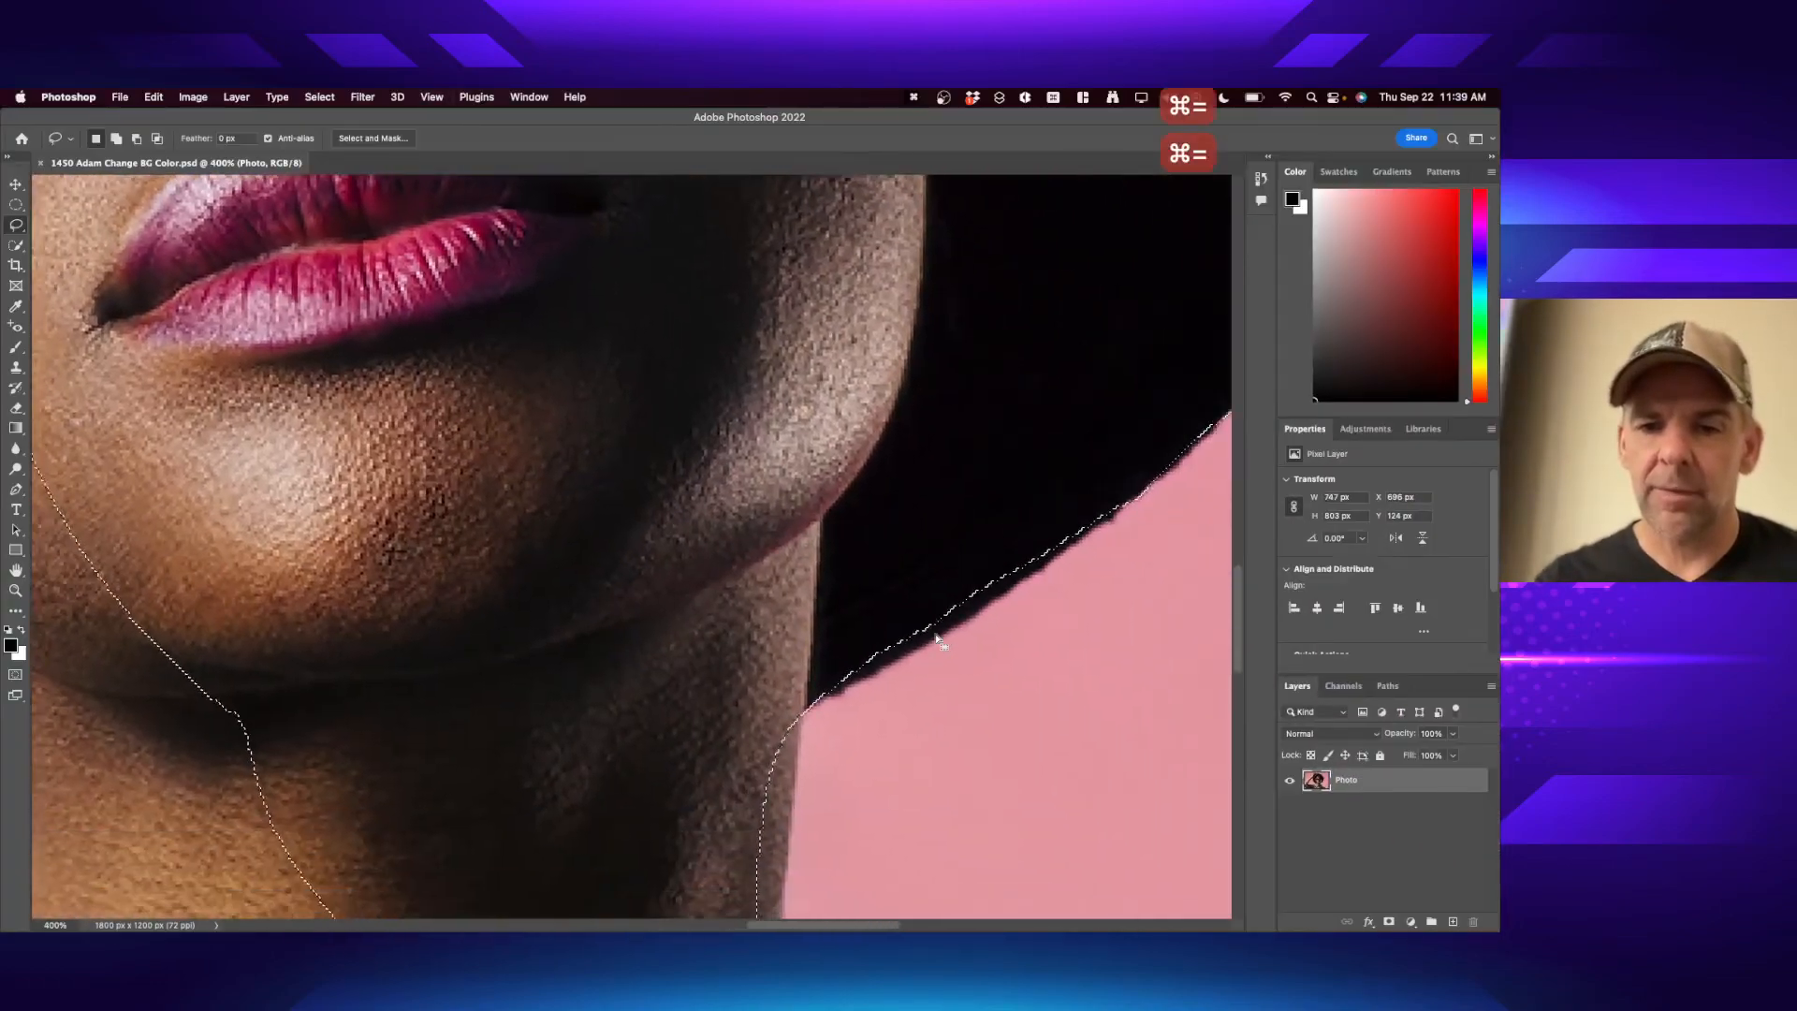
scroll(936, 639, "right", 2)
scroll(936, 638, "down", 1)
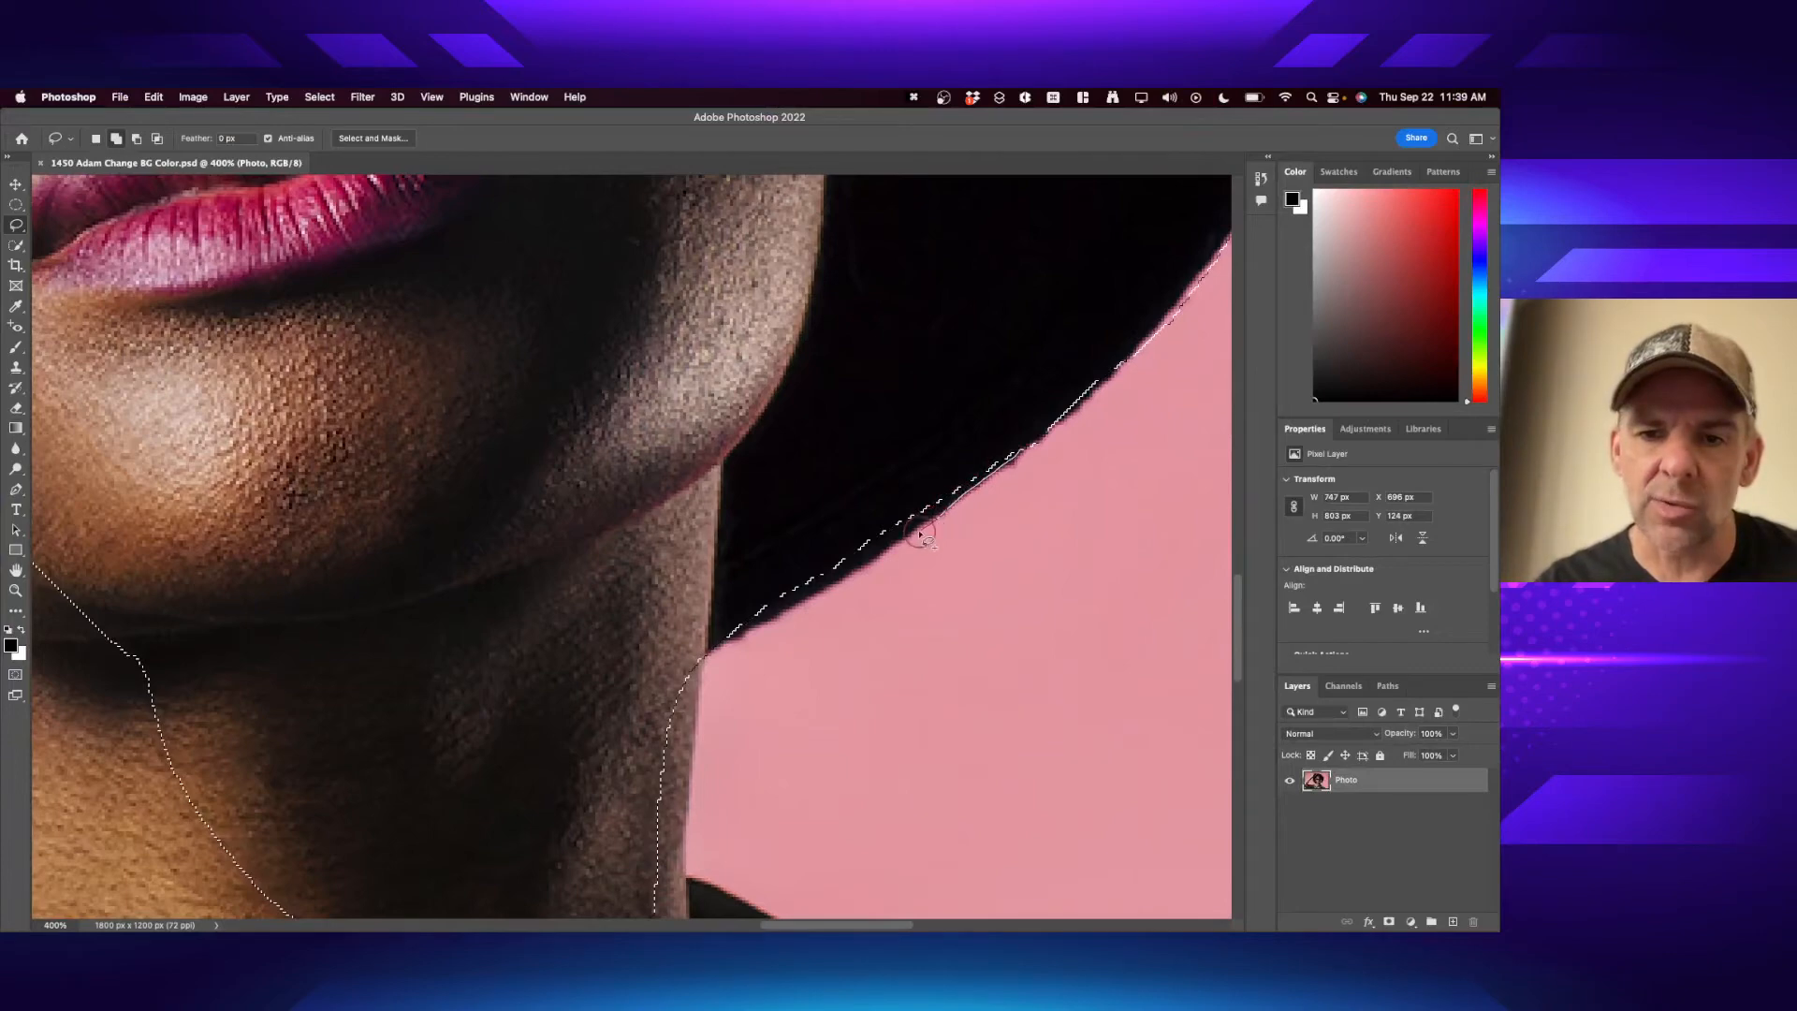
mouse_move(920, 534)
left_mouse_down()
mouse_move(855, 545)
mouse_move(875, 464)
mouse_move(999, 405)
left_mouse_up()
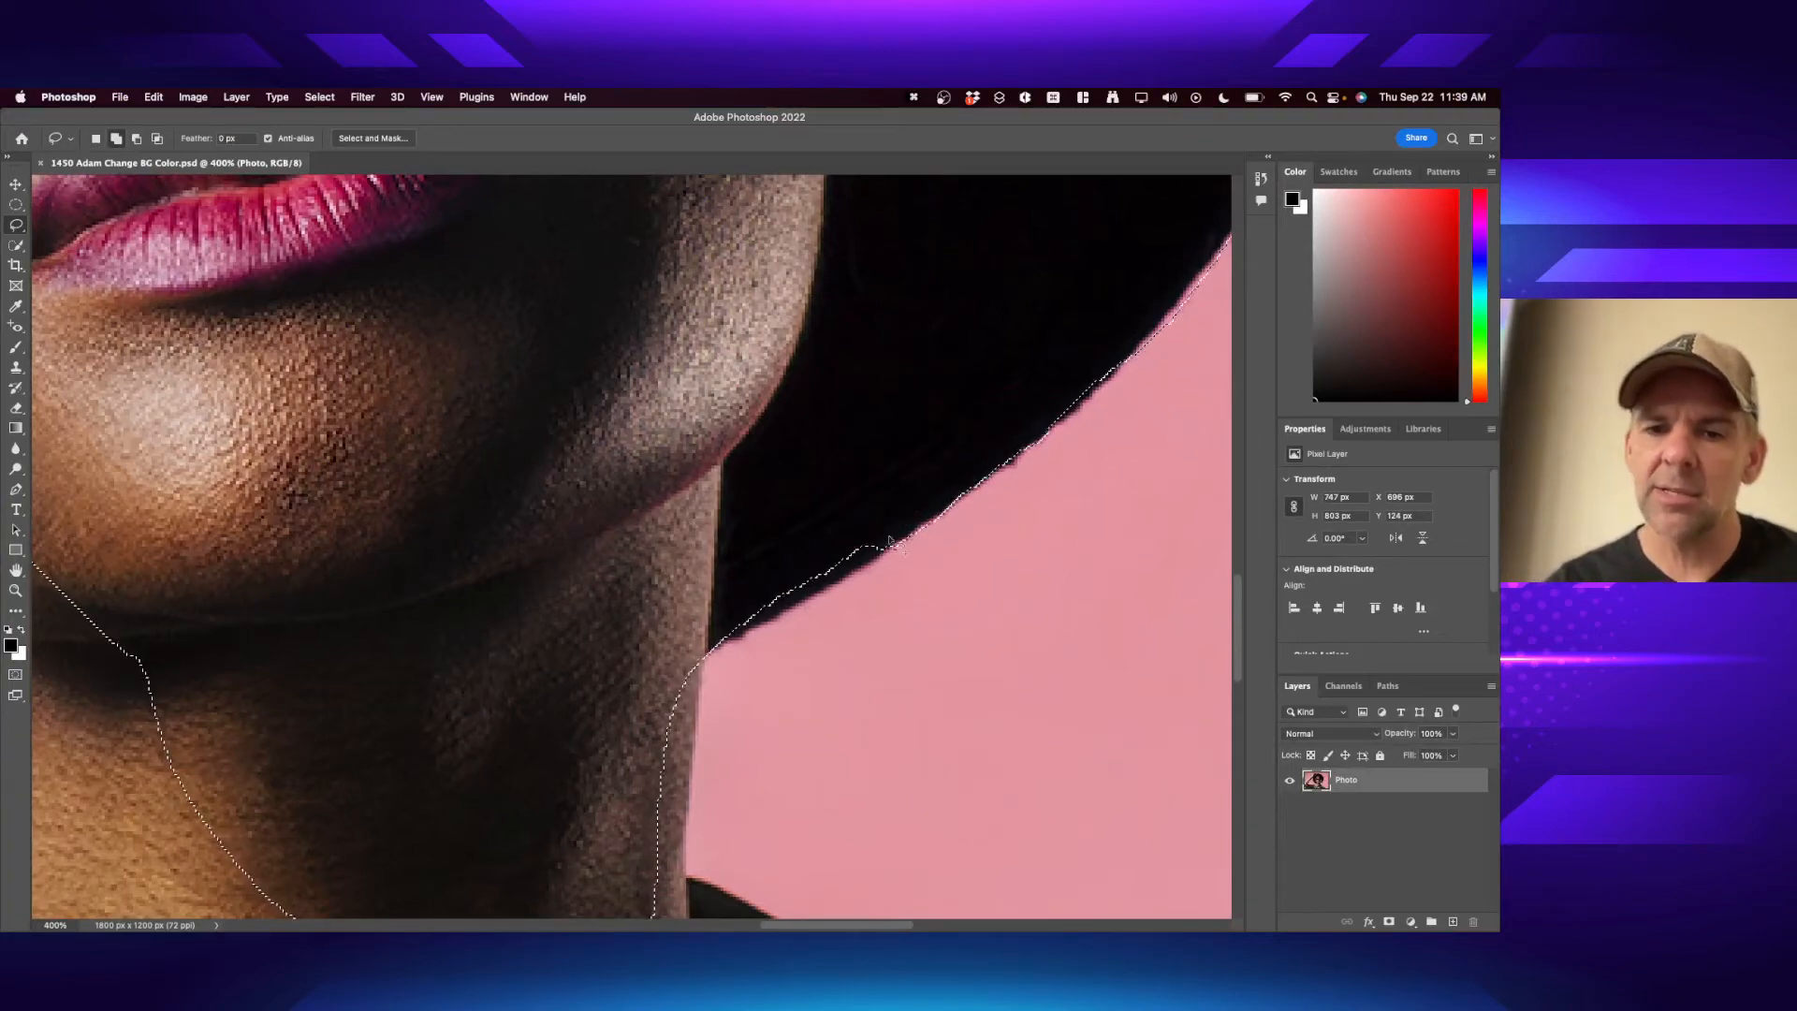
mouse_move(833, 588)
left_mouse_down()
mouse_move(790, 600)
mouse_move(776, 538)
left_mouse_up()
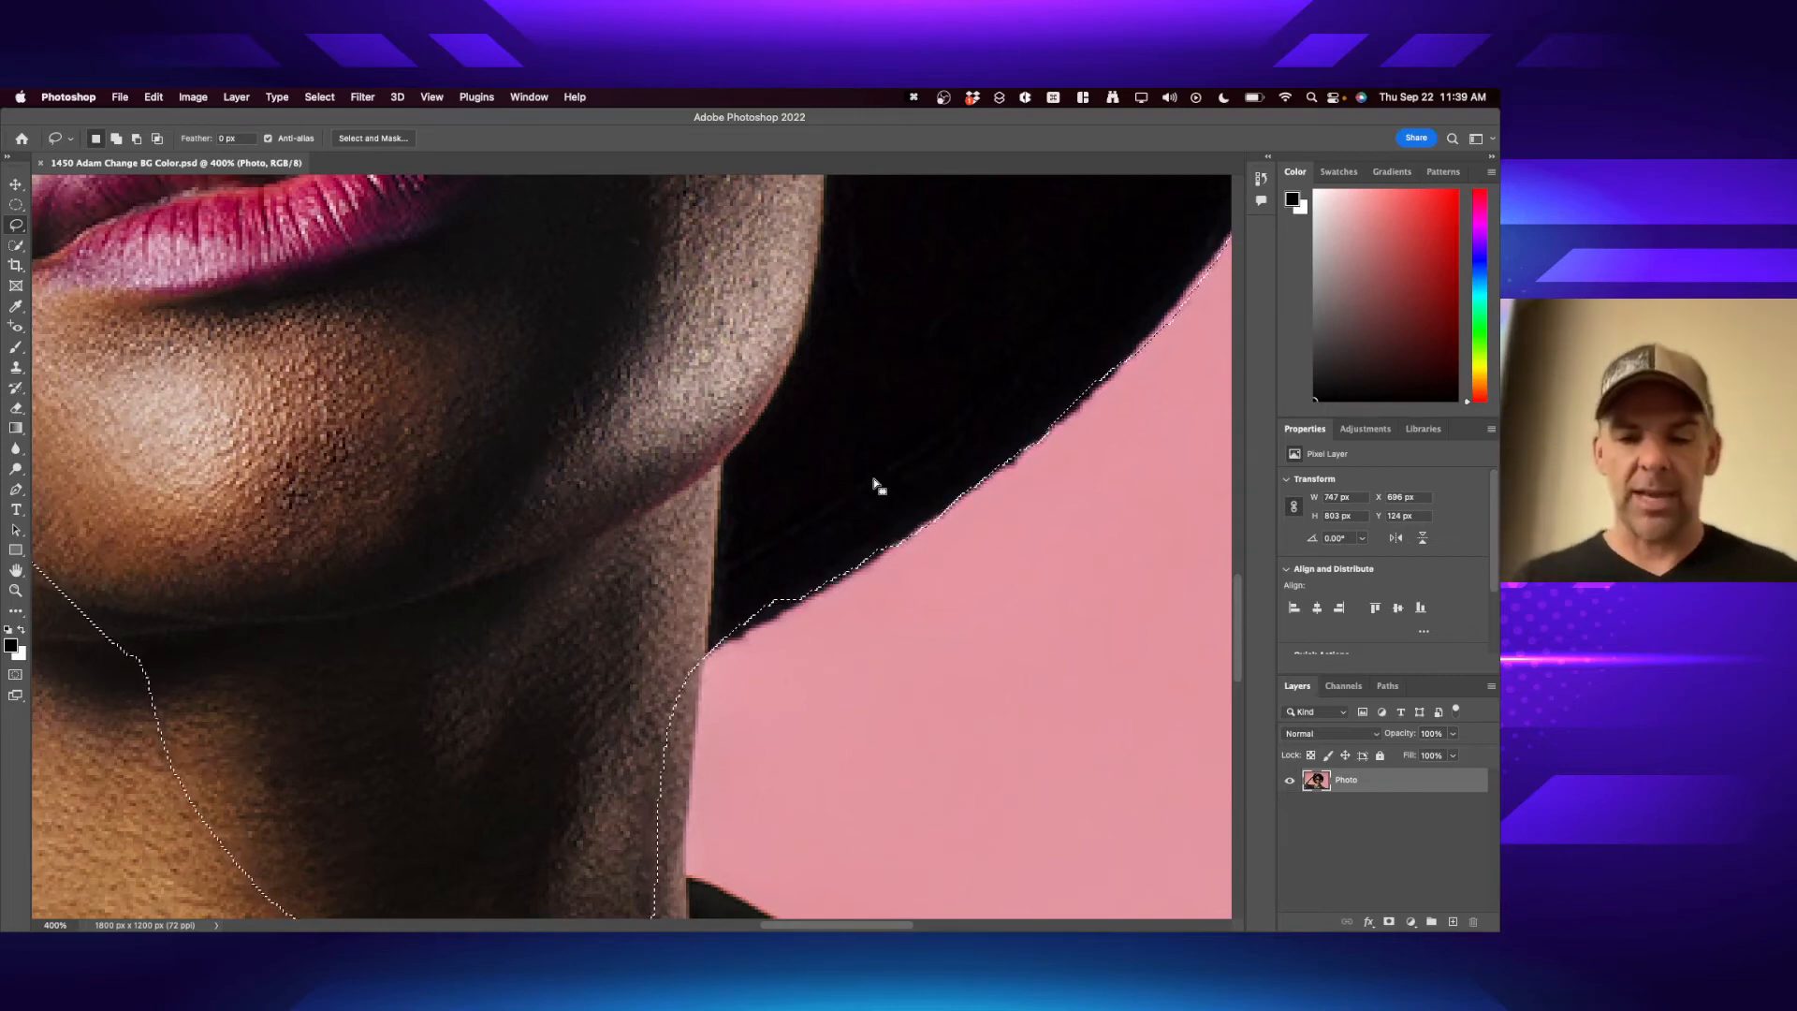
key("super+0")
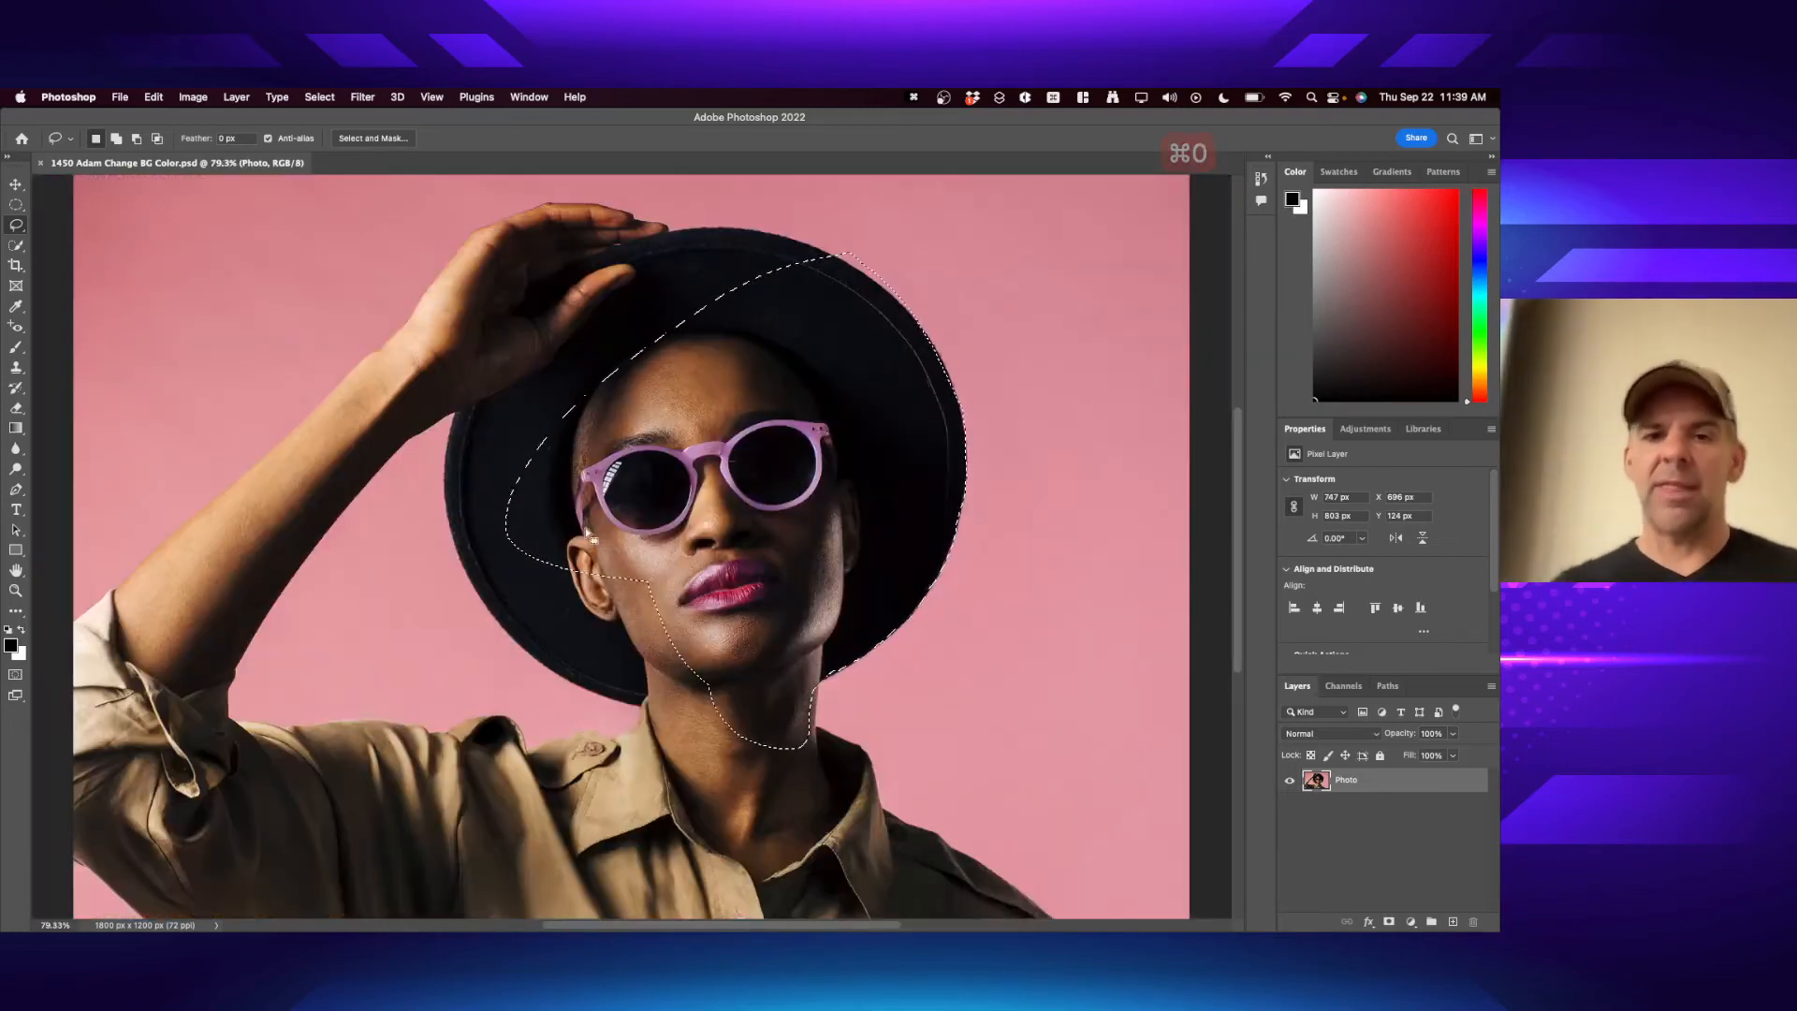
- Add a rough straight-sided Polygonal Lasso outline around the raised forearm, from the wrist to the rolled sleeve and back, to the selection
left_click(15, 226)
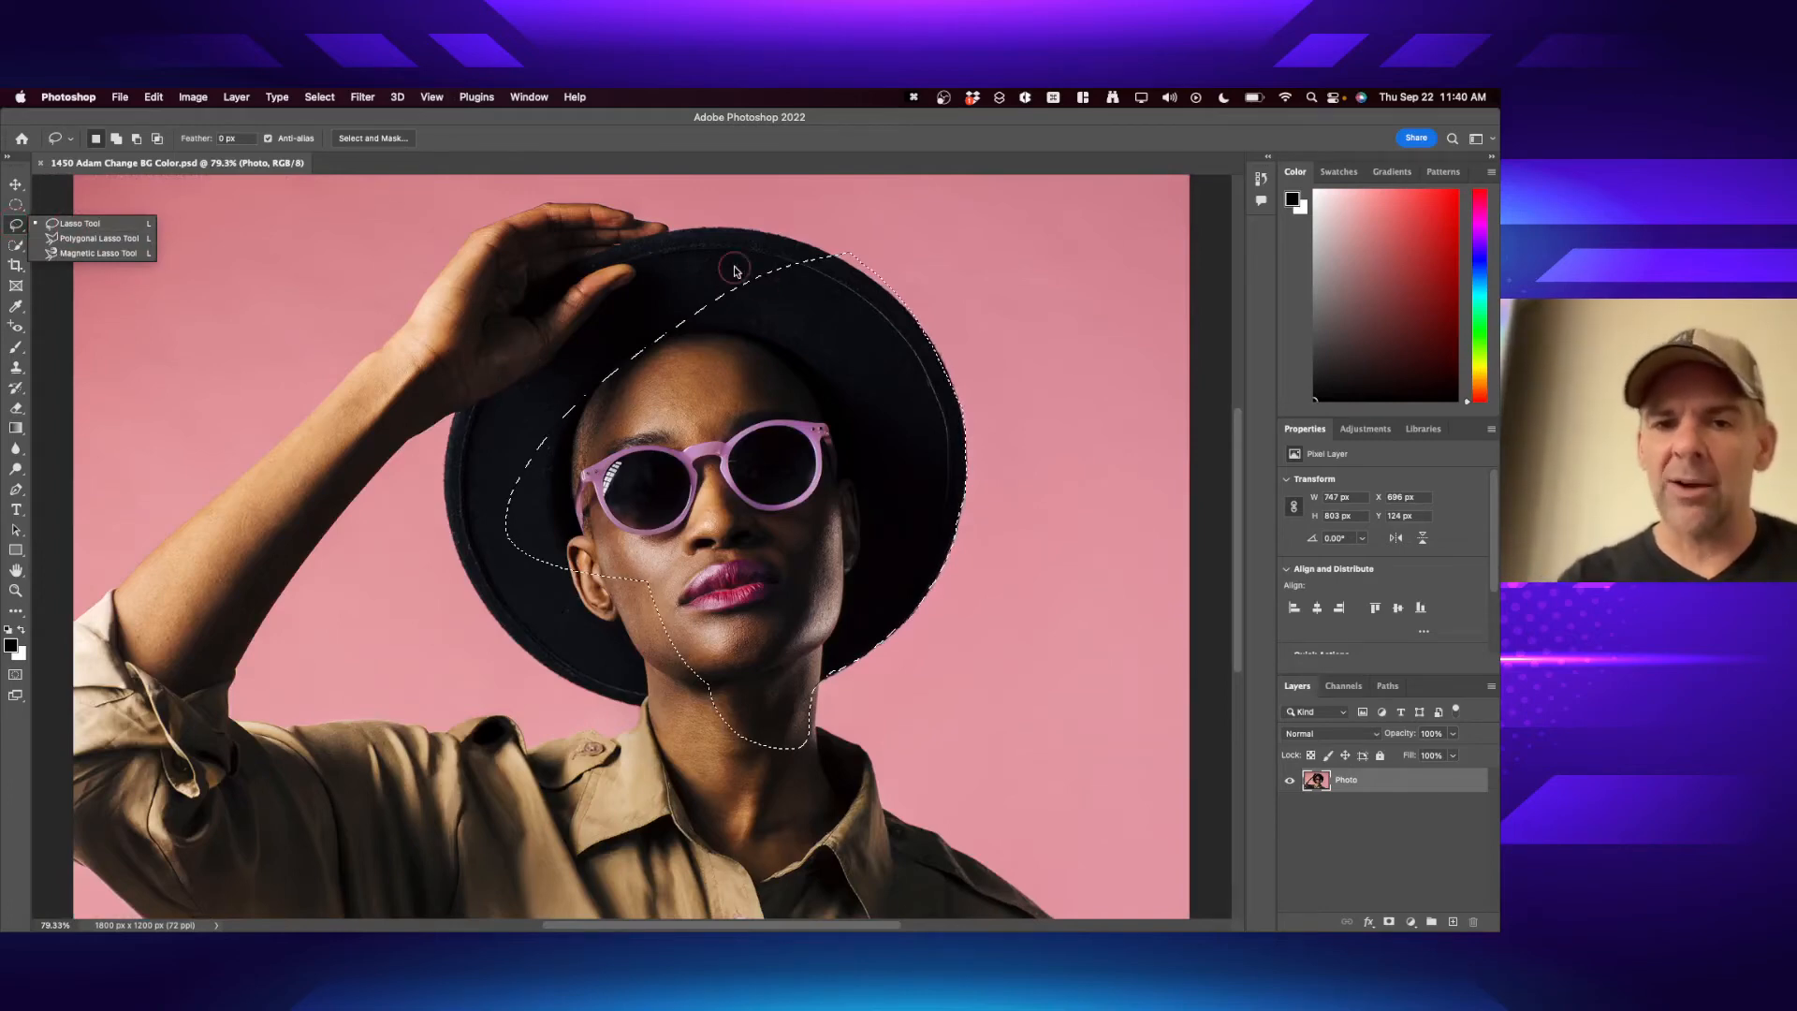
left_click(98, 238)
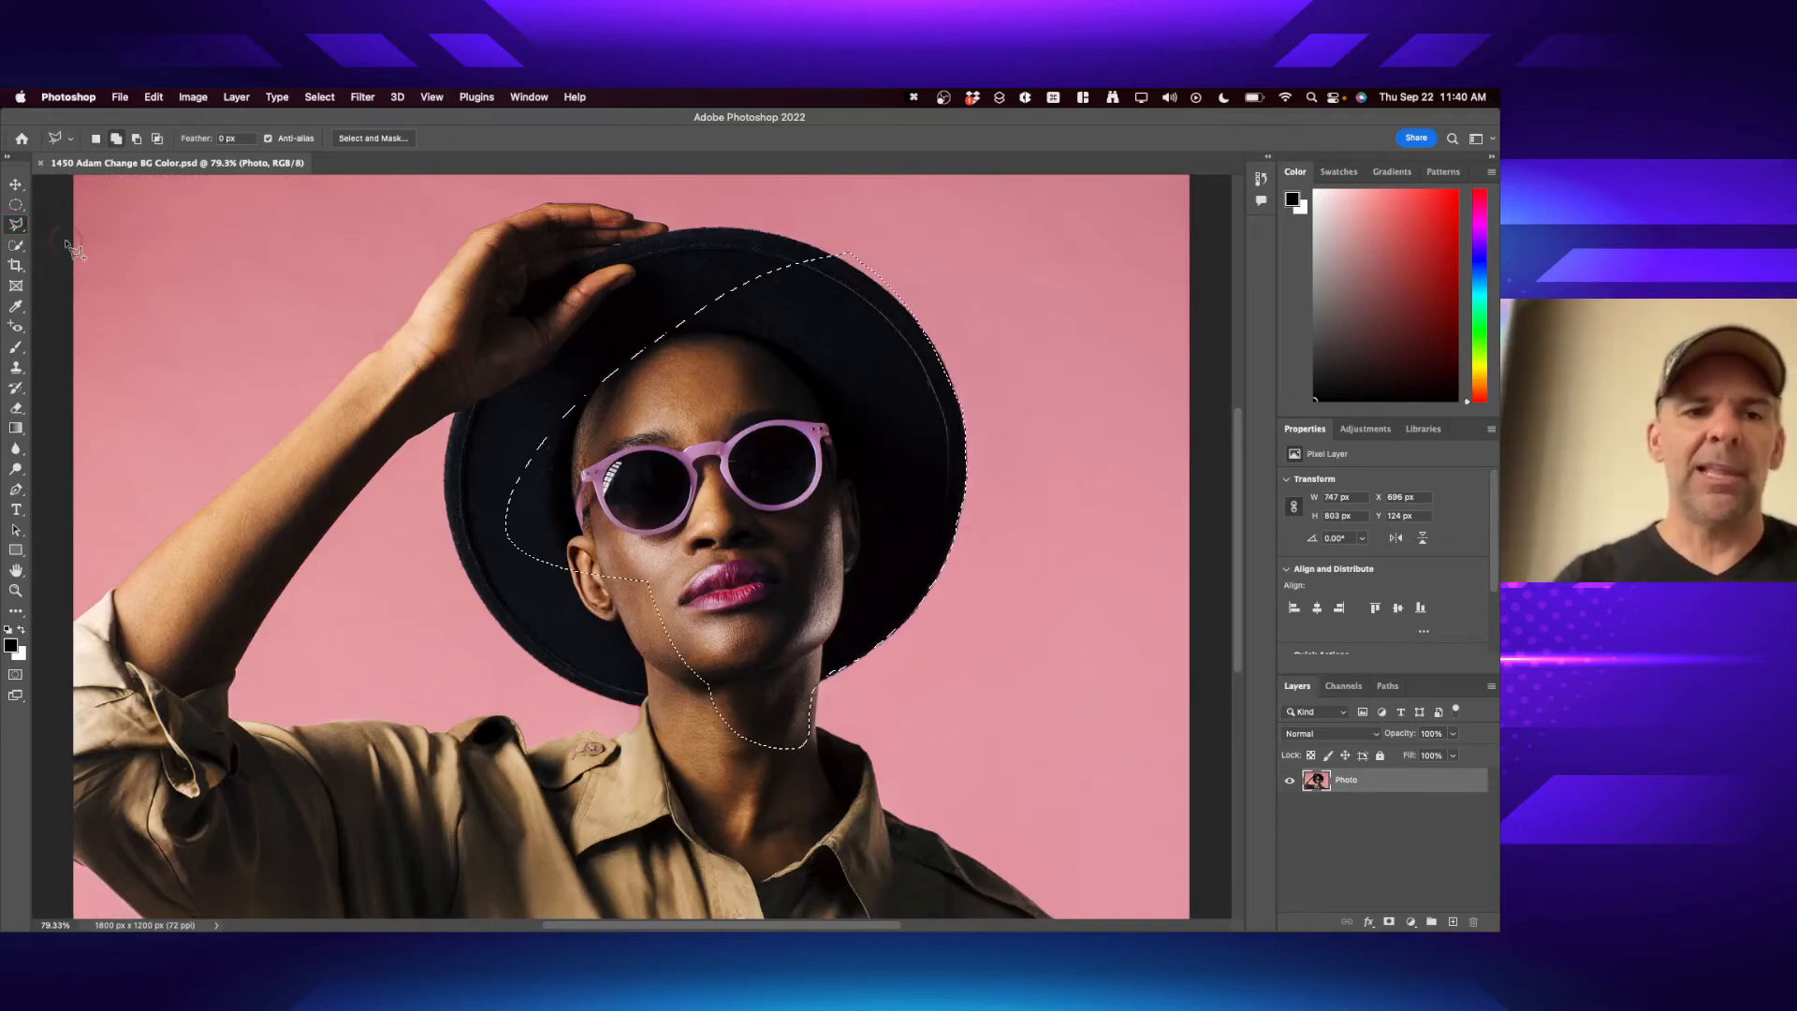
left_click(380, 339)
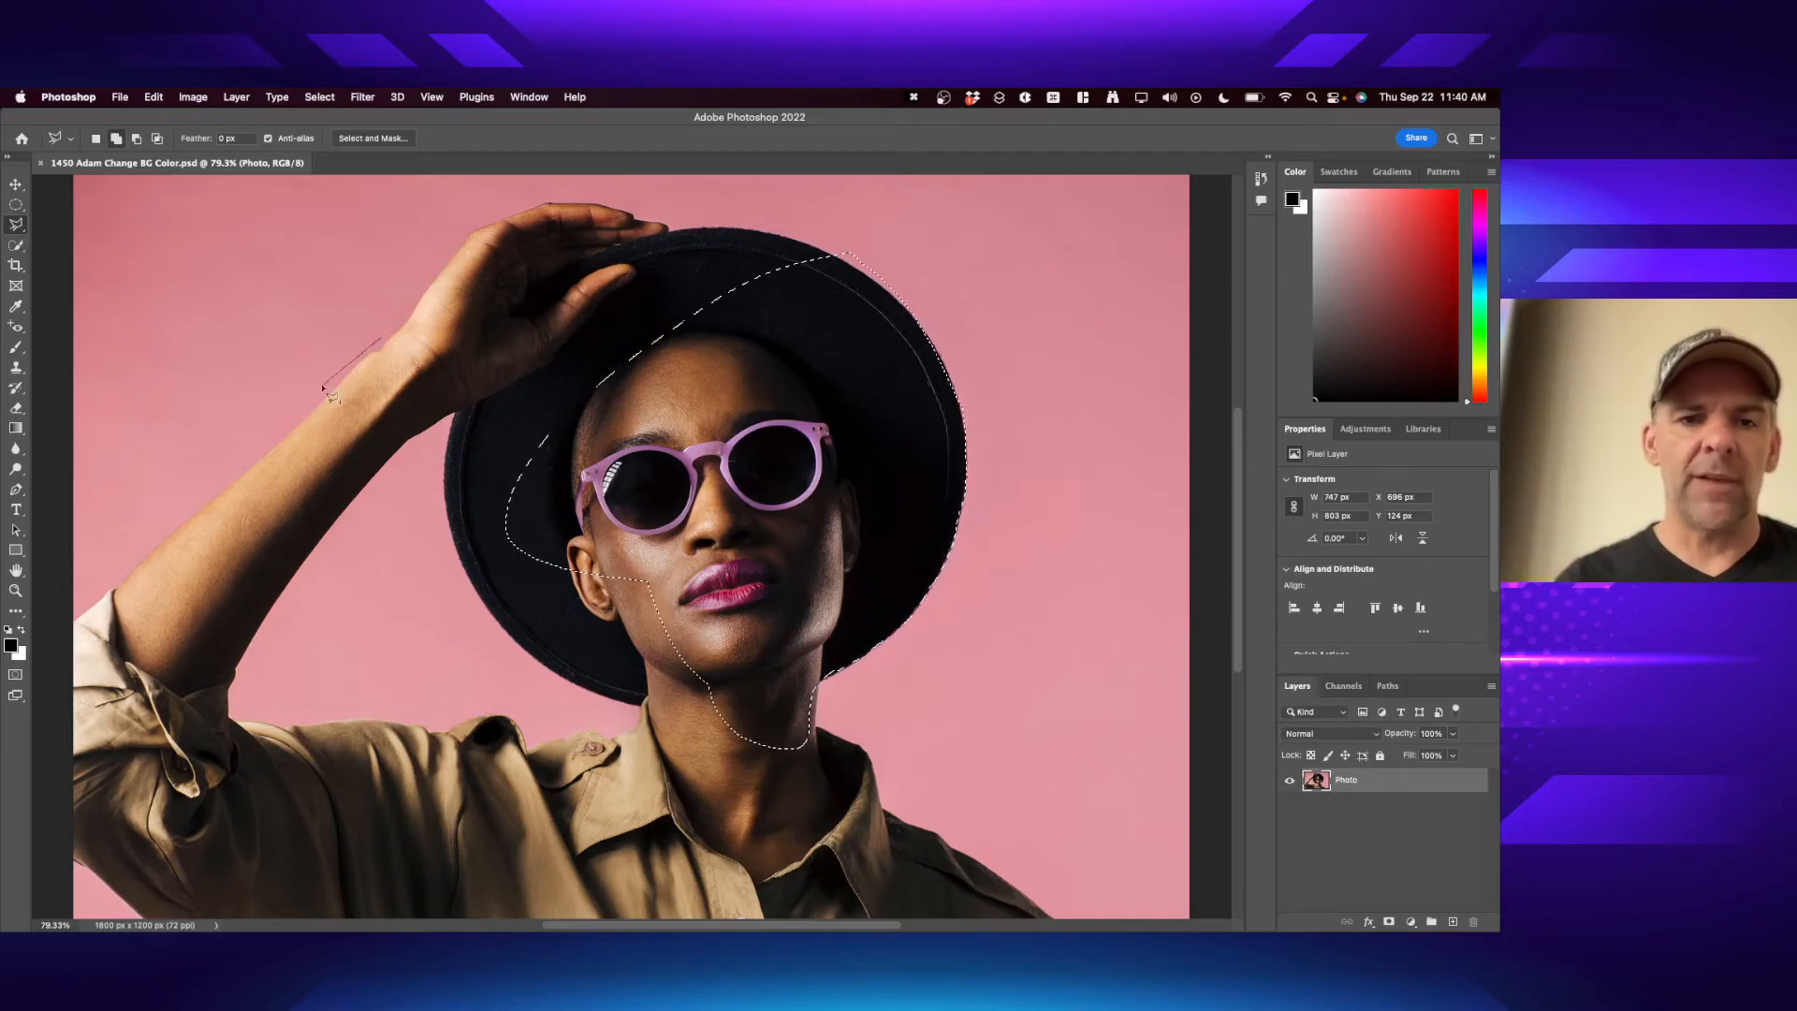
left_click(88, 599)
left_click(234, 739)
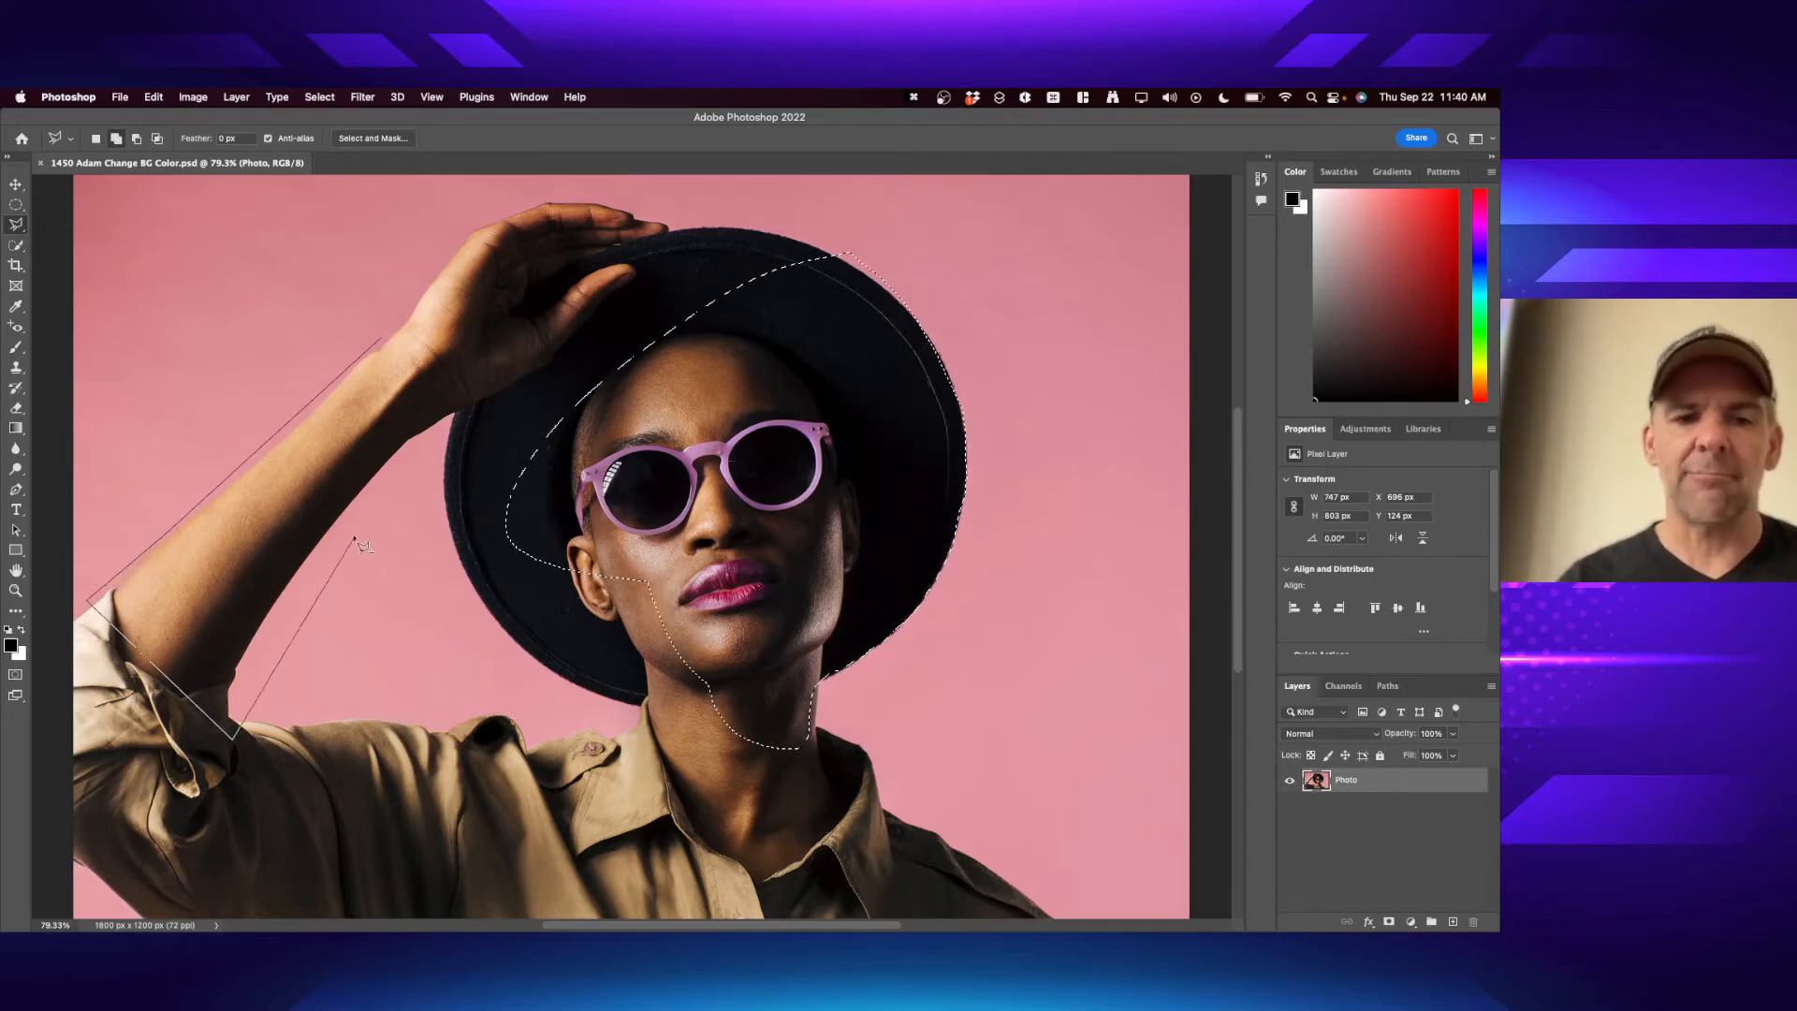
left_click(359, 529)
left_click(498, 409)
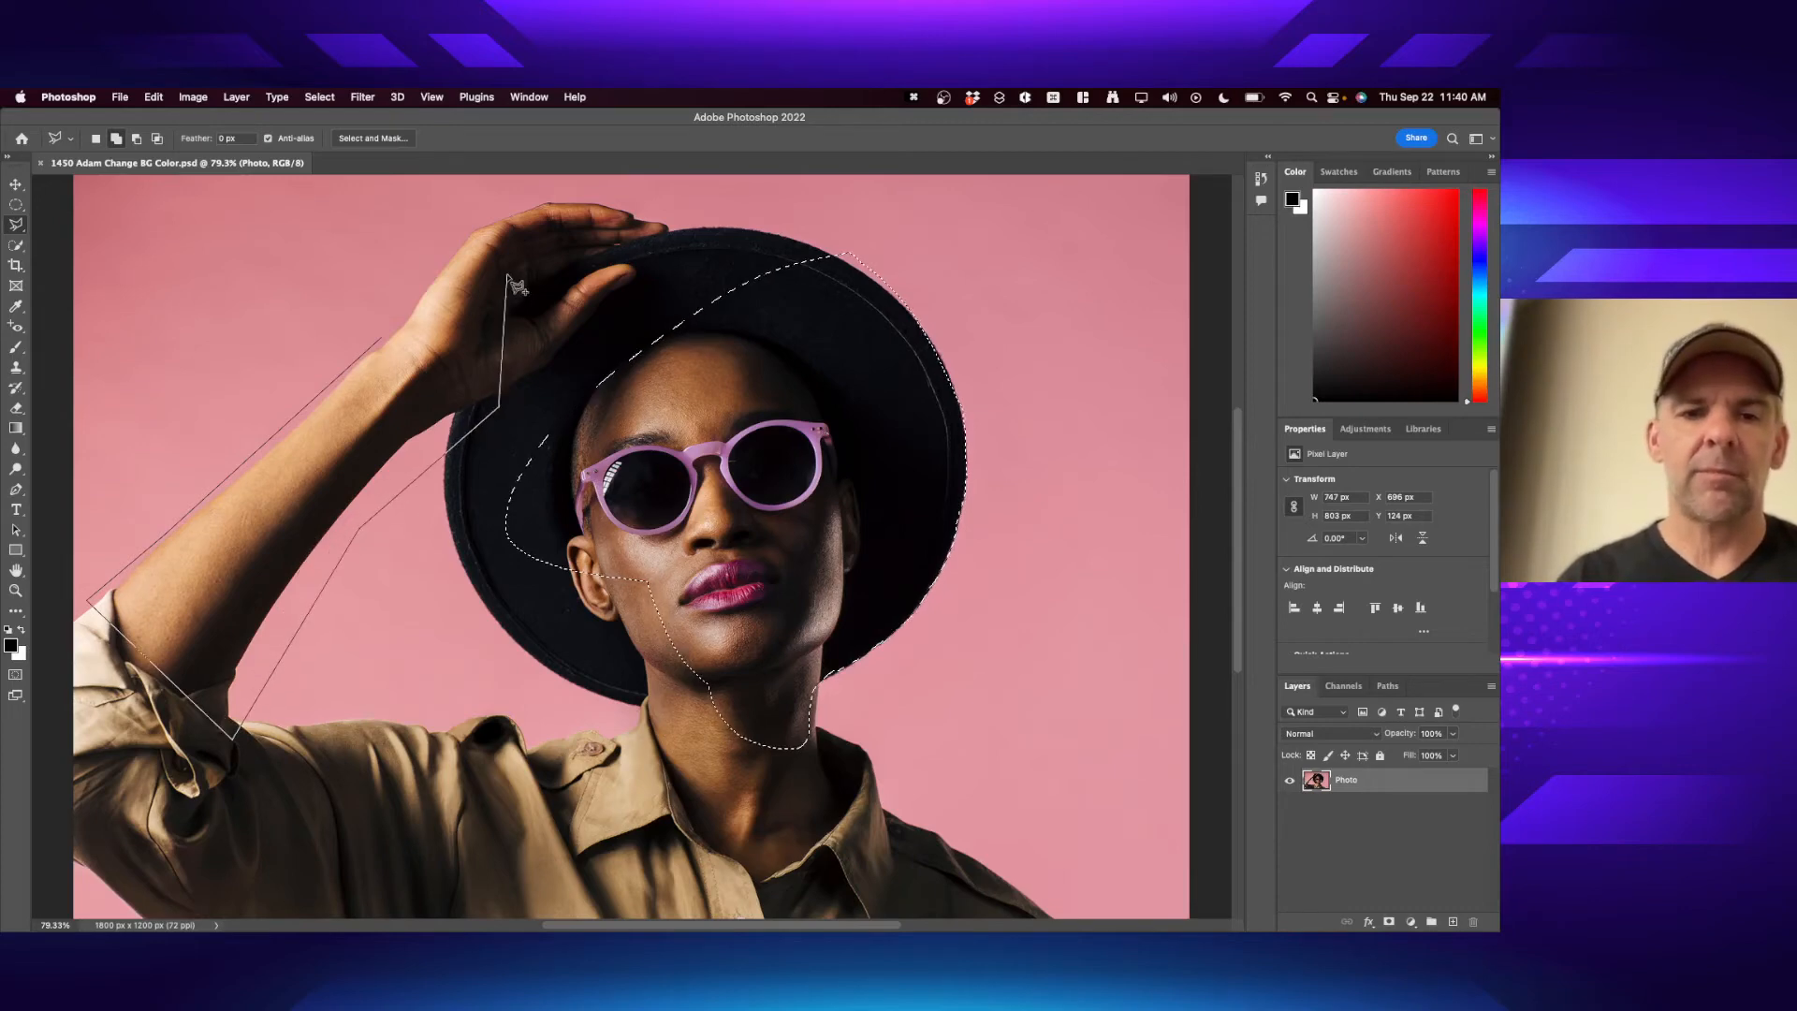
left_click(506, 274)
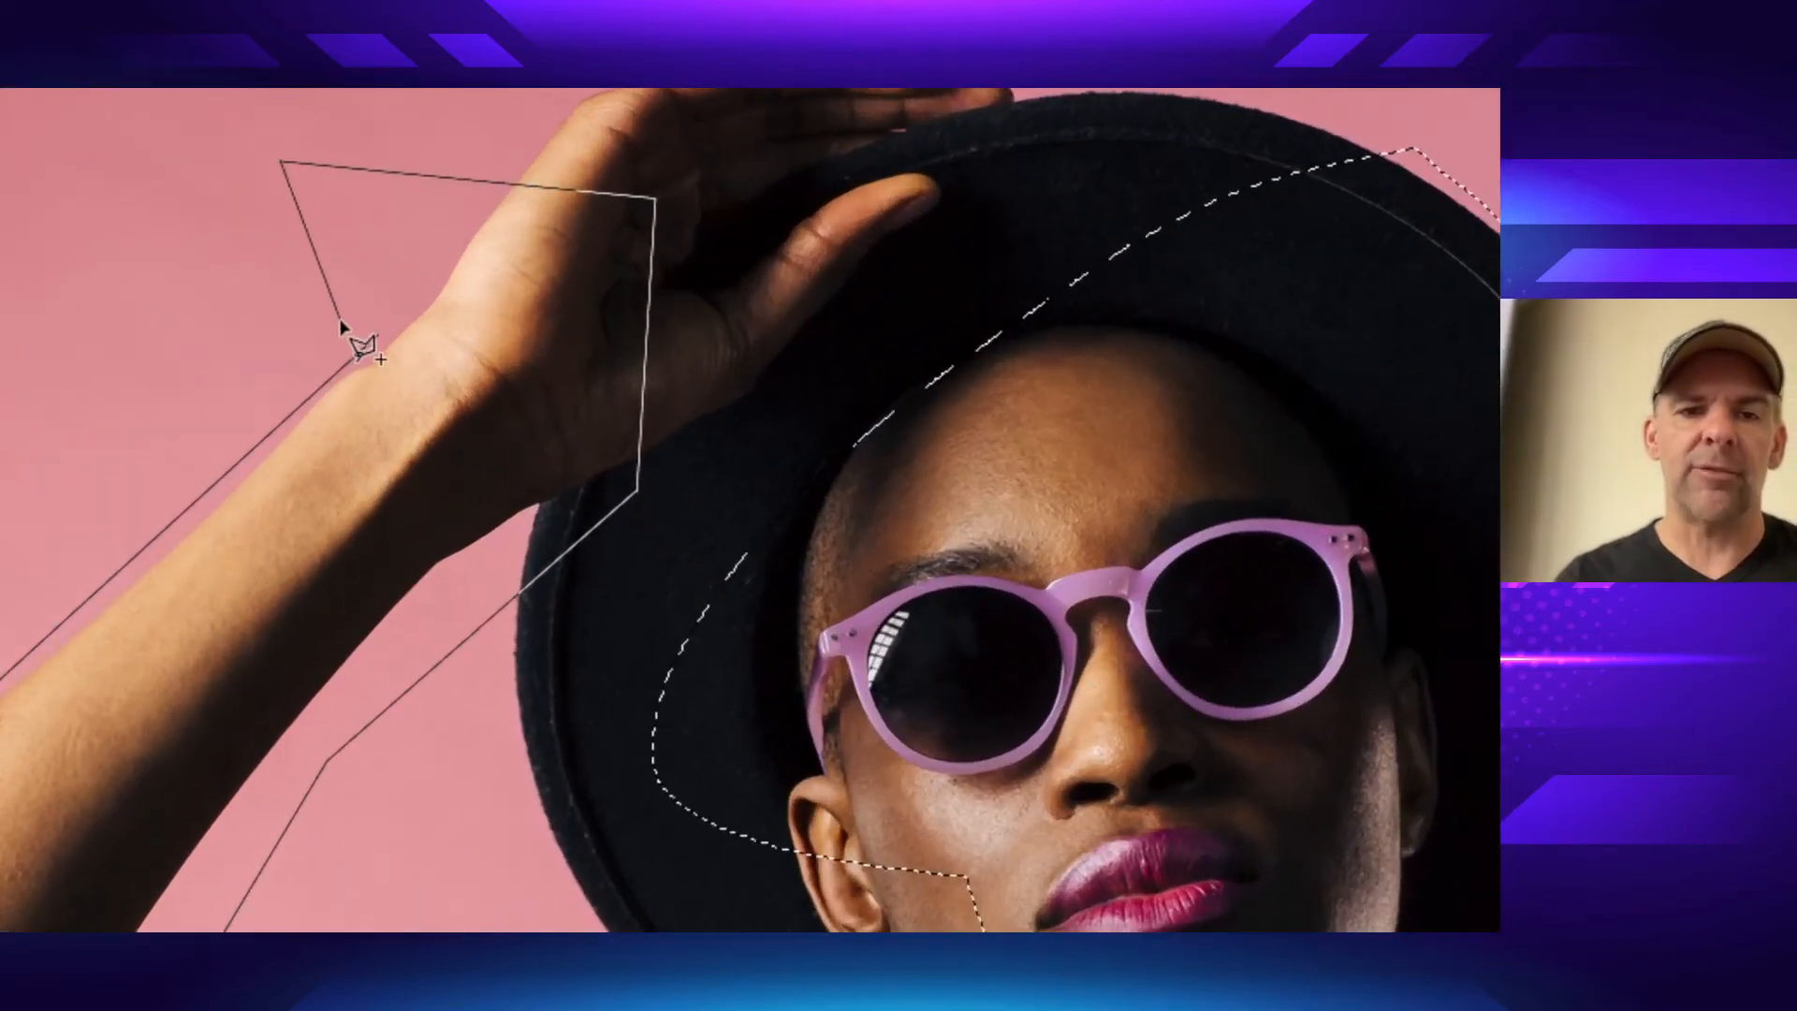
left_click(367, 328)
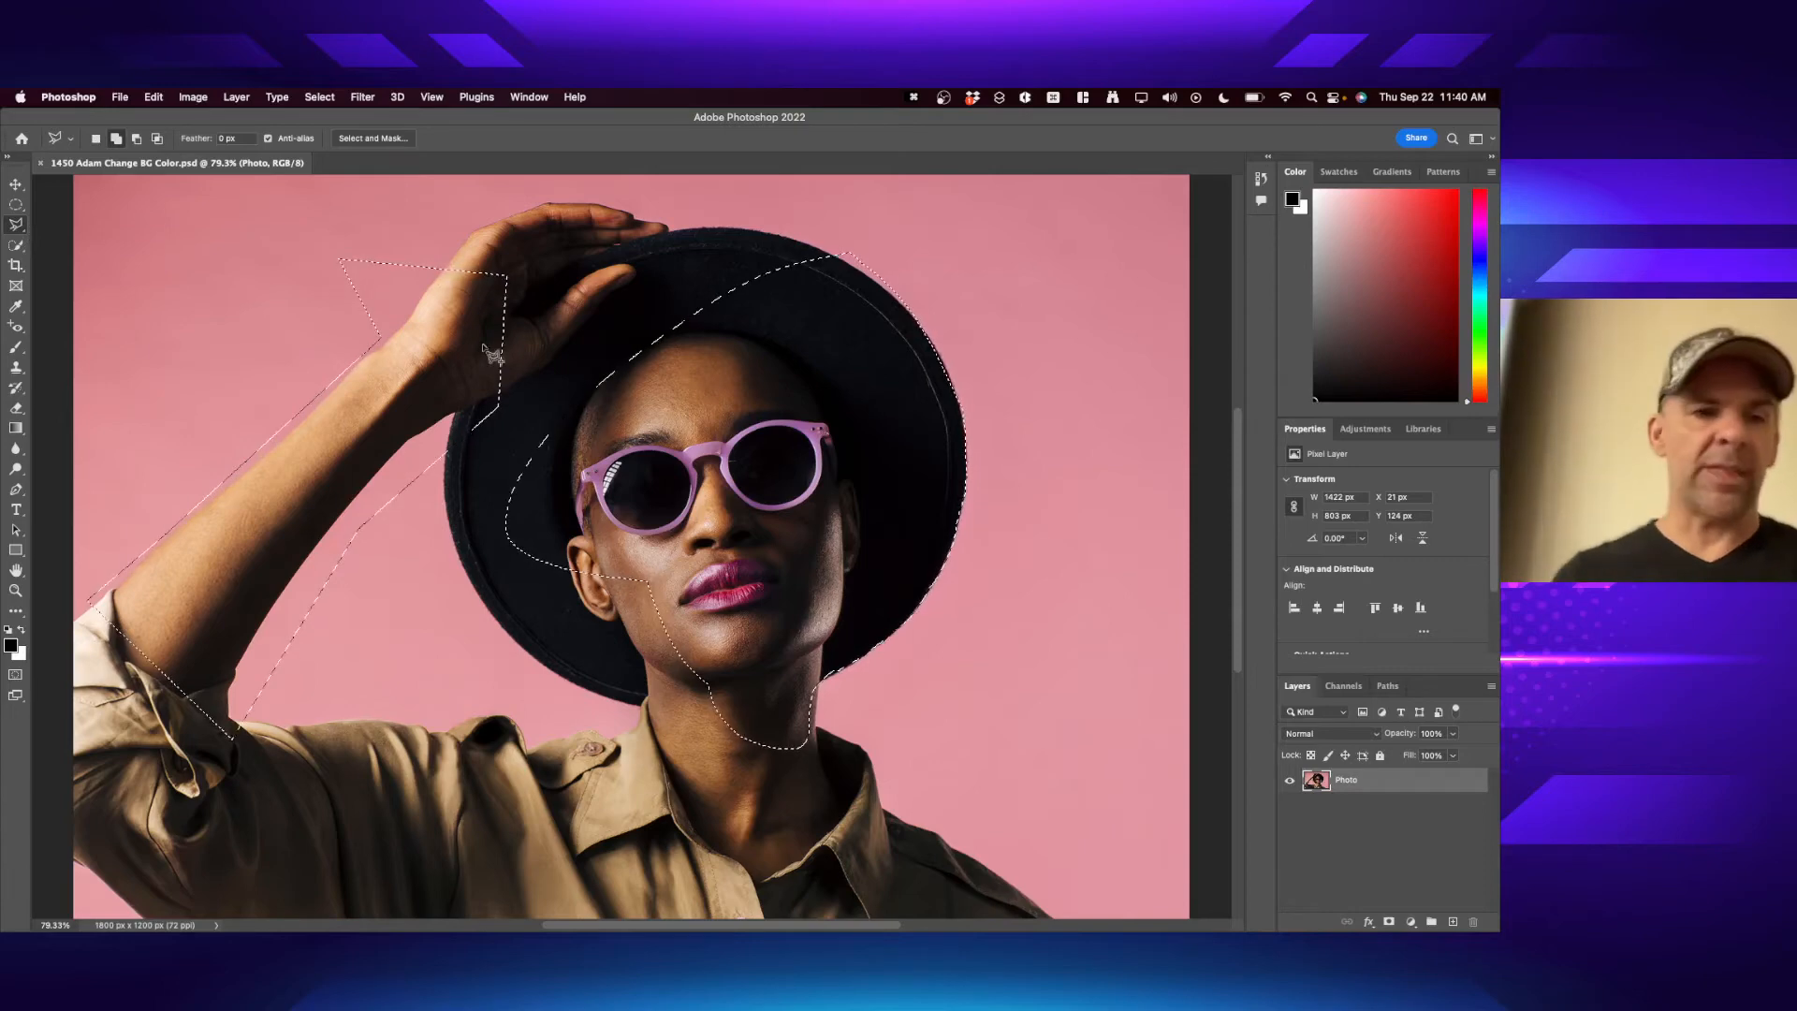
- Clear the whole selection and switch to the Magnetic Lasso tool
right_click(16, 224)
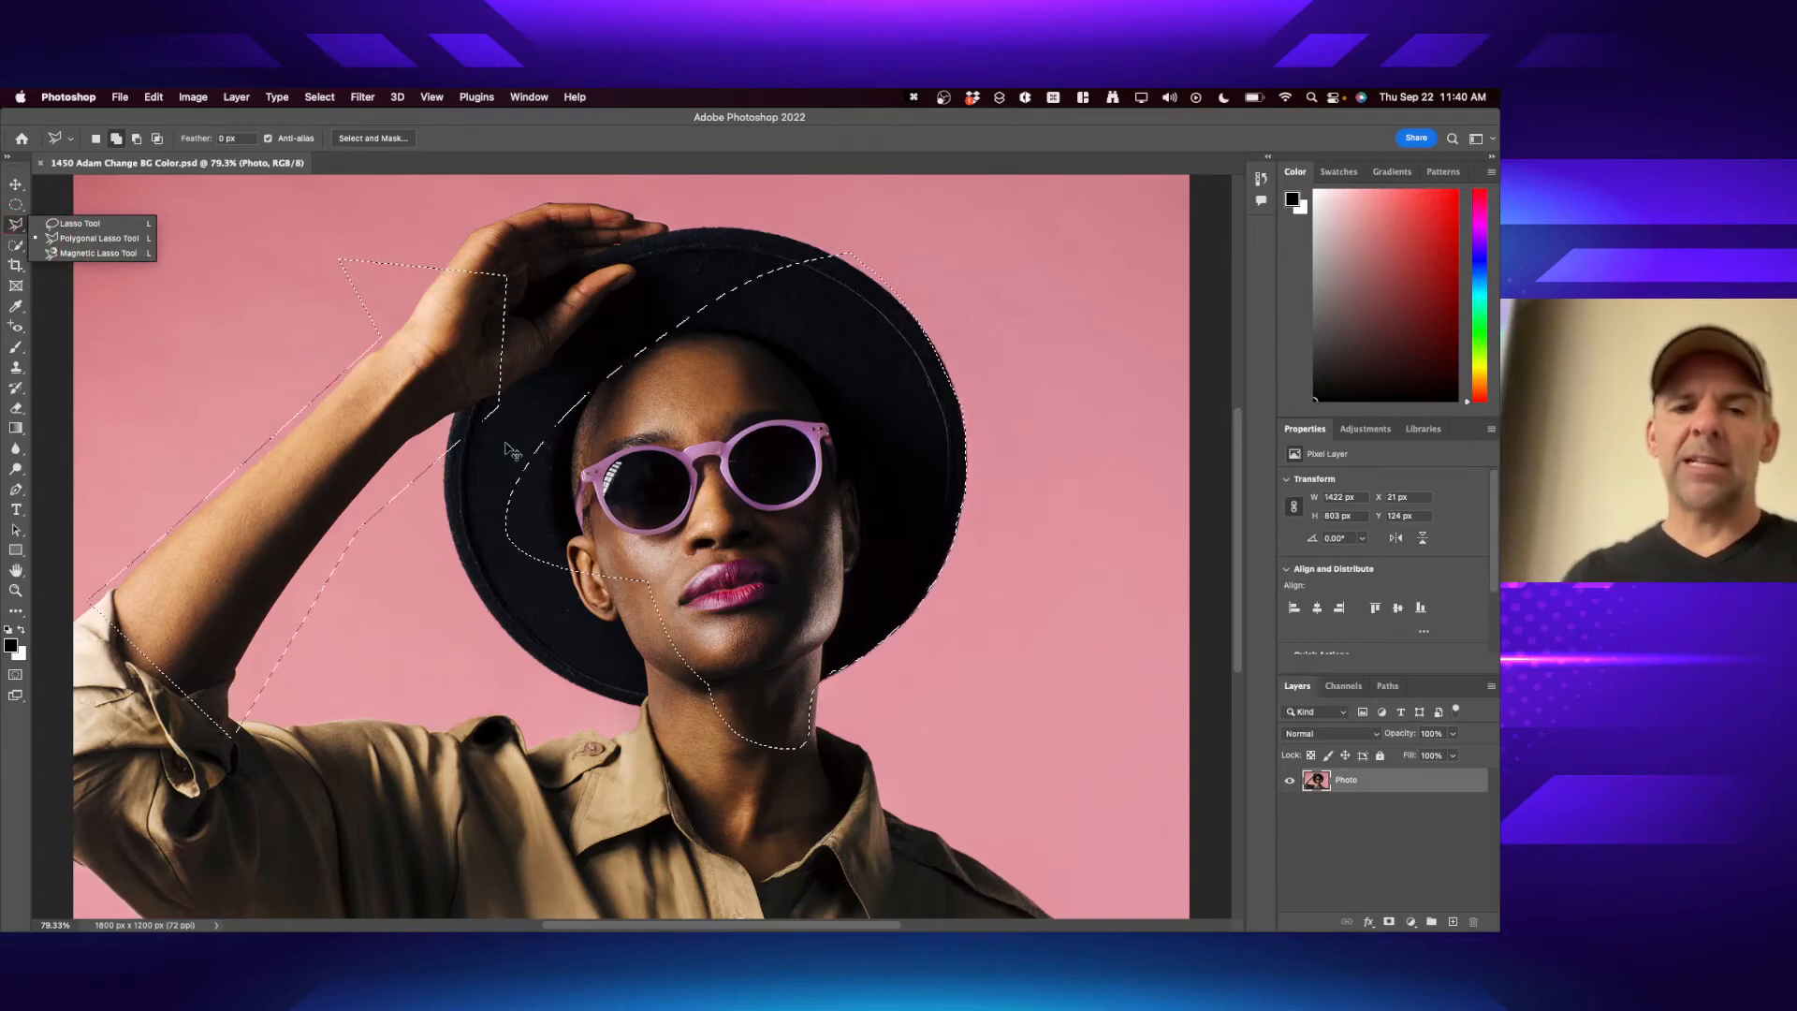
key("super+d")
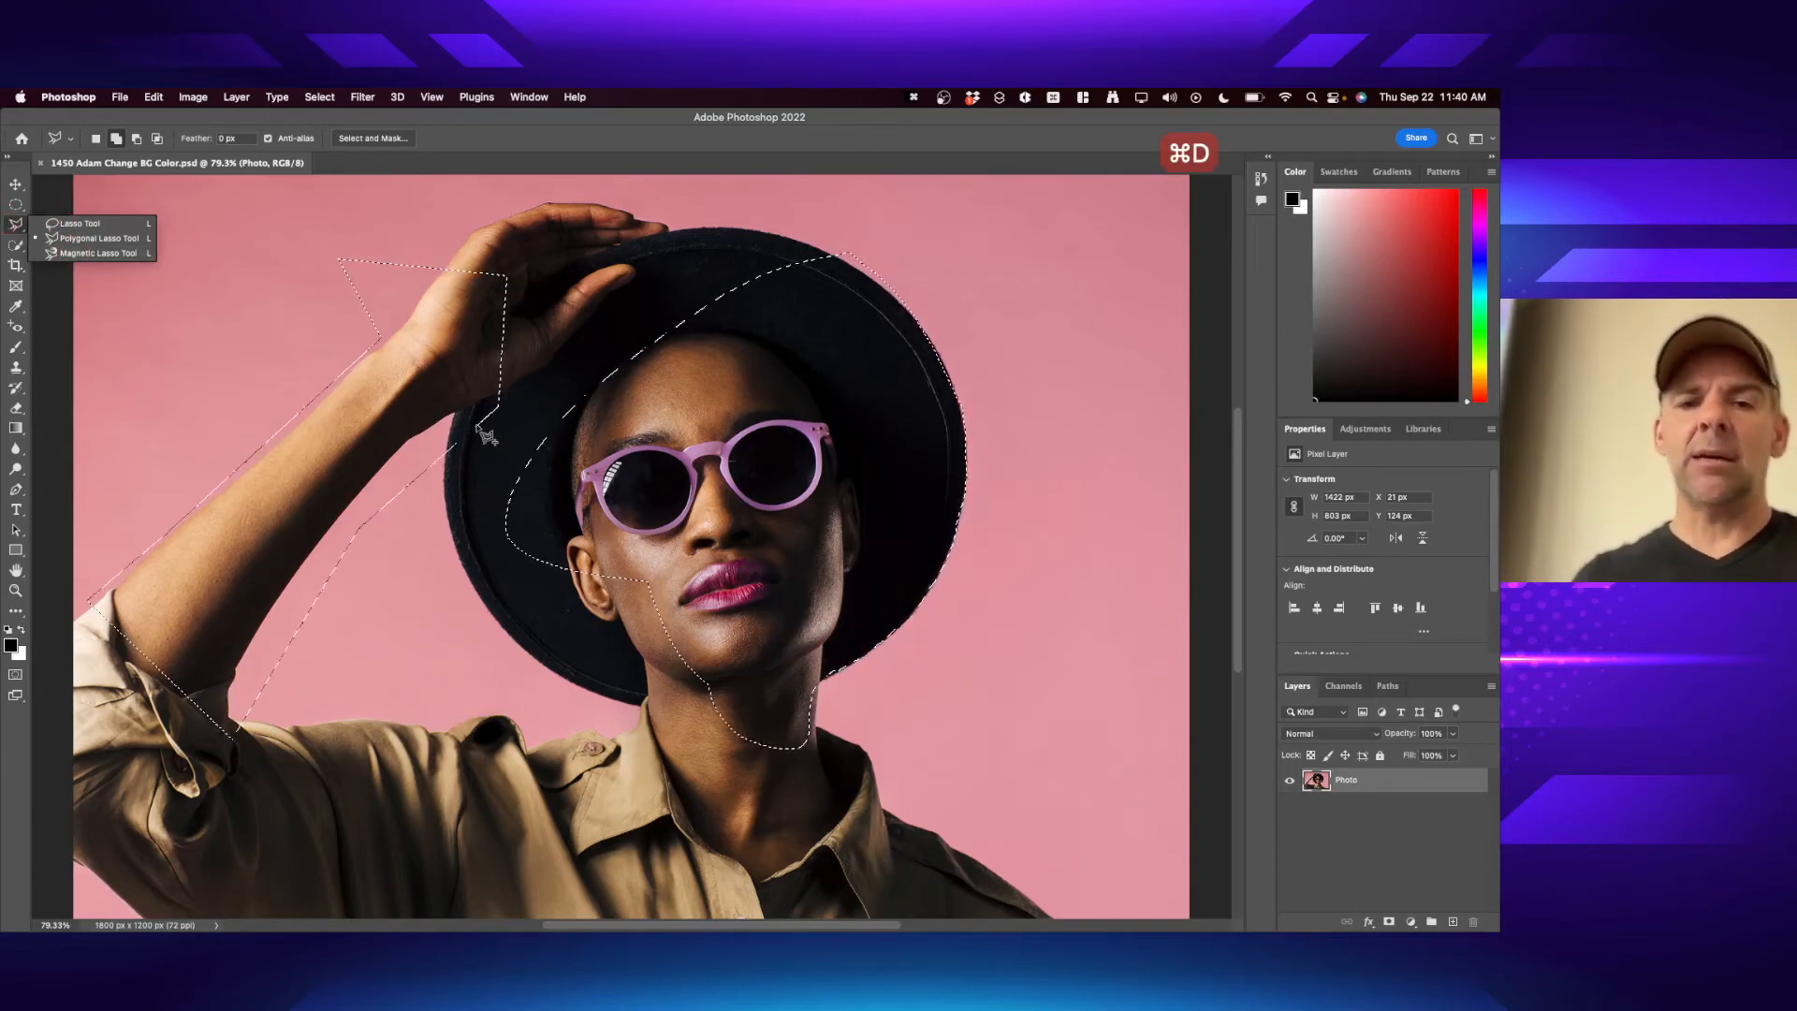
key("super+d")
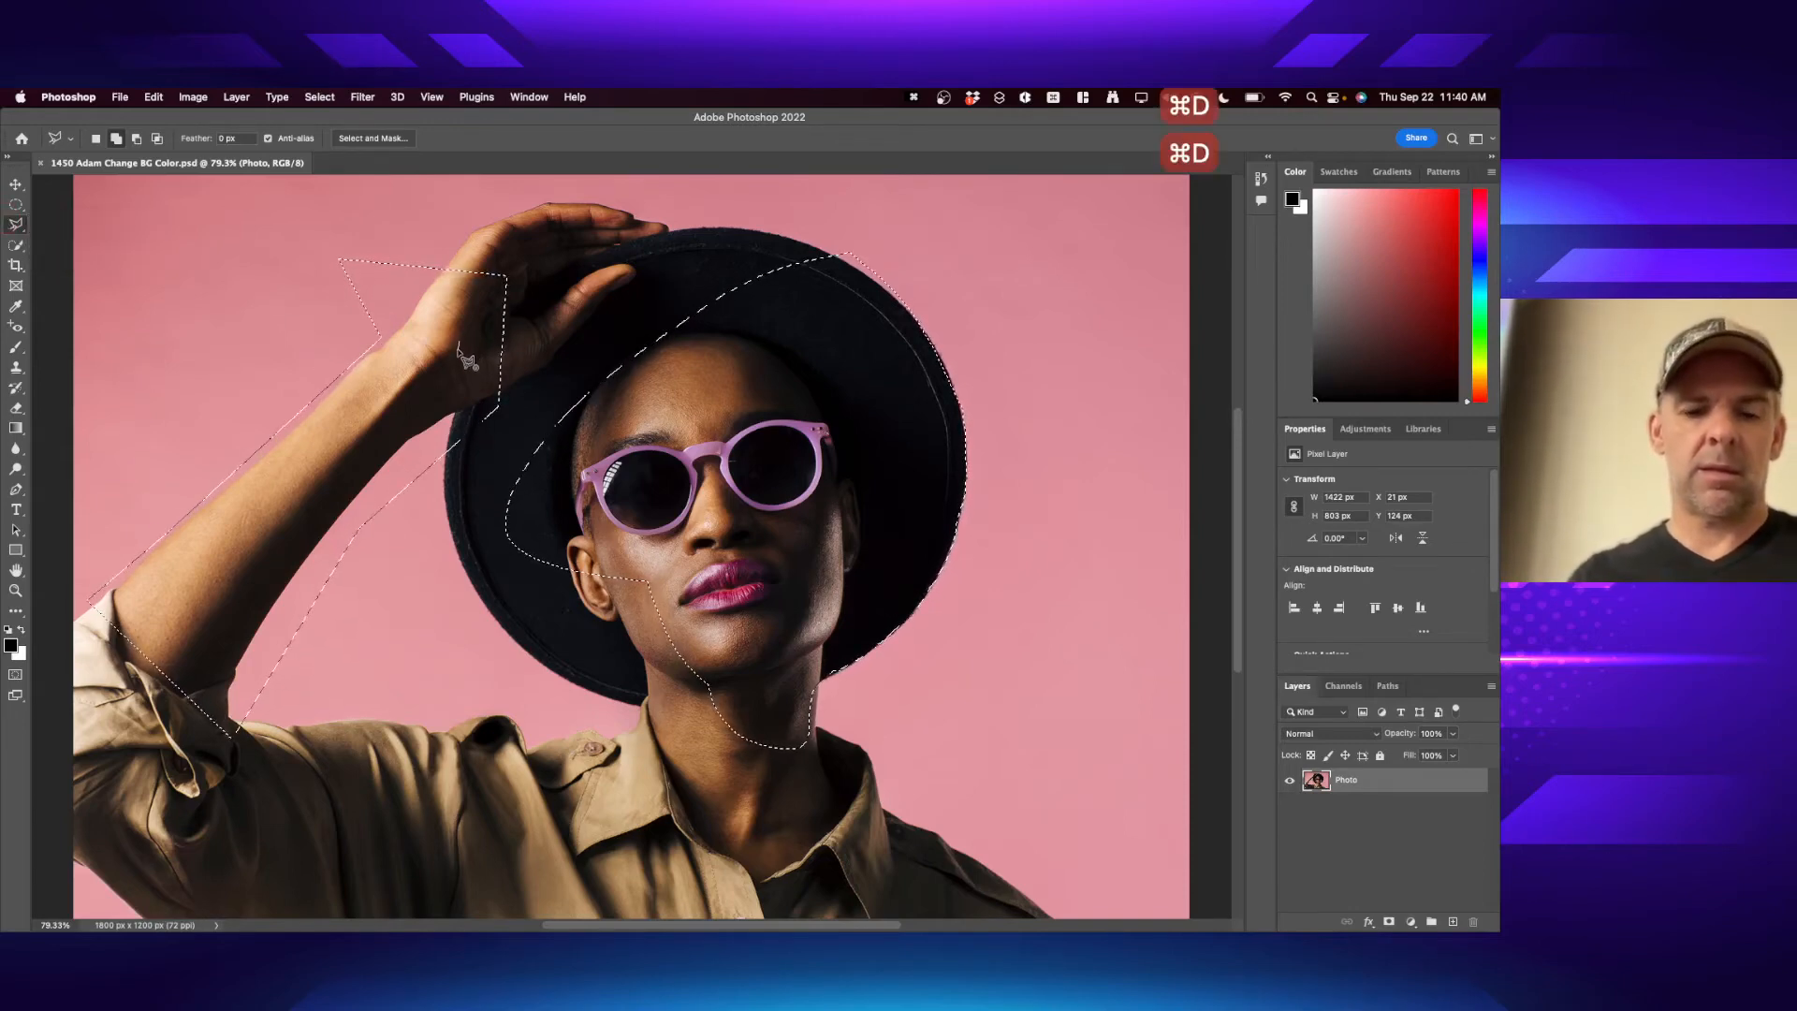
key("super+d")
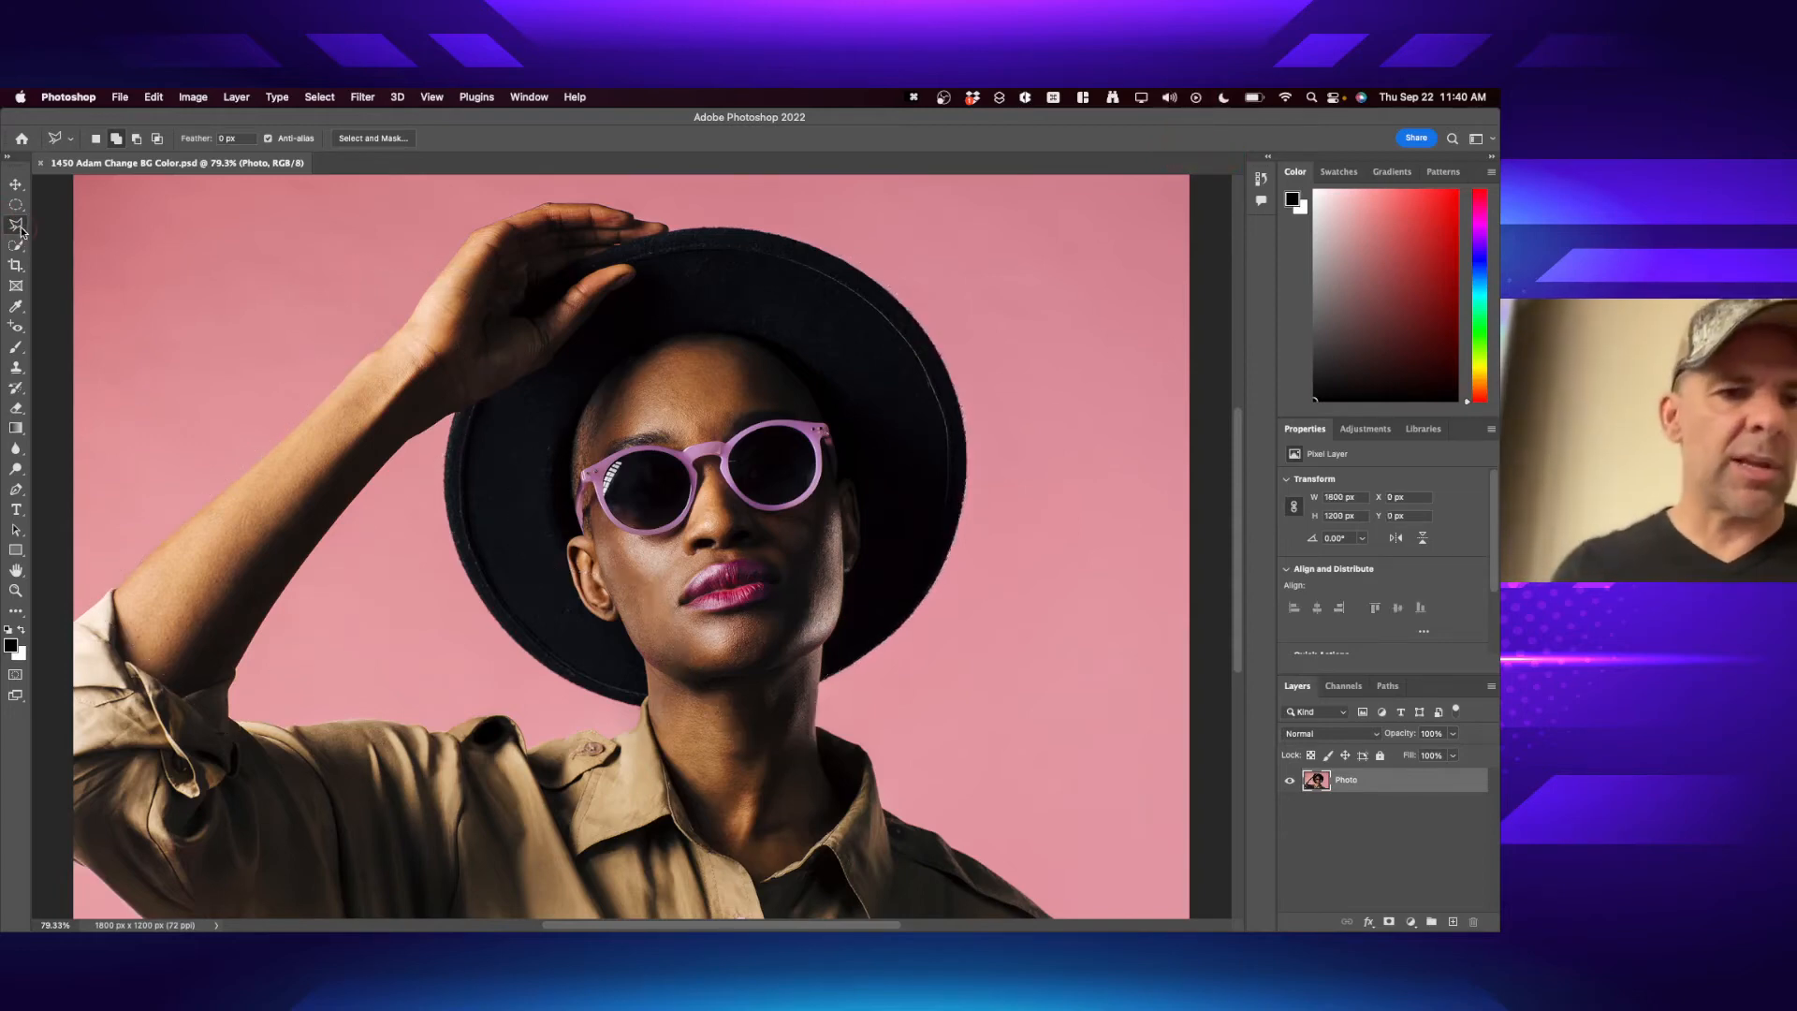
left_click_drag(21, 230, 67, 264)
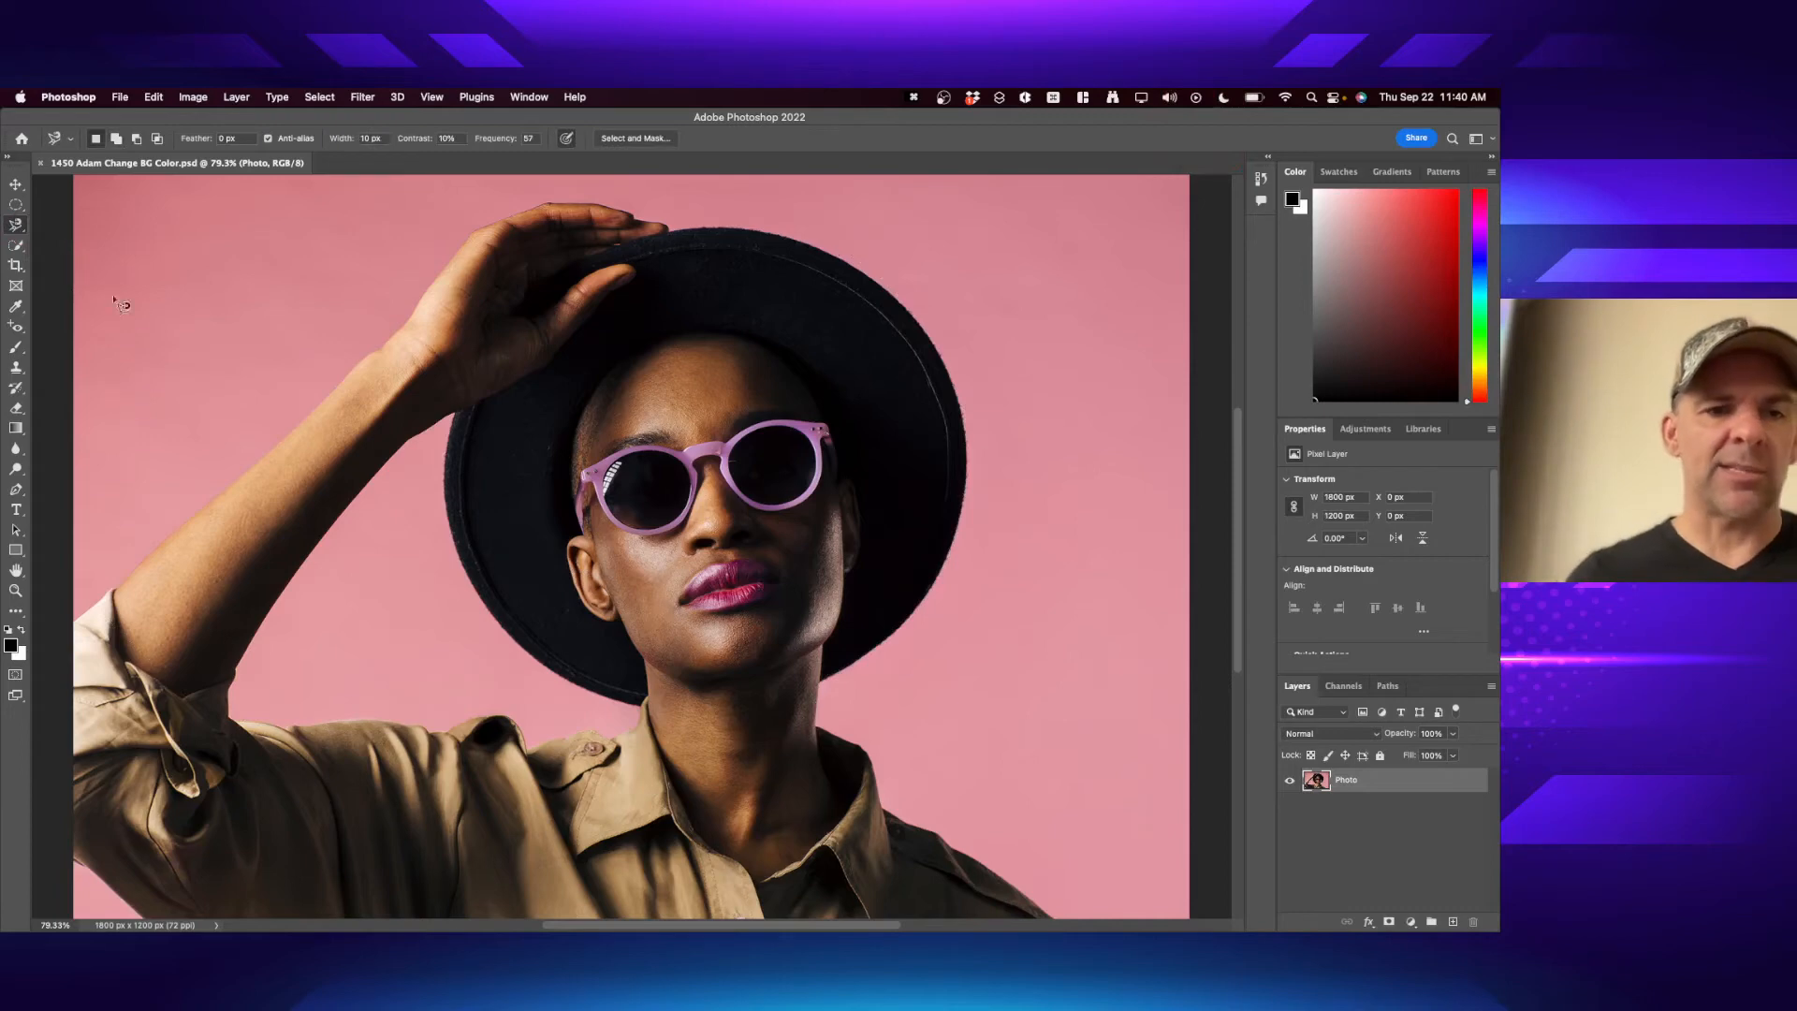
- Trace the woman's raised arm, hat edge and shirt with the Magnetic Lasso, and clear the resulting selection
left_click(347, 378)
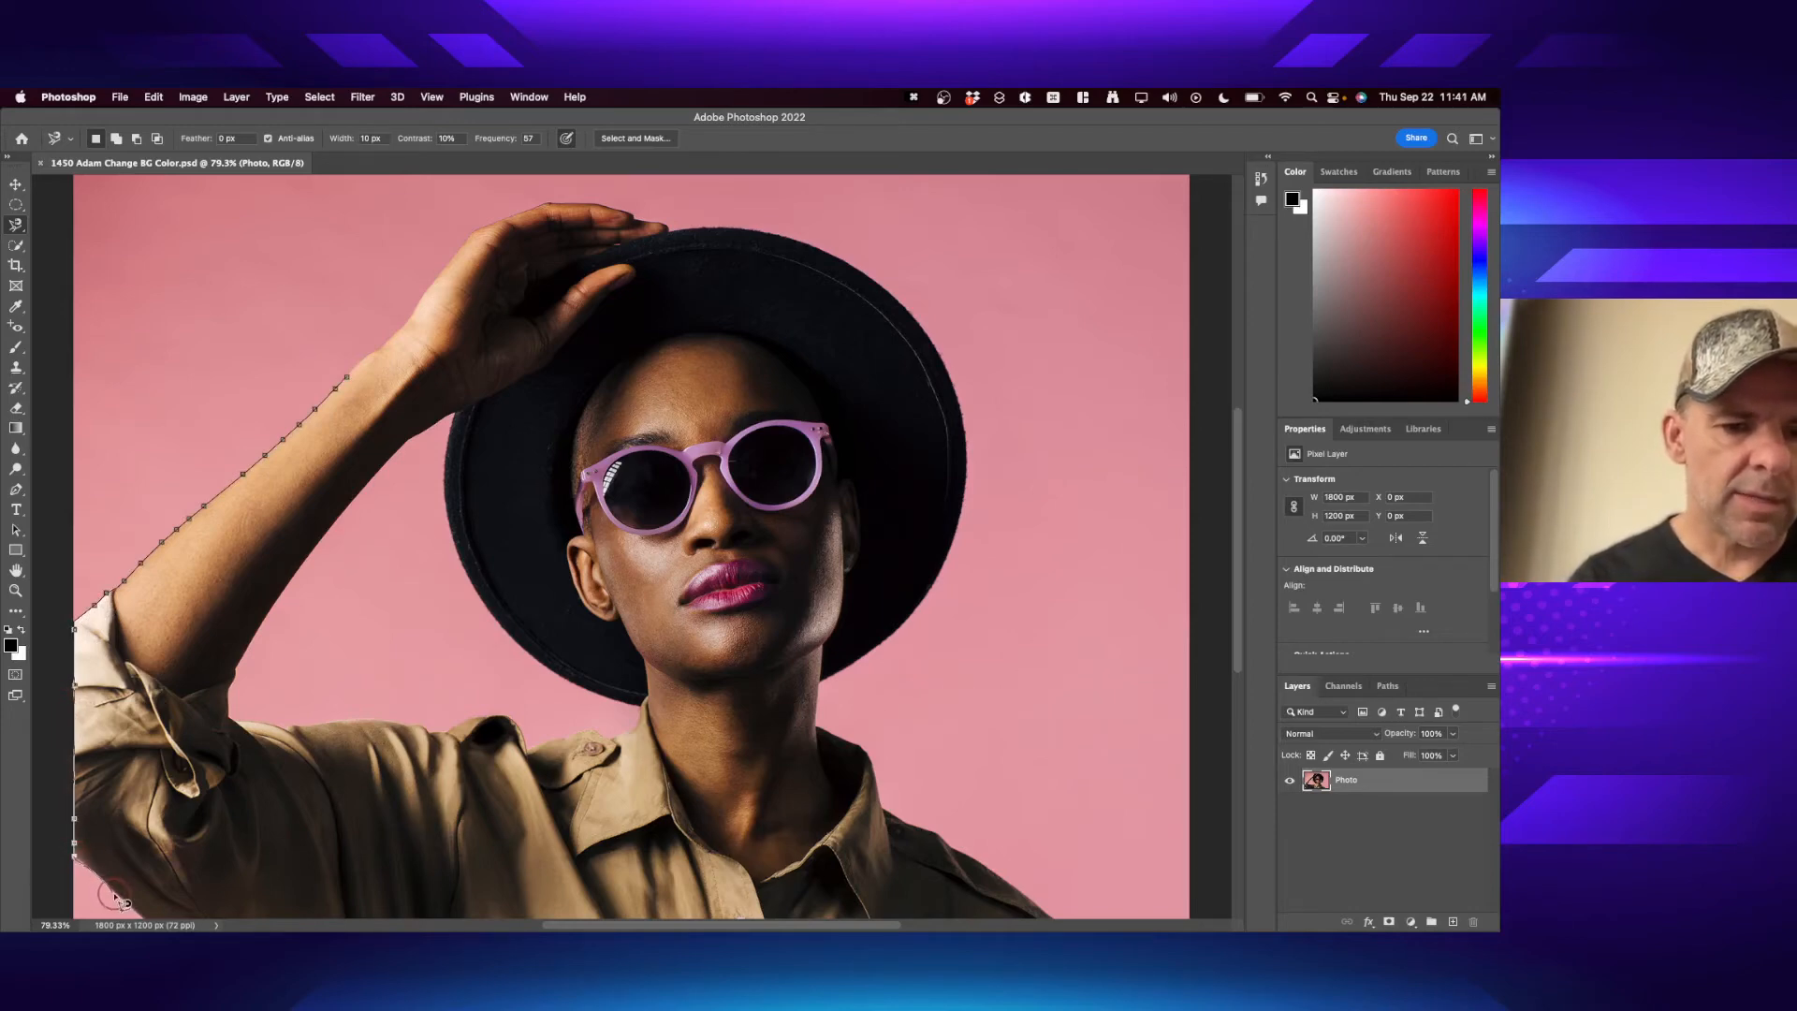
scroll(150, 914, "down", 1)
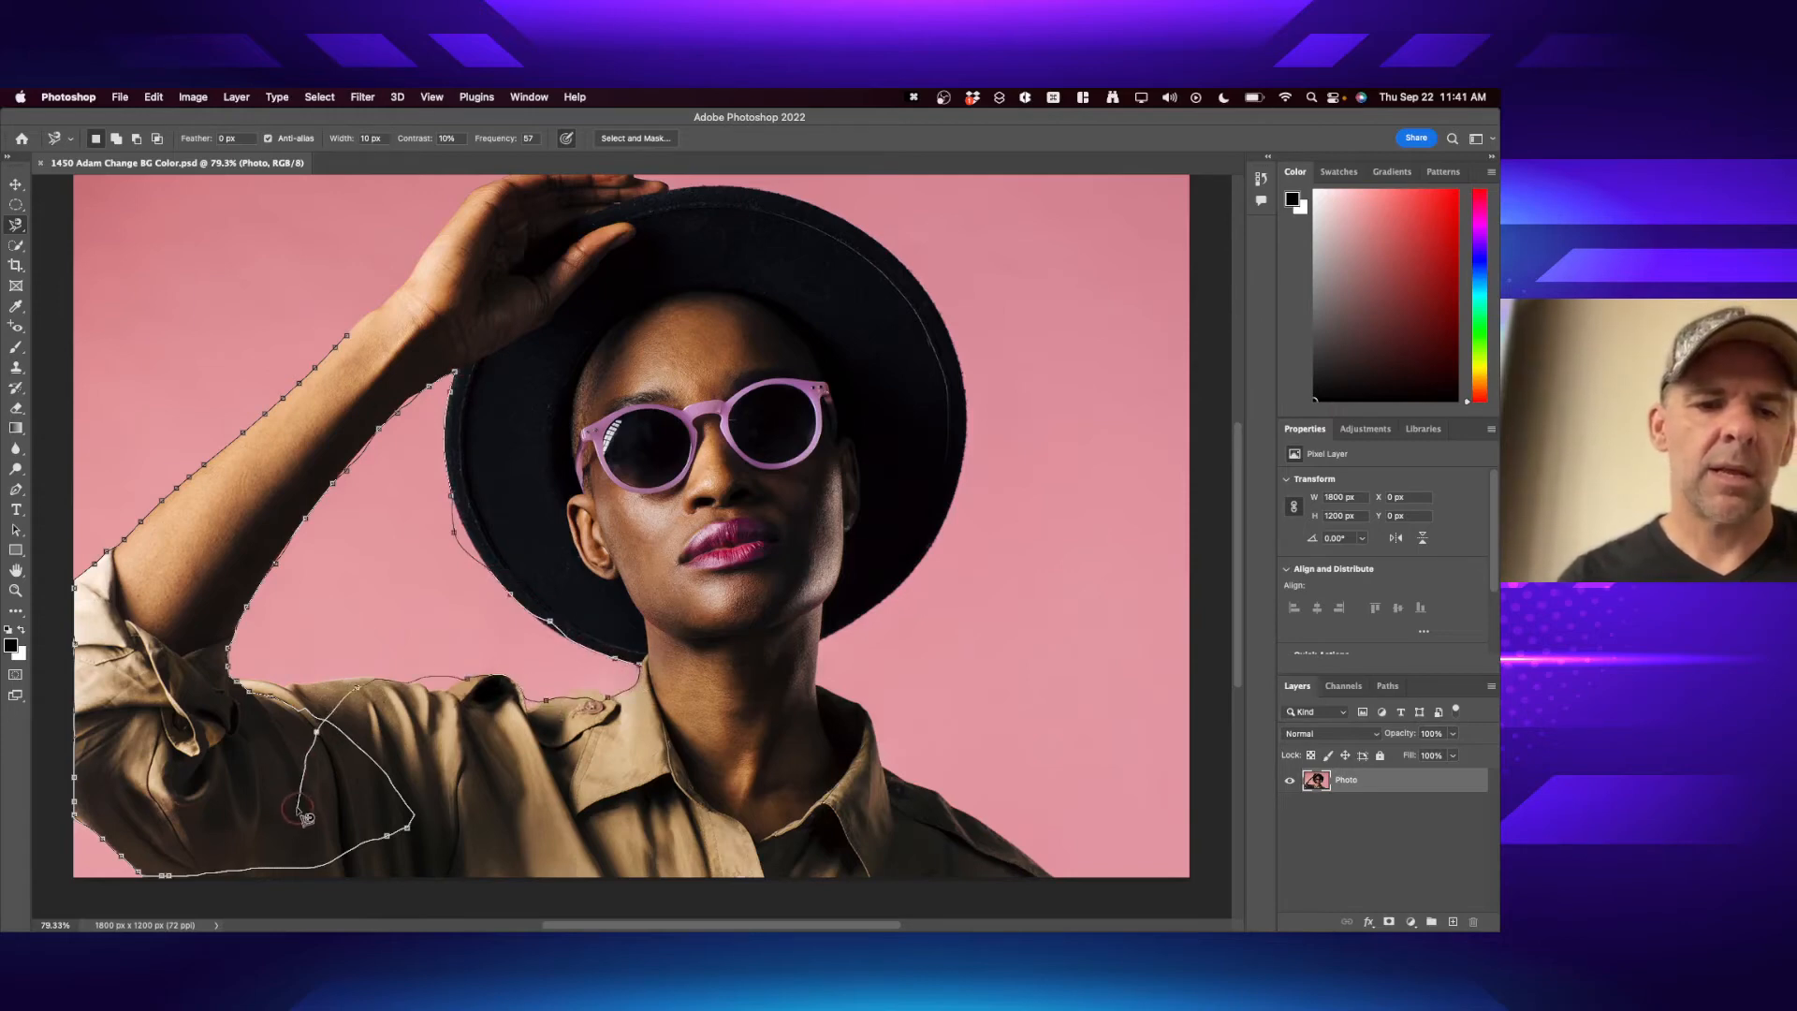
double_click(758, 770)
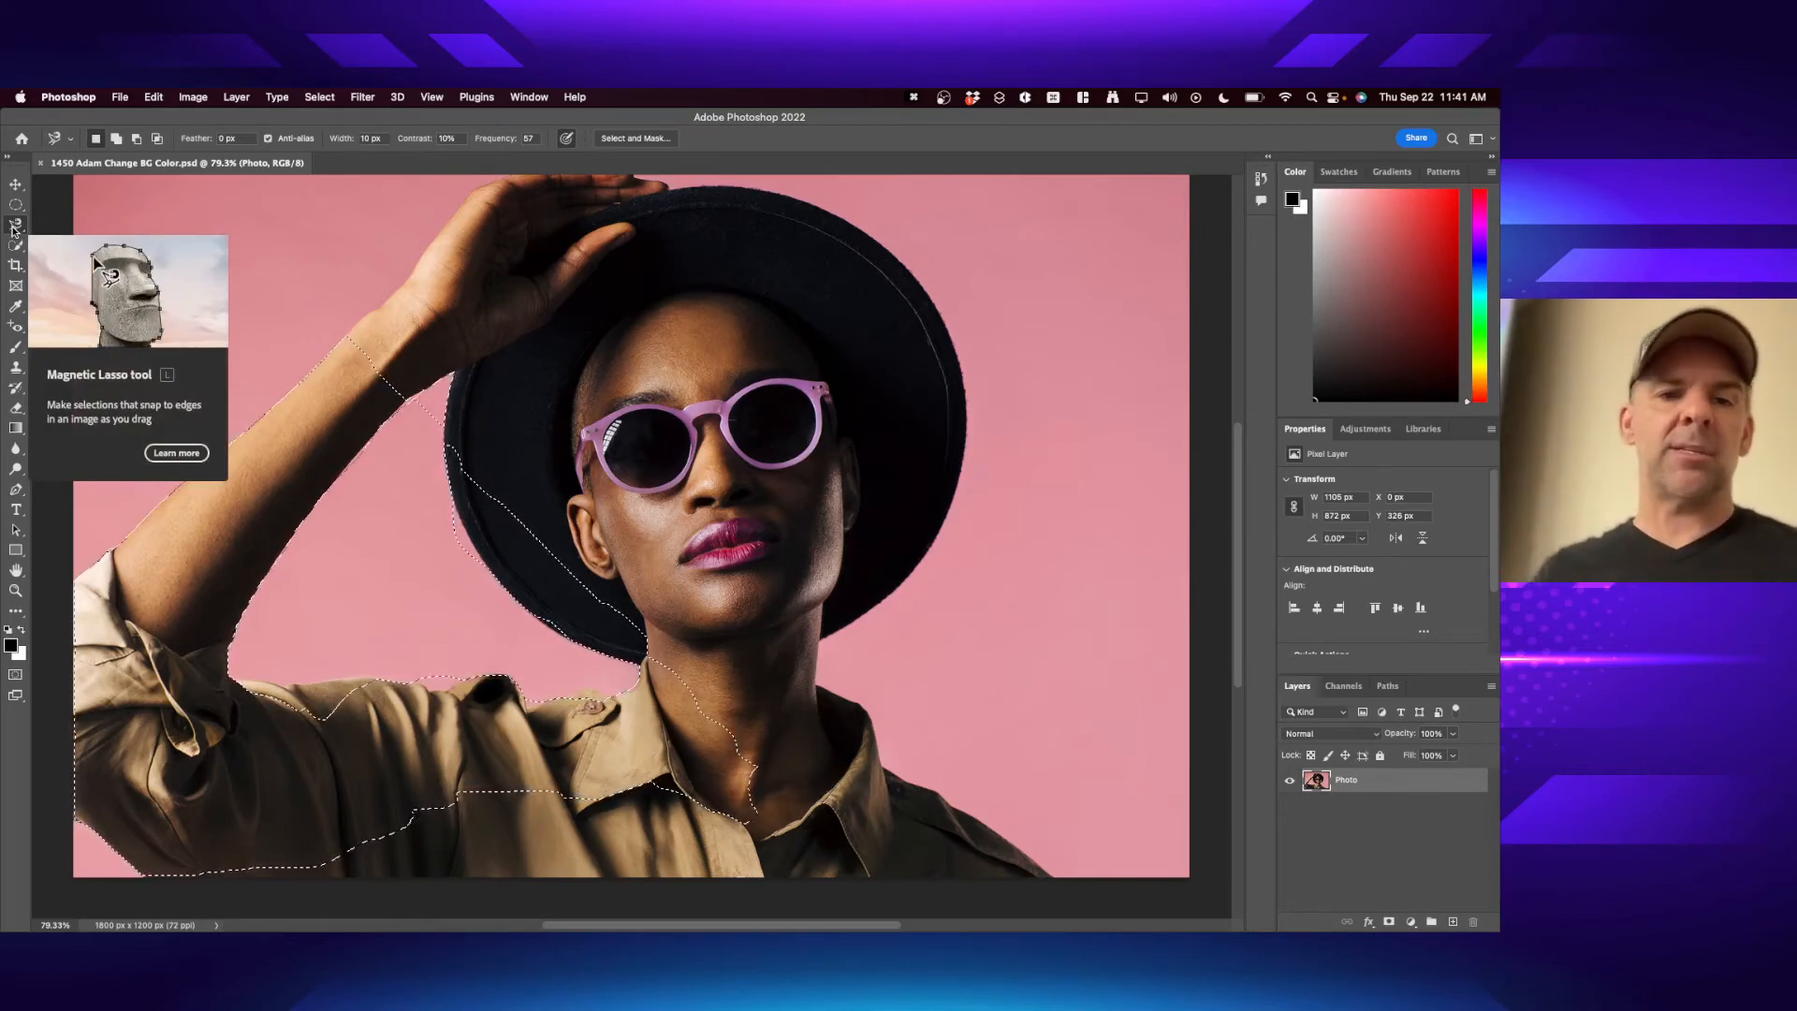
key("super+d")
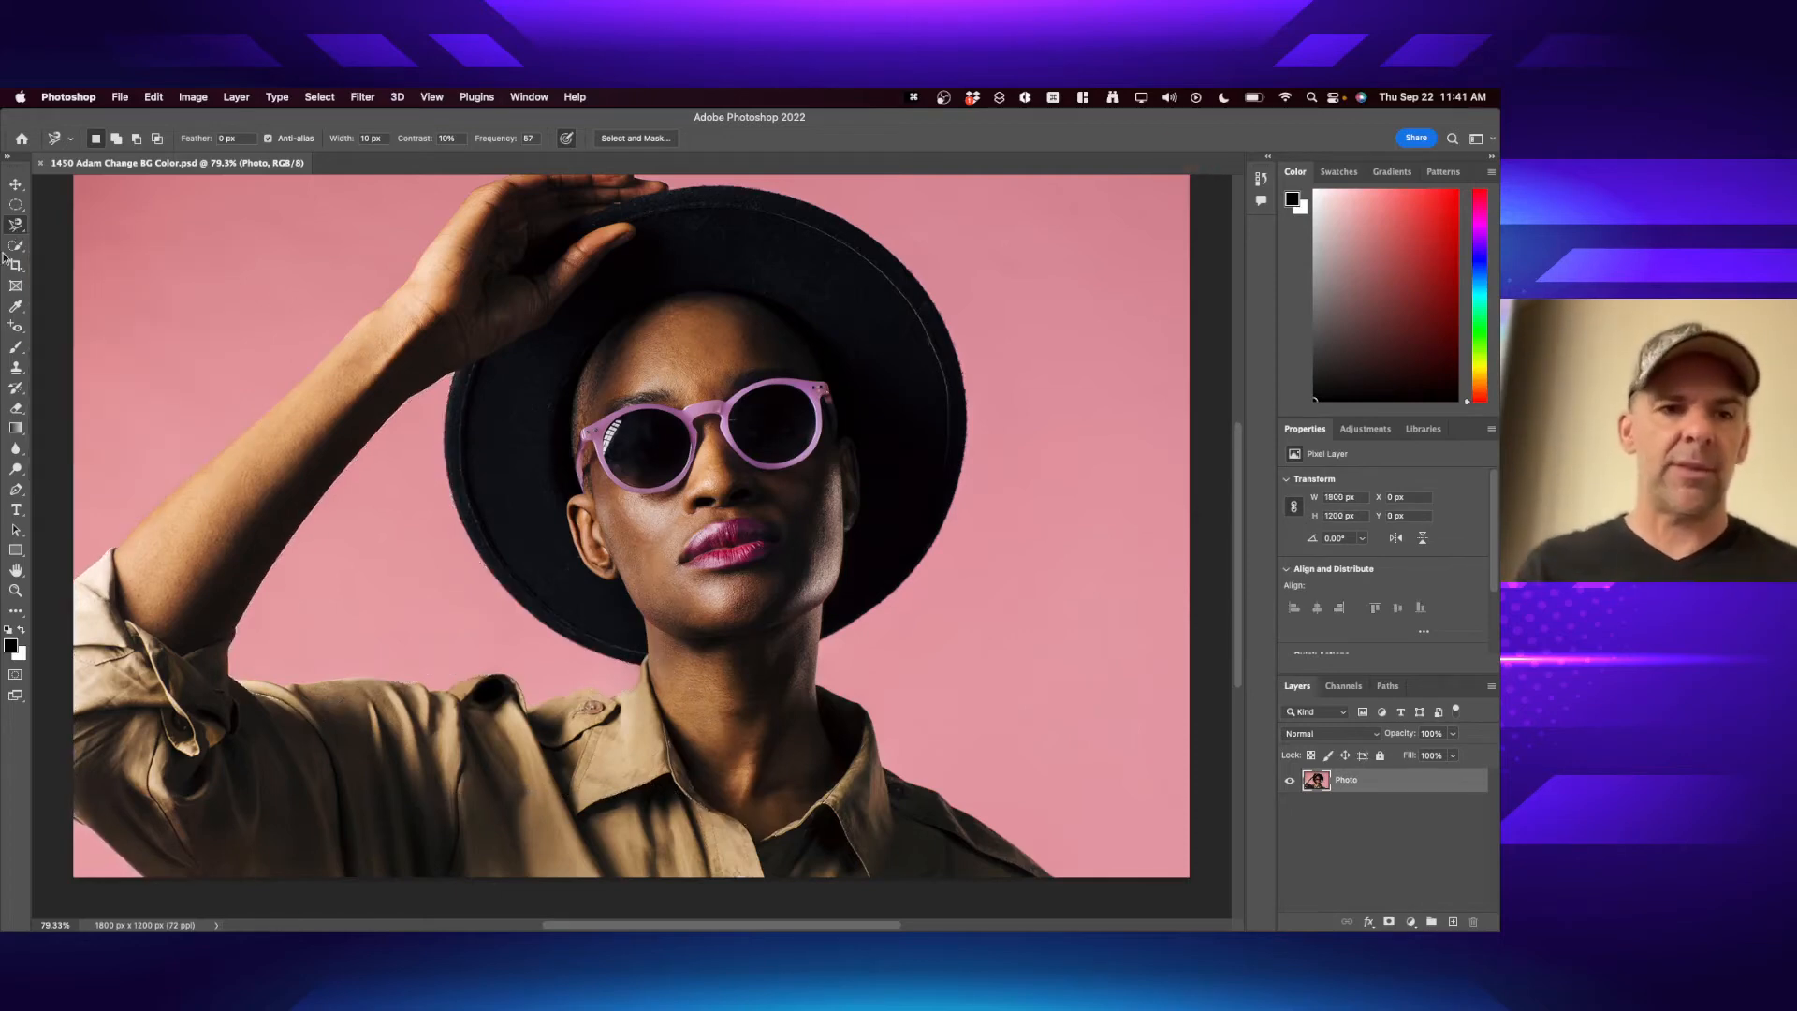
- Select the whole woman, including face, hat, raised arm and shirt, with the Quick Selection tool, and clear the selection
left_click(12, 248)
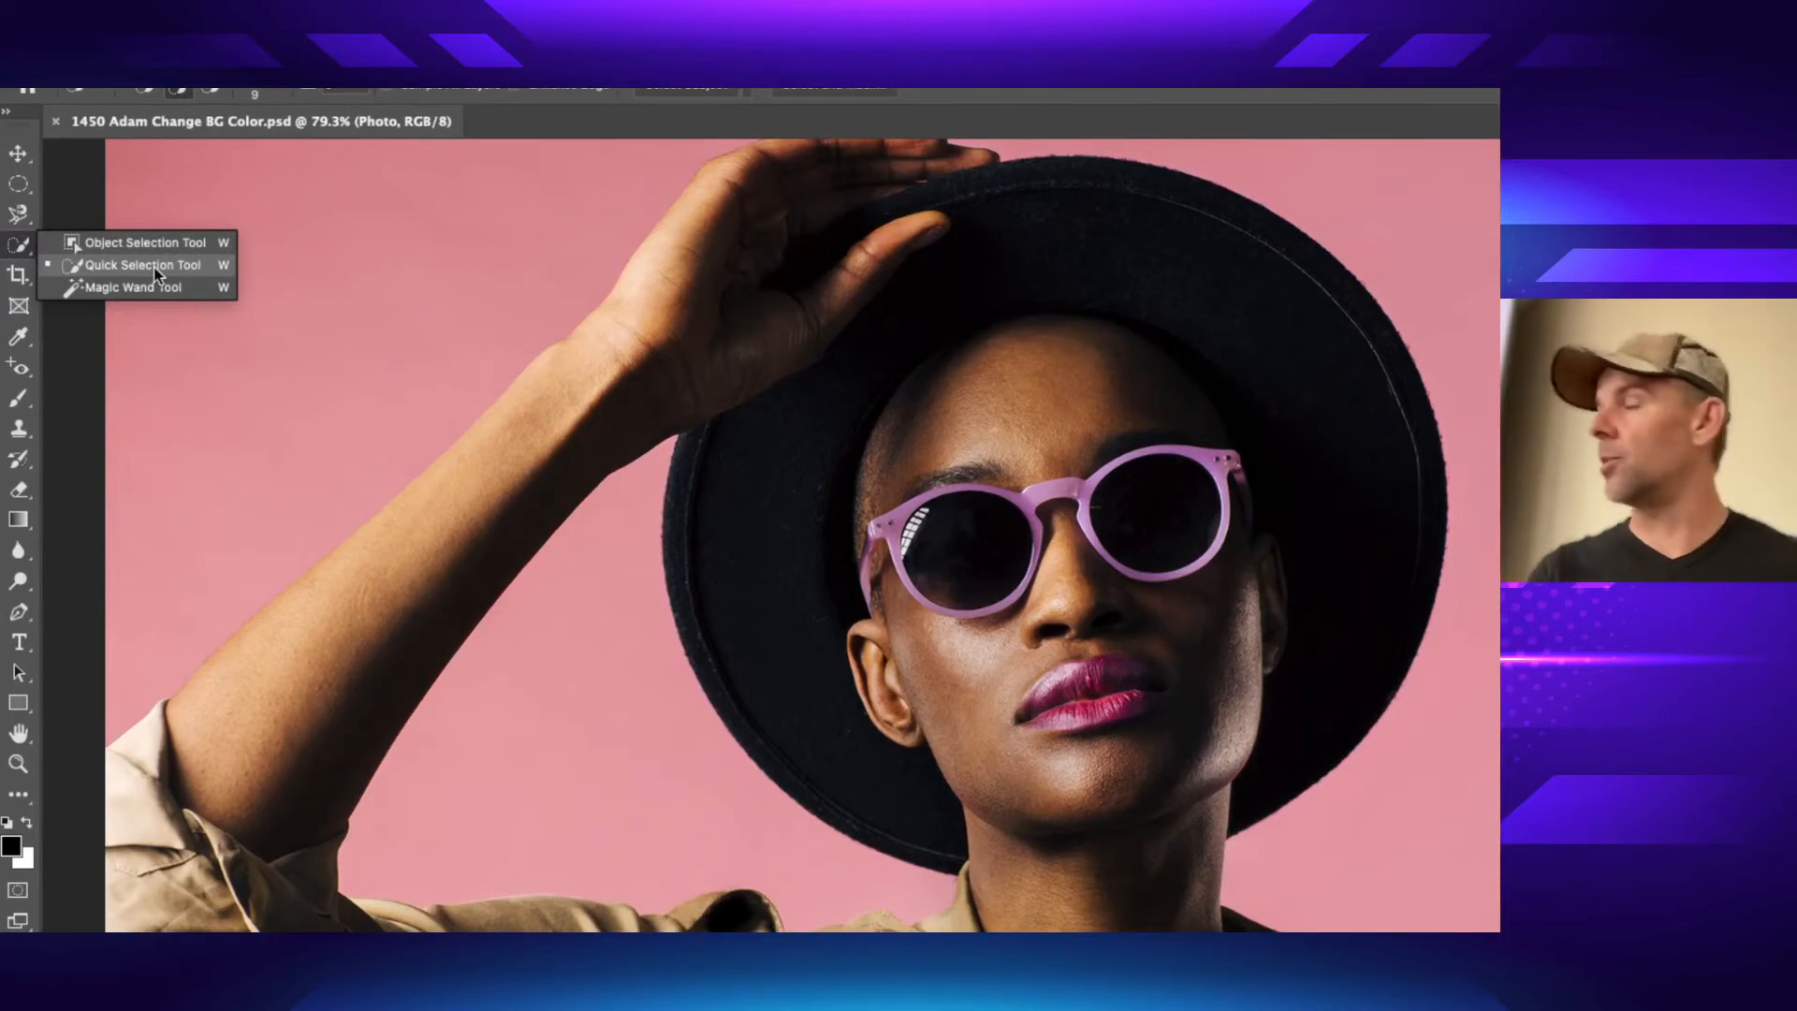
left_click(144, 266)
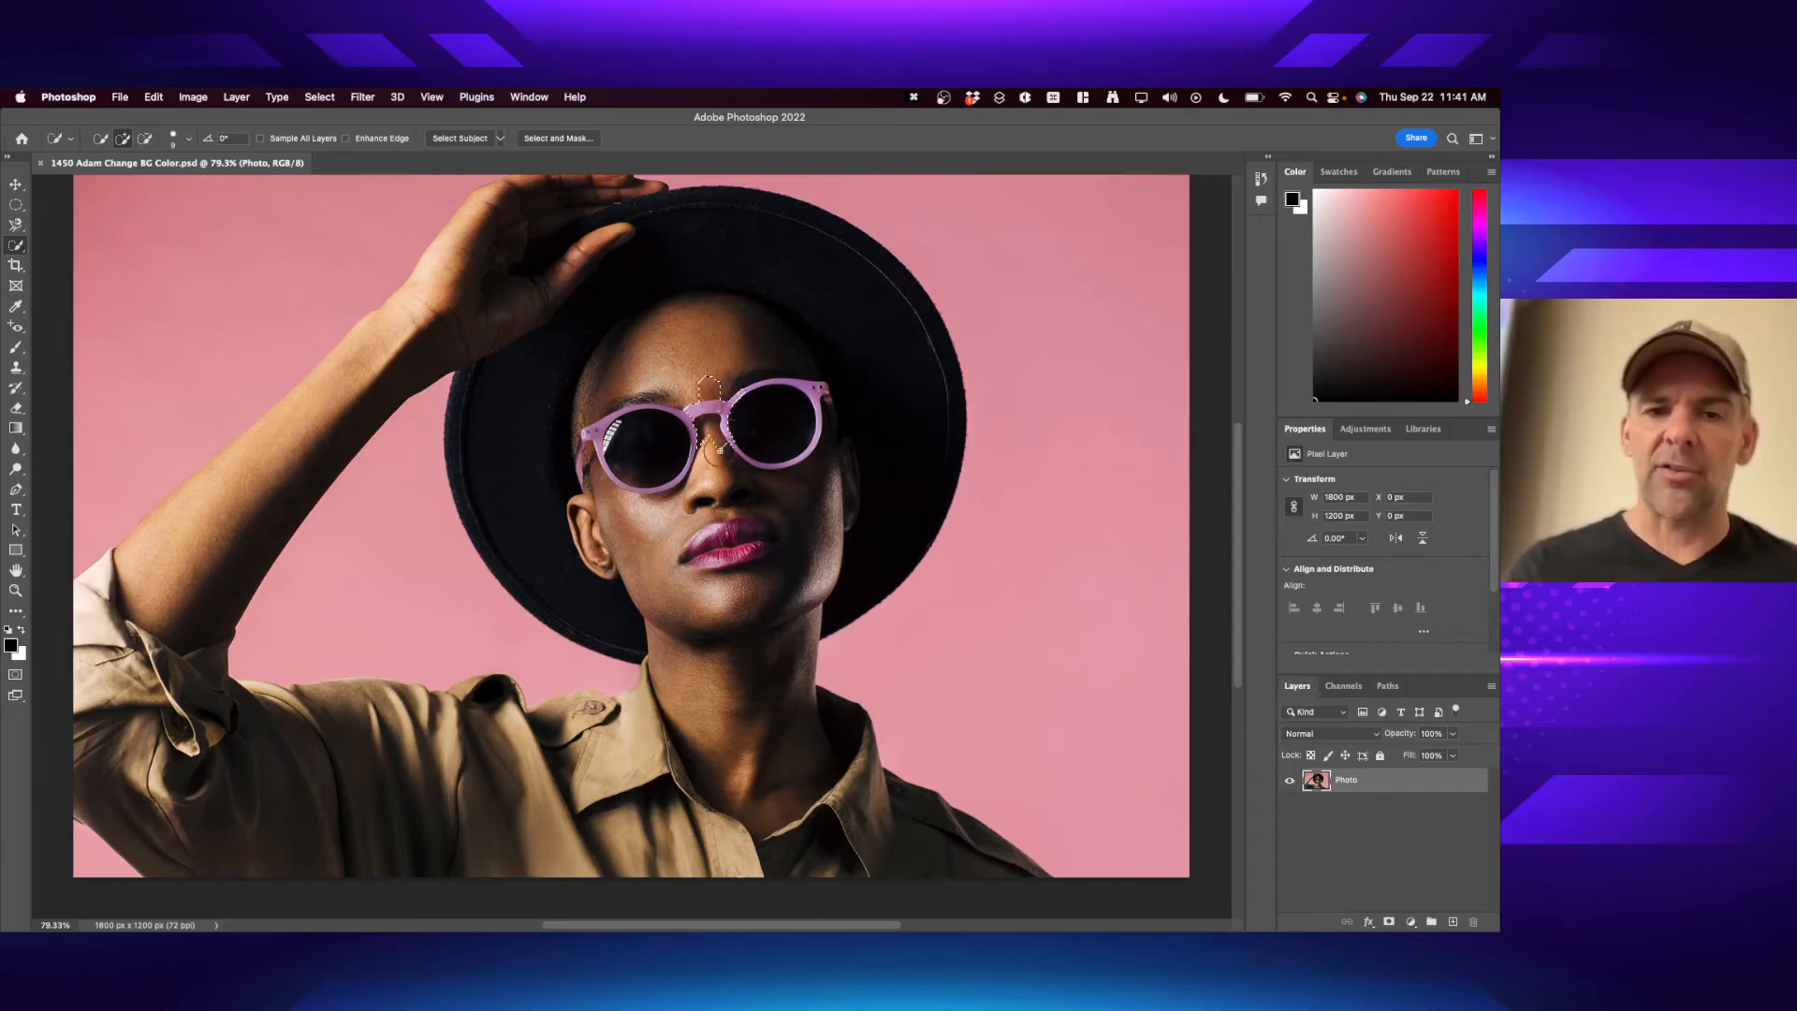
mouse_move(719, 450)
left_mouse_down()
mouse_move(744, 480)
mouse_move(830, 377)
mouse_move(775, 333)
mouse_move(712, 402)
mouse_move(665, 416)
mouse_move(668, 293)
mouse_move(628, 286)
mouse_move(557, 392)
mouse_move(520, 315)
left_mouse_up()
mouse_move(414, 355)
left_mouse_down()
mouse_move(353, 393)
mouse_move(403, 339)
mouse_move(325, 444)
mouse_move(211, 543)
left_mouse_up()
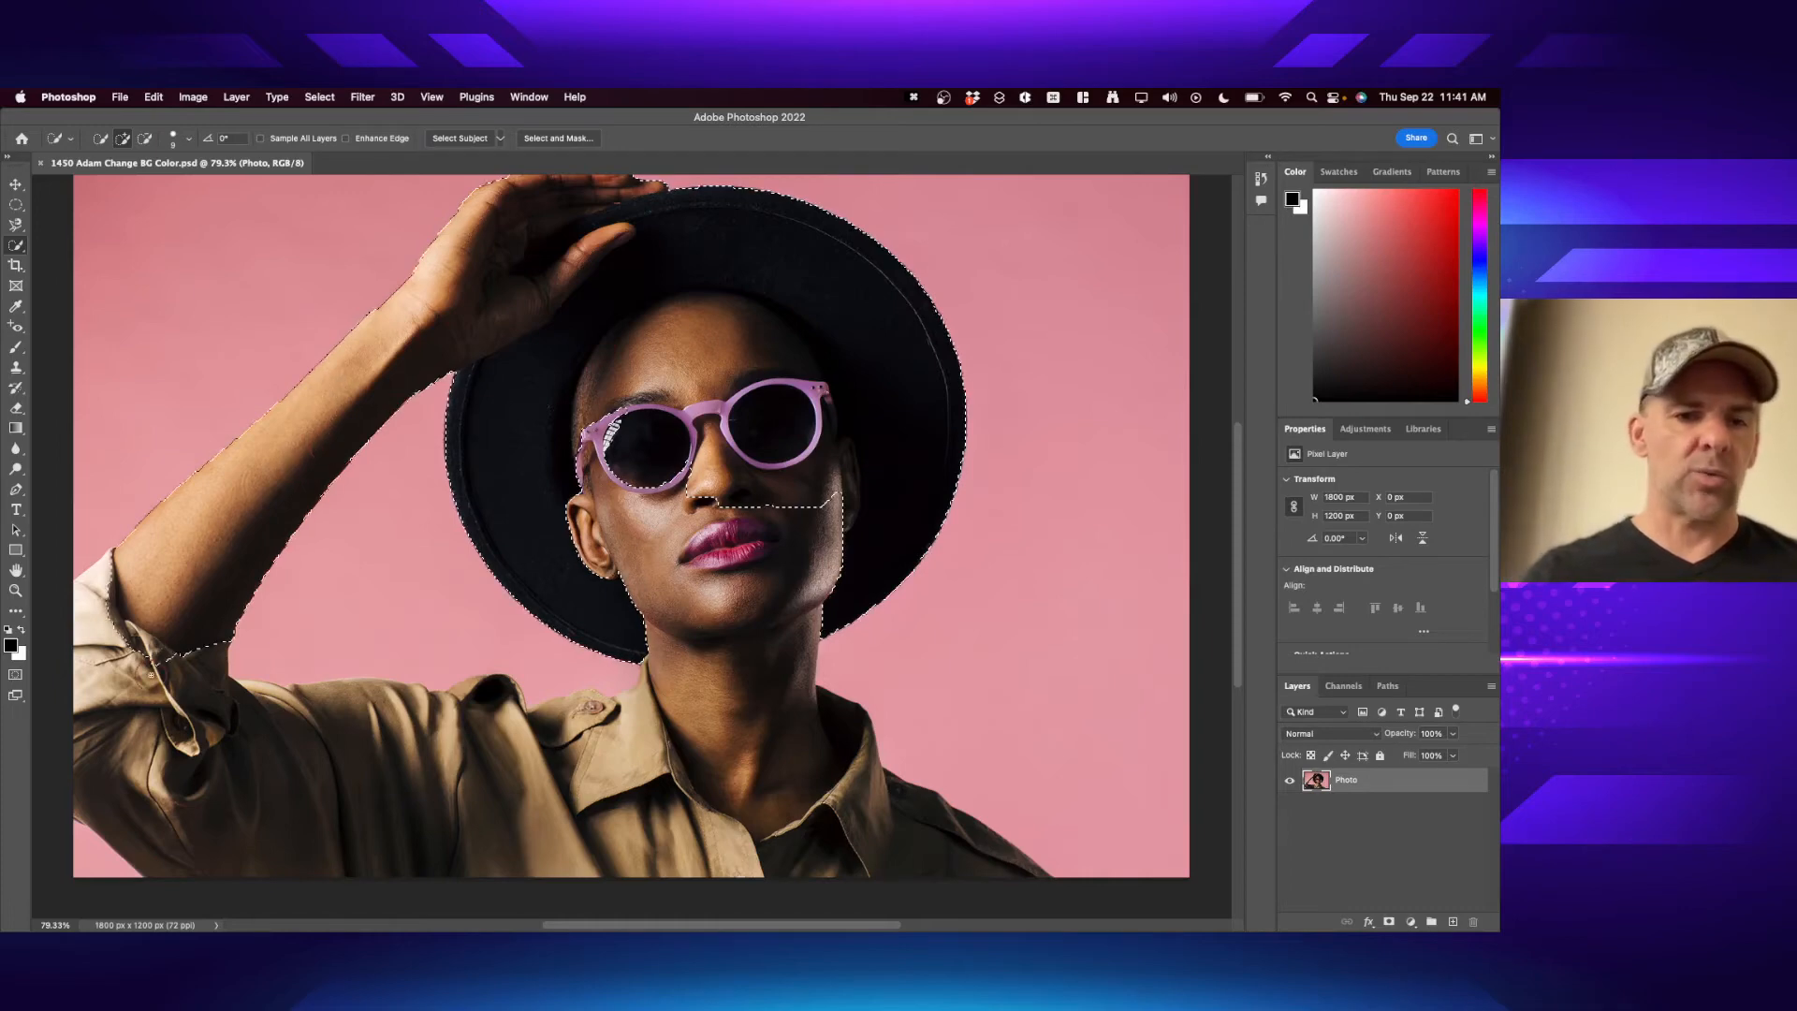
mouse_move(151, 673)
left_mouse_down()
mouse_move(148, 724)
mouse_move(191, 749)
mouse_move(91, 618)
left_mouse_up()
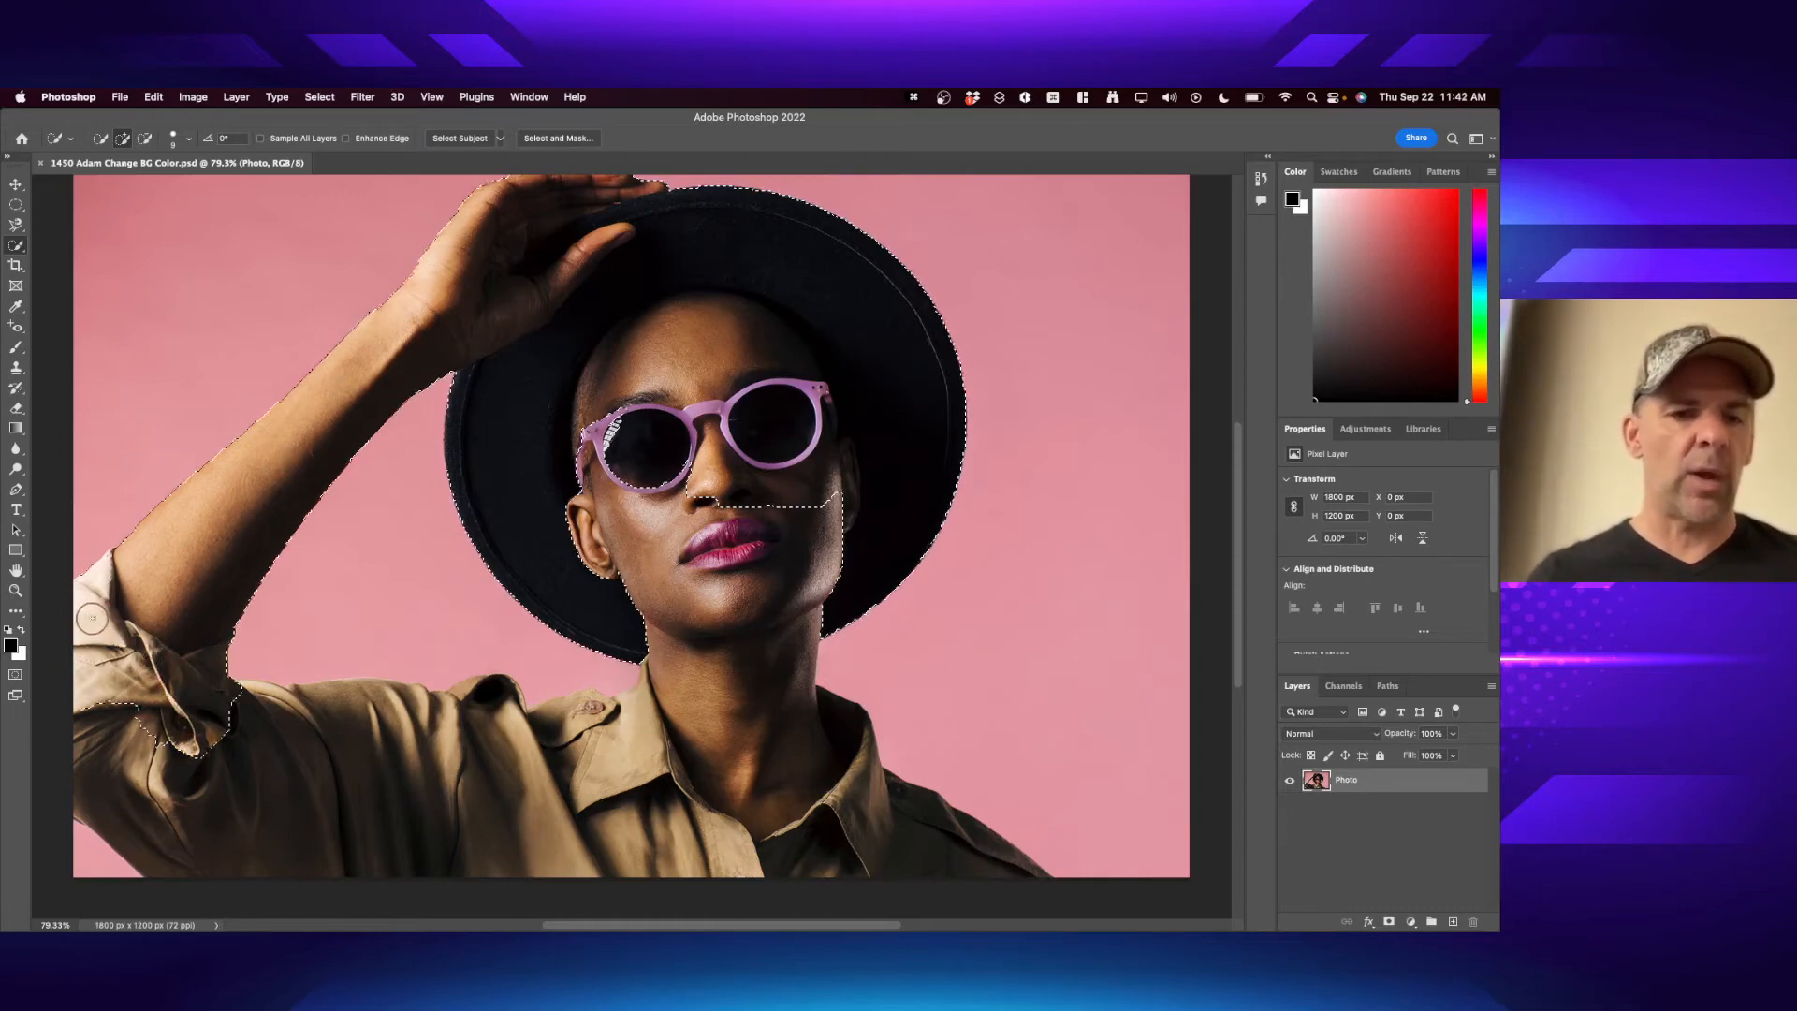
mouse_move(185, 798)
left_mouse_down()
mouse_move(256, 822)
mouse_move(203, 819)
mouse_move(243, 805)
mouse_move(474, 853)
mouse_move(633, 851)
mouse_move(527, 763)
left_mouse_up()
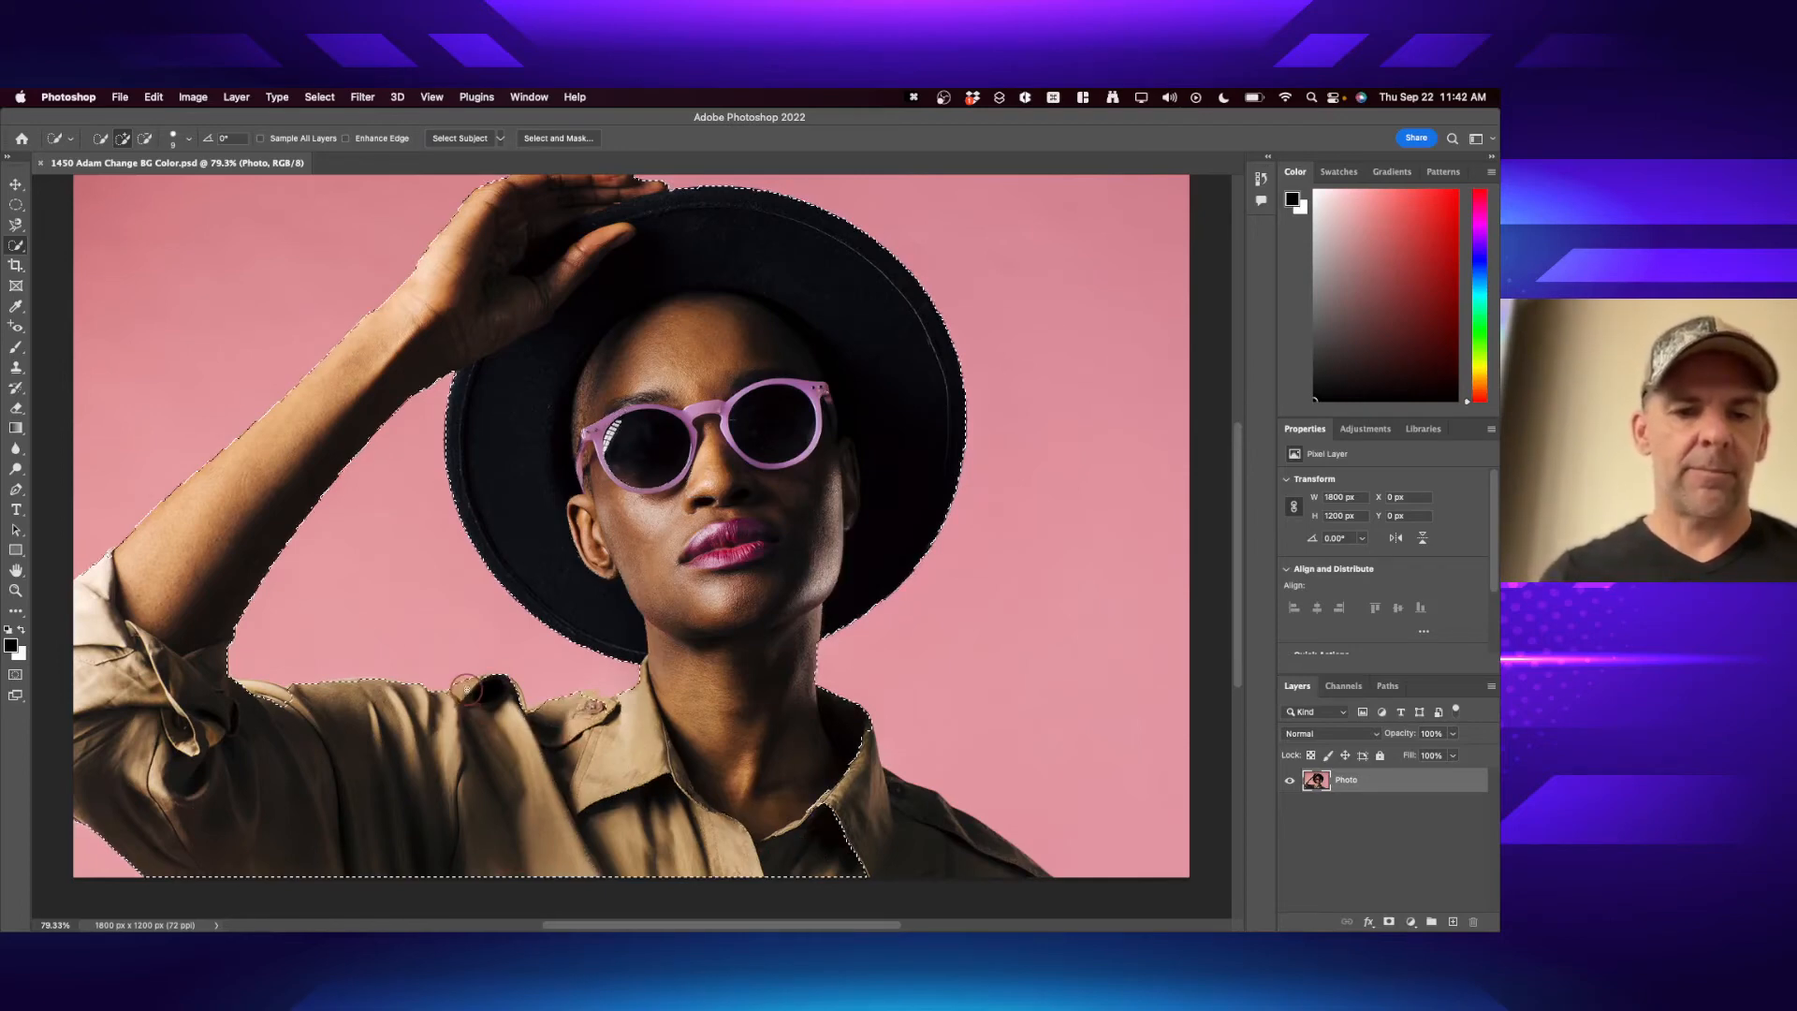
left_click_drag(730, 855, 959, 814)
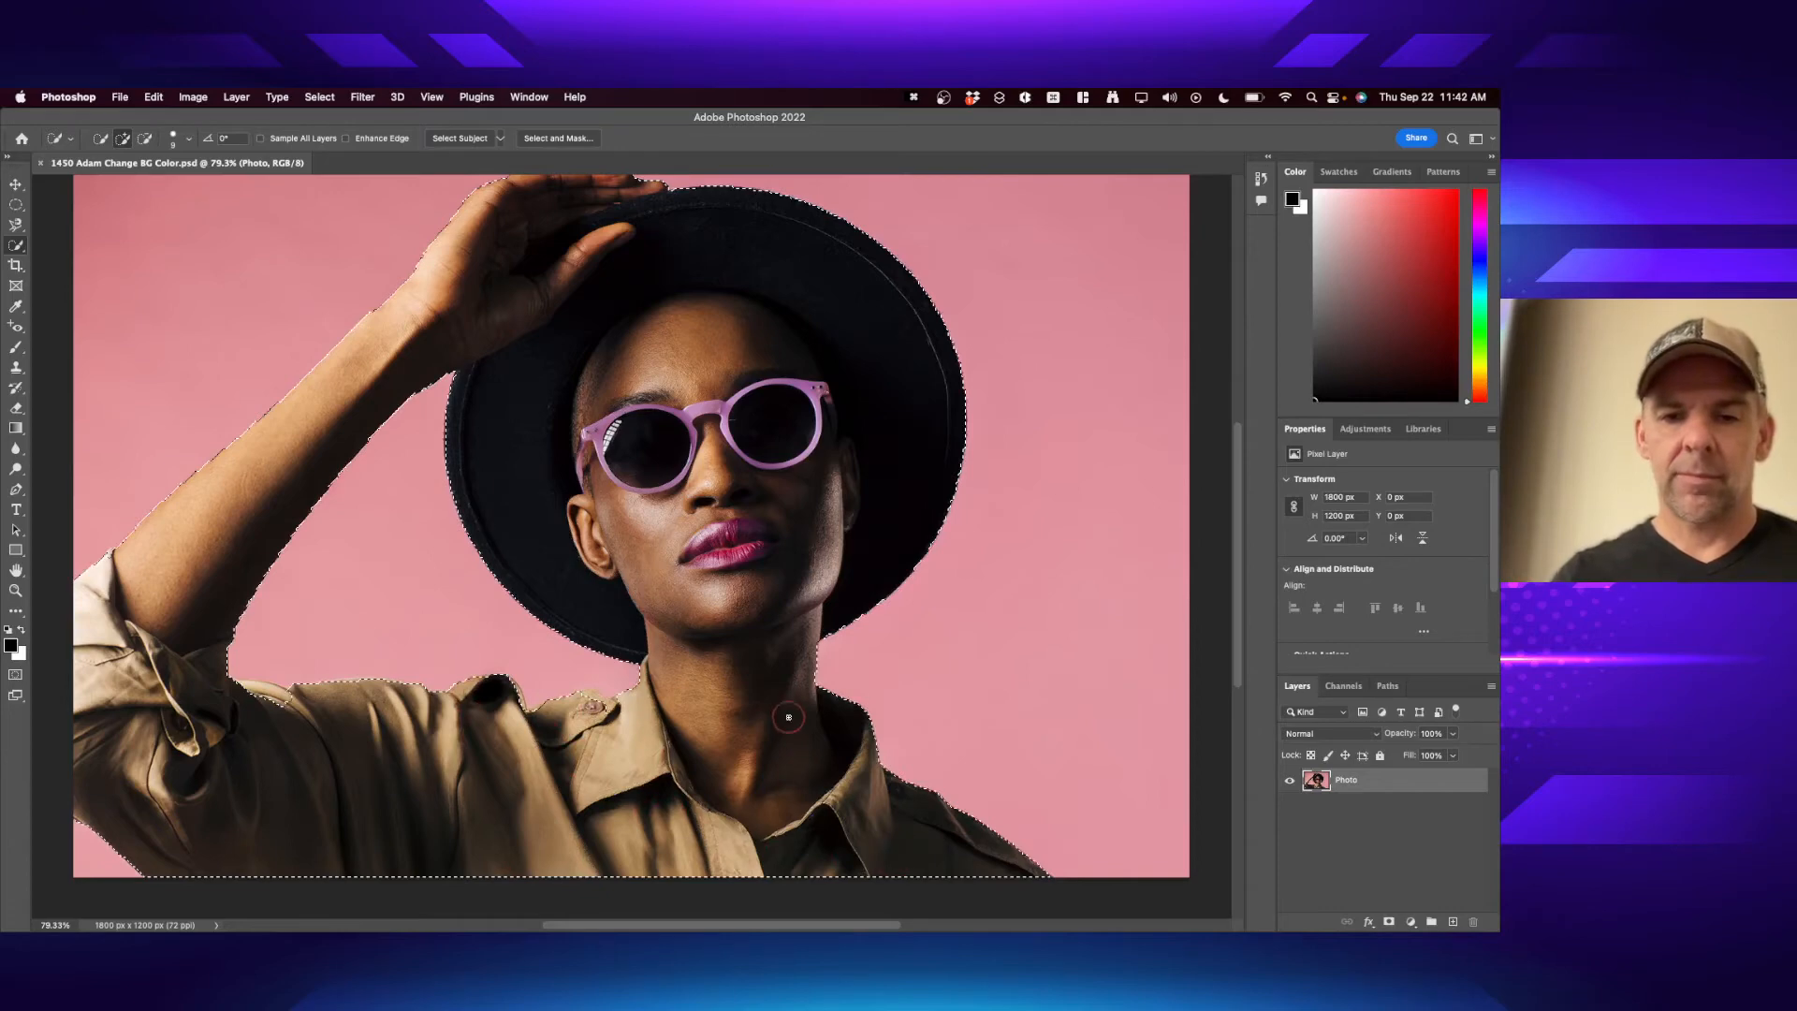
left_click_drag(789, 717, 786, 710)
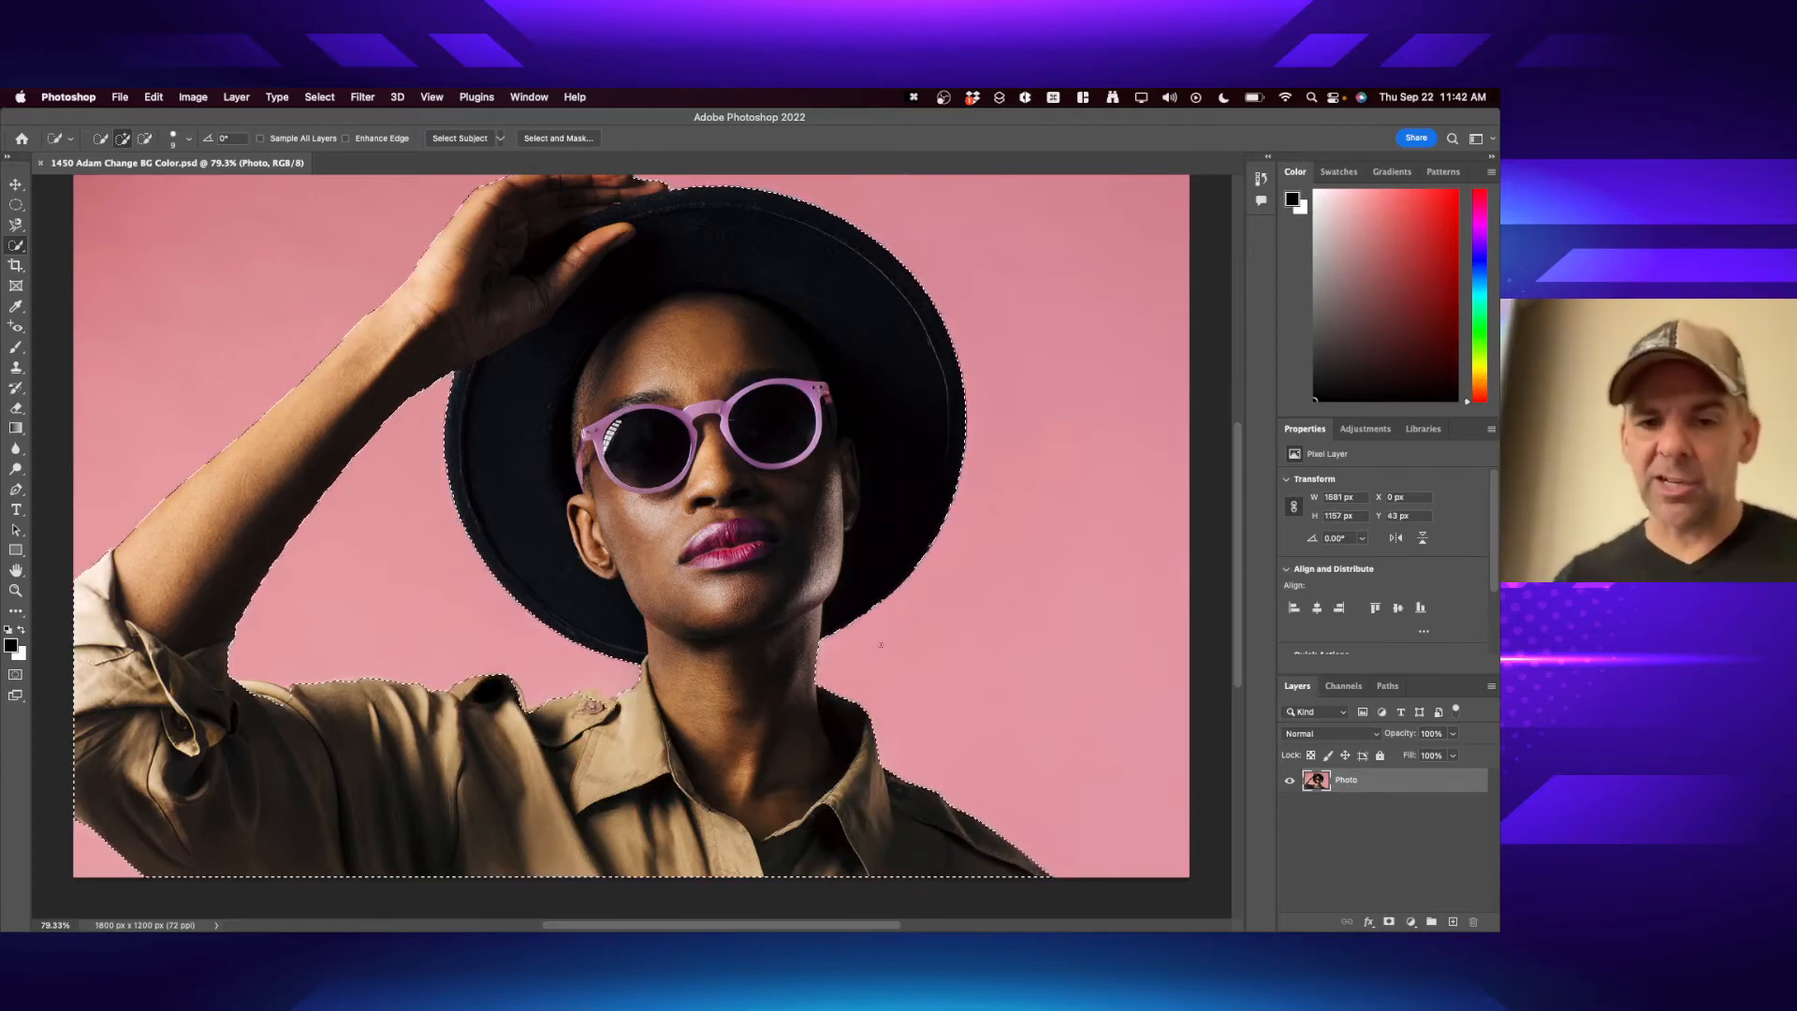
key("super+d")
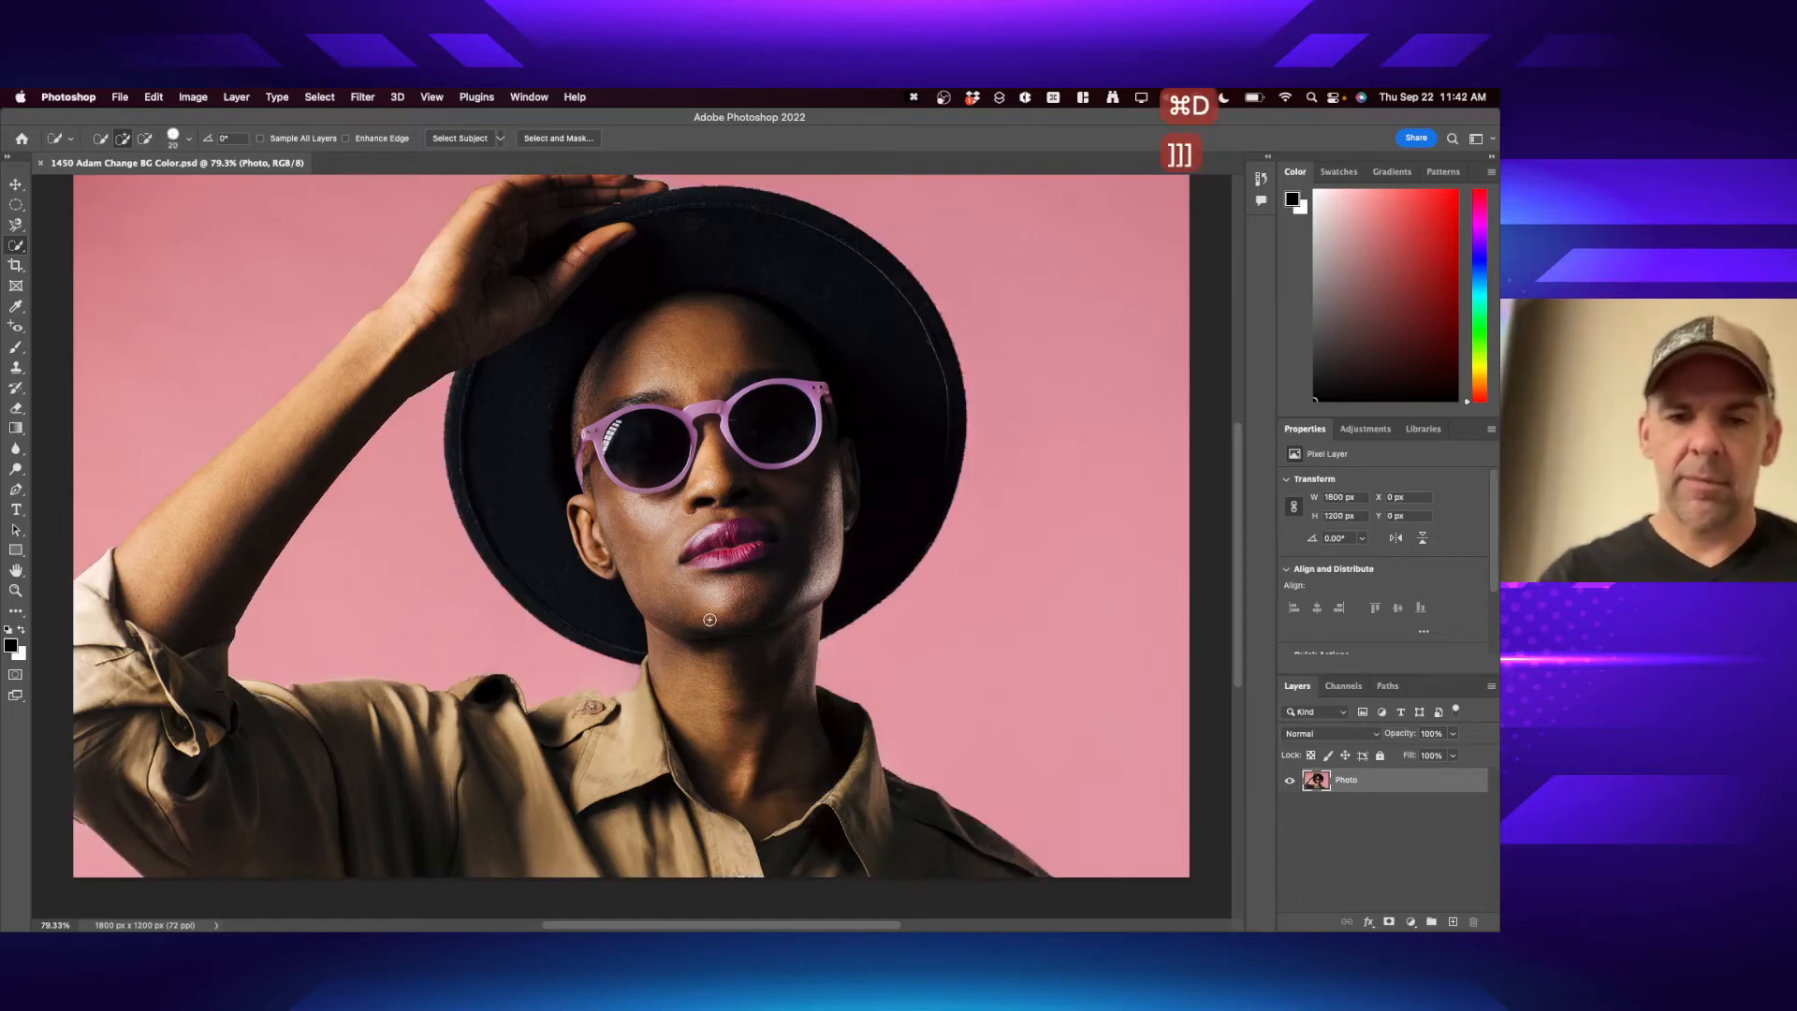
- Enlarge the Quick Selection brush and paint a new selection over the woman's face, hat, raised arm and shirt
key("bracketright")
key("bracketright")
key("bracketright")
key("bracketright")
key("bracketright")
key("bracketright")
key("bracketright")
left_click(708, 611)
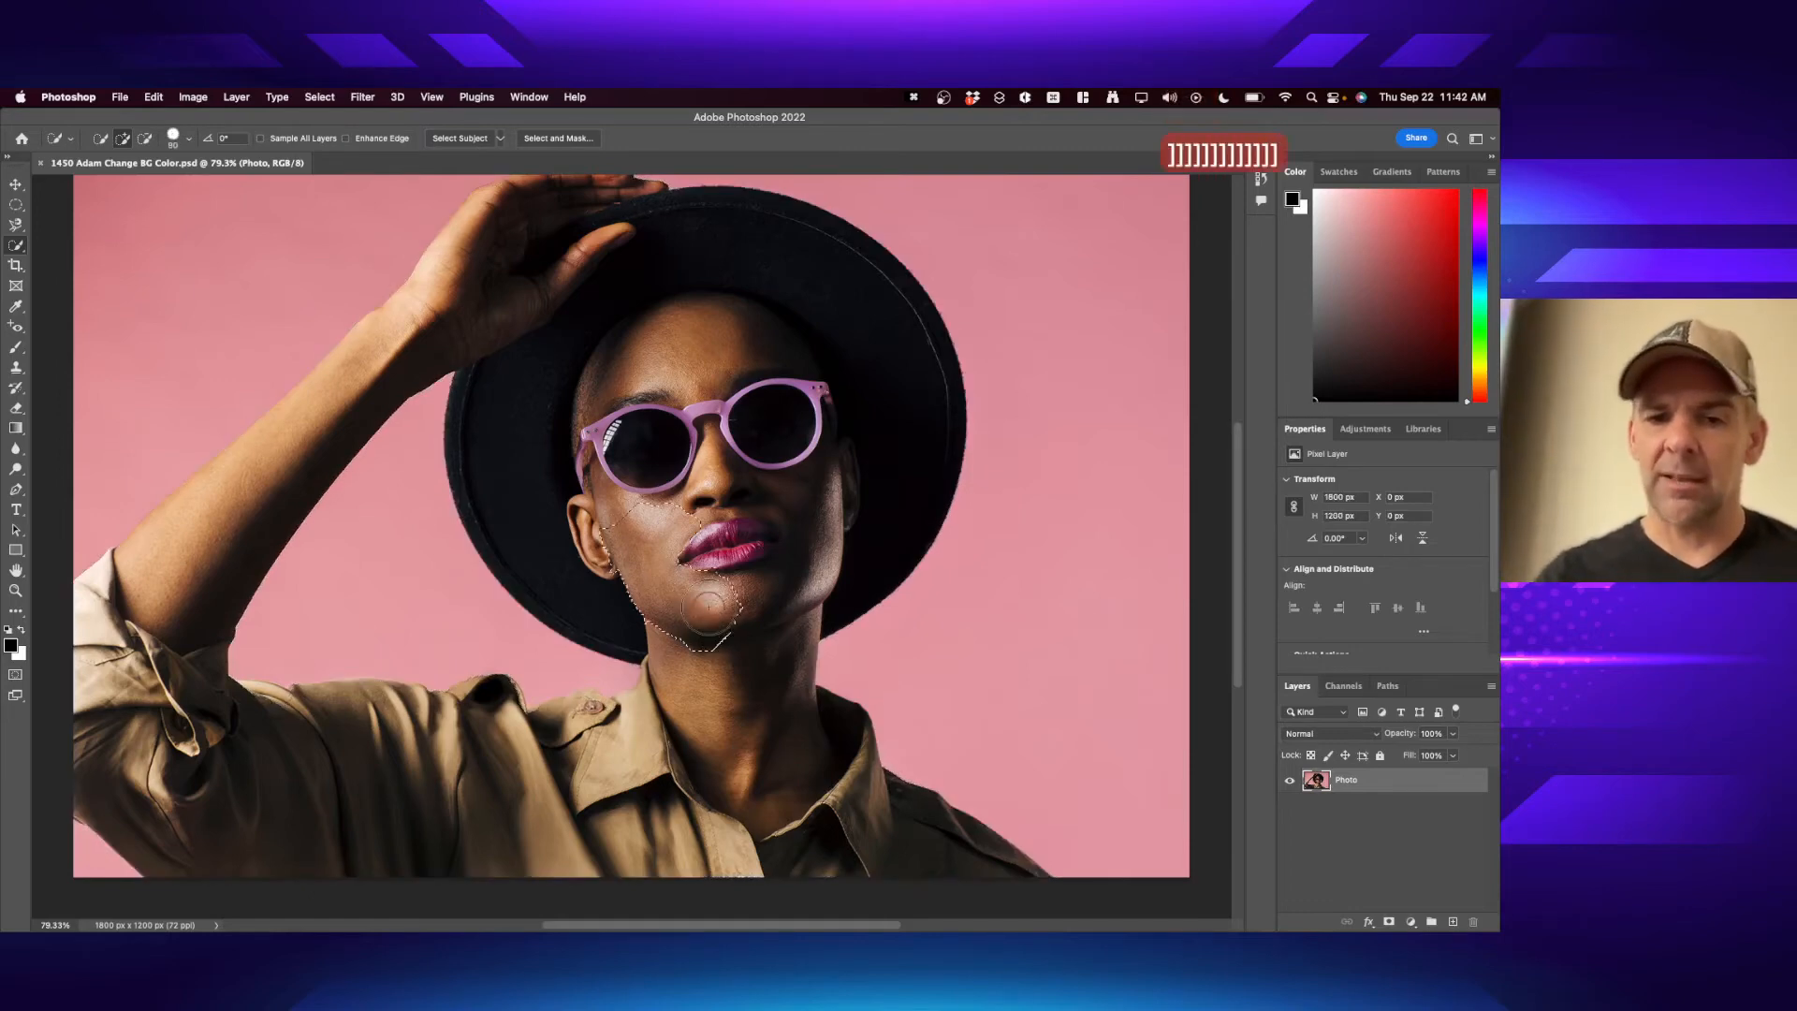
mouse_move(708, 610)
left_mouse_down()
mouse_move(837, 602)
mouse_move(843, 577)
mouse_move(924, 586)
mouse_move(857, 441)
mouse_move(898, 446)
mouse_move(830, 341)
mouse_move(741, 292)
mouse_move(562, 304)
mouse_move(548, 277)
mouse_move(370, 357)
left_mouse_up()
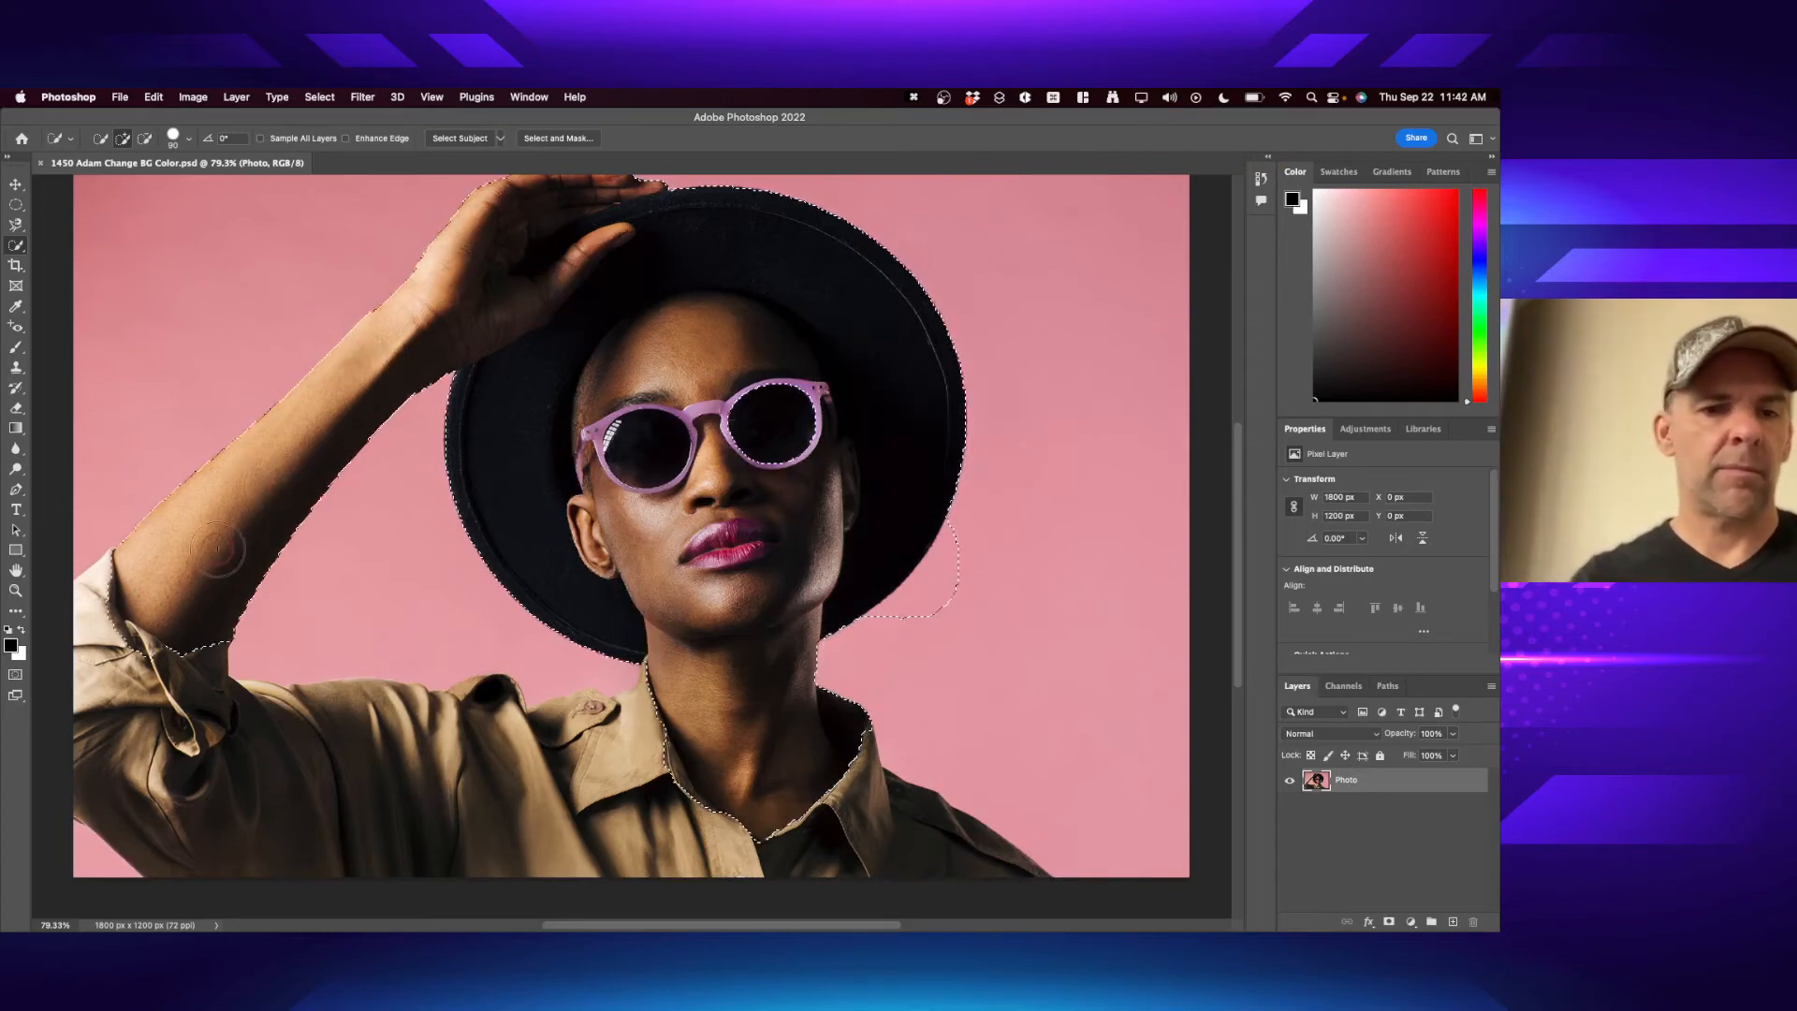
mouse_move(217, 549)
left_mouse_down()
mouse_move(197, 783)
mouse_move(420, 786)
mouse_move(294, 761)
left_mouse_up()
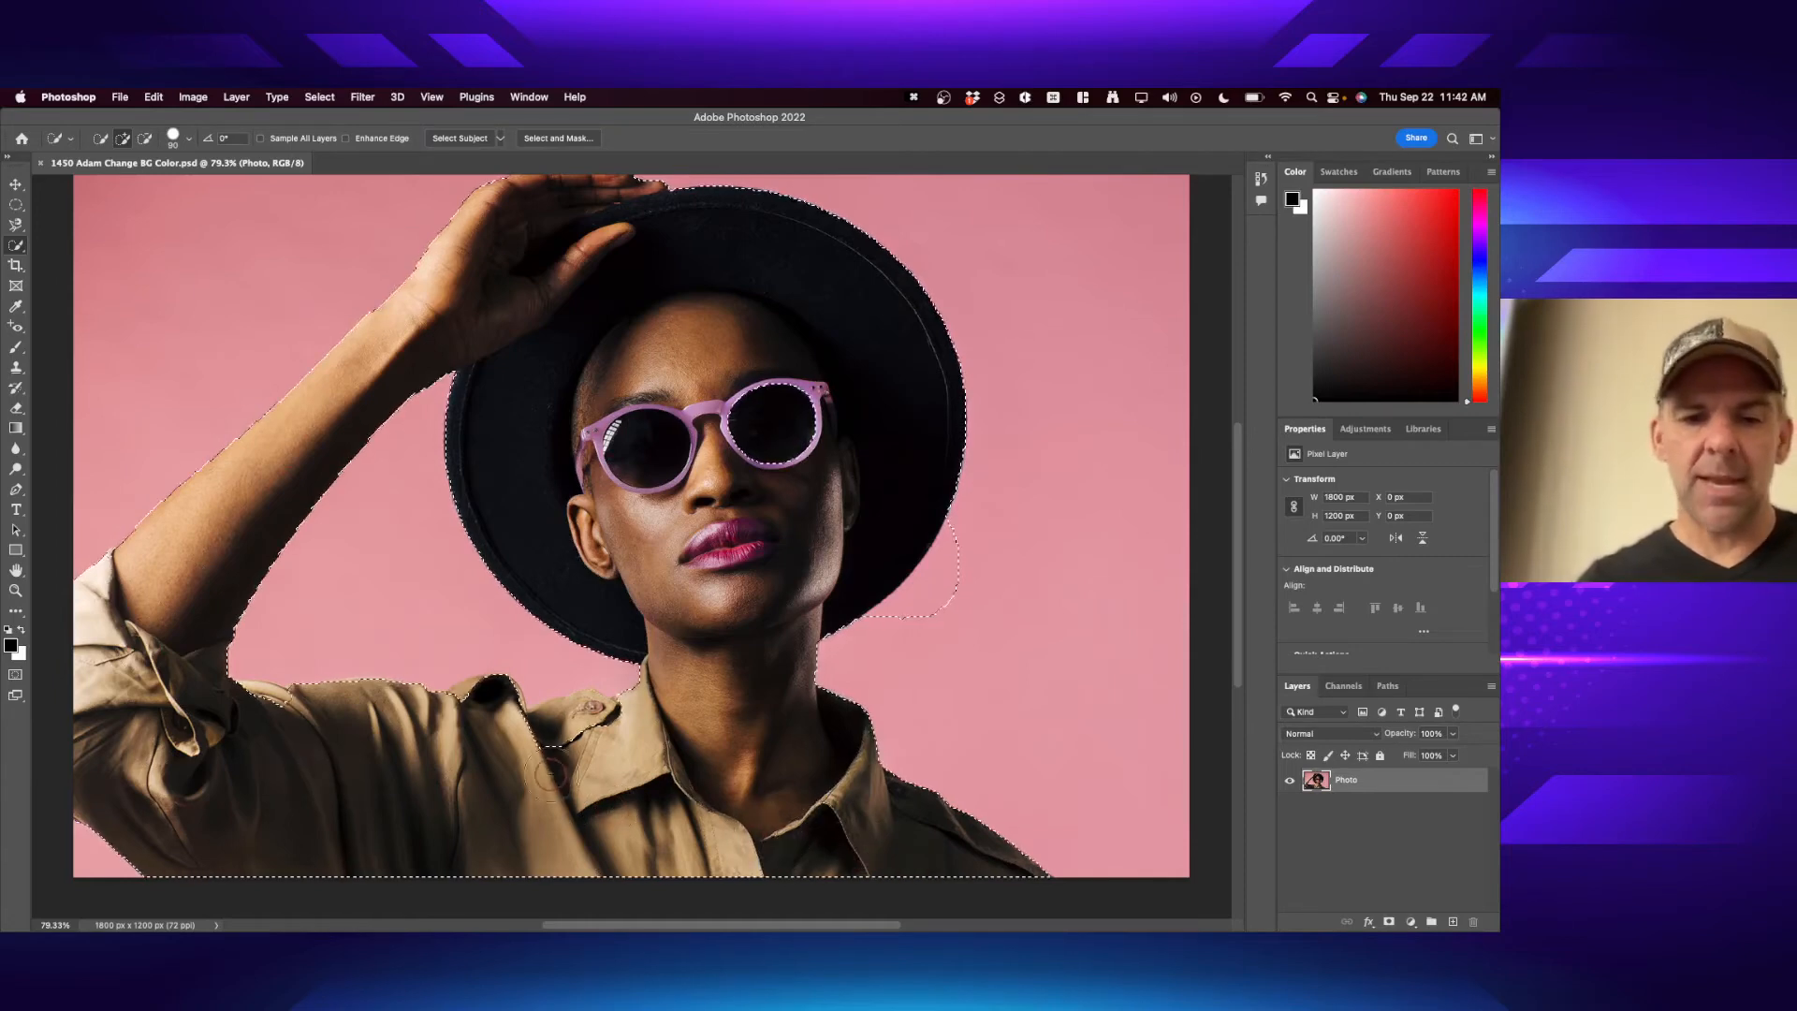
left_click(551, 772)
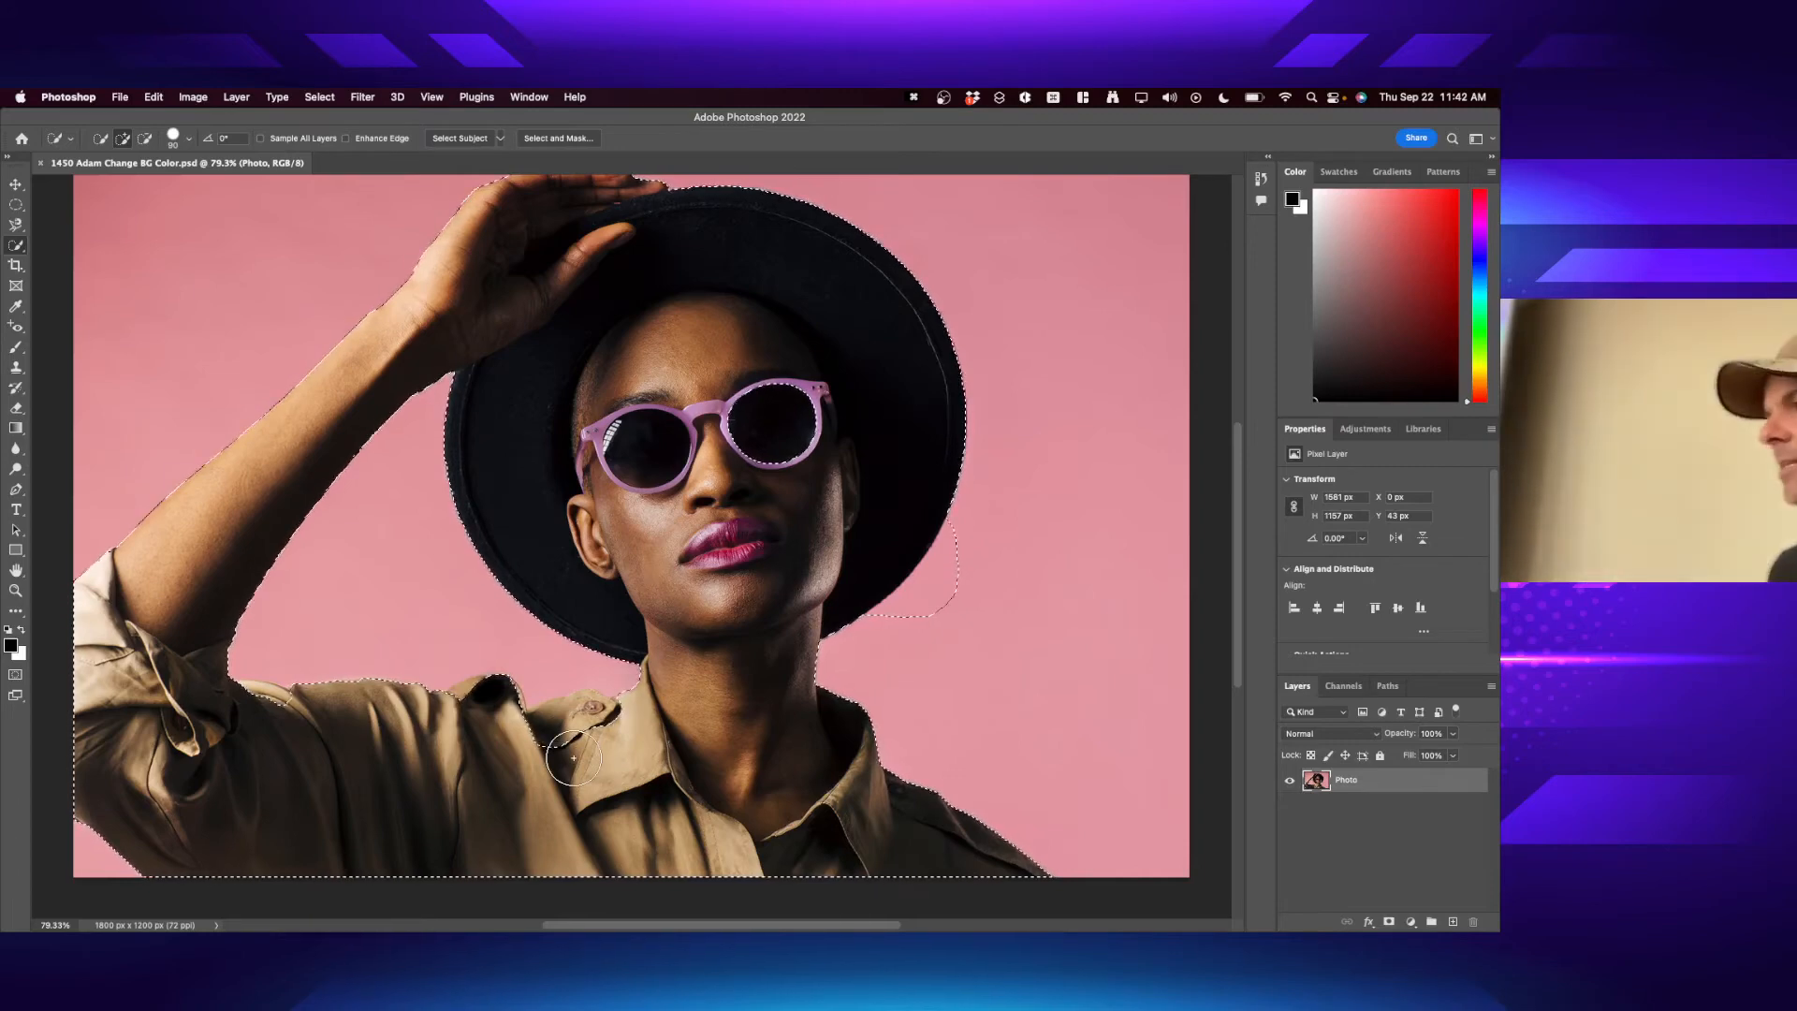
- Remove the stray background beside the hat brim from the selection, add the missing shoulder patch, and deselect everything
right_click(16, 247)
left_click(20, 251)
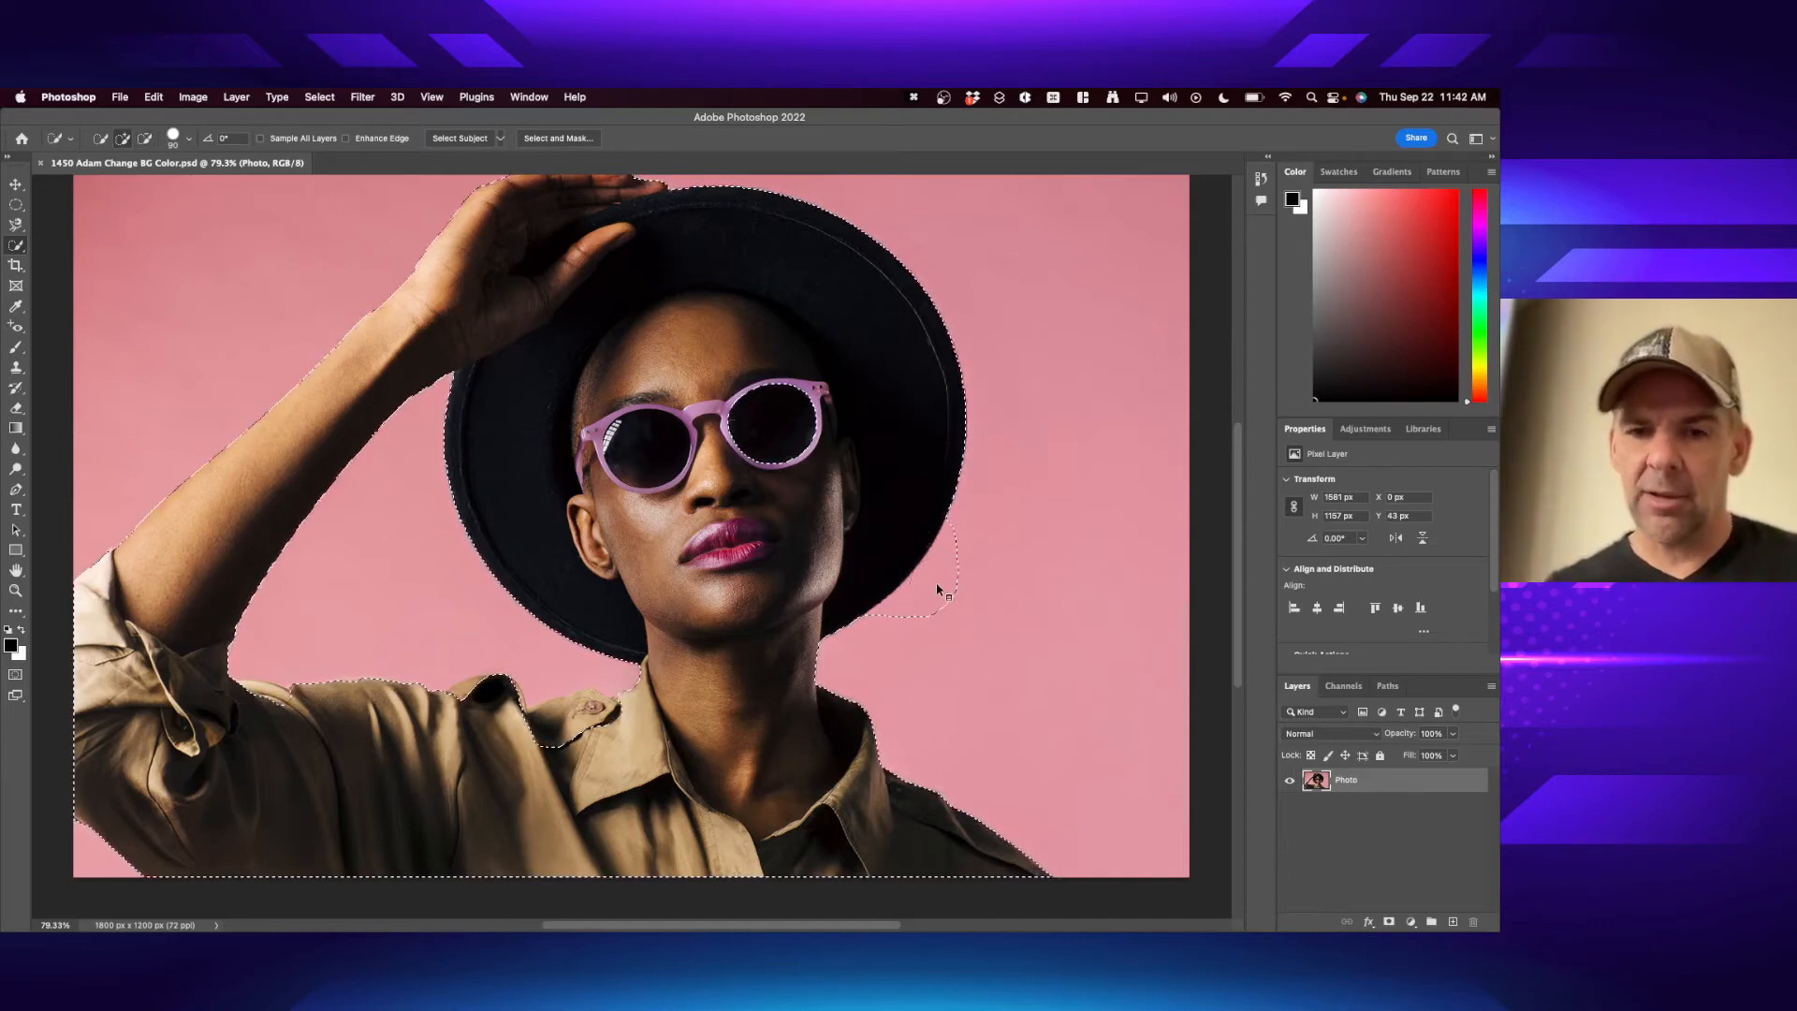
key("bracketleft")
key("bracketleft")
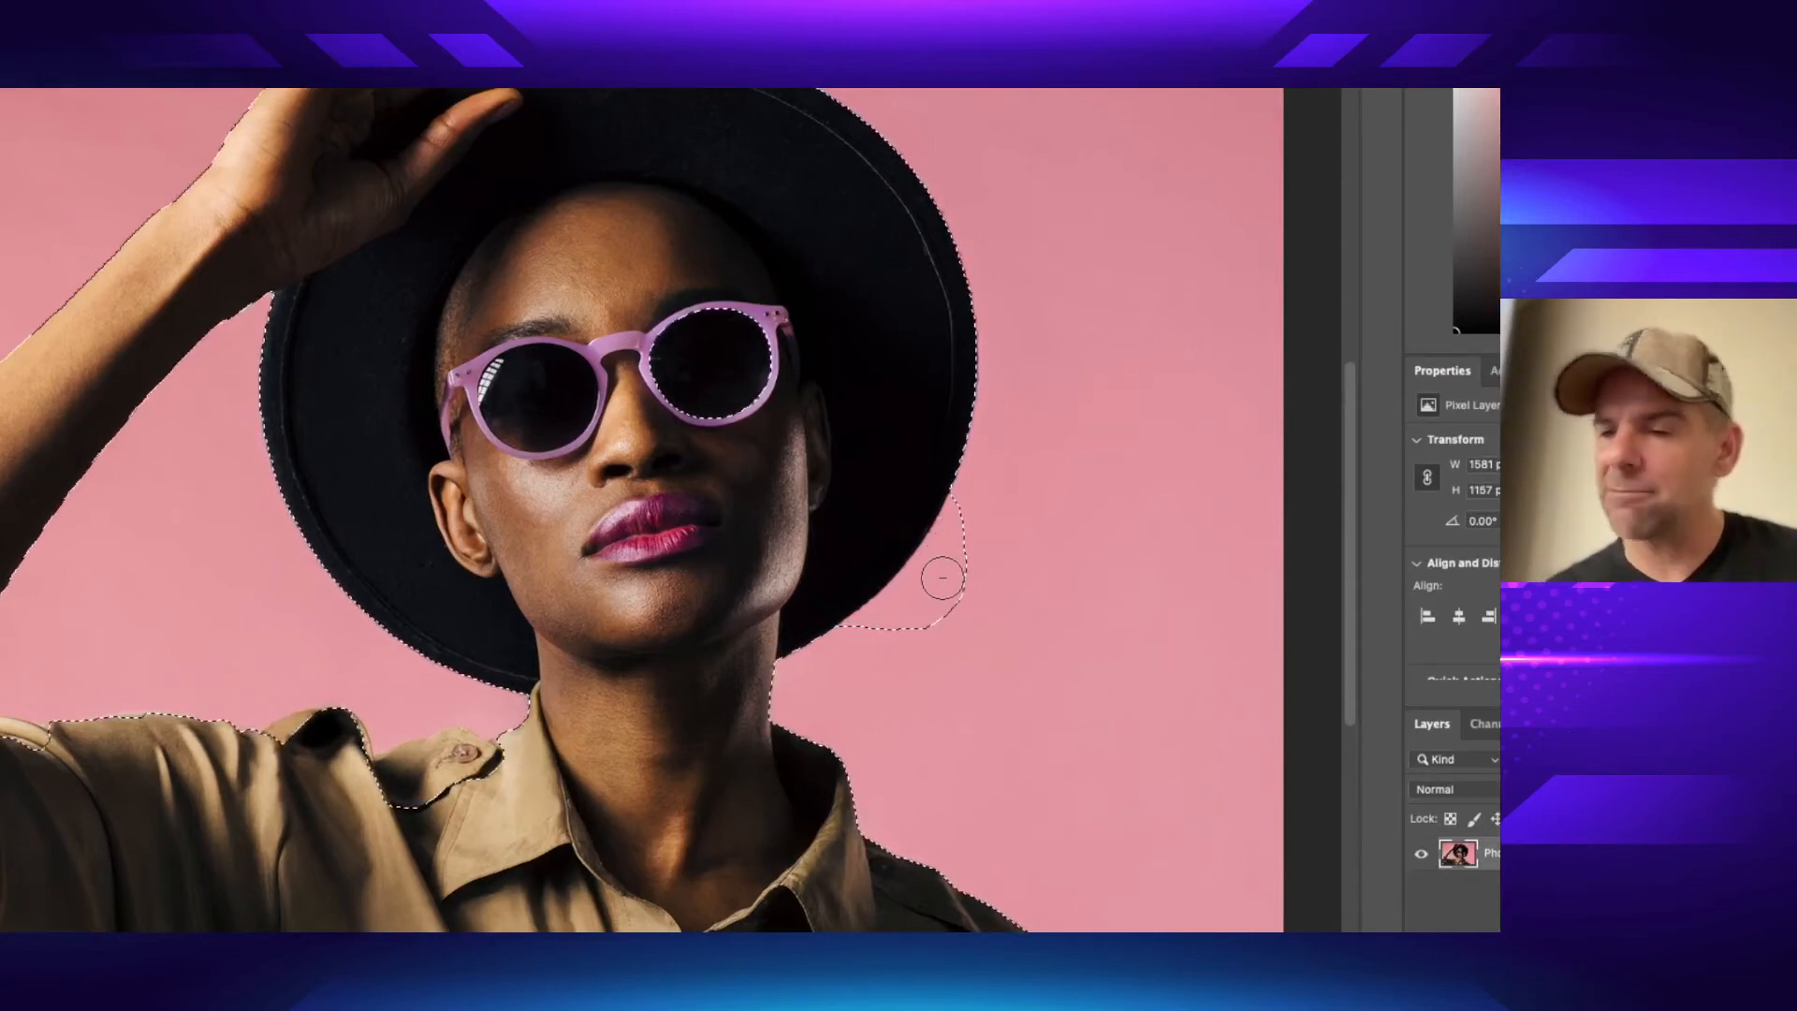
mouse_move(942, 577)
left_mouse_down()
mouse_move(967, 558)
mouse_move(946, 604)
left_mouse_up()
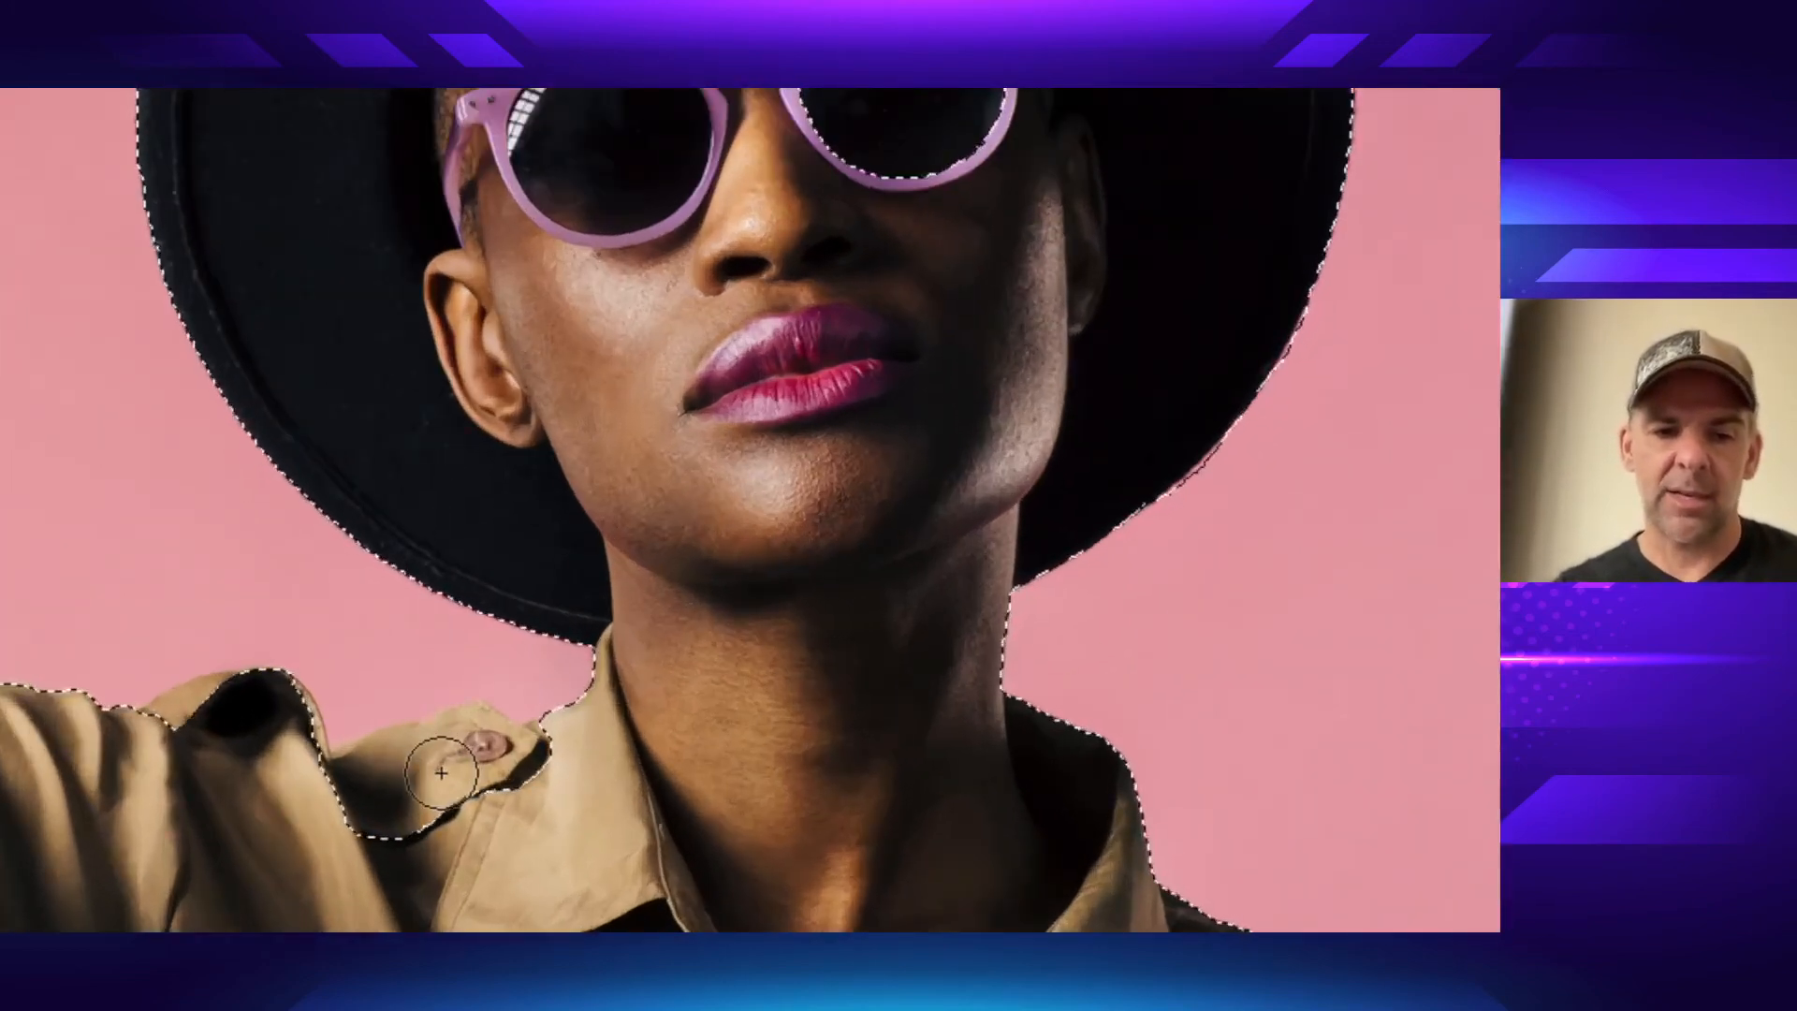
left_click_drag(442, 773, 474, 756)
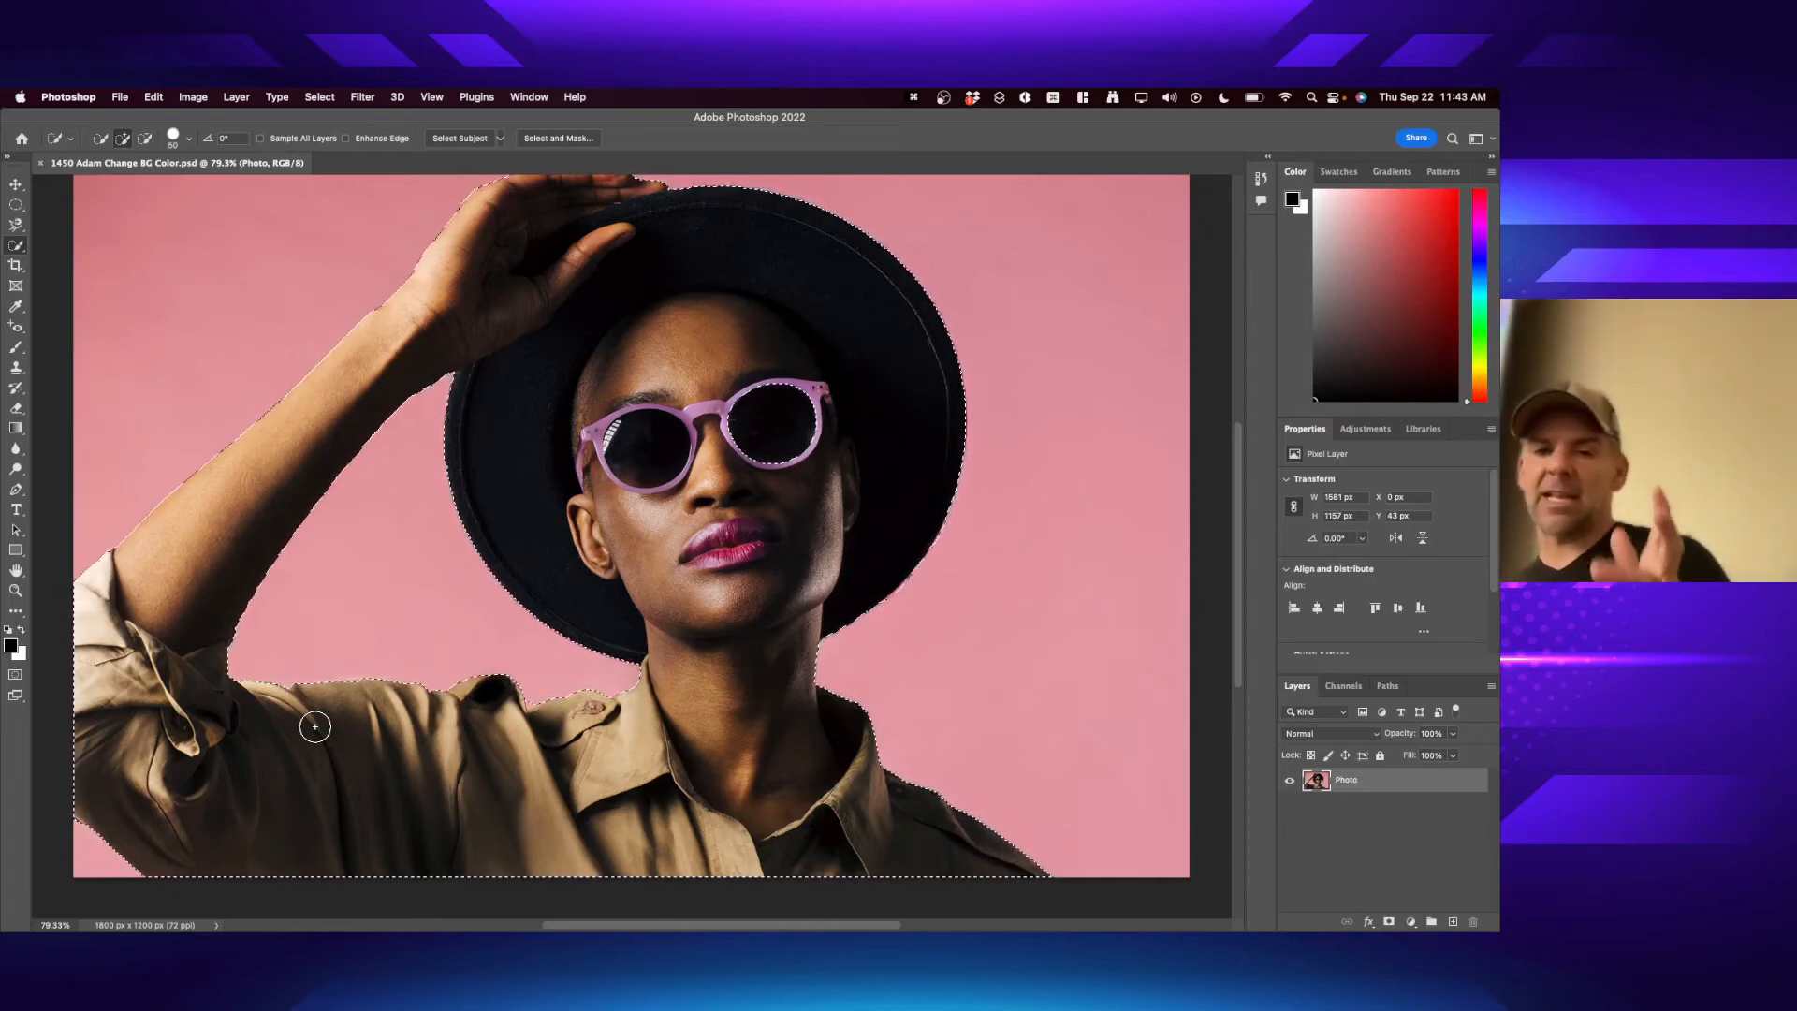
key("super+d")
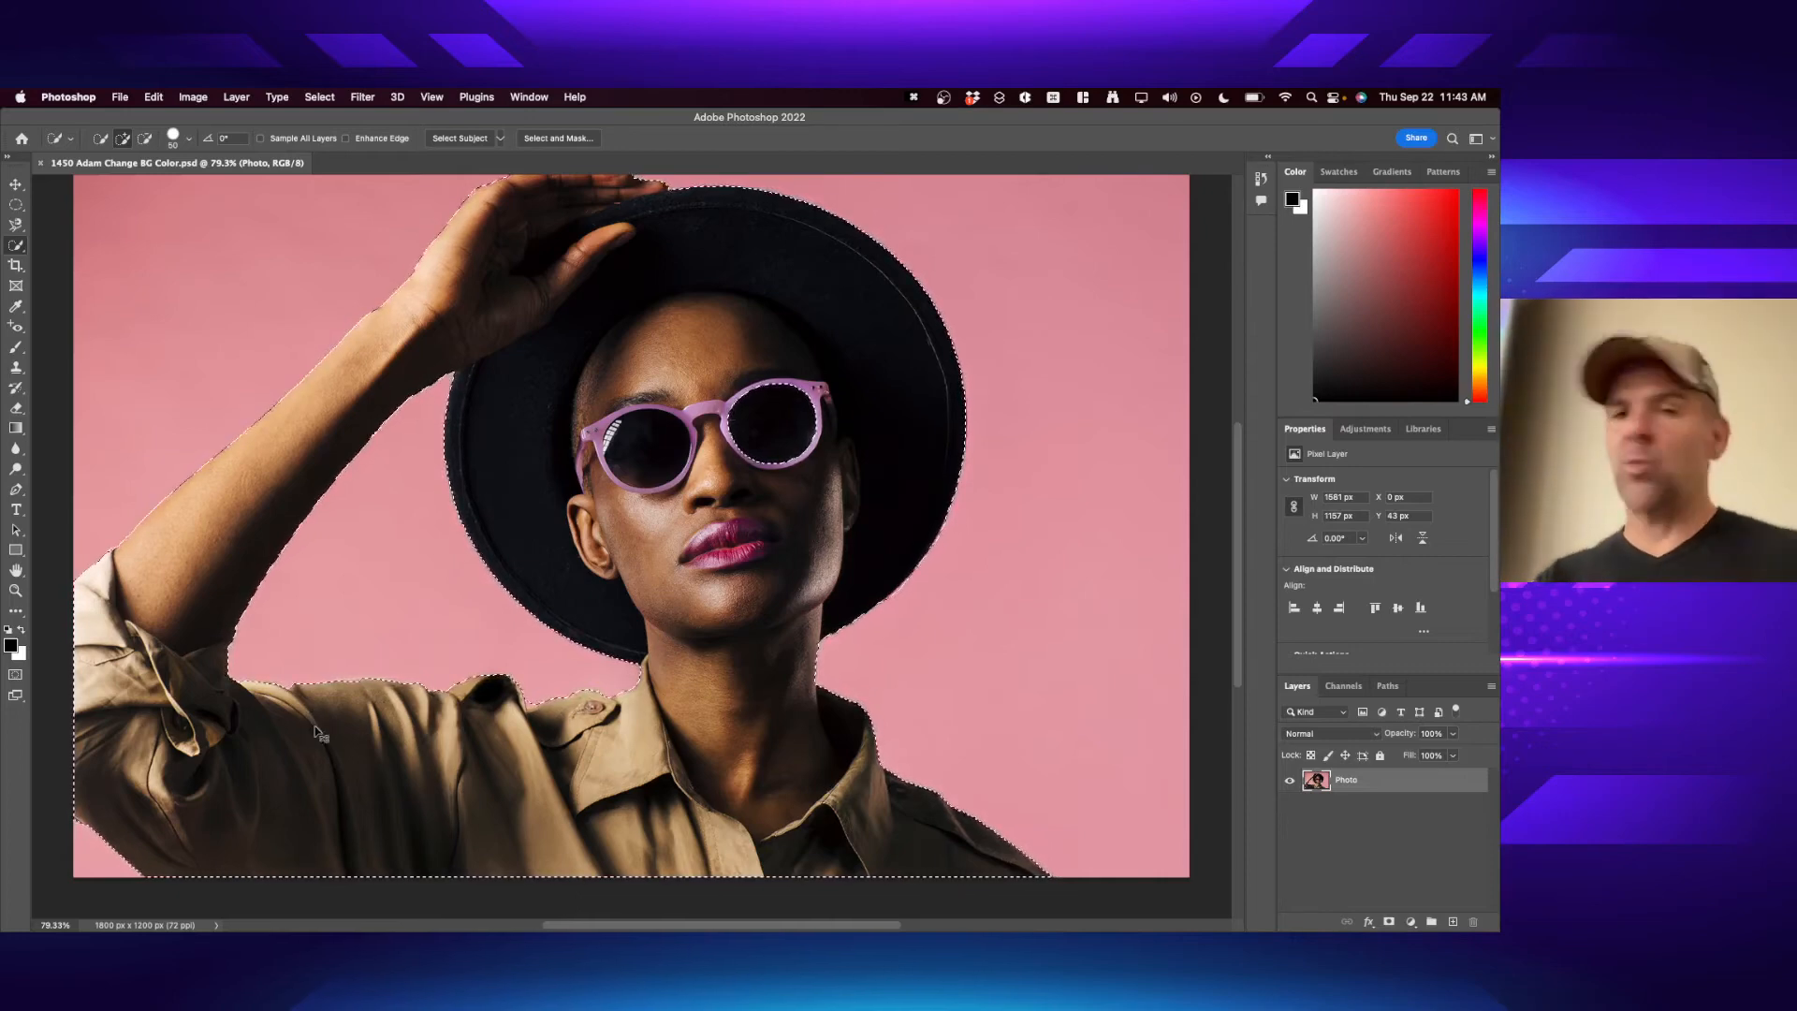
- Try a Color Range selection by sampling the pink background, and cancel it
left_click(319, 95)
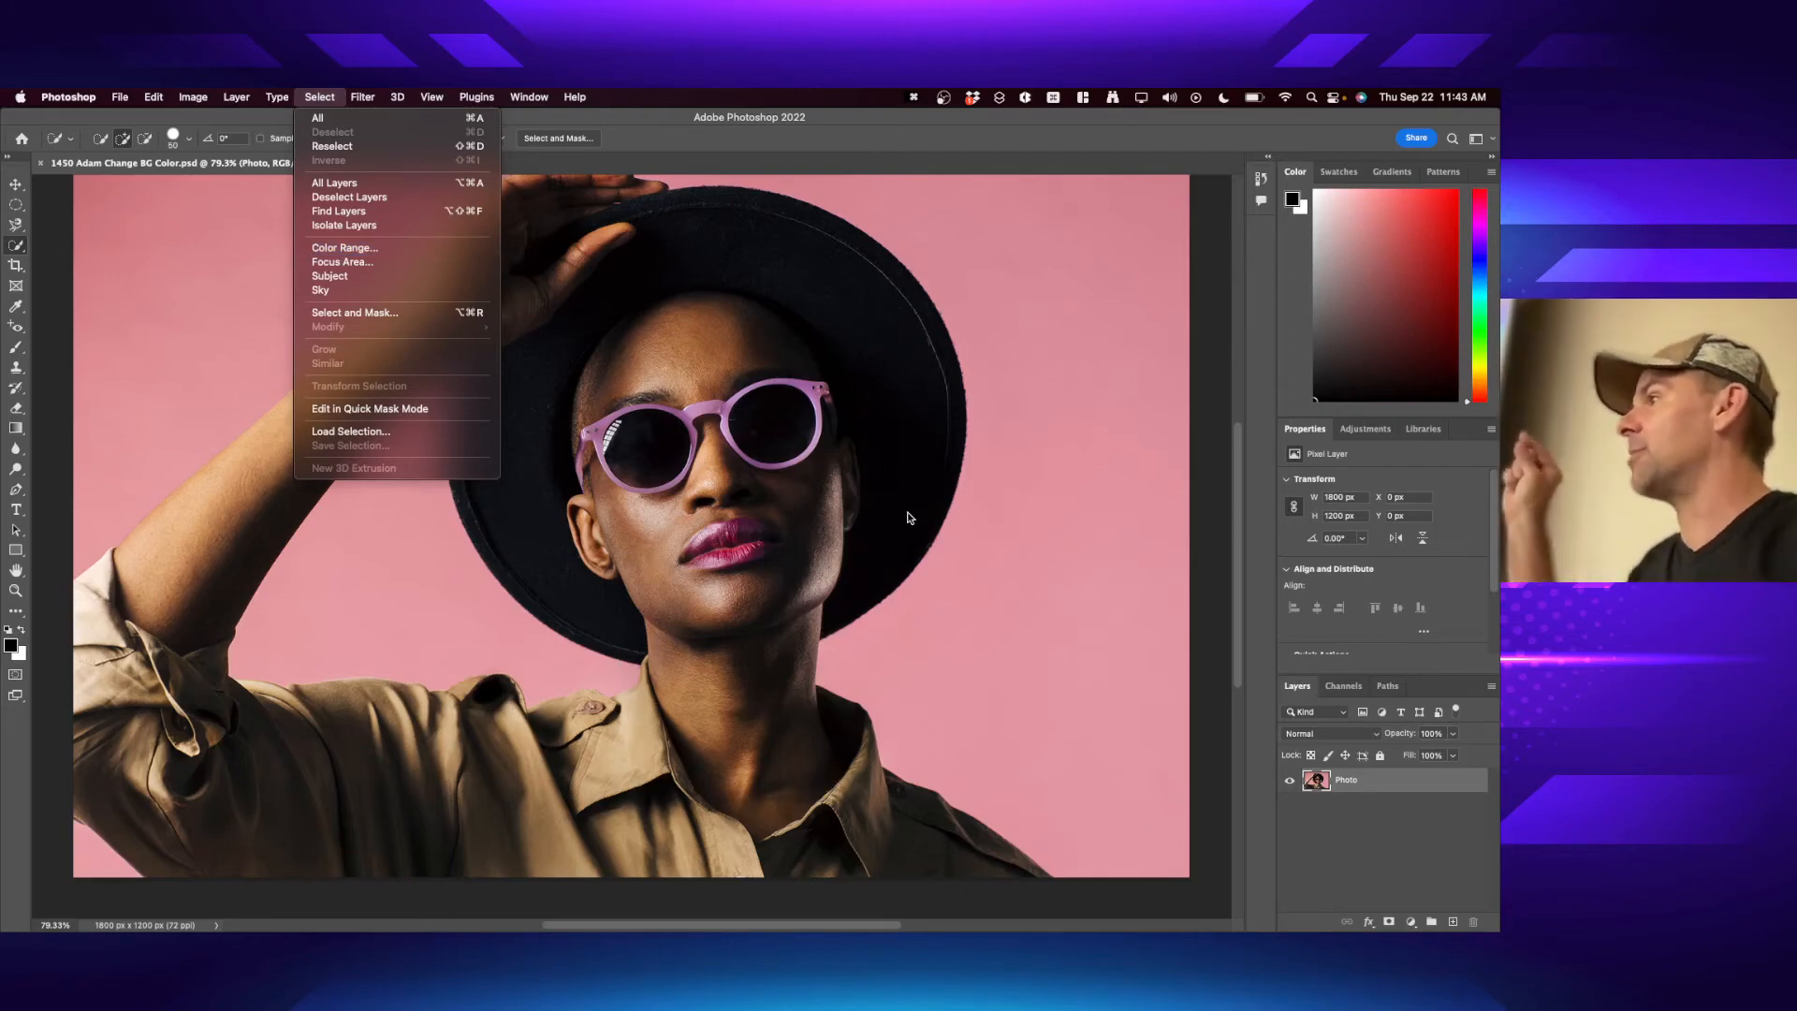
left_click(397, 246)
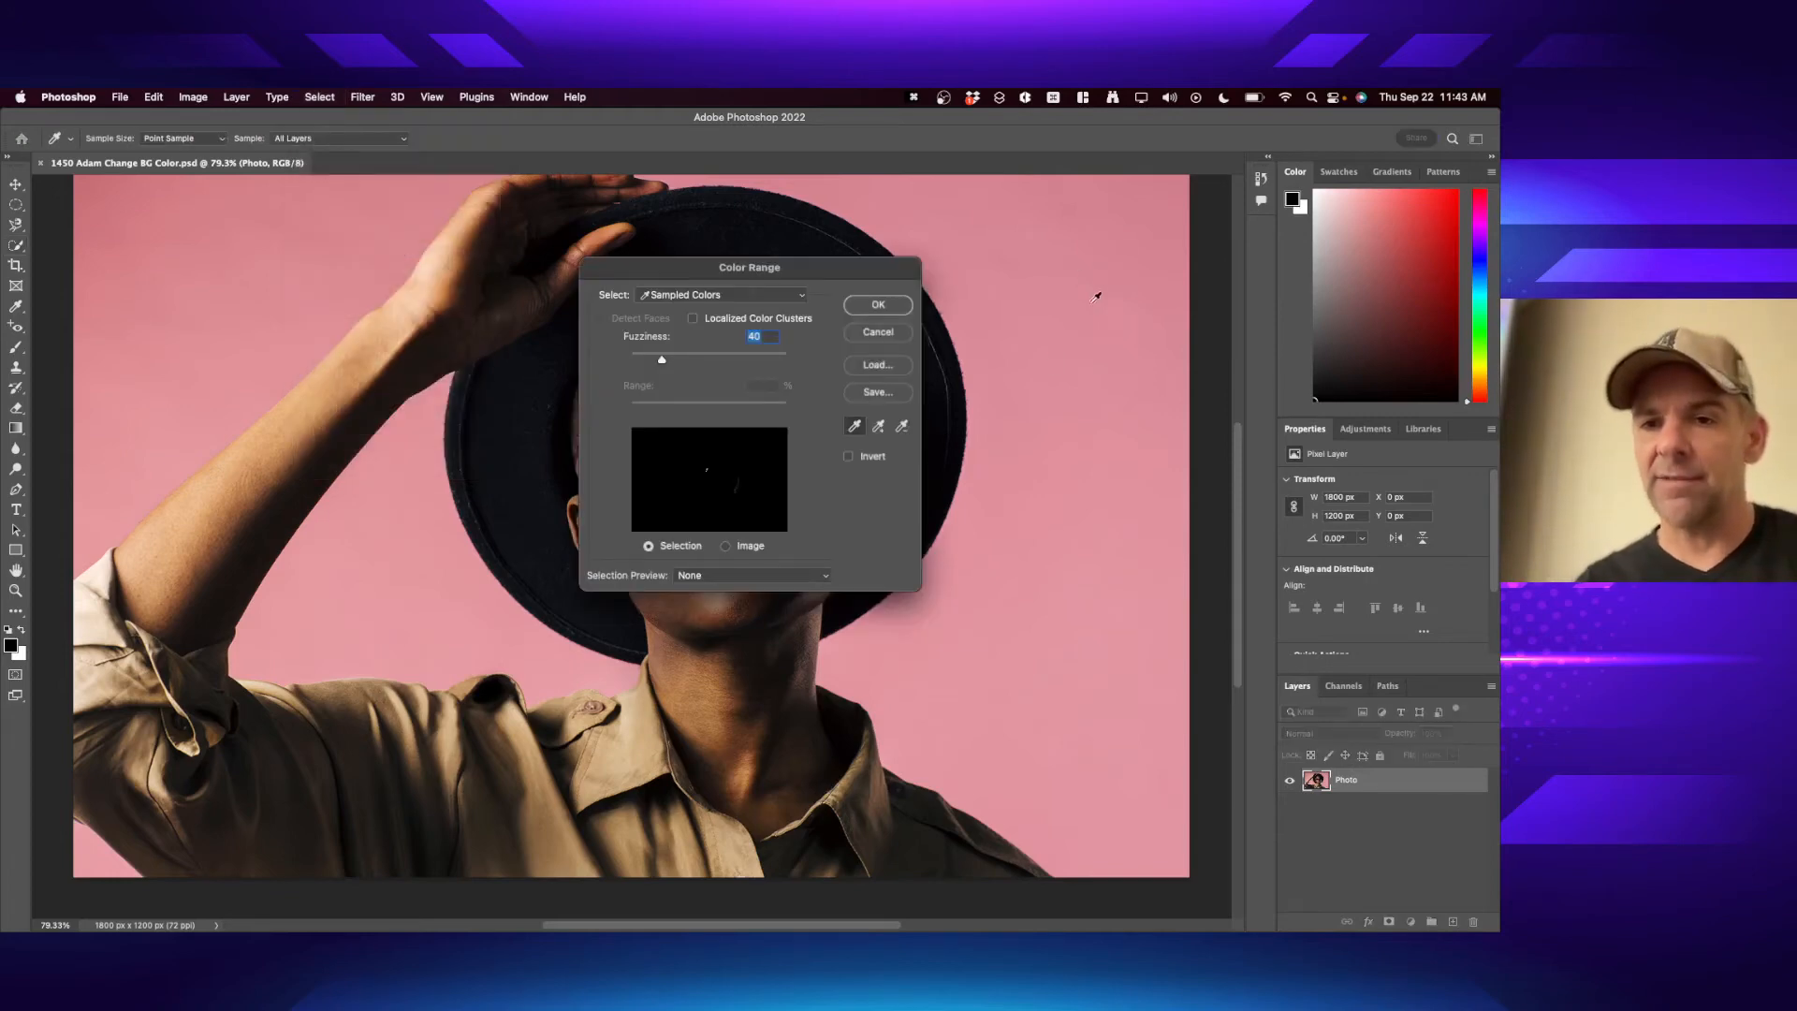
left_click(1090, 297)
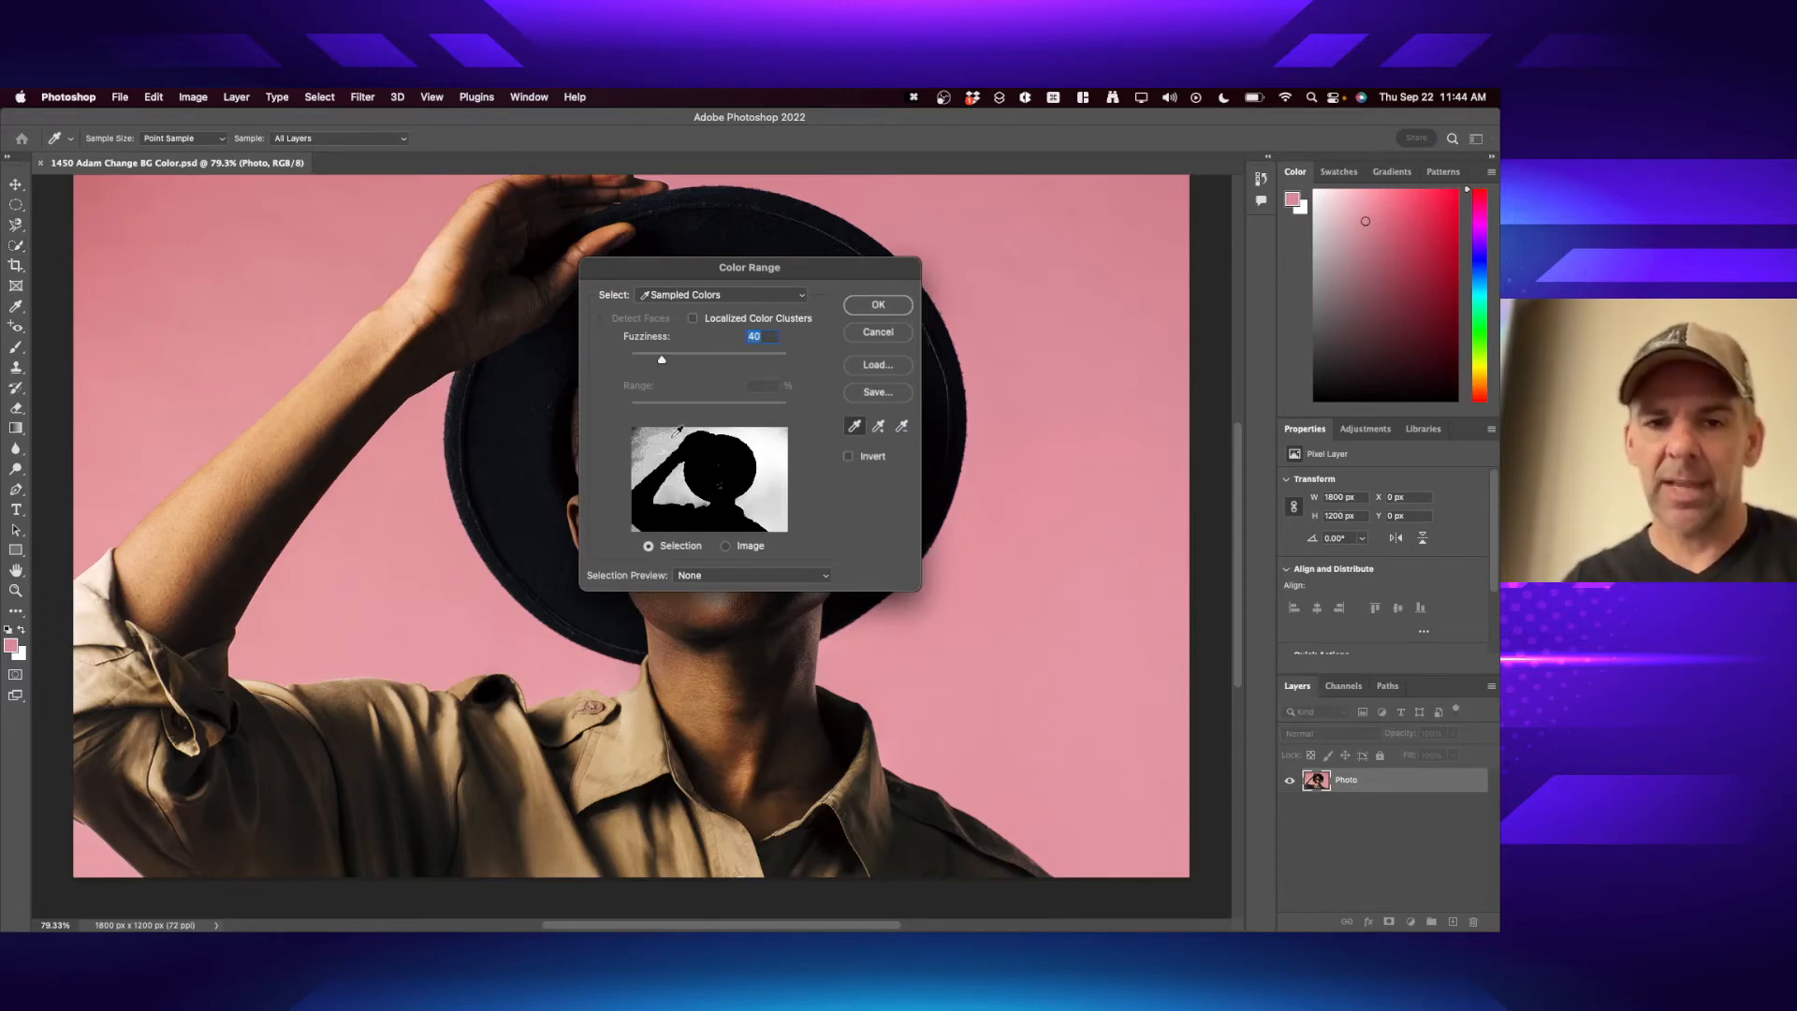
left_click(895, 334)
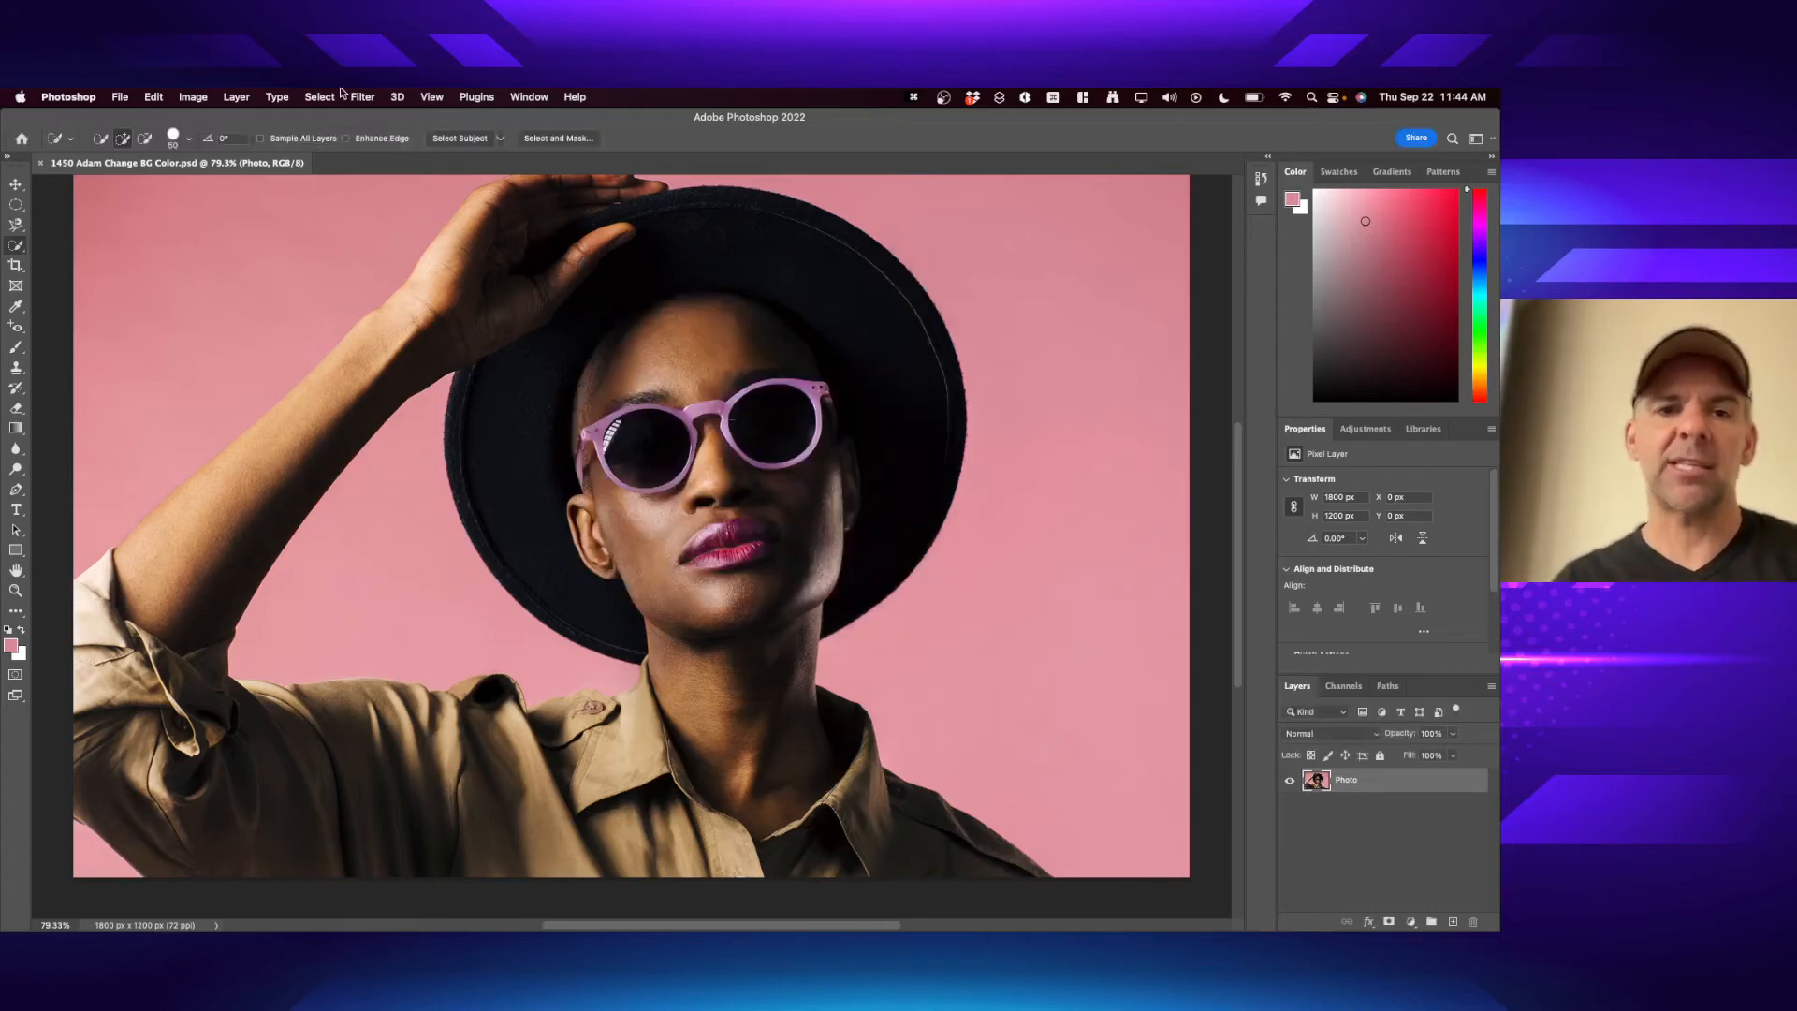
- Select the woman automatically with Select Subject and switch to the Lasso tool
left_click(323, 94)
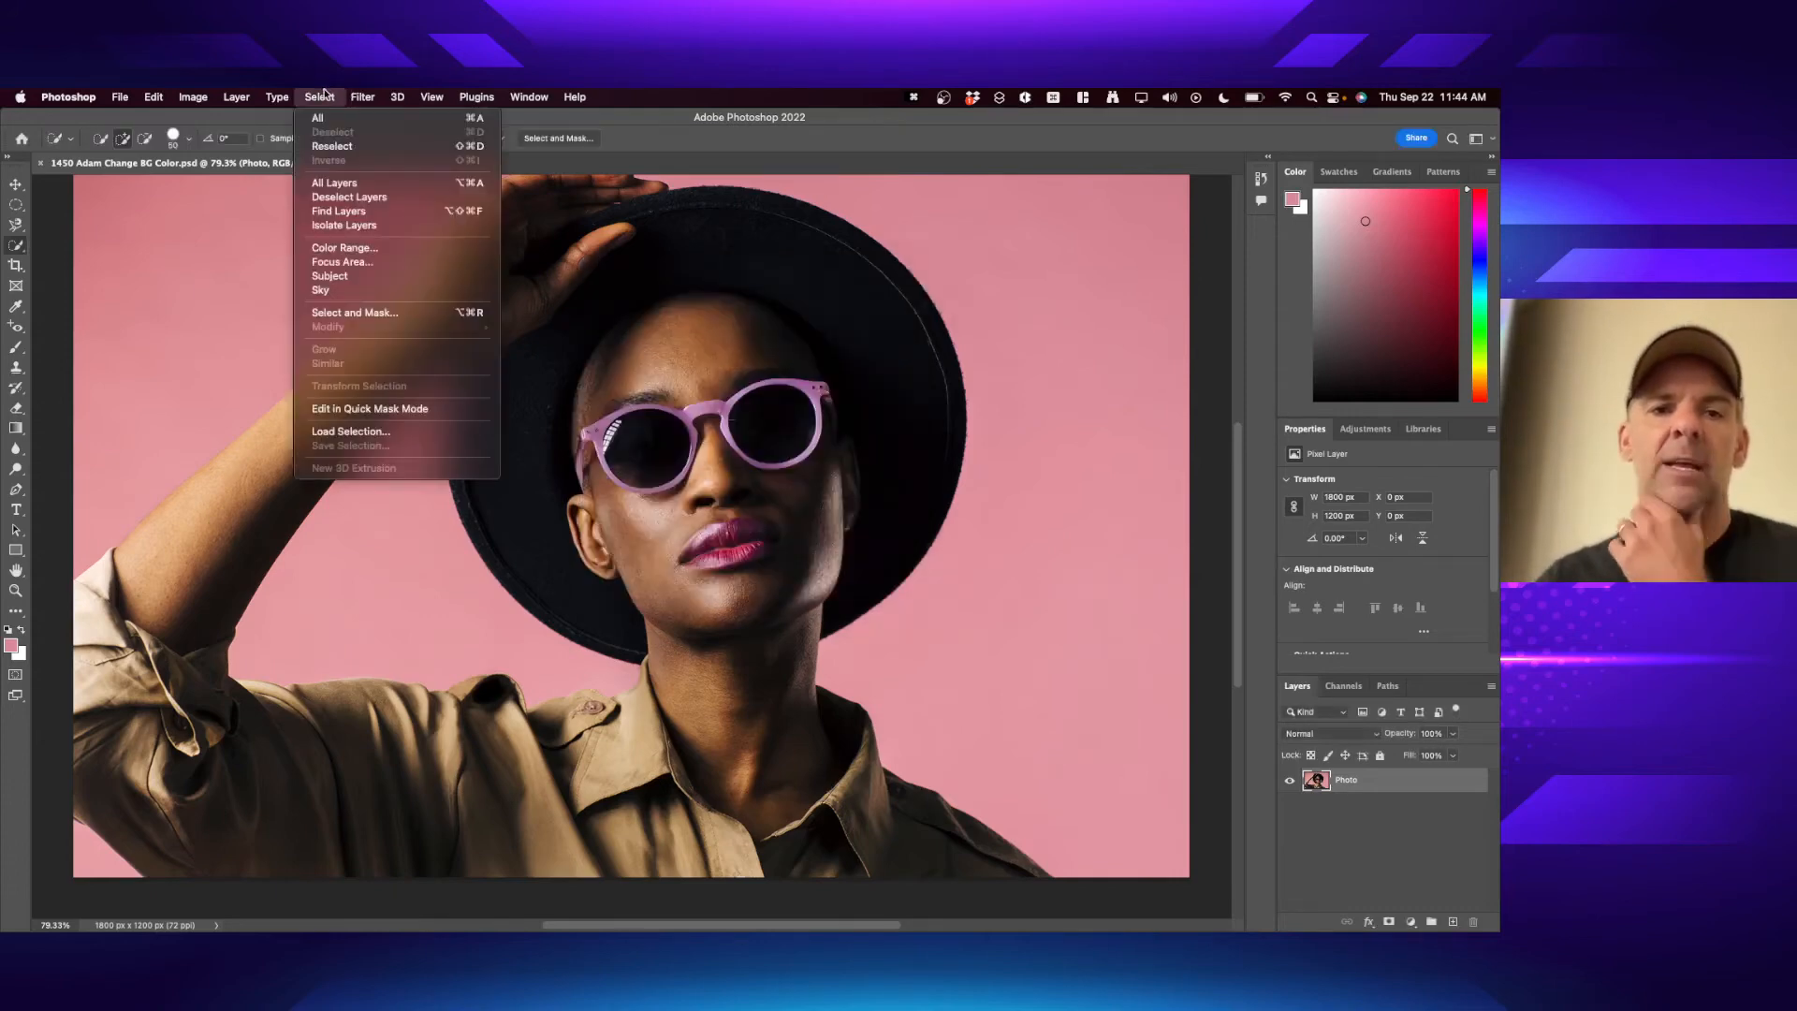
left_click(338, 279)
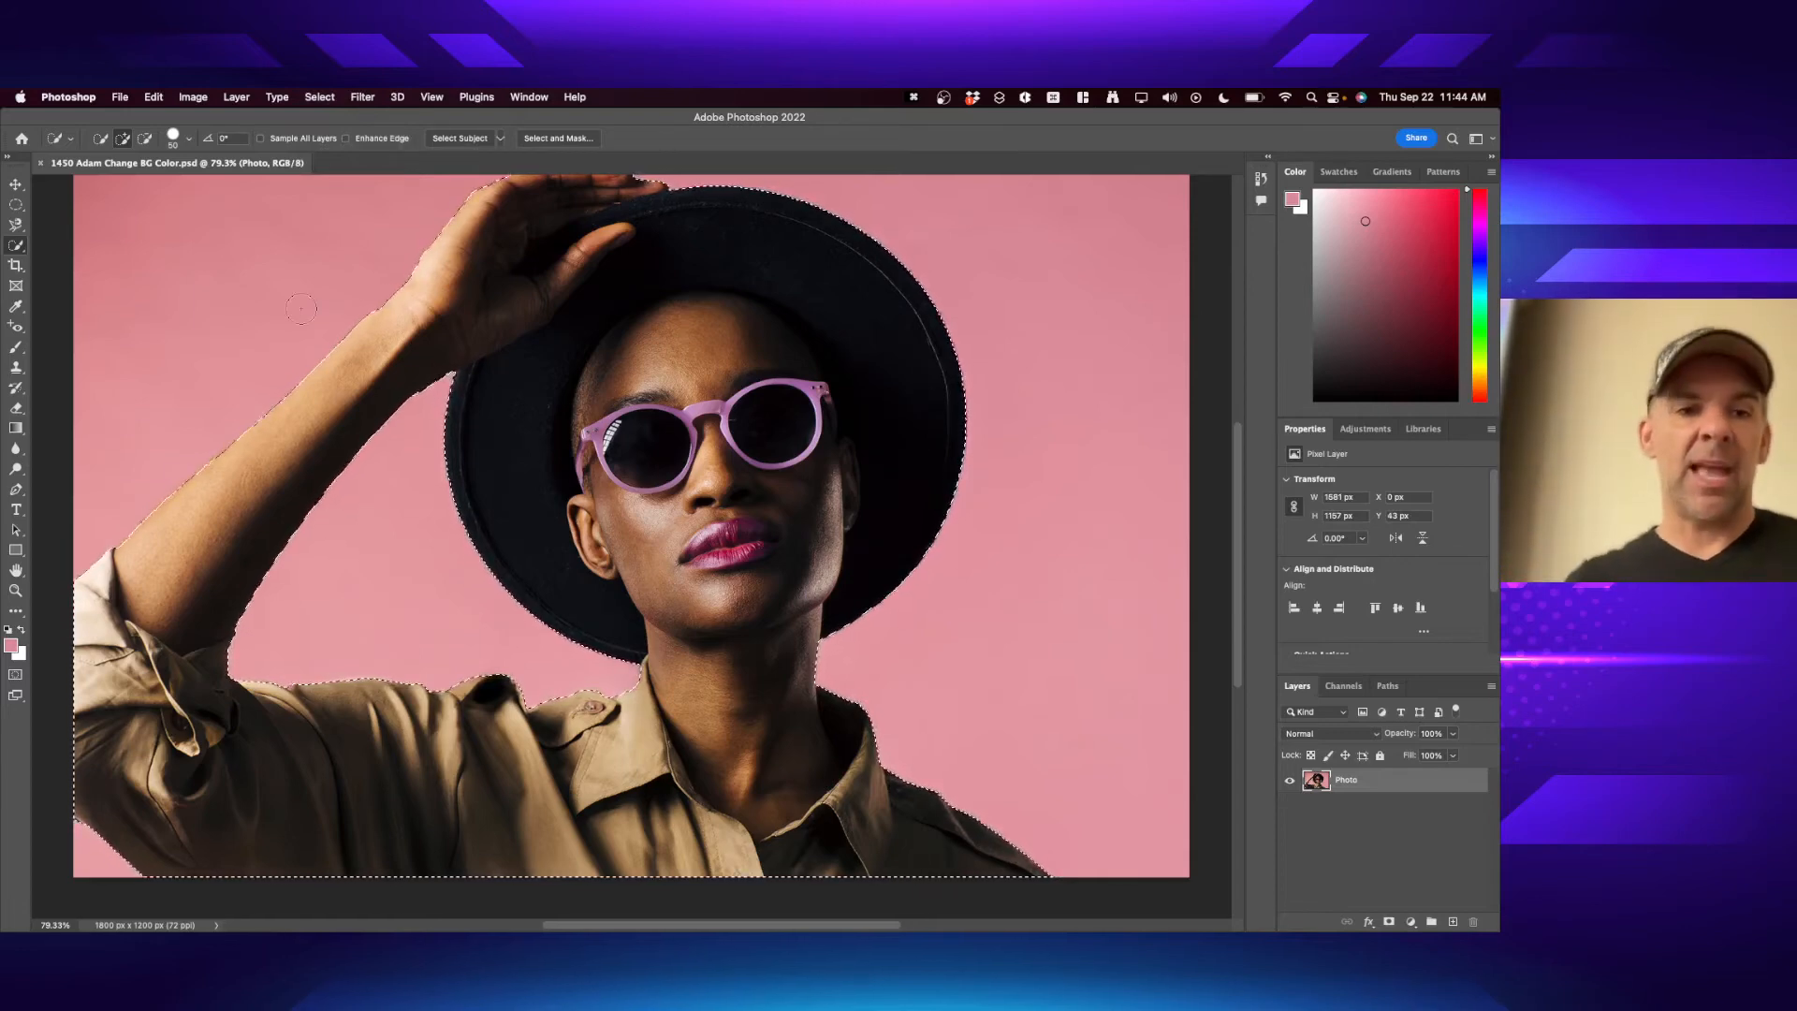
left_click(16, 226)
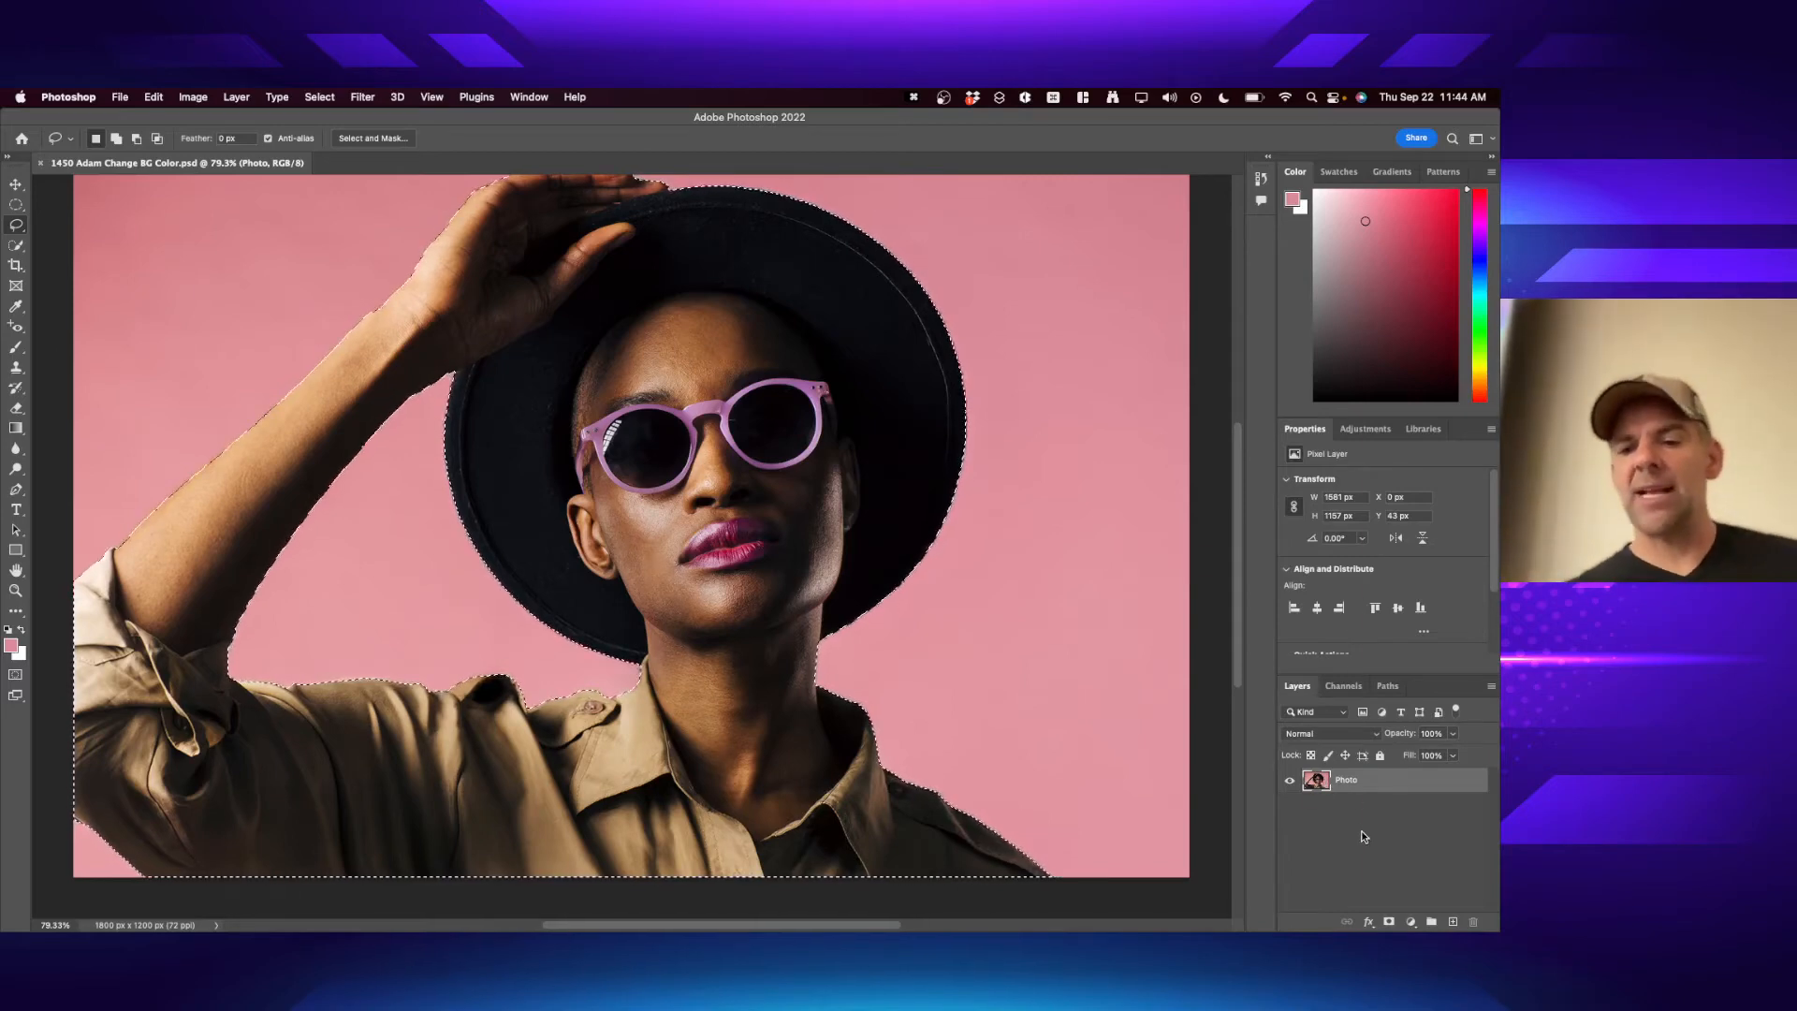
- Try adding a layer mask to the Photo layer from the subject selection twice, undoing it each time
left_click(1390, 922)
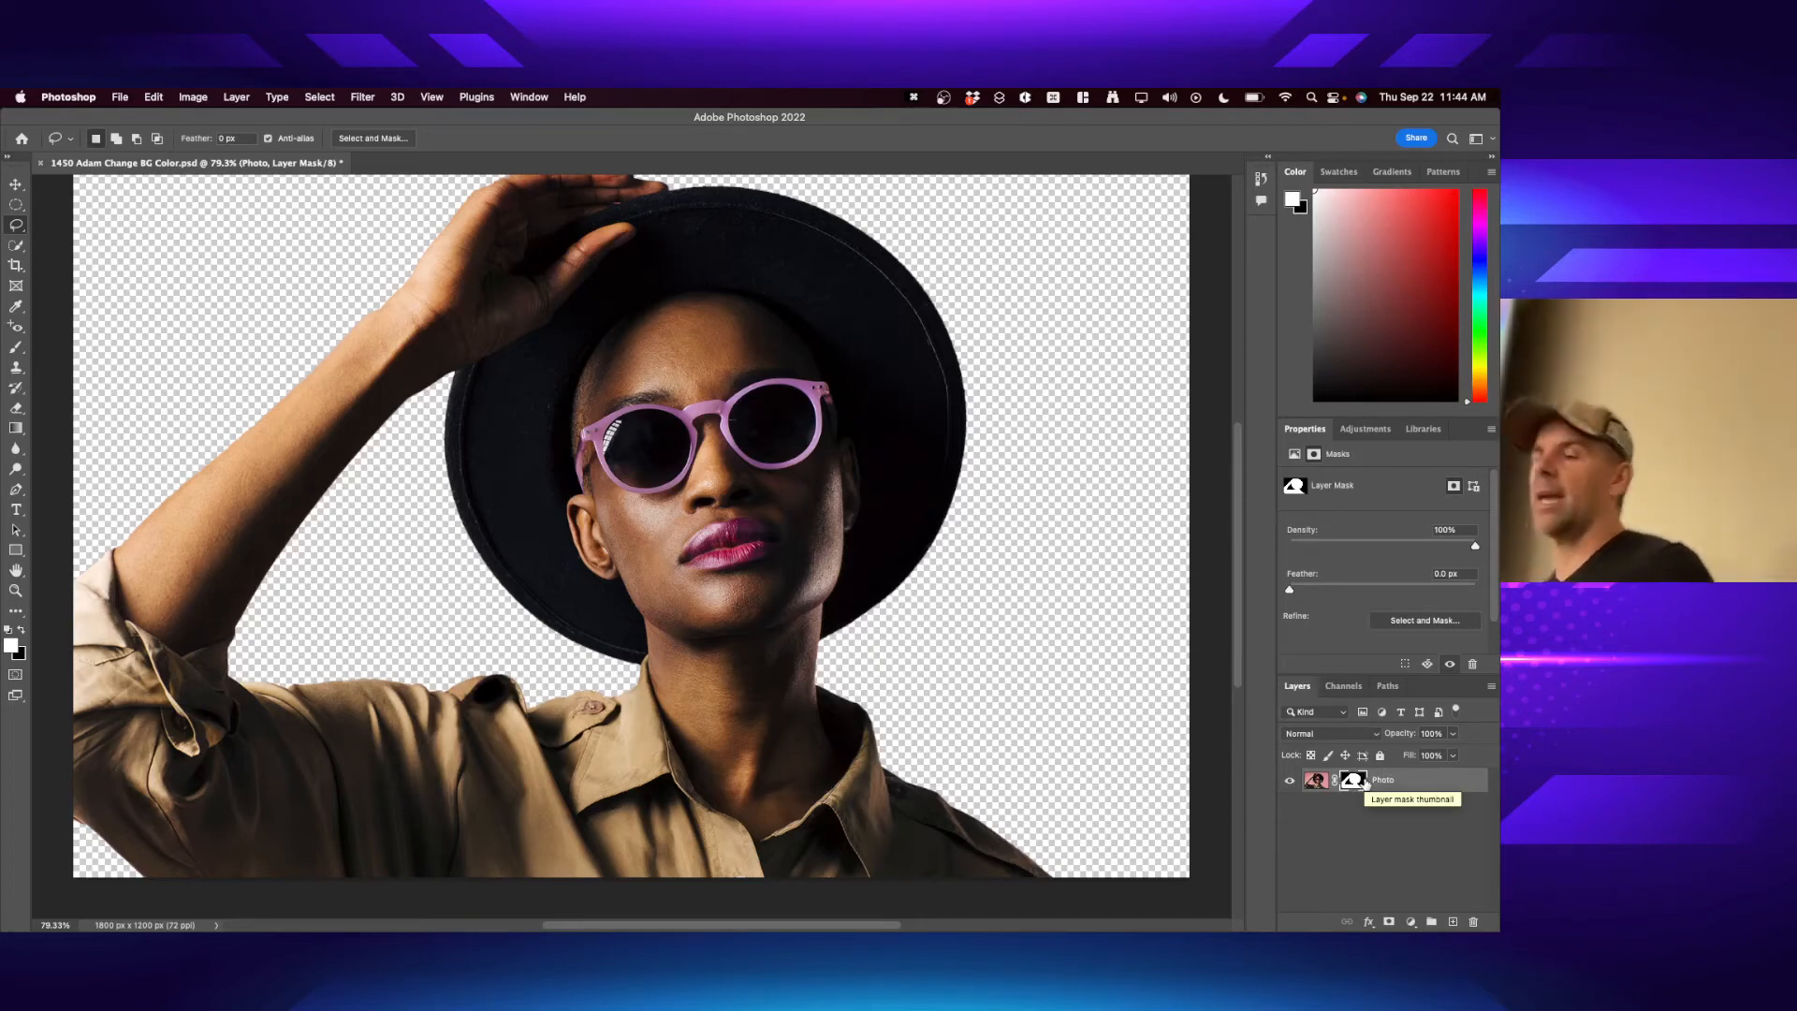
key("super+z")
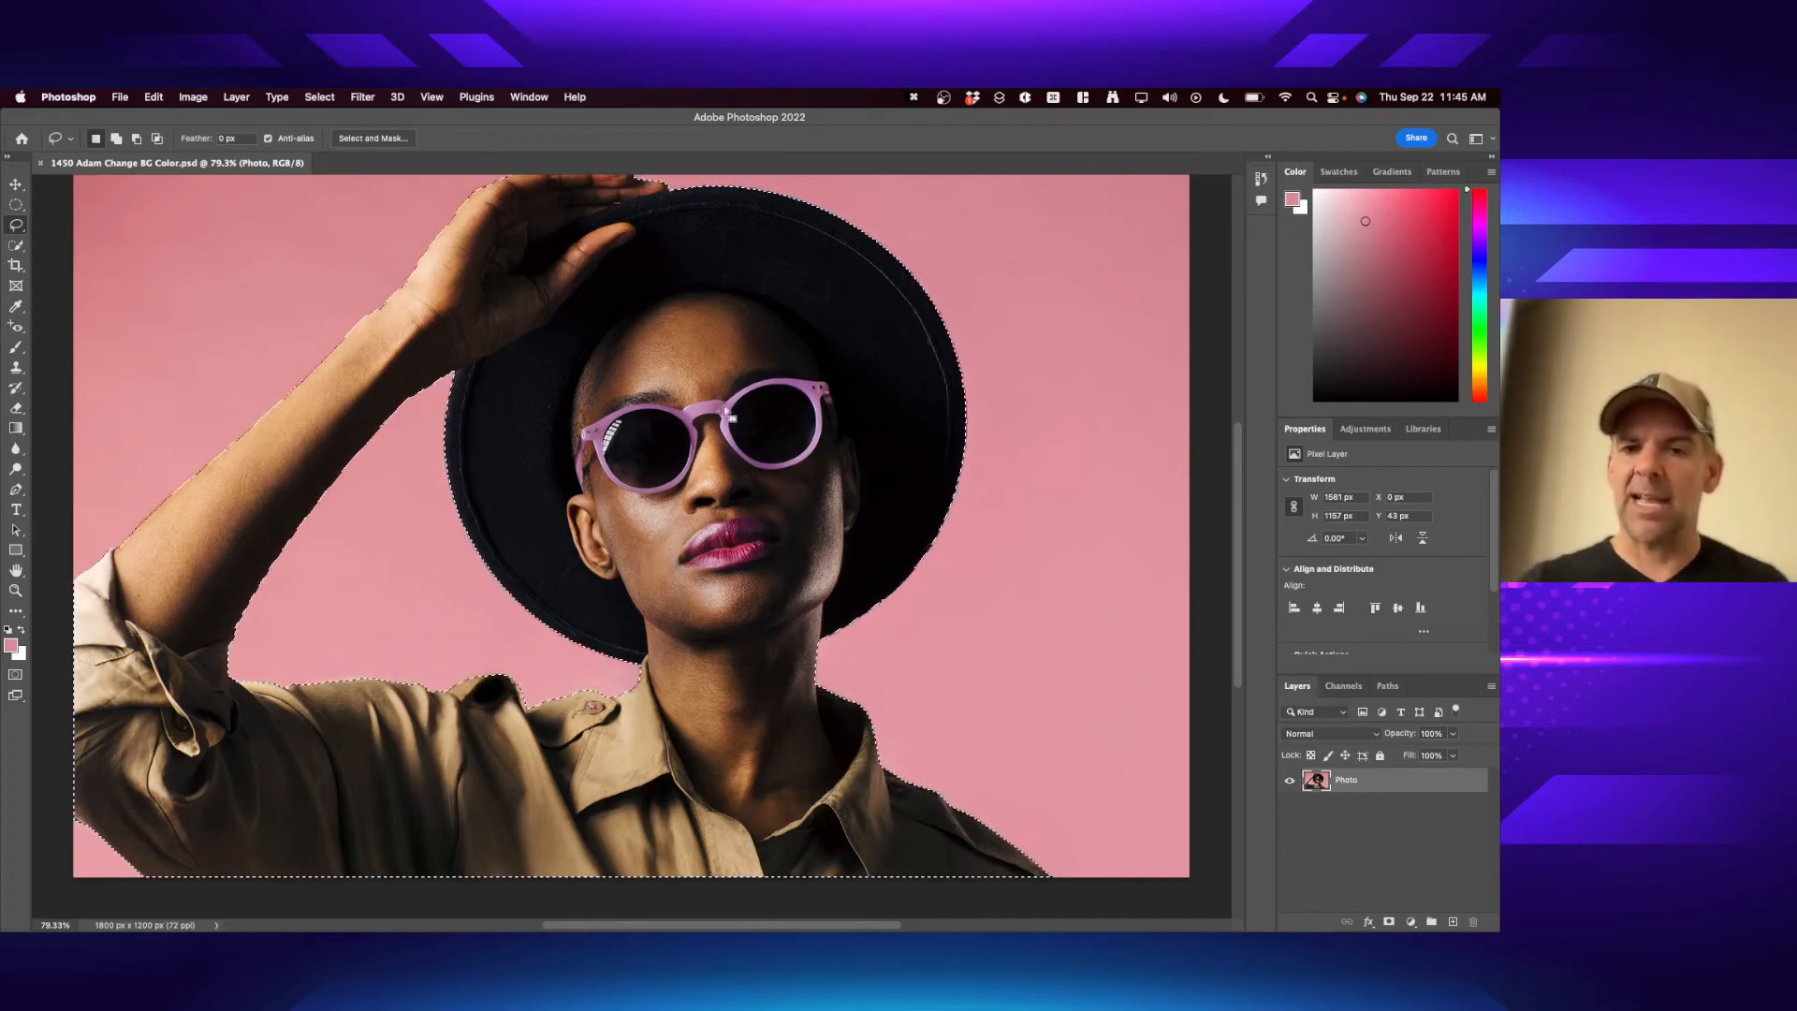
mouse_move(1255, 913)
left_click(1390, 922)
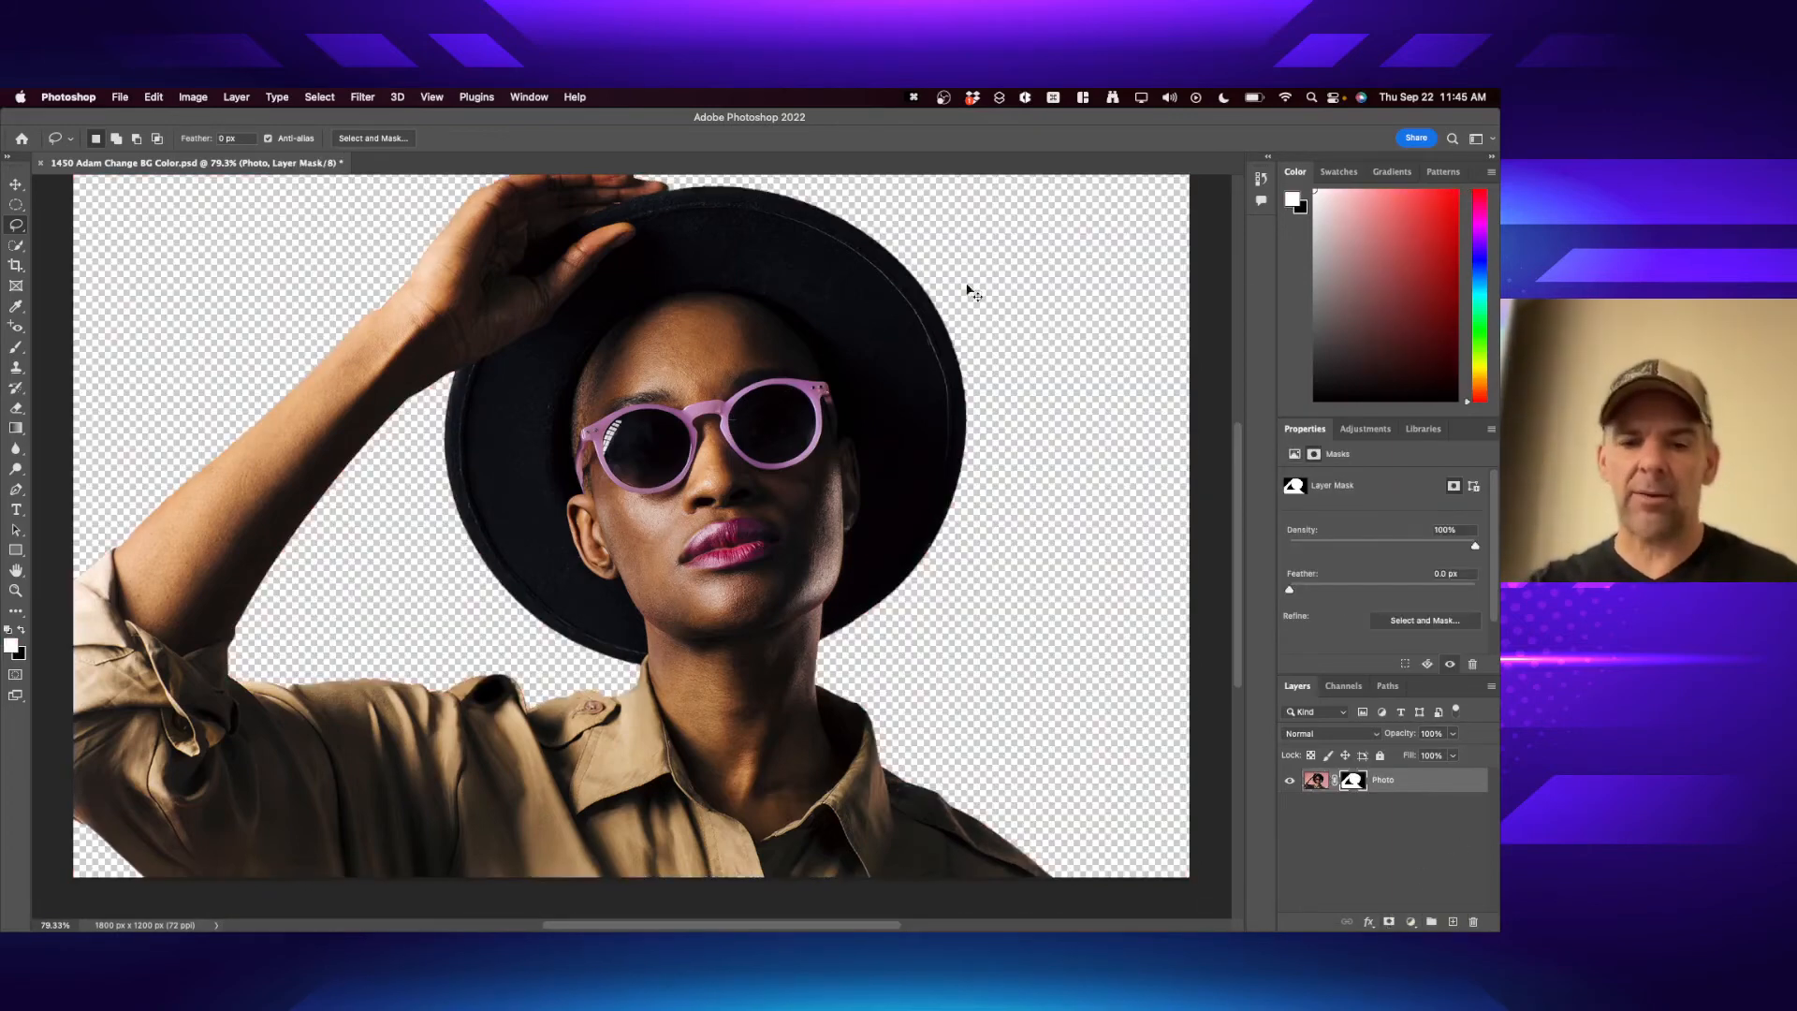
key("super+z")
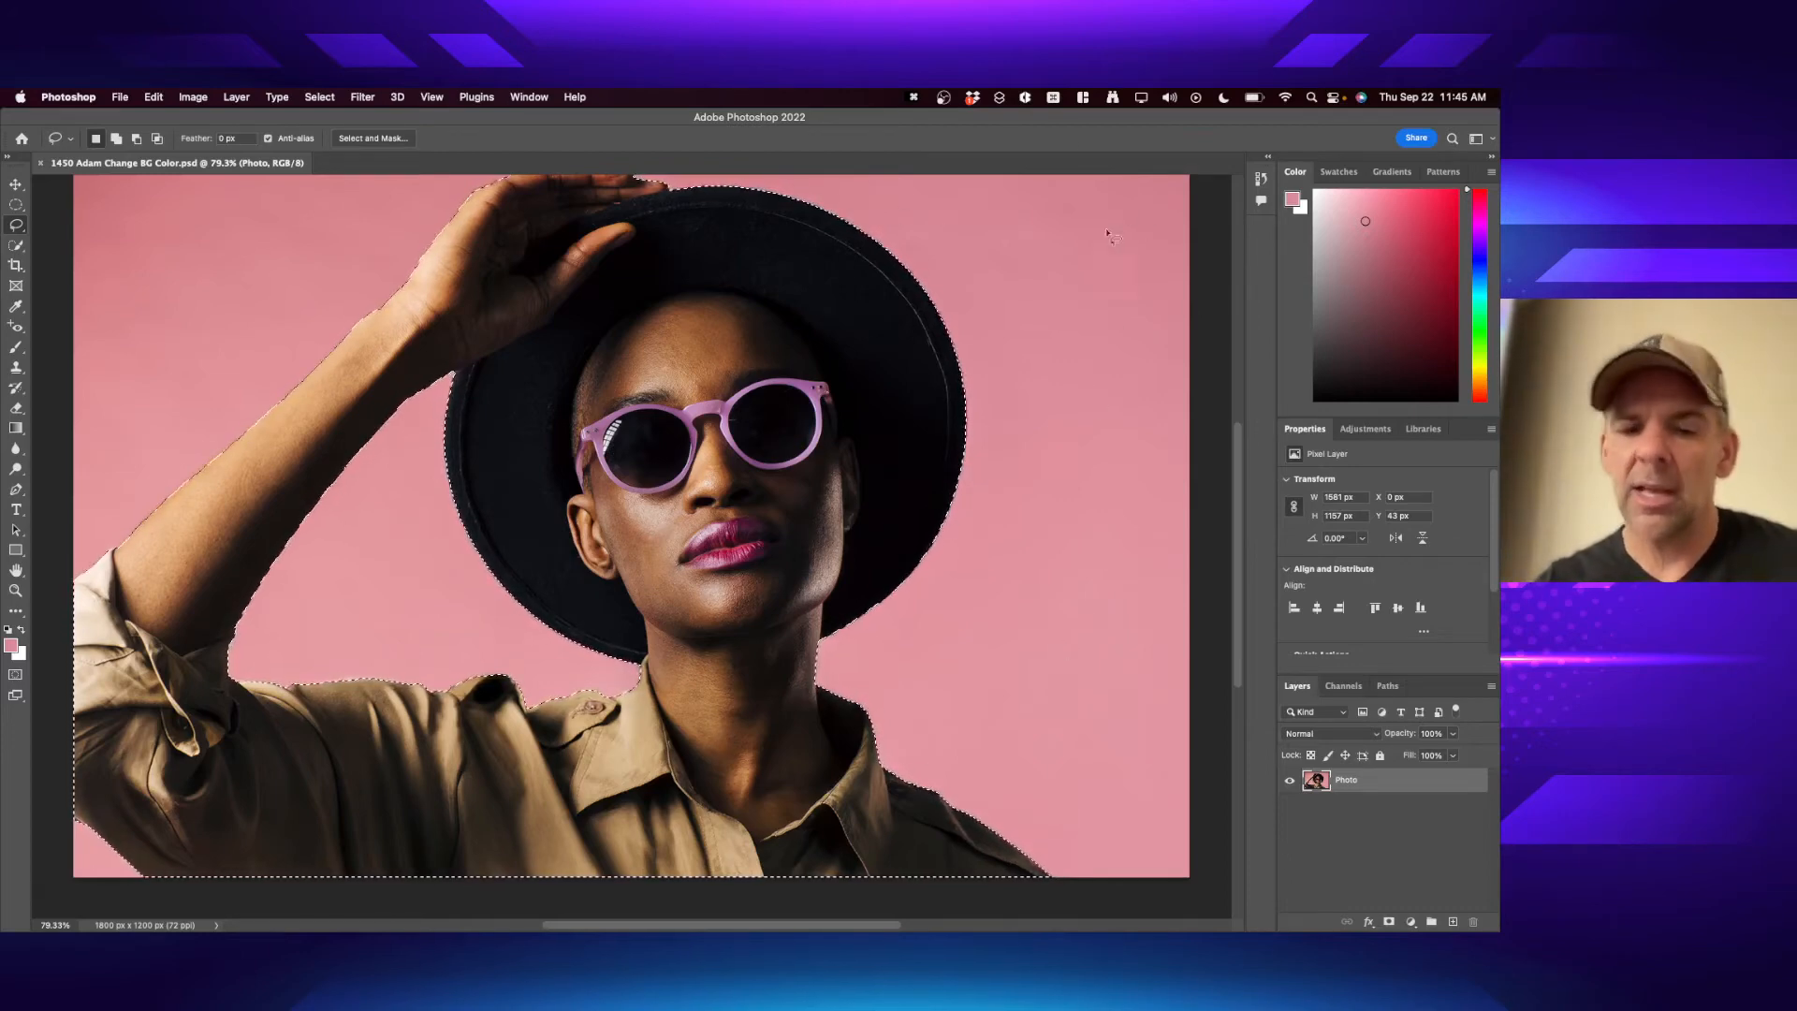
- Invert the subject selection to select the pink background
left_click(210, 94)
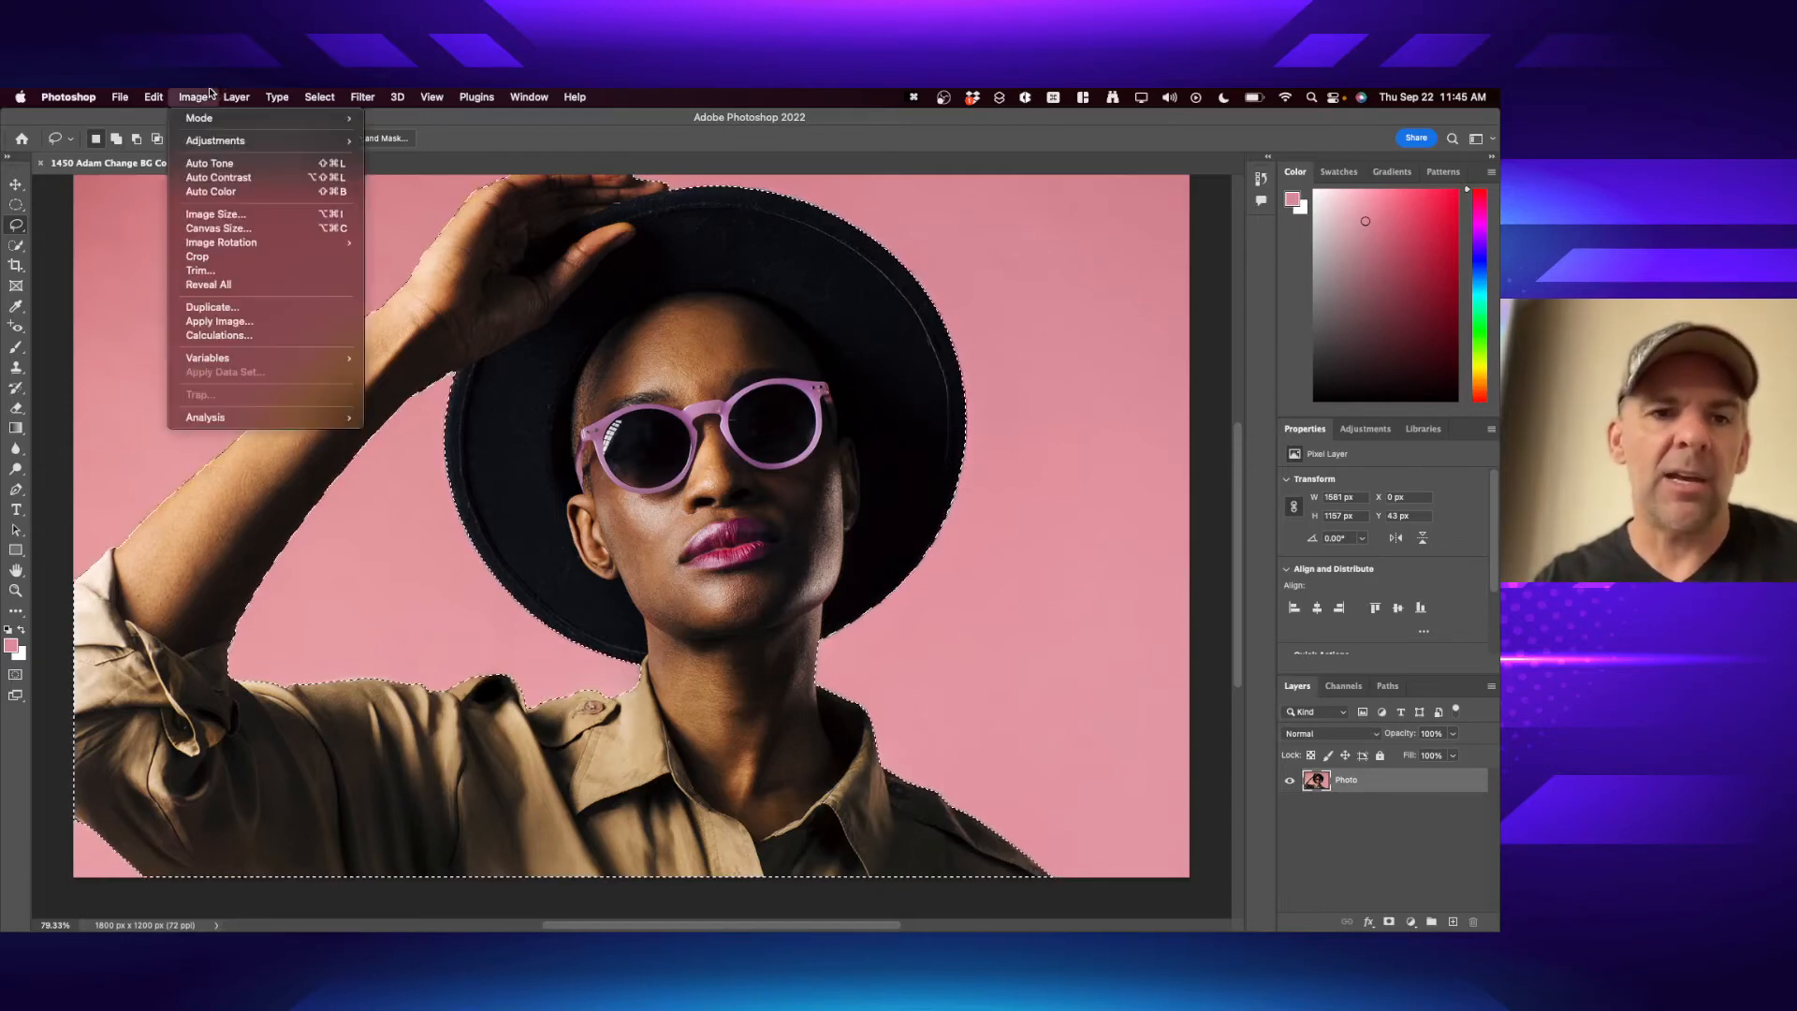
mouse_move(320, 96)
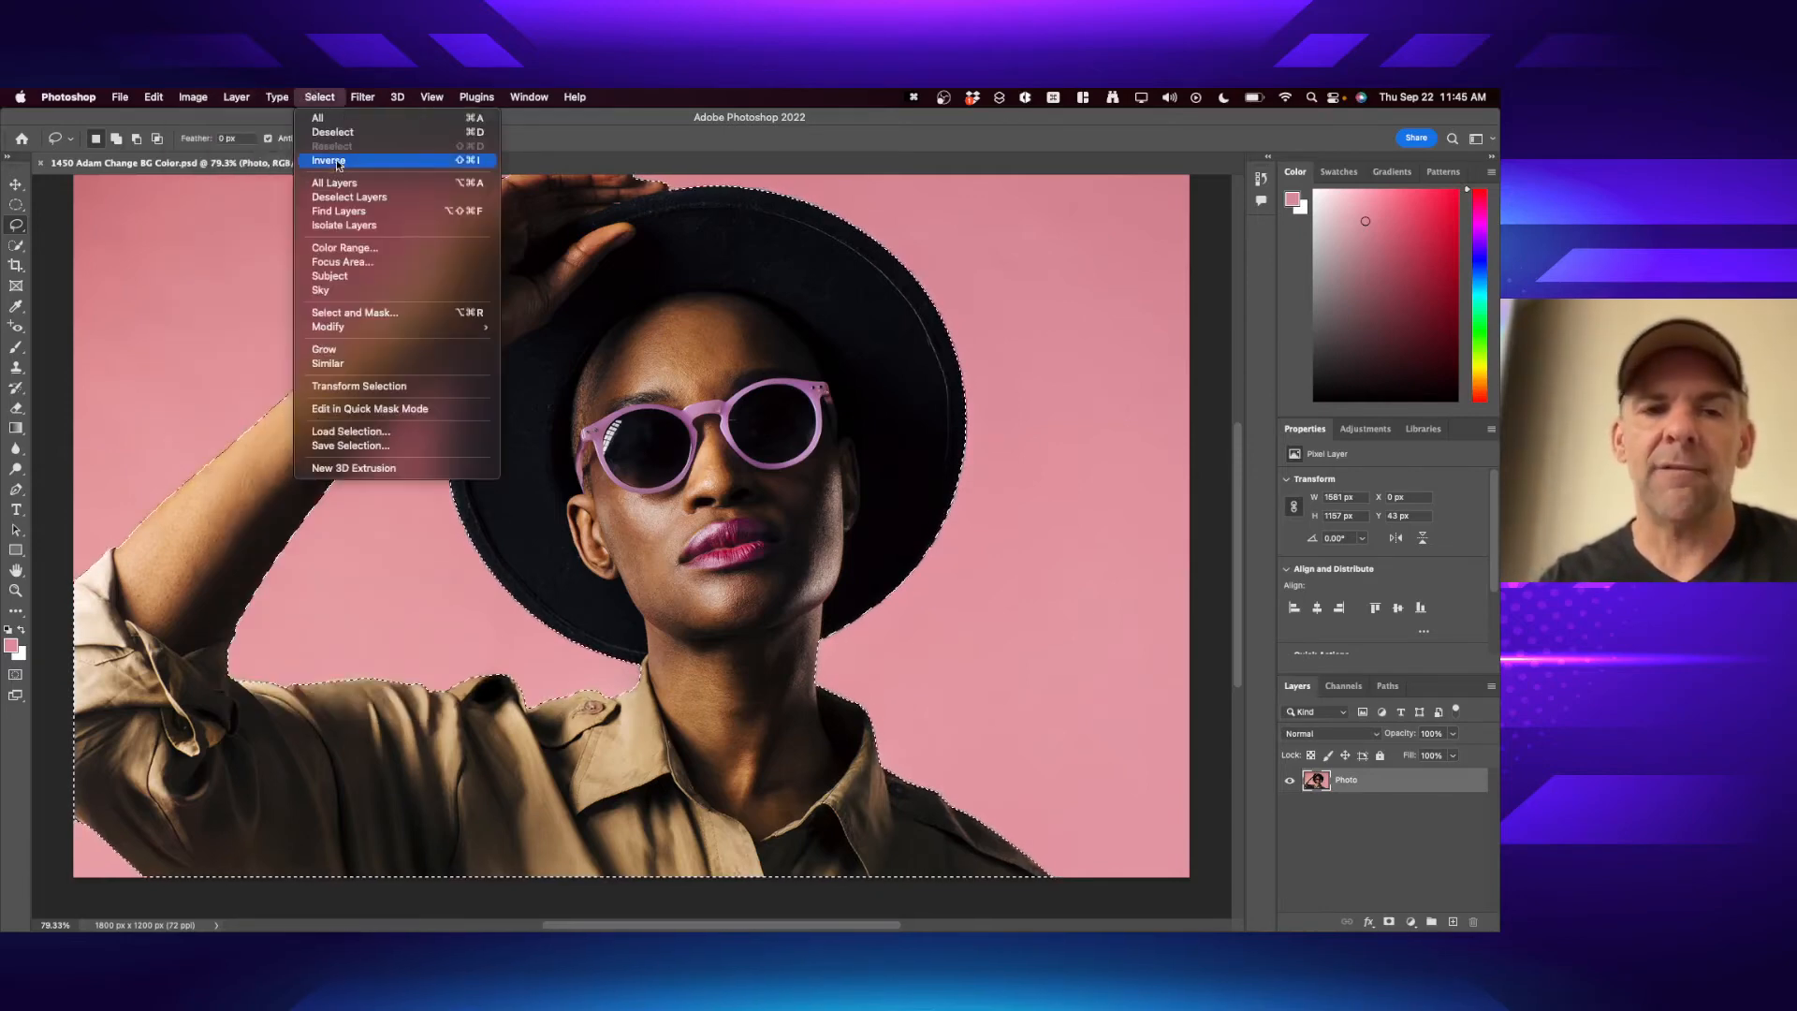
left_click(474, 162)
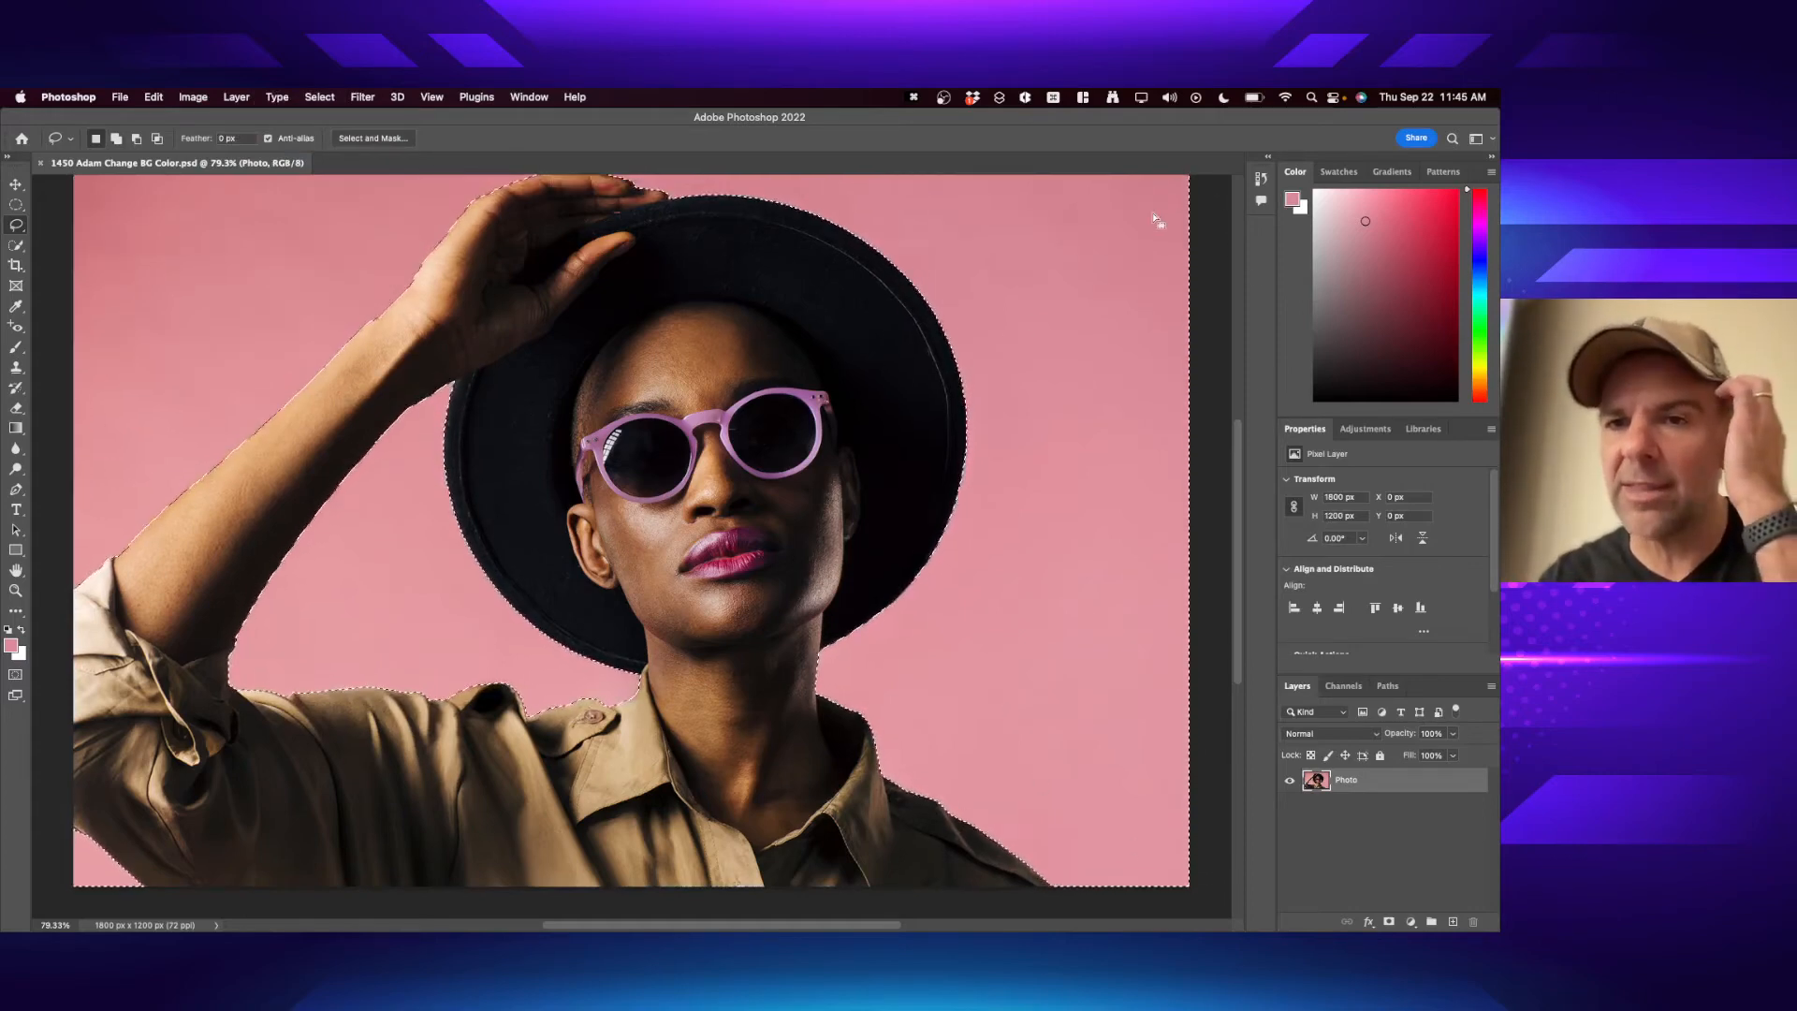
- Try masking the Photo layer from the inverted background selection twice, undoing the mask each time
scroll(1161, 217, "up", 2)
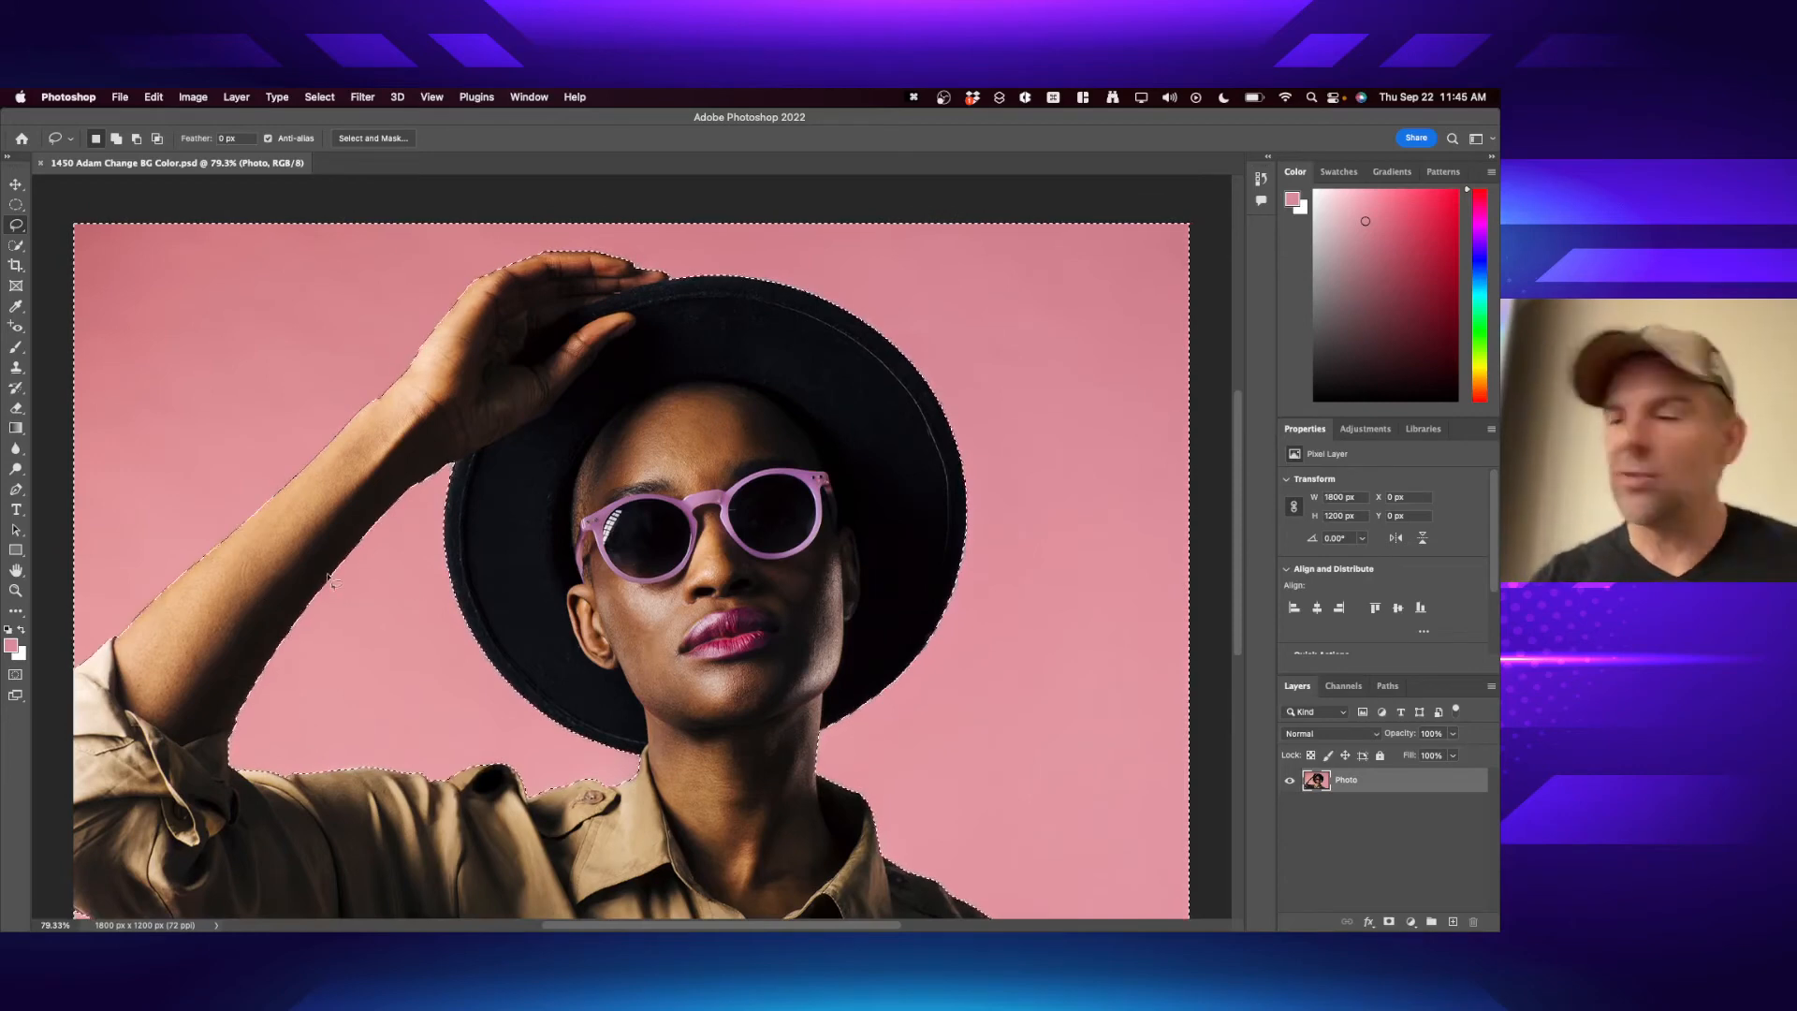
key("super+minus")
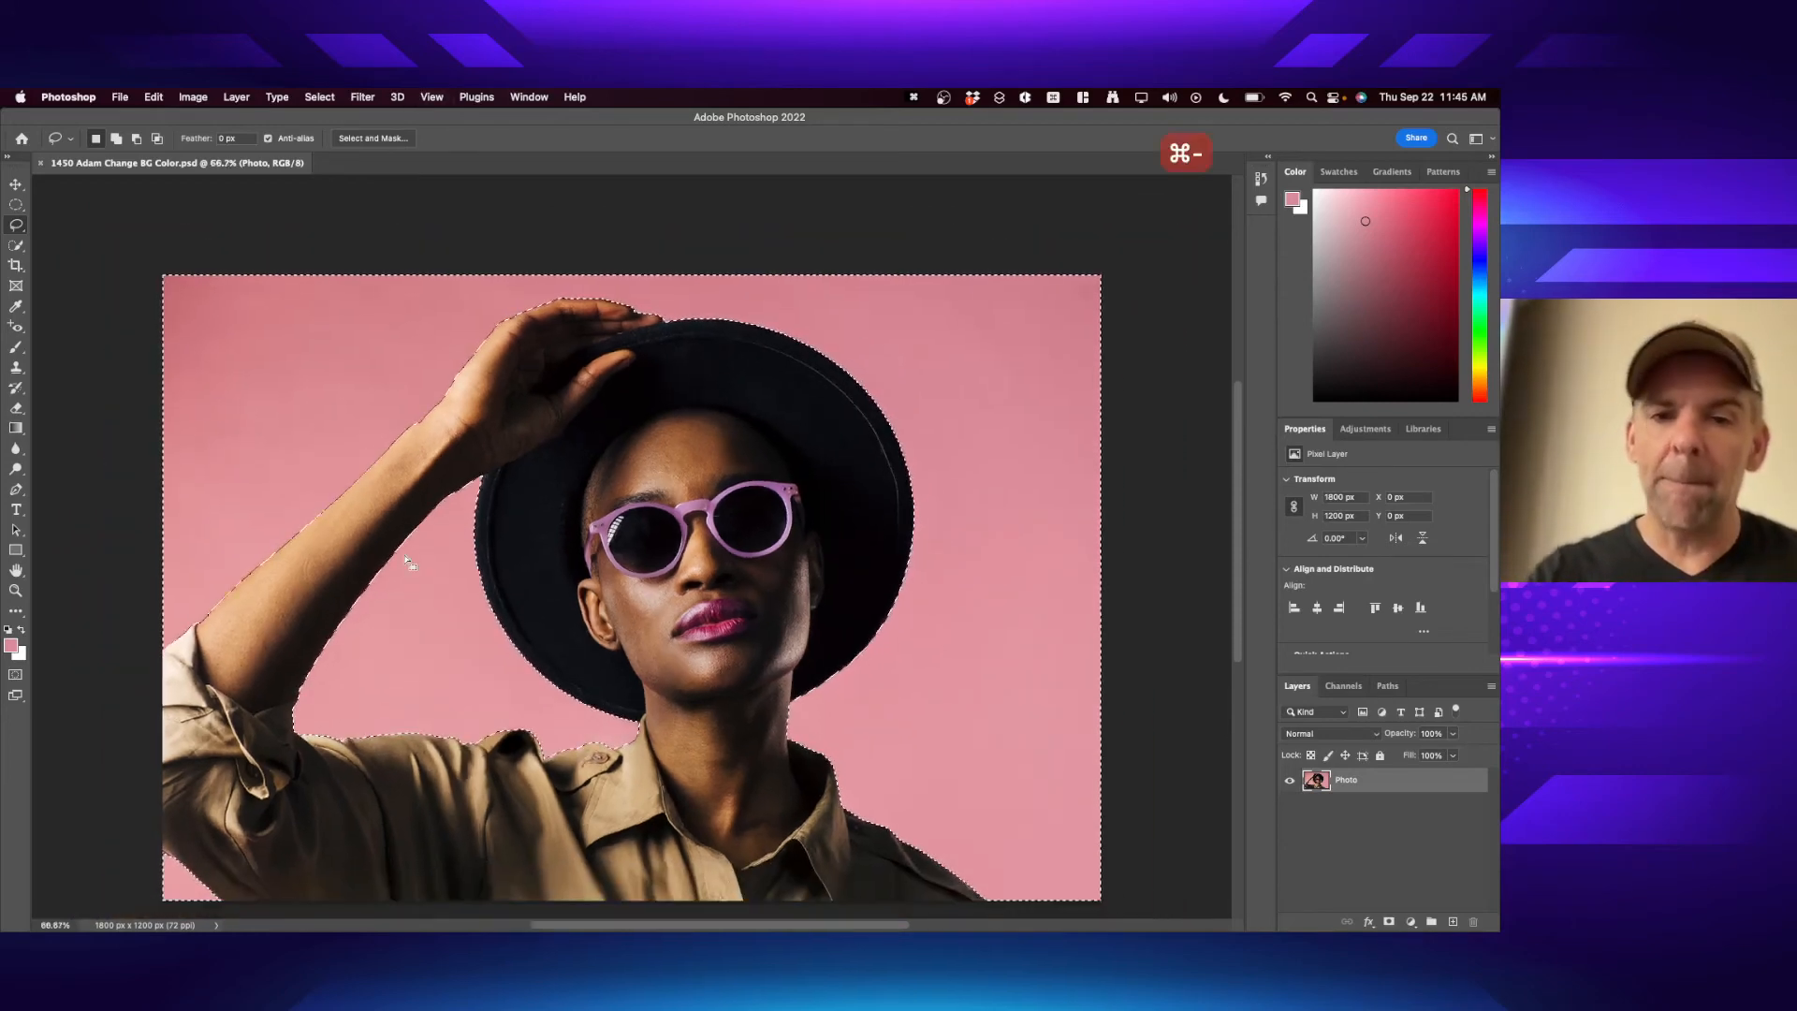
scroll(613, 681, "down", 2)
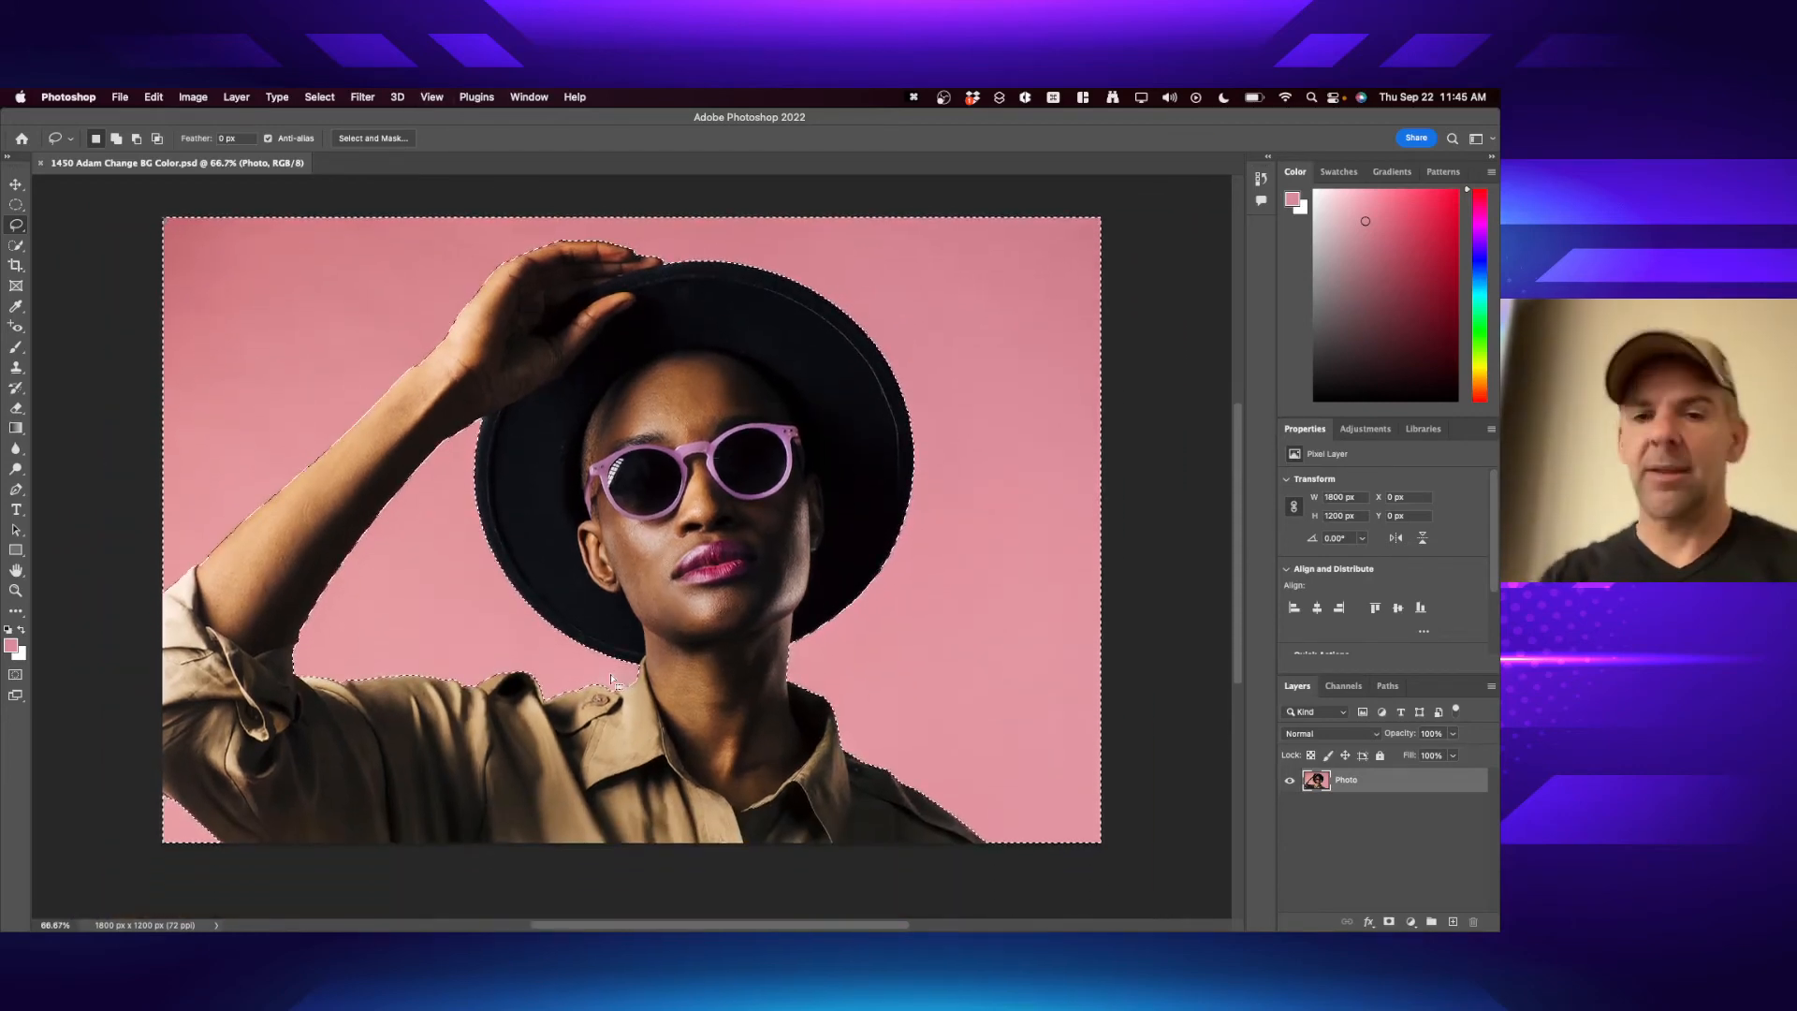
left_click(1389, 923)
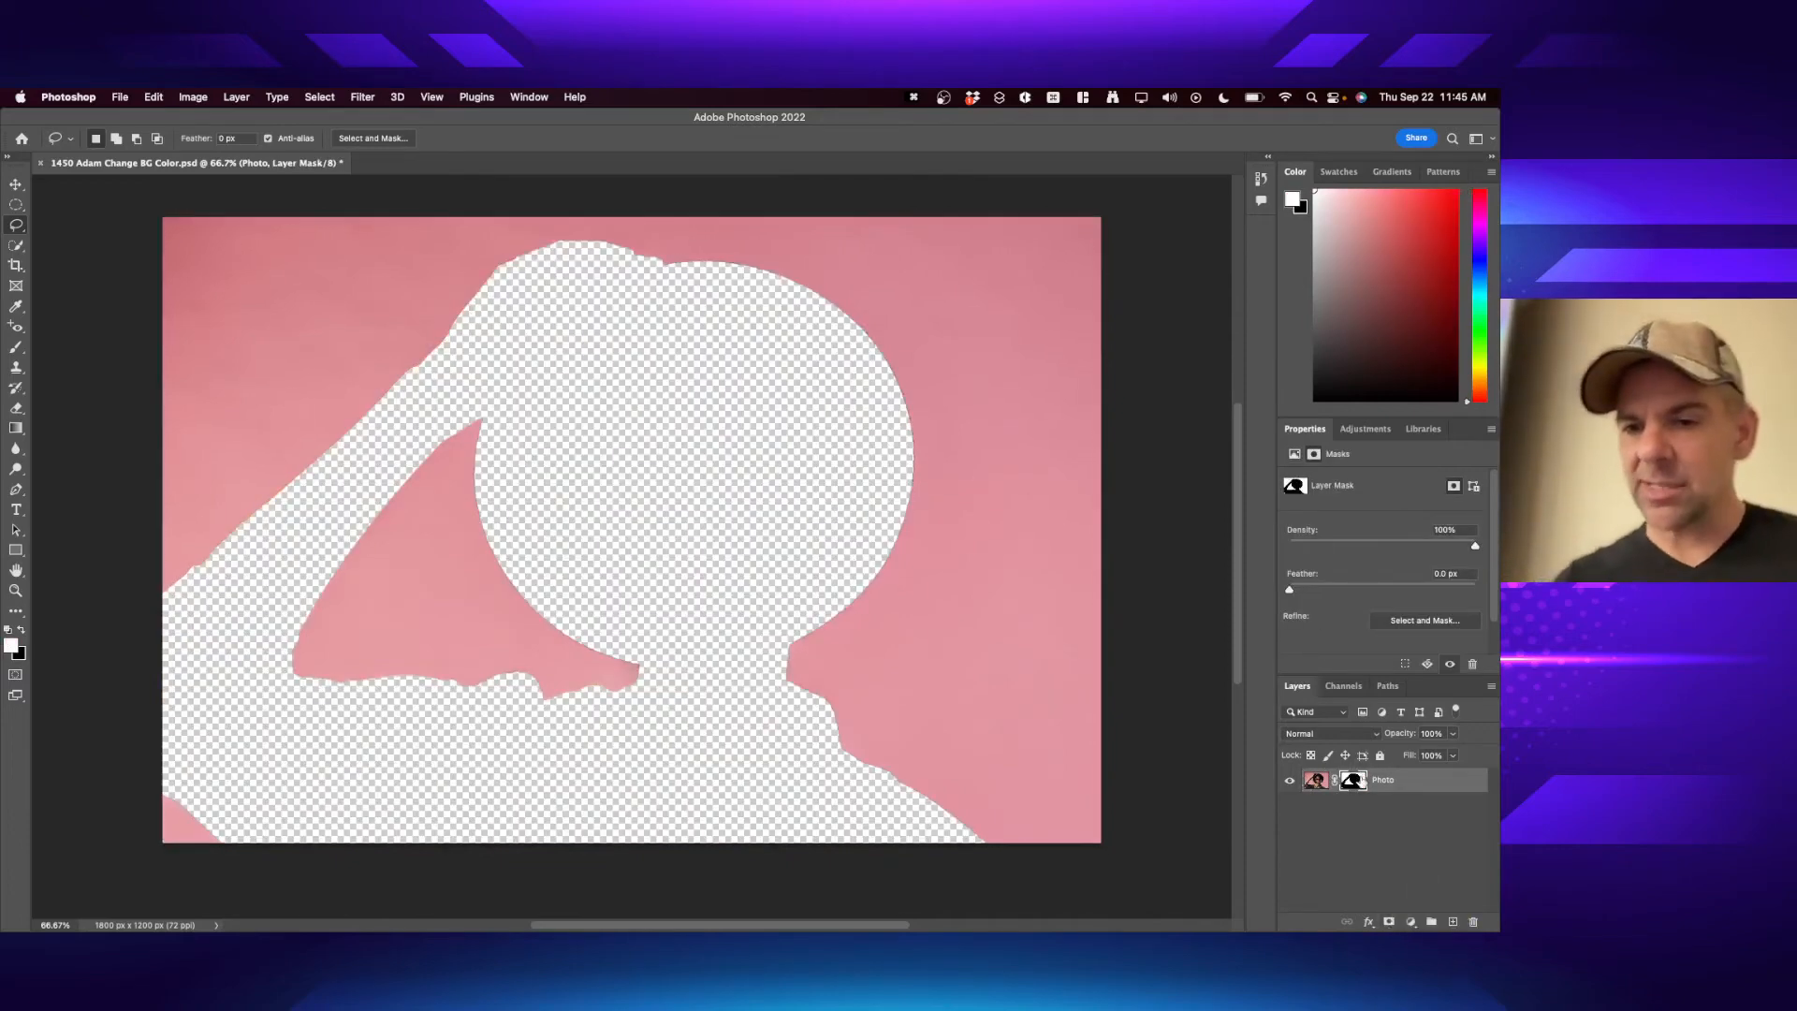
key("super+z")
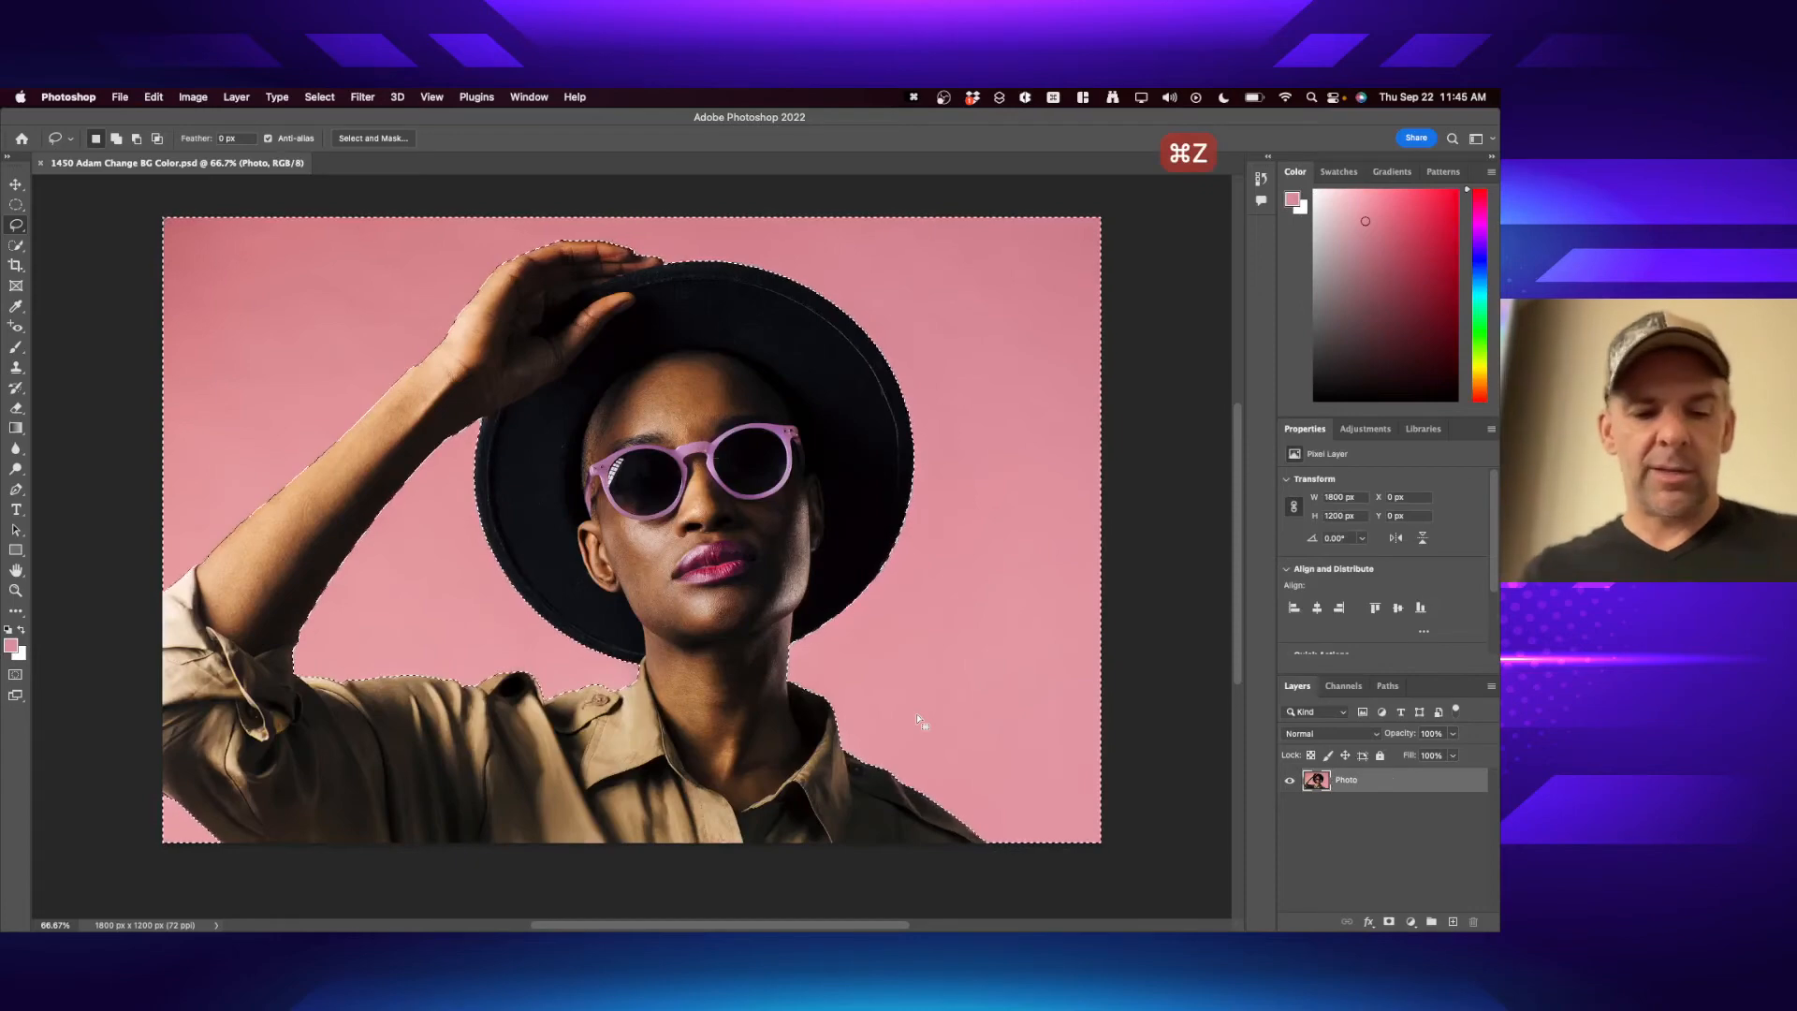
key("alt+shift+i")
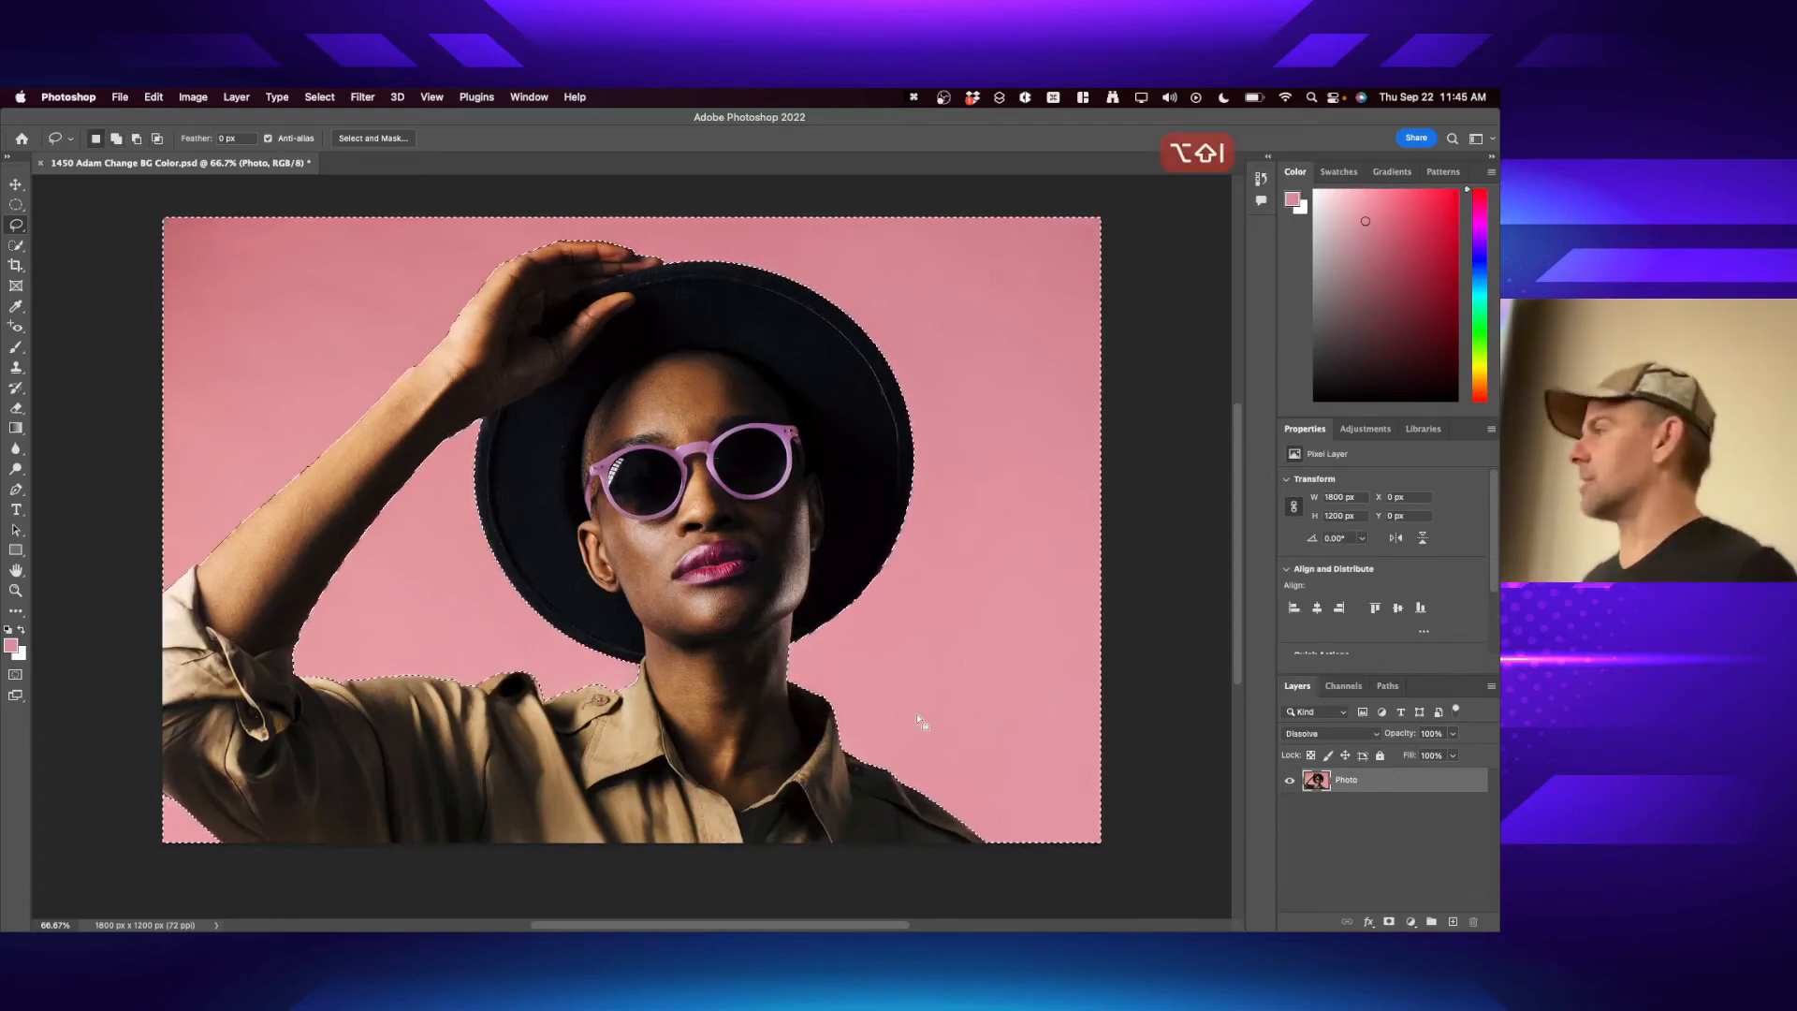
left_click(1389, 922)
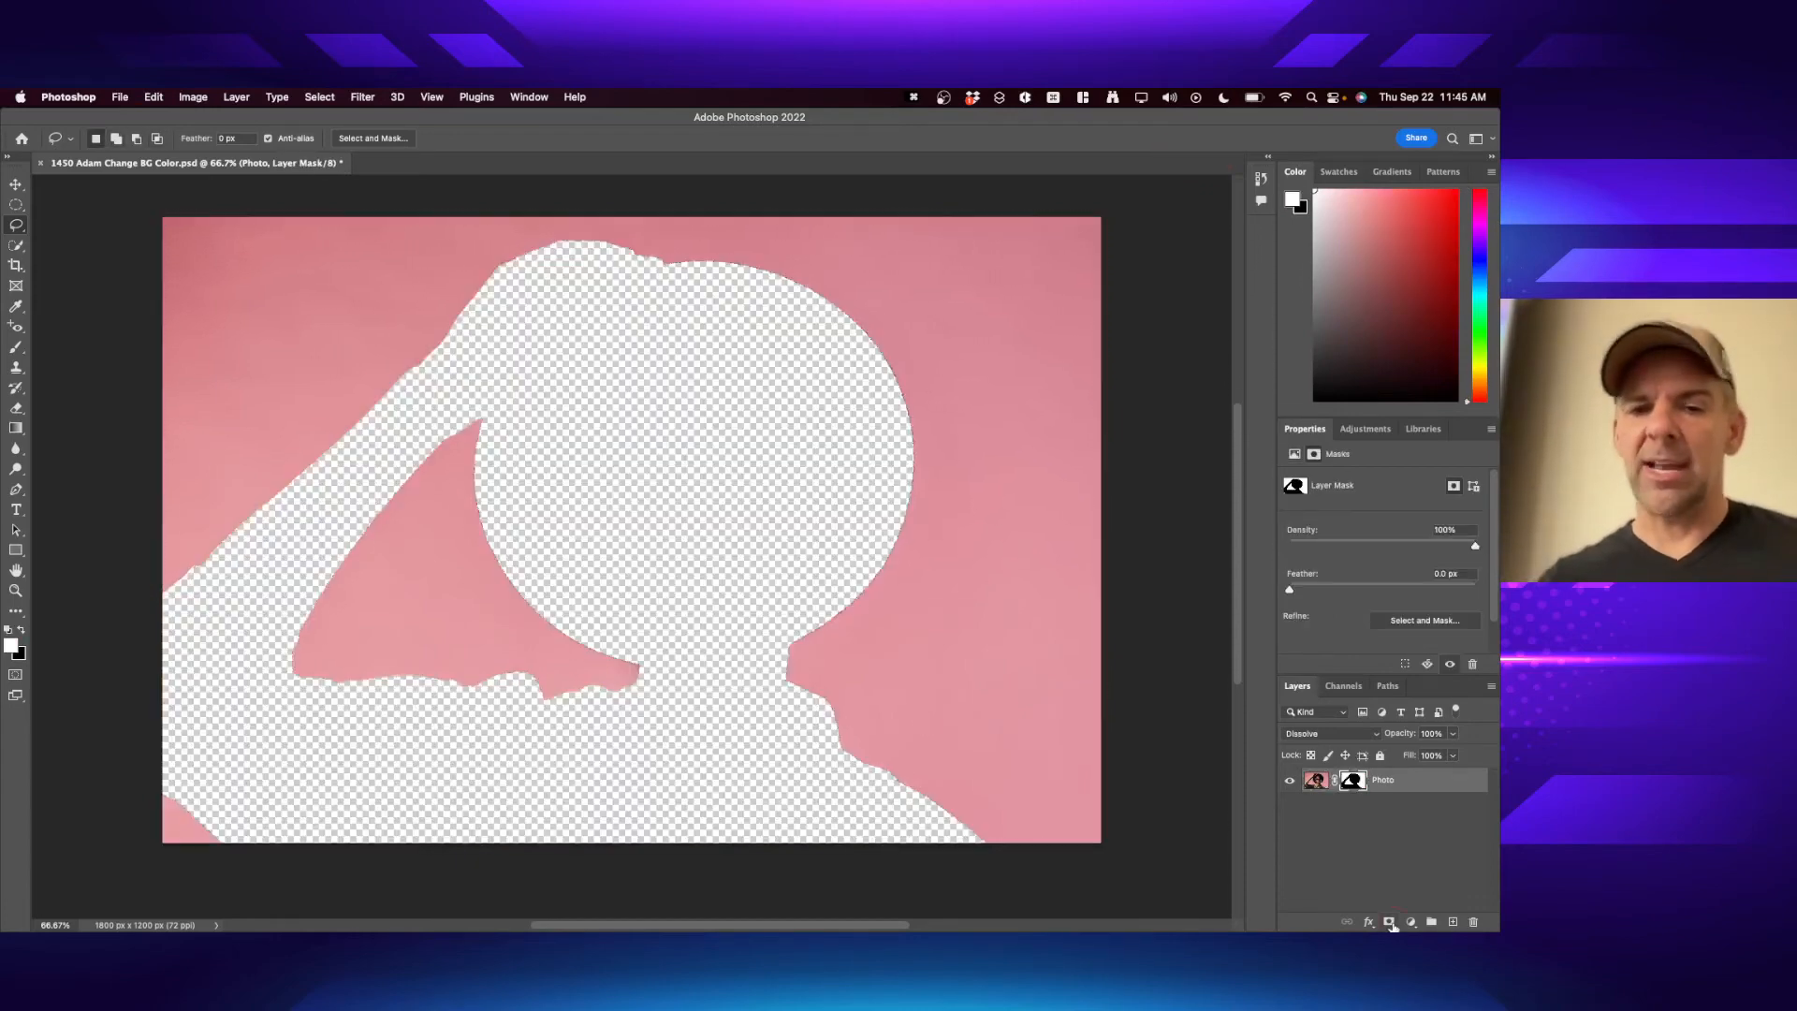
key("super+z")
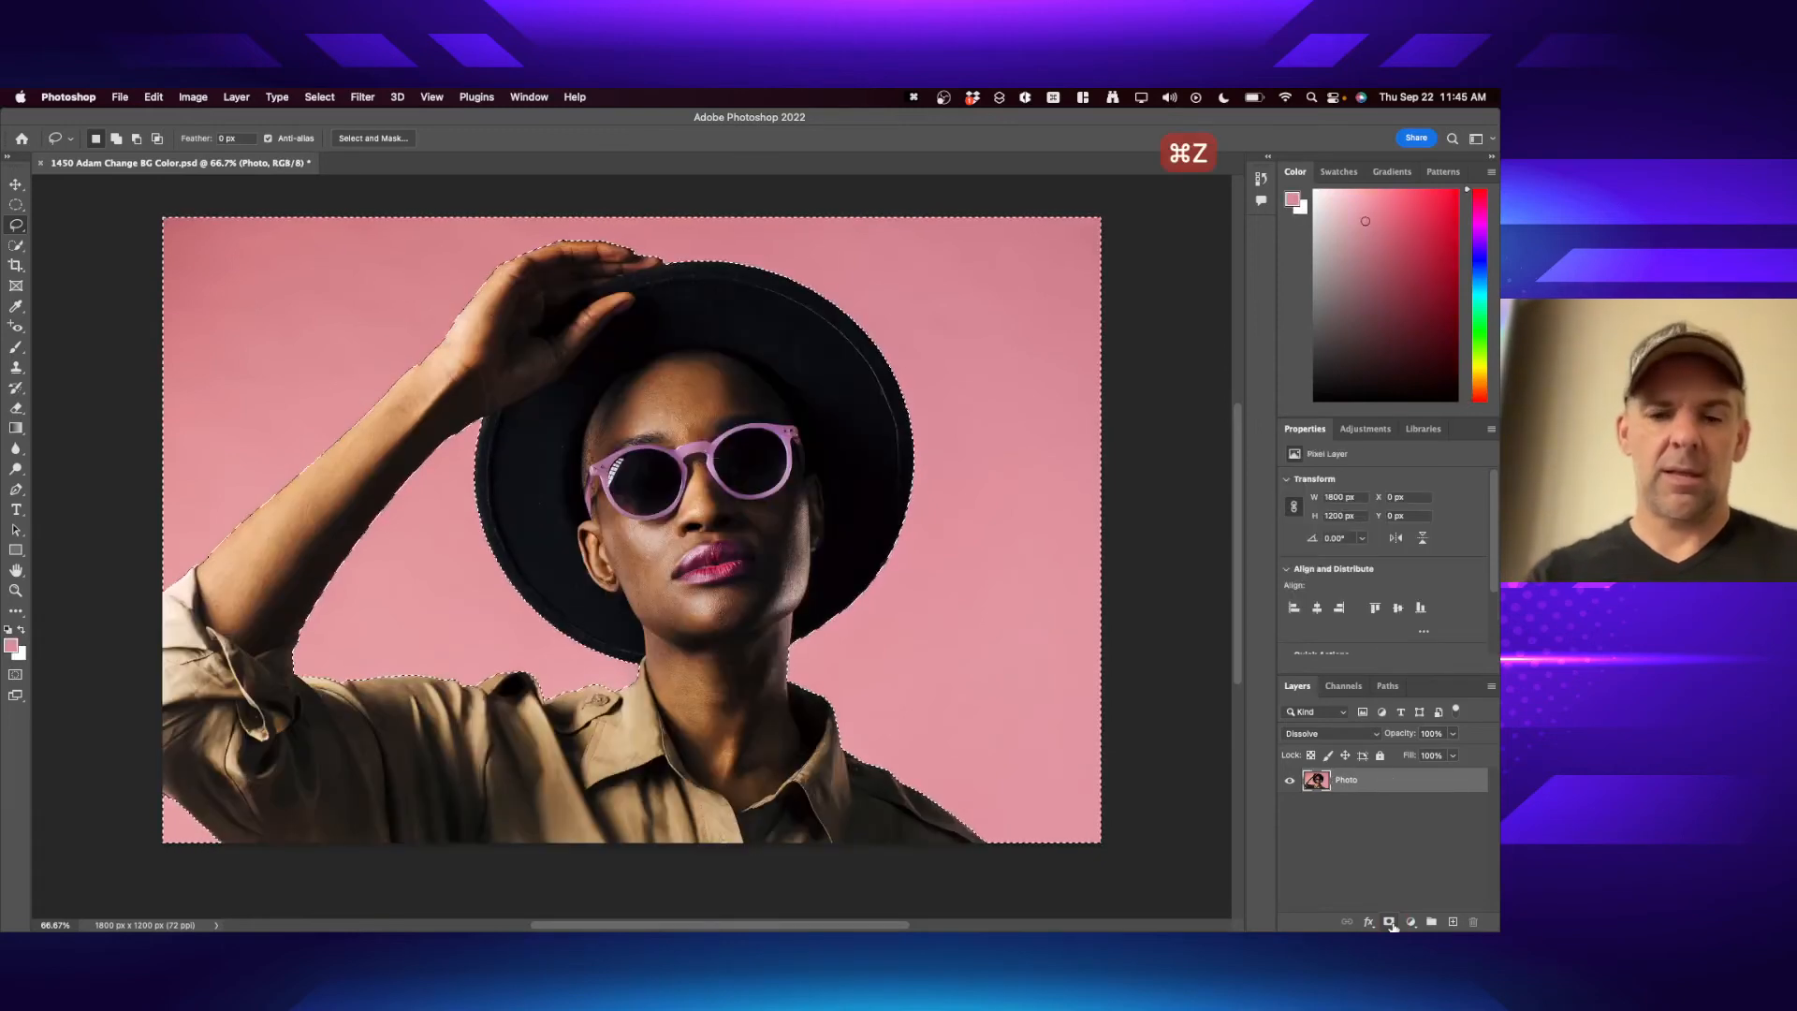
- Invert the selection back to the woman, add it as the Photo layer's mask, and deselect the layer
key("alt+shift+i")
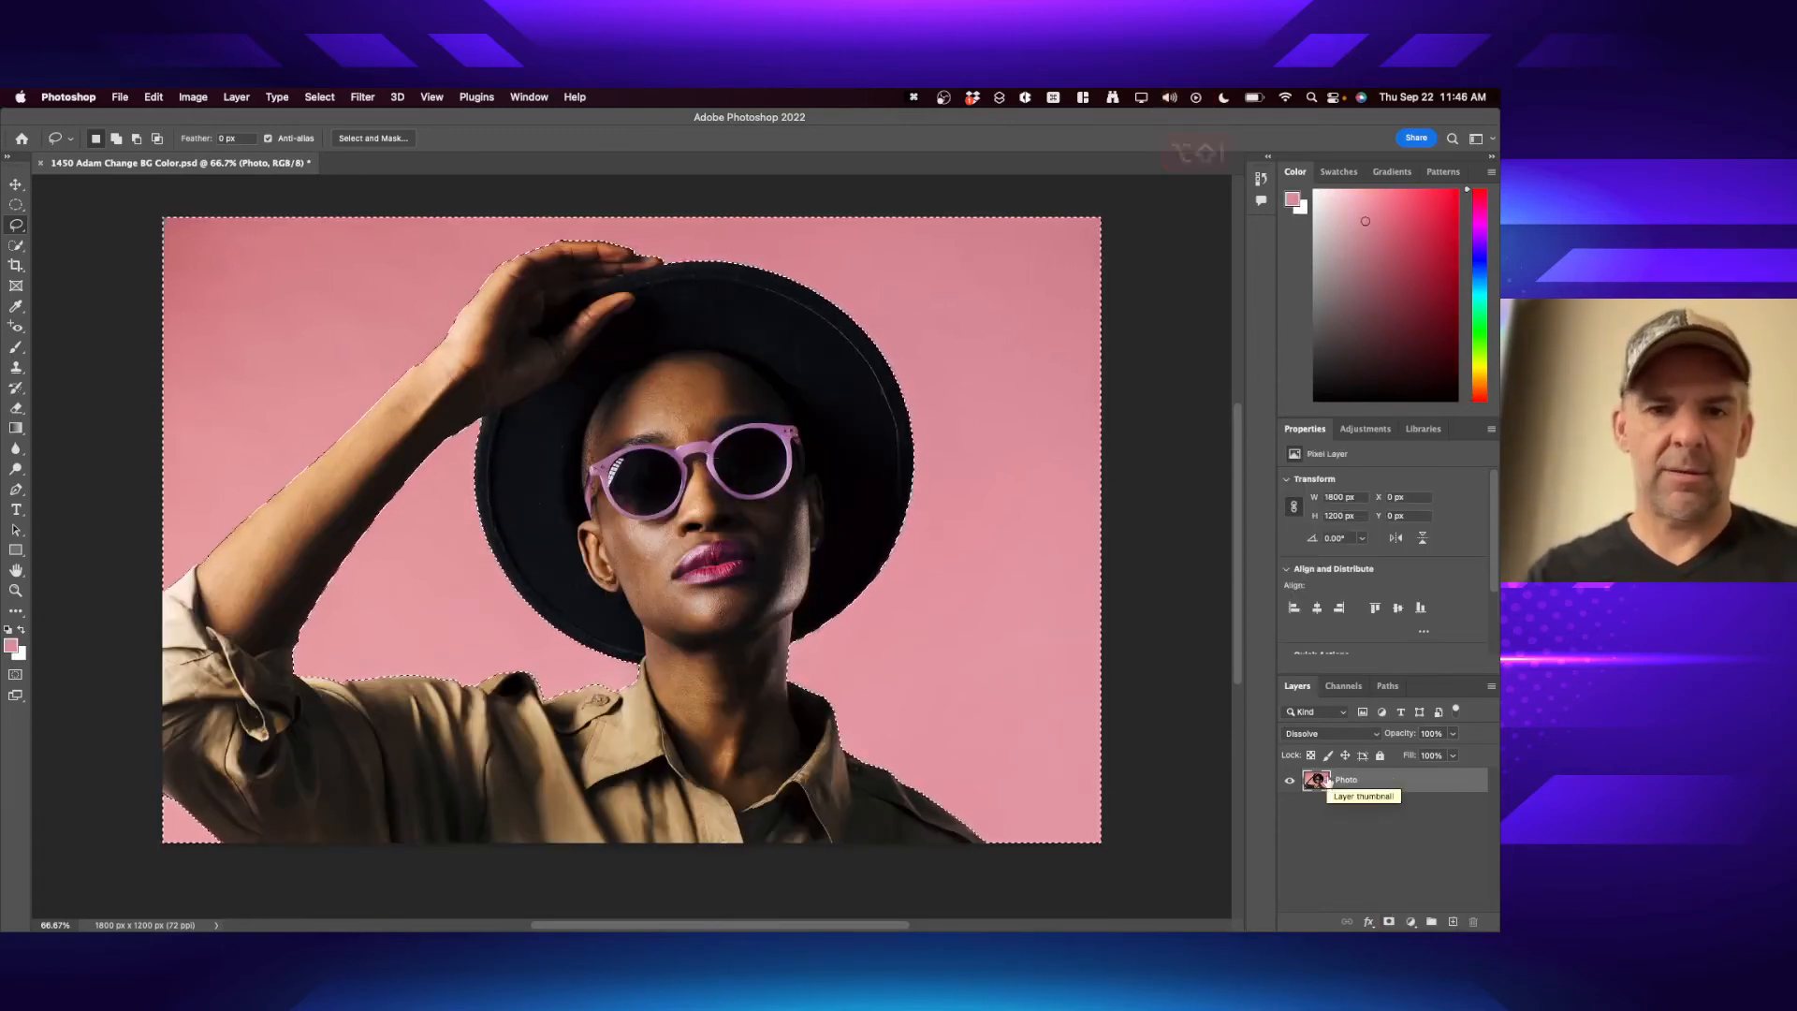
key("super+shift+i")
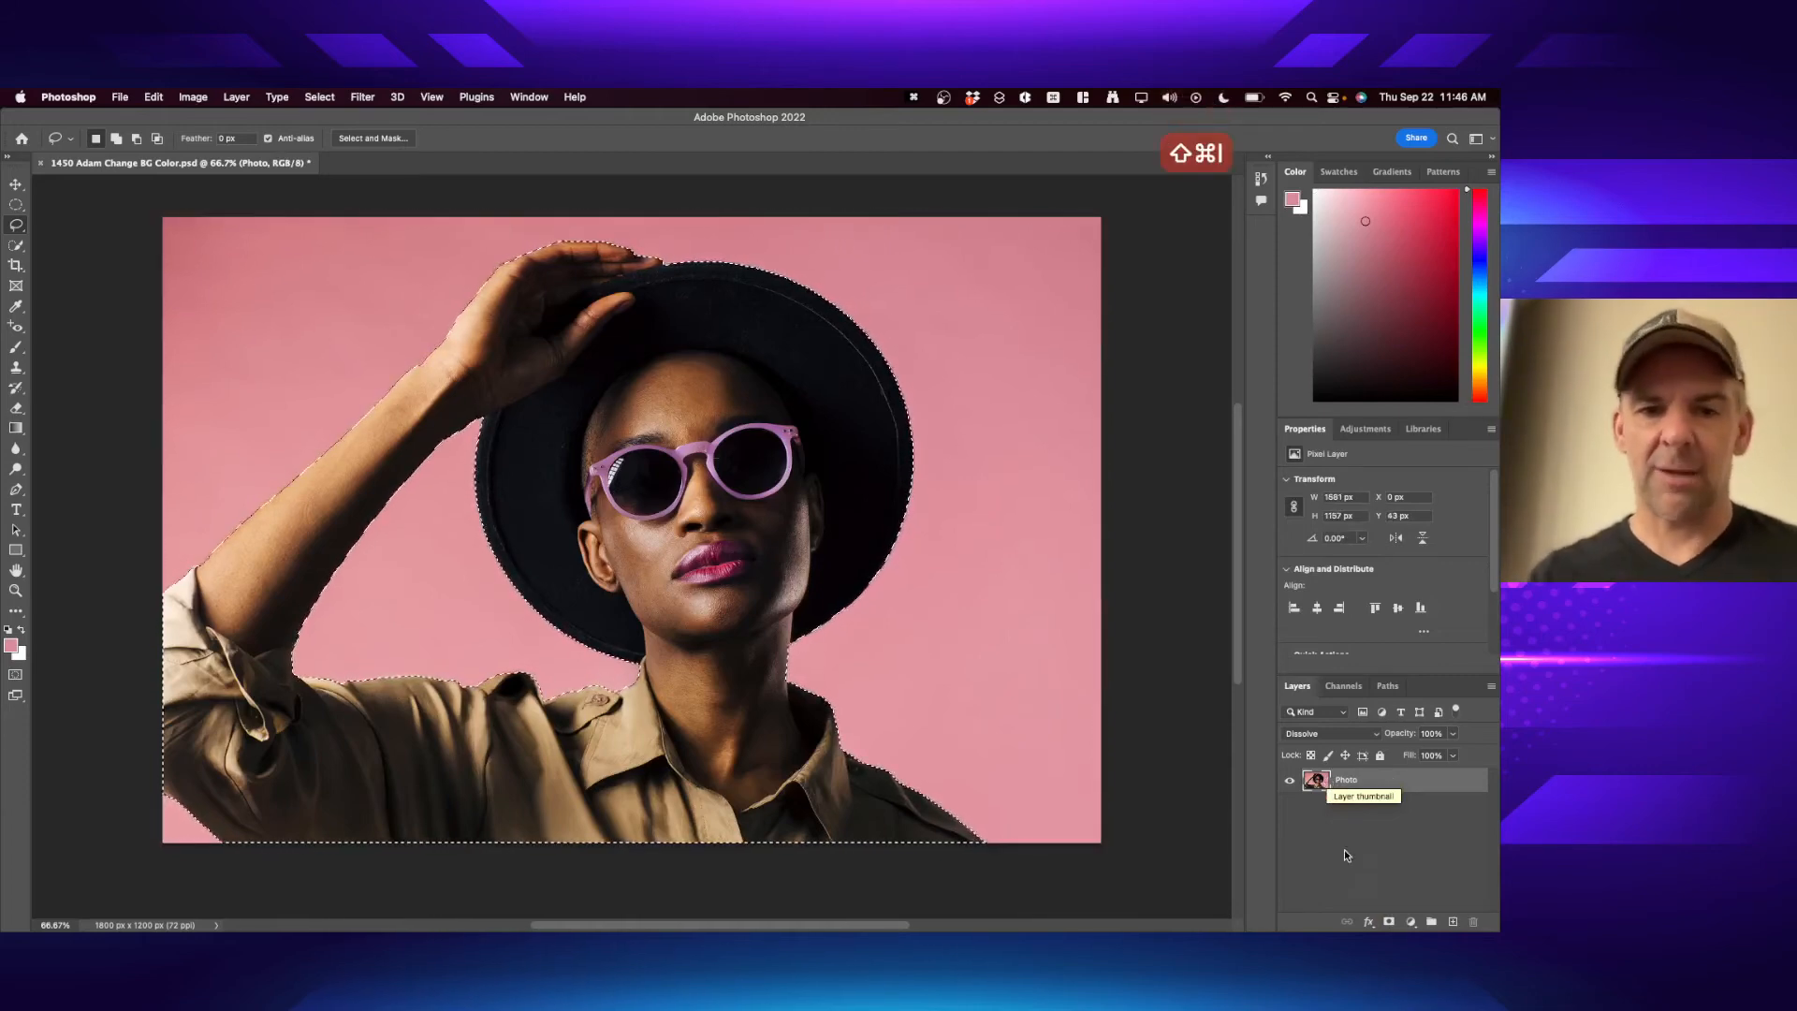
left_click(1389, 922)
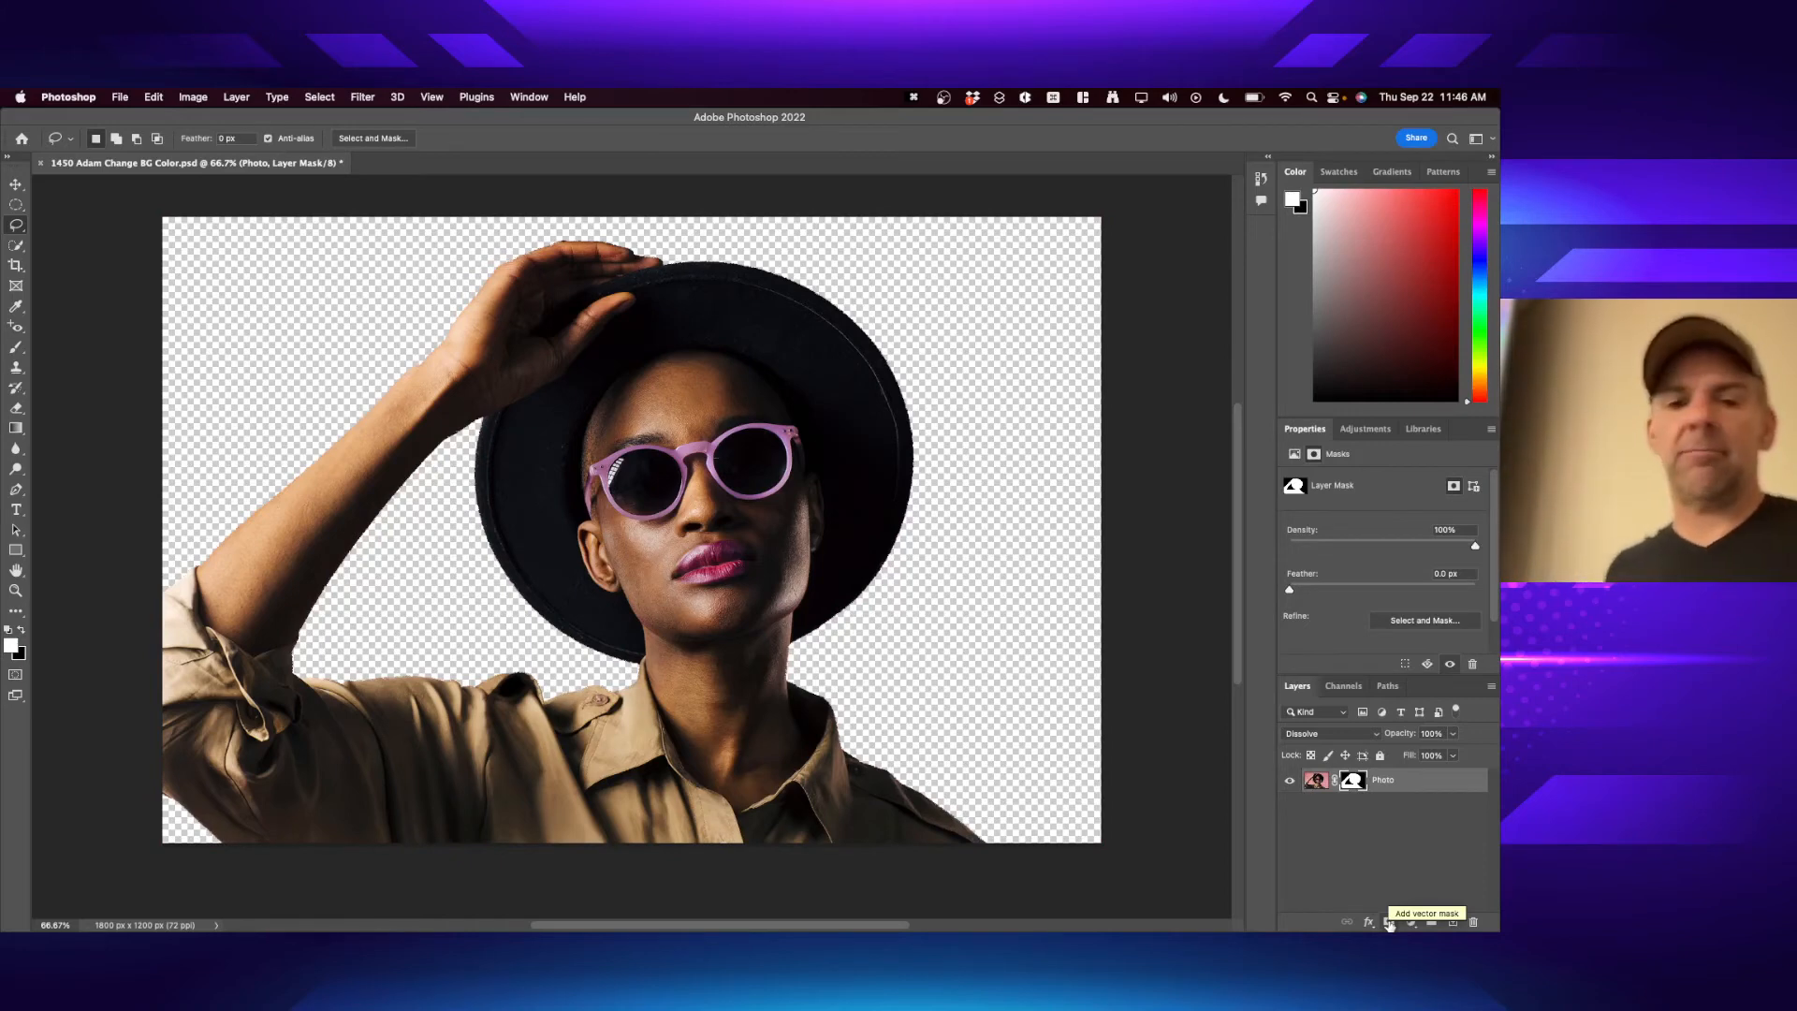
left_click(1383, 844)
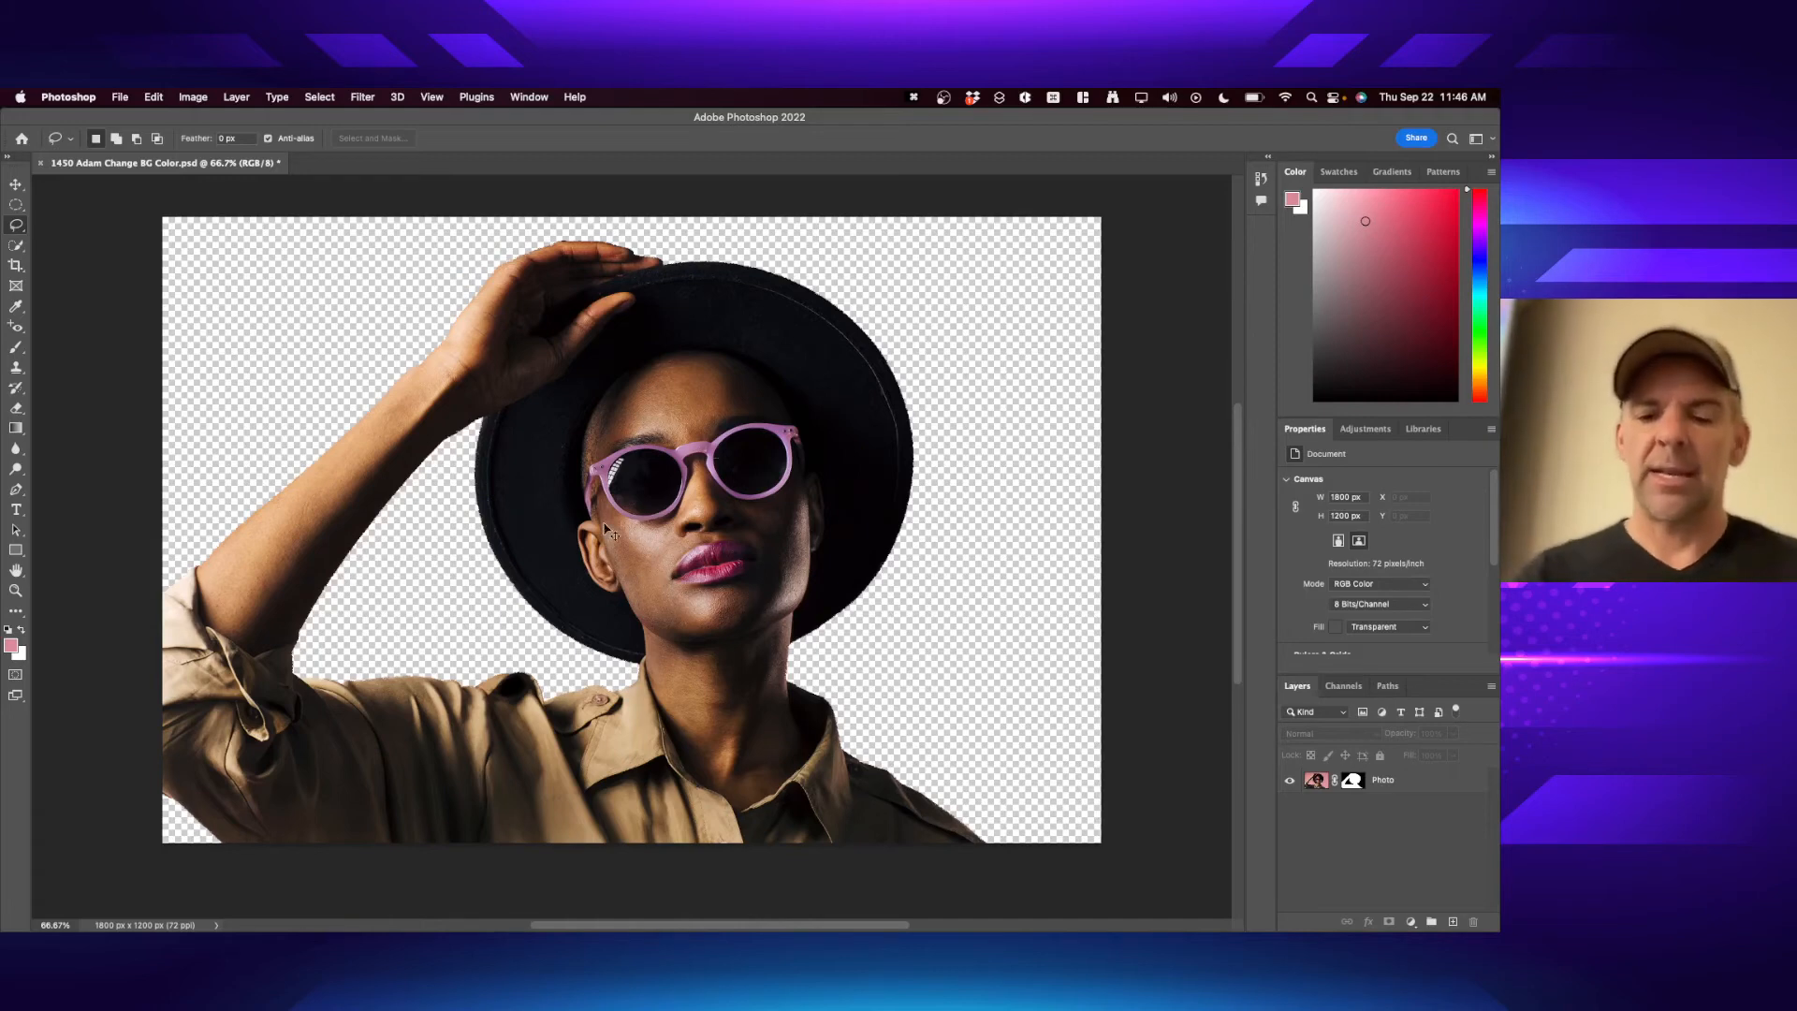
- Try widening the canvas to 4000 pixels with the anchor at middle left, and undo it
key("super+minus")
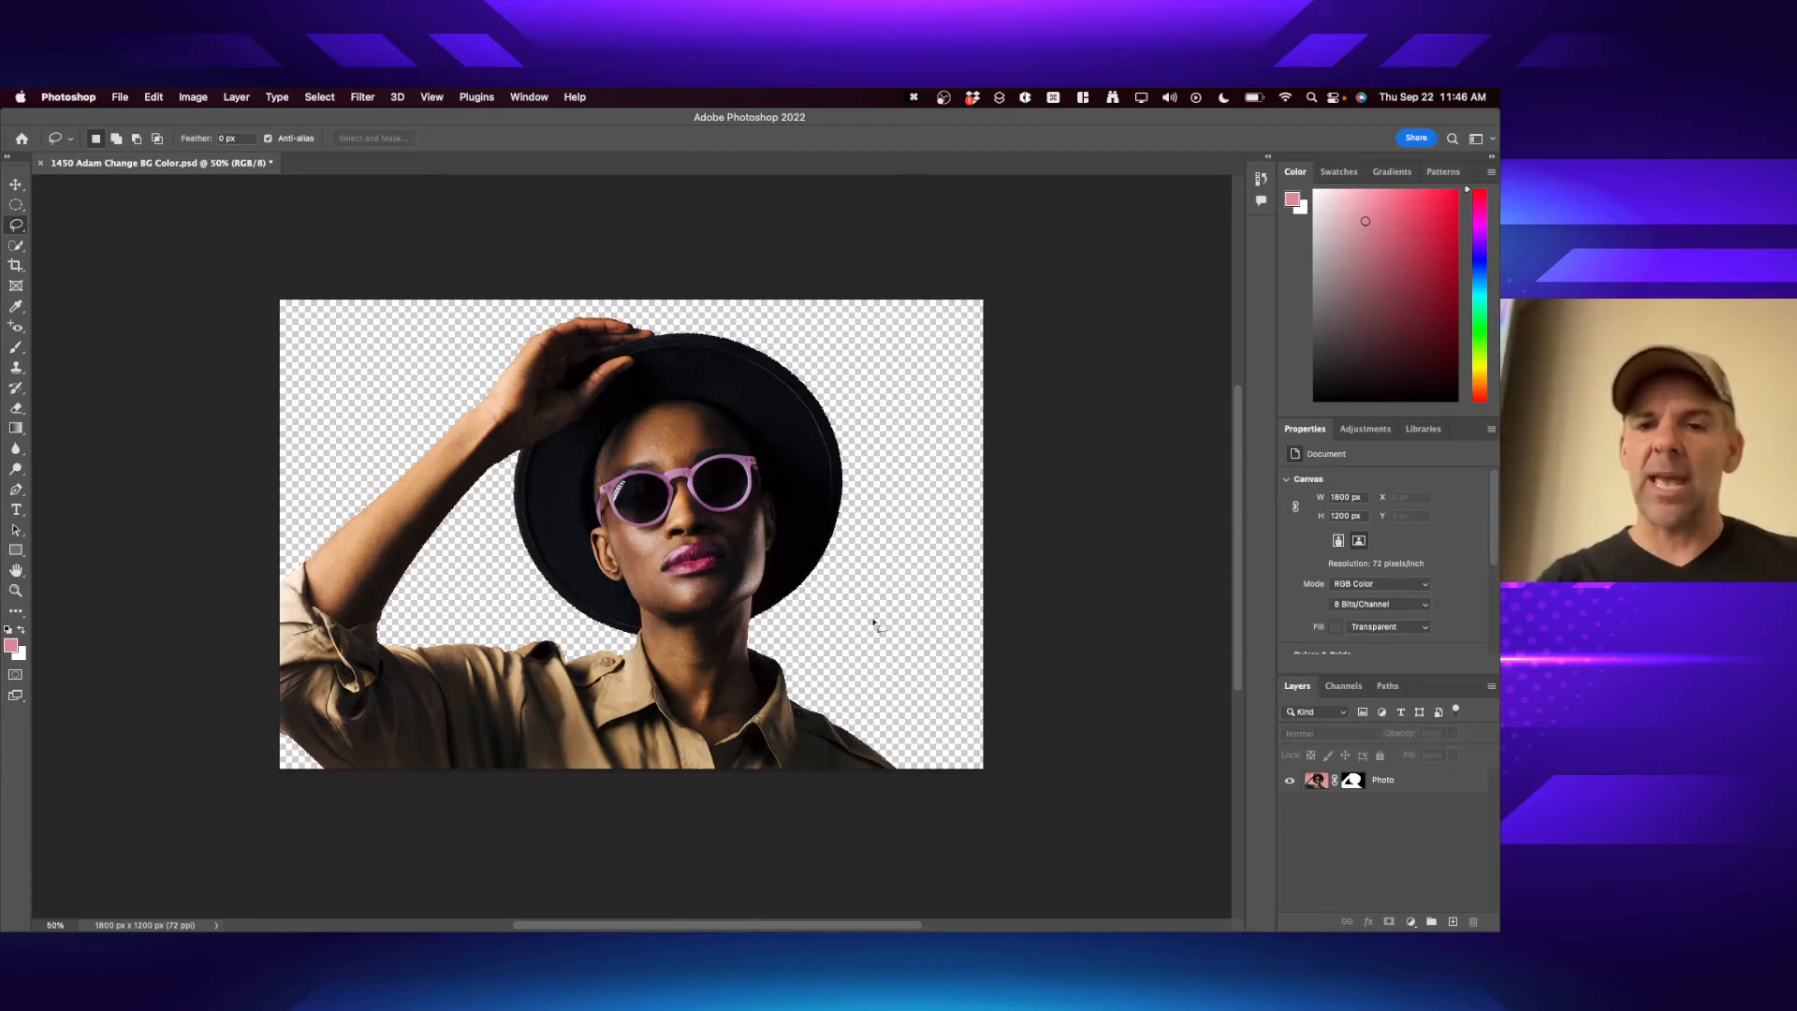
left_click(194, 94)
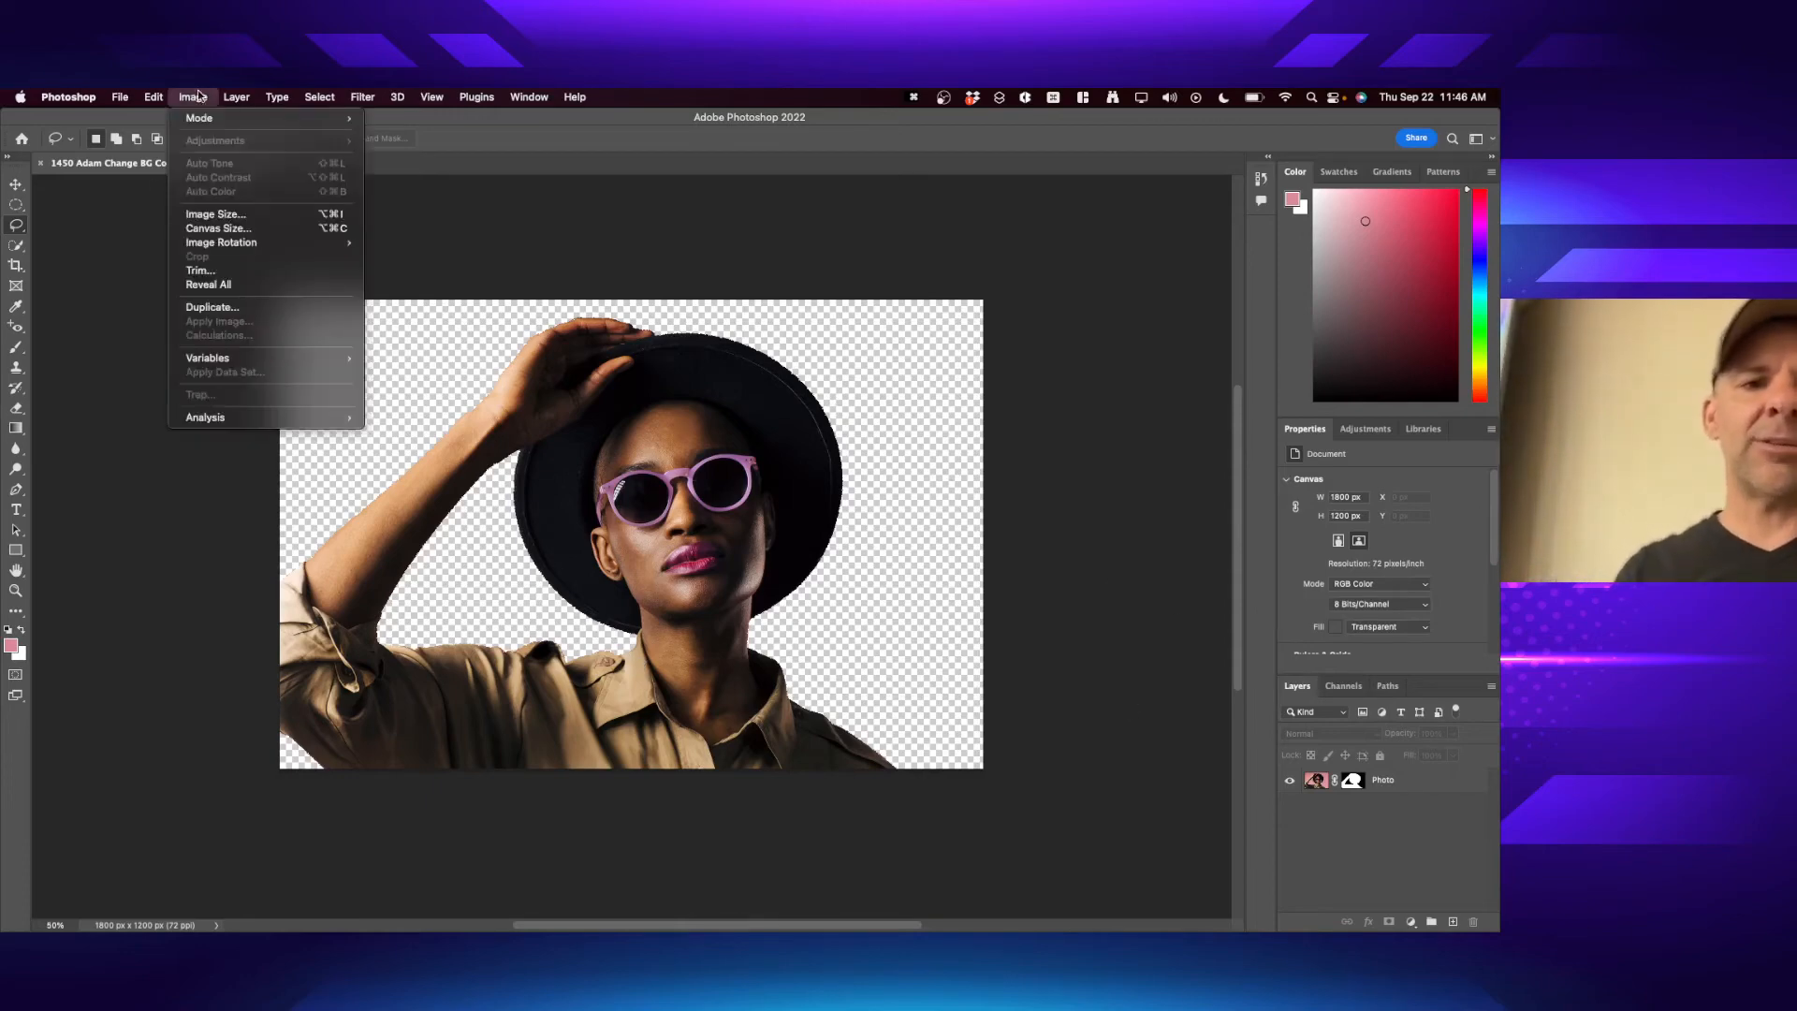
left_click(234, 229)
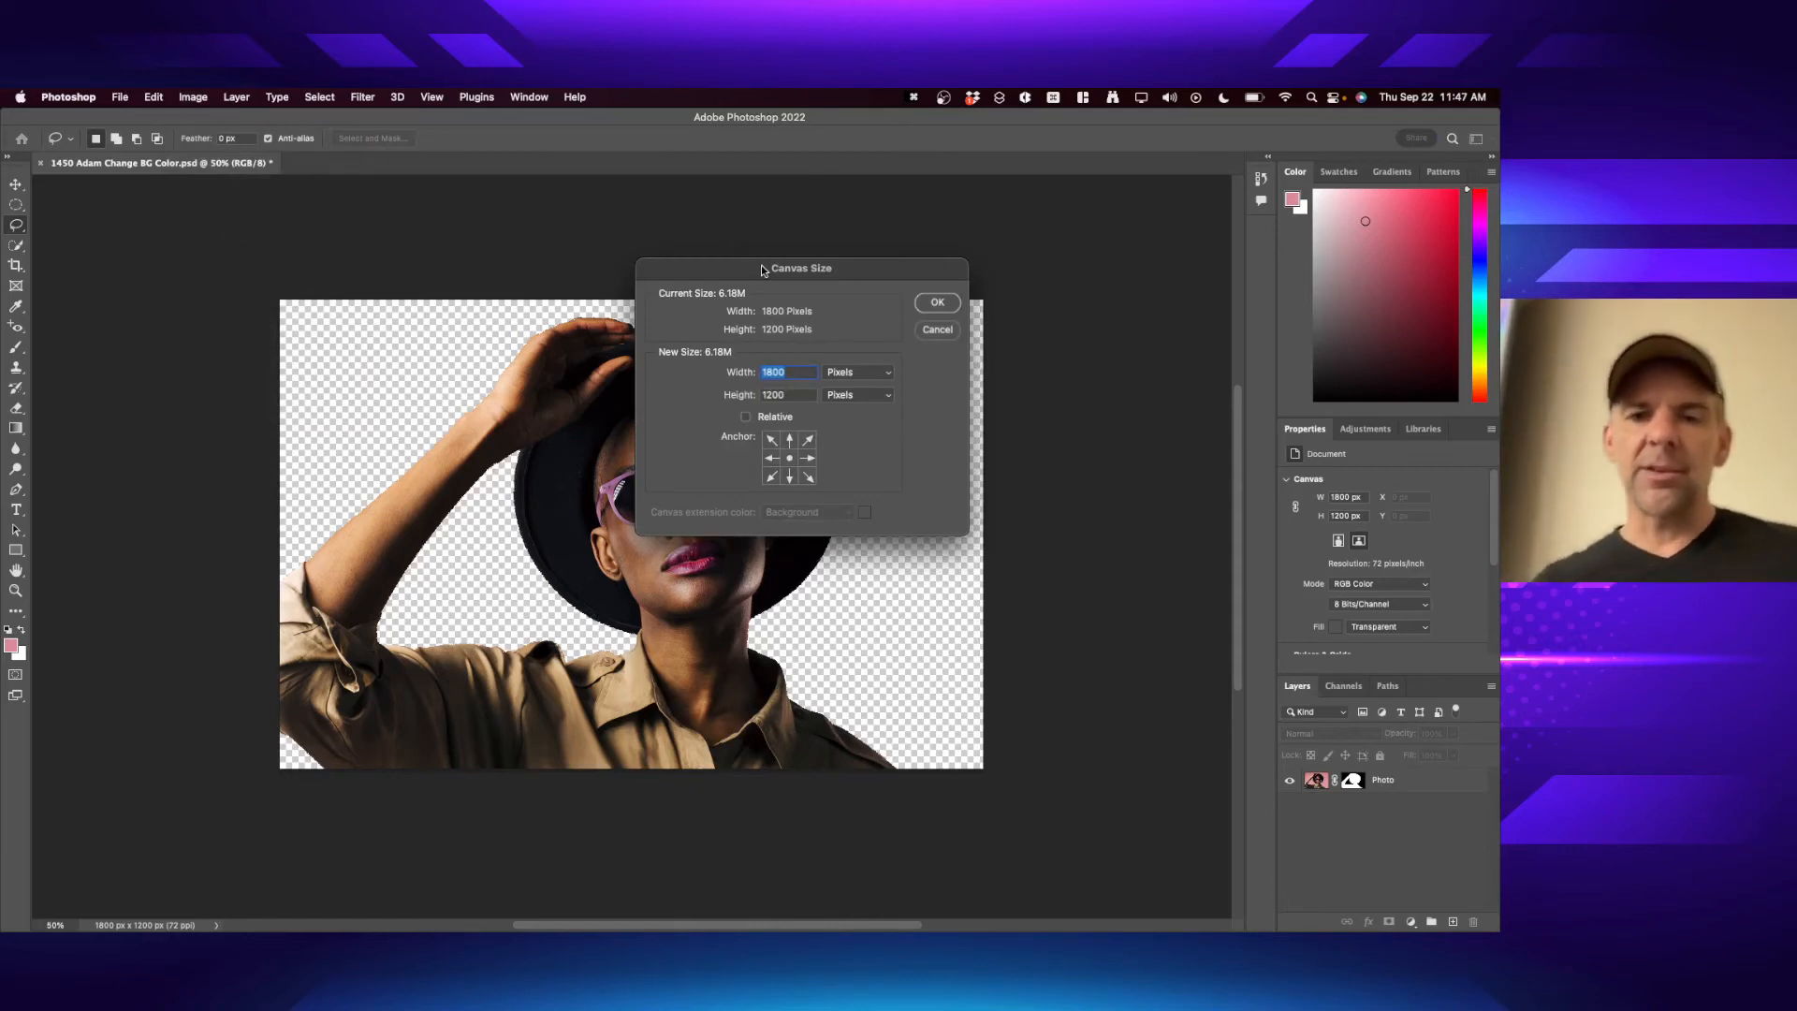
left_click_drag(761, 268, 936, 195)
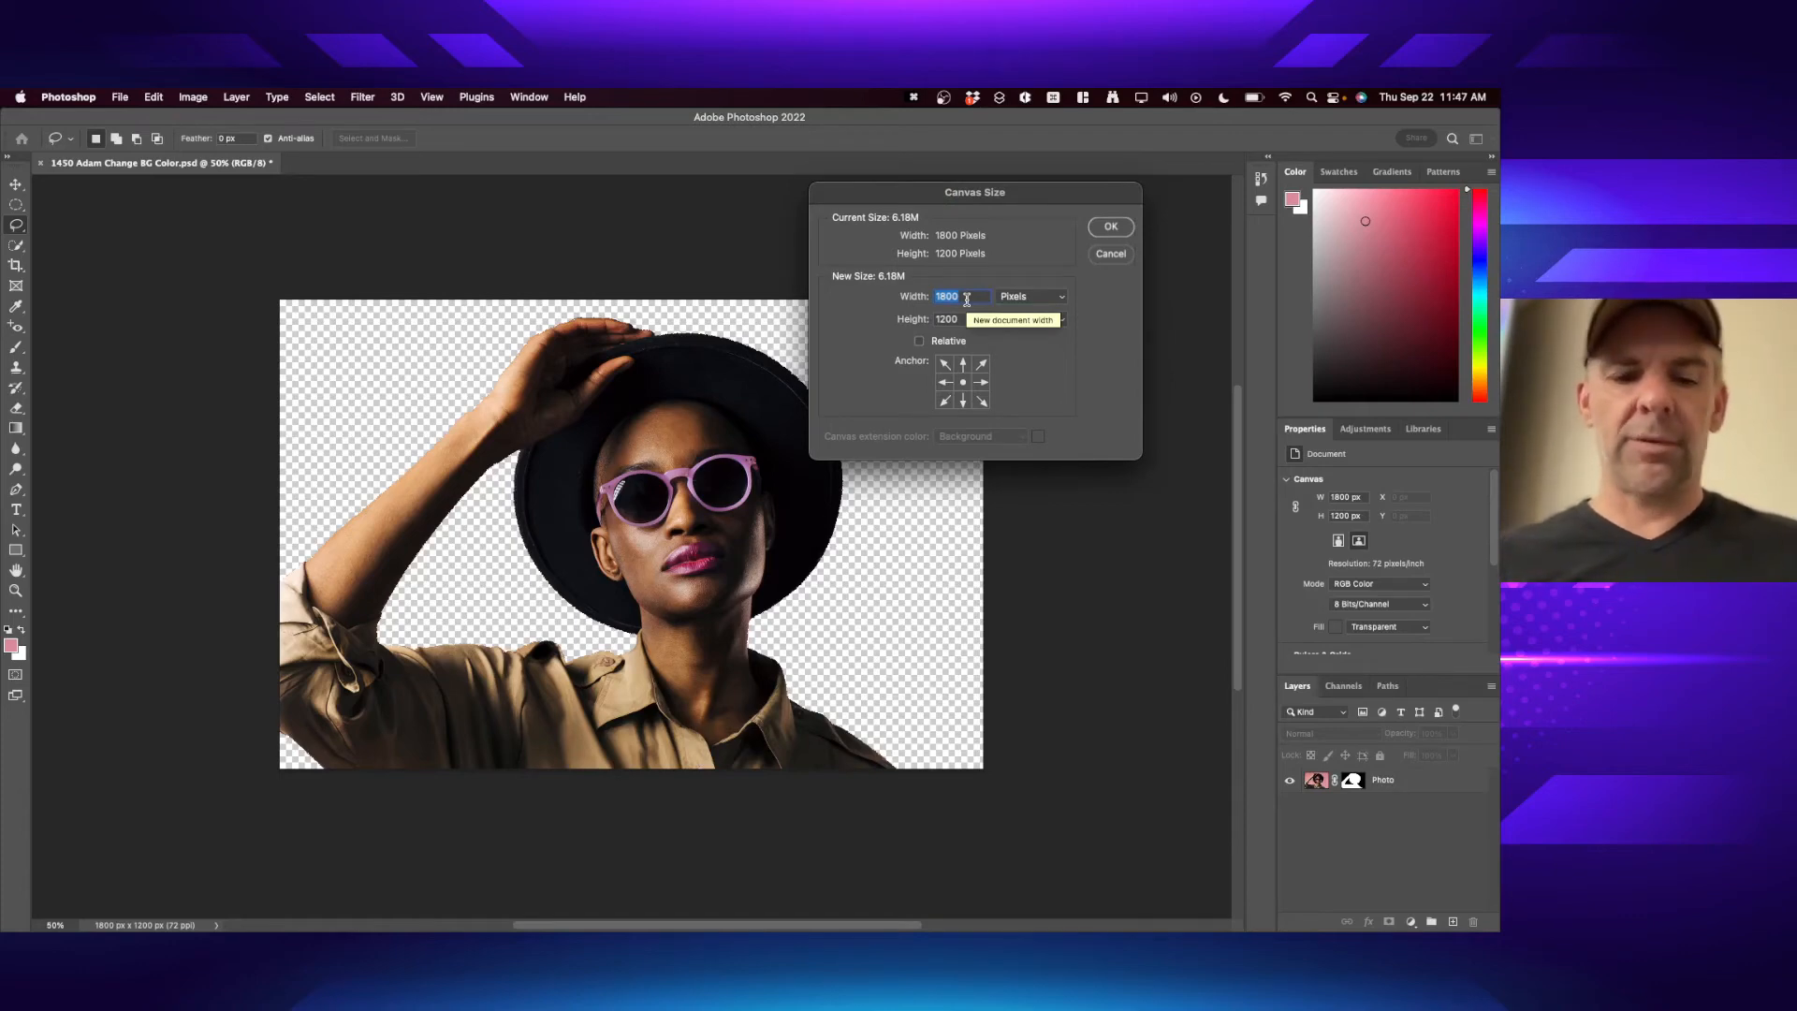
type("4000")
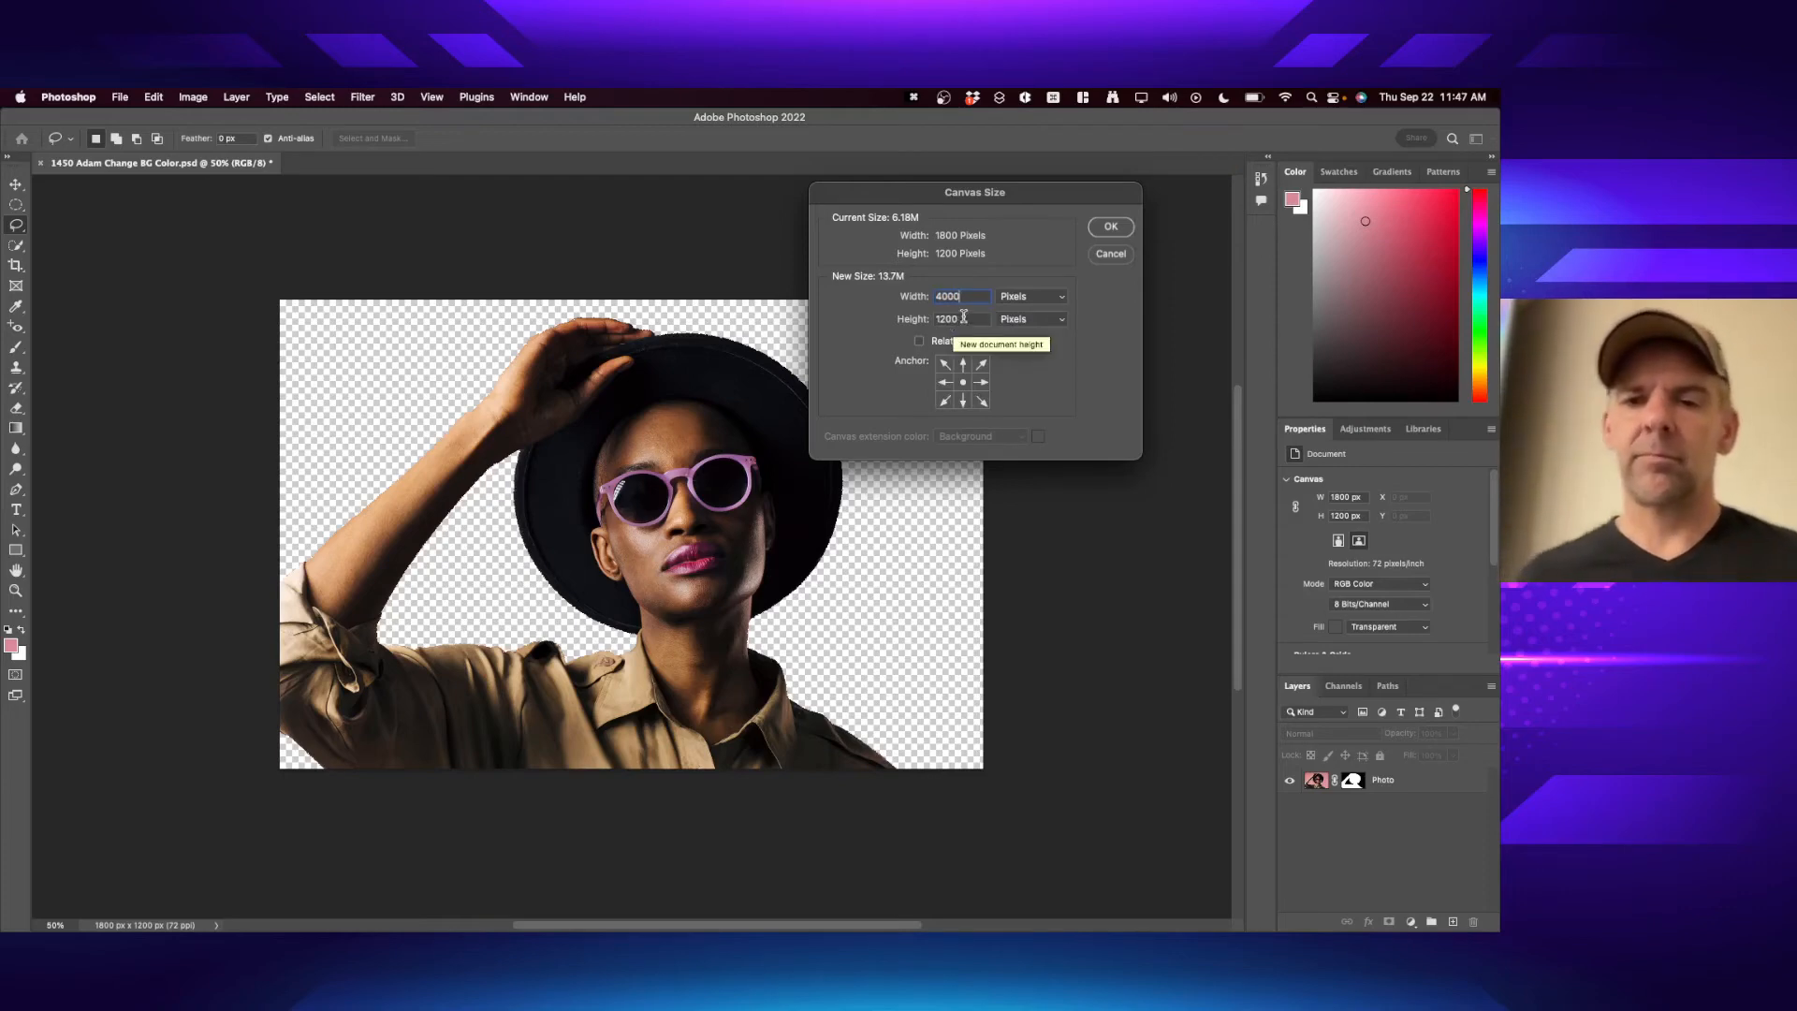
left_click(945, 383)
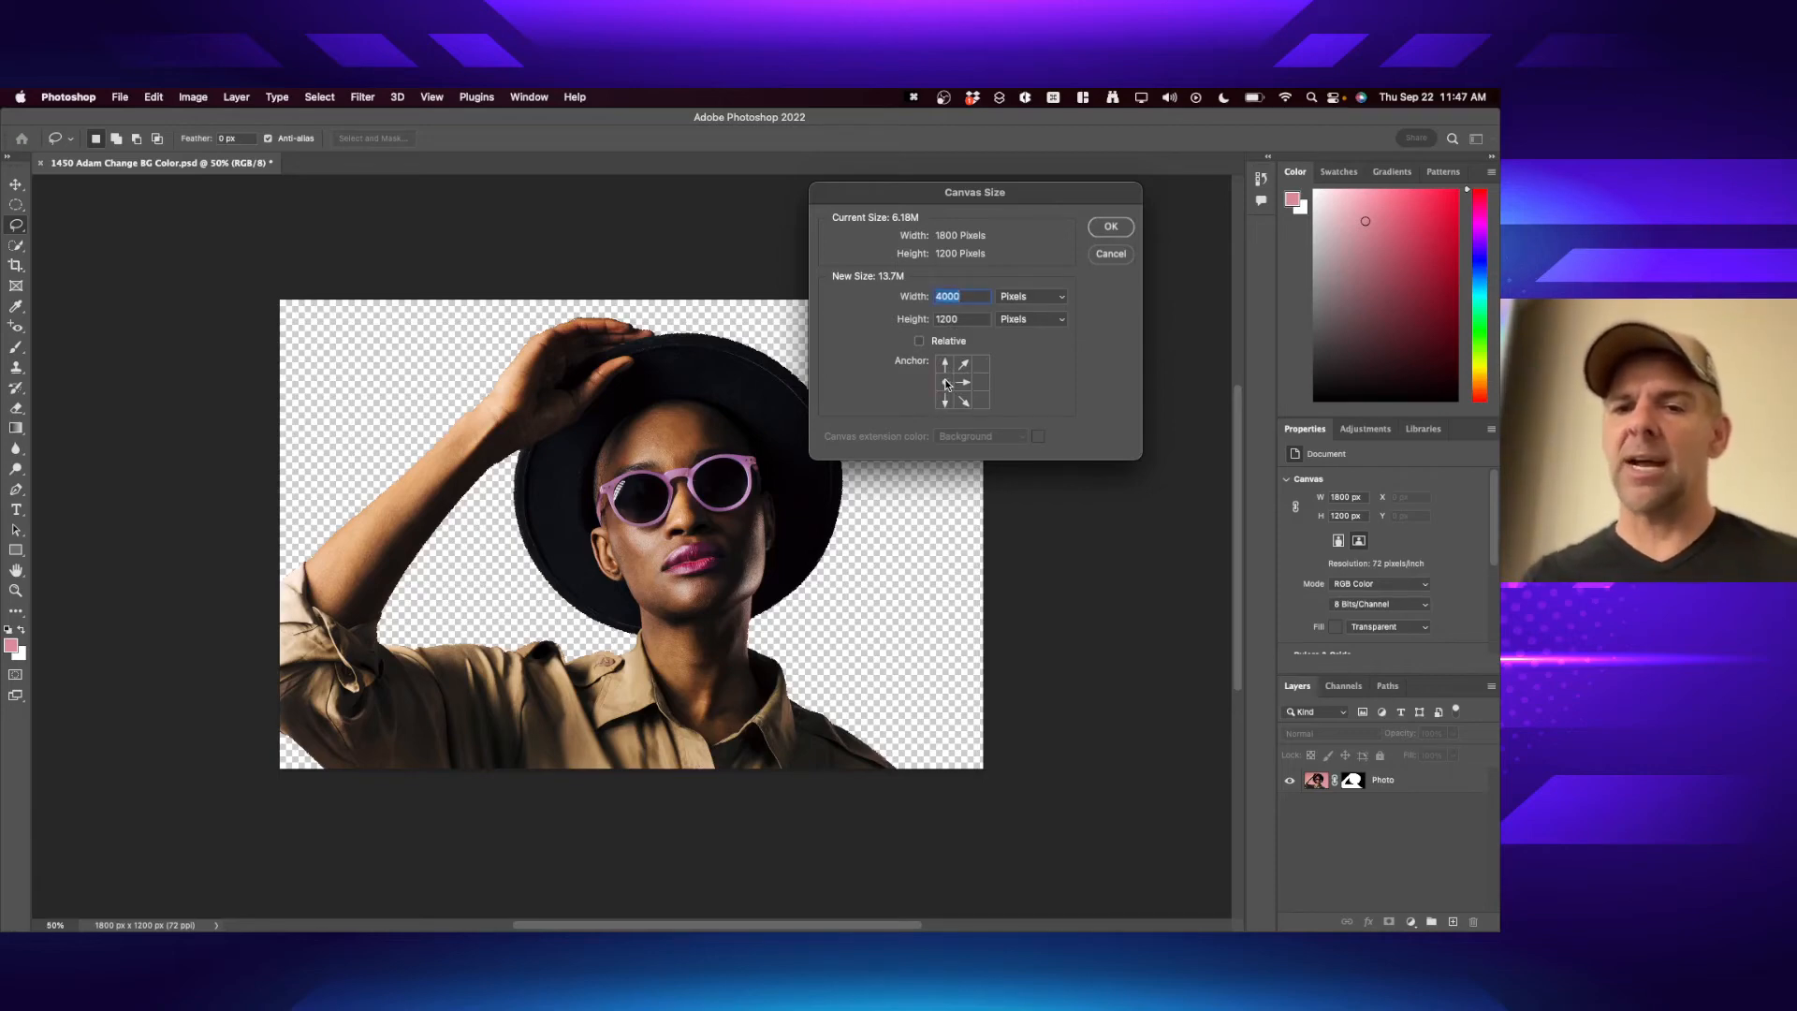
left_click(1111, 227)
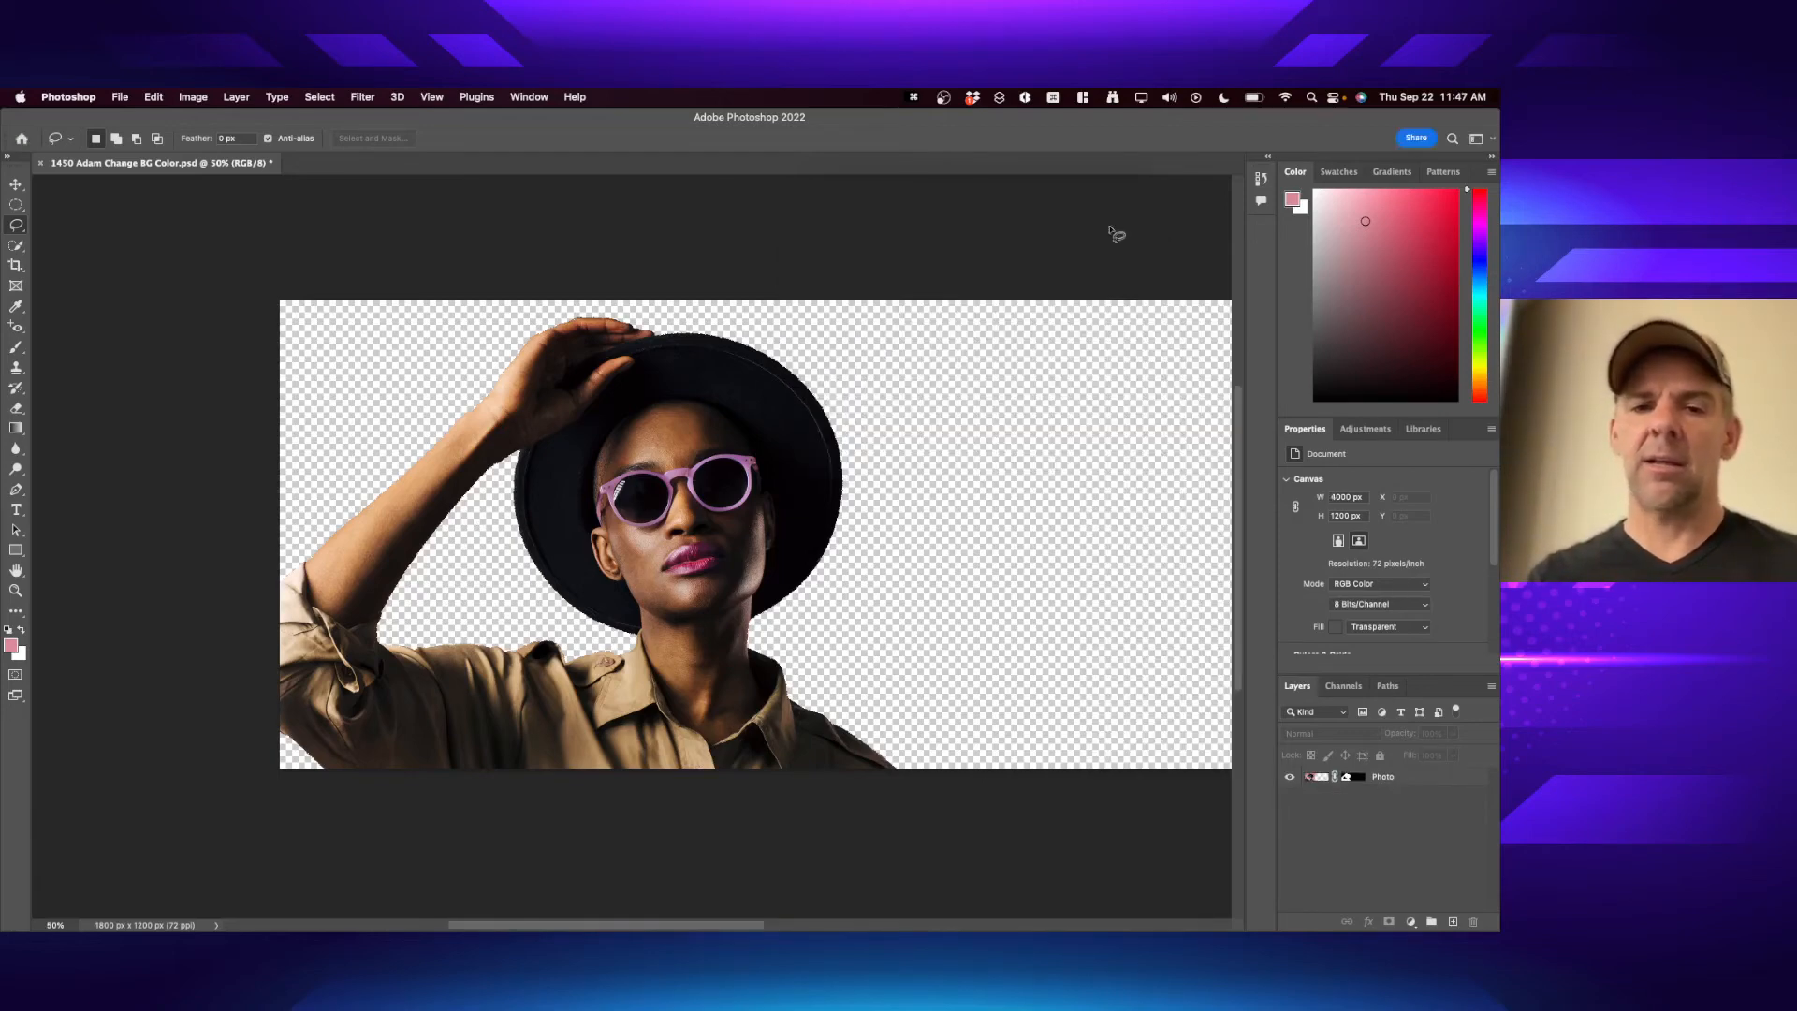
key("super+0")
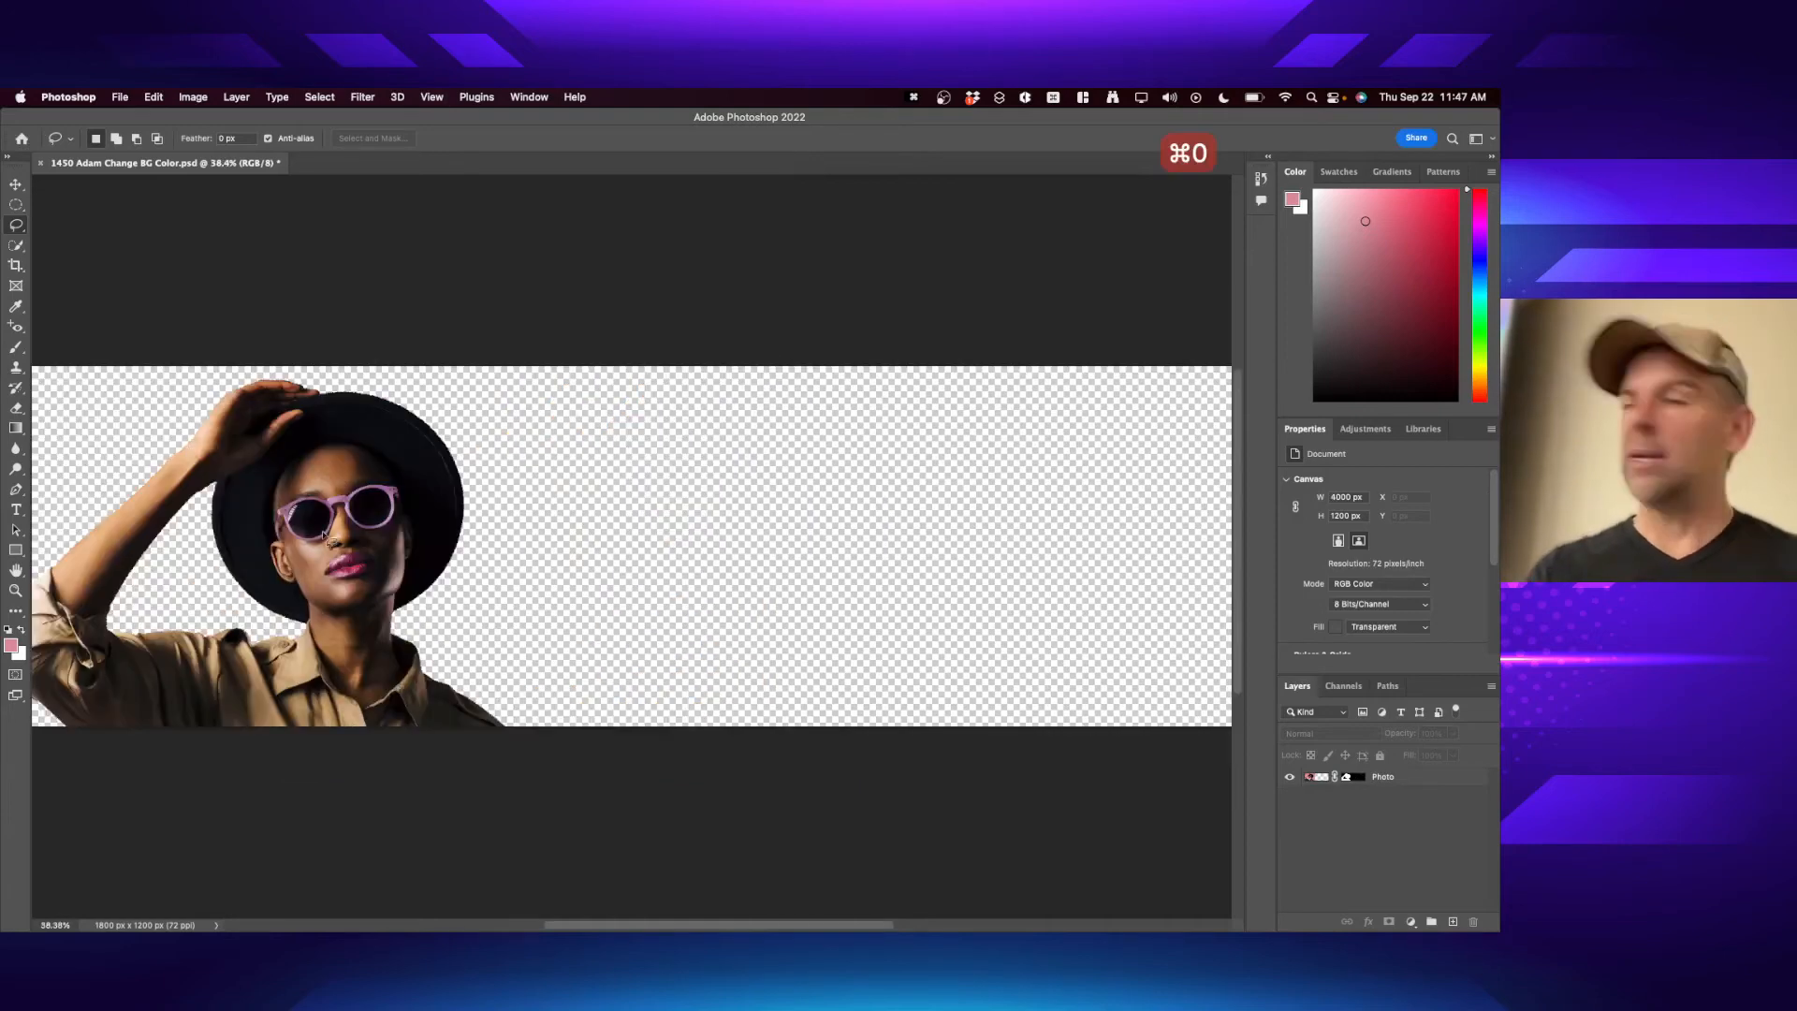
key("super+z")
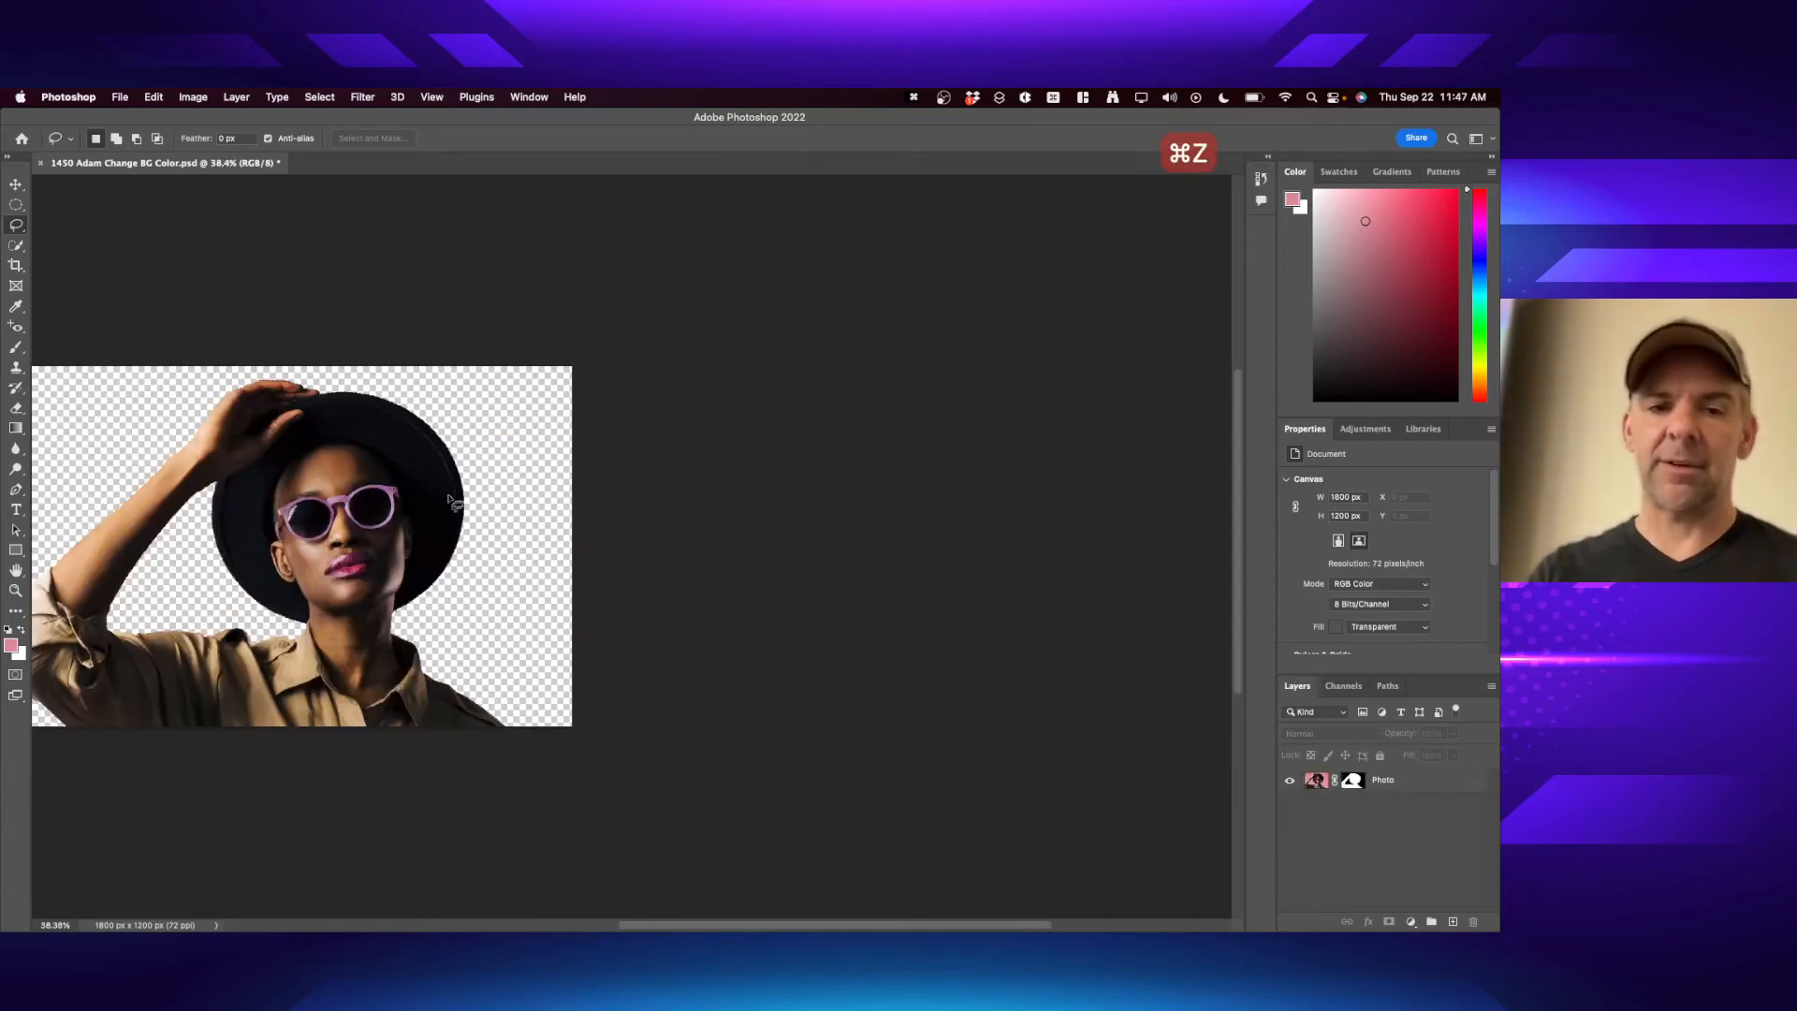
- Try widening the canvas to 4000 pixels with the anchor at bottom right, and undo it
left_click(236, 96)
mouse_move(194, 93)
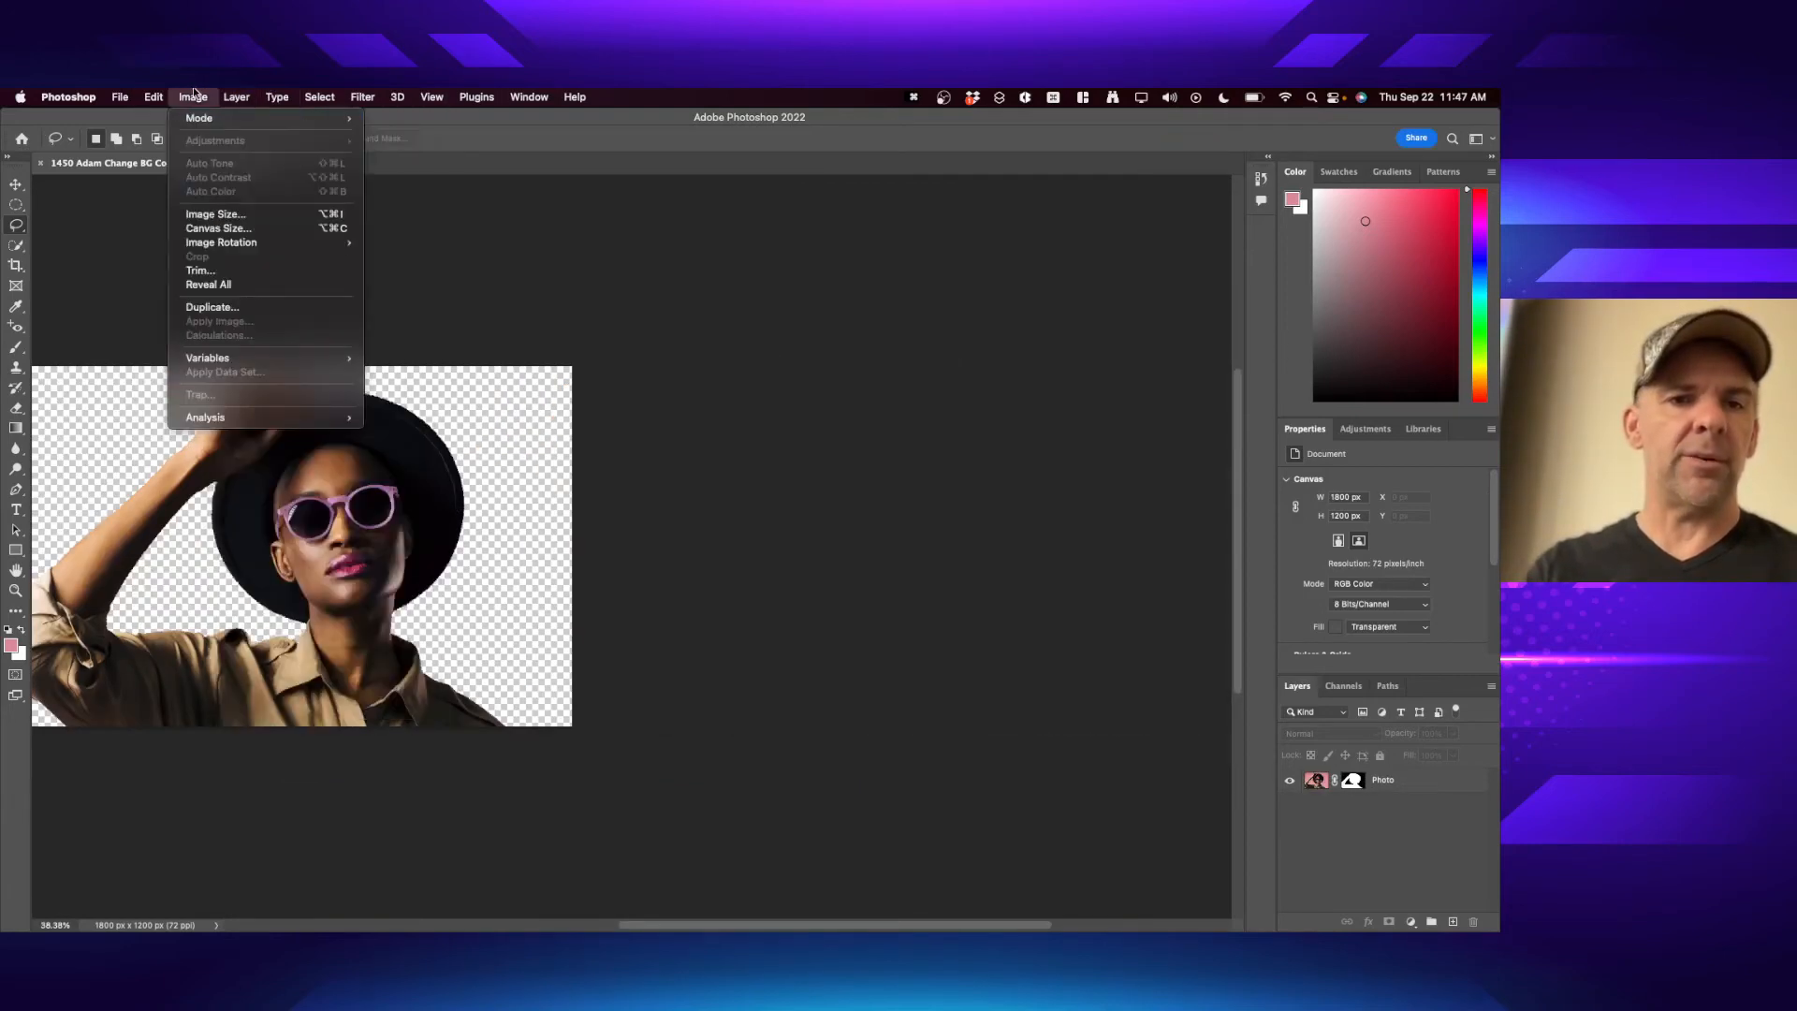
left_click(218, 229)
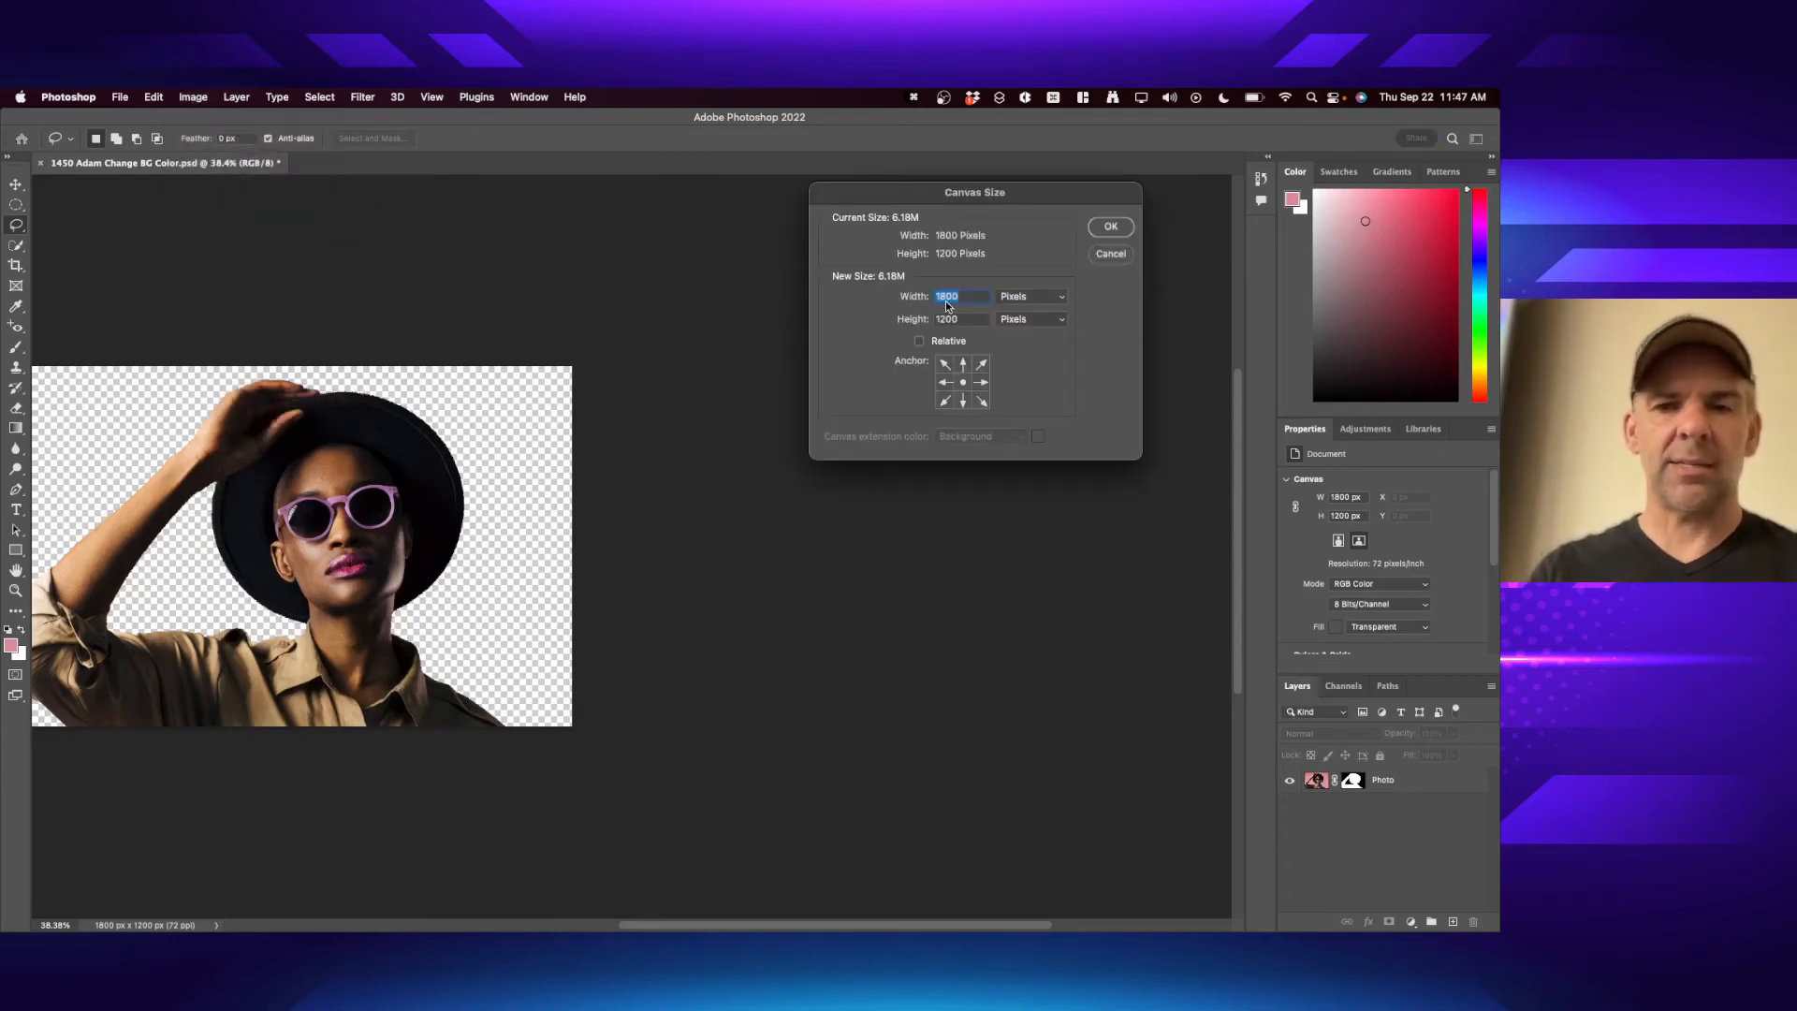
type("4000")
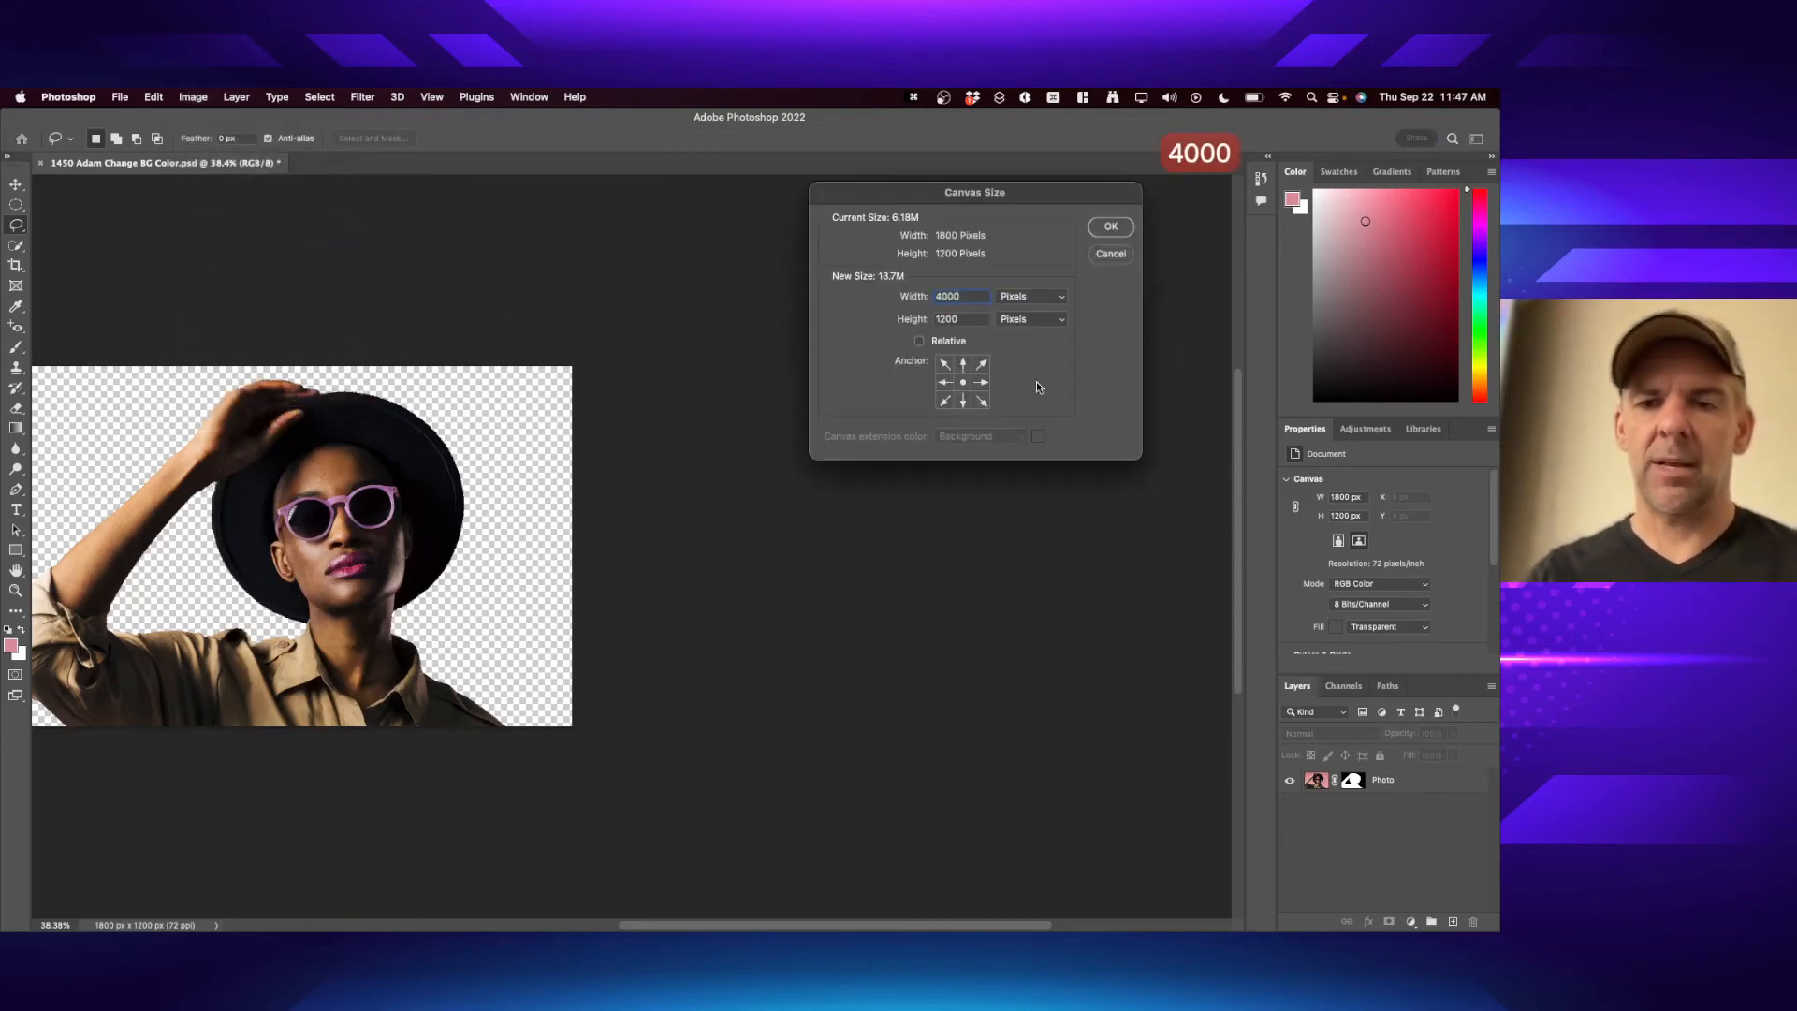
left_click(982, 401)
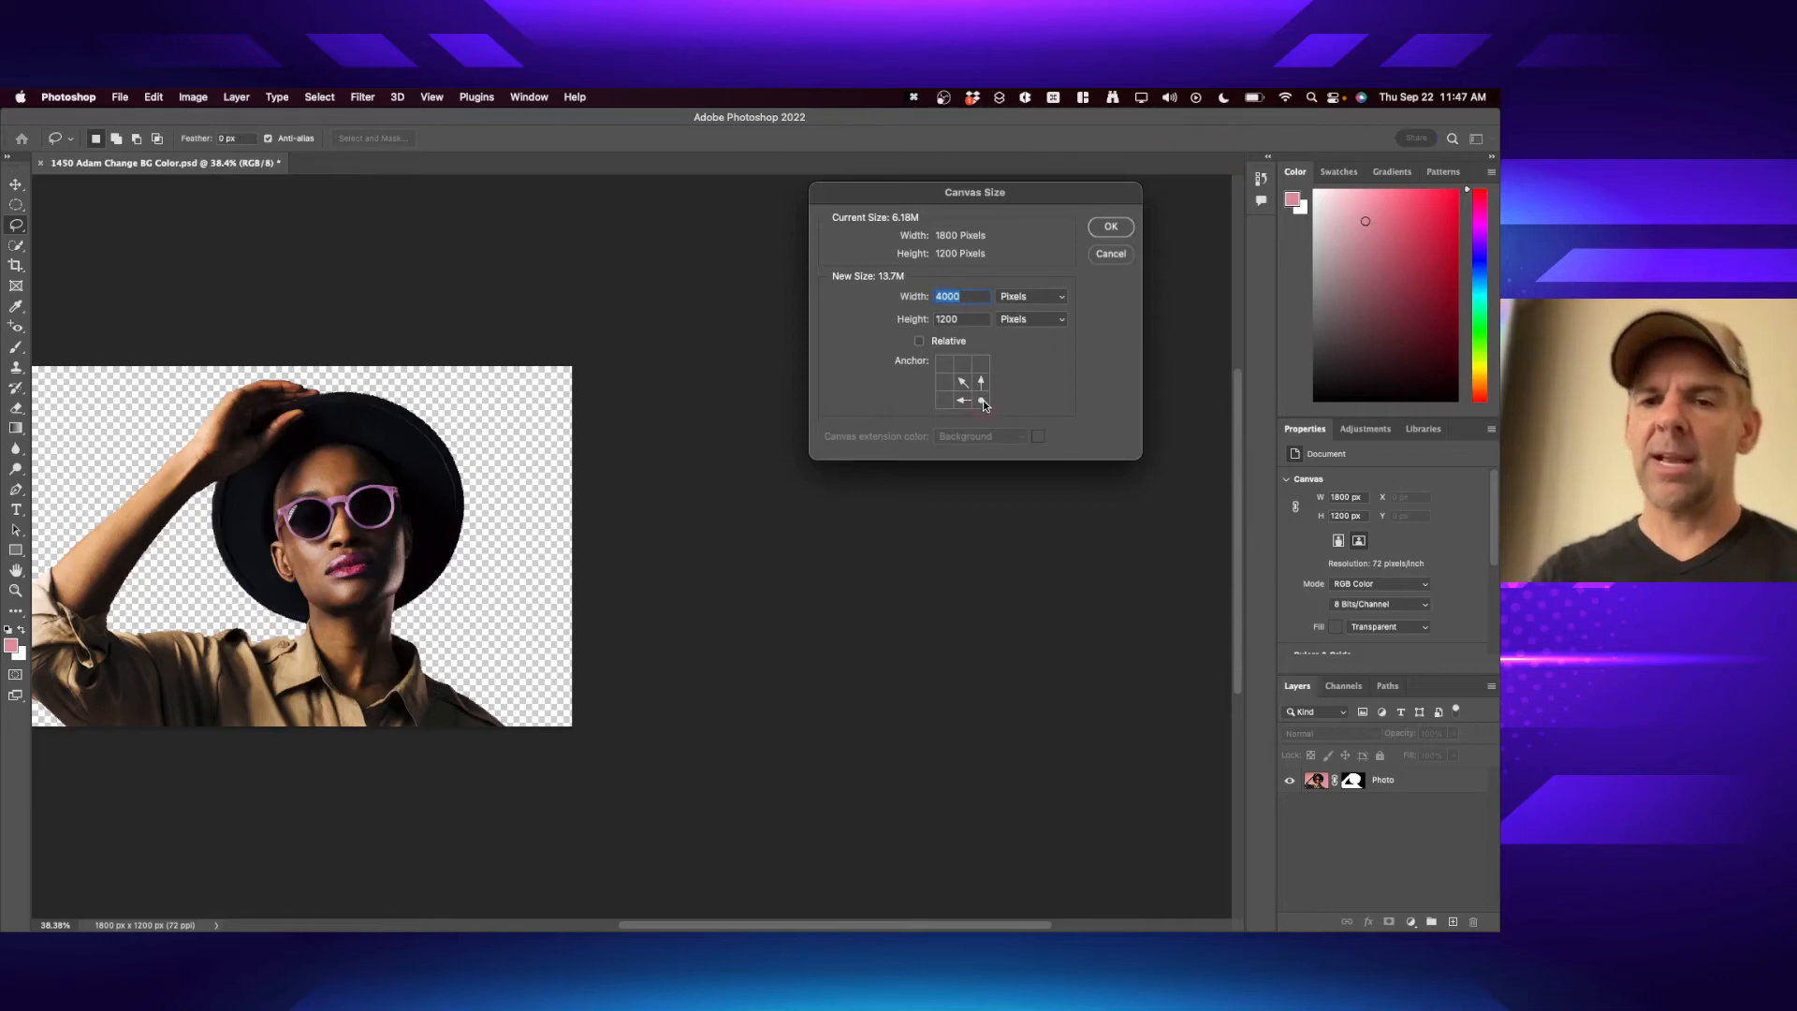
left_click(1113, 227)
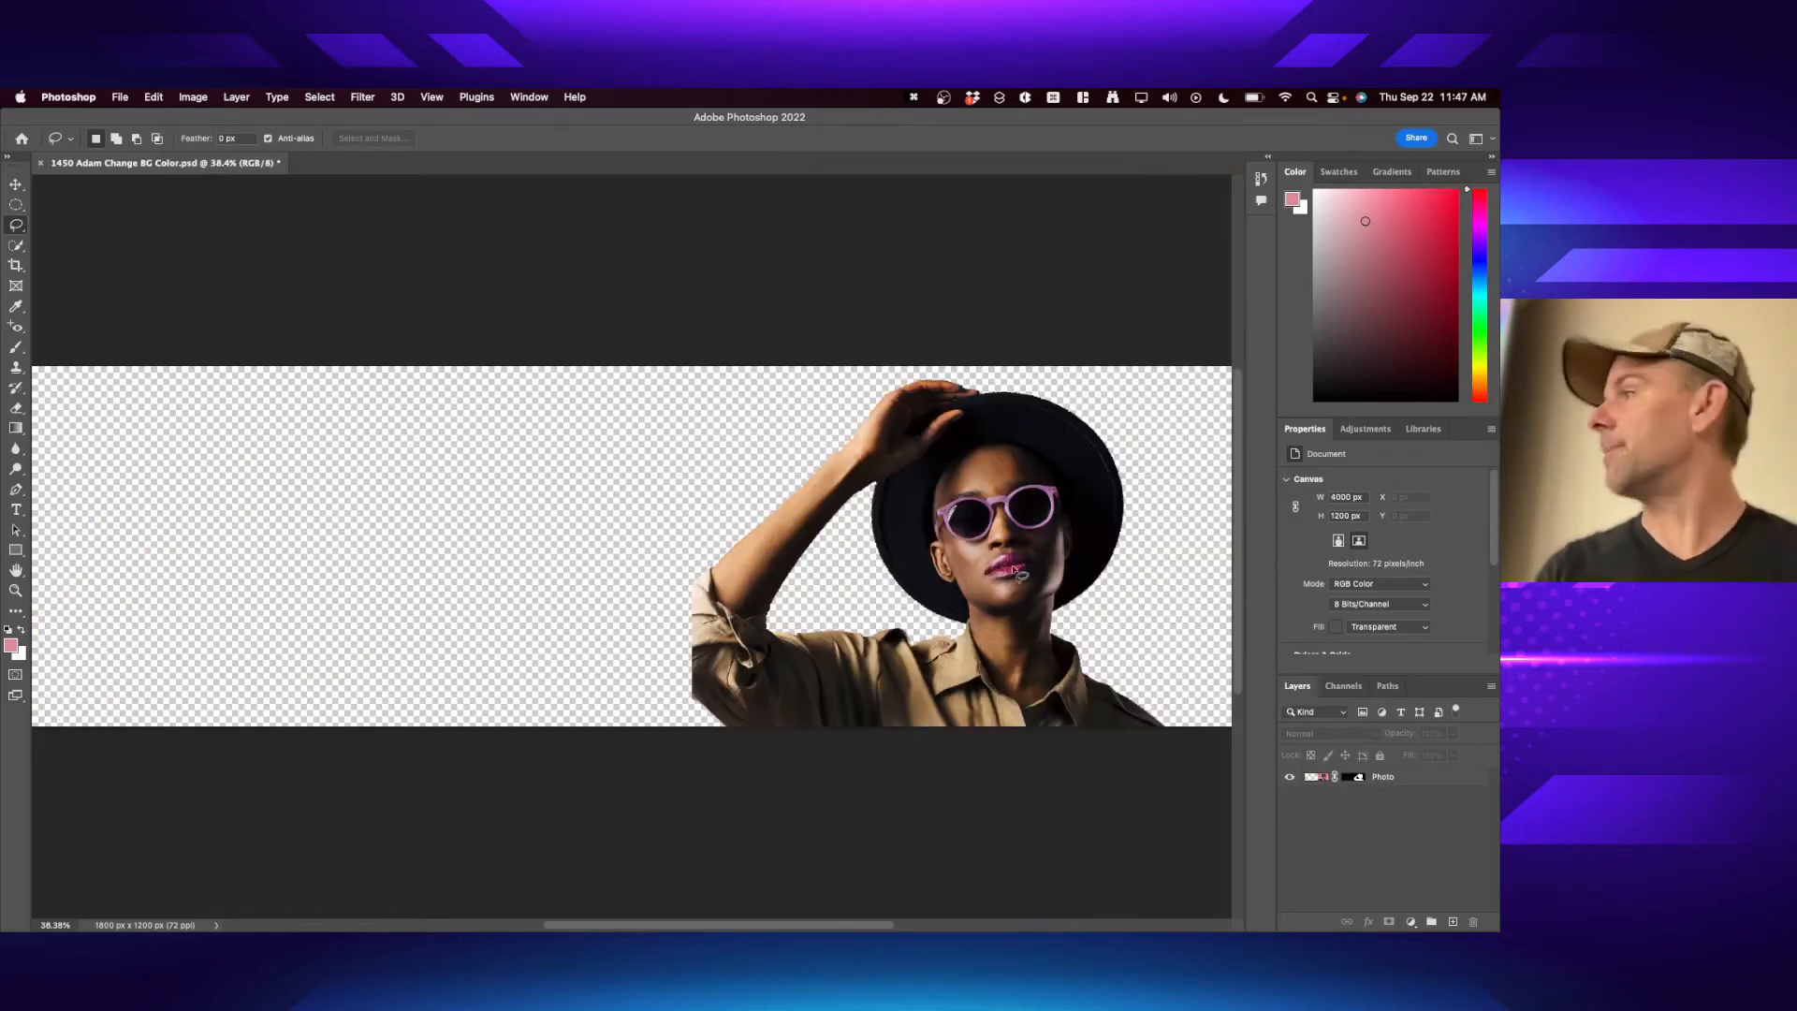
key("super+z")
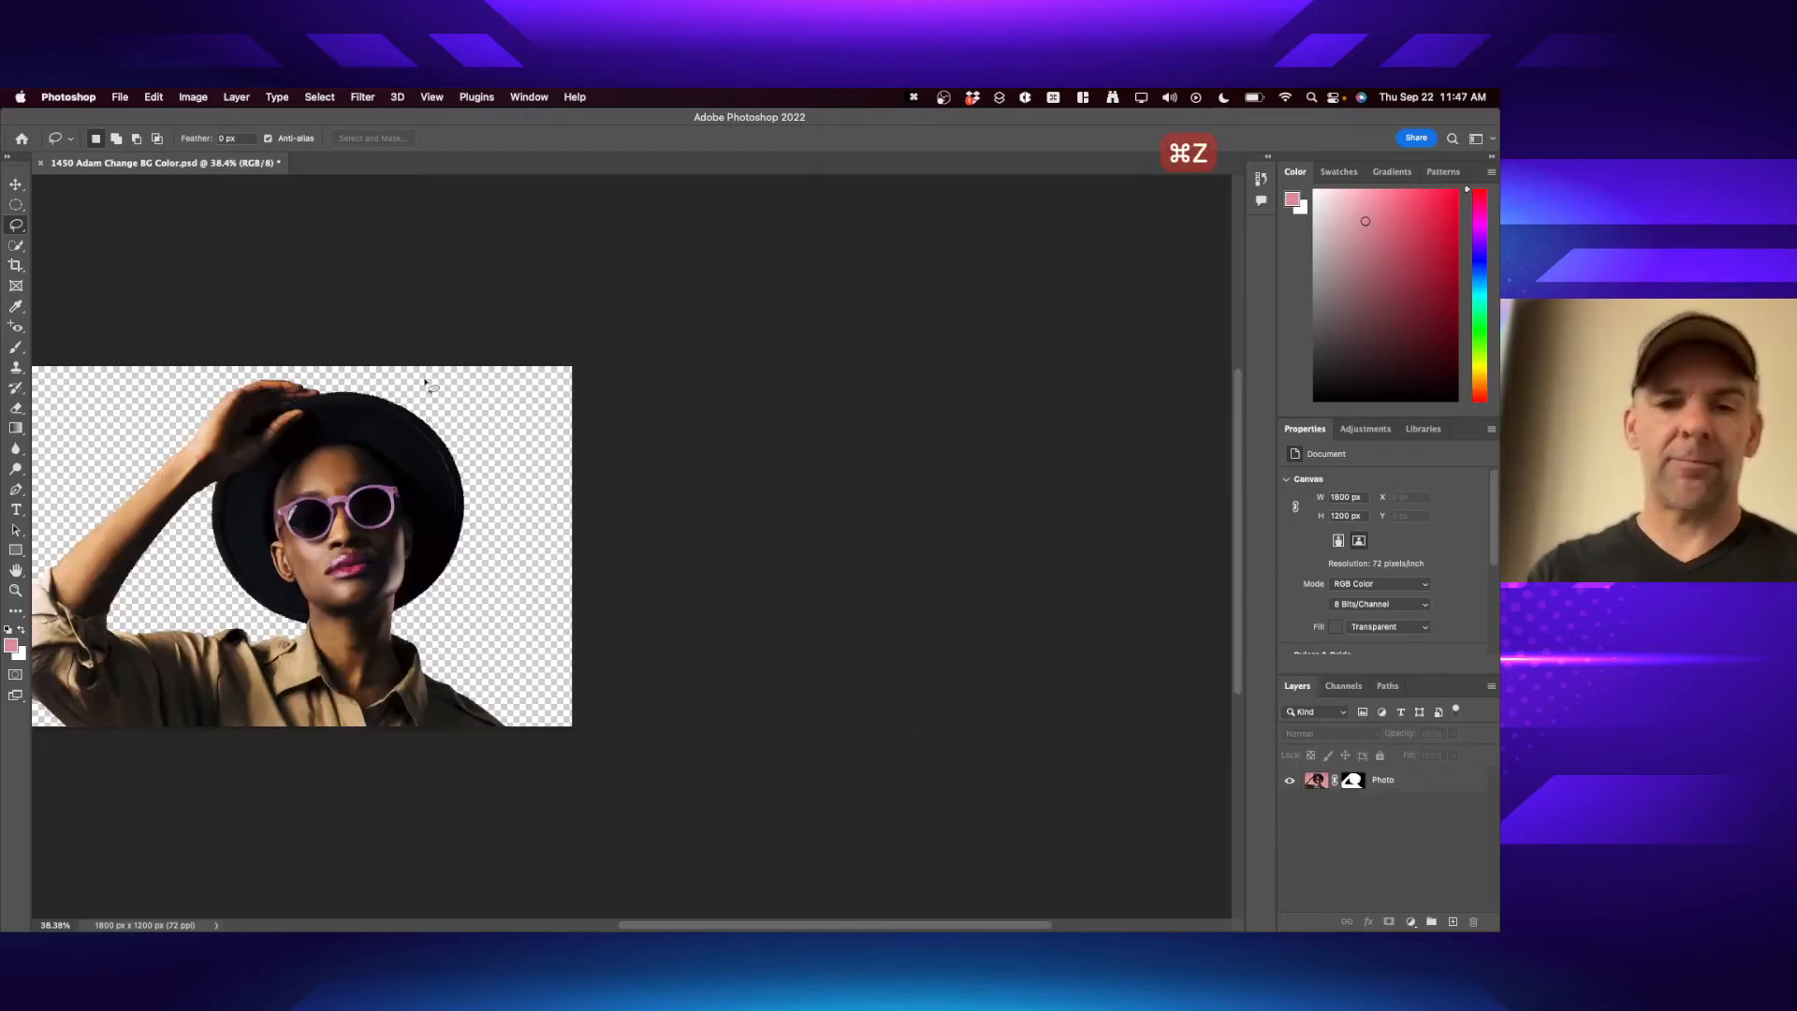
- Set the canvas width to 4000 pixels with the anchor at the centre
left_click(192, 96)
left_click(220, 229)
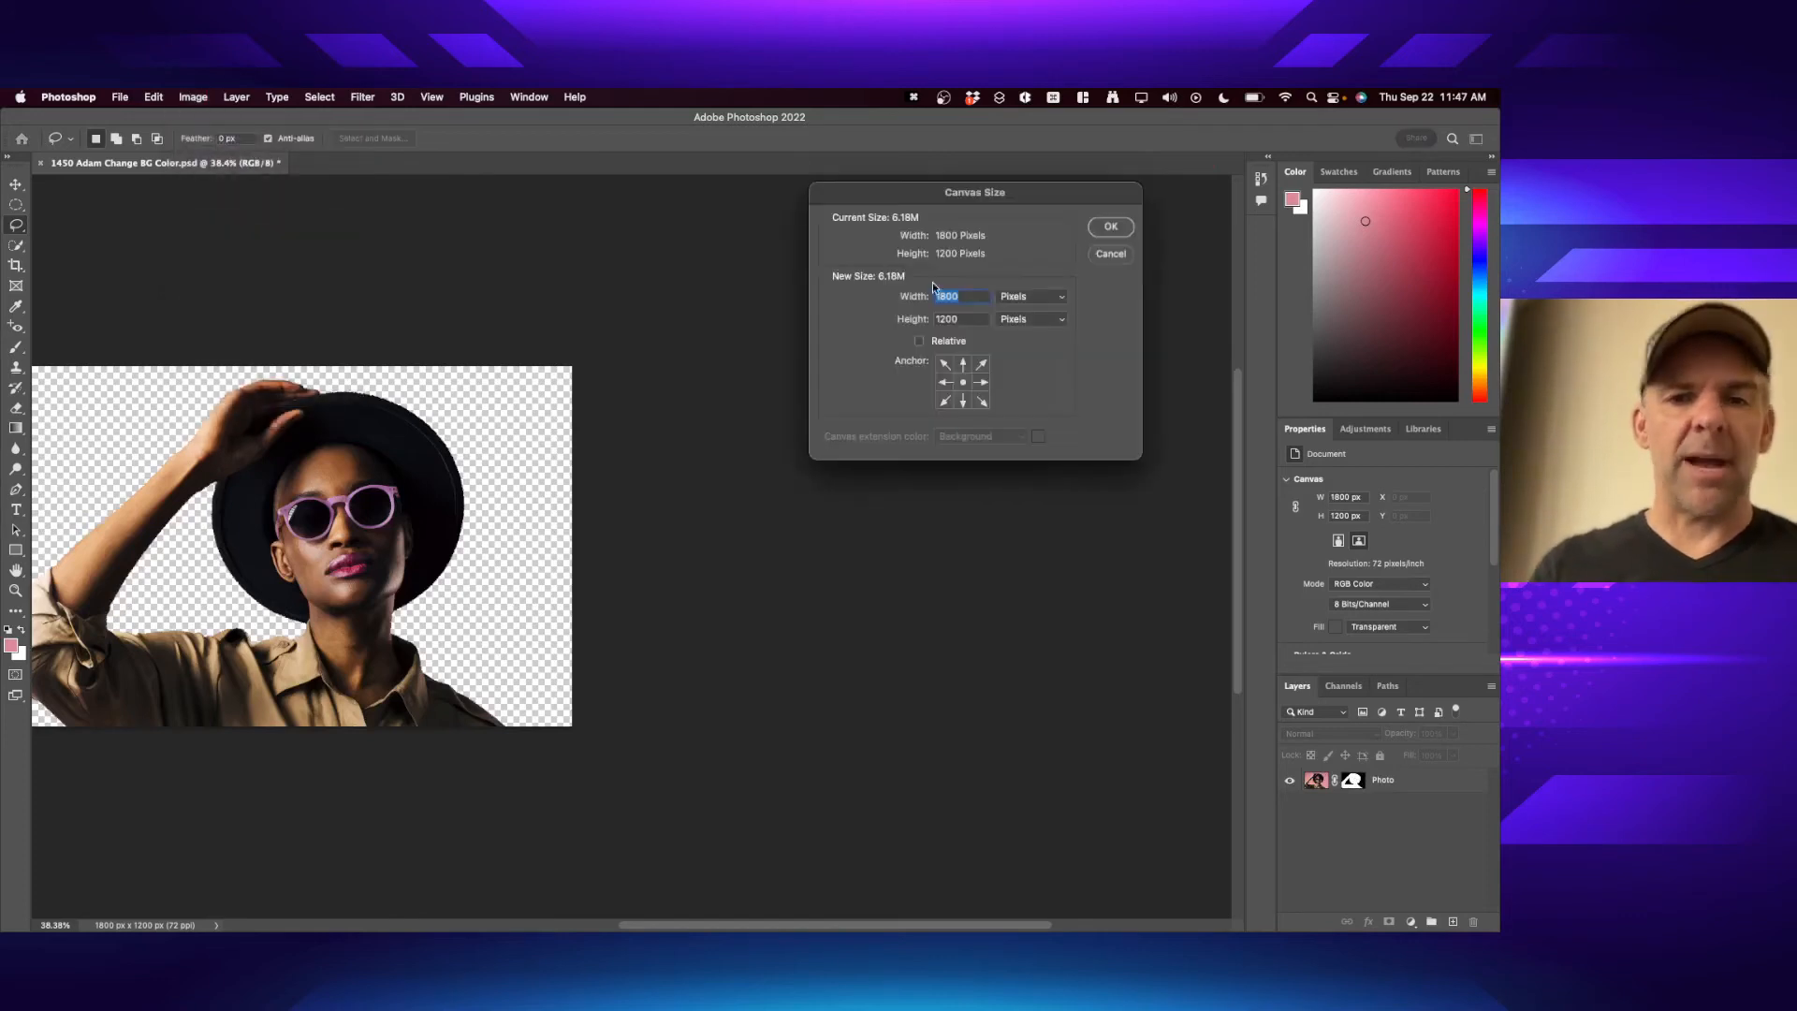
type("4000")
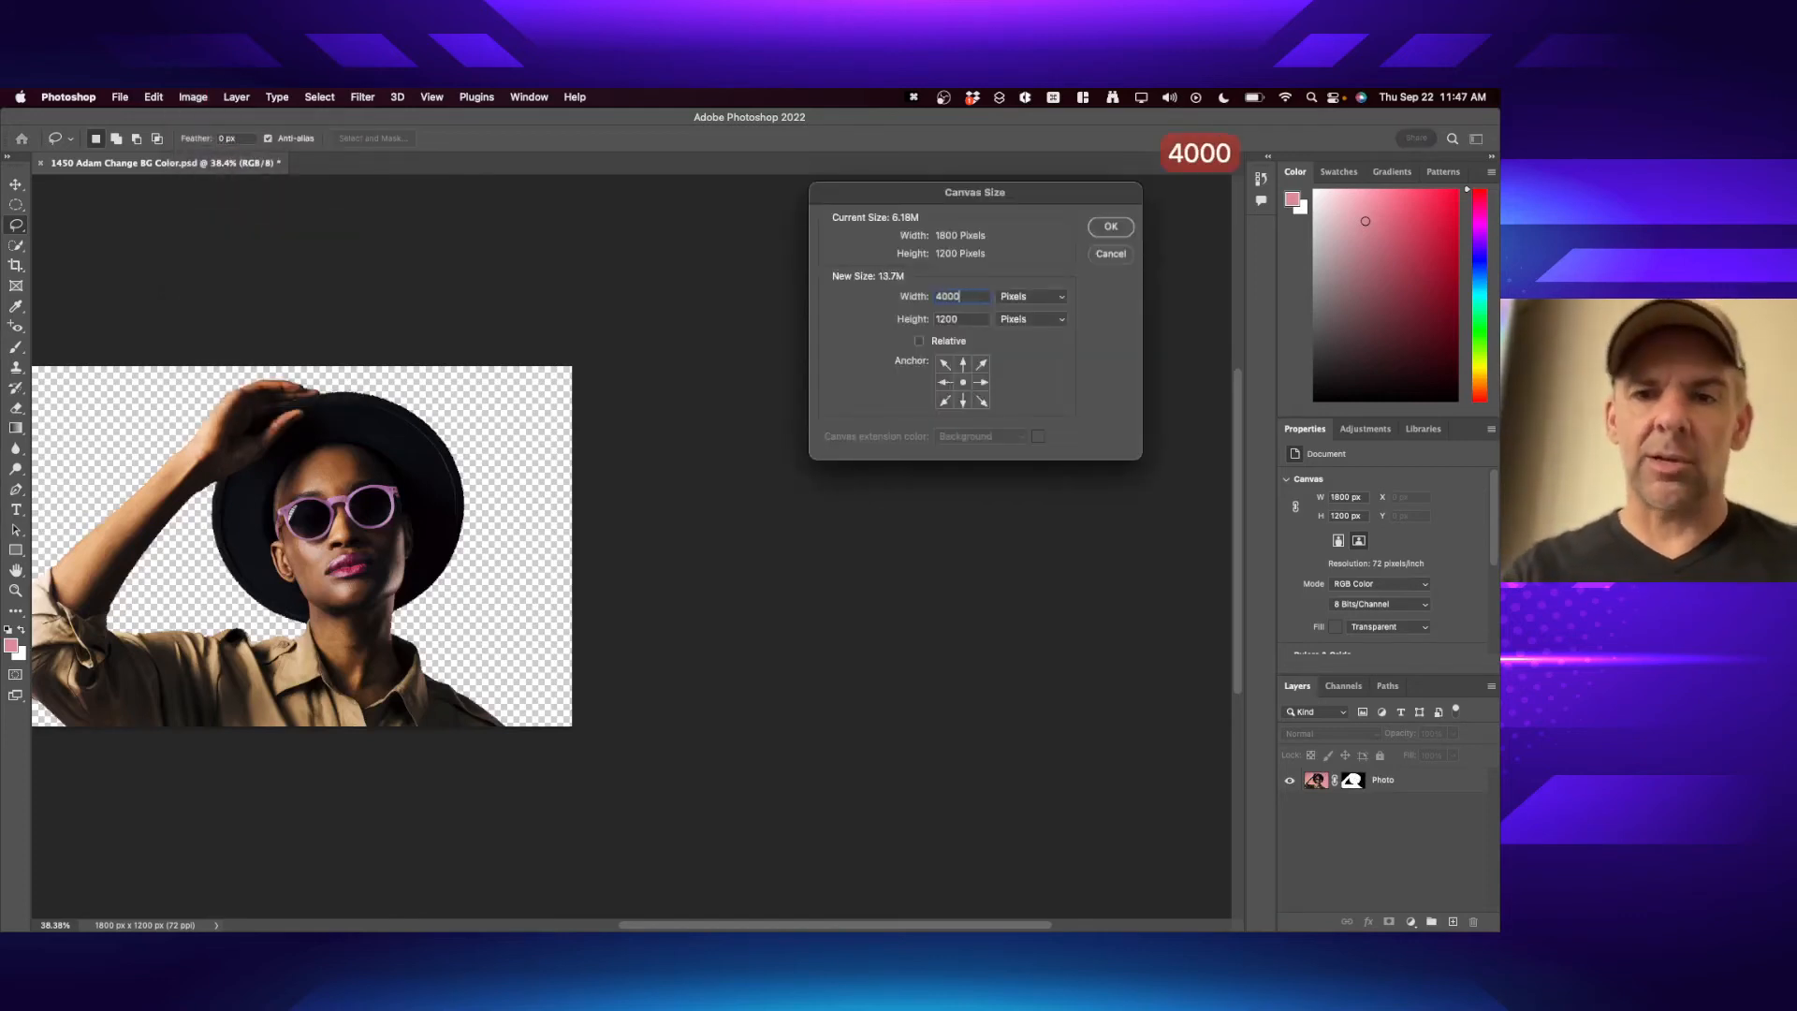
key("Return")
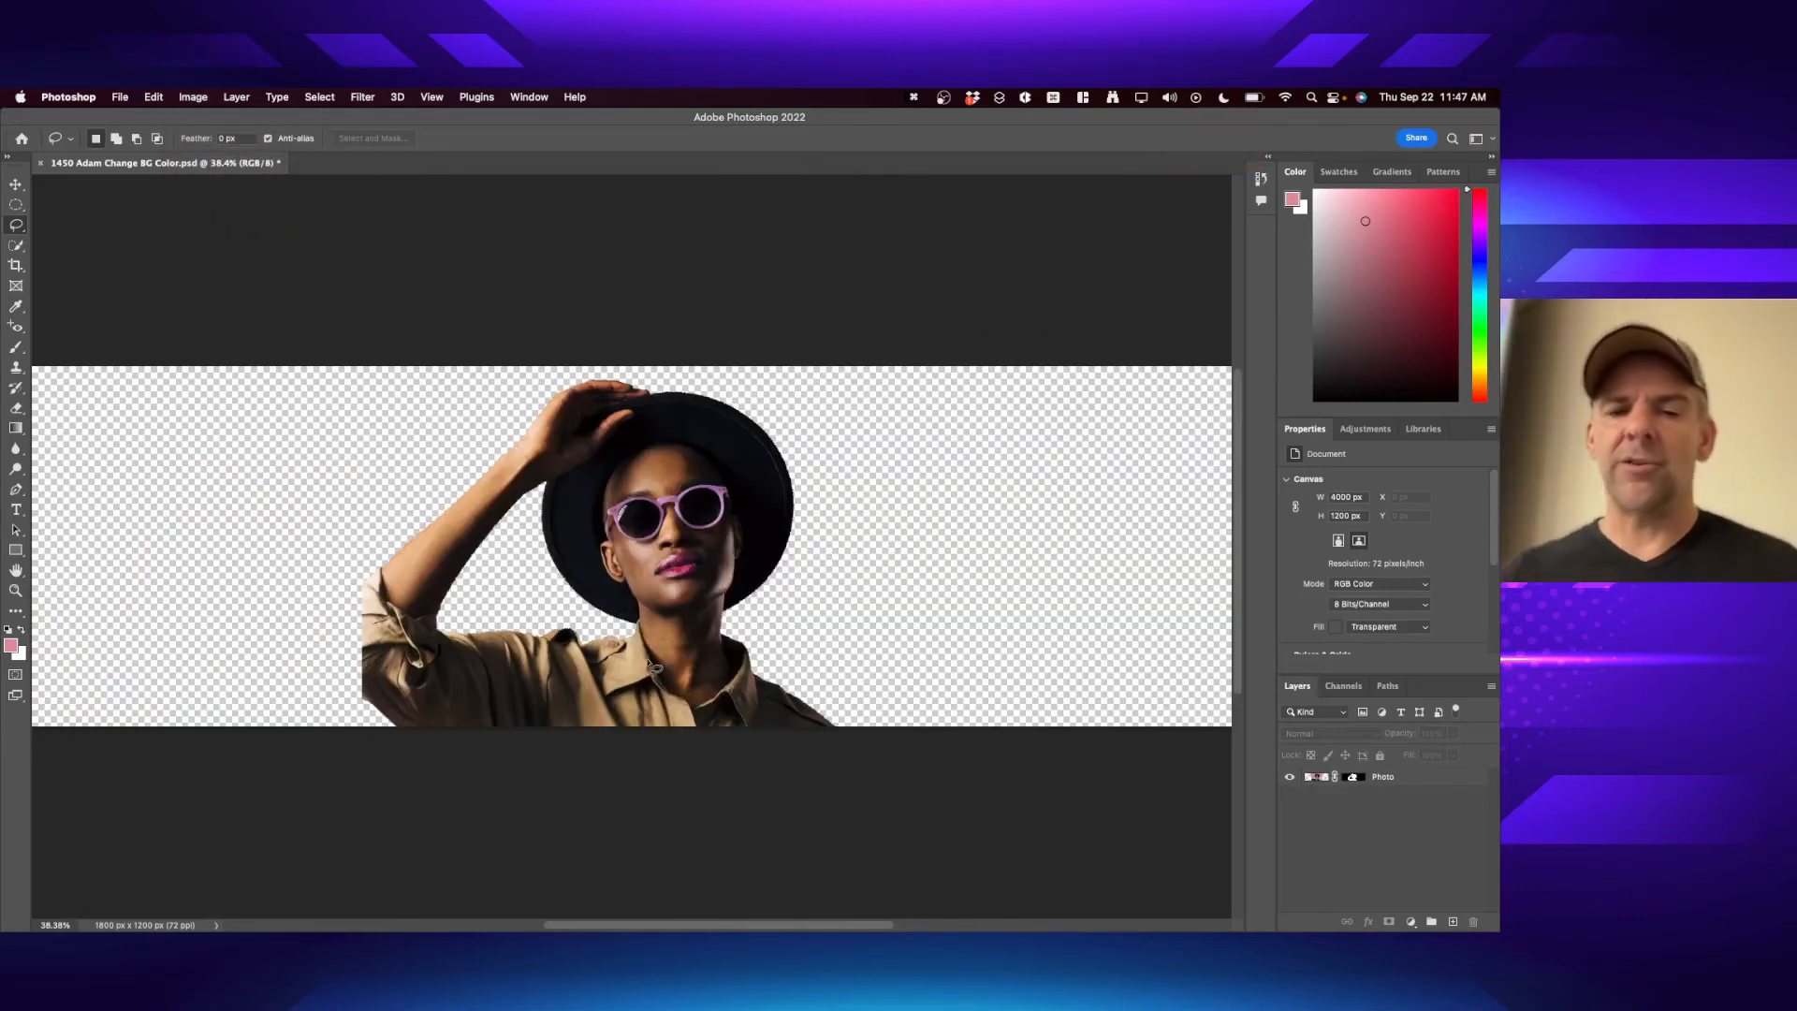
- Move the masked Photo layer flush with the left edge of the widened canvas and save the document
key("v")
left_click(667, 562)
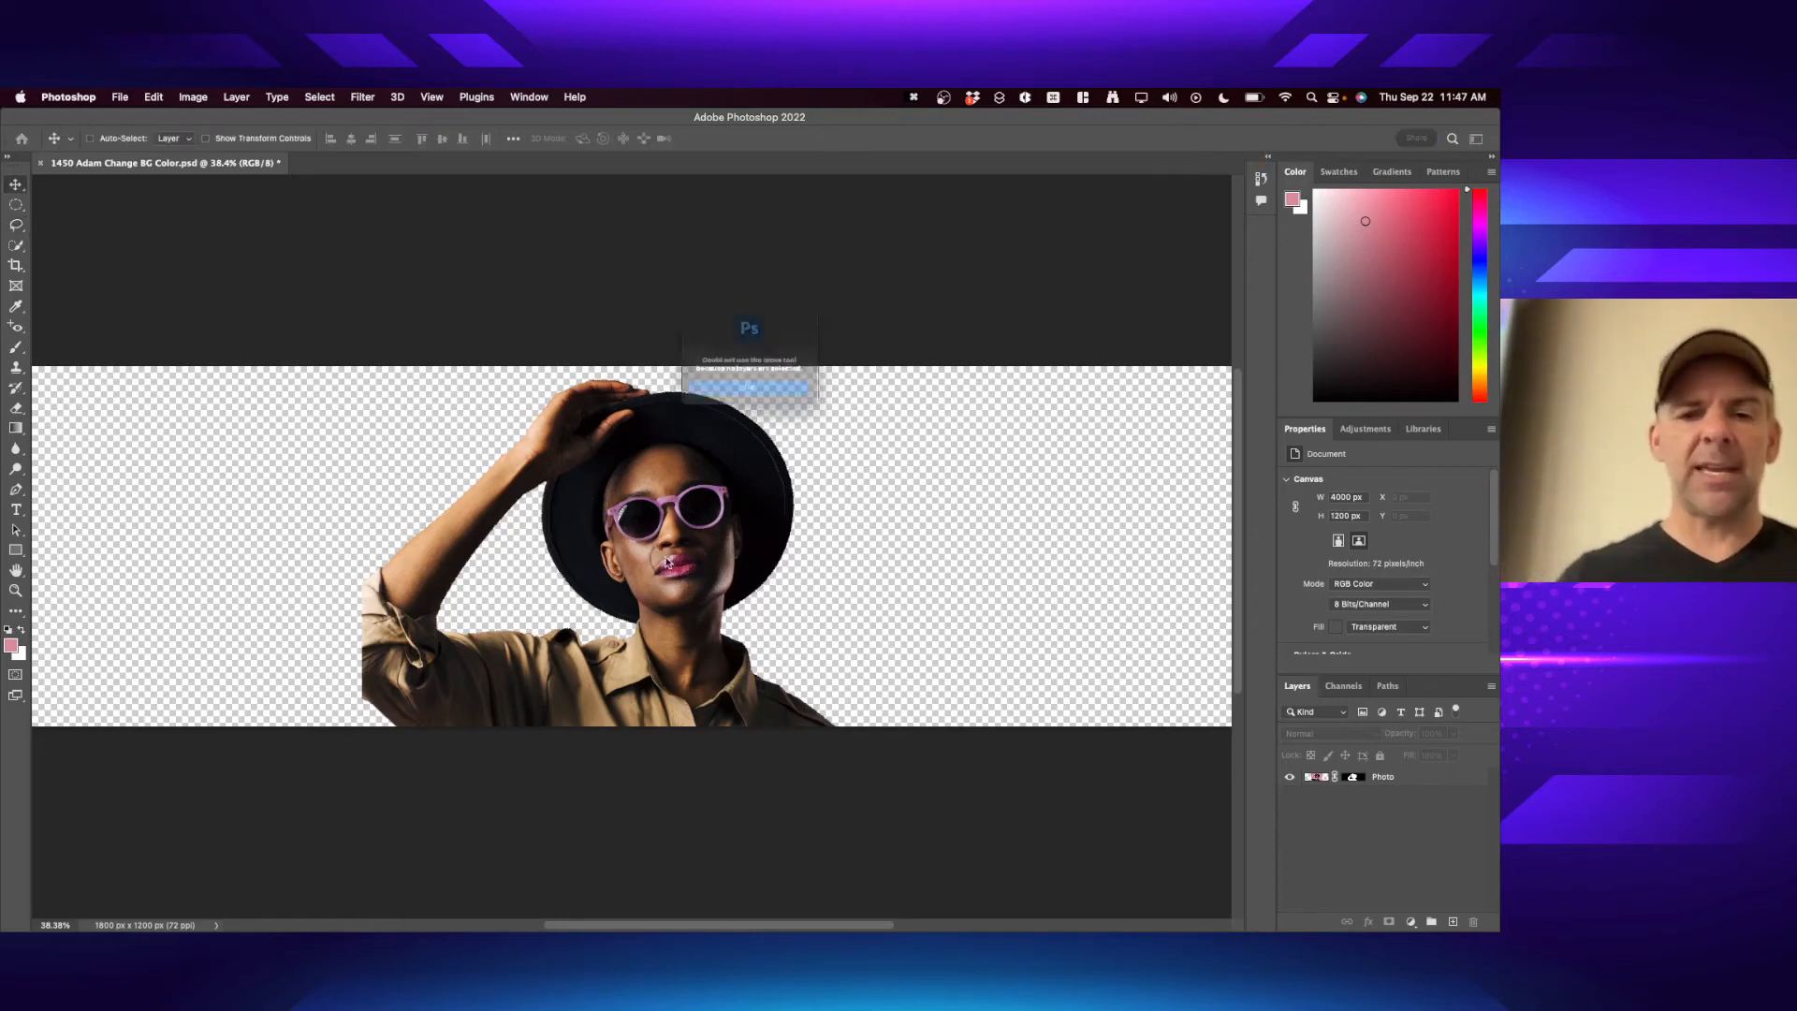
key("Return")
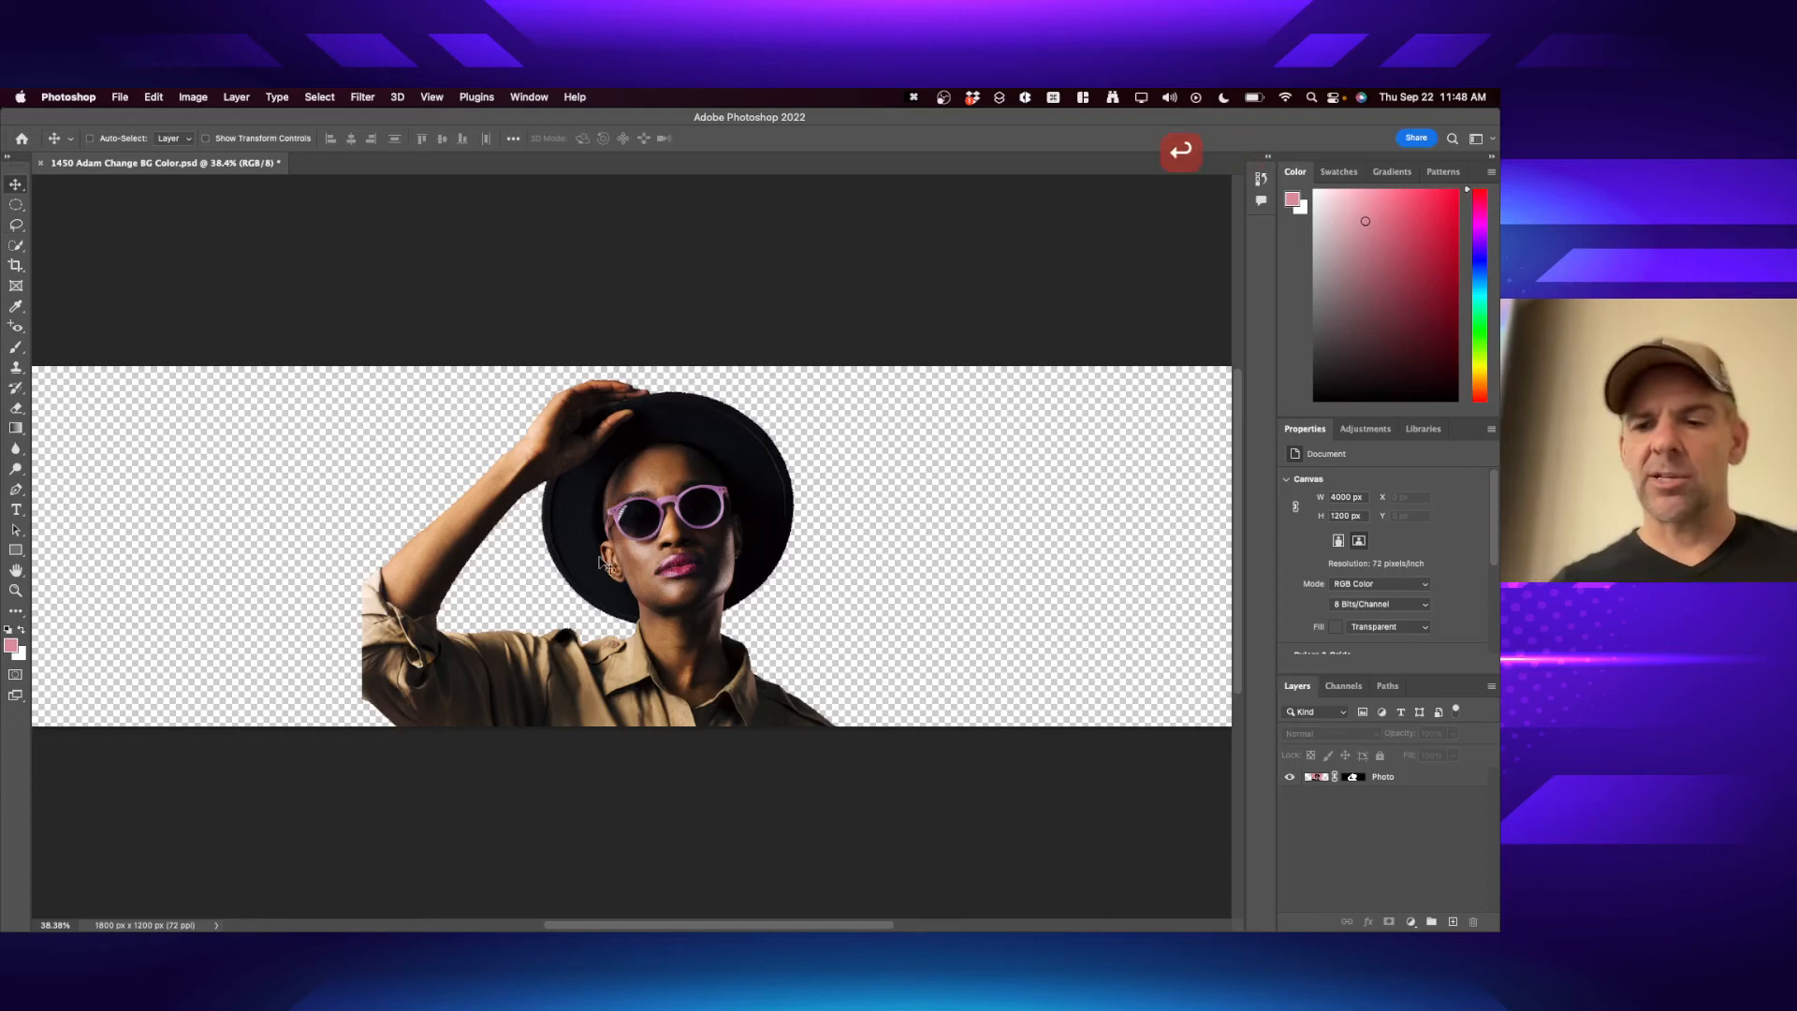
left_click(1323, 779)
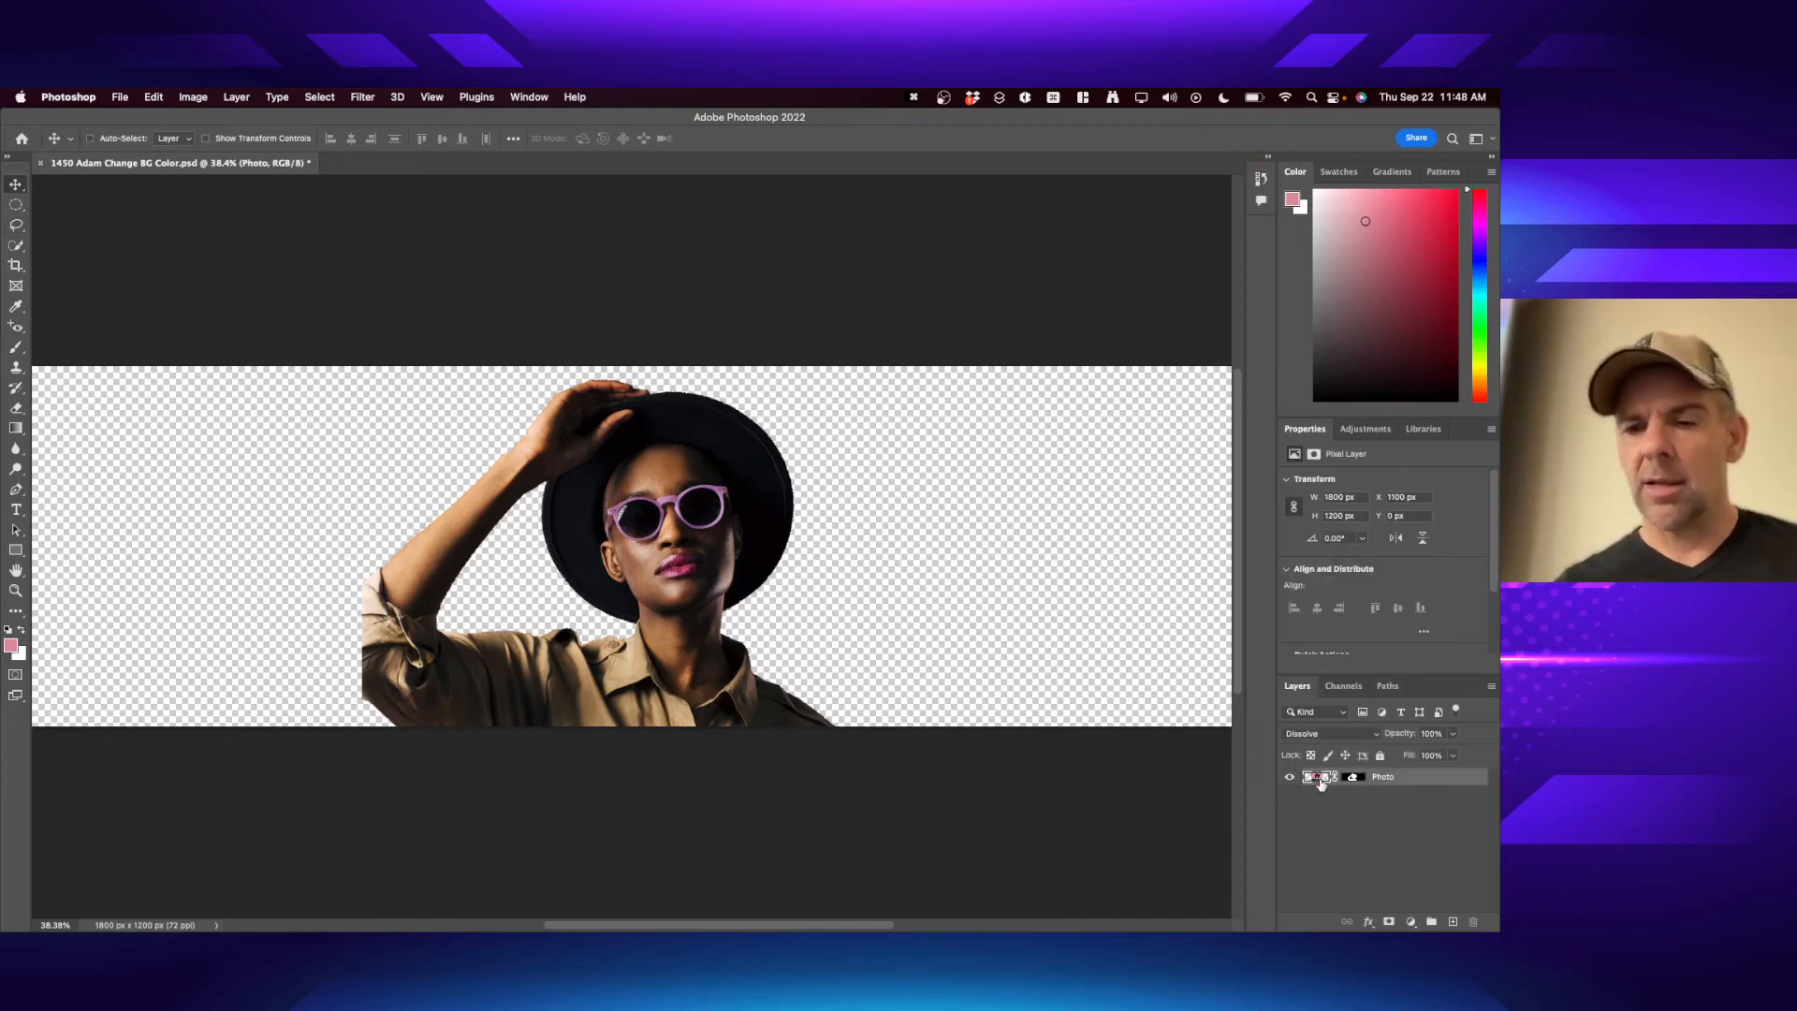
left_click_drag(714, 581, 383, 581)
key("super+0")
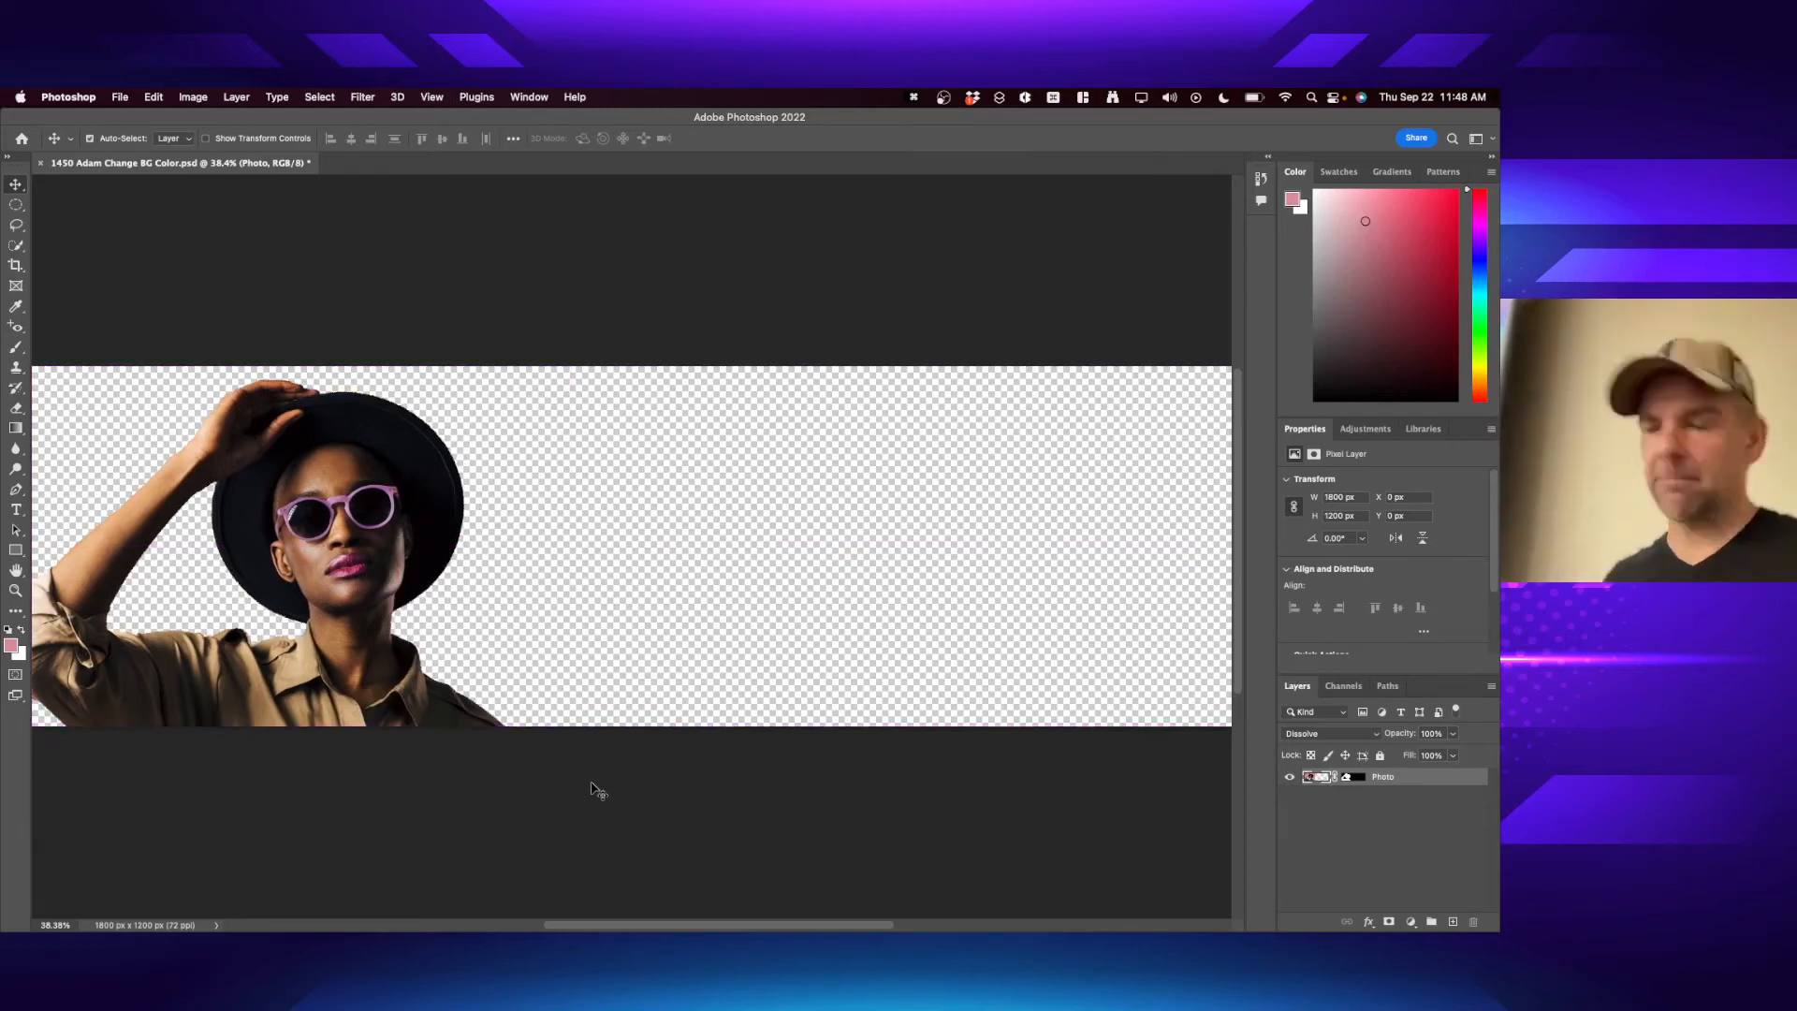
key("super+s")
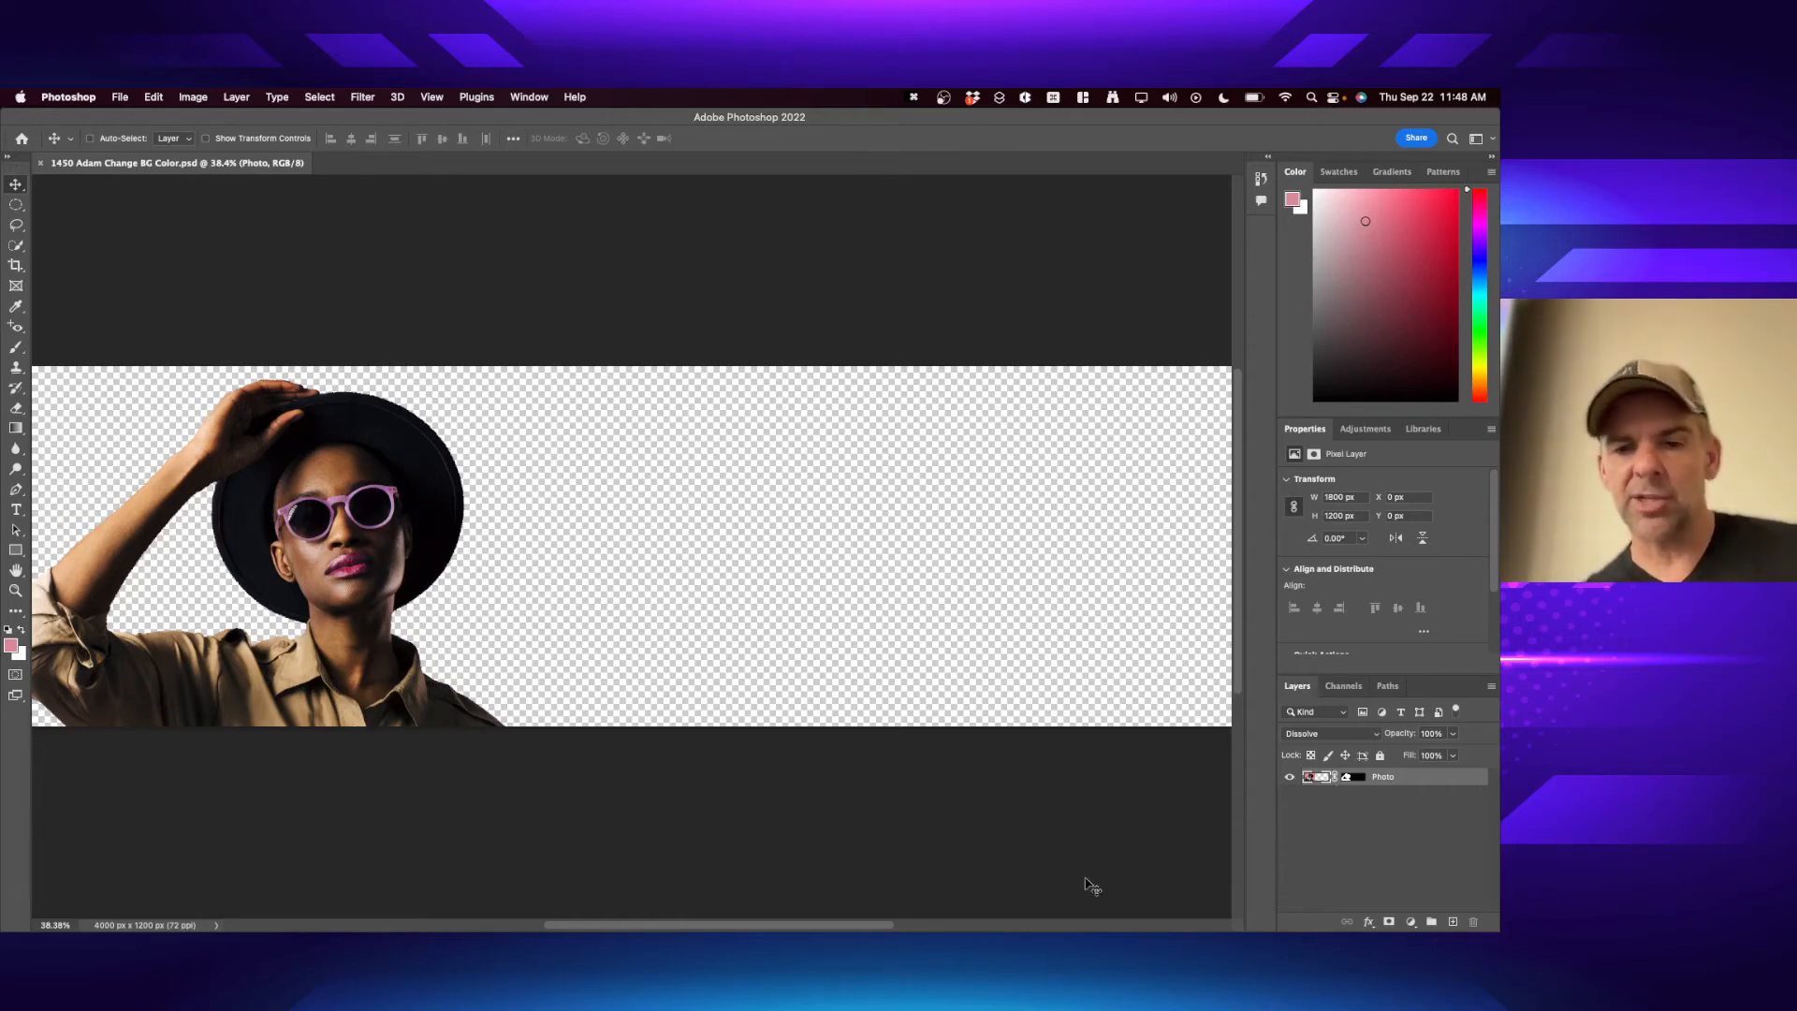
- Add a new layer named BG and place it below the Photo layer
left_click(1439, 859)
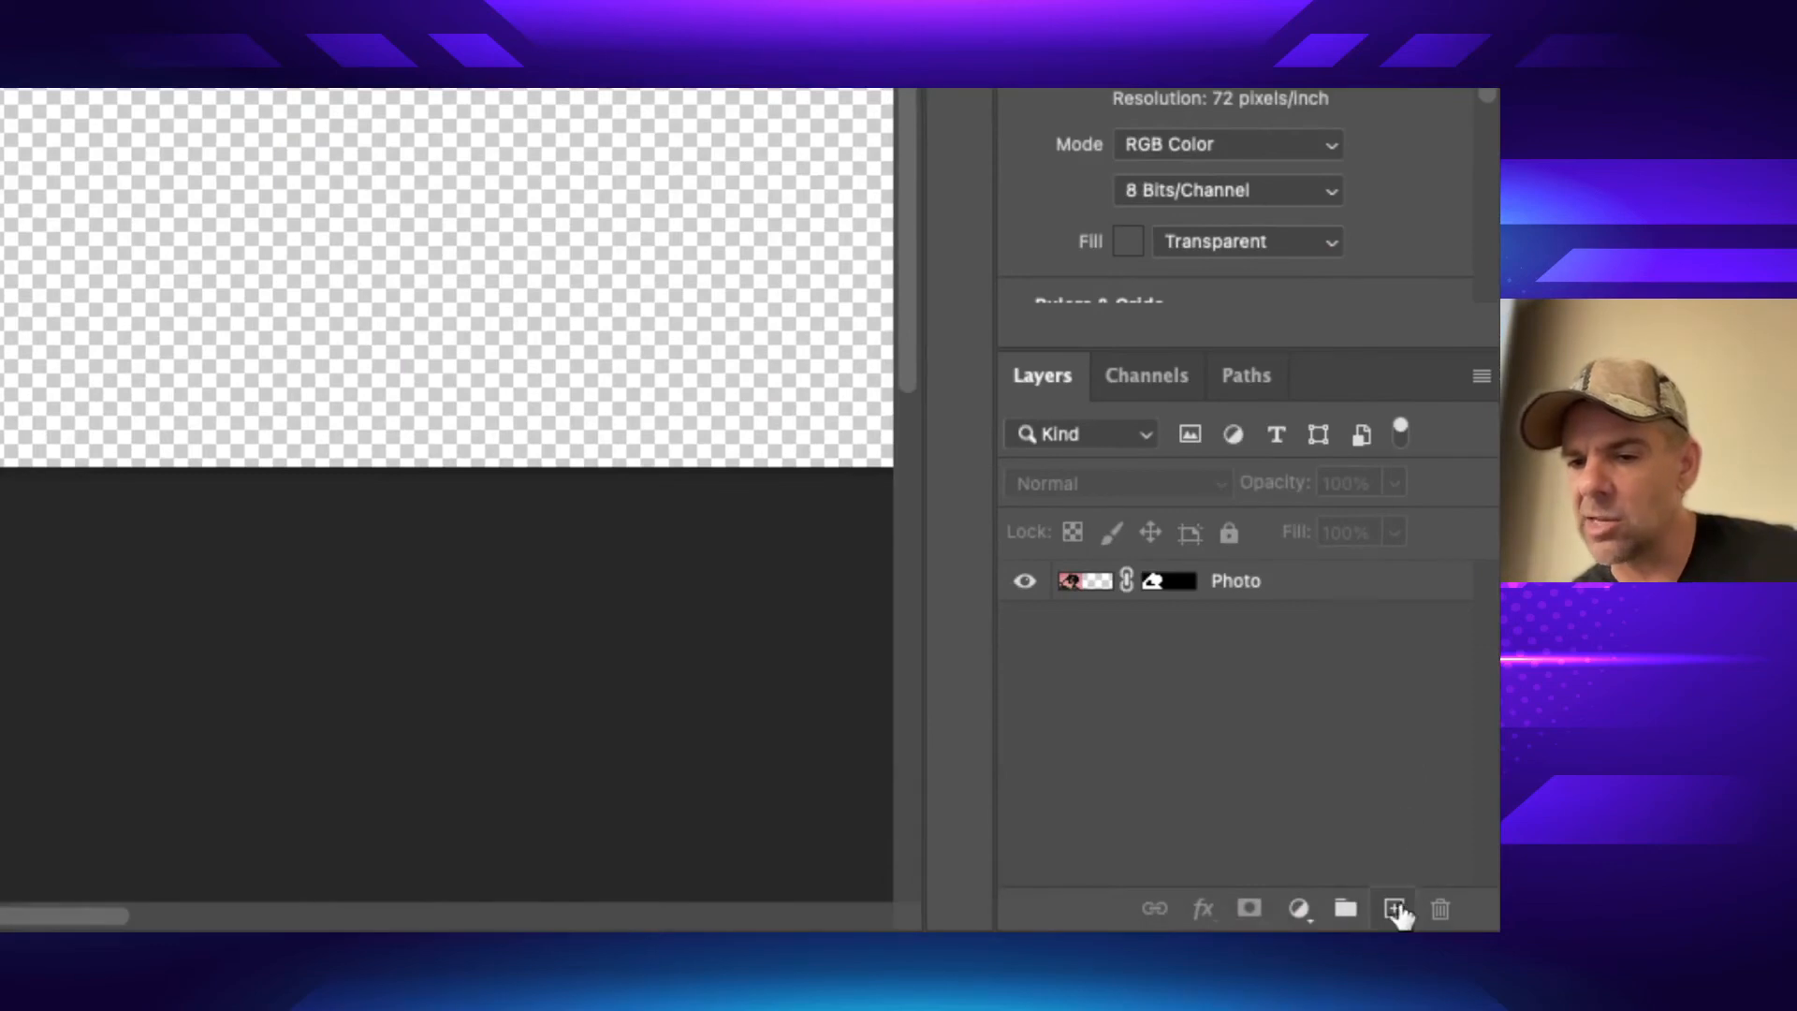
left_click(1395, 909)
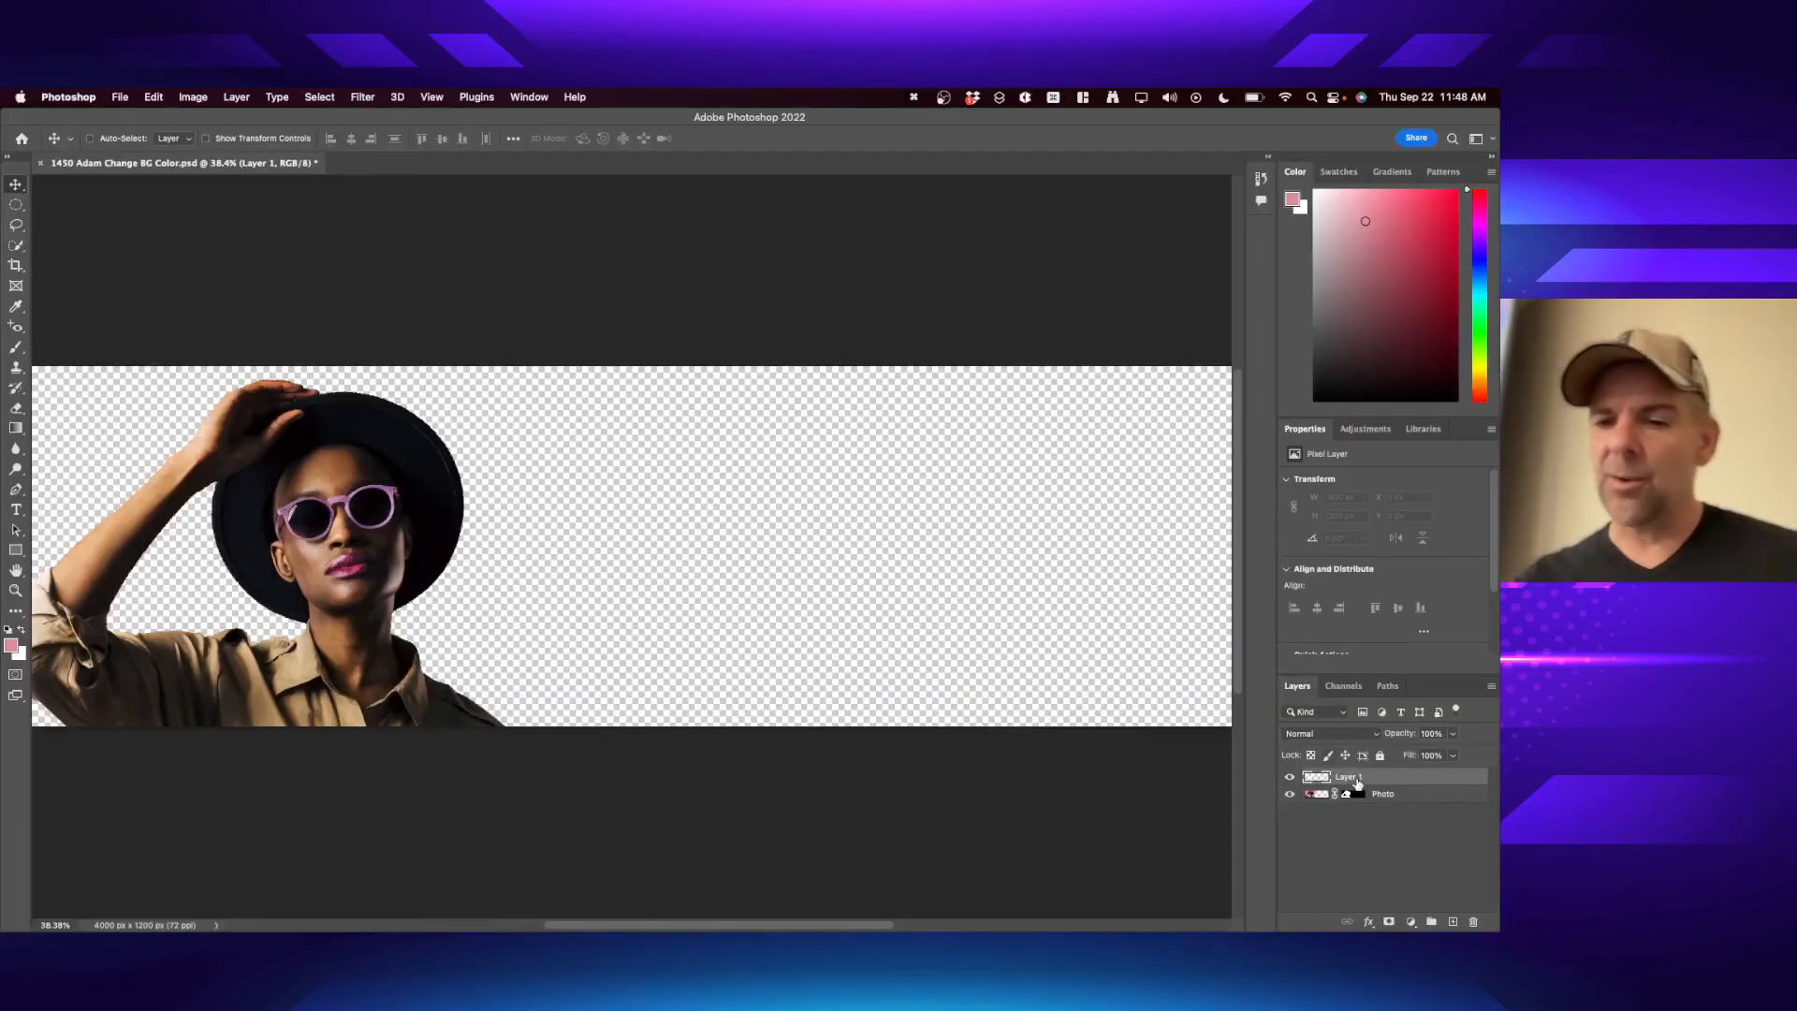
double_click(1357, 778)
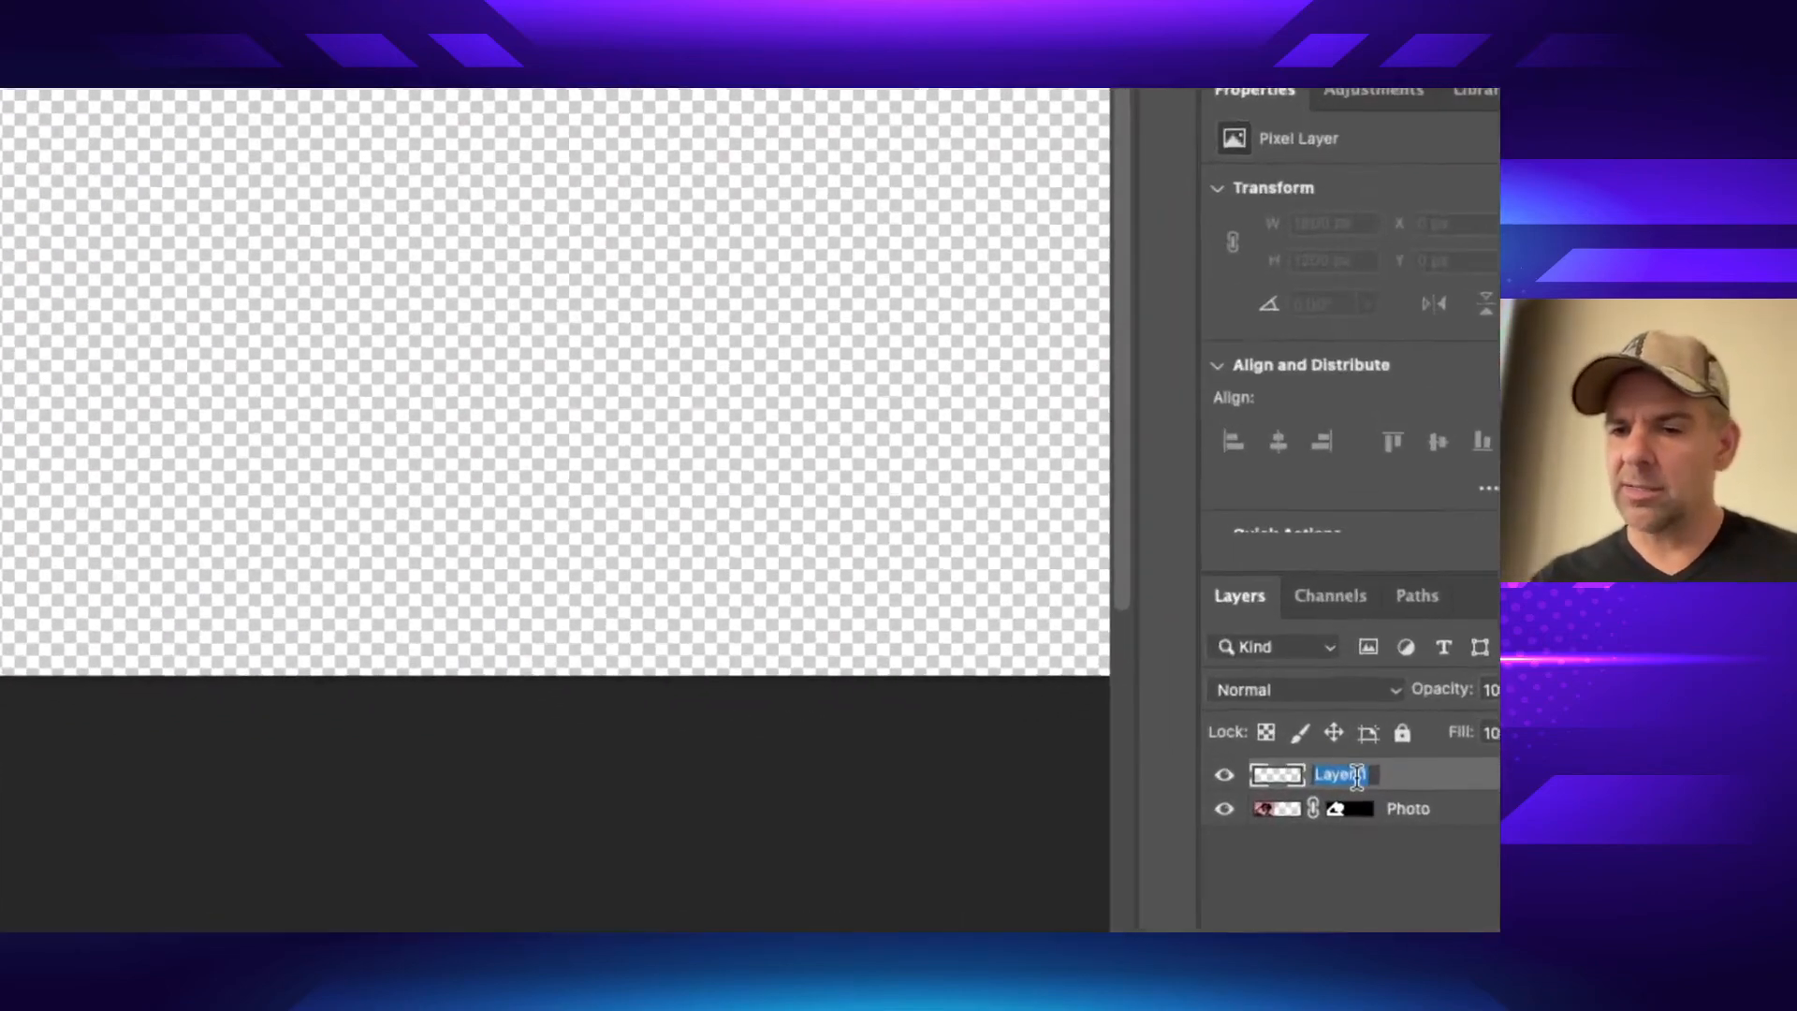
type("BG")
key("Return")
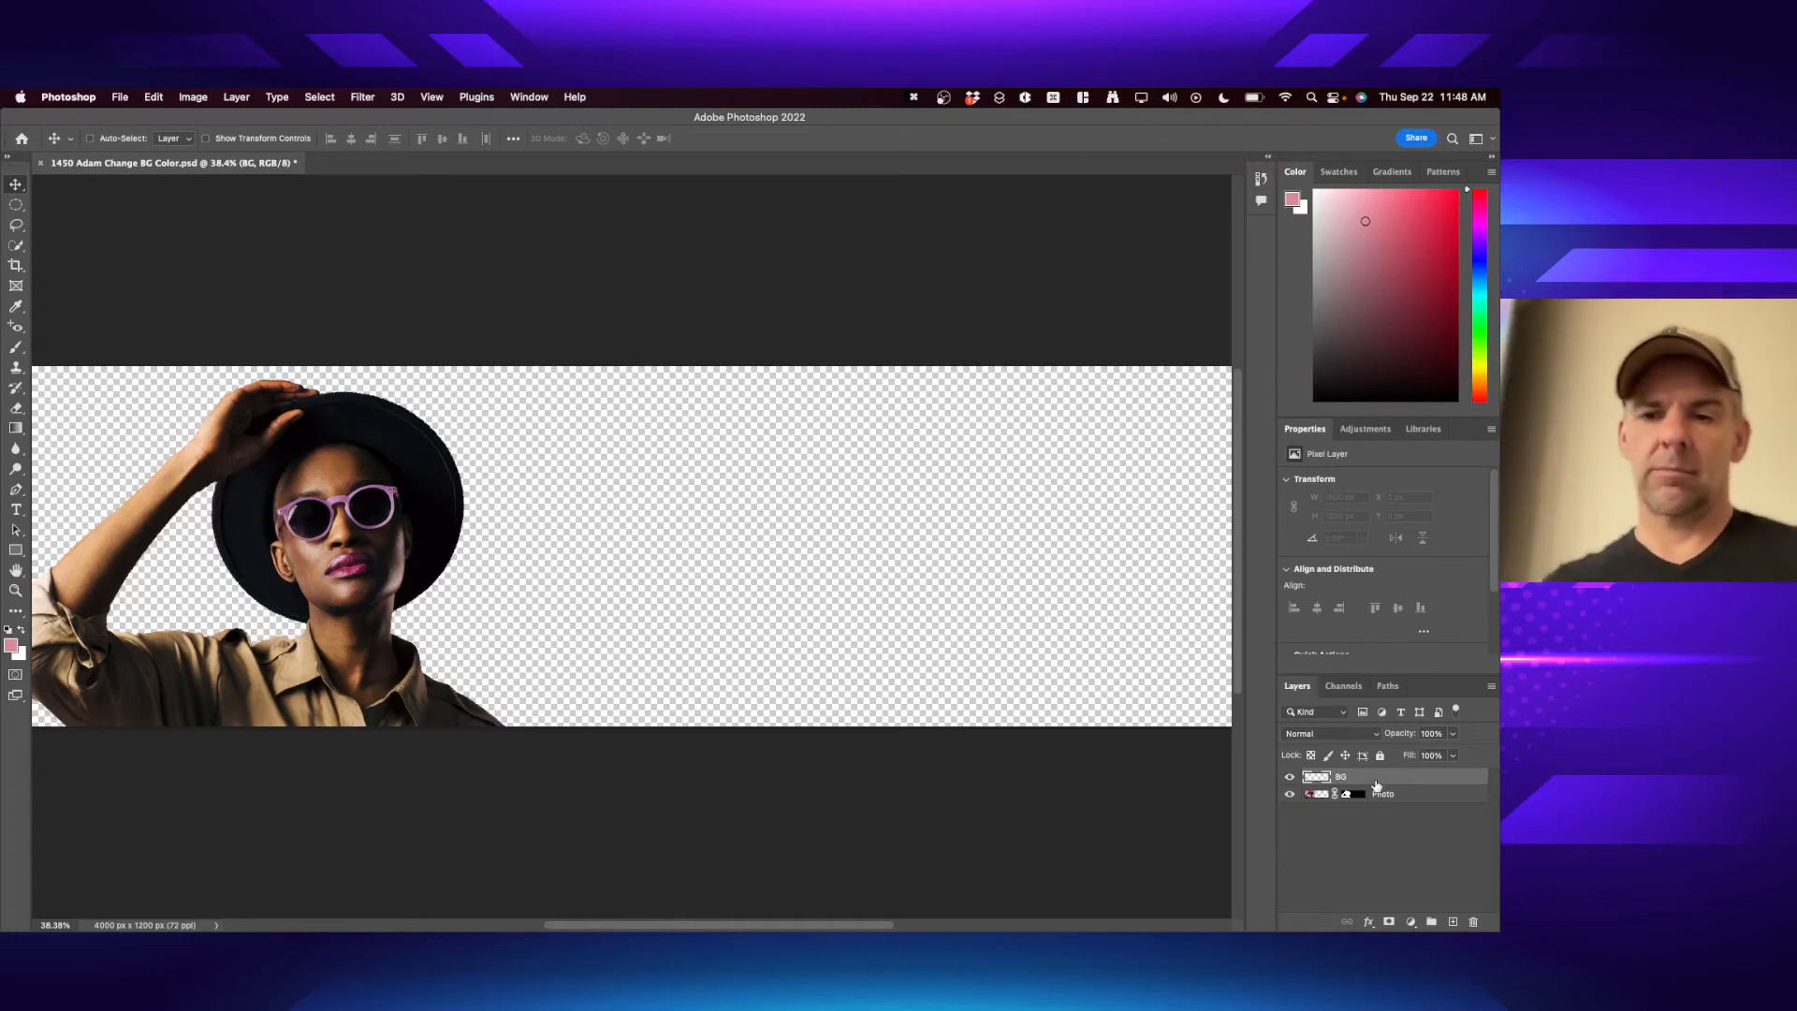
key("super+Tab")
key("super+Tab")
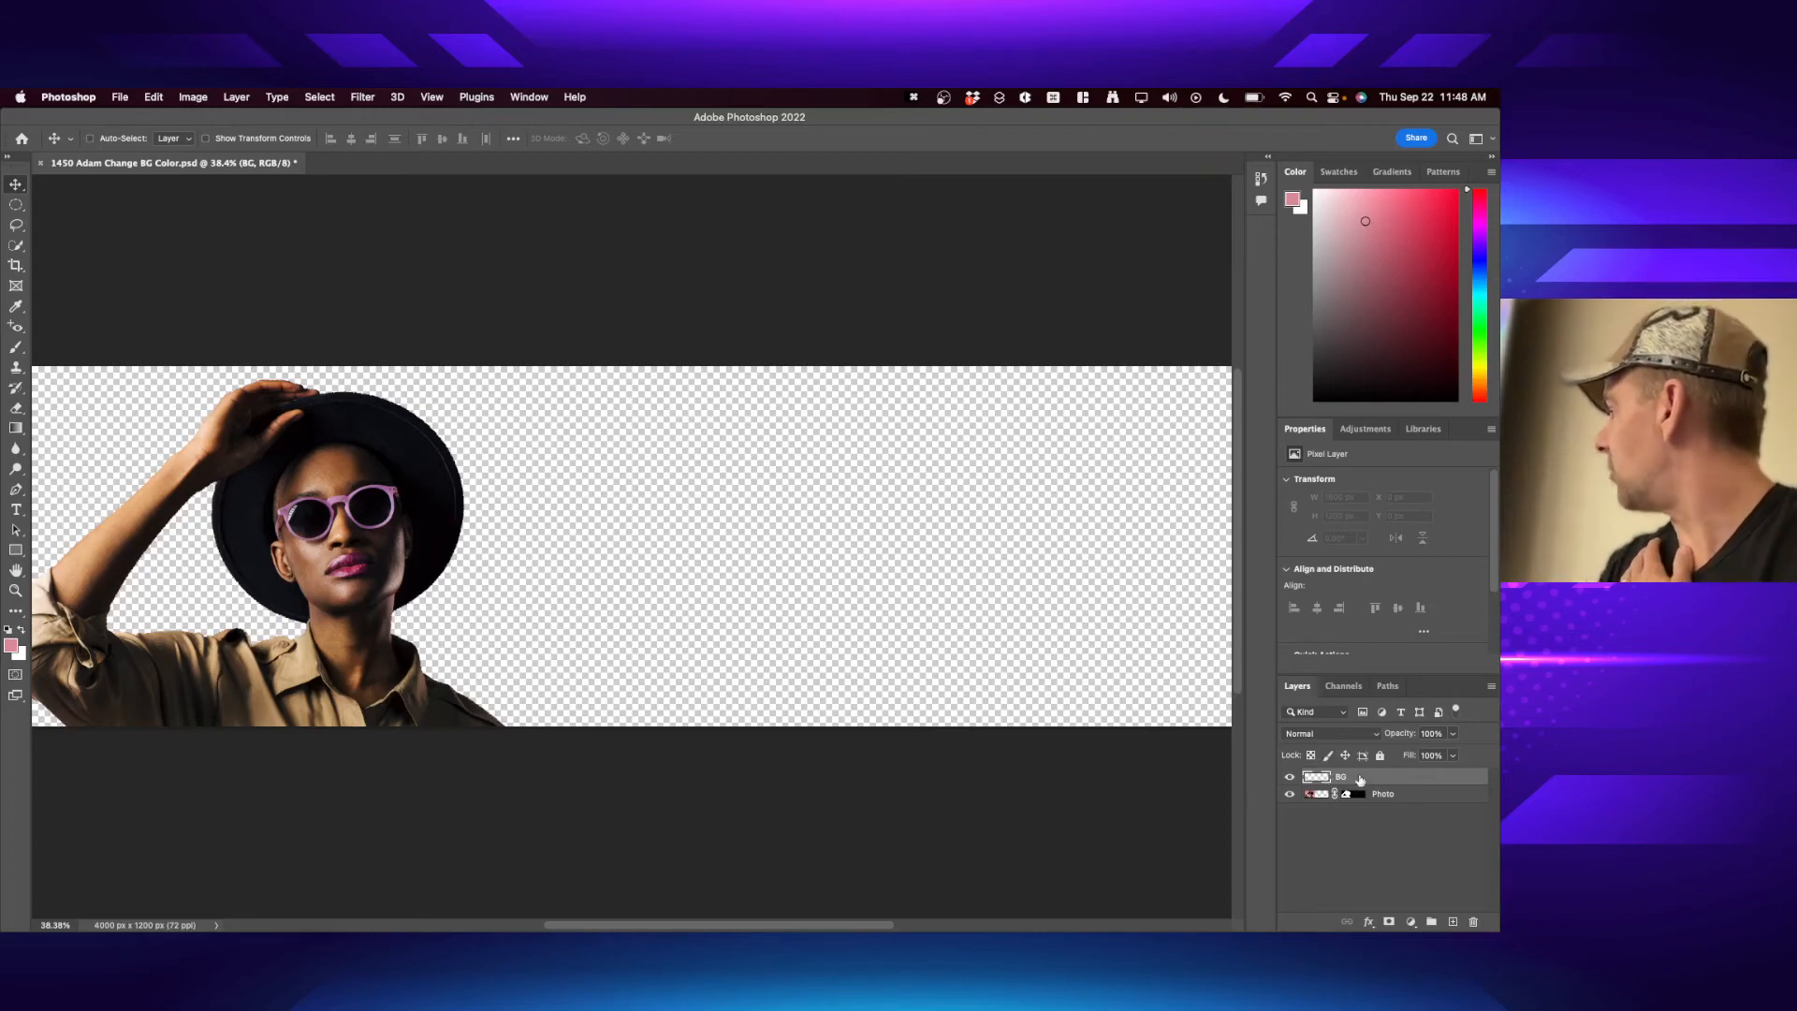
left_click_drag(1370, 778, 1366, 805)
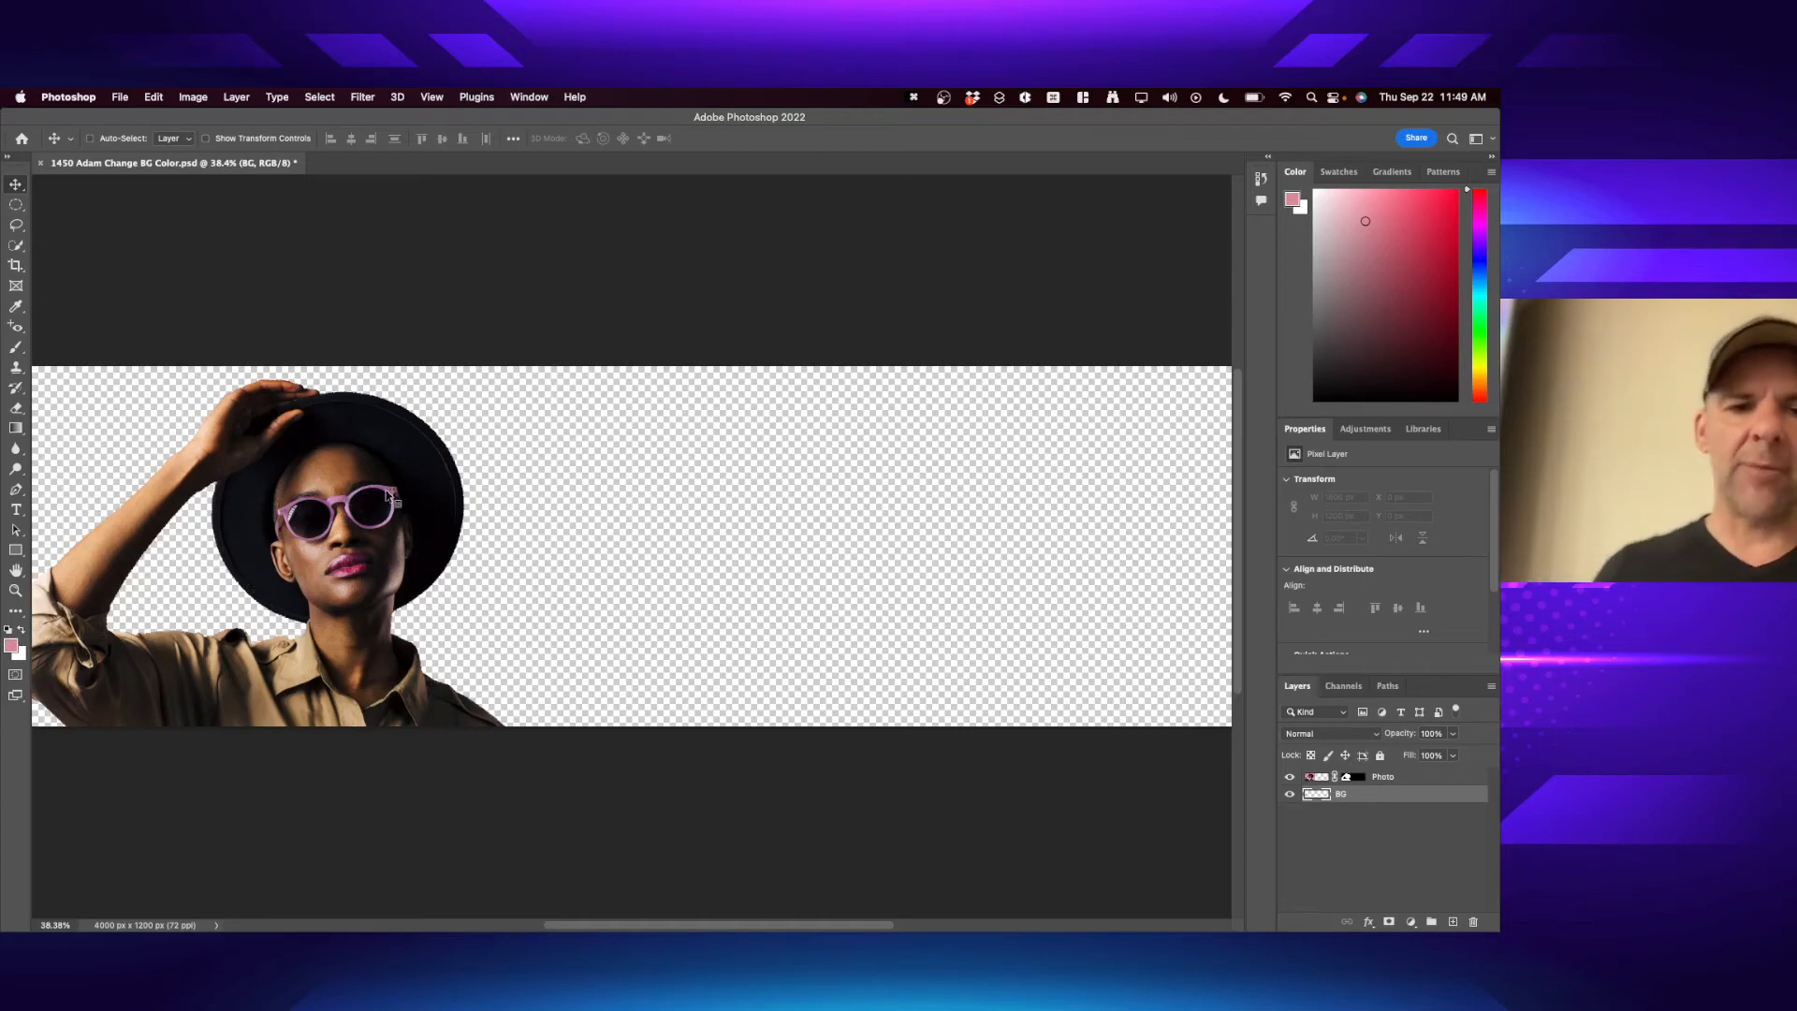
- Sample the purple of the sunglasses frame as the foreground colour with the Eyedropper tool
key("super+equal")
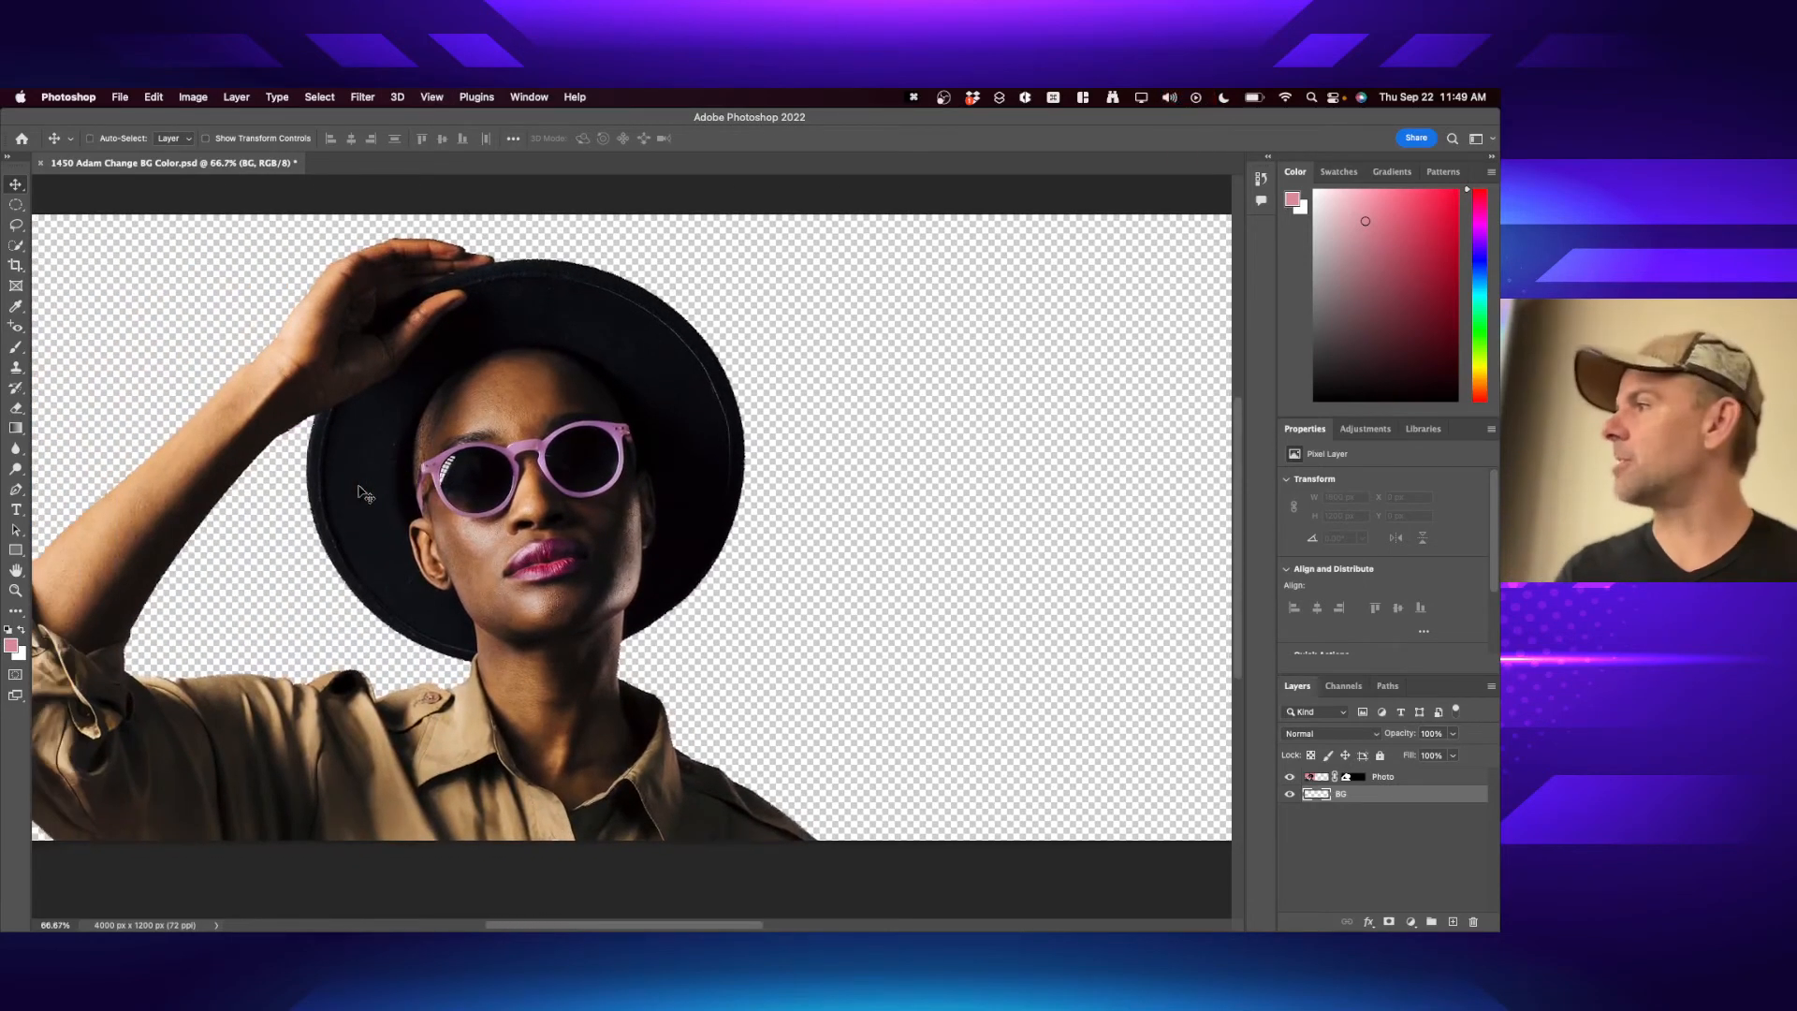
key("i")
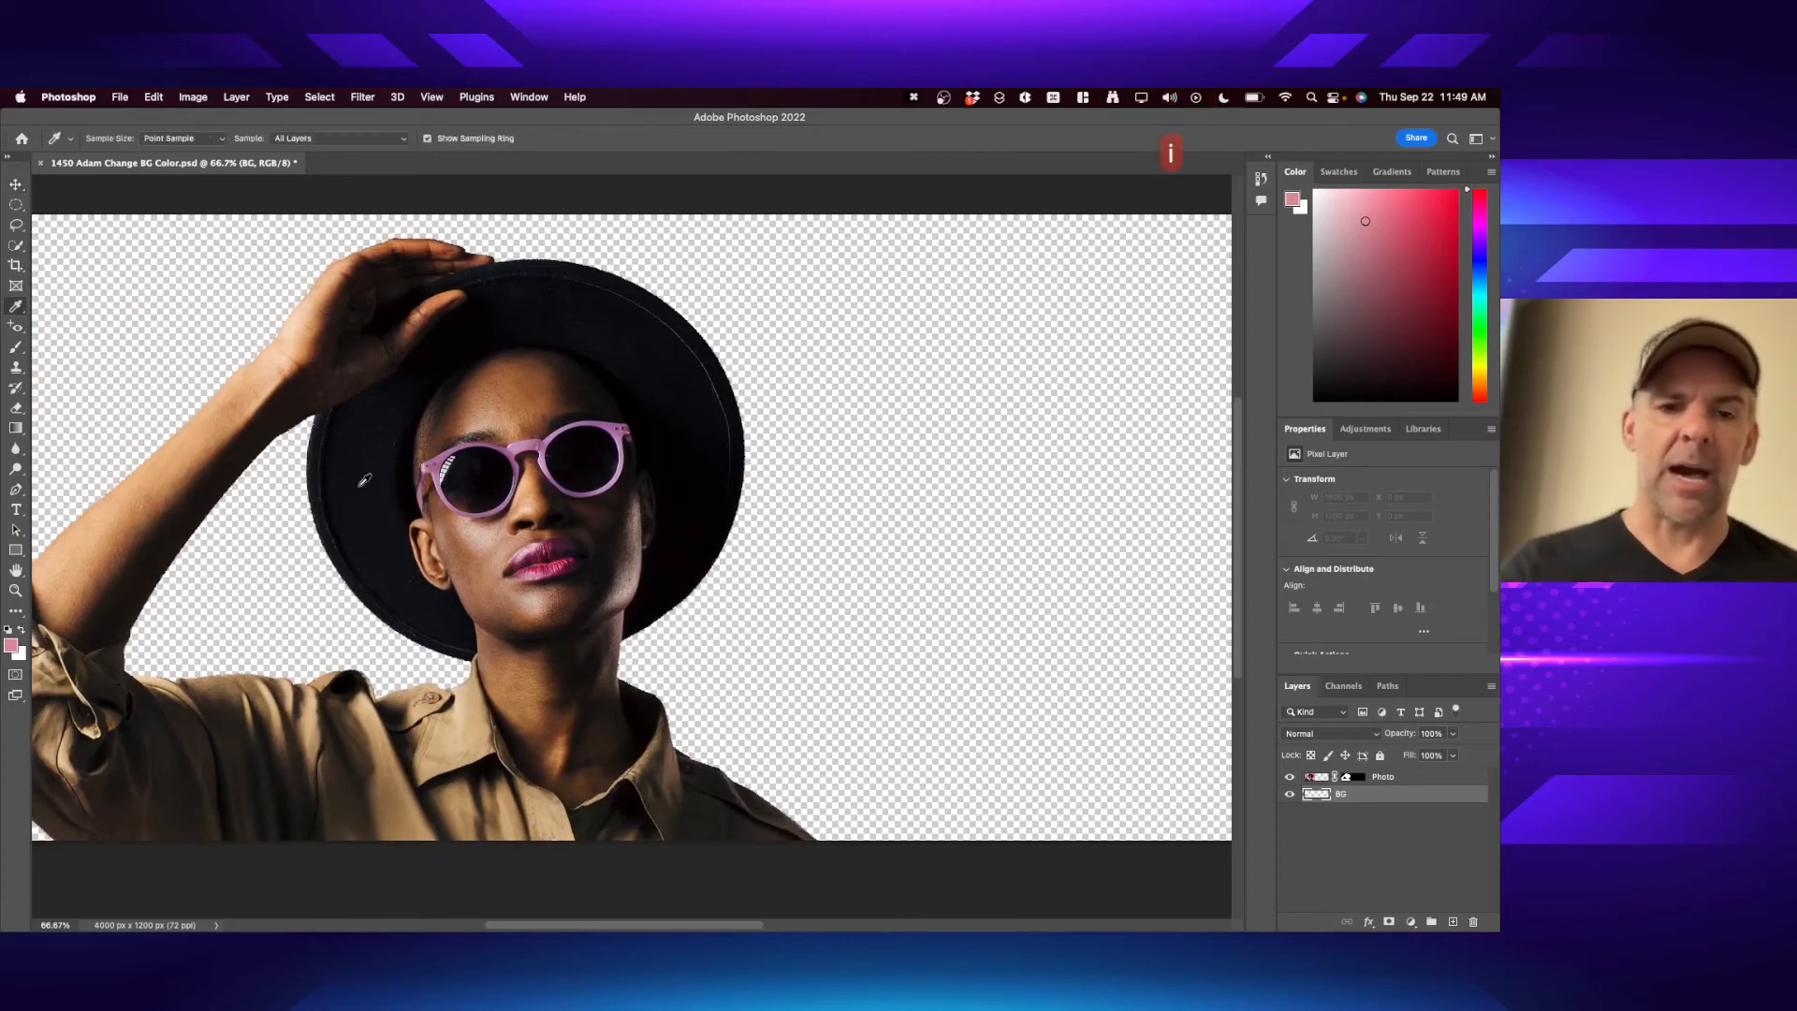
left_click_drag(615, 421, 609, 427)
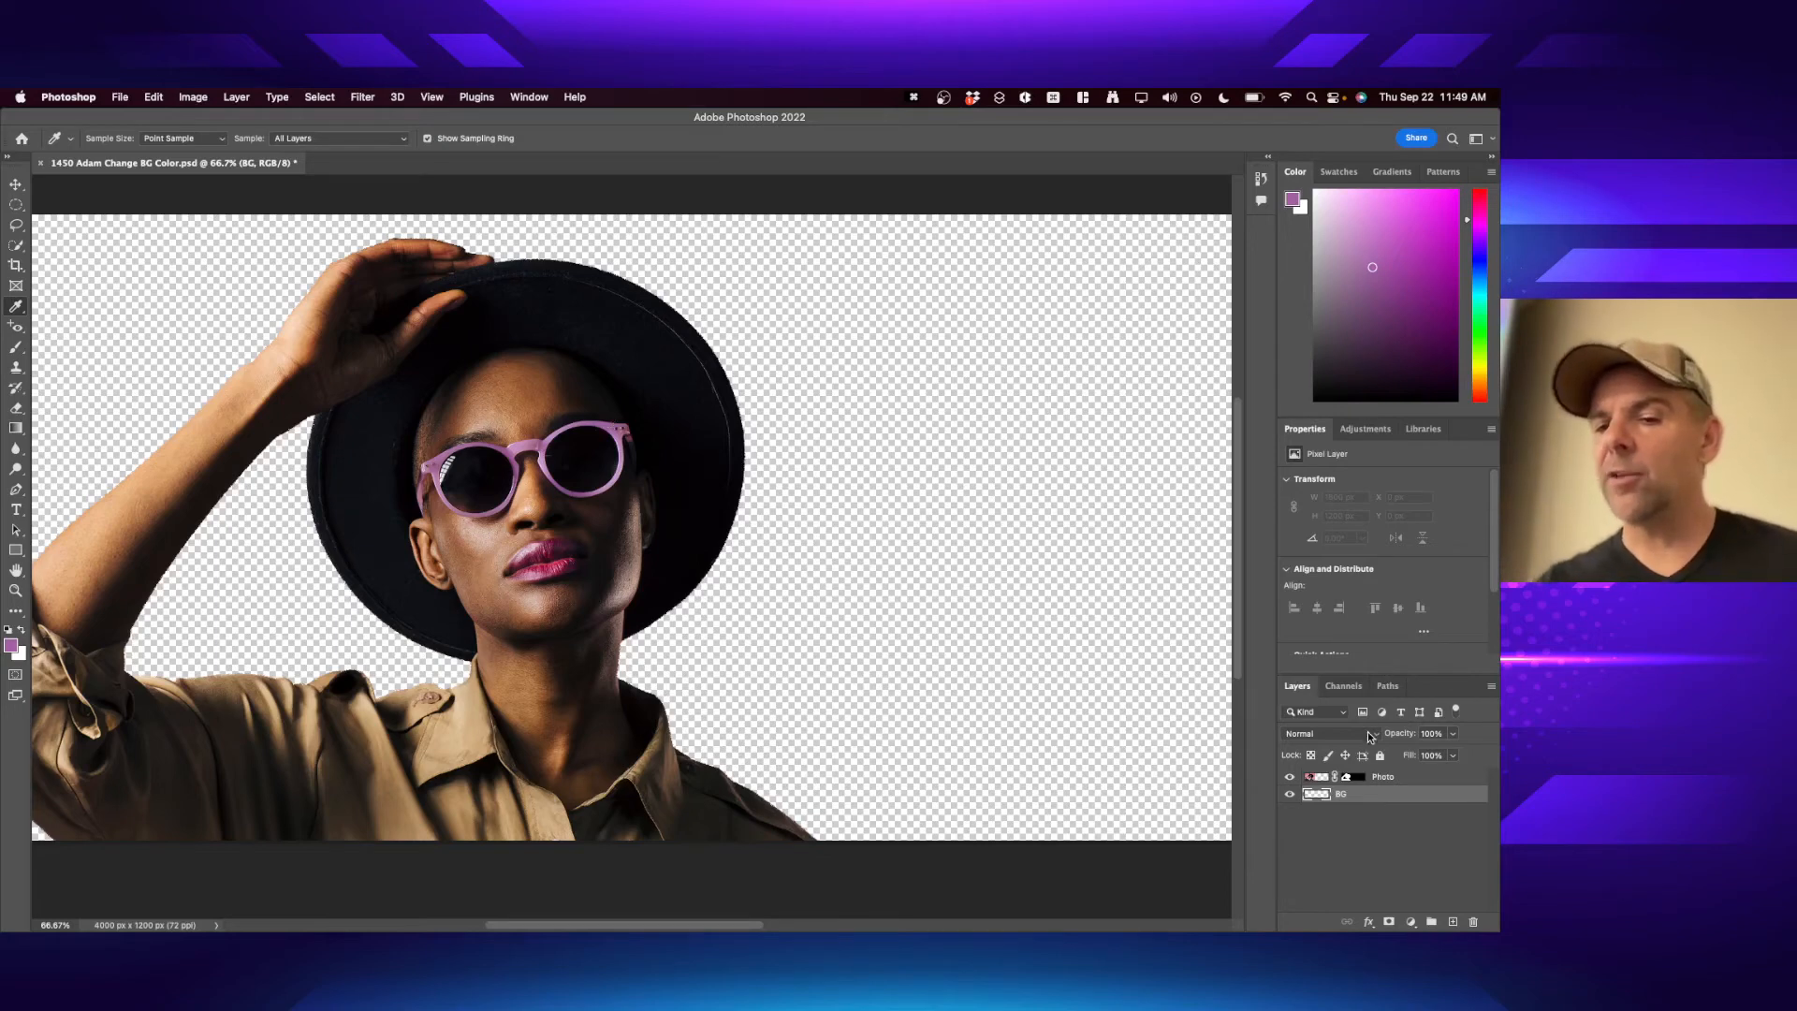
- Try sampling with the Photo layer's mask active, and resample the purple of the sunglasses frame with the layer's image active
left_click(1356, 777)
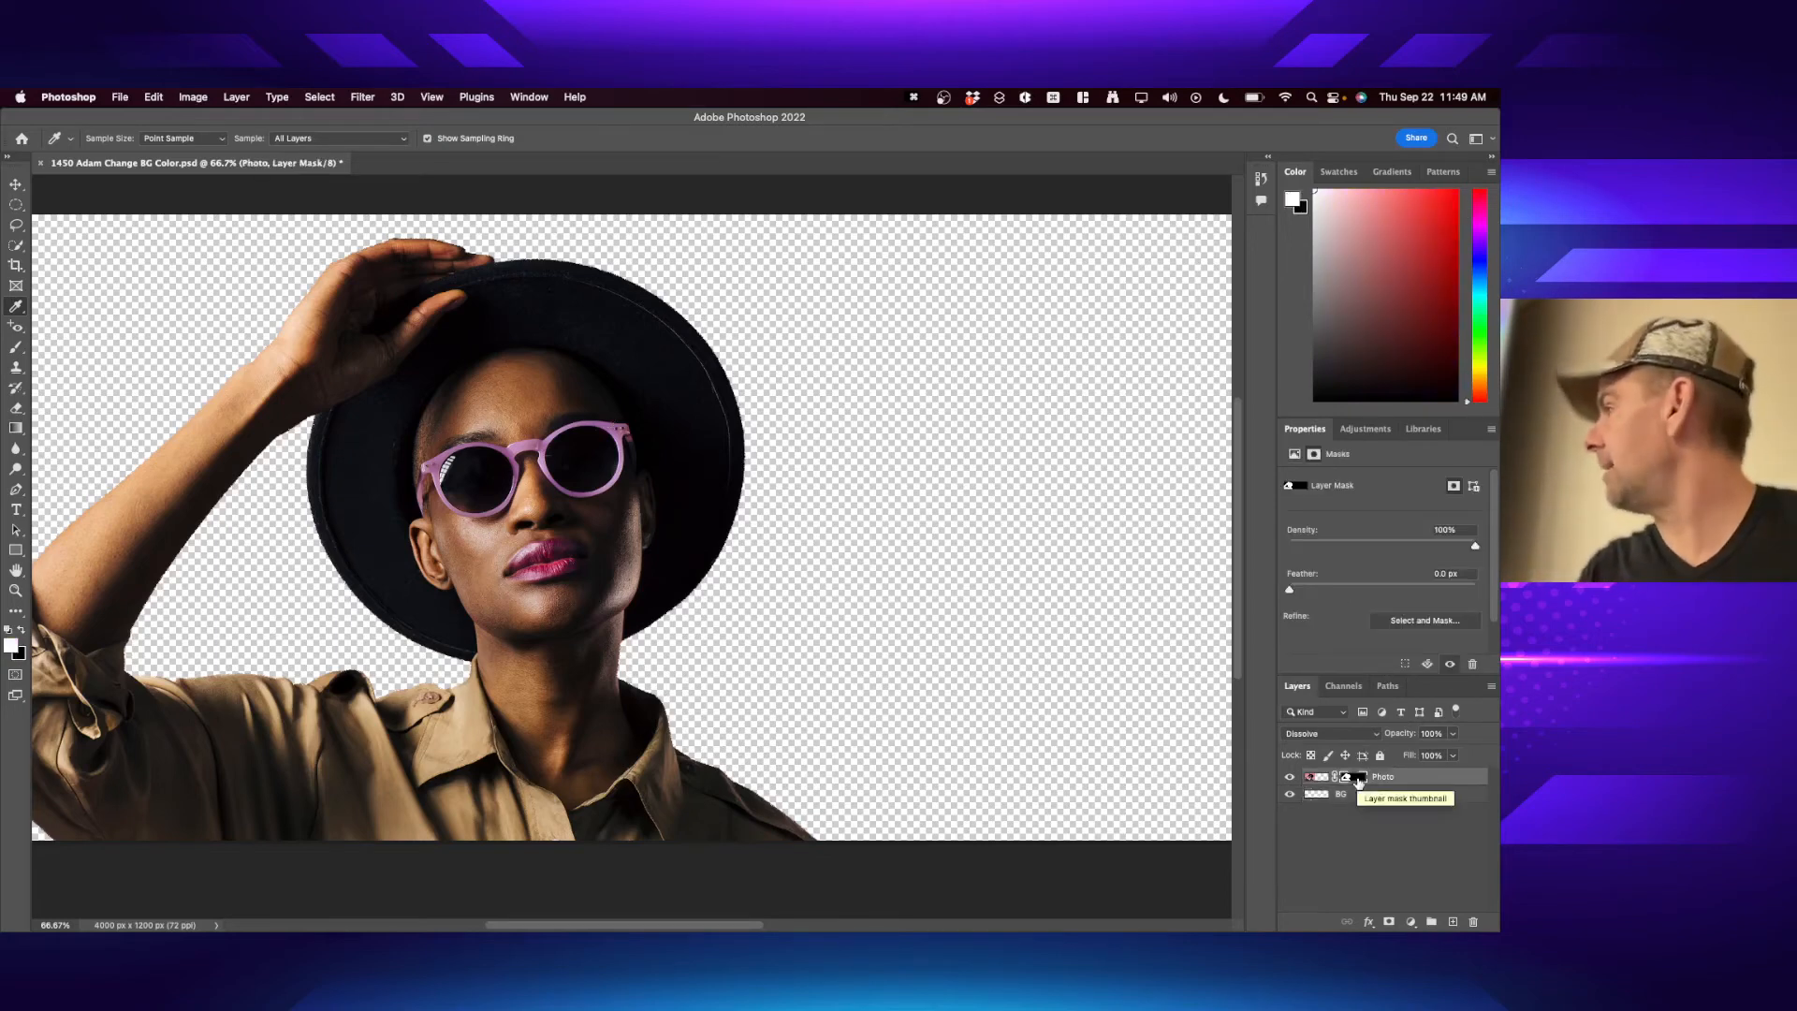
left_click_drag(700, 375, 559, 413)
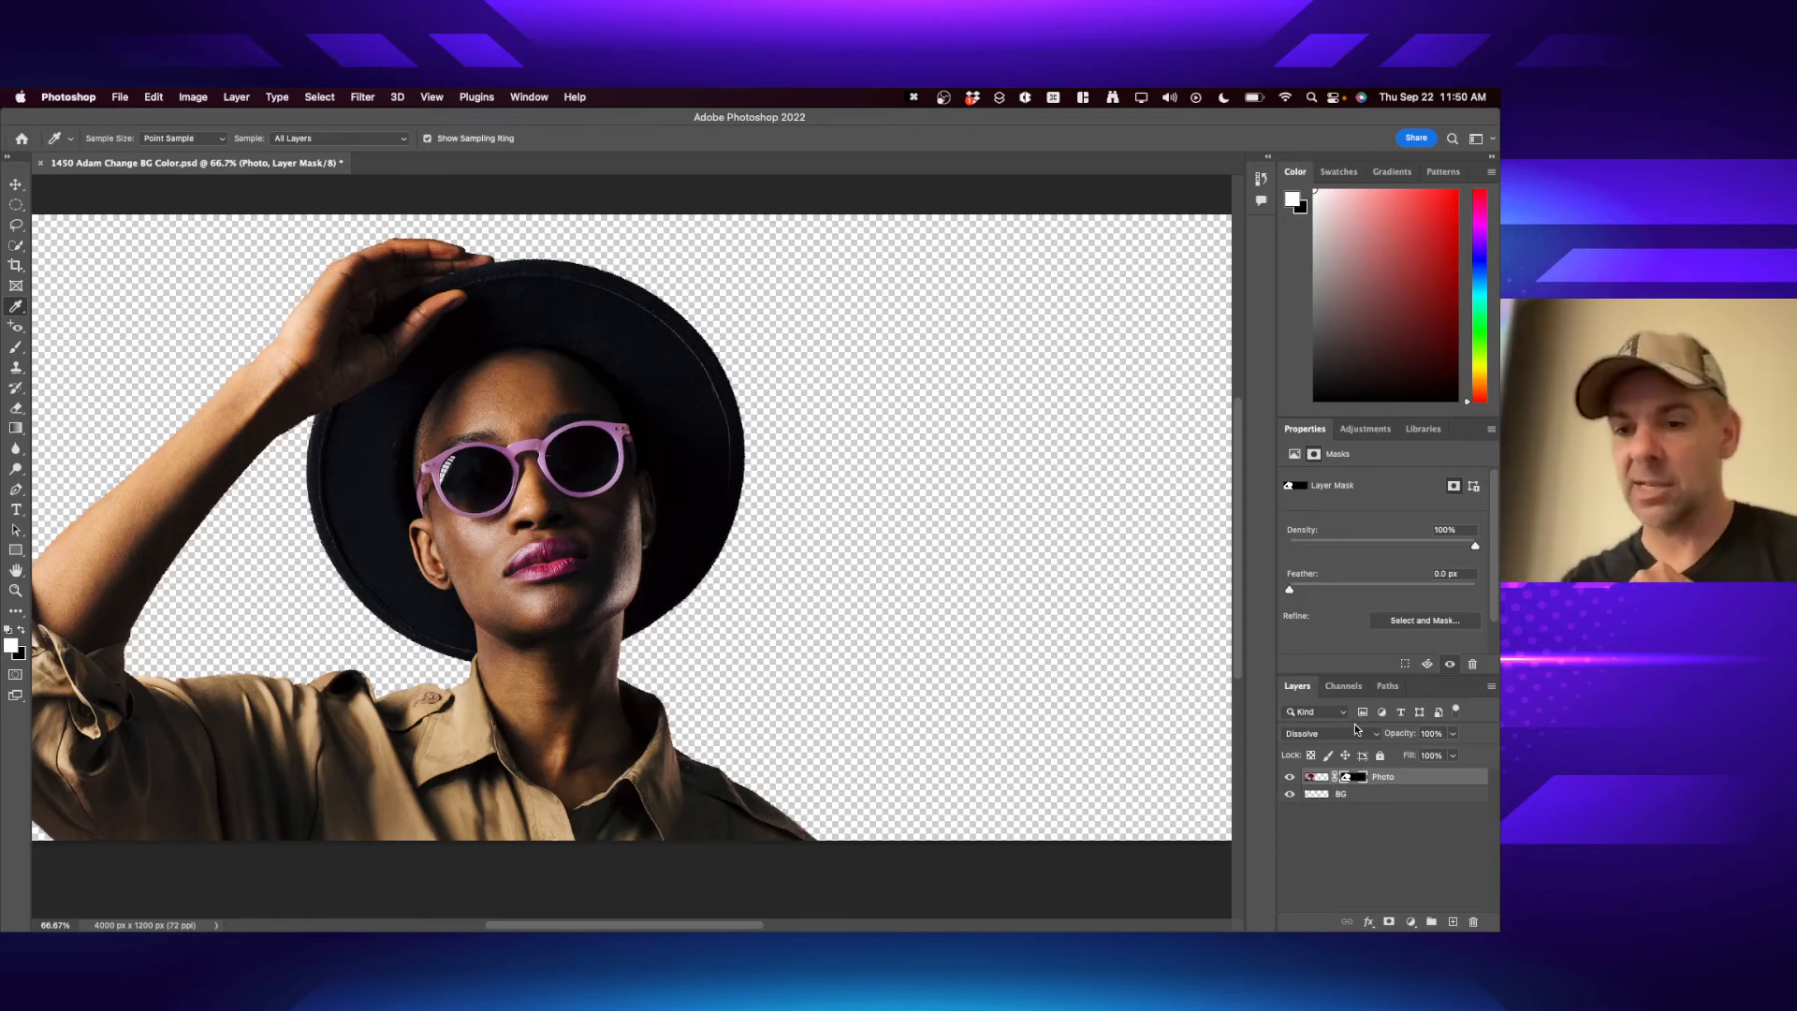
left_click(1311, 778)
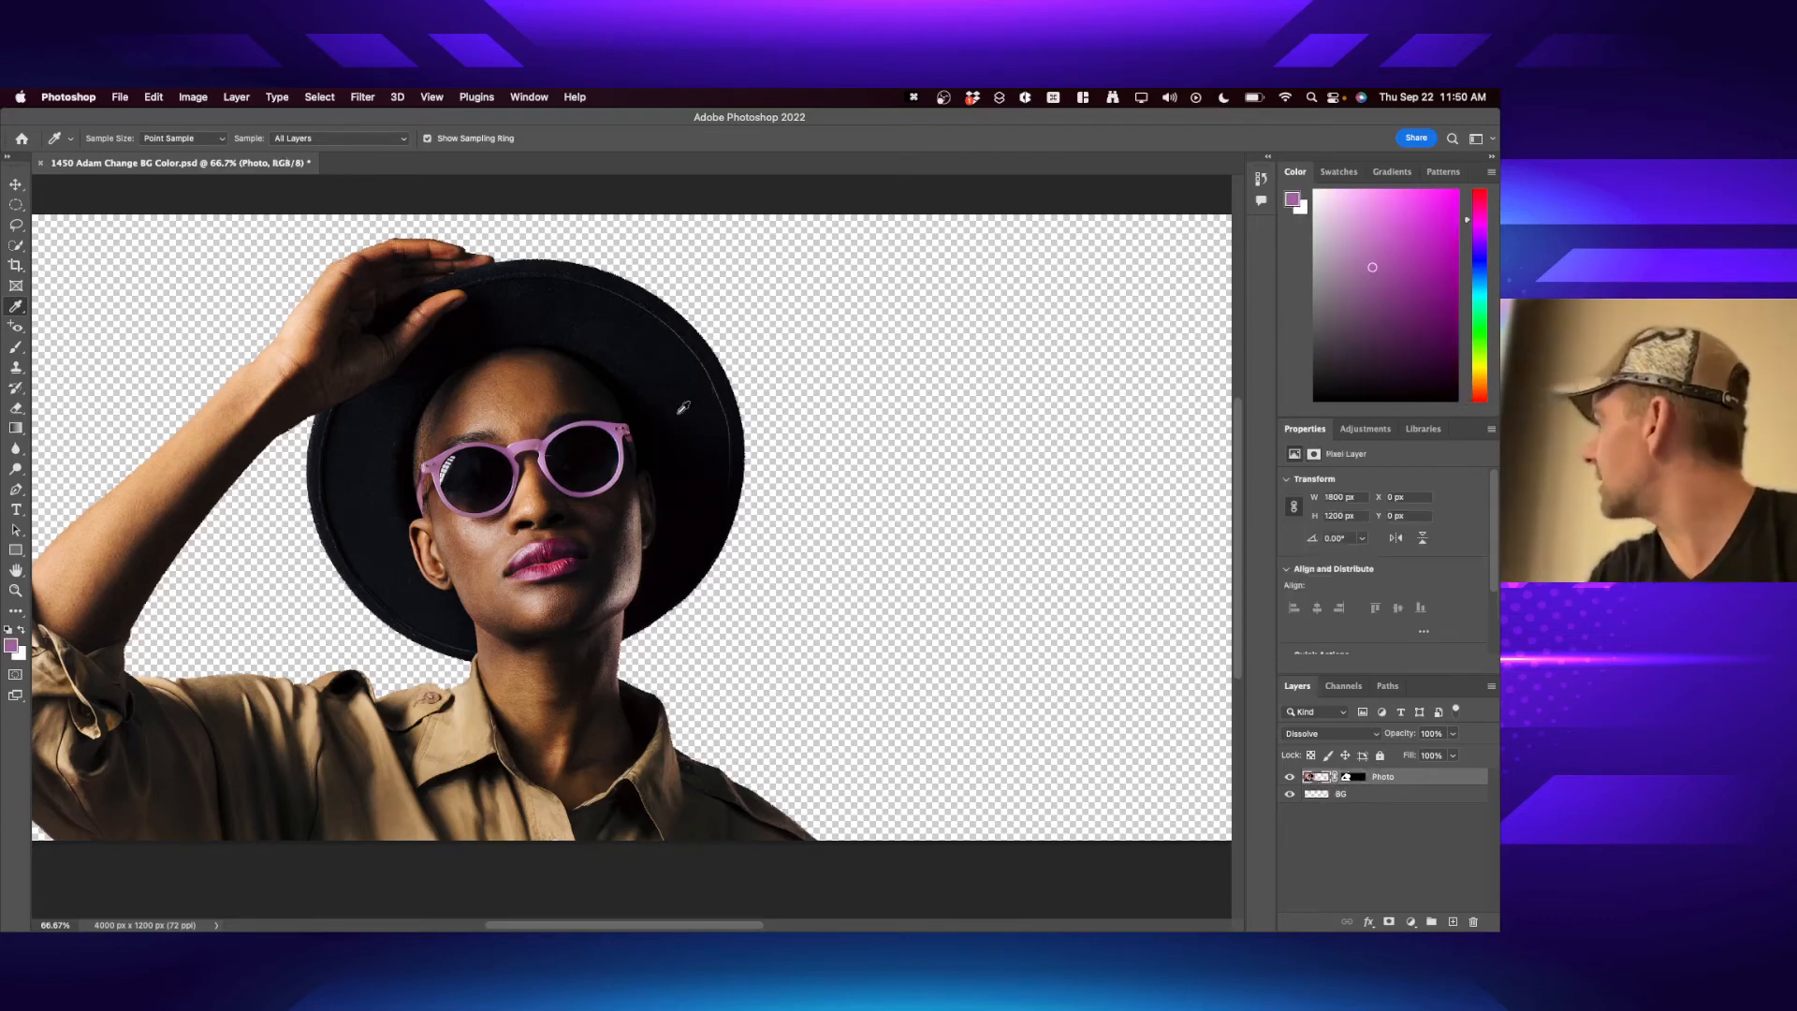
left_click_drag(672, 433, 589, 436)
left_click_drag(612, 418, 612, 419)
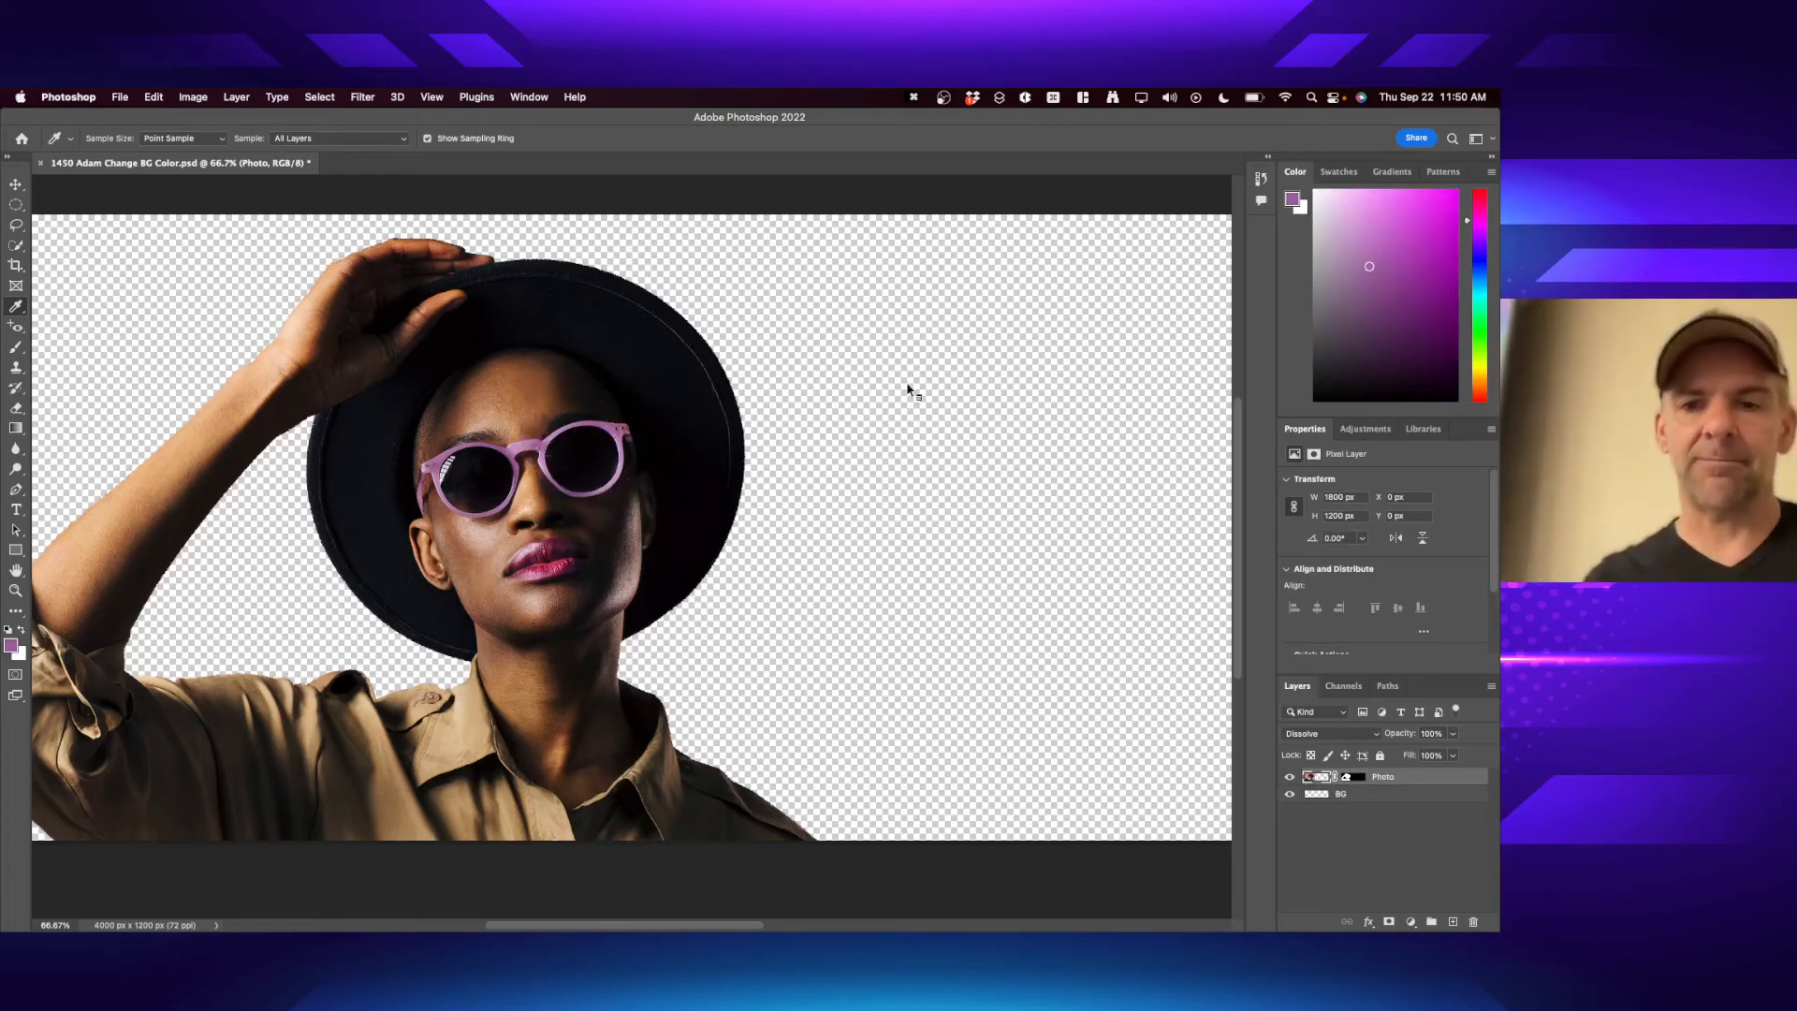
- Make the empty BG layer the active layer
key("super+minus")
key("super+minus")
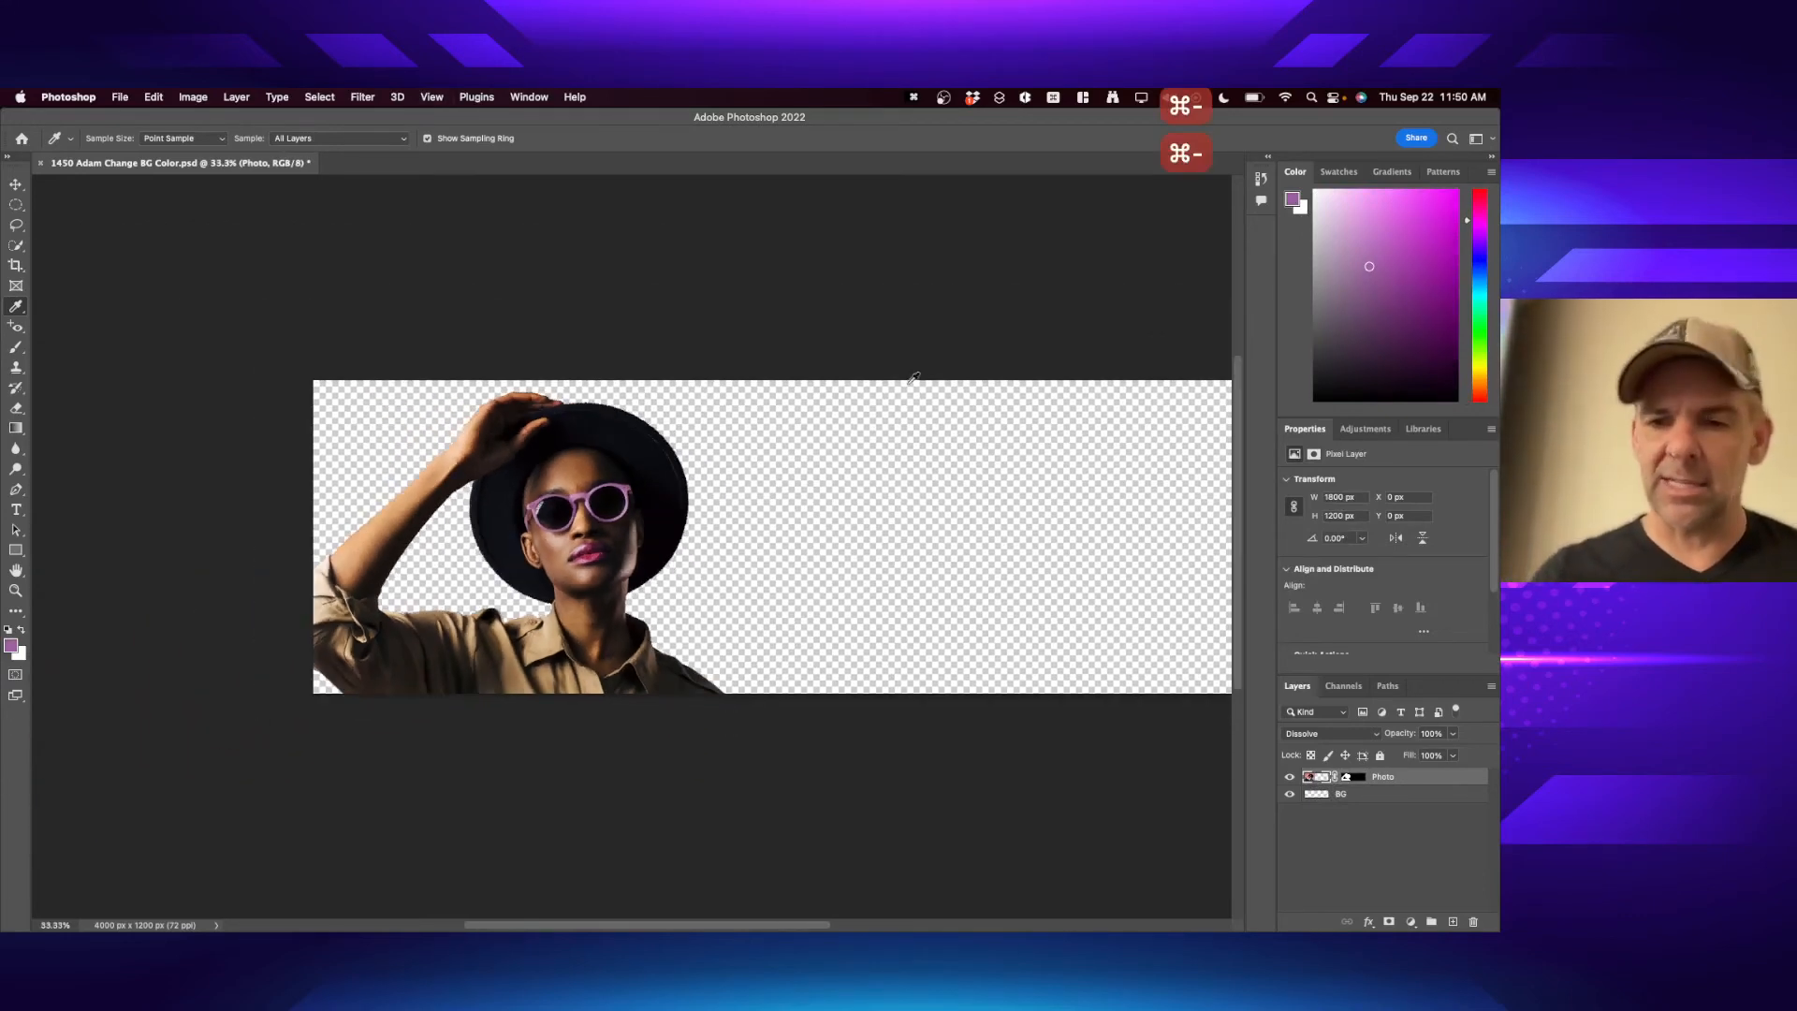
key("super+minus")
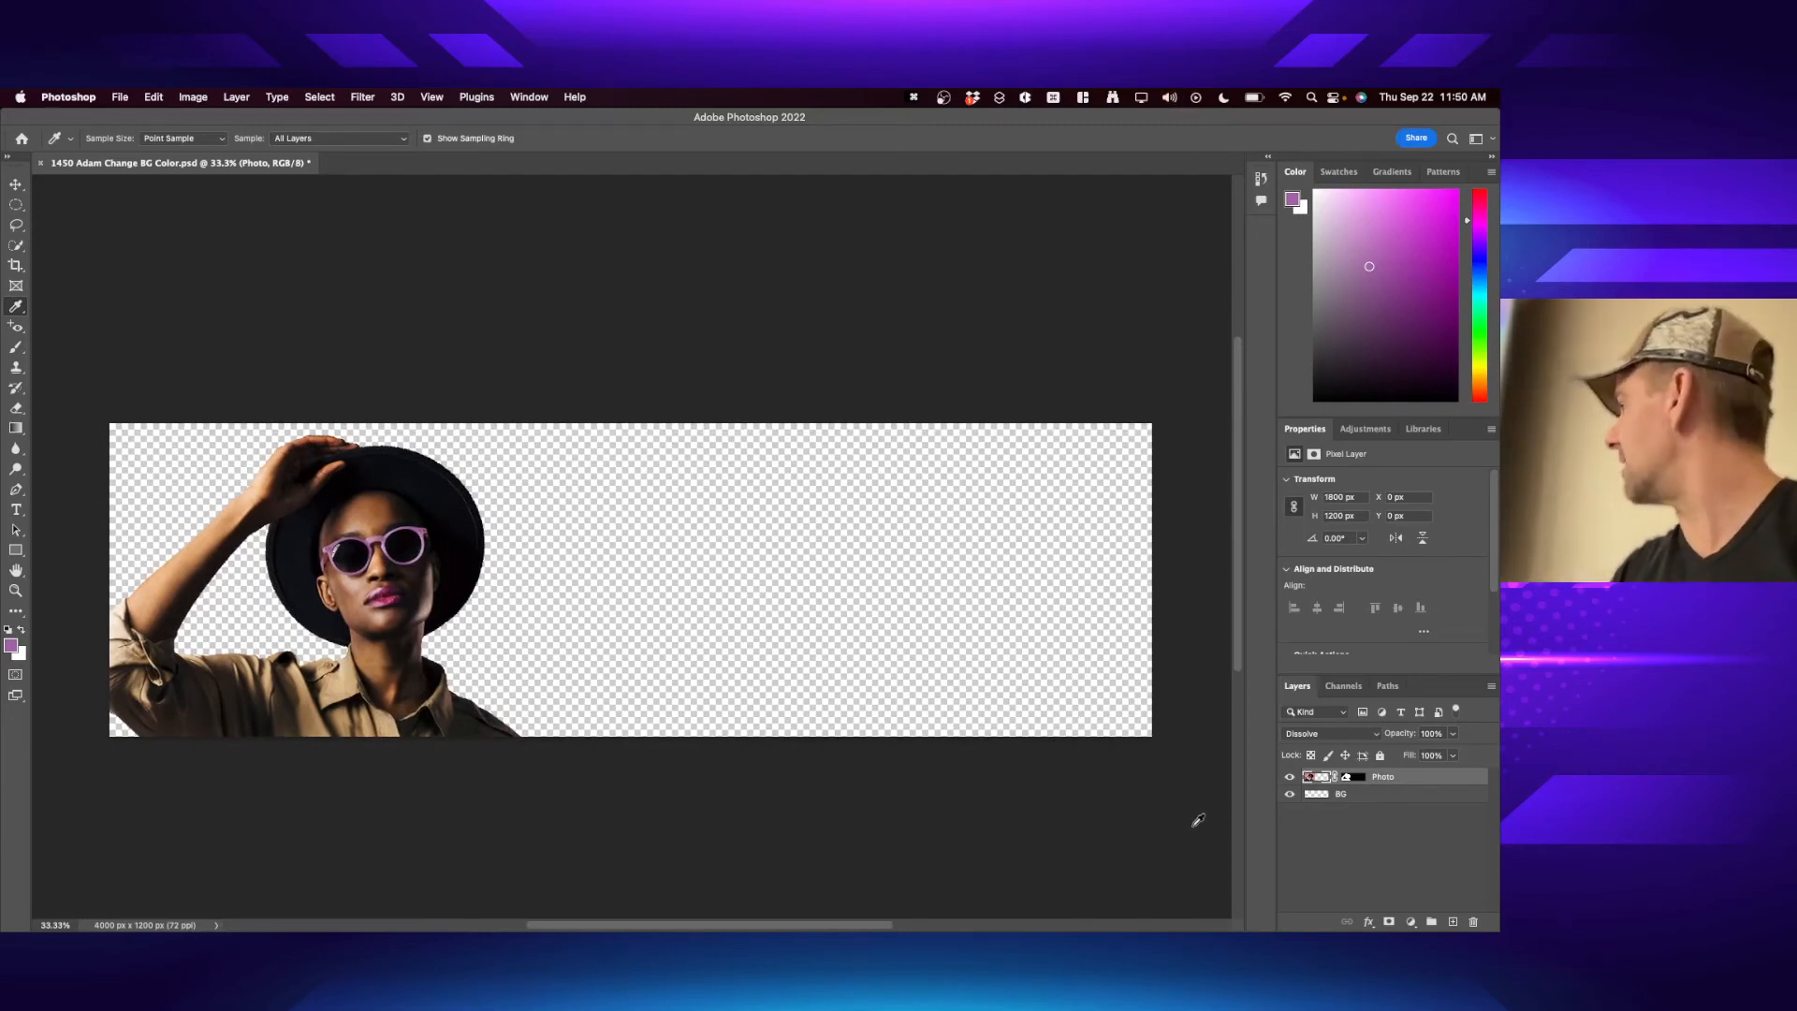
left_click(1374, 796)
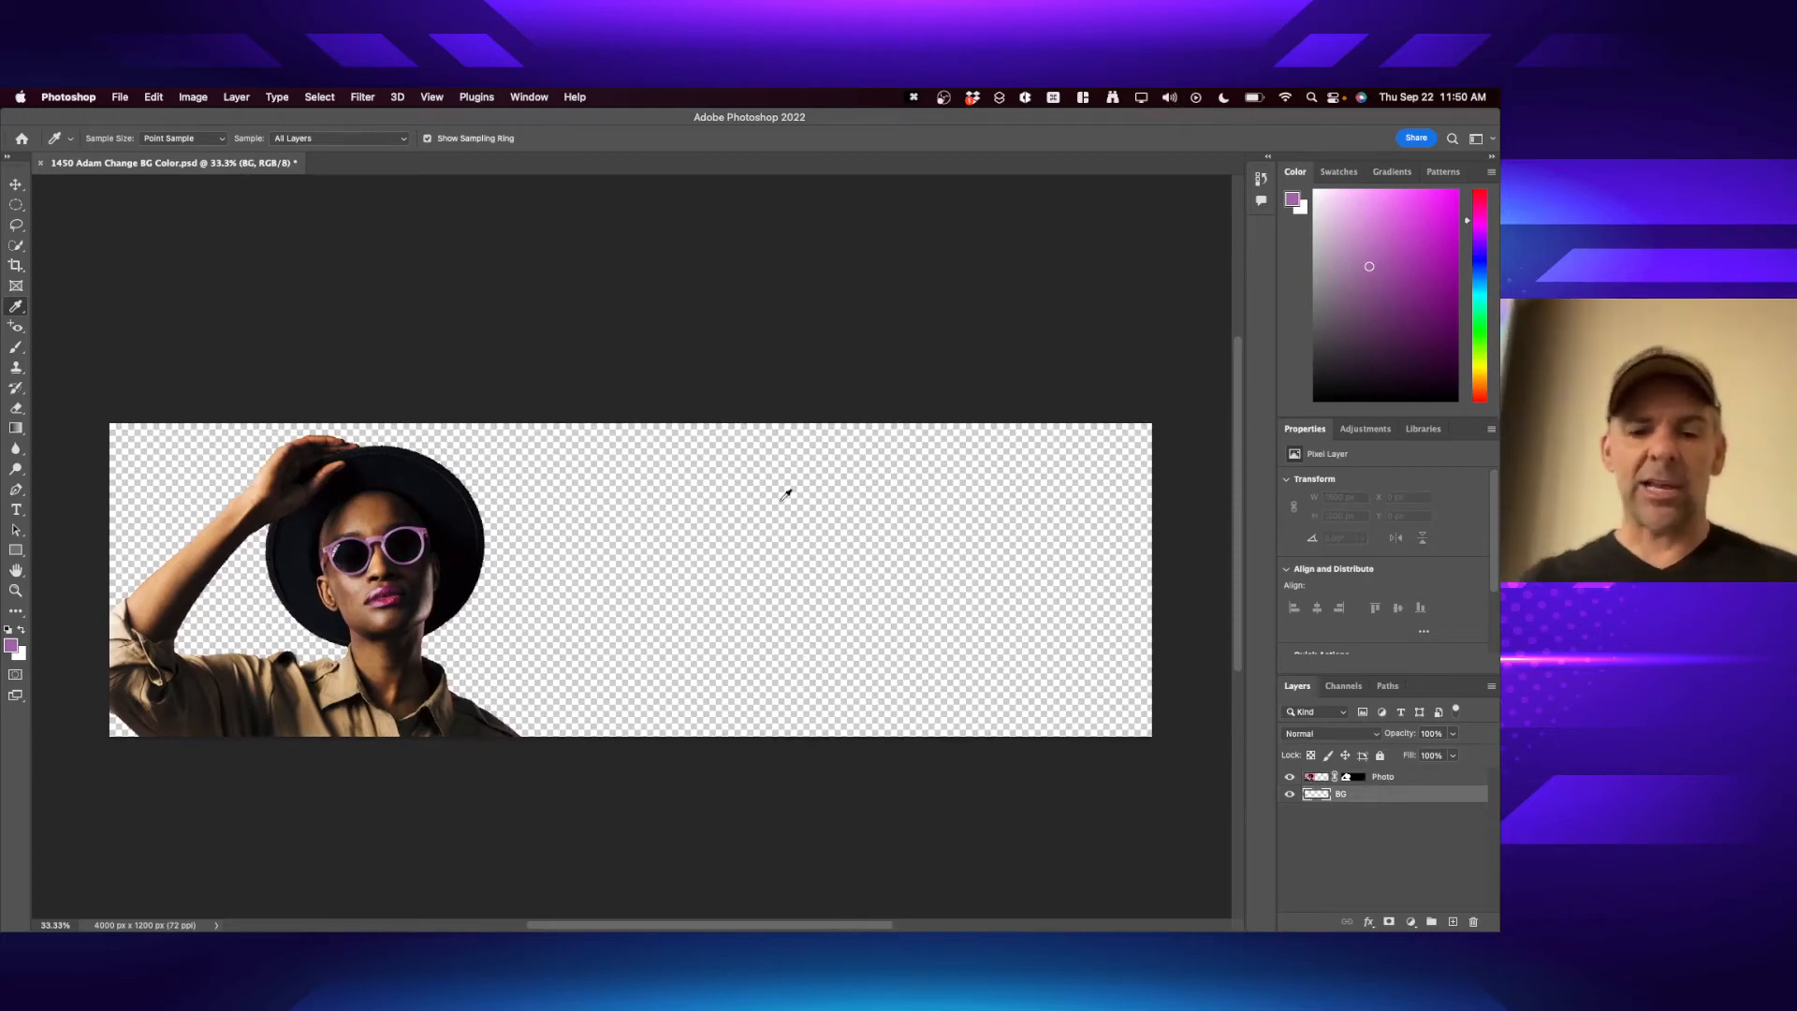
- Try painting the BG layer purple with a 1200-pixel brush, and undo the painting
key("b")
key("bracketright")
key("bracketright")
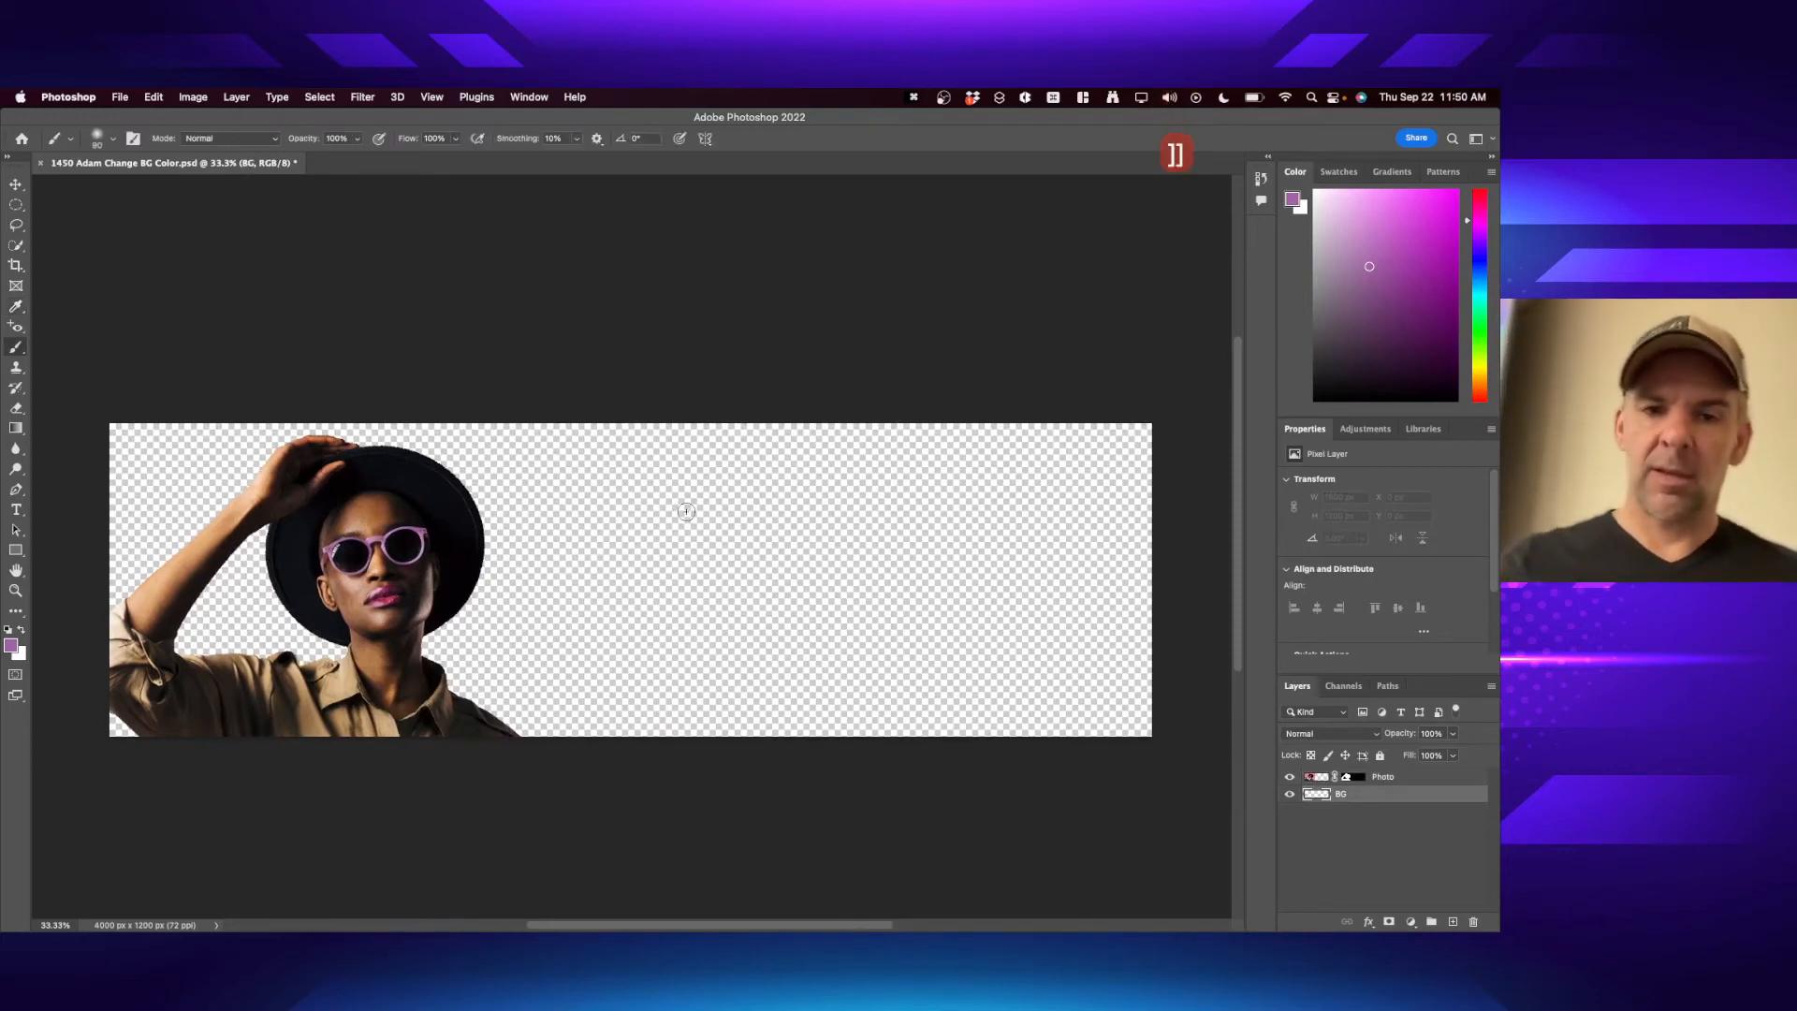
key("bracketright")
key("bracketright")
key("bracketright")
key("bracketright")
key("bracketright")
key("bracketright")
key("bracketright")
key("bracketright")
key("bracketright")
key("bracketright")
key("bracketright")
key("bracketright")
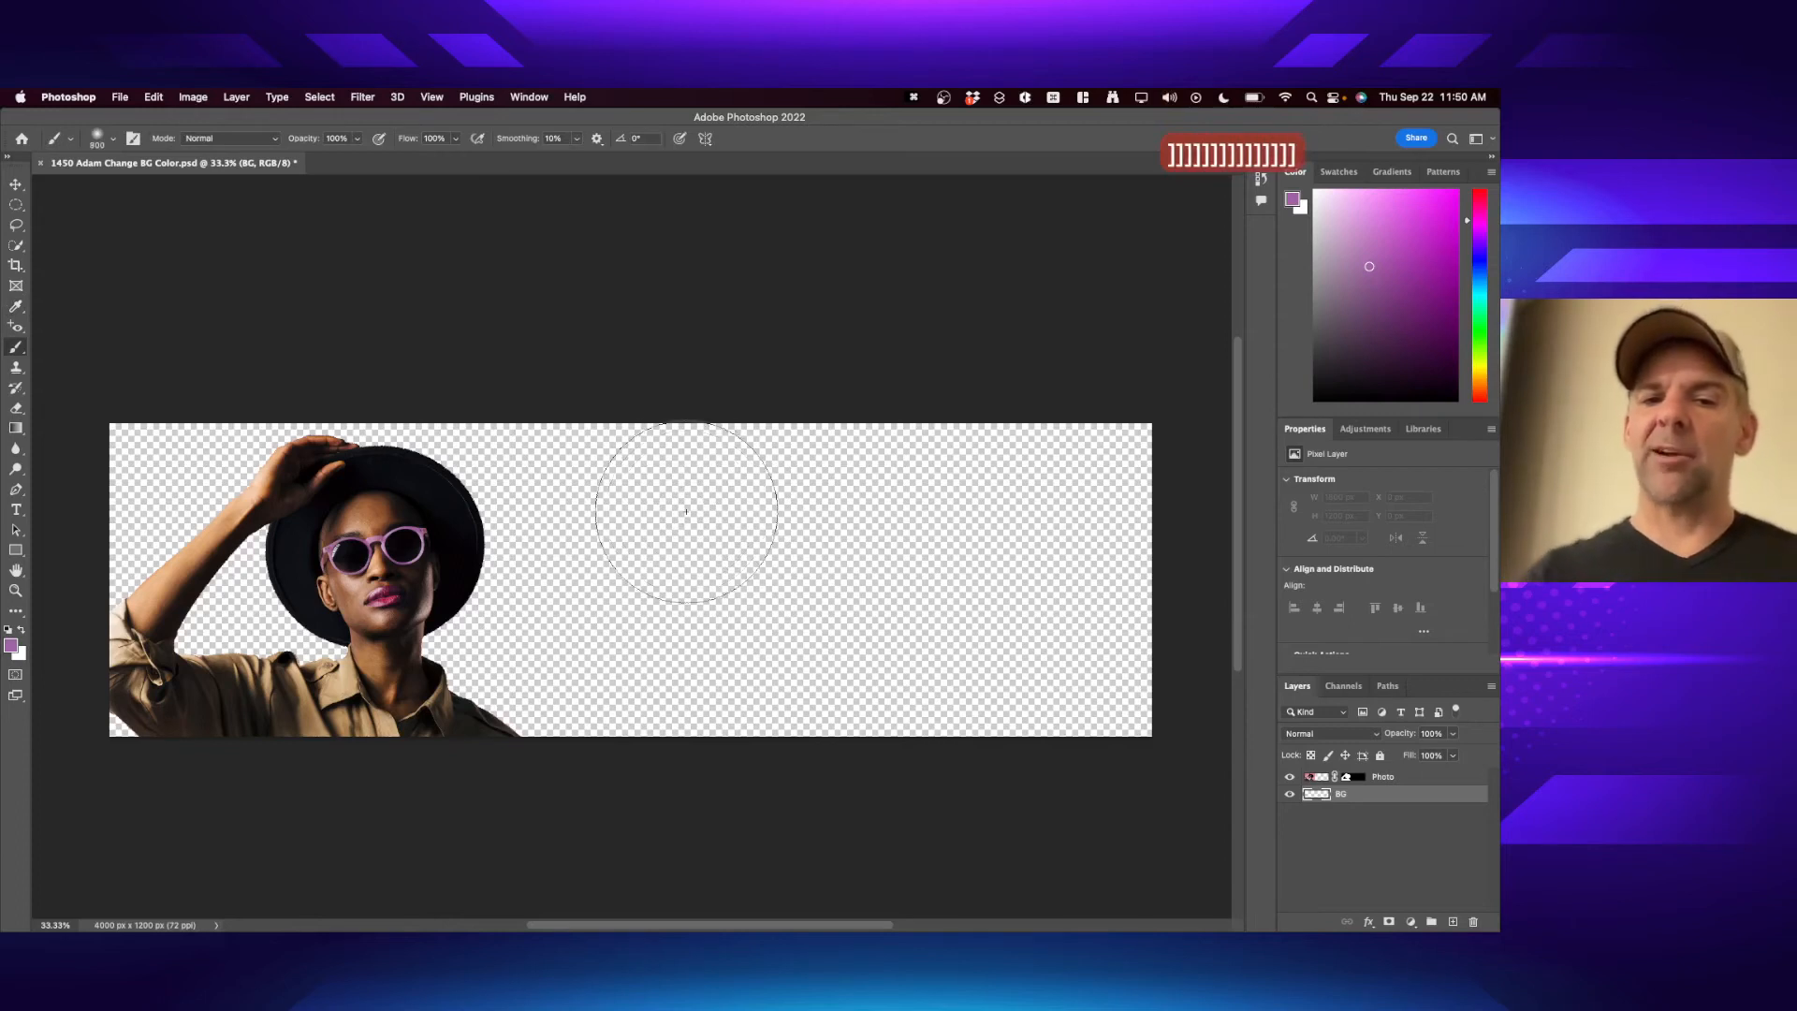
key("bracketright")
key("bracketright")
key("bracketright")
key("bracketright")
mouse_move(722, 502)
left_mouse_down()
mouse_move(783, 502)
mouse_move(743, 594)
mouse_move(1025, 637)
mouse_move(992, 712)
mouse_move(734, 721)
mouse_move(940, 468)
mouse_move(5, 567)
mouse_move(80, 462)
left_mouse_up()
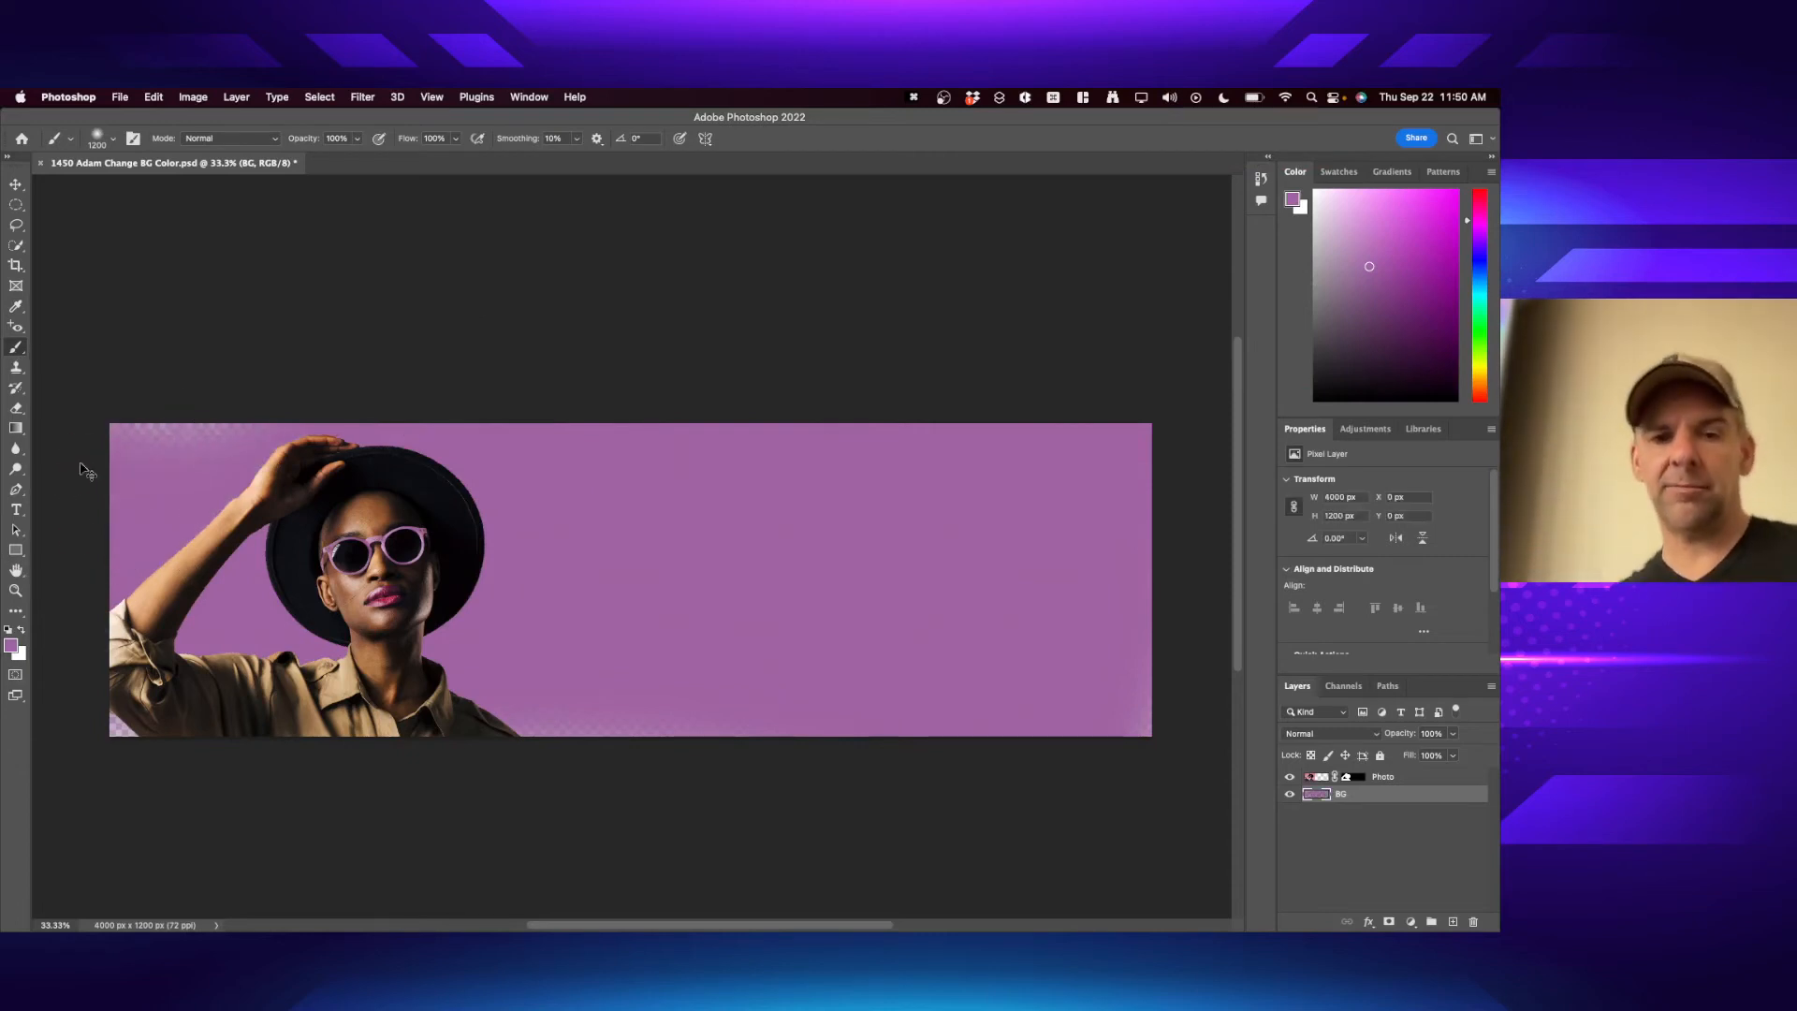
key("super+z")
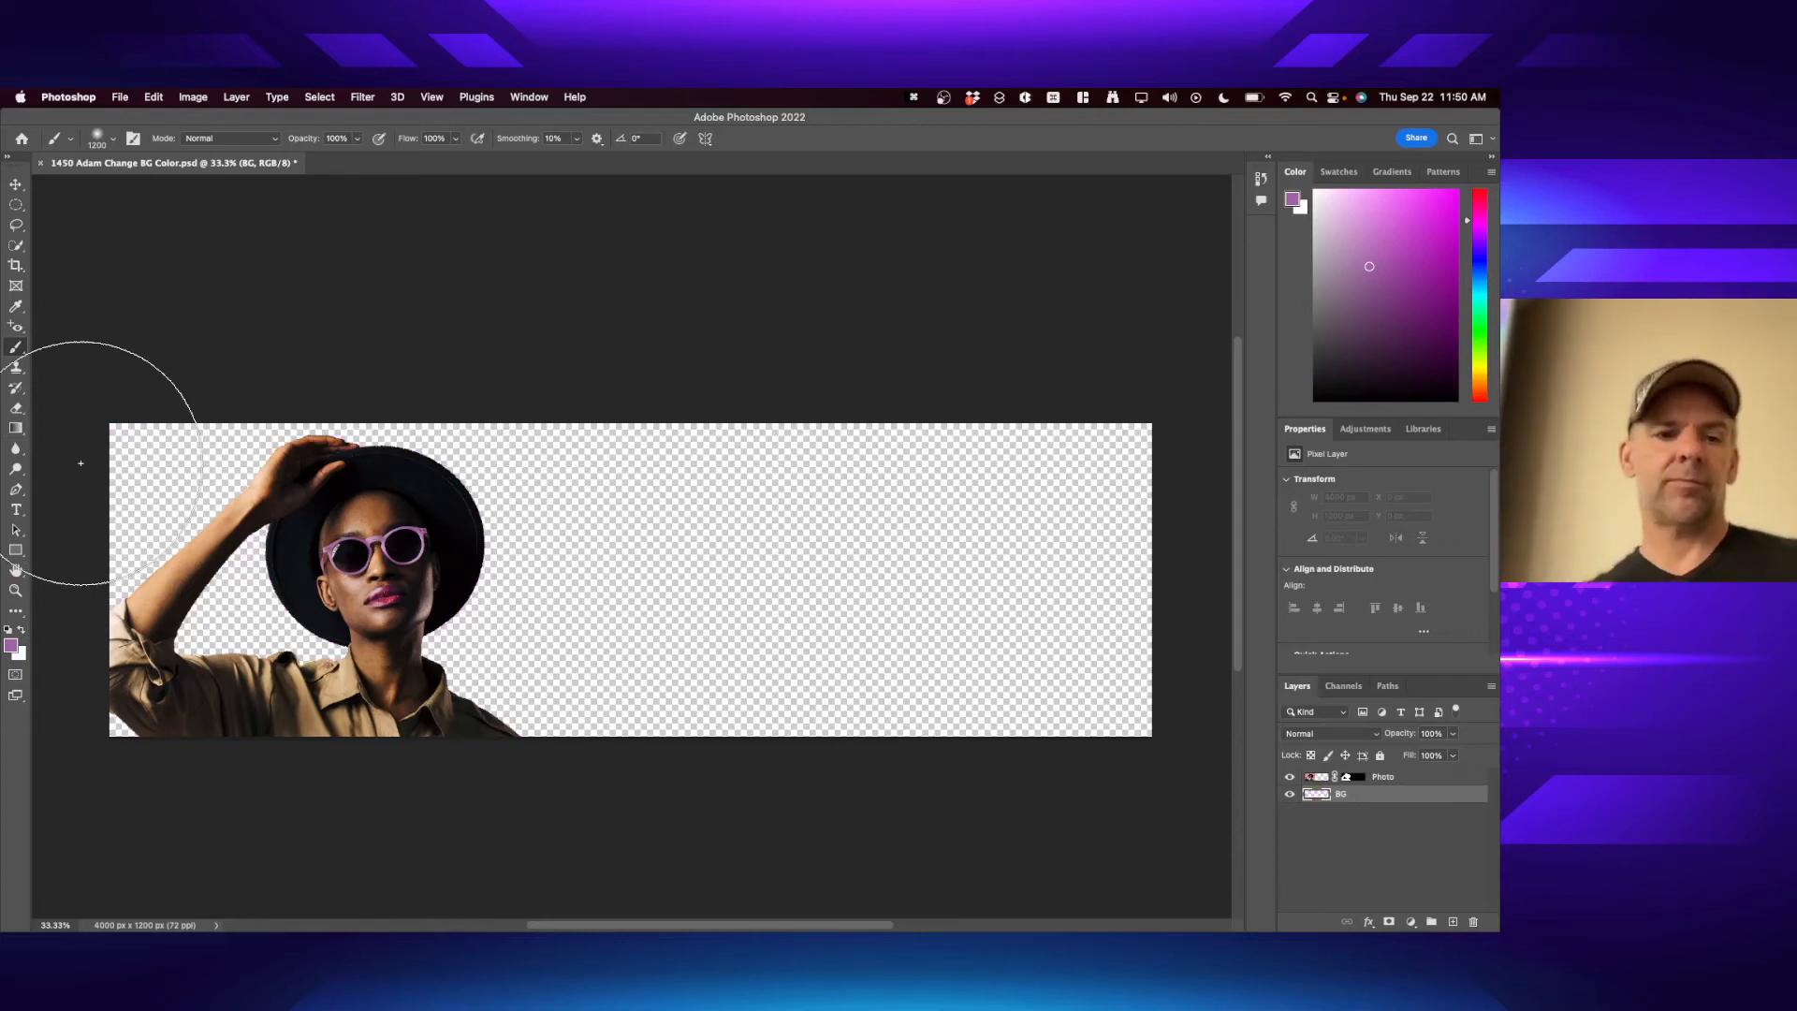
- Fill the BG layer with the foreground colour in Normal mode at 100% opacity
left_click(152, 96)
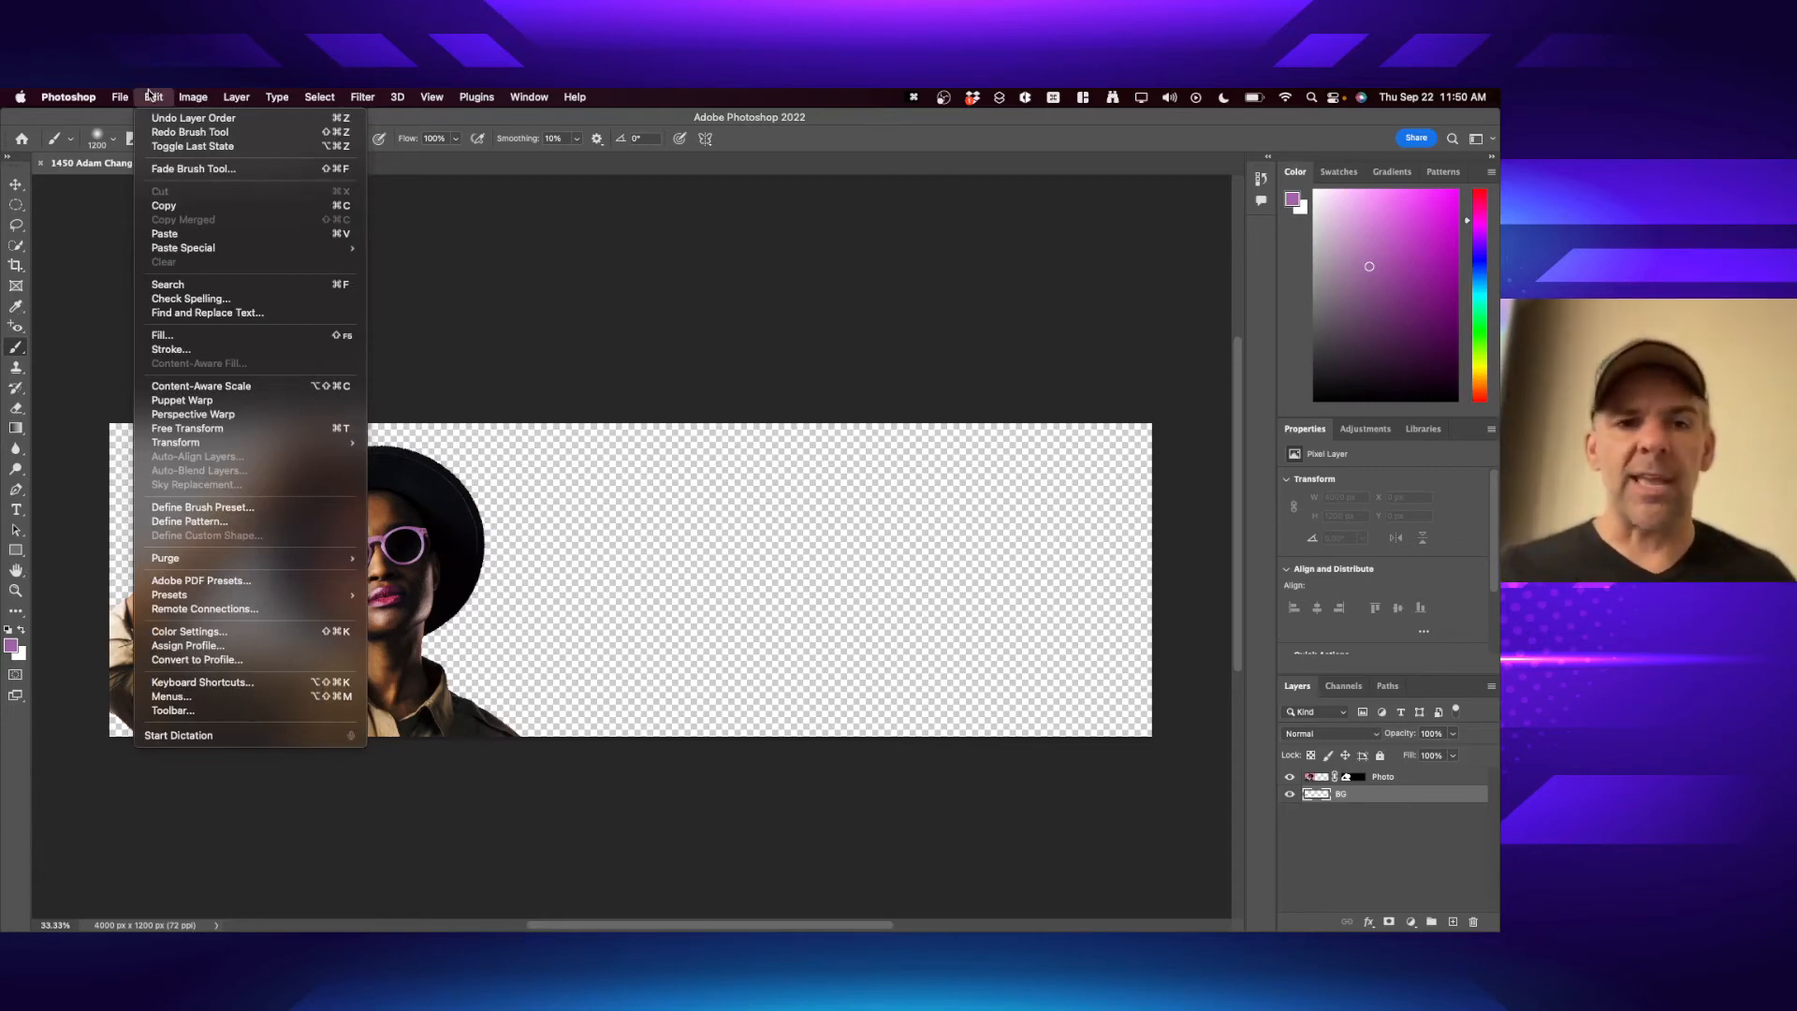
left_click(185, 344)
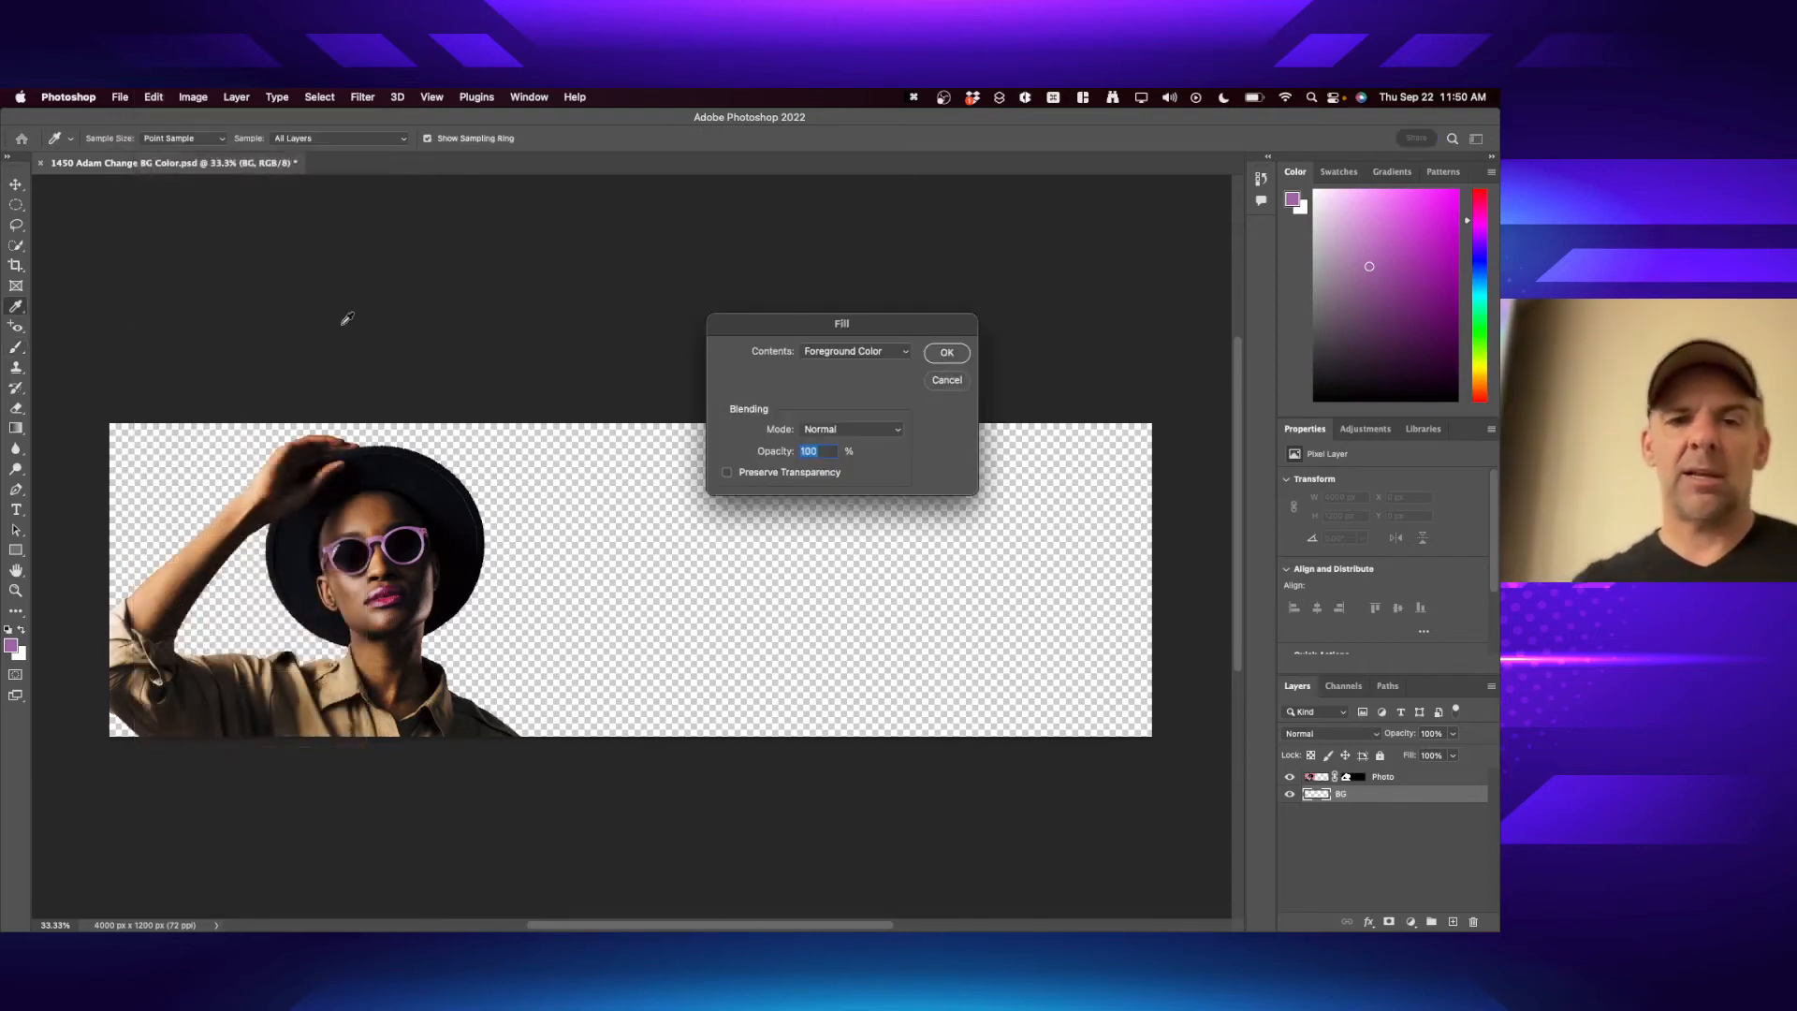
left_click(847, 350)
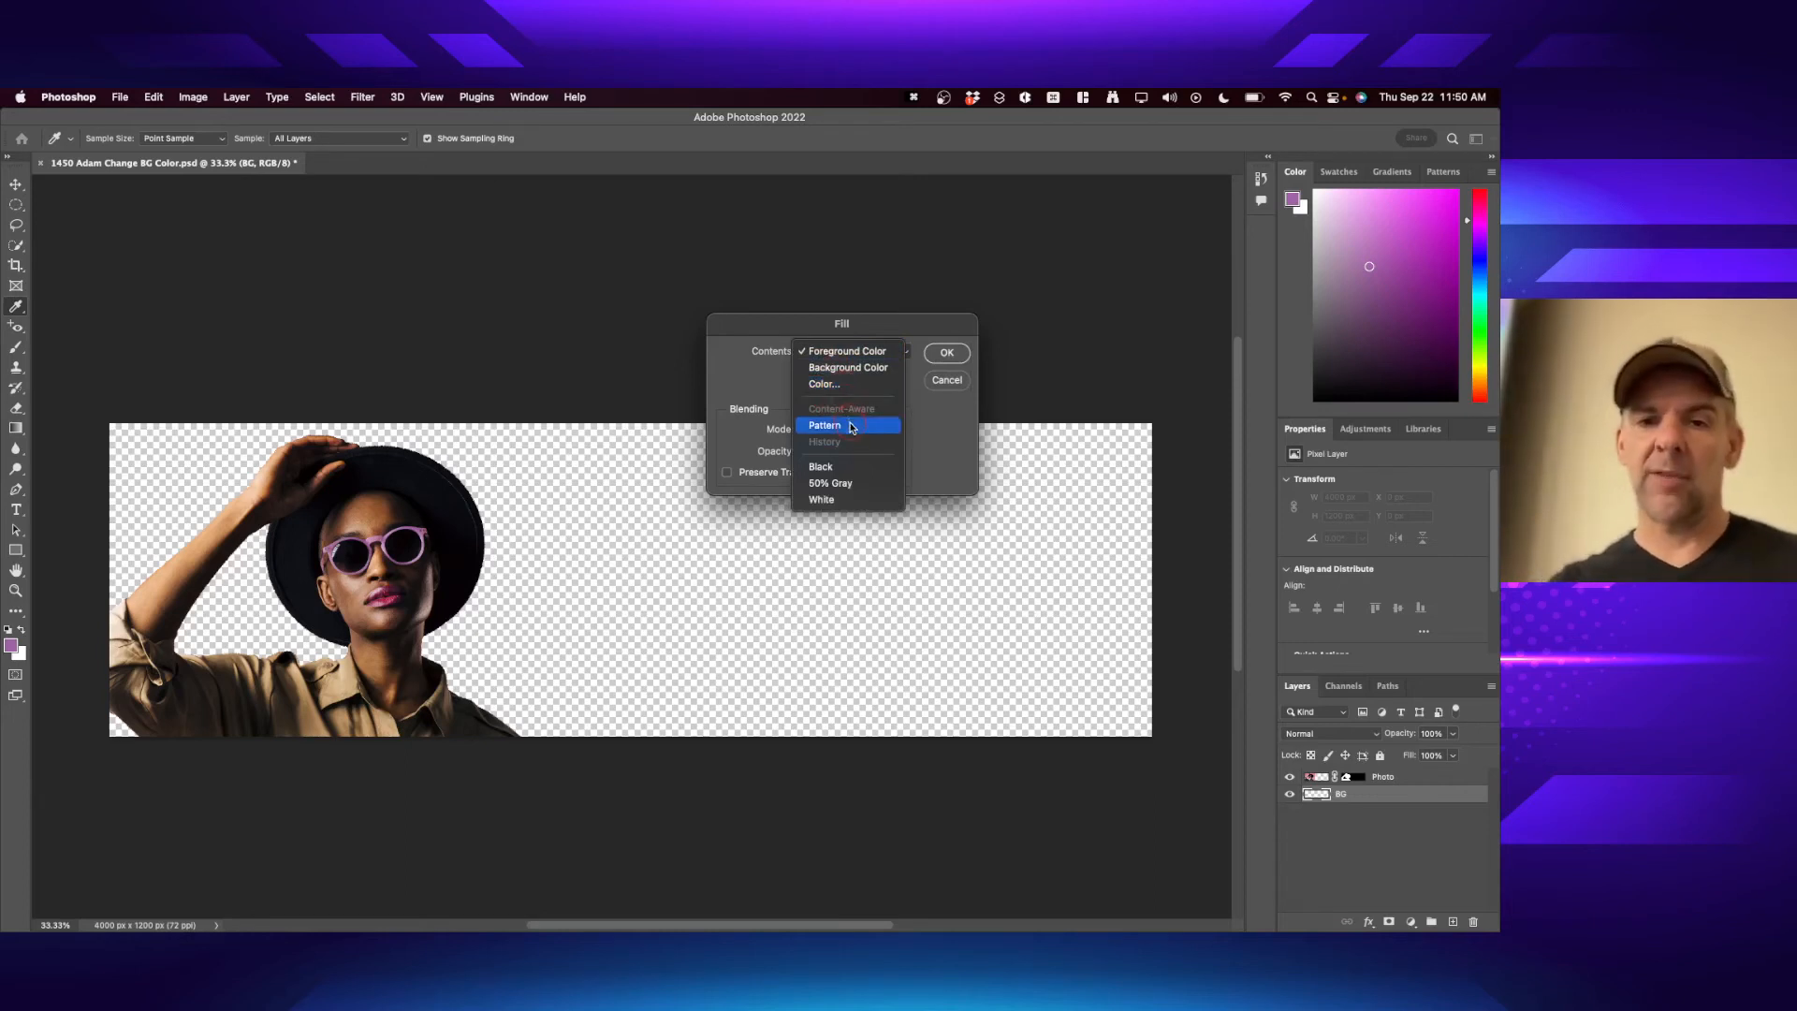
left_click(840, 353)
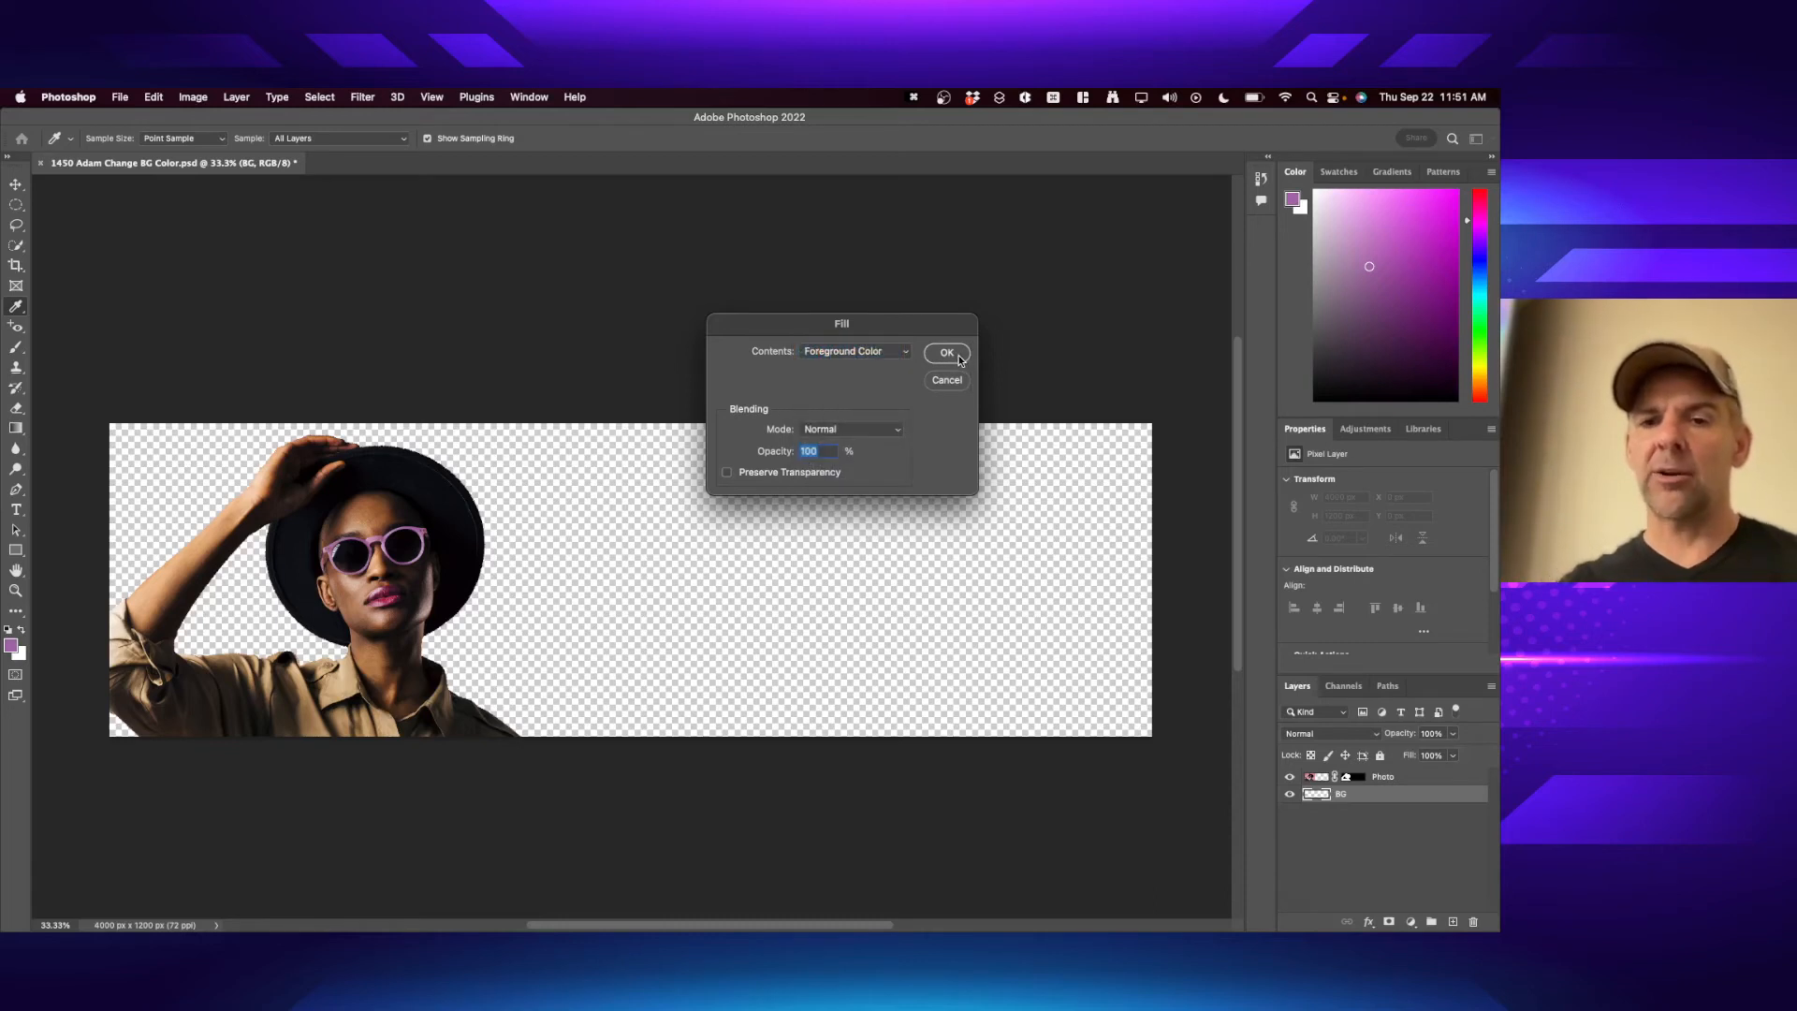
left_click(948, 353)
key("b")
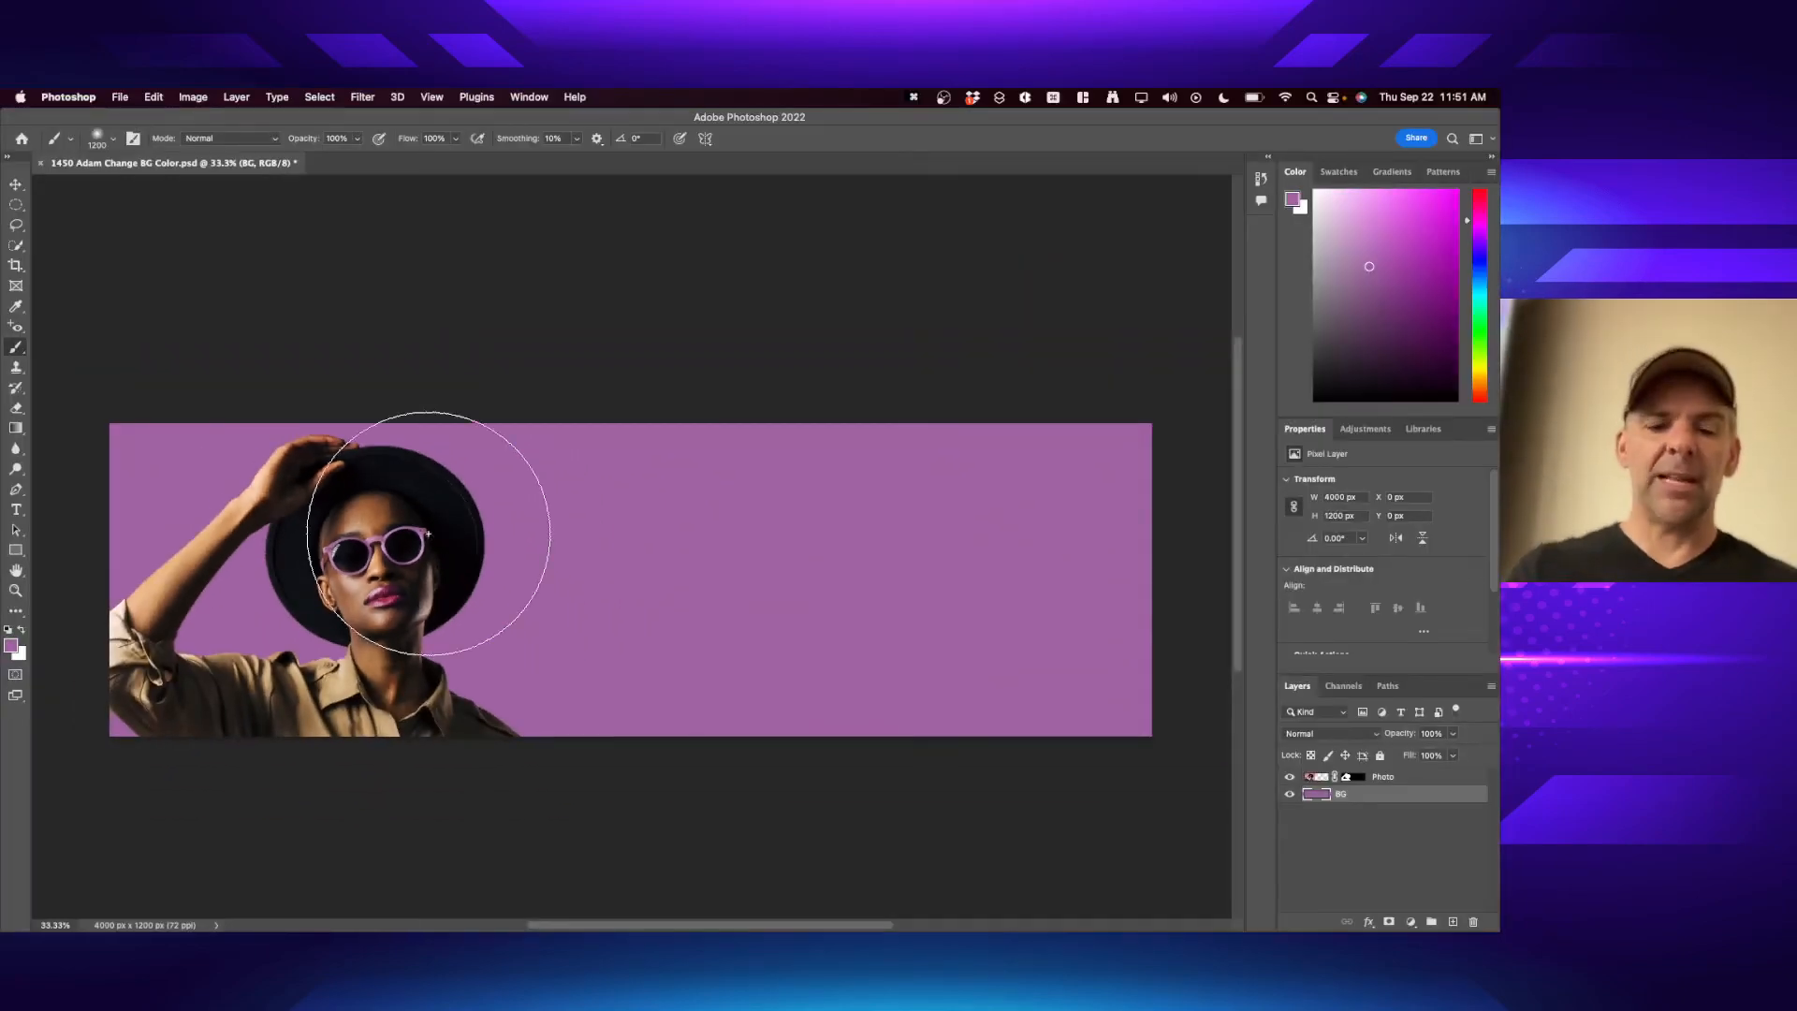
- Activate the Gradient tool and accept the Foreground to Background gradient in the Gradient Editor
key("g")
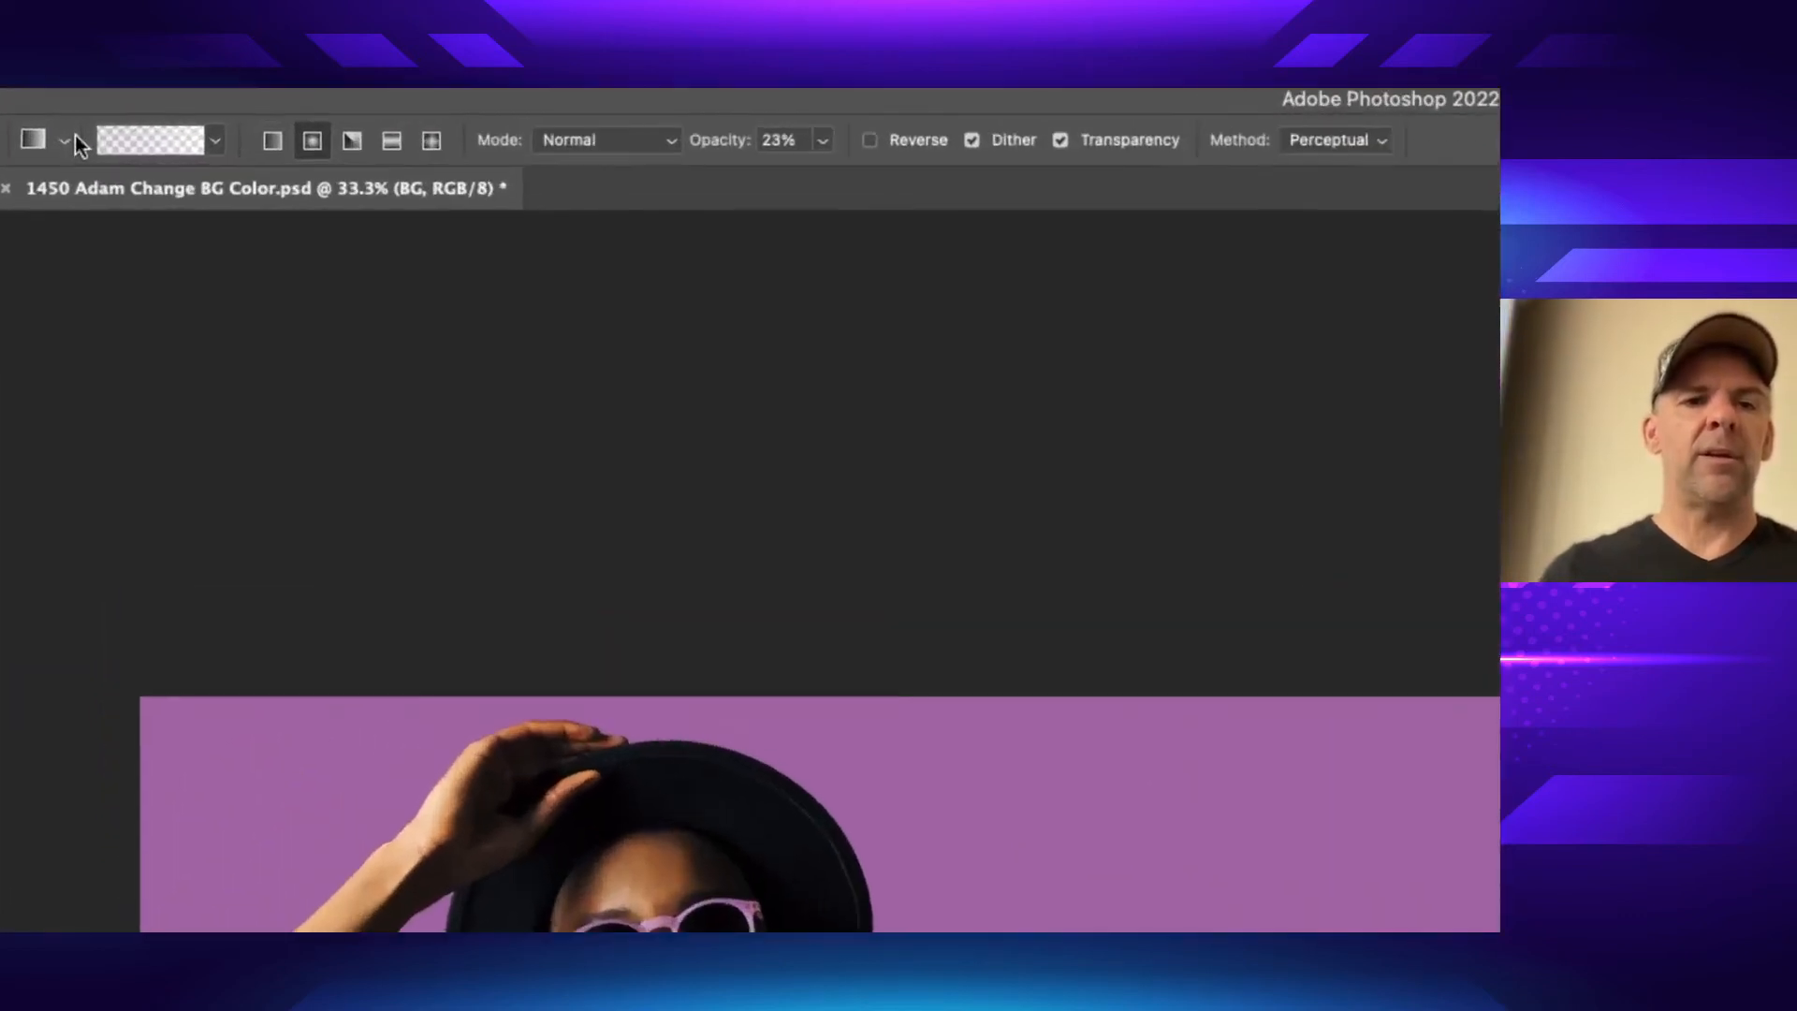
left_click(65, 139)
left_click(64, 139)
left_click(134, 139)
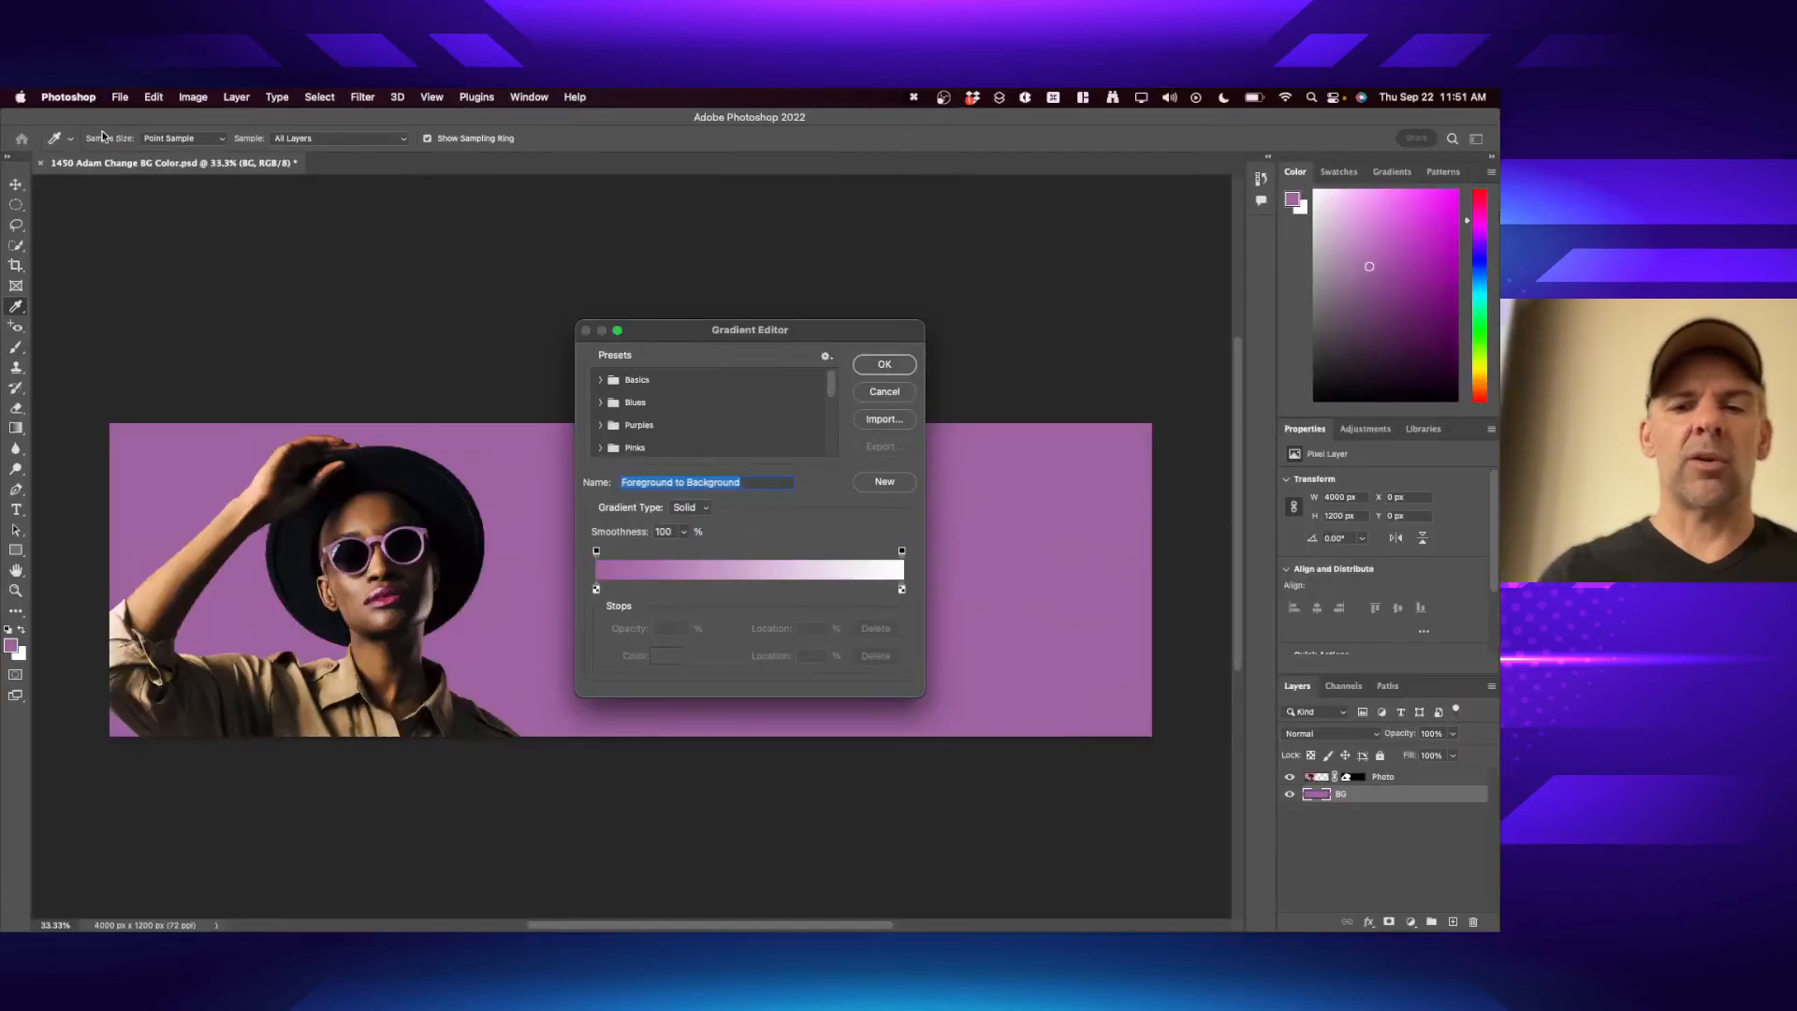
key("Return")
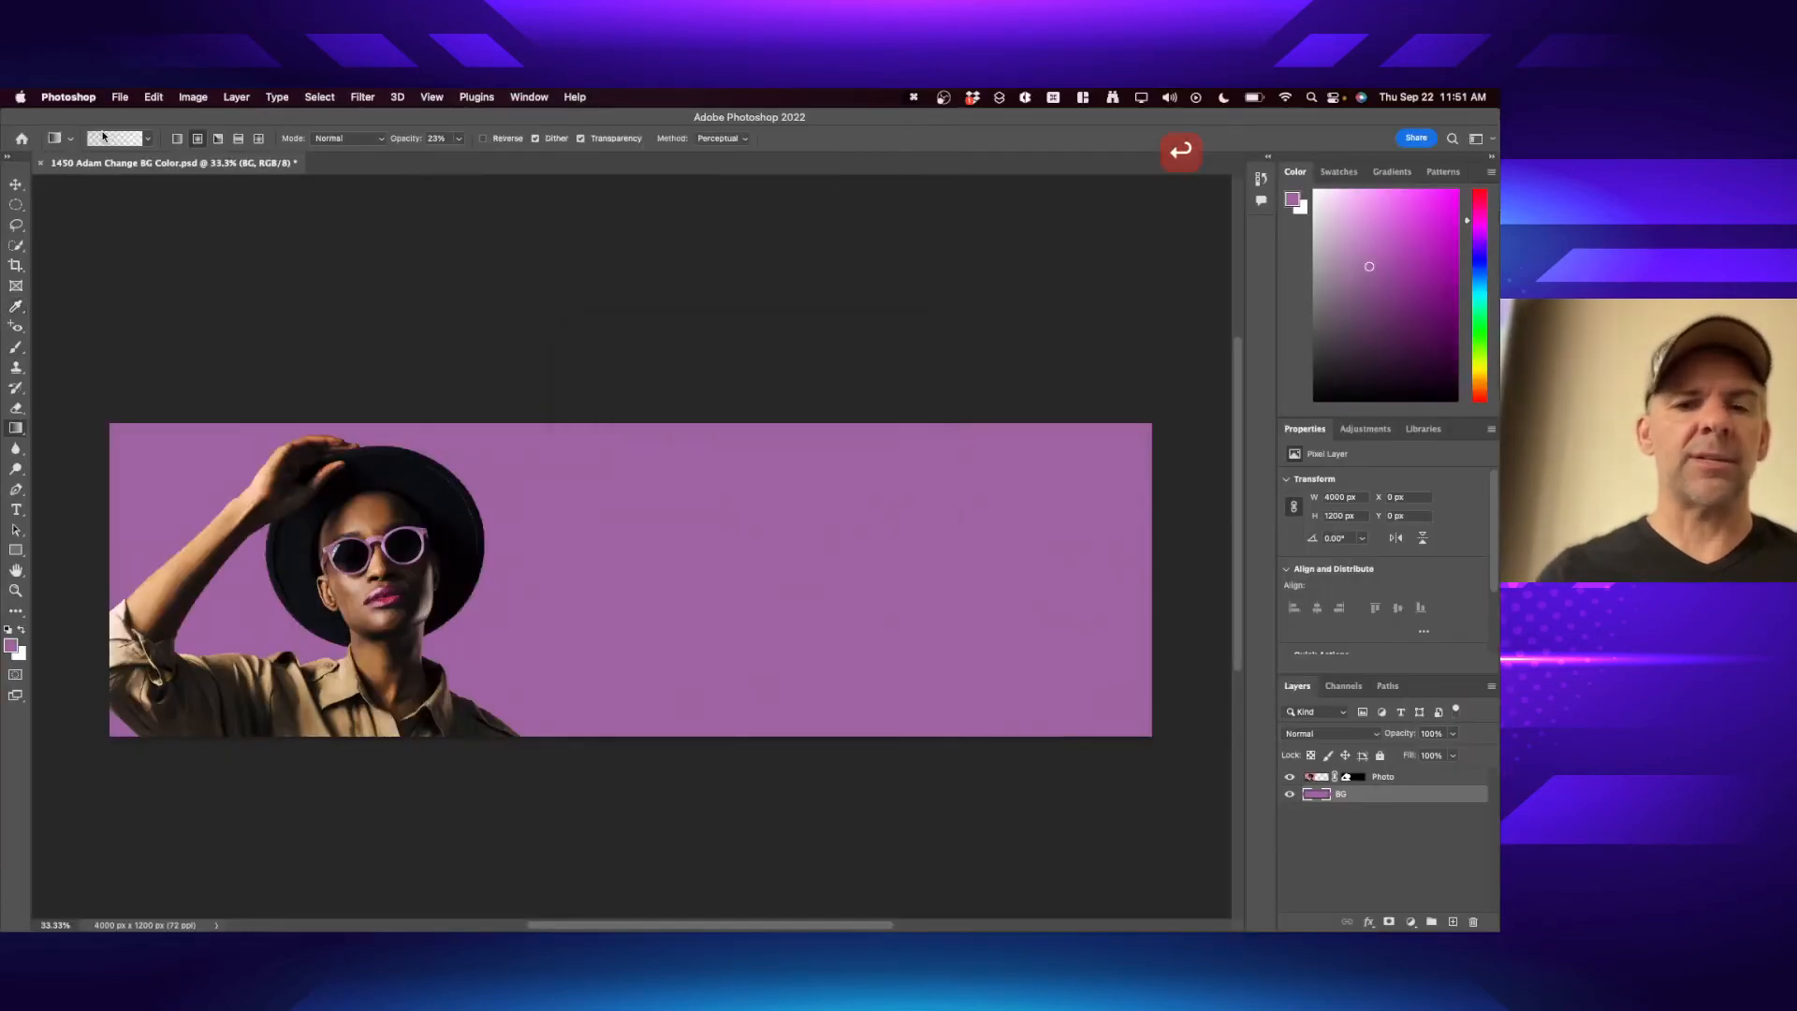
- Browse the gradient preset folders and choose the Foreground to Background preset from Basics
left_click(147, 139)
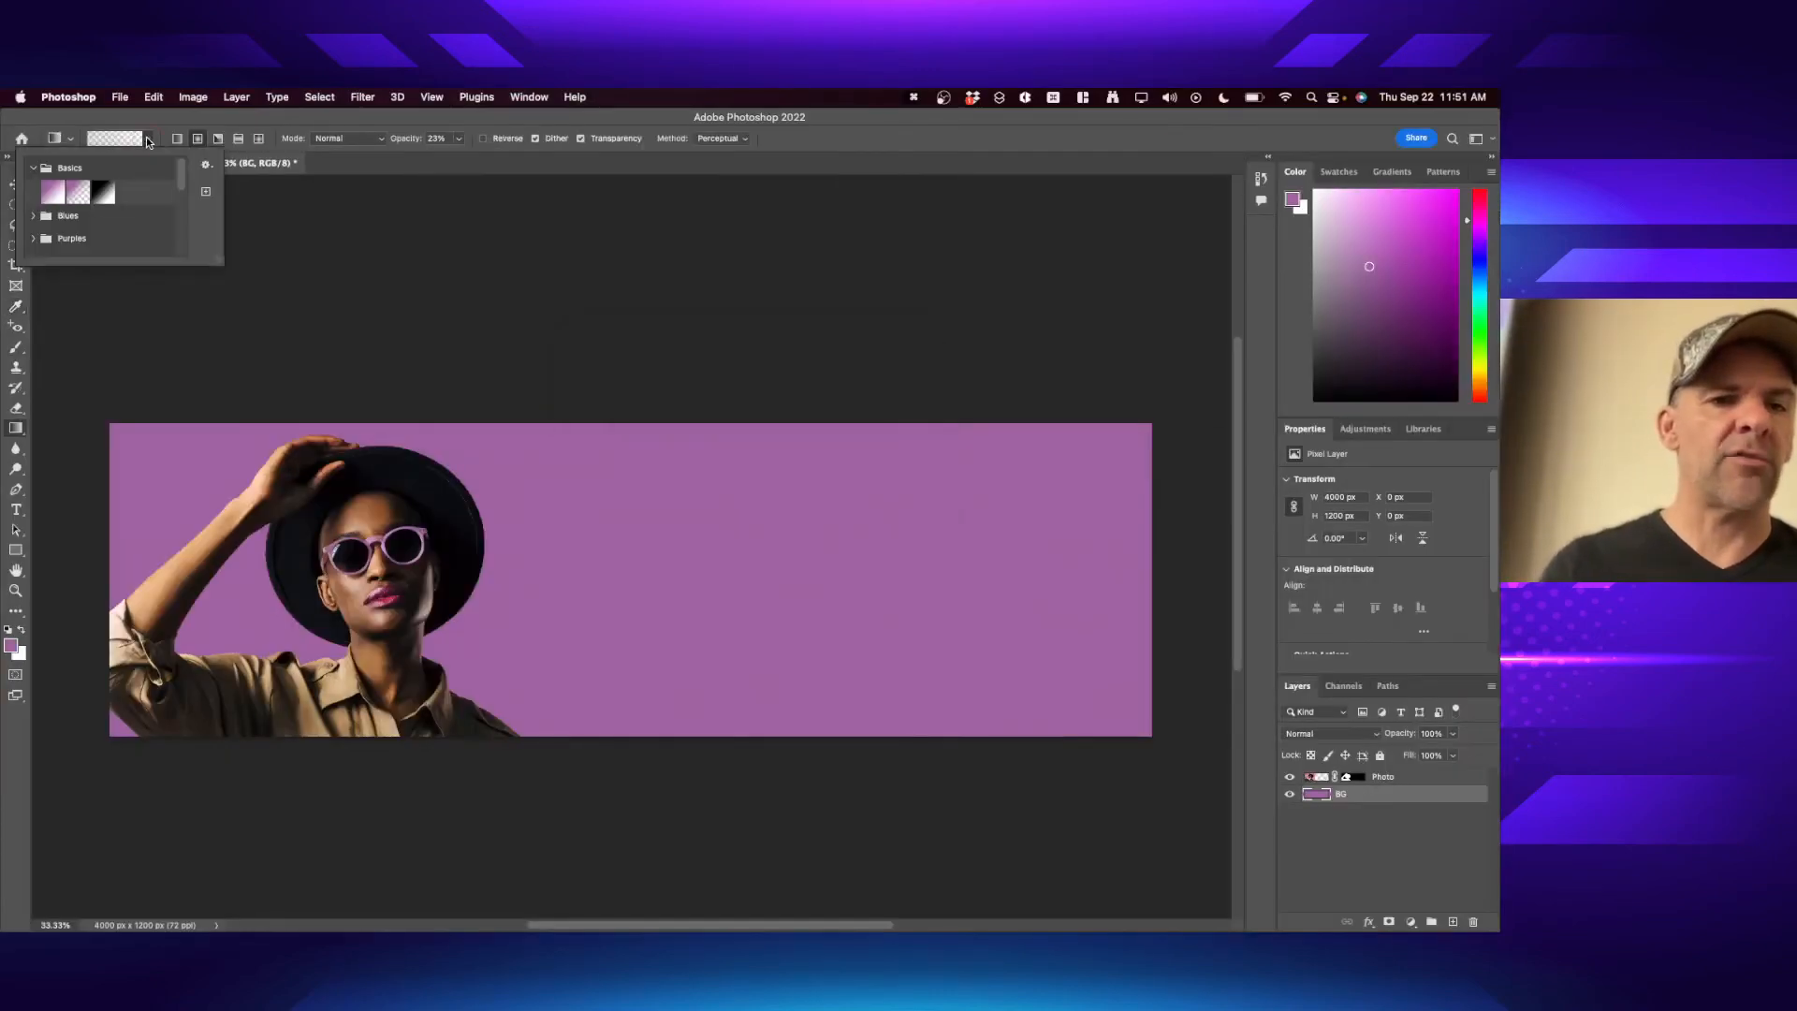
left_click(35, 169)
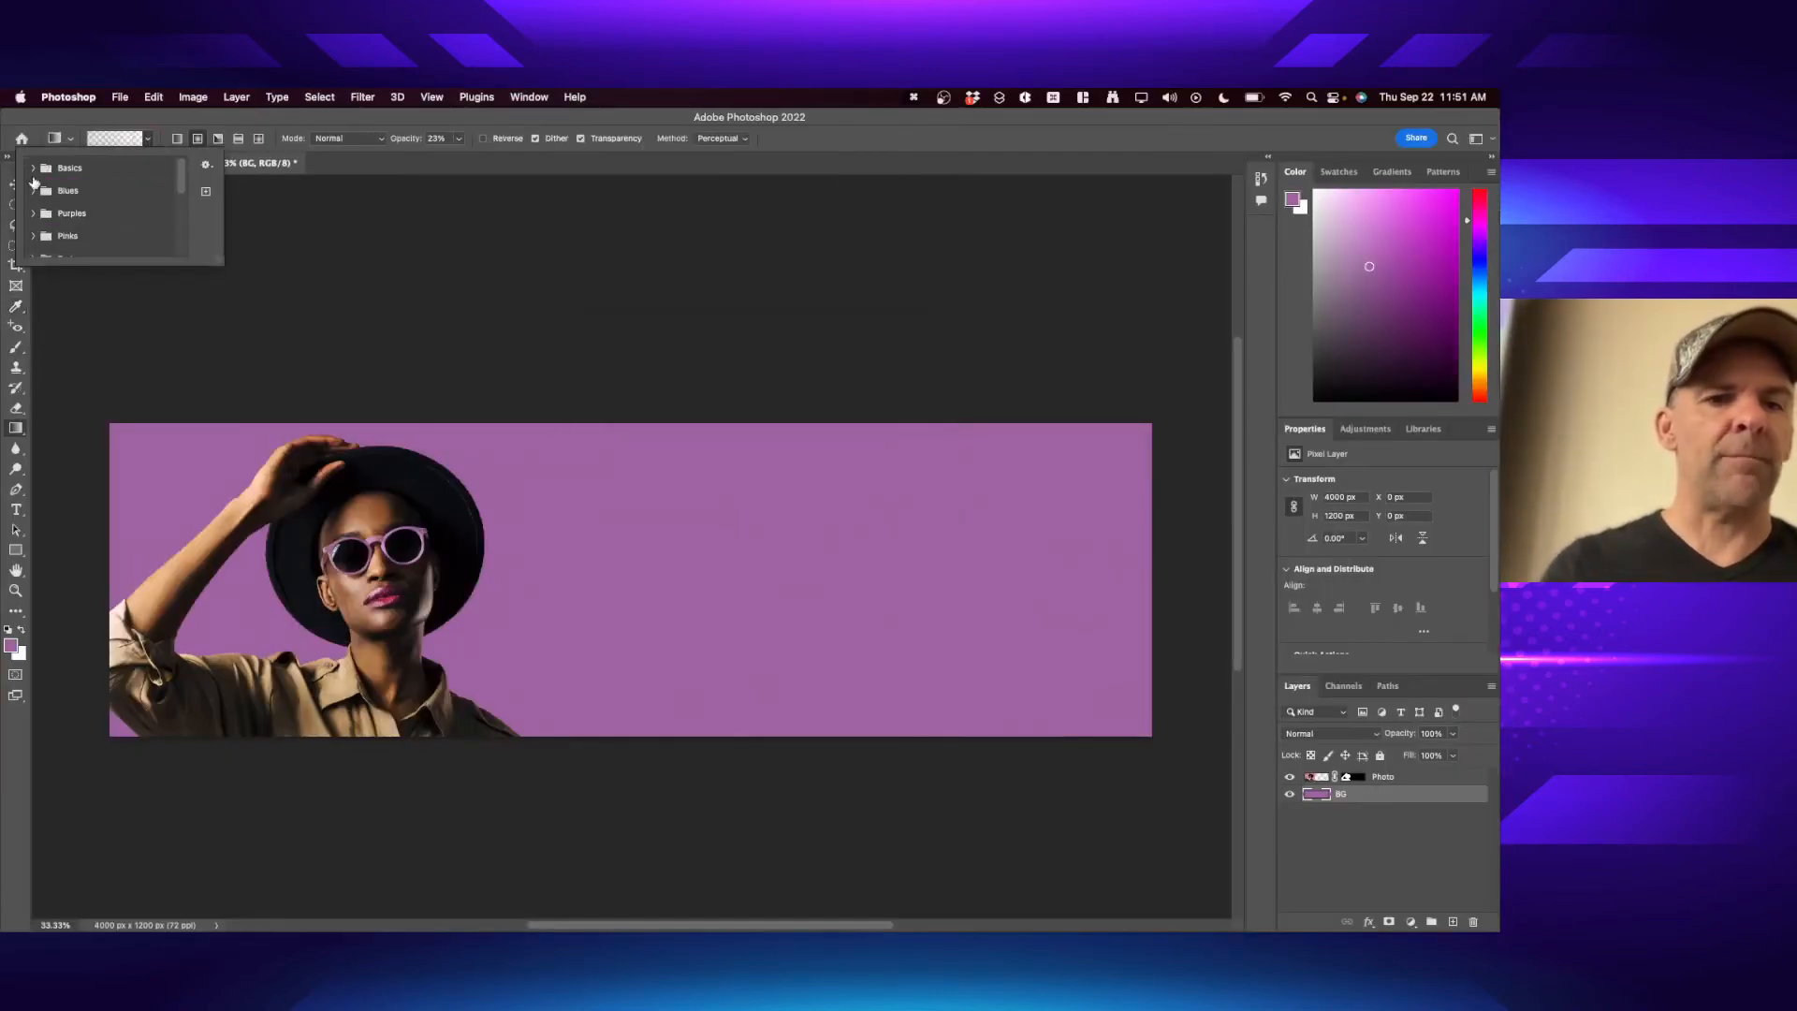
left_click(35, 191)
left_click(34, 191)
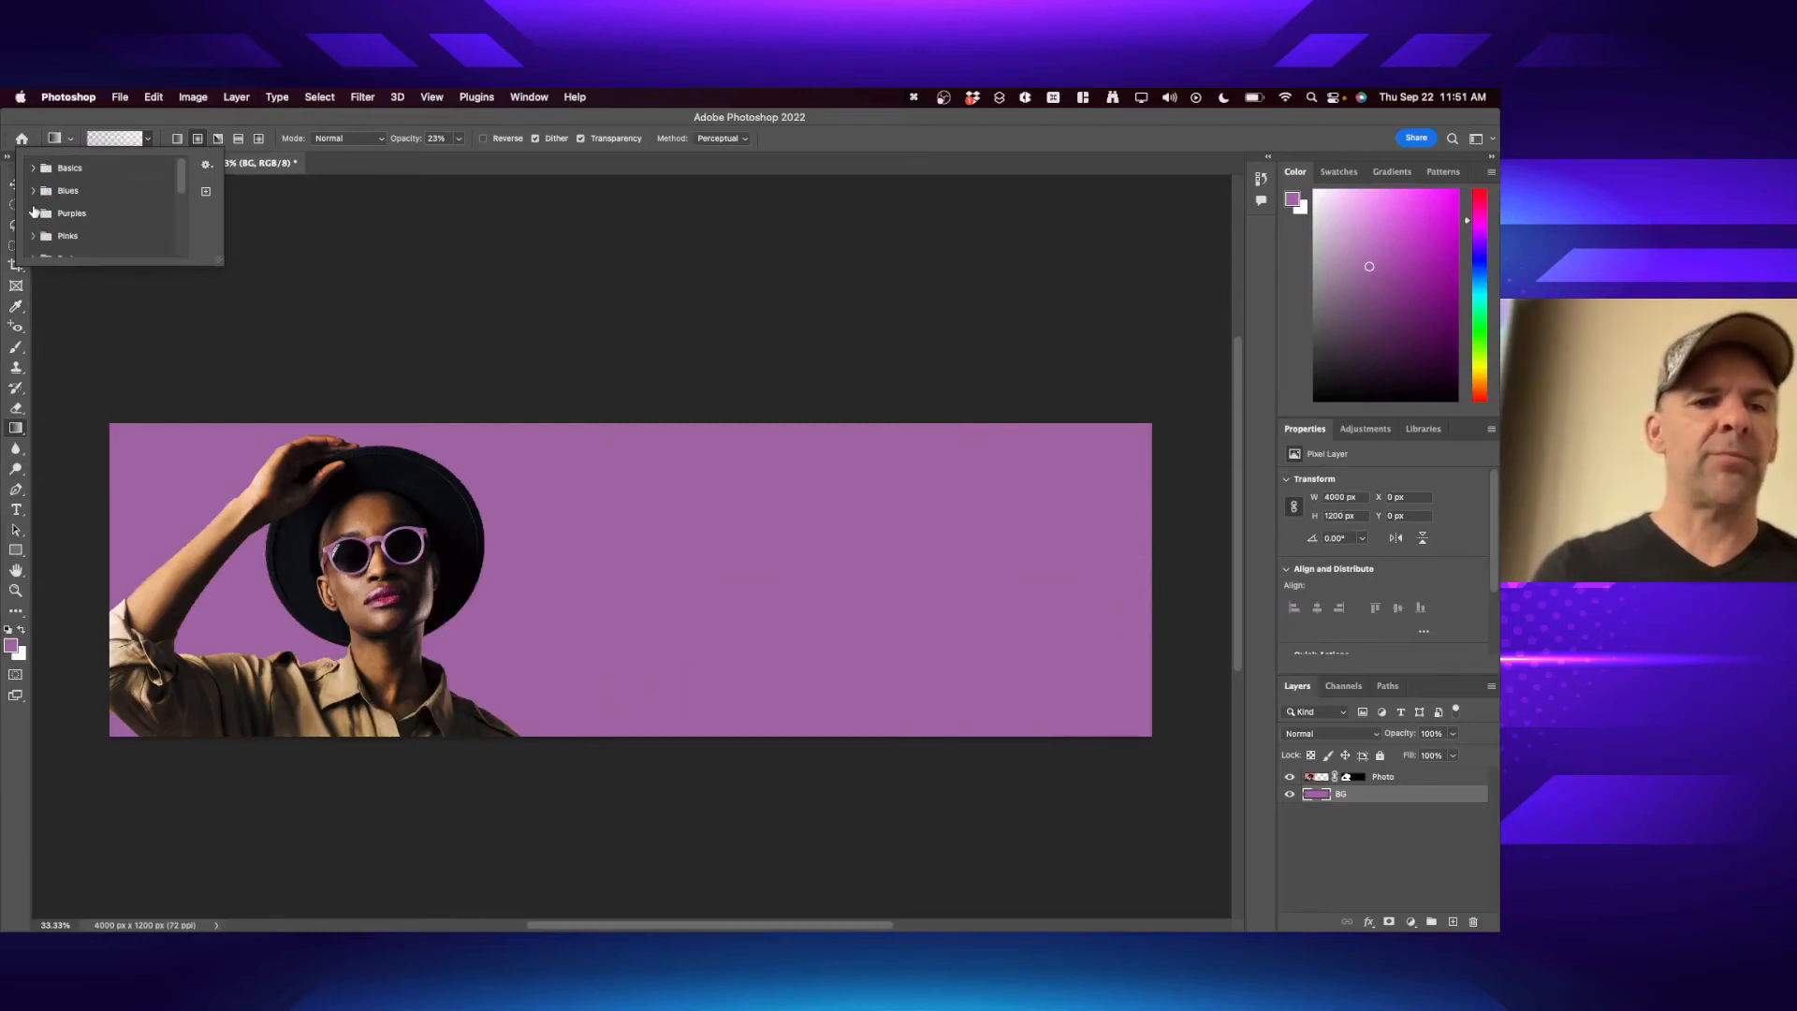
left_click(33, 214)
left_click(33, 215)
left_click(34, 169)
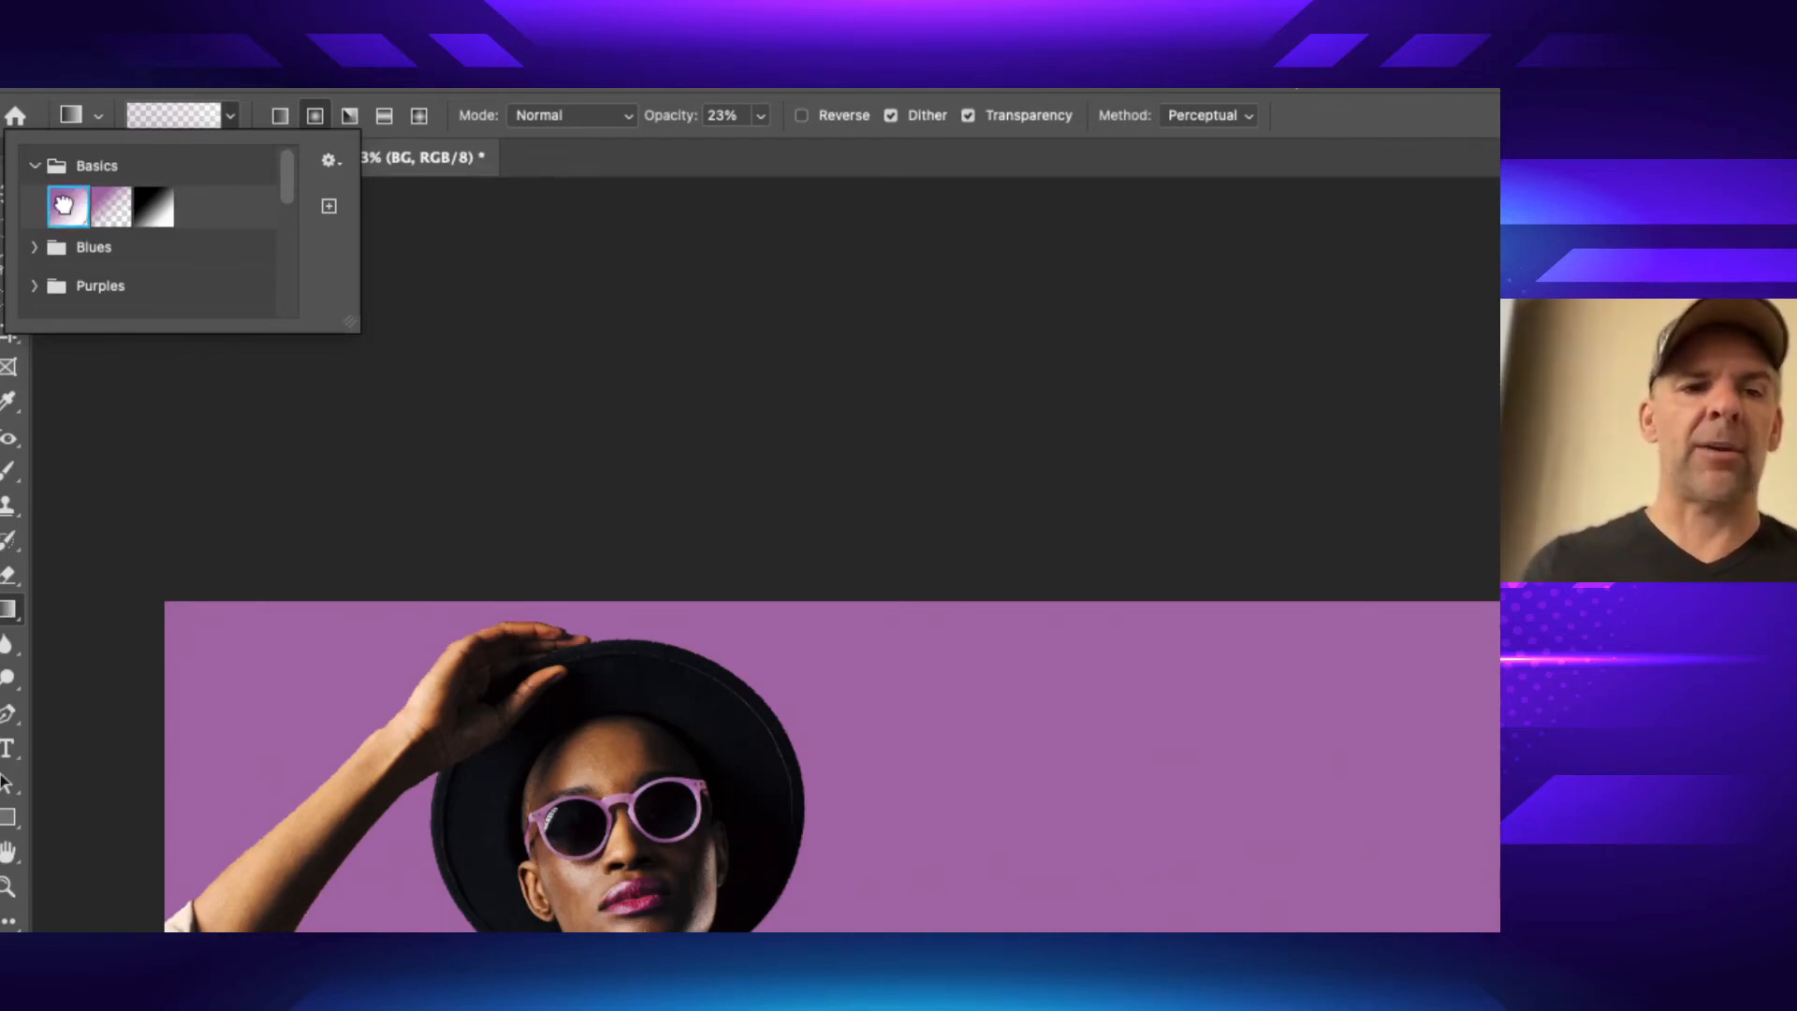
double_click(63, 206)
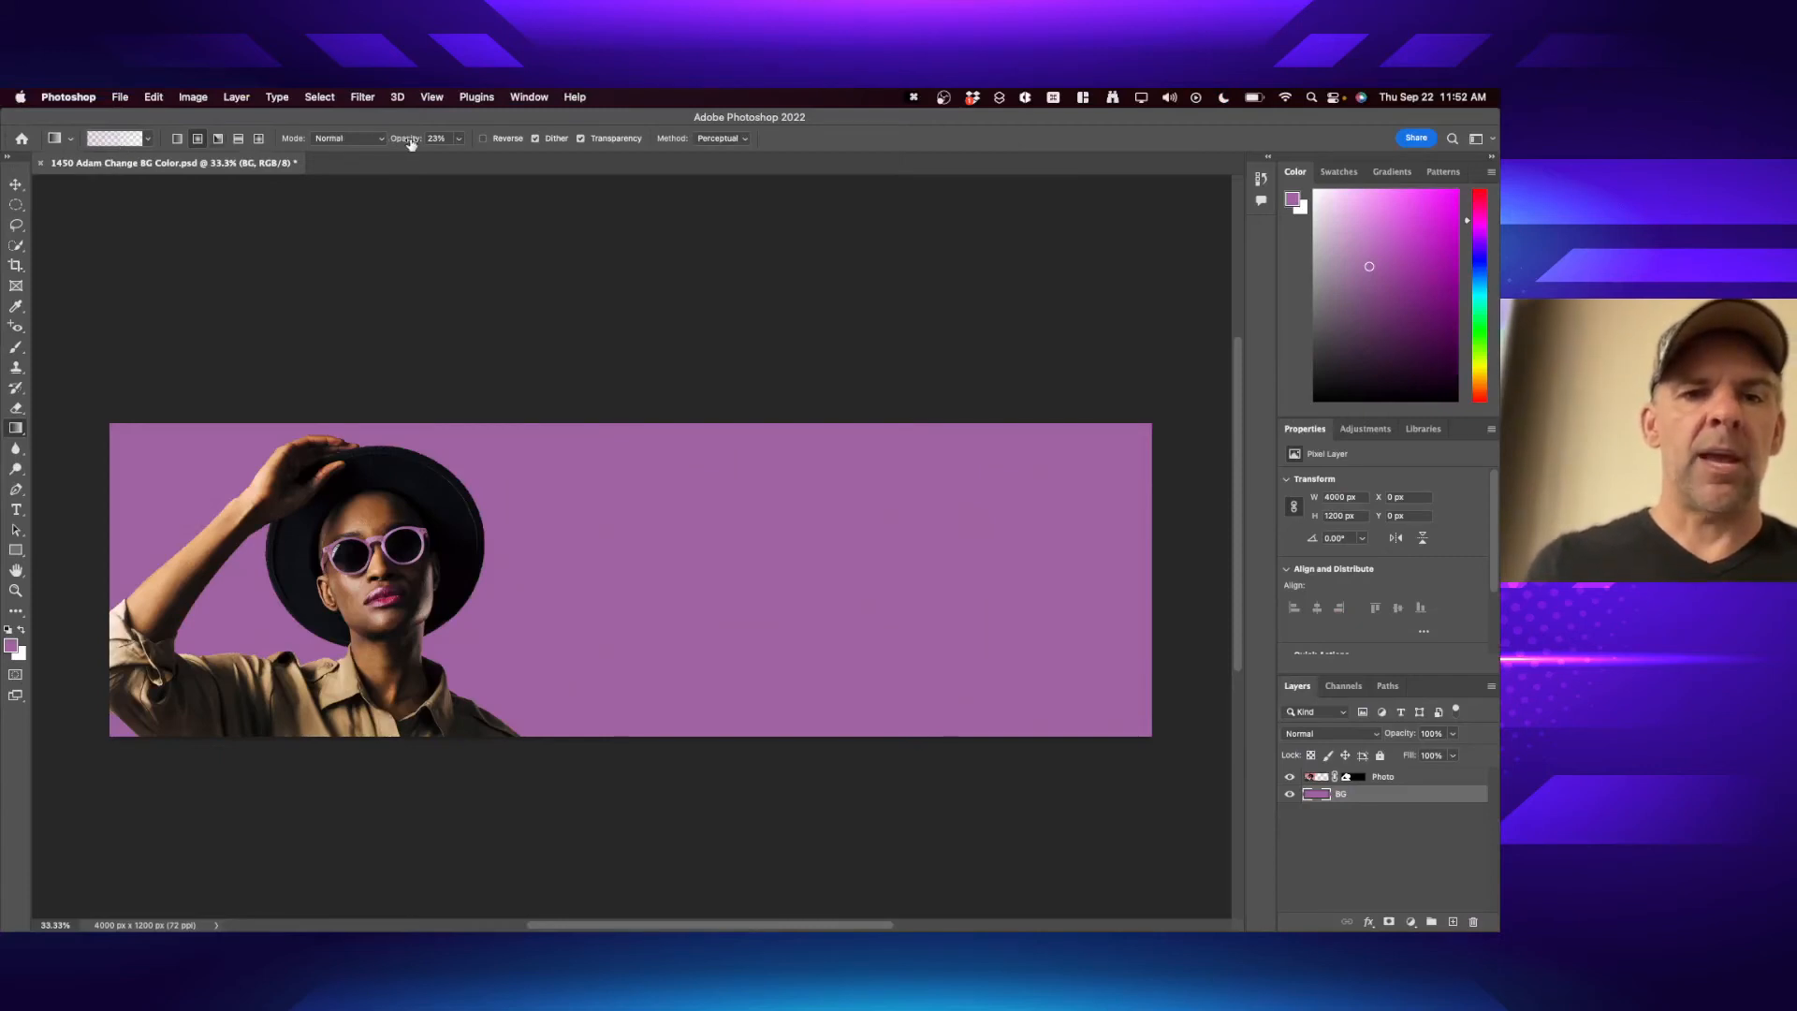
- Set the Gradient tool's opacity to 100% and its style to linear
left_click_drag(413, 141, 527, 142)
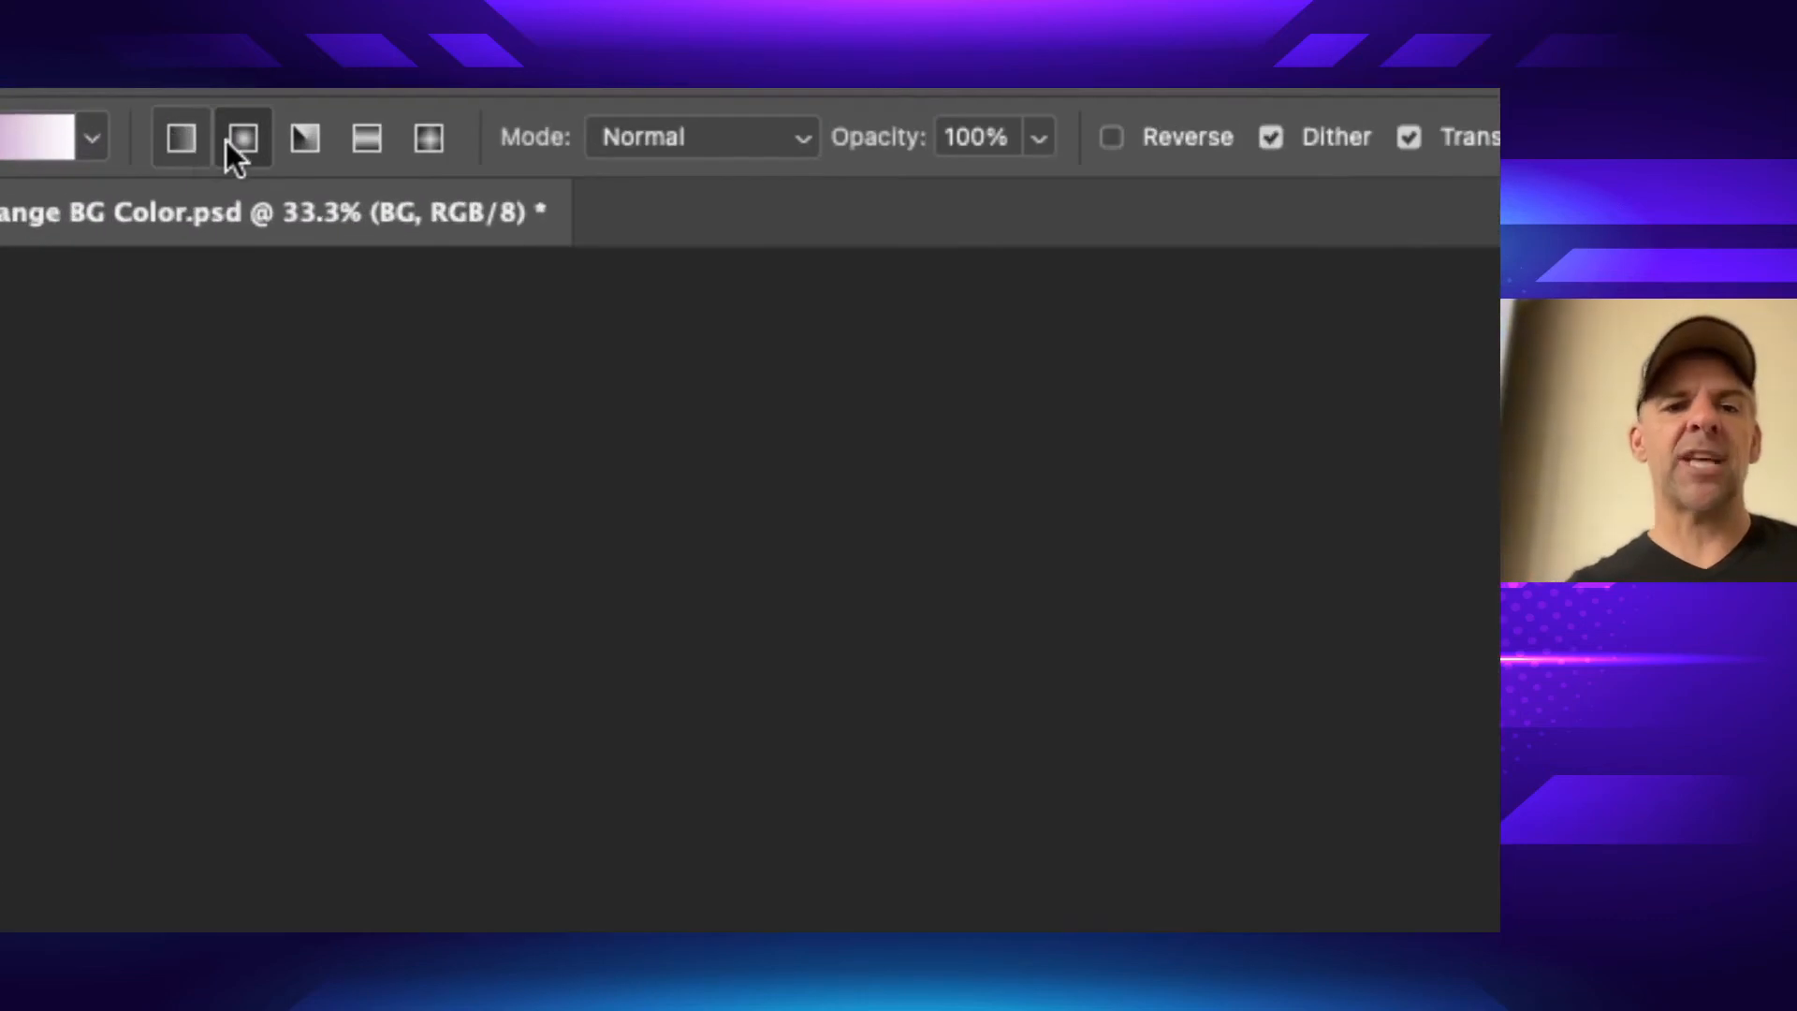
left_click(183, 140)
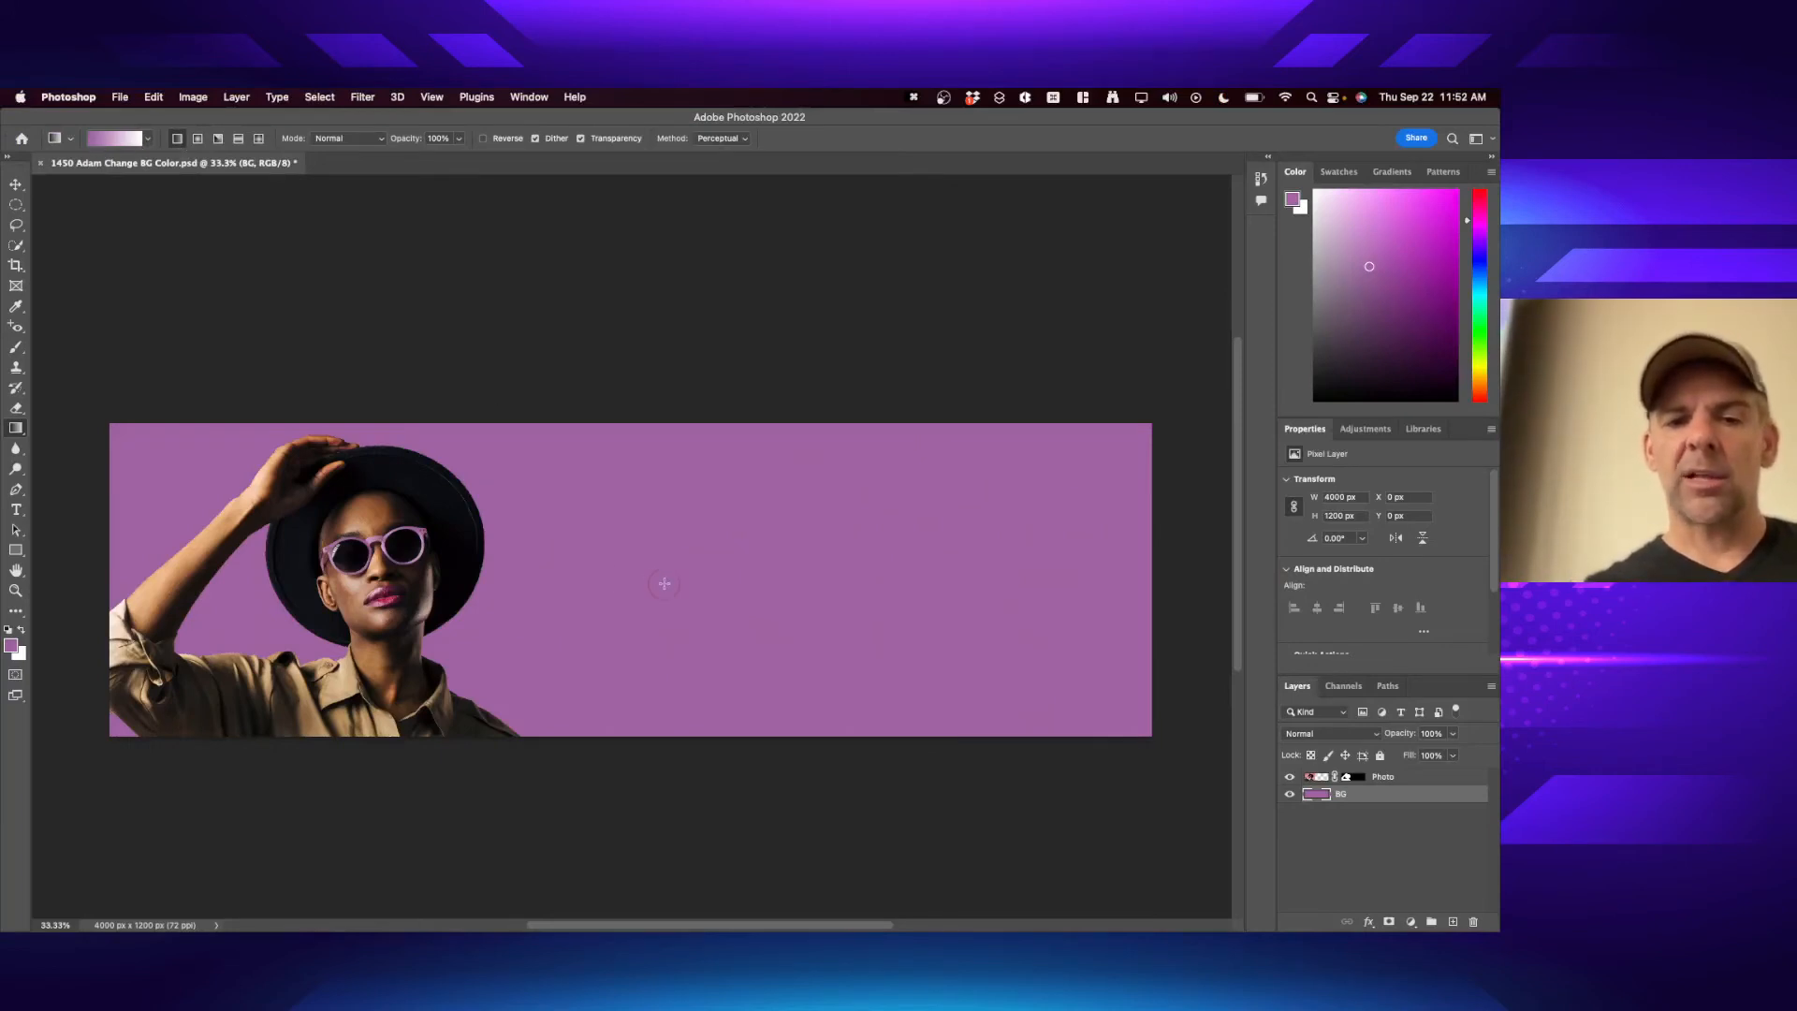
- Try linear purple-to-white gradients in several directions and lengths on the BG layer, ending with a long vertical one drawn upward past the canvas
left_click_drag(664, 583, 665, 408)
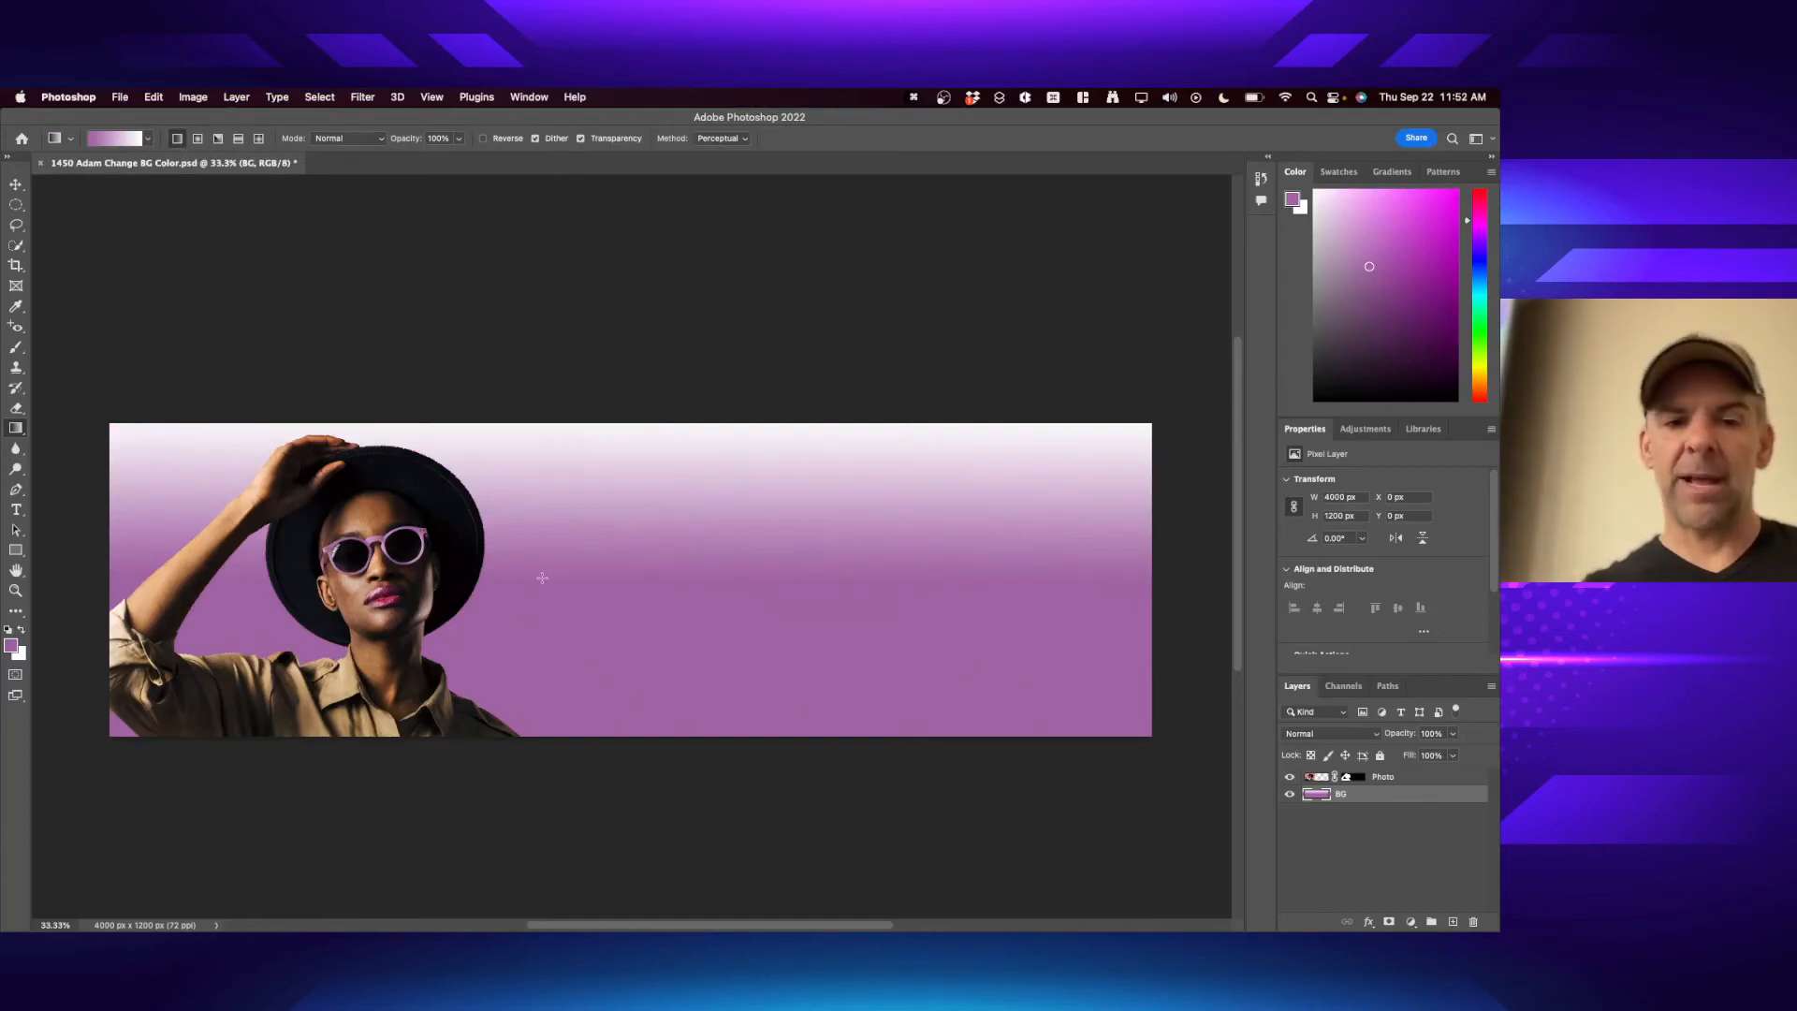
left_click_drag(534, 580, 1010, 587)
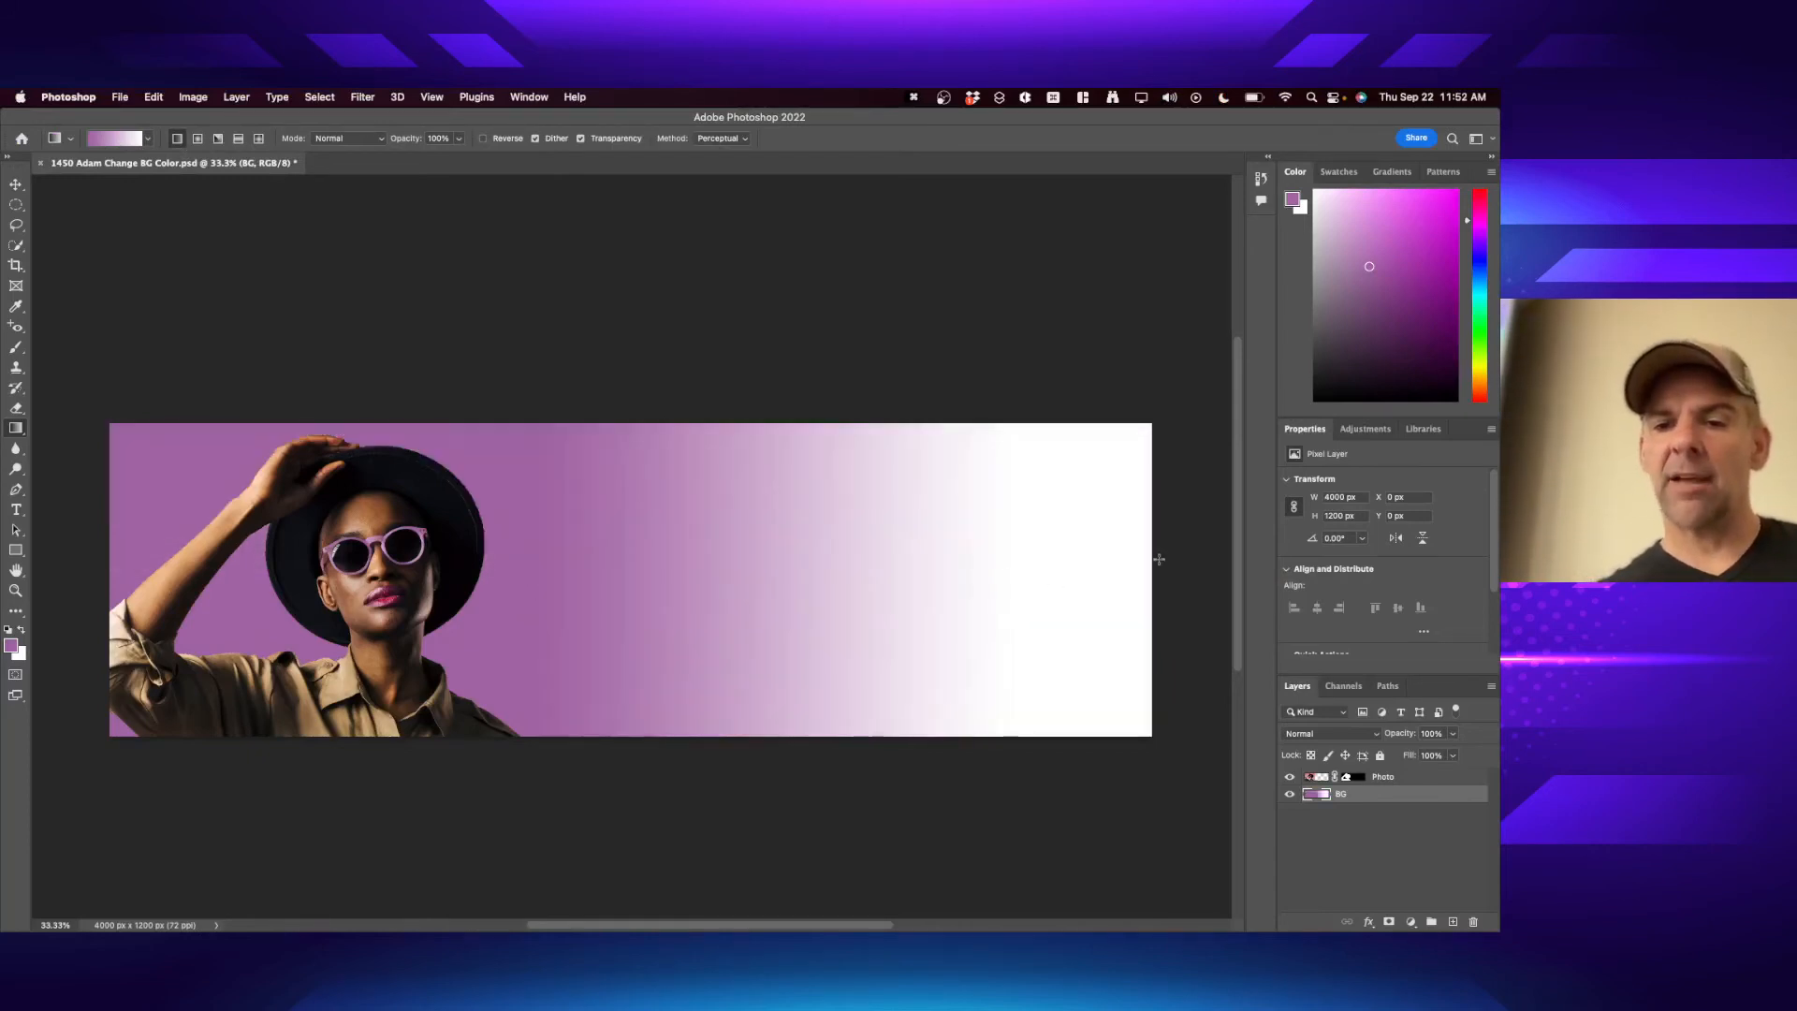
left_click_drag(1172, 558, 98, 562)
left_click_drag(116, 399, 793, 414)
left_click_drag(986, 305, 398, 562)
left_click_drag(215, 783, 224, 725)
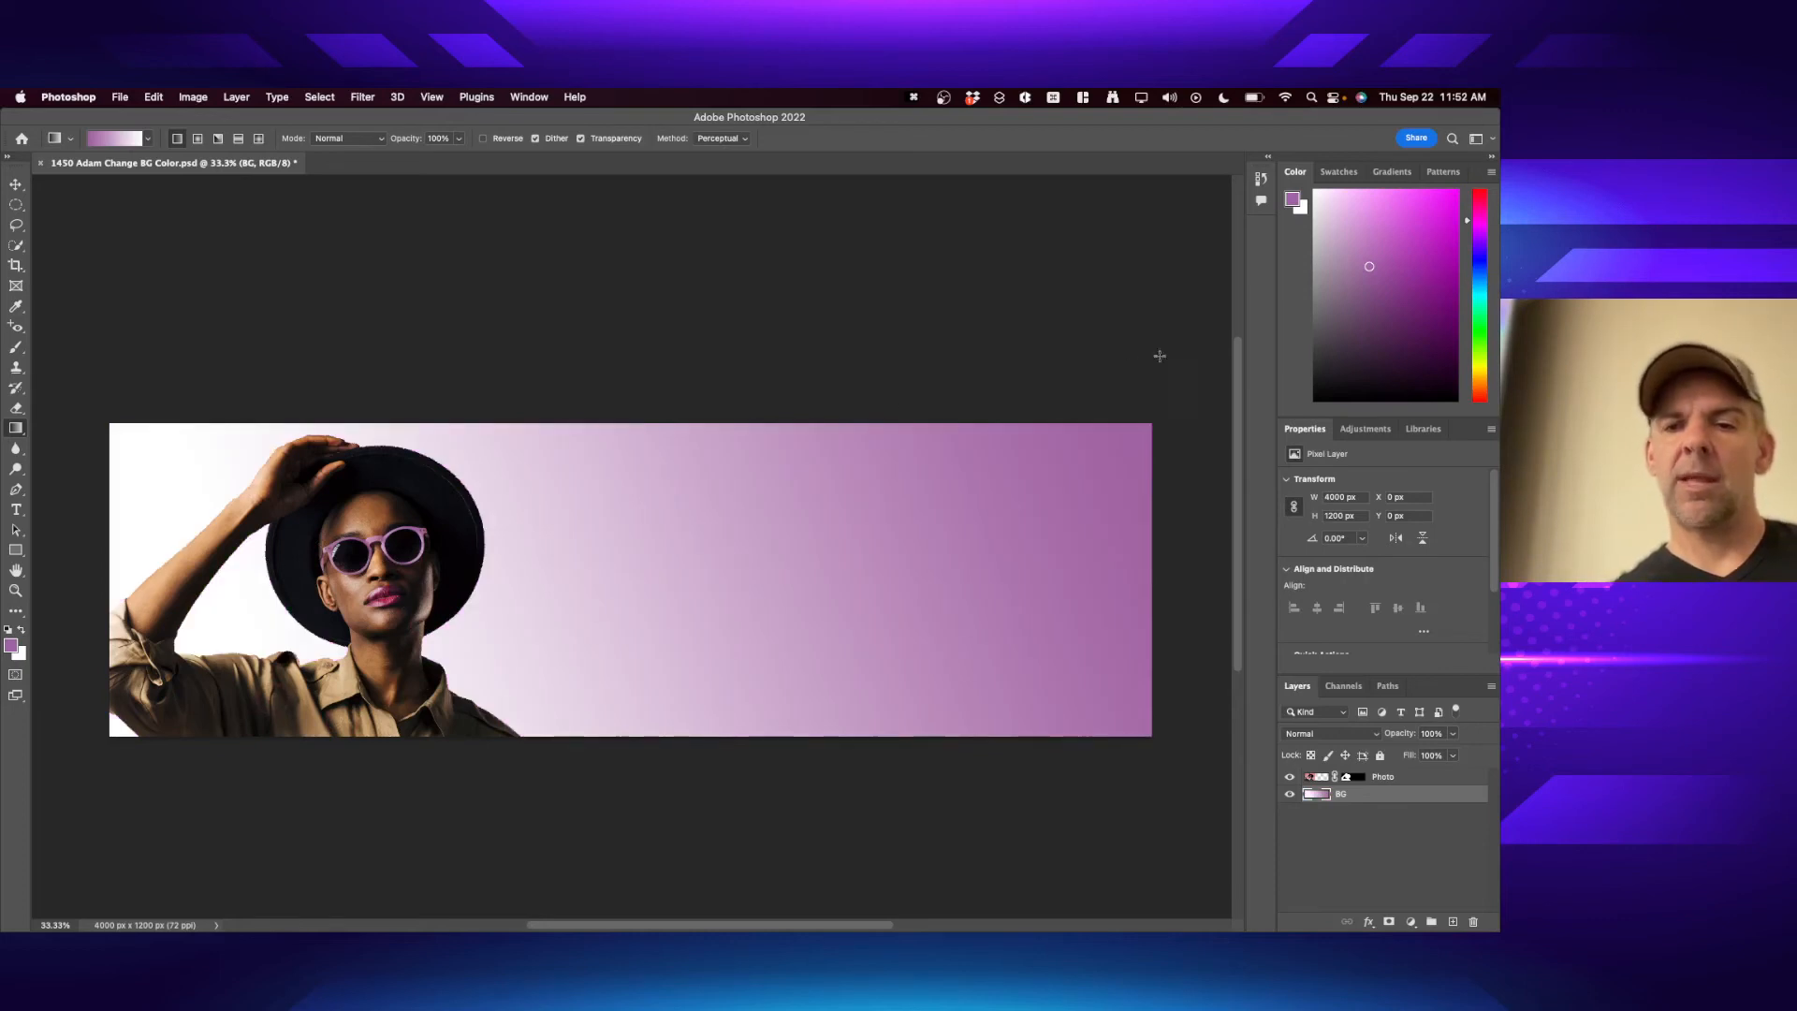
left_click_drag(1191, 366, 38, 751)
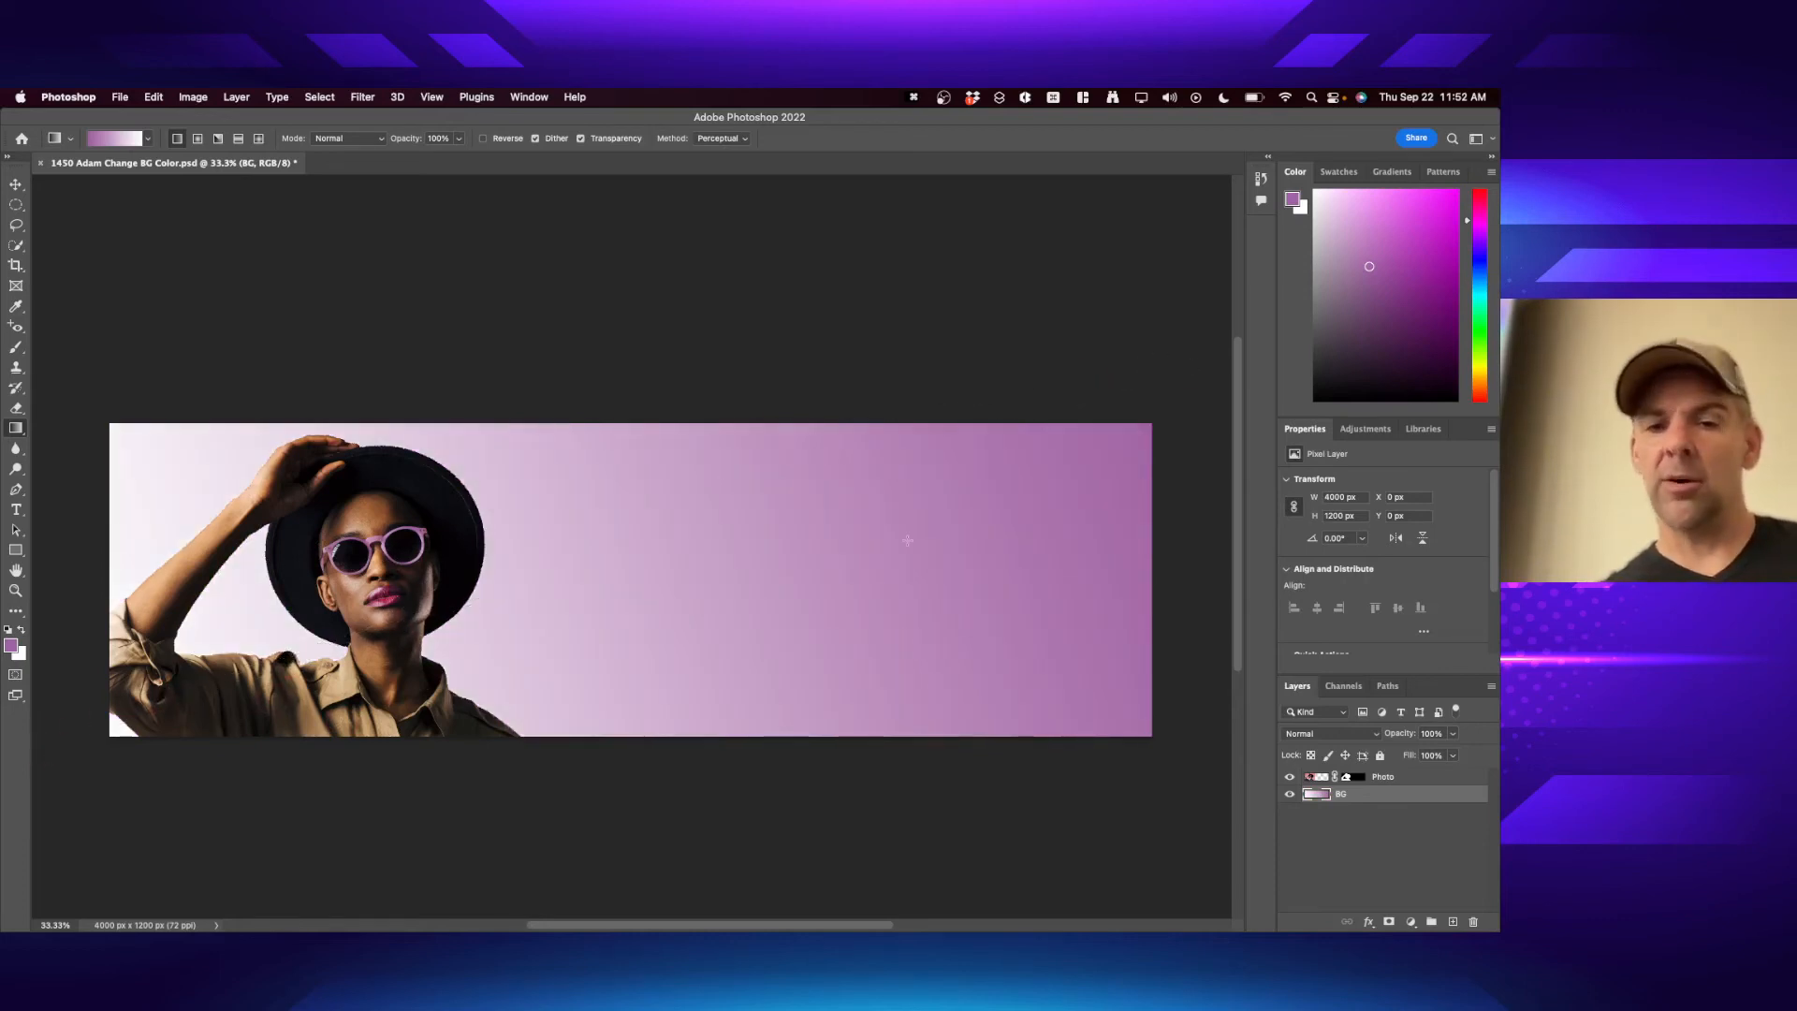
left_click_drag(907, 540, 730, 556)
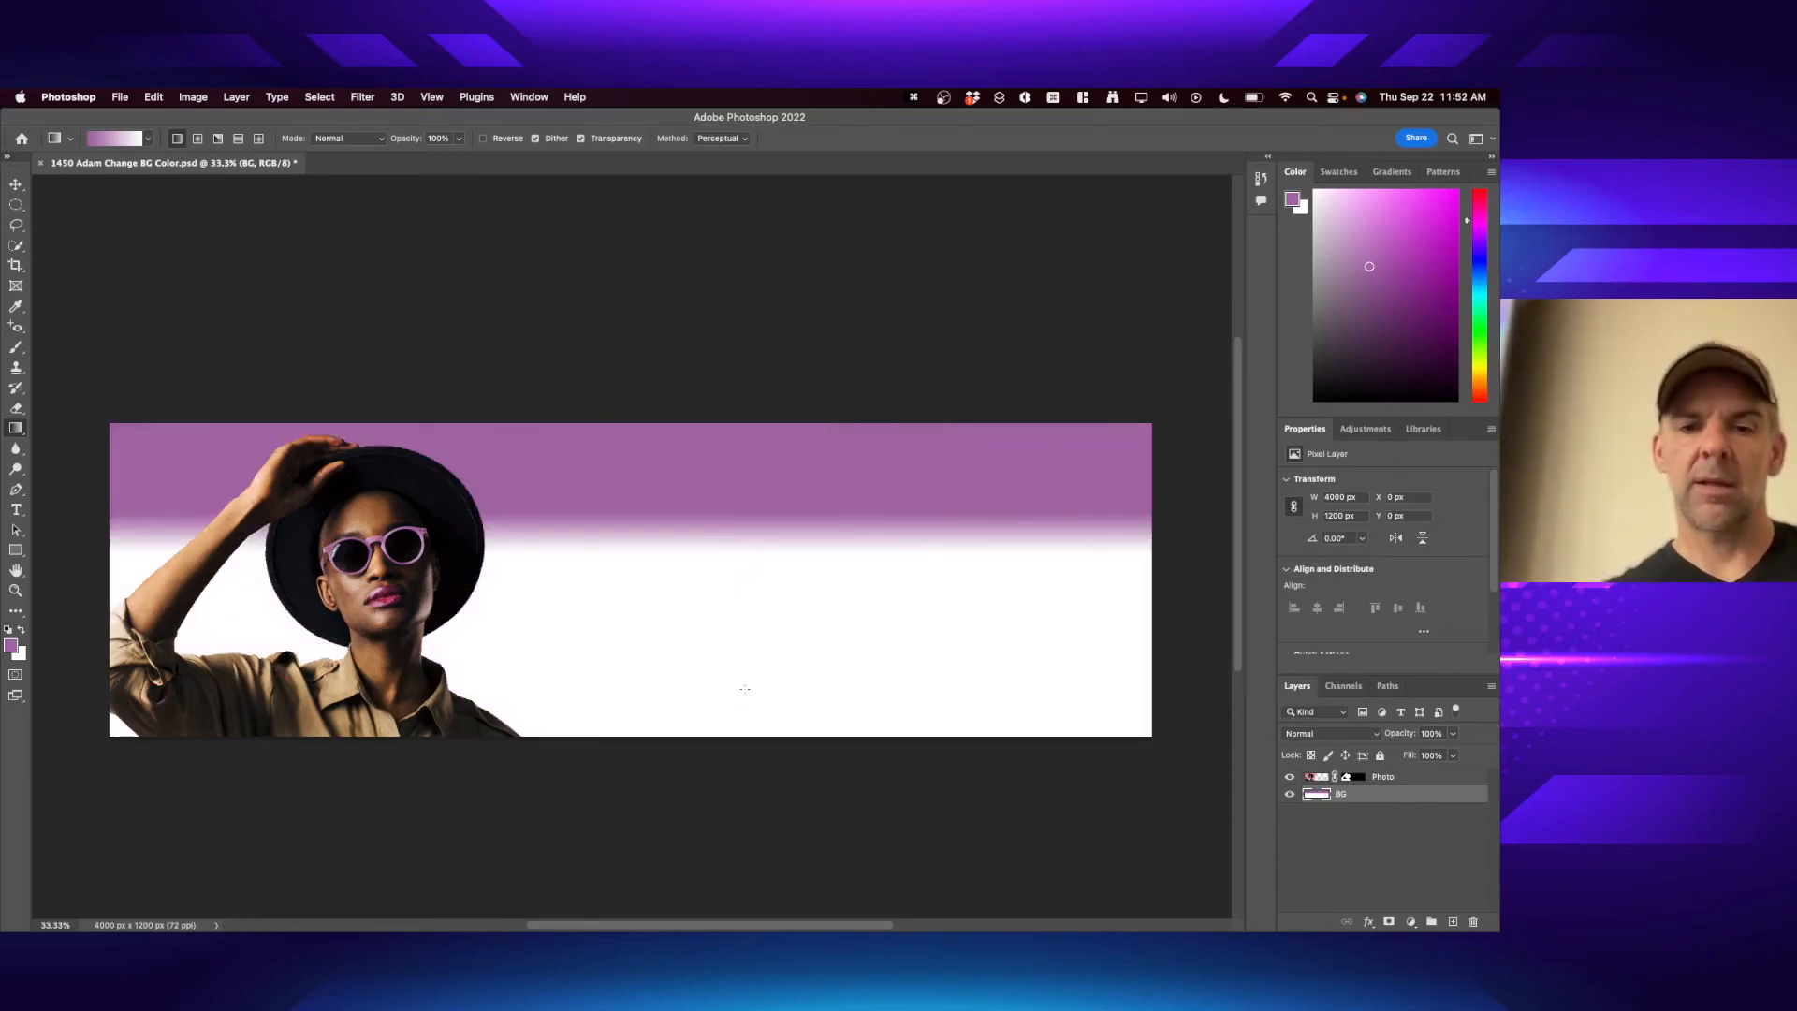
left_click_drag(718, 773, 762, 220)
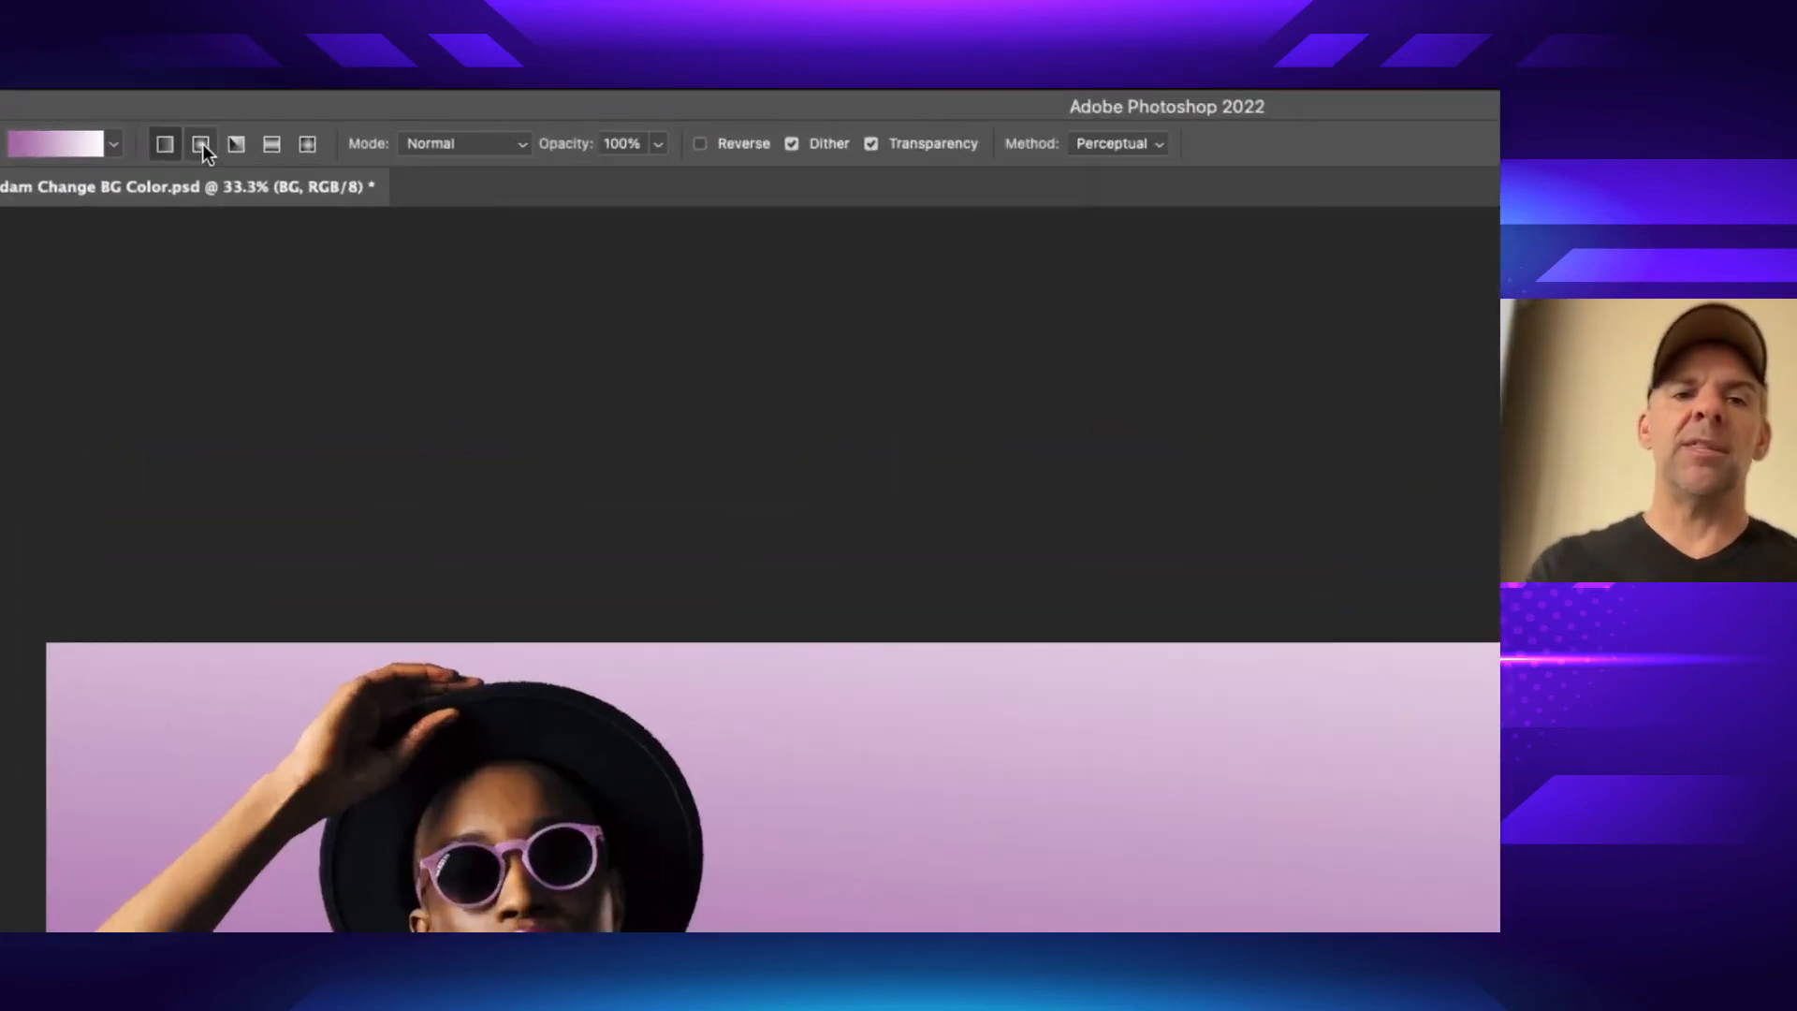
- Try radial gradients of different sizes on the BG layer, centred on the canvas middle, behind the woman and in the empty area beside her
left_click(201, 145)
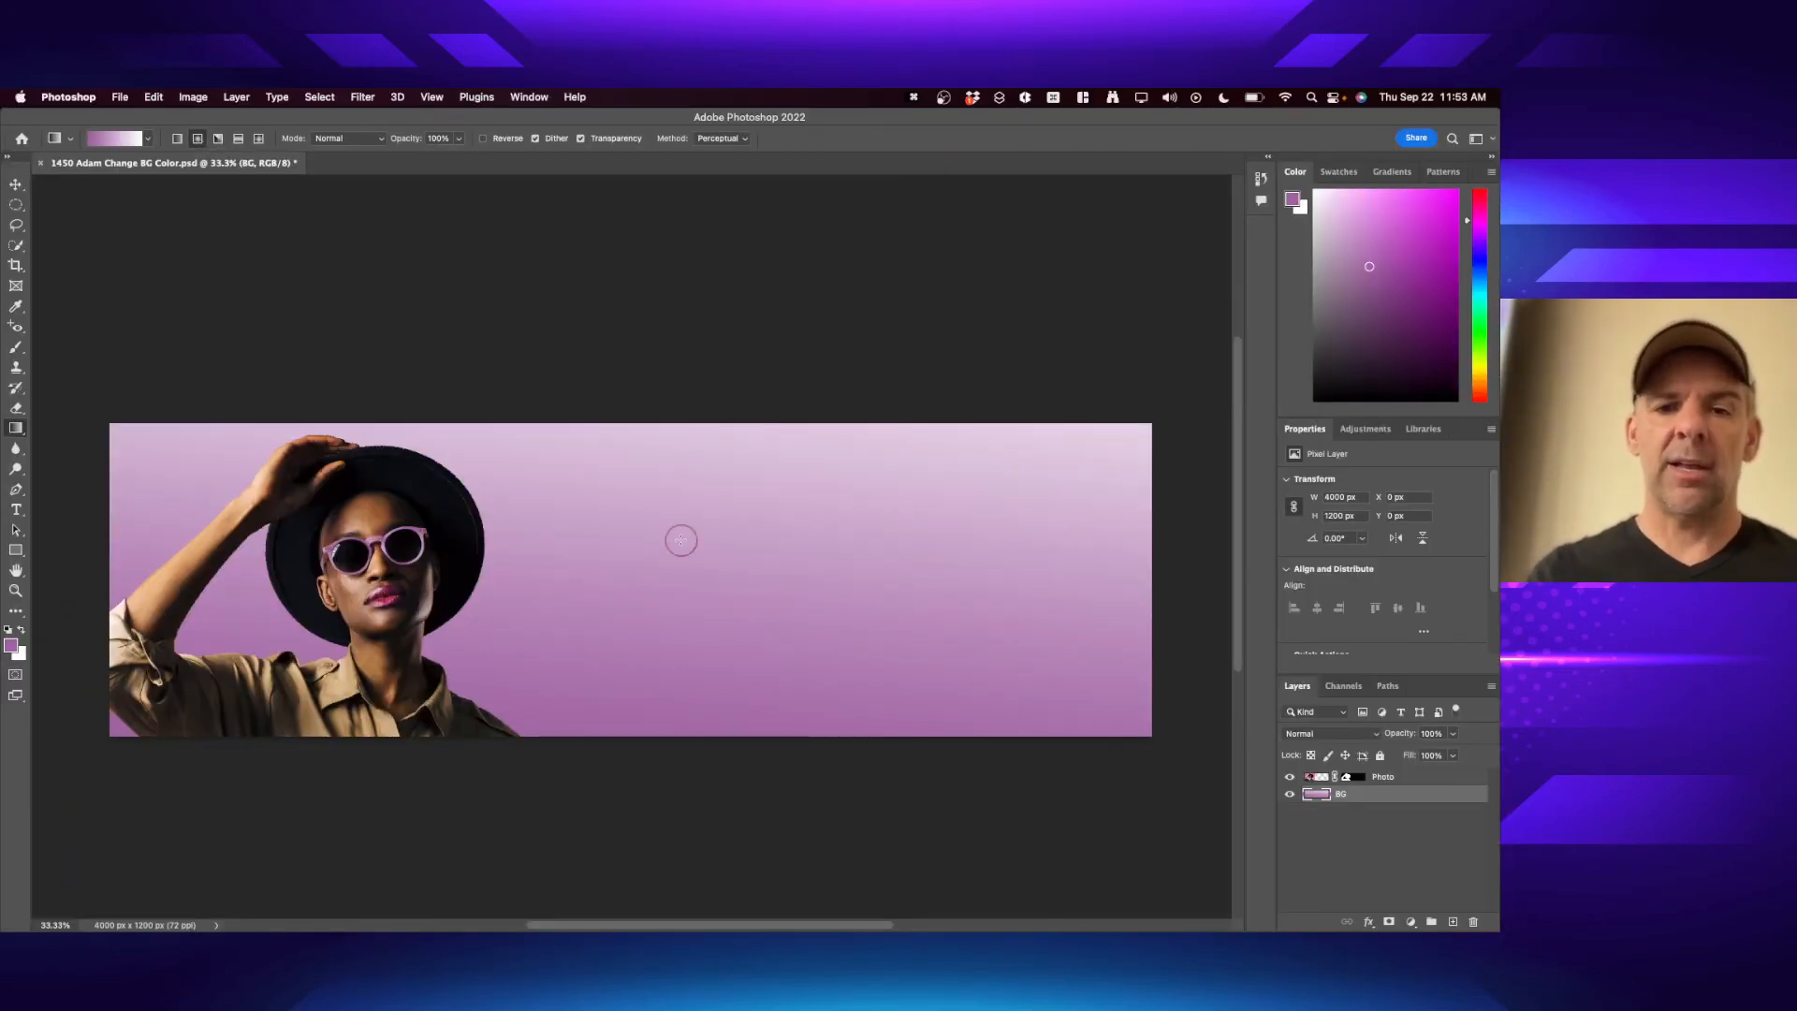
left_click_drag(680, 539, 974, 539)
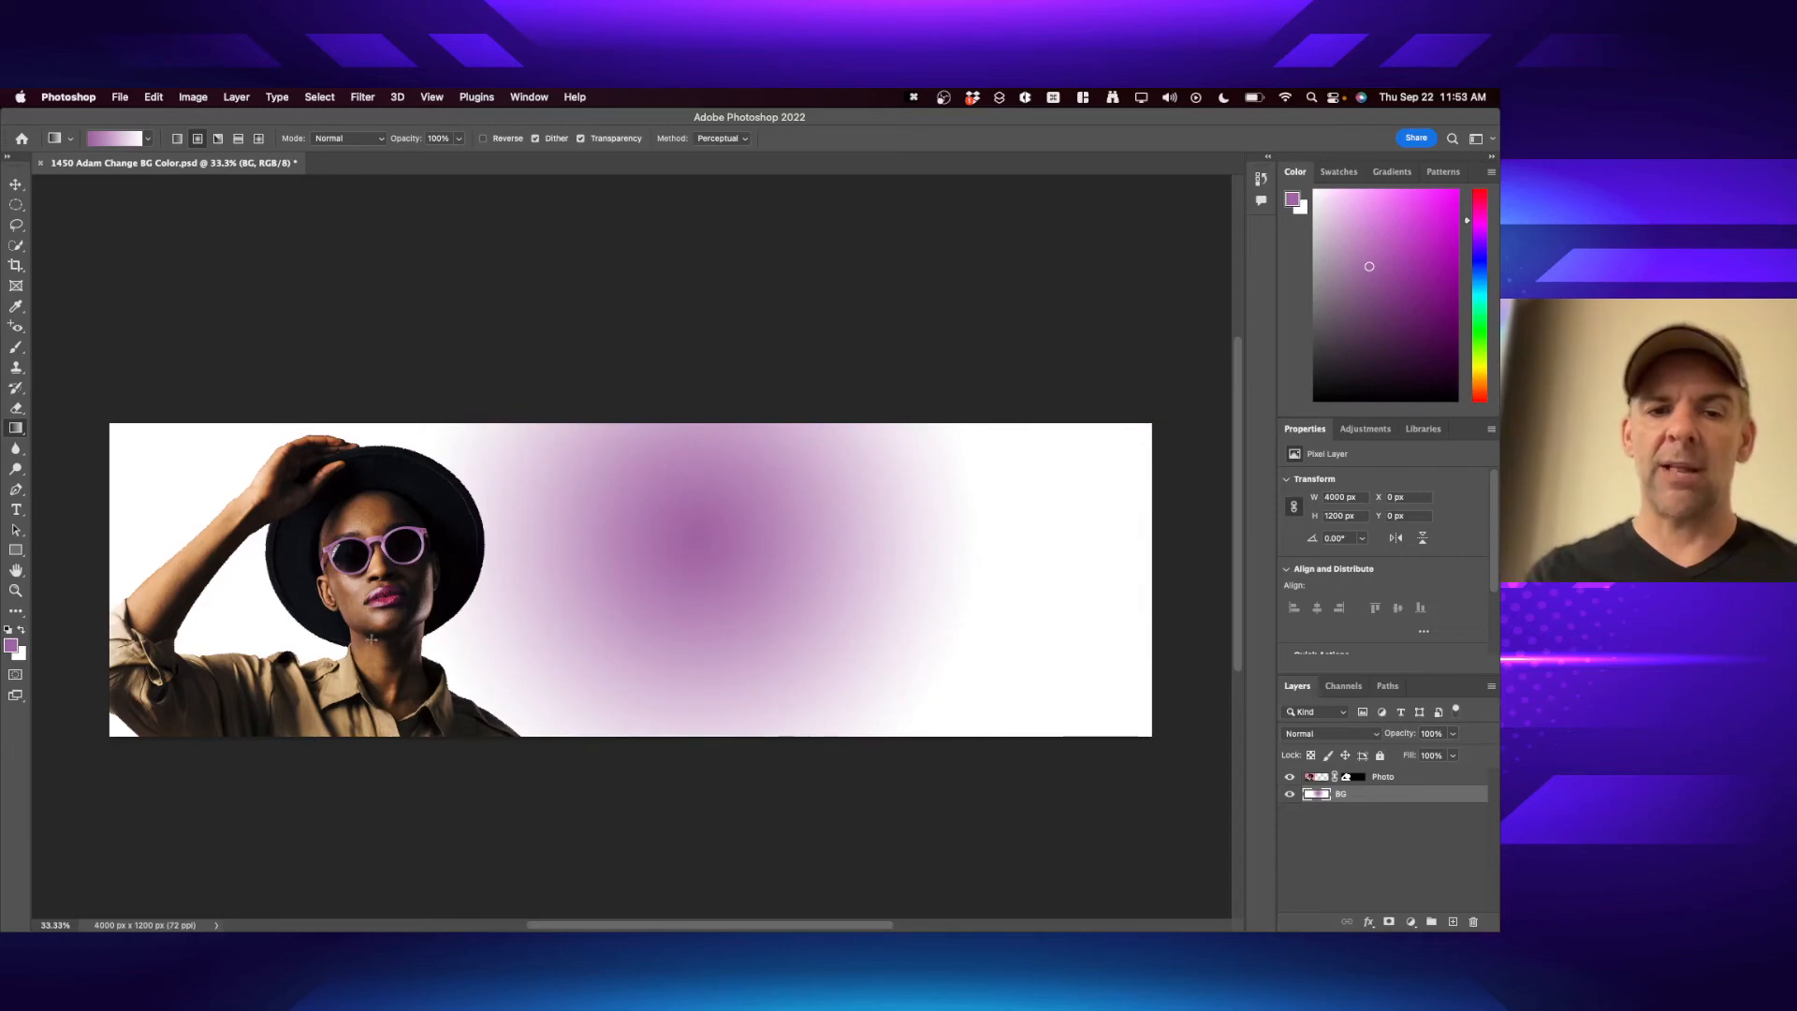
left_click_drag(371, 643, 566, 426)
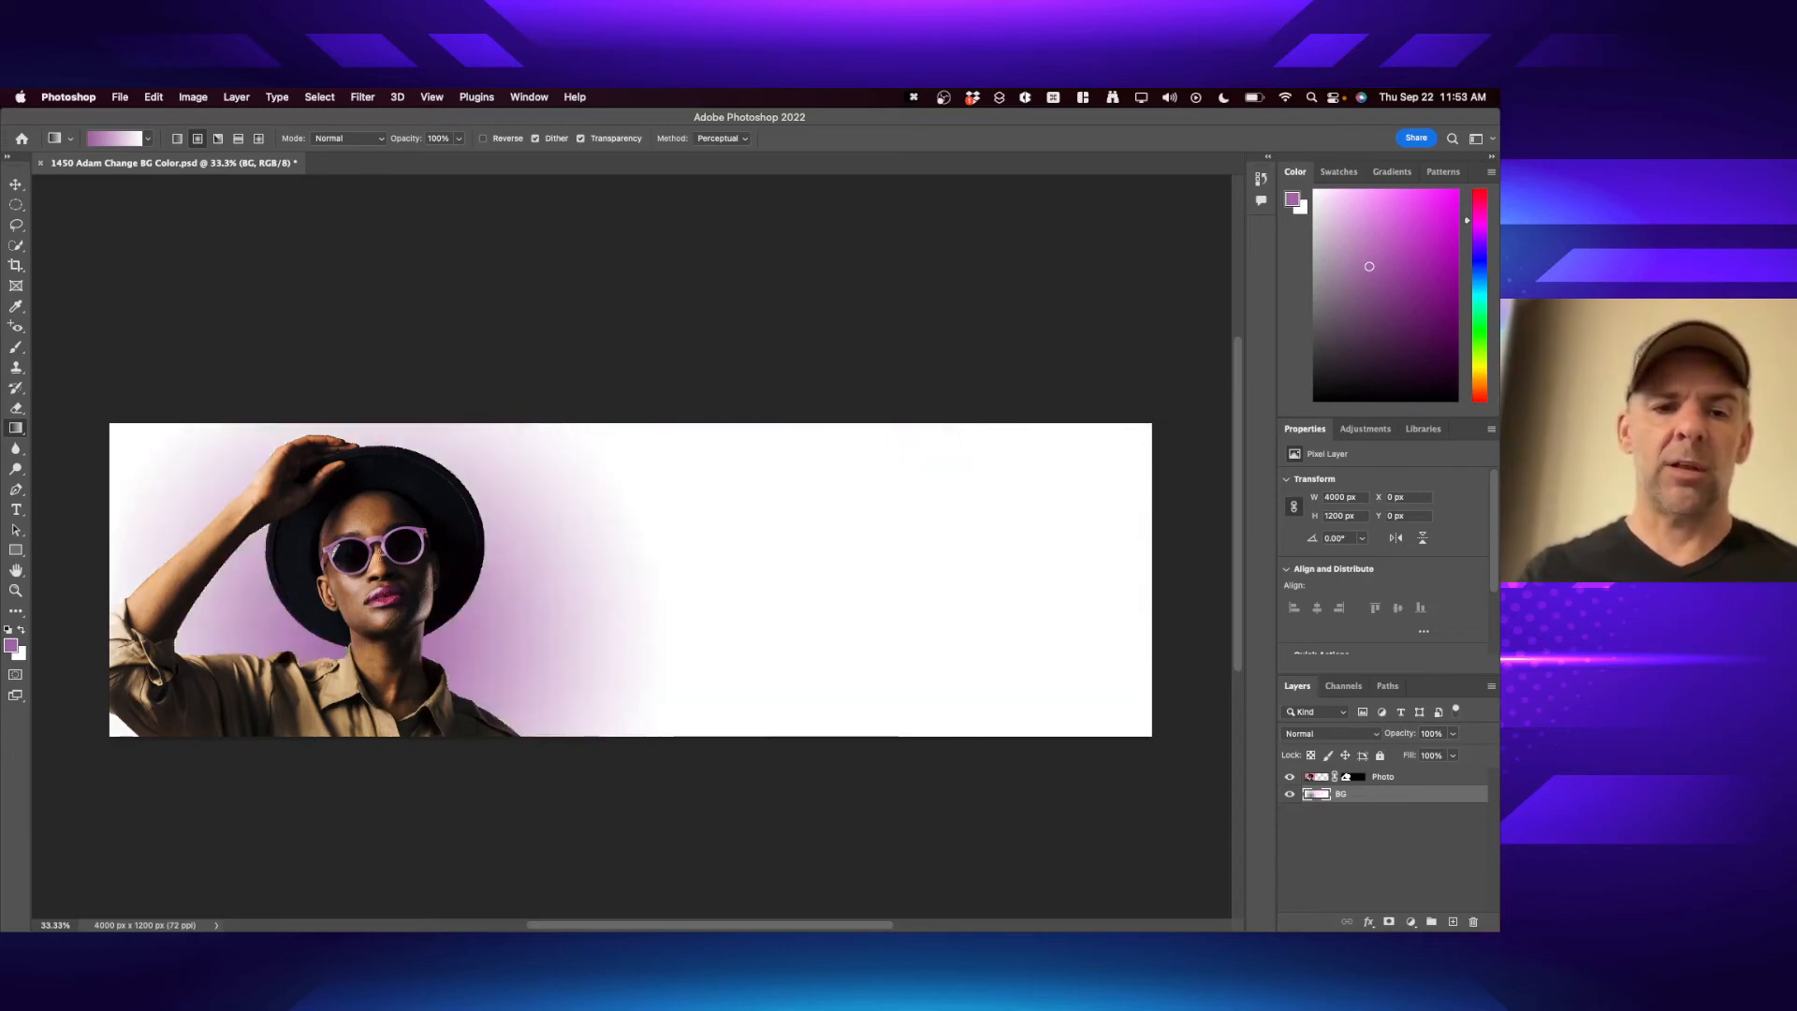
left_click_drag(363, 587, 962, 221)
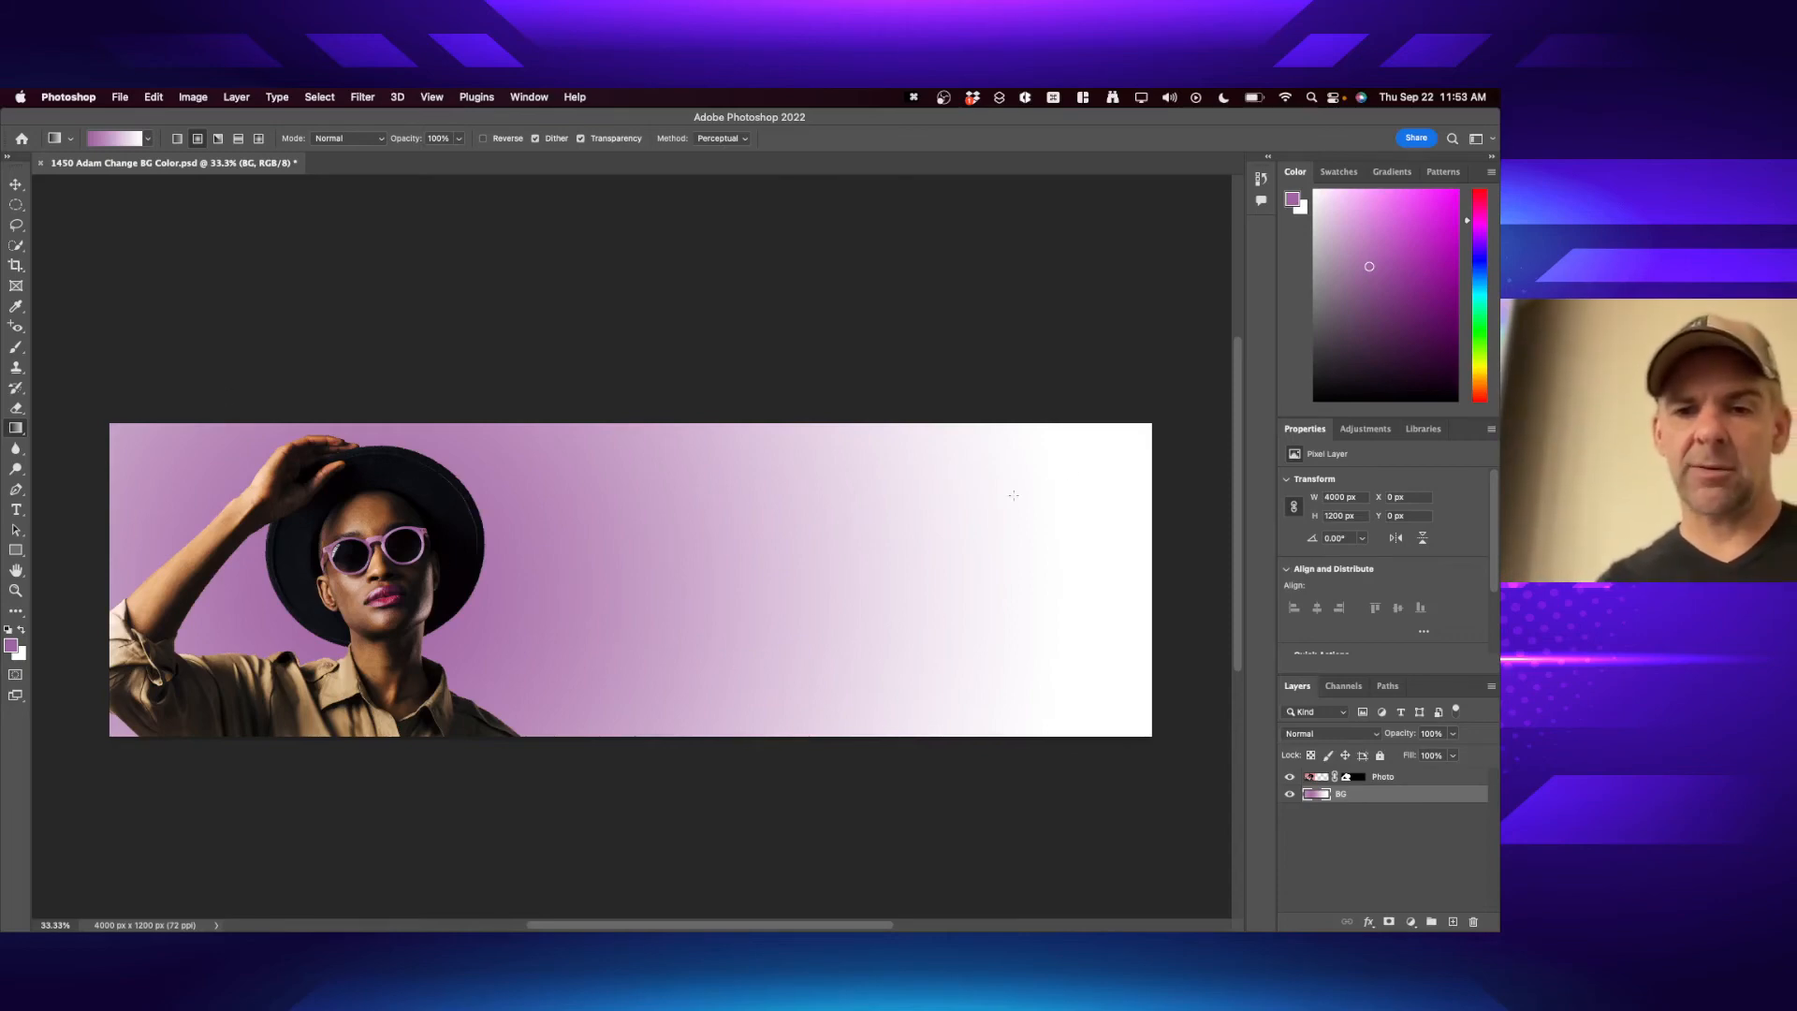
left_click_drag(928, 562, 156, 466)
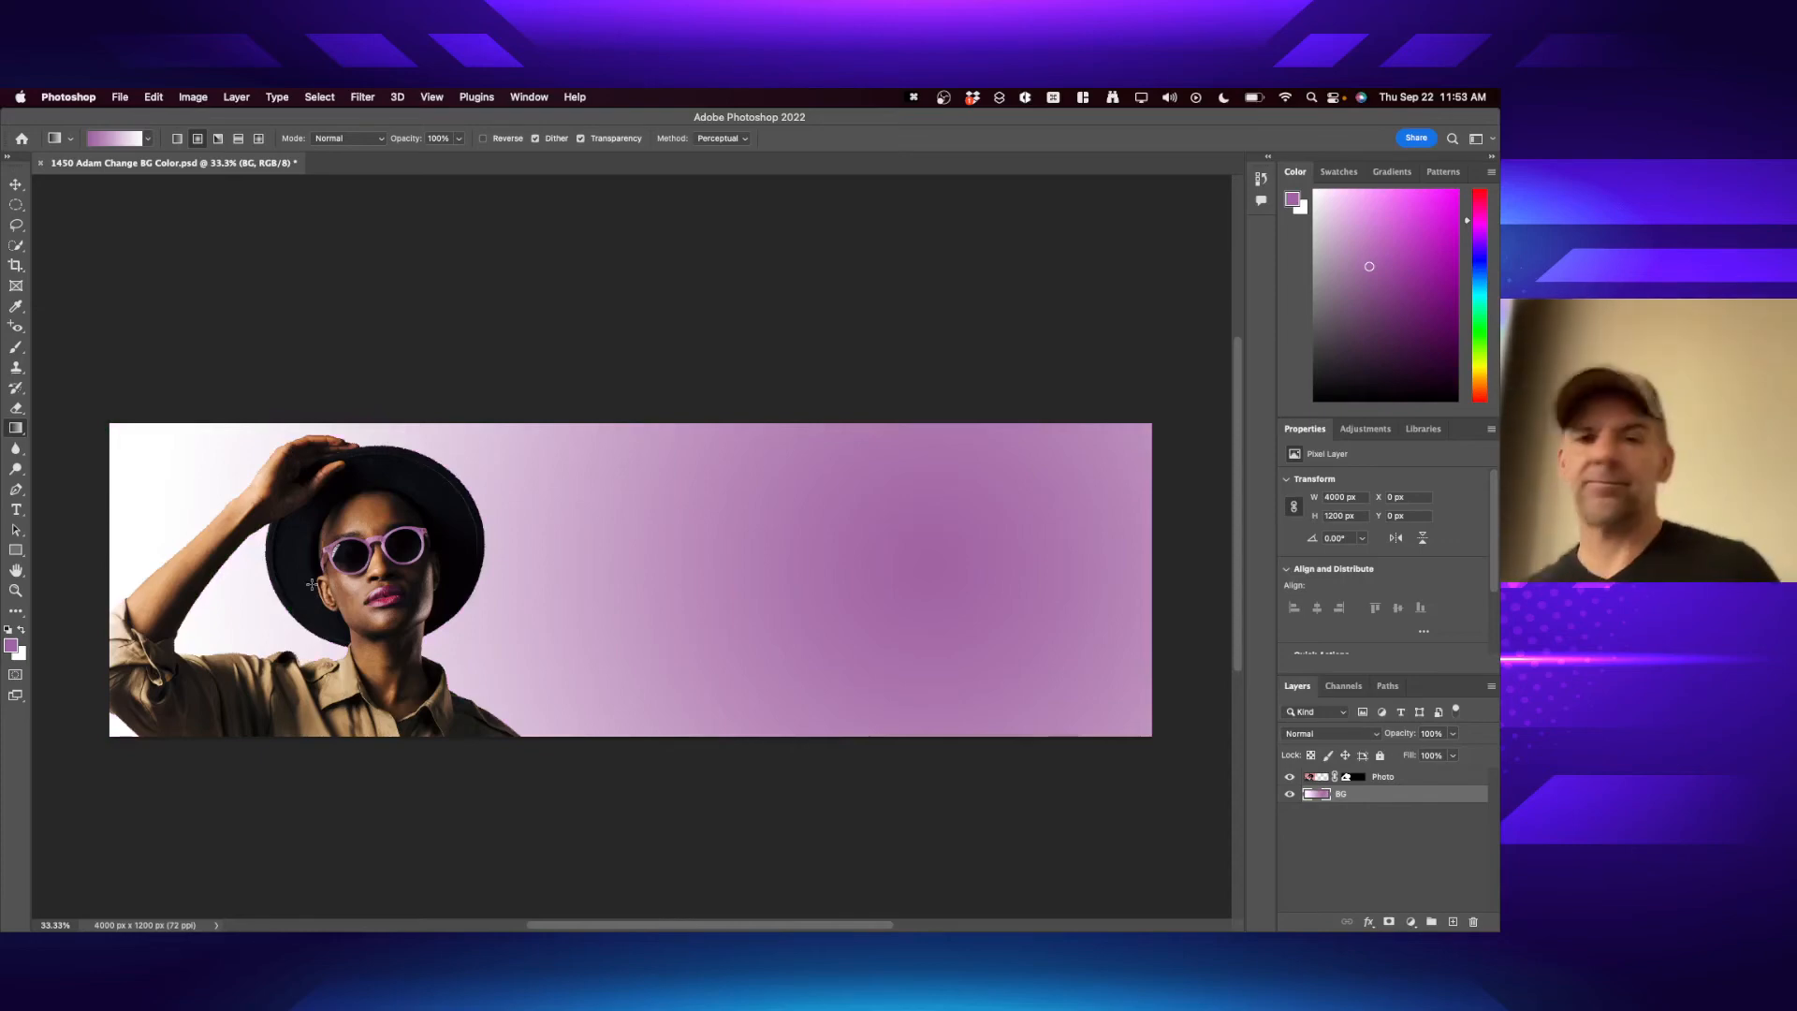
- Try angle gradients on the BG layer, starting near the canvas middle and behind the woman's head
left_click(219, 140)
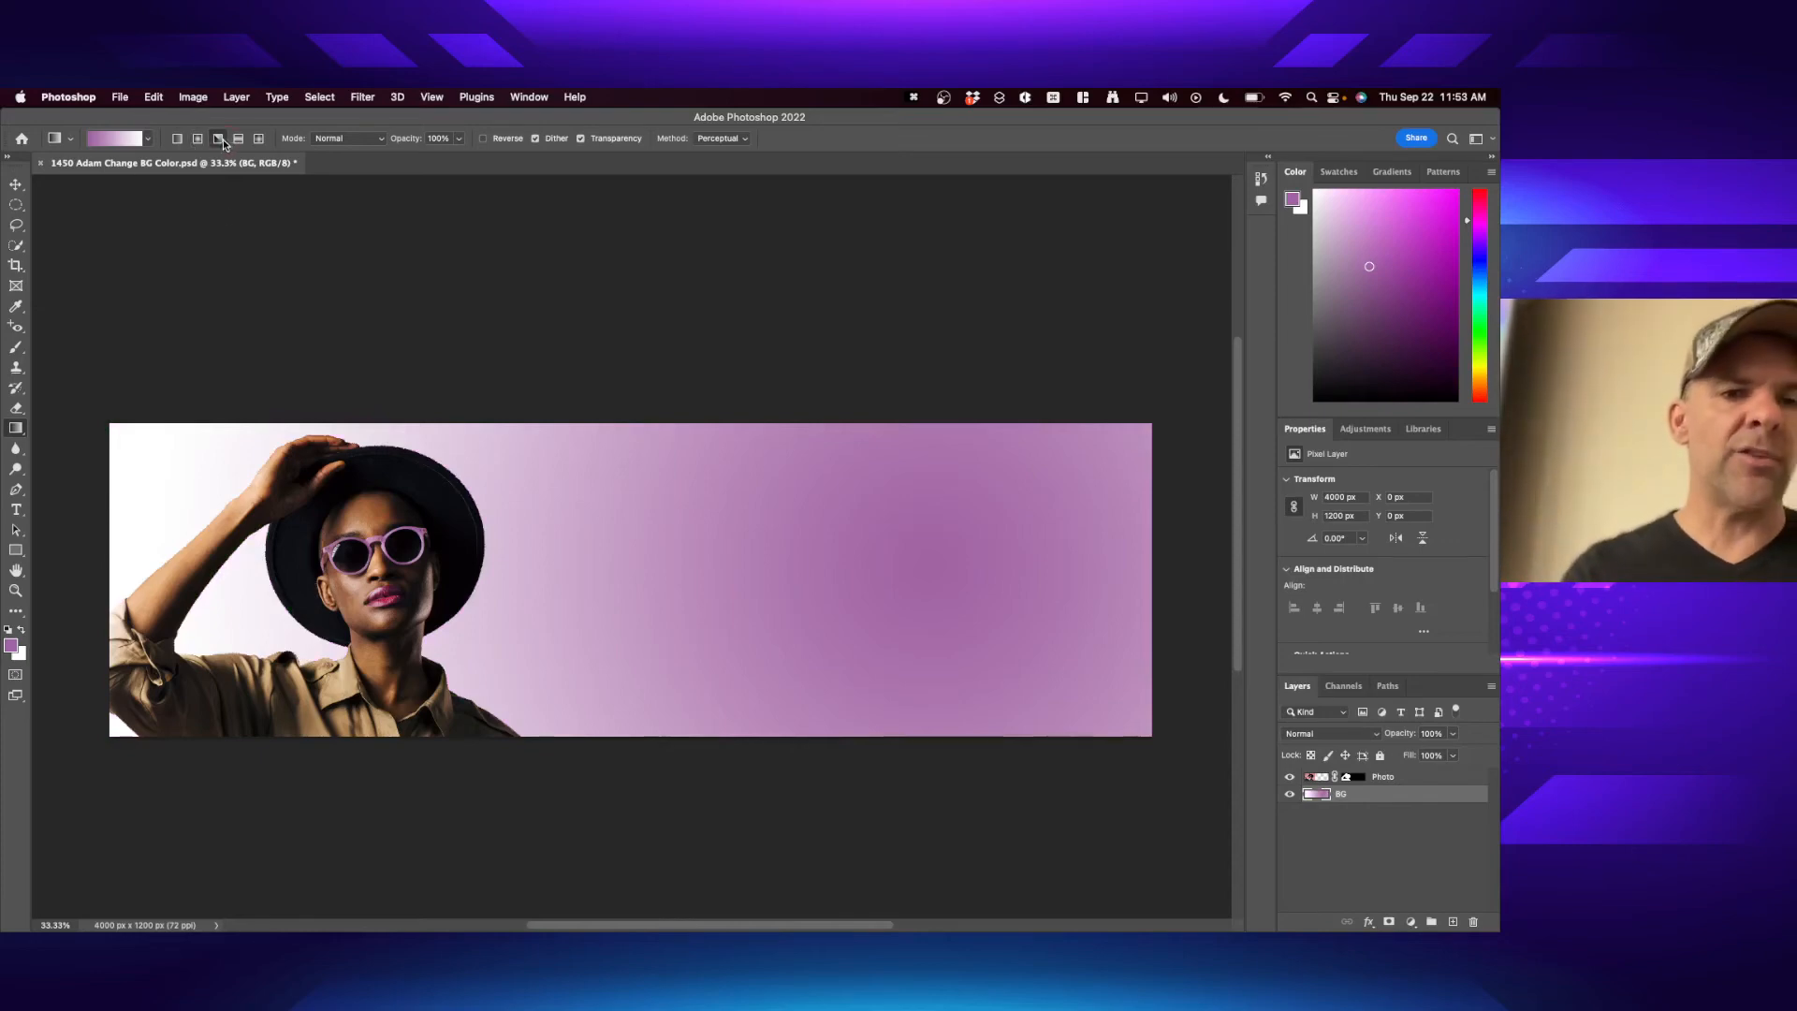
left_click_drag(663, 608, 800, 727)
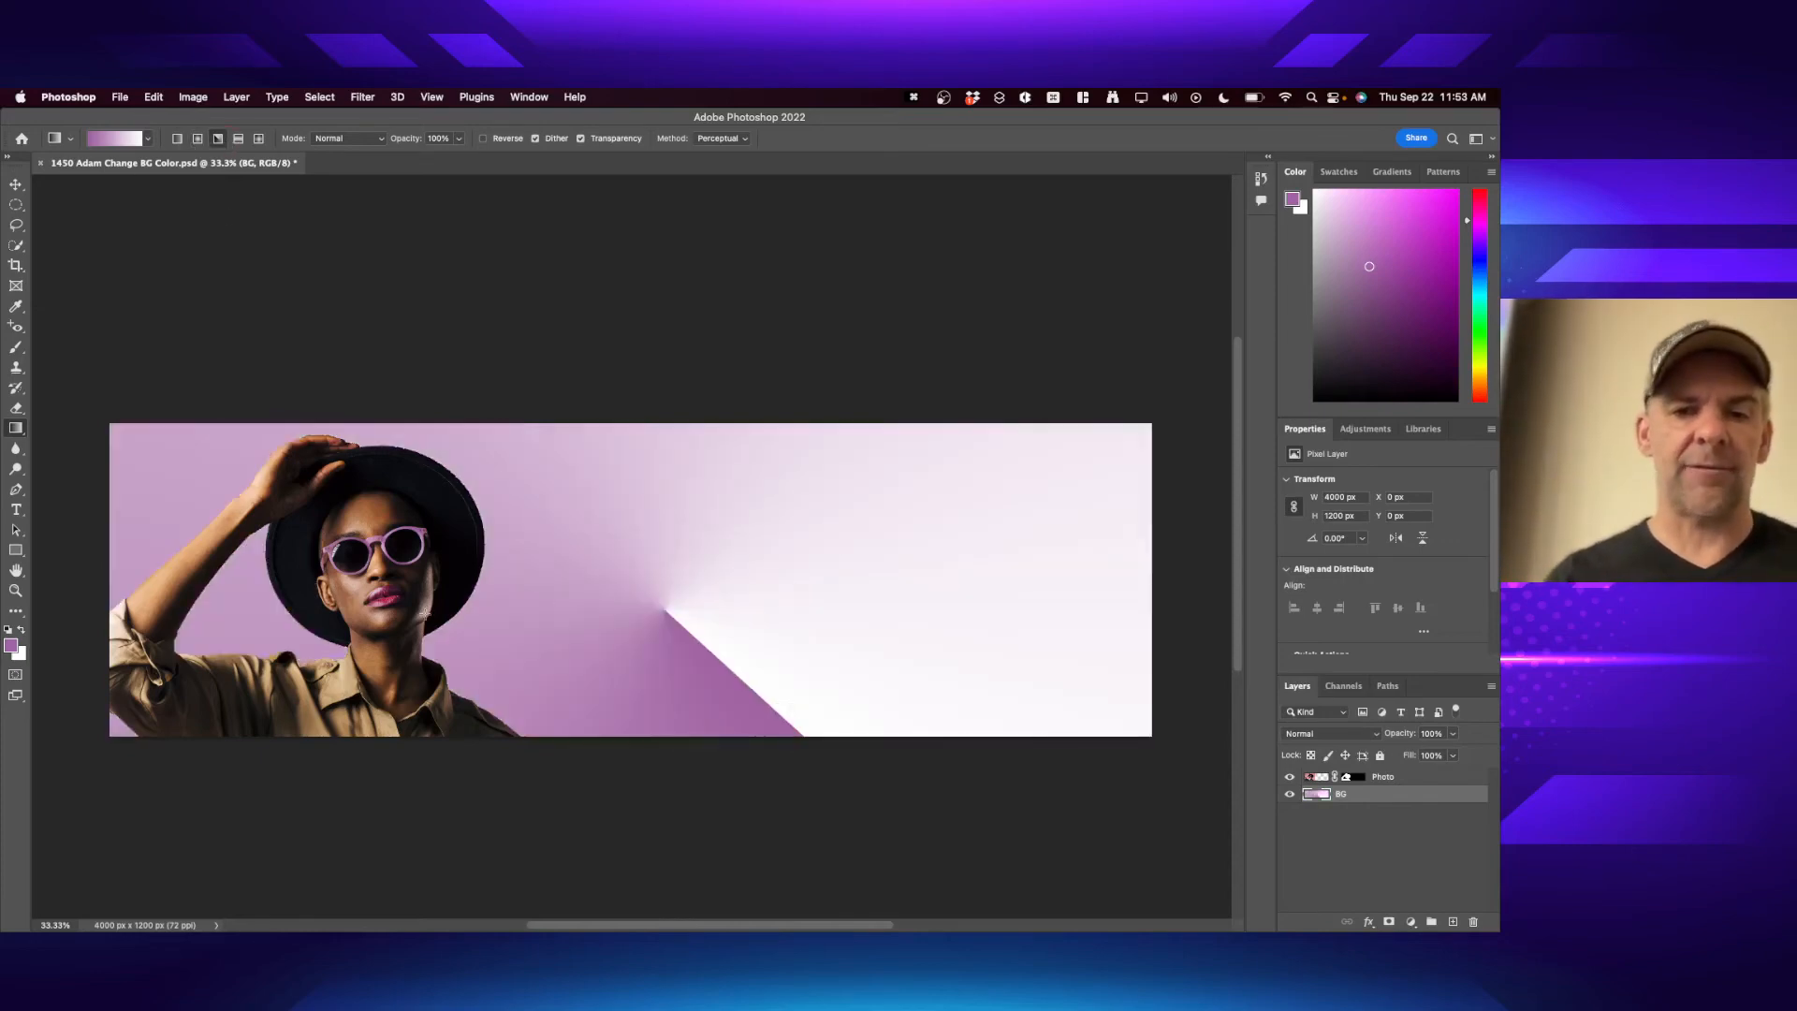
left_click_drag(391, 652, 1044, 427)
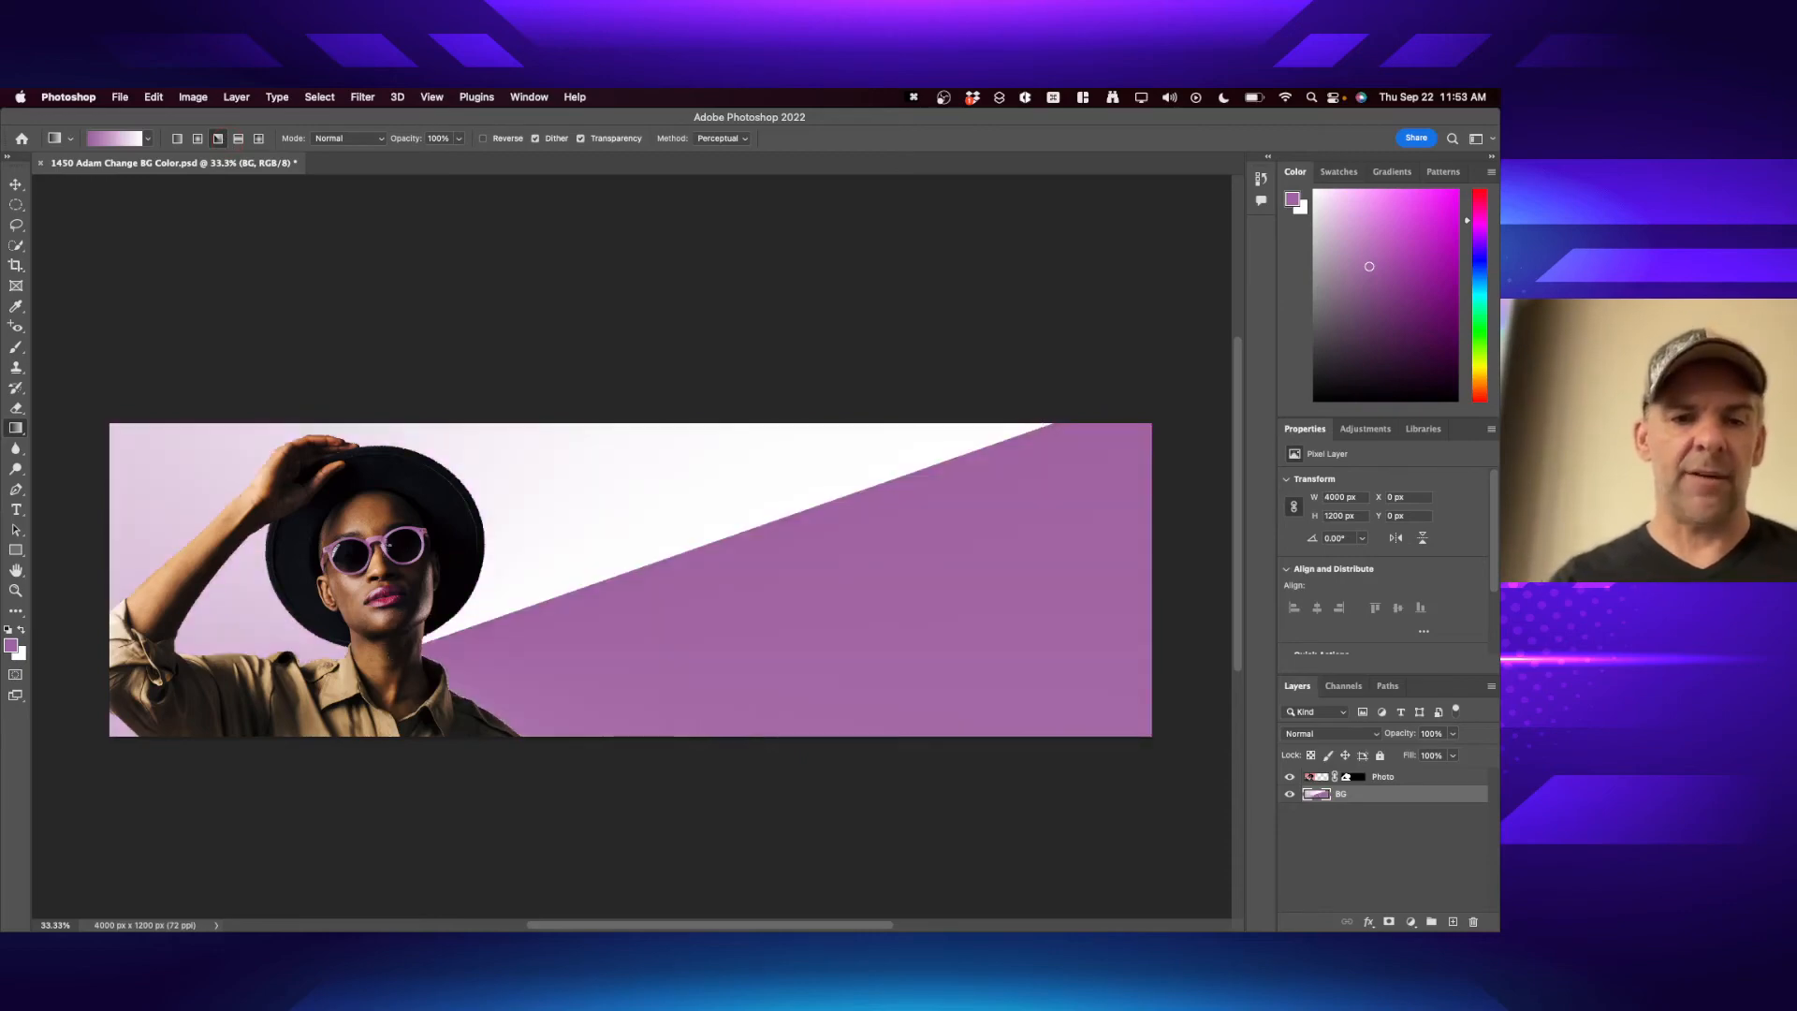
left_click_drag(391, 553, 609, 678)
left_click_drag(444, 574, 1038, 419)
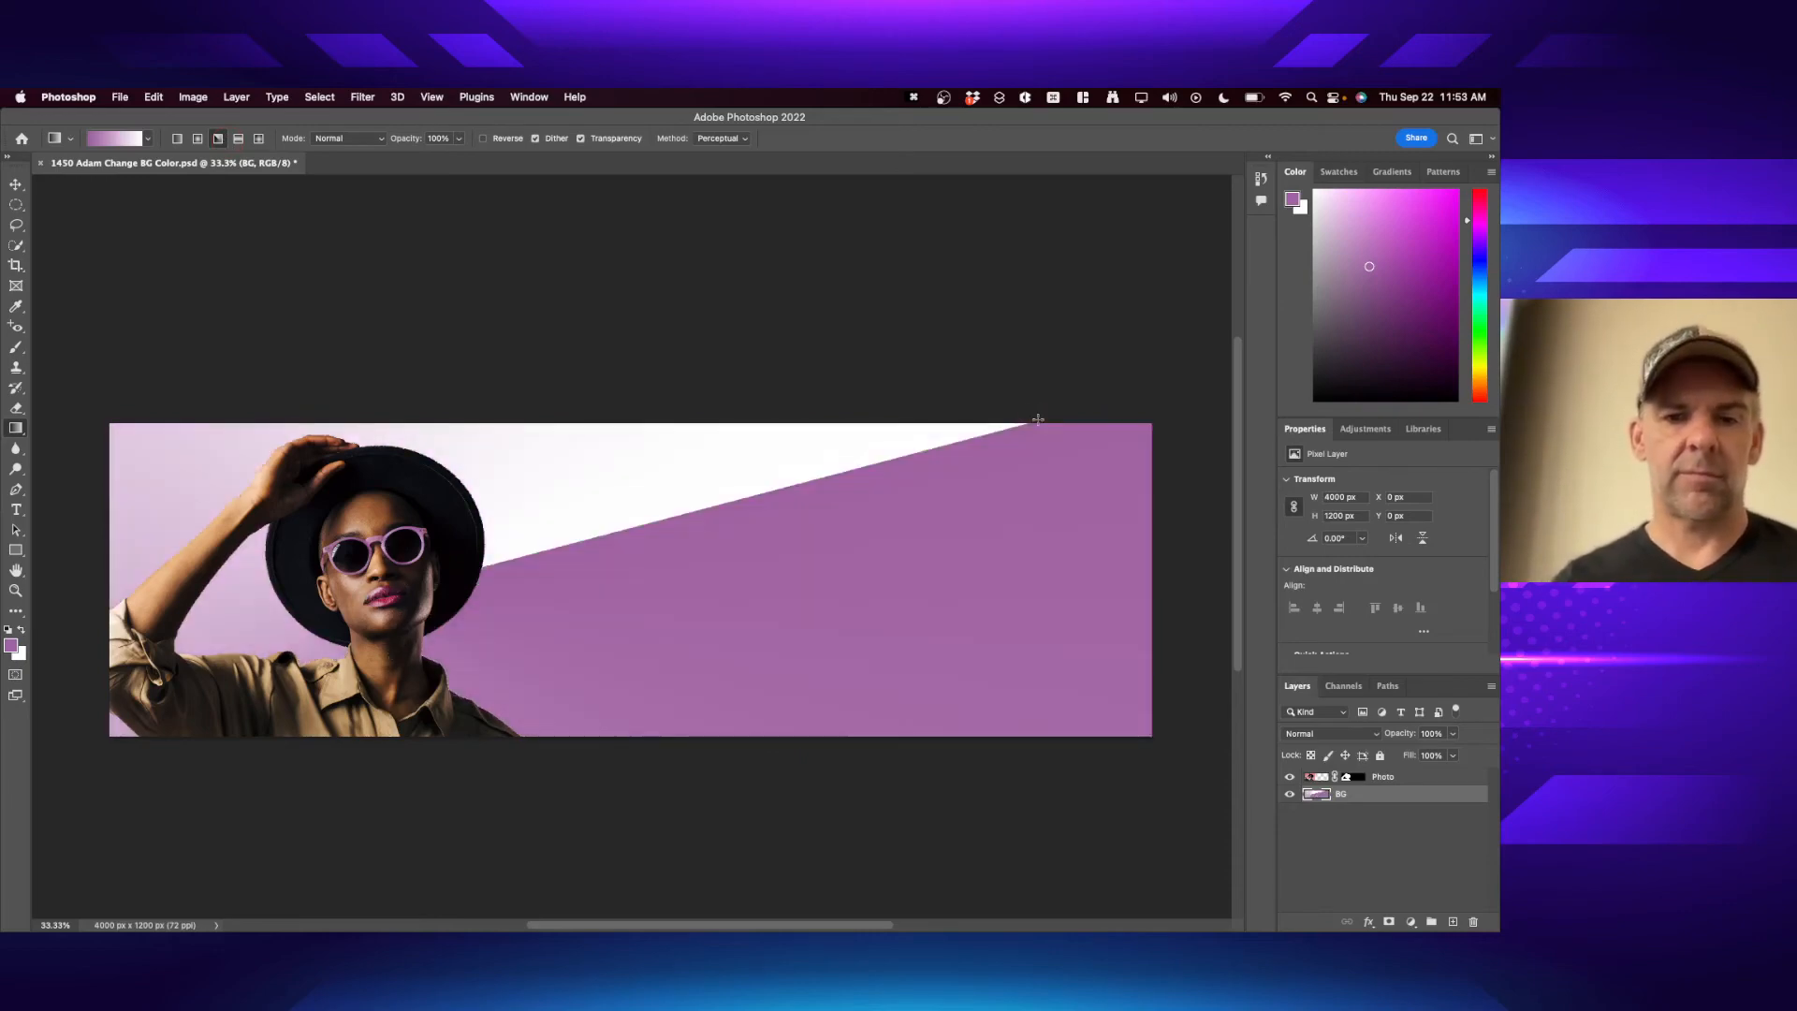
- Try reflected gradients on the BG layer, one running vertically and one horizontally from the middle of the canvas
left_click(238, 137)
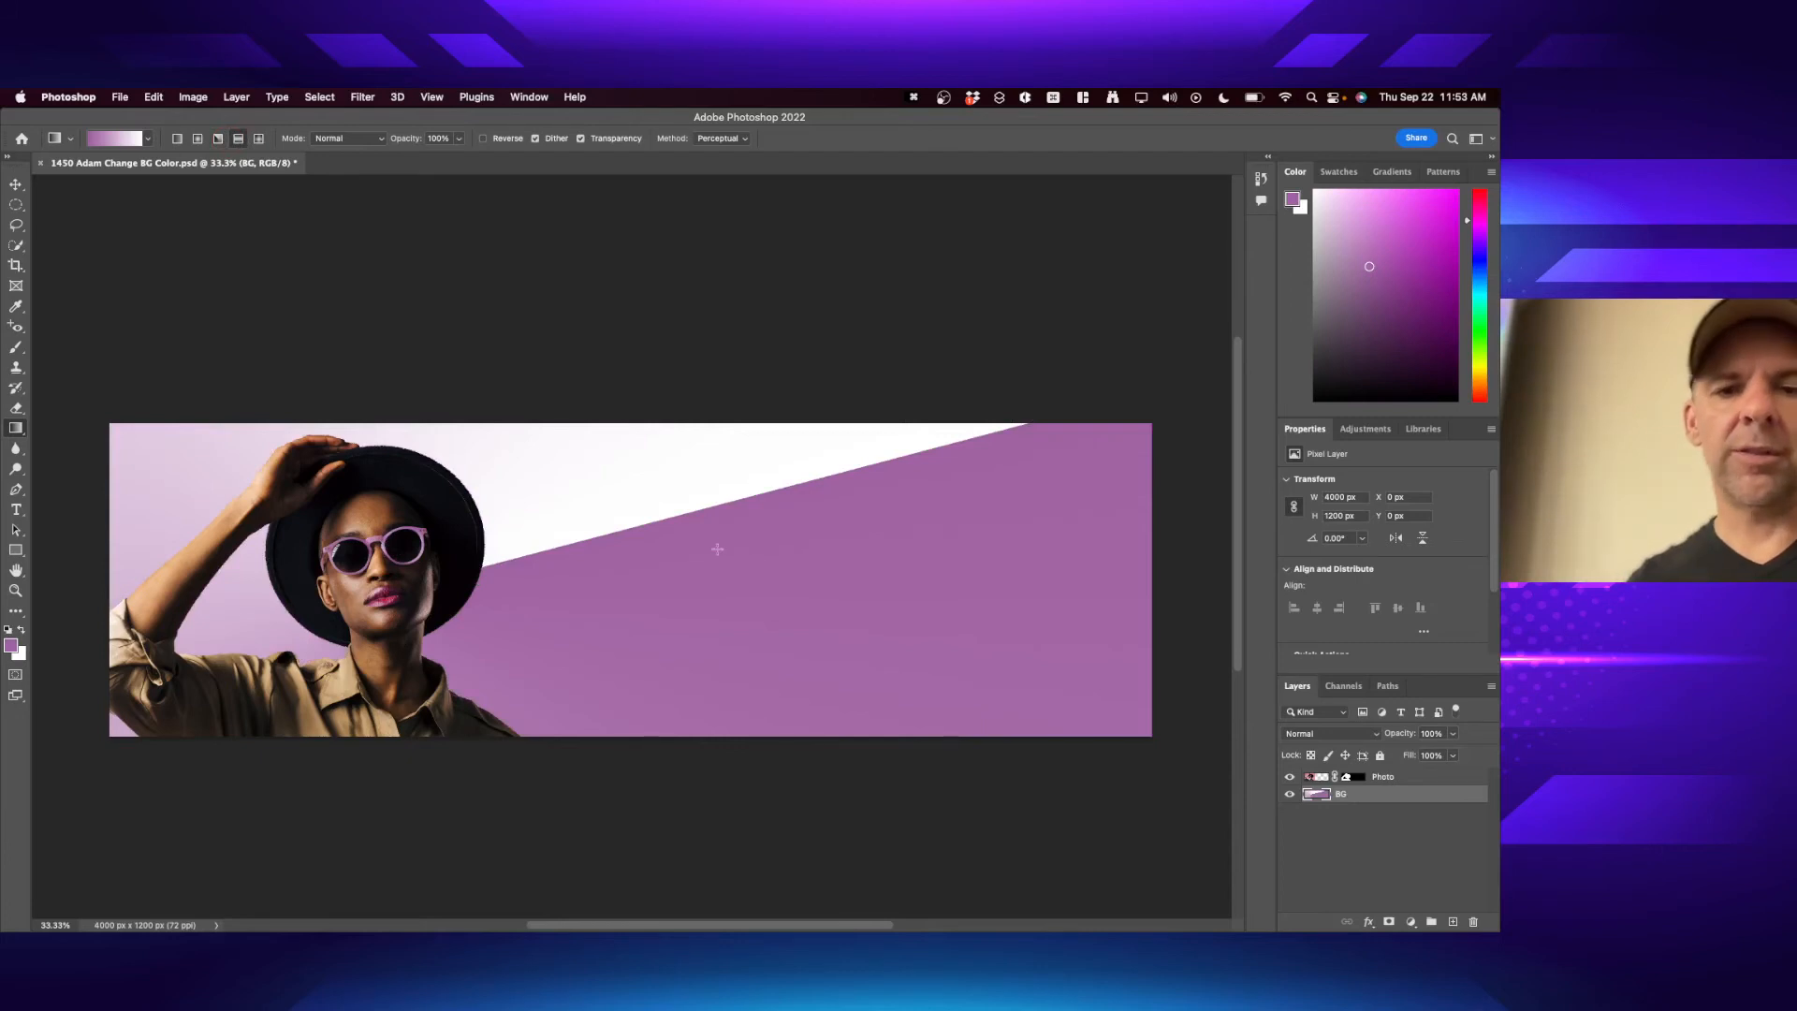
left_click_drag(717, 549, 686, 744)
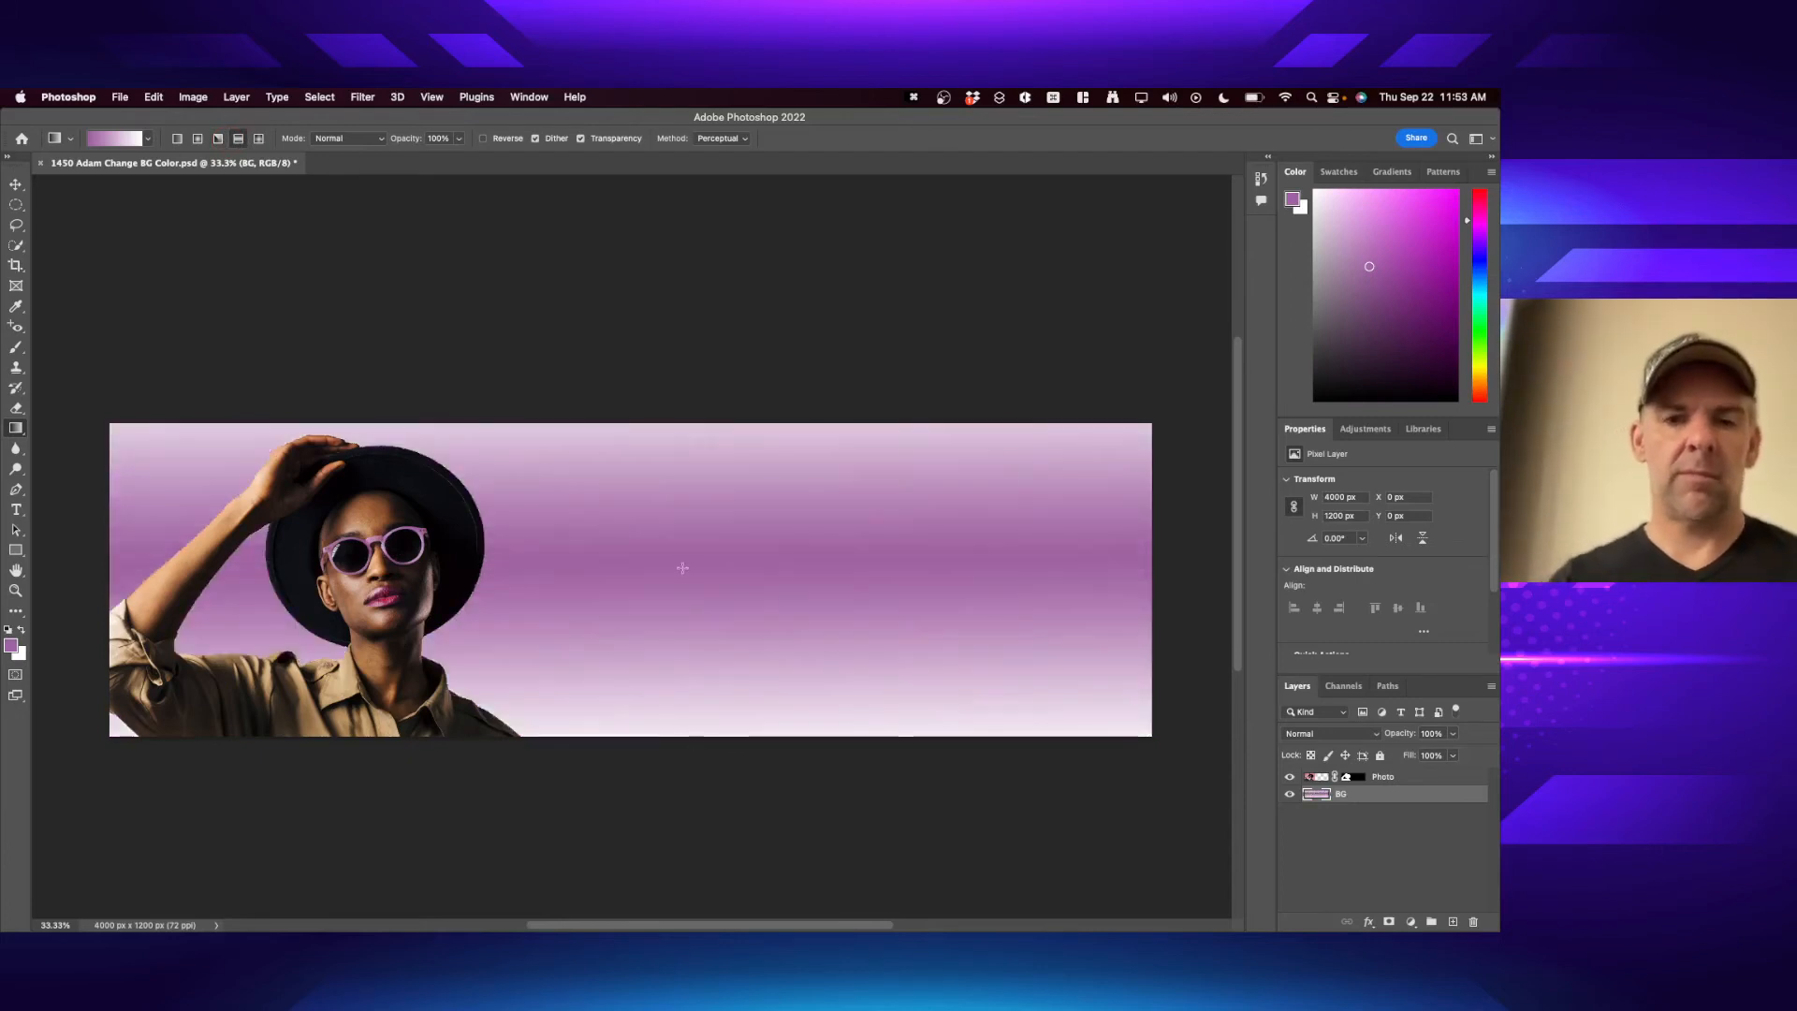
left_click_drag(650, 563, 974, 568)
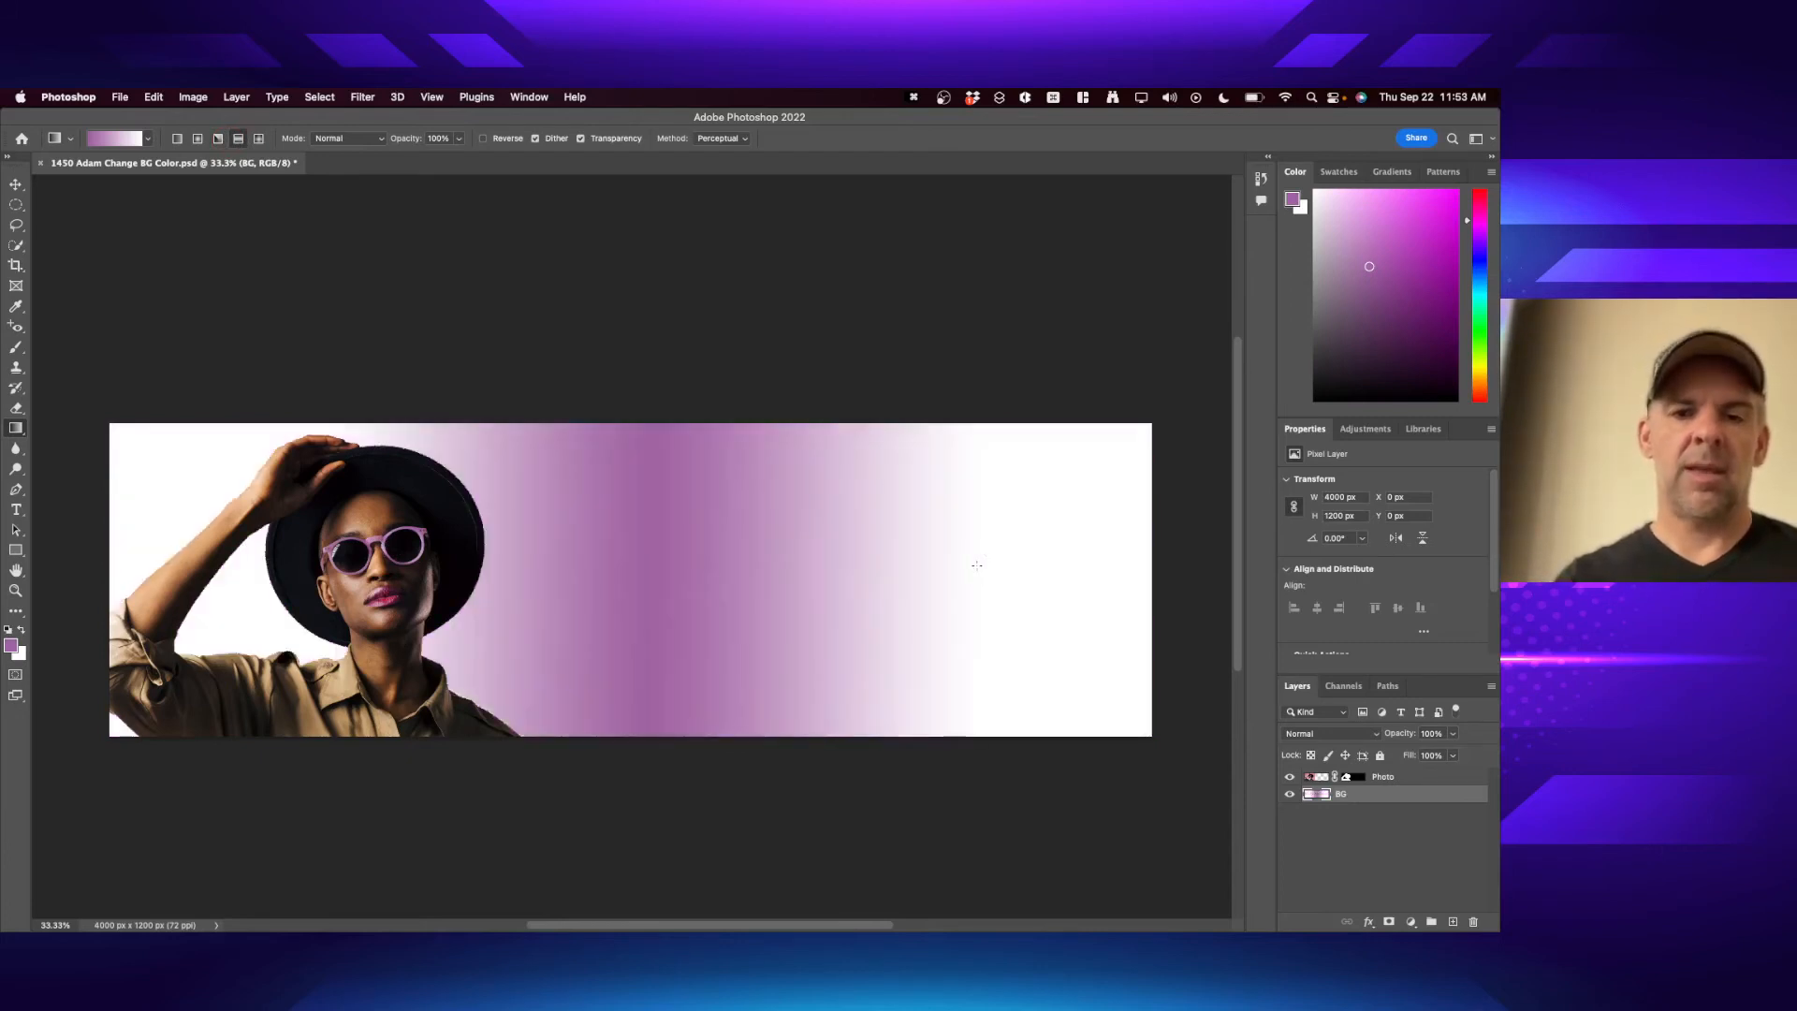
- Try diamond gradients of different sizes and angles on the BG layer beside the woman
left_click(259, 138)
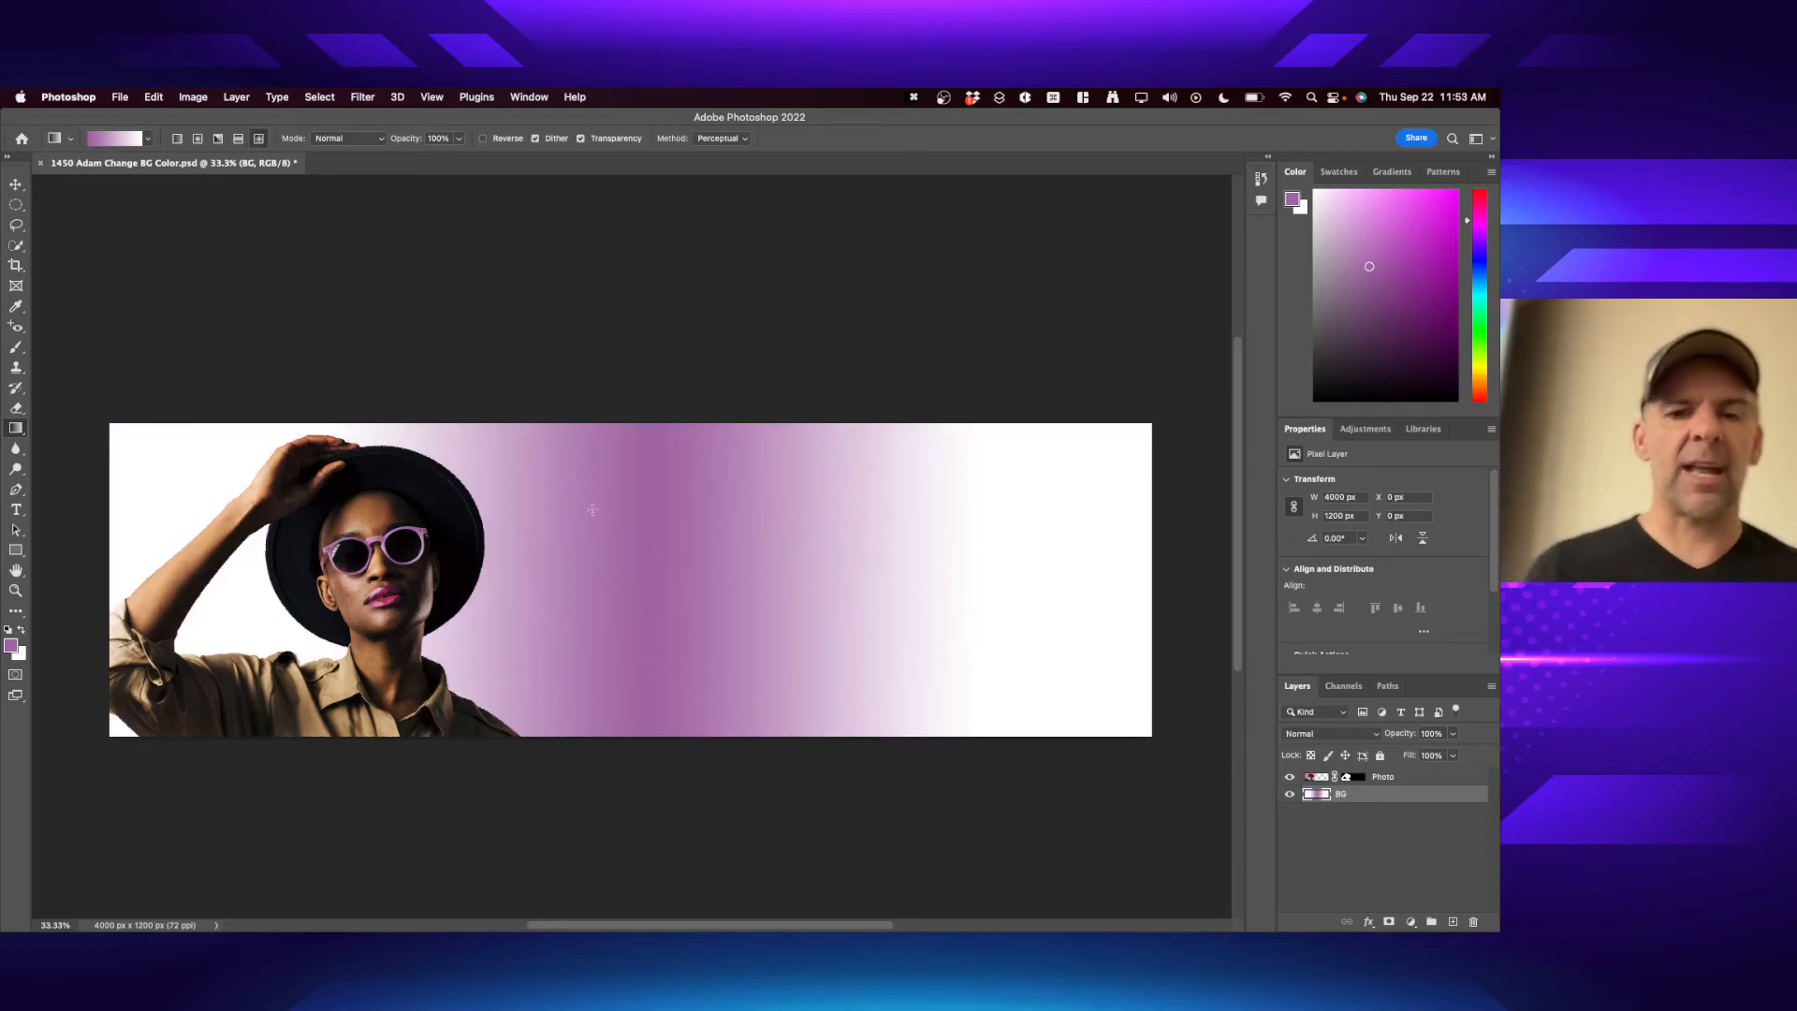
left_click_drag(593, 509, 475, 522)
left_click_drag(582, 578, 777, 630)
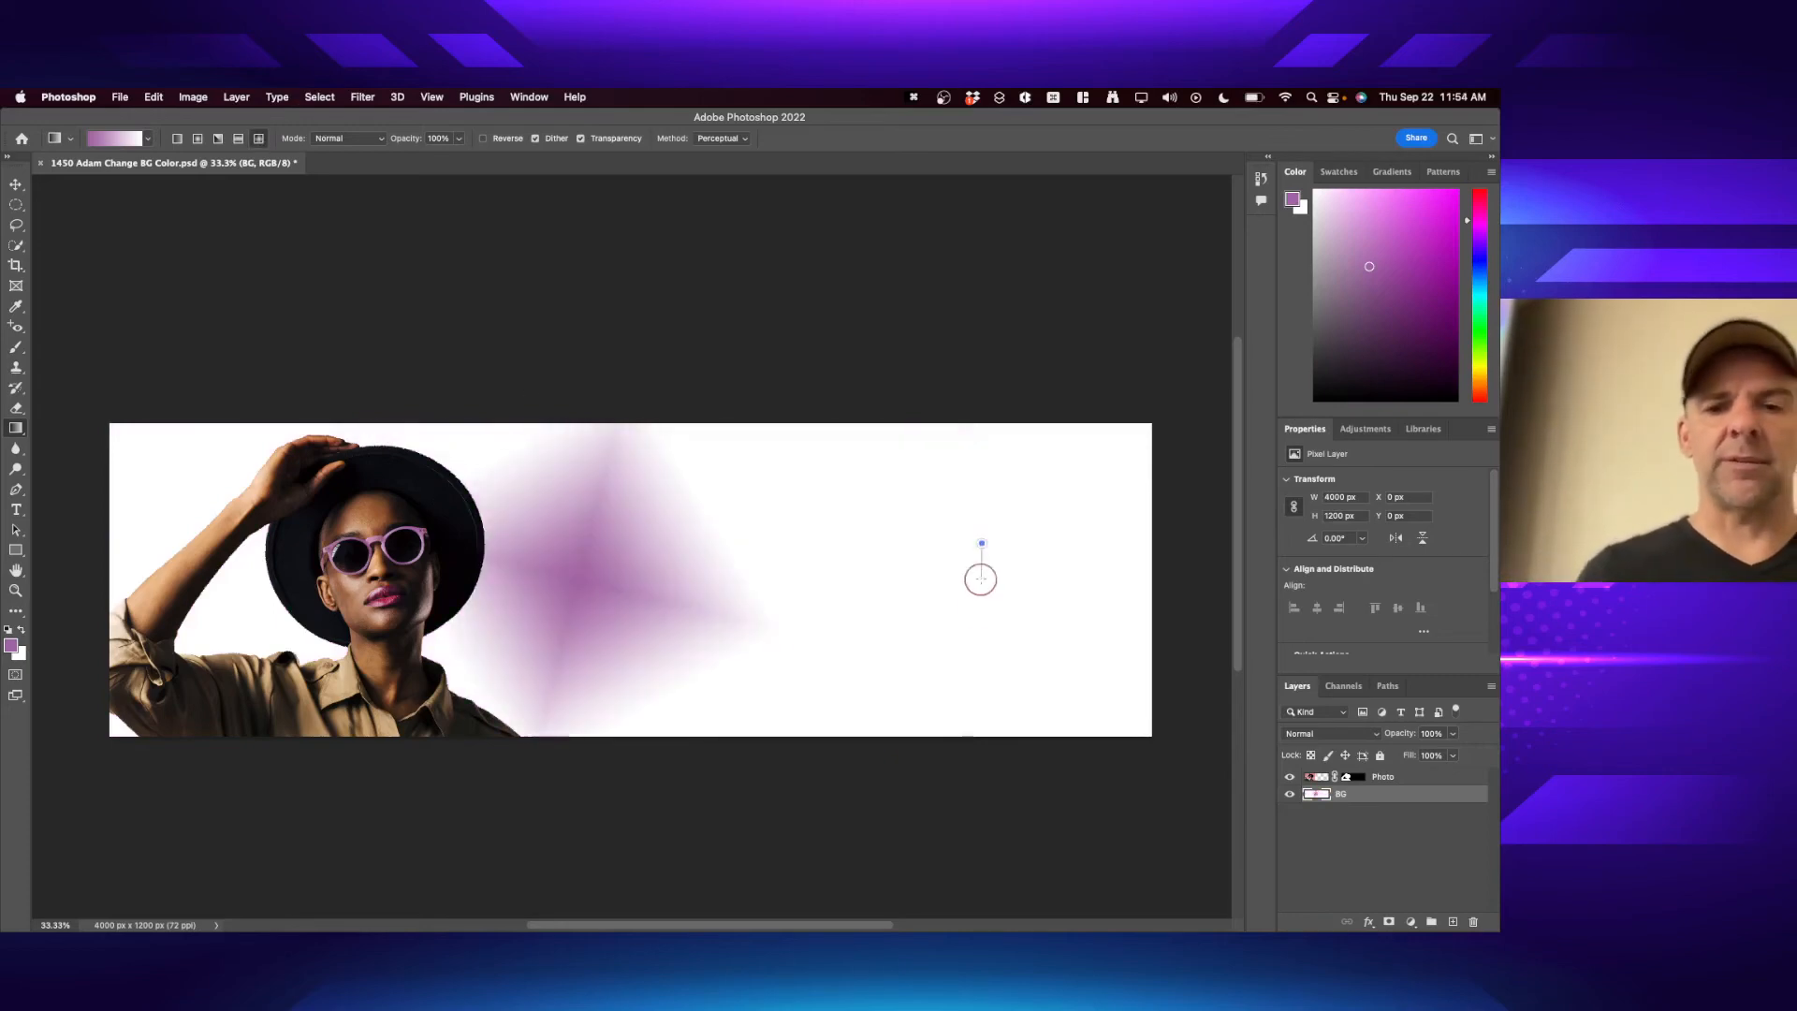
left_click_drag(981, 579, 981, 622)
left_click_drag(817, 574, 650, 642)
left_click_drag(581, 543, 650, 602)
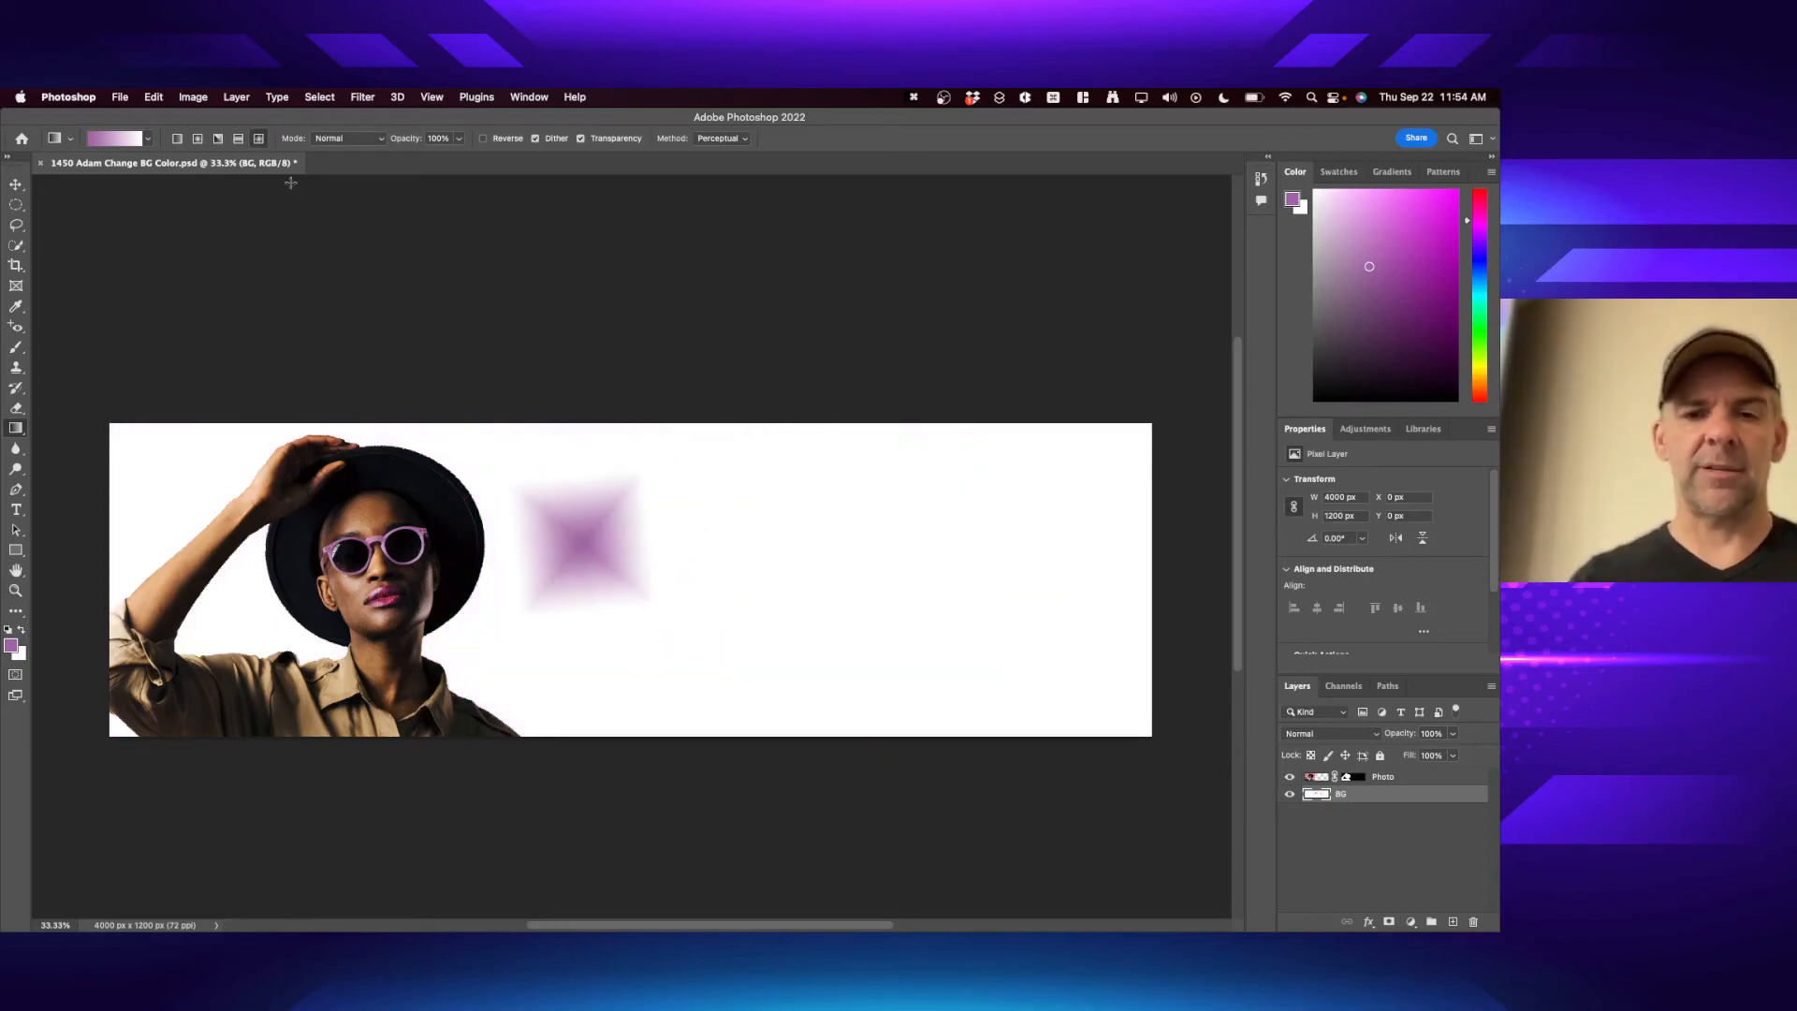
- Fill the BG layer with a radial gradient running from behind the woman's neck to beyond the canvas's upper edge near its far end
left_click(197, 139)
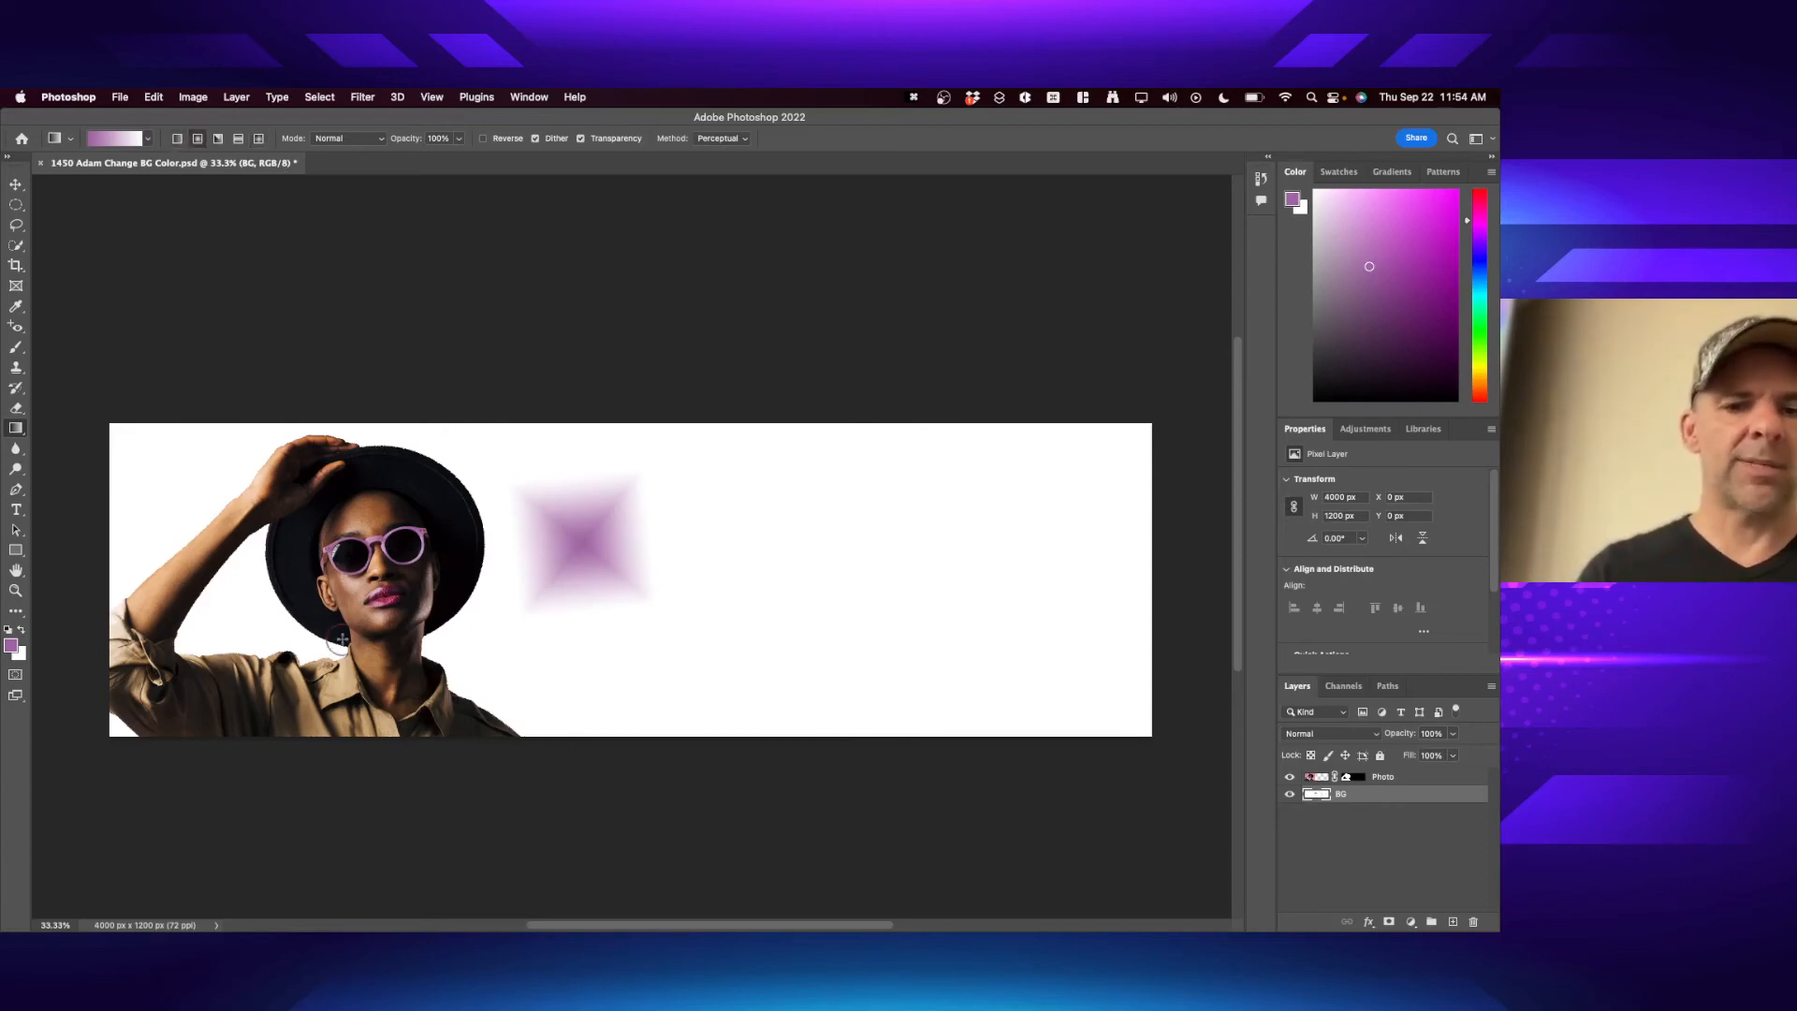
left_click_drag(343, 639, 1062, 334)
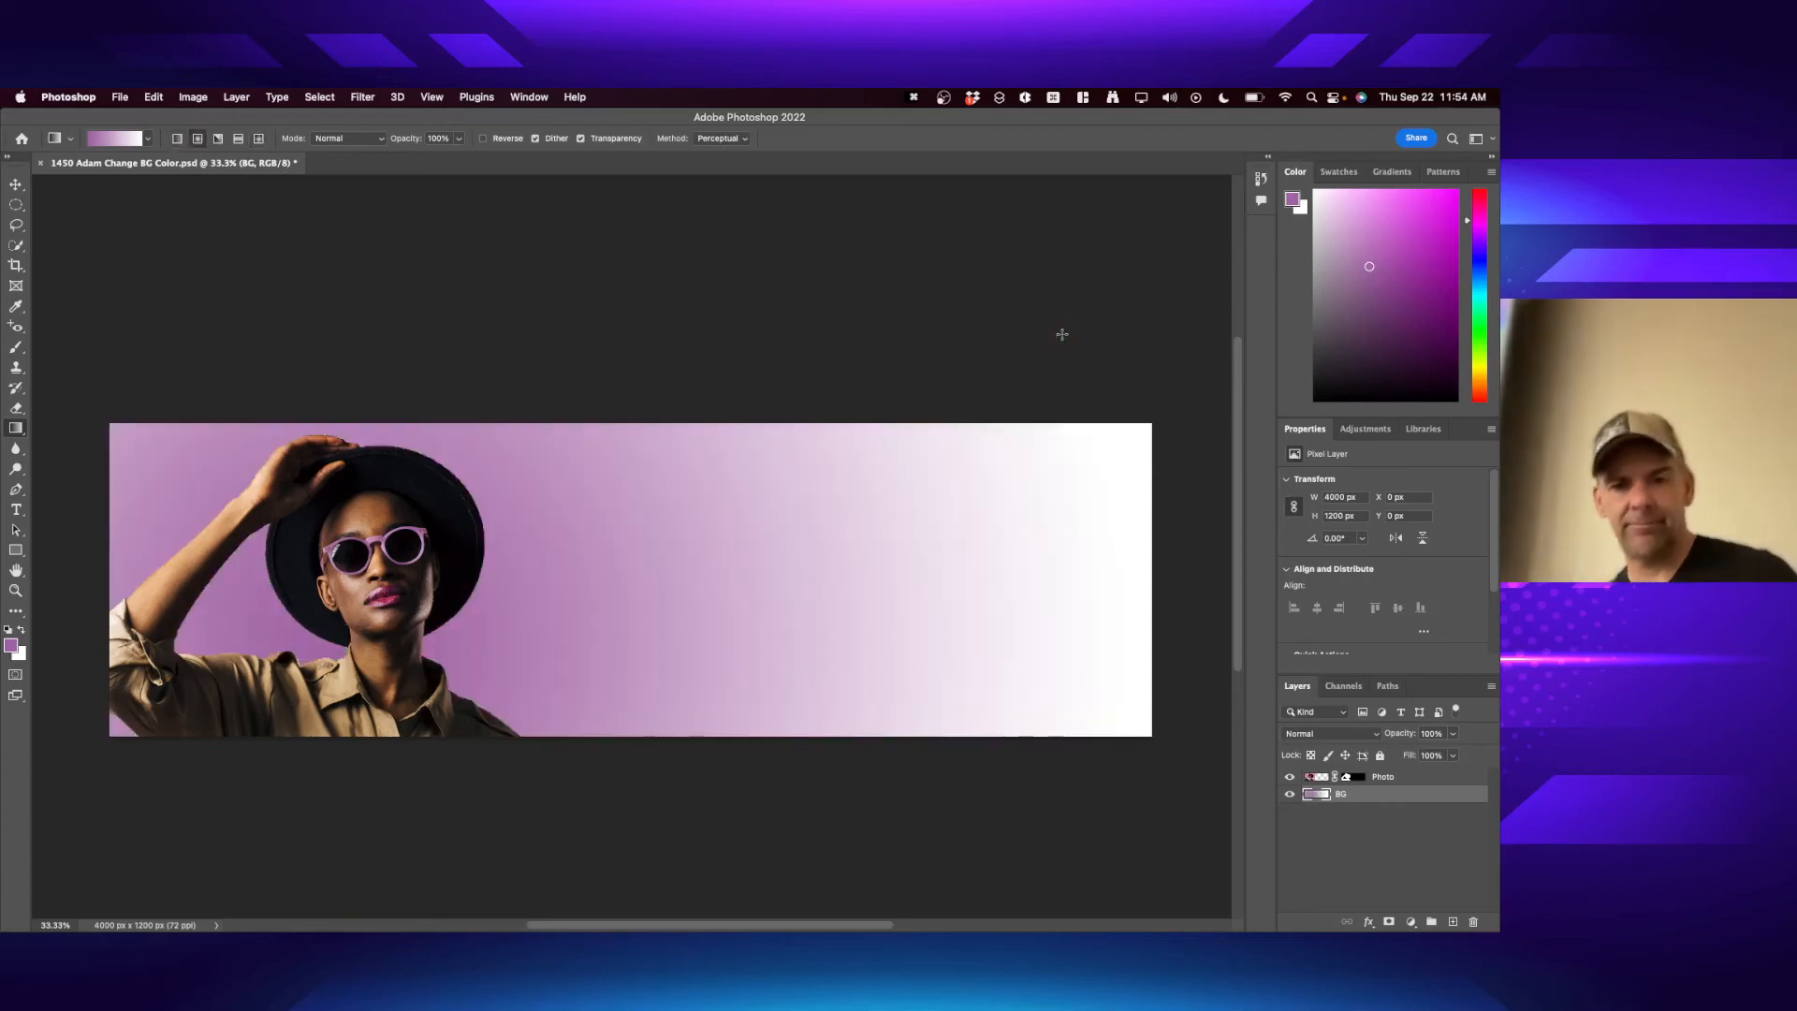
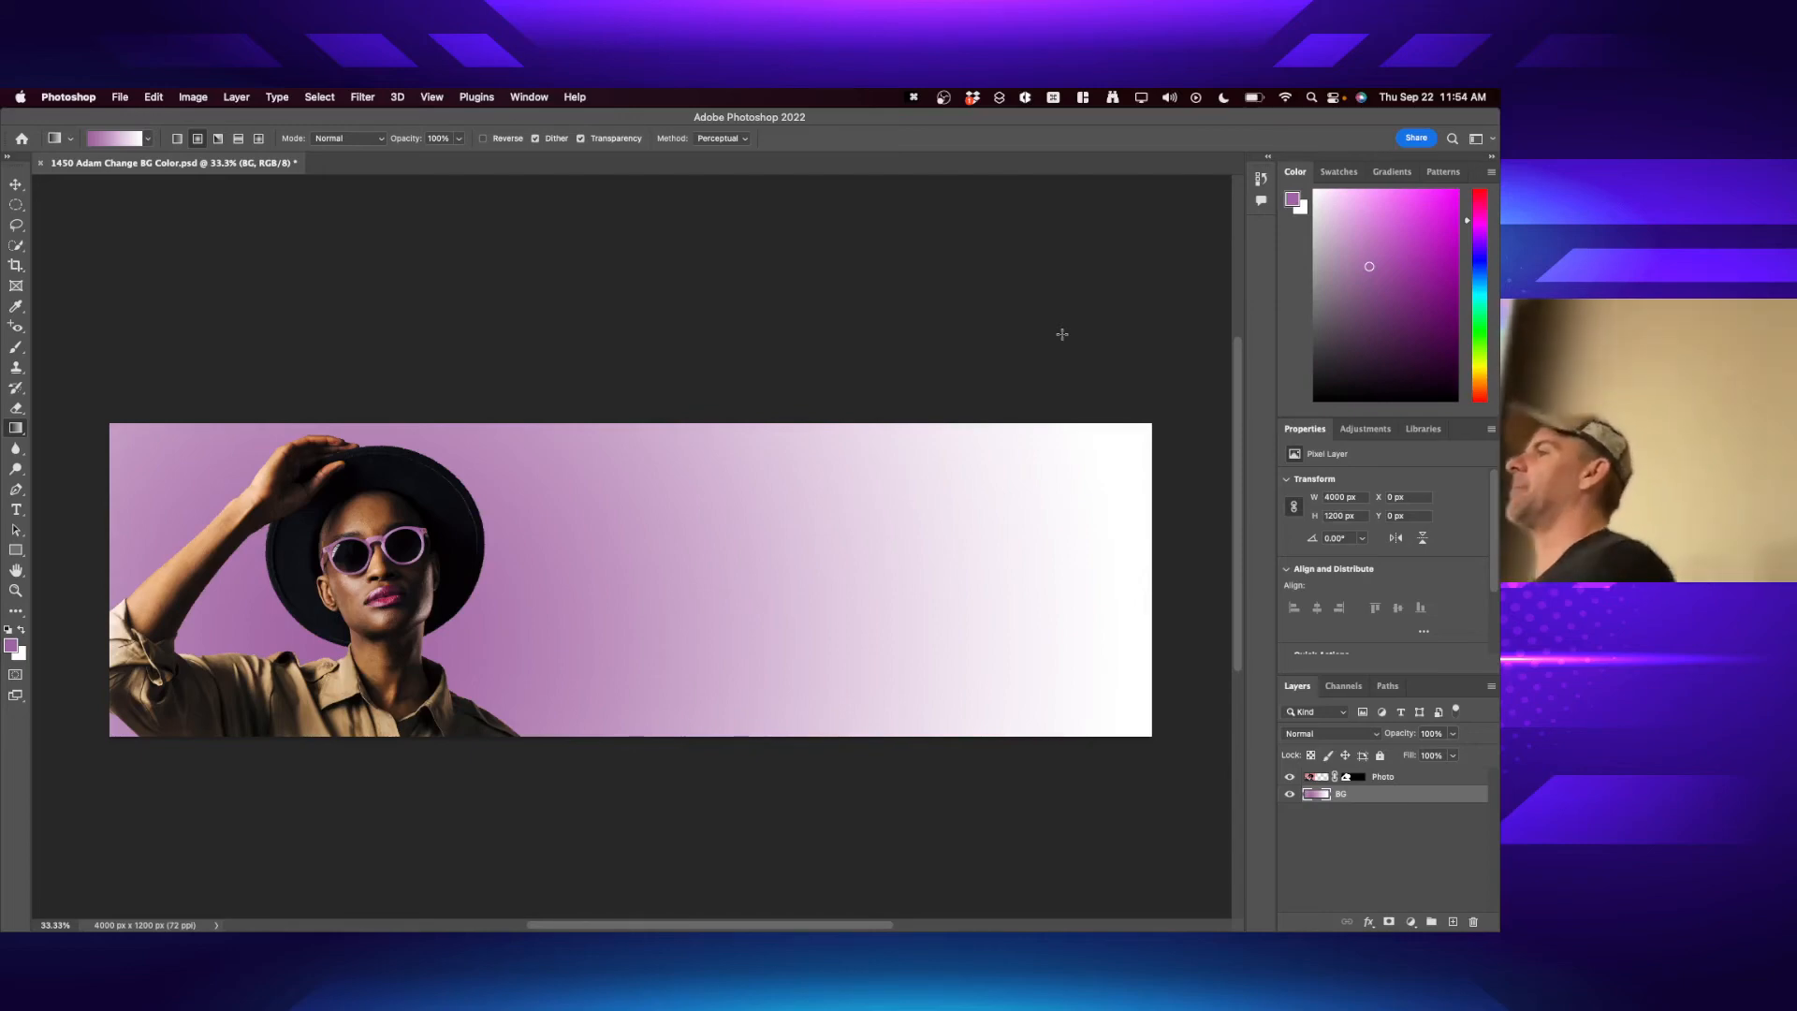
- Switch to Chrome and open Google Images in a new browser window
key("super+Tab")
key("super+Tab")
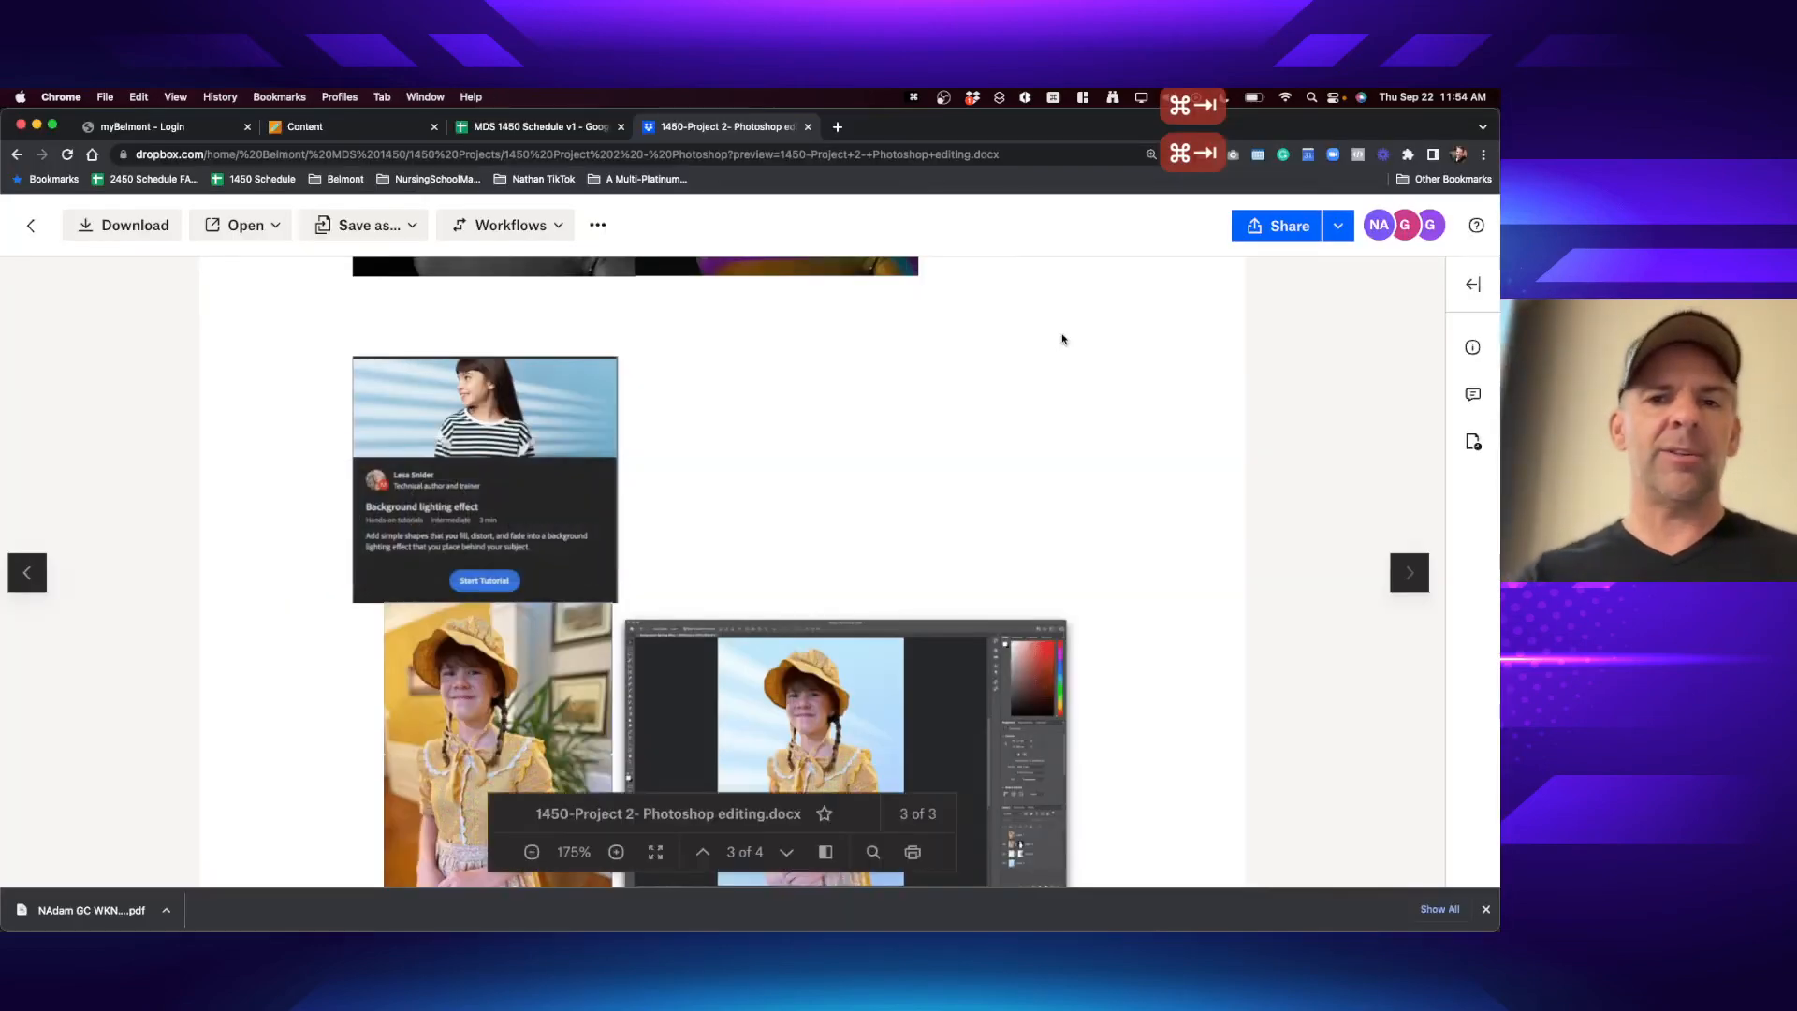
key("super+n")
type("ima")
key("Return")
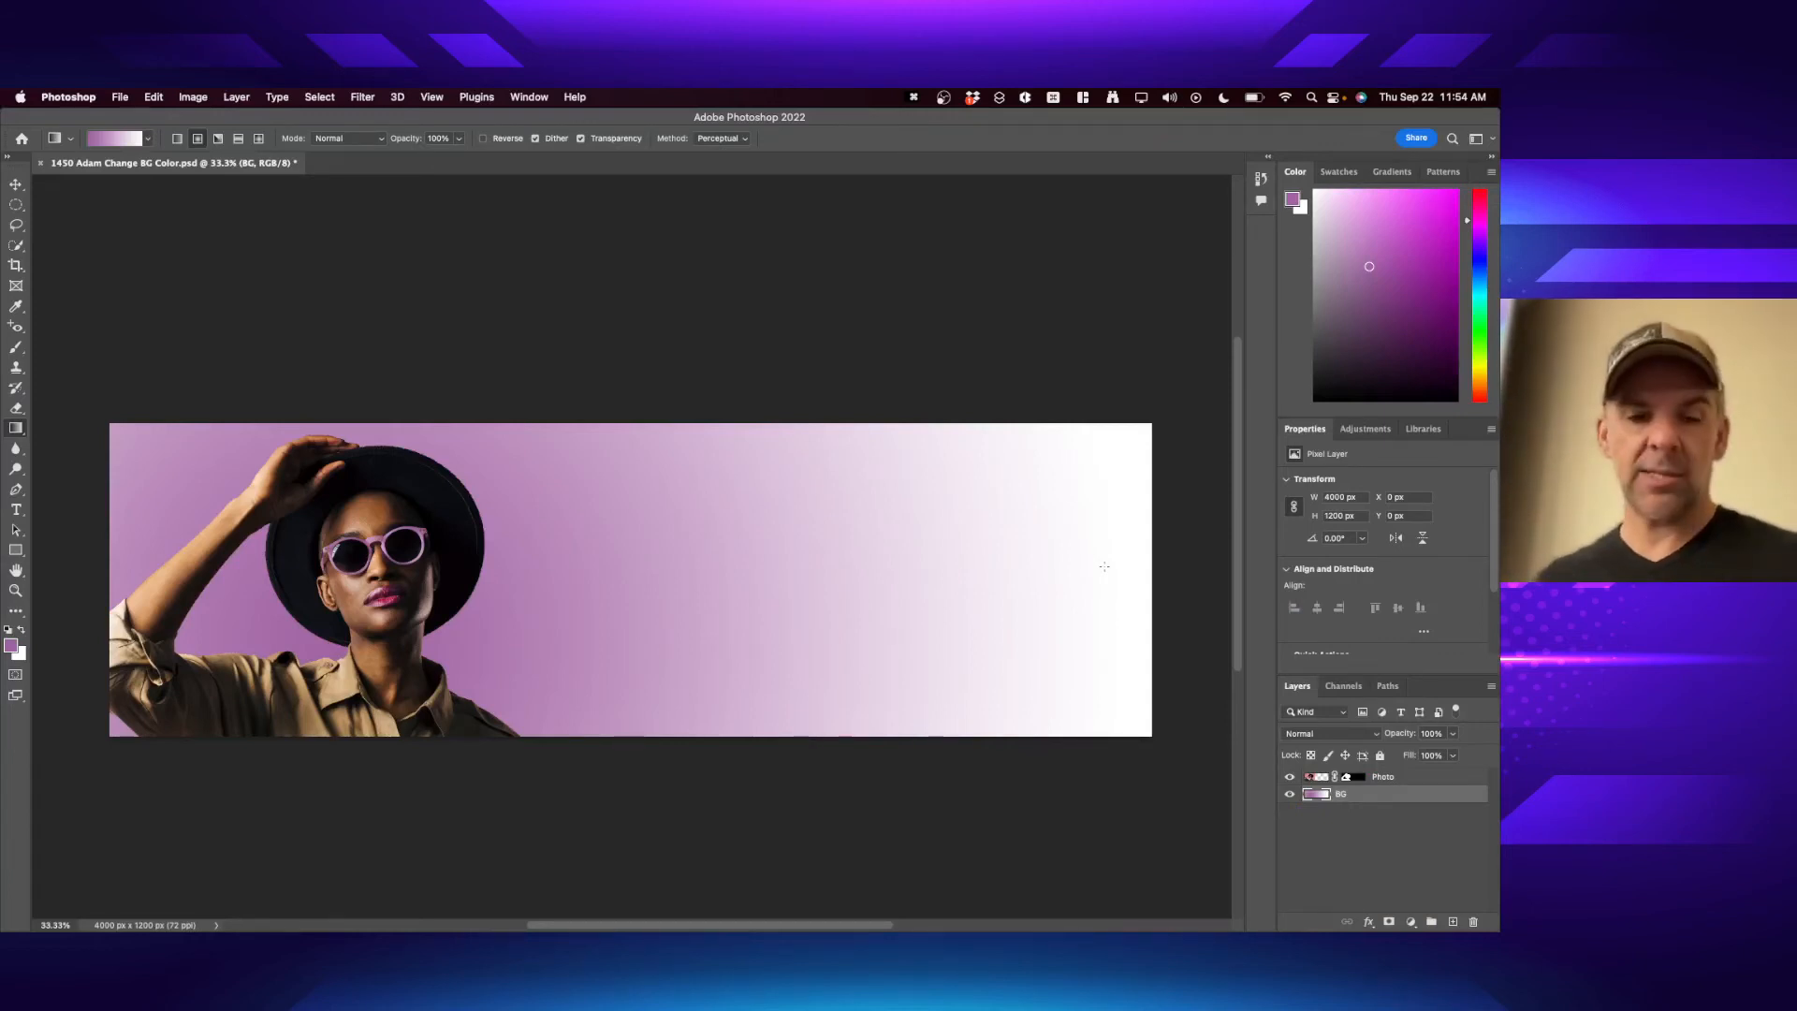
- Return to Google Images in Chrome and search for "new york background"
key("super+Tab")
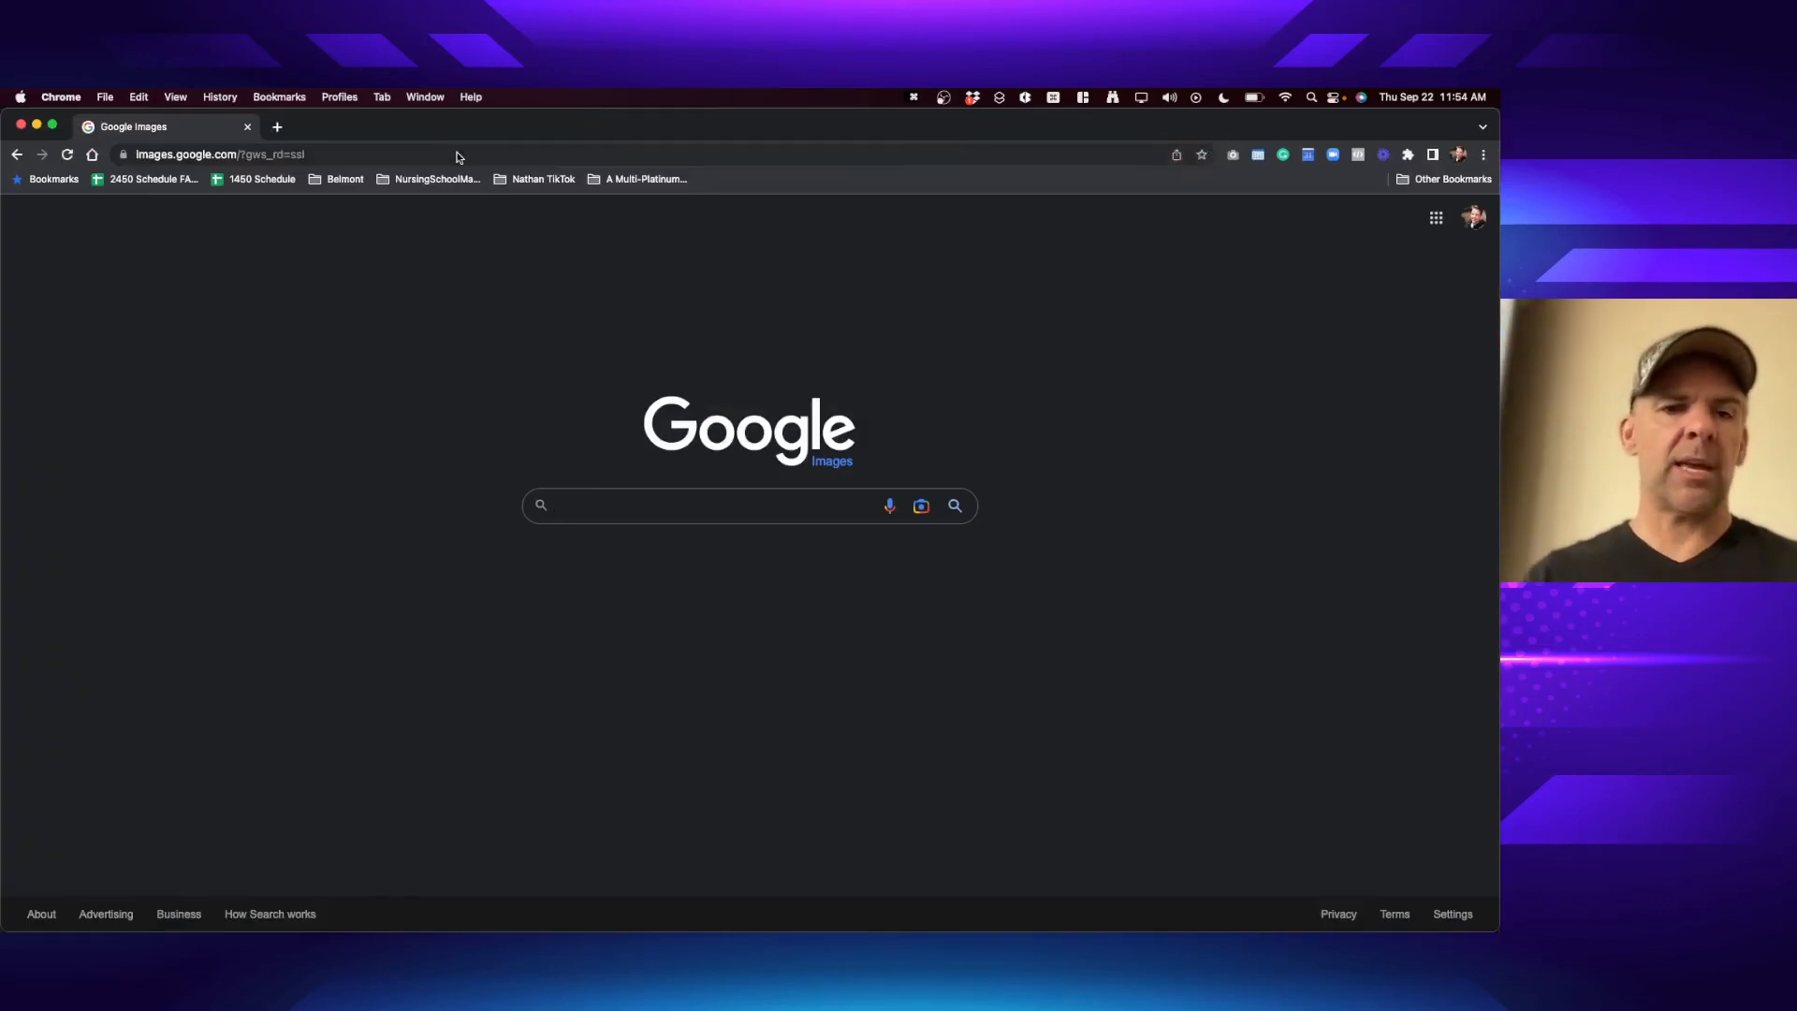
key("super+Tab")
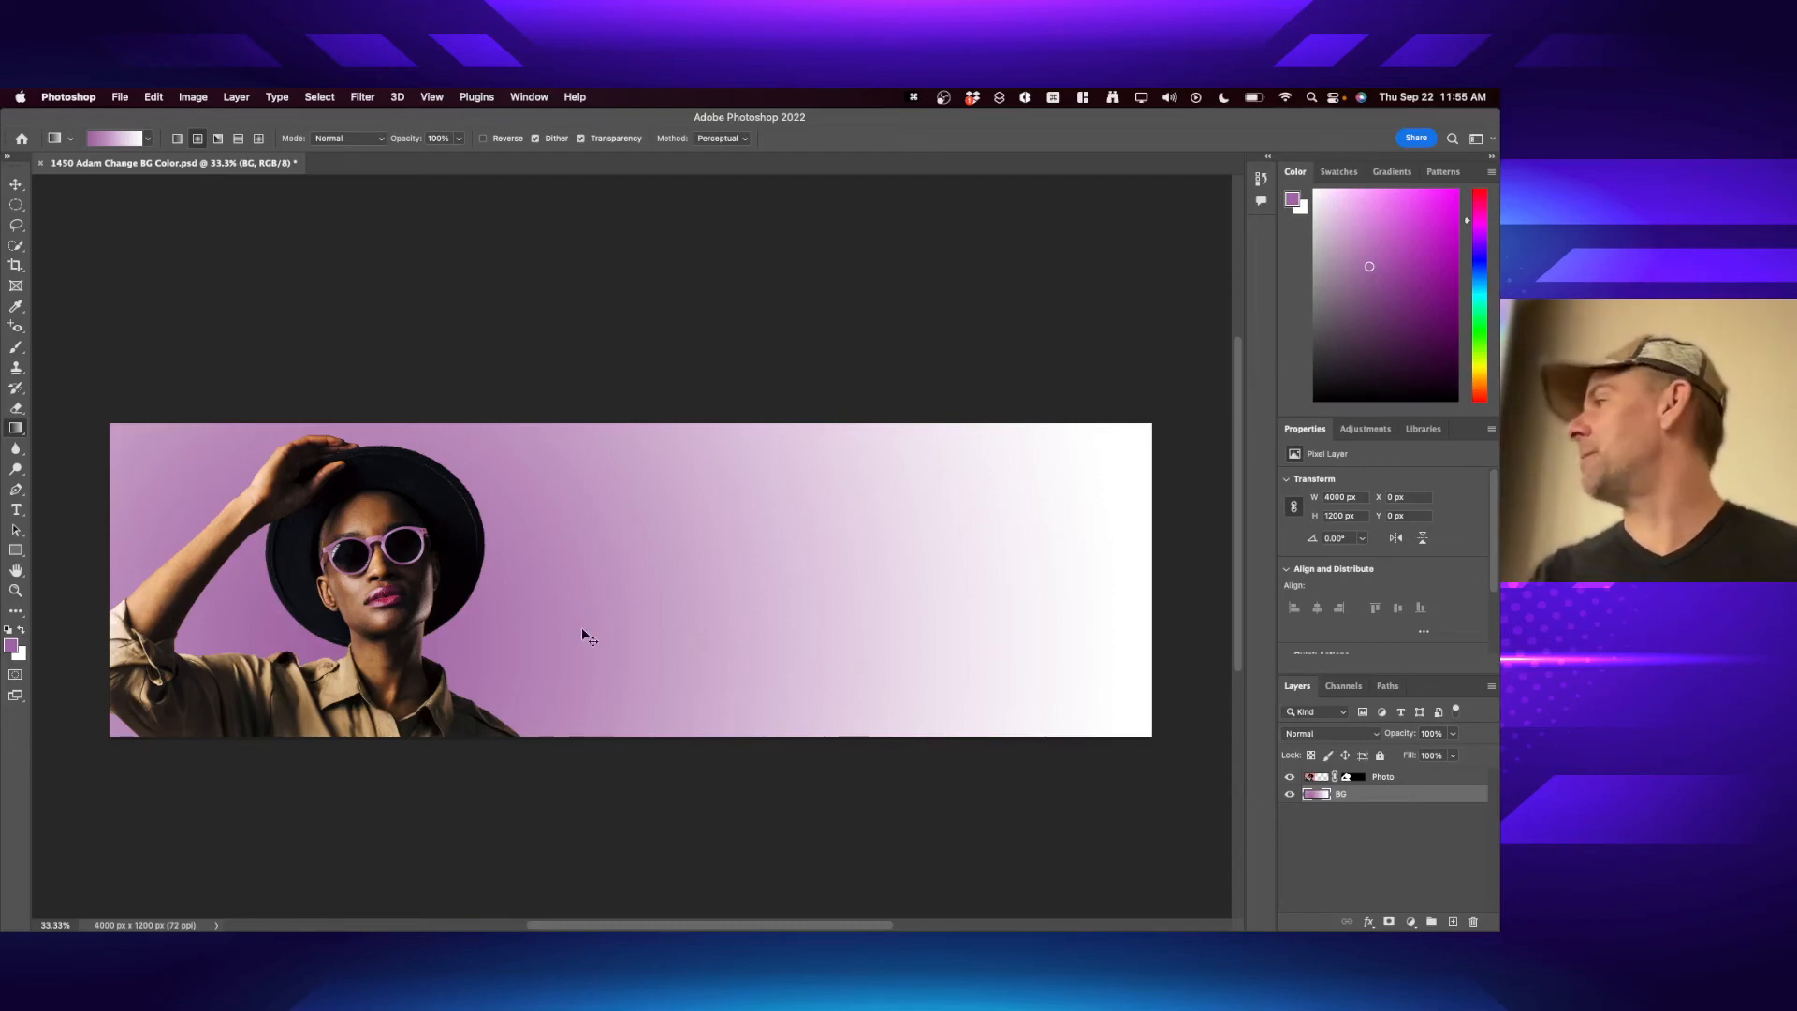
key("super+Tab")
key("super+Tab")
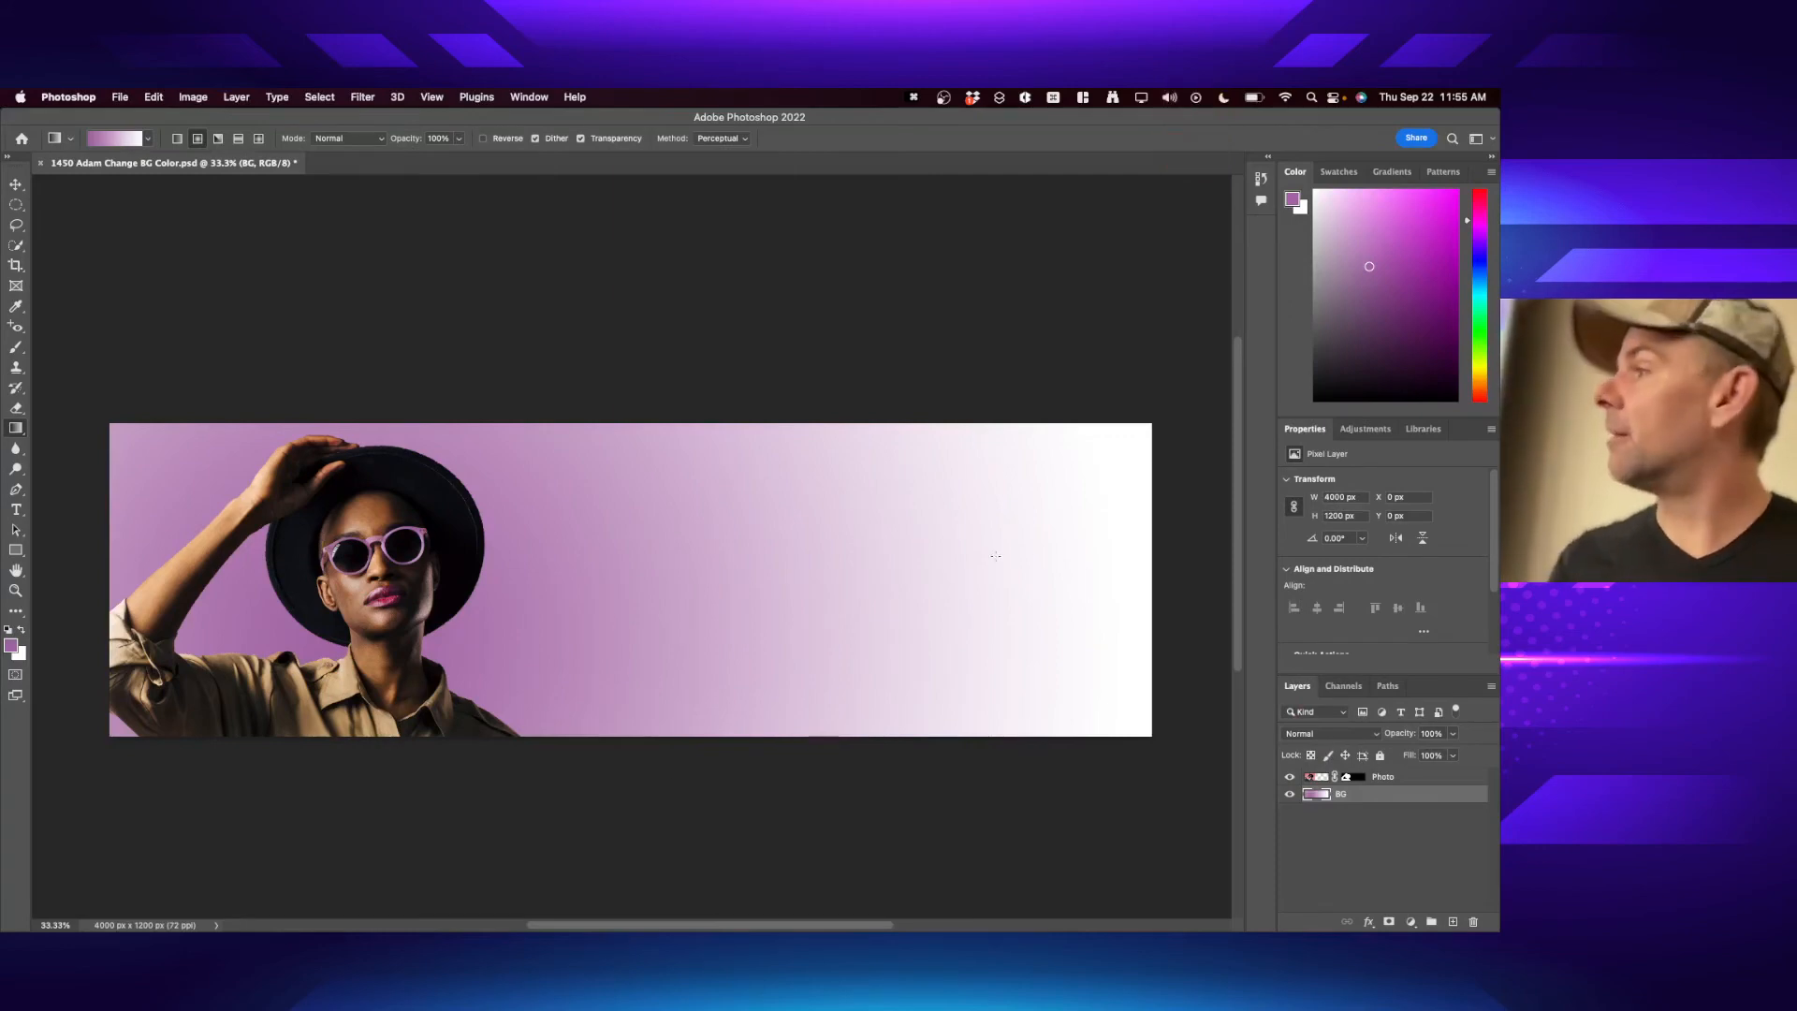
key("super+Tab")
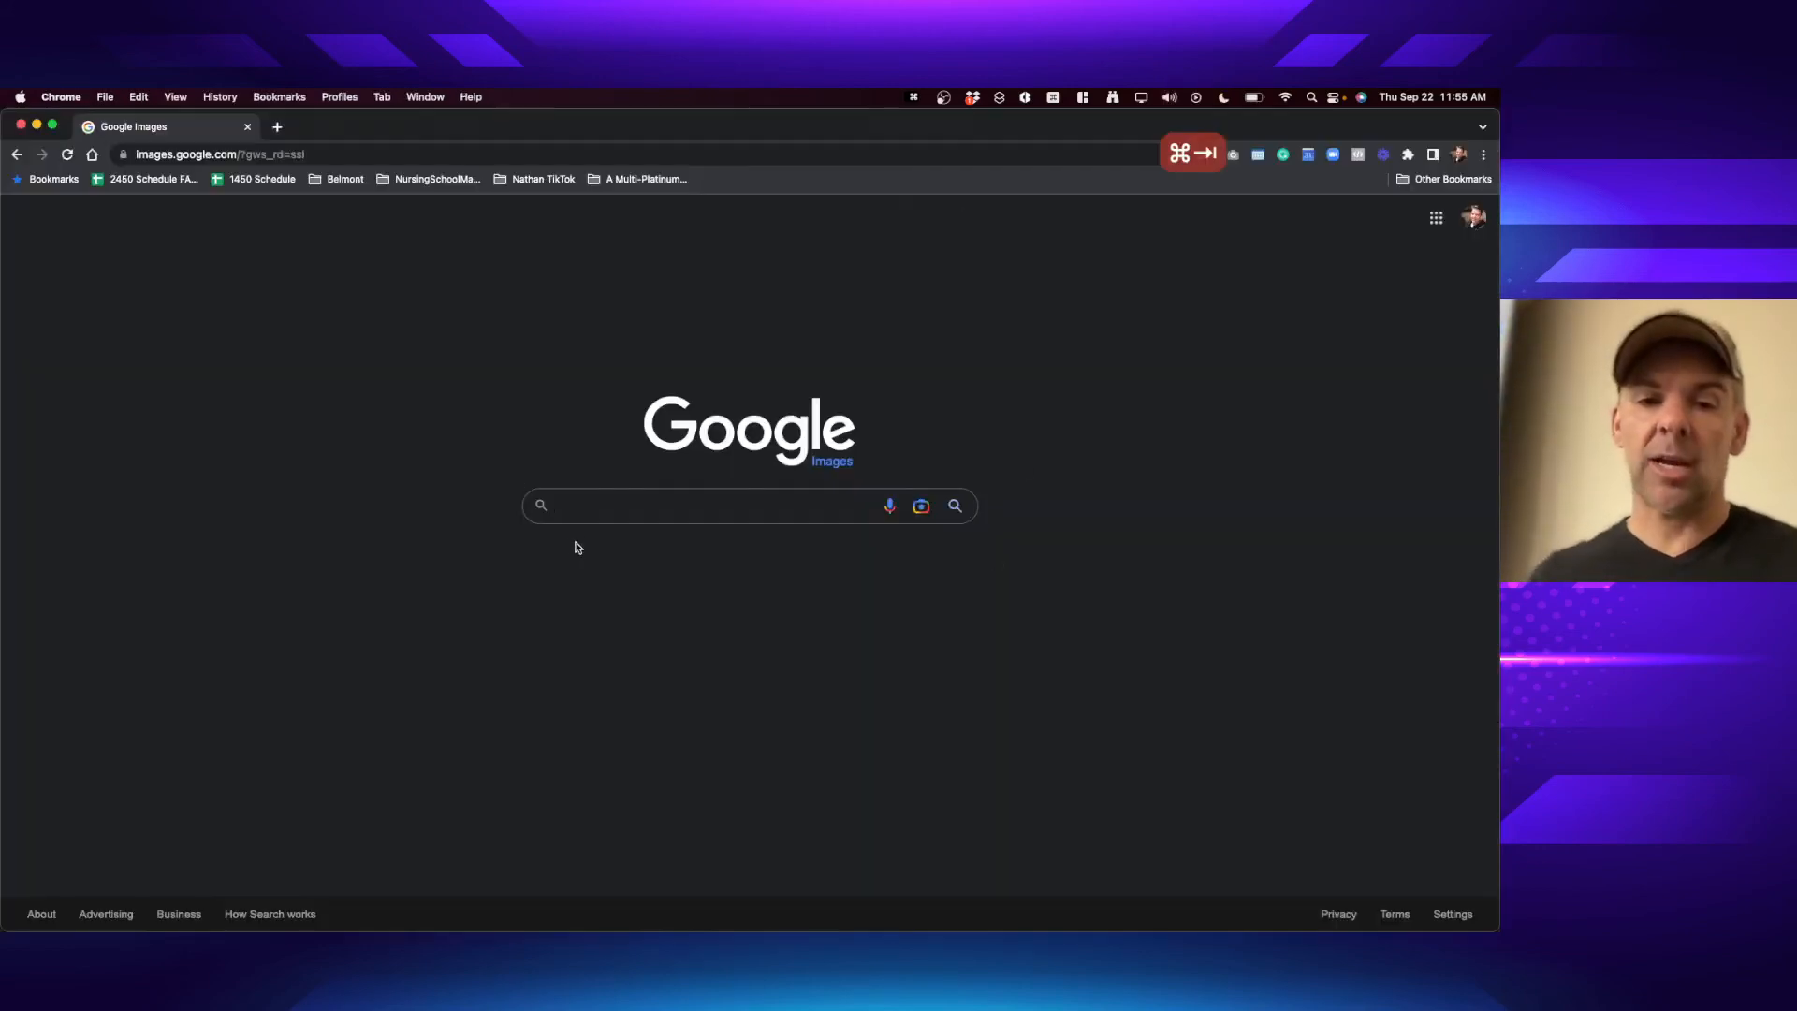
left_click(615, 513)
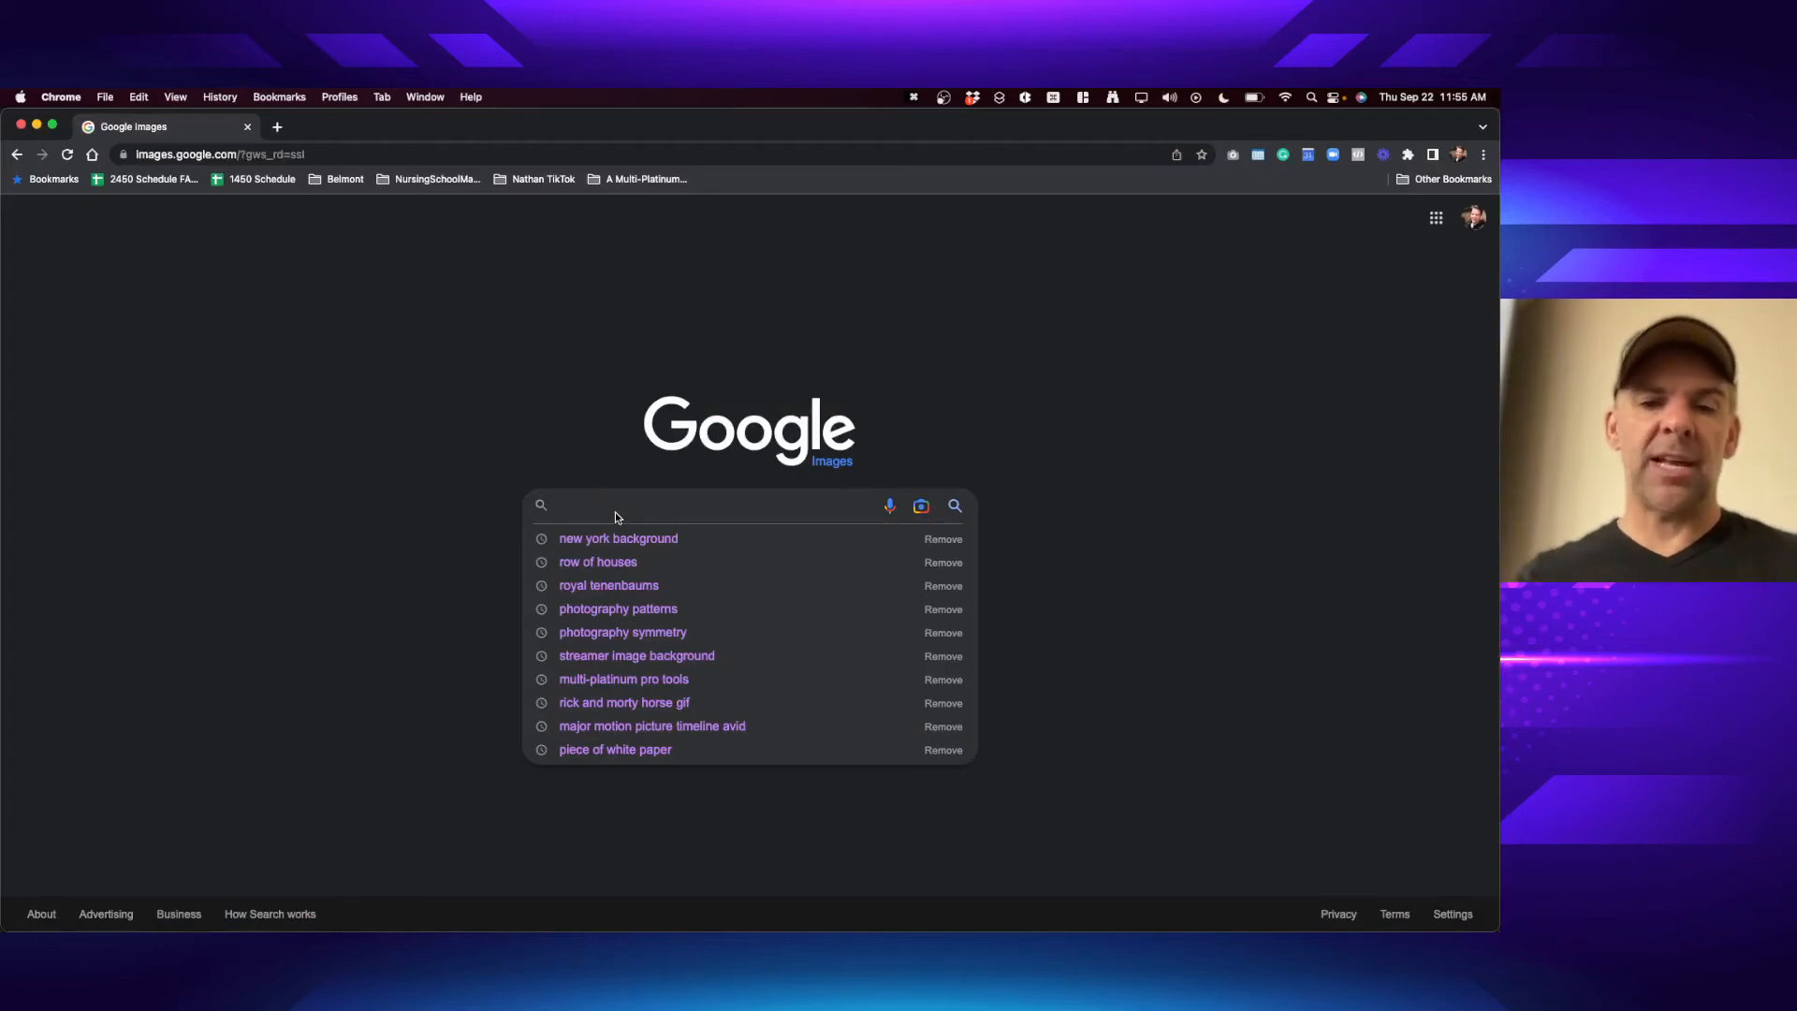
left_click(631, 540)
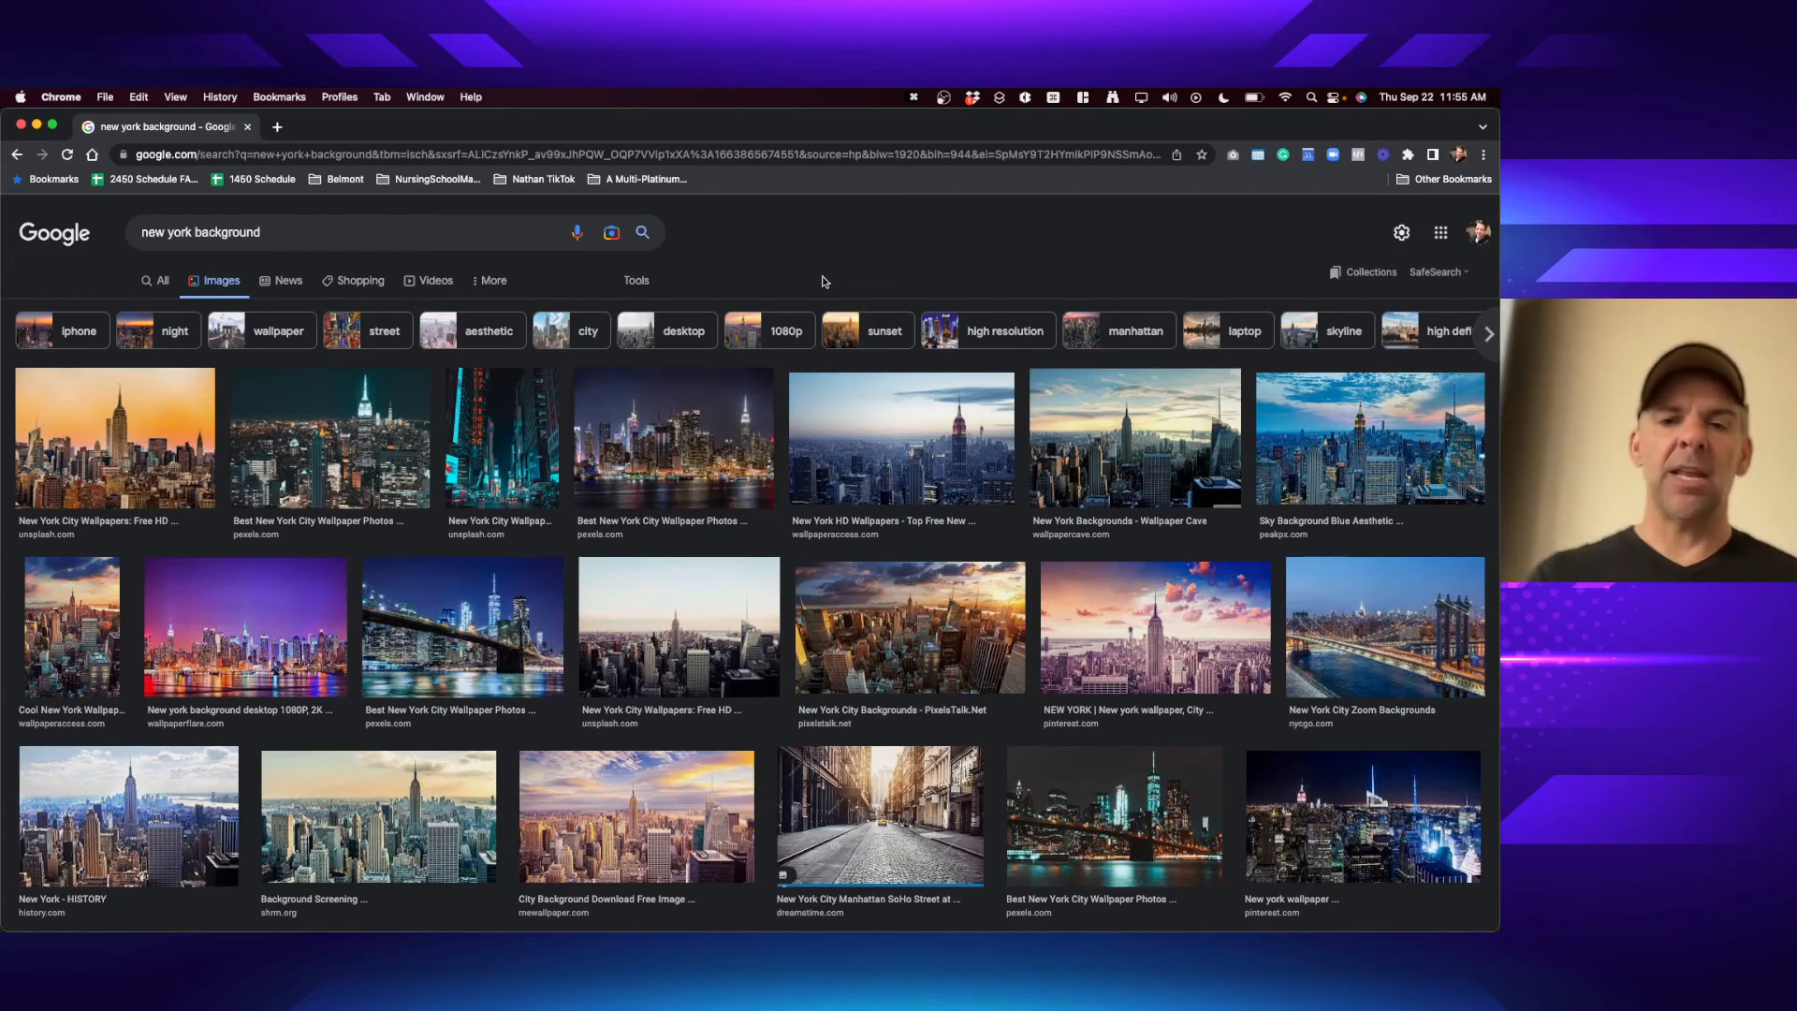
- Open envato.com in a new Chrome tab
key("super+Tab")
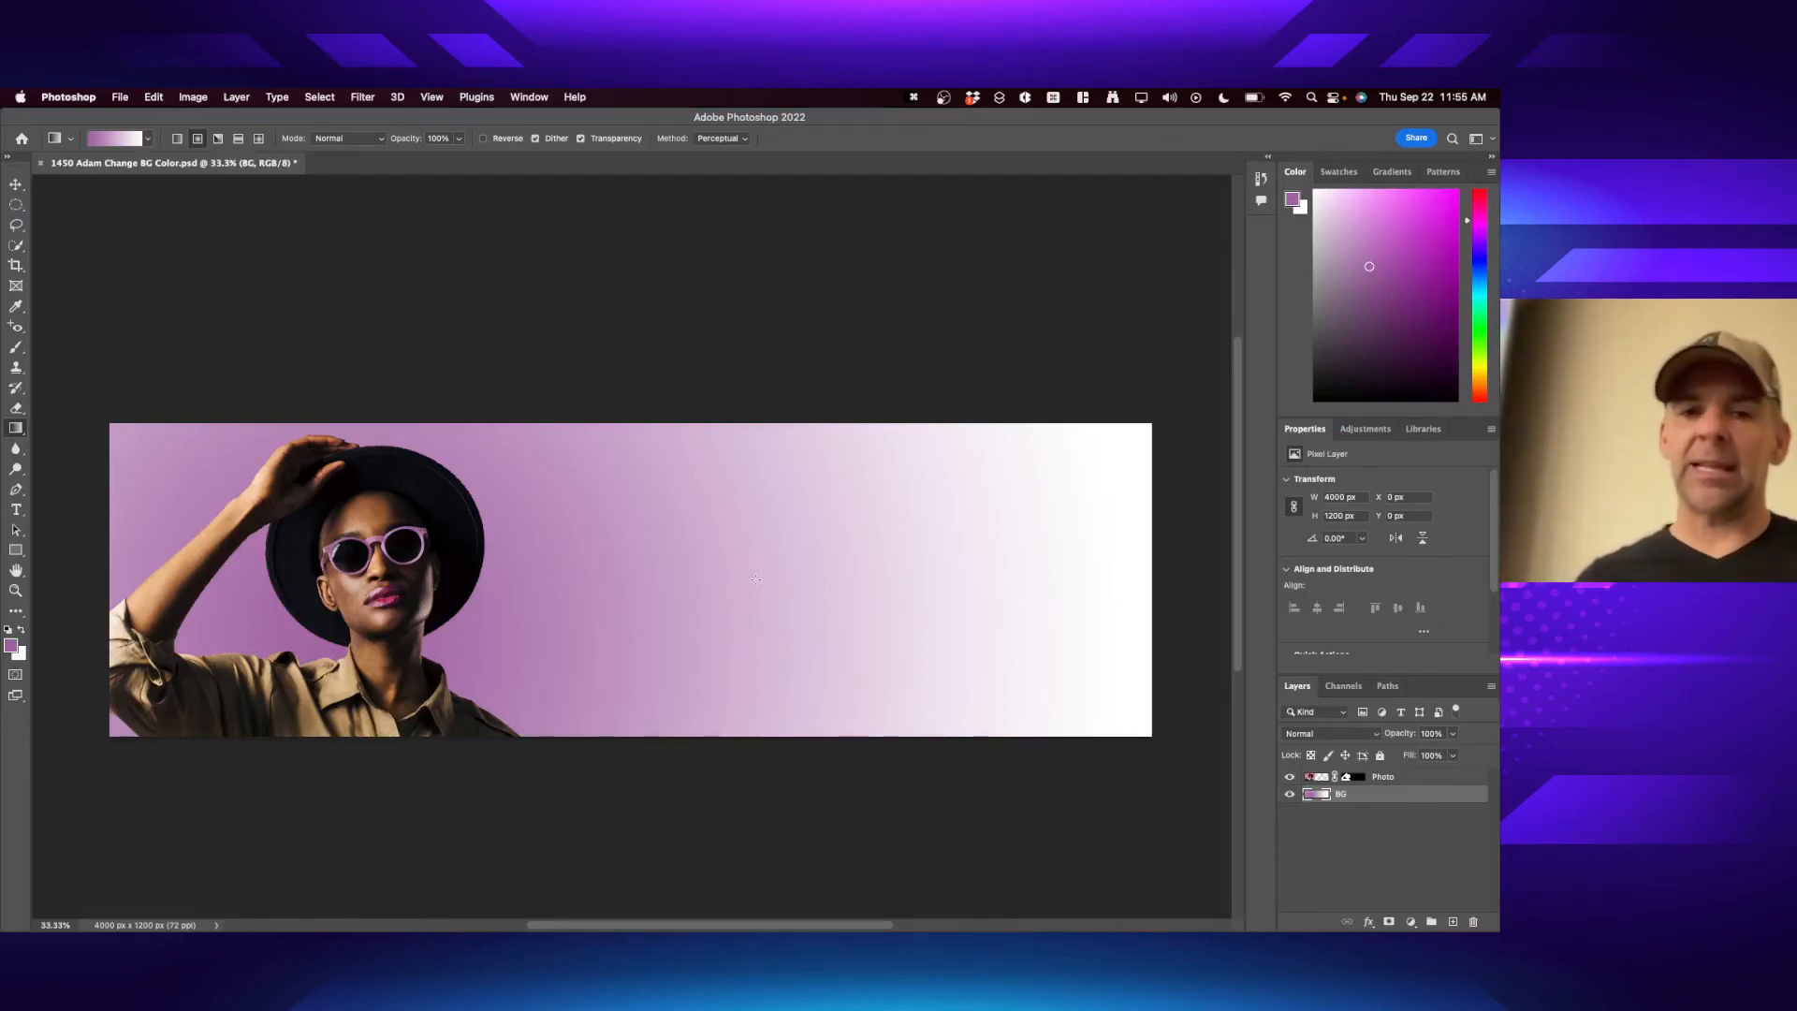
key("super+Tab")
key("super+t")
type("enva")
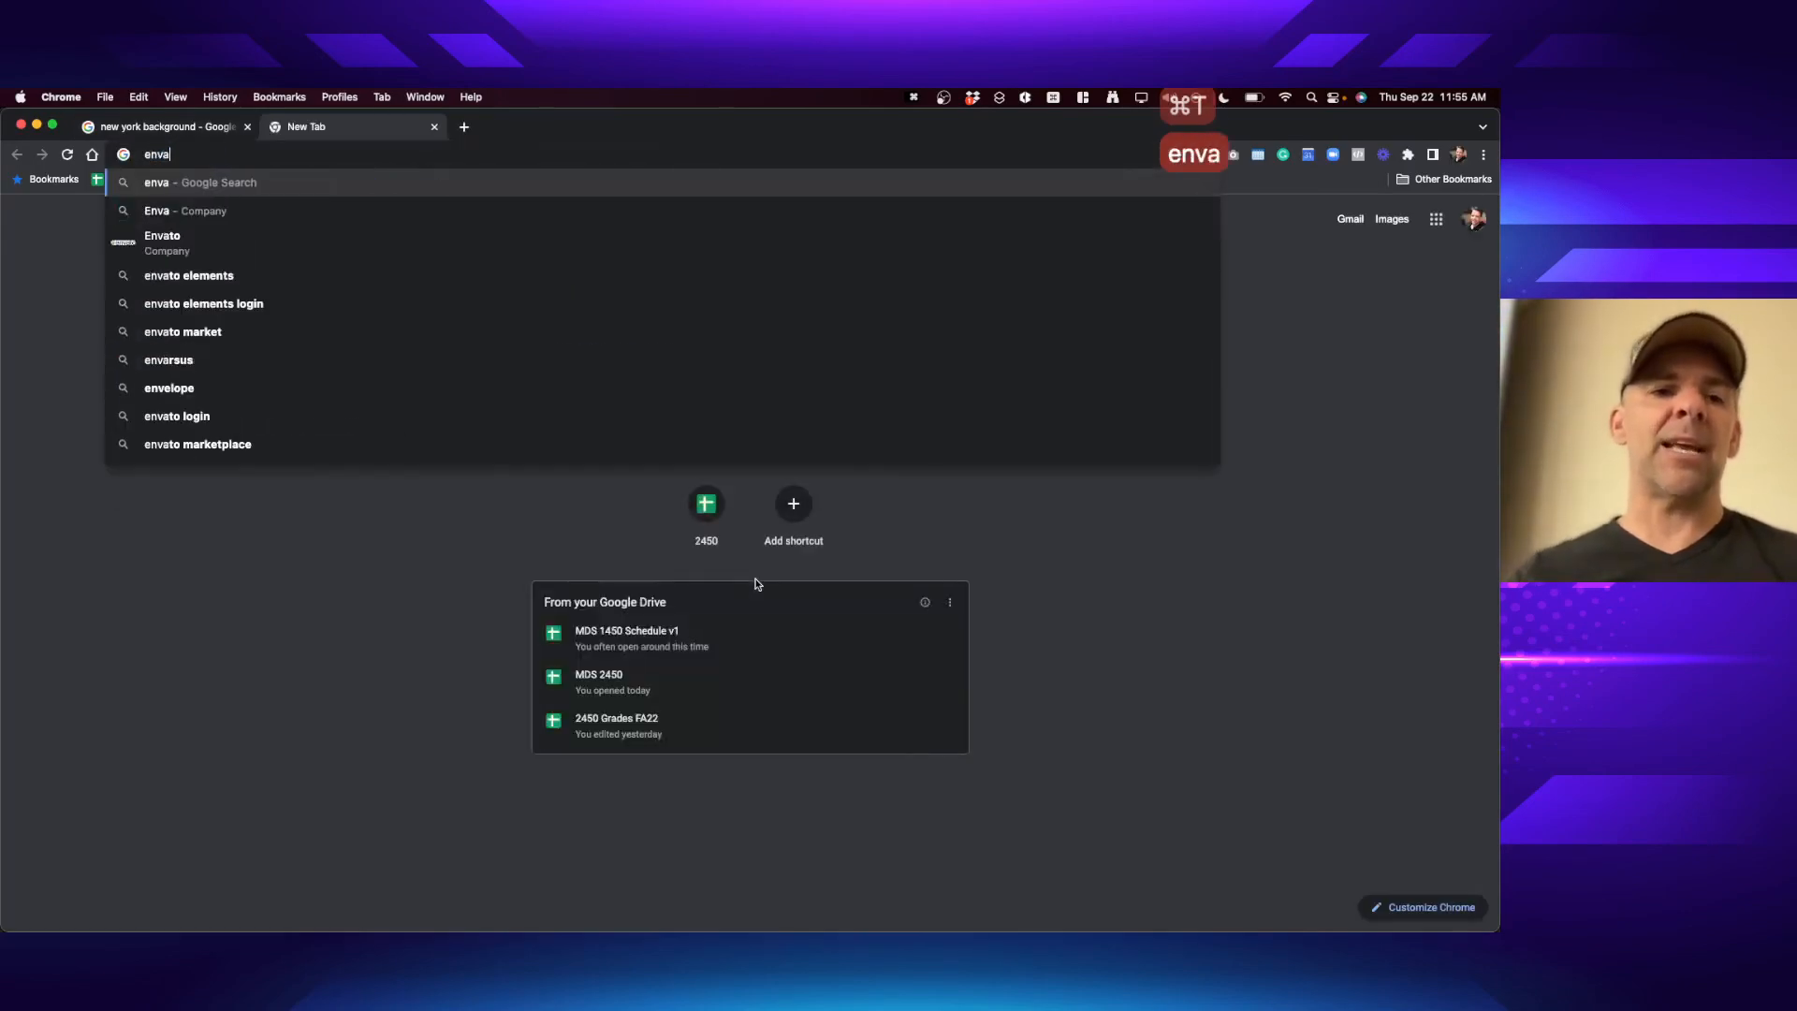
type("to.com")
key("Return")
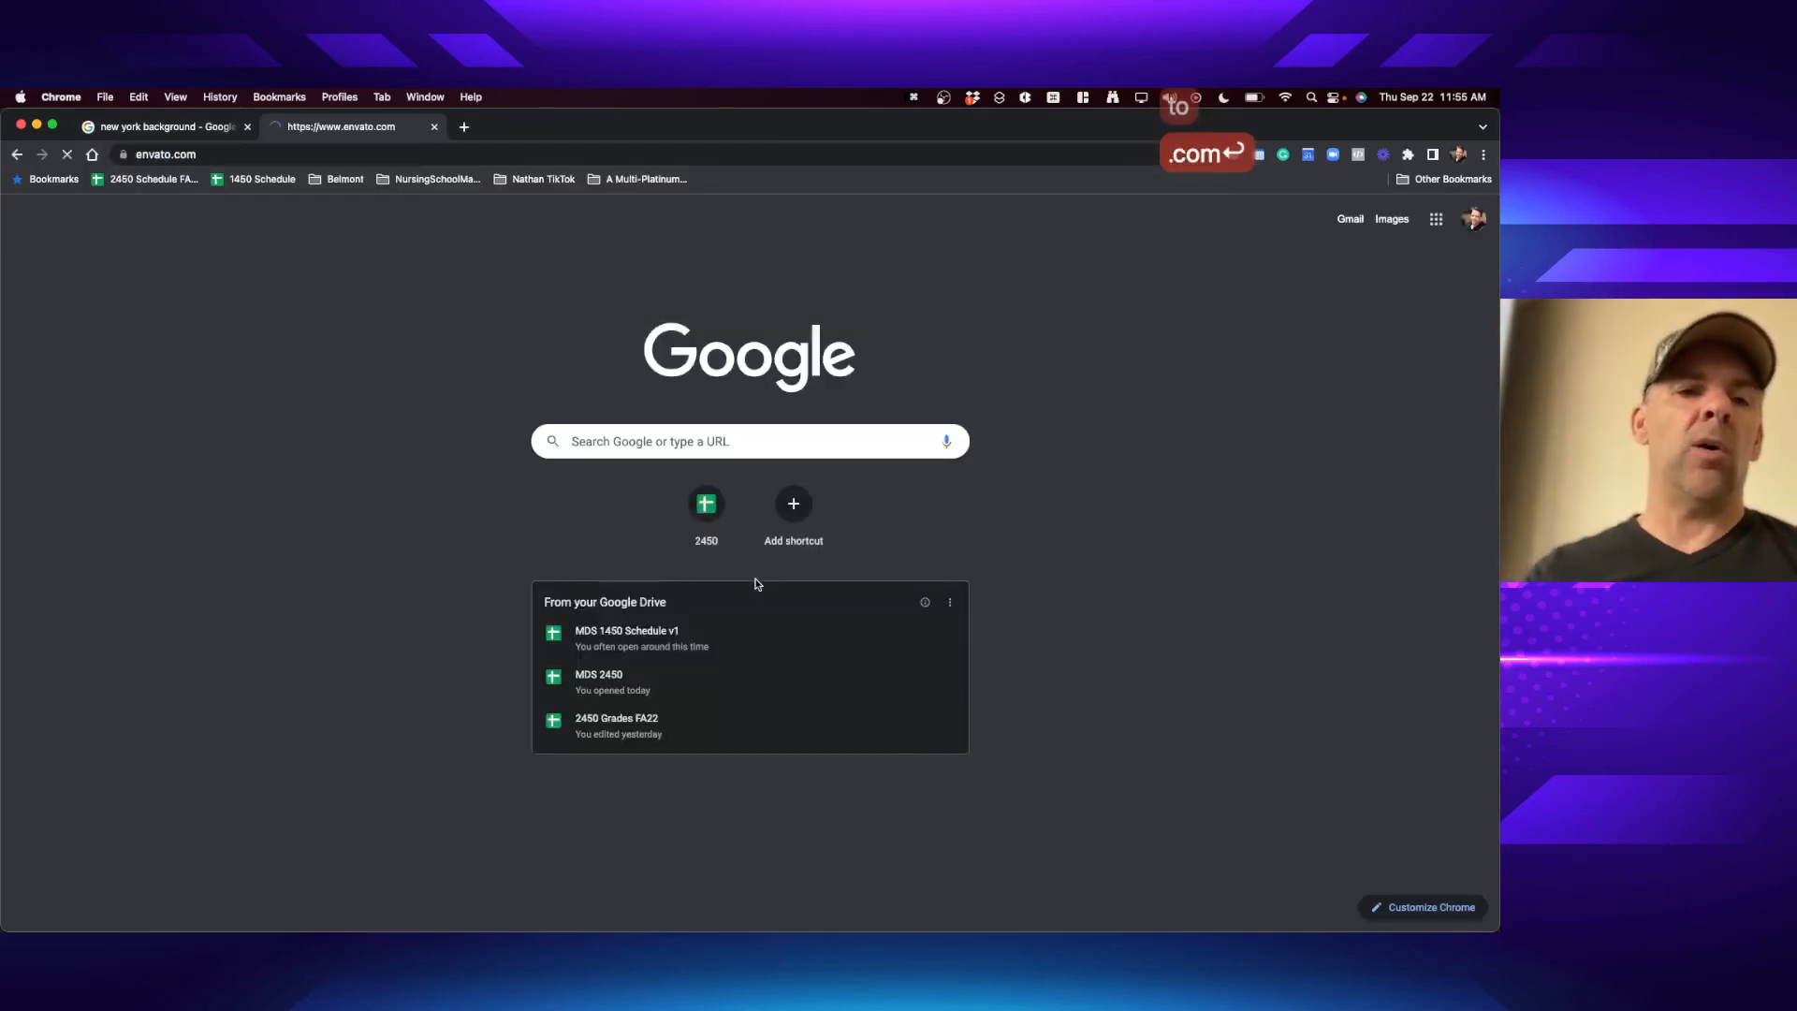
- Open unsplash.com in a new Chrome tab
key("super+t")
type("unspal")
key("BackSpace")
key("BackSpace")
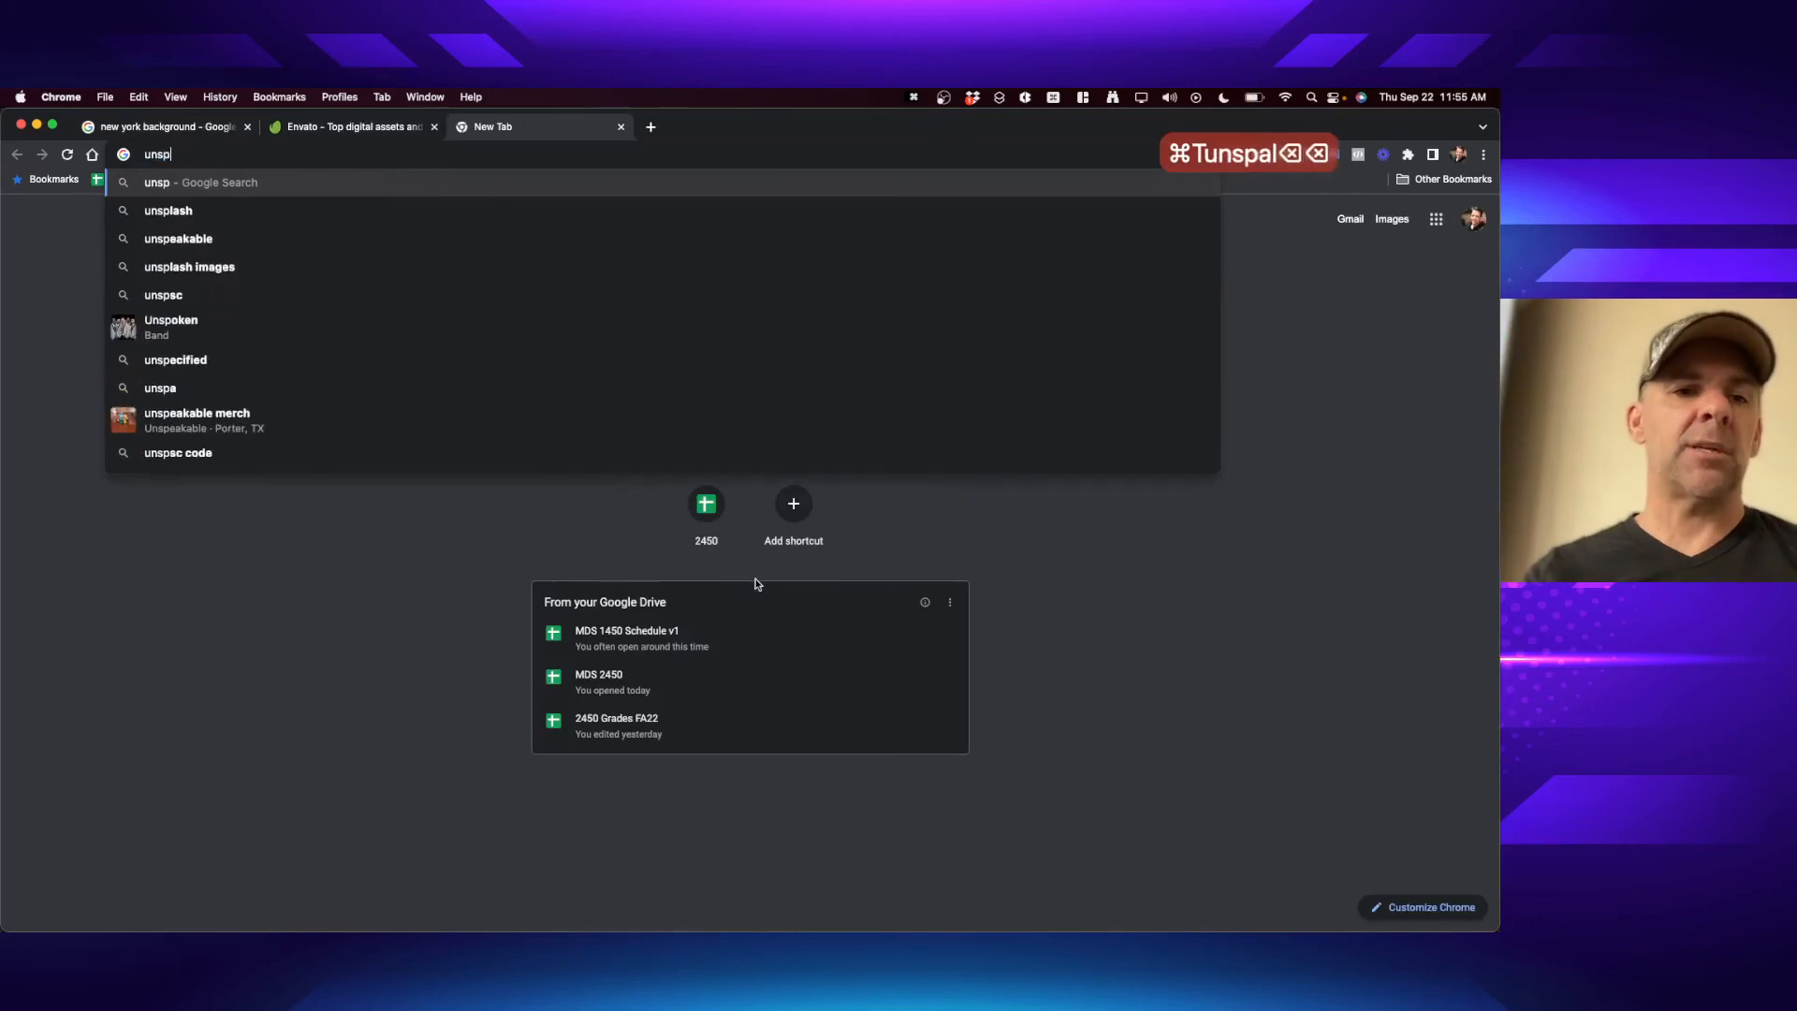
type("lash.com")
key("Return")
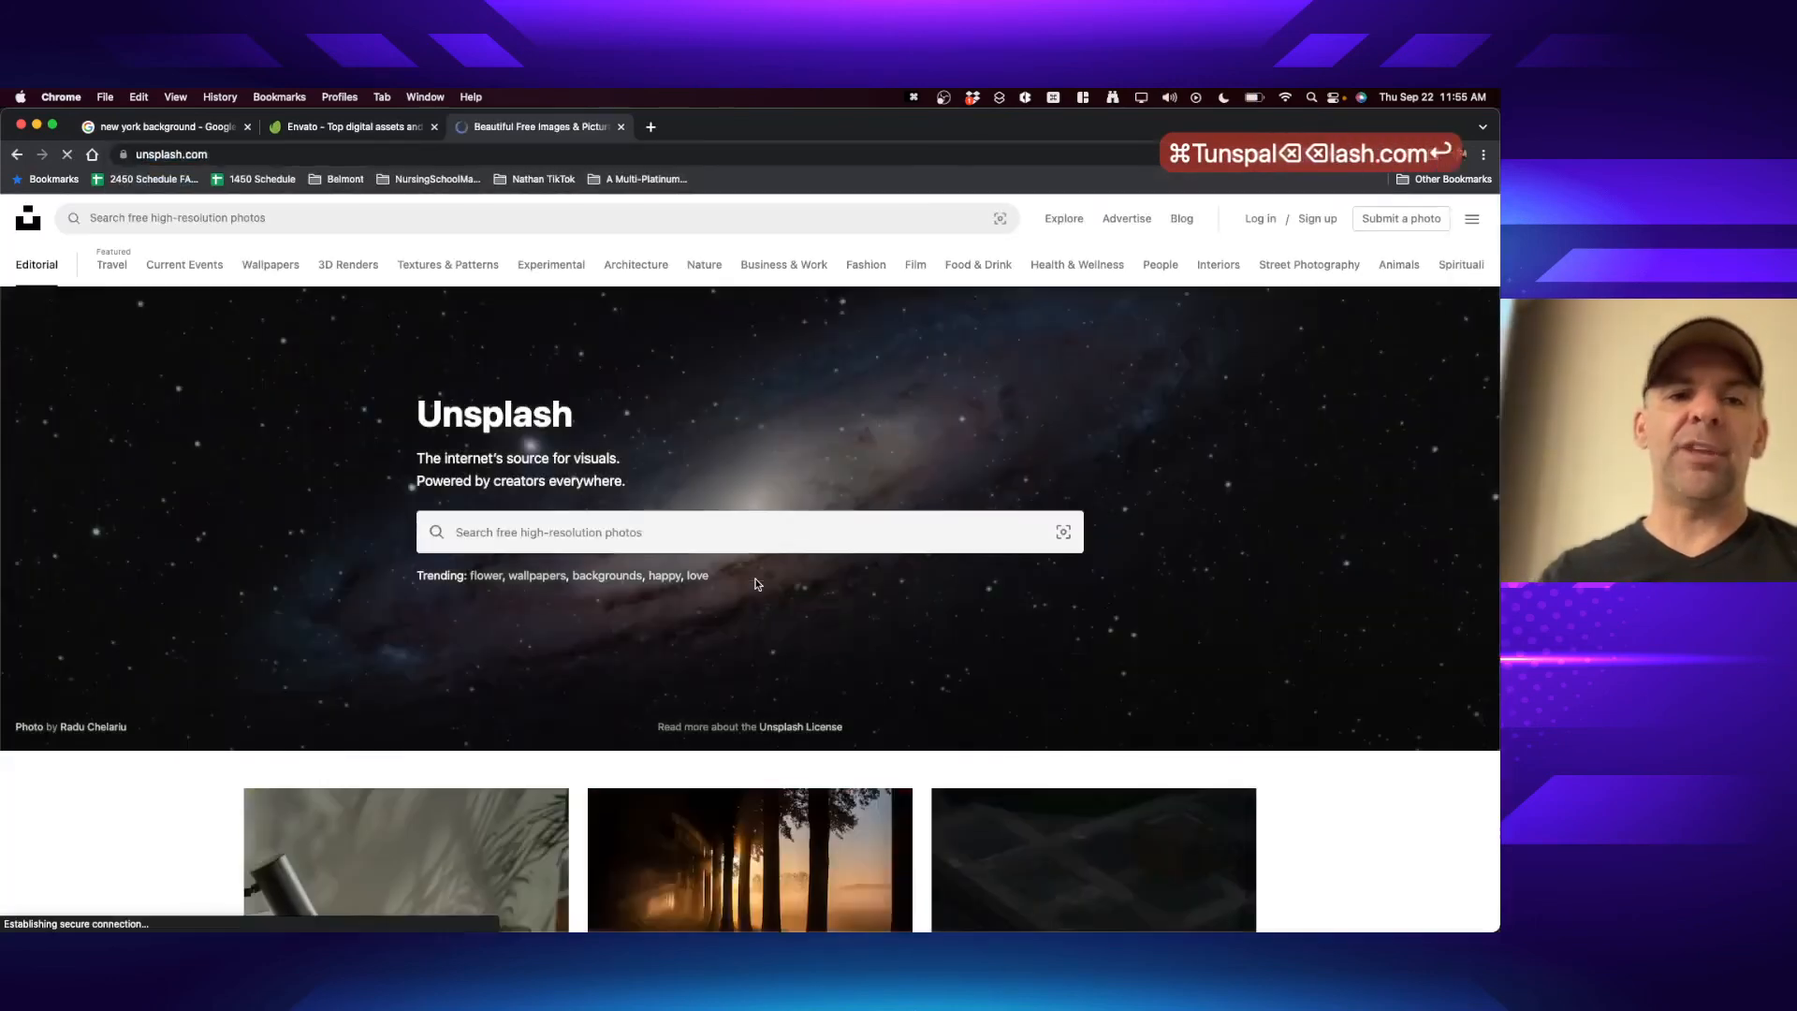
- Search Unsplash for "new york", browse the photos, and close the Unsplash and Envato tabs
left_click(596, 537)
type("new york")
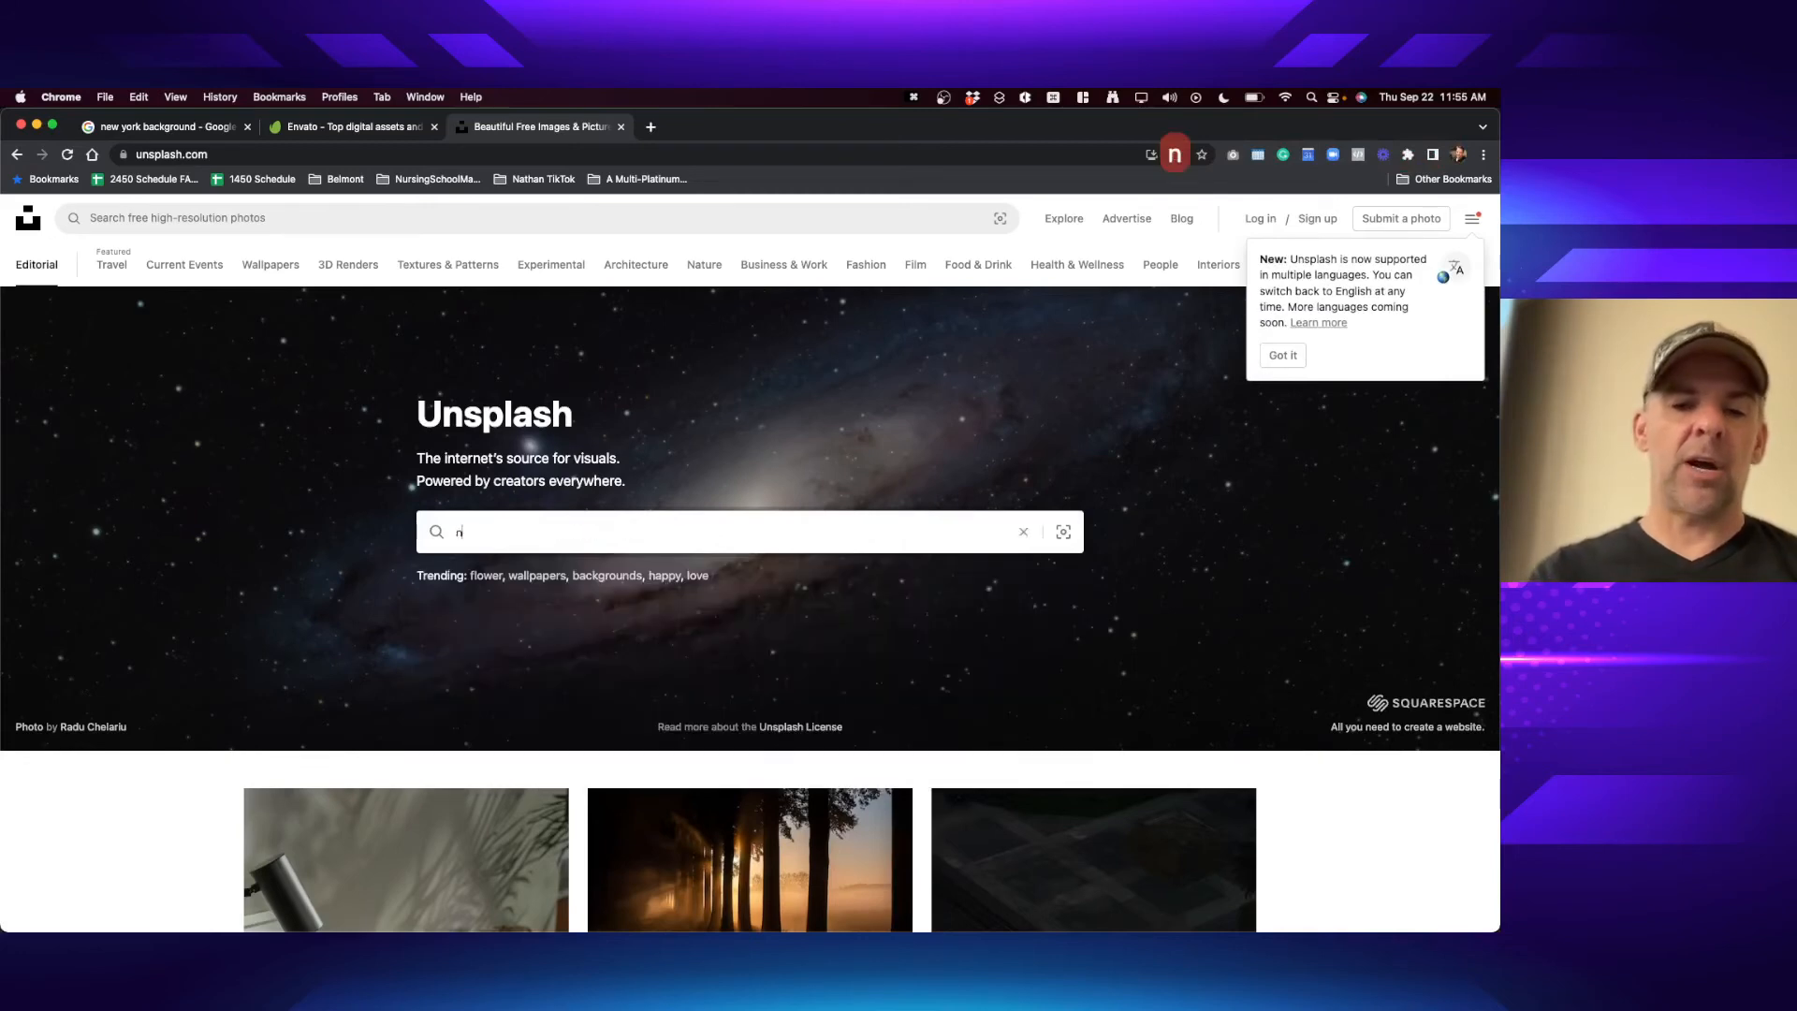
key("Return")
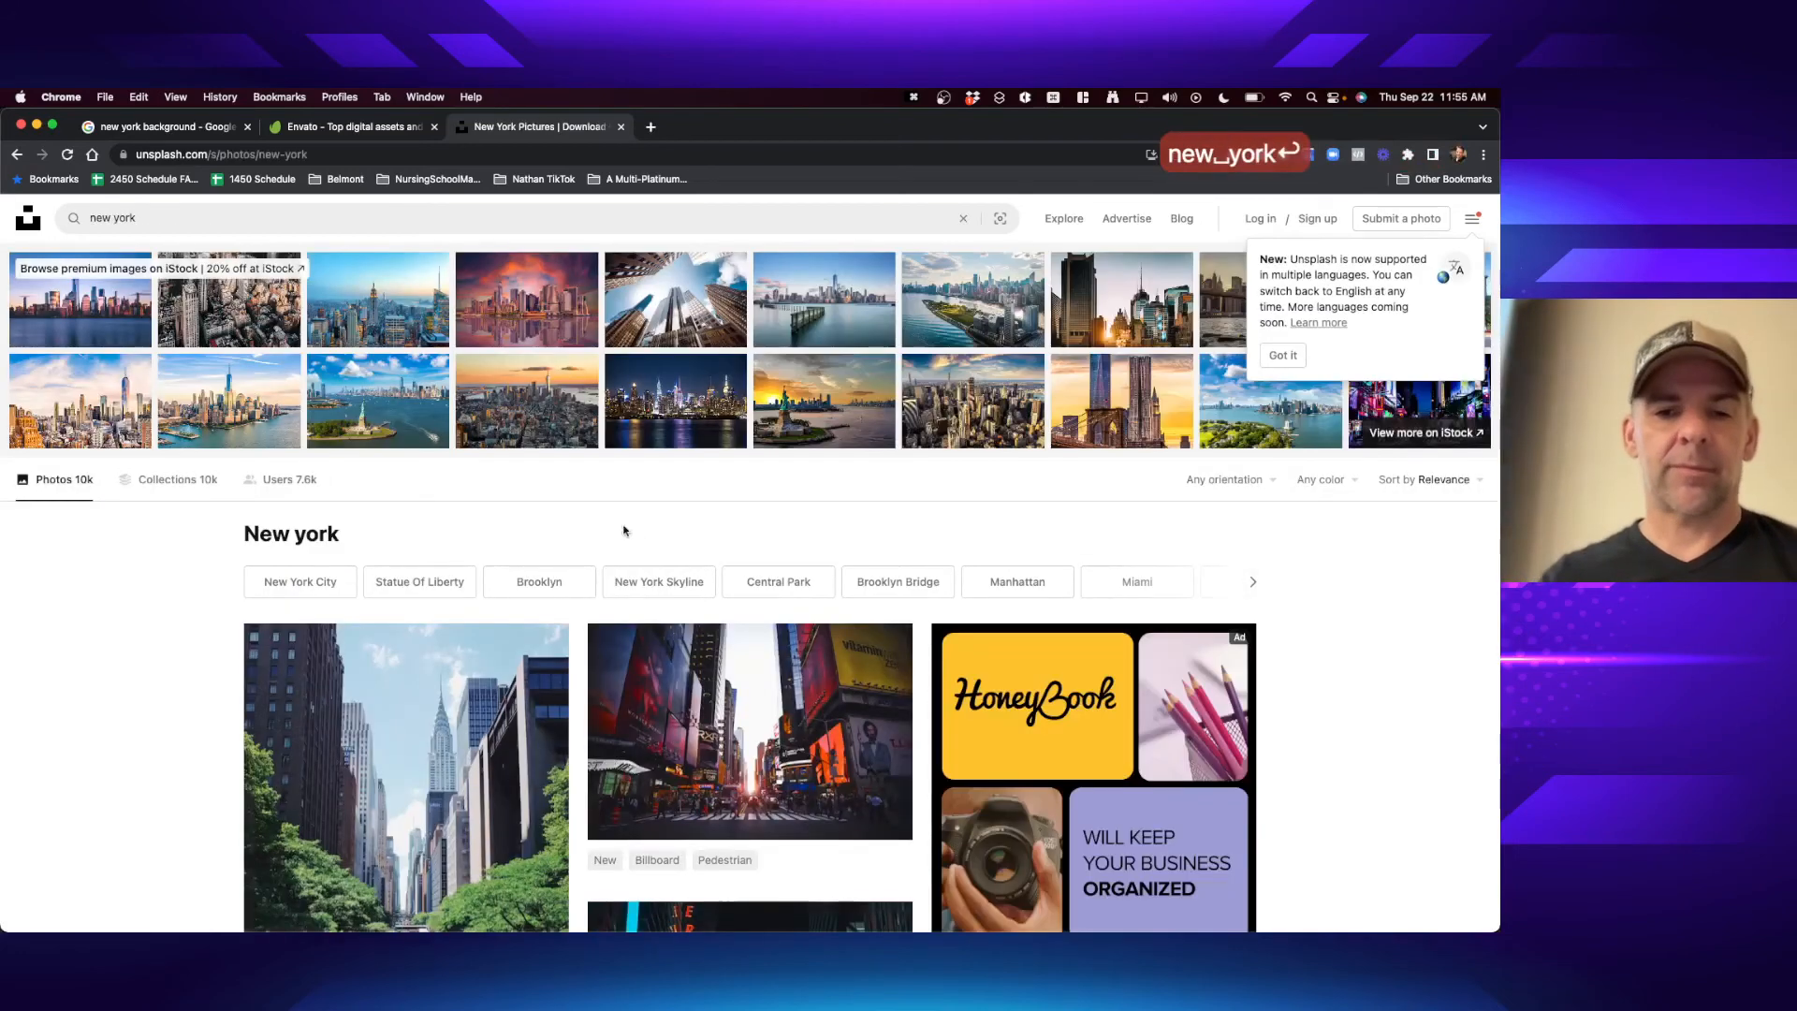
scroll(756, 609, "down", 5)
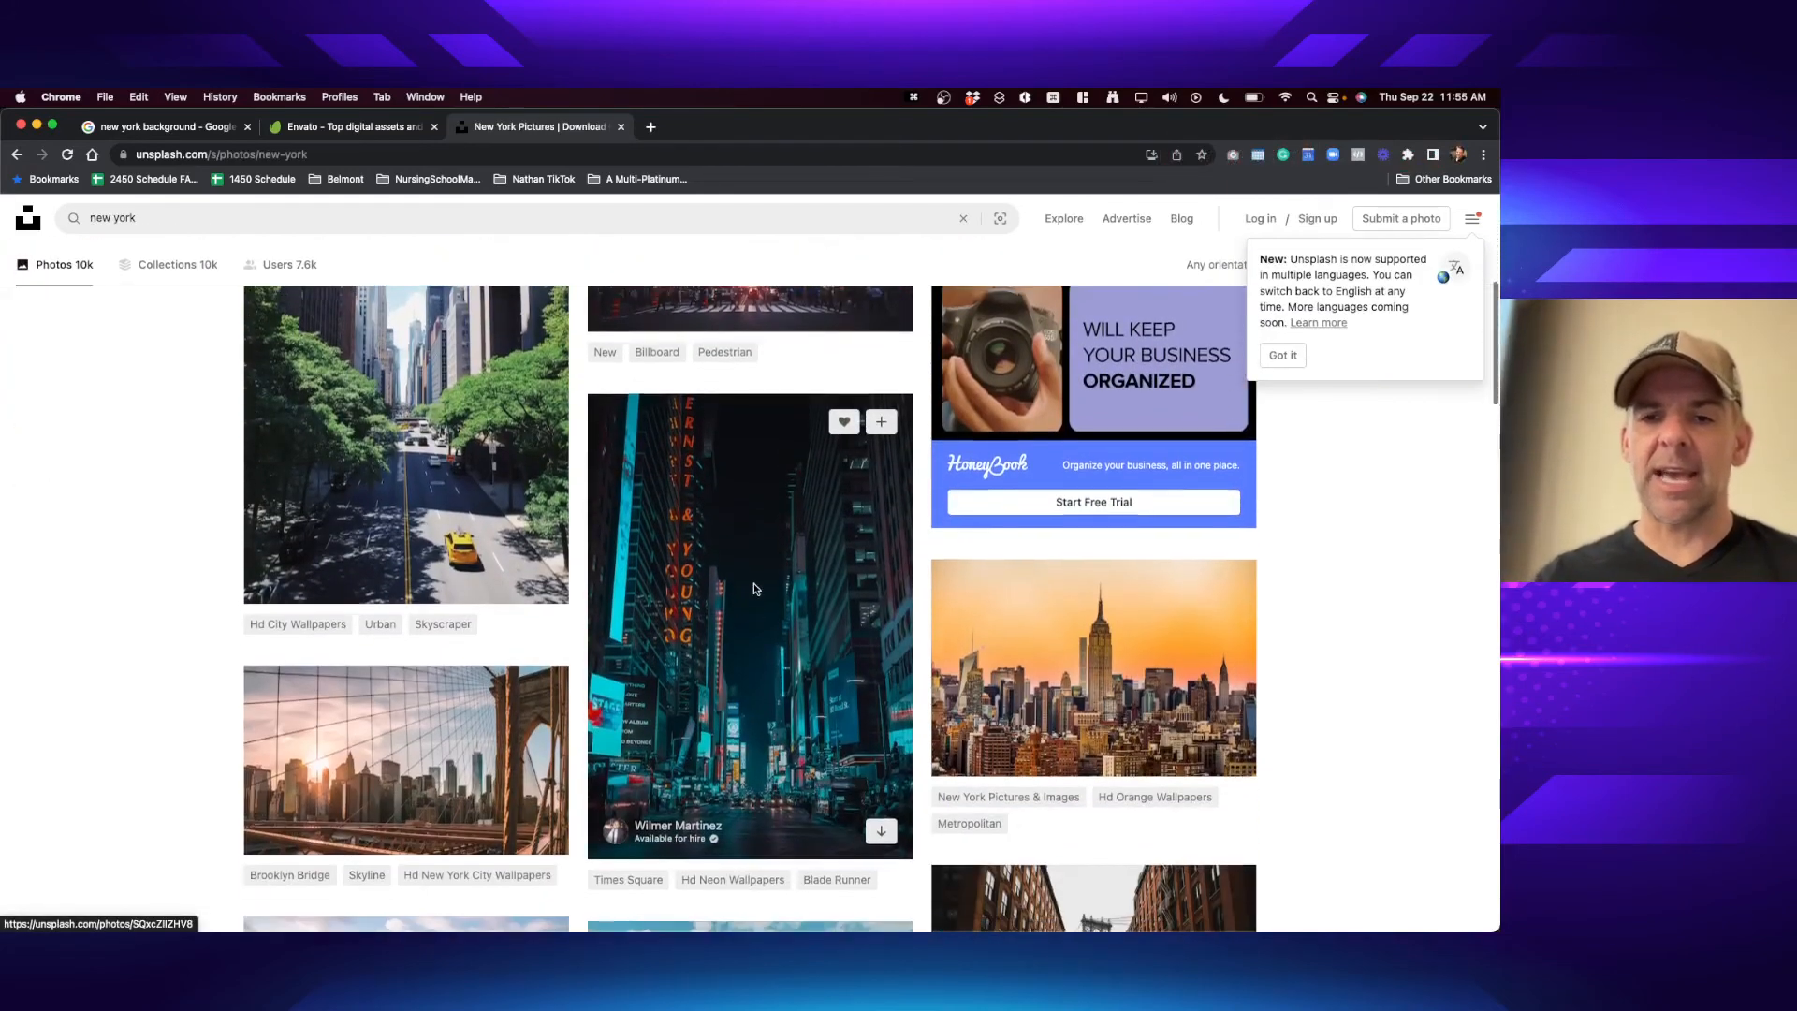
scroll(757, 610, "up", 5)
key("super+w")
key("super+w")
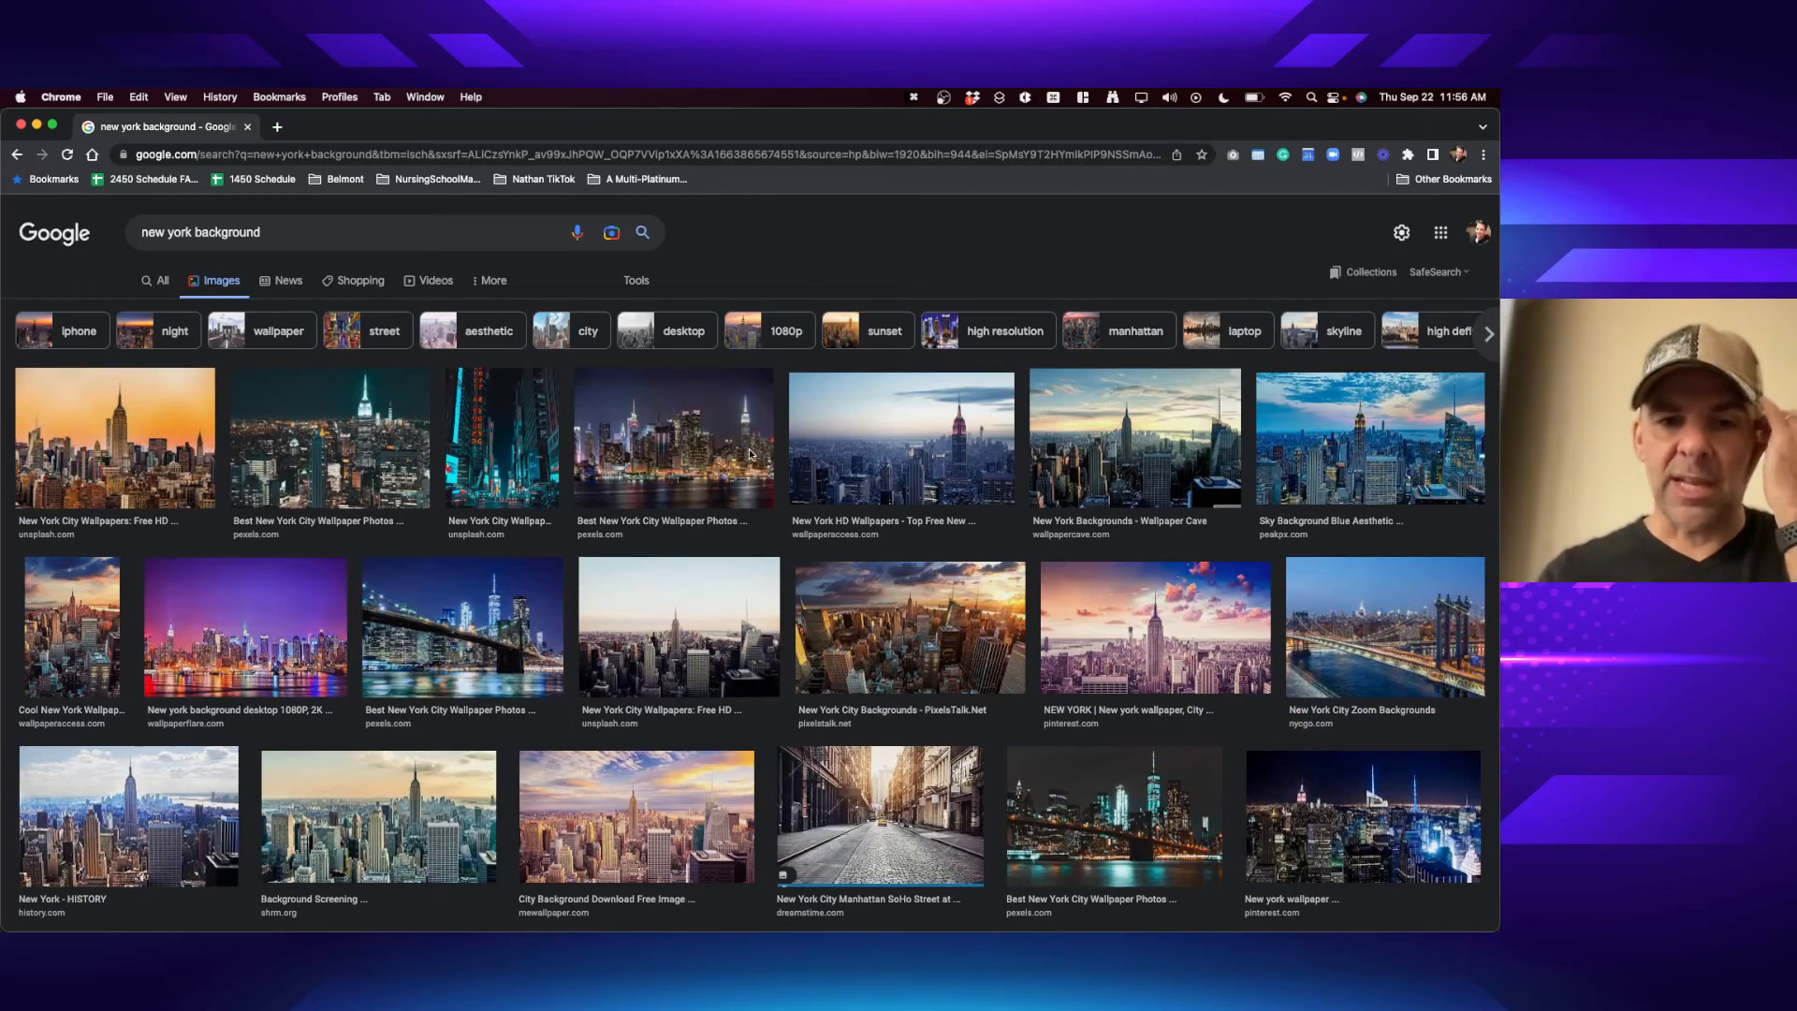
- Preview the night Brooklyn Bridge, night skyline and purple-sky skyline images in the Google Images results
scroll(1052, 563, "down", 5)
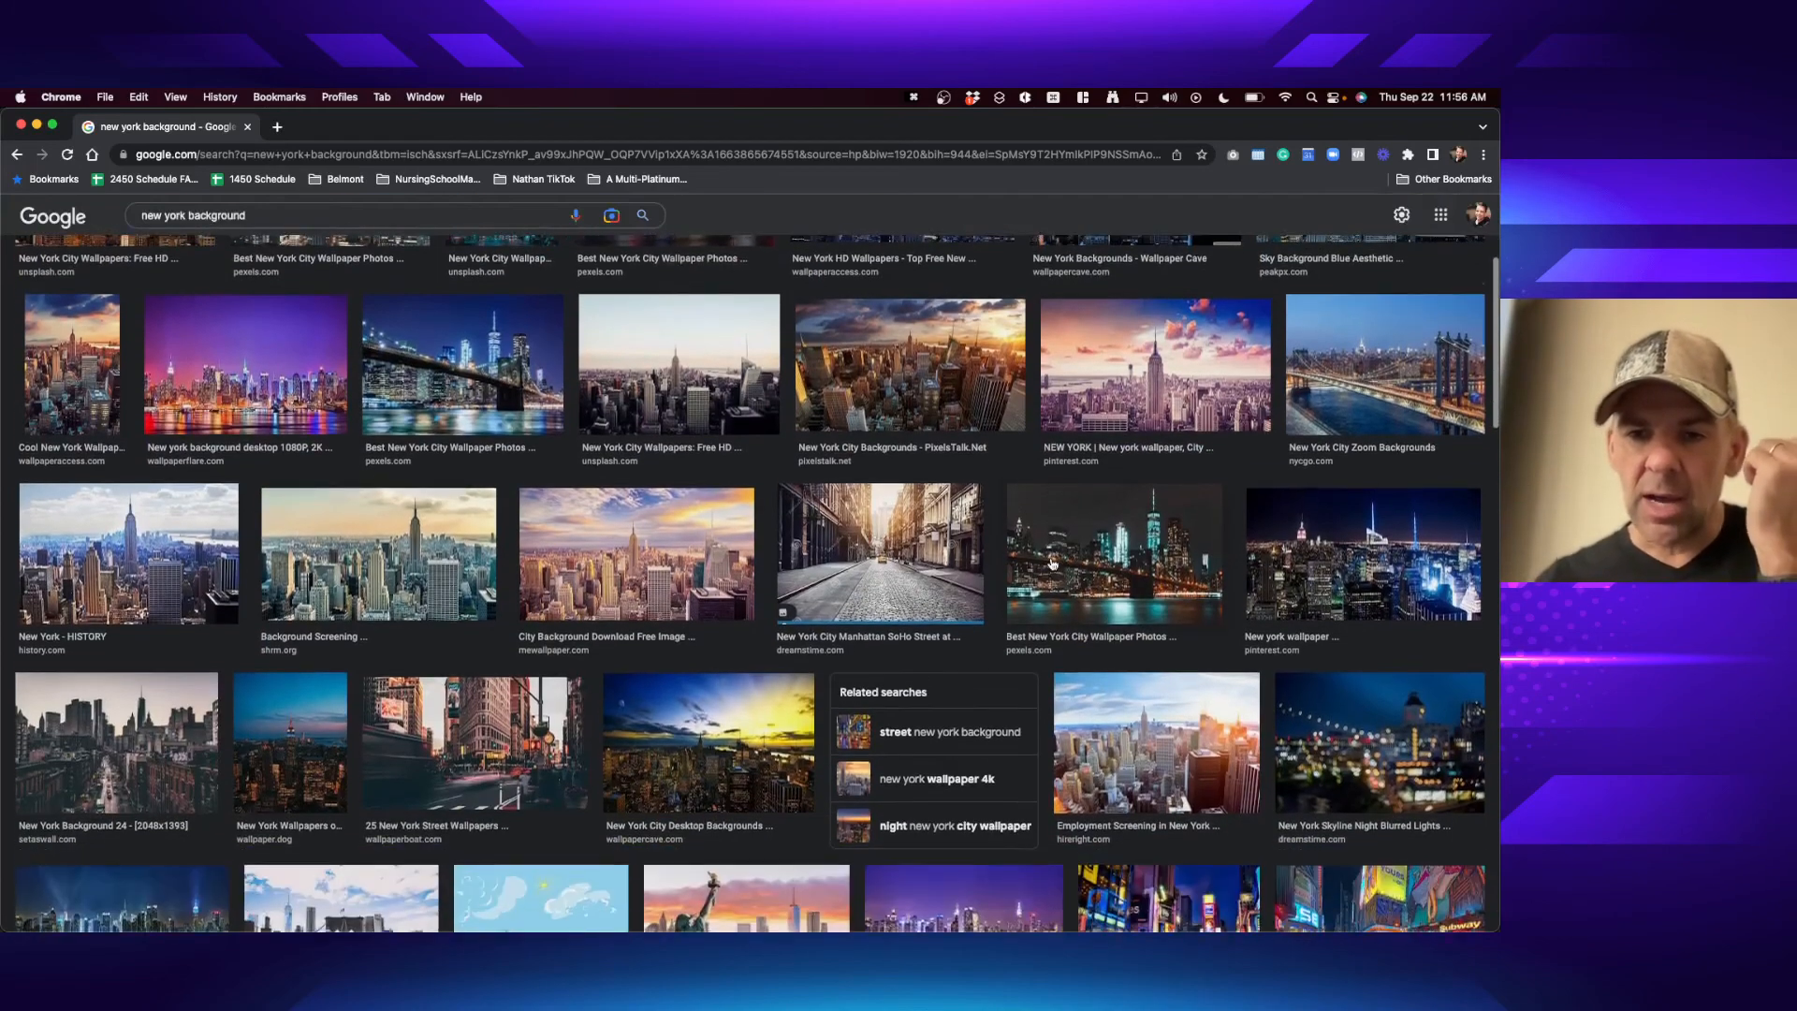
scroll(1052, 563, "down", 2)
left_click(1112, 530)
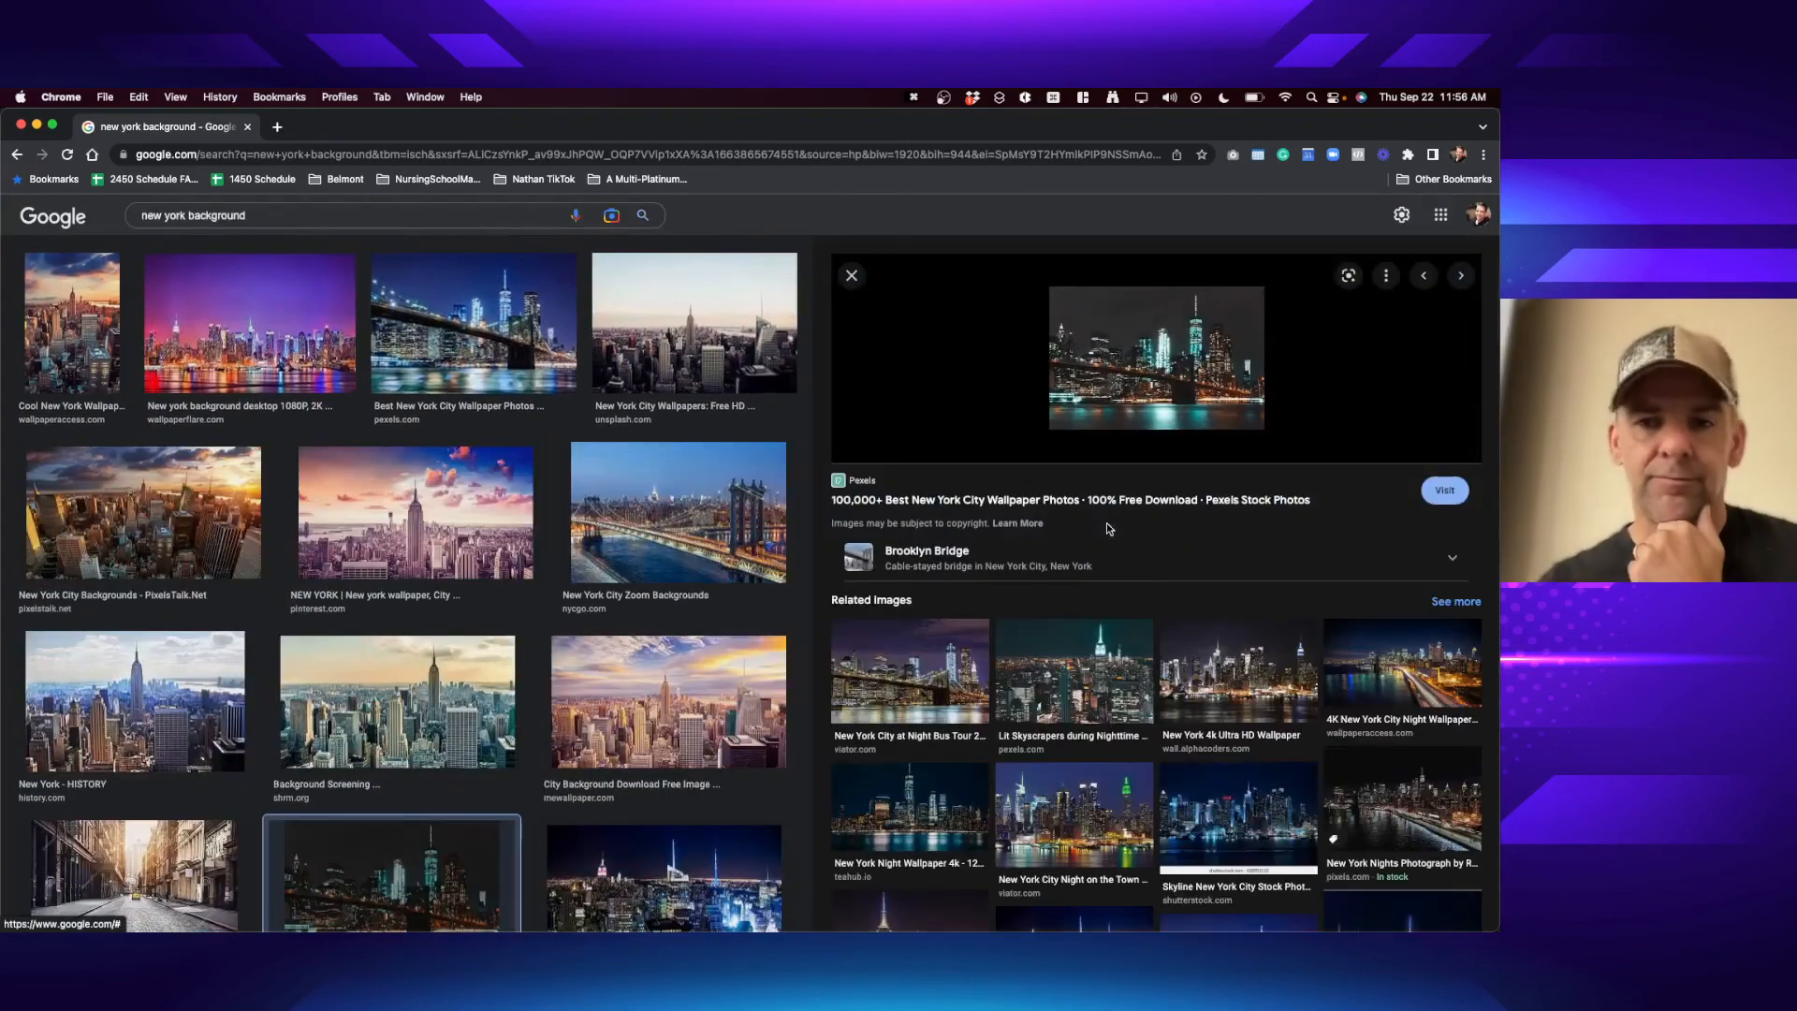
left_click(1231, 682)
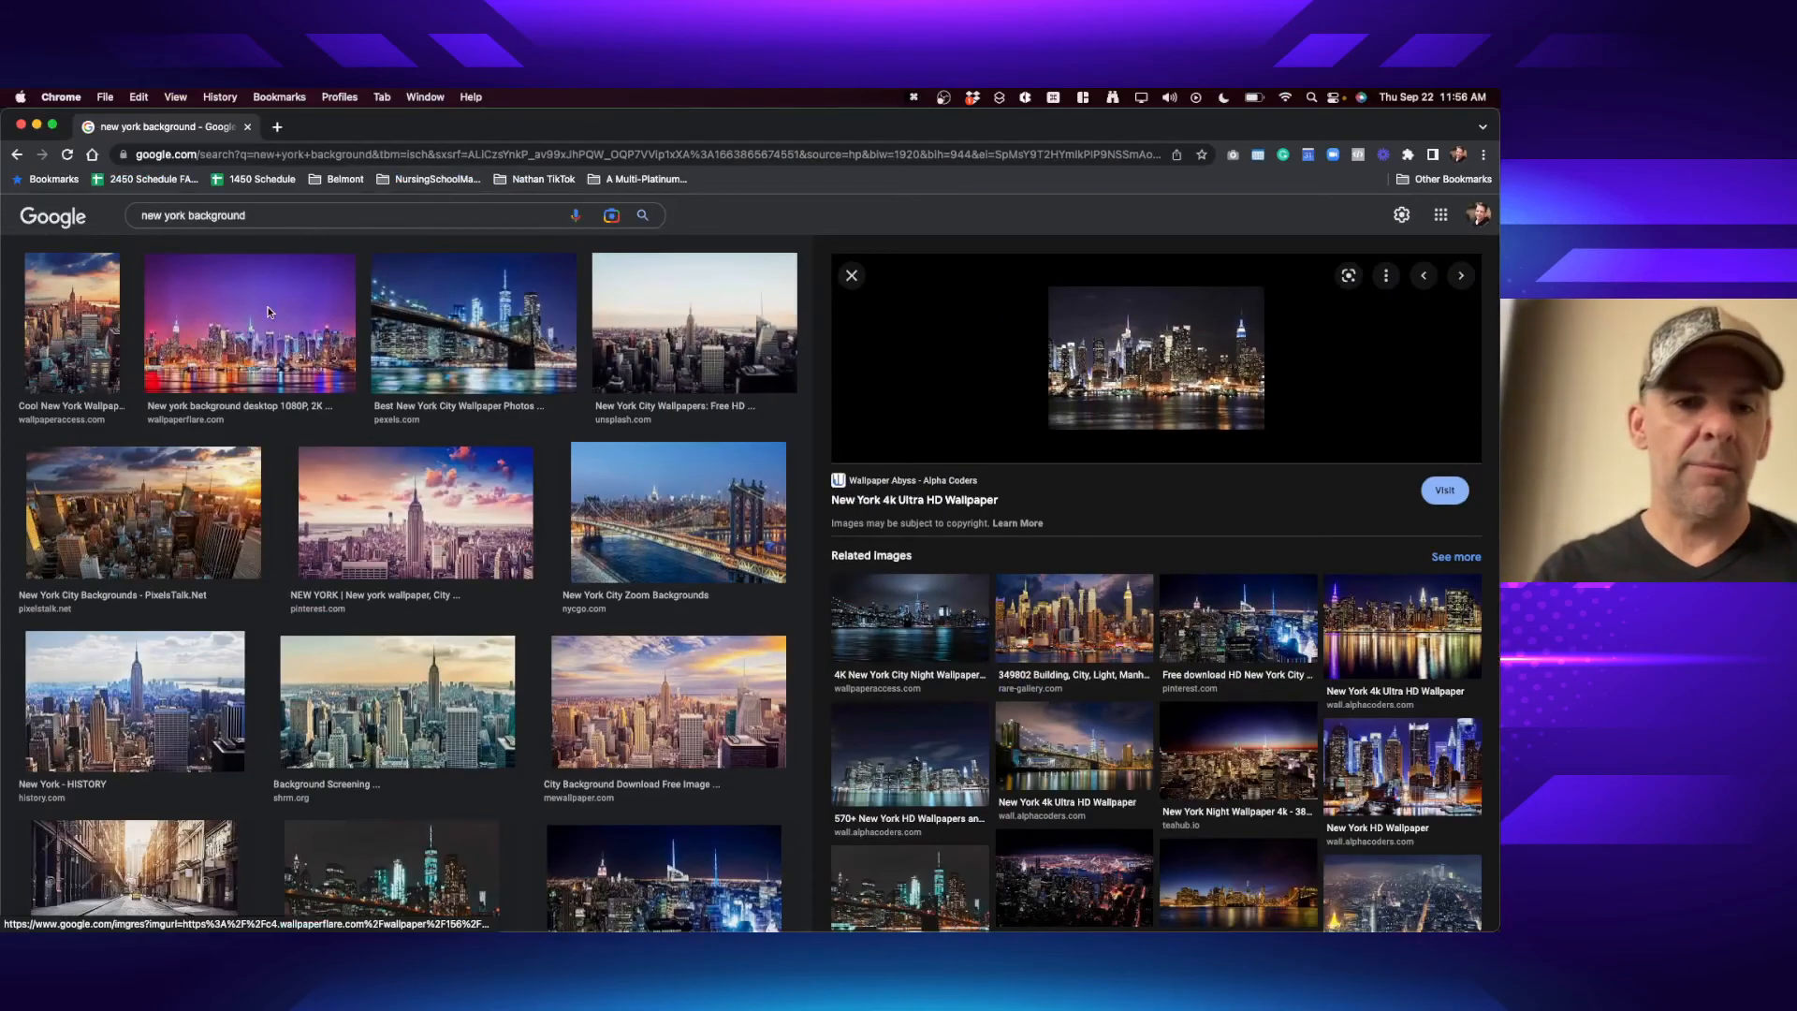
left_click(268, 308)
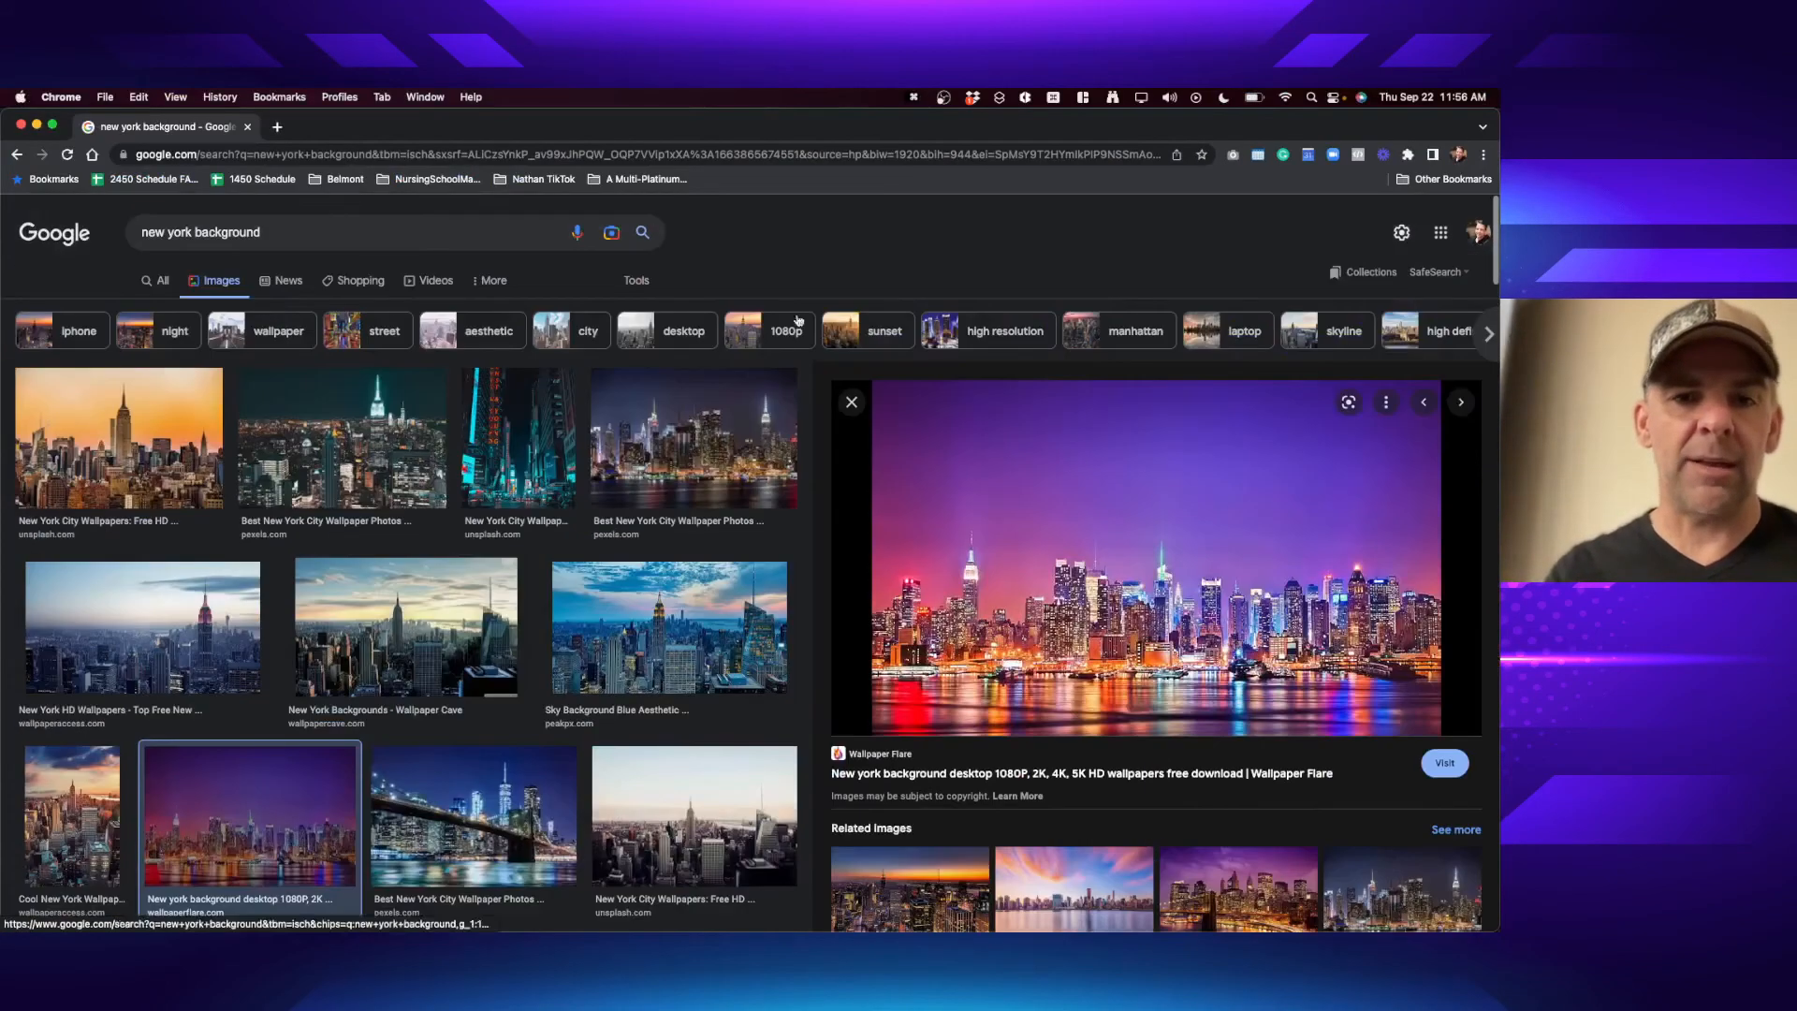
- Check the size filter options, and preview the orange skyline, neon street and blue Brooklyn Bridge images
left_click(636, 280)
left_click(135, 310)
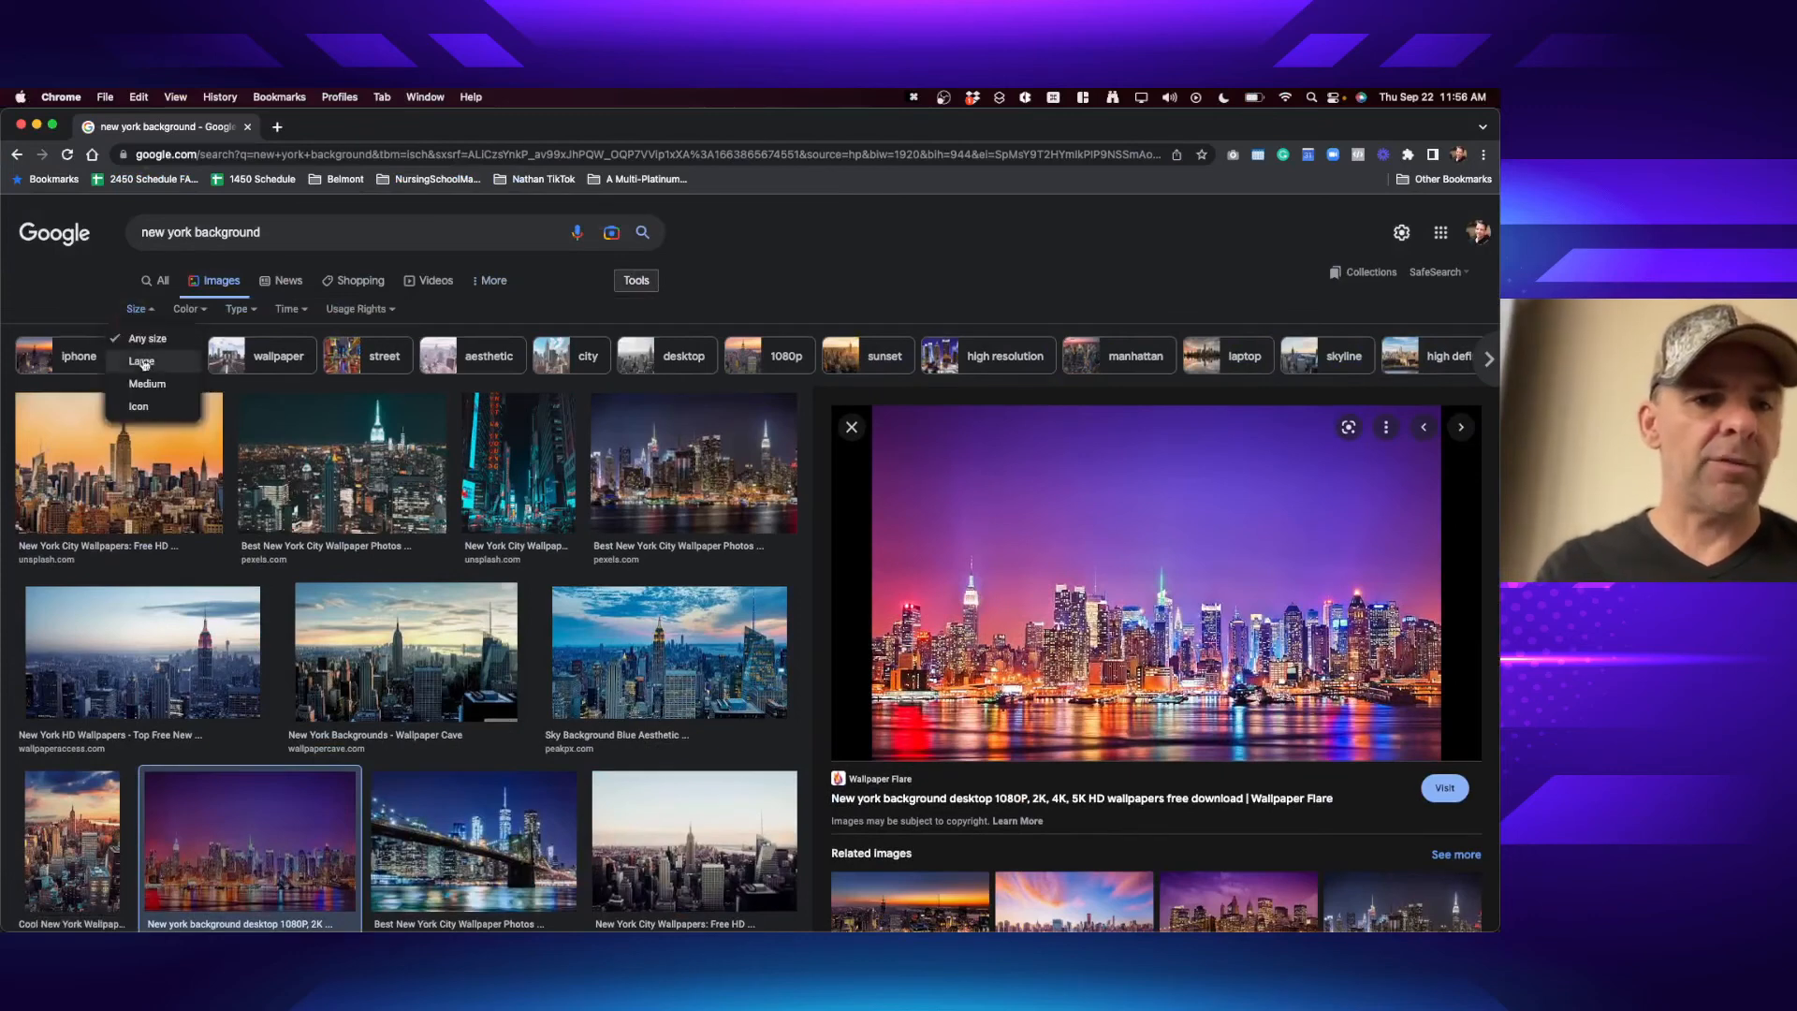
left_click(101, 306)
left_click(119, 477)
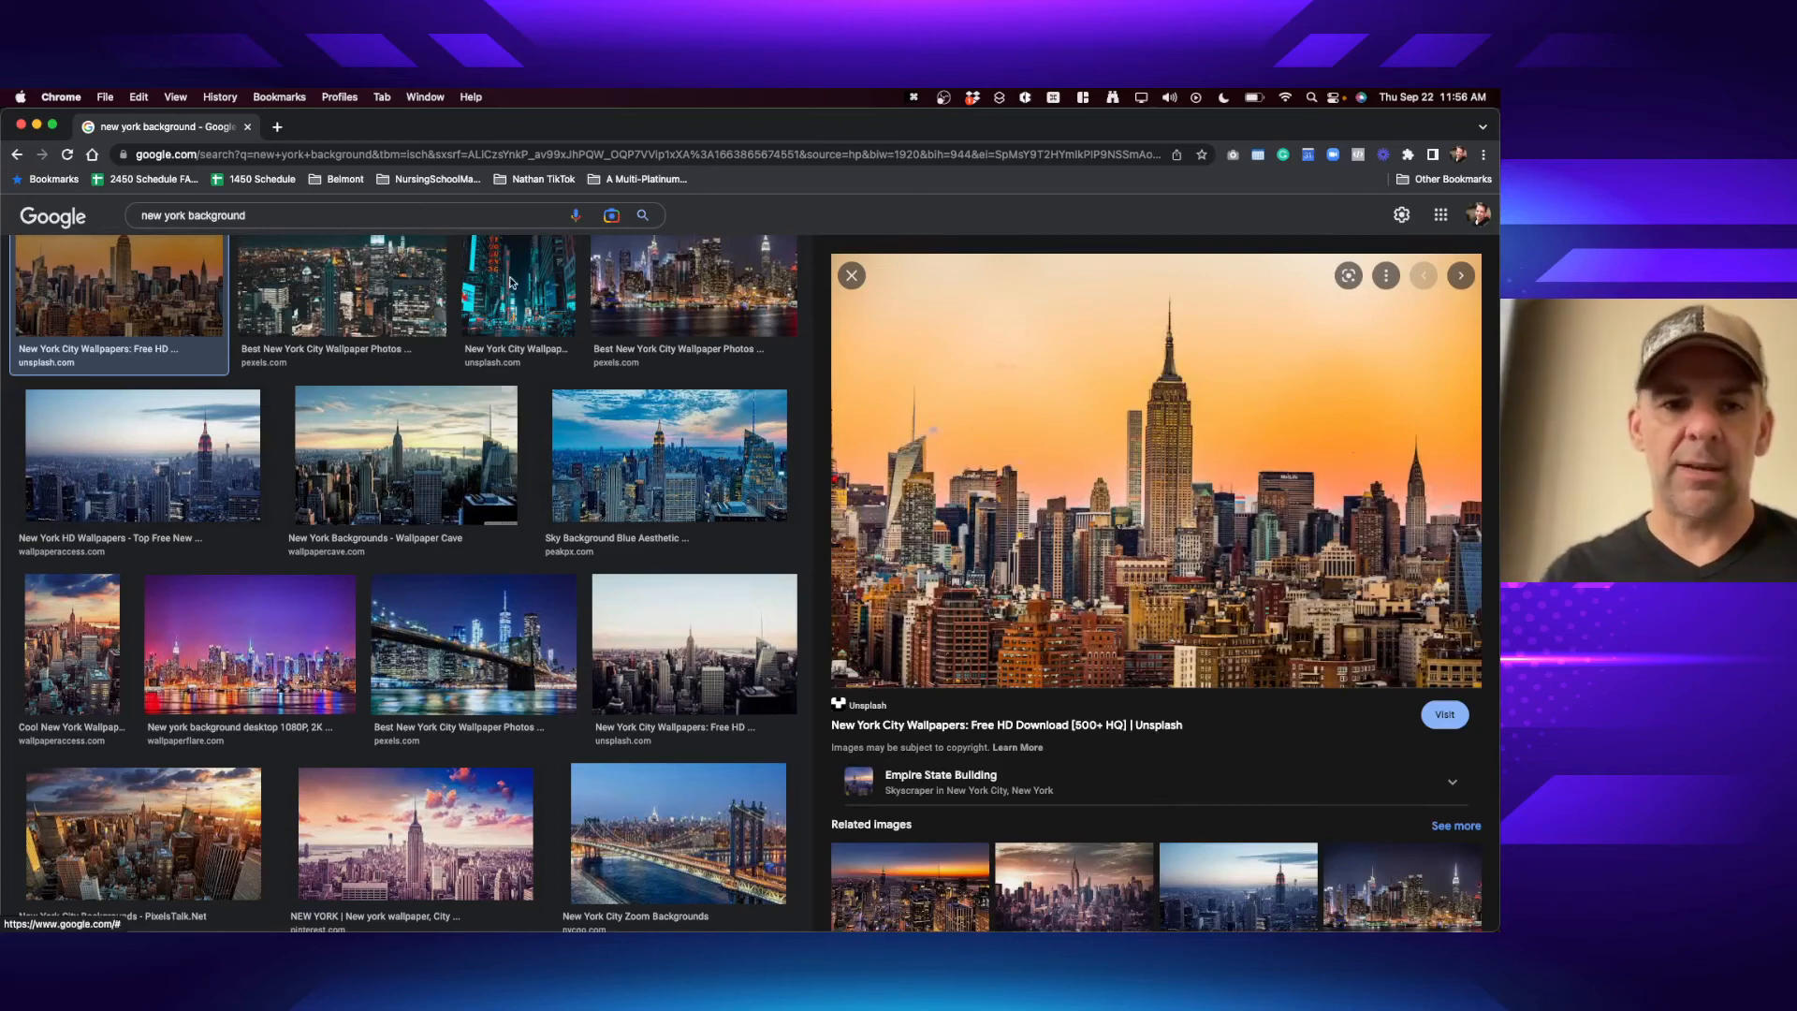
left_click(504, 345)
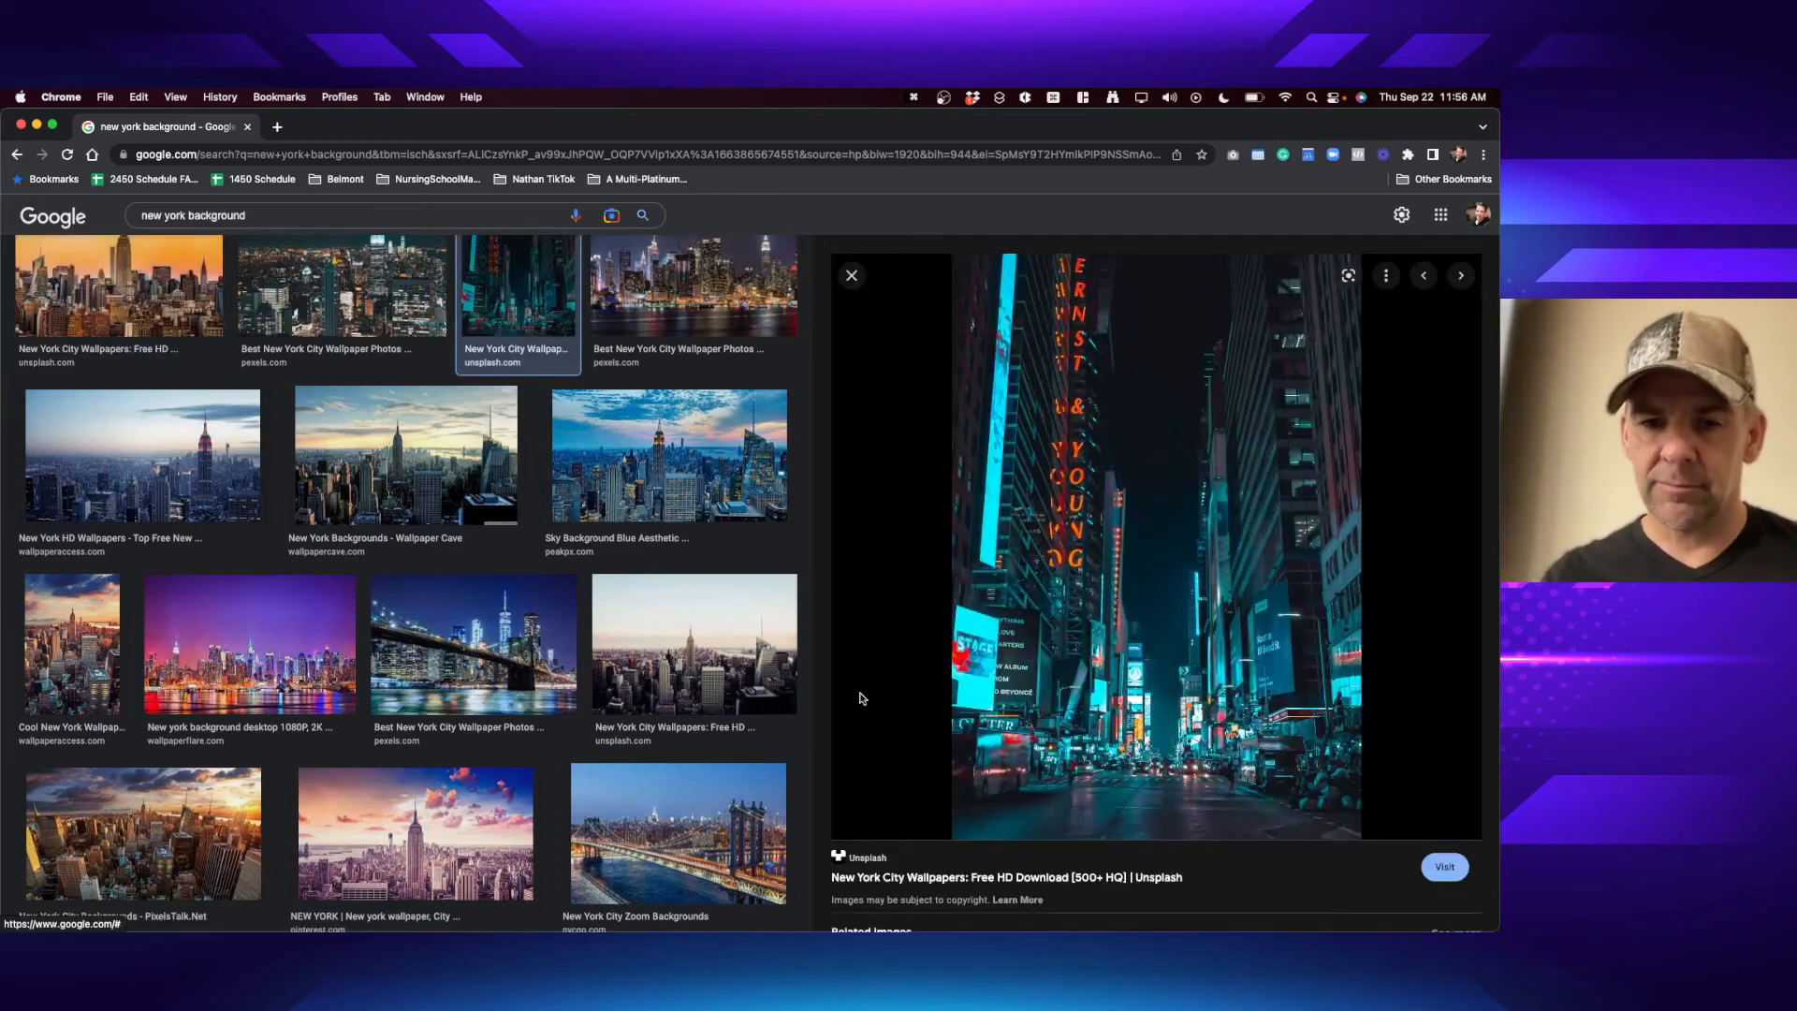
left_click(472, 658)
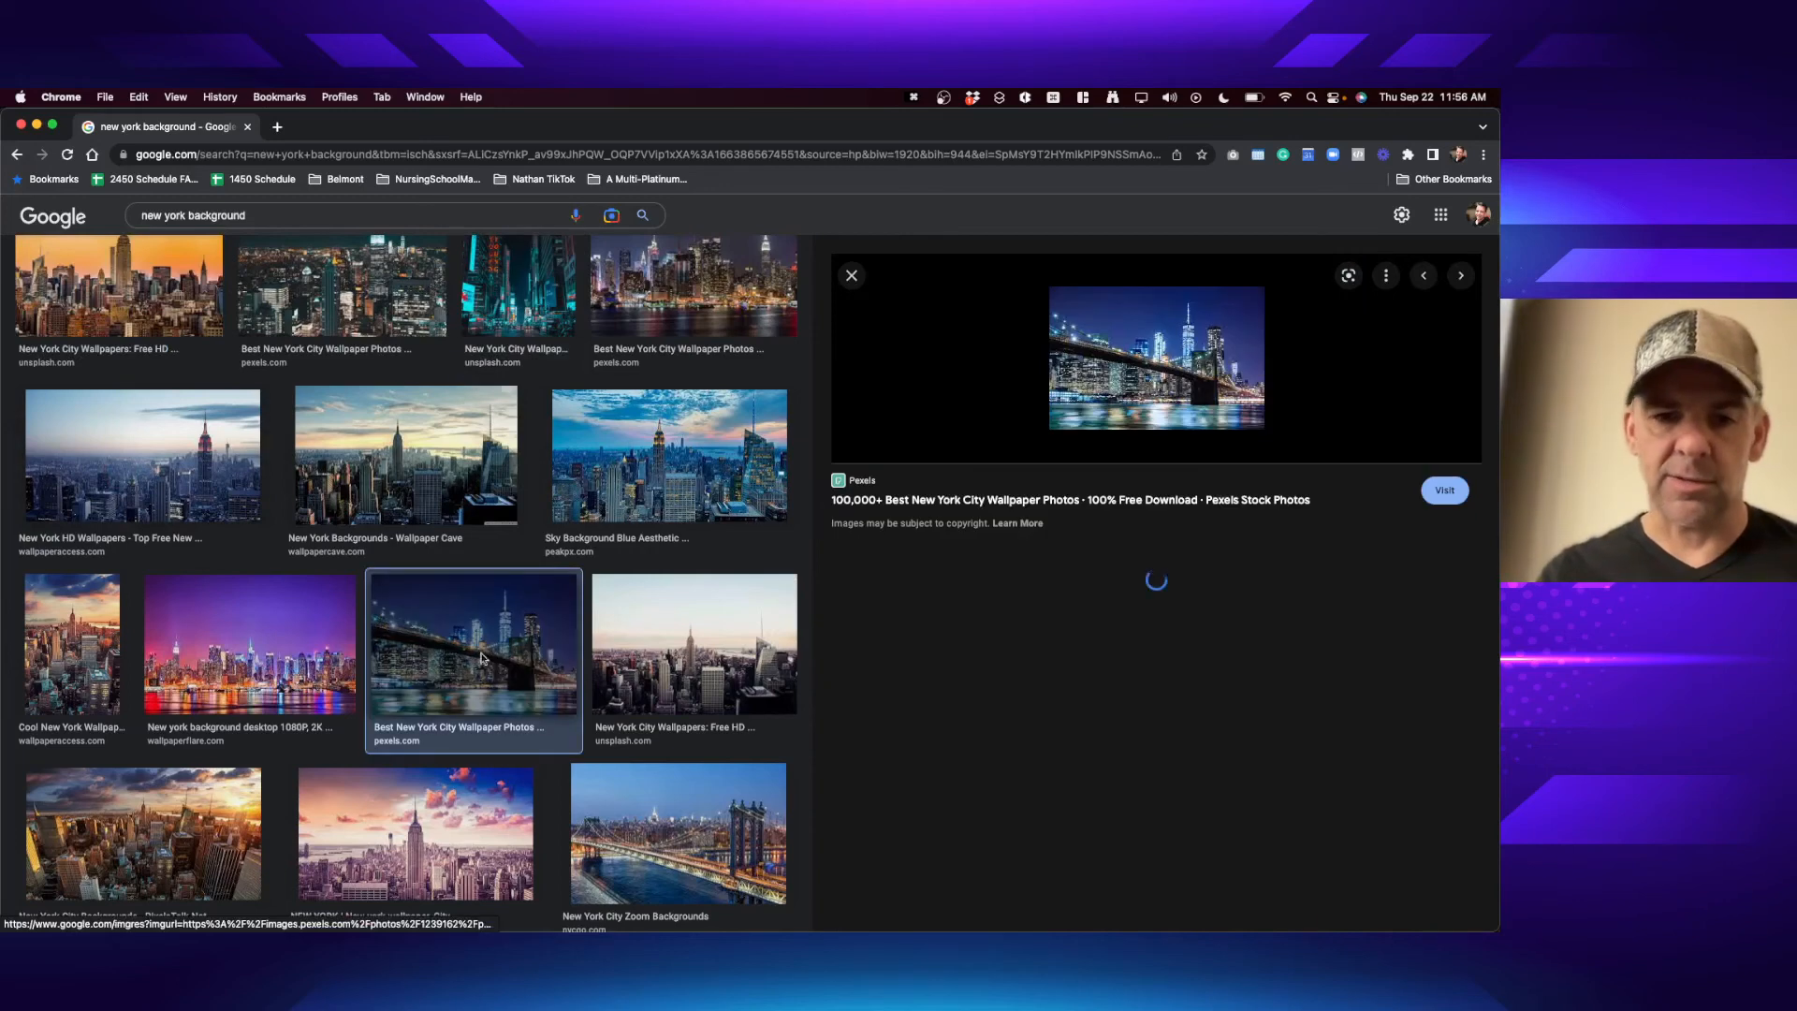
- Copy the blue skyline image from Peakpx and paste it into the Photoshop document above the BG layer
left_click_drag(606, 486, 618, 487)
left_click(605, 485)
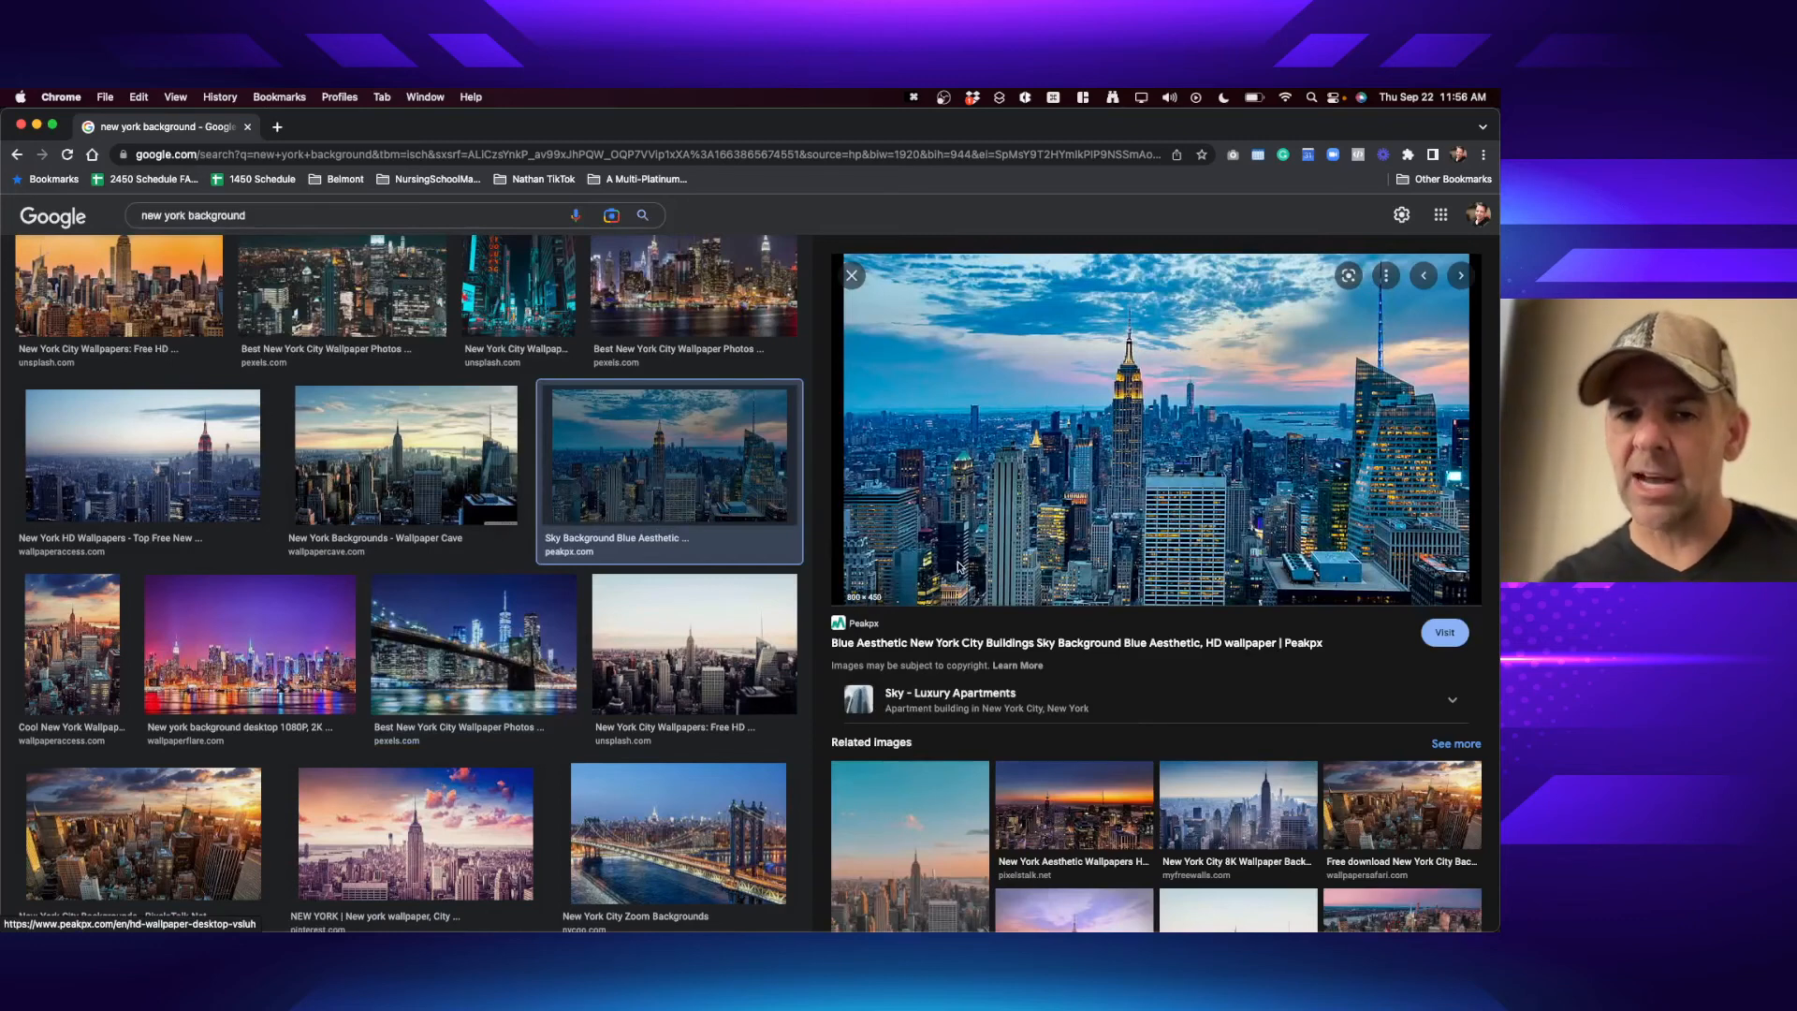
right_click(1111, 493)
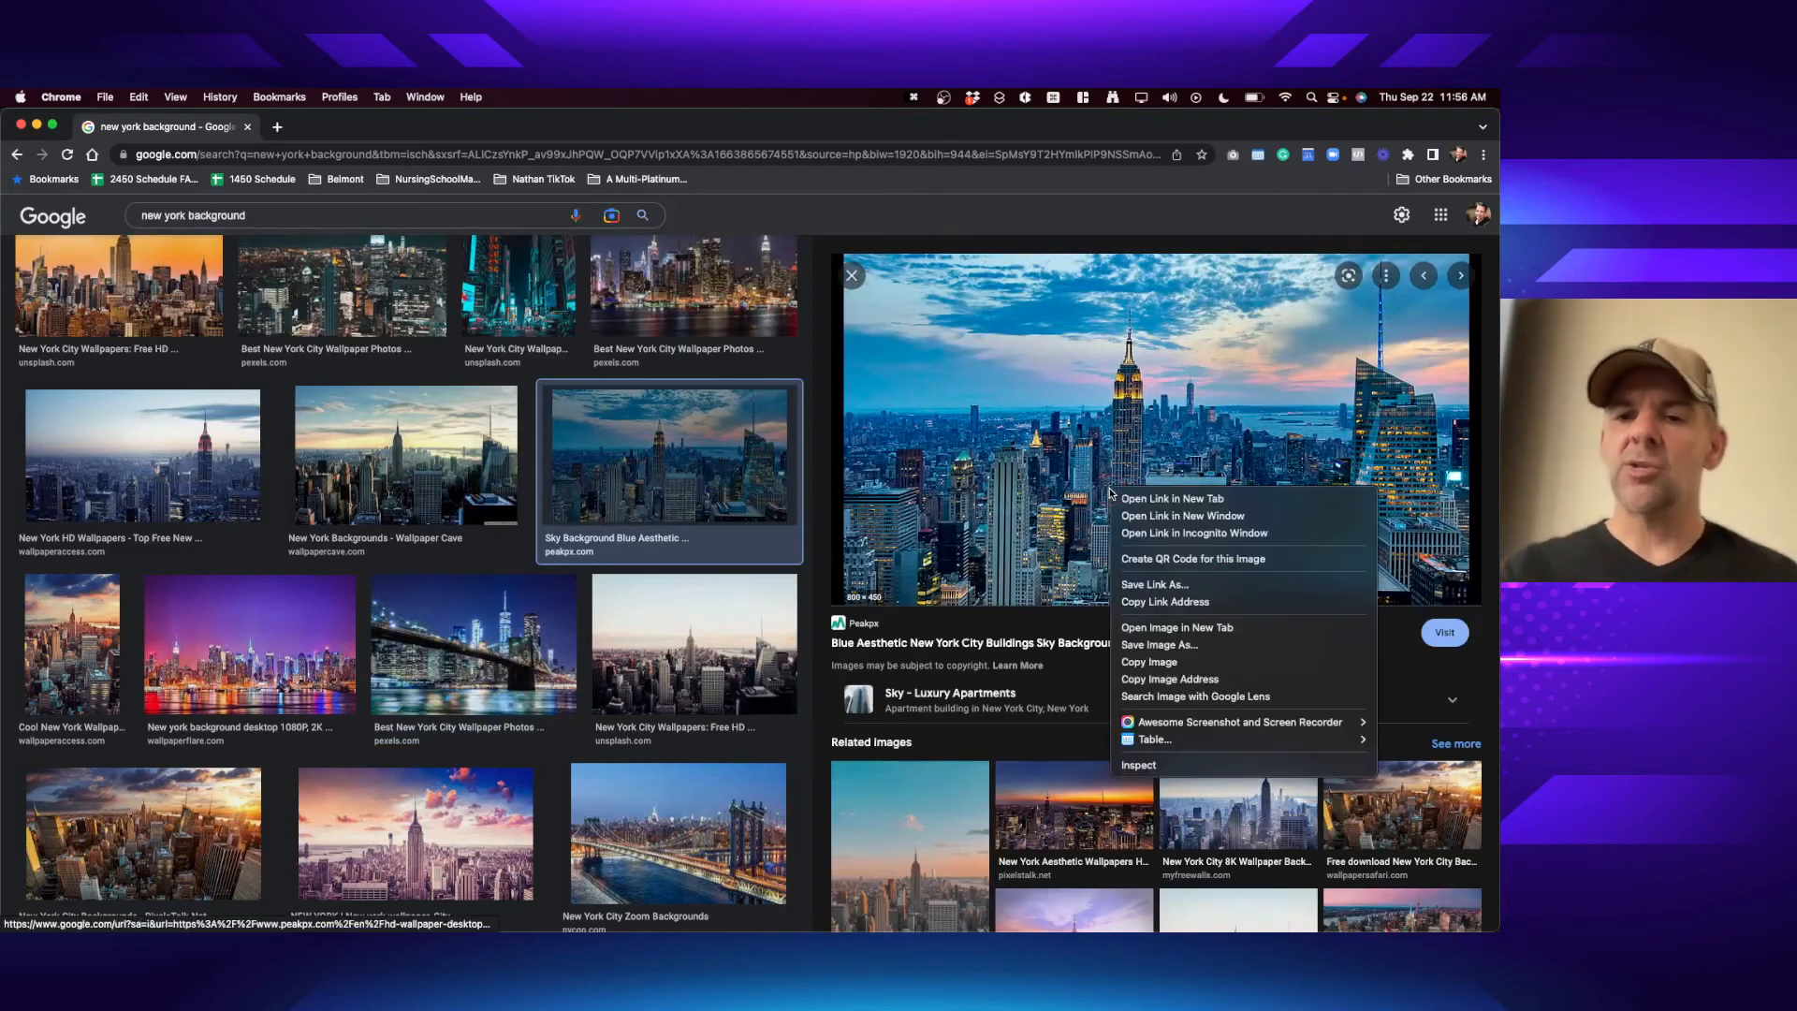
left_click(1157, 663)
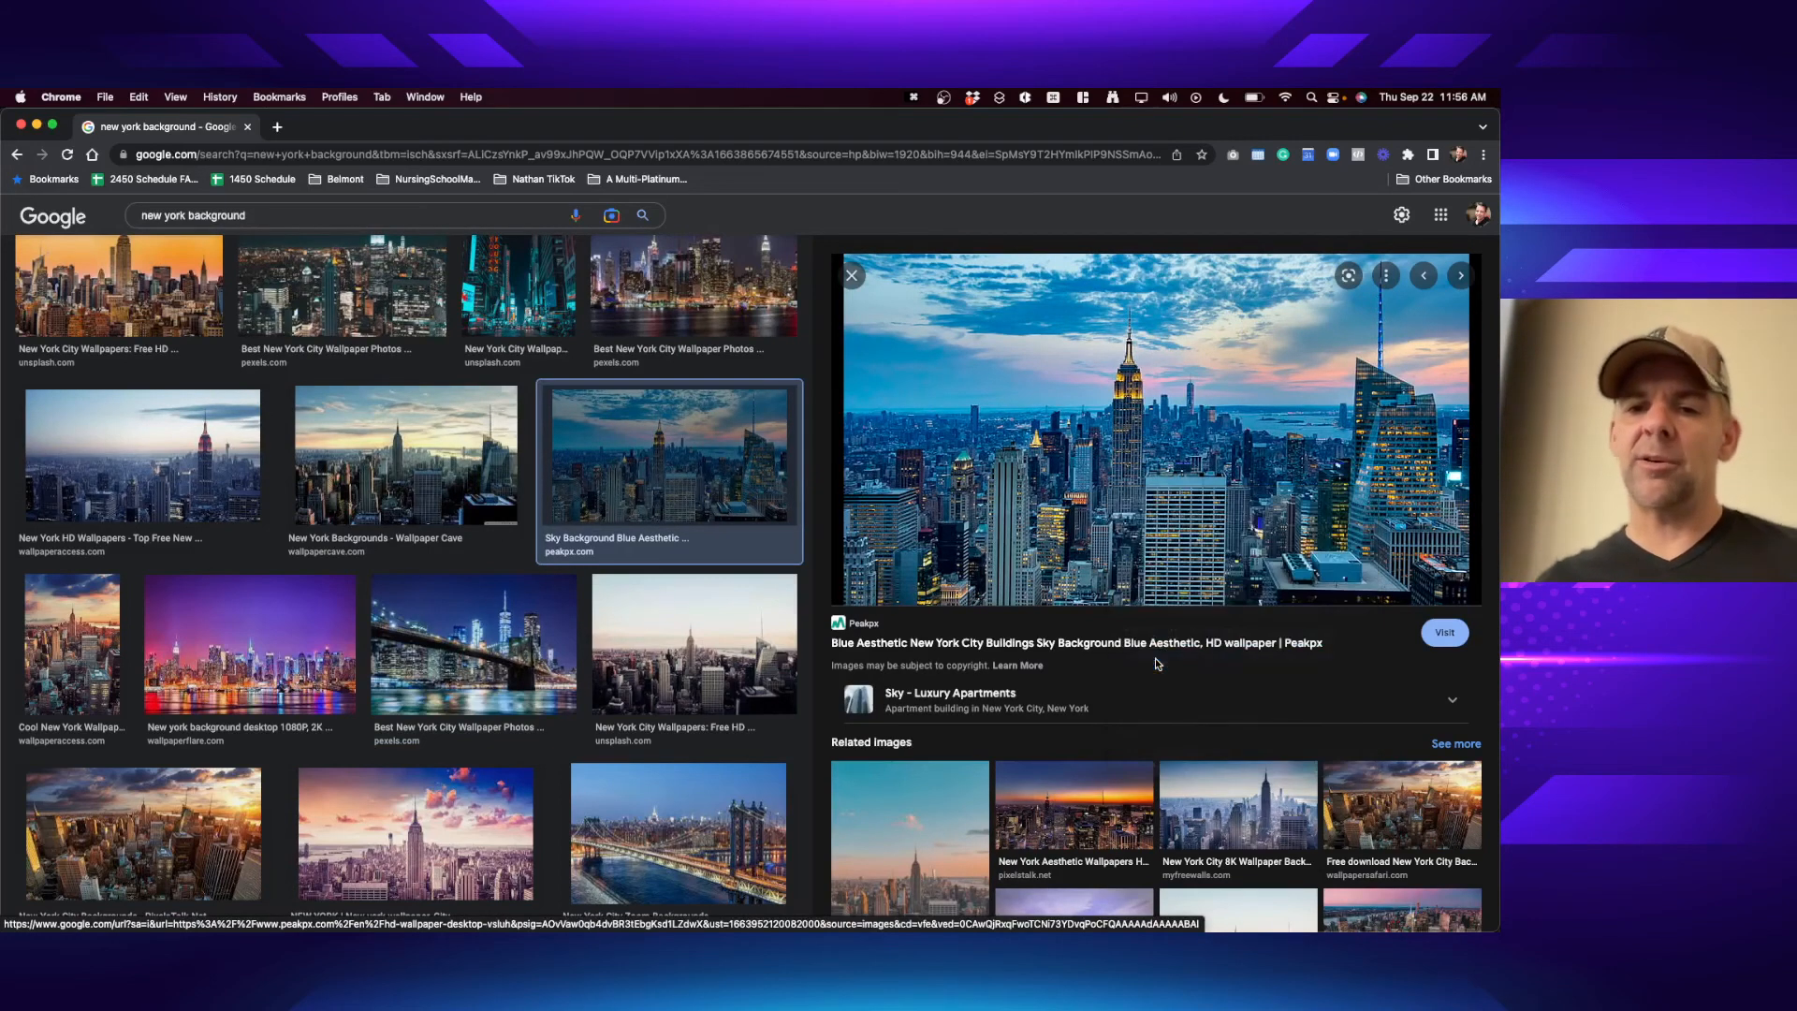
key("super+Tab")
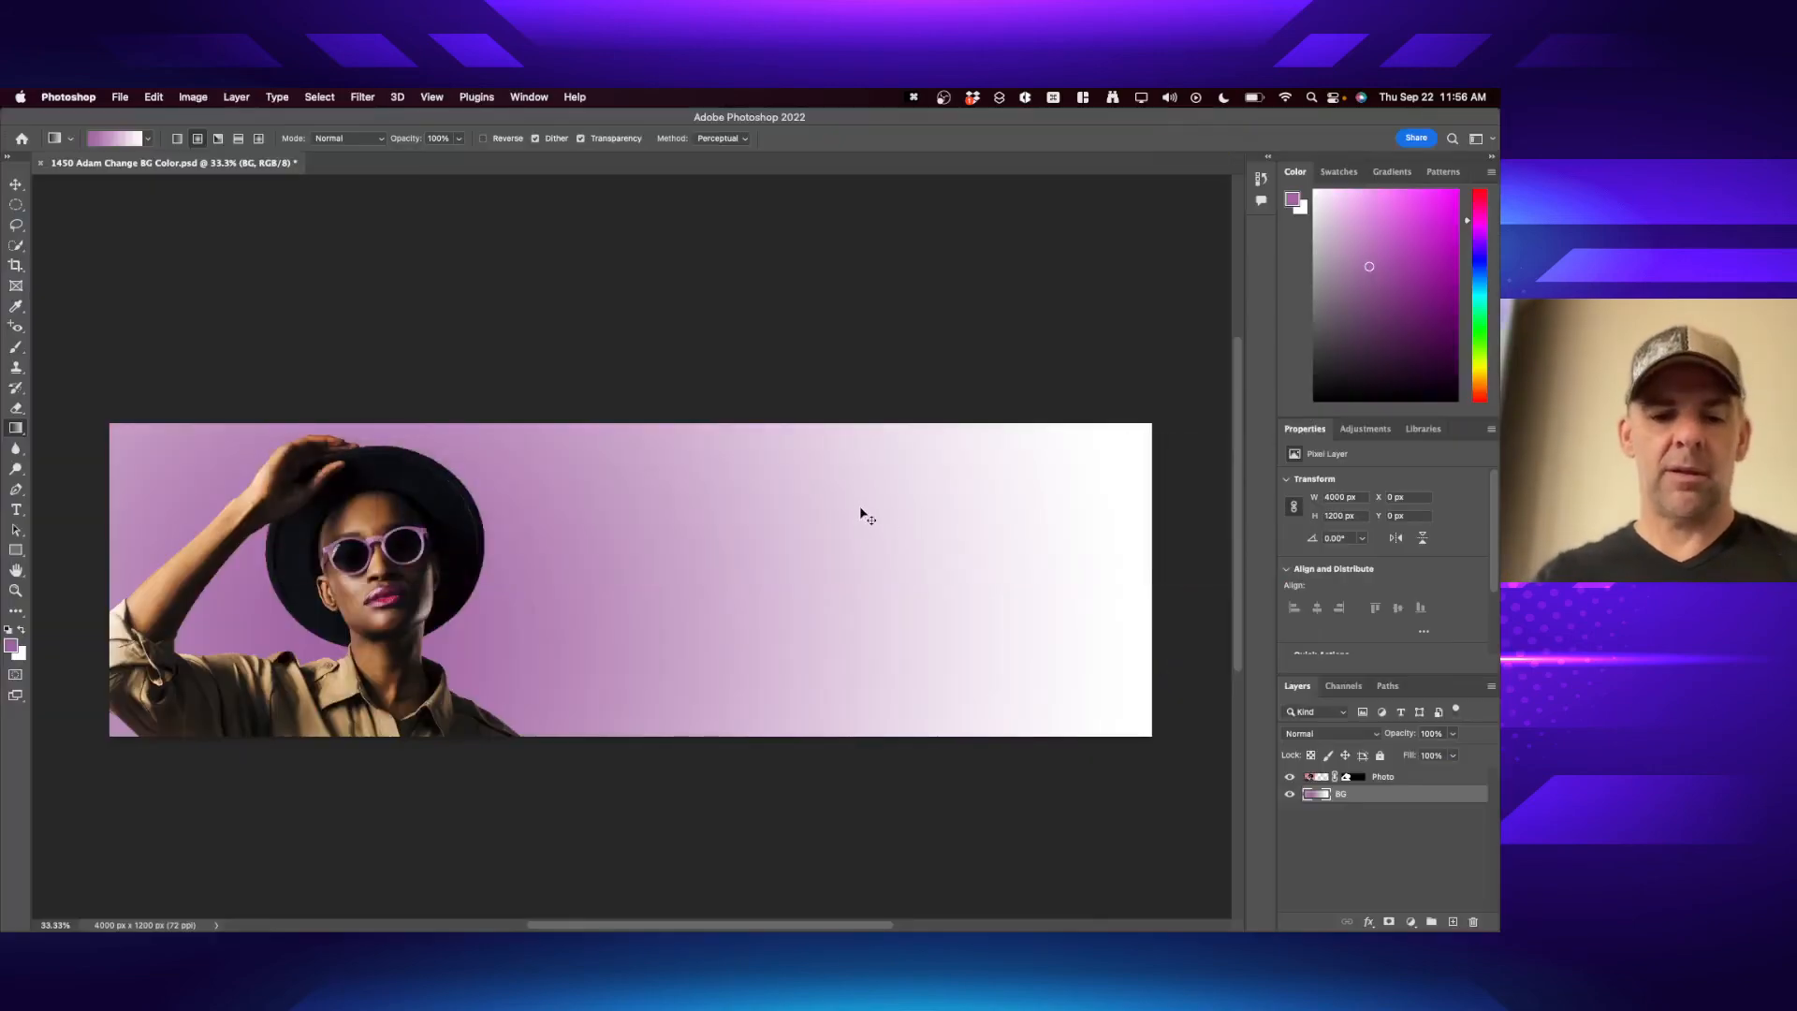
key("super+v")
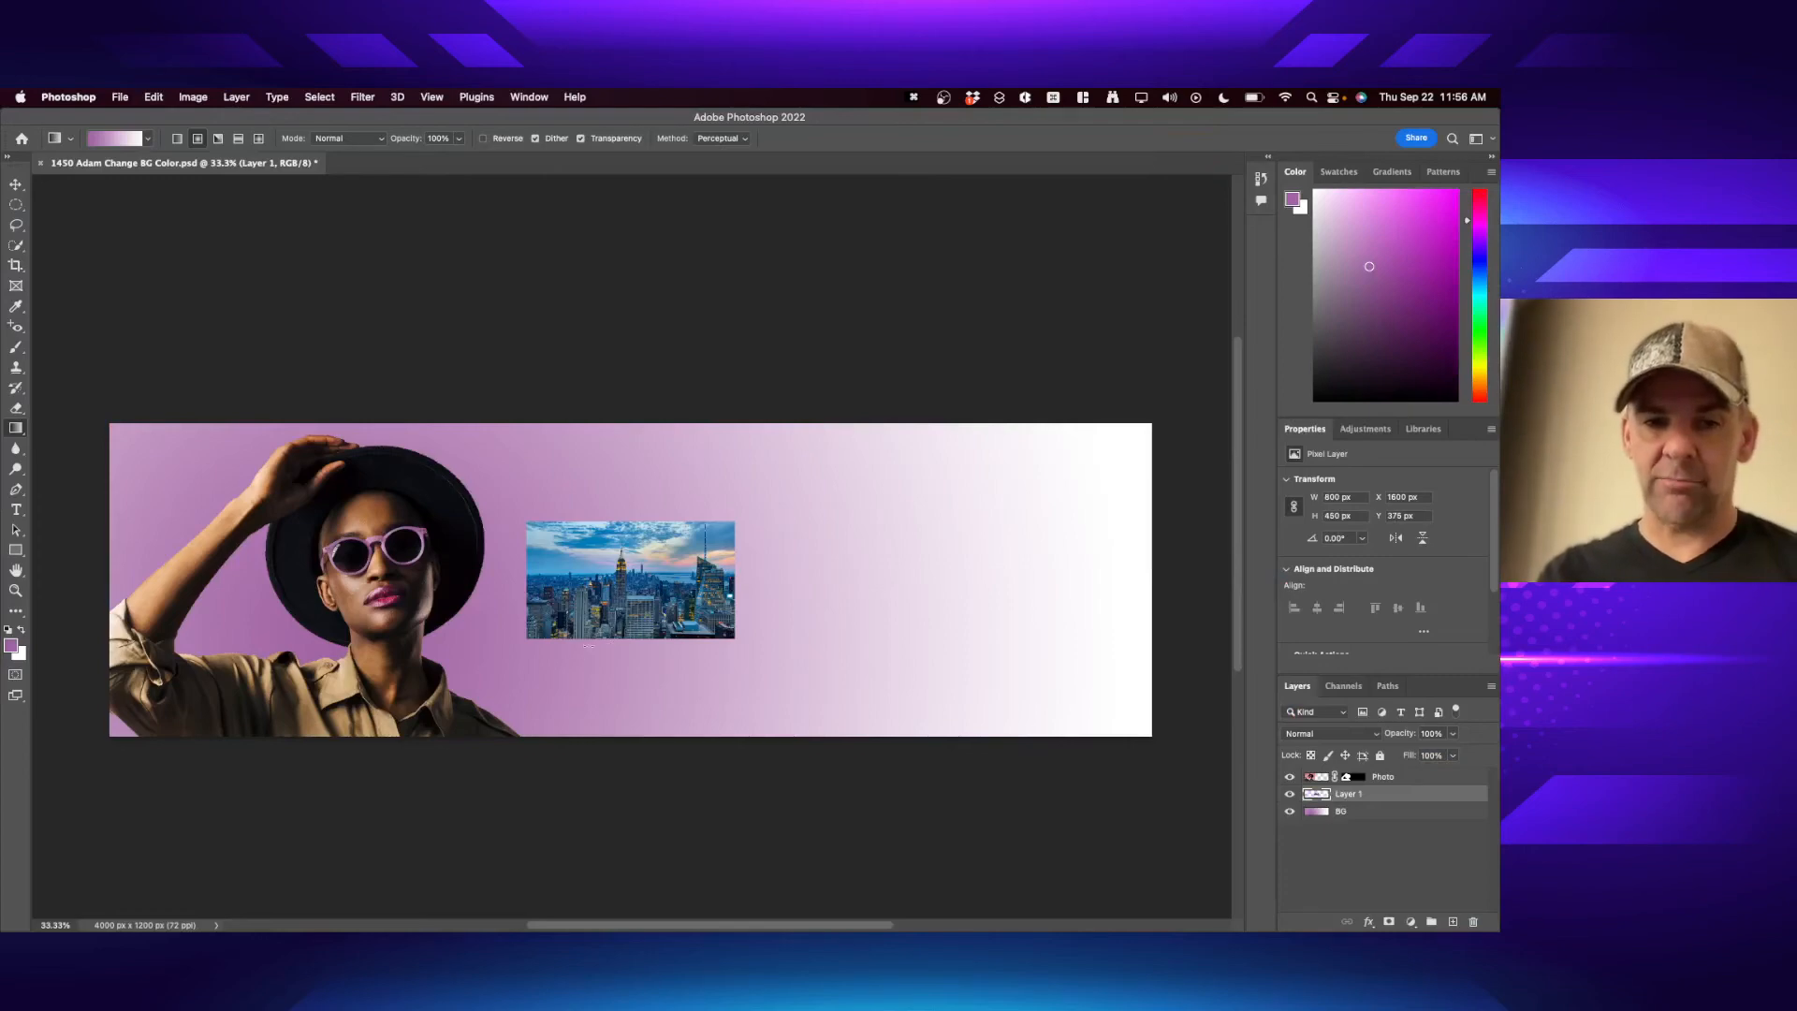
- Free-transform the pasted skyline, enlarging it to about 345% behind the woman
key("super+Tab")
key("super+Tab")
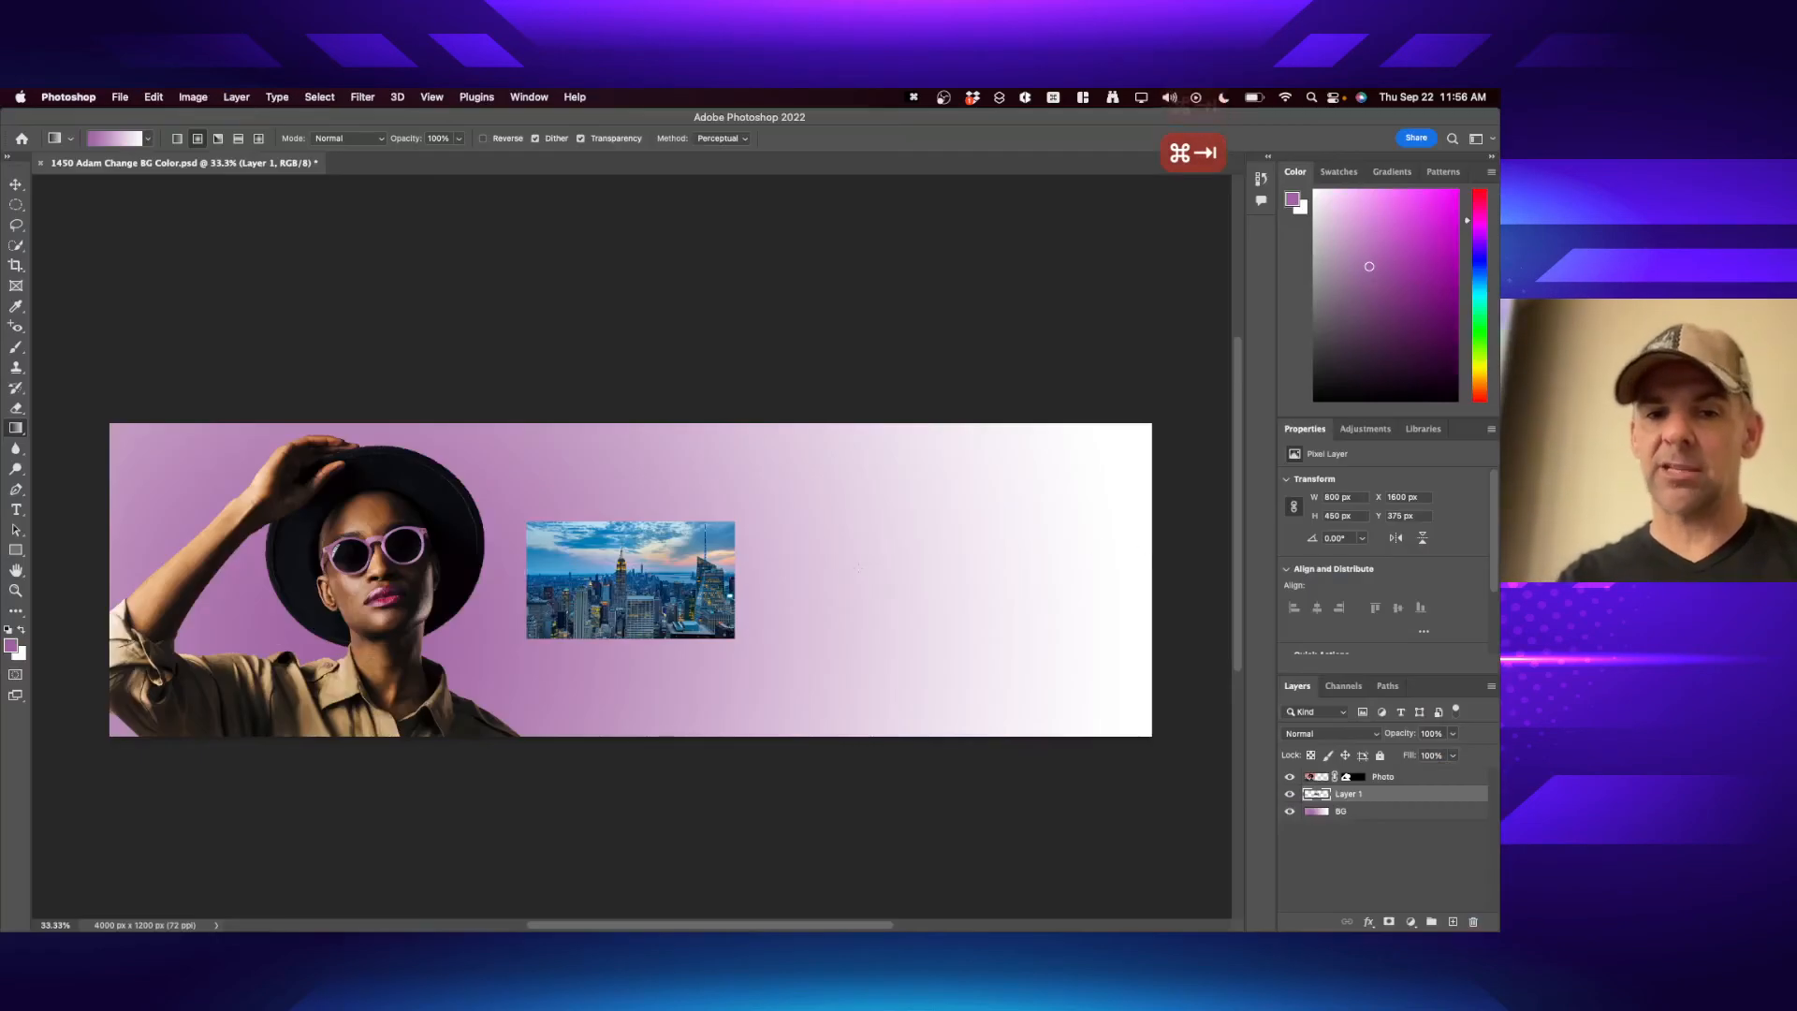
key("super+y")
key("super+t")
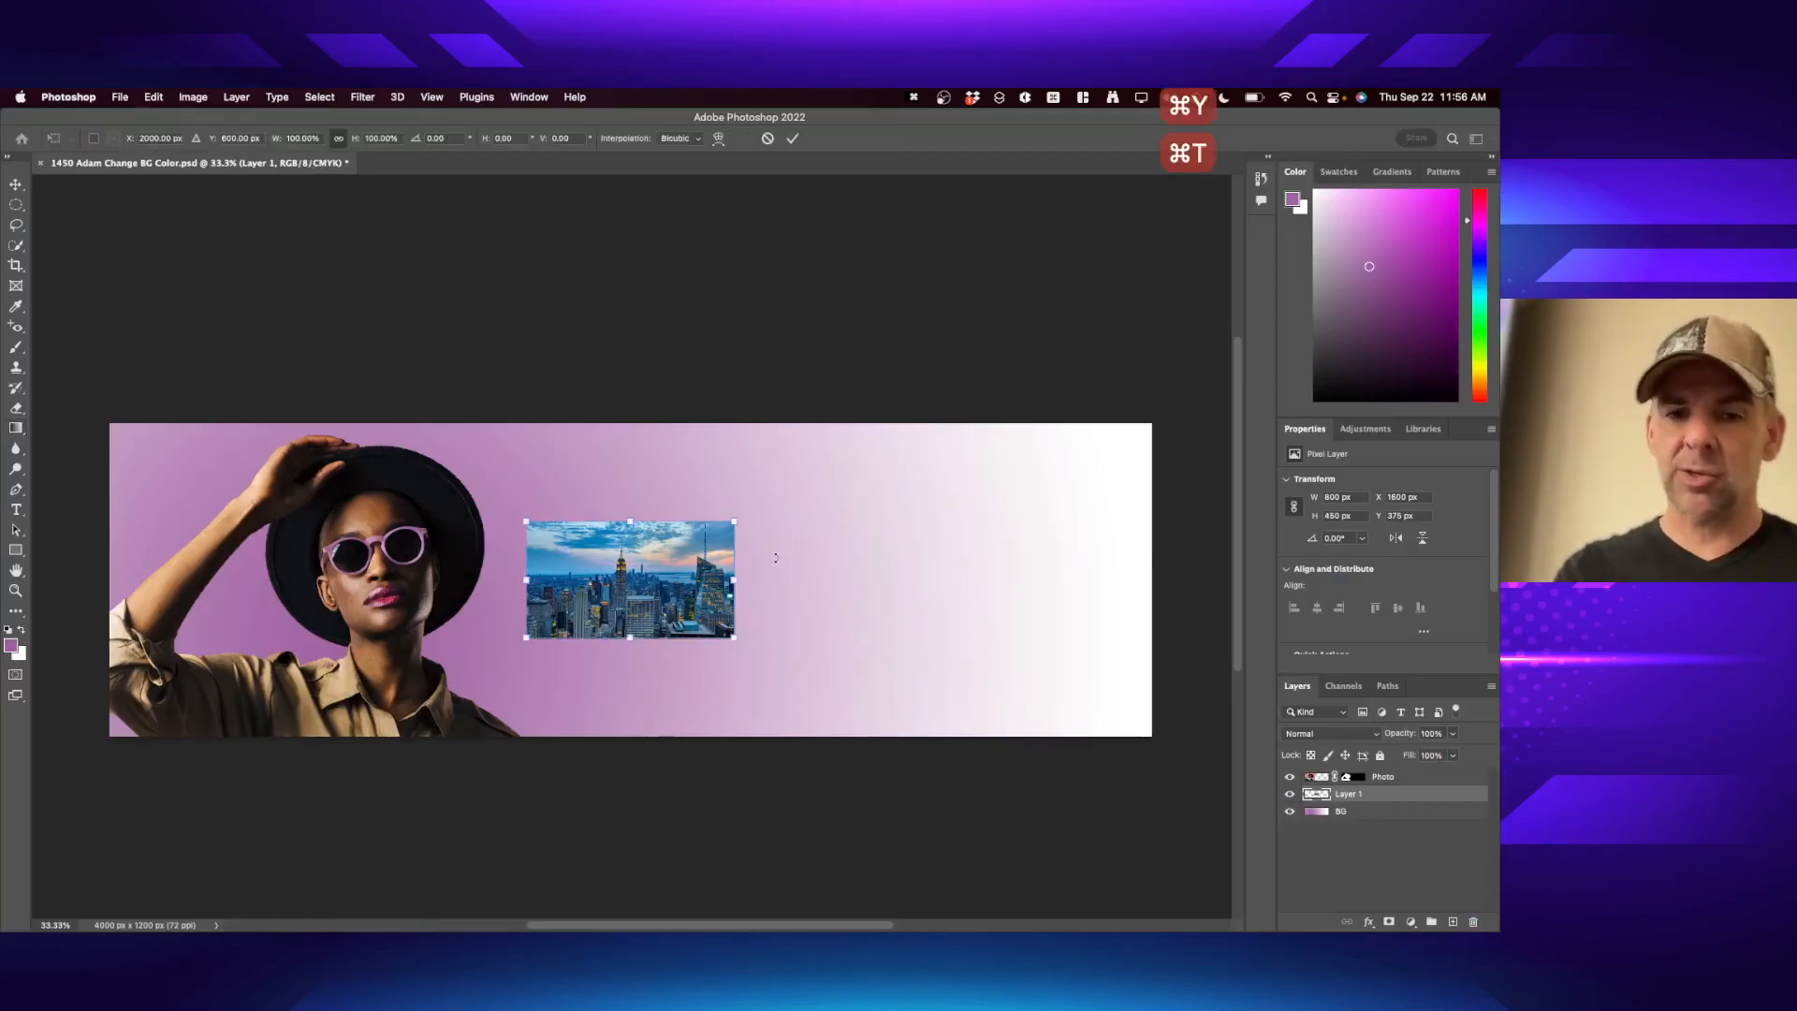
left_click_drag(734, 521, 1112, 487)
scroll(1097, 479, "left", 8)
left_click_drag(973, 517, 789, 646)
left_click_drag(1158, 375, 726, 421)
key("super+z")
scroll(439, 644, "left", 5)
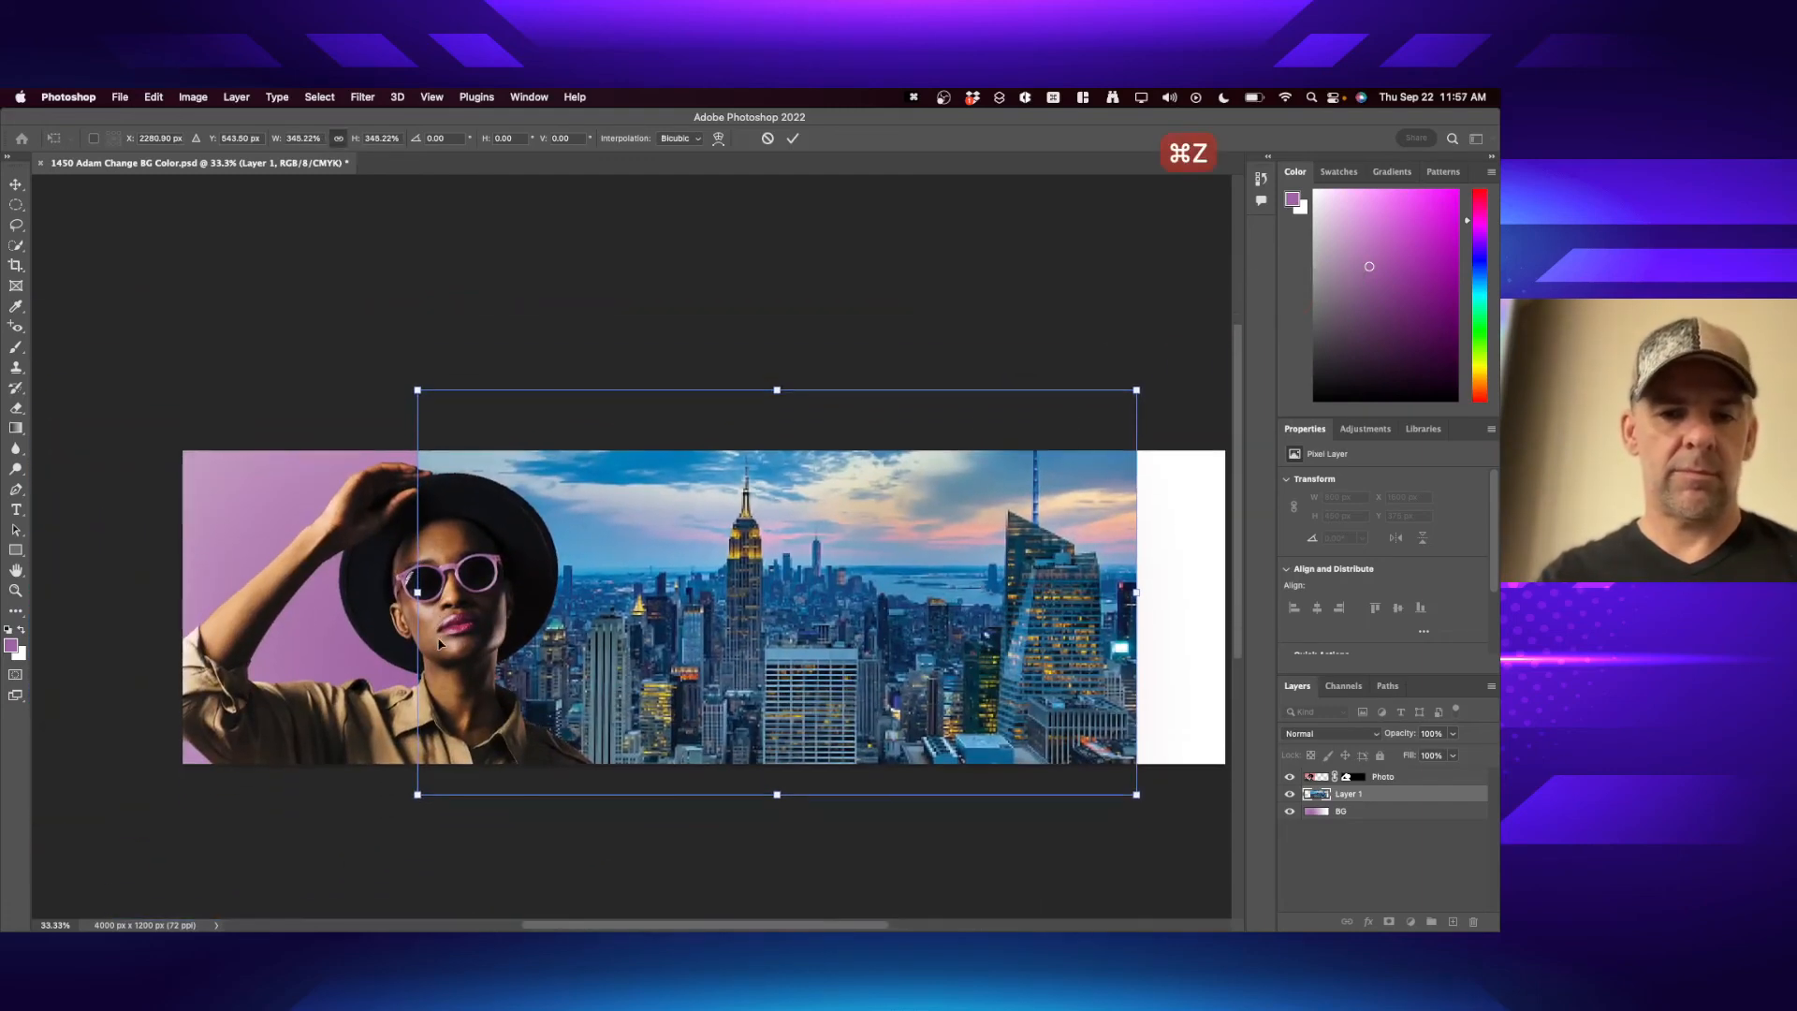
- Enlarge the skyline further to about 4064 by 2288 px so it covers the whole canvas
left_click_drag(417, 794, 149, 908)
left_click_drag(1136, 389, 1224, 339)
key("Return")
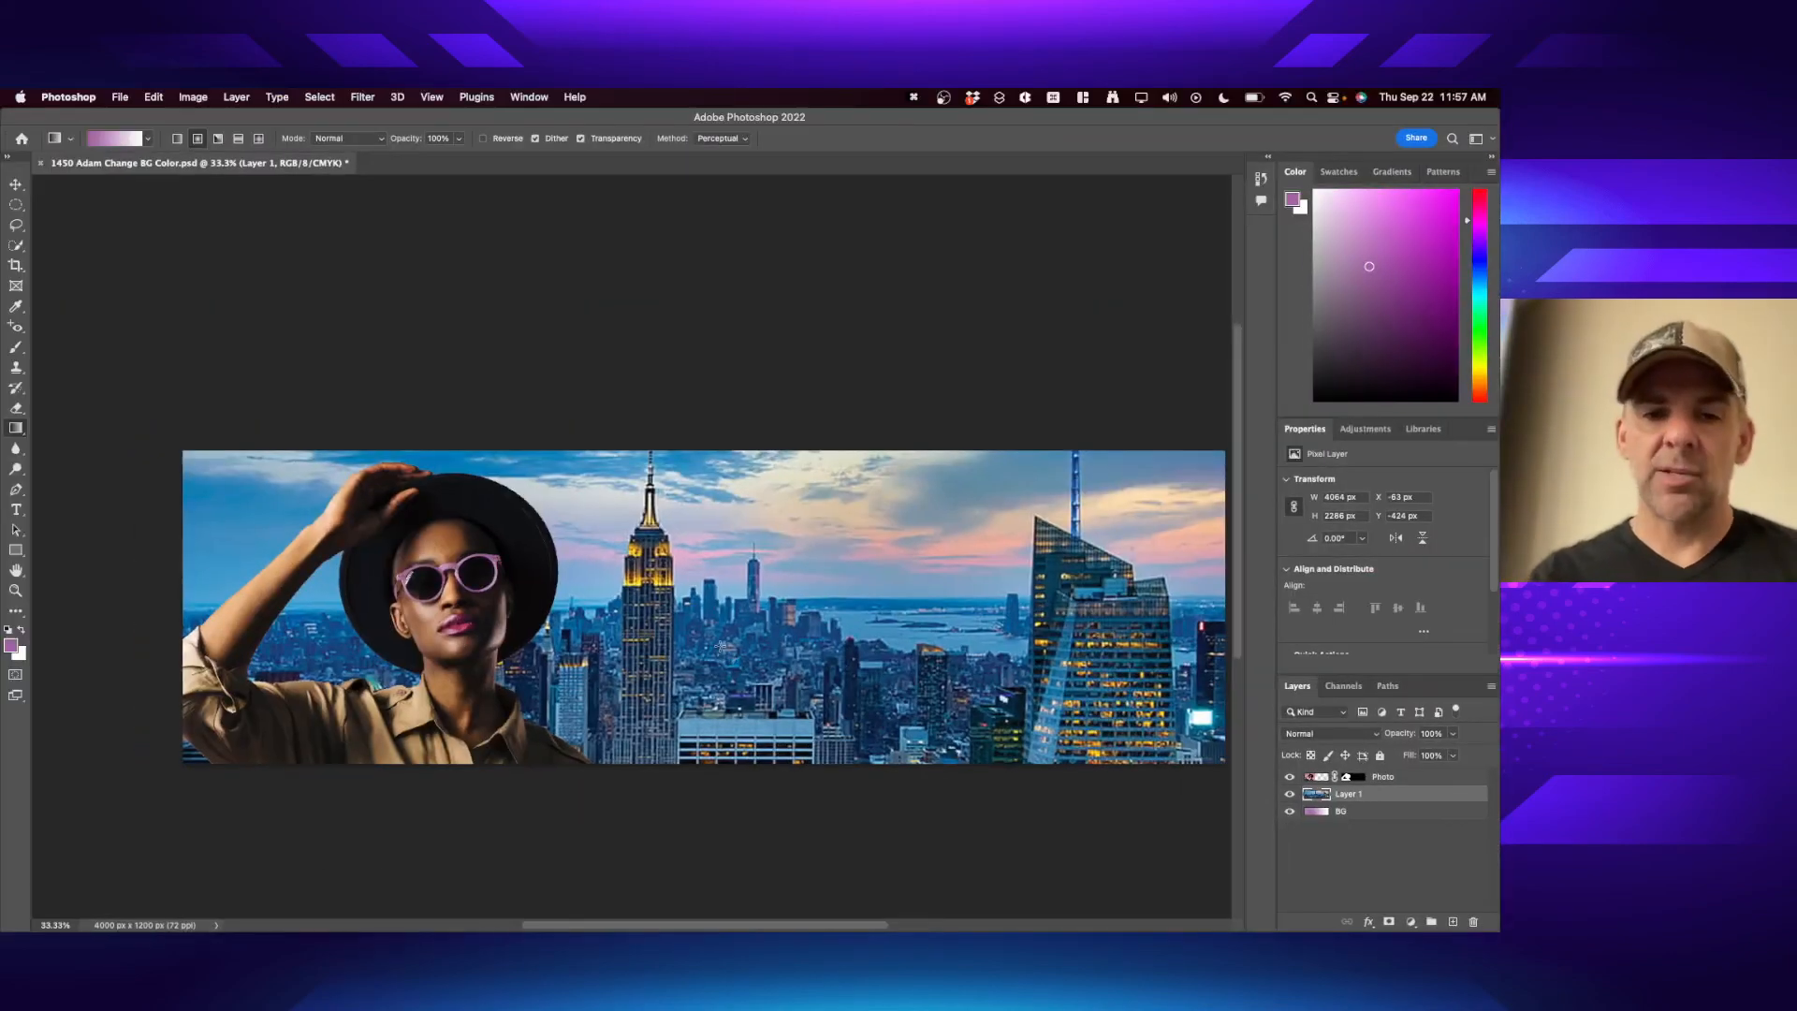
- Undo the skyline placement and switch back to Google Images in Chrome
key("super+z")
key("super+Tab")
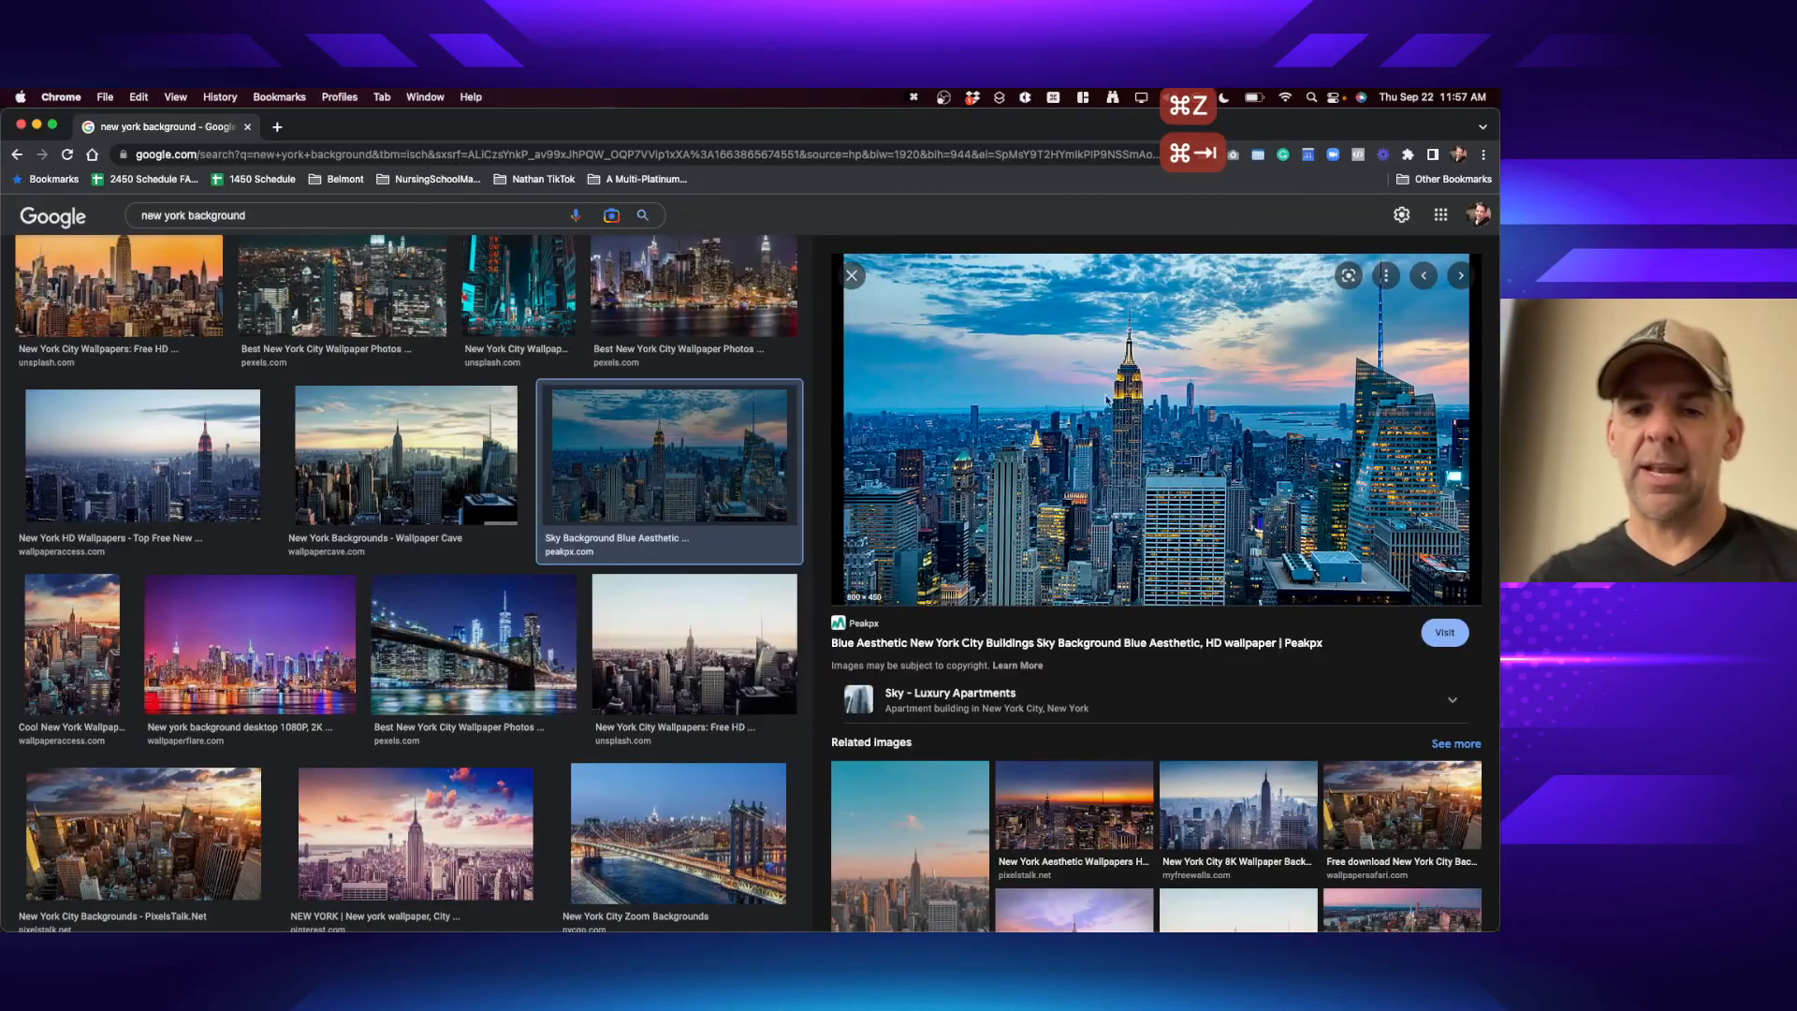
- Filter the "new york background" image results to Large size and preview the WallpaperAccess dusk skyline
scroll(336, 312, "up", 3)
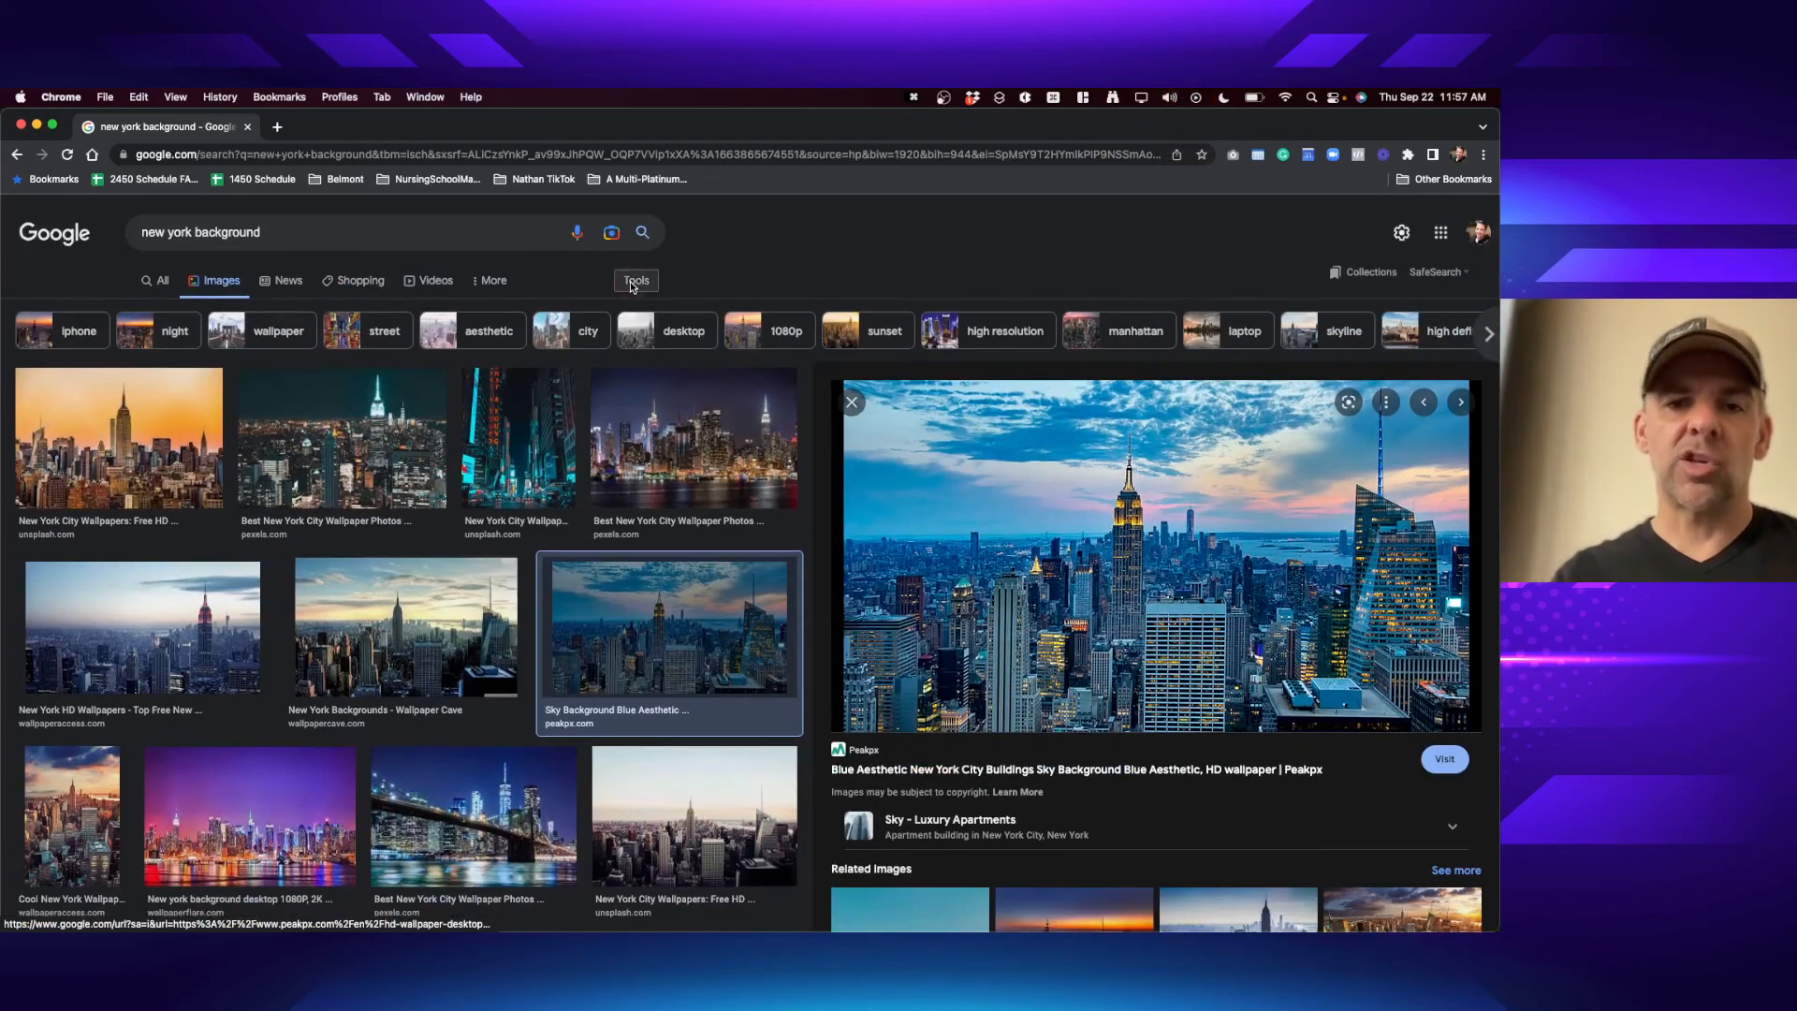
left_click(634, 282)
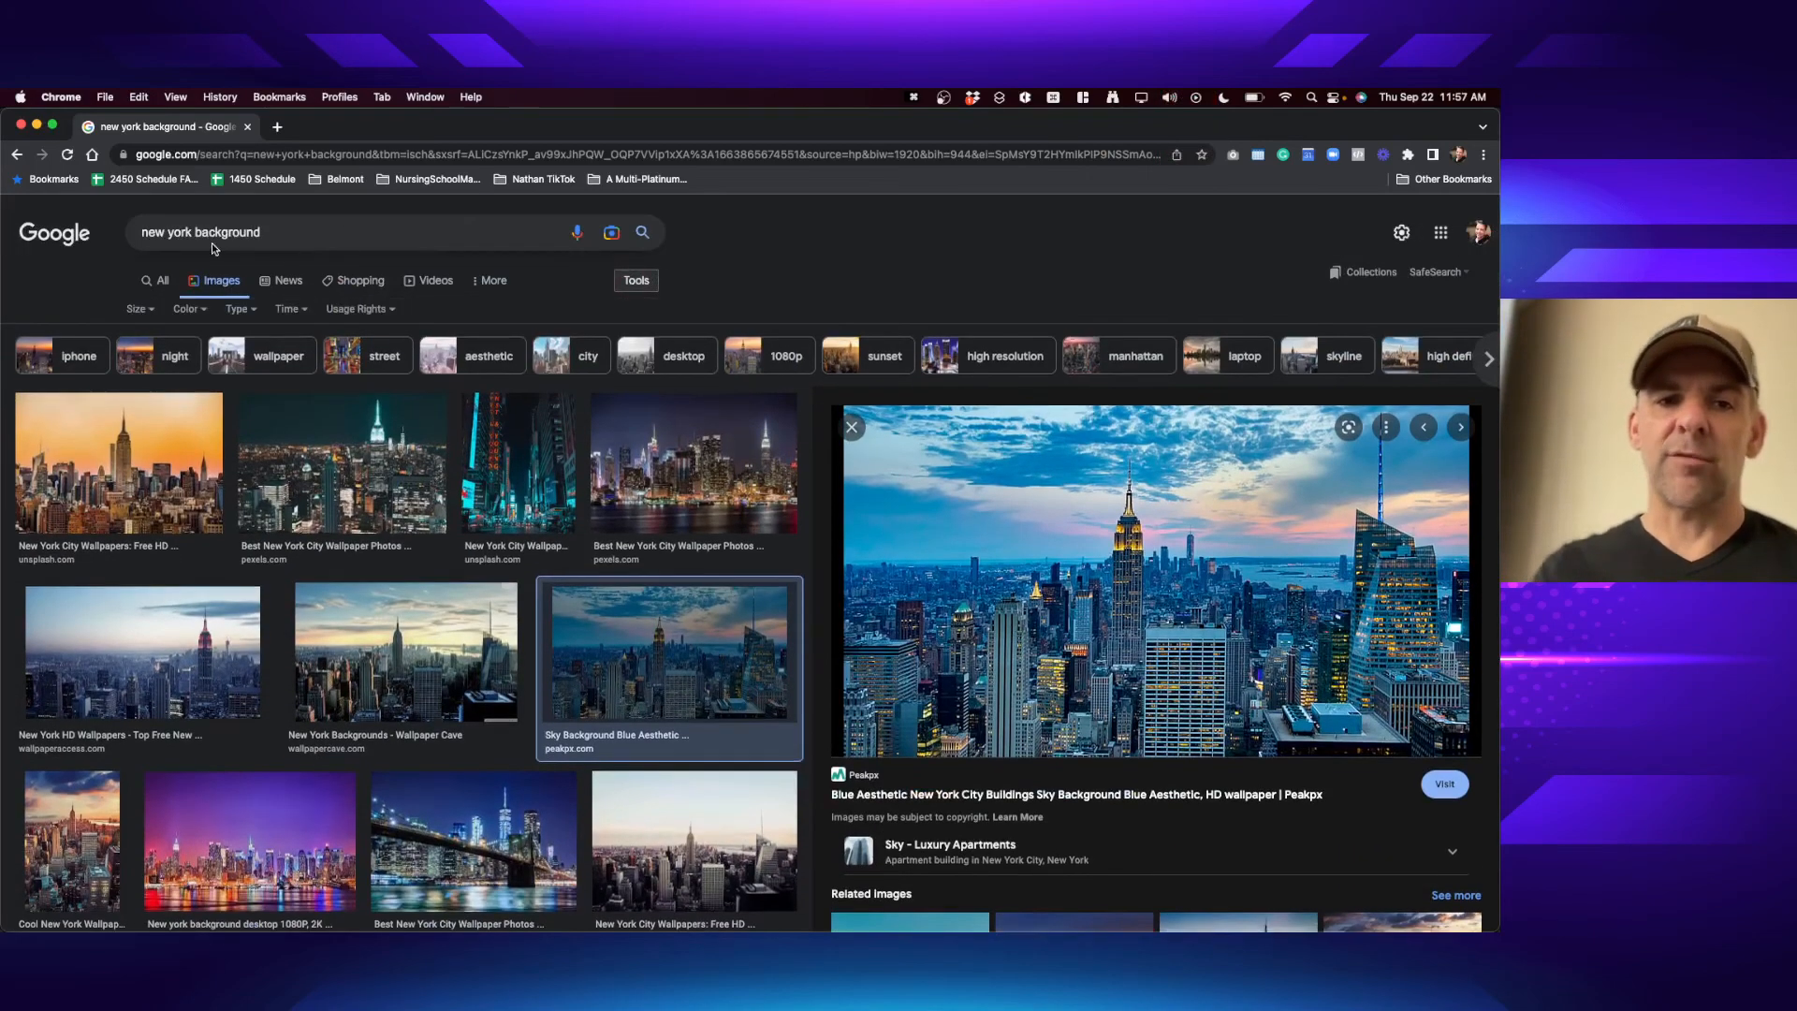
left_click(635, 281)
left_click(635, 282)
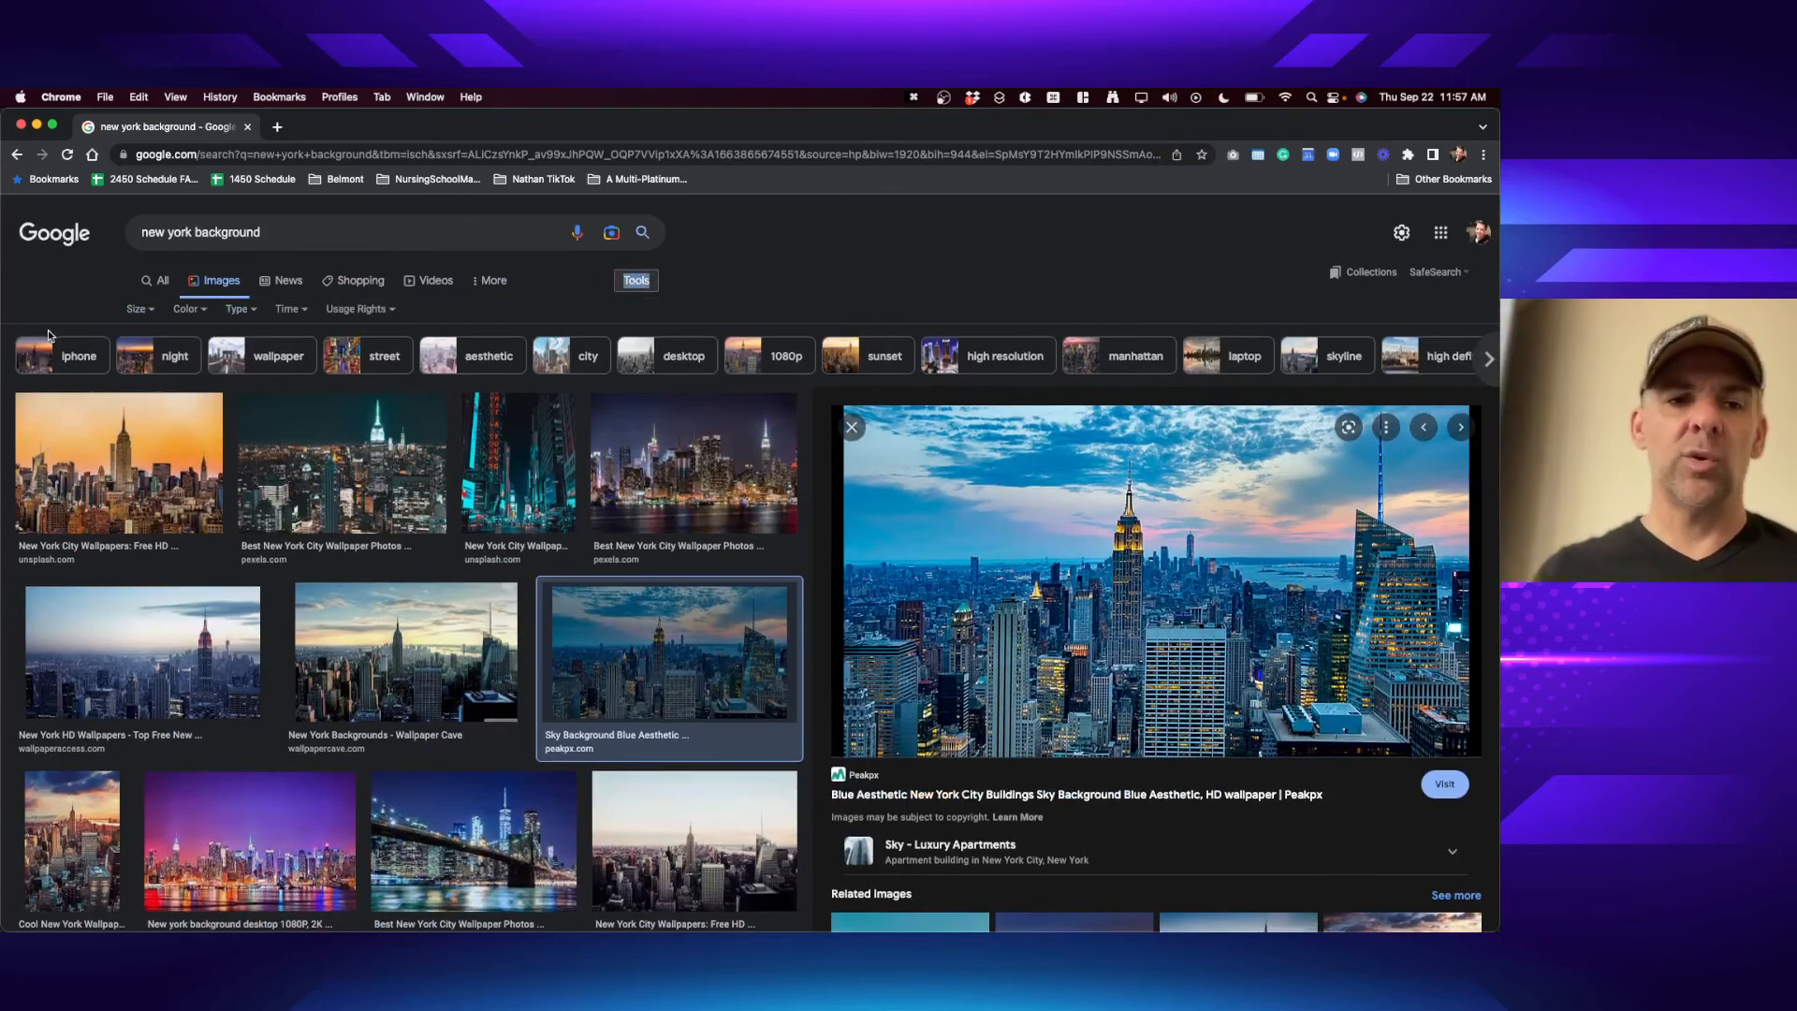
left_click(137, 312)
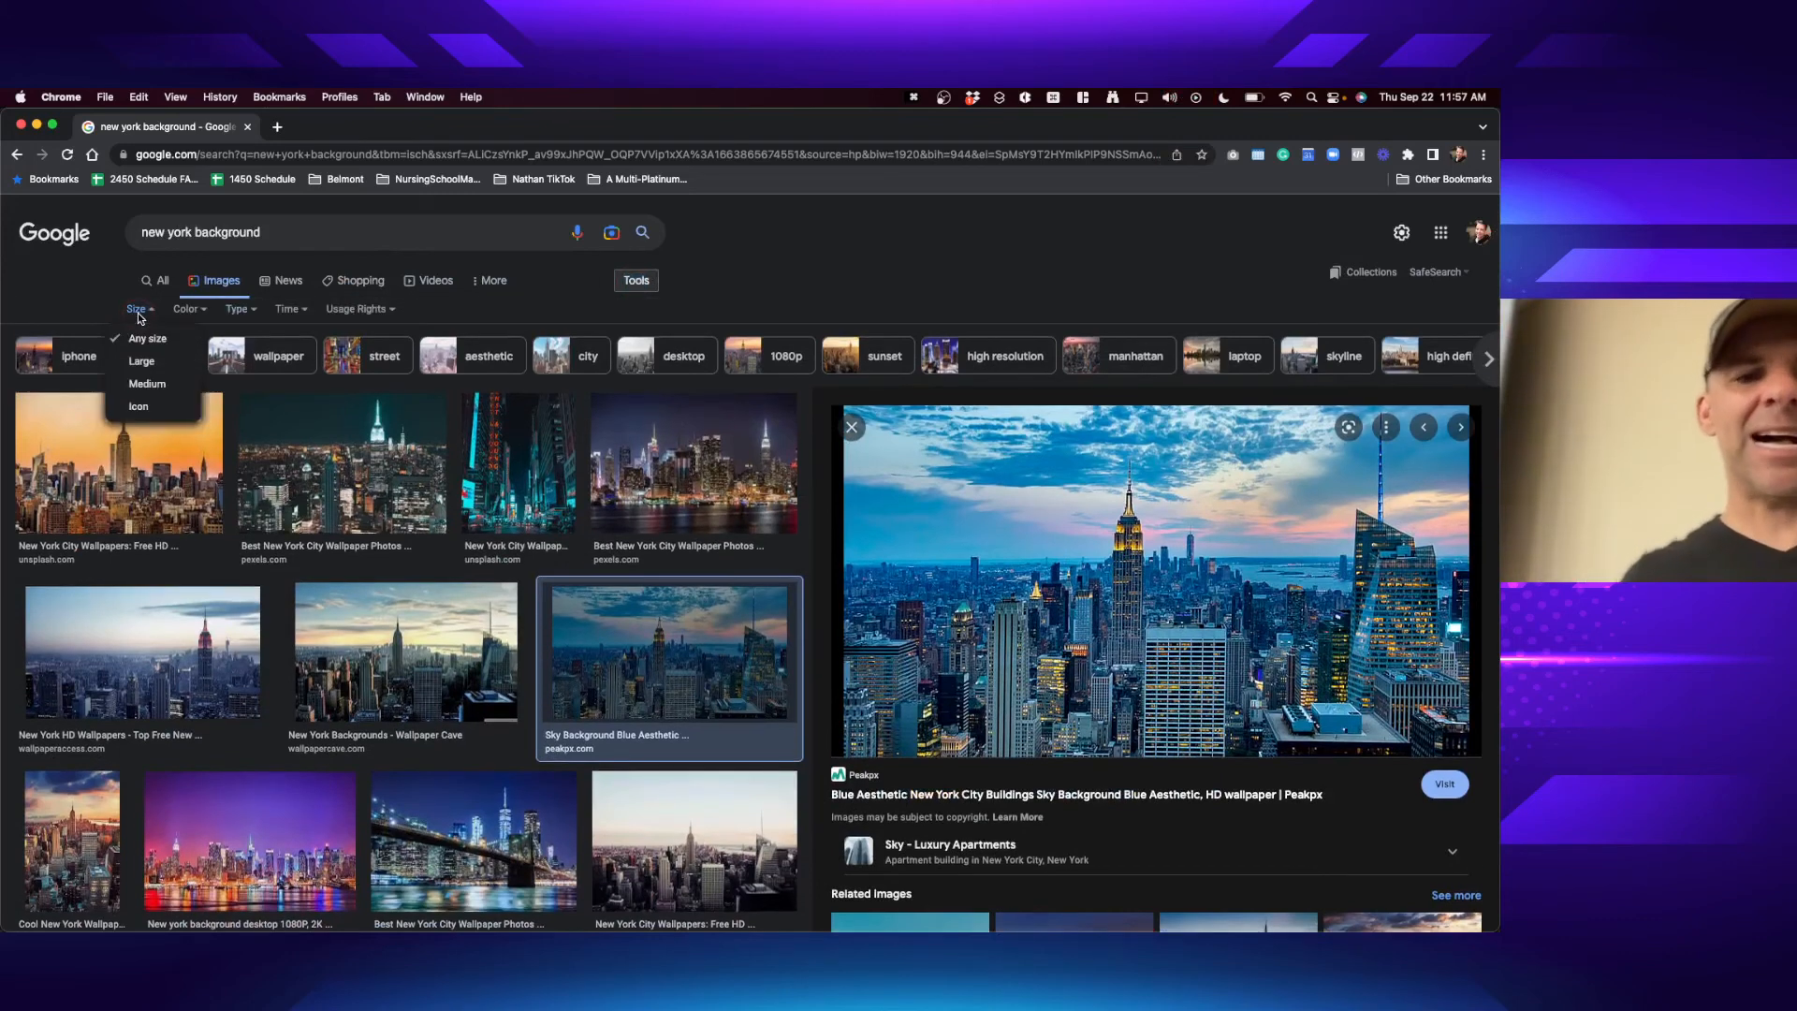
left_click(137, 365)
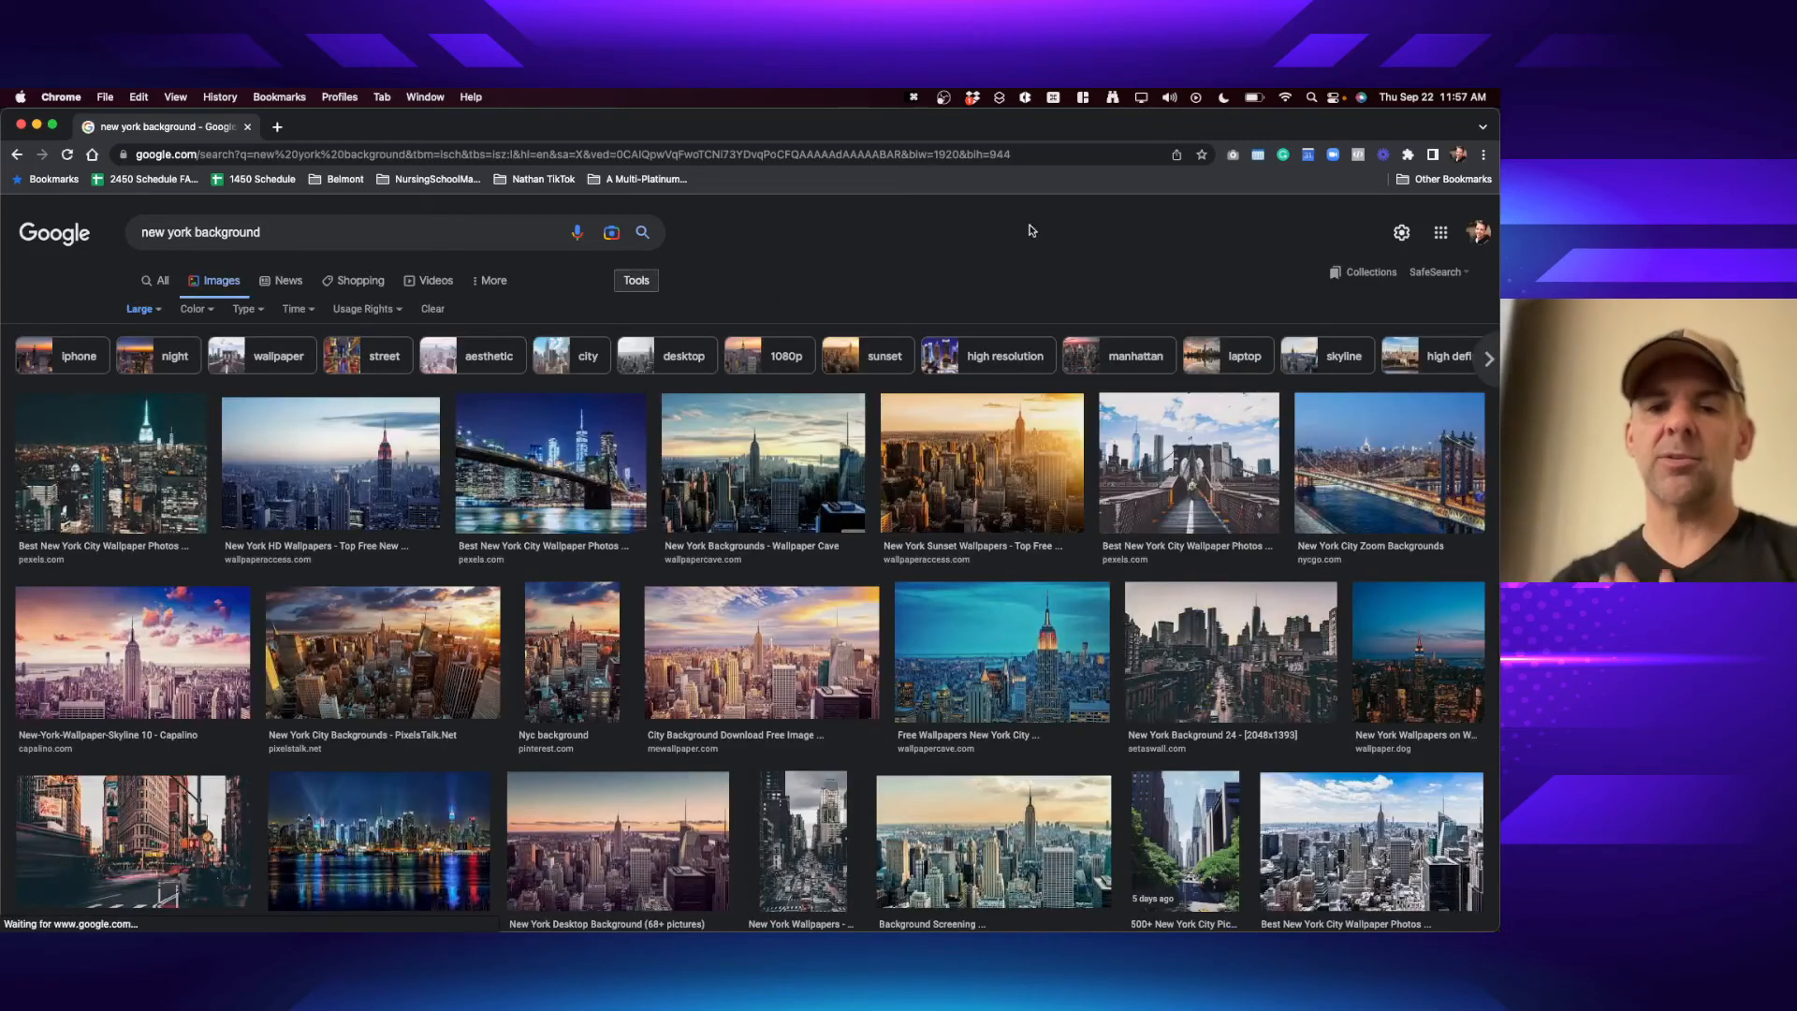
left_click(333, 449)
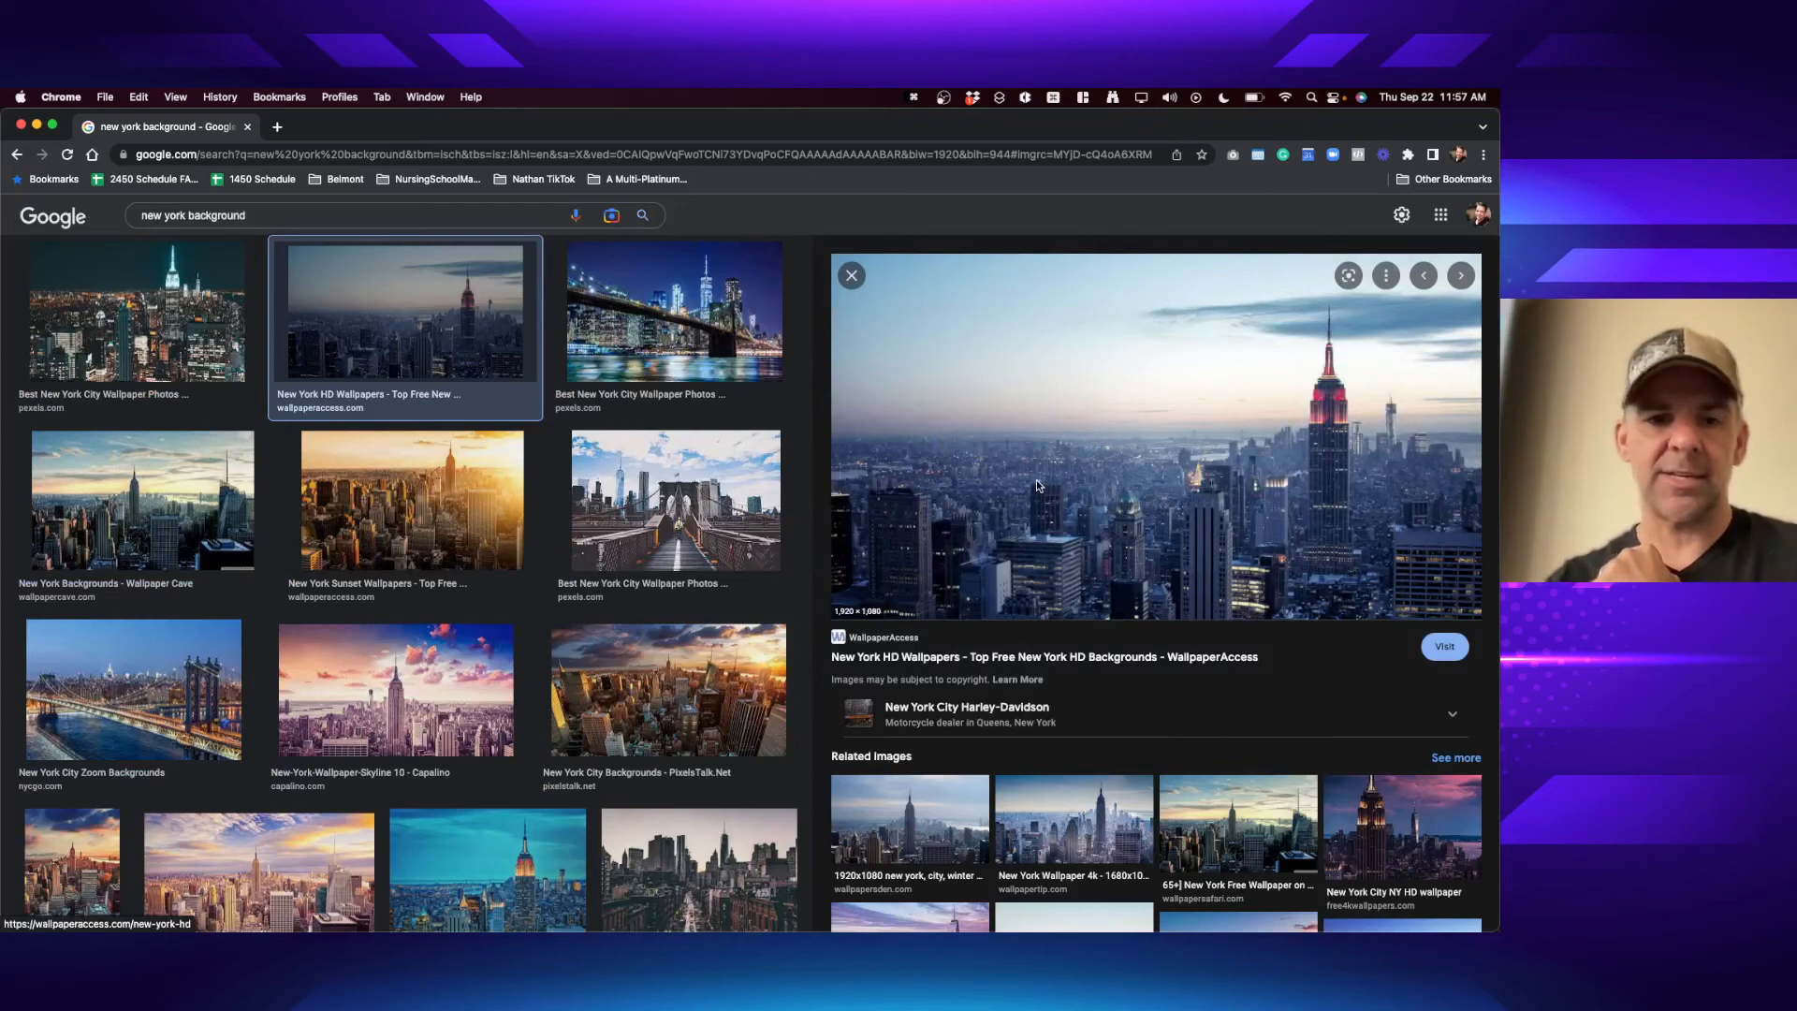
- Search Google Images for "new york street background" and browse the results
left_click(191, 217)
type("street")
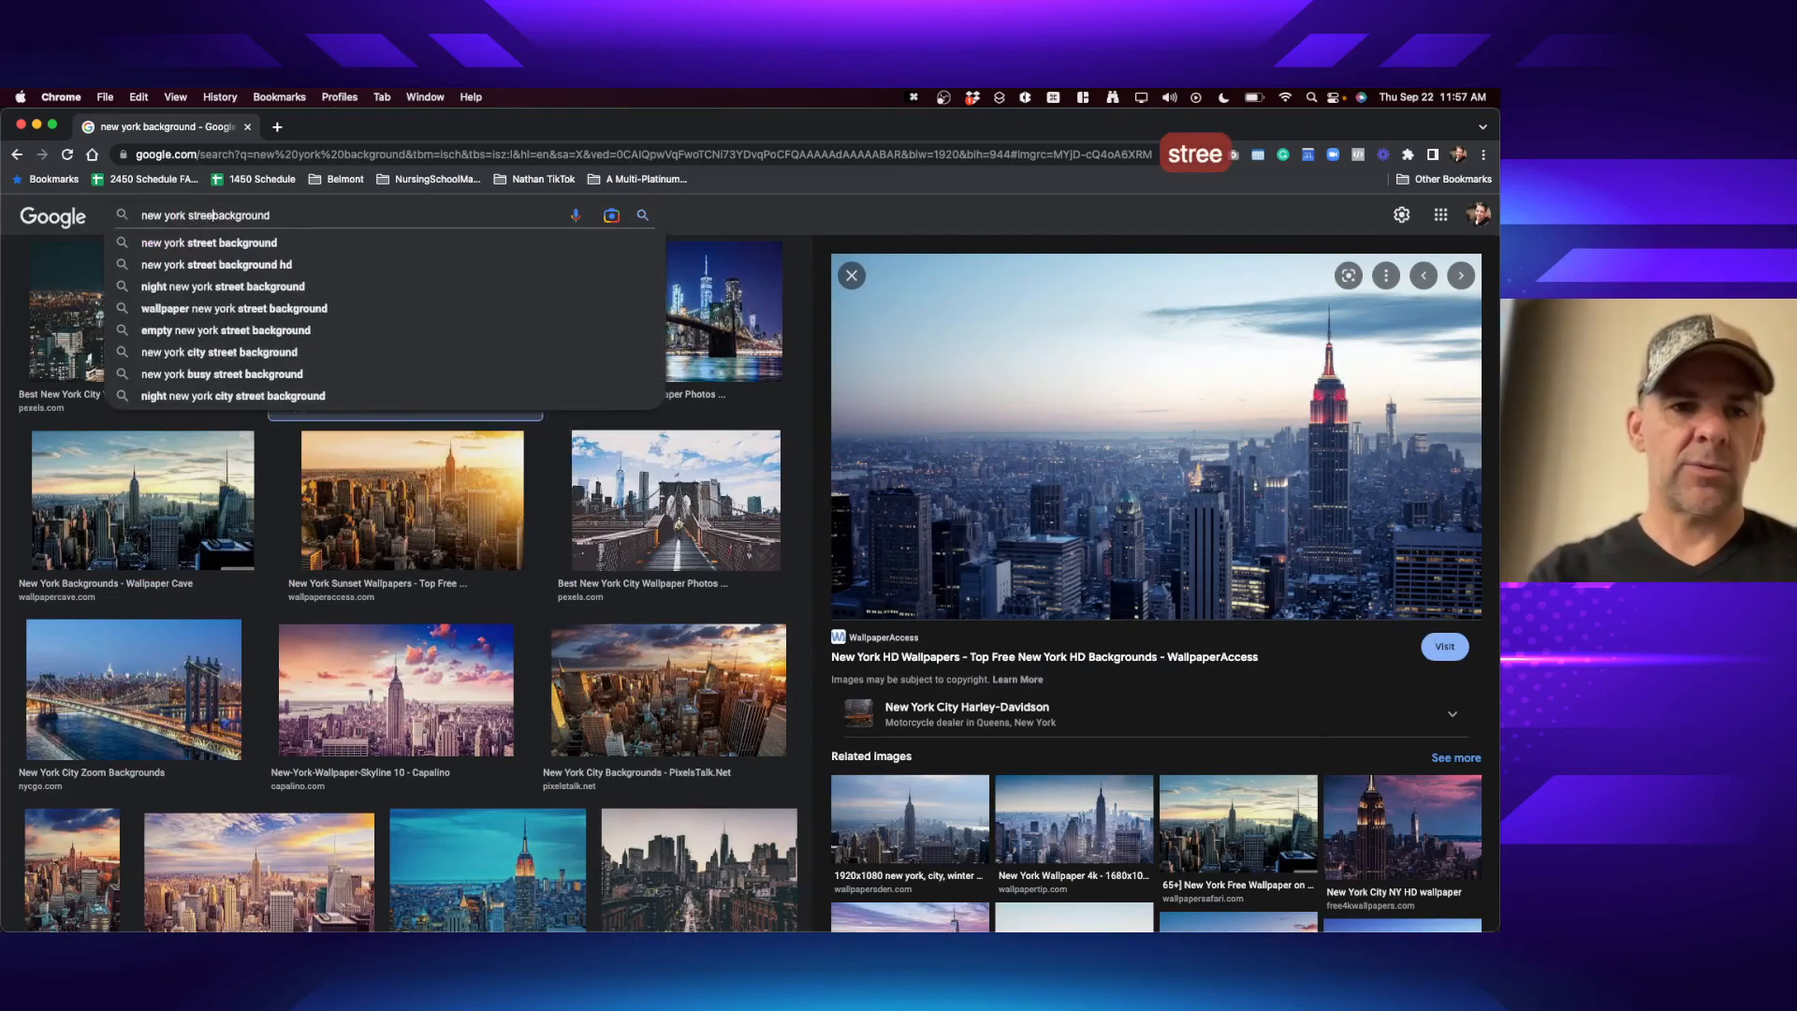
key("Return")
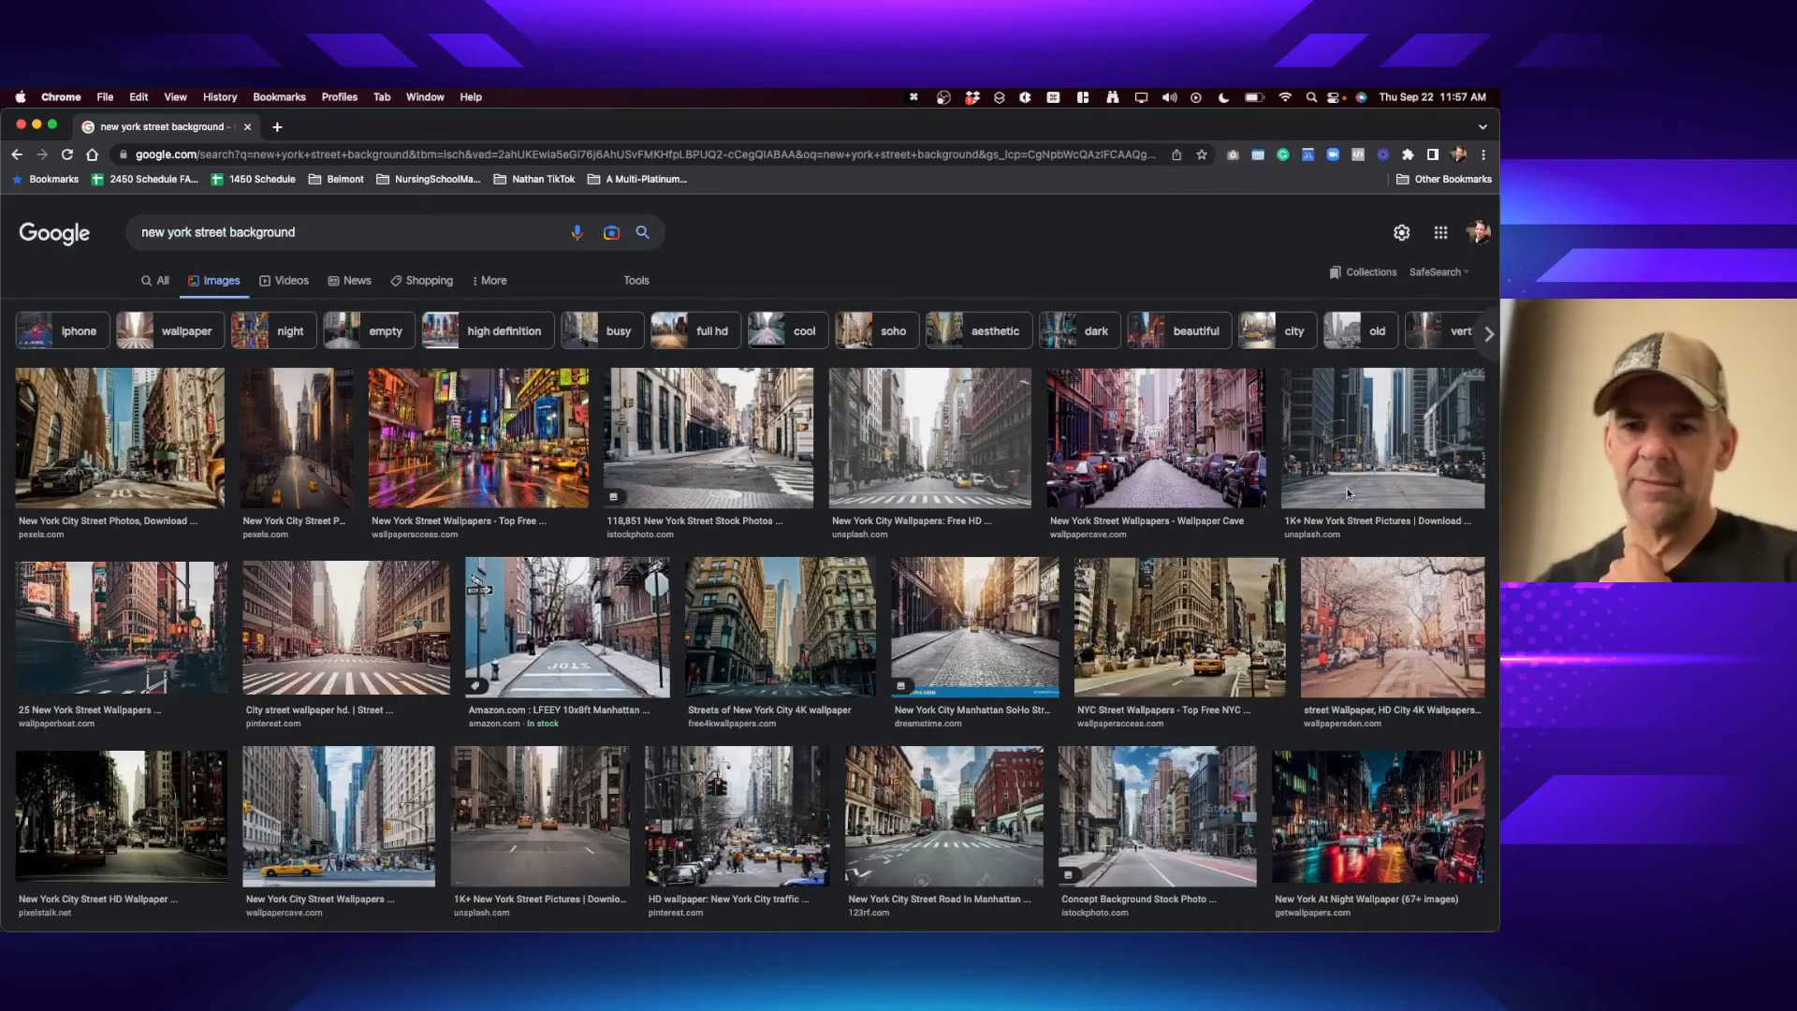
scroll(975, 711, "down", 2)
scroll(974, 711, "down", 5)
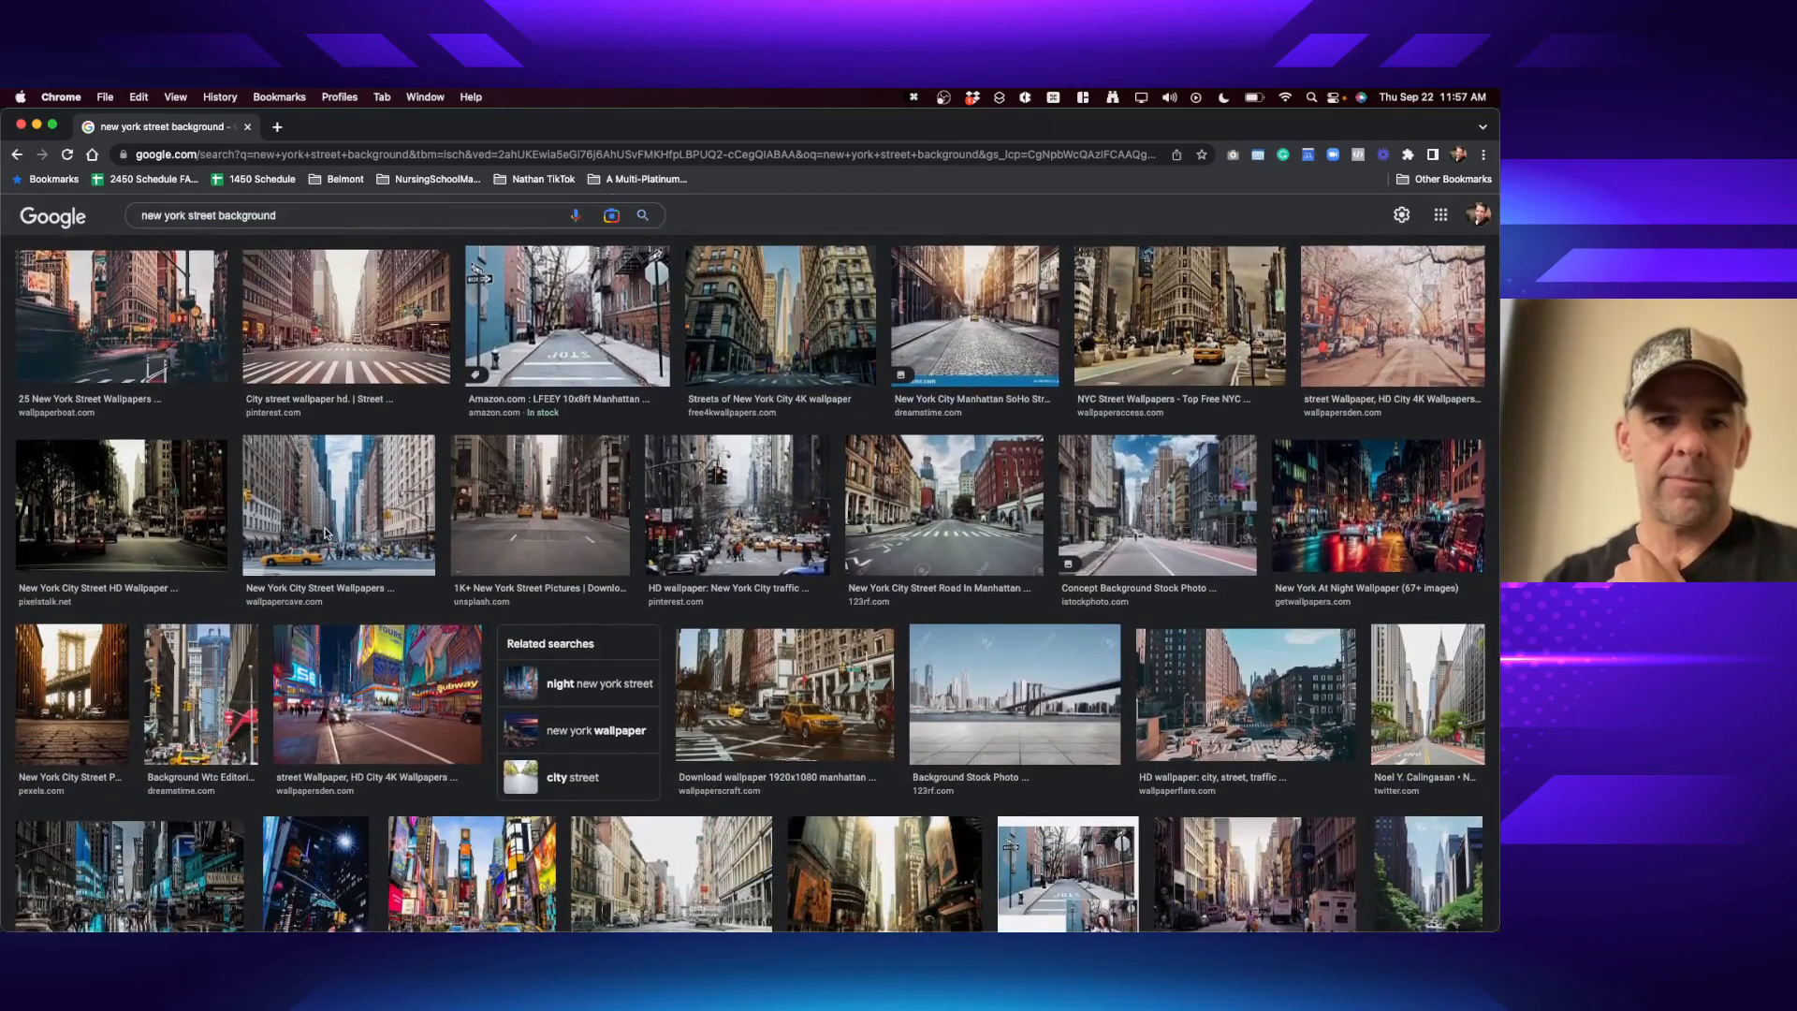
- Copy the Wallpaper Cave New York street photo with the yellow taxi and paste it above the BG layer in Photoshop
left_click(327, 534)
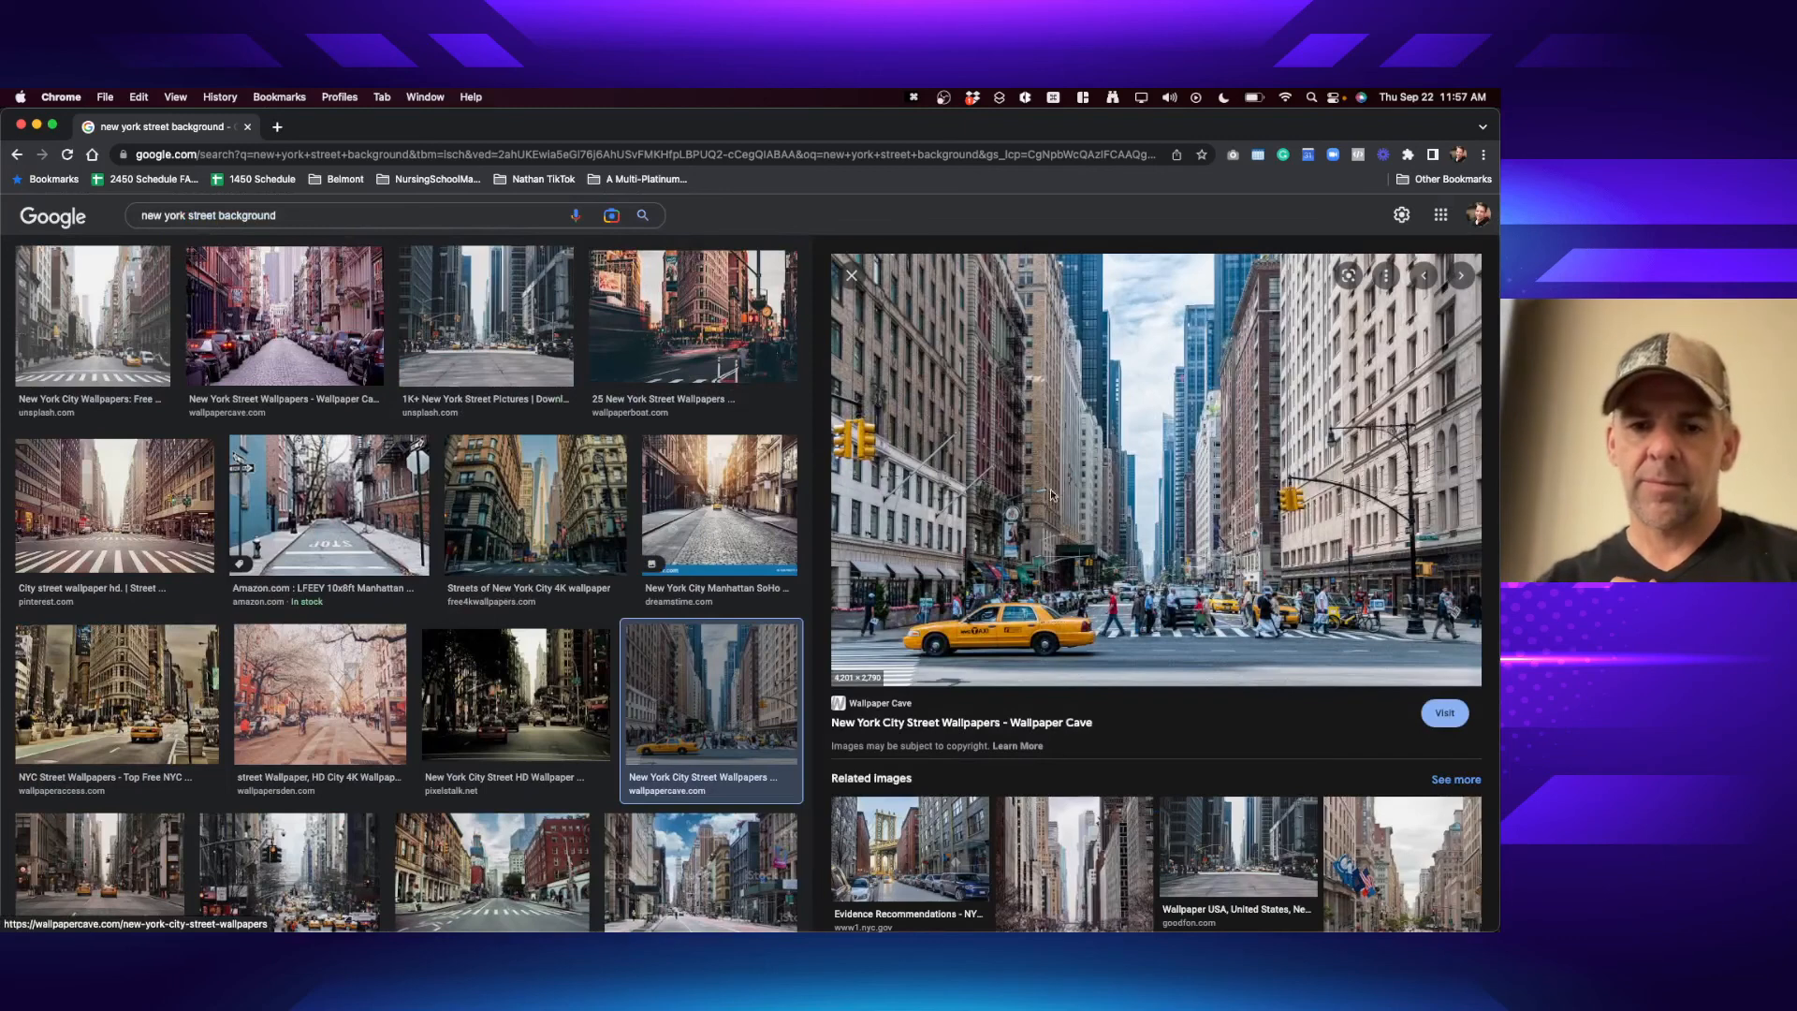
right_click(1117, 493)
left_click(1222, 661)
key("super+Tab")
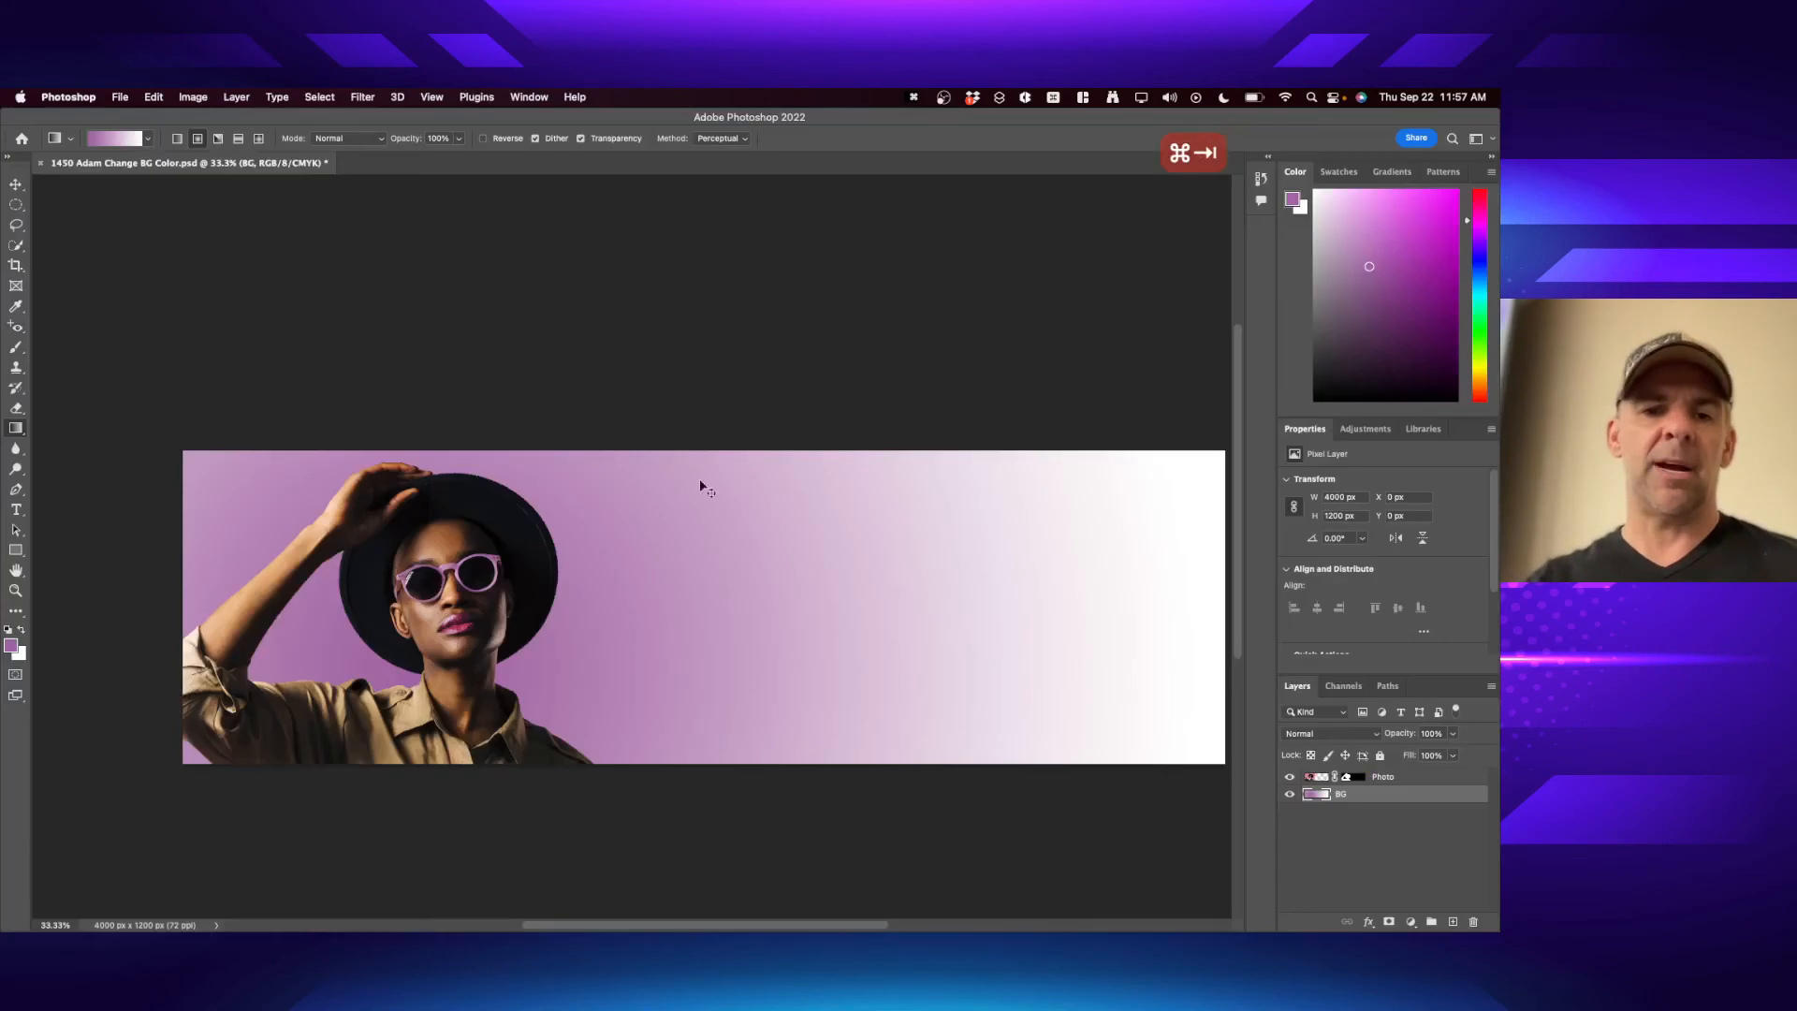
key("super+v")
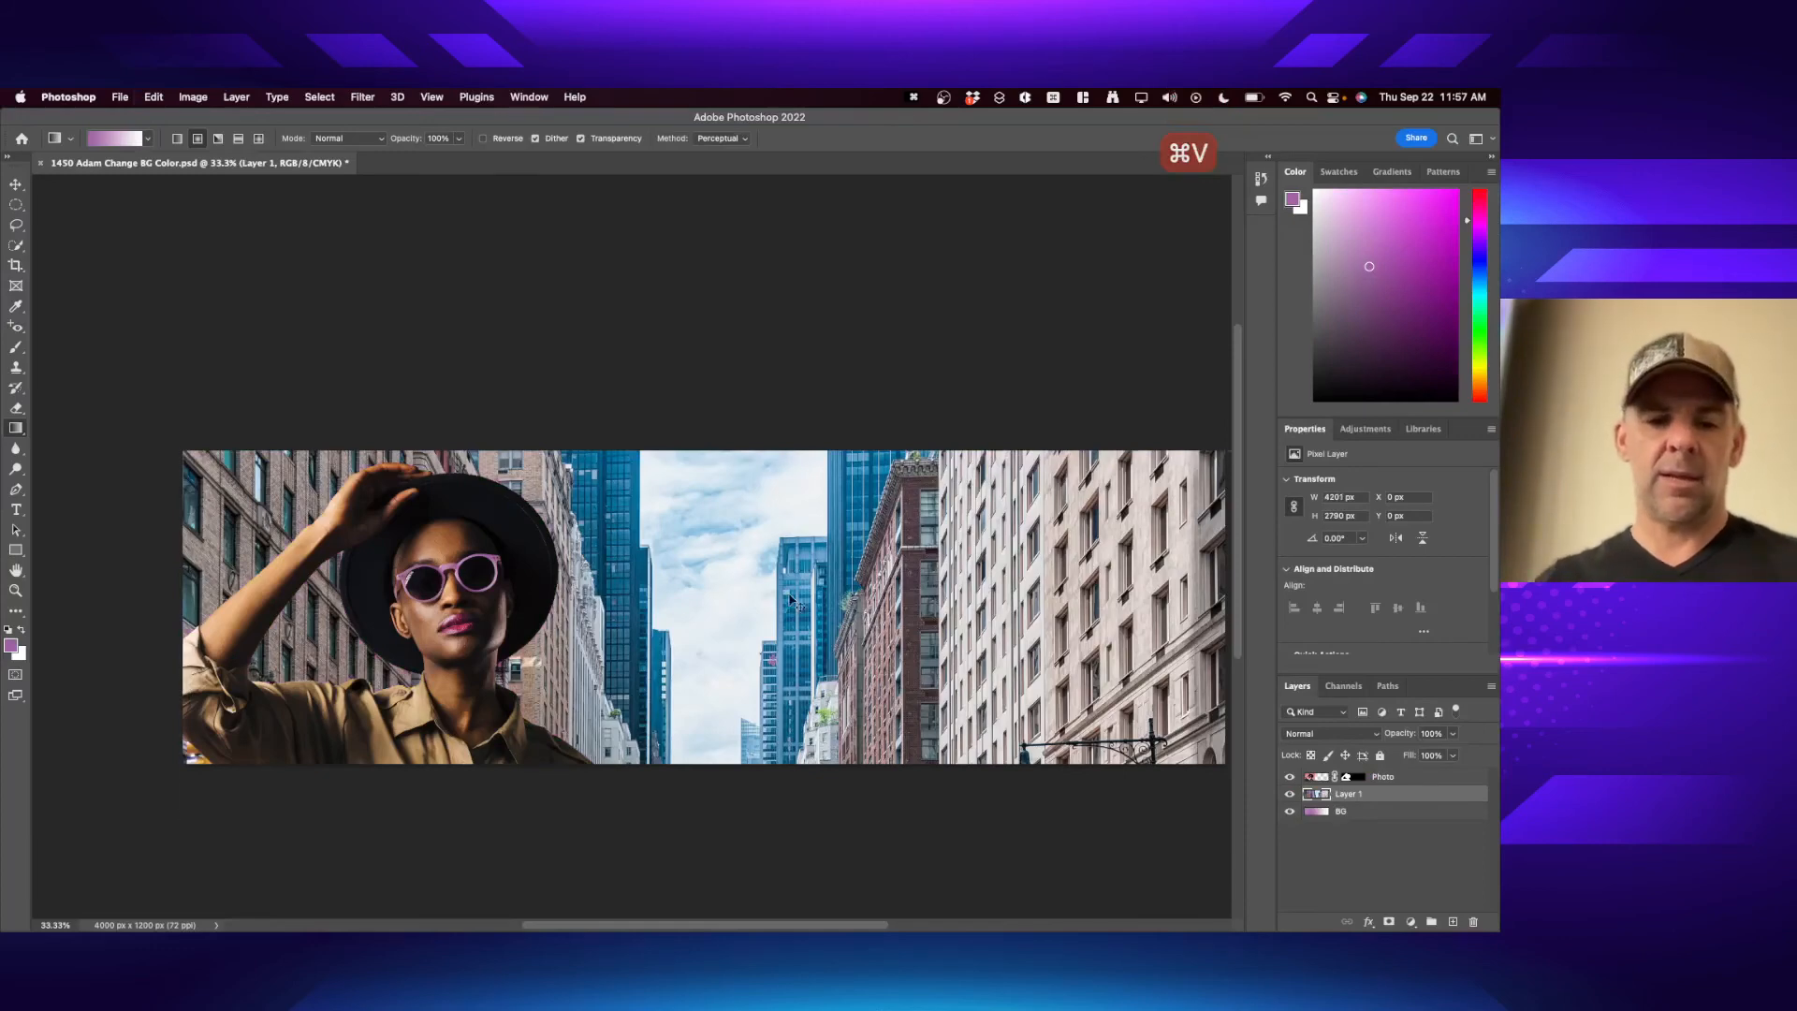
- Reposition the pasted street photo to about X -150 px, Y -1143 px so the traffic and pedestrians fall within the canvas
key("super+t")
left_click_drag(606, 580, 566, 278)
key("Return")
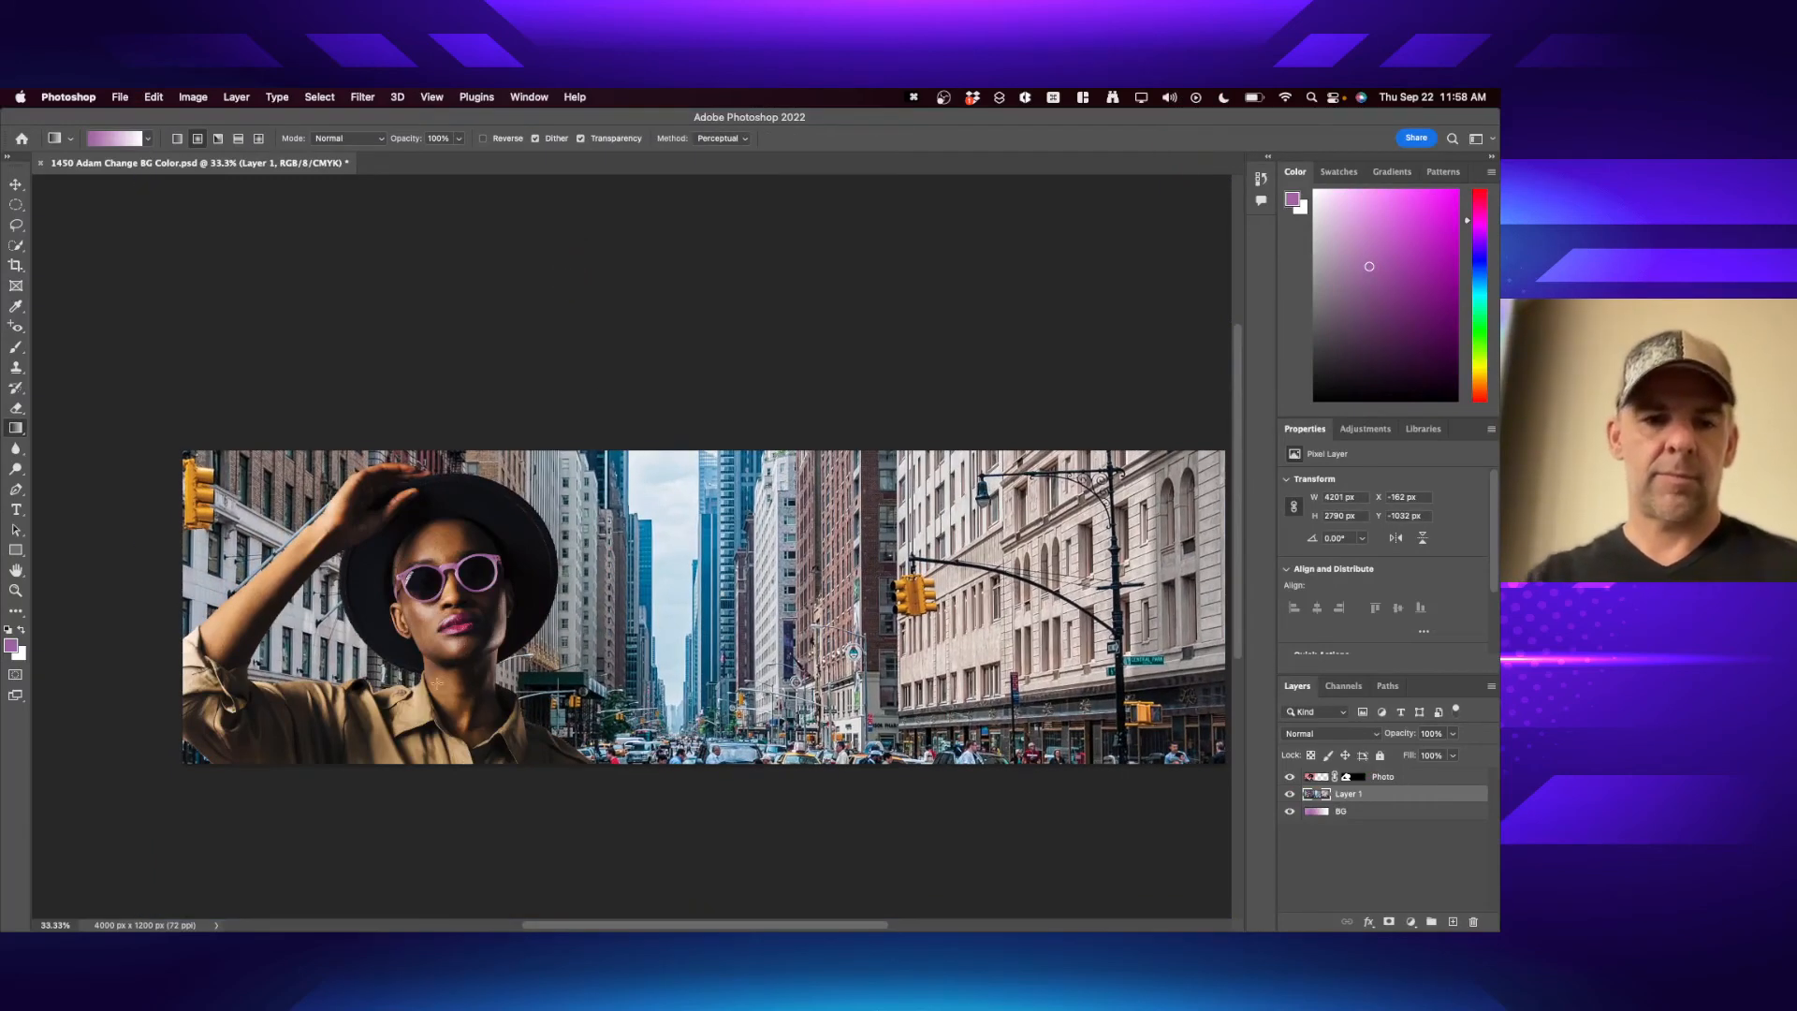
key("v")
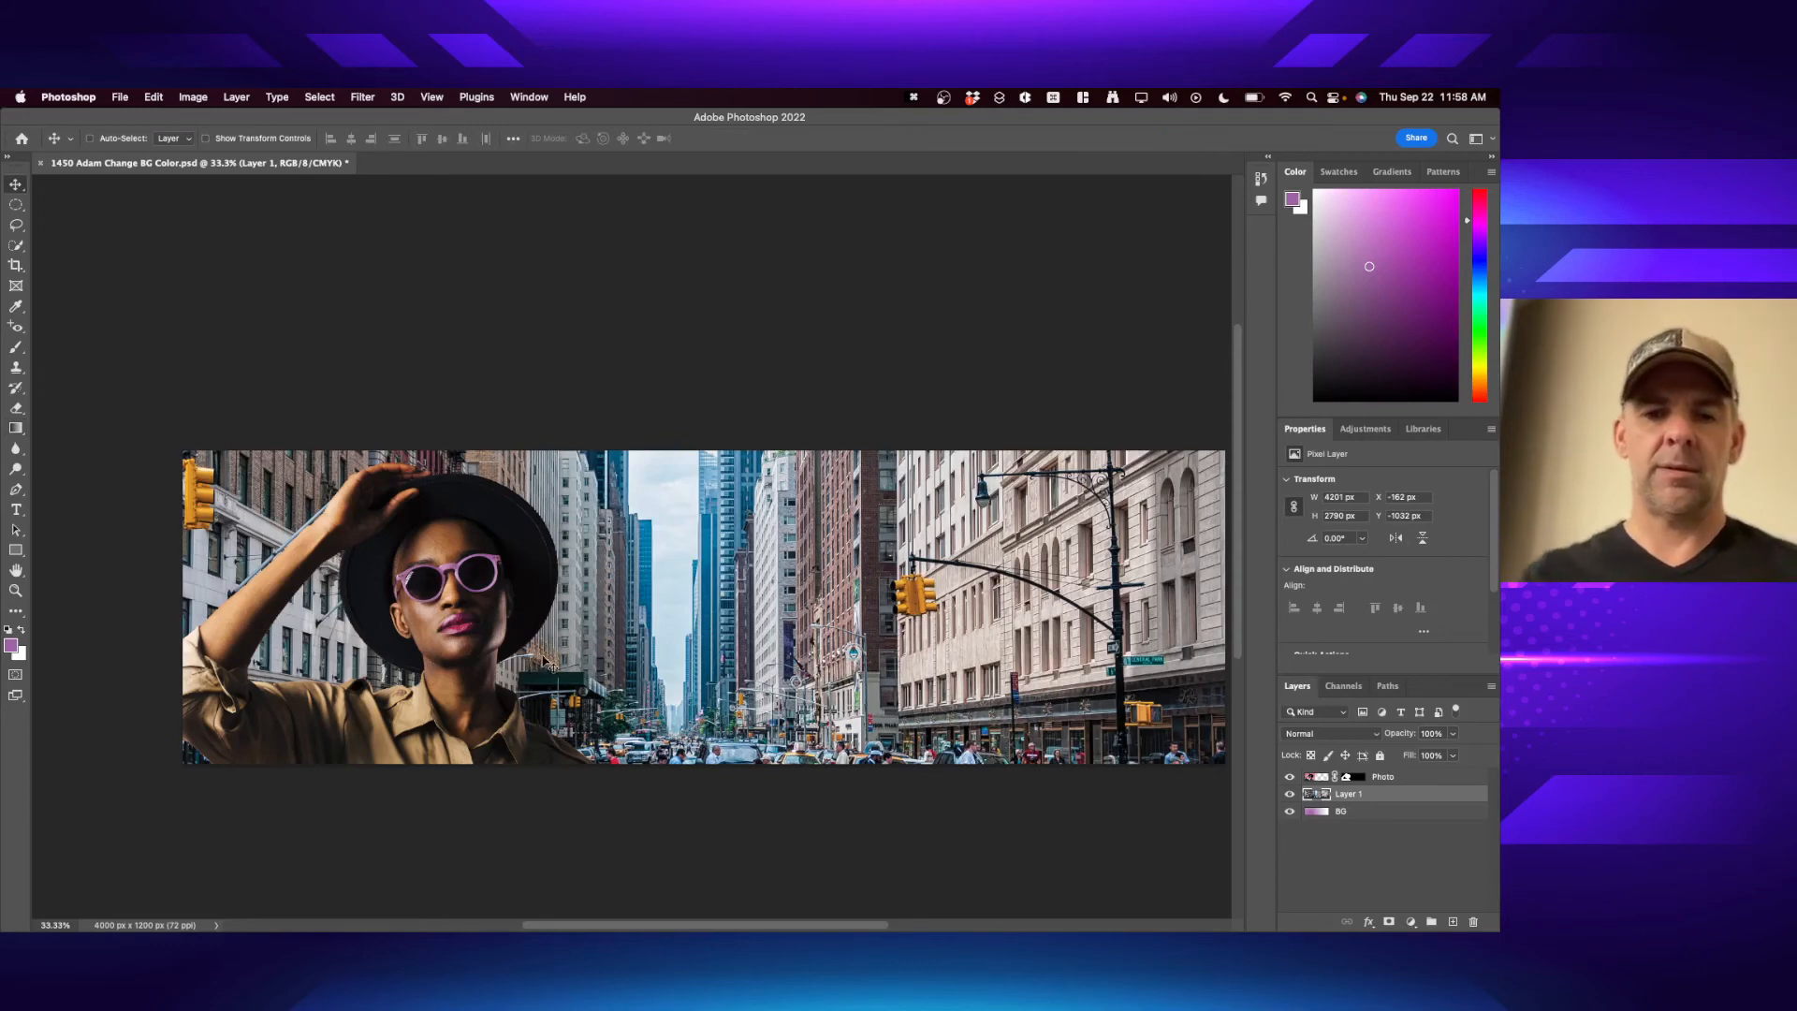
left_click_drag(881, 689, 885, 657)
key("Return")
- Switch to Google Images in Chrome and copy the Wallpapersden night photo of Times Square with the Subway sign
key("super+Tab")
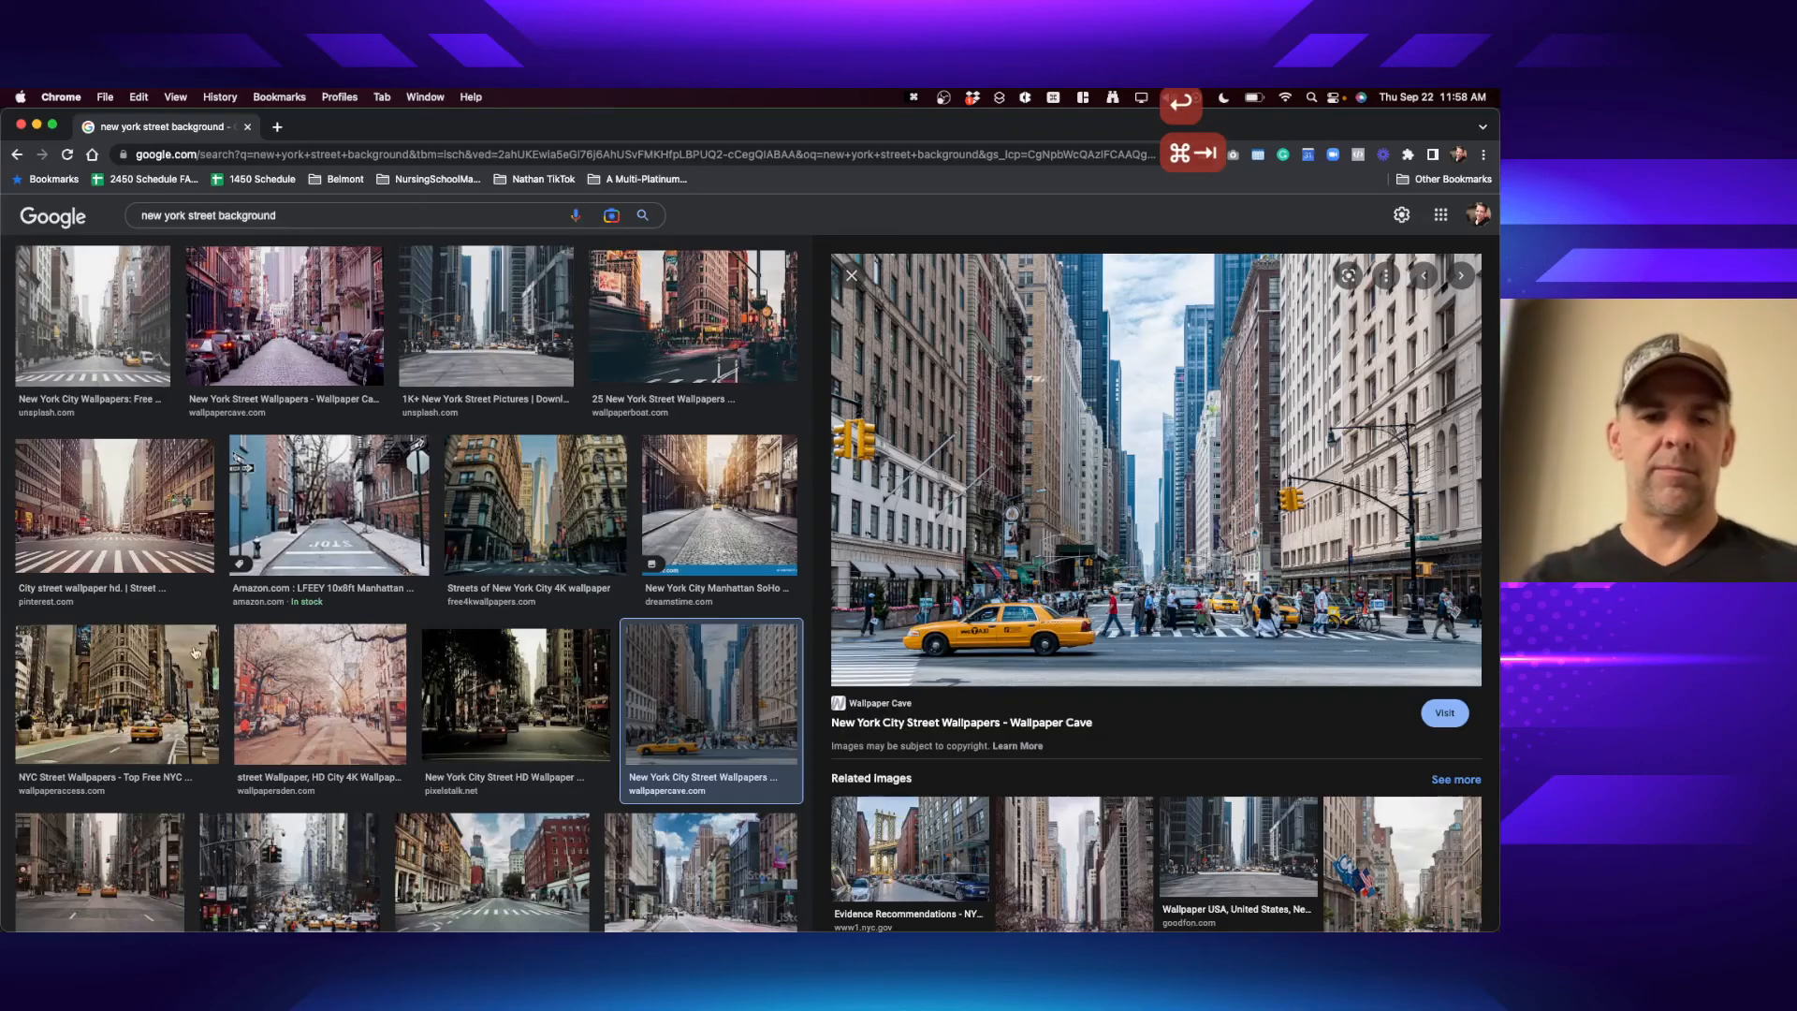
scroll(646, 733, "down", 5)
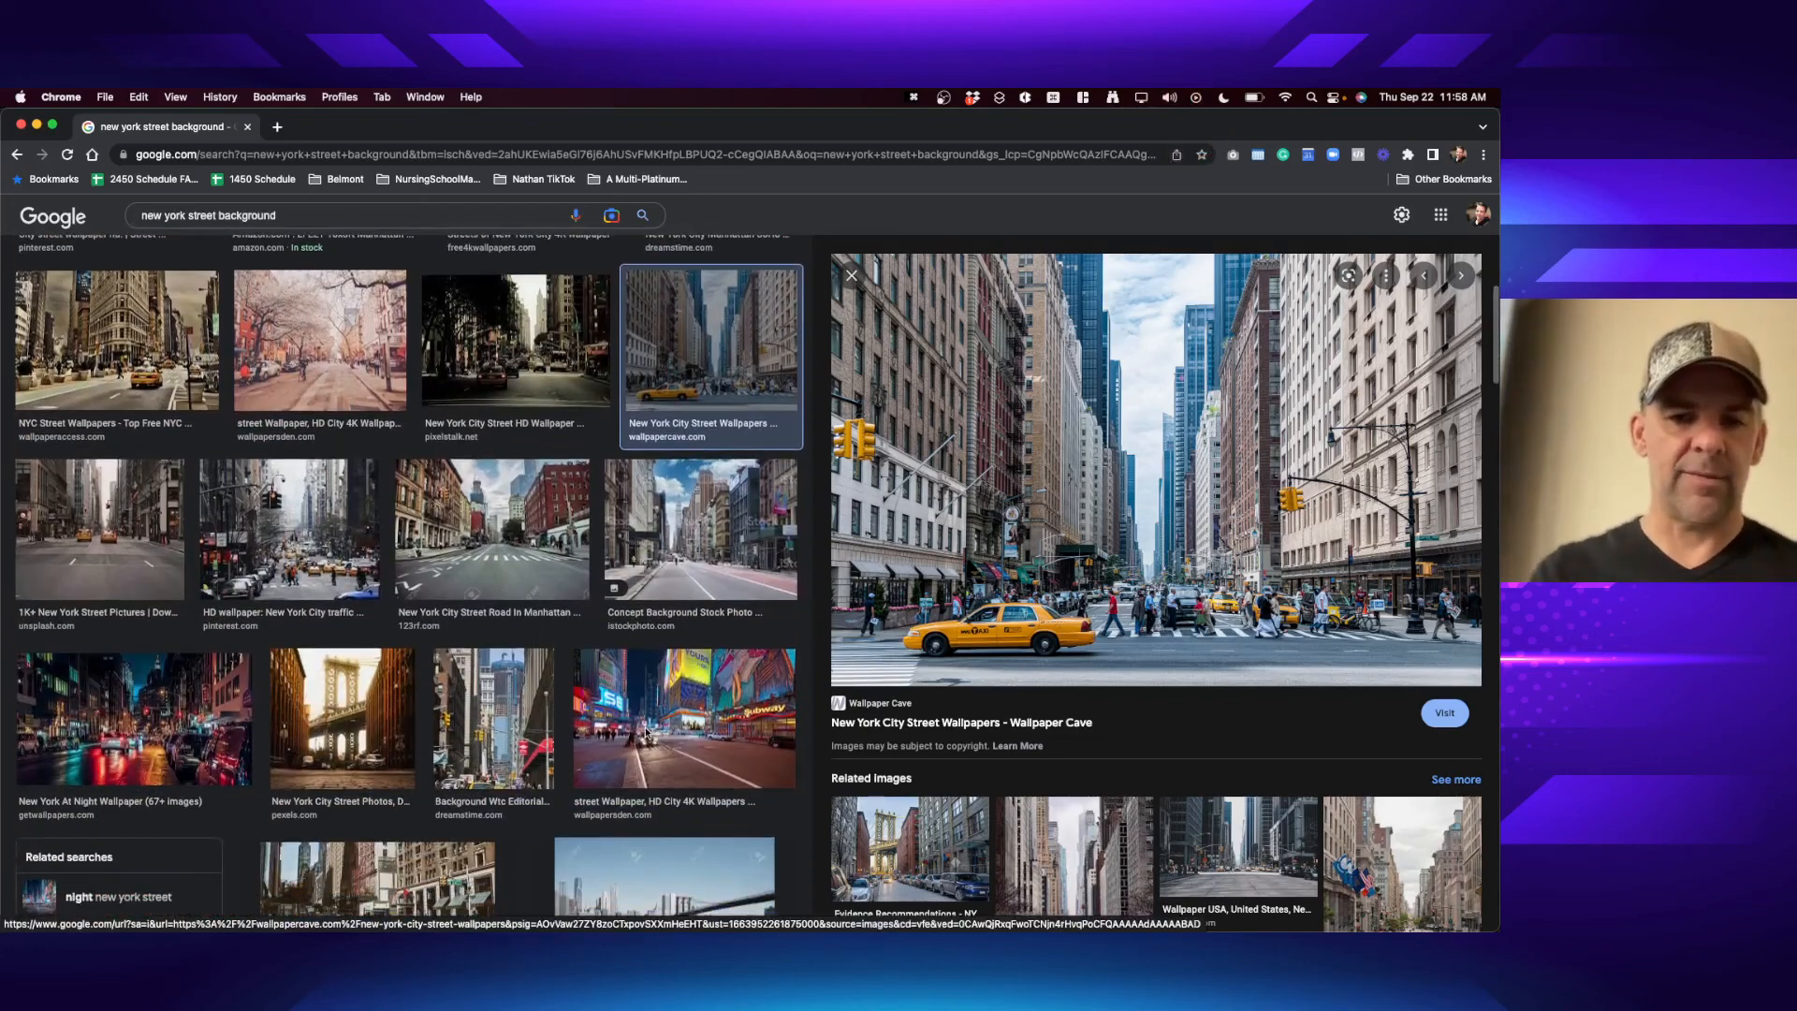
left_click(646, 733)
right_click(1054, 485)
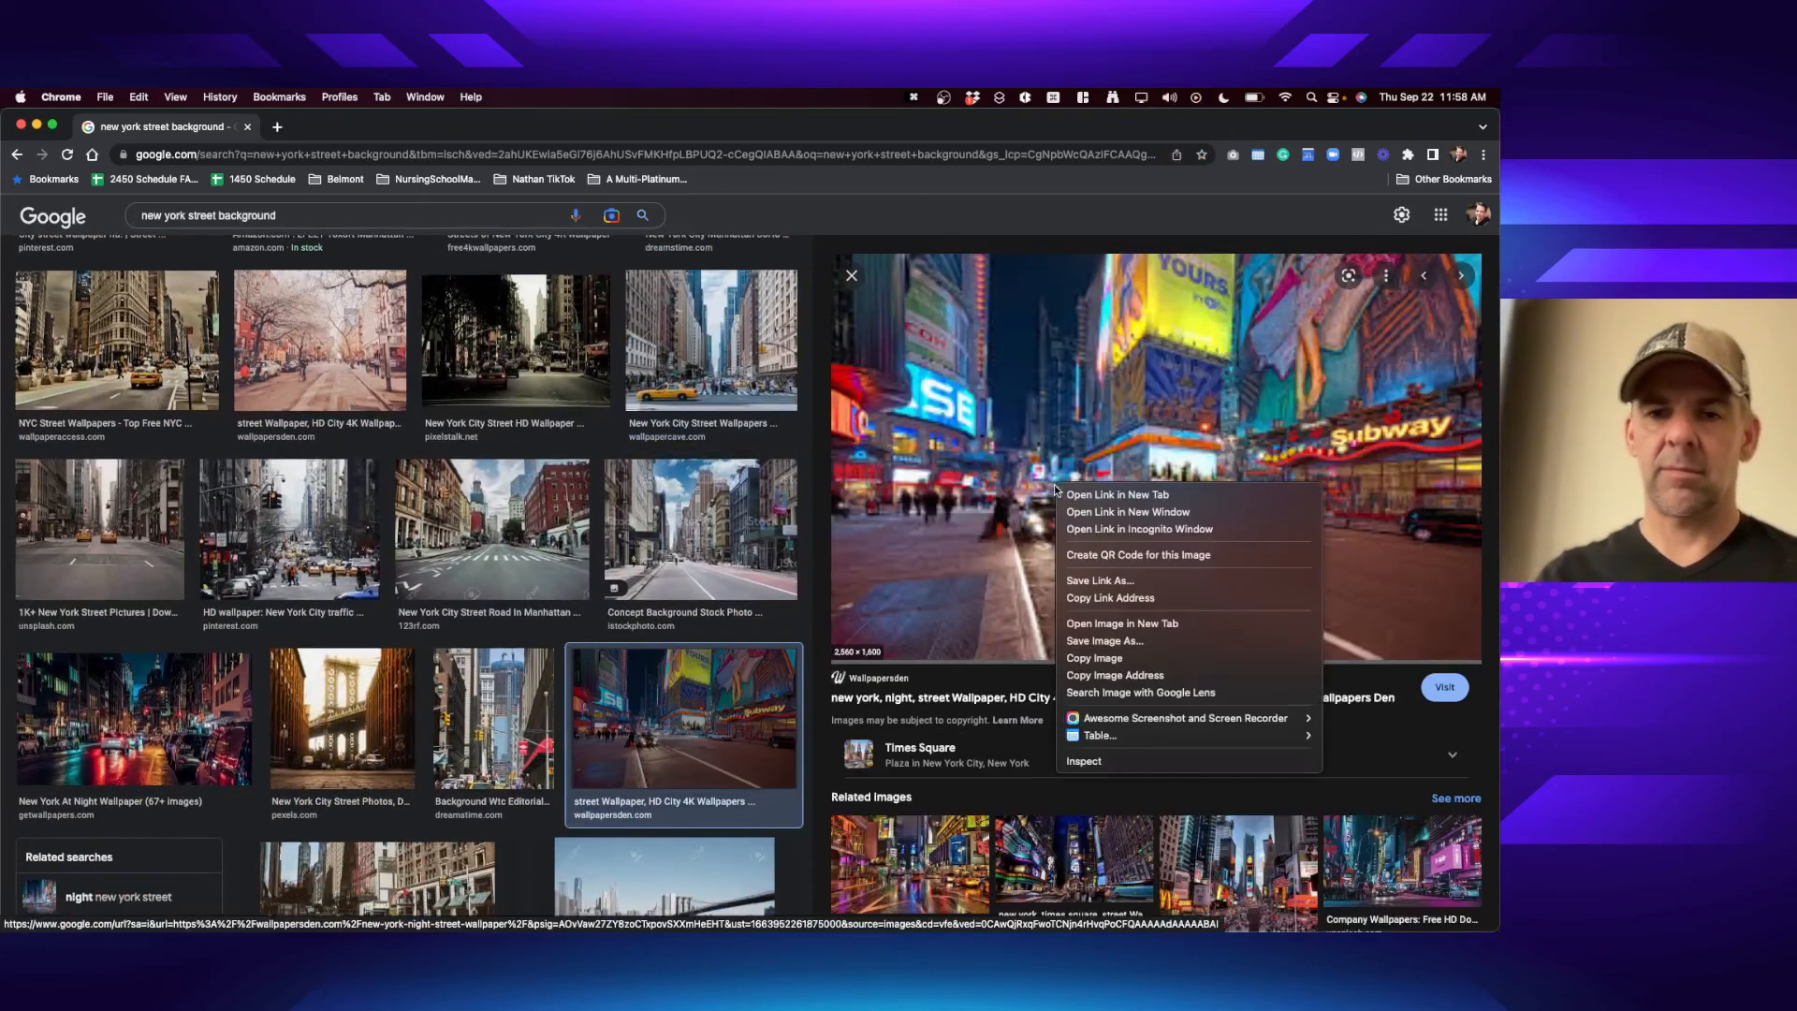
left_click(959, 494)
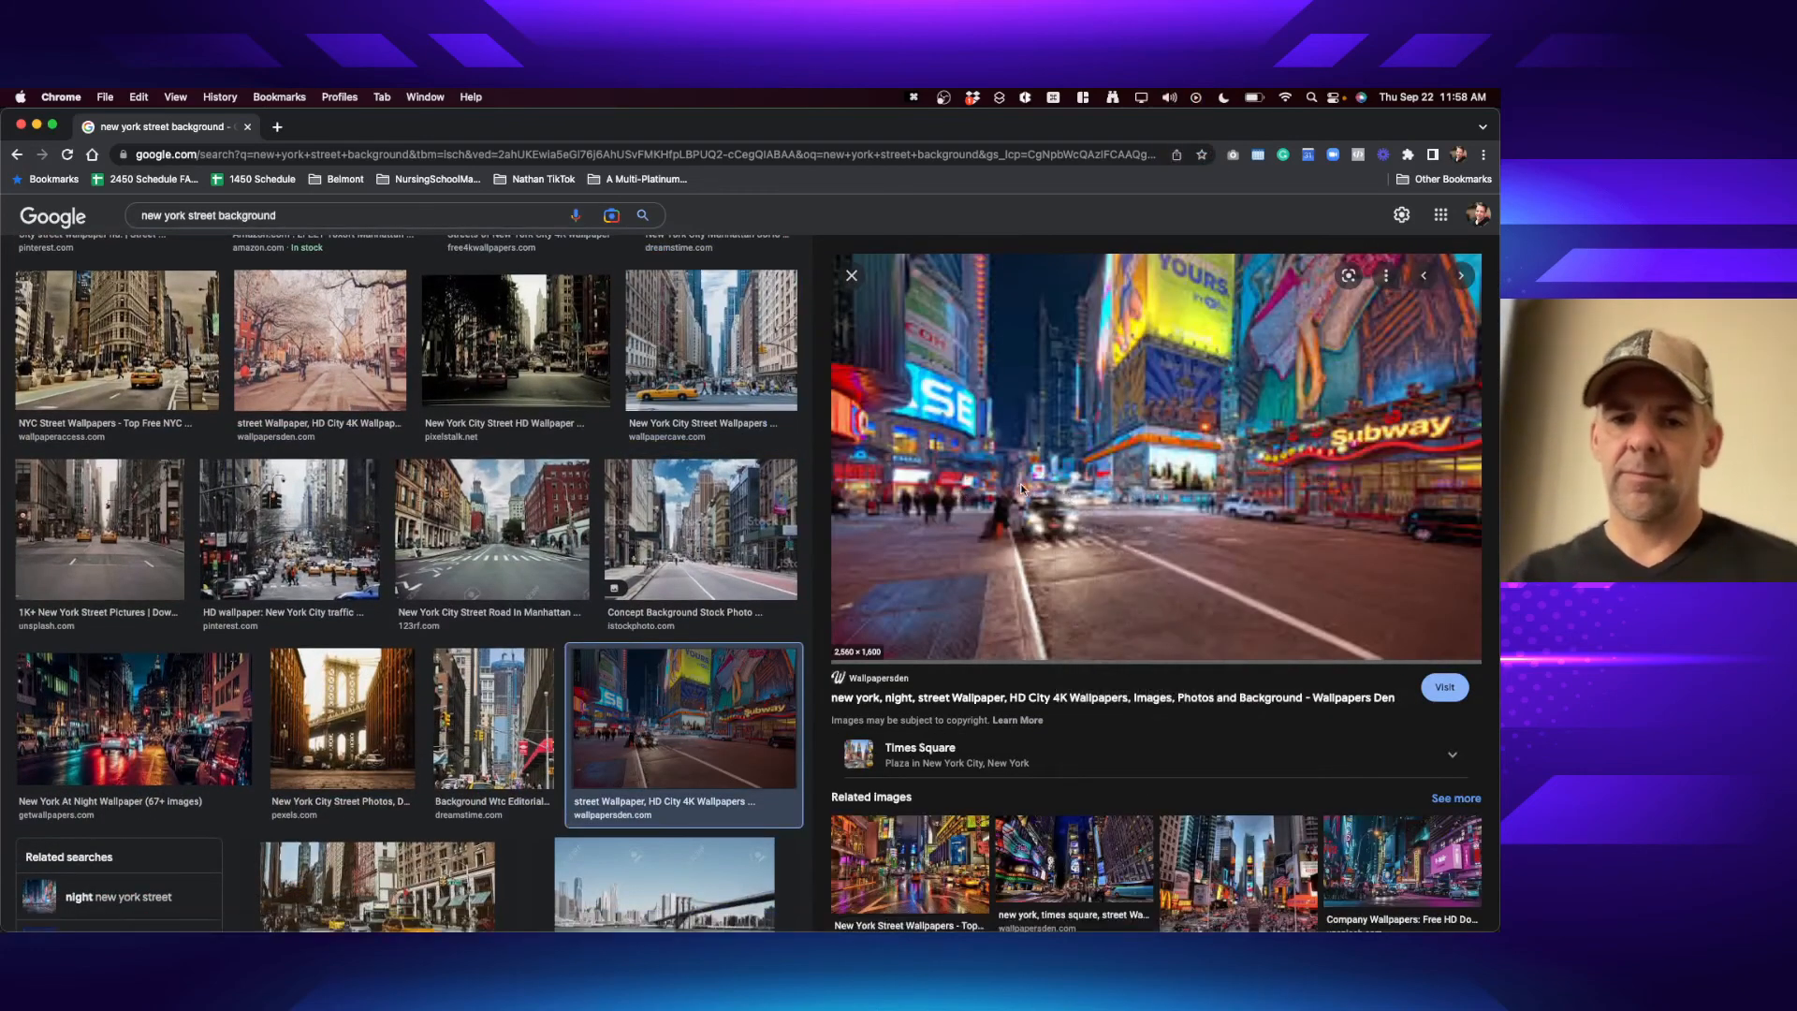
right_click(1022, 487)
left_click(1096, 664)
- Switch back to Photoshop, delete the taxi street photo layer and paste the Times Square photo in its place
key("super+Tab")
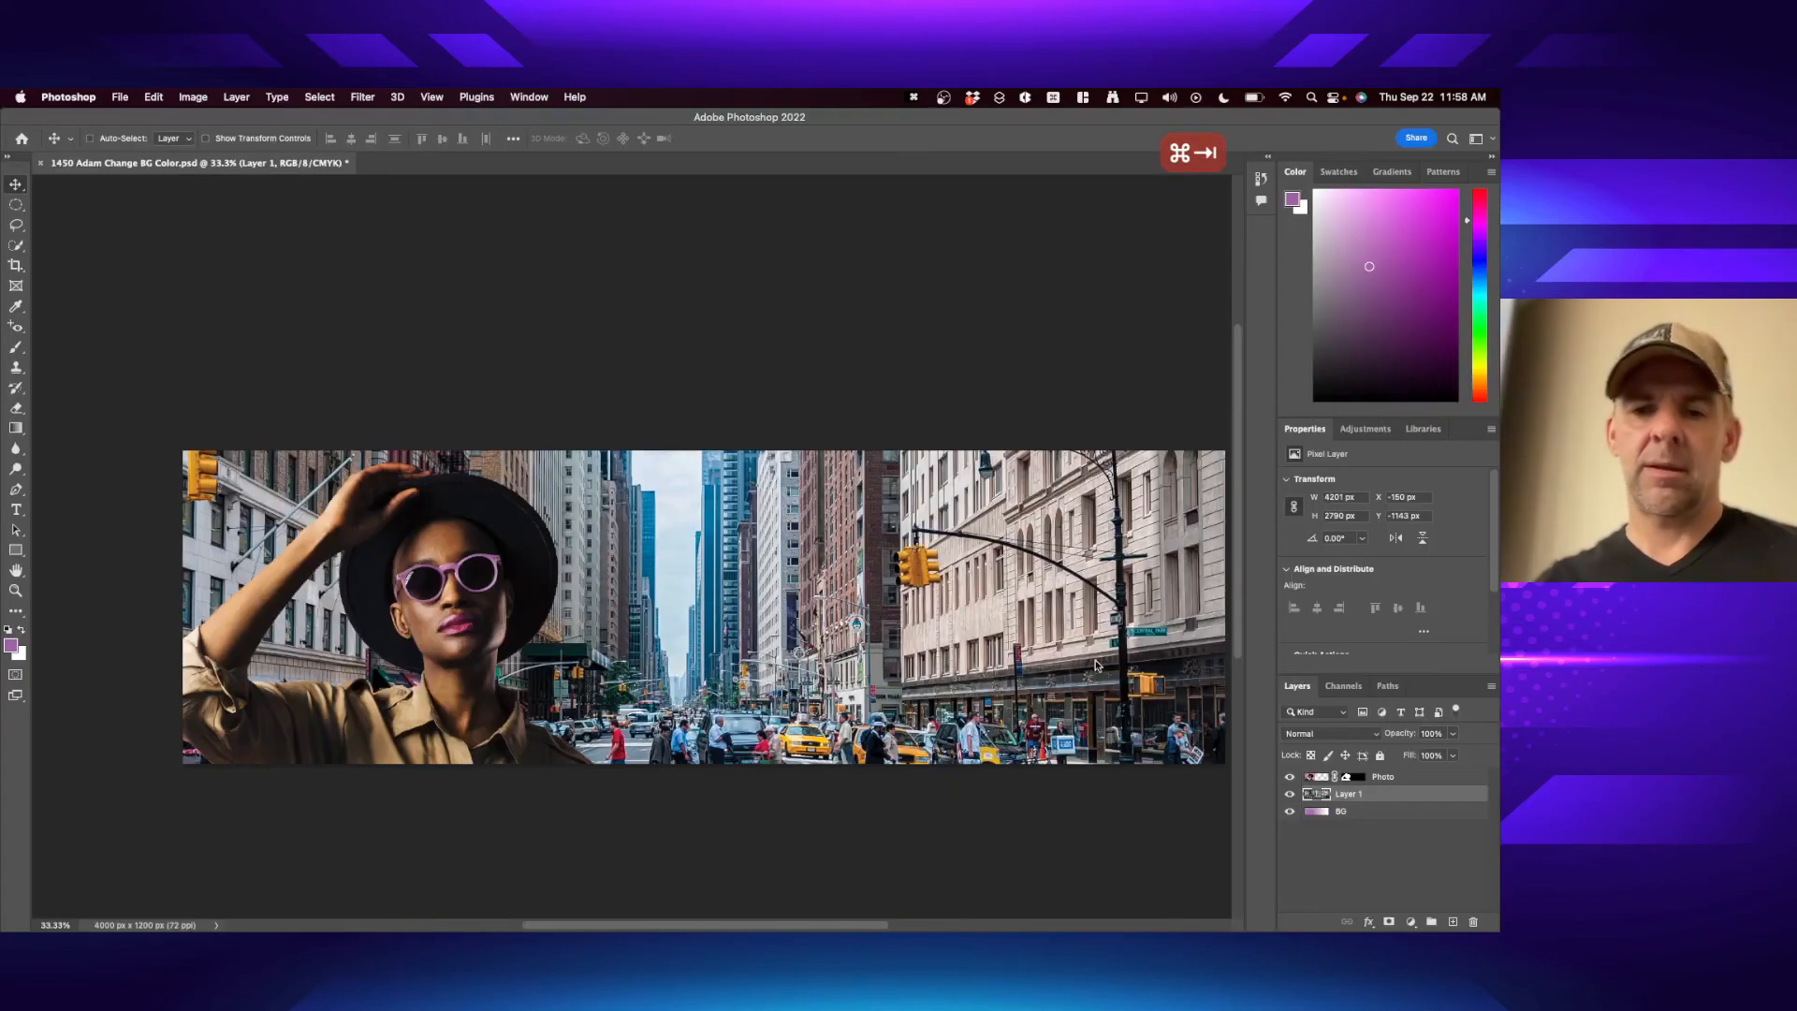
key("BackSpace")
key("super+v")
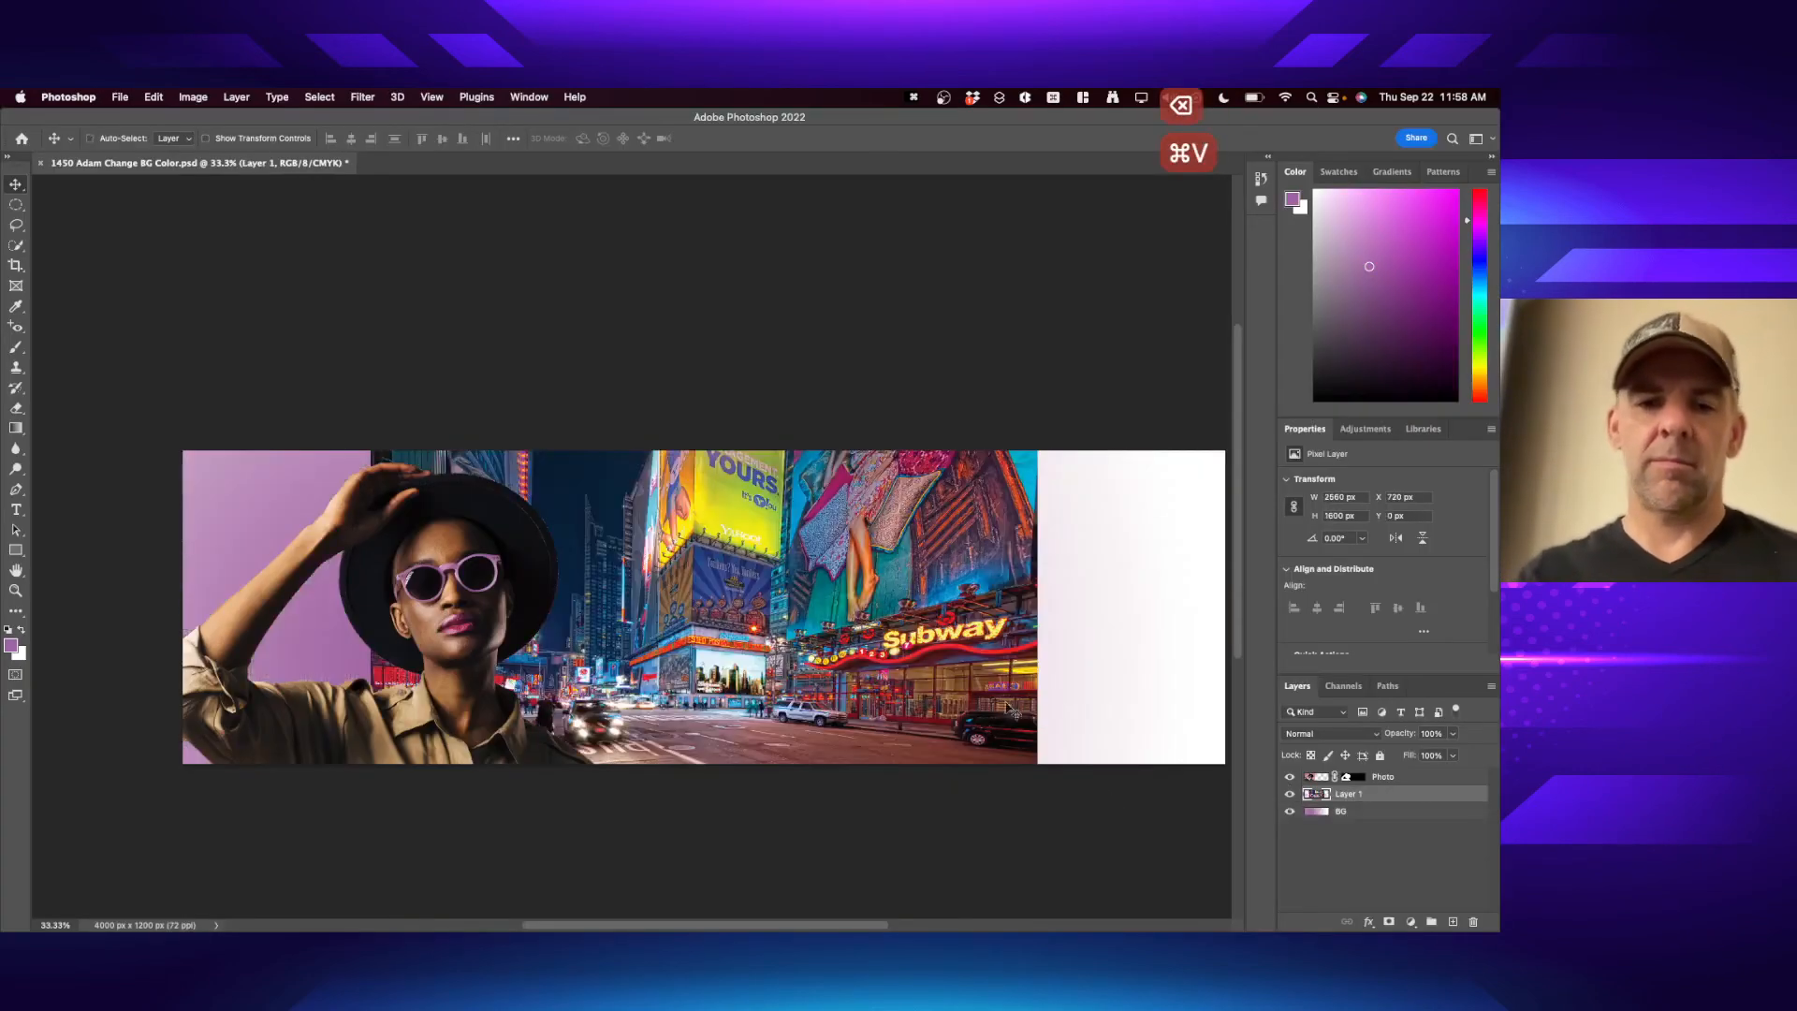
- Scale the Times Square photo up proportionally to 4480 by 2800 px so it covers the whole canvas
key("super+t")
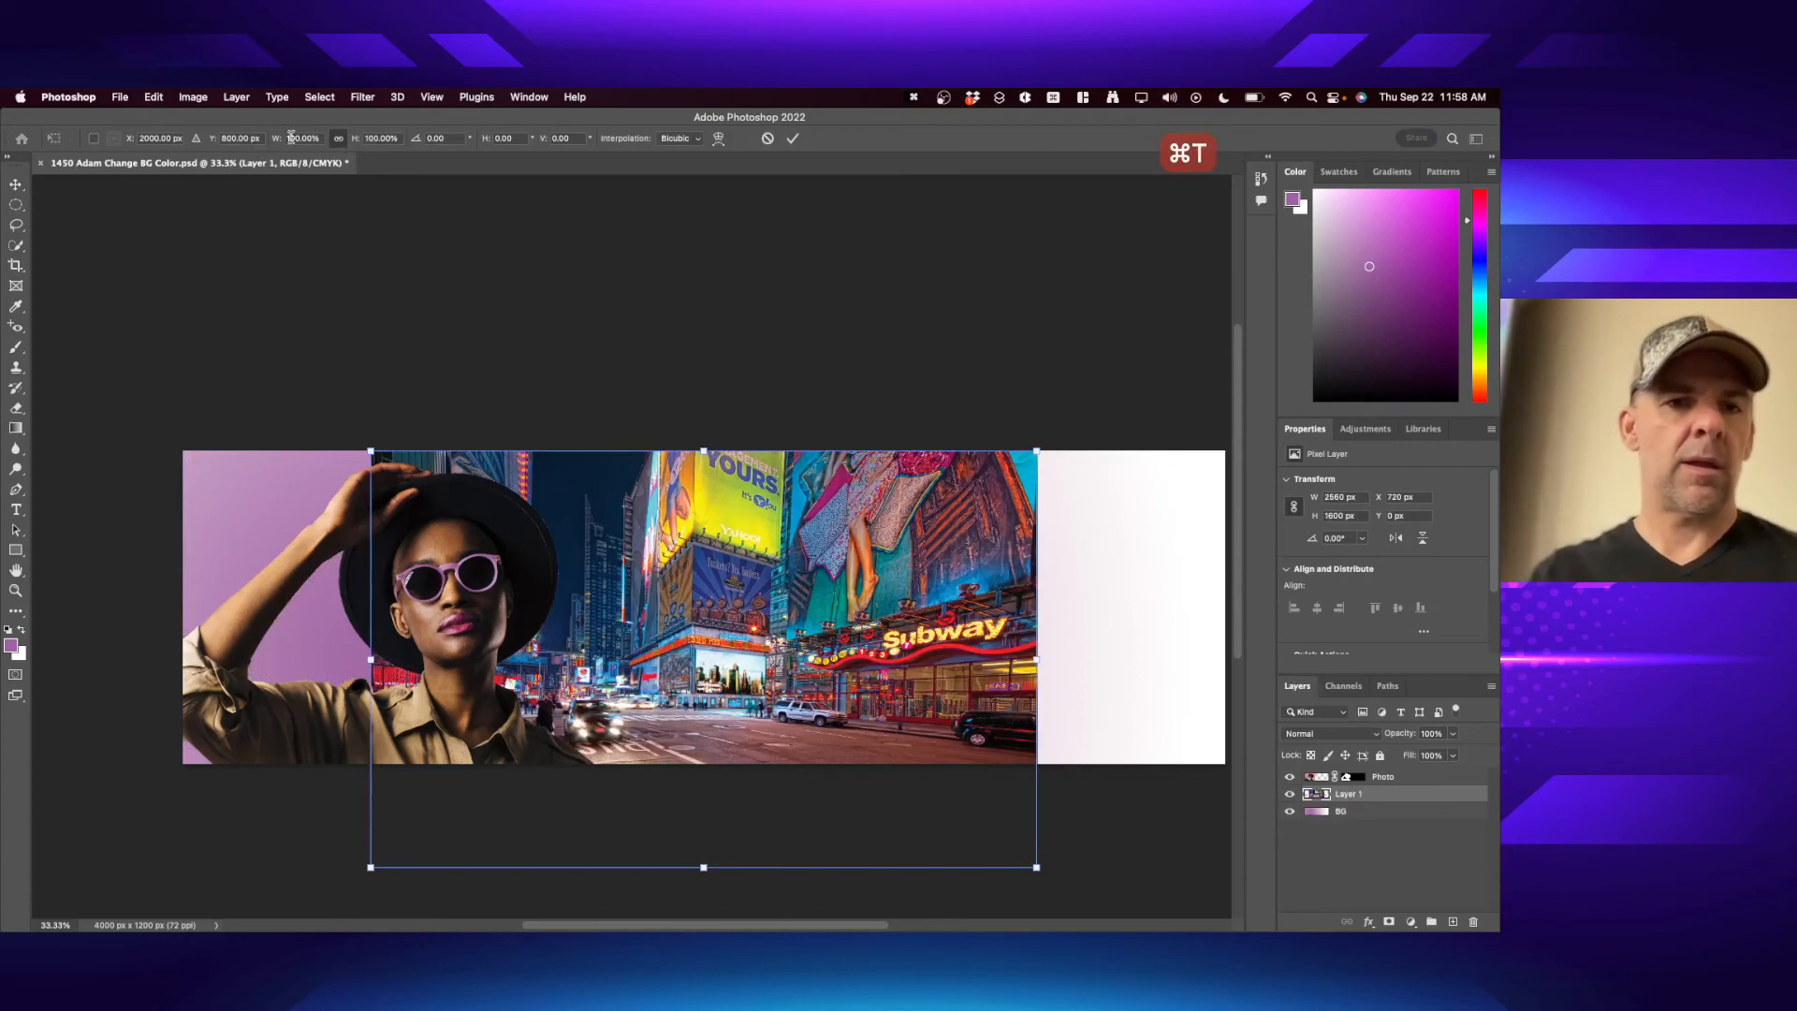
left_click_drag(290, 138, 332, 141)
key("Return")
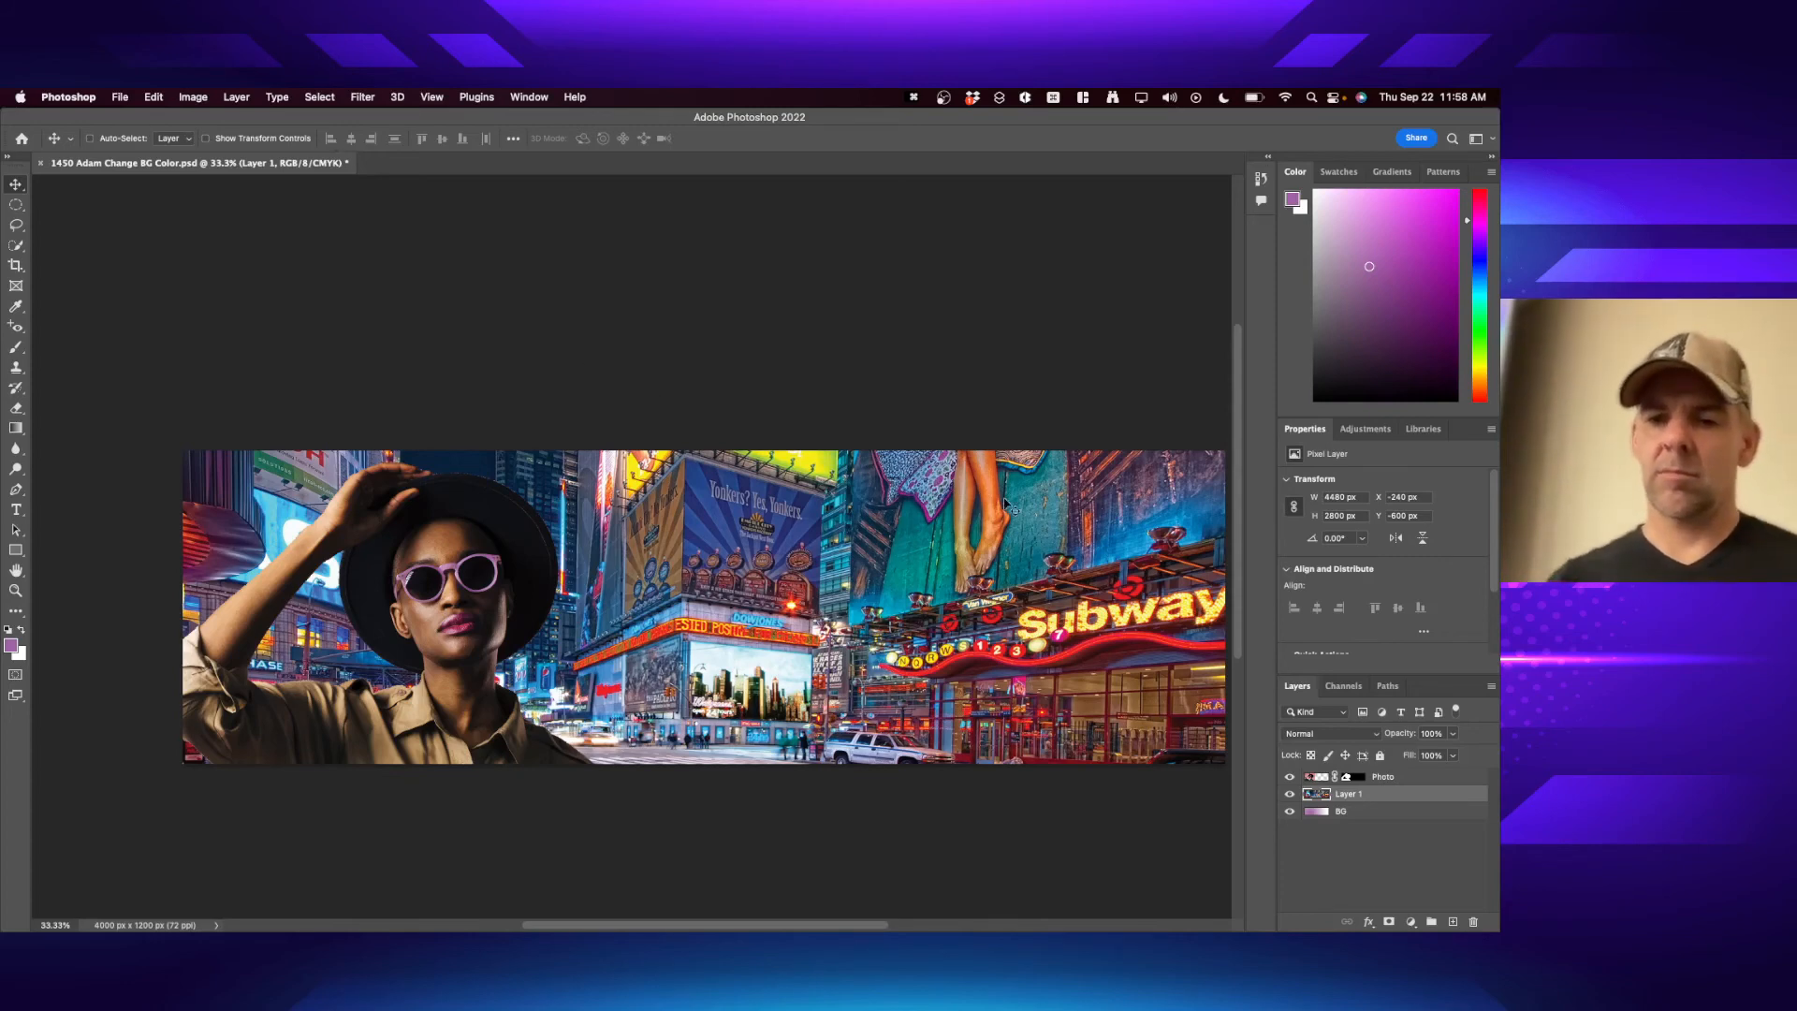
- Try the BG gradient layer above the Times Square photo at 40% opacity, and return it beneath the photo
left_click_drag(1357, 814, 1350, 787)
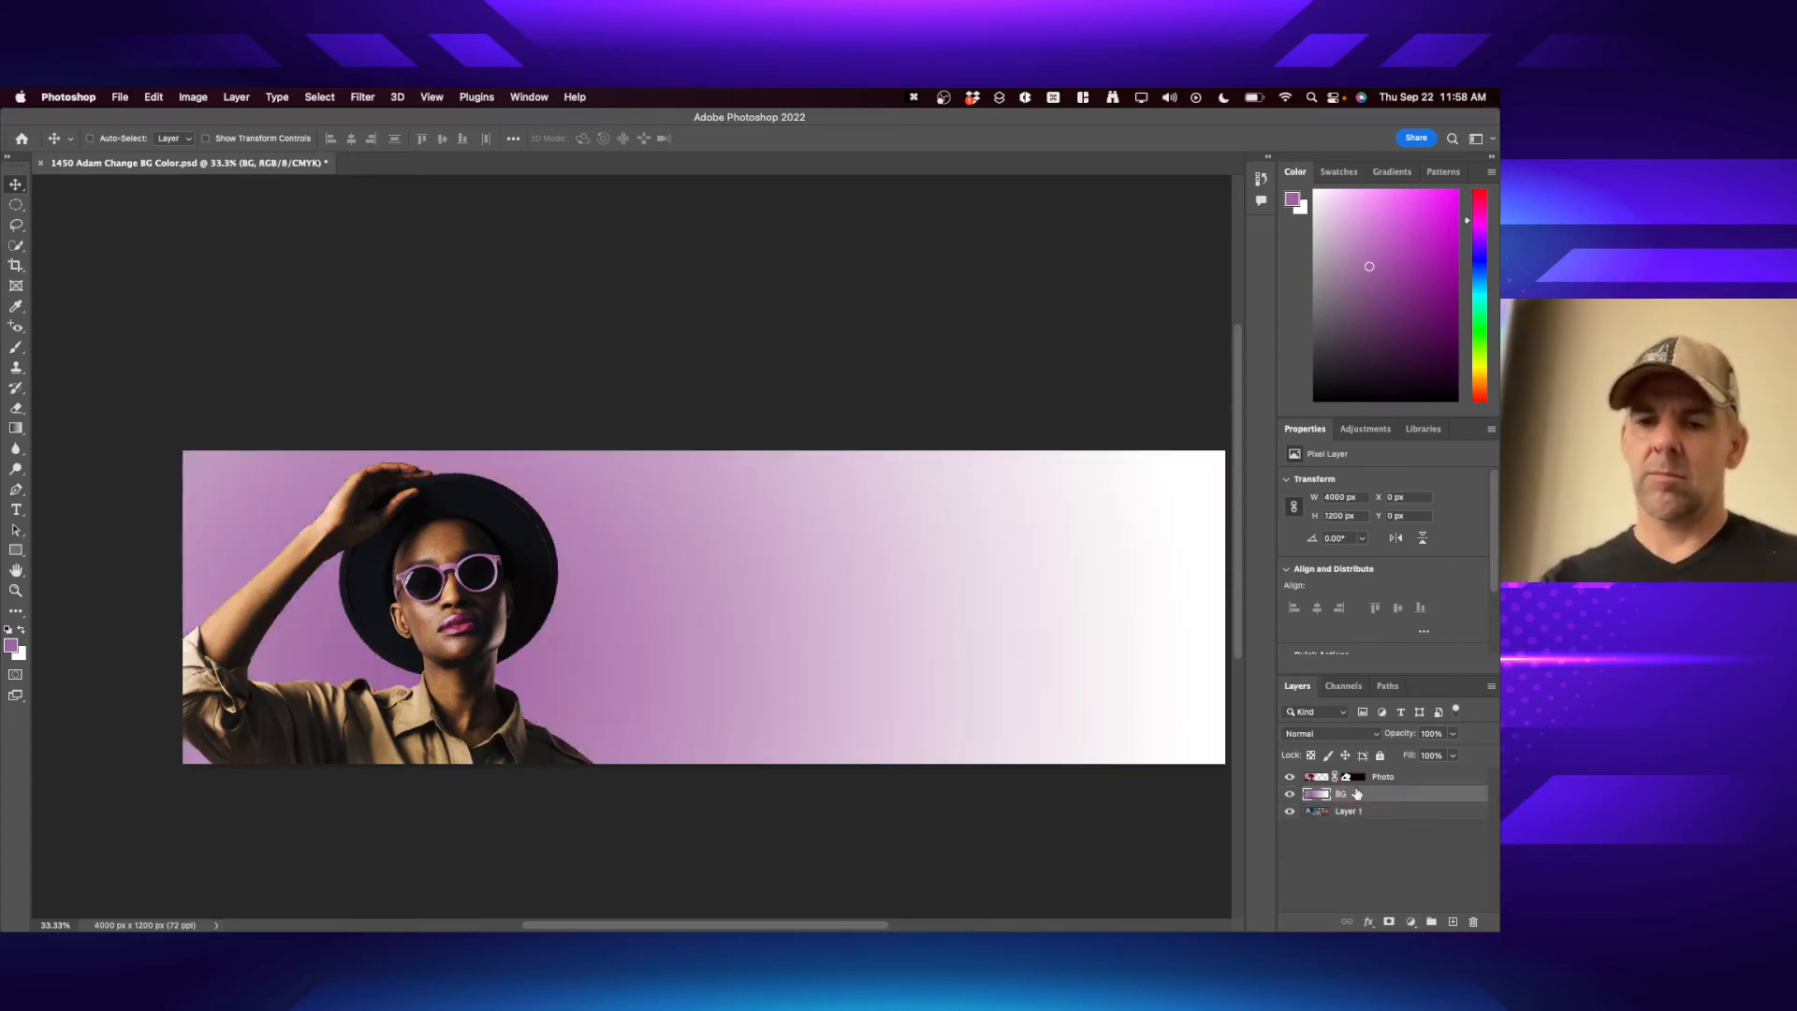
key("4")
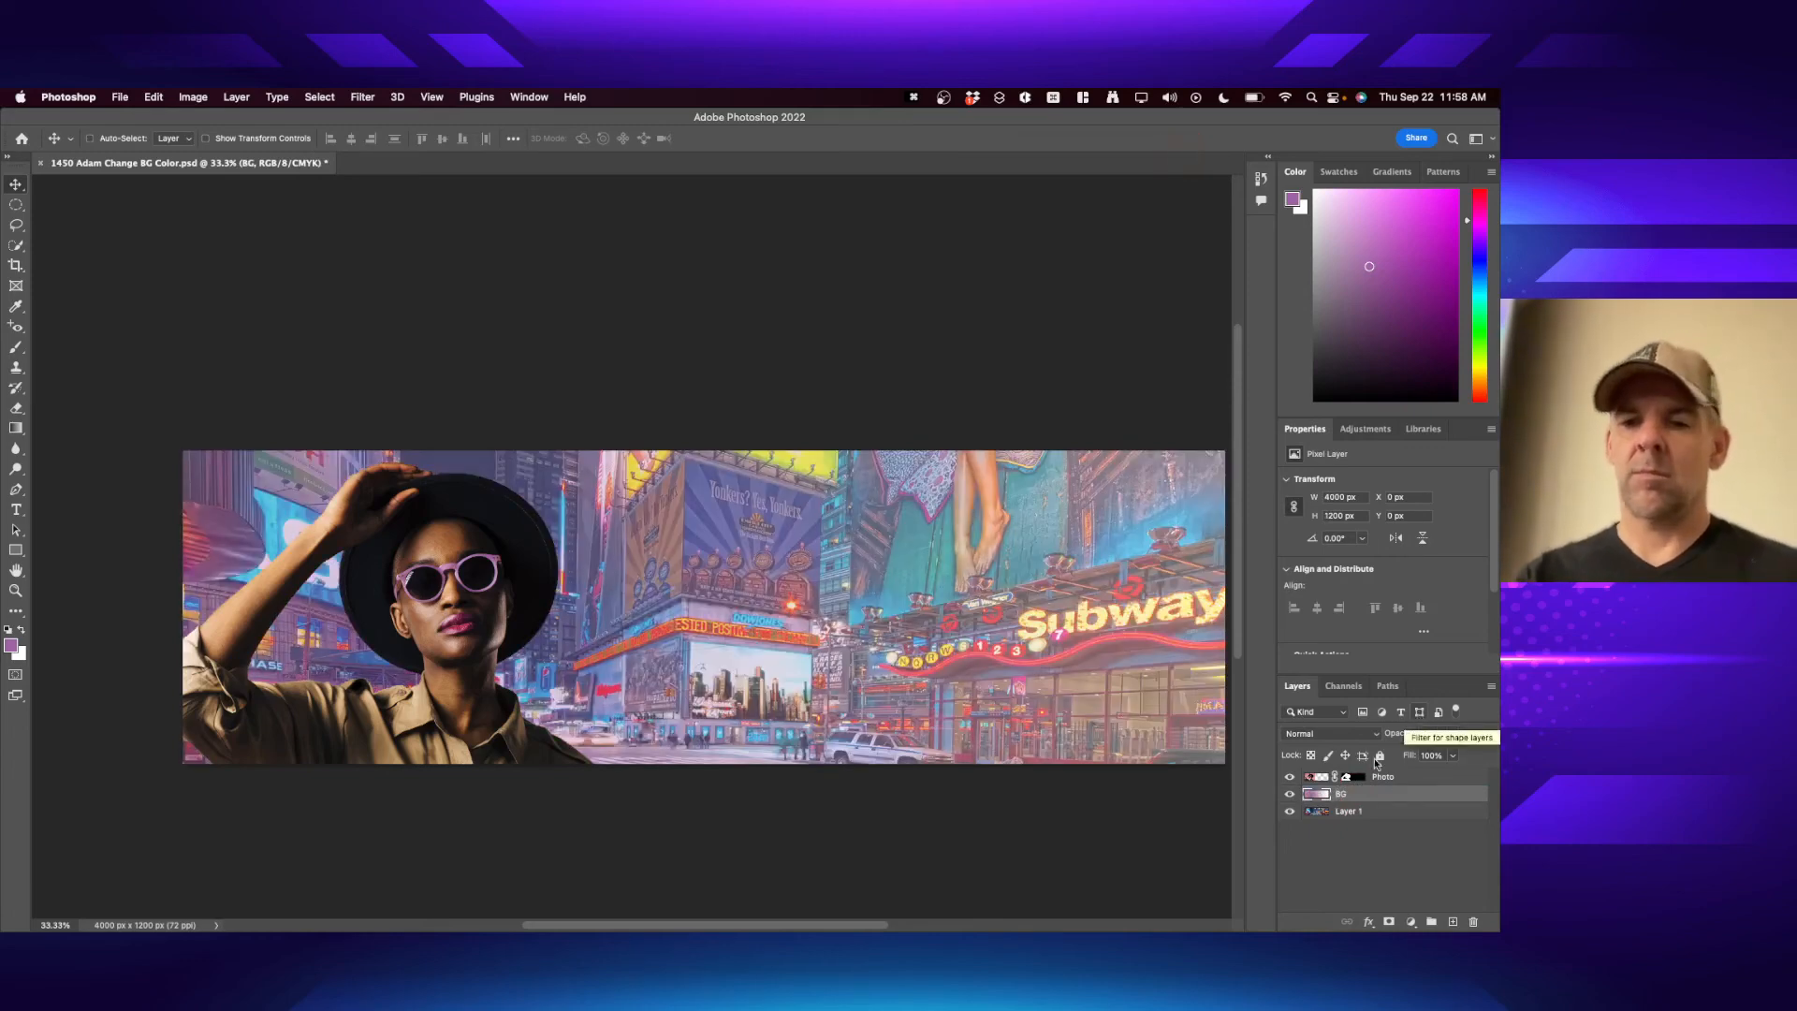
left_click_drag(1362, 799, 1357, 824)
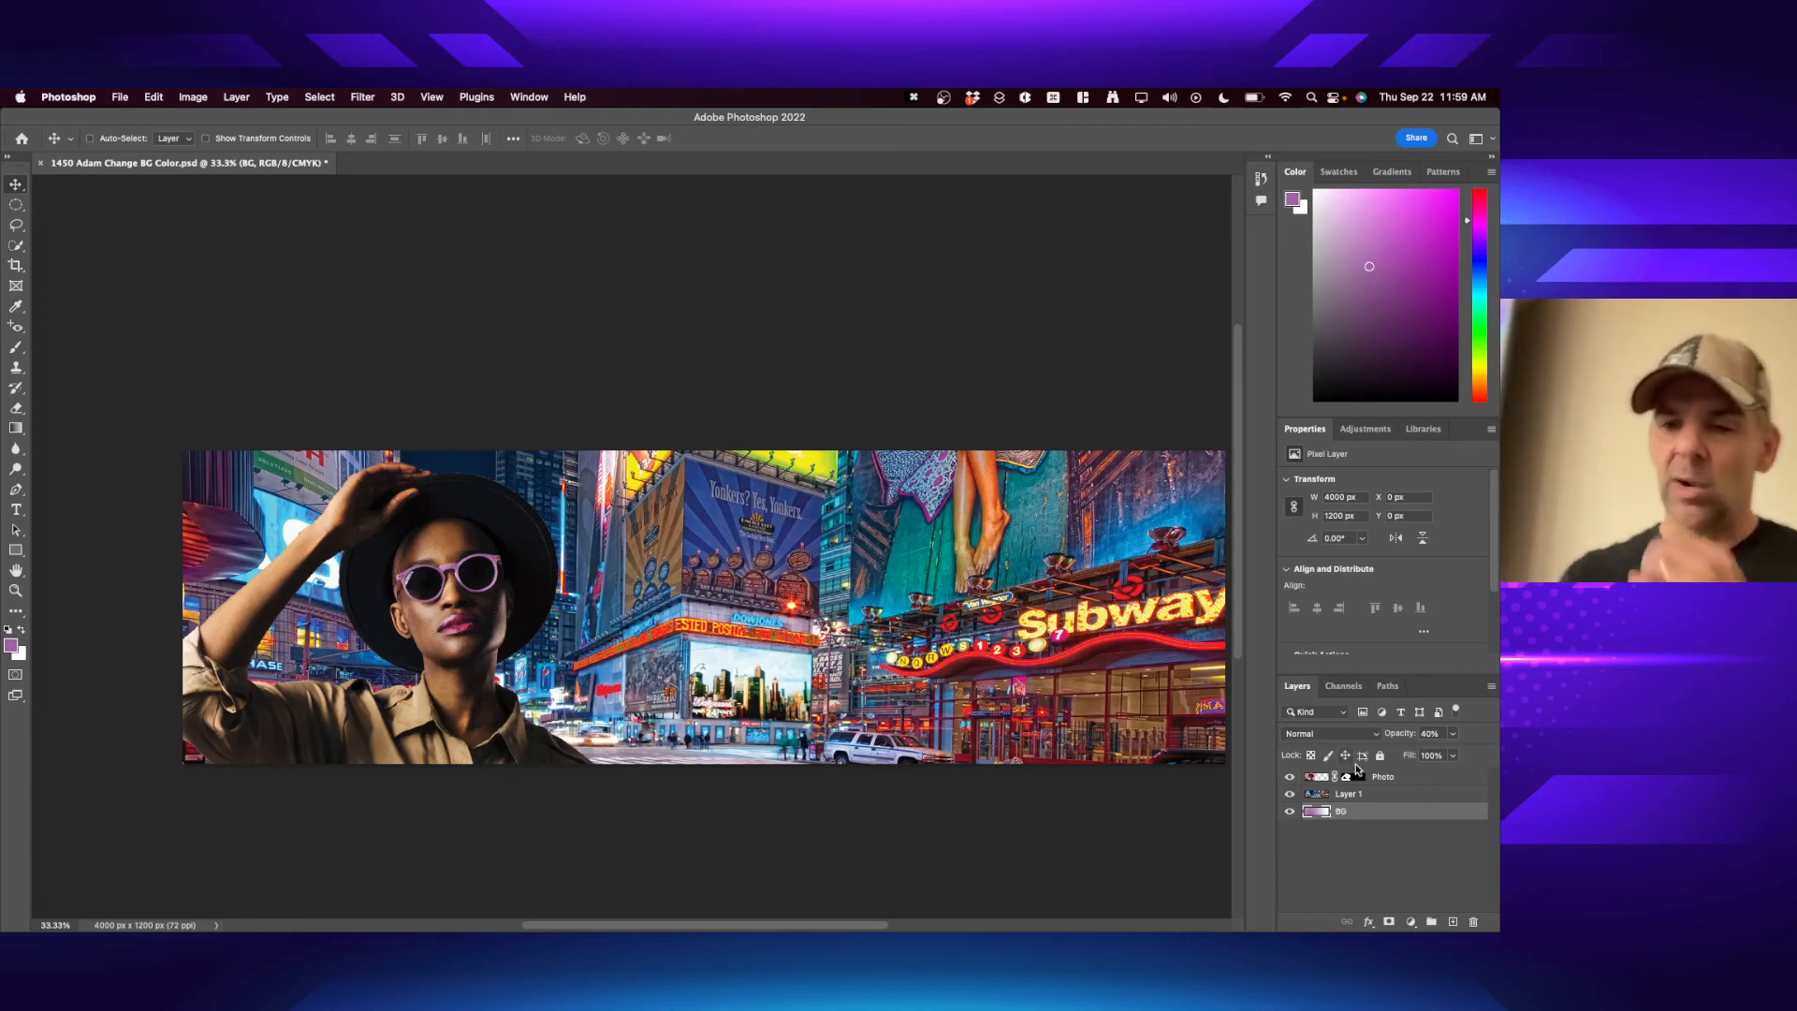
- Add a new empty layer directly above the Times Square photo and below the Photo layer
left_click(1378, 796)
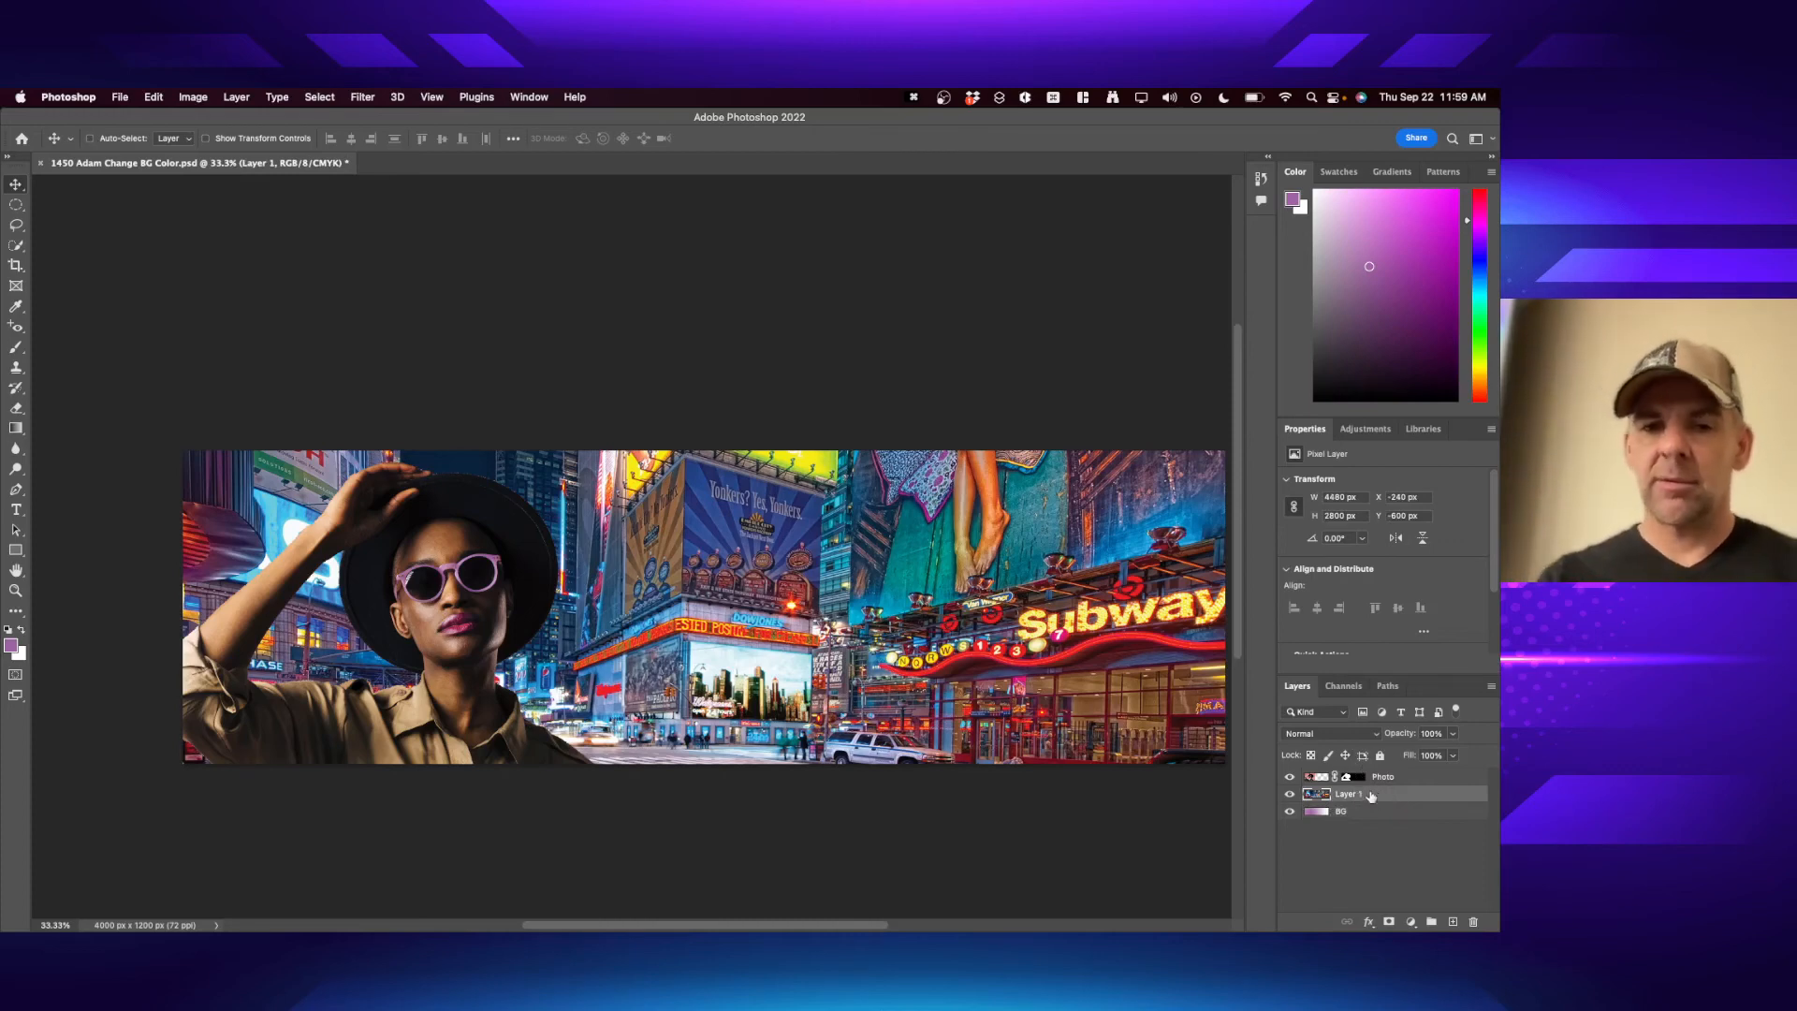
left_click(1454, 922)
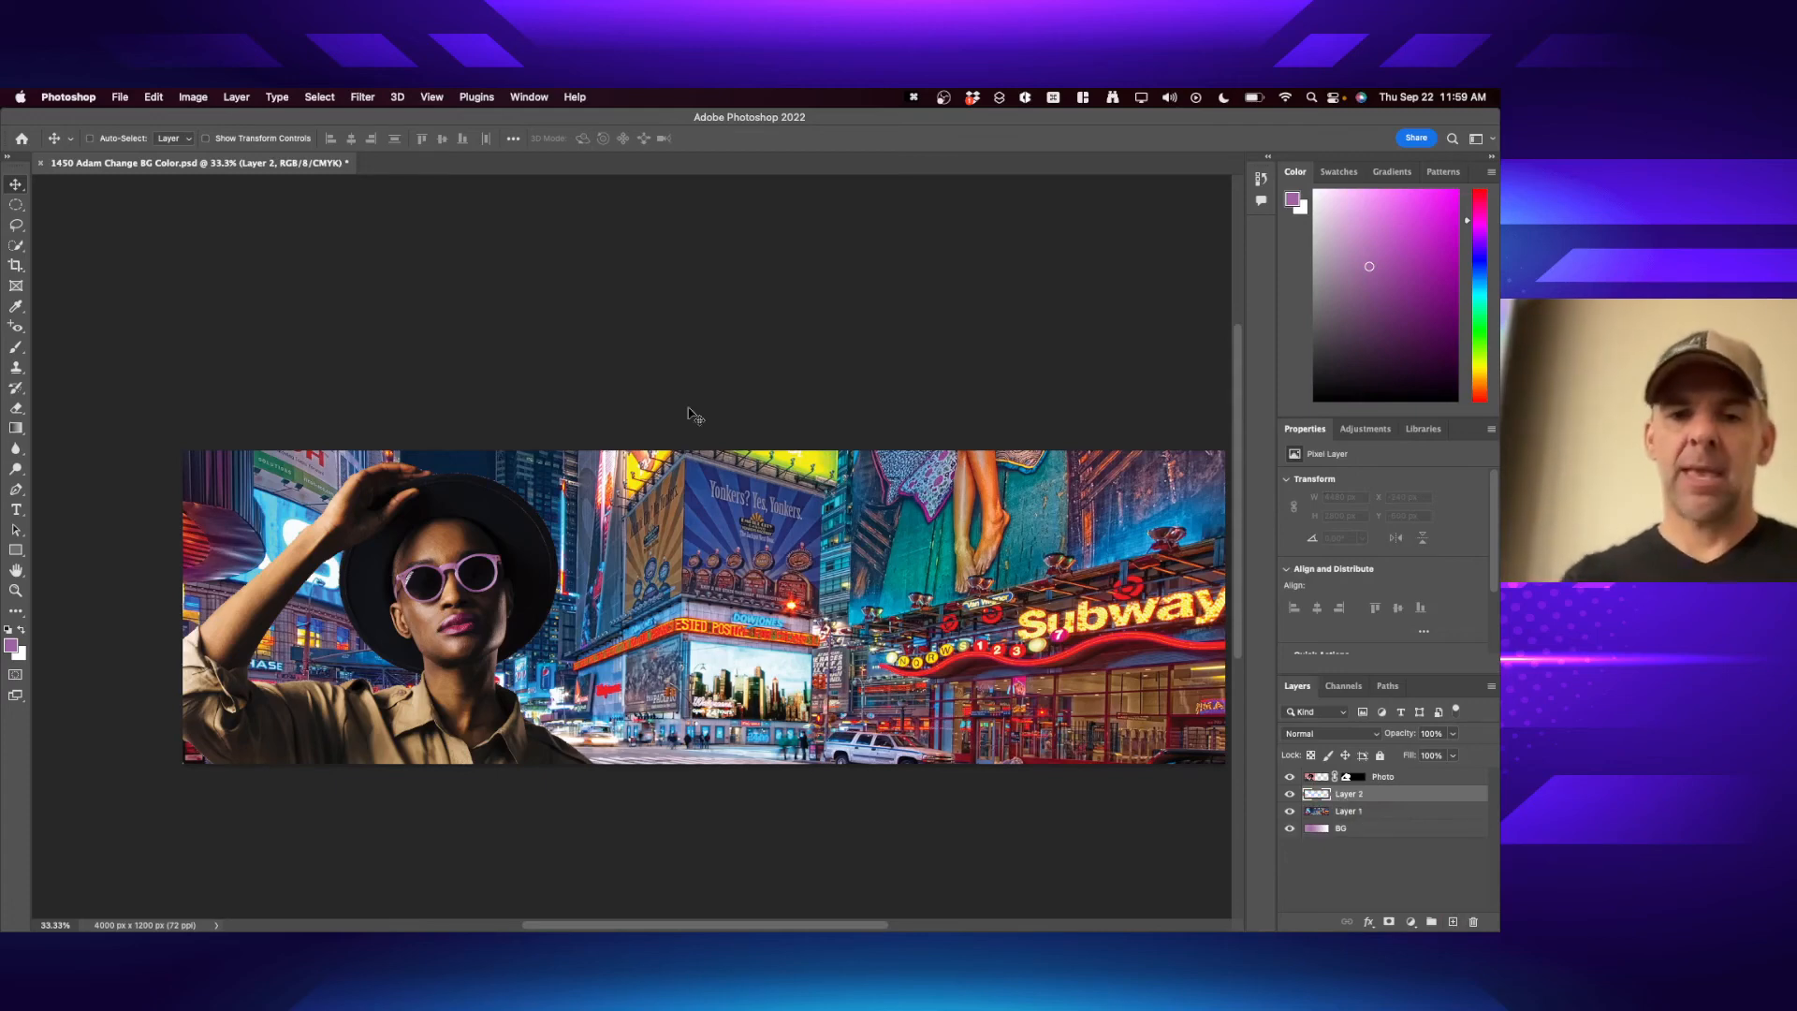
scroll(790, 398, "right", 5)
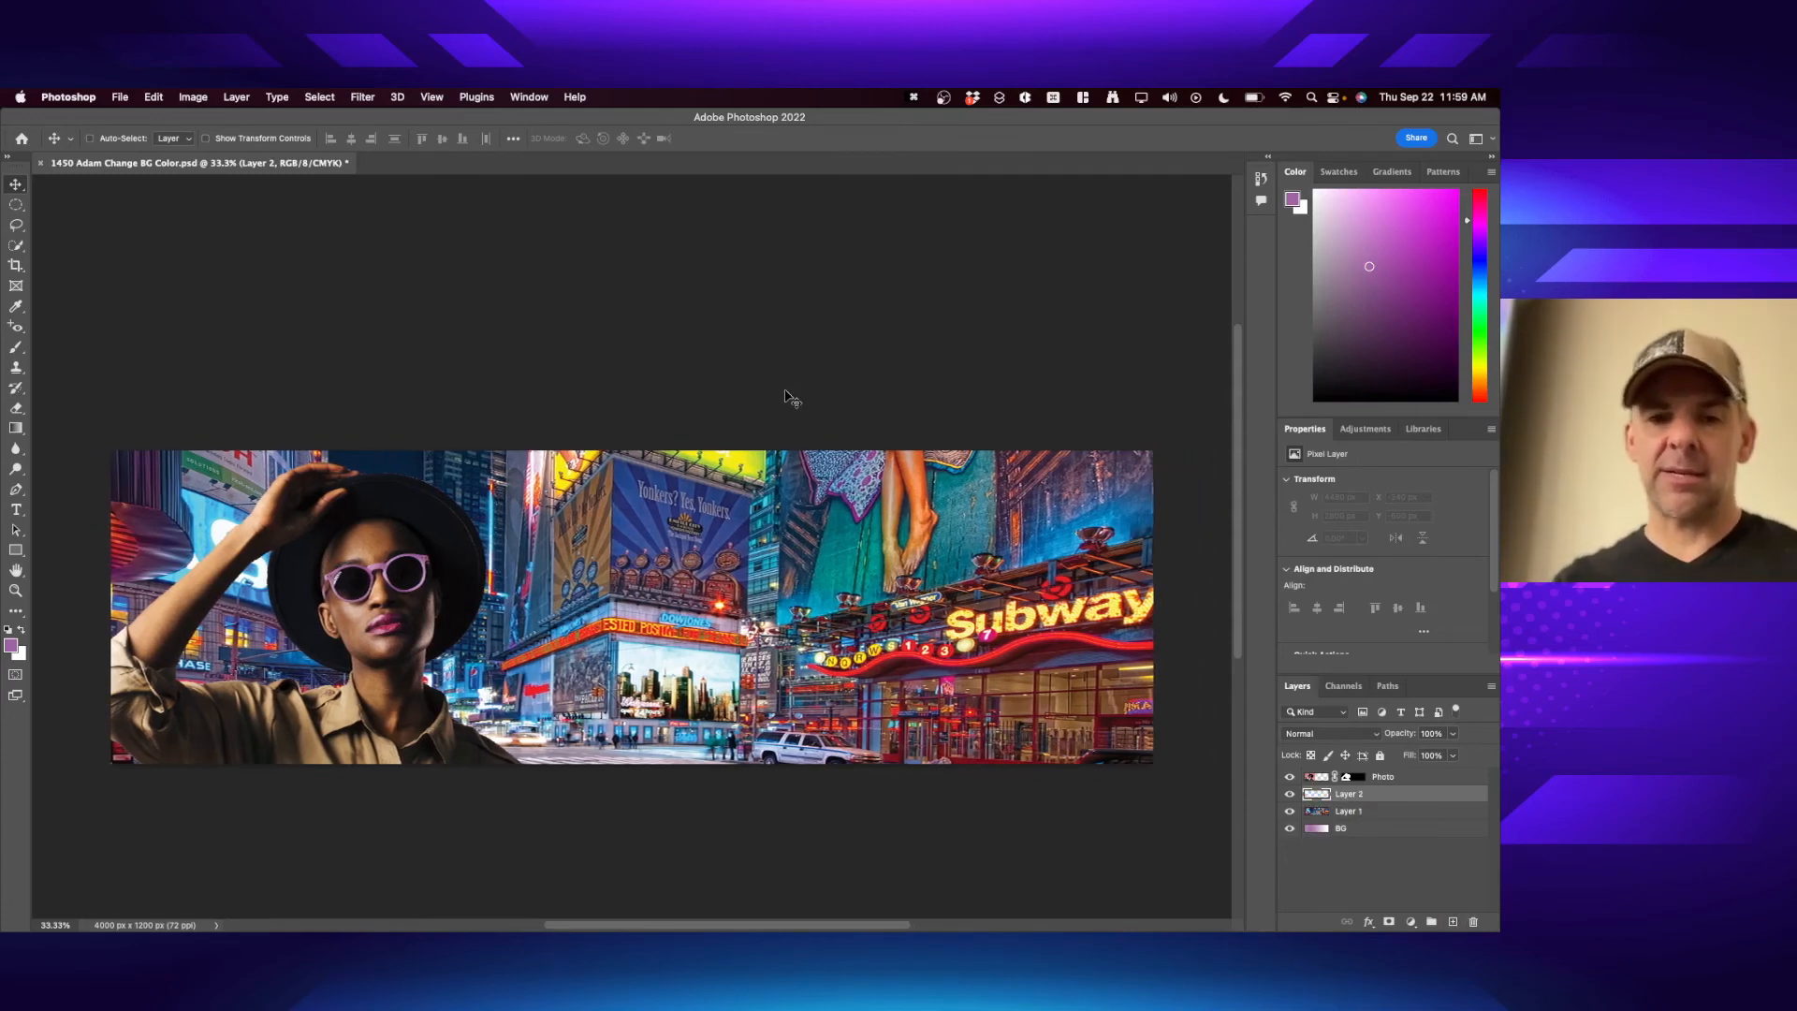
- Set the gradient's background color to dark magenta #7e0039 sampled from the woman's lips
key("g")
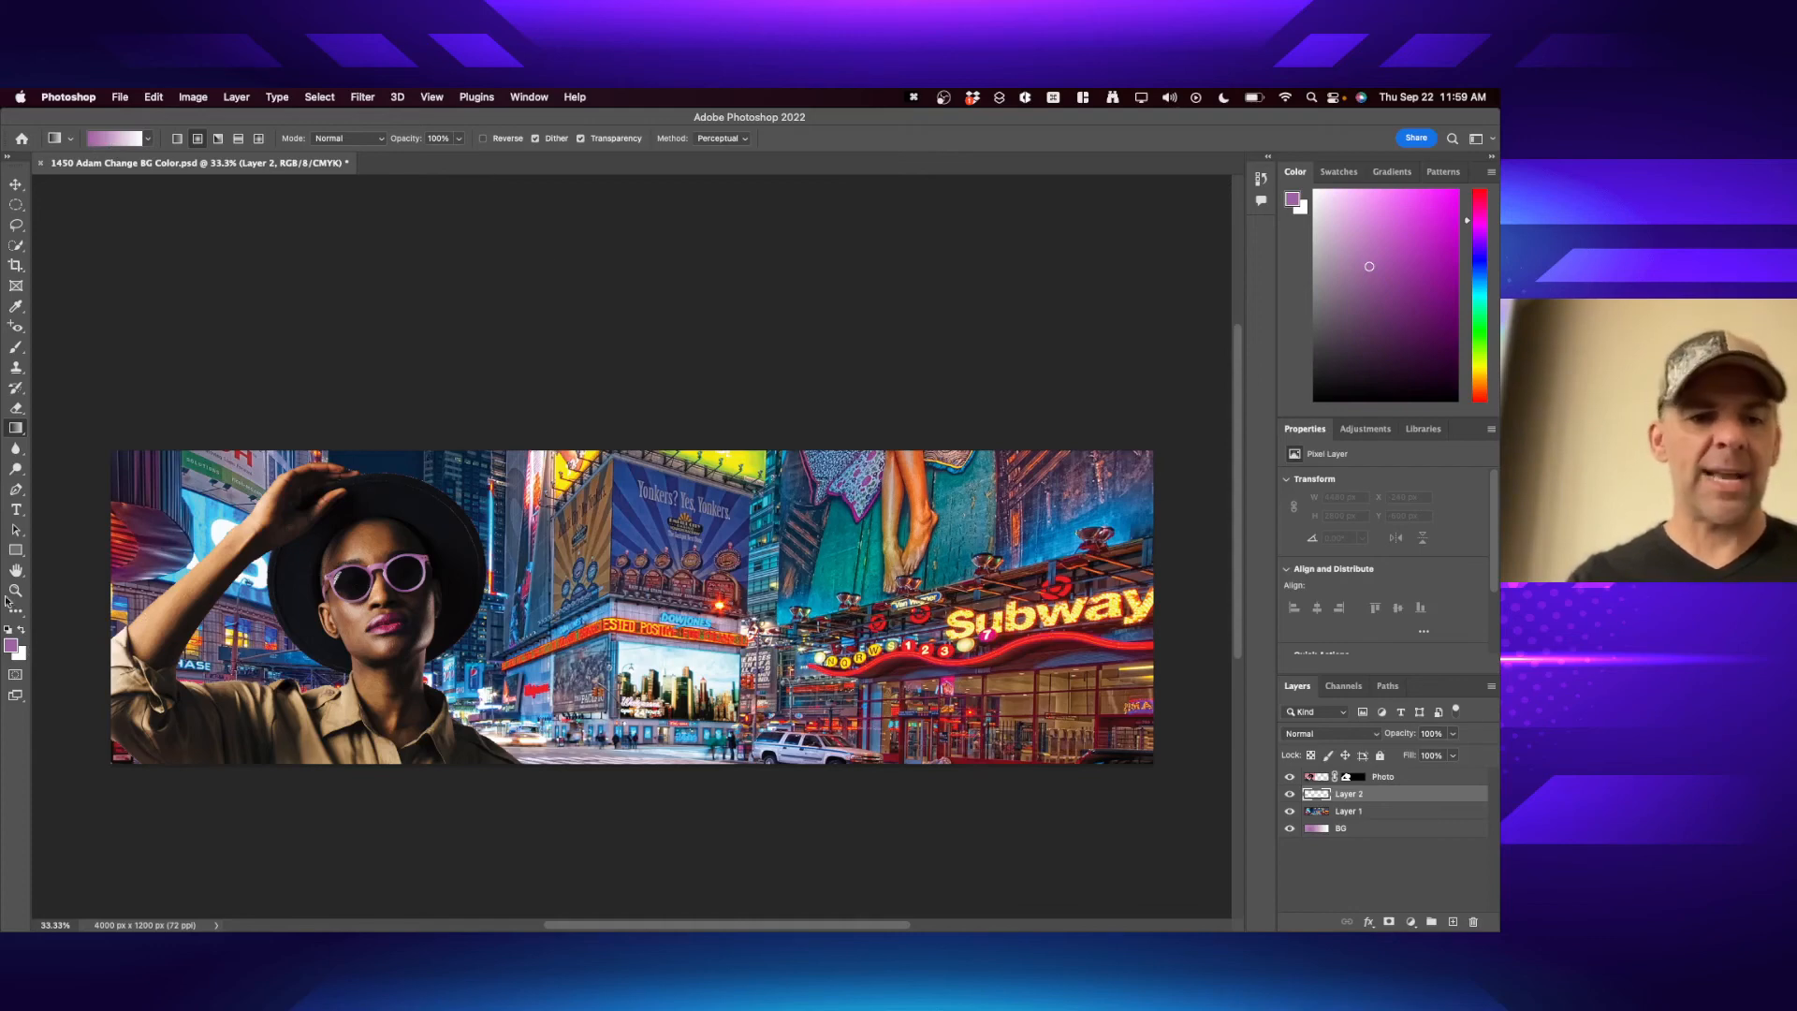
left_click(21, 656)
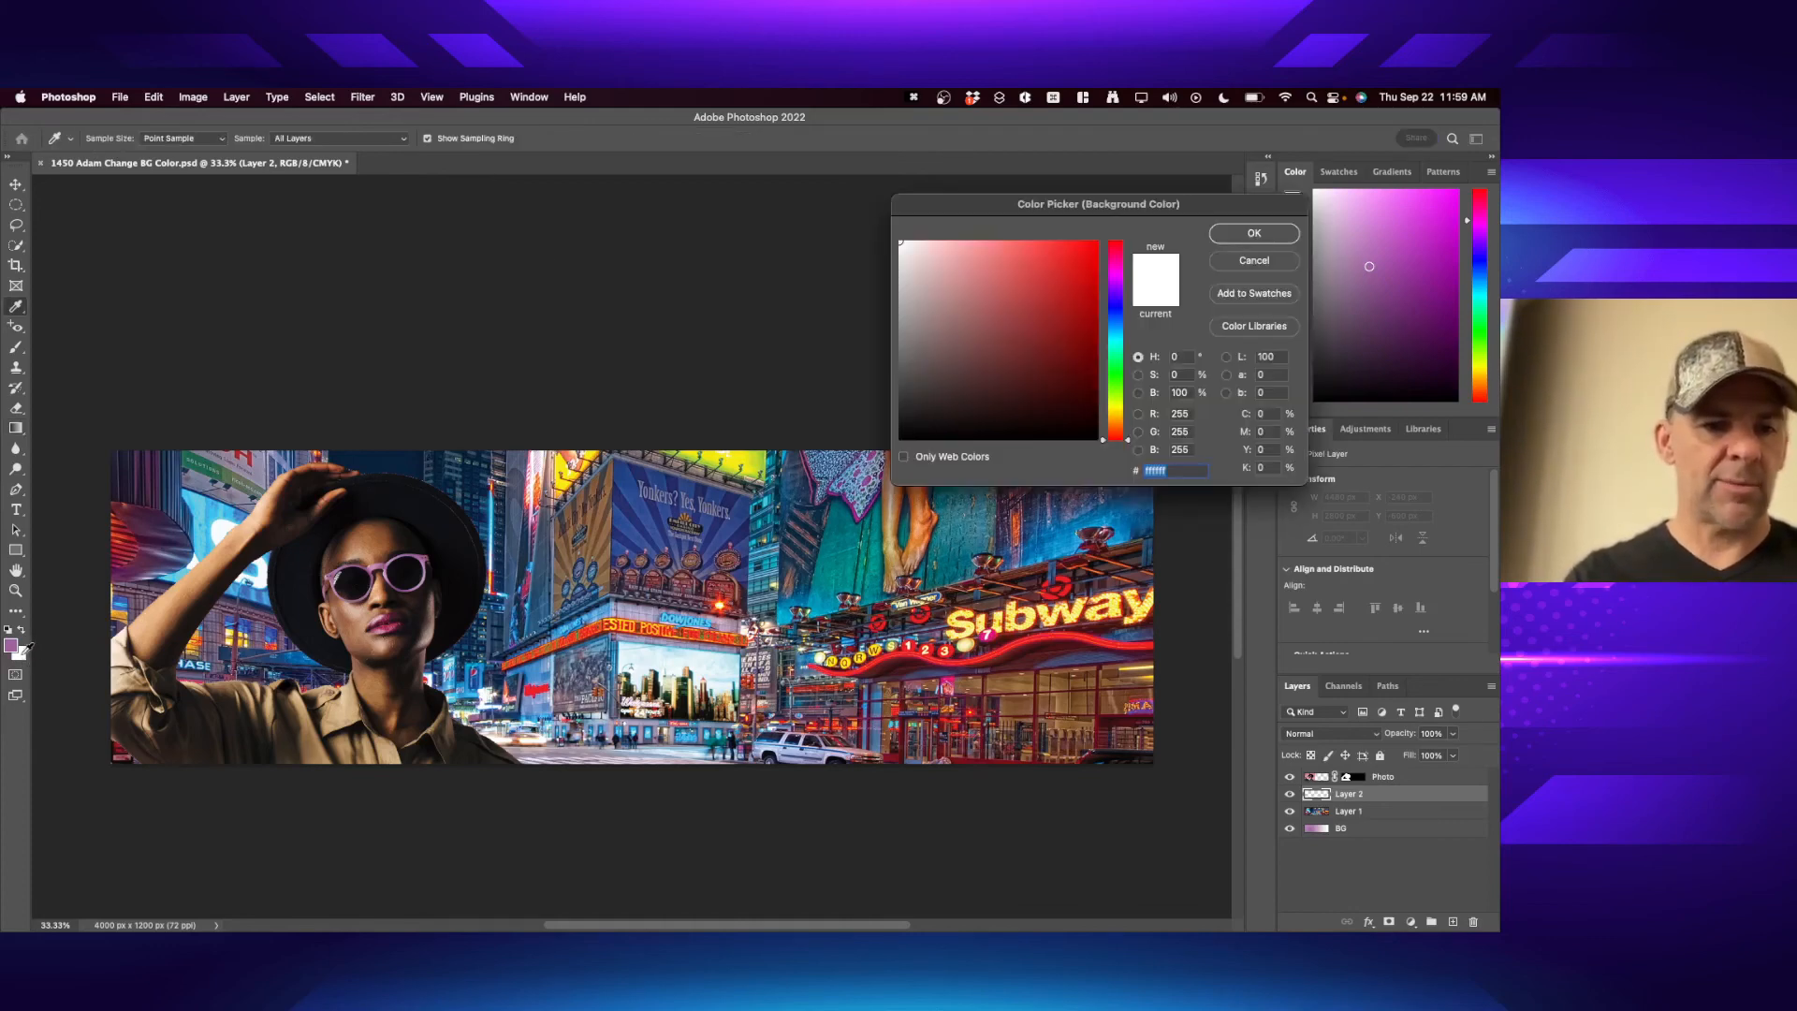
left_click(391, 632)
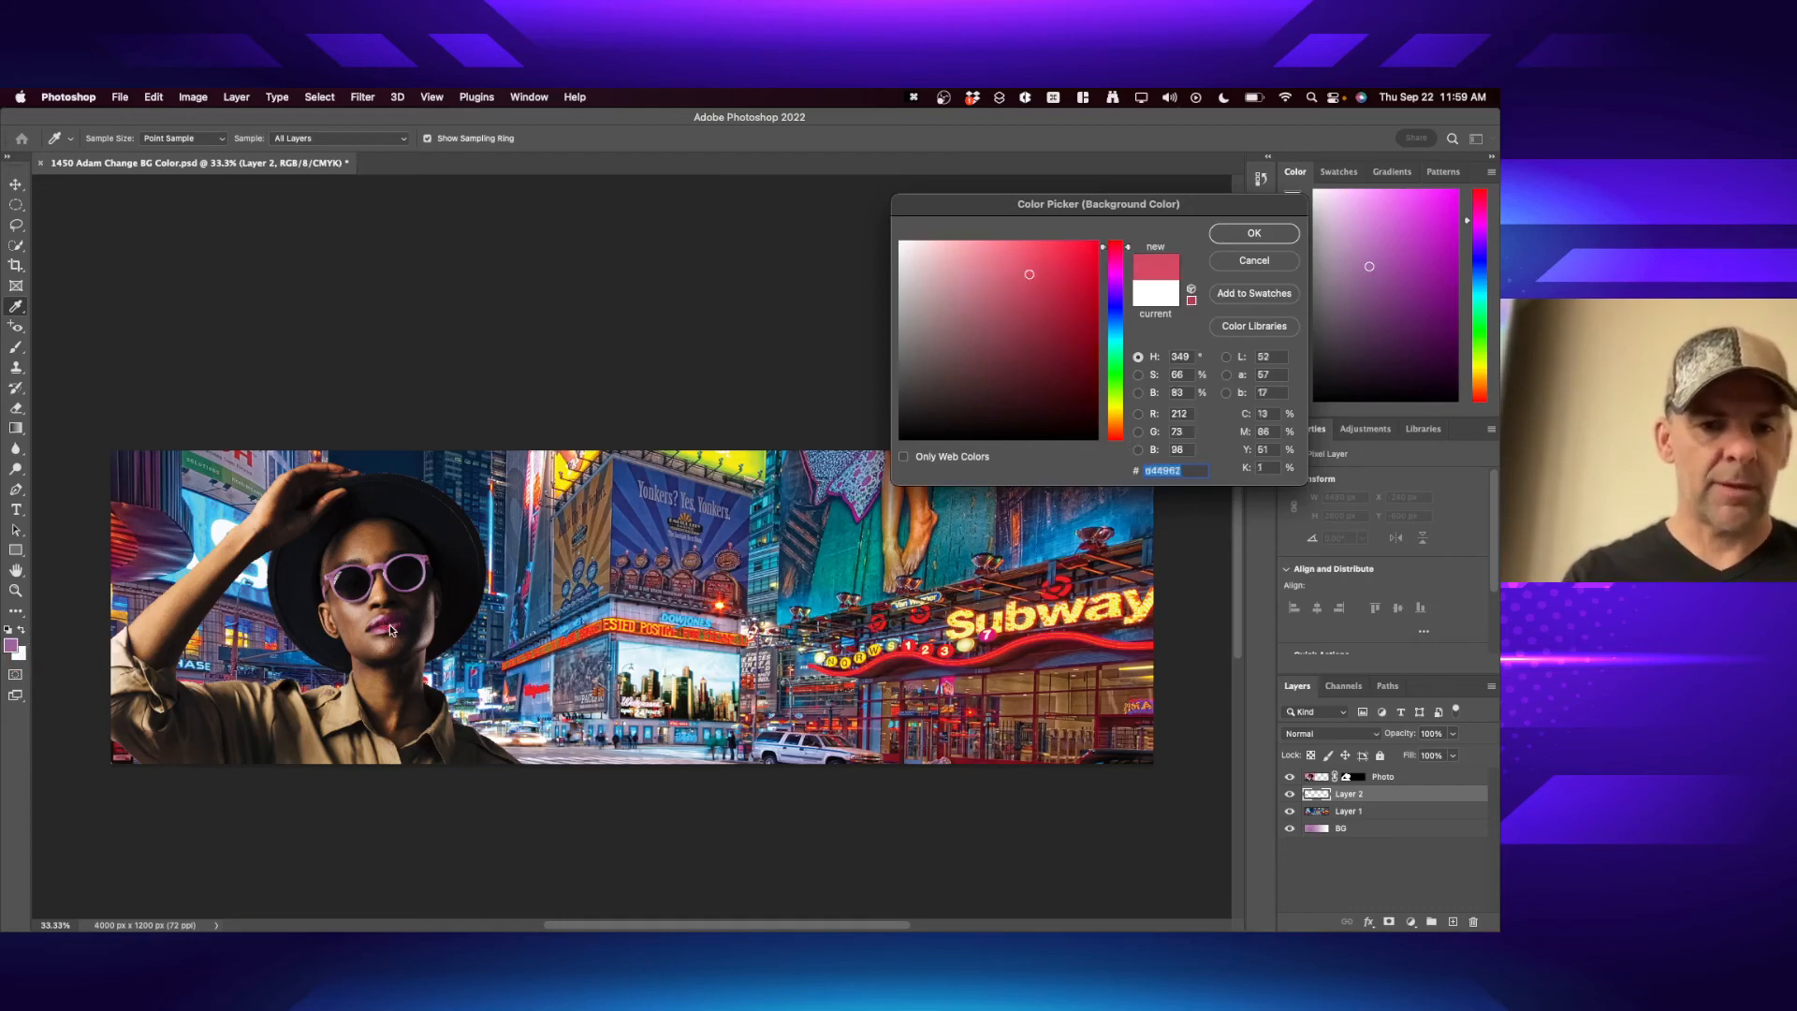
left_click(392, 634)
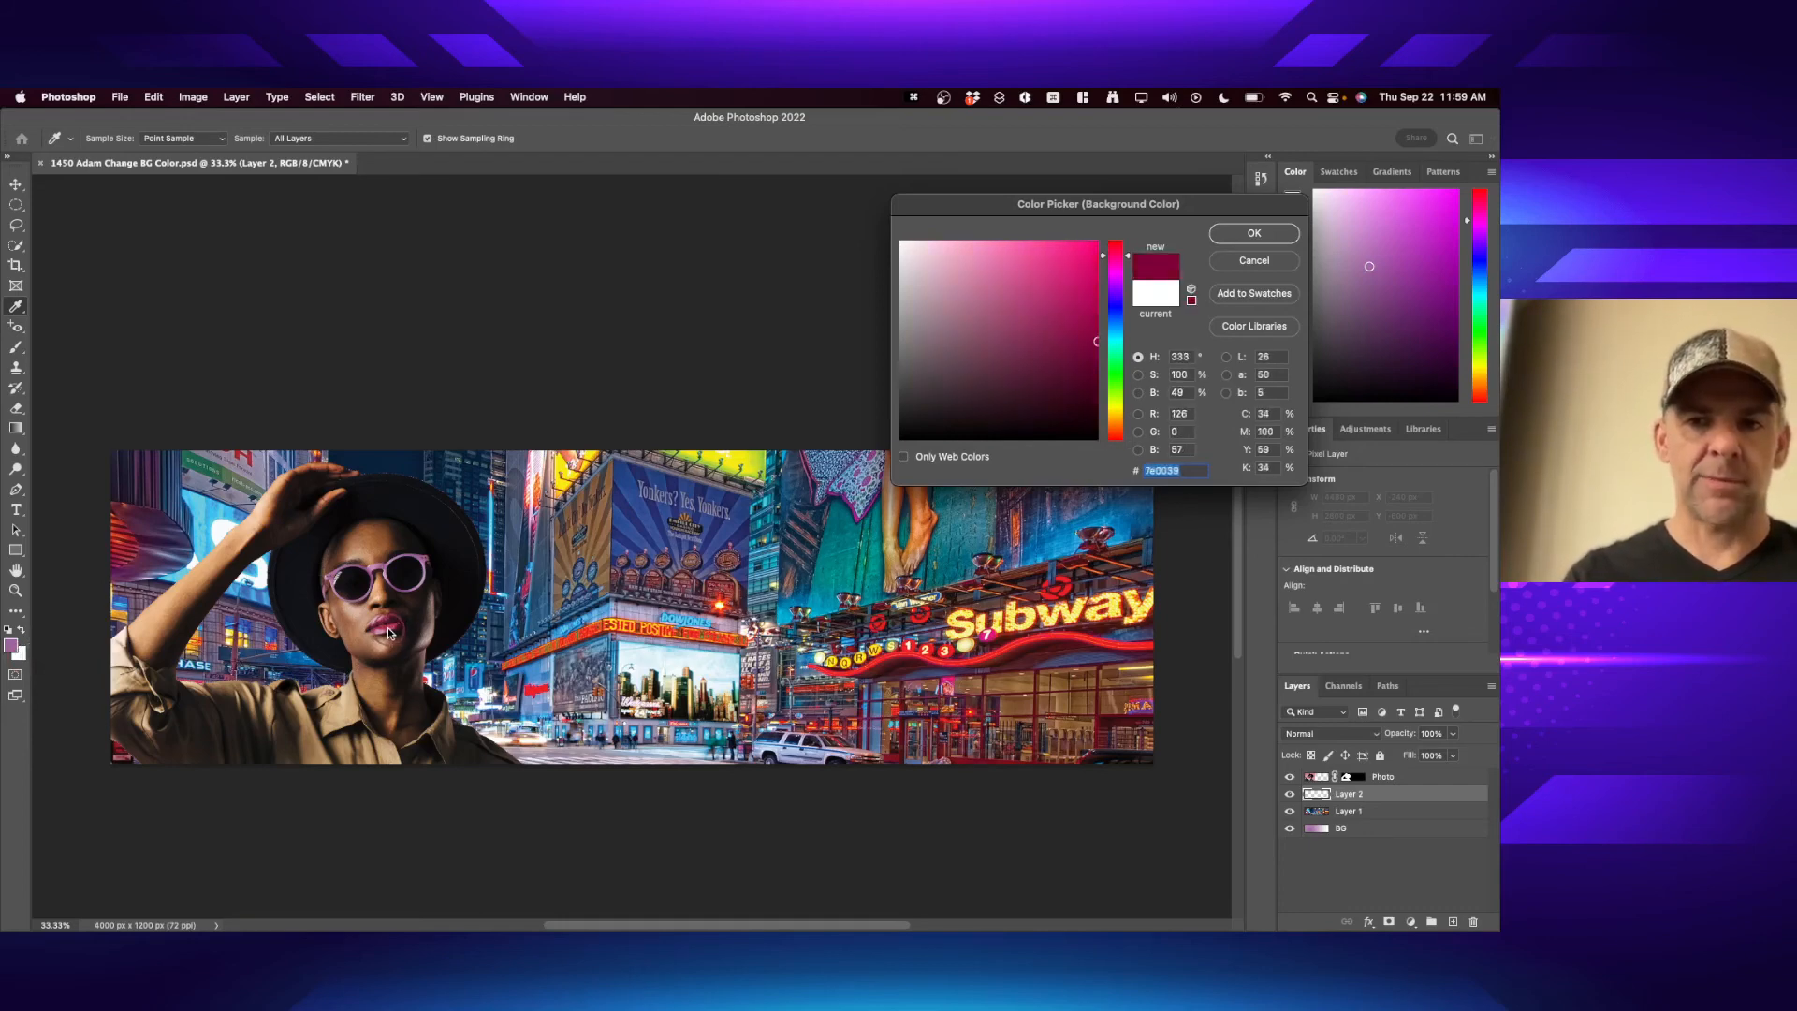
key("Return")
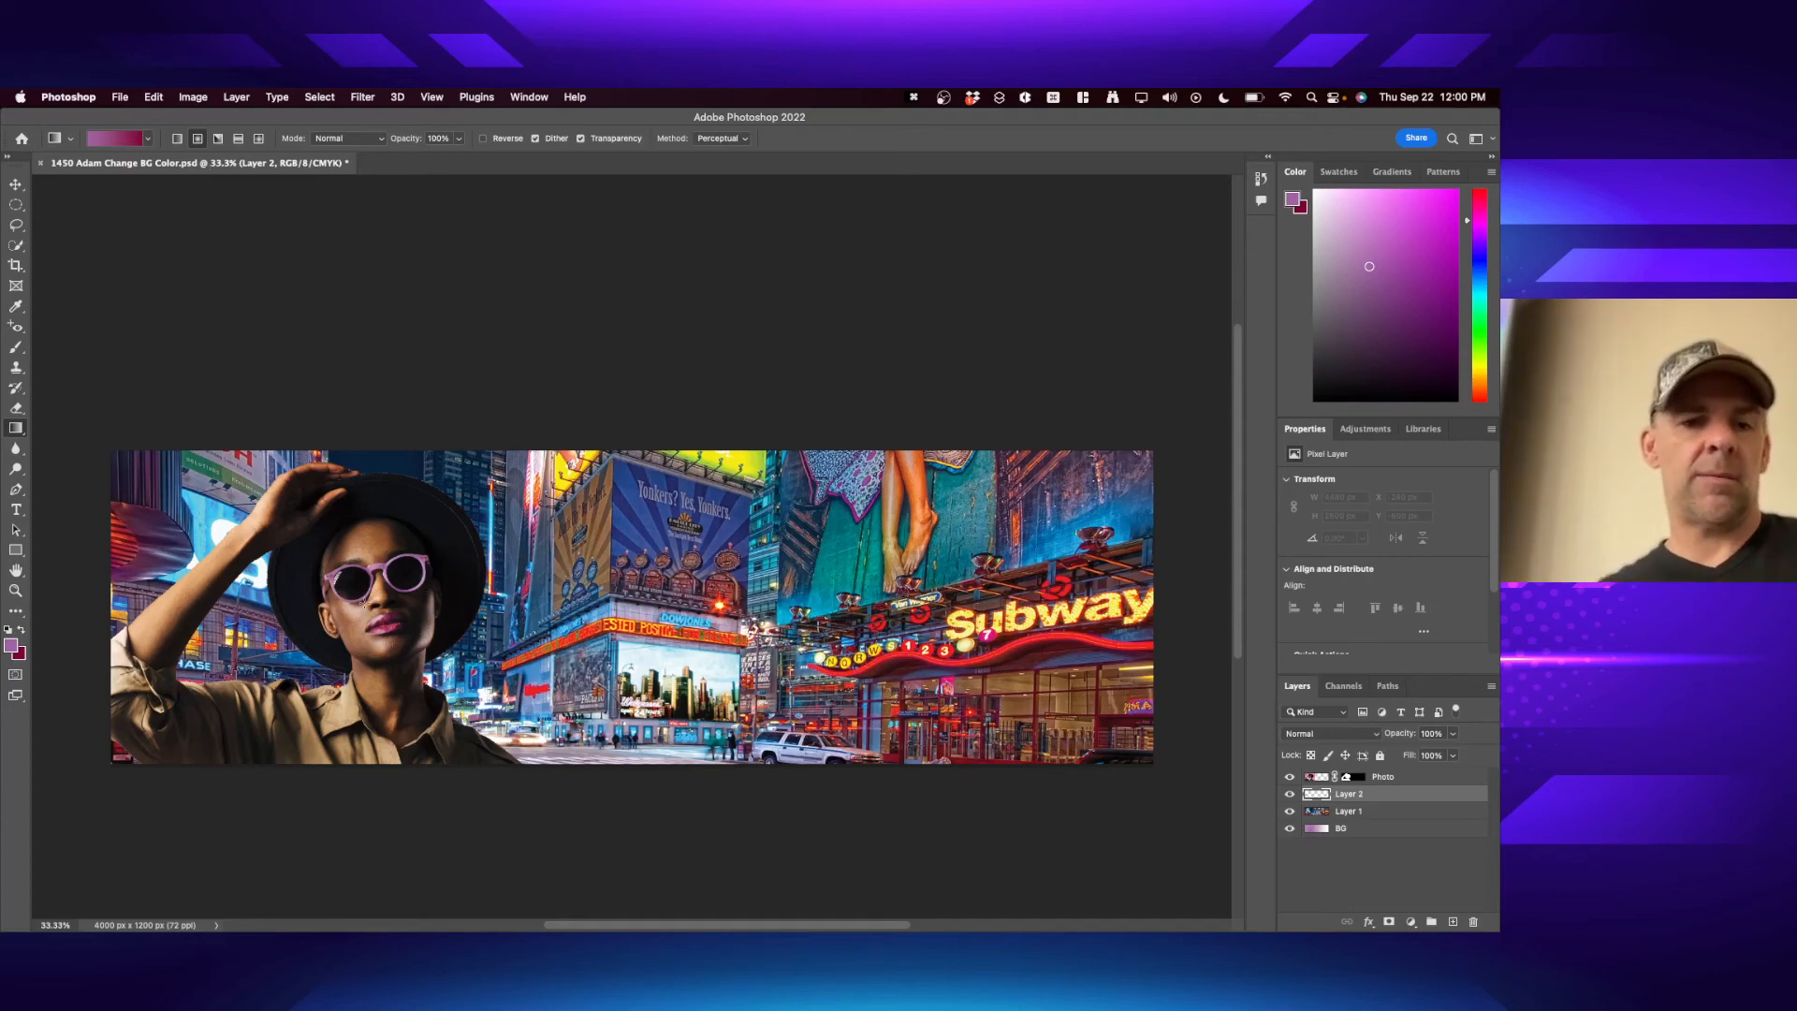
- Try purple-to-magenta radial gradients on the new layer, centred on the woman's face and on the far side of the canvas
left_click_drag(364, 604, 1168, 532)
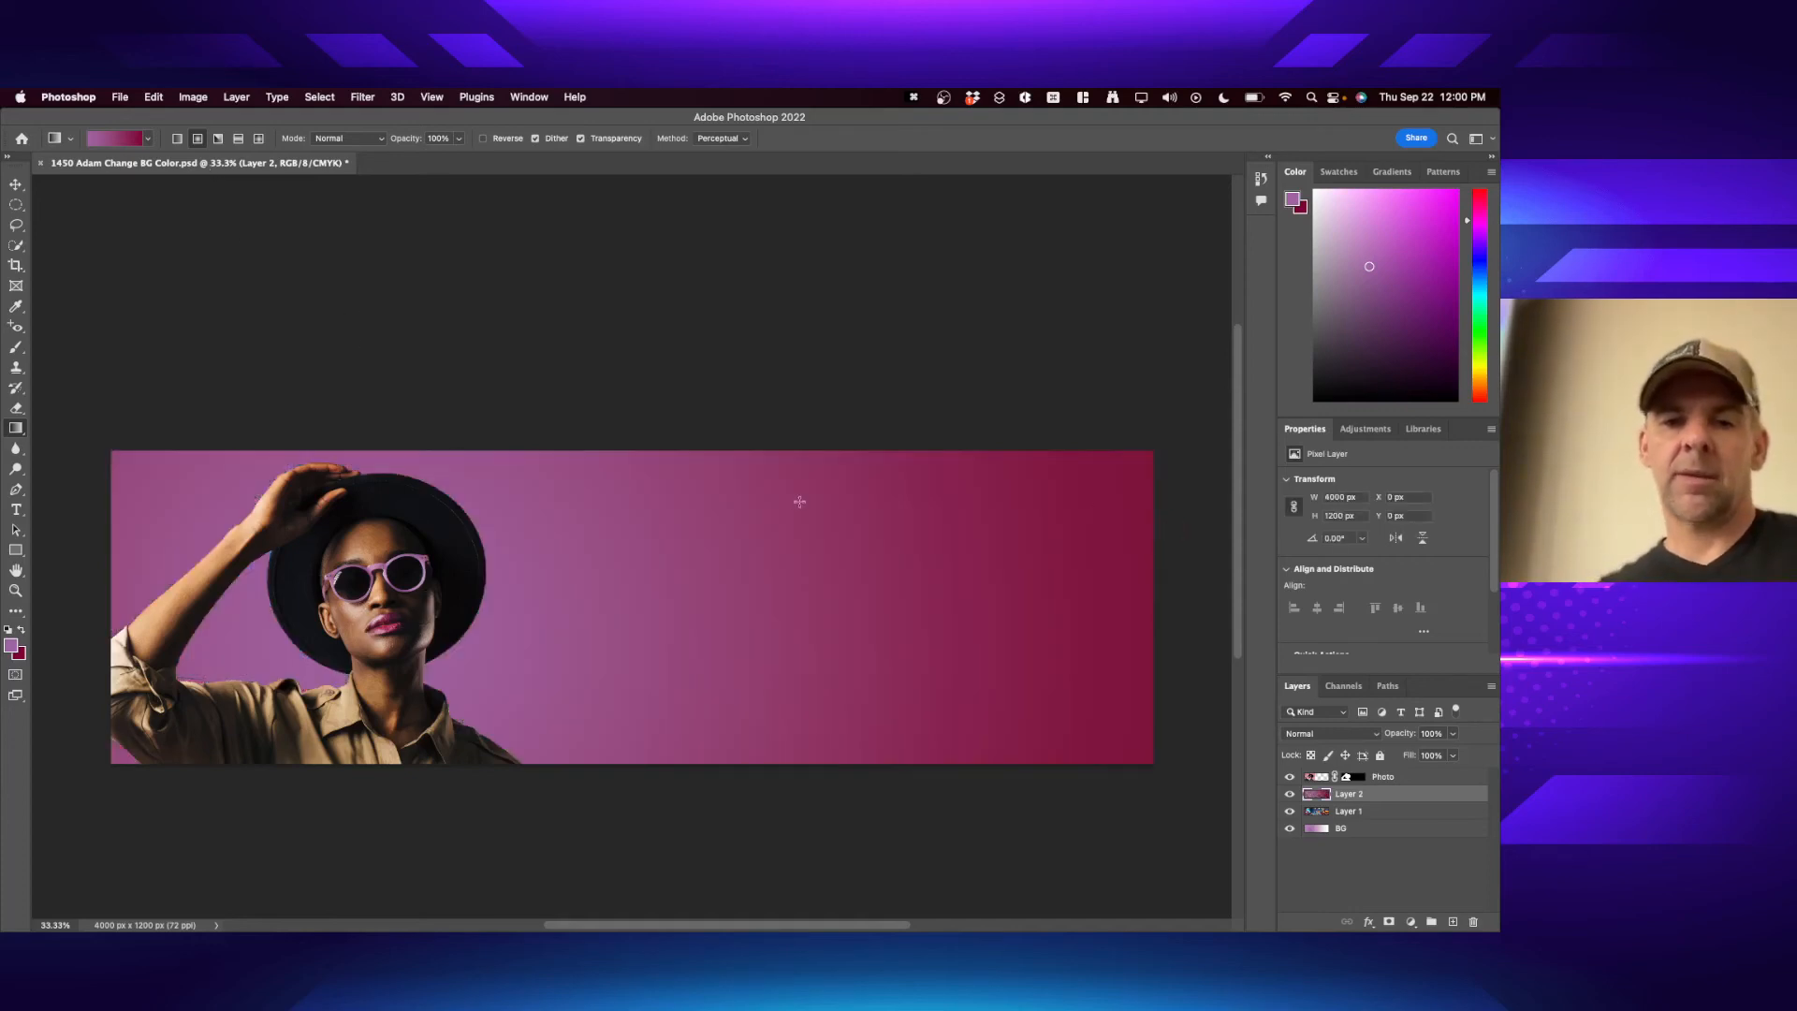
left_click_drag(393, 566, 831, 710)
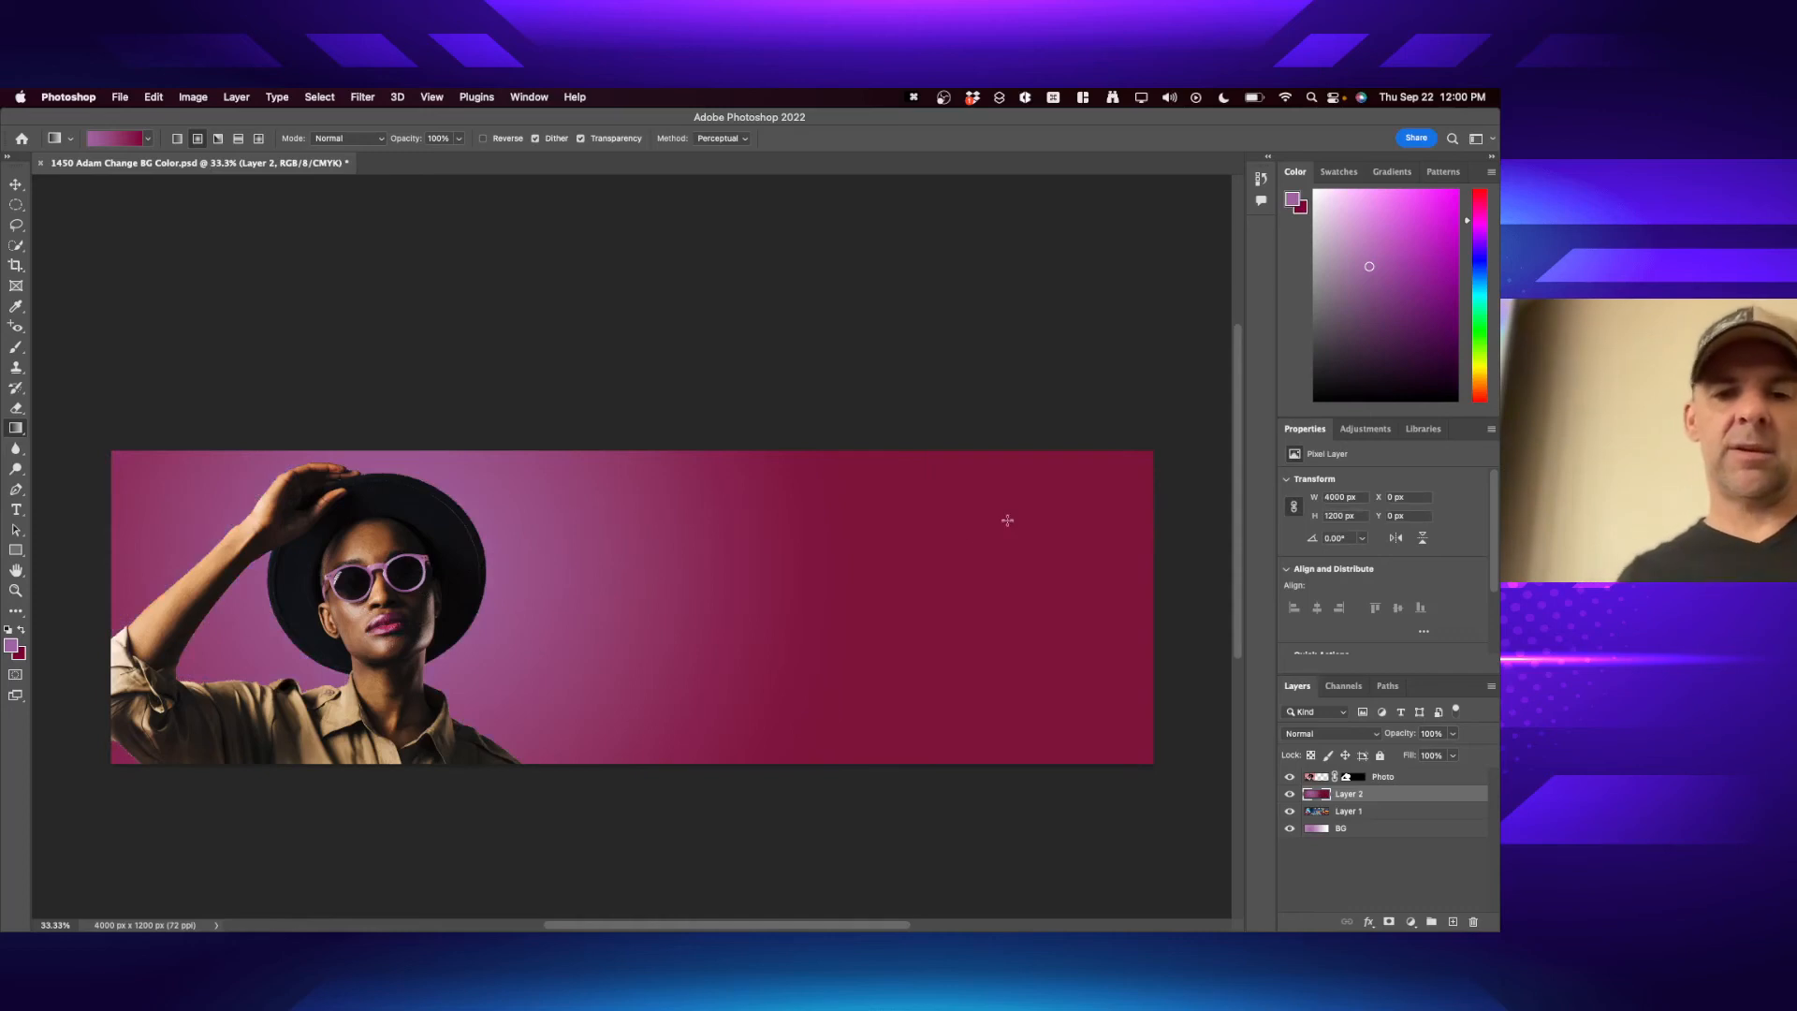
left_click_drag(1008, 521, 652, 616)
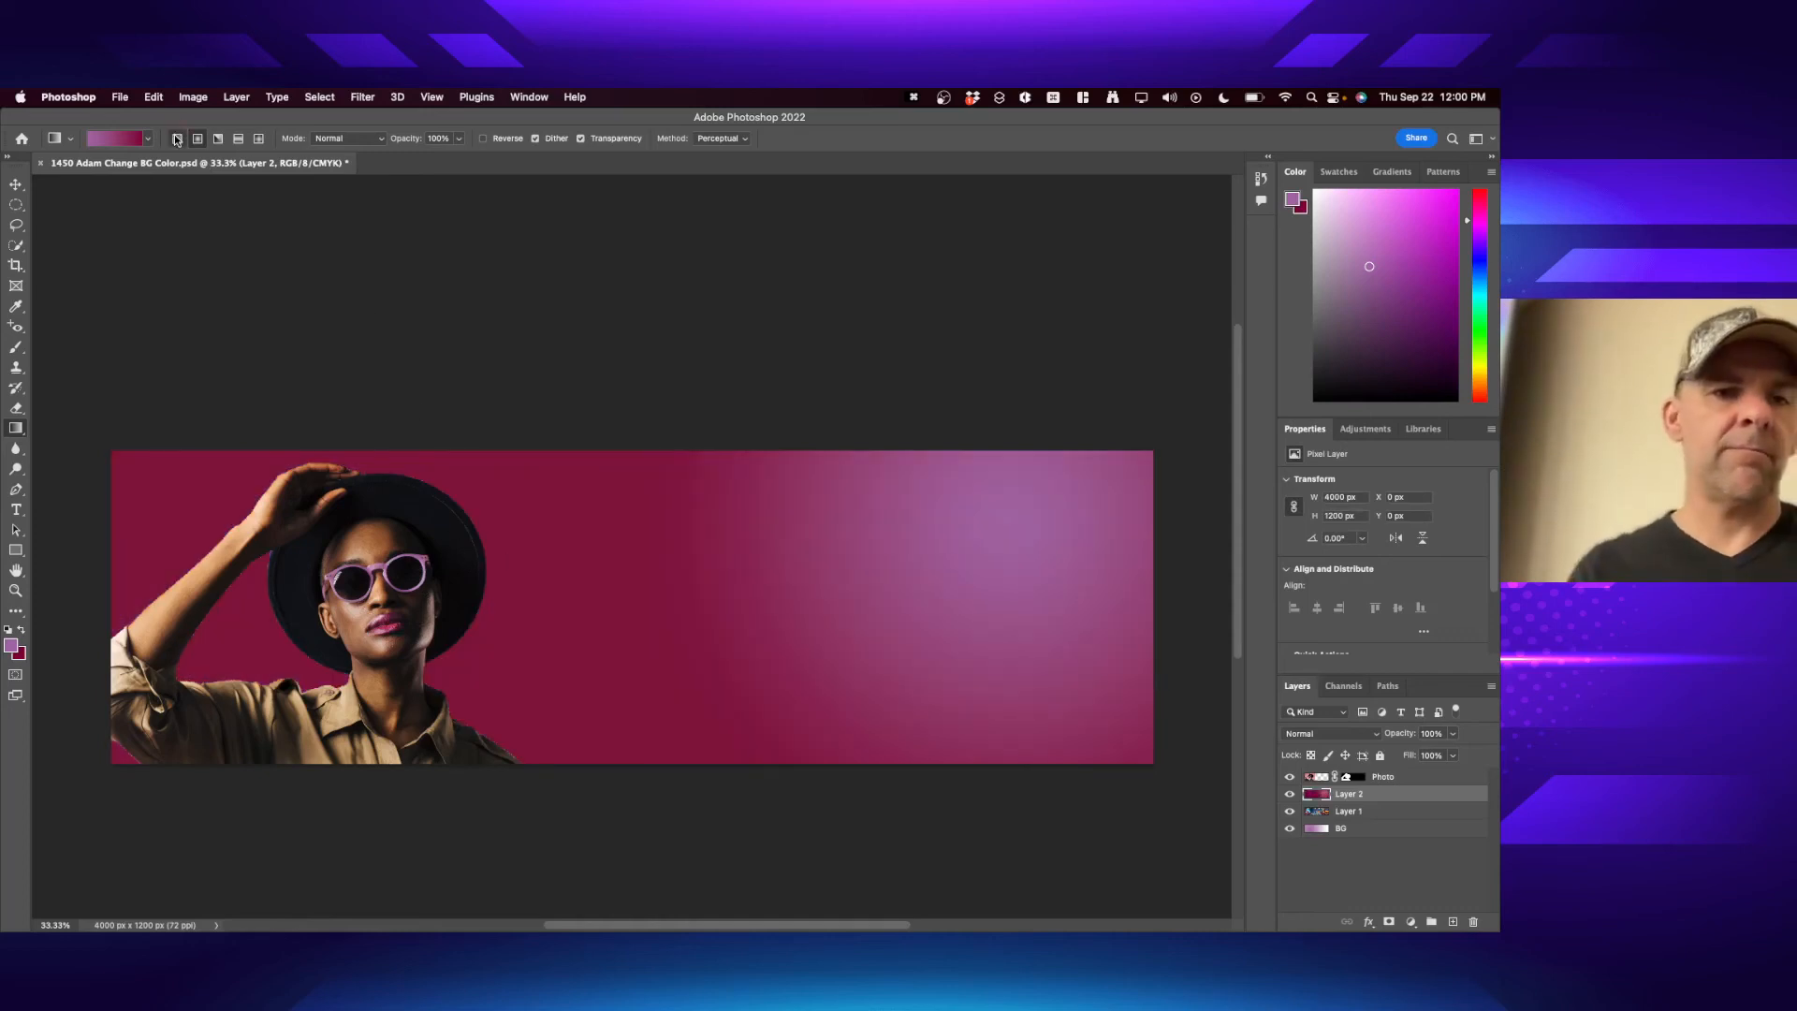
- Fill the new layer with a linear gradient running from purple behind the woman to dark magenta at the canvas's far end
left_click_drag(369, 412, 683, 767)
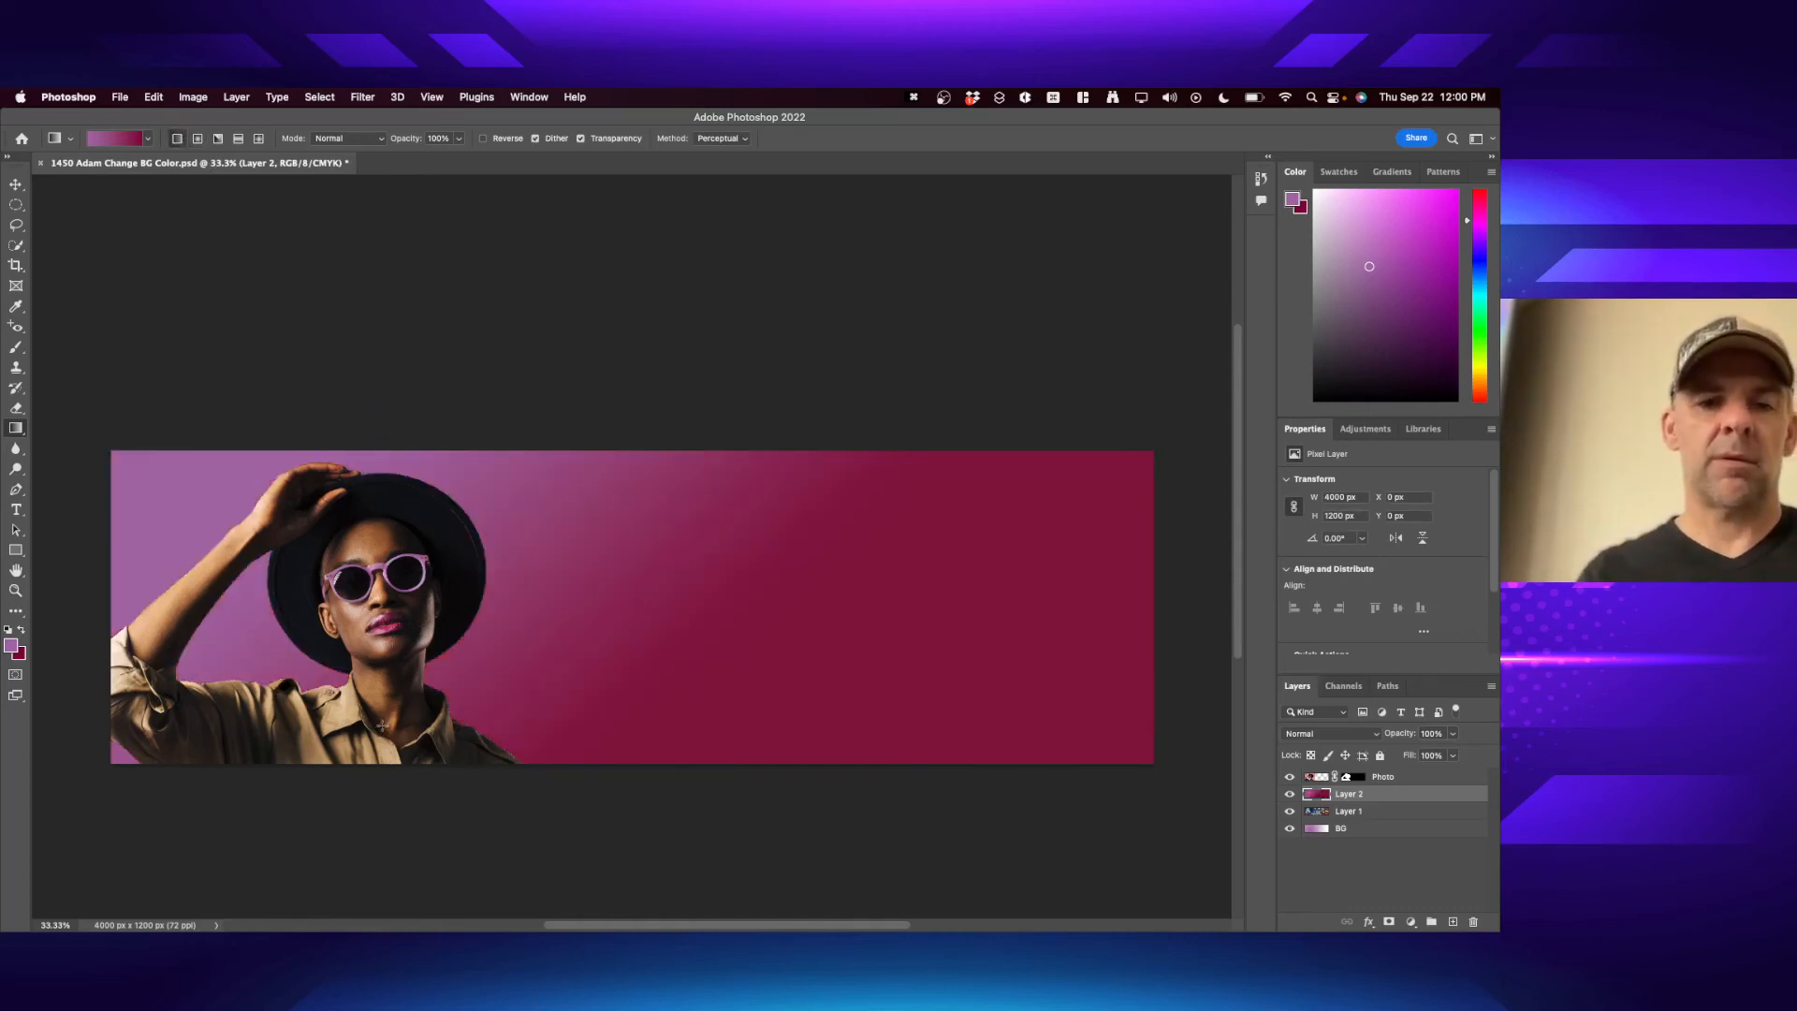
left_click_drag(381, 725, 1329, 466)
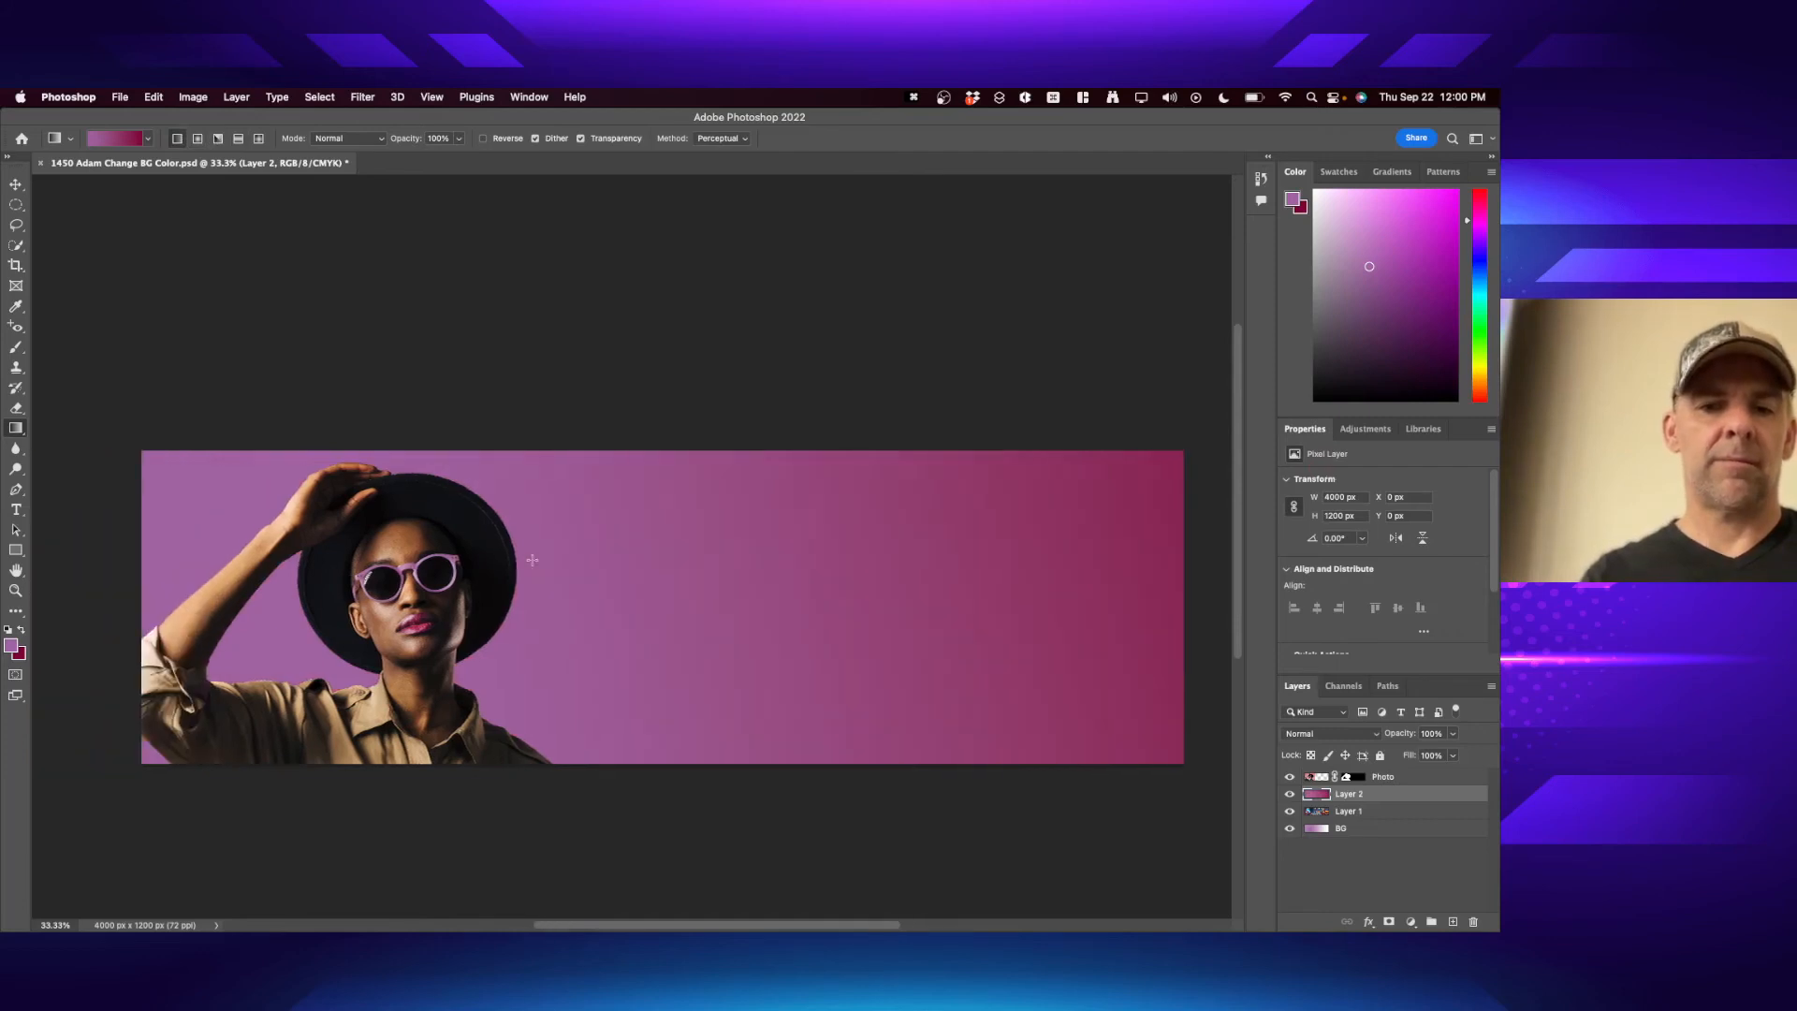
key("super+minus")
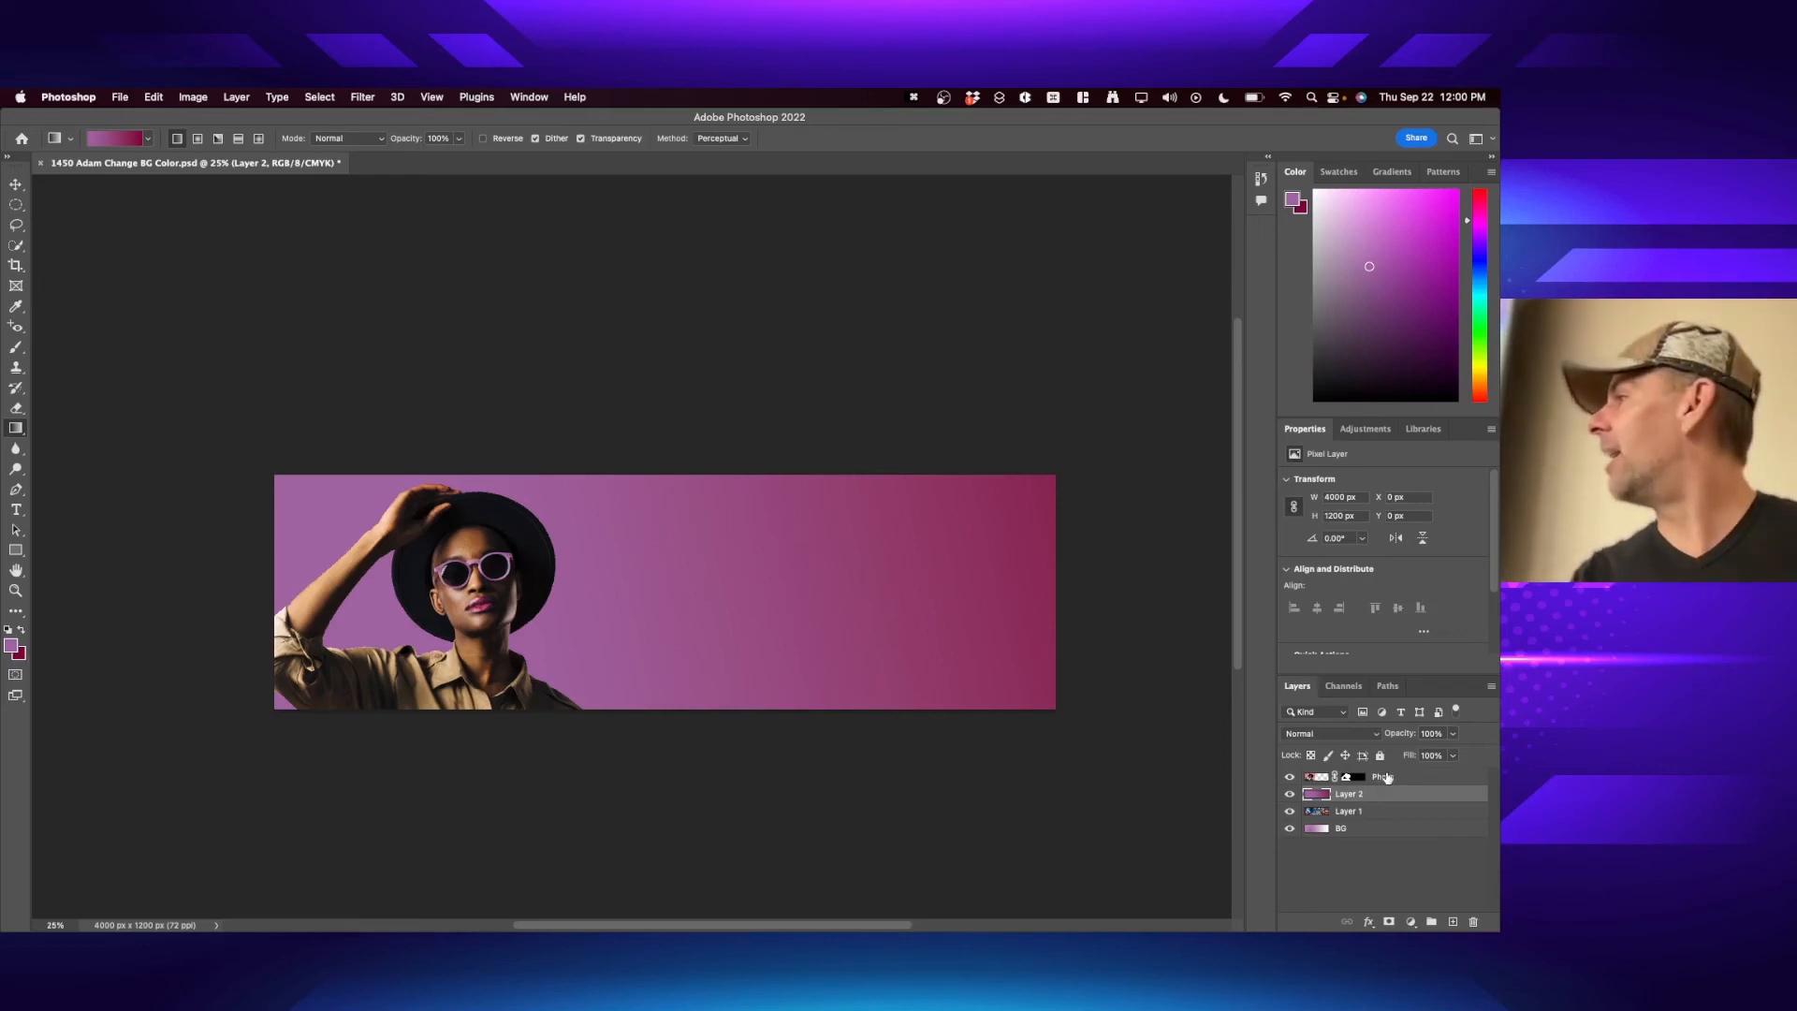
- Lower the gradient layer's opacity to about 55% and toggle its visibility to compare the tinted and untinted Times Square photo
key("v")
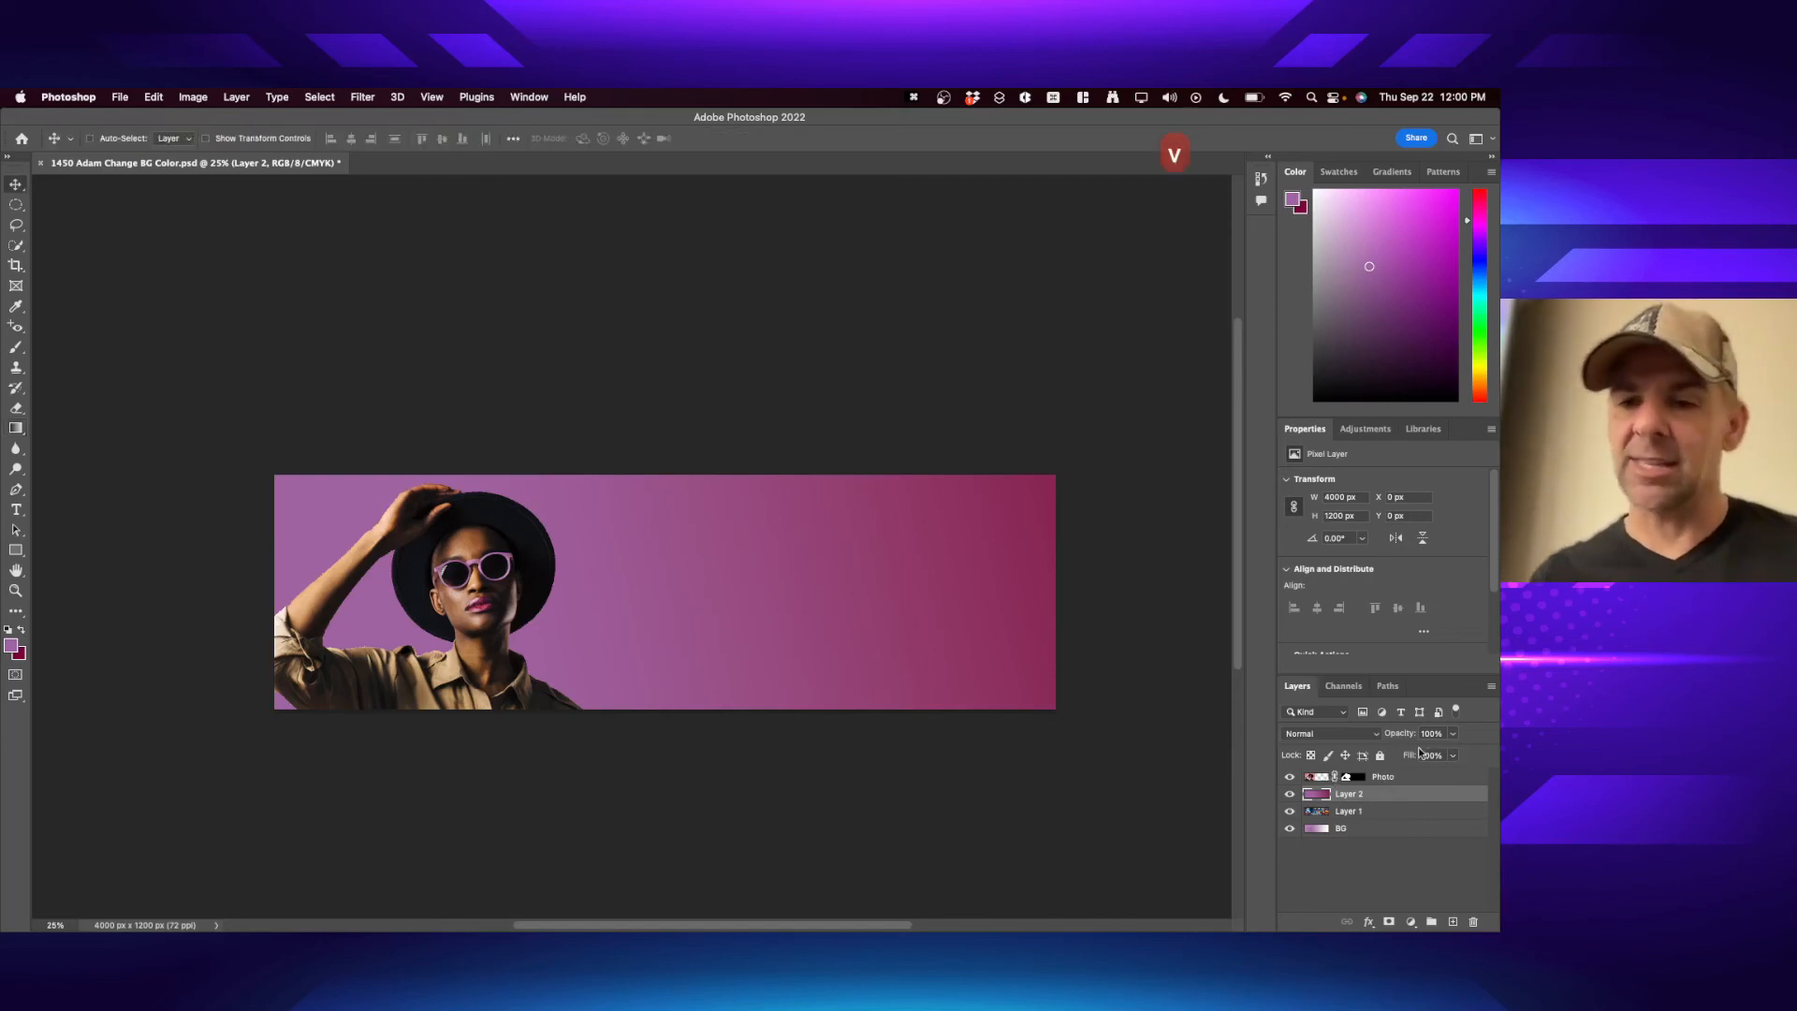
left_click_drag(1409, 738, 1386, 738)
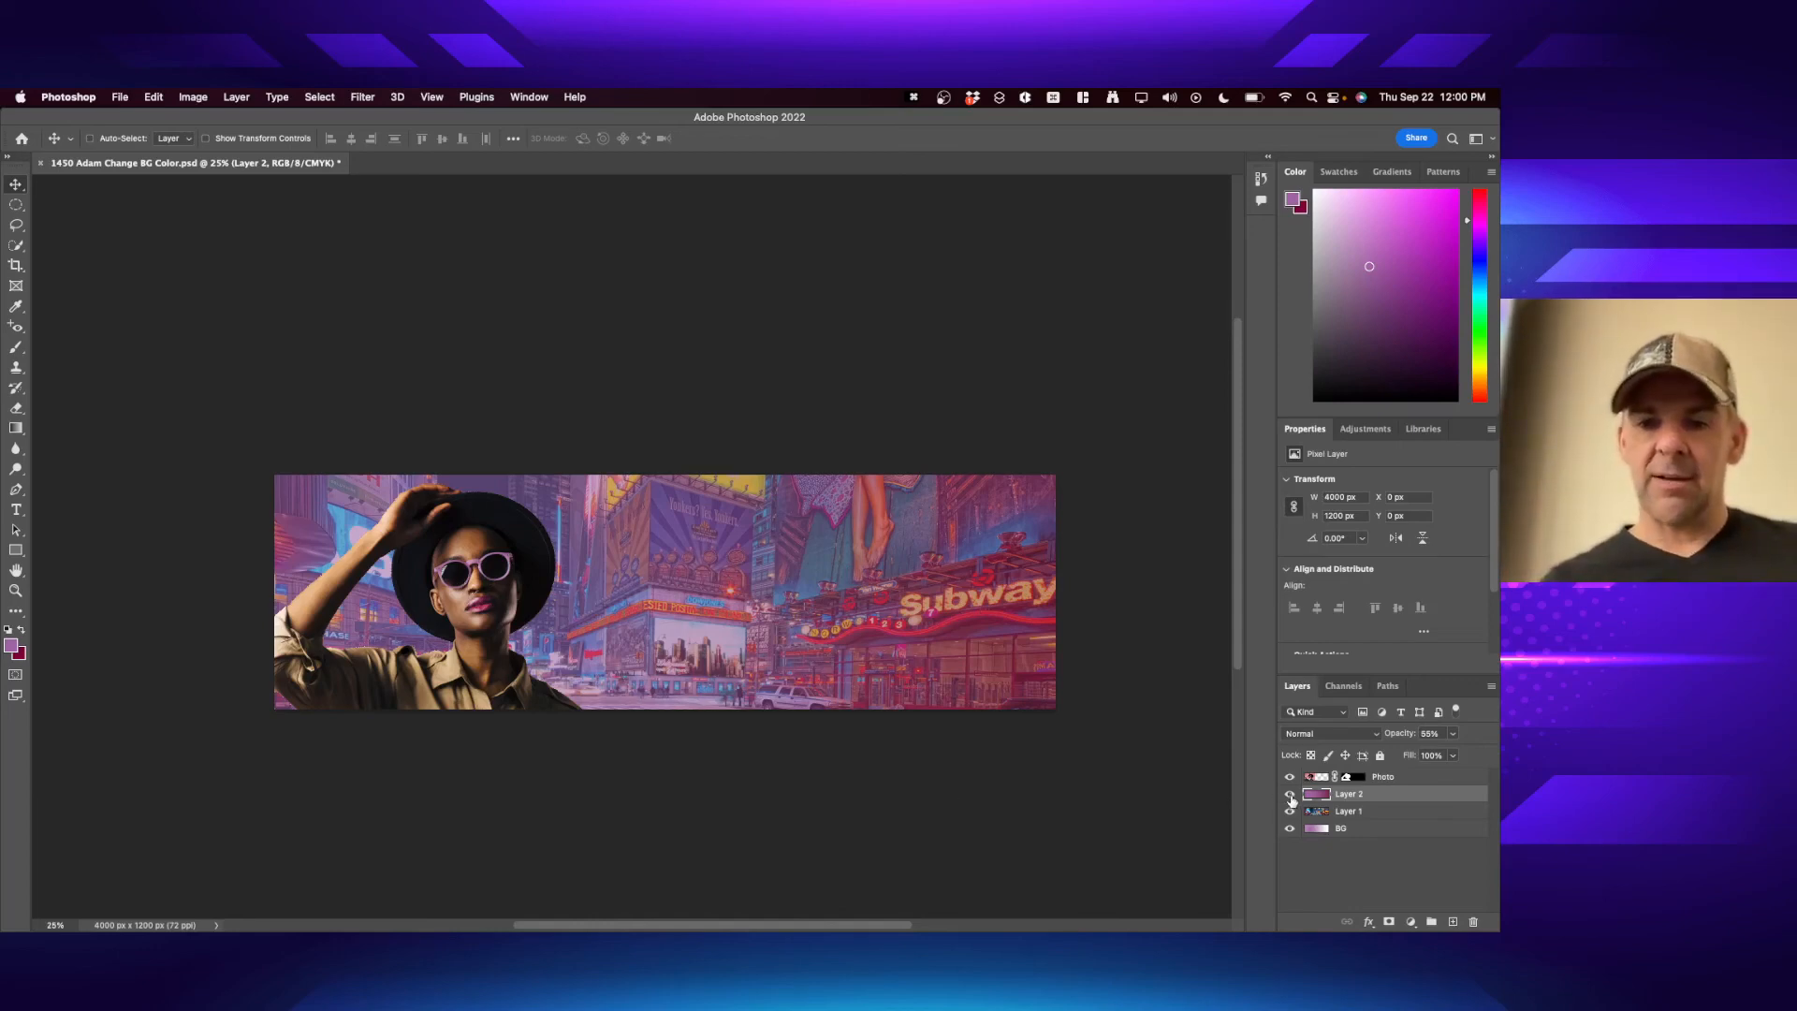
left_click(1291, 795)
left_click(1291, 794)
left_click(1291, 794)
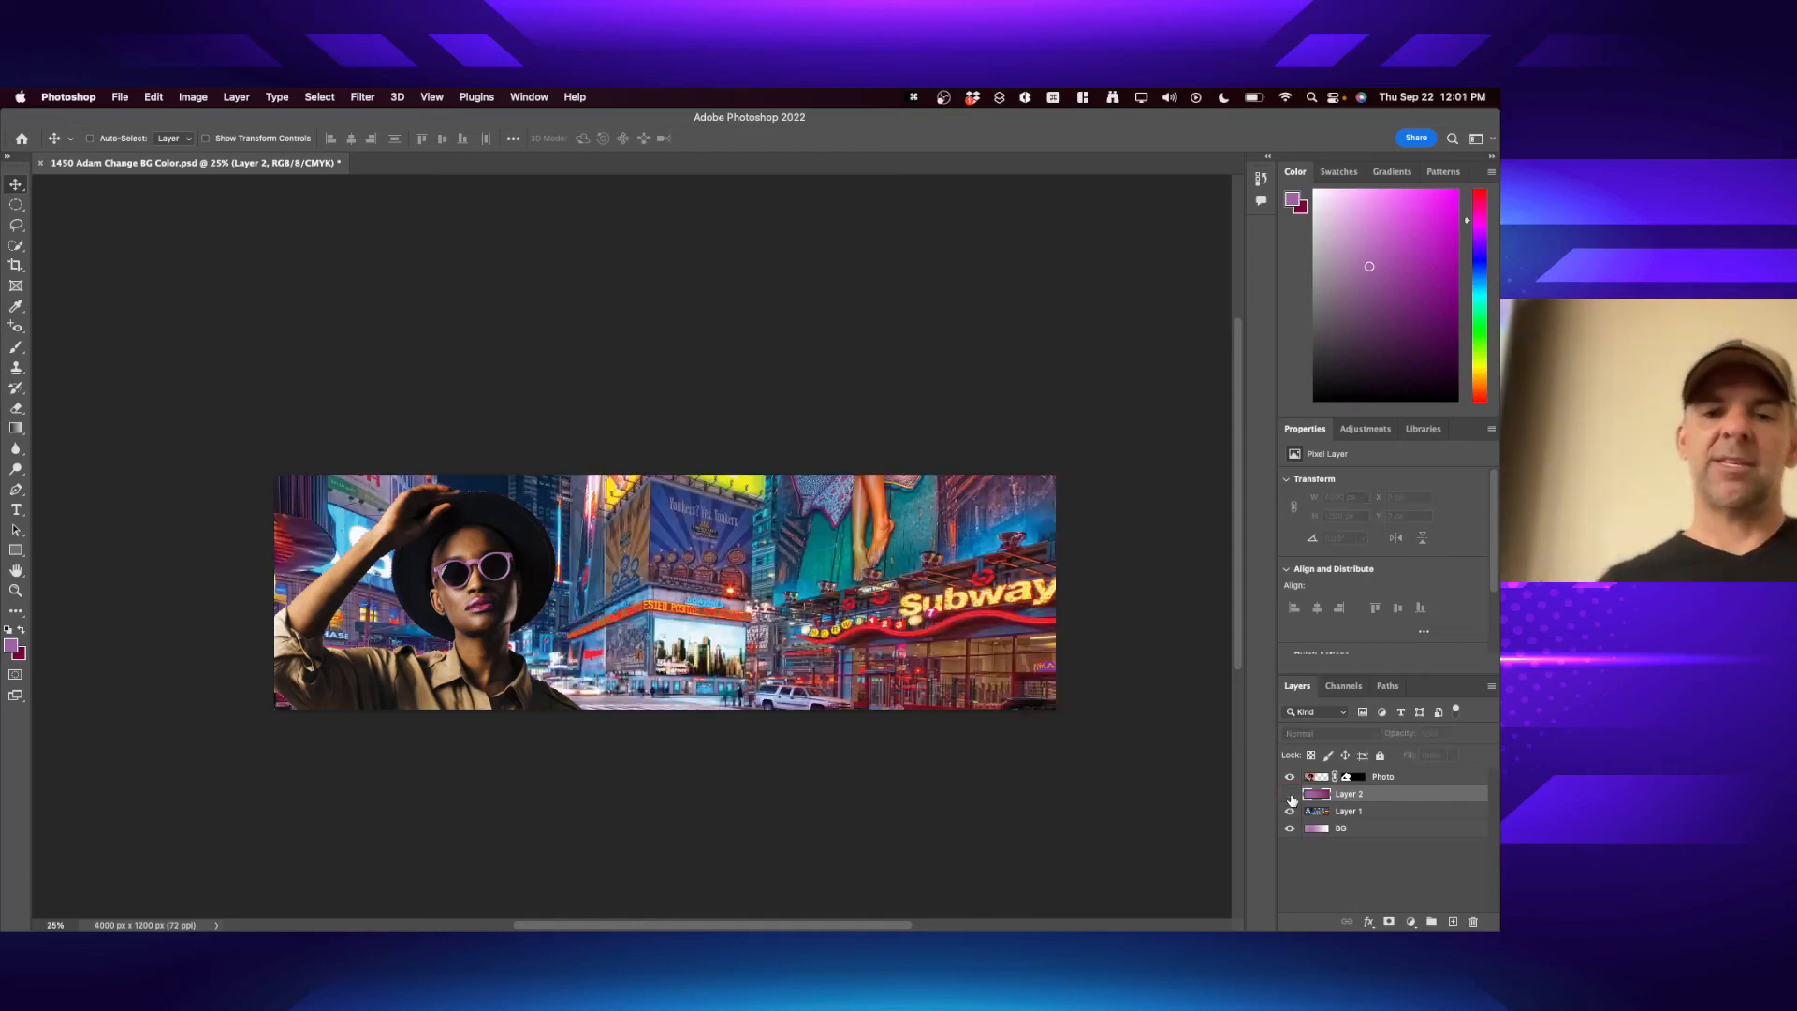
left_click(1291, 794)
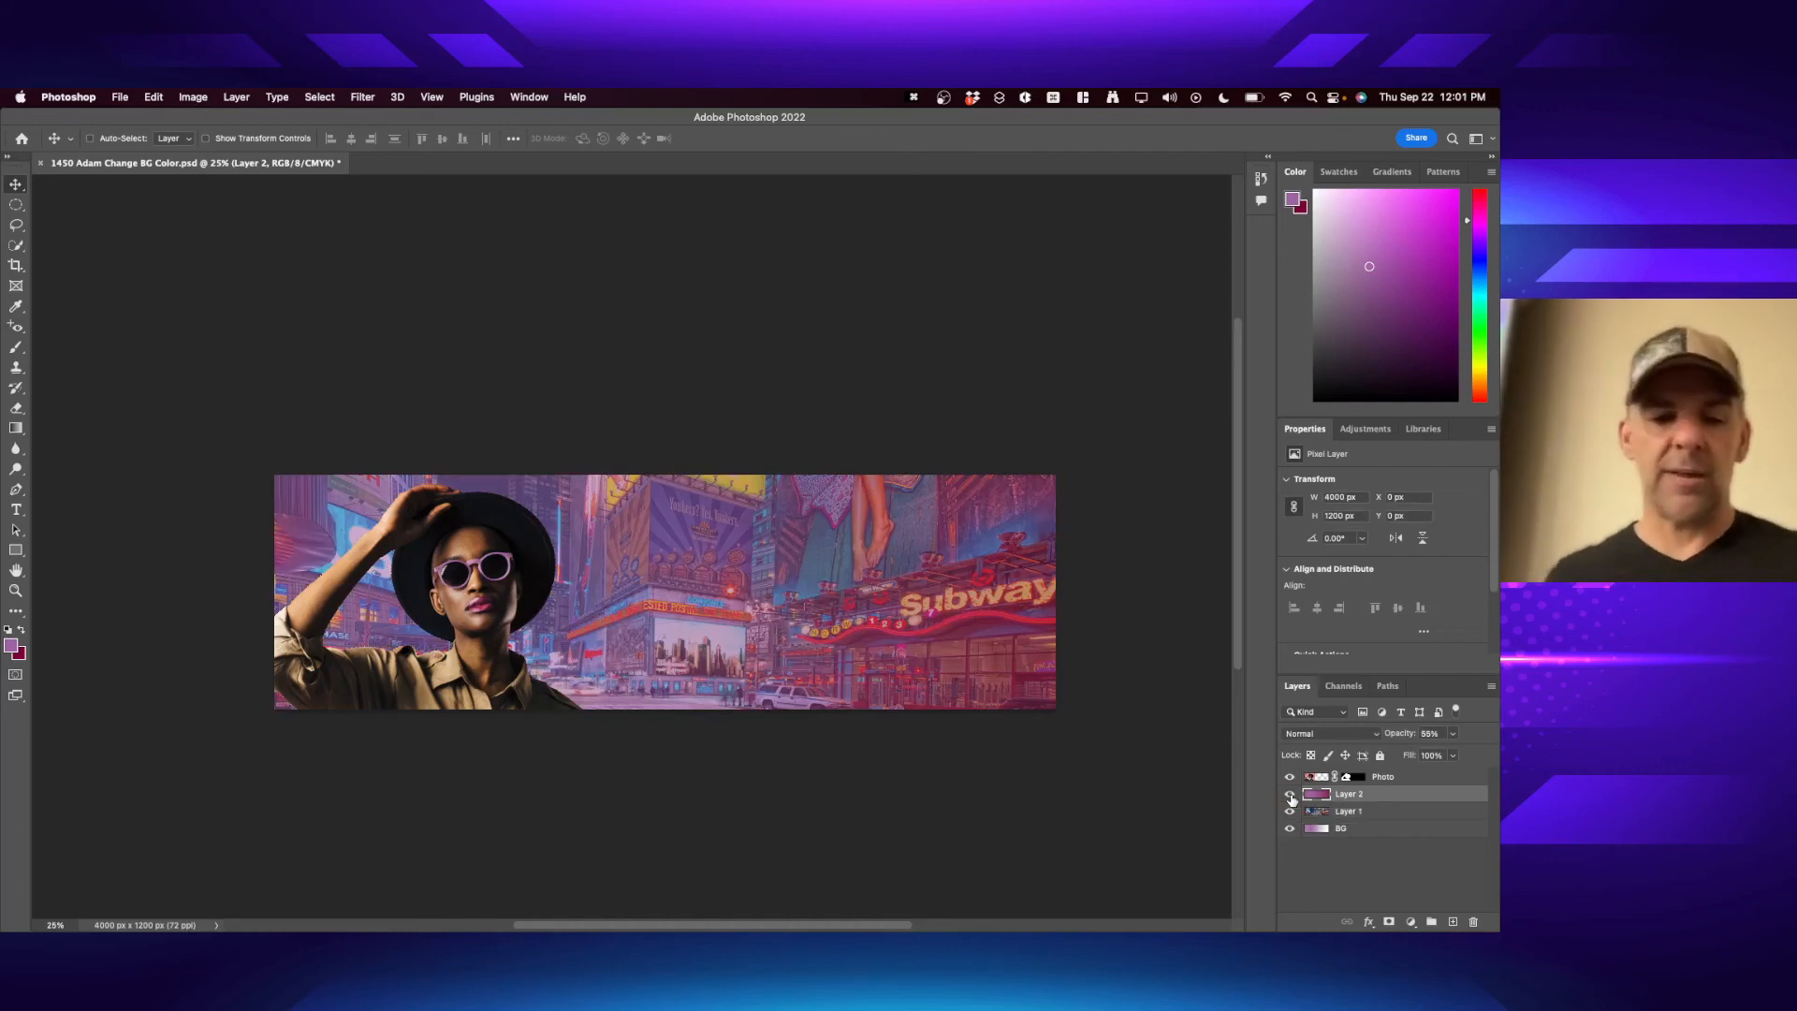
key("super+Tab")
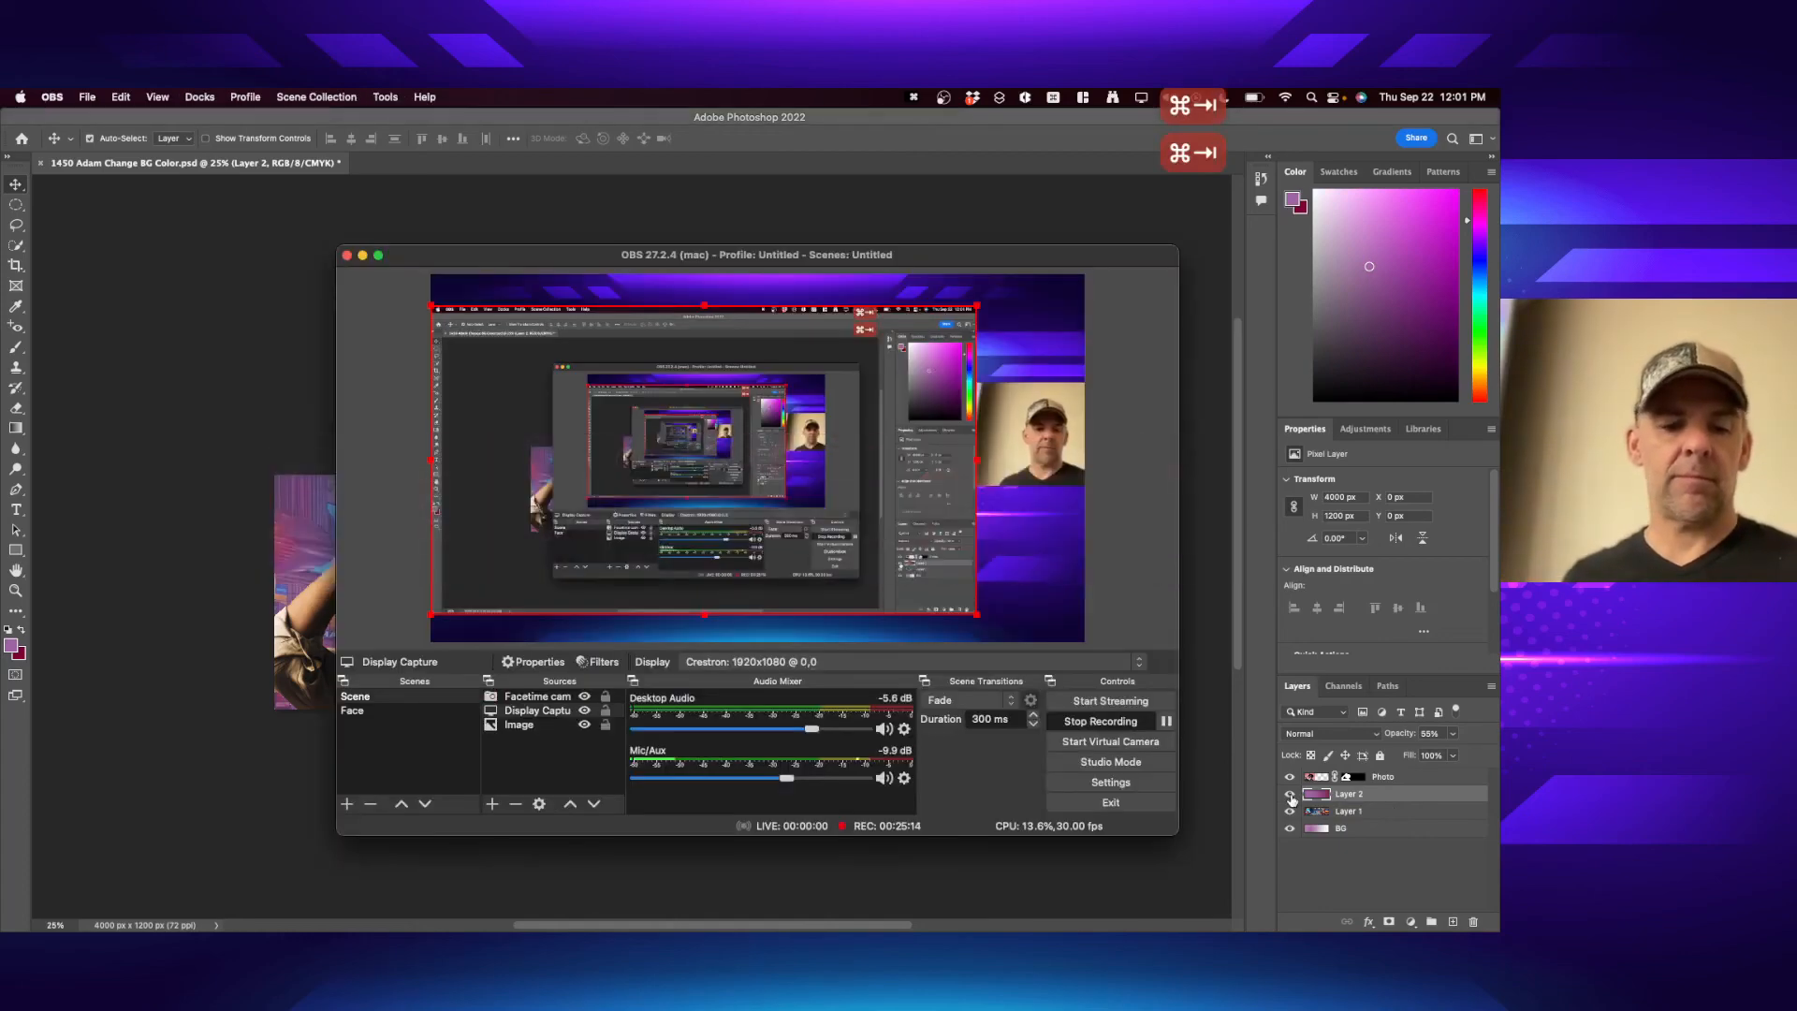
- Switch from OBS to Photoshop and open the recent file Select Part of an Object and Change the Color.psd
key("super+Tab")
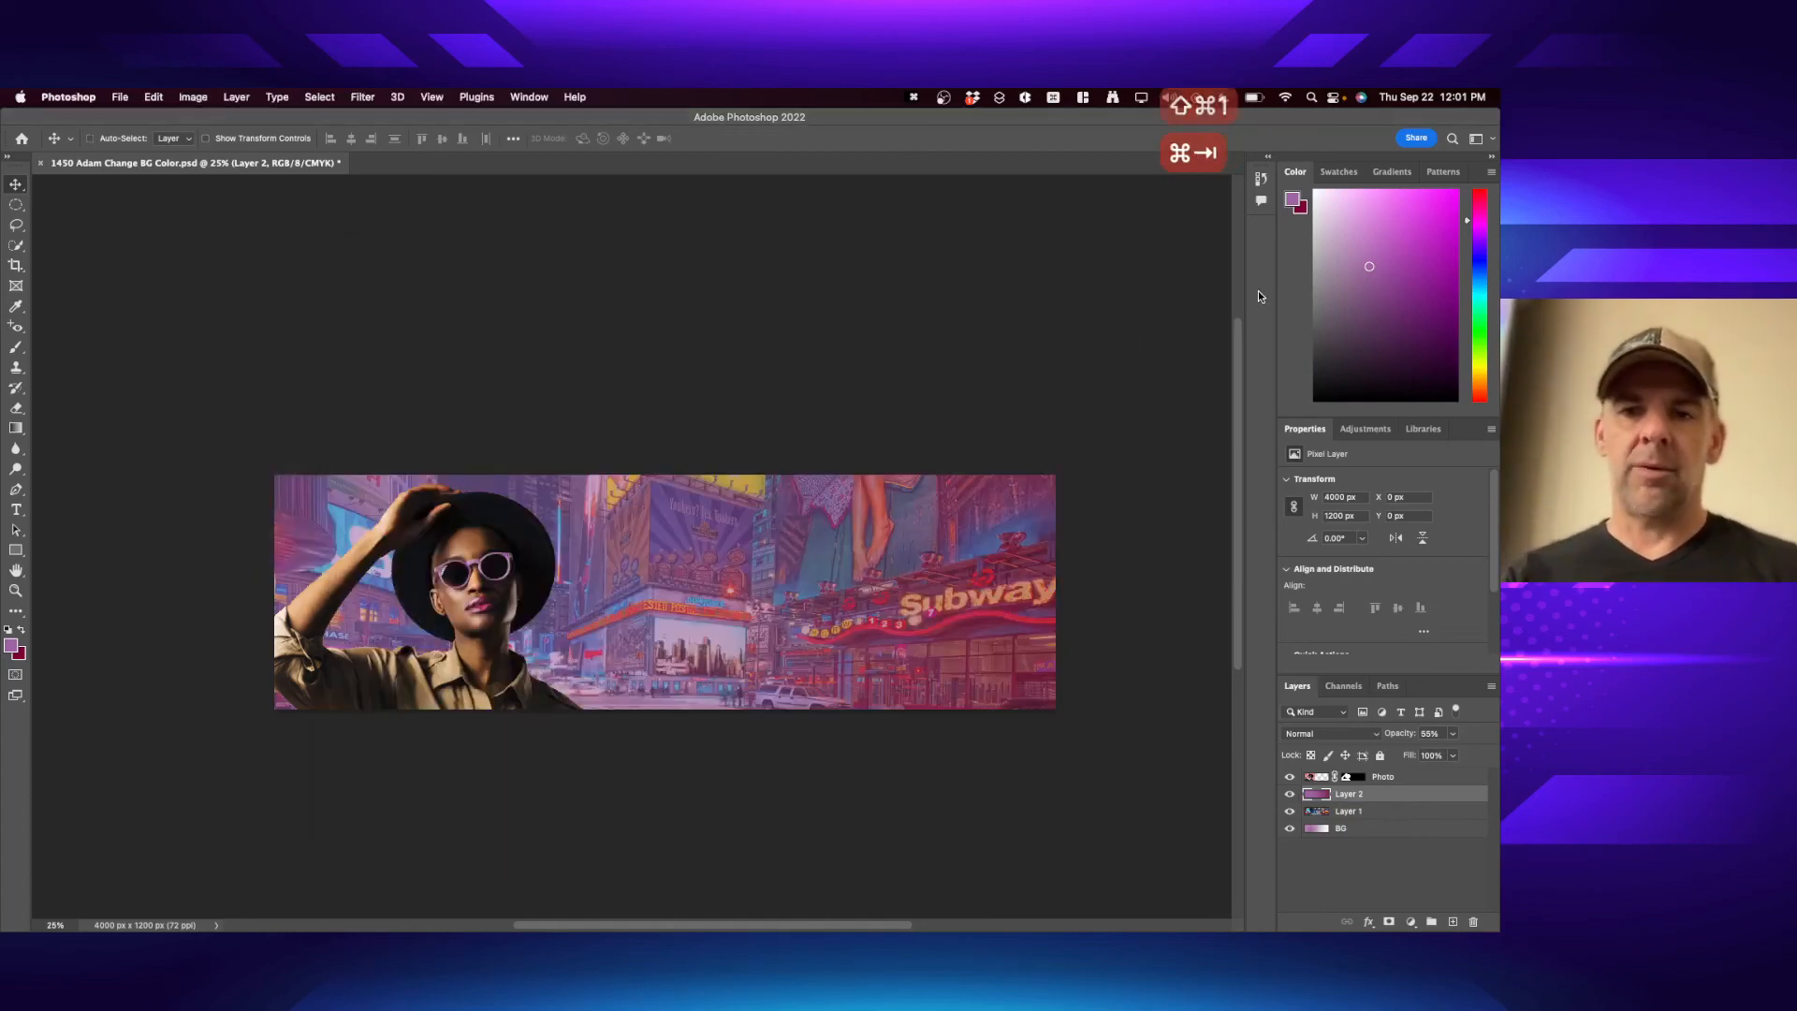
left_click(672, 774)
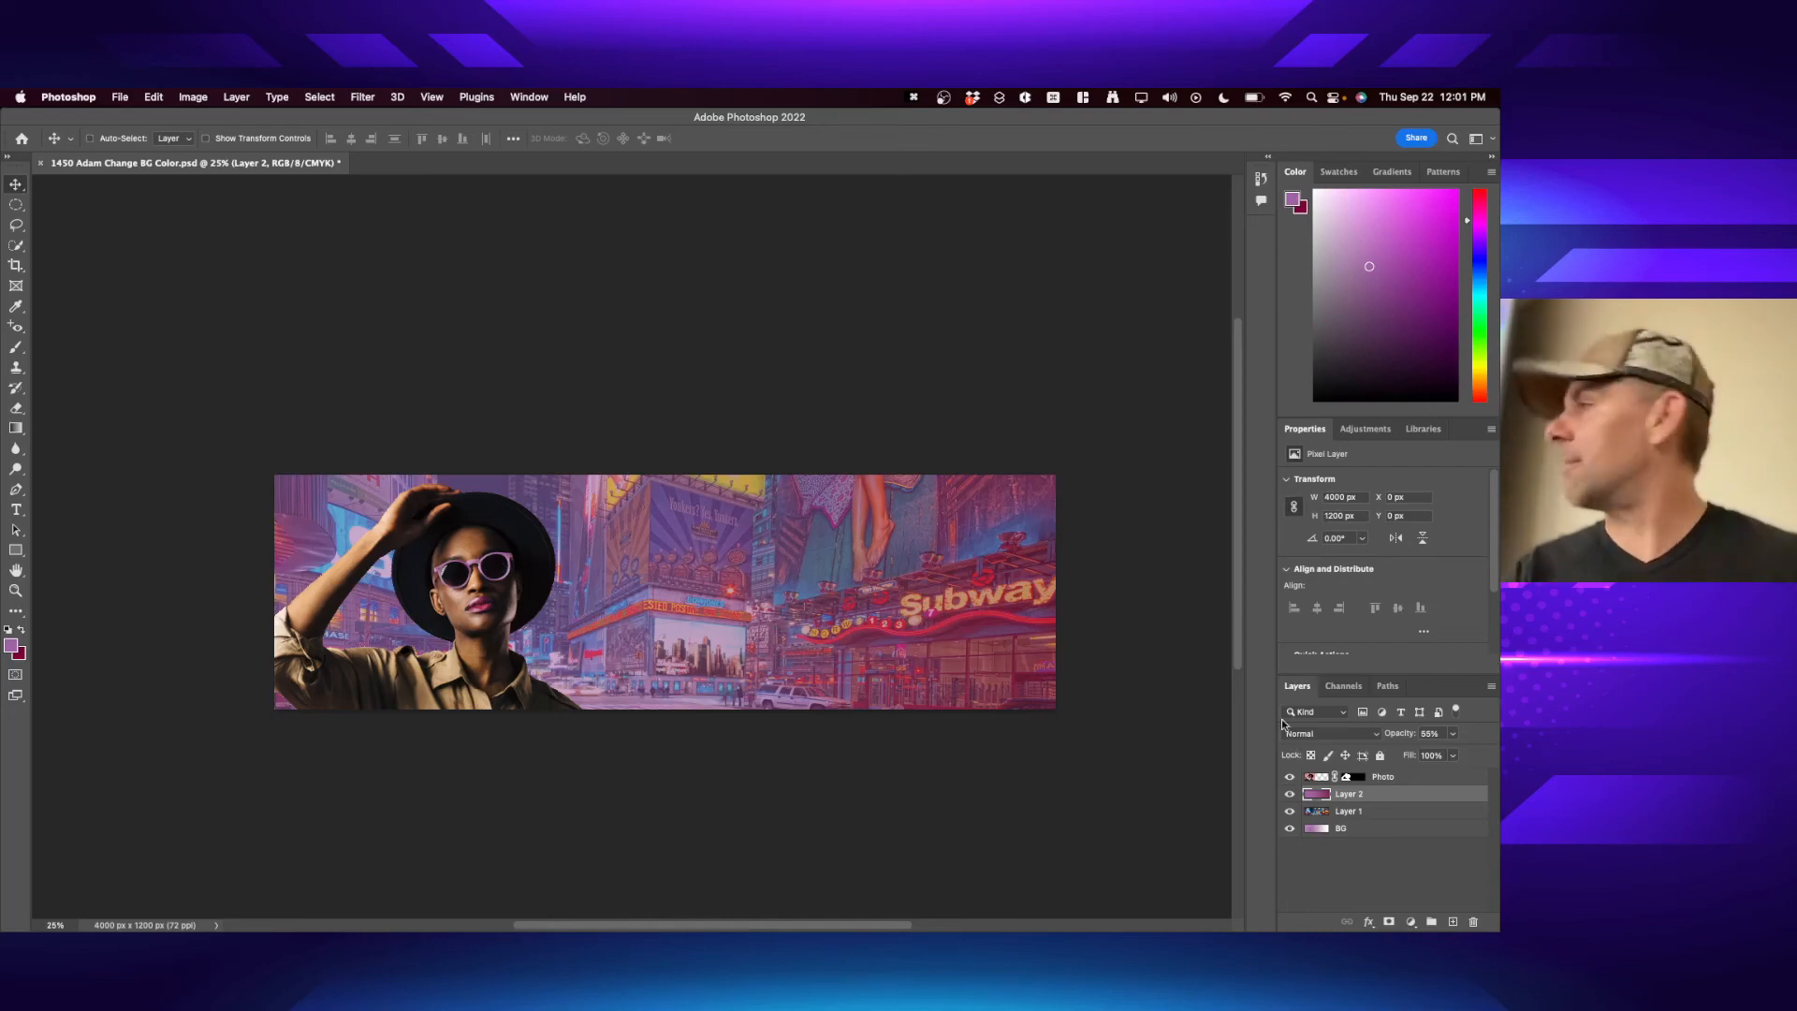
key("super")
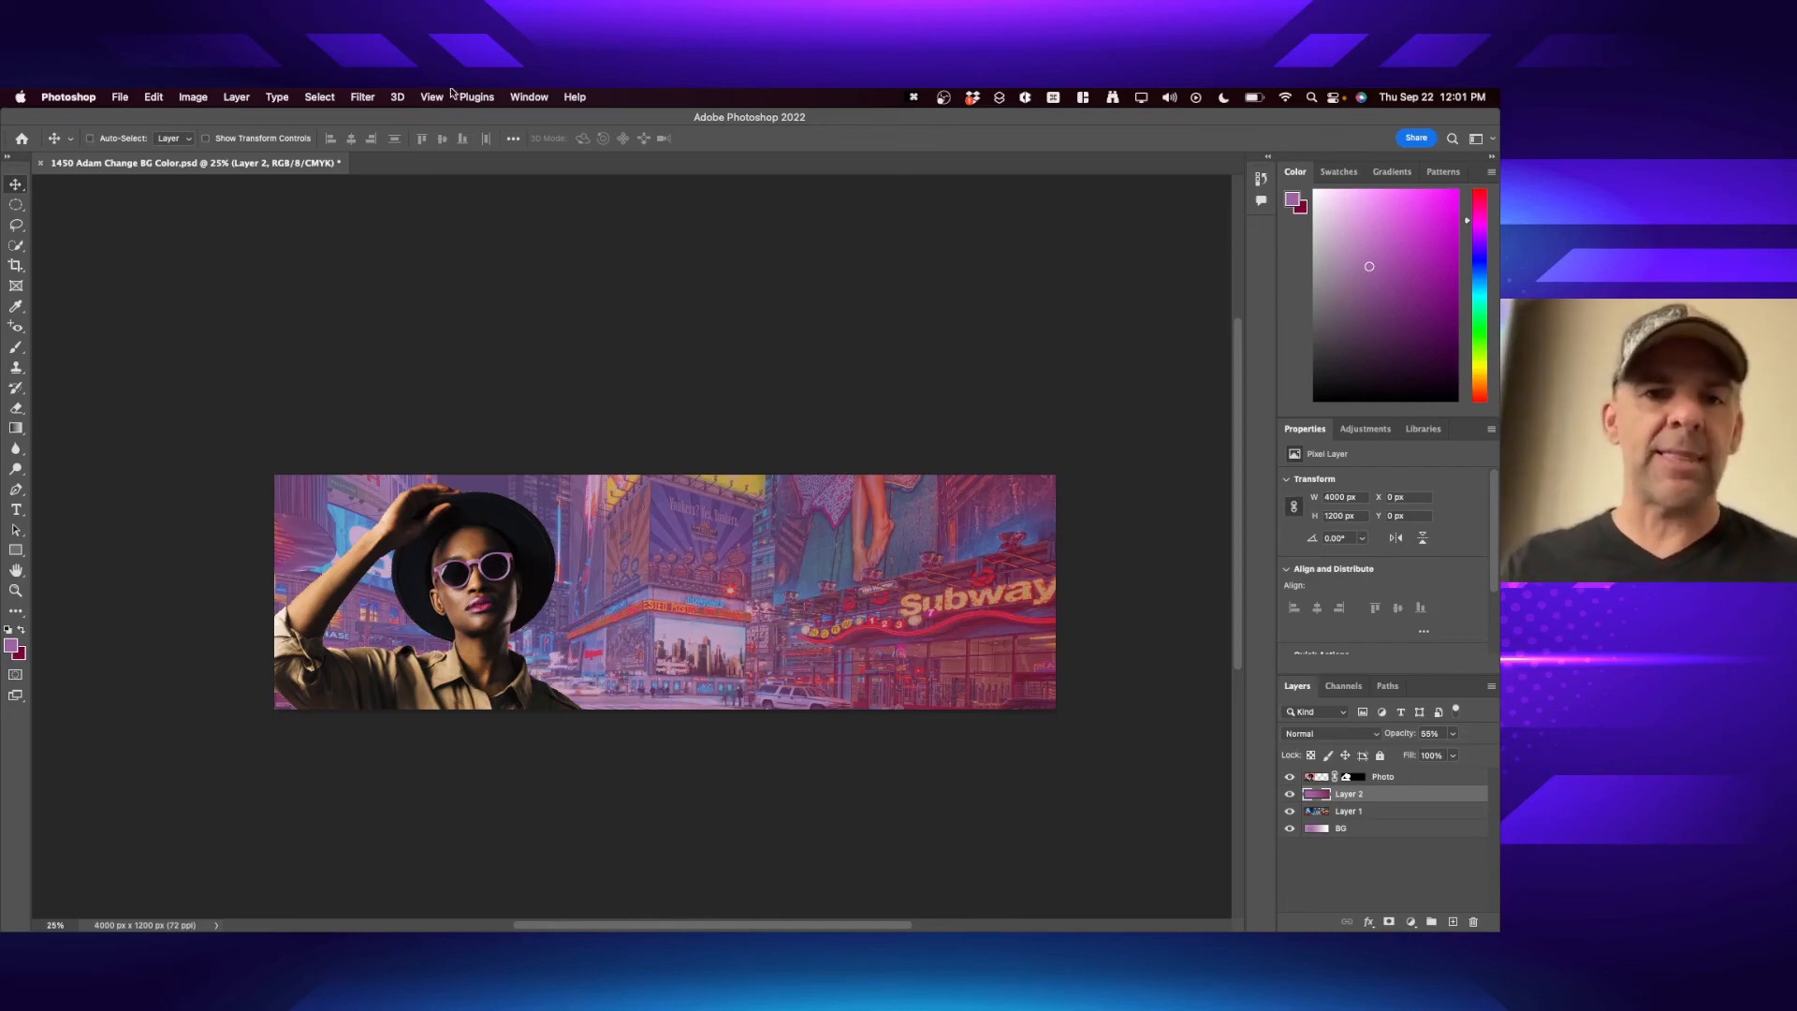
left_click(132, 96)
left_click(132, 96)
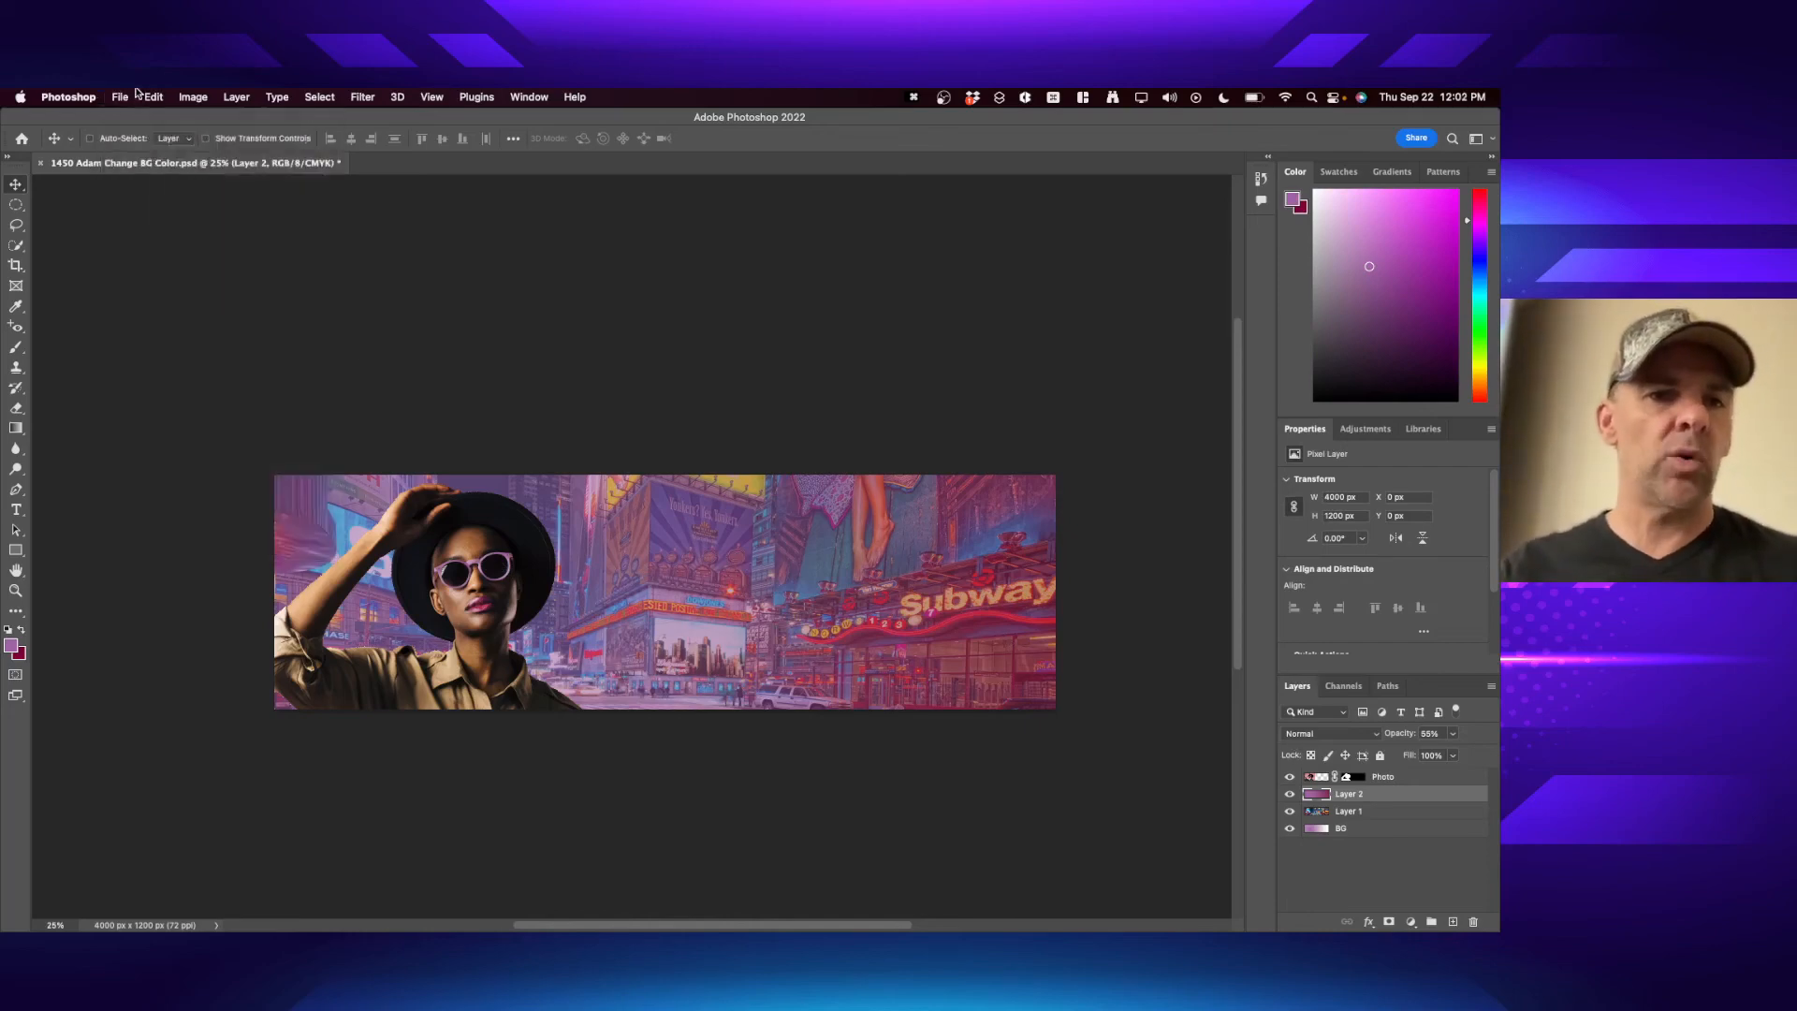
left_click(132, 96)
mouse_move(153, 98)
mouse_move(160, 176)
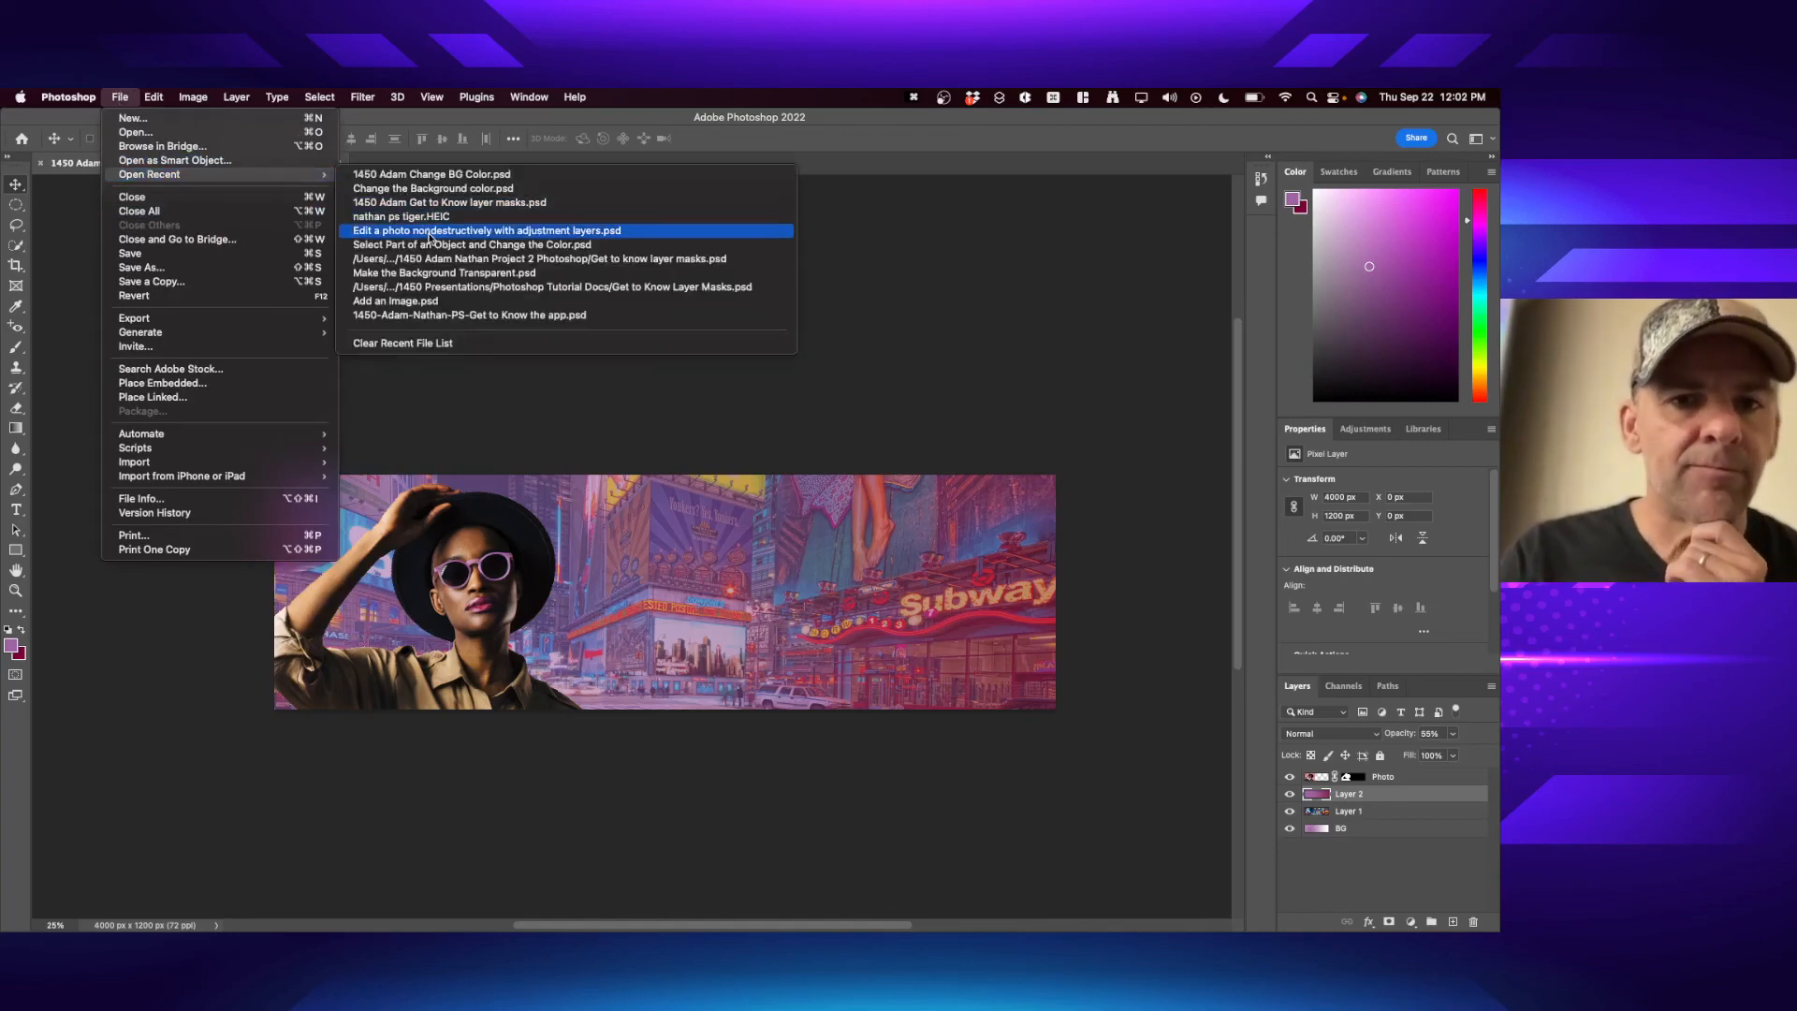
left_click(547, 246)
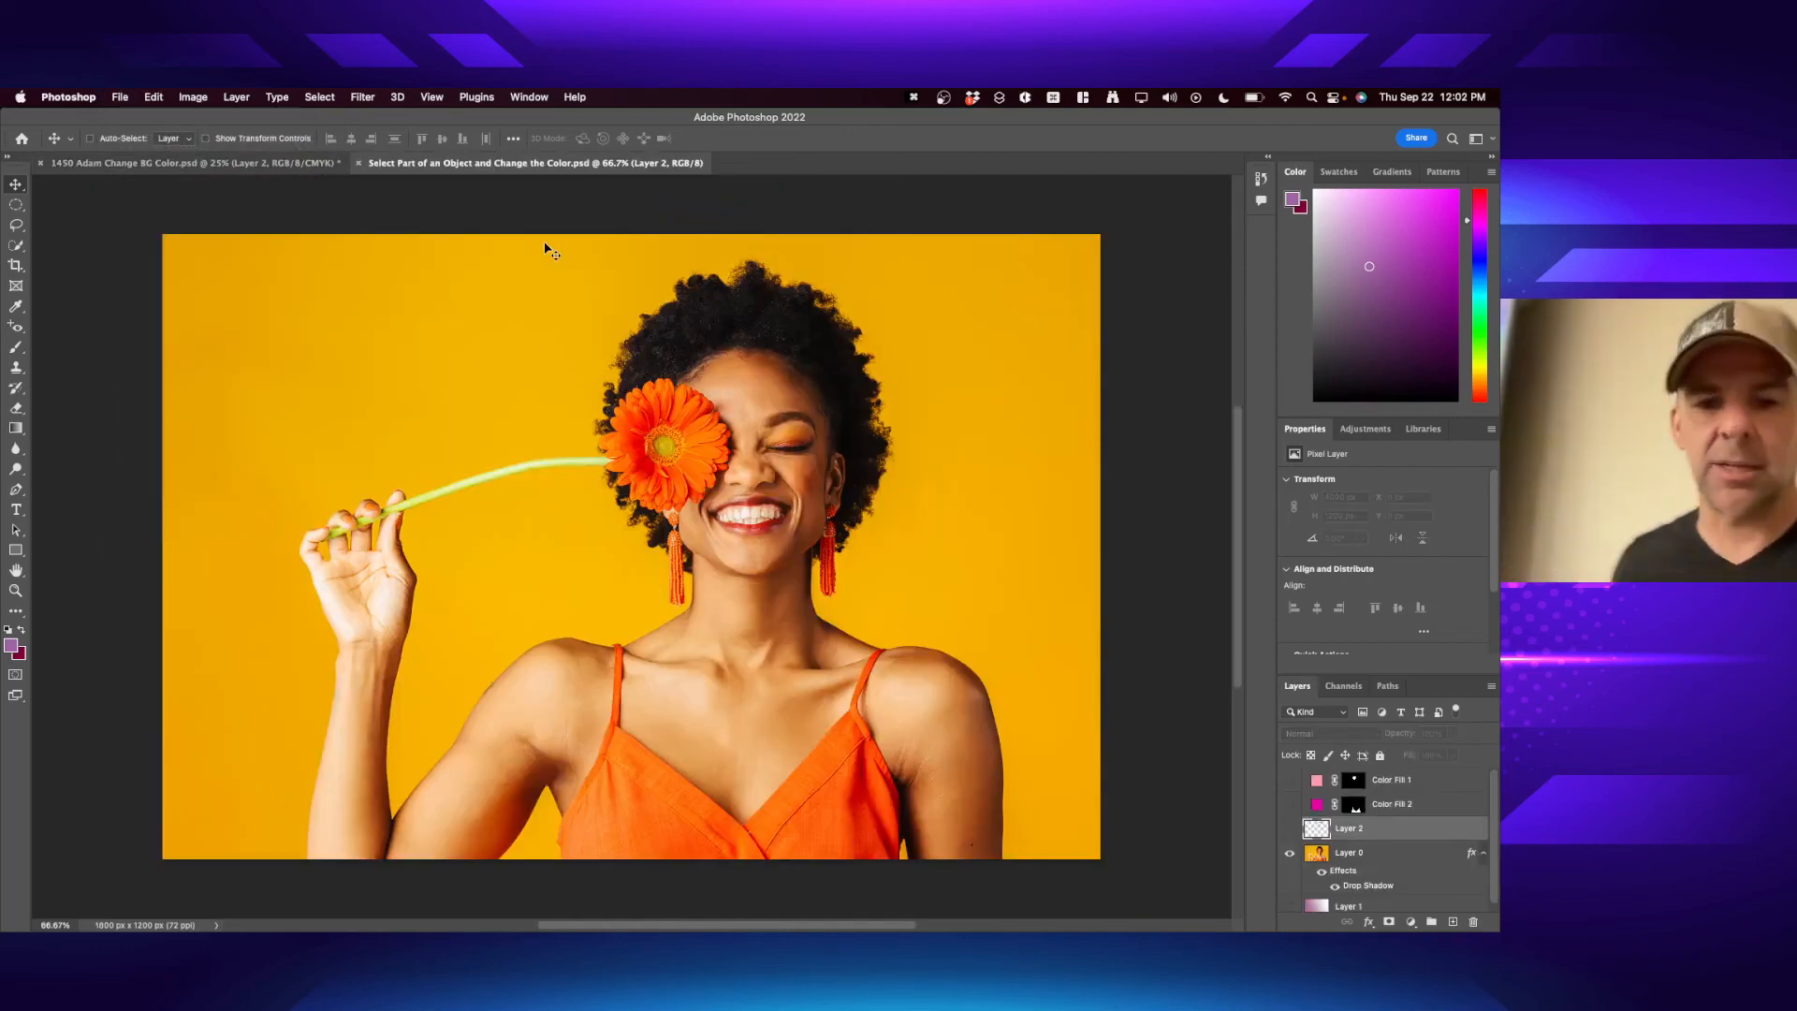
- View the hands-on tutorial "Select part of an object and change the color" under Select and mask, and close it without starting it
left_click(574, 98)
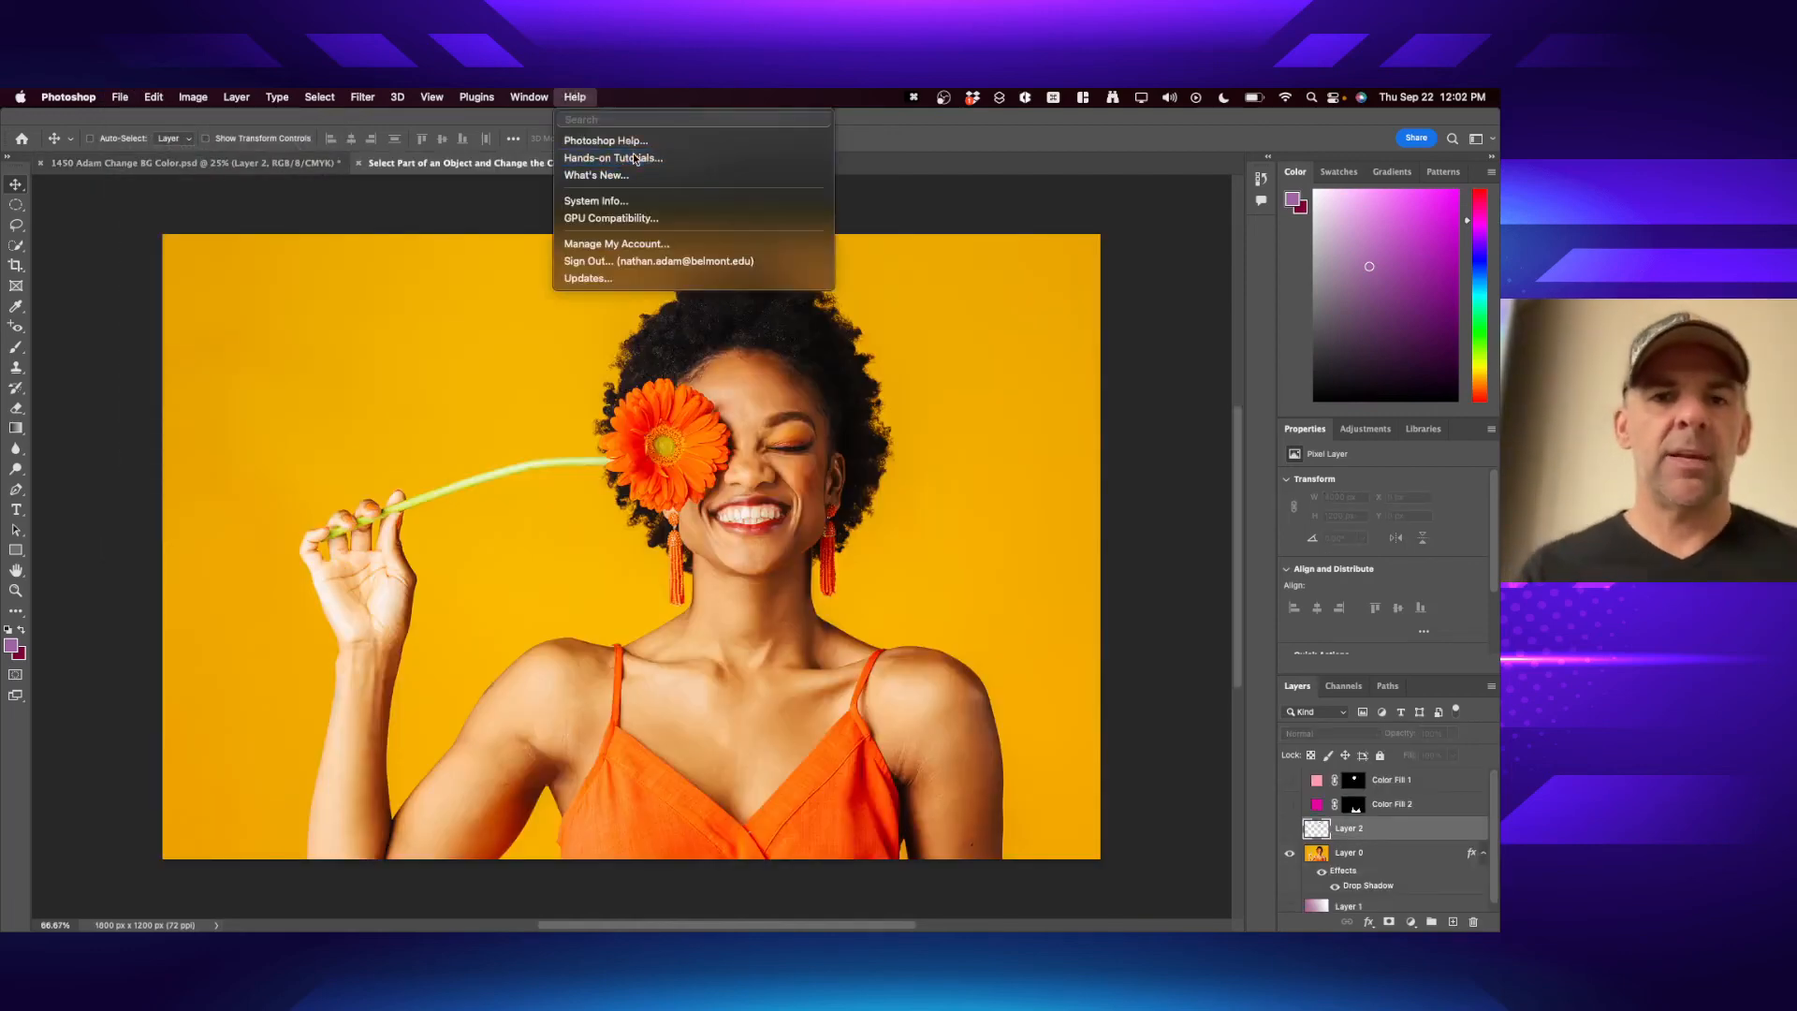
left_click(955, 568)
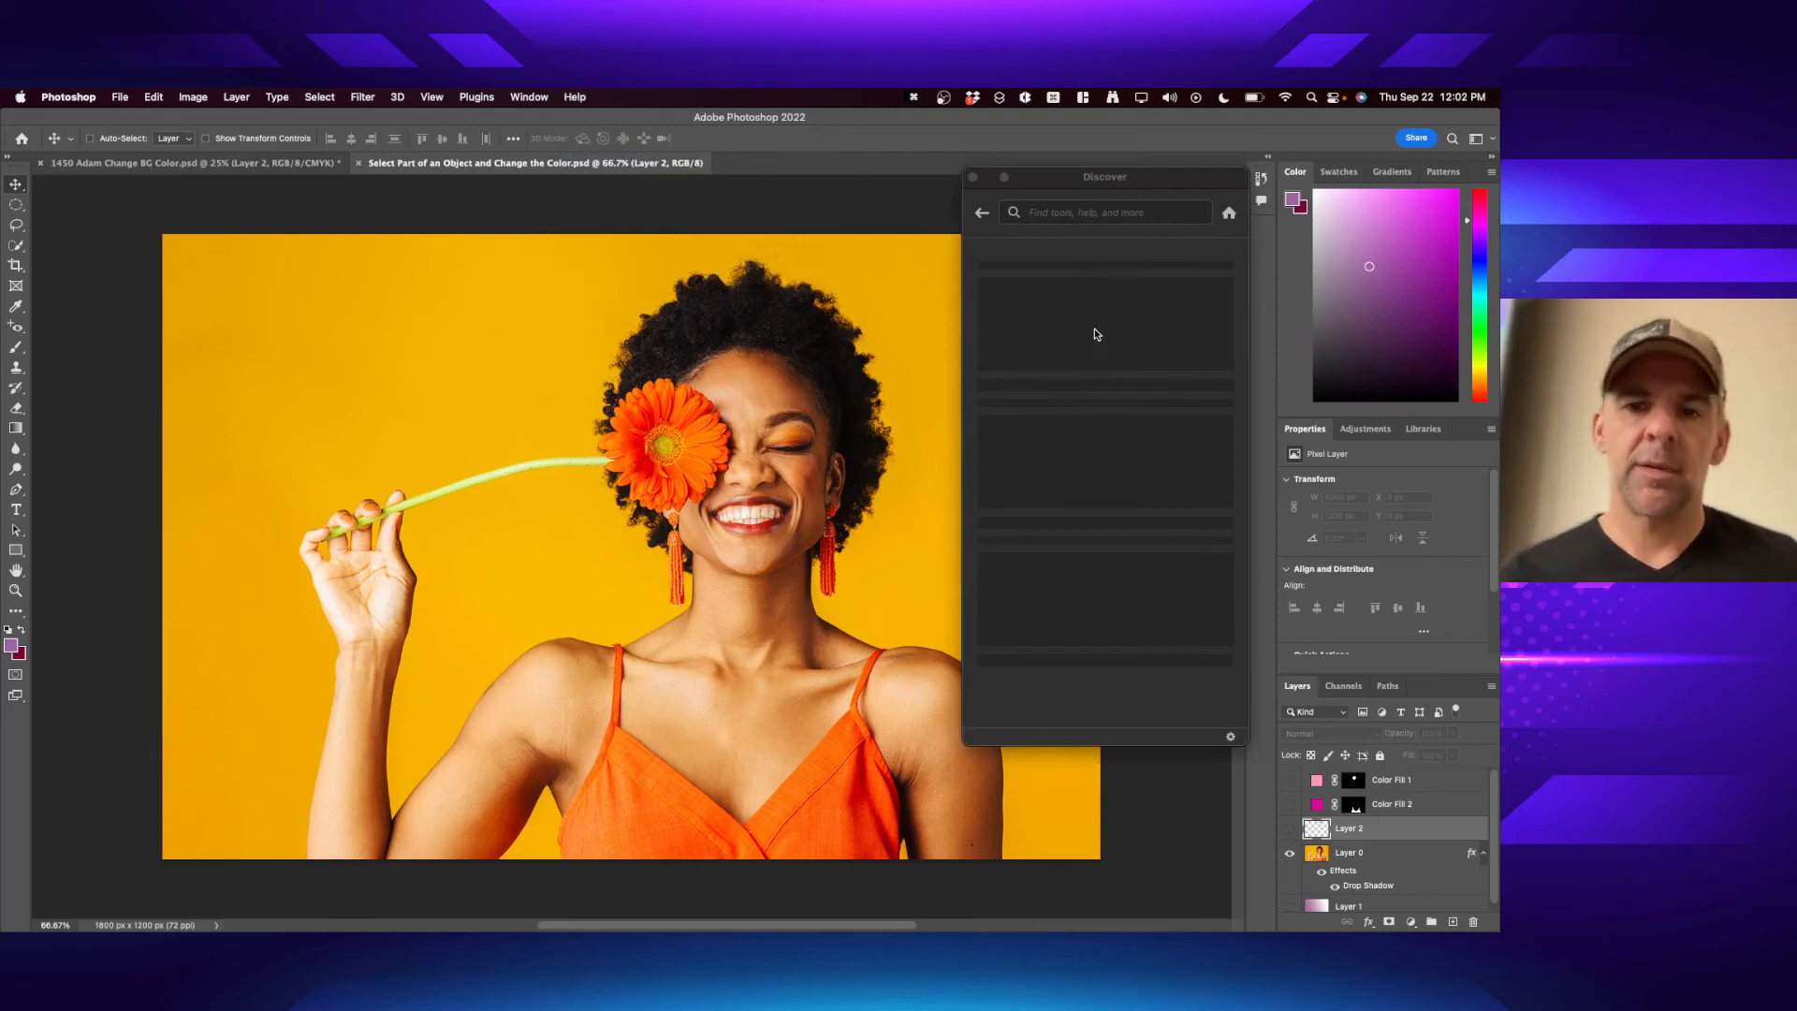
left_click(1098, 511)
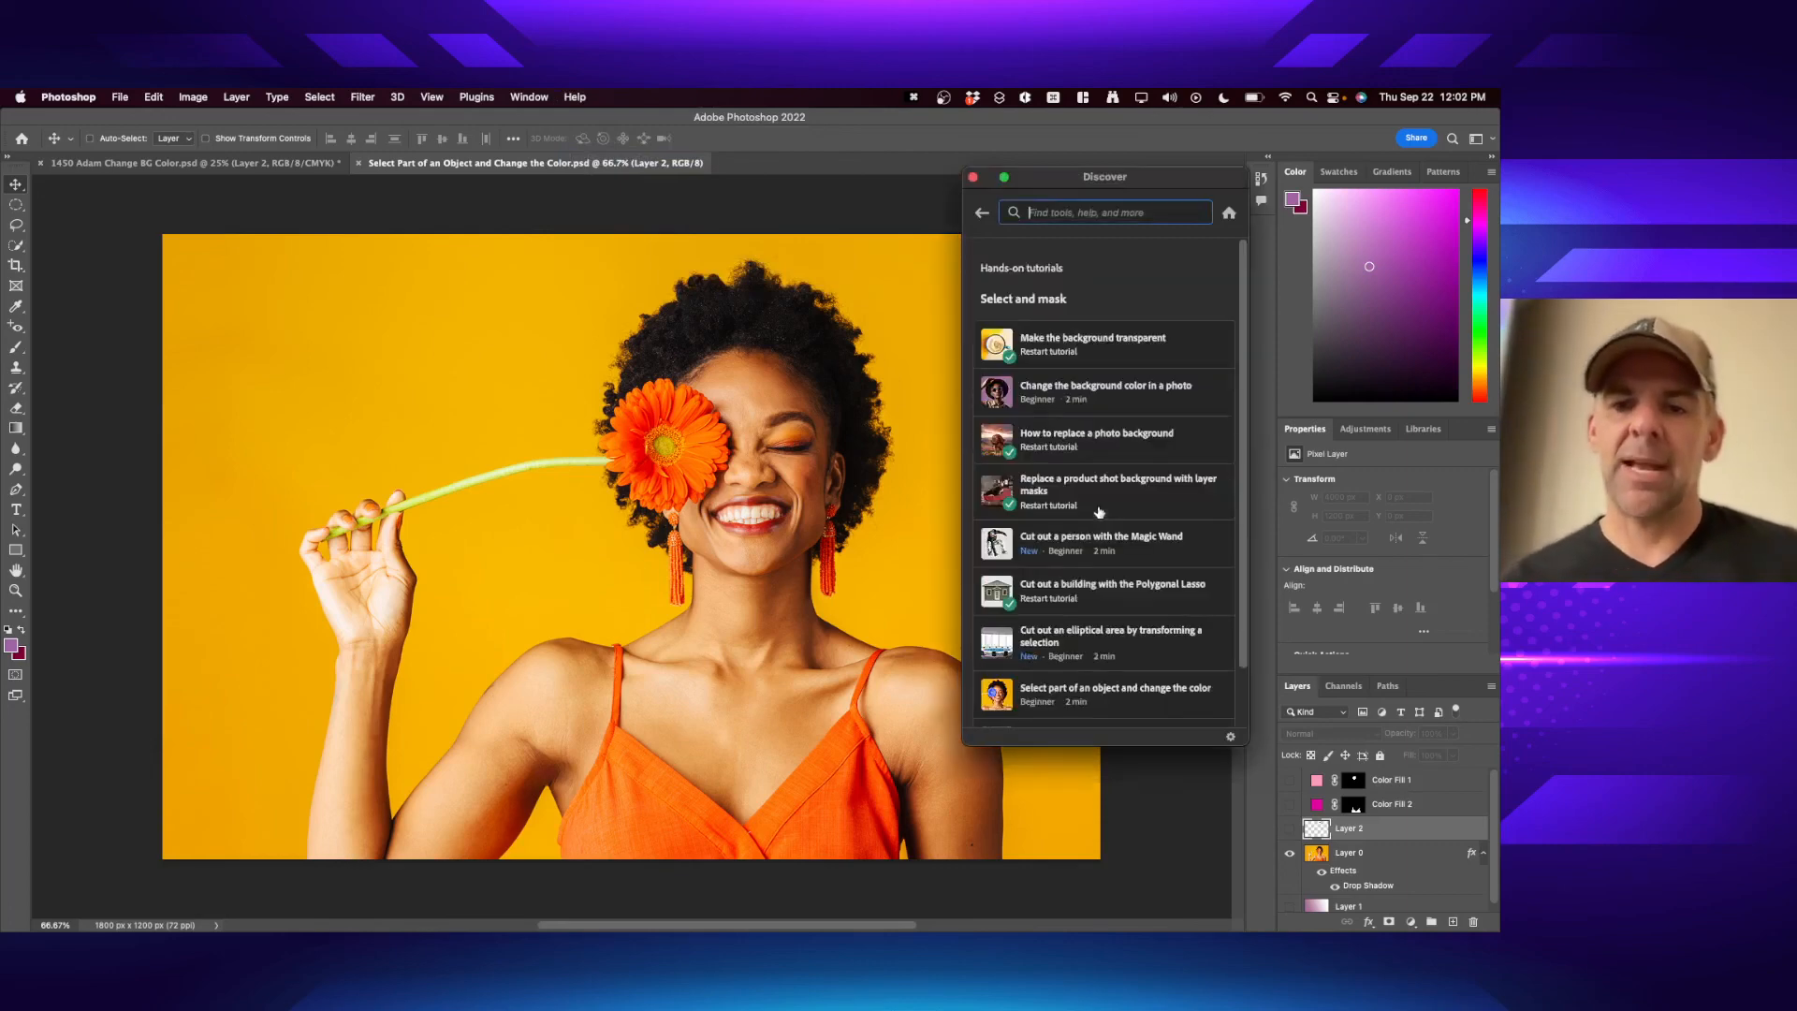
scroll(1099, 511, "down", 2)
left_click(1104, 634)
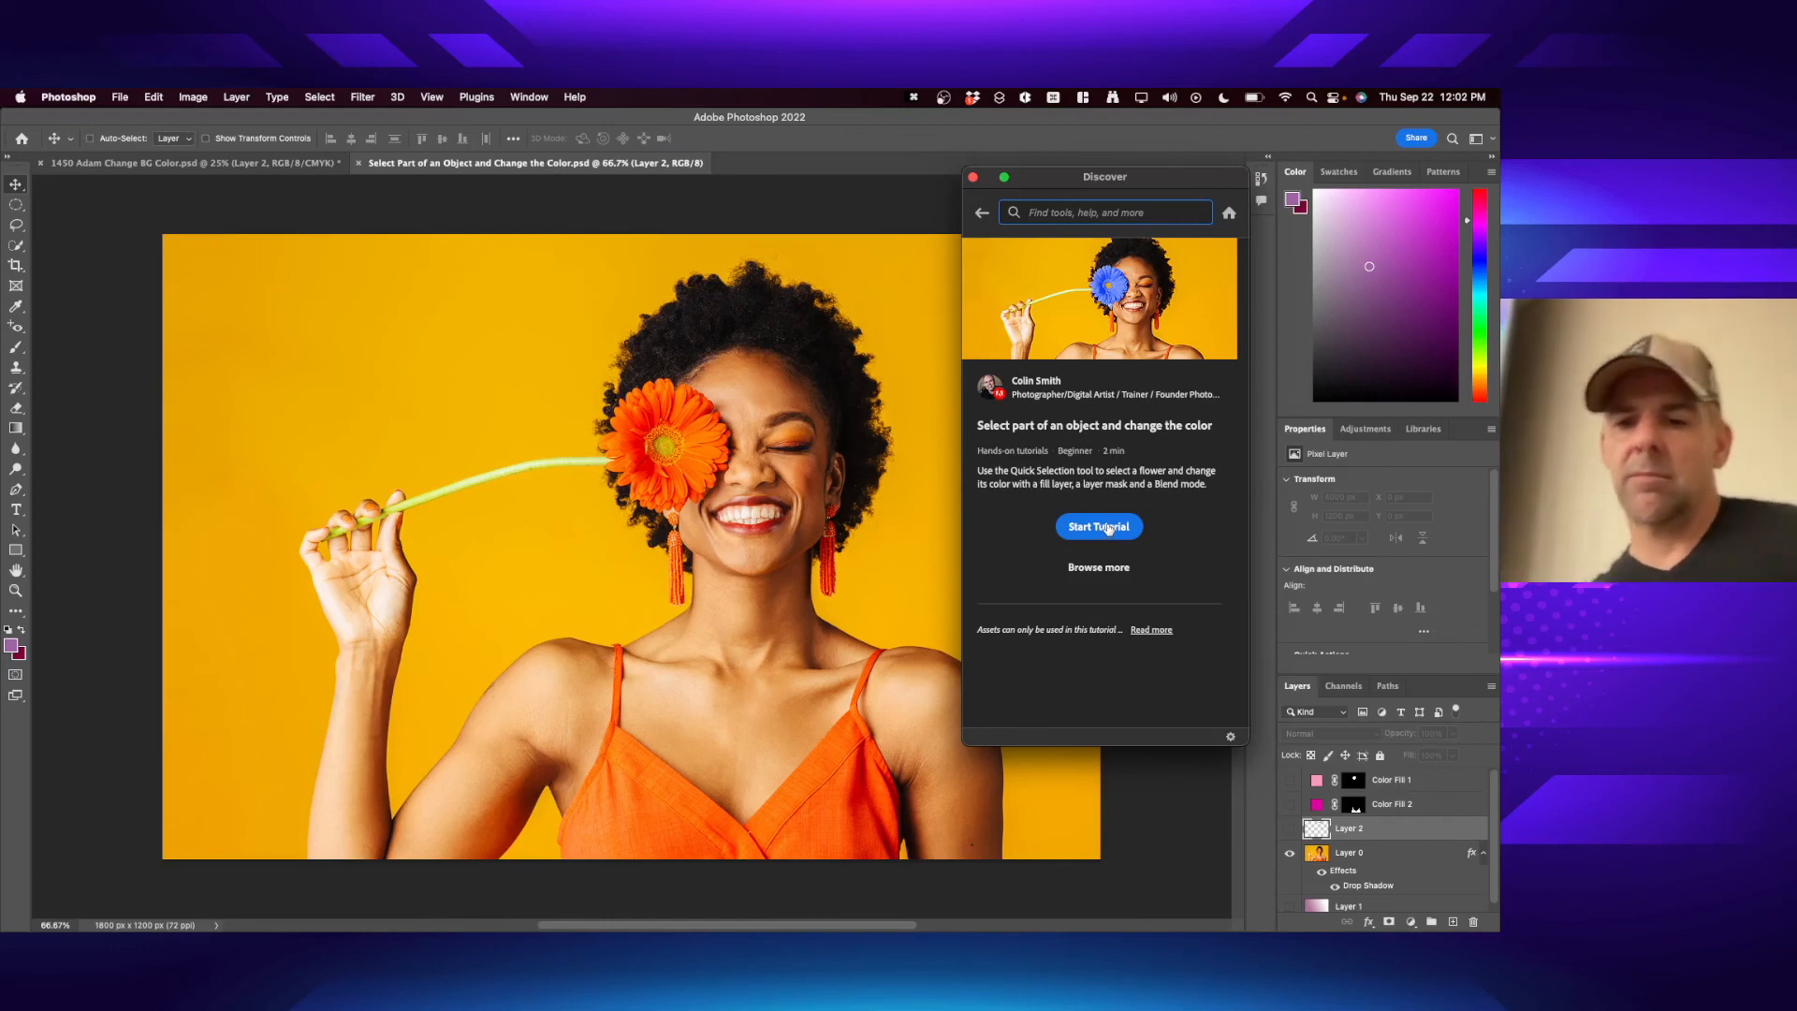
left_click(974, 177)
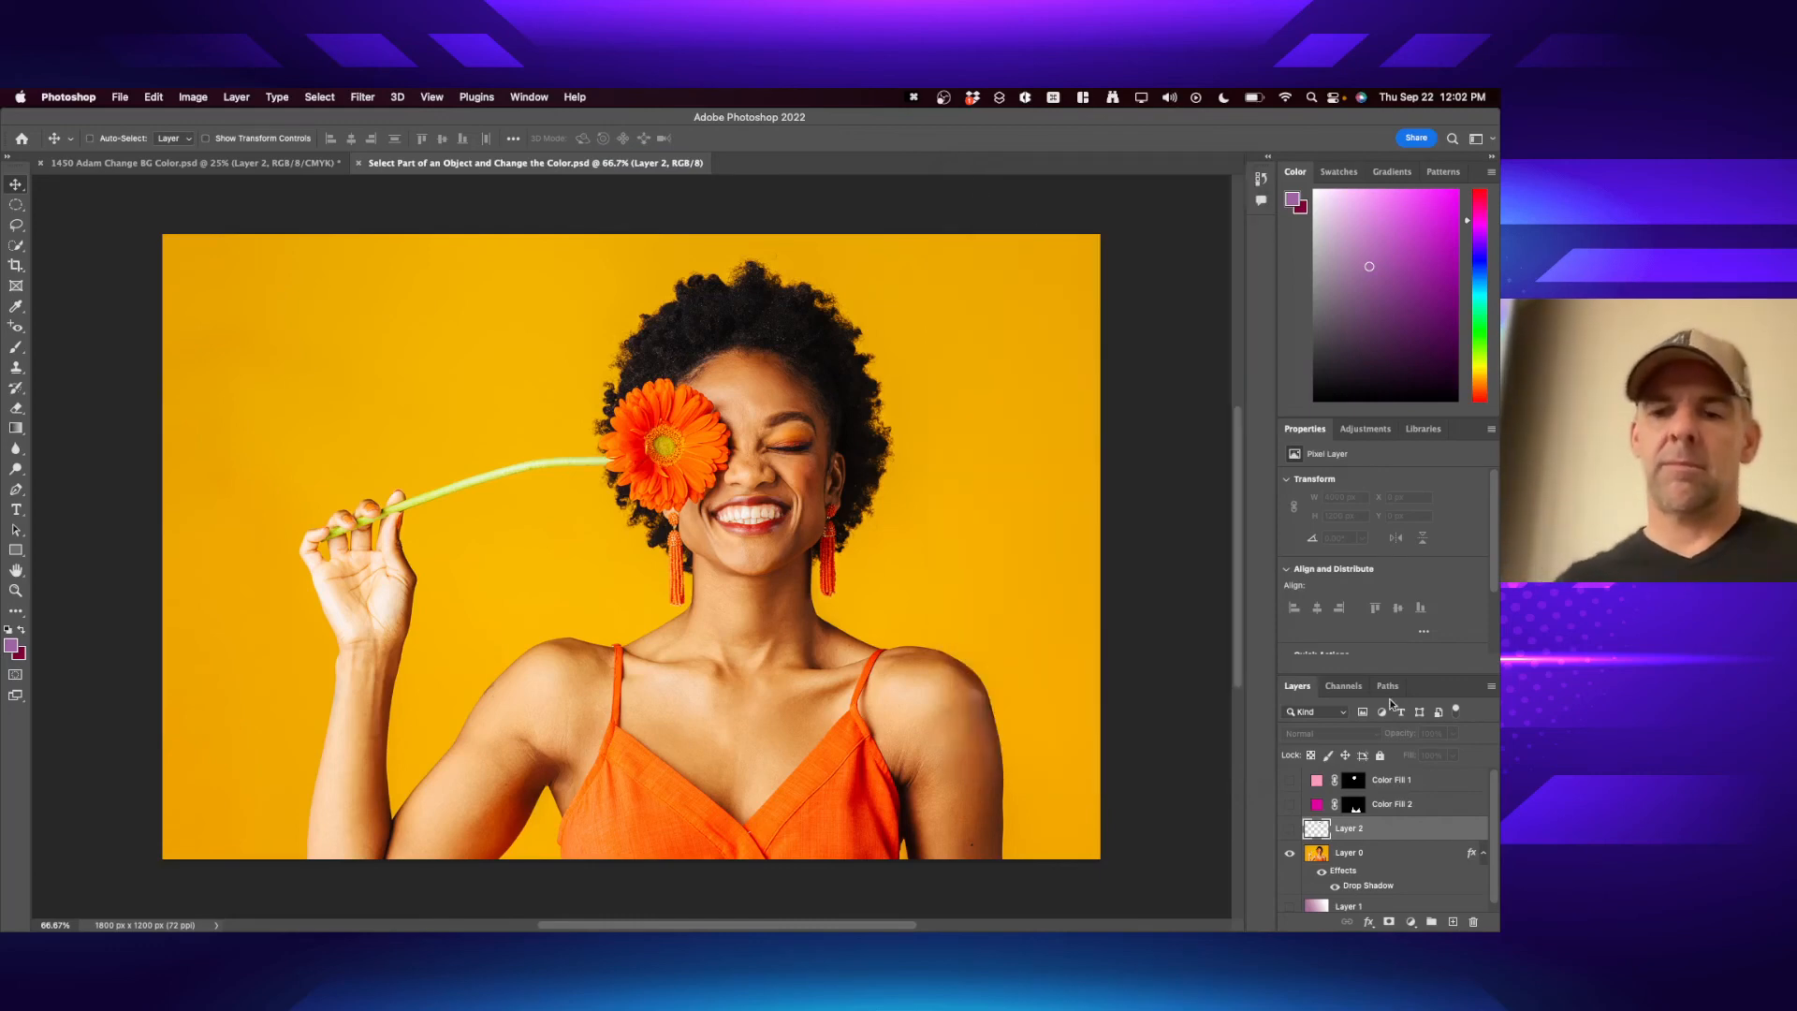
- Delete the Color Fill 1, Color Fill 2, Layer 2 and Layer 1 layers, keeping only the photo on Layer 0
left_click(1412, 804)
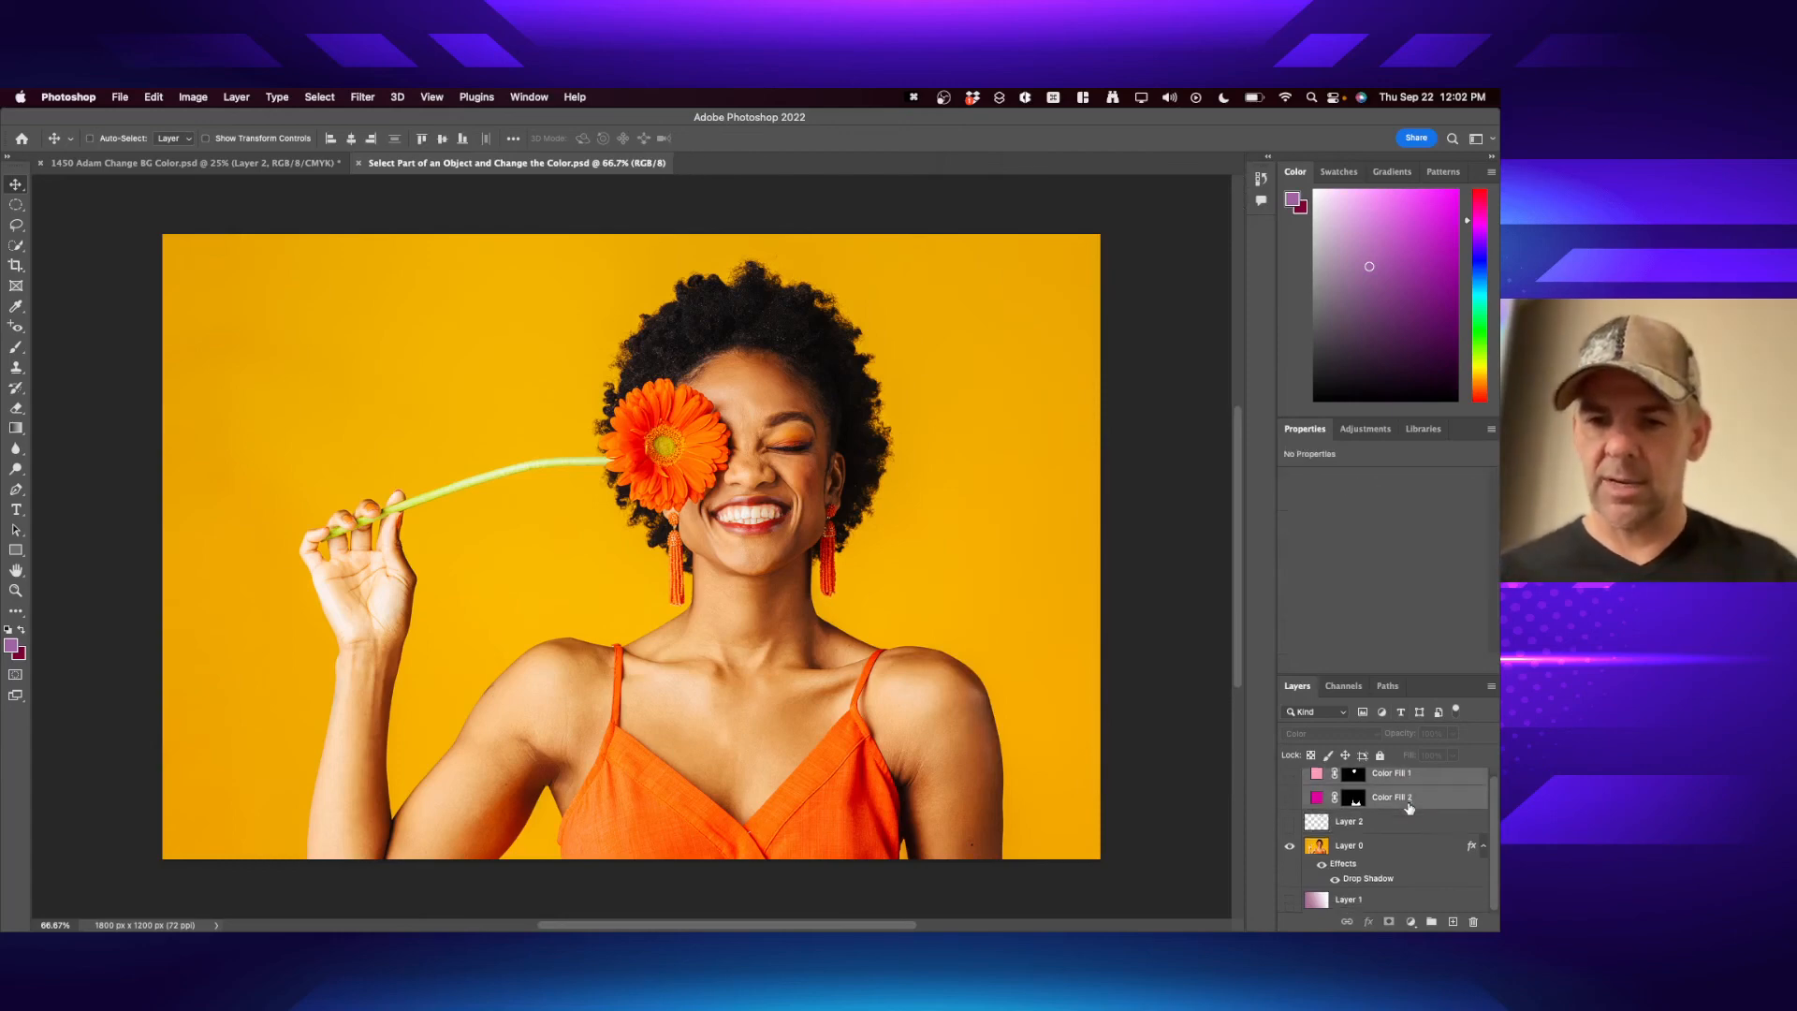
left_click(1383, 826, "shift")
key("BackSpace")
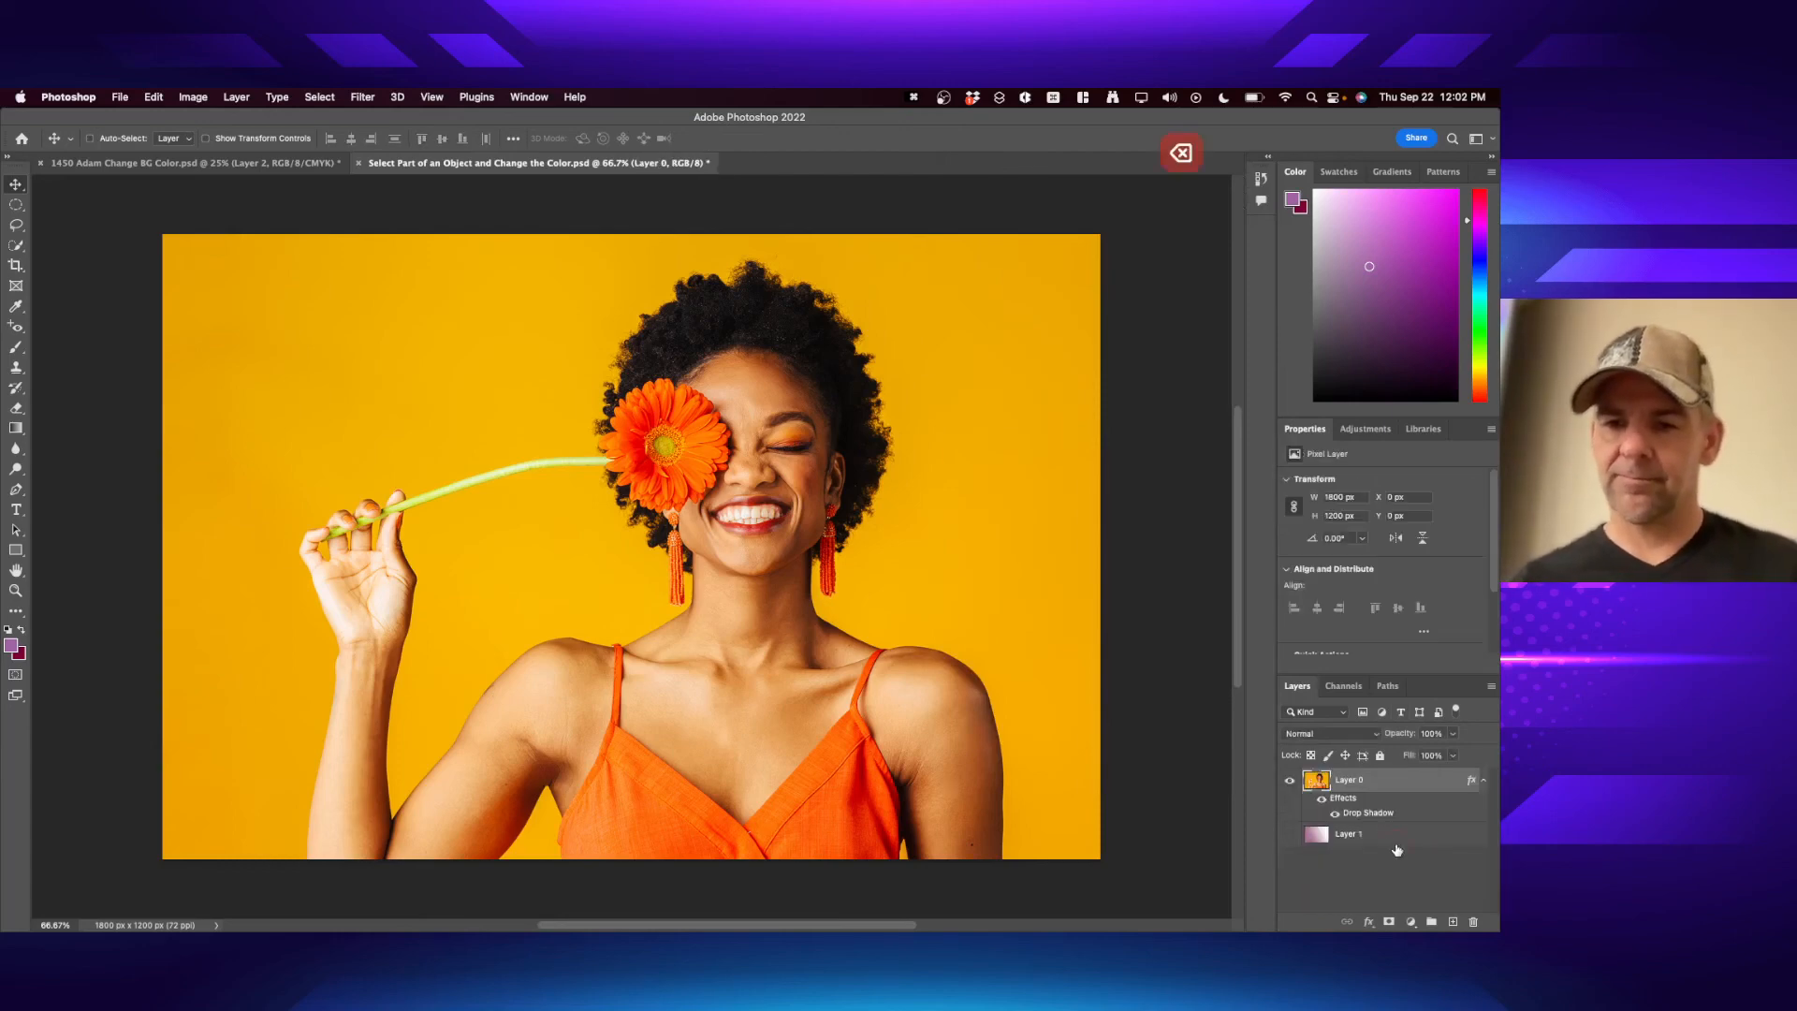
left_click(1397, 847)
key("BackSpace")
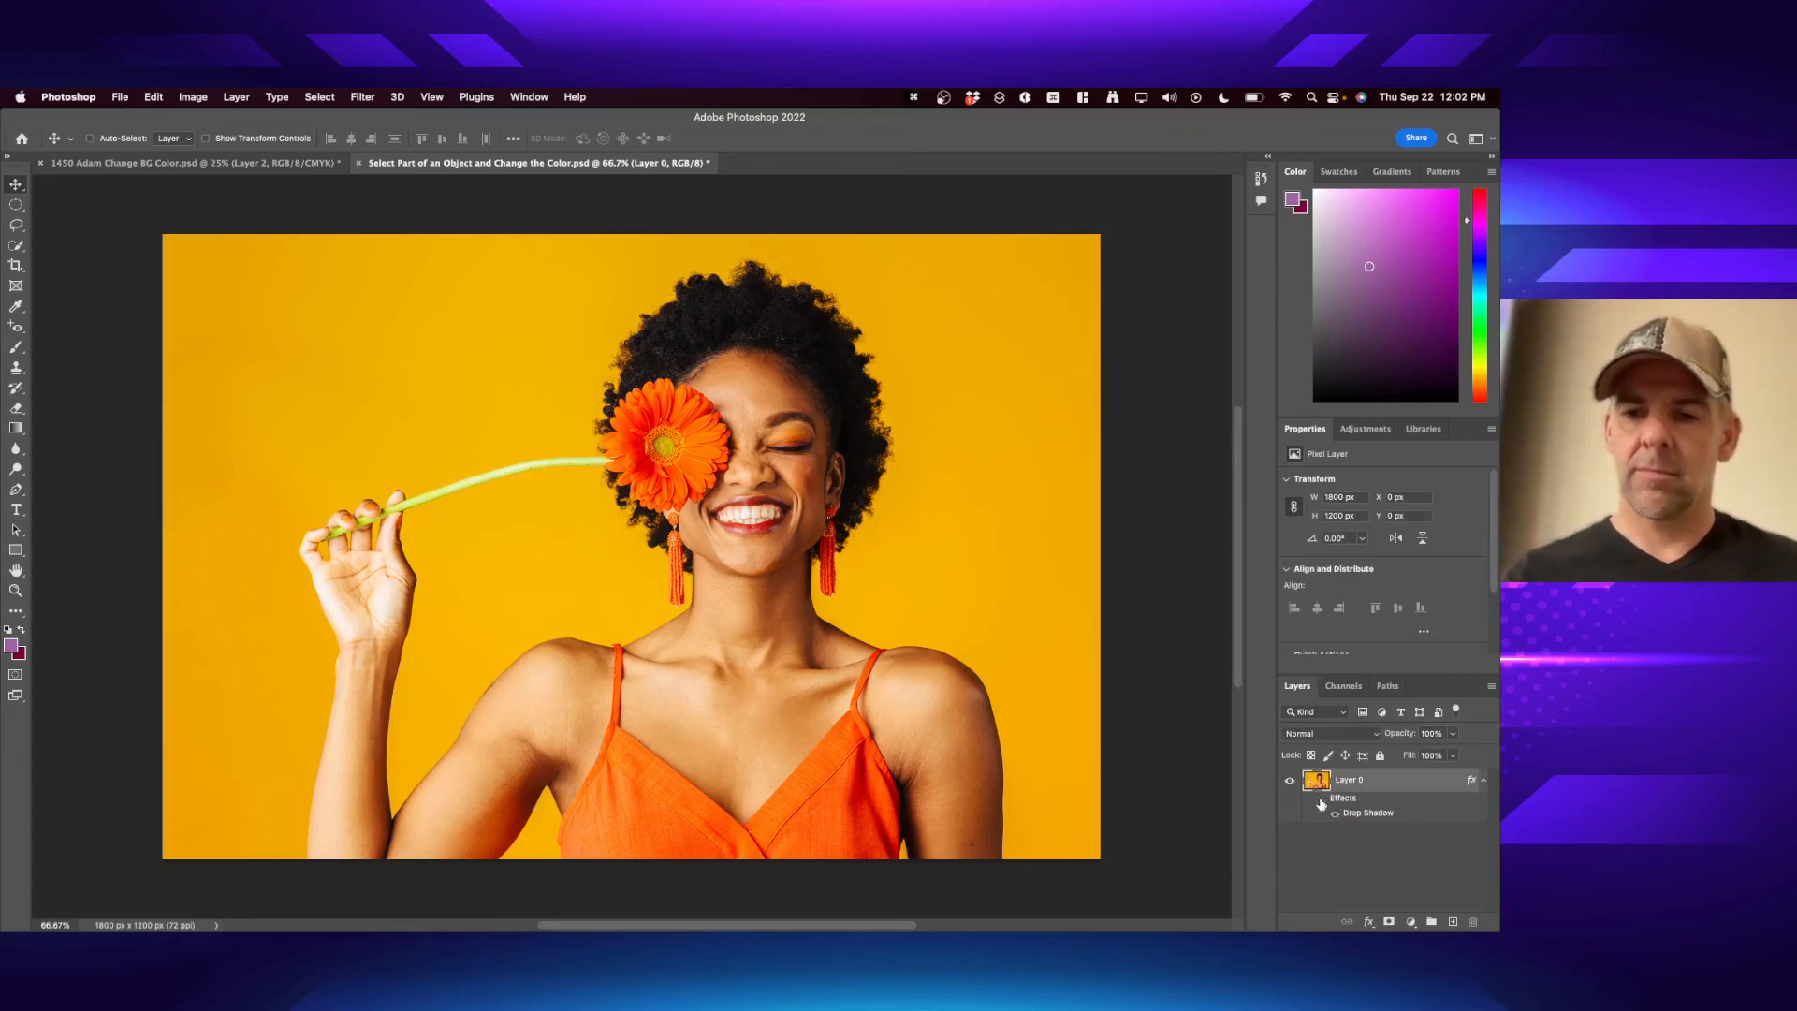
- Turn off the Drop Shadow effect in the layer style of Layer 0
right_click(1362, 805)
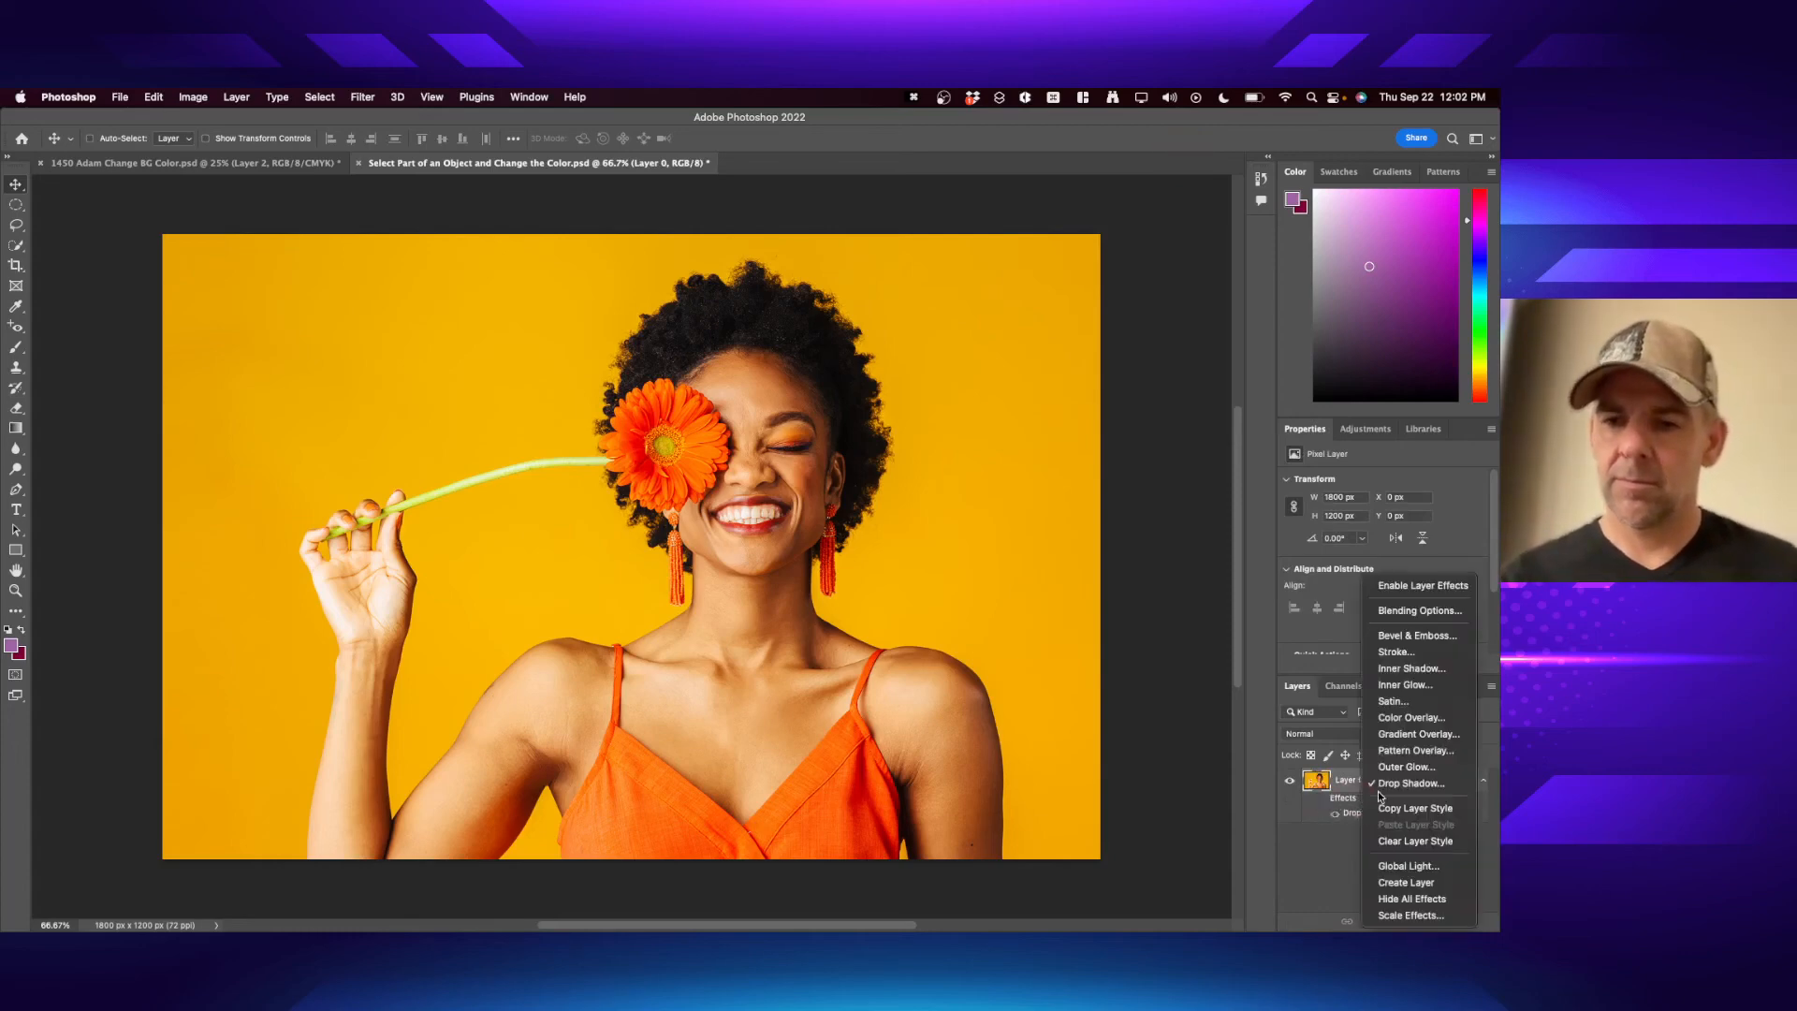
left_click(1383, 784)
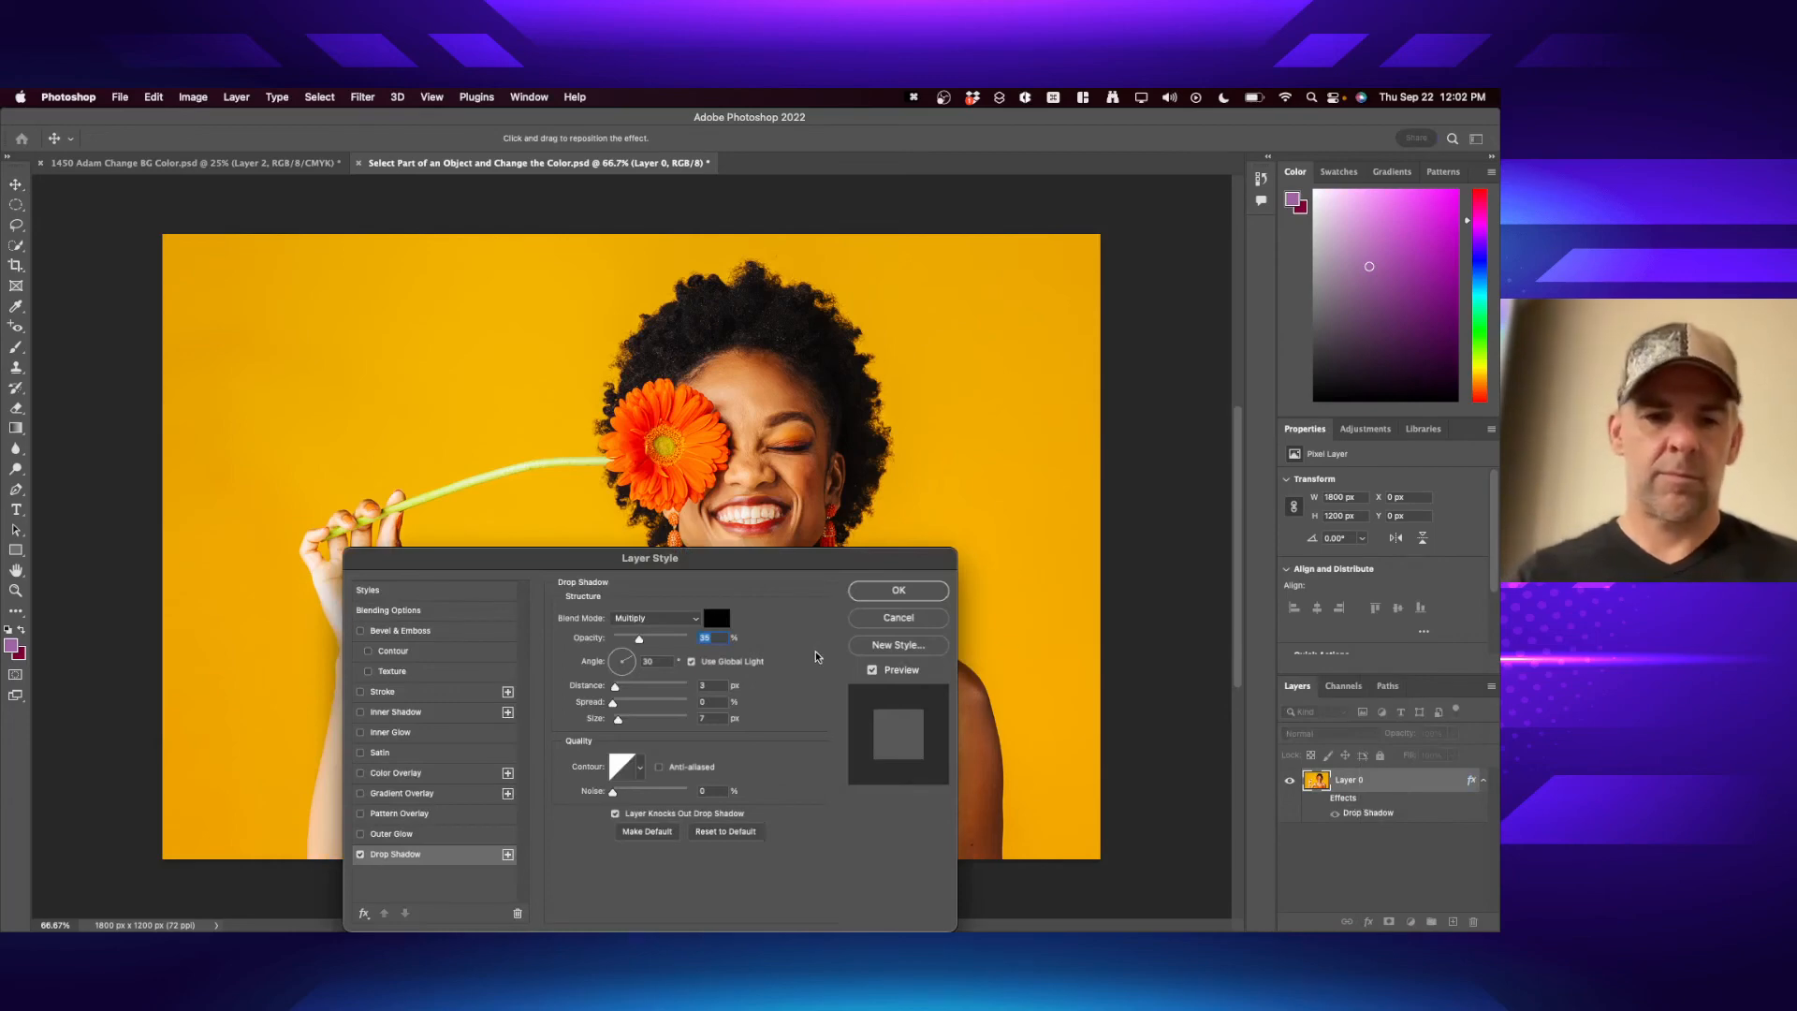
left_click(360, 856)
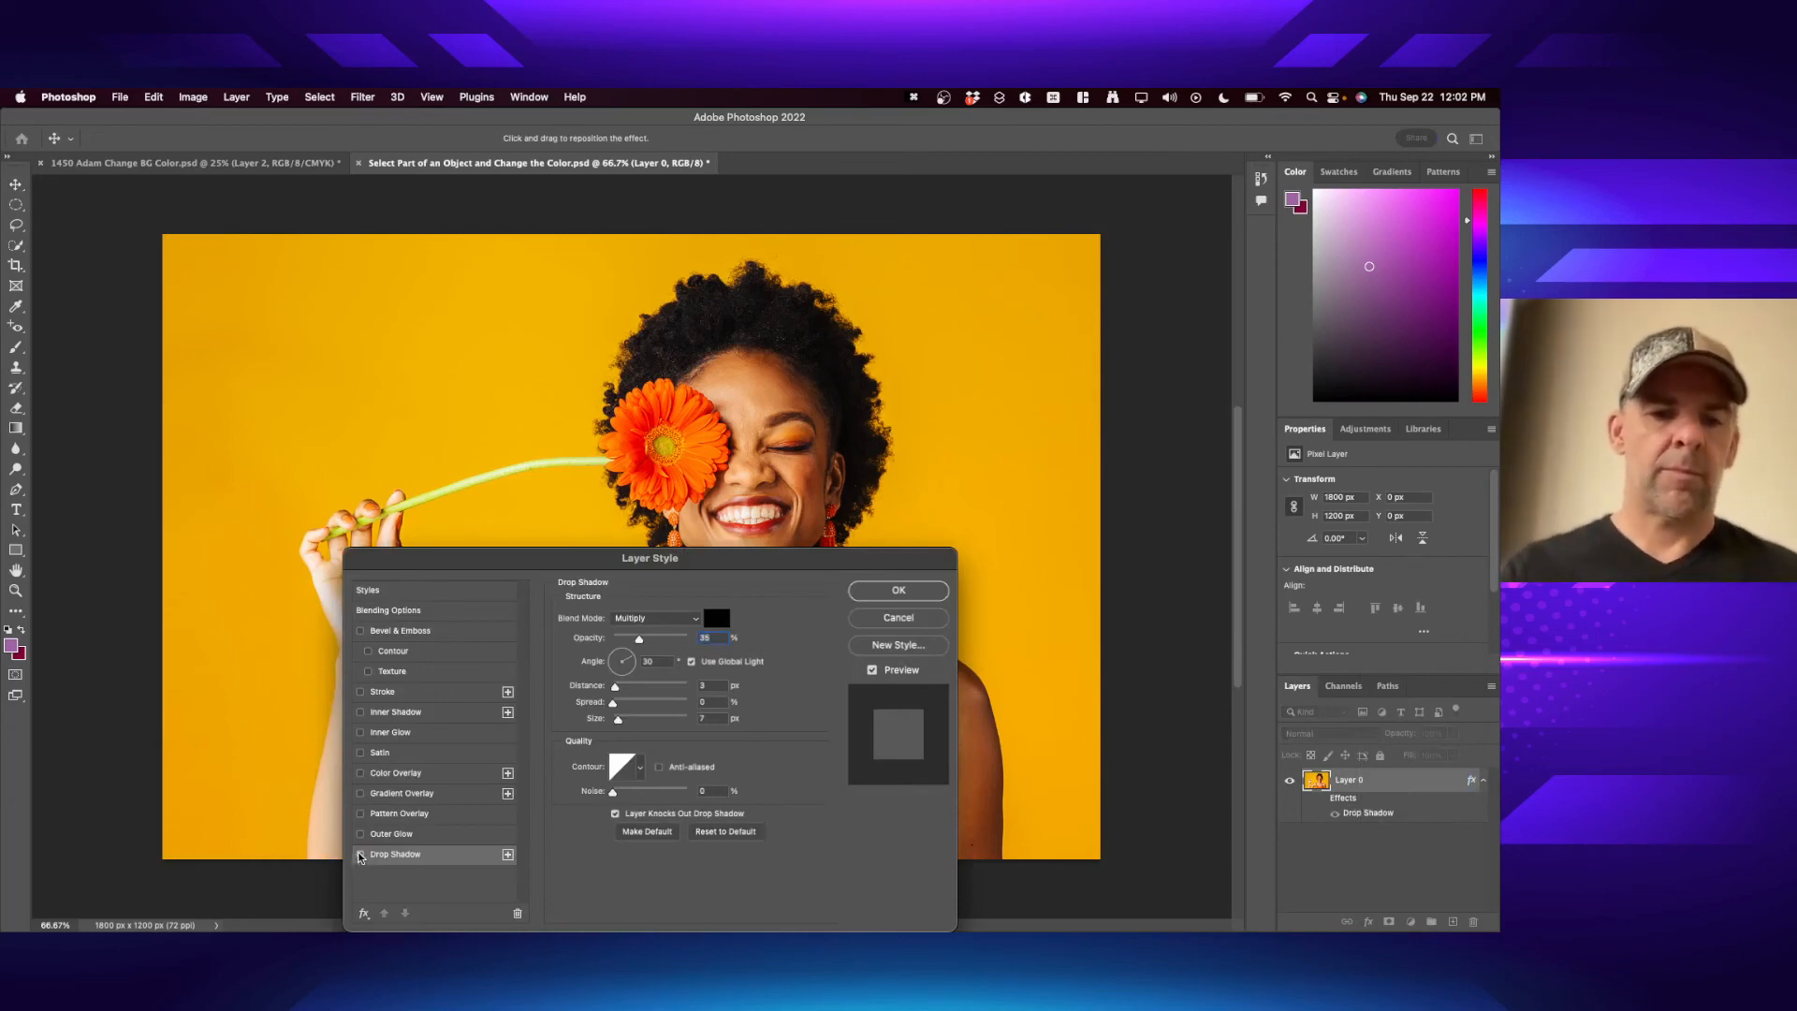
key("Return")
- Start the Select and mask hands-on tutorial "Select part of an object and change the color"
left_click(573, 96)
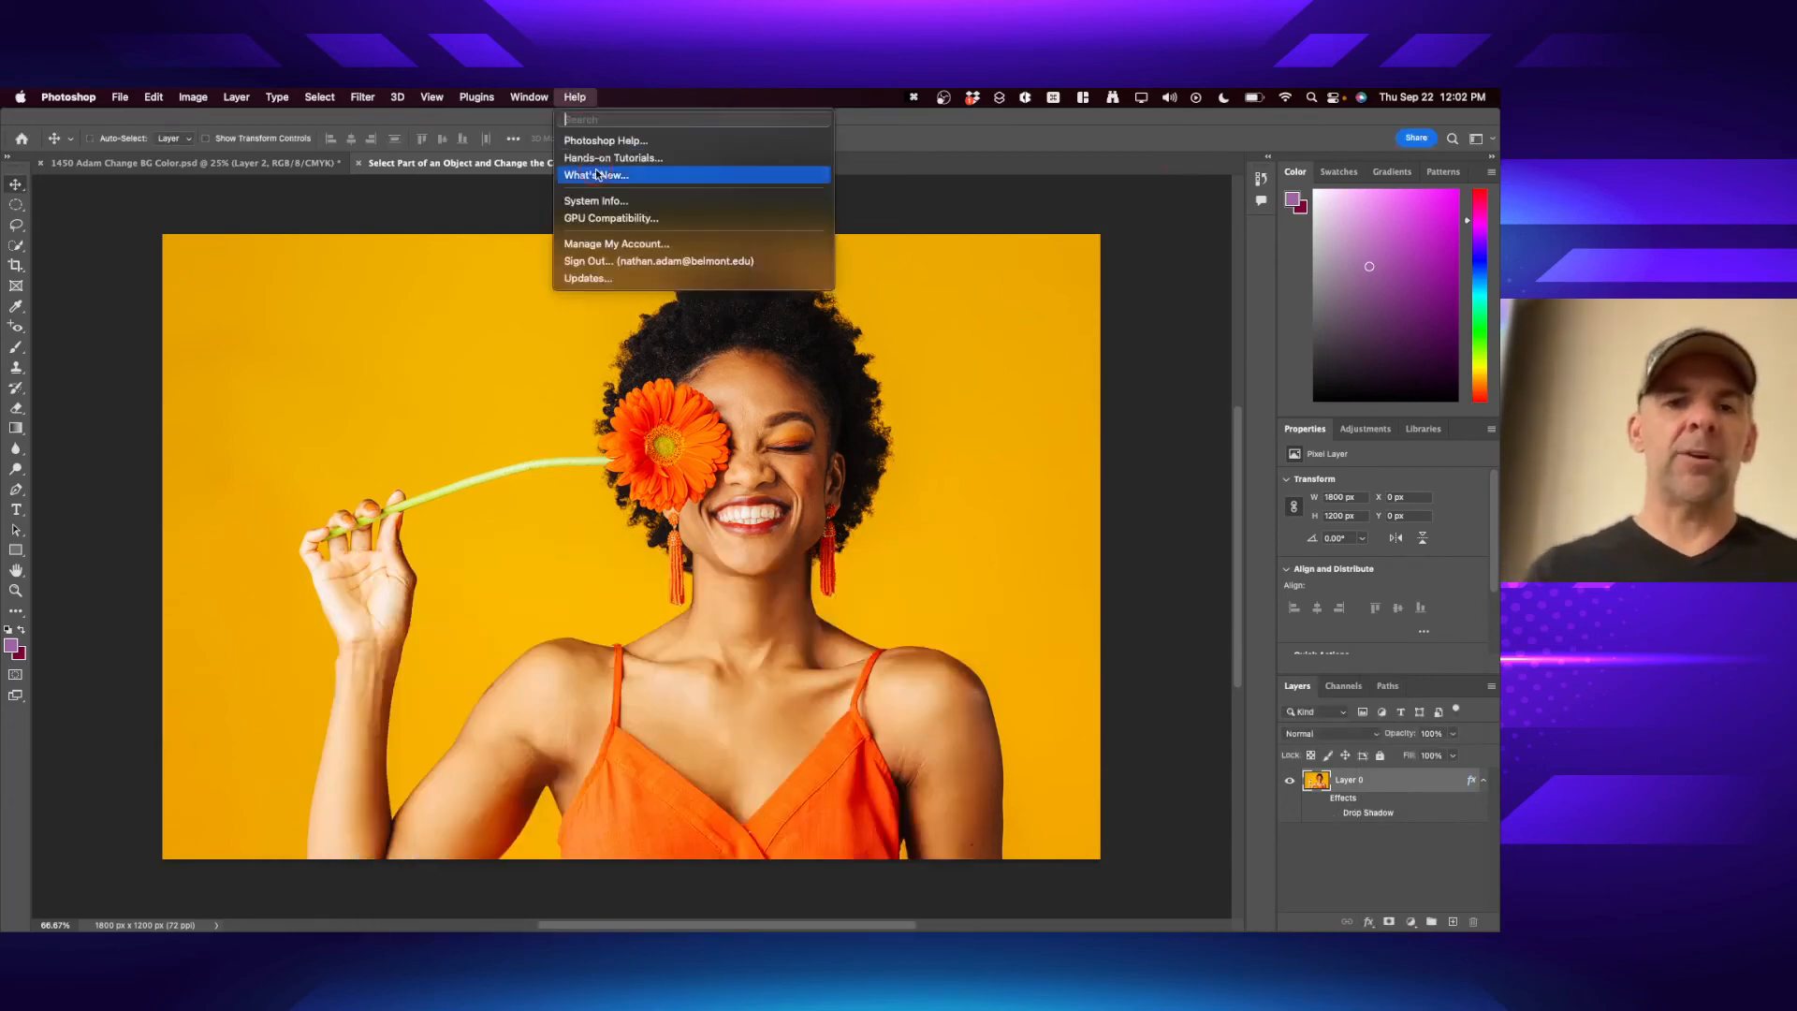
left_click(608, 161)
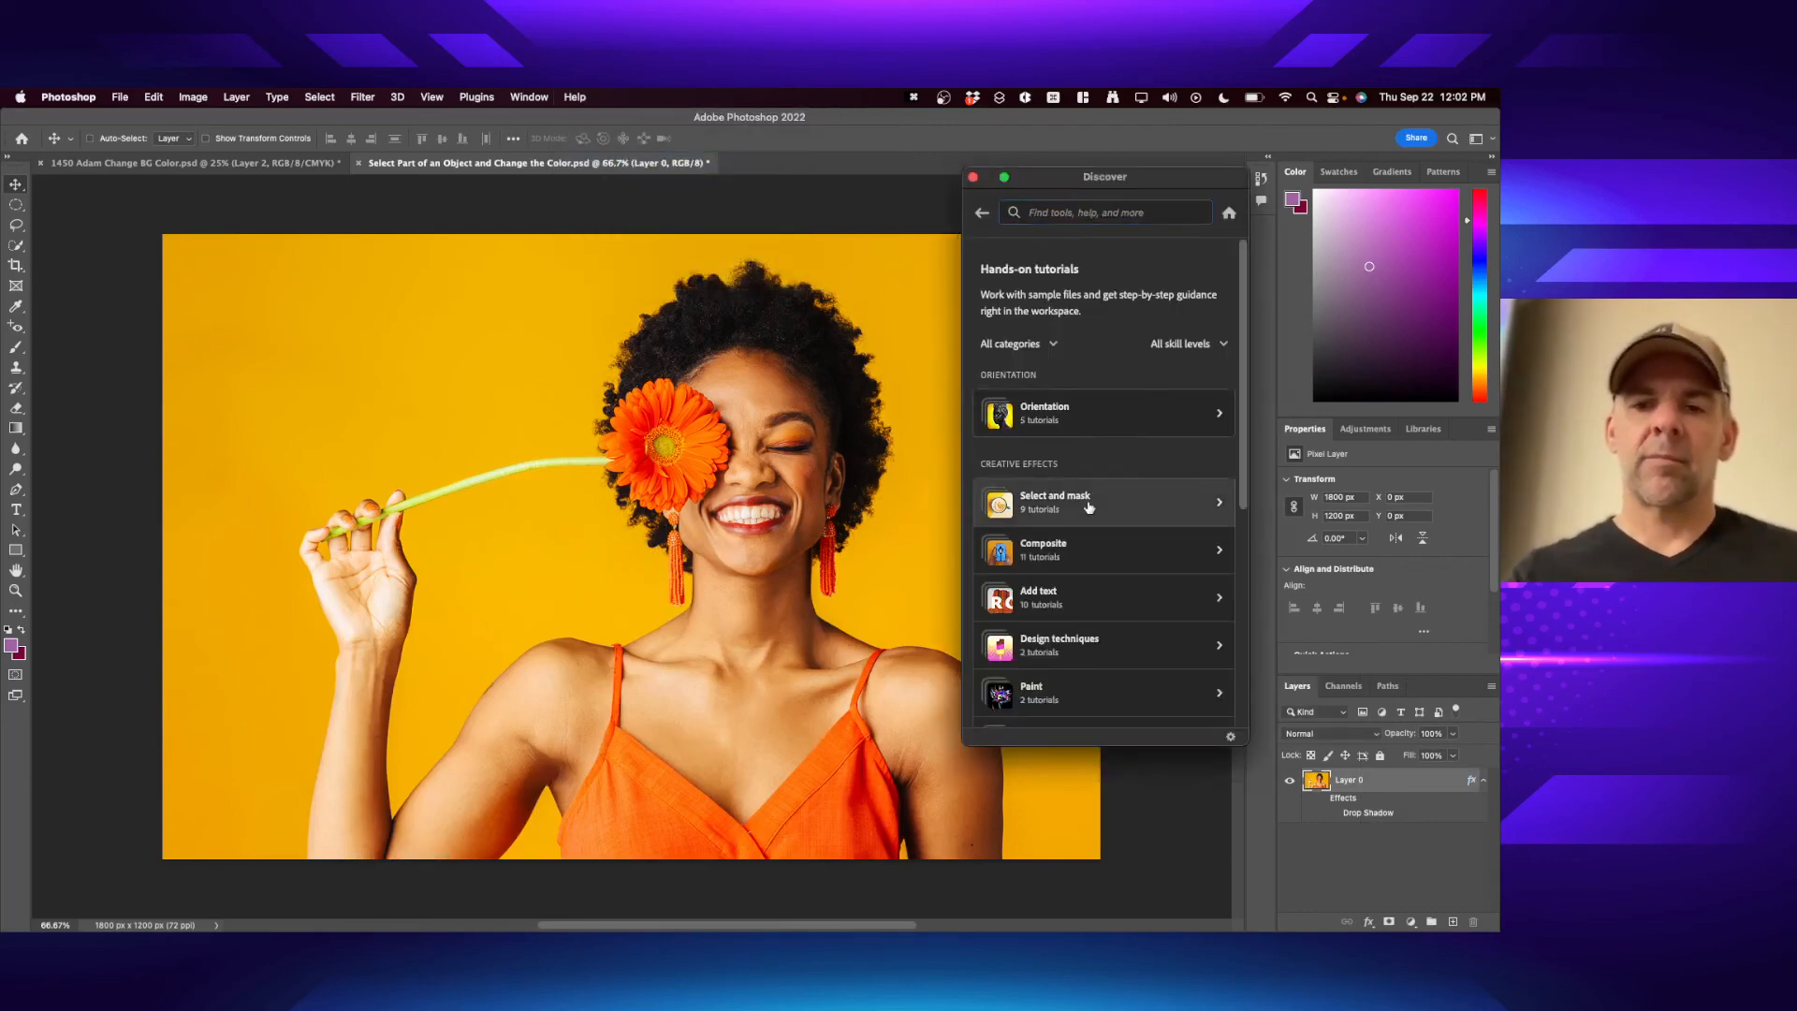
left_click(1088, 508)
scroll(1089, 508, "down", 2)
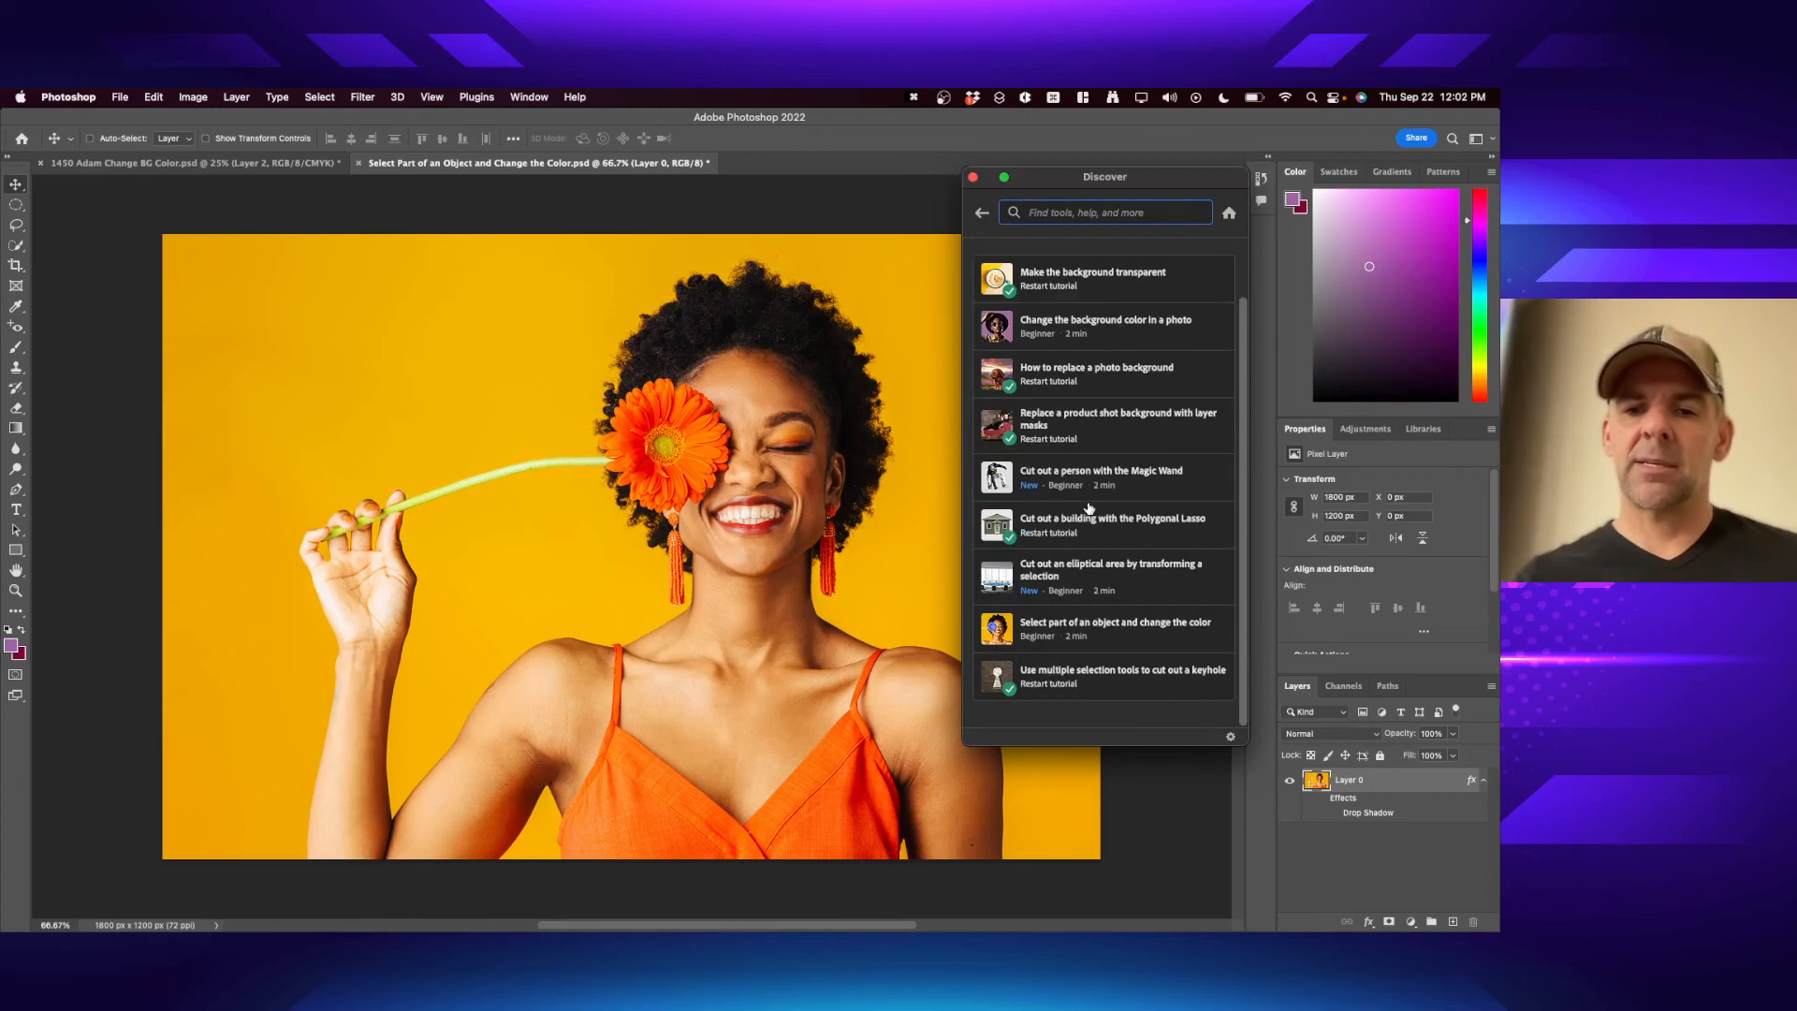
left_click(1114, 636)
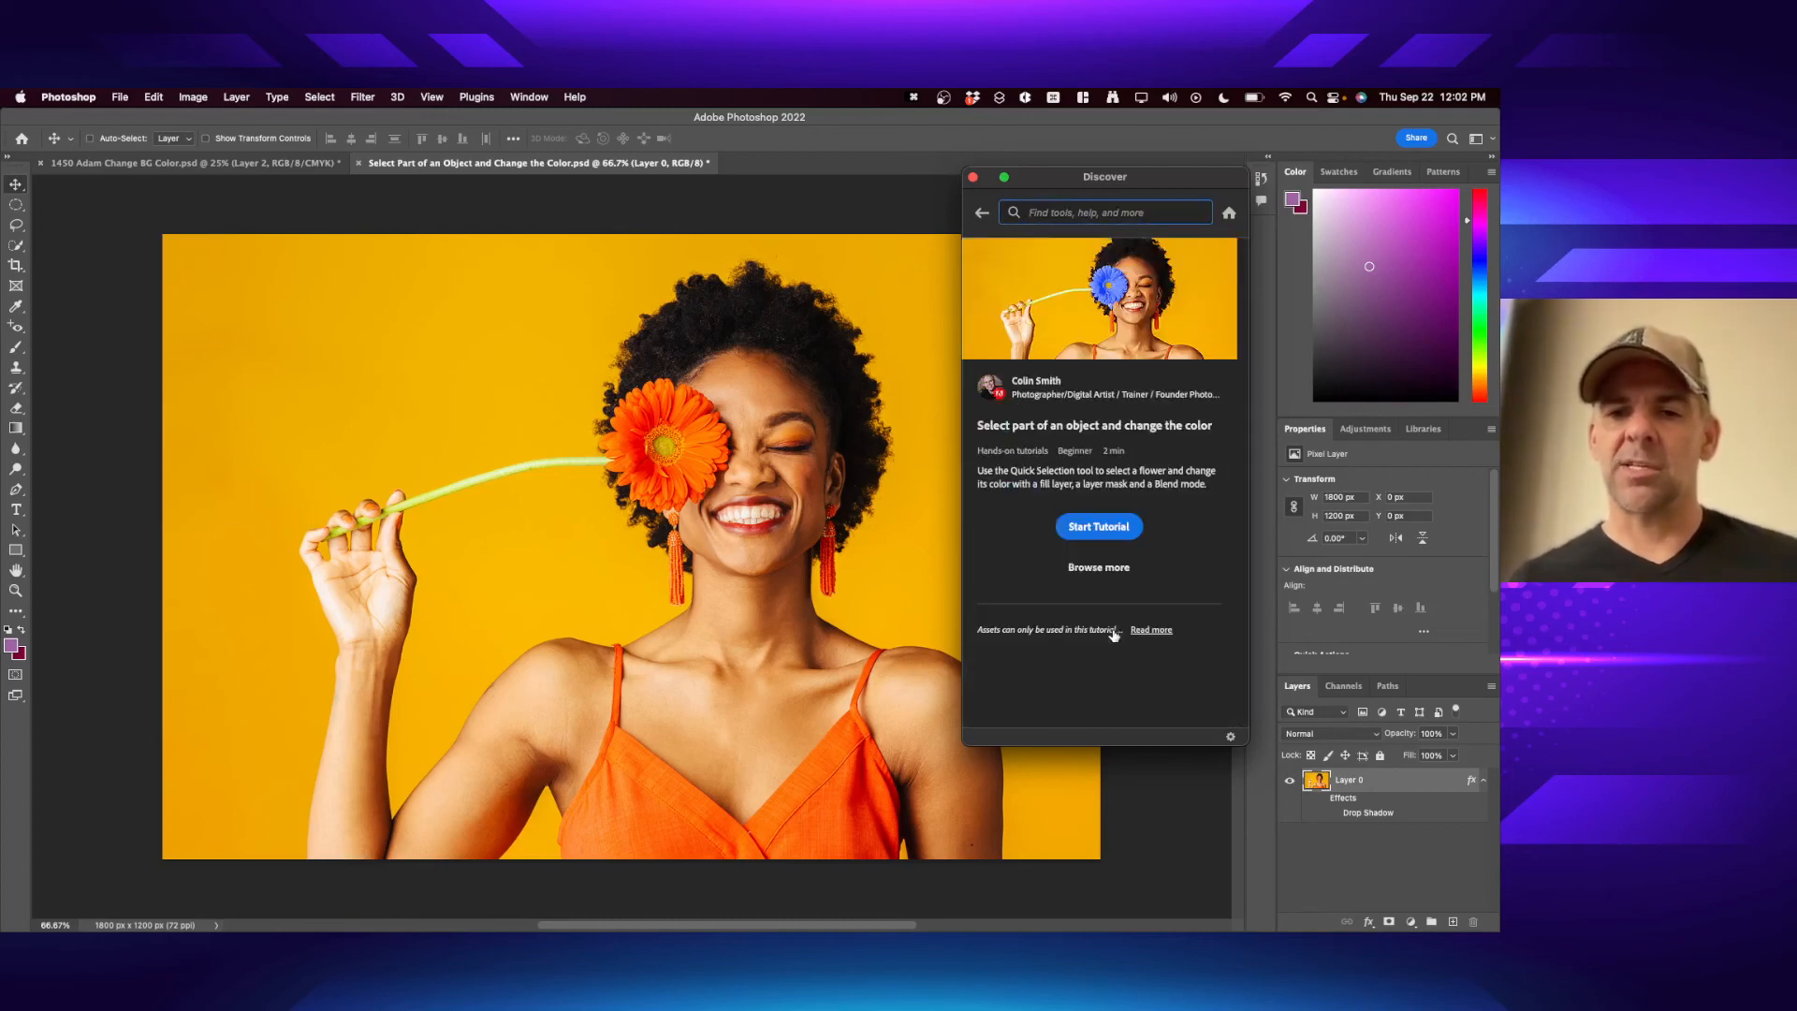
left_click(1096, 524)
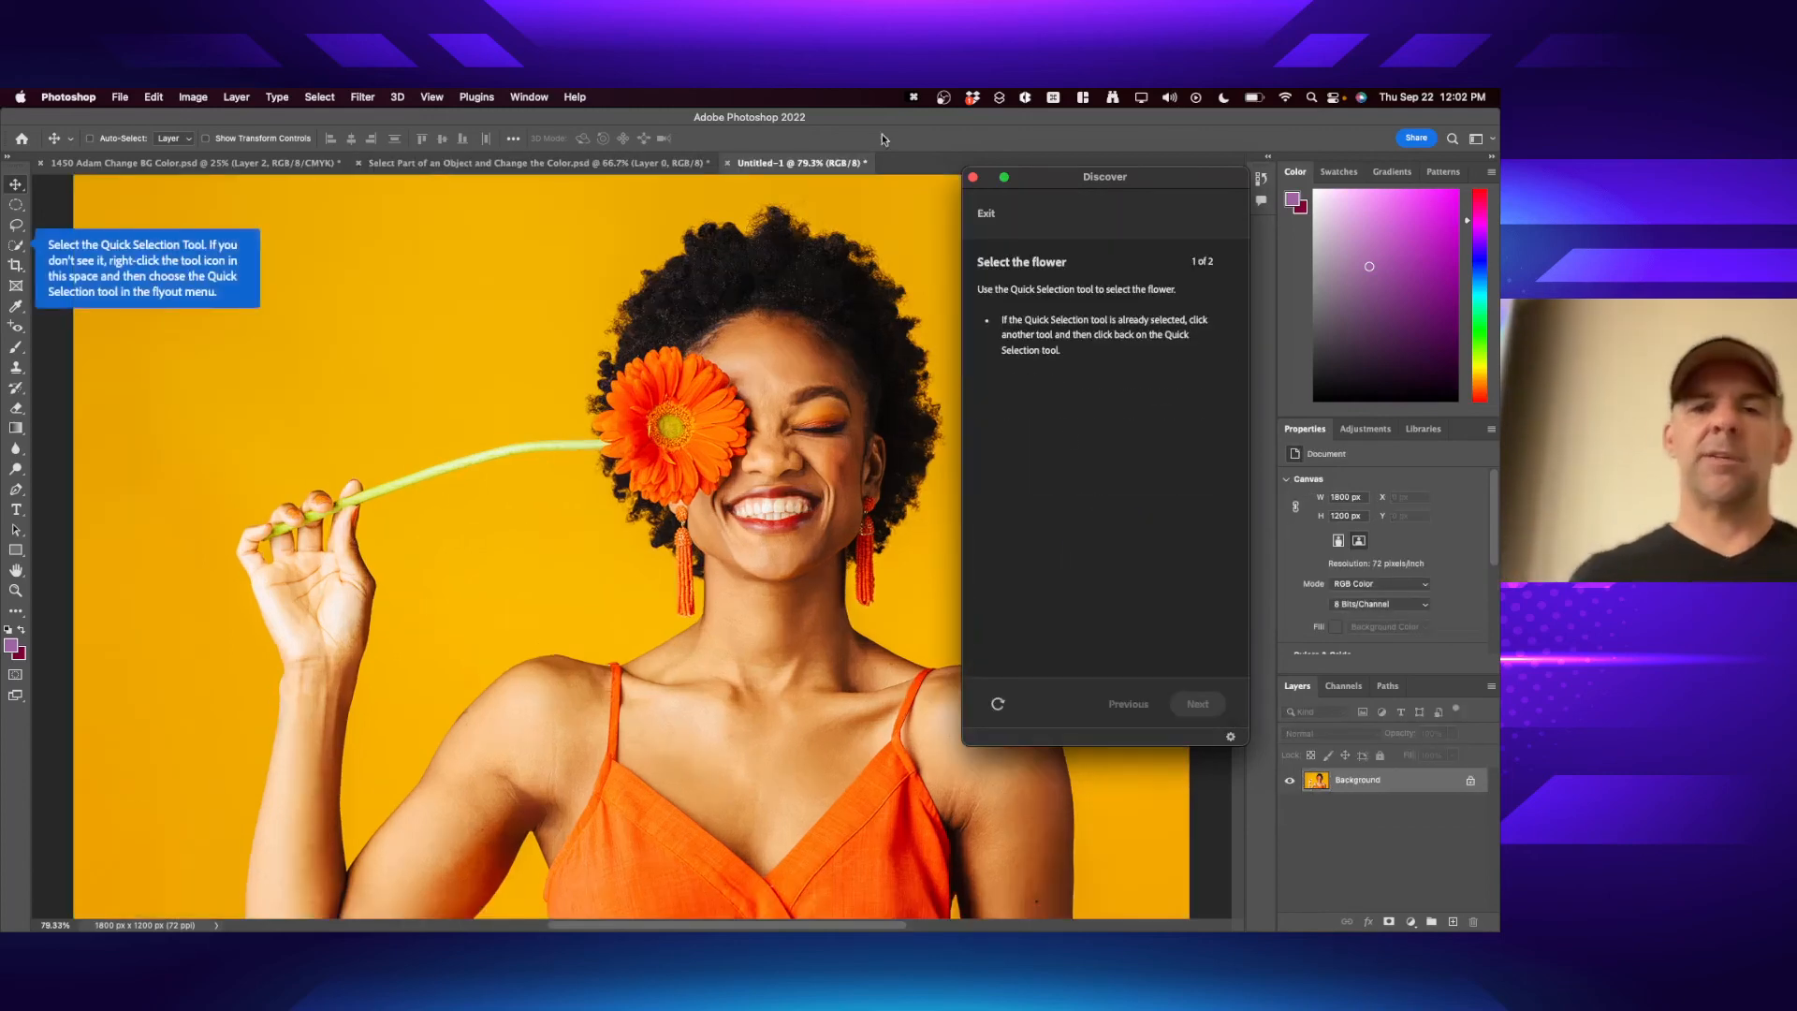
left_click(120, 97)
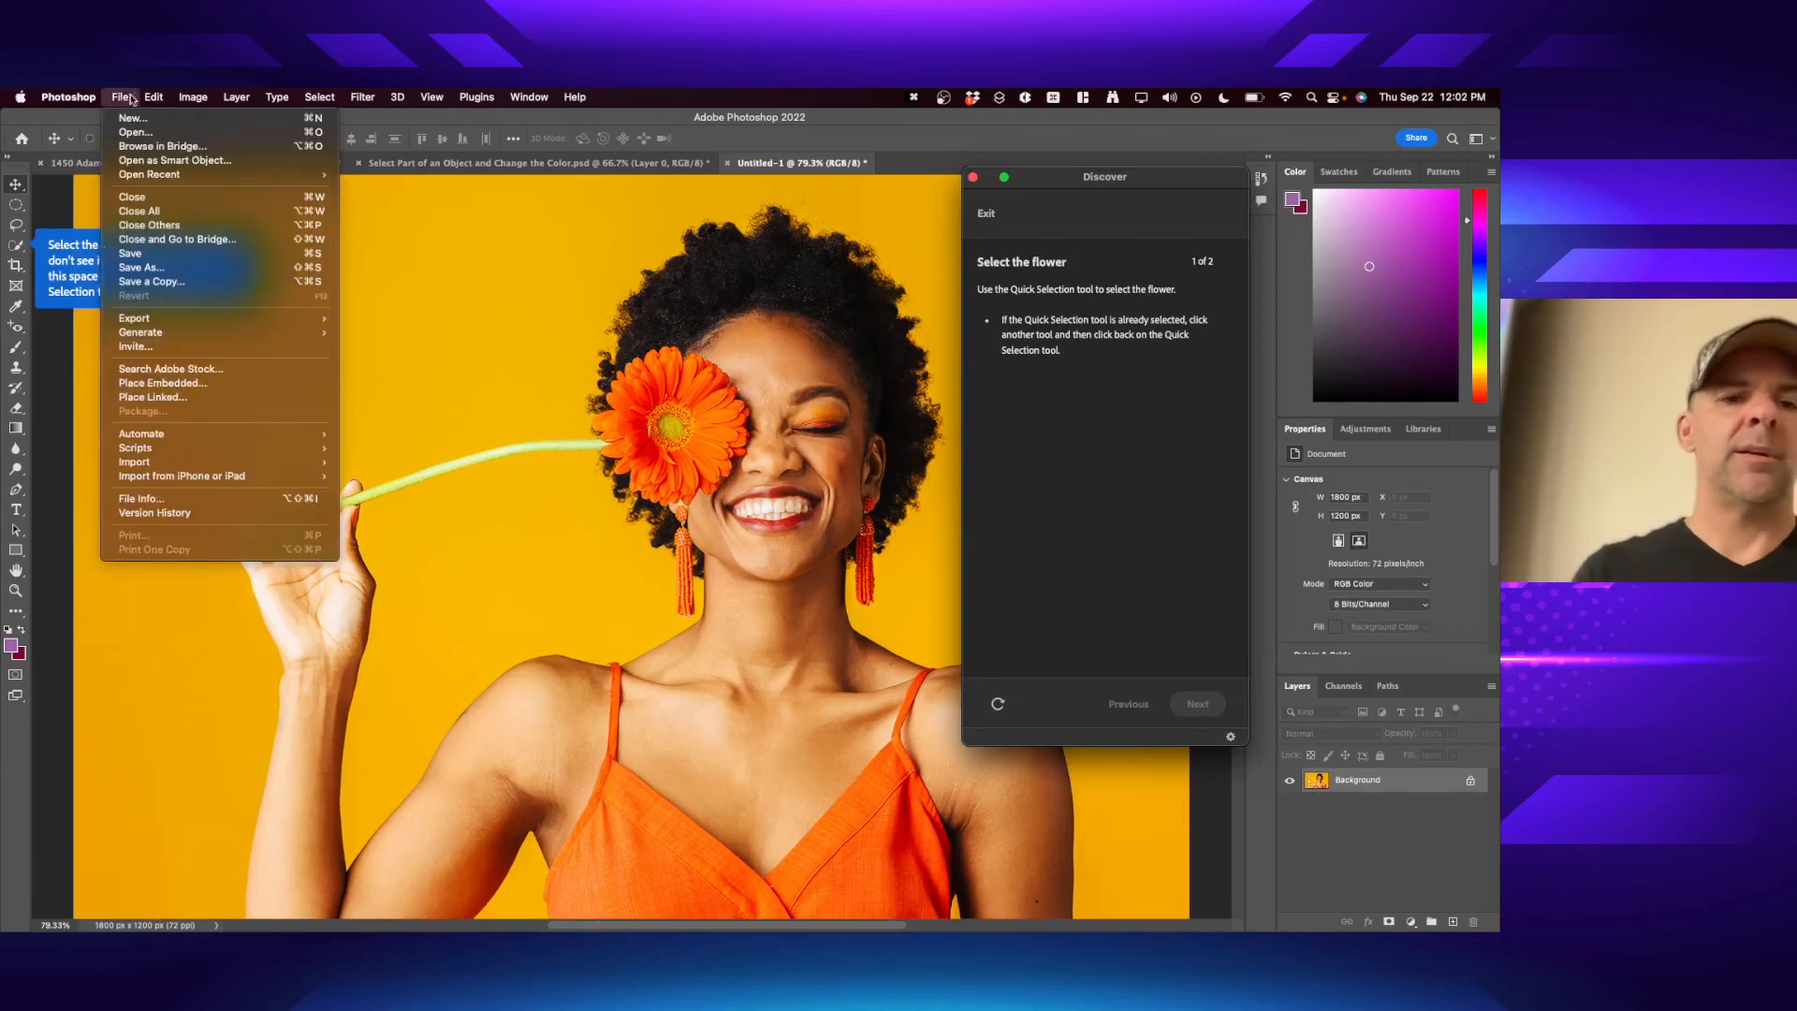
left_click(138, 266)
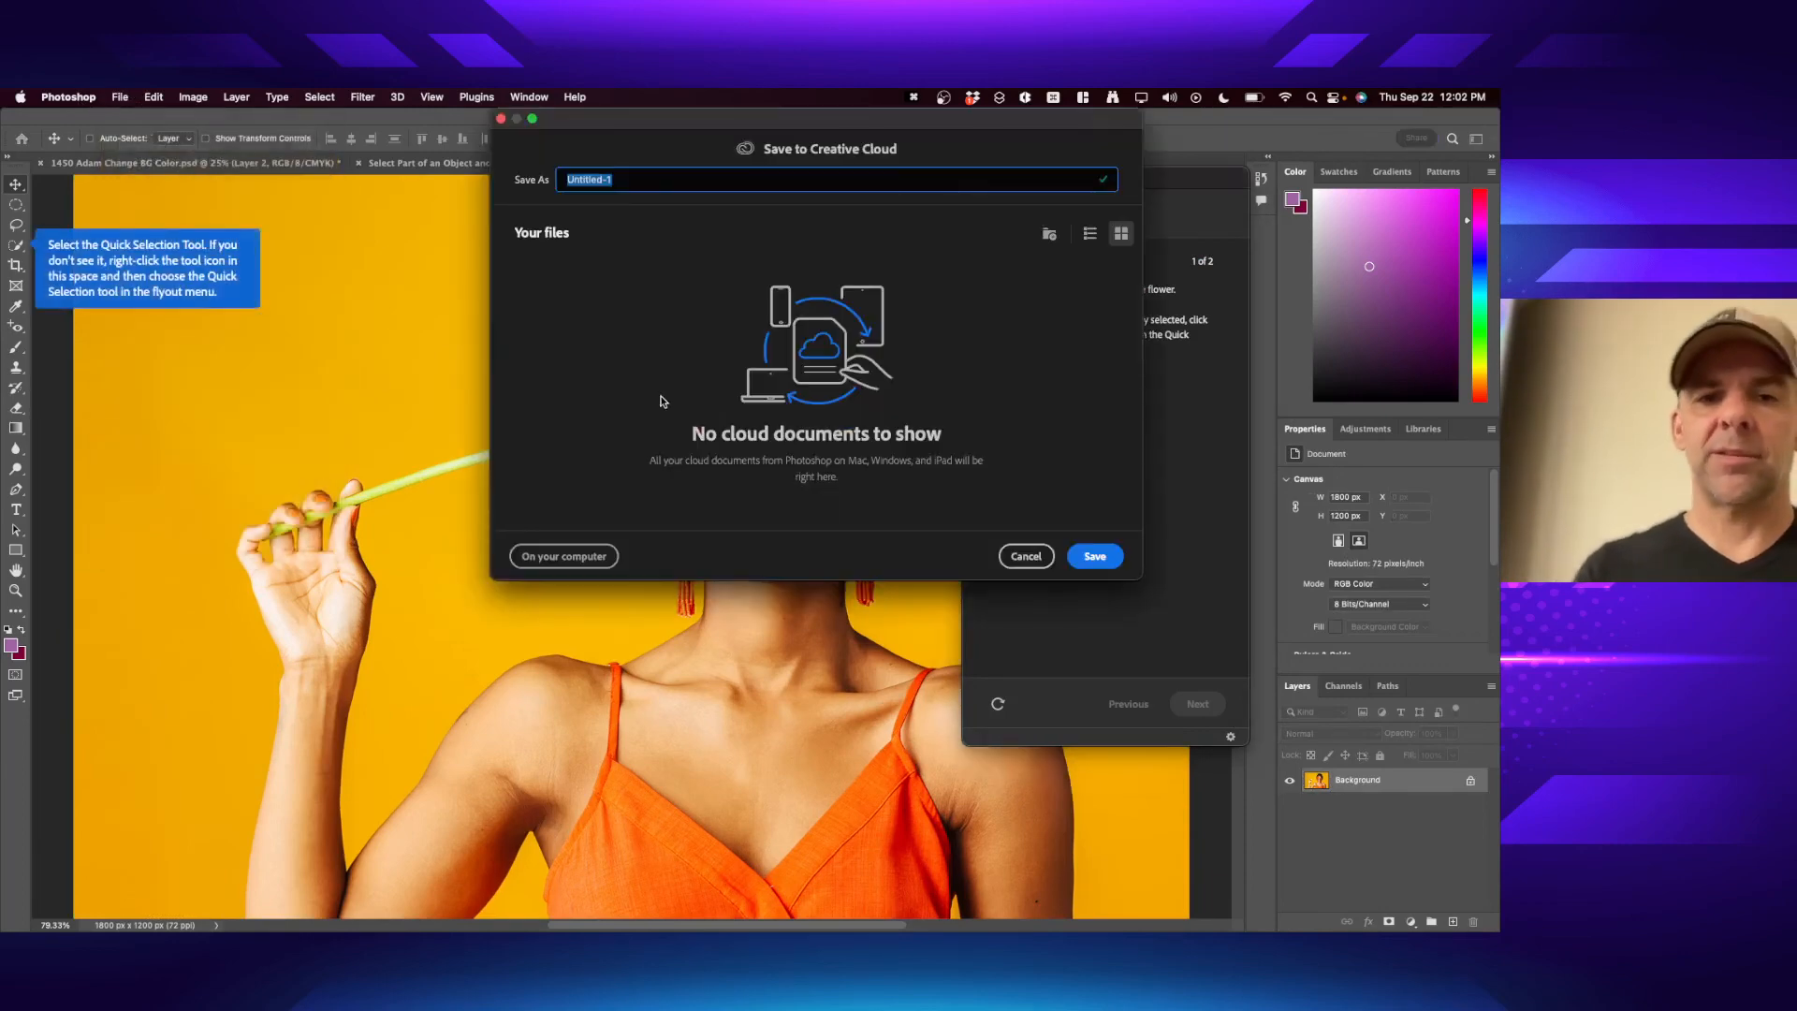
left_click(578, 558)
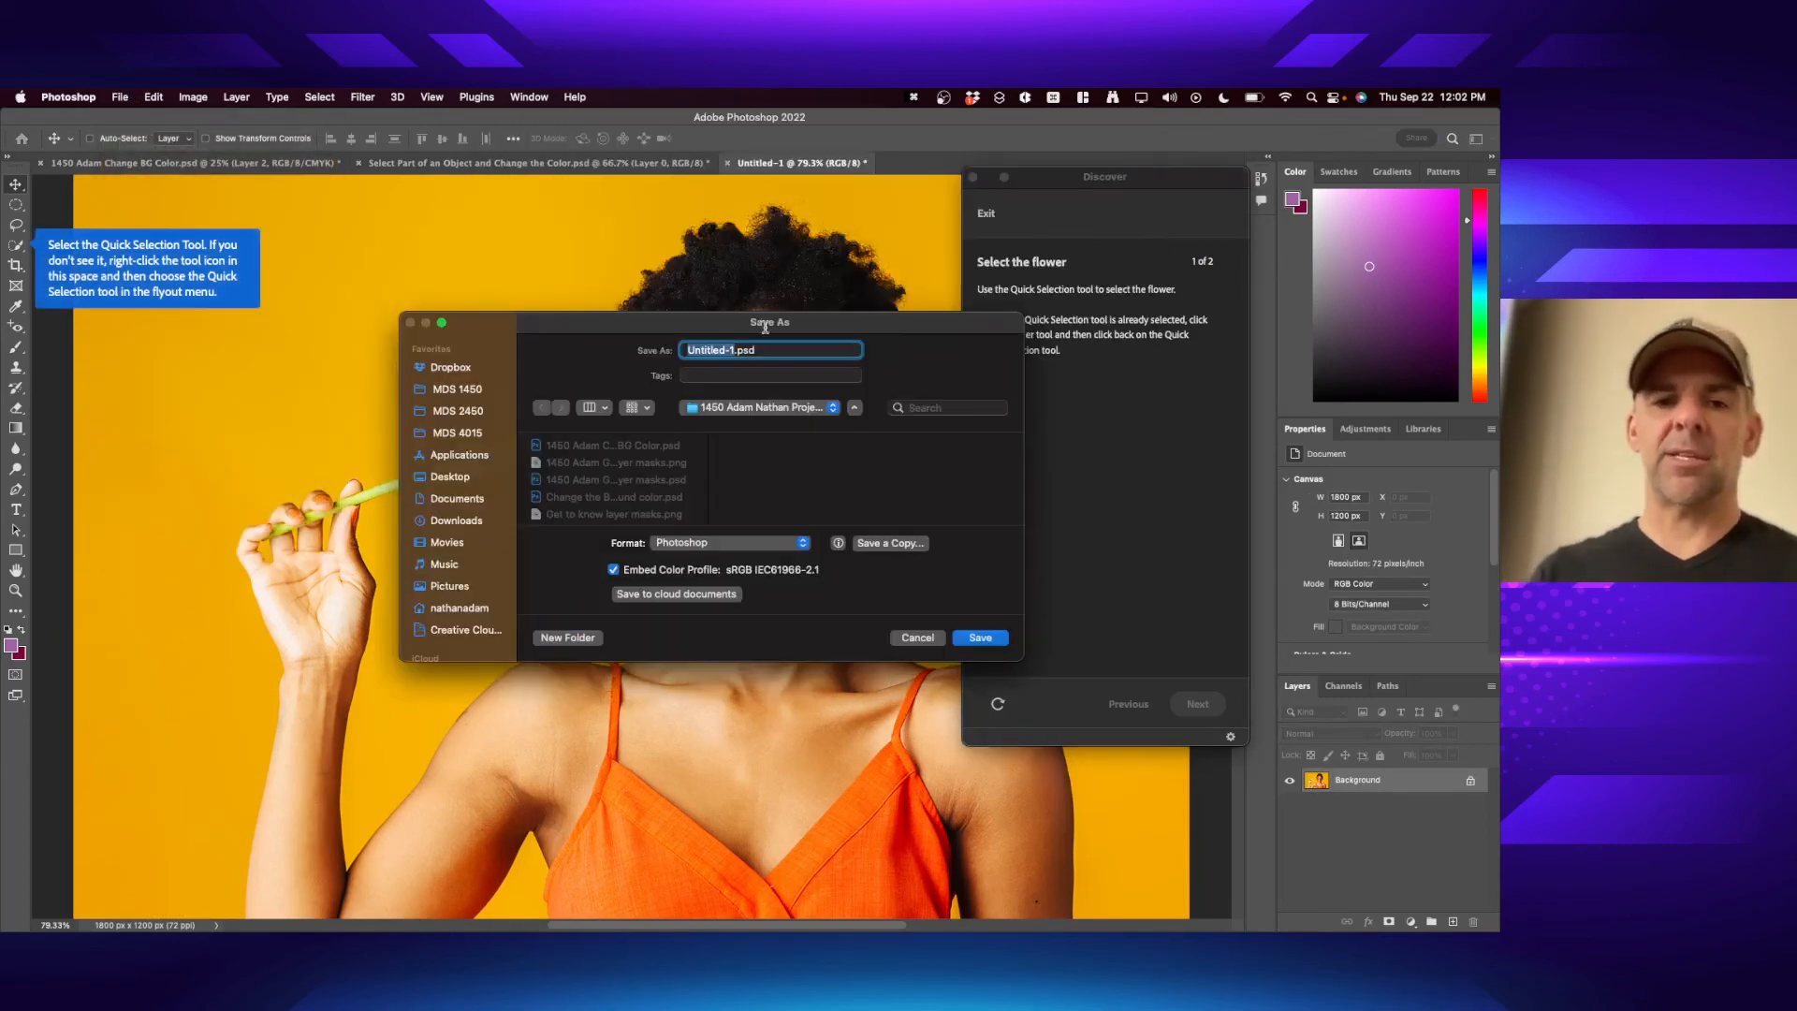
type("Select part of im")
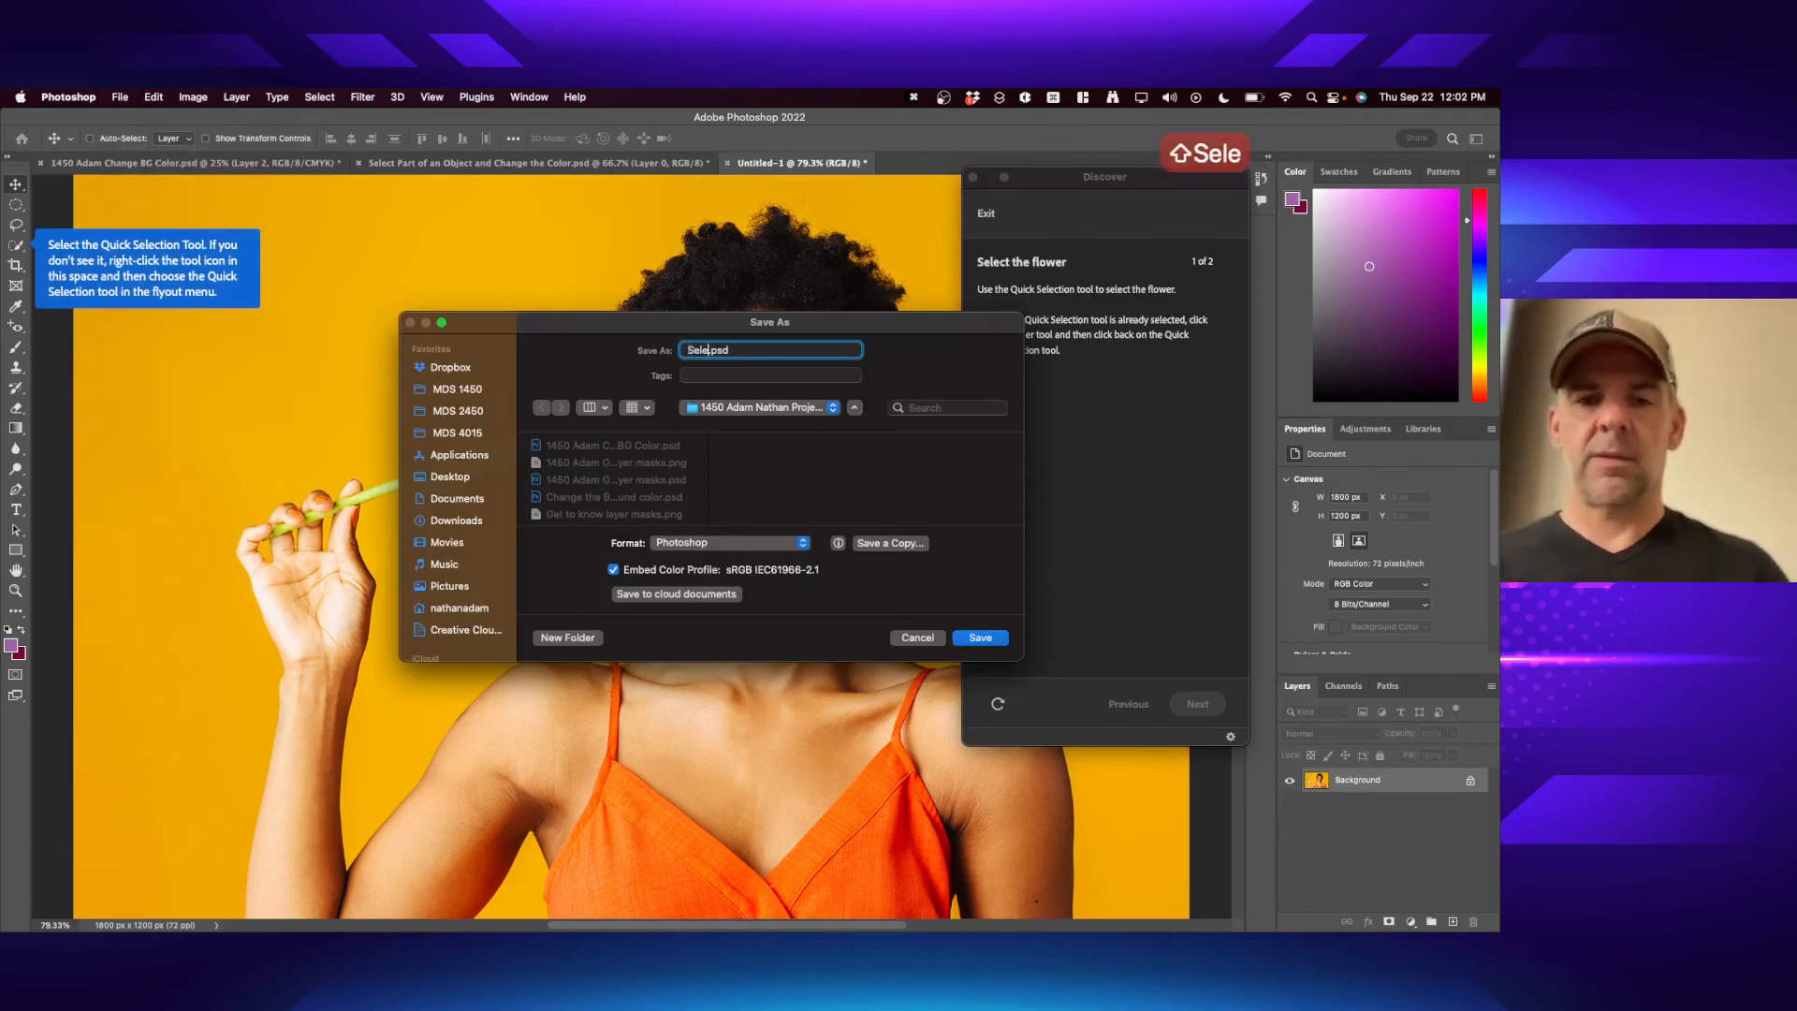
type("age and change co")
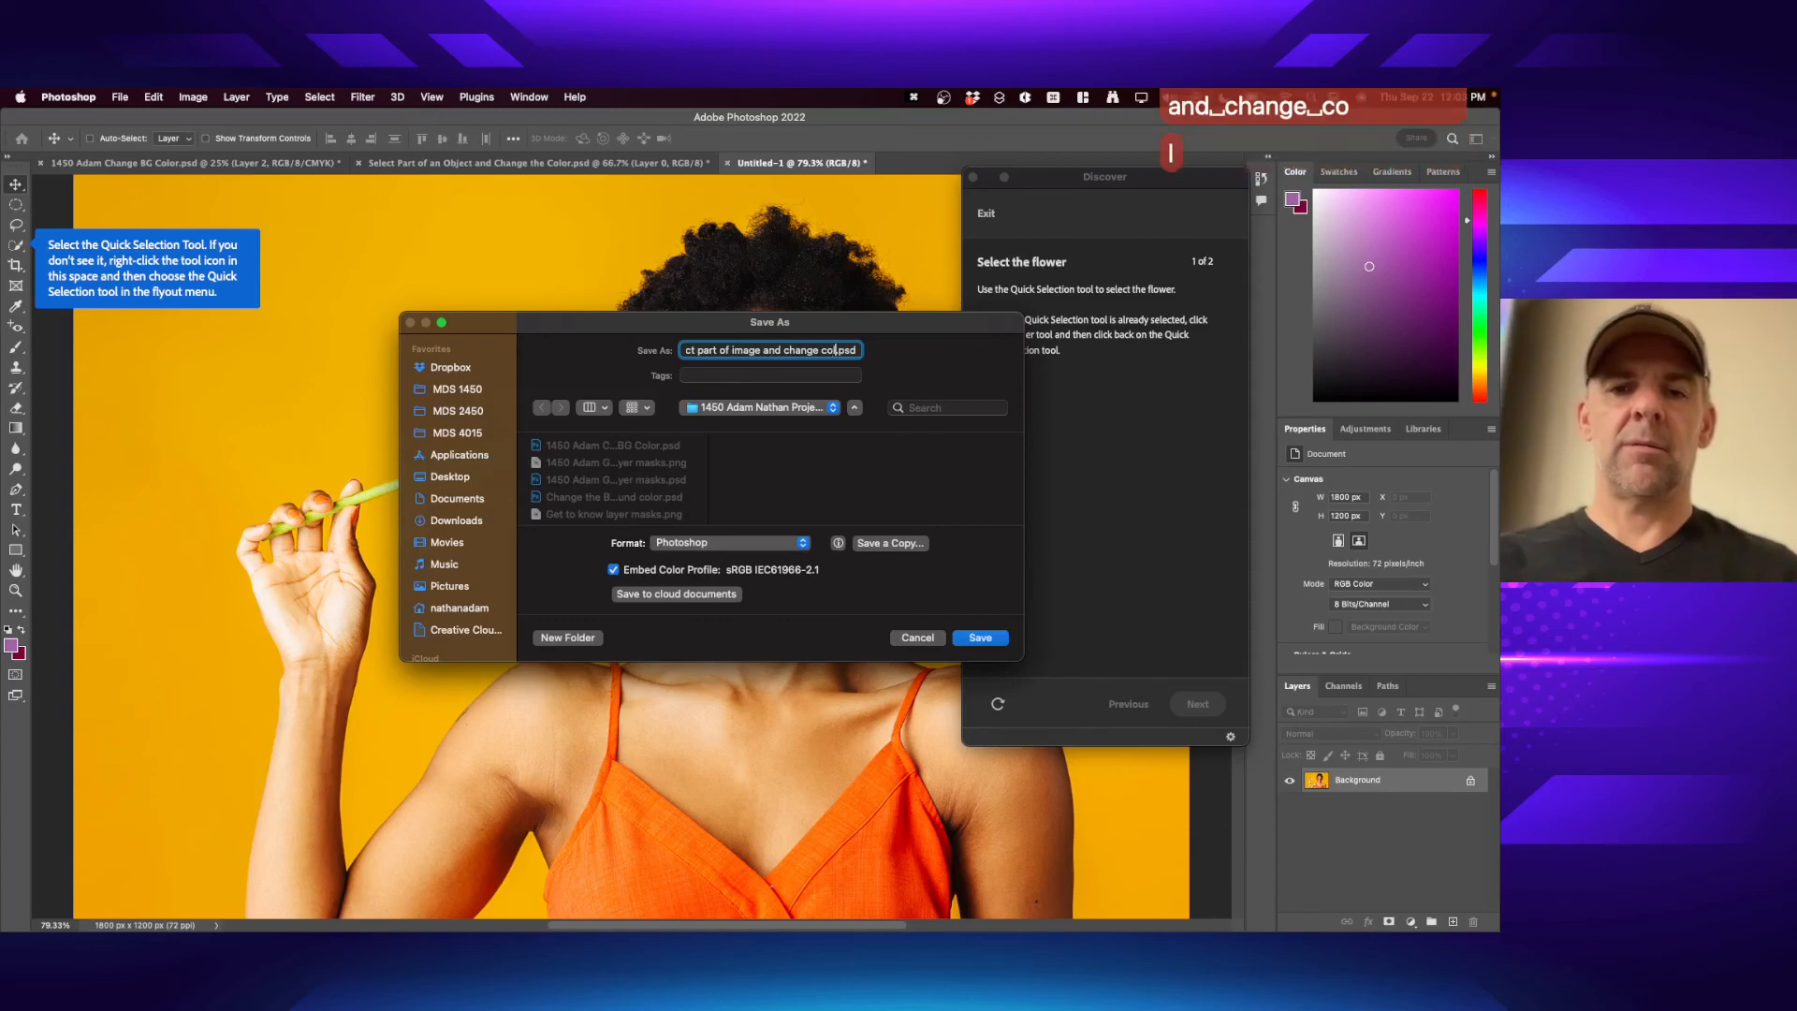
type("lor")
key("Return")
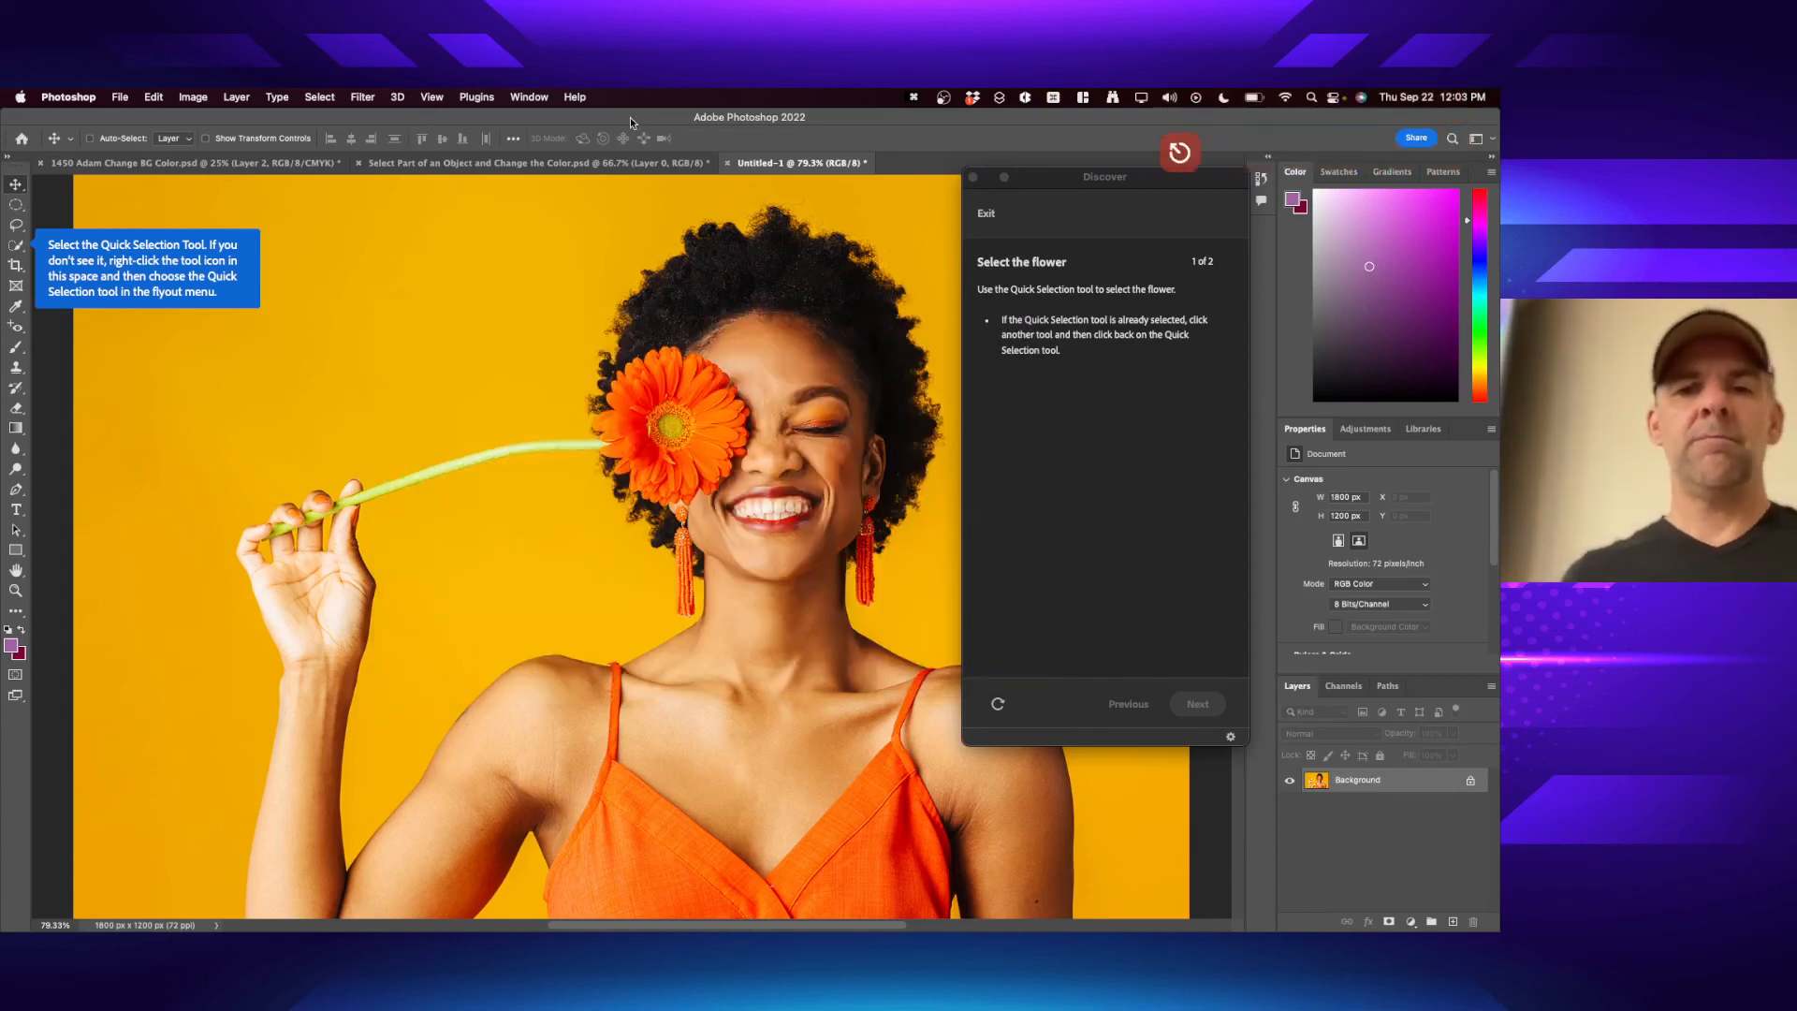
- Close the untitled tutorial document without saving it and close the Discover window
key("super+w")
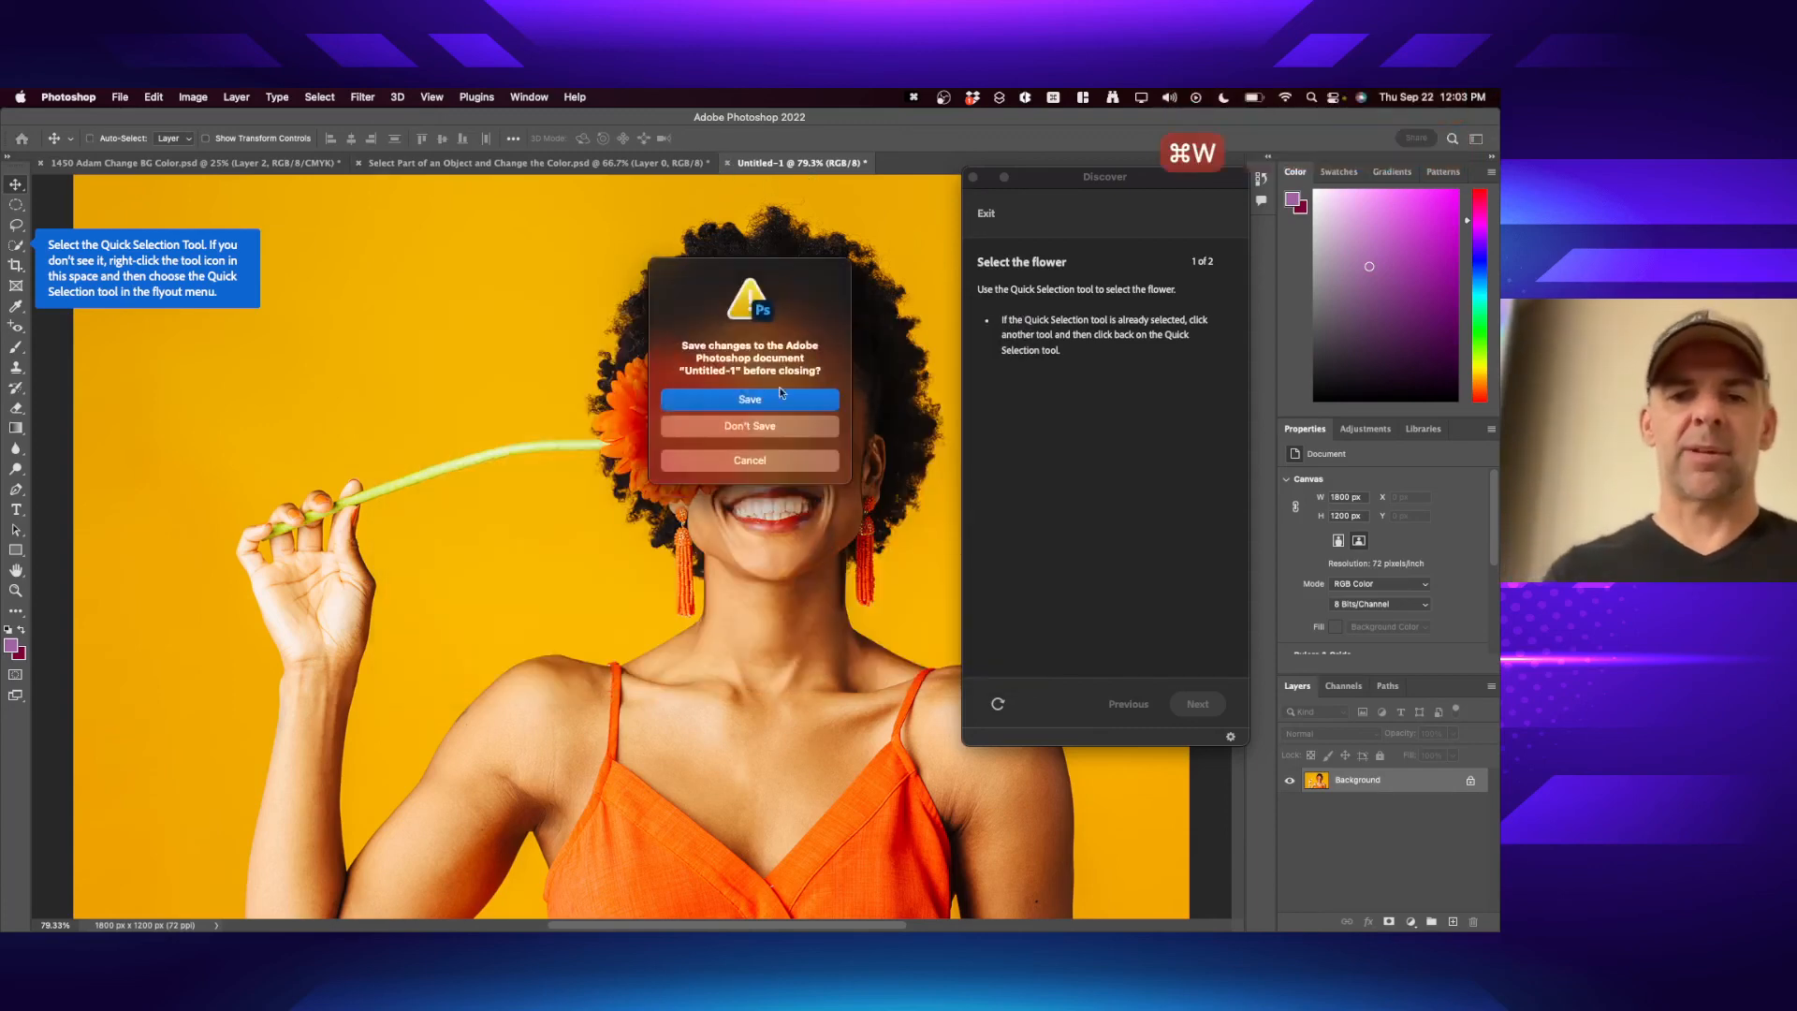
left_click(750, 426)
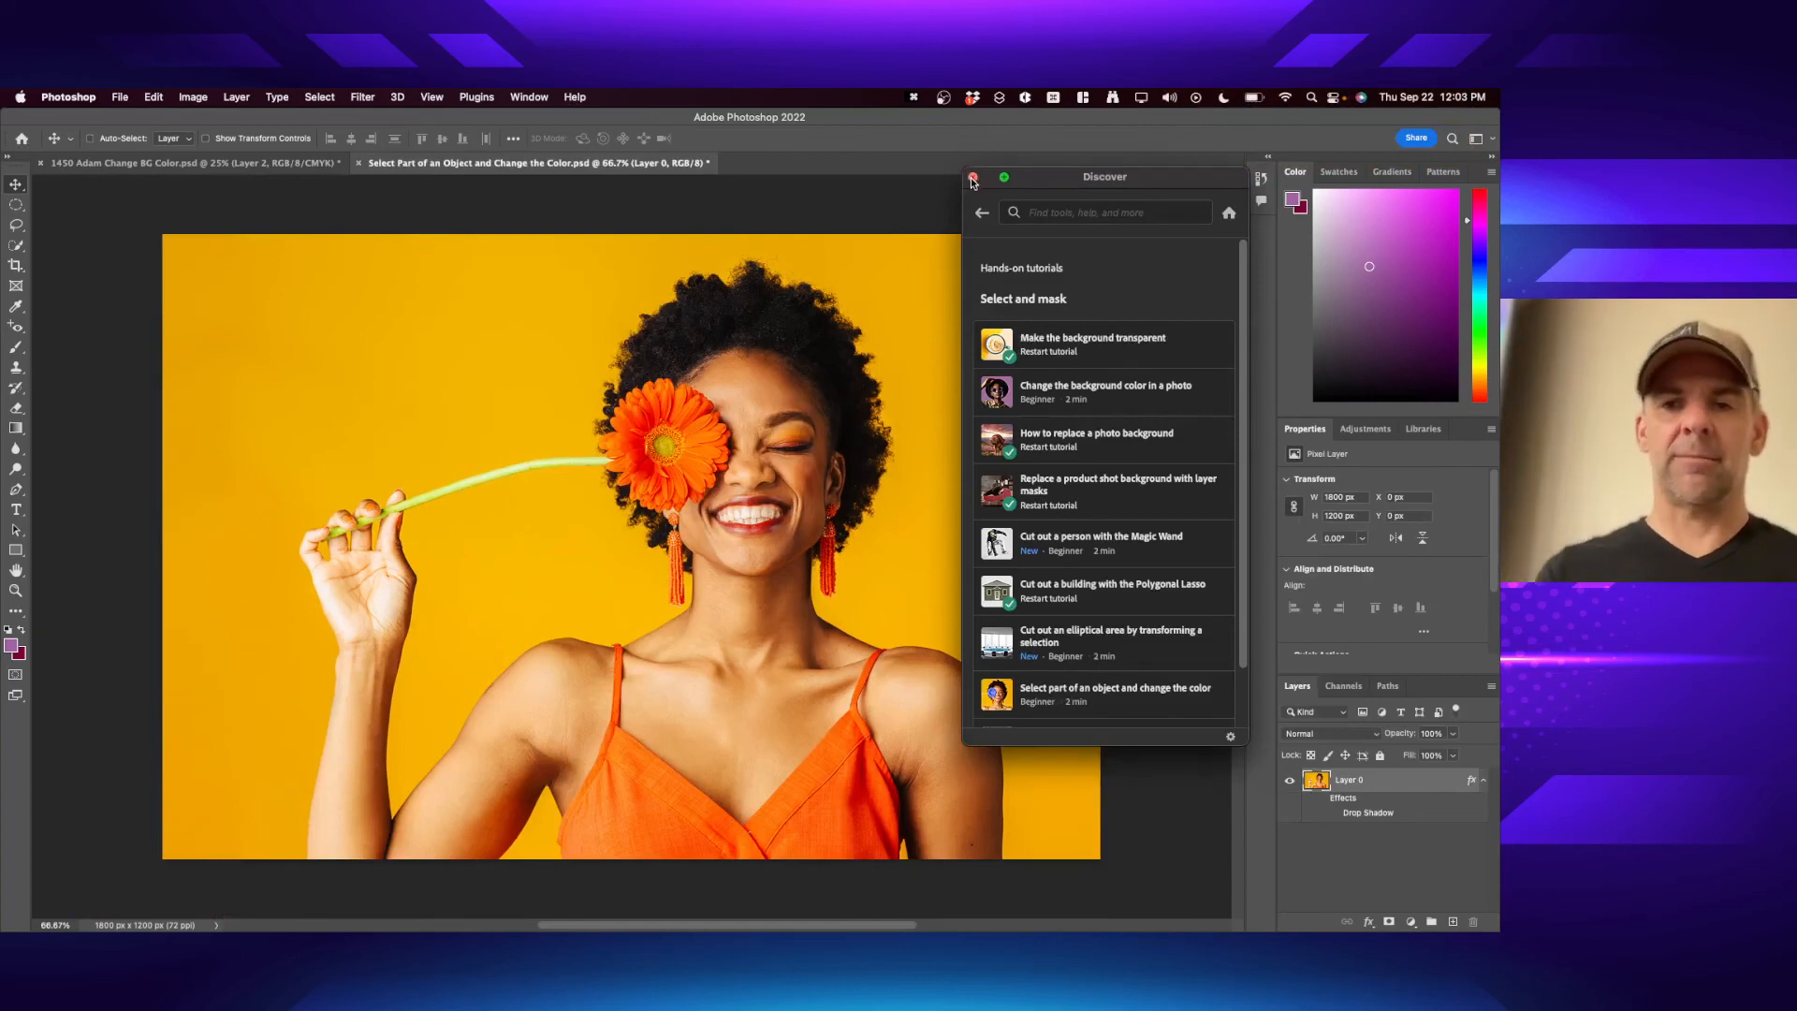
left_click(972, 178)
- Close the Change BG Color document with the tinted Times Square composite, discarding its unsaved changes
left_click(173, 163)
key("super+w")
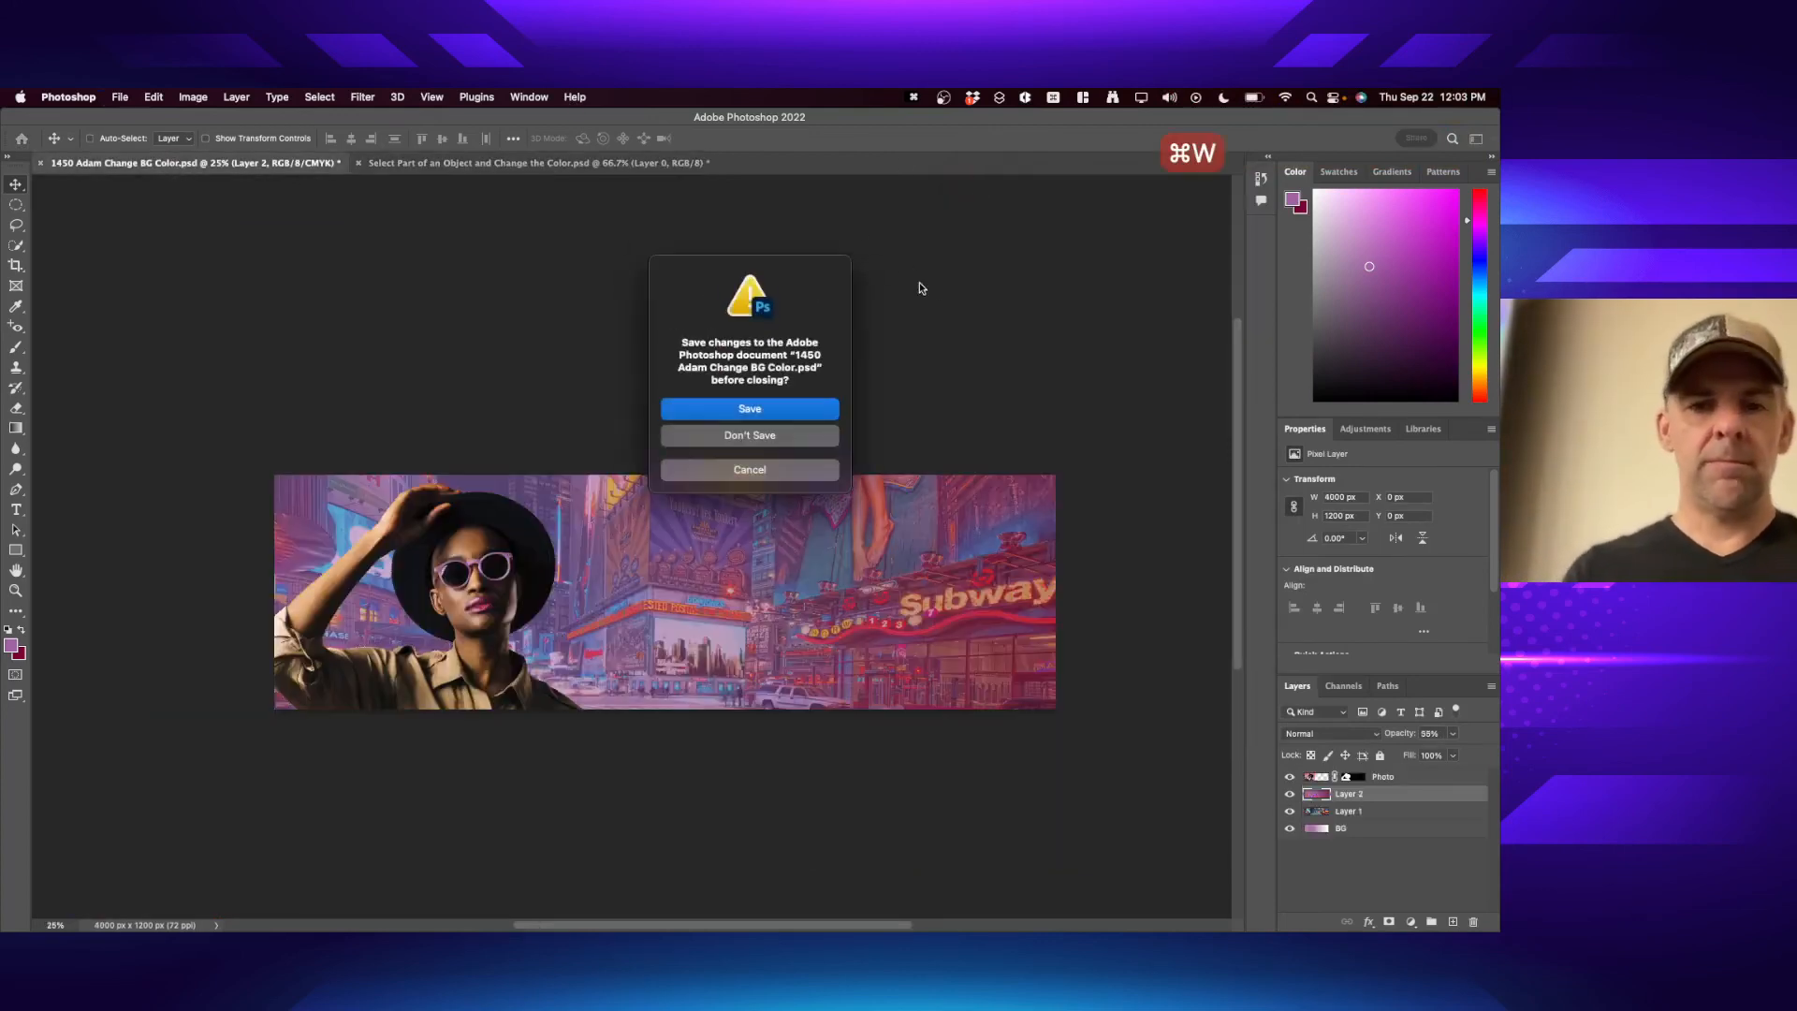
left_click(768, 436)
- Keep the flower portrait document open and save its changes in the existing file
key("super+w")
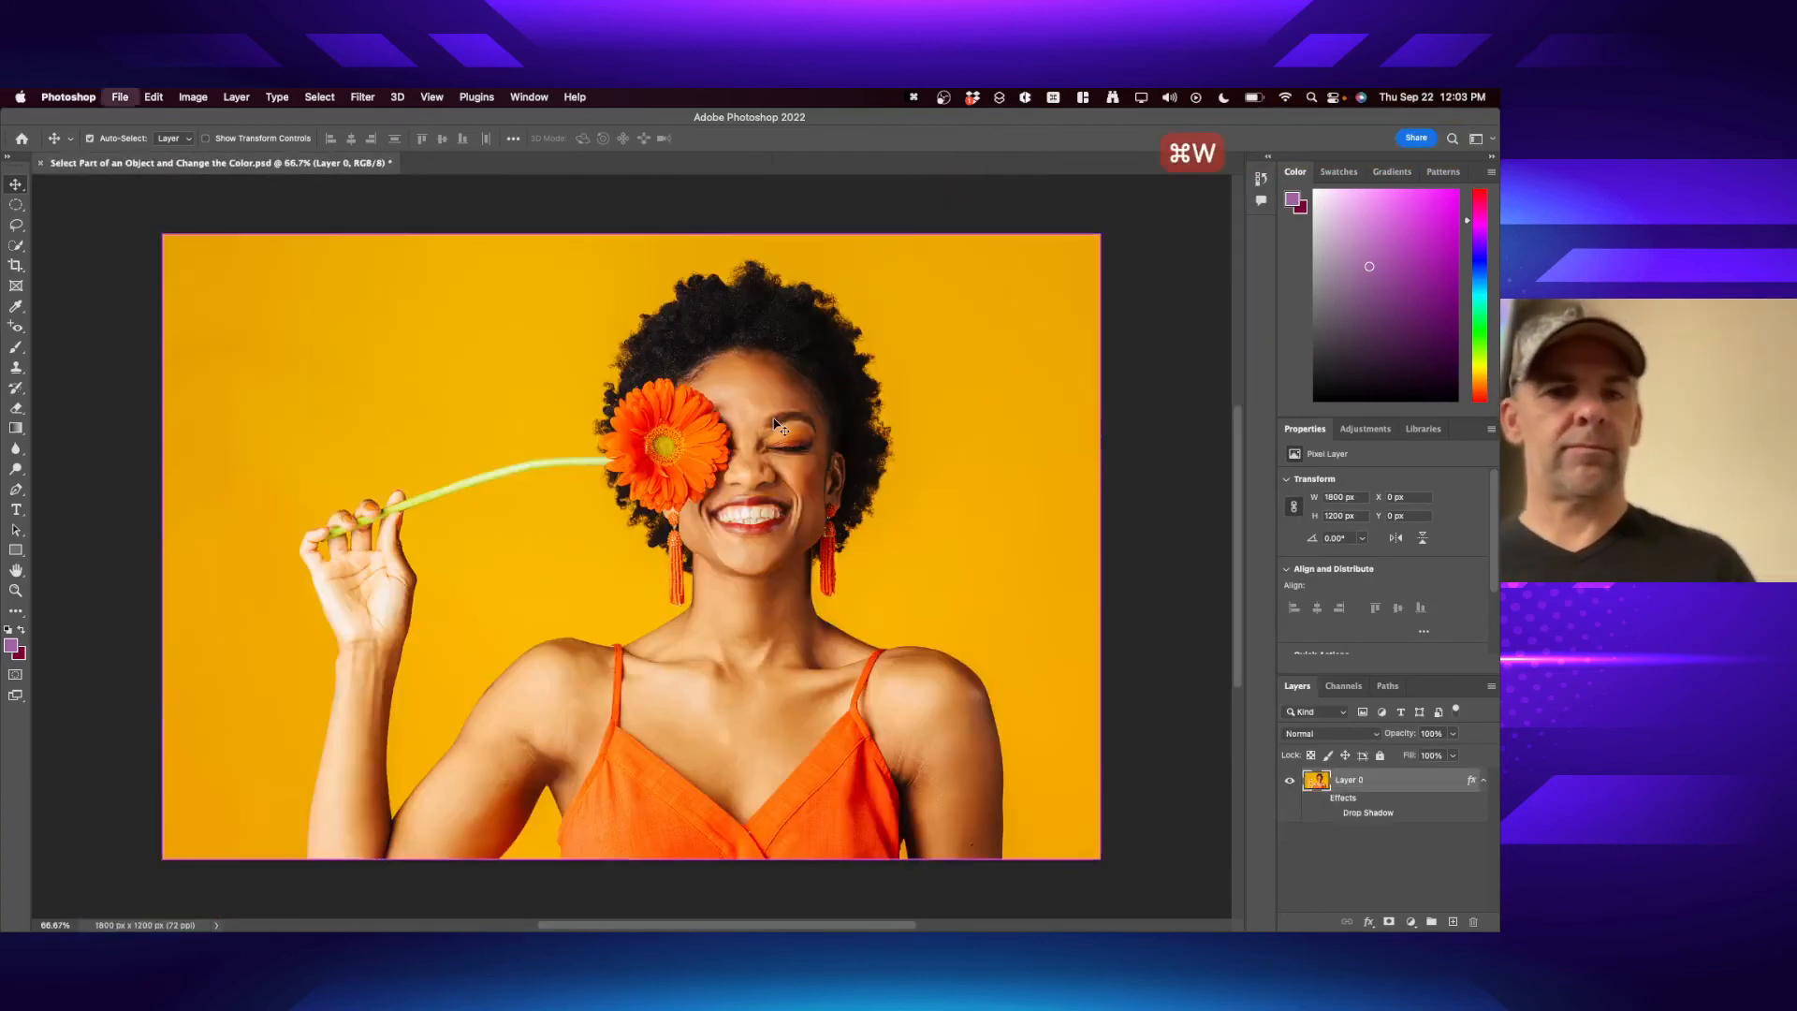
left_click(750, 469)
key("super+s")
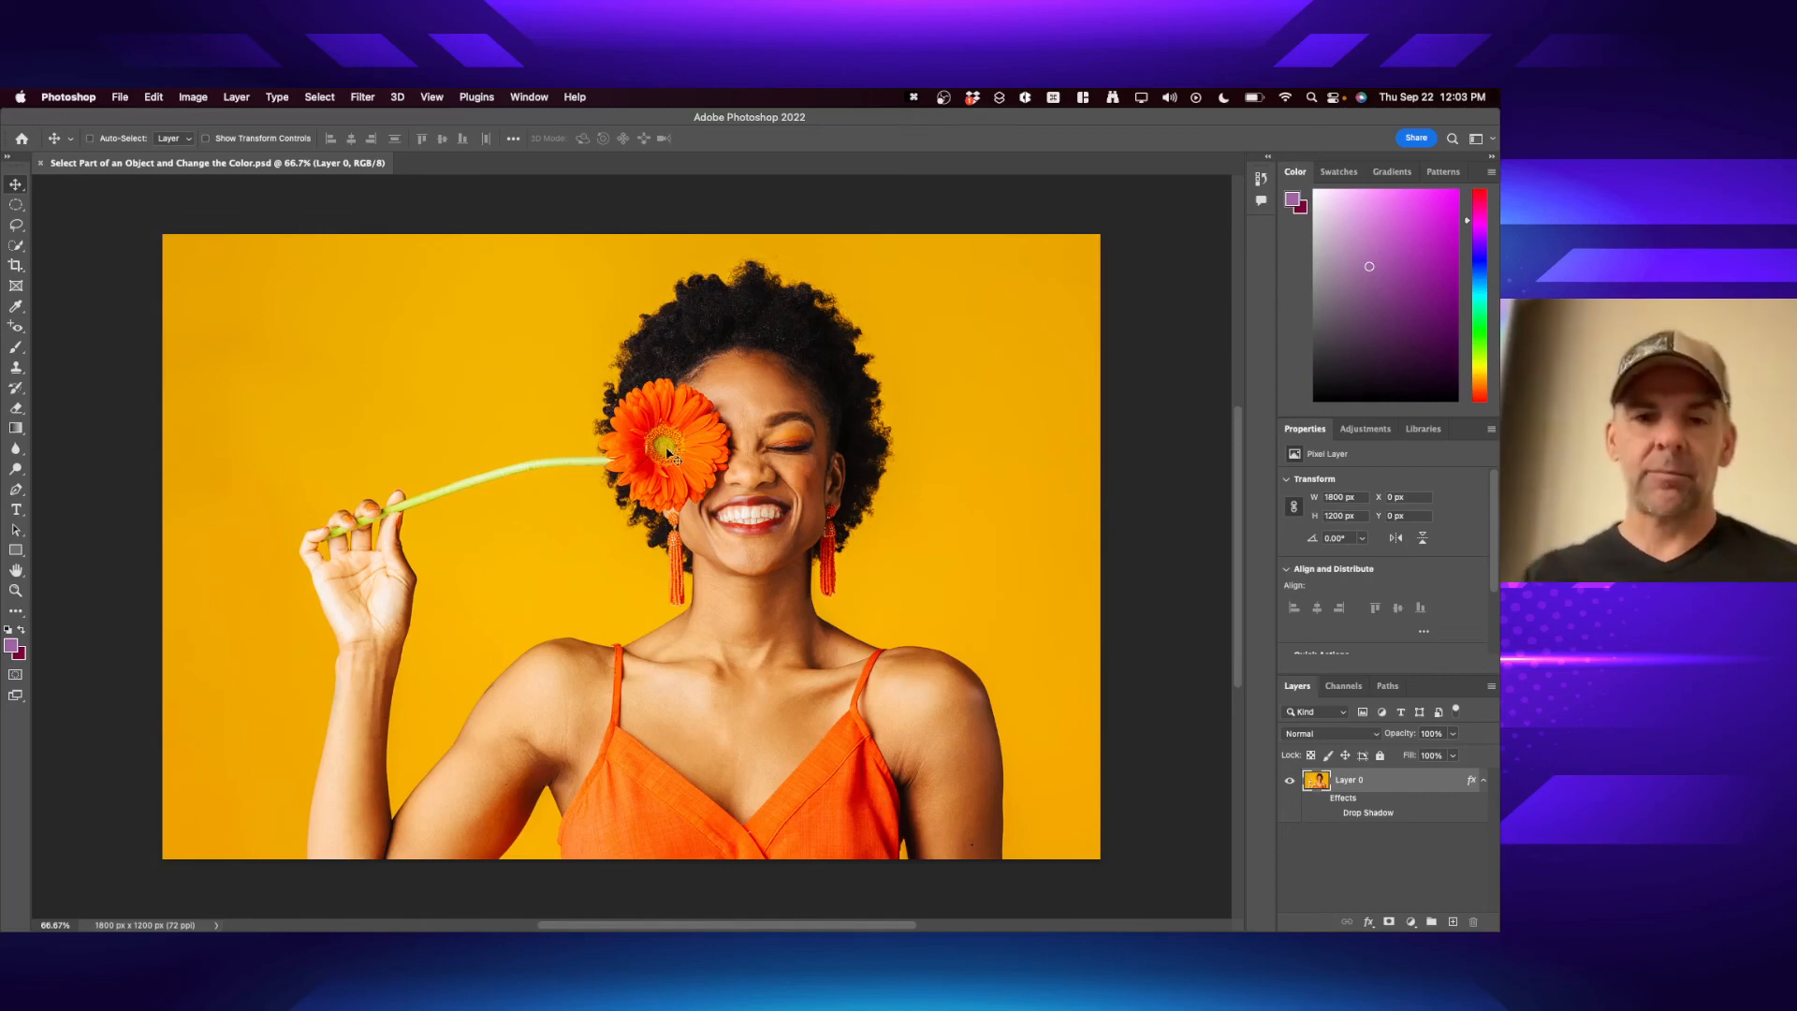
- Try tracing a freehand Lasso selection along the flower's lower edge, and undo it
left_click(16, 225)
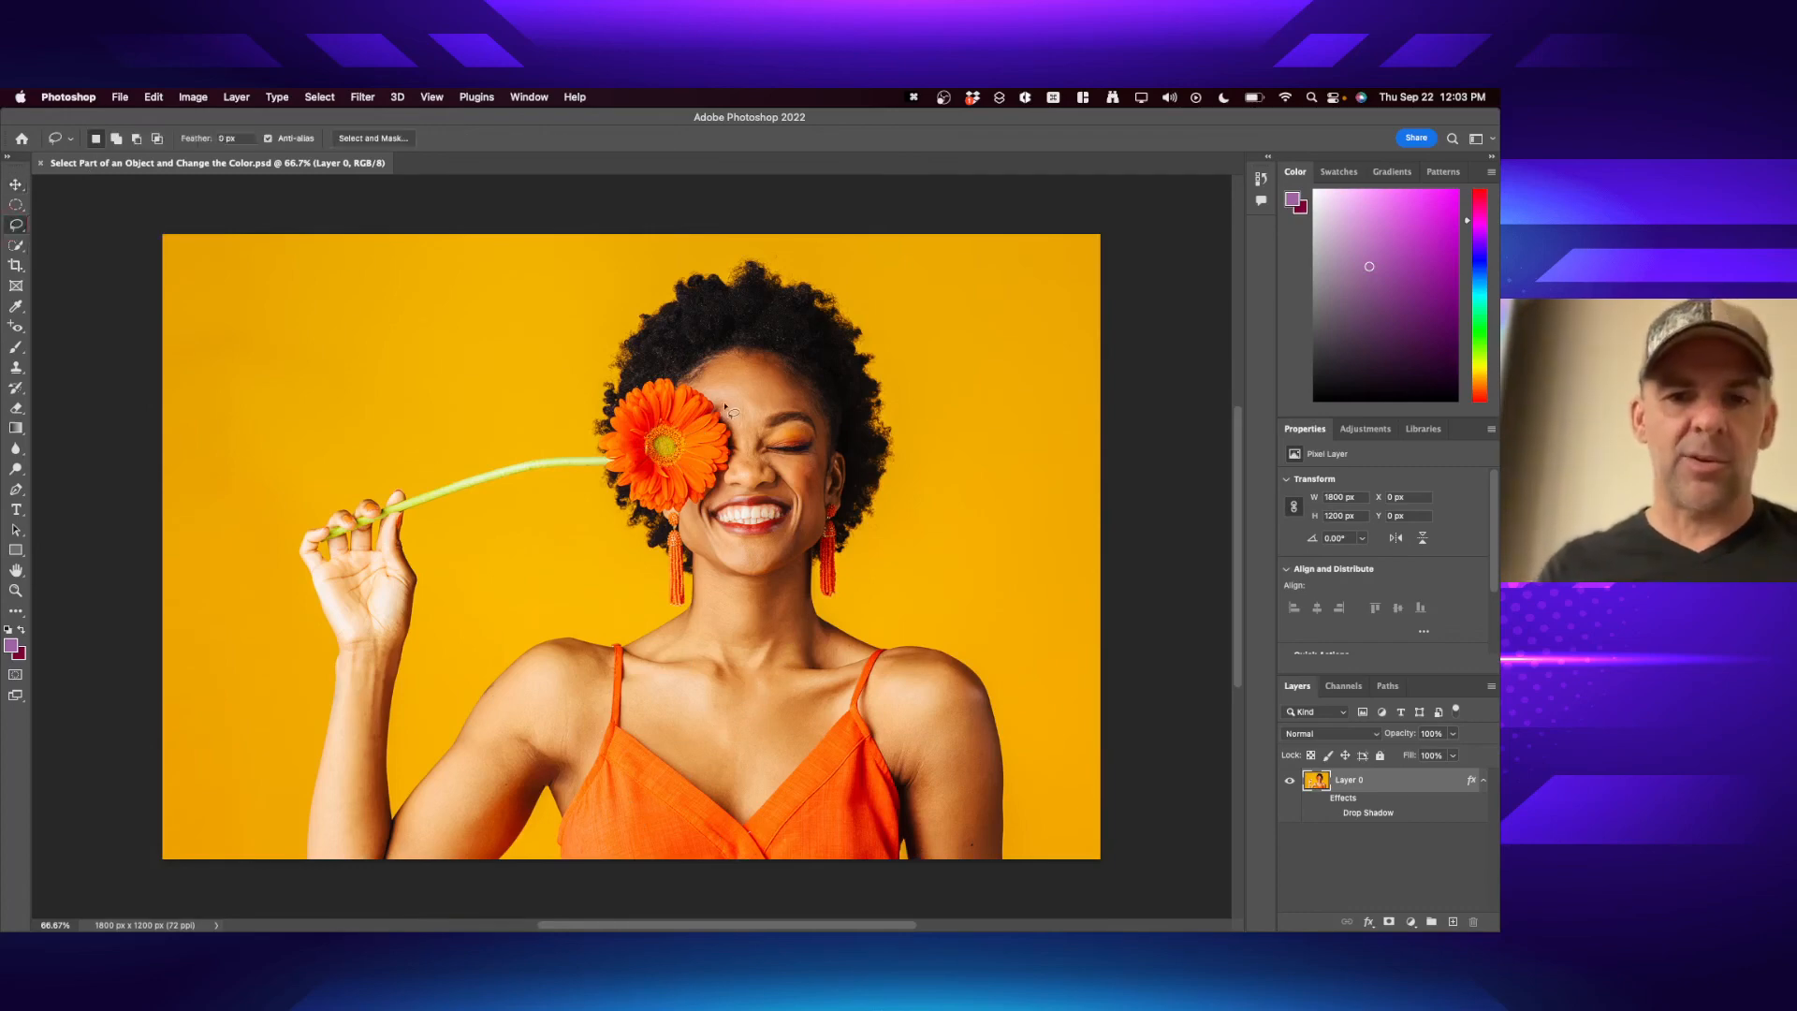
key("super+equal")
key("super+equal")
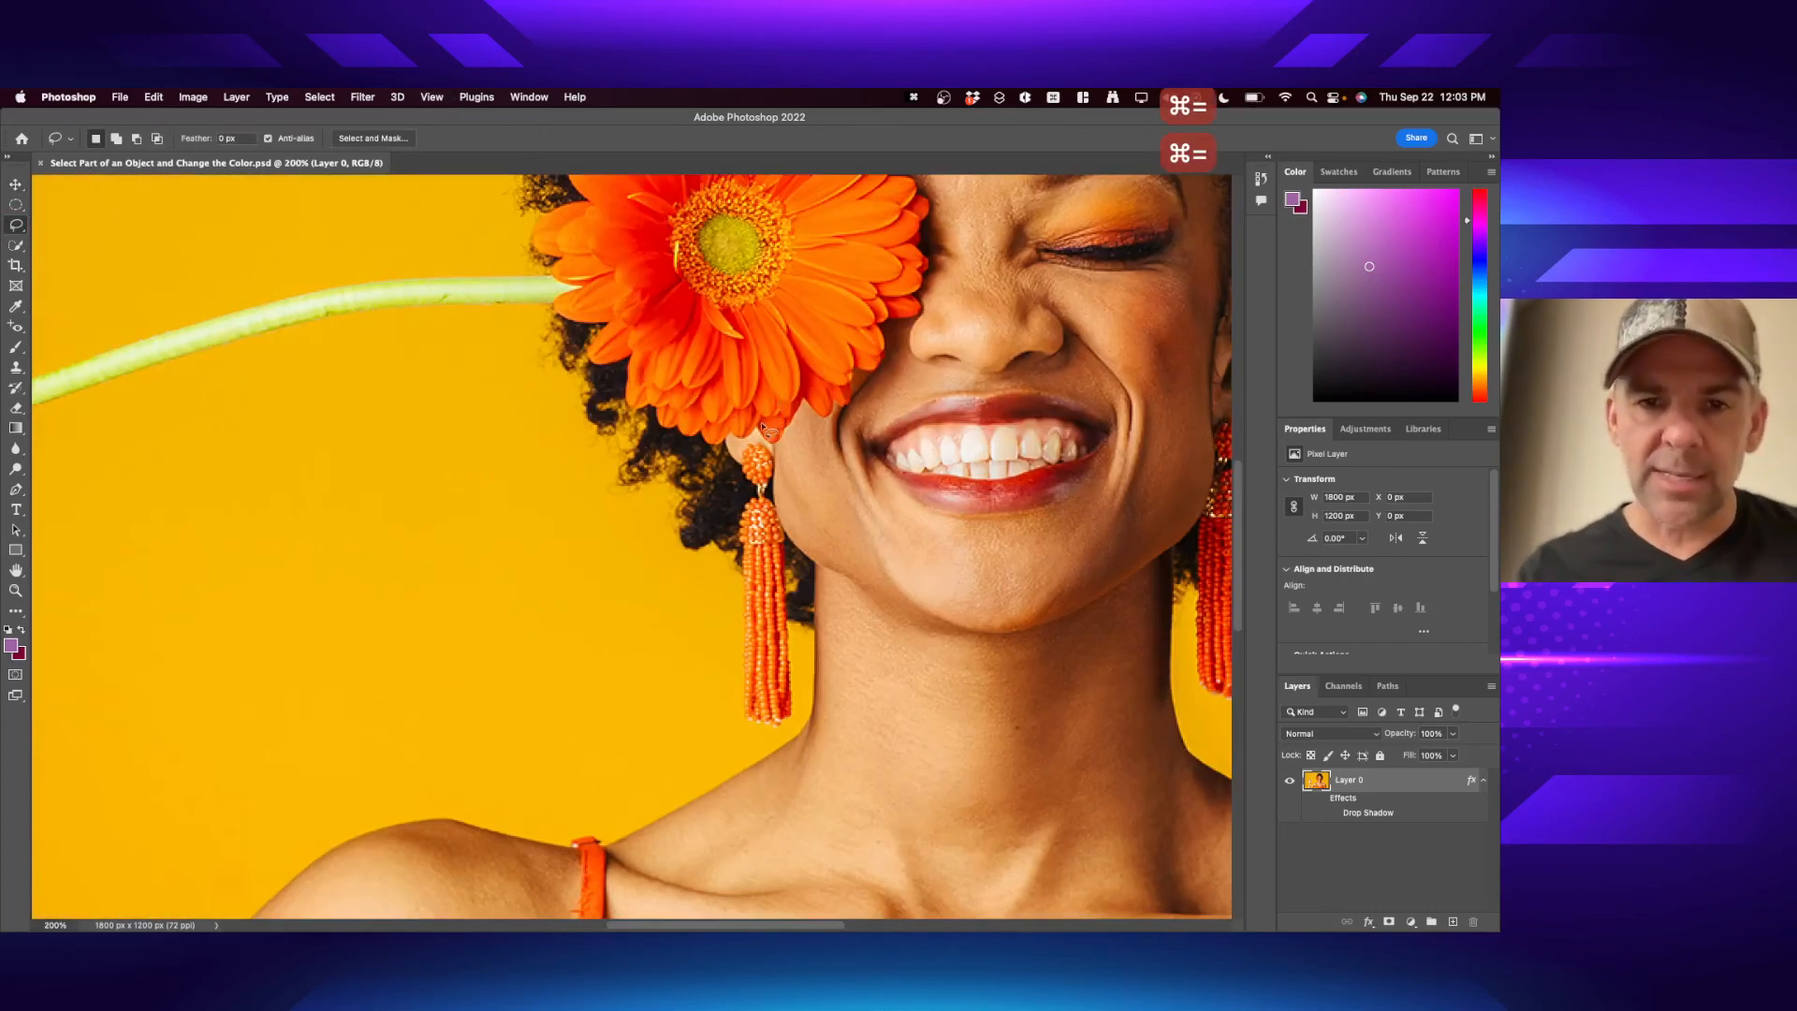
mouse_move(749, 437)
left_mouse_down()
mouse_move(670, 426)
mouse_move(619, 383)
left_mouse_up()
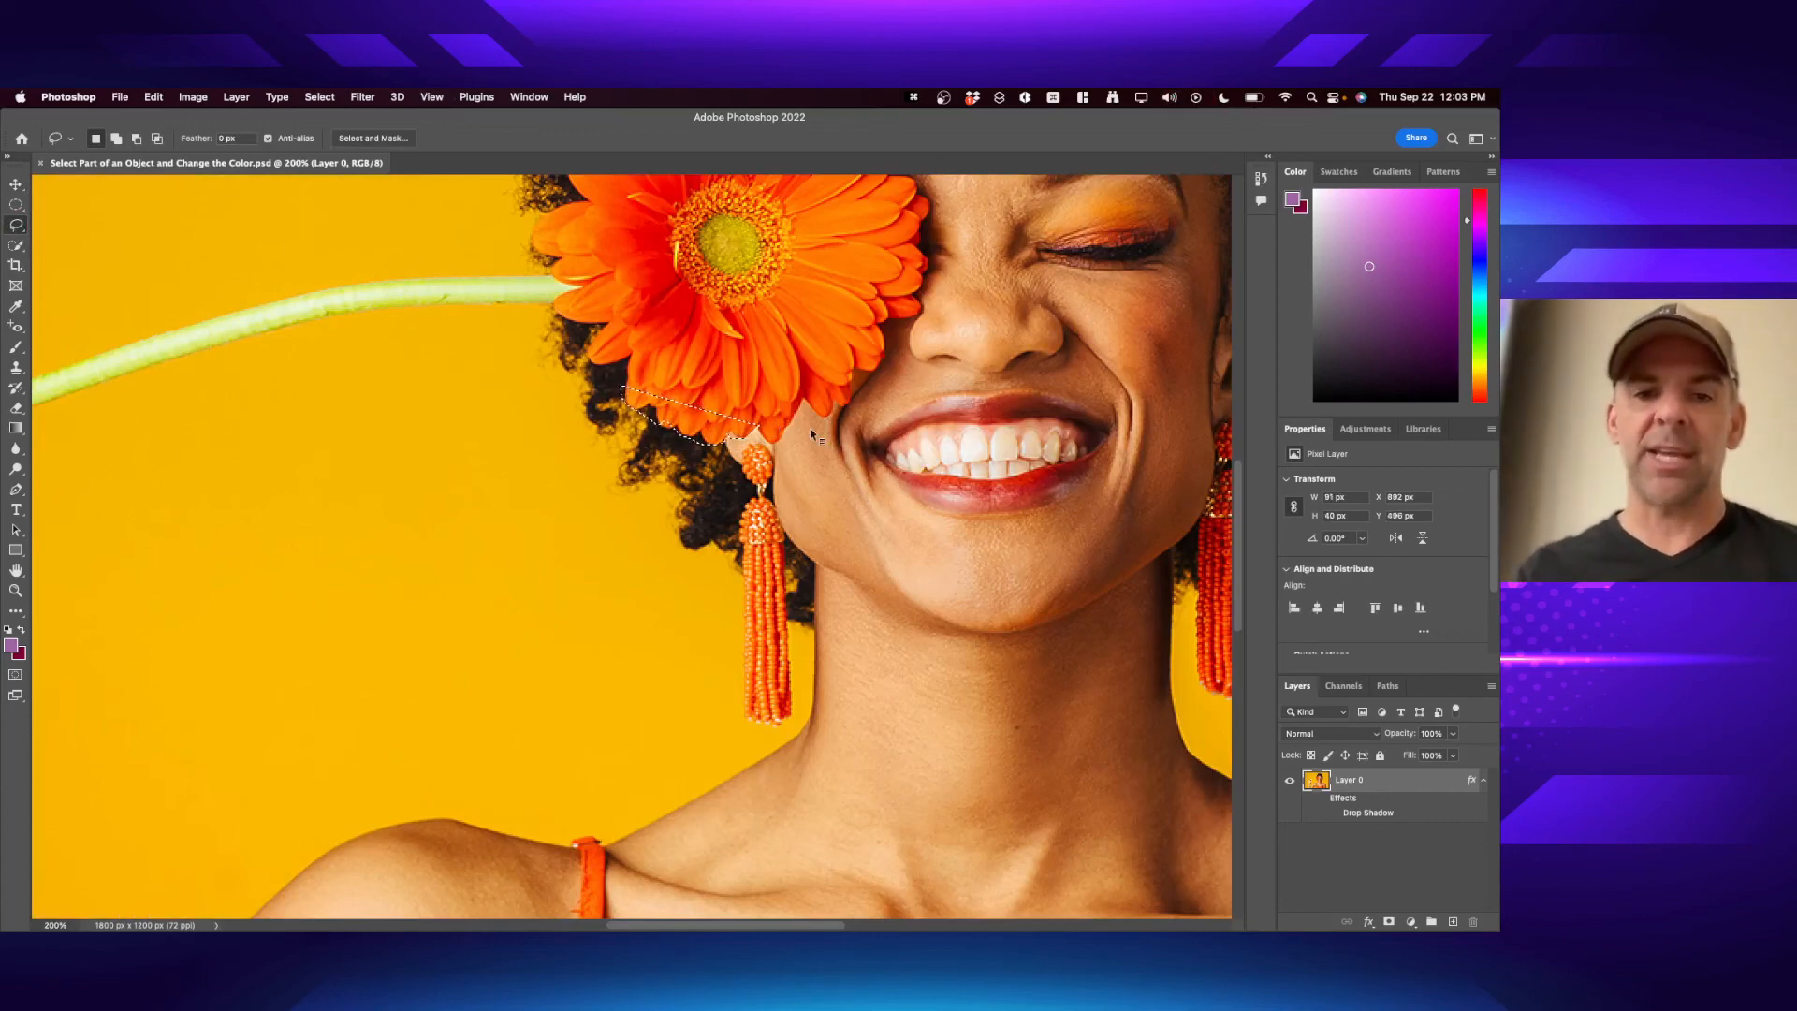
key("super+z")
key("super+minus")
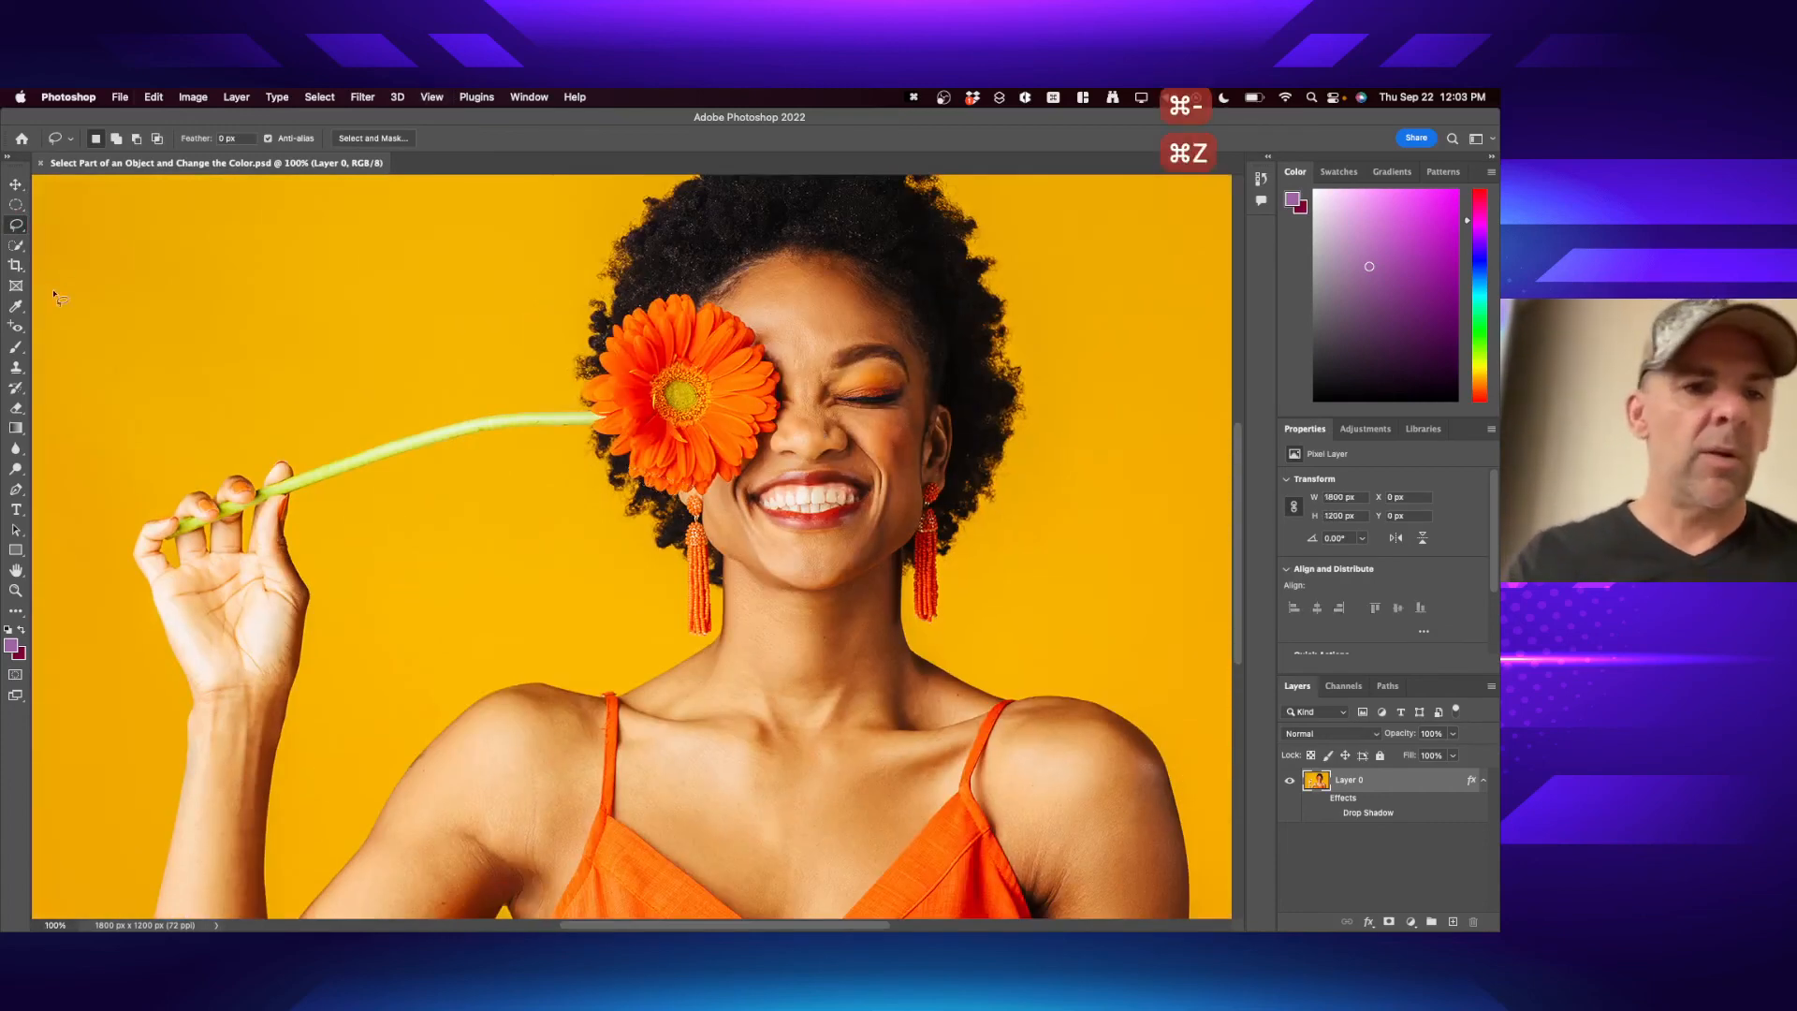
- Try selecting the whole woman automatically as the subject, and clear that selection
left_click(16, 244)
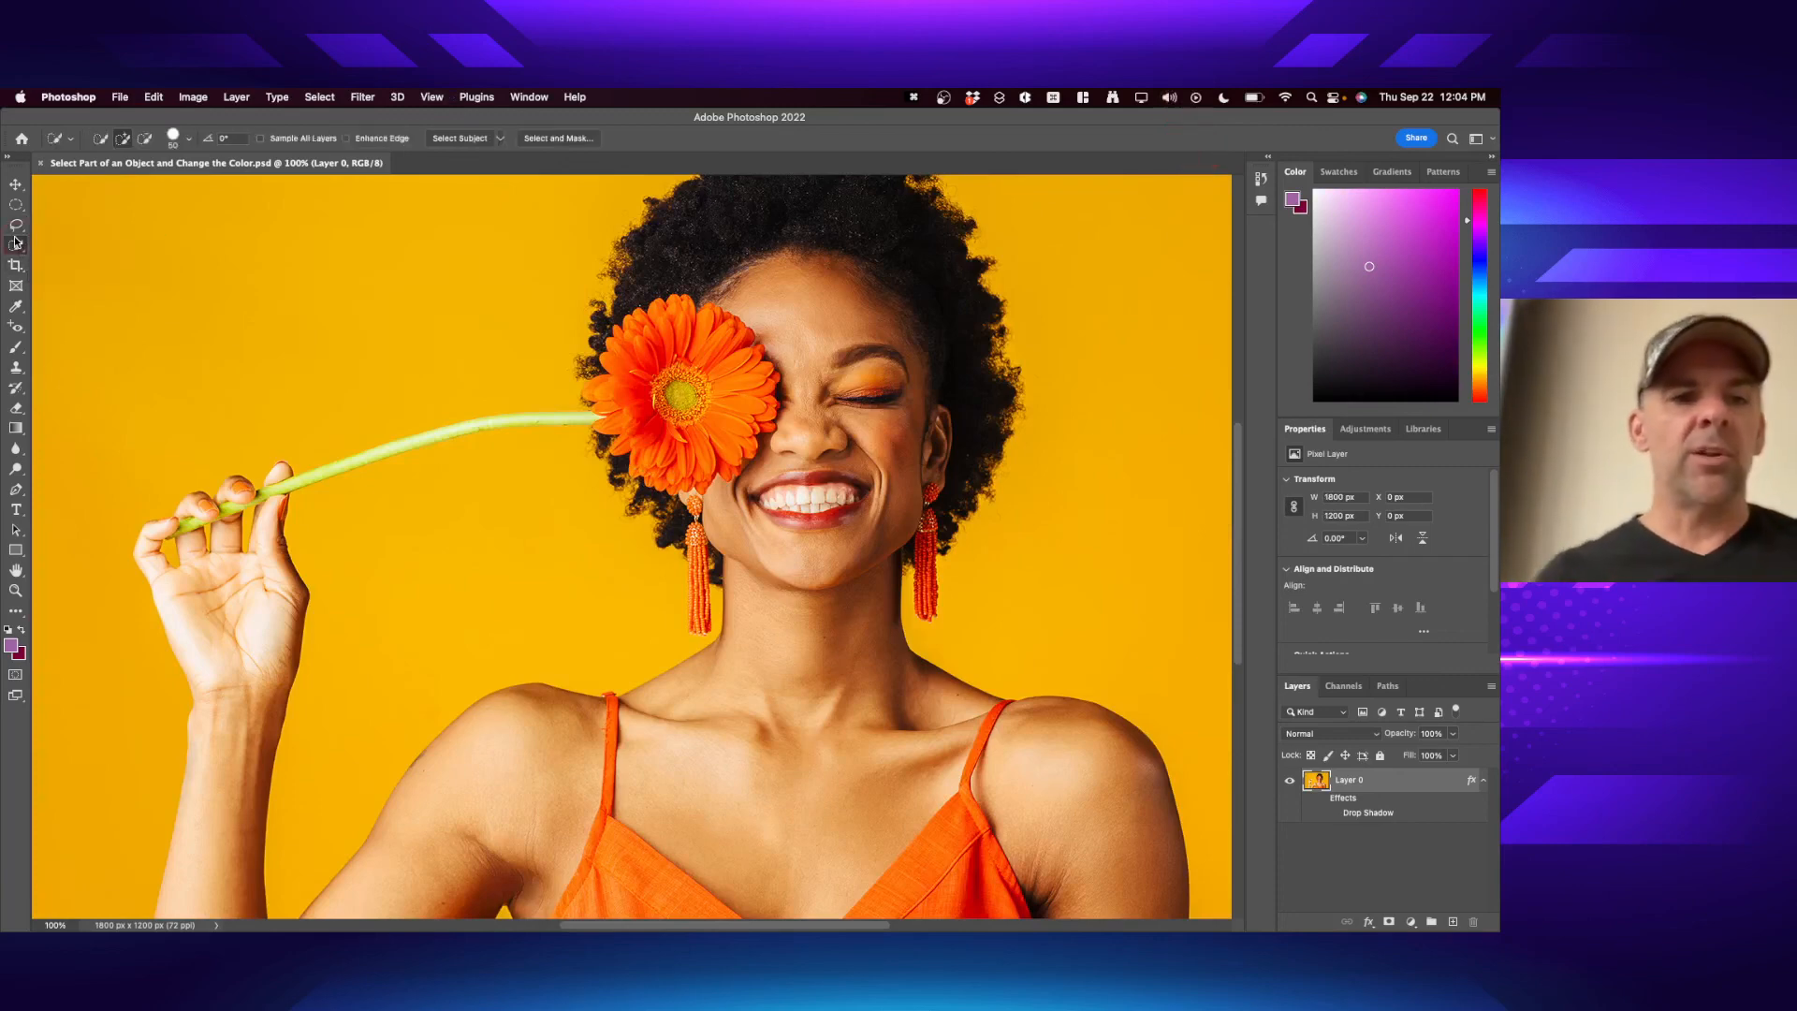
left_click(319, 96)
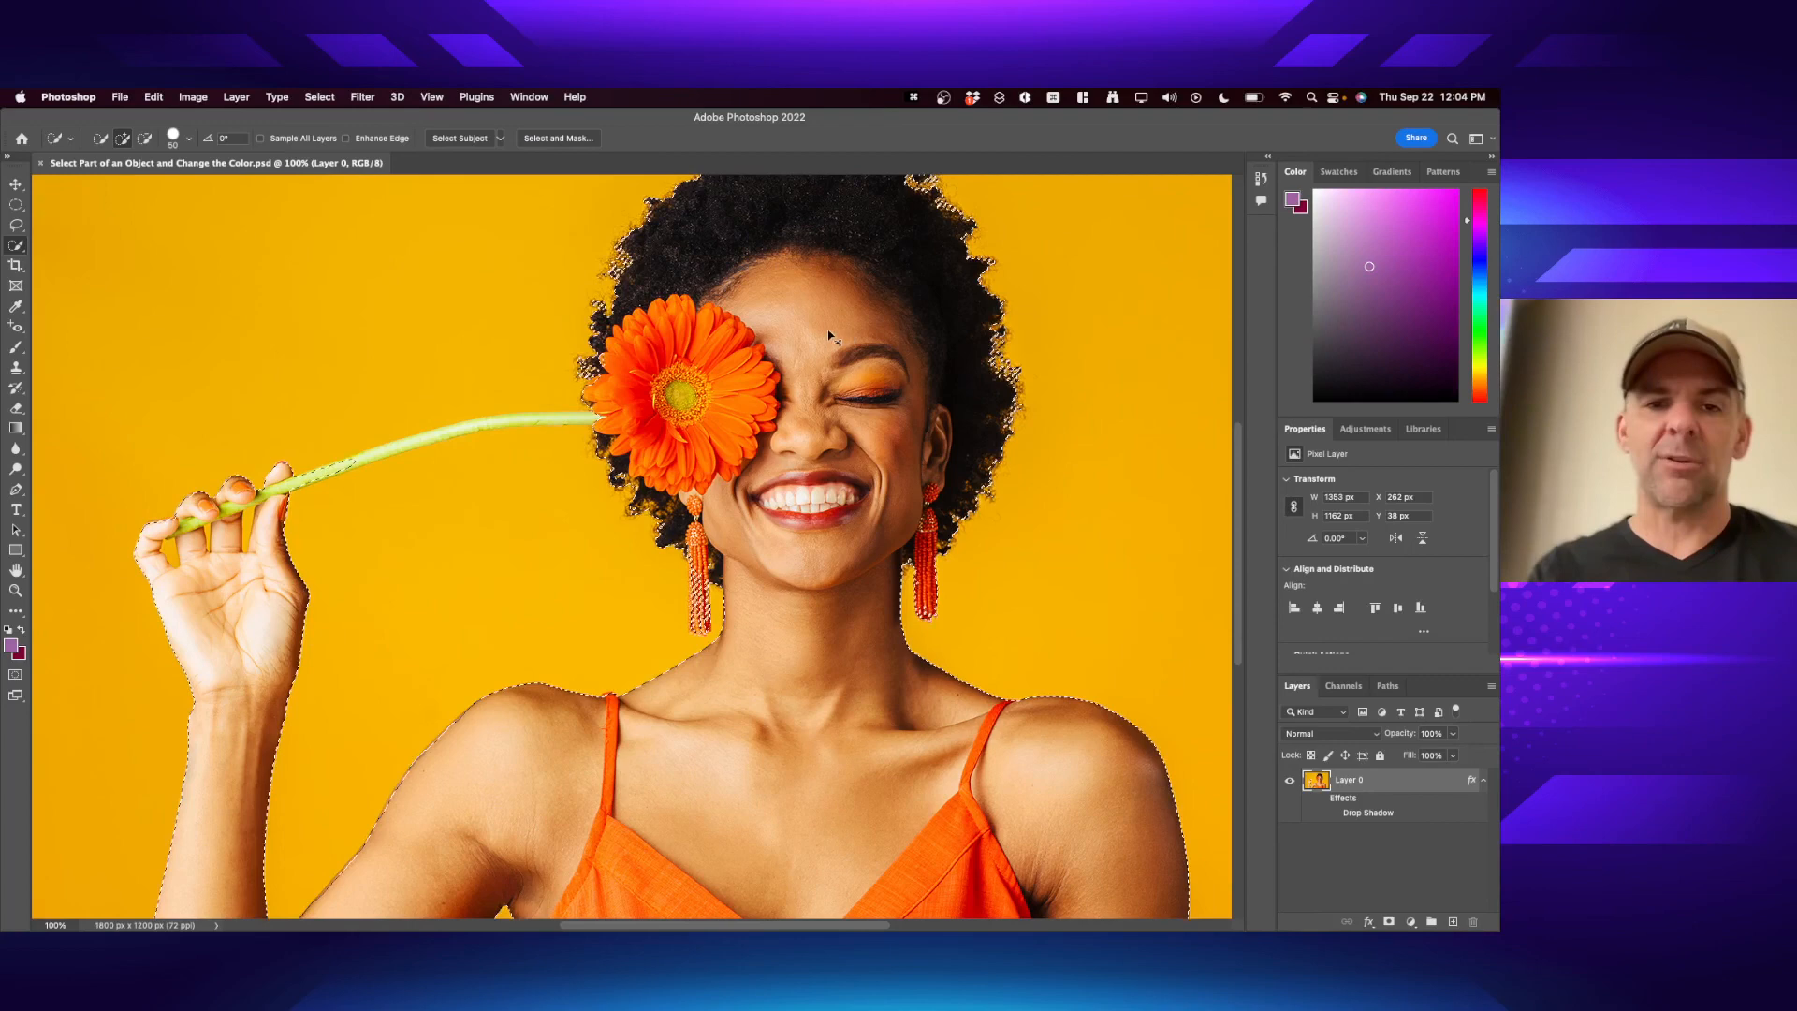
key("super+d")
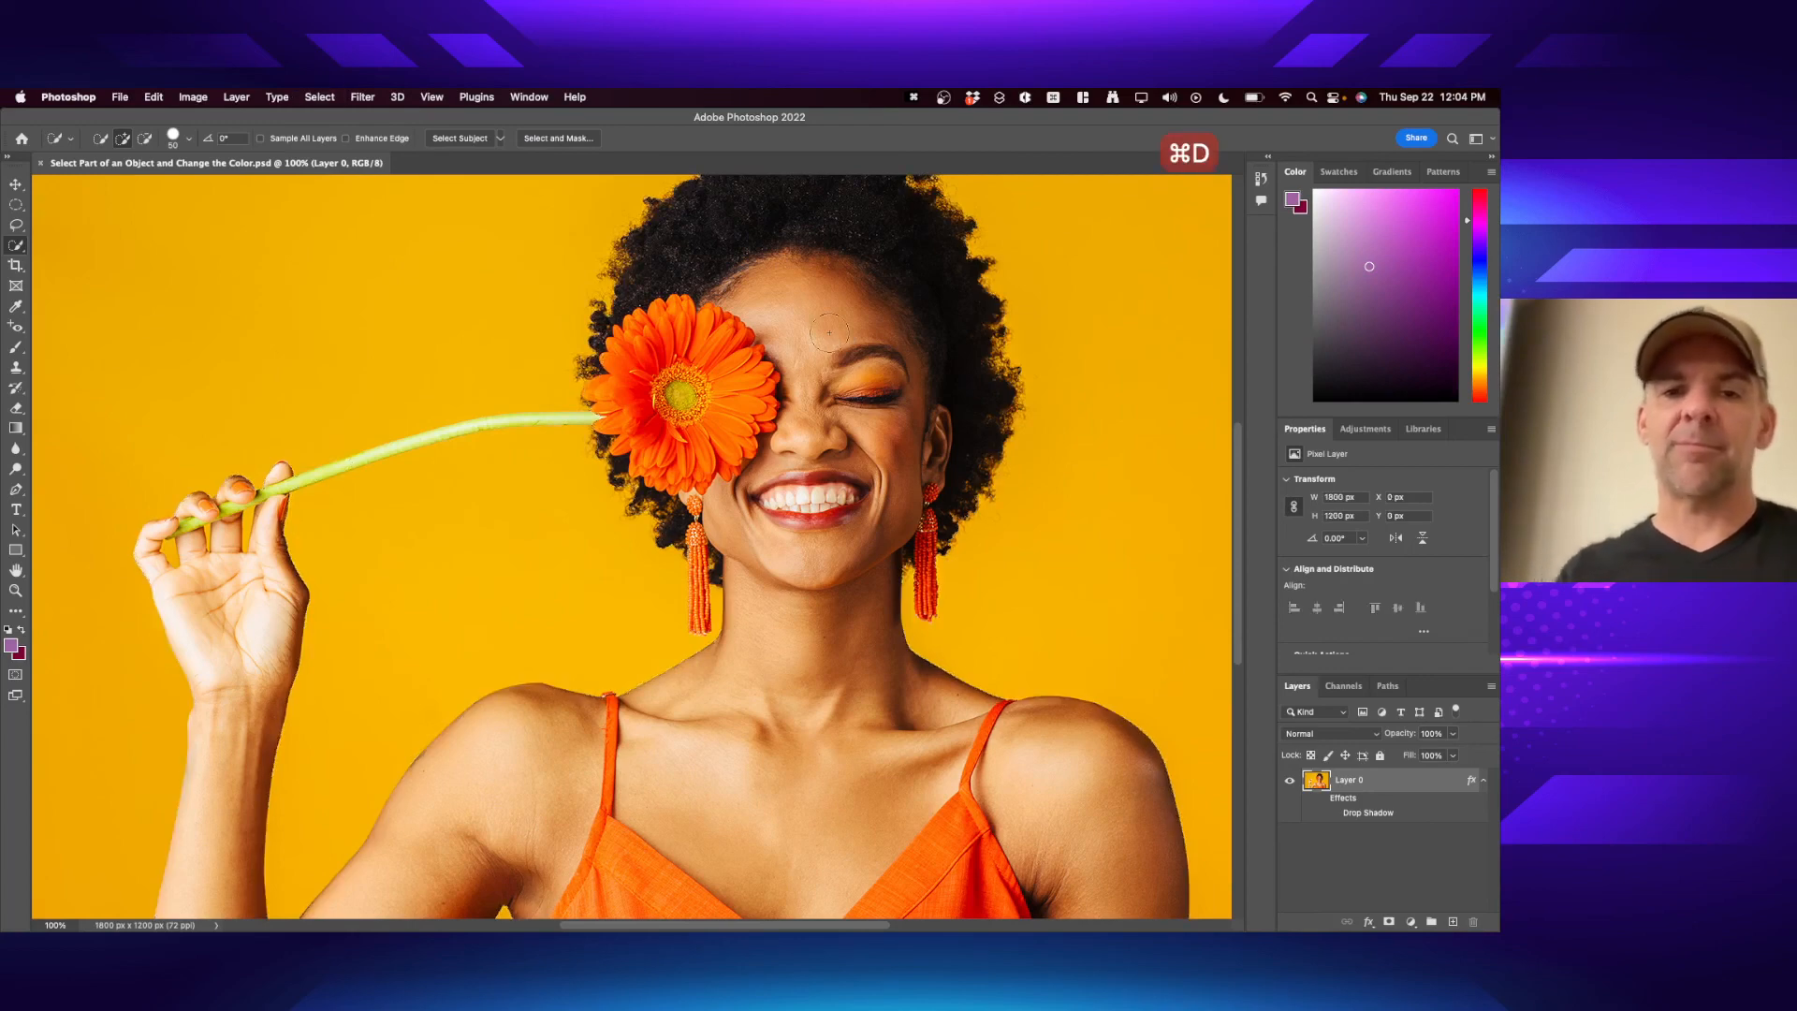
- Try selecting the orange flower with the Object Selection tool in Rectangle mode
right_click(15, 251)
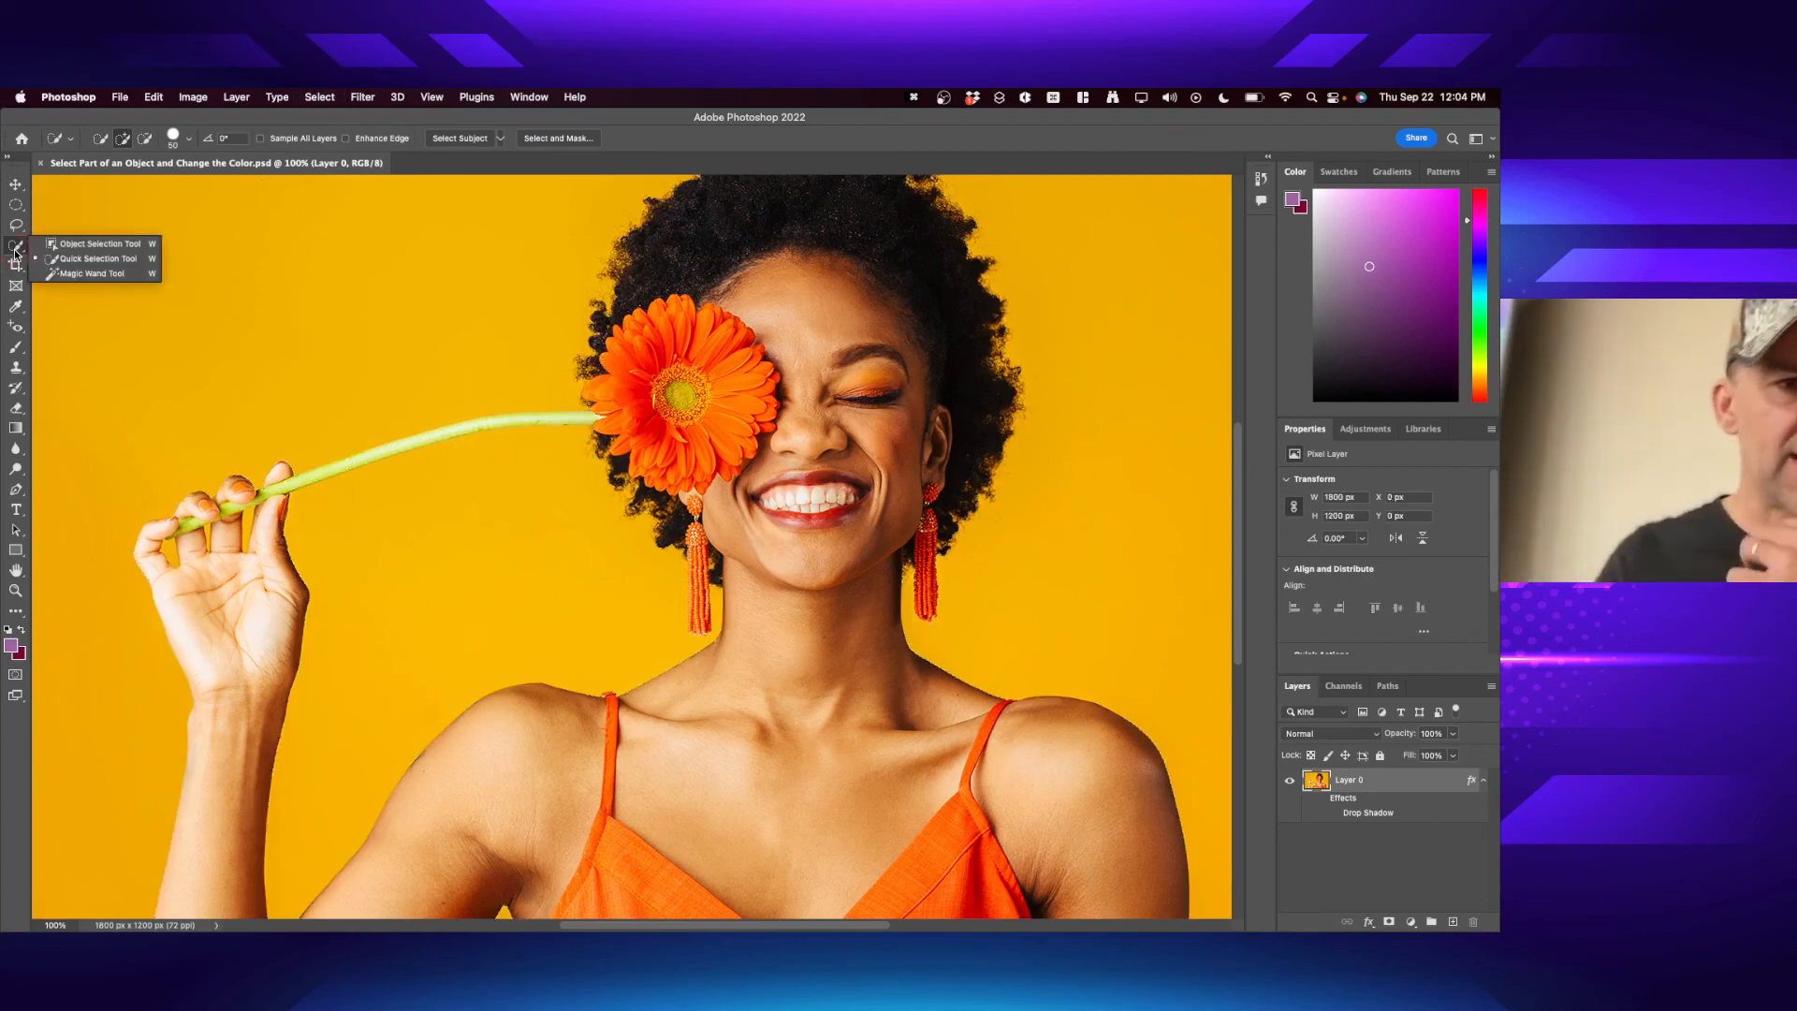
left_click(83, 244)
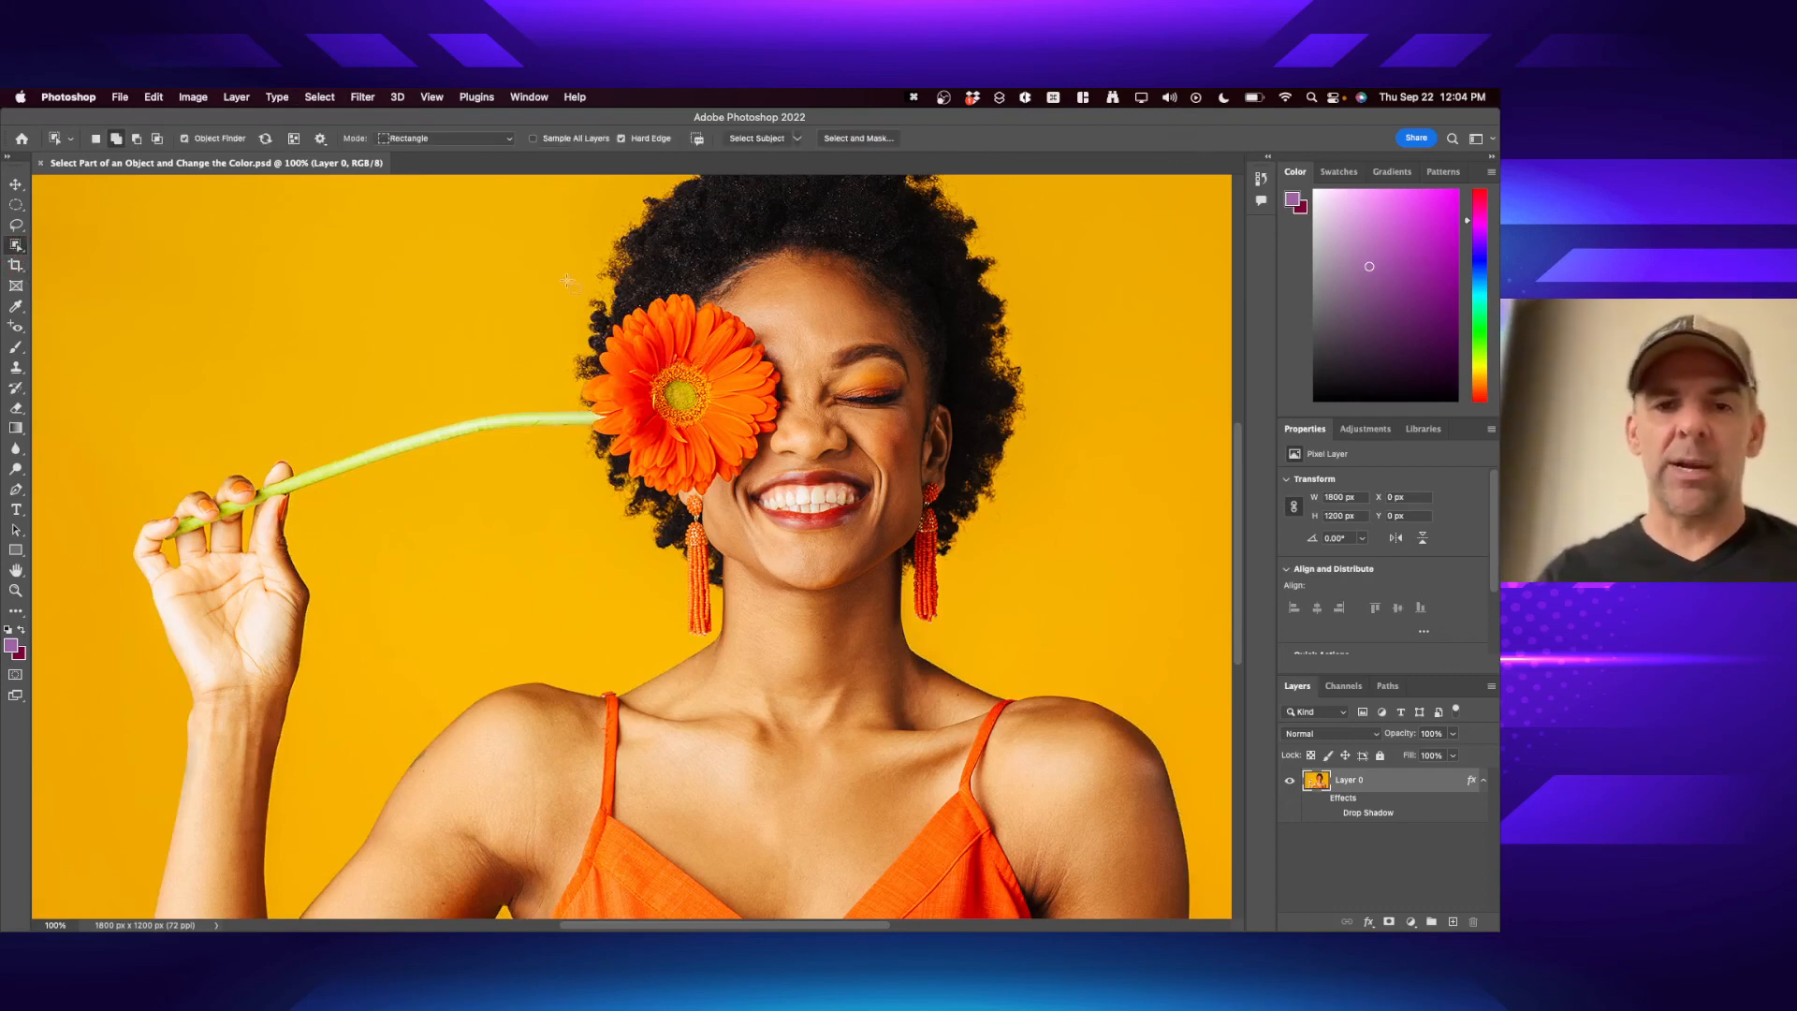
left_click_drag(548, 277, 807, 514)
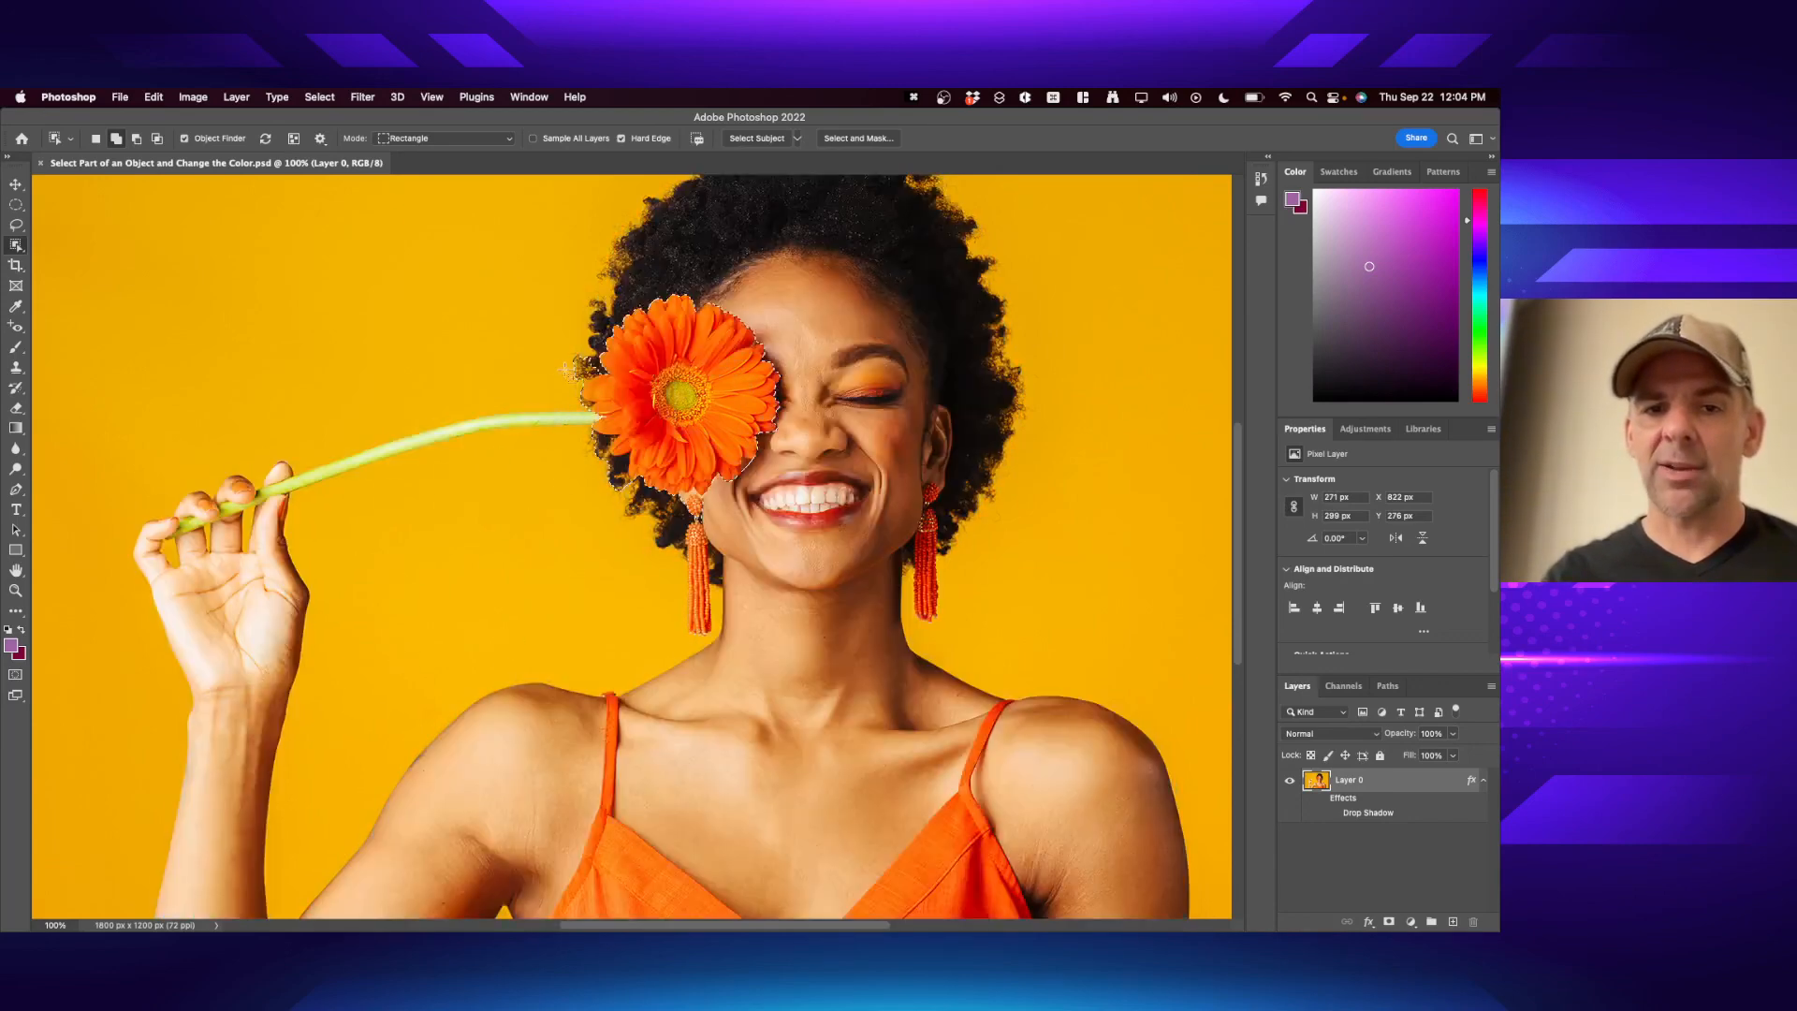
- Clear the selection and select the orange flower head with the Quick Selection tool
right_click(16, 246)
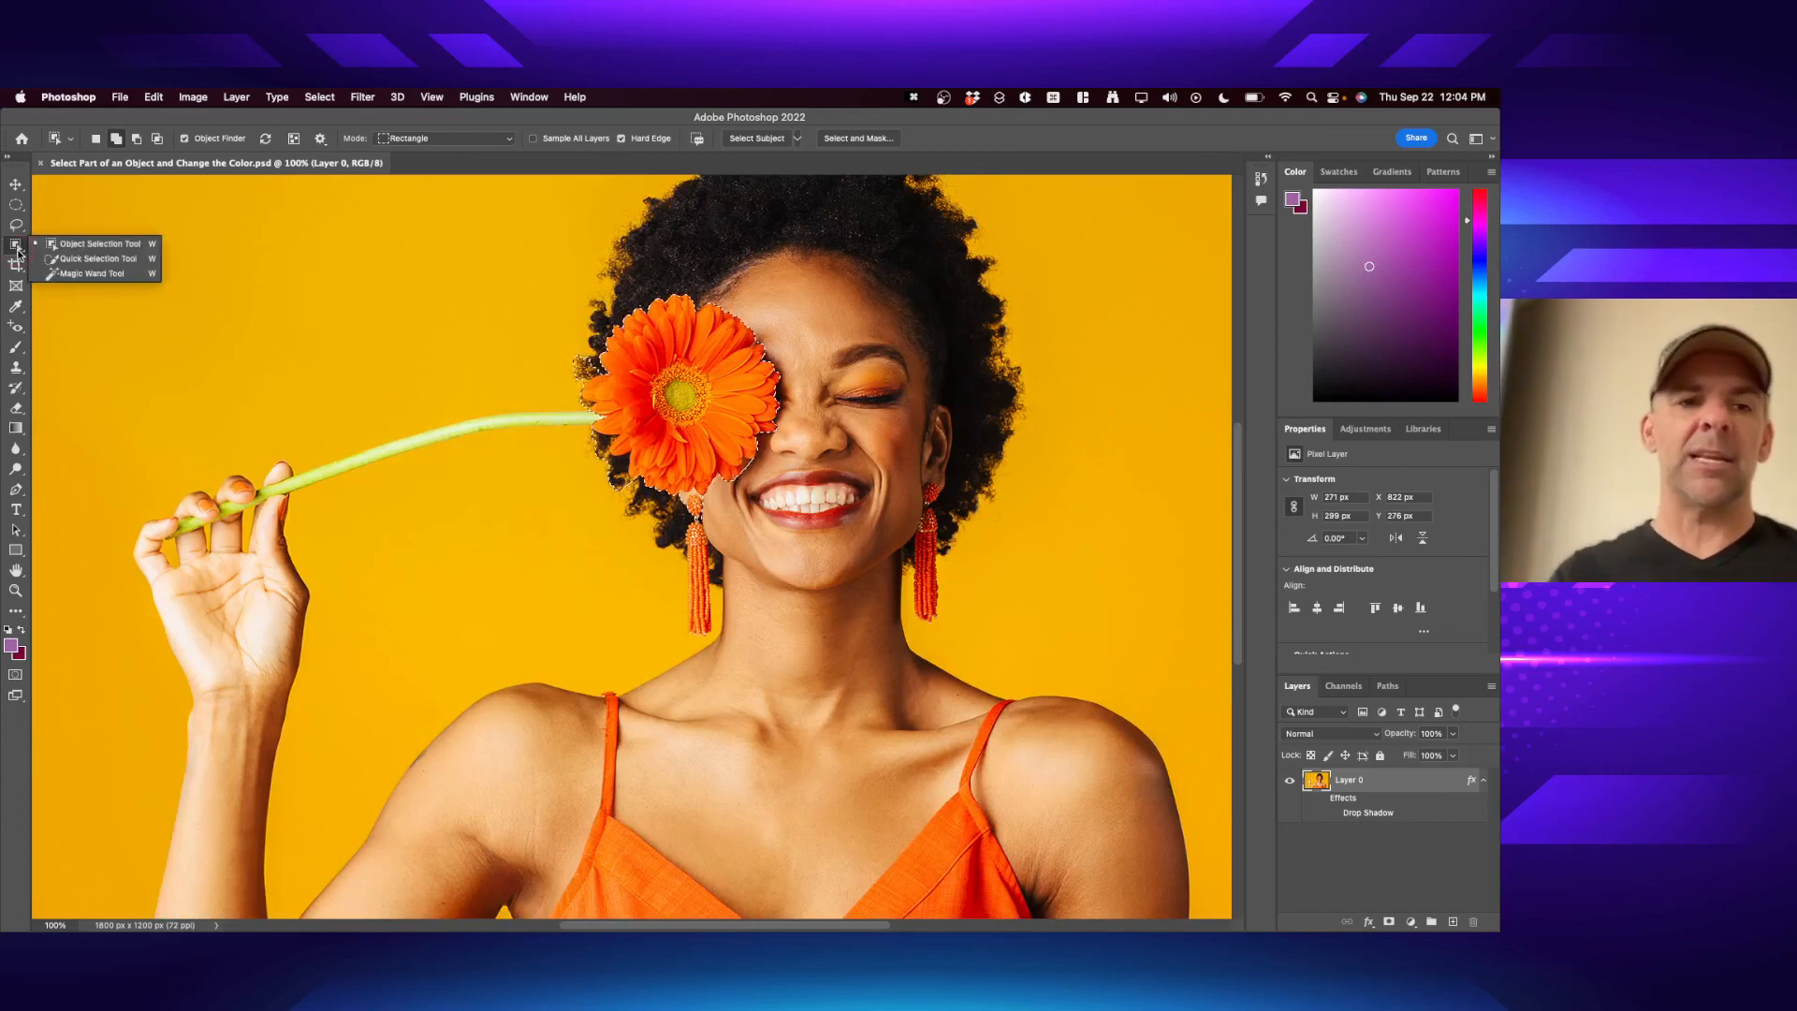
left_click(87, 259)
key("super+d")
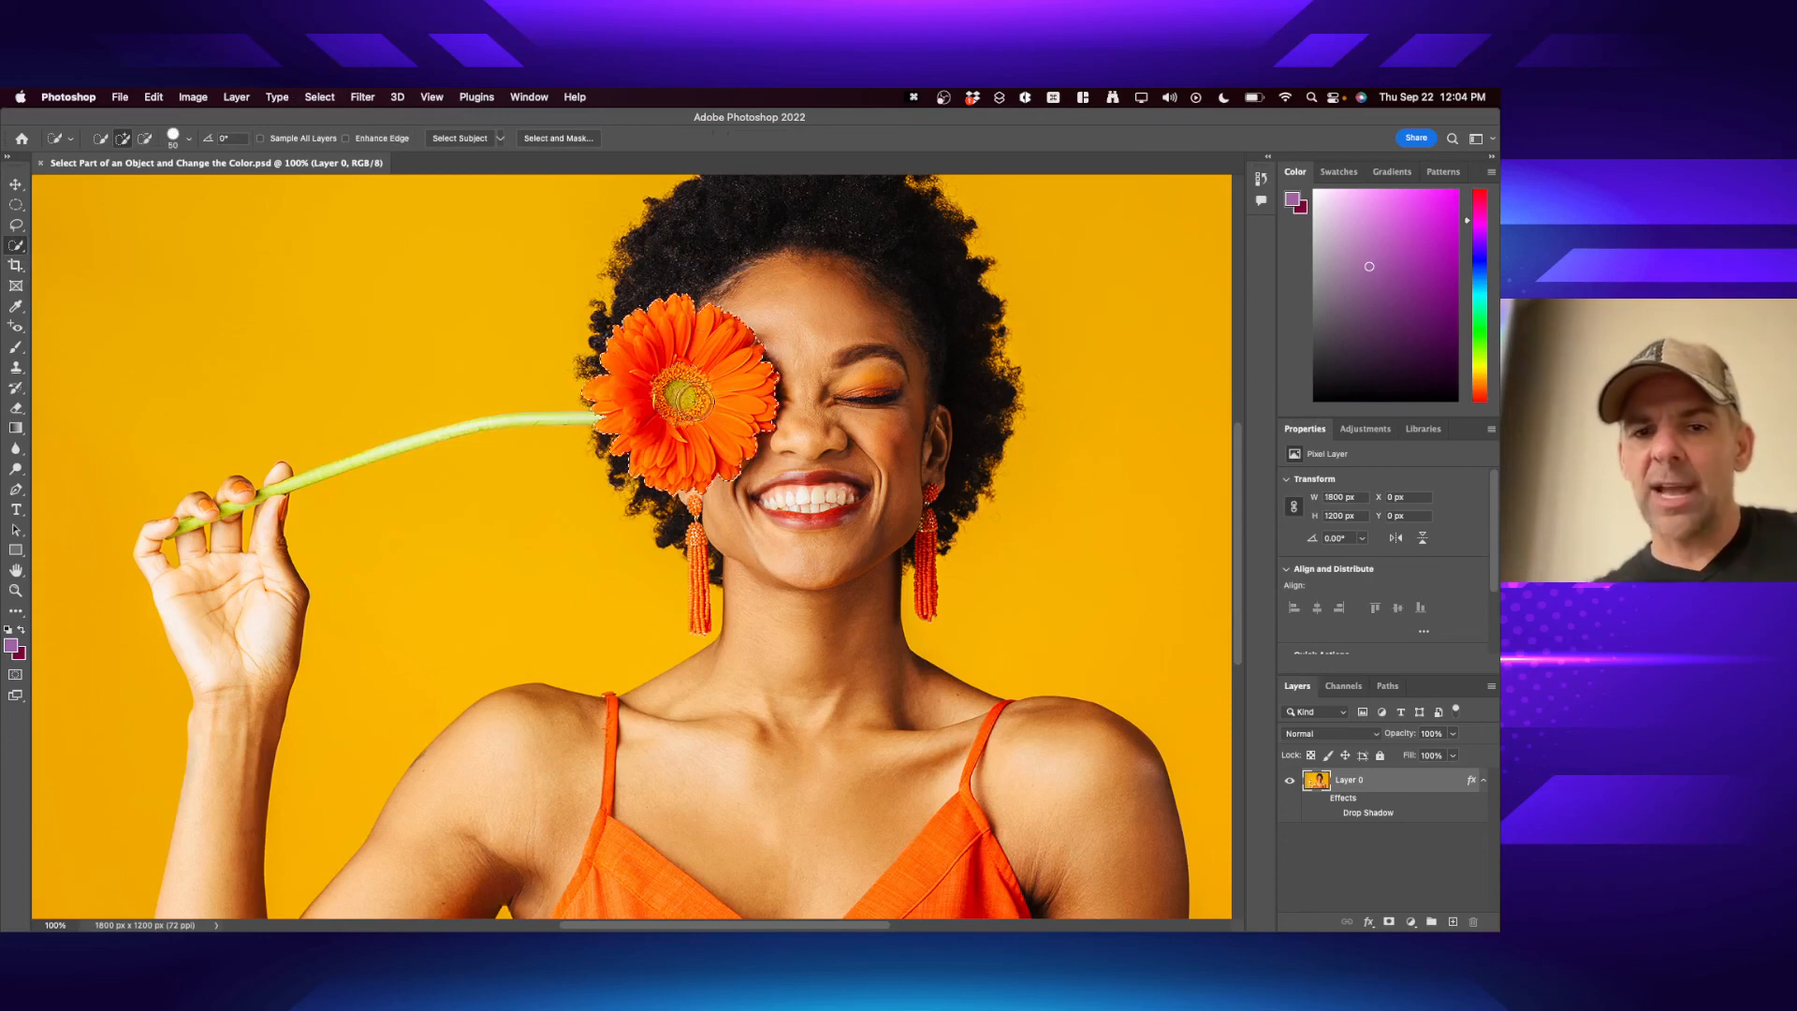
left_click_drag(700, 404, 702, 406)
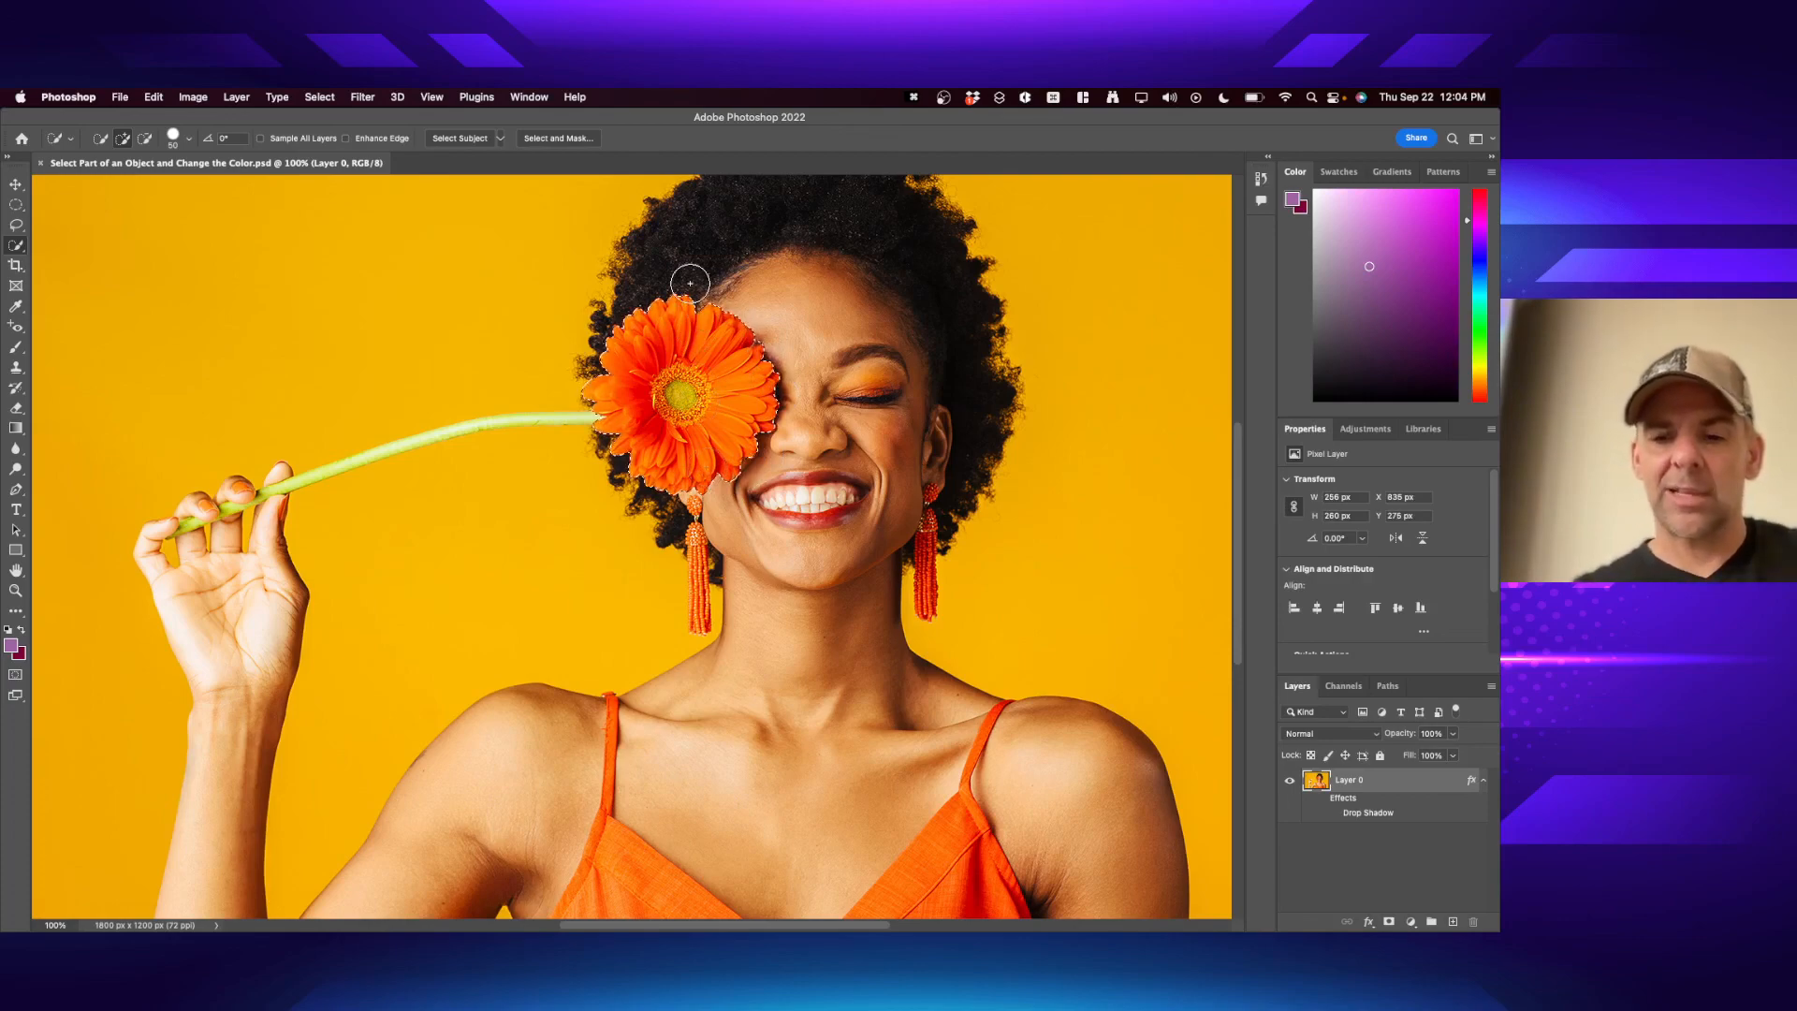
- Examine the edges of the flower selection up close around the petals
key("super+equal")
scroll(690, 284, "up", 2)
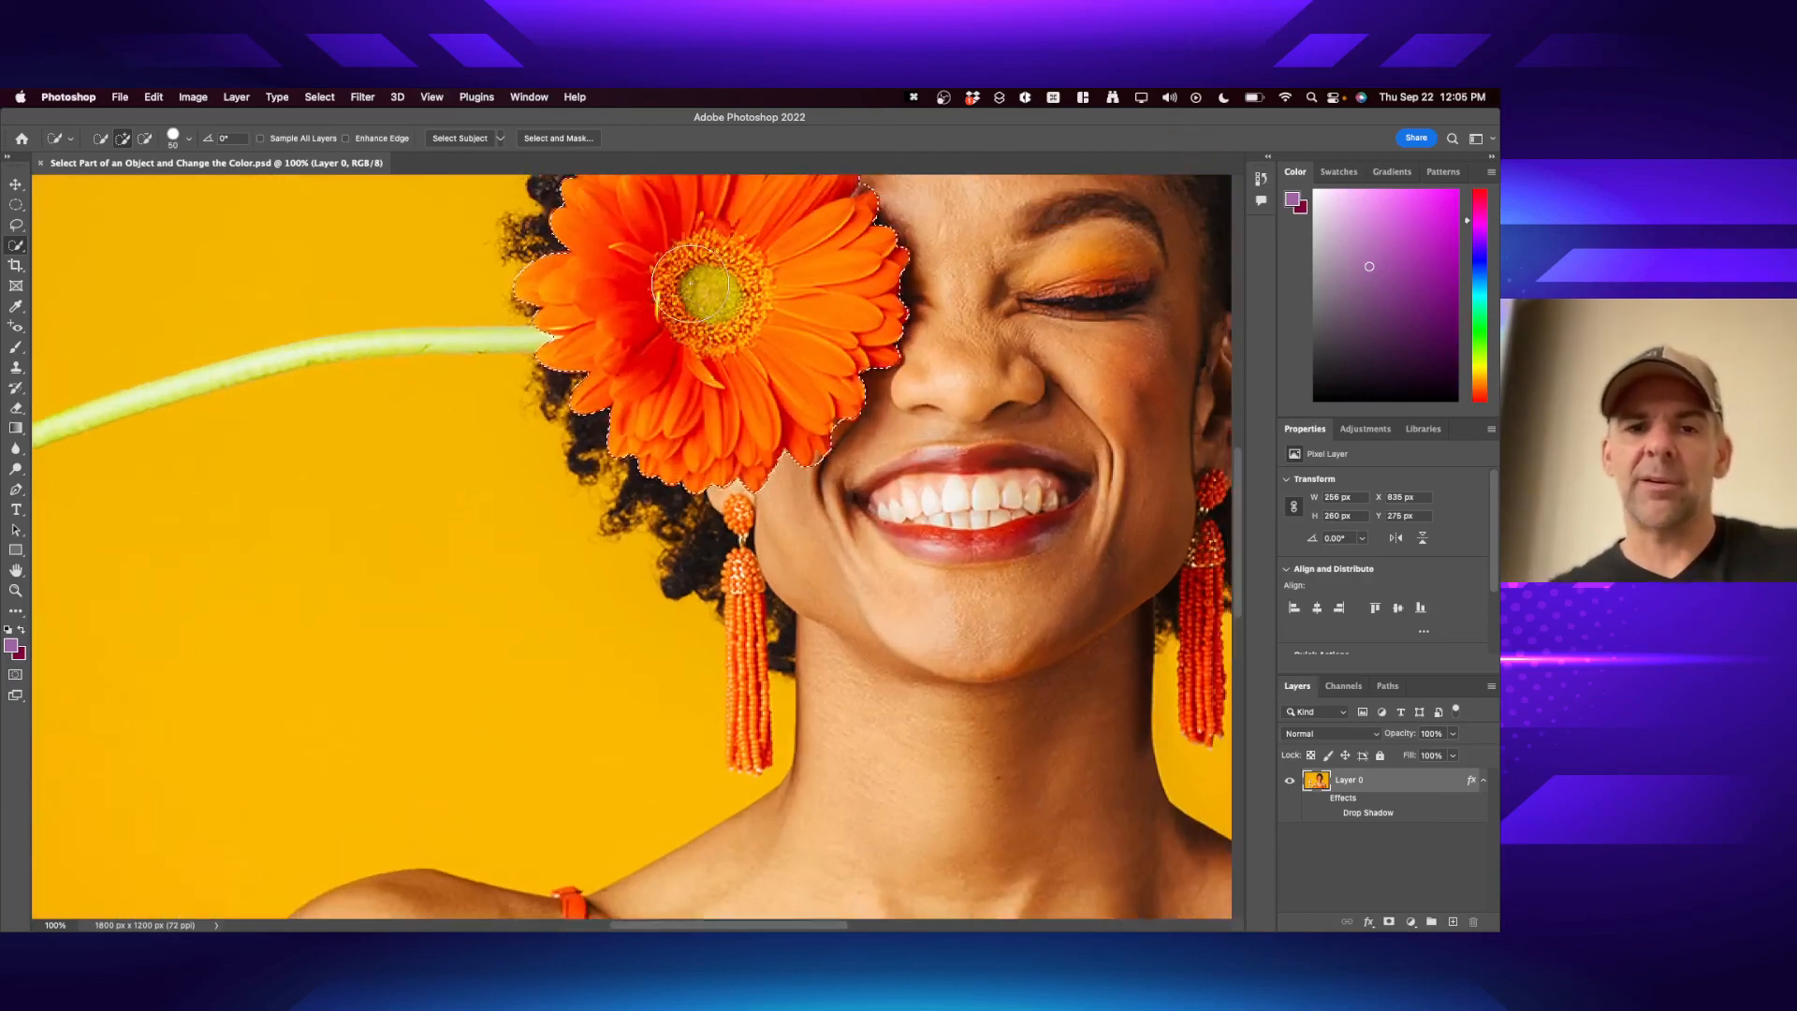
scroll(693, 284, "up", 3)
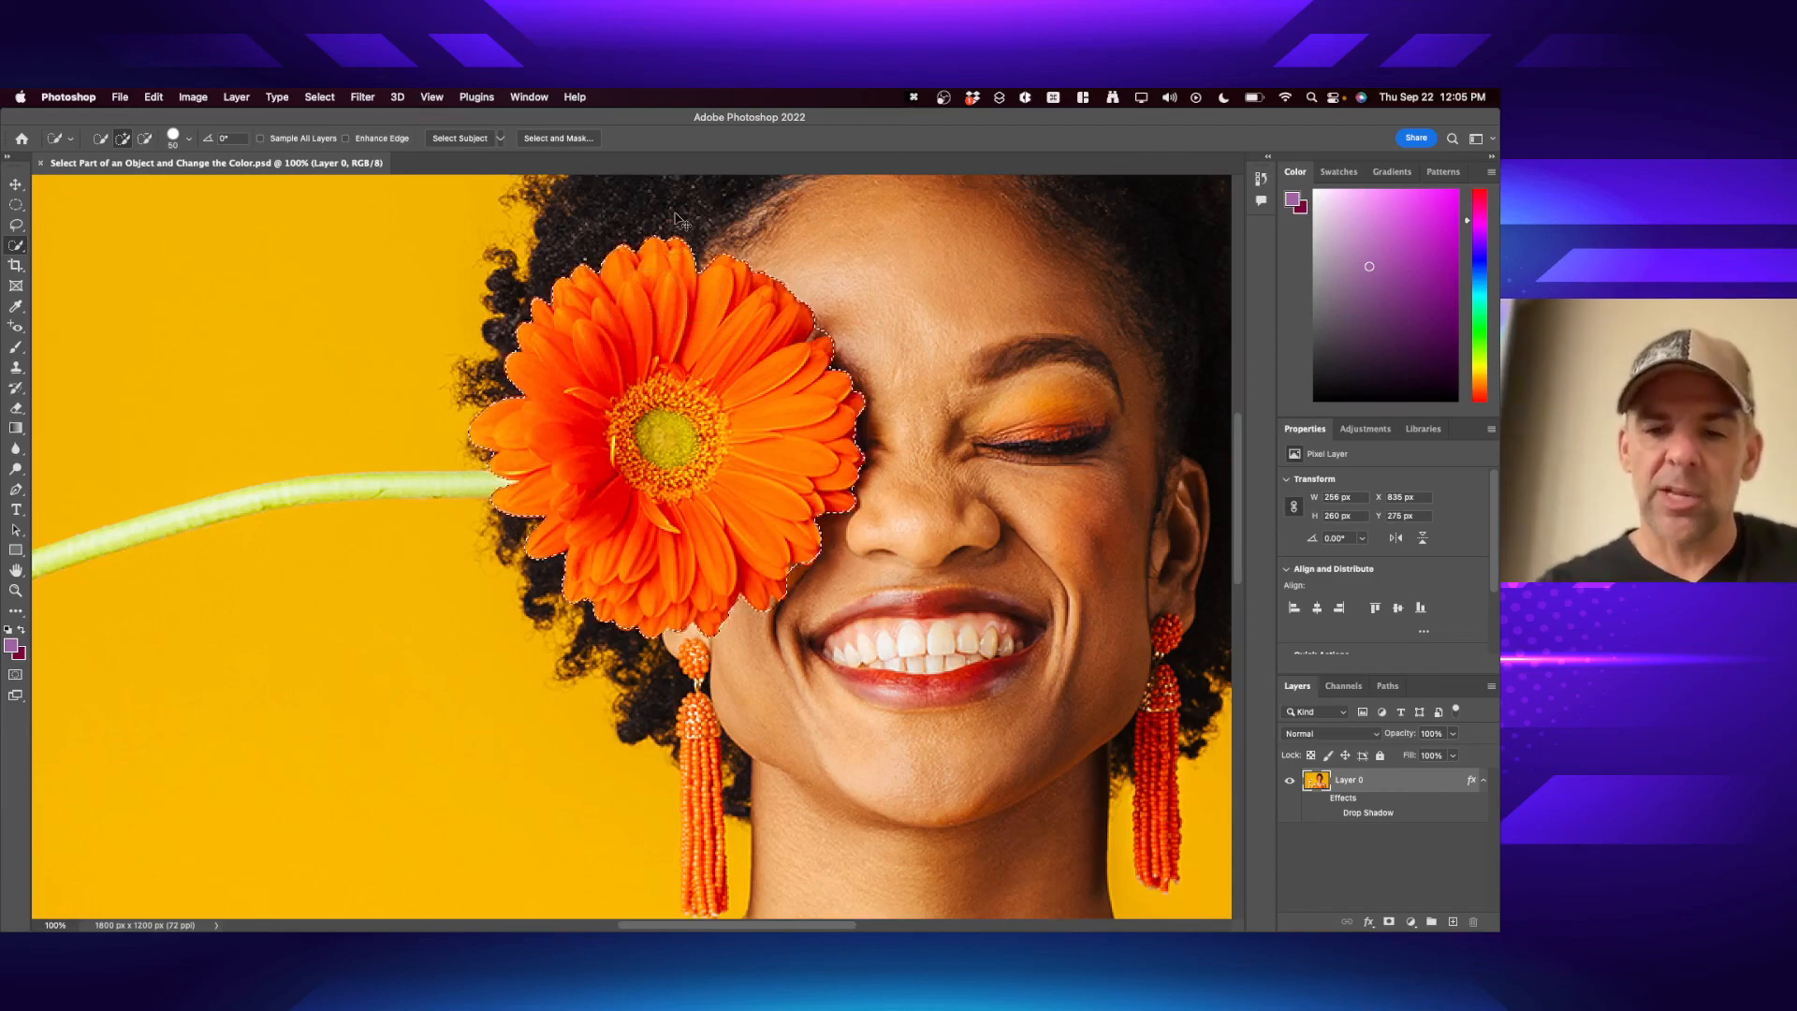
key("super+equal")
key("super+equal")
key("super+equal")
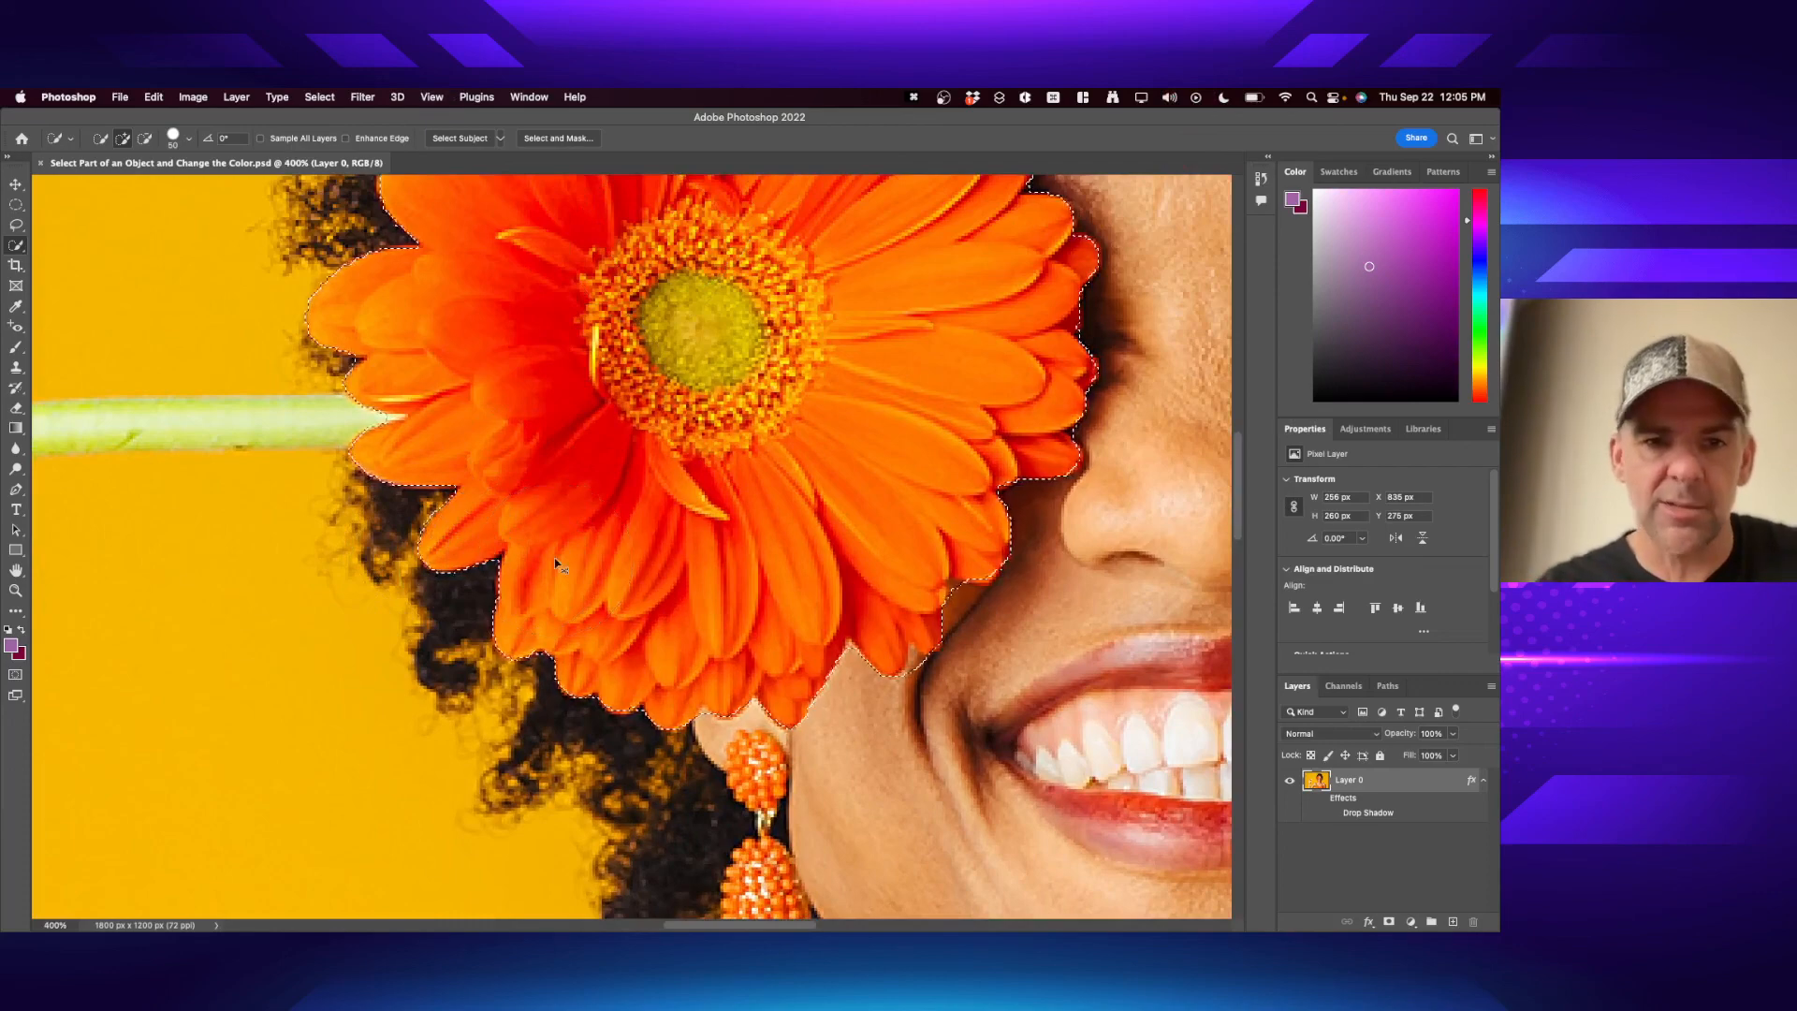
key("super+minus")
key("super+minus")
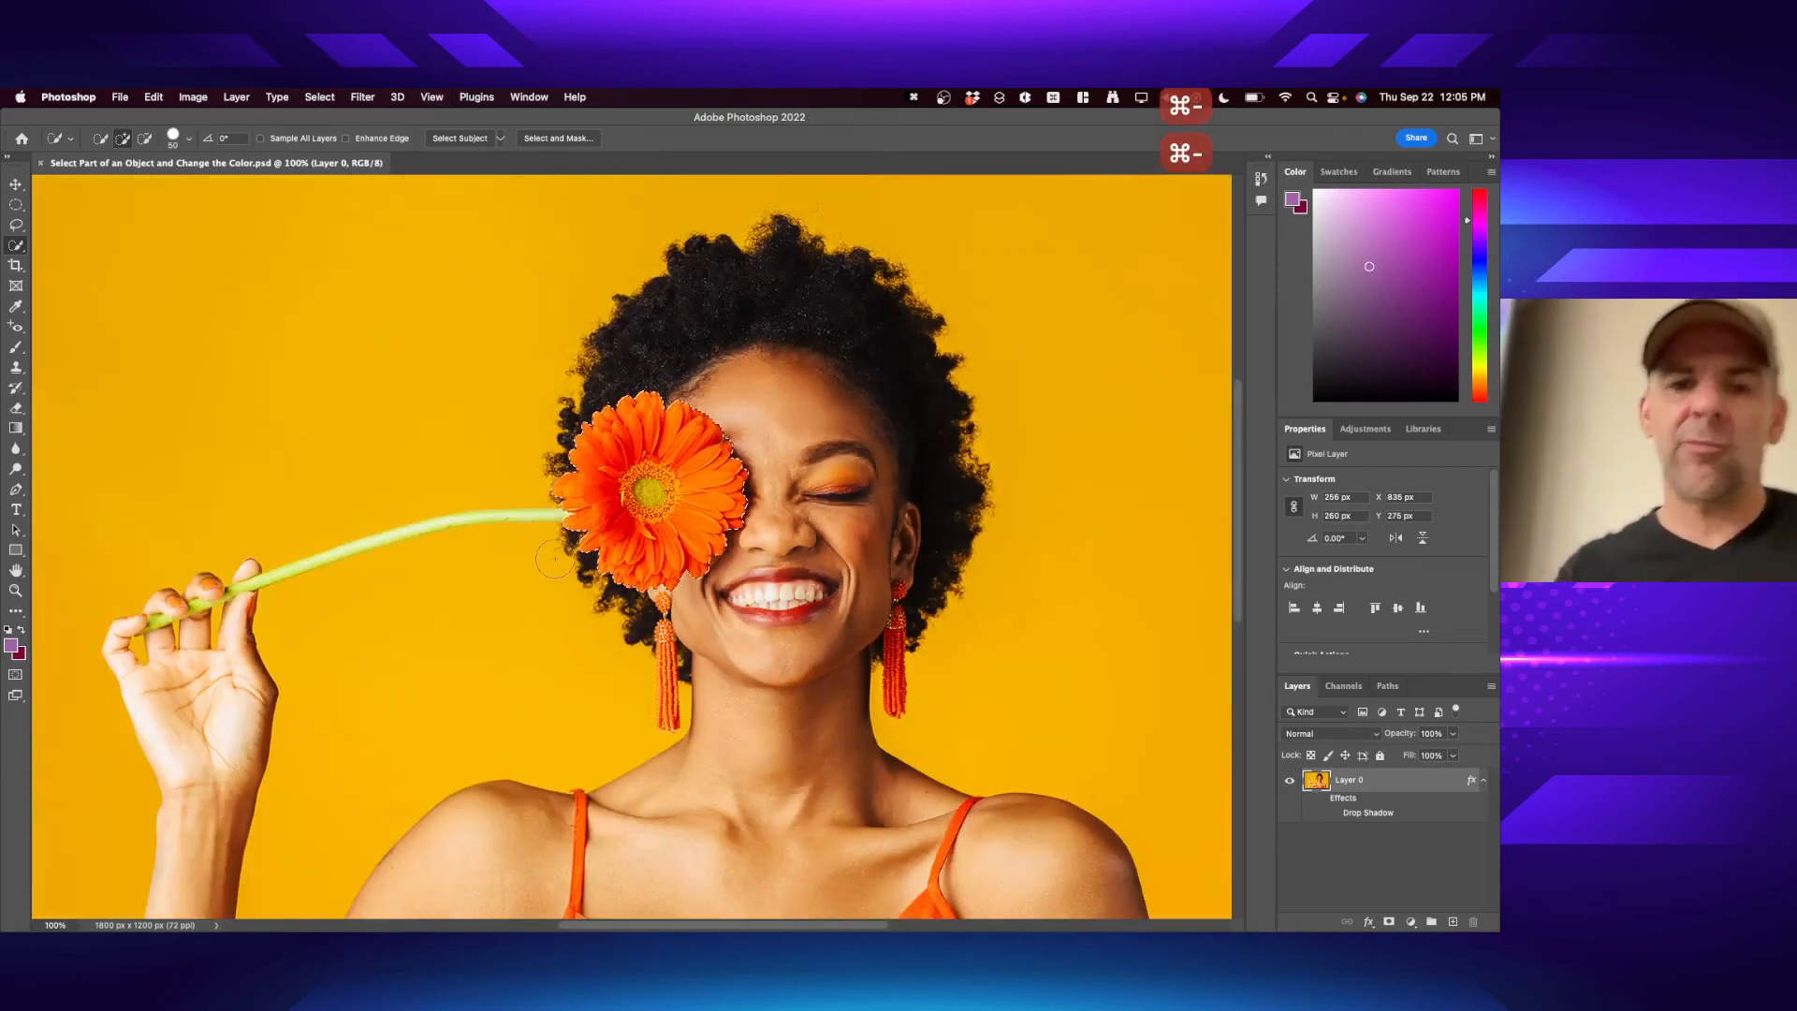
- Brush across the orange dress with the Quick Selection tool to select its body together with the flower
scroll(555, 558, "down", 3)
scroll(555, 559, "right", 1)
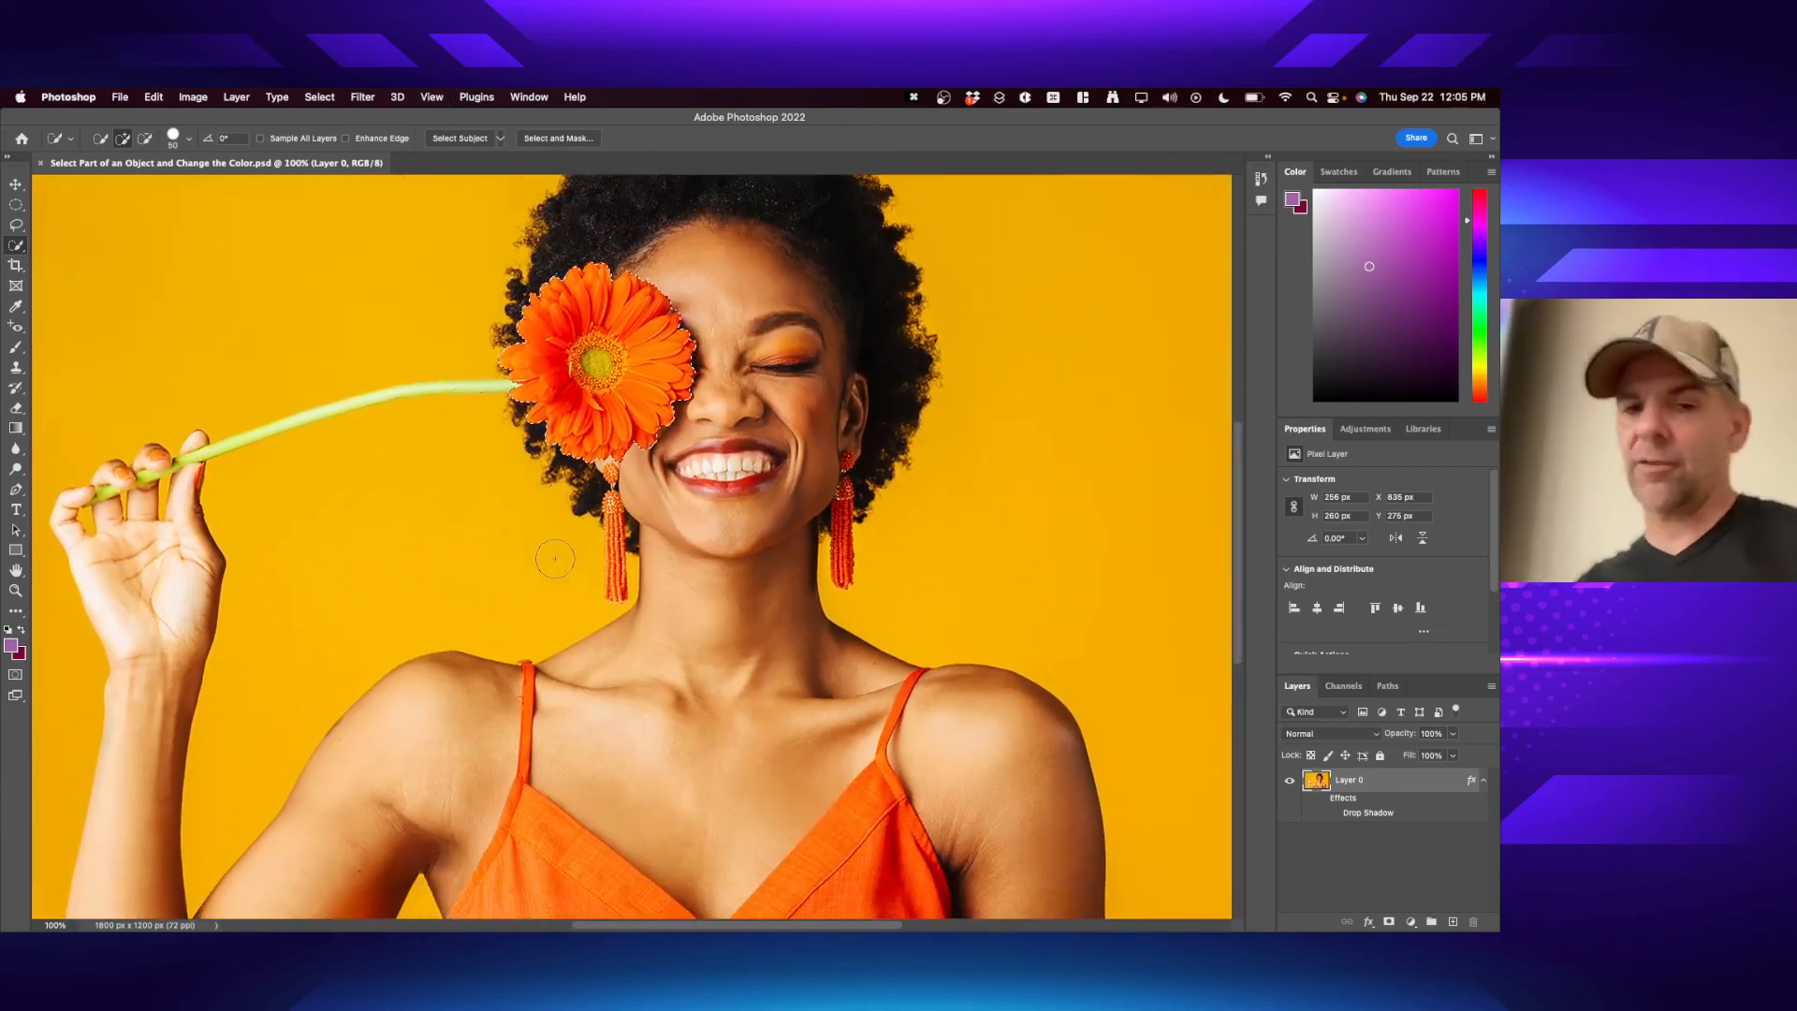
scroll(555, 559, "right", 1)
scroll(555, 559, "down", 1)
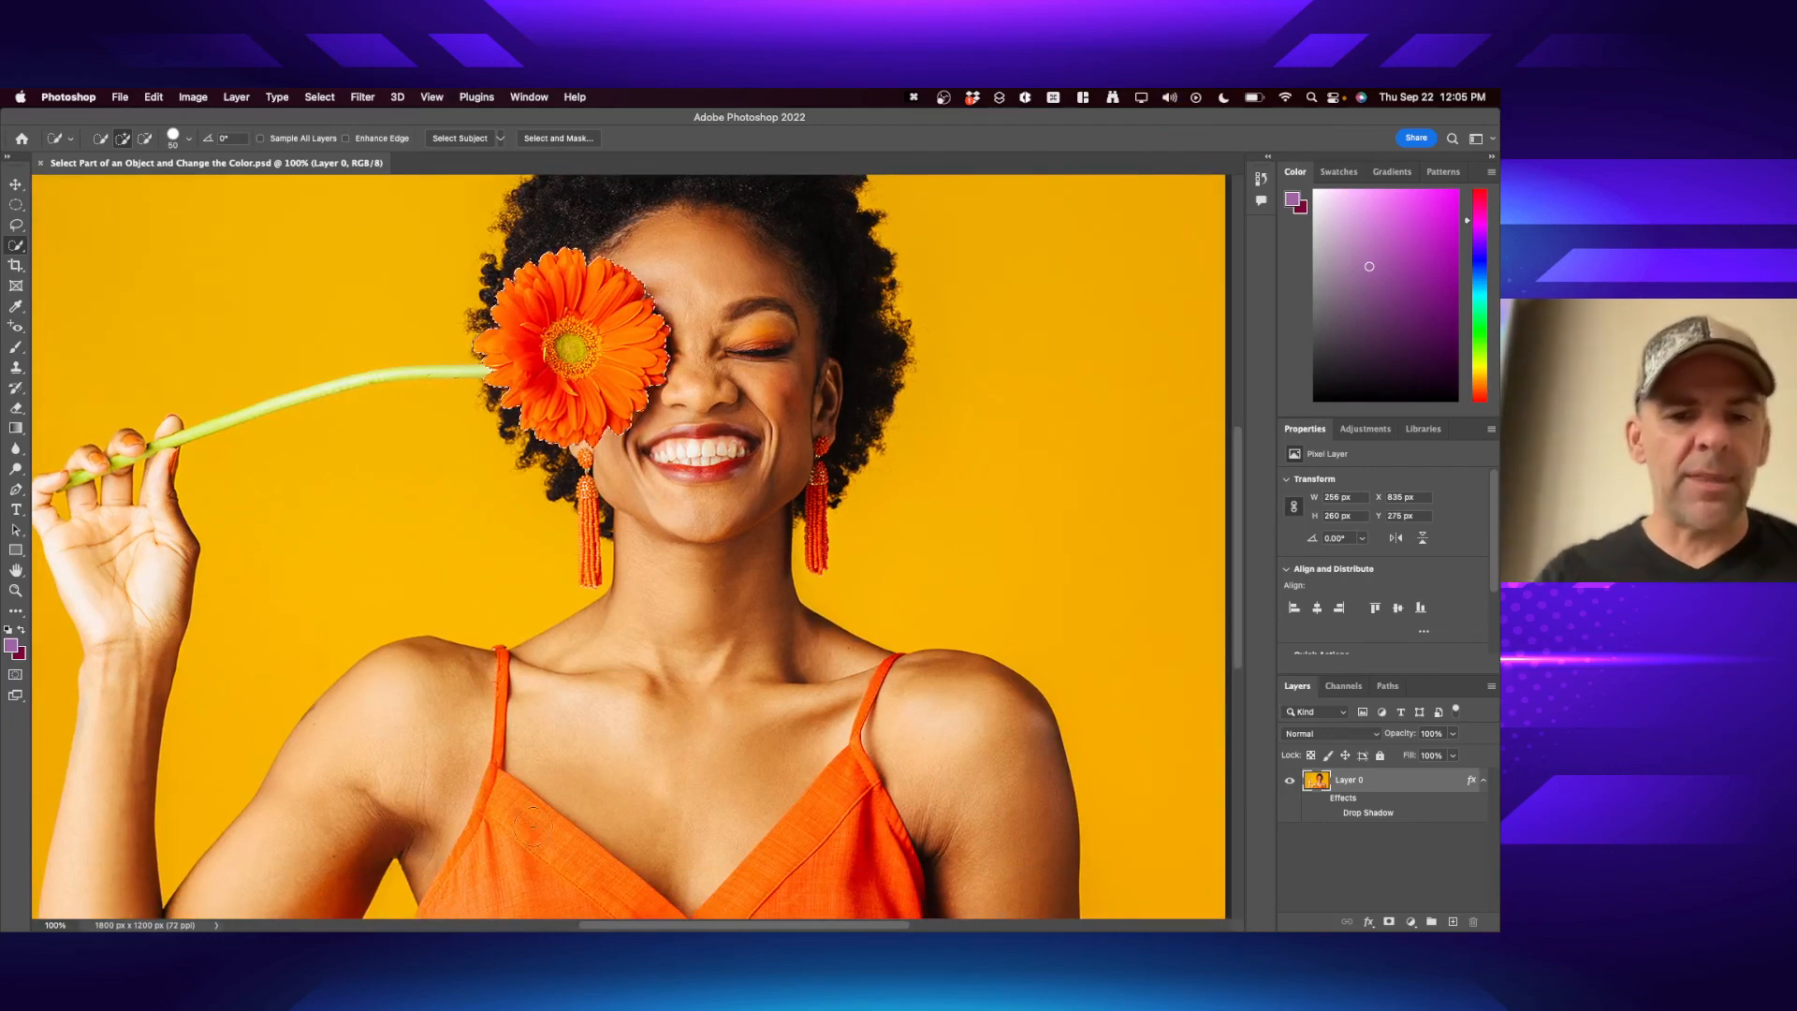
scroll(533, 824, "down", 3)
scroll(529, 815, "left", 1)
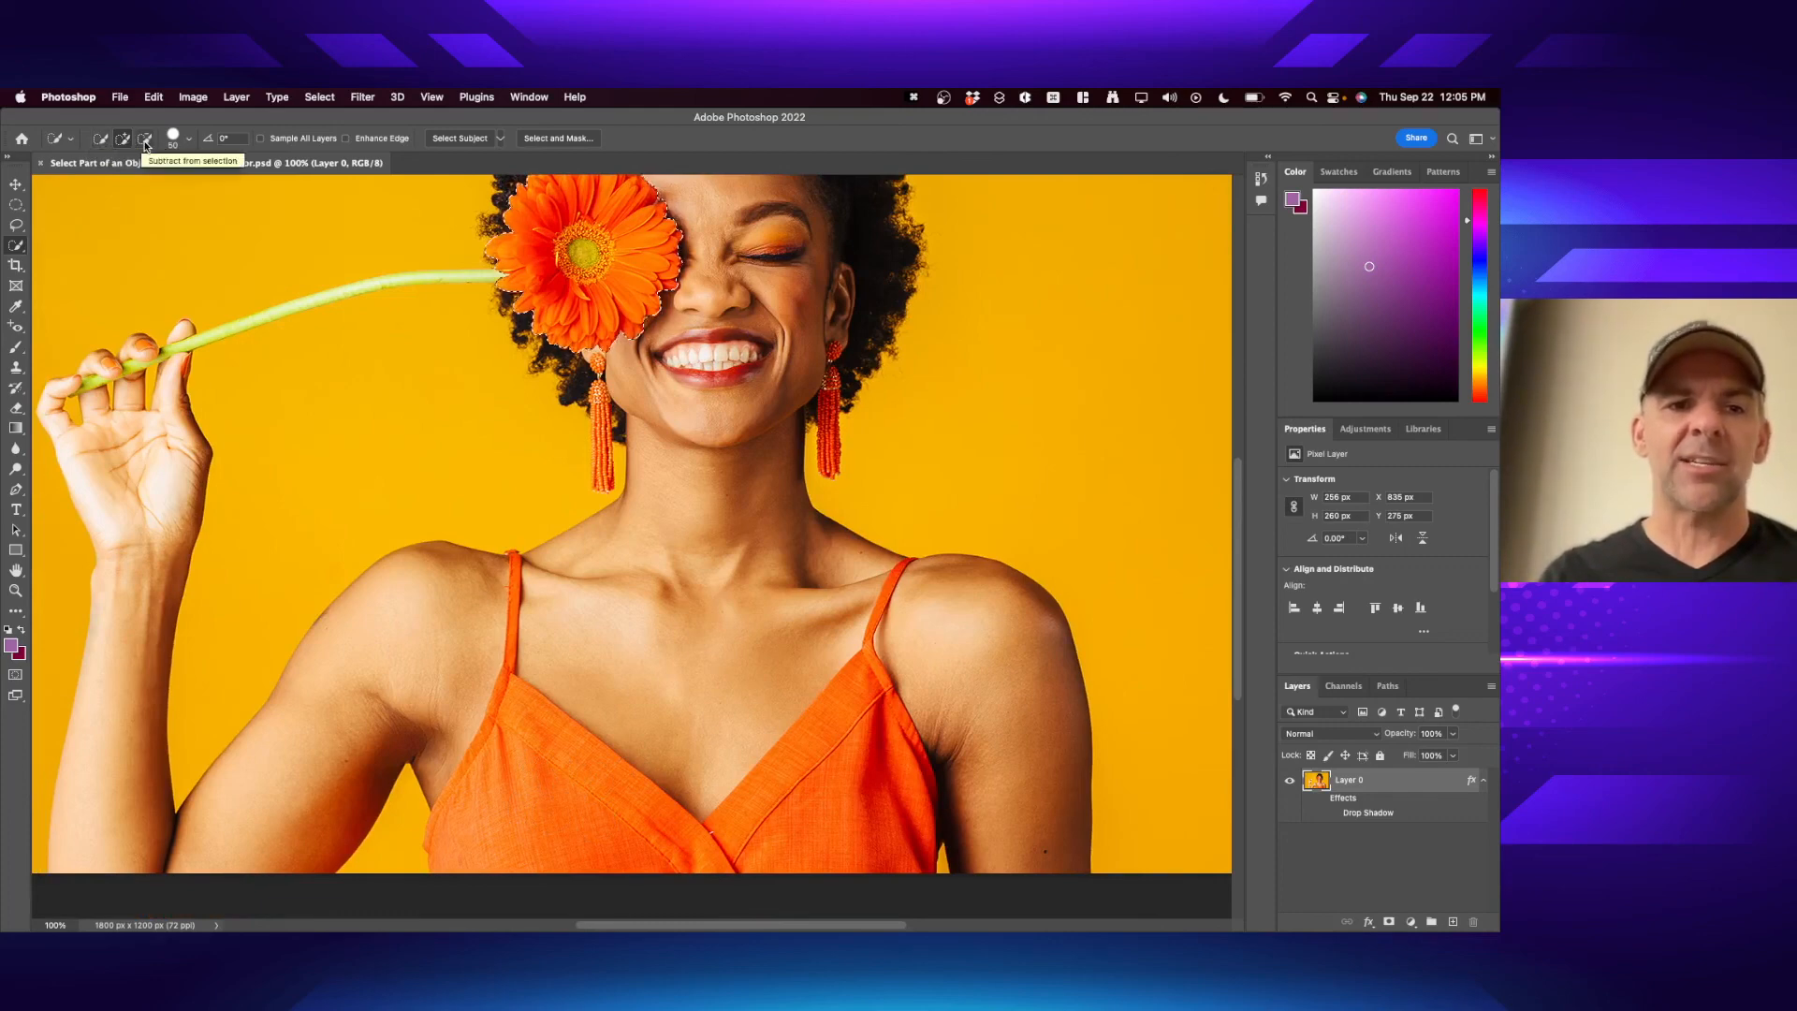
left_click(101, 143)
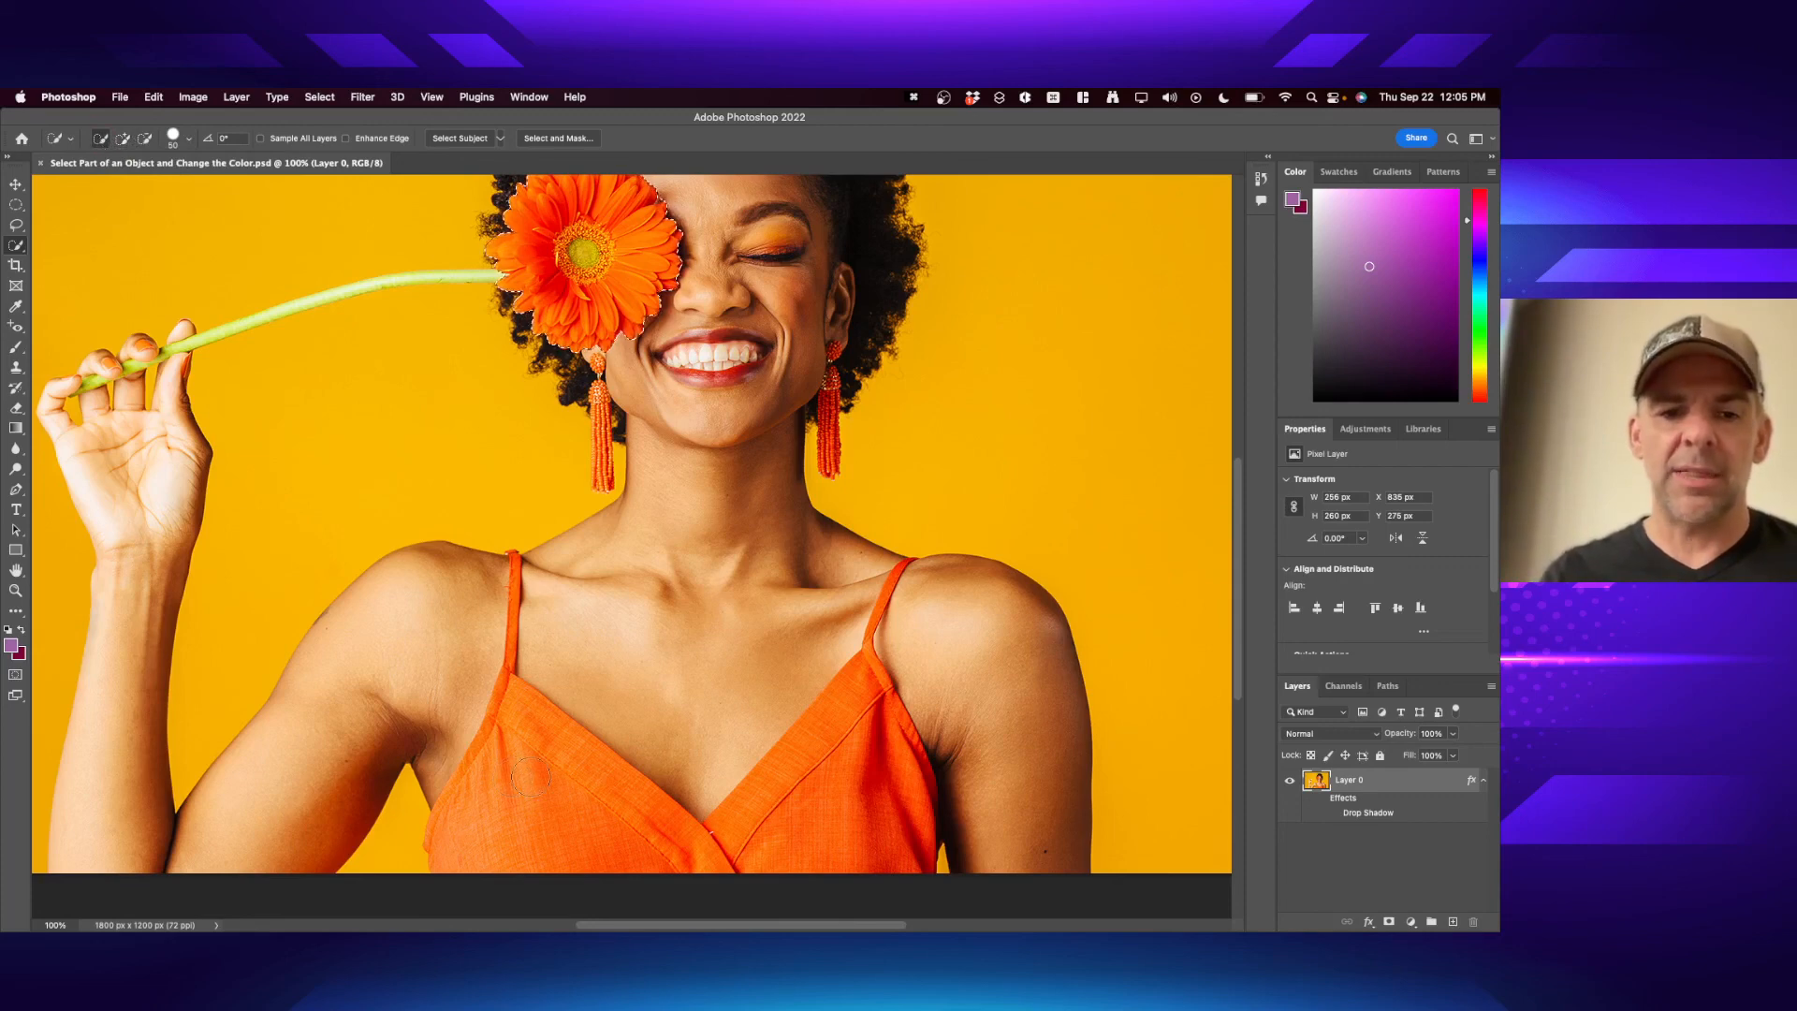
mouse_move(519, 782)
left_mouse_down()
mouse_move(656, 781)
mouse_move(795, 829)
left_mouse_up()
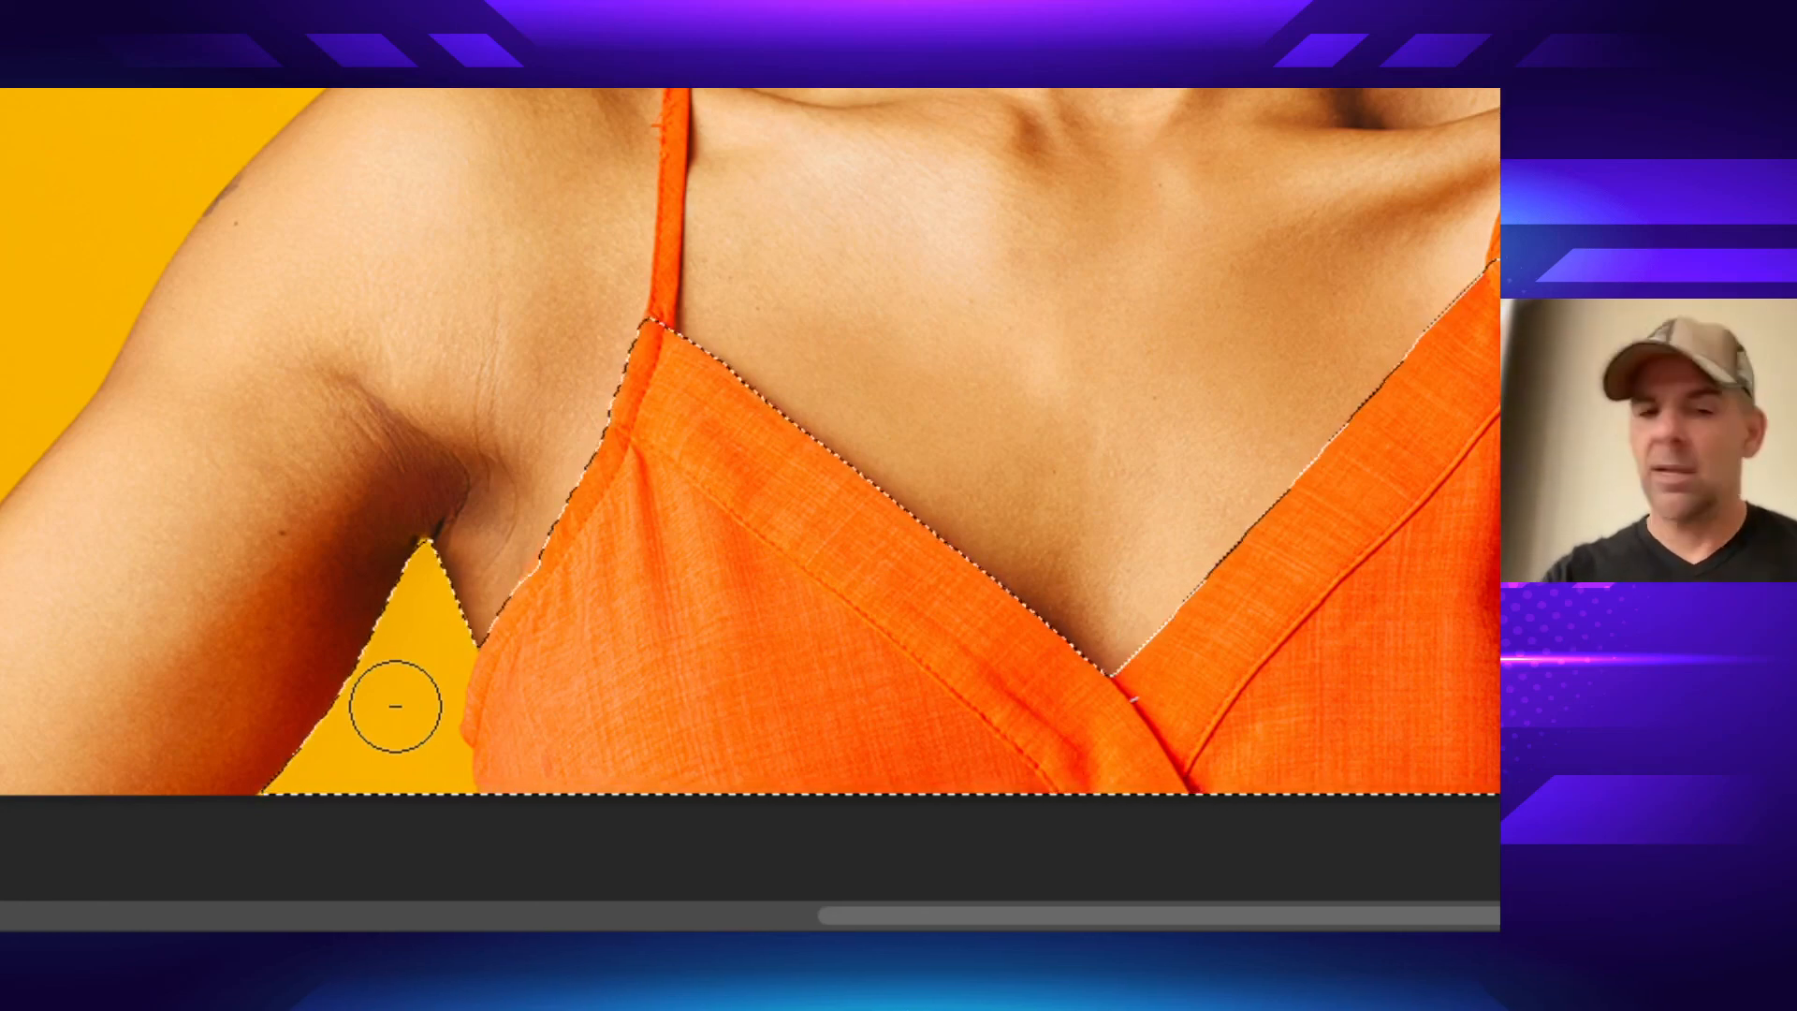
- Subtract the yellow background patch between the raised arm and the dress from the selection
key("l")
key("alt")
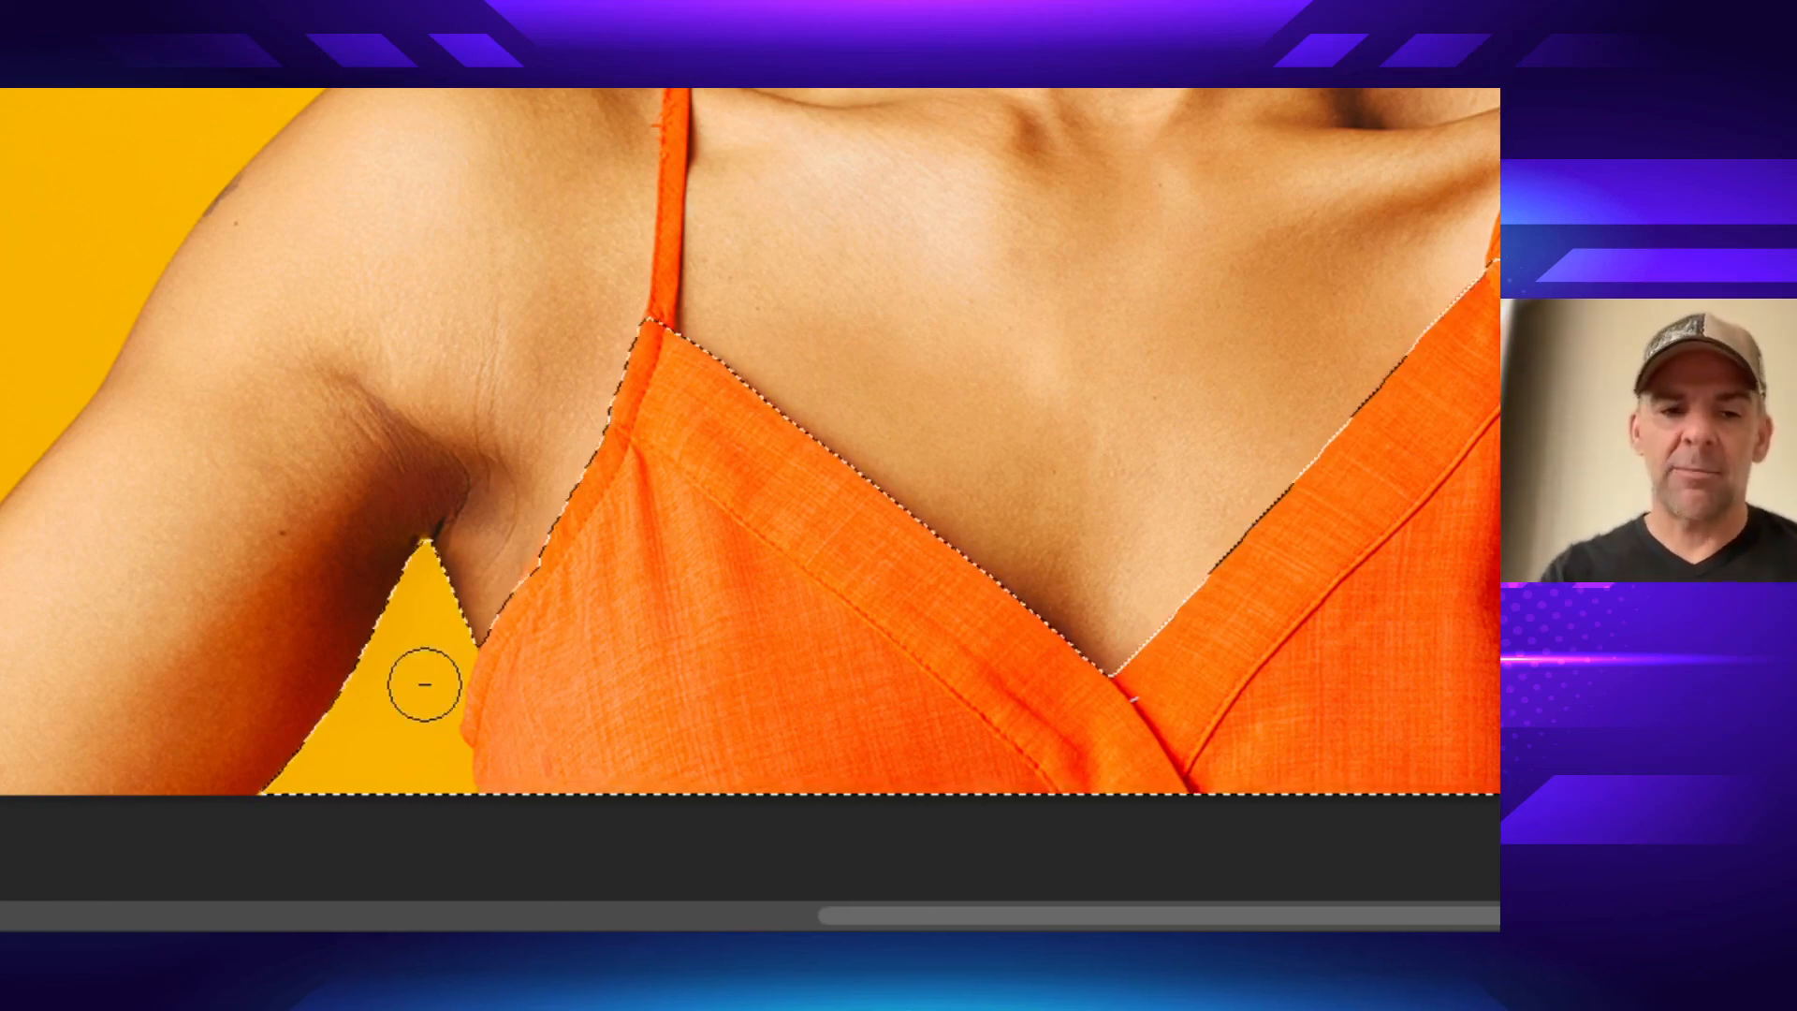
left_click(404, 691, "alt")
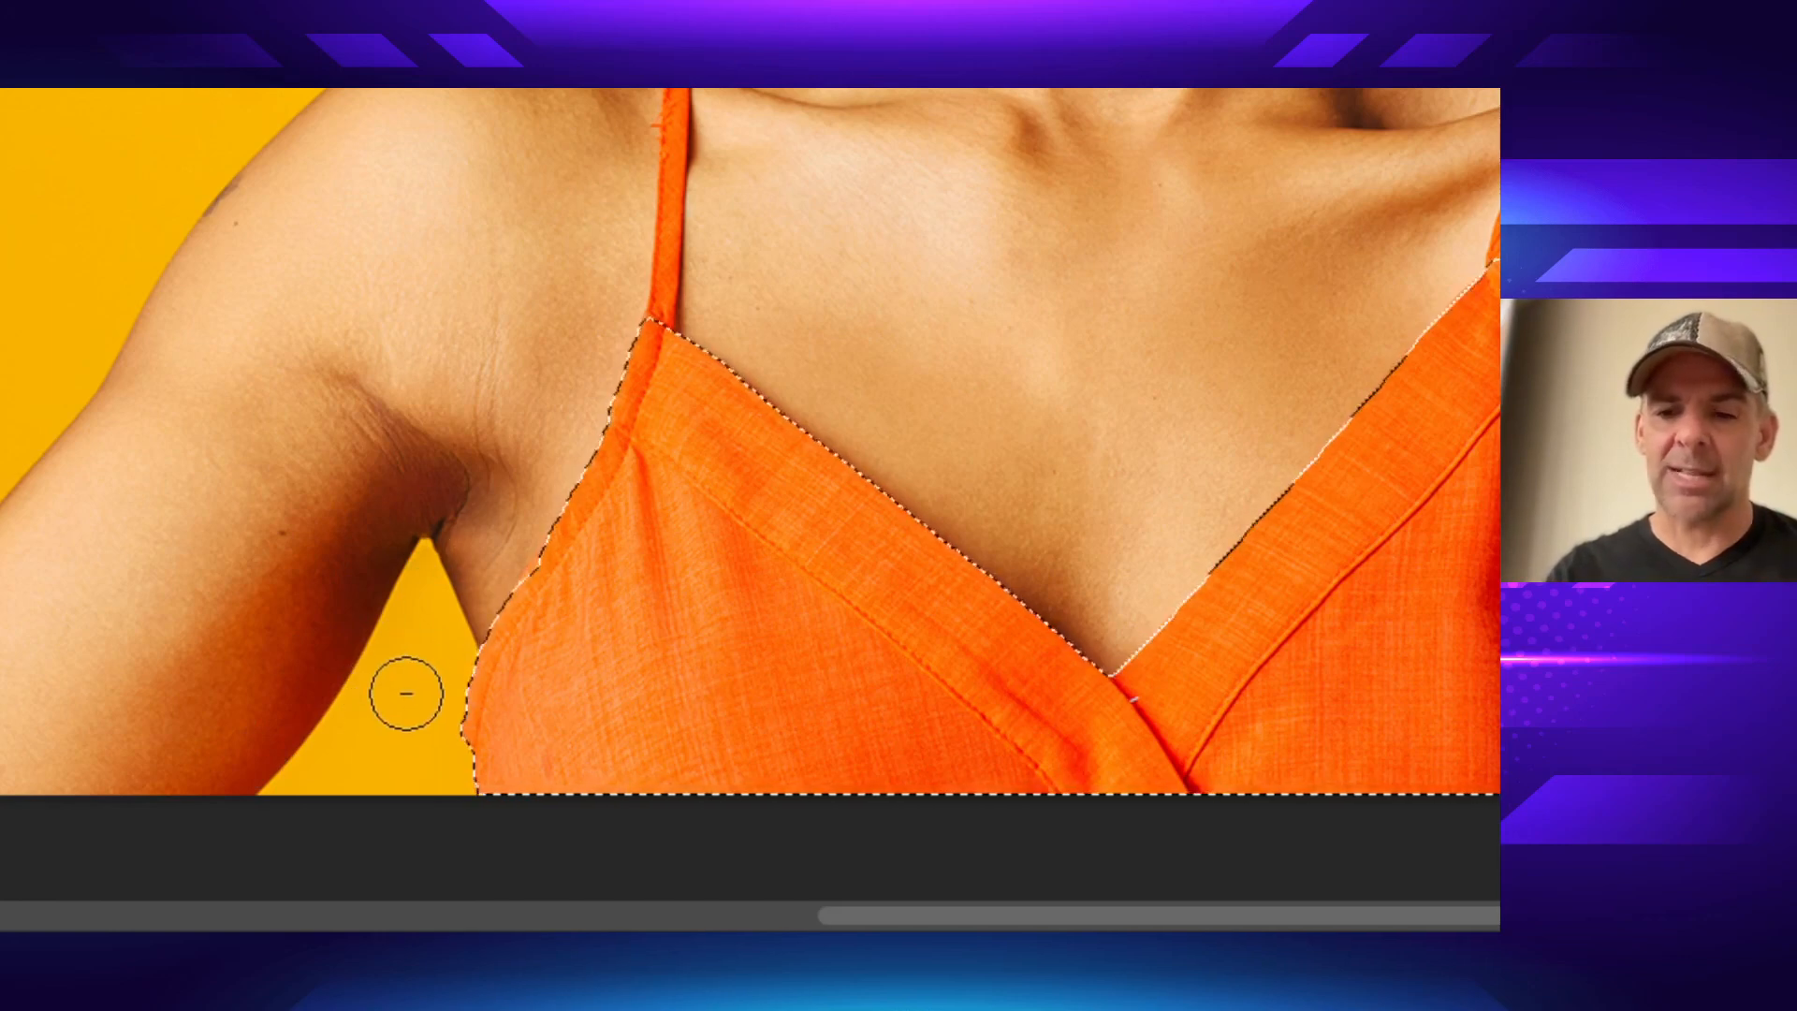
key("bracketright")
key("bracketright")
key("bracketright")
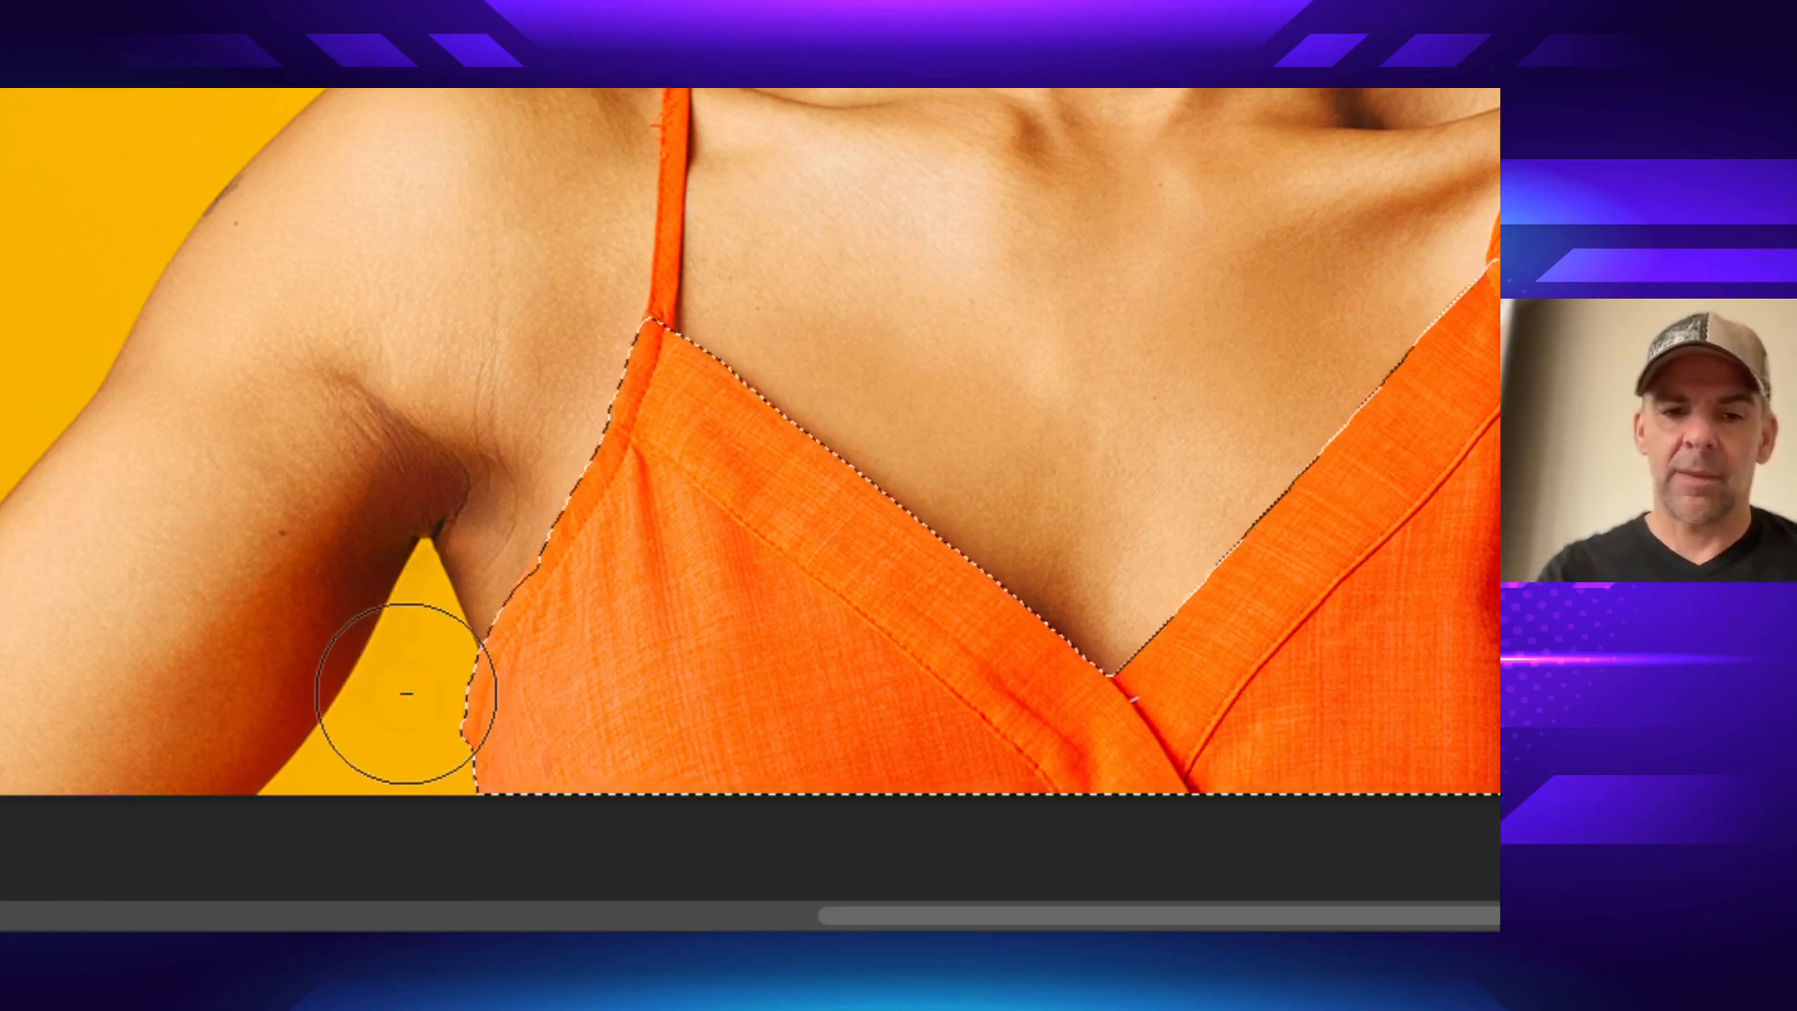
left_click(408, 694, "alt")
left_click_drag(558, 742, 481, 693)
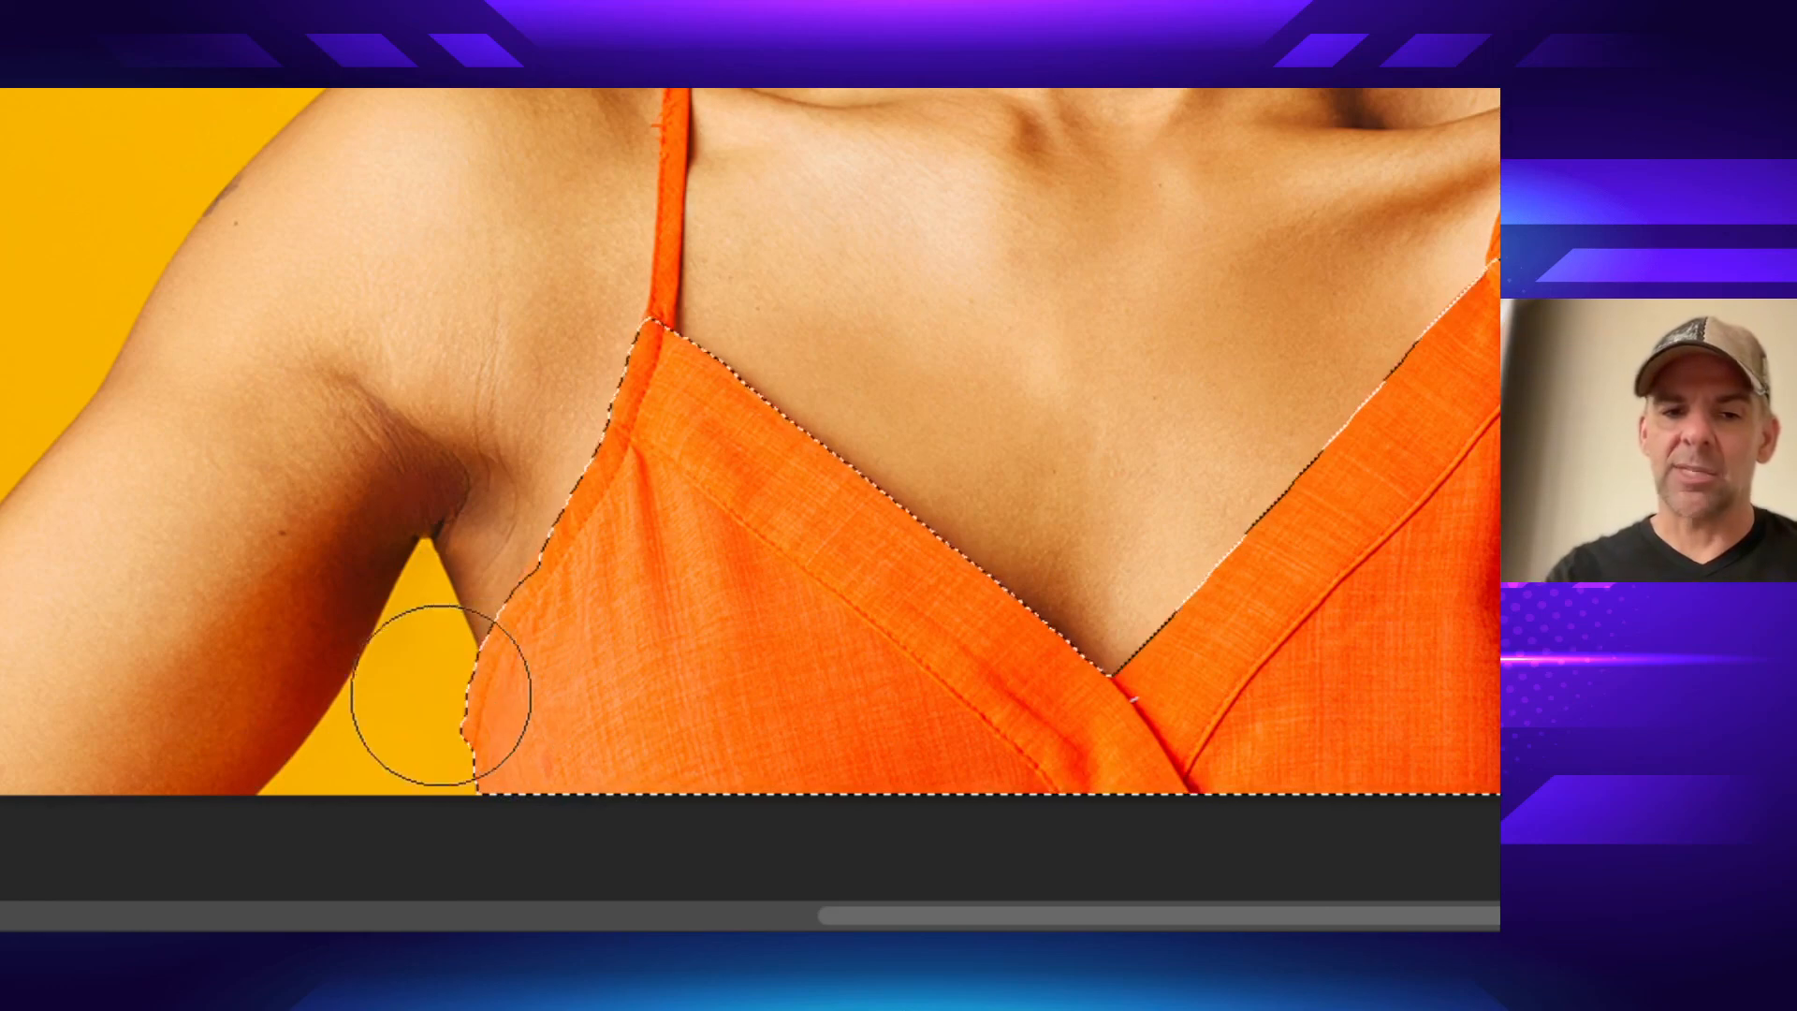
- Add the dress strap beside the raised arm to the selection with a smaller Quick Selection brush
key("l")
scroll(730, 177, "up", 1)
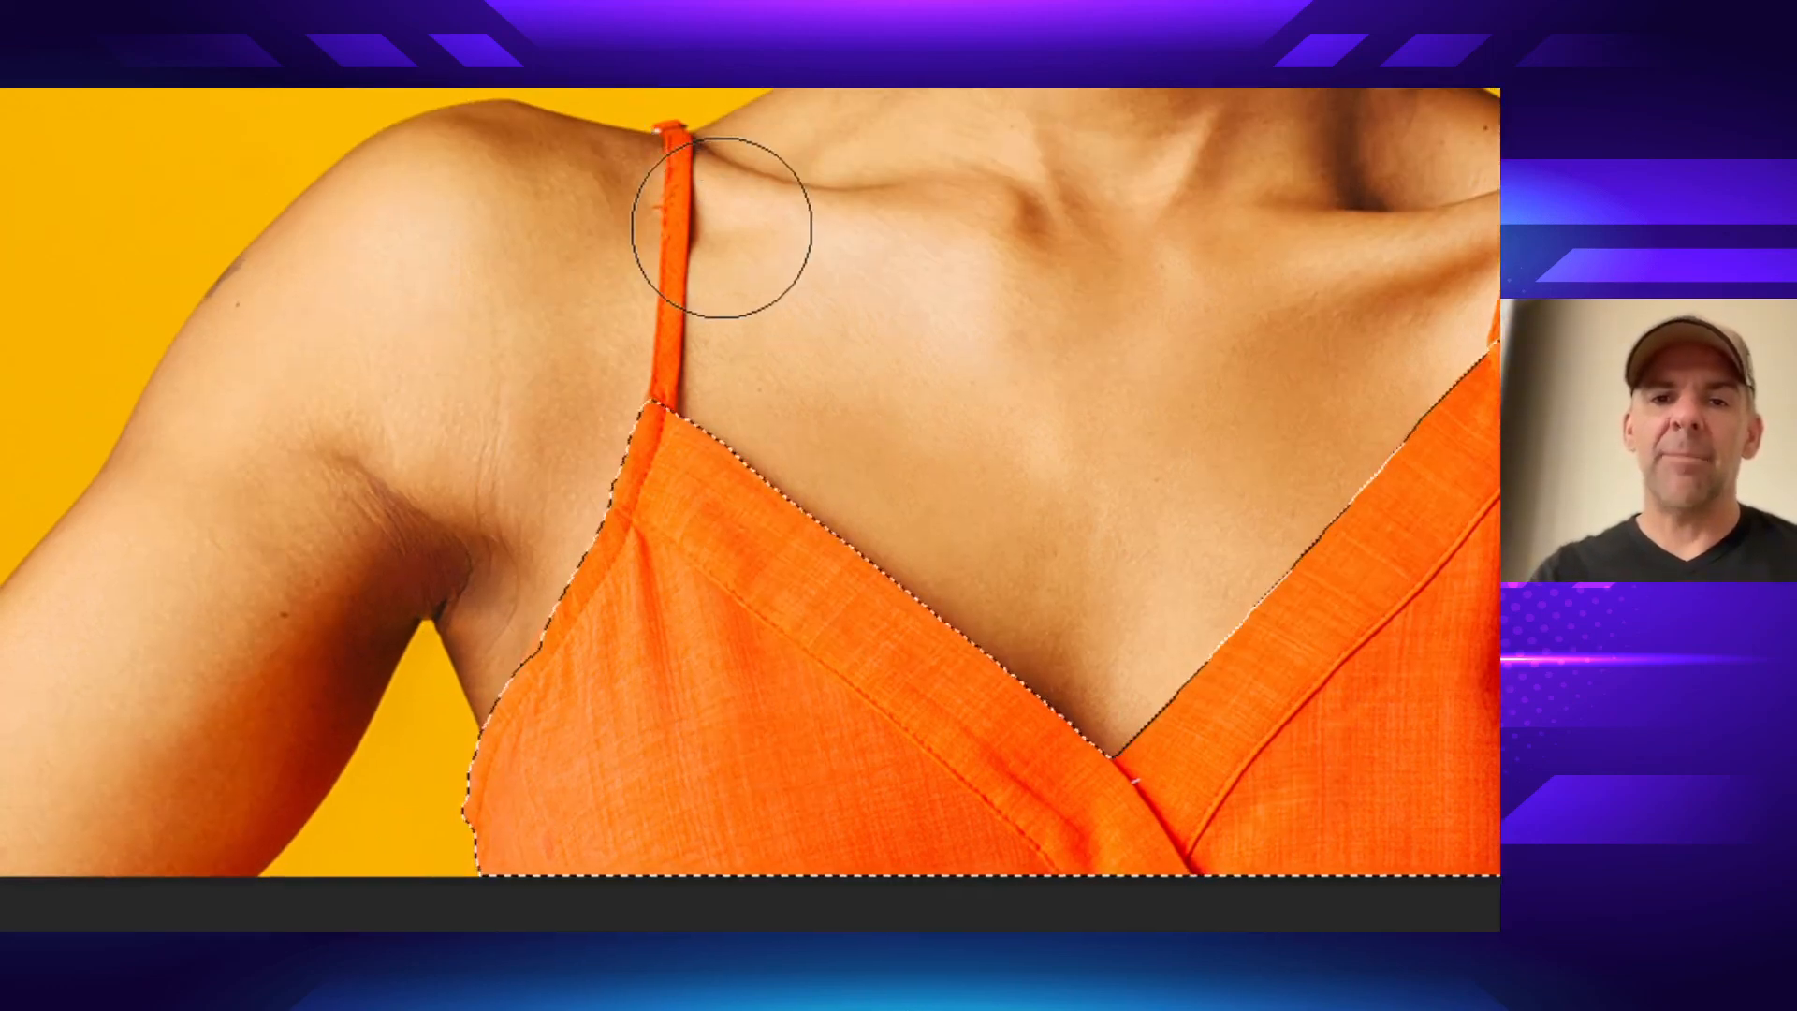
scroll(681, 227, "up", 3)
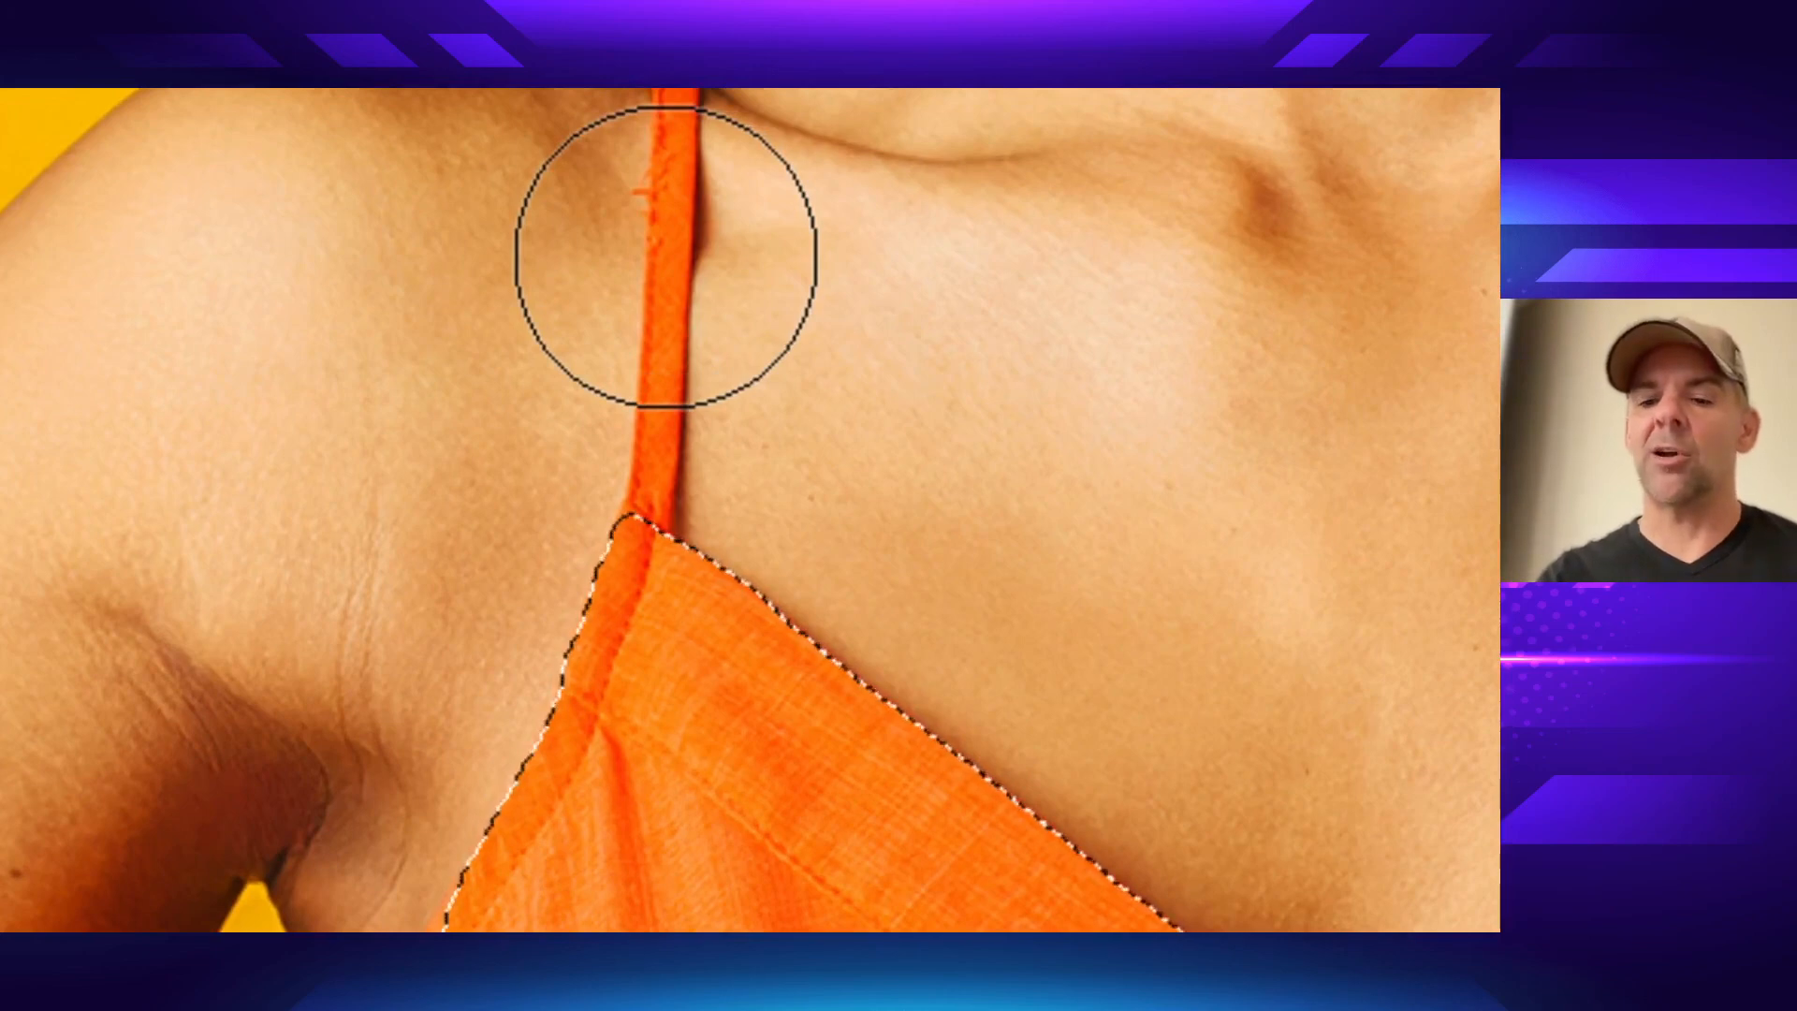
key("bracketleft")
key("bracketleft")
key("bracketleft")
key("bracketleft")
key("bracketleft")
key("bracketleft")
key("bracketleft")
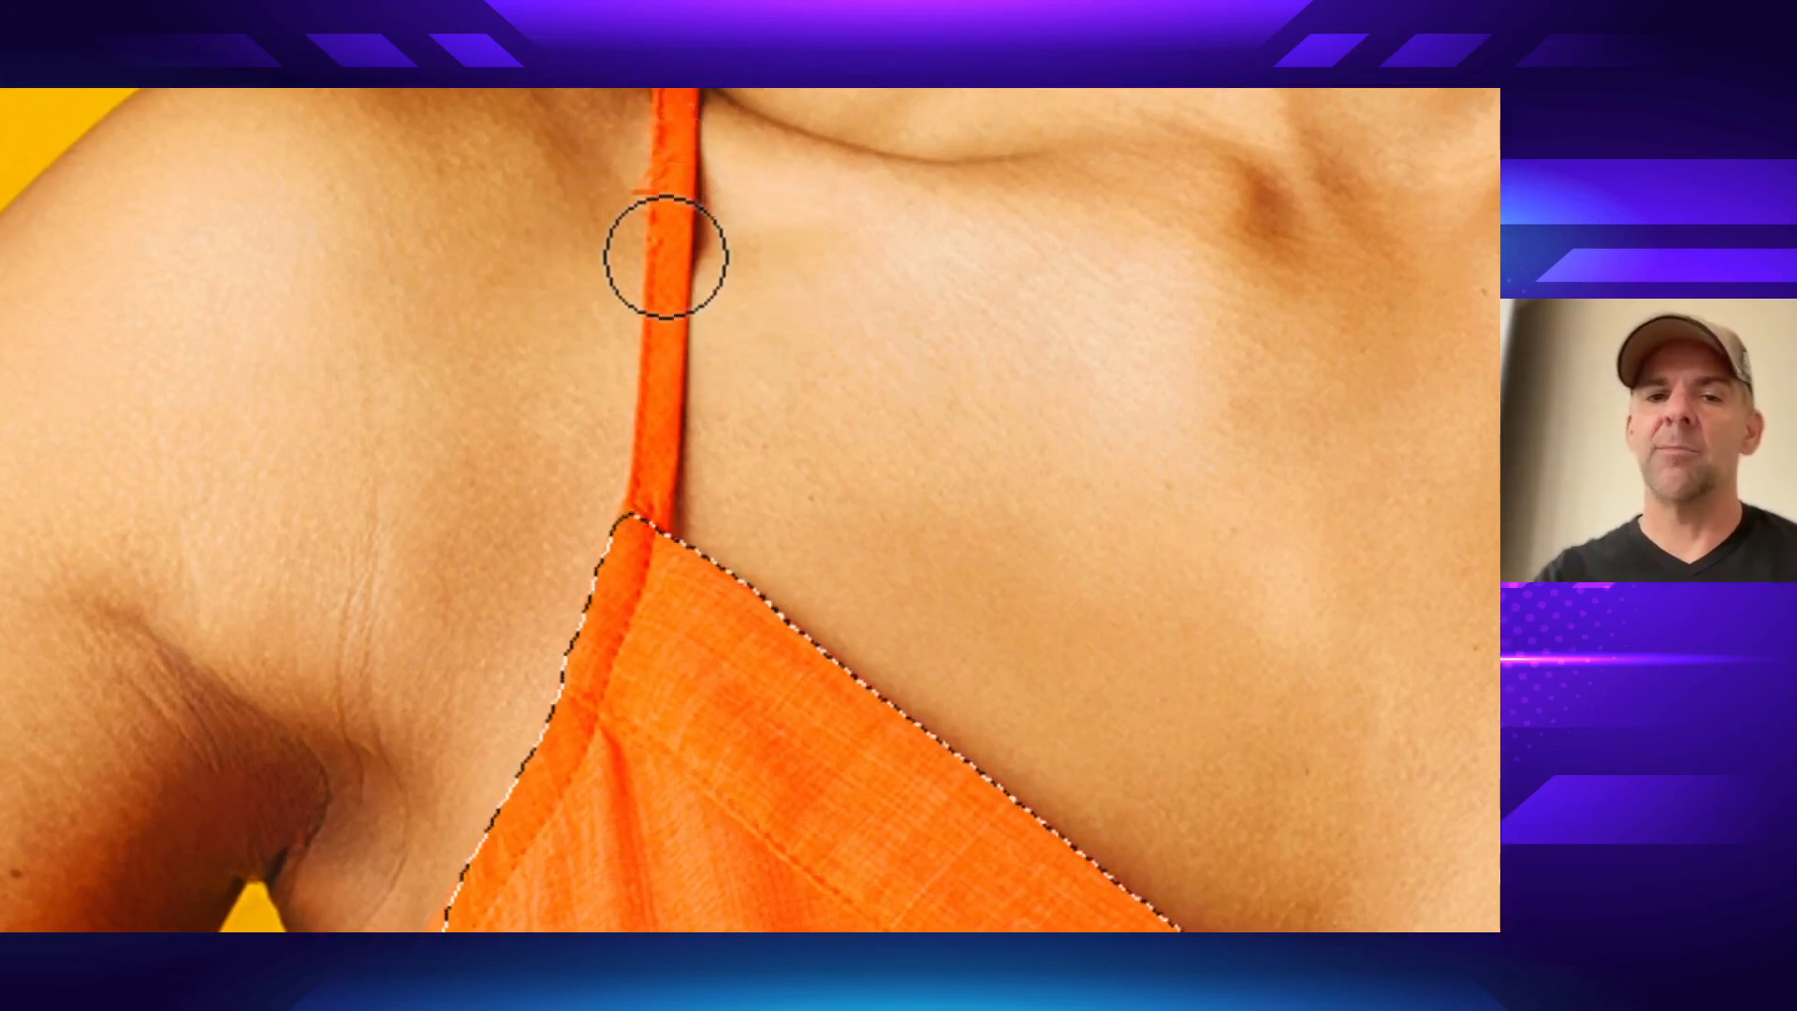
key("bracketleft")
key("bracketleft")
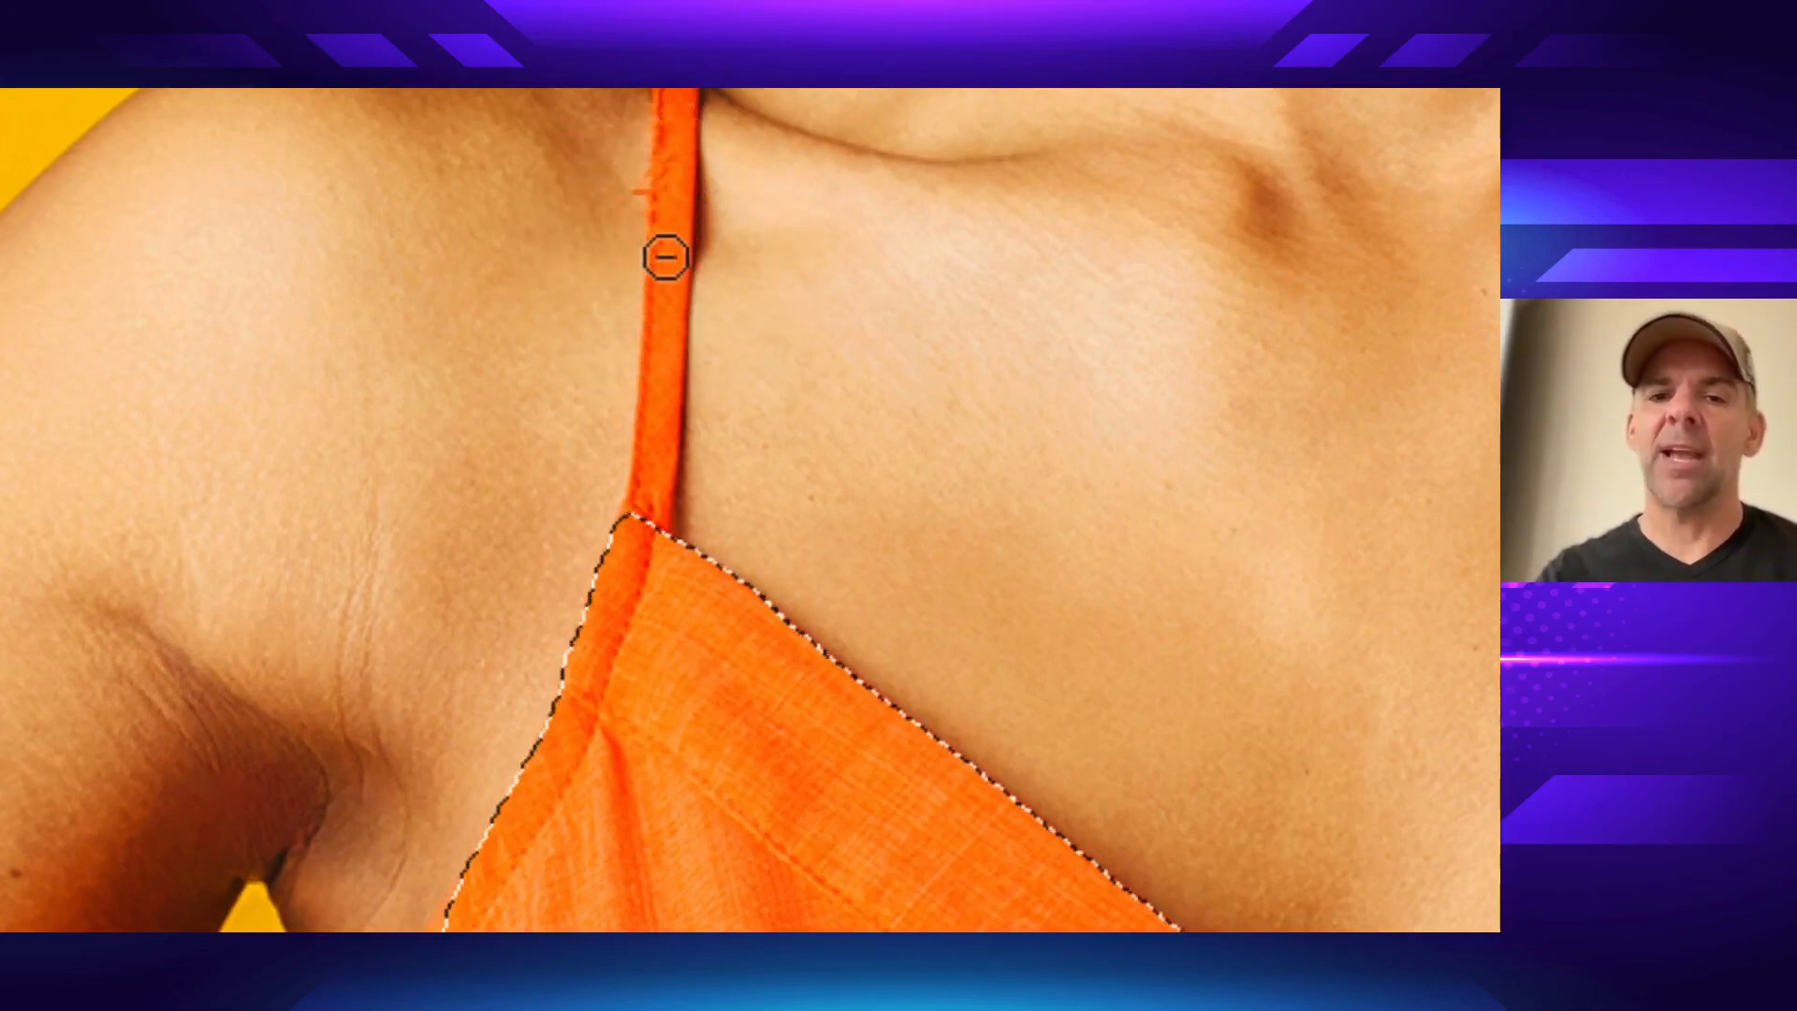
left_click(666, 256)
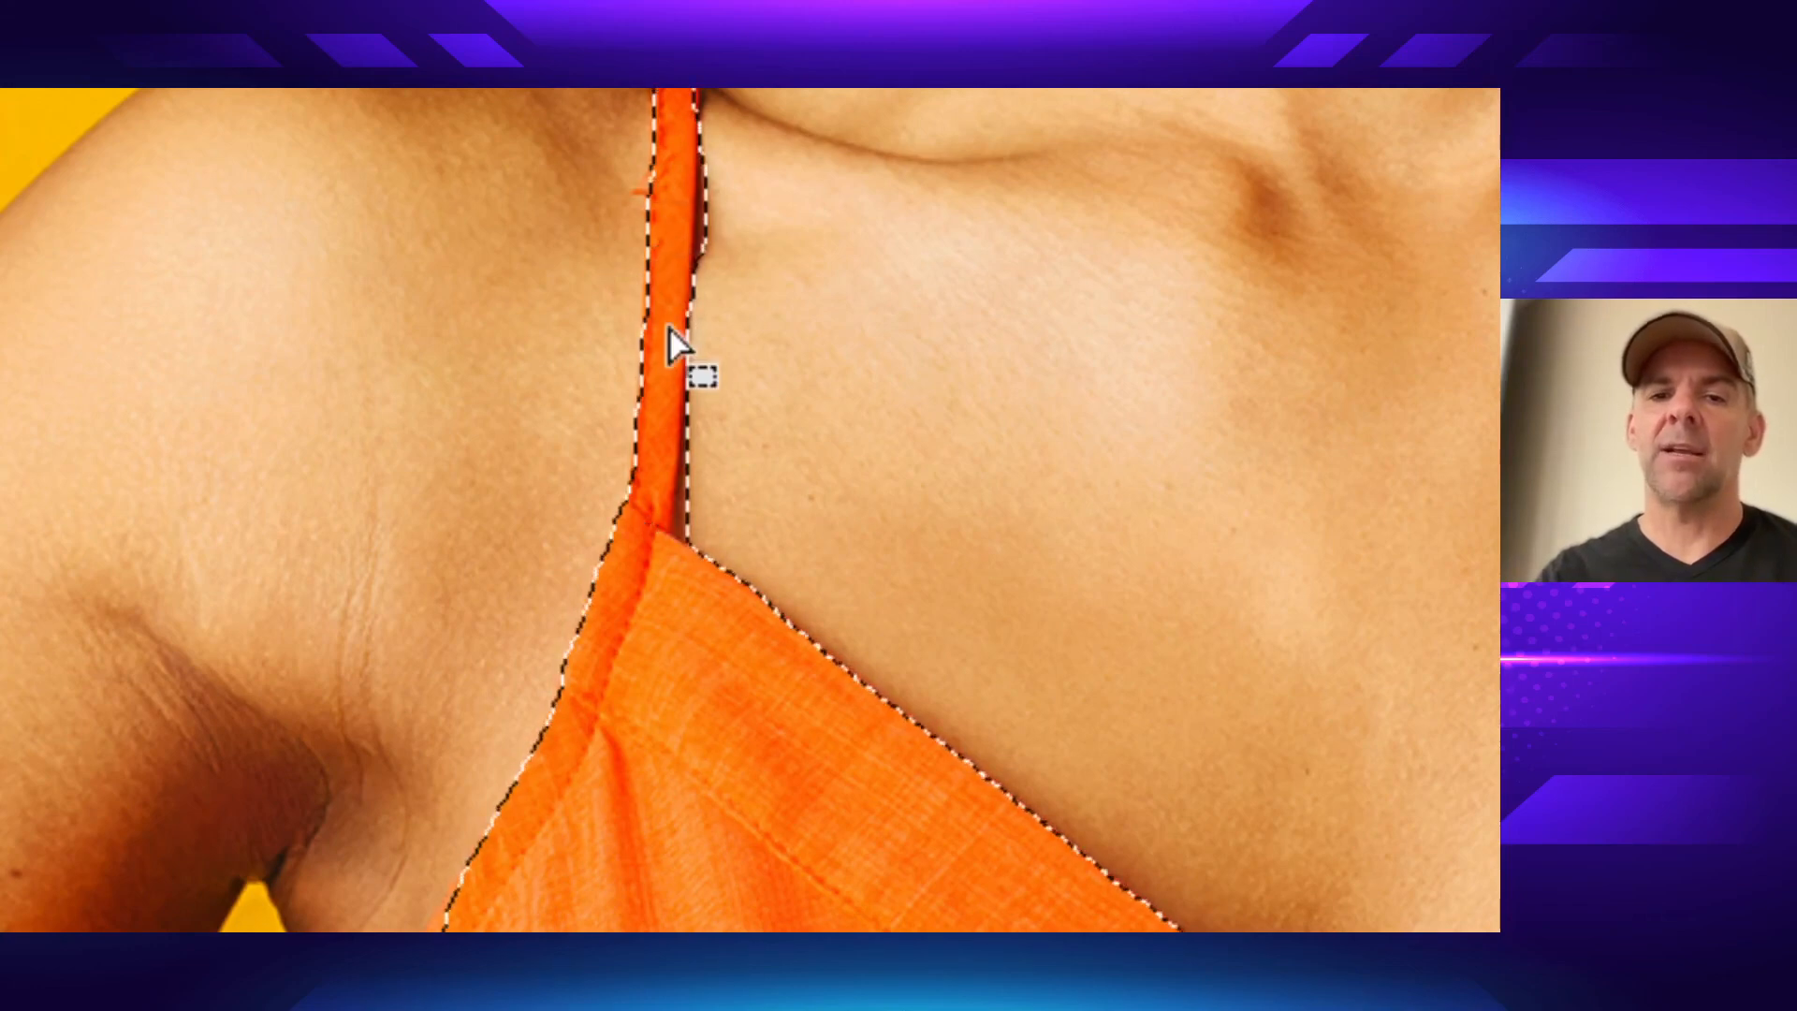
- Extend the selection over the small orange tip at the strap's upper end on the shoulder
scroll(728, 103, "up", 3)
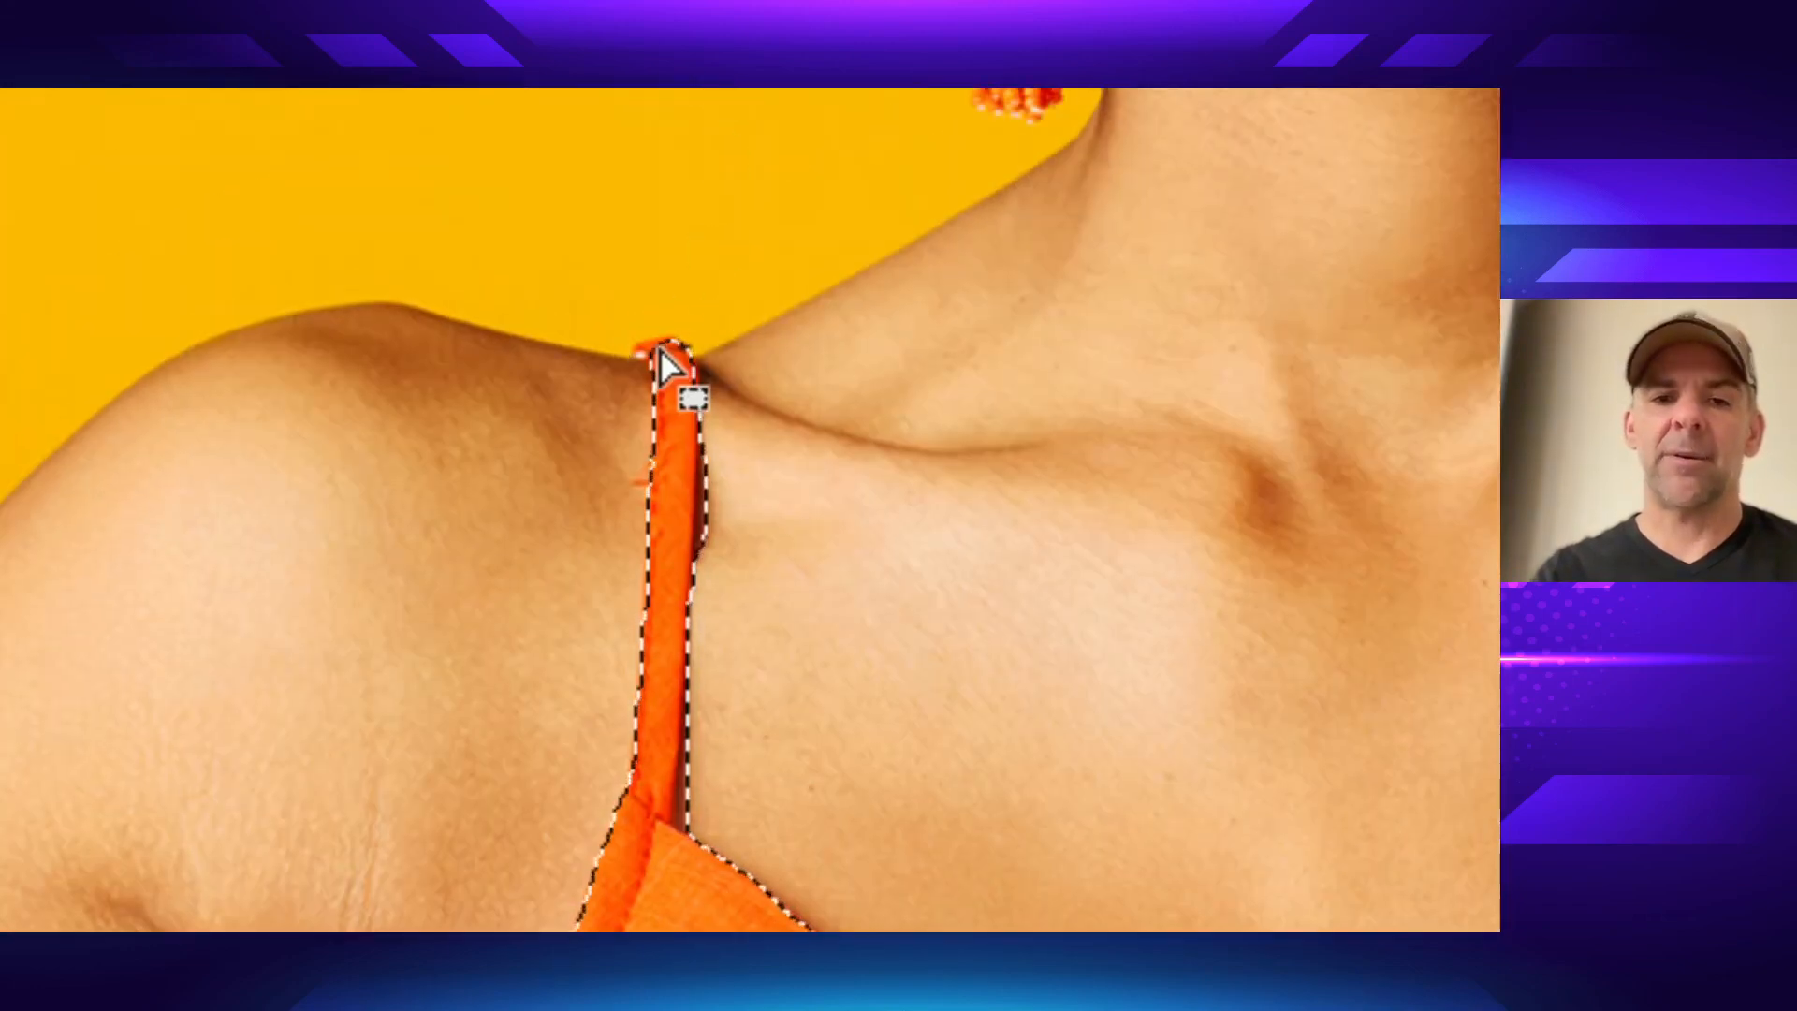
key("ctrl+plus")
key("ctrl+plus")
scroll(659, 349, "left", 5)
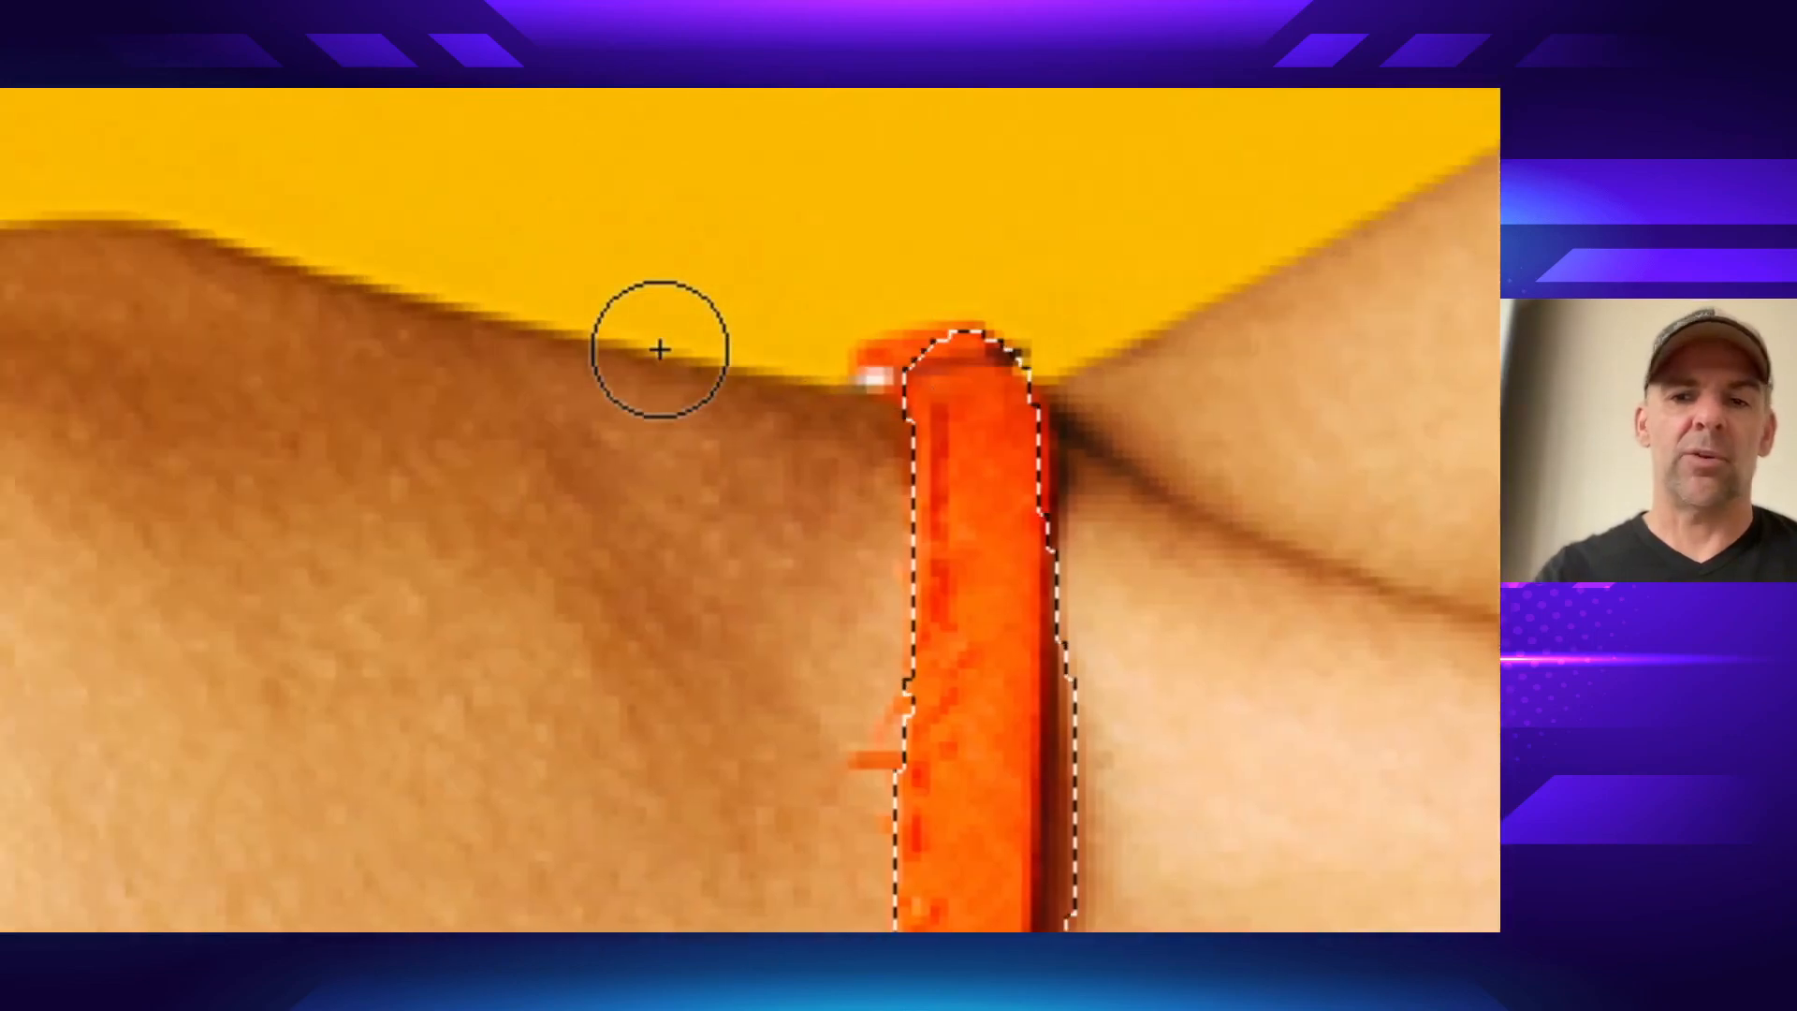
left_click(884, 360)
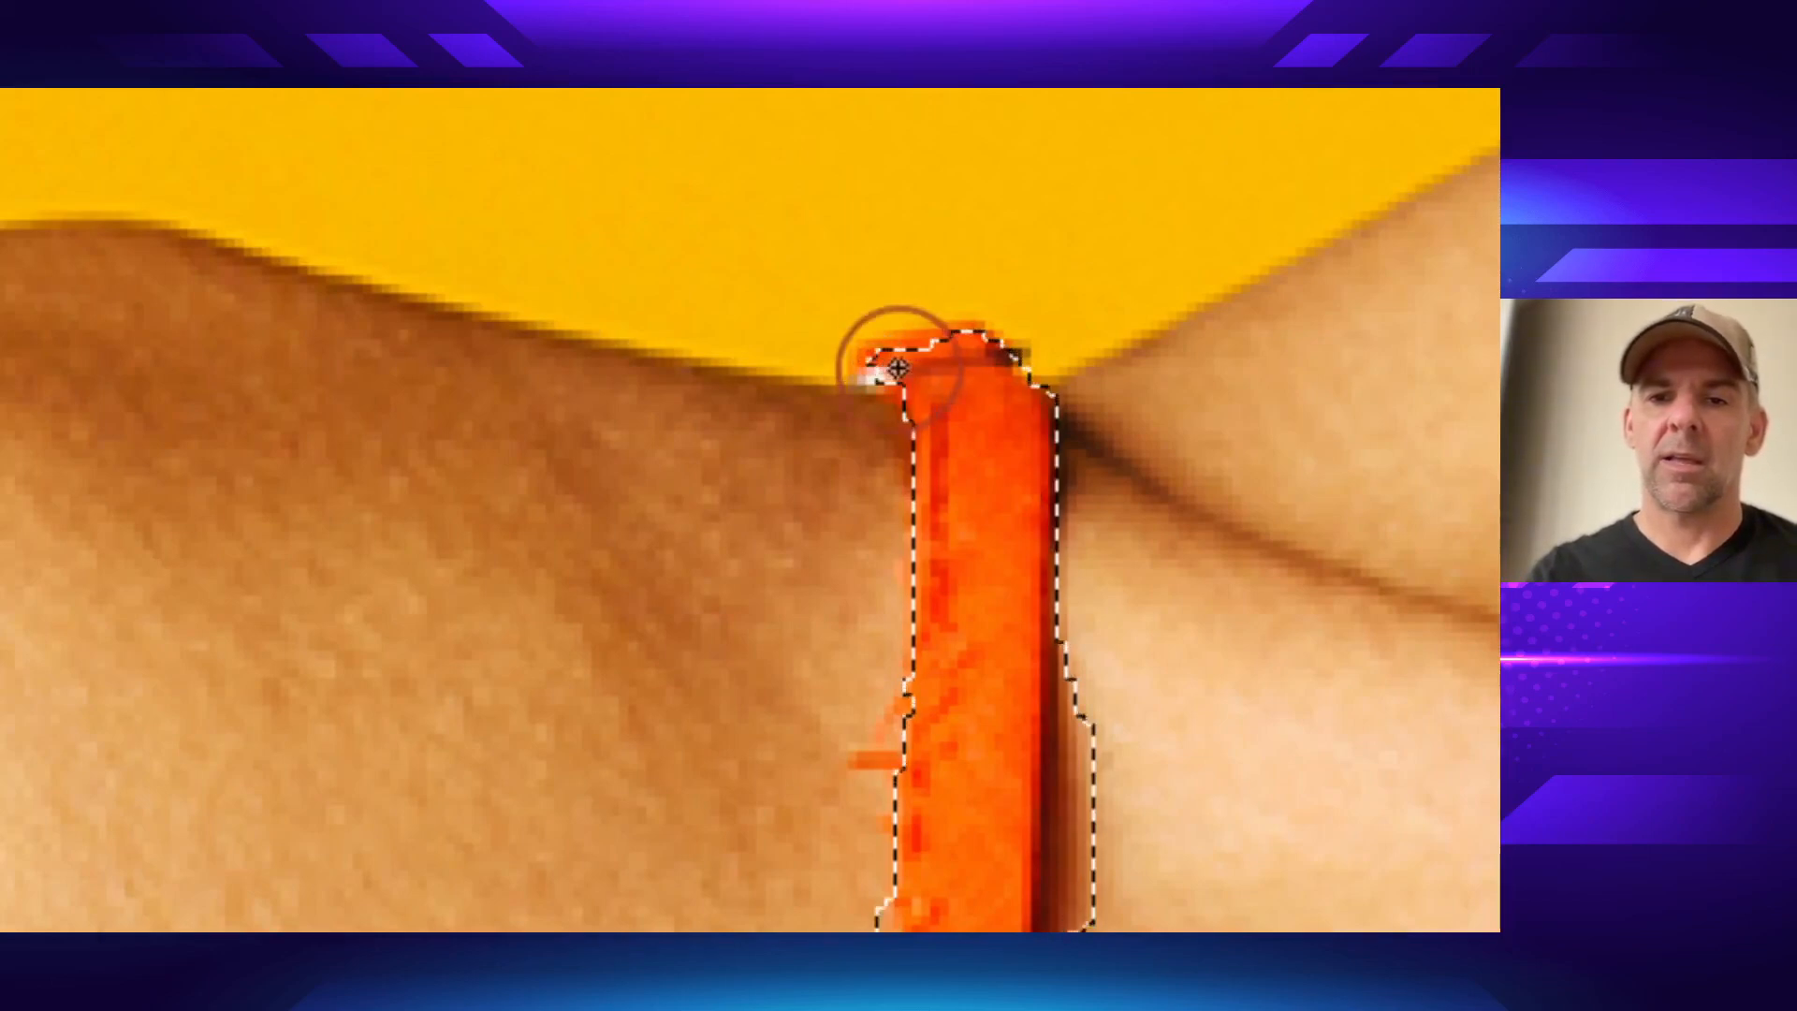
left_click(868, 363)
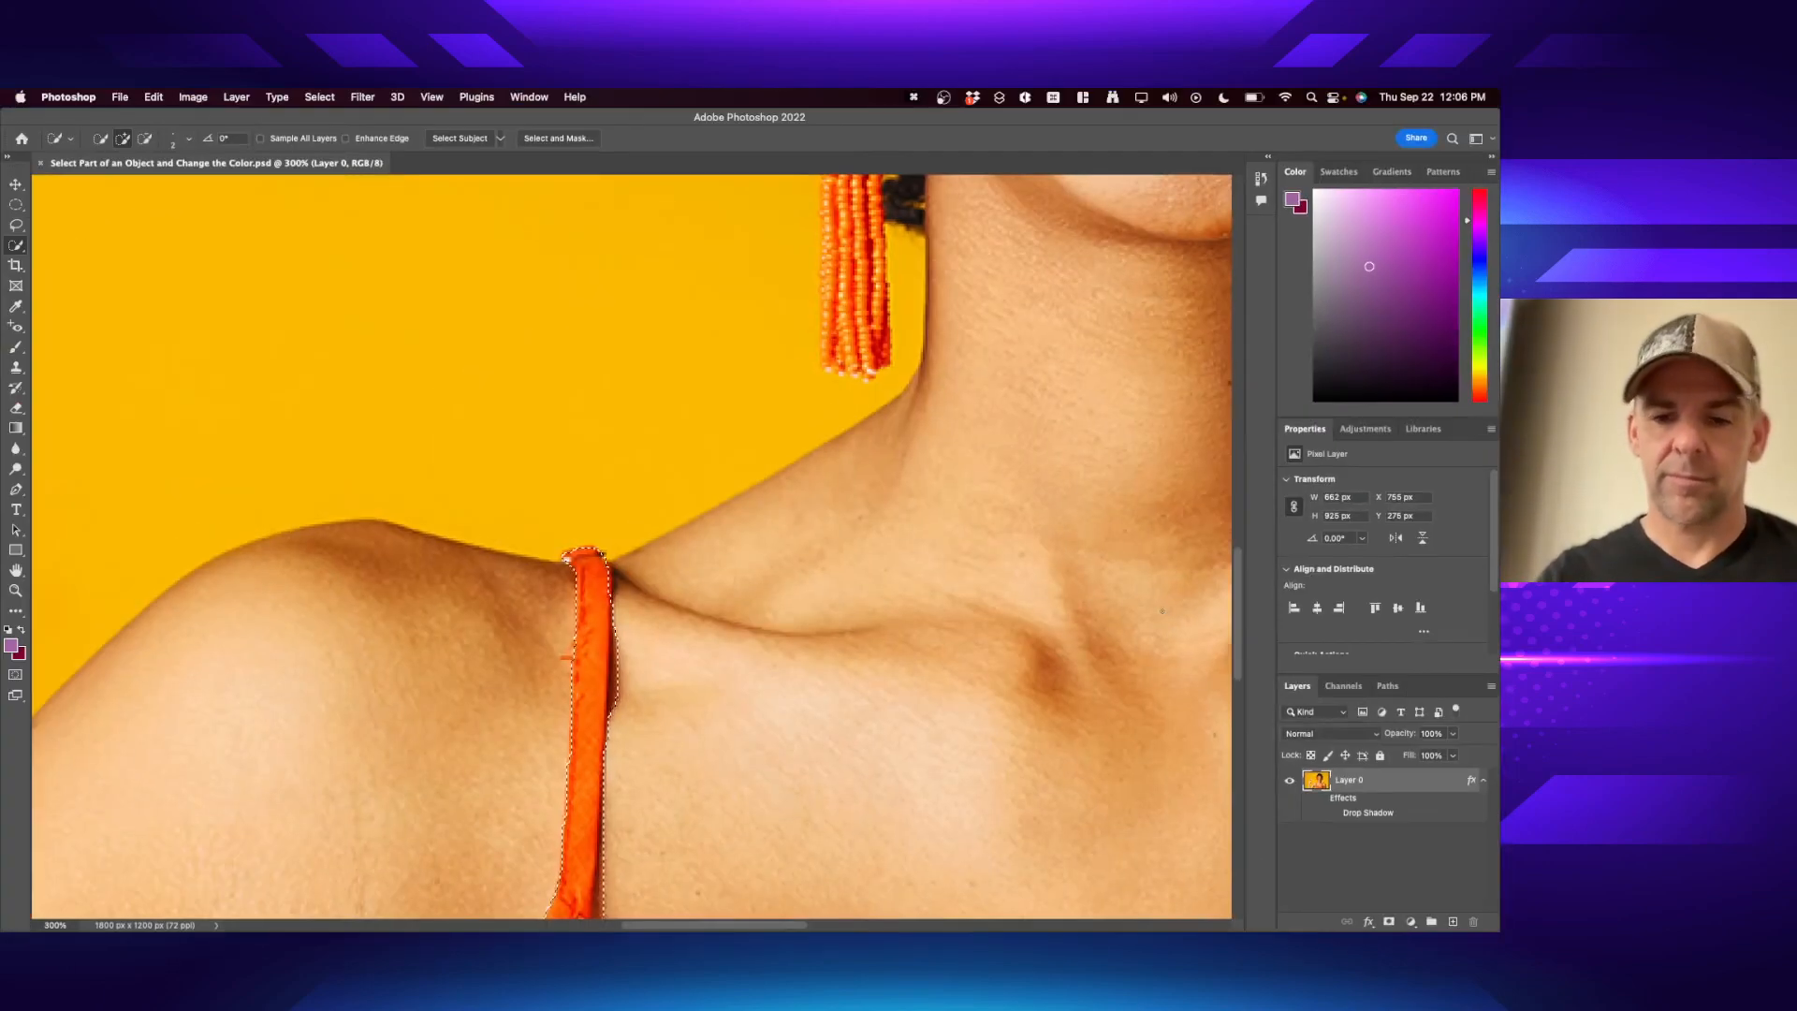
- Add the dress strap on the shoulder away from the raised arm to the Quick Selection
key("super+minus")
key("super+minus")
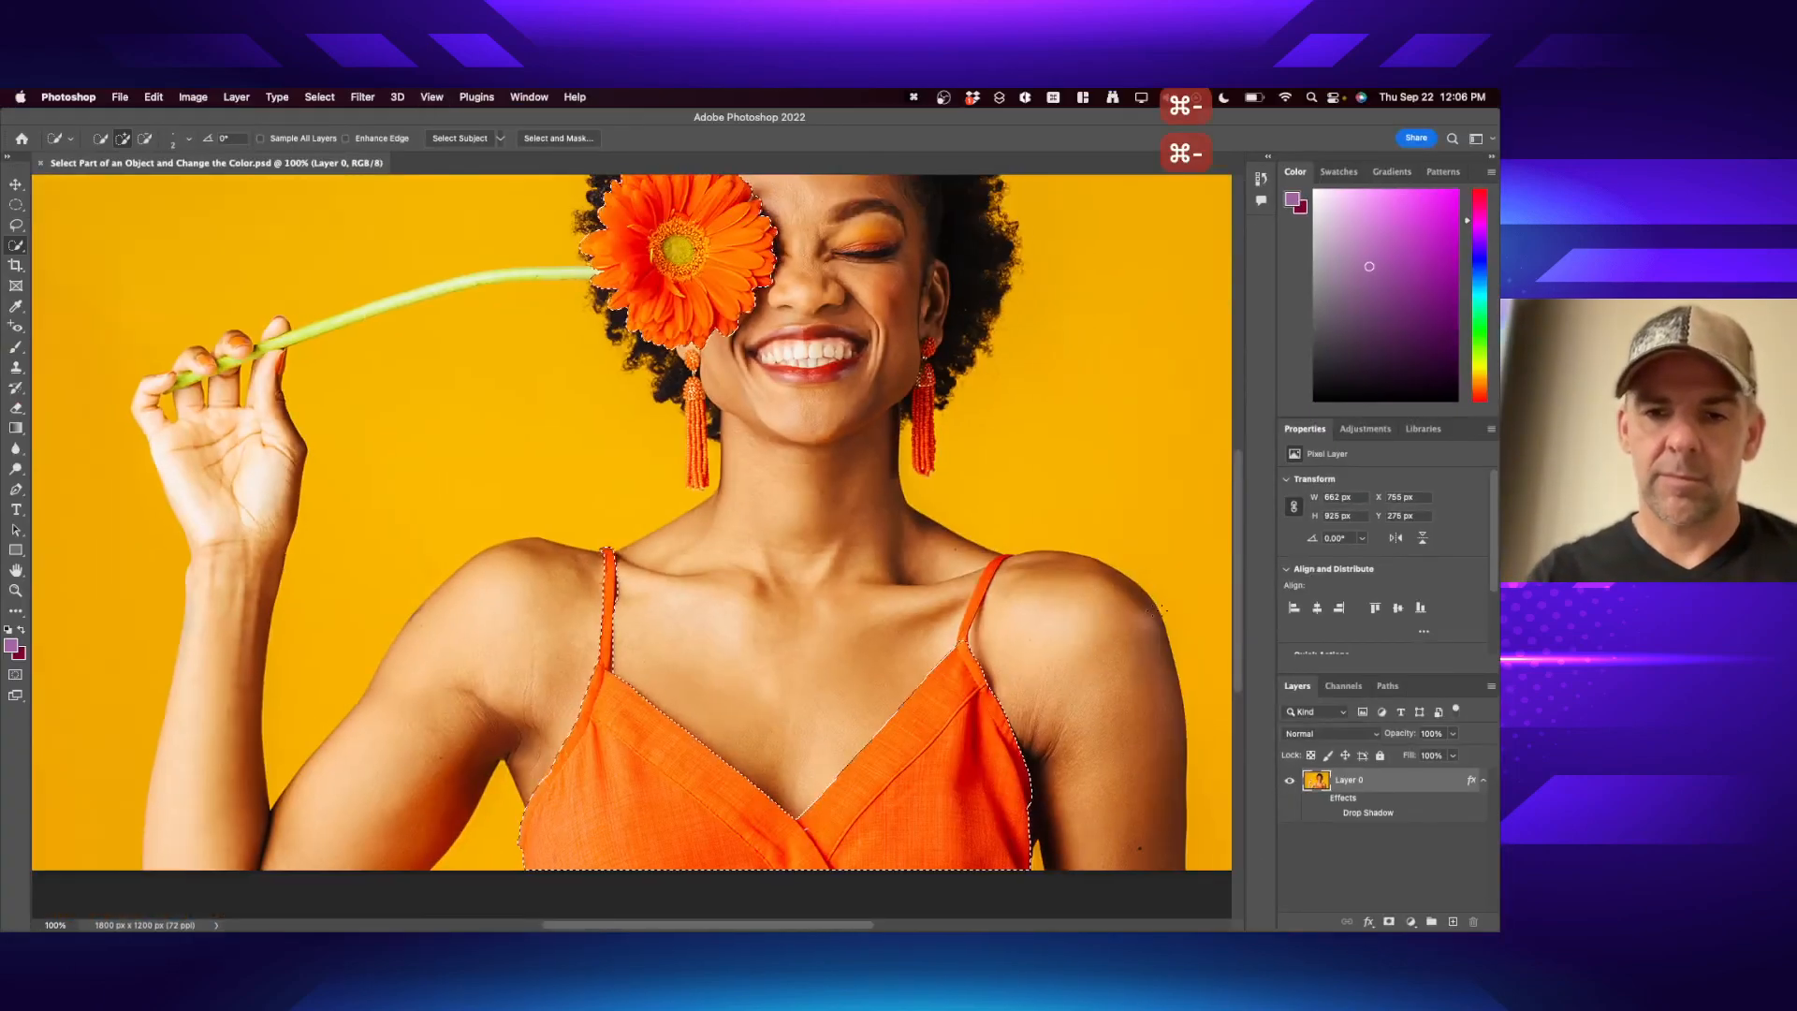
key("super+equal")
key("super+equal")
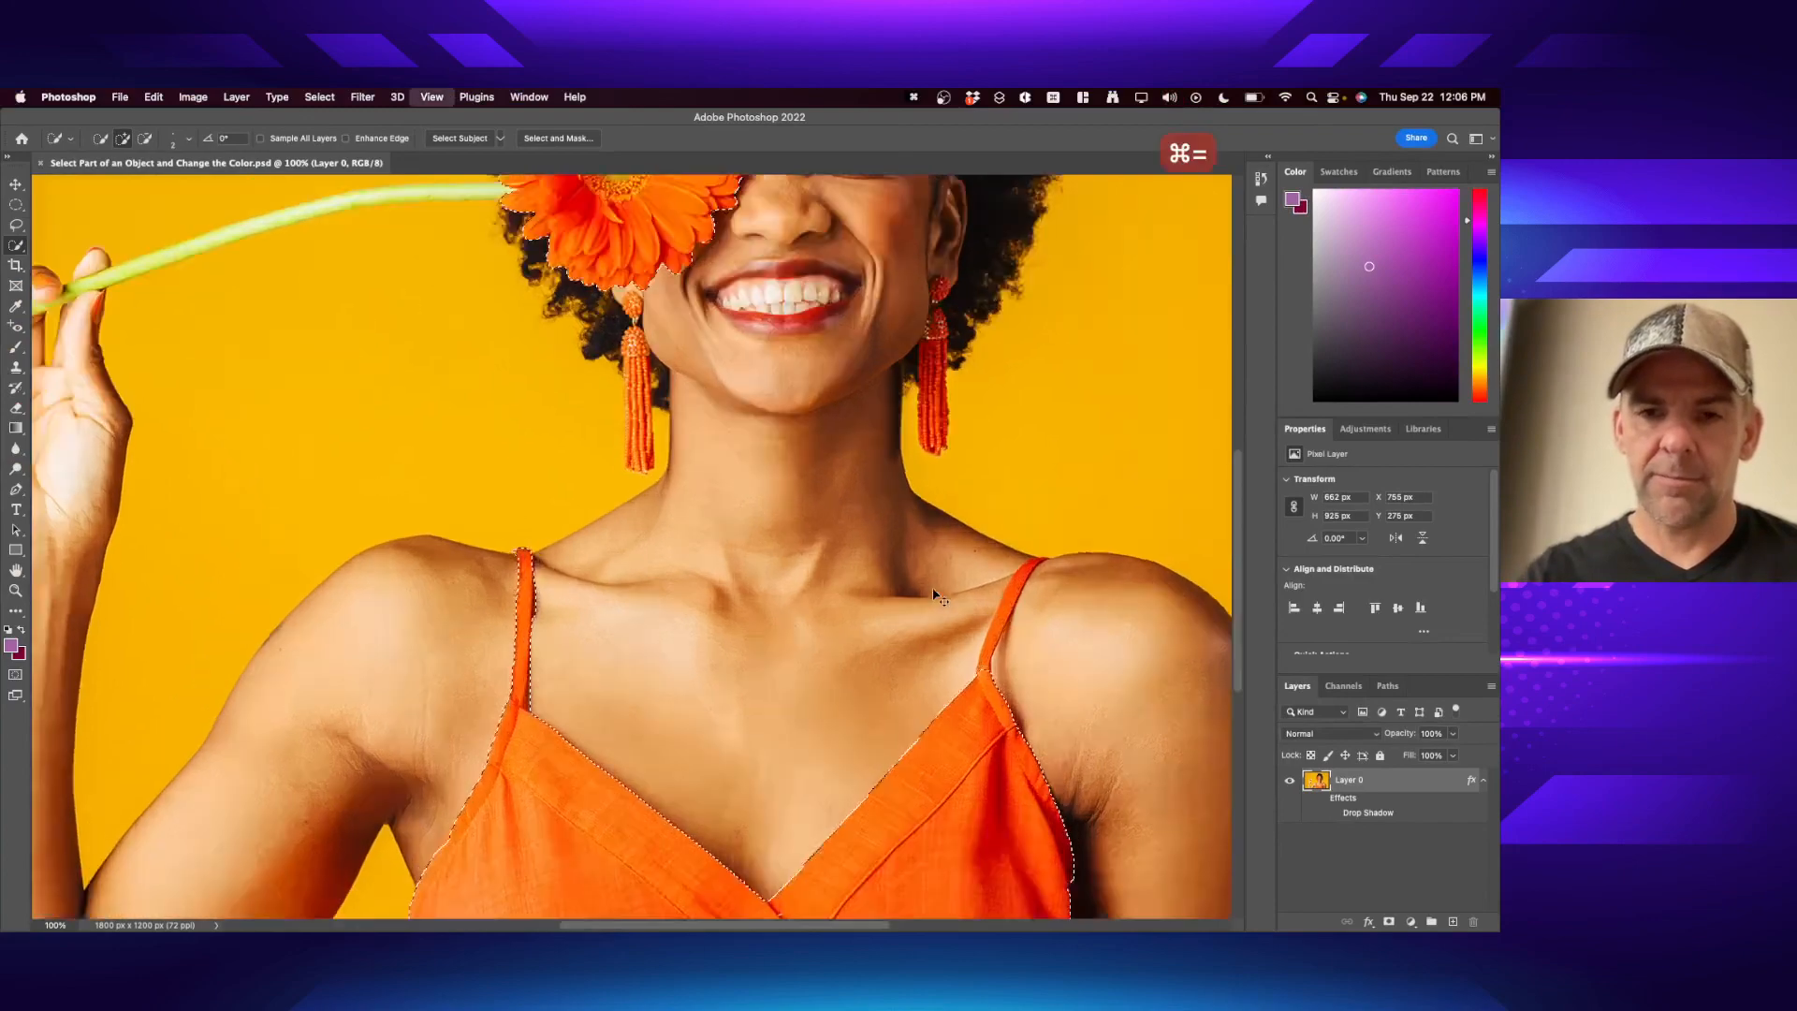
scroll(933, 588, "right", 8)
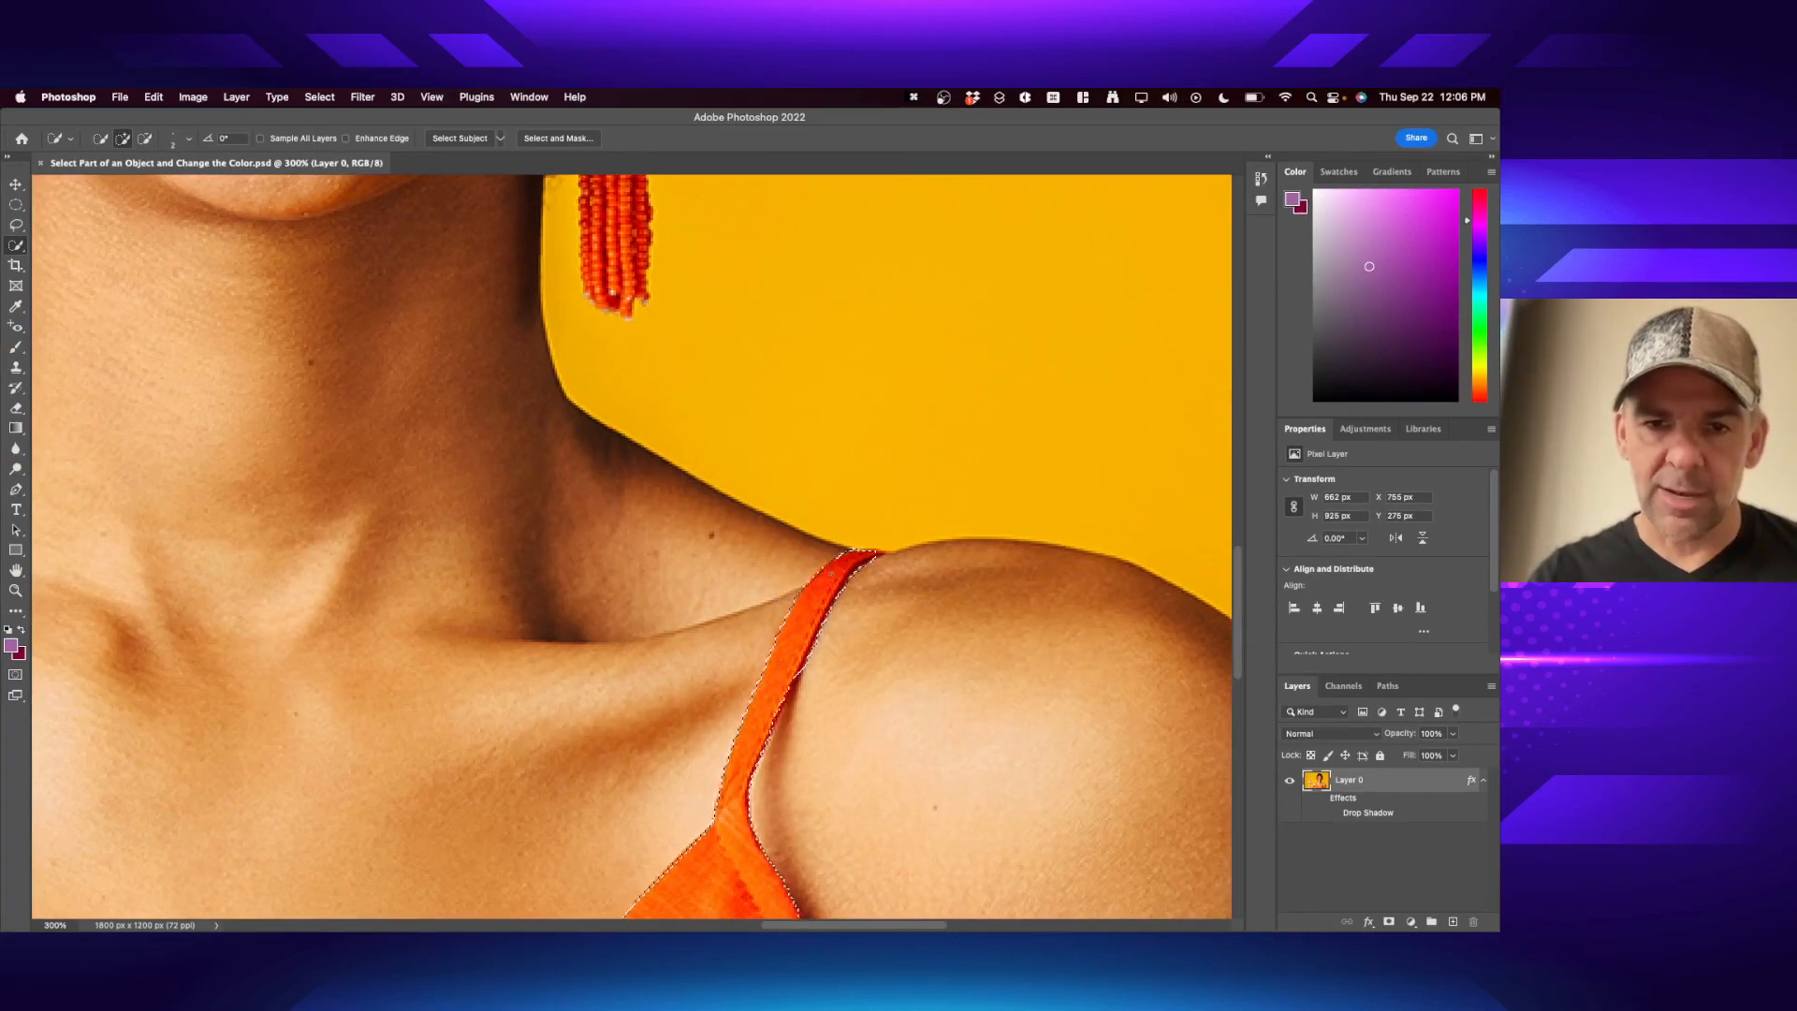
key("super+0")
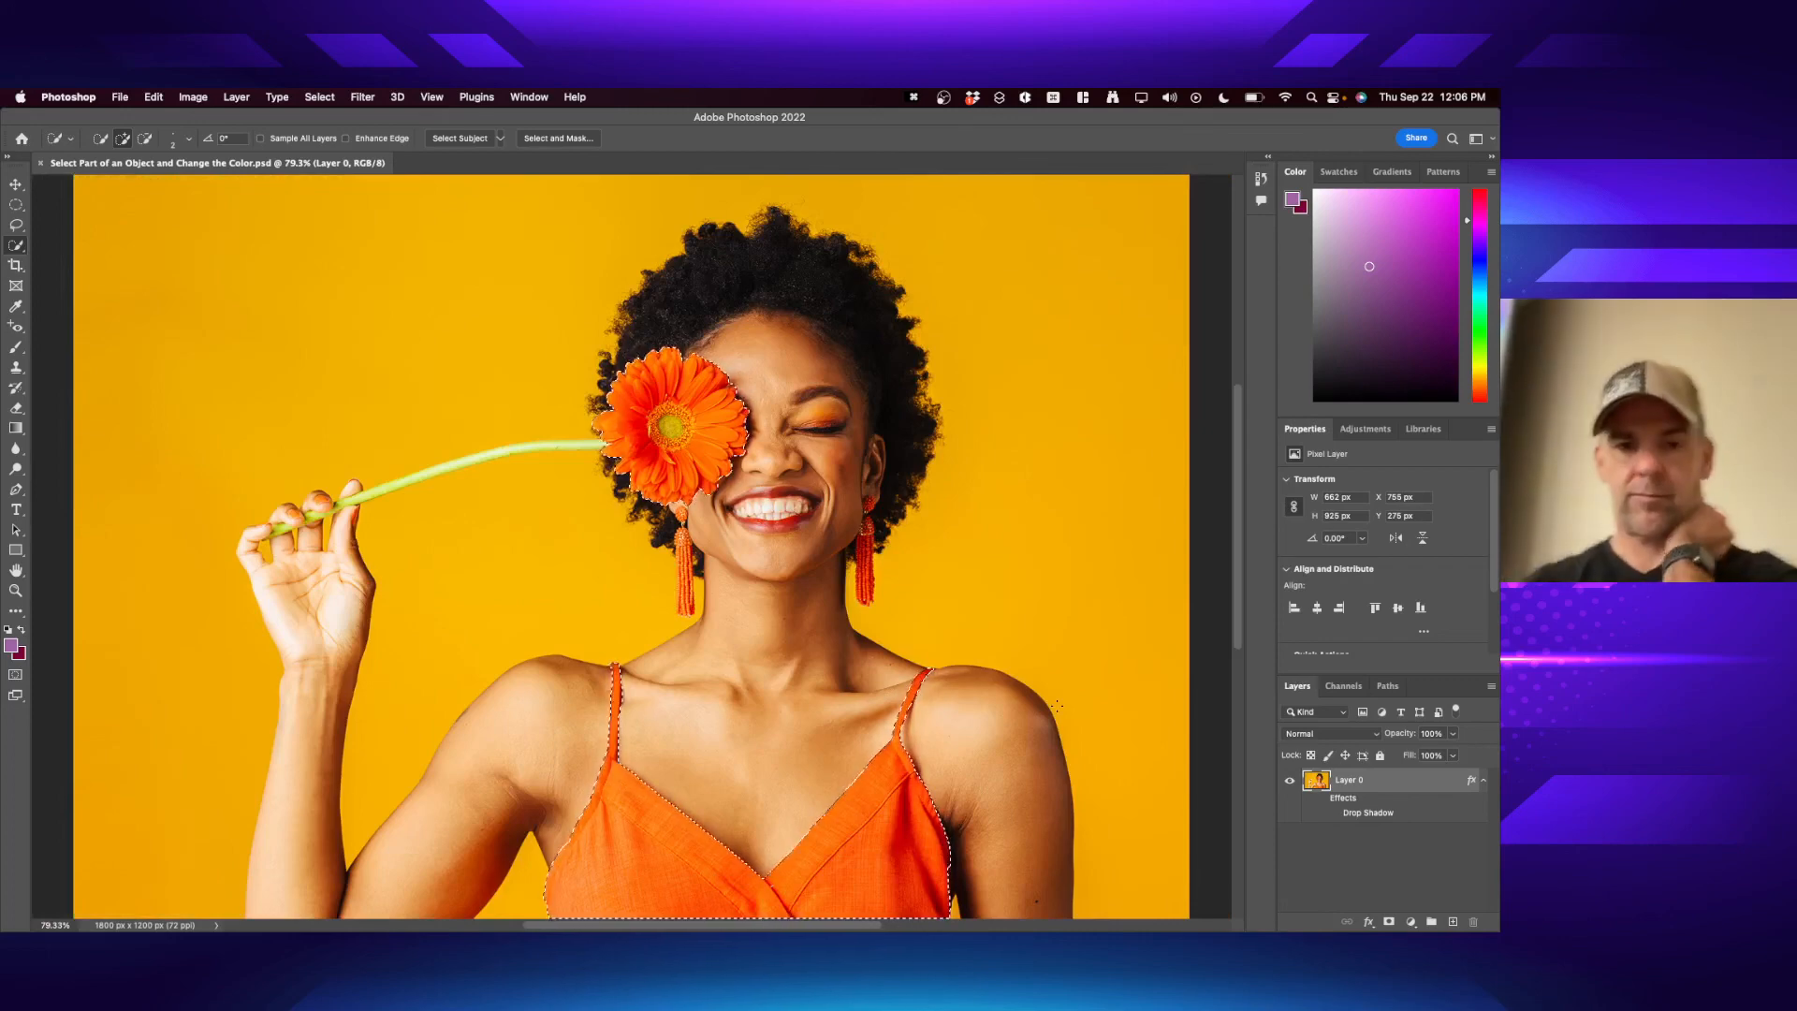
left_click(1393, 854)
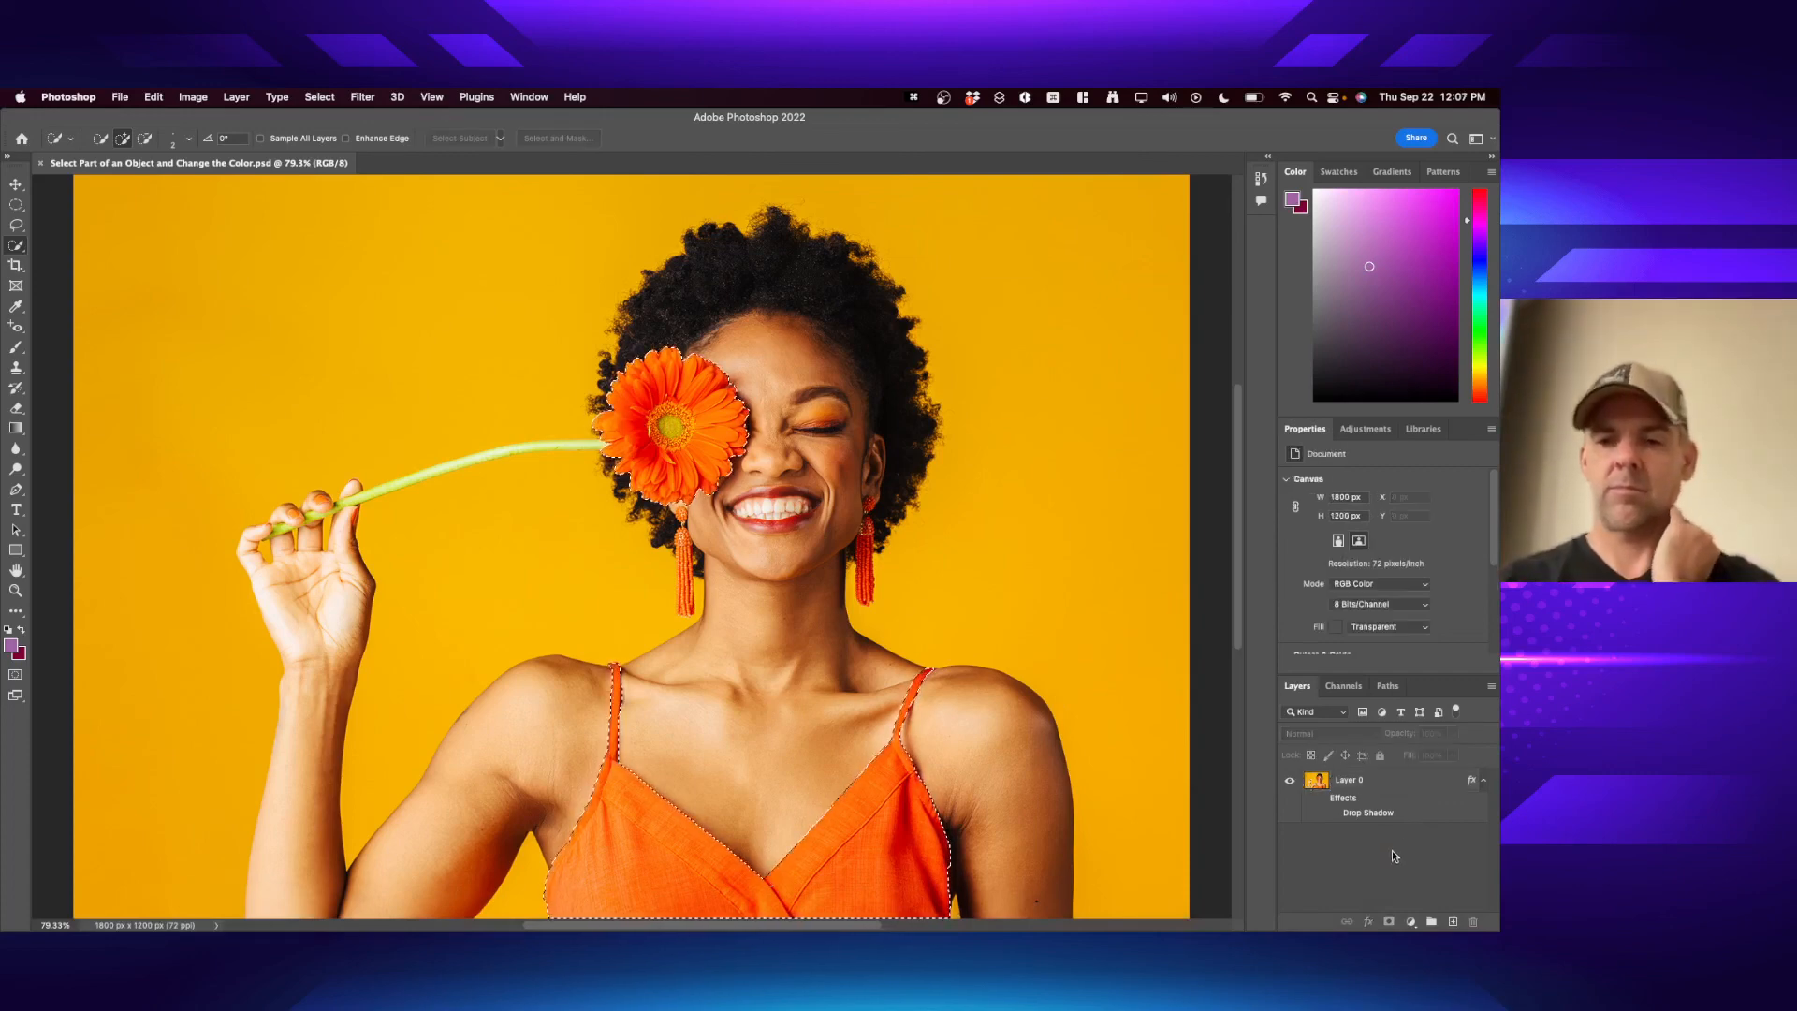
left_click(1384, 793)
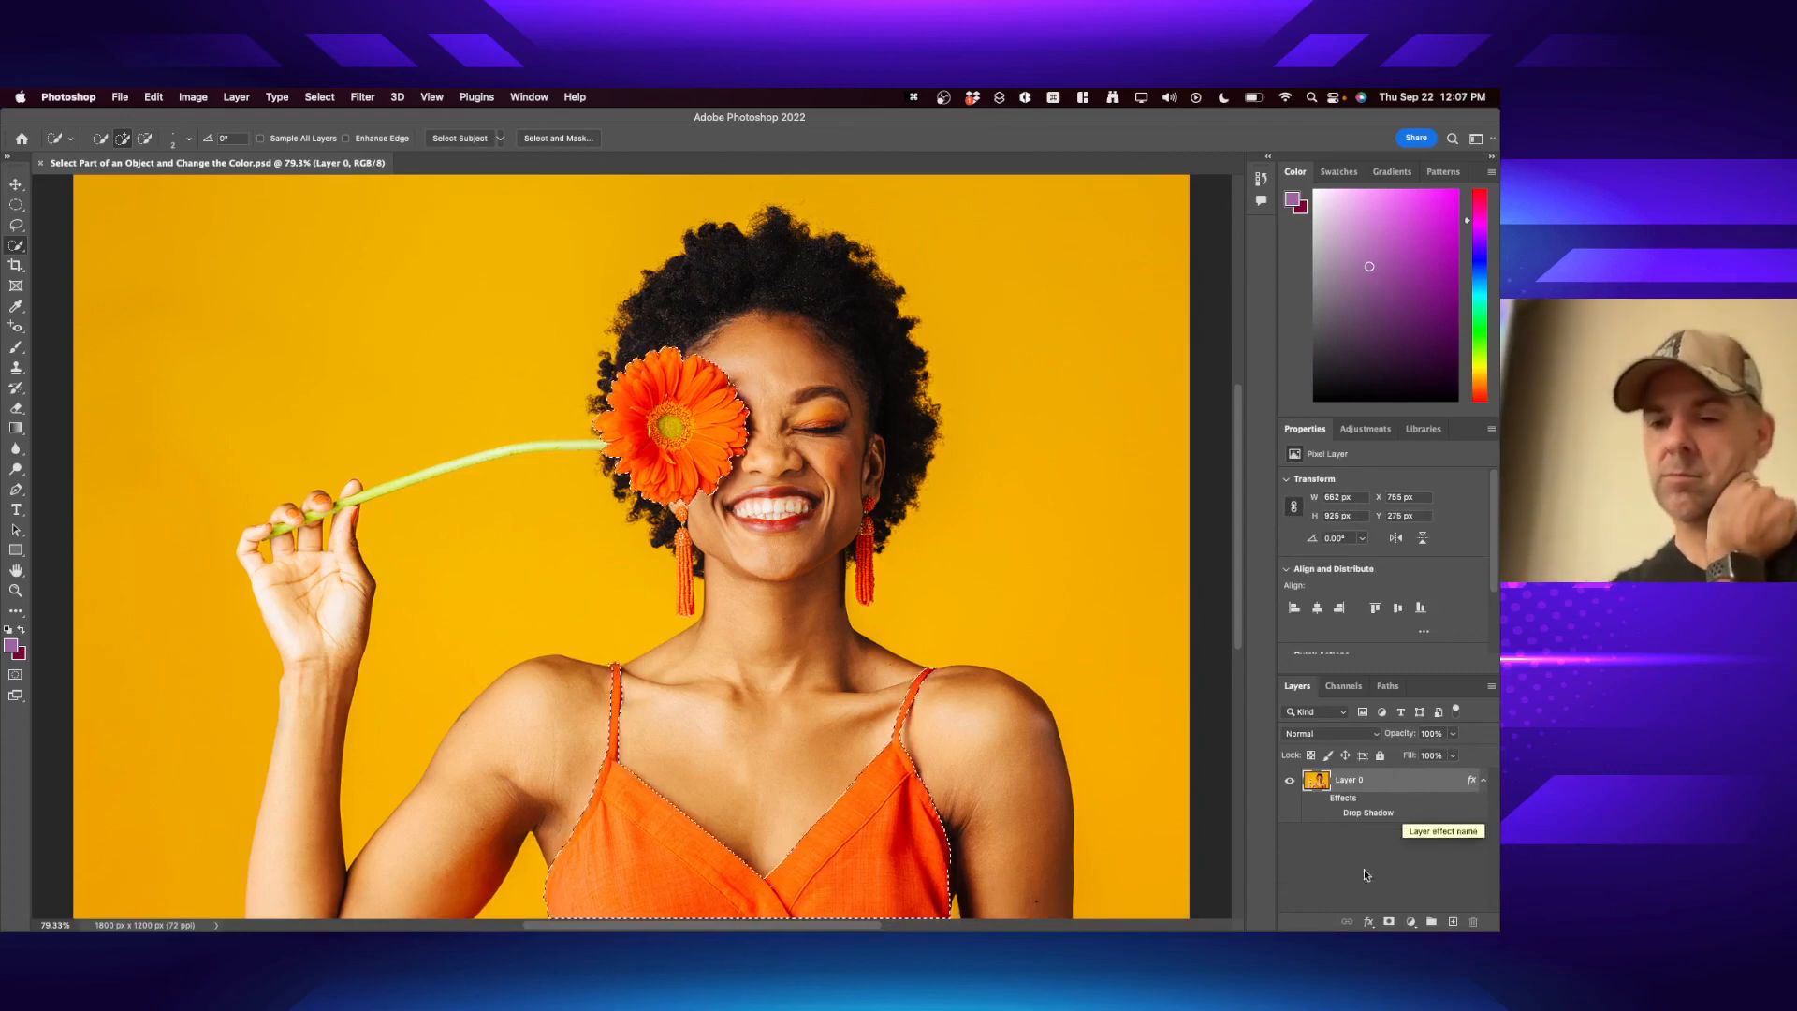
left_click(1368, 922)
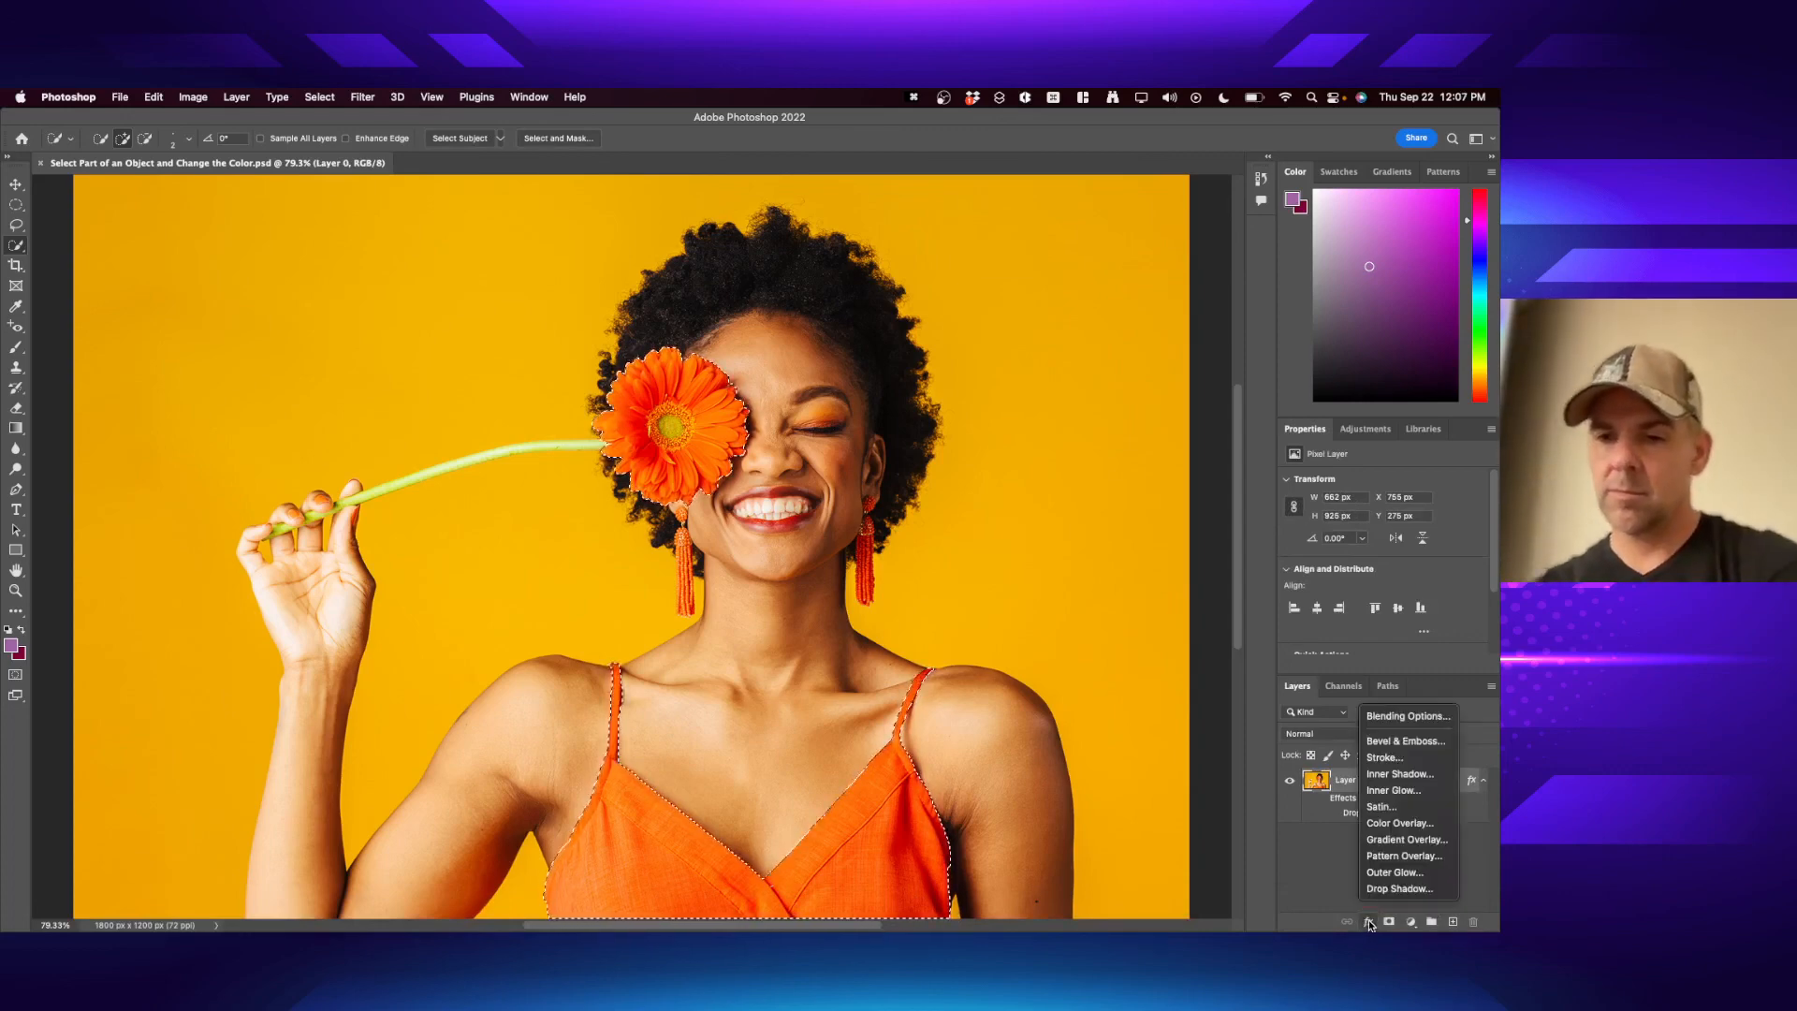
left_click(1321, 893)
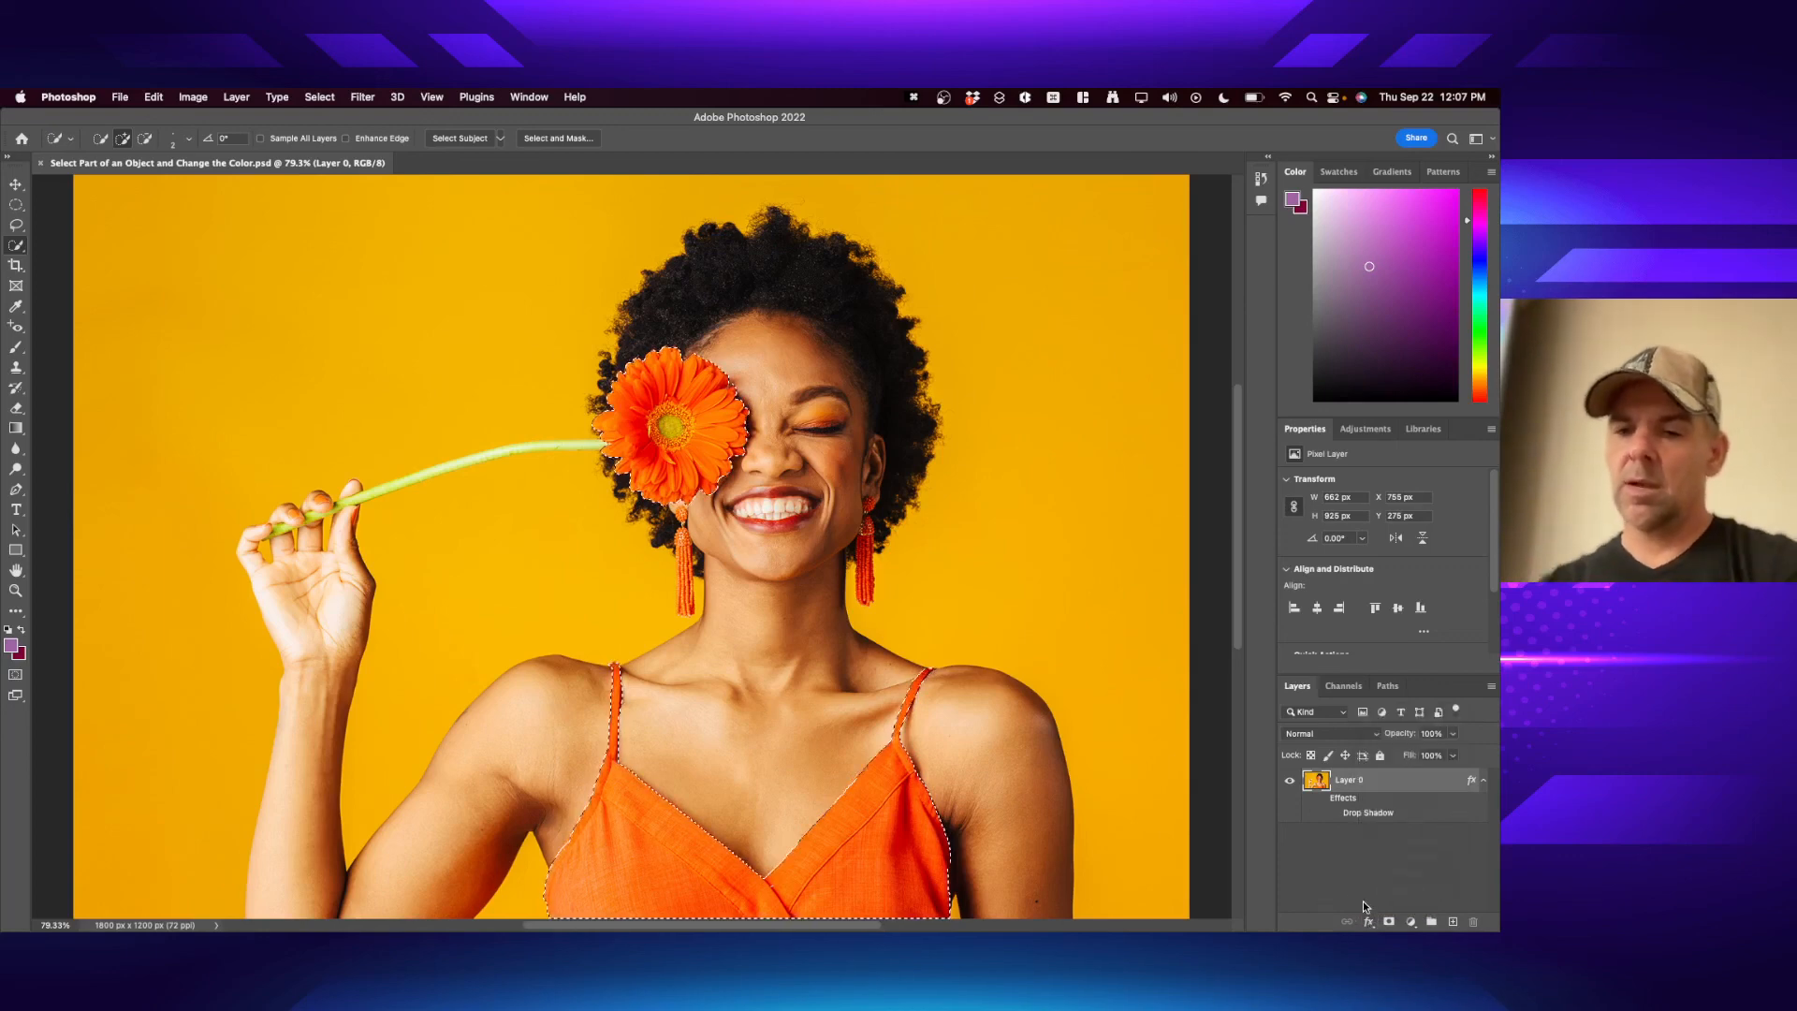
- Try several patterns from the Trees group as a Pattern fill on the selected flower and dress
left_click(1411, 923)
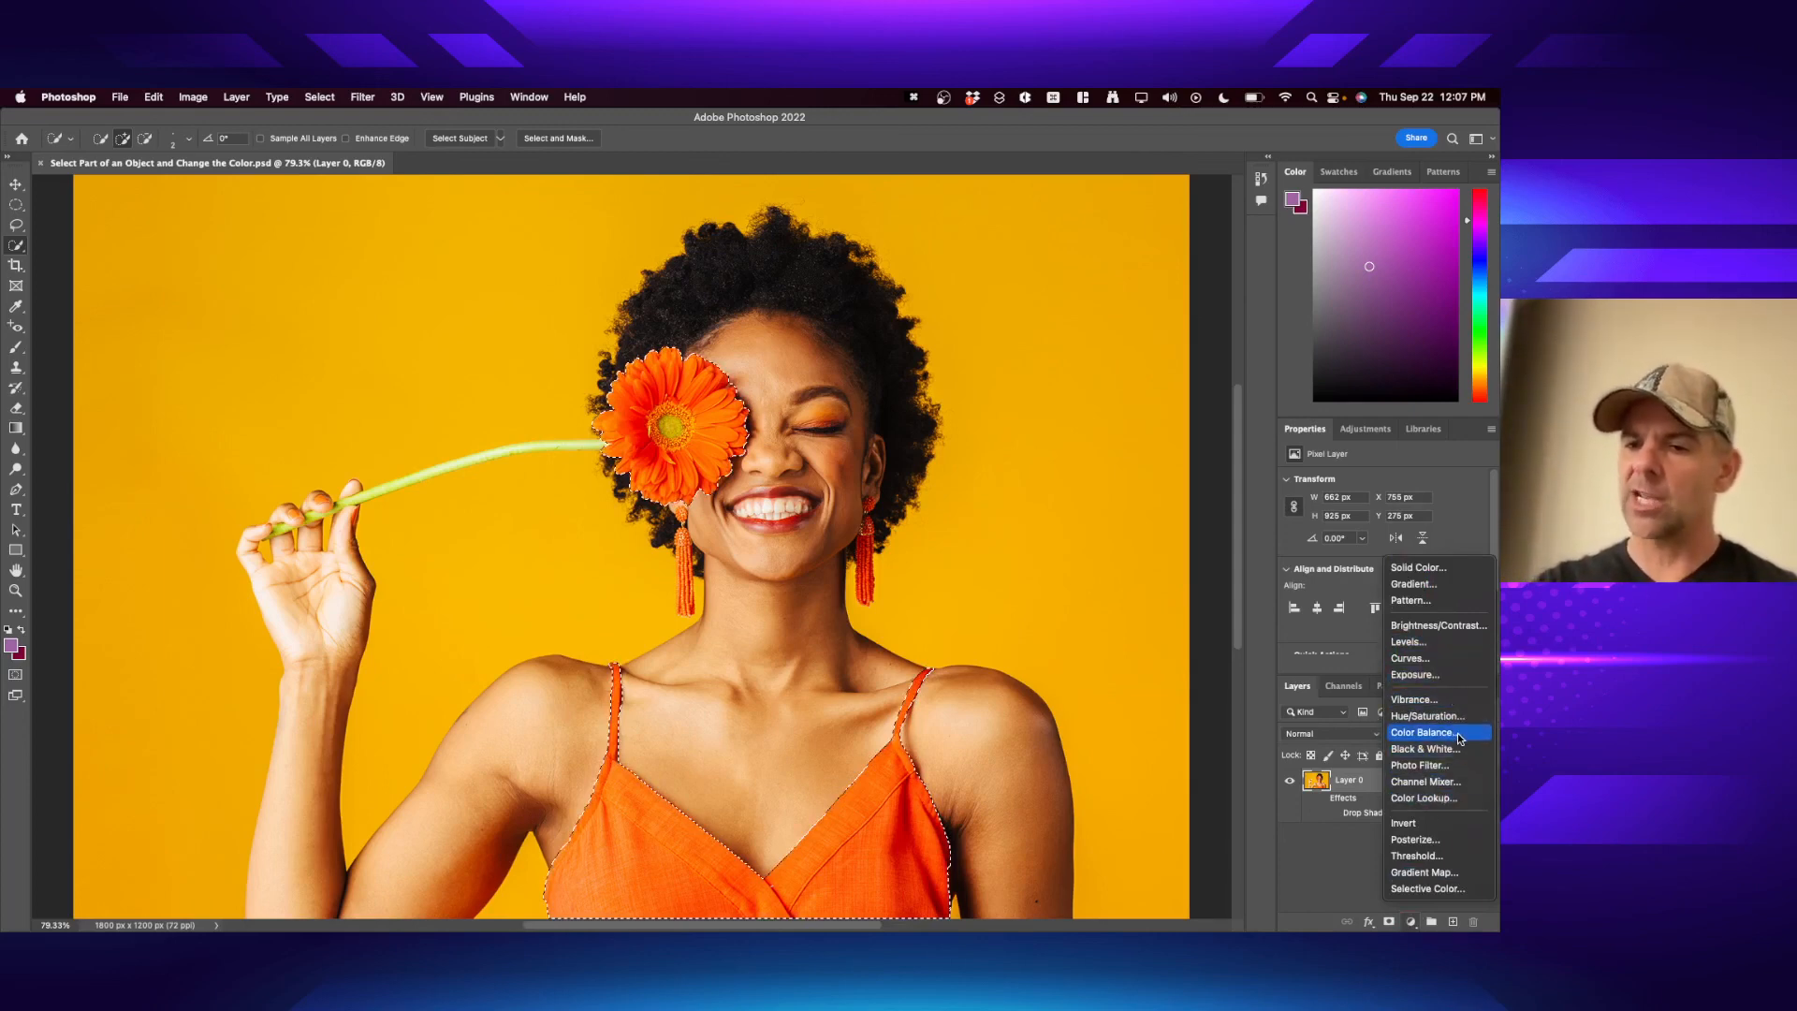
left_click(1448, 600)
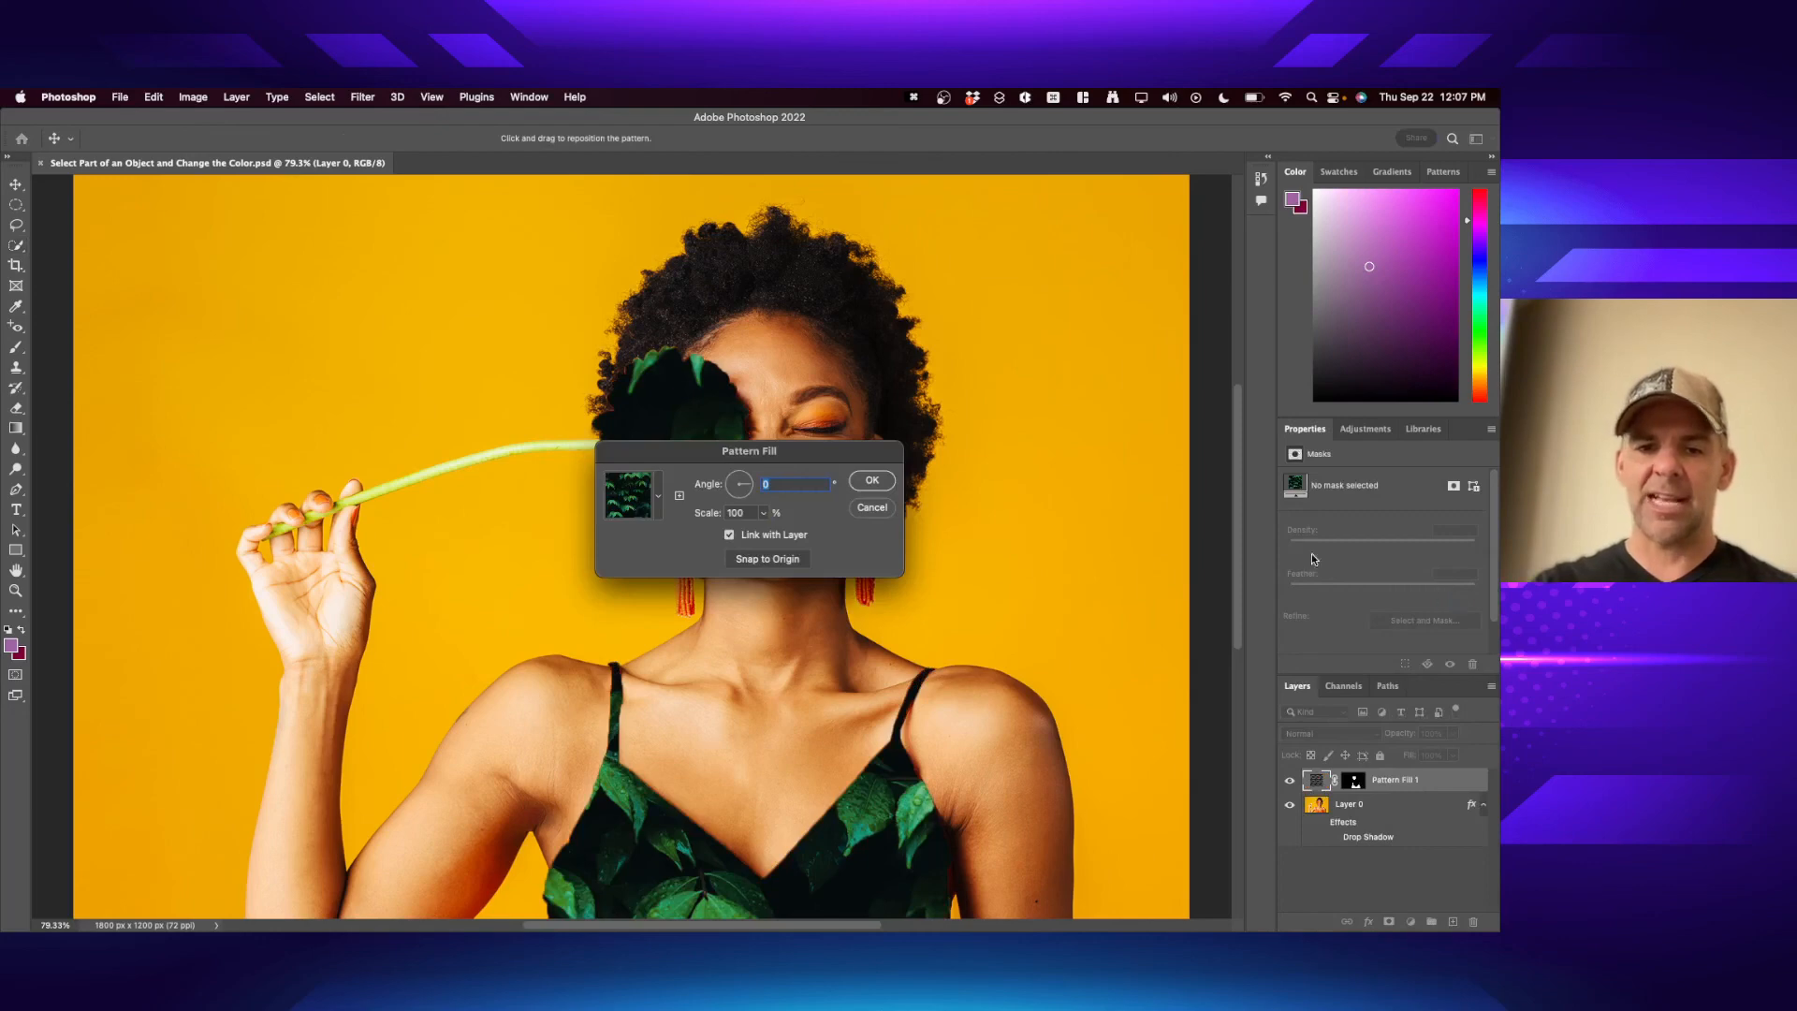
left_click_drag(858, 452, 1256, 337)
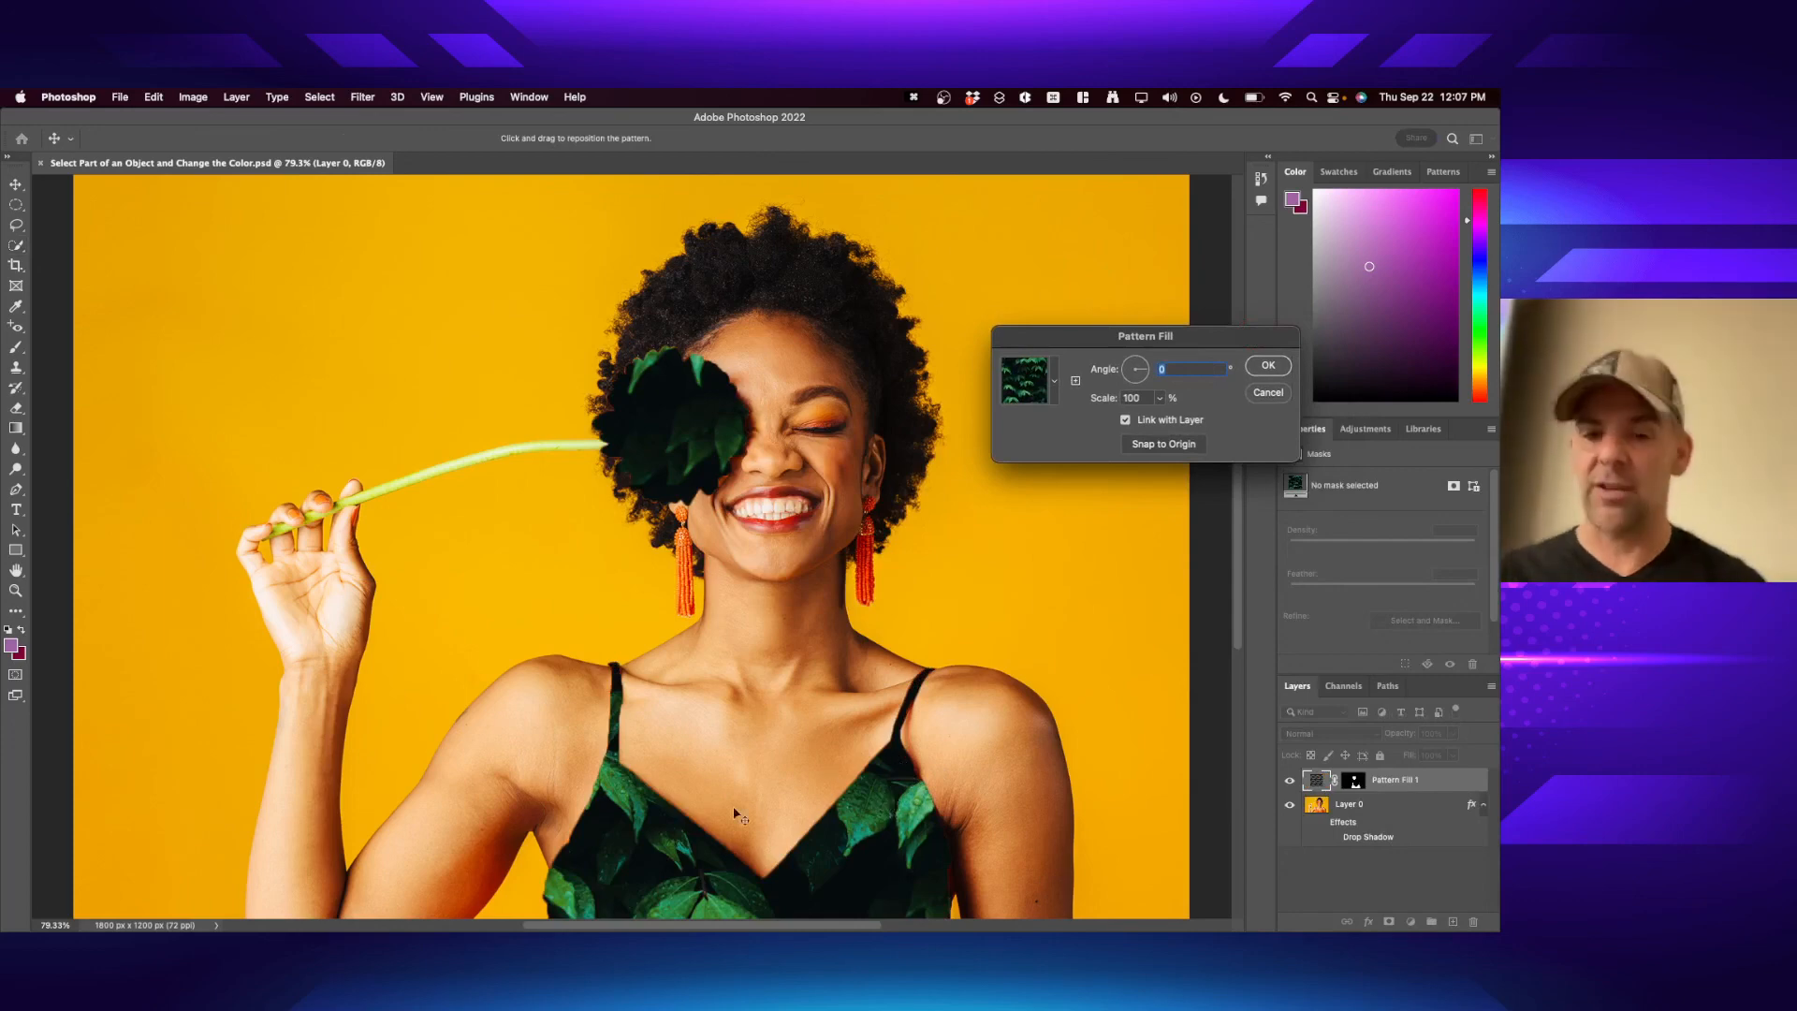
left_click(1013, 391)
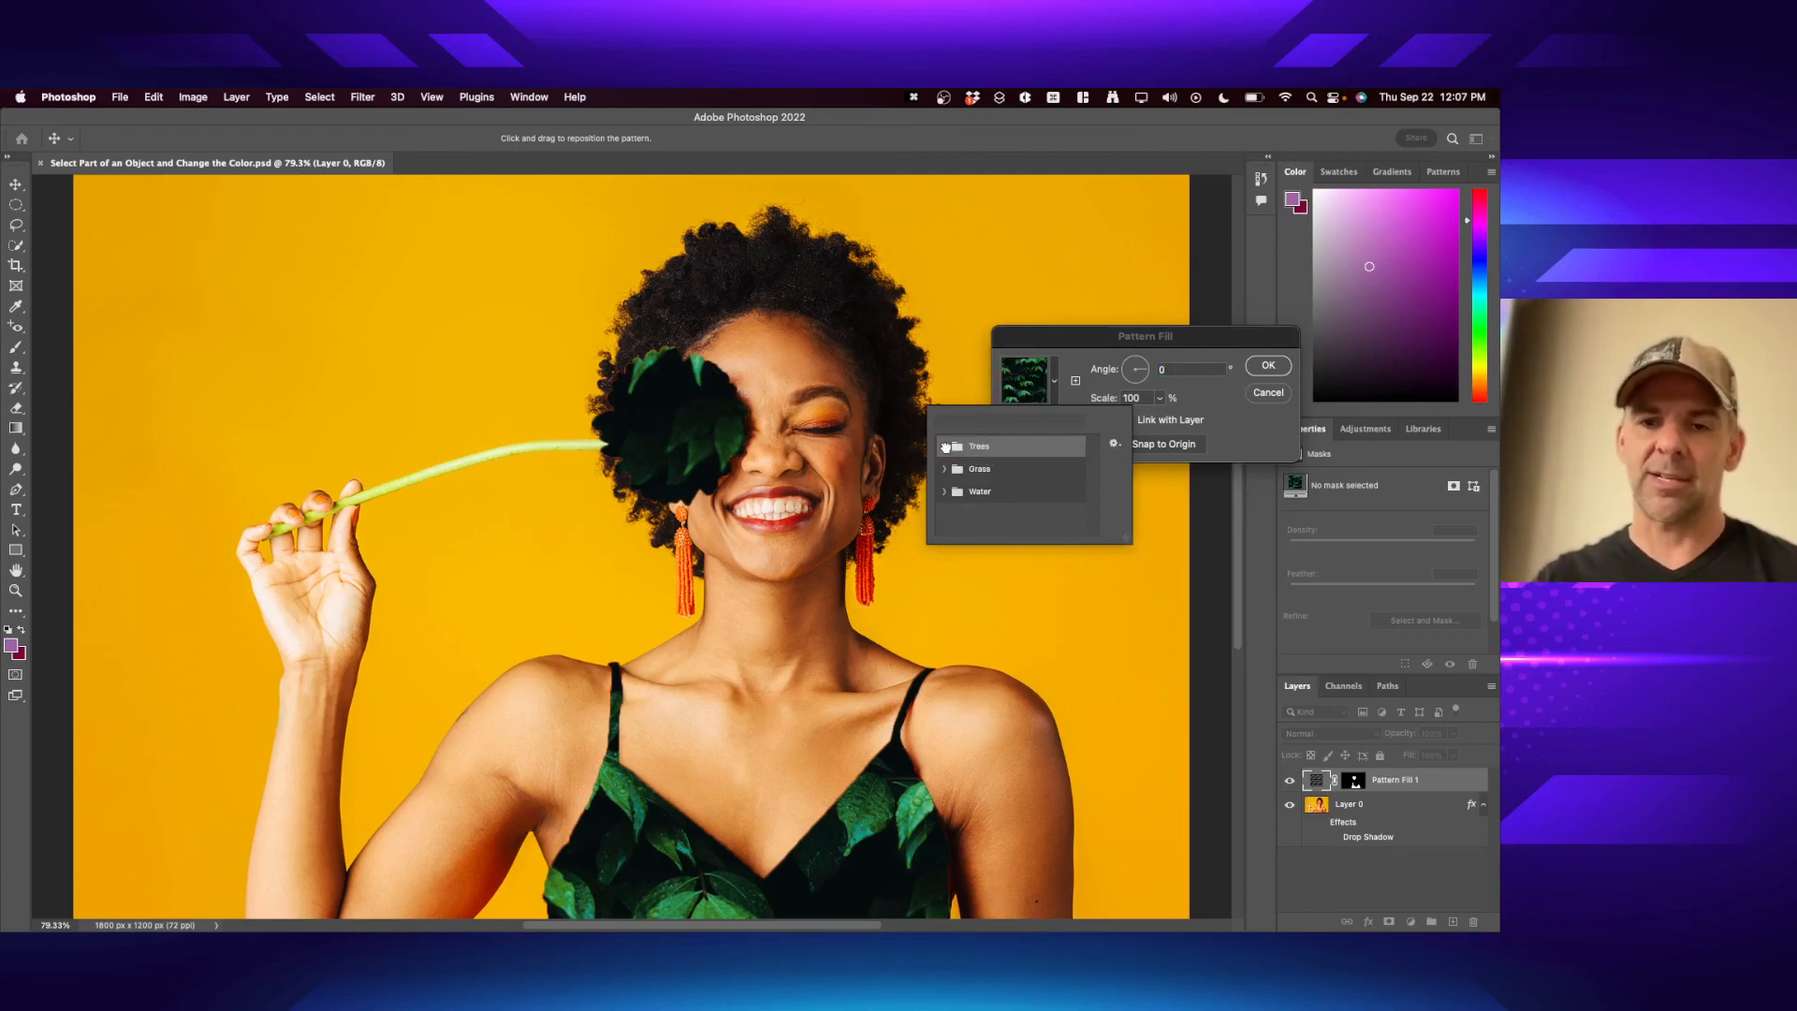
left_click(945, 446)
left_click(989, 470)
left_click(1015, 470)
left_click(1043, 474)
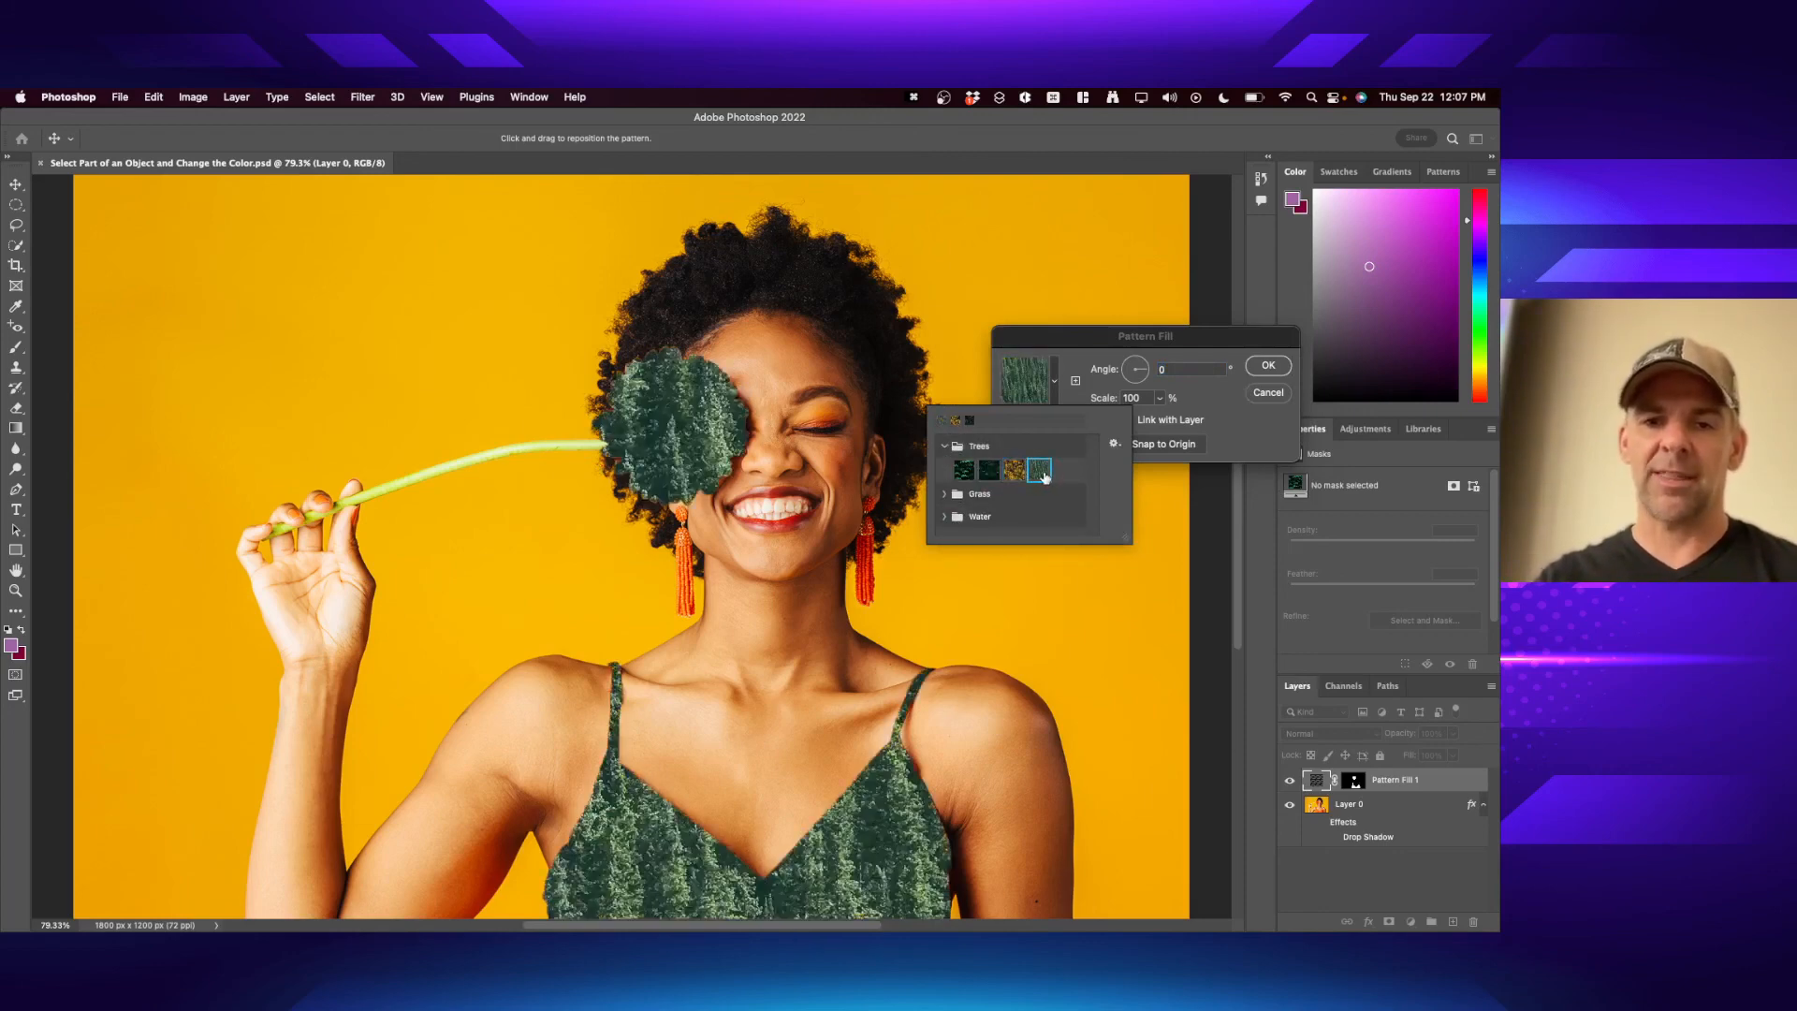
left_click(1268, 393)
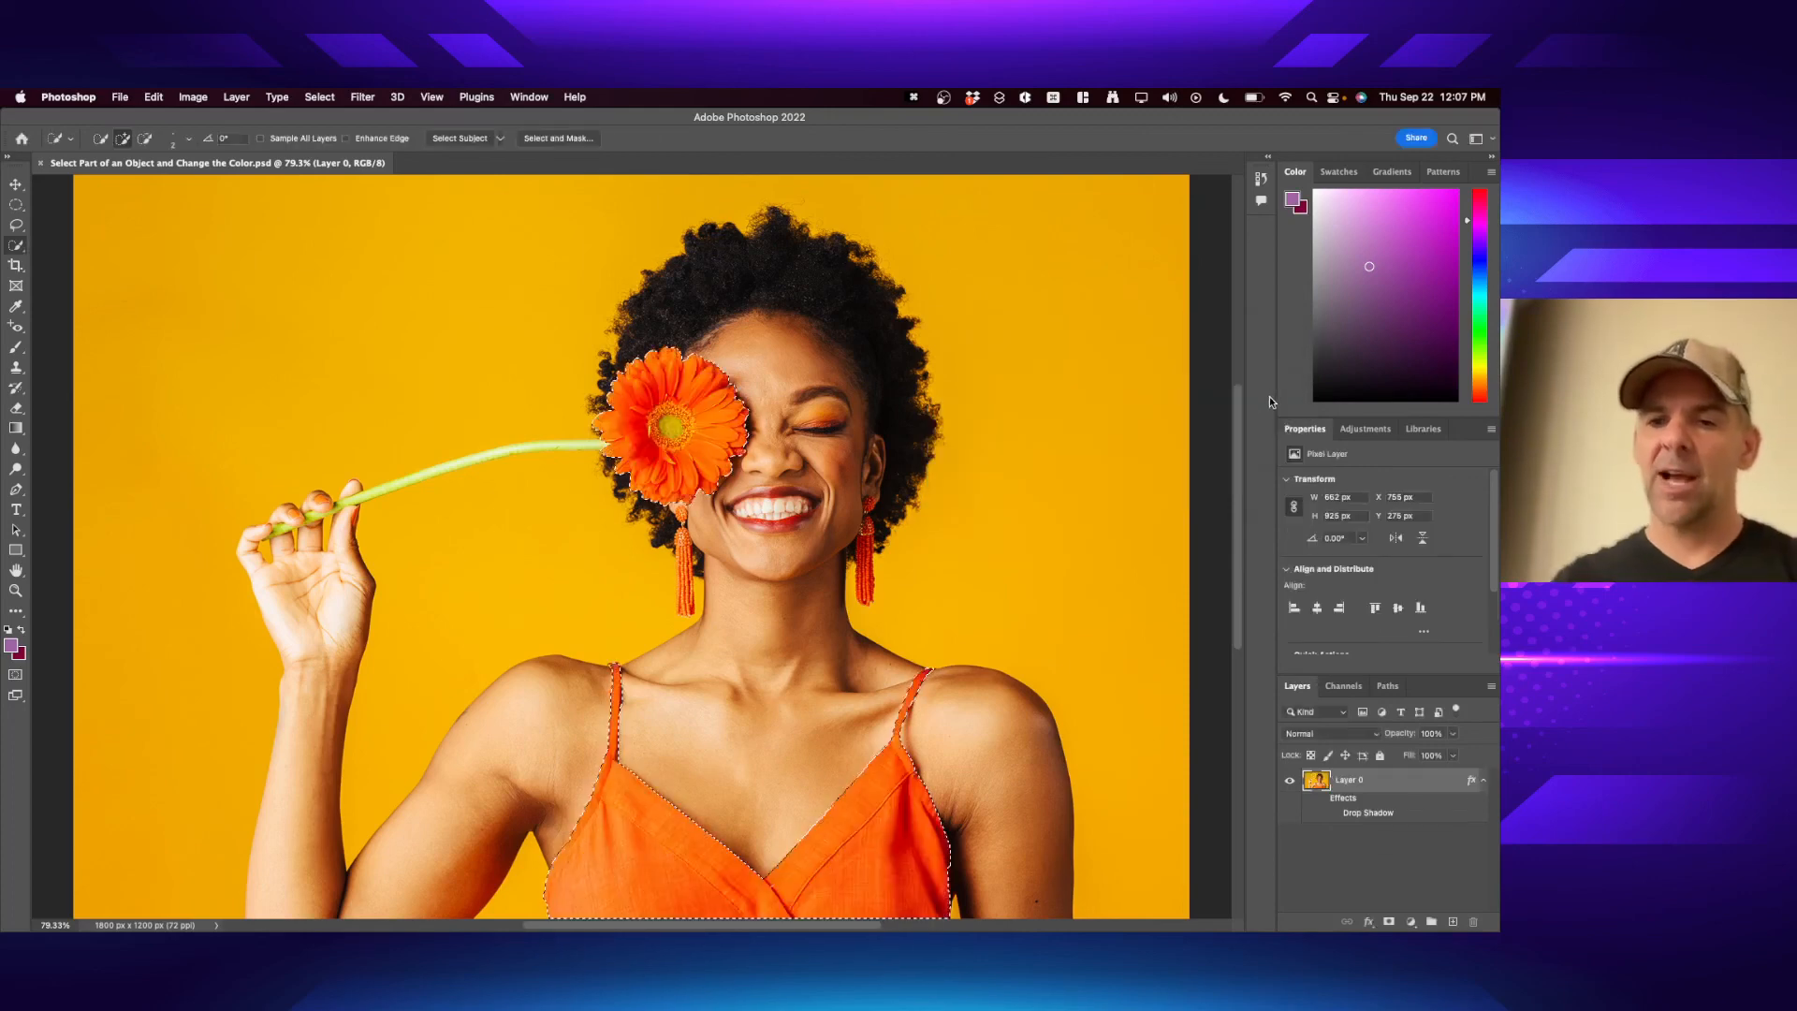
- Add a Hue/Saturation adjustment layer for the selected flower and dress, with Hue -95 and Saturation +3
left_click(1413, 923)
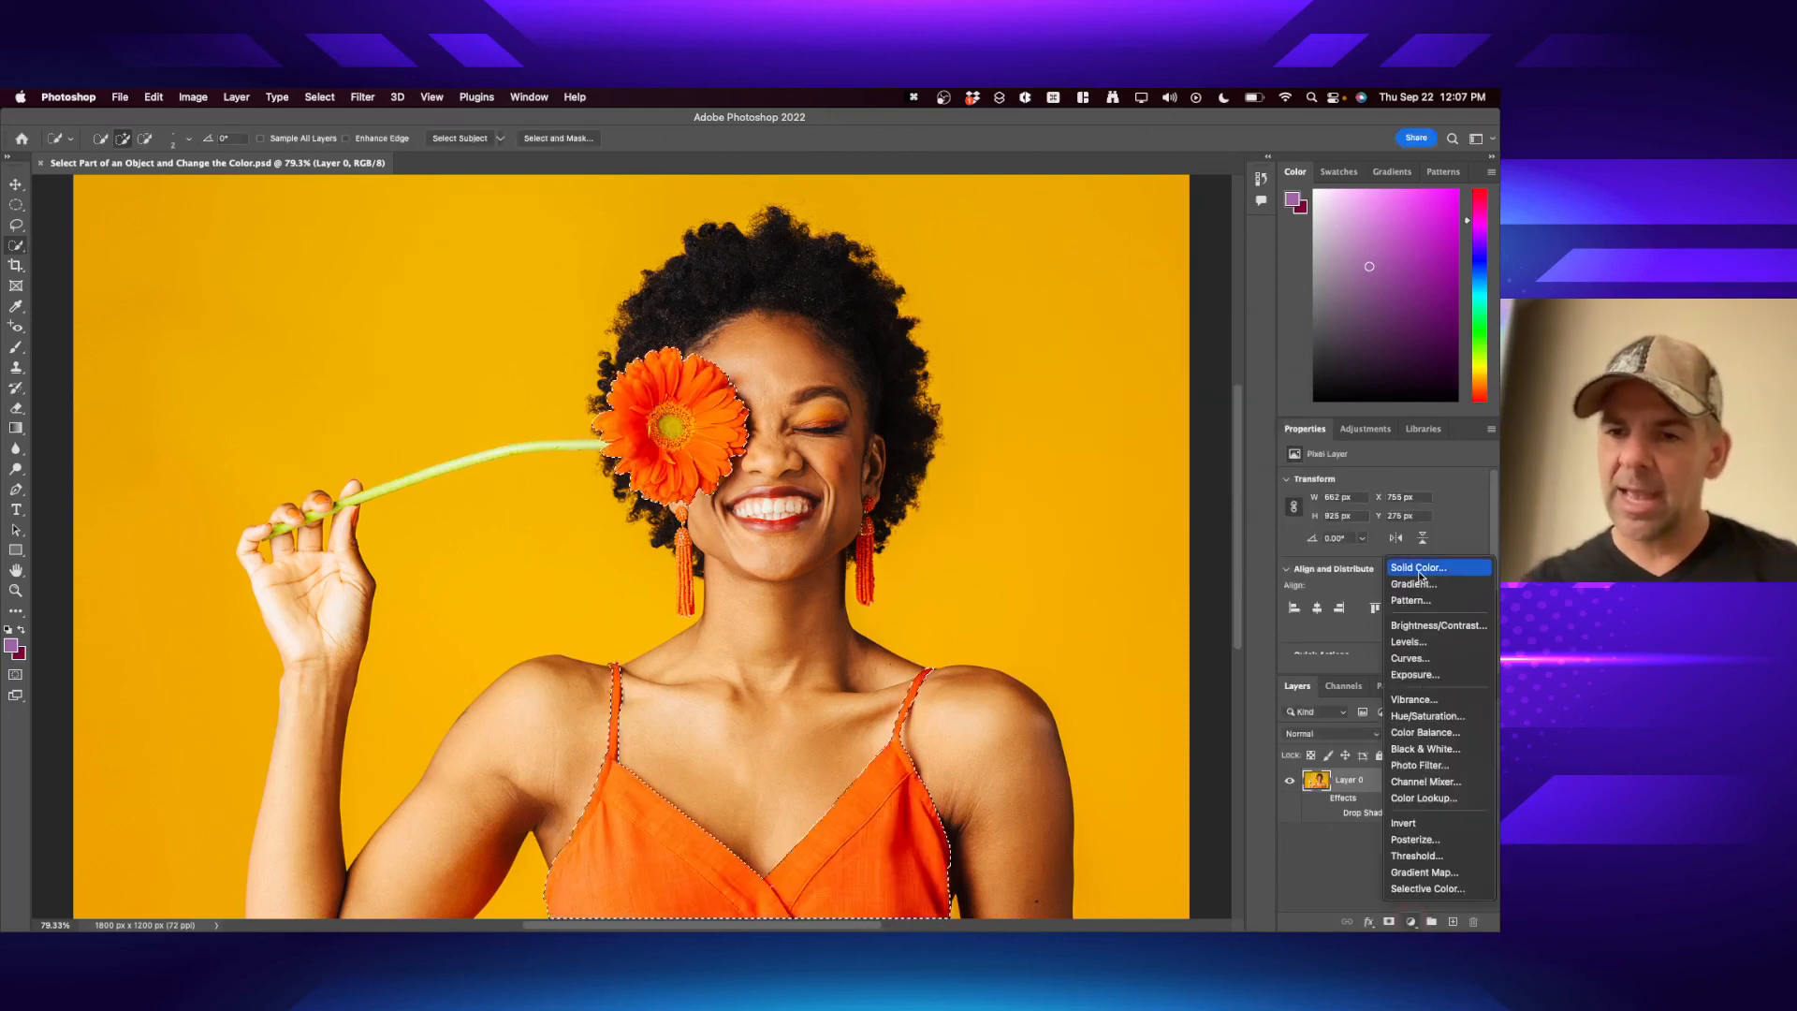
left_click(1438, 715)
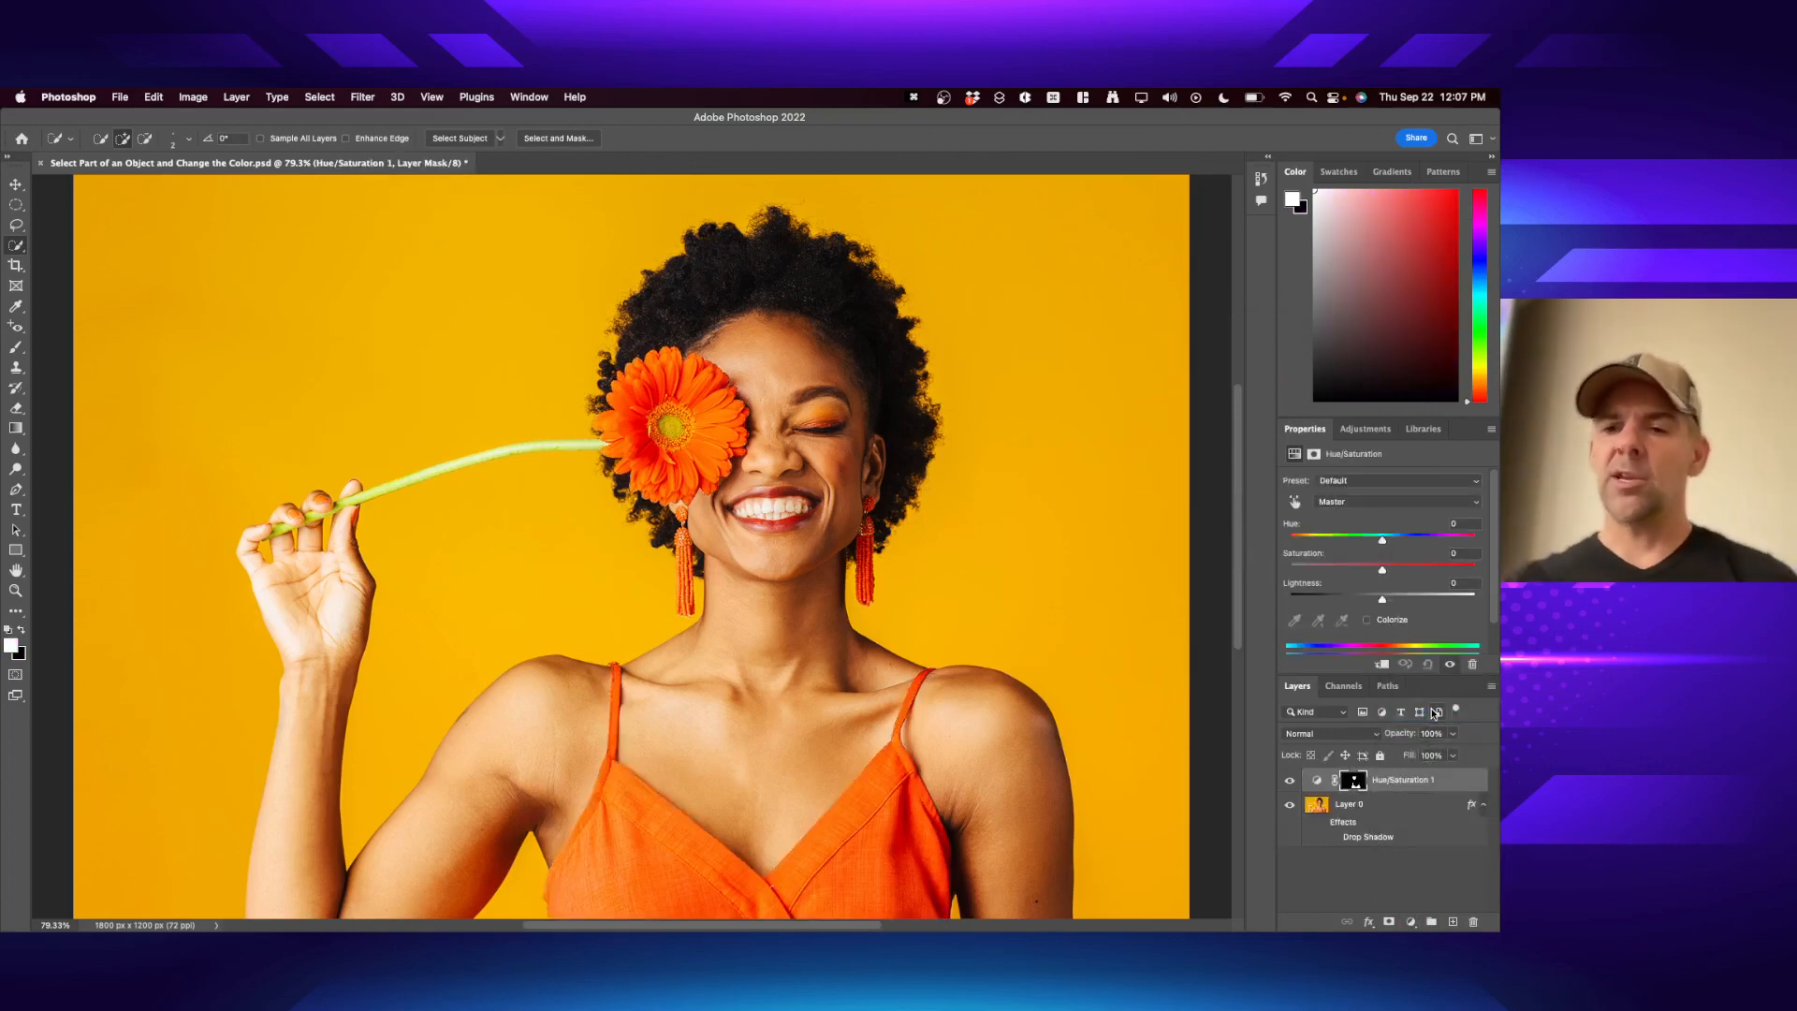
mouse_move(1382, 569)
left_mouse_down()
mouse_move(1273, 567)
mouse_move(1409, 574)
mouse_move(1385, 573)
mouse_move(1399, 544)
left_mouse_up()
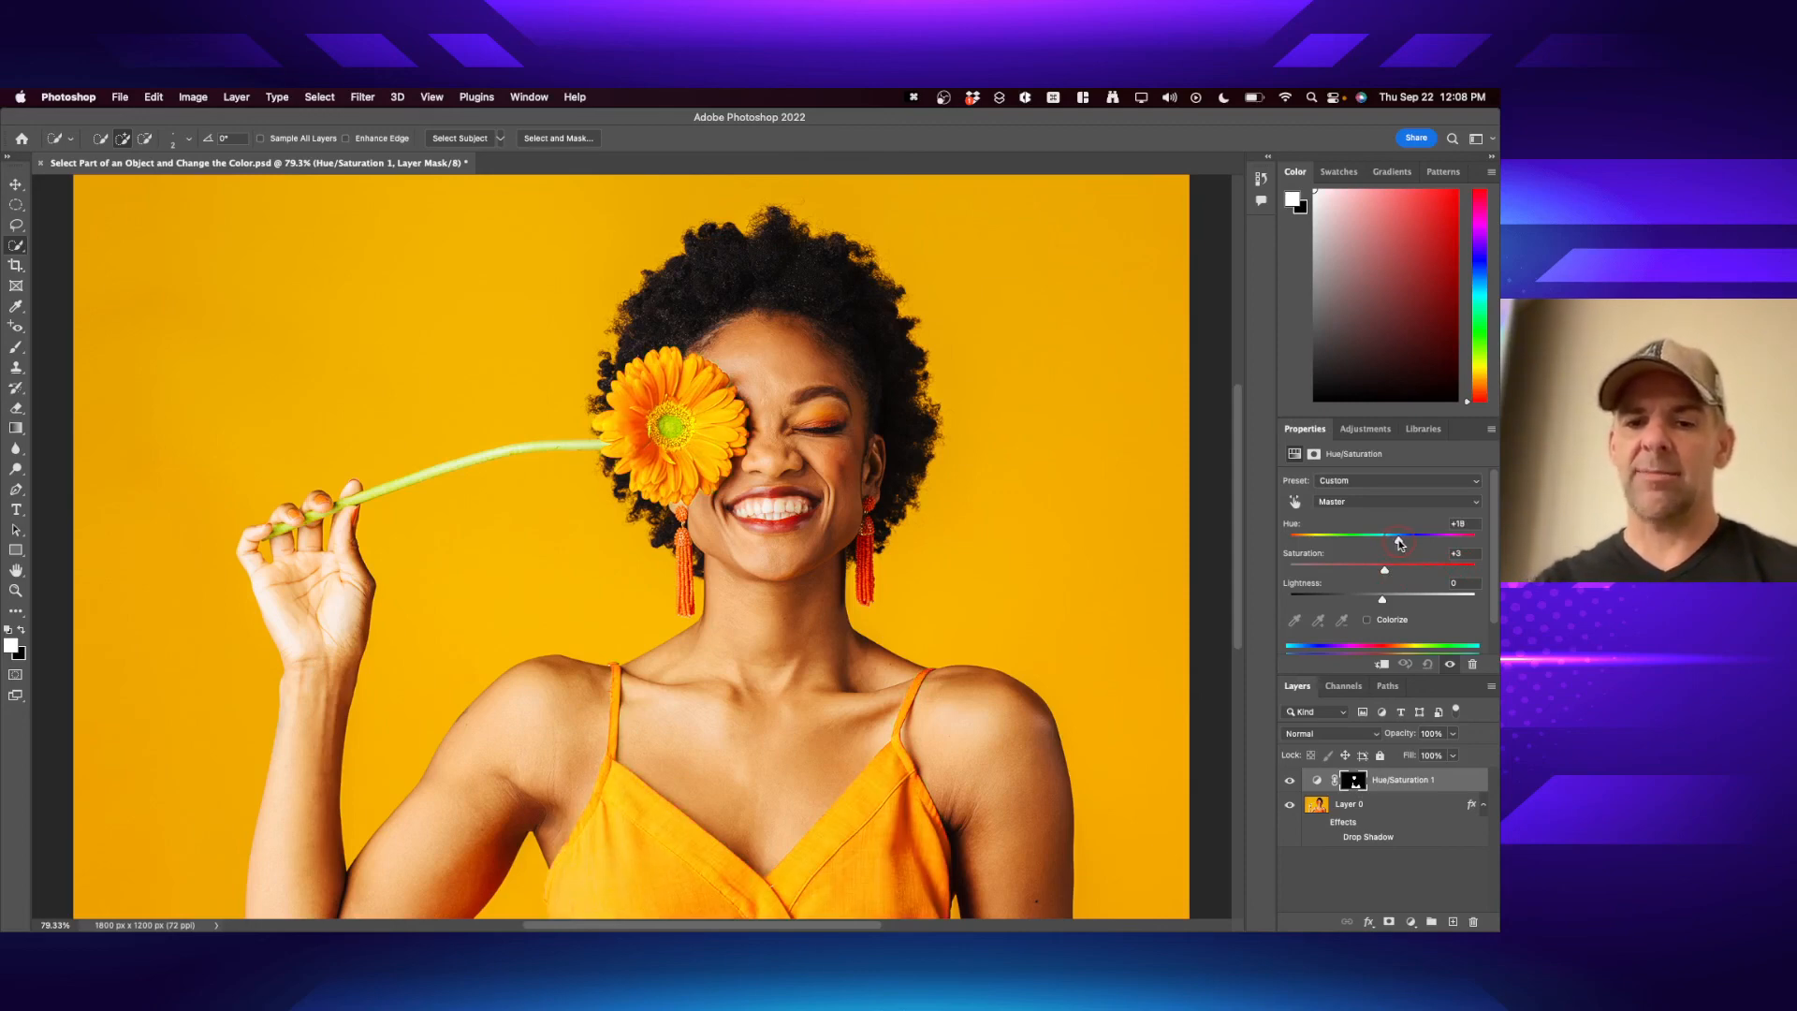
left_click_drag(1399, 543, 1318, 541)
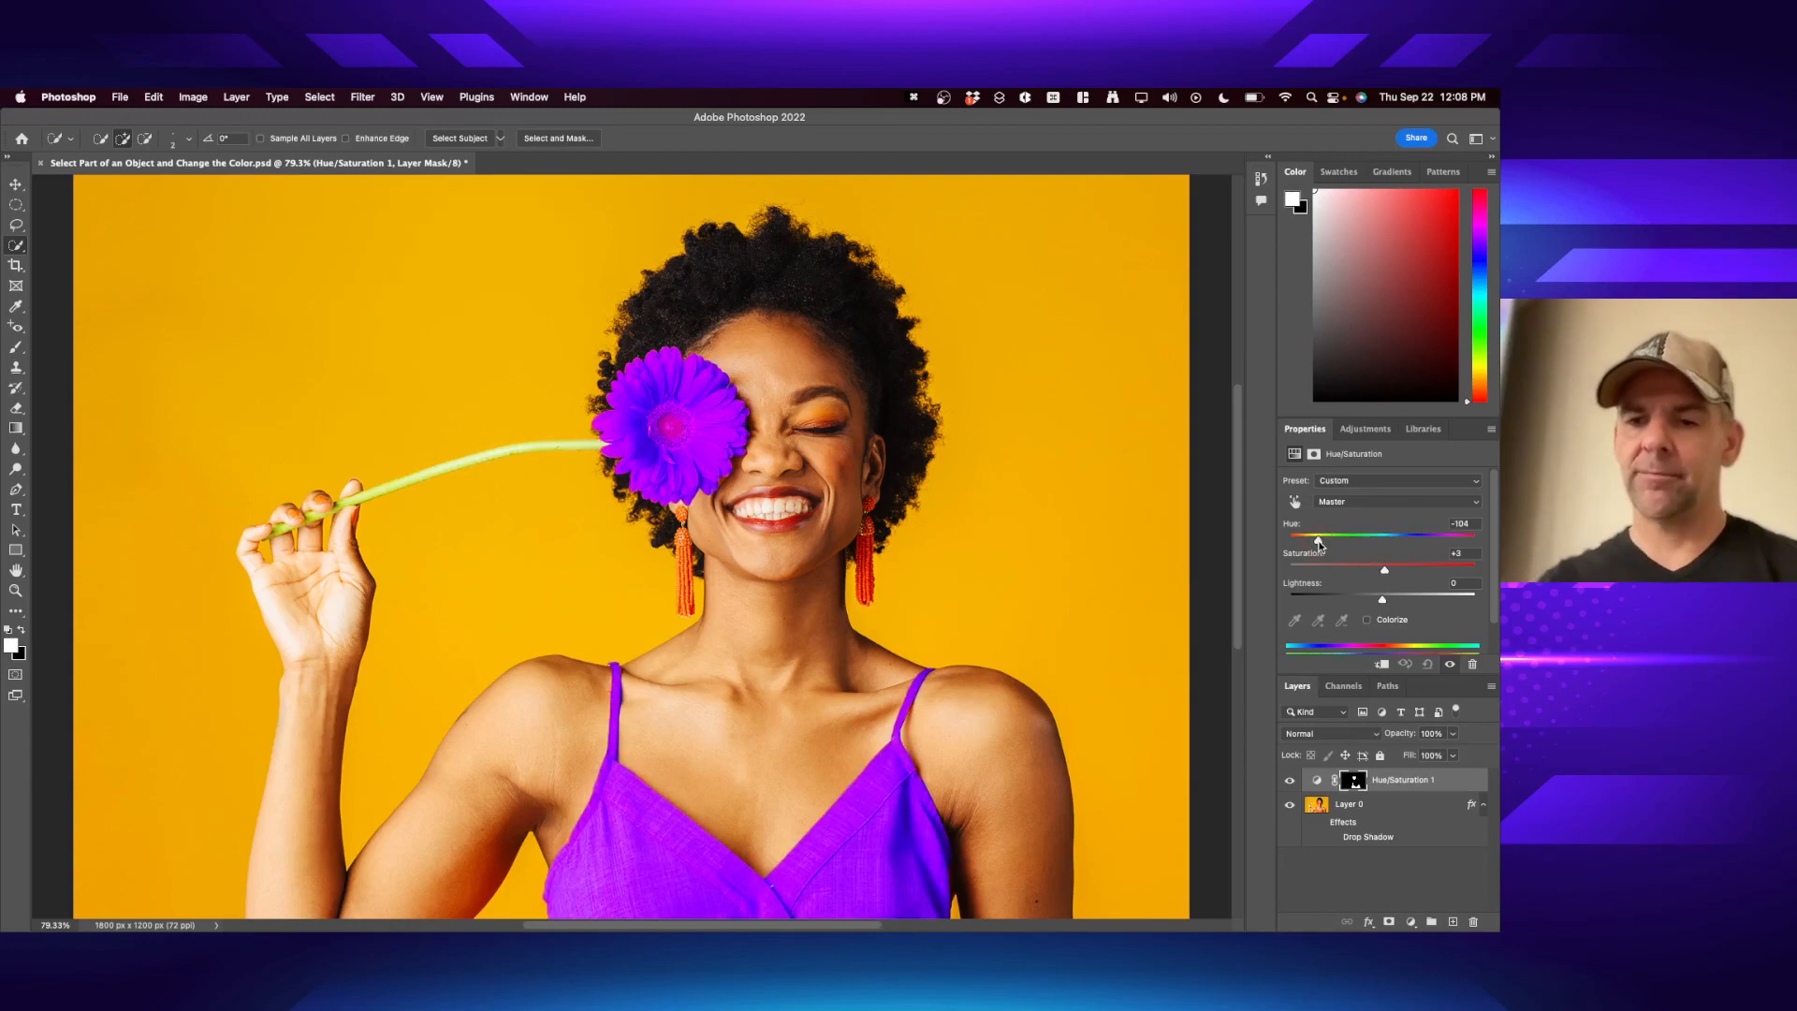
left_click_drag(1318, 541, 1323, 541)
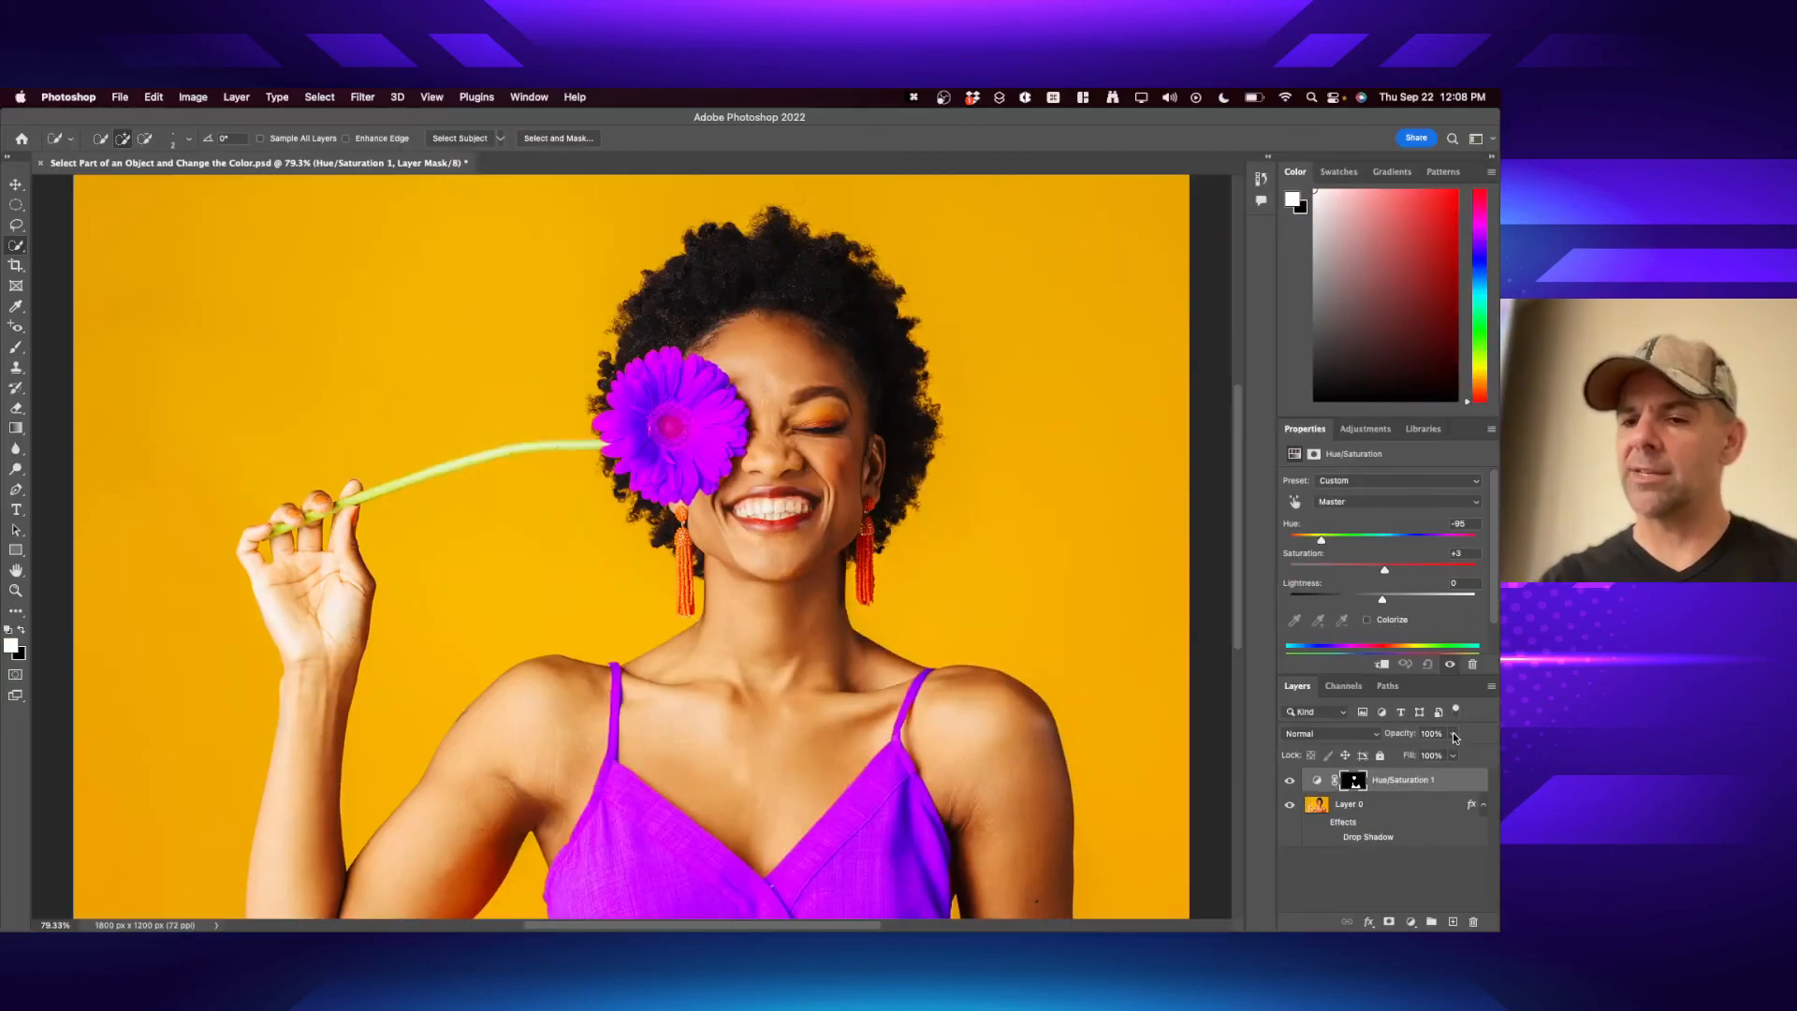
- Reduce the Hue/Saturation layer's opacity to 61% and compare the image with and without the adjustment
left_click(1453, 735)
left_click_drag(1450, 752, 1423, 752)
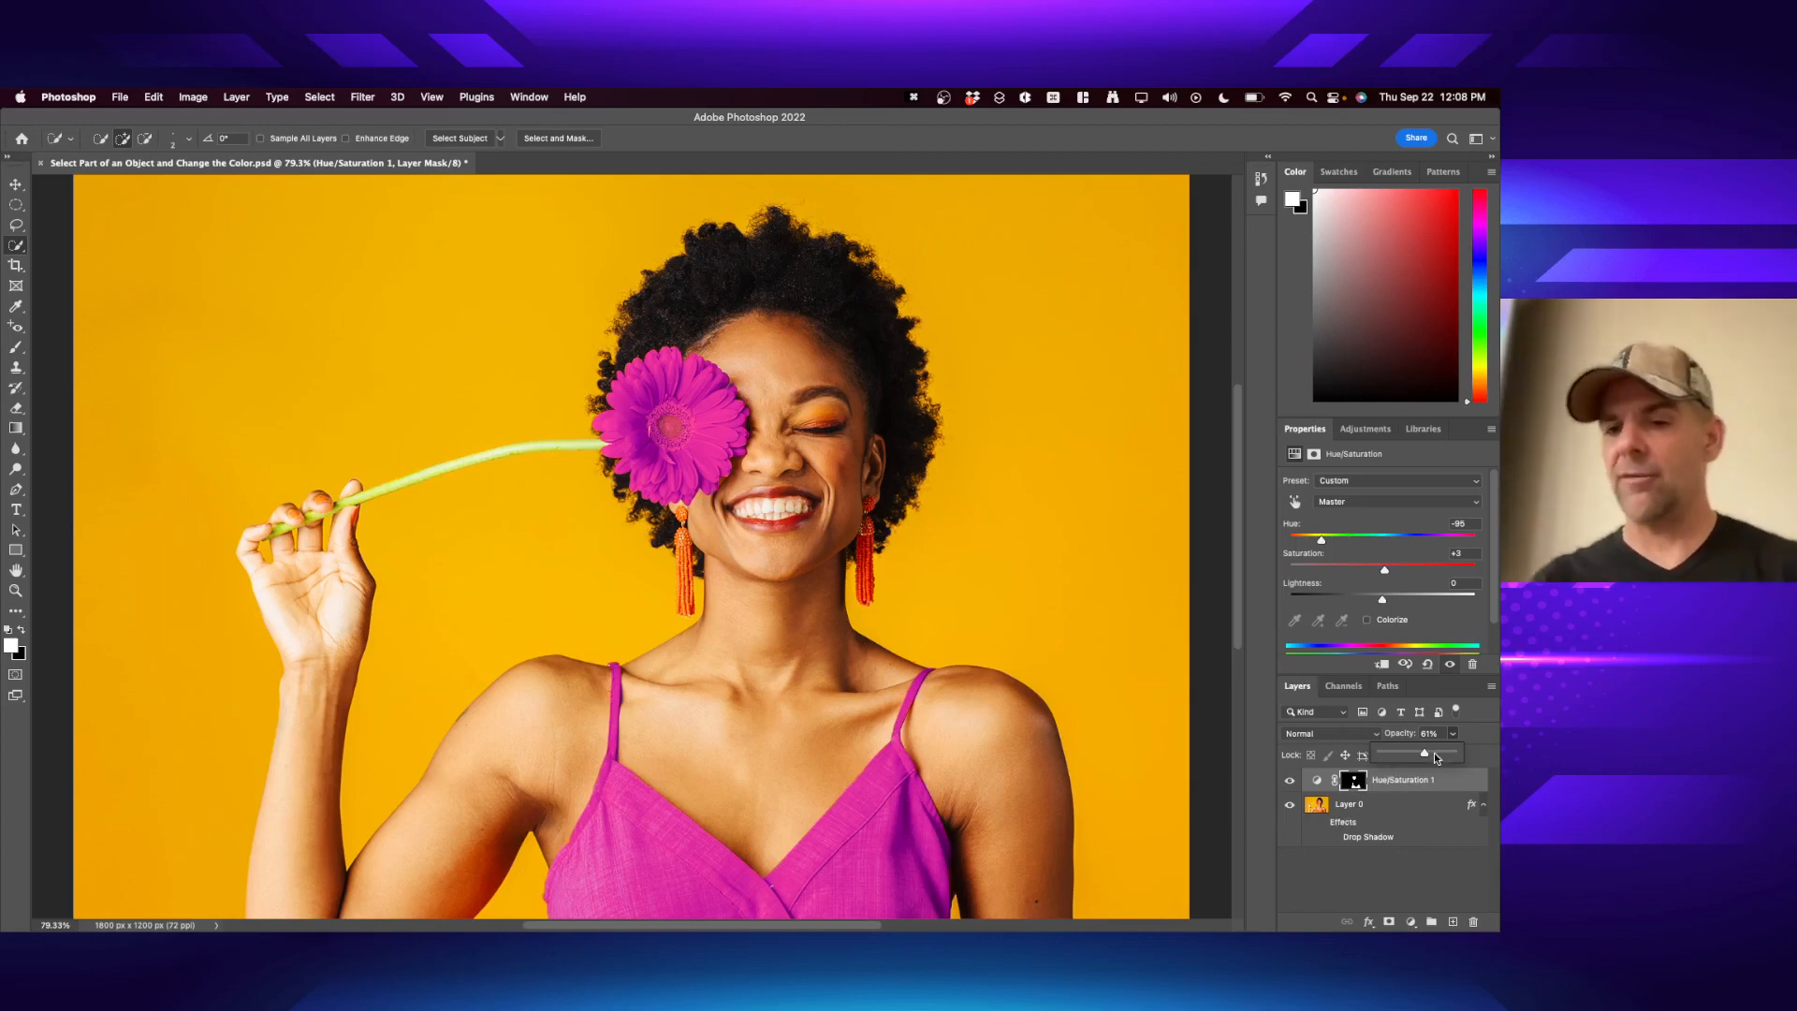
left_click(1327, 886)
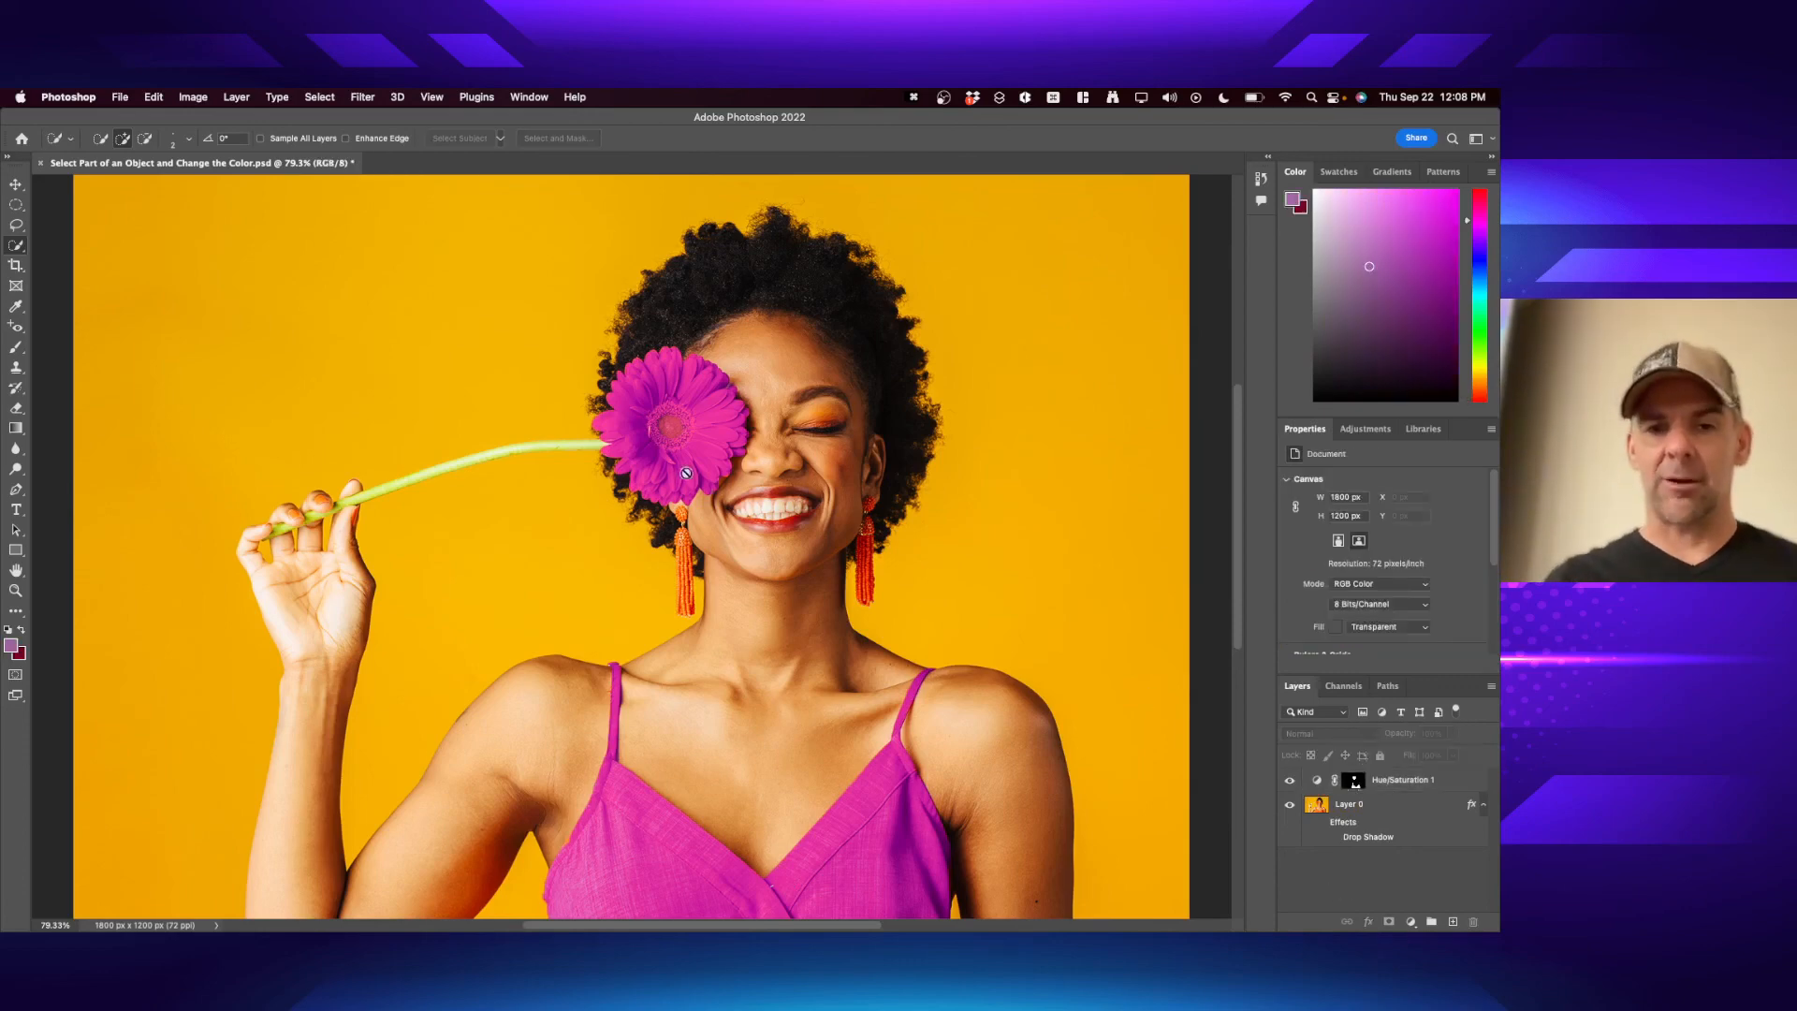
left_click(1290, 781)
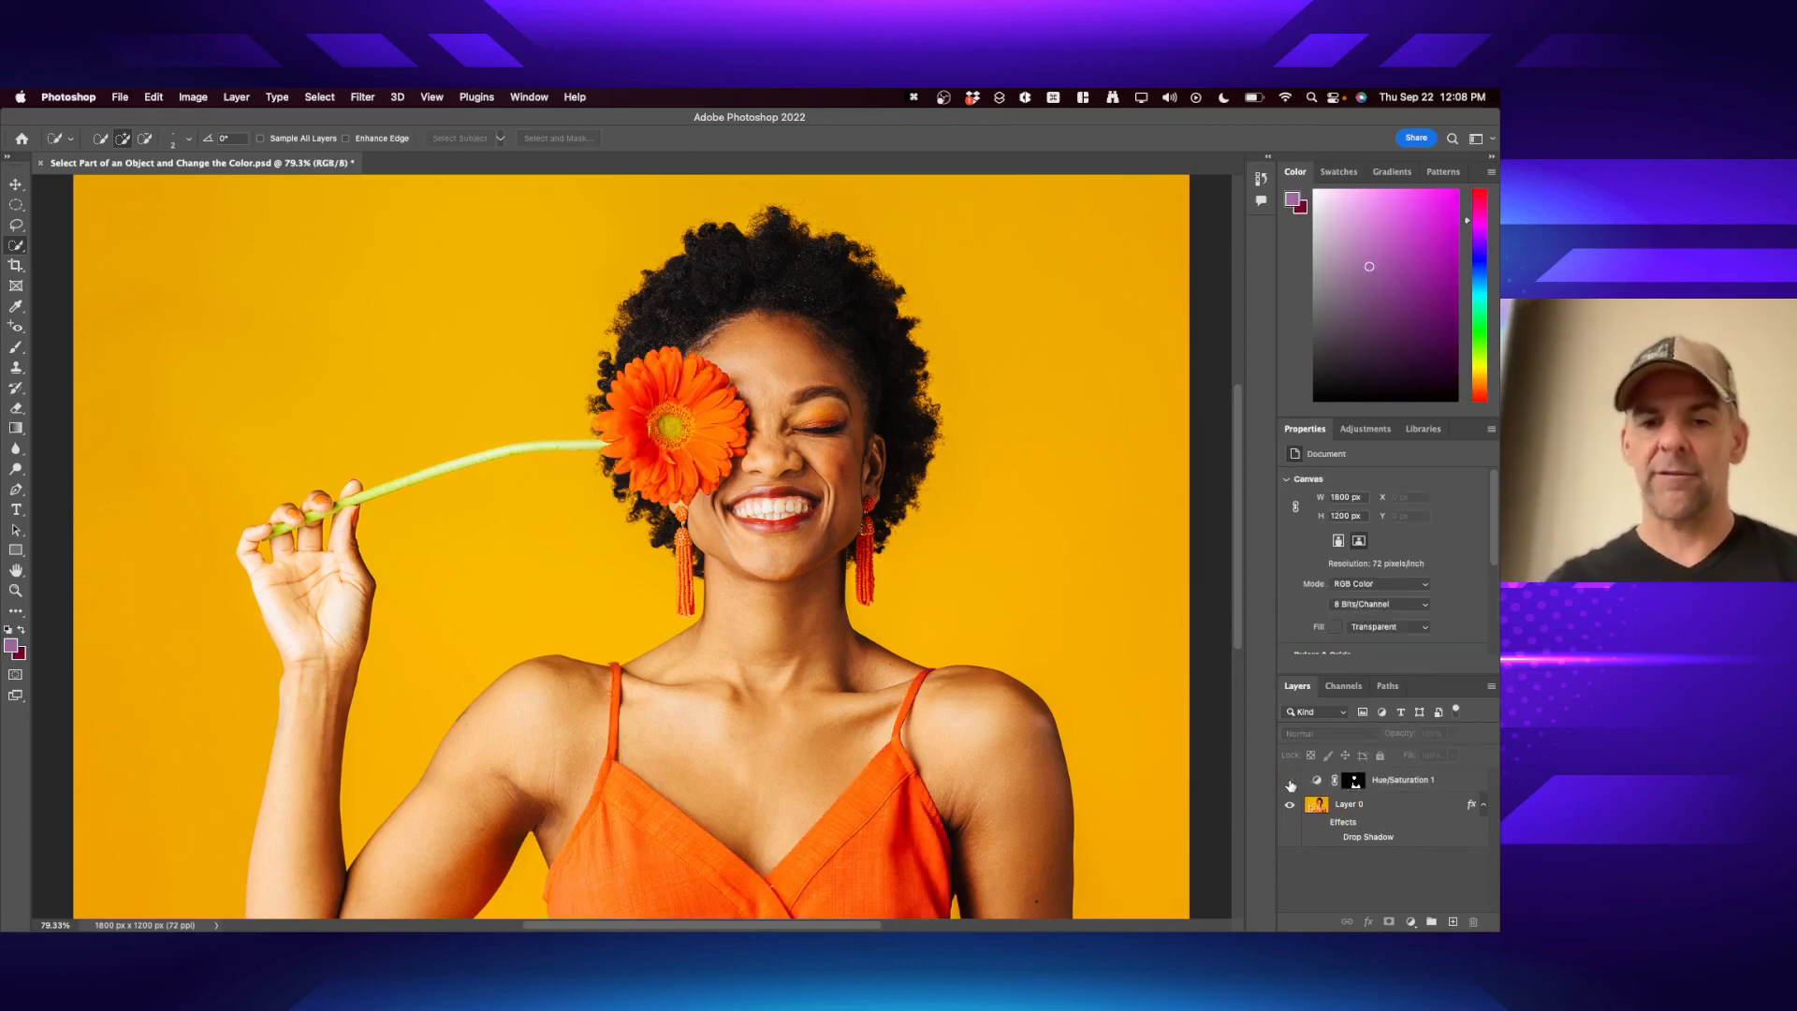
left_click(1290, 780)
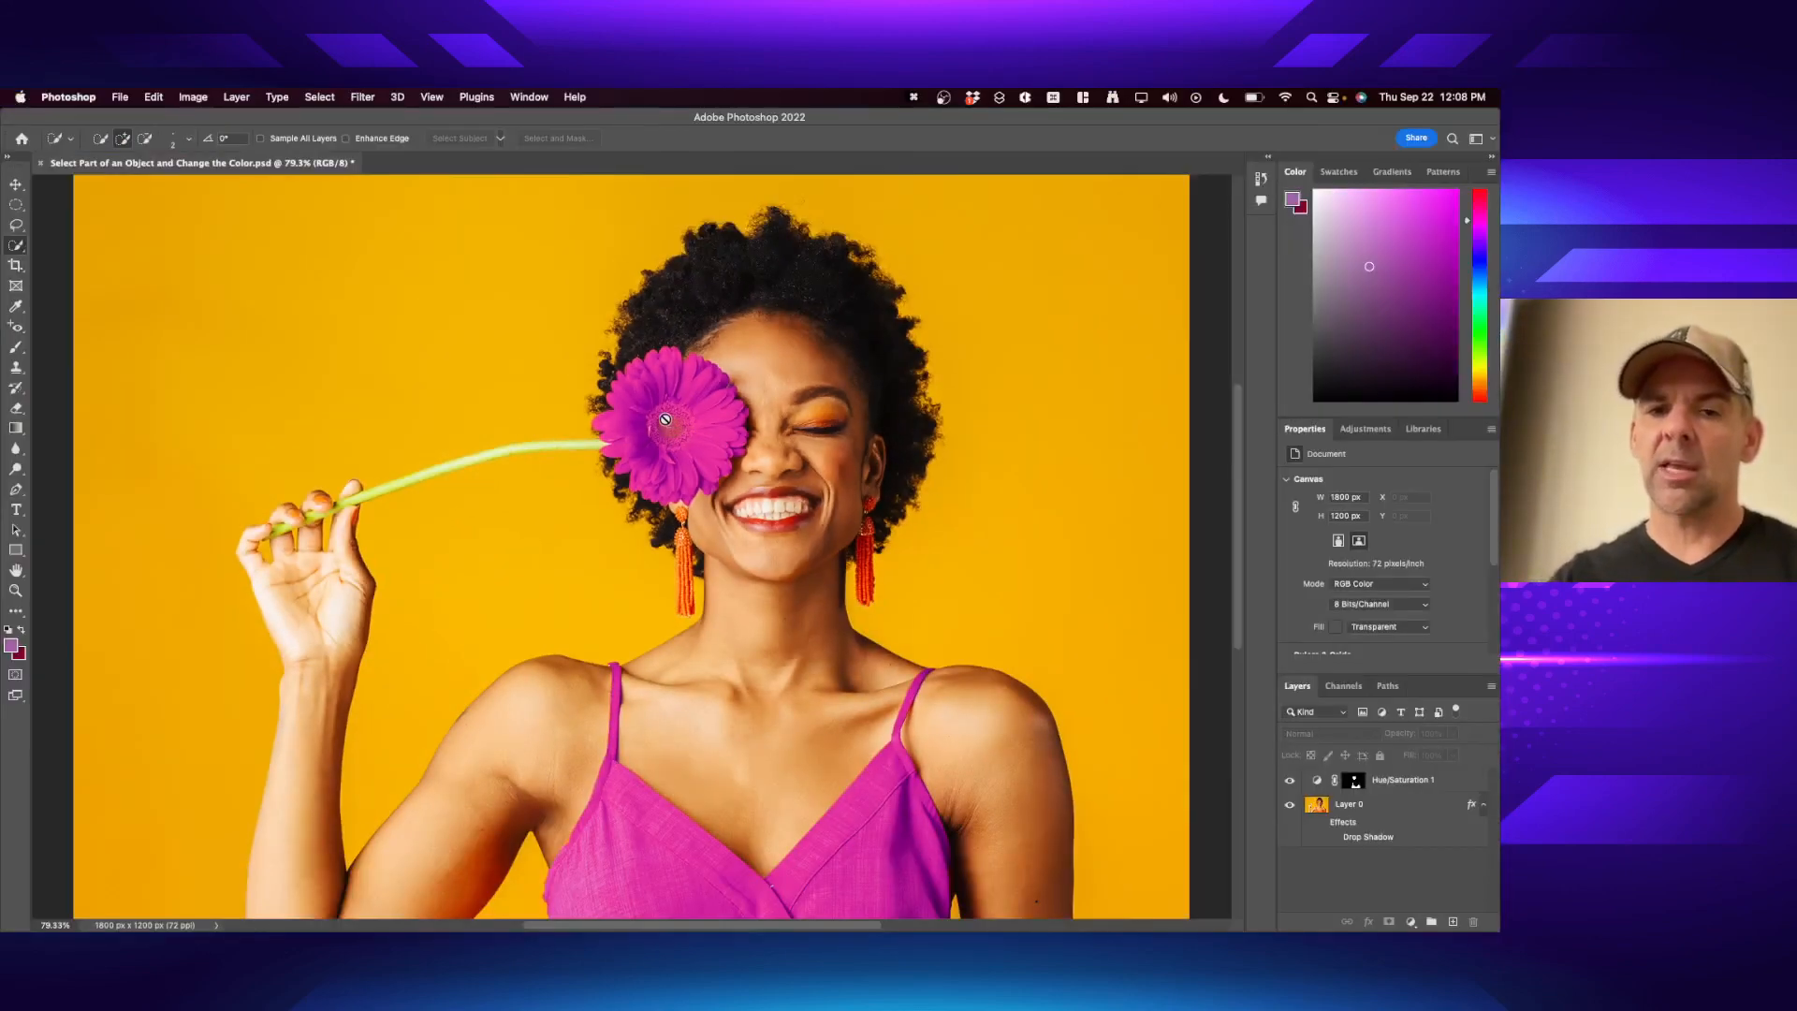
- Paint black on the Hue/Saturation layer mask over the flower's center with a 60 px brush to restore its original color
left_click(1355, 781)
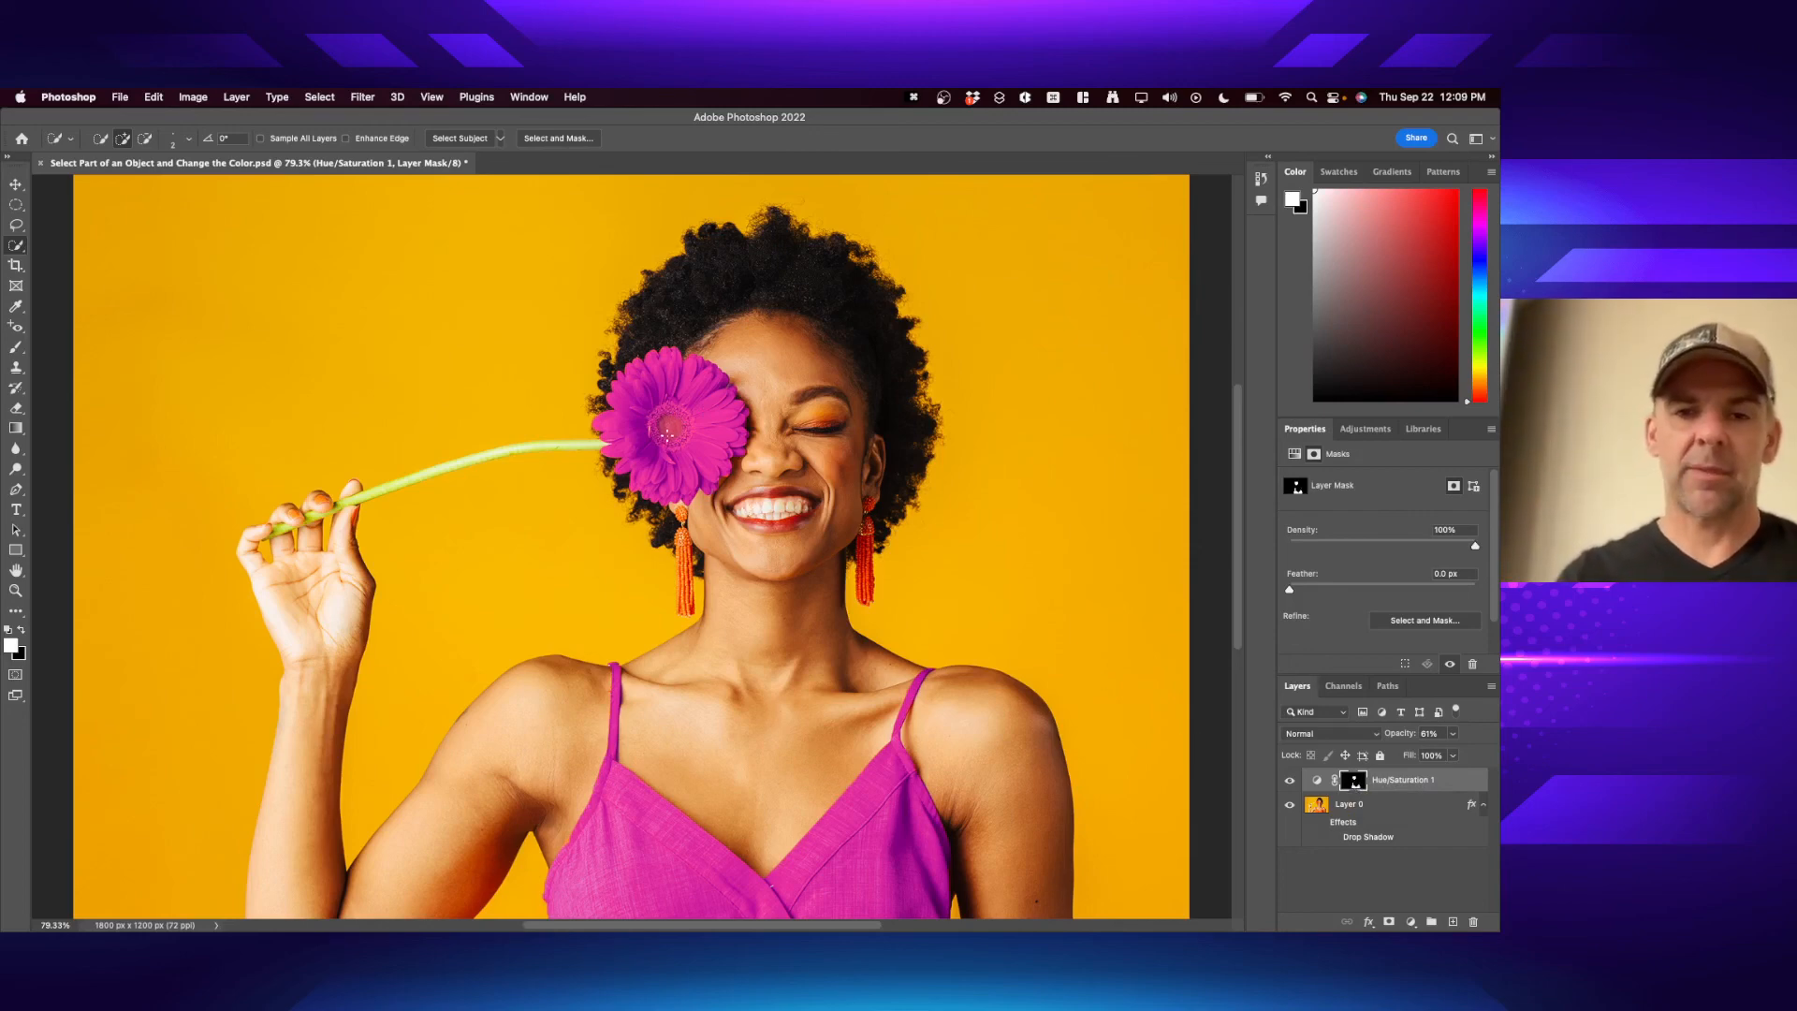
key("b")
key("bracketleft")
key("bracketleft")
key("bracketleft")
key("bracketleft")
key("bracketleft")
key("bracketleft")
key("bracketleft")
key("bracketleft")
key("bracketleft")
key("bracketleft")
key("bracketleft")
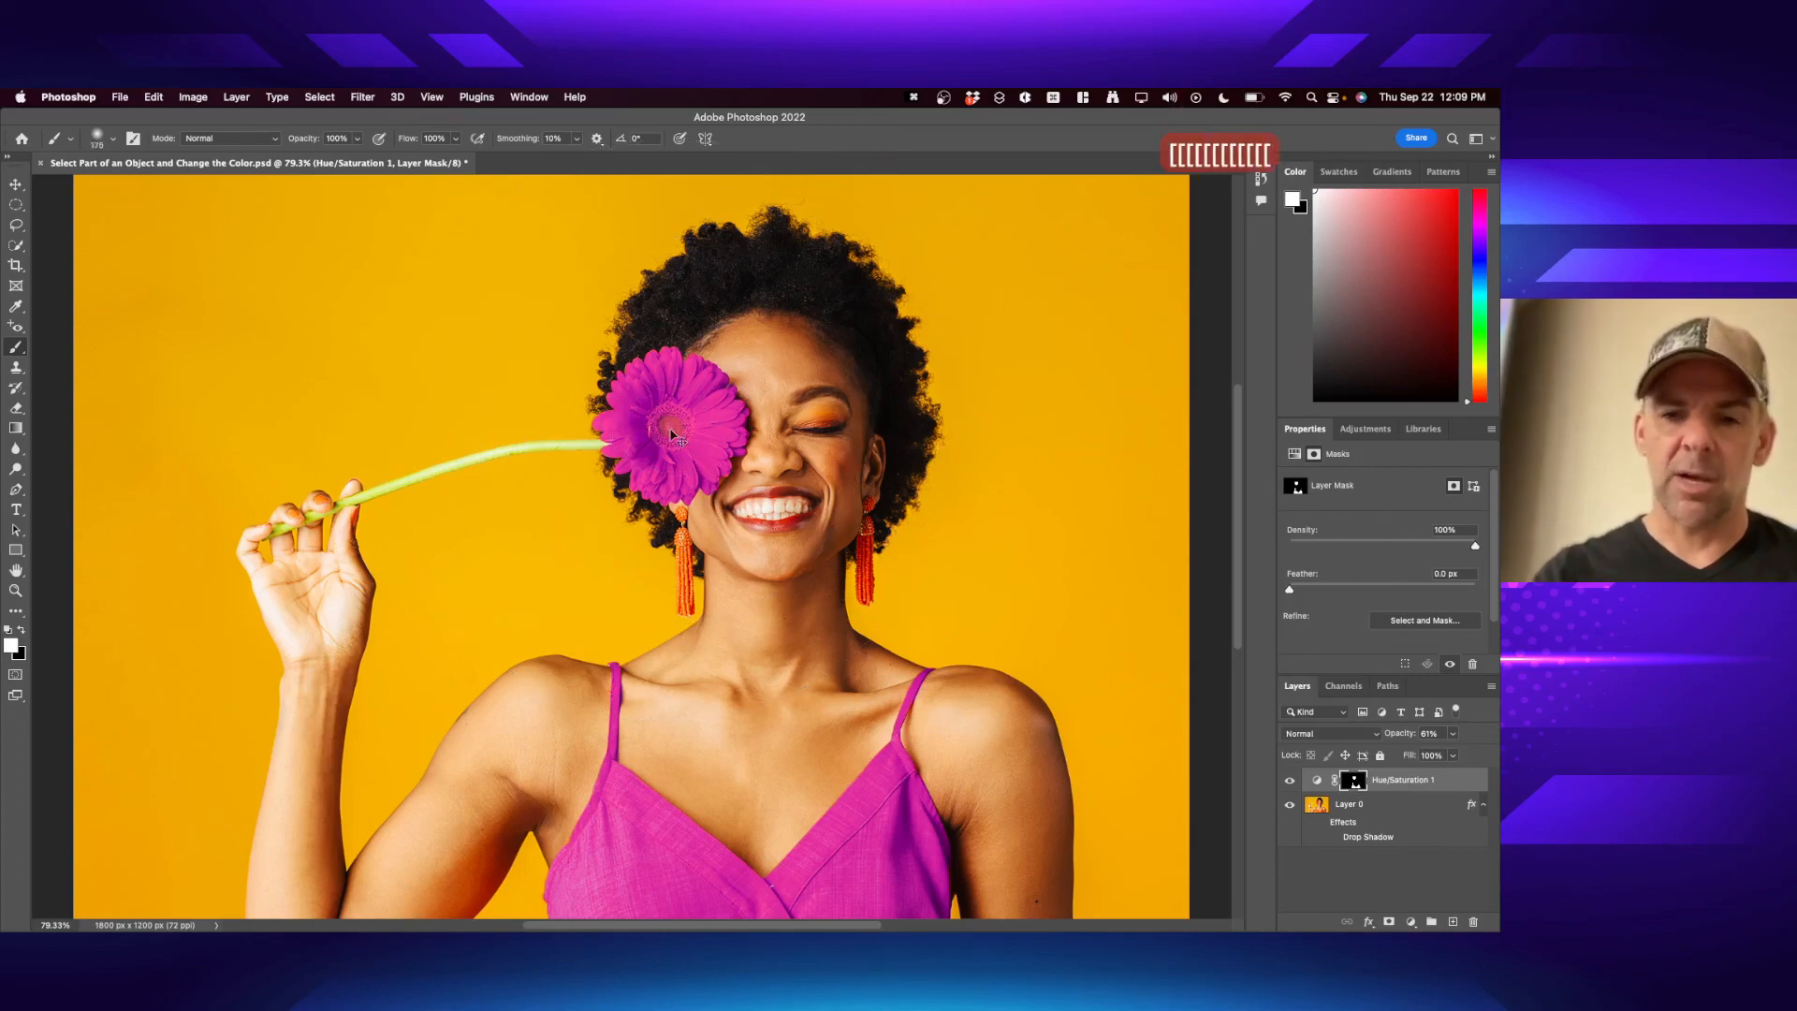
key("super+equal")
key("super+equal")
key("super+equal")
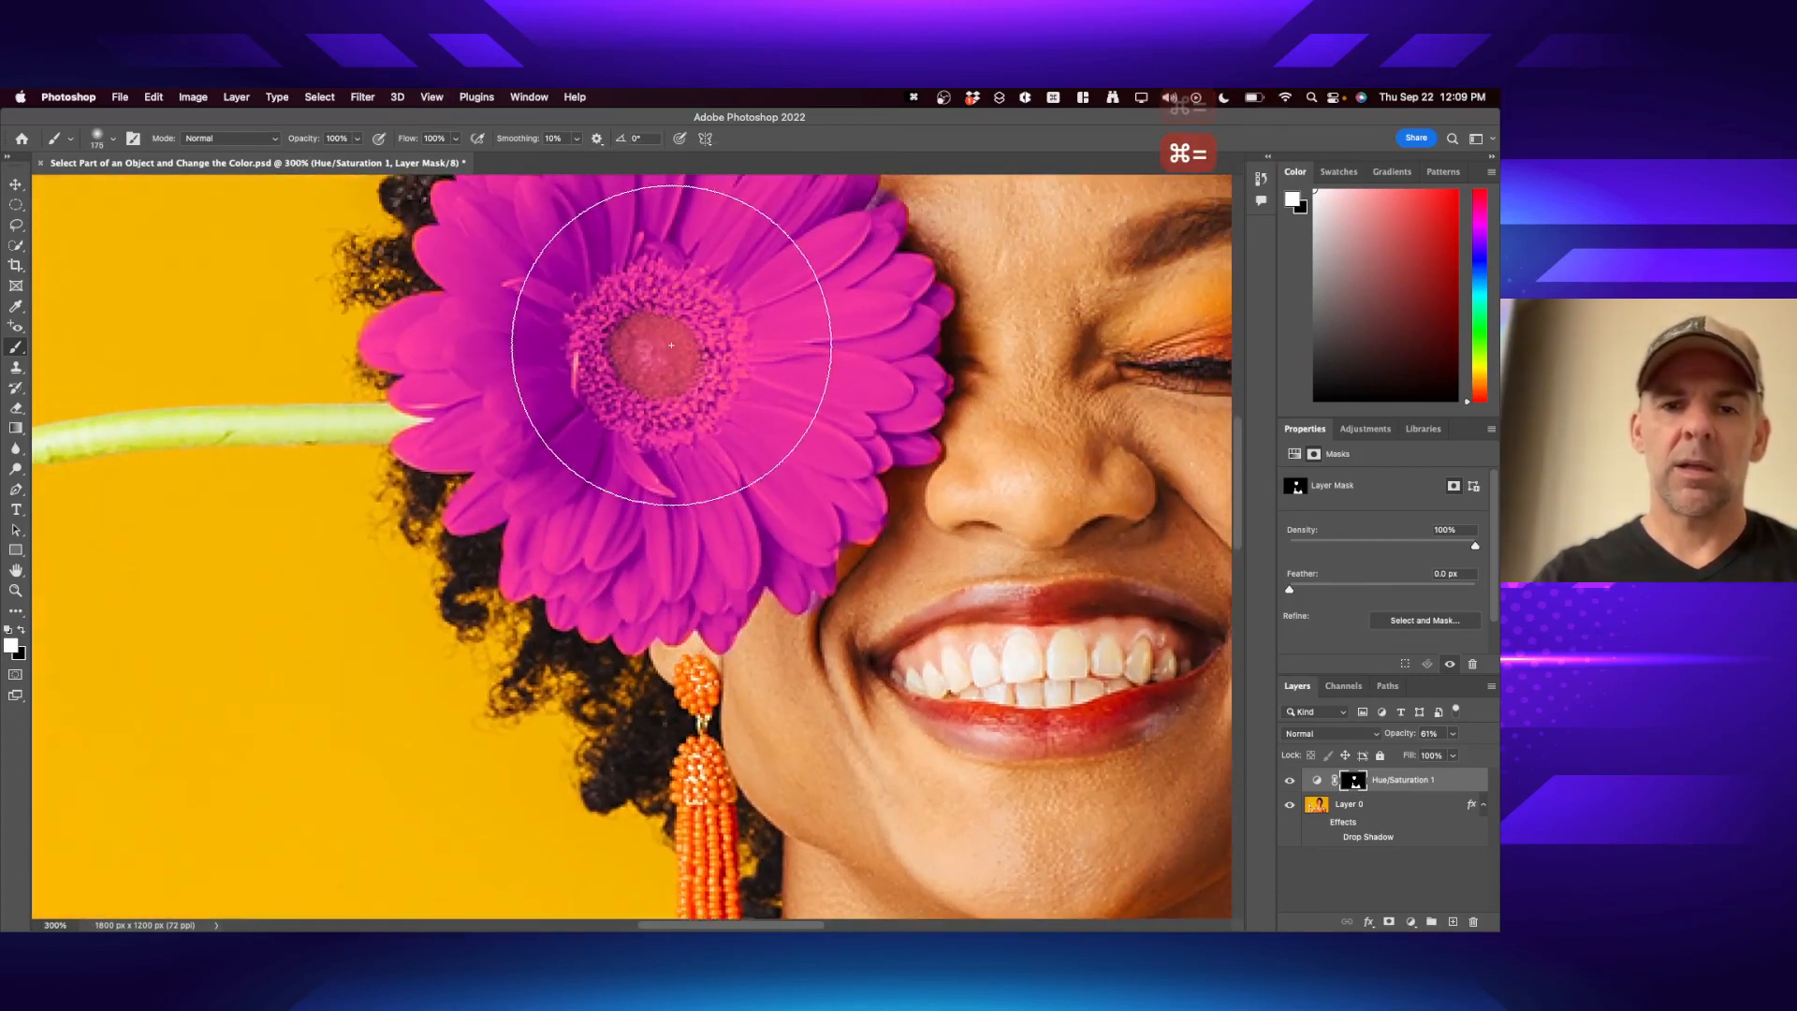
key("bracketleft")
key("bracketleft")
key("bracketleft")
key("bracketleft")
key("bracketleft")
key("bracketleft")
key("bracketleft")
key("bracketleft")
key("bracketleft")
key("bracketleft")
key("bracketleft")
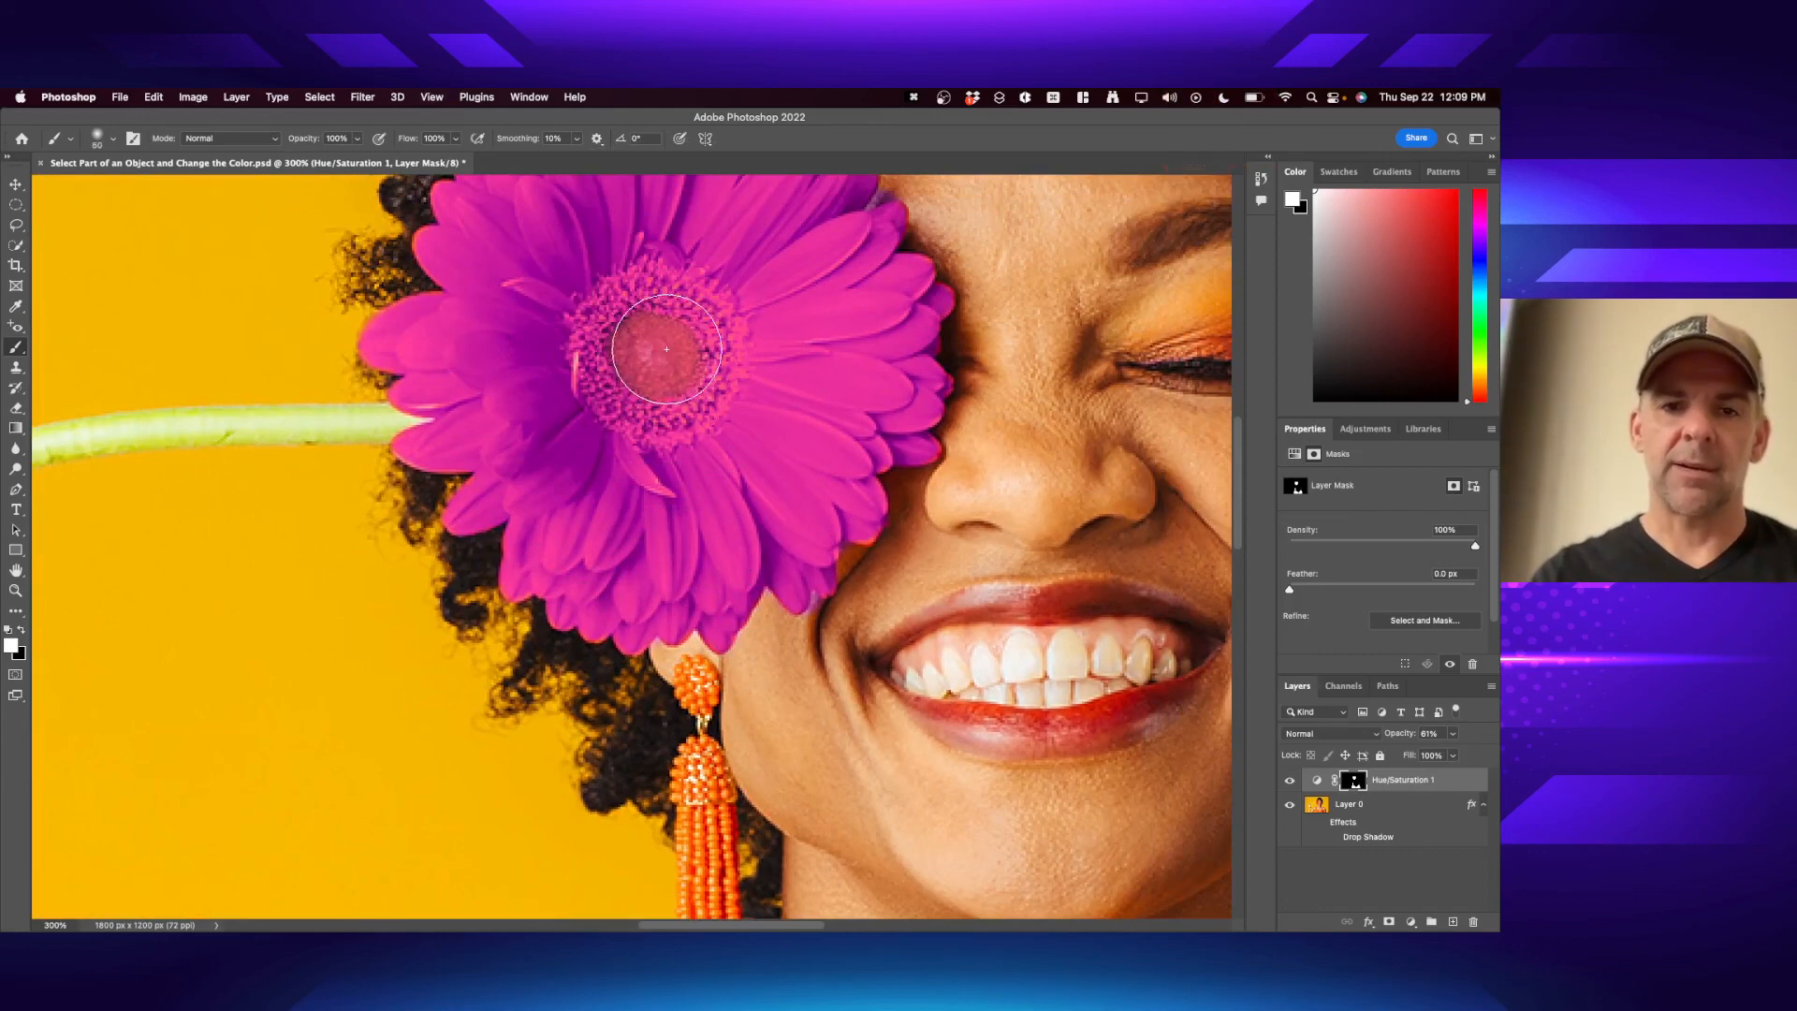
key("x")
mouse_move(662, 347)
left_mouse_down()
mouse_move(651, 324)
mouse_move(642, 368)
mouse_move(674, 373)
left_mouse_up()
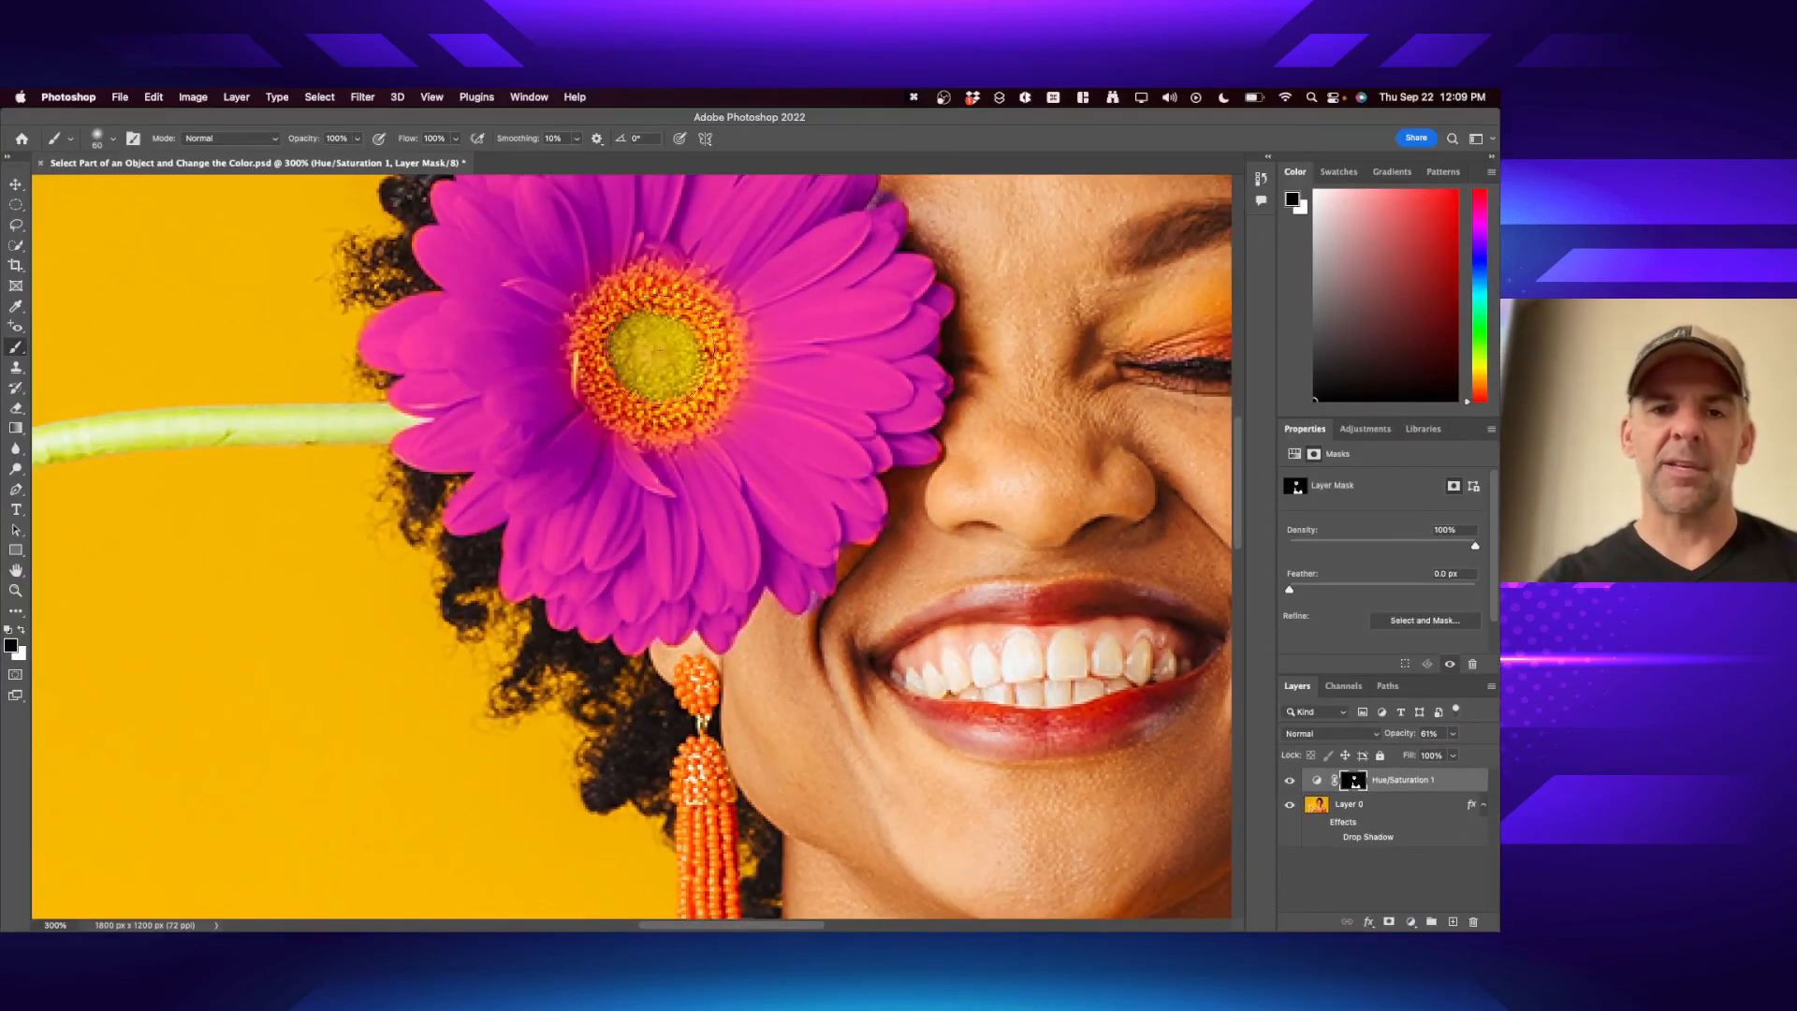
- Toggle the Hue/Saturation layer off and on to compare the recolored flower and dress with the original
key("super+minus")
key("super+minus")
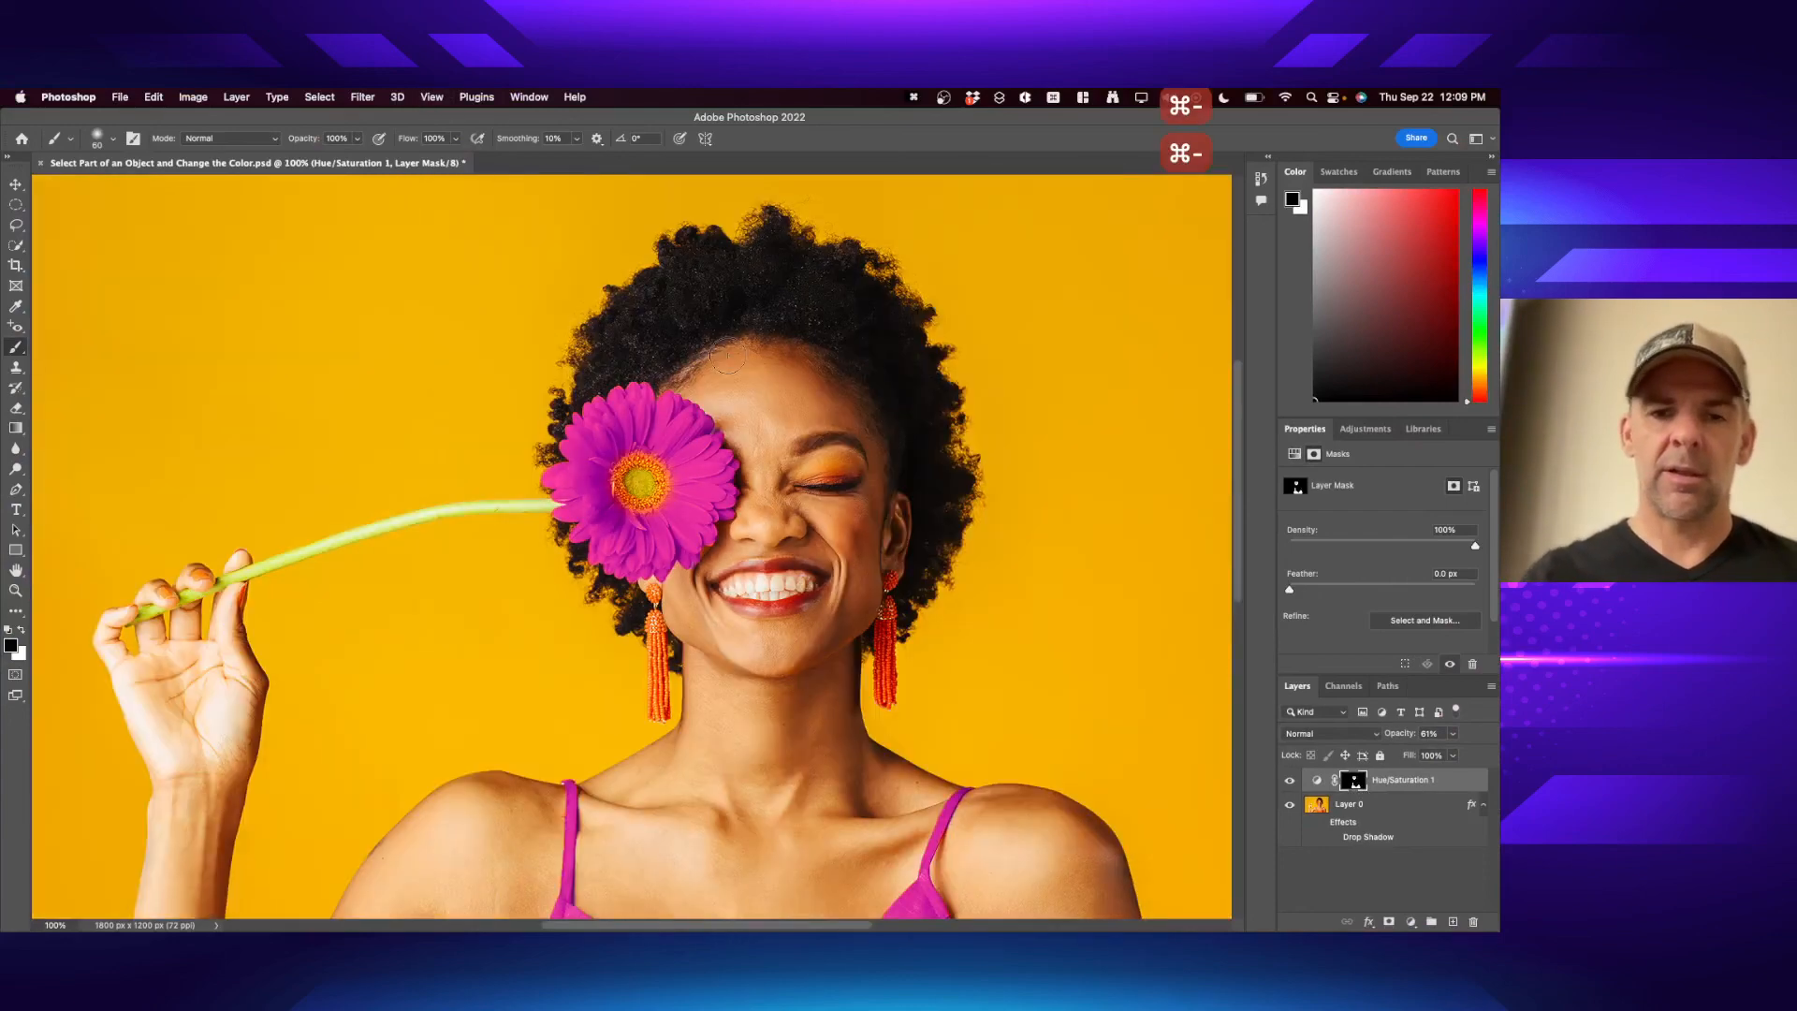
left_click(1290, 781)
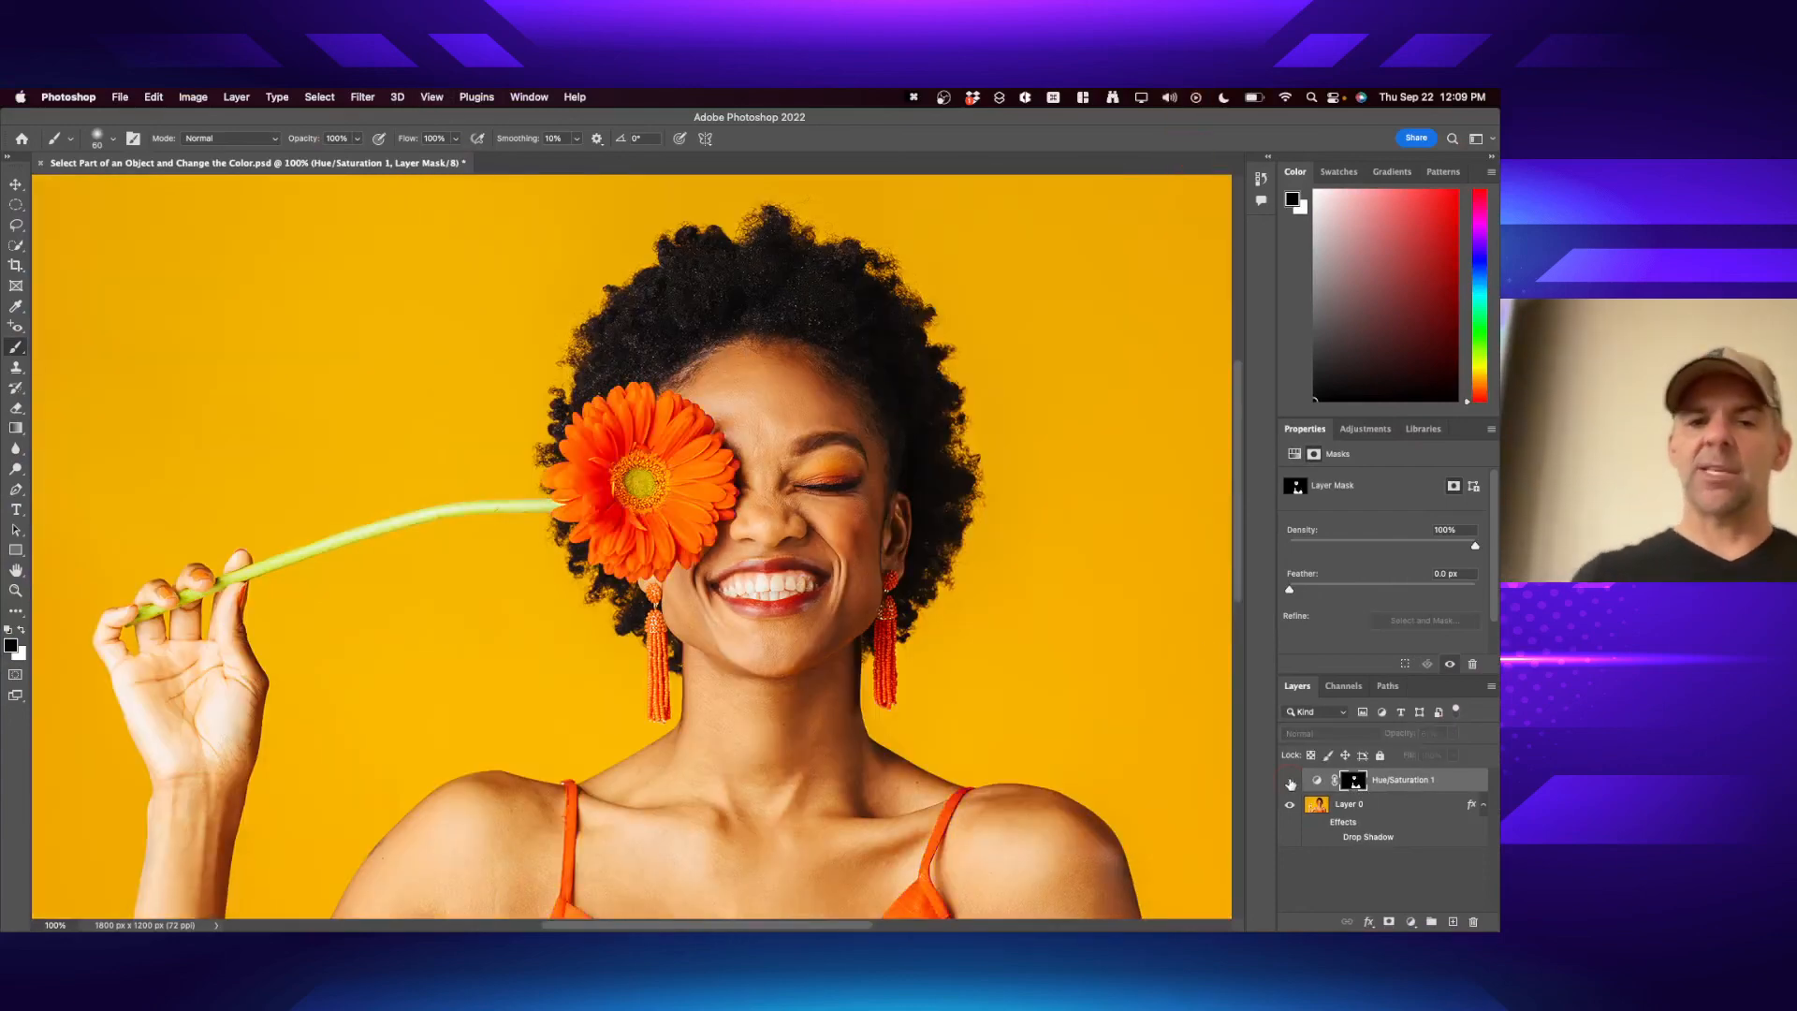
left_click(1290, 781)
left_click(1290, 780)
left_click(1290, 781)
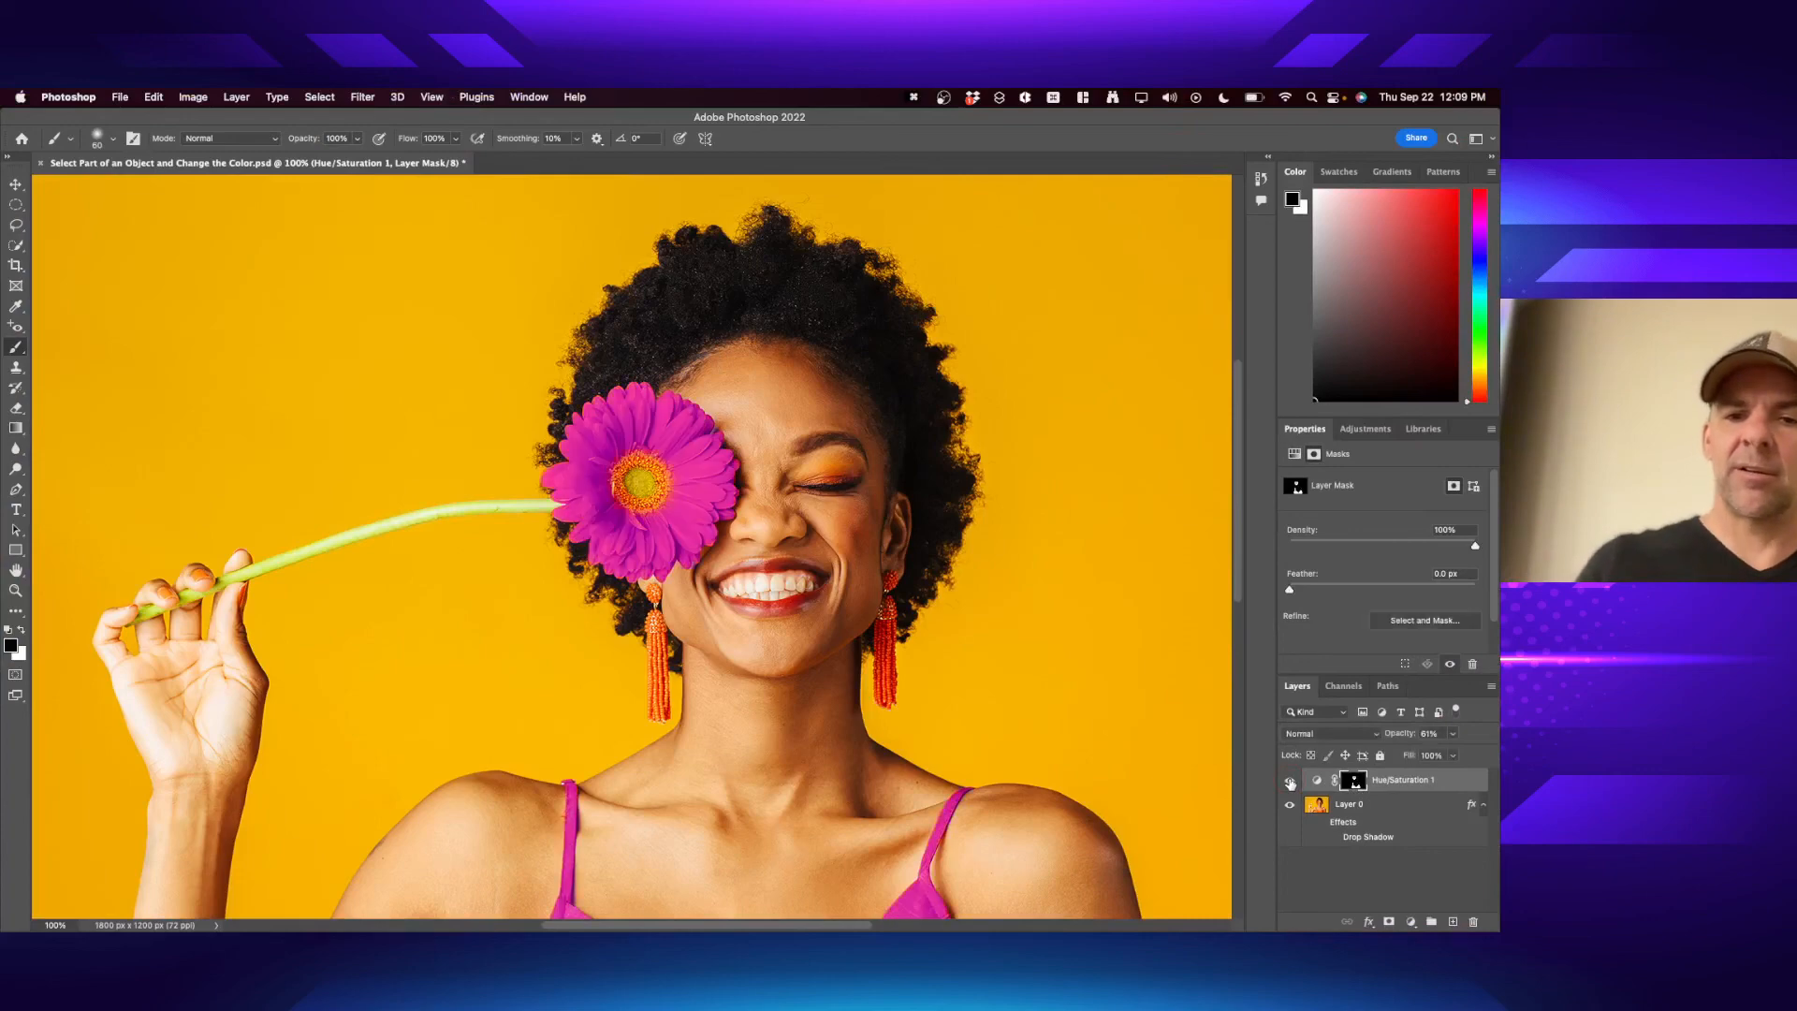
key("super+0")
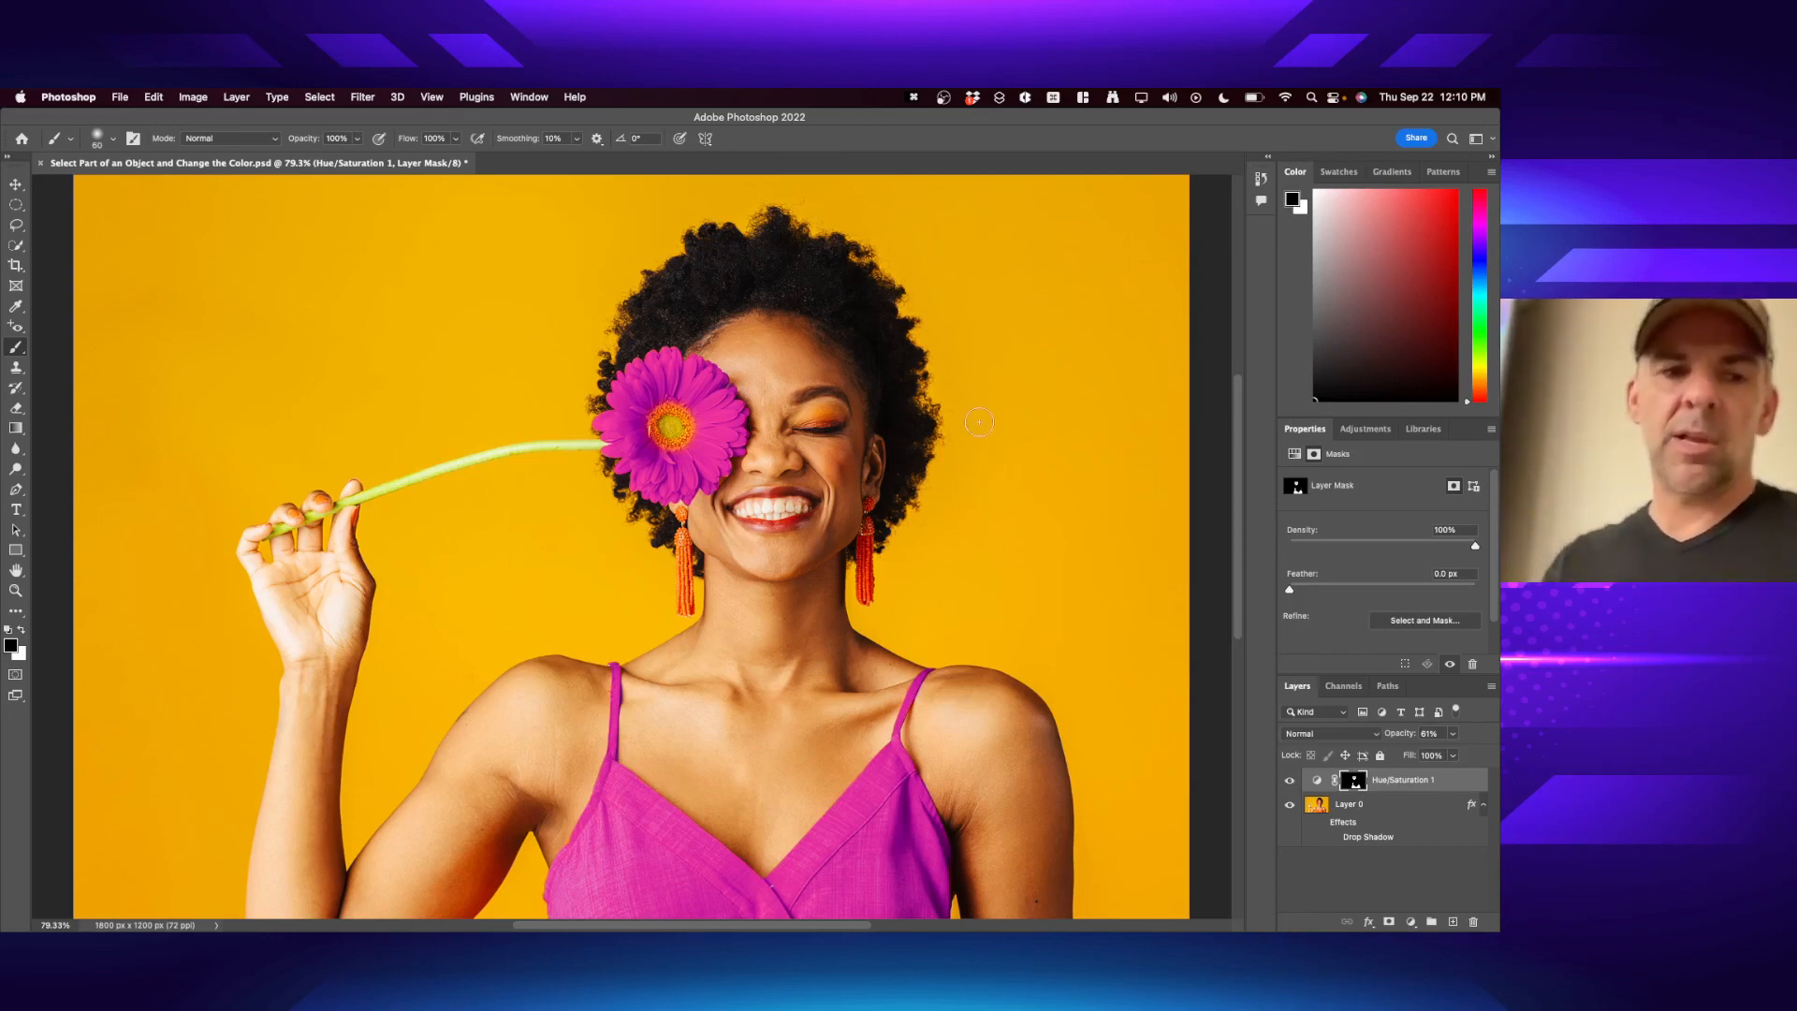
left_click(15, 247)
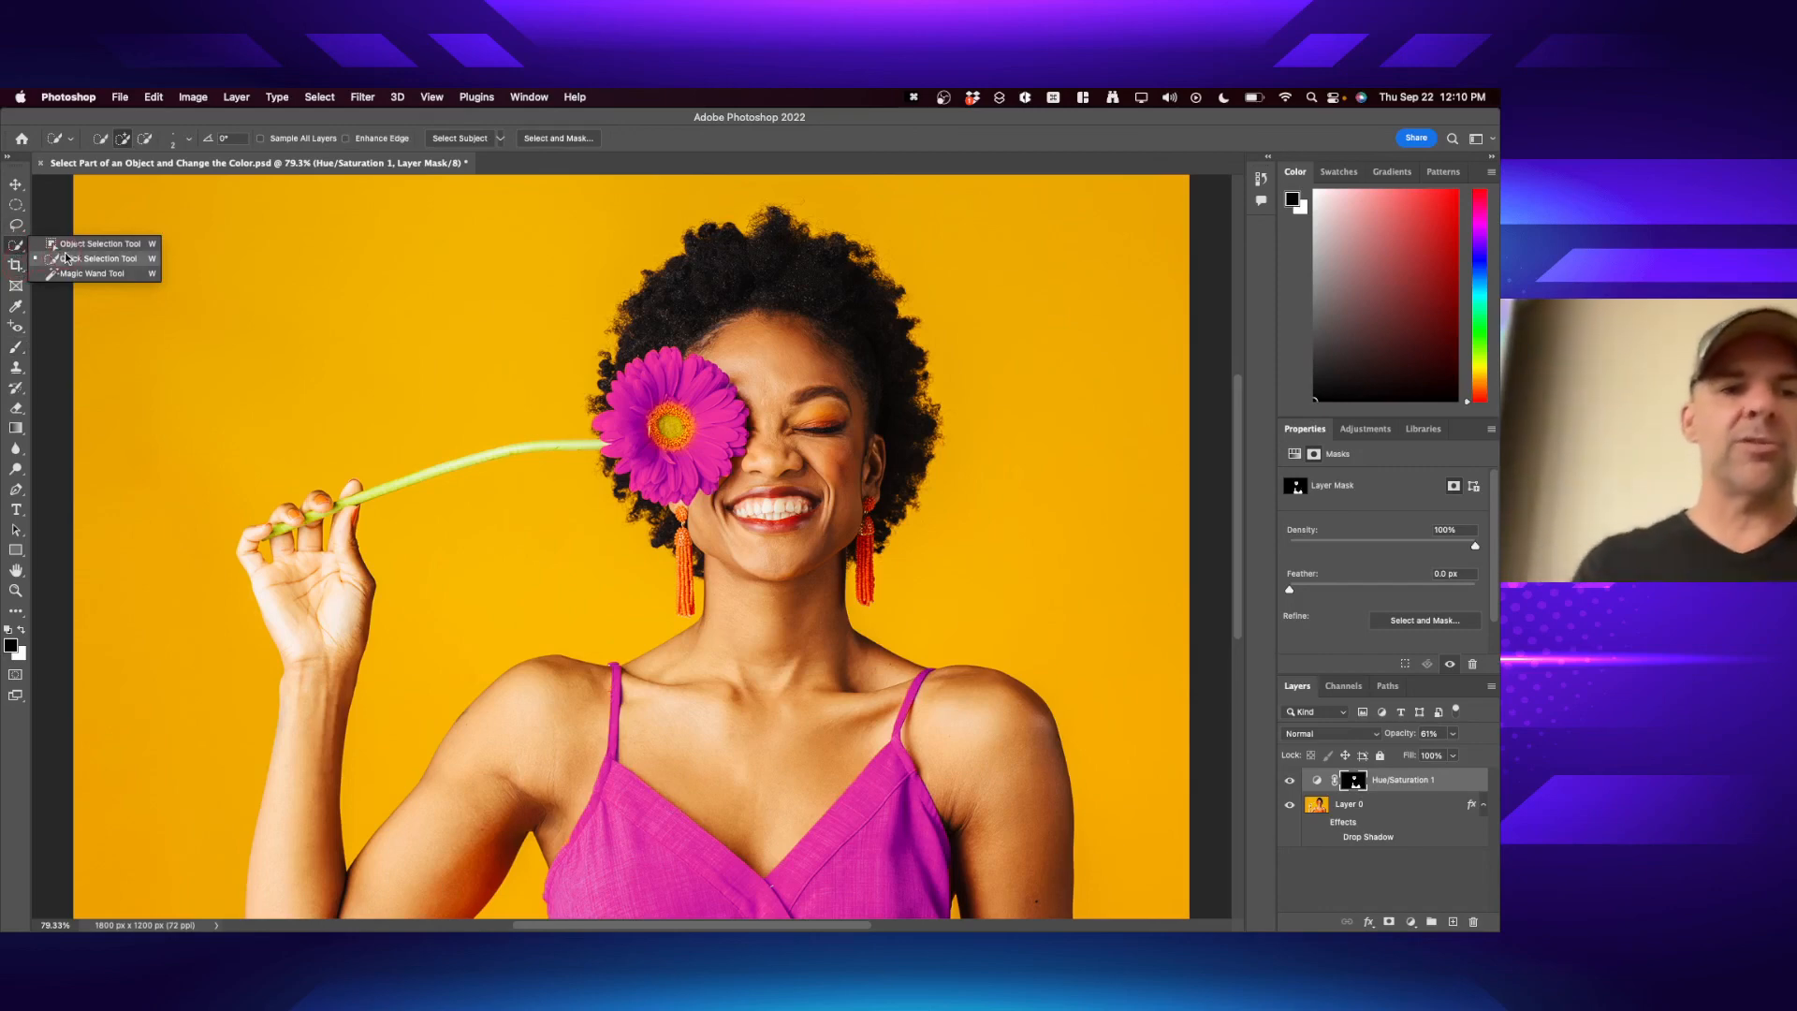
left_click(16, 265)
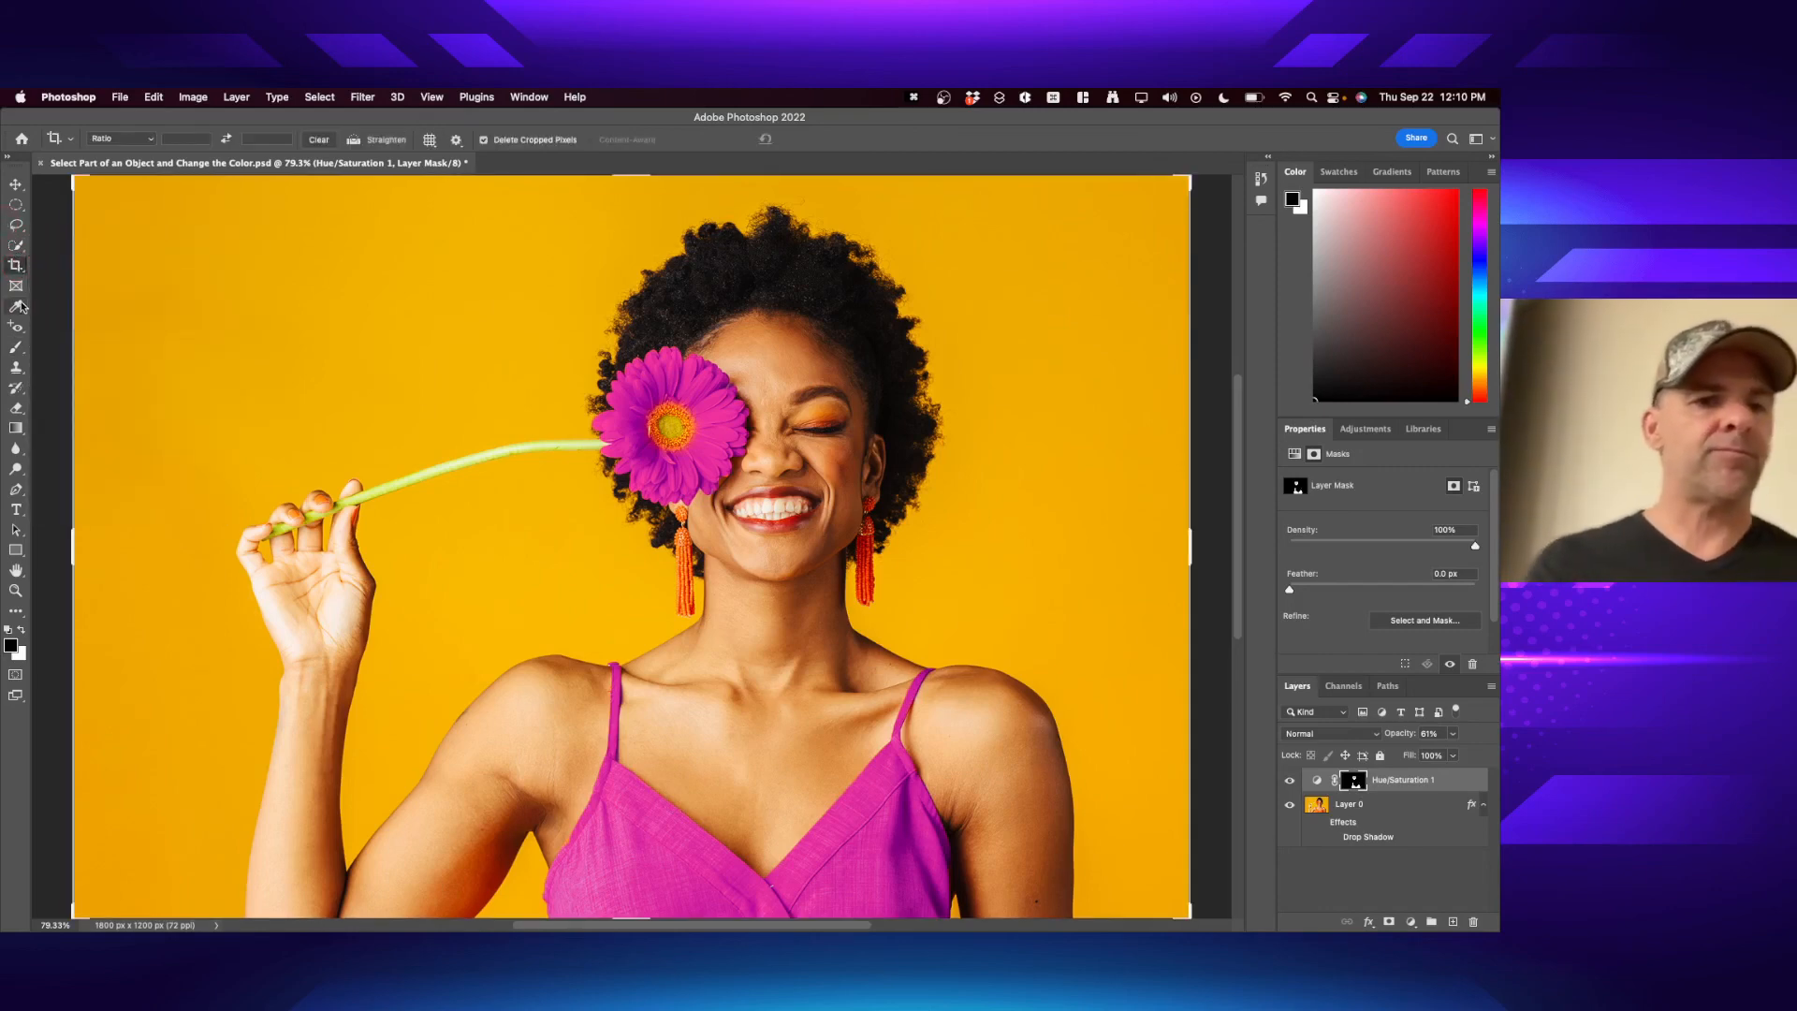
left_click(17, 288)
left_click(17, 305)
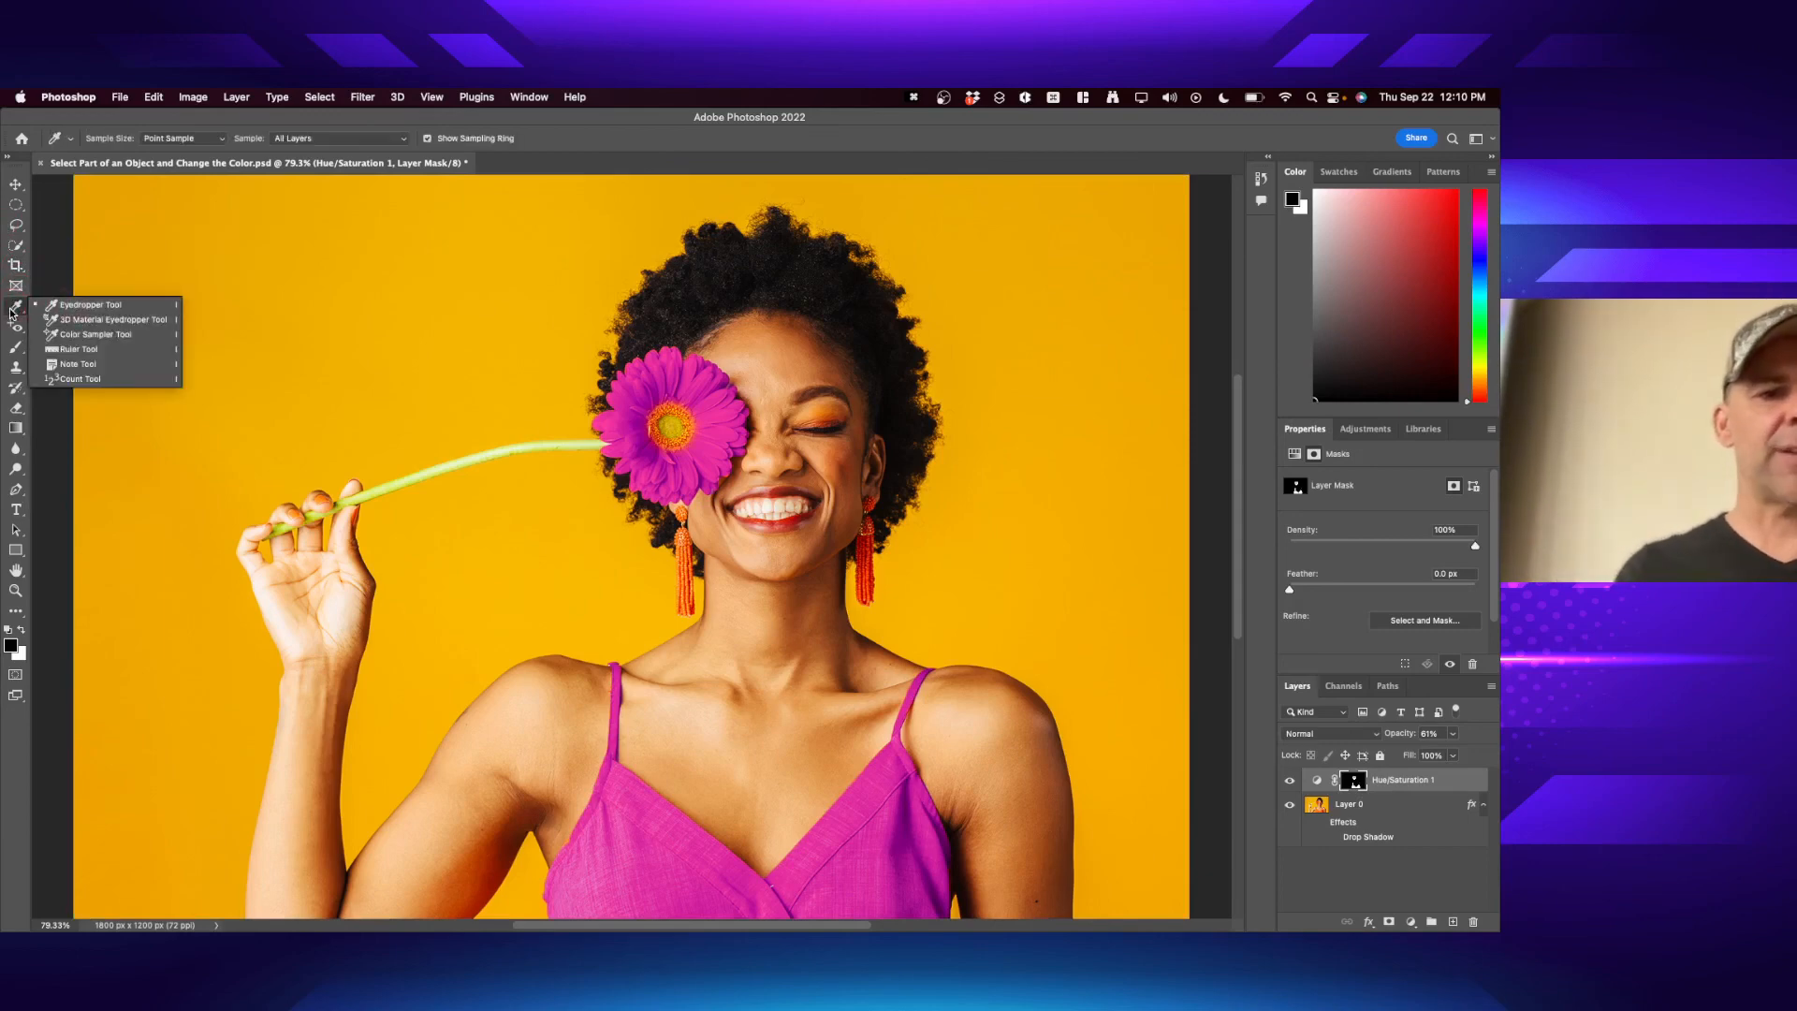
- Review the available tools in order, from the healing and brush tools through stamp, eraser, gradient, blur, dodge and pen to Horizontal Type
left_click(15, 329)
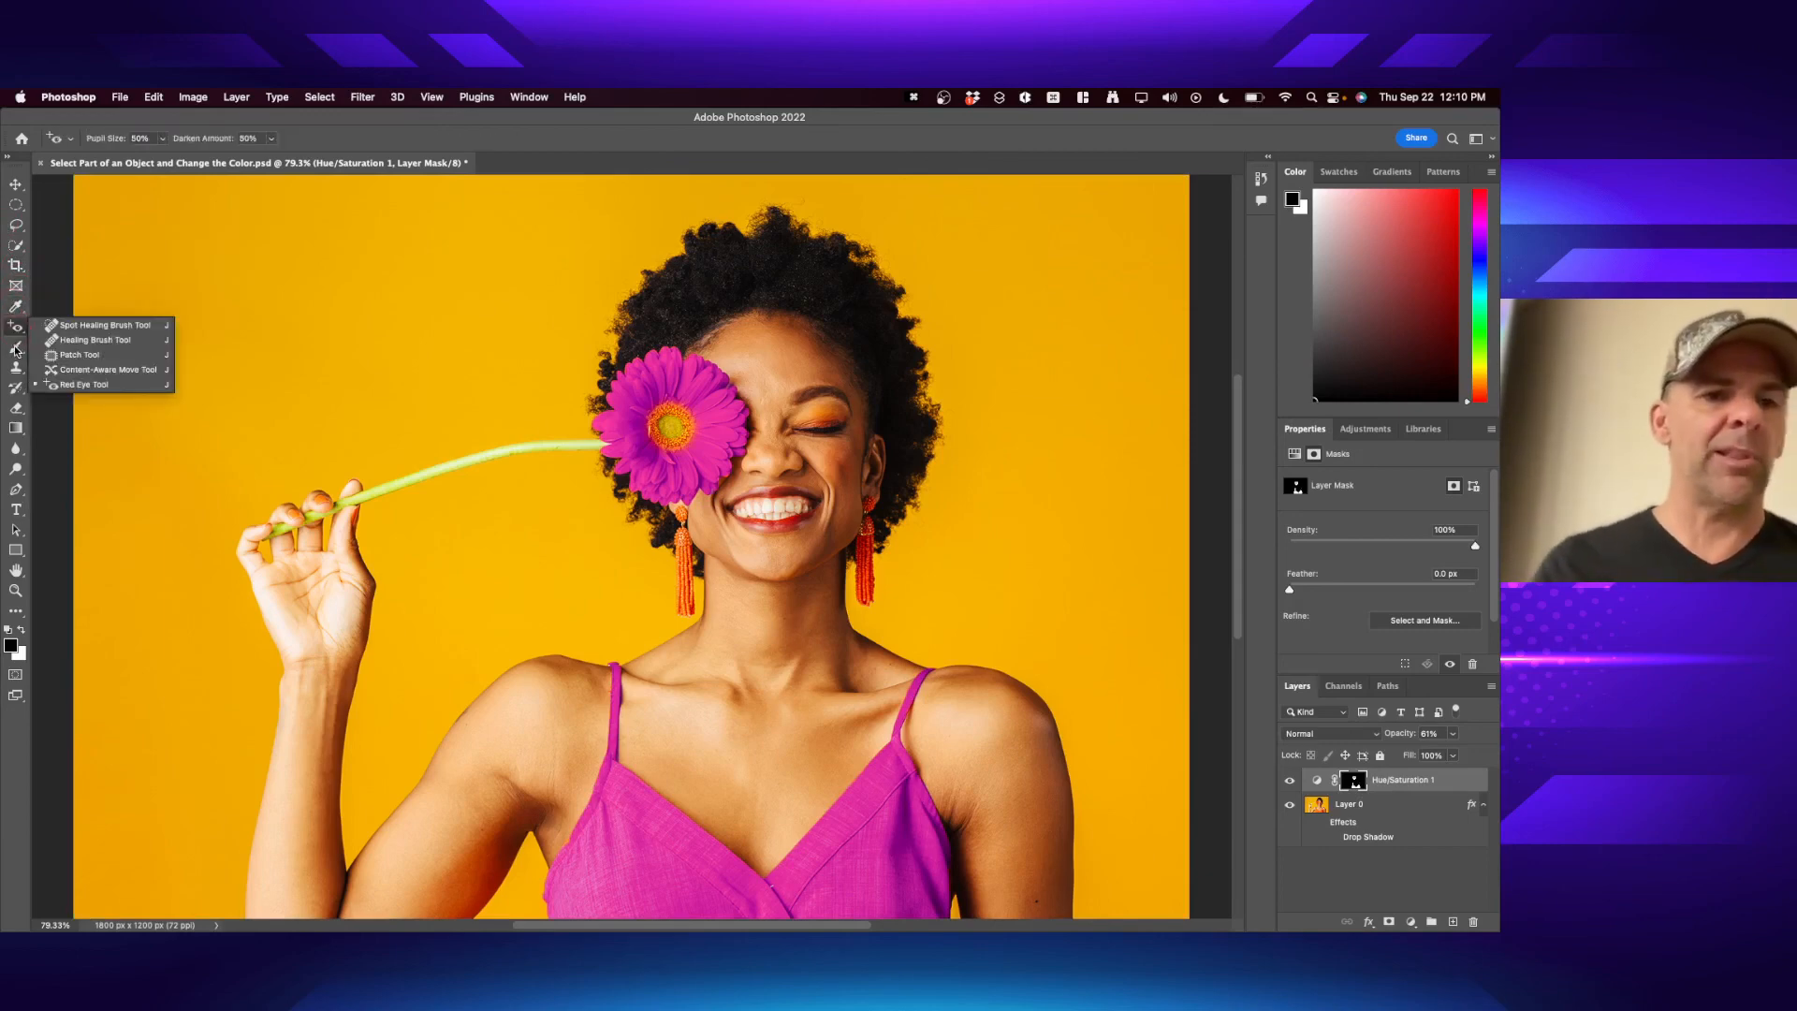
left_click(16, 350)
left_click(17, 333)
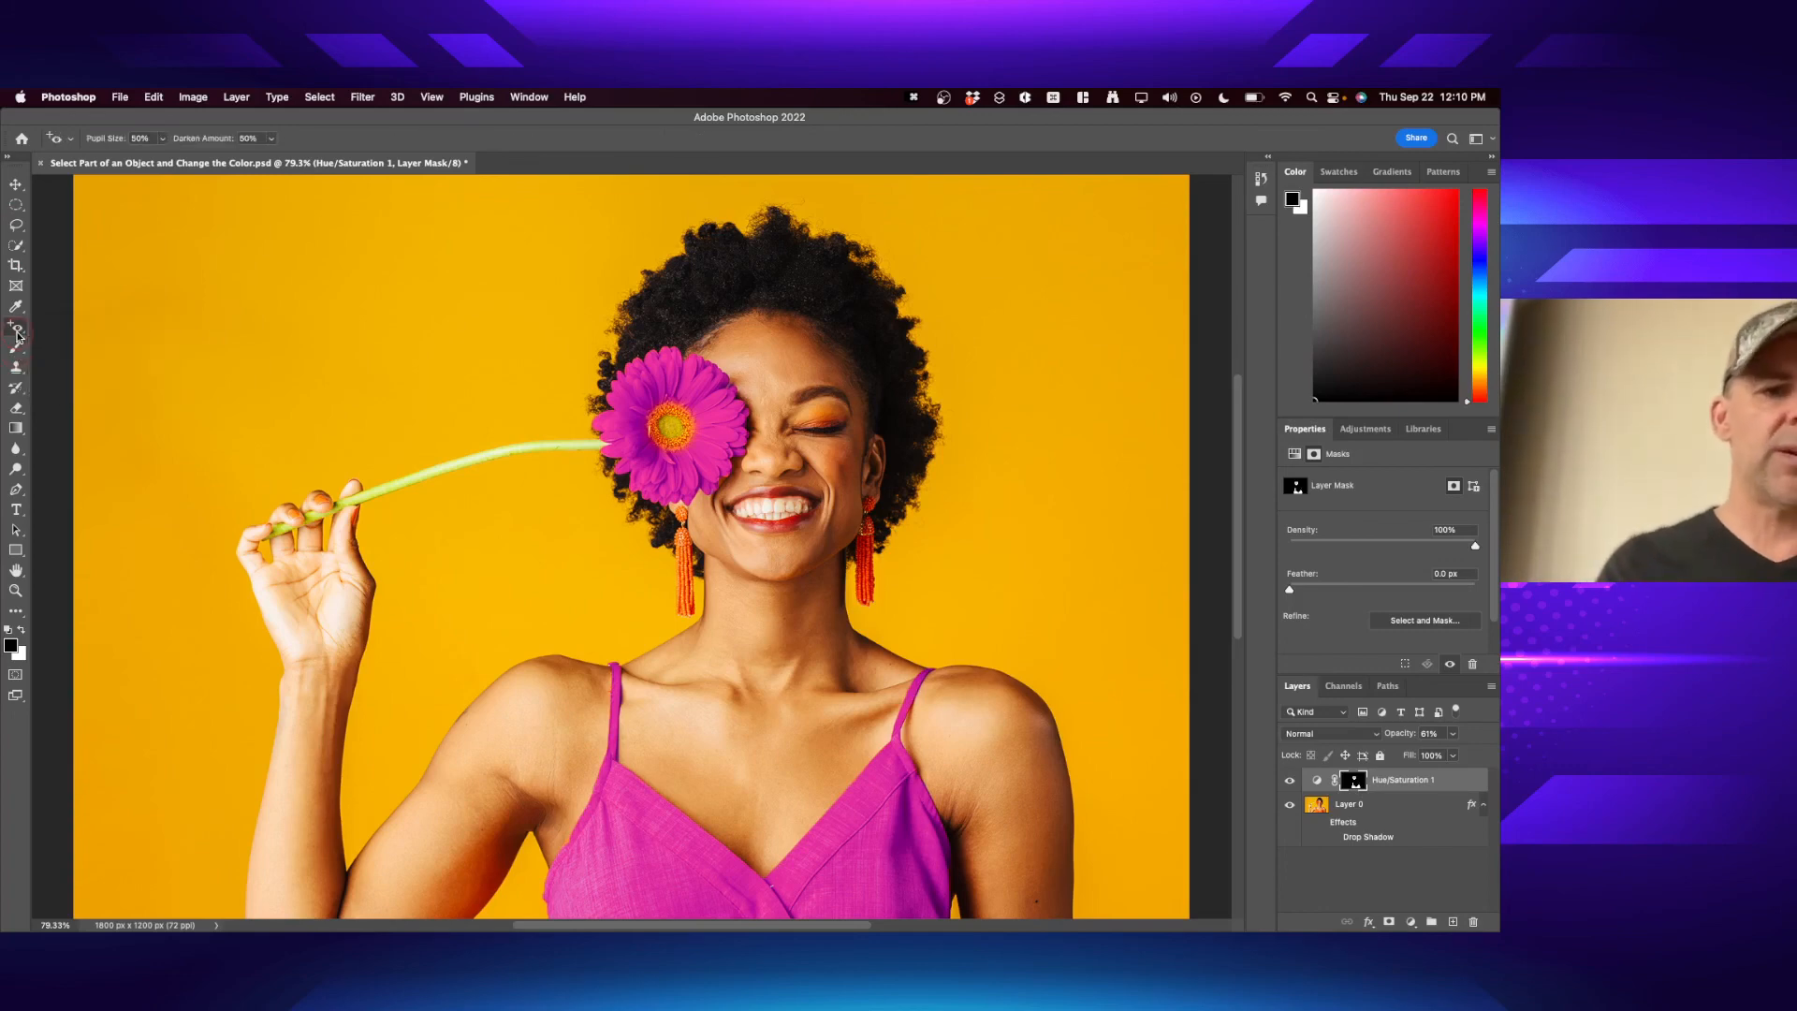
left_click(16, 352)
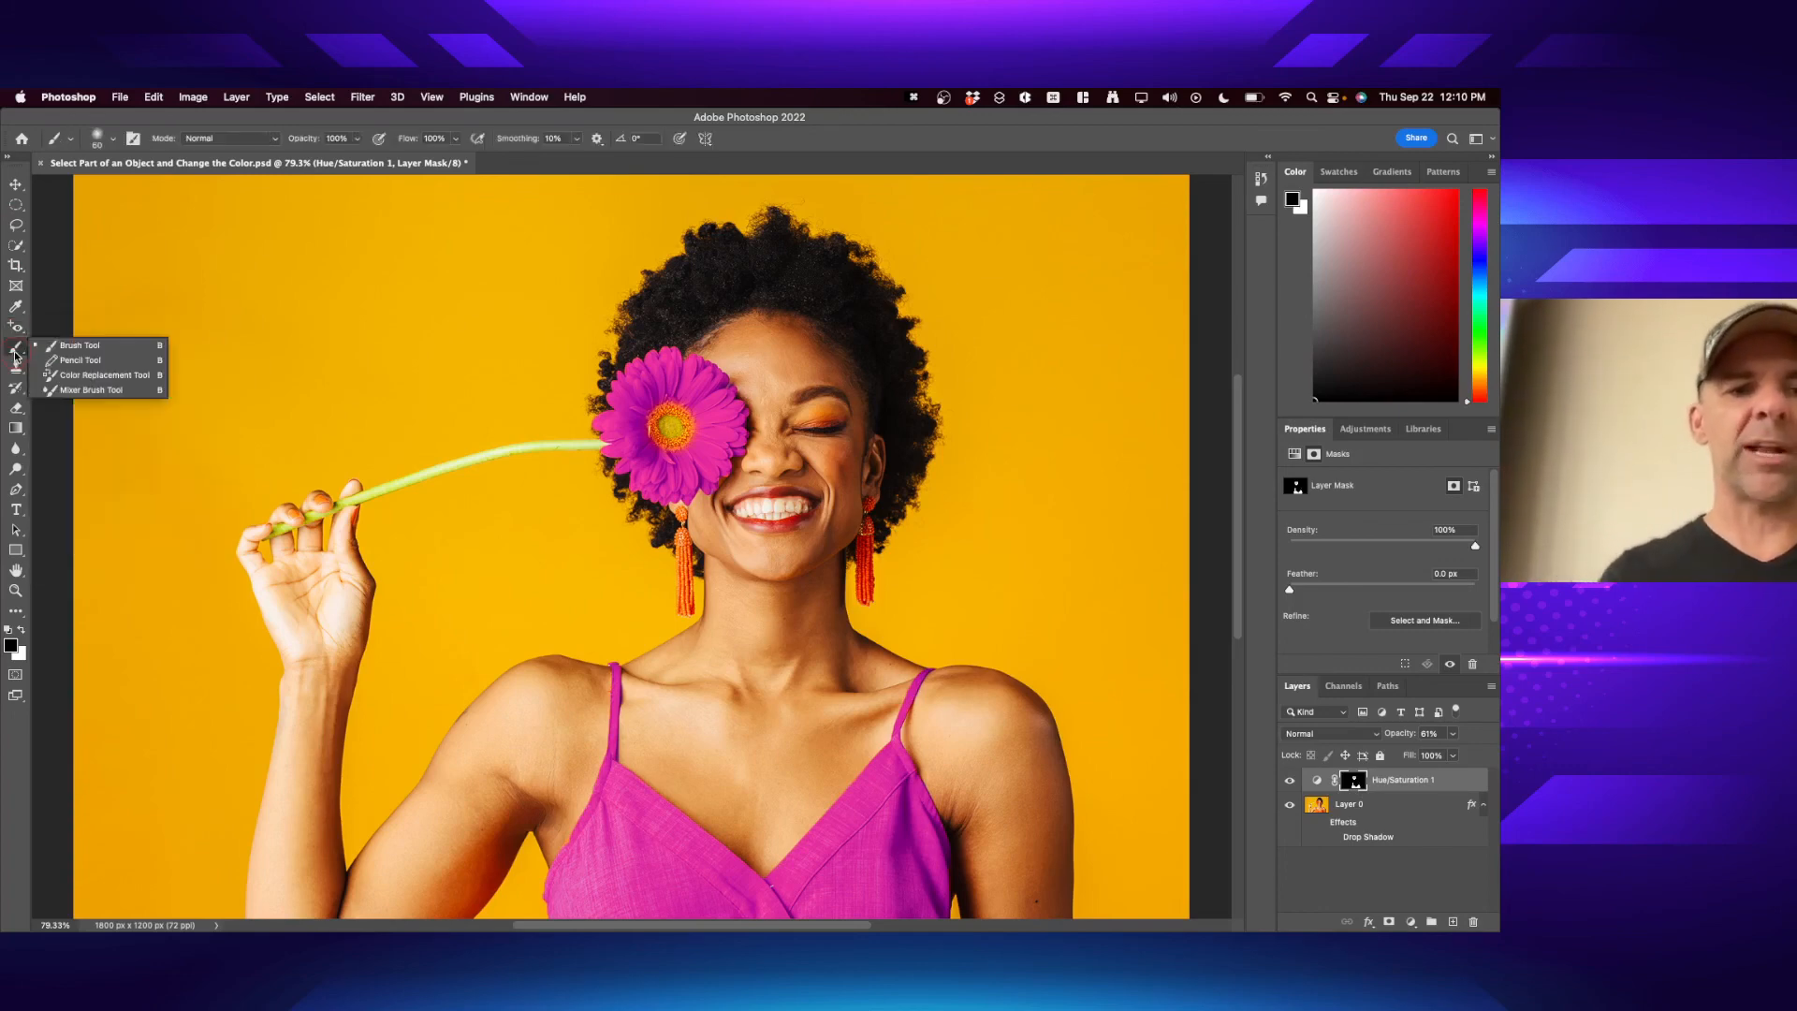
left_click(15, 372)
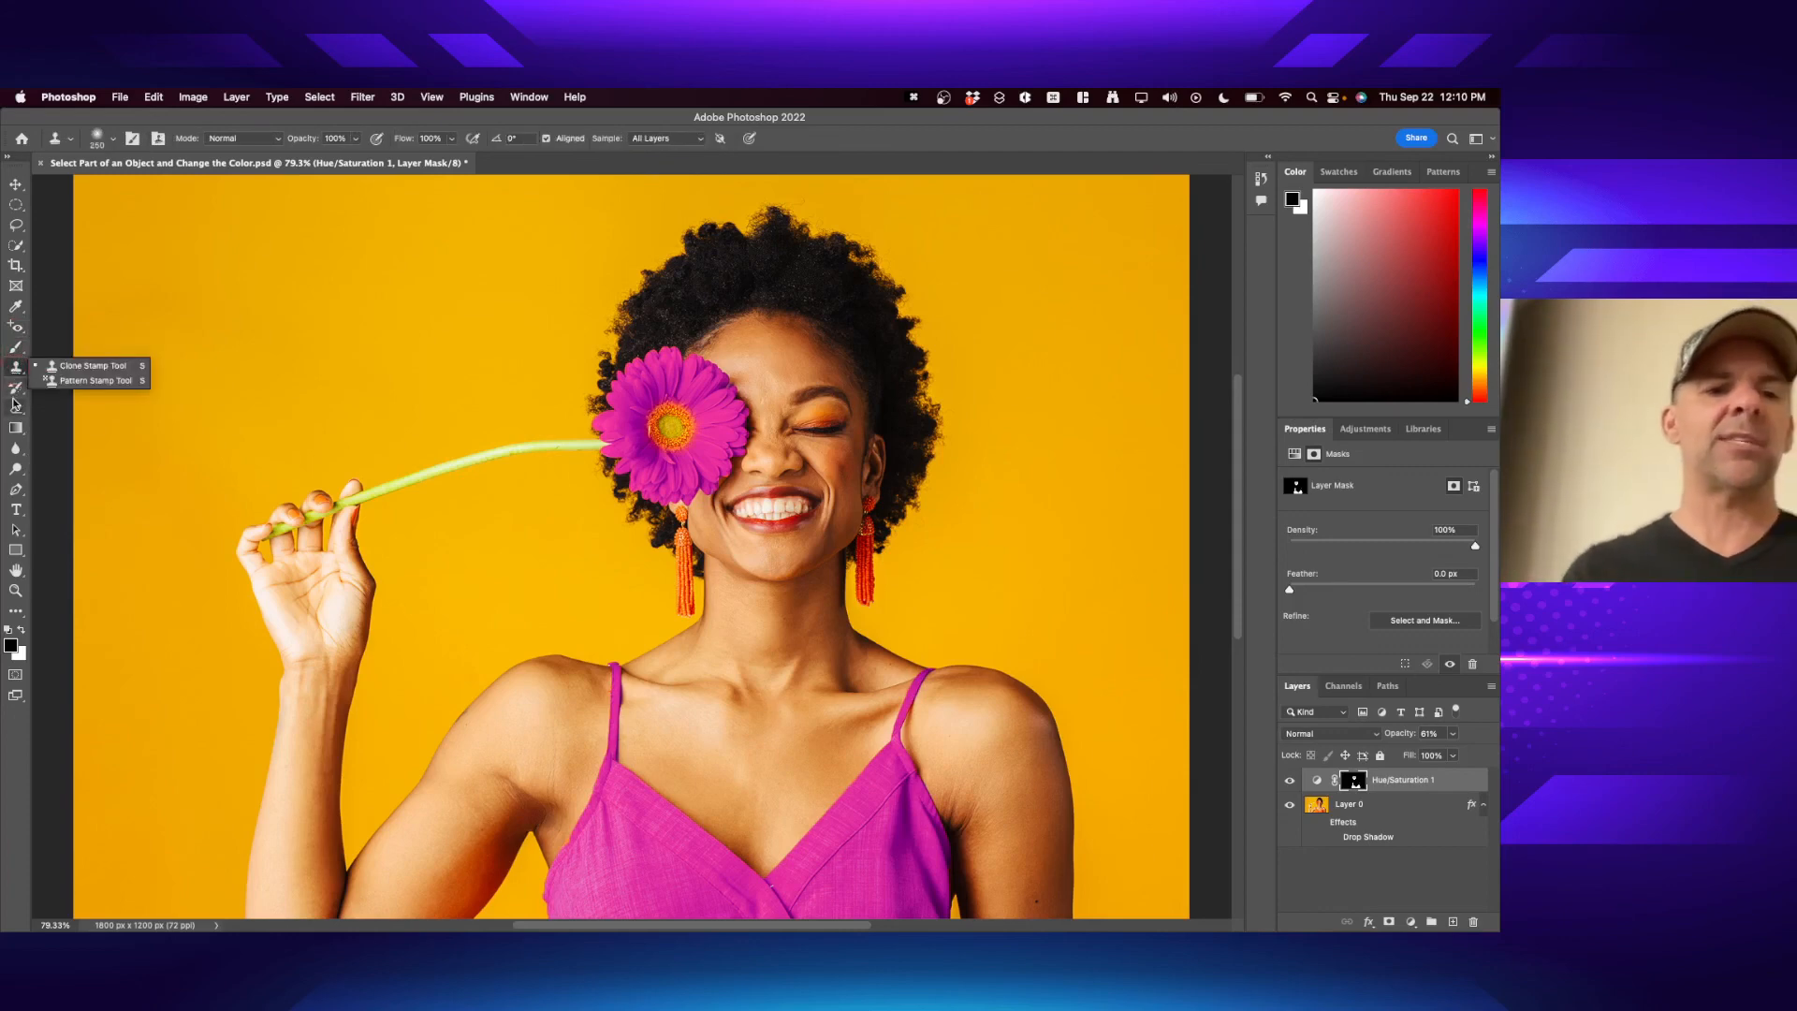
left_click(15, 402)
left_click(15, 387)
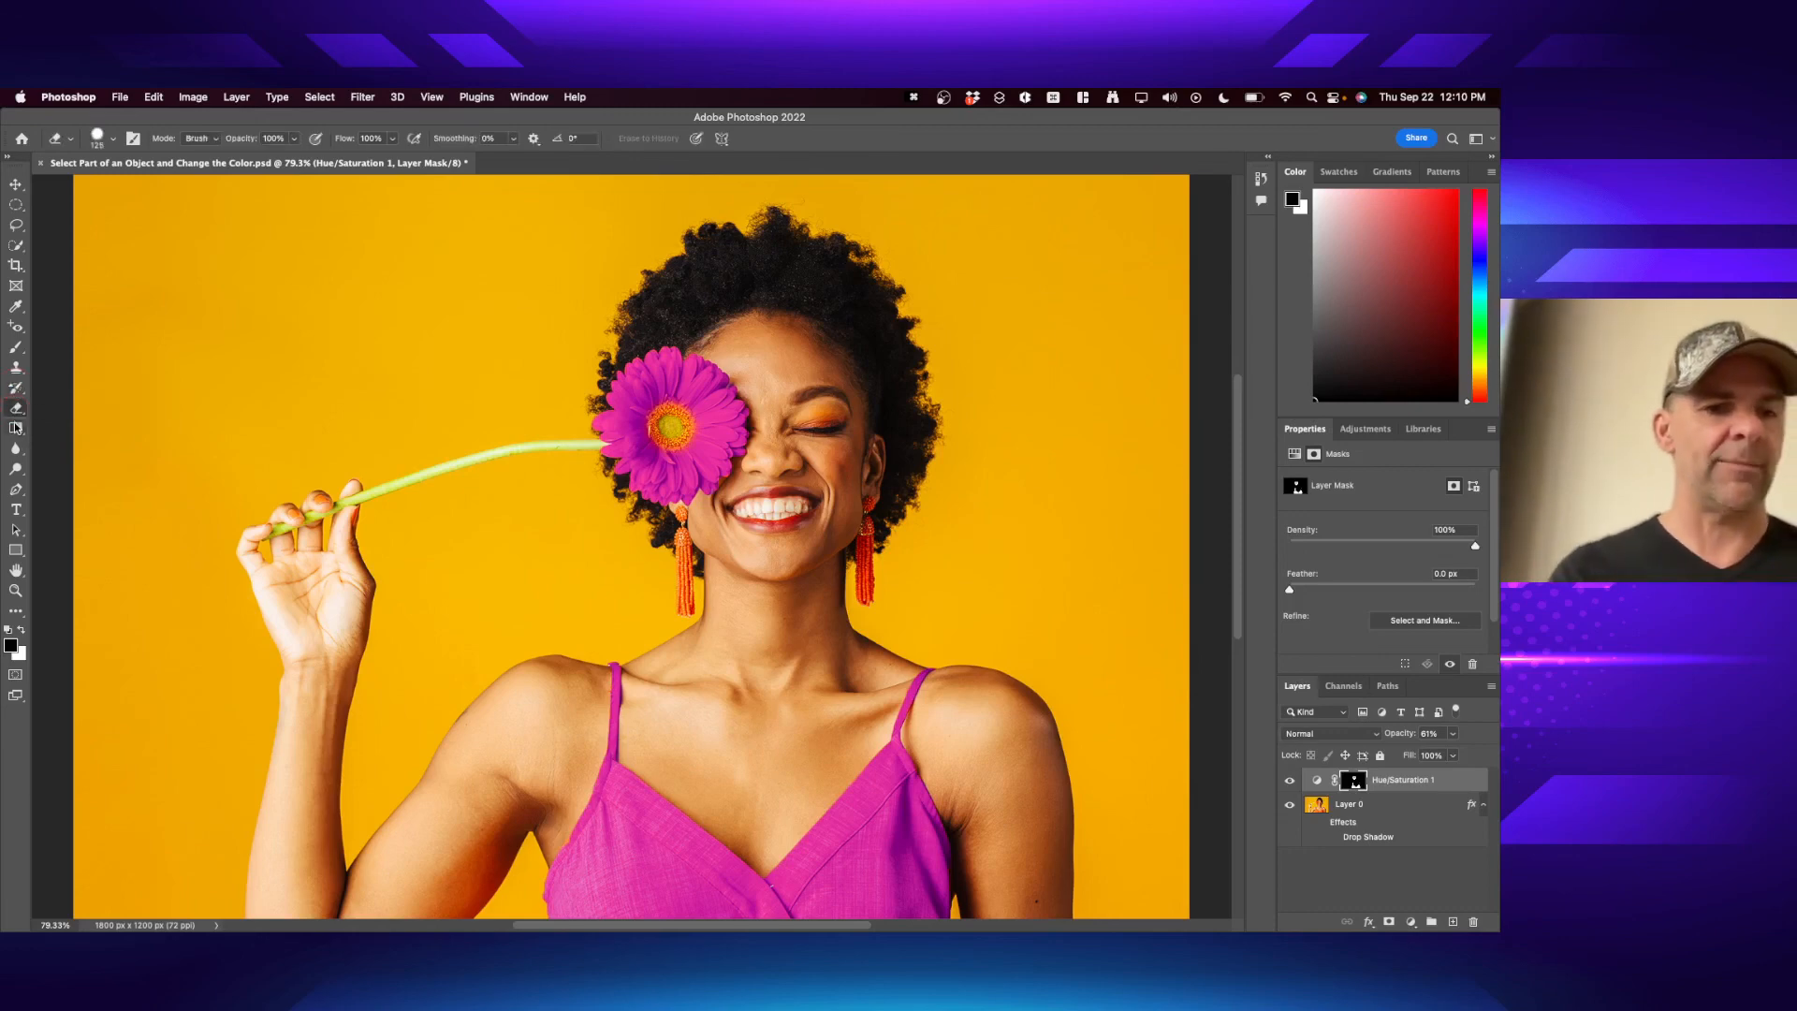
left_click(15, 428)
left_click(15, 448)
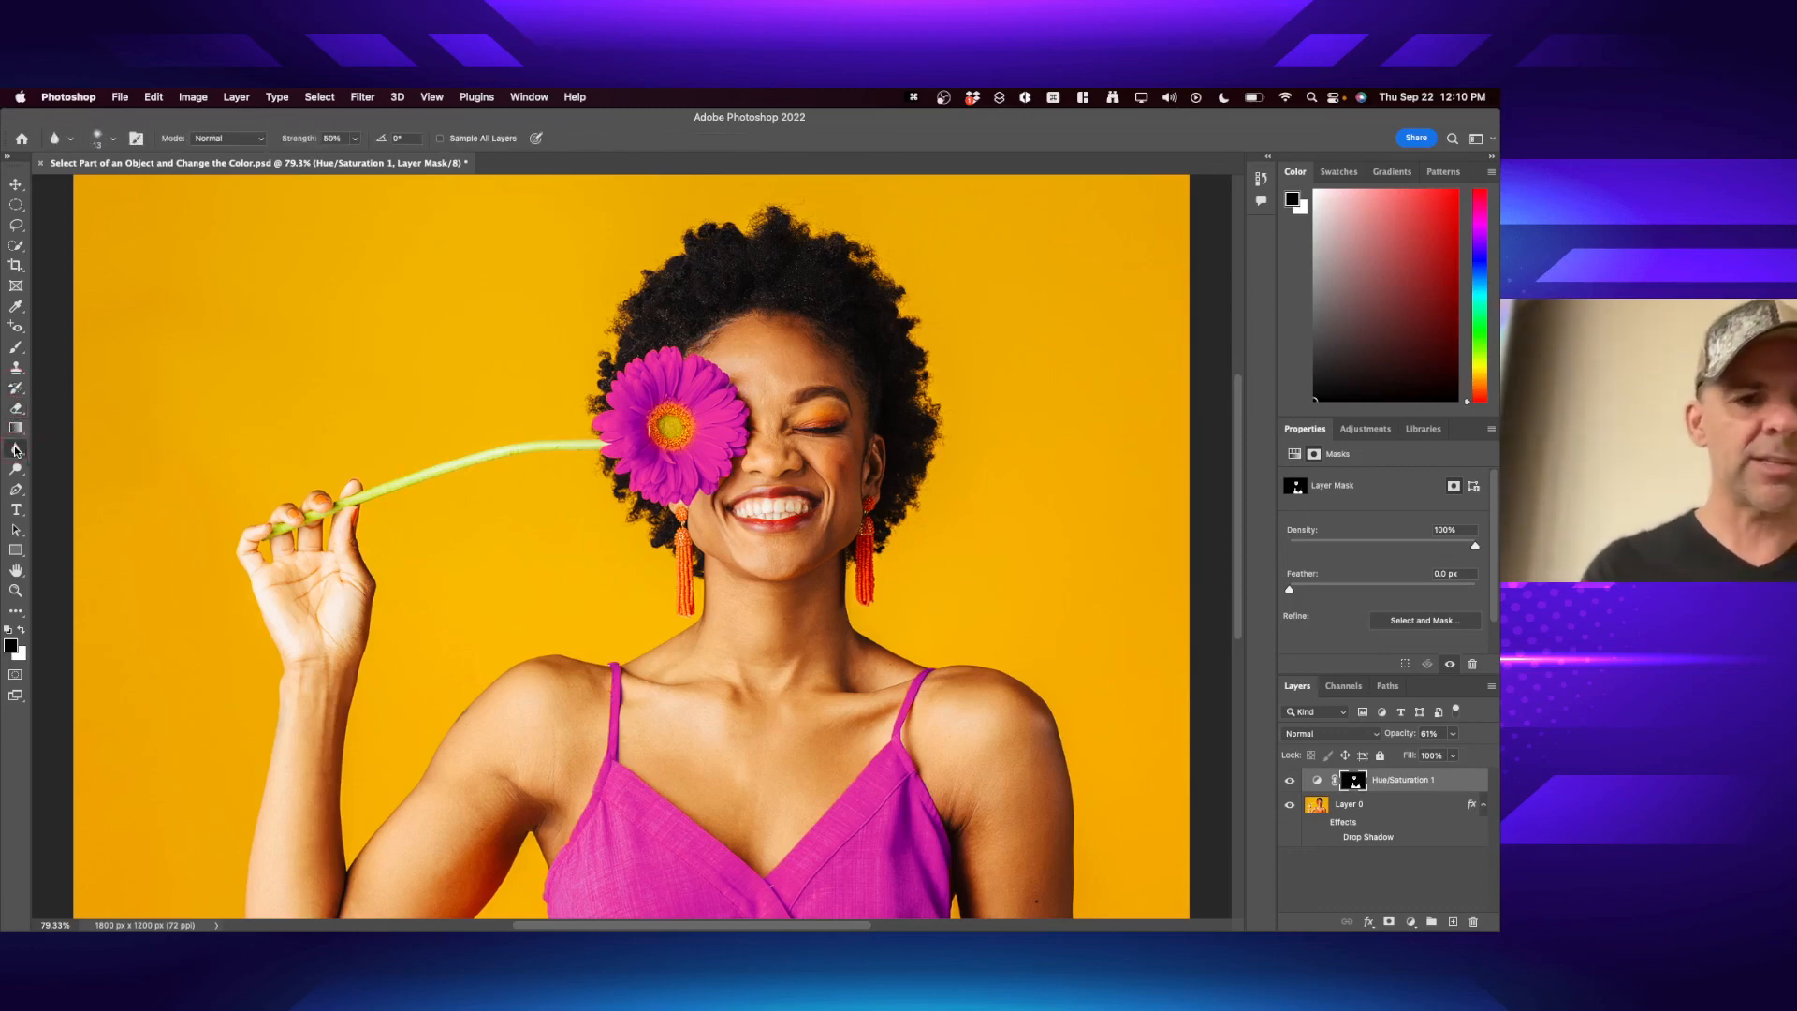
left_click(15, 469)
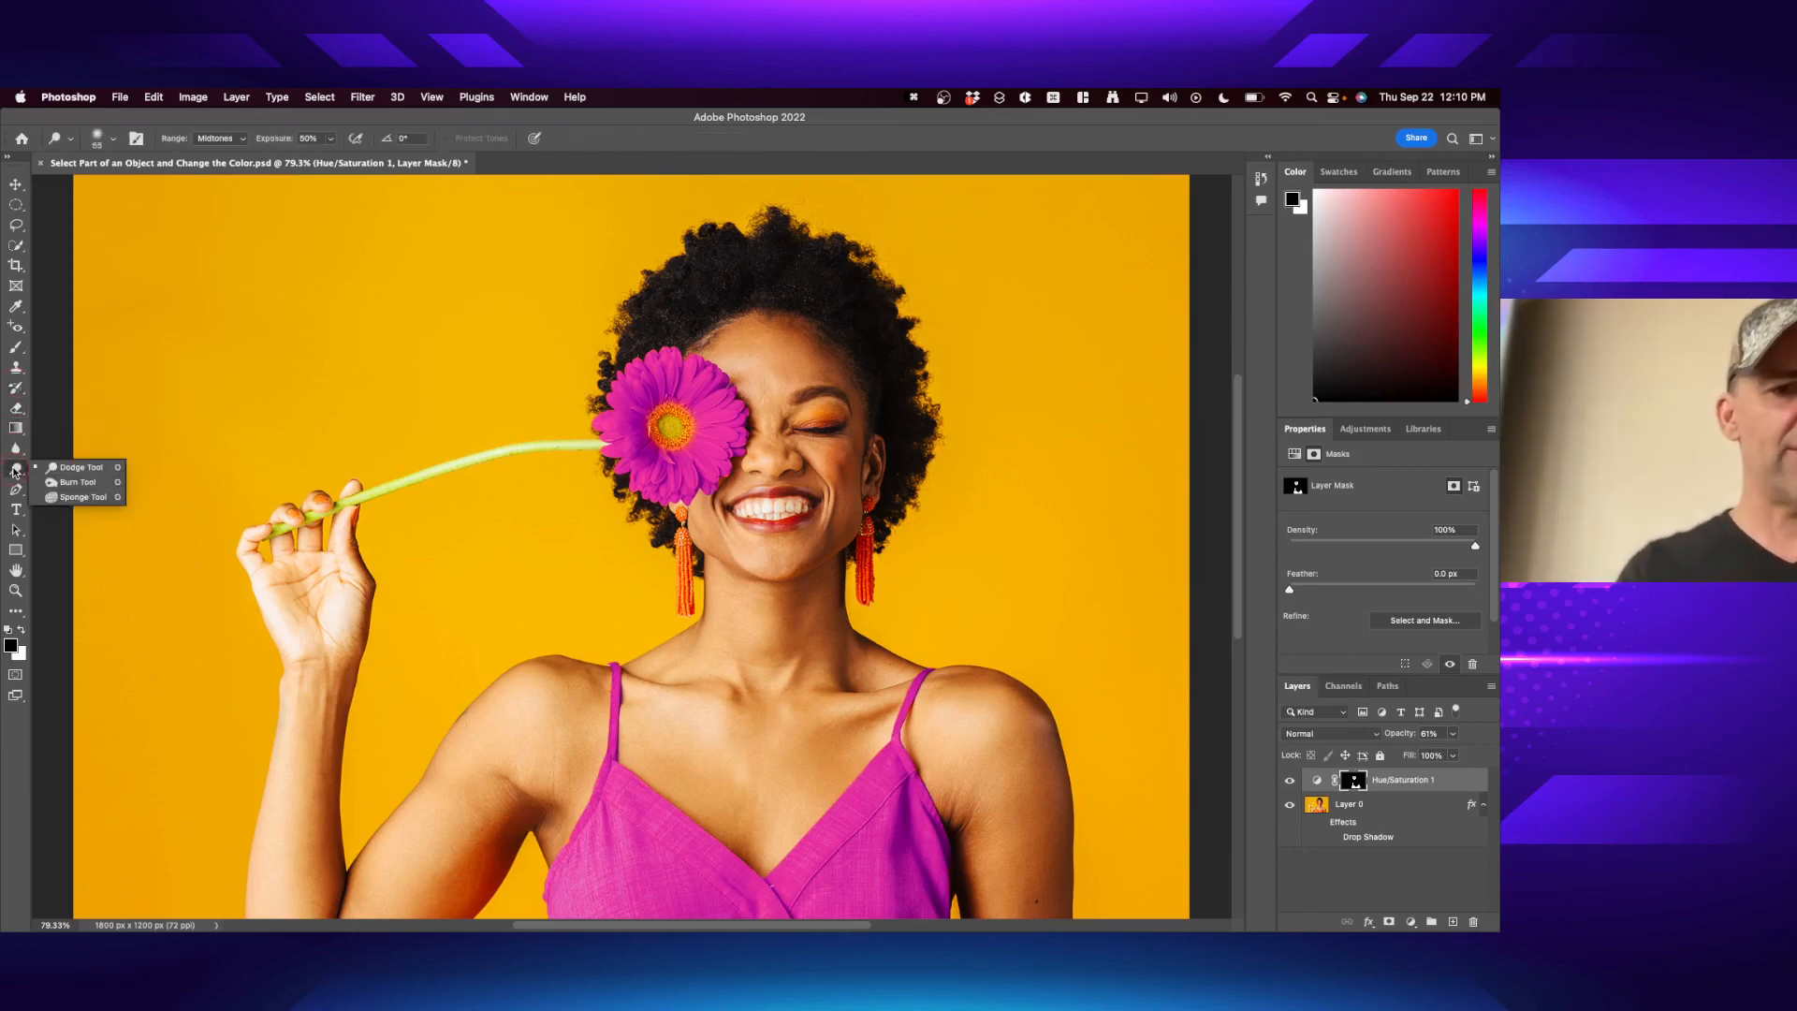
left_click(15, 489)
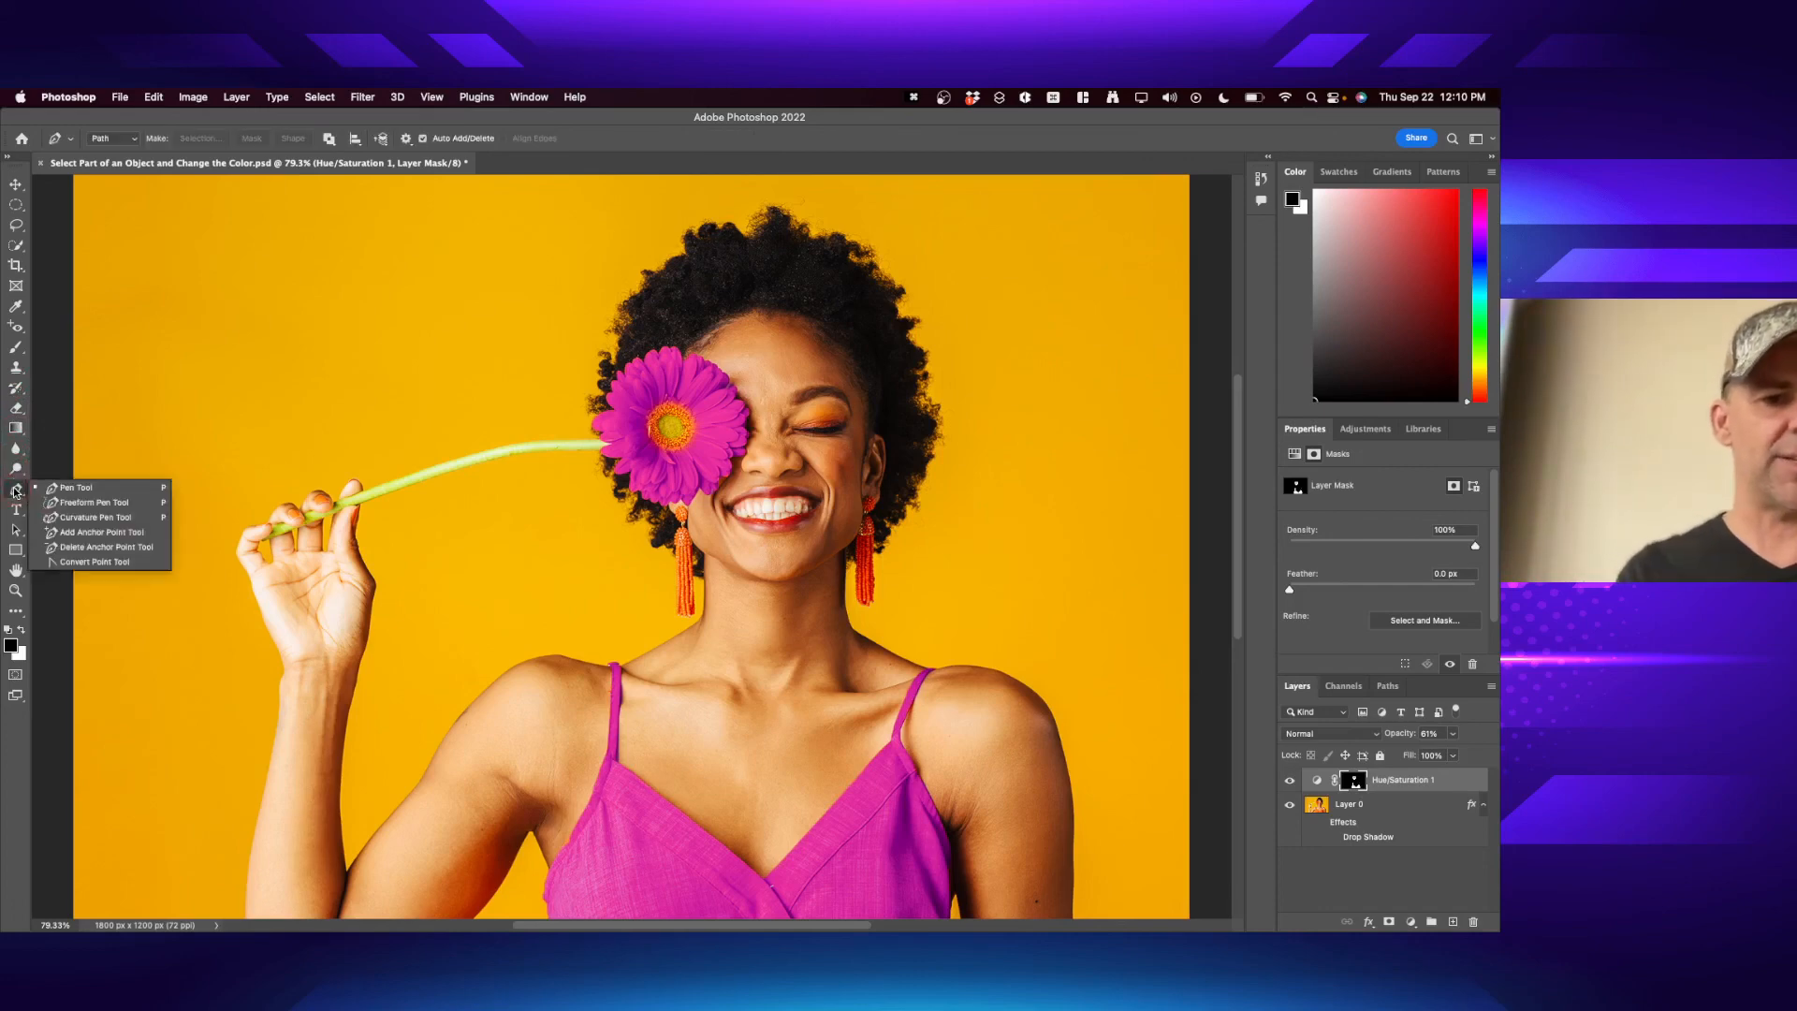
left_click(15, 511)
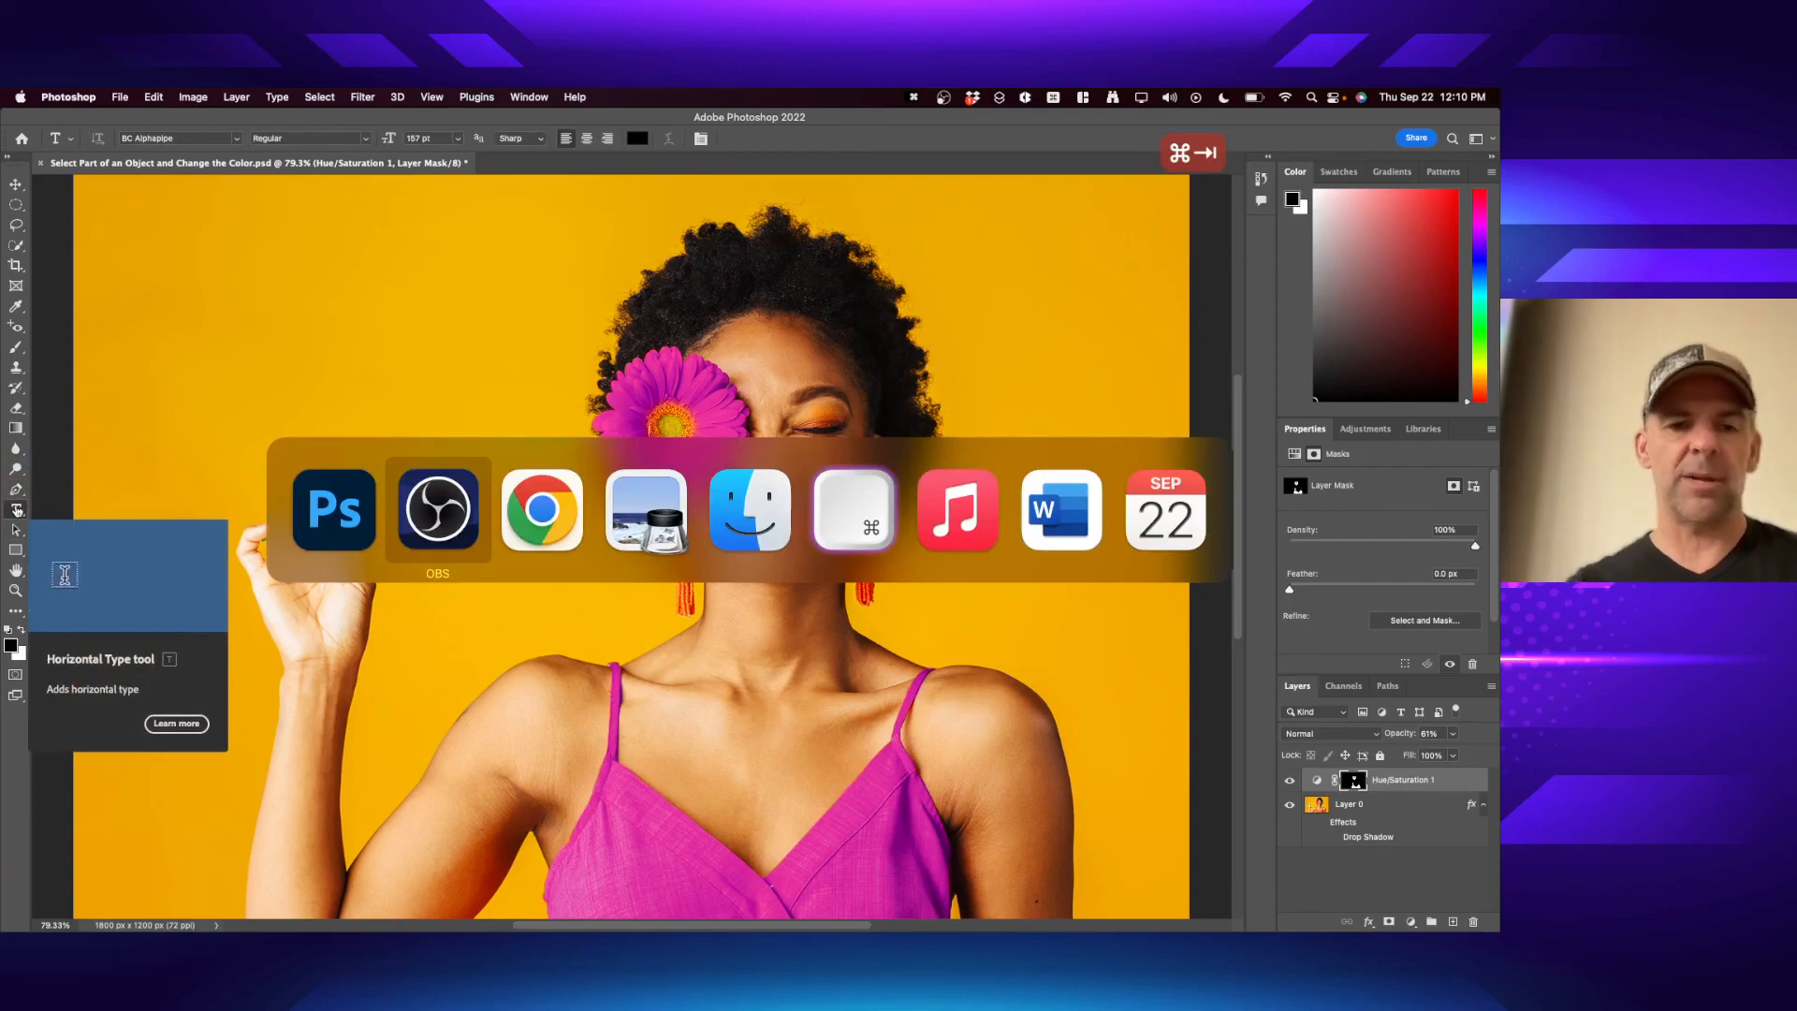
- Switch to Chrome and review the "Composite" tutorials homework entry in the MDS 1450 Schedule v1 spreadsheet, then return to Photoshop
key("super+Tab")
key("super+grave")
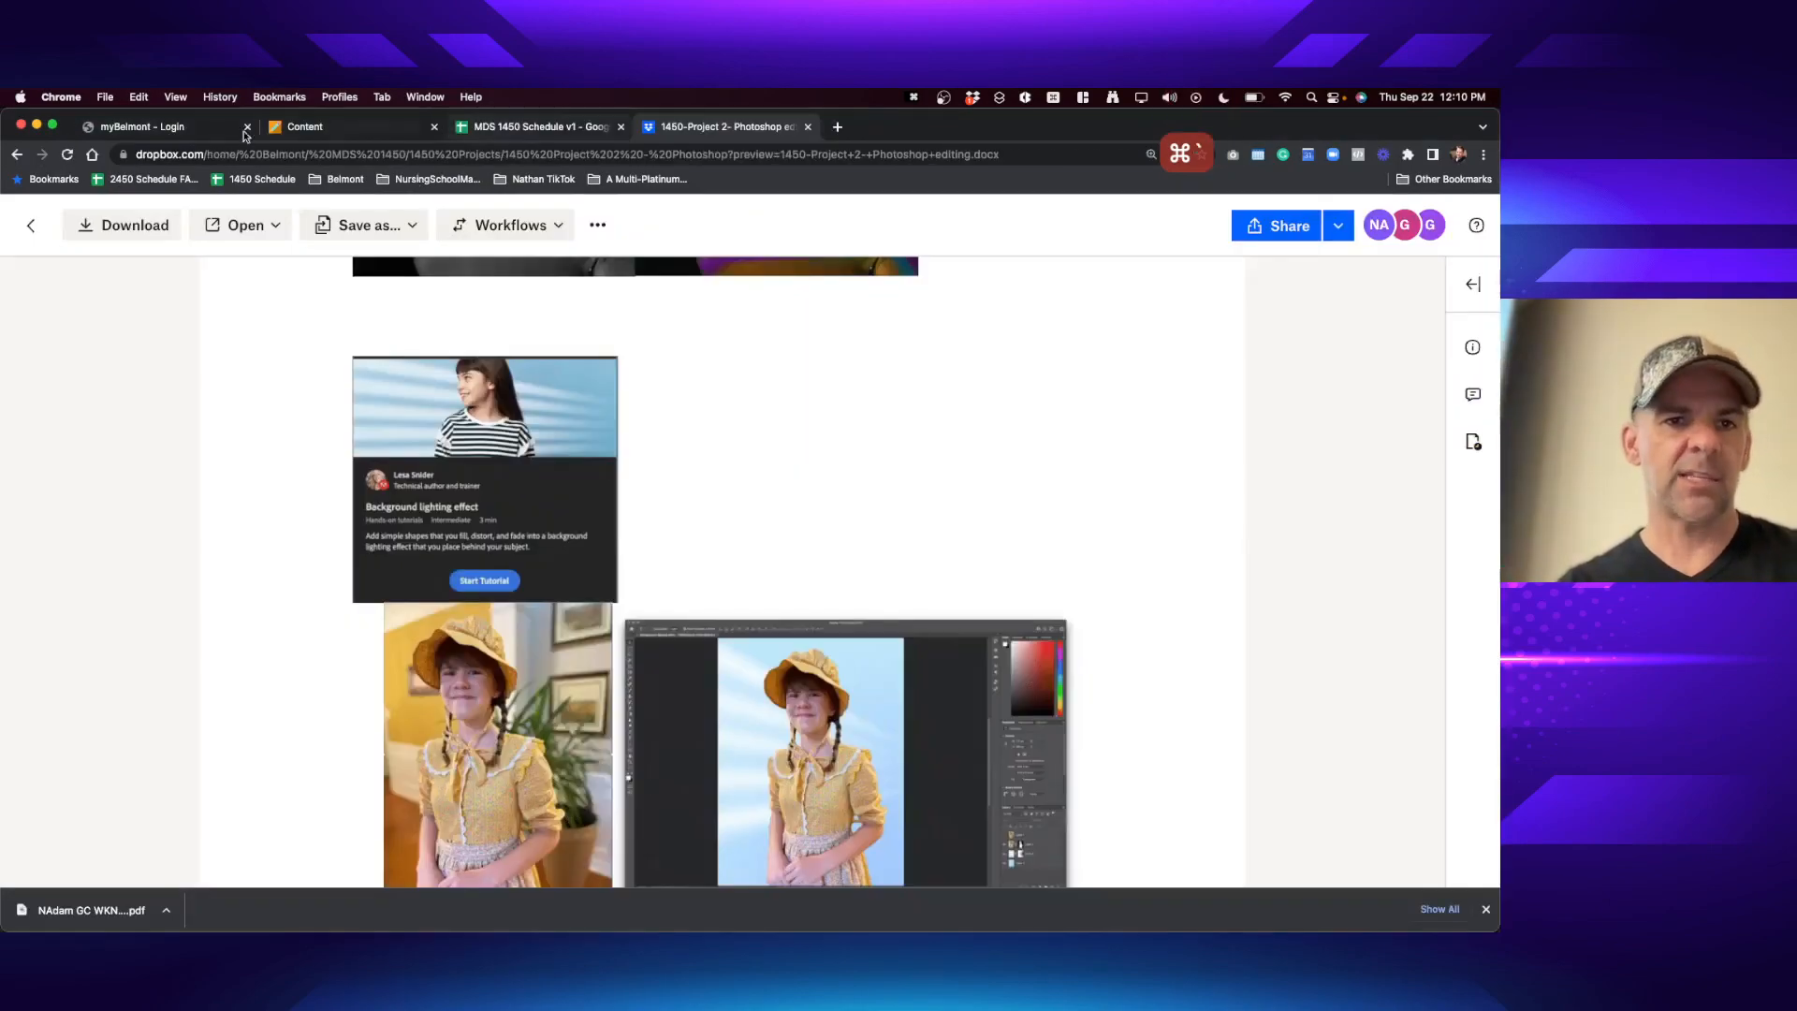
left_click(529, 126)
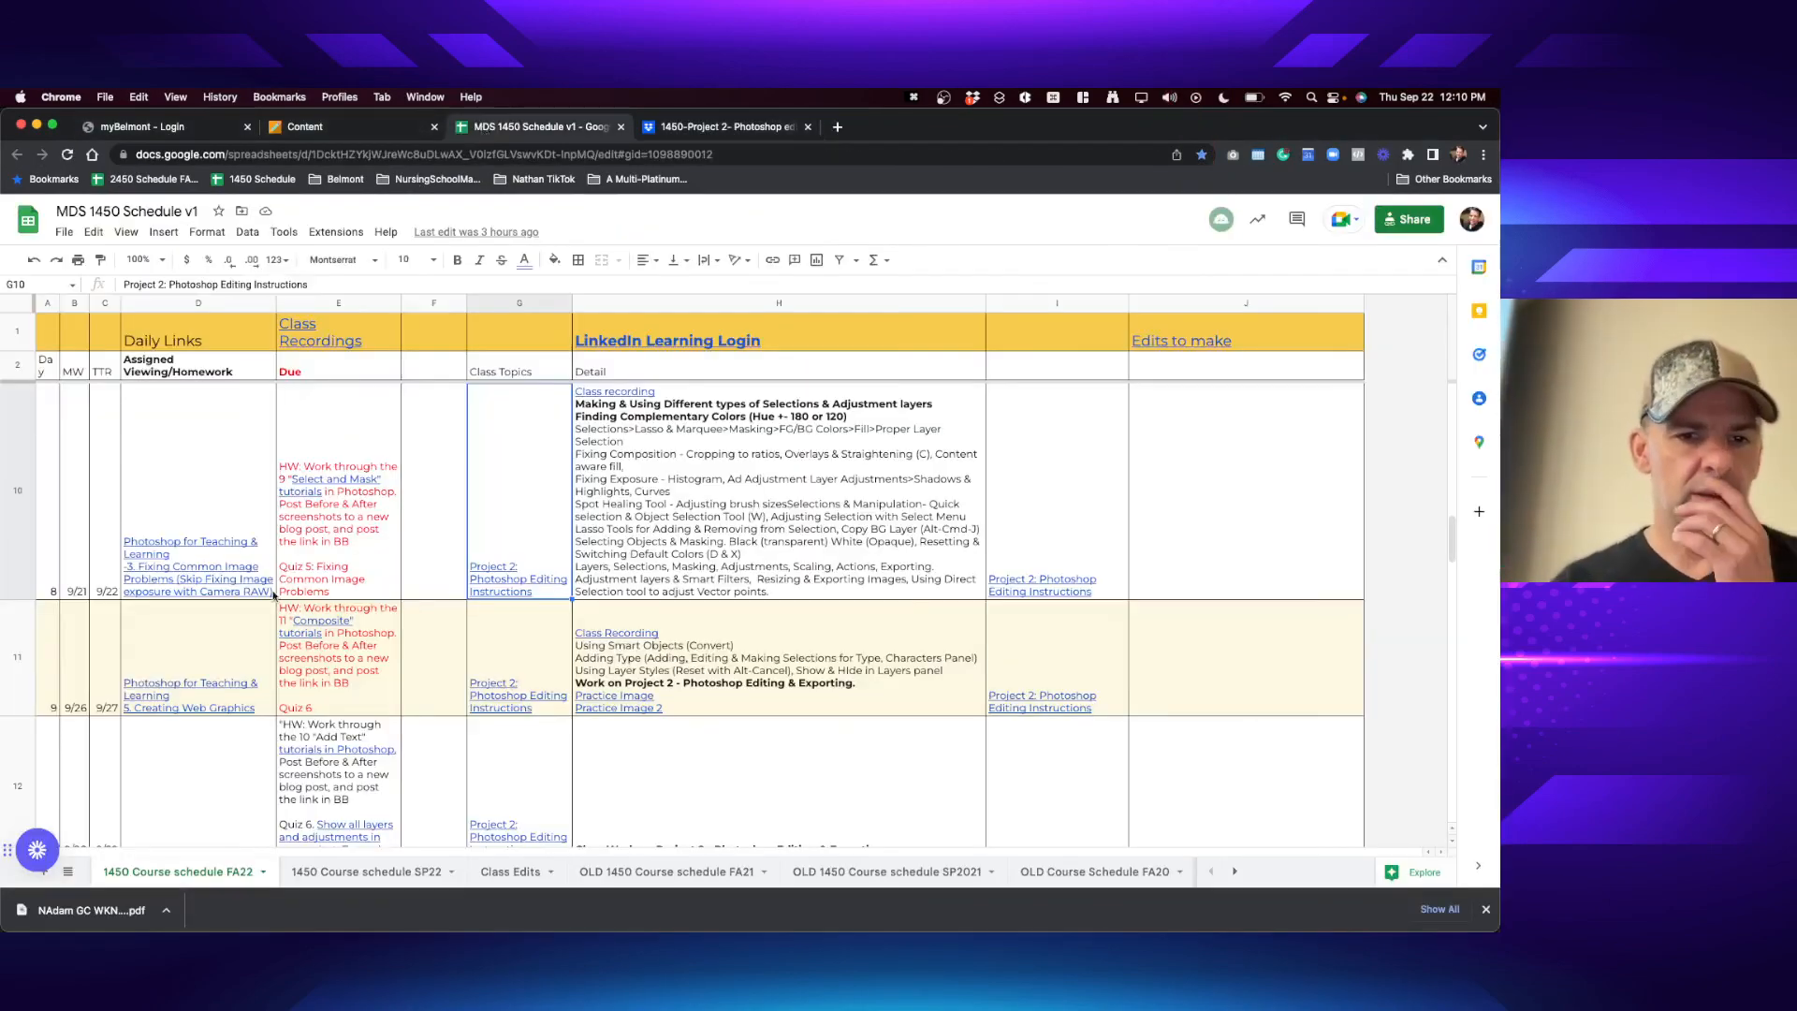
left_click(359, 668)
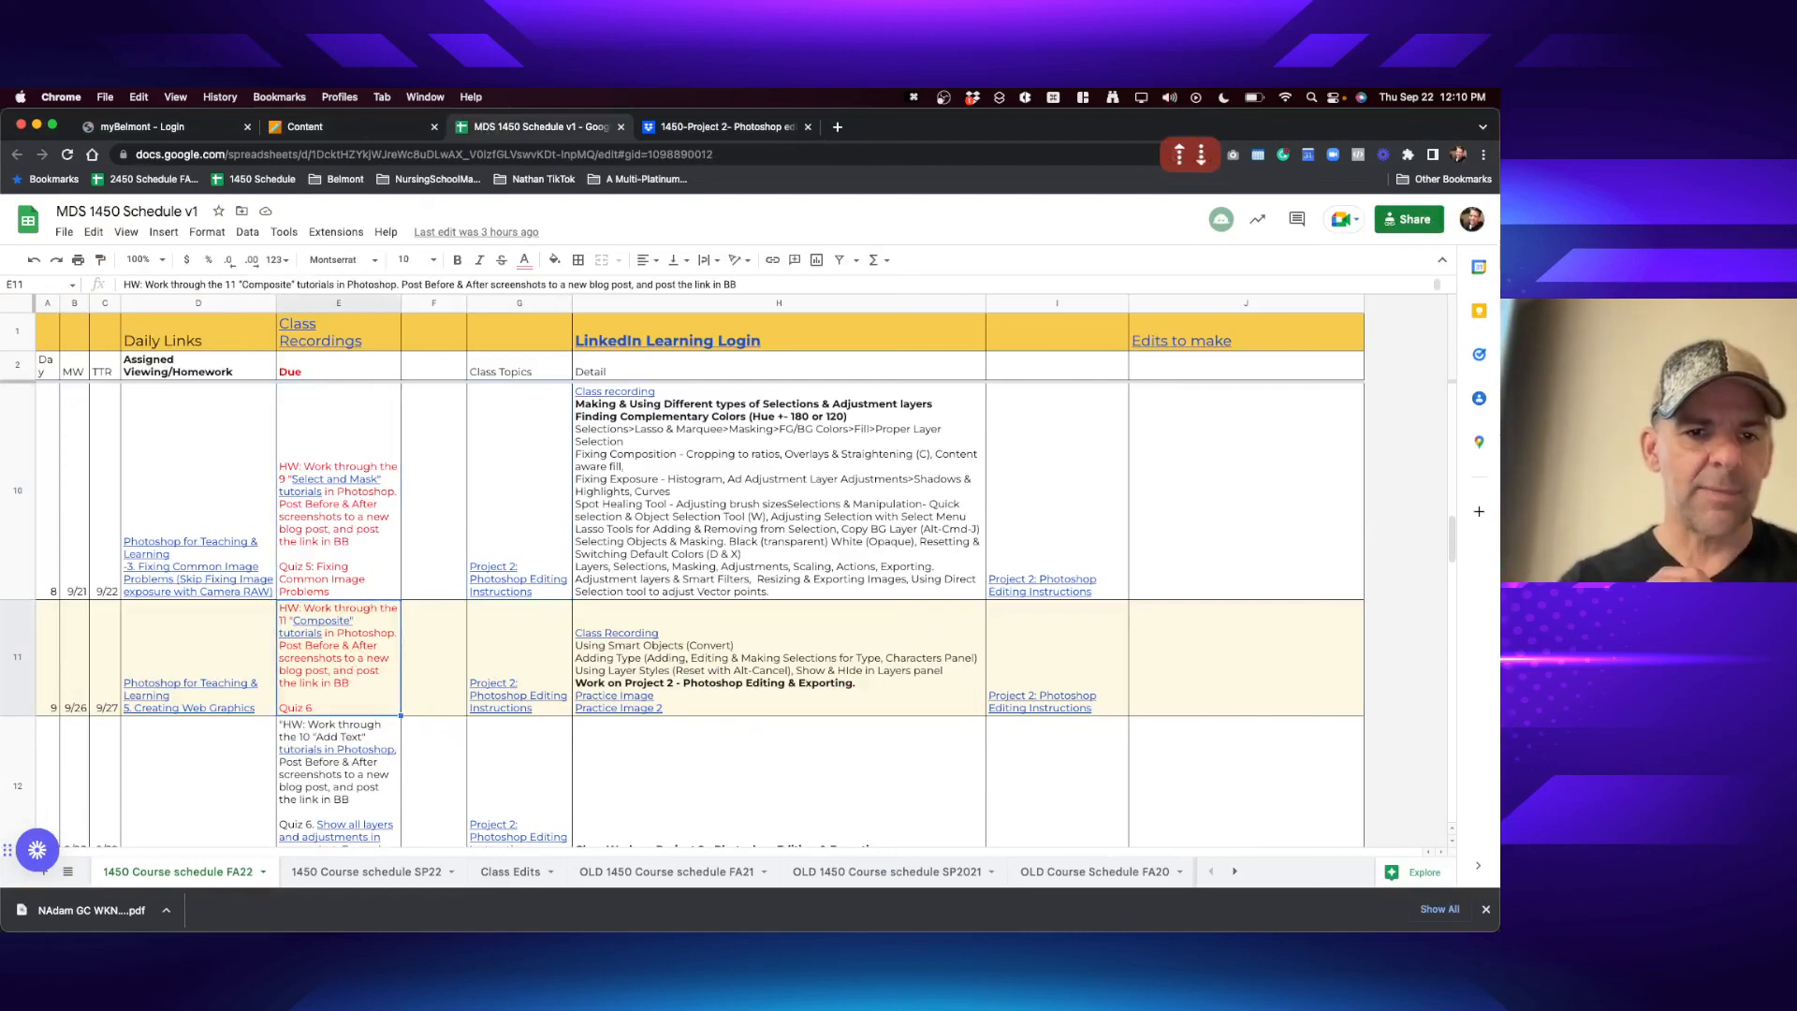
mouse_move(326, 657)
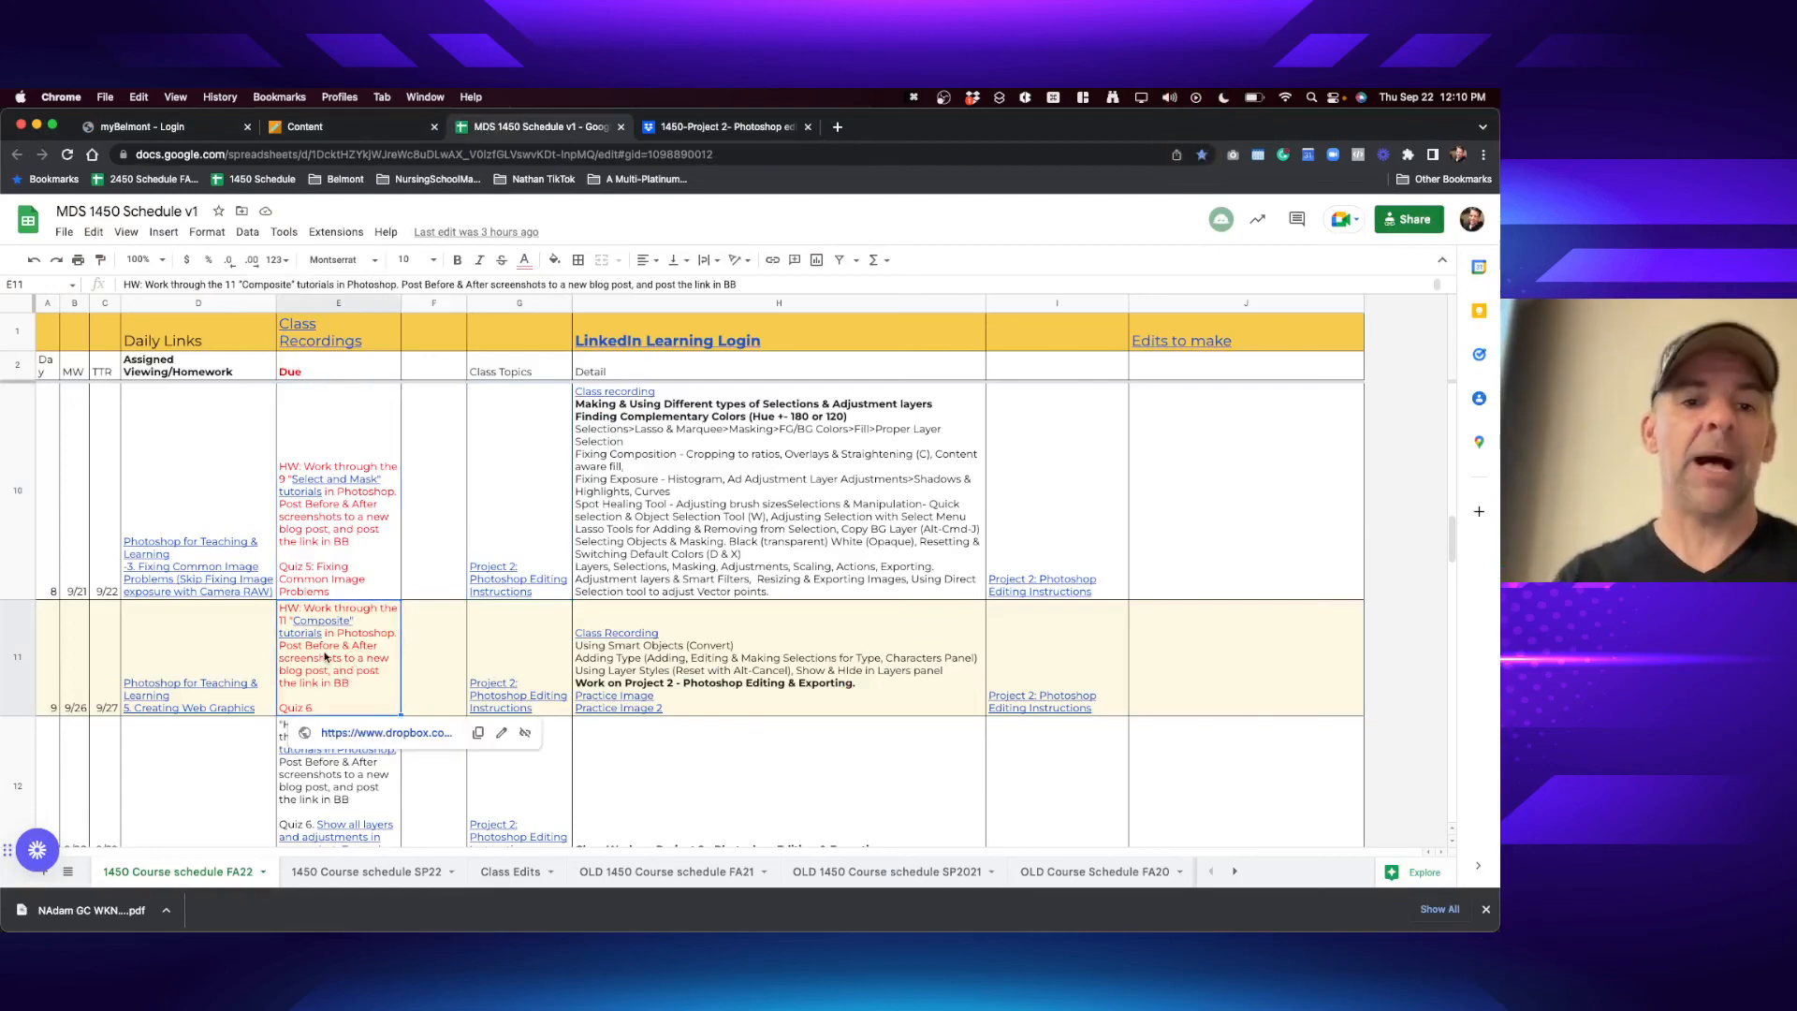
key("super+Tab")
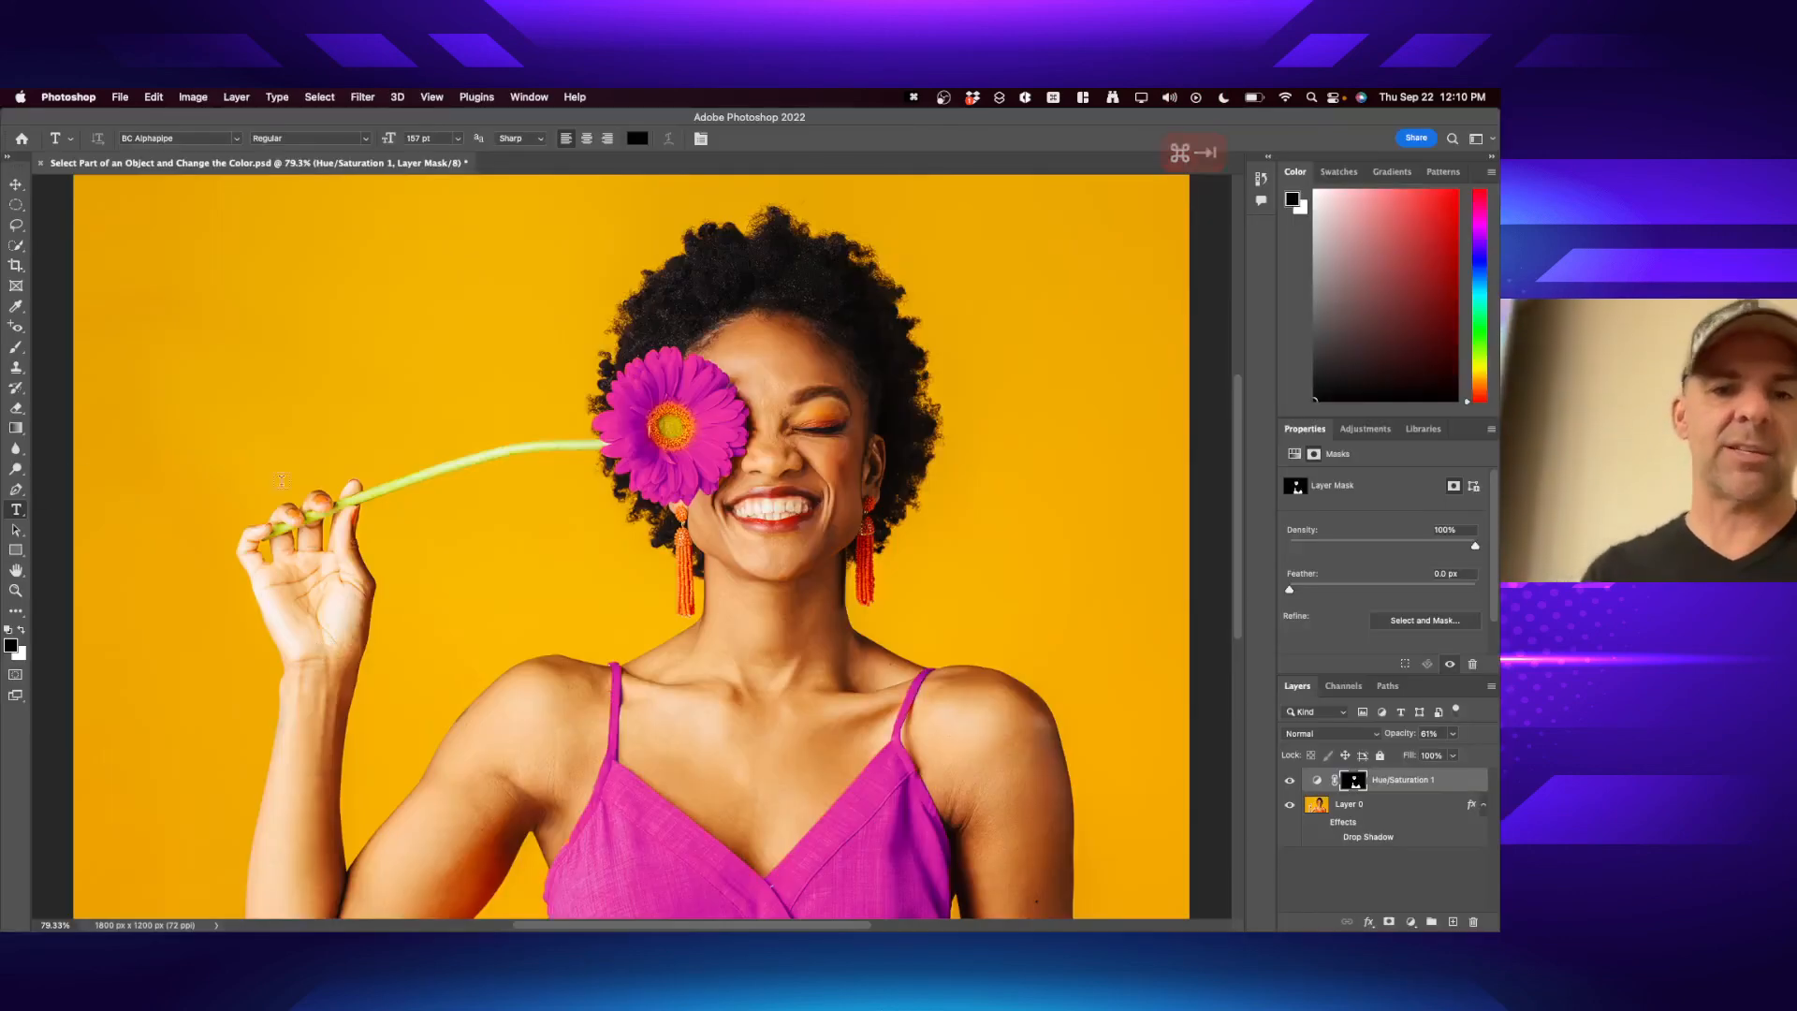
key("super+Tab")
key("super+Tab")
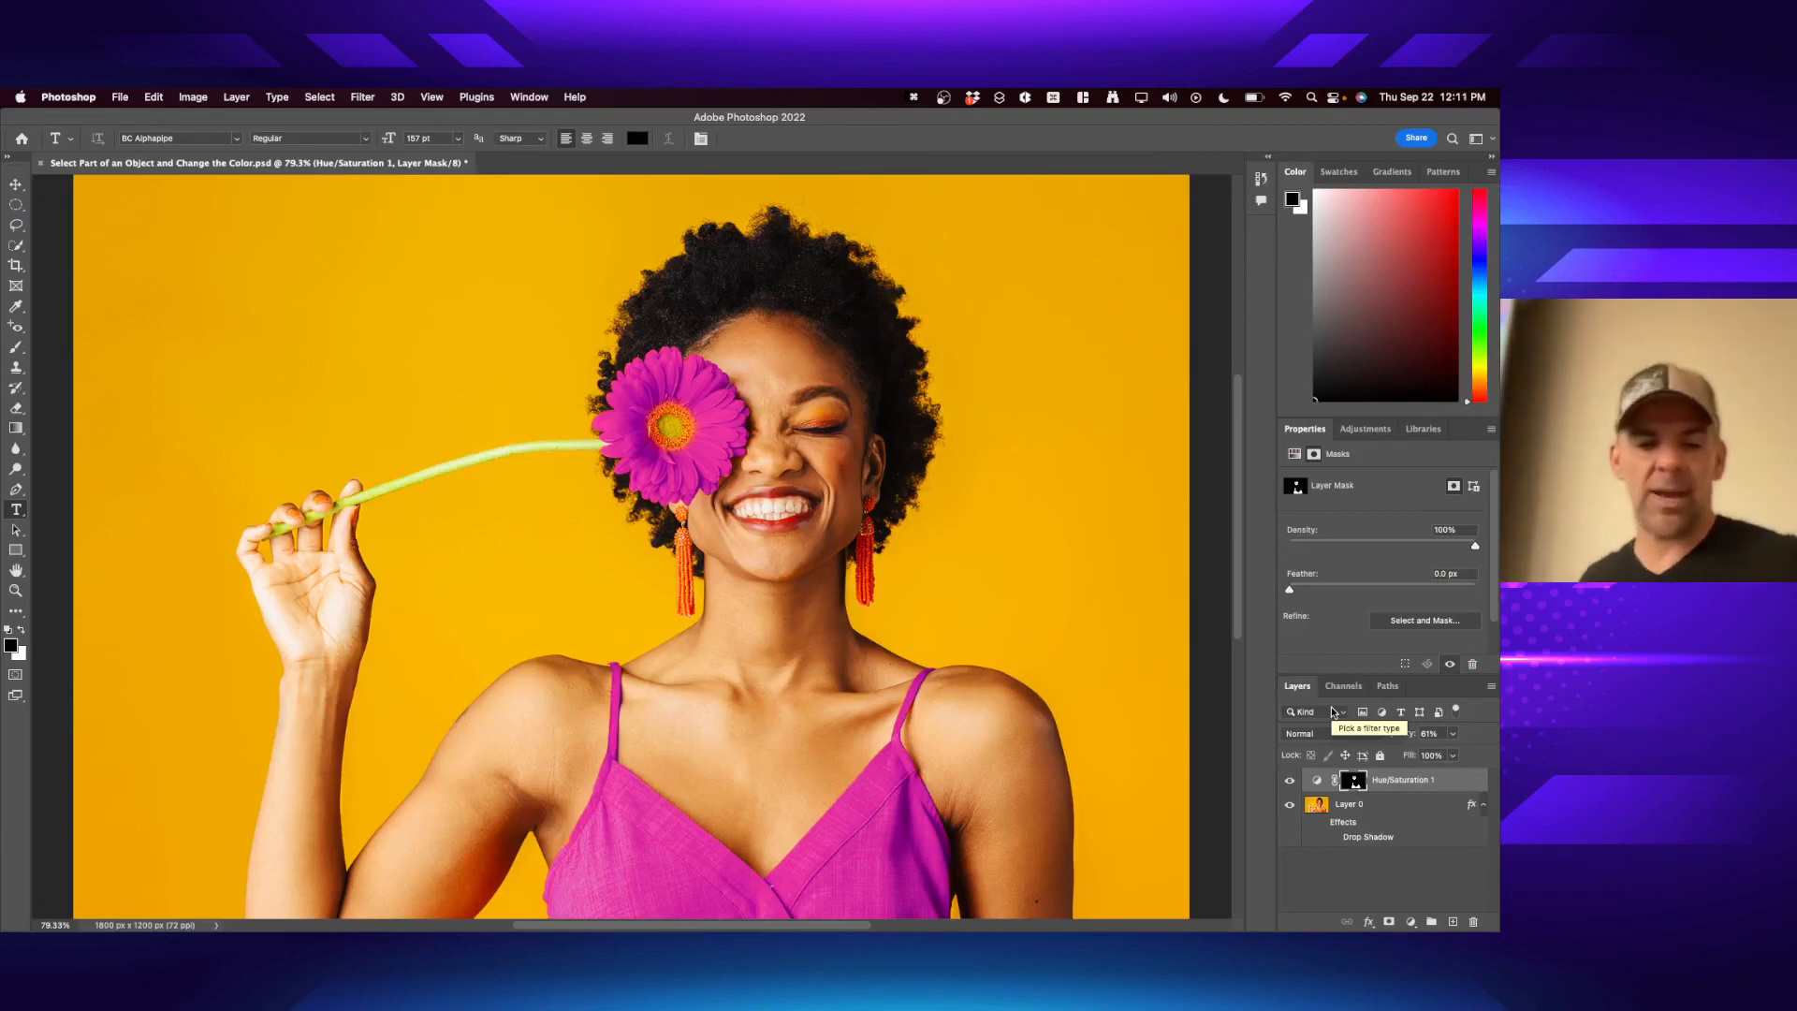
key("super+Tab")
key("super+Tab")
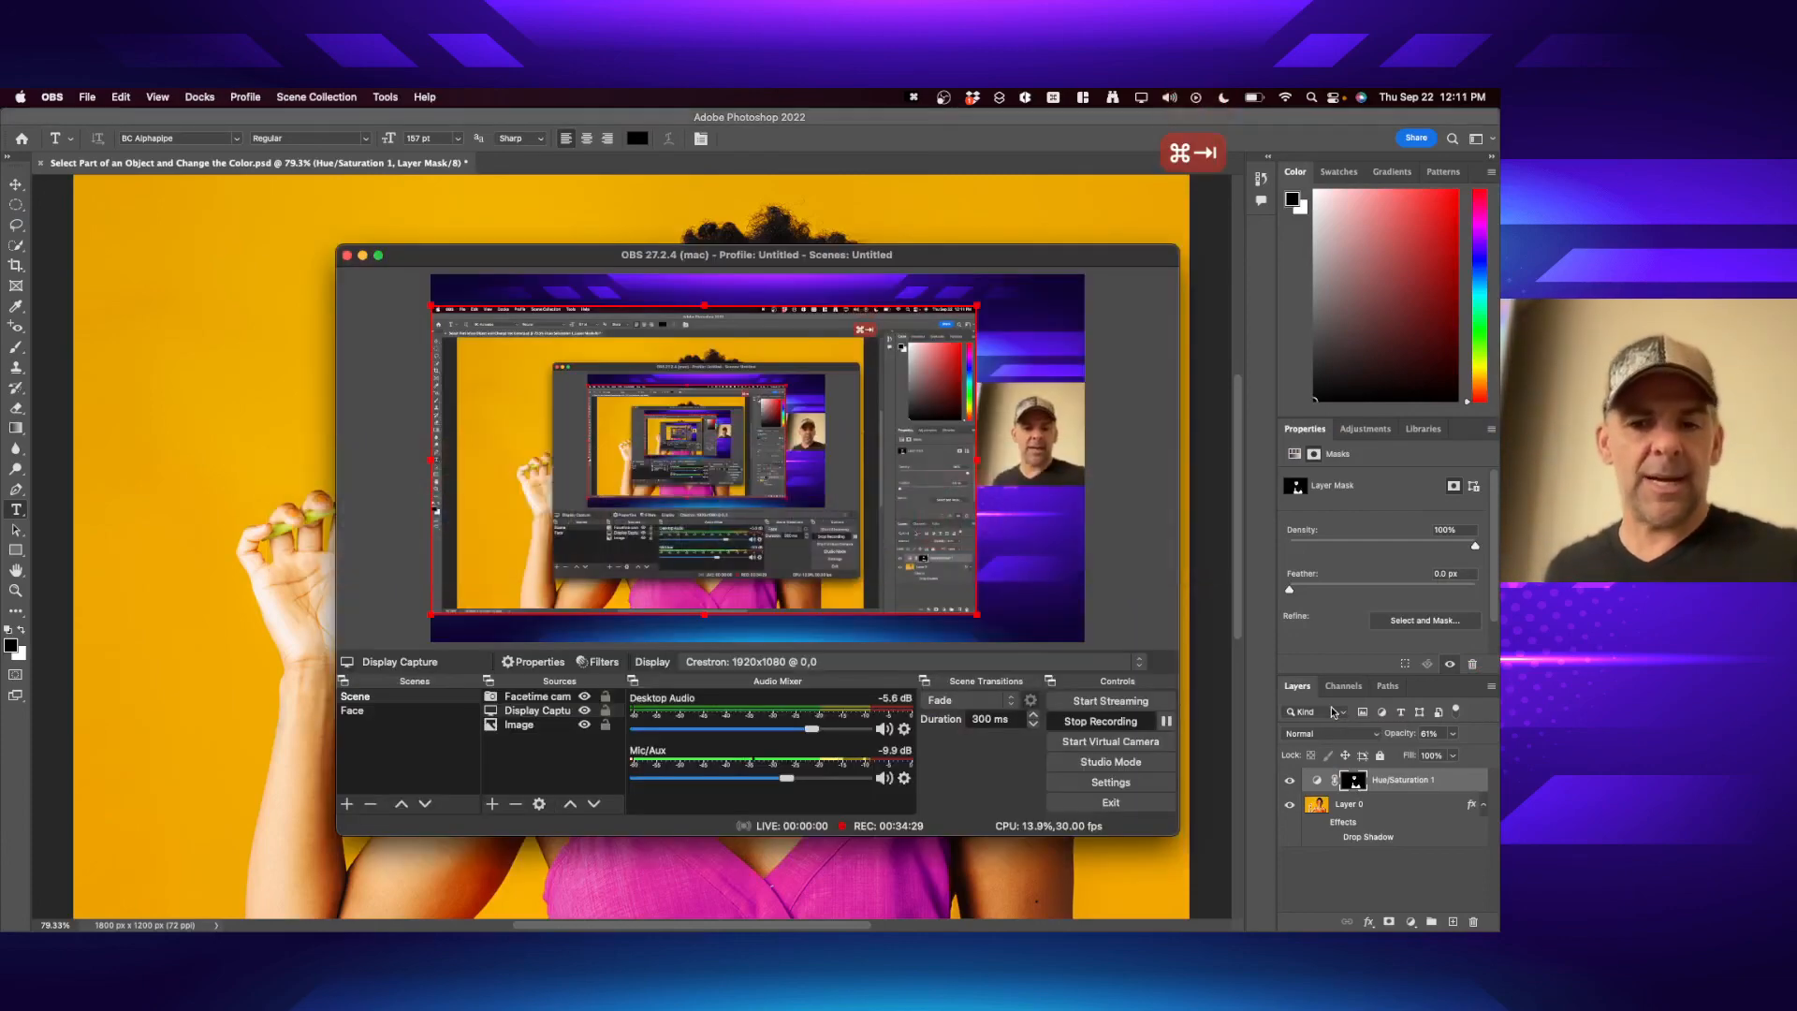